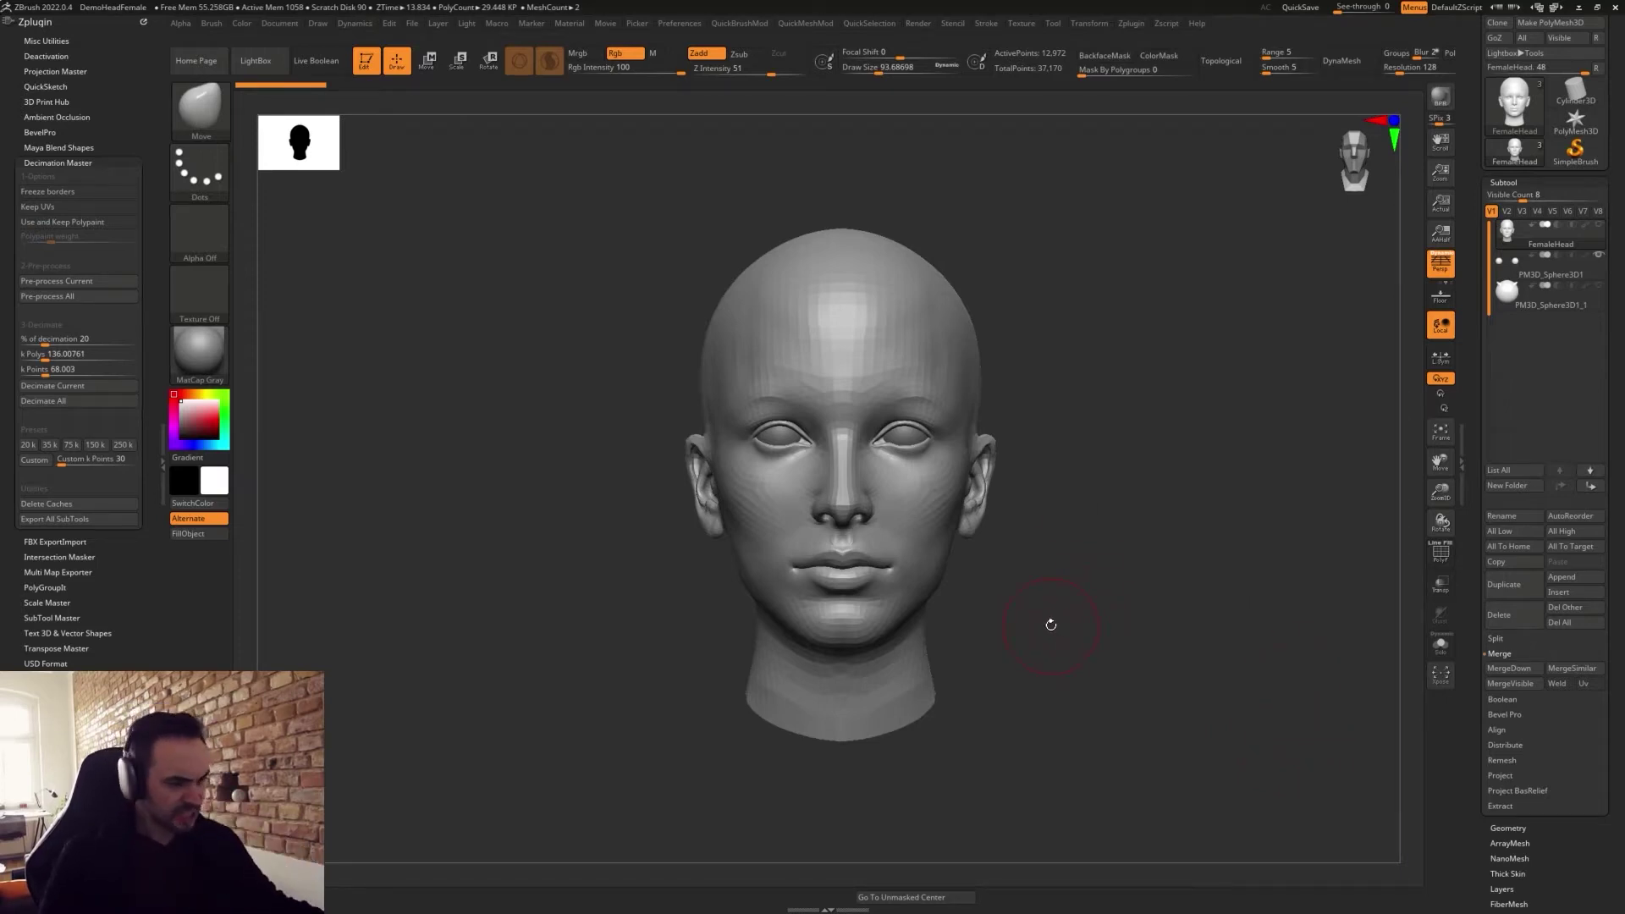
# Flatten both ears into the sides of the head using a draw size of 112.
pyautogui.moveTo(1092, 580); pyautogui.dragTo(1080, 630)
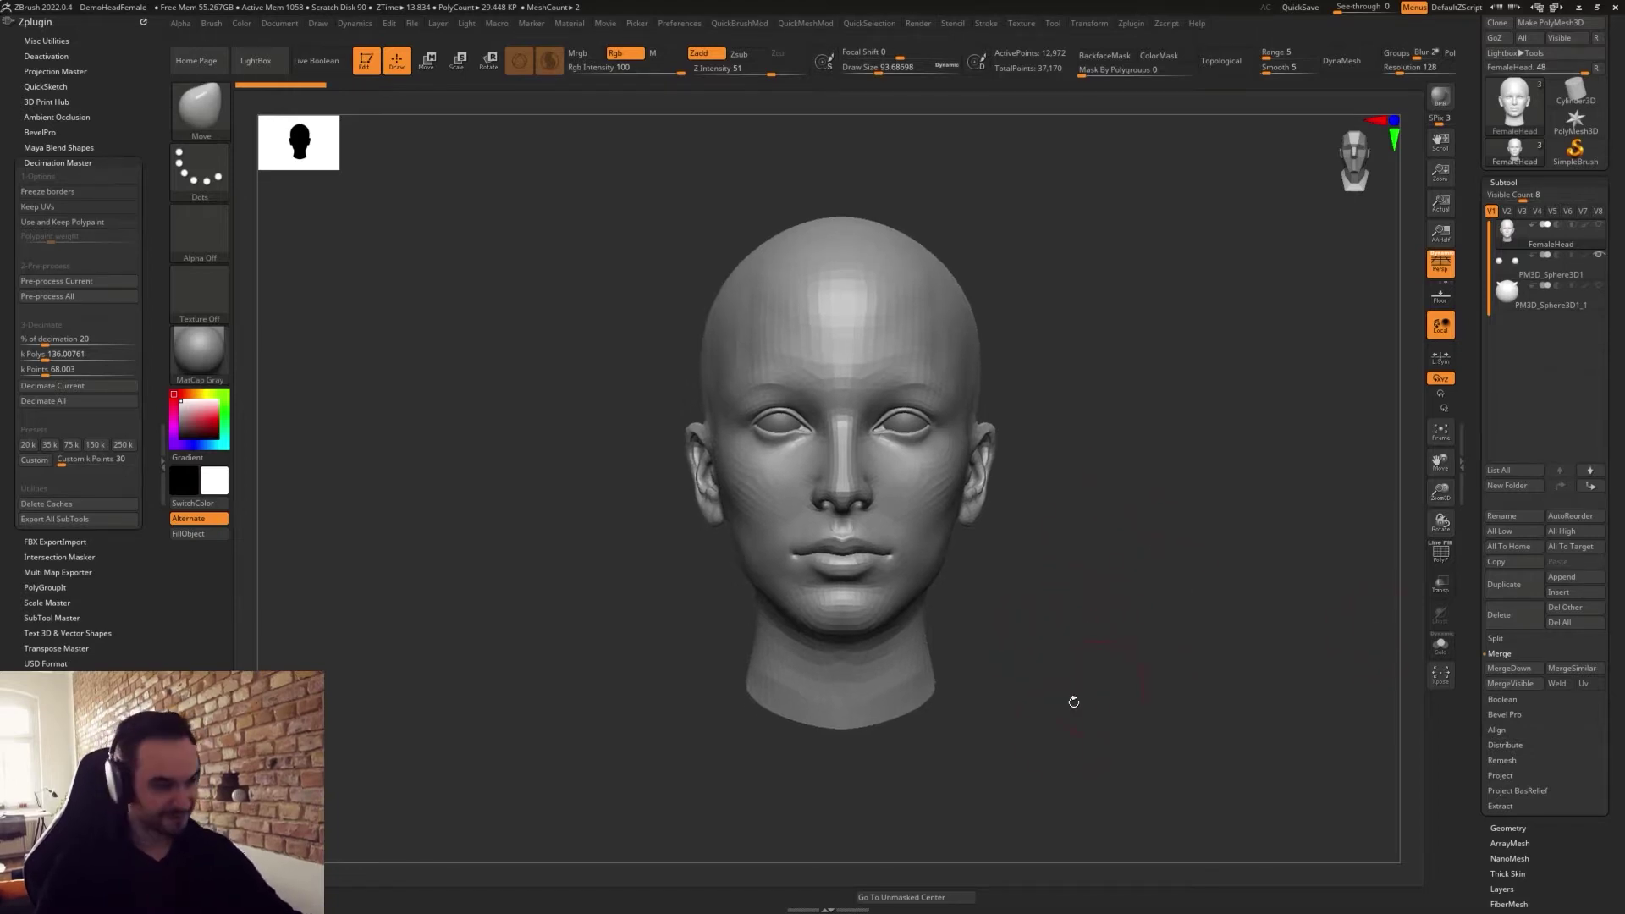
pyautogui.keyDown('alt'); pyautogui.moveTo(1108, 724); pyautogui.dragTo(1106, 708); pyautogui.keyUp('alt')
pyautogui.keyDown('alt'); pyautogui.moveTo(1087, 631); pyautogui.dragTo(1102, 709); pyautogui.keyUp('alt')
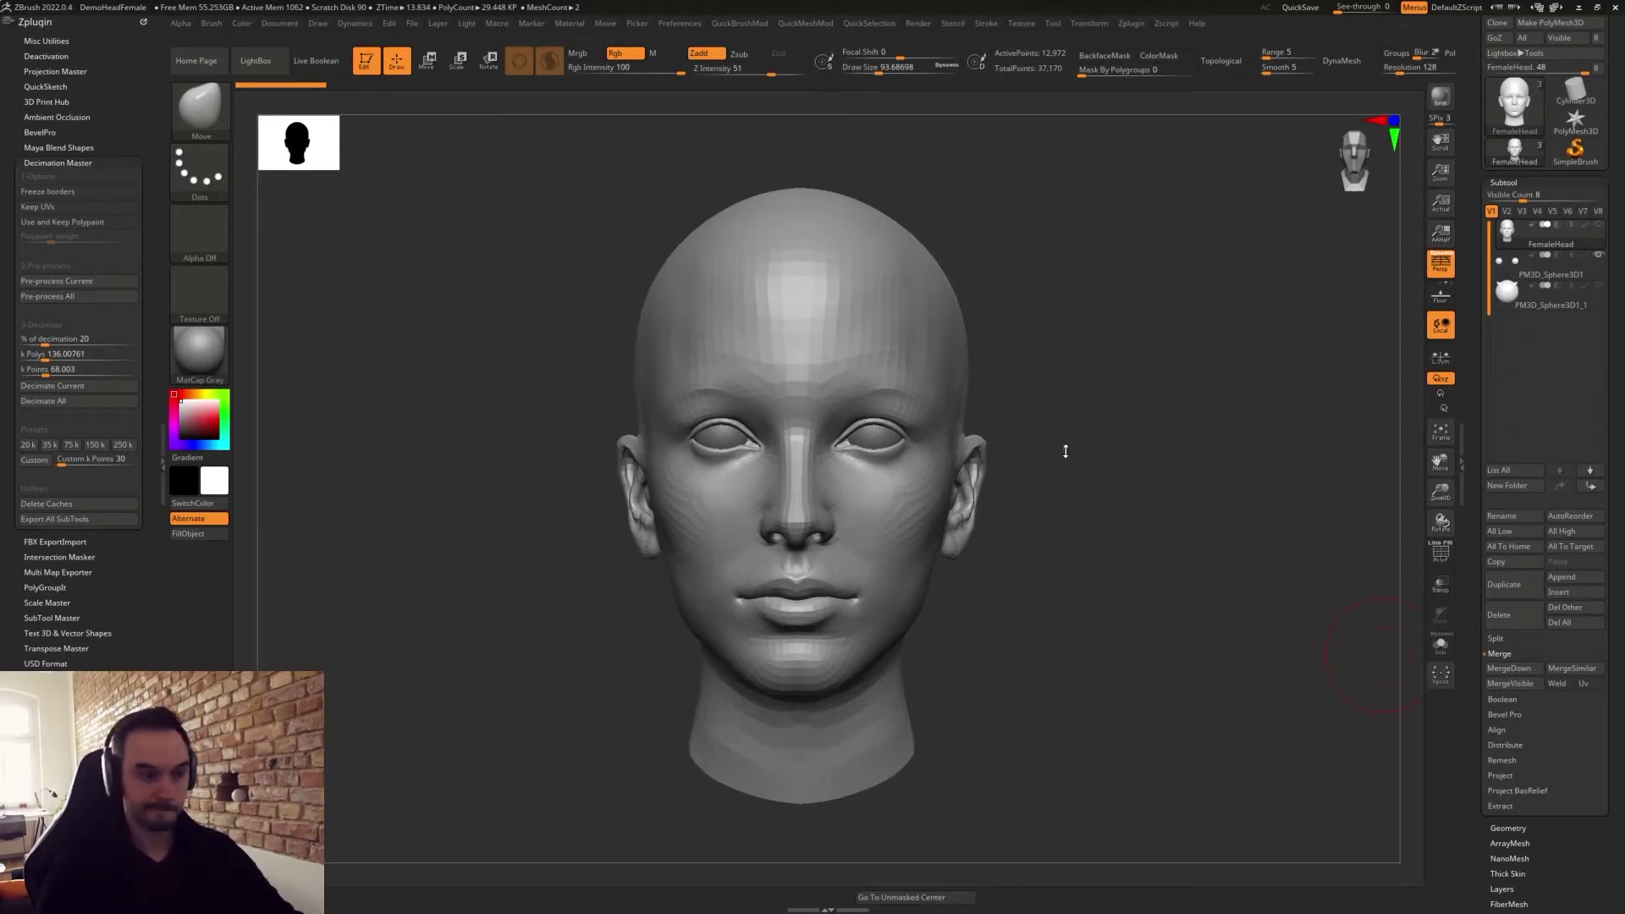
pyautogui.press('s')
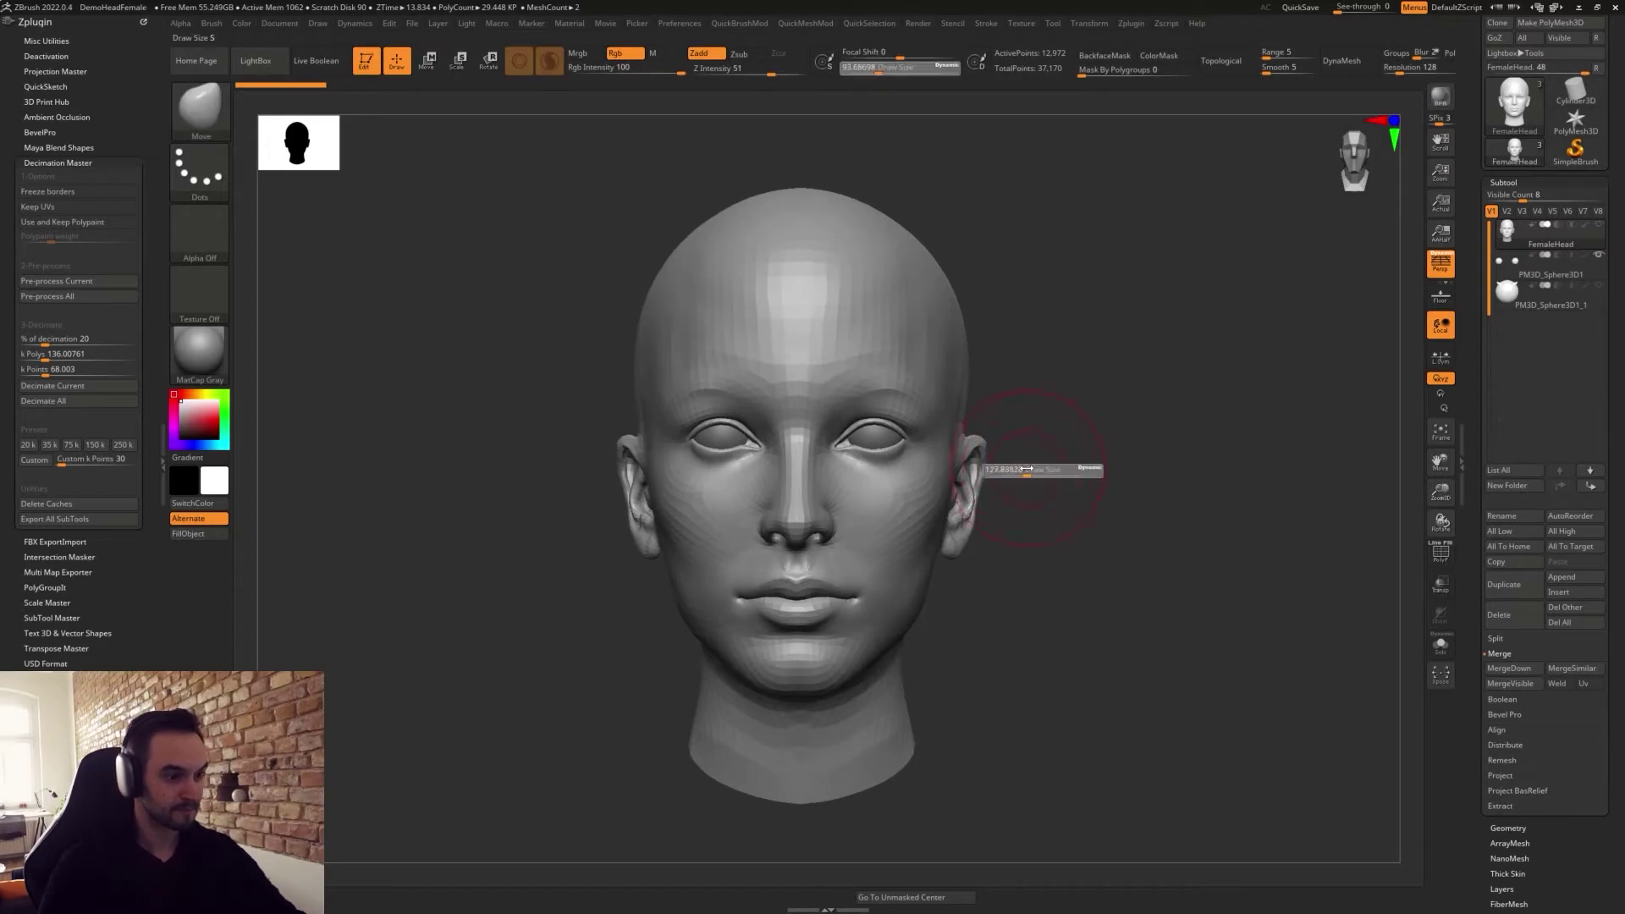
pyautogui.moveTo(1026, 468); pyautogui.dragTo(1032, 464)
pyautogui.press('b')
pyautogui.press('c')
pyautogui.press('l')
pyautogui.moveTo(1105, 534)
pyautogui.mouseDown()
pyautogui.moveTo(1073, 581)
pyautogui.moveTo(1133, 464)
pyautogui.moveTo(1201, 511)
pyautogui.mouseUp()
pyautogui.press('s')
pyautogui.keyDown('alt'); pyautogui.moveTo(1162, 582); pyautogui.dragTo(1088, 599); pyautogui.keyUp('alt')
pyautogui.press(',')
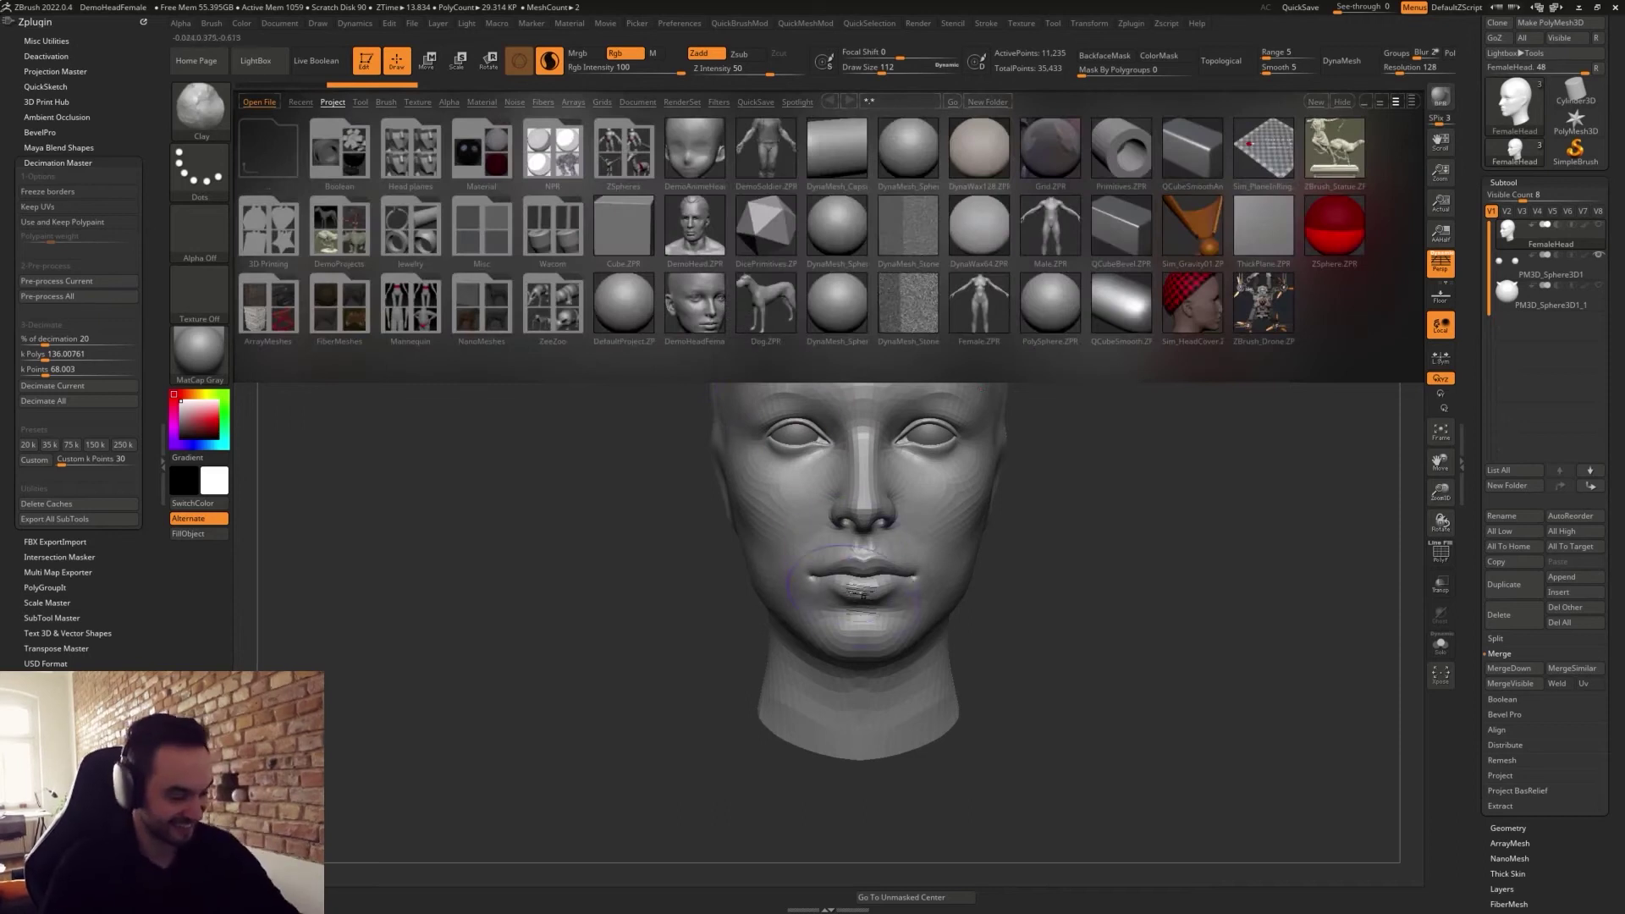
pyautogui.press(',')
# Pull the neck downward into a longer, tapered shape using the Move brush at a draw size of about 379.
pyautogui.press('b')
pyautogui.press('m')
pyautogui.press('v')
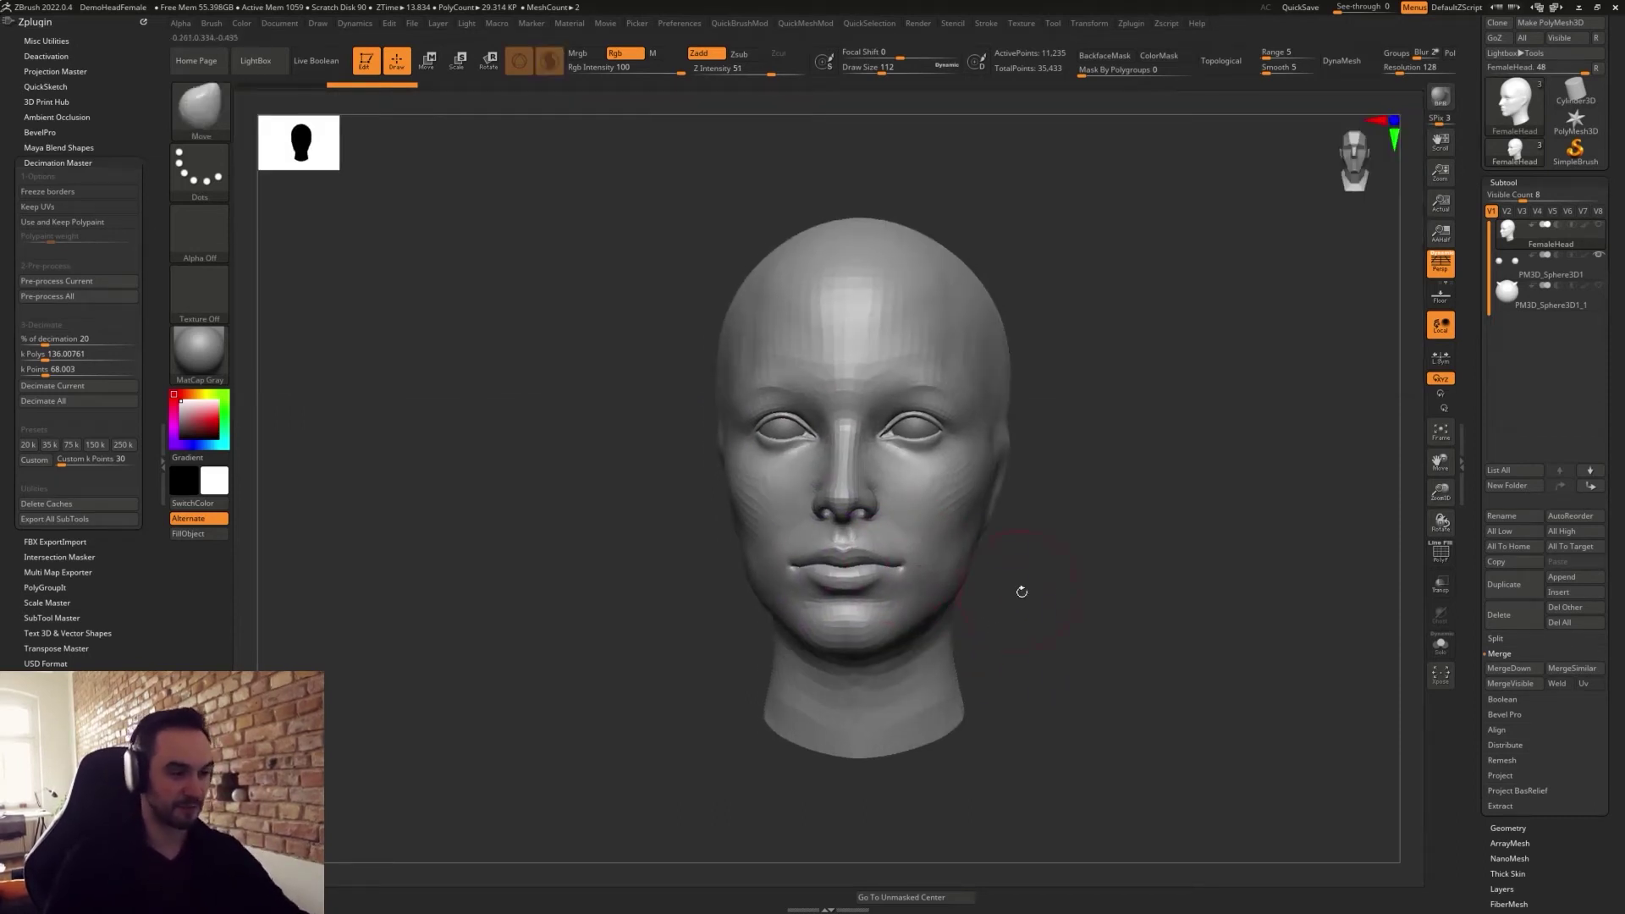
pyautogui.press('s')
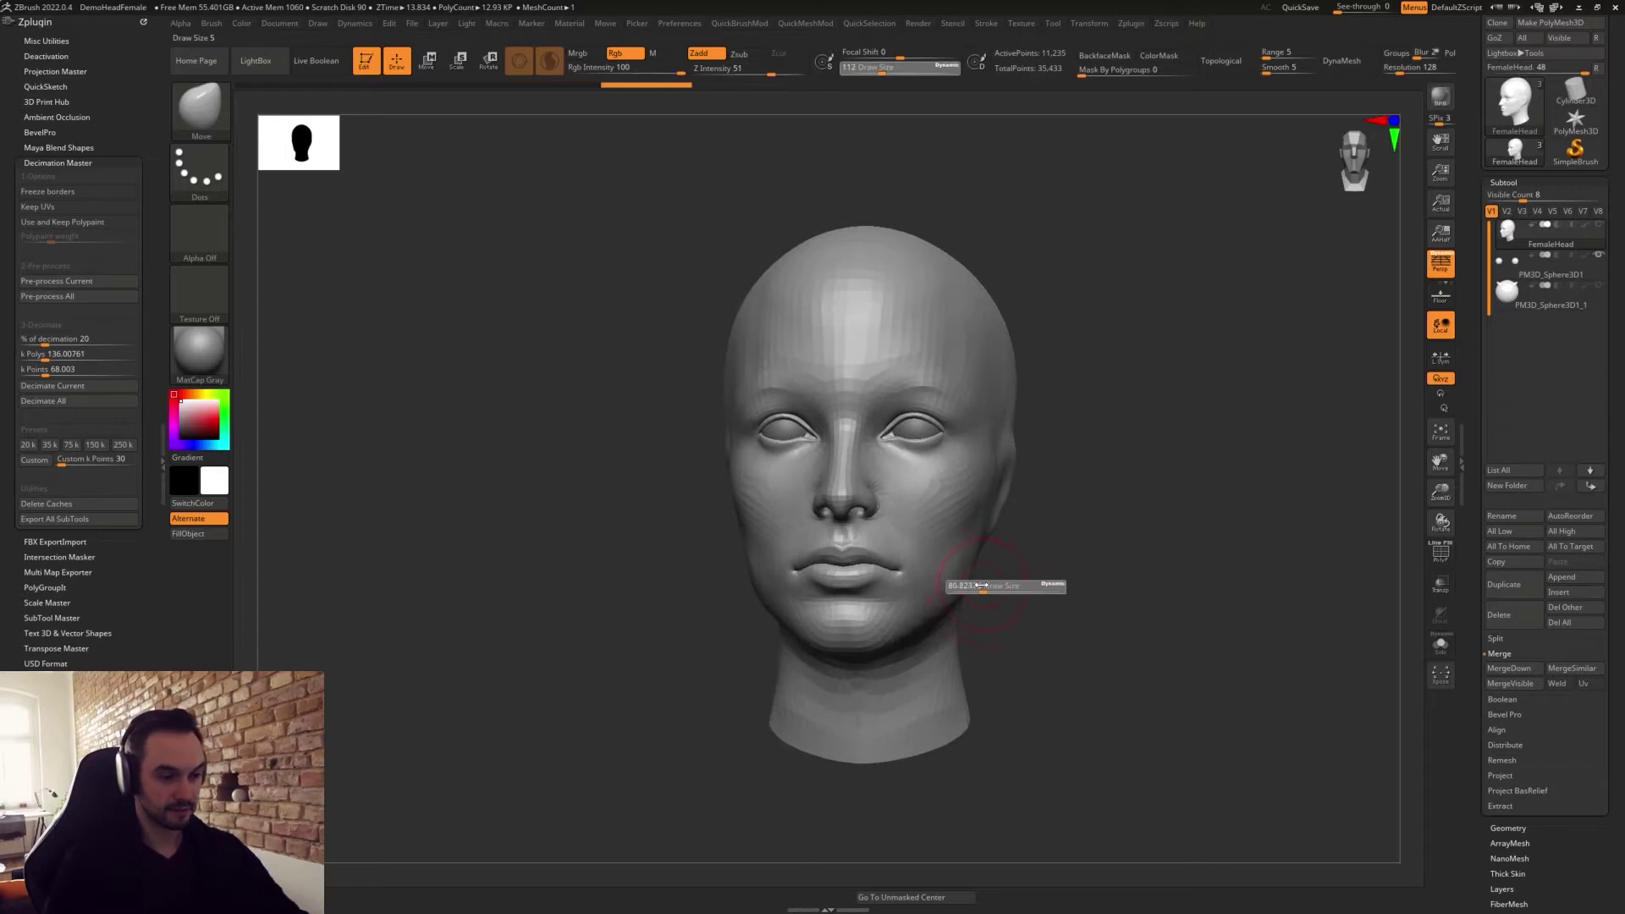
pyautogui.click(981, 588)
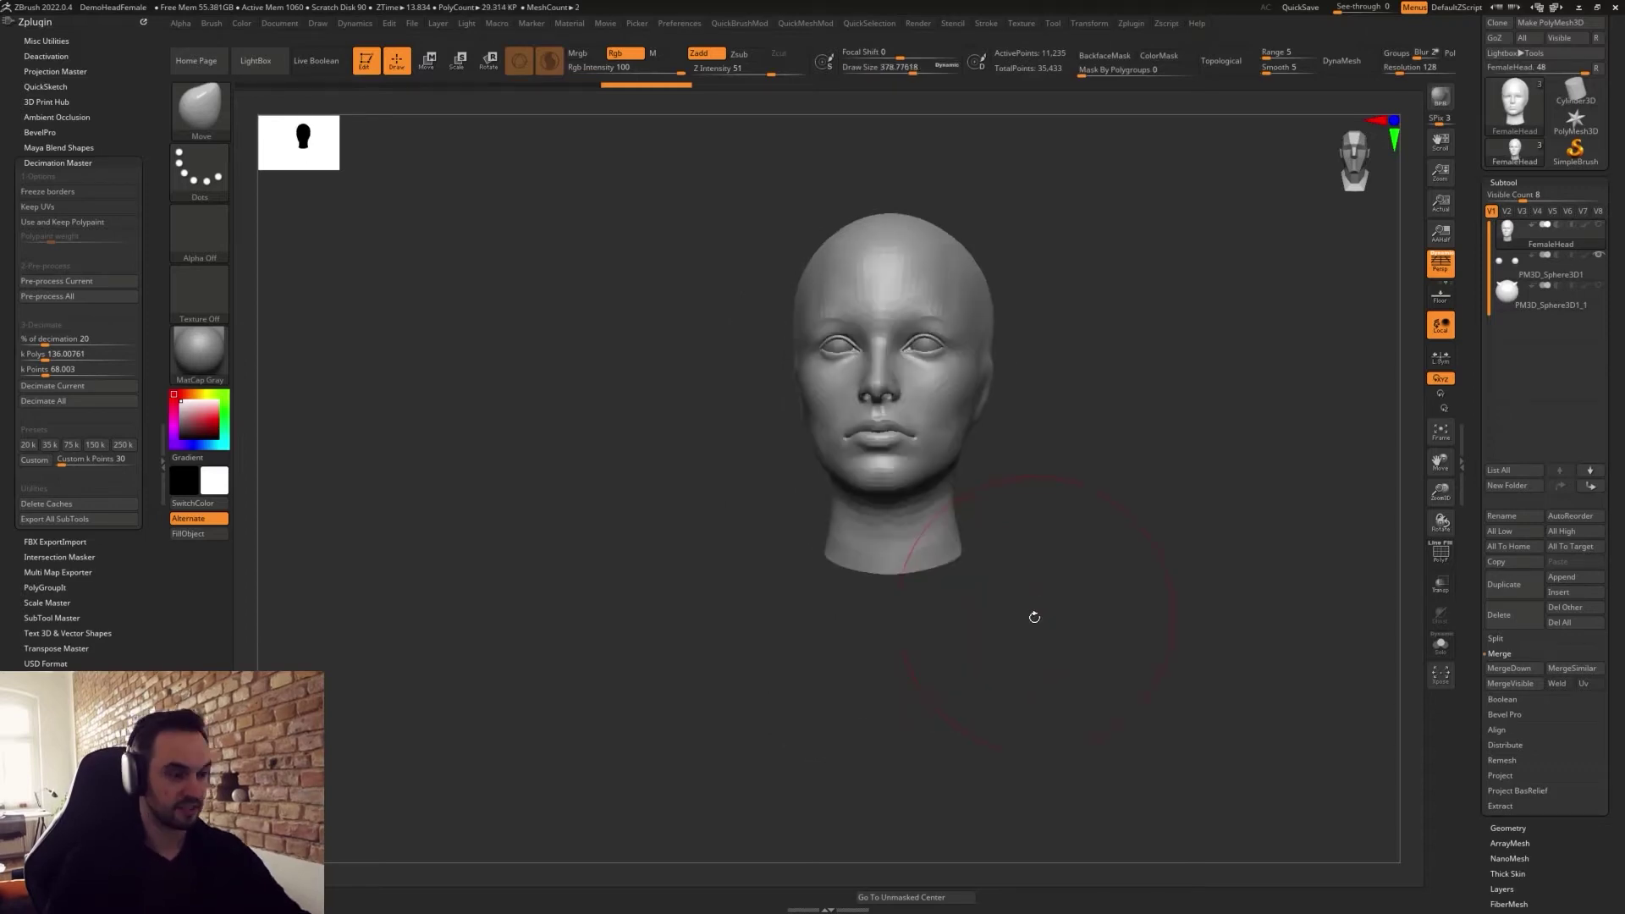
pyautogui.moveTo(1034, 617)
pyautogui.mouseDown()
pyautogui.moveTo(1015, 617)
pyautogui.moveTo(1023, 638)
pyautogui.moveTo(912, 552)
pyautogui.moveTo(943, 562)
pyautogui.moveTo(865, 556)
pyautogui.mouseUp()
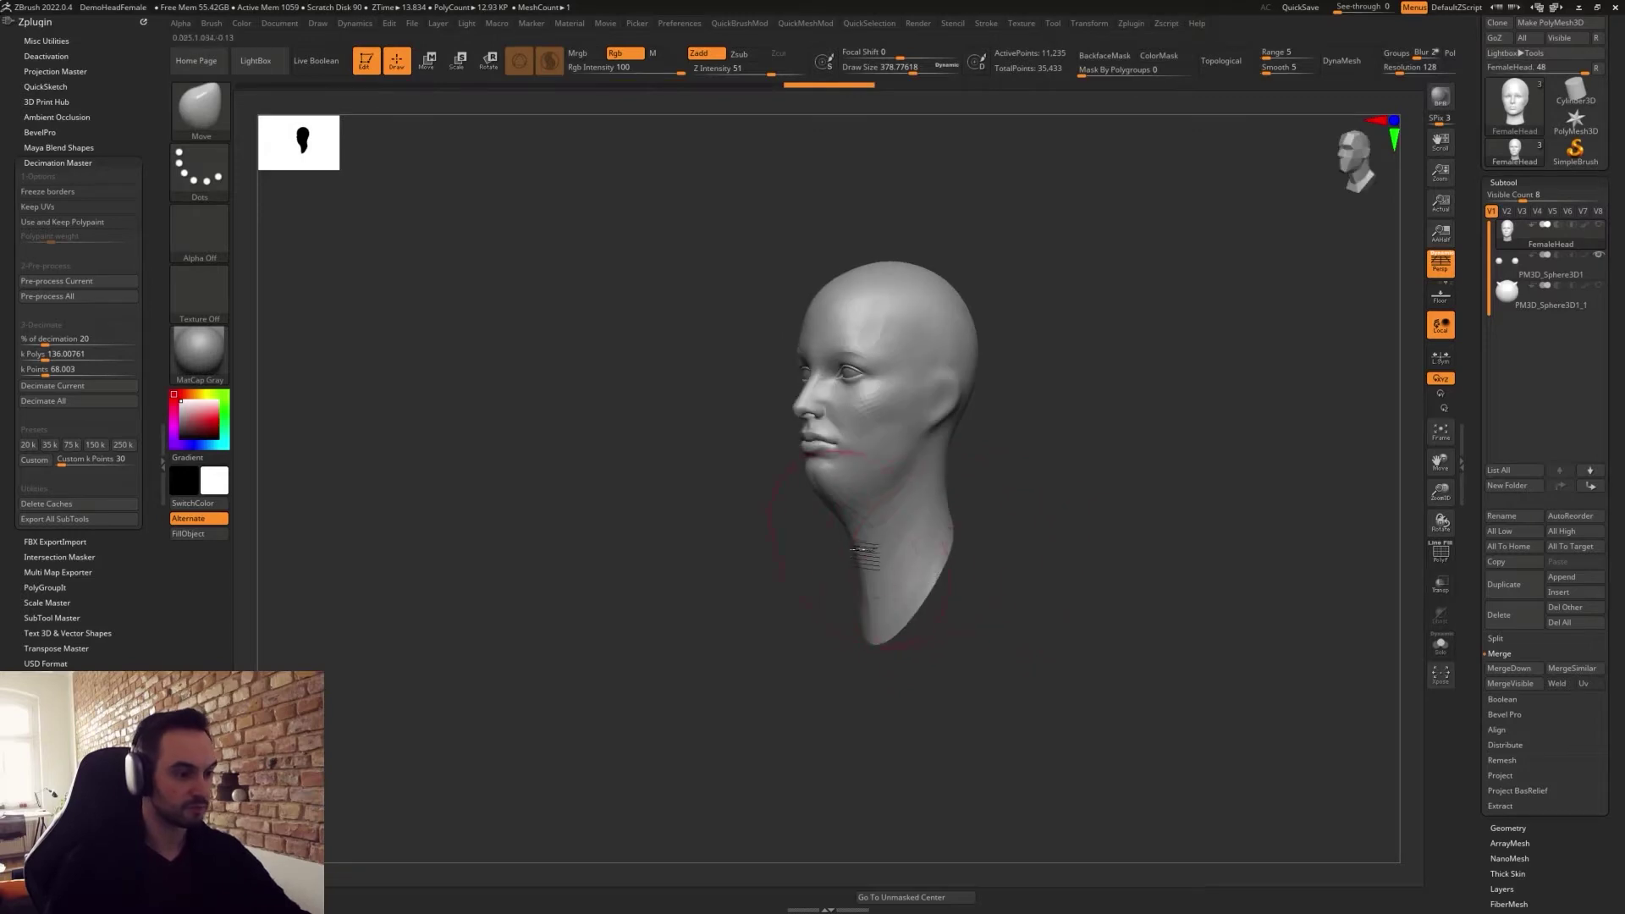
pyautogui.moveTo(1034, 505); pyautogui.dragTo(963, 499)
# Reshape the jaw, throat and neck contour in profile with the Move brush, adjusting its size for each area.
pyautogui.press('s')
pyautogui.moveTo(828, 488); pyautogui.dragTo(821, 487, button='right')
pyautogui.press('s')
pyautogui.moveTo(821, 486)
pyautogui.mouseDown()
pyautogui.moveTo(914, 487)
pyautogui.moveTo(898, 484)
pyautogui.moveTo(965, 550)
pyautogui.mouseUp()
pyautogui.press('s')
pyautogui.moveTo(758, 542); pyautogui.dragTo(711, 516)
pyautogui.press('s')
pyautogui.moveTo(736, 493); pyautogui.dragTo(755, 573)
pyautogui.moveTo(755, 576); pyautogui.dragTo(724, 556)
# Refine the bridge of the nose in profile using the Move brush at a draw size of about 71.
pyautogui.press('s')
pyautogui.moveTo(782, 324); pyautogui.dragTo(774, 332)
pyautogui.press('s')
pyautogui.click(786, 329)
pyautogui.write('112')
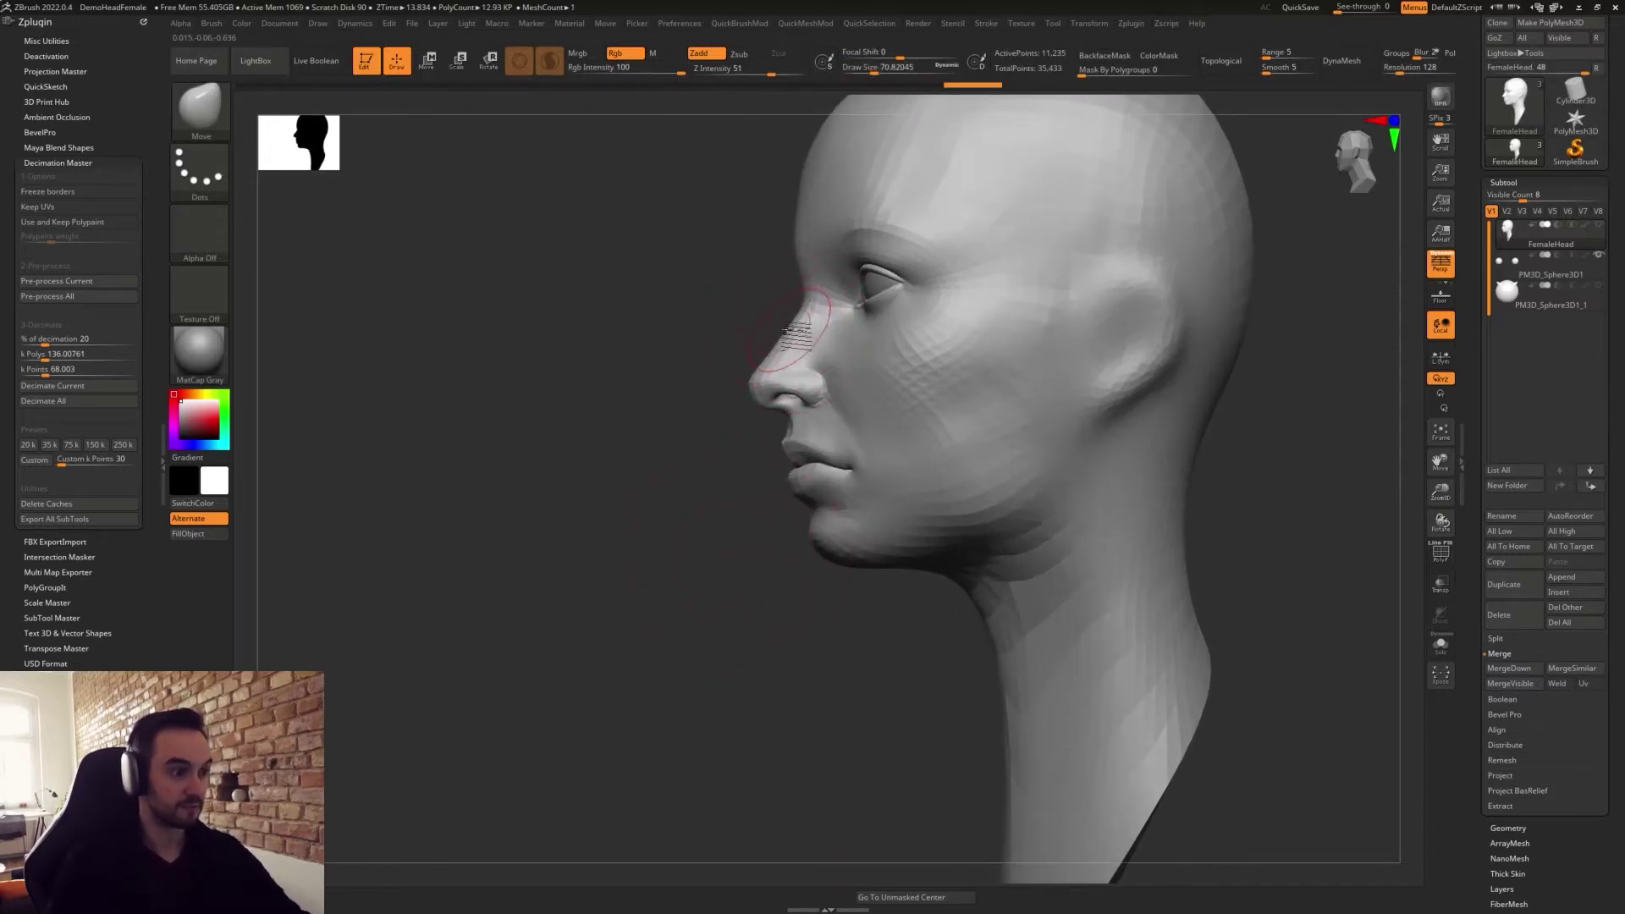
pyautogui.moveTo(626, 359); pyautogui.dragTo(798, 351)
# Smooth the forehead, the temples and the cheeks beside the nose, reducing the draw size to about 35.
pyautogui.moveTo(1063, 454)
pyautogui.keyDown('shift'); pyautogui.mouseDown()
pyautogui.moveTo(1061, 536)
pyautogui.moveTo(1114, 649)
pyautogui.mouseUp(); pyautogui.keyUp('shift')
pyautogui.moveTo(936, 310)
pyautogui.keyDown('shift'); pyautogui.mouseDown()
pyautogui.moveTo(960, 326)
pyautogui.moveTo(939, 335)
pyautogui.moveTo(993, 360)
pyautogui.moveTo(1052, 362)
pyautogui.mouseUp(); pyautogui.keyUp('shift')
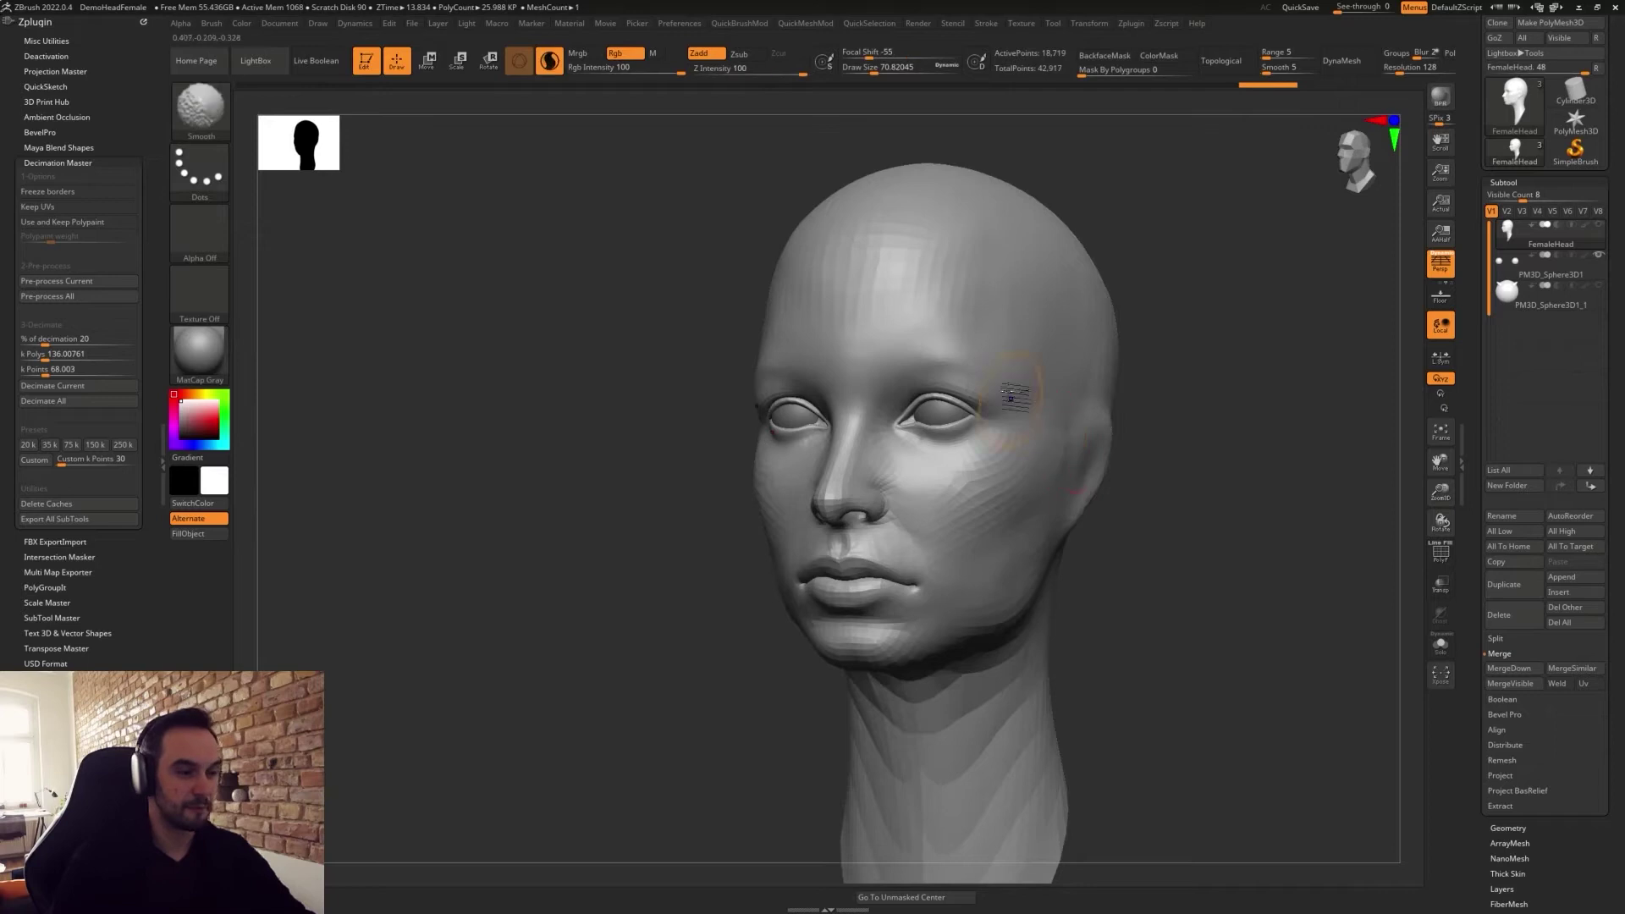
pyautogui.press('s')
pyautogui.keyDown('shift'); pyautogui.moveTo(922, 500); pyautogui.dragTo(888, 464); pyautogui.keyUp('shift')
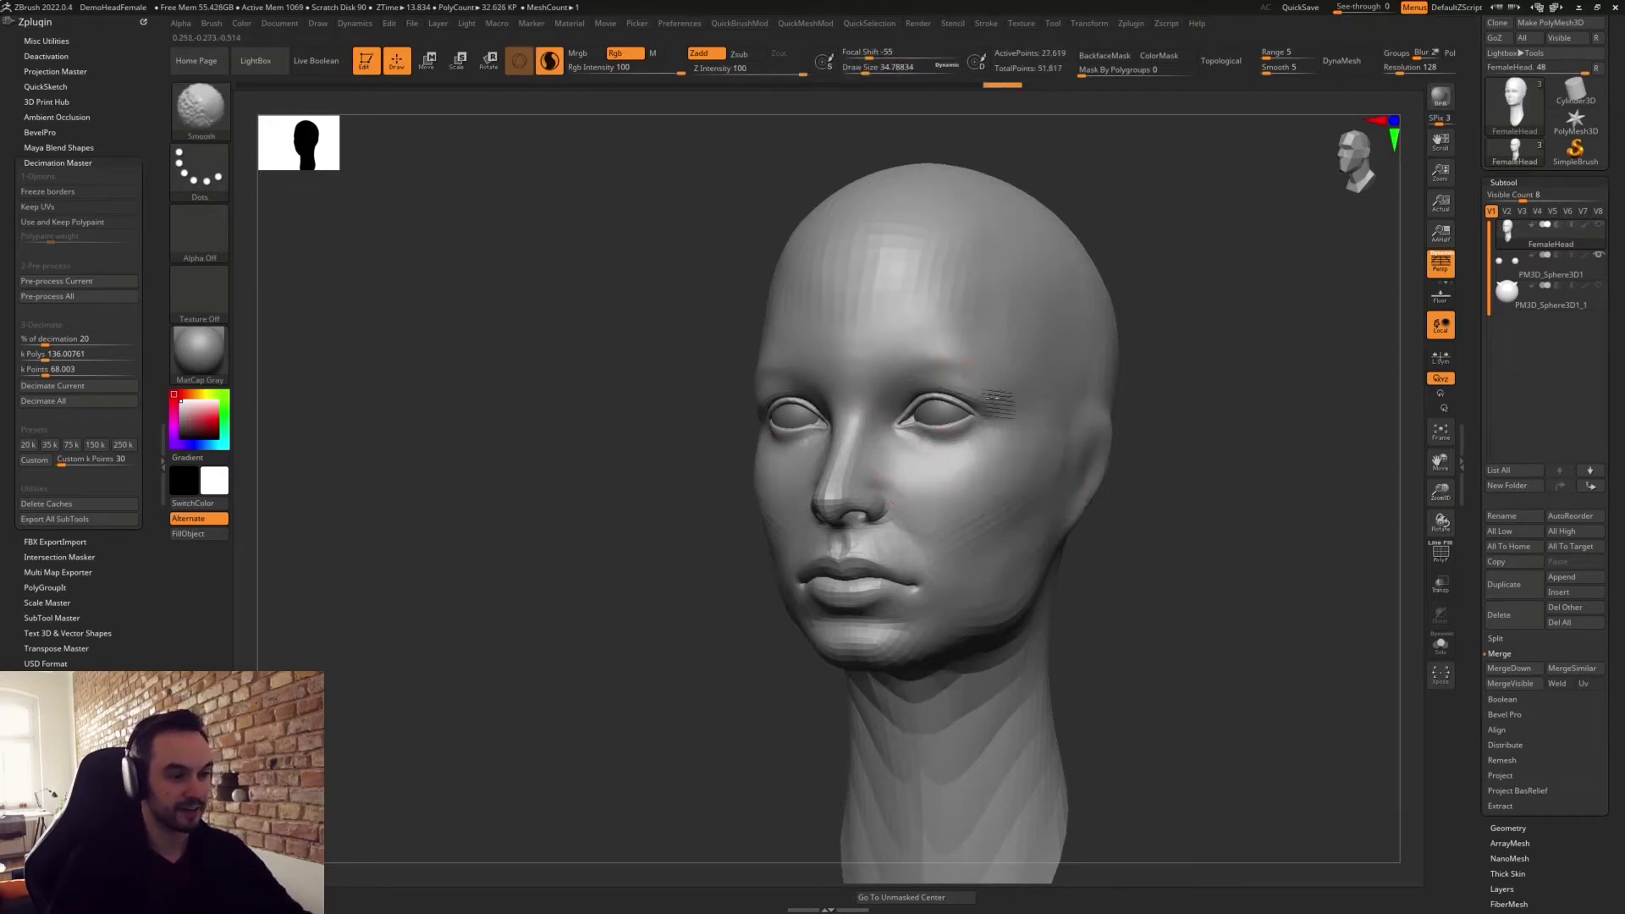
# Reshape the corners of the mouth with small Move brush strokes.
pyautogui.moveTo(1024, 439); pyautogui.dragTo(916, 402, button='right')
pyautogui.moveTo(1011, 427)
pyautogui.mouseDown(button='right')
pyautogui.moveTo(1074, 548)
pyautogui.moveTo(997, 479)
pyautogui.moveTo(918, 580)
pyautogui.mouseUp(button='right')
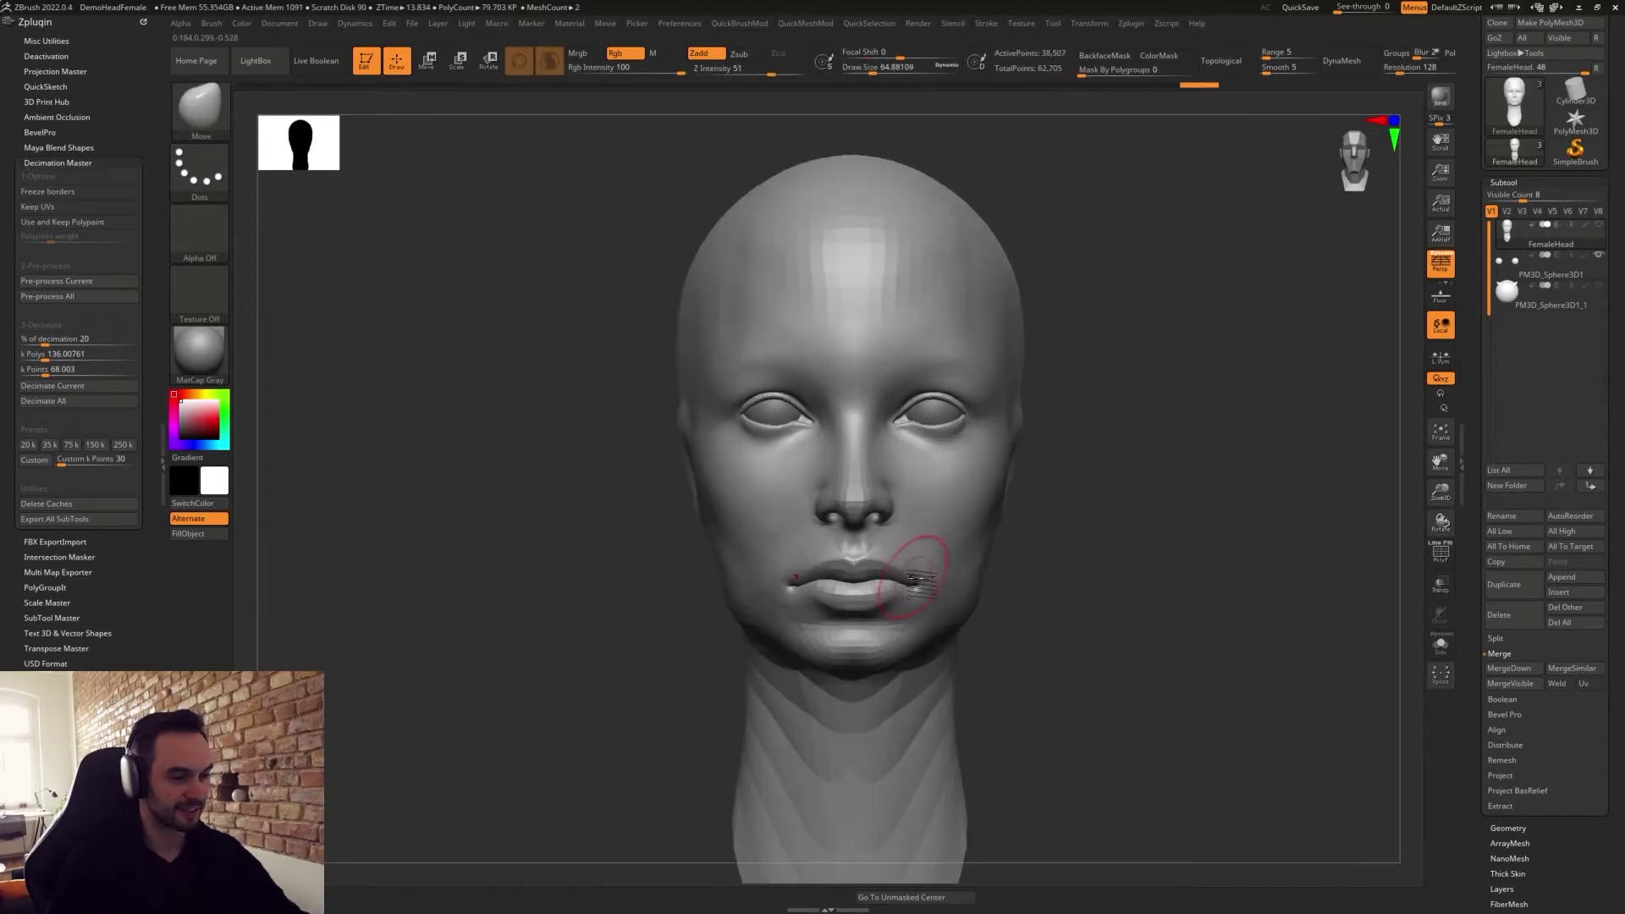
pyautogui.press('s')
pyautogui.moveTo(913, 582); pyautogui.dragTo(919, 582)
pyautogui.moveTo(918, 586)
pyautogui.mouseDown()
pyautogui.moveTo(883, 581)
pyautogui.moveTo(874, 603)
pyautogui.moveTo(918, 603)
pyautogui.moveTo(916, 583)
pyautogui.mouseUp()
# Smooth the area around the lips at a draw size of about 51 and undo the last stroke.
pyautogui.moveTo(1025, 591); pyautogui.dragTo(960, 605, button='right')
pyautogui.press('s')
pyautogui.moveTo(1013, 608); pyautogui.dragTo(1004, 607)
pyautogui.keyDown('shift'); pyautogui.moveTo(881, 554); pyautogui.dragTo(850, 584); pyautogui.keyUp('shift')
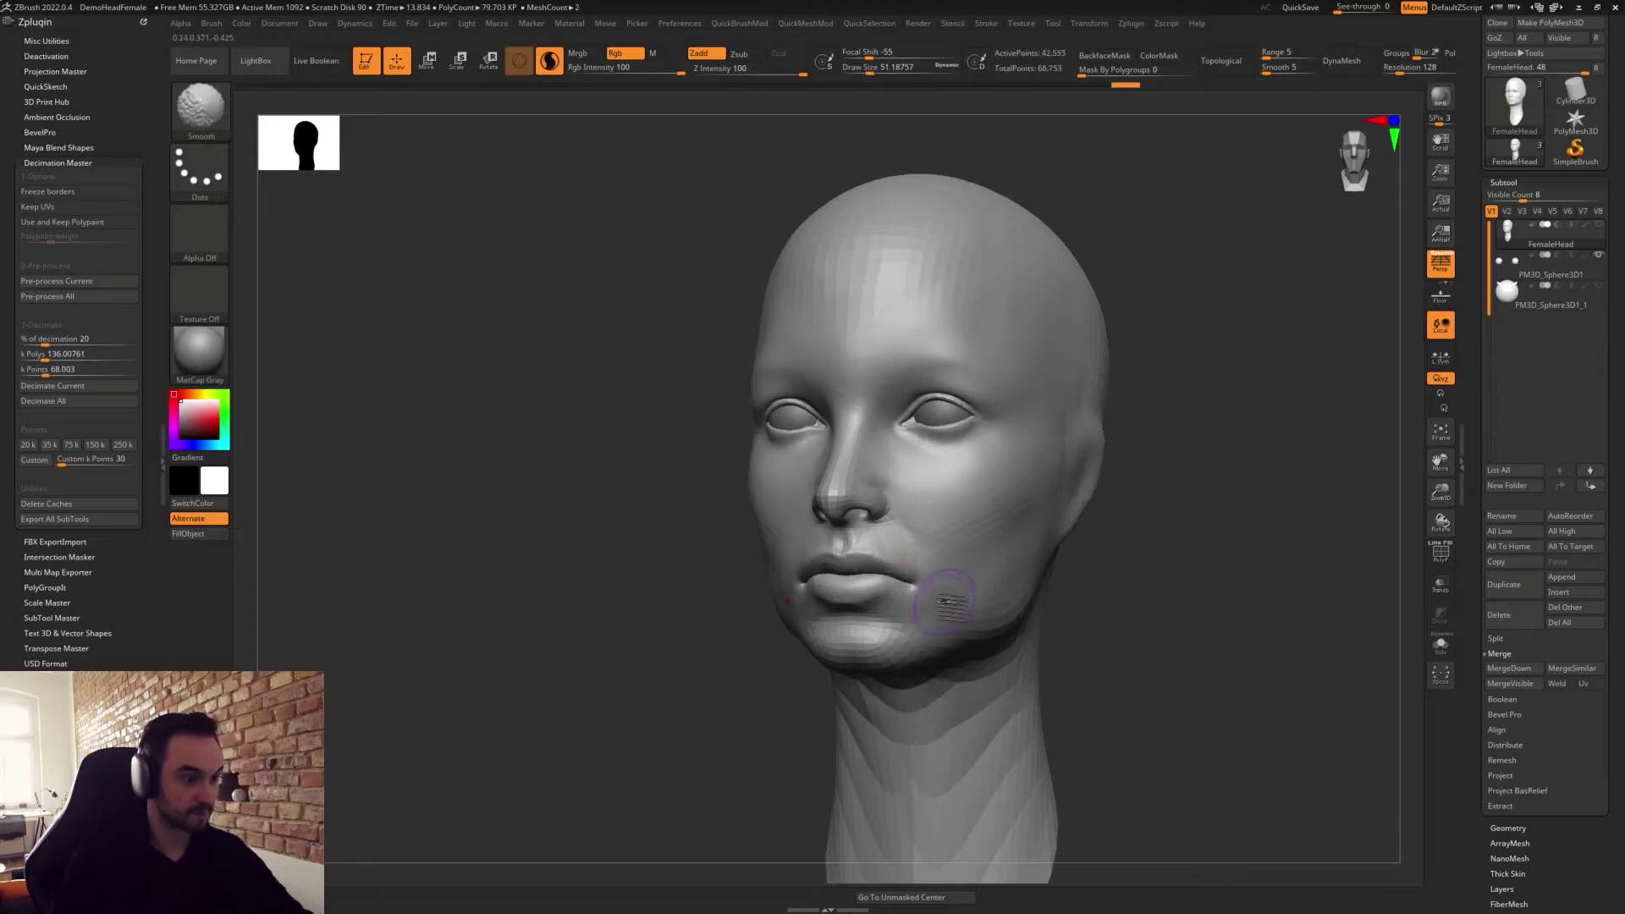
pyautogui.press('b')
pyautogui.press('m')
pyautogui.press('v')
pyautogui.hotkey('ctrl', 'z')
# Examine the face, jaw and neck from three-quarter and side views.
pyautogui.moveTo(1113, 599); pyautogui.dragTo(1194, 614)
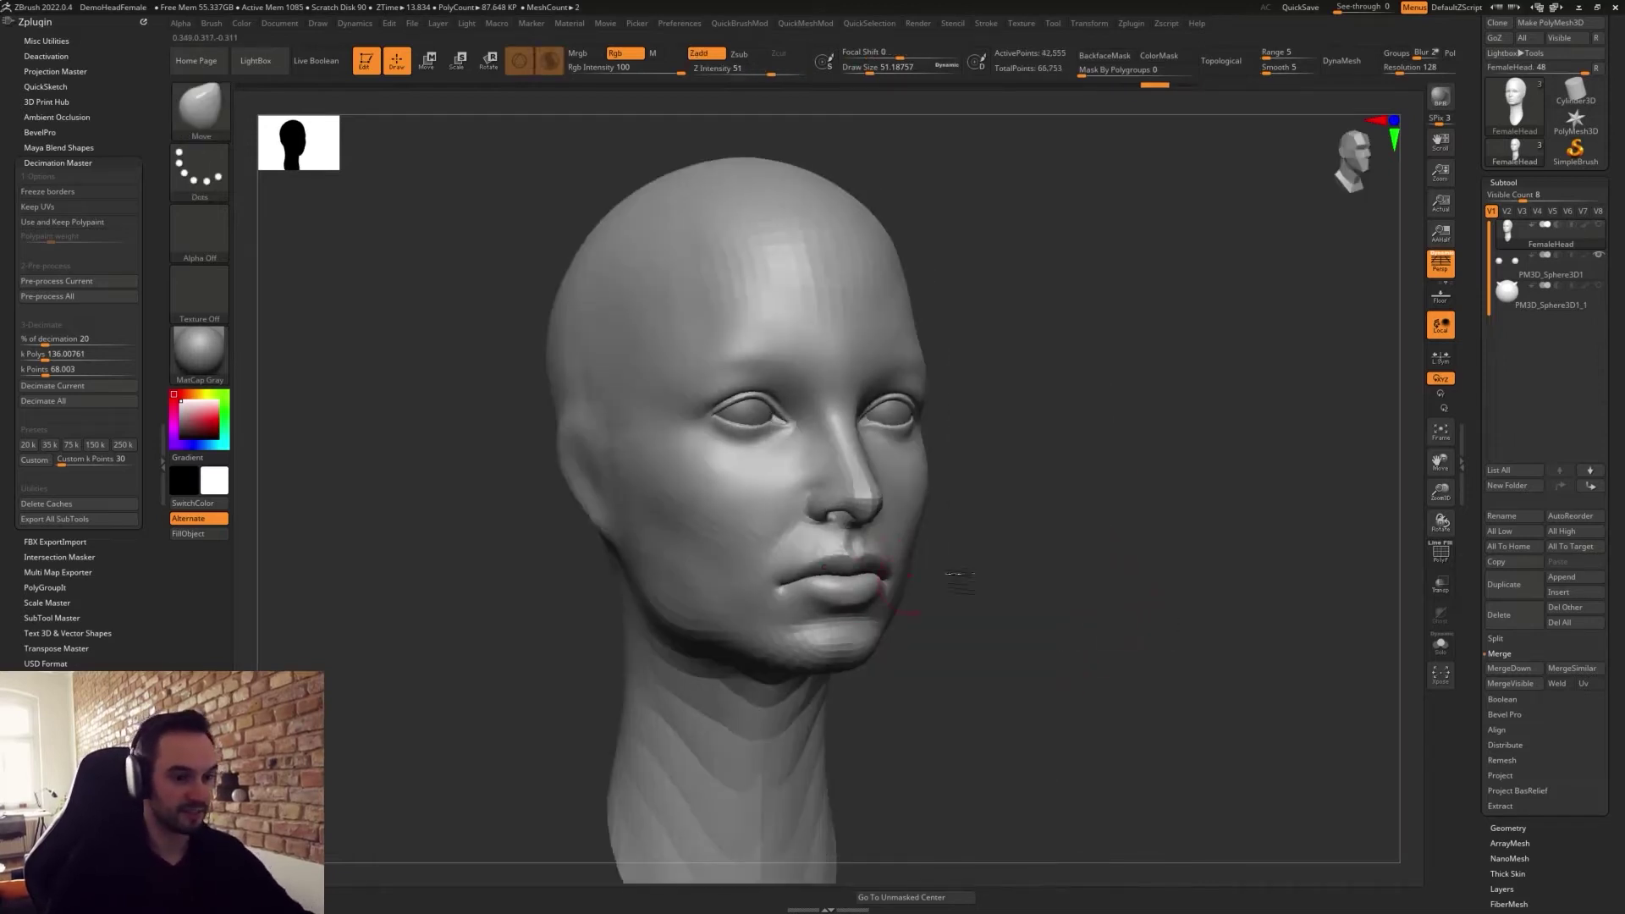
pyautogui.moveTo(1002, 663); pyautogui.dragTo(1079, 656)
pyautogui.moveTo(954, 529)
pyautogui.keyDown('ctrl'); pyautogui.keyDown('shift'); pyautogui.mouseDown()
pyautogui.moveTo(823, 624)
pyautogui.moveTo(796, 733)
pyautogui.moveTo(1067, 772)
pyautogui.moveTo(1018, 729)
pyautogui.moveTo(973, 639)
pyautogui.mouseUp(); pyautogui.keyUp('shift'); pyautogui.keyUp('ctrl')
pyautogui.keyDown('ctrl'); pyautogui.keyDown('shift'); pyautogui.click(973, 640); pyautogui.keyUp('shift'); pyautogui.keyUp('ctrl')
pyautogui.moveTo(974, 640); pyautogui.dragTo(1008, 579, button='right')
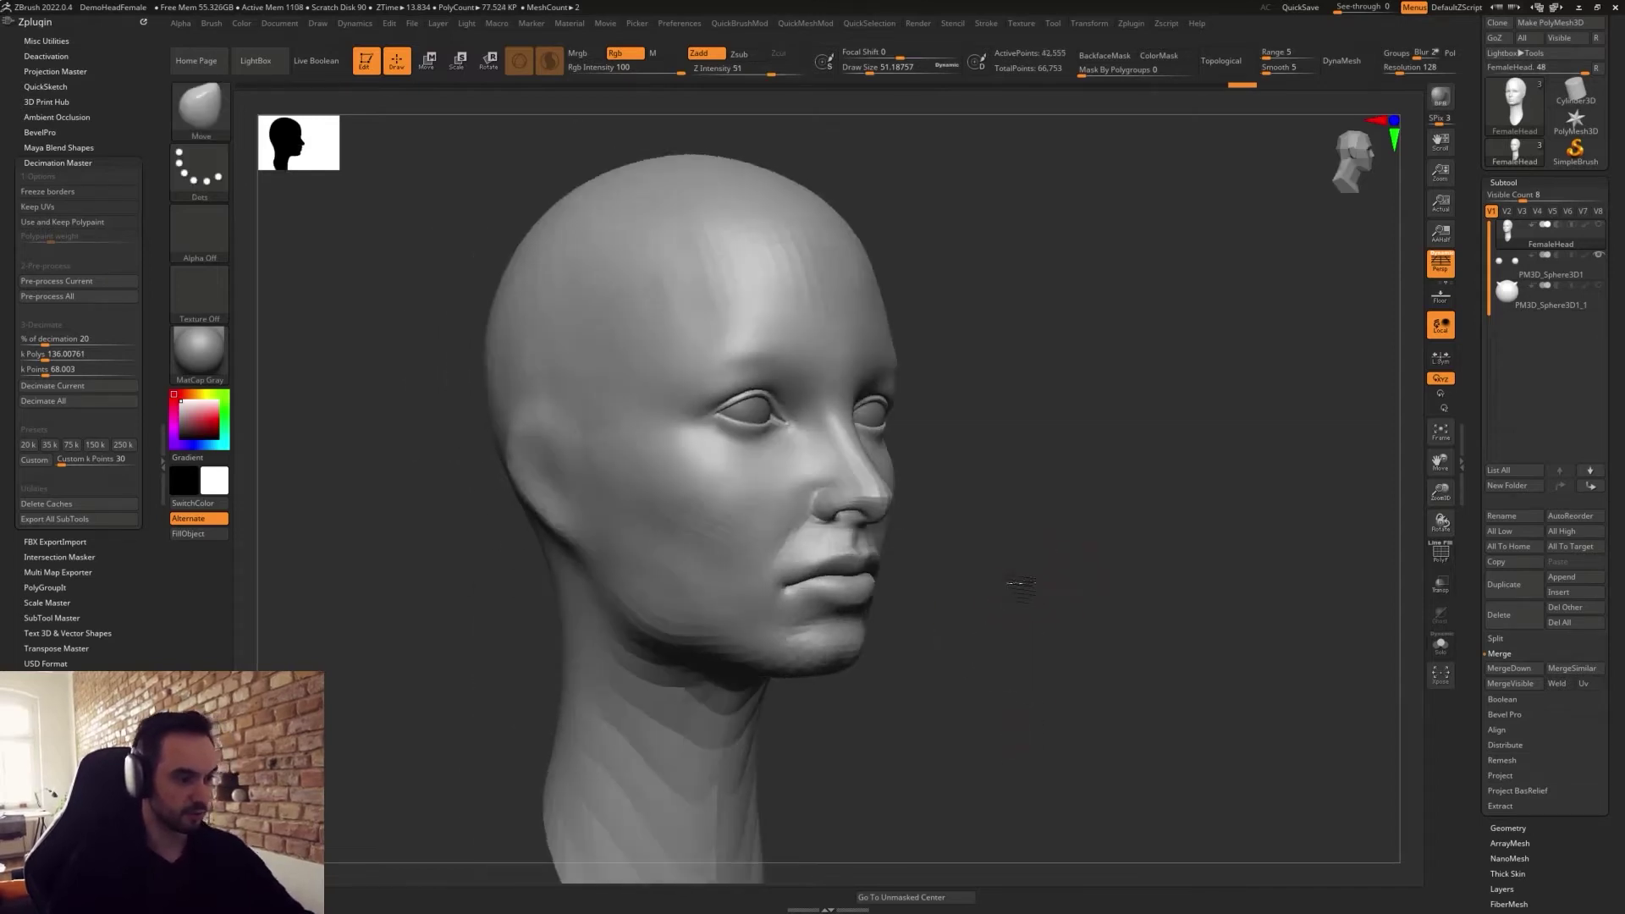
pyautogui.keyDown('shift'); pyautogui.moveTo(1055, 581); pyautogui.dragTo(1031, 556); pyautogui.keyUp('shift')
pyautogui.press('2')
pyautogui.press('3')
pyautogui.moveTo(1090, 414)
pyautogui.mouseDown(button='right')
pyautogui.moveTo(1075, 470)
pyautogui.moveTo(1089, 426)
pyautogui.mouseUp(button='right')
# Remesh the head with DynaMesh at a resolution of 224.
pyautogui.click(1366, 68)
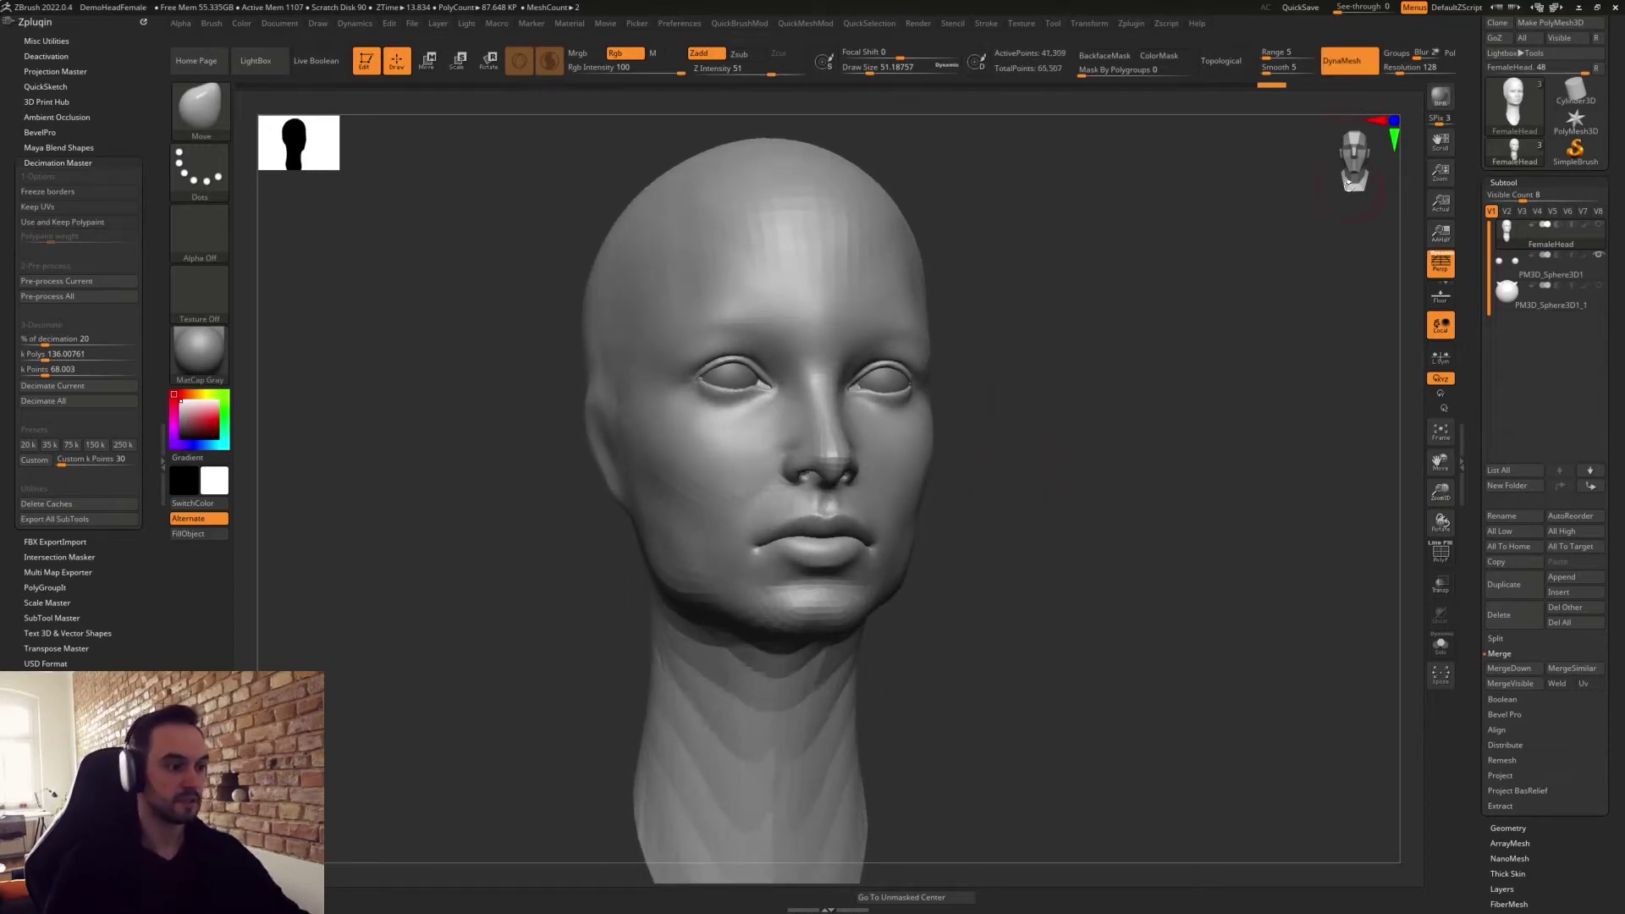
pyautogui.hotkey('ctrl', 'z')
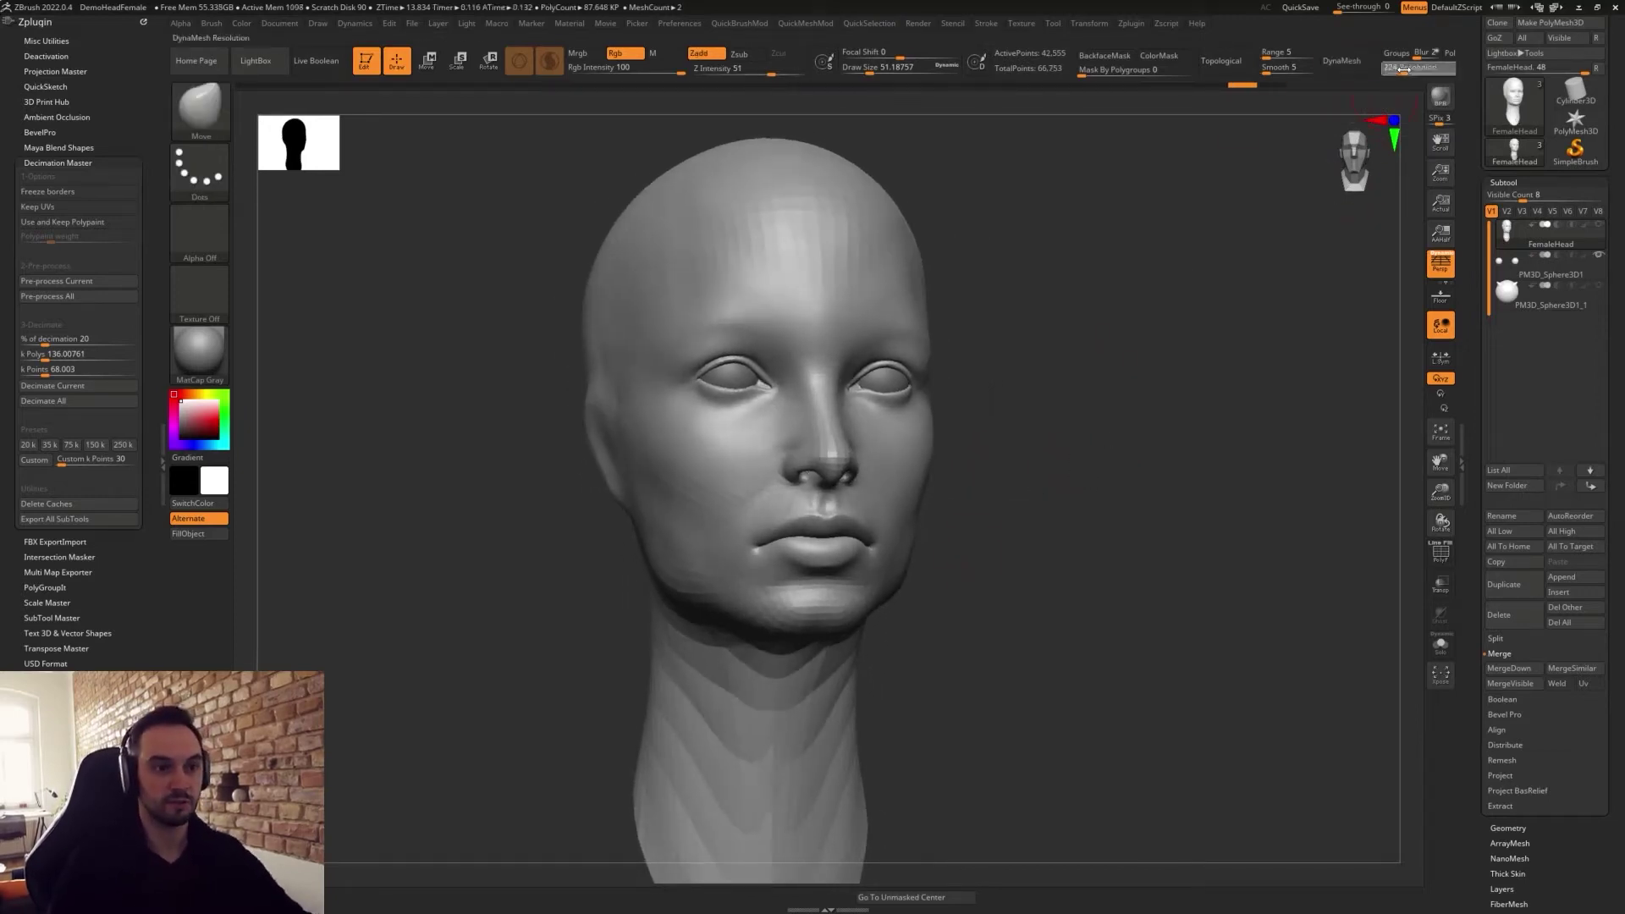
pyautogui.click(1347, 60)
# Smooth the mouth area and carve the line between the lips with the DamStandard brush.
pyautogui.keyDown('shift'); pyautogui.moveTo(873, 555); pyautogui.dragTo(880, 565); pyautogui.keyUp('shift')
pyautogui.keyDown('alt'); pyautogui.moveTo(917, 627); pyautogui.dragTo(940, 664); pyautogui.keyUp('alt')
pyautogui.press('b')
pyautogui.press('d')
pyautogui.press('s')
pyautogui.moveTo(768, 546); pyautogui.dragTo(882, 533)
pyautogui.keyDown('alt'); pyautogui.moveTo(1034, 706); pyautogui.dragTo(1028, 601); pyautogui.keyUp('alt')
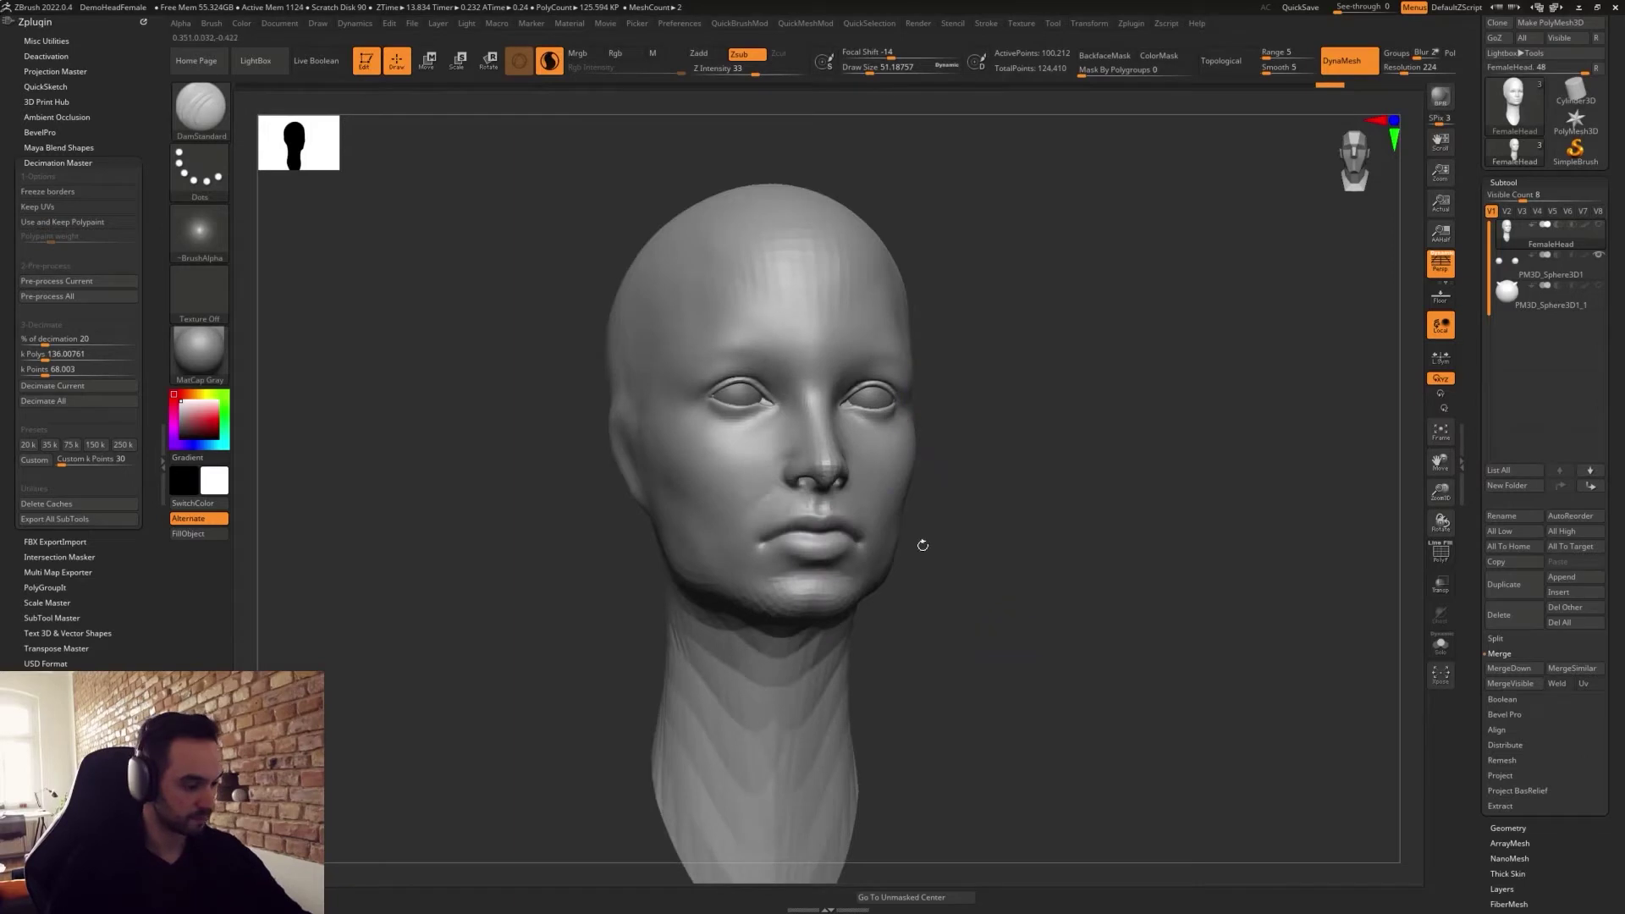
# Choose MaskLasso, isolate the band of the head around the eyes, and bring the whole head back into view.
pyautogui.press('3')
pyautogui.press('2')
pyautogui.press('3')
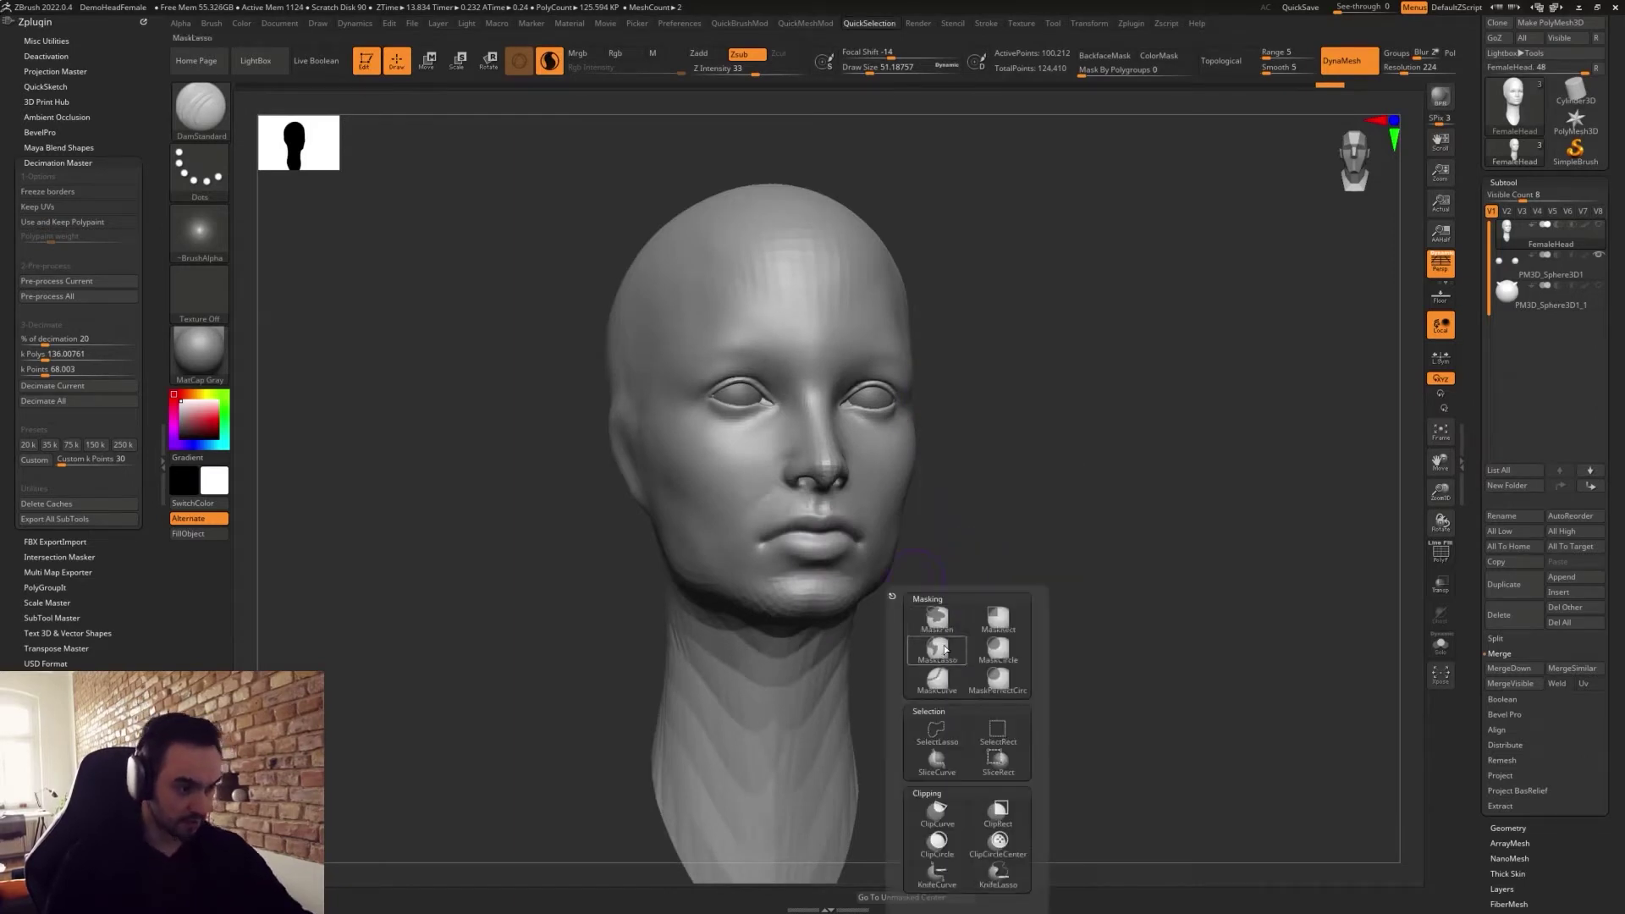
pyautogui.click(945, 663)
pyautogui.moveTo(966, 421)
pyautogui.keyDown('ctrl'); pyautogui.mouseDown()
pyautogui.moveTo(847, 471)
pyautogui.moveTo(975, 628)
pyautogui.moveTo(763, 578)
pyautogui.mouseUp(); pyautogui.keyUp('ctrl')
pyautogui.moveTo(1106, 316)
pyautogui.keyDown('ctrl'); pyautogui.mouseDown()
pyautogui.moveTo(997, 741)
pyautogui.moveTo(1016, 729)
pyautogui.mouseUp(); pyautogui.keyUp('ctrl')
pyautogui.keyDown('ctrl'); pyautogui.moveTo(1067, 481); pyautogui.dragTo(1064, 598); pyautogui.keyUp('ctrl')
pyautogui.hotkey('shift', 'q')
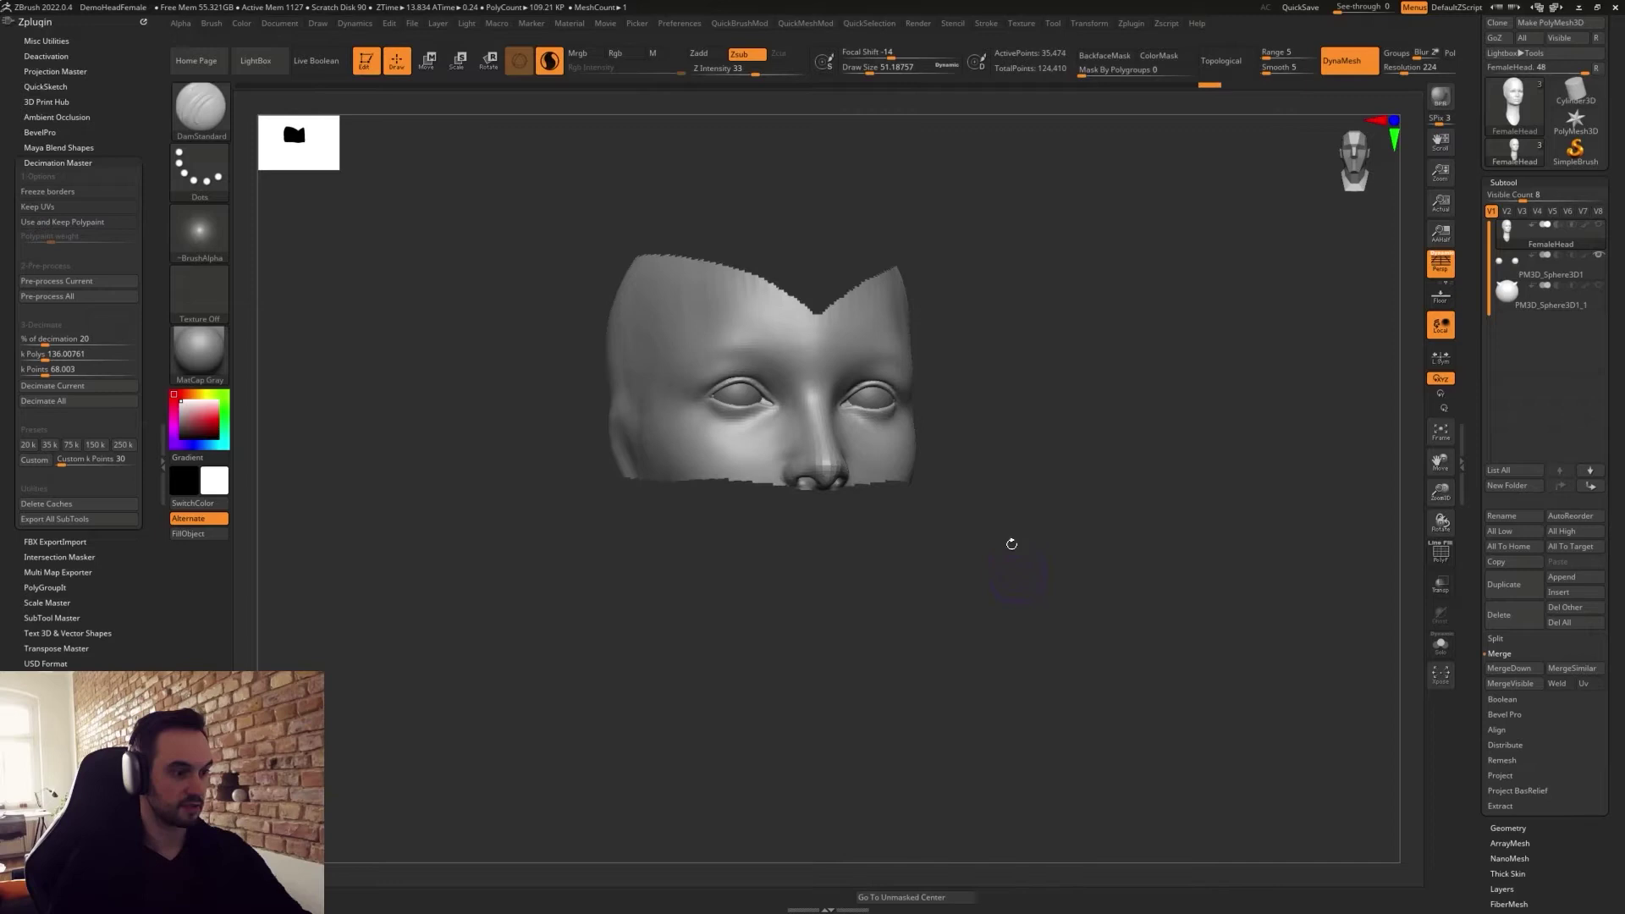
pyautogui.keyDown('shift'); pyautogui.moveTo(1011, 545); pyautogui.dragTo(1065, 632); pyautogui.keyUp('shift')
pyautogui.keyDown('ctrl'); pyautogui.keyDown('shift'); pyautogui.click(1020, 594); pyautogui.keyUp('shift'); pyautogui.keyUp('ctrl')
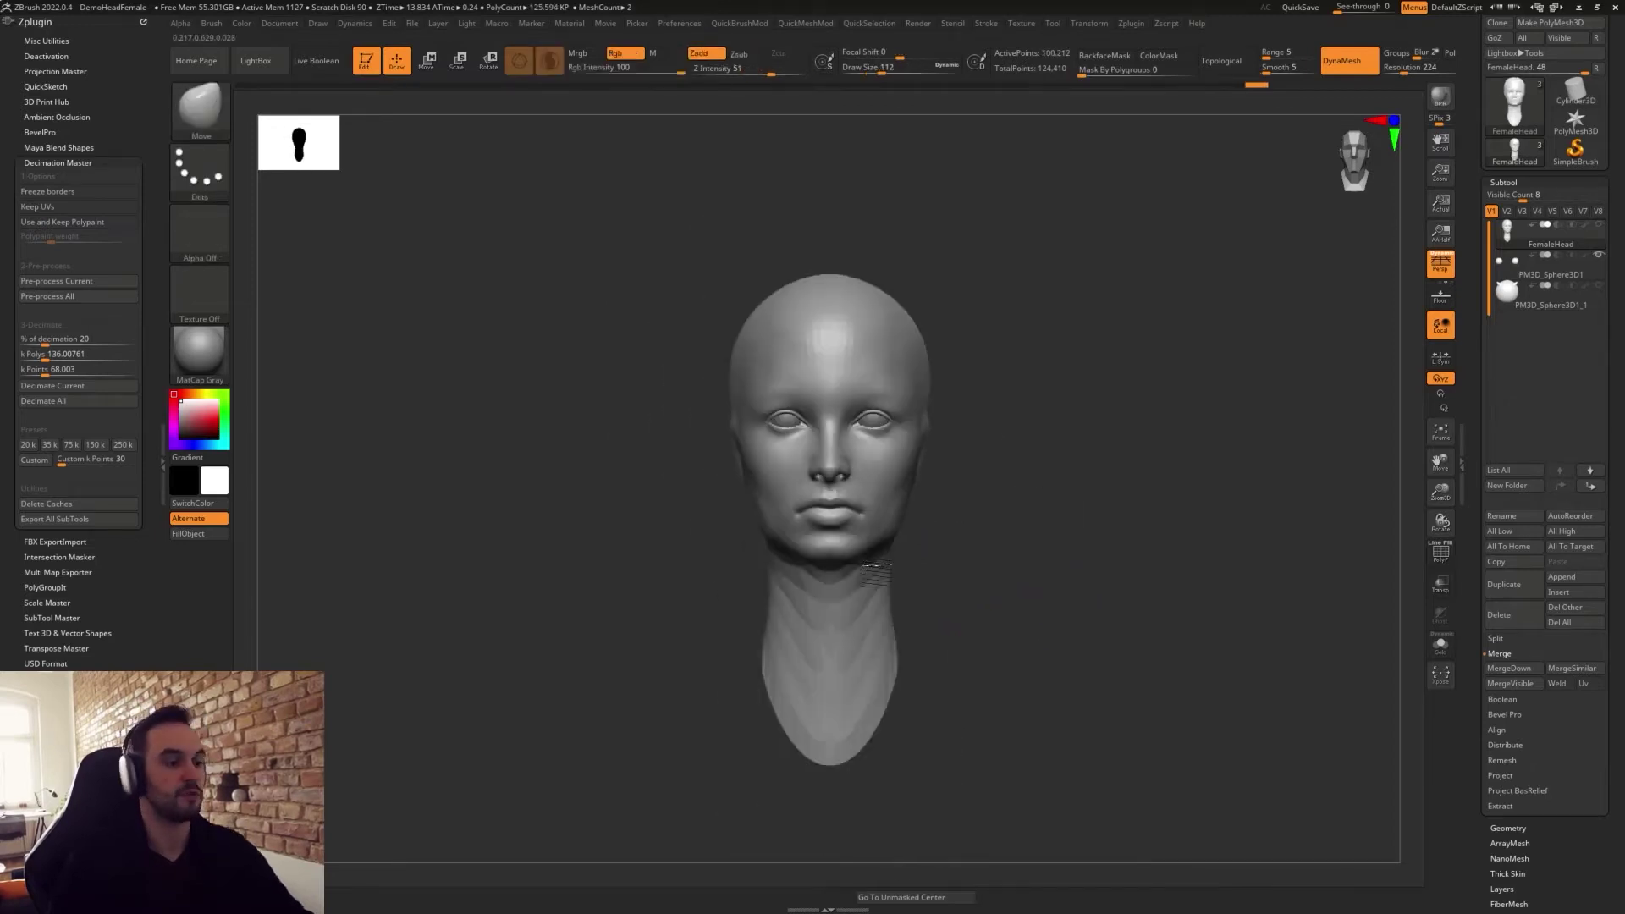
# Reshape the neck, throat and underside of the chin with the Move brush, ending at a draw size of about 80.
pyautogui.moveTo(876, 569); pyautogui.dragTo(871, 580)
pyautogui.press('s')
pyautogui.moveTo(996, 592); pyautogui.dragTo(833, 576)
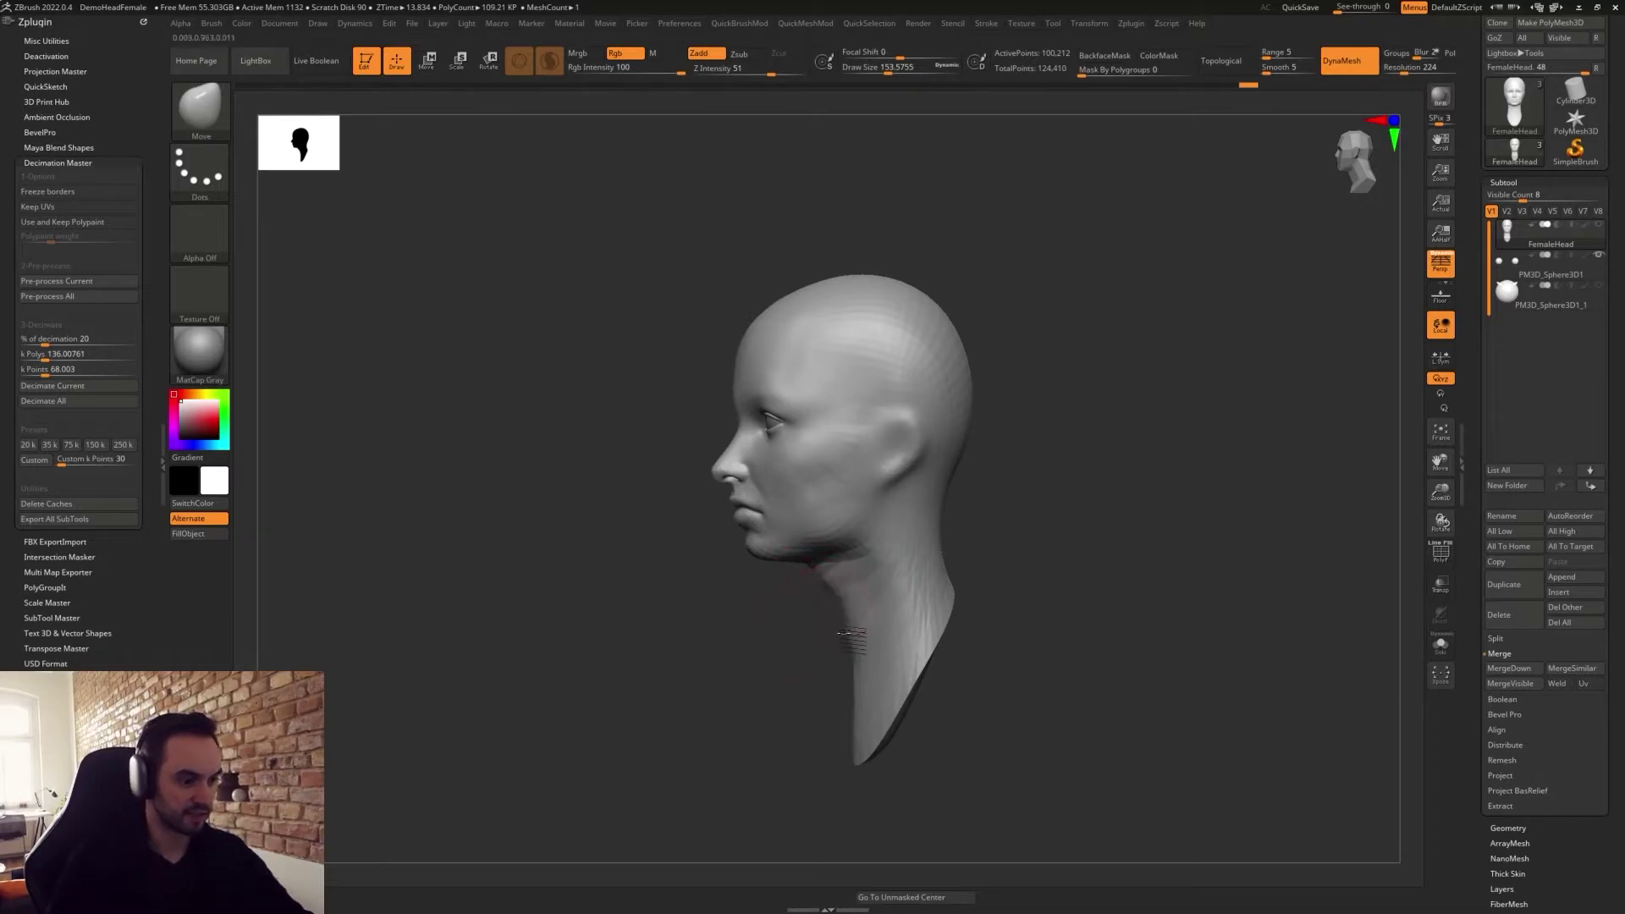
pyautogui.press('s')
pyautogui.moveTo(800, 589); pyautogui.dragTo(759, 551)
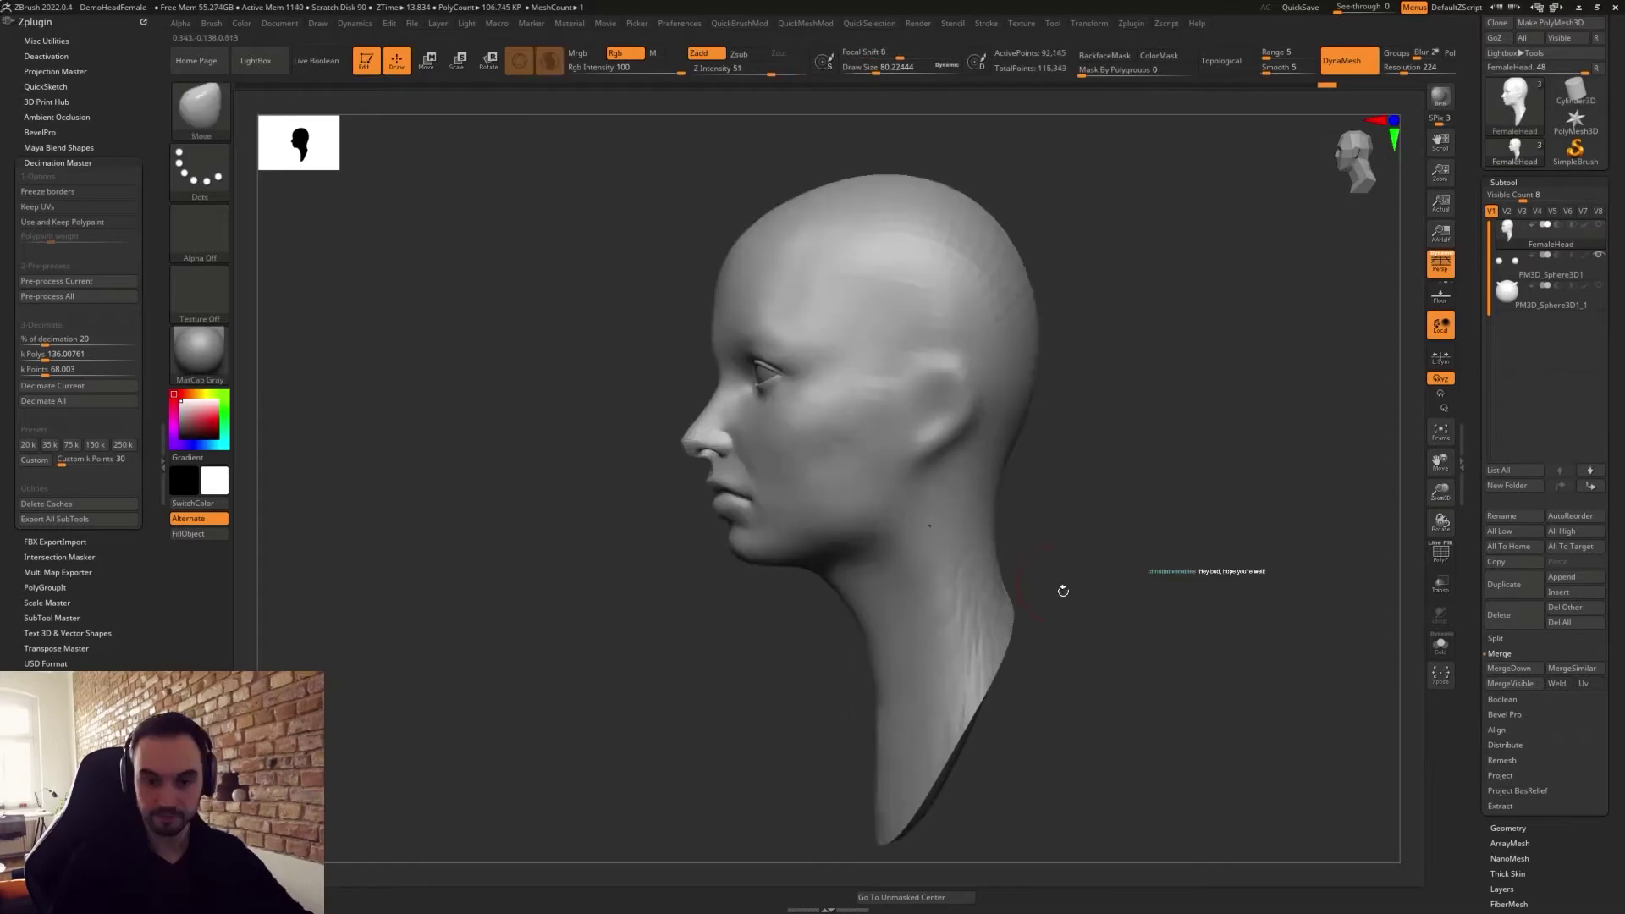
# Push in the slanted cut at the back of the neck with the Move brush at a size of about 177, and remesh.
pyautogui.moveTo(1071, 578)
pyautogui.mouseDown()
pyautogui.moveTo(1052, 653)
pyautogui.moveTo(1135, 671)
pyautogui.moveTo(994, 666)
pyautogui.moveTo(965, 771)
pyautogui.mouseUp()
pyautogui.moveTo(1050, 742)
pyautogui.keyDown('alt'); pyautogui.mouseDown()
pyautogui.moveTo(1055, 642)
pyautogui.moveTo(1041, 638)
pyautogui.mouseUp(); pyautogui.keyUp('alt')
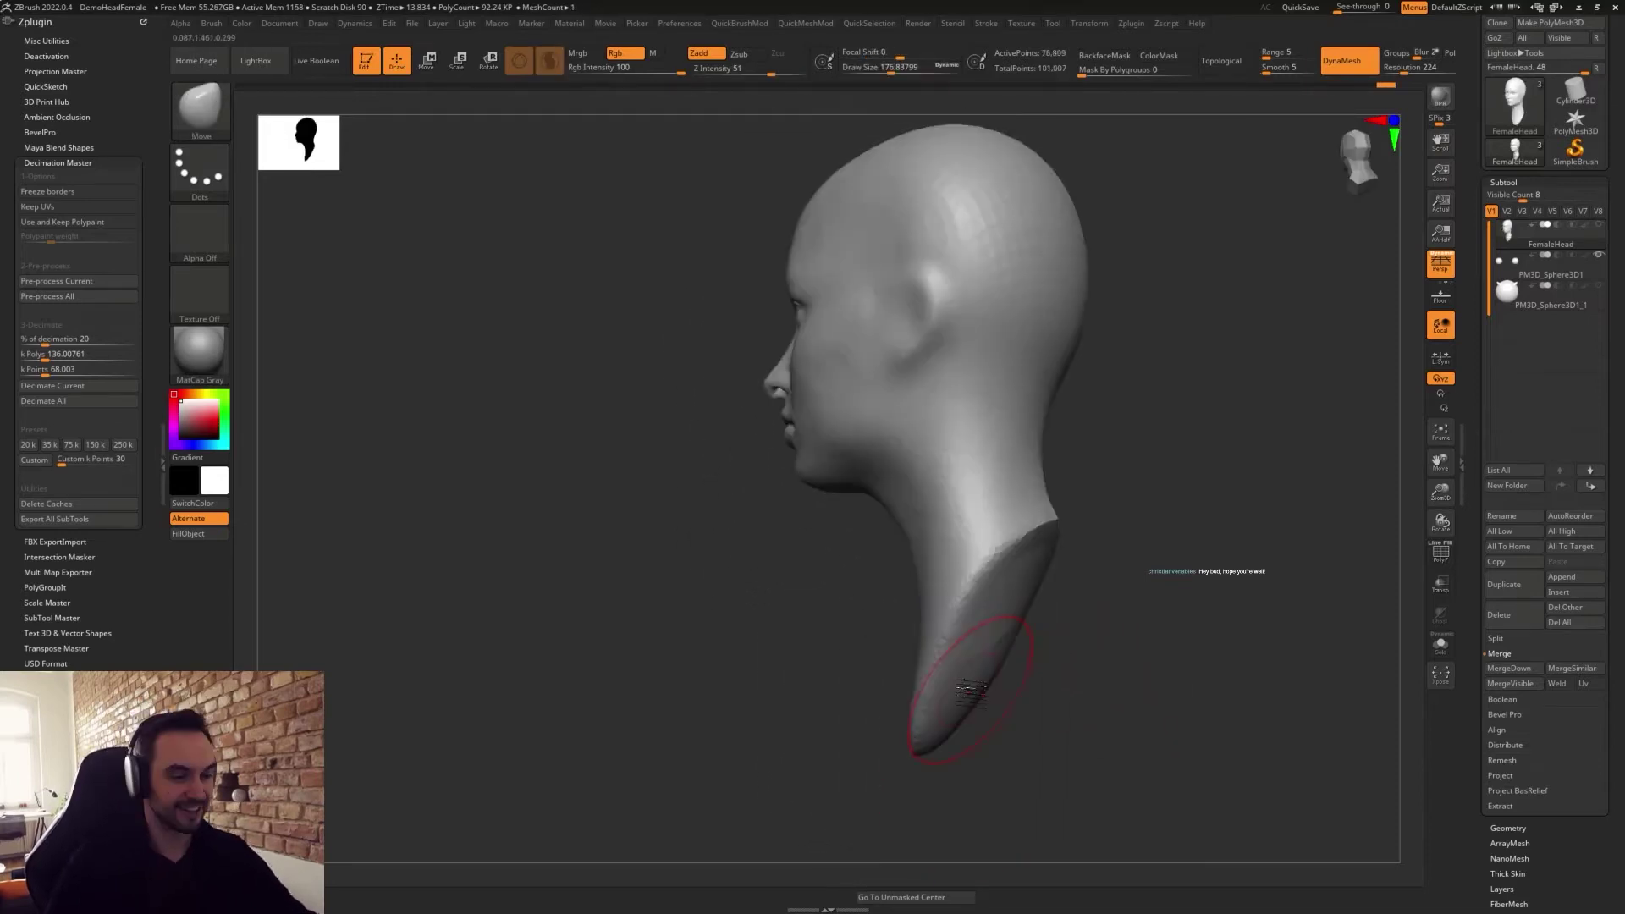
pyautogui.moveTo(973, 689); pyautogui.dragTo(998, 611)
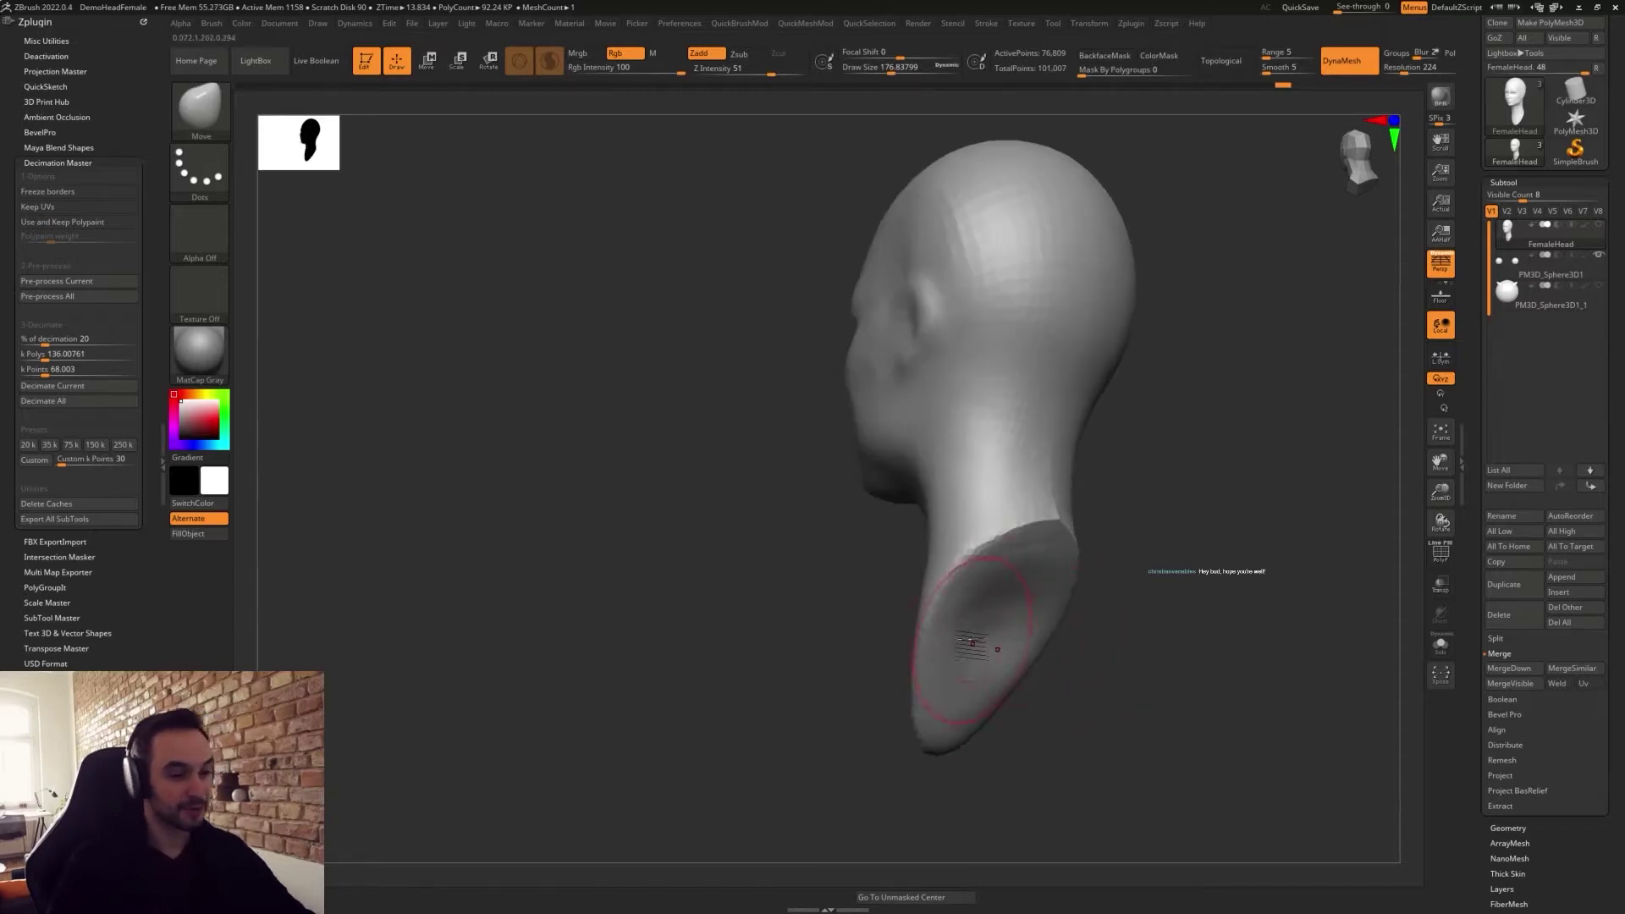
pyautogui.moveTo(973, 643); pyautogui.dragTo(965, 628)
pyautogui.moveTo(1108, 656); pyautogui.dragTo(1073, 590)
pyautogui.moveTo(944, 587); pyautogui.dragTo(924, 579)
pyautogui.moveTo(938, 653)
pyautogui.mouseDown()
pyautogui.moveTo(922, 659)
pyautogui.moveTo(1019, 546)
pyautogui.mouseUp()
pyautogui.keyDown('ctrl'); pyautogui.moveTo(1138, 593); pyautogui.dragTo(1159, 618); pyautogui.keyUp('ctrl')
# Round out the sides and lower end of the neck with large Move brush strokes.
pyautogui.moveTo(1219, 451); pyautogui.dragTo(1116, 578)
pyautogui.moveTo(924, 725); pyautogui.dragTo(904, 724)
pyautogui.moveTo(1083, 668)
pyautogui.mouseDown()
pyautogui.moveTo(970, 611)
pyautogui.moveTo(1001, 683)
pyautogui.moveTo(963, 647)
pyautogui.moveTo(1005, 542)
pyautogui.mouseUp()
pyautogui.moveTo(1025, 650); pyautogui.dragTo(1052, 663)
pyautogui.moveTo(909, 616); pyautogui.dragTo(881, 624)
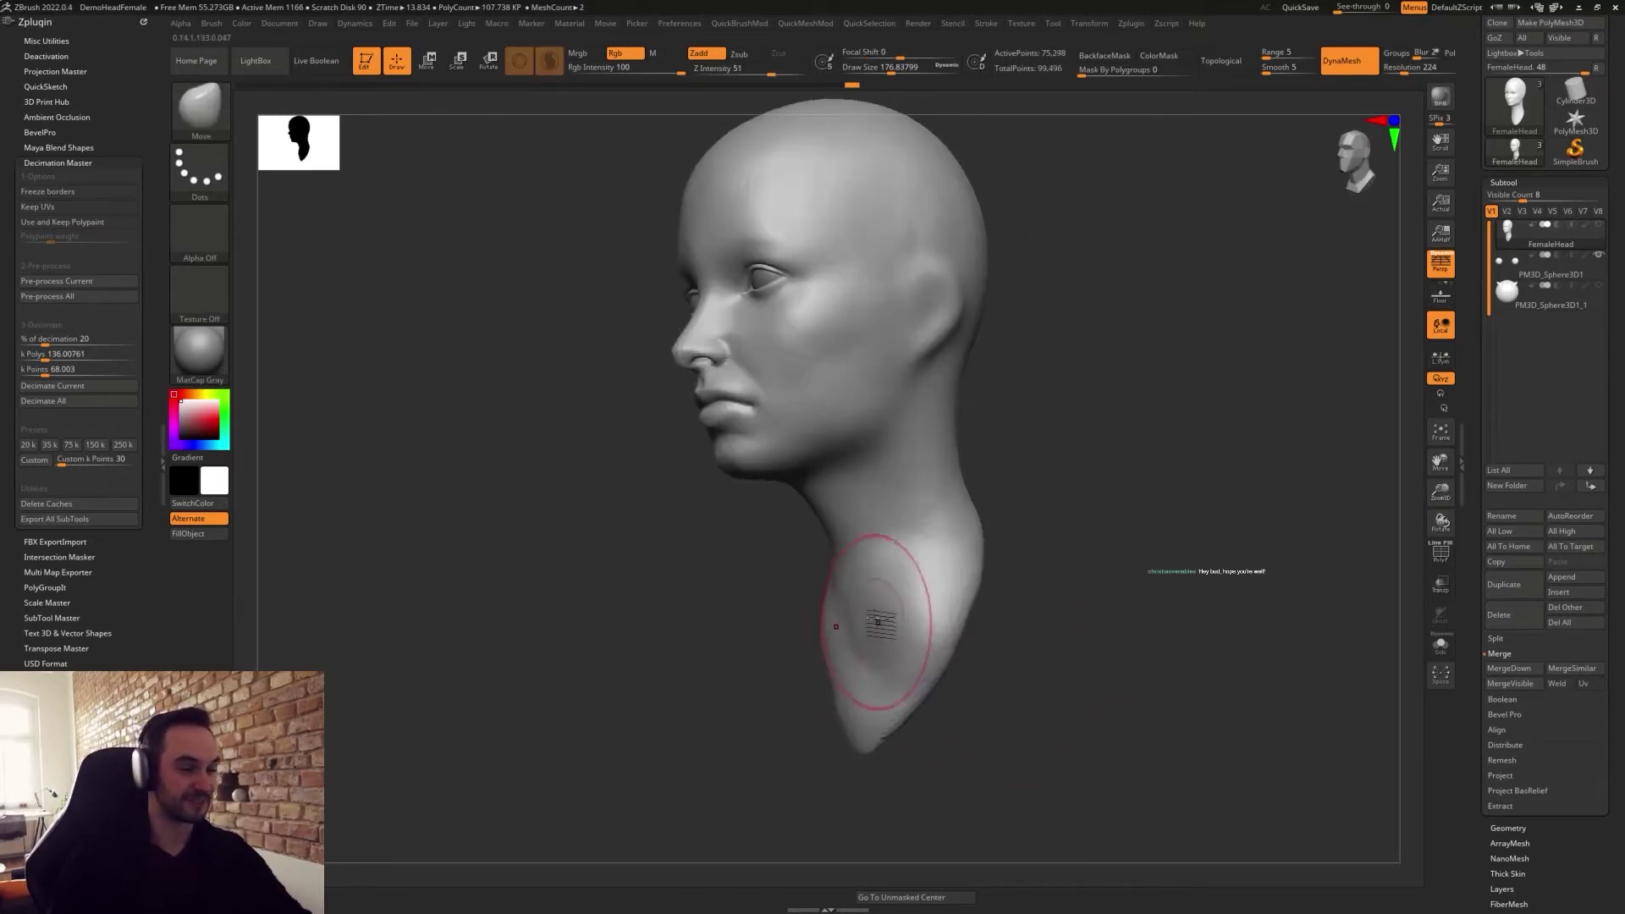
# Carve a symmetrical V-shaped line from the nose bridge up both sides of the forehead with the DamStandard brush.
pyautogui.moveTo(849, 522)
pyautogui.mouseDown(button='right')
pyautogui.moveTo(1020, 432)
pyautogui.moveTo(967, 538)
pyautogui.mouseUp(button='right')
pyautogui.press('s')
pyautogui.moveTo(967, 537); pyautogui.dragTo(951, 533)
pyautogui.keyDown('alt'); pyautogui.moveTo(995, 453); pyautogui.dragTo(1100, 718, button='right'); pyautogui.keyUp('alt')
pyautogui.press('b')
pyautogui.press('d')
pyautogui.press('s')
pyautogui.moveTo(1136, 518); pyautogui.dragTo(1077, 516, button='right')
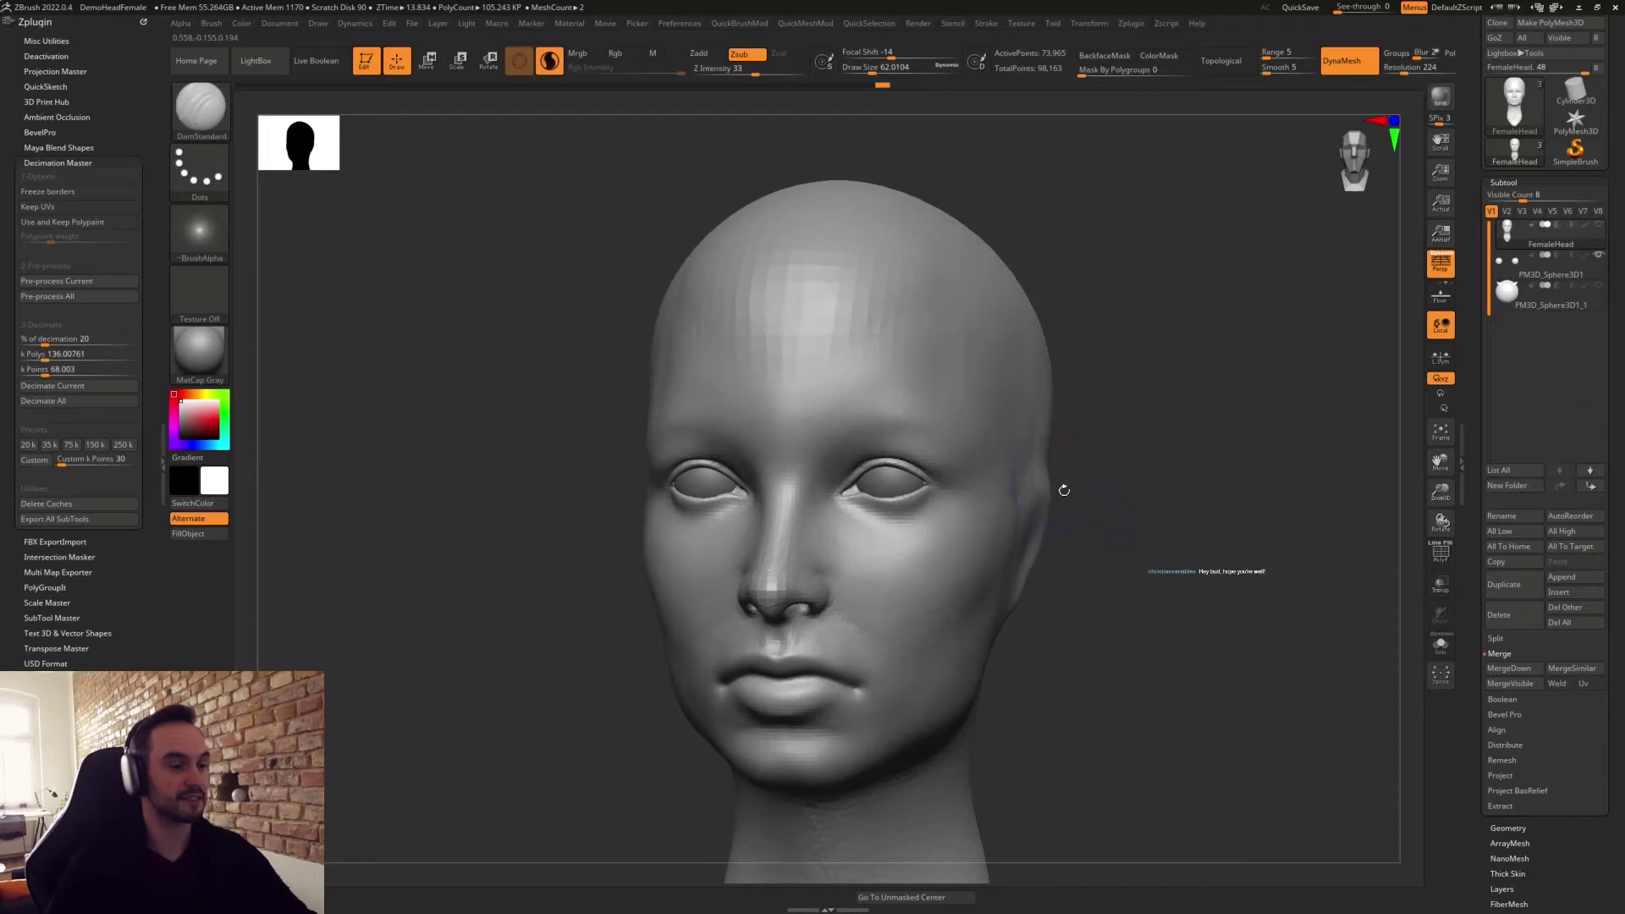
pyautogui.moveTo(792, 498)
pyautogui.mouseDown()
pyautogui.moveTo(906, 345)
pyautogui.moveTo(918, 230)
pyautogui.mouseUp()
# Reduce the DamStandard draw size to about 25 and carve the fold above the upper eyelids.
pyautogui.moveTo(1085, 523)
pyautogui.mouseDown(button='right')
pyautogui.moveTo(1110, 522)
pyautogui.moveTo(1109, 642)
pyautogui.moveTo(1110, 576)
pyautogui.mouseUp(button='right')
pyautogui.moveTo(775, 550); pyautogui.dragTo(798, 556, button='right')
pyautogui.rightClick(798, 556)
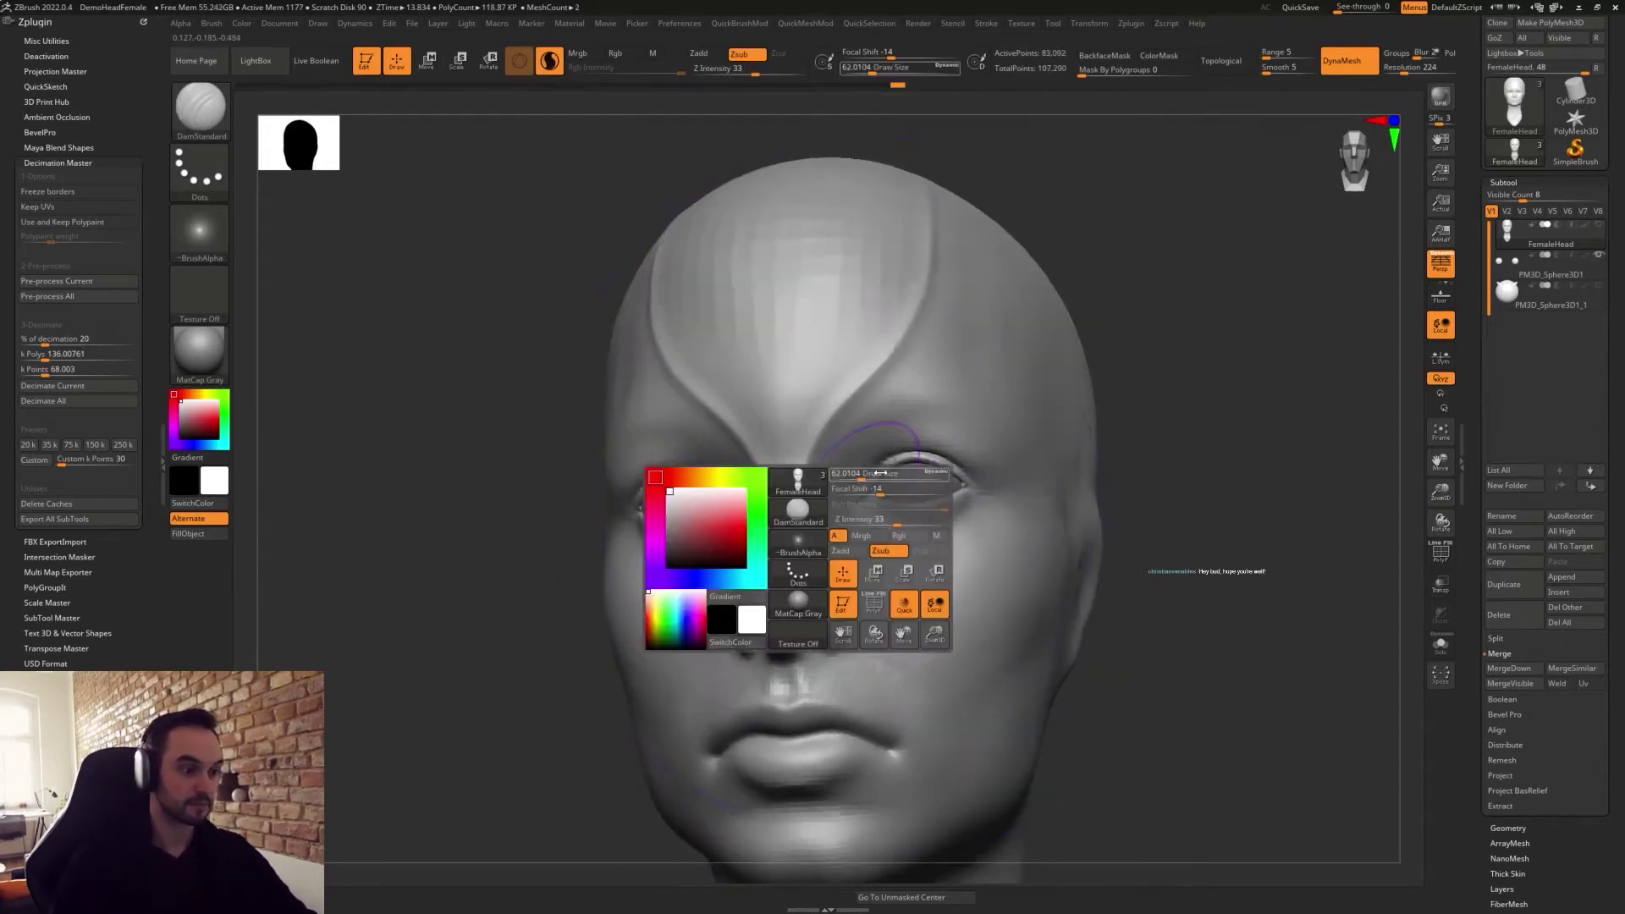
pyautogui.press('s')
pyautogui.moveTo(890, 471); pyautogui.dragTo(882, 470)
pyautogui.keyDown('ctrl'); pyautogui.moveTo(1206, 445); pyautogui.dragTo(1206, 499, button='right'); pyautogui.keyUp('ctrl')
pyautogui.press('s')
pyautogui.moveTo(936, 464); pyautogui.dragTo(932, 464)
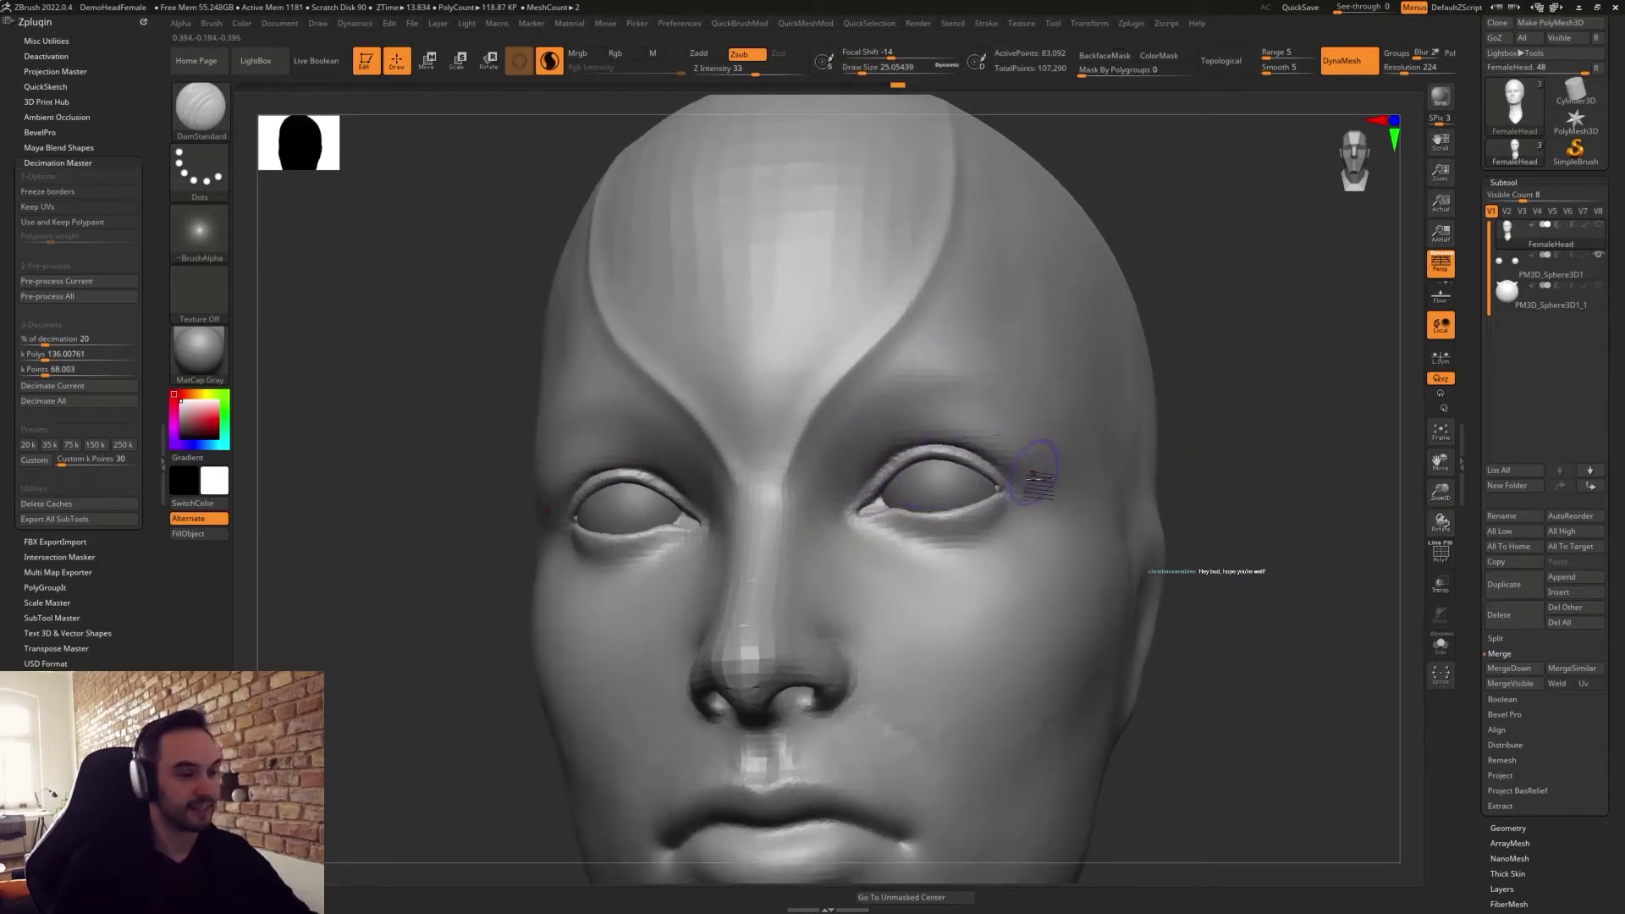
pyautogui.moveTo(978, 460); pyautogui.dragTo(904, 442)
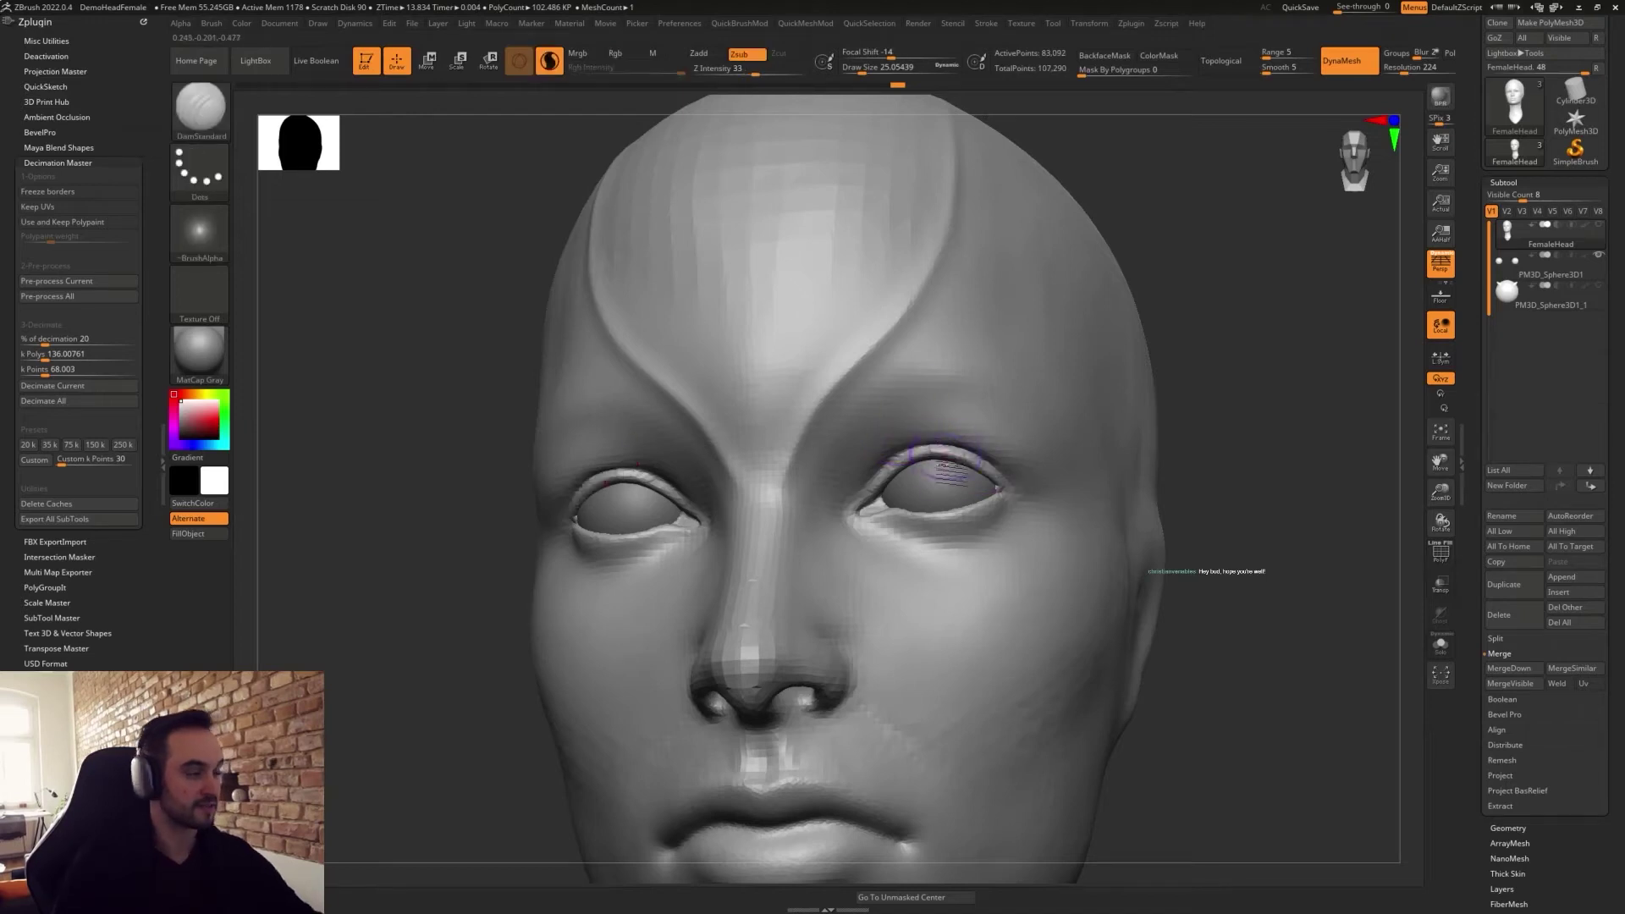
# Deepen the upper eyelid folds and carve creases beneath the lower eyelids.
pyautogui.moveTo(964, 461); pyautogui.dragTo(943, 446)
pyautogui.moveTo(862, 496)
pyautogui.mouseDown()
pyautogui.moveTo(856, 512)
pyautogui.moveTo(872, 474)
pyautogui.moveTo(1012, 487)
pyautogui.moveTo(878, 454)
pyautogui.mouseUp()
pyautogui.moveTo(848, 523)
pyautogui.mouseDown()
pyautogui.moveTo(852, 563)
pyautogui.moveTo(1012, 506)
pyautogui.mouseUp()
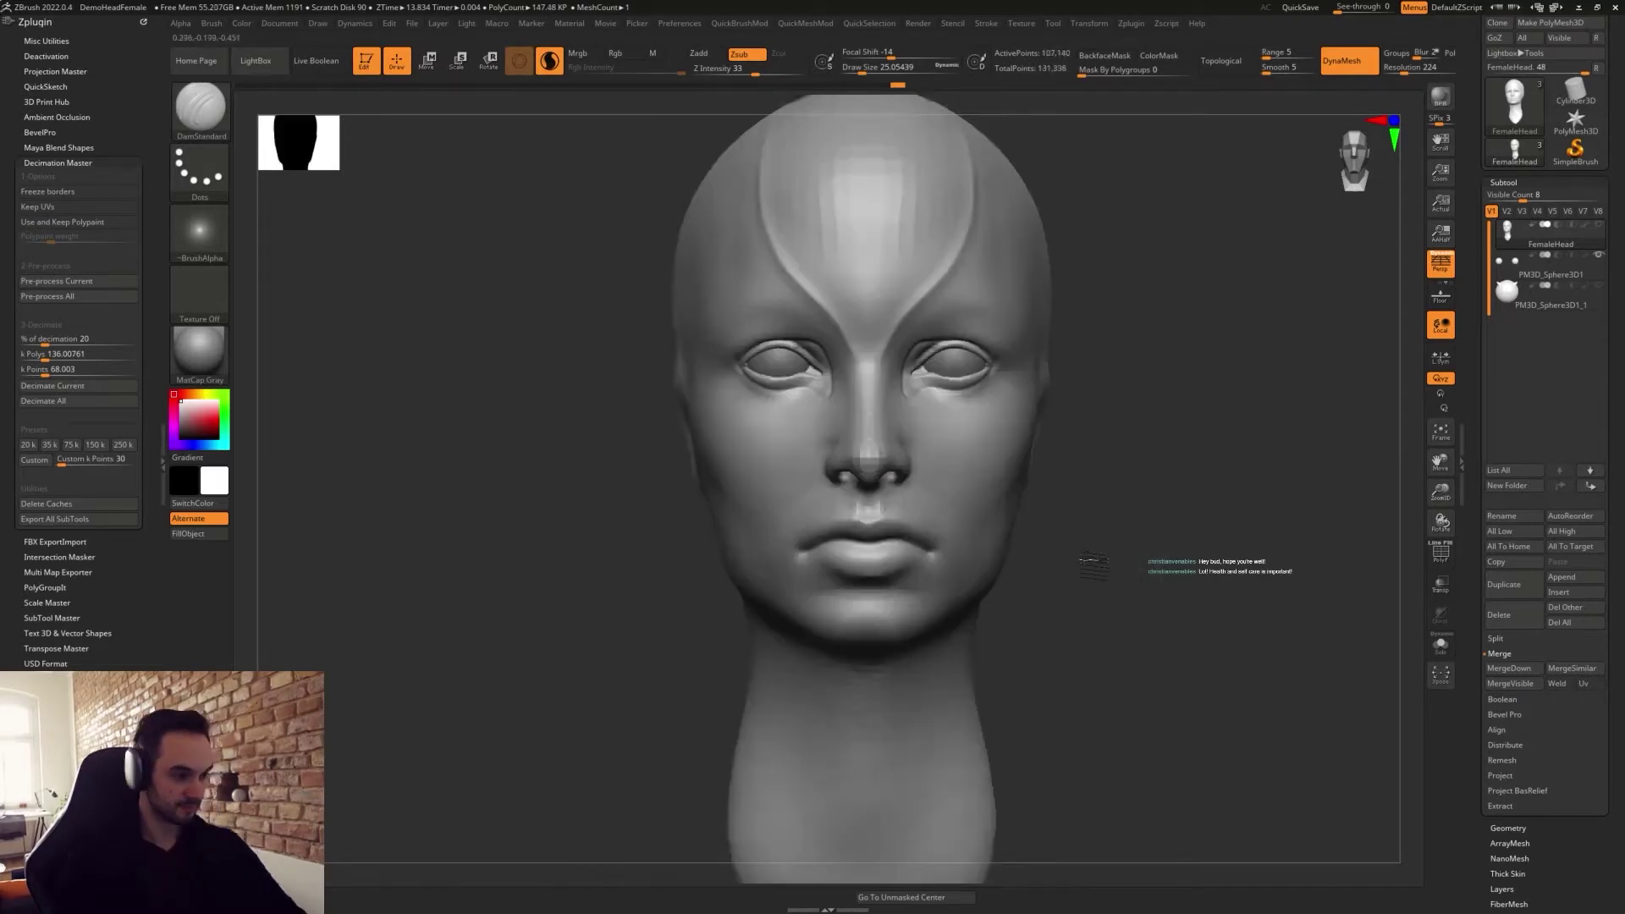
# Define the eyelid creases and inner eye corners, and smooth the surface beside the inner corners.
pyautogui.moveTo(1084, 562); pyautogui.dragTo(1114, 647)
pyautogui.moveTo(1113, 648); pyautogui.dragTo(1037, 635)
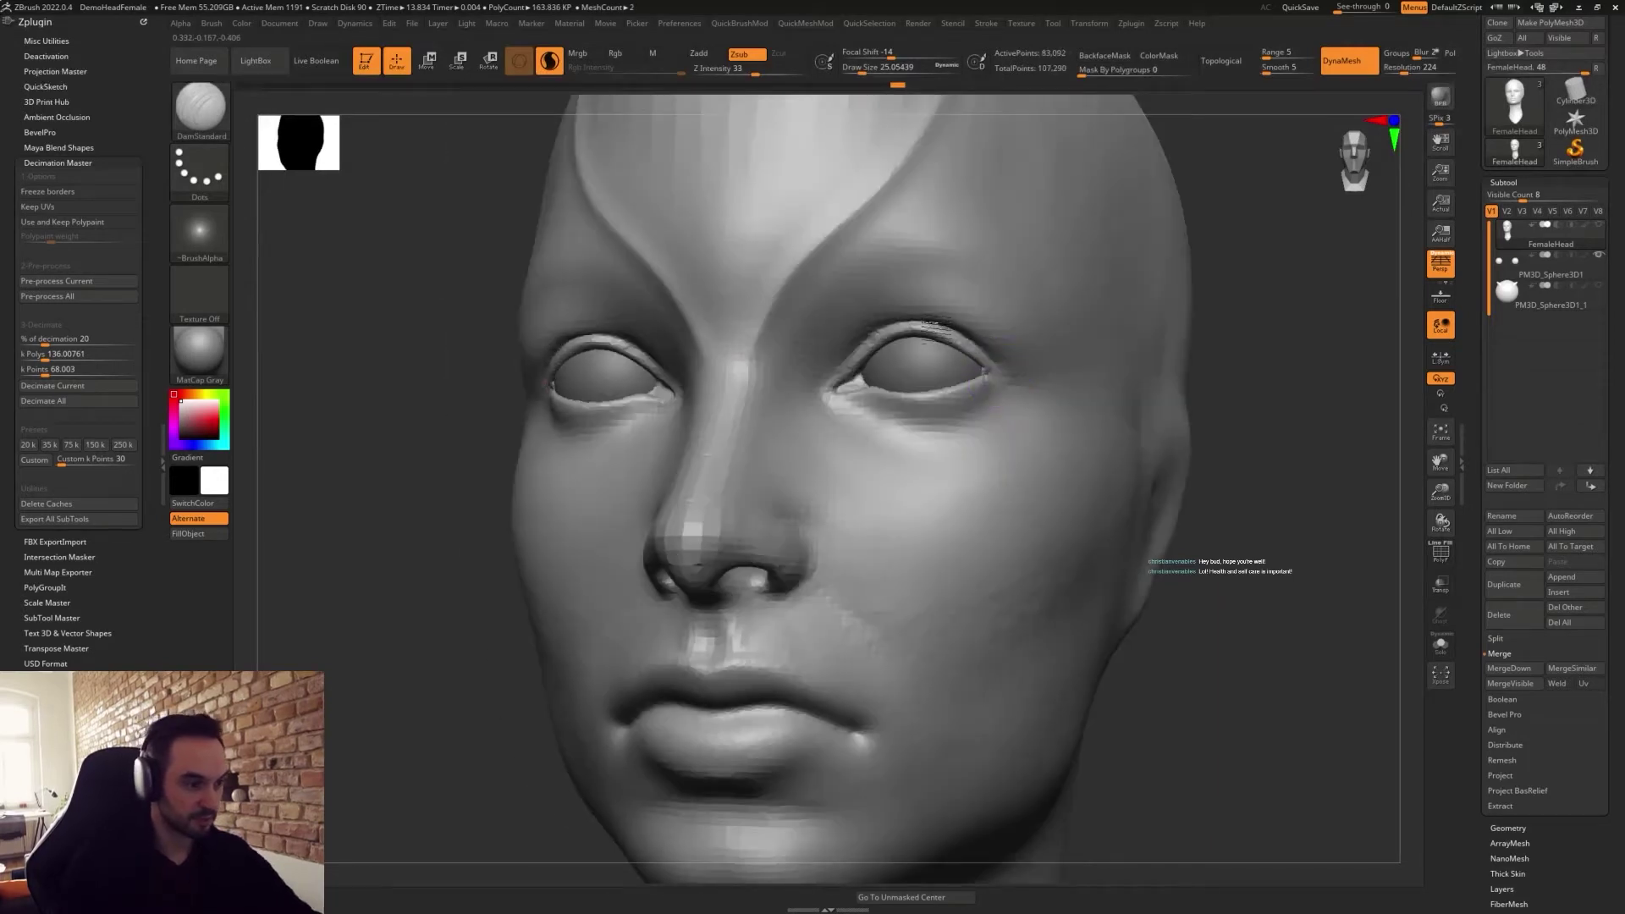
pyautogui.moveTo(842, 351)
pyautogui.mouseDown()
pyautogui.moveTo(861, 423)
pyautogui.moveTo(893, 430)
pyautogui.moveTo(949, 432)
pyautogui.moveTo(1009, 396)
pyautogui.moveTo(986, 368)
pyautogui.mouseUp()
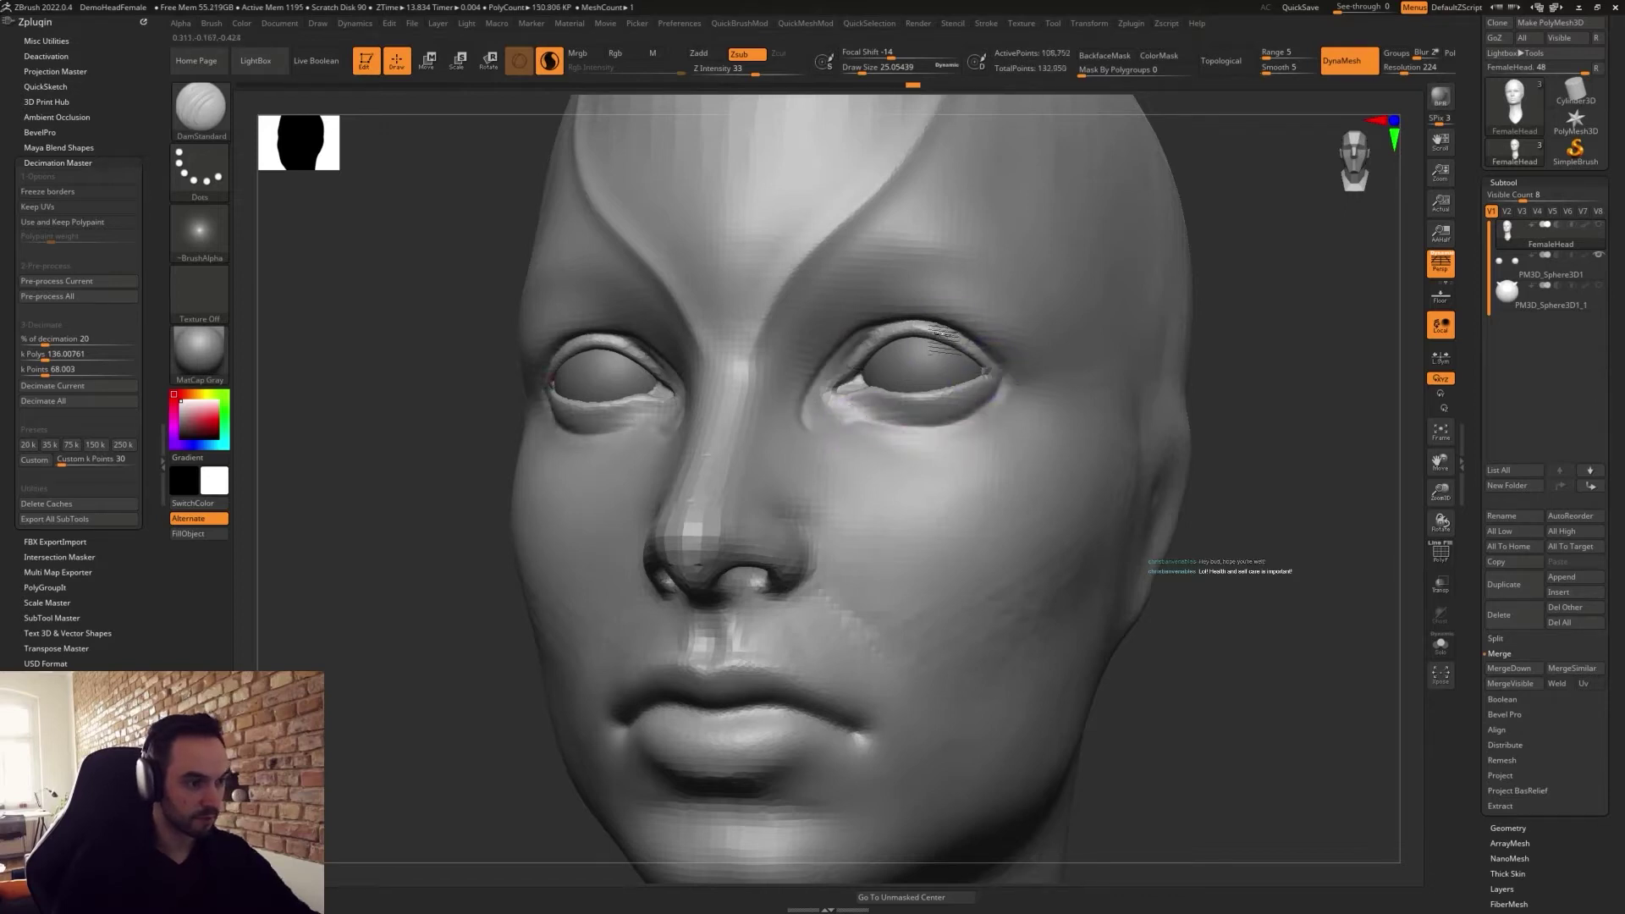
pyautogui.moveTo(858, 374); pyautogui.dragTo(825, 396)
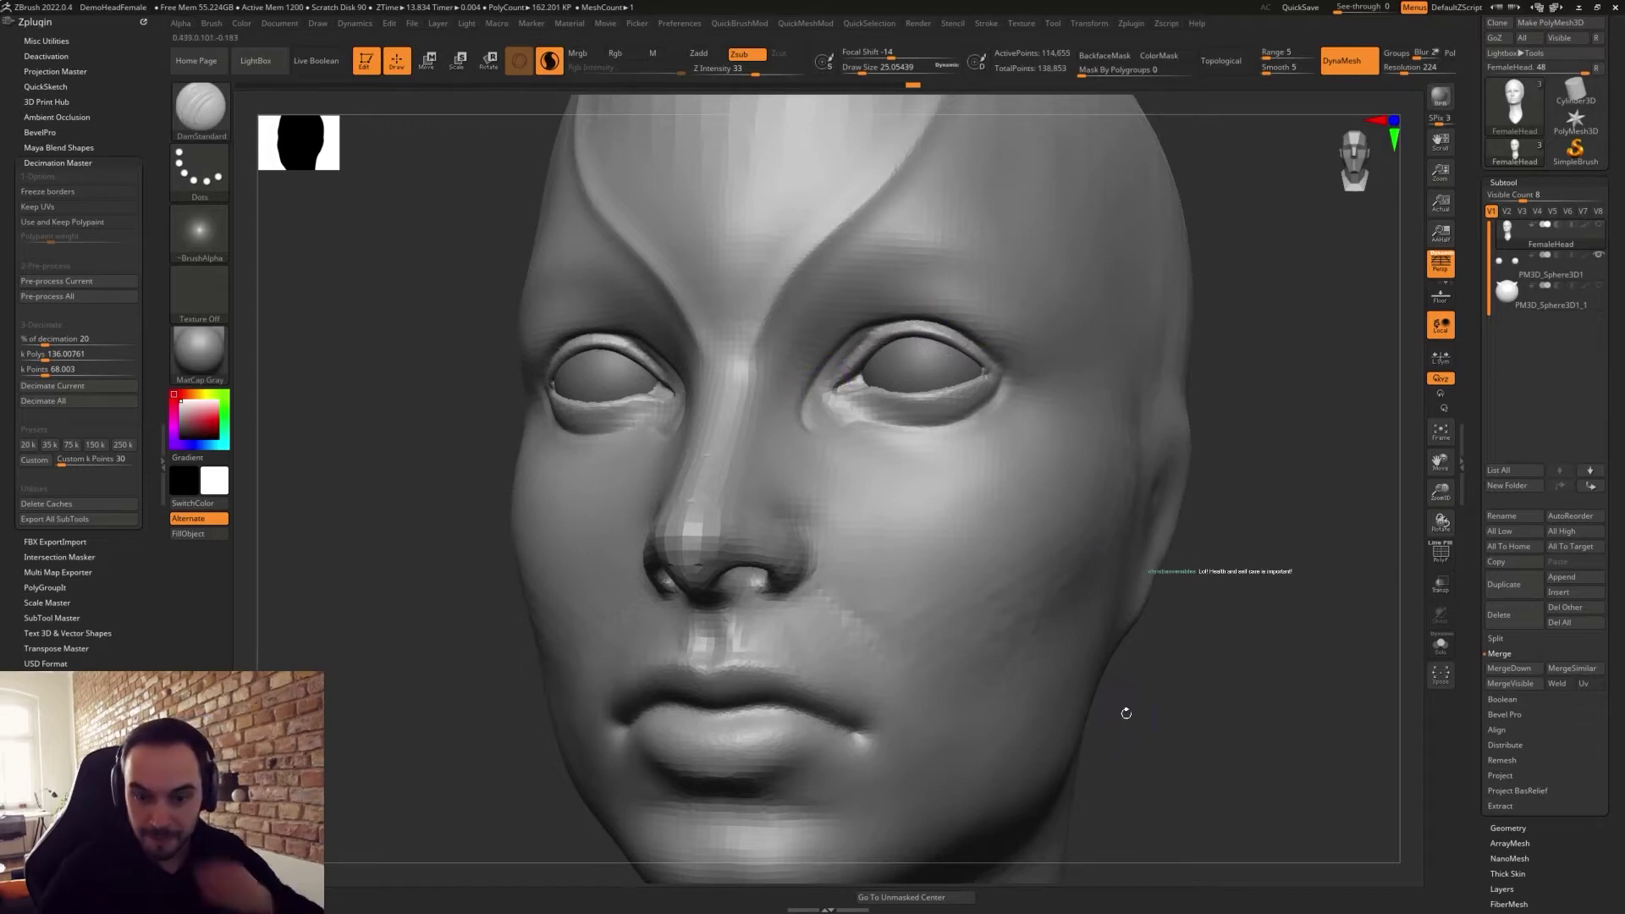
pyautogui.moveTo(1148, 718)
pyautogui.keyDown('shift'); pyautogui.mouseDown()
pyautogui.moveTo(1226, 650)
pyautogui.moveTo(1182, 623)
pyautogui.mouseUp(); pyautogui.keyUp('shift')
pyautogui.keyDown('shift'); pyautogui.moveTo(811, 415); pyautogui.dragTo(829, 369); pyautogui.keyUp('shift')
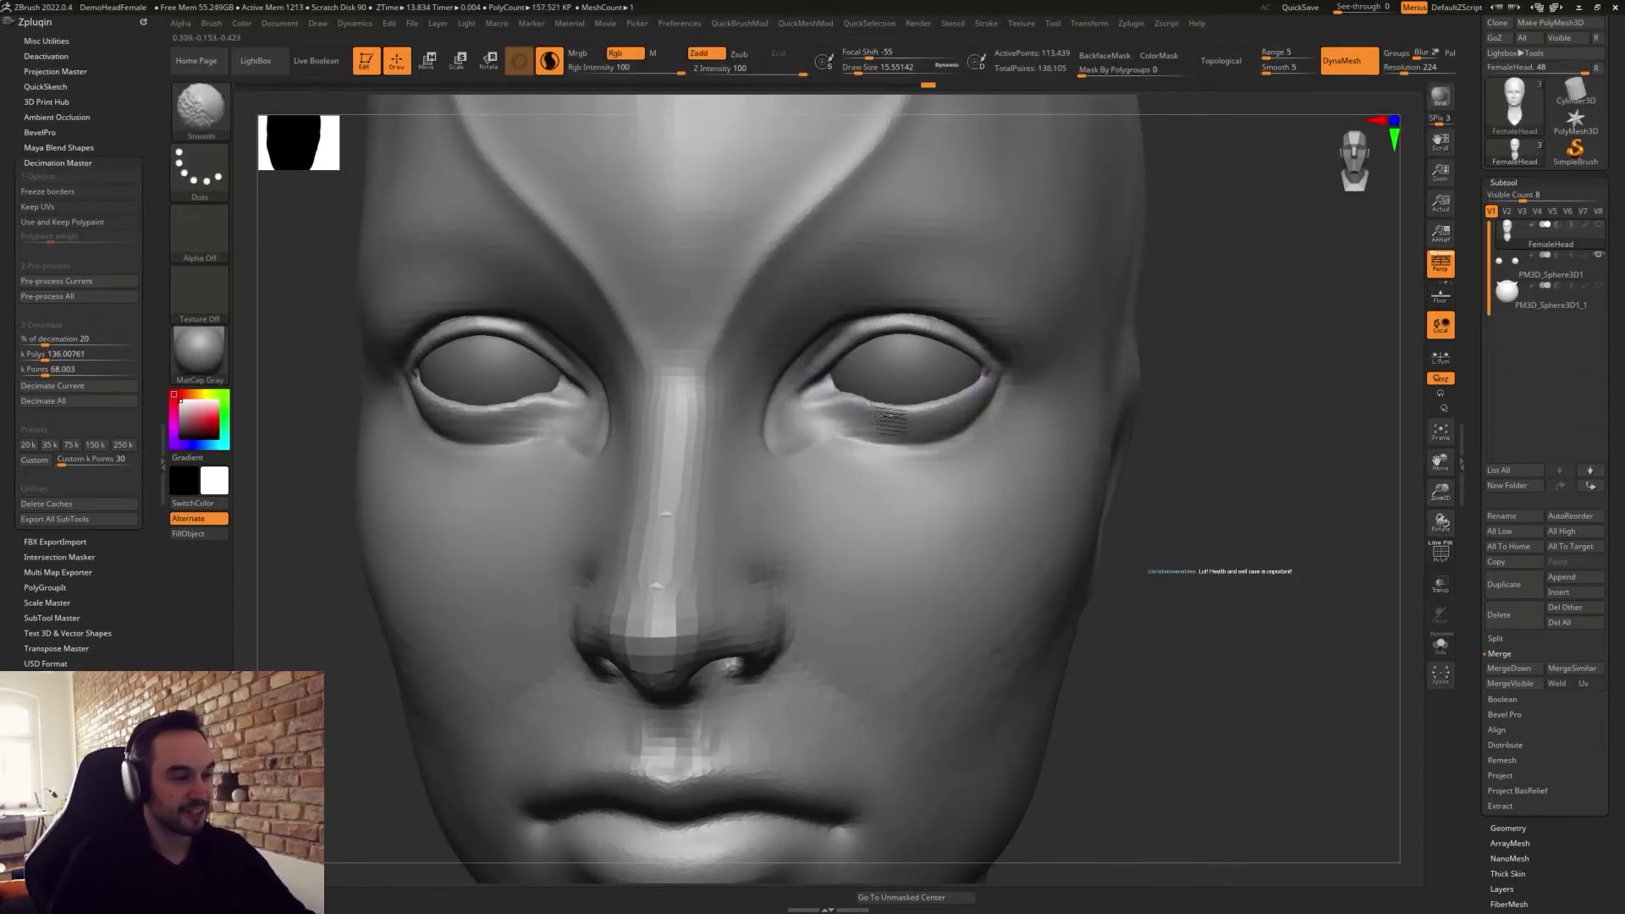
# Smooth the area beneath the lower eyelids and flatten the surface below them with the TrimDynamic brush.
pyautogui.keyDown('shift'); pyautogui.moveTo(895, 416); pyautogui.dragTo(916, 414); pyautogui.keyUp('shift')
pyautogui.moveTo(1195, 501); pyautogui.dragTo(1157, 498)
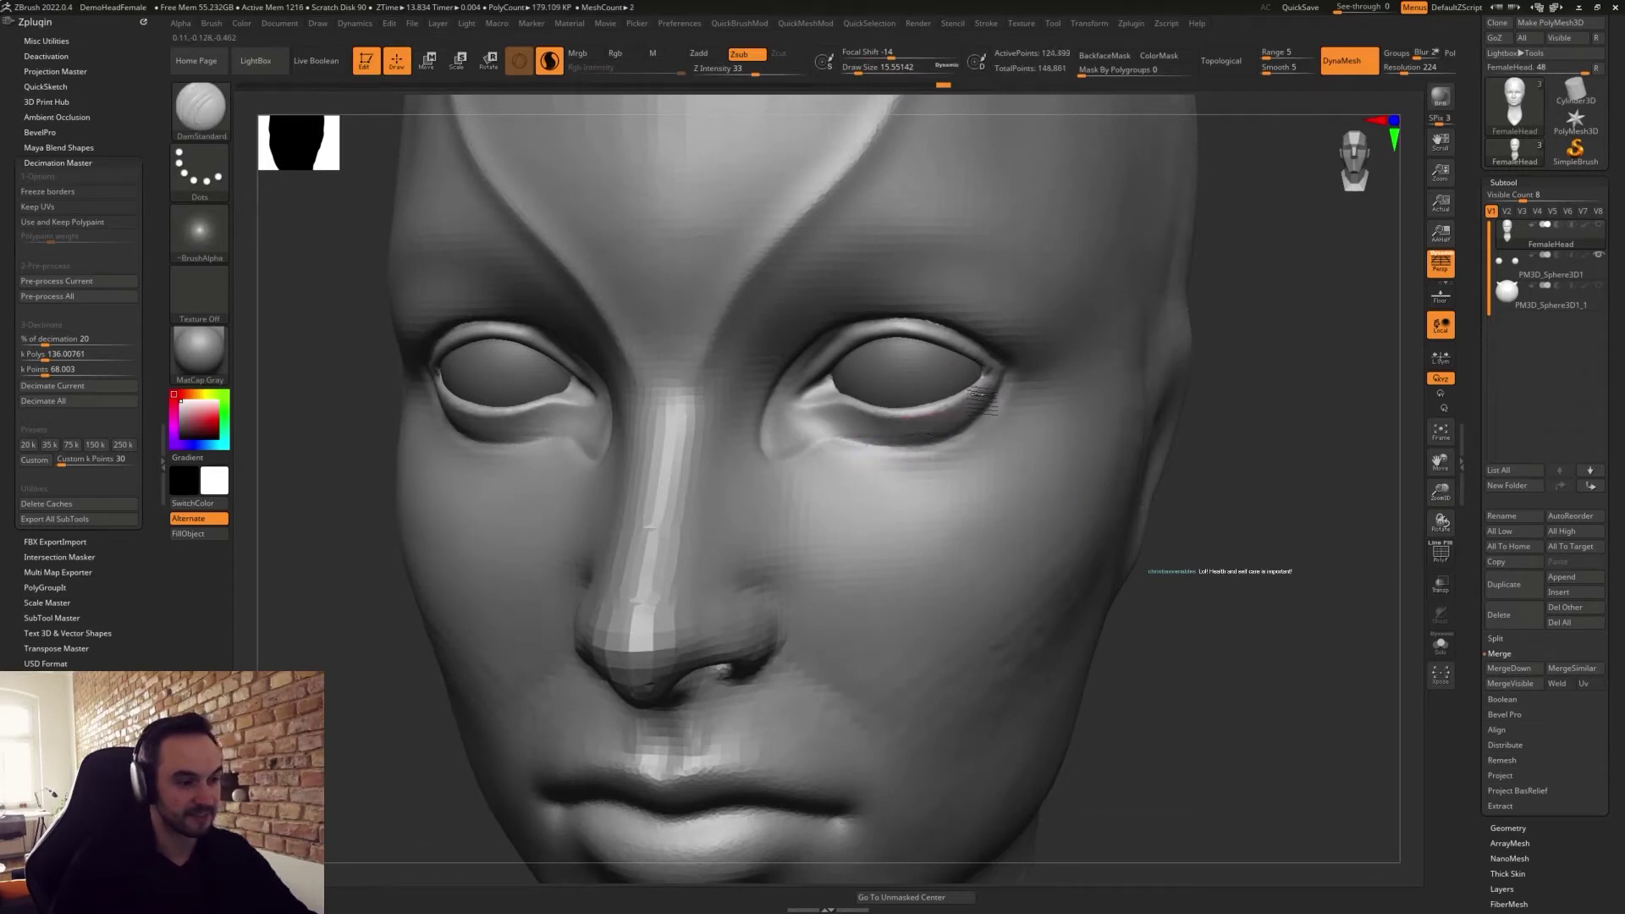
pyautogui.moveTo(1198, 563)
pyautogui.mouseDown()
pyautogui.moveTo(1233, 544)
pyautogui.moveTo(1237, 575)
pyautogui.mouseUp()
pyautogui.press('b')
pyautogui.press('t')
pyautogui.press('d')
pyautogui.moveTo(868, 430); pyautogui.dragTo(965, 432)
pyautogui.moveTo(1371, 603)
pyautogui.mouseDown()
pyautogui.moveTo(1324, 597)
pyautogui.moveTo(1361, 584)
pyautogui.mouseUp()
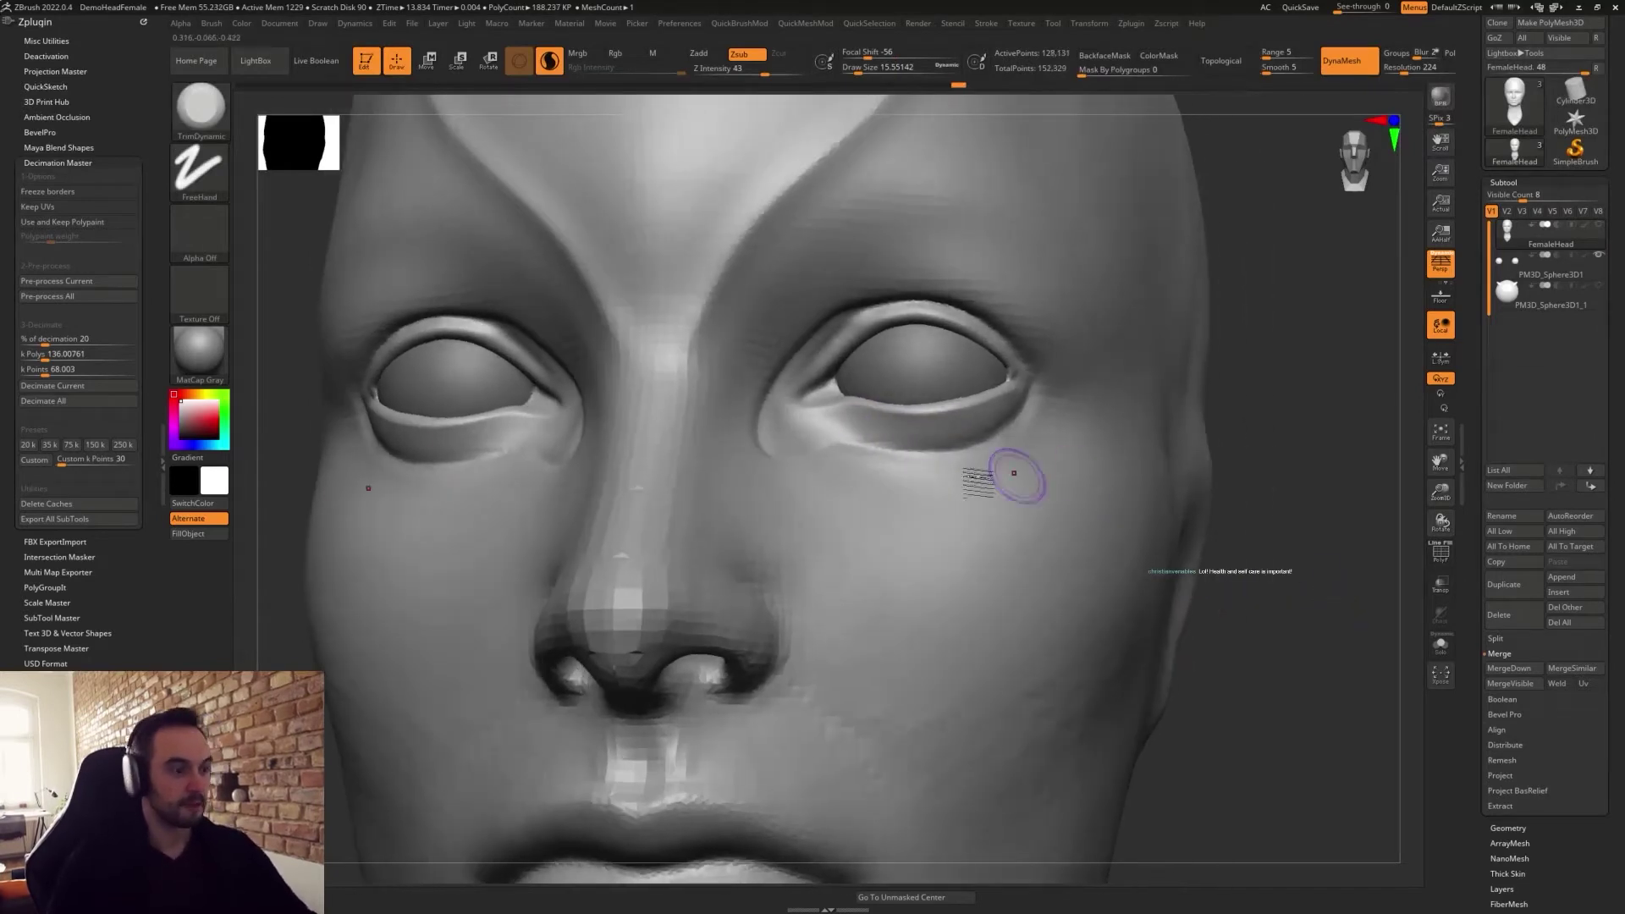
pyautogui.press('b')
pyautogui.press('m')
pyautogui.press('l')
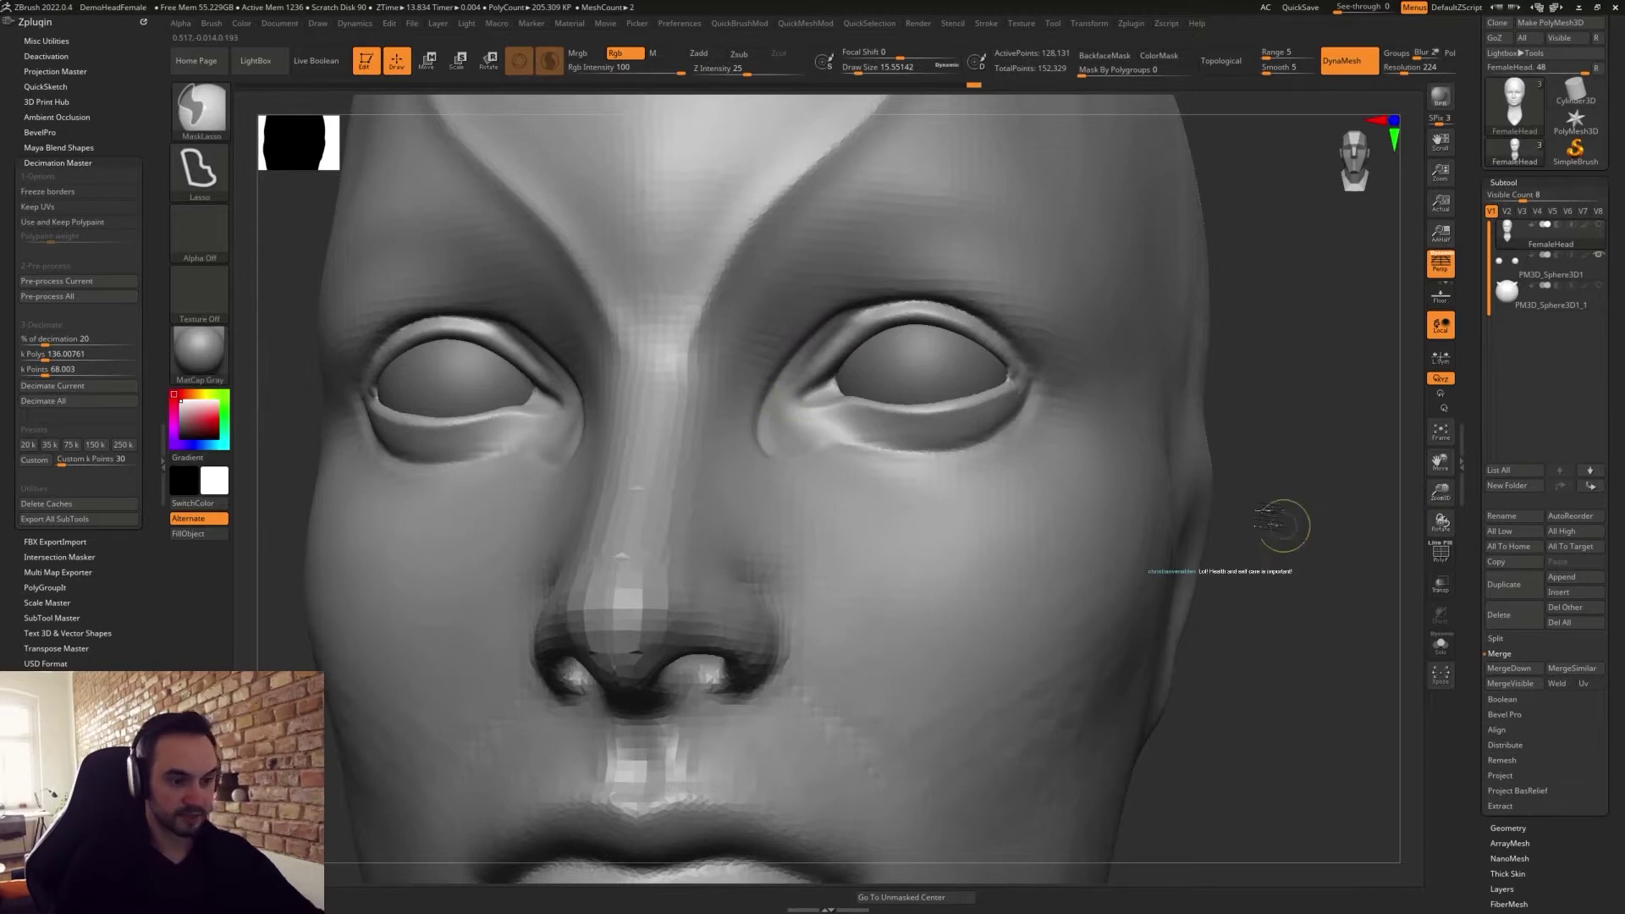
# Fill the head with a light colour and paint dark grey around both eyes with the Paint brush at draw size about 12.
pyautogui.press('b')
pyautogui.press('a')
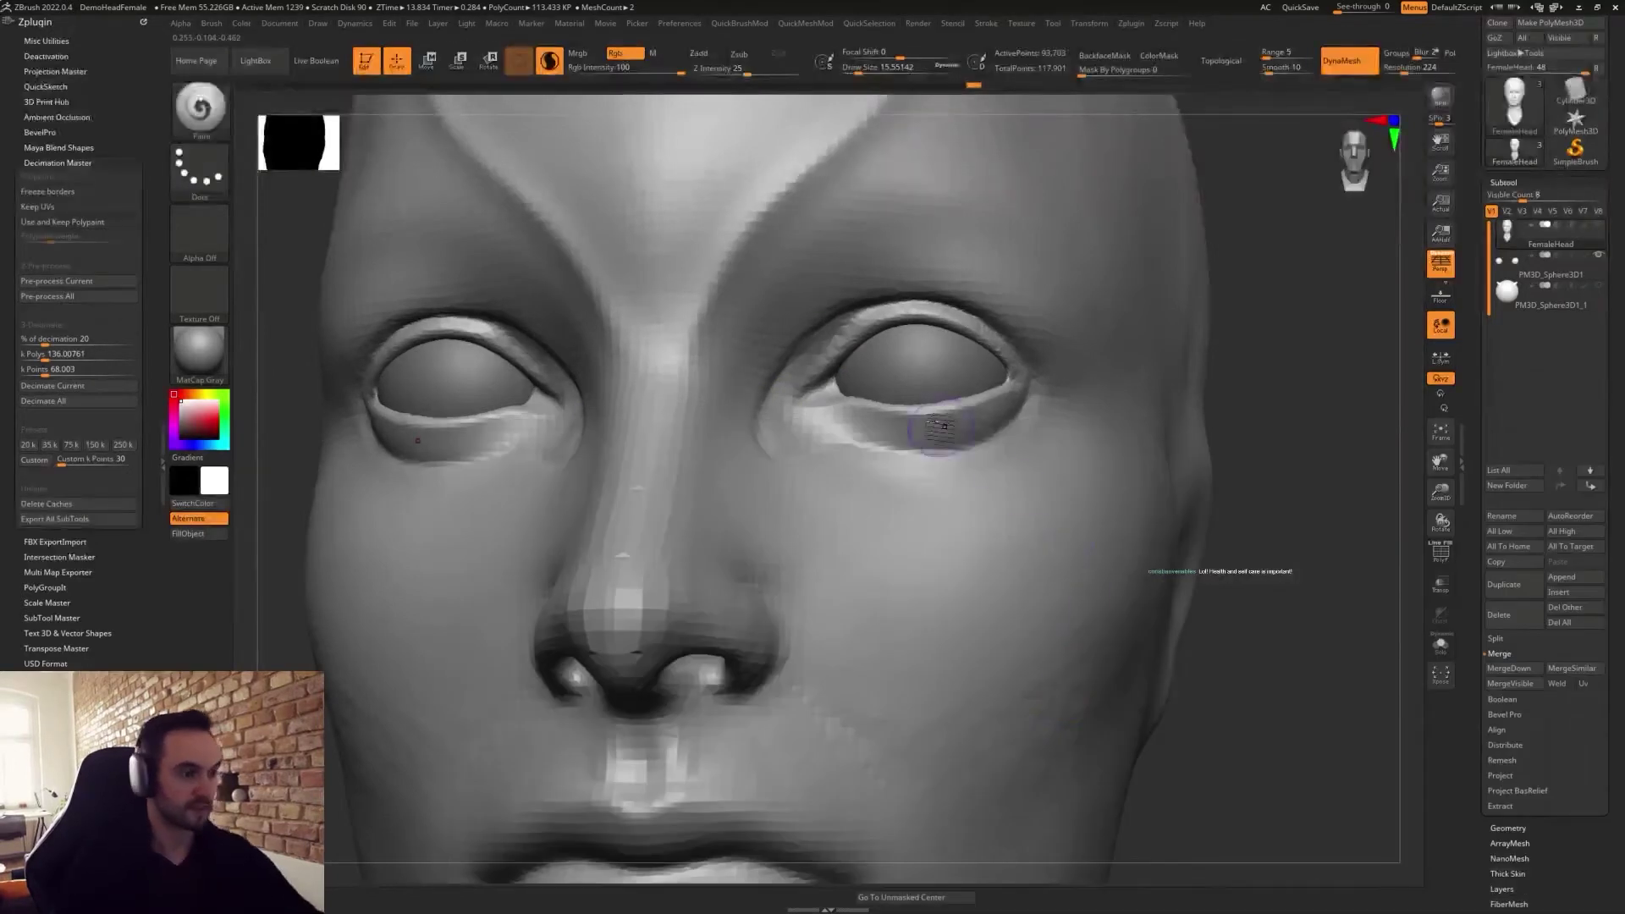
pyautogui.moveTo(1302, 621); pyautogui.dragTo(1348, 622)
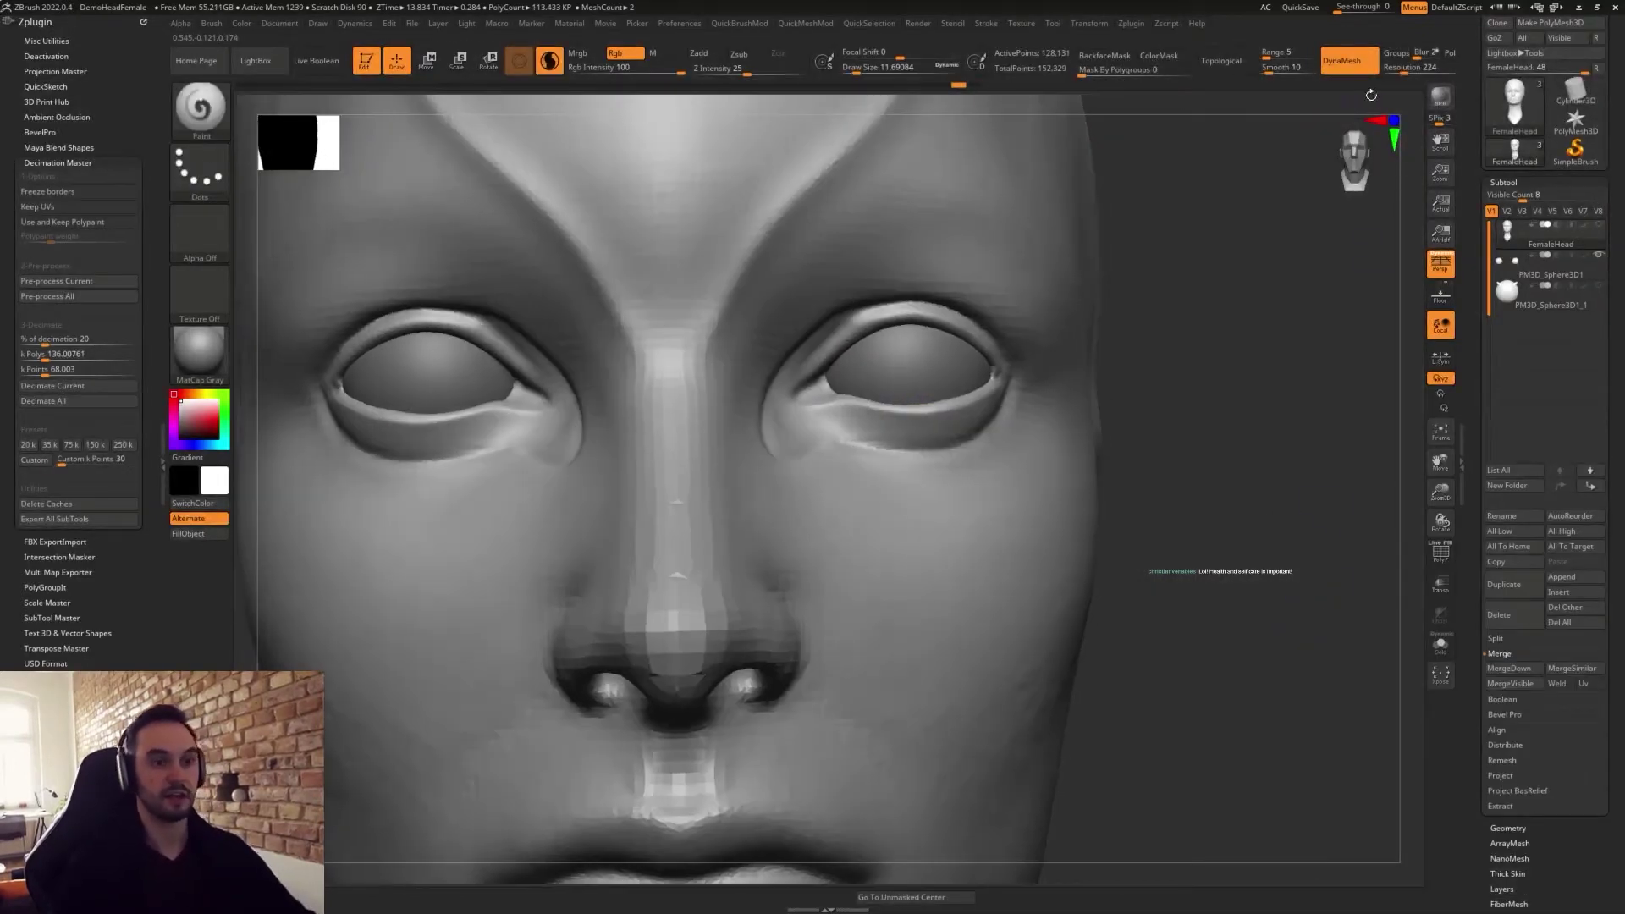
pyautogui.moveTo(1309, 313); pyautogui.dragTo(1258, 511)
pyautogui.keyDown('alt'); pyautogui.moveTo(1354, 527); pyautogui.dragTo(963, 527); pyautogui.keyUp('alt')
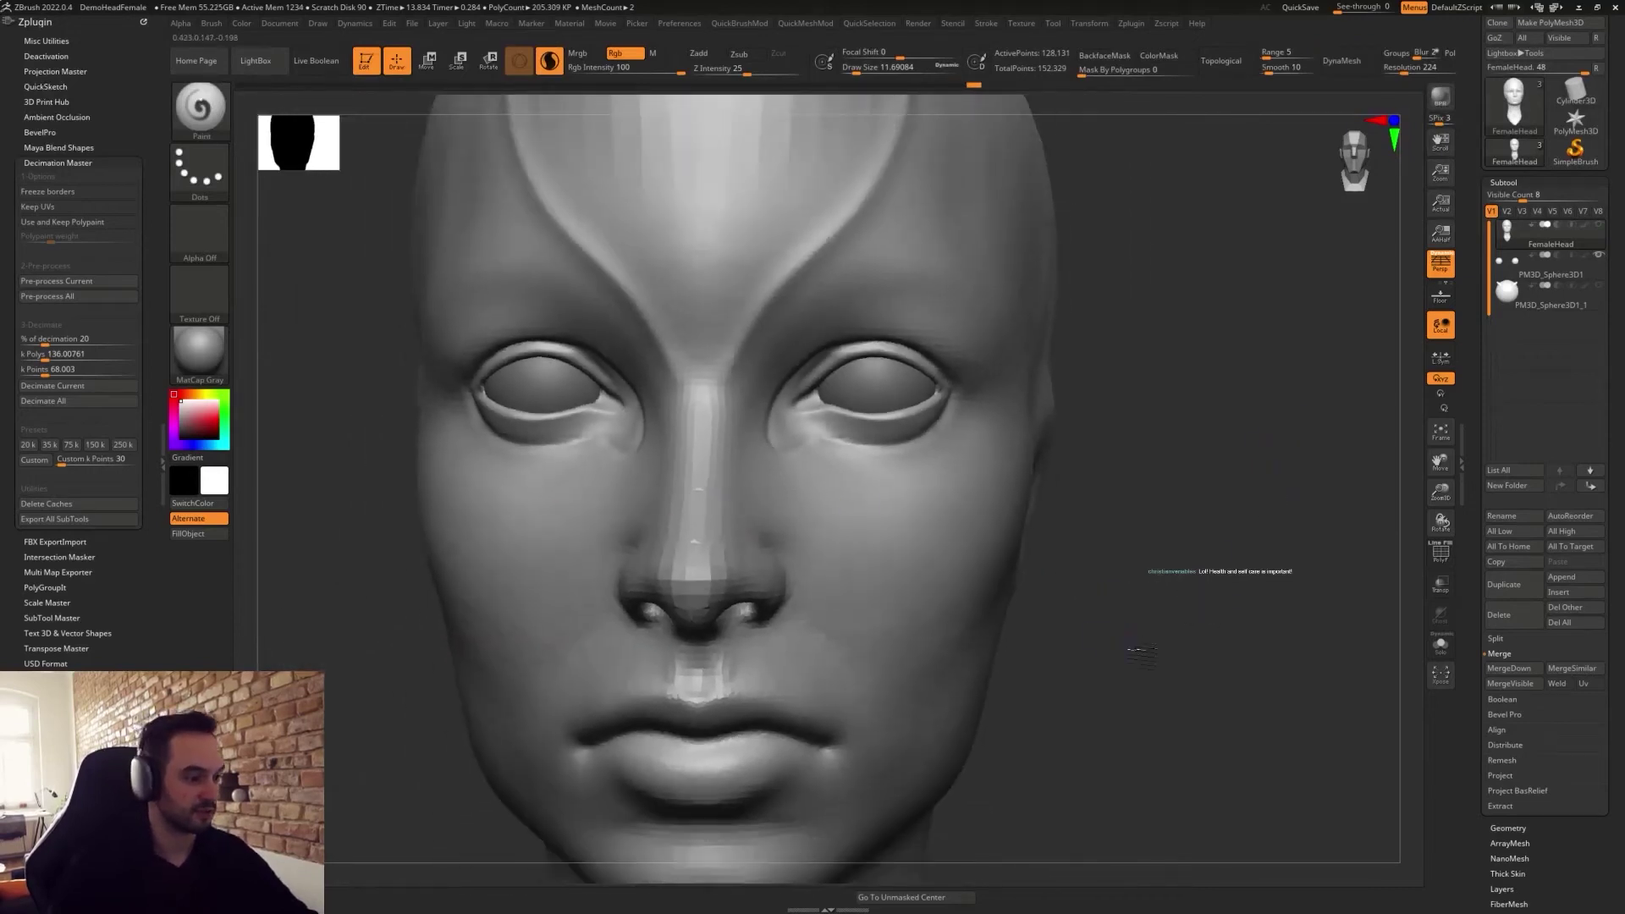
pyautogui.moveTo(1135, 646); pyautogui.dragTo(846, 418)
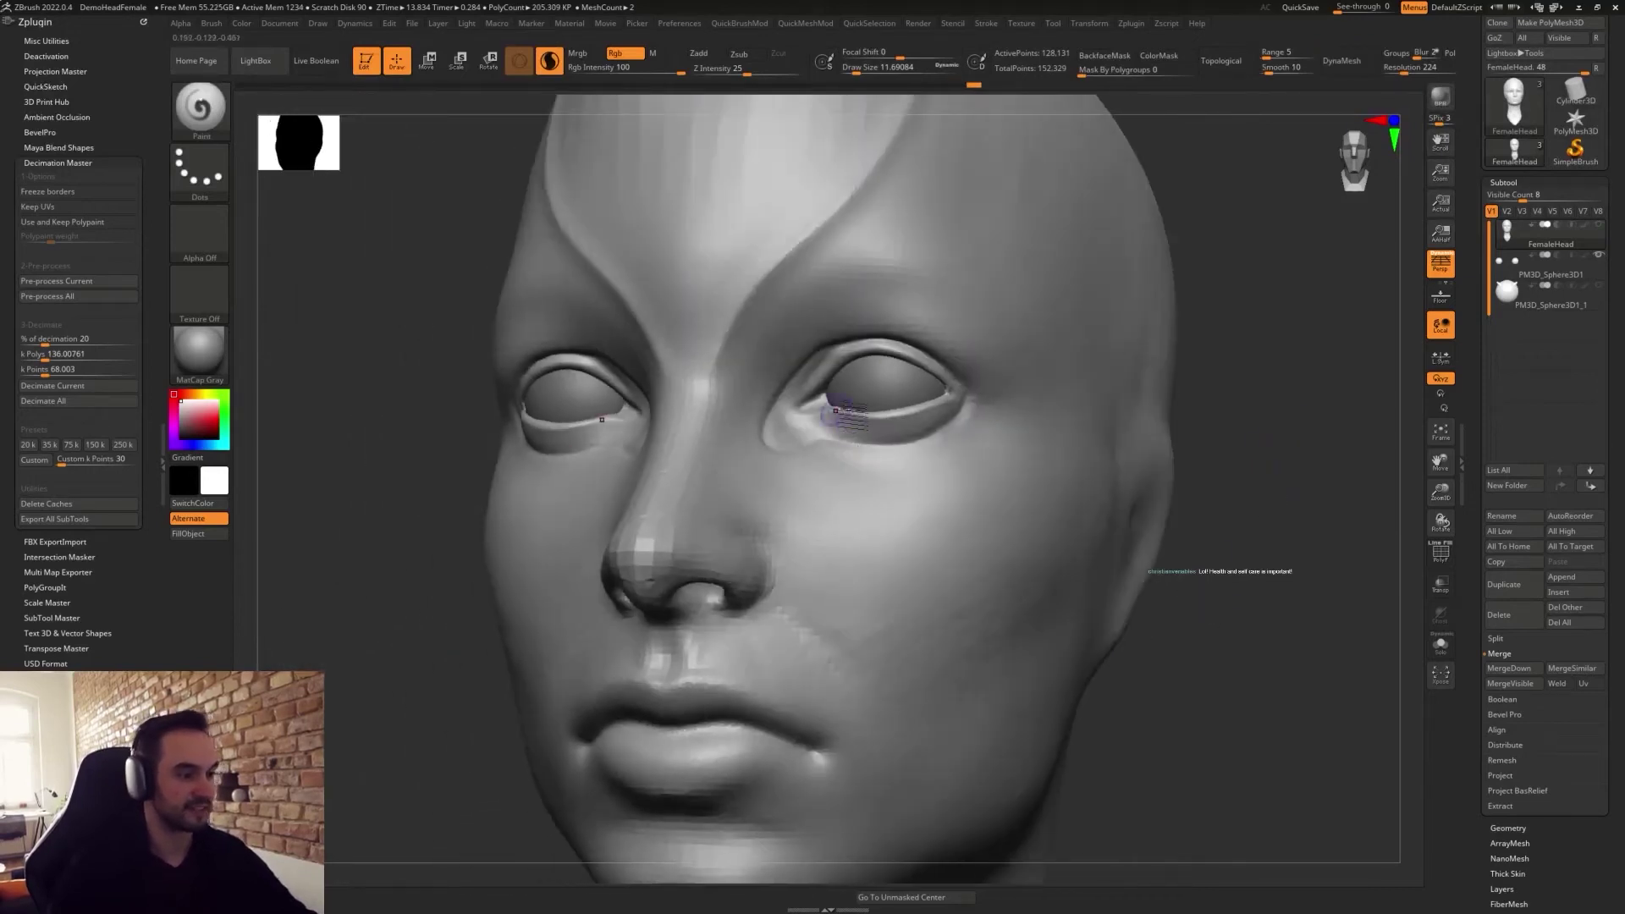
pyautogui.click(180, 422)
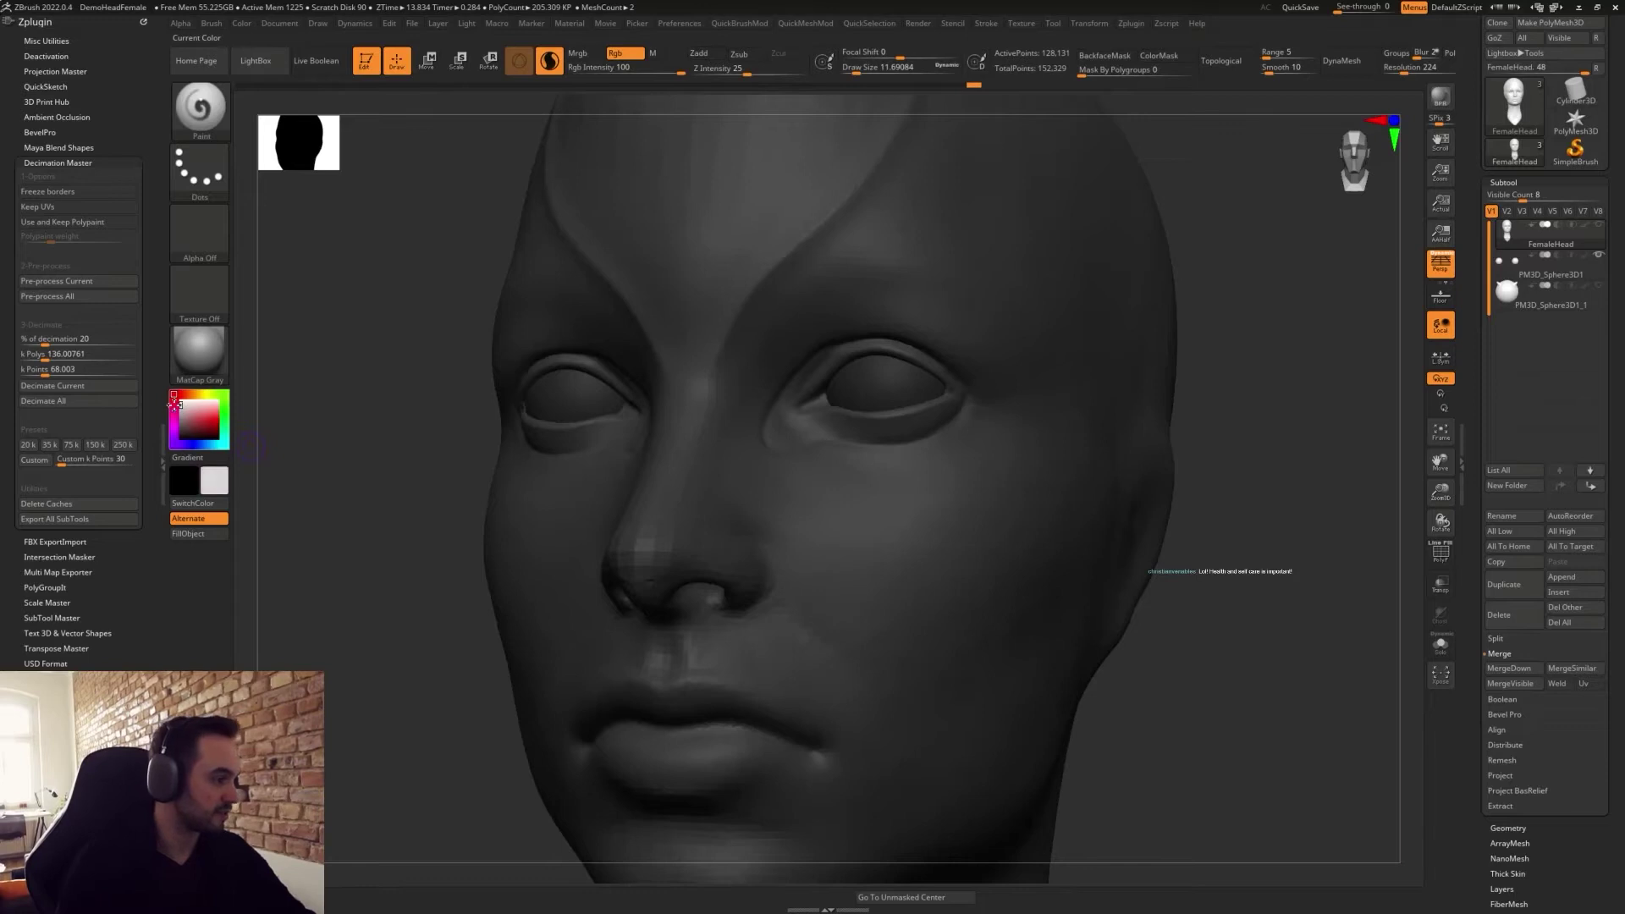
pyautogui.click(179, 405)
pyautogui.click(181, 429)
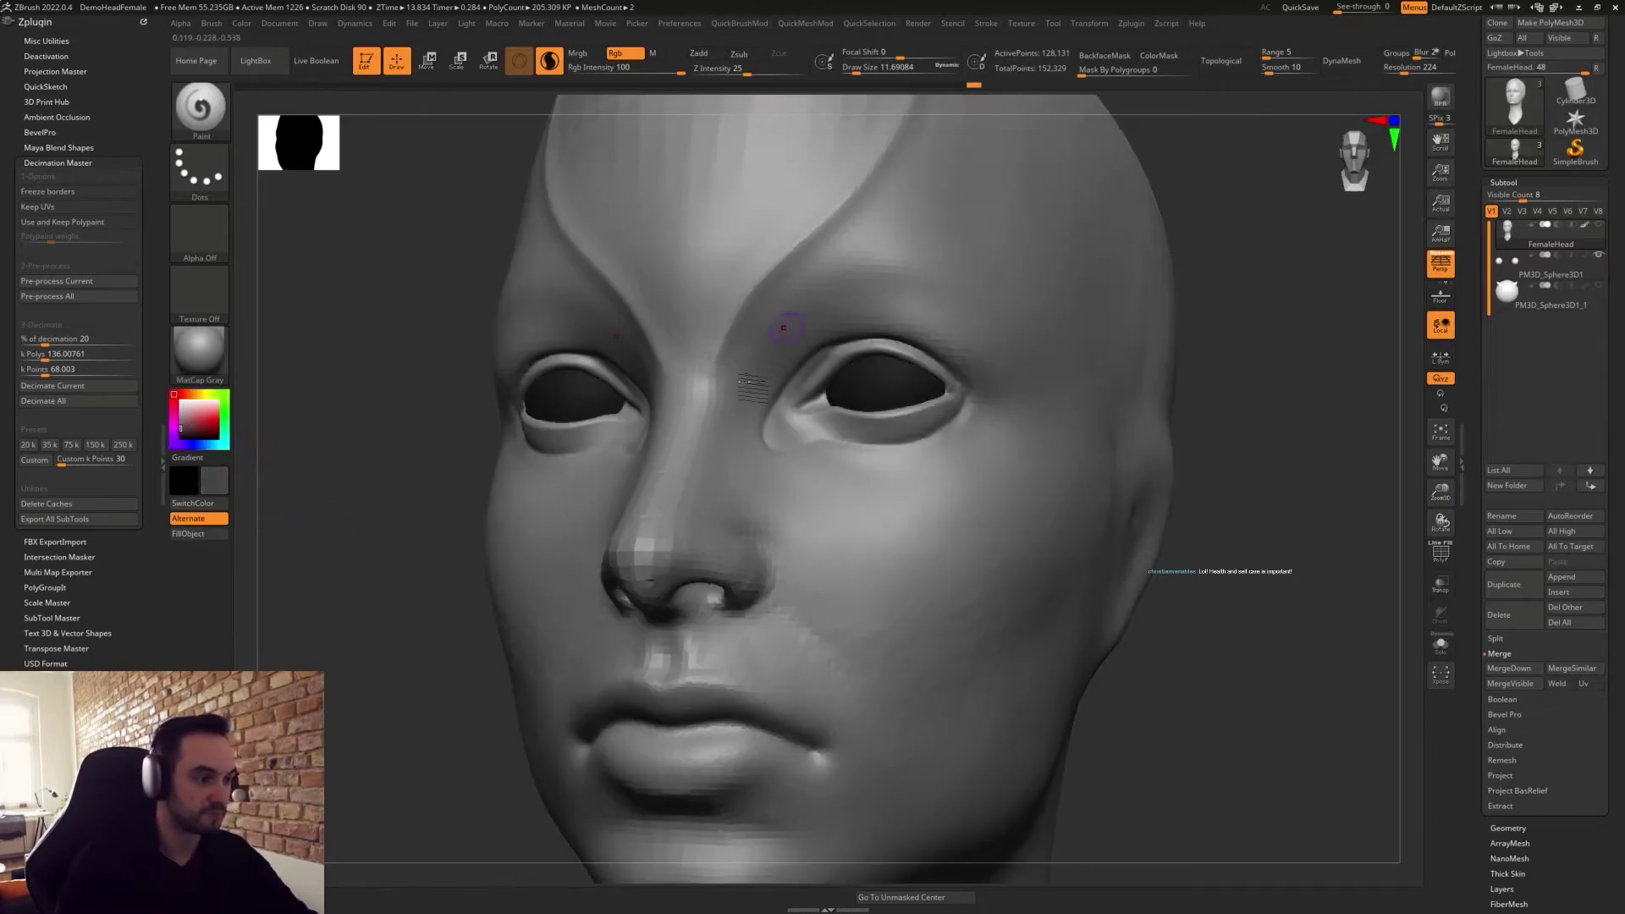
pyautogui.moveTo(800, 385)
pyautogui.mouseDown()
pyautogui.moveTo(777, 457)
pyautogui.moveTo(780, 430)
pyautogui.moveTo(952, 415)
pyautogui.moveTo(935, 366)
pyautogui.moveTo(799, 385)
pyautogui.moveTo(787, 415)
pyautogui.moveTo(961, 398)
pyautogui.mouseUp()
pyautogui.hotkey('ctrl', 'z')
# Fill the eyeball subtool PM3D_Sphere3D1 with the dark grey and show the head together with it.
pyautogui.click(1513, 292)
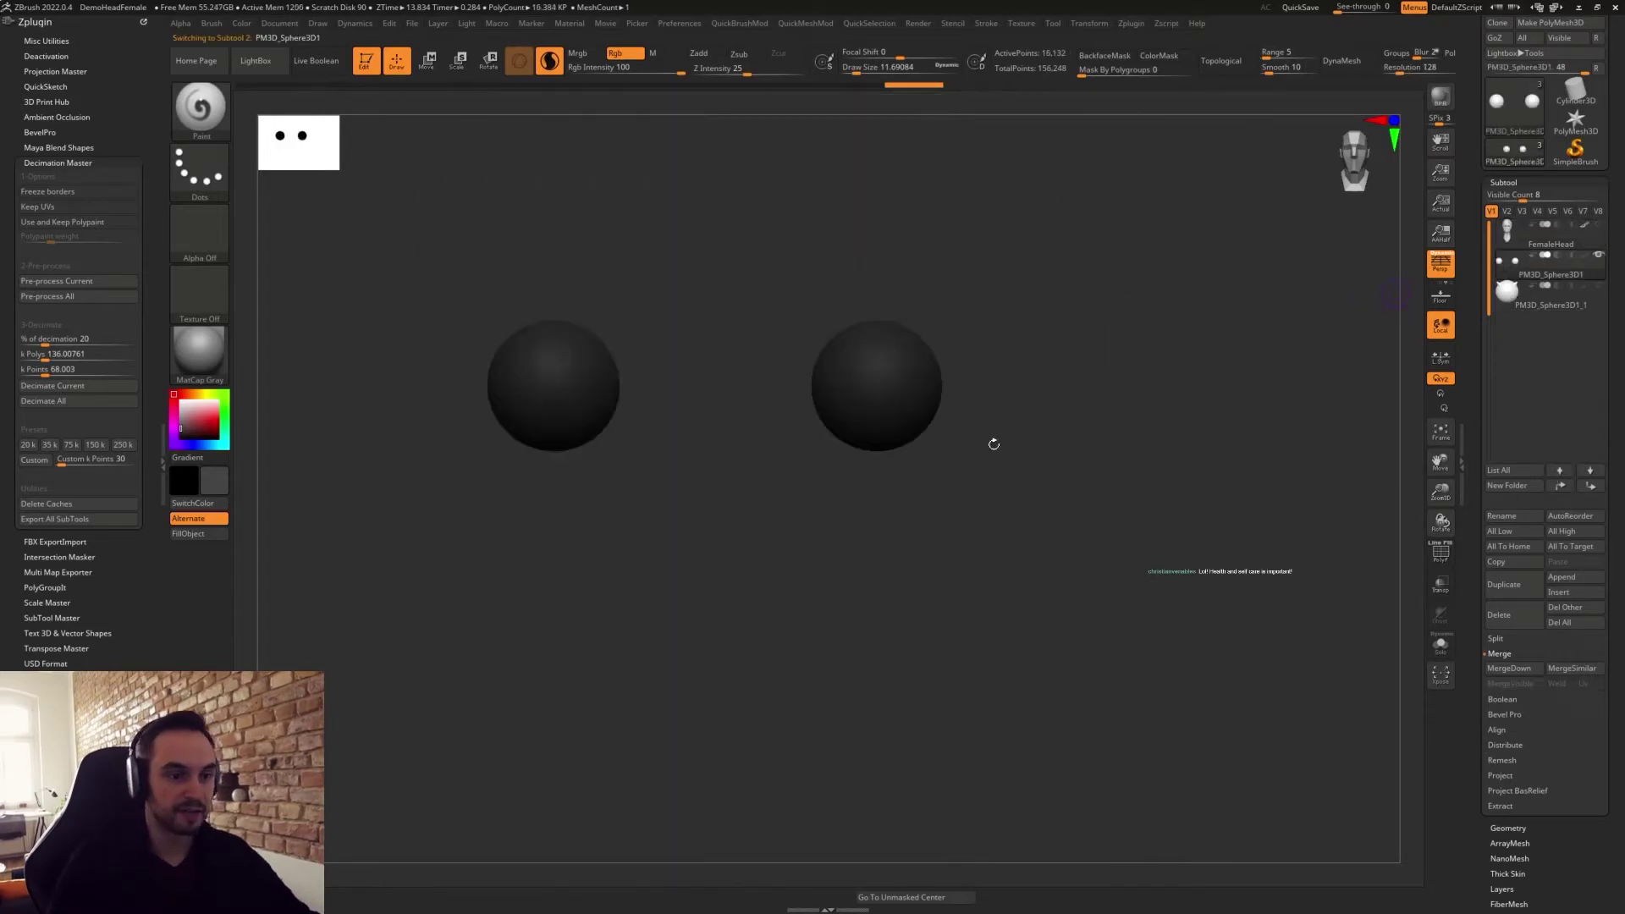
pyautogui.click(197, 537)
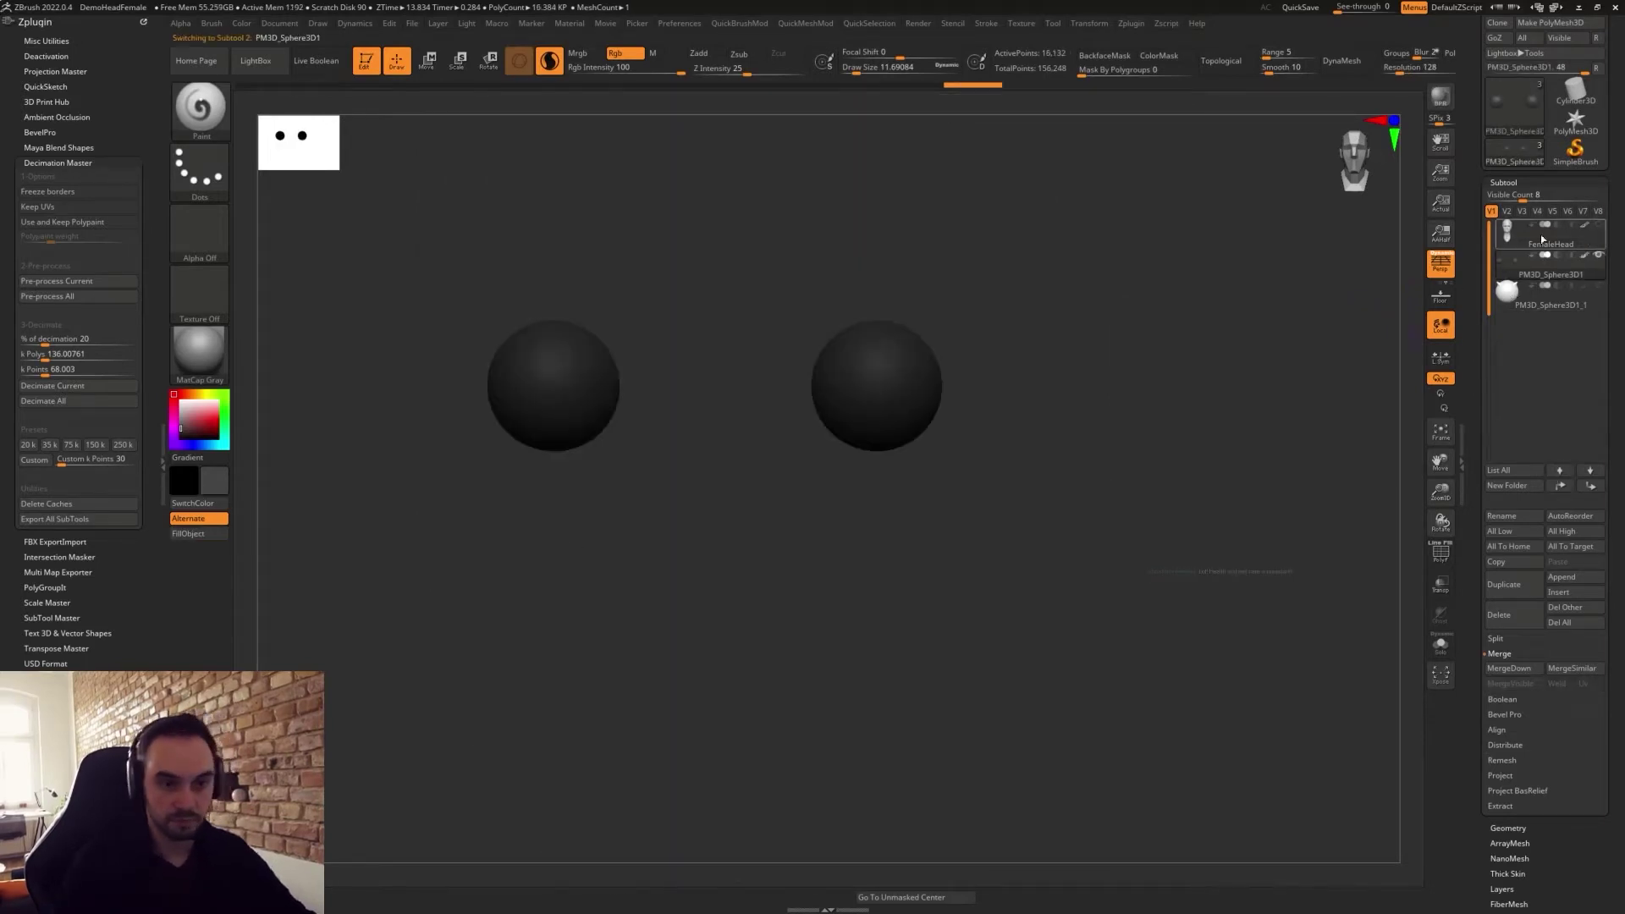
pyautogui.click(1598, 255)
pyautogui.keyDown('ctrl'); pyautogui.moveTo(898, 379); pyautogui.dragTo(908, 464, button='right'); pyautogui.keyUp('ctrl')
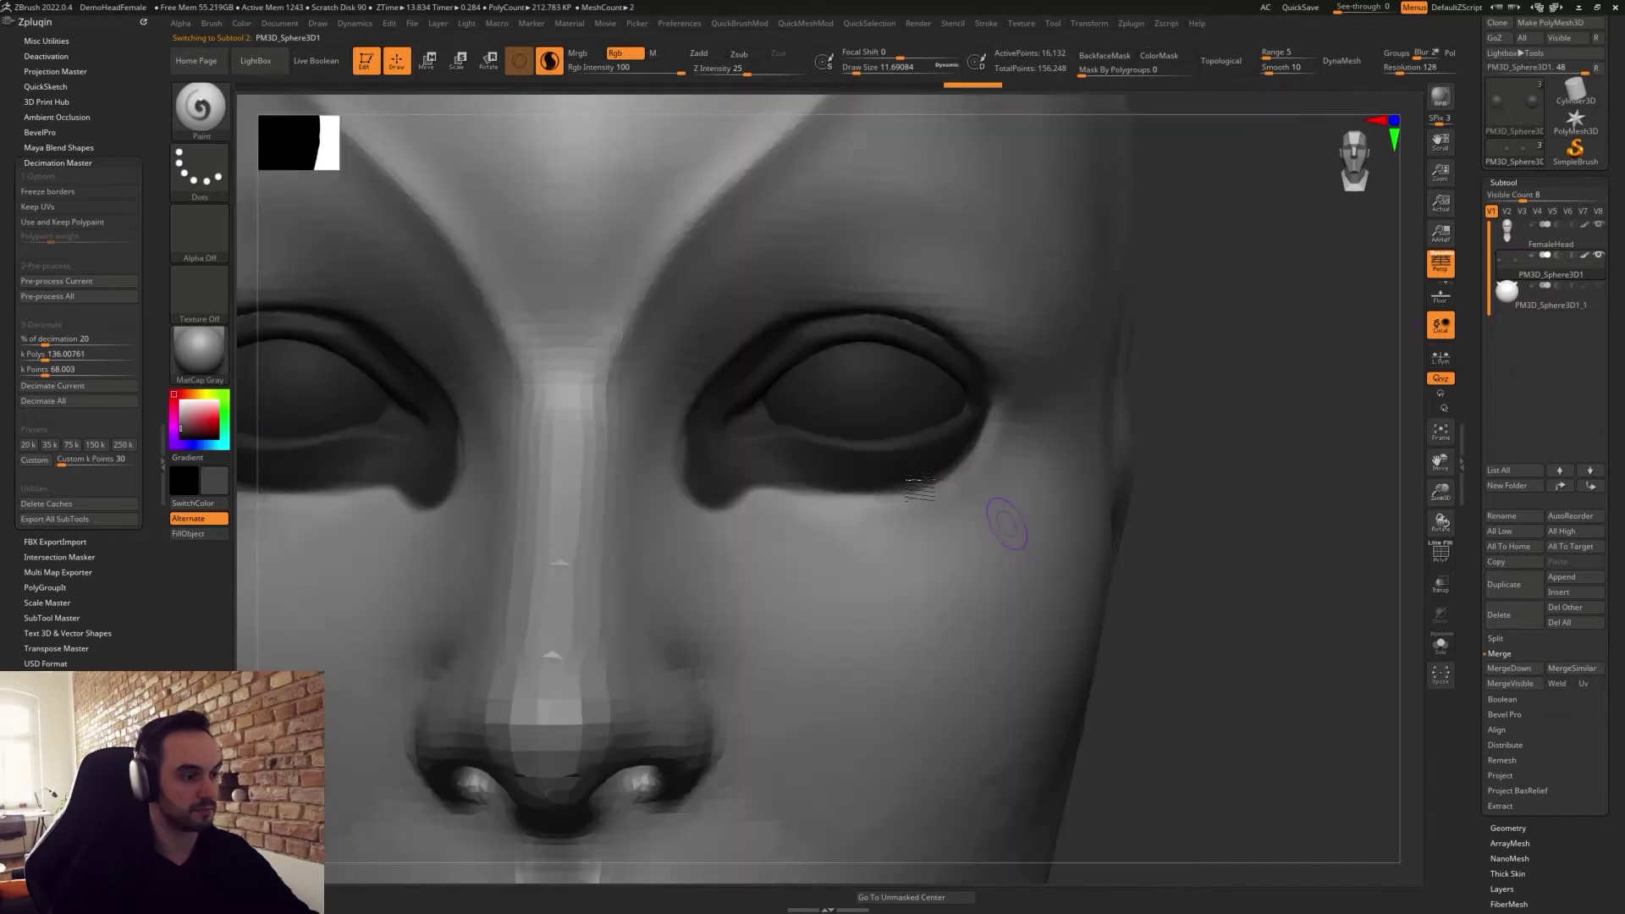
# Pick a light grey paint colour for the eyeball highlights.
pyautogui.press('s')
pyautogui.moveTo(883, 406); pyautogui.dragTo(886, 407)
pyautogui.click(180, 413)
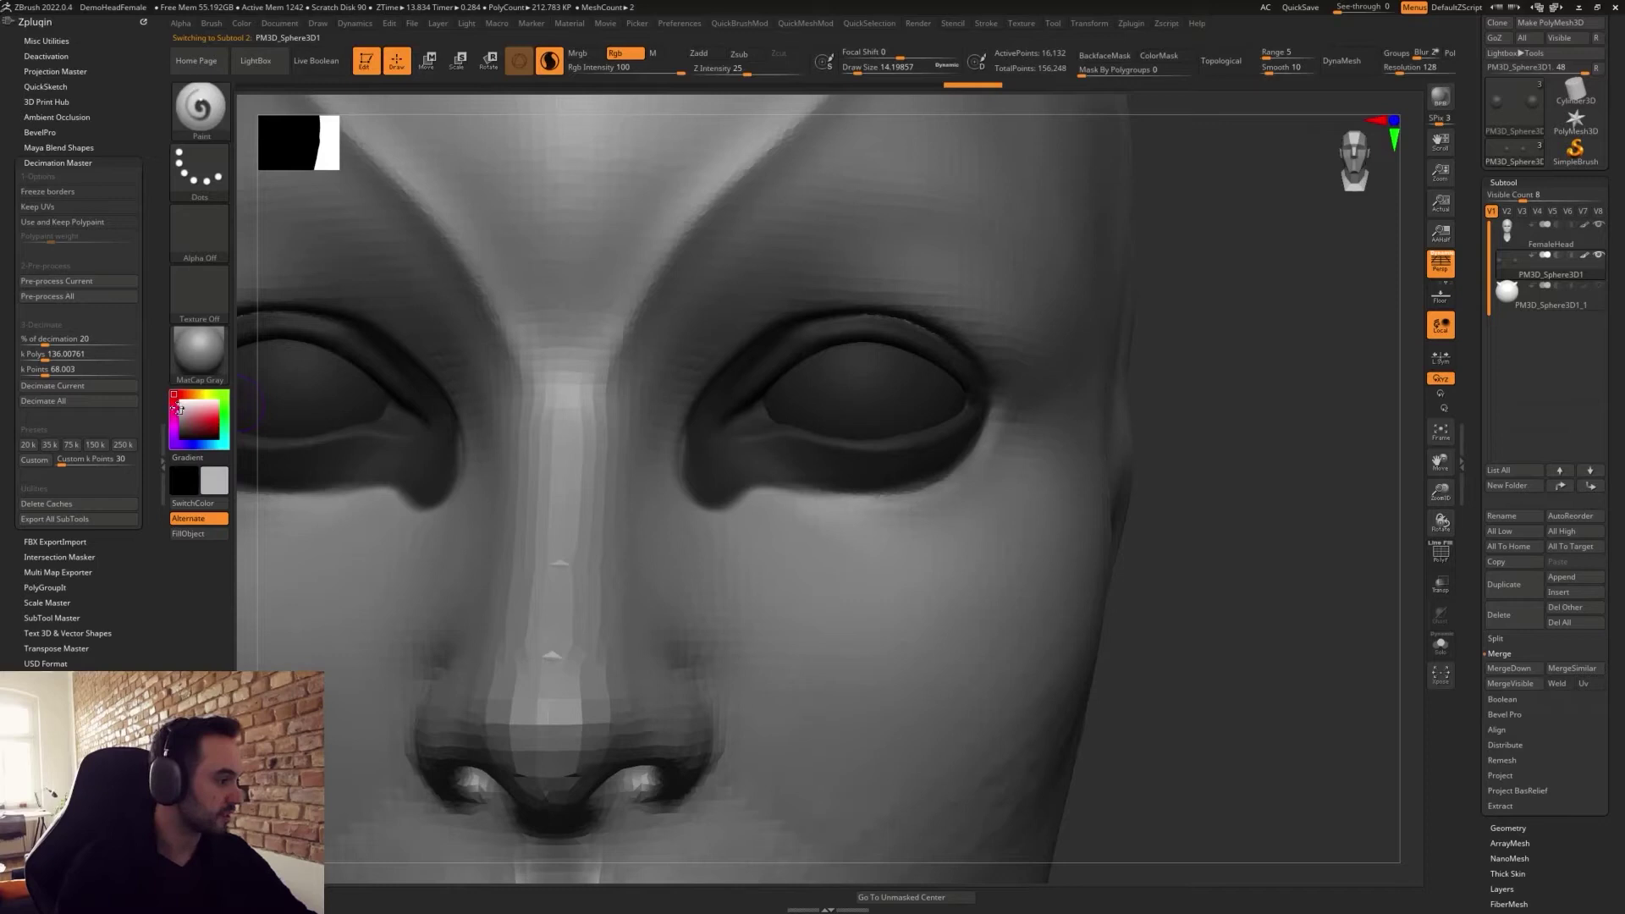
# Try a light grey highlight stroke on the eyeballs and undo it.
pyautogui.moveTo(834, 389)
pyautogui.mouseDown()
pyautogui.moveTo(908, 395)
pyautogui.moveTo(838, 405)
pyautogui.moveTo(871, 409)
pyautogui.mouseUp()
pyautogui.hotkey('ctrl', 'z')
pyautogui.moveTo(1209, 618)
pyautogui.keyDown('alt'); pyautogui.mouseDown()
pyautogui.moveTo(1041, 509)
pyautogui.moveTo(1044, 429)
pyautogui.moveTo(1117, 647)
pyautogui.mouseUp(); pyautogui.keyUp('alt')
pyautogui.hotkey('ctrl', 'z')
# Reduce the Paint brush's draw size to about 9.4 and paint a light grey crescent on both eyeballs.
pyautogui.press('s')
pyautogui.click(871, 403)
pyautogui.hotkey('ctrl', 'z')
pyautogui.hotkey('ctrl', 'z')
pyautogui.hotkey('ctrl', 'z')
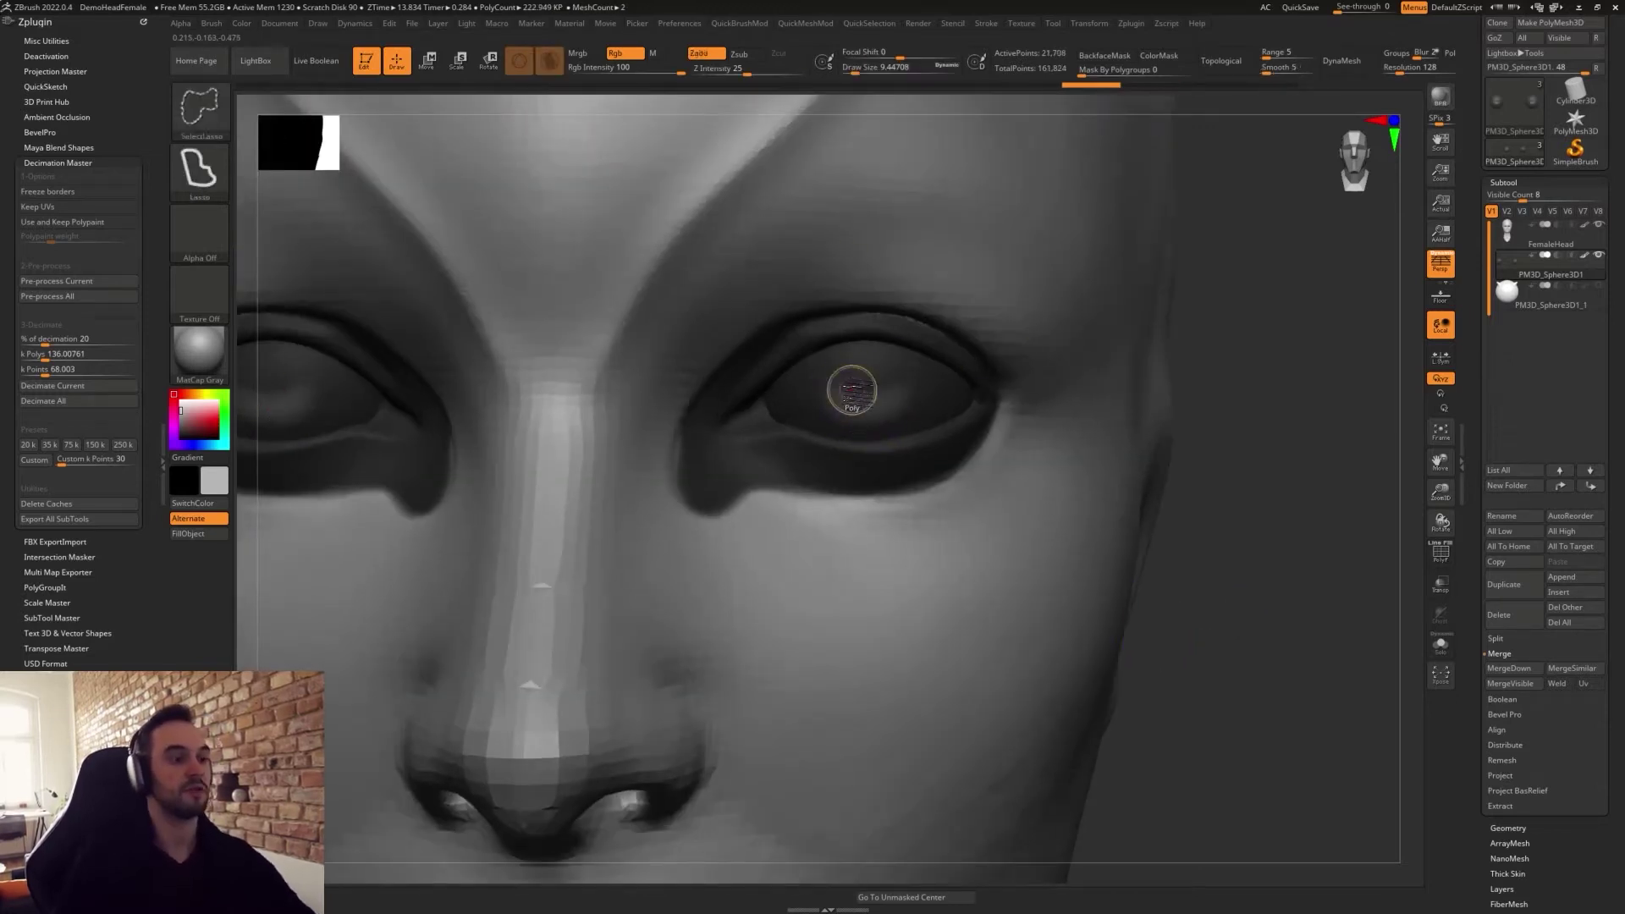
pyautogui.hotkey('ctrl', 'z')
pyautogui.moveTo(831, 397); pyautogui.dragTo(897, 383)
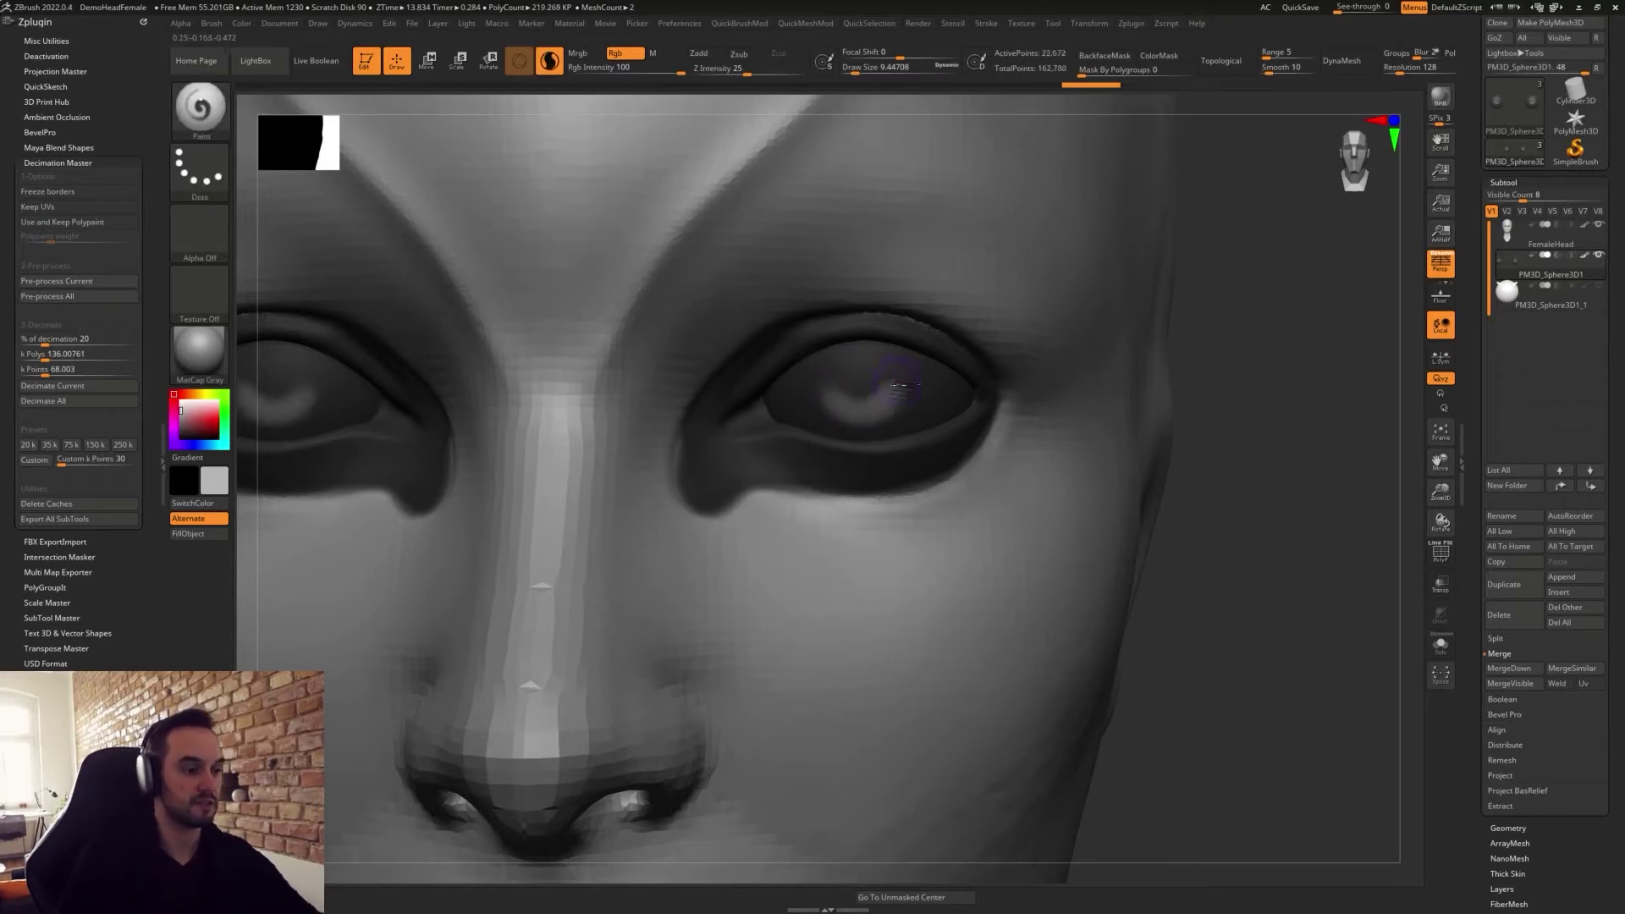
pyautogui.hotkey('ctrl', 'shift', 'z')
pyautogui.hotkey('ctrl', 'z')
pyautogui.hotkey('ctrl', 'z')
pyautogui.keyDown('alt'); pyautogui.moveTo(1221, 635); pyautogui.dragTo(1081, 610); pyautogui.keyUp('alt')
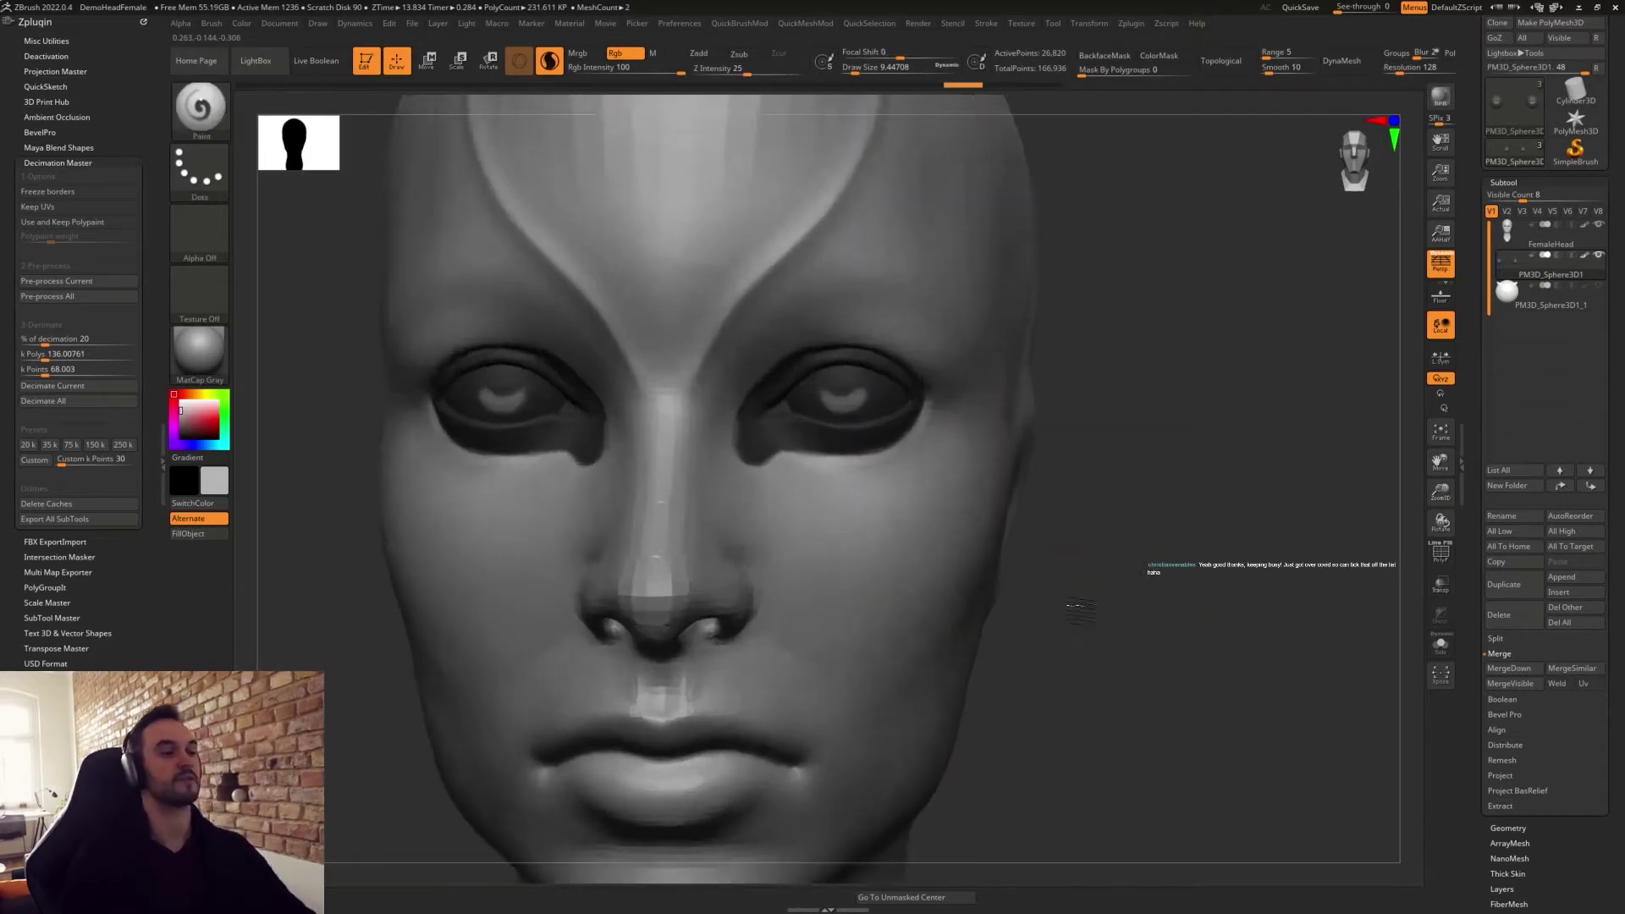
# Reduce the draw size to about 4.3 and dab a small light highlight on the upper part of the eyeballs.
pyautogui.scroll(5, 900, 356)
pyautogui.press('s')
pyautogui.moveTo(899, 356); pyautogui.dragTo(901, 355)
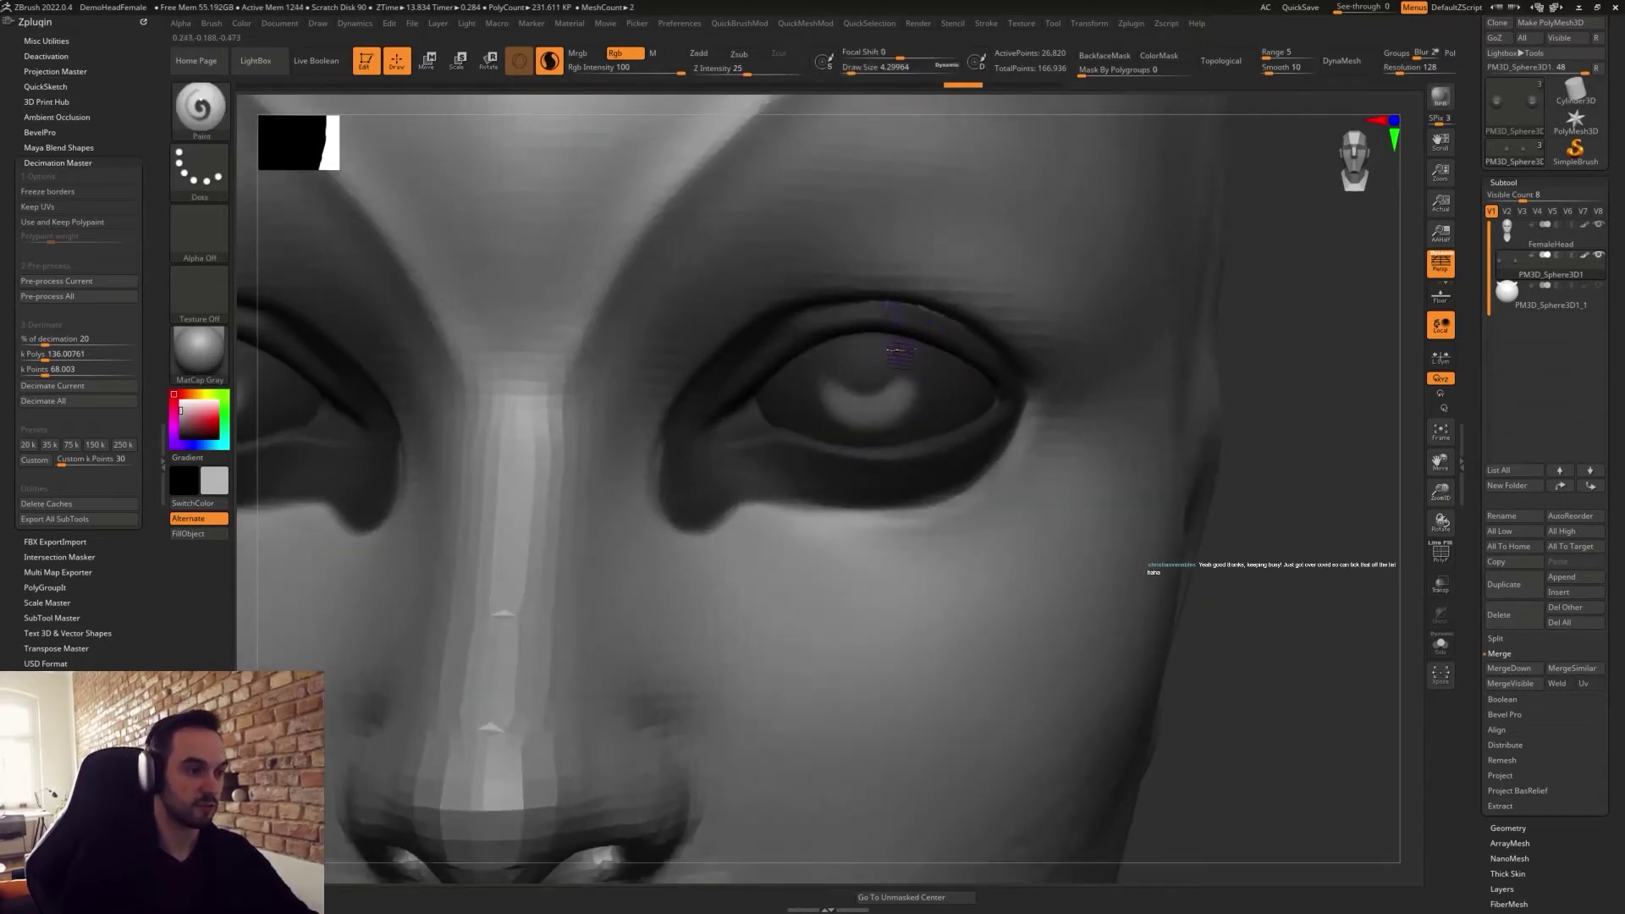
pyautogui.click(890, 352)
pyautogui.press('f')
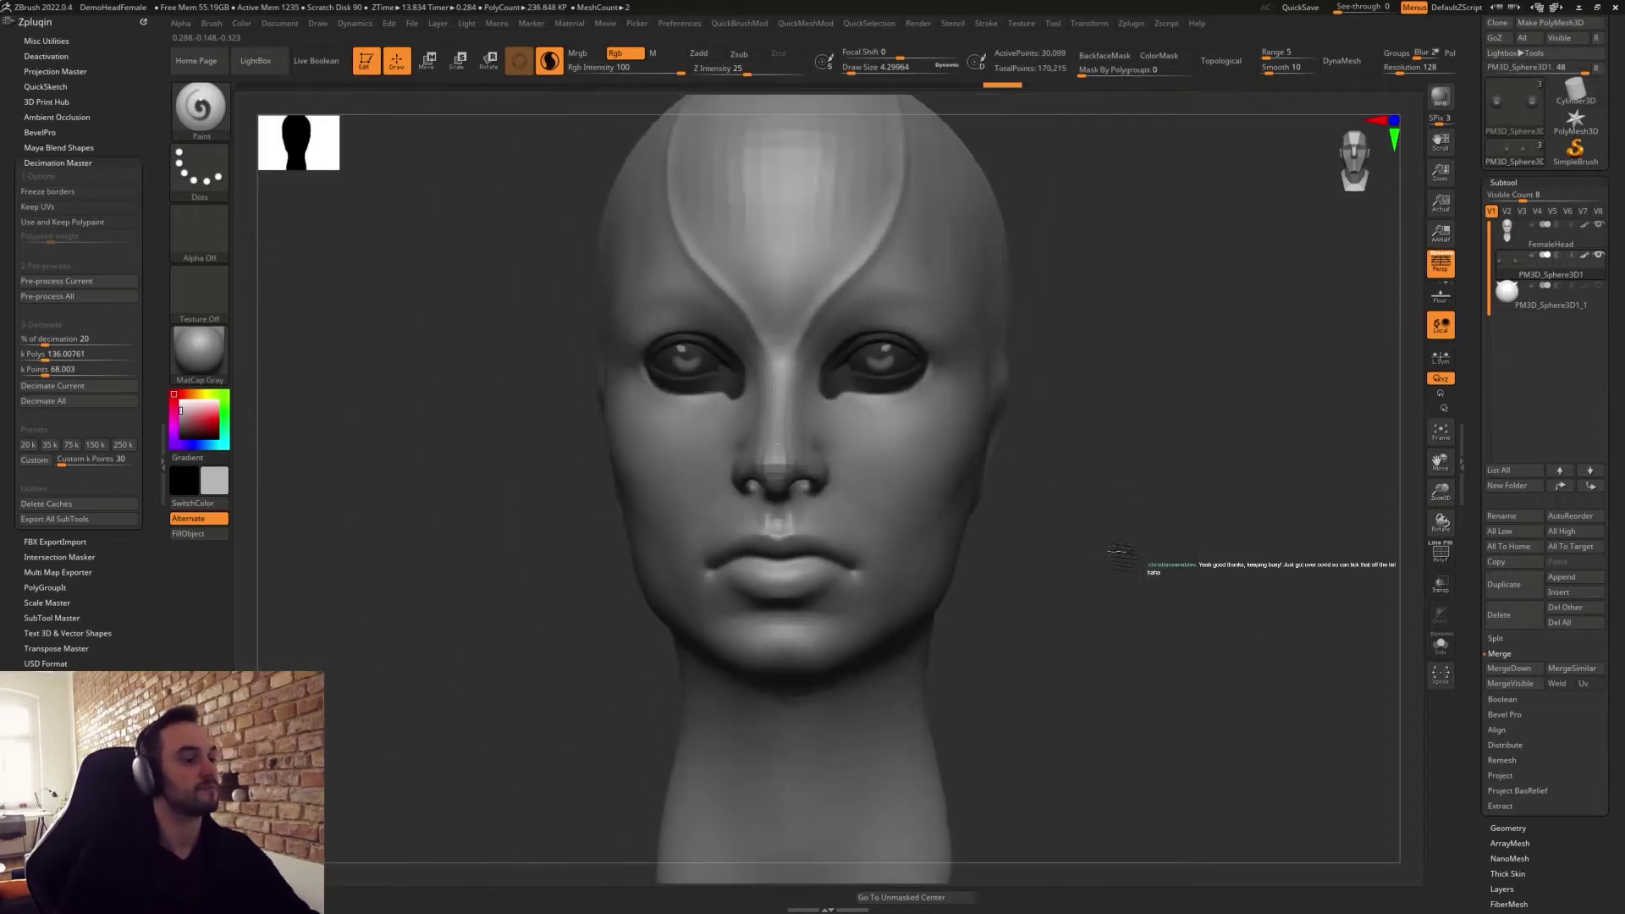
pyautogui.moveTo(1100, 641); pyautogui.dragTo(1126, 643)
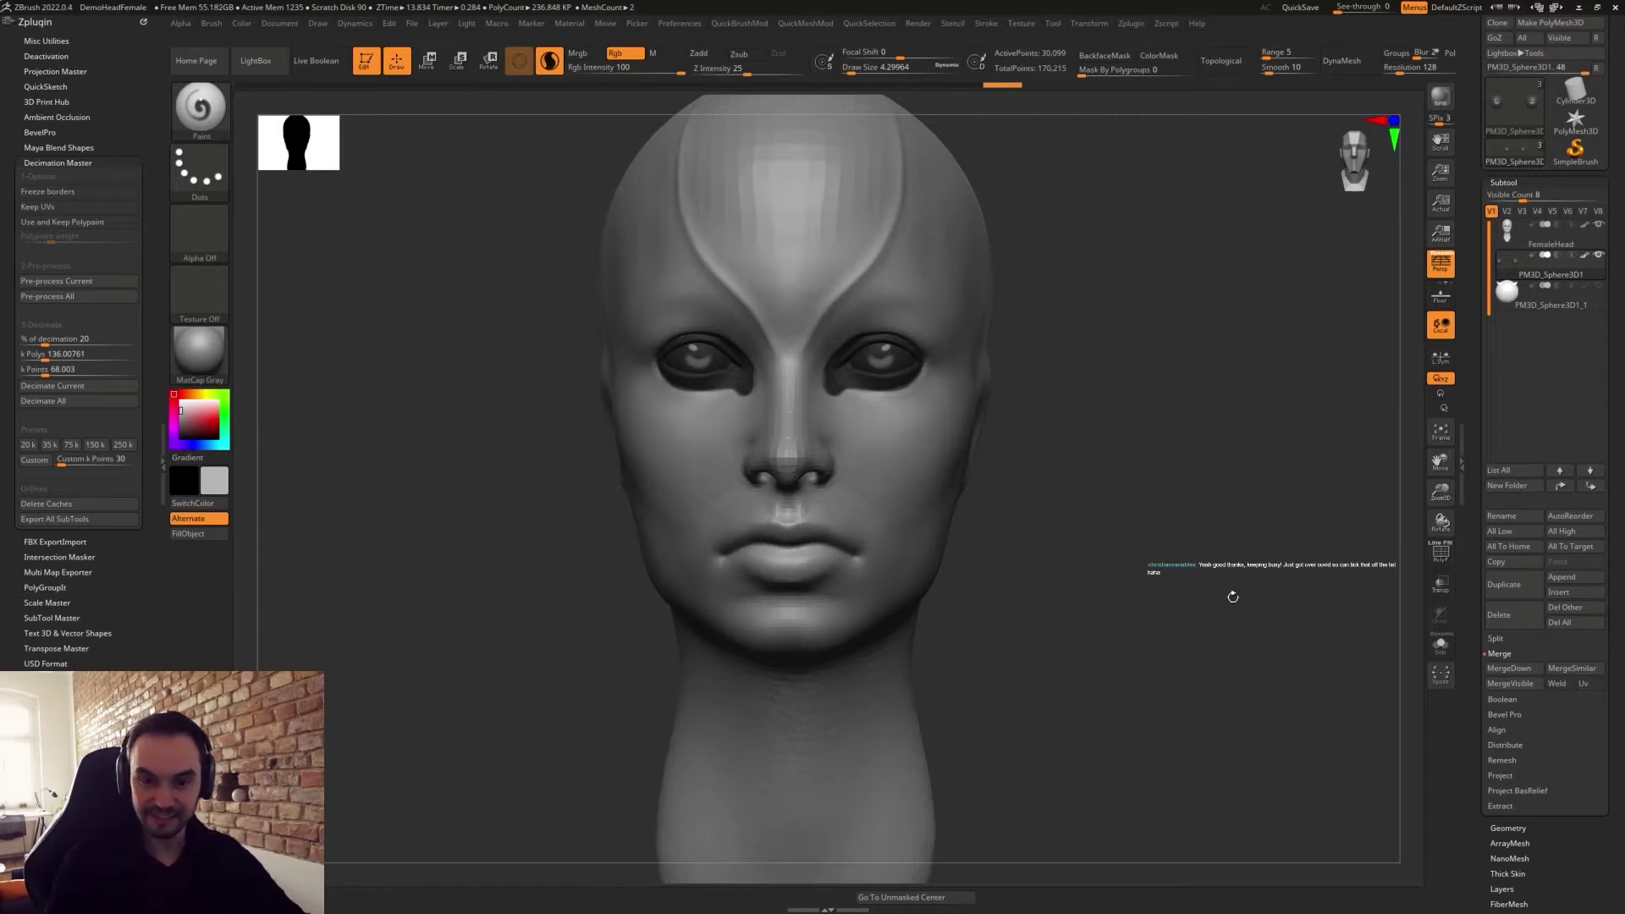
pyautogui.moveTo(1232, 596); pyautogui.dragTo(1235, 596)
pyautogui.moveTo(1191, 485)
pyautogui.mouseDown()
pyautogui.moveTo(1199, 574)
pyautogui.moveTo(1114, 500)
pyautogui.moveTo(1081, 563)
pyautogui.mouseUp()
# Select the FemaleHead subtool and smooth the nose at draw size about 39.
pyautogui.press('s')
pyautogui.press('b')
pyautogui.press('c')
pyautogui.press('l')
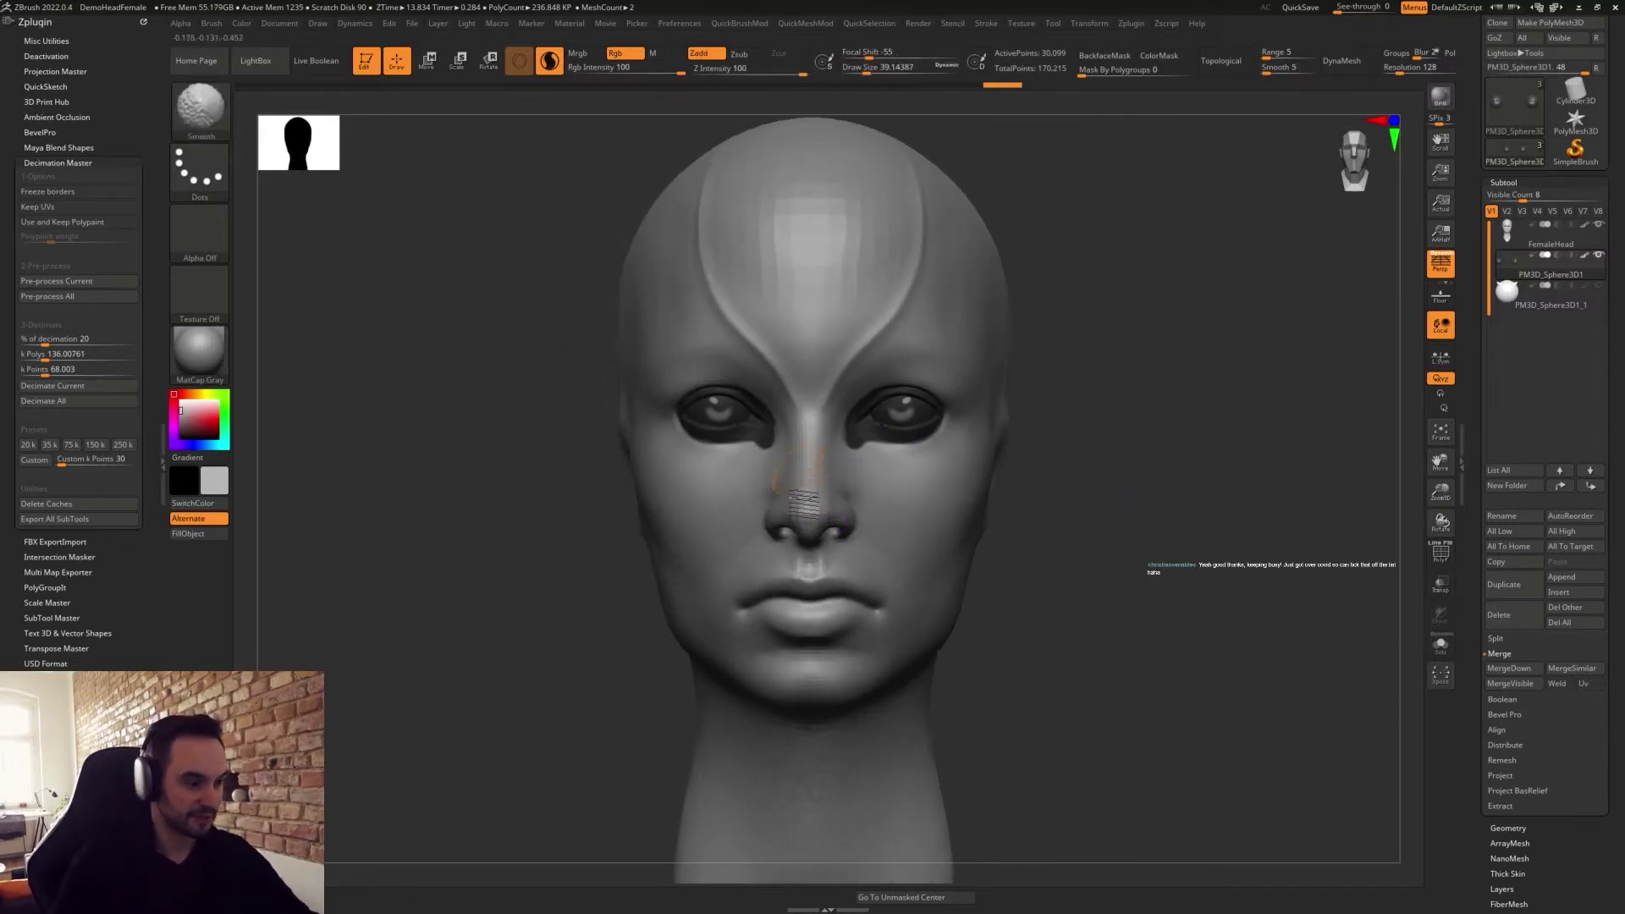
pyautogui.keyDown('alt'); pyautogui.click(821, 474); pyautogui.keyUp('alt')
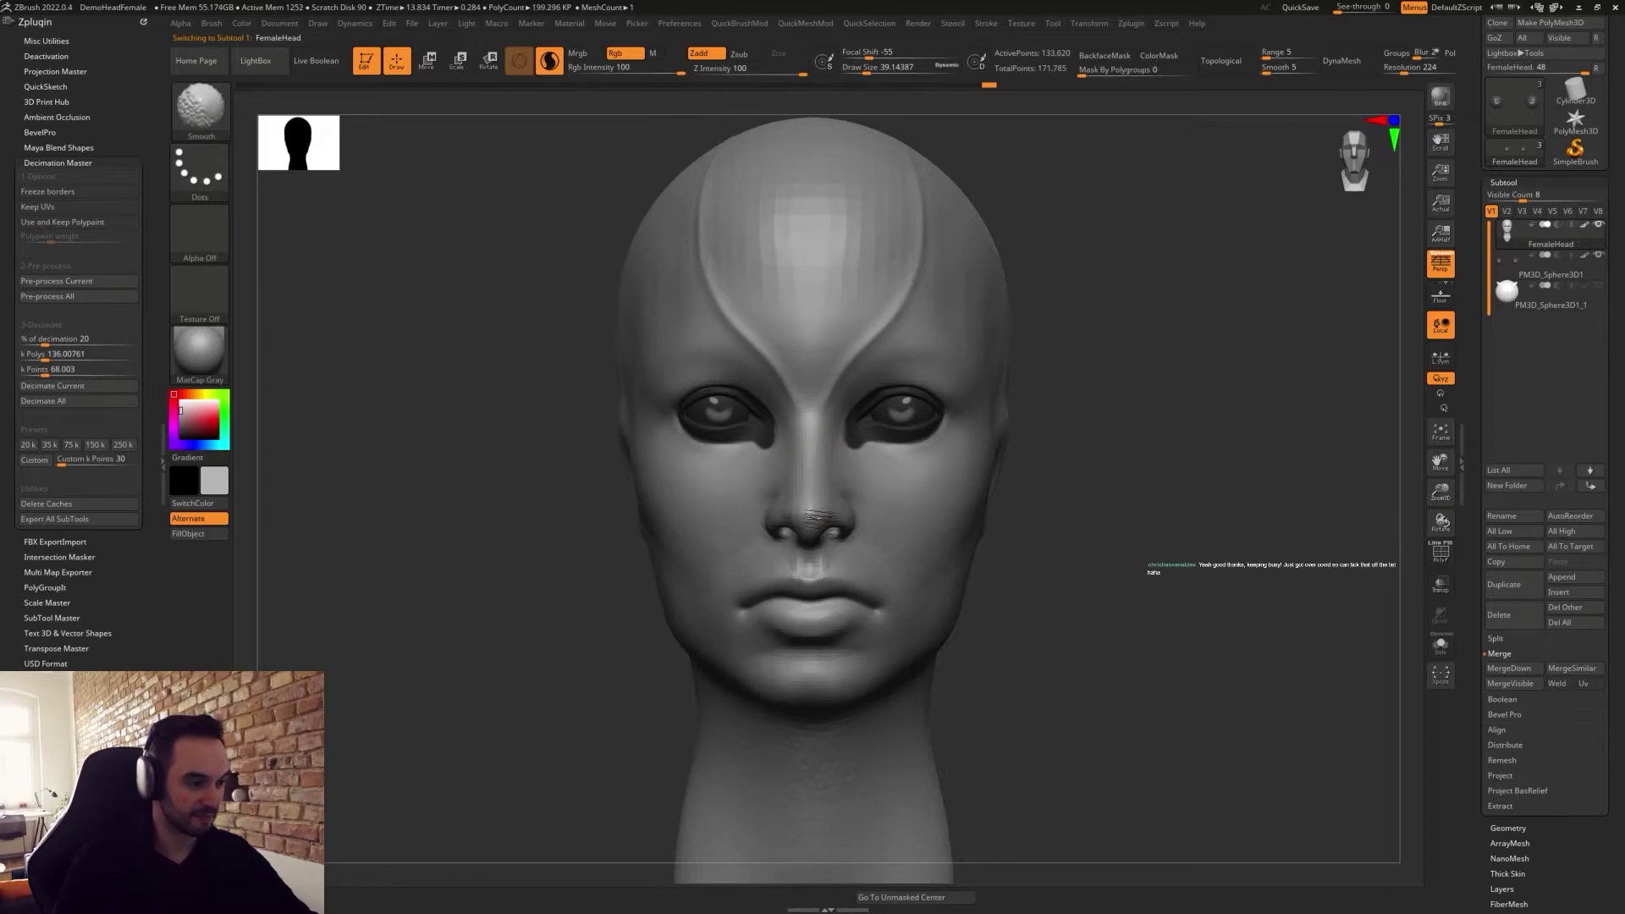
# Pull the nostril wings slightly inward and upward with the Move brush at draw size about 54.
pyautogui.press('b')
pyautogui.press('m')
pyautogui.press('v')
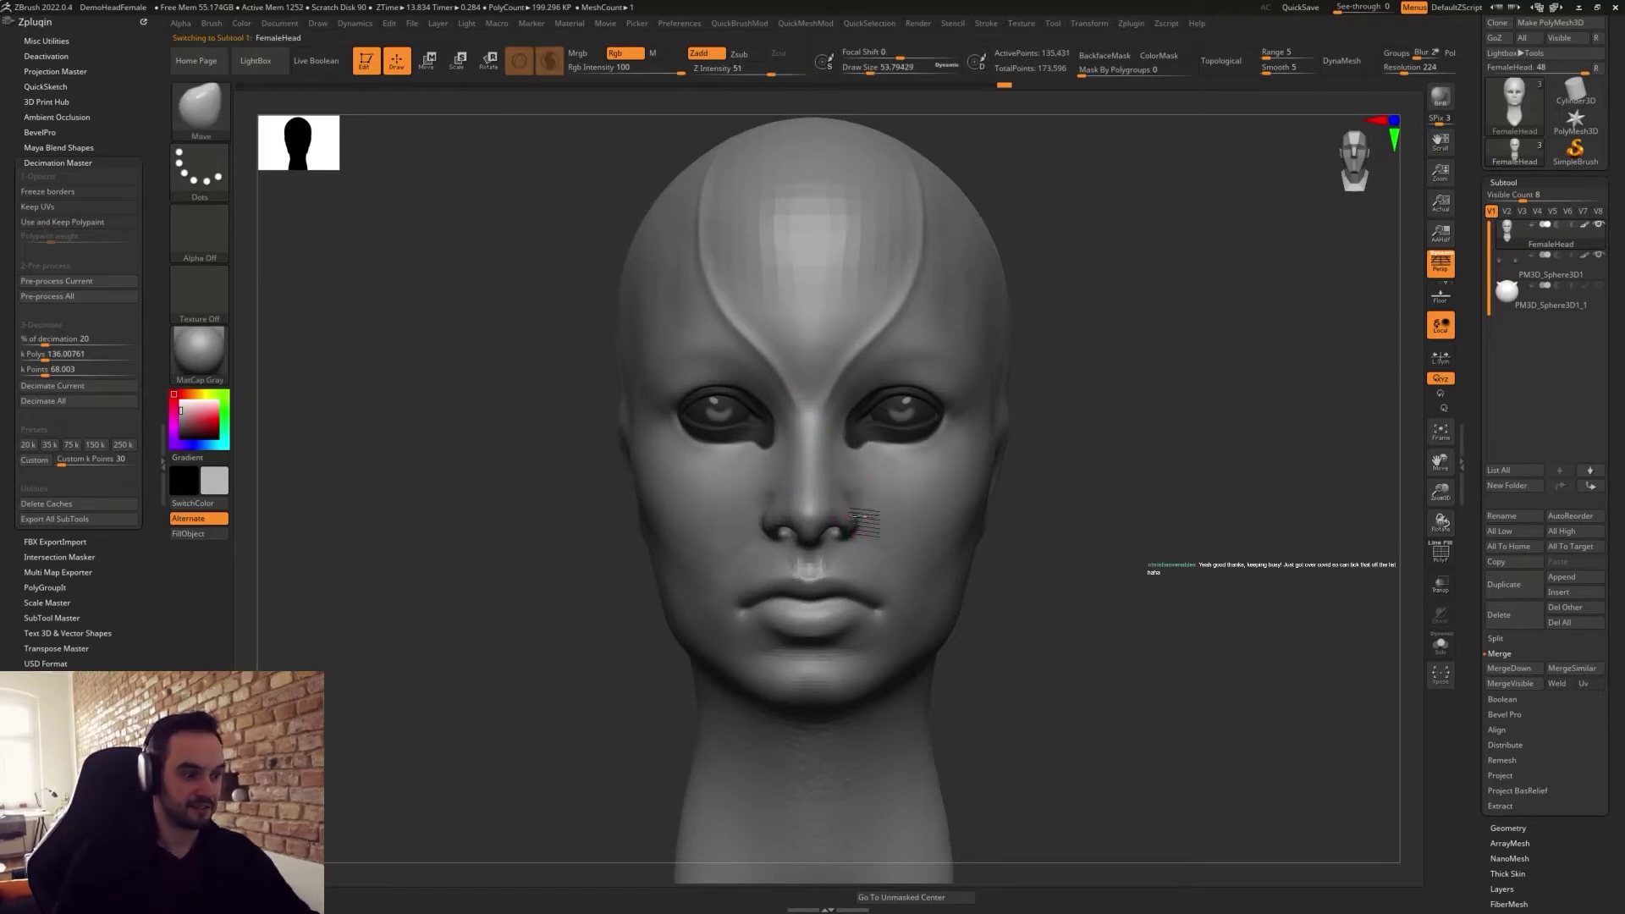
pyautogui.moveTo(855, 510); pyautogui.dragTo(844, 494)
pyautogui.moveTo(1105, 546); pyautogui.dragTo(1077, 624)
# Flatten the lower forehead between the V-shaped lines with TrimDynamic and smooth down along the nose bridge.
pyautogui.press('s')
pyautogui.press('b')
pyautogui.press('t')
pyautogui.press('d')
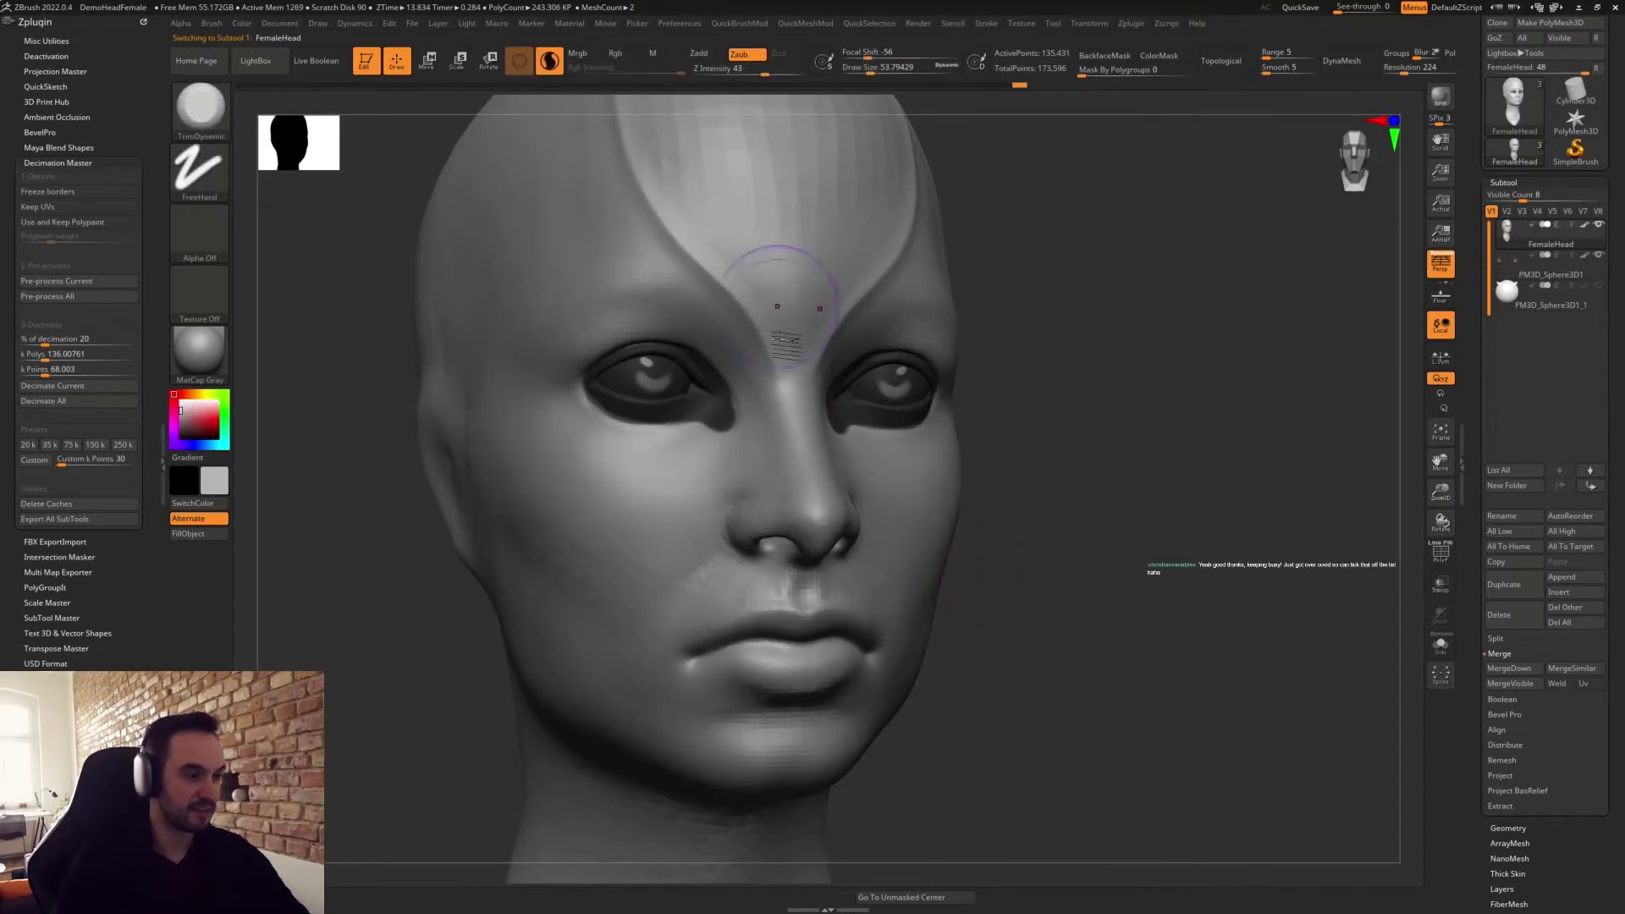
pyautogui.moveTo(1125, 355); pyautogui.dragTo(998, 343)
pyautogui.moveTo(875, 206)
pyautogui.mouseDown()
pyautogui.moveTo(850, 221)
pyautogui.moveTo(800, 346)
pyautogui.mouseUp()
pyautogui.moveTo(798, 286)
pyautogui.keyDown('shift'); pyautogui.mouseDown()
pyautogui.moveTo(876, 184)
pyautogui.moveTo(810, 296)
pyautogui.moveTo(784, 510)
pyautogui.mouseUp(); pyautogui.keyUp('shift')
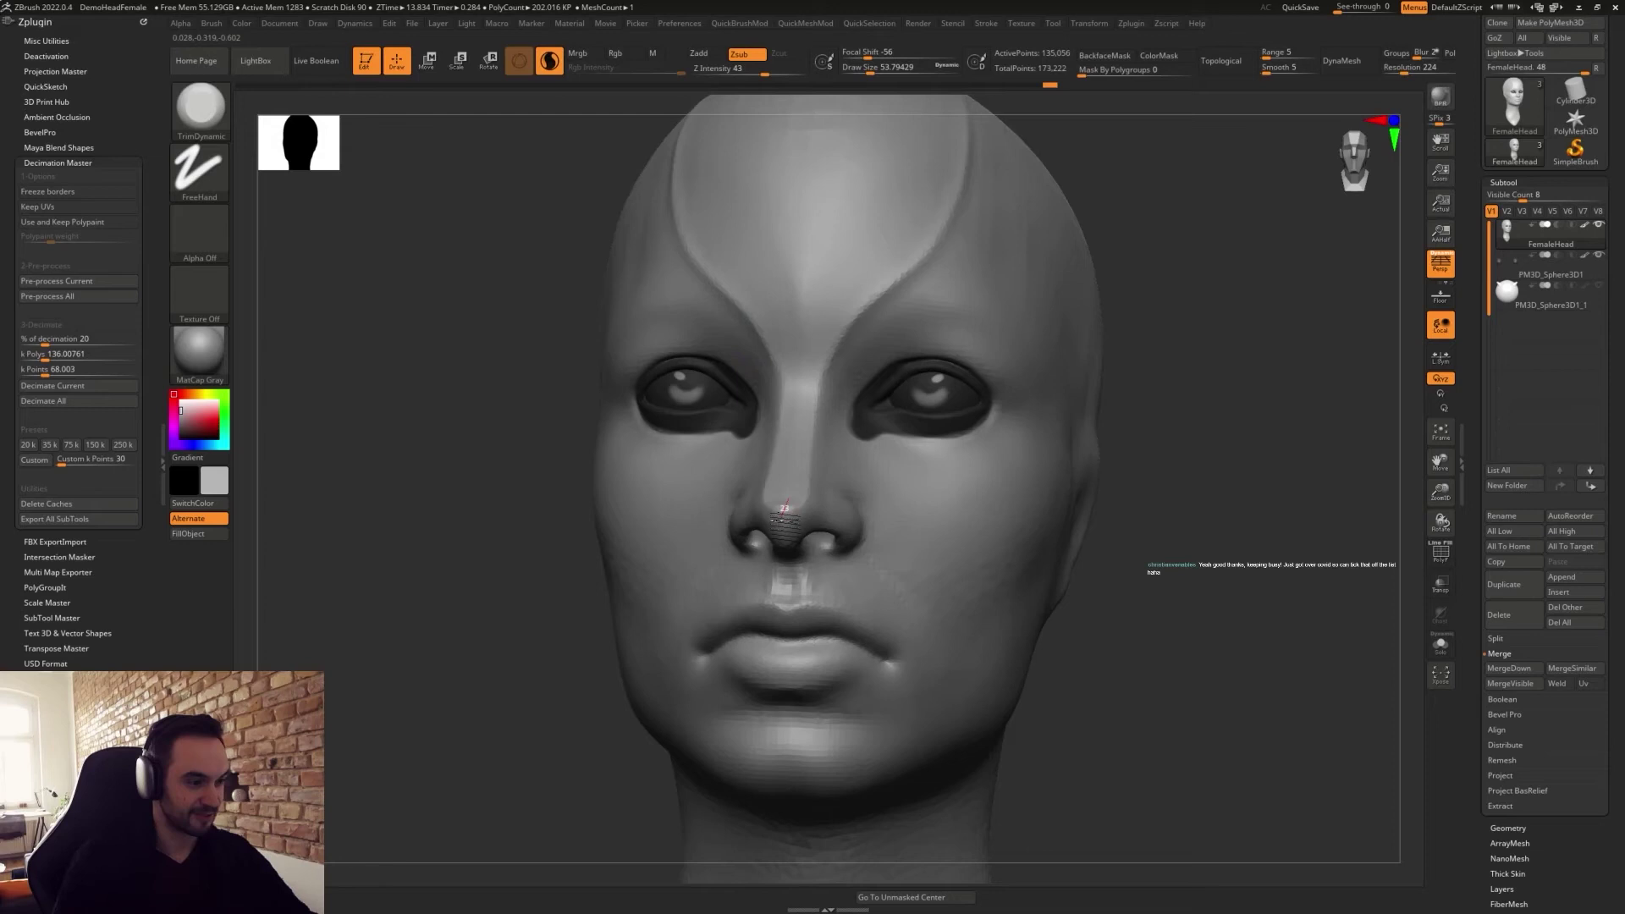
# Reduce the TrimDynamic draw size to about 33 and flatten the nostril wings.
pyautogui.moveTo(784, 508); pyautogui.dragTo(820, 544, button='right')
pyautogui.press('s')
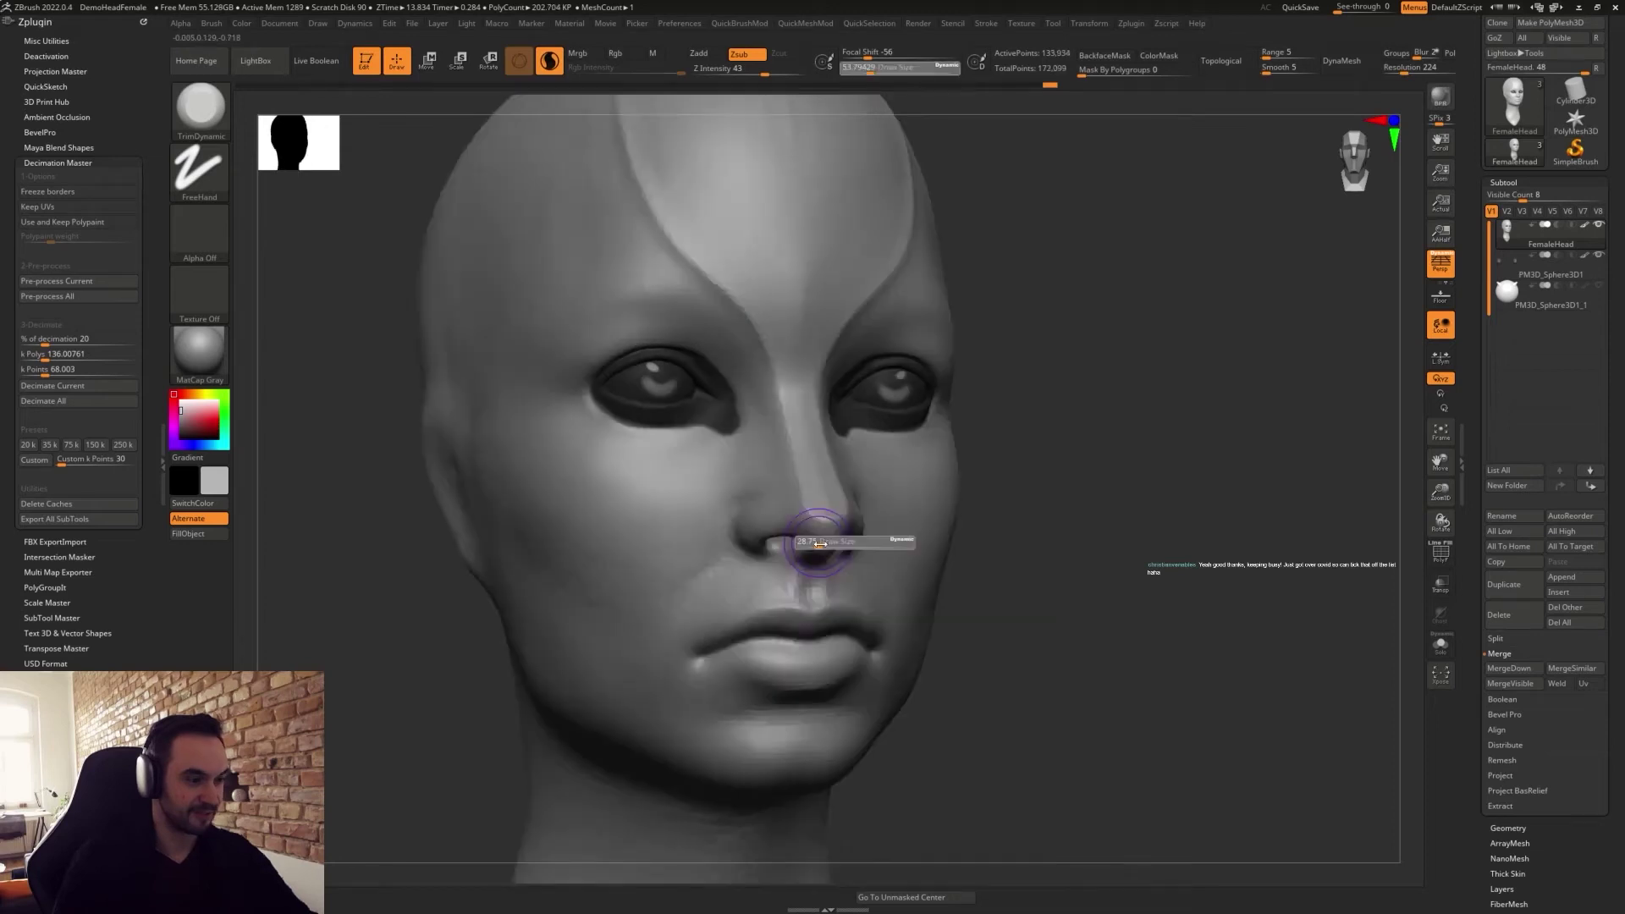
pyautogui.moveTo(819, 544); pyautogui.dragTo(821, 544)
pyautogui.moveTo(1107, 525)
pyautogui.mouseDown()
pyautogui.moveTo(1128, 576)
pyautogui.moveTo(1110, 533)
pyautogui.mouseUp()
pyautogui.moveTo(873, 430); pyautogui.dragTo(876, 410)
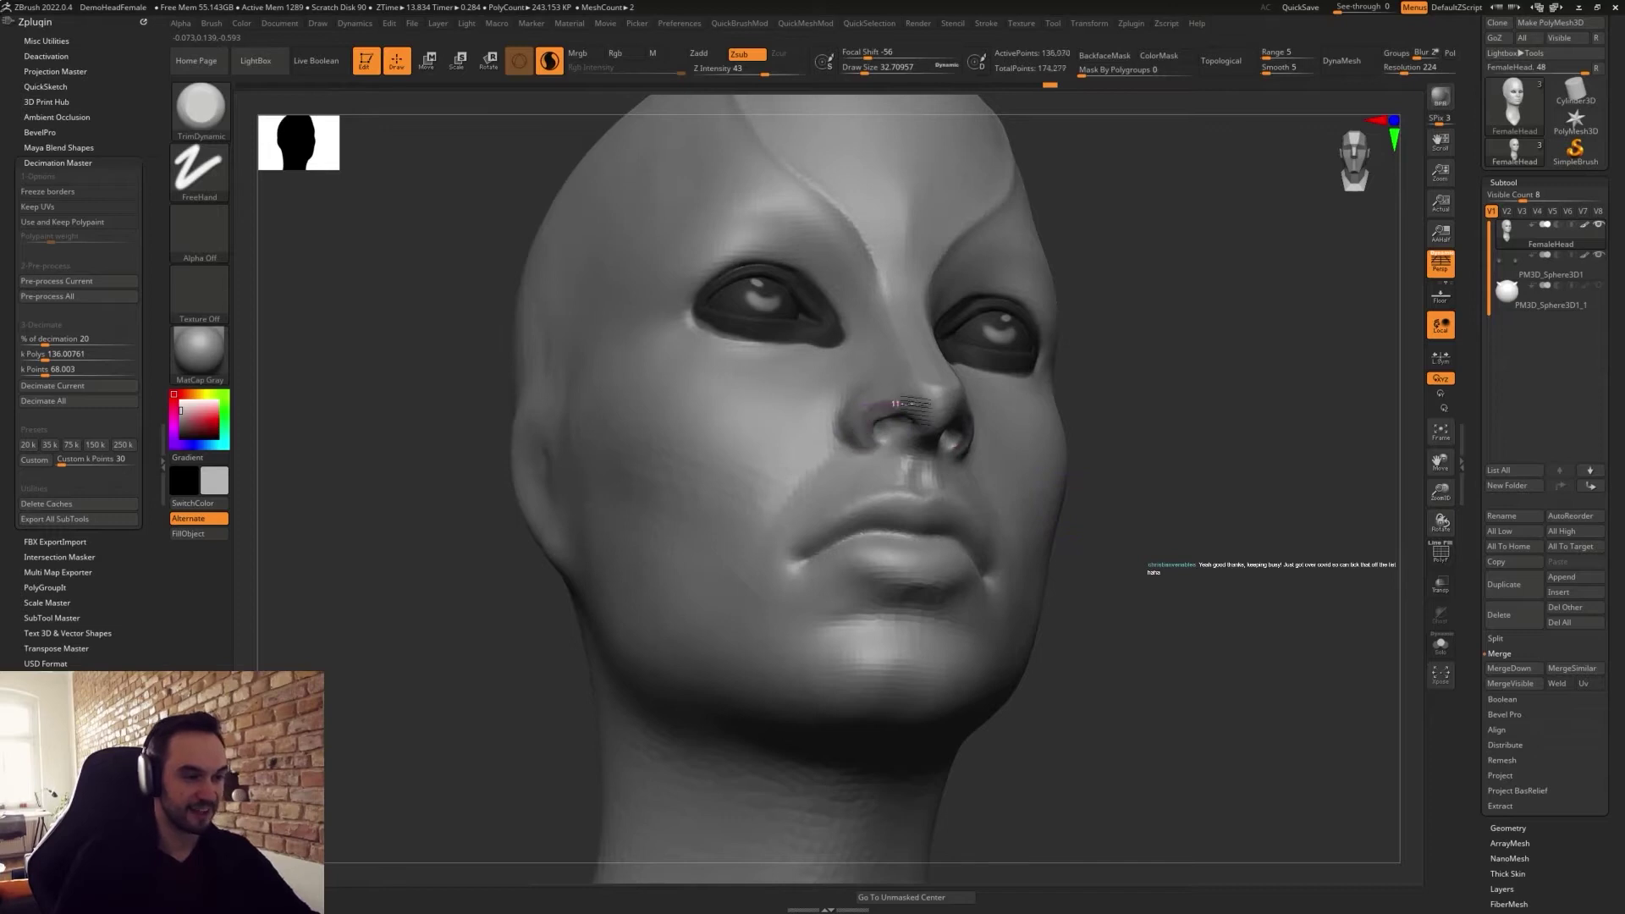
pyautogui.moveTo(938, 480); pyautogui.dragTo(997, 464, button='right')
# Carve the crease behind the nostril wings with DamStandard and smooth it into the cheeks.
pyautogui.press('b')
pyautogui.press('d')
pyautogui.press('s')
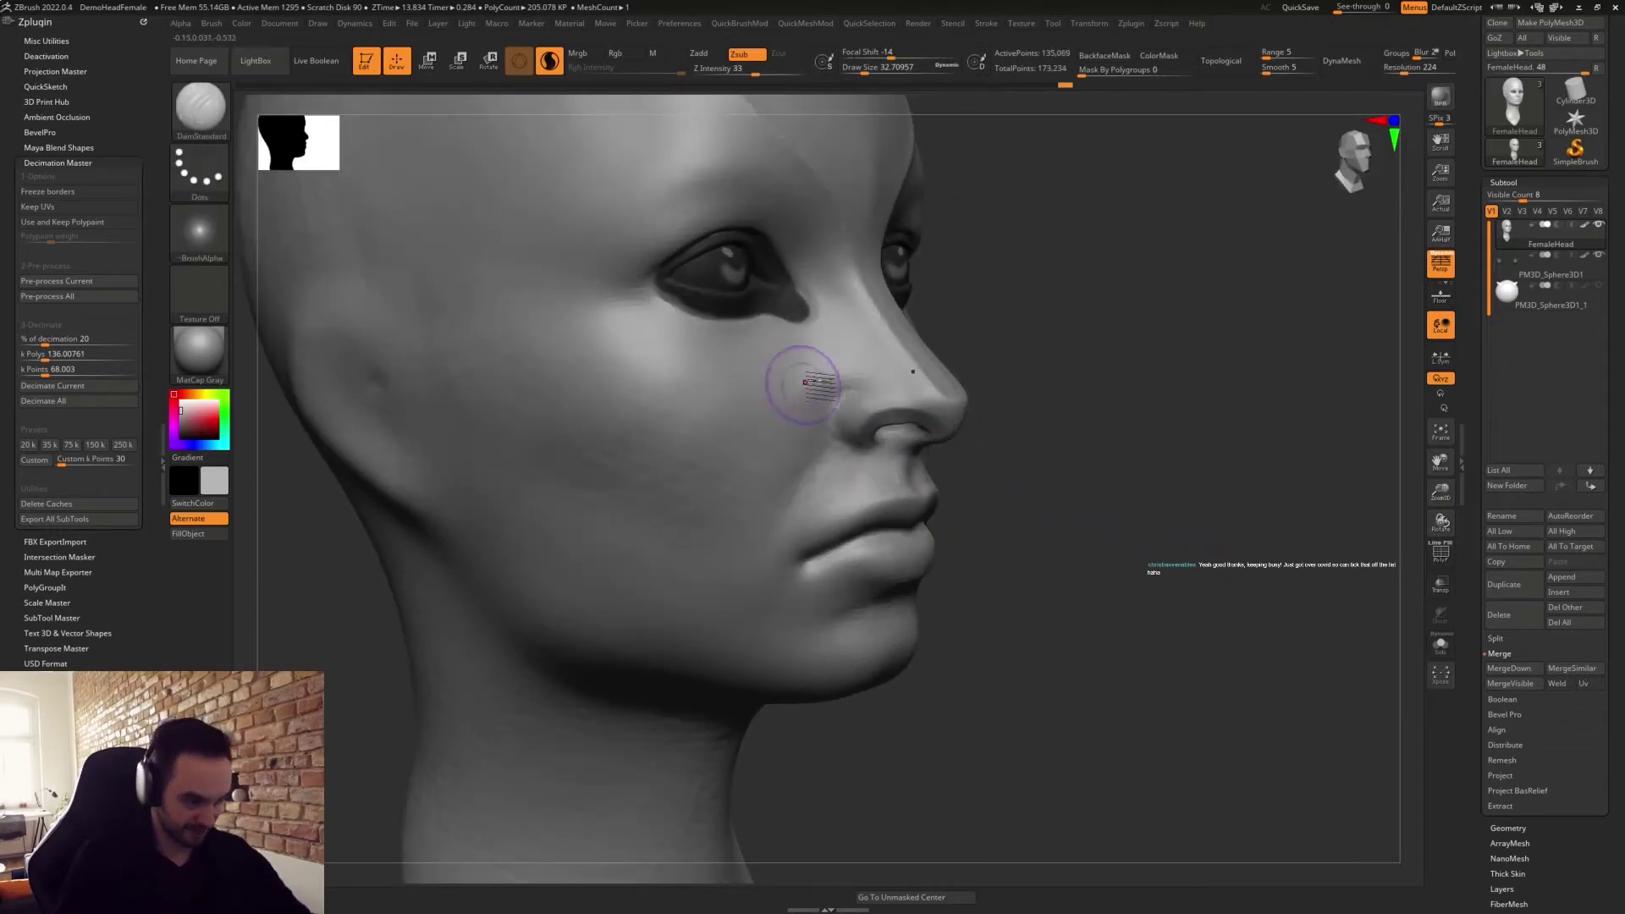
pyautogui.moveTo(826, 409); pyautogui.dragTo(859, 459)
pyautogui.keyDown('shift'); pyautogui.moveTo(854, 400); pyautogui.dragTo(837, 440); pyautogui.keyUp('shift')
pyautogui.moveTo(1056, 555)
pyautogui.mouseDown(button='right')
pyautogui.moveTo(1189, 660)
pyautogui.moveTo(1123, 514)
pyautogui.moveTo(1172, 480)
pyautogui.mouseUp(button='right')
# Flatten the sides of the nose and the area beneath the nostrils with TrimDynamic.
pyautogui.press('b')
pyautogui.press('t')
pyautogui.press('d')
pyautogui.moveTo(931, 383)
pyautogui.mouseDown()
pyautogui.moveTo(936, 396)
pyautogui.moveTo(914, 364)
pyautogui.moveTo(910, 385)
pyautogui.moveTo(876, 391)
pyautogui.mouseUp()
pyautogui.moveTo(999, 396); pyautogui.dragTo(939, 381, button='right')
pyautogui.moveTo(917, 376)
pyautogui.mouseDown()
pyautogui.moveTo(888, 372)
pyautogui.moveTo(933, 393)
pyautogui.moveTo(941, 380)
pyautogui.moveTo(845, 401)
pyautogui.mouseUp()
pyautogui.moveTo(1170, 550); pyautogui.dragTo(1096, 545)
pyautogui.moveTo(863, 447)
pyautogui.mouseDown()
pyautogui.moveTo(896, 439)
pyautogui.moveTo(836, 460)
pyautogui.moveTo(905, 462)
pyautogui.mouseUp()
# Deepen the line between the lips with the DamStandard brush.
pyautogui.press('b')
pyautogui.press('d')
pyautogui.press('s')
pyautogui.moveTo(1076, 565); pyautogui.dragTo(1125, 562)
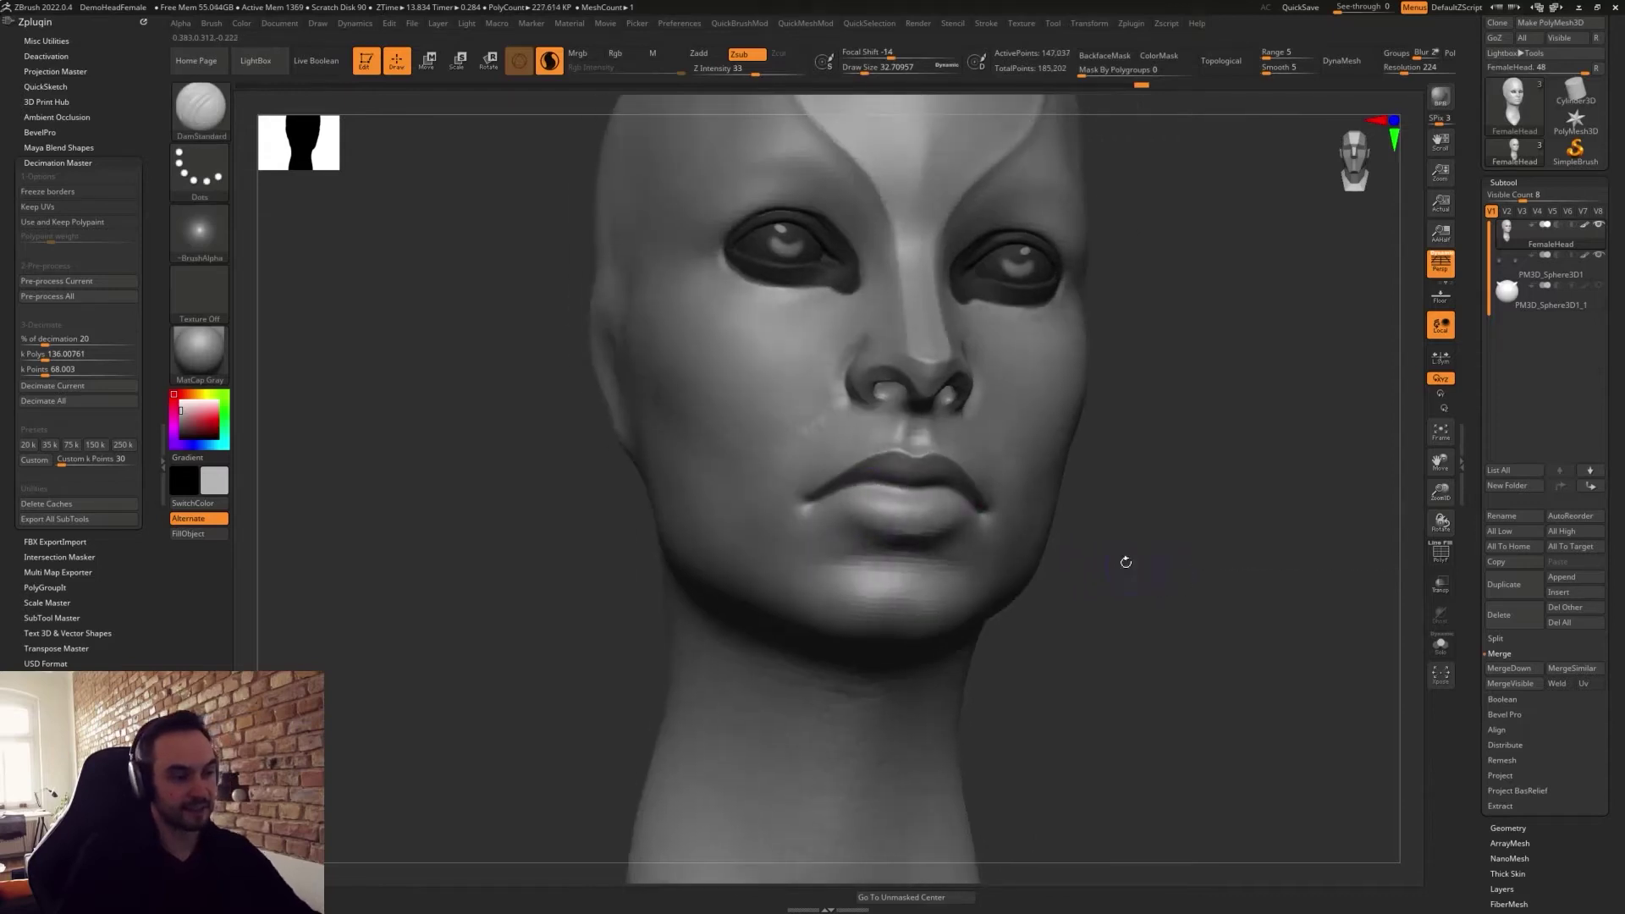
pyautogui.moveTo(899, 495); pyautogui.dragTo(880, 497)
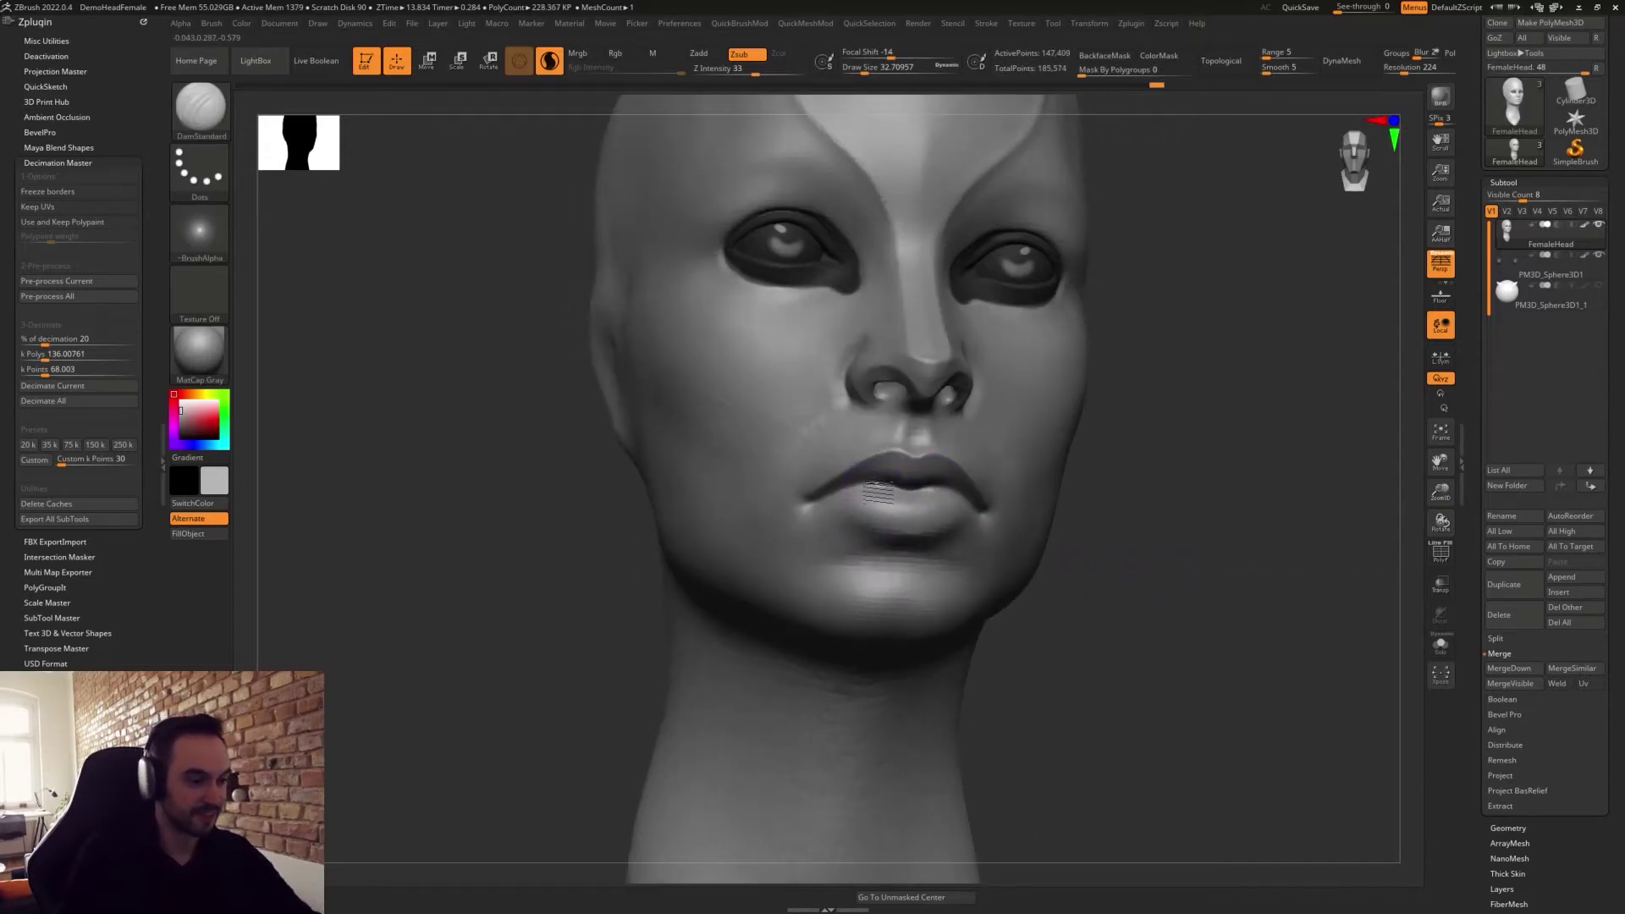
pyautogui.moveTo(1114, 629)
pyautogui.mouseDown(button='right')
pyautogui.moveTo(1102, 657)
pyautogui.moveTo(849, 539)
pyautogui.mouseUp(button='right')
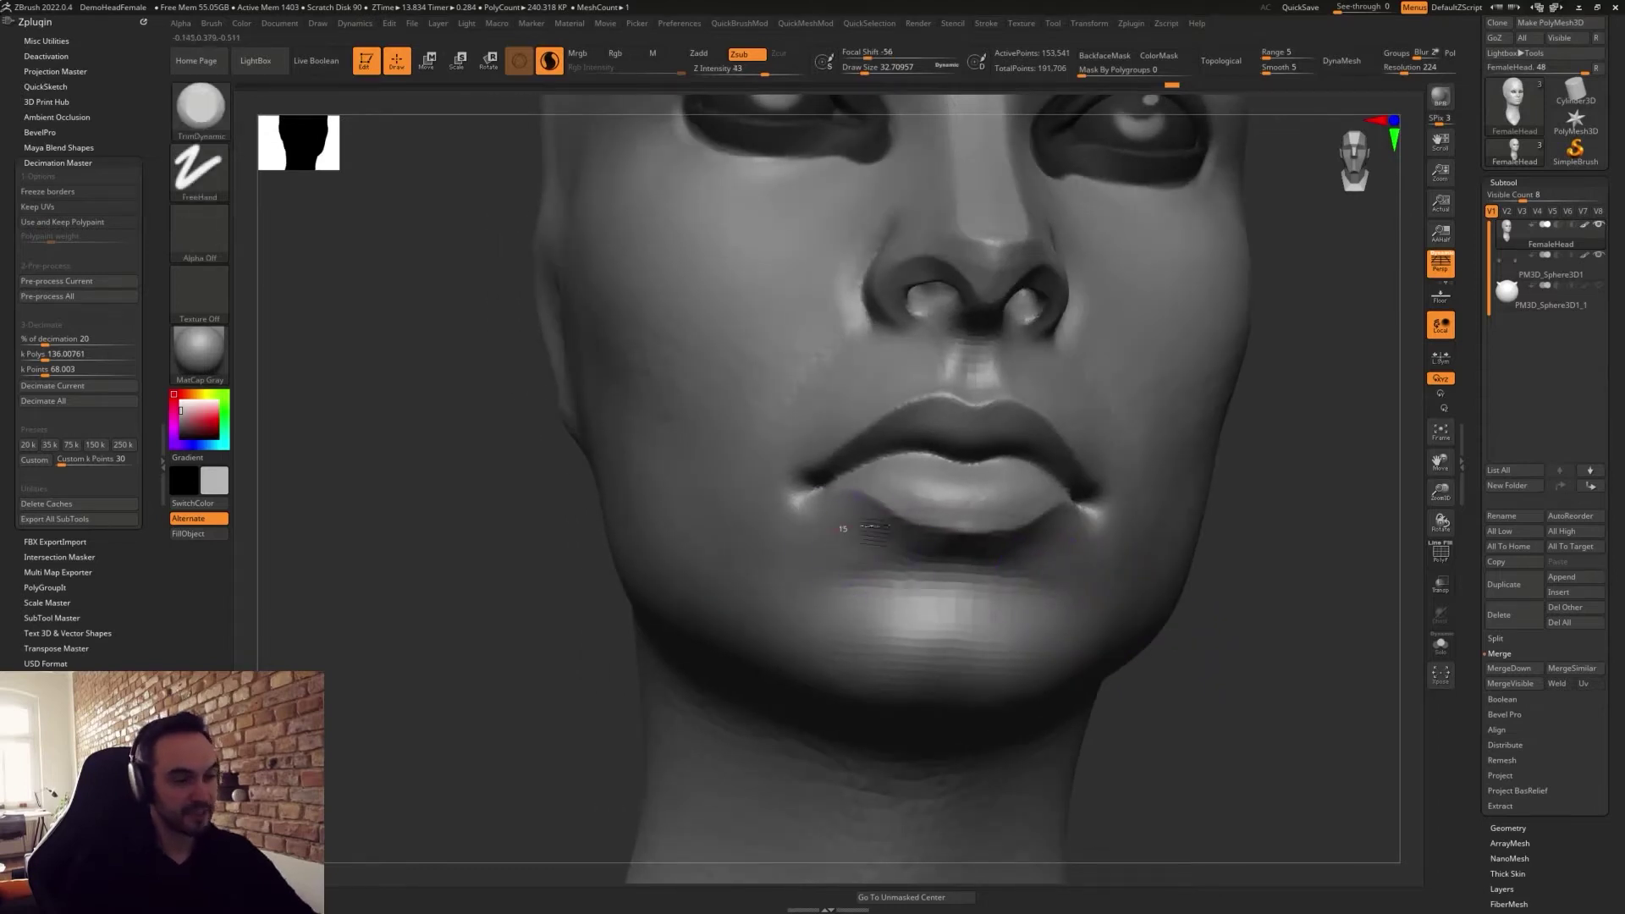
# Undo the last stroke and plane the lower lip with TrimDynamic at draw size about 20.
pyautogui.hotkey('ctrl', 'z')
pyautogui.press('s')
pyautogui.moveTo(931, 568); pyautogui.dragTo(926, 567)
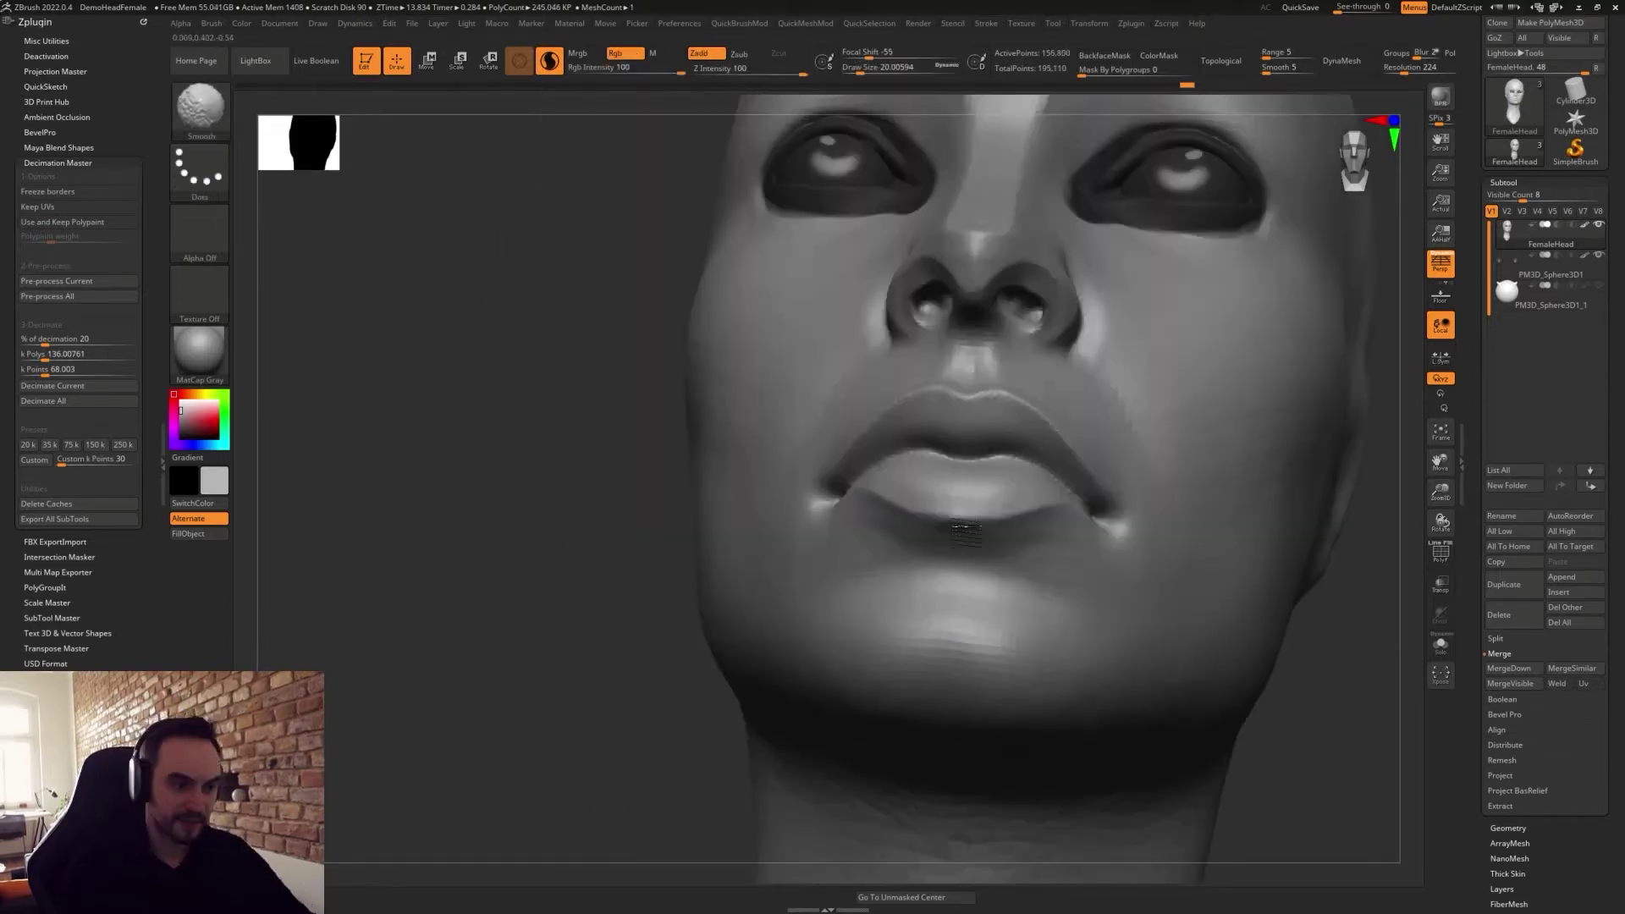
pyautogui.moveTo(947, 486); pyautogui.dragTo(1014, 504)
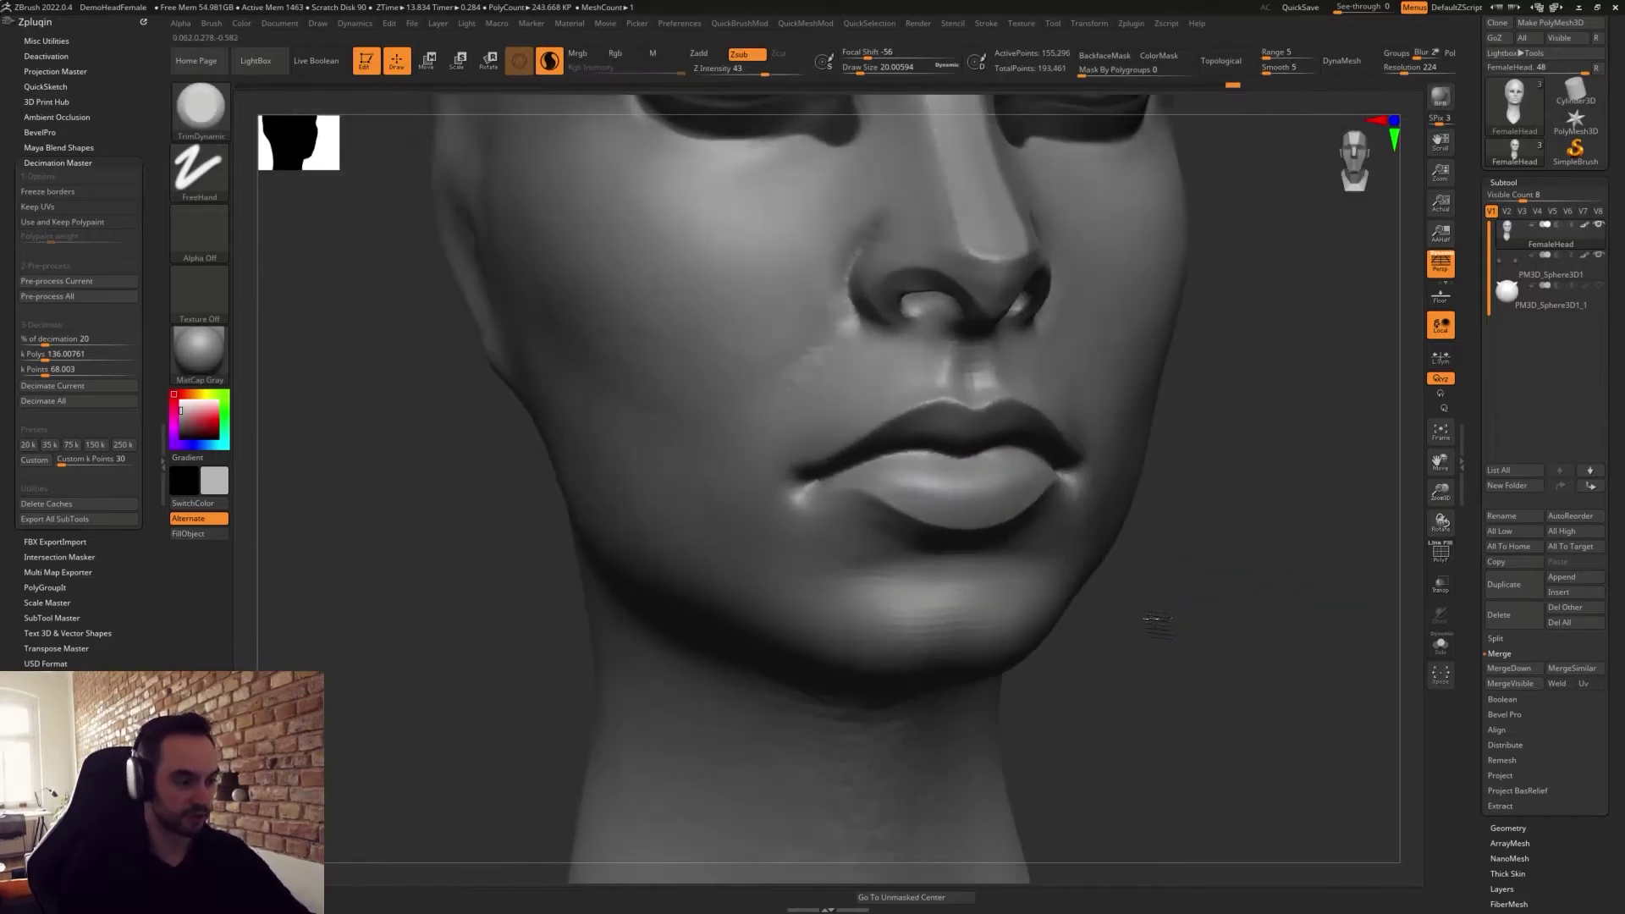
# Reduce the draw size to about 15.6 and build up the upper lip with the Clay brush.
pyautogui.press('s')
pyautogui.moveTo(1113, 611); pyautogui.dragTo(1106, 612)
pyautogui.moveTo(1232, 593)
pyautogui.keyDown('shift'); pyautogui.mouseDown()
pyautogui.moveTo(1196, 609)
pyautogui.moveTo(1197, 636)
pyautogui.mouseUp(); pyautogui.keyUp('shift')
pyautogui.moveTo(1197, 635); pyautogui.dragTo(1193, 611, button='right')
pyautogui.press('b')
pyautogui.press('c')
pyautogui.press('l')
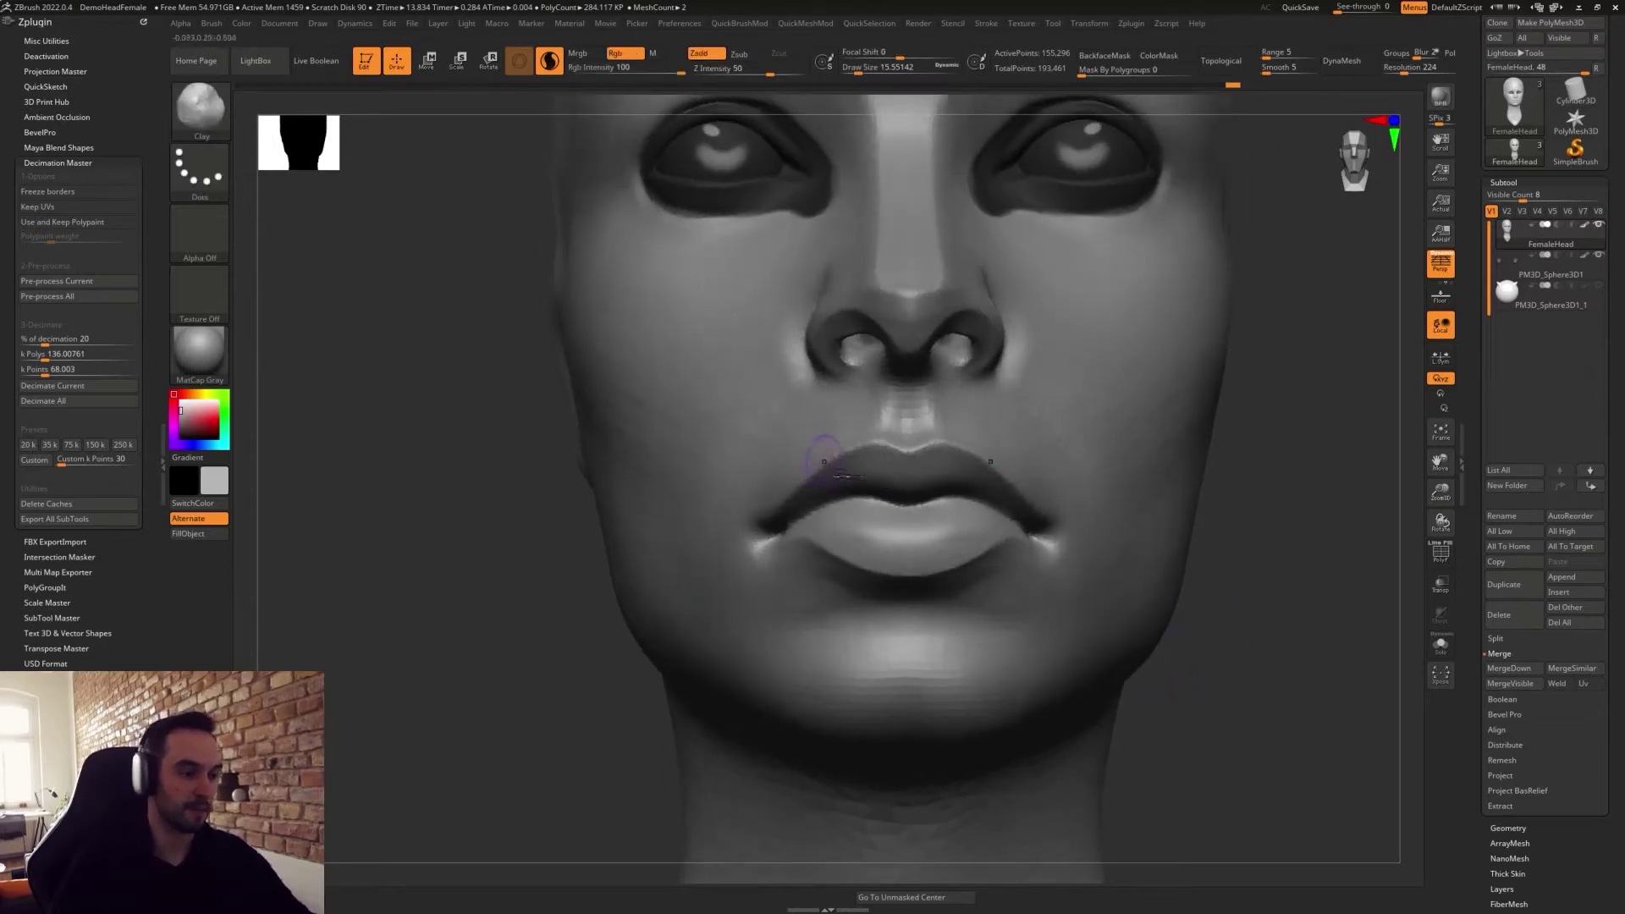
pyautogui.moveTo(910, 499); pyautogui.dragTo(901, 497)
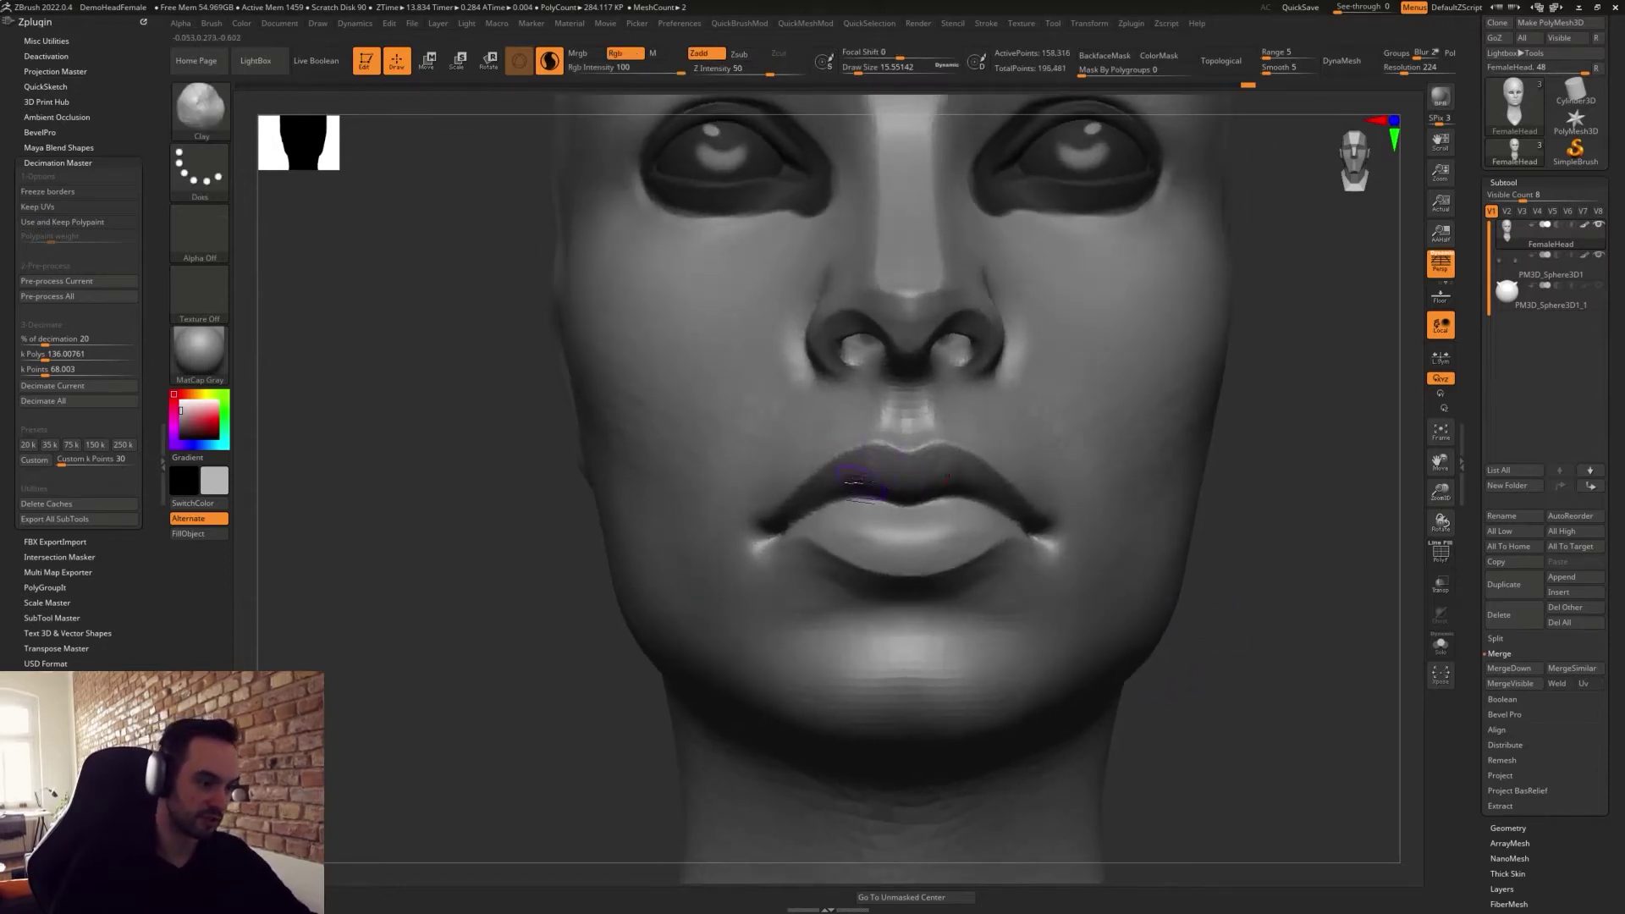
pyautogui.moveTo(844, 483); pyautogui.dragTo(1054, 551, button='right')
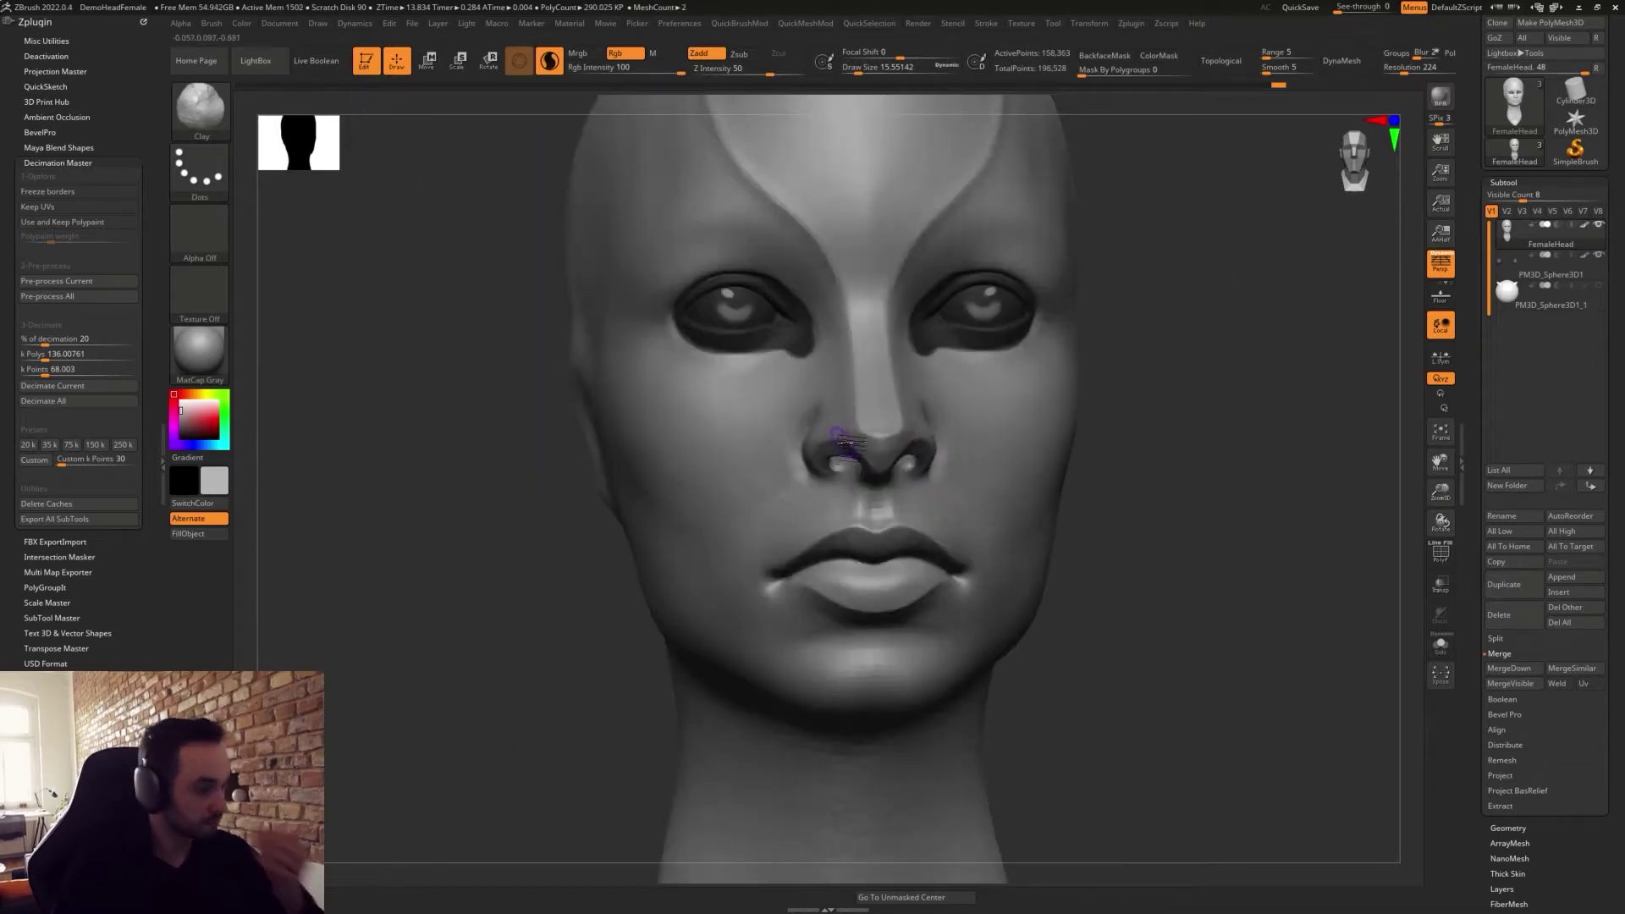
# Paint the upper and lower lips a darker grey with the Paint brush, reducing the draw size to about 5.75.
pyautogui.moveTo(1218, 518); pyautogui.dragTo(1181, 573)
pyautogui.keyDown('ctrl'); pyautogui.moveTo(1181, 573); pyautogui.dragTo(1183, 712, button='right'); pyautogui.keyUp('ctrl')
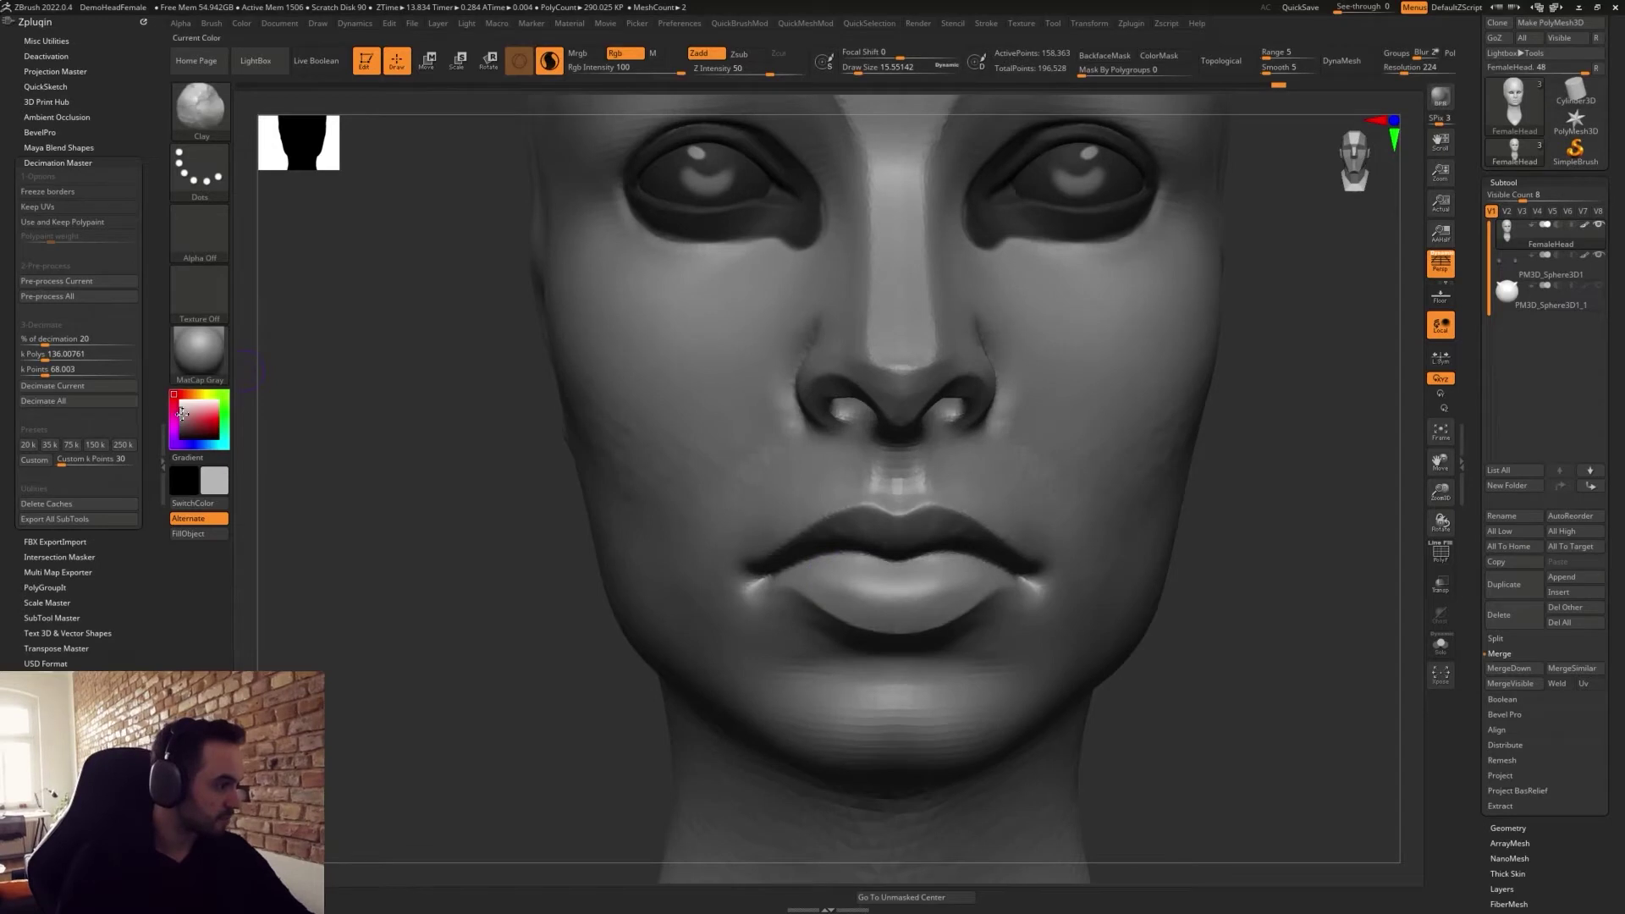
pyautogui.press('b')
pyautogui.press('p')
pyautogui.press('a')
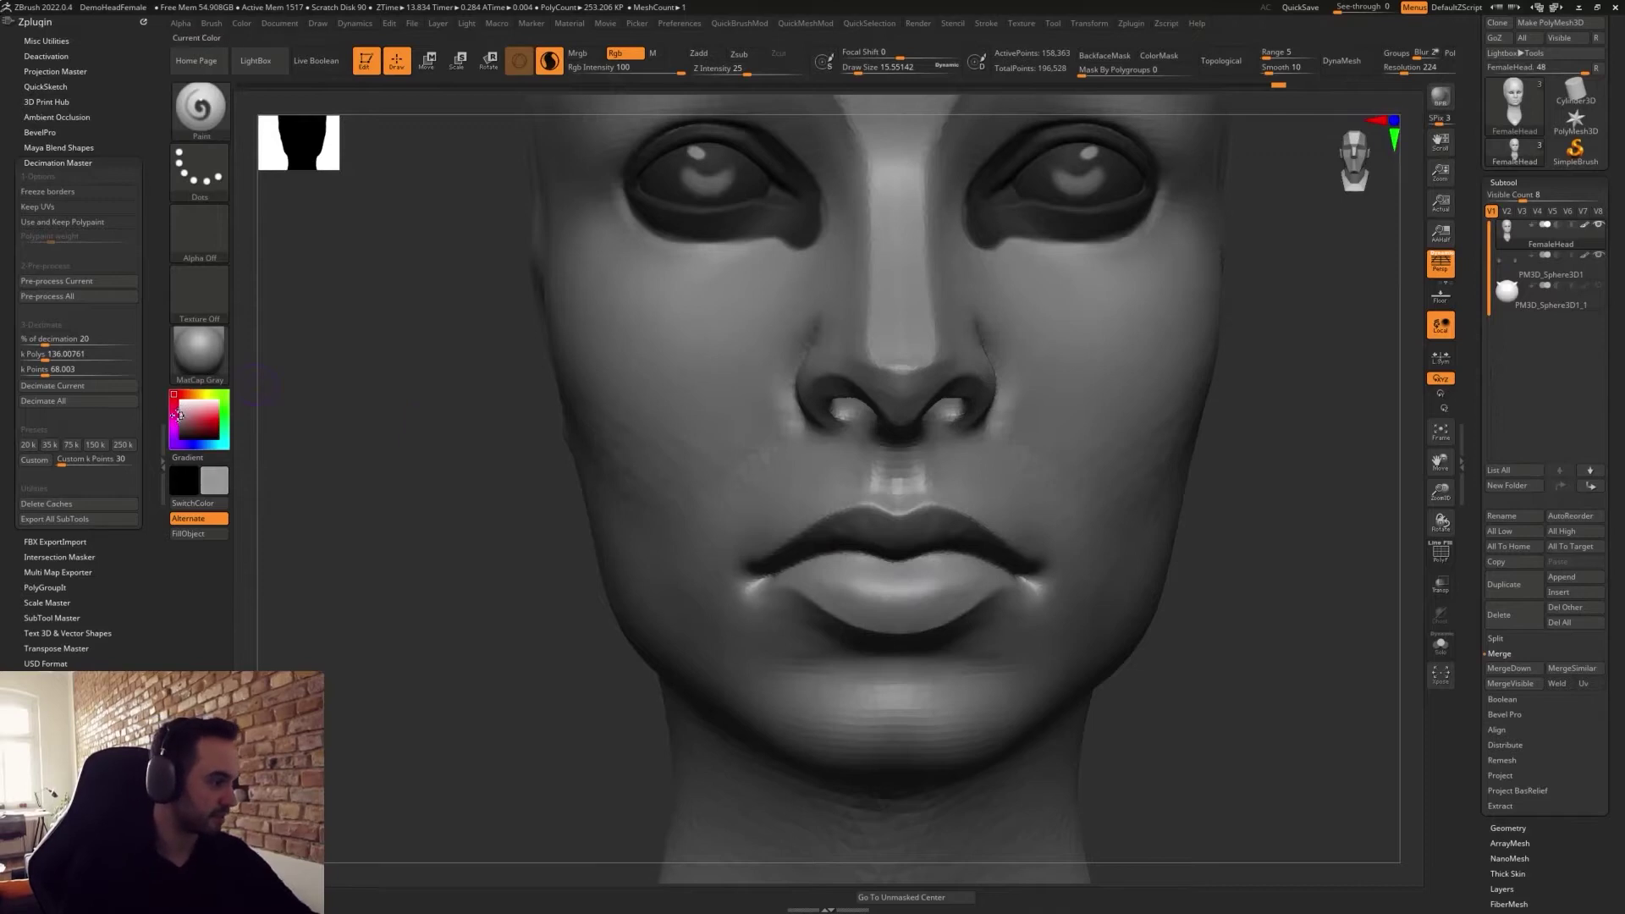
pyautogui.keyDown('alt'); pyautogui.moveTo(1226, 735); pyautogui.dragTo(1225, 804); pyautogui.keyUp('alt')
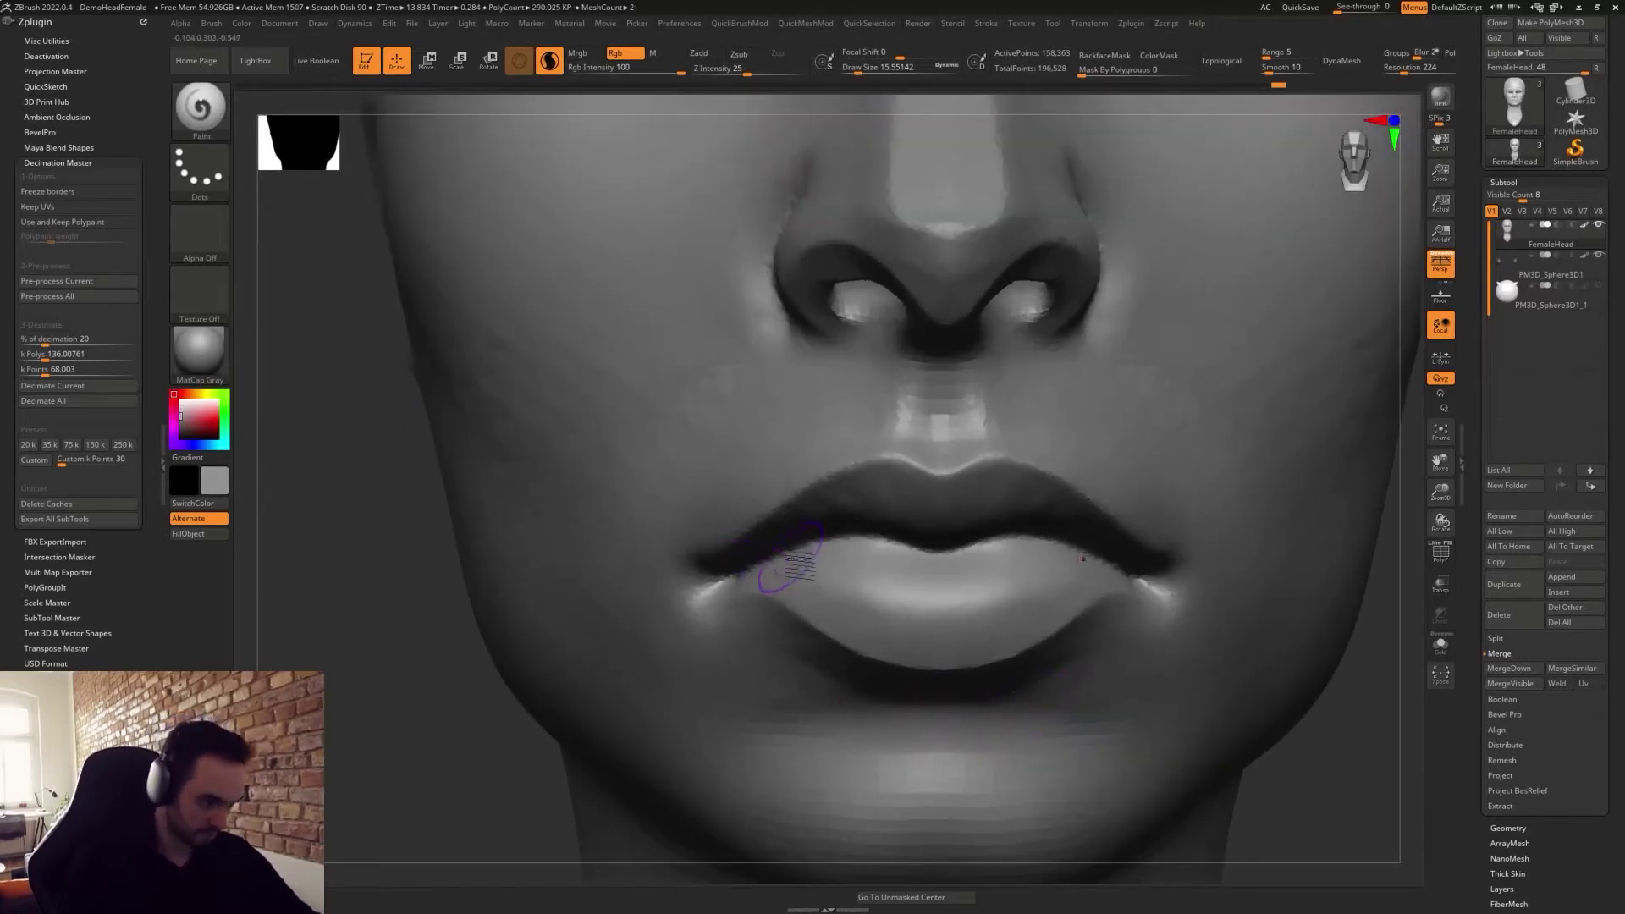
pyautogui.moveTo(755, 566); pyautogui.dragTo(951, 637)
pyautogui.moveTo(817, 590)
pyautogui.mouseDown()
pyautogui.moveTo(778, 566)
pyautogui.moveTo(931, 561)
pyautogui.moveTo(821, 554)
pyautogui.moveTo(856, 575)
pyautogui.mouseUp()
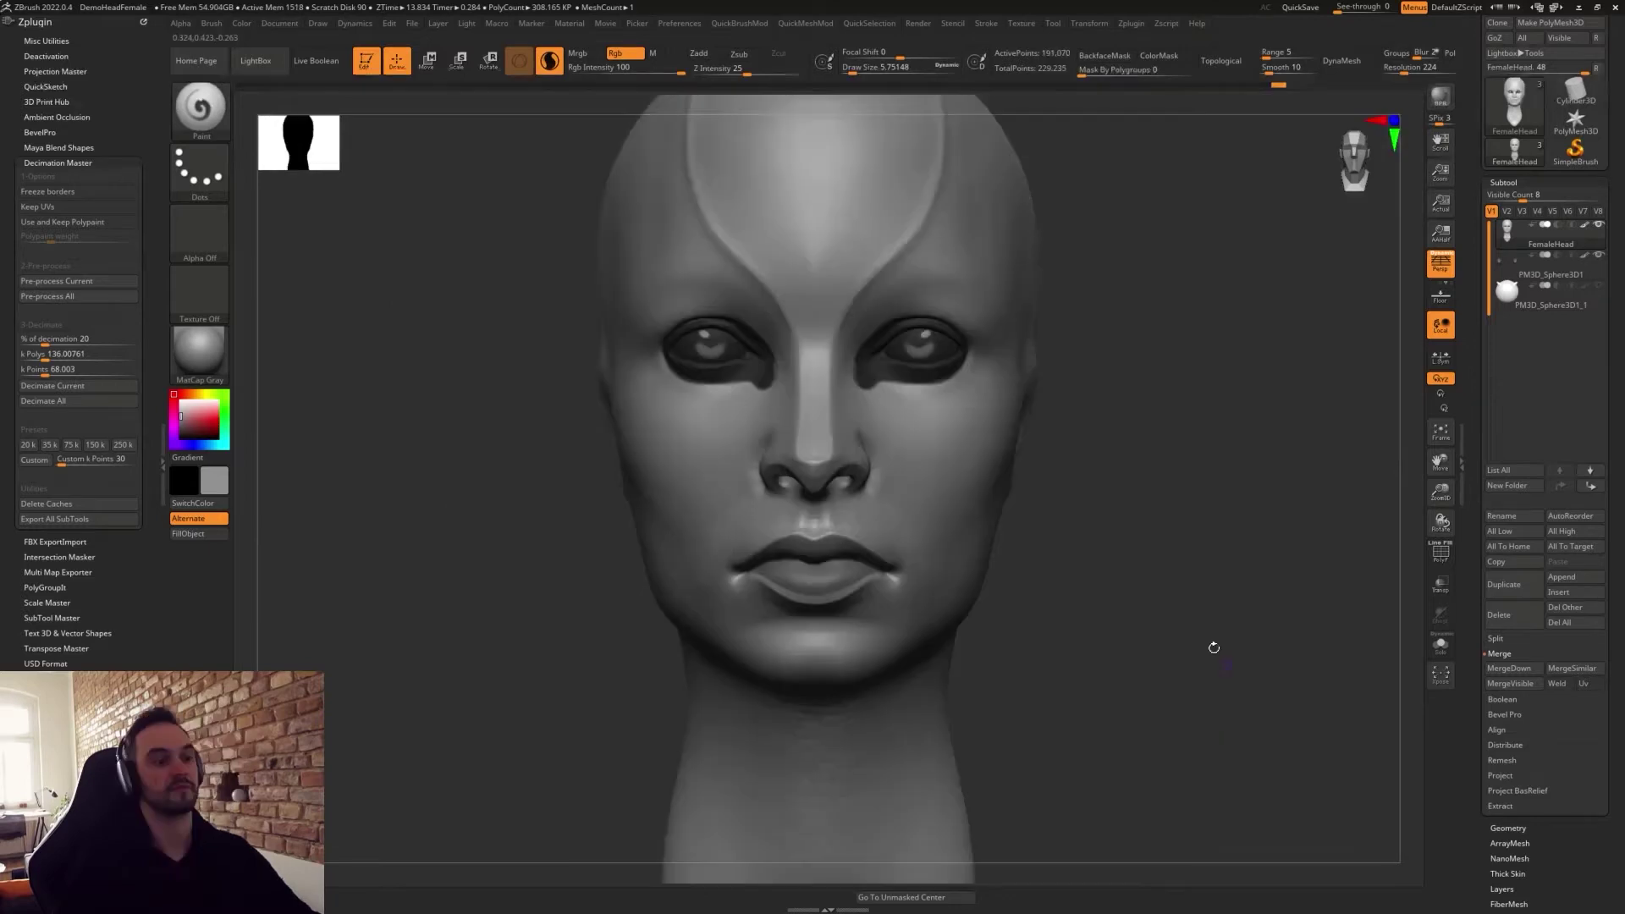
pyautogui.moveTo(1139, 705)
pyautogui.mouseDown()
pyautogui.moveTo(1109, 680)
pyautogui.moveTo(1186, 744)
pyautogui.moveTo(1210, 732)
pyautogui.mouseUp()
pyautogui.moveTo(830, 533)
pyautogui.mouseDown()
pyautogui.moveTo(910, 461)
pyautogui.moveTo(884, 462)
pyautogui.moveTo(926, 451)
pyautogui.moveTo(856, 505)
pyautogui.mouseUp()
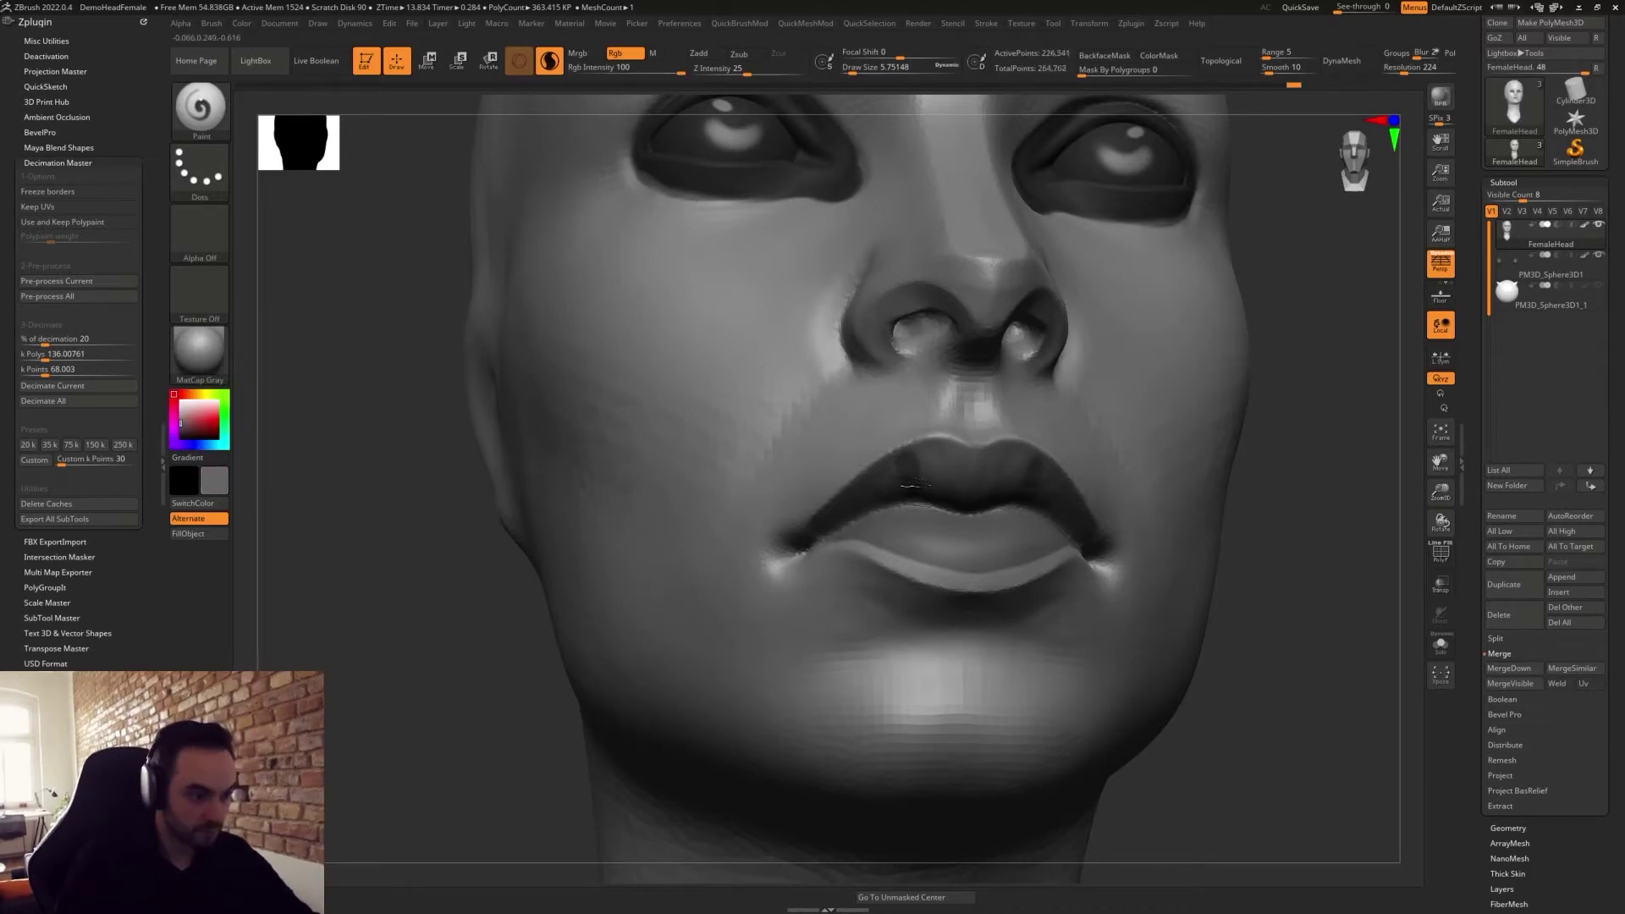
pyautogui.moveTo(905, 461); pyautogui.dragTo(1068, 644, button='right')
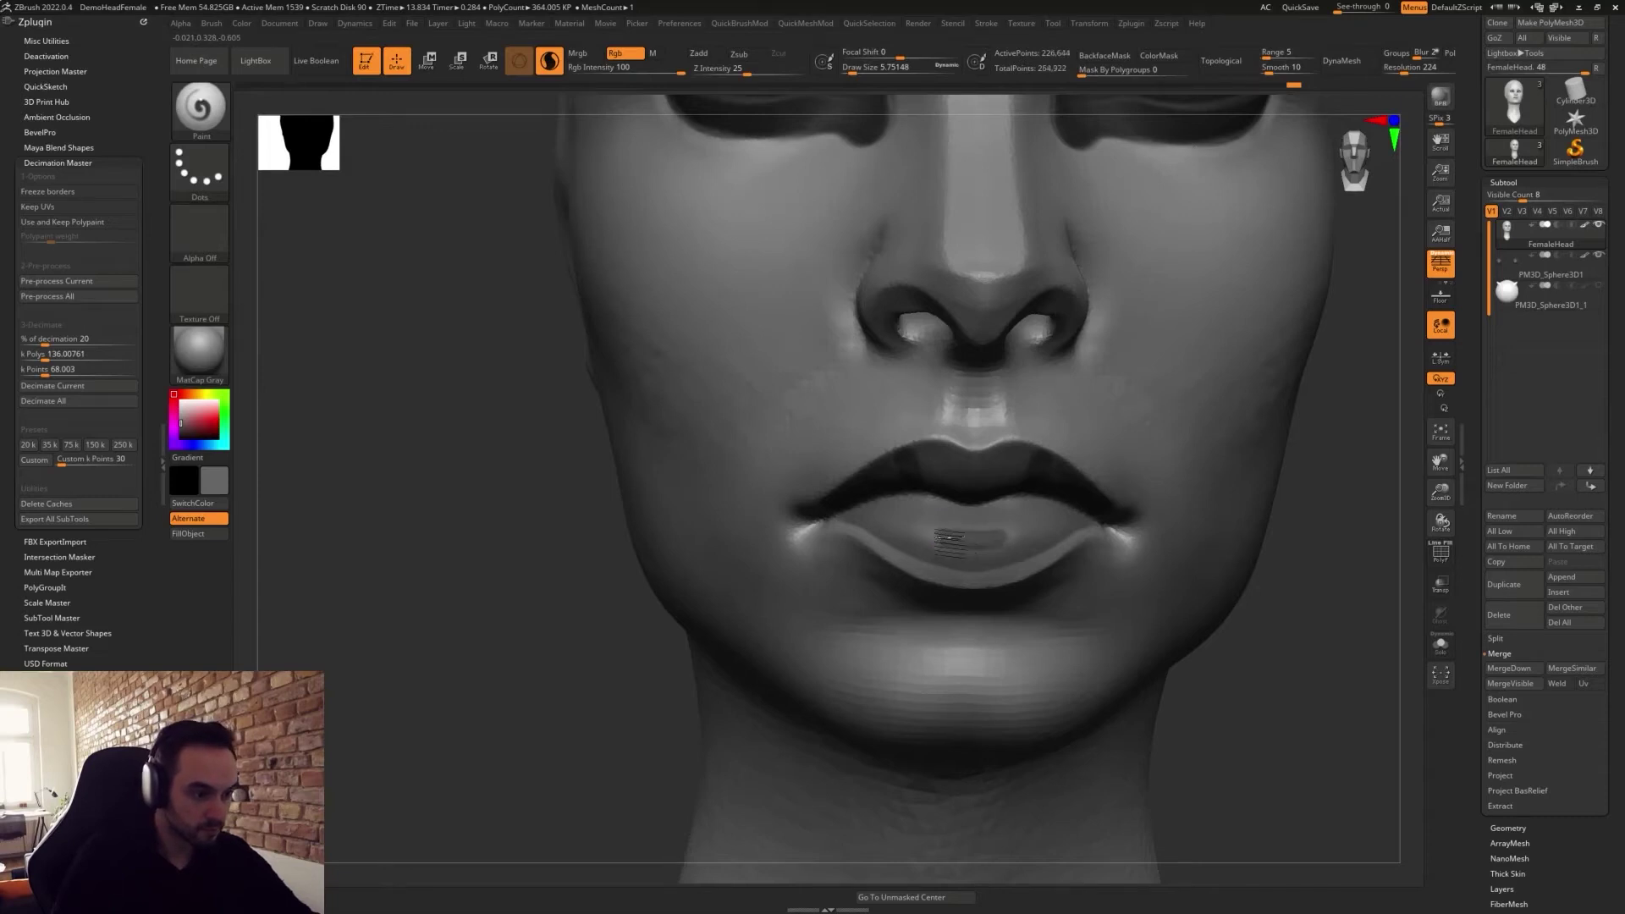
# Frame the whole head and switch to the Move brush at draw size about 120.
pyautogui.press('f')
pyautogui.press('b')
pyautogui.press('m')
pyautogui.press('v')
pyautogui.press('s')
pyautogui.moveTo(970, 491); pyautogui.dragTo(999, 491)
pyautogui.moveTo(1076, 532)
pyautogui.mouseDown(button='right')
pyautogui.moveTo(1115, 597)
pyautogui.moveTo(1061, 557)
pyautogui.mouseUp(button='right')
pyautogui.keyDown('alt'); pyautogui.moveTo(1100, 631); pyautogui.dragTo(950, 529, button='right'); pyautogui.keyUp('alt')
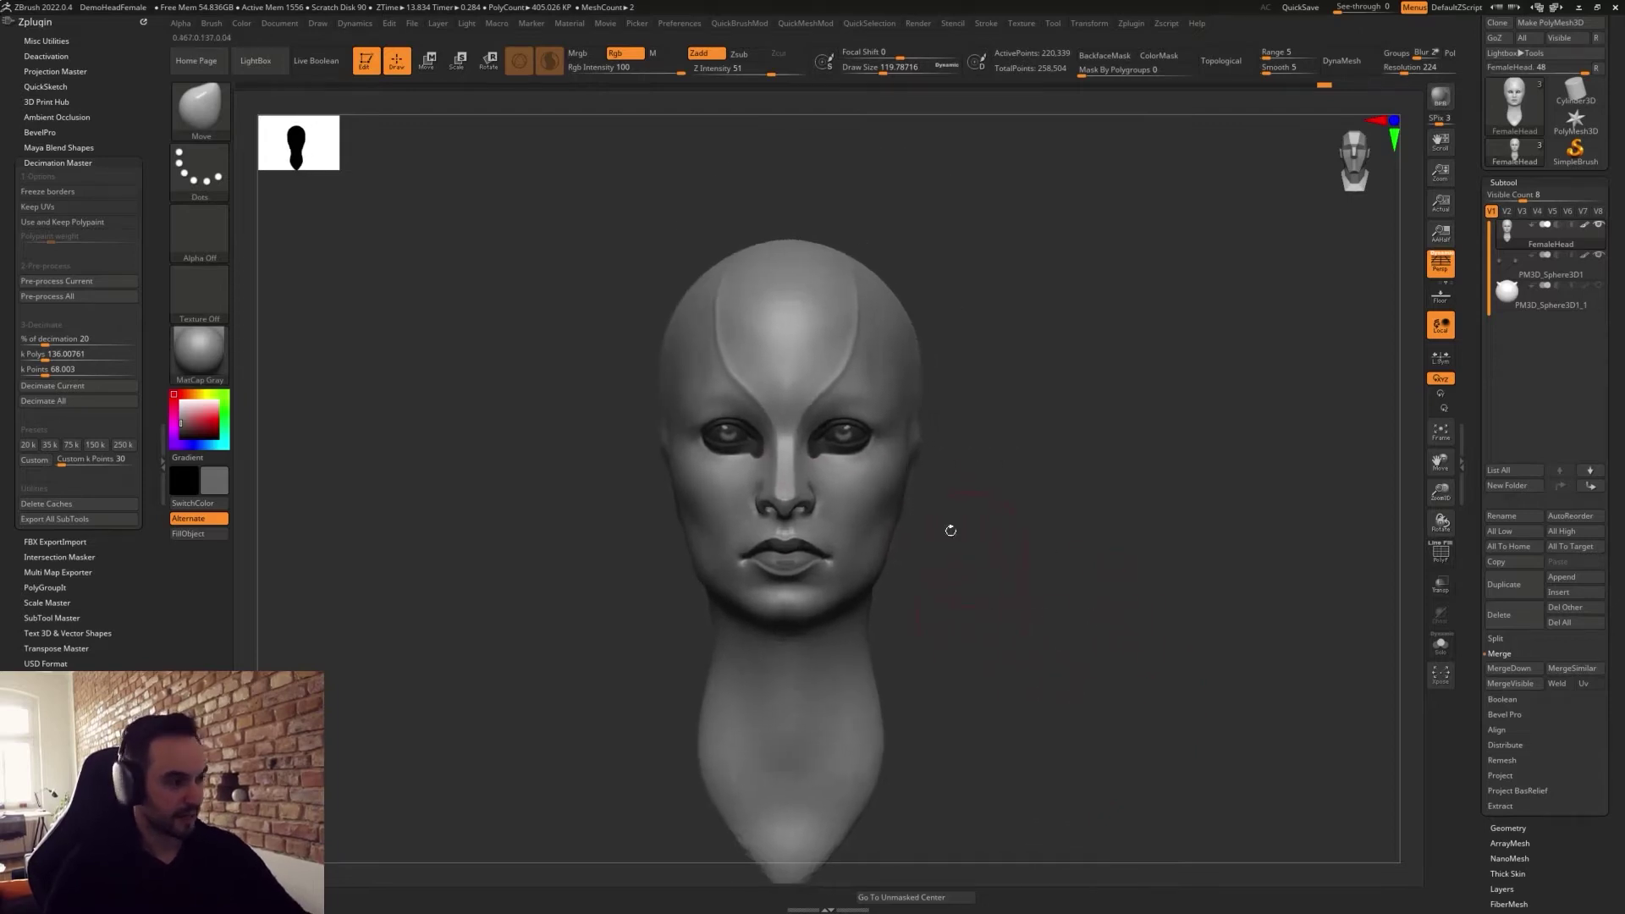
# Try lasso-masking panel shapes over the cheeks, jaw and sides of the head.
pyautogui.moveTo(592, 365)
pyautogui.keyDown('ctrl'); pyautogui.mouseDown()
pyautogui.moveTo(647, 366)
pyautogui.moveTo(805, 485)
pyautogui.moveTo(425, 538)
pyautogui.mouseUp(); pyautogui.keyUp('ctrl')
pyautogui.moveTo(954, 711)
pyautogui.mouseDown(button='right')
pyautogui.moveTo(1032, 630)
pyautogui.moveTo(1007, 652)
pyautogui.mouseUp(button='right')
pyautogui.moveTo(635, 587)
pyautogui.keyDown('ctrl'); pyautogui.mouseDown()
pyautogui.moveTo(868, 524)
pyautogui.moveTo(736, 682)
pyautogui.mouseUp(); pyautogui.keyUp('ctrl')
pyautogui.moveTo(999, 650); pyautogui.dragTo(982, 657, button='right')
pyautogui.keyDown('ctrl'); pyautogui.moveTo(985, 647); pyautogui.dragTo(1020, 605); pyautogui.keyUp('ctrl')
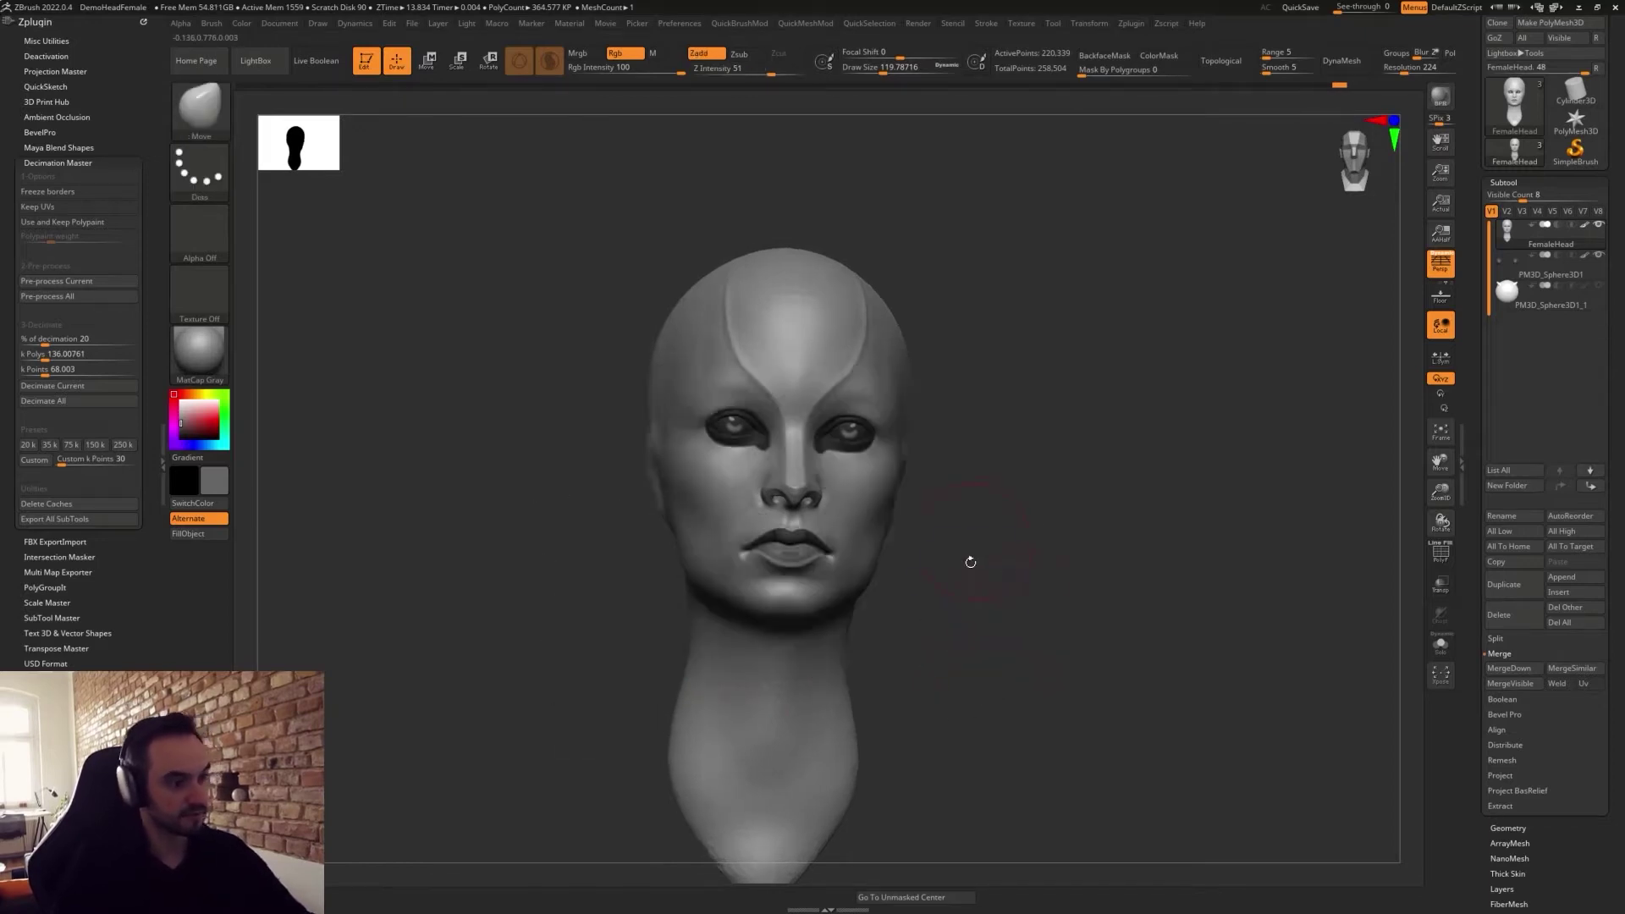
pyautogui.moveTo(968, 559); pyautogui.dragTo(935, 588, button='right')
pyautogui.moveTo(818, 526)
pyautogui.keyDown('ctrl'); pyautogui.mouseDown()
pyautogui.moveTo(929, 428)
pyautogui.moveTo(921, 356)
pyautogui.mouseUp(); pyautogui.keyUp('ctrl')
pyautogui.moveTo(1157, 431); pyautogui.dragTo(1143, 398, button='right')
pyautogui.keyDown('ctrl'); pyautogui.moveTo(811, 637); pyautogui.dragTo(863, 680); pyautogui.keyUp('ctrl')
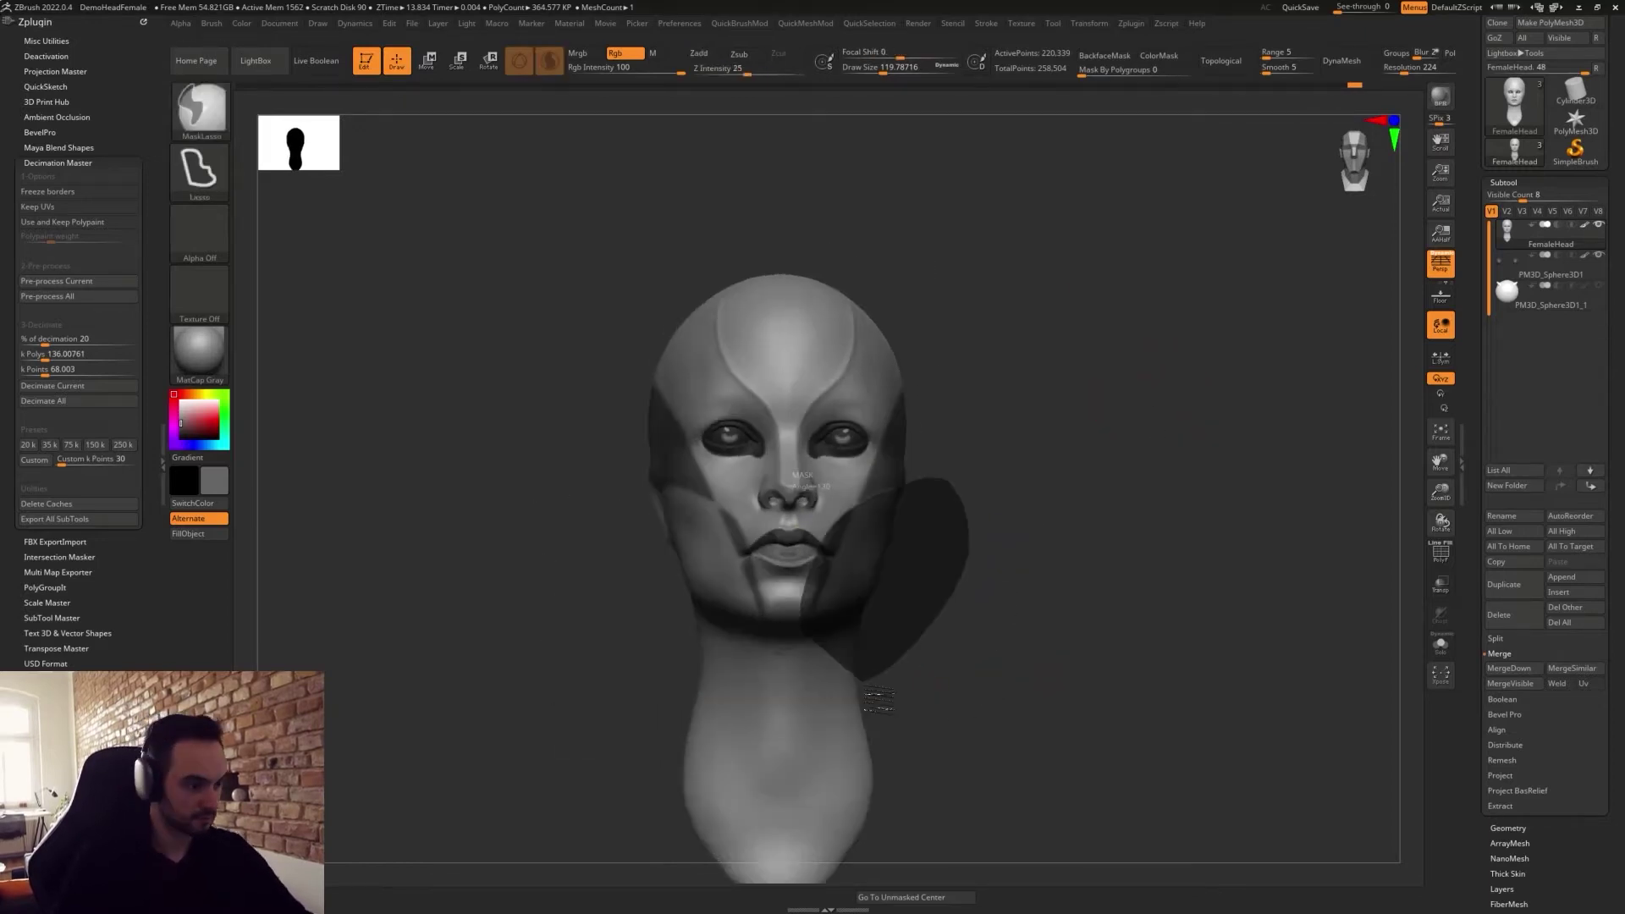
pyautogui.moveTo(967, 767); pyautogui.dragTo(900, 591)
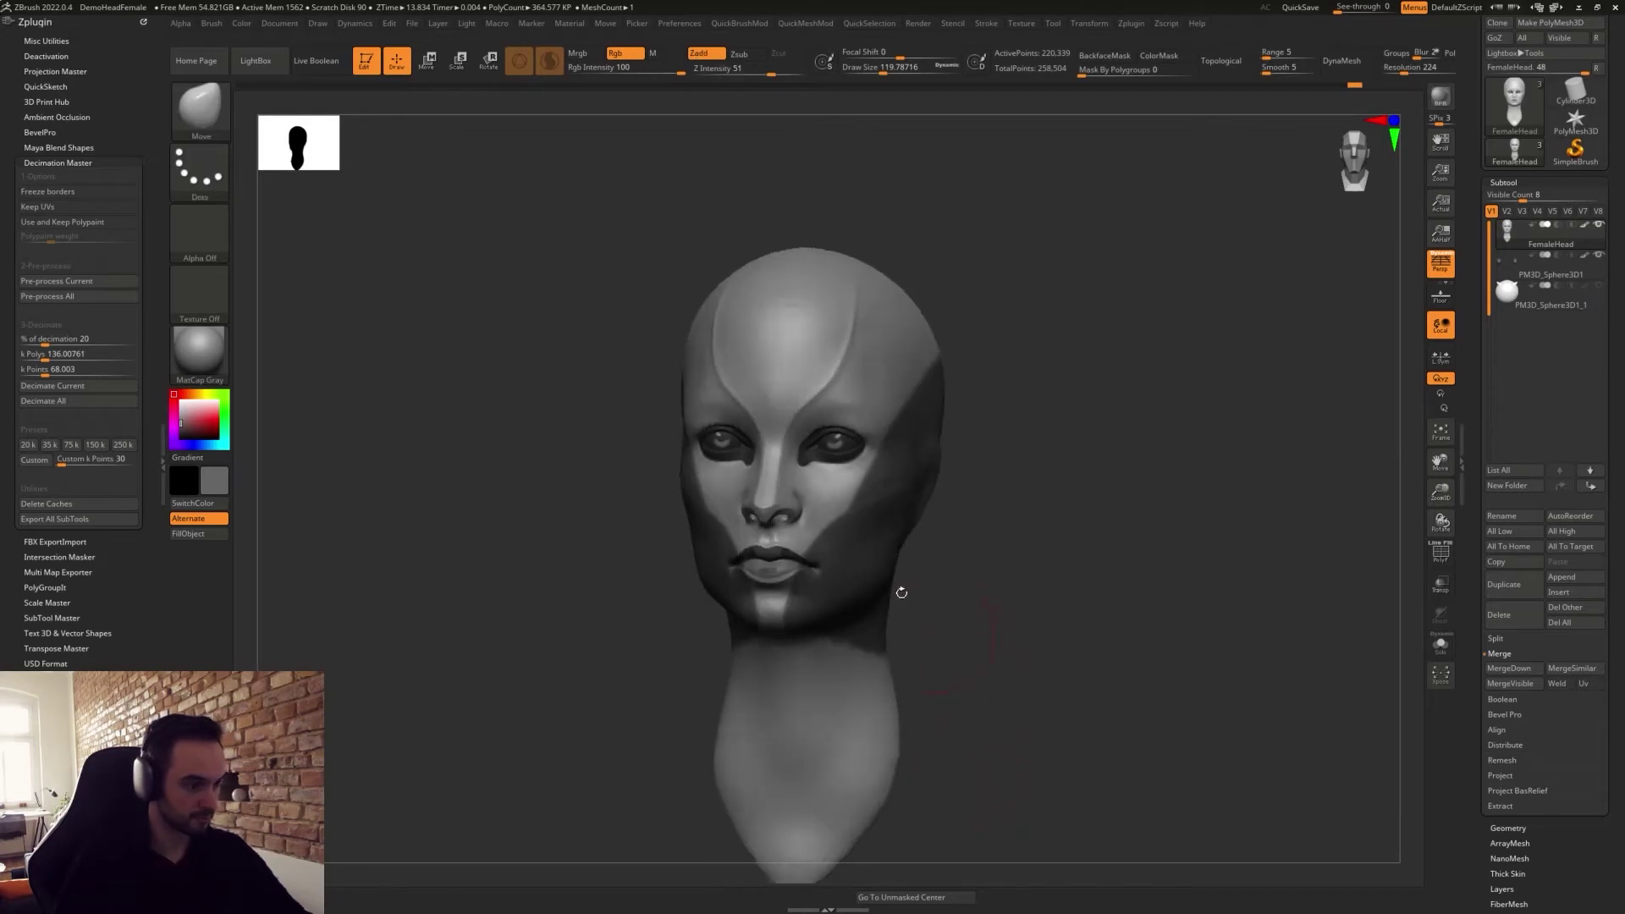
pyautogui.keyDown('ctrl'); pyautogui.moveTo(1001, 615); pyautogui.dragTo(948, 631); pyautogui.keyUp('ctrl')
pyautogui.moveTo(794, 616)
pyautogui.keyDown('ctrl'); pyautogui.mouseDown()
pyautogui.moveTo(883, 471)
pyautogui.moveTo(999, 681)
pyautogui.moveTo(1048, 673)
pyautogui.moveTo(967, 578)
pyautogui.moveTo(967, 611)
pyautogui.moveTo(959, 596)
pyautogui.mouseUp(); pyautogui.keyUp('ctrl')
# Carve grooves along the edges of the masked panels with the DamStandard brush at draw size about 35.
pyautogui.keyDown('alt'); pyautogui.moveTo(976, 711); pyautogui.dragTo(982, 529); pyautogui.keyUp('alt')
pyautogui.moveTo(968, 389)
pyautogui.keyDown('shift'); pyautogui.mouseDown()
pyautogui.moveTo(918, 414)
pyautogui.moveTo(903, 461)
pyautogui.moveTo(914, 511)
pyautogui.moveTo(910, 478)
pyautogui.mouseUp(); pyautogui.keyUp('shift')
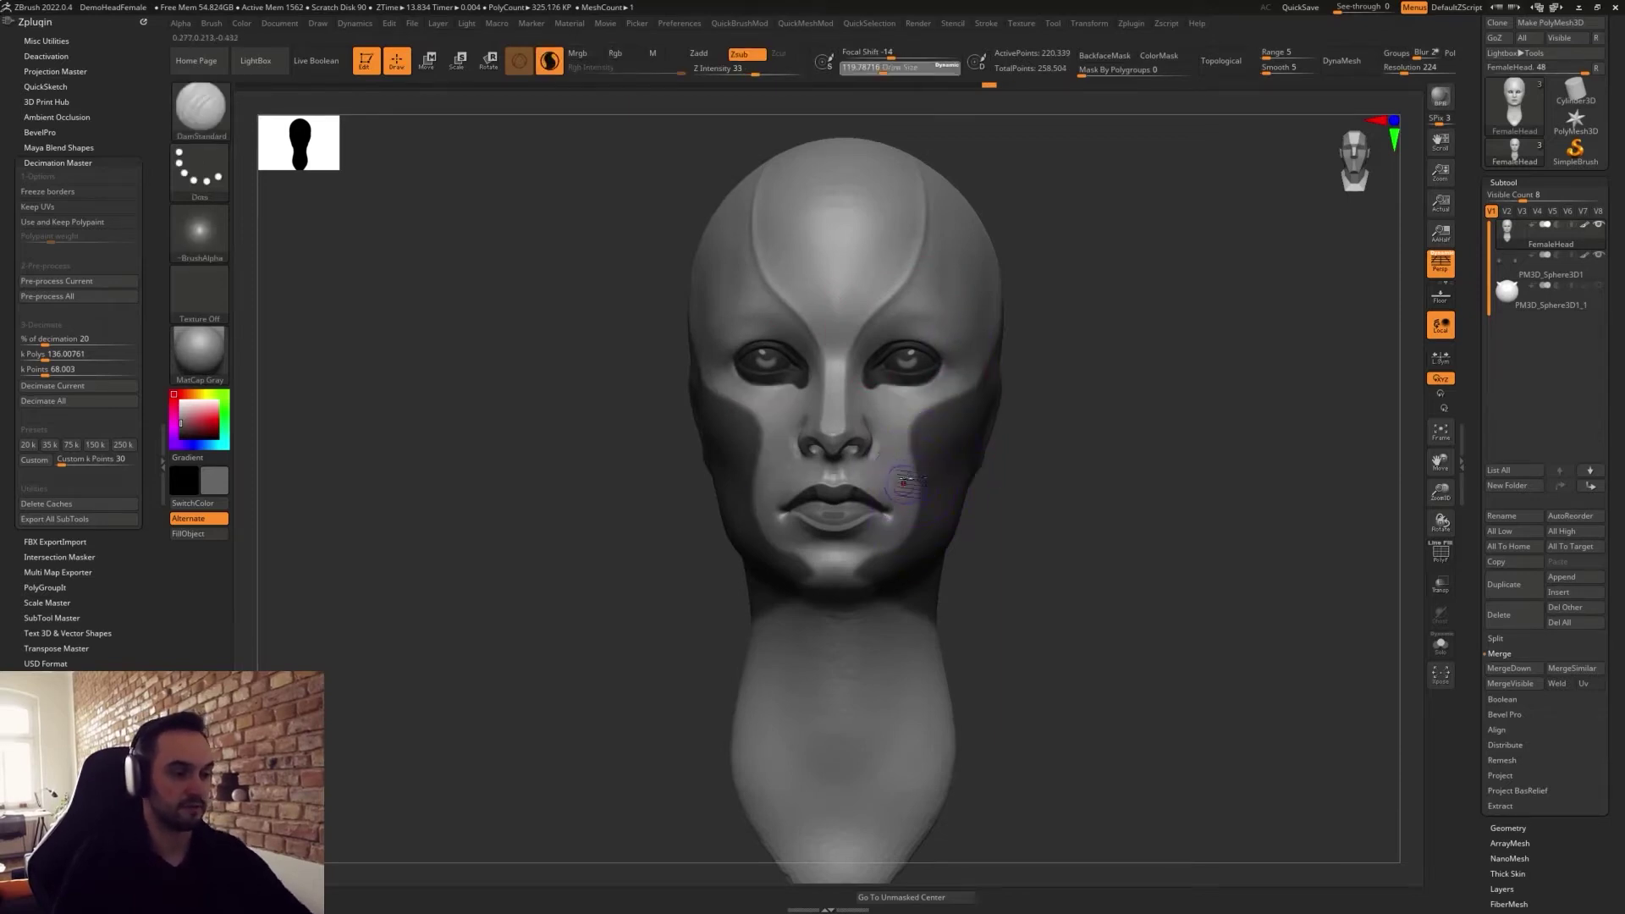
pyautogui.hotkey('ctrl', 'z')
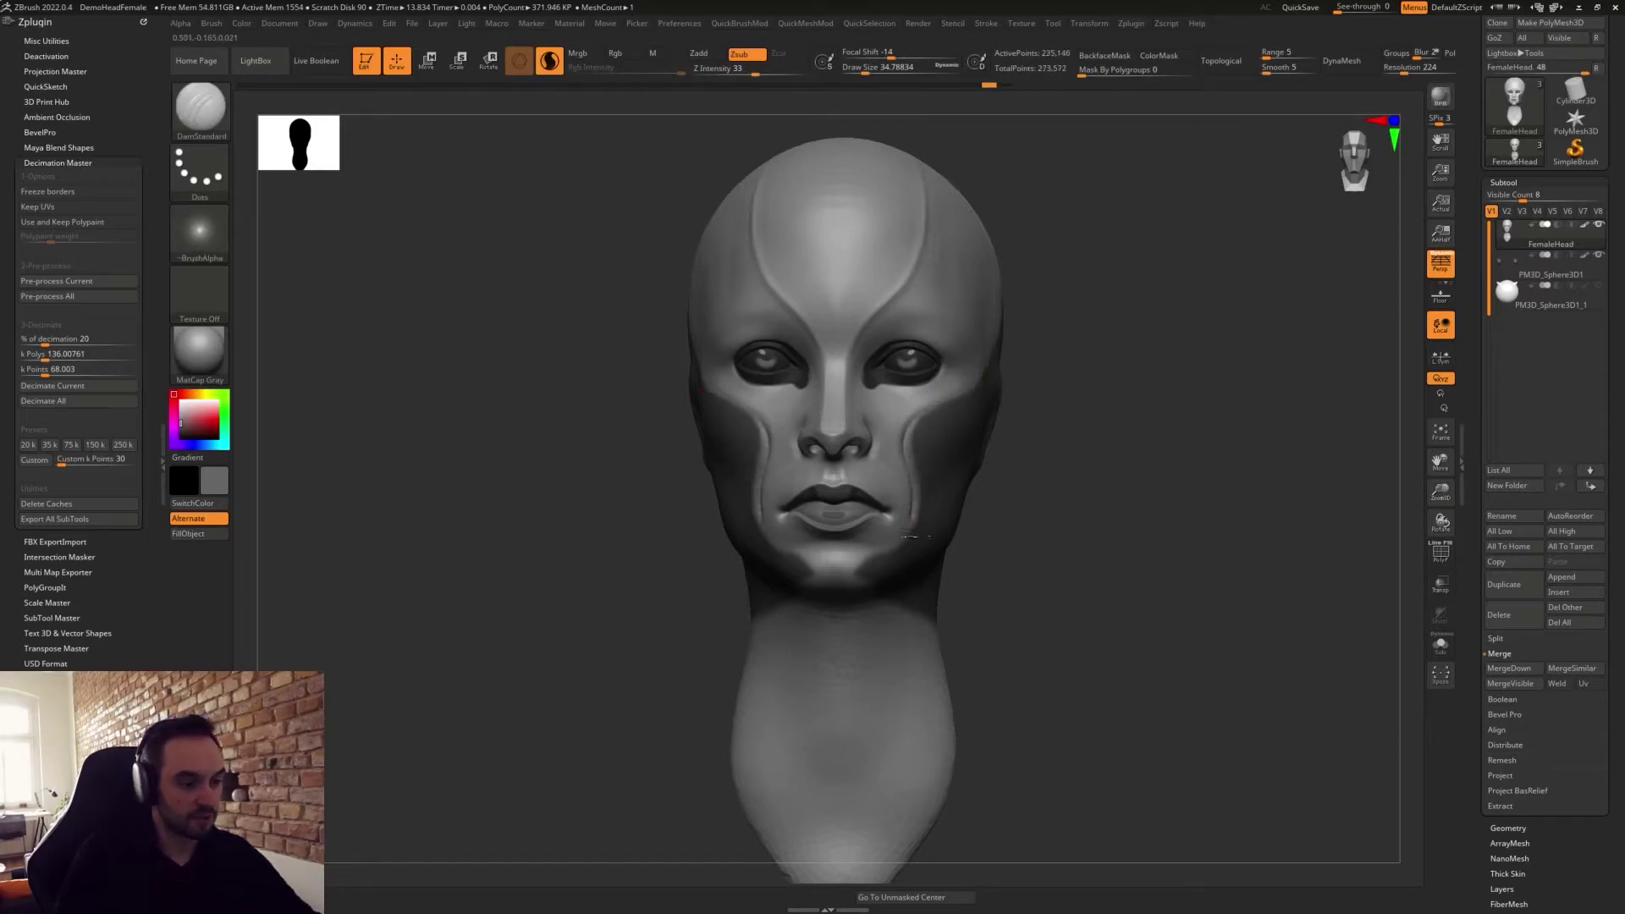
pyautogui.moveTo(1050, 594)
pyautogui.mouseDown()
pyautogui.moveTo(1048, 646)
pyautogui.moveTo(999, 550)
pyautogui.mouseUp()
pyautogui.moveTo(1160, 454)
pyautogui.mouseDown()
pyautogui.moveTo(1070, 624)
pyautogui.moveTo(1094, 566)
pyautogui.moveTo(1087, 602)
pyautogui.mouseUp()
# Undo the carved panel grooves and masks on the temples, cheeks and jaw.
pyautogui.hotkey('ctrl', 'z')
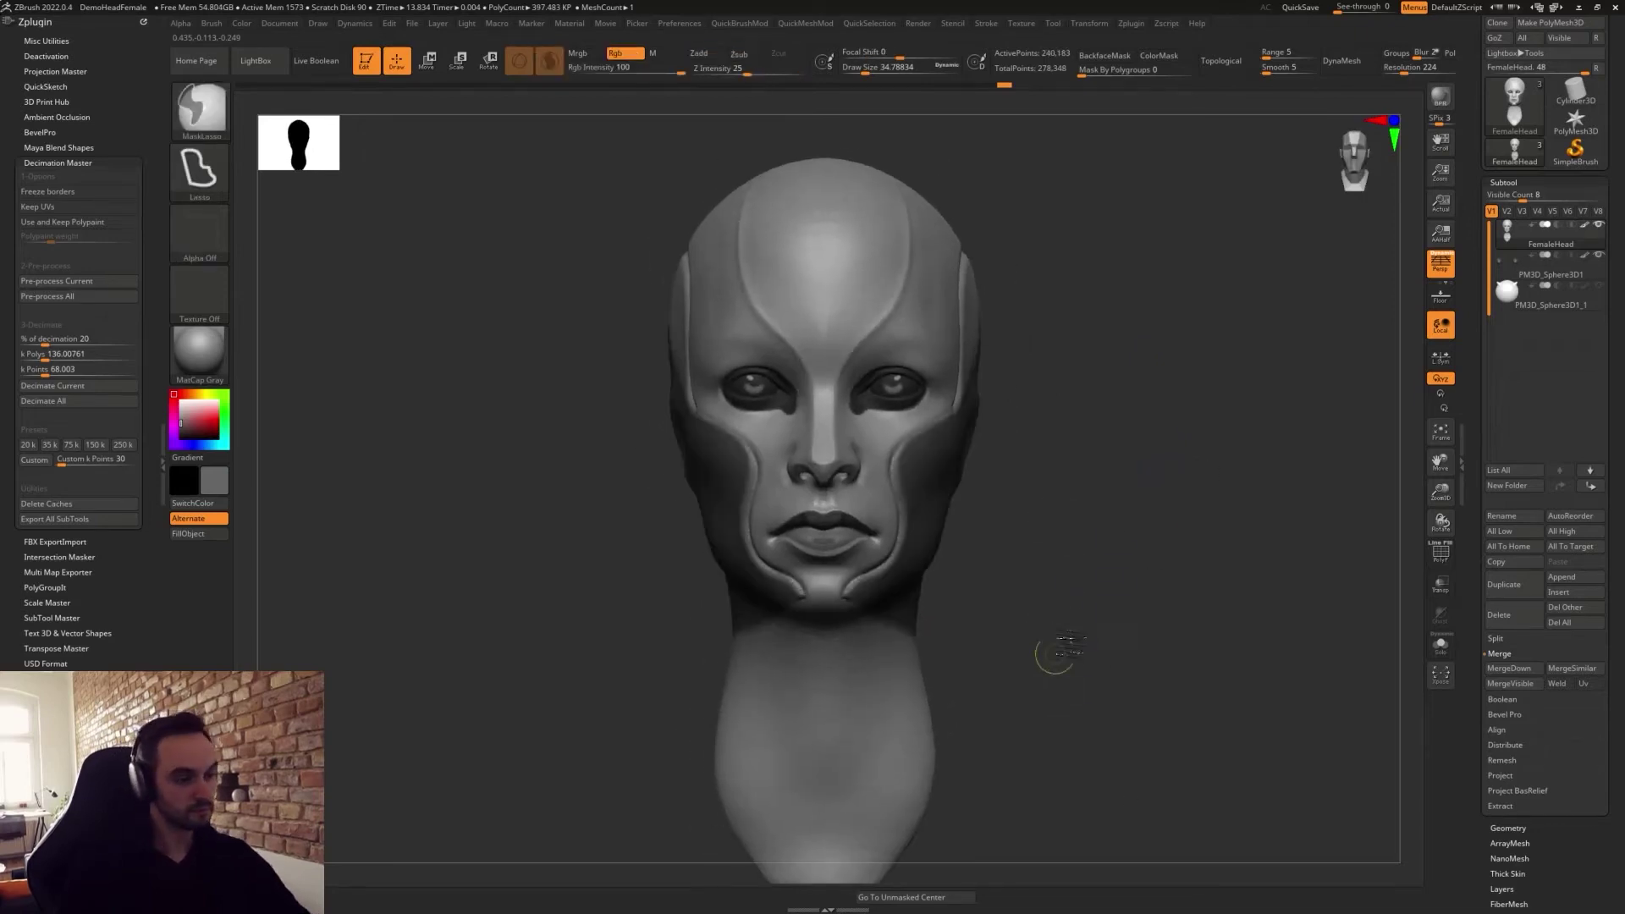
pyautogui.hotkey('ctrl', 'z')
pyautogui.hotkey('ctrl', 'z')
pyautogui.hotkey('ctrl', 'z')
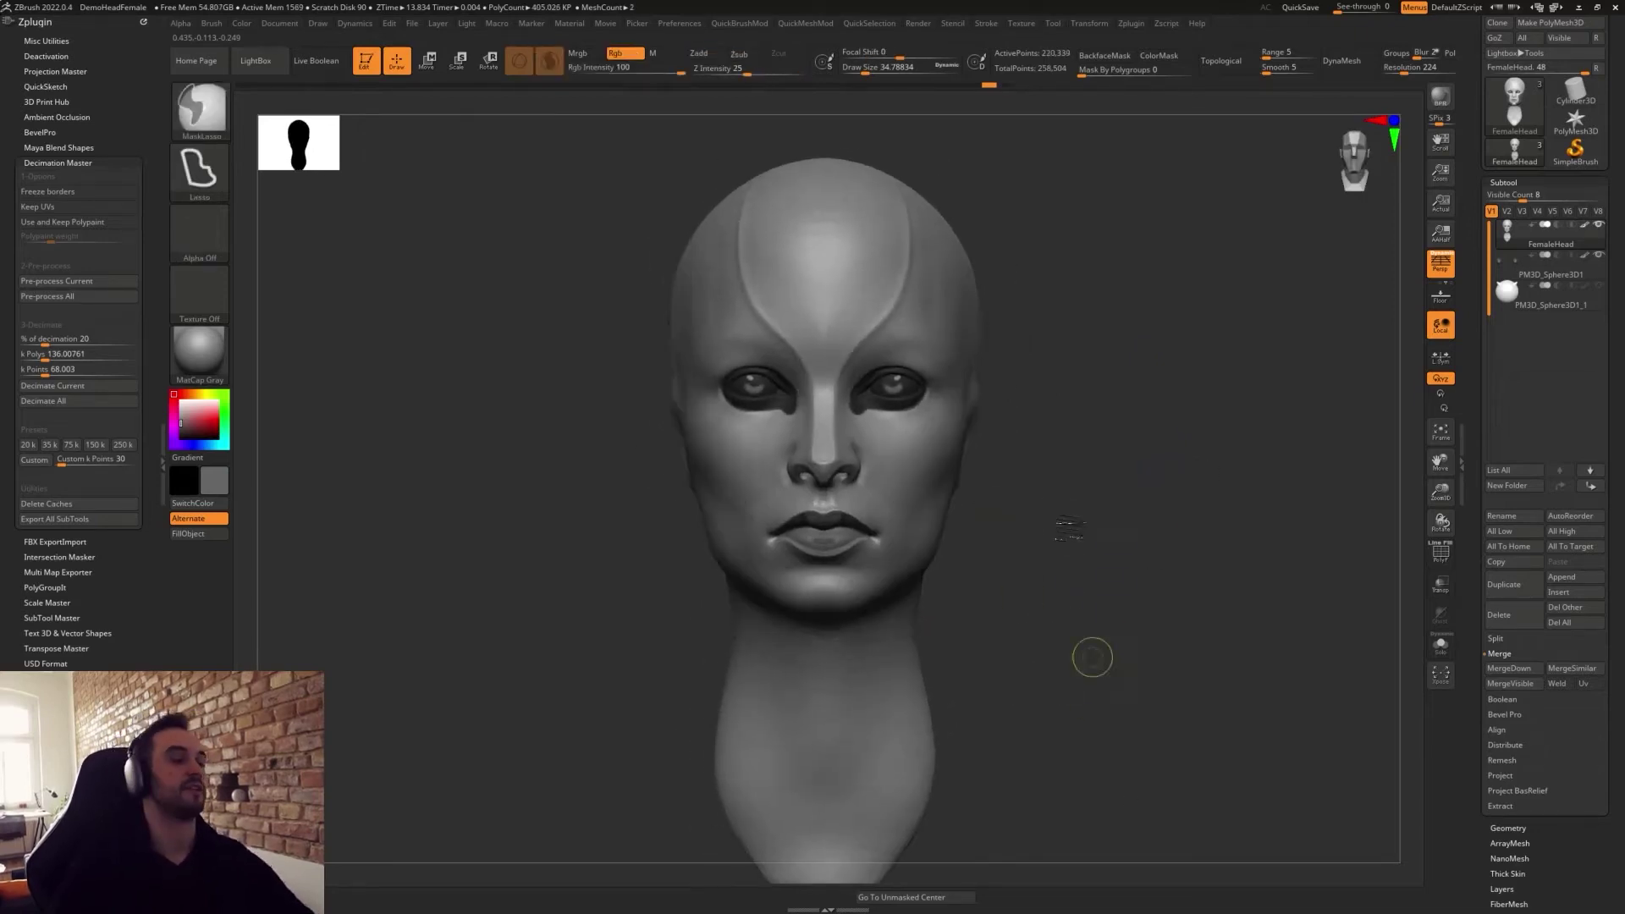
pyautogui.moveTo(1007, 584); pyautogui.dragTo(1037, 535)
pyautogui.hotkey('ctrl', 'z')
pyautogui.hotkey('ctrl', 'z')
pyautogui.hotkey('ctrl', 'z')
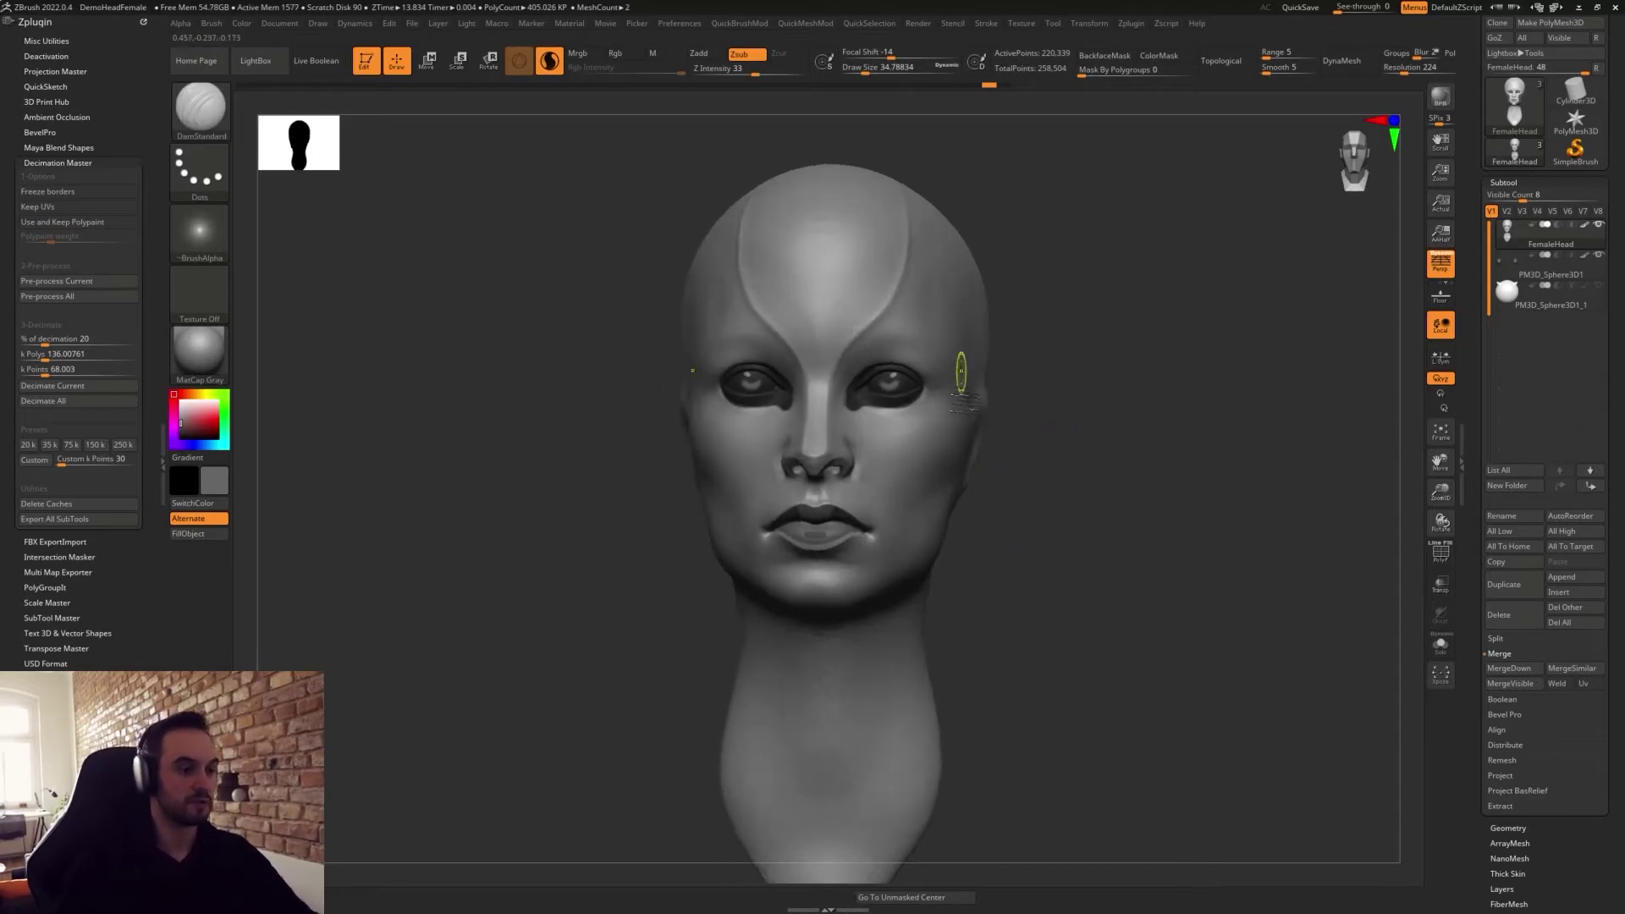
# Lasso-mask a panel pattern over the cheeks, jaw, lips, chin, forehead, temples and front of the neck.
pyautogui.moveTo(932, 428)
pyautogui.keyDown('ctrl'); pyautogui.mouseDown()
pyautogui.moveTo(884, 491)
pyautogui.moveTo(896, 527)
pyautogui.mouseUp(); pyautogui.keyUp('ctrl')
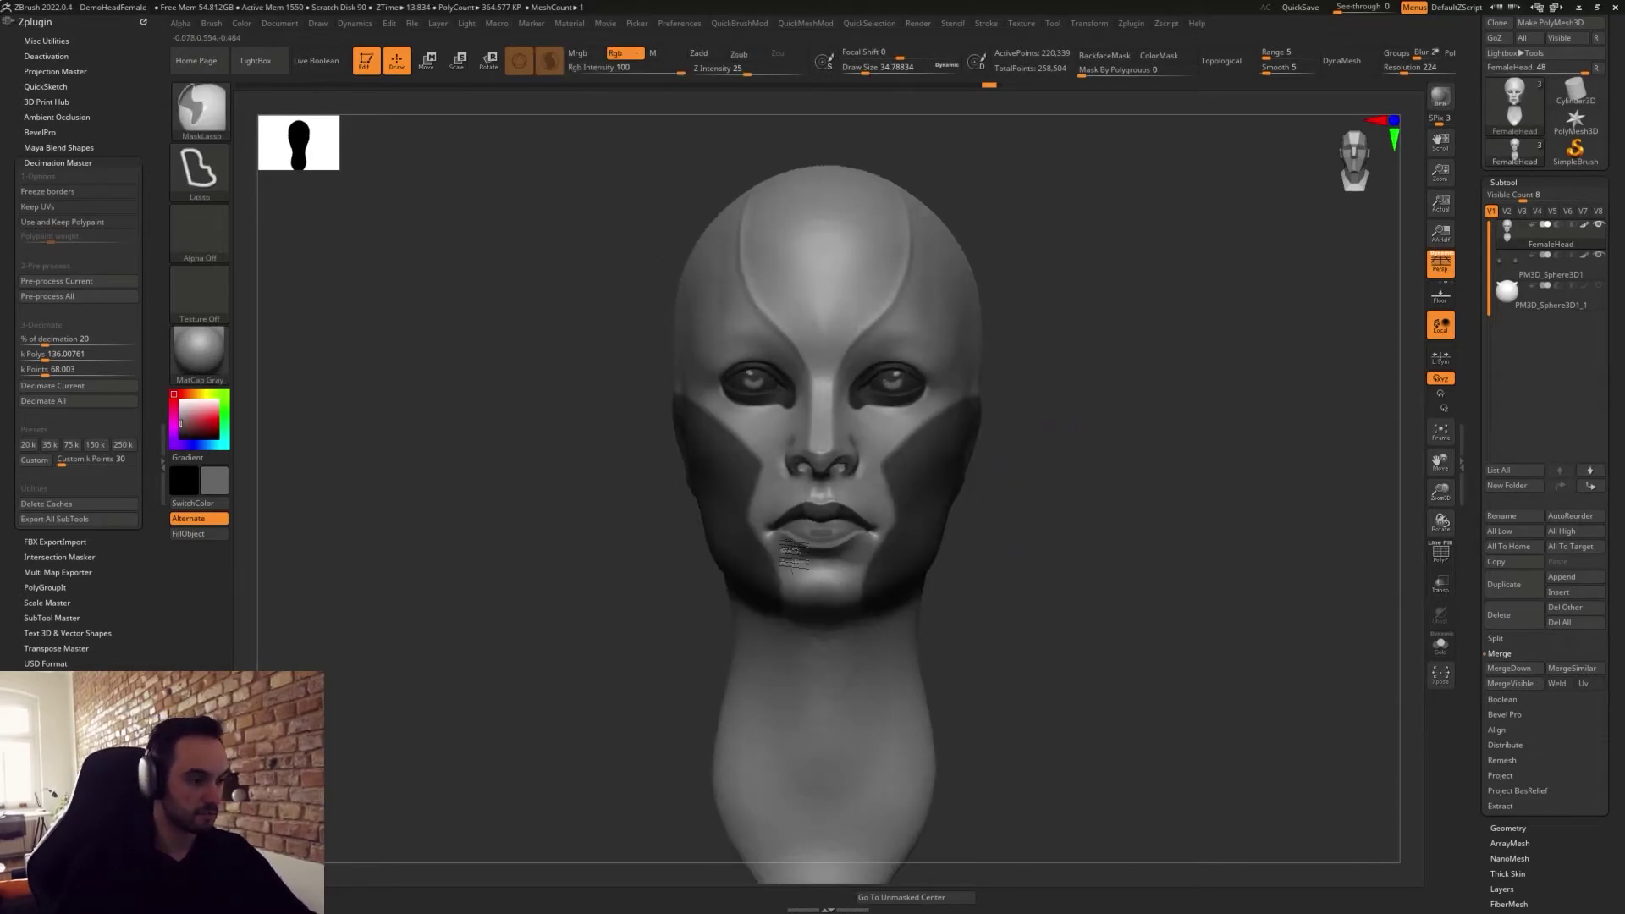
pyautogui.keyDown('ctrl'); pyautogui.moveTo(793, 559); pyautogui.dragTo(838, 494); pyautogui.keyUp('ctrl')
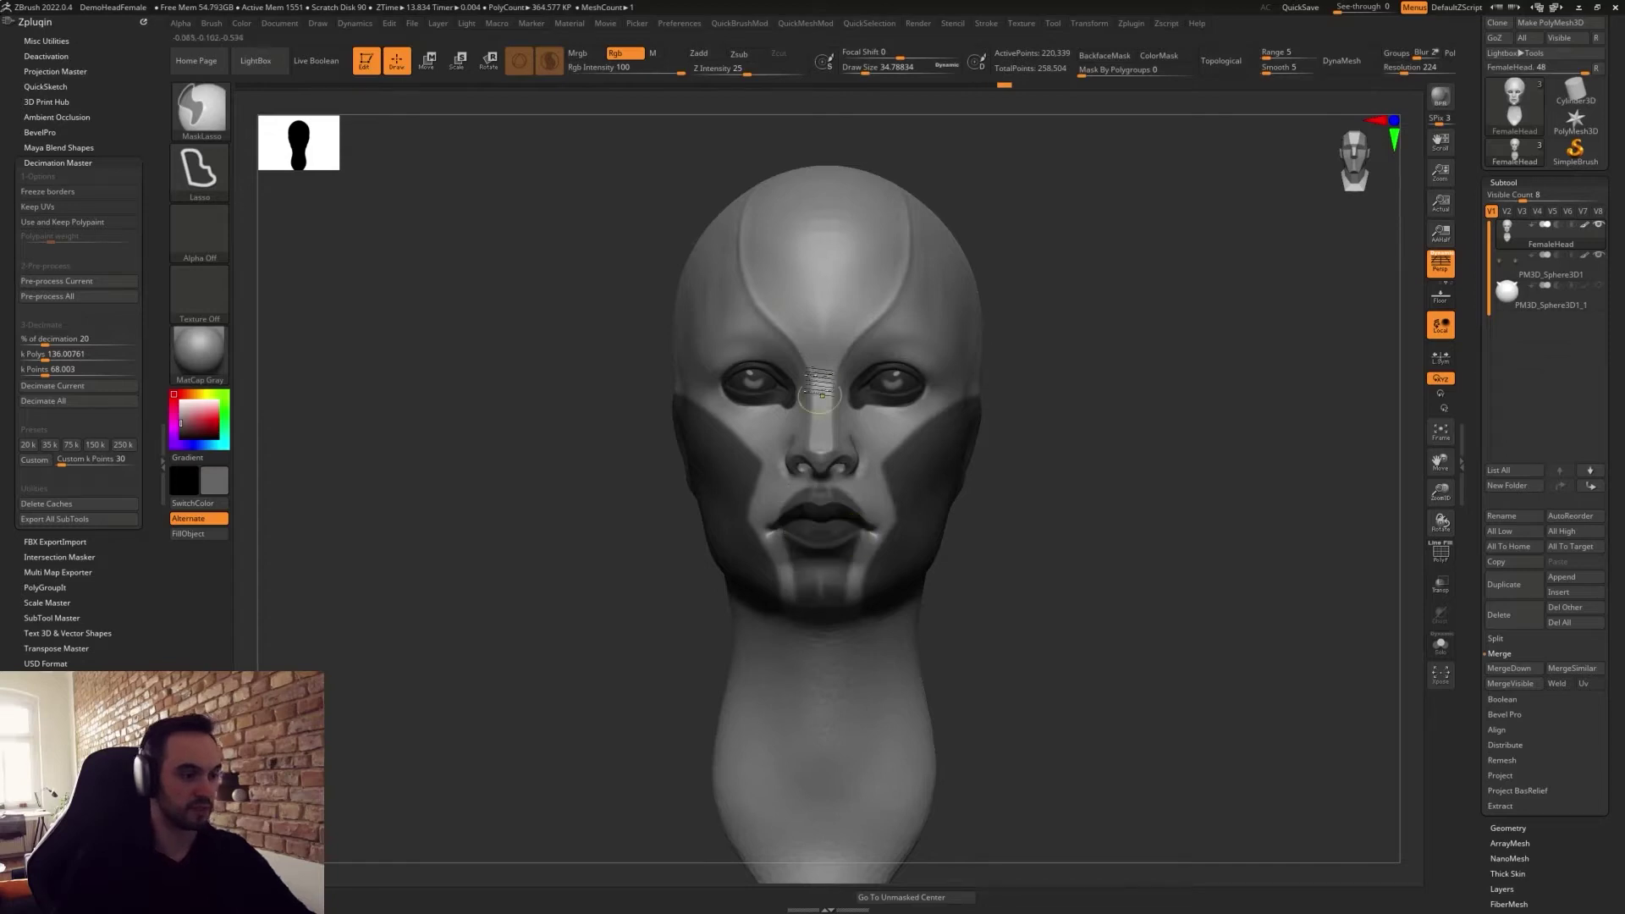
pyautogui.keyDown('ctrl'); pyautogui.moveTo(815, 324); pyautogui.dragTo(825, 254); pyautogui.keyUp('ctrl')
pyautogui.moveTo(1106, 479)
pyautogui.mouseDown()
pyautogui.moveTo(936, 261)
pyautogui.moveTo(931, 338)
pyautogui.moveTo(1014, 377)
pyautogui.moveTo(970, 281)
pyautogui.moveTo(941, 272)
pyautogui.moveTo(1014, 288)
pyautogui.moveTo(958, 315)
pyautogui.mouseUp()
pyautogui.keyDown('shift'); pyautogui.moveTo(1183, 406); pyautogui.dragTo(1208, 399); pyautogui.keyUp('shift')
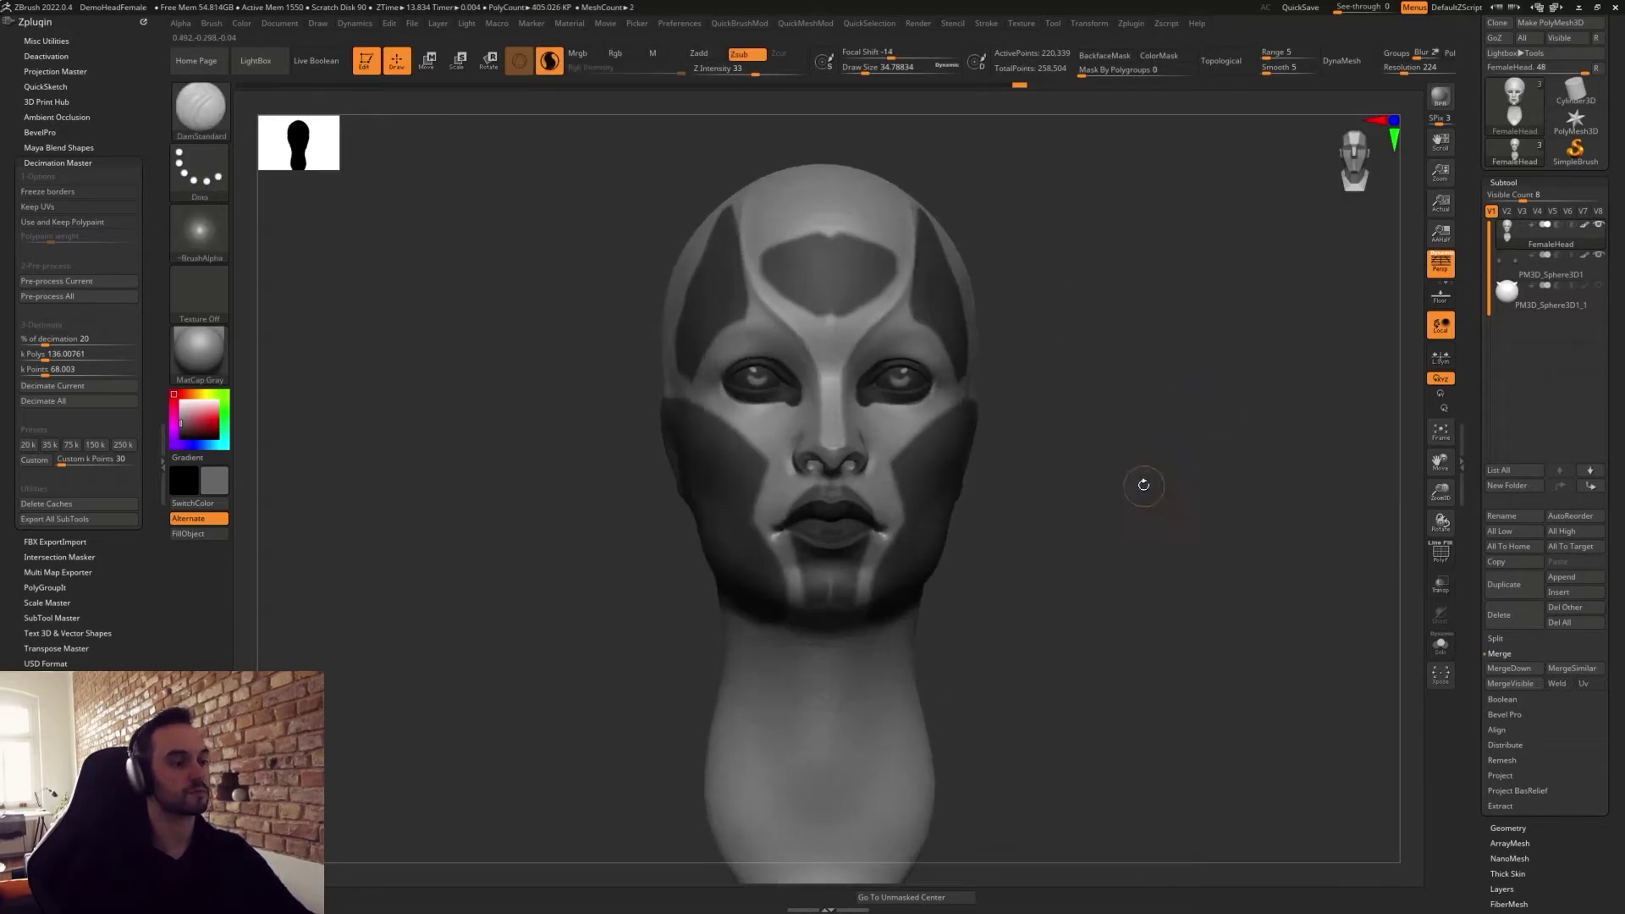
pyautogui.moveTo(796, 674)
pyautogui.keyDown('ctrl'); pyautogui.mouseDown()
pyautogui.moveTo(820, 826)
pyautogui.moveTo(864, 626)
pyautogui.mouseUp(); pyautogui.keyUp('ctrl')
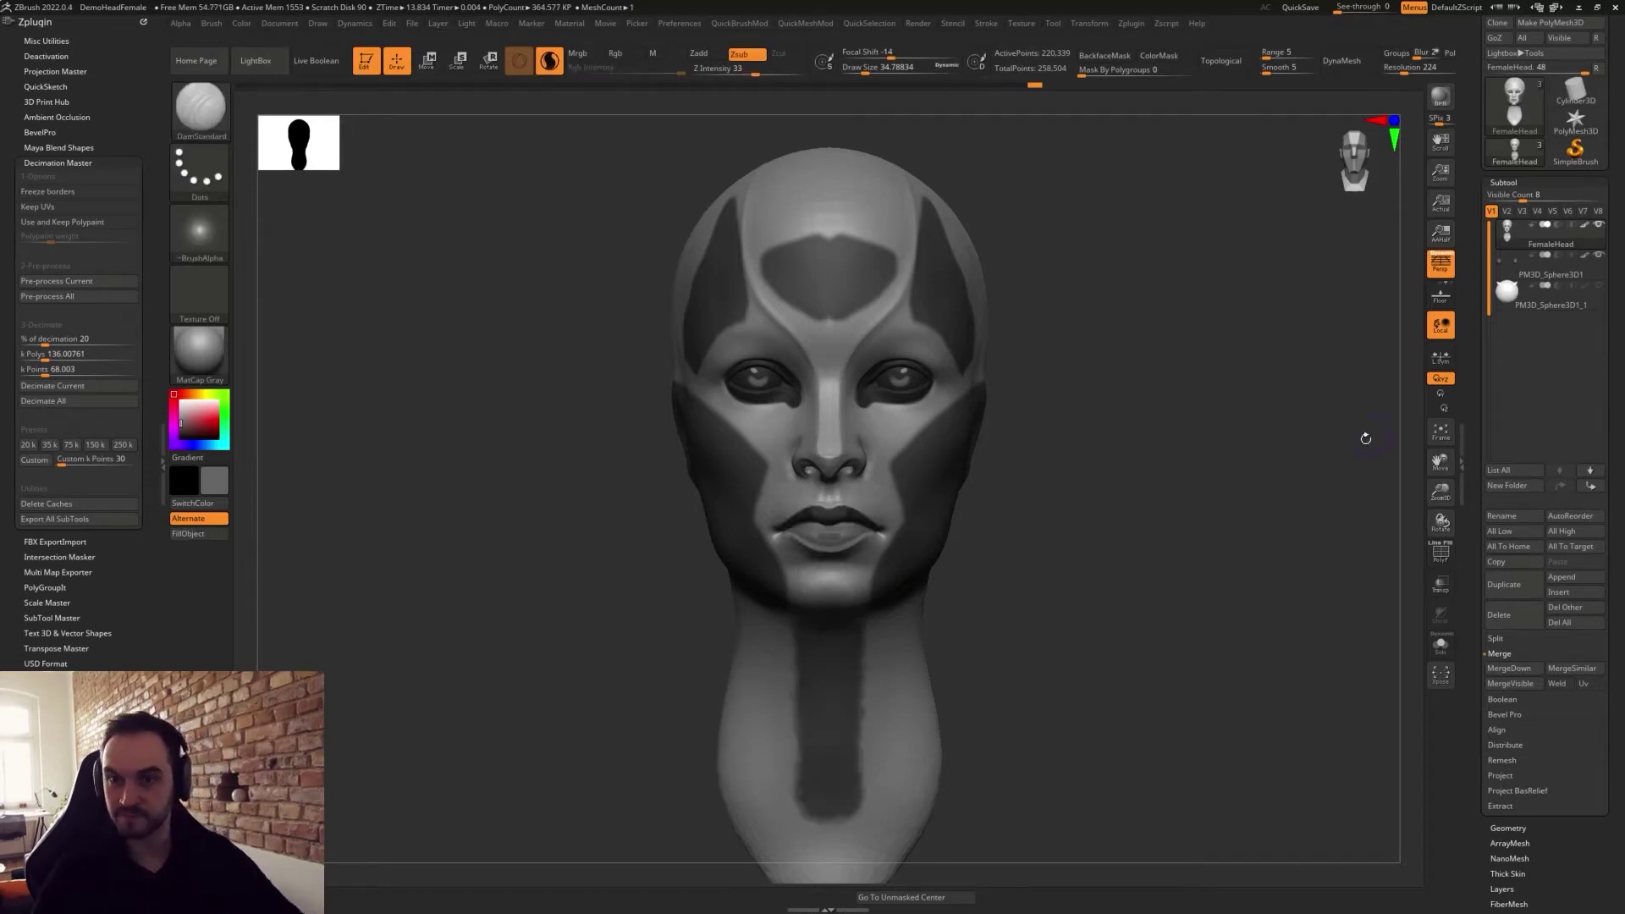
# Check the masked panel pattern from several angles and clear the mask from the head.
pyautogui.moveTo(980, 518)
pyautogui.keyDown('alt'); pyautogui.mouseDown()
pyautogui.moveTo(993, 502)
pyautogui.moveTo(954, 380)
pyautogui.moveTo(897, 467)
pyautogui.moveTo(912, 435)
pyautogui.moveTo(863, 438)
pyautogui.moveTo(859, 514)
pyautogui.mouseUp(); pyautogui.keyUp('alt')
pyautogui.moveTo(1024, 544); pyautogui.dragTo(1027, 612)
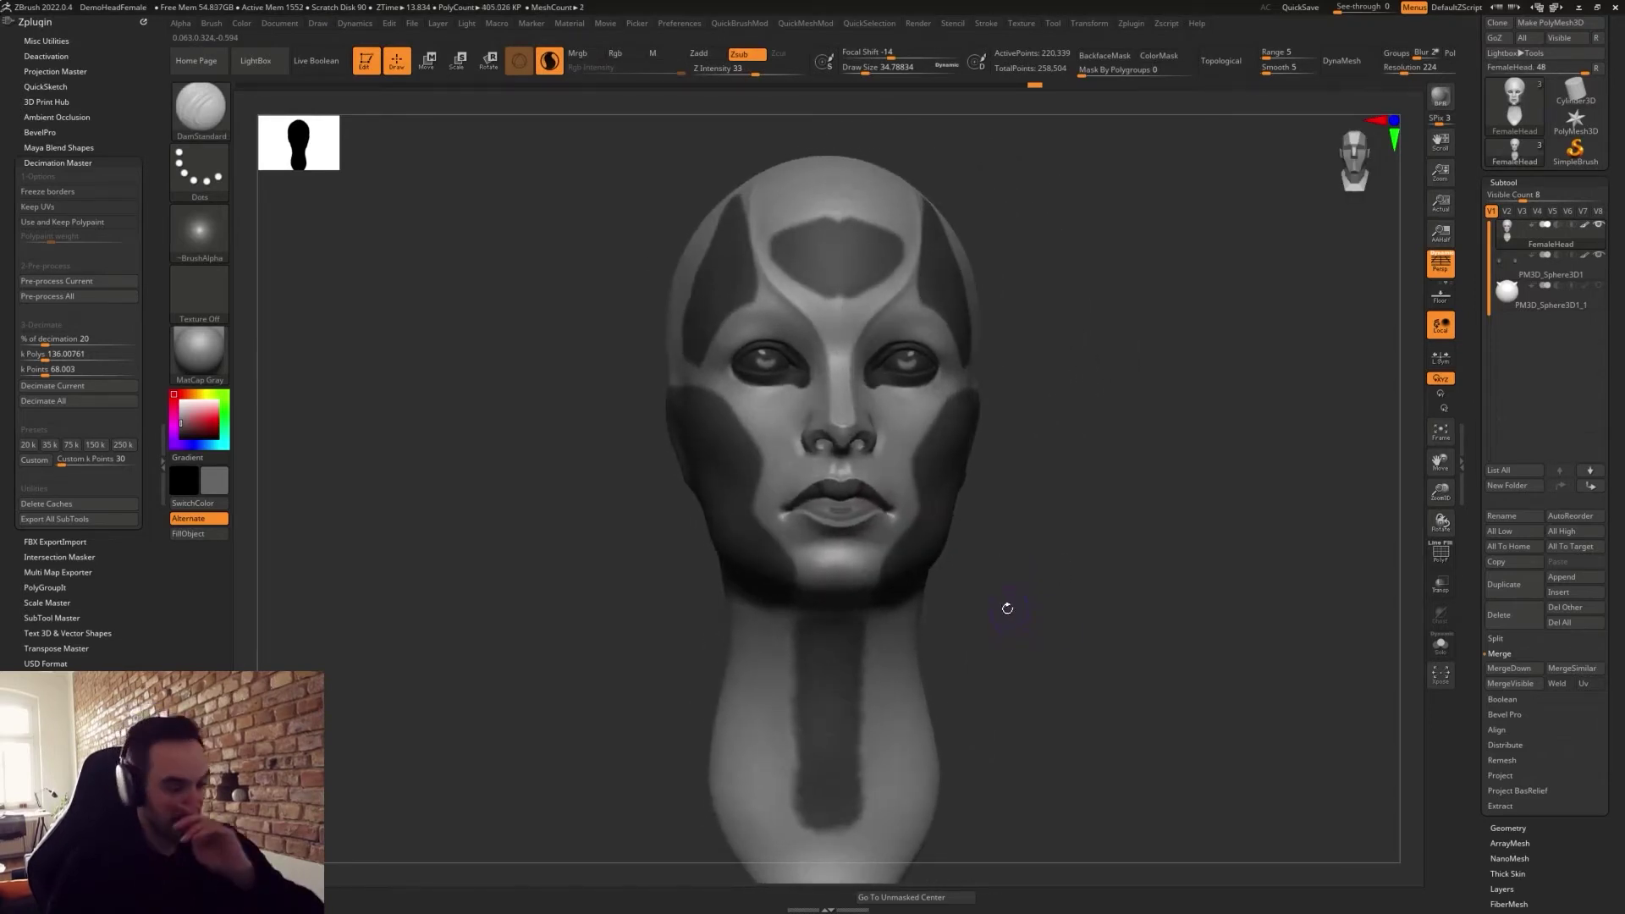
pyautogui.moveTo(1003, 552); pyautogui.dragTo(989, 561)
pyautogui.moveTo(1042, 502)
pyautogui.mouseDown()
pyautogui.moveTo(1075, 567)
pyautogui.moveTo(1044, 584)
pyautogui.mouseUp()
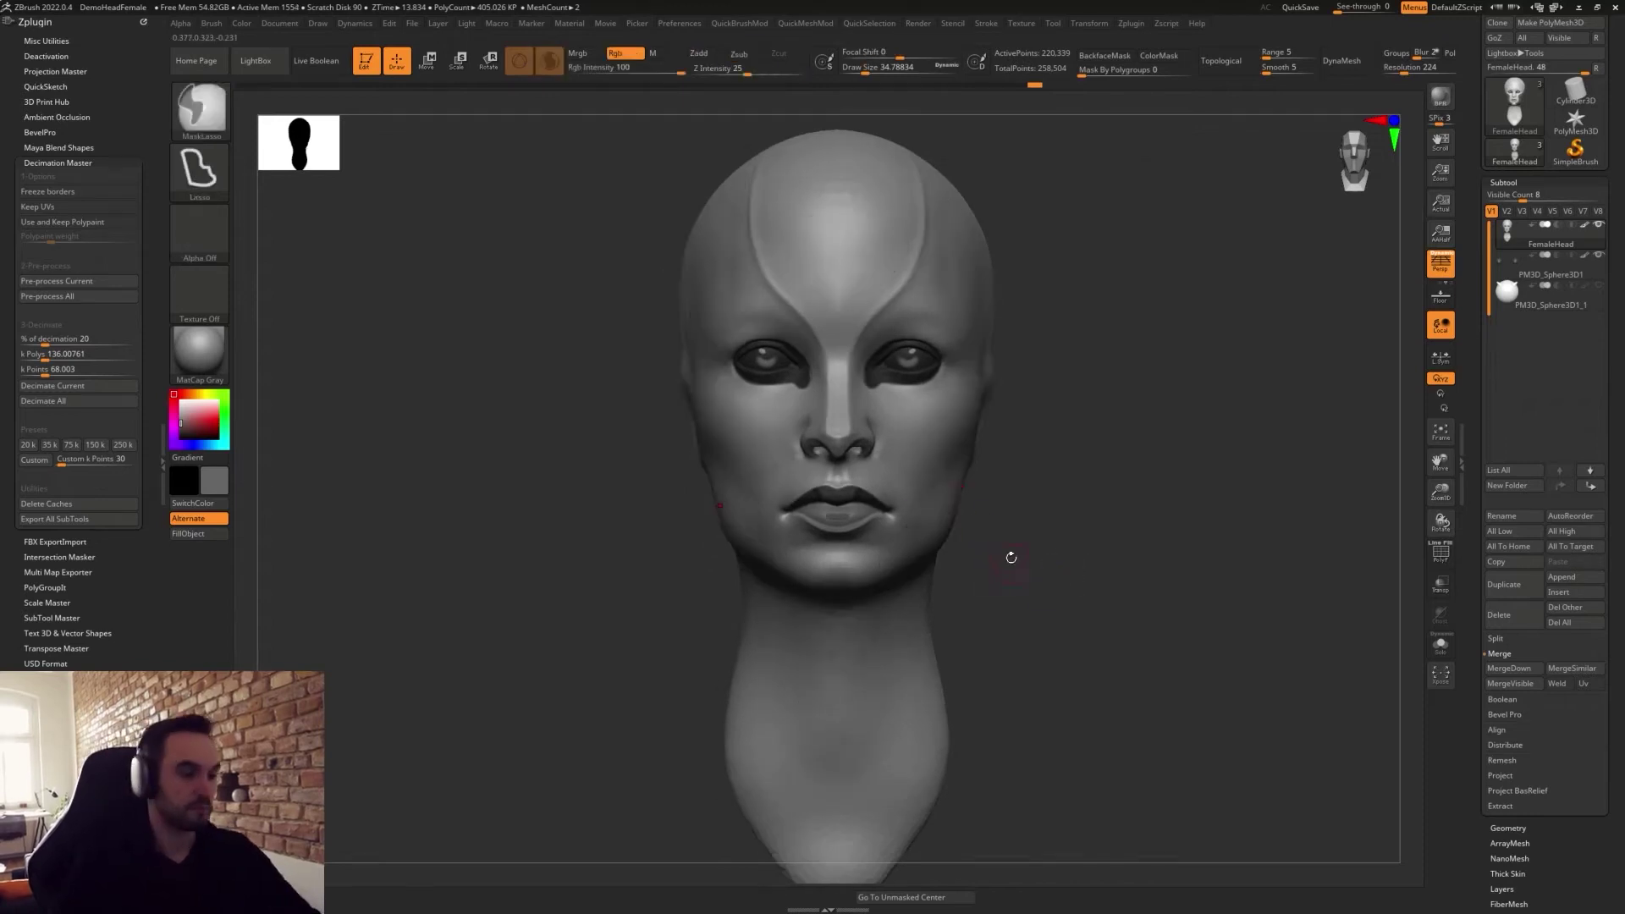
# Switch to the Move brush at draw size about 94 and reshape the jaw and lower face.
pyautogui.press('b')
pyautogui.press('m')
pyautogui.press('v')
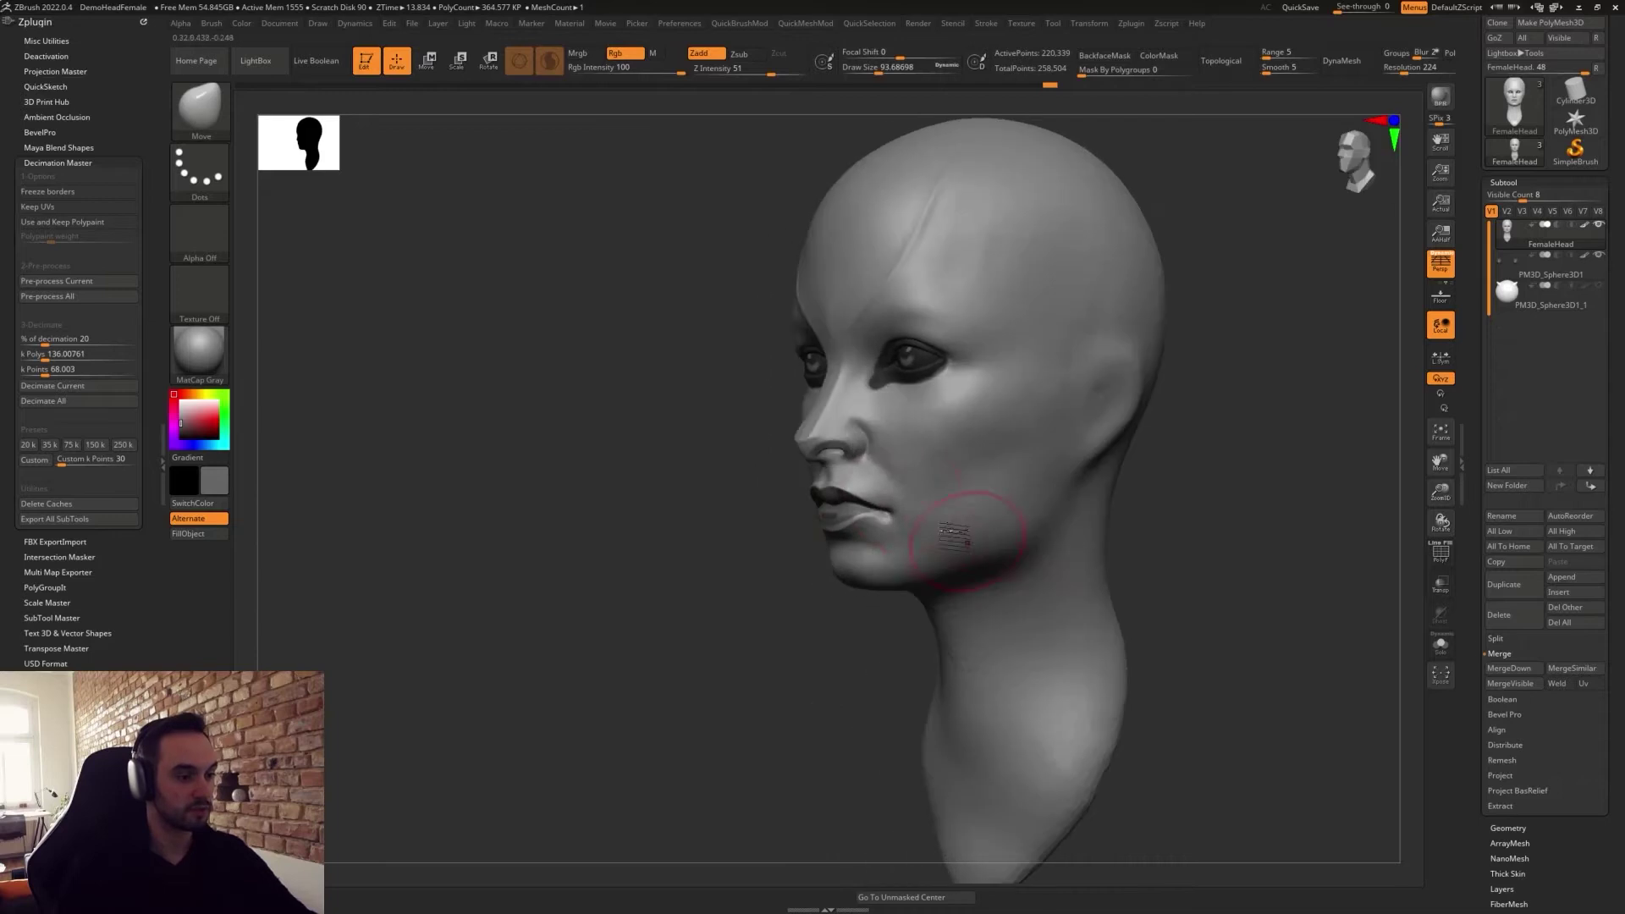
pyautogui.moveTo(813, 521)
pyautogui.mouseDown()
pyautogui.moveTo(743, 508)
pyautogui.moveTo(804, 444)
pyautogui.moveTo(850, 437)
pyautogui.moveTo(817, 421)
pyautogui.mouseUp()
pyautogui.press('s')
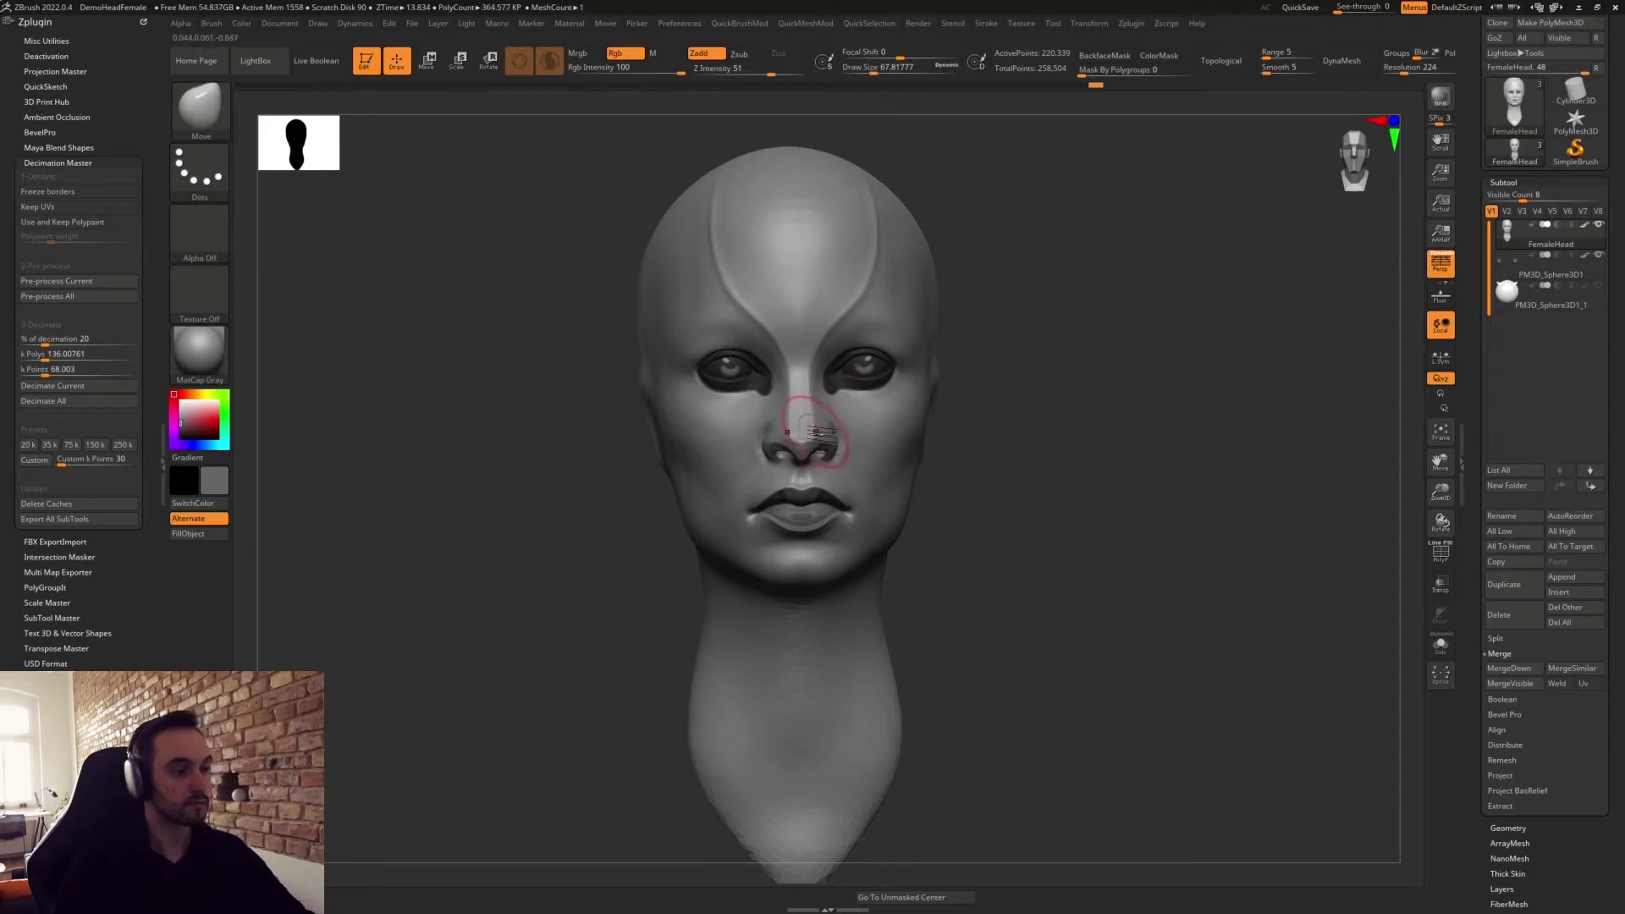
# Reduce the Move brush's draw size to about 41 and refine the shape of the nose.
pyautogui.scroll(5, 821, 436)
pyautogui.press('s')
pyautogui.moveTo(793, 438); pyautogui.dragTo(780, 438)
pyautogui.scroll(-3, 816, 437)
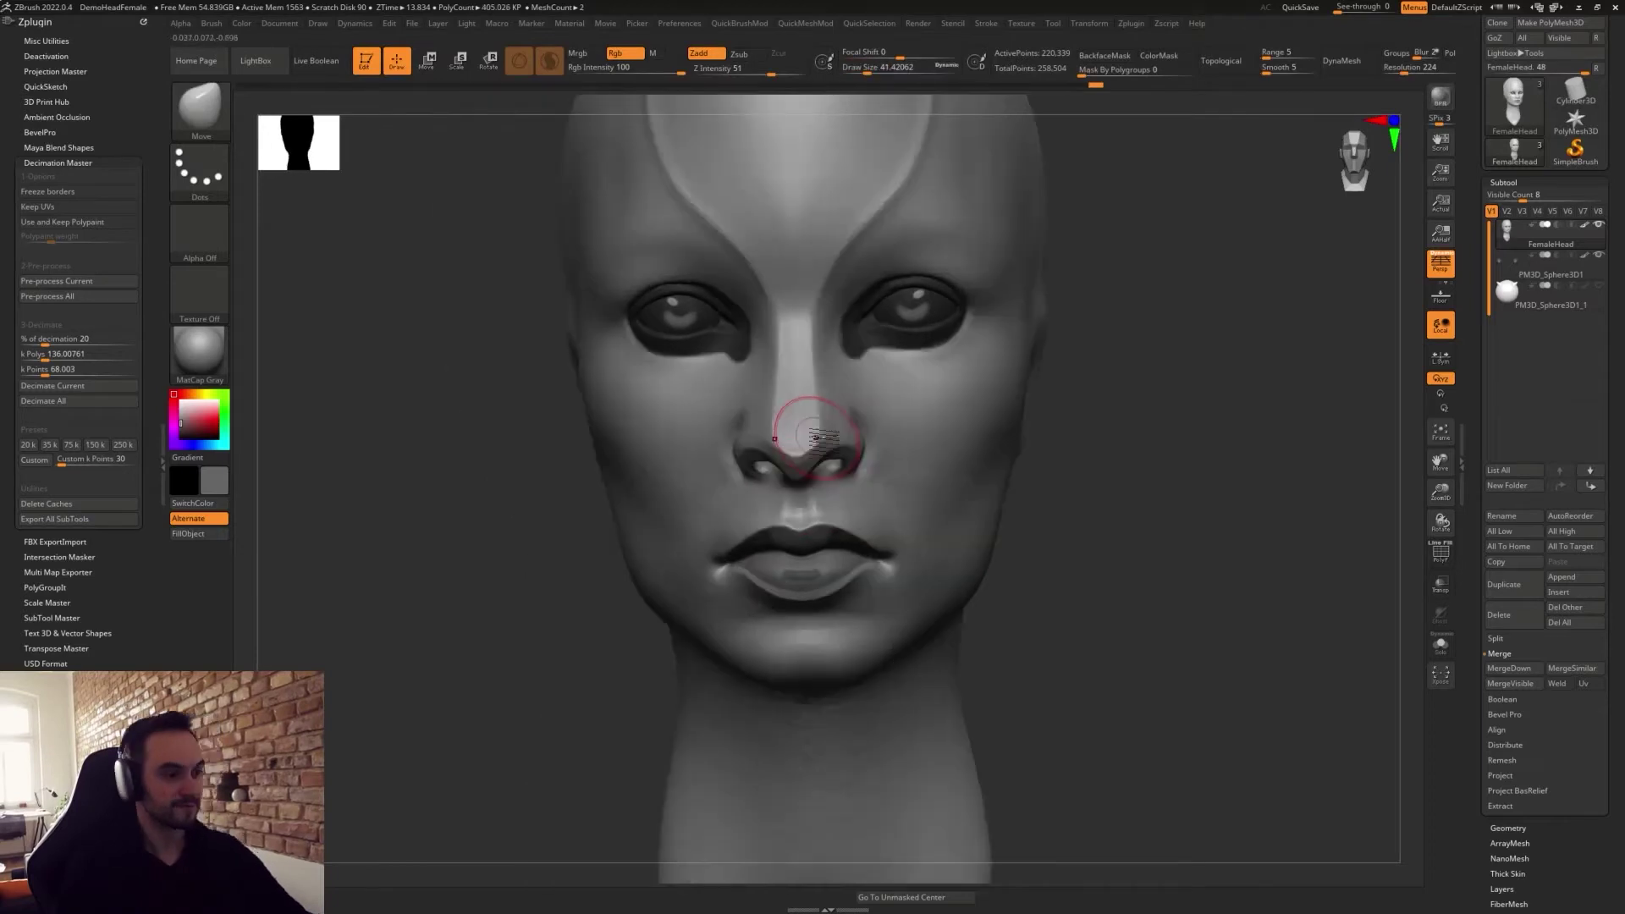
pyautogui.keyDown('alt'); pyautogui.moveTo(817, 438); pyautogui.dragTo(797, 555, button='right'); pyautogui.keyUp('alt')
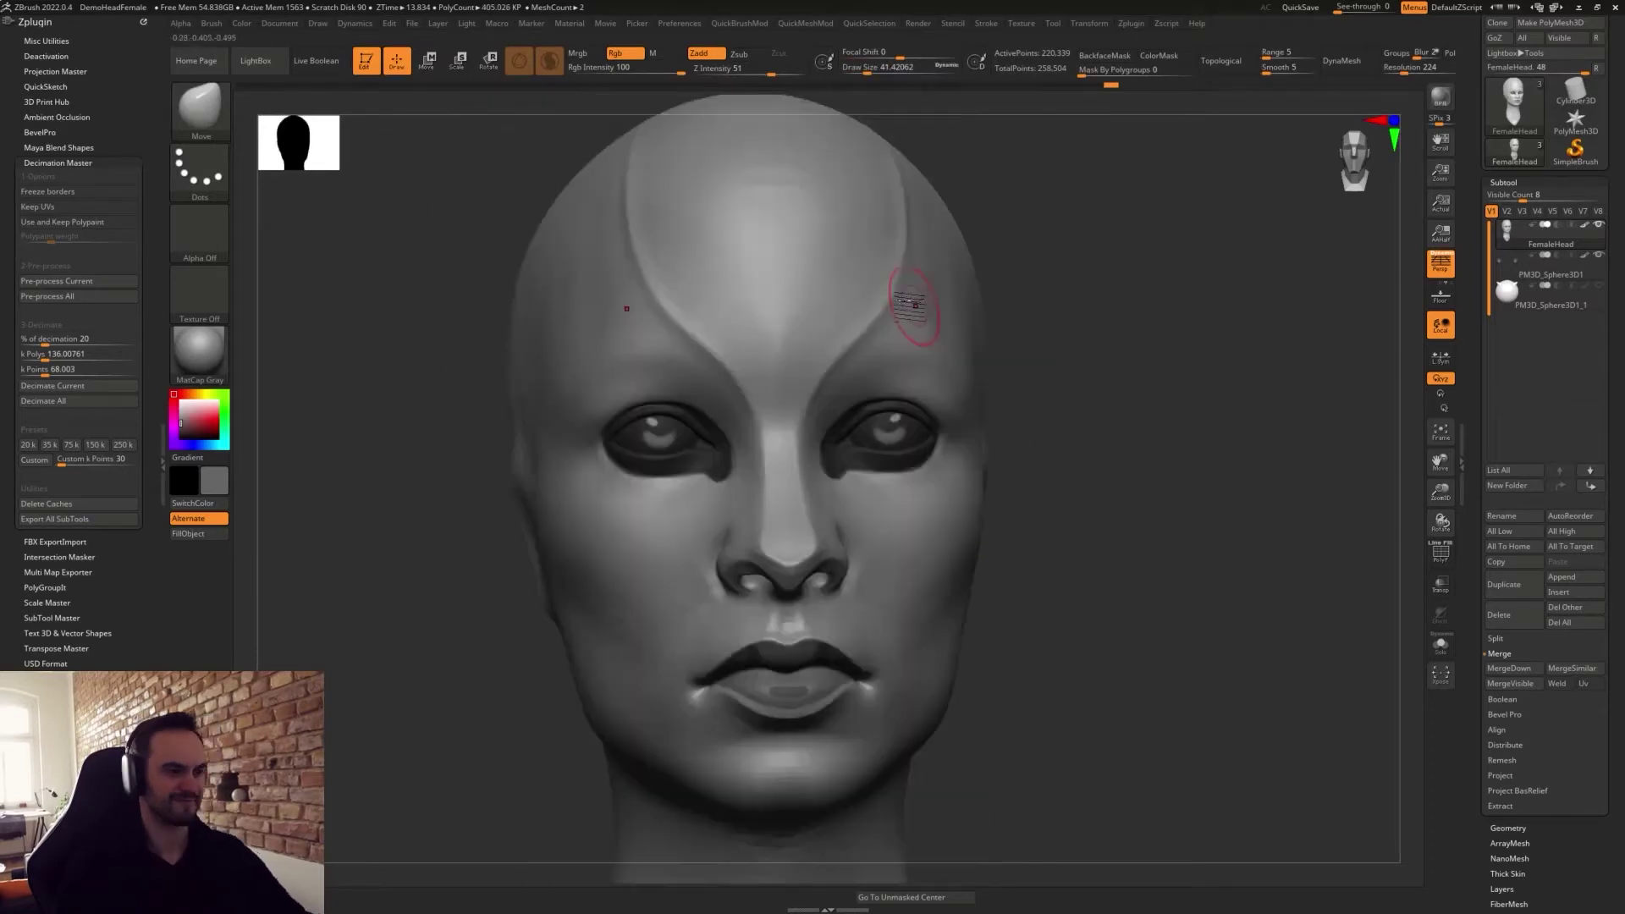
# Pull the forehead panel's side edges outward into angular corners above the brows with the Move brush at draw size about 59.
pyautogui.moveTo(904, 312); pyautogui.dragTo(897, 299)
pyautogui.moveTo(1013, 330)
pyautogui.mouseDown()
pyautogui.moveTo(1026, 334)
pyautogui.moveTo(998, 335)
pyautogui.moveTo(1033, 335)
pyautogui.moveTo(998, 311)
pyautogui.mouseUp()
pyautogui.keyDown('ctrl'); pyautogui.click(1028, 332); pyautogui.keyUp('ctrl')
pyautogui.press('s')
pyautogui.keyDown('ctrl'); pyautogui.click(1033, 333); pyautogui.keyUp('ctrl')
pyautogui.moveTo(901, 297); pyautogui.dragTo(912, 316)
pyautogui.moveTo(1126, 321); pyautogui.dragTo(1070, 326)
pyautogui.moveTo(885, 308); pyautogui.dragTo(962, 300, button='right')
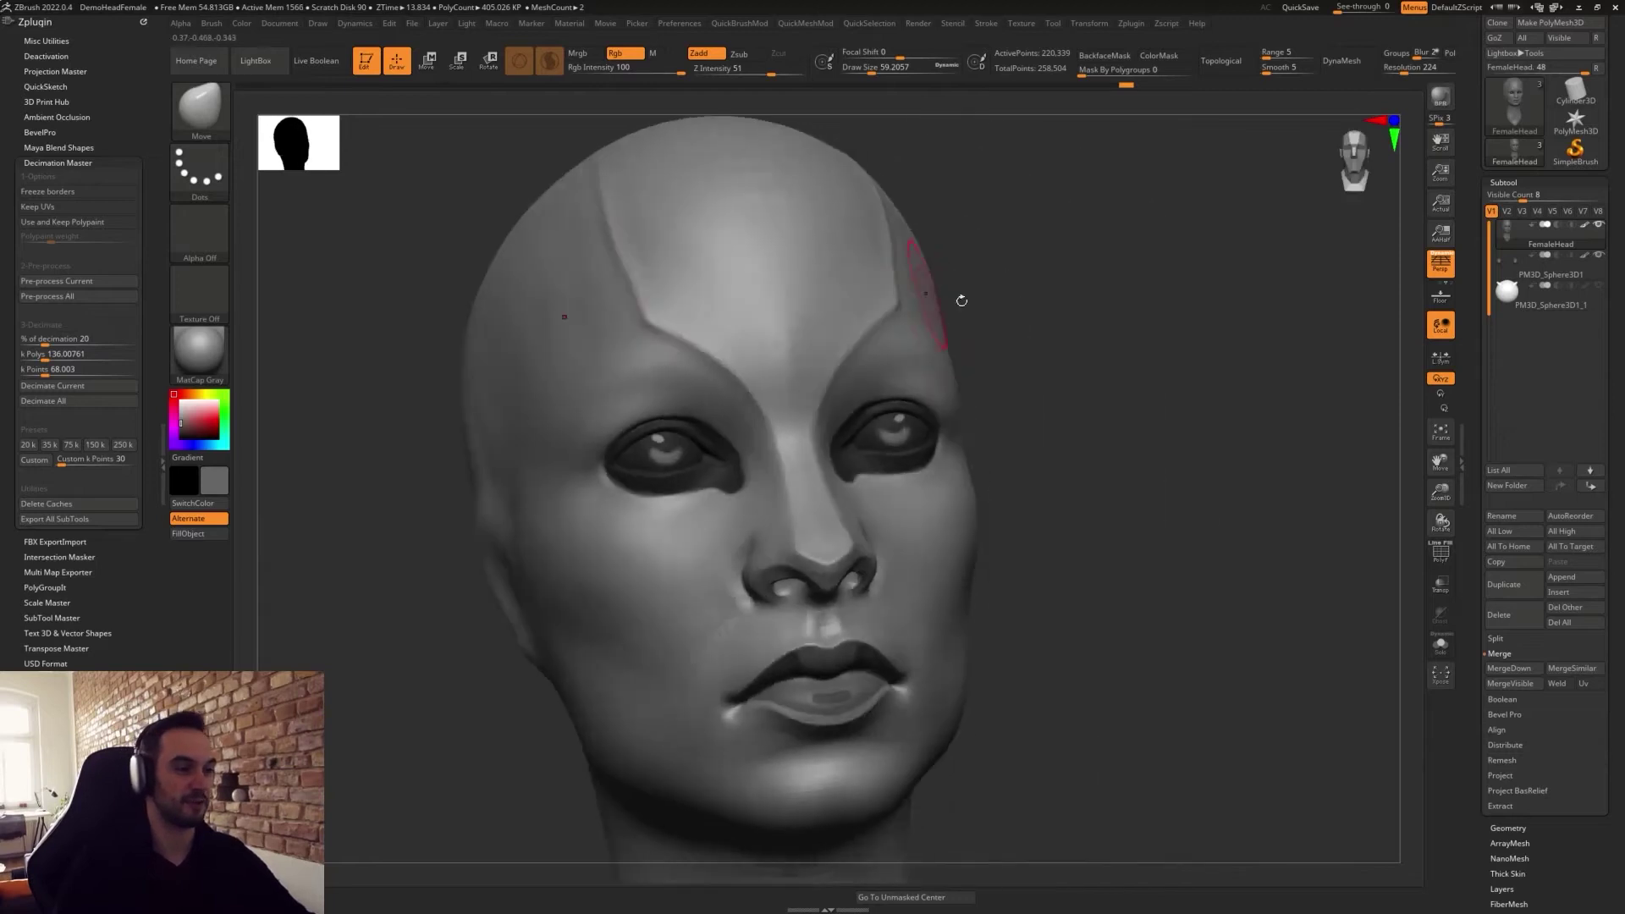
pyautogui.moveTo(1073, 349)
pyautogui.keyDown('shift'); pyautogui.mouseDown()
pyautogui.moveTo(1026, 364)
pyautogui.moveTo(1118, 428)
pyautogui.mouseUp(); pyautogui.keyUp('shift')
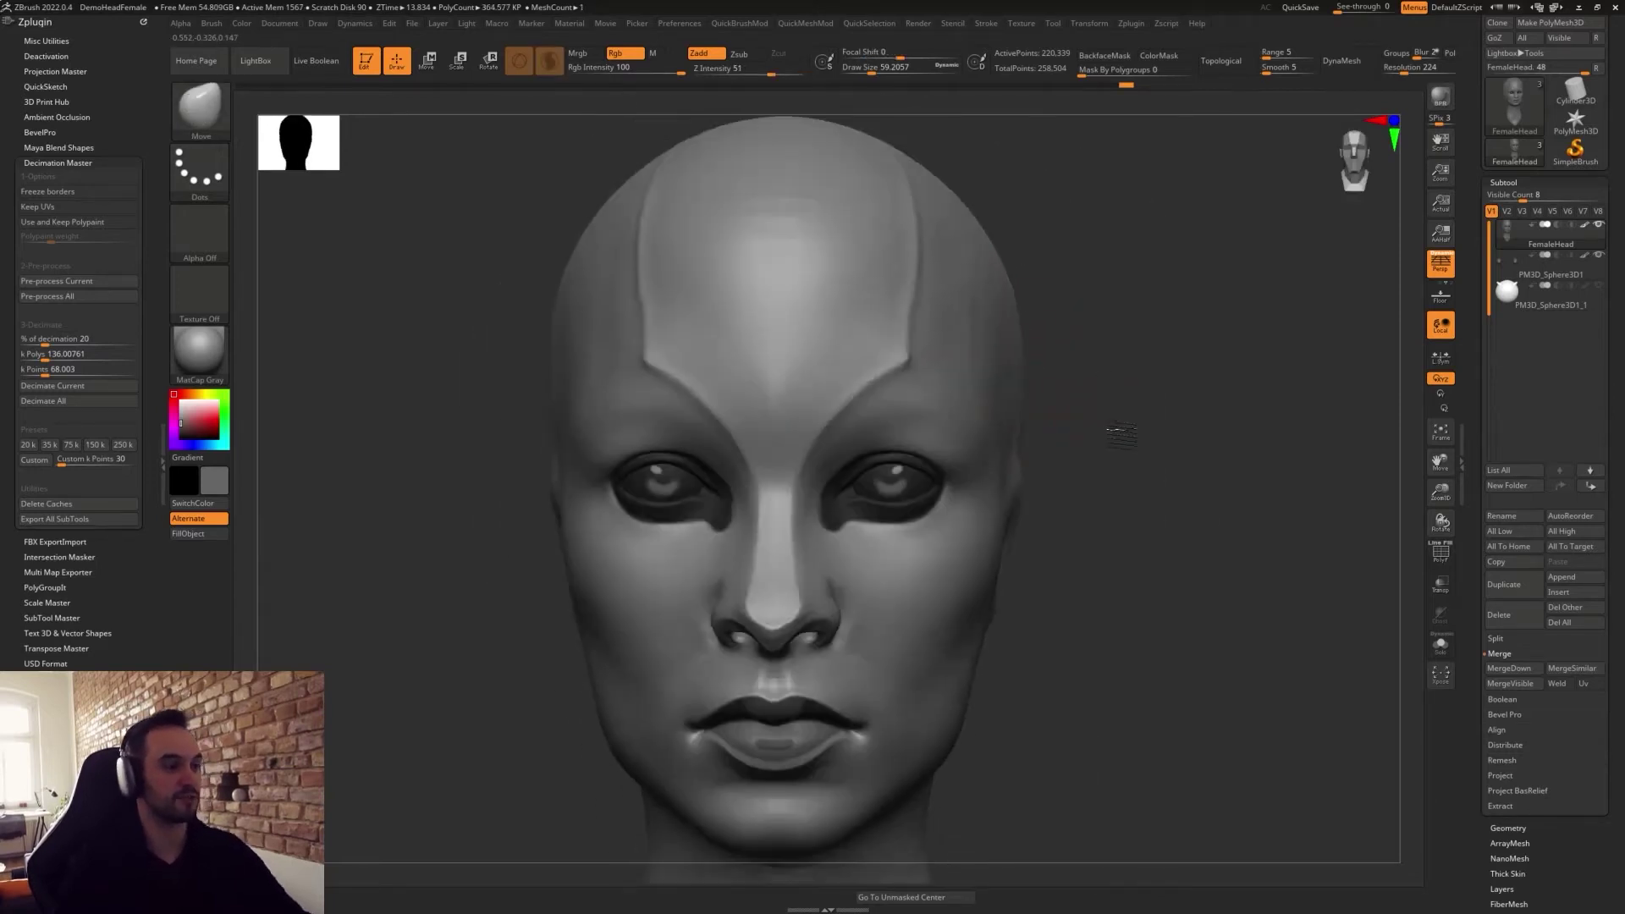
pyautogui.moveTo(901, 324); pyautogui.dragTo(911, 322)
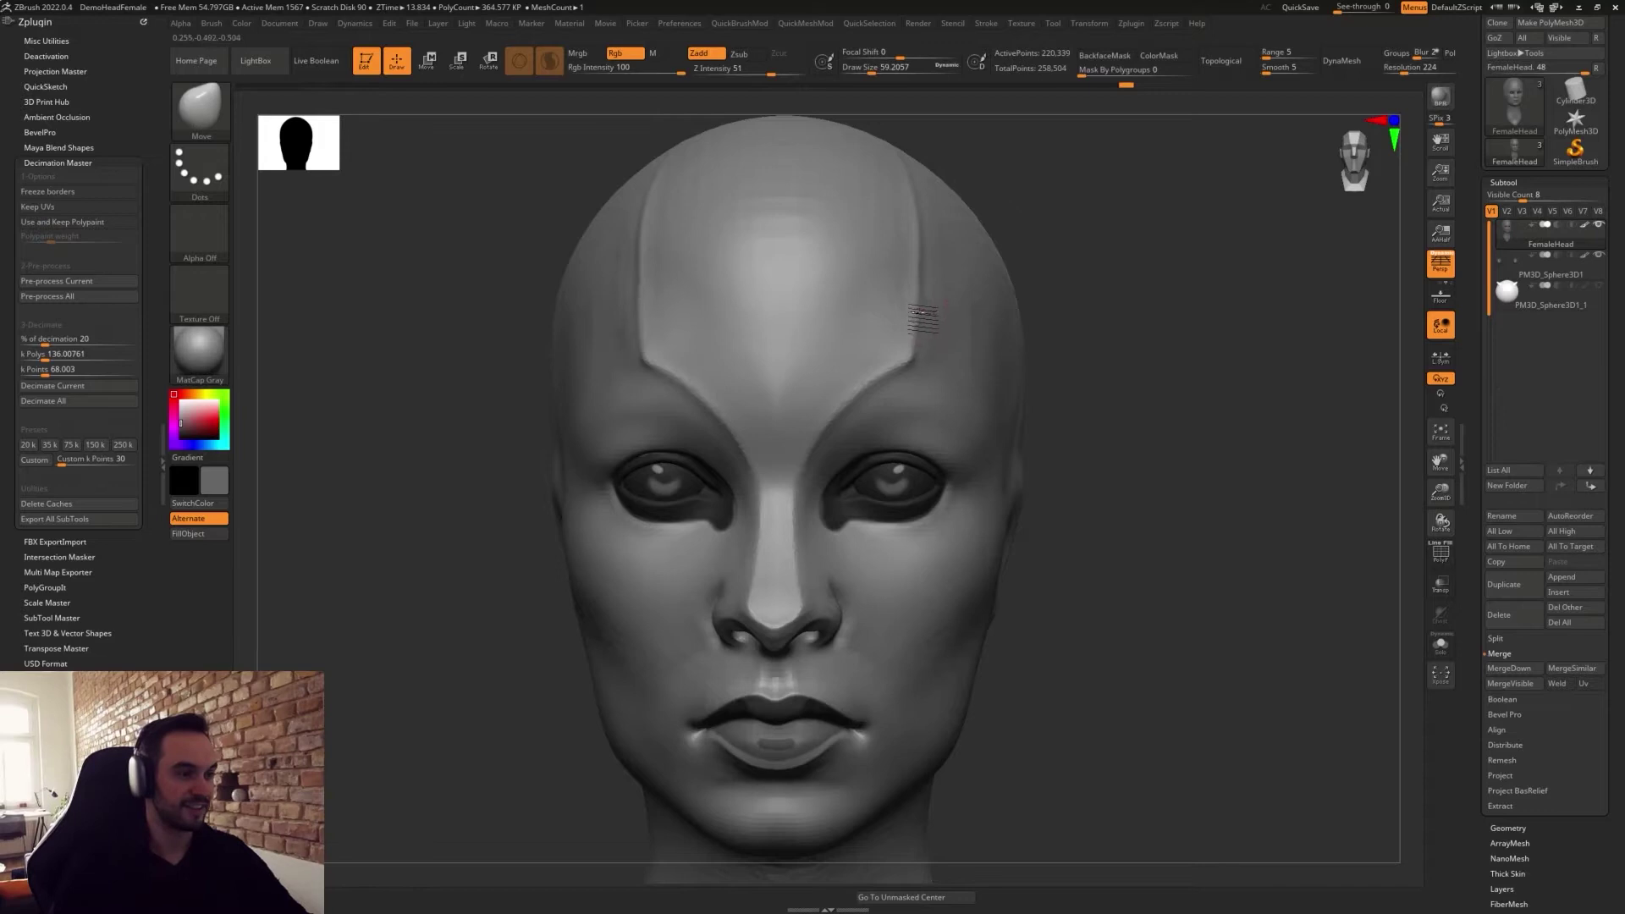
# Smooth the sides of the head beside the forehead panel, enlarging the draw size to about 116.
pyautogui.keyDown('shift'); pyautogui.moveTo(958, 323); pyautogui.dragTo(956, 200); pyautogui.keyUp('shift')
pyautogui.moveTo(1126, 327); pyautogui.dragTo(1073, 328)
pyautogui.press('s')
pyautogui.click(1068, 337)
pyautogui.moveTo(1126, 390)
pyautogui.keyDown('shift'); pyautogui.mouseDown()
pyautogui.moveTo(1037, 367)
pyautogui.moveTo(1017, 296)
pyautogui.mouseUp(); pyautogui.keyUp('shift')
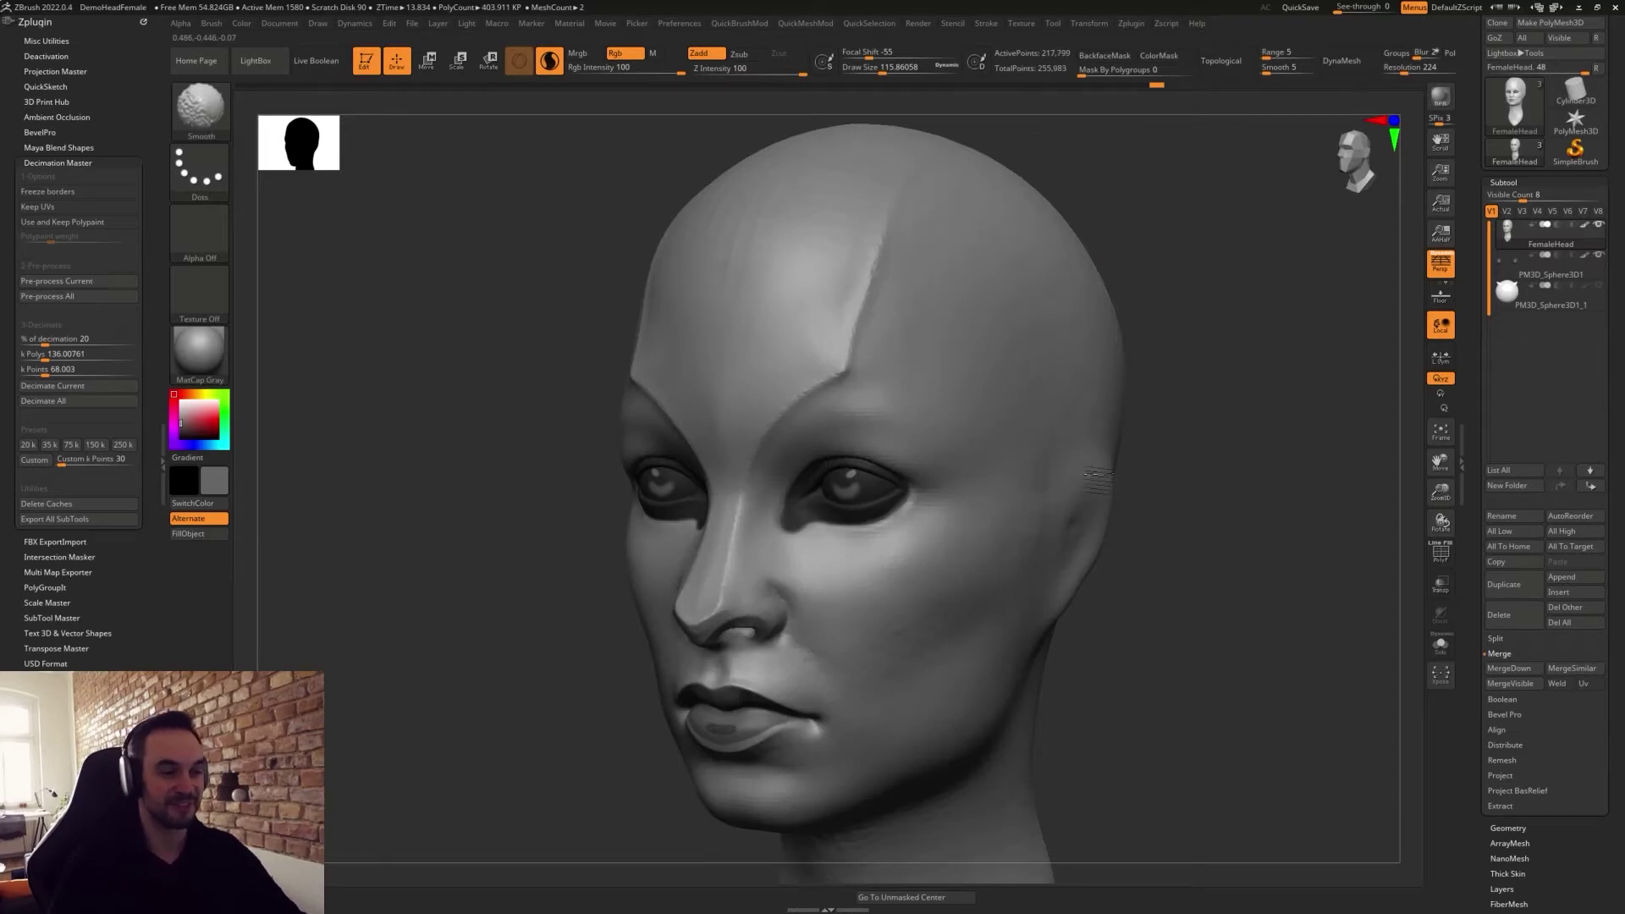
# Smooth the cheeks and the sides of the face down to the jaw, adjusting the draw size between areas.
pyautogui.moveTo(1103, 749)
pyautogui.keyDown('alt'); pyautogui.mouseDown()
pyautogui.moveTo(1102, 559)
pyautogui.moveTo(1048, 527)
pyautogui.mouseUp(); pyautogui.keyUp('alt')
pyautogui.press('s')
pyautogui.moveTo(964, 391)
pyautogui.keyDown('shift'); pyautogui.mouseDown()
pyautogui.moveTo(878, 497)
pyautogui.moveTo(892, 476)
pyautogui.mouseUp(); pyautogui.keyUp('shift')
pyautogui.press('s')
pyautogui.moveTo(1133, 534)
pyautogui.mouseDown()
pyautogui.moveTo(1077, 519)
pyautogui.moveTo(1088, 547)
pyautogui.mouseUp()
pyautogui.press('s')
pyautogui.moveTo(1064, 492); pyautogui.dragTo(1099, 505)
# Switch to the DamStandard brush at draw size about 54.
pyautogui.press('b')
pyautogui.press('d')
pyautogui.press('s')
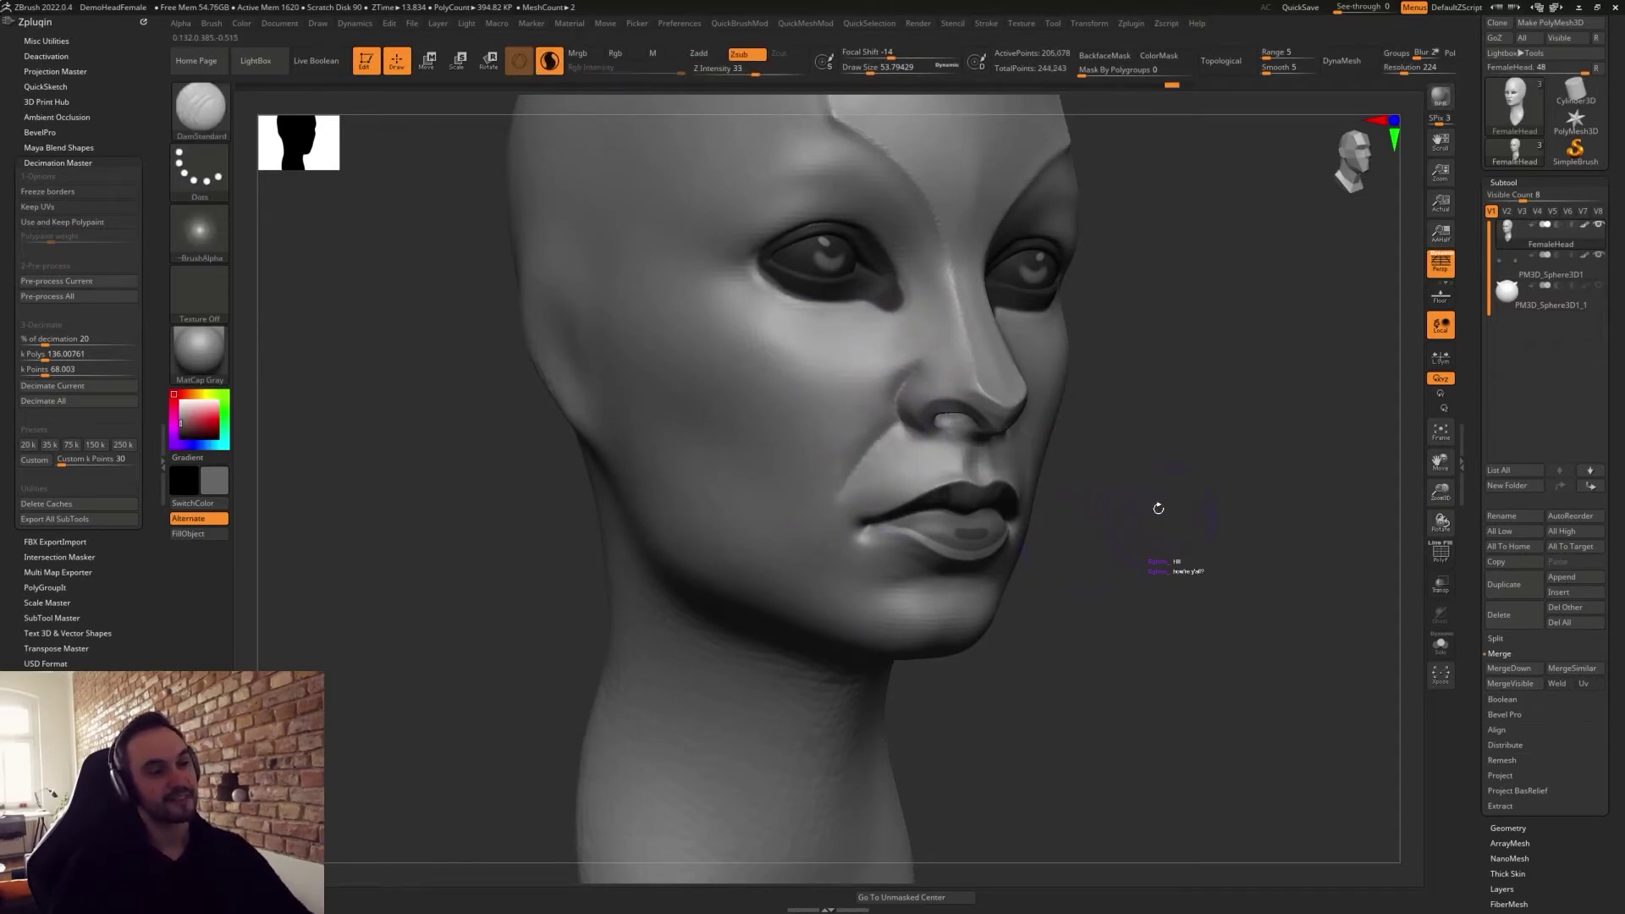
pyautogui.keyDown('shift'); pyautogui.moveTo(1158, 508); pyautogui.dragTo(1118, 508); pyautogui.keyUp('shift')
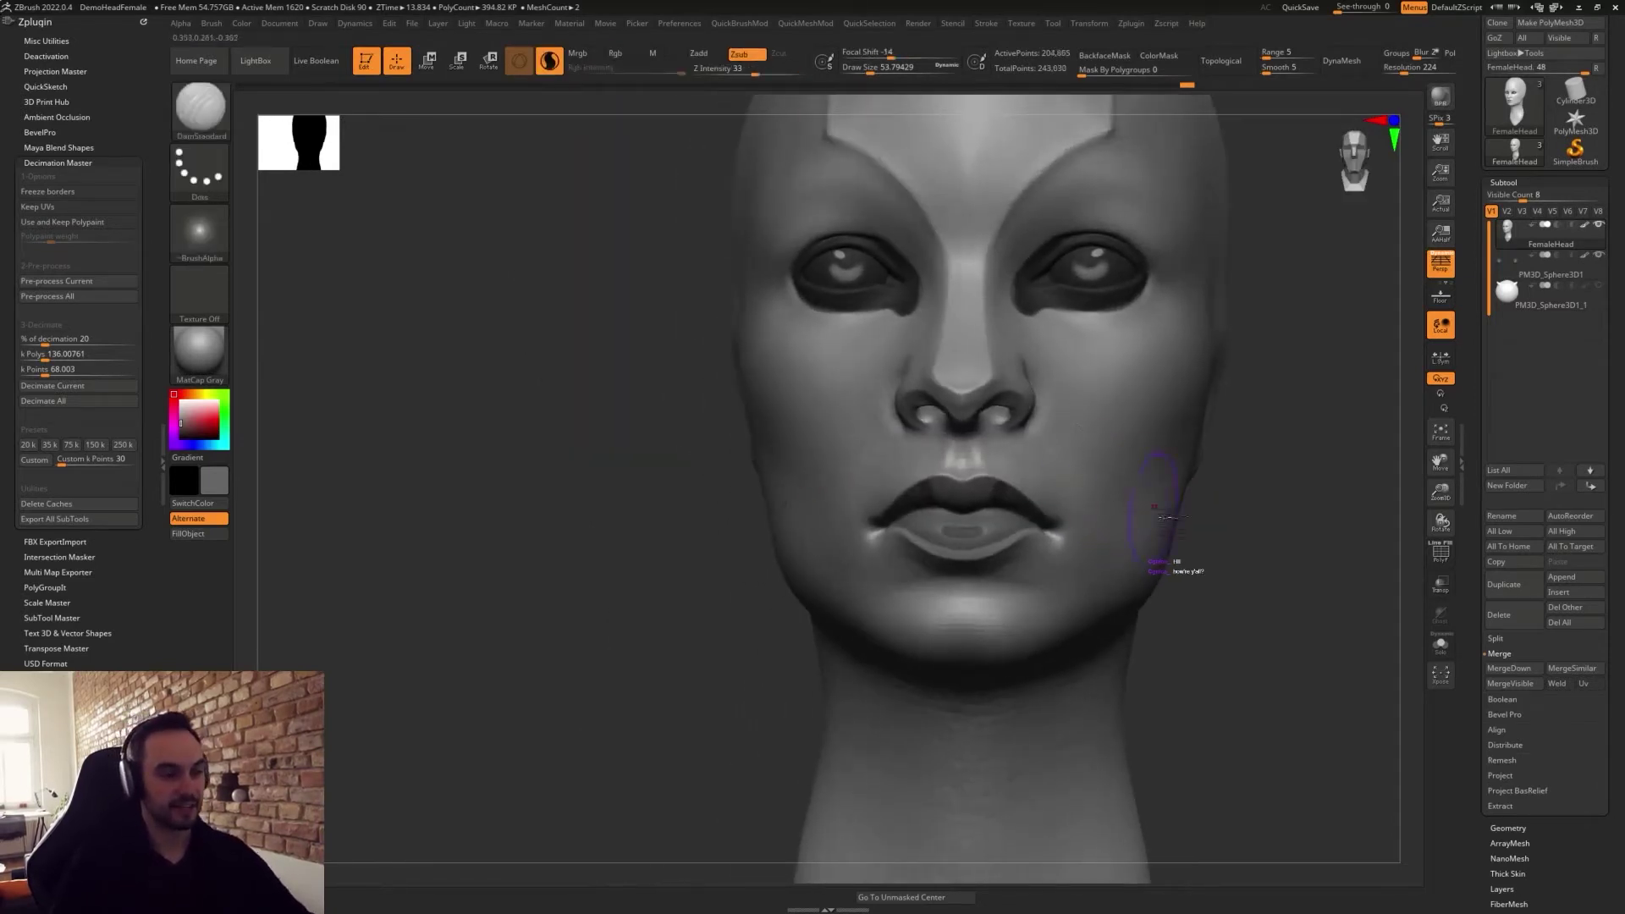
pyautogui.moveTo(1233, 541); pyautogui.dragTo(1176, 535)
# Turn off colour painting and build up the cheeks beside the nose with the Clay brush at draw size about 35.
pyautogui.press('s')
pyautogui.moveTo(1077, 426); pyautogui.dragTo(1054, 430)
pyautogui.moveTo(1149, 498); pyautogui.dragTo(1092, 482, button='right')
pyautogui.press('1')
pyautogui.moveTo(1041, 348)
pyautogui.mouseDown()
pyautogui.moveTo(1025, 449)
pyautogui.moveTo(1026, 345)
pyautogui.moveTo(1034, 406)
pyautogui.mouseUp()
pyautogui.hotkey('ctrl', 'z')
pyautogui.click(625, 53)
pyautogui.moveTo(1023, 322); pyautogui.dragTo(1106, 514)
pyautogui.moveTo(516, 495); pyautogui.dragTo(753, 474)
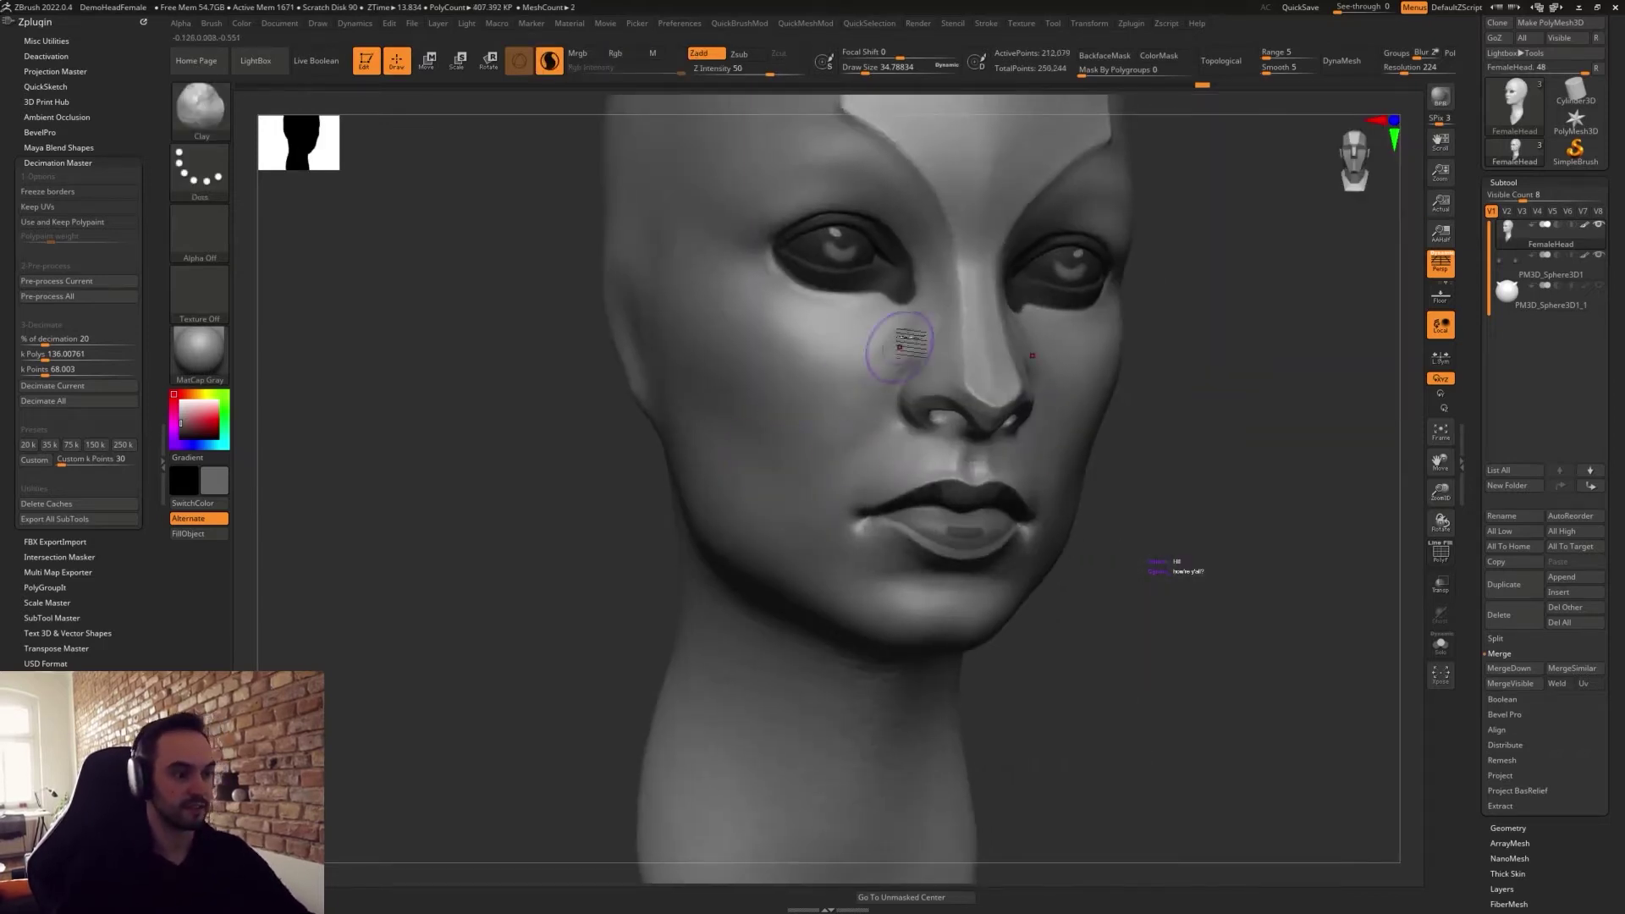
pyautogui.moveTo(1114, 511); pyautogui.dragTo(1163, 732)
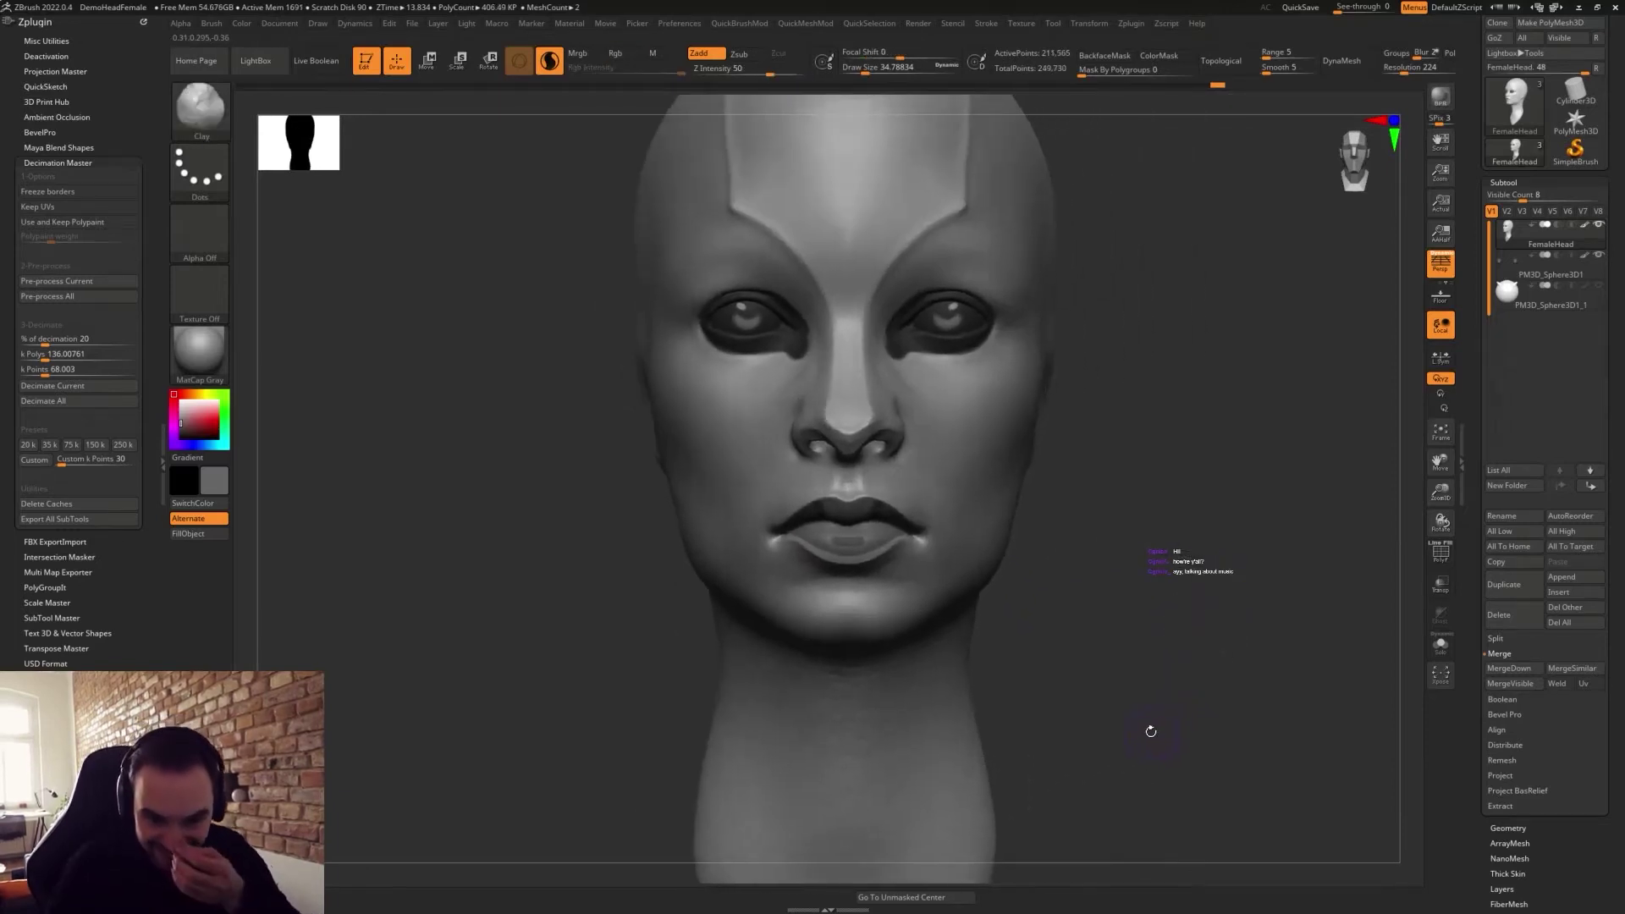
# Paint the inner corner of the eye with the Paint brush at draw size about 12.
pyautogui.moveTo(1113, 526)
pyautogui.mouseDown()
pyautogui.moveTo(1153, 562)
pyautogui.moveTo(1132, 669)
pyautogui.moveTo(1118, 511)
pyautogui.moveTo(1201, 494)
pyautogui.moveTo(1162, 520)
pyautogui.mouseUp()
pyautogui.press('s')
pyautogui.moveTo(946, 440); pyautogui.dragTo(939, 439)
pyautogui.moveTo(1159, 472)
pyautogui.keyDown('alt'); pyautogui.mouseDown()
pyautogui.moveTo(1179, 497)
pyautogui.moveTo(1222, 494)
pyautogui.moveTo(1224, 644)
pyautogui.moveTo(1185, 636)
pyautogui.mouseUp(); pyautogui.keyUp('alt')
pyautogui.press('s')
pyautogui.moveTo(817, 398); pyautogui.dragTo(814, 397)
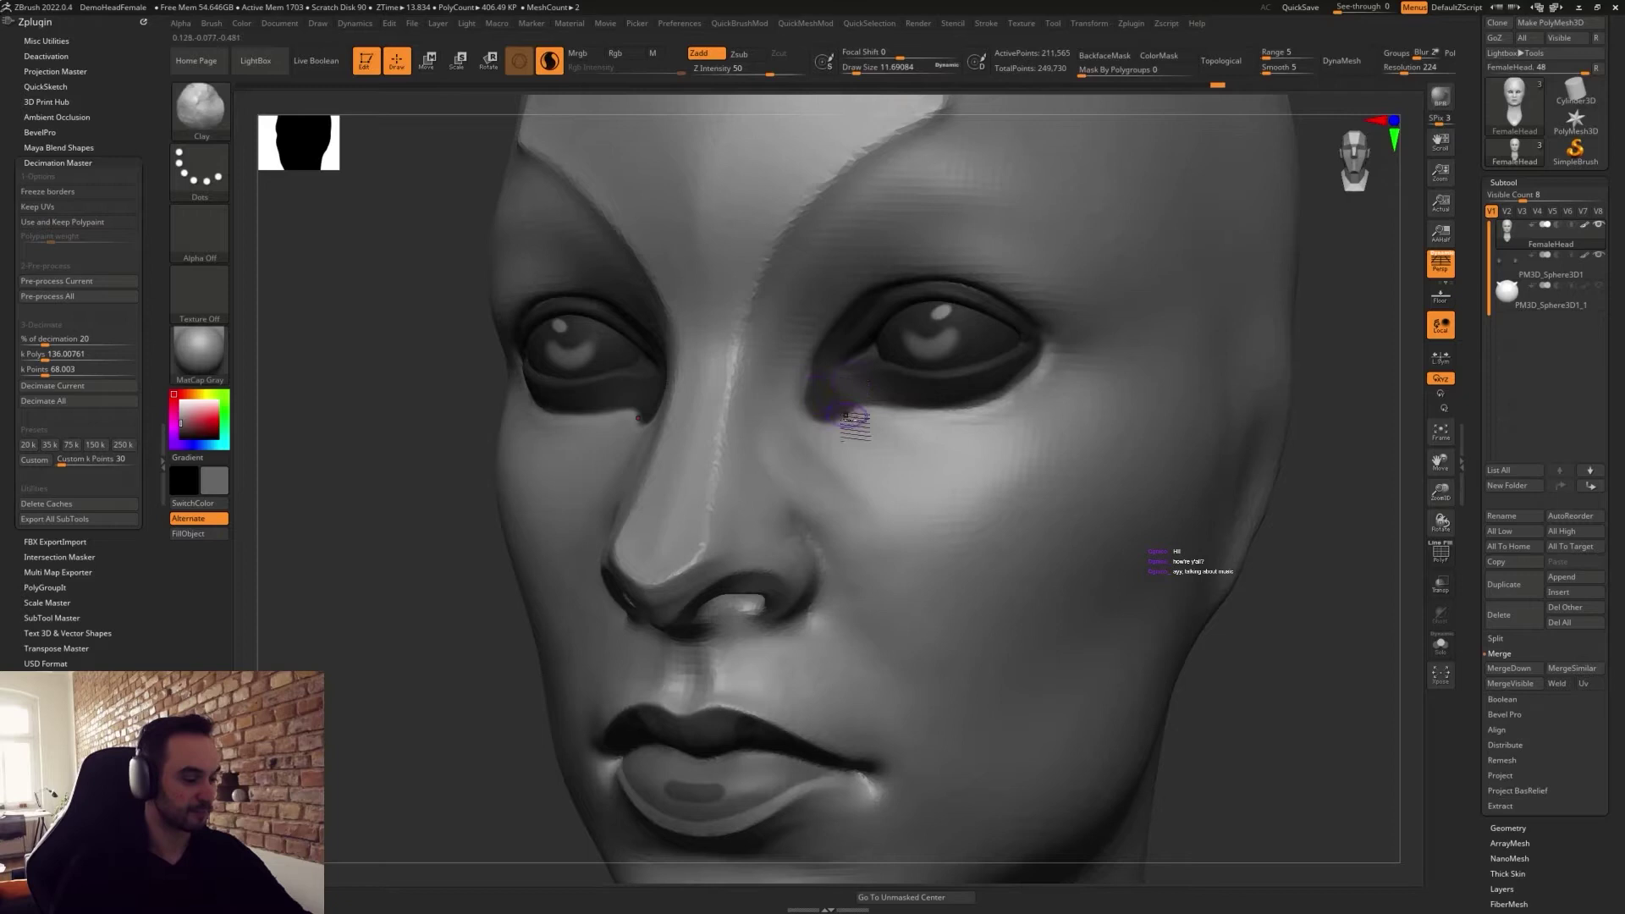
pyautogui.press('b')
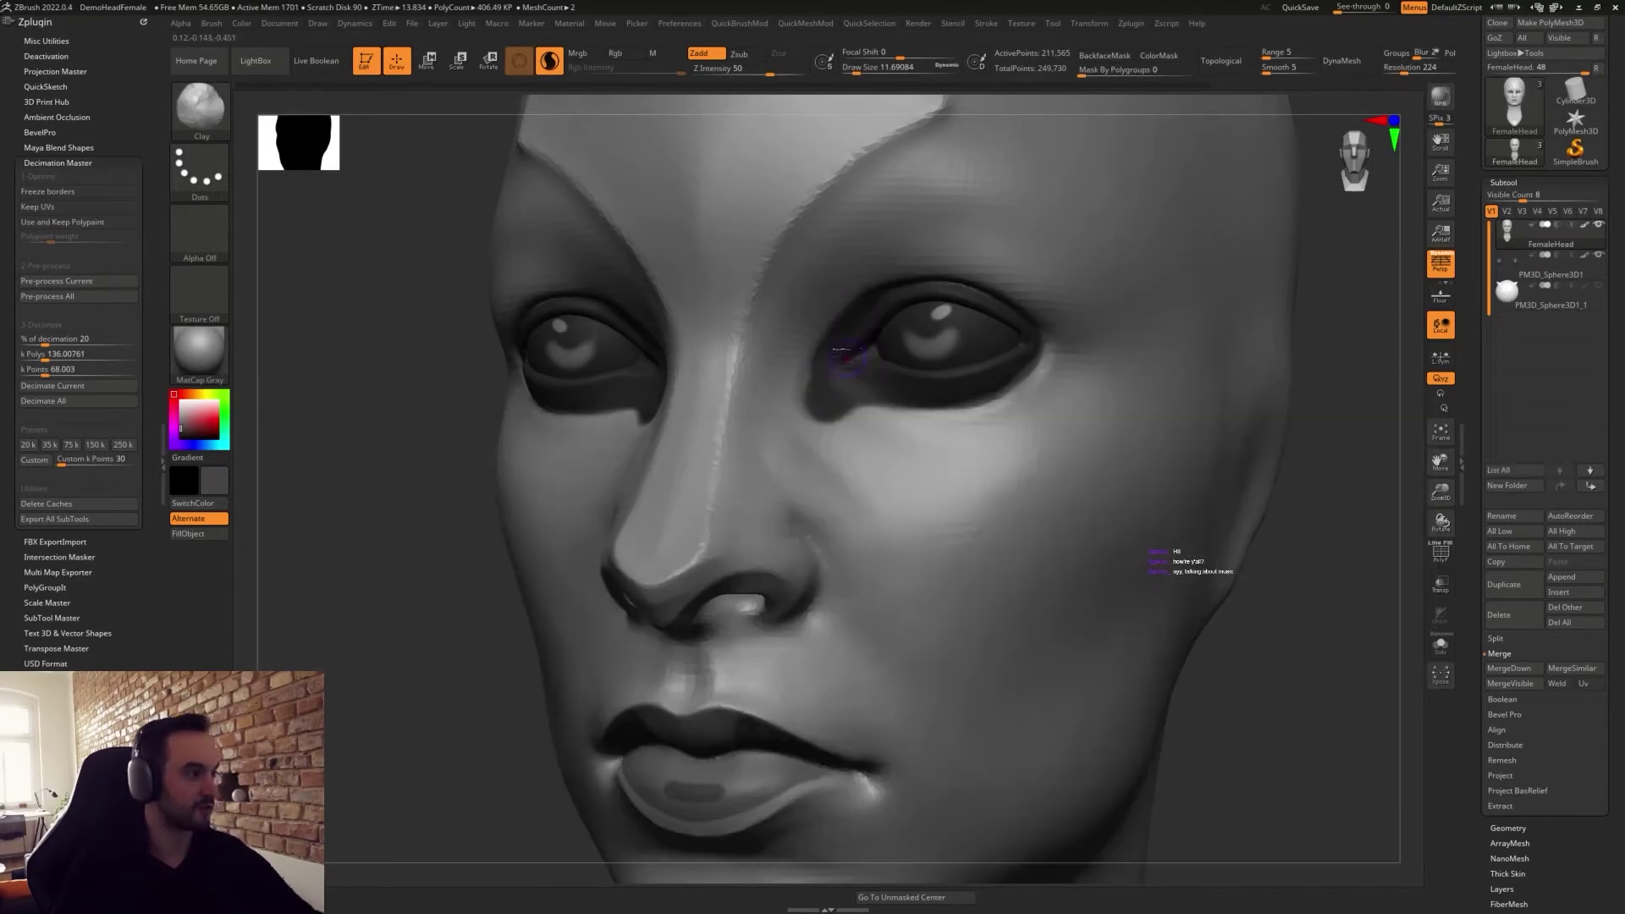
pyautogui.press('b')
pyautogui.press('p')
pyautogui.press('a')
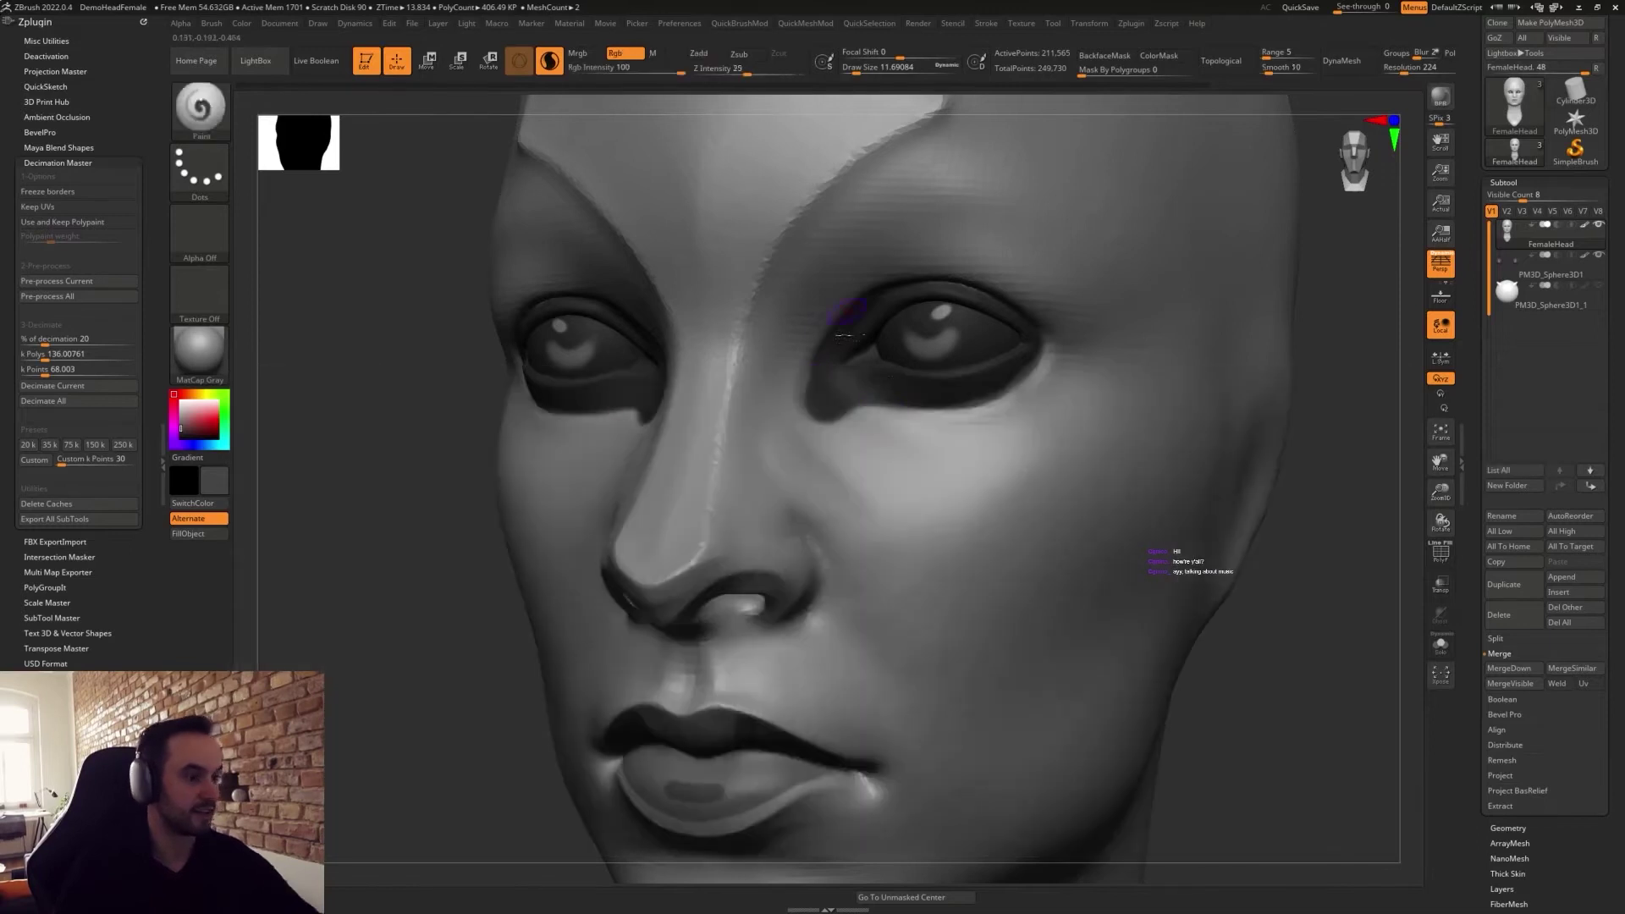
pyautogui.moveTo(823, 412); pyautogui.dragTo(829, 415)
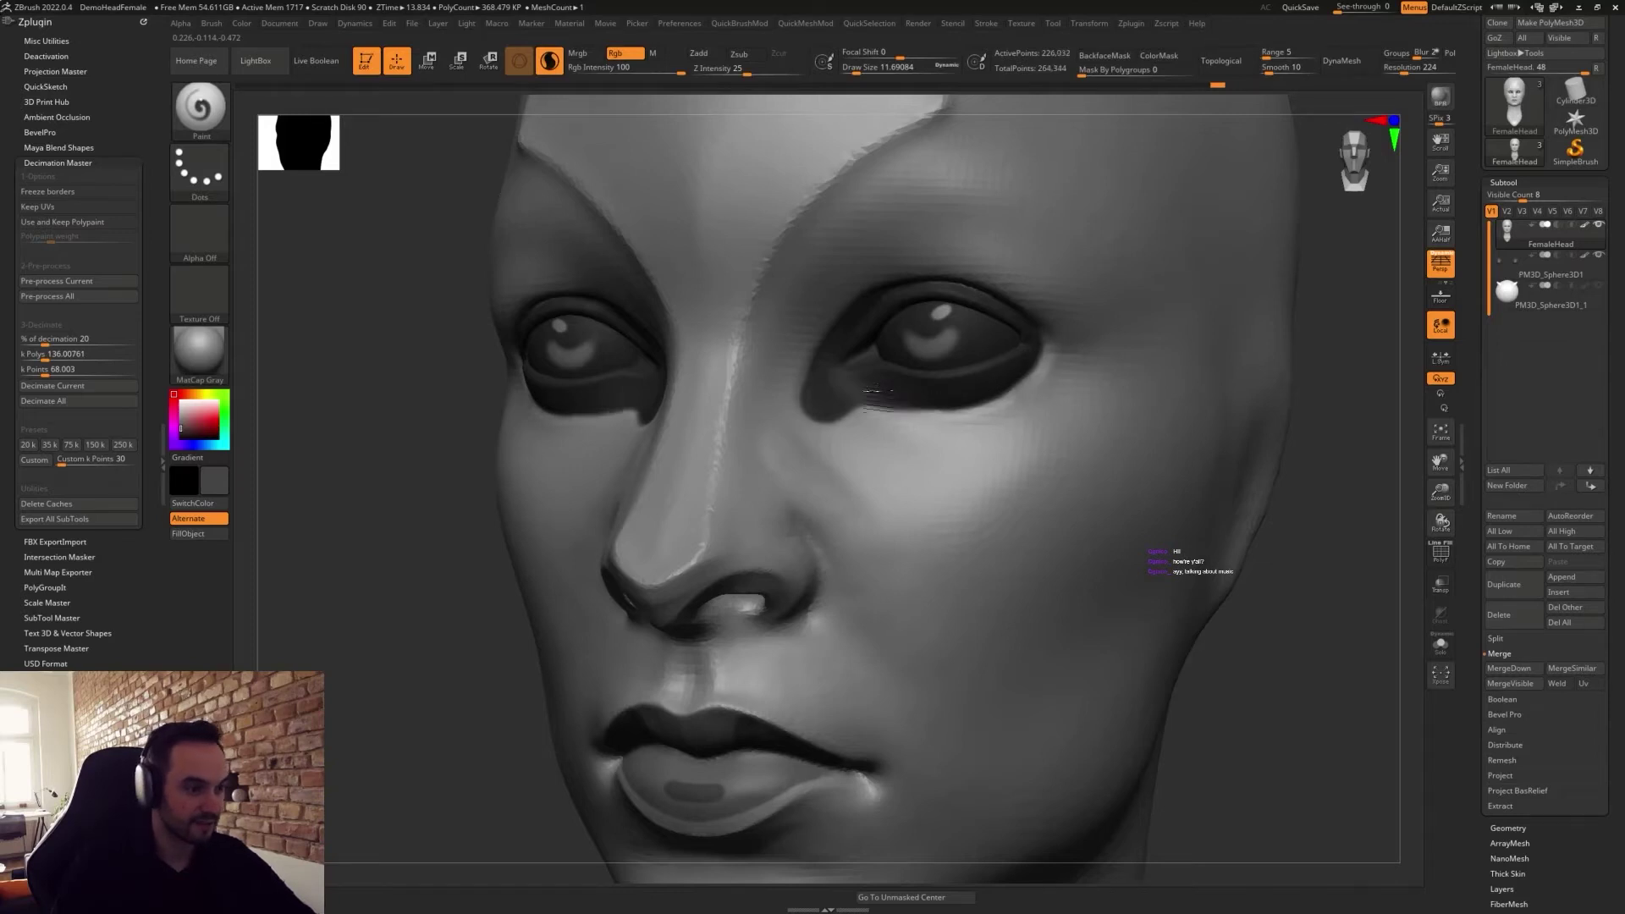
# Touch up the skin along the lower edge of the dark eye area using a colour sampled from the face.
pyautogui.press('c')
pyautogui.moveTo(884, 427); pyautogui.dragTo(1005, 414)
pyautogui.press('c')
# Examine the face and the whole head from the front at different distances.
pyautogui.moveTo(1219, 648)
pyautogui.mouseDown()
pyautogui.moveTo(1259, 652)
pyautogui.moveTo(1230, 663)
pyautogui.moveTo(1222, 631)
pyautogui.moveTo(1189, 709)
pyautogui.moveTo(1153, 642)
pyautogui.mouseUp()
pyautogui.press('b')
pyautogui.press('m')
pyautogui.press('v')
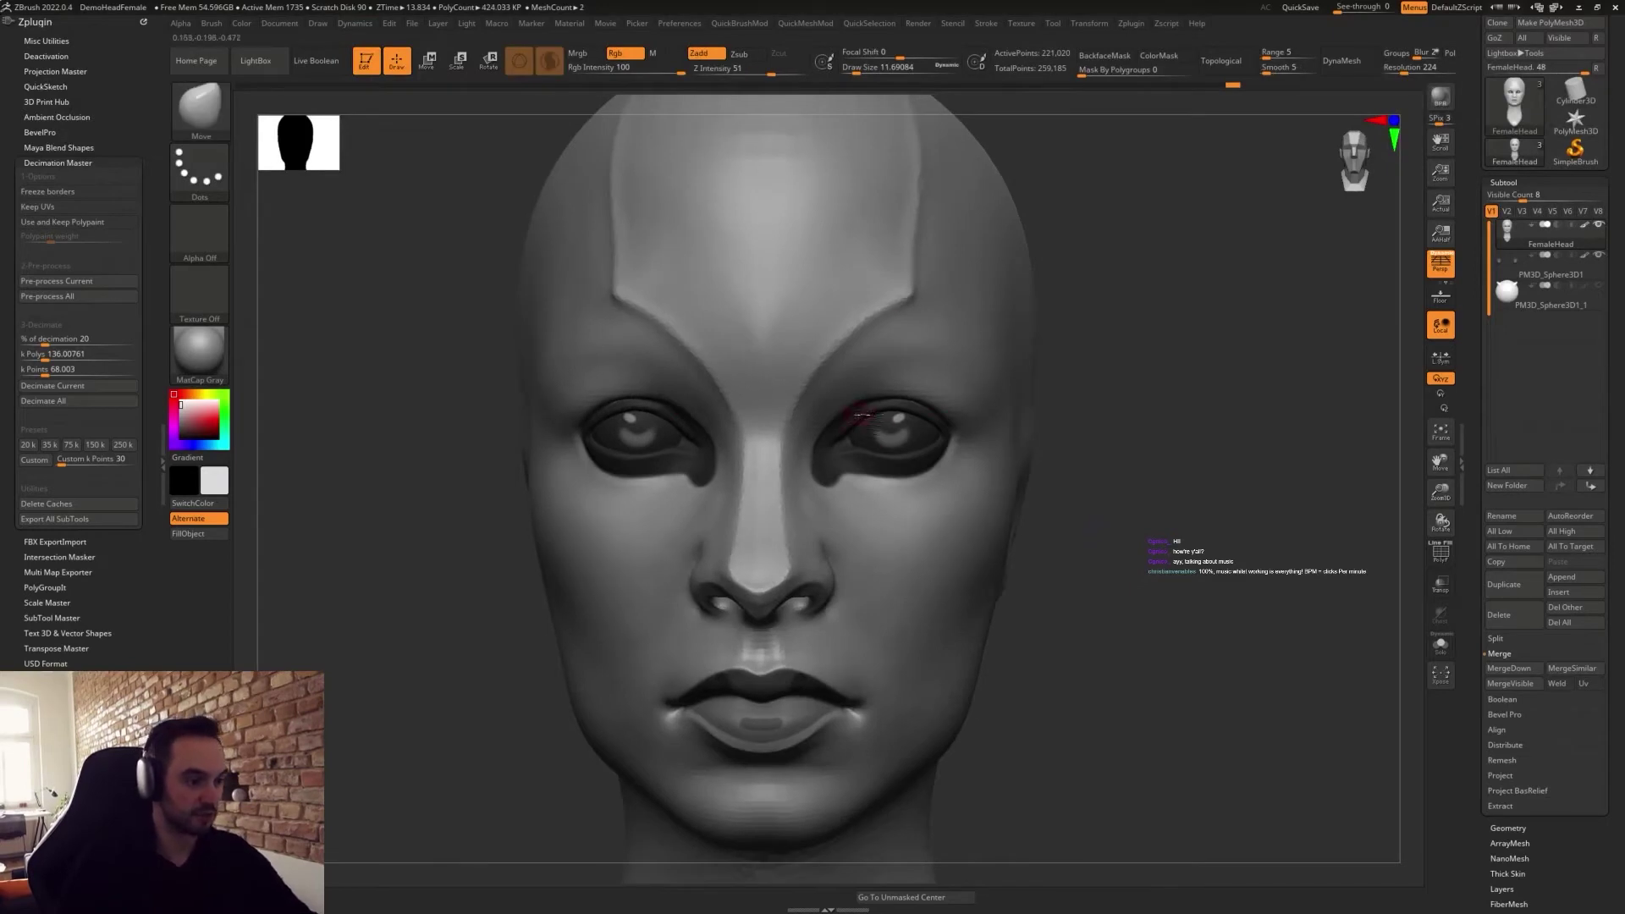
pyautogui.moveTo(1077, 605)
pyautogui.keyDown('alt'); pyautogui.mouseDown()
pyautogui.moveTo(1037, 566)
pyautogui.moveTo(986, 662)
pyautogui.mouseUp(); pyautogui.keyUp('alt')
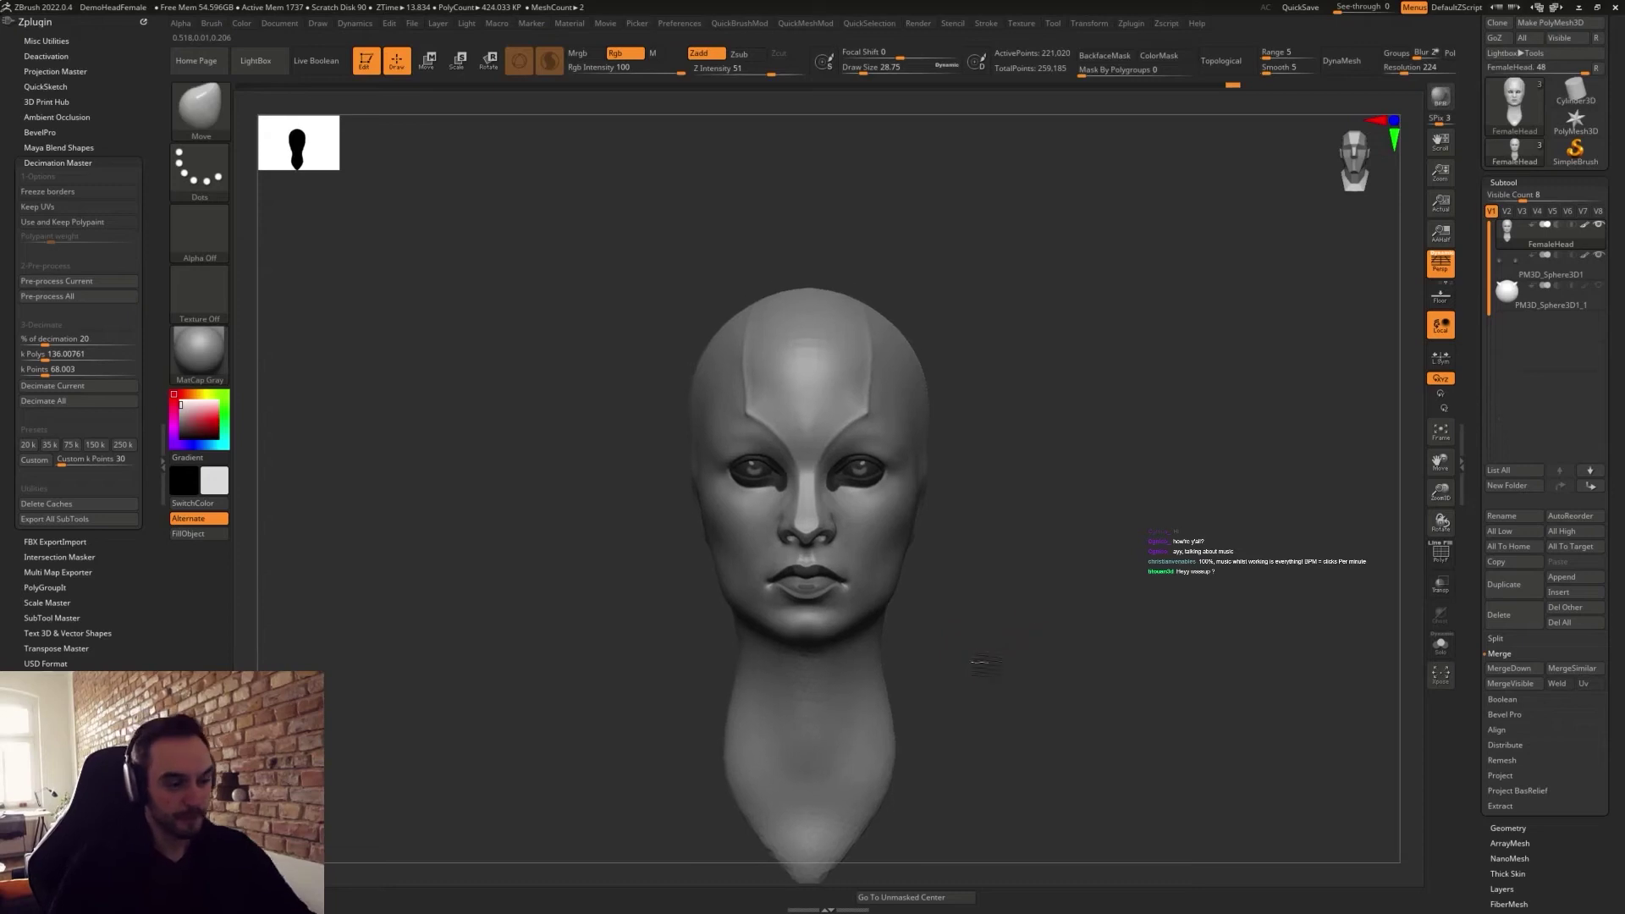
pyautogui.keyDown('alt'); pyautogui.moveTo(1026, 607); pyautogui.dragTo(1016, 685); pyautogui.keyUp('alt')
pyautogui.keyDown('alt'); pyautogui.moveTo(1015, 685); pyautogui.dragTo(1041, 657); pyautogui.keyUp('alt')
pyautogui.keyDown('ctrl'); pyautogui.moveTo(1041, 656); pyautogui.dragTo(965, 525, button='right'); pyautogui.keyUp('ctrl')
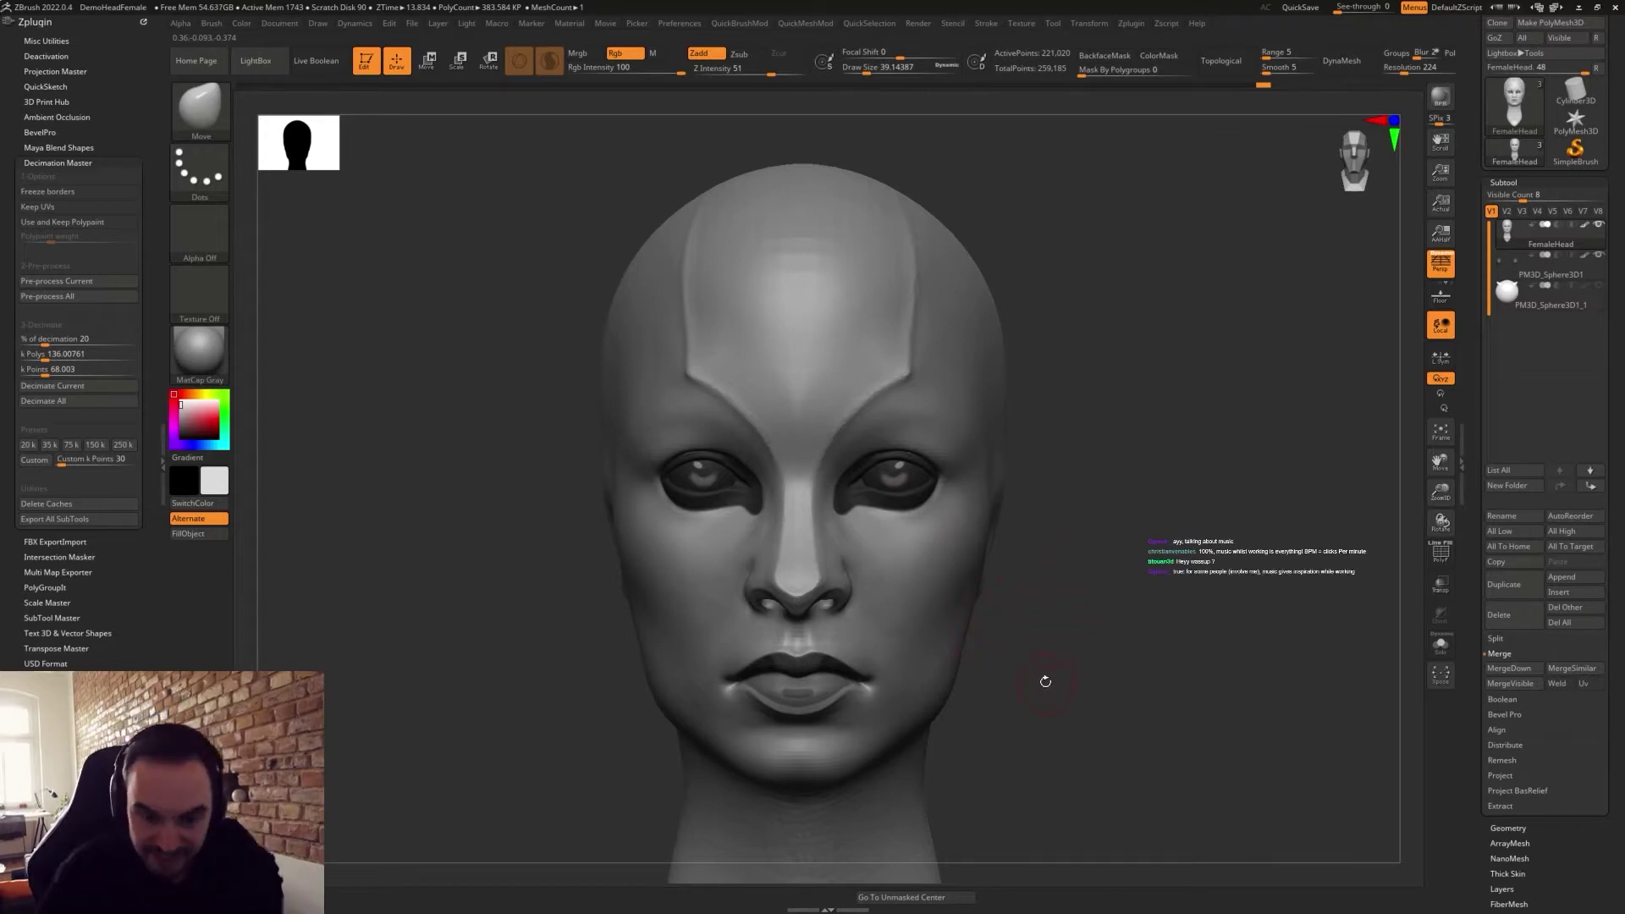
pyautogui.press('shift')
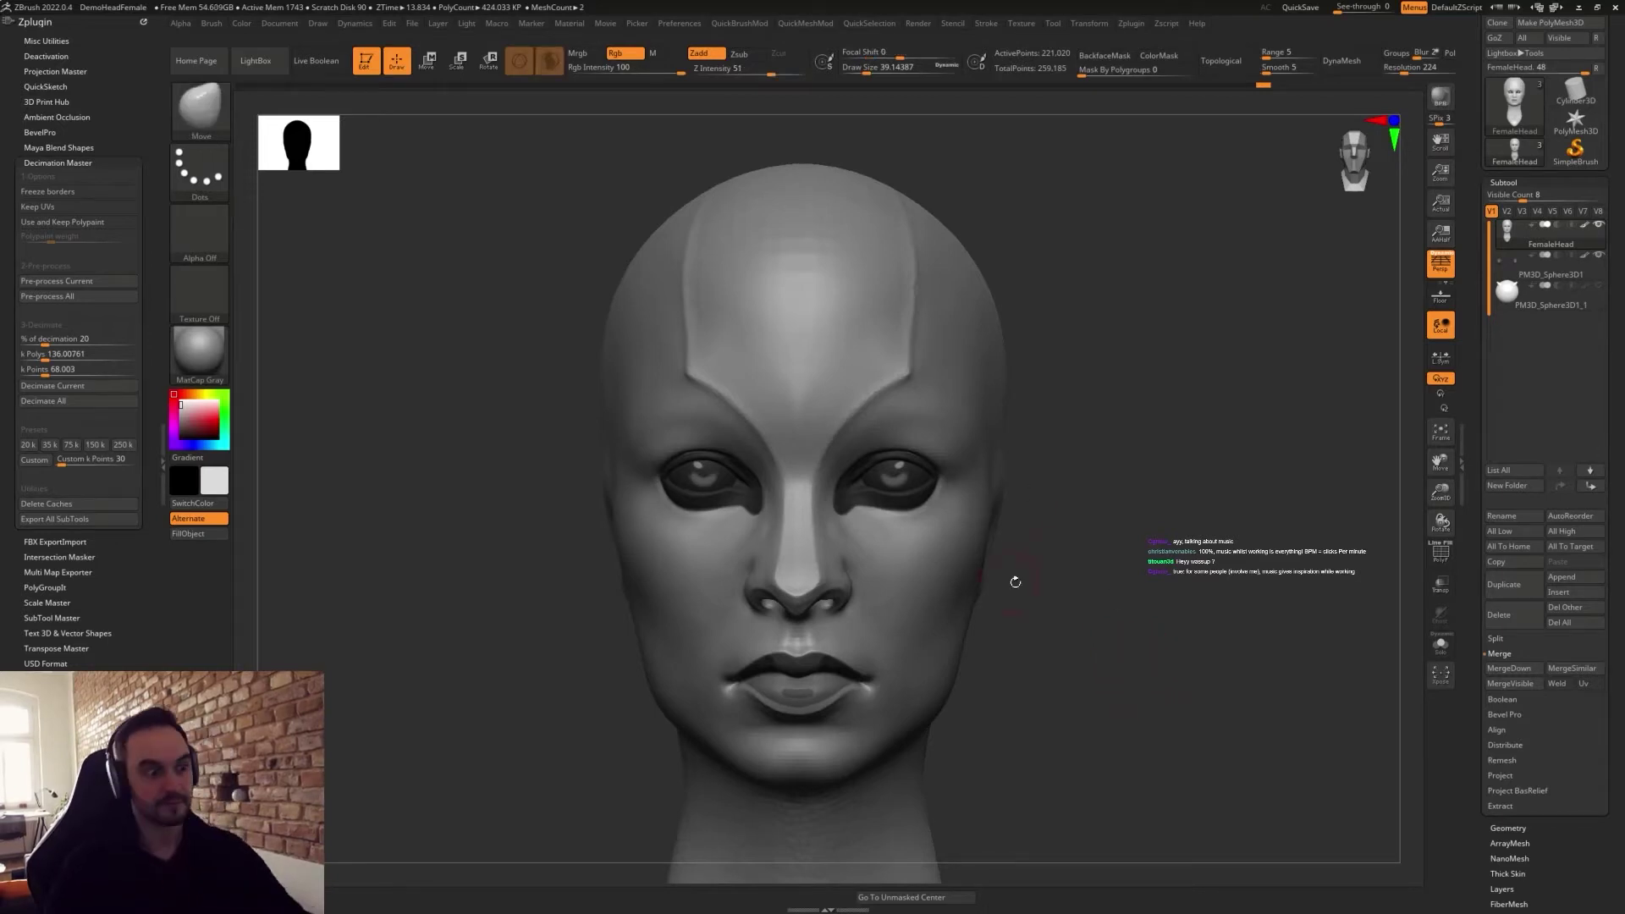
pyautogui.moveTo(1050, 590)
pyautogui.keyDown('alt'); pyautogui.mouseDown()
pyautogui.moveTo(1052, 638)
pyautogui.moveTo(1058, 515)
pyautogui.moveTo(1095, 621)
pyautogui.mouseUp(); pyautogui.keyUp('alt')
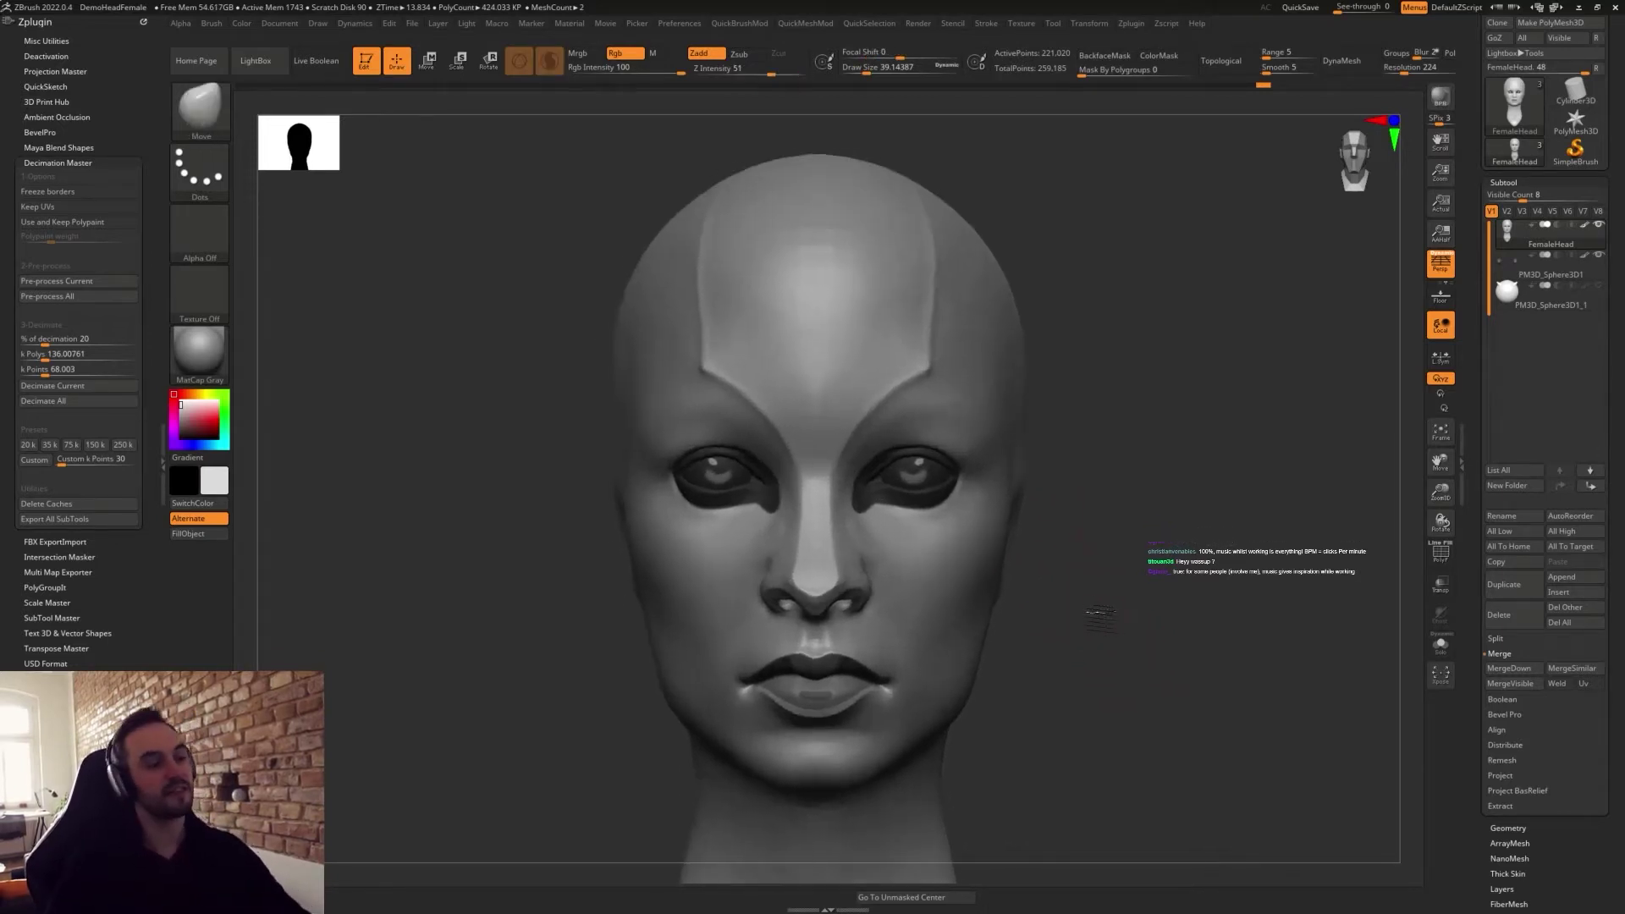
# Flatten the nose bridge and the lower part of the forehead panel with the TrimDynamic brush, setting draw size to about 59.
pyautogui.press('b')
pyautogui.press('t')
pyautogui.press('d')
pyautogui.moveTo(810, 466); pyautogui.dragTo(838, 319)
pyautogui.moveTo(815, 479); pyautogui.dragTo(920, 330)
pyautogui.moveTo(817, 330); pyautogui.dragTo(849, 306)
pyautogui.press('s')
pyautogui.click(824, 360)
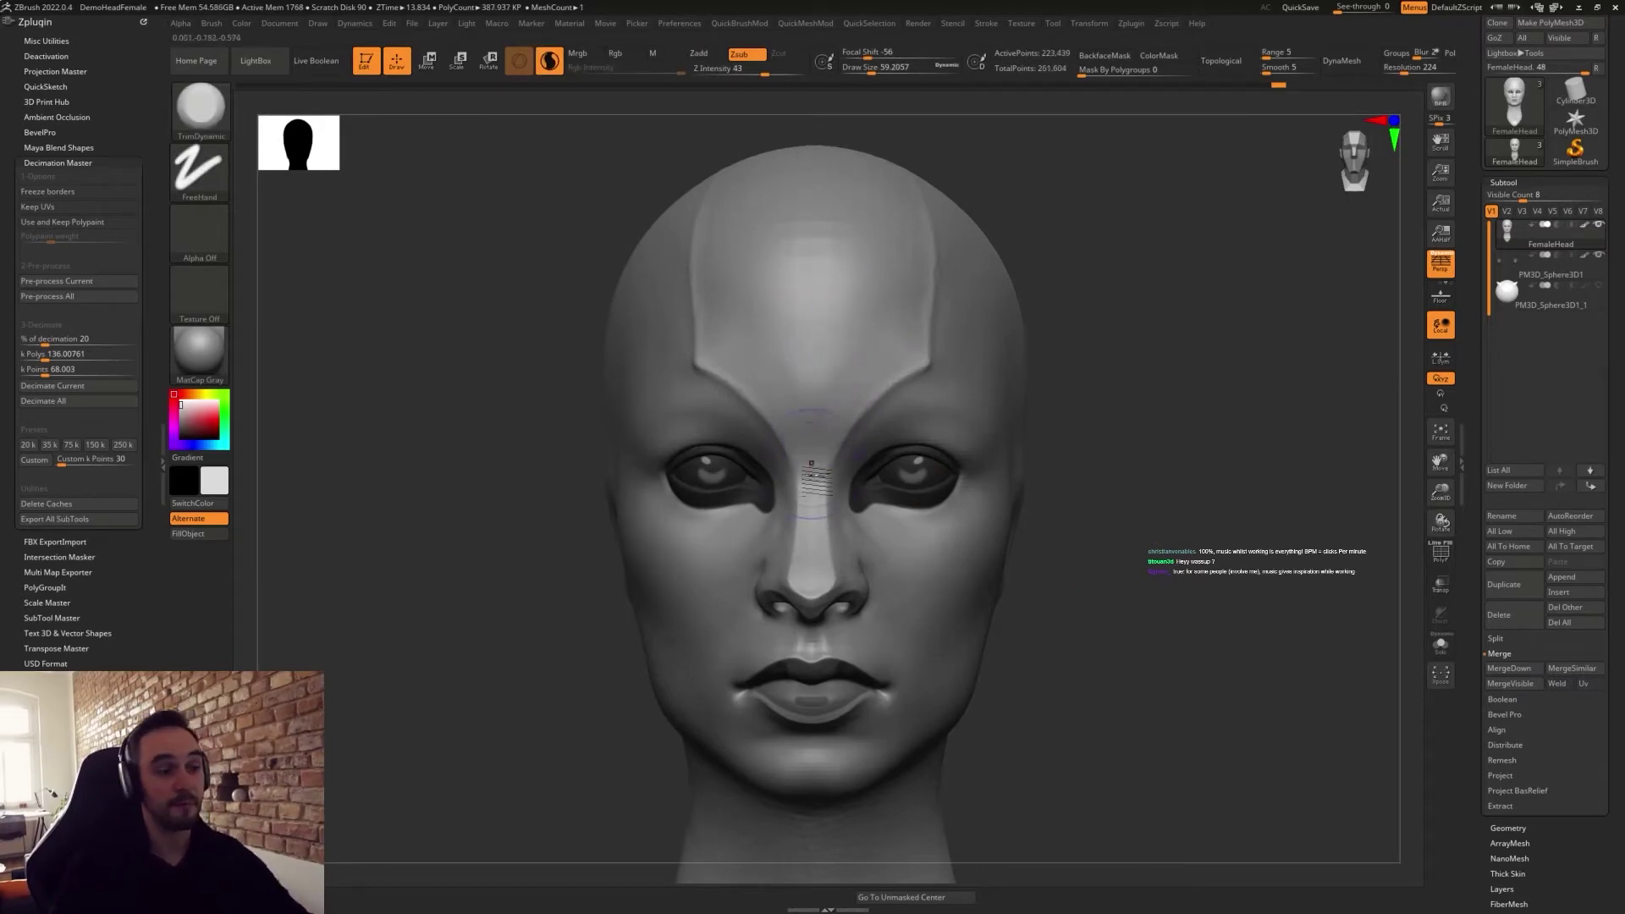
# Continue flattening the centre of the forehead panel and smooth its upper surface.
pyautogui.moveTo(836, 384); pyautogui.dragTo(899, 332)
pyautogui.moveTo(818, 434); pyautogui.dragTo(836, 221)
pyautogui.moveTo(846, 397); pyautogui.dragTo(881, 231)
pyautogui.moveTo(832, 394)
pyautogui.mouseDown()
pyautogui.moveTo(855, 220)
pyautogui.moveTo(898, 356)
pyautogui.mouseUp()
pyautogui.moveTo(819, 461); pyautogui.dragTo(913, 352)
pyautogui.moveTo(1136, 364); pyautogui.dragTo(1068, 364)
pyautogui.moveTo(948, 337)
pyautogui.mouseDown()
pyautogui.moveTo(1001, 196)
pyautogui.moveTo(958, 172)
pyautogui.mouseUp()
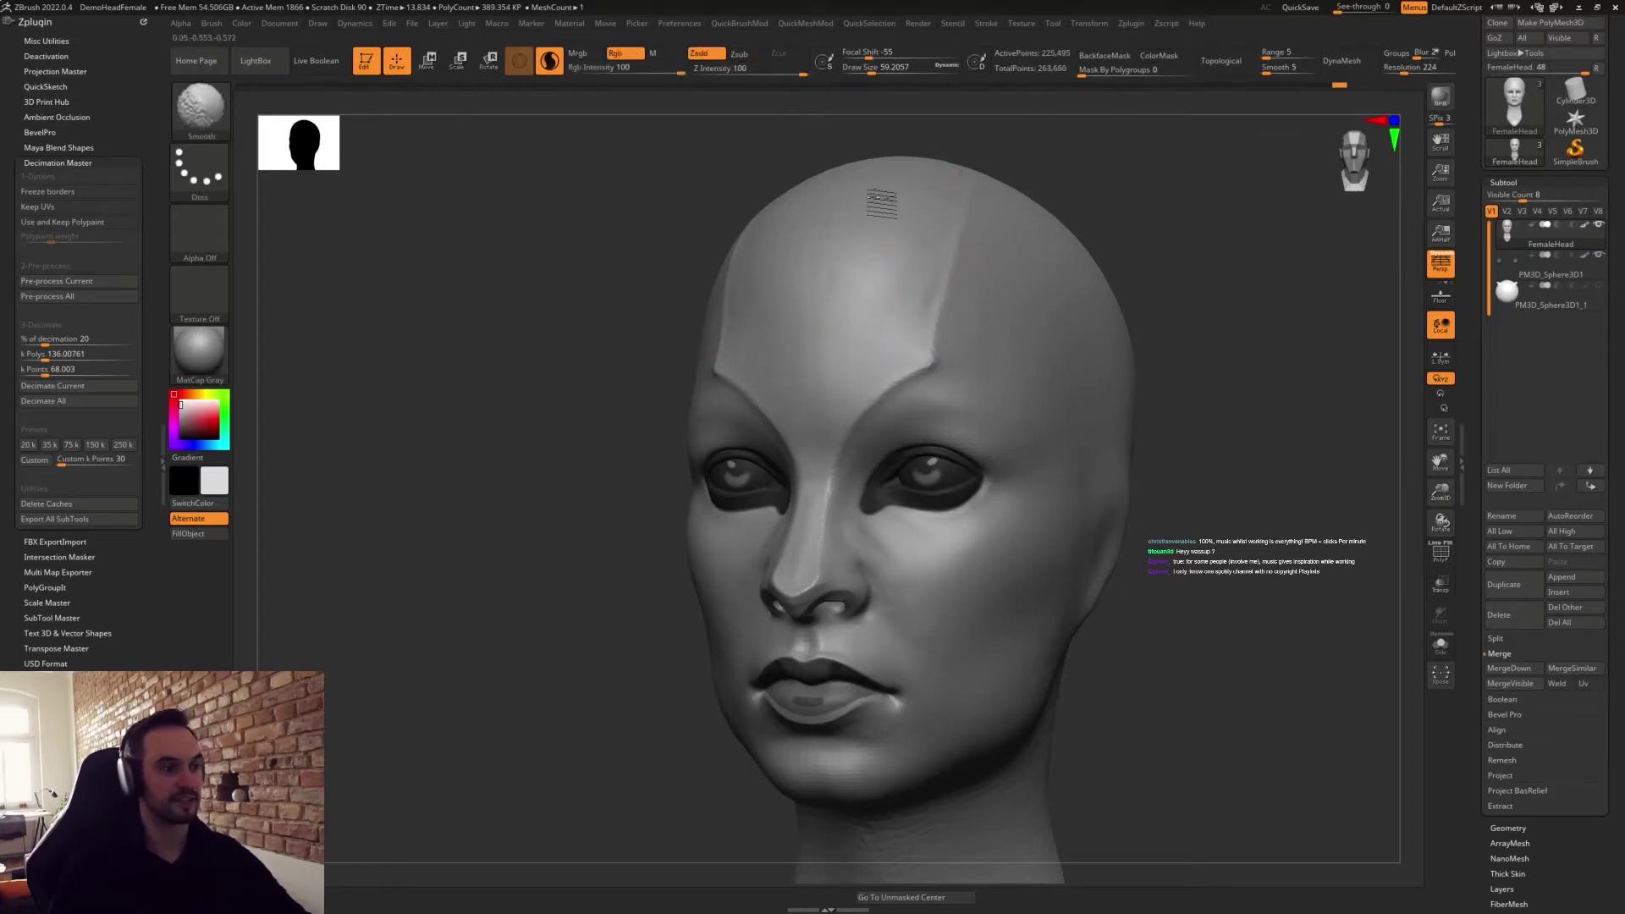
# Frame the full head from the front and ready the Move brush at draw size about 101.
pyautogui.moveTo(1203, 484)
pyautogui.mouseDown()
pyautogui.moveTo(1114, 499)
pyautogui.moveTo(1132, 443)
pyautogui.moveTo(1127, 595)
pyautogui.moveTo(1102, 585)
pyautogui.moveTo(1112, 604)
pyautogui.mouseUp()
pyautogui.press('f')
pyautogui.press('b')
pyautogui.press('m')
pyautogui.press('v')
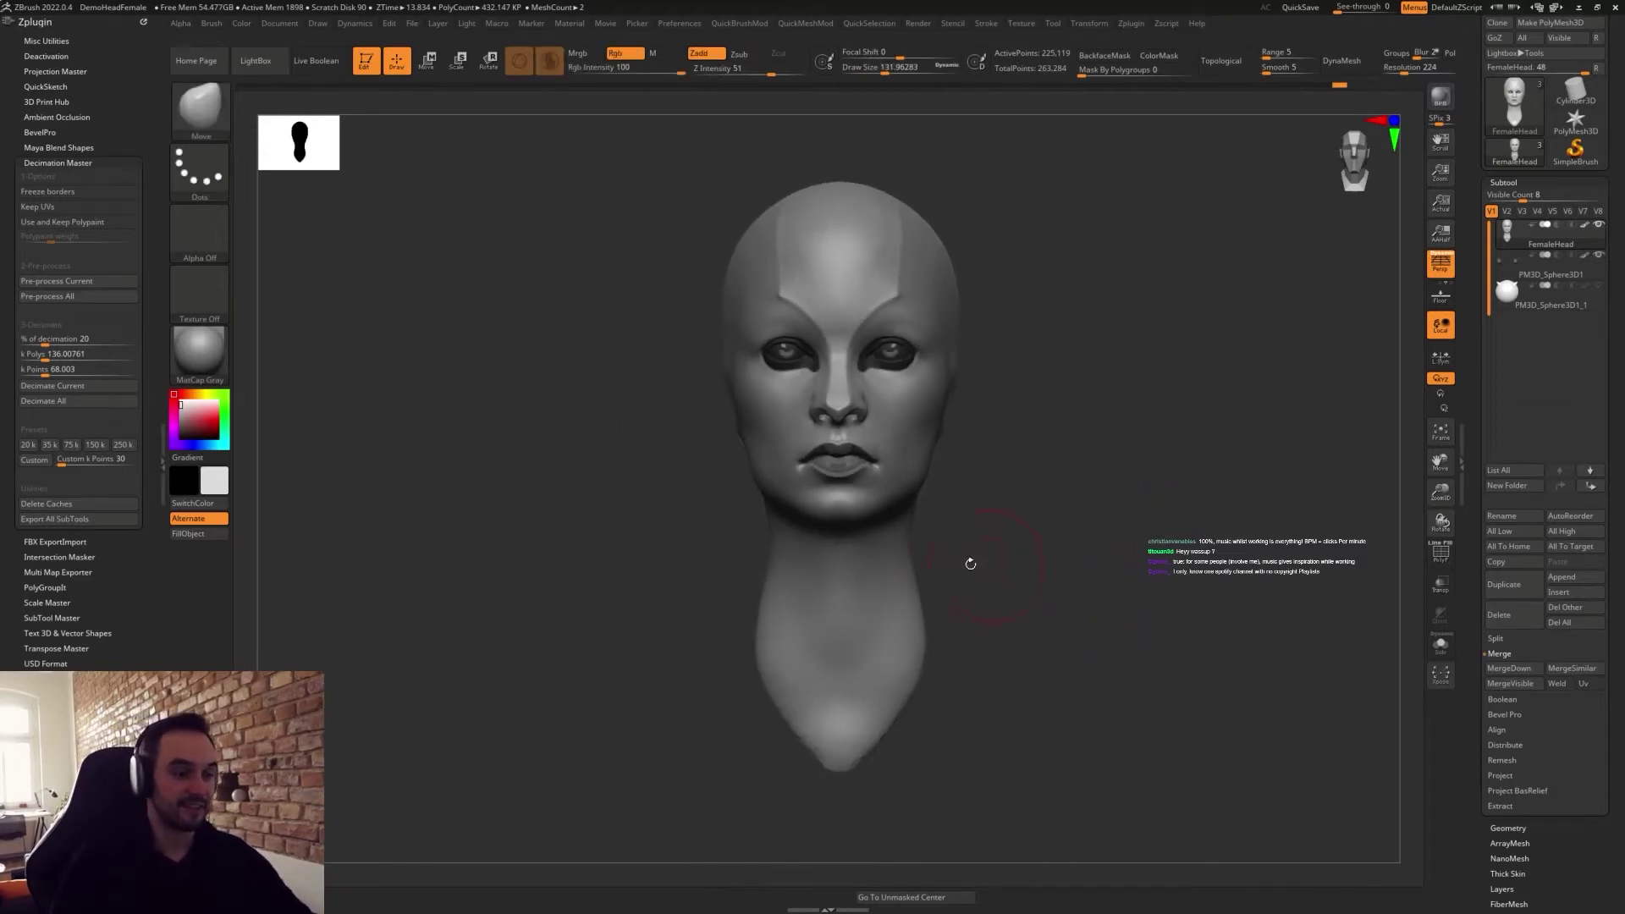
pyautogui.moveTo(953, 569); pyautogui.dragTo(996, 579)
pyautogui.moveTo(1028, 529); pyautogui.dragTo(1054, 660)
pyautogui.press('s')
pyautogui.moveTo(958, 540); pyautogui.dragTo(955, 540)
pyautogui.press('s')
pyautogui.moveTo(862, 440); pyautogui.dragTo(857, 440)
pyautogui.keyDown('alt'); pyautogui.moveTo(1003, 518); pyautogui.dragTo(1029, 561); pyautogui.keyUp('alt')
pyautogui.press('s')
pyautogui.moveTo(1020, 479); pyautogui.dragTo(1026, 479)
pyautogui.moveTo(1070, 551); pyautogui.dragTo(1083, 579)
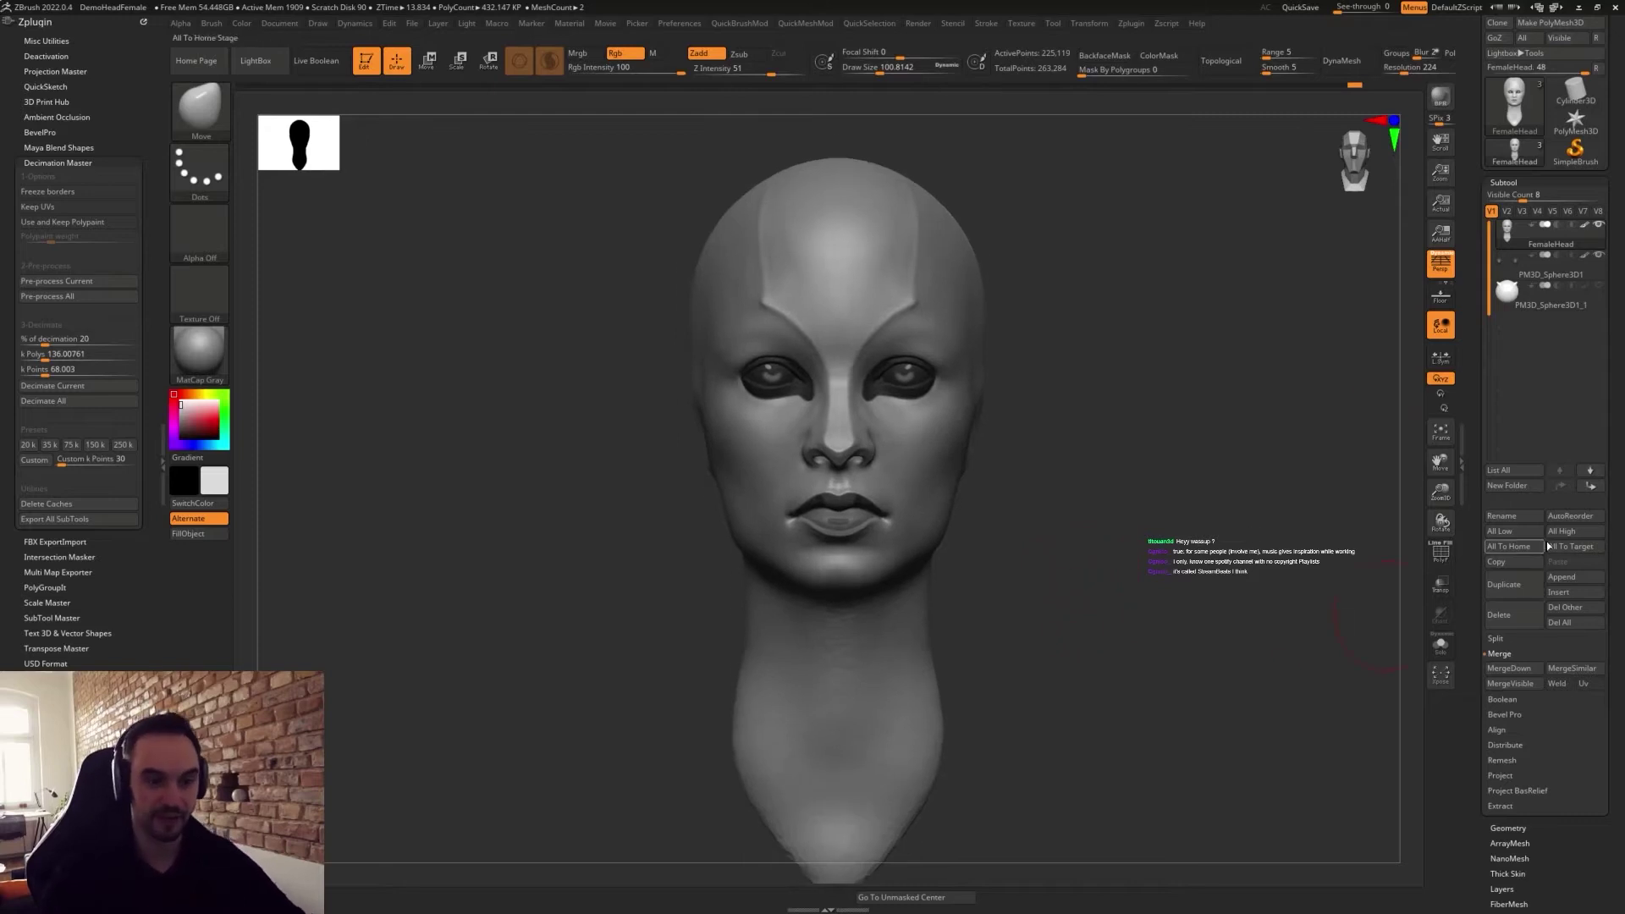
# Append a Sphere3D subtool and fill it with a mid-grey colour.
pyautogui.click(1577, 579)
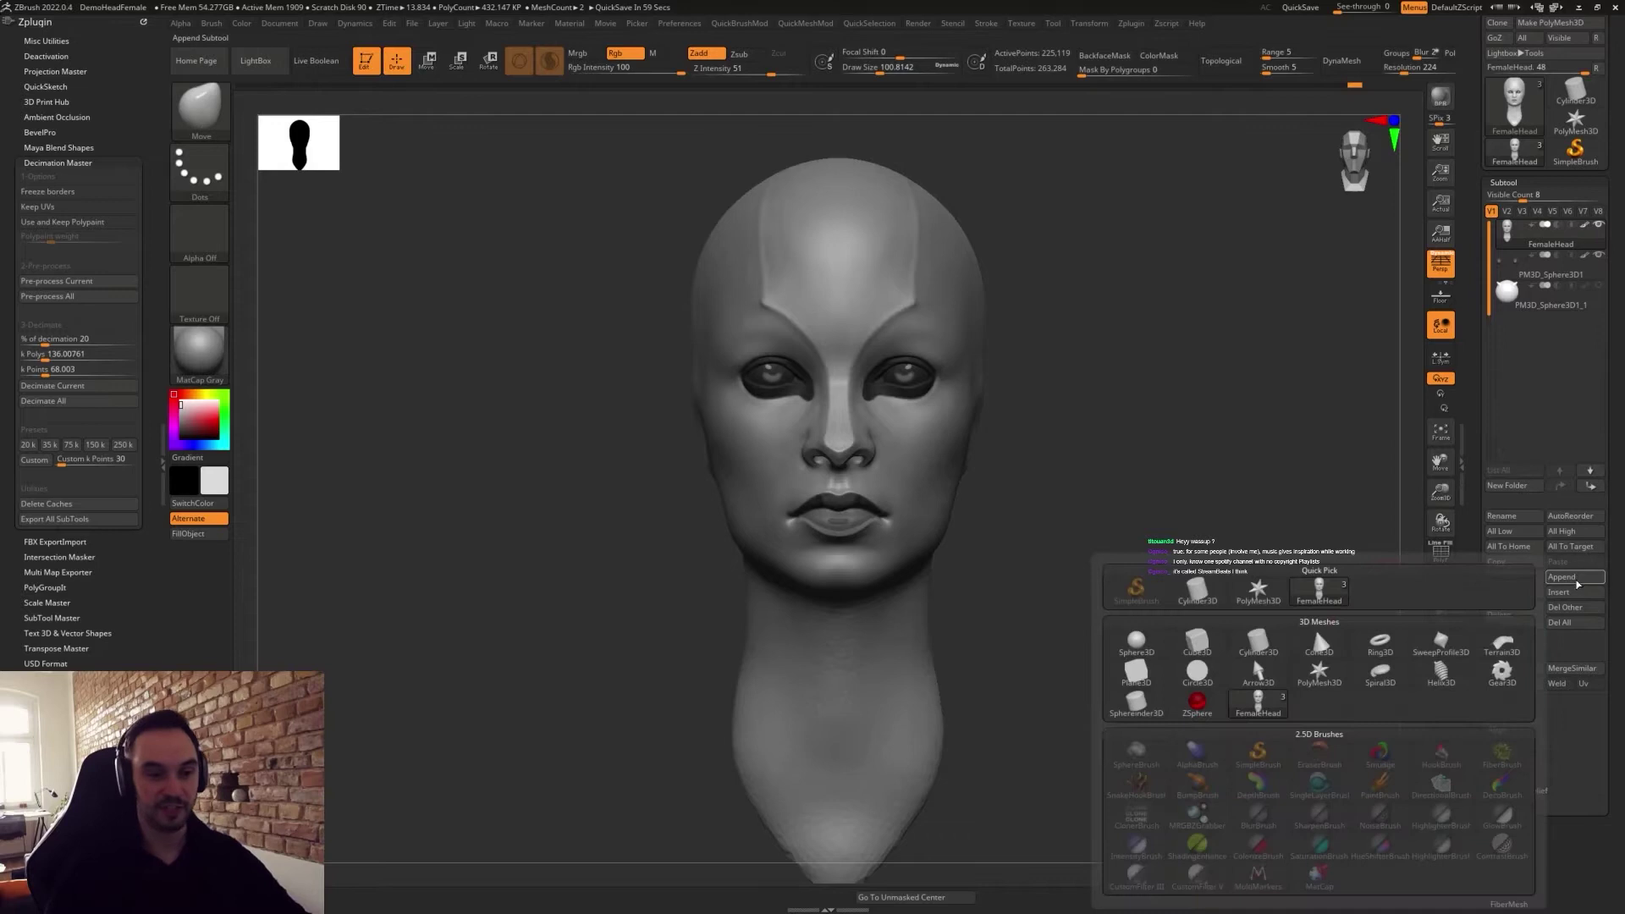
pyautogui.click(1149, 645)
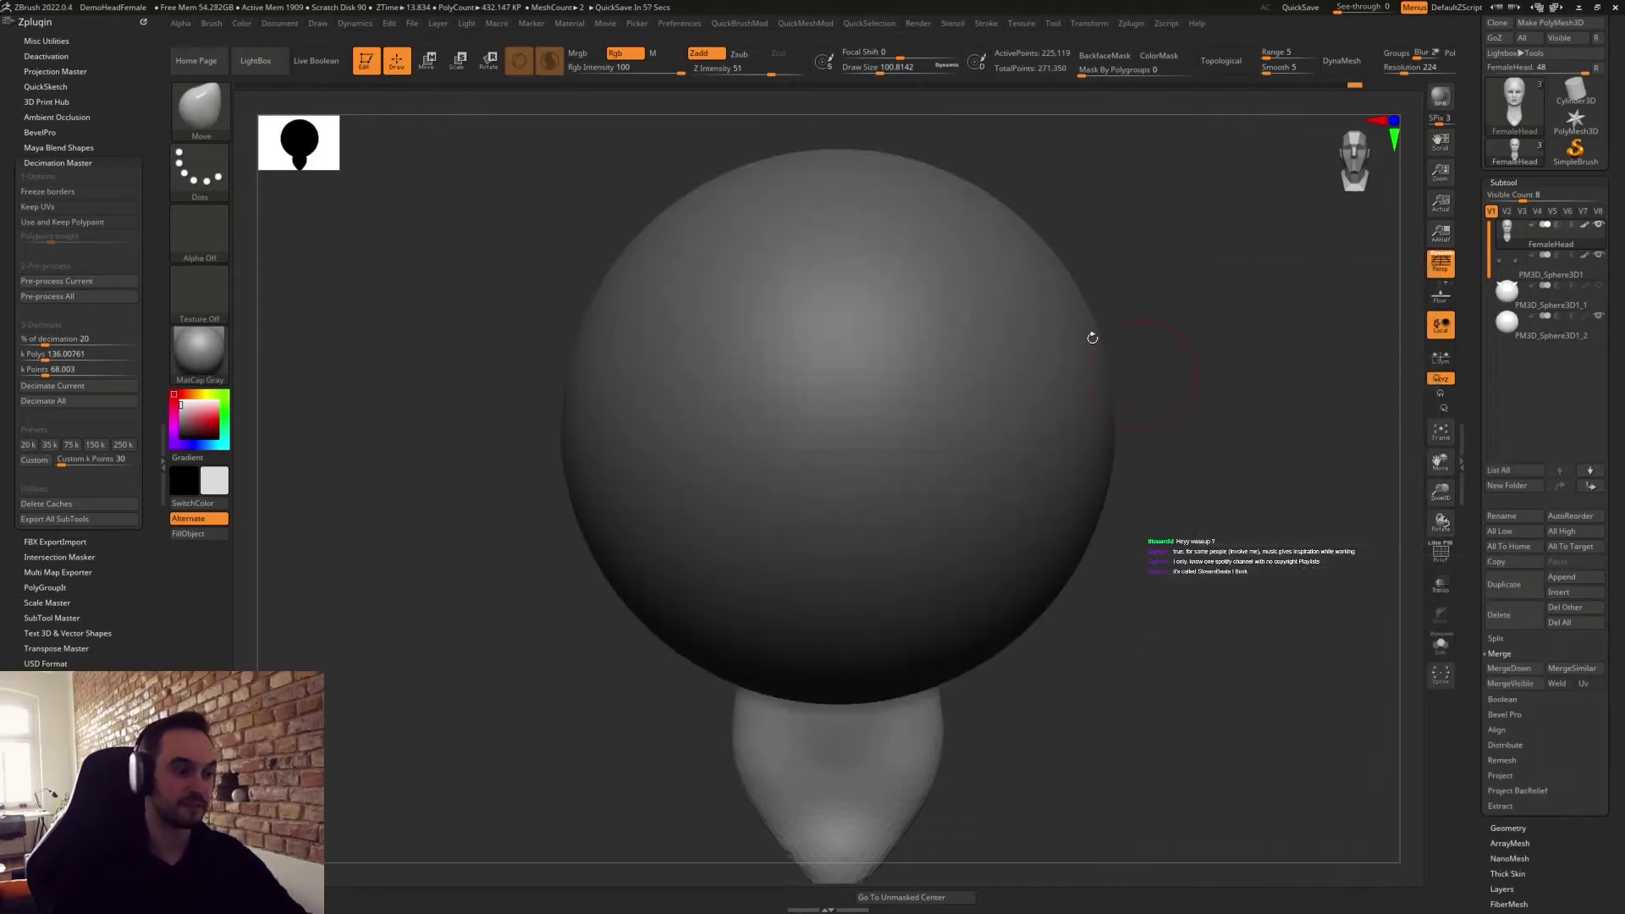
pyautogui.keyDown('alt'); pyautogui.moveTo(1107, 622); pyautogui.dragTo(1024, 564); pyautogui.keyUp('alt')
pyautogui.moveTo(190, 410); pyautogui.dragTo(177, 418)
pyautogui.click(194, 537)
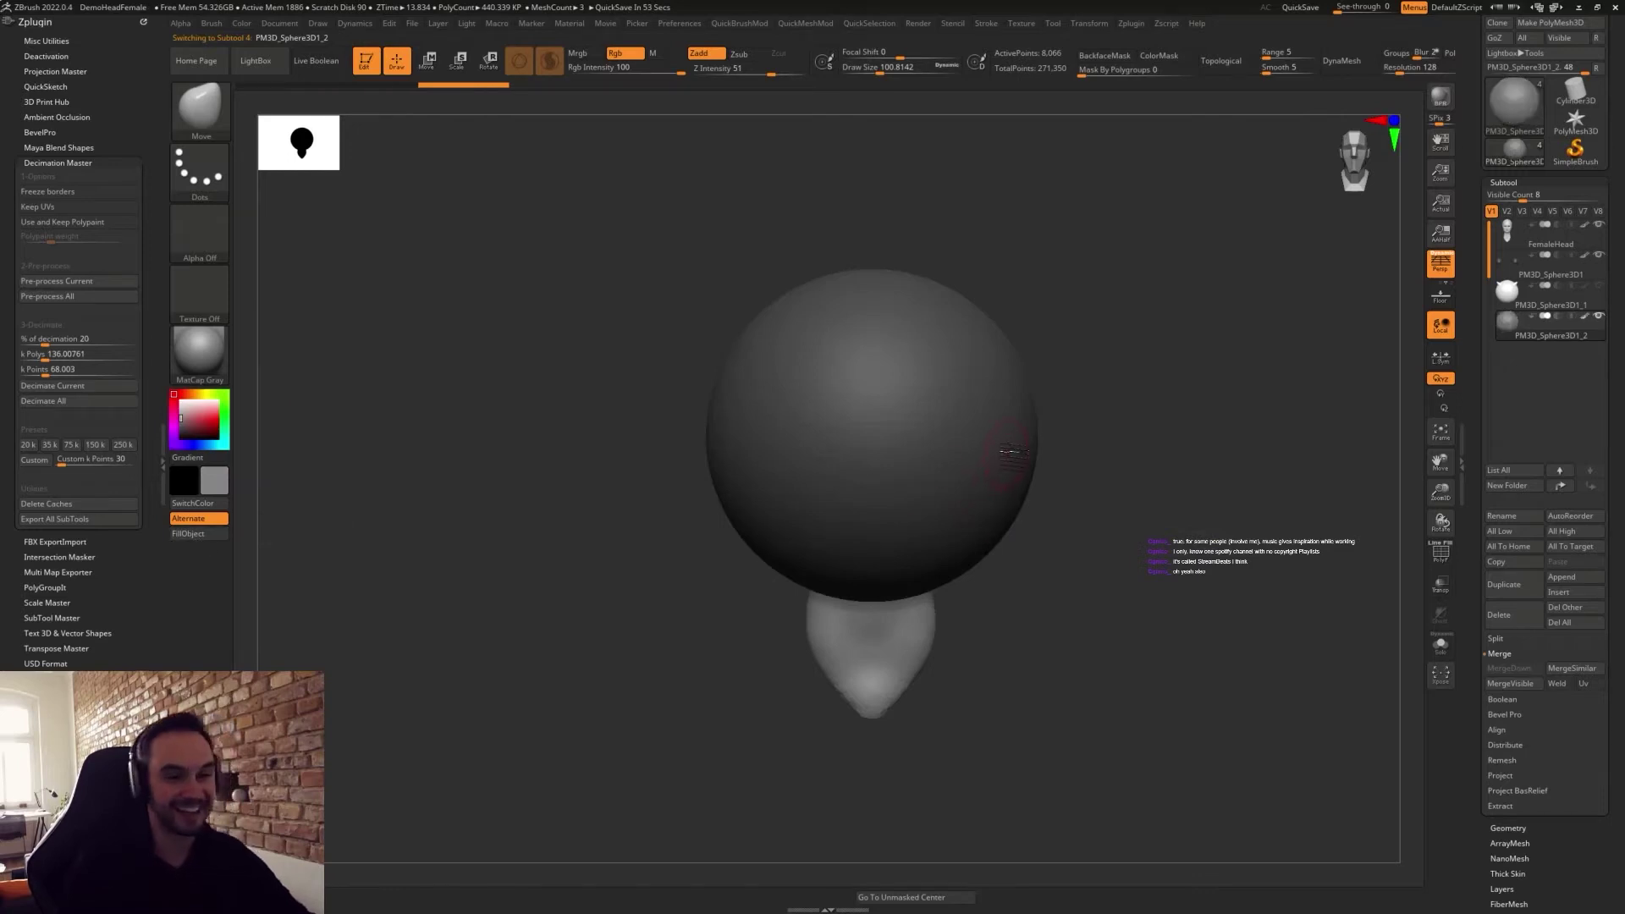
# Scale and place the sphere behind the neck, and stretch it with the Move brush into a long form at draw size about 500.
pyautogui.press('w')
pyautogui.moveTo(871, 436); pyautogui.dragTo(819, 494)
pyautogui.keyDown('shift'); pyautogui.moveTo(1185, 495); pyautogui.dragTo(1033, 479); pyautogui.keyUp('shift')
pyautogui.moveTo(935, 398)
pyautogui.mouseDown()
pyautogui.moveTo(971, 484)
pyautogui.moveTo(1003, 428)
pyautogui.mouseUp()
pyautogui.press('q')
pyautogui.hotkey('ctrl', 'z')
pyautogui.moveTo(963, 533); pyautogui.dragTo(1009, 430)
pyautogui.moveTo(859, 601); pyautogui.dragTo(833, 681)
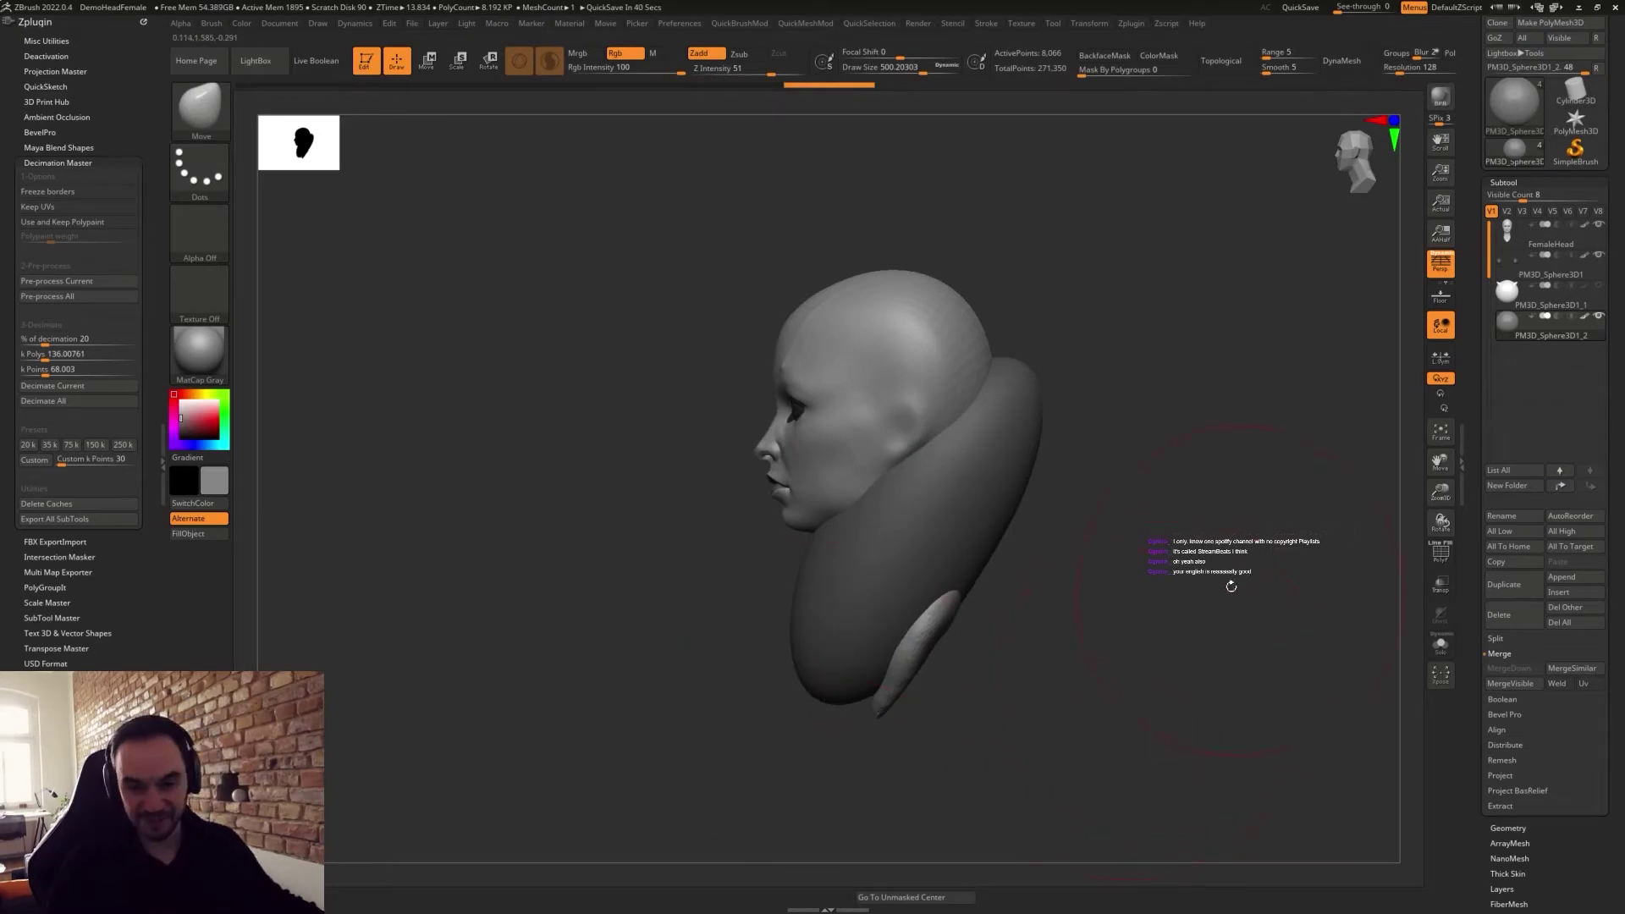
# Pull the grey form back from the face and neck with the Move brush at draw size about 704.
pyautogui.moveTo(1048, 571); pyautogui.dragTo(1106, 596)
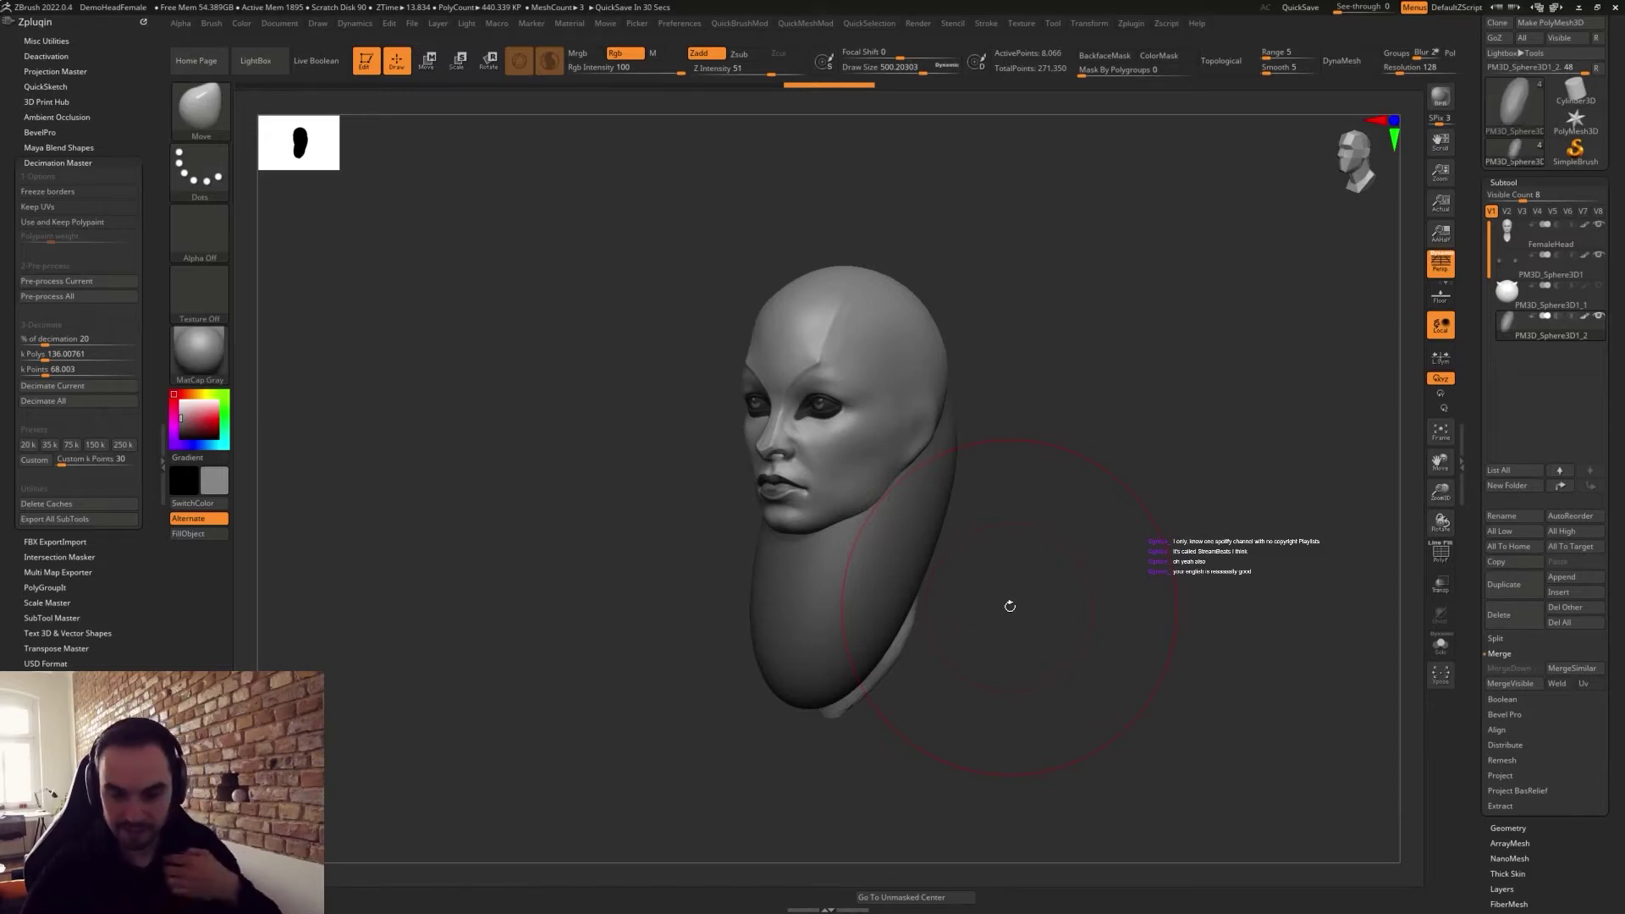
pyautogui.moveTo(1037, 478); pyautogui.dragTo(1057, 520)
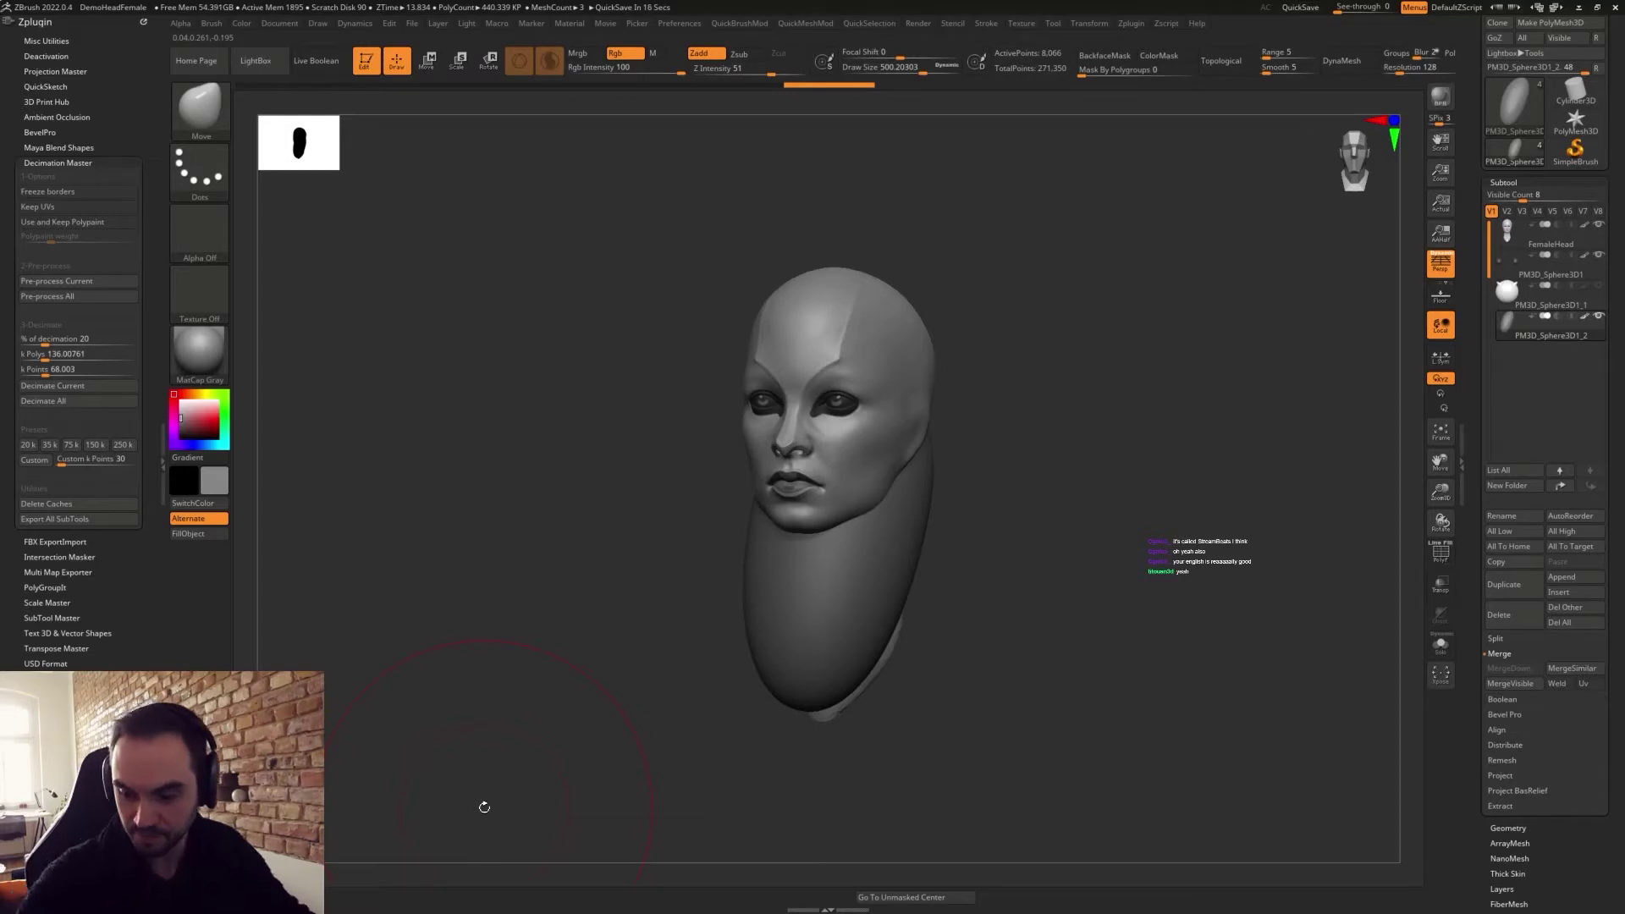
pyautogui.moveTo(1025, 432); pyautogui.dragTo(982, 465)
pyautogui.press('s')
pyautogui.moveTo(975, 524); pyautogui.dragTo(988, 524)
pyautogui.moveTo(1041, 591); pyautogui.dragTo(1011, 587)
pyautogui.moveTo(837, 497)
pyautogui.mouseDown()
pyautogui.moveTo(1017, 536)
pyautogui.moveTo(1076, 596)
pyautogui.mouseUp()
pyautogui.moveTo(938, 661); pyautogui.dragTo(961, 712)
pyautogui.moveTo(1088, 636); pyautogui.dragTo(1136, 619)
# Bend the lower part of the form along the neck and draw its base forward below the chin.
pyautogui.moveTo(1011, 652)
pyautogui.mouseDown()
pyautogui.moveTo(1012, 575)
pyautogui.moveTo(973, 537)
pyautogui.mouseUp()
pyautogui.moveTo(1003, 592)
pyautogui.mouseDown()
pyautogui.moveTo(931, 611)
pyautogui.moveTo(919, 683)
pyautogui.mouseUp()
pyautogui.moveTo(1079, 673)
pyautogui.mouseDown()
pyautogui.moveTo(986, 660)
pyautogui.moveTo(950, 617)
pyautogui.moveTo(968, 670)
pyautogui.mouseUp()
pyautogui.moveTo(1080, 690); pyautogui.dragTo(957, 709)
pyautogui.moveTo(965, 677); pyautogui.dragTo(946, 702)
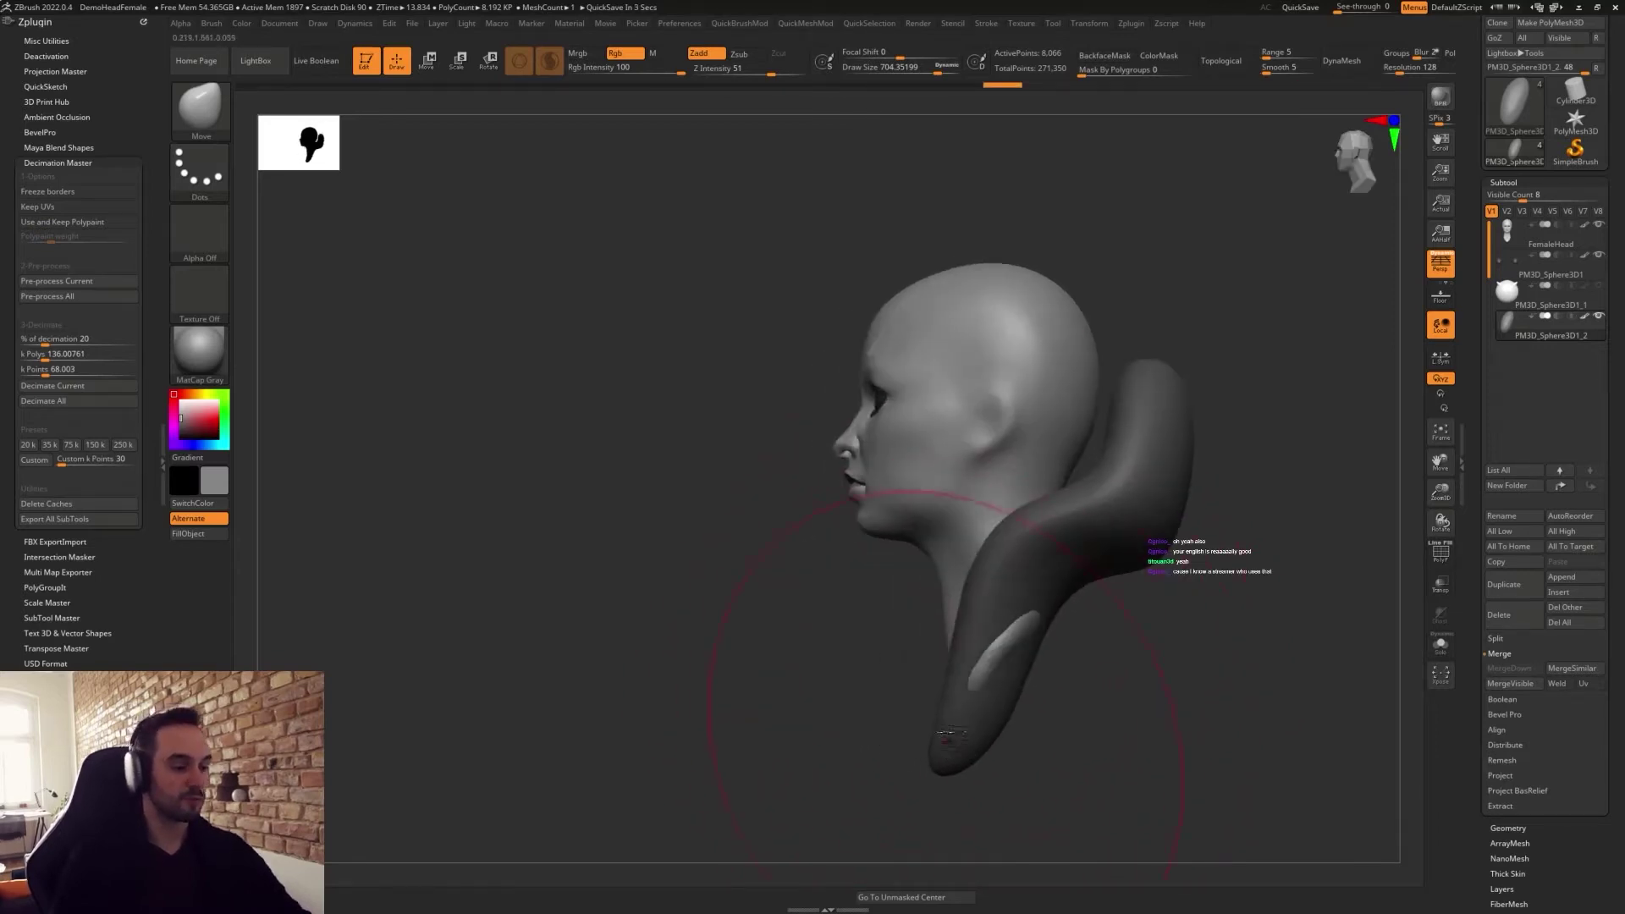
pyautogui.moveTo(1020, 626); pyautogui.dragTo(1011, 588)
pyautogui.moveTo(952, 719); pyautogui.dragTo(935, 727)
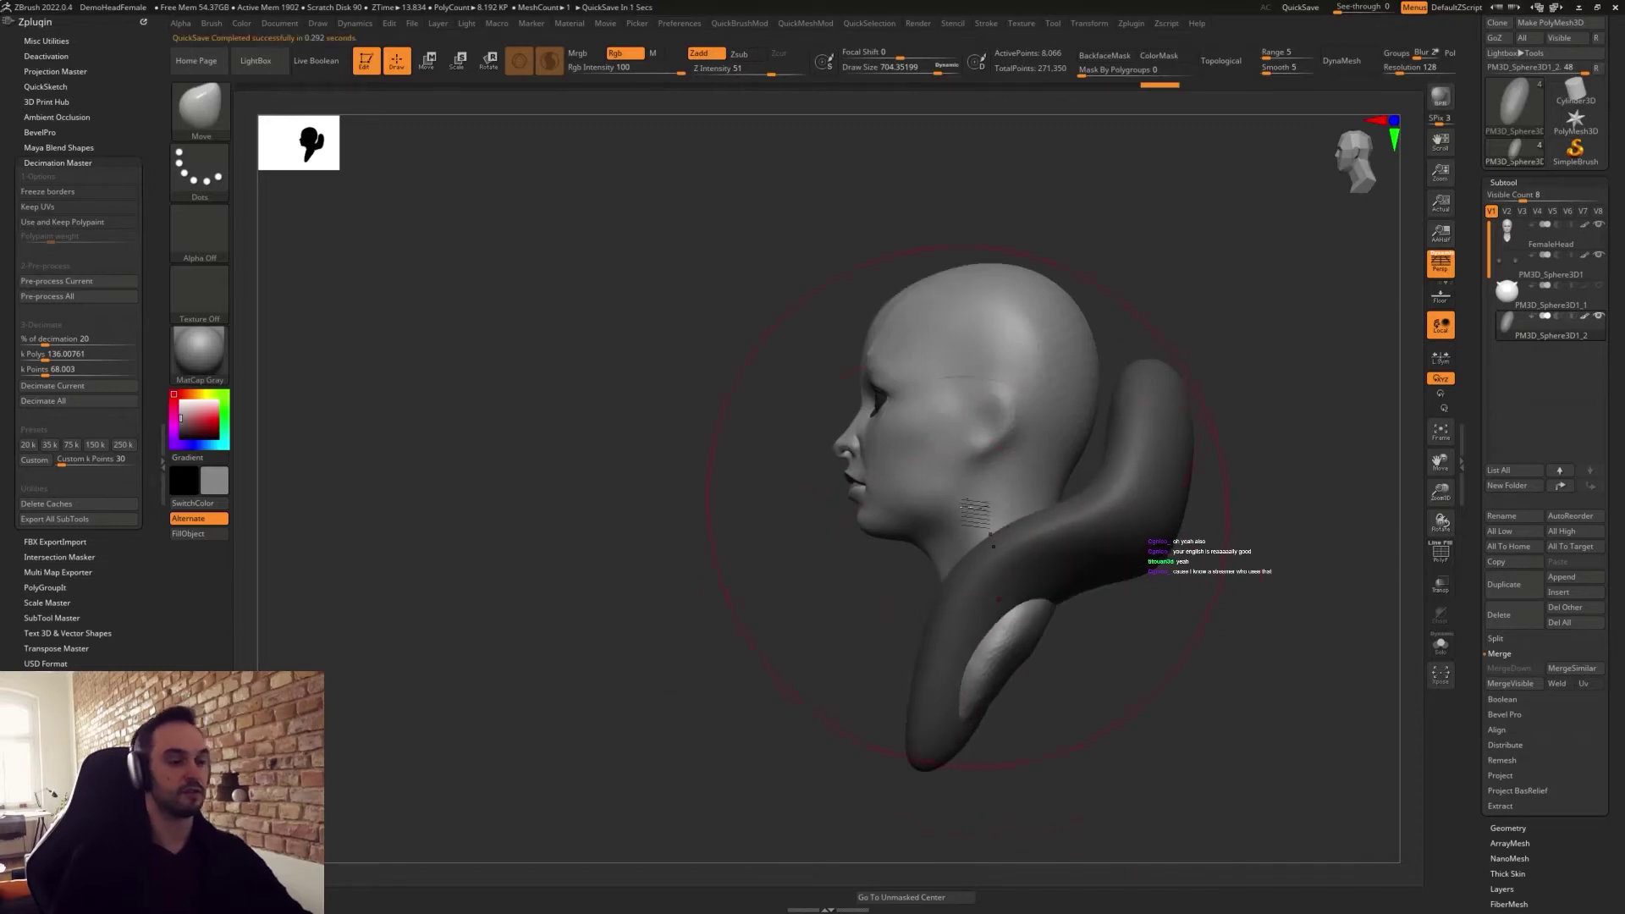
pyautogui.moveTo(1119, 584); pyautogui.dragTo(1076, 555)
# Refine the form into a tall collar around the neck with smaller Move strokes, down to draw size about 187, smoothing its lower tip.
pyautogui.press('s')
pyautogui.moveTo(1130, 586); pyautogui.dragTo(1083, 555)
pyautogui.moveTo(1107, 624); pyautogui.dragTo(1210, 622)
pyautogui.moveTo(982, 624); pyautogui.dragTo(1012, 645)
pyautogui.press('s')
pyautogui.moveTo(944, 716)
pyautogui.mouseDown()
pyautogui.moveTo(955, 725)
pyautogui.moveTo(940, 695)
pyautogui.moveTo(953, 732)
pyautogui.moveTo(1049, 611)
pyautogui.mouseUp()
pyautogui.press('s')
pyautogui.moveTo(970, 650); pyautogui.dragTo(965, 650)
pyautogui.press('shift')
pyautogui.keyDown('shift'); pyautogui.moveTo(926, 753); pyautogui.dragTo(939, 736); pyautogui.keyUp('shift')
pyautogui.moveTo(1134, 605)
pyautogui.mouseDown()
pyautogui.moveTo(1033, 598)
pyautogui.moveTo(986, 648)
pyautogui.mouseUp()
pyautogui.moveTo(1092, 603)
pyautogui.mouseDown()
pyautogui.moveTo(1063, 611)
pyautogui.moveTo(1072, 694)
pyautogui.moveTo(1026, 689)
pyautogui.moveTo(1012, 711)
pyautogui.moveTo(995, 697)
pyautogui.mouseUp()
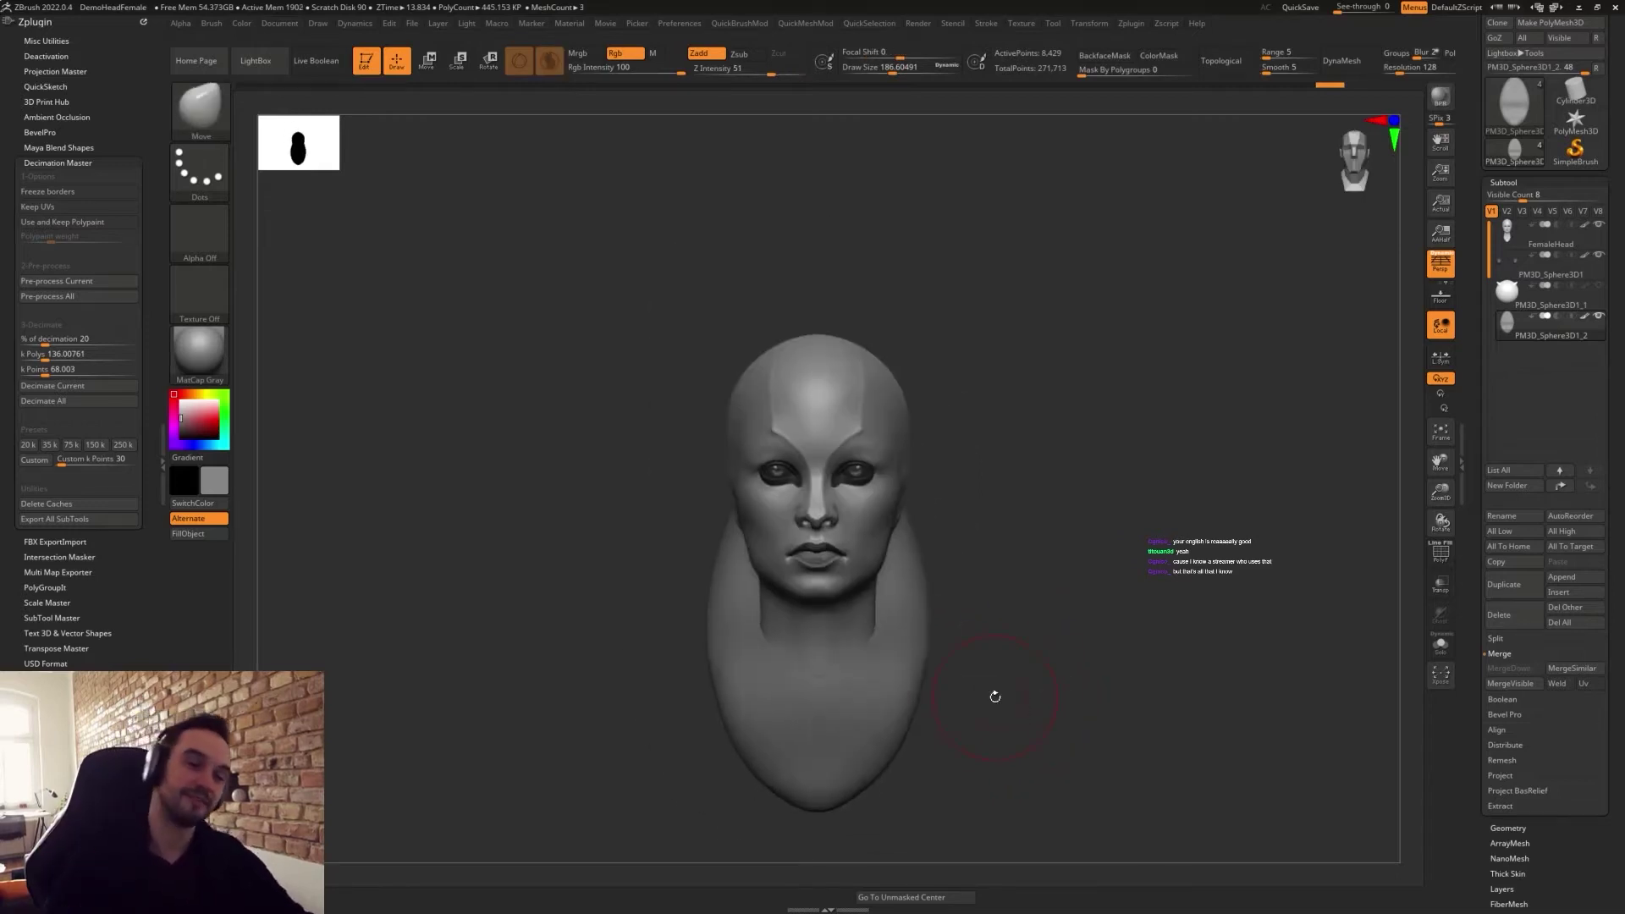
pyautogui.moveTo(972, 598); pyautogui.dragTo(1023, 661, button='right')
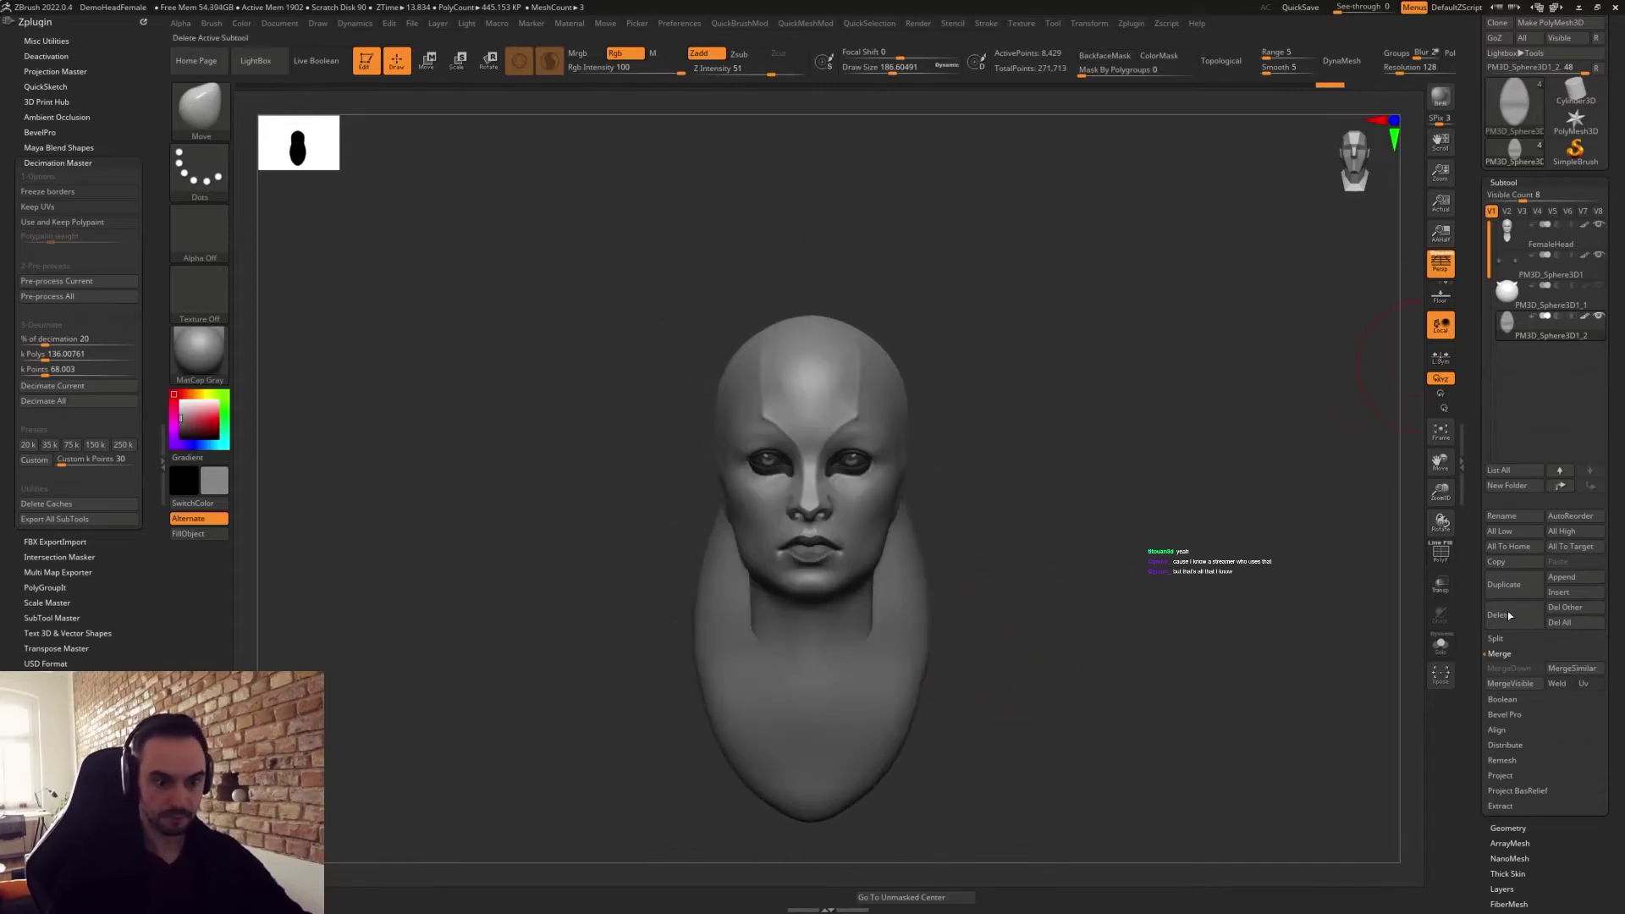
# Duplicate the collar, raise the copy above the head and set the Move brush draw size to about 324.
pyautogui.click(1504, 584)
pyautogui.press('w')
pyautogui.moveTo(811, 588); pyautogui.dragTo(813, 268)
pyautogui.press('q')
pyautogui.moveTo(1016, 395); pyautogui.dragTo(956, 383, button='right')
pyautogui.press('s')
pyautogui.click(953, 363)
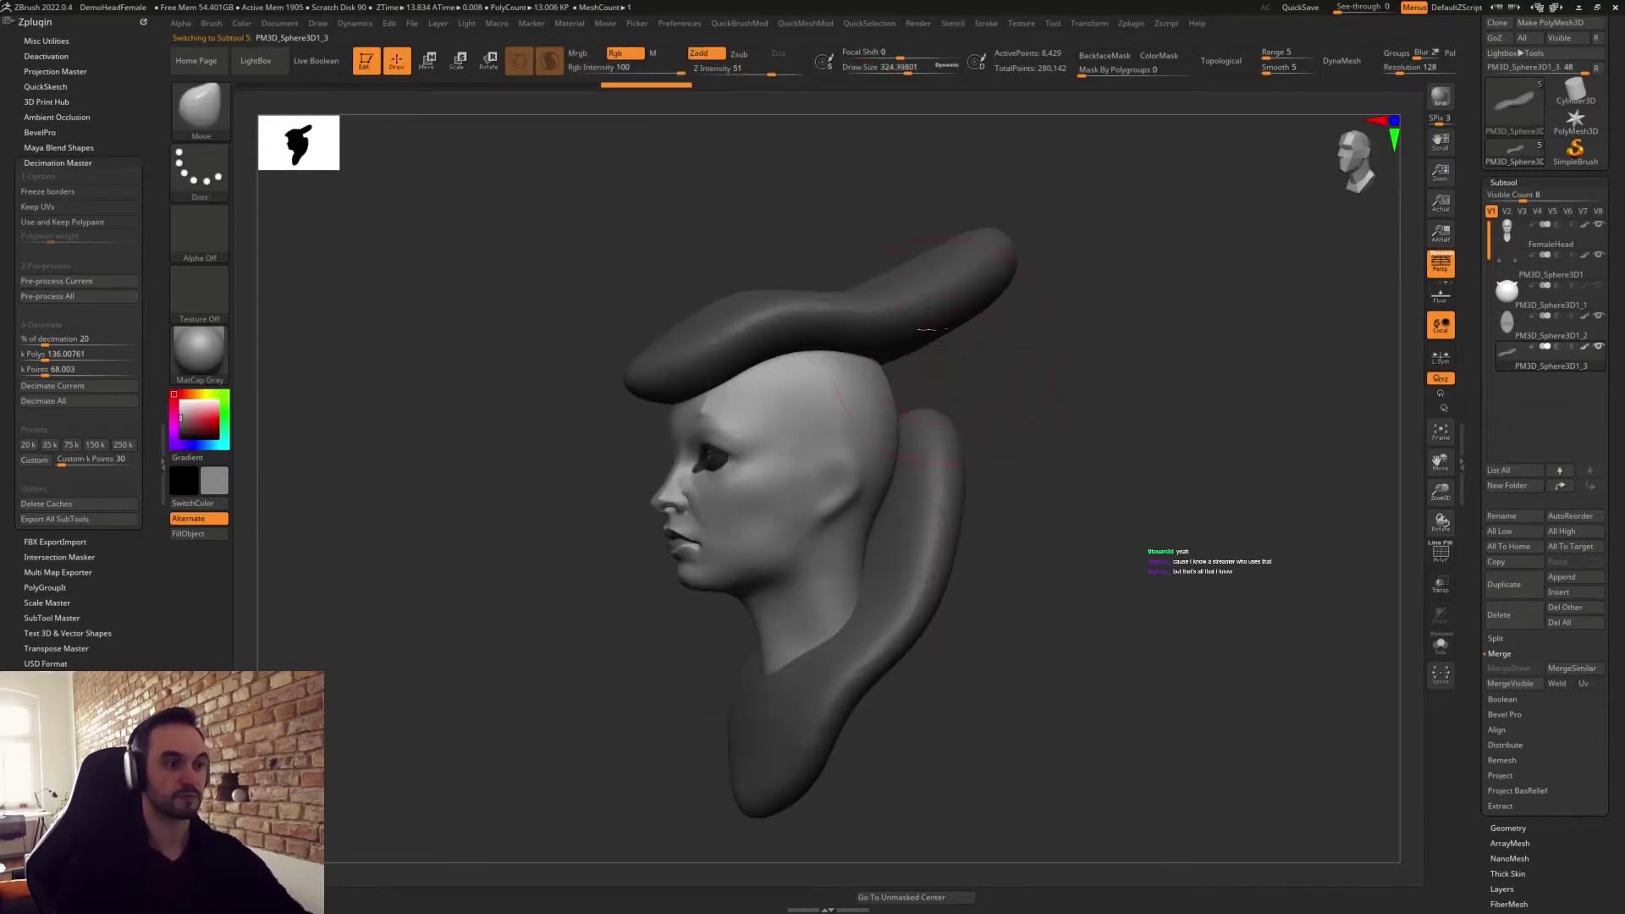
# Reshape the copy above the head with the Move brush, and enlarge the draw size to about 753.
pyautogui.moveTo(856, 301); pyautogui.dragTo(865, 244)
pyautogui.moveTo(783, 297)
pyautogui.mouseDown()
pyautogui.moveTo(766, 269)
pyautogui.moveTo(764, 324)
pyautogui.mouseUp()
pyautogui.moveTo(967, 288)
pyautogui.mouseDown()
pyautogui.moveTo(924, 230)
pyautogui.moveTo(681, 365)
pyautogui.mouseUp()
pyautogui.press('s')
pyautogui.moveTo(881, 339); pyautogui.dragTo(901, 340)
# Spread the copy into a wide headpiece with a pointed front over the forehead, smoothing its surface.
pyautogui.moveTo(748, 281)
pyautogui.mouseDown()
pyautogui.moveTo(768, 227)
pyautogui.moveTo(859, 219)
pyautogui.mouseUp()
pyautogui.moveTo(982, 241); pyautogui.dragTo(978, 222)
pyautogui.moveTo(972, 319)
pyautogui.keyDown('shift'); pyautogui.mouseDown()
pyautogui.moveTo(1024, 340)
pyautogui.moveTo(973, 381)
pyautogui.mouseUp(); pyautogui.keyUp('shift')
pyautogui.moveTo(977, 267)
pyautogui.mouseDown()
pyautogui.moveTo(1200, 330)
pyautogui.moveTo(1371, 406)
pyautogui.moveTo(1396, 440)
pyautogui.mouseUp()
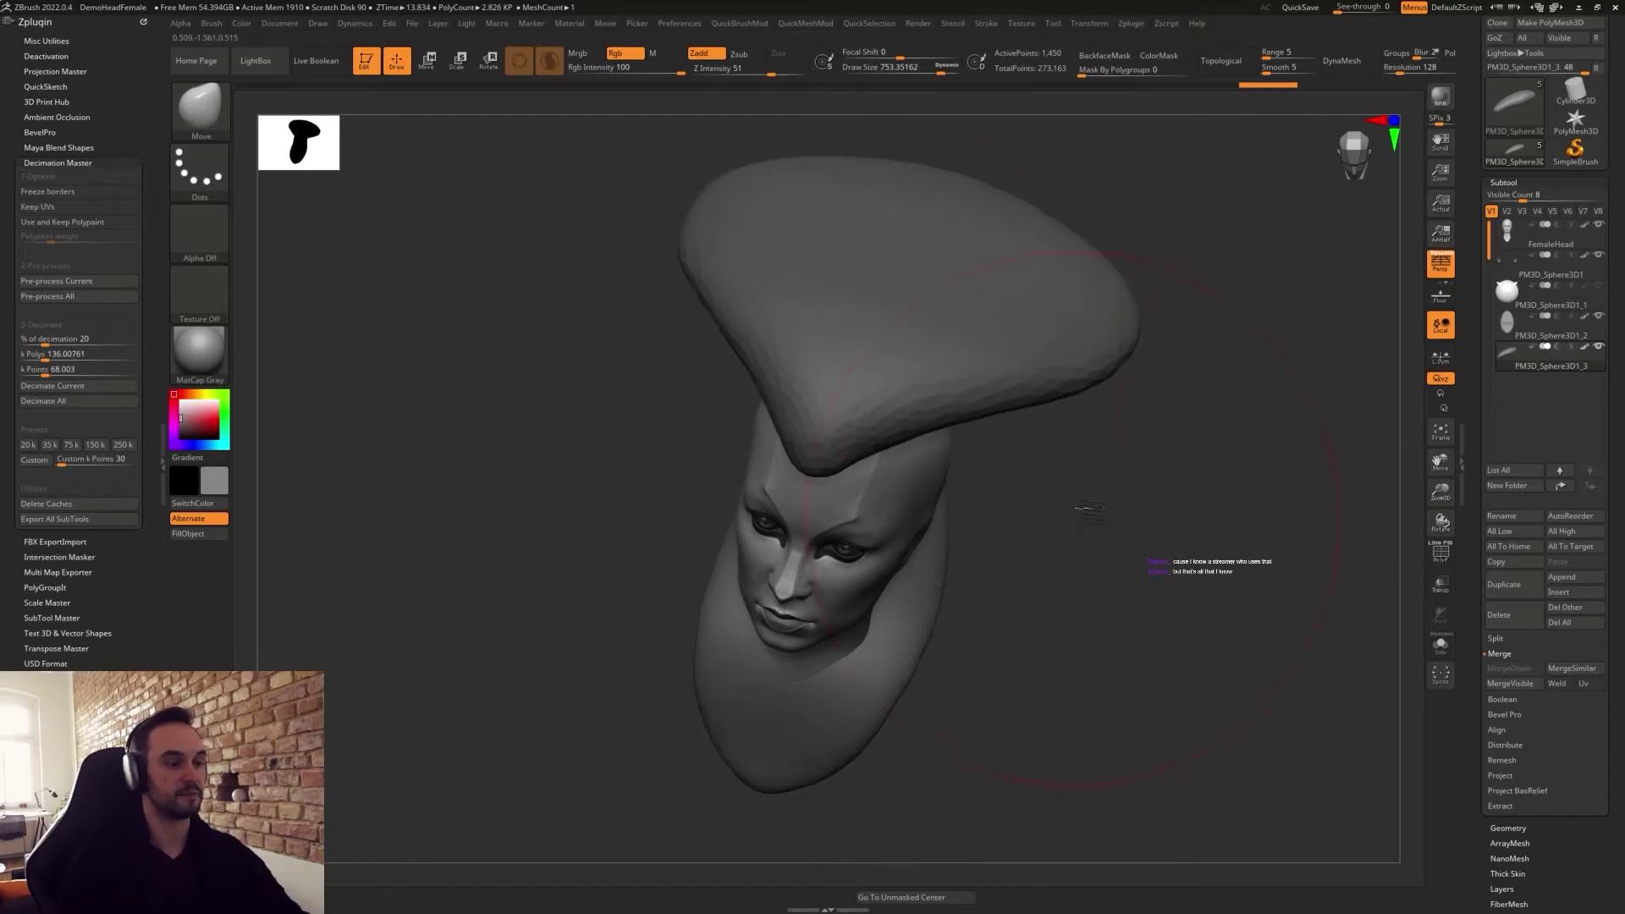
pyautogui.keyDown('shift'); pyautogui.moveTo(1090, 510); pyautogui.dragTo(1075, 503); pyautogui.keyUp('shift')
pyautogui.moveTo(1064, 369); pyautogui.dragTo(1090, 322)
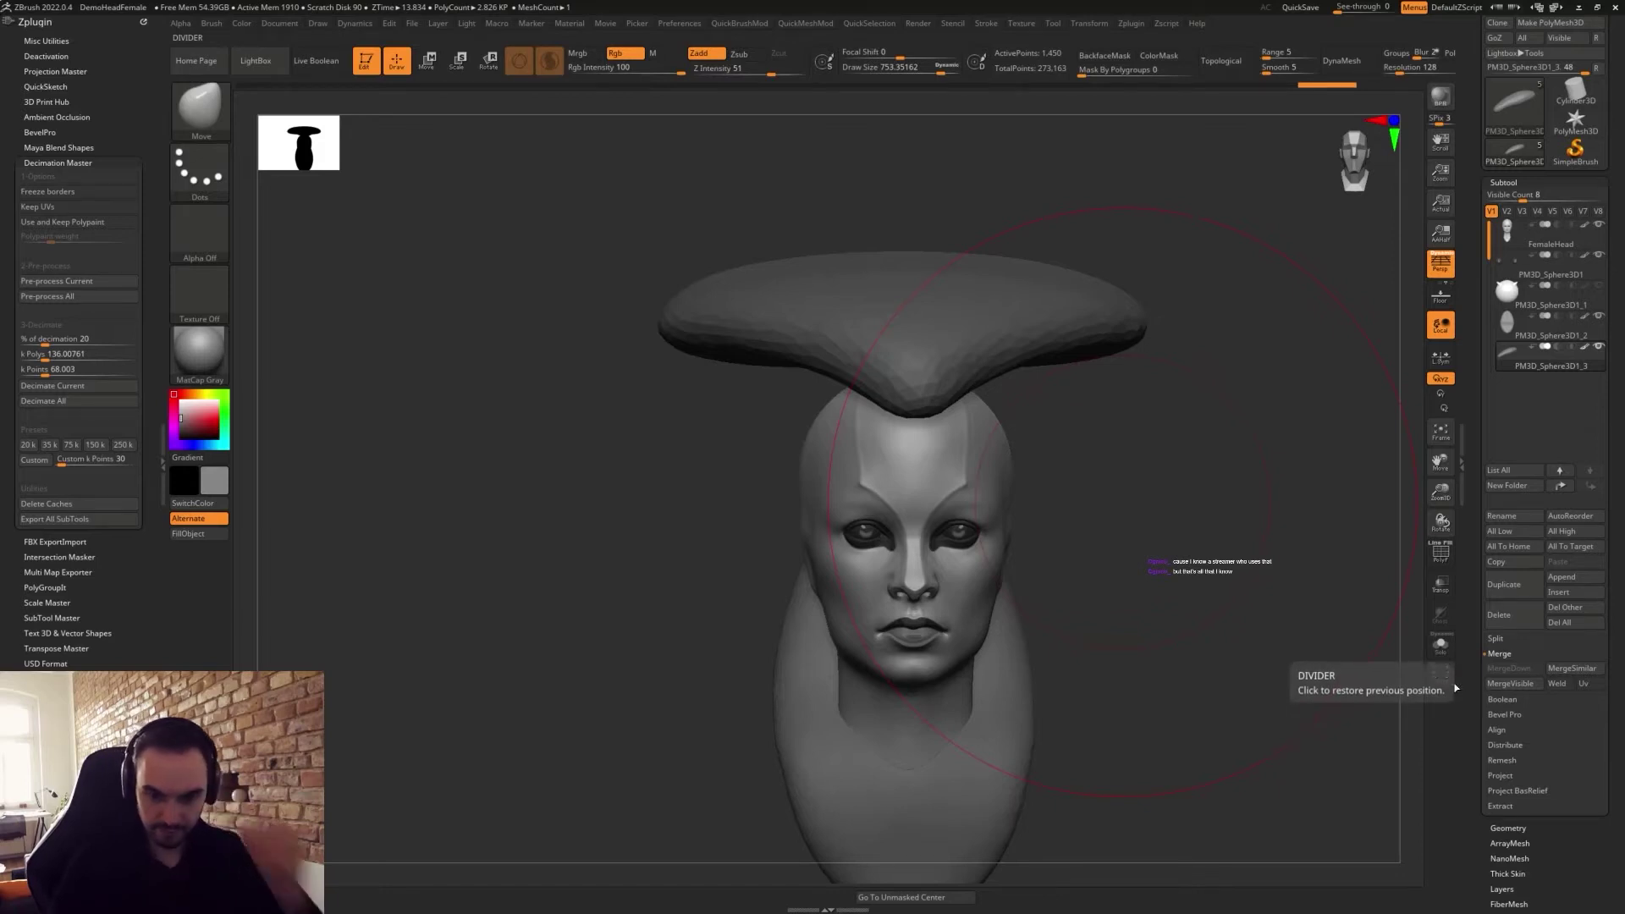
# Flatten the front and side rim of the headpiece with the TrimDynamic brush at draw size about 251.
pyautogui.keyDown('alt'); pyautogui.moveTo(1234, 632); pyautogui.dragTo(1185, 624); pyautogui.keyUp('alt')
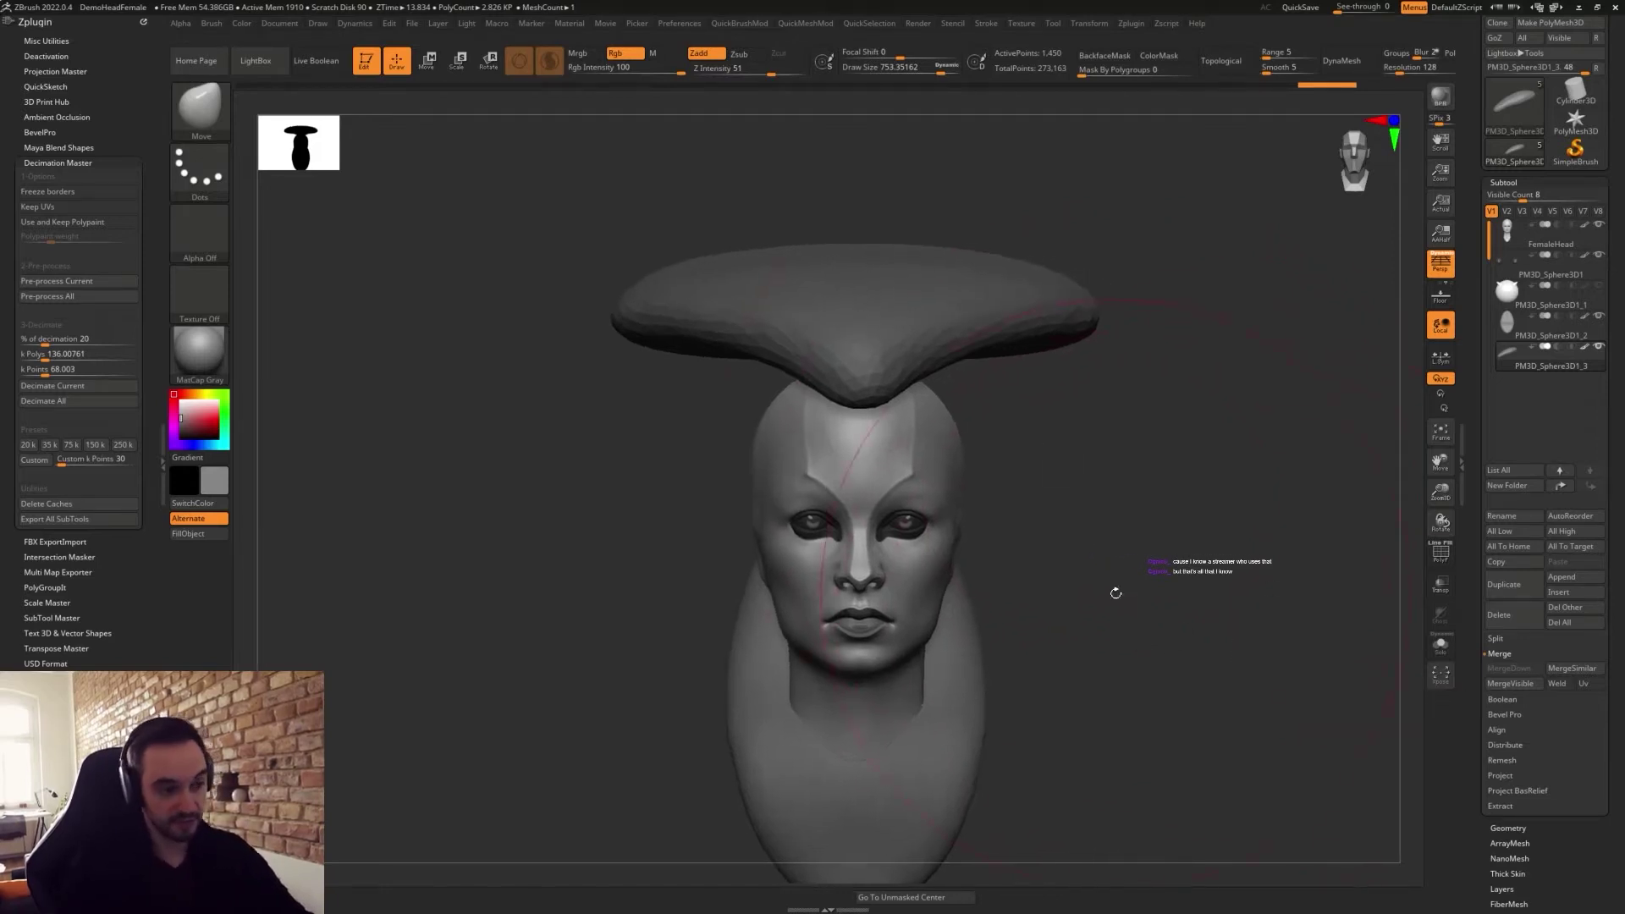
pyautogui.press('s')
pyautogui.moveTo(985, 438); pyautogui.dragTo(943, 469)
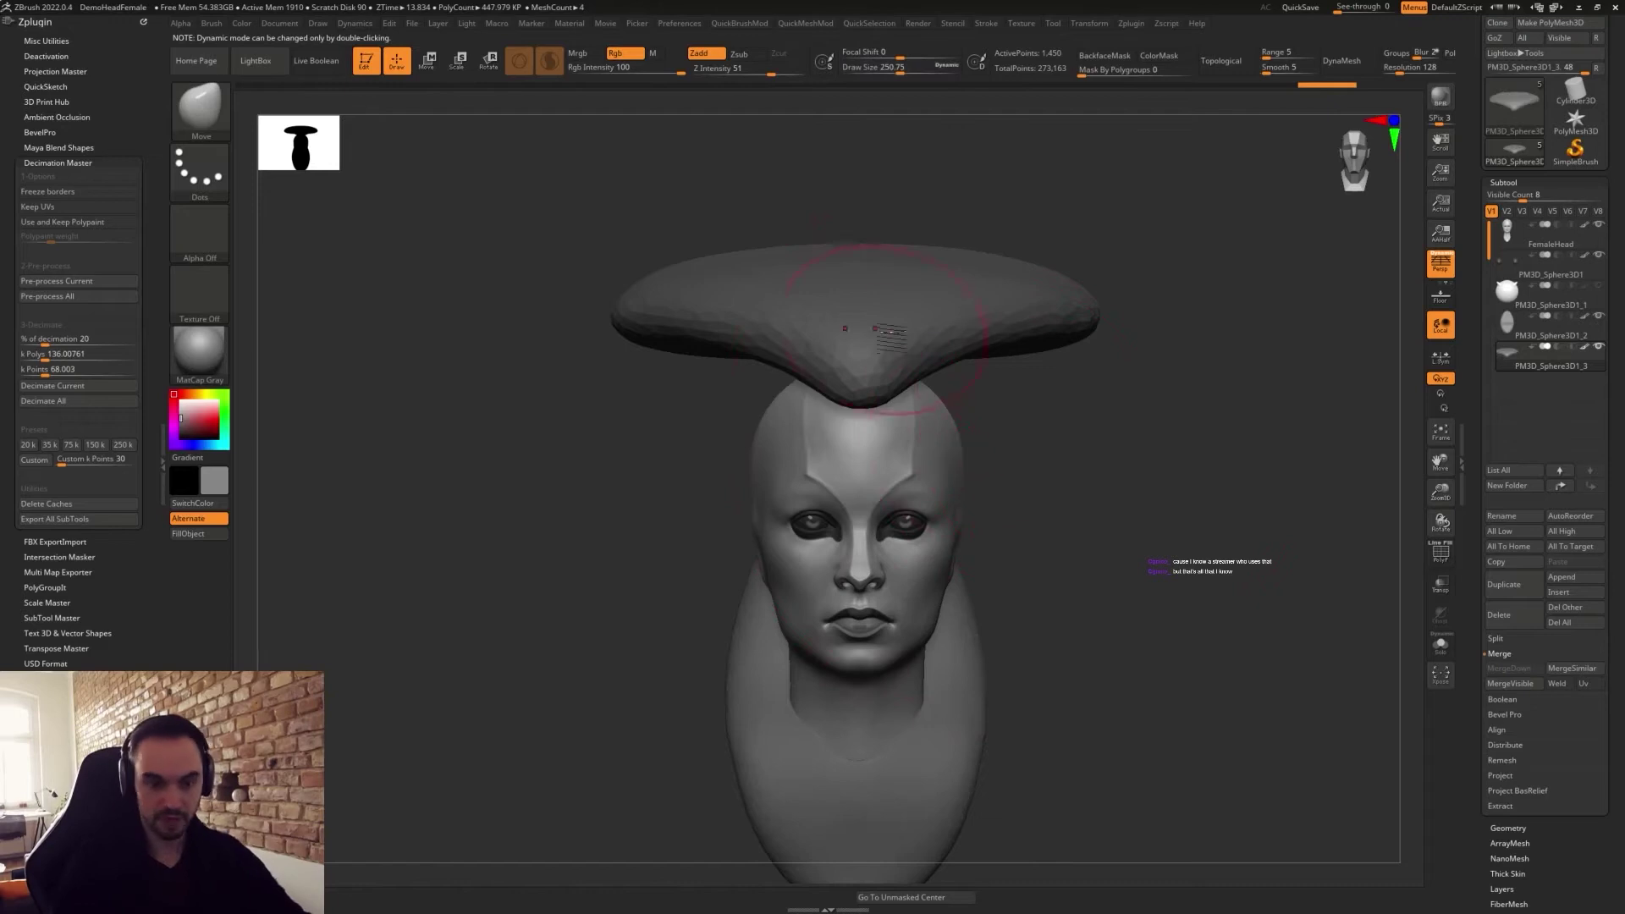
pyautogui.press('shift')
pyautogui.press('b')
pyautogui.press('t')
pyautogui.press('d')
pyautogui.moveTo(858, 373)
pyautogui.mouseDown()
pyautogui.moveTo(880, 381)
pyautogui.moveTo(863, 374)
pyautogui.mouseUp()
pyautogui.moveTo(1008, 407); pyautogui.dragTo(923, 313)
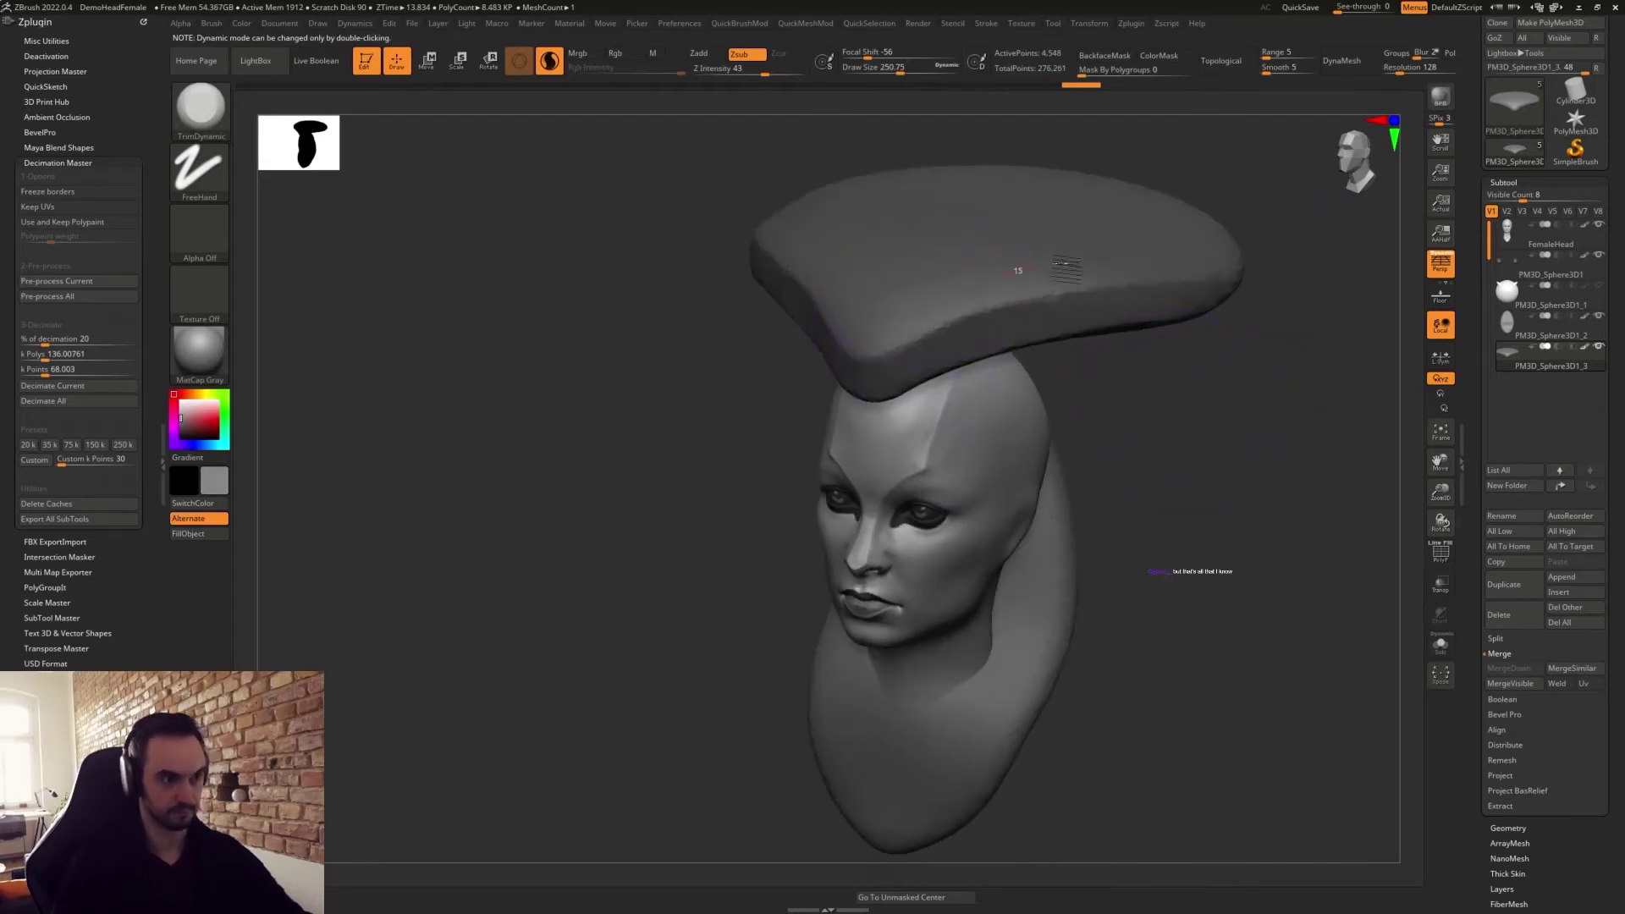
pyautogui.moveTo(1275, 331)
pyautogui.mouseDown()
pyautogui.moveTo(1181, 332)
pyautogui.moveTo(1321, 292)
pyautogui.mouseUp()
pyautogui.moveTo(1210, 459); pyautogui.dragTo(1295, 459)
# Pull the top of the headpiece up into a rounded dome with the Move brush at draw size about 576.
pyautogui.press('b')
pyautogui.press('m')
pyautogui.press('v')
pyautogui.press('s')
pyautogui.moveTo(1086, 361); pyautogui.dragTo(1114, 363)
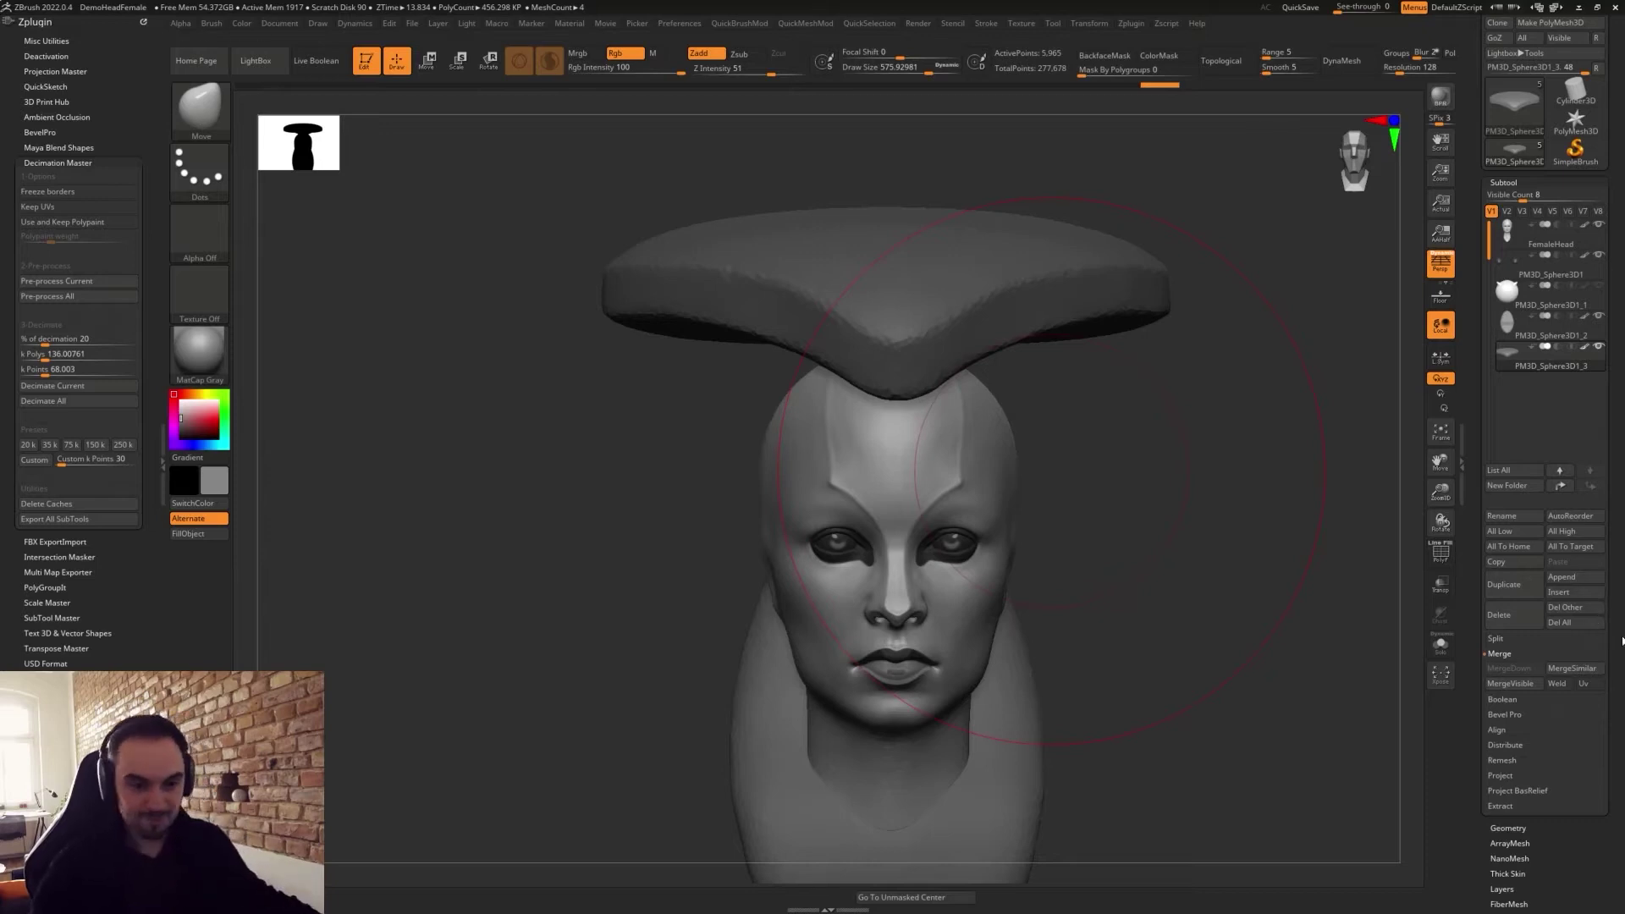
pyautogui.keyDown('alt'); pyautogui.moveTo(1139, 493); pyautogui.dragTo(1015, 279); pyautogui.keyUp('alt')
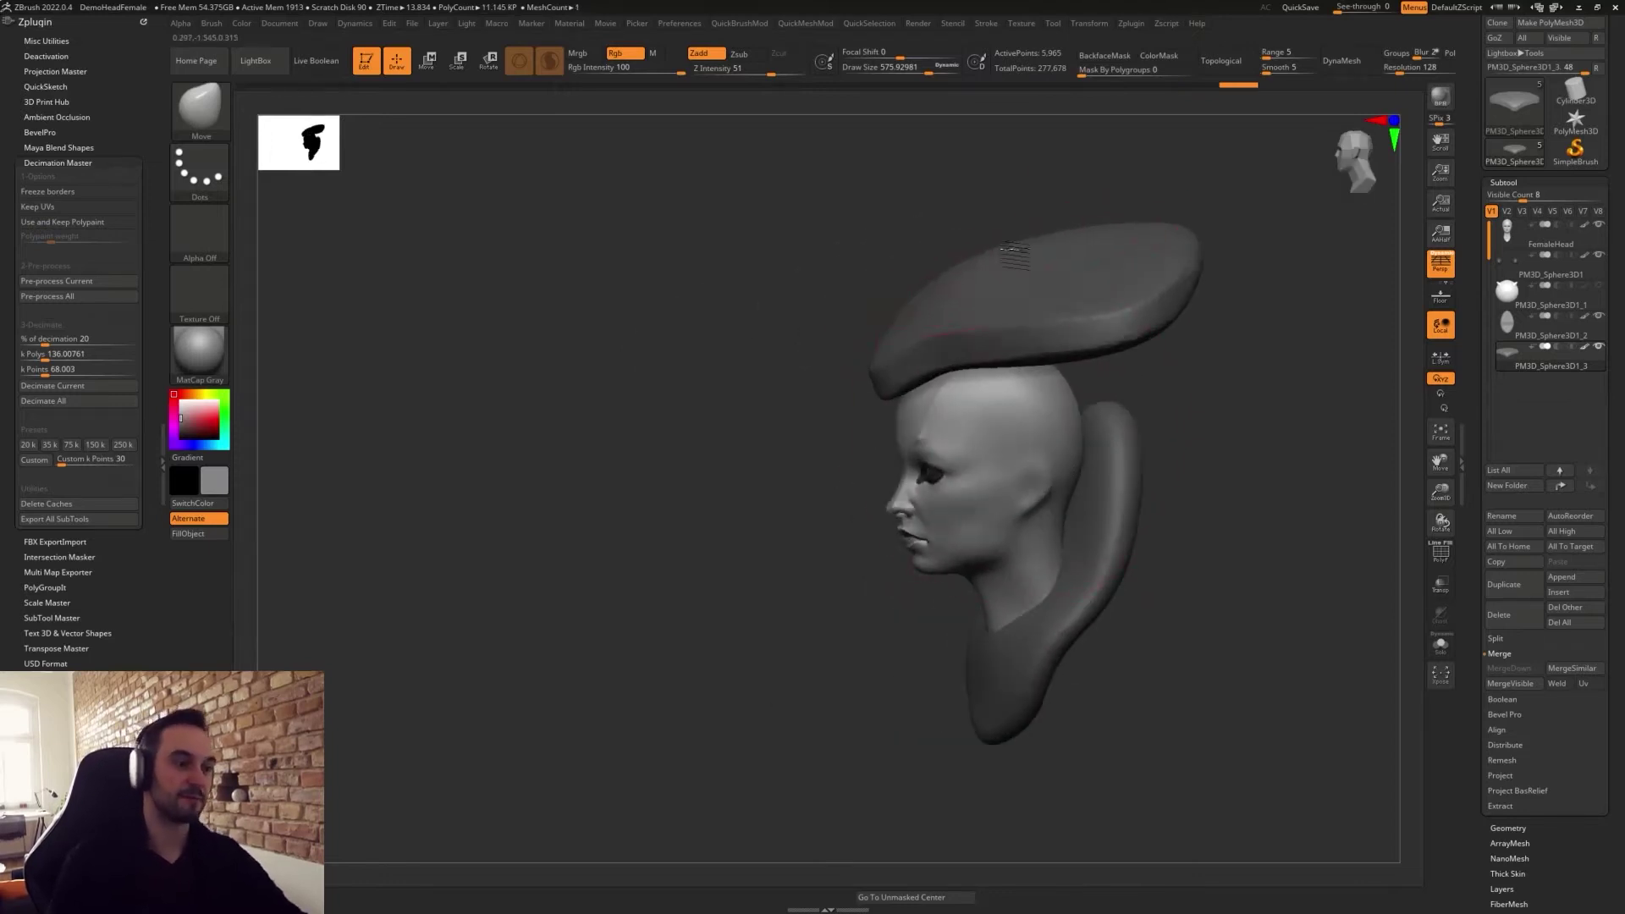
pyautogui.keyDown('shift'); pyautogui.moveTo(1226, 471); pyautogui.dragTo(1273, 429); pyautogui.keyUp('shift')
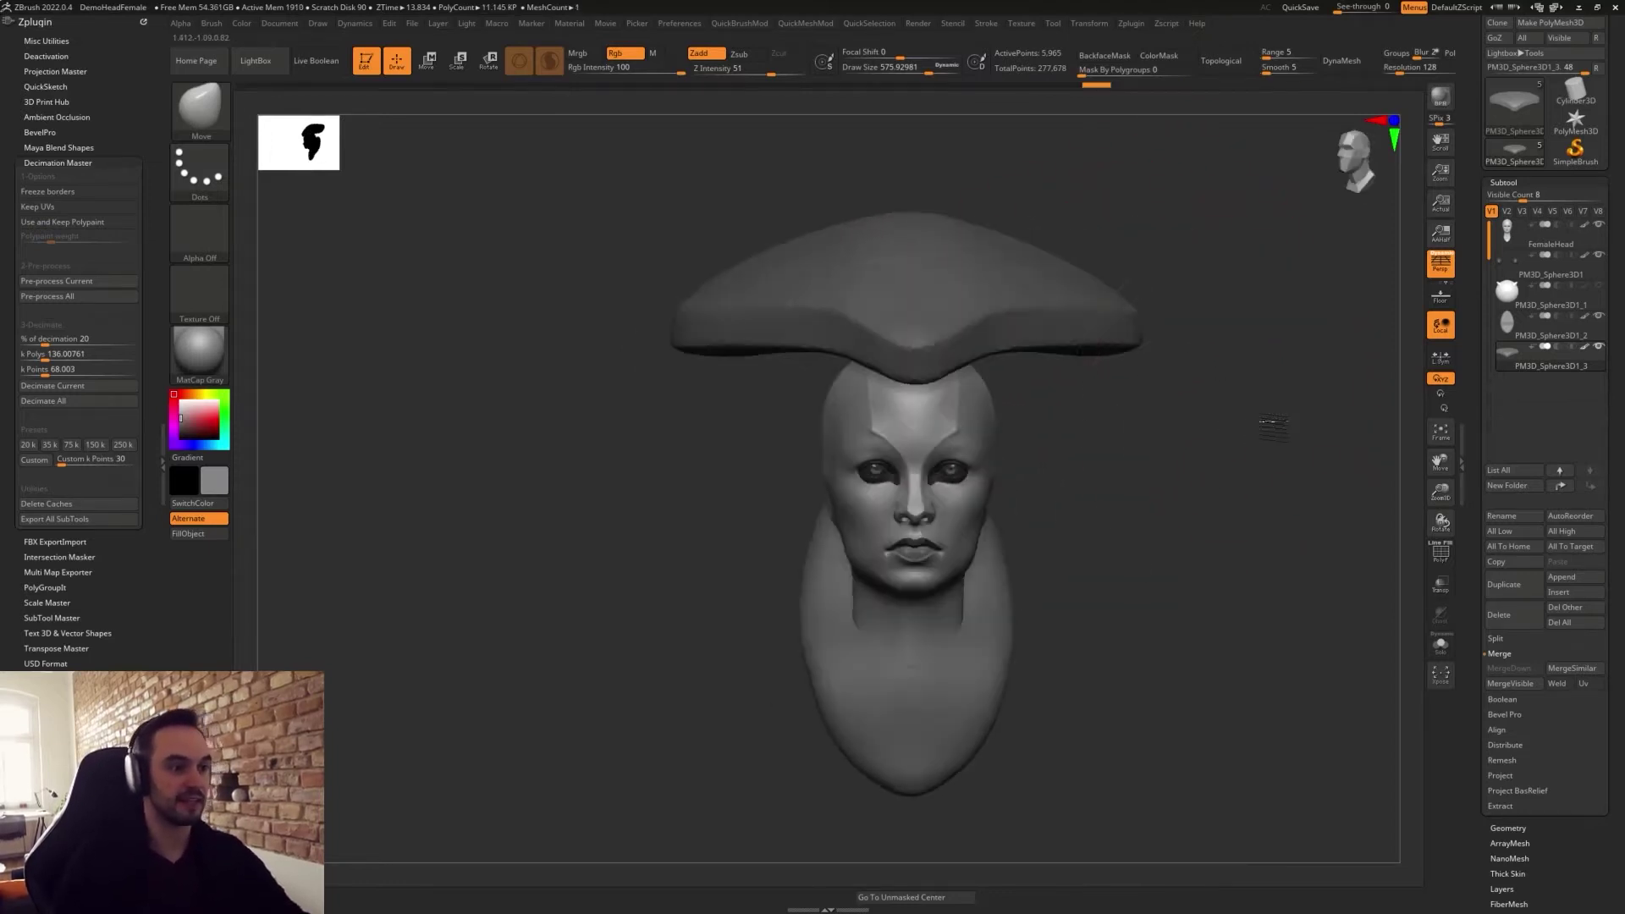
pyautogui.moveTo(1052, 257); pyautogui.dragTo(1081, 242)
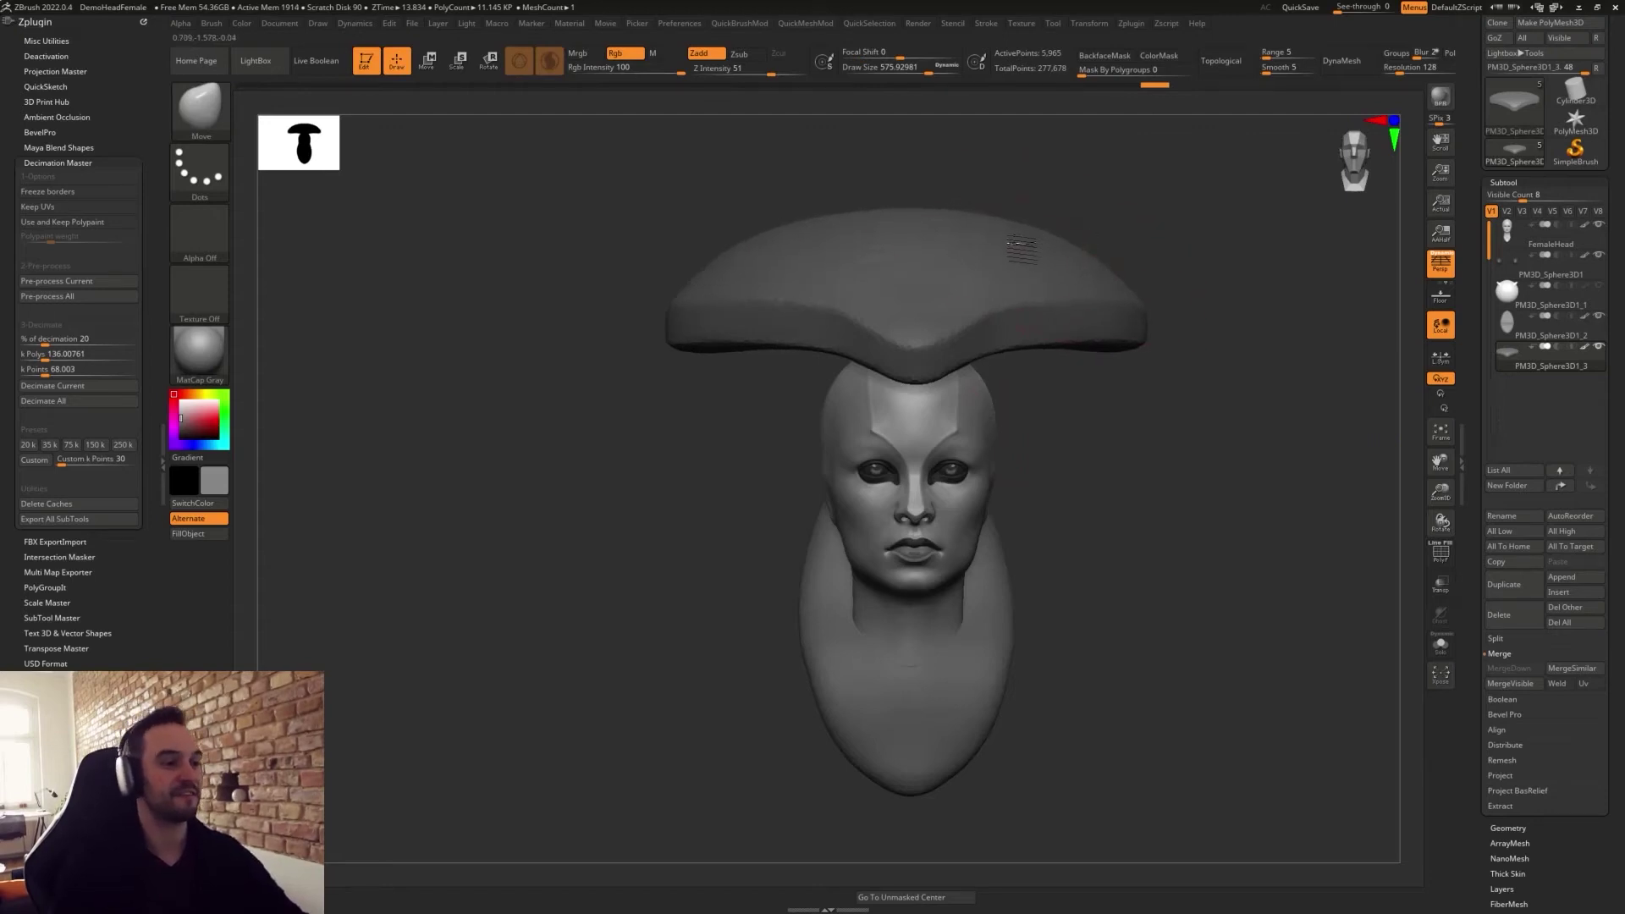
# Shift the headpiece forward over the forehead with the transform gizmo, working from the side.
pyautogui.moveTo(1072, 432); pyautogui.dragTo(1145, 330)
pyautogui.press('w')
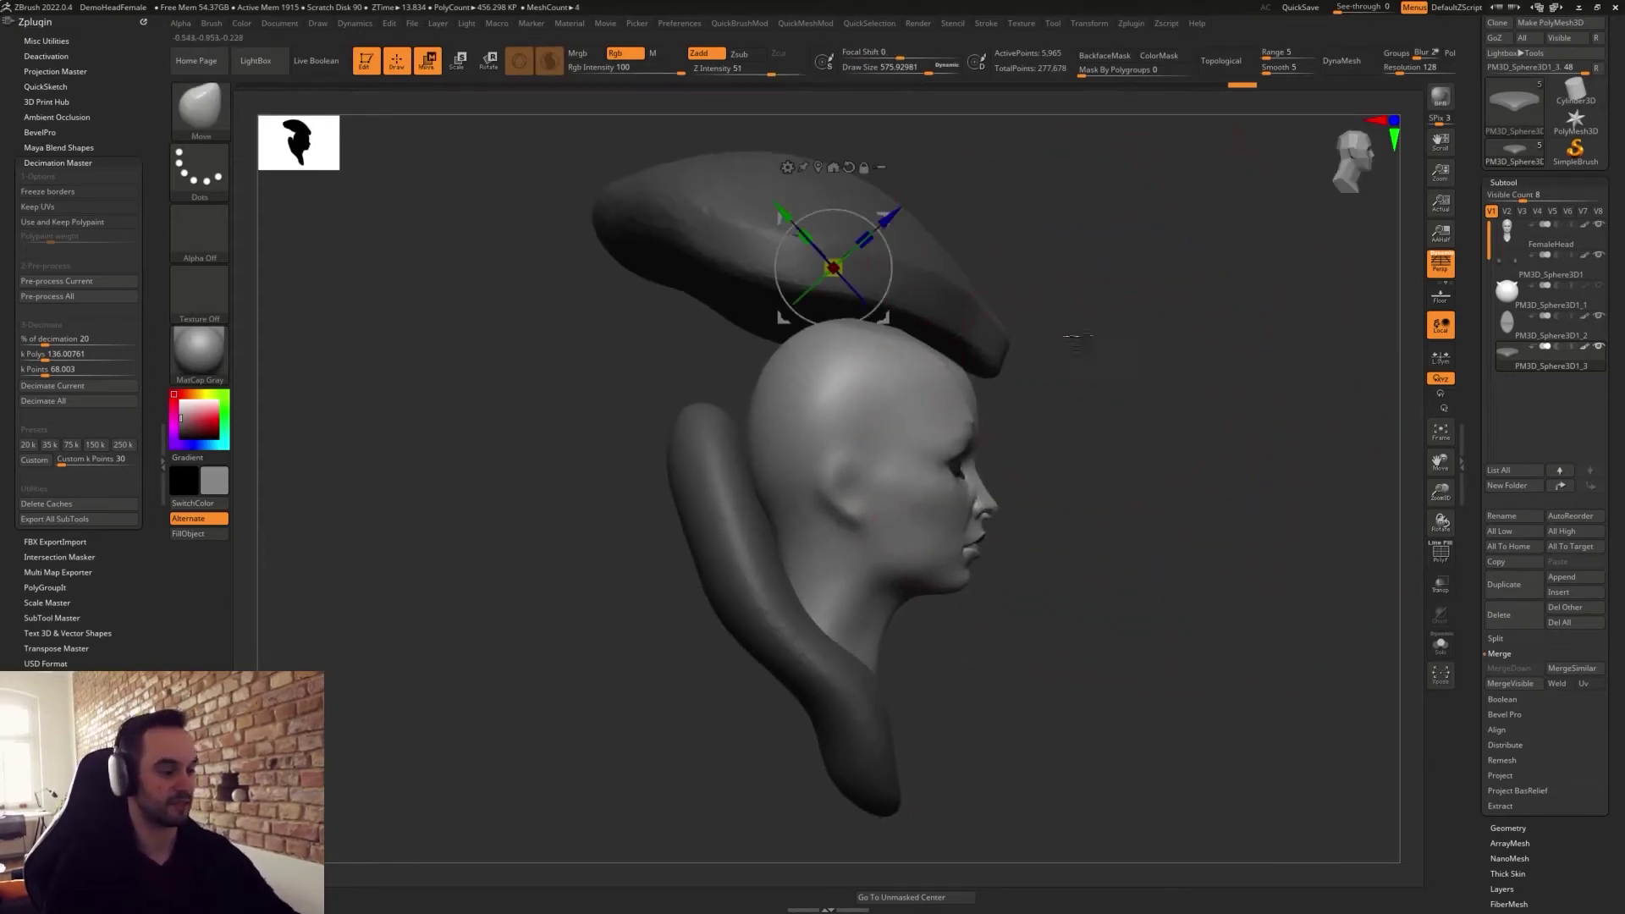
pyautogui.keyDown('alt'); pyautogui.moveTo(1031, 281); pyautogui.dragTo(988, 335); pyautogui.keyUp('alt')
pyautogui.moveTo(844, 373); pyautogui.dragTo(915, 308)
pyautogui.moveTo(1068, 473); pyautogui.dragTo(997, 468)
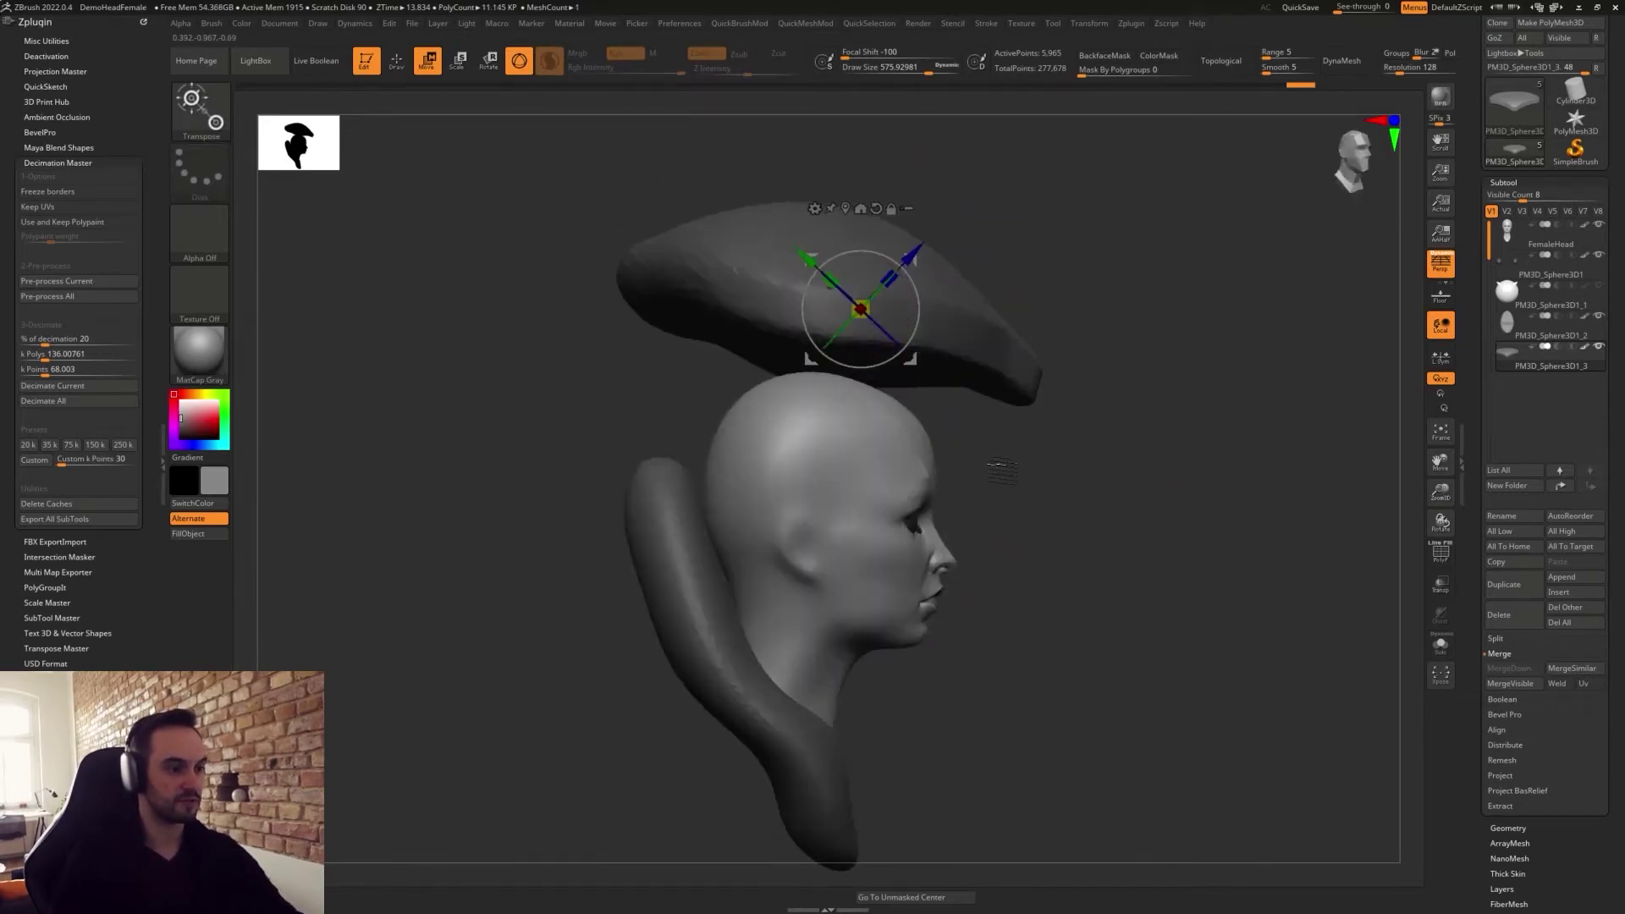
# Tilt the headpiece by about 22 degrees so its front point drops towards the forehead, and raise it slightly.
pyautogui.moveTo(1088, 267); pyautogui.dragTo(998, 296)
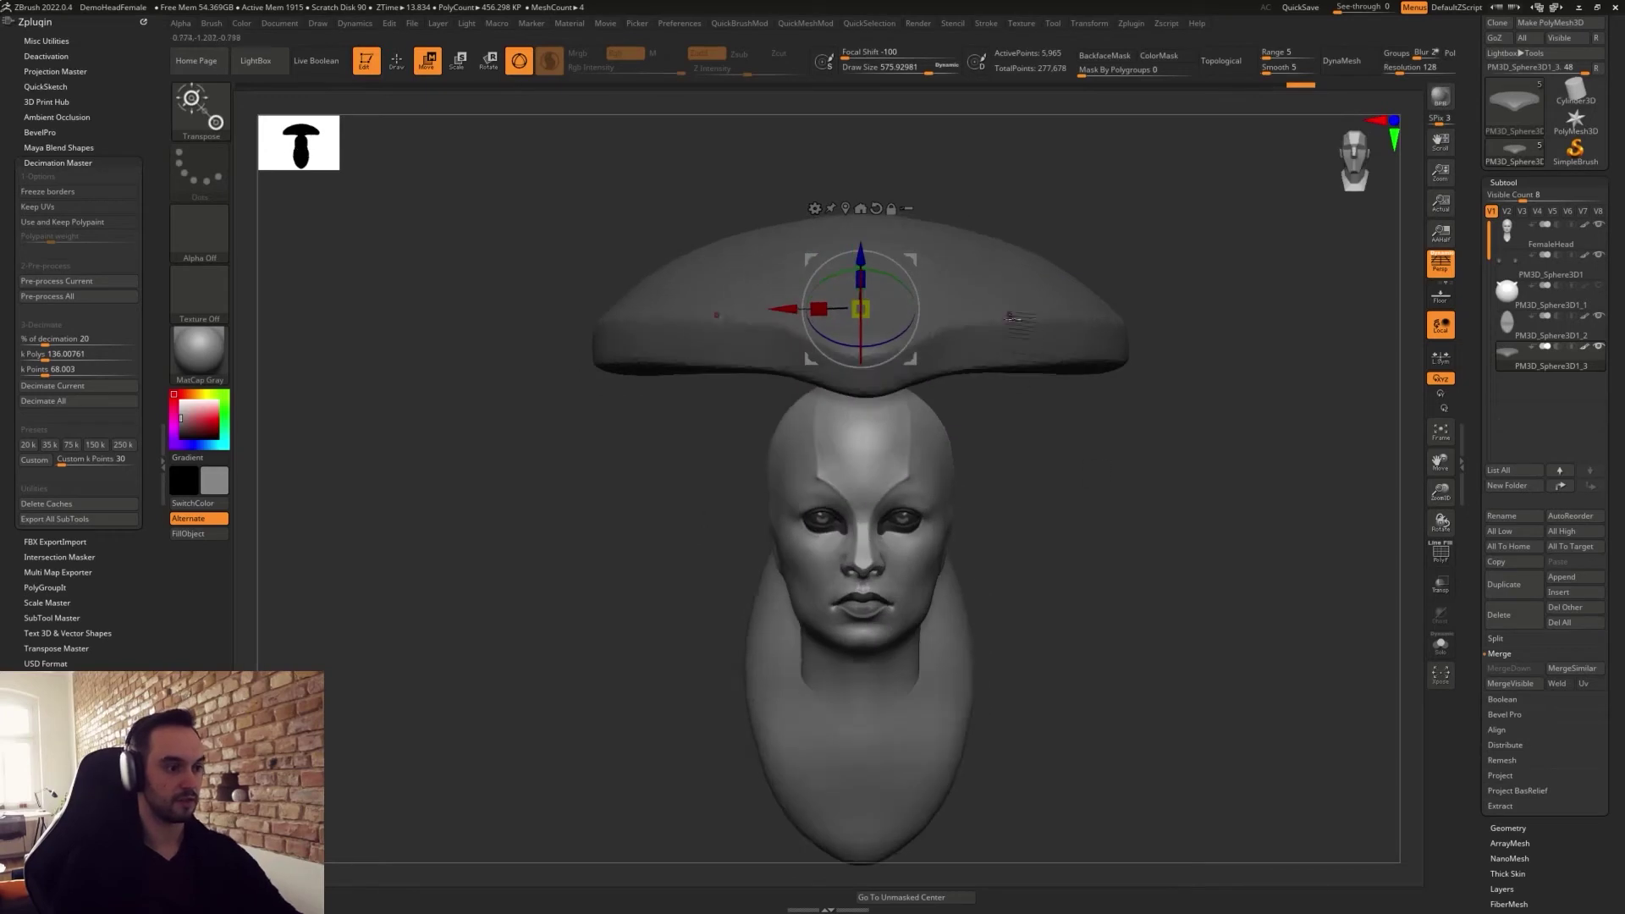
pyautogui.press('q')
pyautogui.press('r')
pyautogui.moveTo(861, 288); pyautogui.dragTo(863, 351)
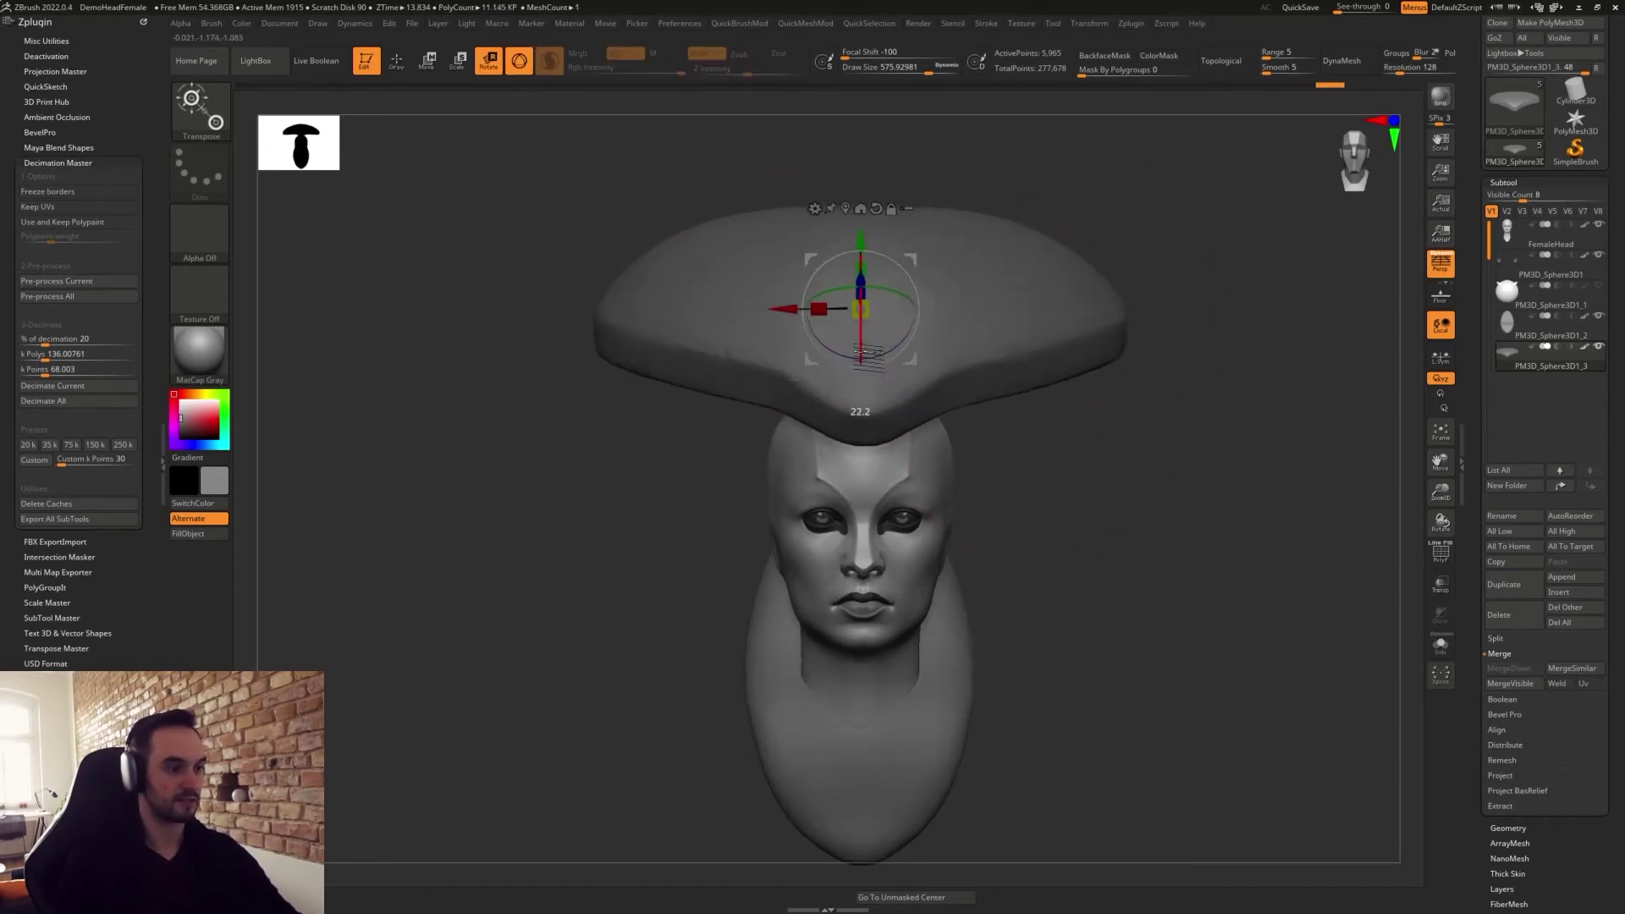
pyautogui.keyDown('shift'); pyautogui.moveTo(1066, 475); pyautogui.dragTo(1106, 479); pyautogui.keyUp('shift')
pyautogui.moveTo(910, 259); pyautogui.dragTo(909, 242)
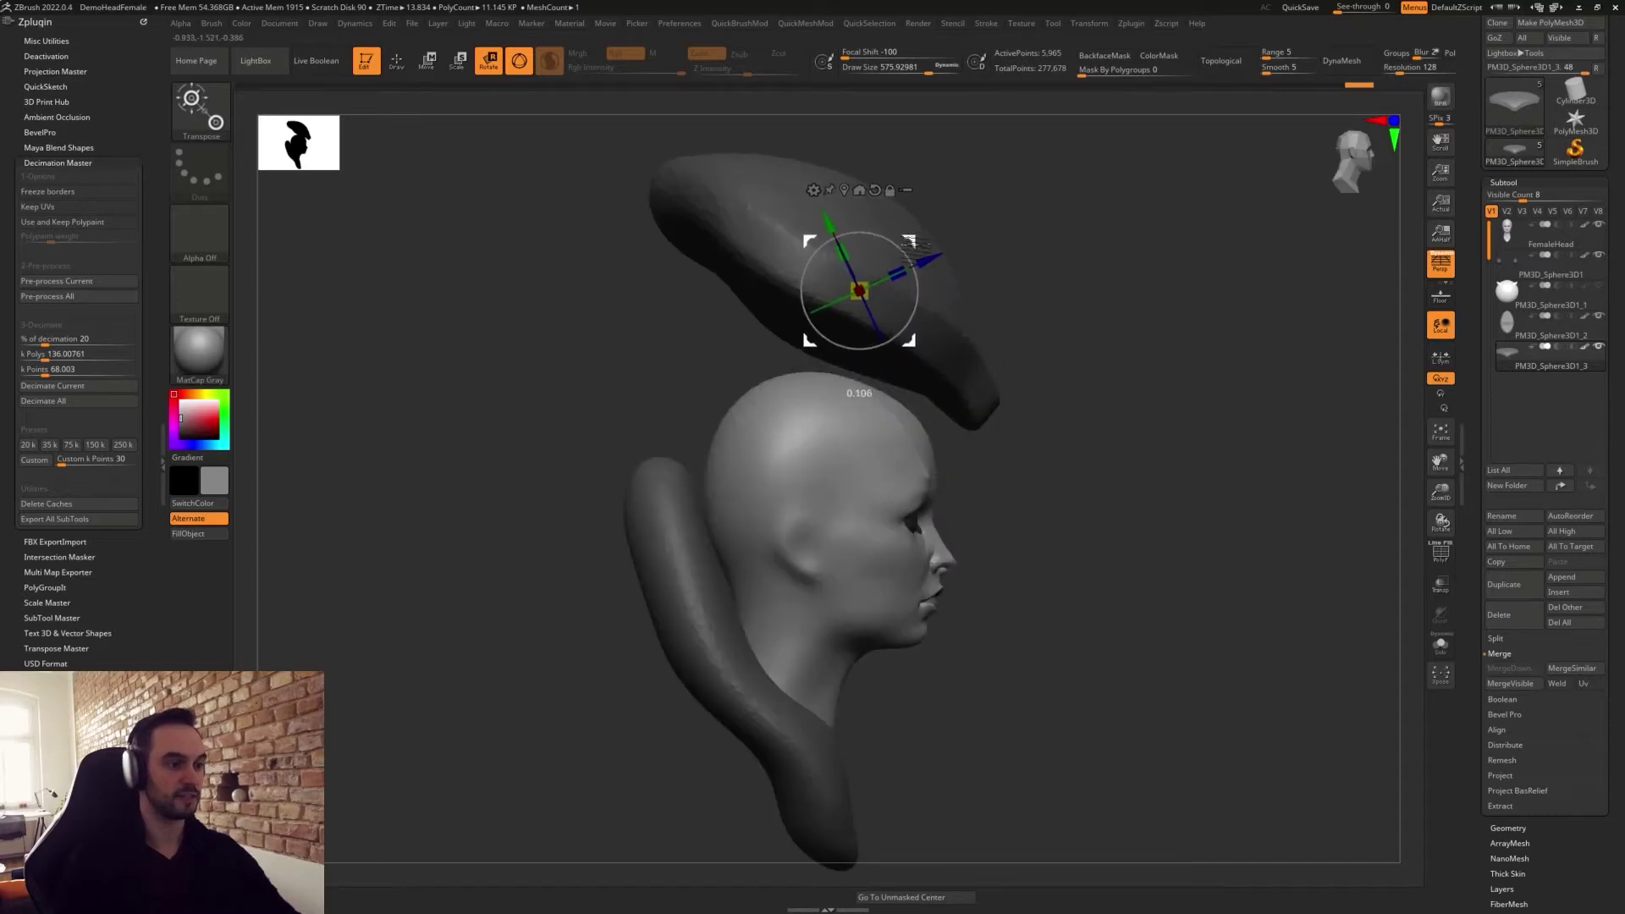
# Reshape the headpiece's outline from above with the Move brush at draw size about 576.
pyautogui.press('q')
pyautogui.moveTo(1070, 490)
pyautogui.keyDown('alt'); pyautogui.mouseDown()
pyautogui.moveTo(1024, 470)
pyautogui.moveTo(1034, 562)
pyautogui.mouseUp(); pyautogui.keyUp('alt')
pyautogui.press('w')
pyautogui.press('q')
pyautogui.moveTo(740, 538)
pyautogui.mouseDown()
pyautogui.moveTo(754, 492)
pyautogui.moveTo(725, 548)
pyautogui.mouseUp()
pyautogui.hotkey('ctrl', 'z')
pyautogui.moveTo(719, 429); pyautogui.dragTo(690, 416)
pyautogui.moveTo(745, 324)
pyautogui.mouseDown()
pyautogui.moveTo(729, 308)
pyautogui.moveTo(761, 283)
pyautogui.mouseUp()
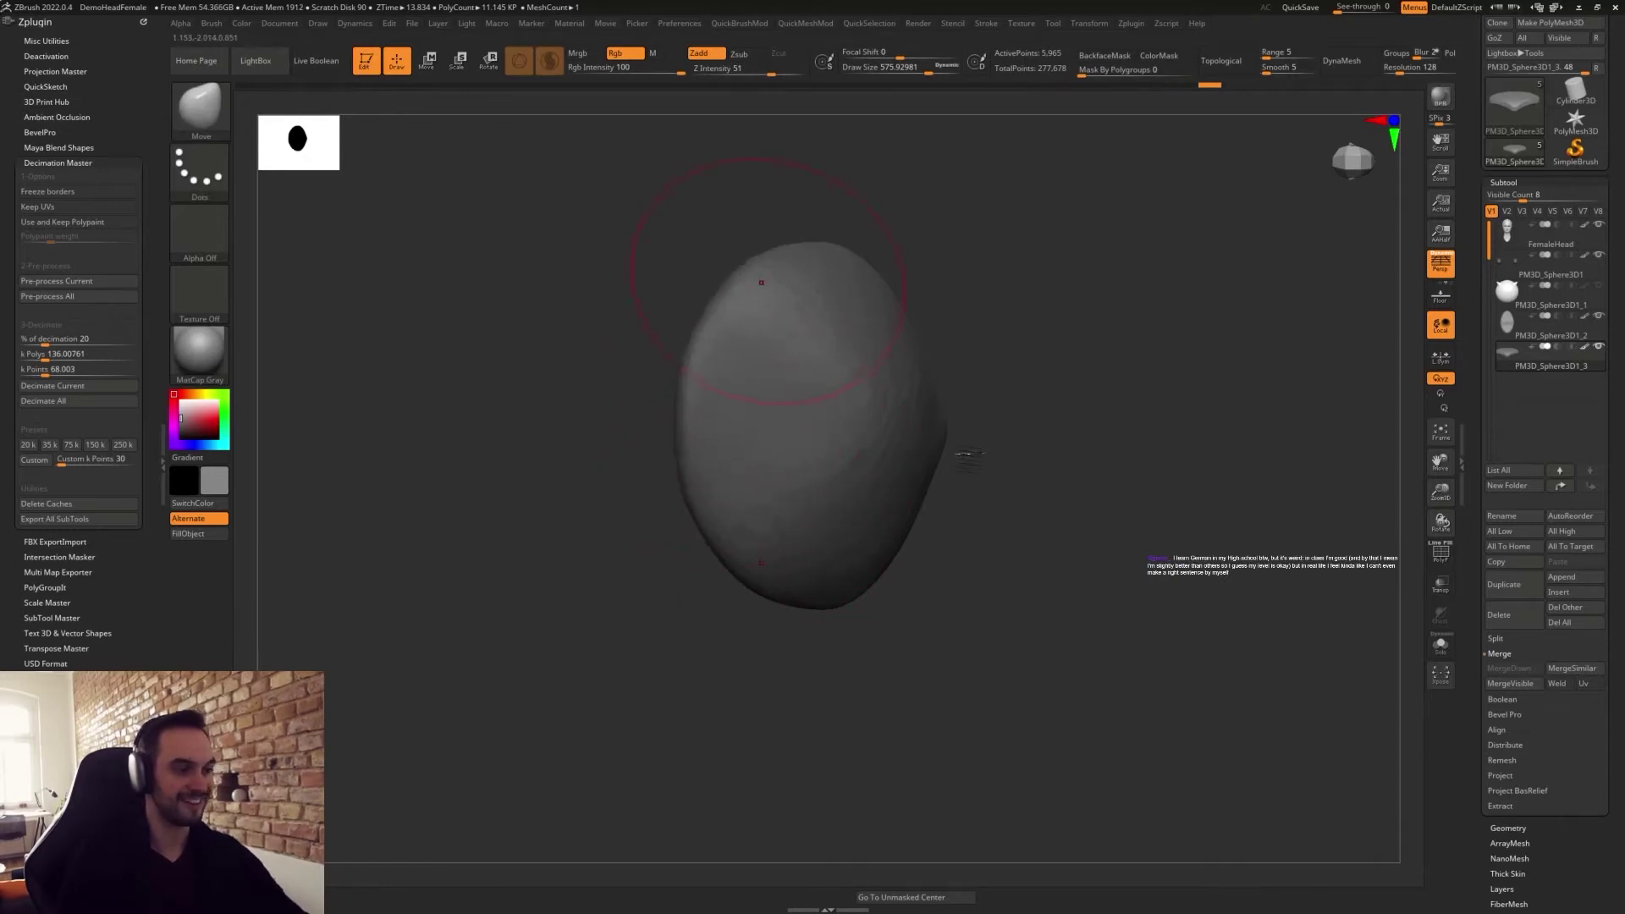
# Adjust the headpiece's crown and back edge from the side with the Move brush and smooth its surface.
pyautogui.keyDown('shift'); pyautogui.moveTo(1017, 578); pyautogui.dragTo(1027, 471); pyautogui.keyUp('shift')
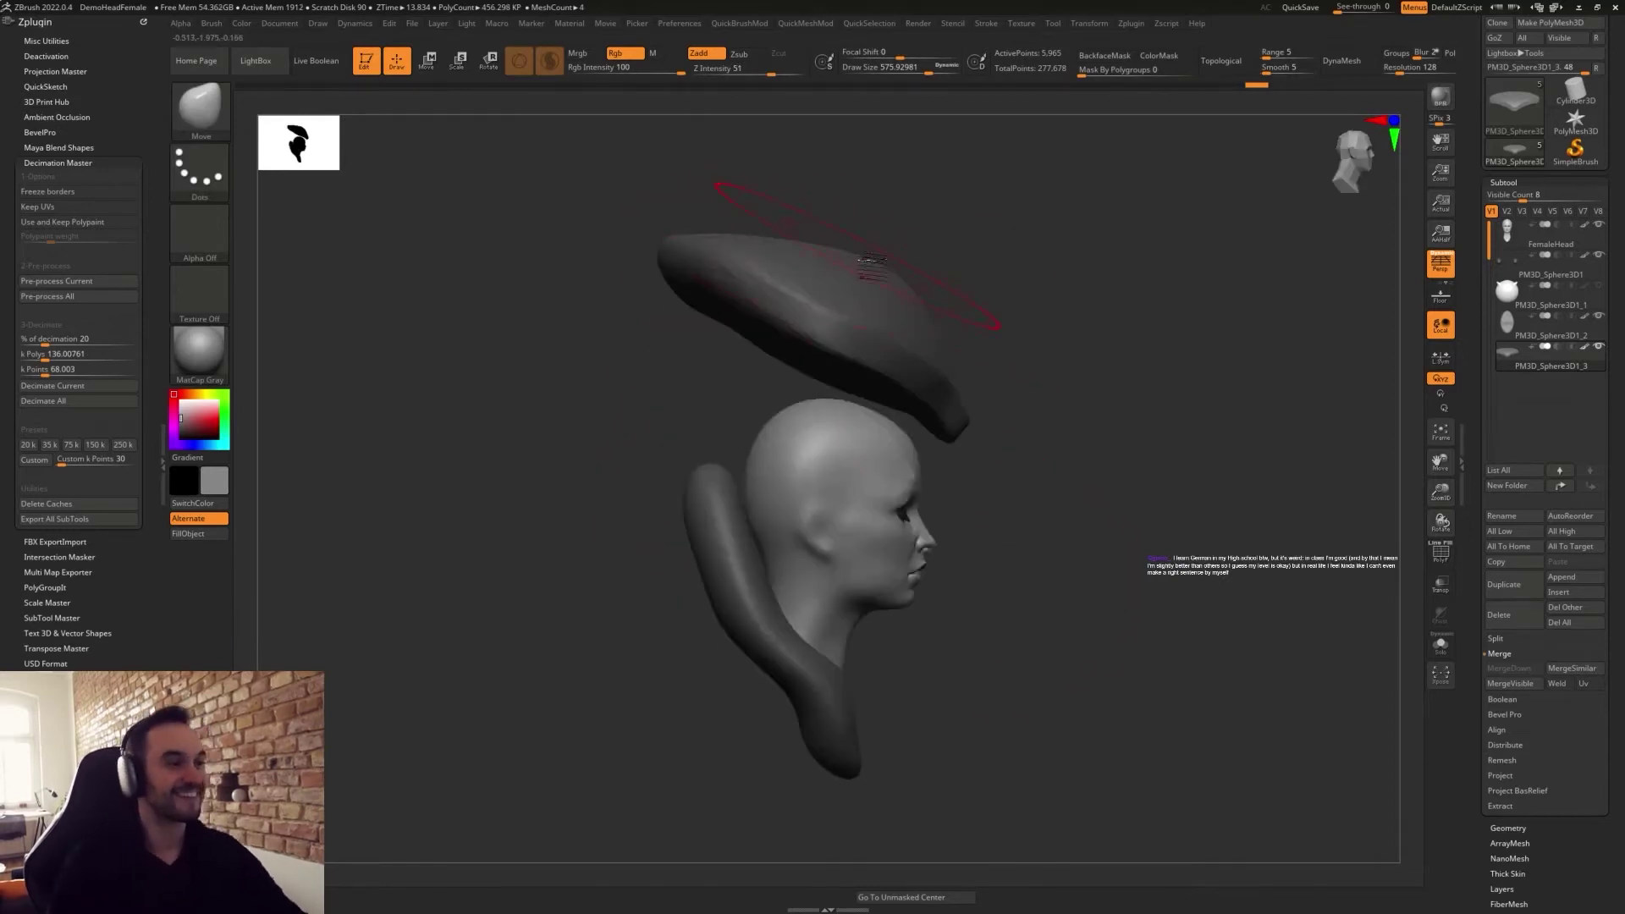
pyautogui.moveTo(795, 174); pyautogui.dragTo(791, 208)
pyautogui.moveTo(699, 257); pyautogui.dragTo(708, 242)
pyautogui.keyDown('ctrl'); pyautogui.moveTo(883, 253); pyautogui.dragTo(919, 267); pyautogui.keyUp('ctrl')
pyautogui.moveTo(923, 254); pyautogui.dragTo(826, 292)
pyautogui.press('s')
pyautogui.keyDown('shift'); pyautogui.moveTo(787, 347); pyautogui.dragTo(915, 289); pyautogui.keyUp('shift')
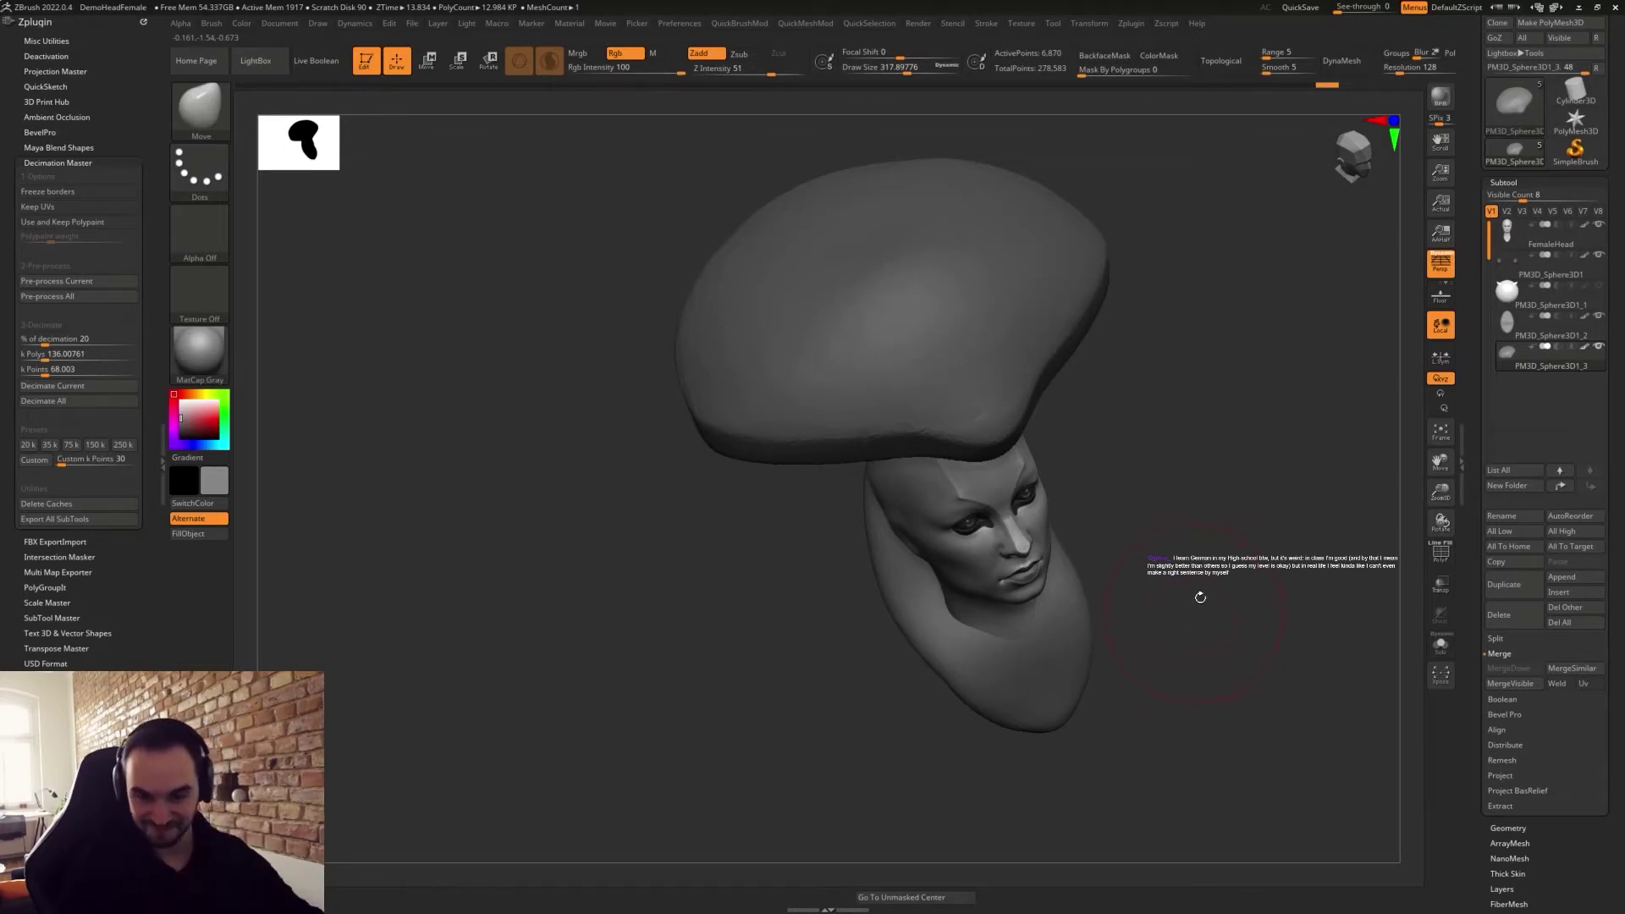
pyautogui.moveTo(1214, 529); pyautogui.dragTo(1154, 580)
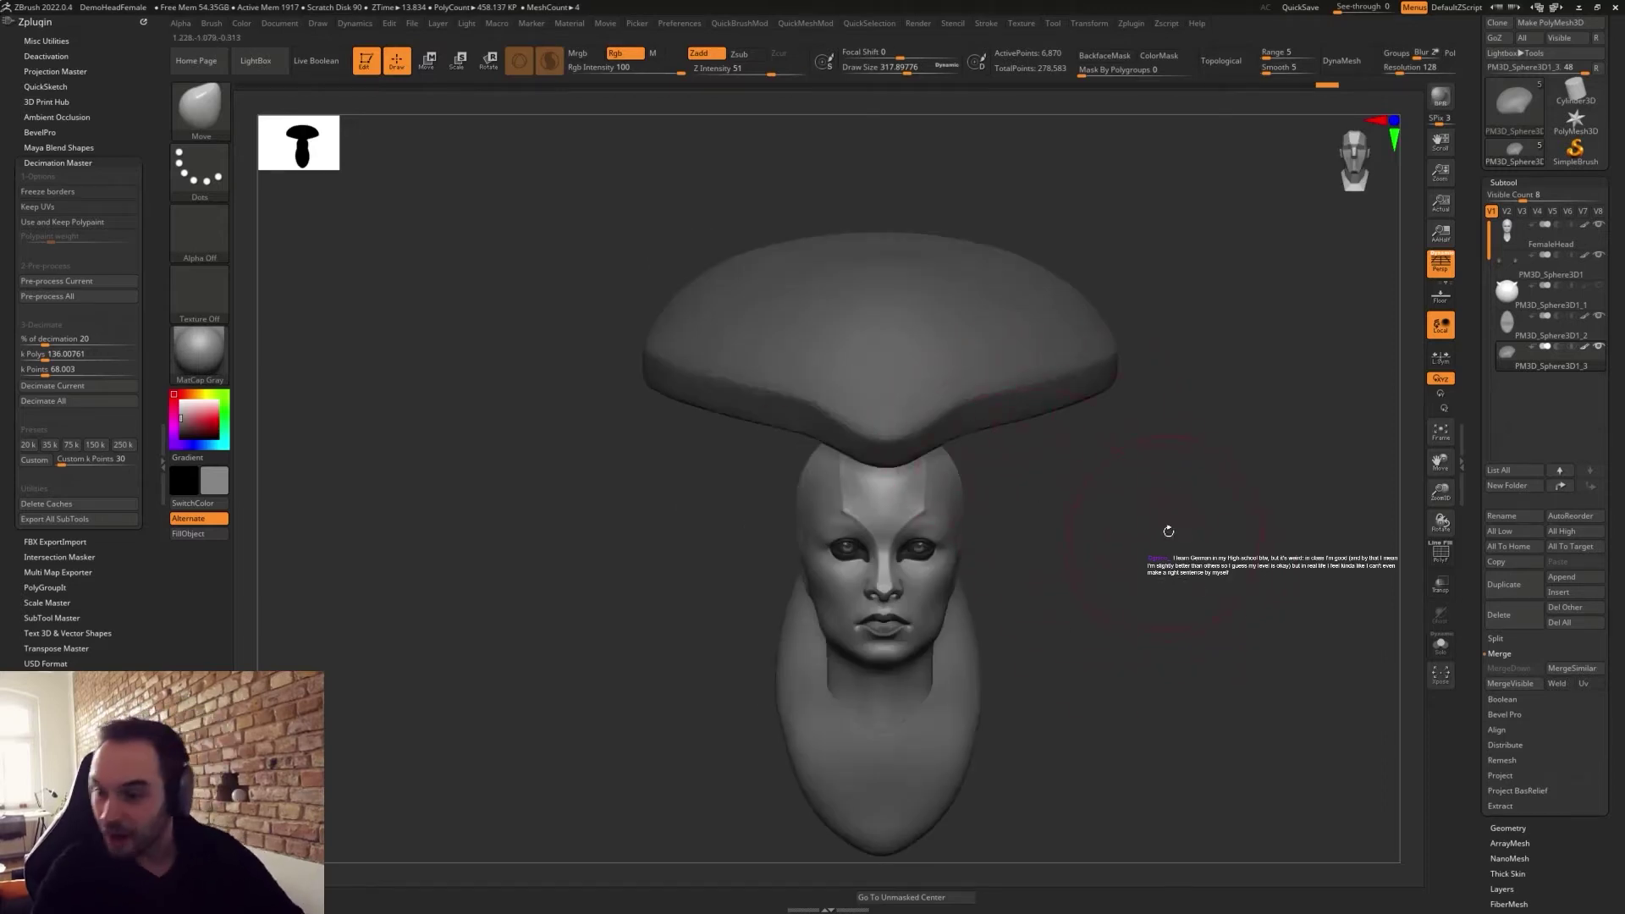
pyautogui.moveTo(1034, 480); pyautogui.dragTo(1043, 487)
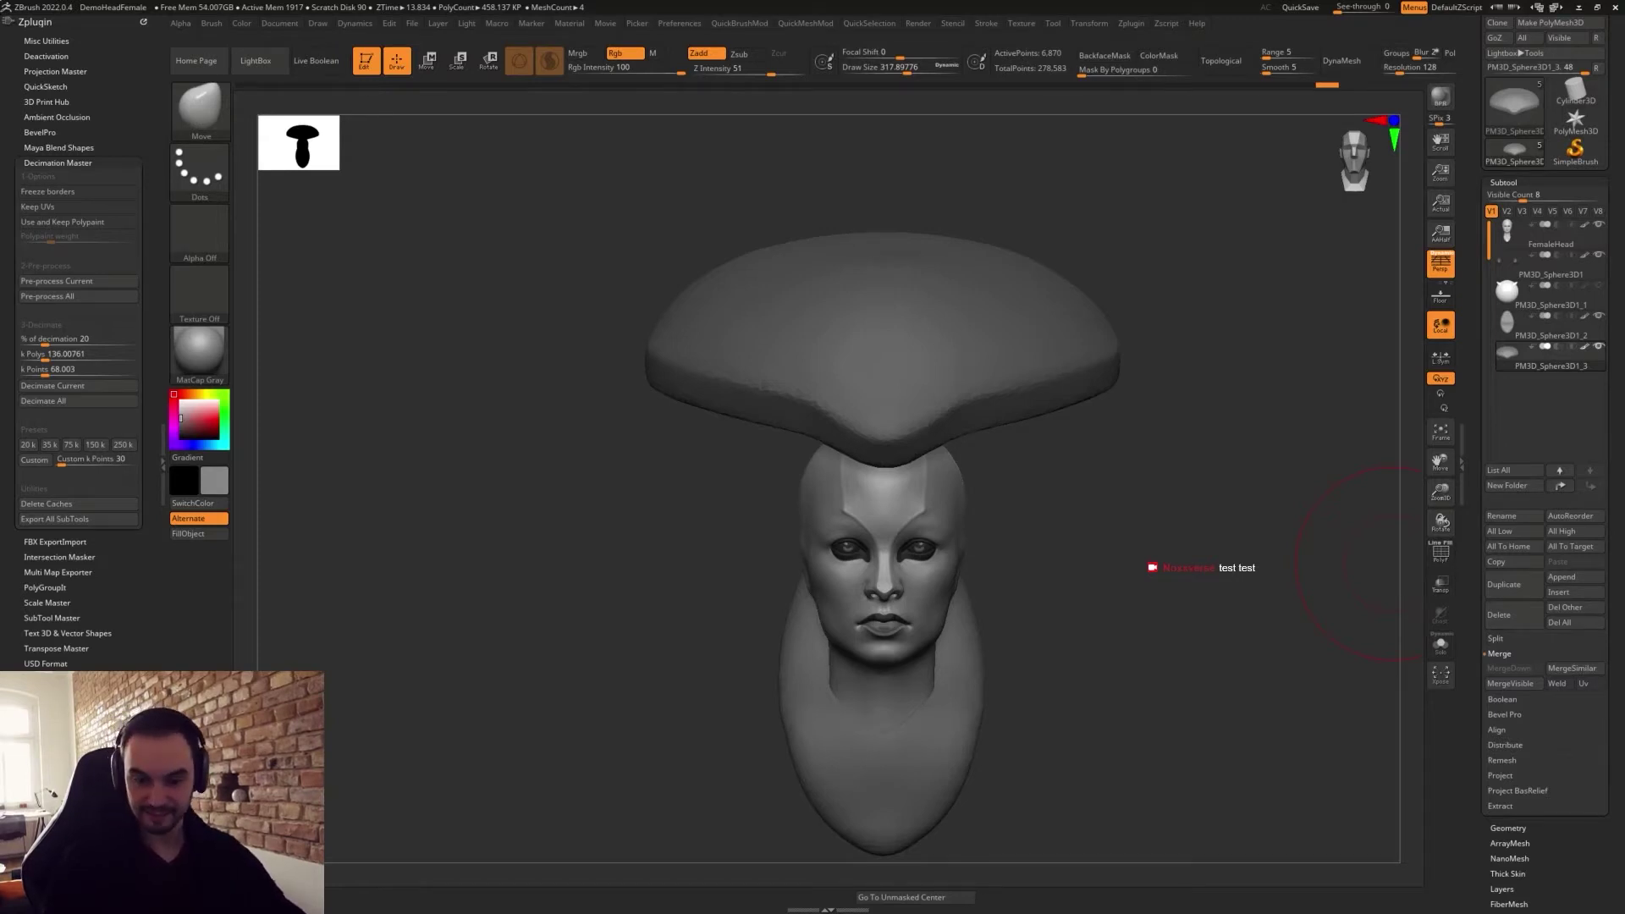
pyautogui.press('super+e')
pyautogui.moveTo(1154, 236); pyautogui.dragTo(1624, 247)
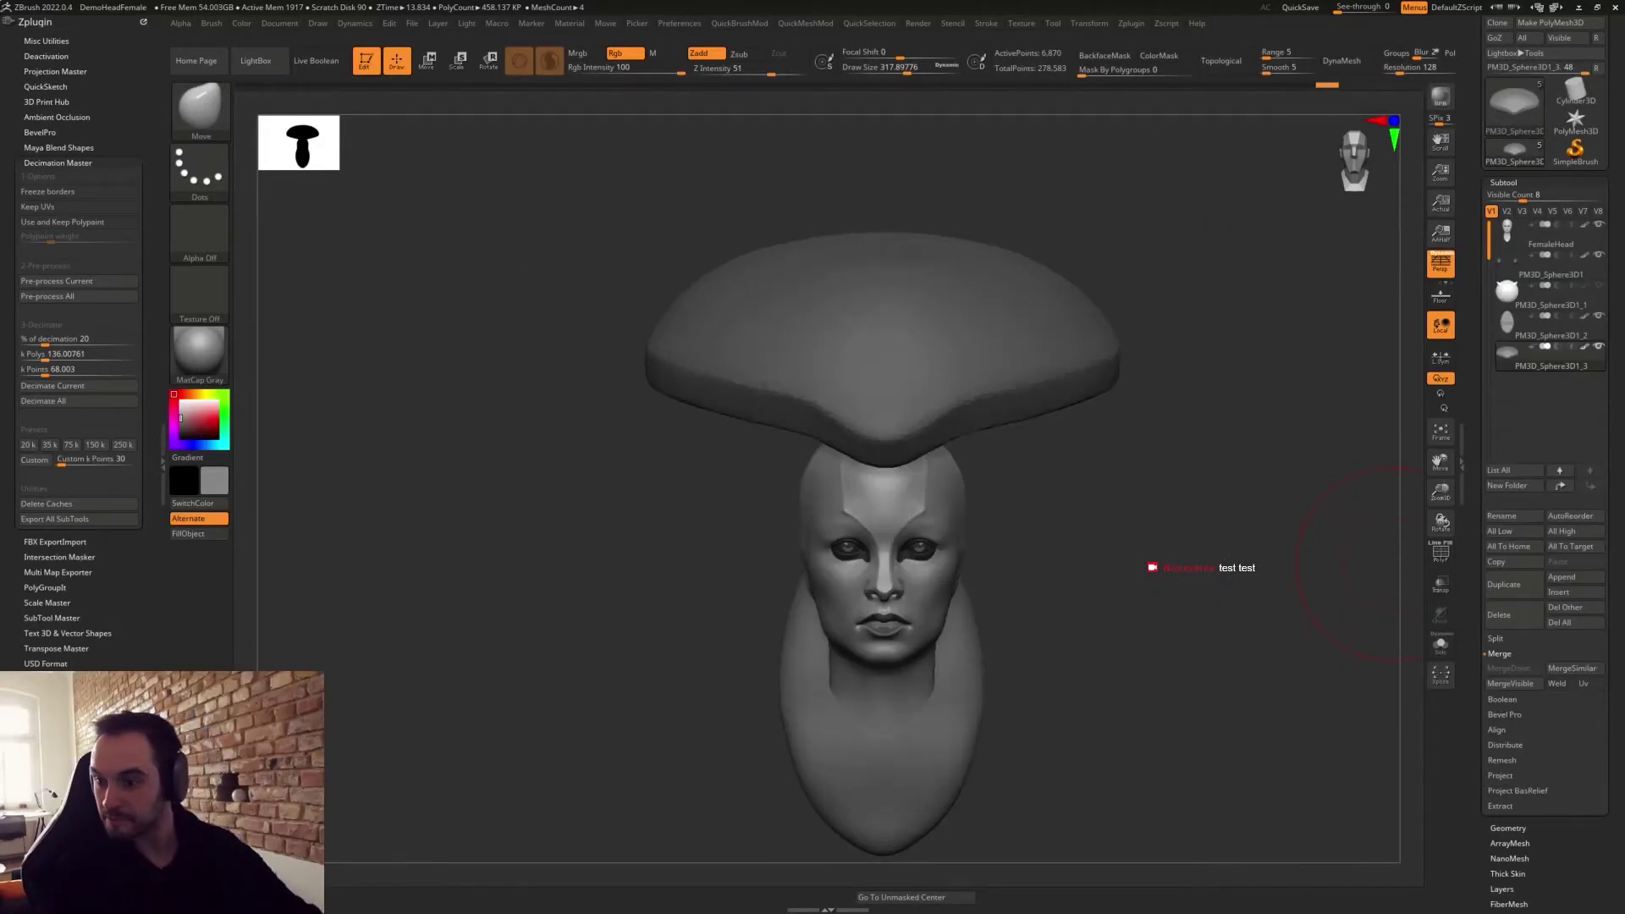
# Flatten the headpiece's front and side rim with the TrimDynamic brush at draw size about 192, smoothing the side.
pyautogui.moveTo(1046, 478)
pyautogui.mouseDown()
pyautogui.moveTo(1053, 518)
pyautogui.moveTo(1026, 542)
pyautogui.mouseUp()
pyautogui.press('s')
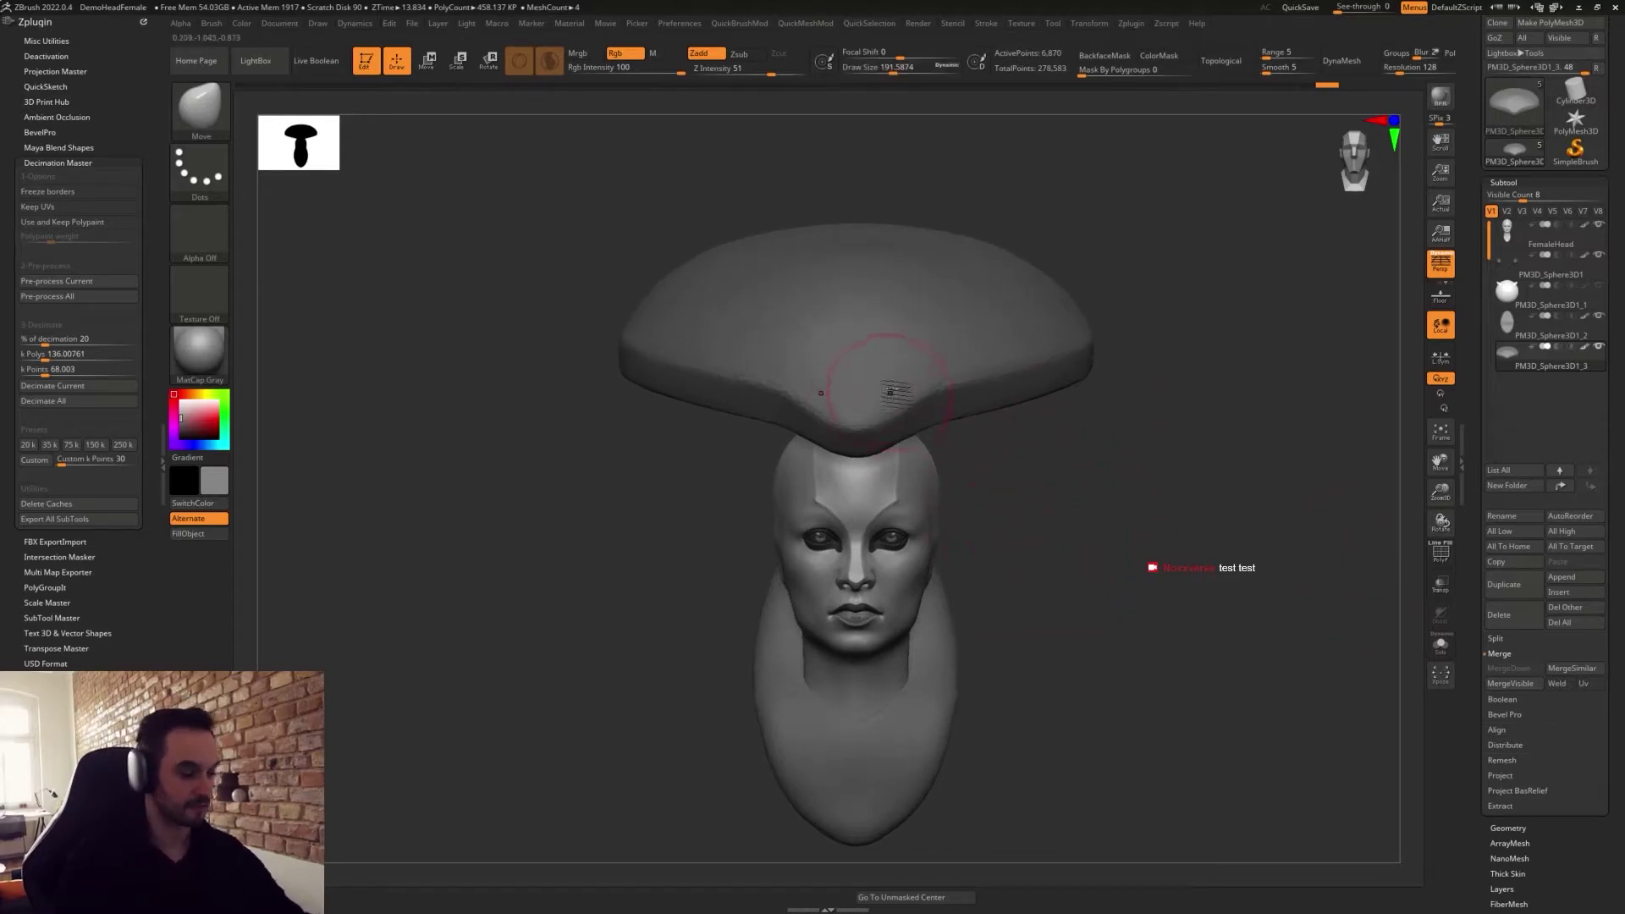
pyautogui.press('b')
pyautogui.press('t')
pyautogui.press('d')
pyautogui.moveTo(855, 406); pyautogui.dragTo(1029, 336)
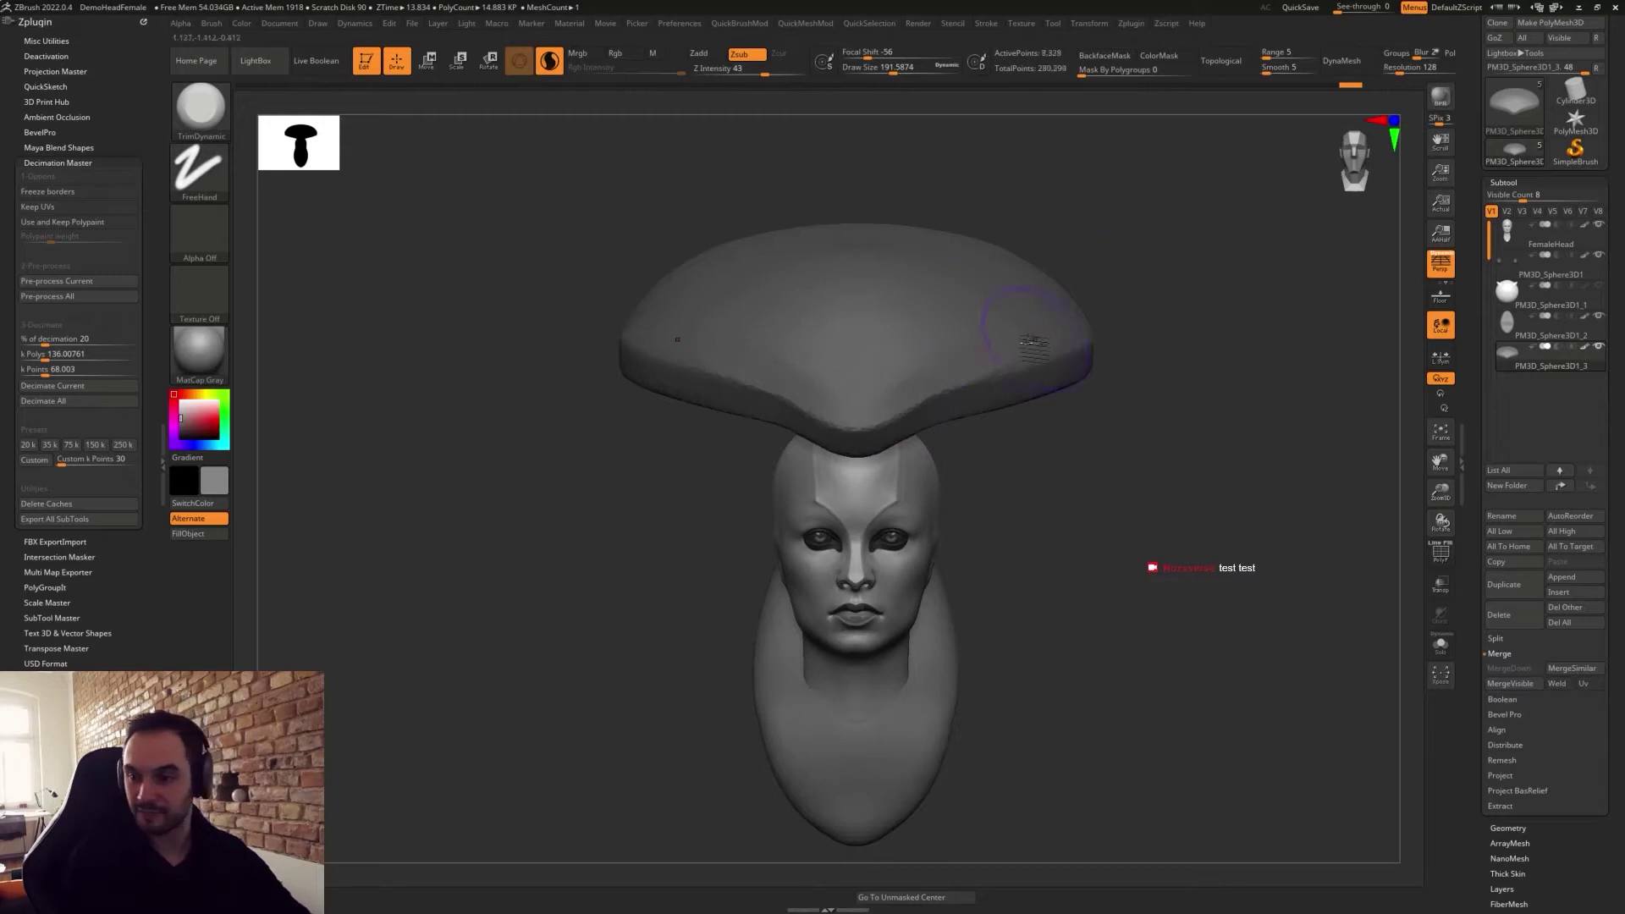
pyautogui.moveTo(874, 375)
pyautogui.mouseDown()
pyautogui.moveTo(858, 392)
pyautogui.moveTo(973, 348)
pyautogui.mouseUp()
pyautogui.moveTo(1047, 476); pyautogui.dragTo(1107, 480)
pyautogui.moveTo(882, 423); pyautogui.dragTo(1085, 301)
pyautogui.moveTo(876, 371)
pyautogui.mouseDown()
pyautogui.moveTo(904, 323)
pyautogui.moveTo(1063, 313)
pyautogui.mouseUp()
pyautogui.moveTo(1049, 449)
pyautogui.mouseDown()
pyautogui.moveTo(975, 431)
pyautogui.moveTo(997, 459)
pyautogui.moveTo(940, 462)
pyautogui.moveTo(1100, 361)
pyautogui.mouseUp()
pyautogui.moveTo(883, 385); pyautogui.dragTo(1164, 383)
pyautogui.keyDown('shift'); pyautogui.moveTo(1073, 509); pyautogui.dragTo(1113, 515); pyautogui.keyUp('shift')
# Refine the outer tips and rim of the headpiece with the Move brush at draw size about 228.
pyautogui.press('b')
pyautogui.press('m')
pyautogui.press('v')
pyautogui.press('s')
pyautogui.moveTo(1087, 370)
pyautogui.mouseDown()
pyautogui.moveTo(1105, 370)
pyautogui.moveTo(1068, 378)
pyautogui.moveTo(1179, 455)
pyautogui.moveTo(1160, 457)
pyautogui.moveTo(1004, 291)
pyautogui.moveTo(976, 236)
pyautogui.moveTo(998, 367)
pyautogui.mouseUp()
pyautogui.moveTo(1068, 474)
pyautogui.mouseDown()
pyautogui.moveTo(1098, 525)
pyautogui.moveTo(1030, 617)
pyautogui.moveTo(1059, 574)
pyautogui.mouseUp()
pyautogui.press('s')
pyautogui.moveTo(1002, 500); pyautogui.dragTo(982, 501)
pyautogui.keyDown('alt'); pyautogui.moveTo(1090, 396); pyautogui.dragTo(1136, 356); pyautogui.keyUp('alt')
# Duplicate the collar subtool and fill the copy with a darker grey.
pyautogui.click(1507, 322)
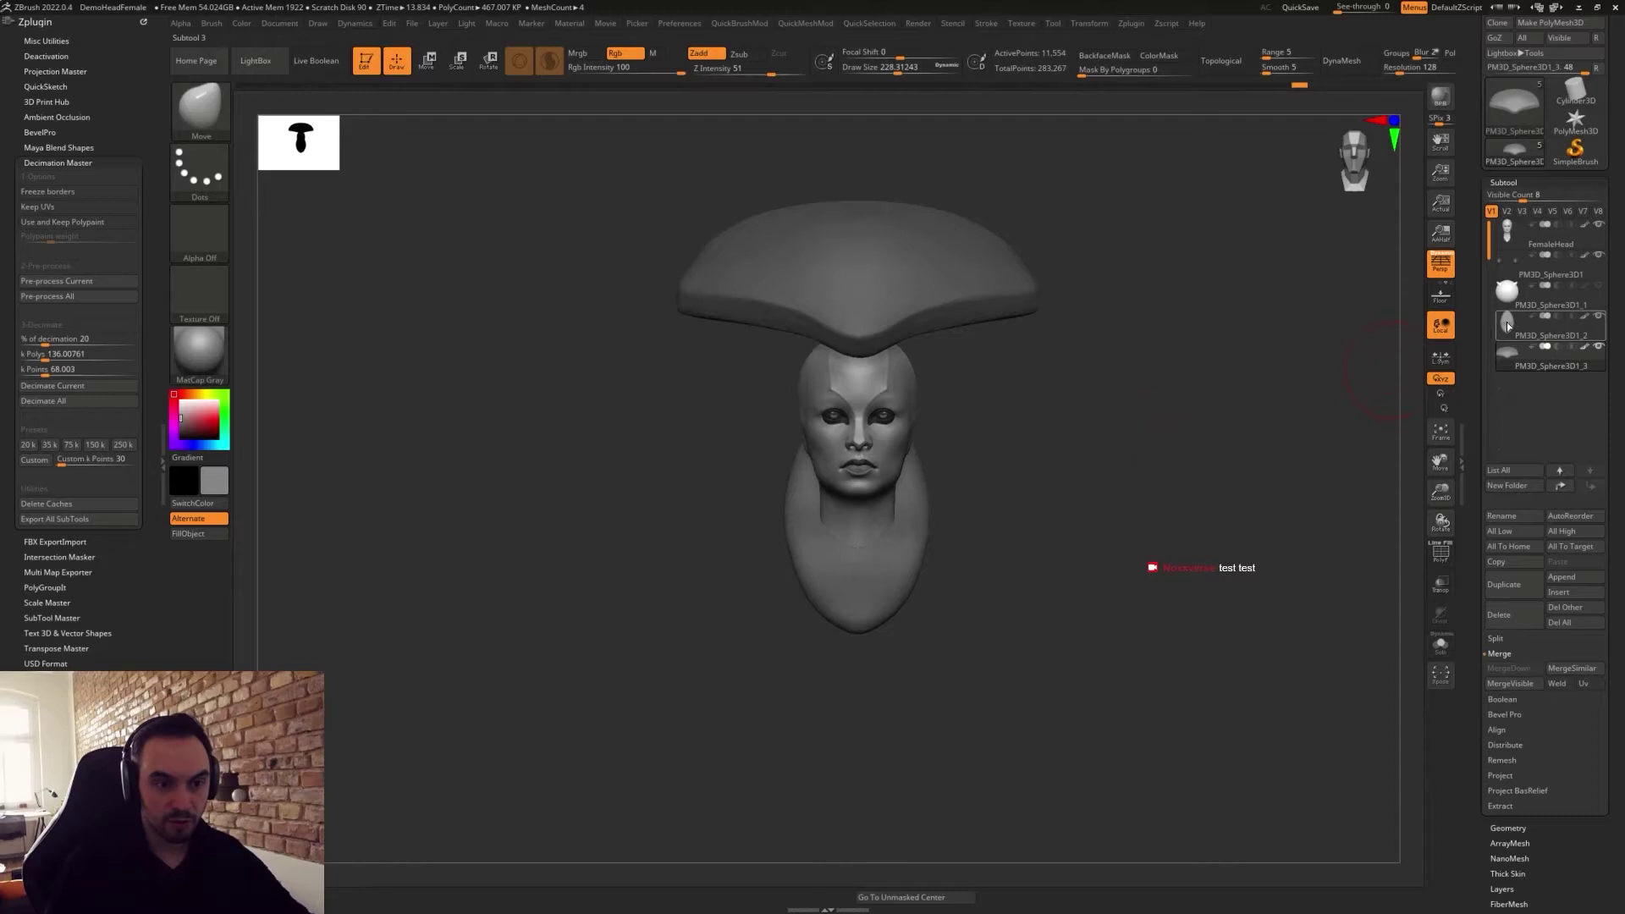
pyautogui.click(1514, 590)
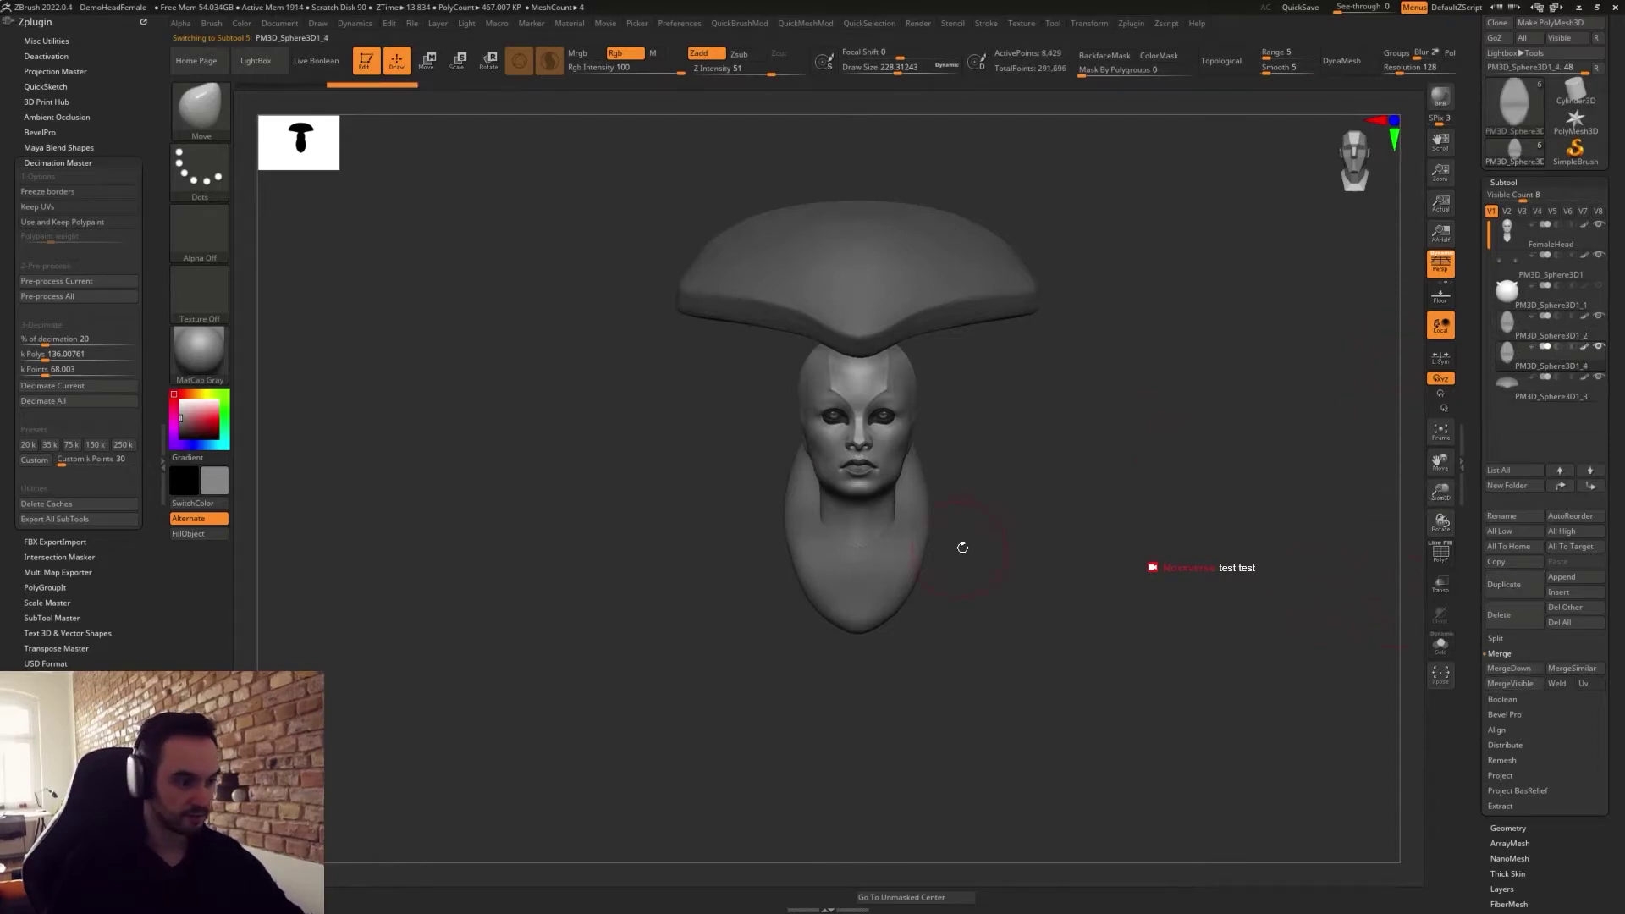
pyautogui.click(199, 534)
# Move the dark collar copy backwards and down behind the original collar, working from the side.
pyautogui.press('w')
pyautogui.keyDown('shift'); pyautogui.moveTo(1108, 584); pyautogui.dragTo(990, 589); pyautogui.keyUp('shift')
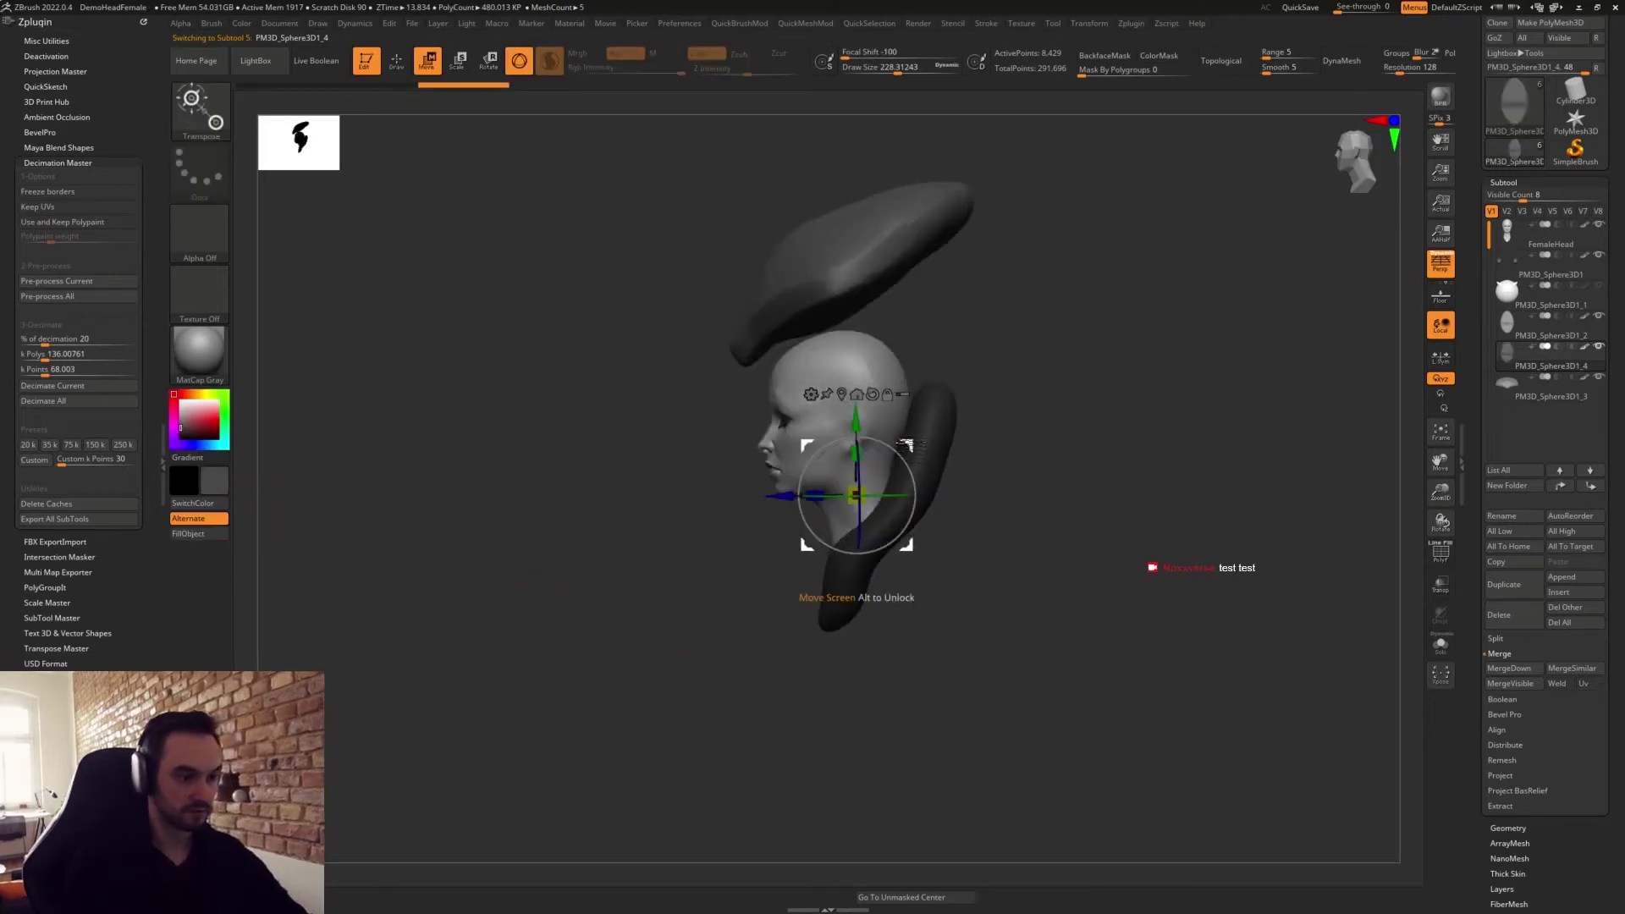
pyautogui.moveTo(910, 447); pyautogui.dragTo(924, 479)
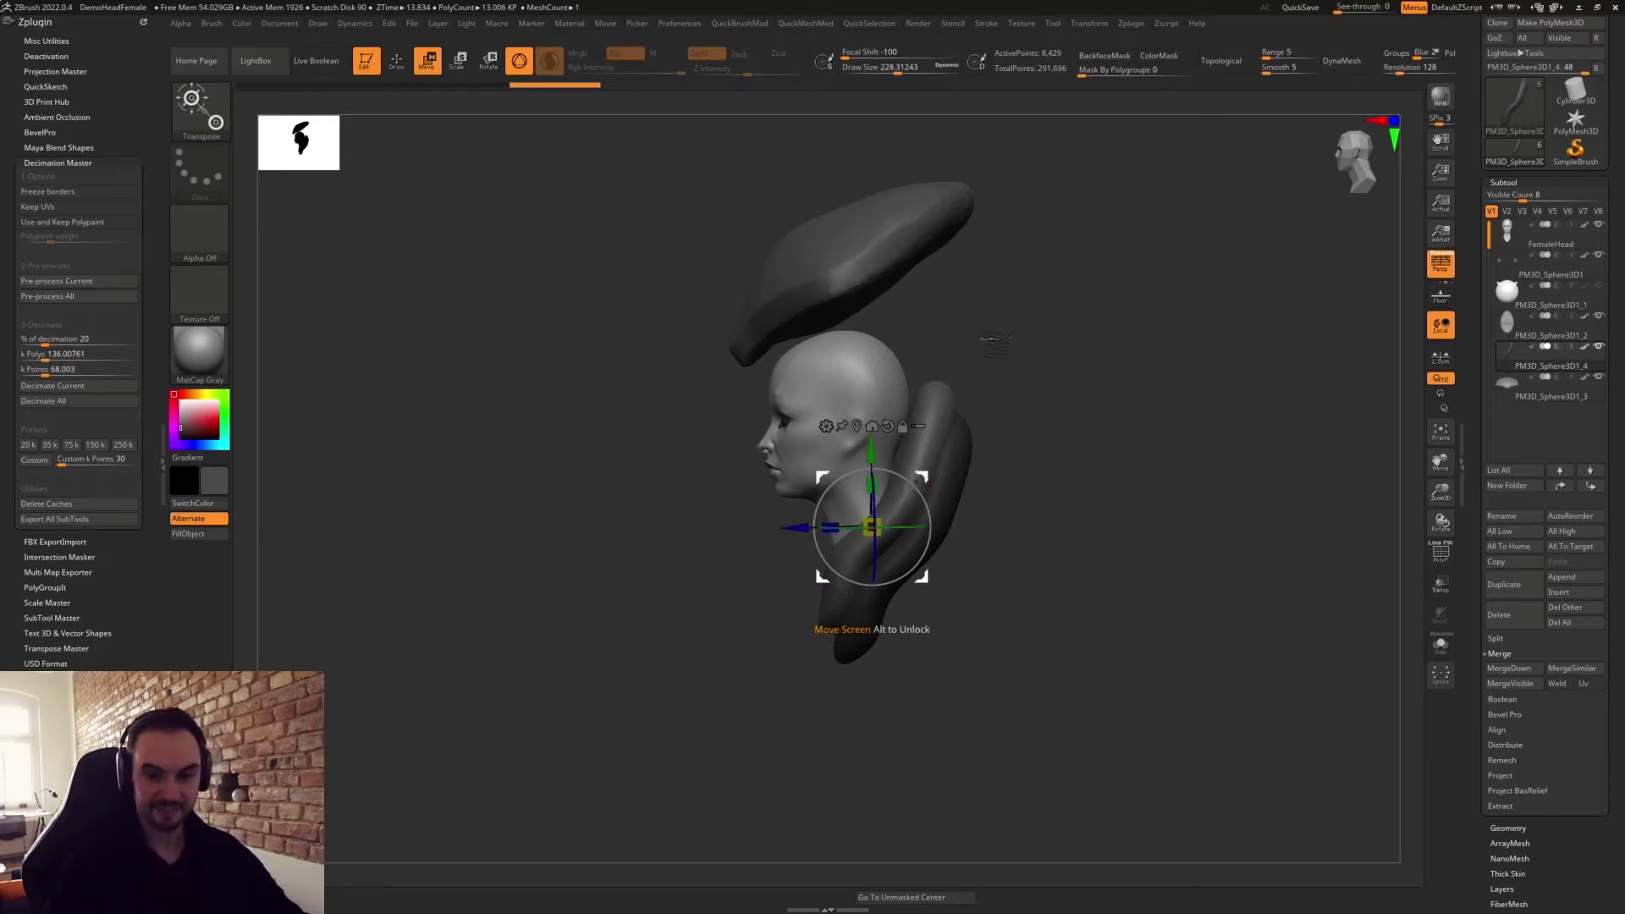
# Widen the dark copy into a broad V-shaped outer collar with the Move brush at draw size about 846.
pyautogui.moveTo(1052, 525)
pyautogui.mouseDown()
pyautogui.moveTo(983, 488)
pyautogui.moveTo(1056, 459)
pyautogui.mouseUp()
pyautogui.press('q')
pyautogui.moveTo(948, 567); pyautogui.dragTo(973, 570, button='right')
pyautogui.moveTo(950, 575); pyautogui.dragTo(967, 601)
# Build up the outer collar with the Clay brush at draw size about 251 and smooth its edges.
pyautogui.press('s')
pyautogui.moveTo(883, 666); pyautogui.dragTo(854, 665)
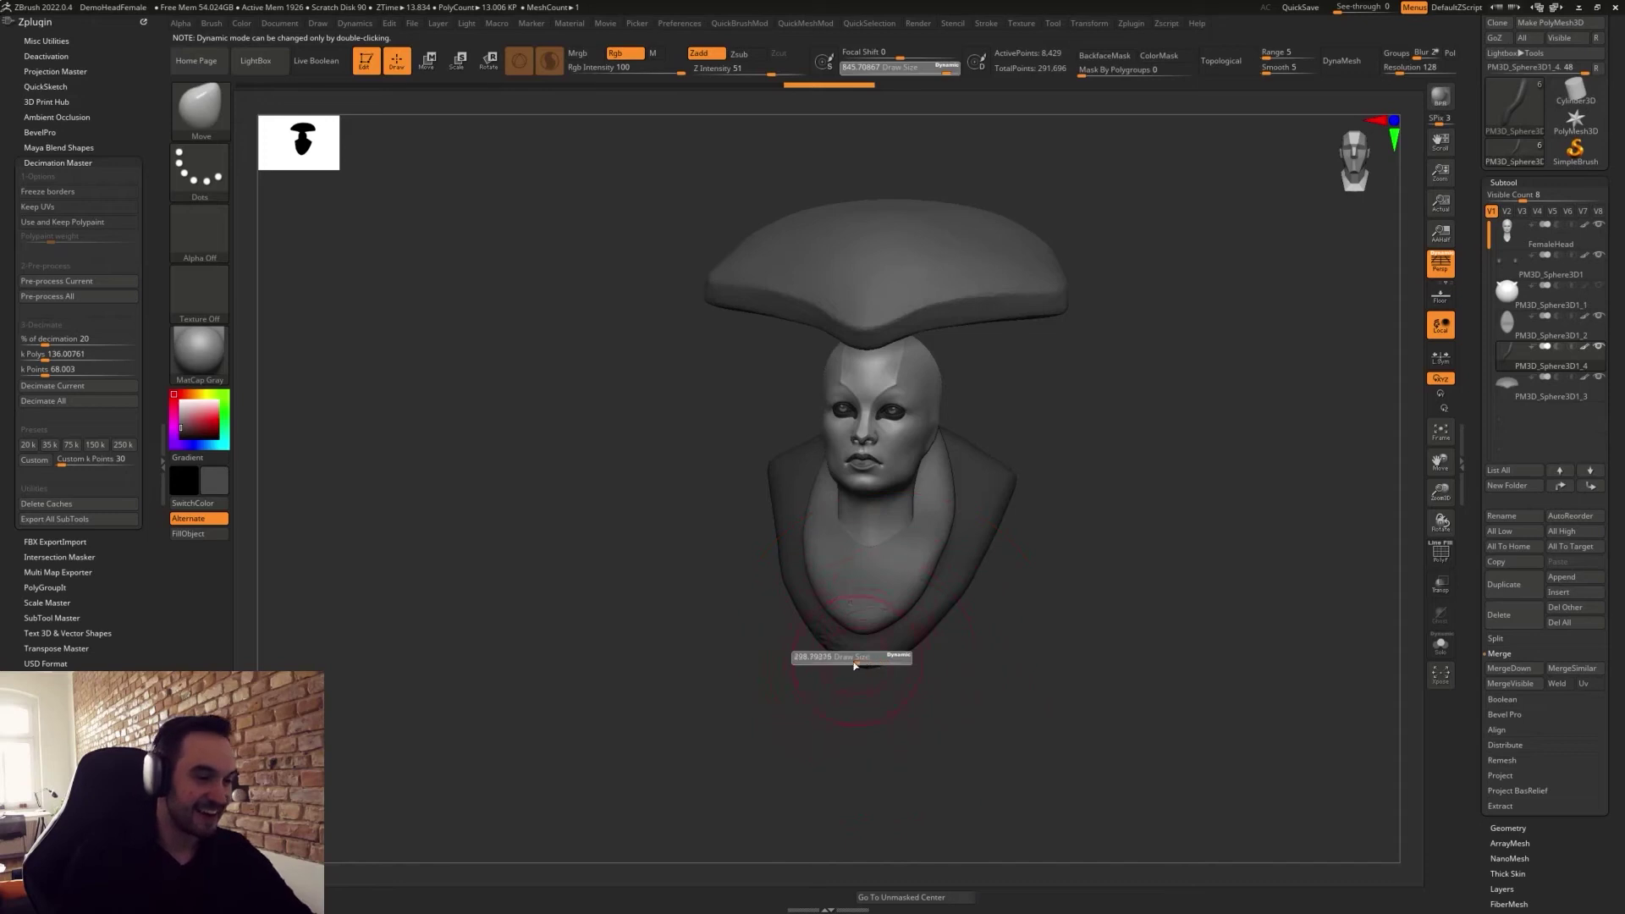
pyautogui.press('b')
pyautogui.press('c')
pyautogui.press('l')
pyautogui.moveTo(957, 671)
pyautogui.keyDown('shift'); pyautogui.mouseDown()
pyautogui.moveTo(928, 671)
pyautogui.moveTo(969, 699)
pyautogui.mouseUp(); pyautogui.keyUp('shift')
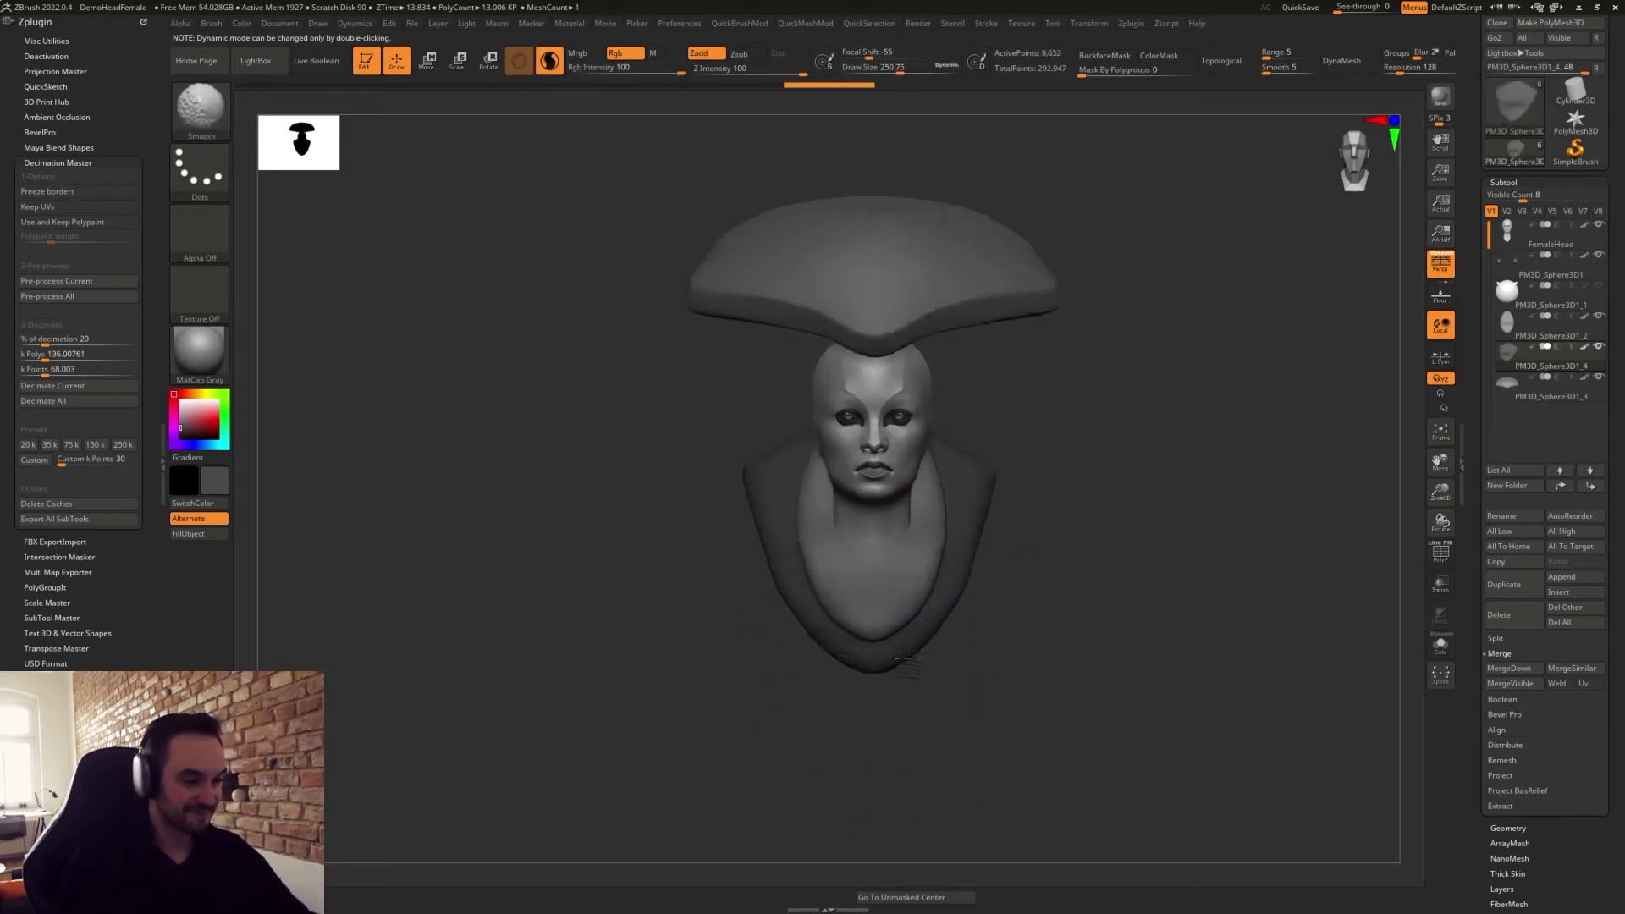
pyautogui.keyDown('ctrl'); pyautogui.moveTo(1034, 484); pyautogui.dragTo(855, 423); pyautogui.keyUp('ctrl')
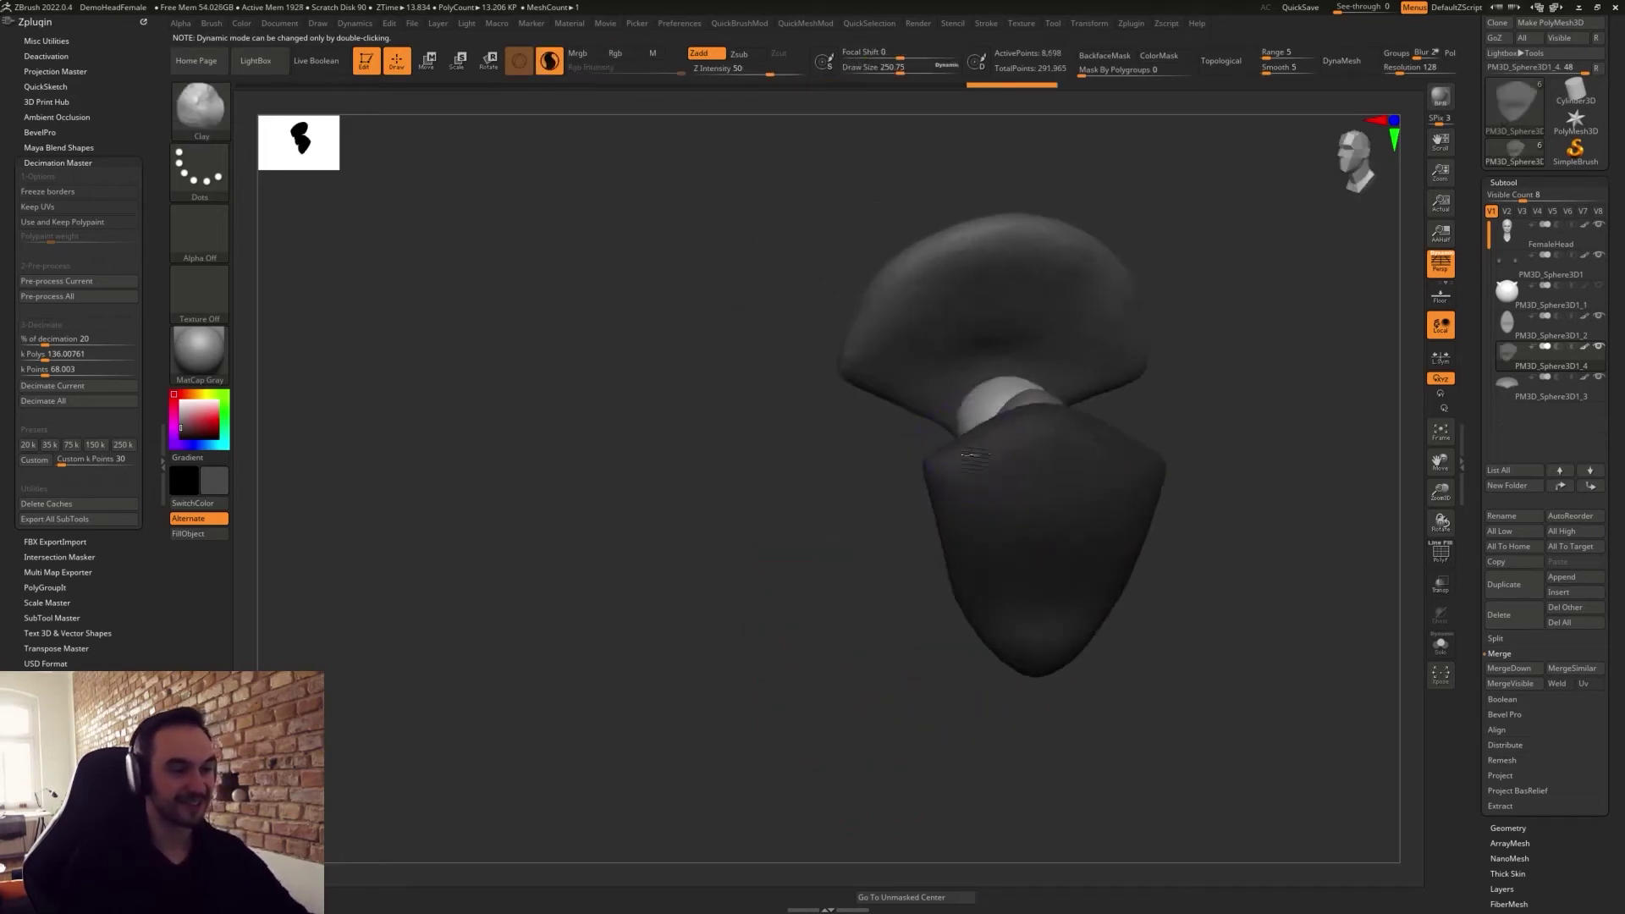
pyautogui.keyDown('shift'); pyautogui.moveTo(1116, 451); pyautogui.dragTo(1037, 541); pyautogui.keyUp('shift')
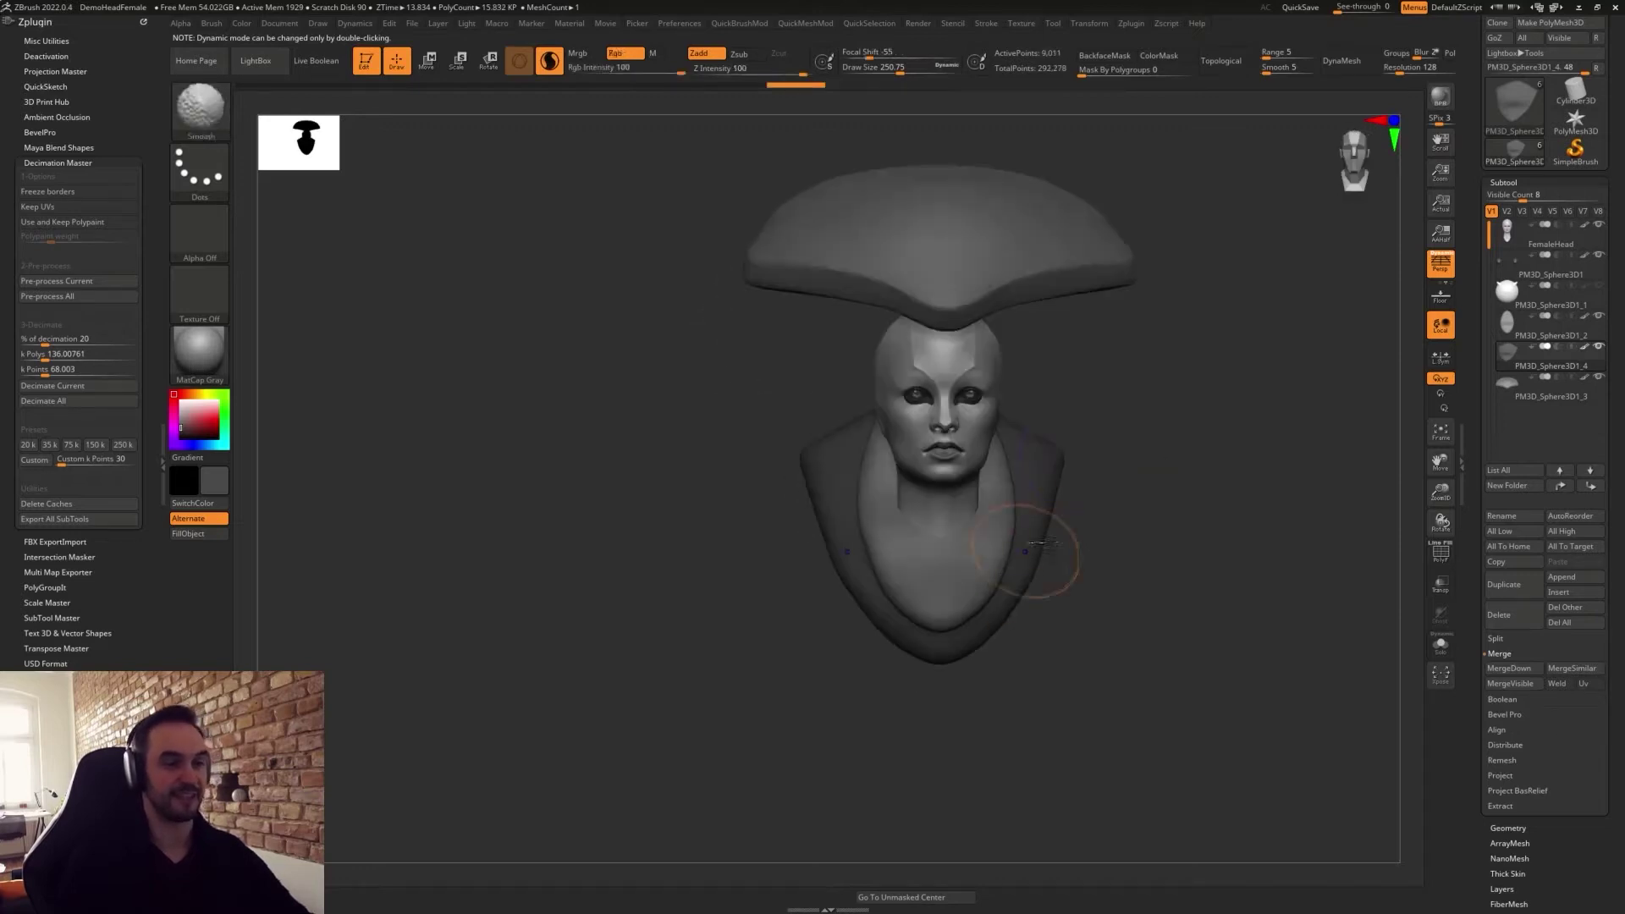
# Flare the inner collar's upper corners and slim its lower half with the Move brush at draw size about 476.
pyautogui.moveTo(1068, 489)
pyautogui.mouseDown()
pyautogui.moveTo(1095, 486)
pyautogui.moveTo(990, 504)
pyautogui.moveTo(1079, 593)
pyautogui.moveTo(1064, 592)
pyautogui.mouseUp()
pyautogui.keyDown('alt'); pyautogui.click(948, 508); pyautogui.keyUp('alt')
pyautogui.press('s')
pyautogui.press('b')
pyautogui.press('m')
pyautogui.press('v')
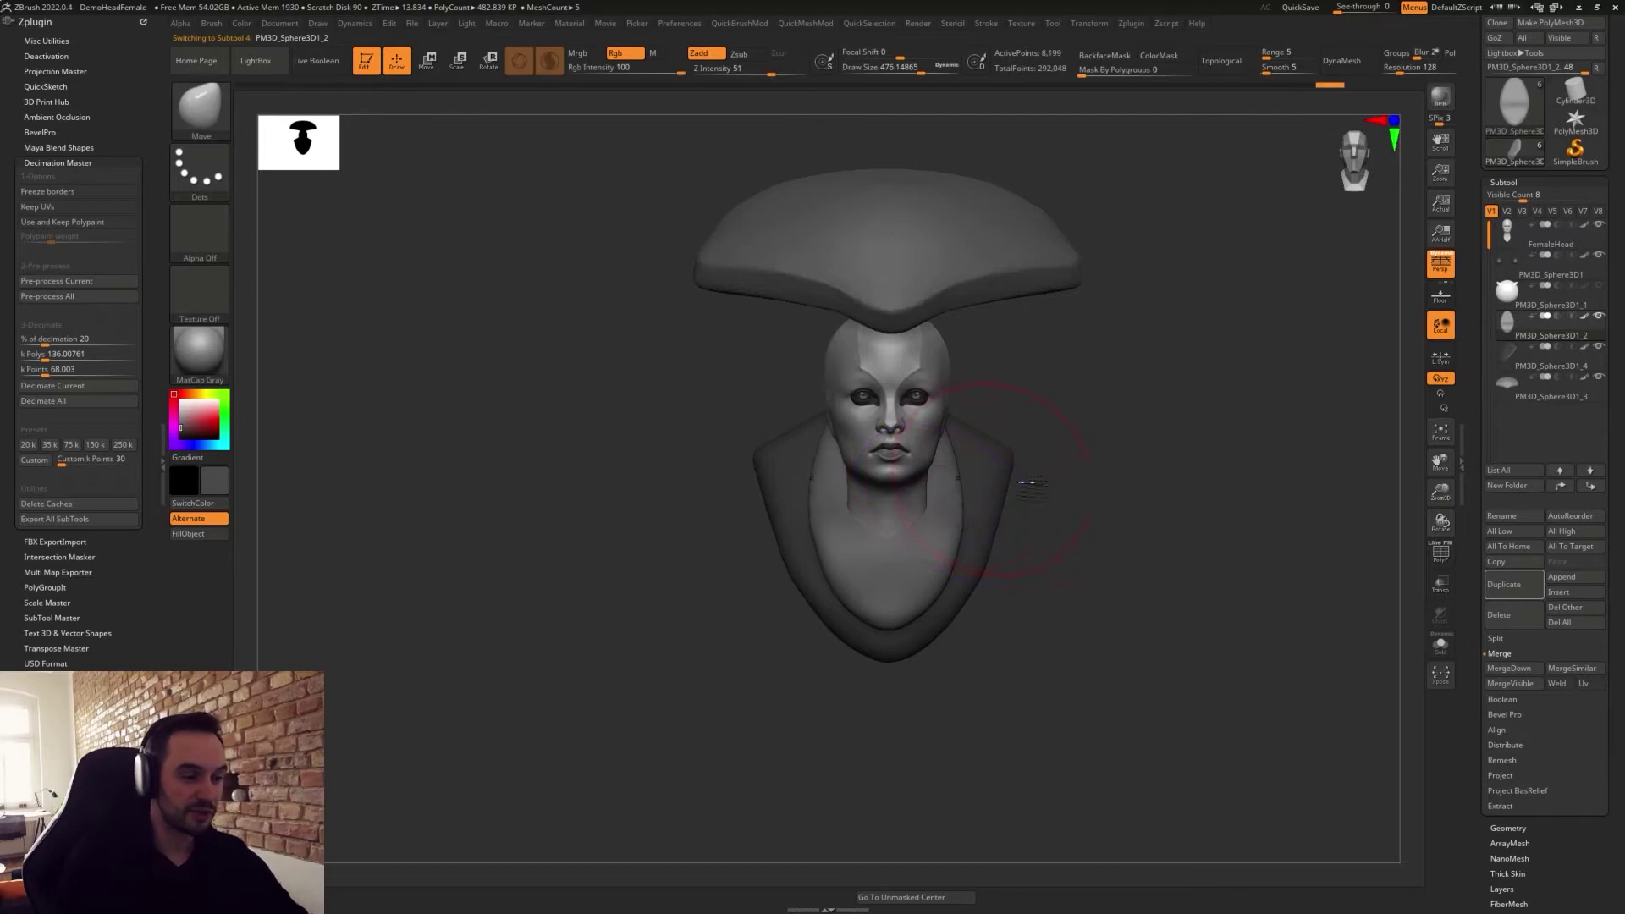
pyautogui.moveTo(1037, 486); pyautogui.dragTo(957, 470)
pyautogui.moveTo(963, 412)
pyautogui.mouseDown()
pyautogui.moveTo(948, 484)
pyautogui.moveTo(965, 484)
pyautogui.mouseUp()
pyautogui.keyDown('shift'); pyautogui.moveTo(1020, 559); pyautogui.dragTo(1063, 555); pyautogui.keyUp('shift')
pyautogui.moveTo(977, 479)
pyautogui.mouseDown()
pyautogui.moveTo(1018, 482)
pyautogui.moveTo(965, 475)
pyautogui.moveTo(952, 618)
pyautogui.mouseUp()
# Flatten the inner collar's front surface with the TrimDynamic brush at draw size about 299.
pyautogui.press('s')
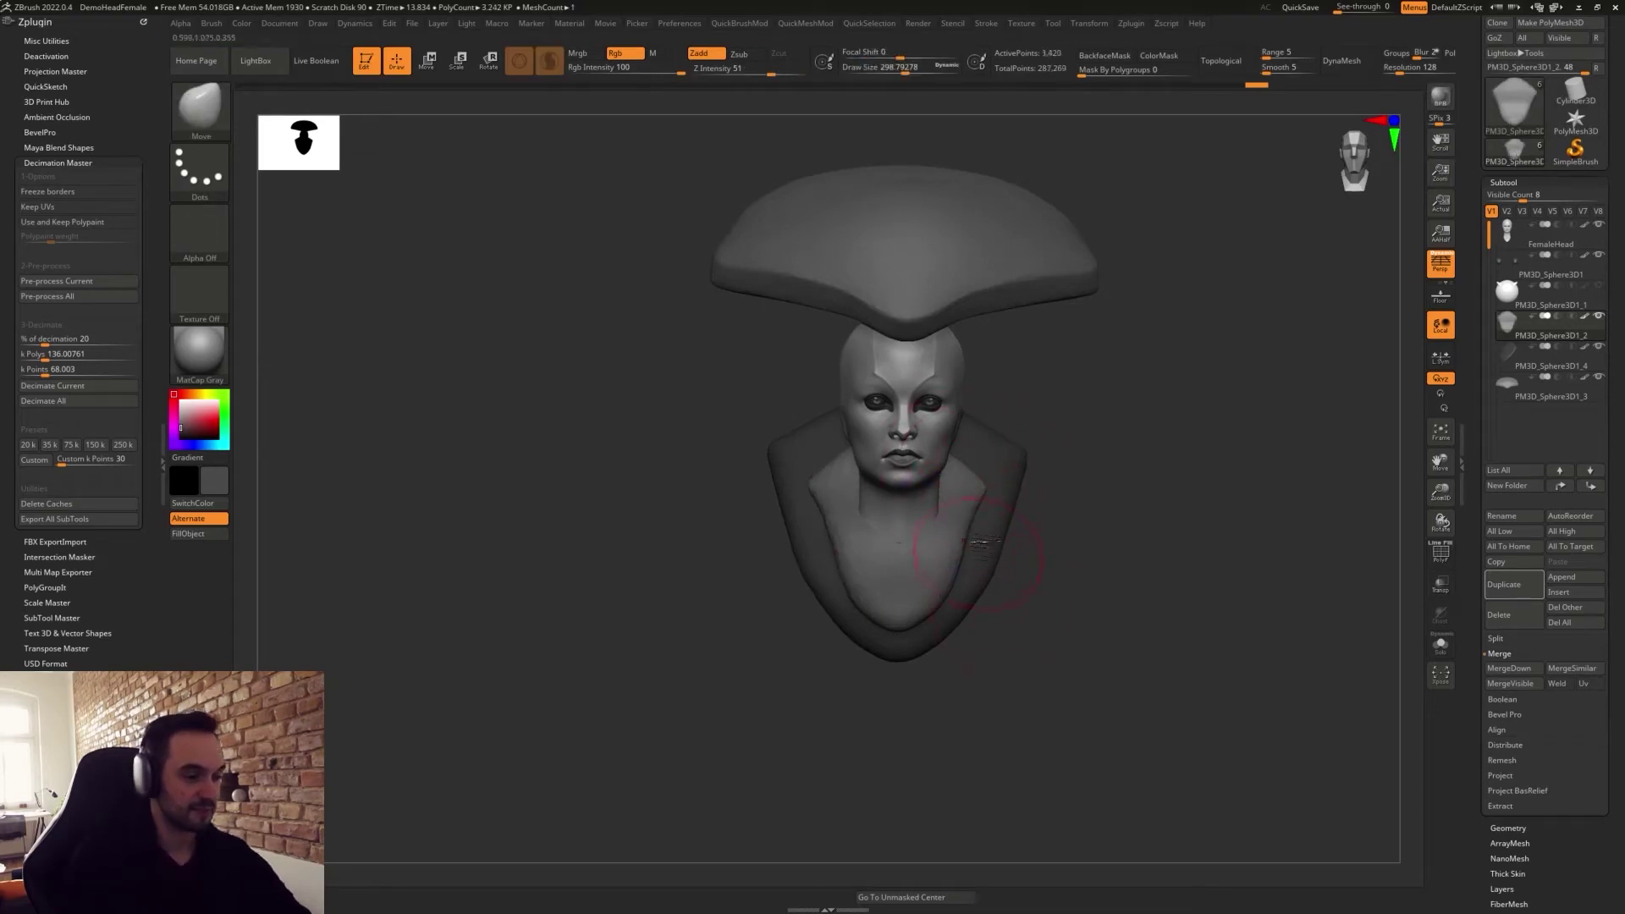
pyautogui.press('b')
pyautogui.press('t')
pyautogui.press('d')
pyautogui.moveTo(979, 493)
pyautogui.mouseDown()
pyautogui.moveTo(919, 604)
pyautogui.moveTo(856, 567)
pyautogui.mouseUp()
pyautogui.moveTo(1024, 605)
pyautogui.keyDown('alt'); pyautogui.mouseDown()
pyautogui.moveTo(1008, 620)
pyautogui.moveTo(1050, 609)
pyautogui.moveTo(996, 597)
pyautogui.mouseUp(); pyautogui.keyUp('alt')
# Pull the outer collar's lower sides into a narrower taper and smooth its surface.
pyautogui.keyDown('alt'); pyautogui.click(1016, 507); pyautogui.keyUp('alt')
pyautogui.press('s')
pyautogui.click(996, 597)
pyautogui.moveTo(1089, 689)
pyautogui.keyDown('shift'); pyautogui.mouseDown()
pyautogui.moveTo(1082, 711)
pyautogui.moveTo(1037, 648)
pyautogui.mouseUp(); pyautogui.keyUp('shift')
pyautogui.press('s')
pyautogui.moveTo(905, 659); pyautogui.dragTo(834, 711)
pyautogui.moveTo(967, 590); pyautogui.dragTo(946, 558)
pyautogui.moveTo(995, 664); pyautogui.dragTo(1111, 678)
pyautogui.moveTo(957, 646)
pyautogui.mouseDown()
pyautogui.moveTo(936, 634)
pyautogui.moveTo(880, 656)
pyautogui.mouseUp()
pyautogui.moveTo(1007, 649); pyautogui.dragTo(1026, 640)
# Stretch the outer collar's bottom down into a long blunt point with the Move brush at draw size about 379.
pyautogui.press('s')
pyautogui.moveTo(1043, 571)
pyautogui.keyDown('alt'); pyautogui.mouseDown()
pyautogui.moveTo(1041, 594)
pyautogui.moveTo(935, 525)
pyautogui.mouseUp(); pyautogui.keyUp('alt')
pyautogui.moveTo(917, 649)
pyautogui.mouseDown()
pyautogui.moveTo(900, 640)
pyautogui.moveTo(862, 728)
pyautogui.mouseUp()
pyautogui.moveTo(814, 742); pyautogui.dragTo(813, 748)
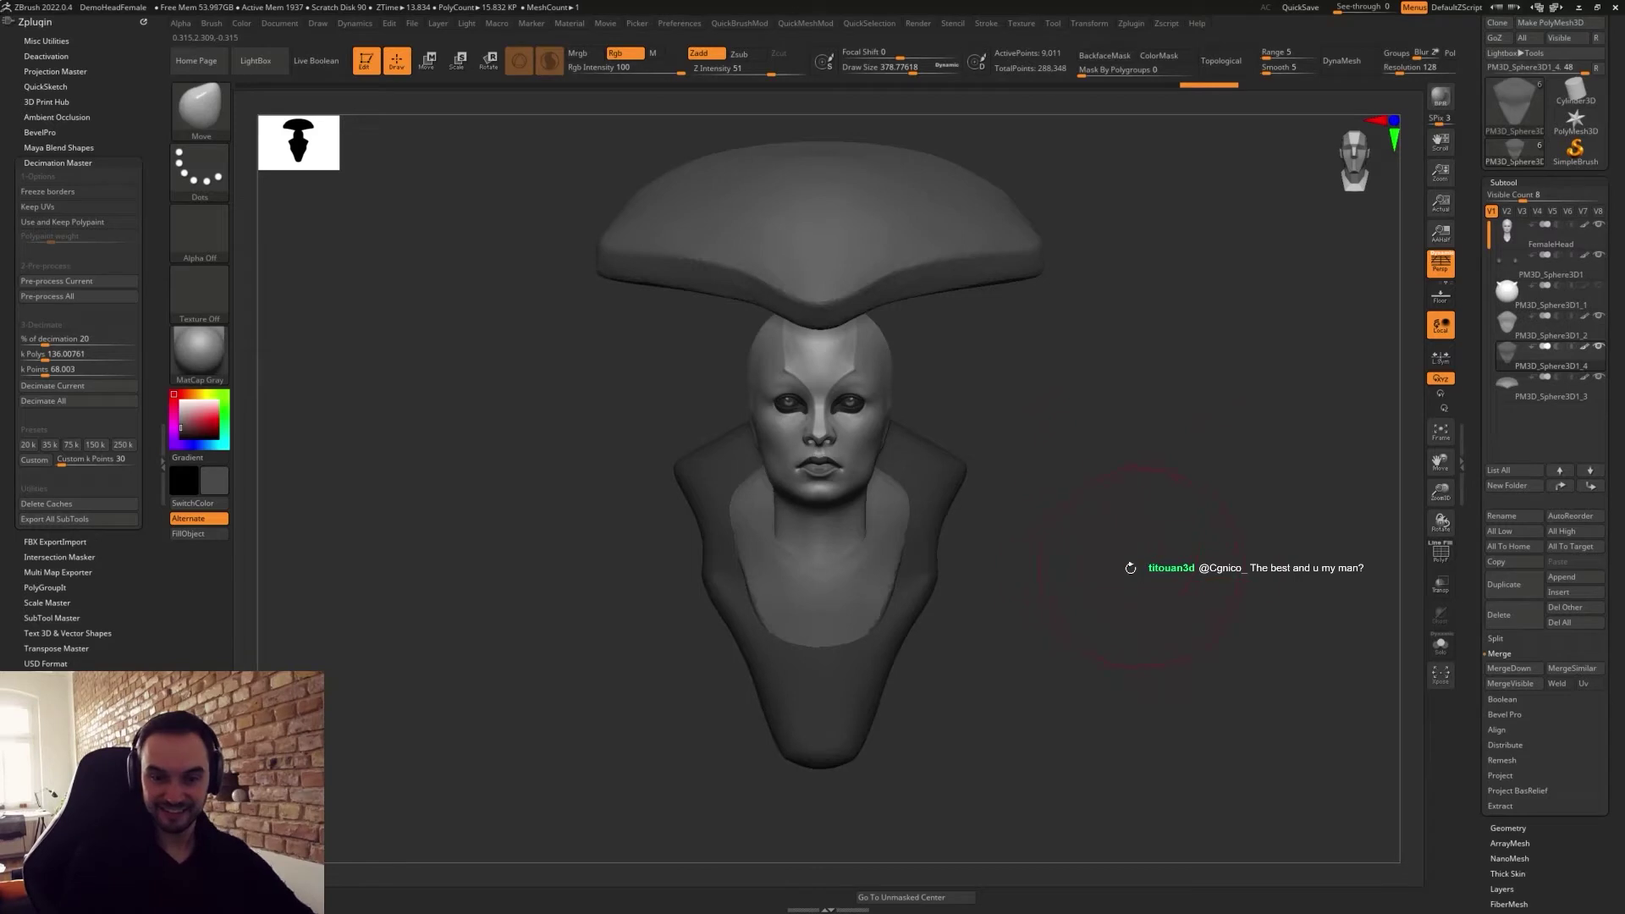
pyautogui.hotkey('ctrl', 'z')
pyautogui.hotkey('ctrl', 'shift', 'z')
# Carve a crease along the outer collar's front with the DamStandard brush at draw size about 280.
pyautogui.keyDown('alt'); pyautogui.moveTo(1030, 449); pyautogui.dragTo(1025, 576); pyautogui.keyUp('alt')
pyautogui.press('b')
pyautogui.press('d')
pyautogui.press('s')
pyautogui.press('s')
pyautogui.moveTo(1073, 482)
pyautogui.mouseDown()
pyautogui.moveTo(937, 497)
pyautogui.moveTo(952, 530)
pyautogui.moveTo(836, 713)
pyautogui.mouseUp()
pyautogui.moveTo(1034, 611); pyautogui.dragTo(935, 620)
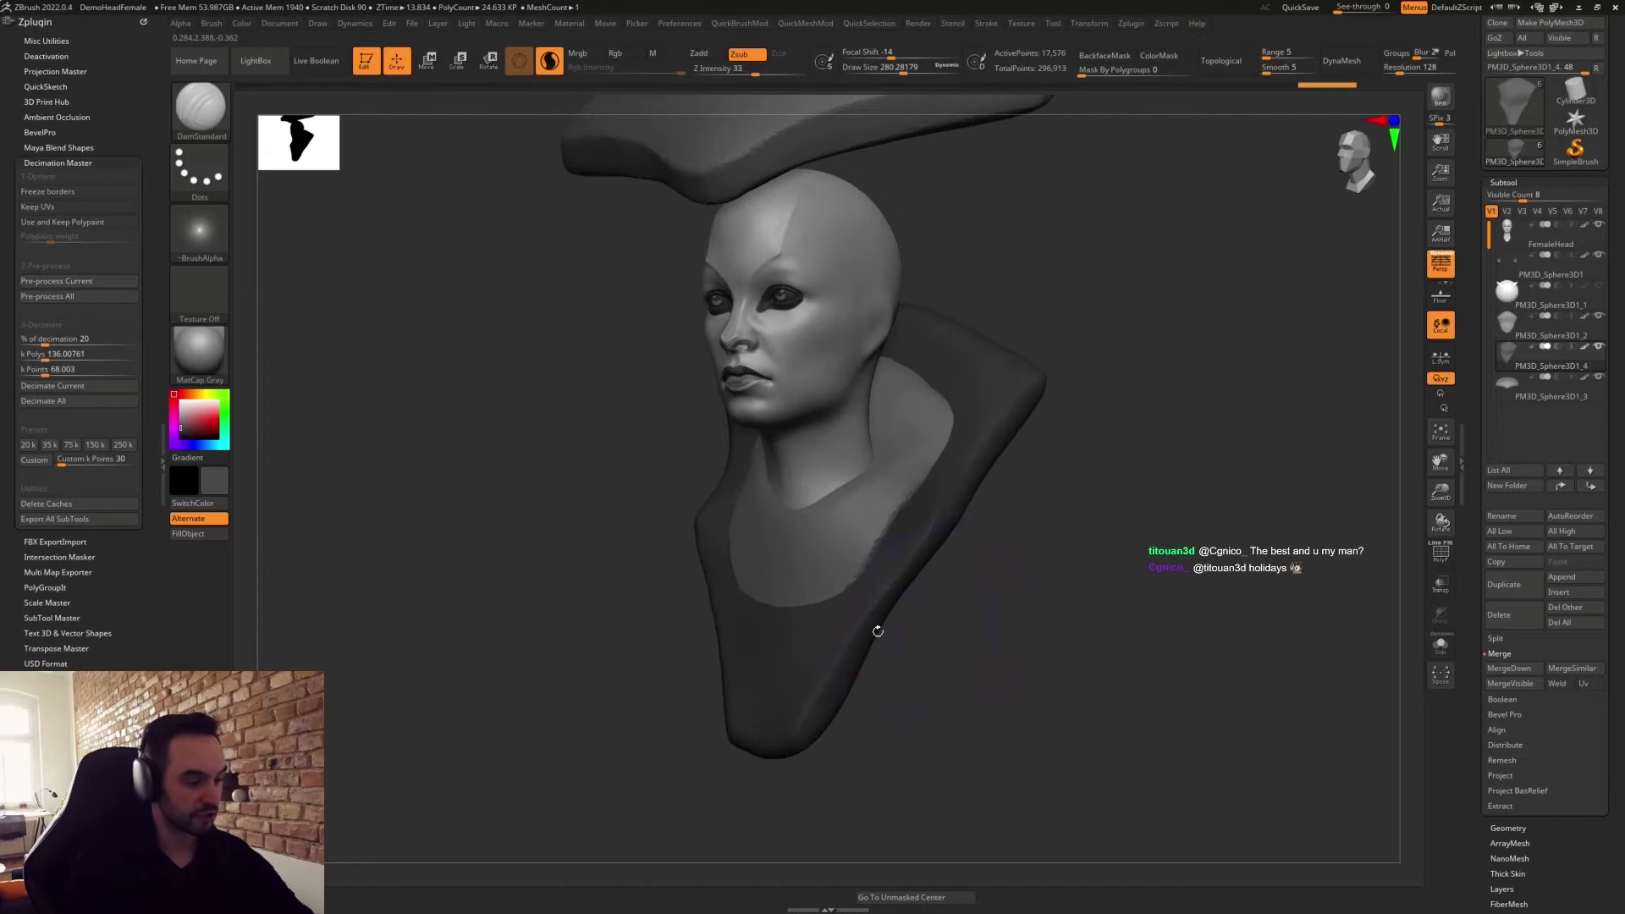
# Flatten the outer collar's front edge from the tip to the upper corner with the TrimDynamic brush, smoothing it.
pyautogui.press('b')
pyautogui.press('t')
pyautogui.press('d')
pyautogui.moveTo(810, 729); pyautogui.dragTo(910, 568)
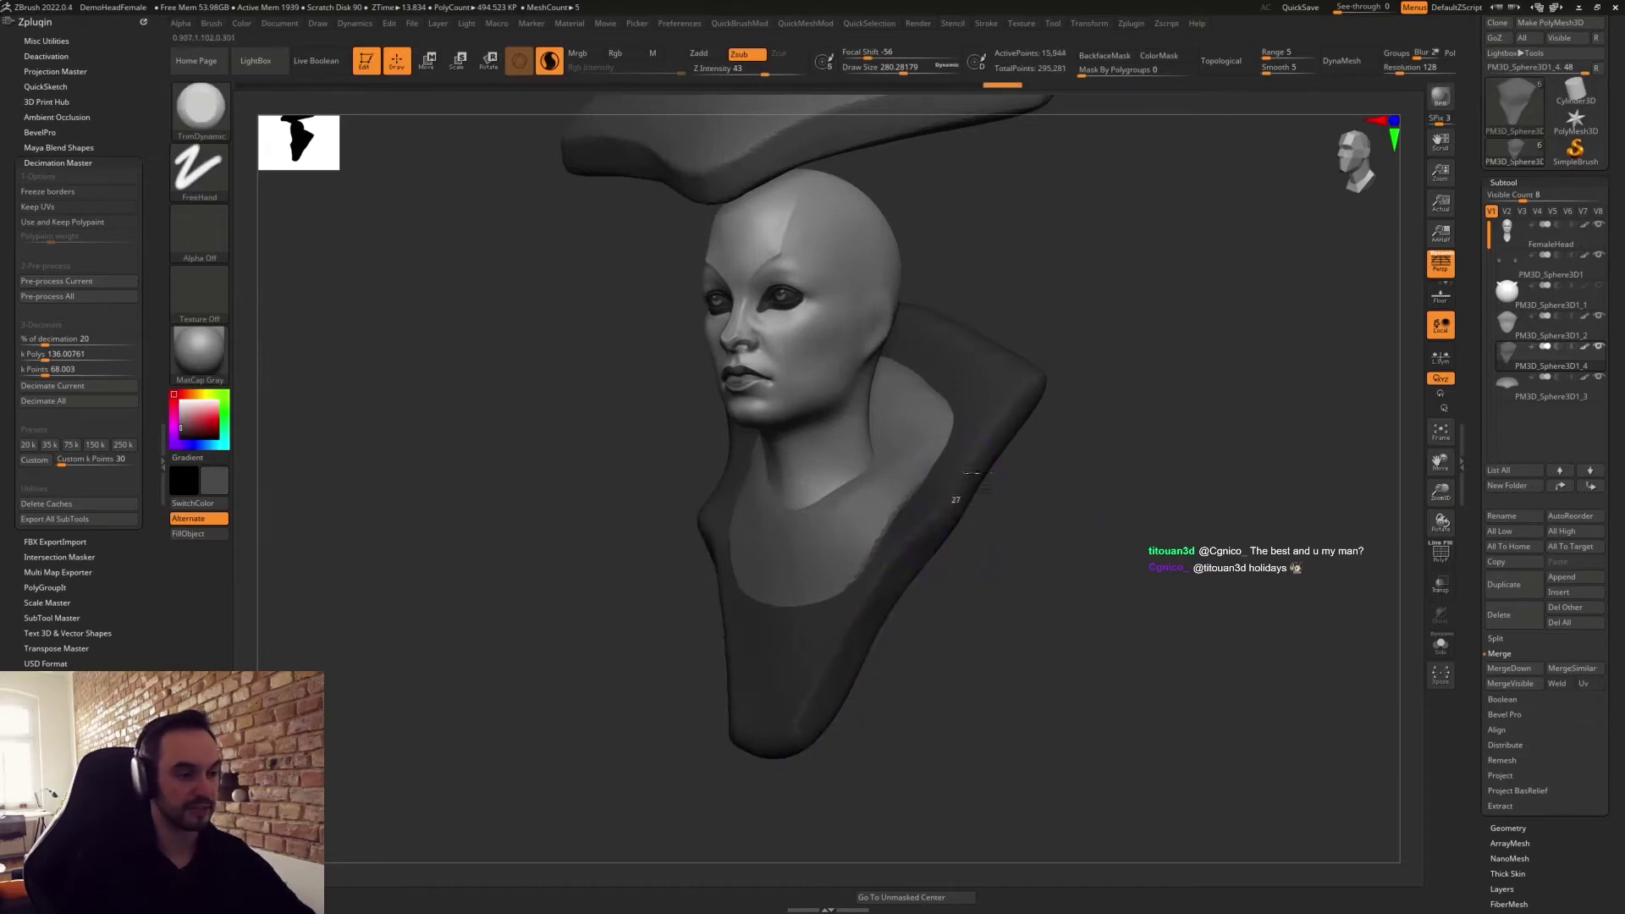
pyautogui.moveTo(978, 388)
pyautogui.keyDown('shift'); pyautogui.mouseDown()
pyautogui.moveTo(967, 546)
pyautogui.moveTo(950, 539)
pyautogui.mouseUp(); pyautogui.keyUp('shift')
pyautogui.press('s')
# Build up the inner collar's pointed front at draw size about 124 and trim it with LazyMouse turned off.
pyautogui.moveTo(1004, 450)
pyautogui.mouseDown()
pyautogui.moveTo(961, 461)
pyautogui.moveTo(938, 559)
pyautogui.mouseUp()
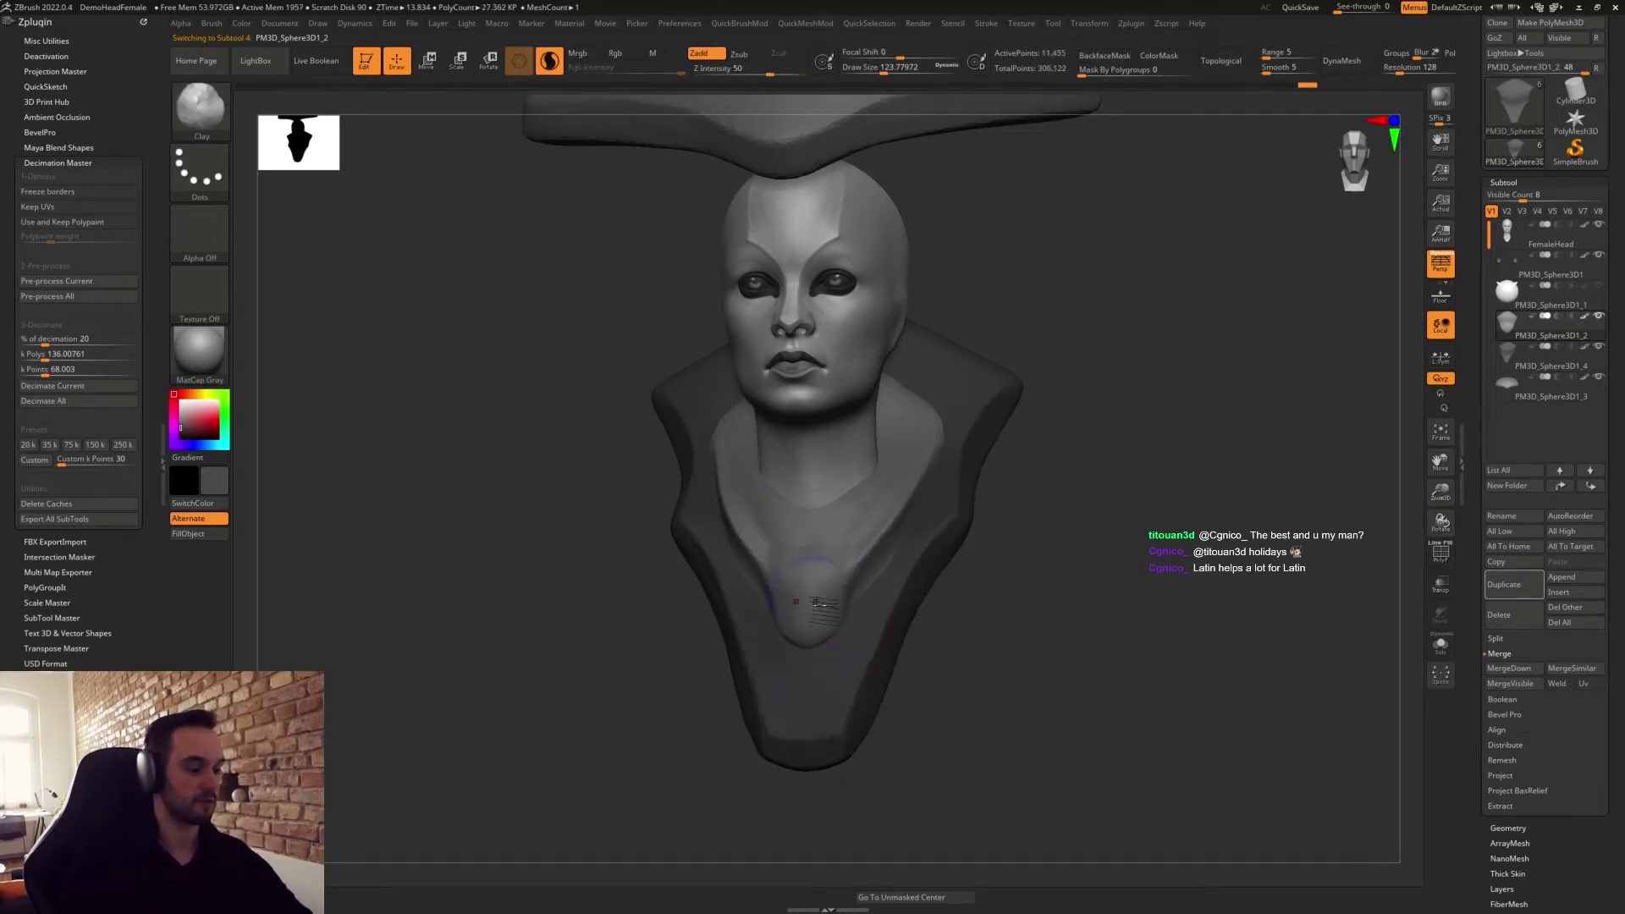
pyautogui.moveTo(838, 521); pyautogui.dragTo(825, 576)
pyautogui.press('space')
pyautogui.press('space')
pyautogui.click(766, 706)
pyautogui.click(770, 675)
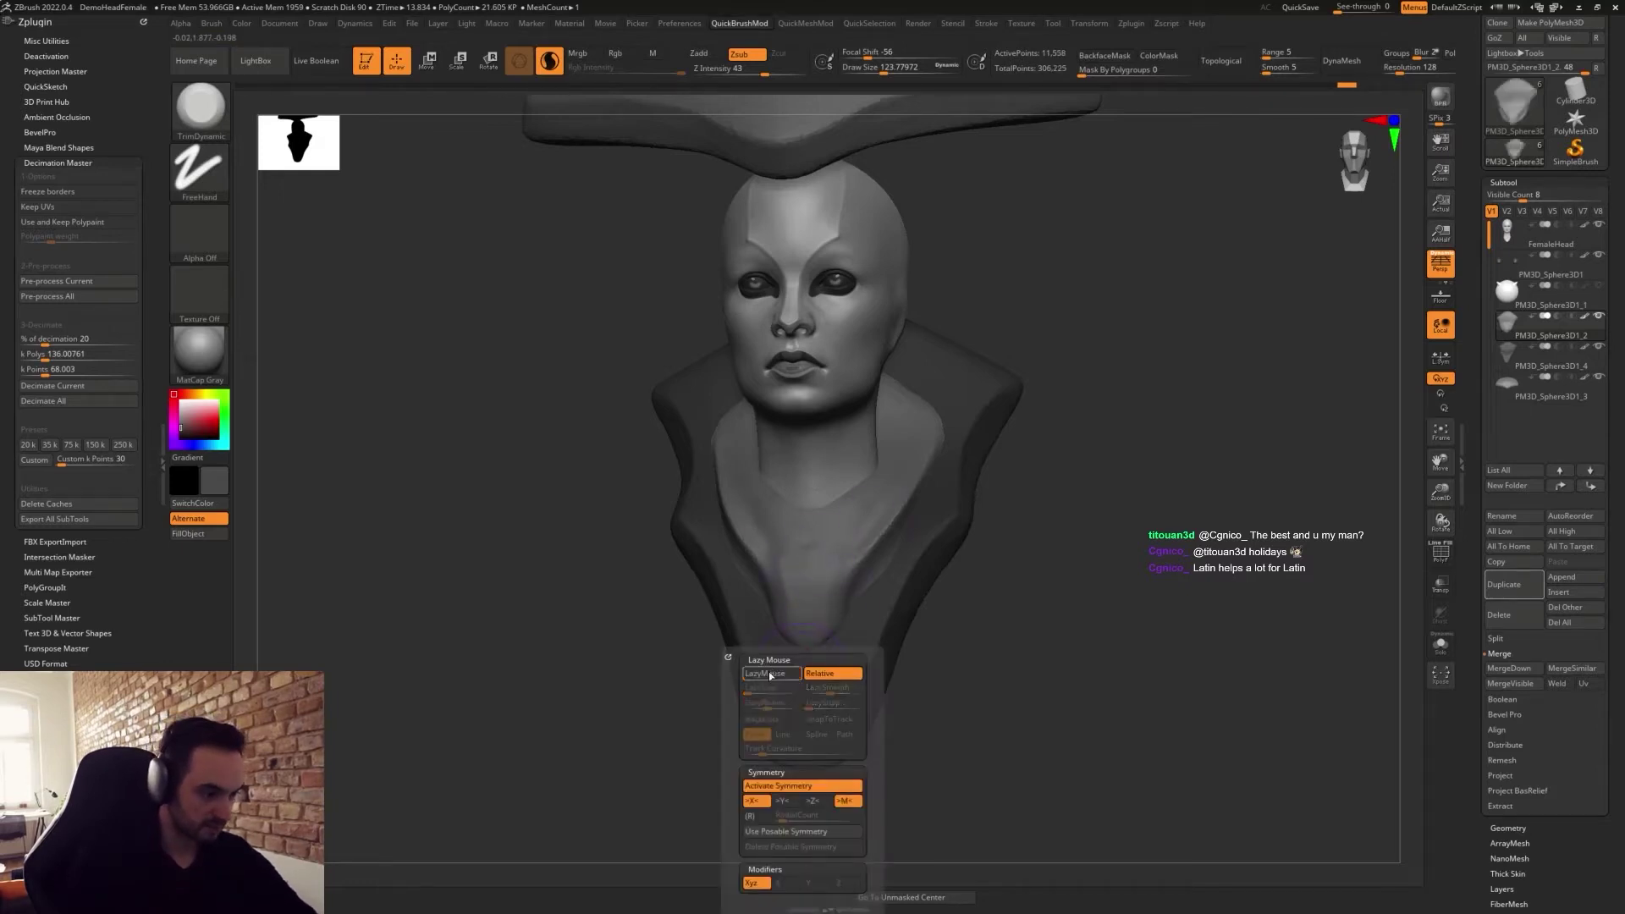
pyautogui.moveTo(833, 571)
pyautogui.mouseDown()
pyautogui.moveTo(827, 525)
pyautogui.moveTo(870, 443)
pyautogui.moveTo(865, 498)
pyautogui.moveTo(858, 467)
pyautogui.moveTo(875, 460)
pyautogui.moveTo(857, 459)
pyautogui.mouseUp()
# Select the headpiece and even out its domed top with the Move brush and smoothing strokes.
pyautogui.press('b')
pyautogui.press('m')
pyautogui.press('v')
pyautogui.keyDown('alt'); pyautogui.moveTo(969, 622); pyautogui.dragTo(998, 515); pyautogui.keyUp('alt')
pyautogui.keyDown('alt'); pyautogui.moveTo(999, 515); pyautogui.dragTo(986, 600); pyautogui.keyUp('alt')
pyautogui.moveTo(989, 656); pyautogui.dragTo(1061, 654)
pyautogui.keyDown('alt'); pyautogui.click(940, 310); pyautogui.keyUp('alt')
pyautogui.moveTo(978, 368); pyautogui.dragTo(976, 443)
pyautogui.press('s')
pyautogui.moveTo(863, 373); pyautogui.dragTo(879, 371)
pyautogui.keyDown('shift'); pyautogui.moveTo(875, 368); pyautogui.dragTo(848, 356); pyautogui.keyUp('shift')
pyautogui.press('s')
# Display the headpiece's wireframe and try to remesh it with DynaMesh at resolution 320.
pyautogui.press('shift')
pyautogui.hotkey('shift', 'f')
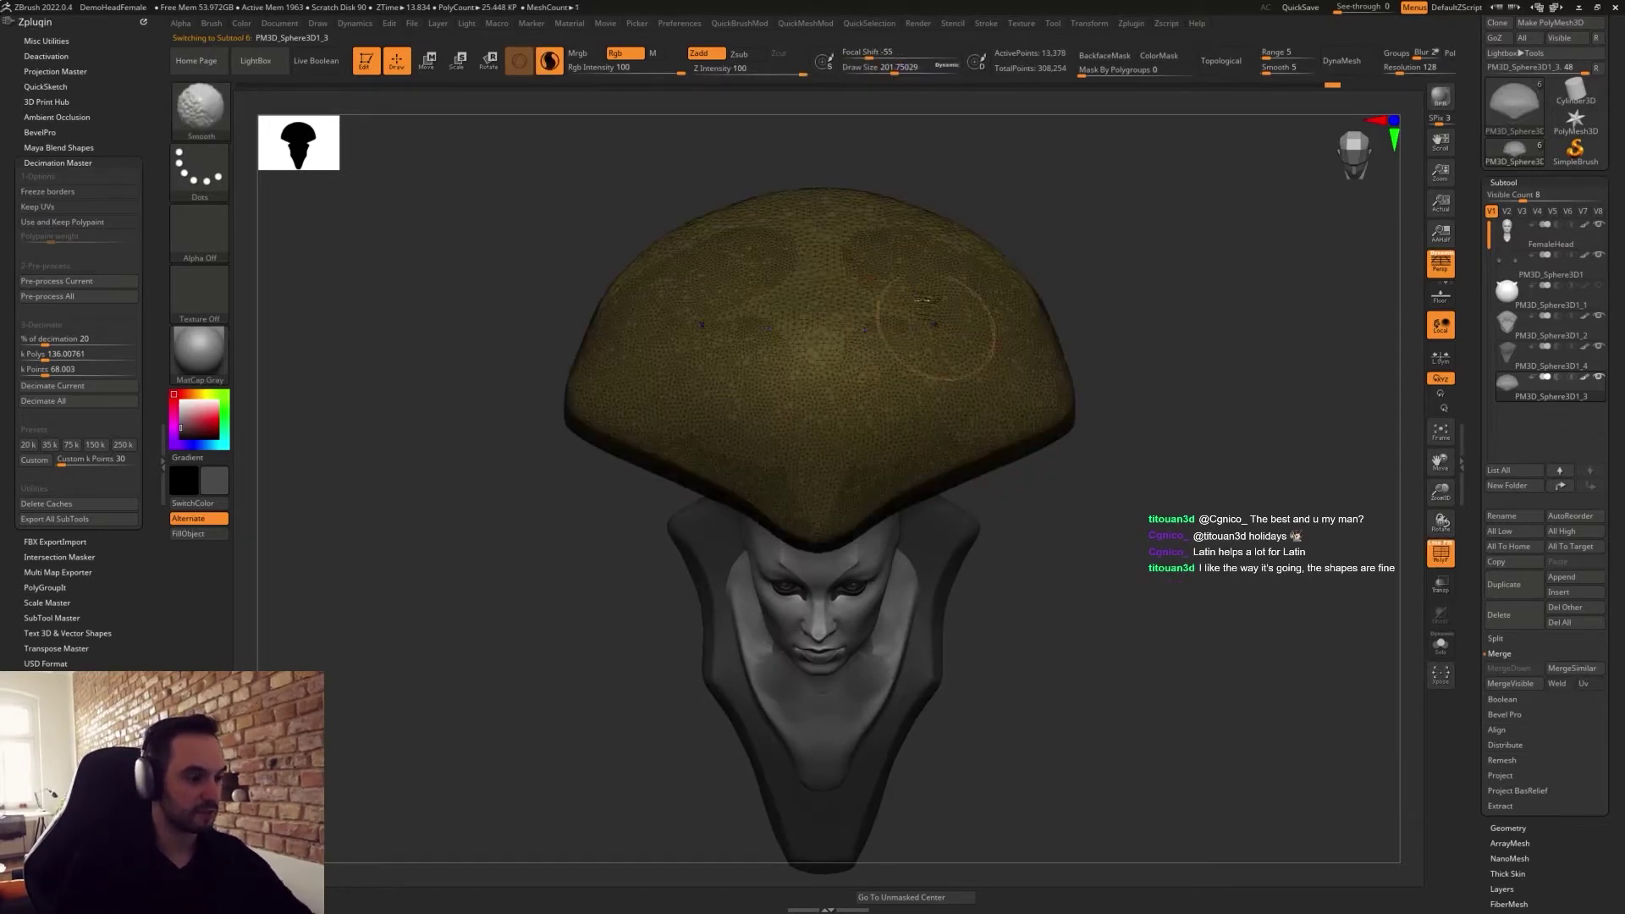
pyautogui.hotkey('shift', 'f')
pyautogui.moveTo(884, 251)
pyautogui.keyDown('ctrl'); pyautogui.mouseDown()
pyautogui.moveTo(842, 351)
pyautogui.moveTo(884, 252)
pyautogui.mouseUp(); pyautogui.keyUp('ctrl')
pyautogui.hotkey('ctrl', 'z')
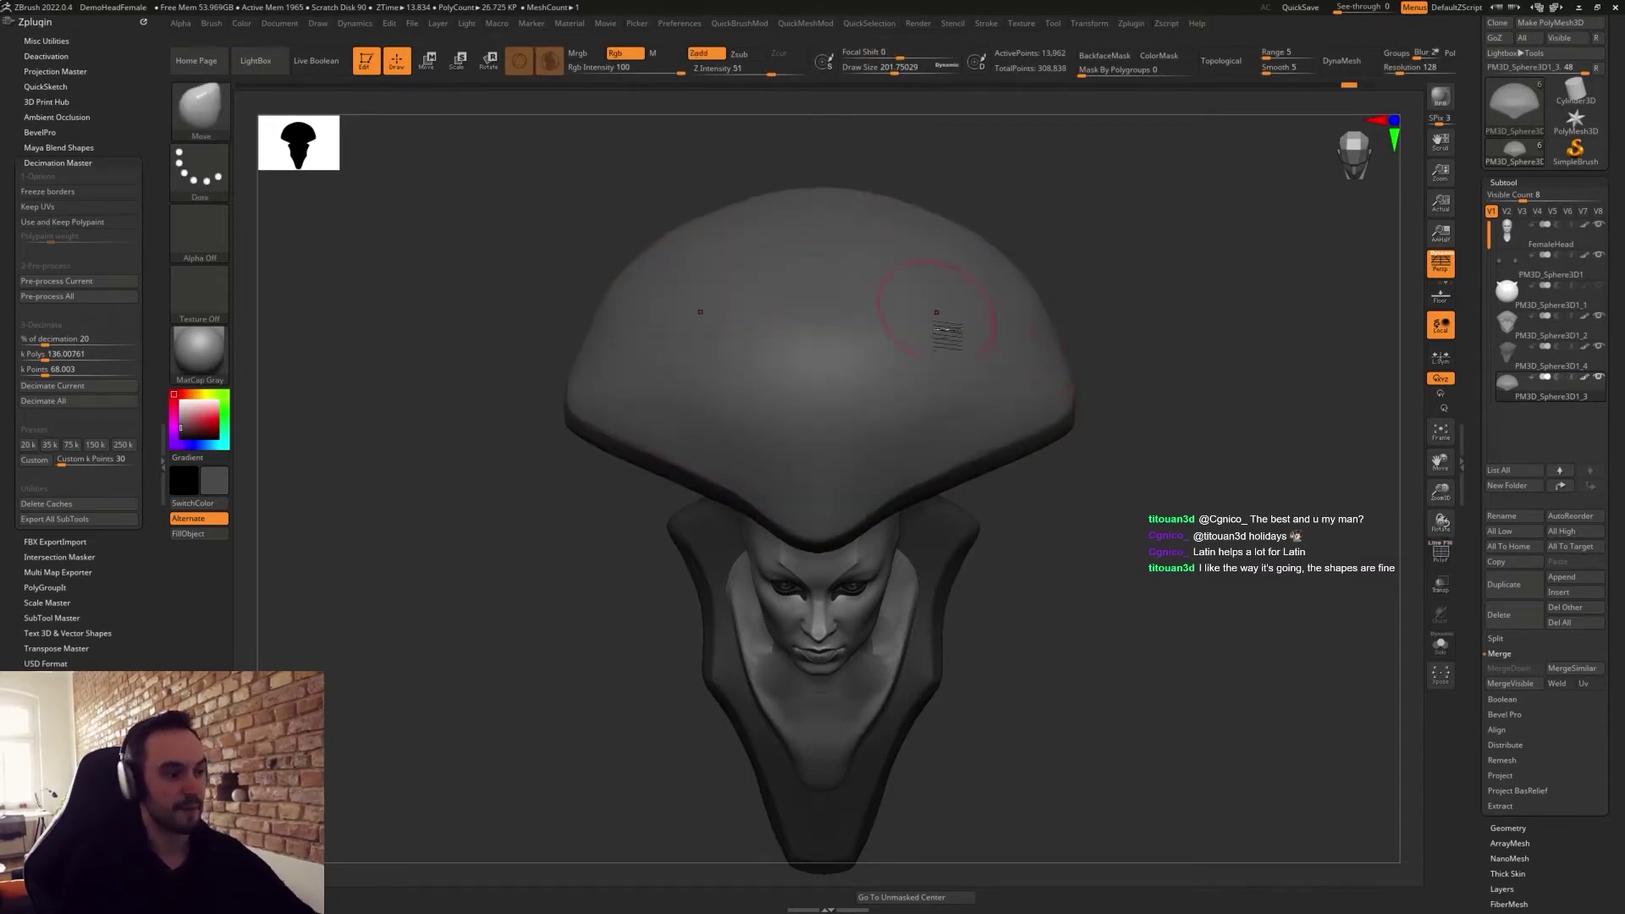
pyautogui.hotkey('shift', 'f')
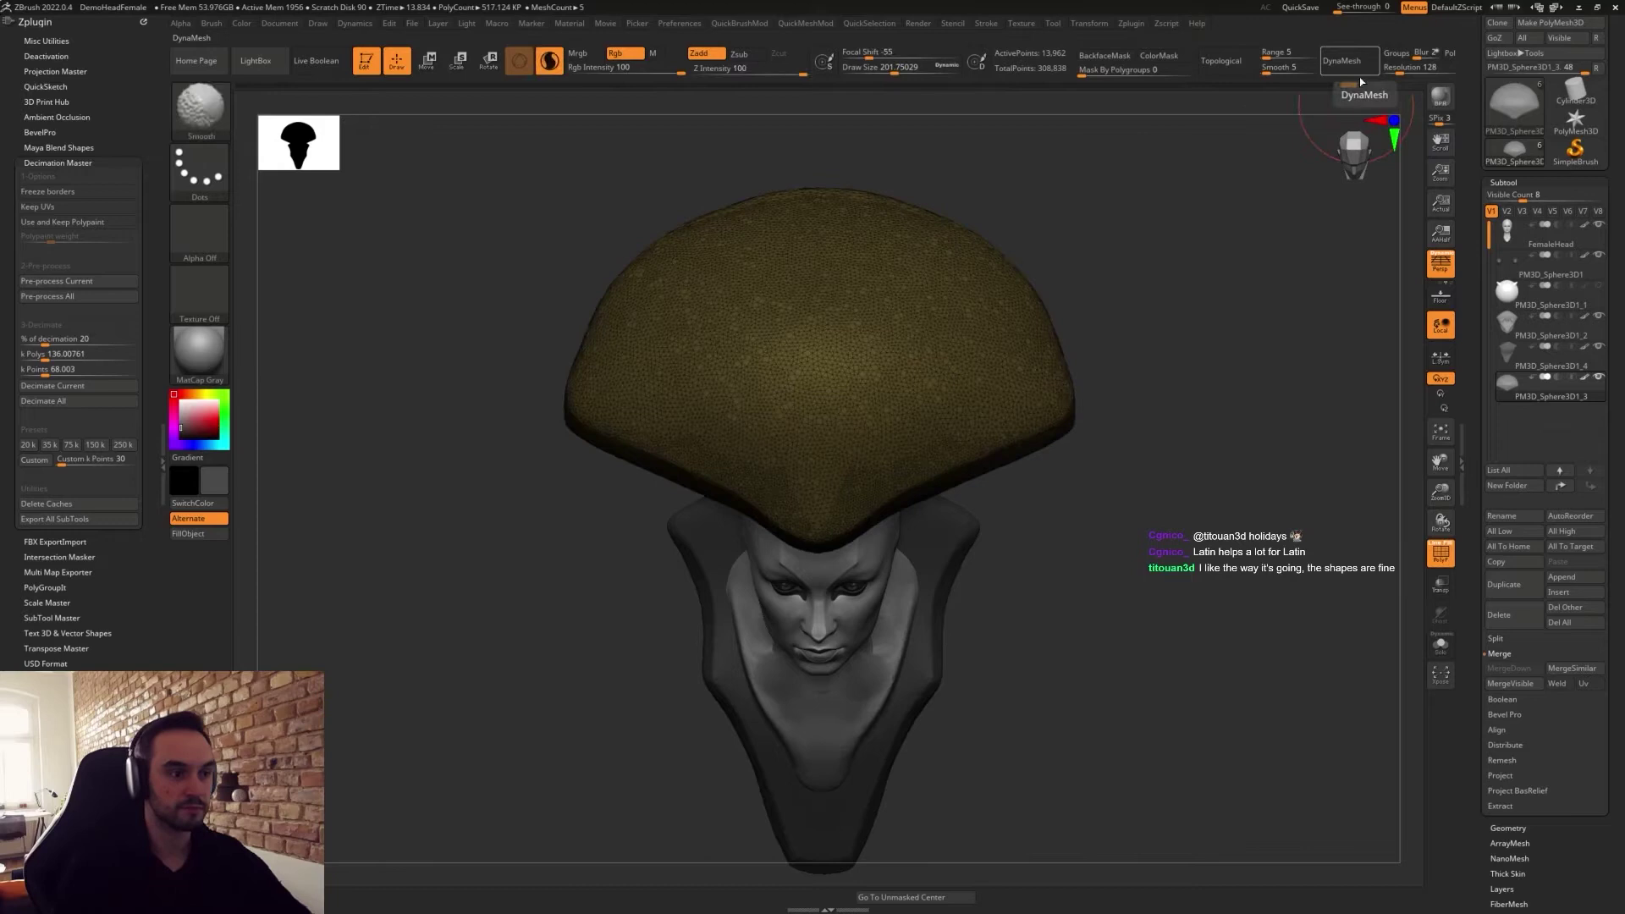
pyautogui.moveTo(1399, 71); pyautogui.dragTo(1407, 71)
pyautogui.click(1340, 73)
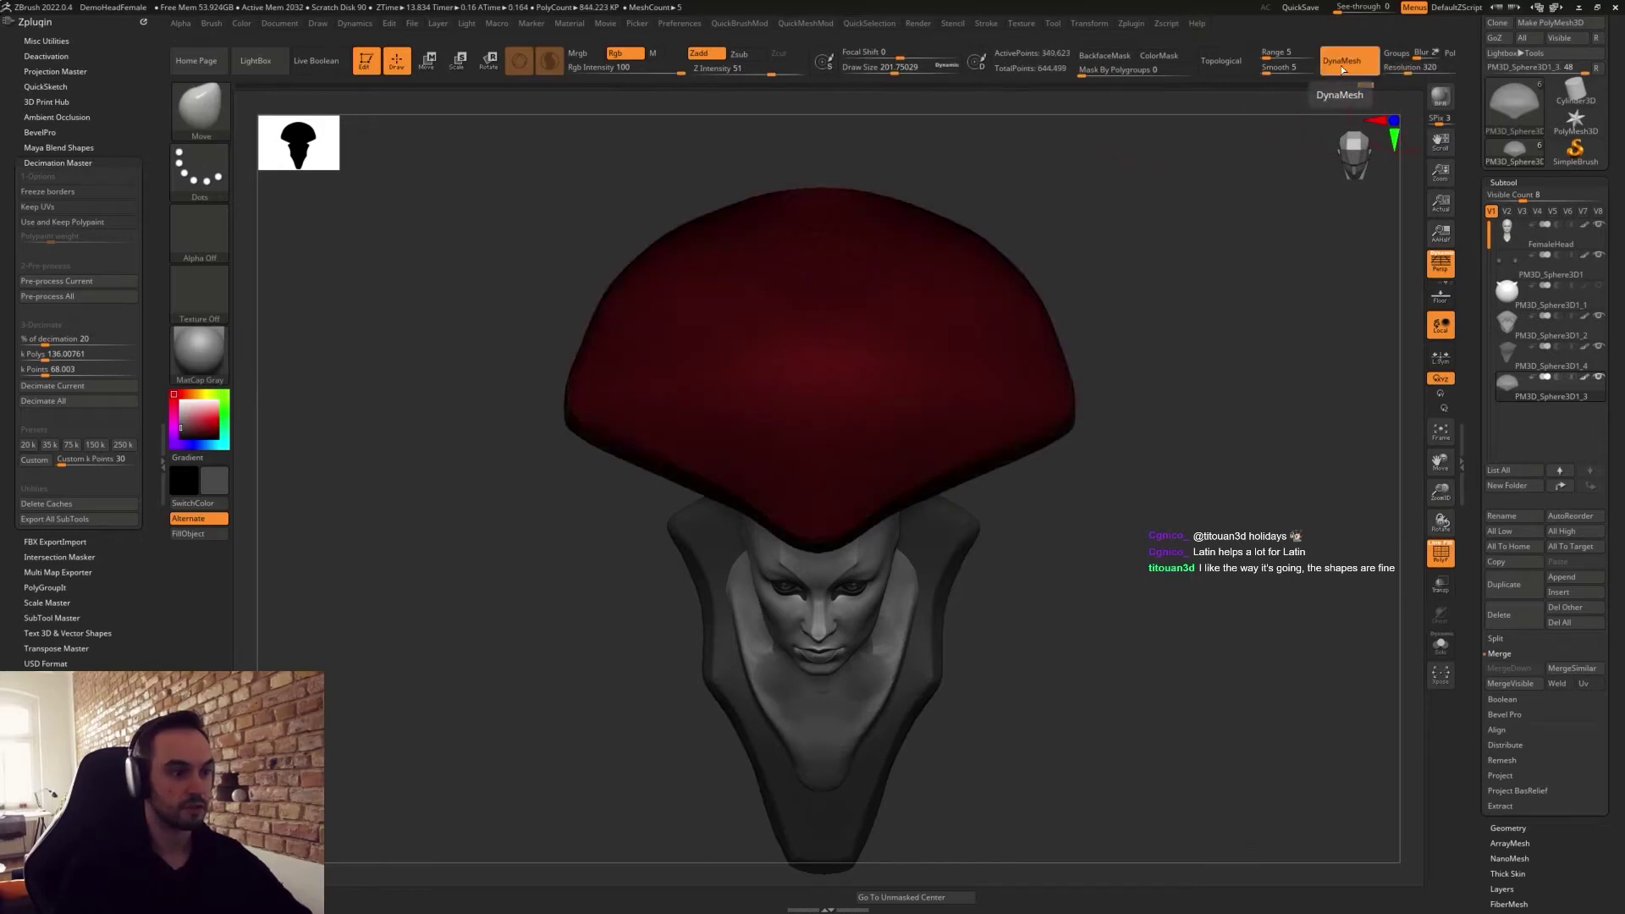
pyautogui.hotkey('ctrl', 'z')
# Remesh the headpiece with DynaMesh at resolution 240 and test mask strokes on its top.
pyautogui.moveTo(1406, 71); pyautogui.dragTo(1410, 71)
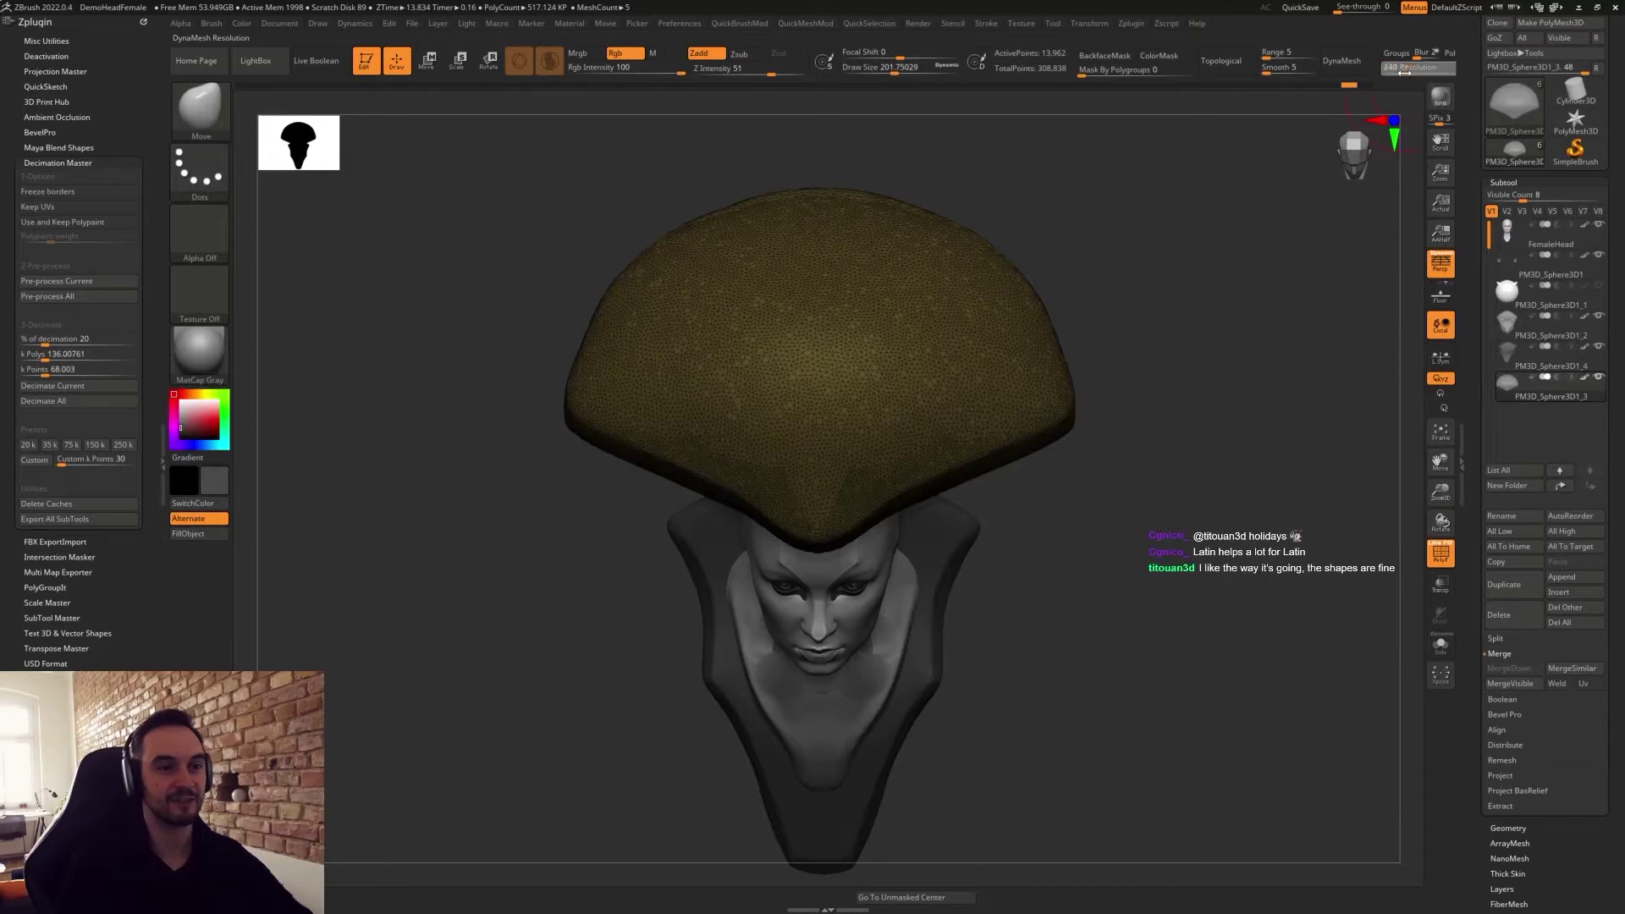
pyautogui.click(1342, 60)
pyautogui.keyDown('ctrl'); pyautogui.moveTo(859, 292); pyautogui.dragTo(969, 269); pyautogui.keyUp('ctrl')
pyautogui.moveTo(1136, 395); pyautogui.dragTo(1136, 453)
pyautogui.moveTo(840, 268)
pyautogui.keyDown('ctrl'); pyautogui.mouseDown()
pyautogui.moveTo(997, 298)
pyautogui.moveTo(879, 219)
pyautogui.mouseUp(); pyautogui.keyUp('ctrl')
pyautogui.keyDown('ctrl'); pyautogui.moveTo(1114, 326); pyautogui.dragTo(1162, 377); pyautogui.keyUp('ctrl')
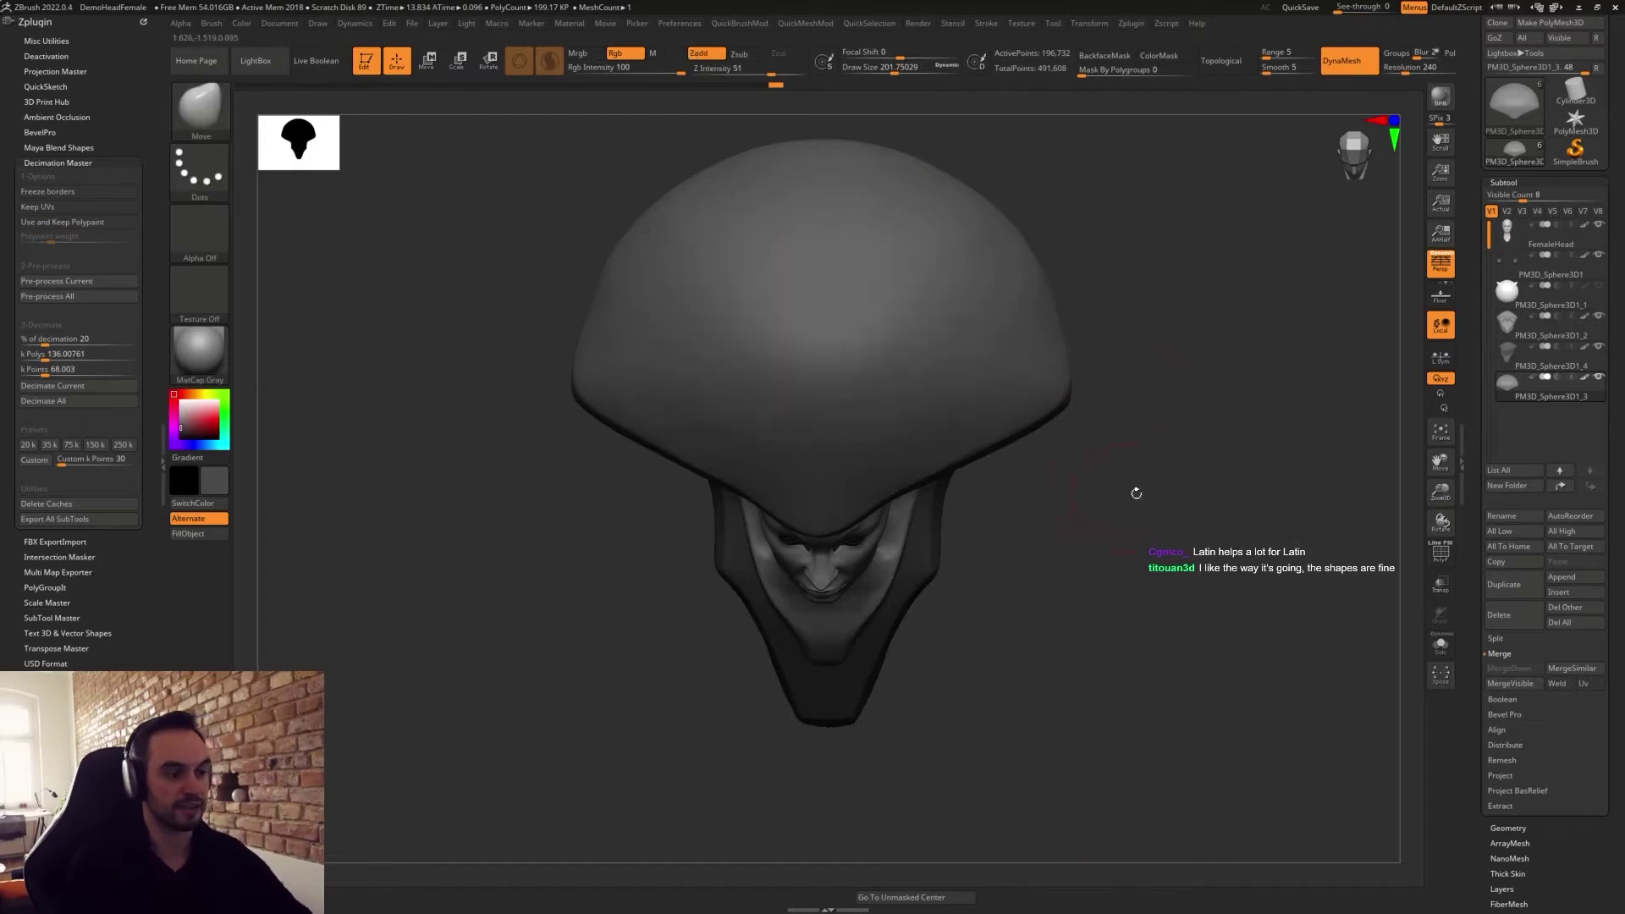
pyautogui.keyDown('shift'); pyautogui.moveTo(1136, 493); pyautogui.dragTo(1135, 497); pyautogui.keyUp('shift')
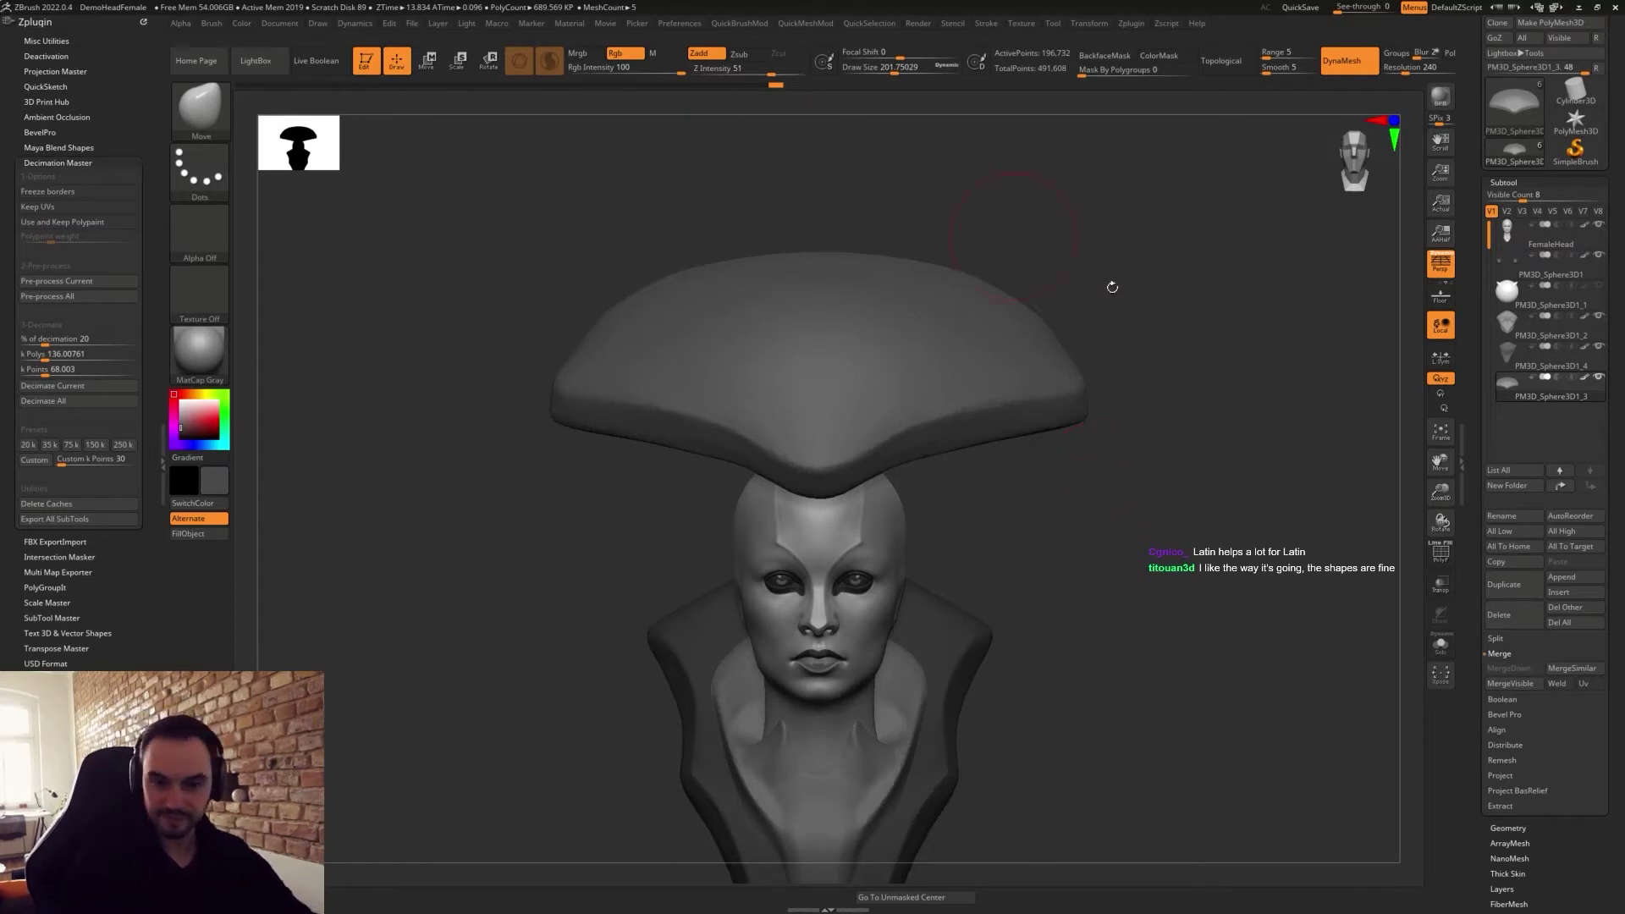
pyautogui.moveTo(1150, 339); pyautogui.dragTo(1147, 491)
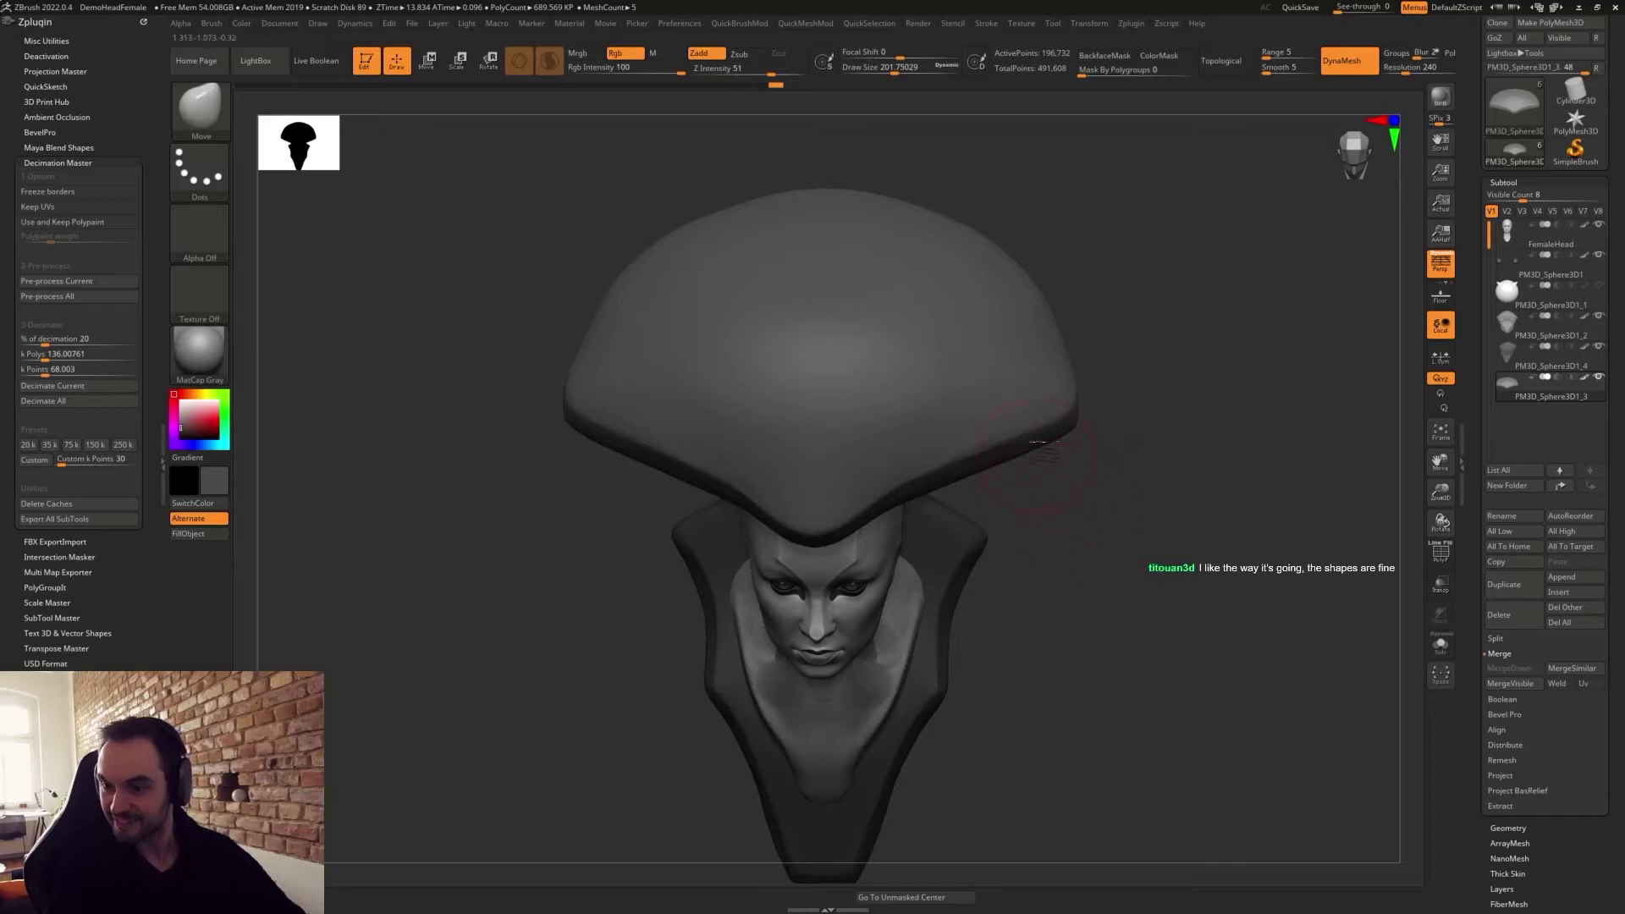
pyautogui.moveTo(1067, 614)
pyautogui.mouseDown()
pyautogui.moveTo(1052, 645)
pyautogui.moveTo(1052, 515)
pyautogui.moveTo(1050, 555)
pyautogui.moveTo(1024, 421)
pyautogui.moveTo(1000, 466)
pyautogui.moveTo(930, 489)
pyautogui.mouseUp()
pyautogui.press('s')
pyautogui.moveTo(963, 392); pyautogui.dragTo(1187, 434)
pyautogui.moveTo(1160, 550); pyautogui.dragTo(1204, 681)
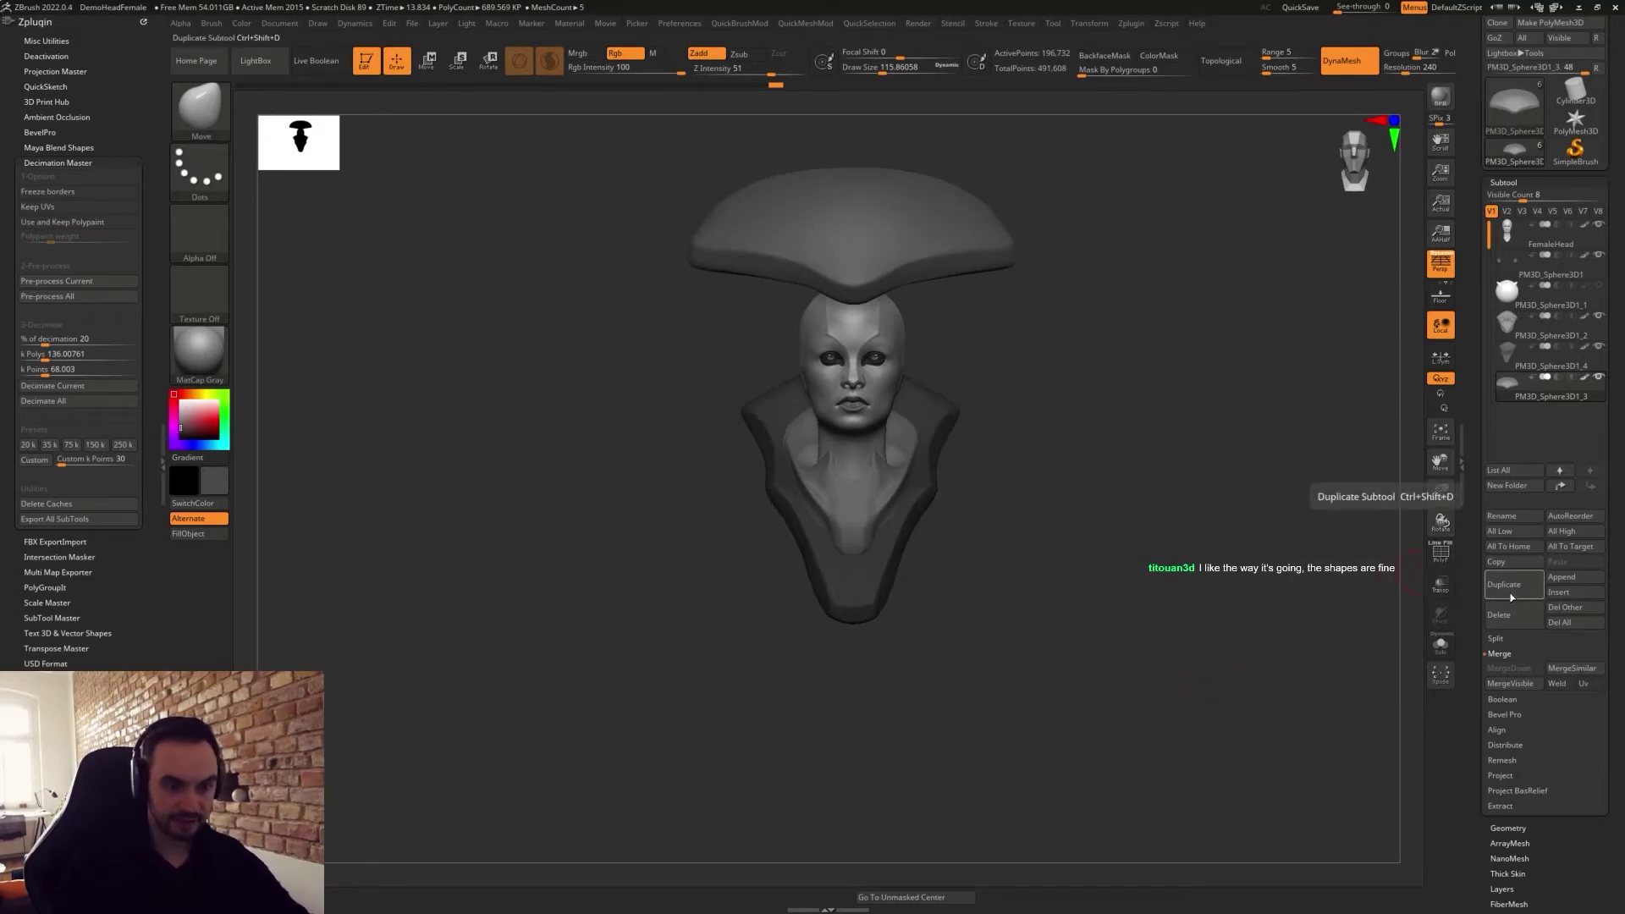
# Duplicate the headpiece subtool and move the copy straight down below the bust.
pyautogui.click(1545, 355)
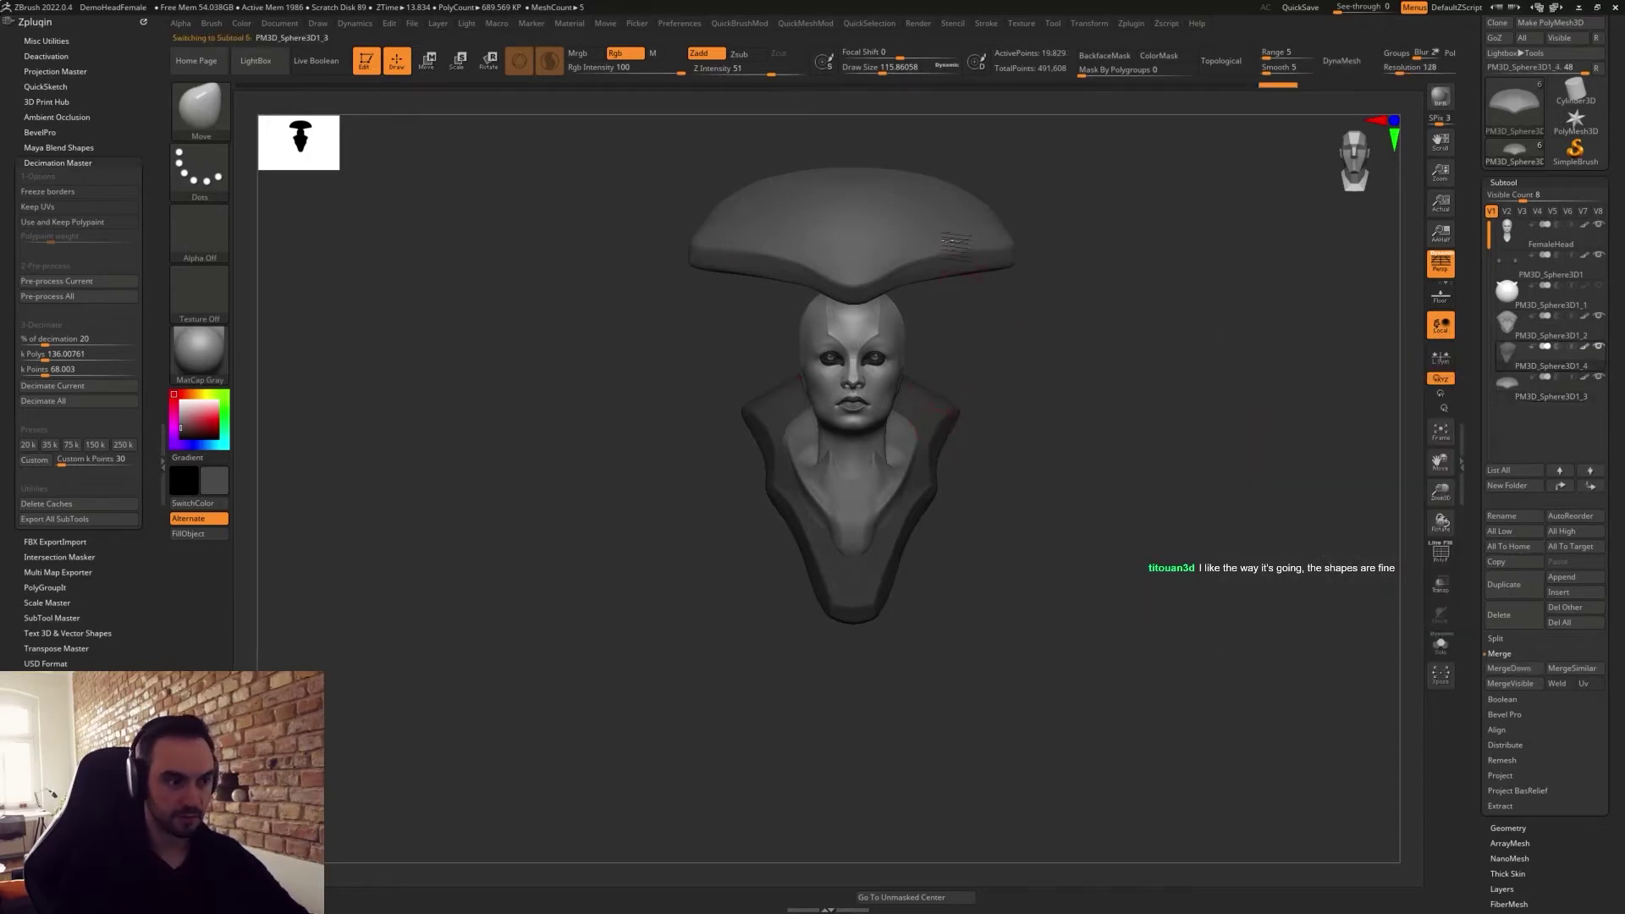
pyautogui.click(1548, 386)
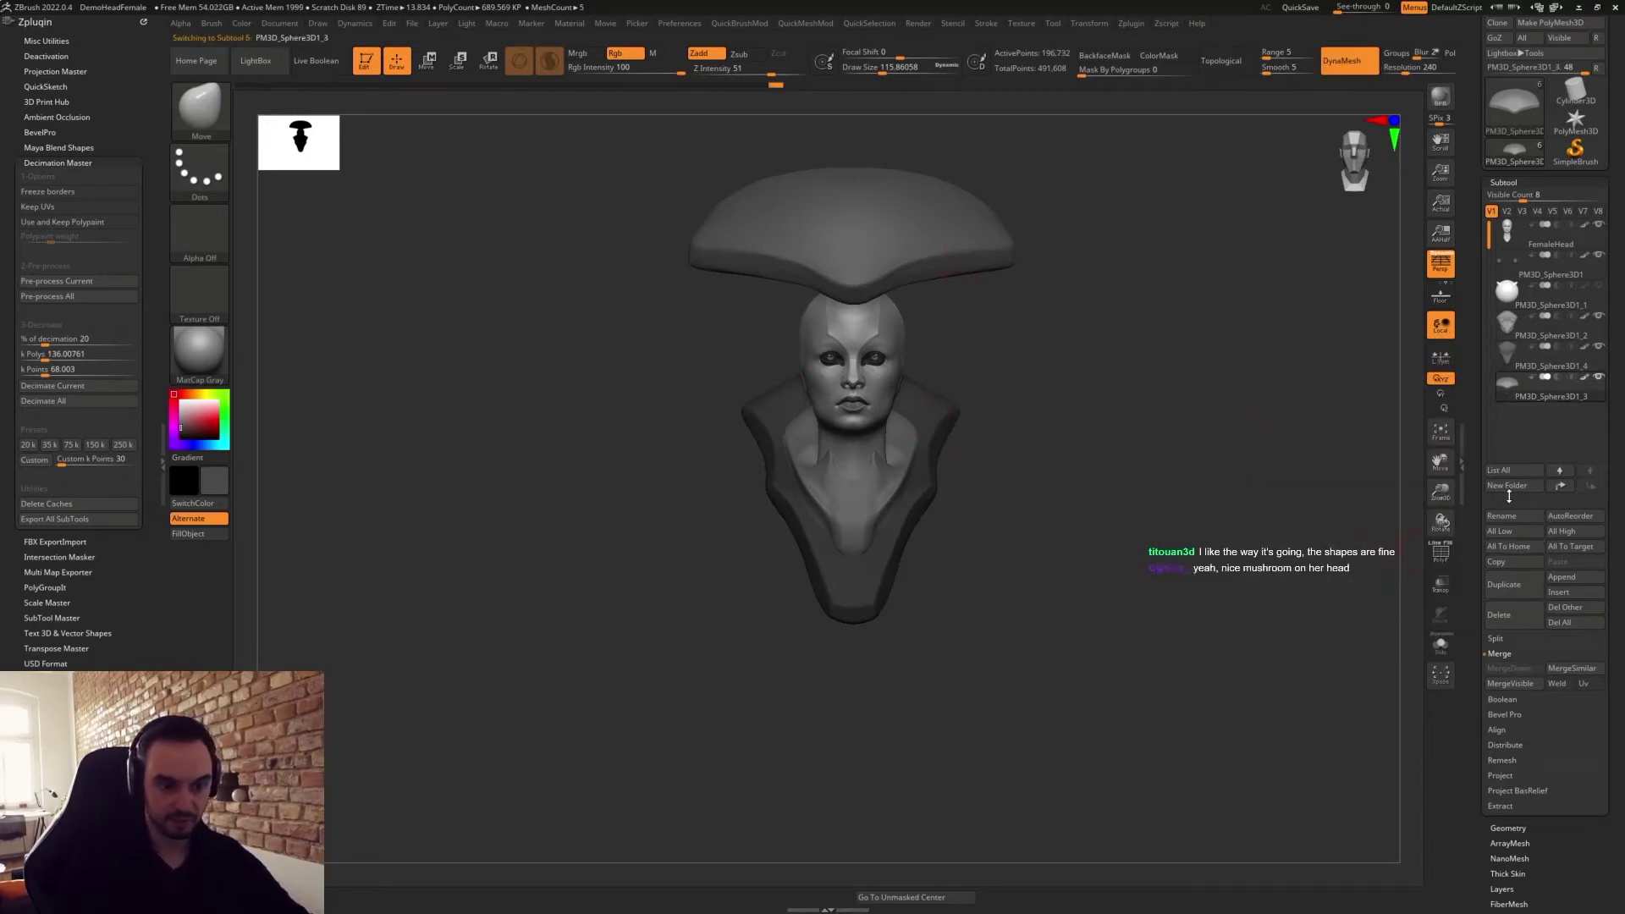
pyautogui.click(1515, 586)
pyautogui.press('w')
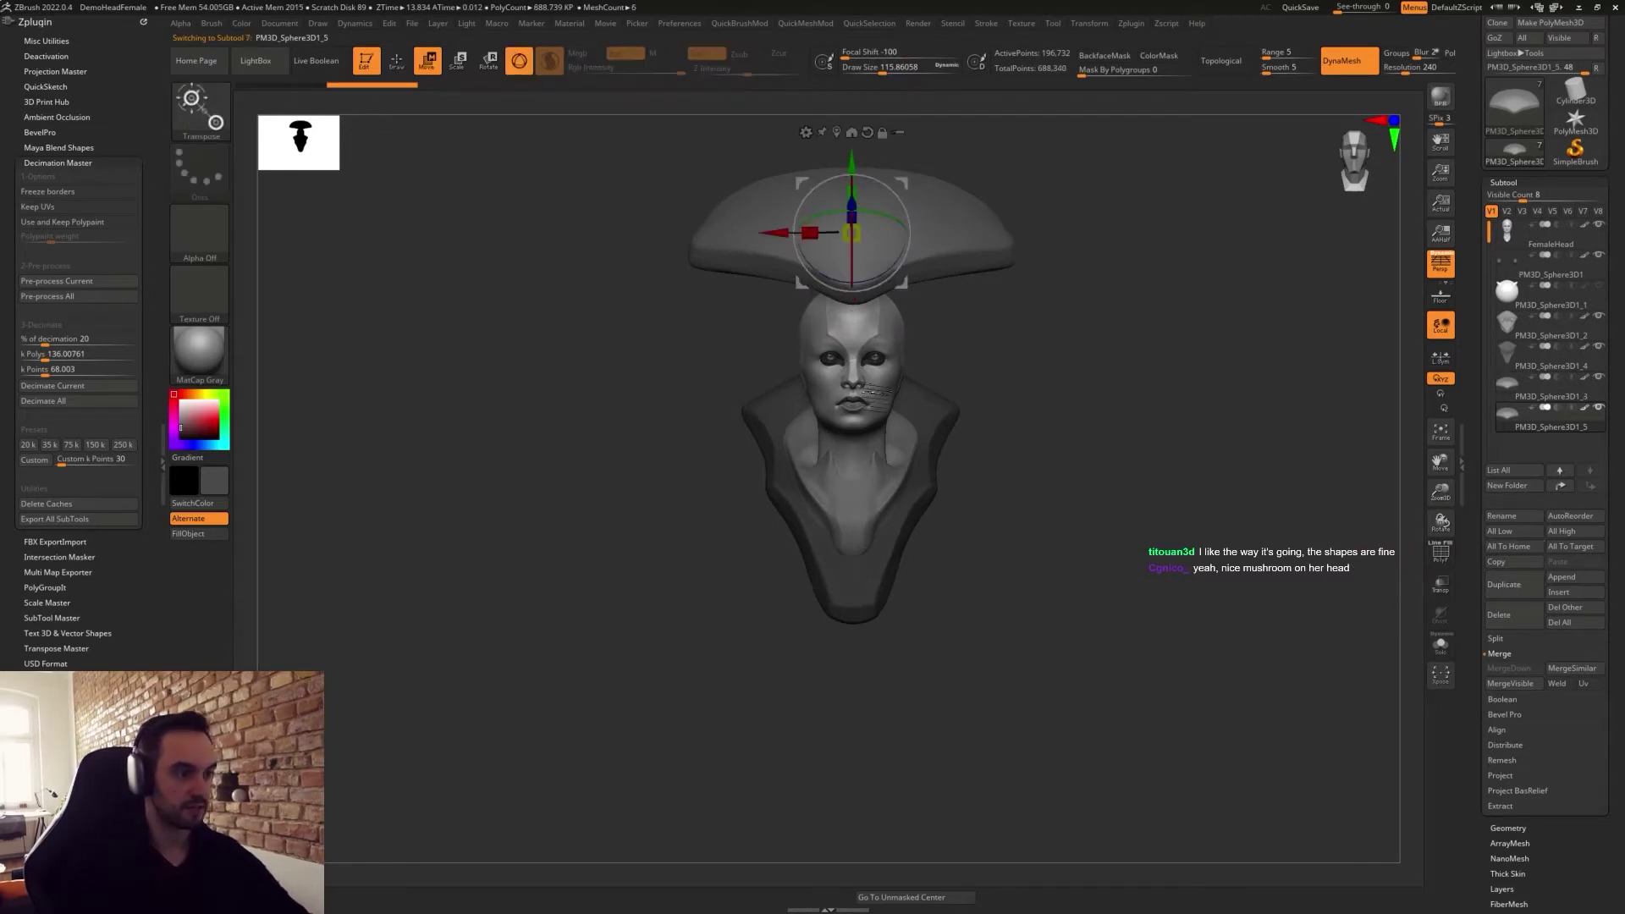
pyautogui.moveTo(851, 165)
pyautogui.mouseDown()
pyautogui.moveTo(855, 711)
pyautogui.moveTo(821, 653)
pyautogui.moveTo(991, 622)
pyautogui.mouseUp()
# Stretch the copy up to the collars into a long body with the Move brush at draw size 1000, and remesh it with DynaMesh.
pyautogui.press('q')
pyautogui.press('s')
pyautogui.moveTo(810, 630); pyautogui.dragTo(845, 146)
pyautogui.moveTo(986, 453)
pyautogui.mouseDown()
pyautogui.moveTo(1080, 453)
pyautogui.moveTo(1070, 428)
pyautogui.moveTo(1101, 371)
pyautogui.moveTo(1031, 462)
pyautogui.mouseUp()
pyautogui.hotkey('ctrl', 'z')
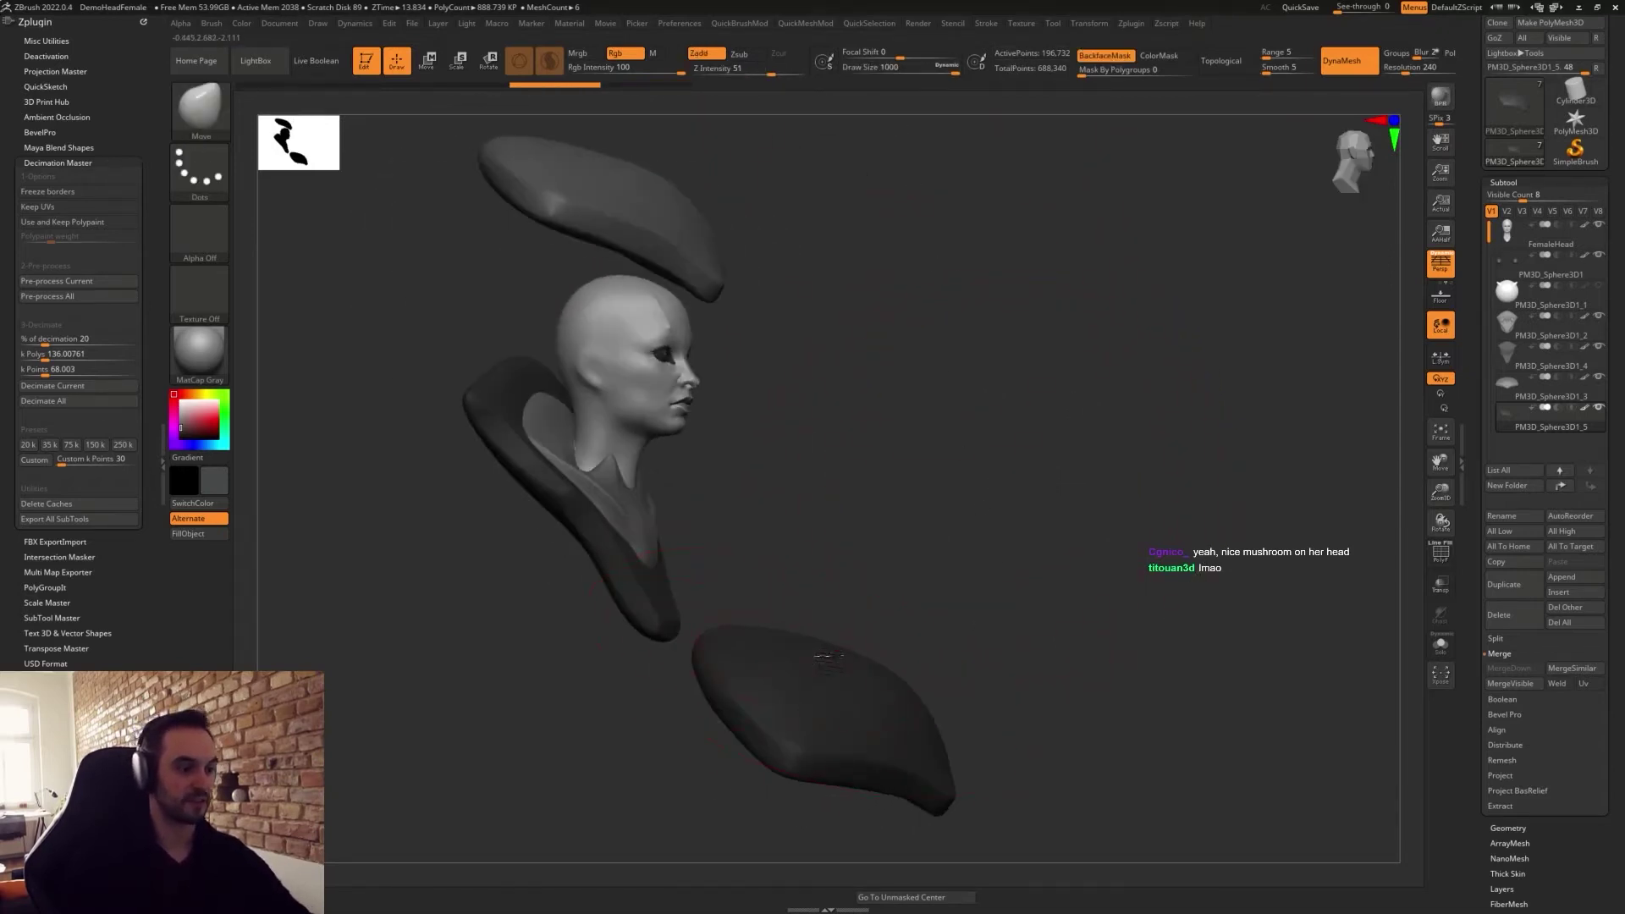
pyautogui.moveTo(829, 656); pyautogui.dragTo(853, 297)
pyautogui.moveTo(950, 460)
pyautogui.mouseDown()
pyautogui.moveTo(1034, 454)
pyautogui.moveTo(1008, 570)
pyautogui.mouseUp()
pyautogui.moveTo(857, 338)
pyautogui.mouseDown()
pyautogui.moveTo(855, 245)
pyautogui.moveTo(899, 499)
pyautogui.mouseUp()
pyautogui.keyDown('ctrl'); pyautogui.moveTo(1050, 499); pyautogui.dragTo(1079, 537); pyautogui.keyUp('ctrl')
# Reshape the body's upper end around the neck and lower the body beneath the bust with the Move gizmo.
pyautogui.moveTo(1058, 533)
pyautogui.mouseDown()
pyautogui.moveTo(986, 562)
pyautogui.moveTo(1052, 634)
pyautogui.mouseUp()
pyautogui.moveTo(785, 342)
pyautogui.mouseDown()
pyautogui.moveTo(746, 330)
pyautogui.moveTo(755, 313)
pyautogui.mouseUp()
pyautogui.press('w')
pyautogui.click(841, 533)
pyautogui.moveTo(767, 718); pyautogui.dragTo(798, 519)
pyautogui.press('q')
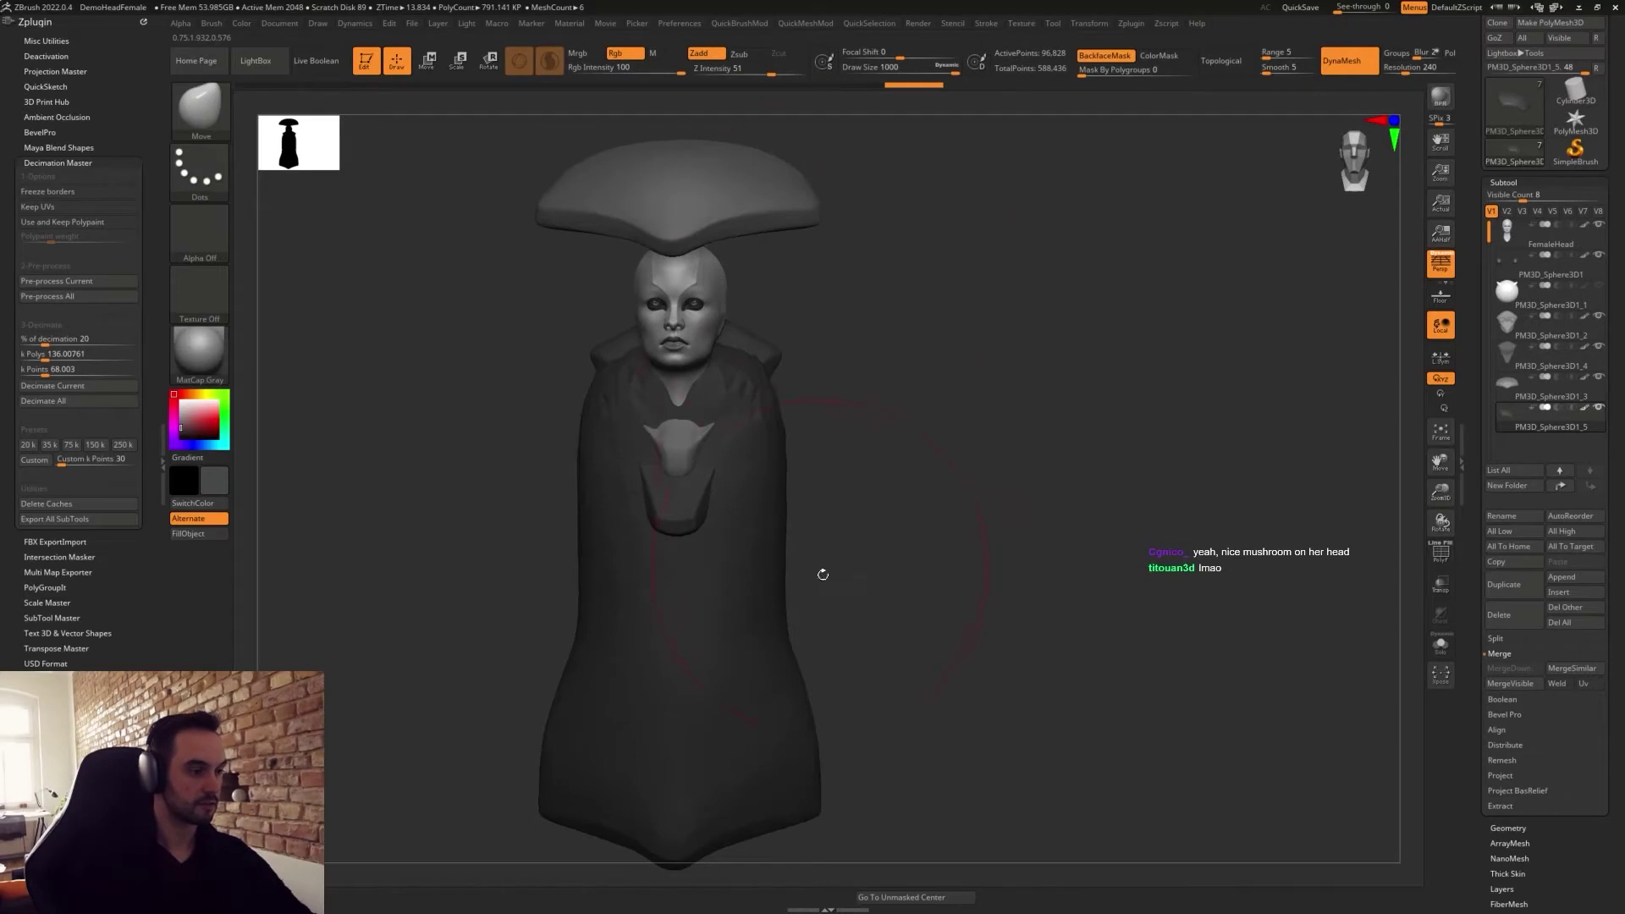
pyautogui.moveTo(819, 580); pyautogui.dragTo(813, 454)
pyautogui.press('w')
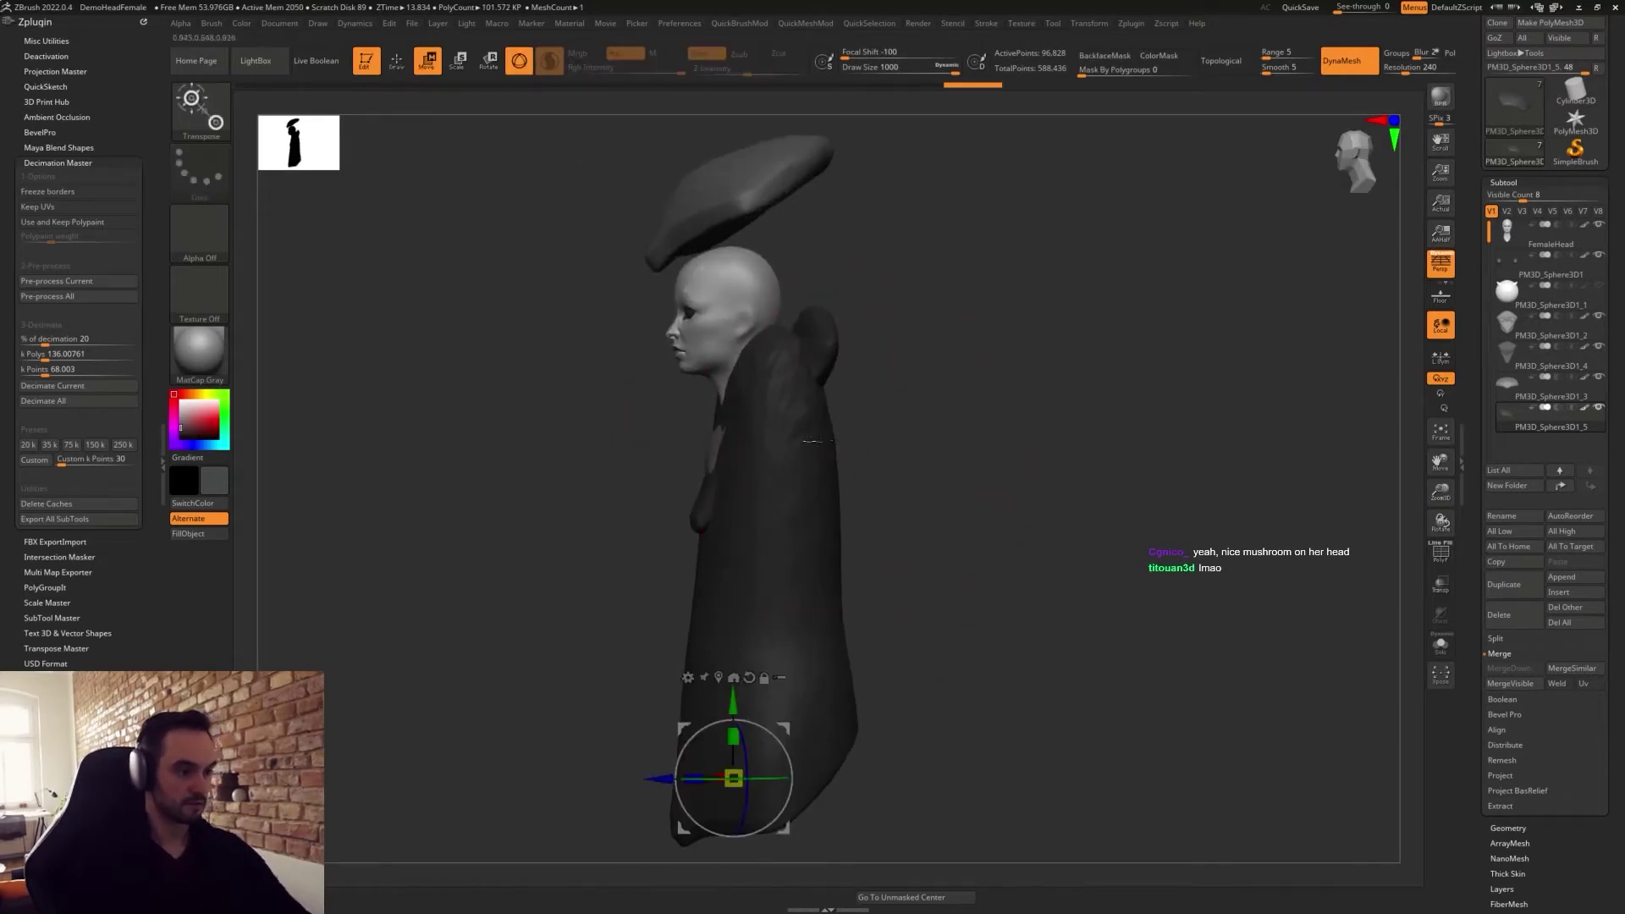
pyautogui.moveTo(736, 773); pyautogui.dragTo(742, 853)
pyautogui.moveTo(797, 804); pyautogui.dragTo(793, 797)
pyautogui.moveTo(914, 587)
pyautogui.keyDown('shift'); pyautogui.mouseDown()
pyautogui.moveTo(931, 624)
pyautogui.moveTo(936, 601)
pyautogui.mouseUp(); pyautogui.keyUp('shift')
# Rework the body's shoulders with the Move brush at draw size about 559, undo the last change and smooth the area.
pyautogui.press('q')
pyautogui.press('s')
pyautogui.moveTo(797, 418); pyautogui.dragTo(836, 403)
pyautogui.press('w')
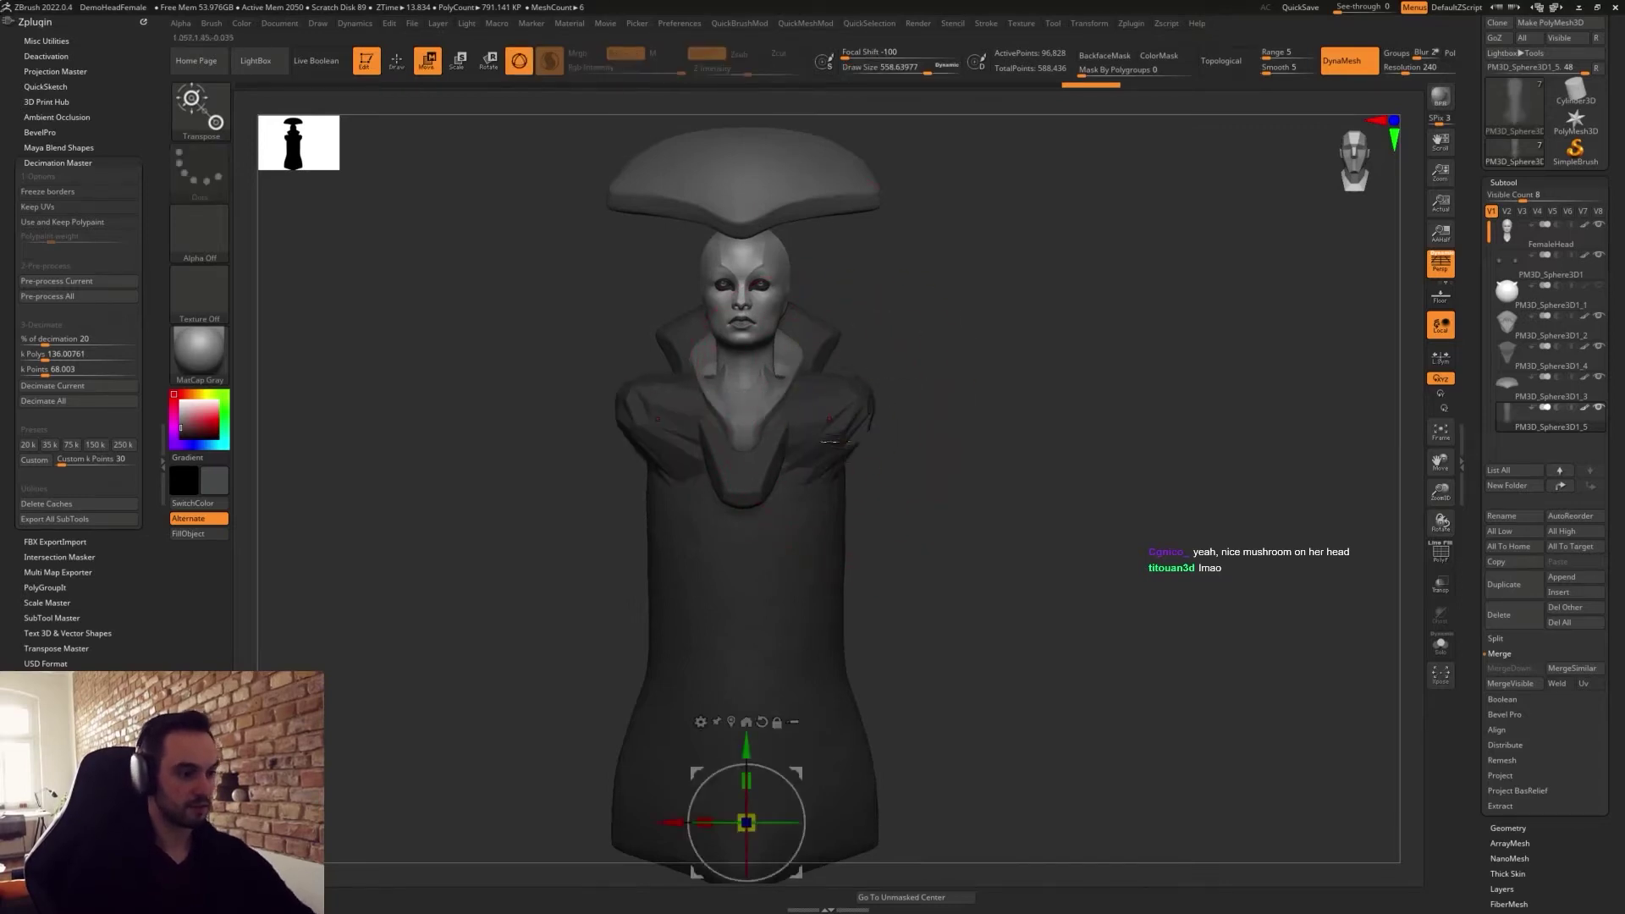
pyautogui.hotkey('ctrl', 'z')
pyautogui.press('q')
pyautogui.keyDown('shift'); pyautogui.moveTo(829, 436); pyautogui.dragTo(818, 474); pyautogui.keyUp('shift')
# Tuck the body's top inside the outer collar with the Move brush, remesh with DynaMesh and shape the flared base.
pyautogui.press('b')
pyautogui.press('m')
pyautogui.press('v')
pyautogui.moveTo(840, 361); pyautogui.dragTo(920, 391)
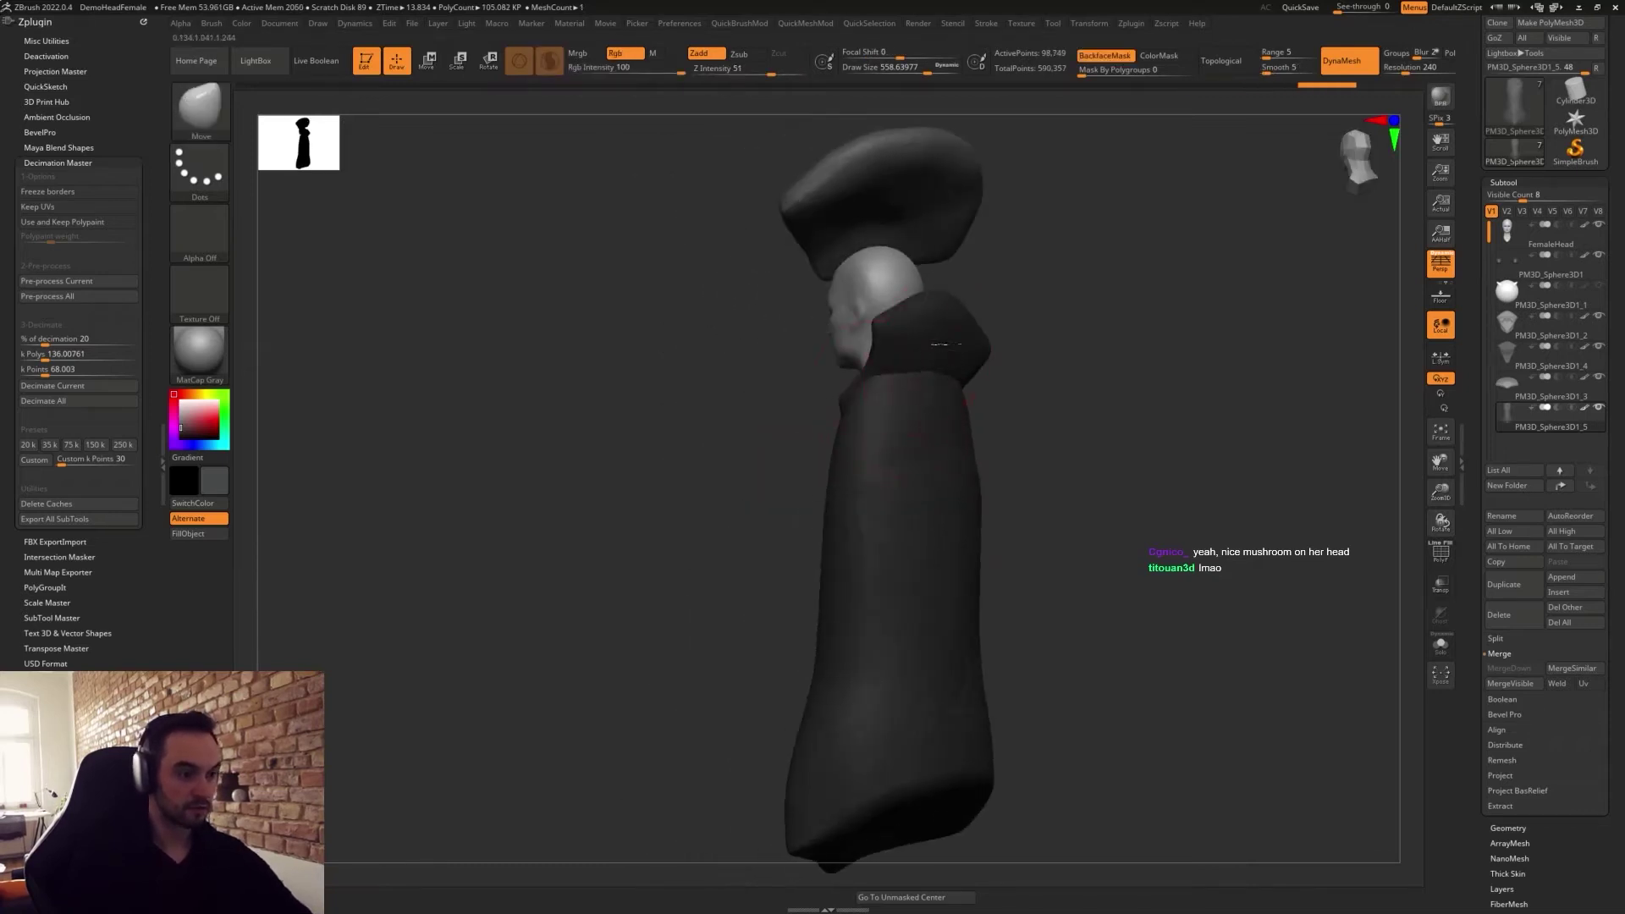
pyautogui.keyDown('ctrl'); pyautogui.moveTo(1034, 643); pyautogui.dragTo(872, 639); pyautogui.keyUp('ctrl')
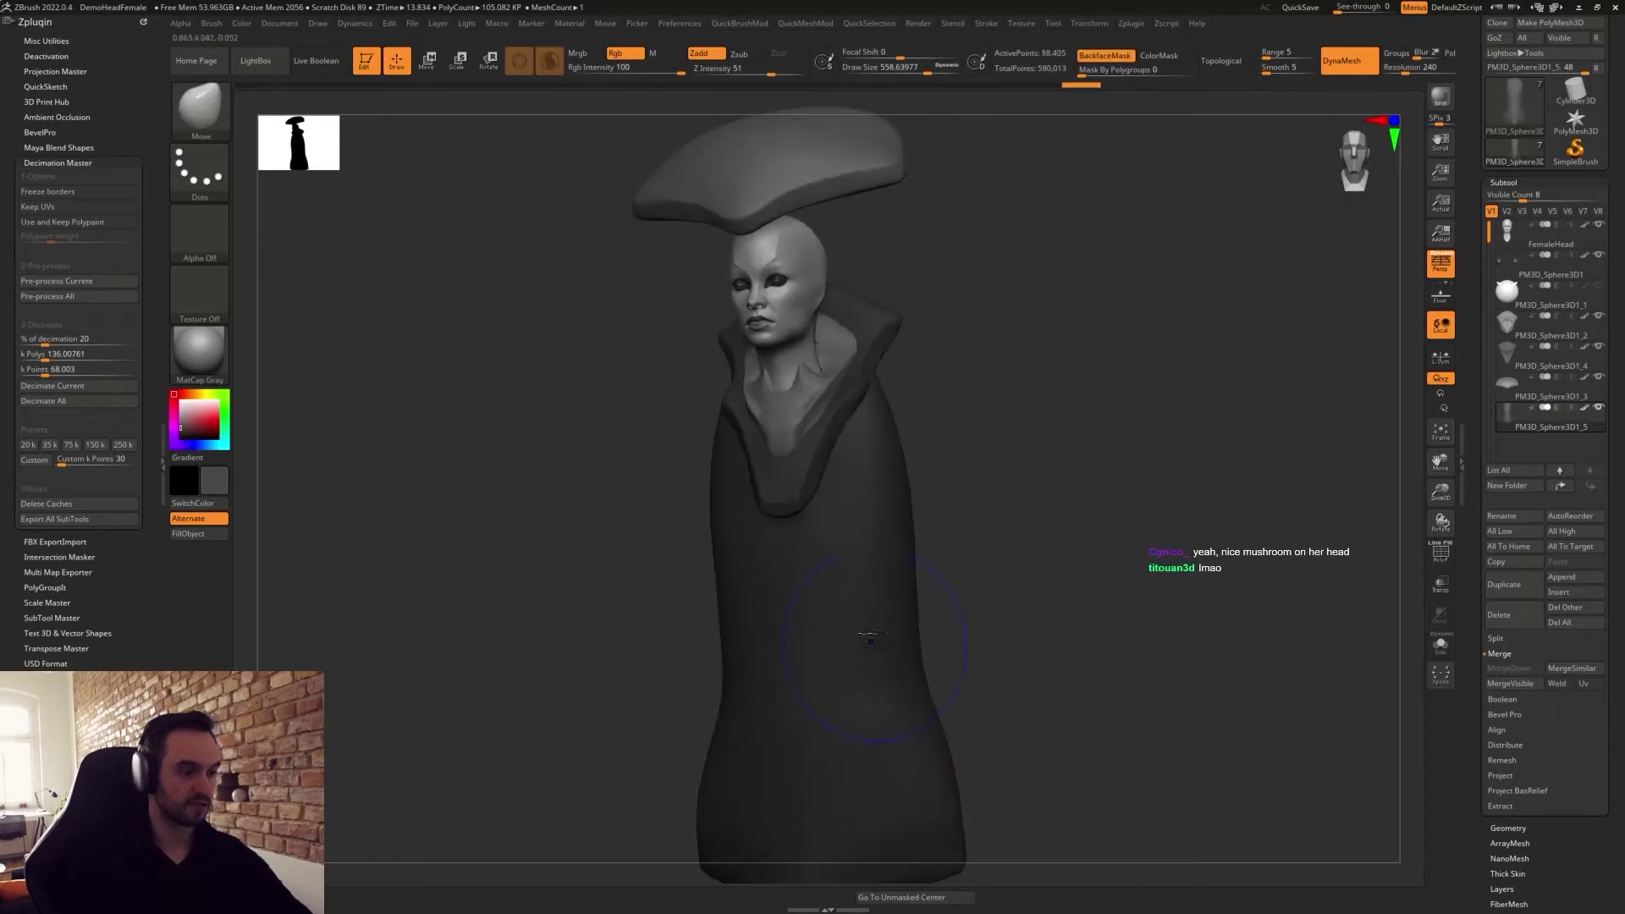
pyautogui.moveTo(918, 705)
pyautogui.mouseDown()
pyautogui.moveTo(1069, 475)
pyautogui.moveTo(1069, 515)
pyautogui.moveTo(1050, 518)
pyautogui.mouseUp()
# Select the headpiece and reshape its dome and lower rim with the Move brush at draw sizes of about 167 and 128.
pyautogui.keyDown('alt'); pyautogui.click(955, 309); pyautogui.keyUp('alt')
pyautogui.press('s')
pyautogui.keyDown('alt'); pyautogui.moveTo(1056, 599); pyautogui.dragTo(980, 445); pyautogui.keyUp('alt')
pyautogui.press('s')
pyautogui.keyDown('alt'); pyautogui.moveTo(998, 589); pyautogui.dragTo(1002, 511); pyautogui.keyUp('alt')
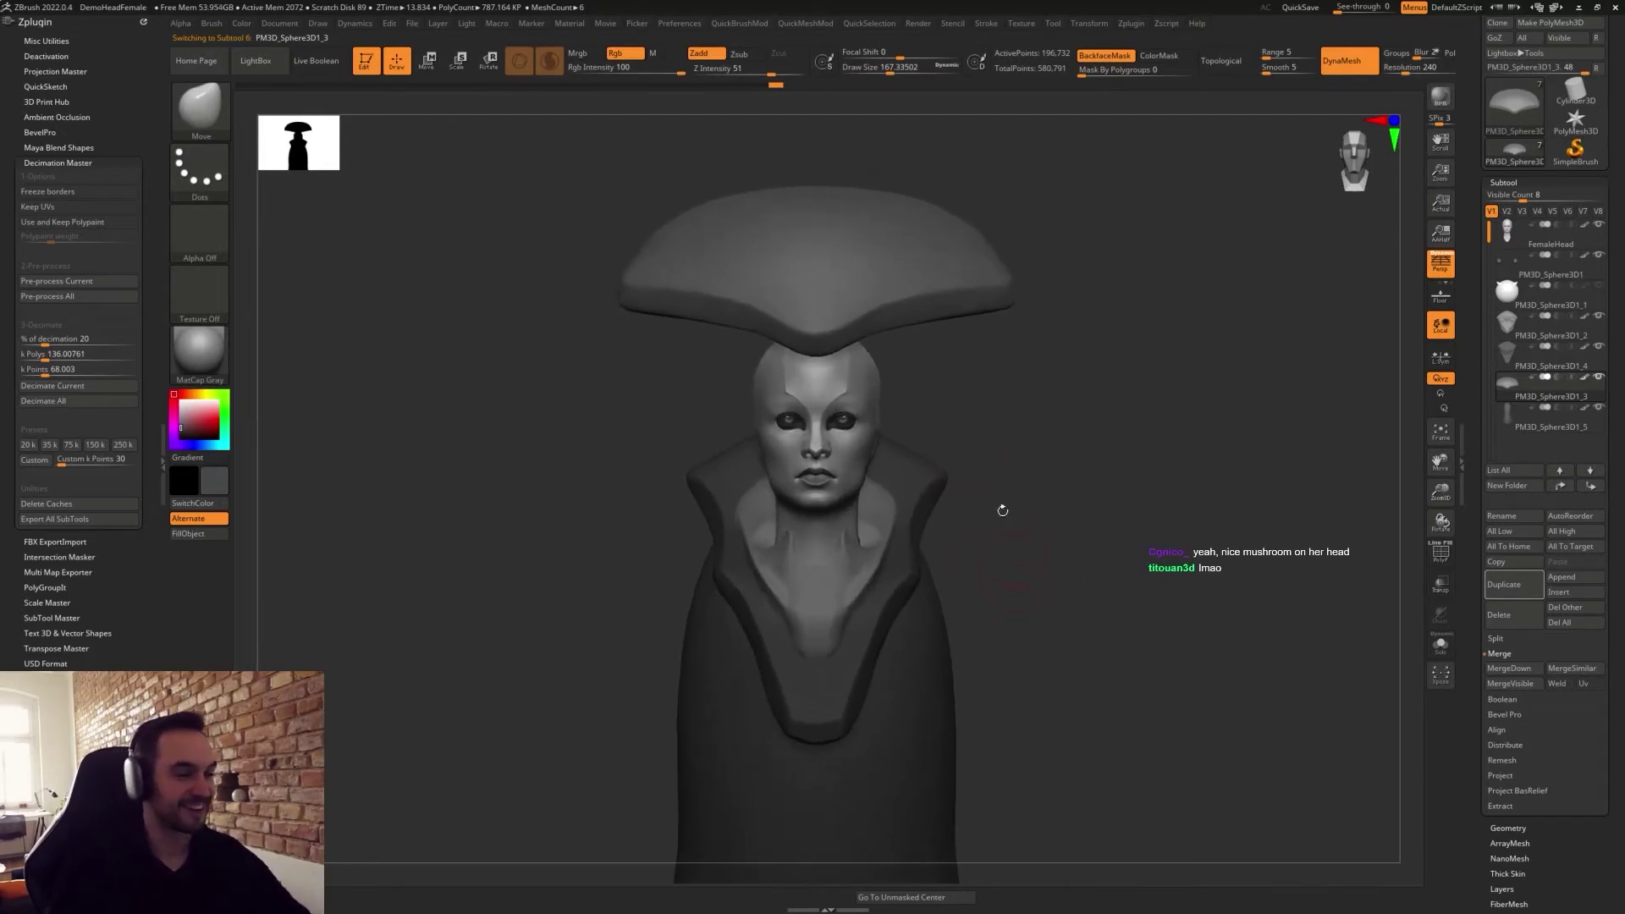
pyautogui.keyDown('alt'); pyautogui.moveTo(955, 450); pyautogui.dragTo(963, 432); pyautogui.keyUp('alt')
pyautogui.press('s')
pyautogui.moveTo(1027, 389)
pyautogui.keyDown('alt'); pyautogui.mouseDown()
pyautogui.moveTo(1015, 406)
pyautogui.moveTo(1078, 489)
pyautogui.mouseUp(); pyautogui.keyUp('alt')
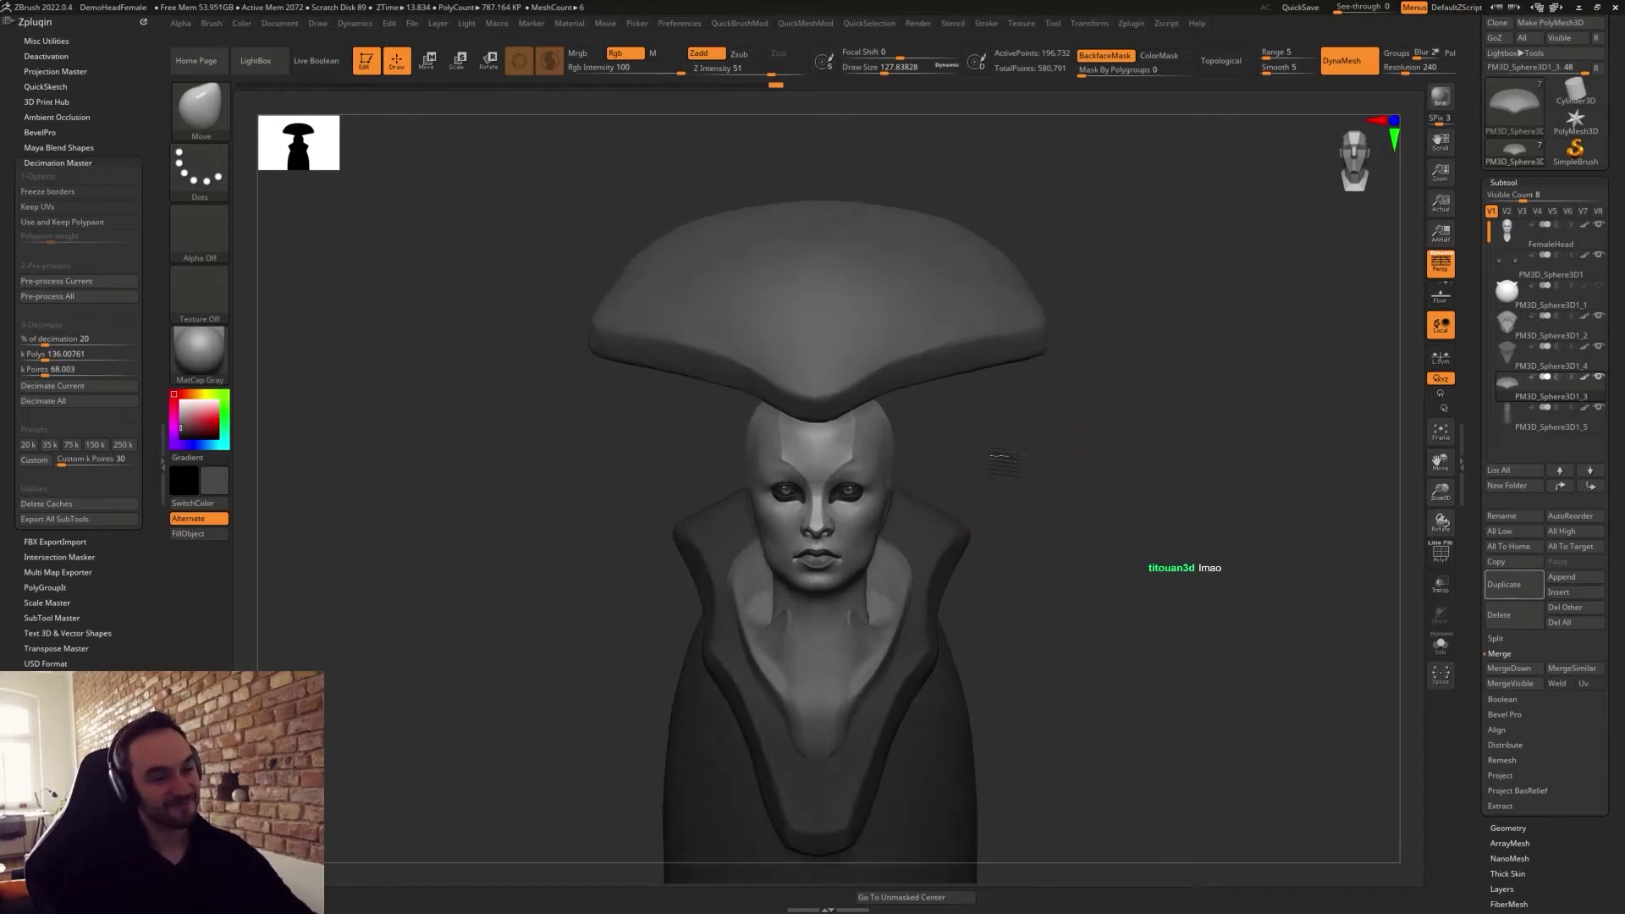
# Adjust the headpiece's outer ends with the Move brush at draw size about 408 and turn off backface masking.
pyautogui.press('s')
pyautogui.moveTo(1035, 360); pyautogui.dragTo(1087, 359)
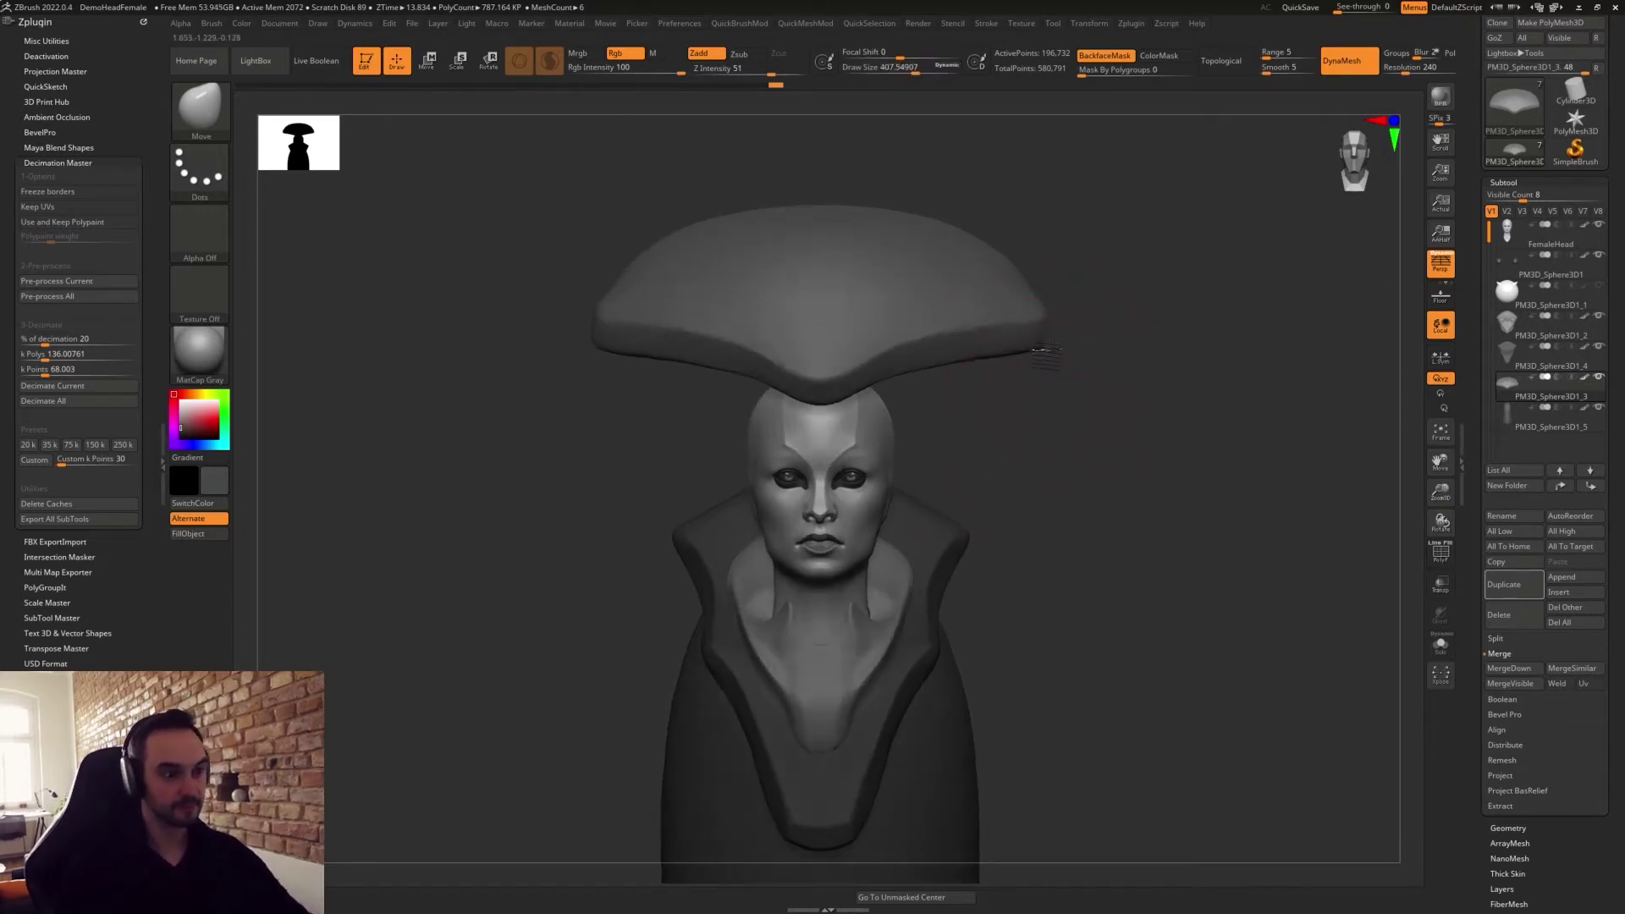
pyautogui.click(1115, 57)
pyautogui.keyDown('alt'); pyautogui.moveTo(1175, 397); pyautogui.dragTo(1192, 427); pyautogui.keyUp('alt')
pyautogui.moveTo(1051, 428); pyautogui.dragTo(1062, 389)
pyautogui.moveTo(1001, 472)
pyautogui.mouseDown()
pyautogui.moveTo(1051, 468)
pyautogui.moveTo(1053, 300)
pyautogui.moveTo(1005, 384)
pyautogui.moveTo(1056, 472)
pyautogui.moveTo(1032, 455)
pyautogui.mouseUp()
# Carve a V of grooves rising from the headpiece's front point with the DamStandard brush at draw size about 268.
pyautogui.press('b')
pyautogui.press('d')
pyautogui.press('s')
pyautogui.press('s')
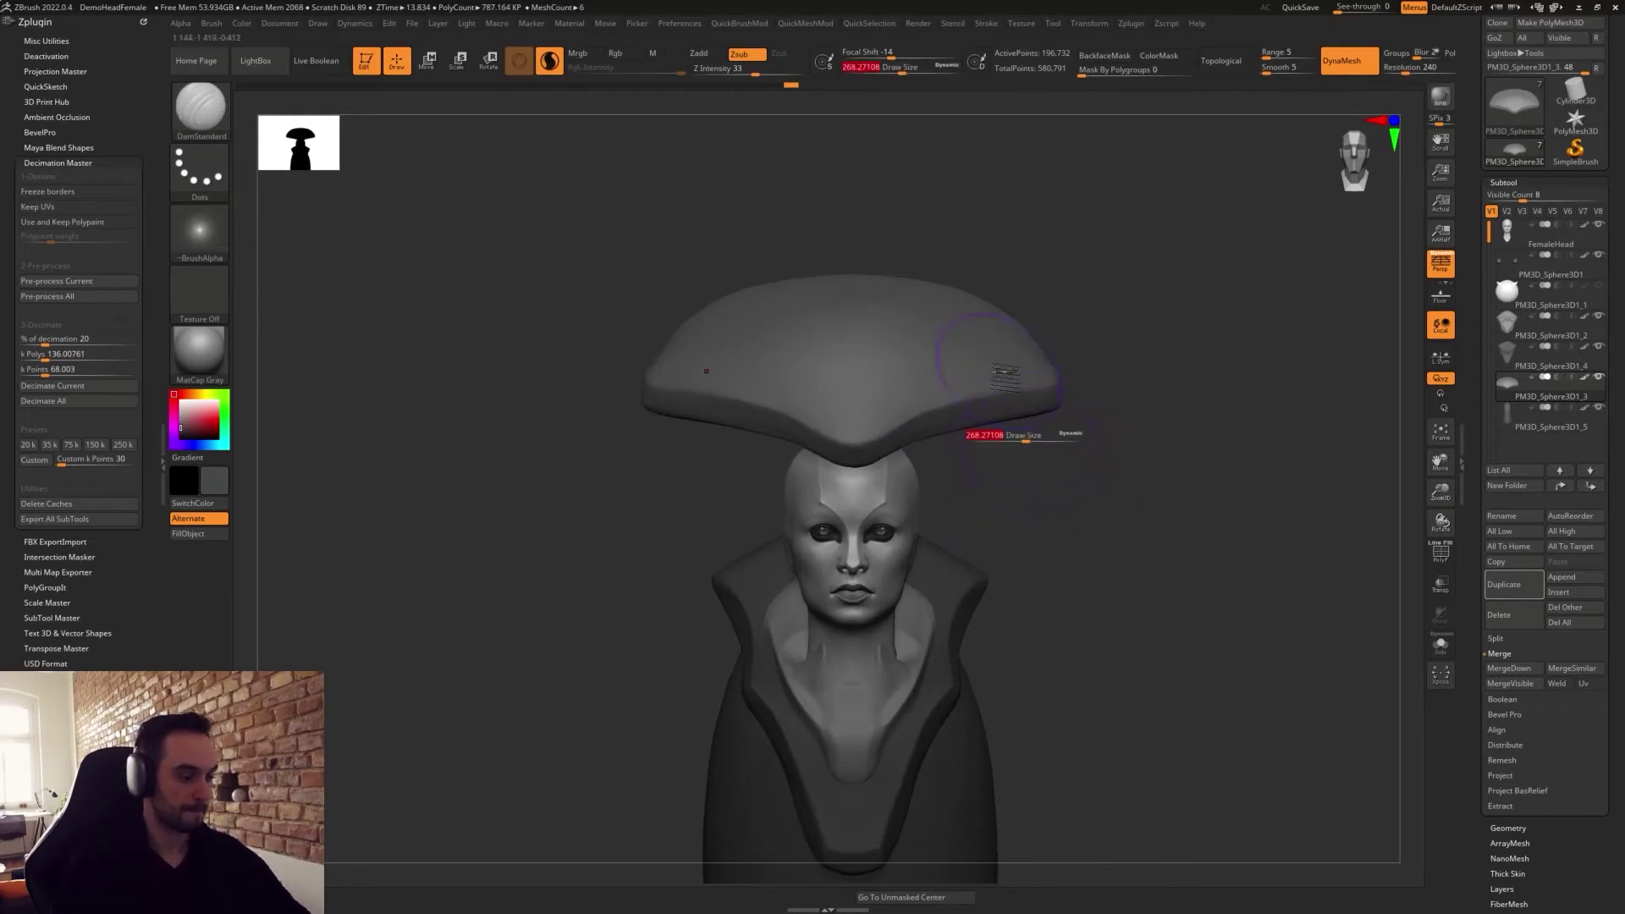
pyautogui.moveTo(855, 424)
pyautogui.mouseDown()
pyautogui.moveTo(872, 338)
pyautogui.moveTo(941, 328)
pyautogui.mouseUp()
pyautogui.hotkey('ctrl', 'z')
pyautogui.moveTo(861, 436); pyautogui.dragTo(911, 328)
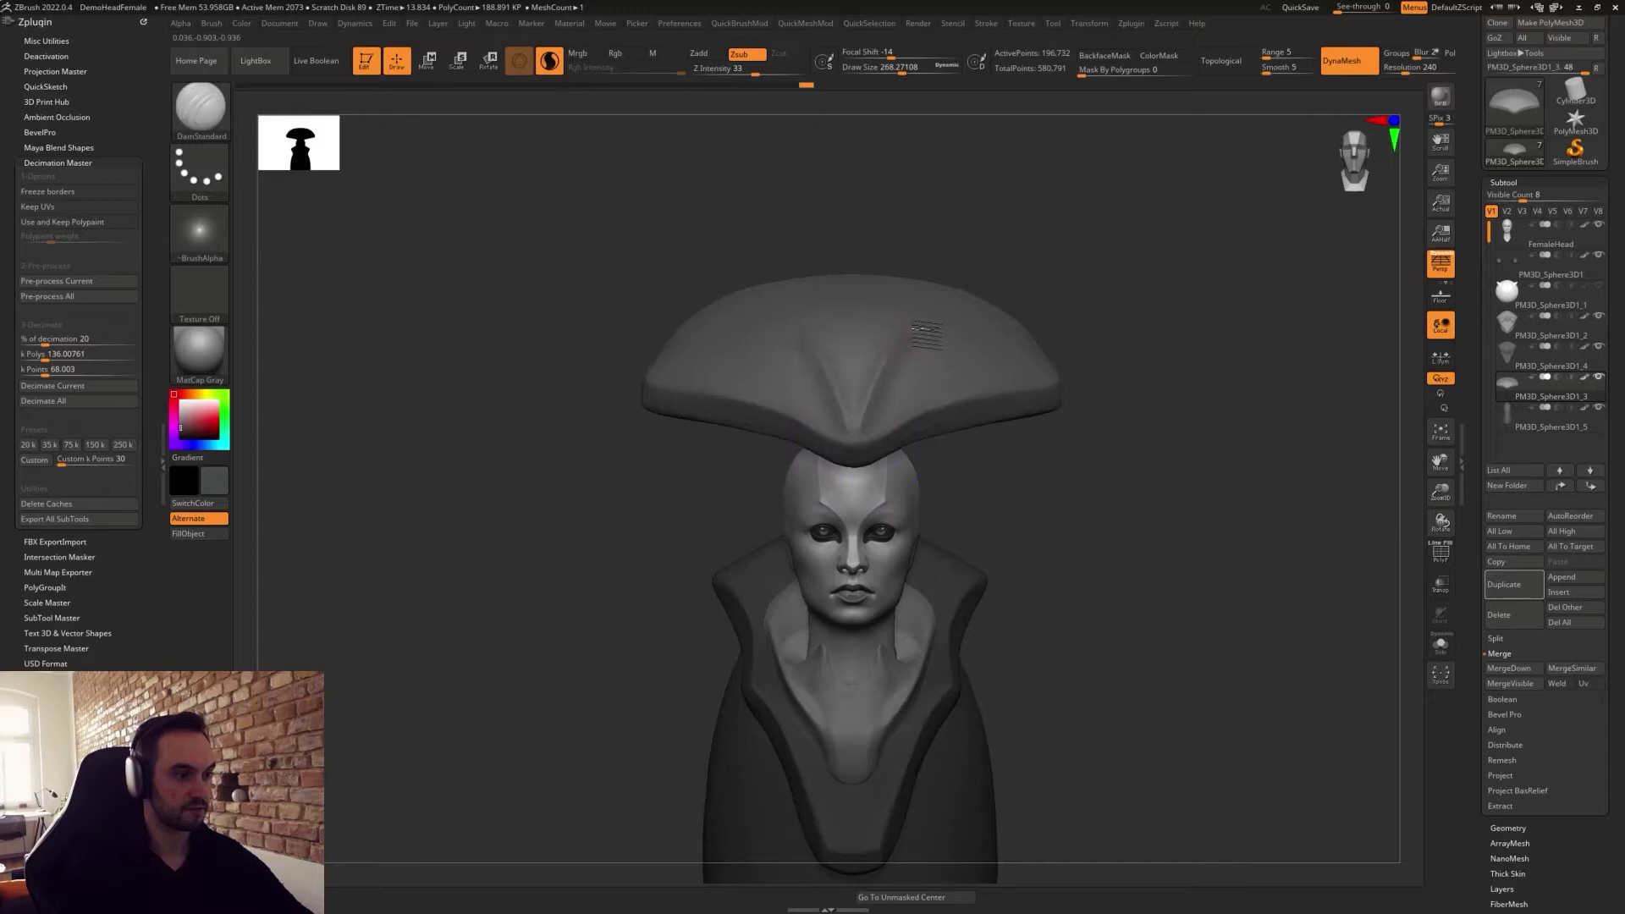
pyautogui.moveTo(1153, 490)
pyautogui.mouseDown()
pyautogui.moveTo(1128, 504)
pyautogui.moveTo(1178, 526)
pyautogui.mouseUp()
# Flatten the headpiece's front panels around the central V with the TrimDynamic brush at draw size about 268.
pyautogui.press('b')
pyautogui.press('t')
pyautogui.press('d')
pyautogui.moveTo(878, 370); pyautogui.dragTo(958, 299)
pyautogui.moveTo(865, 406); pyautogui.dragTo(882, 362)
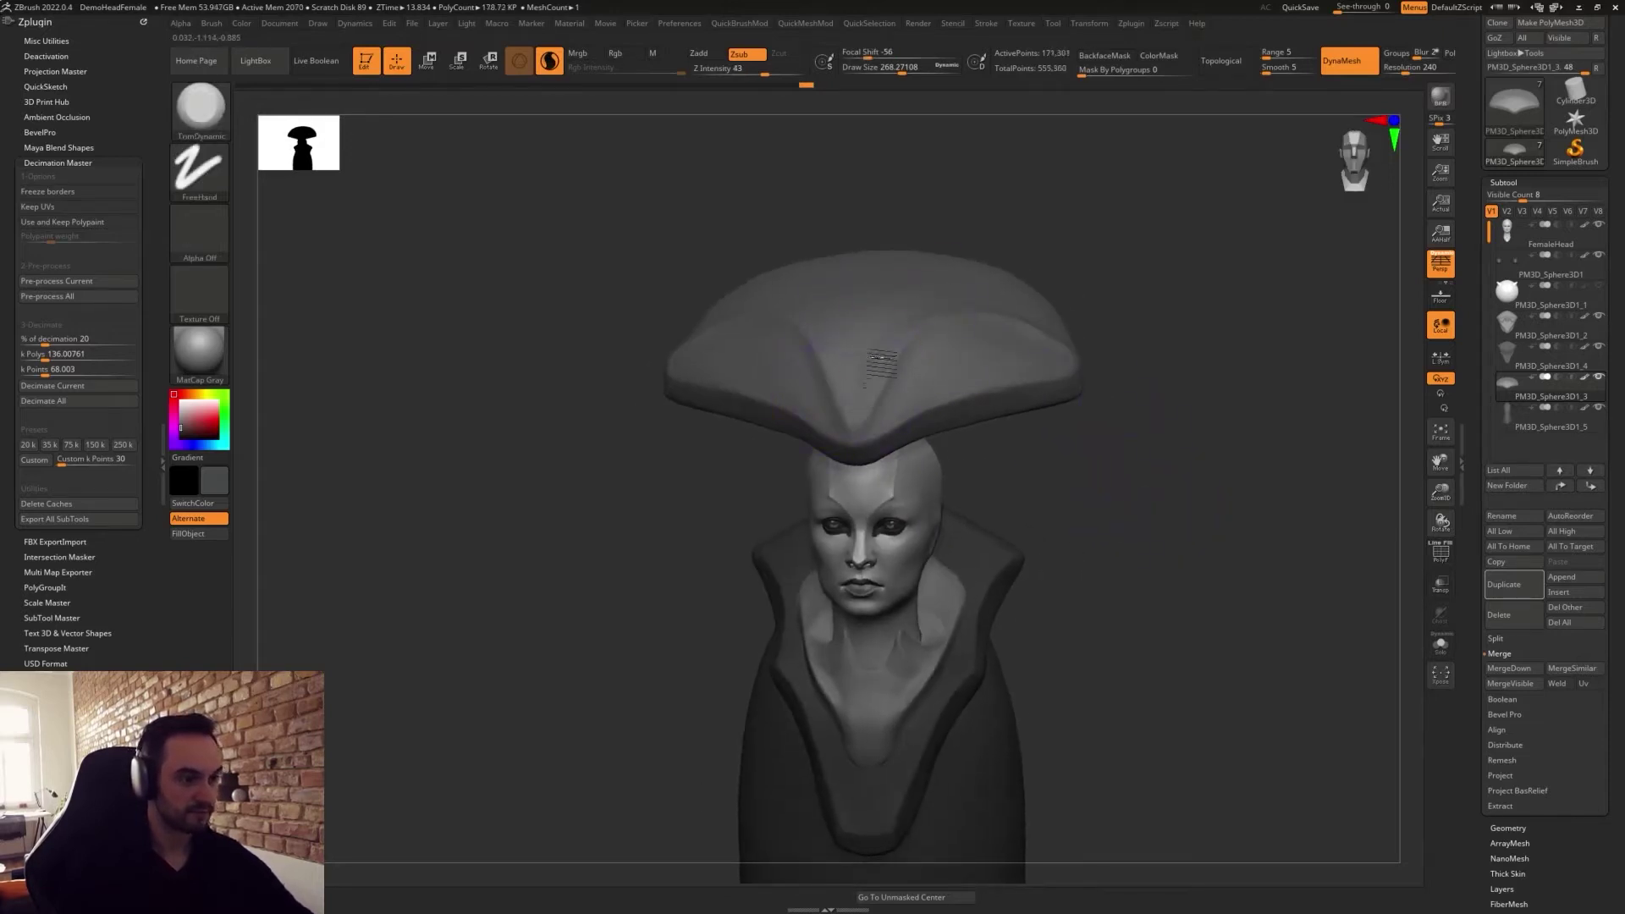
pyautogui.moveTo(888, 417)
pyautogui.mouseDown()
pyautogui.moveTo(937, 358)
pyautogui.moveTo(885, 315)
pyautogui.mouseUp()
# Refine the planes beside the headpiece's central V with TrimDynamic at draw size about 177.
pyautogui.press('s')
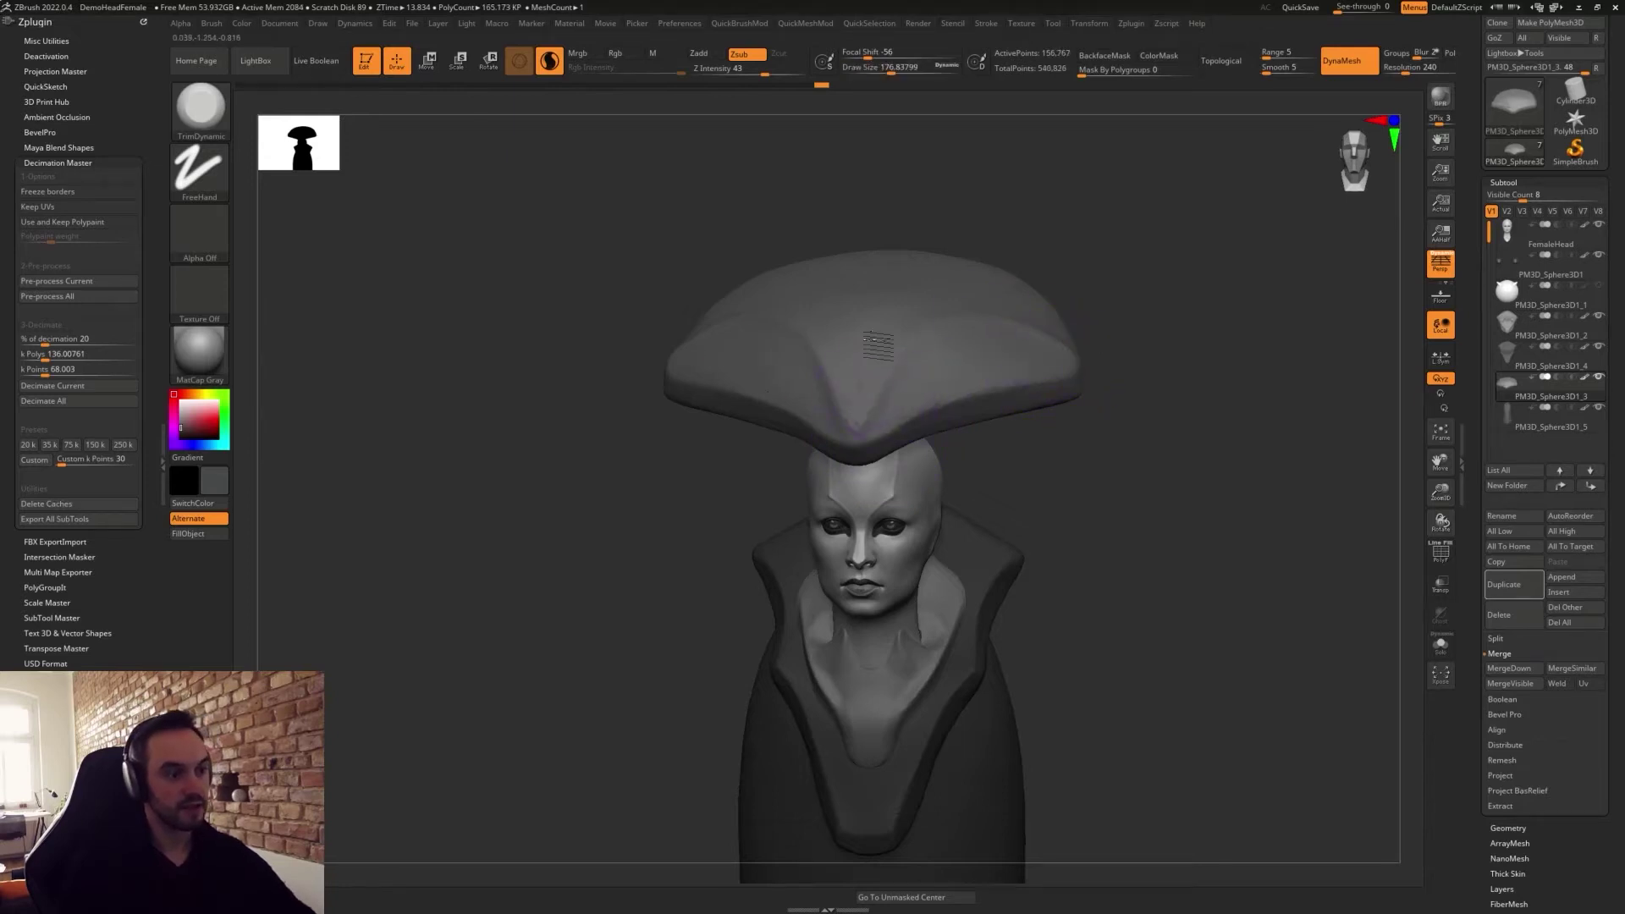
pyautogui.moveTo(870, 384); pyautogui.dragTo(886, 318)
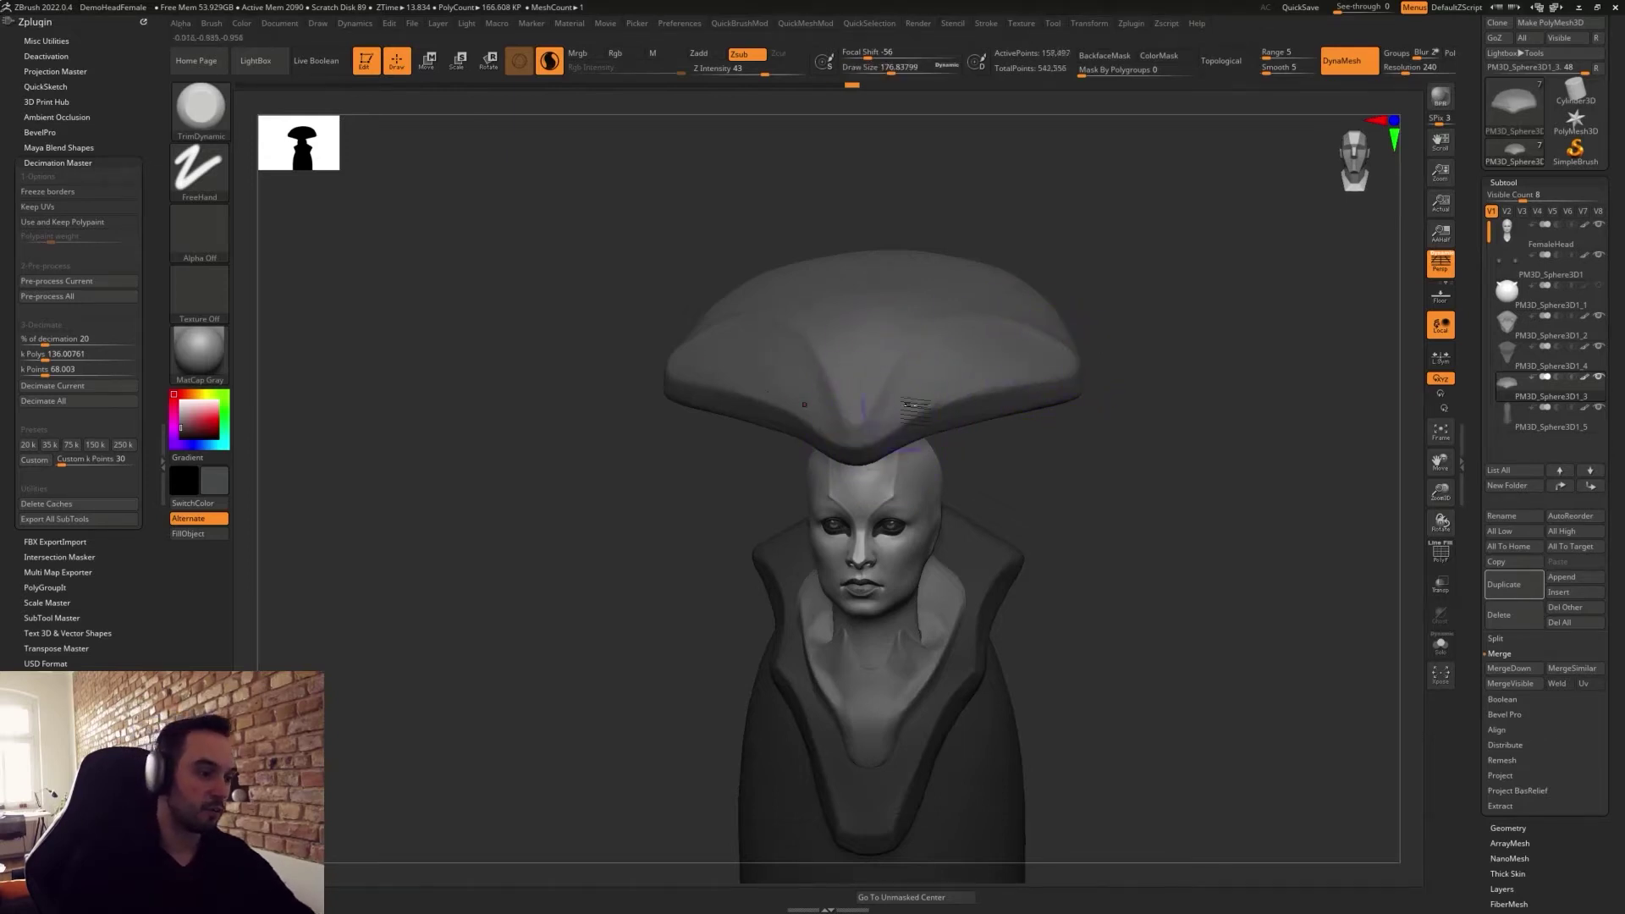
pyautogui.moveTo(898, 414); pyautogui.dragTo(936, 357)
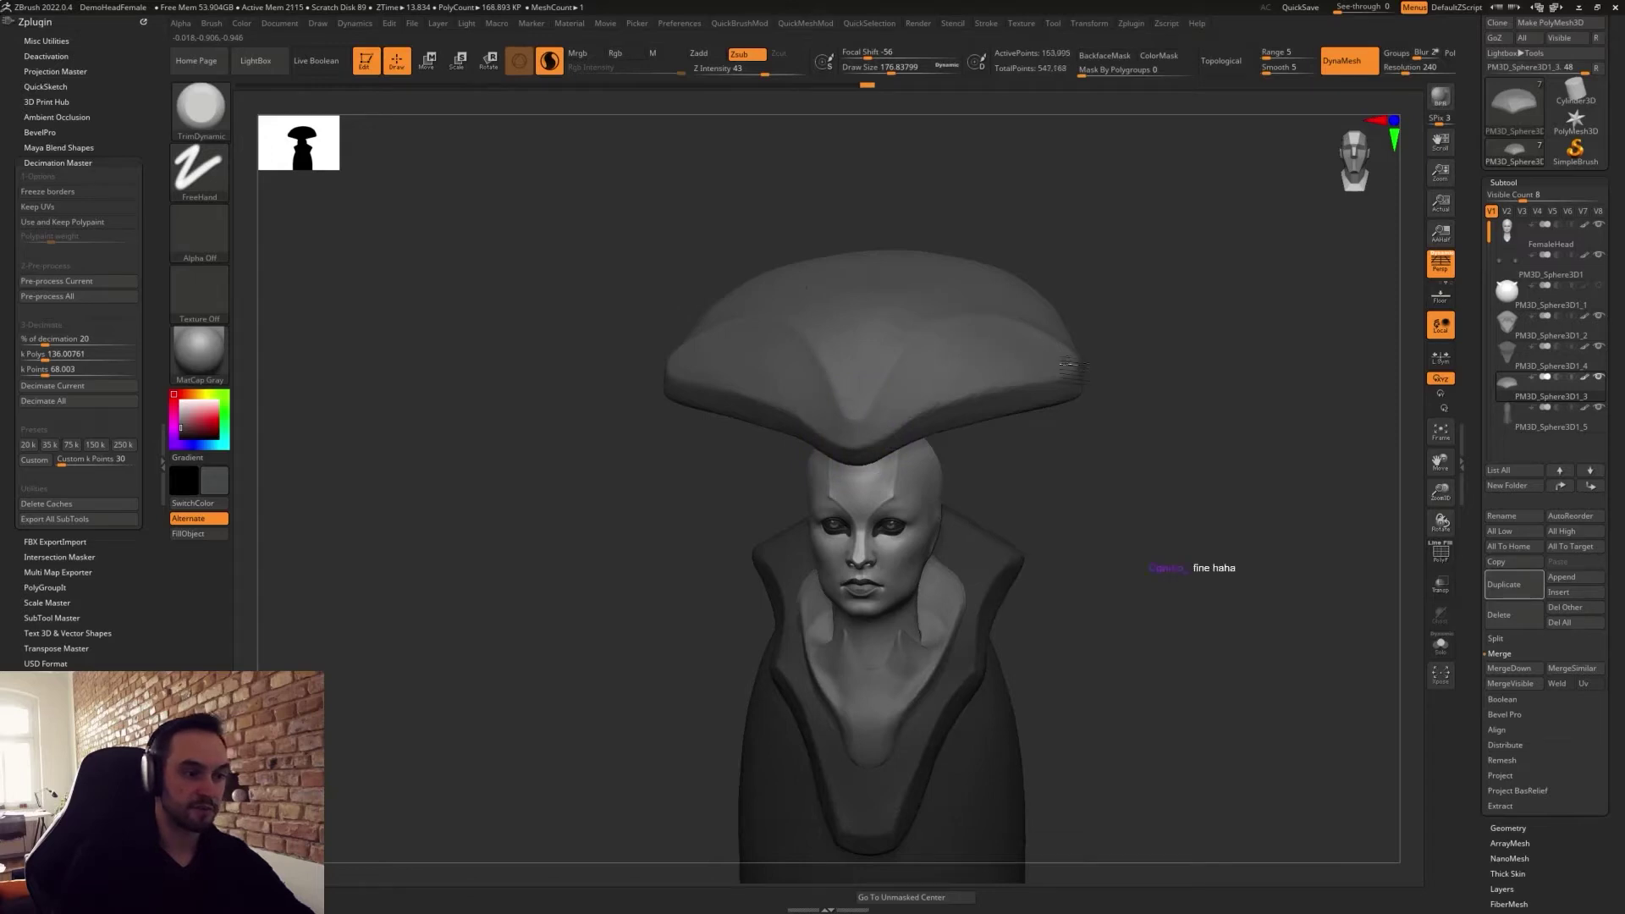
pyautogui.moveTo(1103, 415); pyautogui.dragTo(1092, 406)
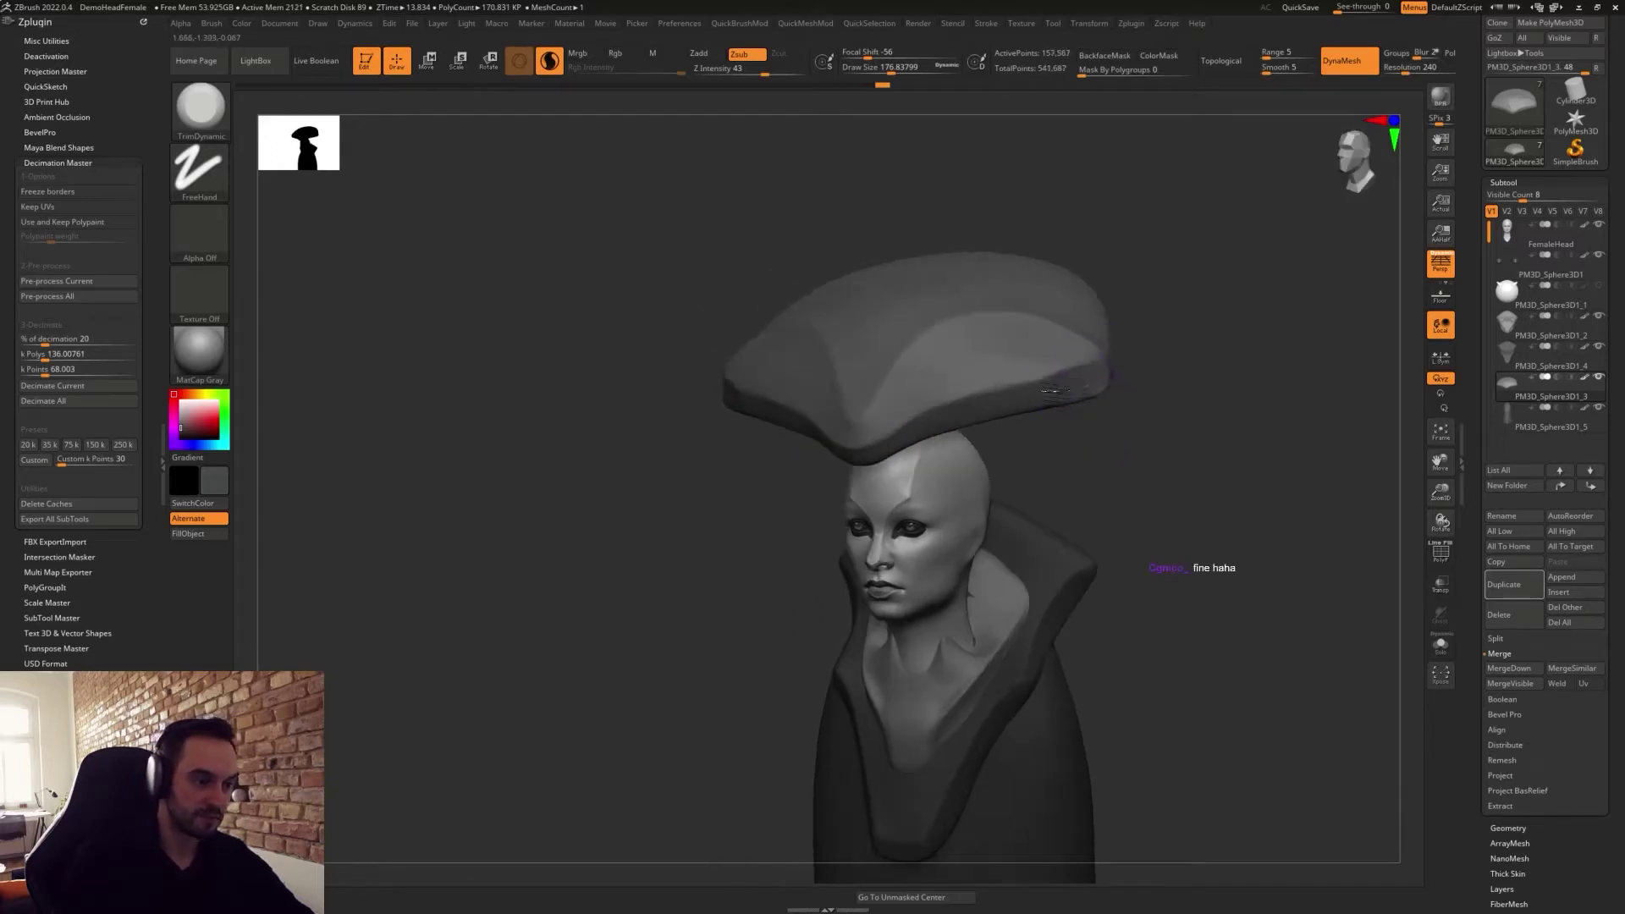
pyautogui.moveTo(1078, 458); pyautogui.dragTo(1105, 435)
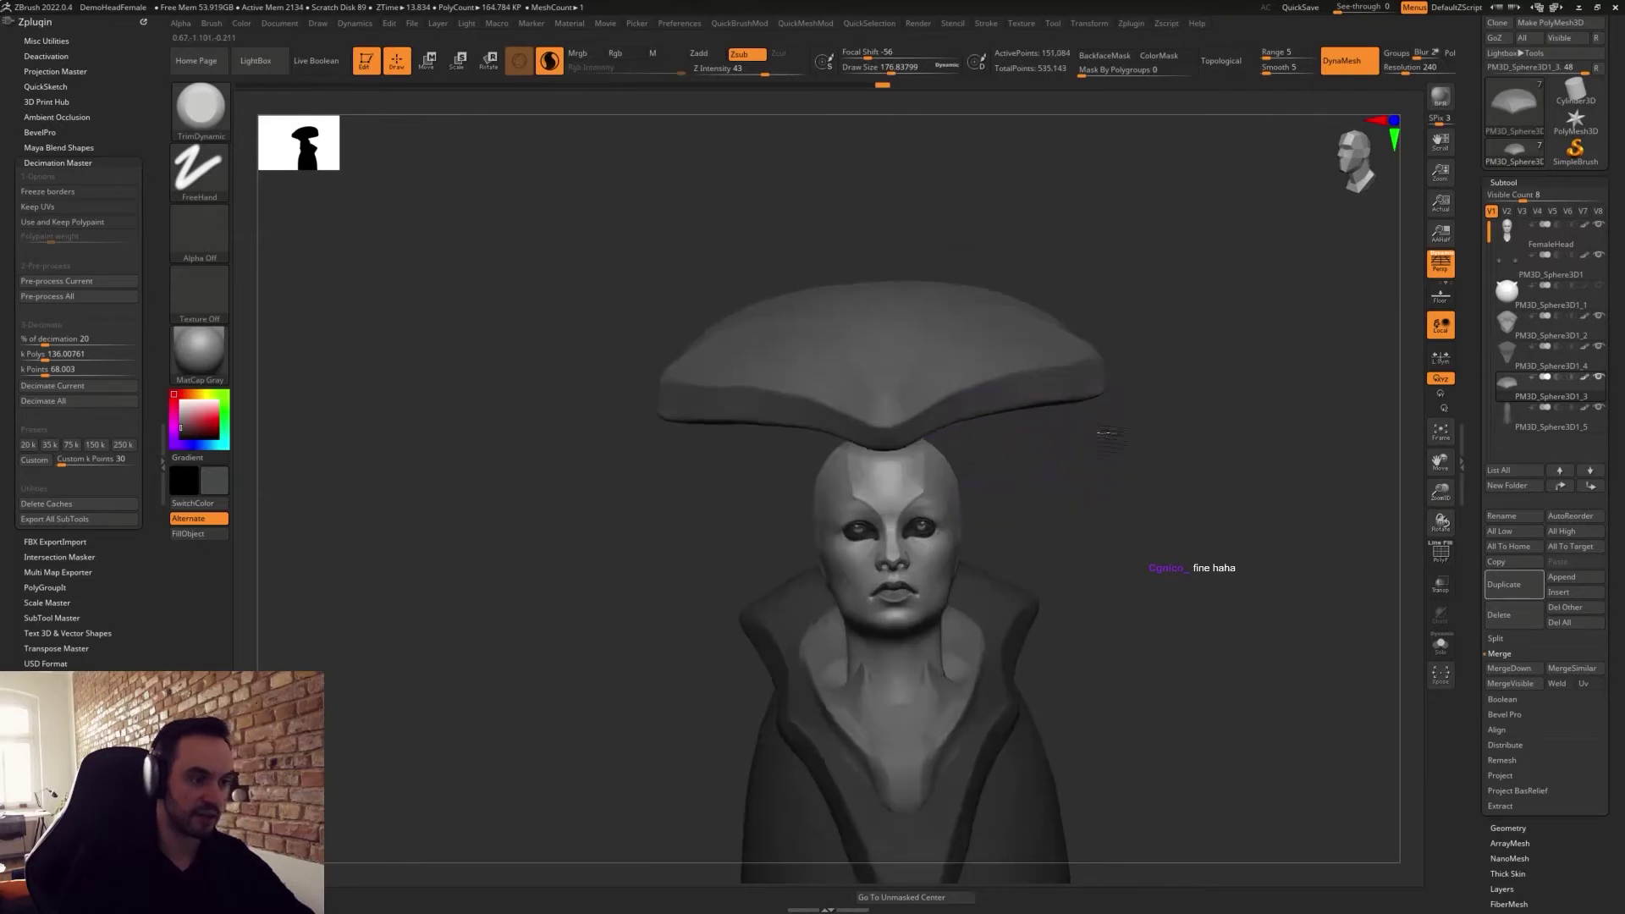
# Trim the headpiece's front rim and central V into cleaner, sharper planes.
pyautogui.moveTo(916, 429); pyautogui.dragTo(883, 438)
pyautogui.moveTo(1109, 385)
pyautogui.mouseDown()
pyautogui.moveTo(1161, 454)
pyautogui.moveTo(1020, 402)
pyautogui.mouseUp()
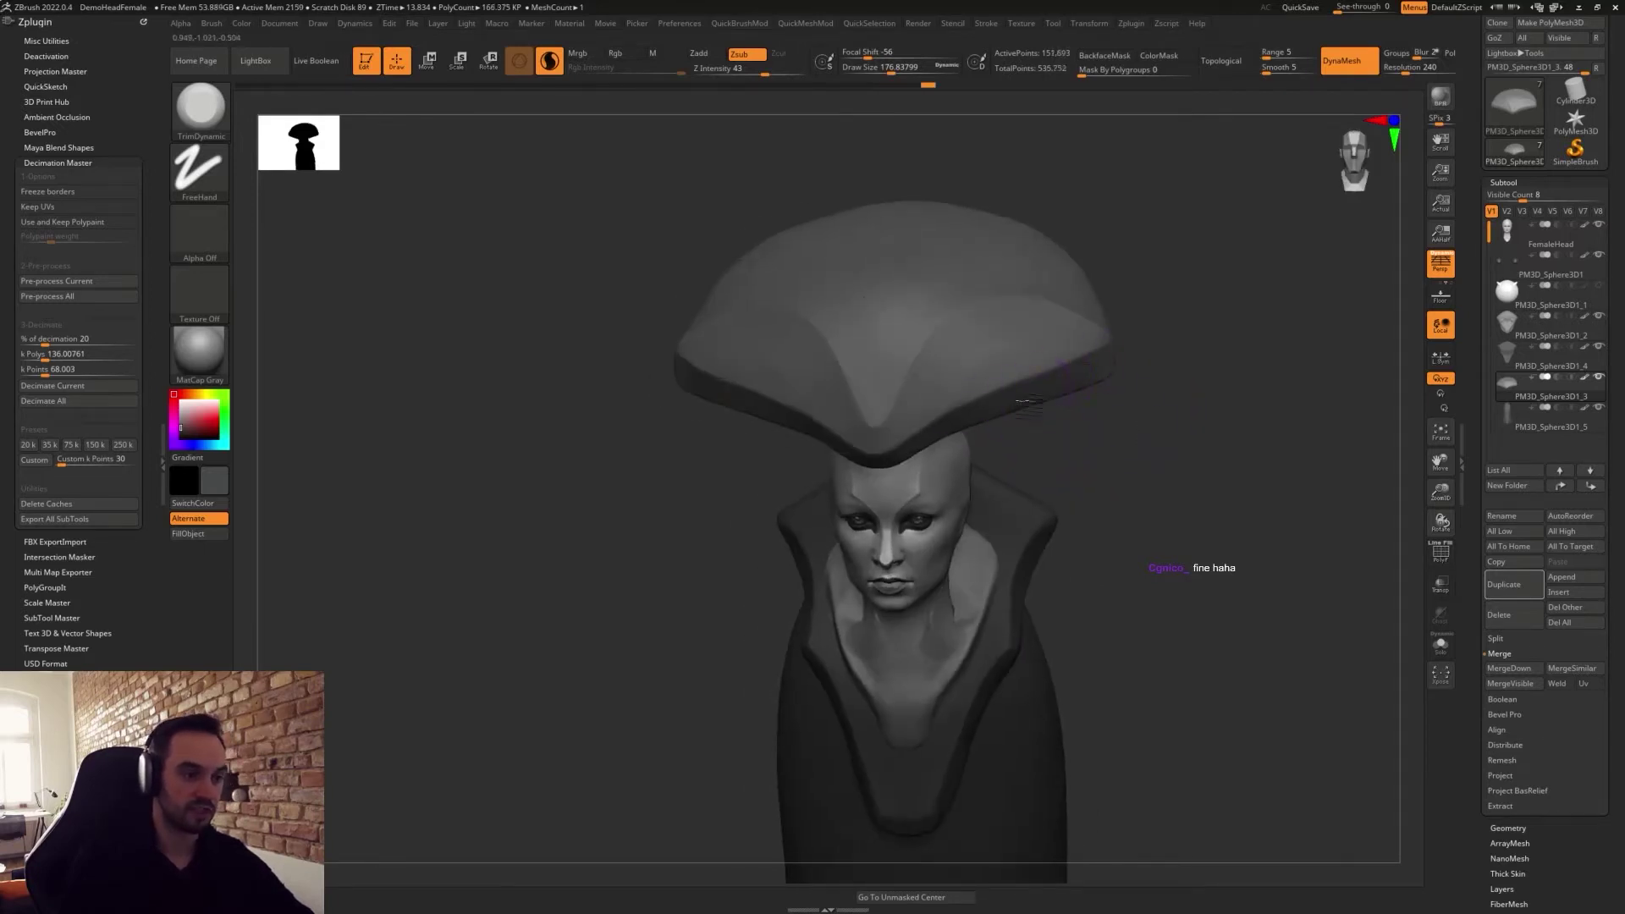
pyautogui.moveTo(921, 398)
pyautogui.mouseDown()
pyautogui.moveTo(882, 373)
pyautogui.moveTo(885, 347)
pyautogui.mouseUp()
pyautogui.moveTo(902, 259); pyautogui.dragTo(881, 391)
pyautogui.keyDown('shift'); pyautogui.moveTo(1086, 478); pyautogui.dragTo(1071, 489); pyautogui.keyUp('shift')
# Pull the headpiece's side corners outward into points with the Move brush at draw size about 209.
pyautogui.press('b')
pyautogui.press('m')
pyautogui.press('v')
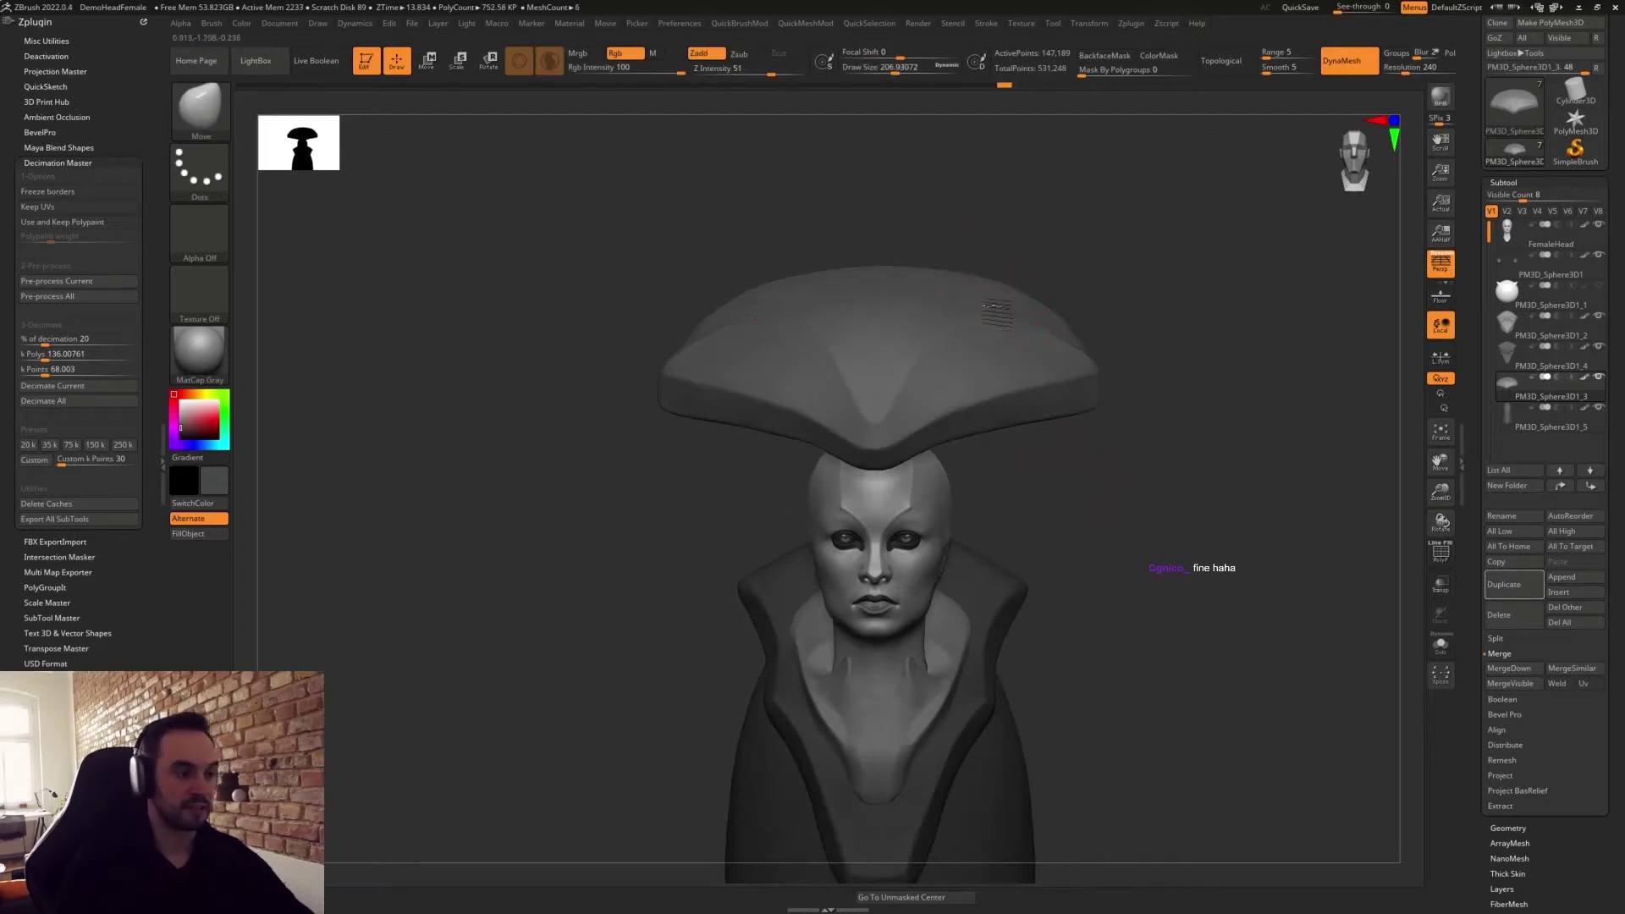
pyautogui.moveTo(1112, 374); pyautogui.dragTo(1157, 375)
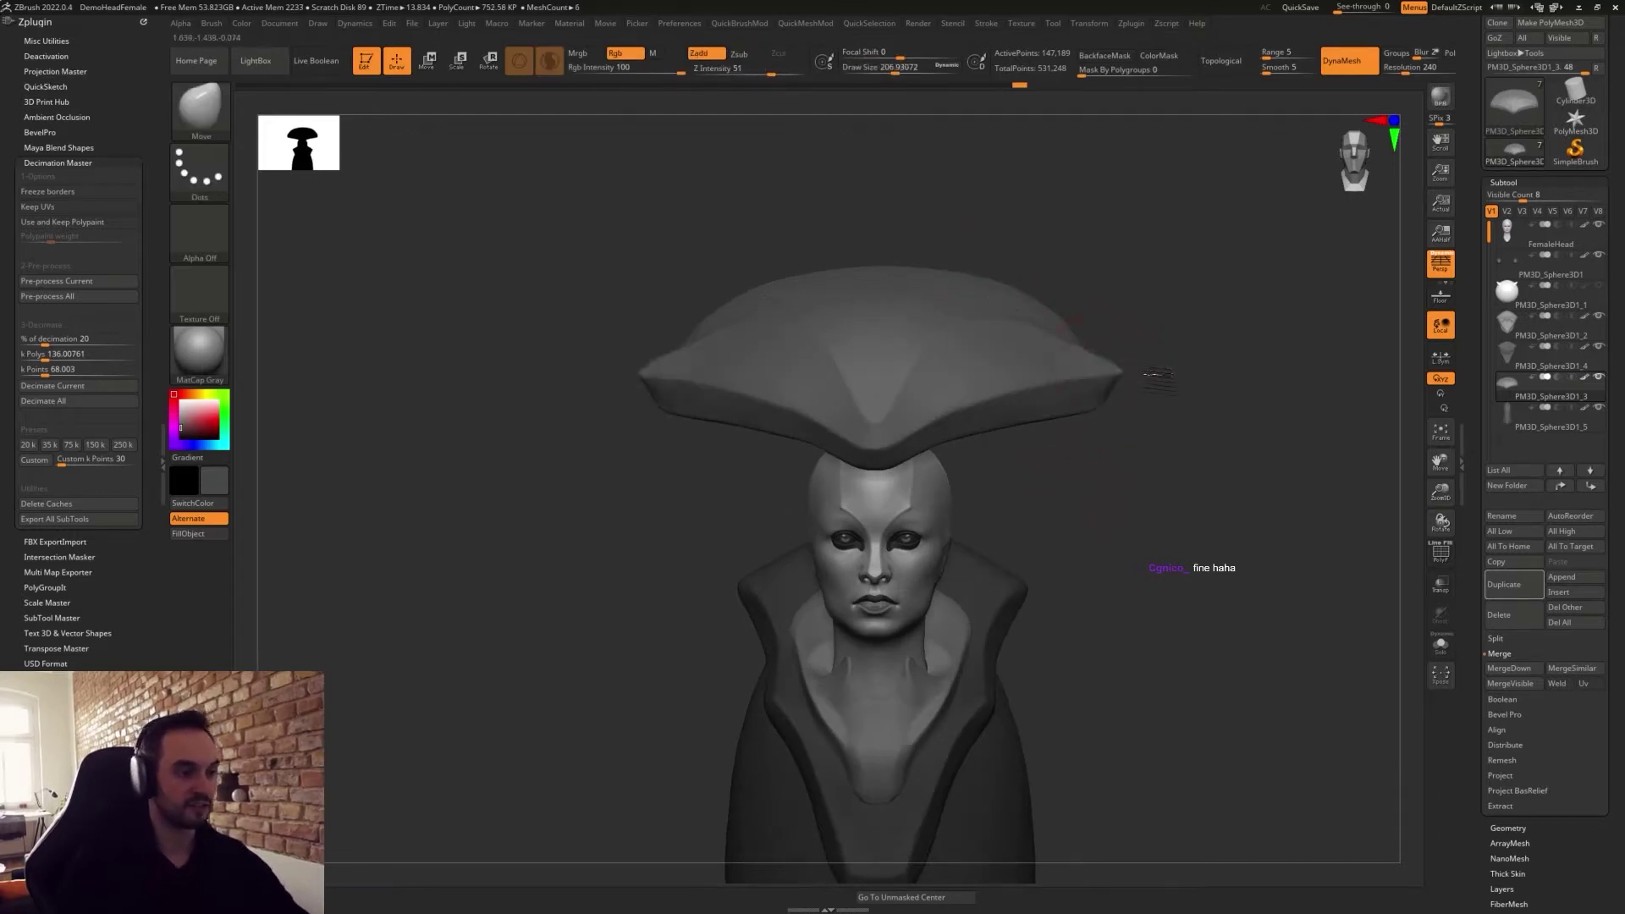
pyautogui.moveTo(1064, 428); pyautogui.dragTo(1127, 500)
pyautogui.hotkey('ctrl', 'z')
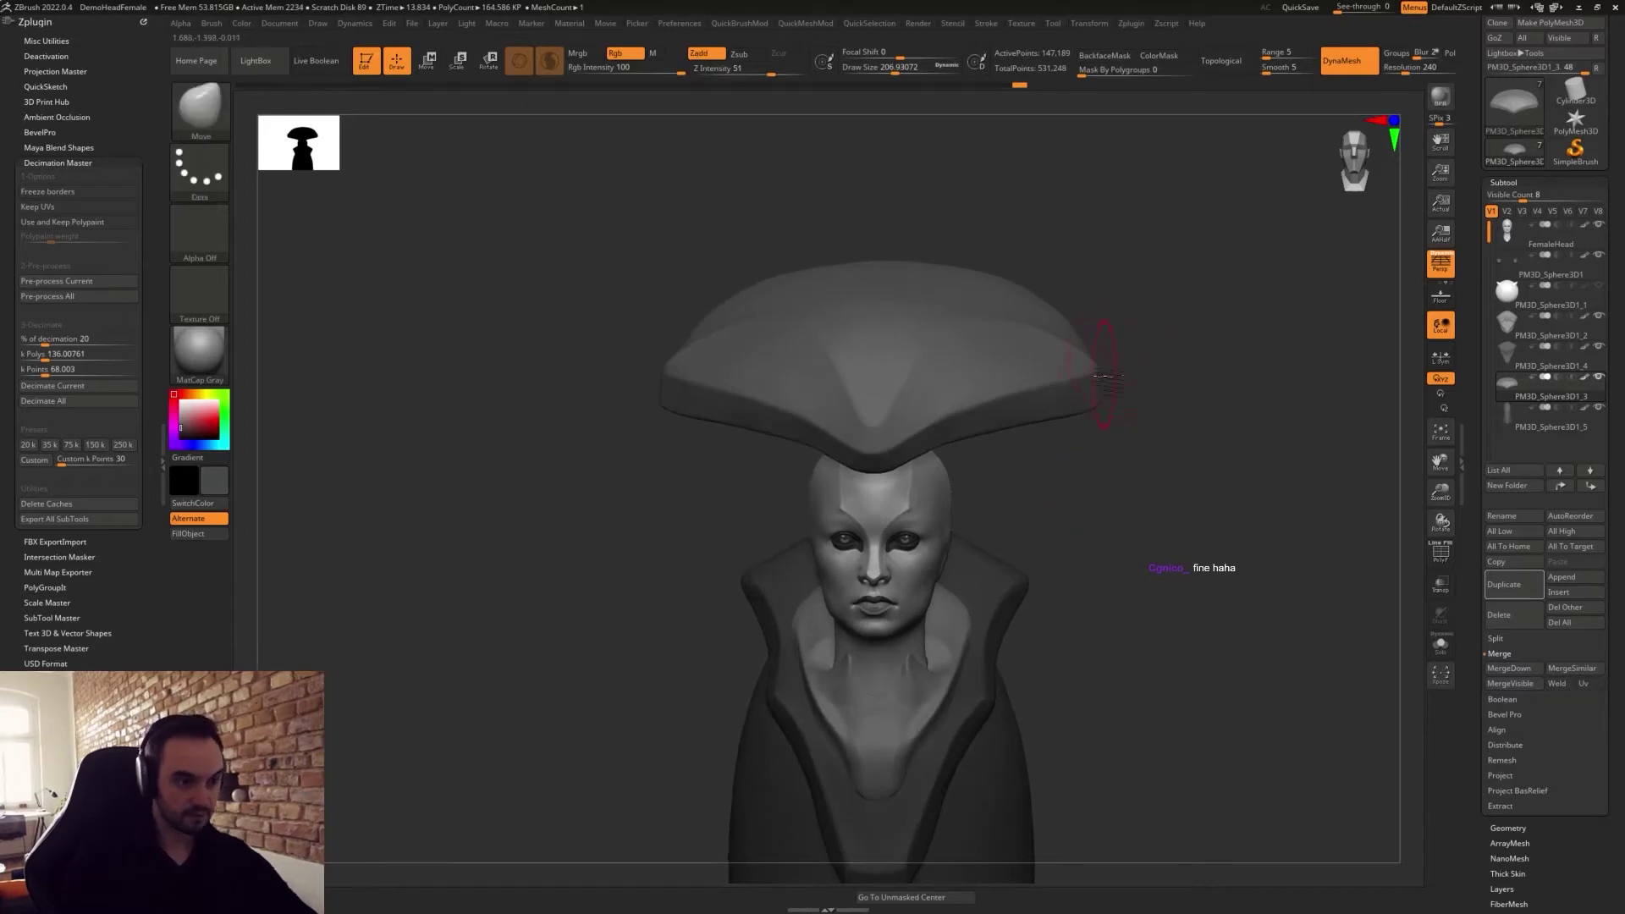
pyautogui.moveTo(1149, 378)
pyautogui.mouseDown()
pyautogui.moveTo(1075, 385)
pyautogui.moveTo(1078, 419)
pyautogui.moveTo(1049, 427)
pyautogui.moveTo(1089, 375)
pyautogui.moveTo(1084, 409)
pyautogui.mouseUp()
# Mask the headpiece except small areas under its side tips and pull those areas down into short hooks.
pyautogui.press('s')
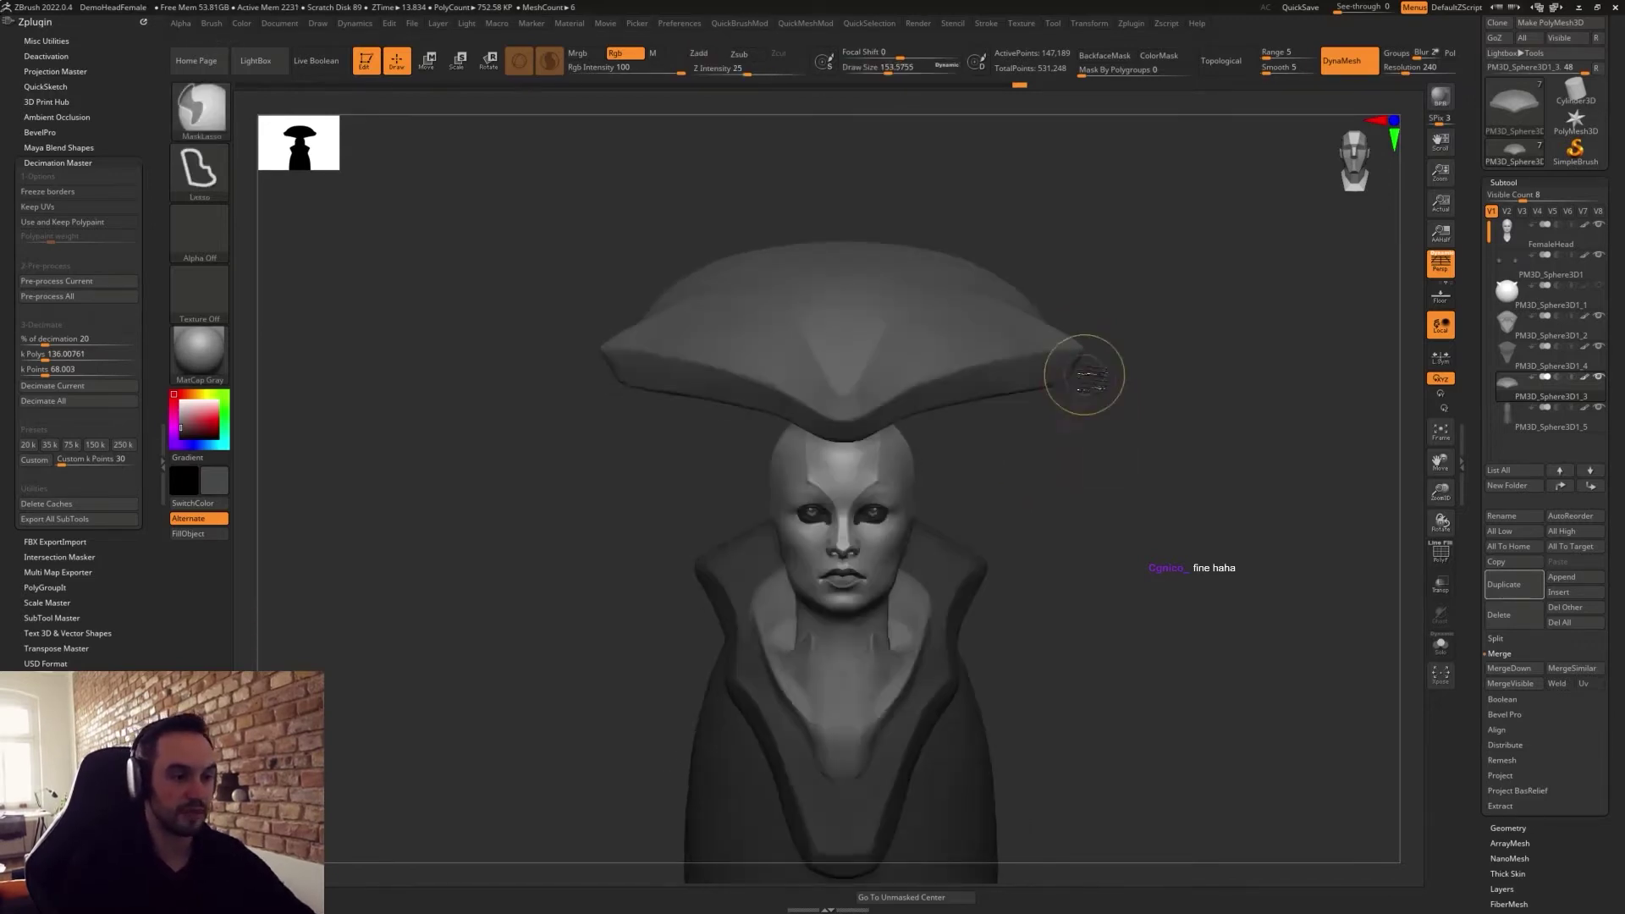
pyautogui.keyDown('ctrl'); pyautogui.click(1084, 437); pyautogui.keyUp('ctrl')
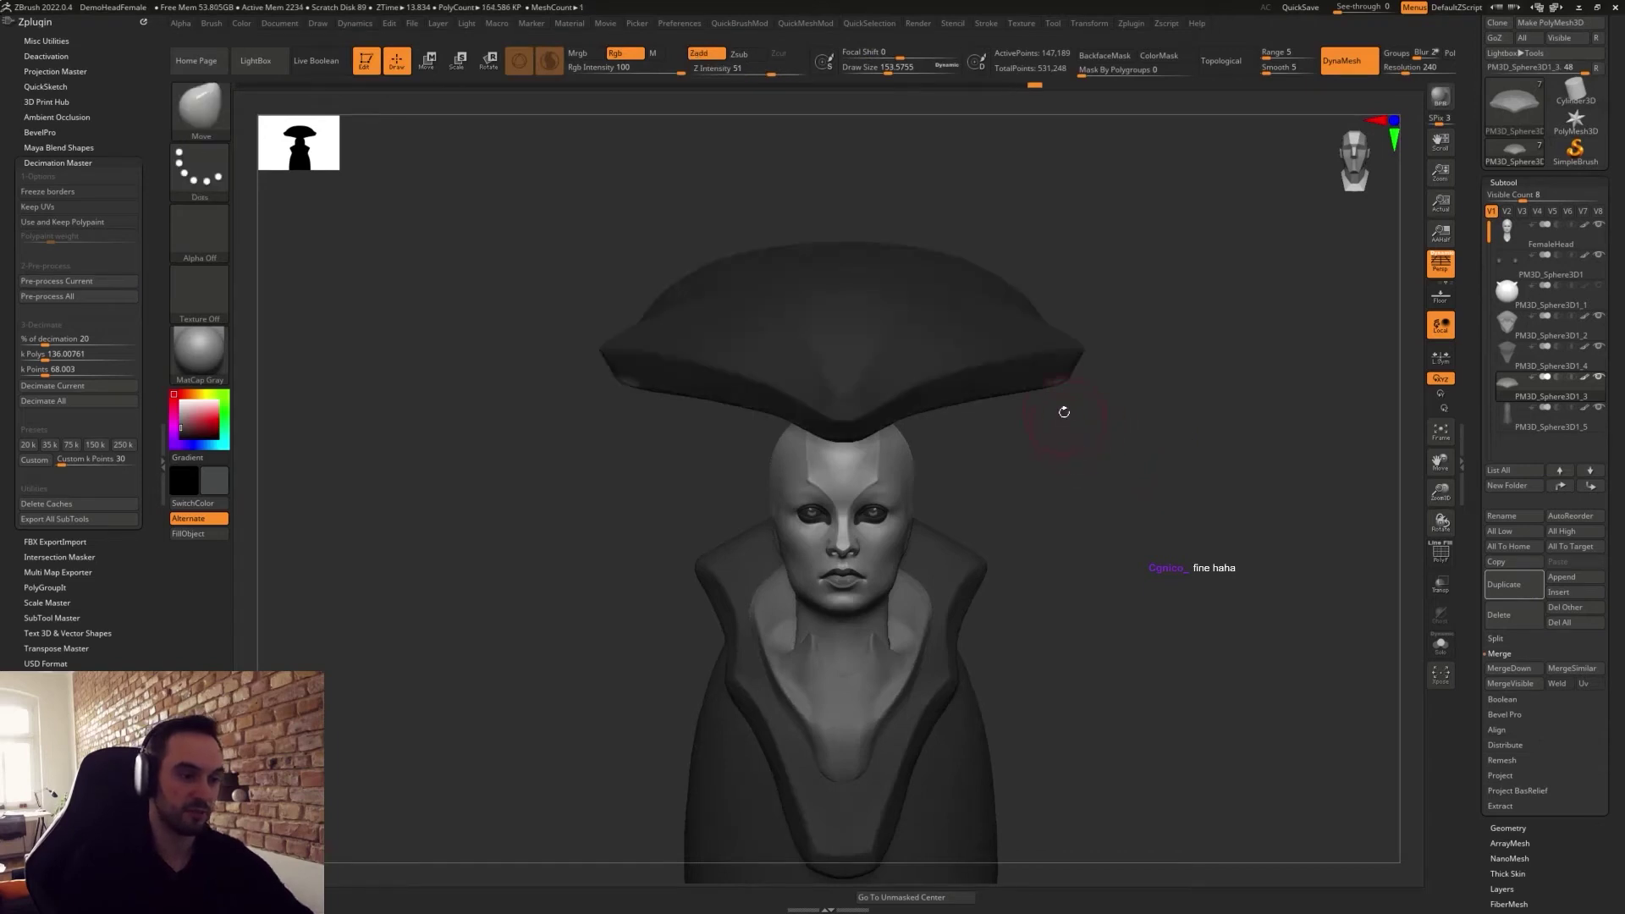
pyautogui.moveTo(1063, 446)
pyautogui.keyDown('ctrl'); pyautogui.mouseDown()
pyautogui.moveTo(1088, 439)
pyautogui.moveTo(1055, 532)
pyautogui.moveTo(1022, 413)
pyautogui.moveTo(1154, 621)
pyautogui.mouseUp(); pyautogui.keyUp('ctrl')
pyautogui.press('s')
pyautogui.press('s')
pyautogui.moveTo(1076, 459)
pyautogui.mouseDown()
pyautogui.moveTo(1061, 461)
pyautogui.moveTo(1130, 433)
pyautogui.mouseUp()
# Flatten the hooks under the headpiece's side tips with TrimDynamic at draw size about 51 and smooth their joins.
pyautogui.press('b')
pyautogui.press('t')
pyautogui.press('d')
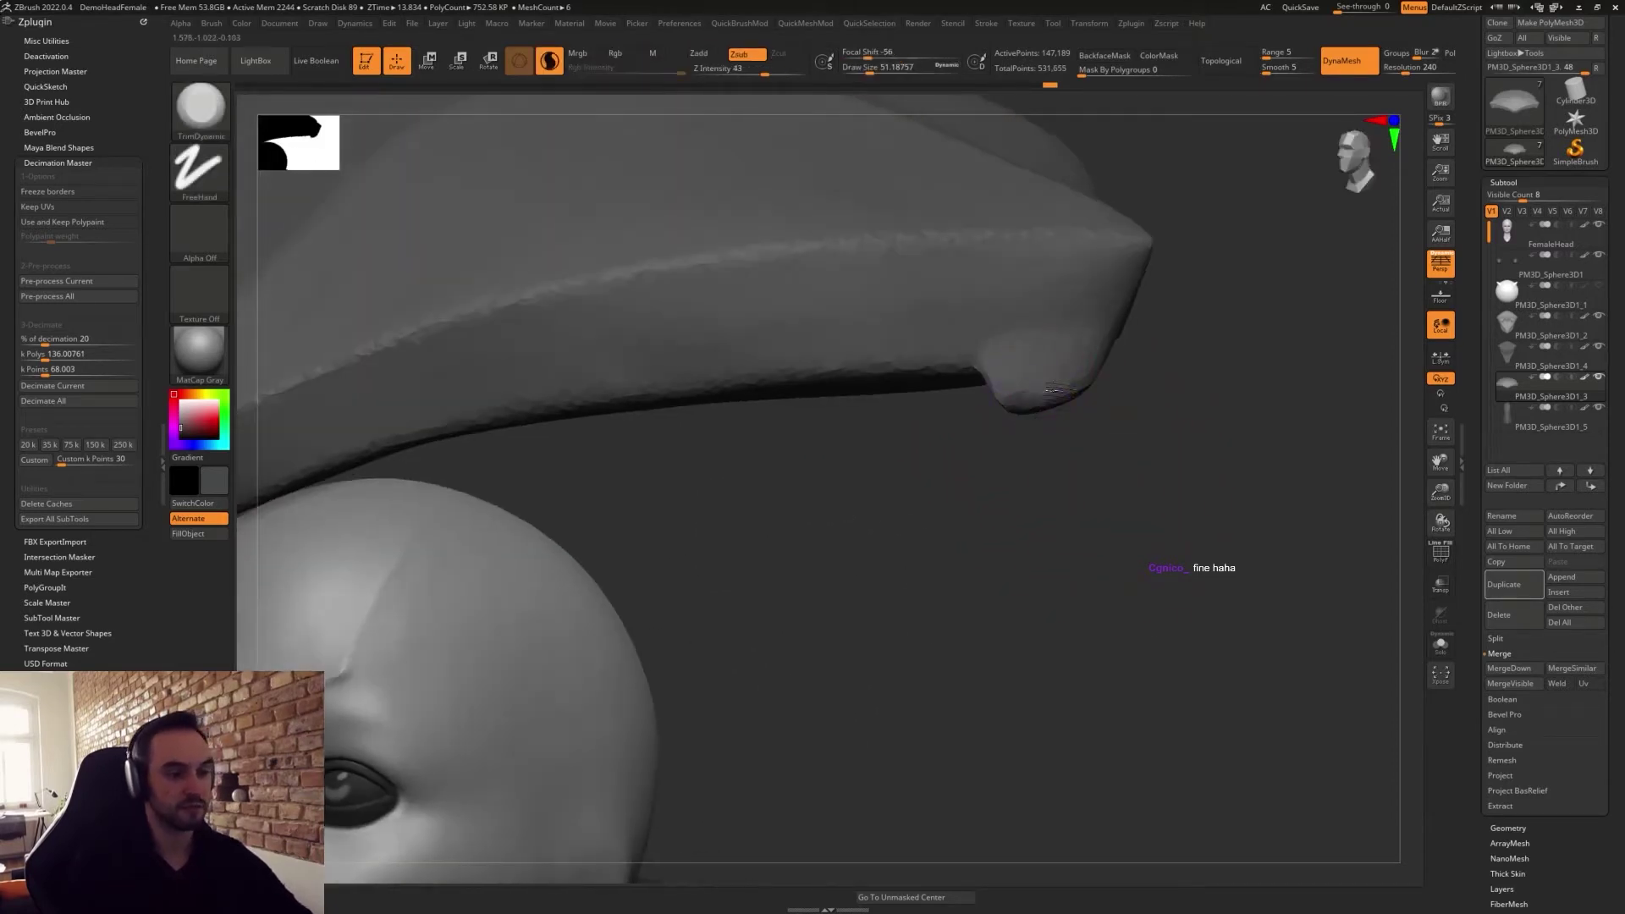
pyautogui.moveTo(1077, 381); pyautogui.dragTo(1045, 360)
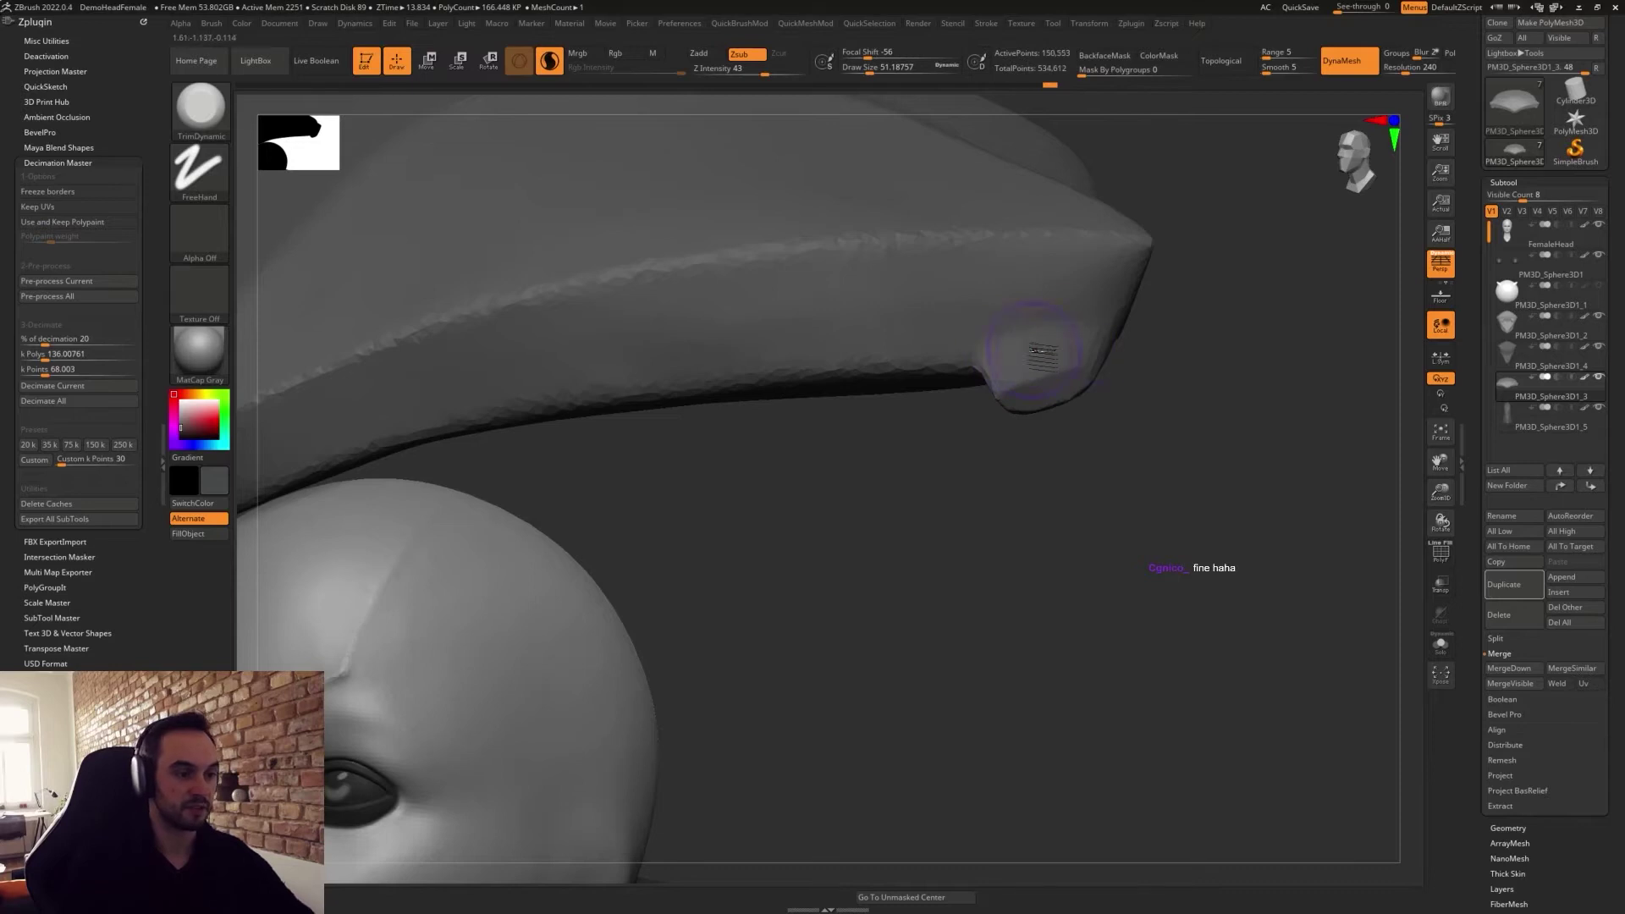
pyautogui.press('shift')
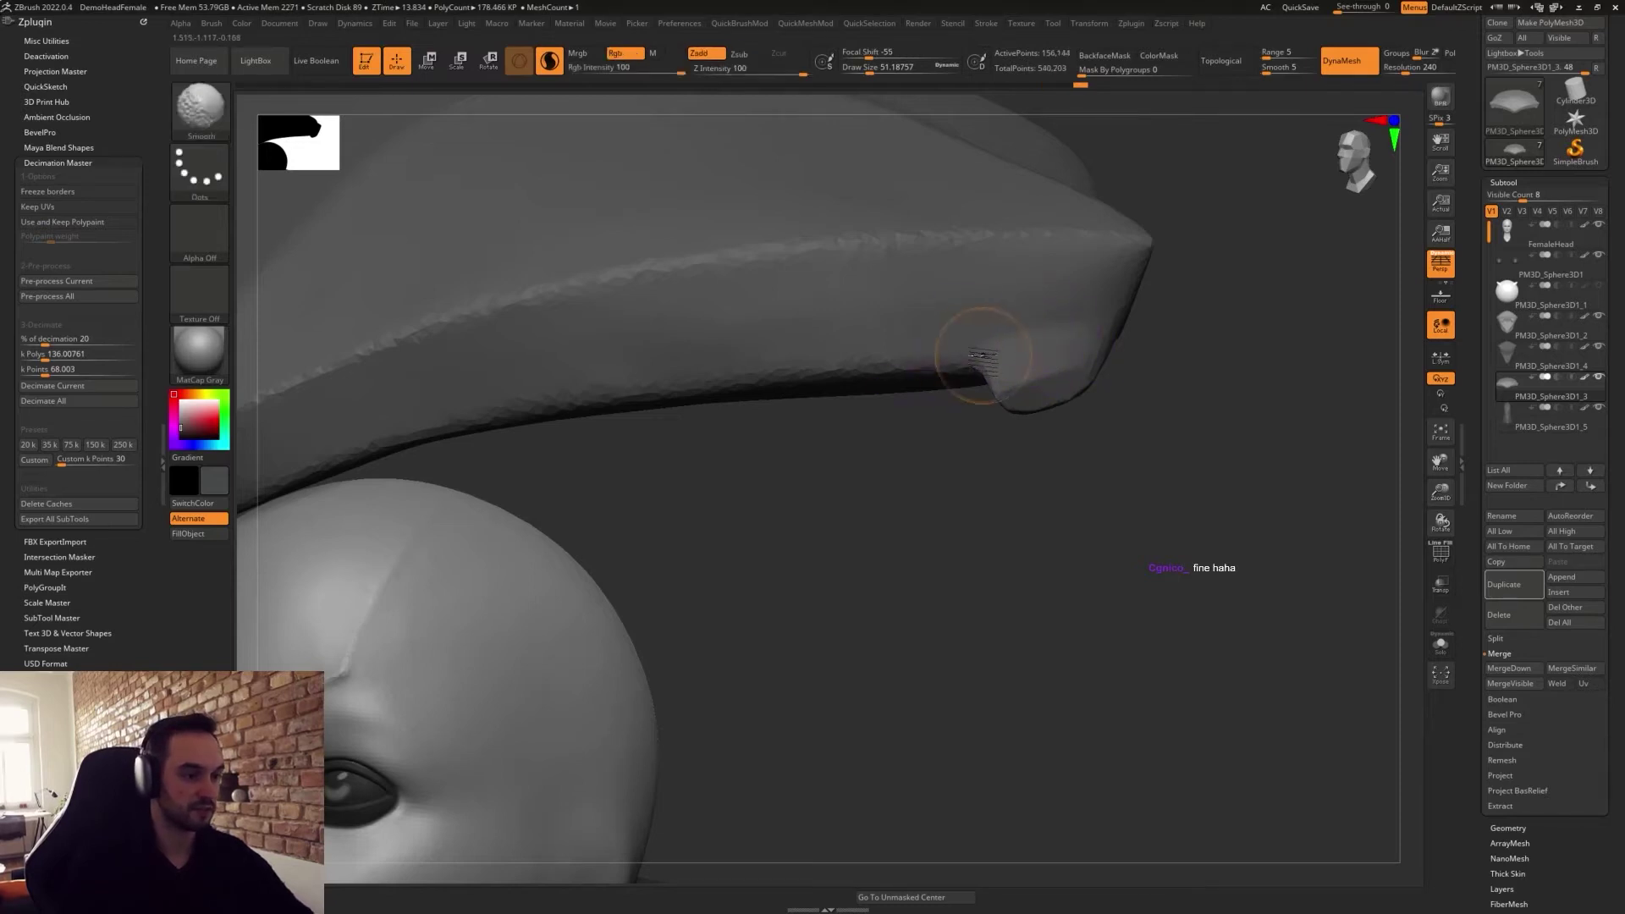
pyautogui.keyDown('alt'); pyautogui.moveTo(884, 597); pyautogui.dragTo(931, 453); pyautogui.keyUp('alt')
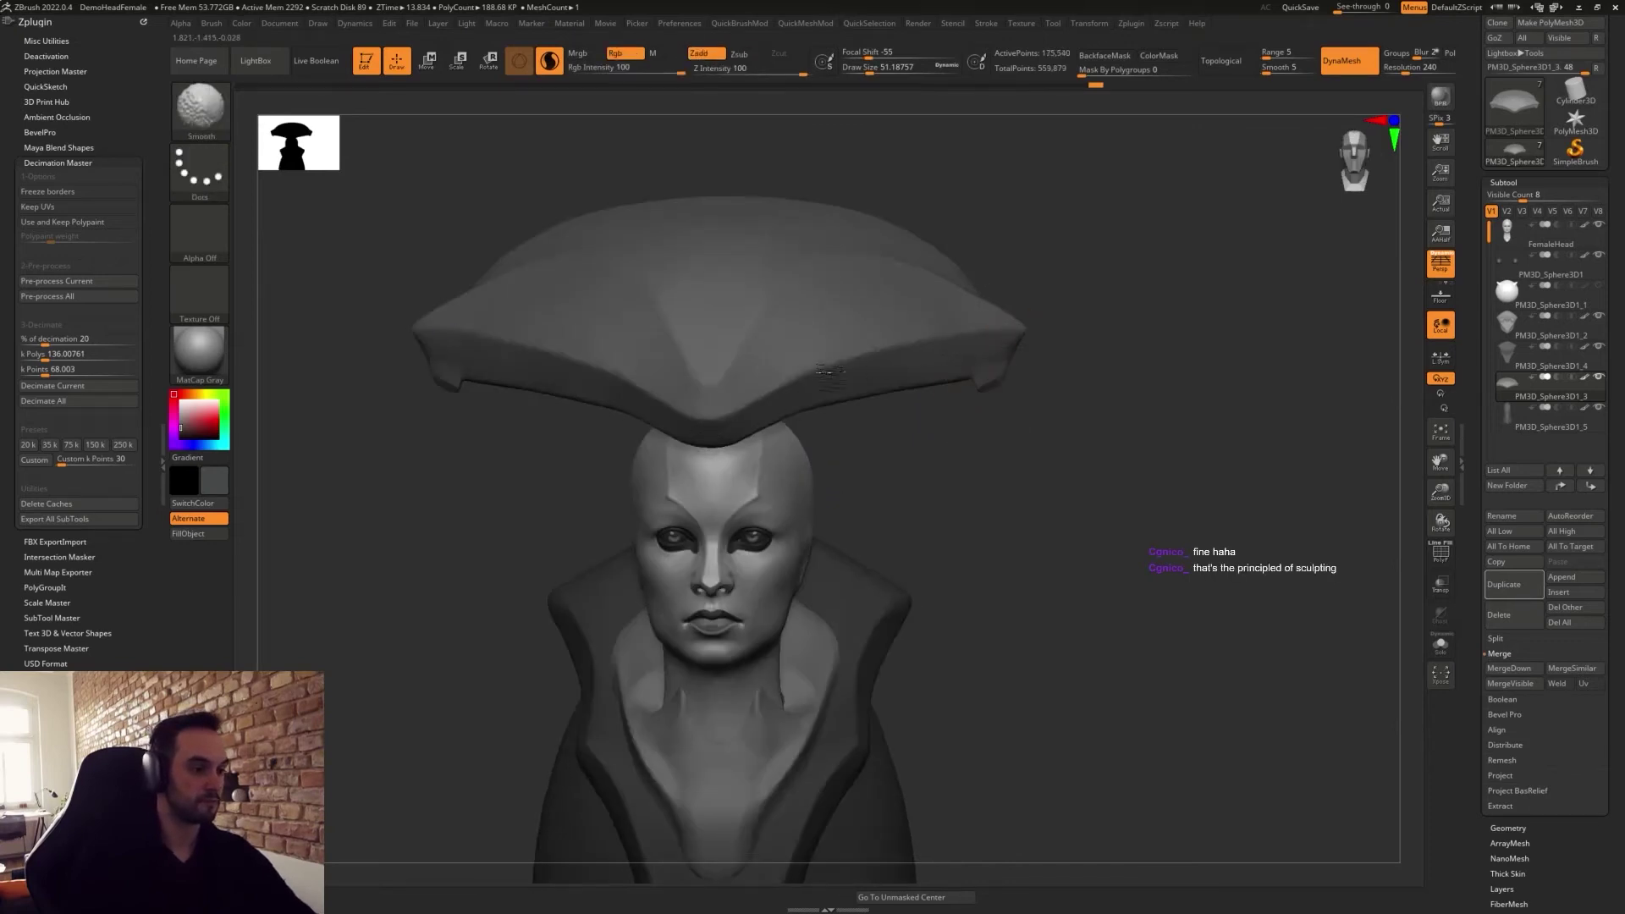
pyautogui.keyDown('alt'); pyautogui.moveTo(972, 537); pyautogui.dragTo(1098, 546); pyautogui.keyUp('alt')
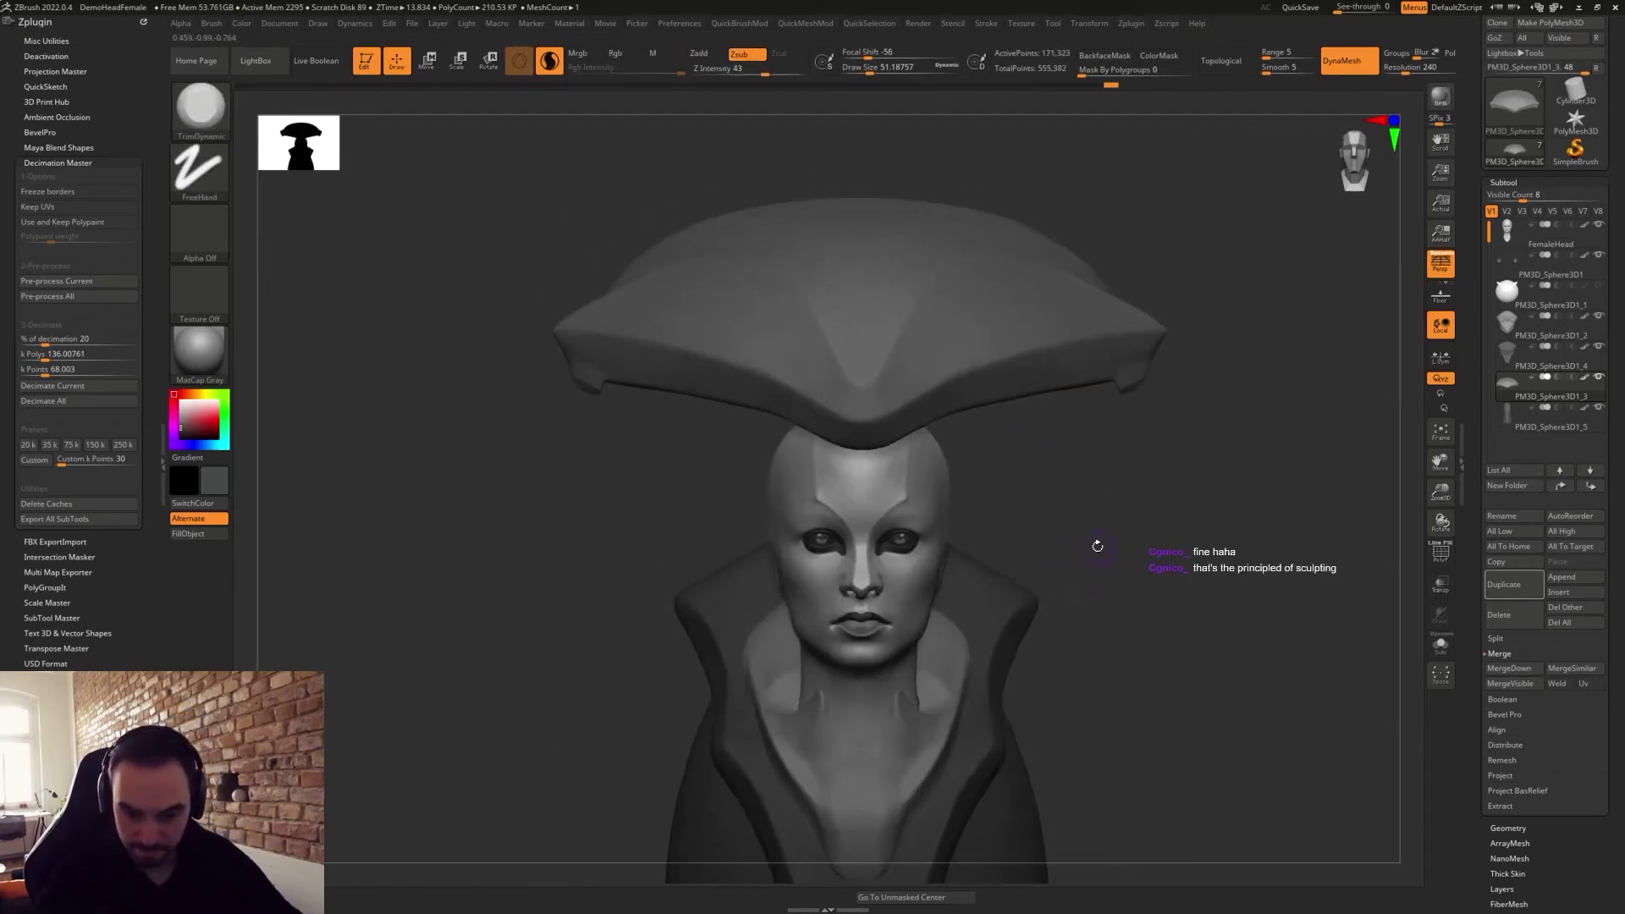
# Even out the headpiece's dome and central V with TrimDynamic at draw size about 163.
pyautogui.moveTo(1086, 464)
pyautogui.mouseDown()
pyautogui.moveTo(1124, 460)
pyautogui.moveTo(1077, 530)
pyautogui.moveTo(1097, 501)
pyautogui.moveTo(1121, 536)
pyautogui.moveTo(1116, 500)
pyautogui.mouseUp()
pyautogui.press('s')
pyautogui.moveTo(1008, 196); pyautogui.dragTo(1014, 267)
pyautogui.moveTo(891, 303); pyautogui.dragTo(884, 392)
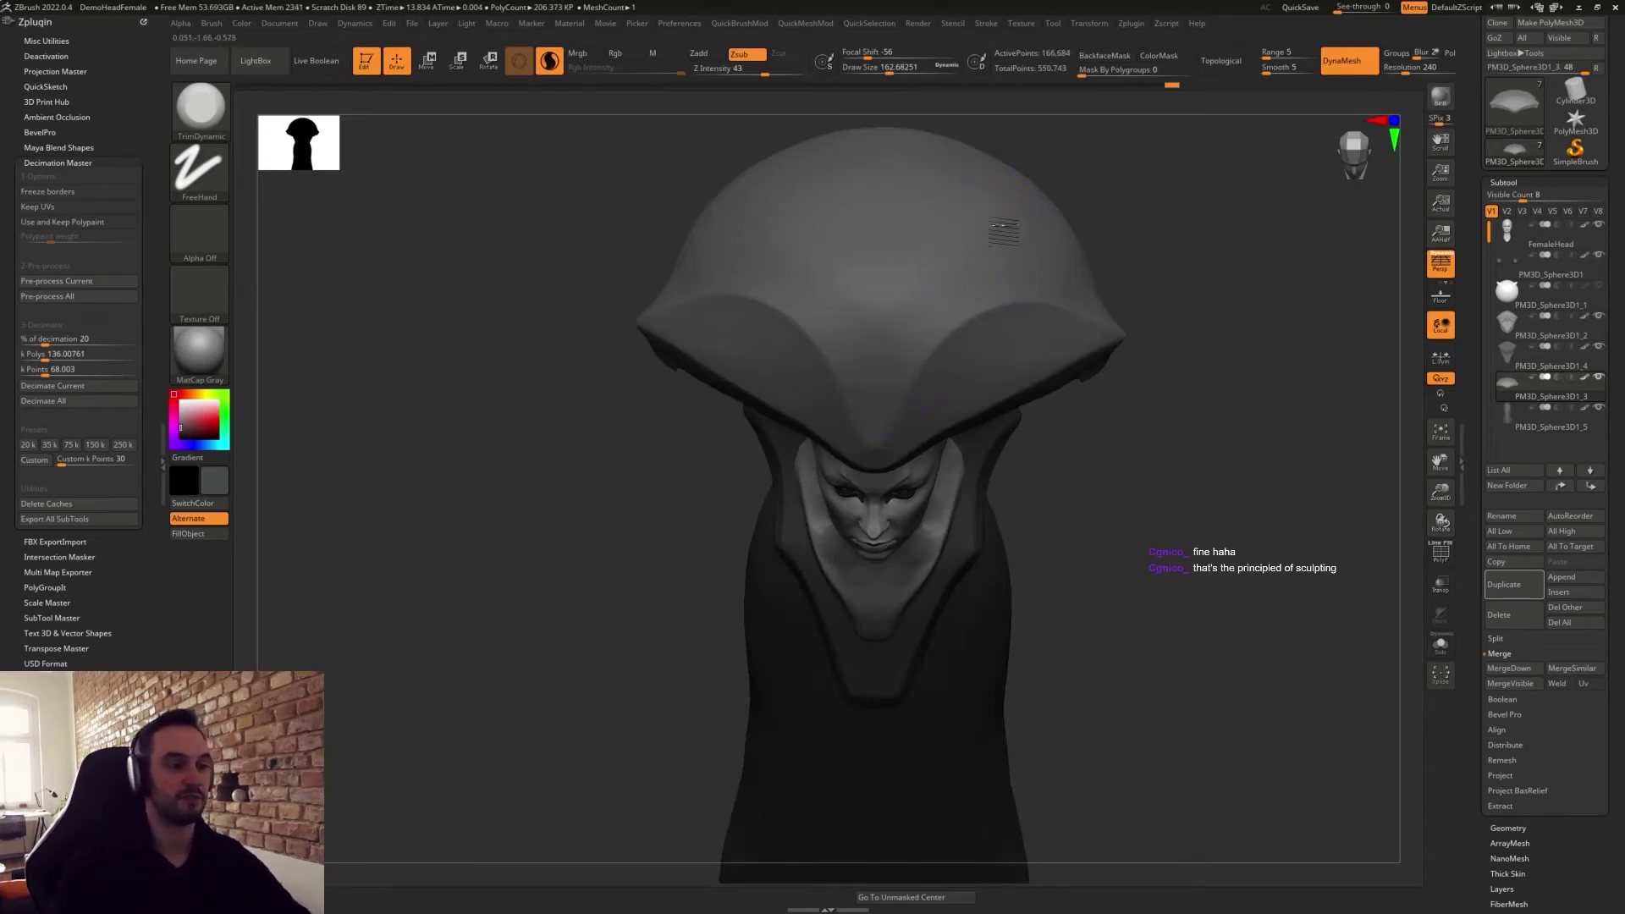
pyautogui.moveTo(919, 252); pyautogui.dragTo(1210, 218, button='right')
pyautogui.keyDown('ctrl'); pyautogui.moveTo(1160, 548); pyautogui.dragTo(1066, 472, button='right'); pyautogui.keyUp('ctrl')
pyautogui.moveTo(1007, 402); pyautogui.dragTo(1016, 425, button='right')
pyautogui.moveTo(947, 358)
pyautogui.keyDown('alt'); pyautogui.mouseDown(button='right')
pyautogui.moveTo(1016, 457)
pyautogui.moveTo(1028, 433)
pyautogui.moveTo(1038, 489)
pyautogui.moveTo(972, 483)
pyautogui.moveTo(940, 412)
pyautogui.moveTo(1026, 526)
pyautogui.moveTo(1008, 453)
pyautogui.moveTo(1046, 574)
pyautogui.mouseUp(button='right'); pyautogui.keyUp('alt')
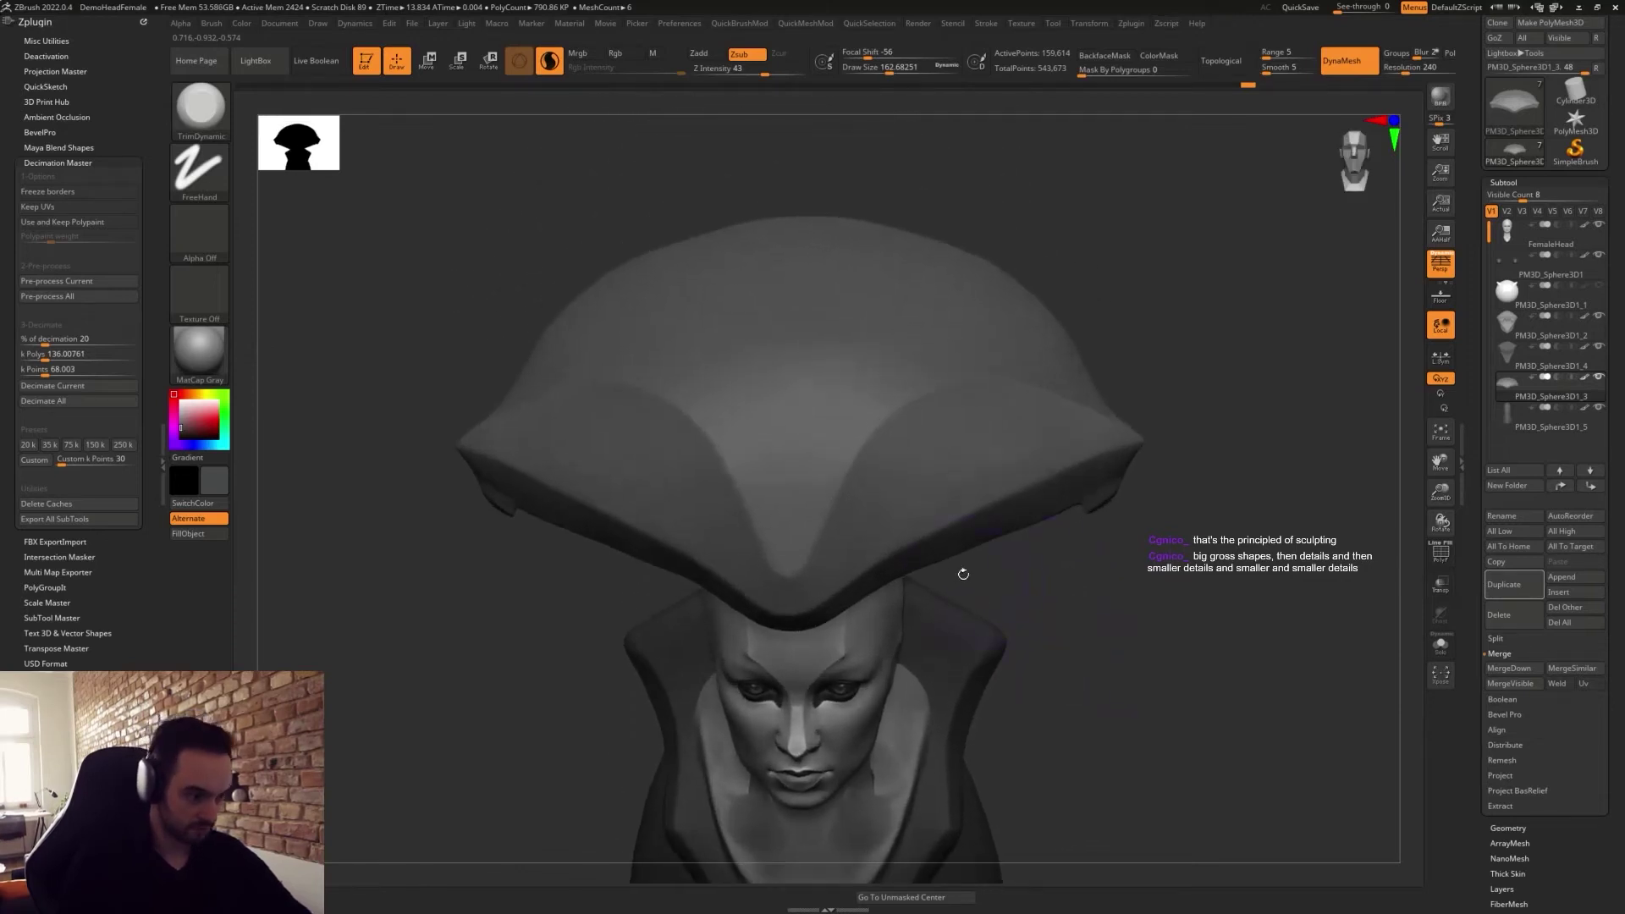
# Mask symmetrical rows of cell-shaped patches across the headpiece's two front side panels with MaskLasso, ending with small ones at the tips.
pyautogui.press('s')
pyautogui.moveTo(836, 505); pyautogui.dragTo(828, 504)
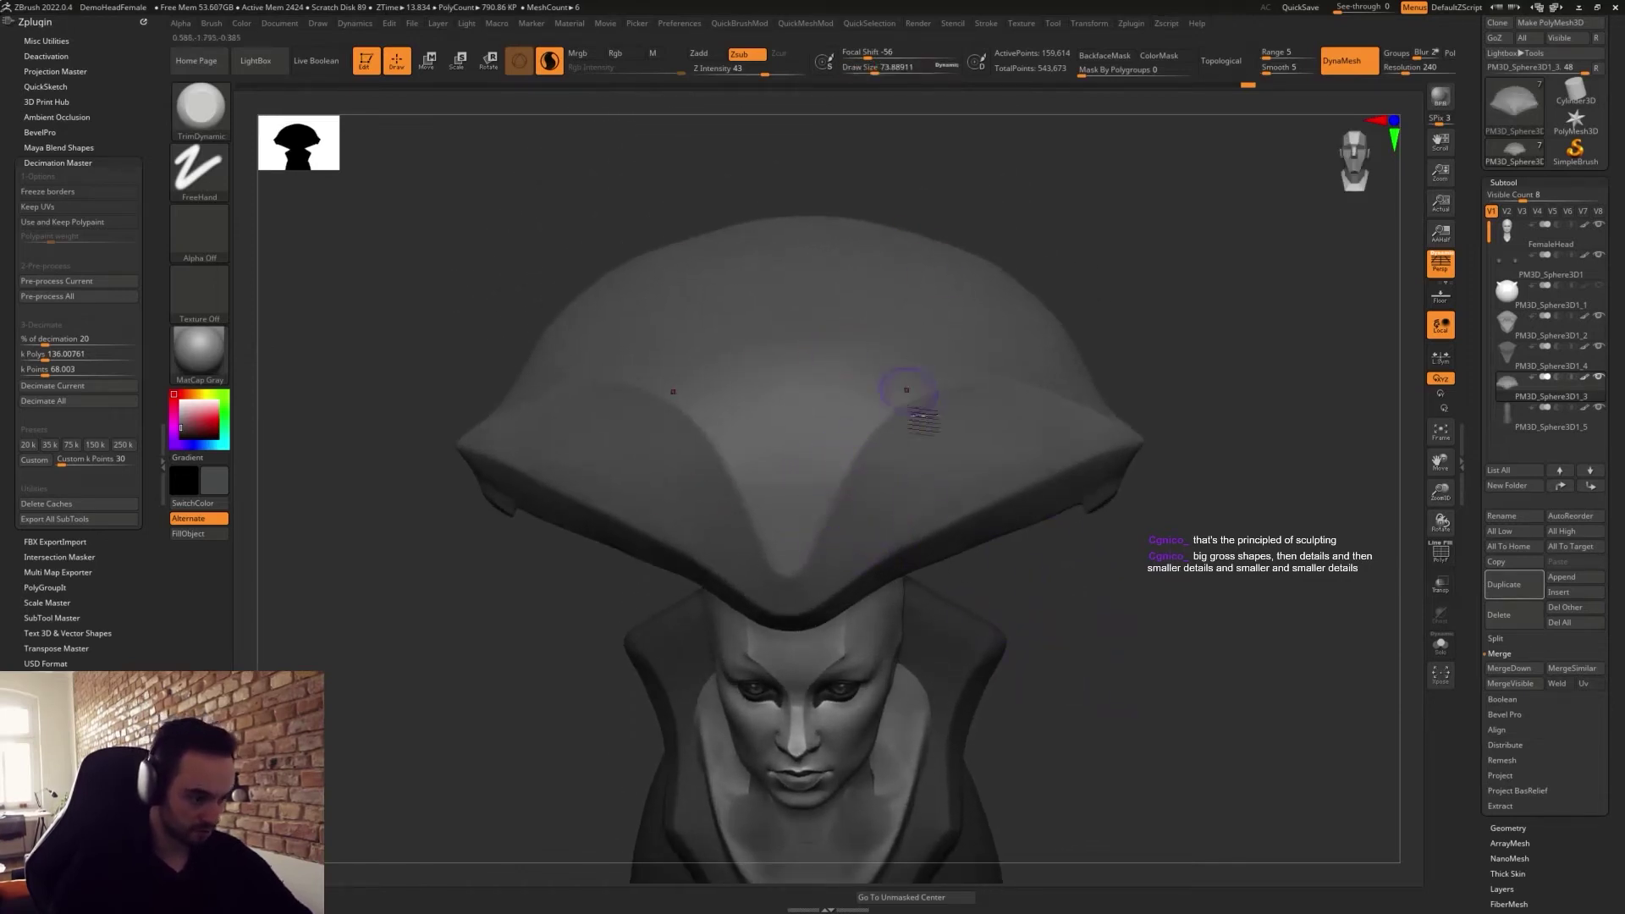
pyautogui.press('ctrl')
pyautogui.moveTo(821, 577)
pyautogui.keyDown('ctrl'); pyautogui.mouseDown()
pyautogui.moveTo(853, 502)
pyautogui.moveTo(911, 512)
pyautogui.moveTo(885, 550)
pyautogui.mouseUp(); pyautogui.keyUp('ctrl')
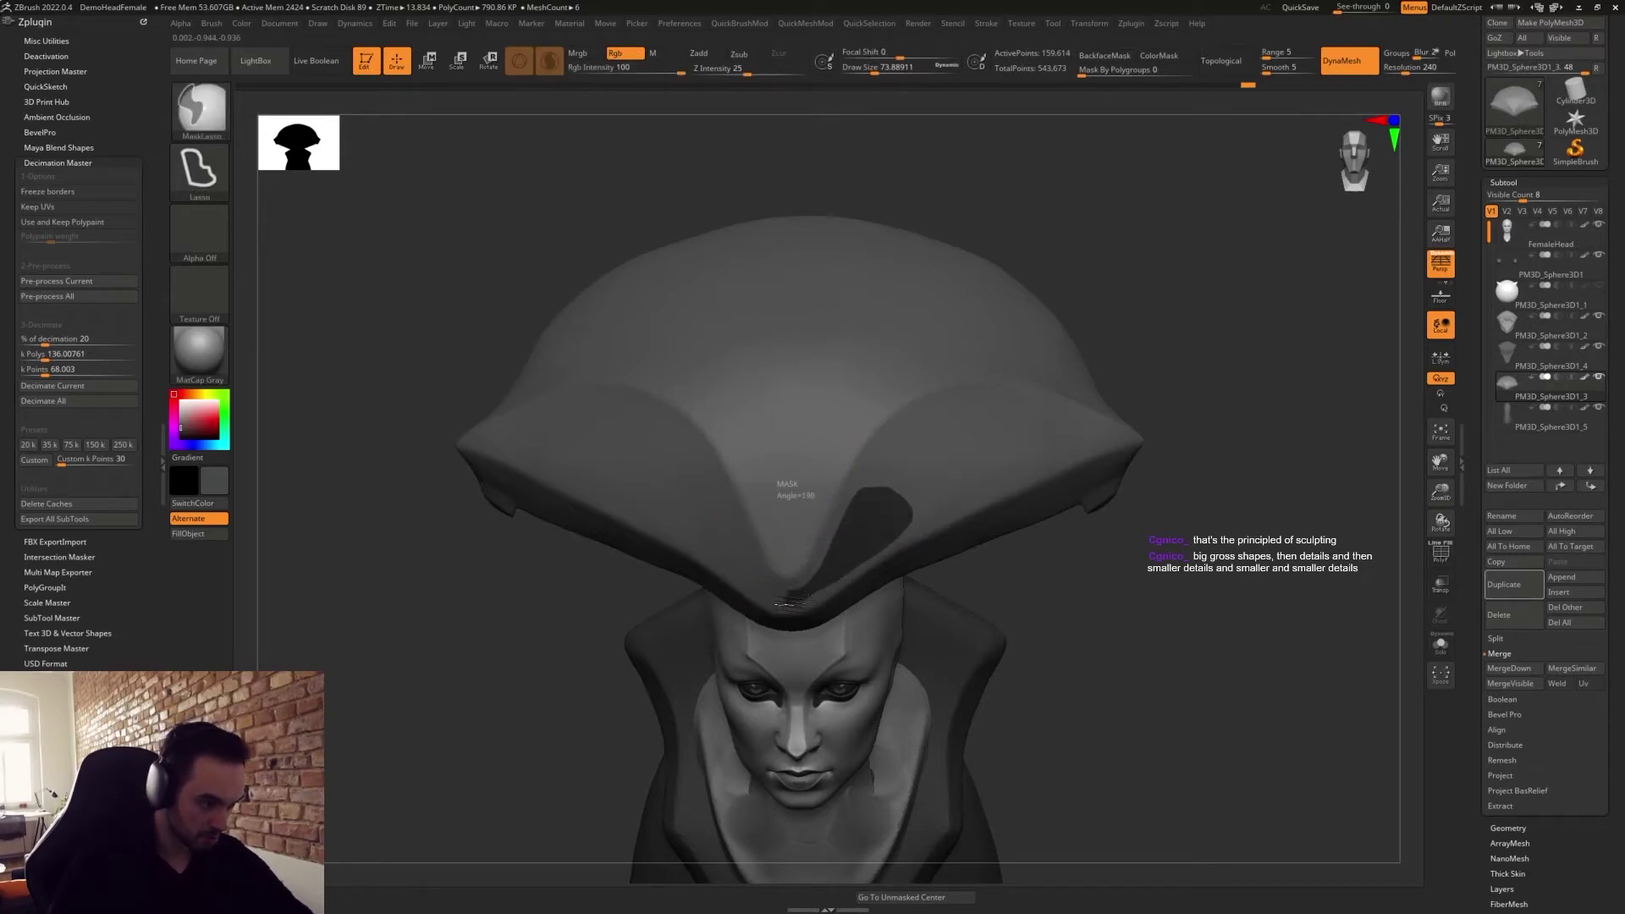
pyautogui.keyDown('ctrl'); pyautogui.moveTo(787, 603); pyautogui.dragTo(788, 602); pyautogui.keyUp('ctrl')
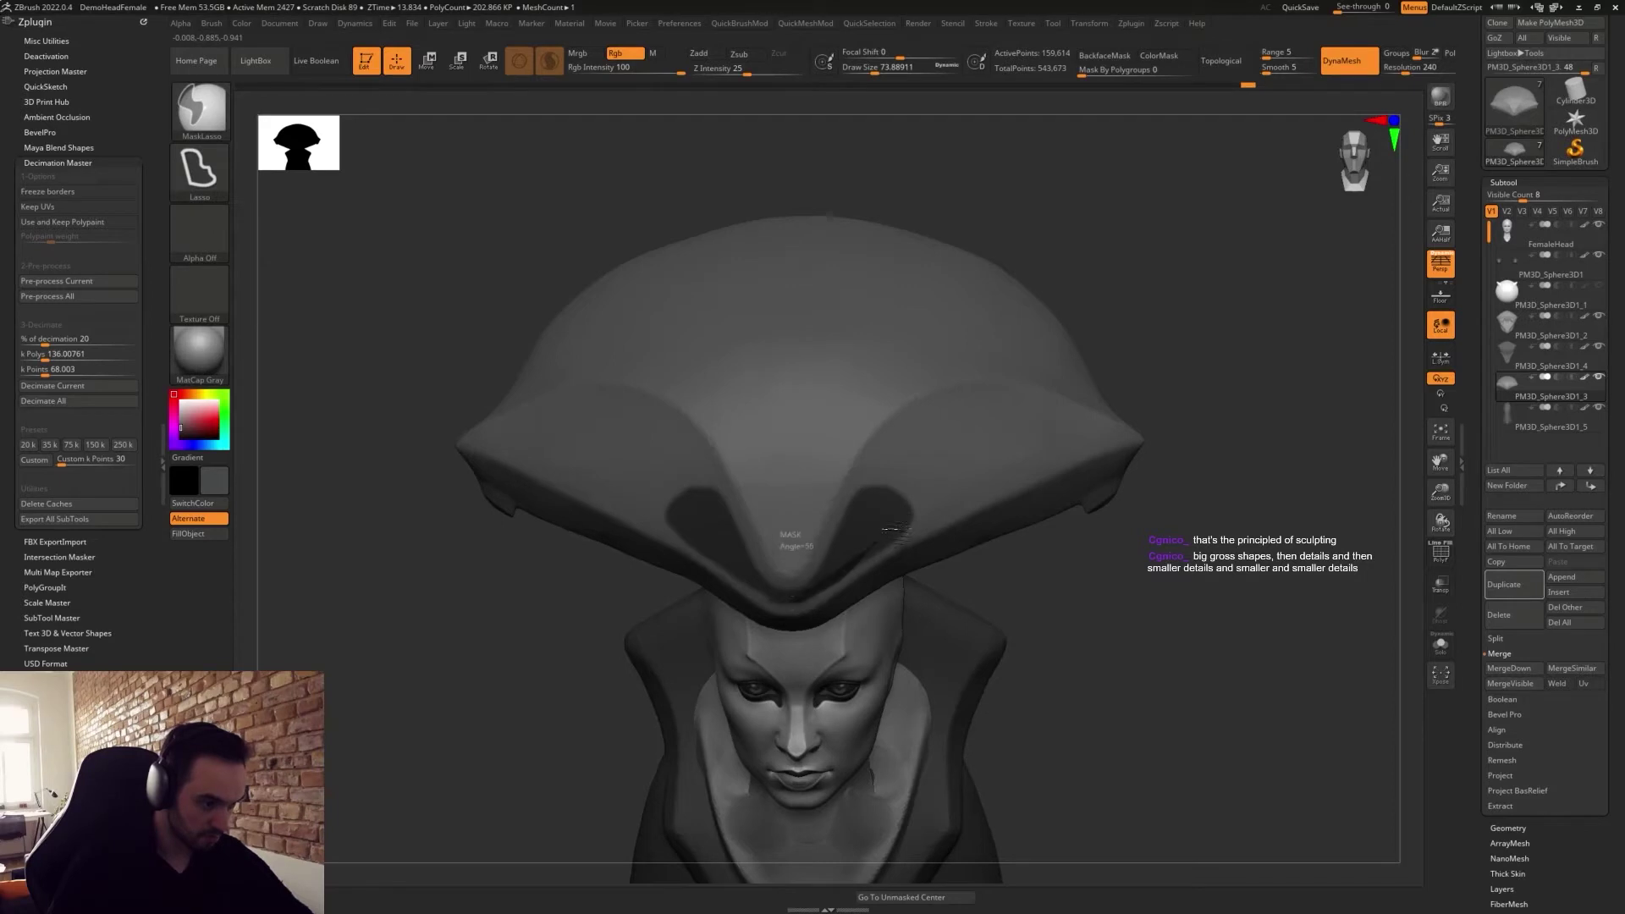
pyautogui.moveTo(903, 474)
pyautogui.keyDown('ctrl'); pyautogui.mouseDown()
pyautogui.moveTo(918, 404)
pyautogui.moveTo(984, 430)
pyautogui.mouseUp(); pyautogui.keyUp('ctrl')
pyautogui.moveTo(929, 484)
pyautogui.keyDown('ctrl'); pyautogui.mouseDown()
pyautogui.moveTo(987, 456)
pyautogui.moveTo(1028, 484)
pyautogui.moveTo(939, 518)
pyautogui.moveTo(931, 507)
pyautogui.mouseUp(); pyautogui.keyUp('ctrl')
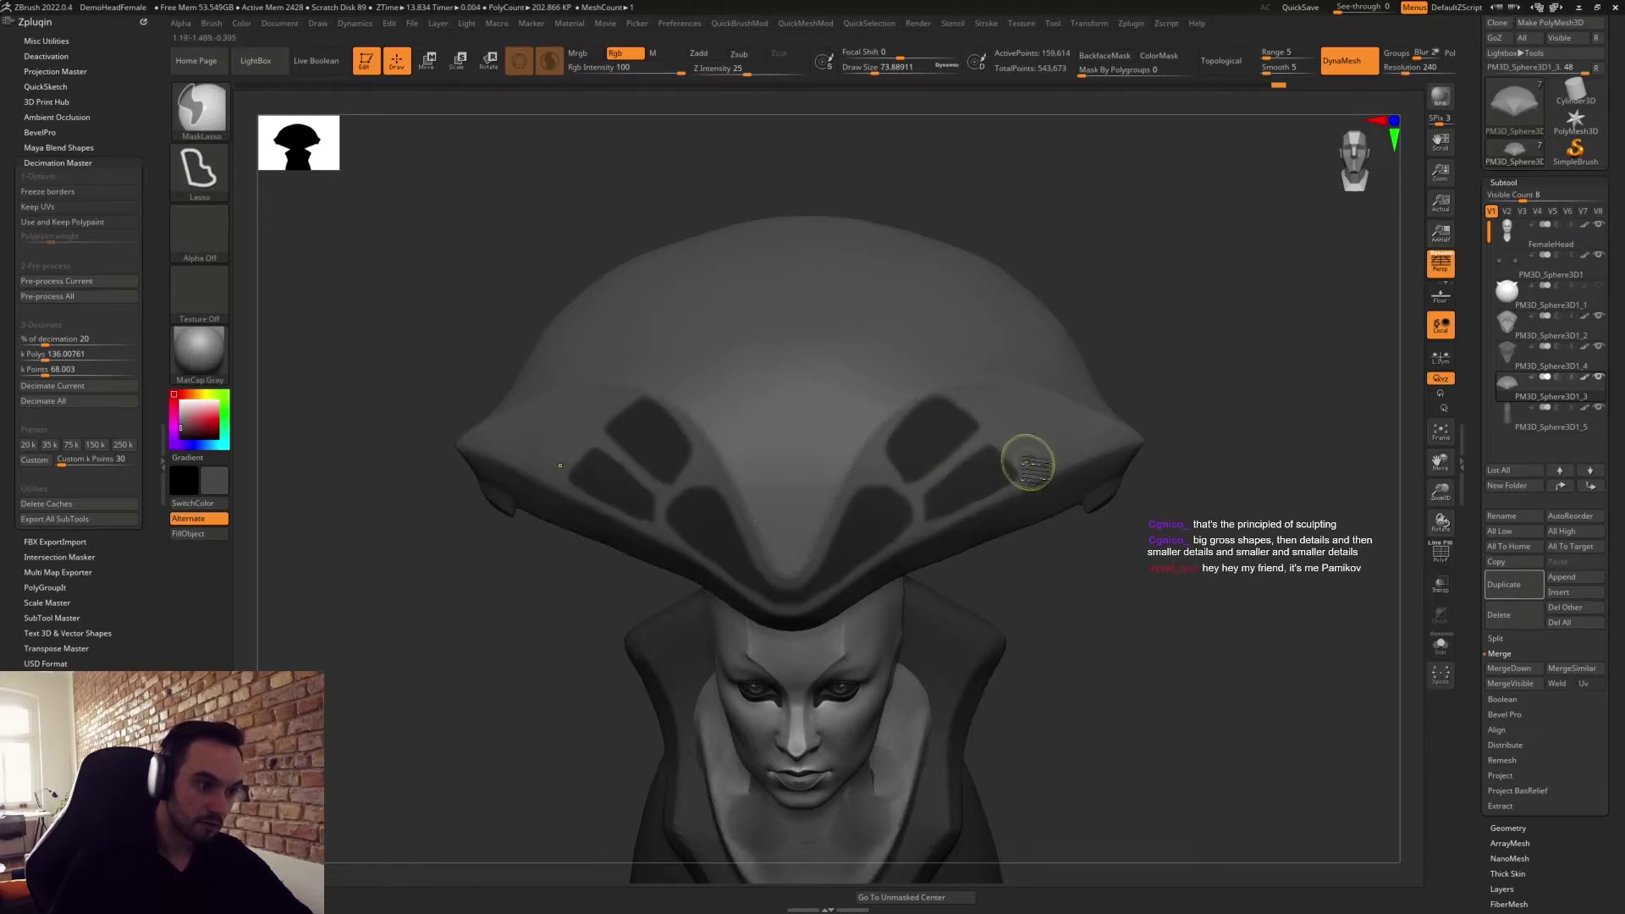
pyautogui.keyDown('ctrl'); pyautogui.moveTo(994, 410); pyautogui.dragTo(1022, 395); pyautogui.keyUp('ctrl')
pyautogui.moveTo(1068, 452)
pyautogui.keyDown('ctrl'); pyautogui.mouseDown()
pyautogui.moveTo(1033, 460)
pyautogui.moveTo(1091, 423)
pyautogui.mouseUp(); pyautogui.keyUp('ctrl')
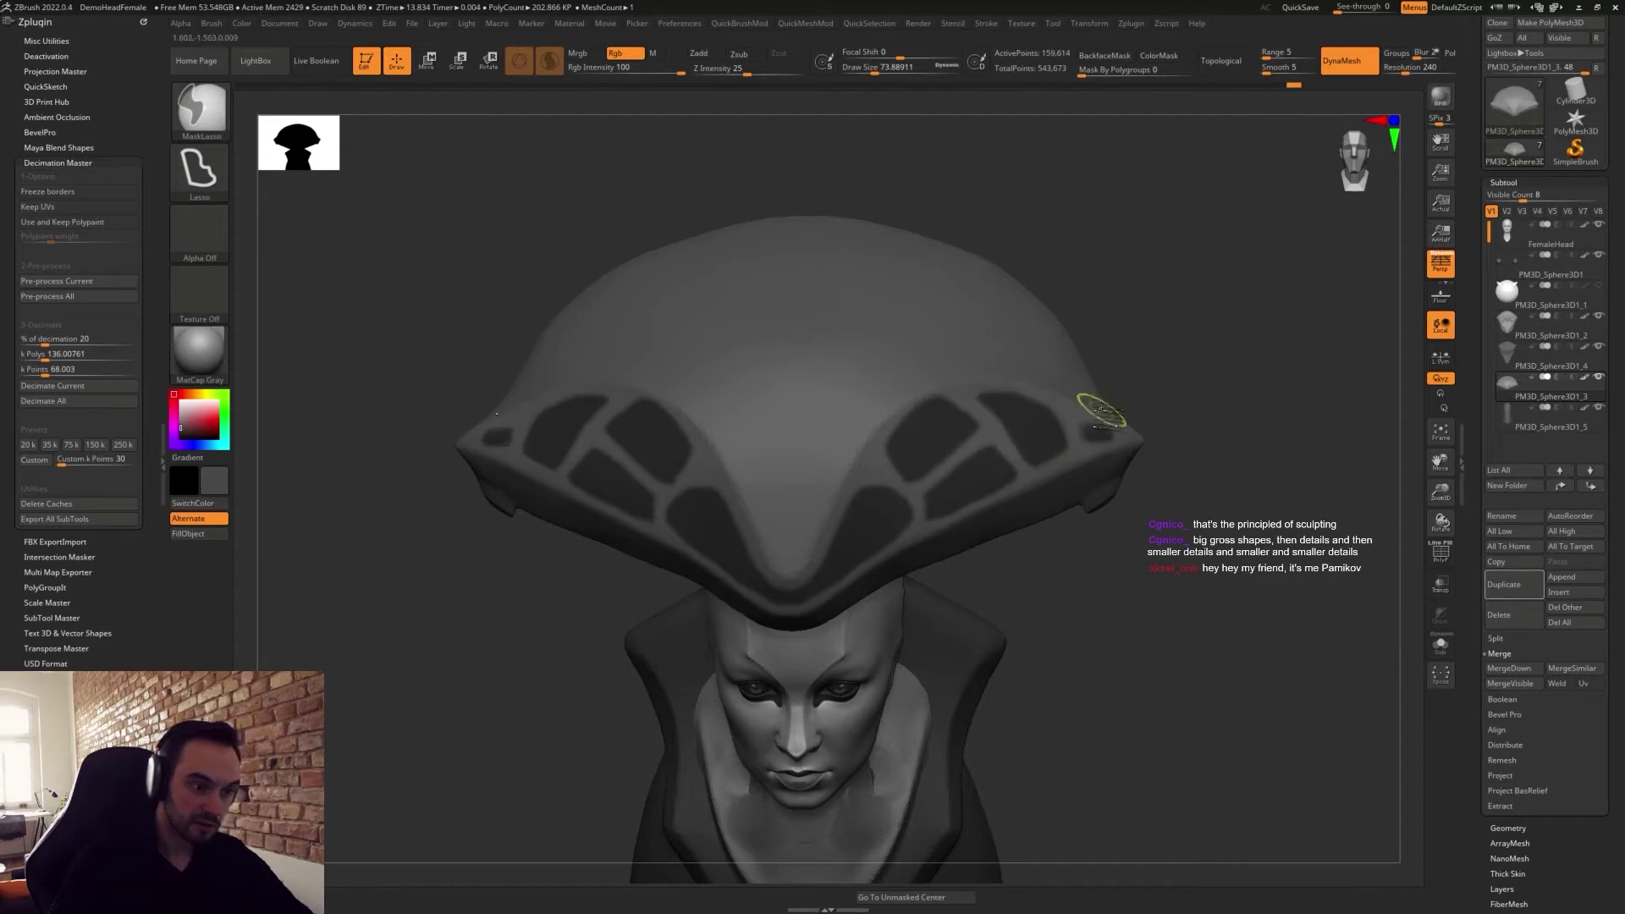
# Mask a pointed diamond inside the headpiece's central V and a pair of angular patches directly above it.
pyautogui.moveTo(1142, 330); pyautogui.dragTo(1155, 362)
pyautogui.keyDown('ctrl'); pyautogui.moveTo(800, 573); pyautogui.dragTo(819, 558); pyautogui.keyUp('ctrl')
pyautogui.moveTo(844, 489)
pyautogui.keyDown('ctrl'); pyautogui.mouseDown()
pyautogui.moveTo(800, 417)
pyautogui.moveTo(893, 332)
pyautogui.moveTo(912, 383)
pyautogui.mouseUp(); pyautogui.keyUp('ctrl')
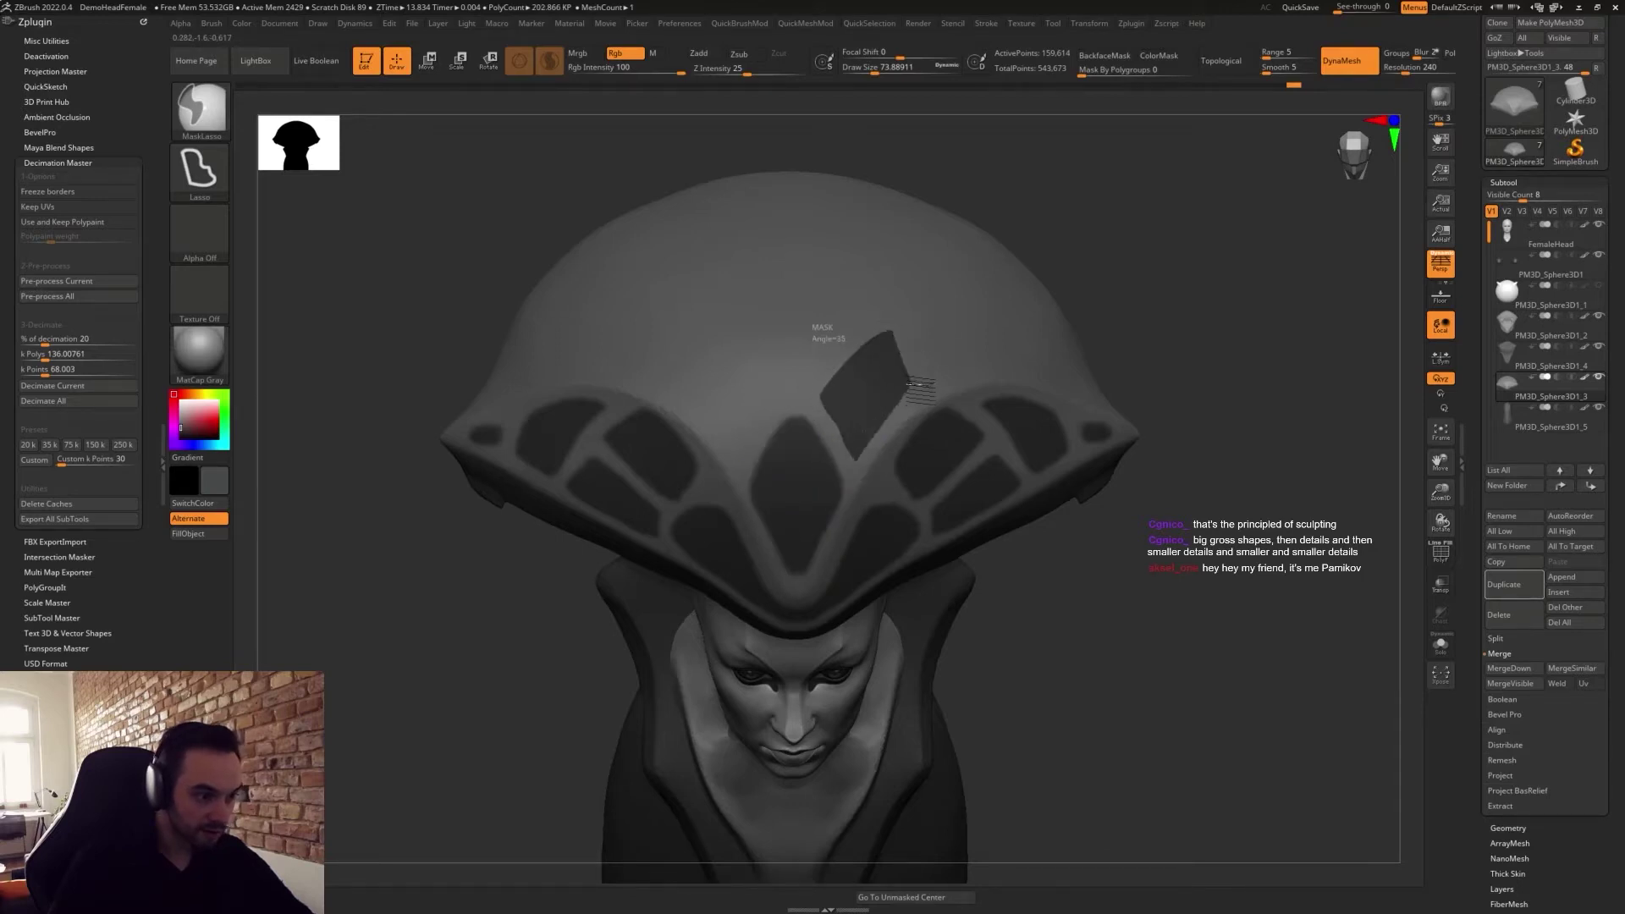
pyautogui.moveTo(877, 439)
pyautogui.keyDown('ctrl'); pyautogui.mouseDown()
pyautogui.moveTo(858, 462)
pyautogui.moveTo(927, 403)
pyautogui.moveTo(863, 462)
pyautogui.moveTo(904, 413)
pyautogui.moveTo(851, 429)
pyautogui.mouseUp(); pyautogui.keyUp('ctrl')
pyautogui.press('ctrl')
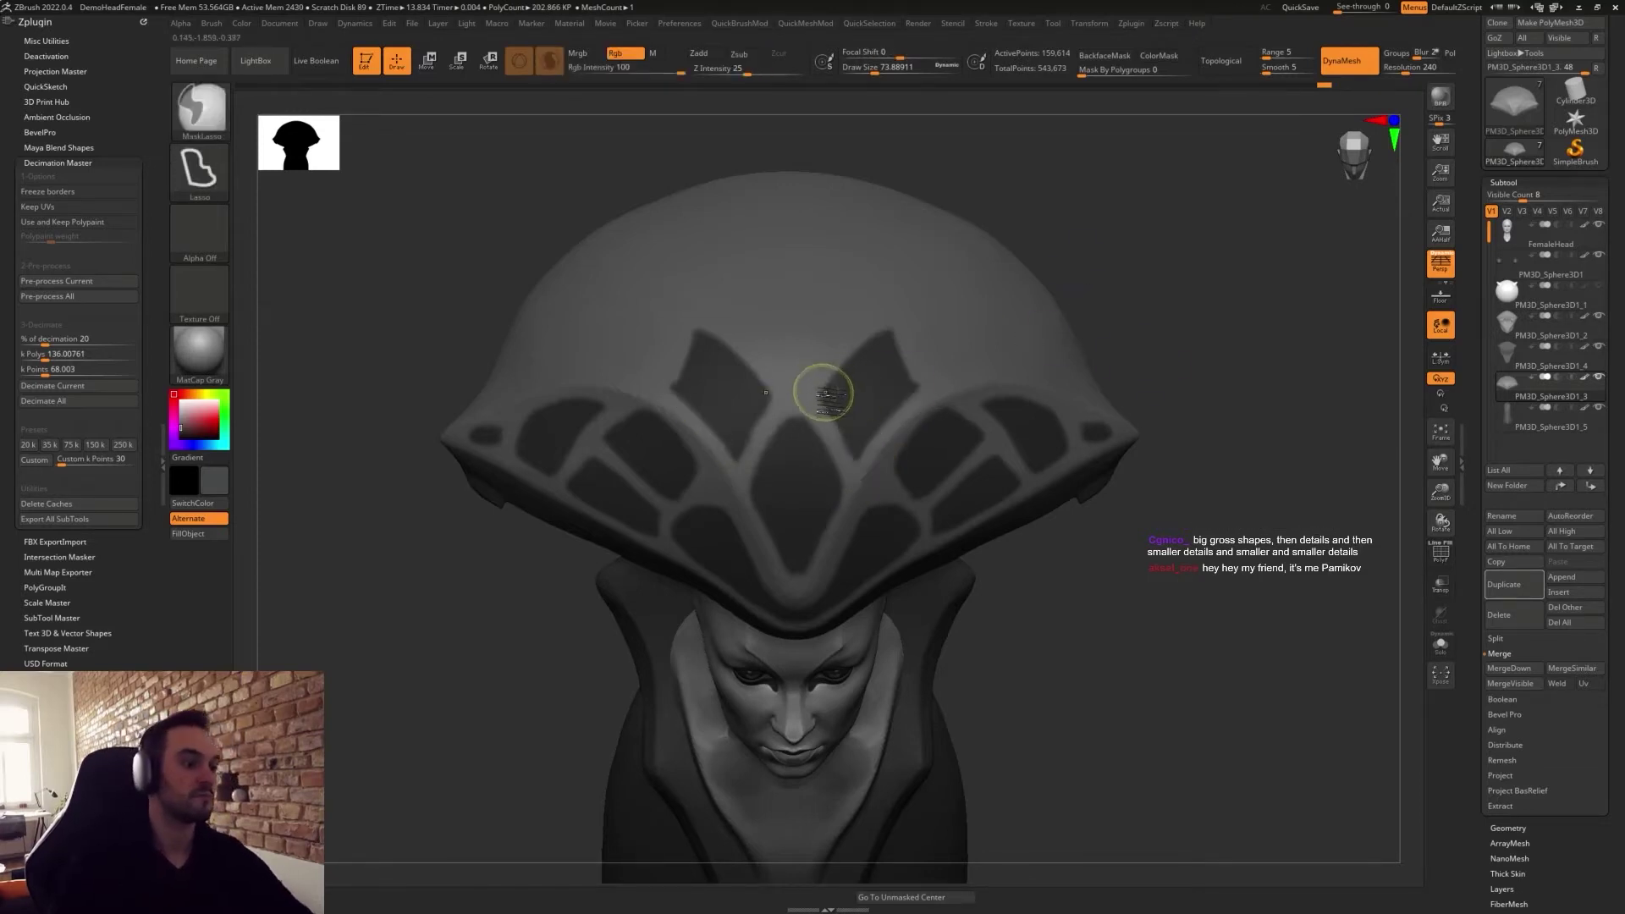
pyautogui.moveTo(829, 346)
pyautogui.keyDown('ctrl'); pyautogui.mouseDown()
pyautogui.moveTo(902, 338)
pyautogui.moveTo(880, 373)
pyautogui.moveTo(897, 327)
pyautogui.moveTo(916, 391)
pyautogui.mouseUp(); pyautogui.keyUp('ctrl')
# Mask larger panel shapes over the headpiece's dome, including a long central patch, leaving narrow unmasked strips between them.
pyautogui.moveTo(1178, 373); pyautogui.dragTo(1183, 297)
pyautogui.keyDown('alt'); pyautogui.moveTo(1195, 481); pyautogui.dragTo(1025, 412); pyautogui.keyUp('alt')
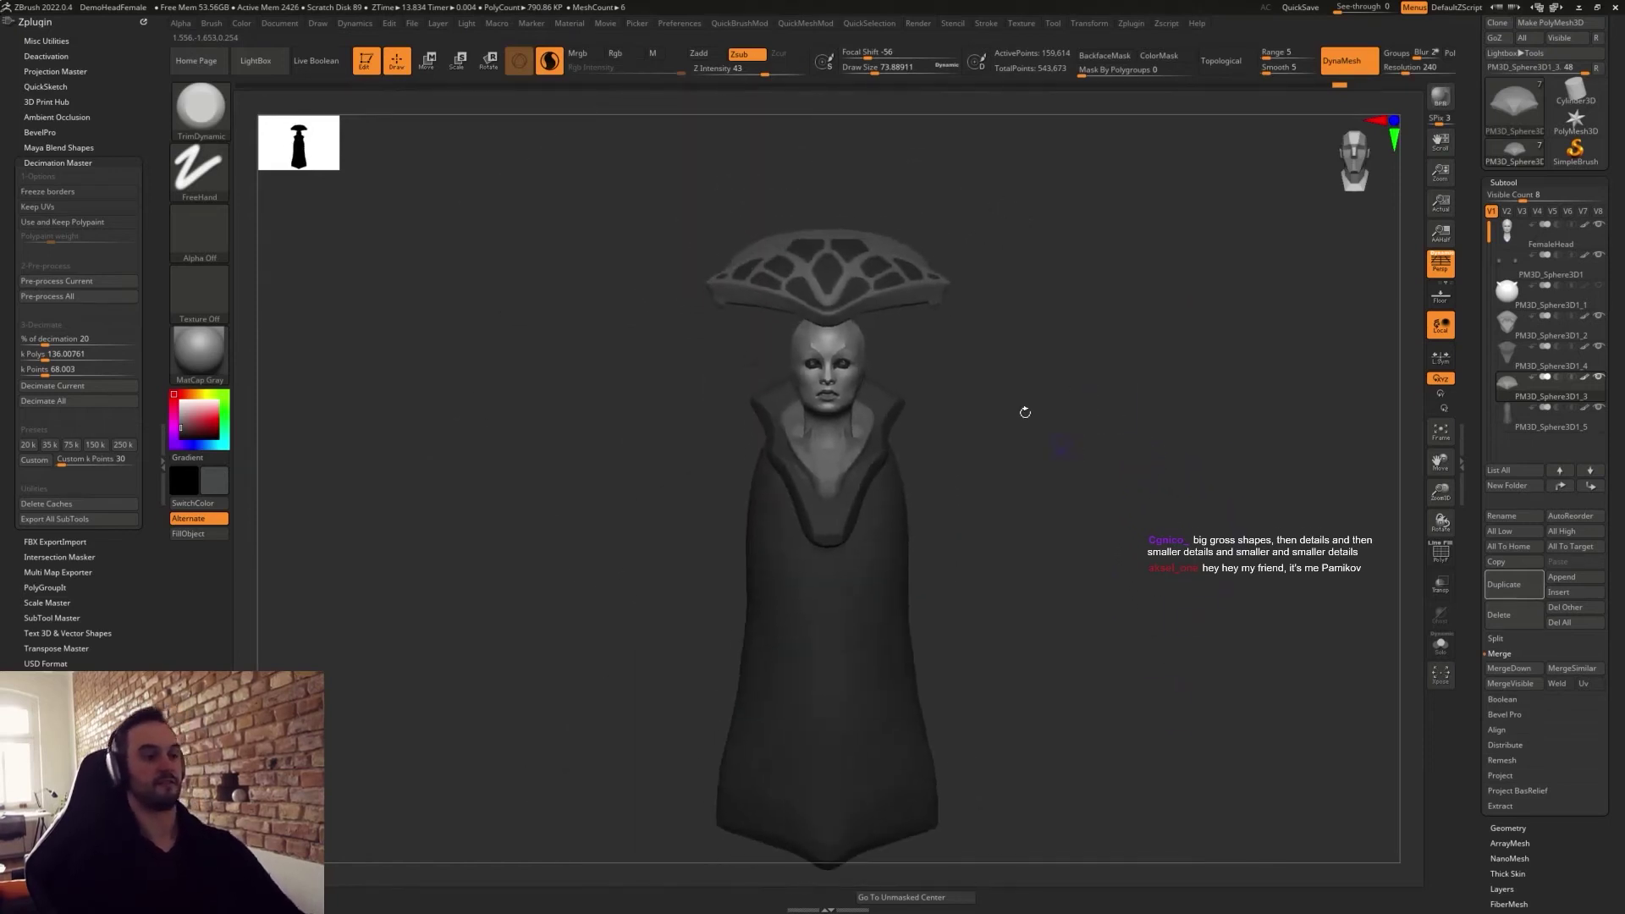
pyautogui.moveTo(936, 349)
pyautogui.mouseDown()
pyautogui.moveTo(1002, 460)
pyautogui.moveTo(1055, 471)
pyautogui.moveTo(1106, 544)
pyautogui.moveTo(1039, 565)
pyautogui.mouseUp()
pyautogui.moveTo(838, 425)
pyautogui.keyDown('ctrl'); pyautogui.mouseDown()
pyautogui.moveTo(836, 358)
pyautogui.moveTo(939, 316)
pyautogui.moveTo(1011, 424)
pyautogui.moveTo(946, 402)
pyautogui.moveTo(838, 423)
pyautogui.mouseUp(); pyautogui.keyUp('ctrl')
pyautogui.moveTo(1059, 504); pyautogui.dragTo(1032, 540)
pyautogui.keyDown('ctrl'); pyautogui.moveTo(730, 383); pyautogui.dragTo(813, 351); pyautogui.keyUp('ctrl')
pyautogui.moveTo(897, 313)
pyautogui.keyDown('ctrl'); pyautogui.mouseDown()
pyautogui.moveTo(846, 246)
pyautogui.moveTo(728, 237)
pyautogui.moveTo(728, 372)
pyautogui.moveTo(770, 221)
pyautogui.moveTo(715, 364)
pyautogui.moveTo(749, 283)
pyautogui.moveTo(719, 195)
pyautogui.moveTo(677, 271)
pyautogui.moveTo(711, 359)
pyautogui.mouseUp(); pyautogui.keyUp('ctrl')
pyautogui.moveTo(754, 245)
pyautogui.keyDown('ctrl'); pyautogui.mouseDown()
pyautogui.moveTo(715, 372)
pyautogui.moveTo(705, 285)
pyautogui.mouseUp(); pyautogui.keyUp('ctrl')
pyautogui.moveTo(1066, 341)
pyautogui.mouseDown()
pyautogui.moveTo(1083, 356)
pyautogui.moveTo(1043, 423)
pyautogui.mouseUp()
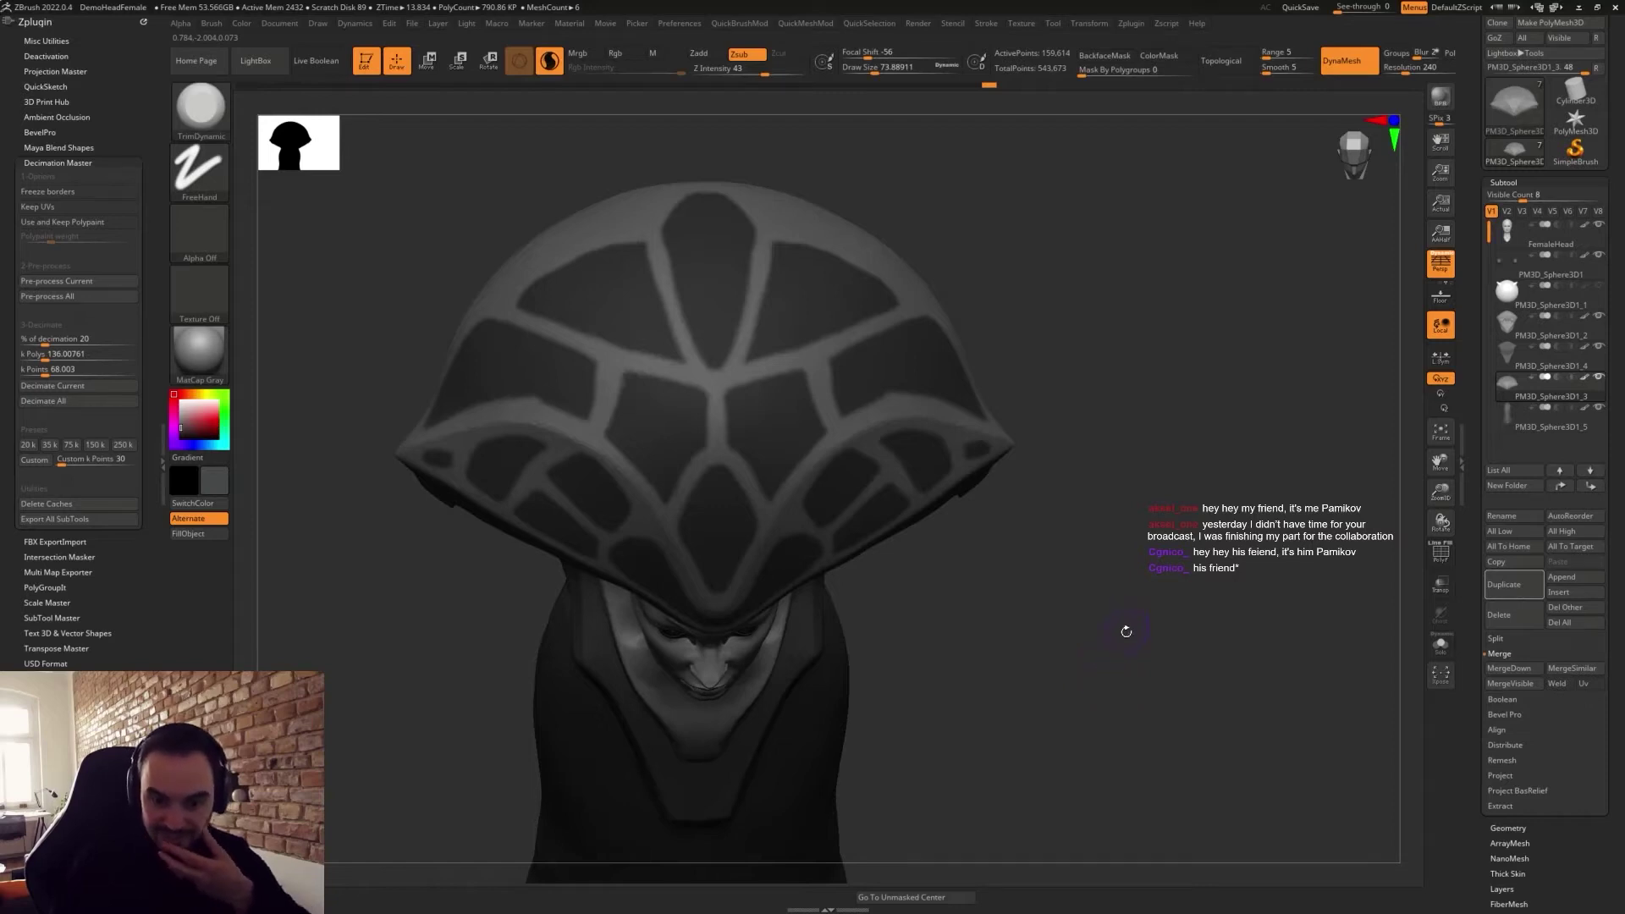
# Touch up the masked cells beside the headpiece's central V so the unmasked strips stay even.
pyautogui.moveTo(1157, 580); pyautogui.dragTo(1088, 638)
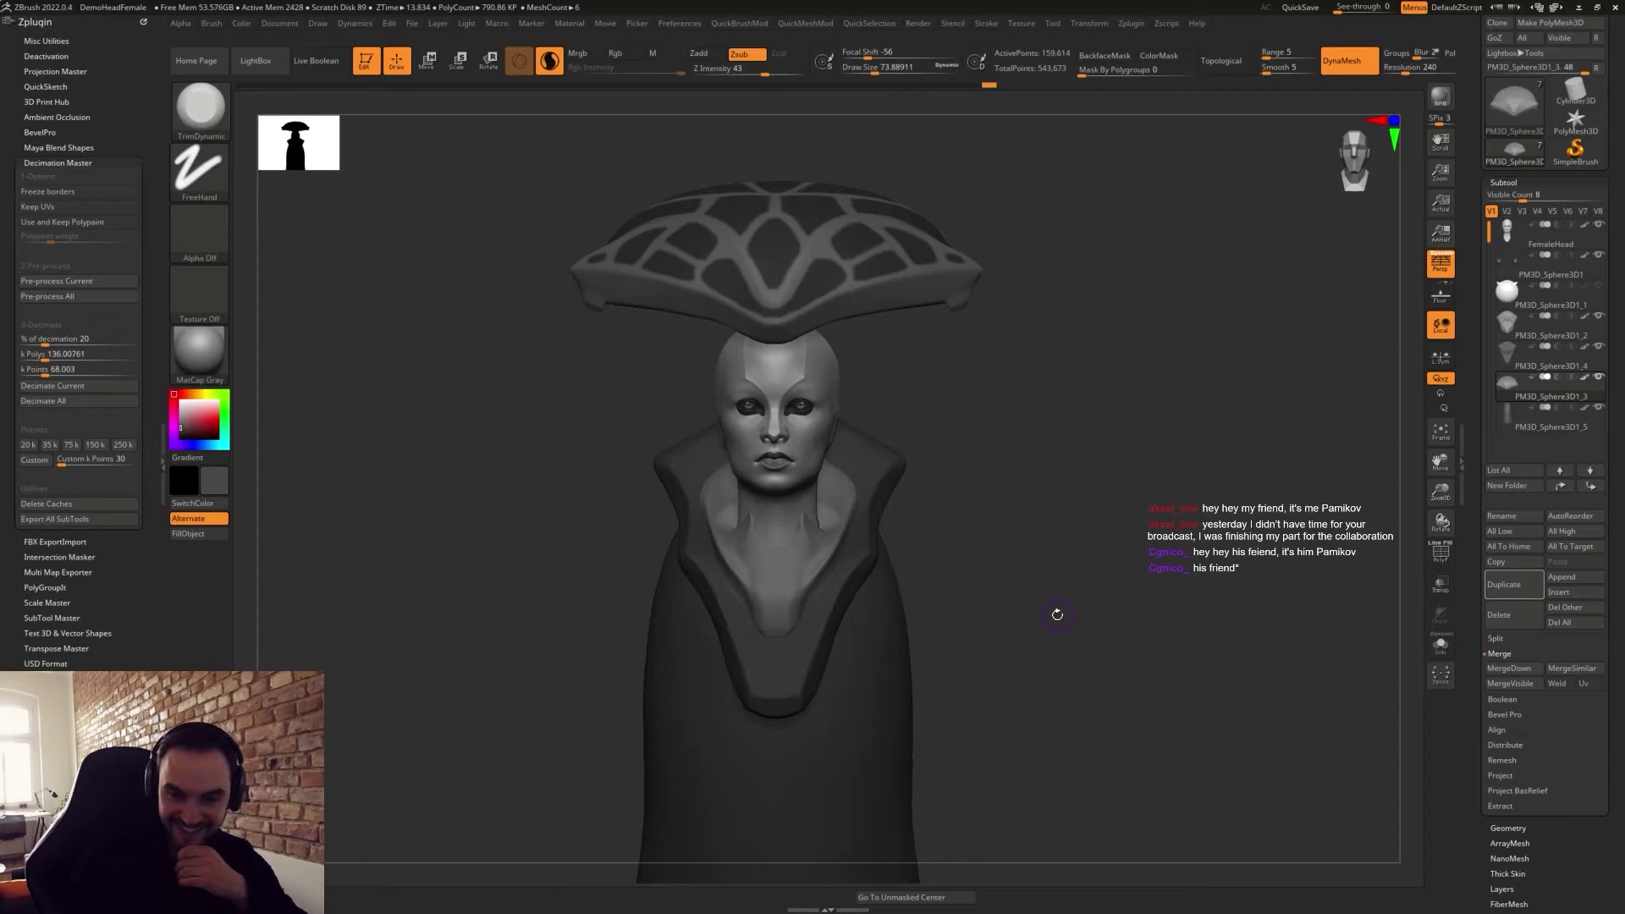
pyautogui.moveTo(942, 448)
pyautogui.keyDown('alt'); pyautogui.mouseDown()
pyautogui.moveTo(1019, 431)
pyautogui.moveTo(1058, 499)
pyautogui.moveTo(1068, 579)
pyautogui.mouseUp(); pyautogui.keyUp('alt')
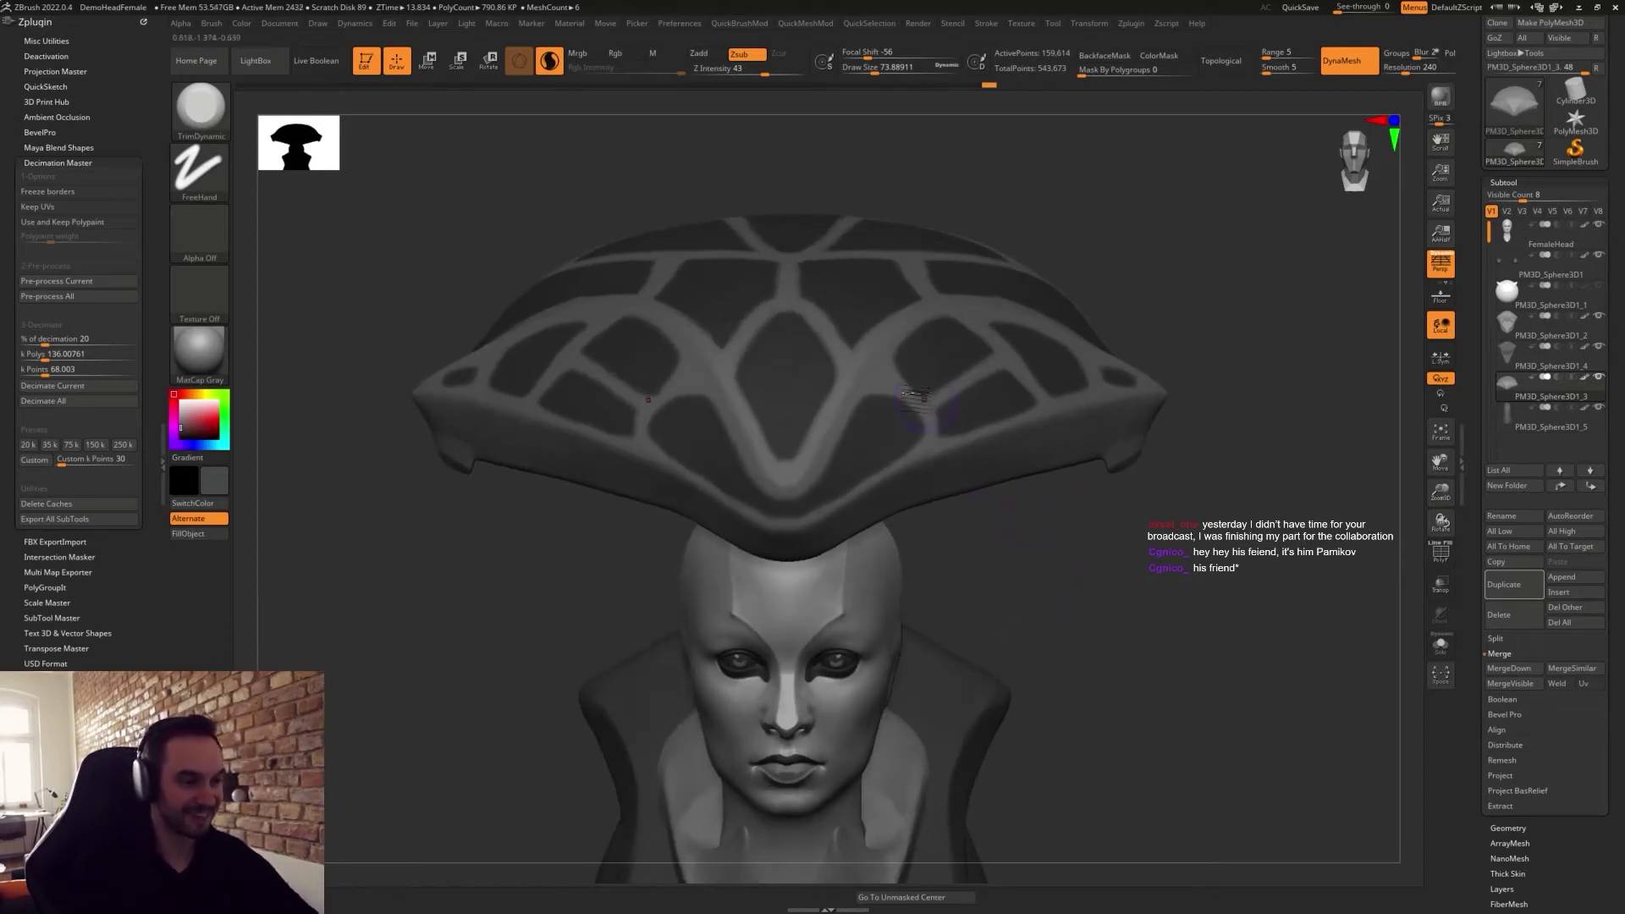
pyautogui.moveTo(849, 437)
pyautogui.keyDown('ctrl'); pyautogui.mouseDown()
pyautogui.moveTo(862, 393)
pyautogui.moveTo(909, 410)
pyautogui.mouseUp(); pyautogui.keyUp('ctrl')
pyautogui.keyDown('alt'); pyautogui.moveTo(1022, 575); pyautogui.dragTo(1058, 578); pyautogui.keyUp('alt')
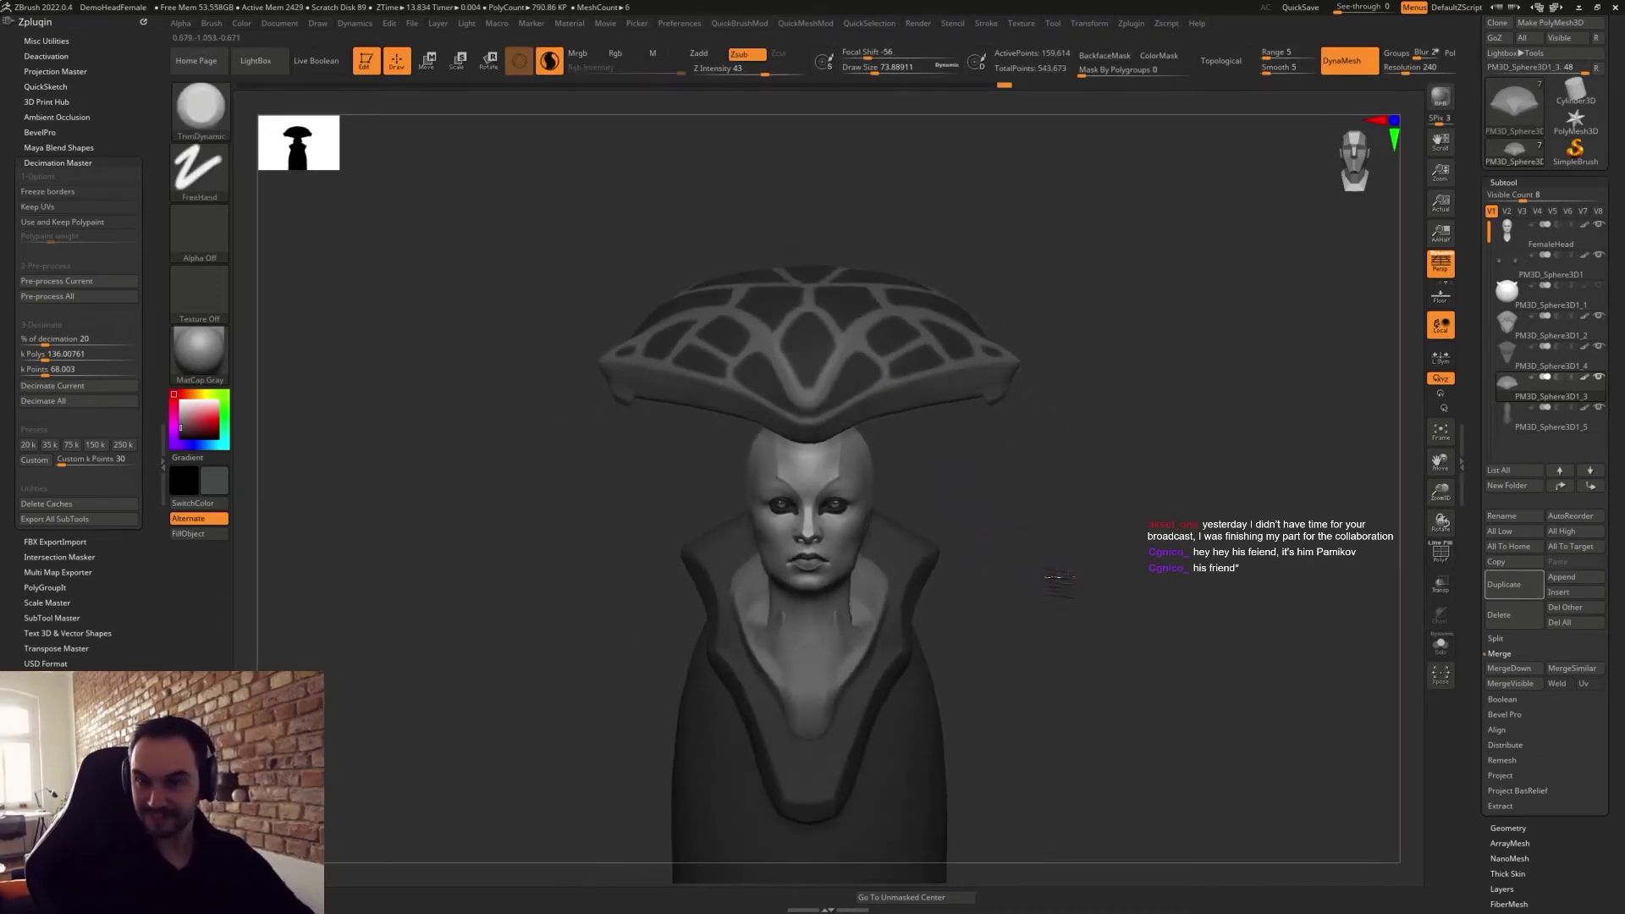
pyautogui.keyDown('alt'); pyautogui.moveTo(1057, 653); pyautogui.dragTo(1084, 566); pyautogui.keyUp('alt')
# Mask elongated curved patches along the upper rear of the dome on both sides of the central patch.
pyautogui.press('ctrl')
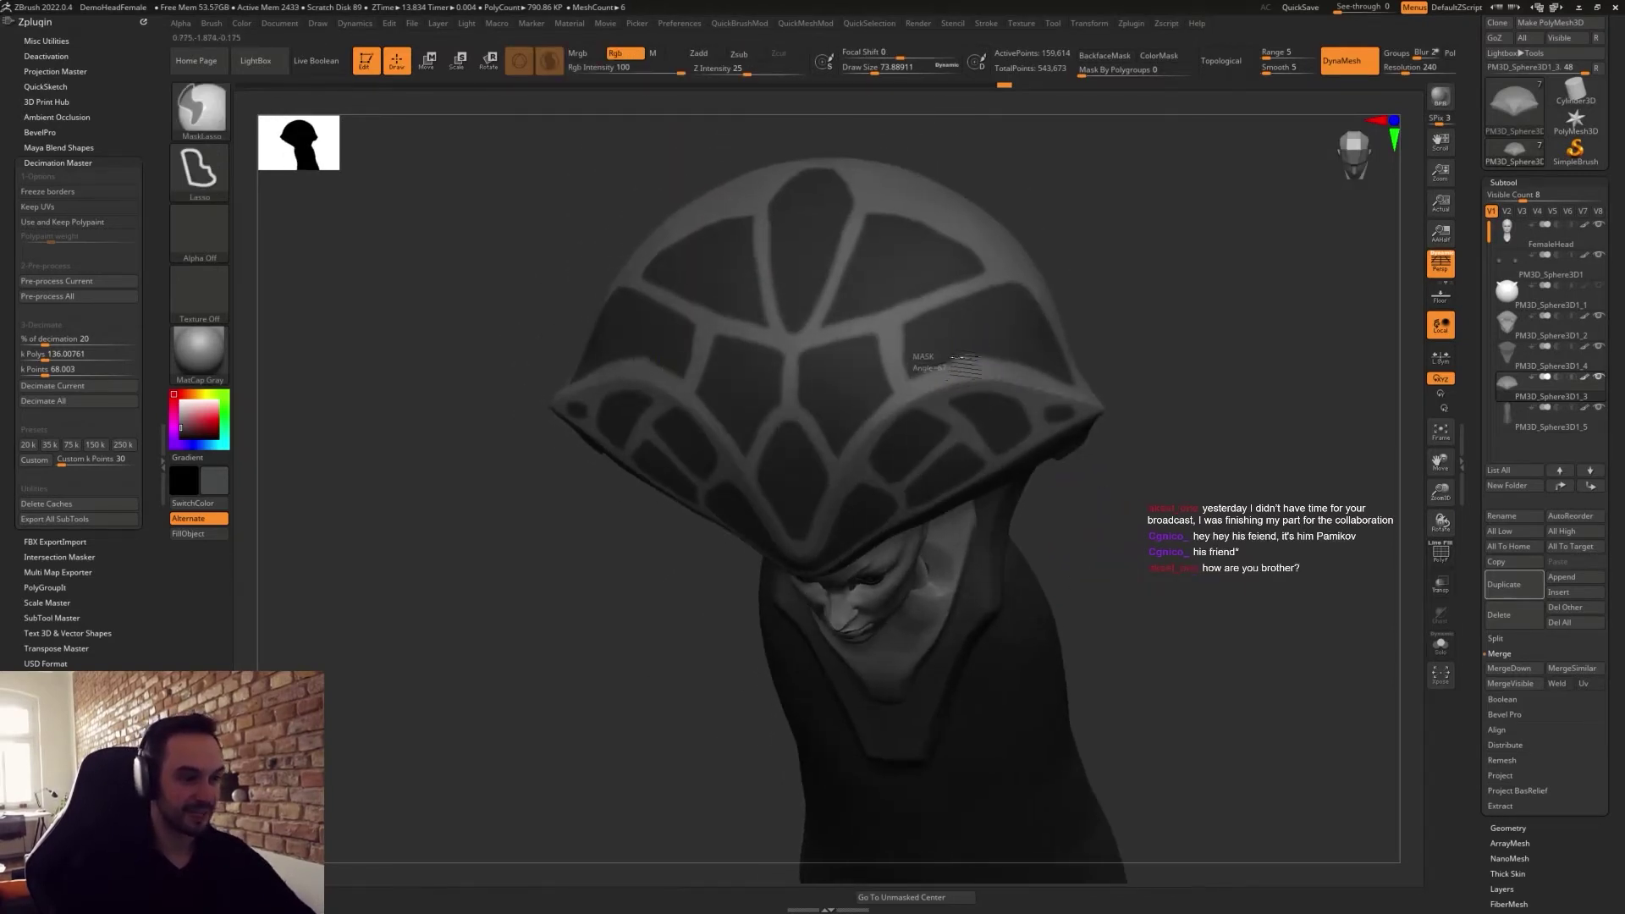
pyautogui.moveTo(1168, 304)
pyautogui.mouseDown()
pyautogui.moveTo(1135, 338)
pyautogui.moveTo(1145, 365)
pyautogui.moveTo(954, 342)
pyautogui.mouseUp()
pyautogui.press('ctrl')
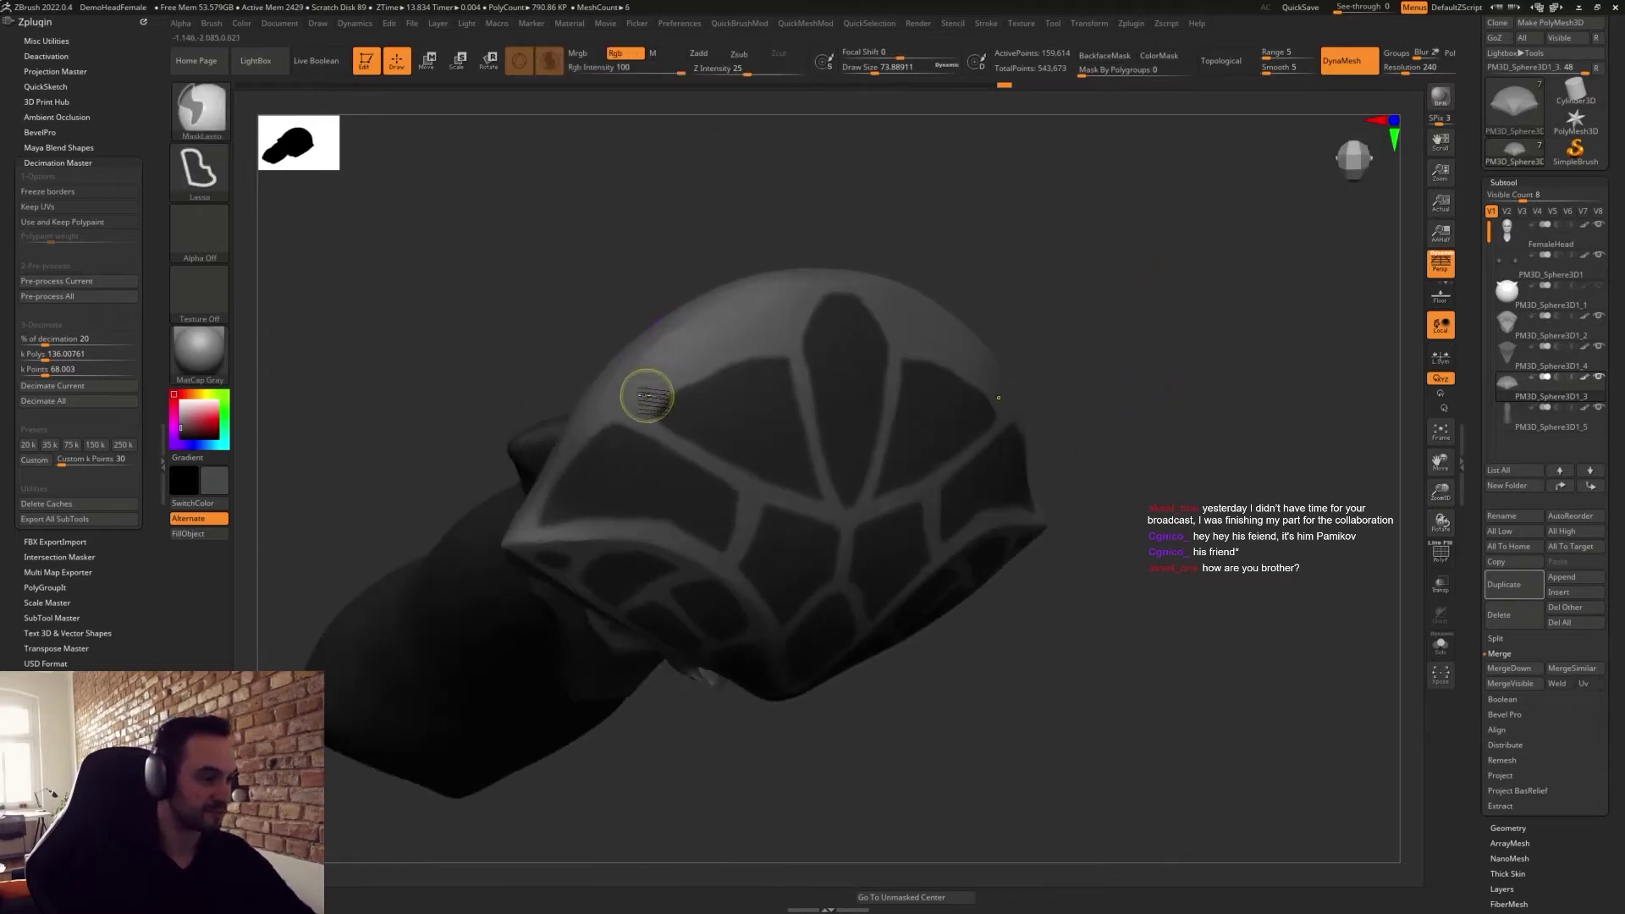
pyautogui.keyDown('ctrl'); pyautogui.moveTo(717, 326); pyautogui.dragTo(772, 345); pyautogui.keyUp('ctrl')
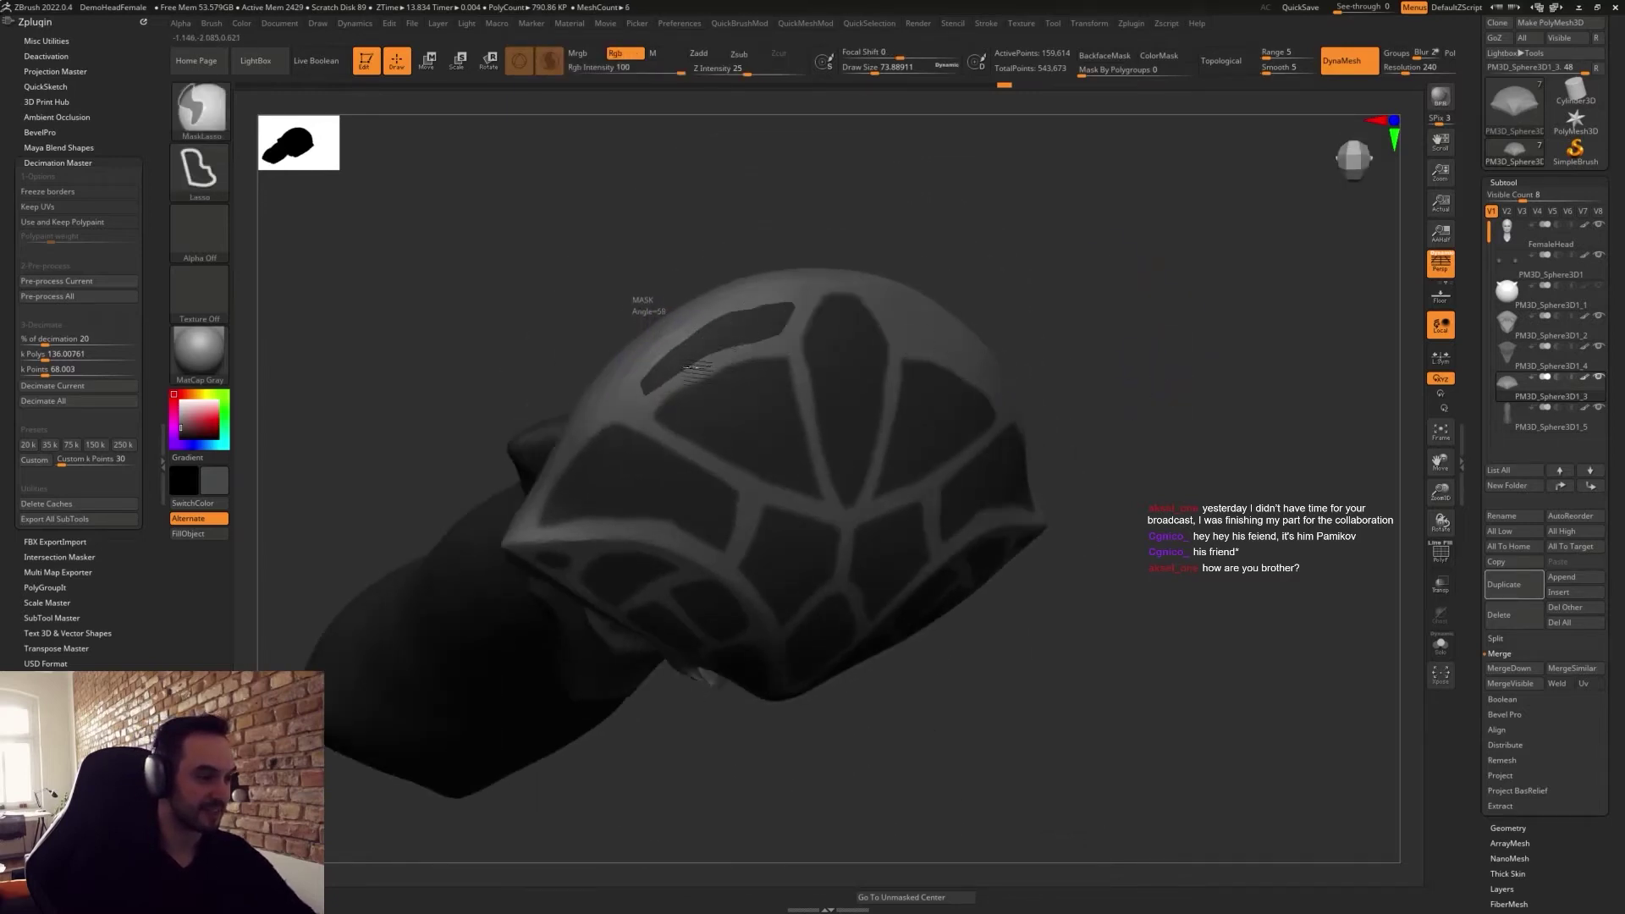
pyautogui.moveTo(664, 388)
pyautogui.keyDown('ctrl'); pyautogui.mouseDown()
pyautogui.moveTo(646, 381)
pyautogui.moveTo(747, 307)
pyautogui.moveTo(799, 300)
pyautogui.moveTo(775, 345)
pyautogui.mouseUp(); pyautogui.keyUp('ctrl')
pyautogui.keyDown('ctrl'); pyautogui.moveTo(635, 414); pyautogui.dragTo(710, 331); pyautogui.keyUp('ctrl')
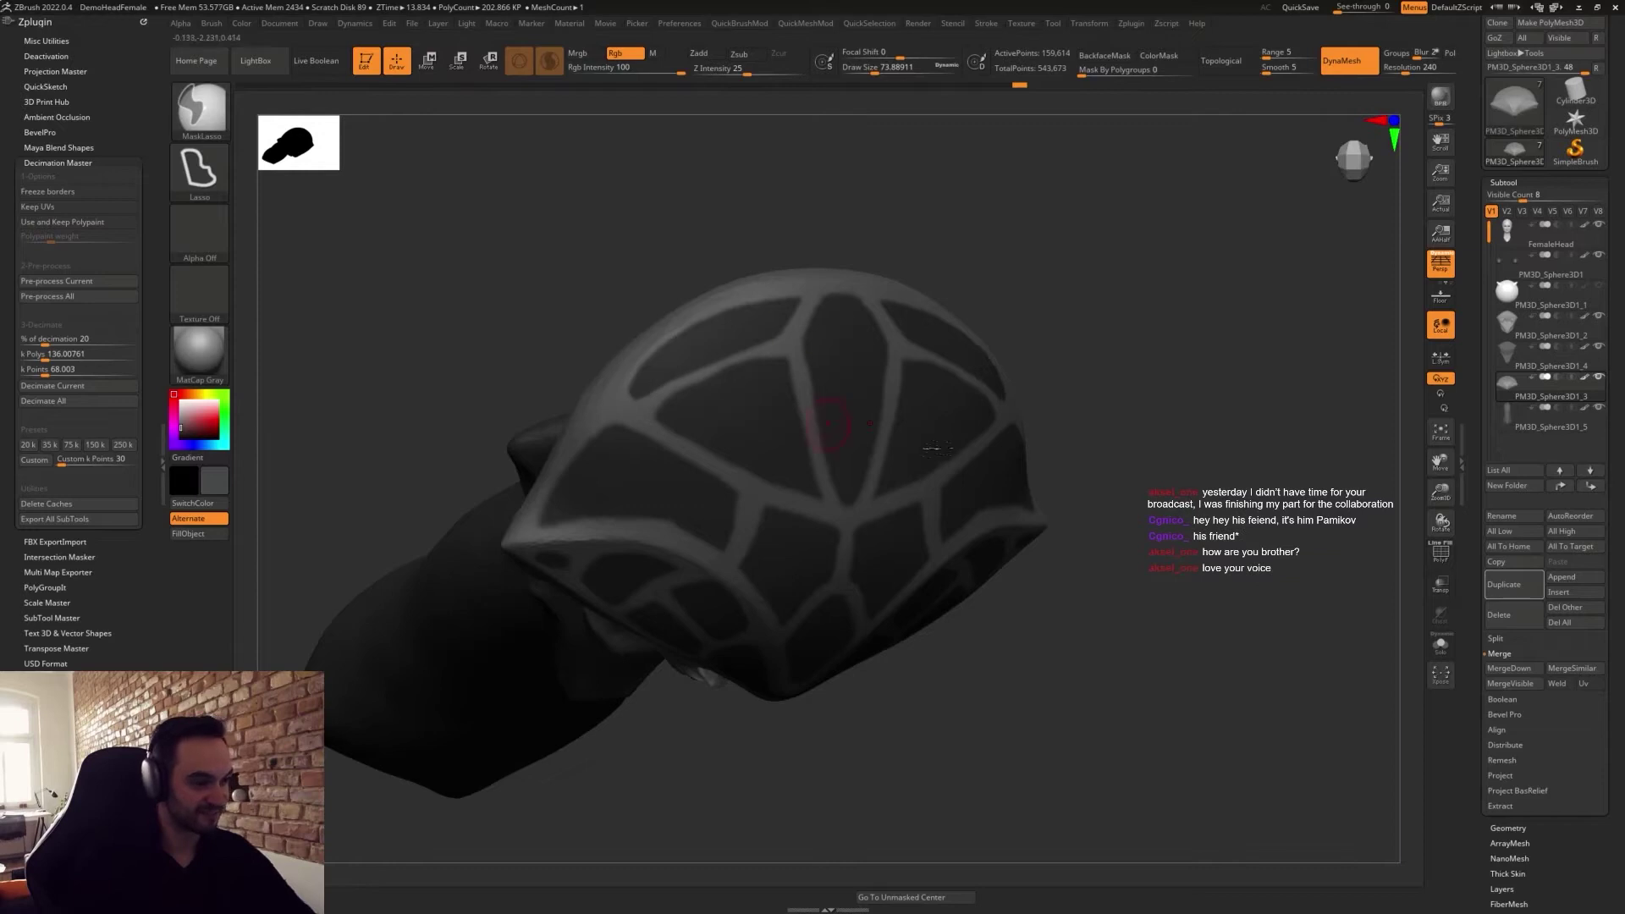
# Rework the dome's side areas into separate wedge-shaped masked patches that taper toward the headpiece's side tips.
pyautogui.keyDown('shift'); pyautogui.moveTo(1230, 523); pyautogui.dragTo(1174, 581); pyautogui.keyUp('shift')
pyautogui.moveTo(954, 423)
pyautogui.keyDown('alt'); pyautogui.mouseDown()
pyautogui.moveTo(1146, 432)
pyautogui.moveTo(1055, 461)
pyautogui.moveTo(1081, 505)
pyautogui.moveTo(1041, 389)
pyautogui.moveTo(1063, 439)
pyautogui.moveTo(1063, 304)
pyautogui.moveTo(1062, 319)
pyautogui.moveTo(997, 242)
pyautogui.moveTo(934, 241)
pyautogui.moveTo(871, 269)
pyautogui.mouseUp(); pyautogui.keyUp('alt')
pyautogui.press('ctrl')
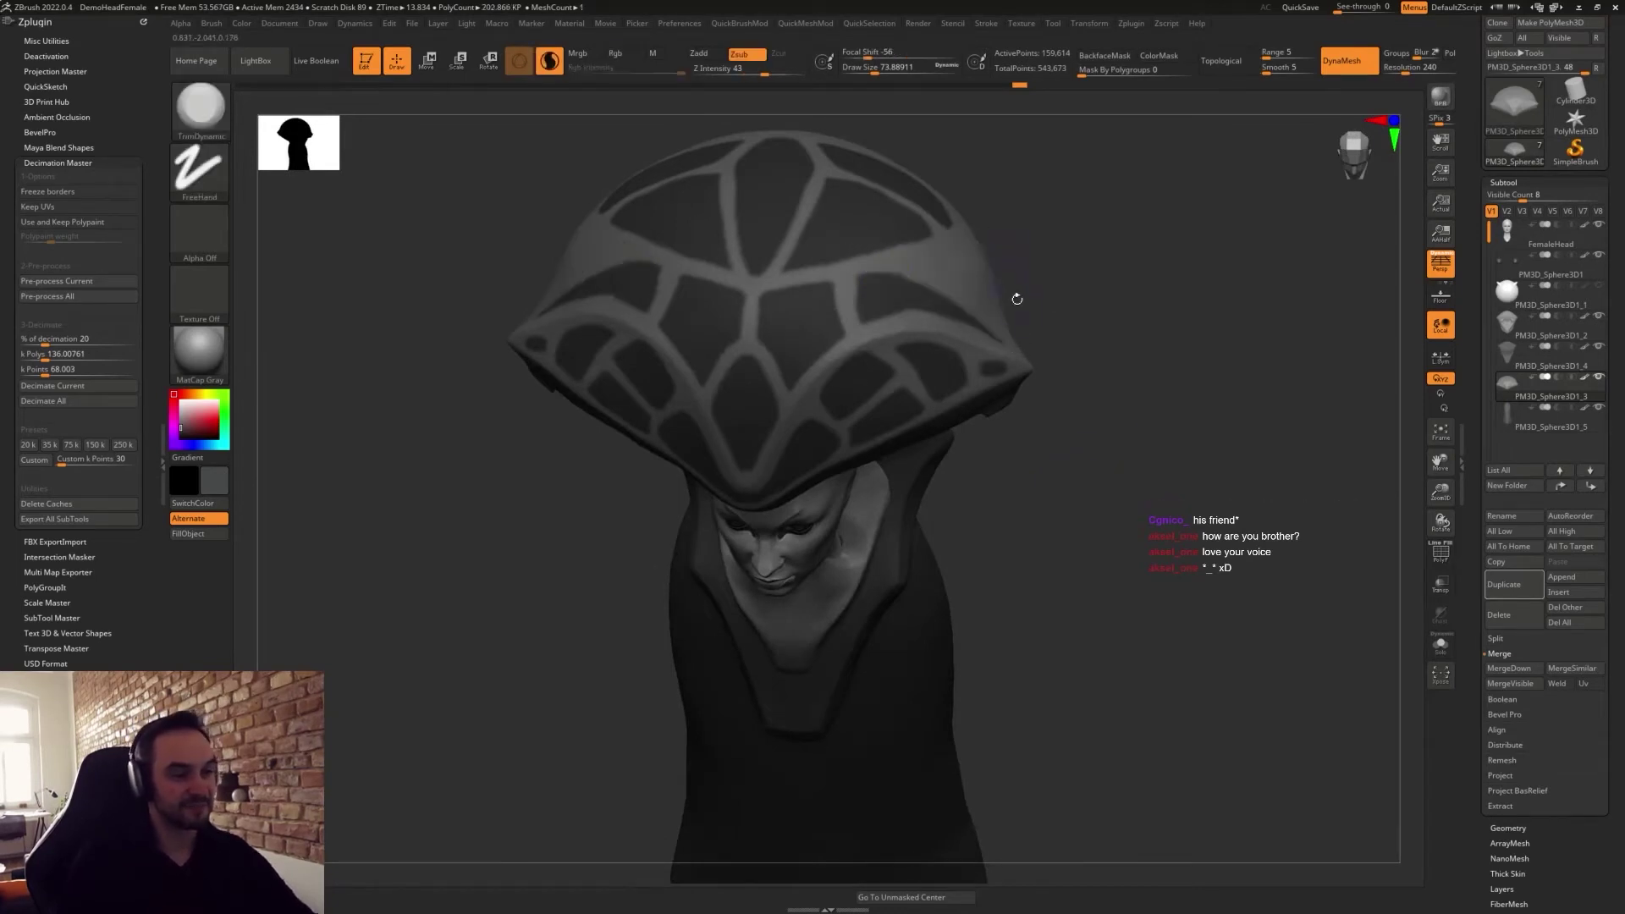
pyautogui.moveTo(1033, 320); pyautogui.dragTo(1041, 312)
pyautogui.press('ctrl')
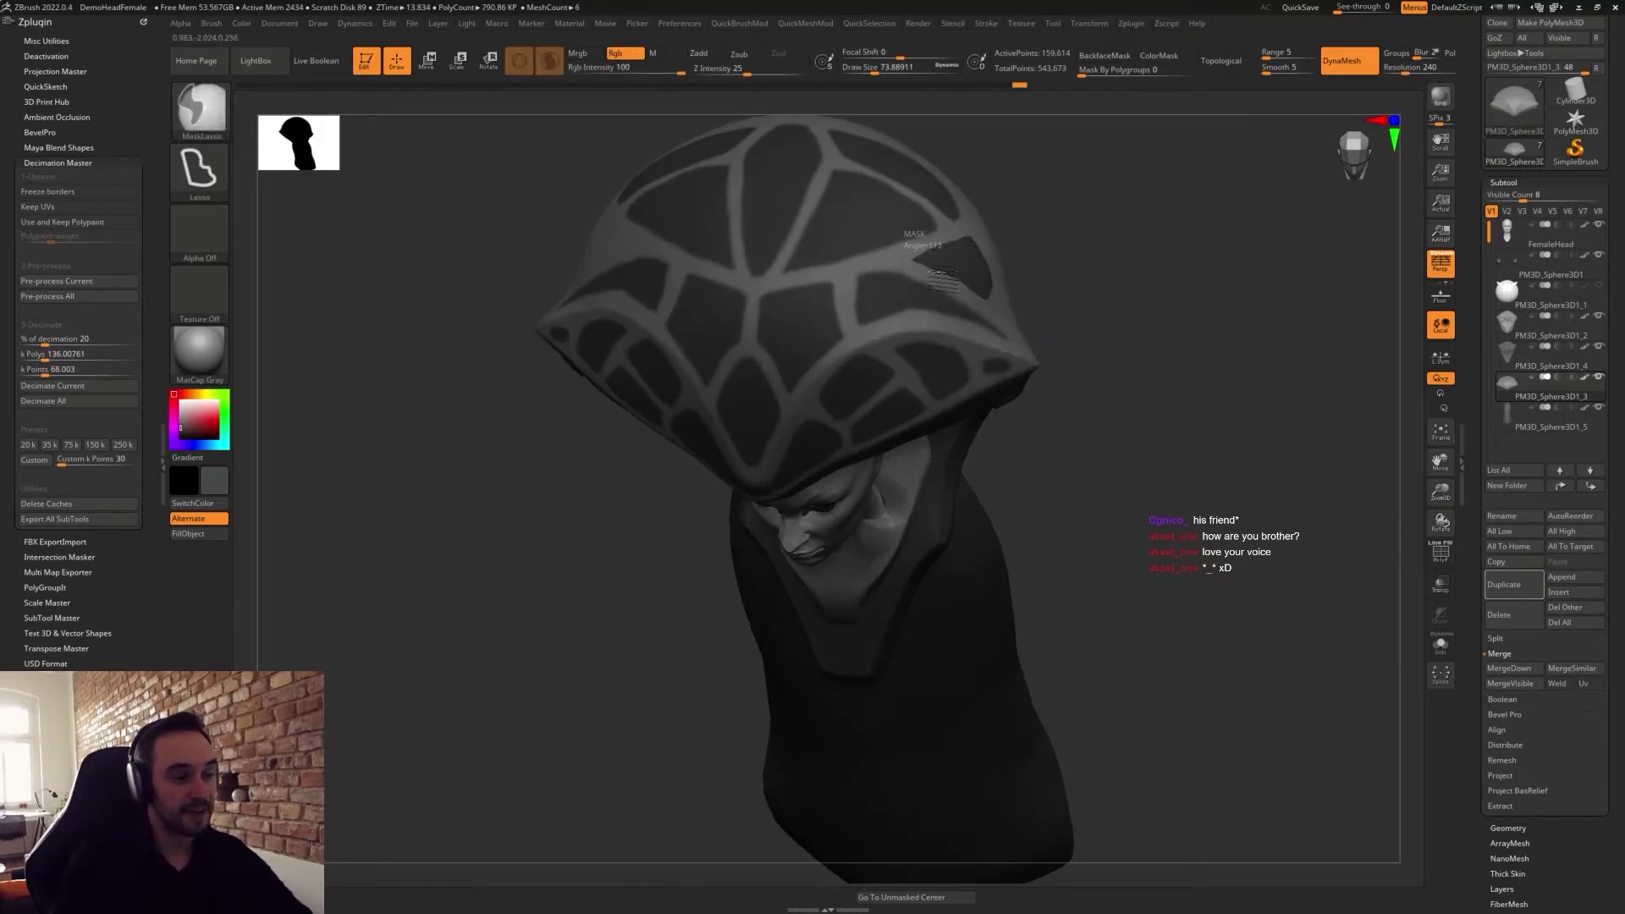
pyautogui.moveTo(1055, 363)
pyautogui.mouseDown()
pyautogui.moveTo(1103, 315)
pyautogui.moveTo(923, 290)
pyautogui.mouseUp()
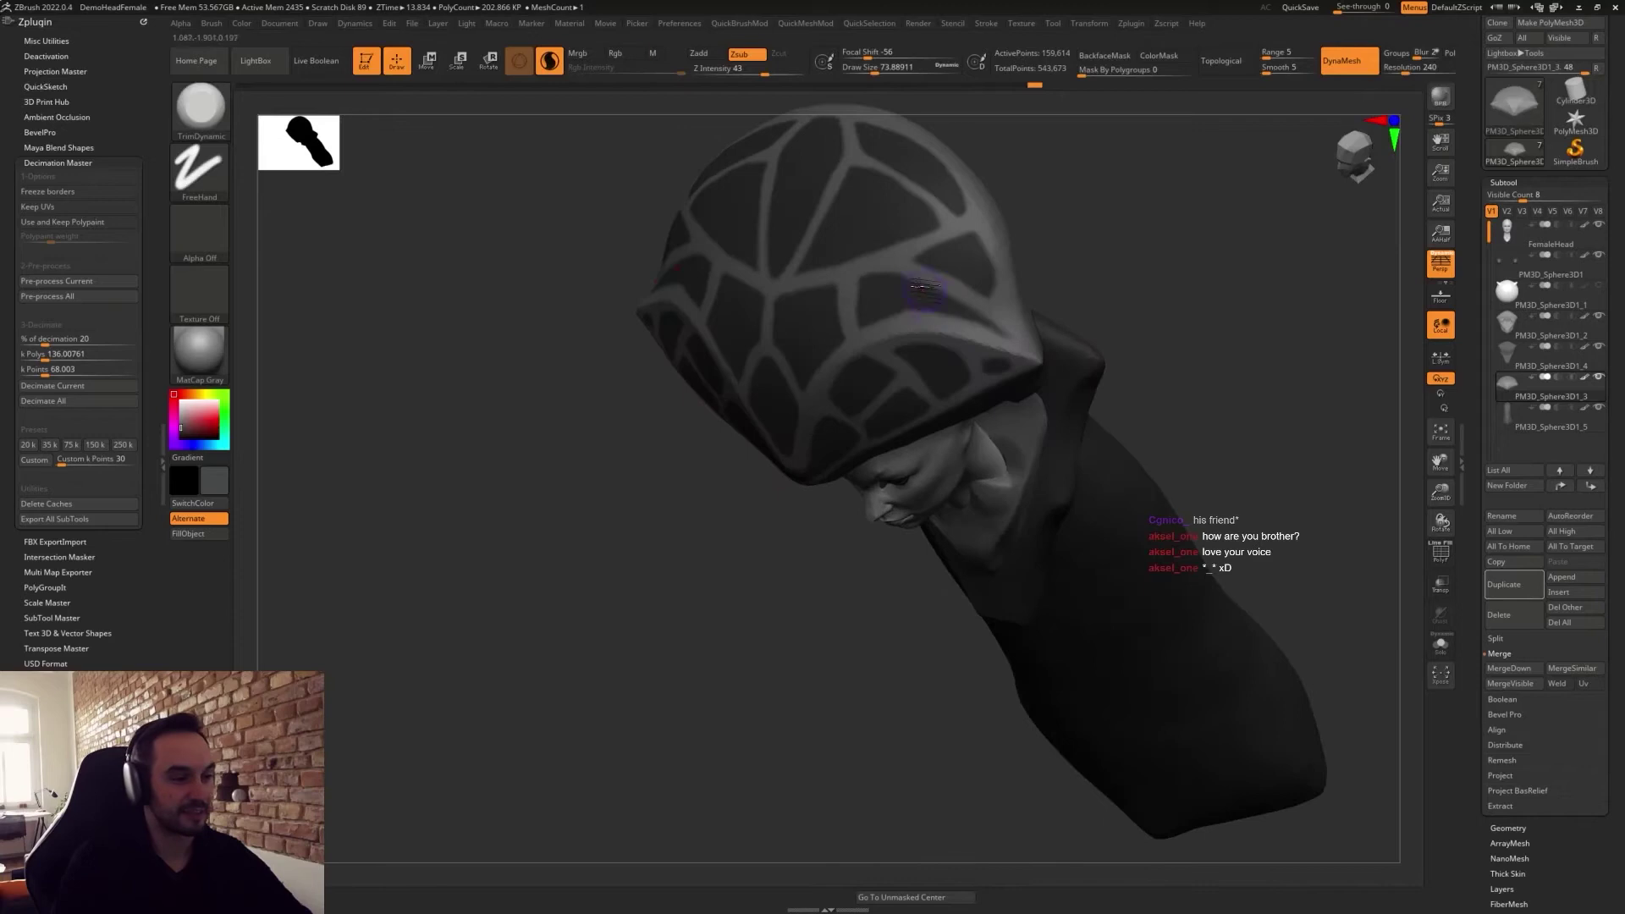
pyautogui.press('ctrl')
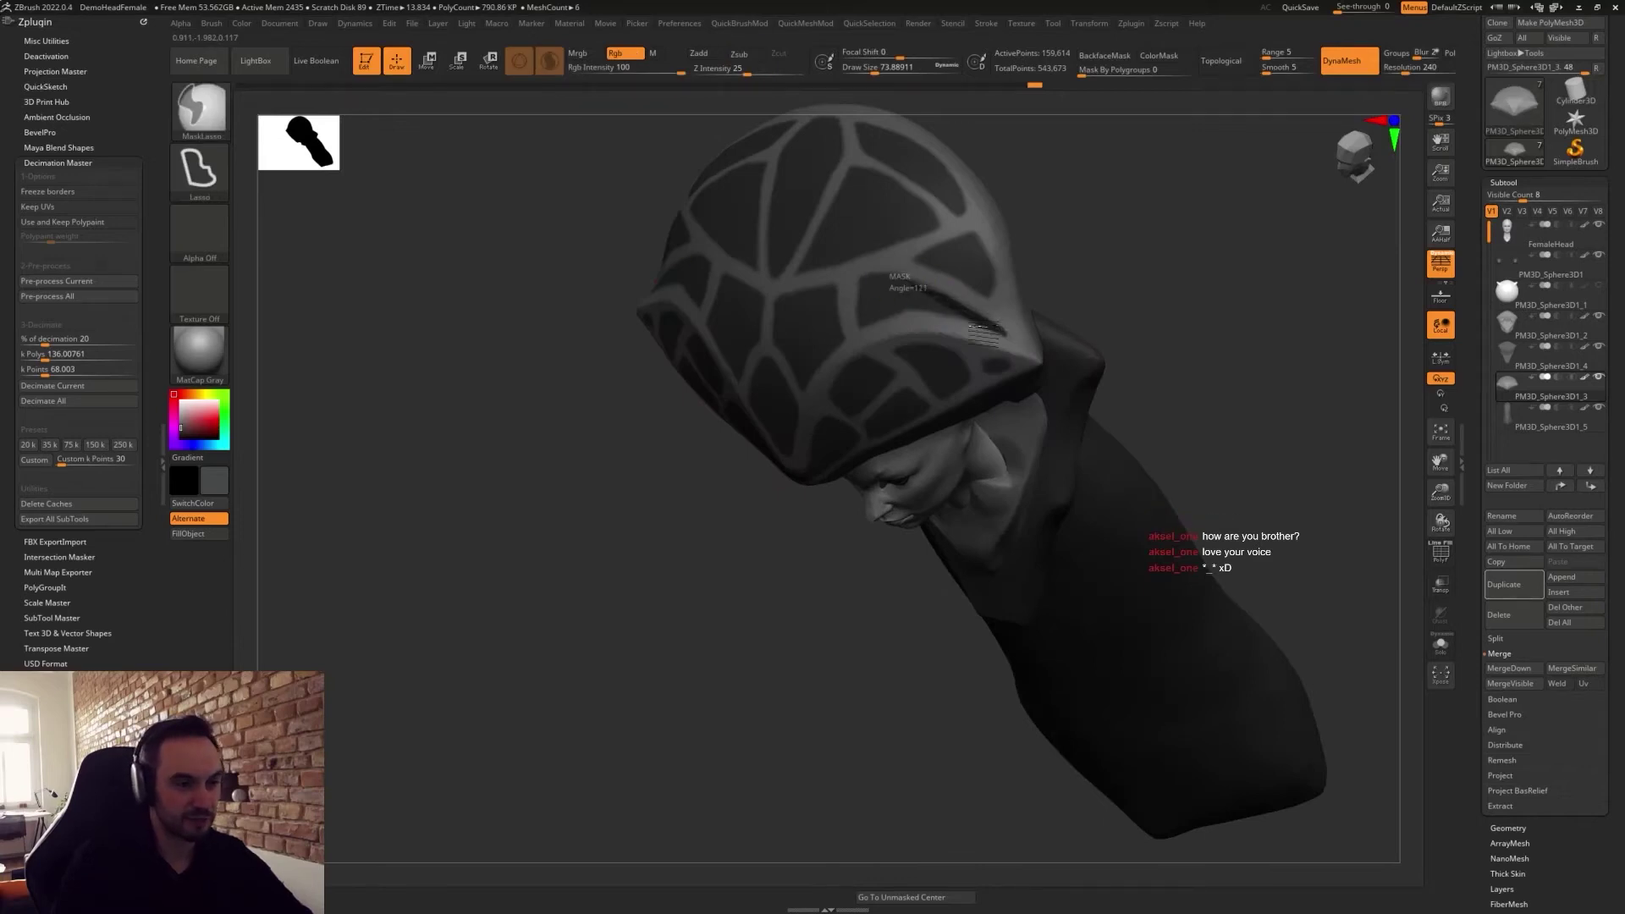
pyautogui.moveTo(1128, 302)
pyautogui.mouseDown()
pyautogui.moveTo(1002, 372)
pyautogui.moveTo(1063, 465)
pyautogui.moveTo(1052, 493)
pyautogui.mouseUp()
pyautogui.press('ctrl')
pyautogui.press('ctrl')
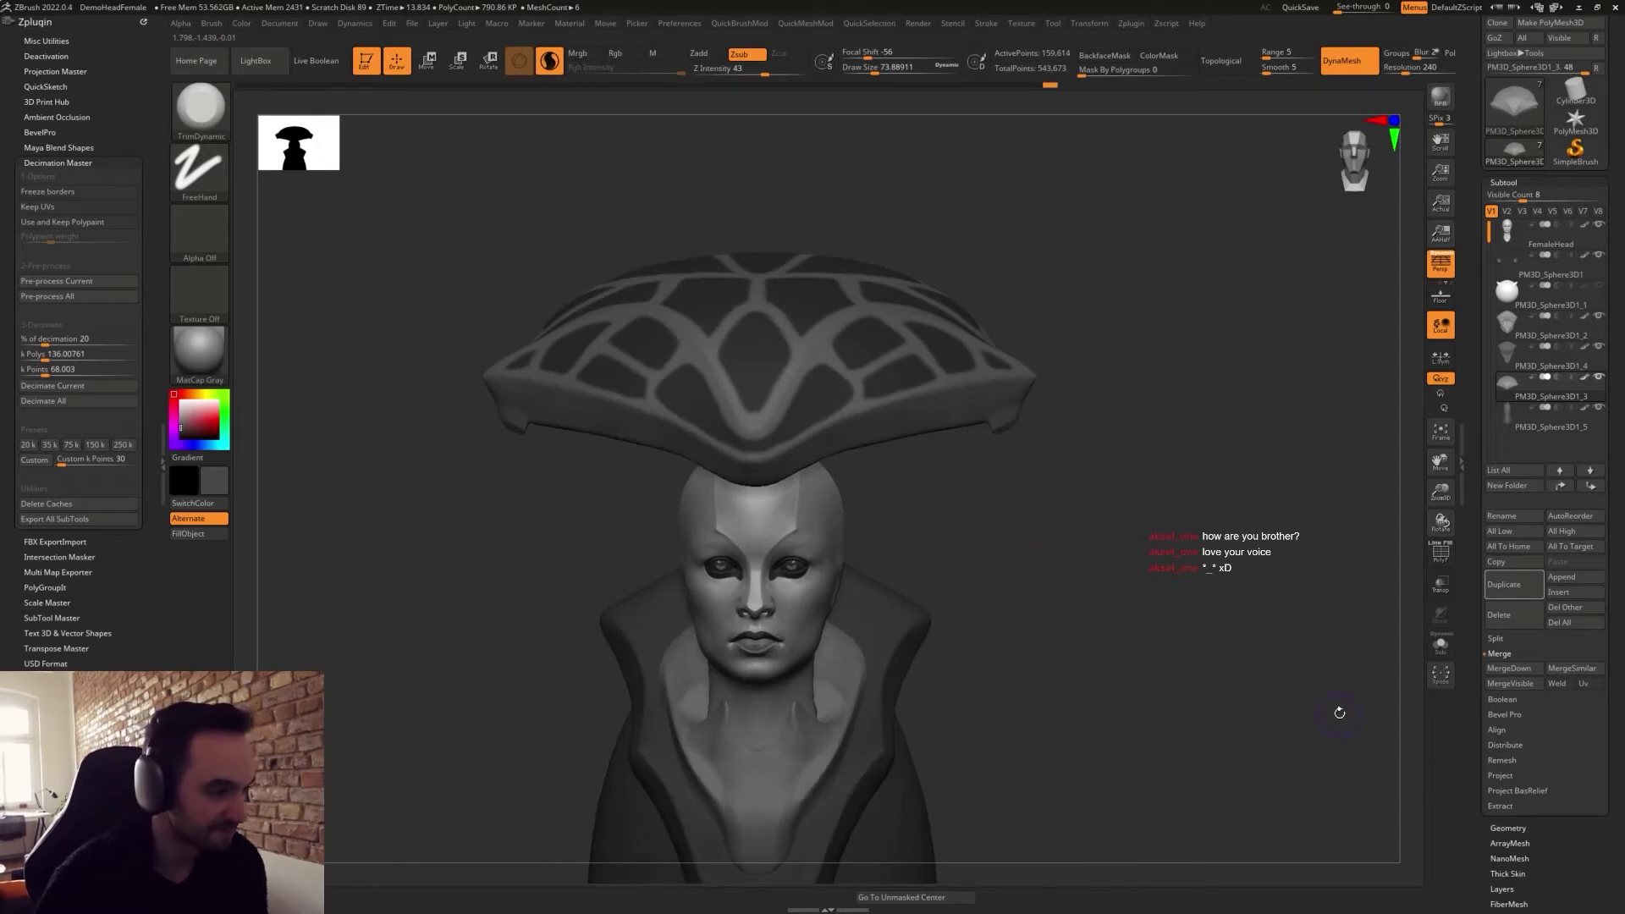
# Mask over the strips between the dome's central top patches to merge them into one large panel.
pyautogui.moveTo(1047, 522)
pyautogui.mouseDown()
pyautogui.moveTo(1033, 533)
pyautogui.moveTo(1019, 508)
pyautogui.moveTo(1068, 555)
pyautogui.moveTo(1073, 538)
pyautogui.mouseUp()
pyautogui.moveTo(1073, 541)
pyautogui.keyDown('alt'); pyautogui.mouseDown()
pyautogui.moveTo(1185, 495)
pyautogui.moveTo(1056, 460)
pyautogui.moveTo(998, 387)
pyautogui.moveTo(1030, 457)
pyautogui.moveTo(1052, 454)
pyautogui.moveTo(1052, 551)
pyautogui.moveTo(1096, 535)
pyautogui.moveTo(1092, 575)
pyautogui.mouseUp(); pyautogui.keyUp('alt')
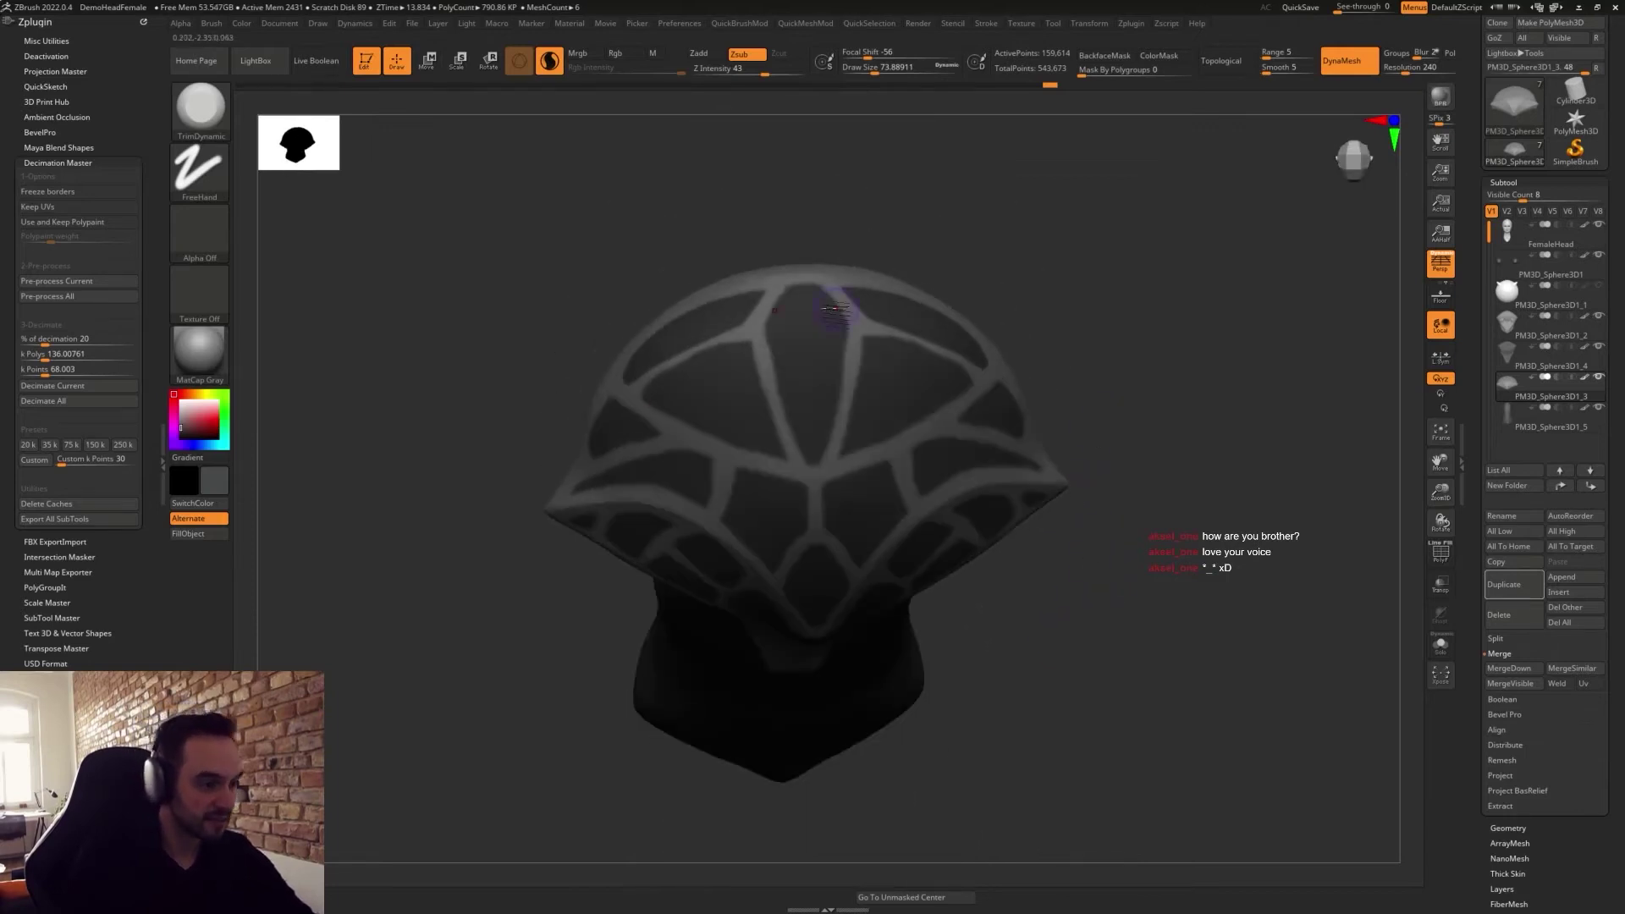
pyautogui.moveTo(850, 325)
pyautogui.keyDown('ctrl'); pyautogui.mouseDown()
pyautogui.moveTo(826, 423)
pyautogui.moveTo(881, 339)
pyautogui.mouseUp(); pyautogui.keyUp('ctrl')
pyautogui.moveTo(1070, 700)
pyautogui.mouseDown()
pyautogui.moveTo(1077, 643)
pyautogui.moveTo(1105, 658)
pyautogui.moveTo(1075, 582)
pyautogui.moveTo(1059, 584)
pyautogui.moveTo(1077, 626)
pyautogui.mouseUp()
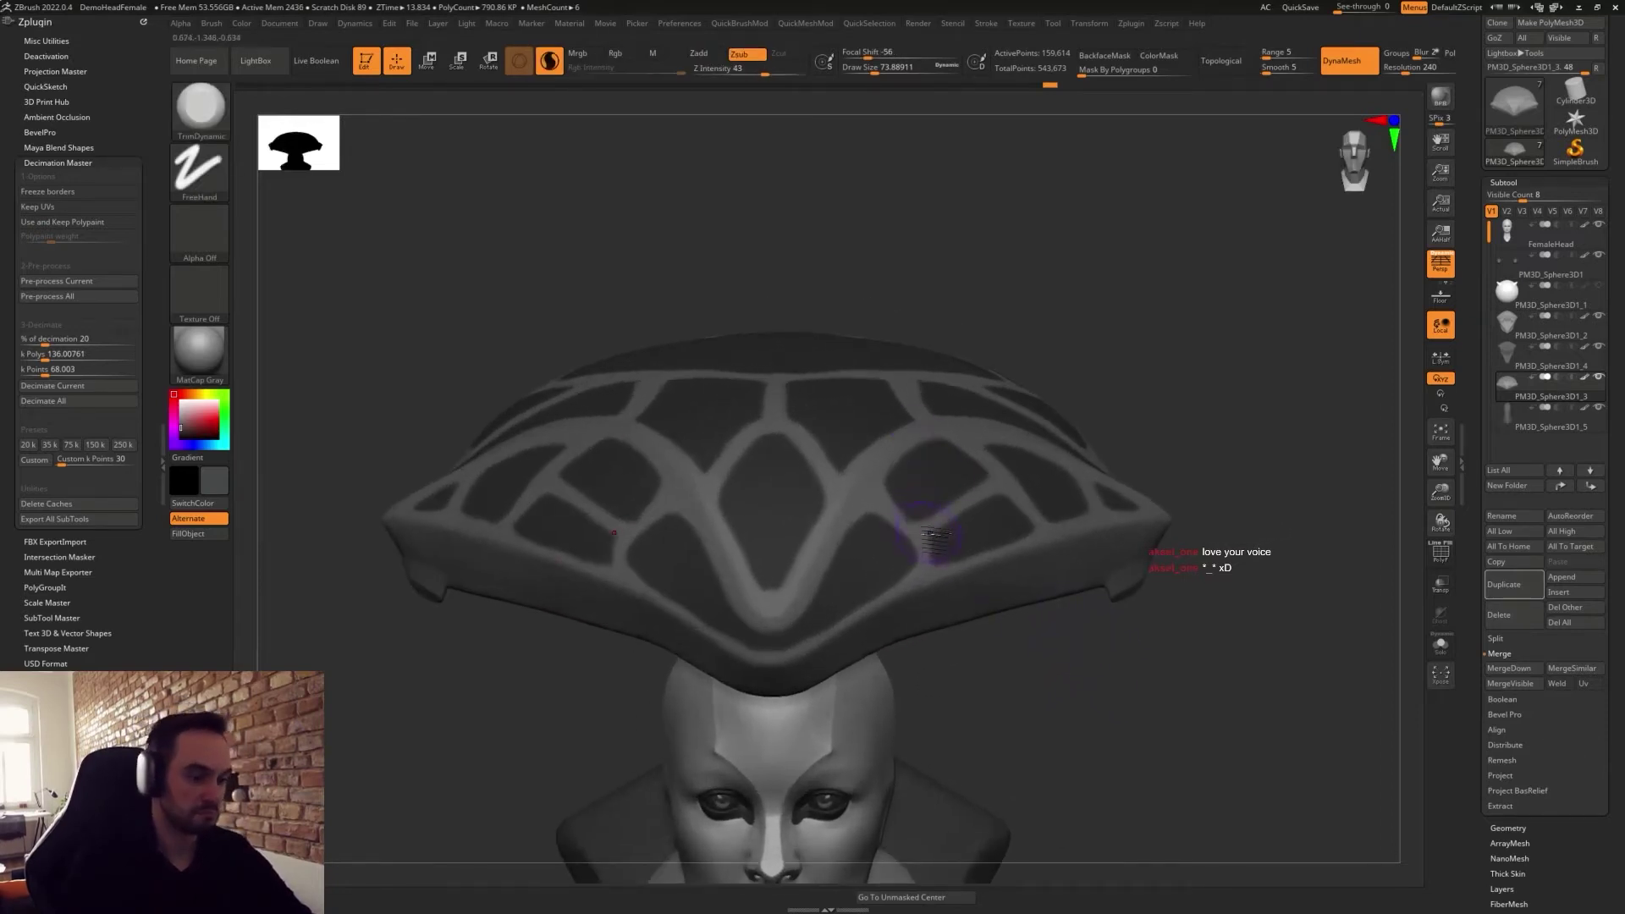
# Merge the stacked masked cells on the front panels into larger ones and clean up the unmasked strips crossing beside the central V.
pyautogui.moveTo(896, 475)
pyautogui.keyDown('ctrl'); pyautogui.mouseDown()
pyautogui.moveTo(958, 439)
pyautogui.moveTo(1014, 481)
pyautogui.moveTo(952, 543)
pyautogui.mouseUp(); pyautogui.keyUp('ctrl')
pyautogui.moveTo(1080, 621)
pyautogui.keyDown('alt'); pyautogui.mouseDown()
pyautogui.moveTo(1040, 611)
pyautogui.moveTo(1034, 631)
pyautogui.moveTo(991, 435)
pyautogui.moveTo(1070, 541)
pyautogui.moveTo(1054, 563)
pyautogui.mouseUp(); pyautogui.keyUp('alt')
pyautogui.moveTo(1029, 498); pyautogui.dragTo(1027, 542)
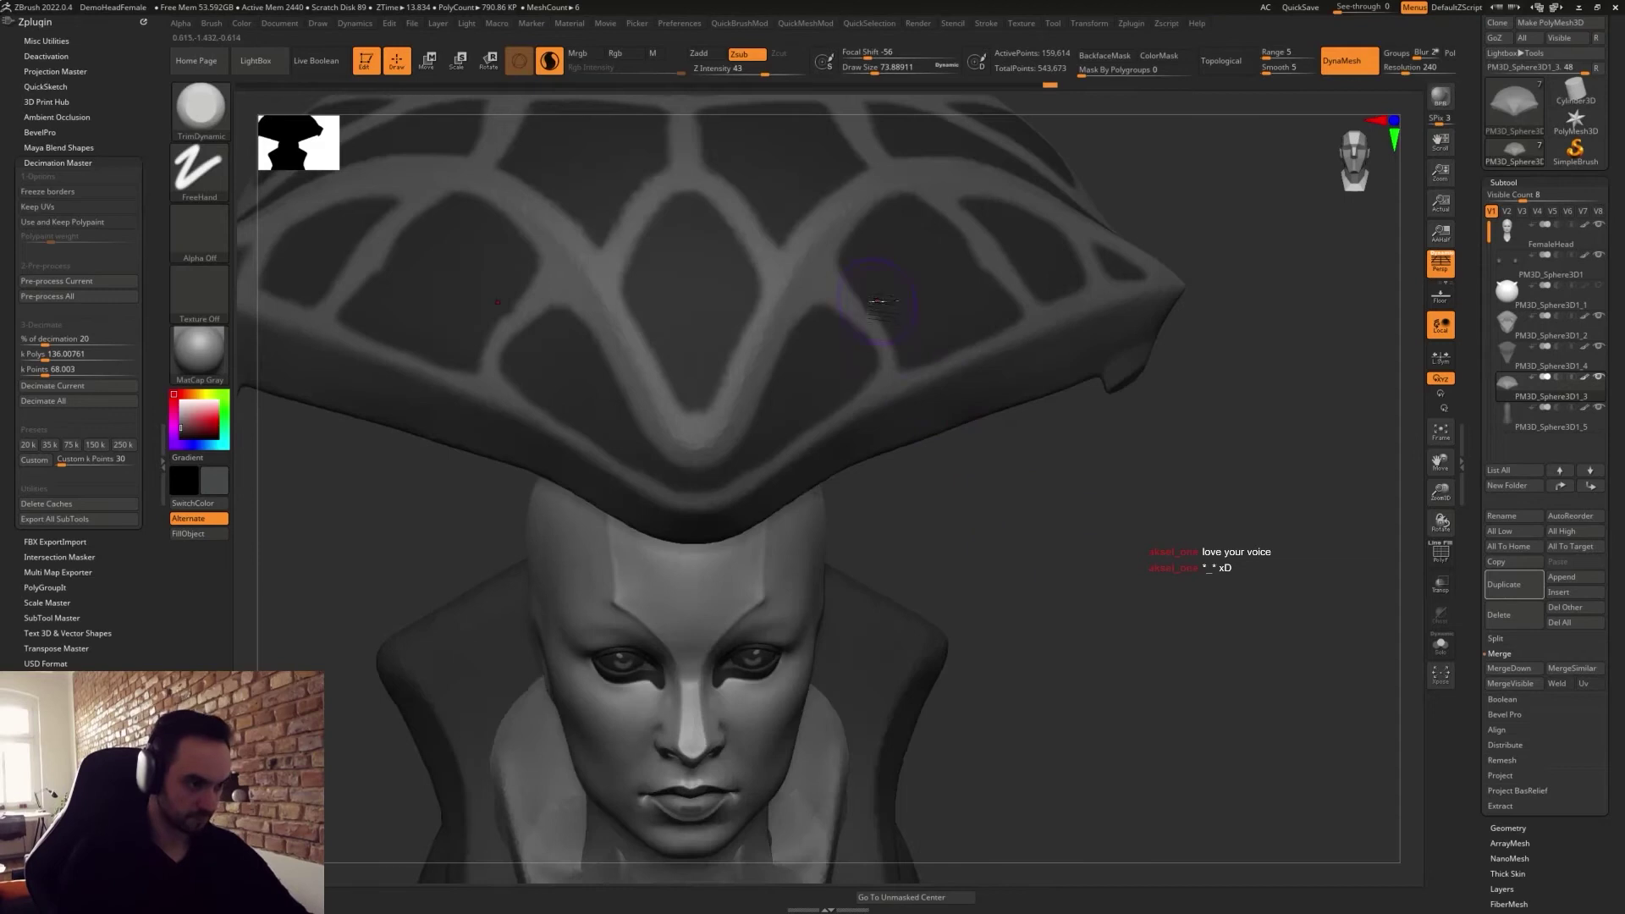
pyautogui.moveTo(936, 466); pyautogui.dragTo(938, 524)
pyautogui.moveTo(868, 346)
pyautogui.keyDown('ctrl'); pyautogui.mouseDown()
pyautogui.moveTo(825, 296)
pyautogui.moveTo(859, 288)
pyautogui.mouseUp(); pyautogui.keyUp('ctrl')
pyautogui.keyDown('ctrl'); pyautogui.keyDown('alt'); pyautogui.moveTo(908, 349); pyautogui.dragTo(903, 381); pyautogui.keyUp('alt'); pyautogui.keyUp('ctrl')
pyautogui.moveTo(1016, 513); pyautogui.dragTo(979, 518)
pyautogui.moveTo(979, 518); pyautogui.dragTo(982, 548)
pyautogui.moveTo(749, 258)
pyautogui.keyDown('ctrl'); pyautogui.mouseDown()
pyautogui.moveTo(708, 298)
pyautogui.moveTo(720, 321)
pyautogui.mouseUp(); pyautogui.keyUp('ctrl')
pyautogui.moveTo(969, 552); pyautogui.dragTo(944, 487)
pyautogui.keyDown('ctrl'); pyautogui.moveTo(742, 338); pyautogui.dragTo(769, 287); pyautogui.keyUp('ctrl')
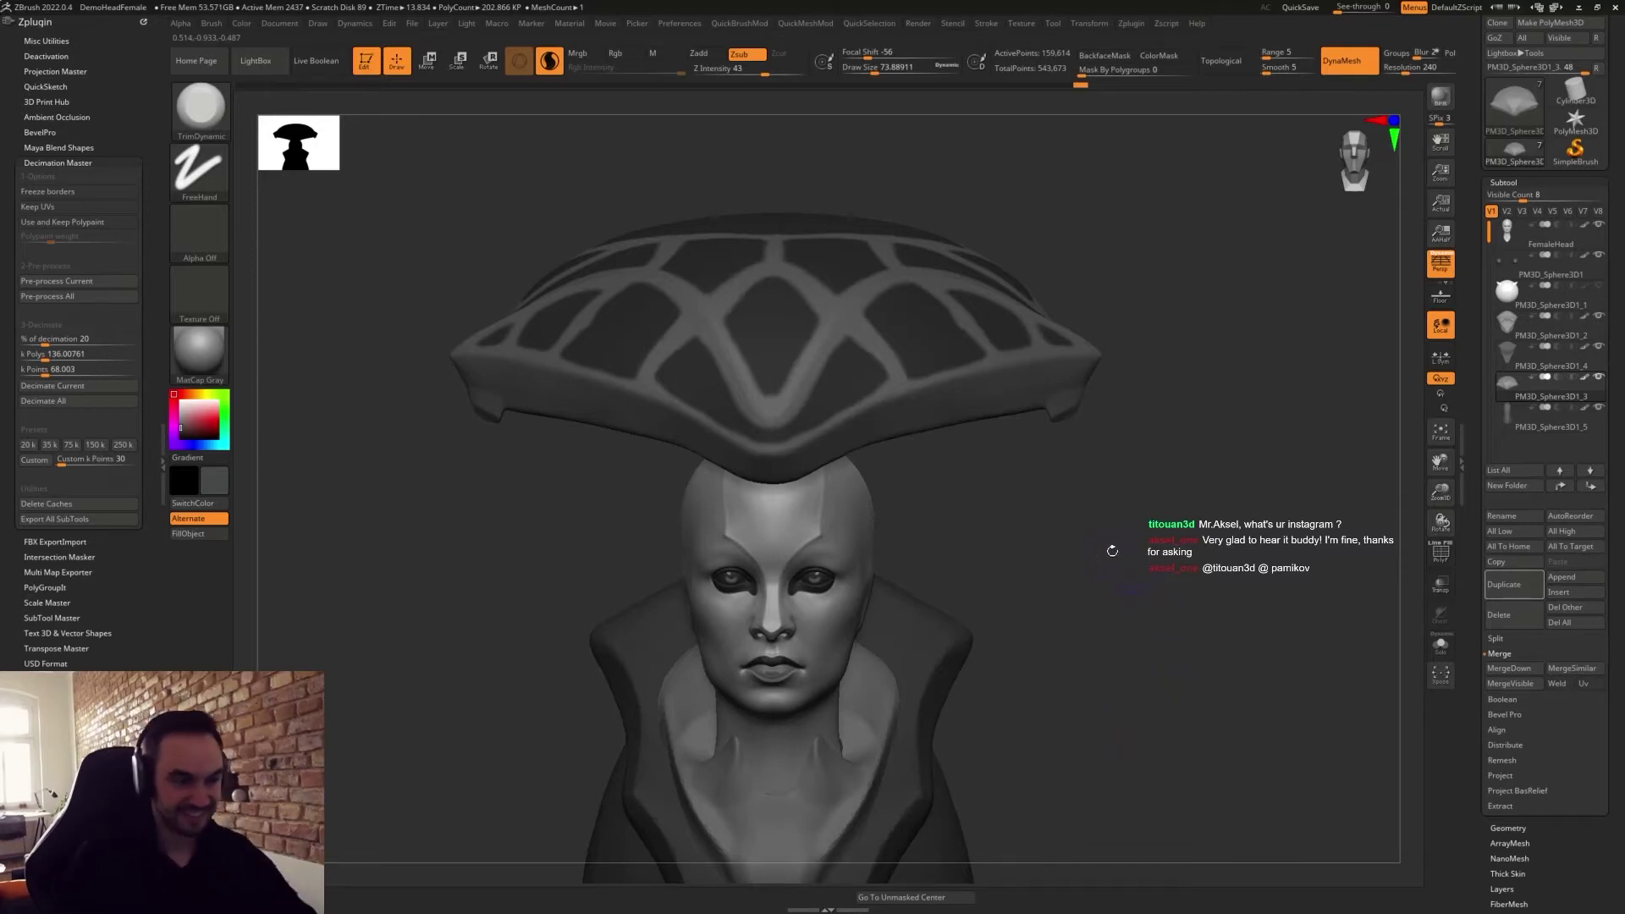
# Adjust the lower edges of the front panels' masked cells so they follow the headpiece's brim.
pyautogui.moveTo(1109, 572)
pyautogui.keyDown('alt'); pyautogui.mouseDown()
pyautogui.moveTo(1037, 633)
pyautogui.moveTo(1124, 615)
pyautogui.moveTo(1171, 663)
pyautogui.moveTo(1092, 573)
pyautogui.moveTo(1109, 588)
pyautogui.moveTo(1048, 589)
pyautogui.moveTo(1135, 592)
pyautogui.moveTo(1033, 592)
pyautogui.moveTo(1066, 609)
pyautogui.moveTo(1085, 473)
pyautogui.moveTo(880, 300)
pyautogui.moveTo(928, 325)
pyautogui.moveTo(925, 363)
pyautogui.mouseUp(); pyautogui.keyUp('alt')
pyautogui.press('ctrl')
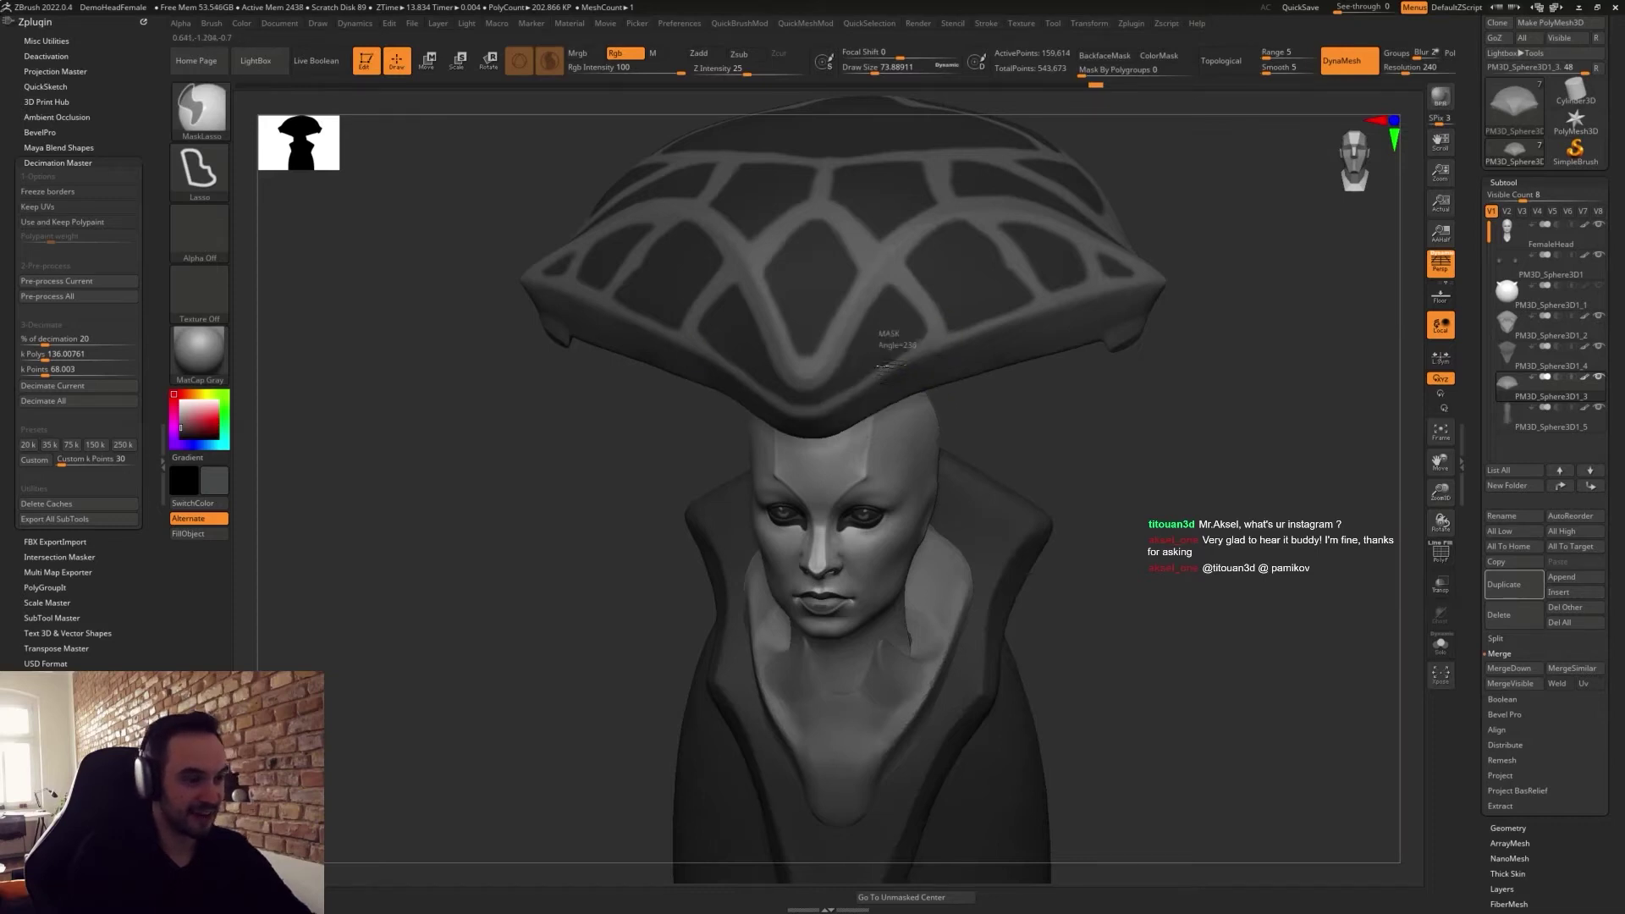
pyautogui.moveTo(819, 413)
pyautogui.keyDown('ctrl'); pyautogui.keyDown('alt'); pyautogui.mouseDown()
pyautogui.moveTo(928, 355)
pyautogui.moveTo(938, 367)
pyautogui.mouseUp(); pyautogui.keyUp('alt'); pyautogui.keyUp('ctrl')
pyautogui.moveTo(997, 444)
pyautogui.mouseDown()
pyautogui.moveTo(1013, 433)
pyautogui.moveTo(1000, 368)
pyautogui.mouseUp()
pyautogui.press('ctrl')
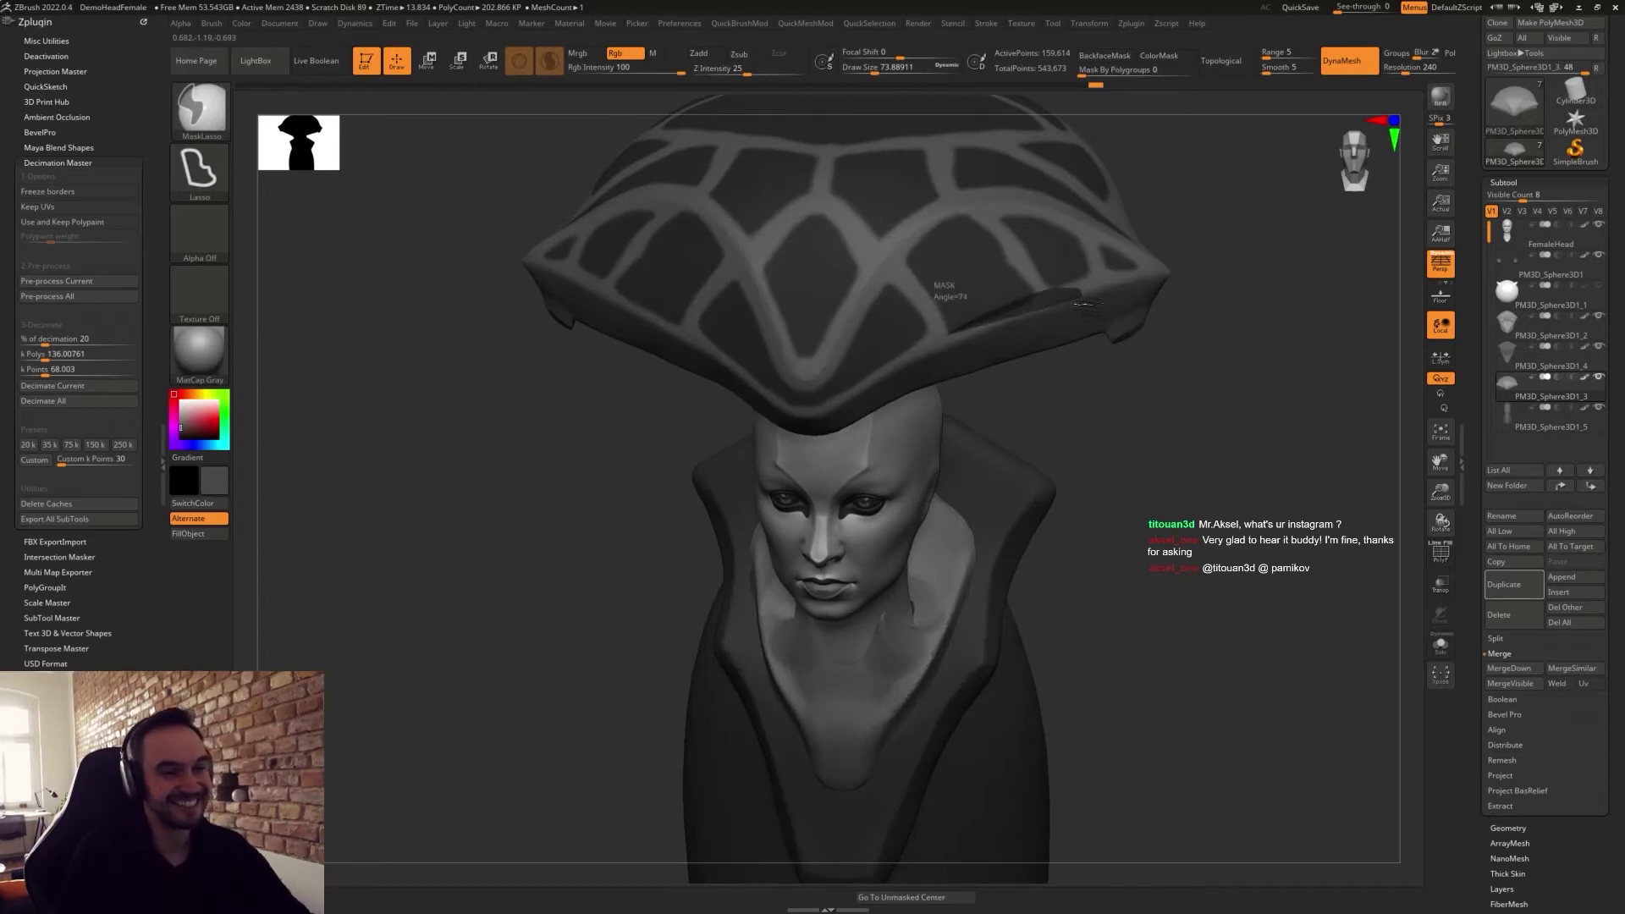
# Undo the last mask stroke and reshape the curved upper edges of the front panels' masked cells.
pyautogui.moveTo(1047, 428)
pyautogui.mouseDown()
pyautogui.moveTo(1065, 415)
pyautogui.moveTo(1034, 555)
pyautogui.moveTo(1033, 363)
pyautogui.moveTo(967, 278)
pyautogui.mouseUp()
pyautogui.press('ctrl')
pyautogui.hotkey('ctrl', 'z')
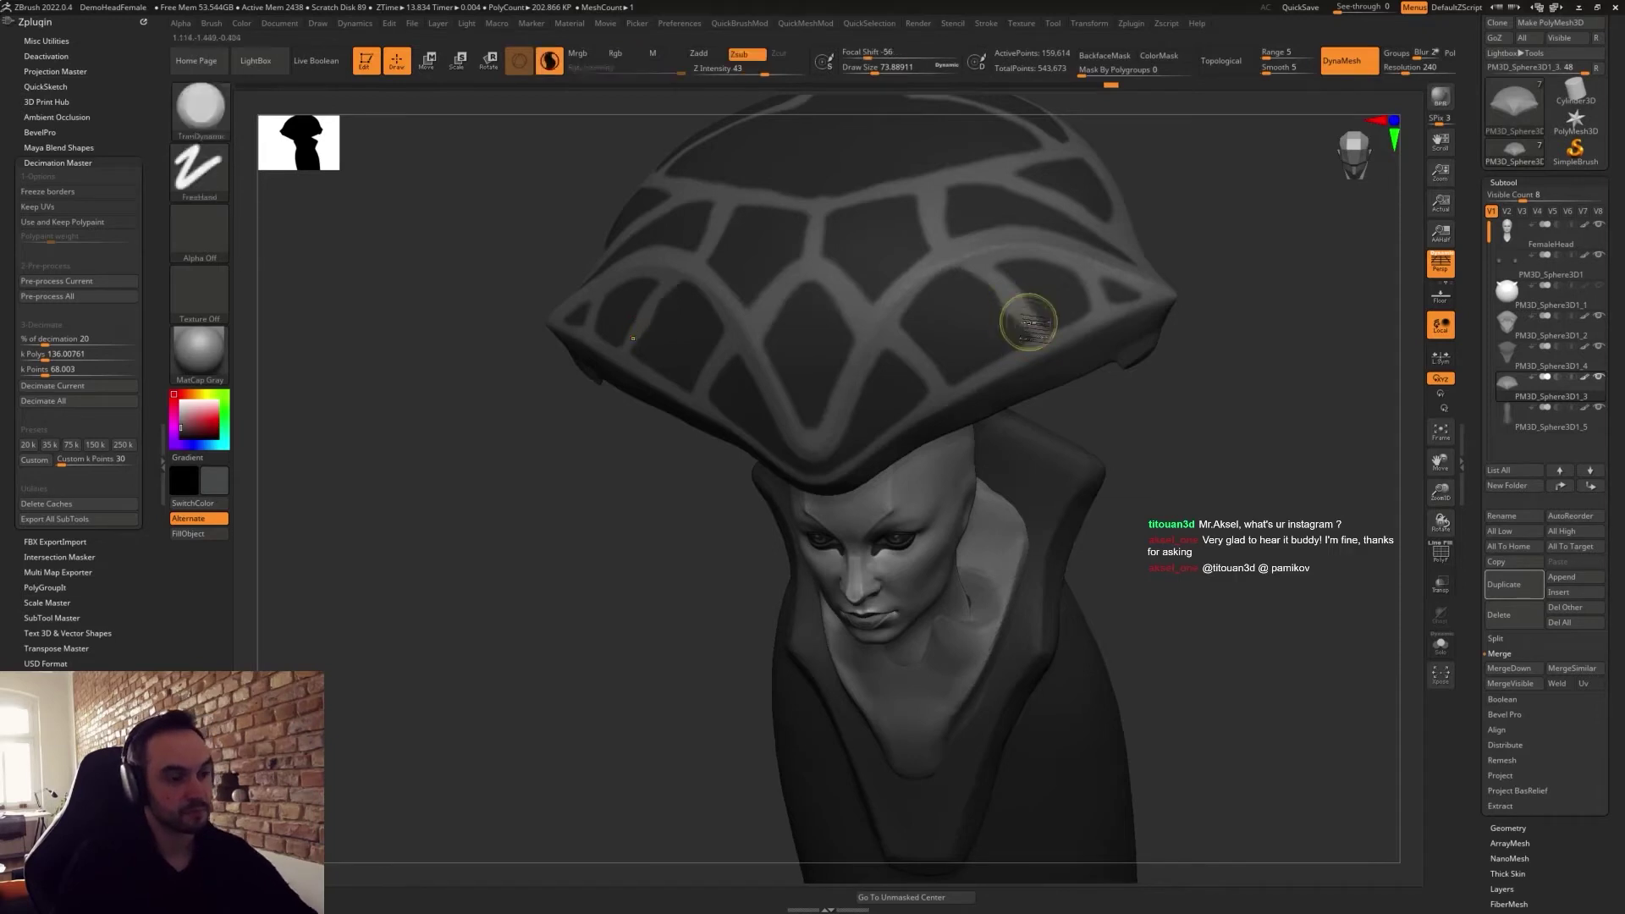
pyautogui.press('ctrl')
pyautogui.moveTo(971, 272)
pyautogui.keyDown('ctrl'); pyautogui.mouseDown()
pyautogui.moveTo(929, 342)
pyautogui.moveTo(920, 301)
pyautogui.mouseUp(); pyautogui.keyUp('ctrl')
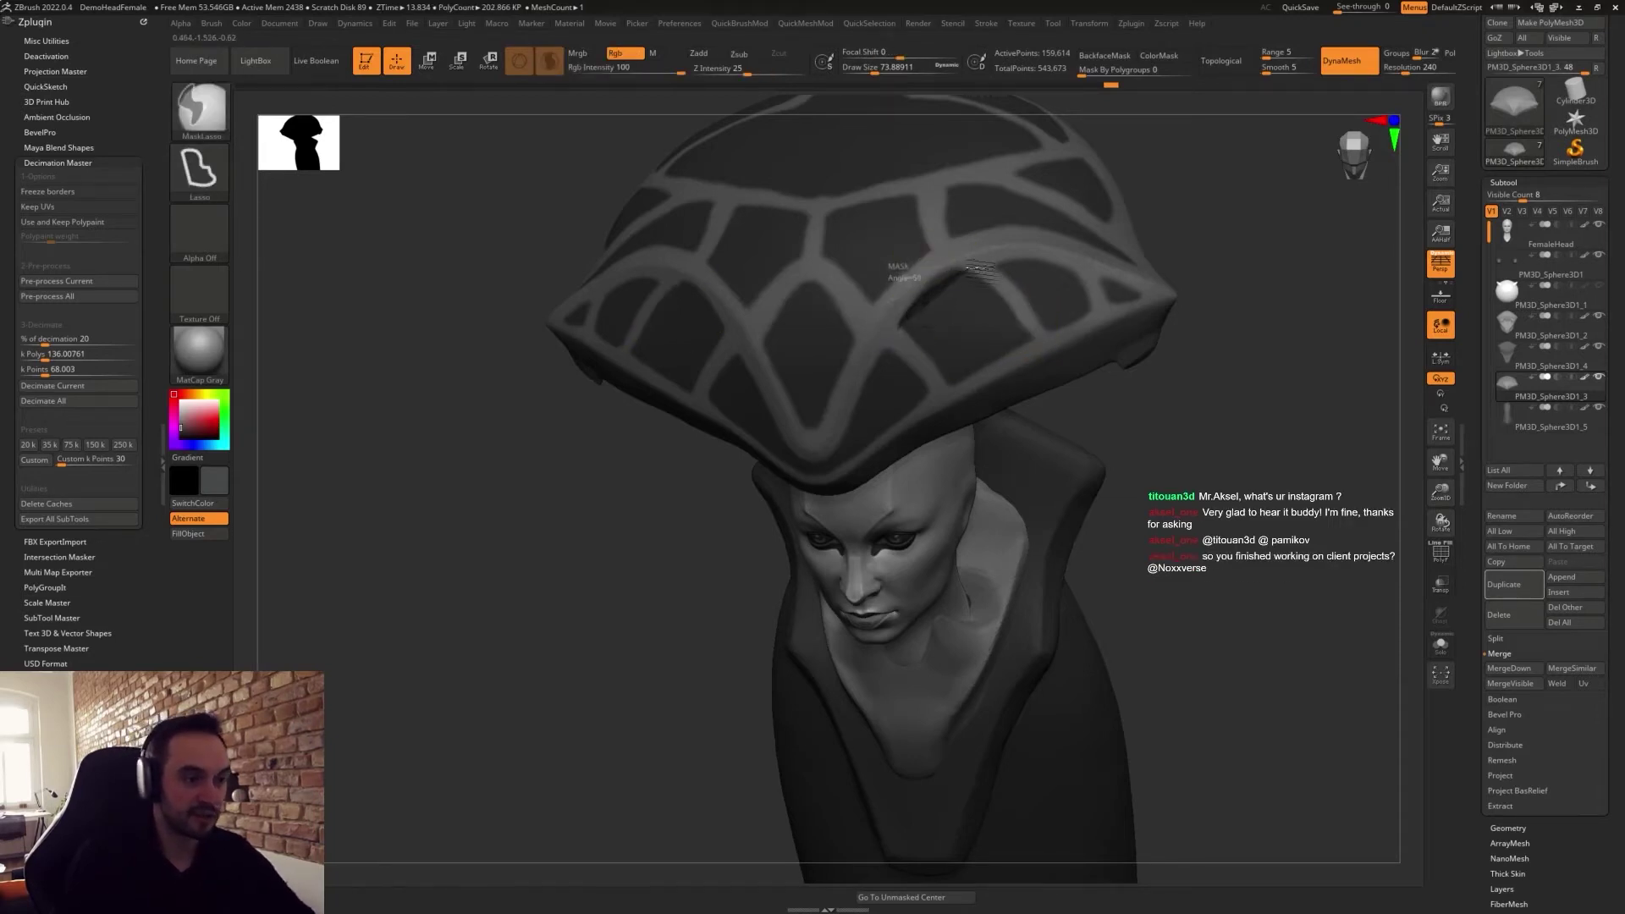
pyautogui.press('ctrl')
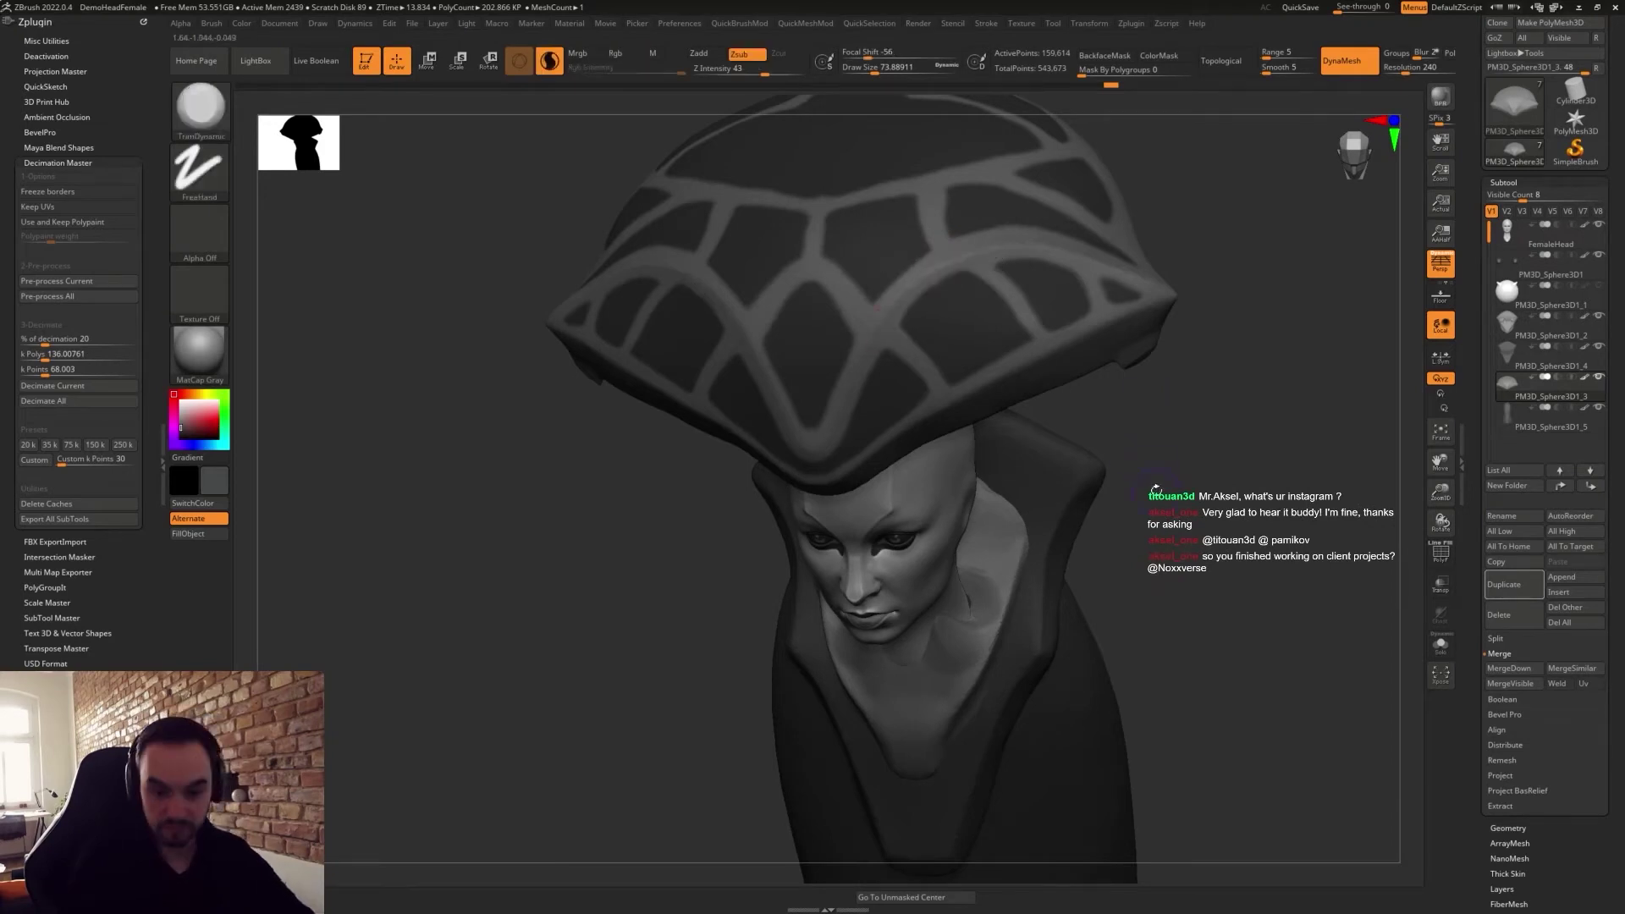
# Extend and even out the masked patches around the headpiece's sides and above its side tips.
pyautogui.moveTo(1284, 460)
pyautogui.mouseDown()
pyautogui.moveTo(1114, 533)
pyautogui.moveTo(1114, 375)
pyautogui.moveTo(1110, 417)
pyautogui.mouseUp()
pyautogui.press('ctrl')
pyautogui.moveTo(1053, 347)
pyautogui.keyDown('ctrl'); pyautogui.mouseDown()
pyautogui.moveTo(943, 356)
pyautogui.moveTo(808, 407)
pyautogui.moveTo(1101, 483)
pyautogui.moveTo(1160, 440)
pyautogui.mouseUp(); pyautogui.keyUp('ctrl')
pyautogui.moveTo(1094, 514)
pyautogui.mouseDown()
pyautogui.moveTo(1100, 430)
pyautogui.moveTo(985, 447)
pyautogui.mouseUp()
pyautogui.moveTo(884, 470)
pyautogui.keyDown('ctrl'); pyautogui.mouseDown()
pyautogui.moveTo(872, 436)
pyautogui.moveTo(898, 363)
pyautogui.moveTo(1216, 256)
pyautogui.moveTo(1110, 423)
pyautogui.moveTo(1028, 427)
pyautogui.moveTo(1088, 454)
pyautogui.moveTo(1172, 406)
pyautogui.moveTo(1218, 302)
pyautogui.mouseUp(); pyautogui.keyUp('ctrl')
pyautogui.moveTo(1215, 360)
pyautogui.mouseDown()
pyautogui.moveTo(1197, 381)
pyautogui.moveTo(1192, 469)
pyautogui.moveTo(1179, 435)
pyautogui.moveTo(1059, 370)
pyautogui.mouseUp()
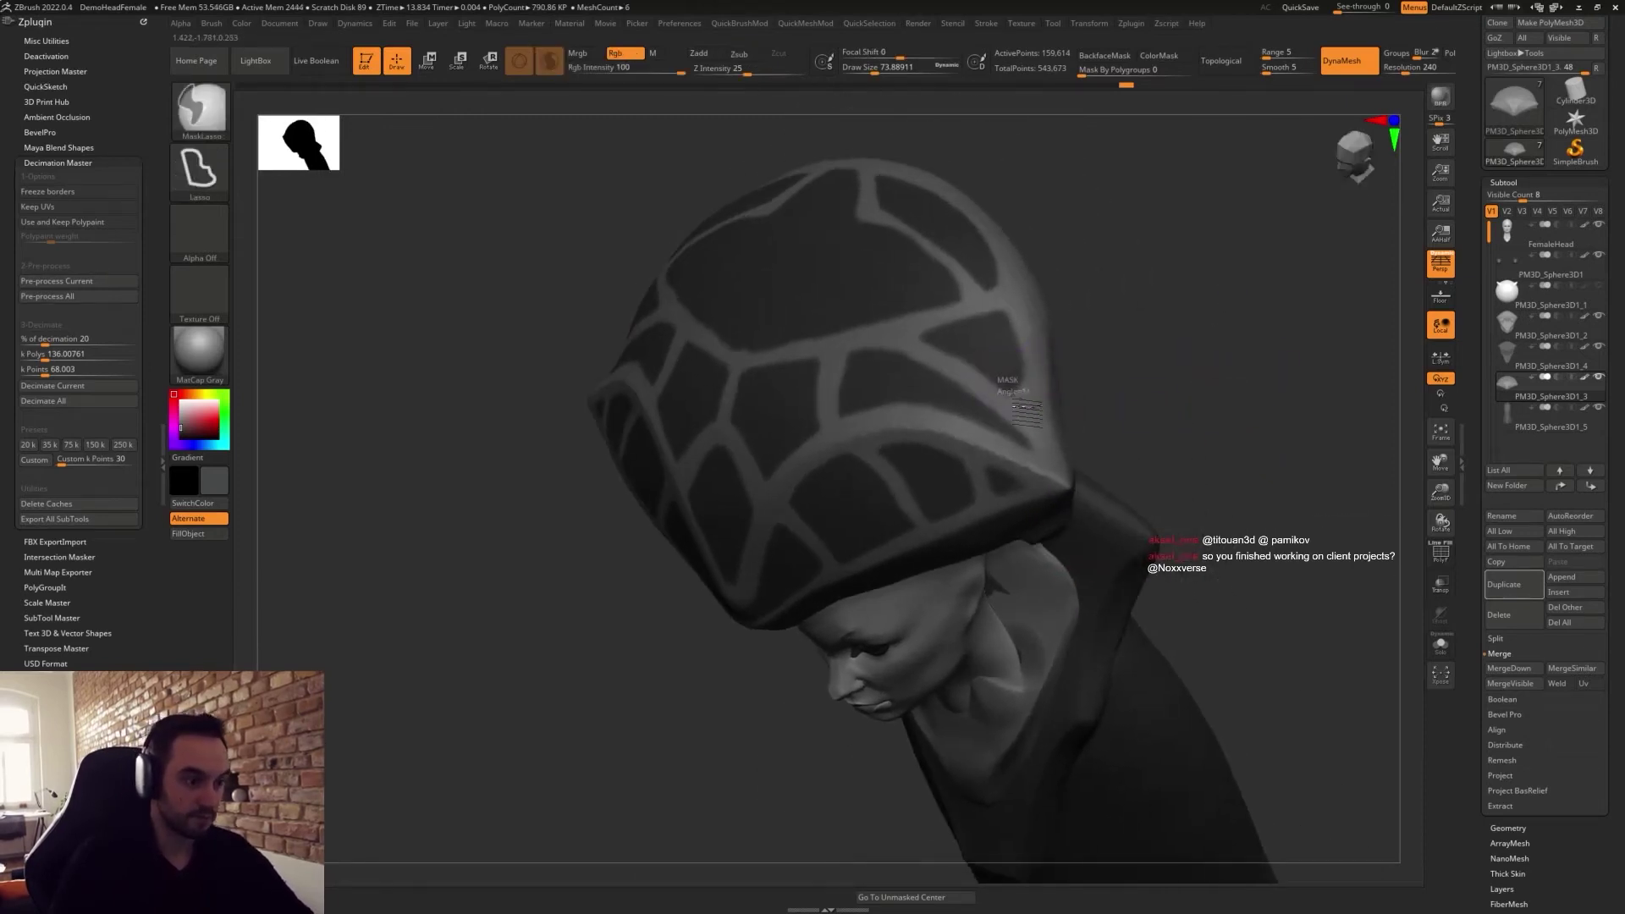
pyautogui.moveTo(1020, 404)
pyautogui.keyDown('ctrl'); pyautogui.mouseDown()
pyautogui.moveTo(1001, 377)
pyautogui.moveTo(1016, 364)
pyautogui.mouseUp(); pyautogui.keyUp('ctrl')
pyautogui.moveTo(1114, 334)
pyautogui.mouseDown()
pyautogui.moveTo(1142, 389)
pyautogui.moveTo(988, 327)
pyautogui.moveTo(1098, 345)
pyautogui.moveTo(1088, 587)
pyautogui.moveTo(1041, 562)
pyautogui.moveTo(1016, 491)
pyautogui.mouseUp()
# Refine the mask edges along the strips between the large top panel and the rear side patches of the dome.
pyautogui.press('ctrl')
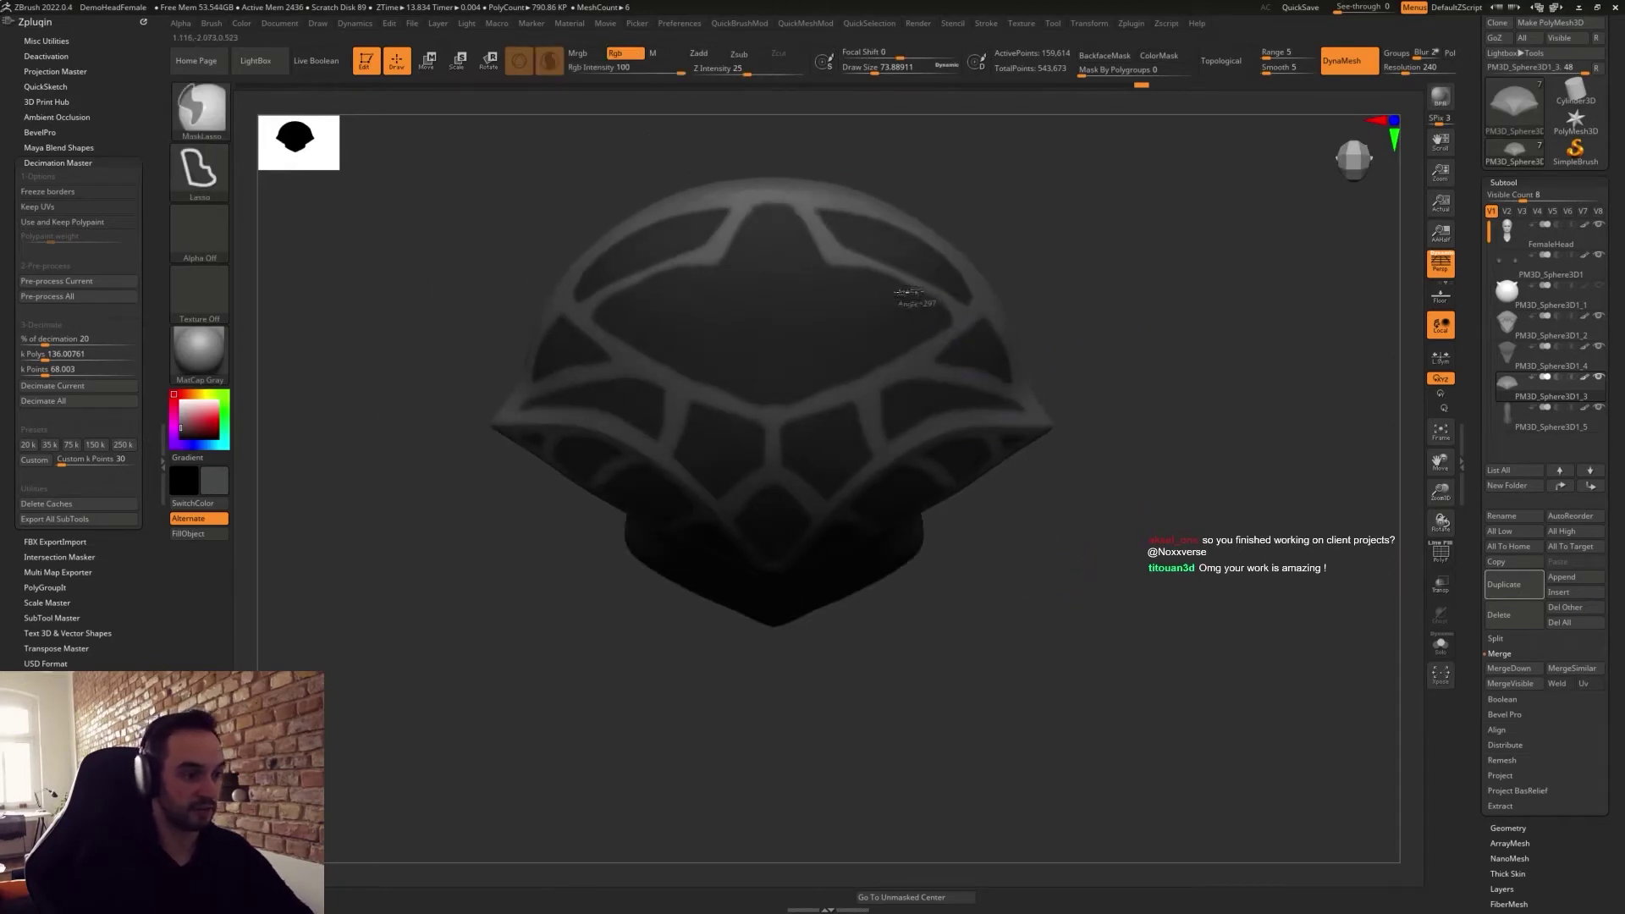
pyautogui.keyDown('ctrl'); pyautogui.moveTo(855, 279); pyautogui.dragTo(846, 263); pyautogui.keyUp('ctrl')
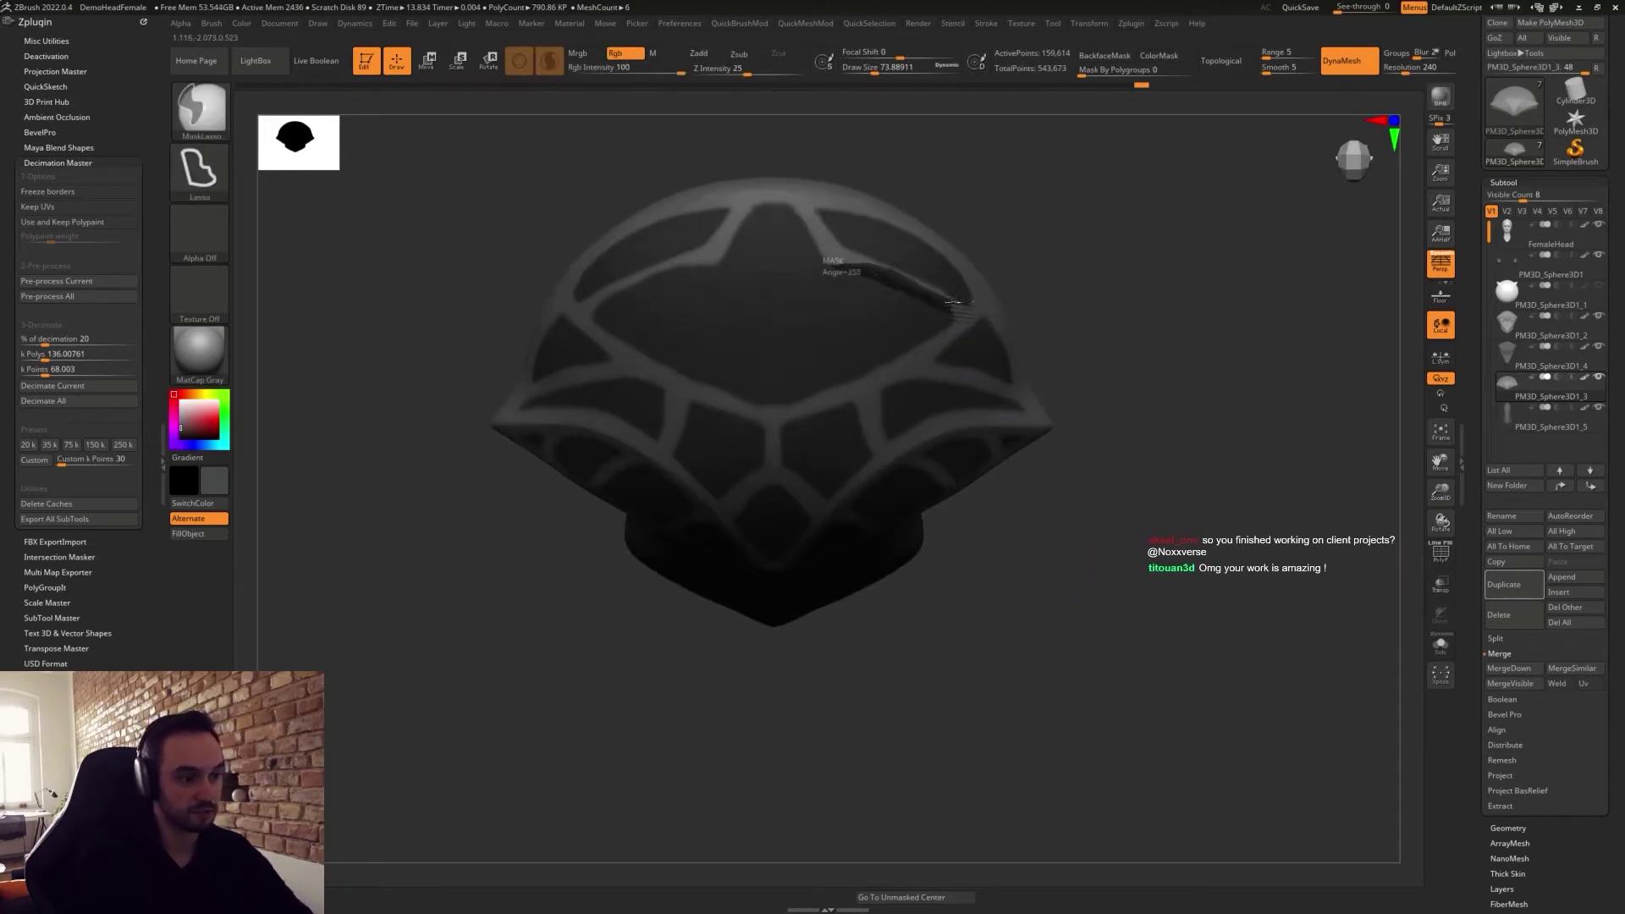
pyautogui.keyDown('ctrl'); pyautogui.moveTo(956, 301); pyautogui.dragTo(956, 306); pyautogui.keyUp('ctrl')
pyautogui.press('ctrl')
pyautogui.moveTo(841, 268)
pyautogui.keyDown('ctrl'); pyautogui.mouseDown()
pyautogui.moveTo(797, 261)
pyautogui.moveTo(863, 322)
pyautogui.moveTo(936, 306)
pyautogui.moveTo(852, 258)
pyautogui.moveTo(792, 288)
pyautogui.mouseUp(); pyautogui.keyUp('ctrl')
pyautogui.hotkey('ctrl', 'z')
pyautogui.moveTo(943, 305)
pyautogui.keyDown('ctrl'); pyautogui.mouseDown()
pyautogui.moveTo(825, 254)
pyautogui.moveTo(791, 181)
pyautogui.moveTo(819, 255)
pyautogui.moveTo(838, 245)
pyautogui.mouseUp(); pyautogui.keyUp('ctrl')
# Convert the headpiece's mask into a polygroup and turn on the polyframe display to check the lattice.
pyautogui.moveTo(1020, 706)
pyautogui.mouseDown()
pyautogui.moveTo(1022, 543)
pyautogui.moveTo(984, 491)
pyautogui.mouseUp()
pyautogui.hotkey('ctrl', 'w')
pyautogui.hotkey('shift', 'f')
pyautogui.moveTo(904, 412); pyautogui.dragTo(973, 542)
# Isolate the headpiece's unmasked lattice polygroup and duplicate the subtool.
pyautogui.keyDown('ctrl'); pyautogui.keyDown('shift'); pyautogui.click(879, 355); pyautogui.keyUp('shift'); pyautogui.keyUp('ctrl')
pyautogui.moveTo(982, 465); pyautogui.dragTo(1062, 597)
pyautogui.click(1514, 584)
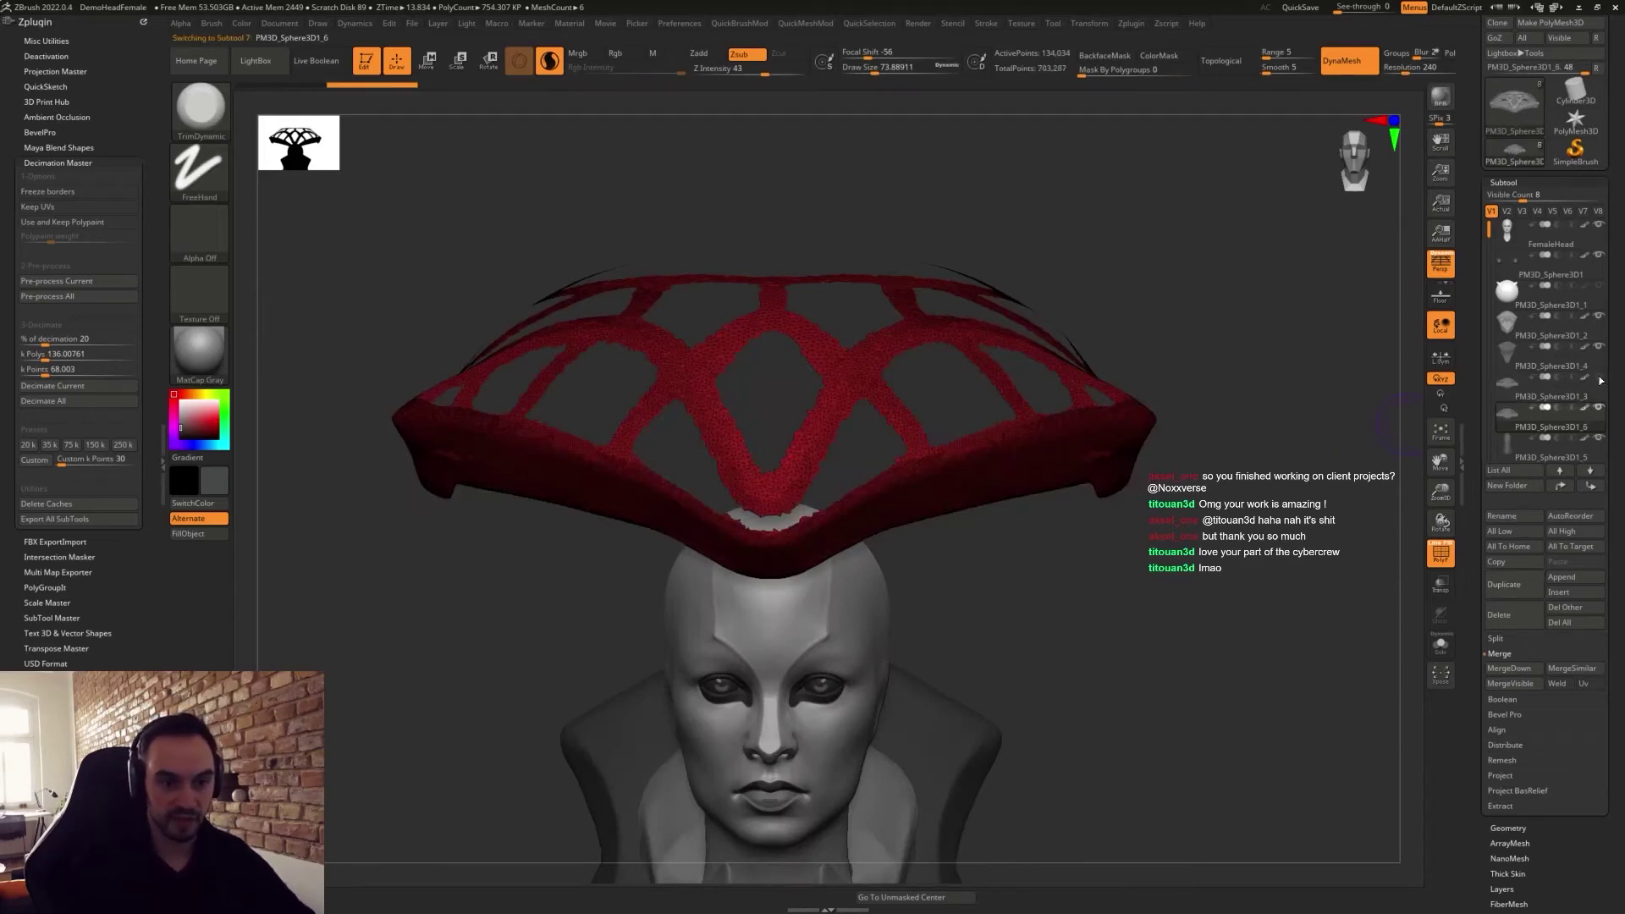
pyautogui.scroll(-3, 1219, 618)
pyautogui.keyDown('alt'); pyautogui.moveTo(1211, 590); pyautogui.dragTo(994, 437); pyautogui.keyUp('alt')
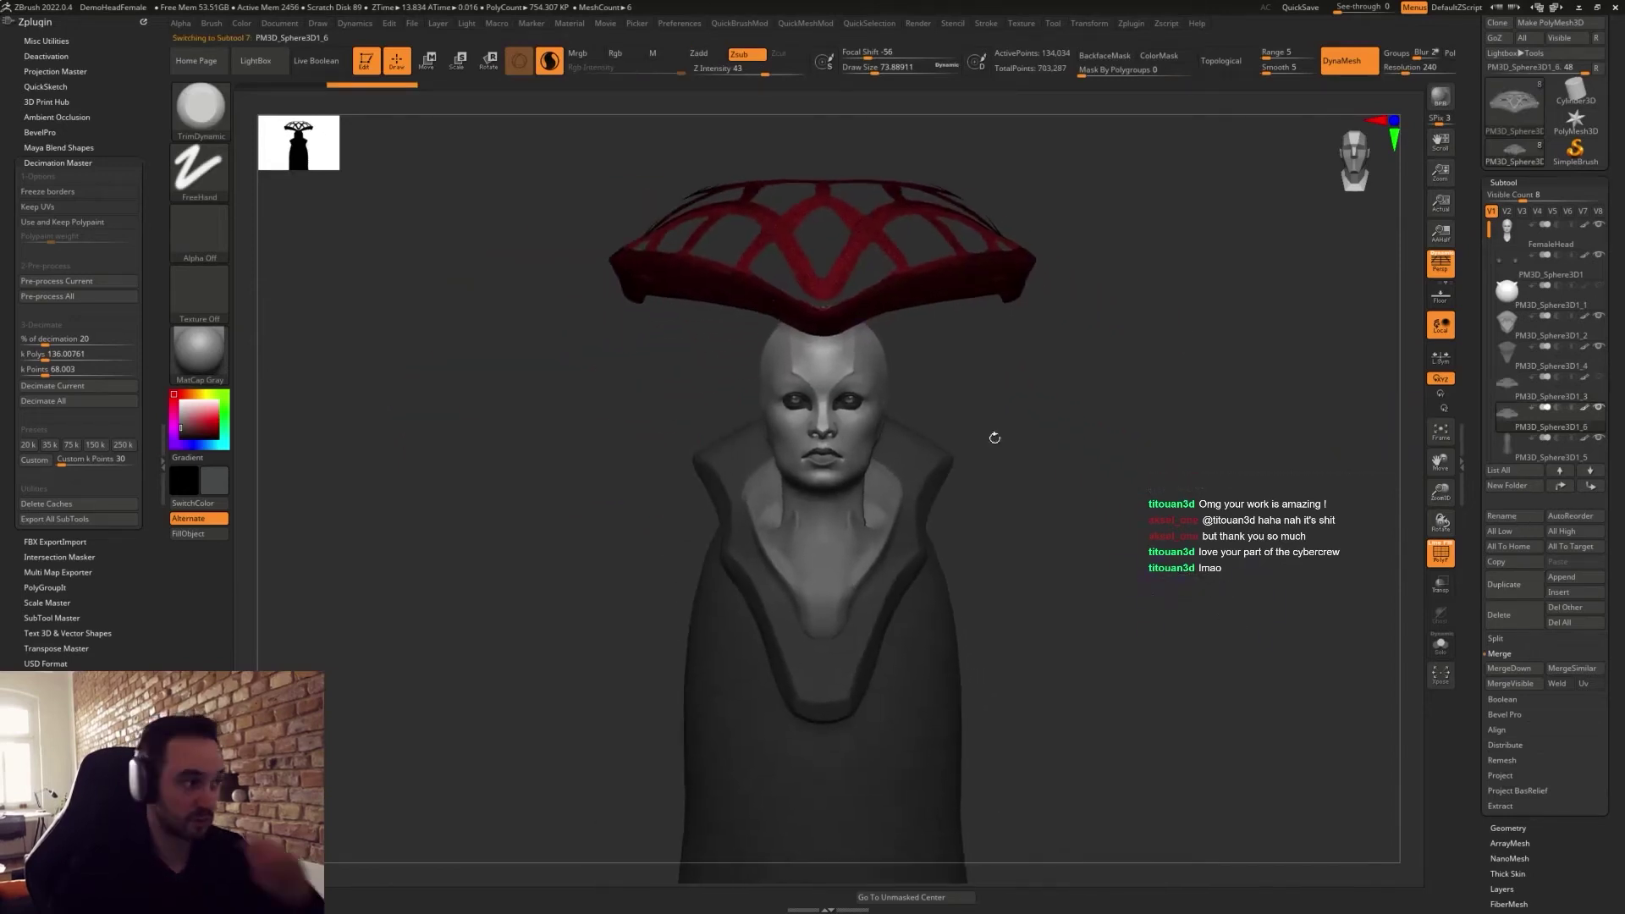
# Save the project as Umbrella_01.
pyautogui.press('ctrl')
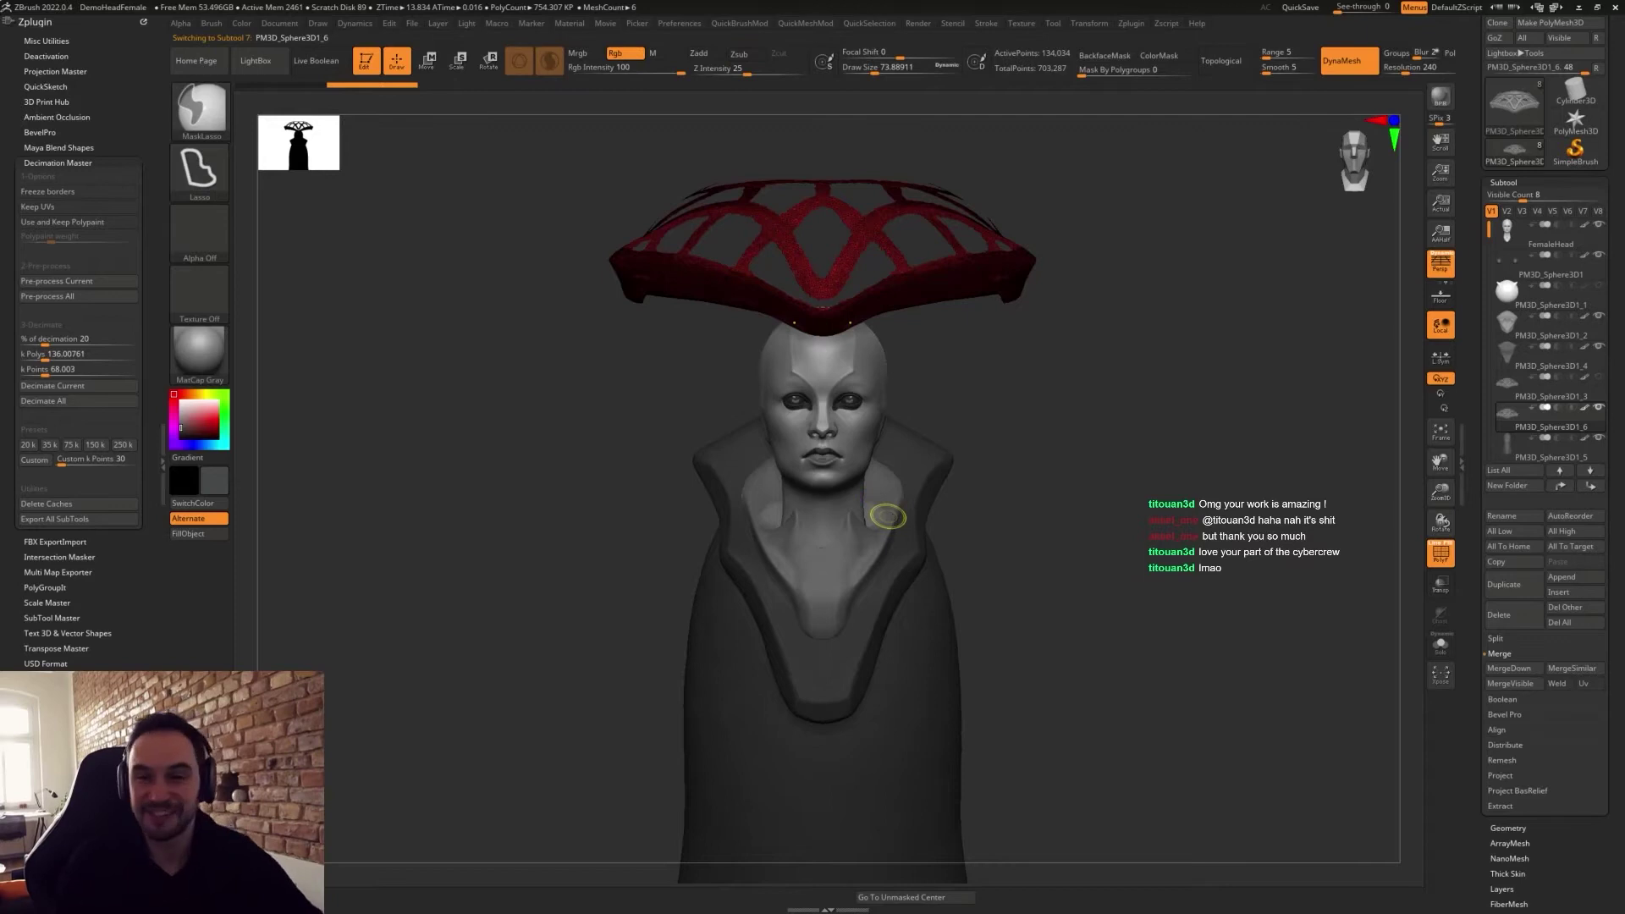
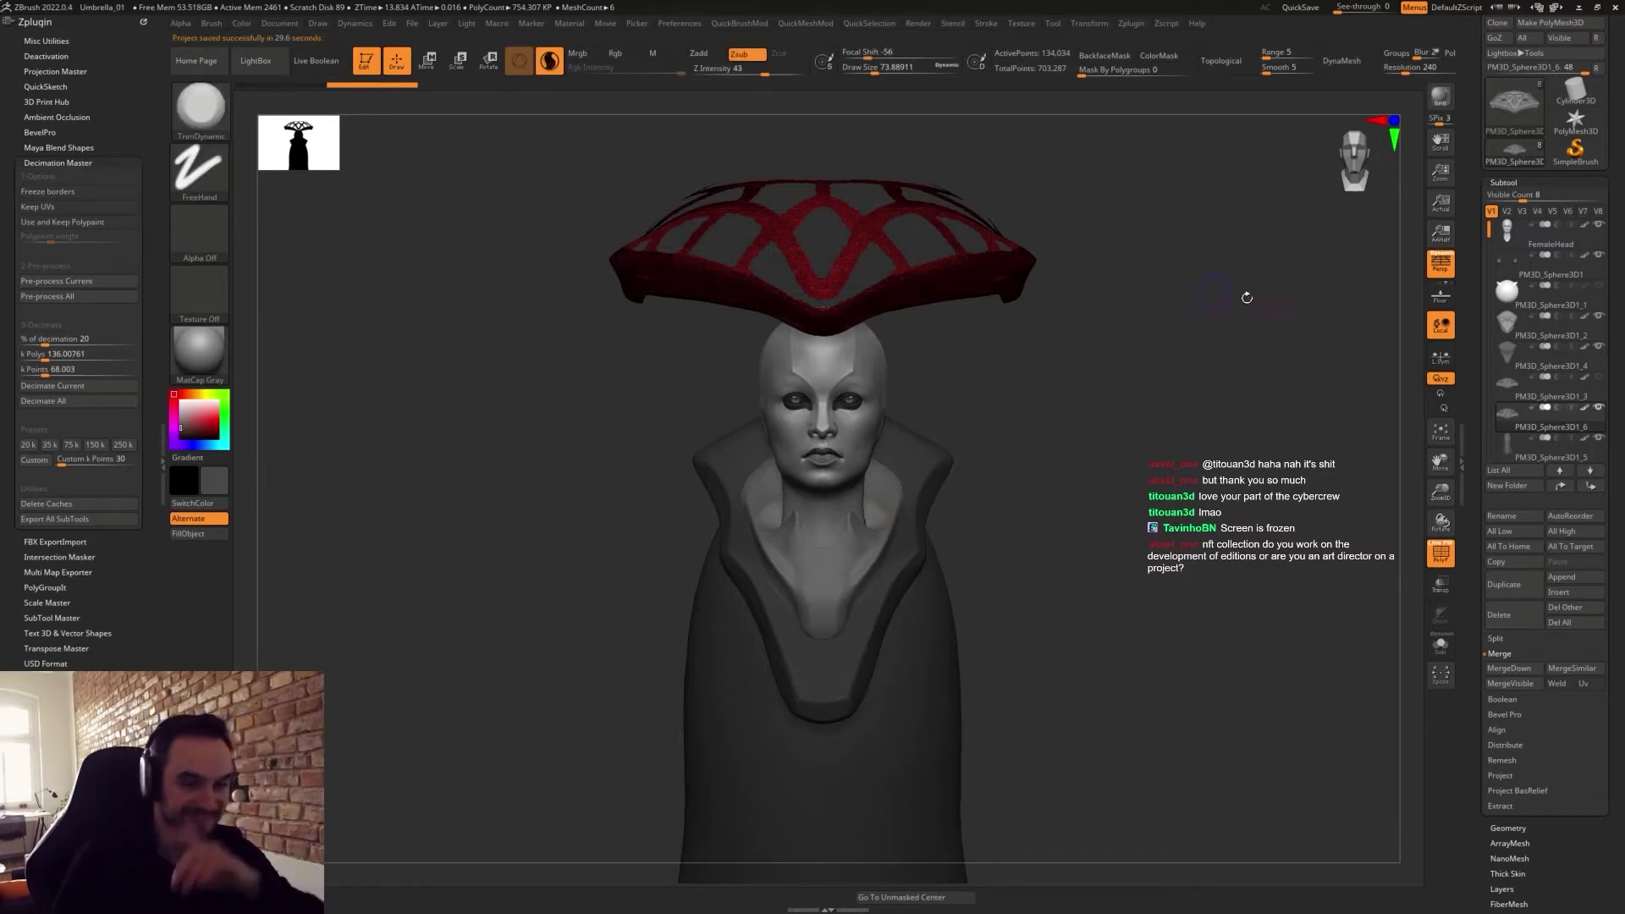
pyautogui.moveTo(1510, 445)
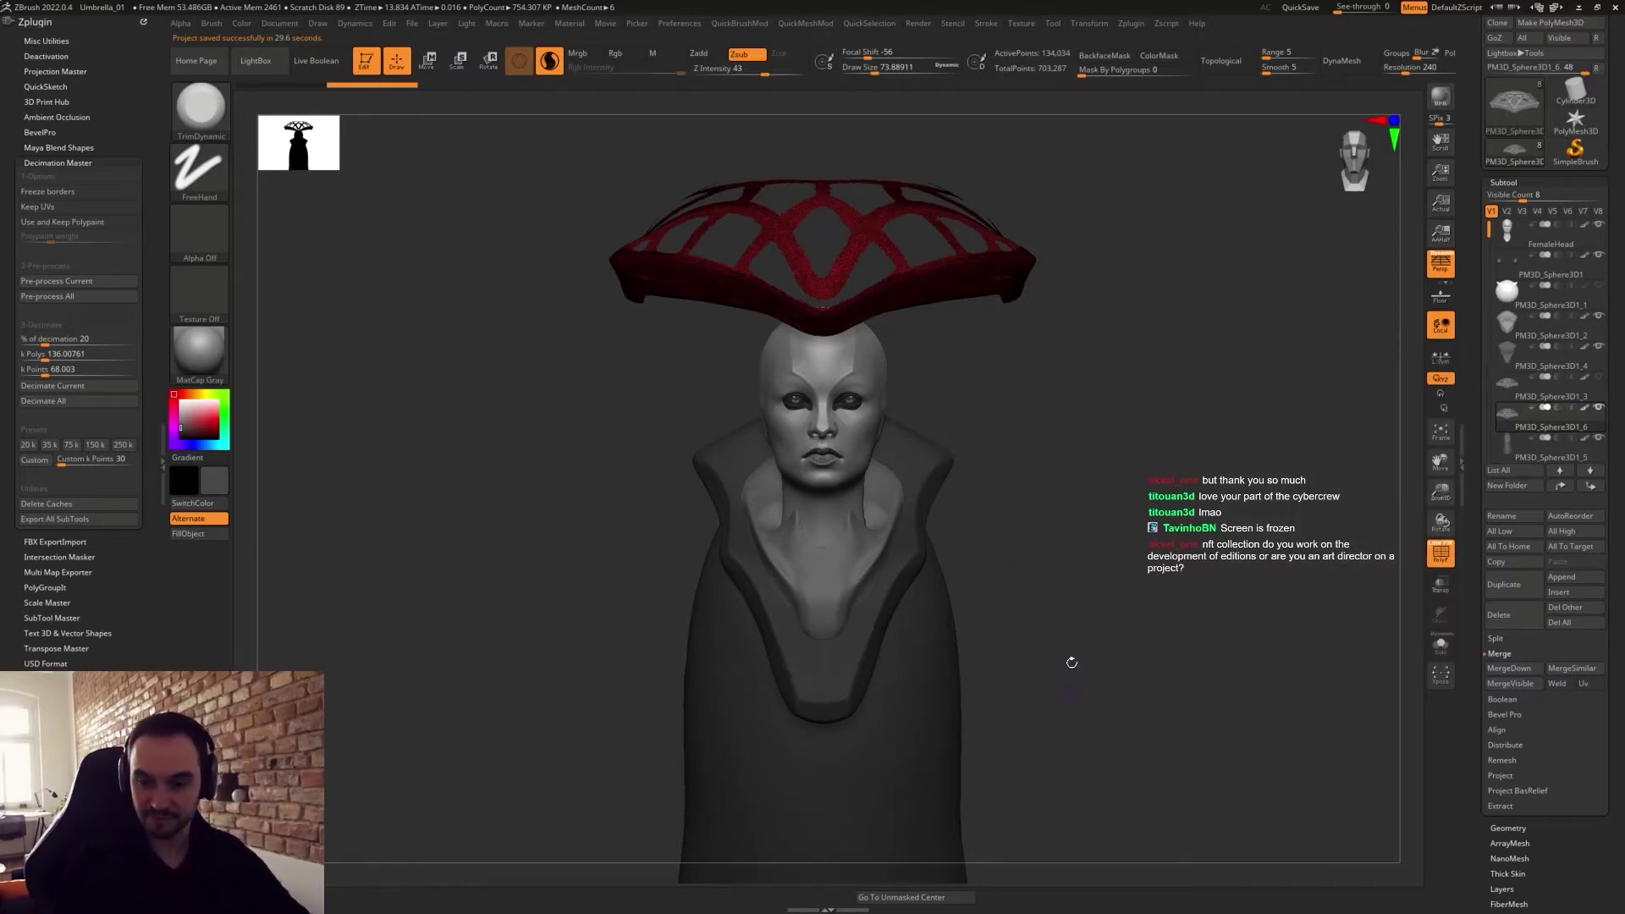
# Lasso away the underside of the headpiece lattice in side view and delete the hidden geometry.
pyautogui.moveTo(1059, 591); pyautogui.dragTo(1081, 646)
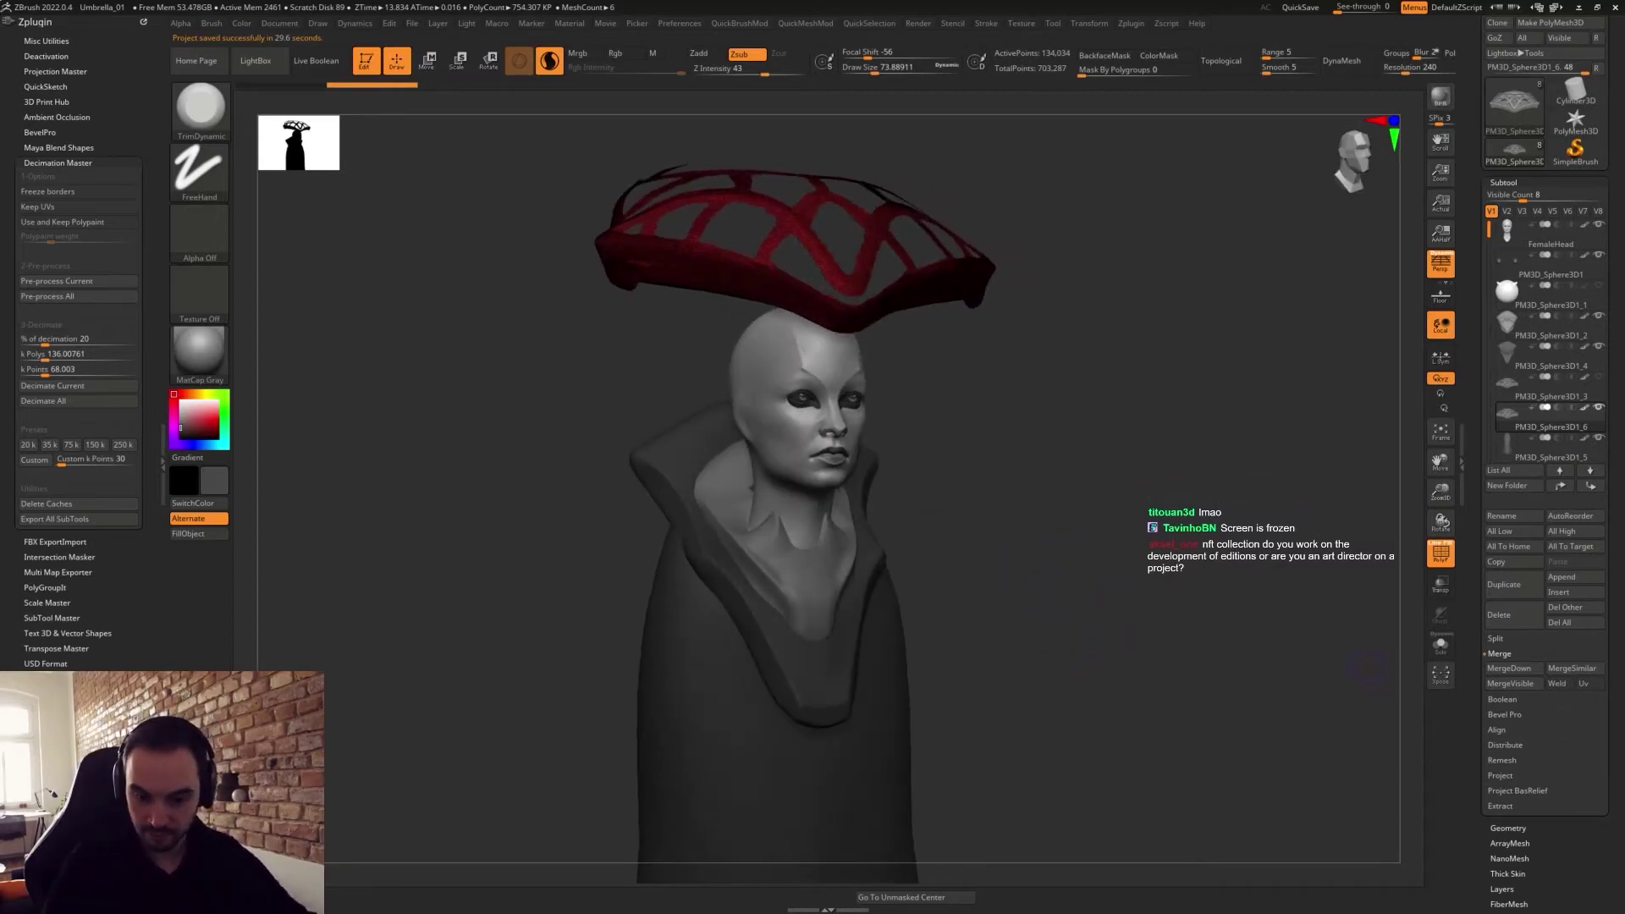
pyautogui.moveTo(1365, 667); pyautogui.dragTo(1134, 670)
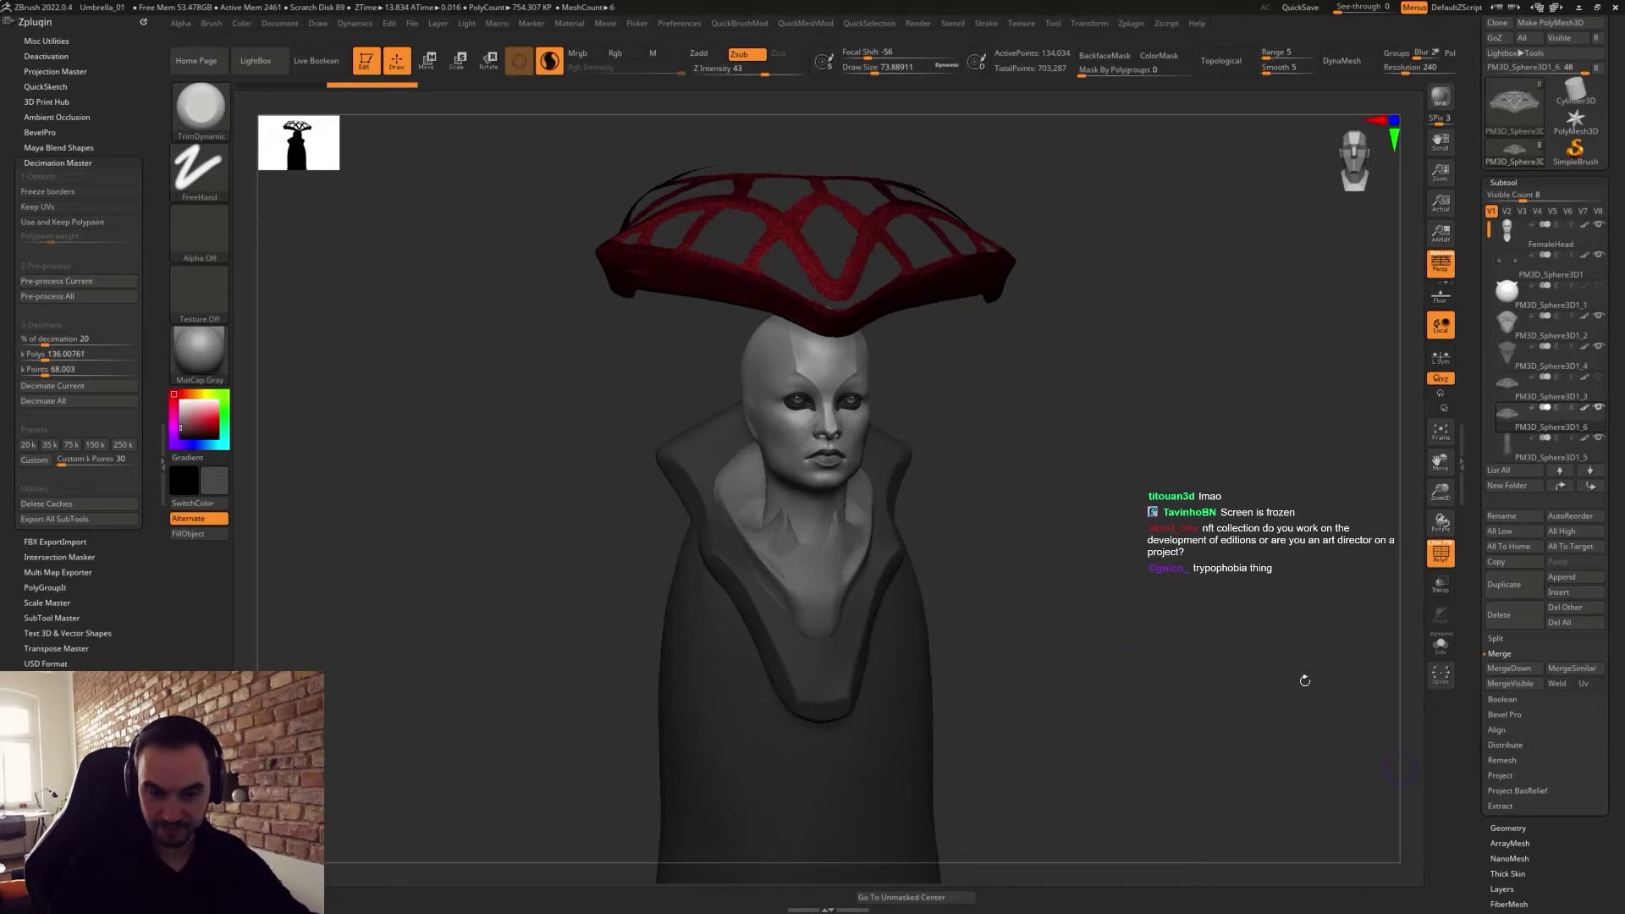
pyautogui.keyDown('alt'); pyautogui.moveTo(1190, 700); pyautogui.dragTo(1174, 625); pyautogui.keyUp('alt')
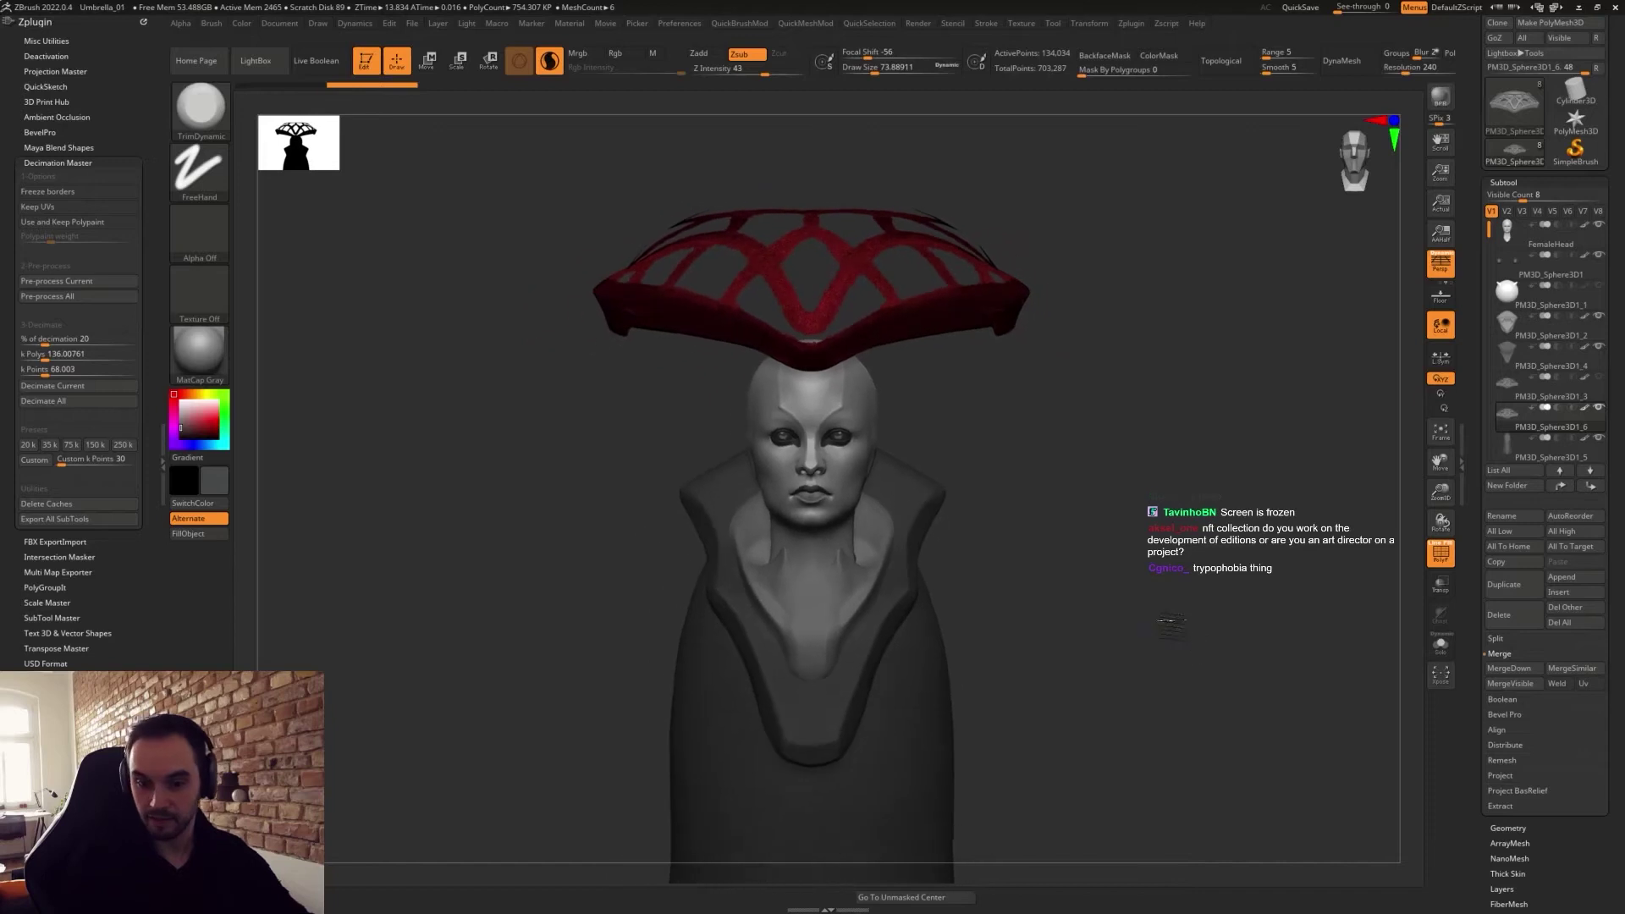
pyautogui.moveTo(1198, 554)
pyautogui.mouseDown()
pyautogui.moveTo(1113, 479)
pyautogui.moveTo(1070, 552)
pyautogui.moveTo(1034, 544)
pyautogui.moveTo(1079, 542)
pyautogui.moveTo(1135, 451)
pyautogui.moveTo(1080, 660)
pyautogui.moveTo(1136, 626)
pyautogui.moveTo(856, 607)
pyautogui.mouseUp()
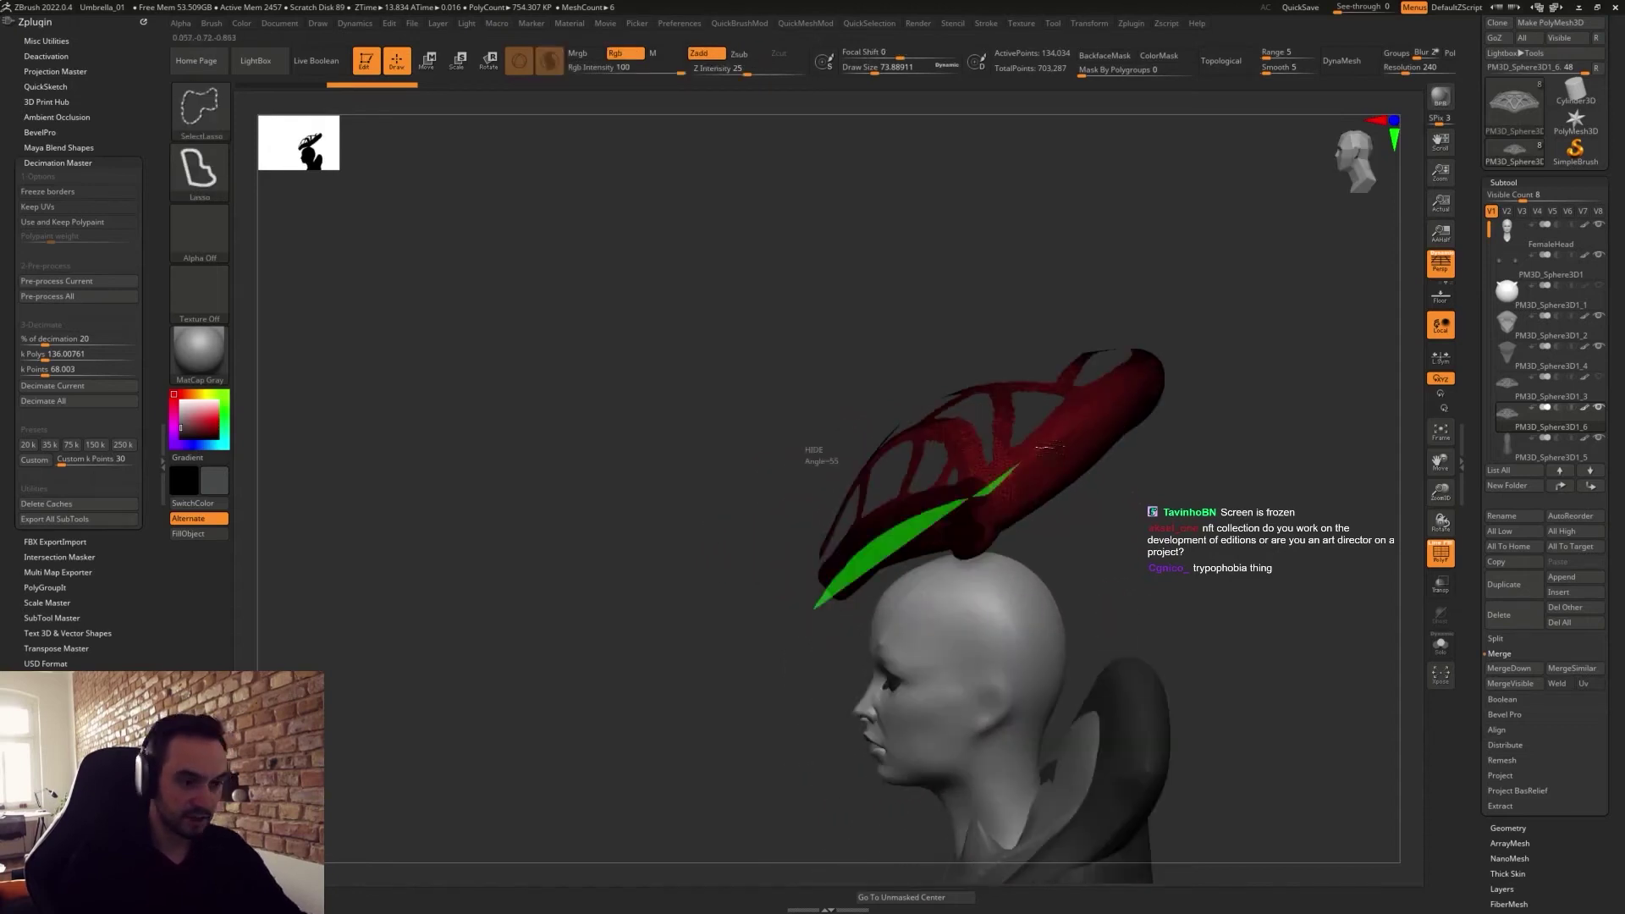
pyautogui.moveTo(1172, 357)
pyautogui.keyDown('ctrl'); pyautogui.keyDown('alt'); pyautogui.keyDown('shift'); pyautogui.mouseDown()
pyautogui.moveTo(1134, 611)
pyautogui.moveTo(1164, 563)
pyautogui.moveTo(1265, 481)
pyautogui.mouseUp(); pyautogui.keyUp('shift'); pyautogui.keyUp('alt'); pyautogui.keyUp('ctrl')
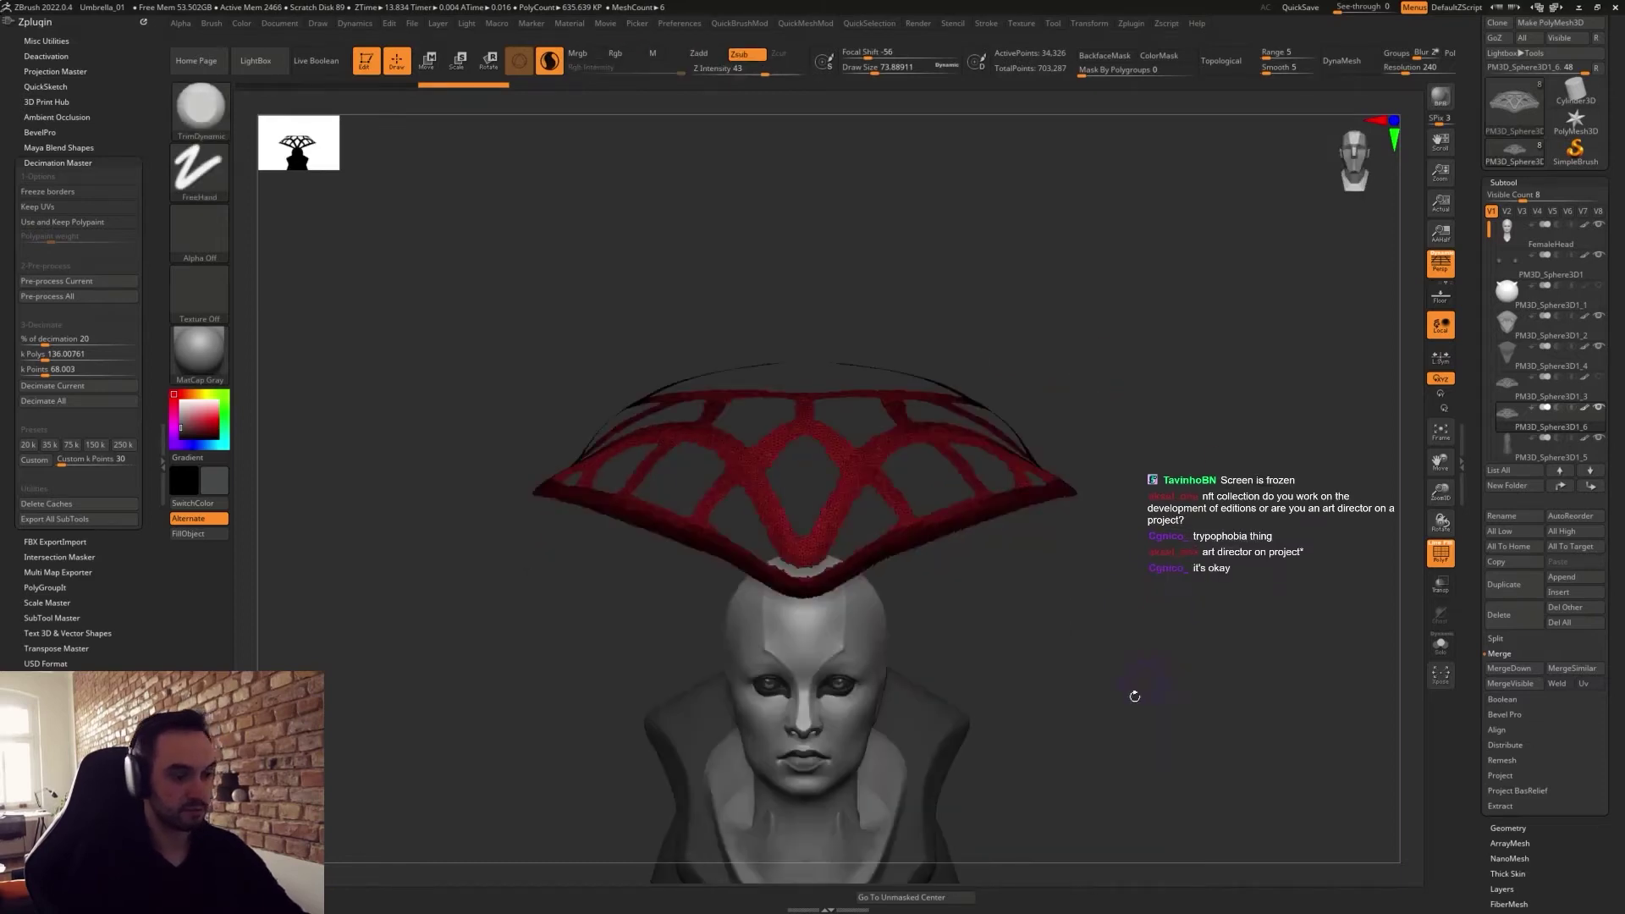
pyautogui.keyDown('alt'); pyautogui.moveTo(1132, 693); pyautogui.dragTo(1078, 557); pyautogui.keyUp('alt')
pyautogui.press('2')
pyautogui.click(1054, 842)
pyautogui.moveTo(961, 482); pyautogui.dragTo(1063, 564)
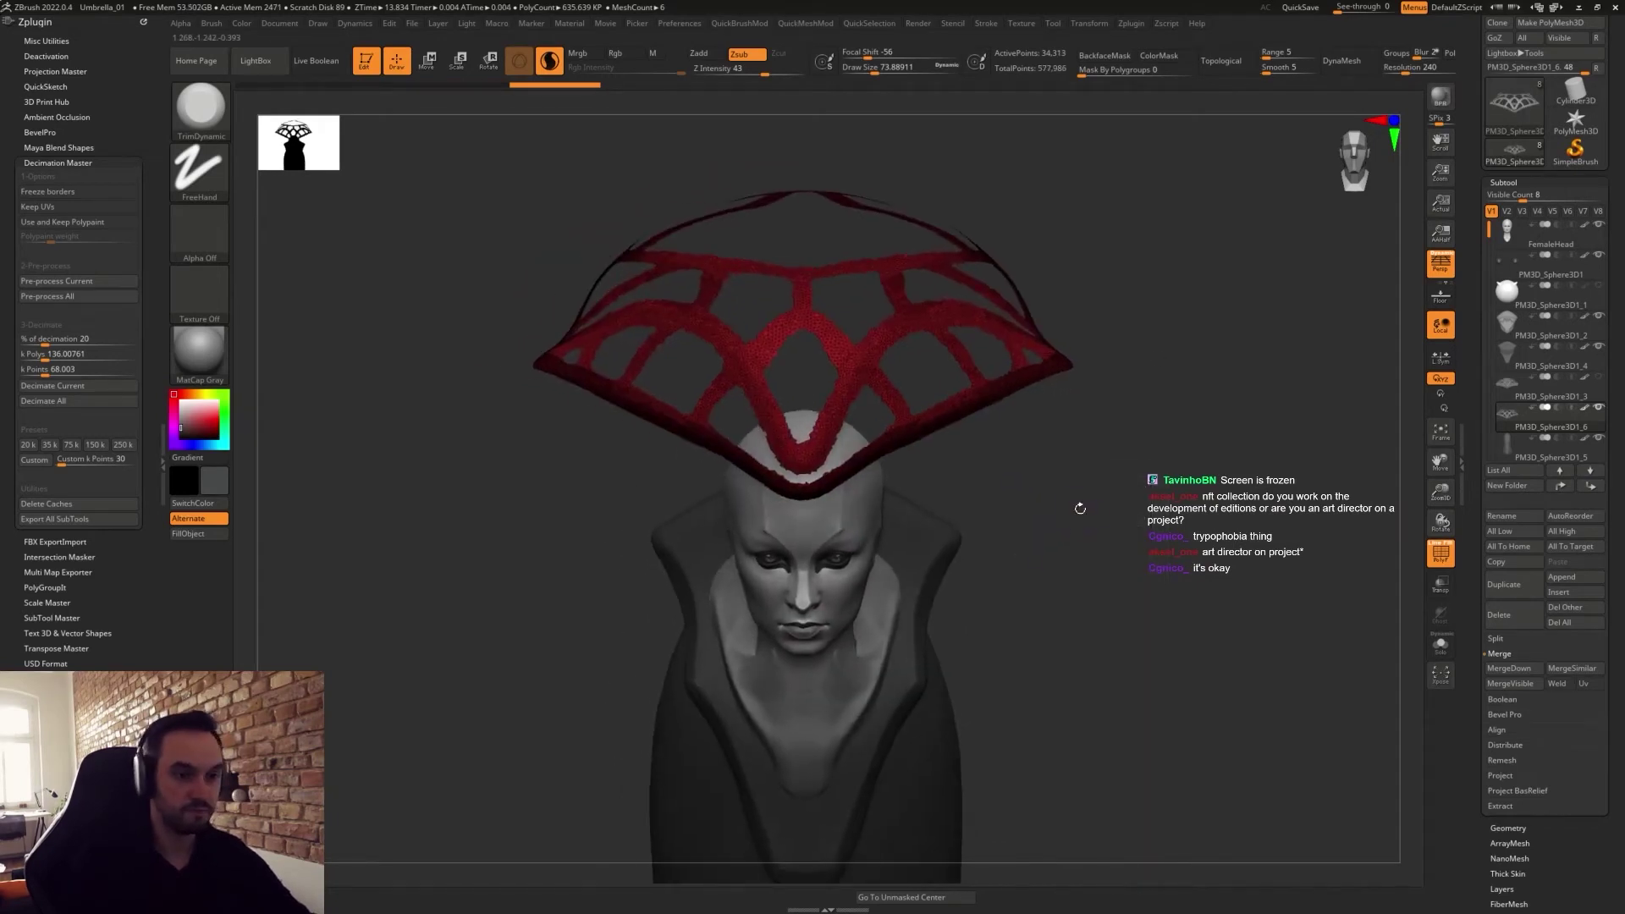
# Assign the whole lattice to one new polygroup and open its edge loop options.
pyautogui.click(1504, 184)
pyautogui.keyDown('alt'); pyautogui.moveTo(1041, 508); pyautogui.dragTo(1010, 517); pyautogui.keyUp('alt')
pyautogui.hotkey('ctrl', 'w')
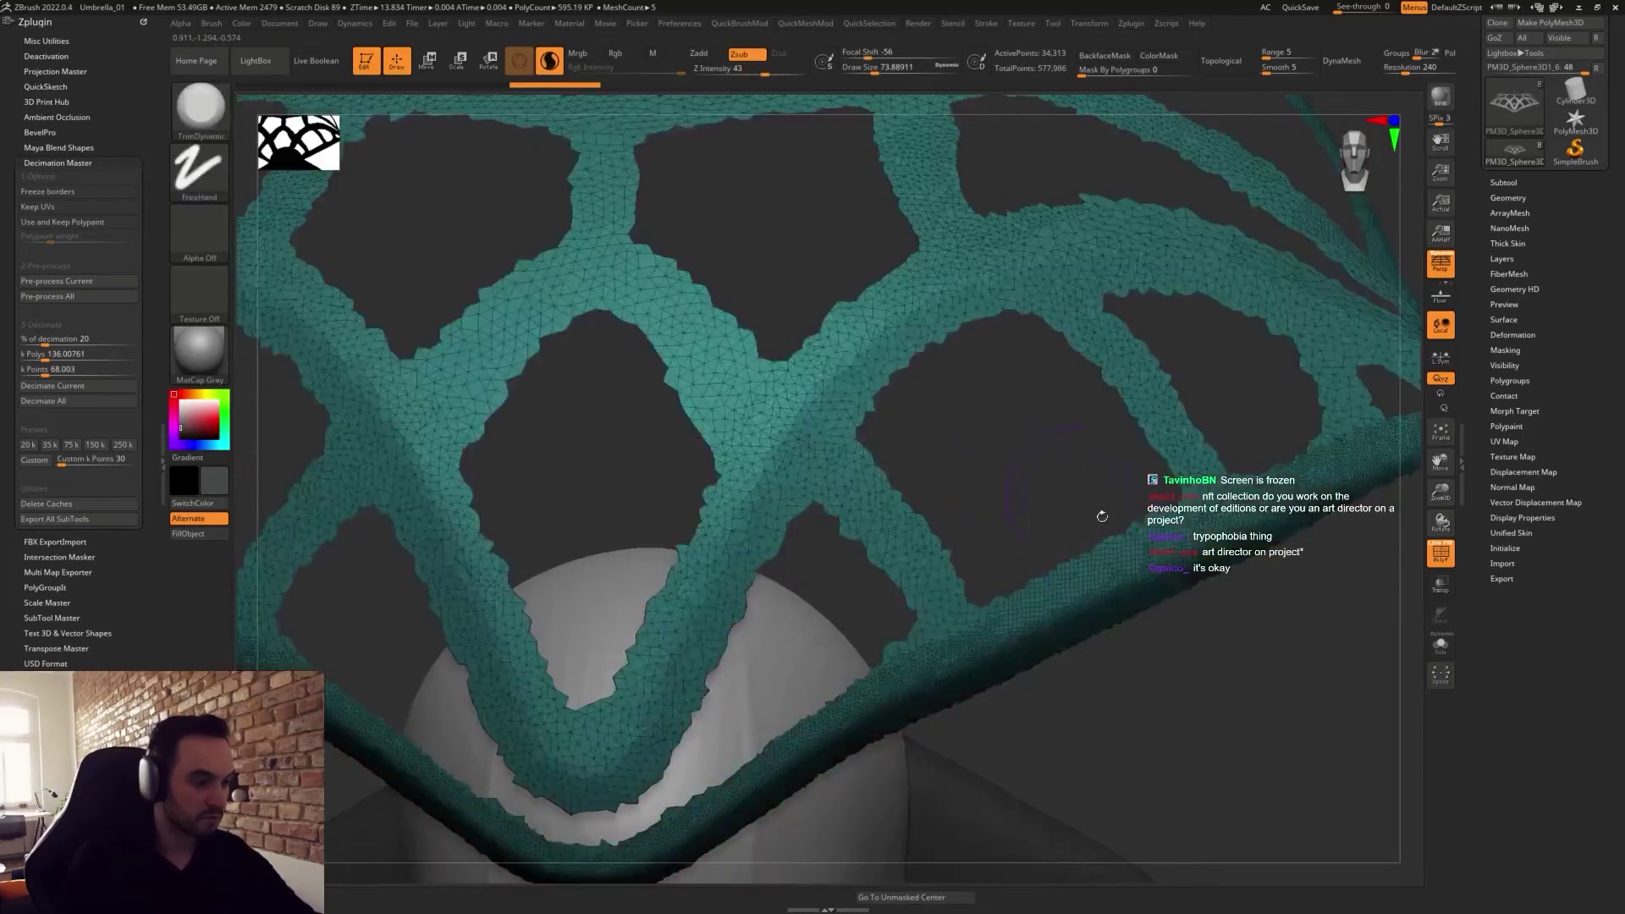
pyautogui.click(1505, 198)
pyautogui.click(1515, 334)
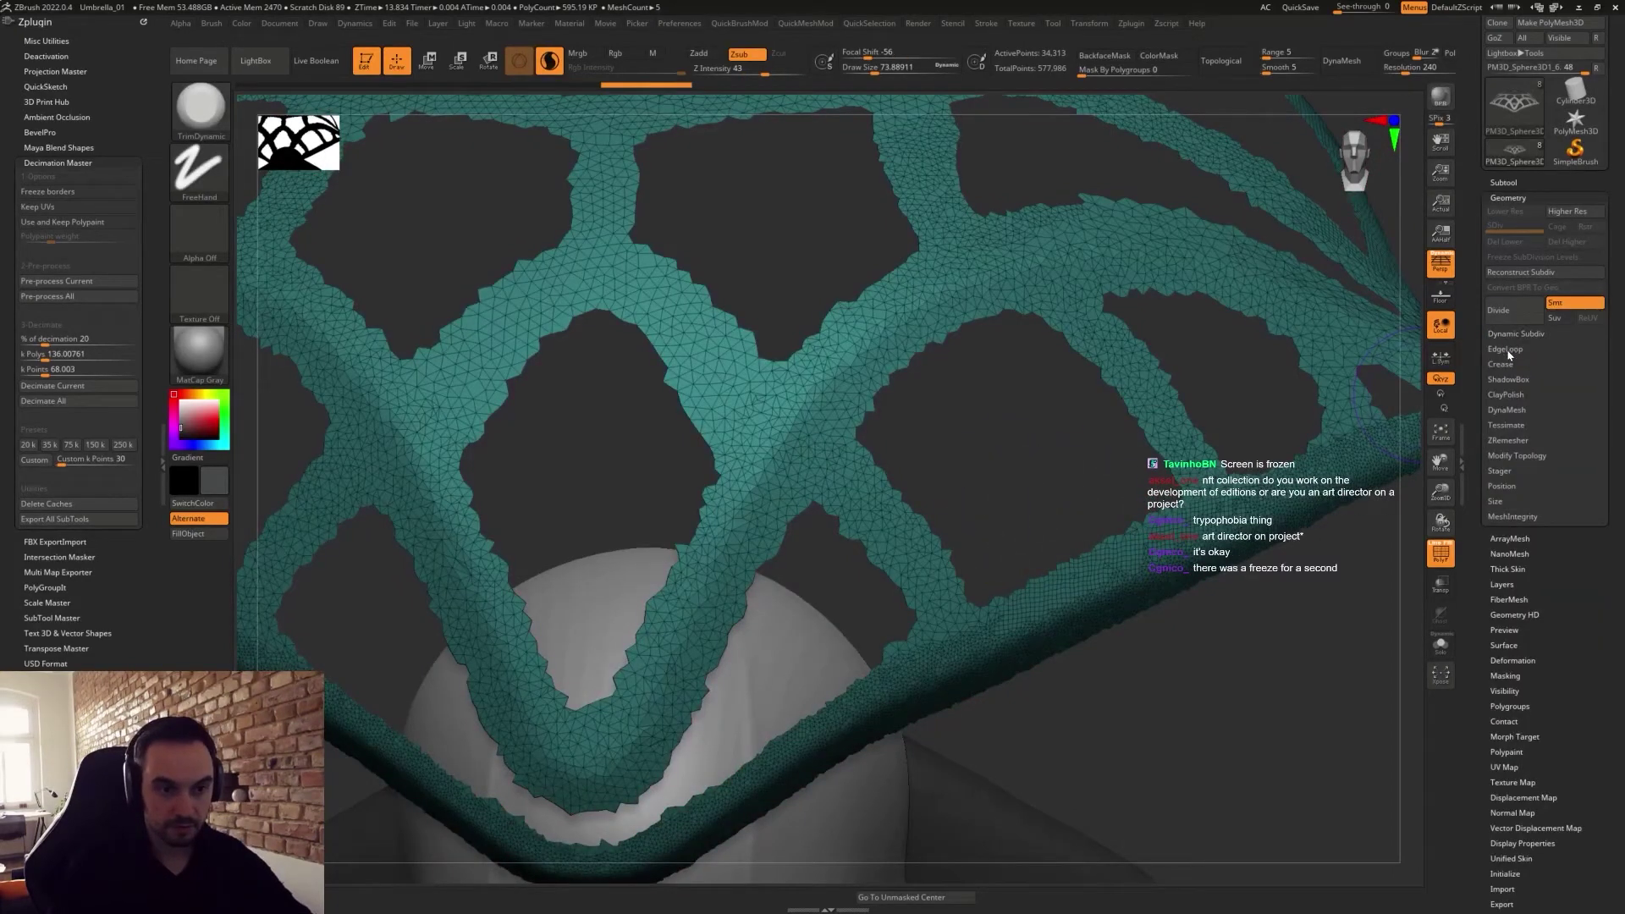
pyautogui.click(1509, 349)
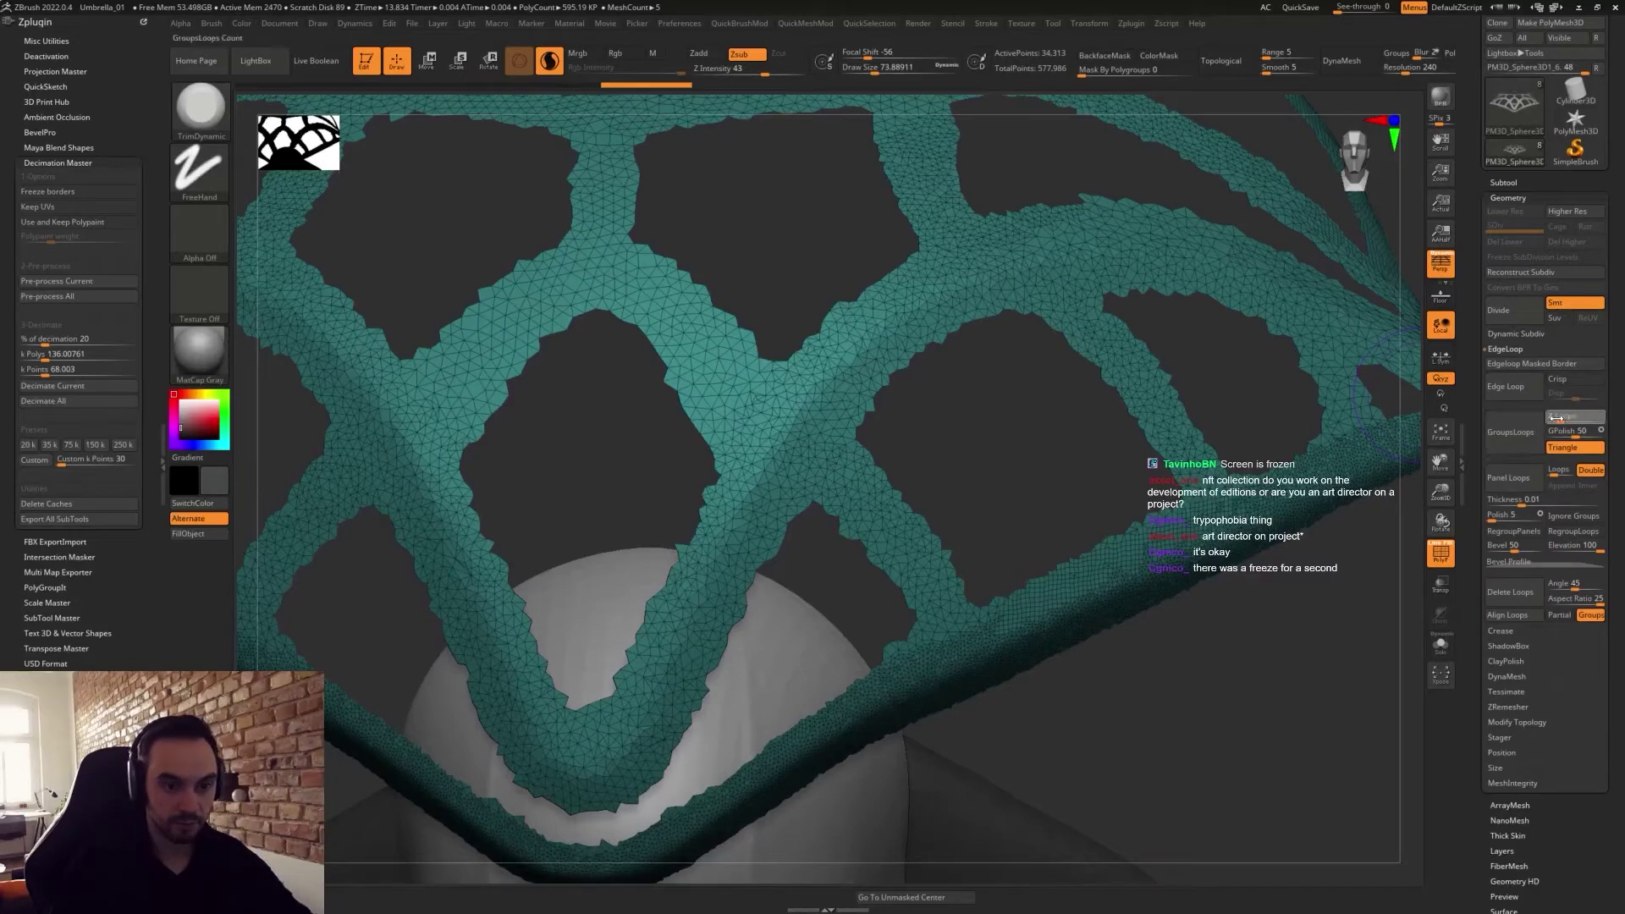
pyautogui.click(1517, 435)
pyautogui.keyDown('alt'); pyautogui.moveTo(910, 400); pyautogui.dragTo(1033, 610); pyautogui.keyUp('alt')
pyautogui.hotkey('ctrl', 'z')
# Apply GroupsLoops with 2 loops to clean up the jagged borders of the lattice openings.
pyautogui.click(1555, 420)
pyautogui.write('2')
pyautogui.press('Return')
pyautogui.click(1511, 431)
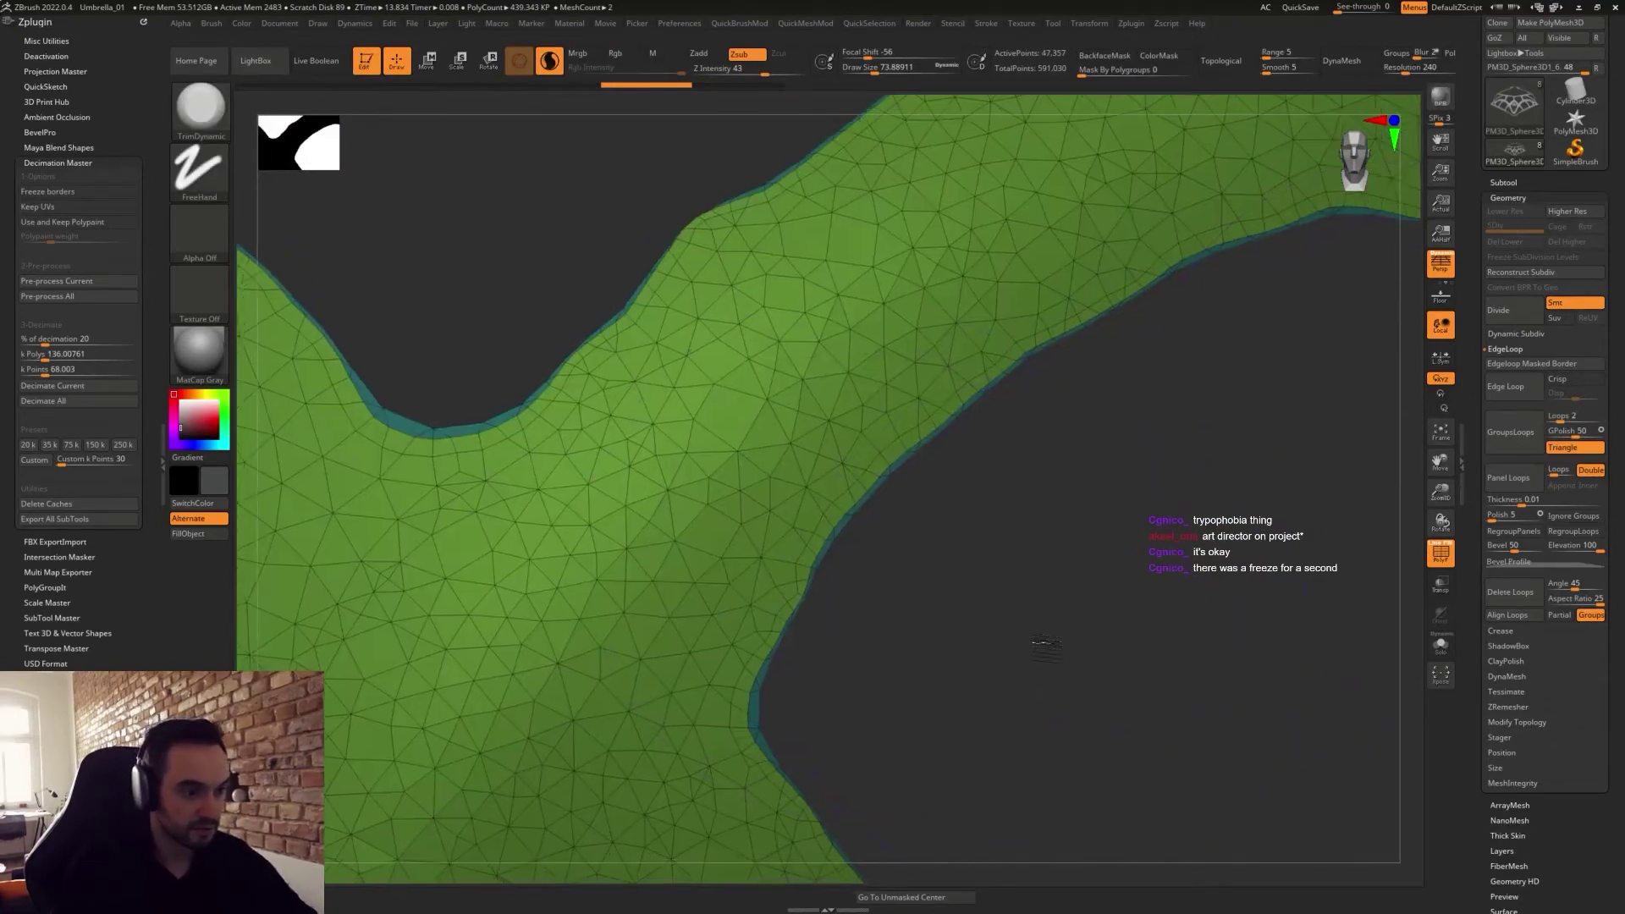
pyautogui.scroll(-5, 915, 406)
pyautogui.moveTo(943, 411)
pyautogui.mouseDown()
pyautogui.moveTo(990, 474)
pyautogui.moveTo(961, 444)
pyautogui.mouseUp()
pyautogui.hotkey('shift', 'f')
pyautogui.moveTo(1097, 686)
pyautogui.keyDown('alt'); pyautogui.mouseDown()
pyautogui.moveTo(1110, 678)
pyautogui.moveTo(1062, 576)
pyautogui.moveTo(1071, 626)
pyautogui.mouseUp(); pyautogui.keyUp('alt')
pyautogui.hotkey('shift', 'f')
pyautogui.moveTo(1052, 473); pyautogui.dragTo(1091, 444)
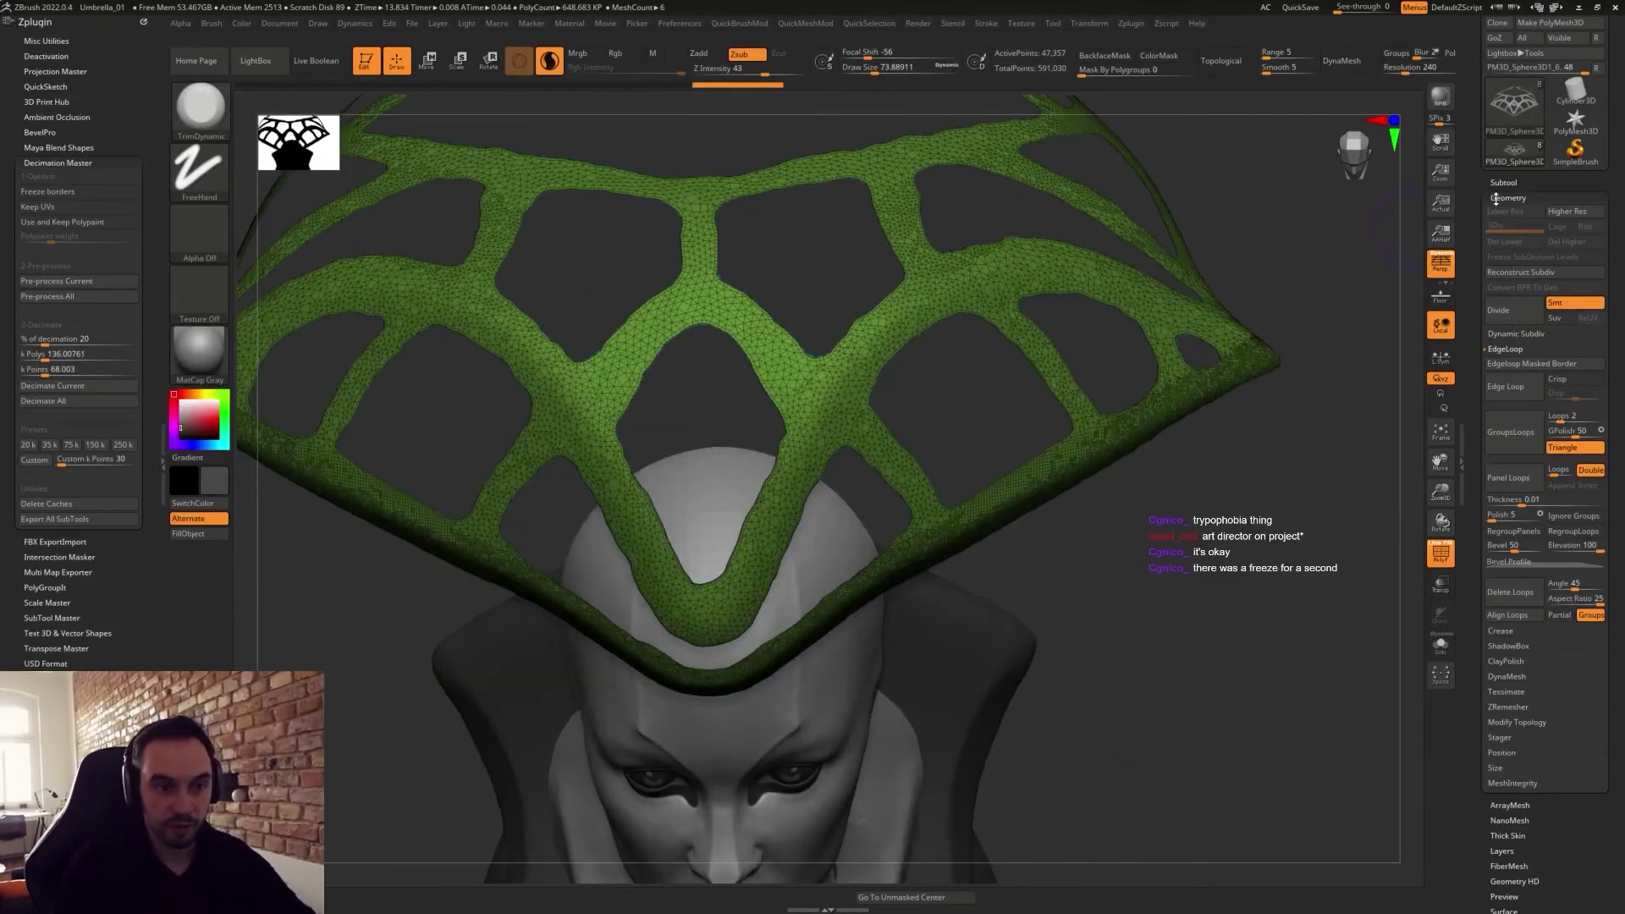
# ZRemesh the lattice twice, using the Half polygon count option for the second pass.
pyautogui.click(1511, 705)
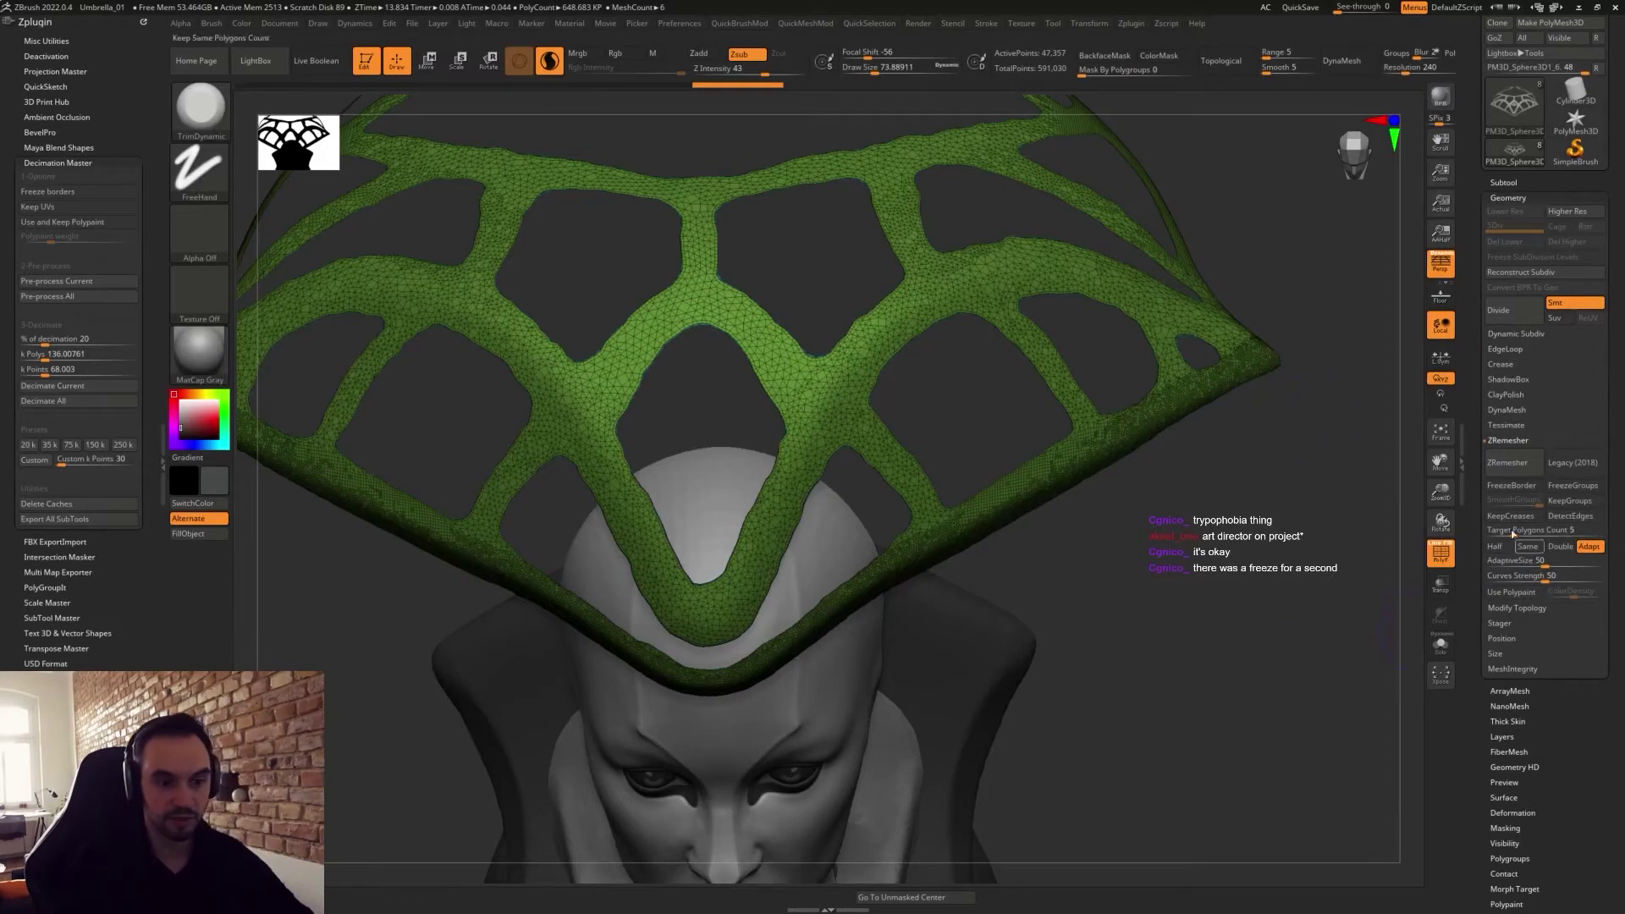
pyautogui.click(1508, 466)
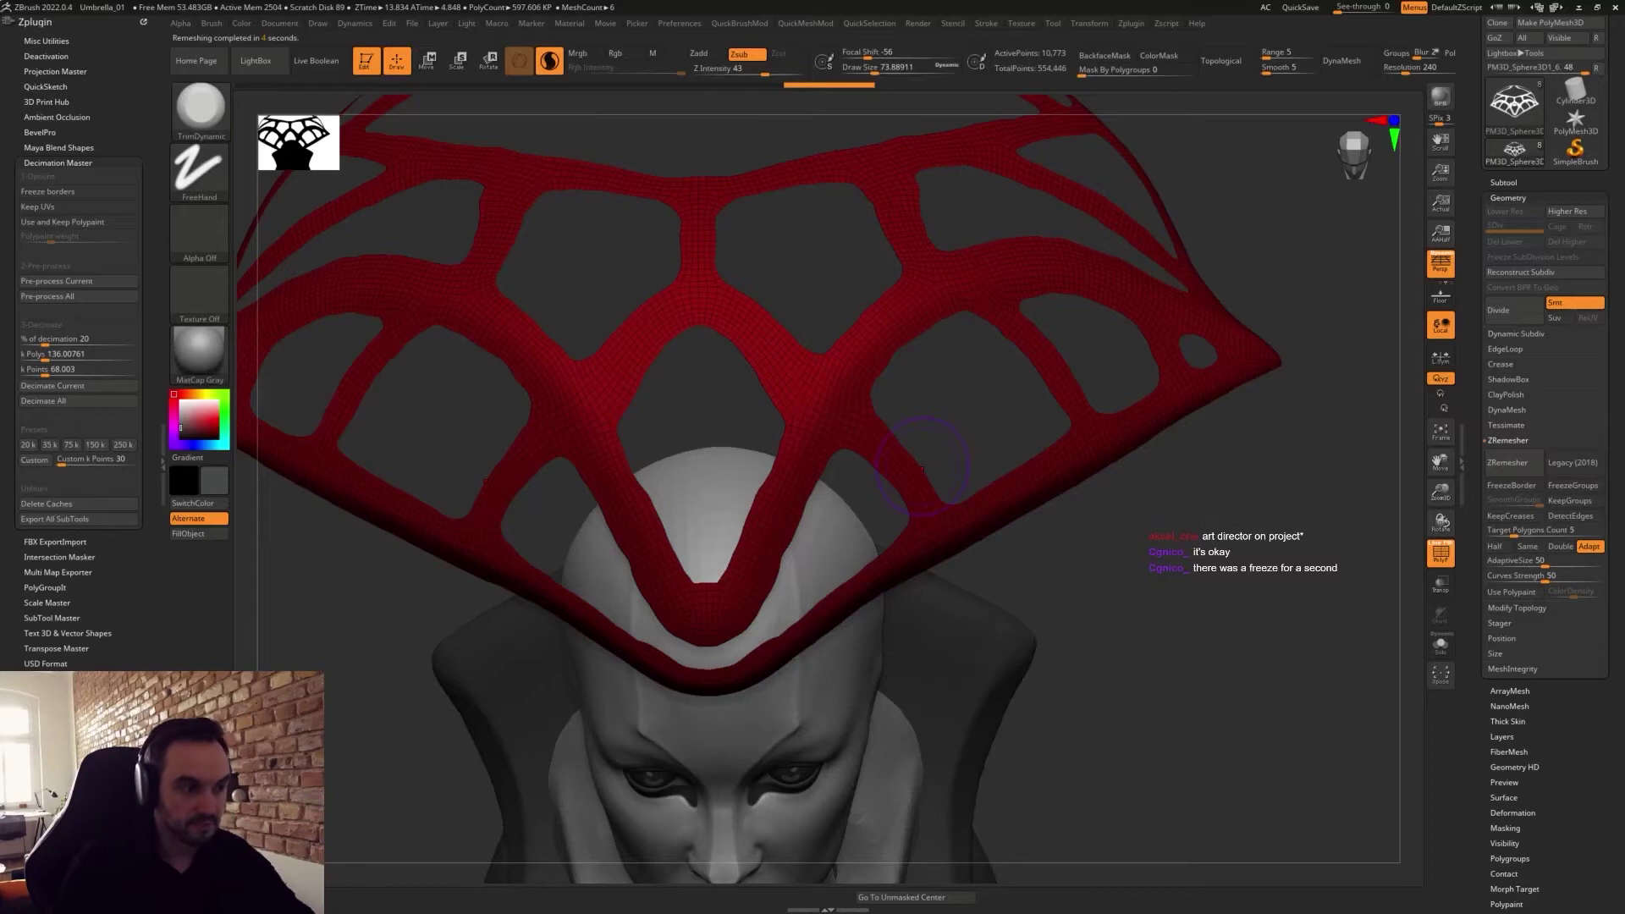
pyautogui.moveTo(957, 407); pyautogui.dragTo(947, 396)
pyautogui.click(1494, 546)
pyautogui.click(1513, 462)
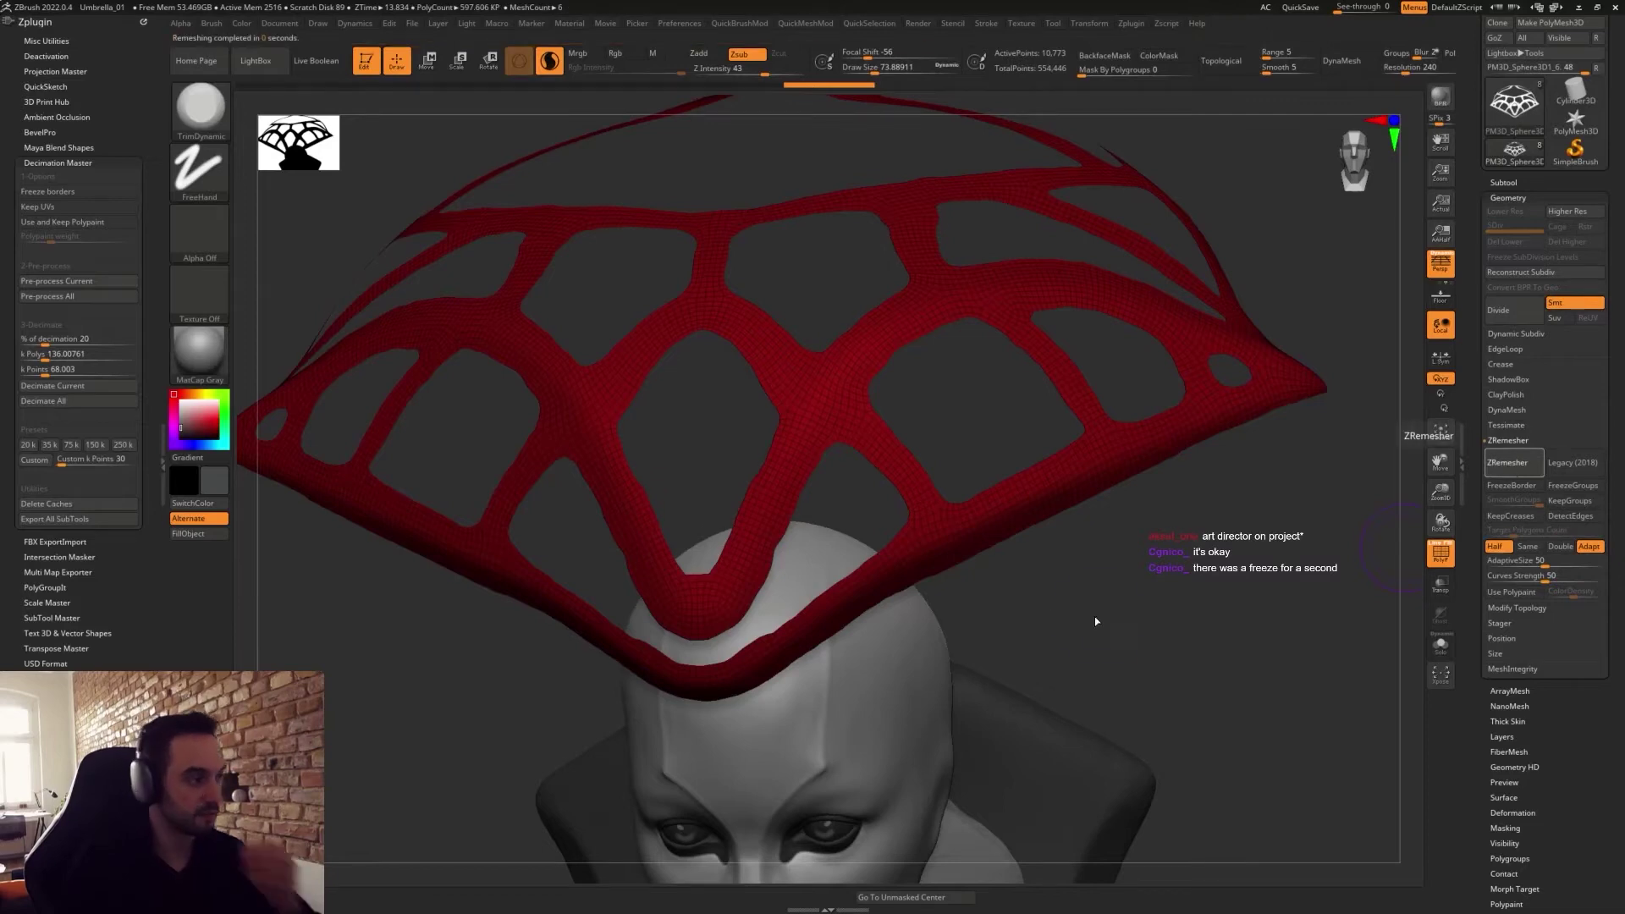
pyautogui.moveTo(1096, 614); pyautogui.dragTo(1138, 607)
pyautogui.moveTo(1337, 636); pyautogui.dragTo(1033, 579)
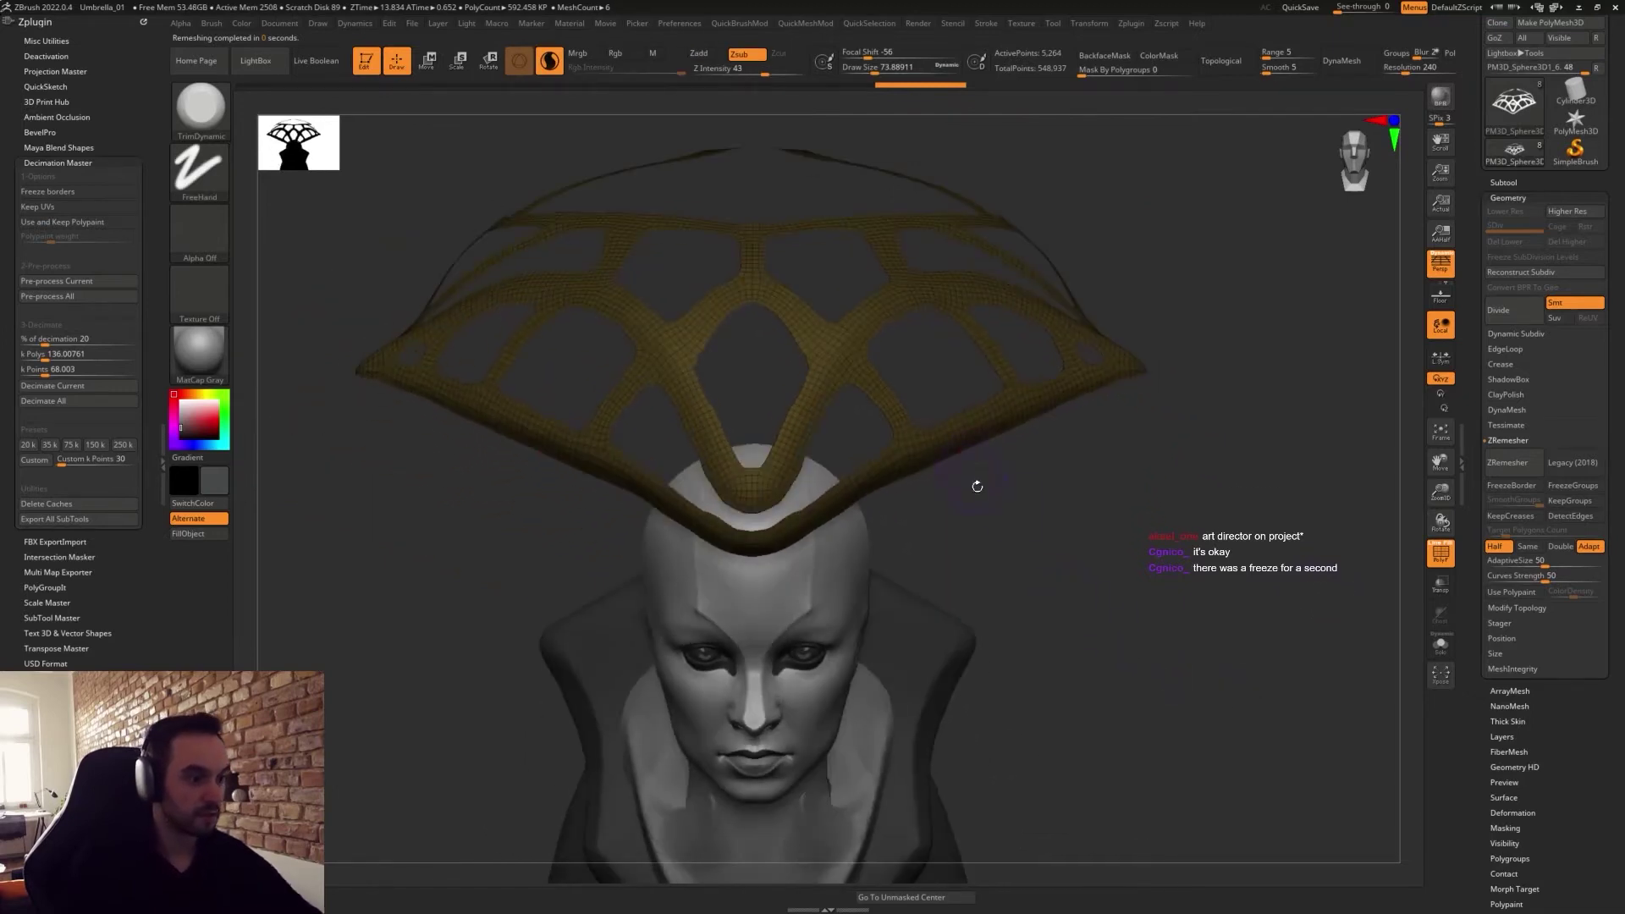
# Reapply GroupsLoops with 2 loops to the remeshed lattice and soften its shape with the Polish By Features deformation.
pyautogui.click(1507, 349)
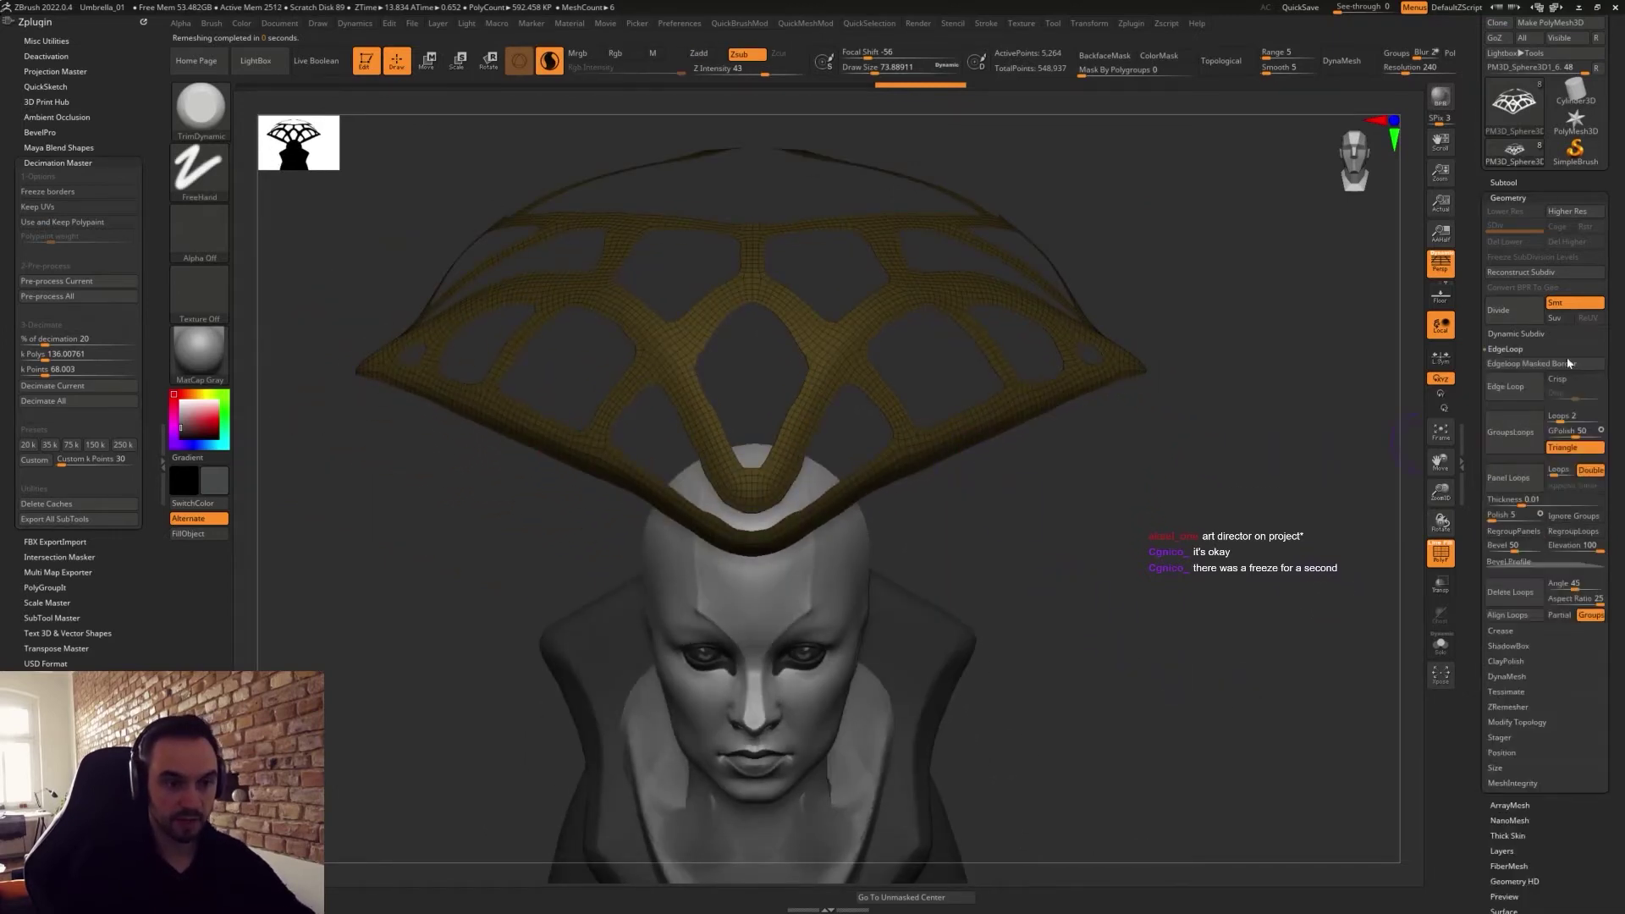
pyautogui.click(1516, 441)
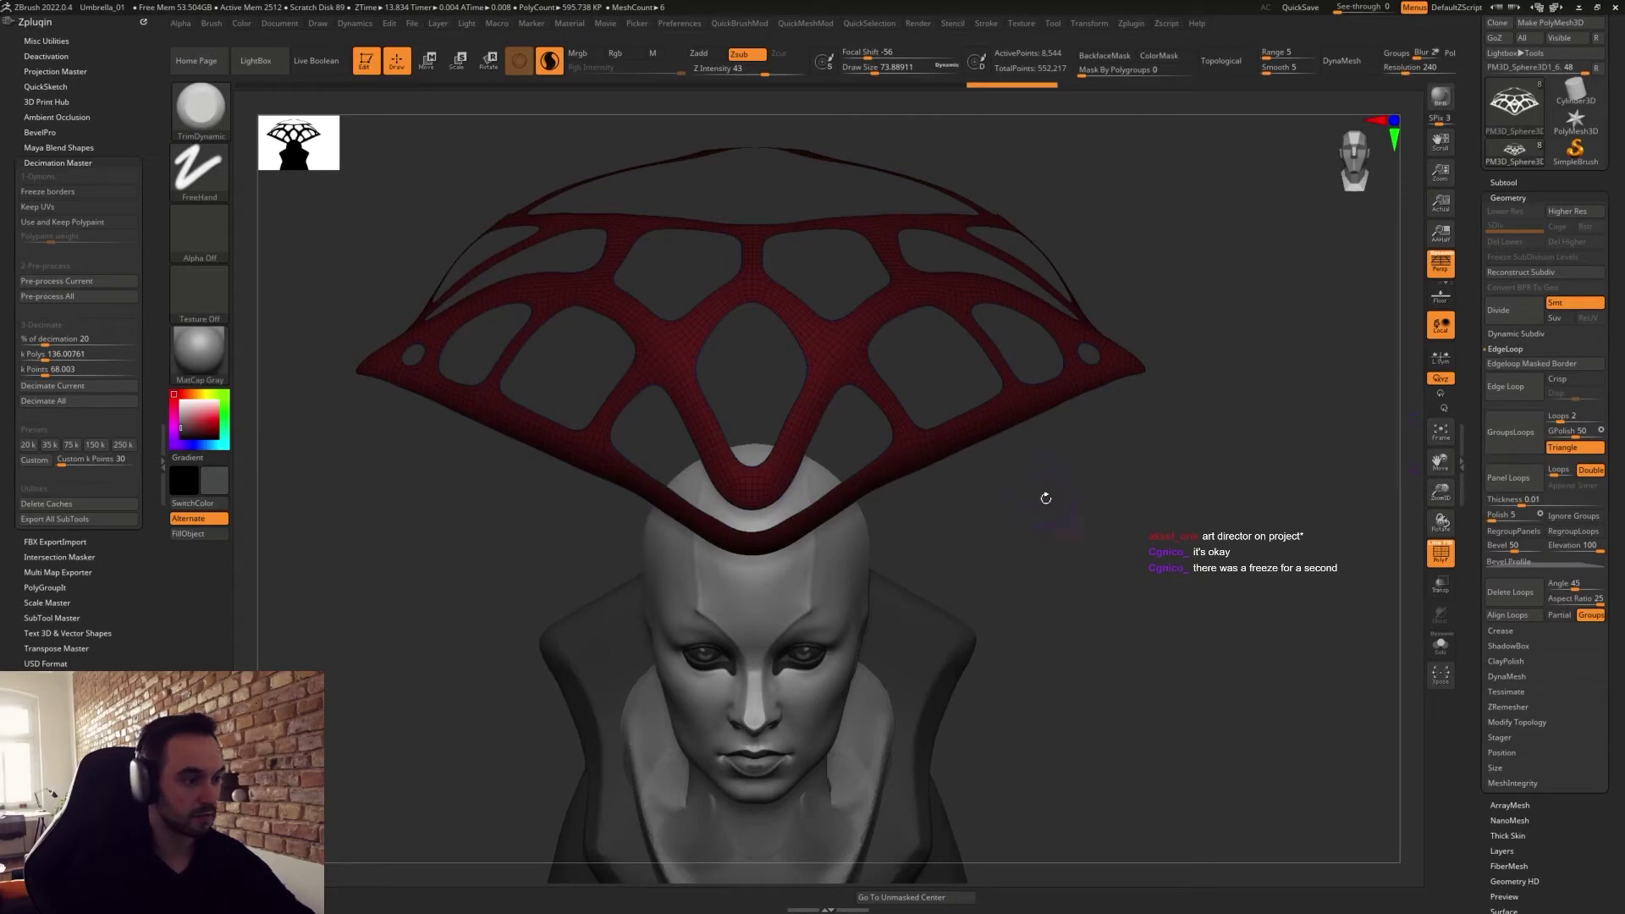
pyautogui.press('2')
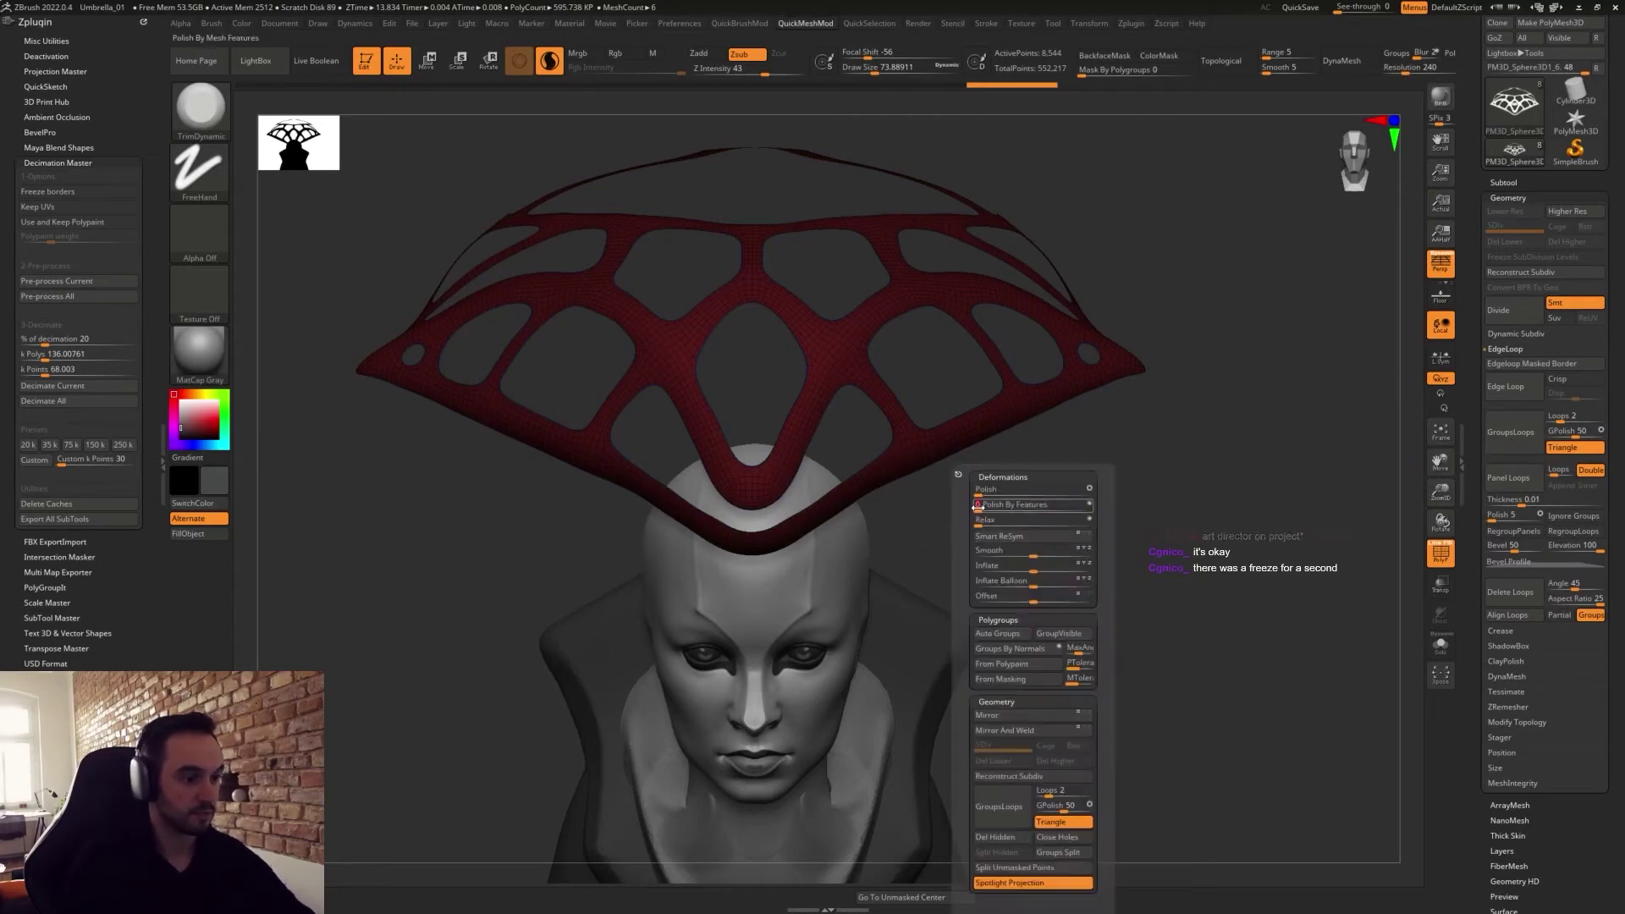
pyautogui.moveTo(979, 496)
pyautogui.mouseDown()
pyautogui.moveTo(1056, 507)
pyautogui.moveTo(1063, 569)
pyautogui.moveTo(1094, 584)
pyautogui.moveTo(1129, 671)
pyautogui.moveTo(1108, 720)
pyautogui.moveTo(1294, 441)
pyautogui.moveTo(1171, 617)
pyautogui.moveTo(1171, 652)
pyautogui.moveTo(1182, 562)
pyautogui.moveTo(1030, 622)
pyautogui.mouseUp()
pyautogui.hotkey('shift', 'f')
# Nudge the front edge of the large top opening upward at its centre using the Move brush with backface masking enabled.
pyautogui.keyDown('alt'); pyautogui.moveTo(858, 533); pyautogui.dragTo(908, 458); pyautogui.keyUp('alt')
pyautogui.press('b')
pyautogui.press('m')
pyautogui.press('v')
pyautogui.press('s')
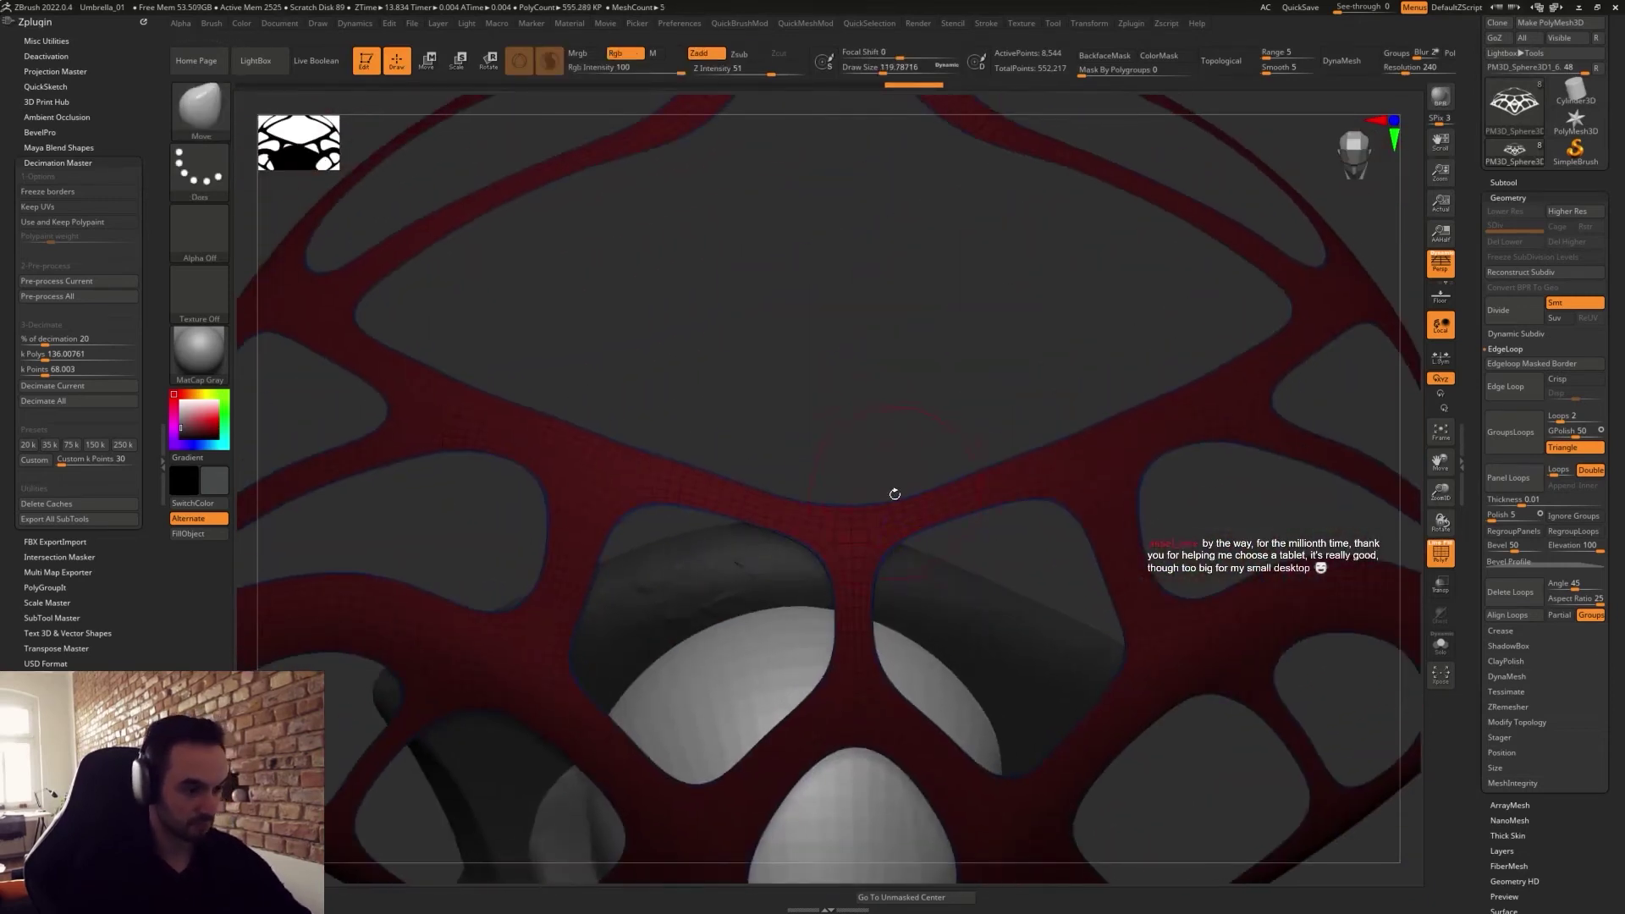
pyautogui.click(1104, 55)
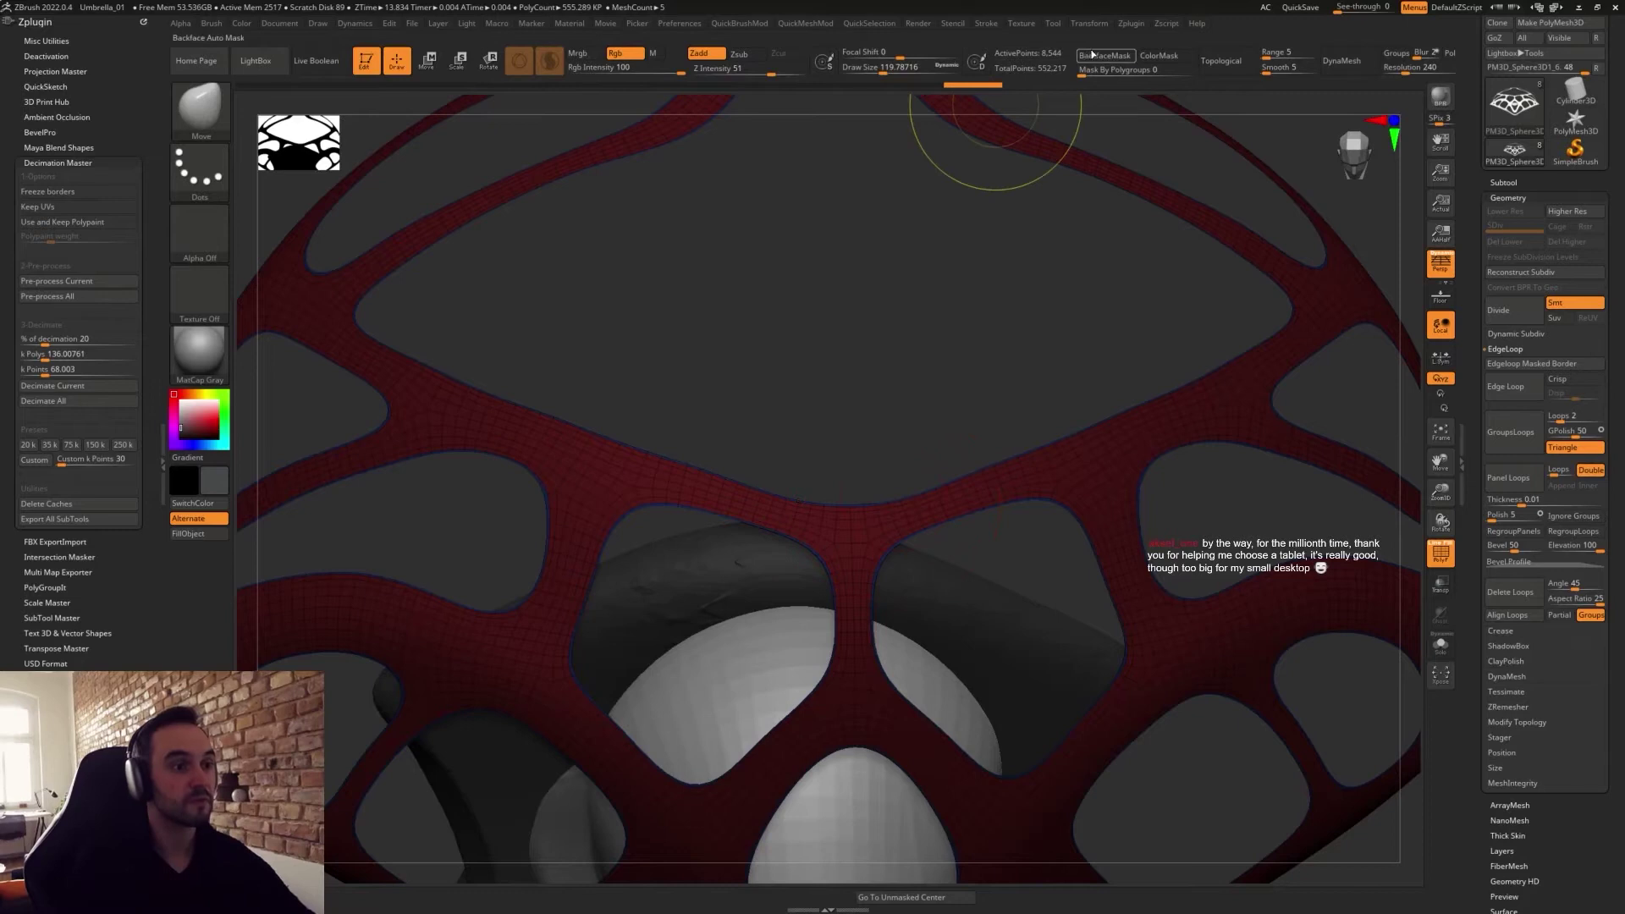
pyautogui.moveTo(910, 491); pyautogui.dragTo(912, 488)
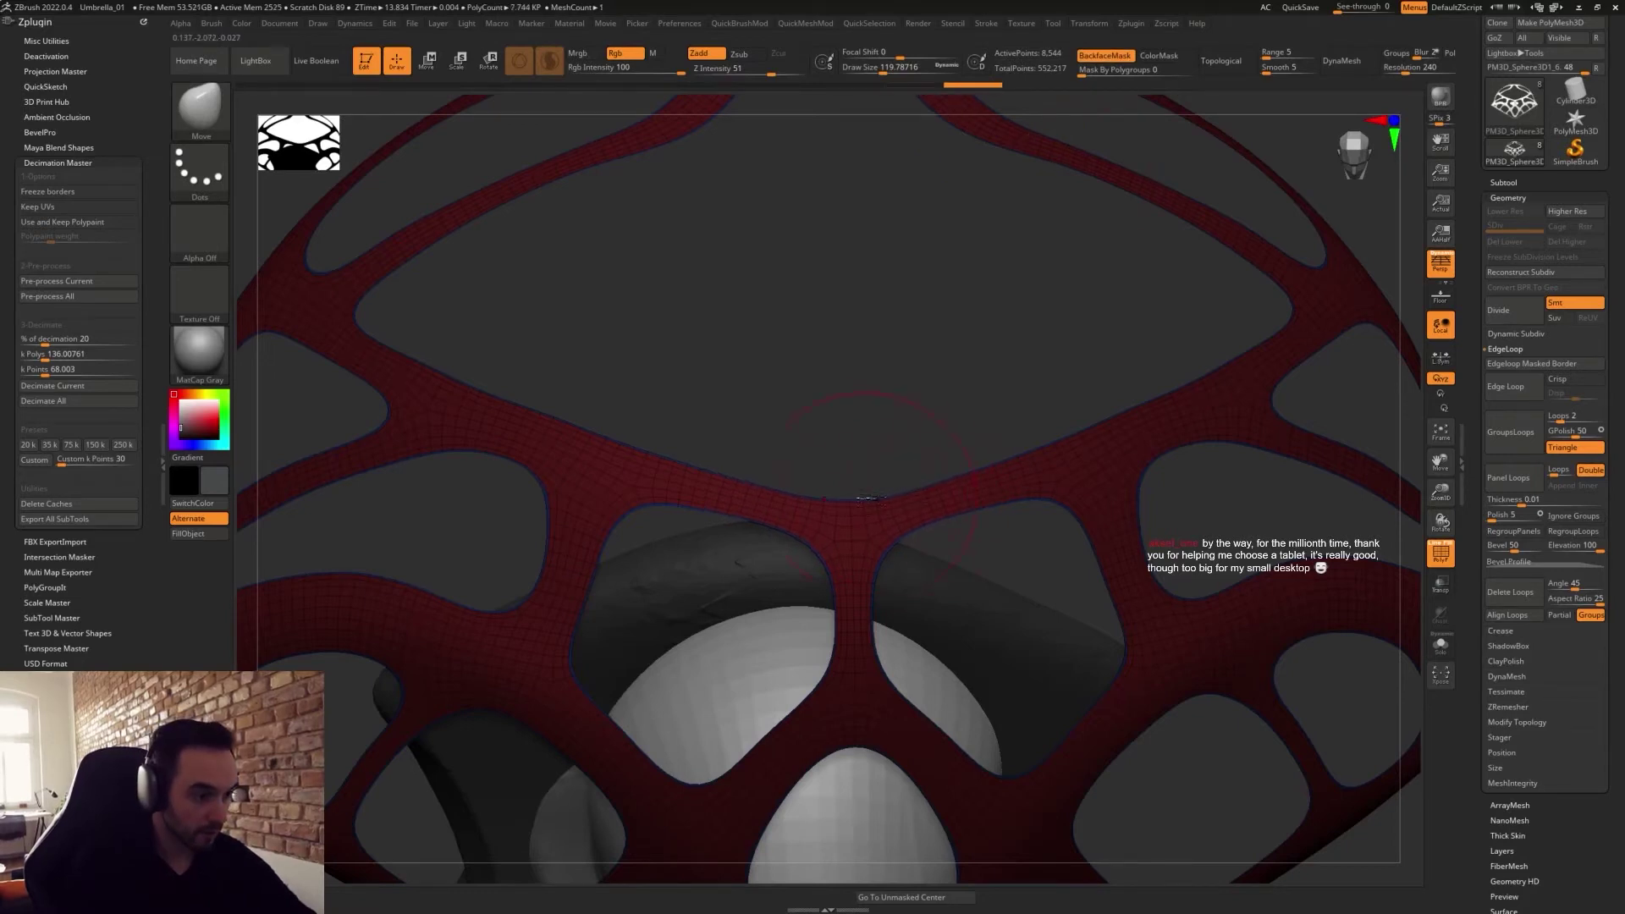
pyautogui.moveTo(889, 431); pyautogui.dragTo(906, 411)
pyautogui.moveTo(863, 495); pyautogui.dragTo(865, 488)
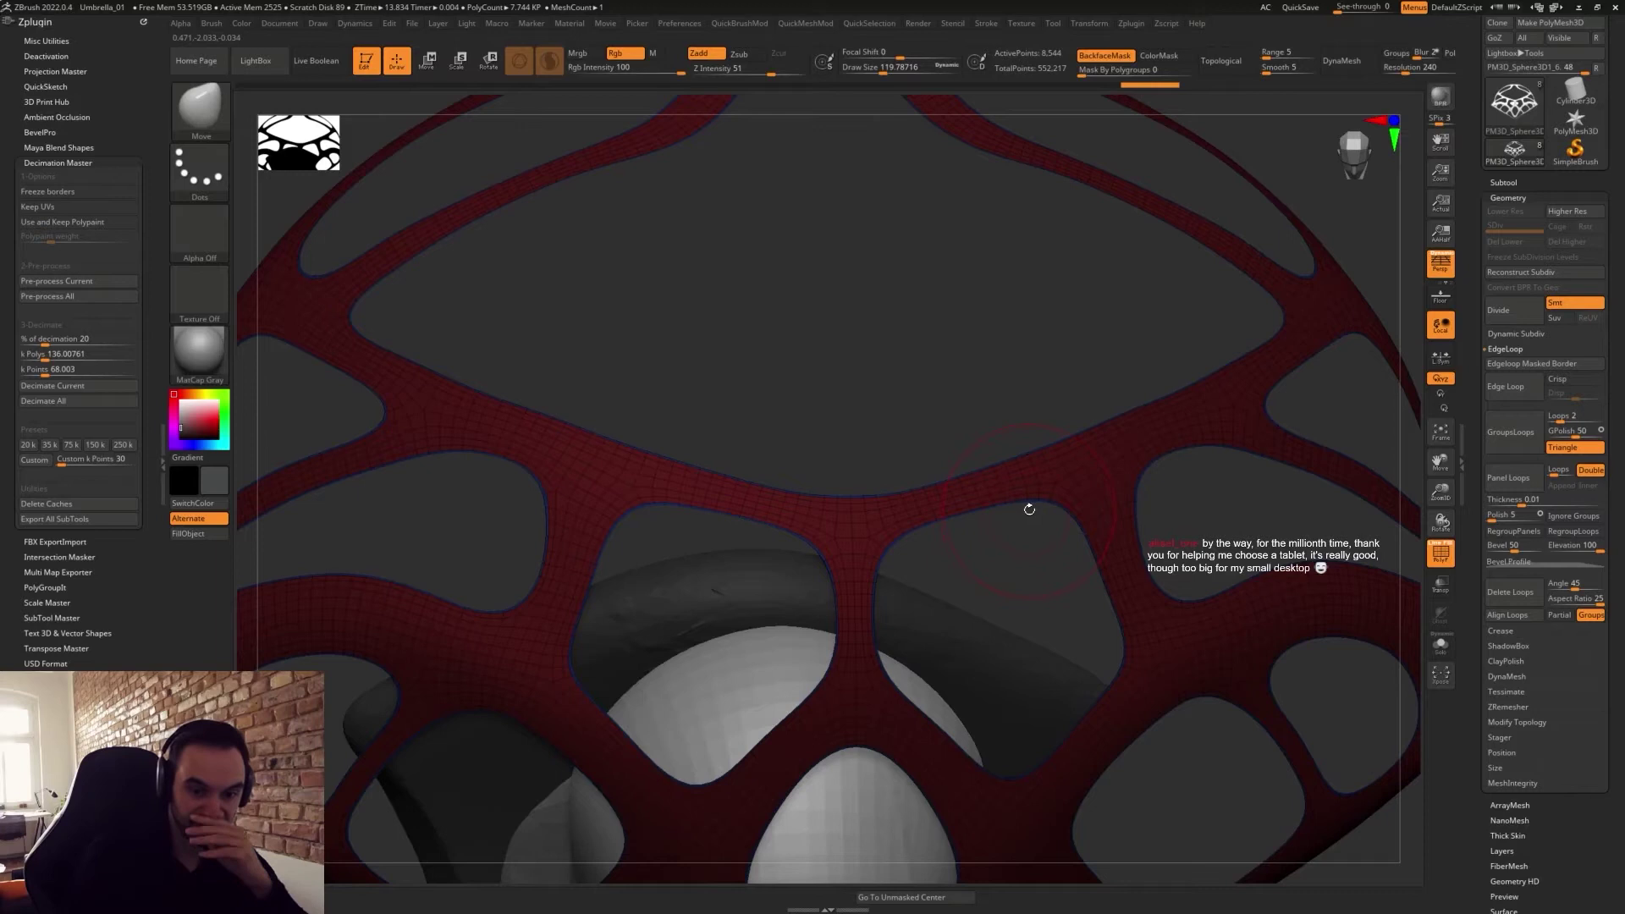
pyautogui.moveTo(1040, 436); pyautogui.dragTo(1011, 493, button='right')
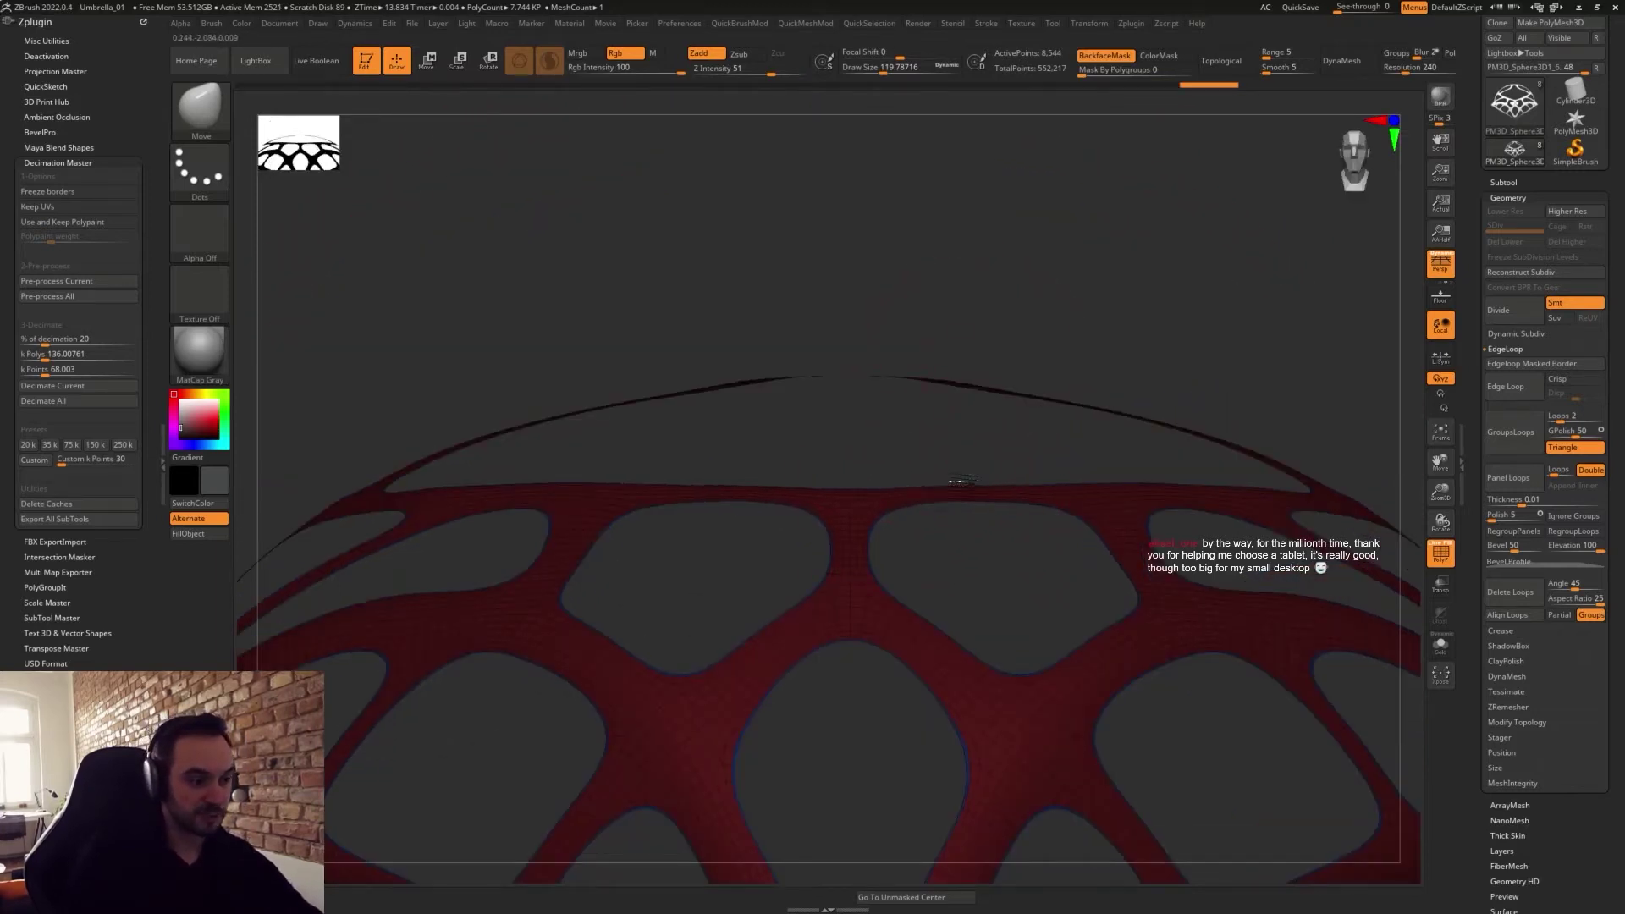
pyautogui.moveTo(957, 481); pyautogui.dragTo(889, 505, button='right')
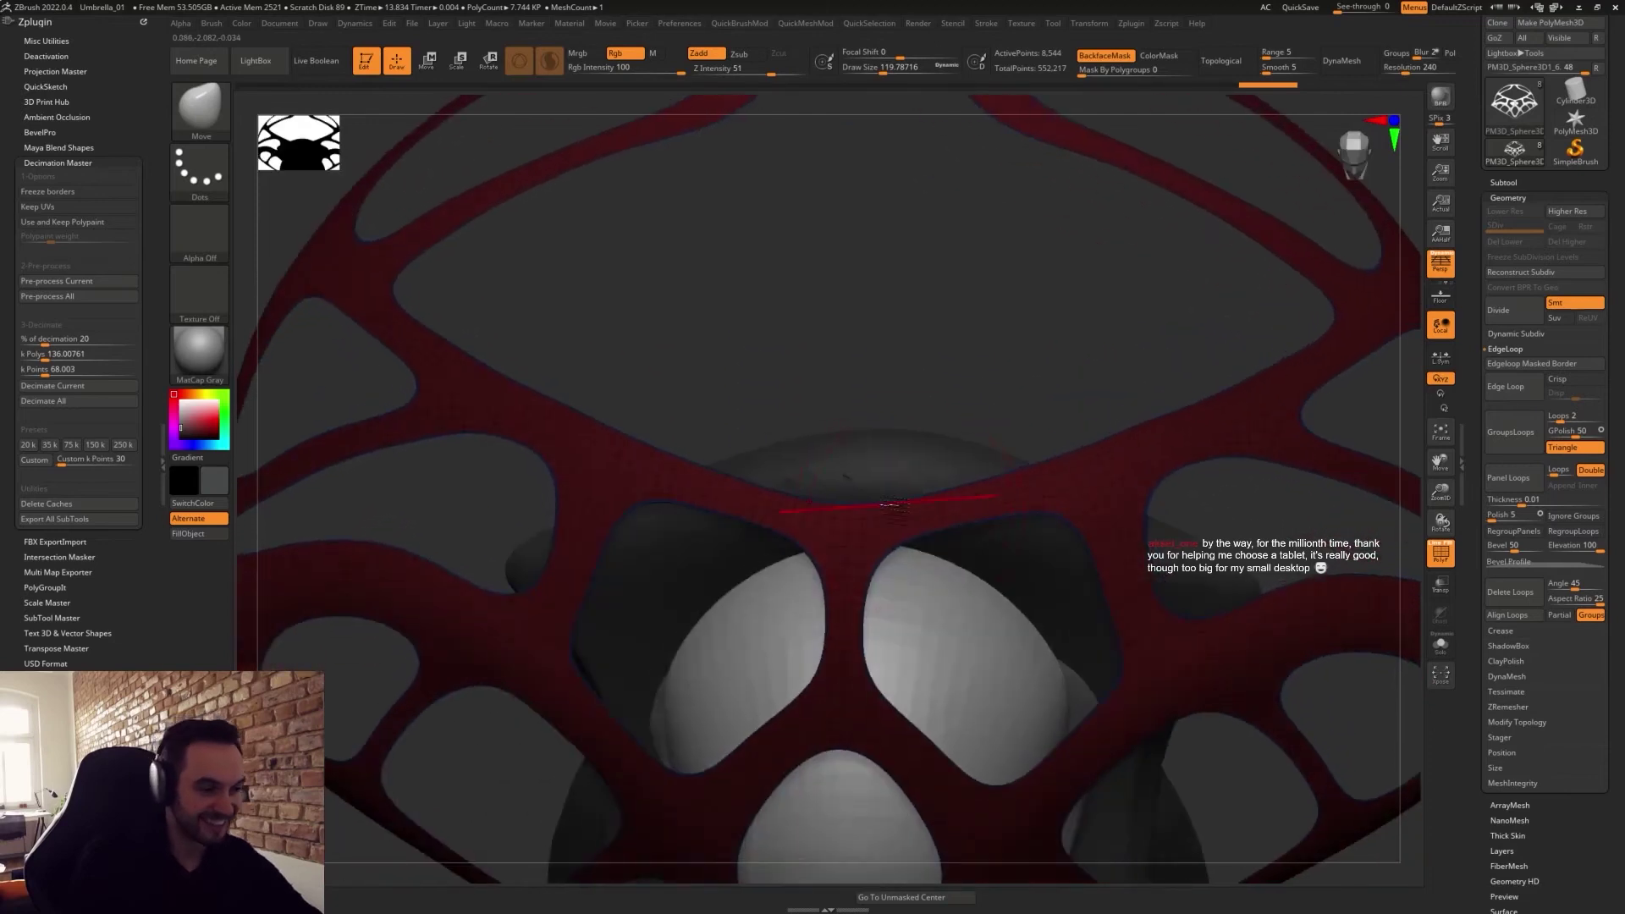
pyautogui.moveTo(933, 421); pyautogui.dragTo(1002, 366, button='right')
# Turn off backface masking and reshape the curve of the headpiece's lower front rim with a larger Move brush.
pyautogui.keyDown('alt'); pyautogui.moveTo(1138, 473); pyautogui.dragTo(1187, 553, button='right'); pyautogui.keyUp('alt')
pyautogui.moveTo(1058, 440); pyautogui.dragTo(1044, 551, button='right')
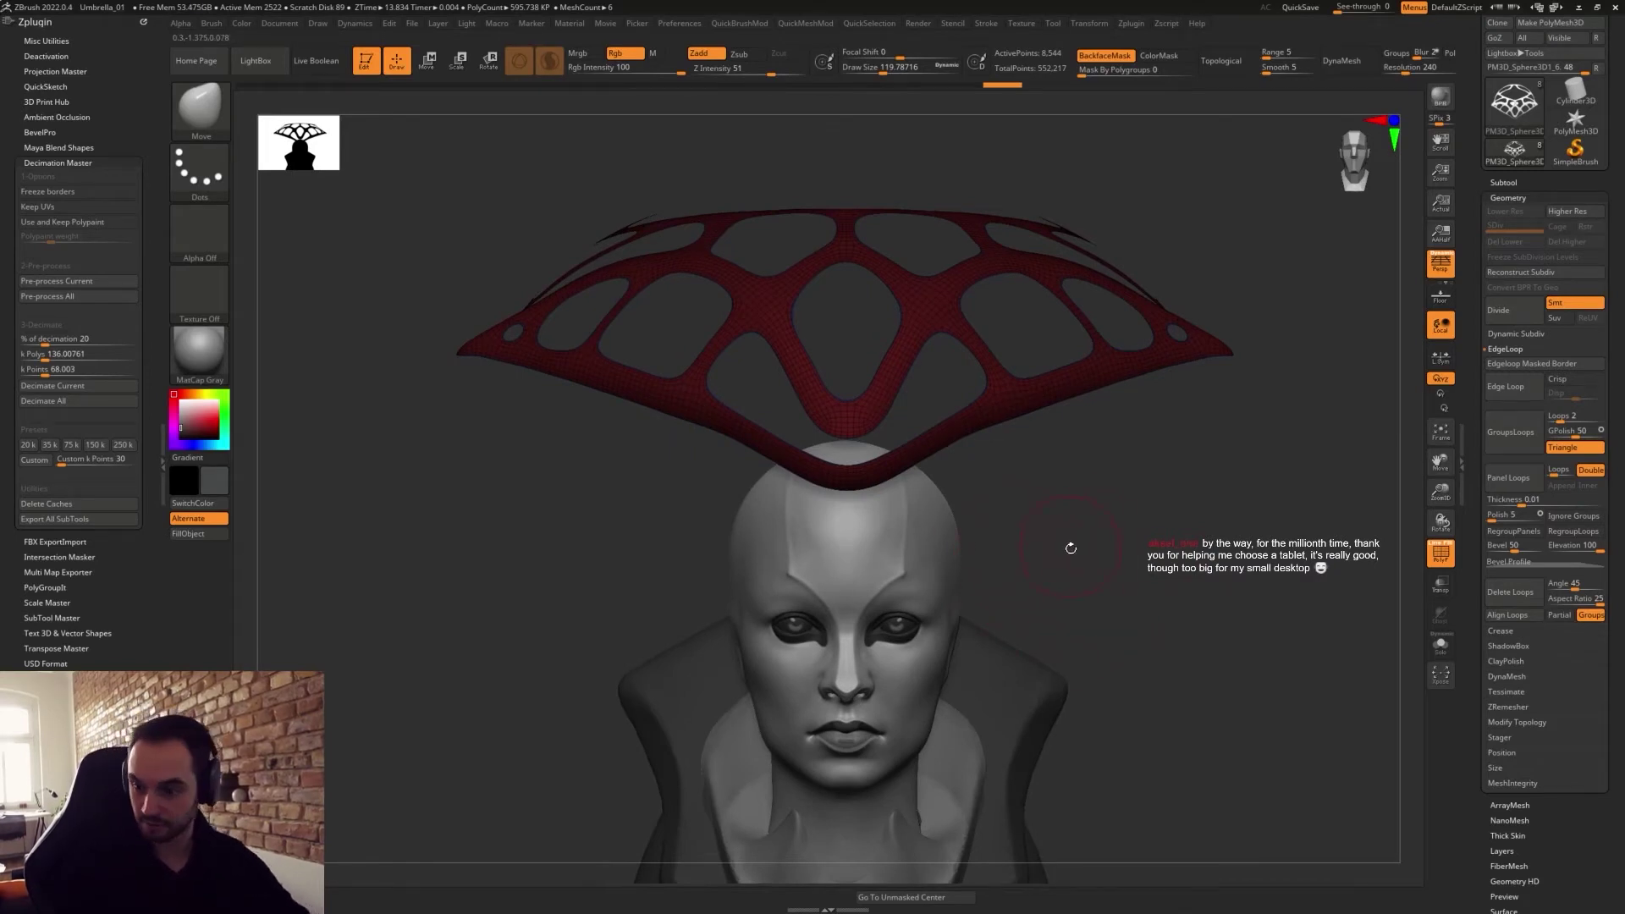
pyautogui.moveTo(1059, 500)
pyautogui.keyDown('alt'); pyautogui.mouseDown(button='right')
pyautogui.moveTo(1052, 544)
pyautogui.moveTo(1029, 549)
pyautogui.moveTo(1043, 544)
pyautogui.mouseUp(button='right'); pyautogui.keyUp('alt')
pyautogui.press('s')
pyautogui.moveTo(1043, 549); pyautogui.dragTo(1067, 555)
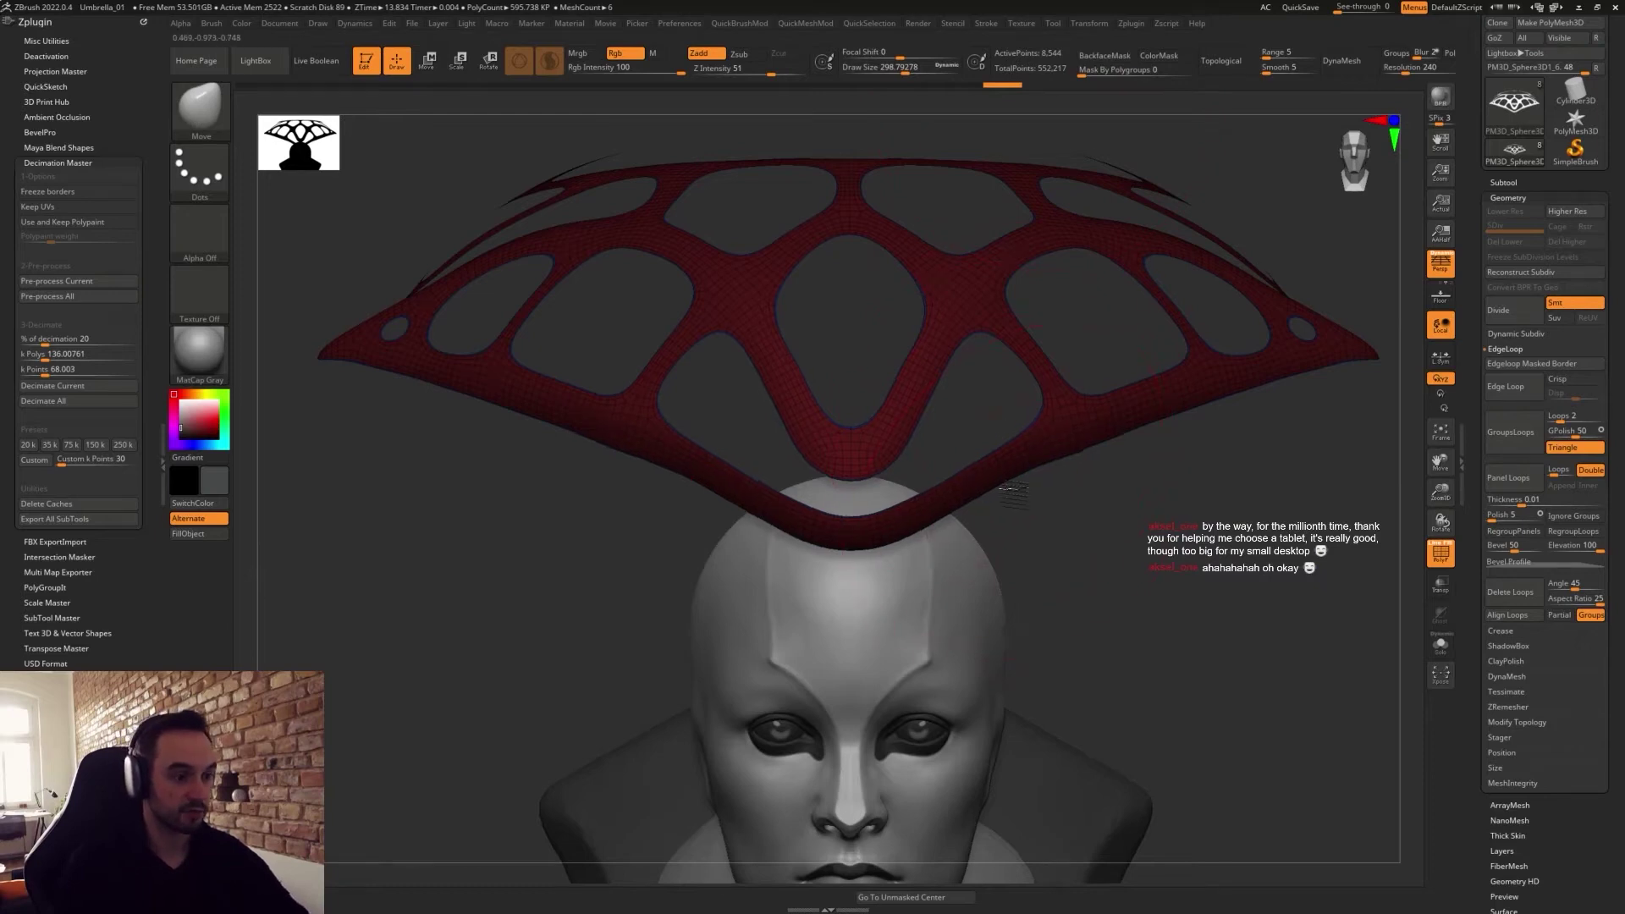
pyautogui.moveTo(997, 489)
pyautogui.mouseDown()
pyautogui.moveTo(1036, 488)
pyautogui.moveTo(1087, 448)
pyautogui.moveTo(1068, 451)
pyautogui.moveTo(1109, 515)
pyautogui.moveTo(1111, 492)
pyautogui.moveTo(1073, 499)
pyautogui.moveTo(1071, 478)
pyautogui.moveTo(1107, 505)
pyautogui.mouseUp()
pyautogui.press('s')
pyautogui.press('s')
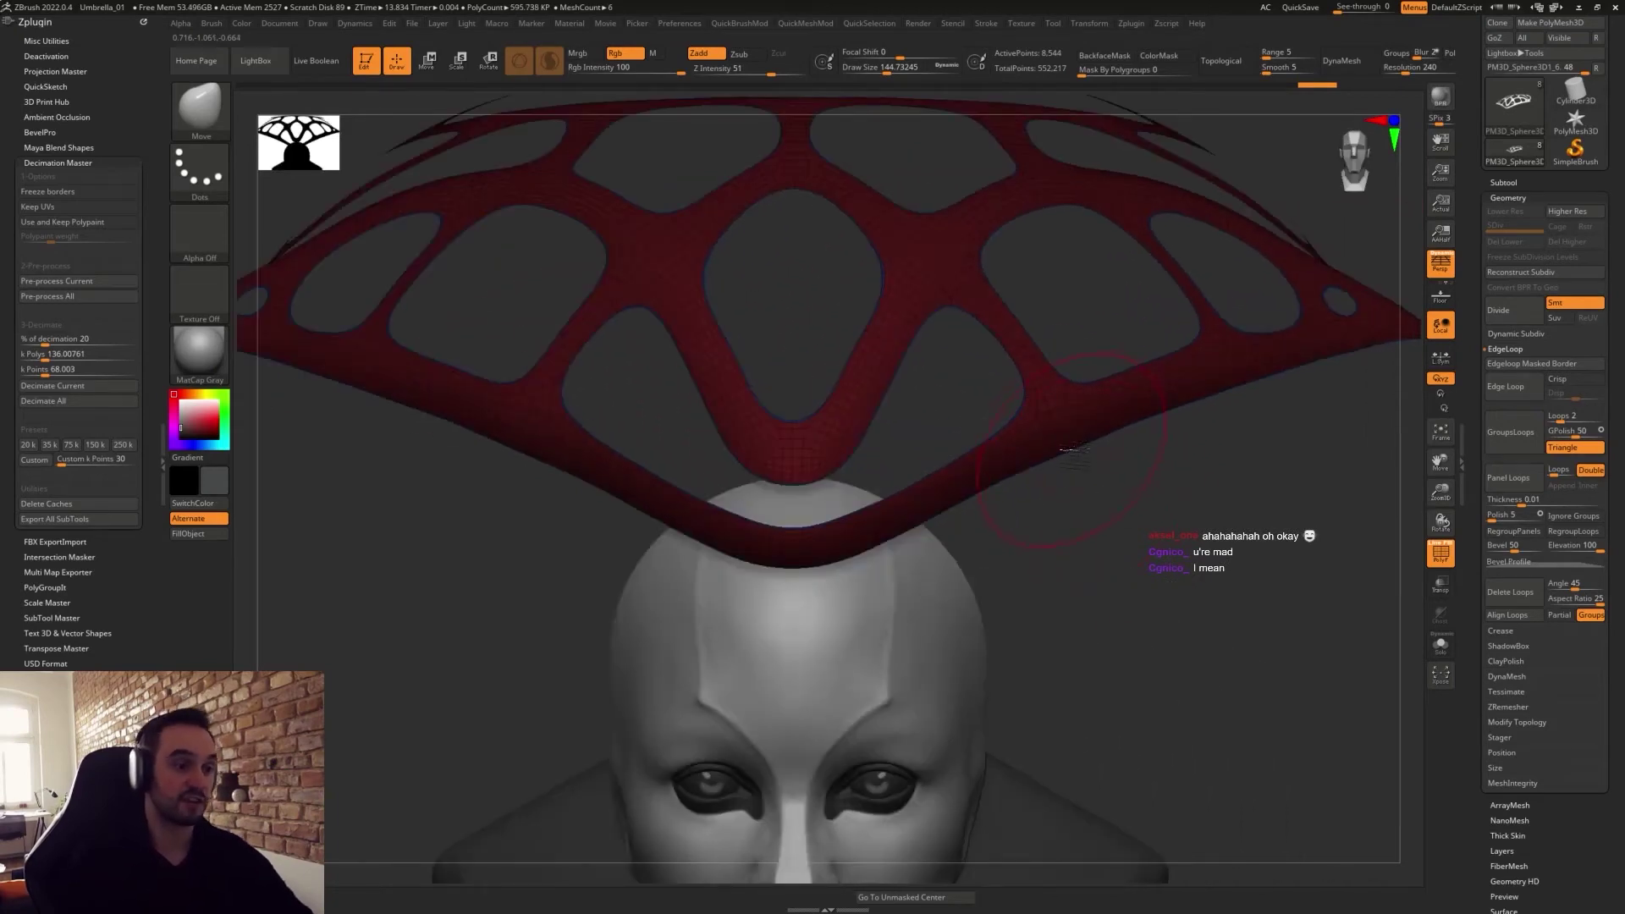
pyautogui.press('s')
pyautogui.moveTo(1060, 450); pyautogui.dragTo(1047, 484)
pyautogui.press('s')
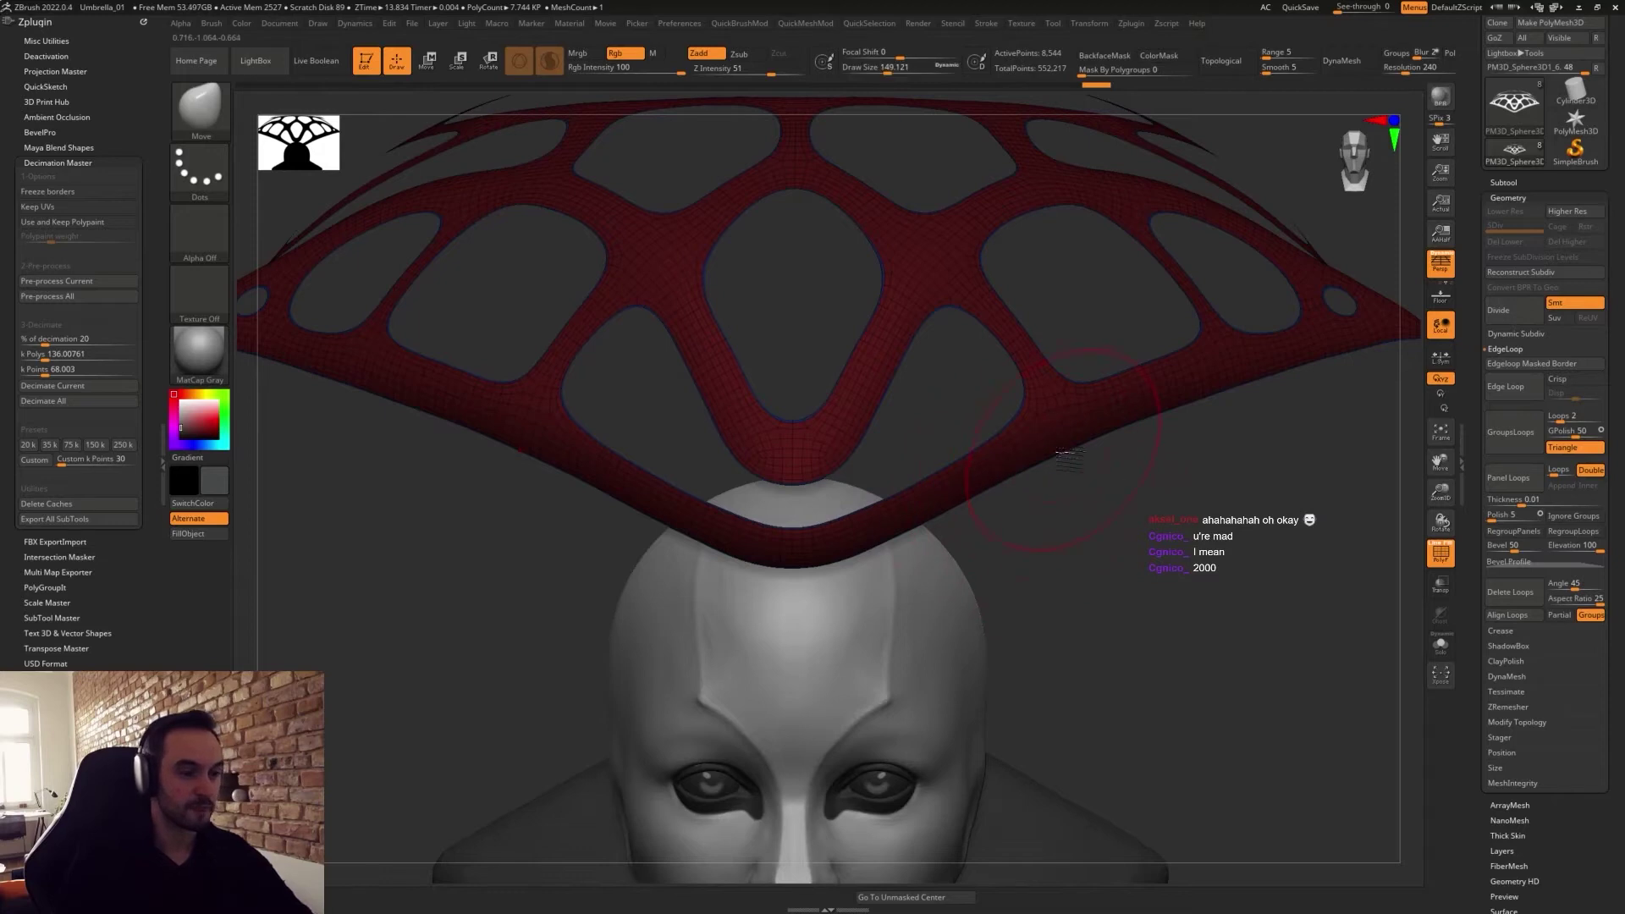
# Reduce the Move brush's draw size to about 116 and check the lattice against the head from the front.
pyautogui.moveTo(1228, 452)
pyautogui.keyDown('alt'); pyautogui.mouseDown()
pyautogui.moveTo(1168, 466)
pyautogui.moveTo(1049, 599)
pyautogui.mouseUp(); pyautogui.keyUp('alt')
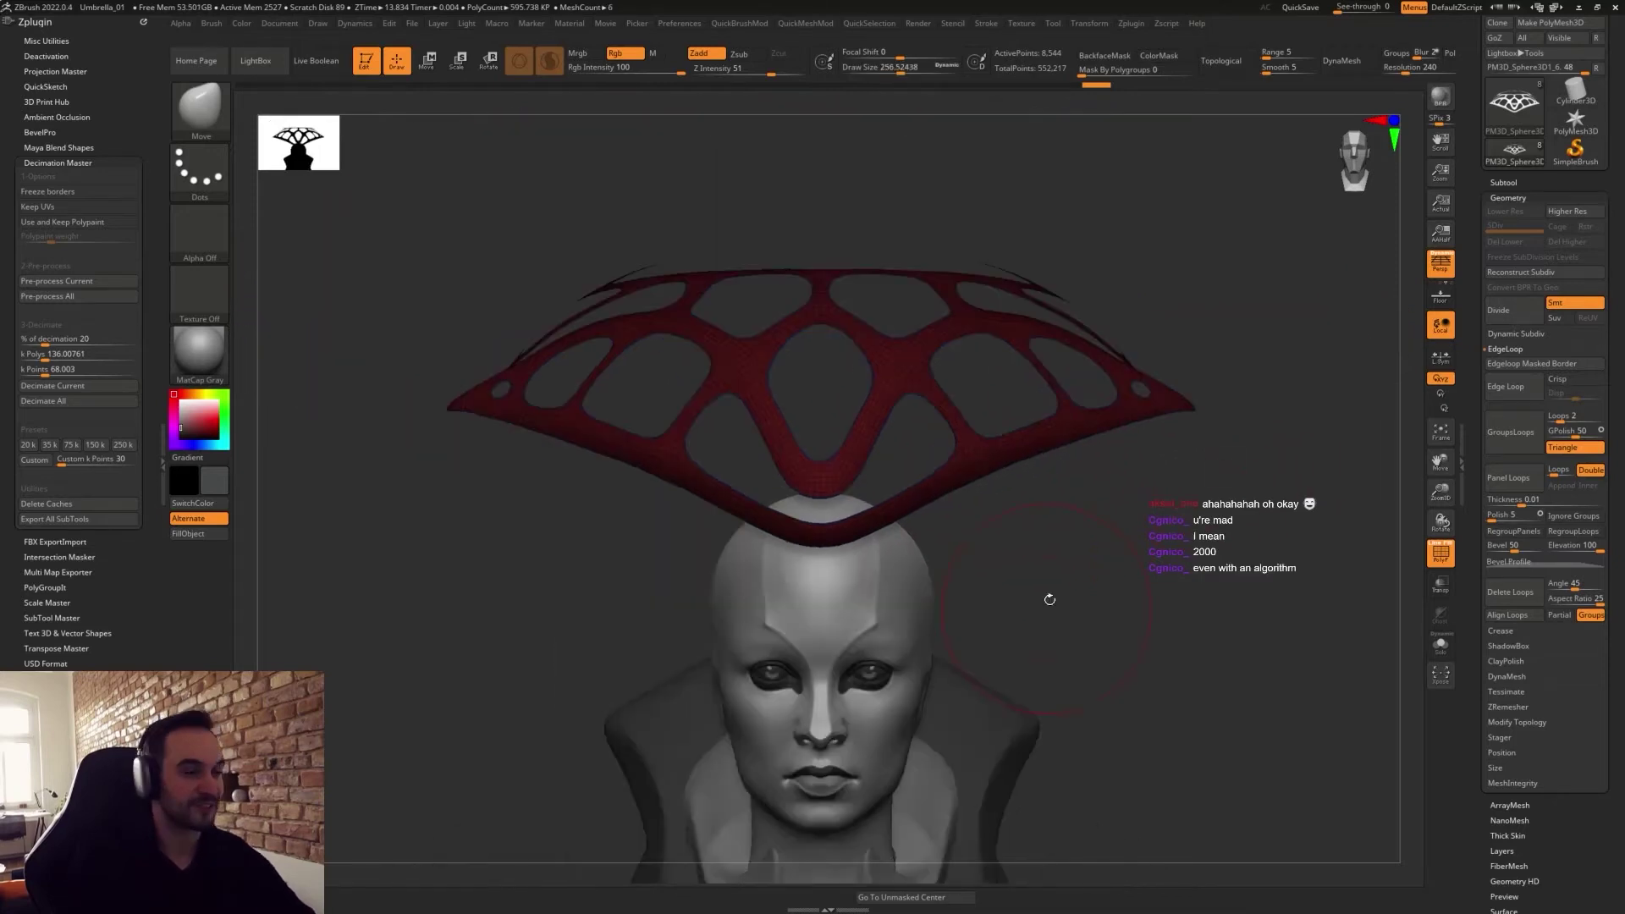
pyautogui.scroll(4, 1049, 599)
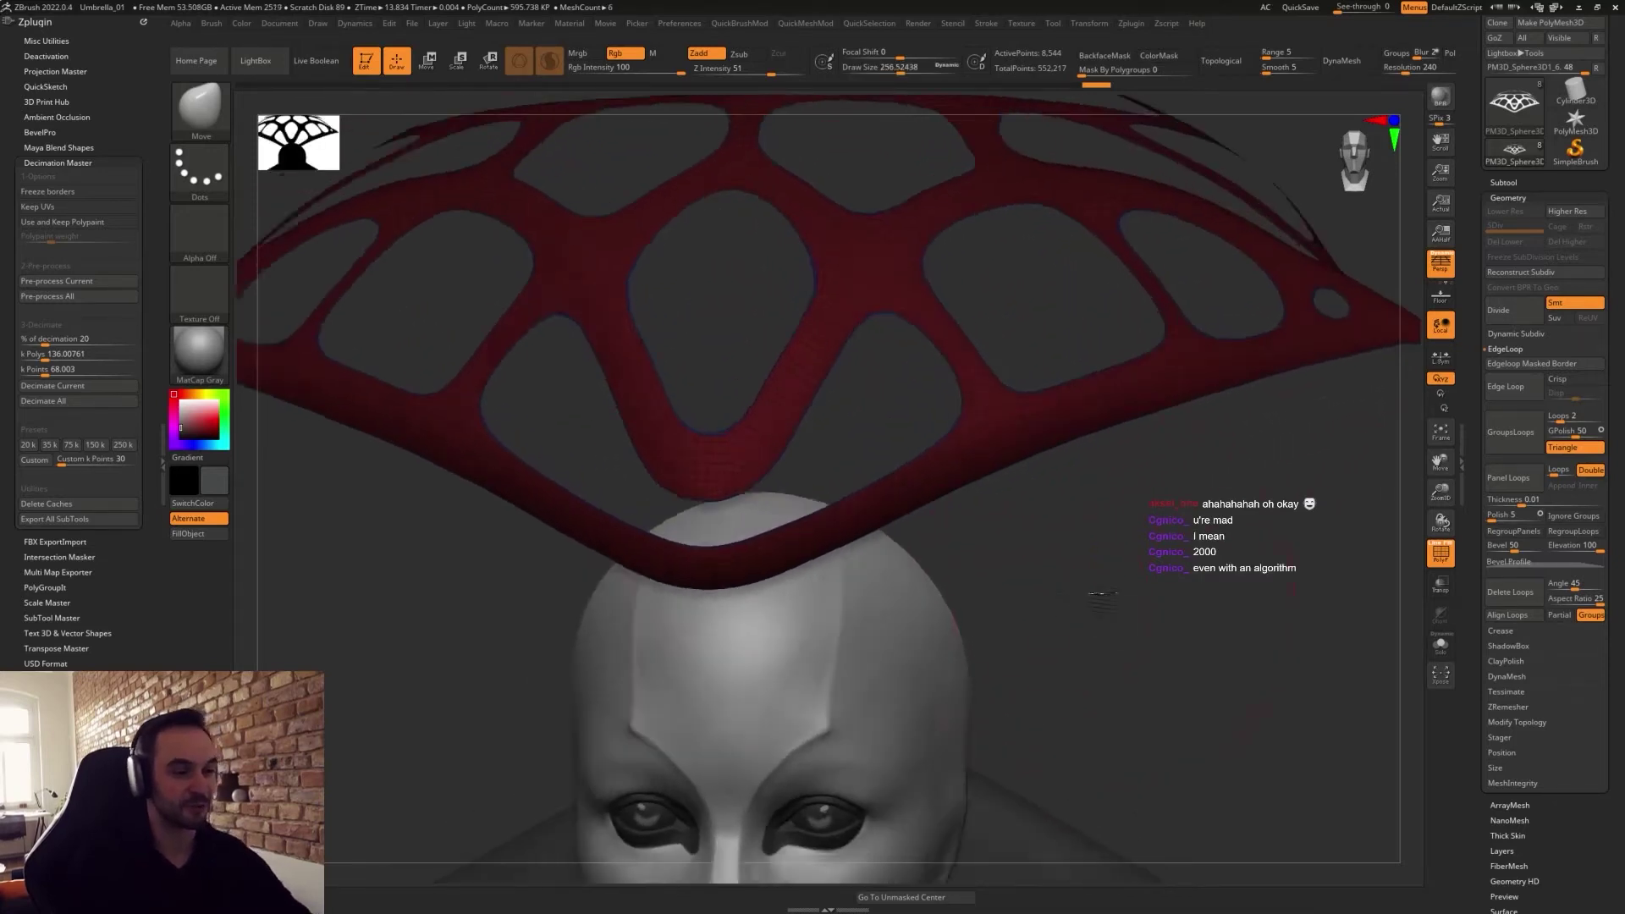
pyautogui.press('s')
pyautogui.moveTo(1072, 586)
pyautogui.mouseDown()
pyautogui.moveTo(1093, 591)
pyautogui.moveTo(1090, 619)
pyautogui.mouseUp()
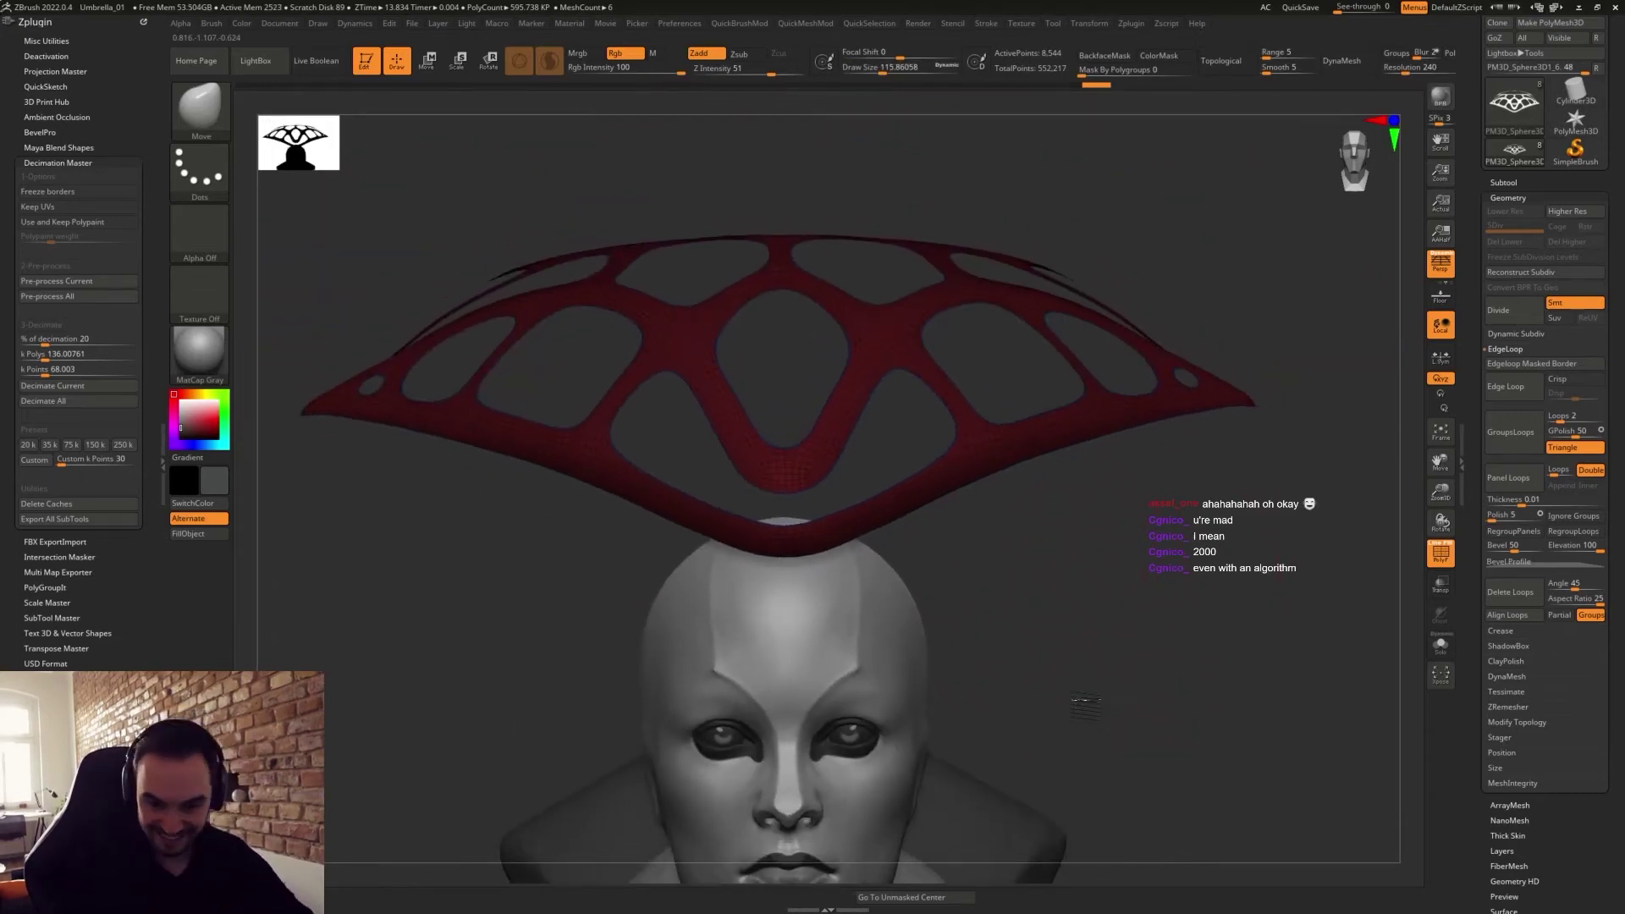
pyautogui.moveTo(1085, 707); pyautogui.dragTo(1066, 671)
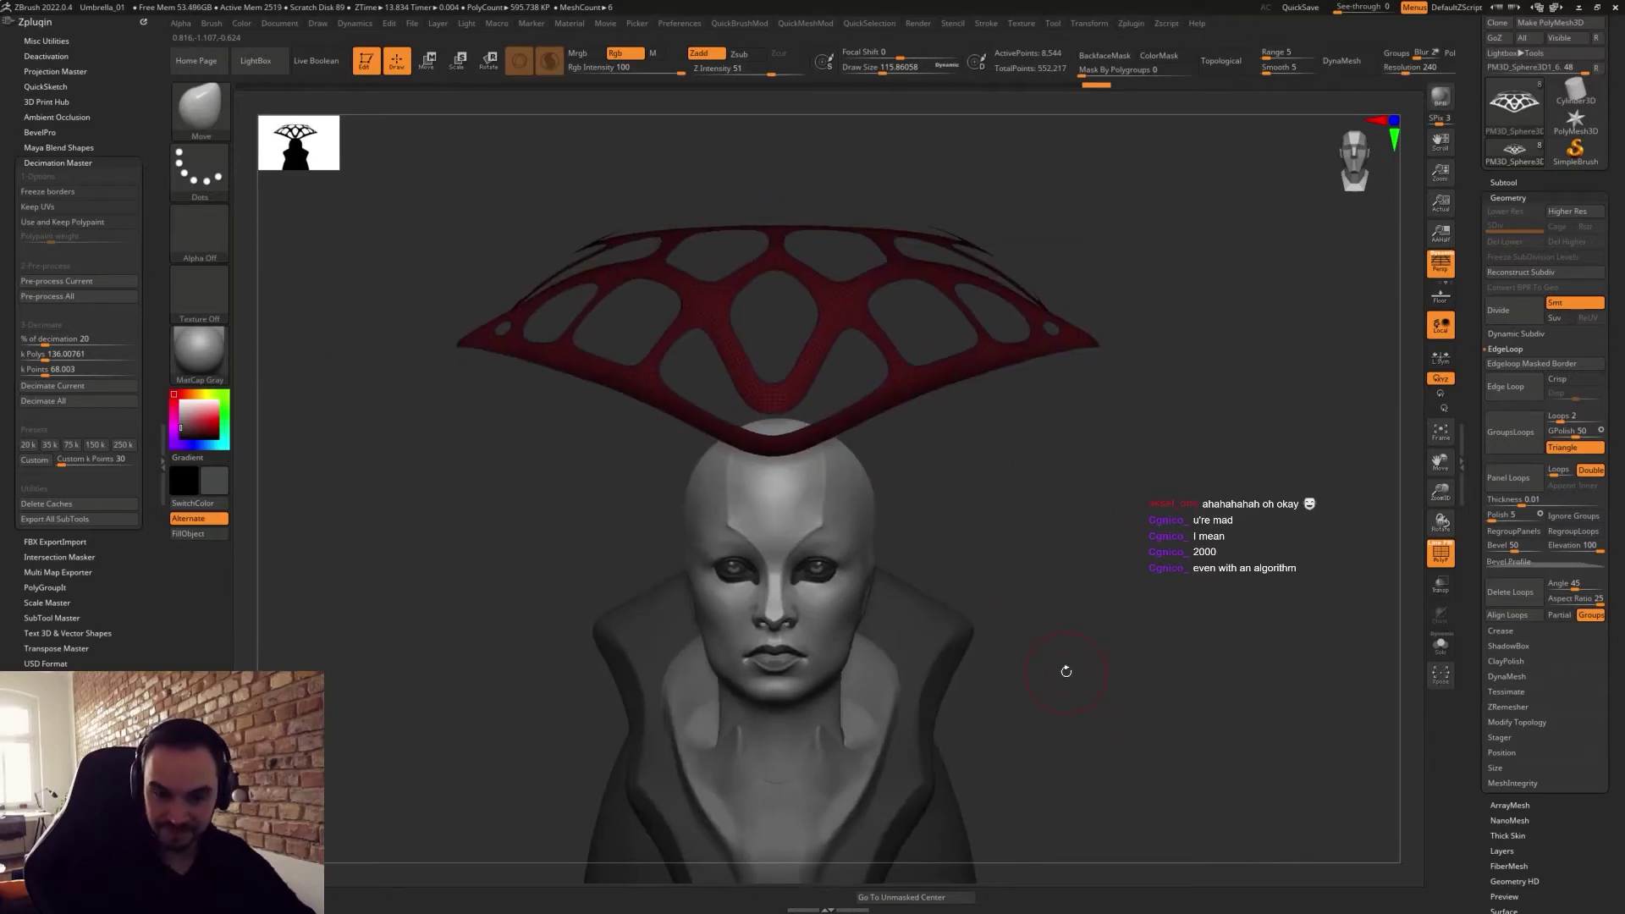
# Inspect the lattice's topology around its front rim, comparing it with and without the polyframe.
pyautogui.moveTo(1333, 747); pyautogui.dragTo(1104, 664)
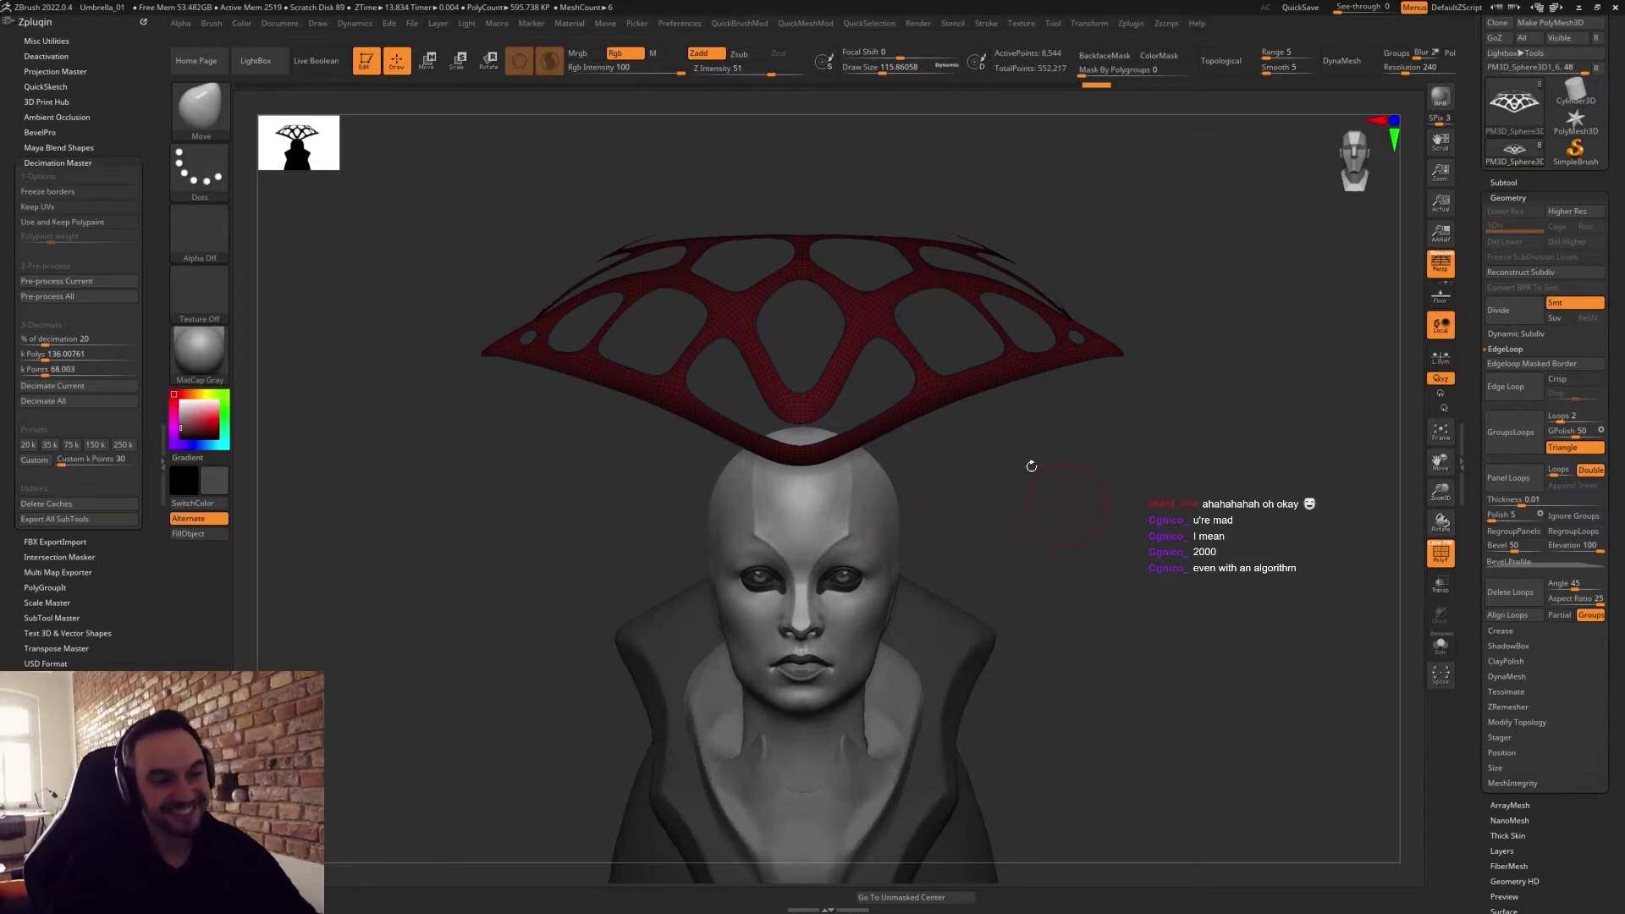
pyautogui.moveTo(1048, 533)
pyautogui.keyDown('alt'); pyautogui.mouseDown()
pyautogui.moveTo(1041, 570)
pyautogui.moveTo(1124, 628)
pyautogui.moveTo(1081, 573)
pyautogui.moveTo(1099, 606)
pyautogui.moveTo(1124, 595)
pyautogui.moveTo(1102, 590)
pyautogui.mouseUp(); pyautogui.keyUp('alt')
pyautogui.hotkey('shift', 'f')
pyautogui.hotkey('shift', 'f')
pyautogui.moveTo(1096, 515); pyautogui.dragTo(1102, 569)
pyautogui.hotkey('shift', 'f')
pyautogui.hotkey('shift', 'f')
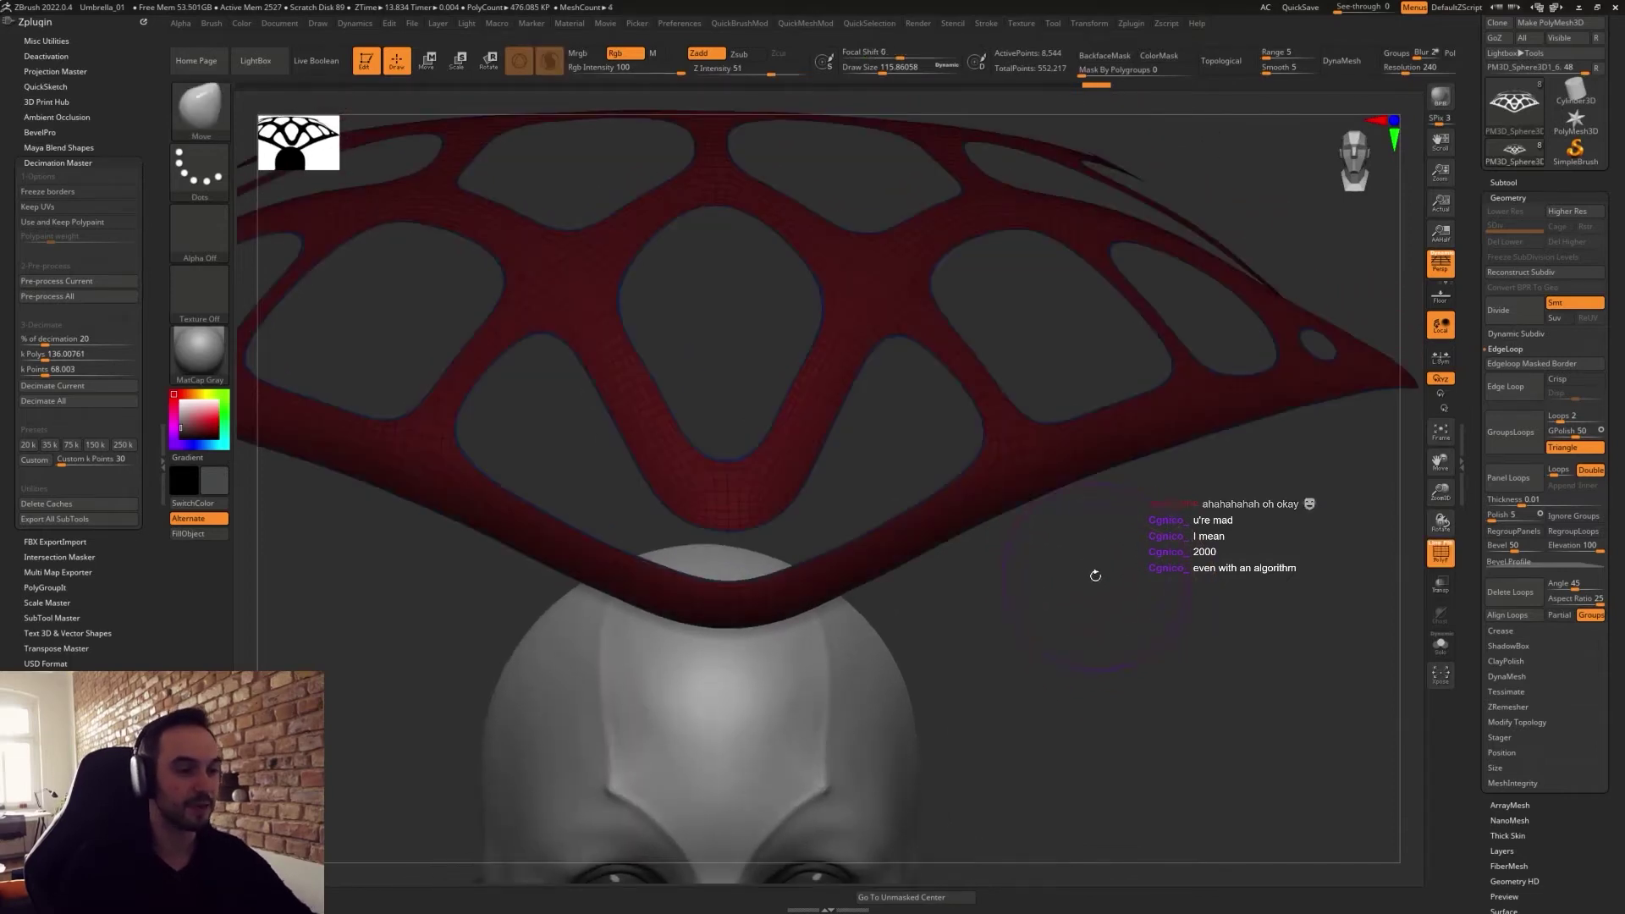
# Thicken the whole lattice into a solid frame using ZModeler's QMesh polygon action with the All Polygons target.
pyautogui.press('b')
pyautogui.press('z')
pyautogui.press('m')
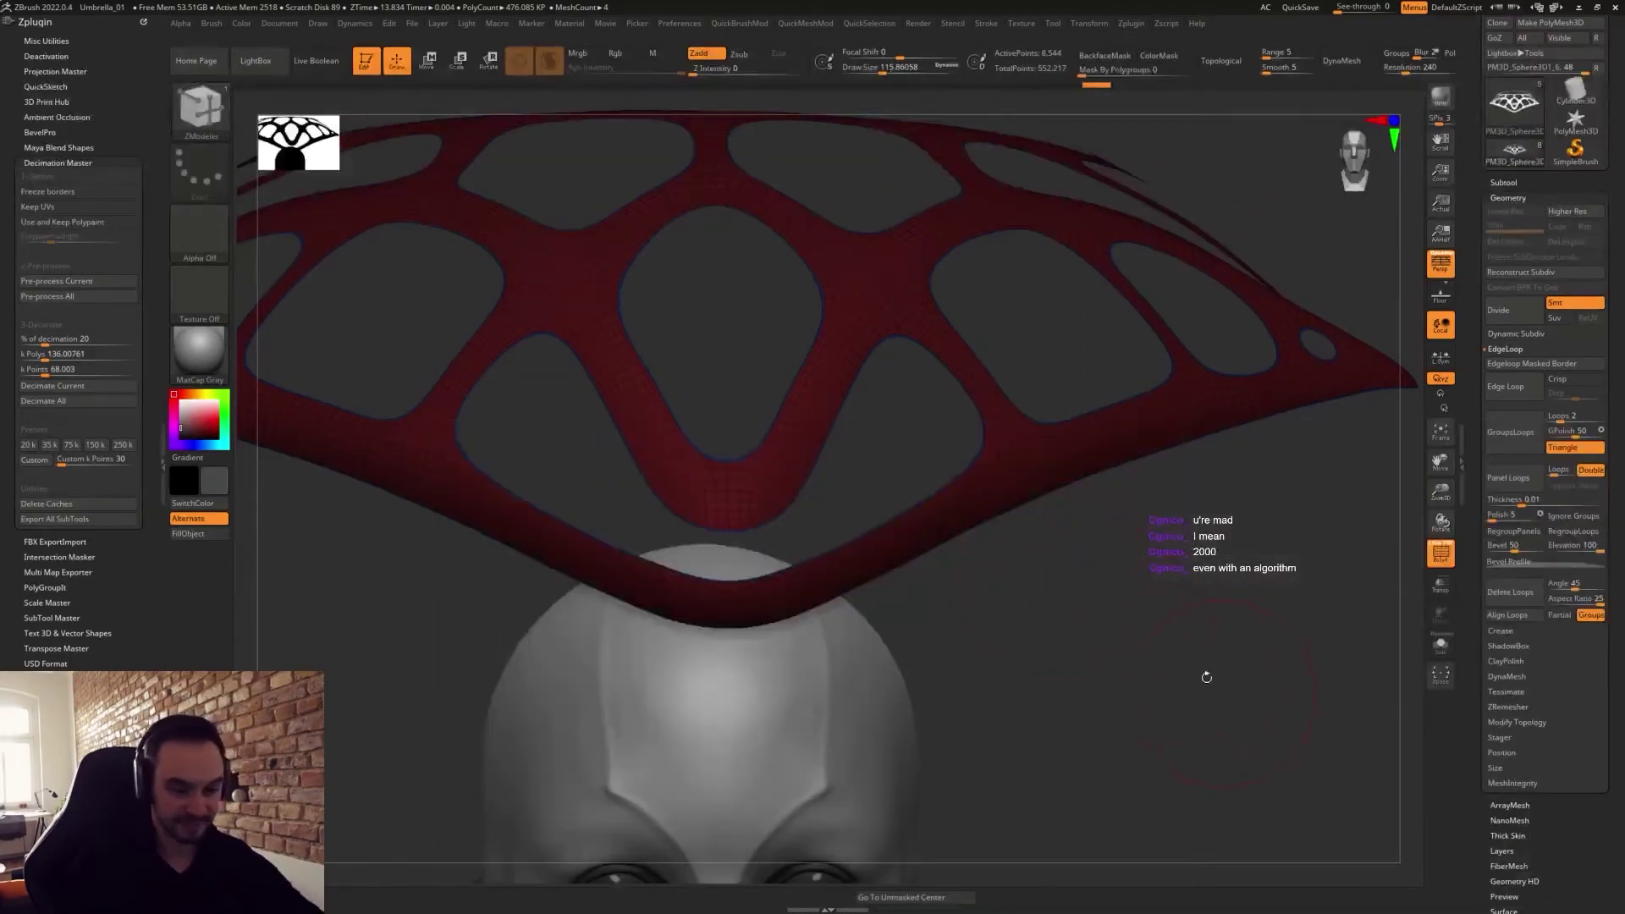
pyautogui.keyDown('alt'); pyautogui.moveTo(1066, 522); pyautogui.dragTo(1074, 563); pyautogui.keyUp('alt')
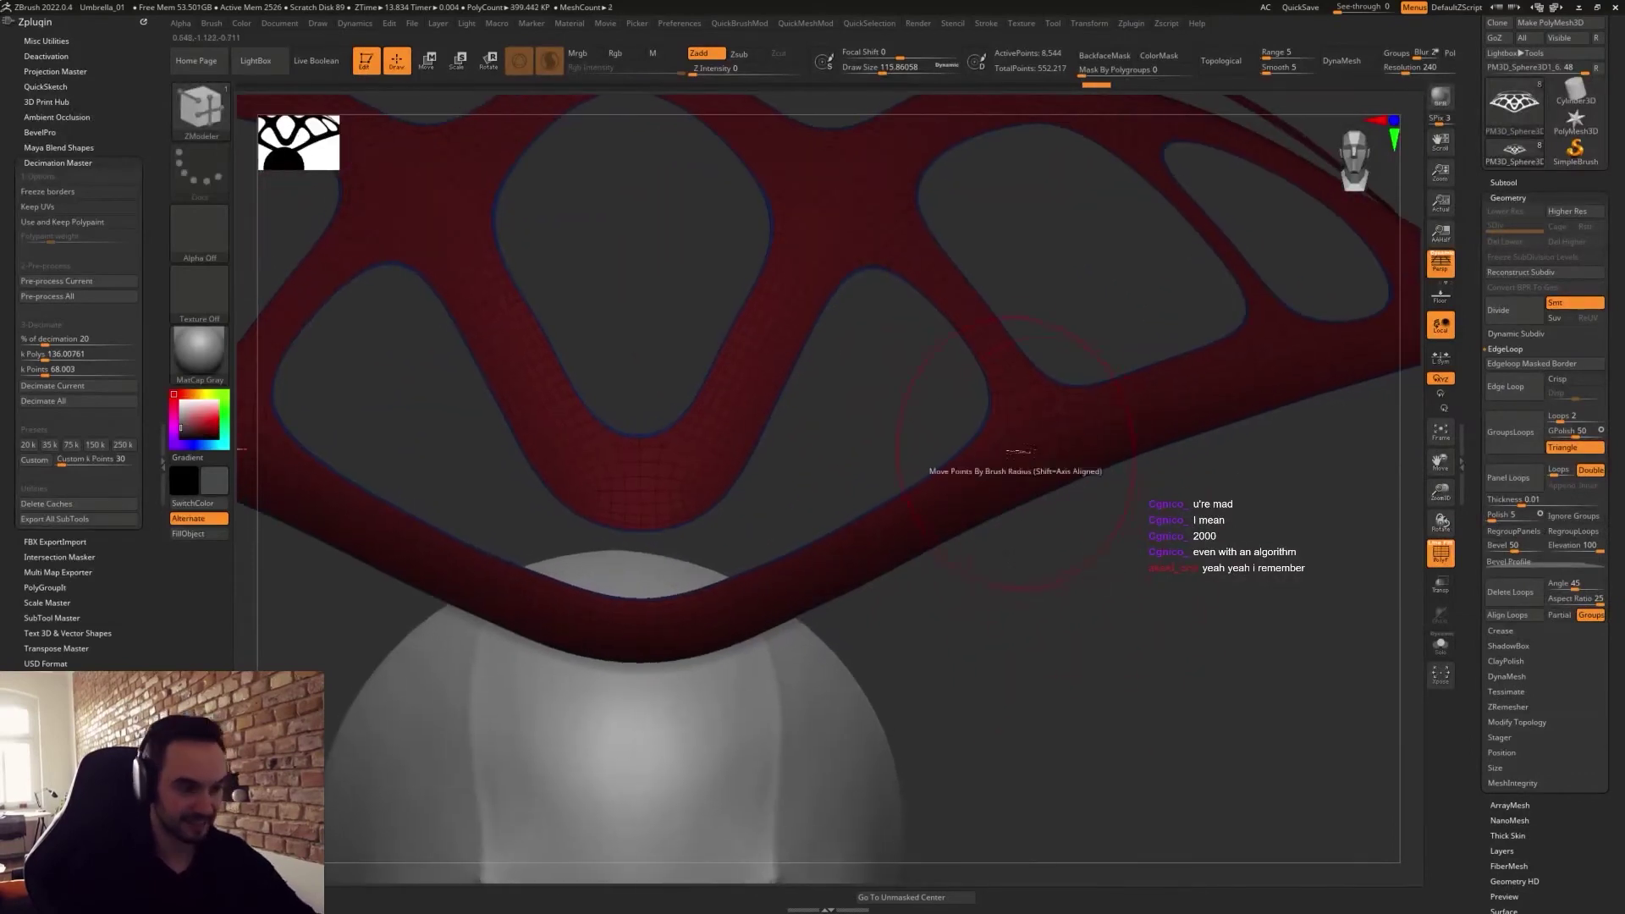
pyautogui.press('space')
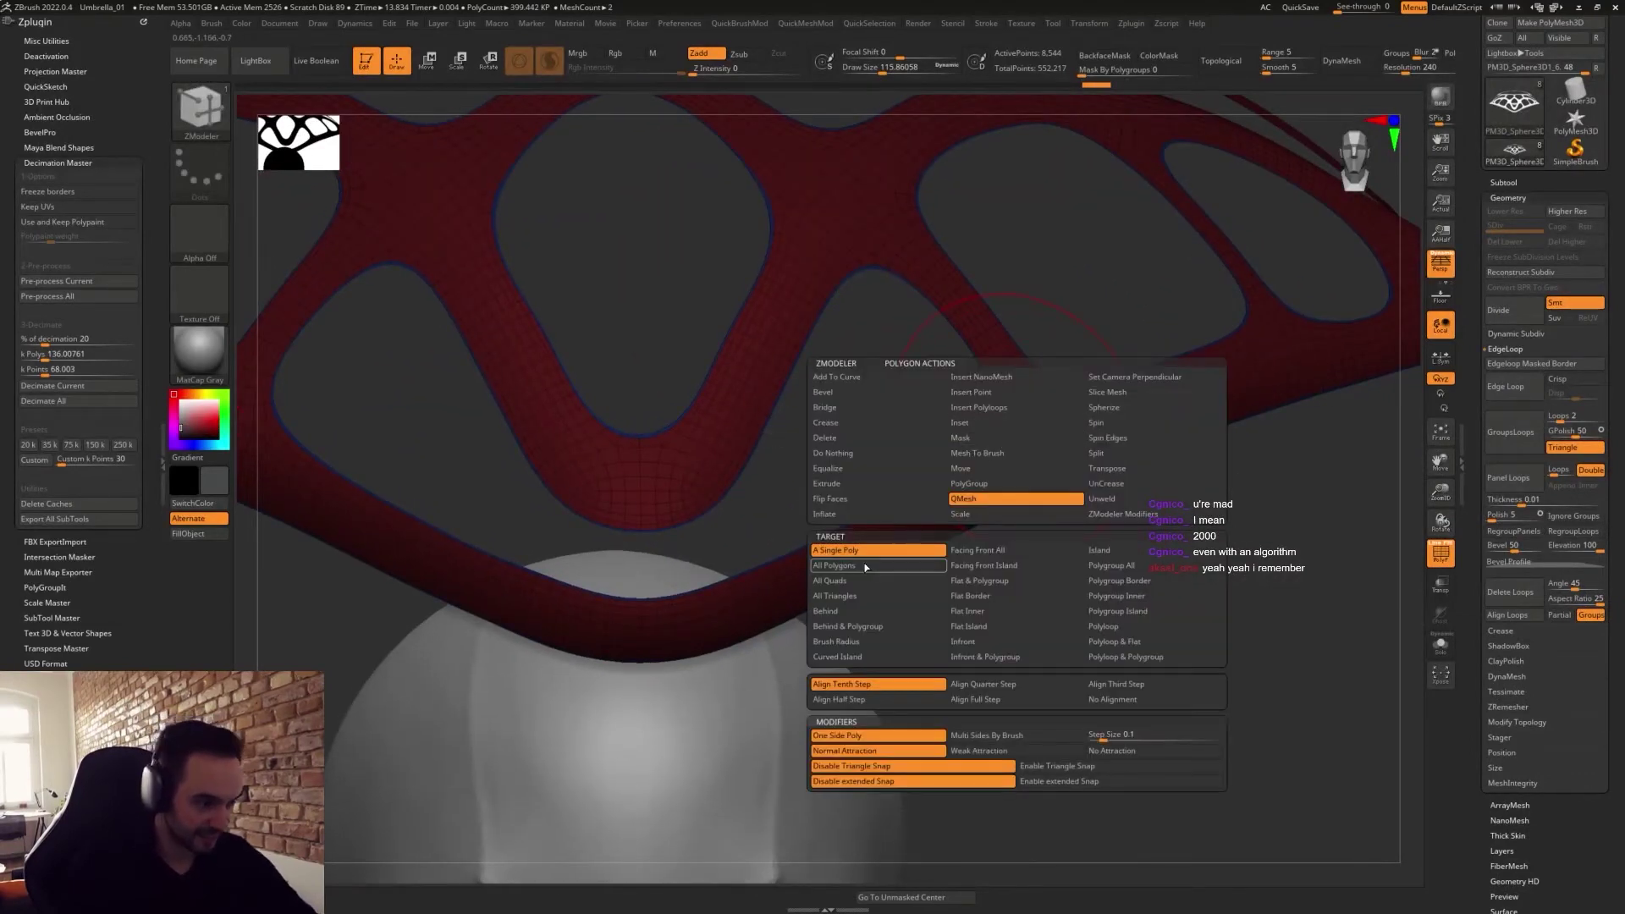
pyautogui.moveTo(1020, 529); pyautogui.dragTo(1077, 525)
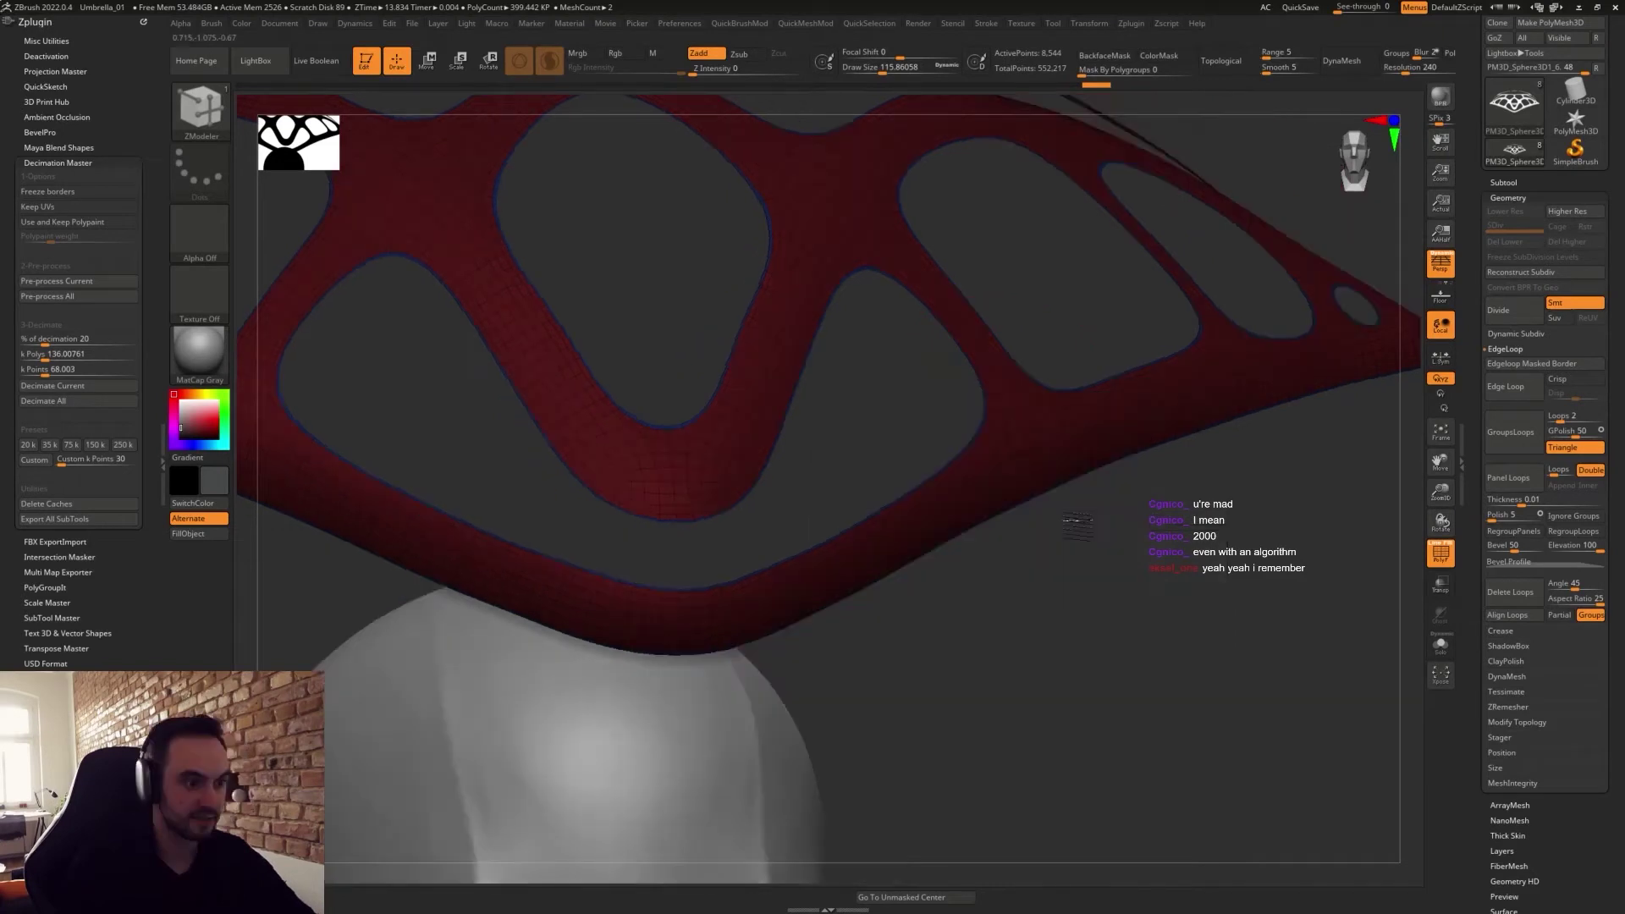
pyautogui.moveTo(987, 435); pyautogui.dragTo(1047, 412)
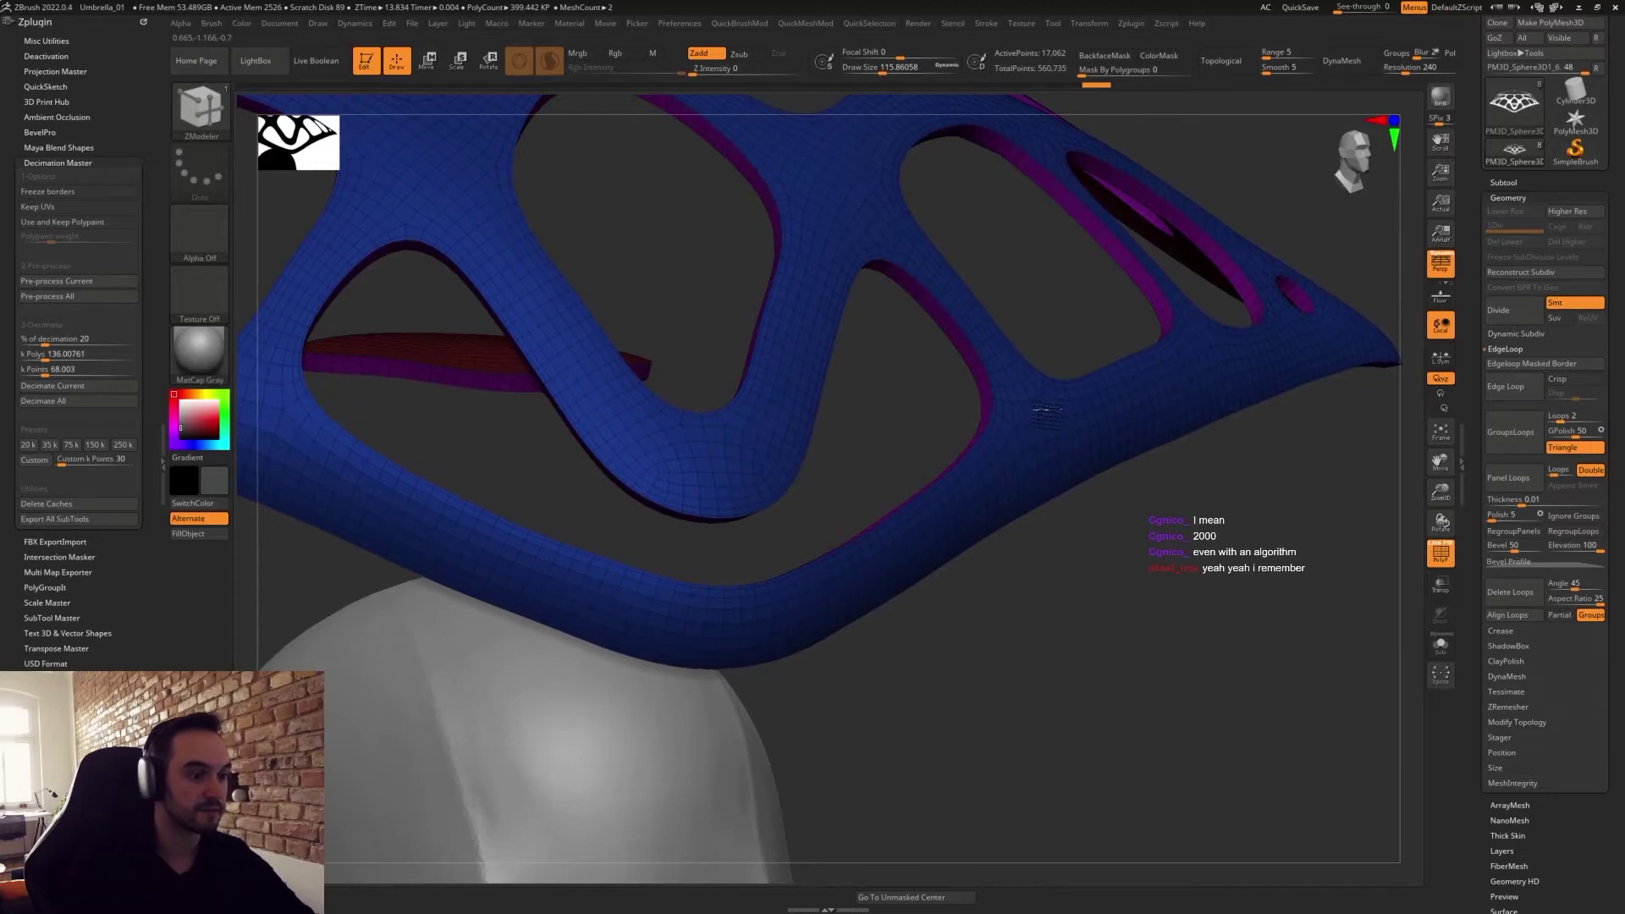
pyautogui.moveTo(1048, 410); pyautogui.dragTo(1048, 412)
# Insert an edge loop along the inner side wall of a front lattice opening and enable Dynamic Subdiv.
pyautogui.keyDown('alt'); pyautogui.moveTo(914, 378); pyautogui.dragTo(1007, 479); pyautogui.keyUp('alt')
pyautogui.moveTo(833, 382); pyautogui.dragTo(936, 298)
pyautogui.click(938, 303)
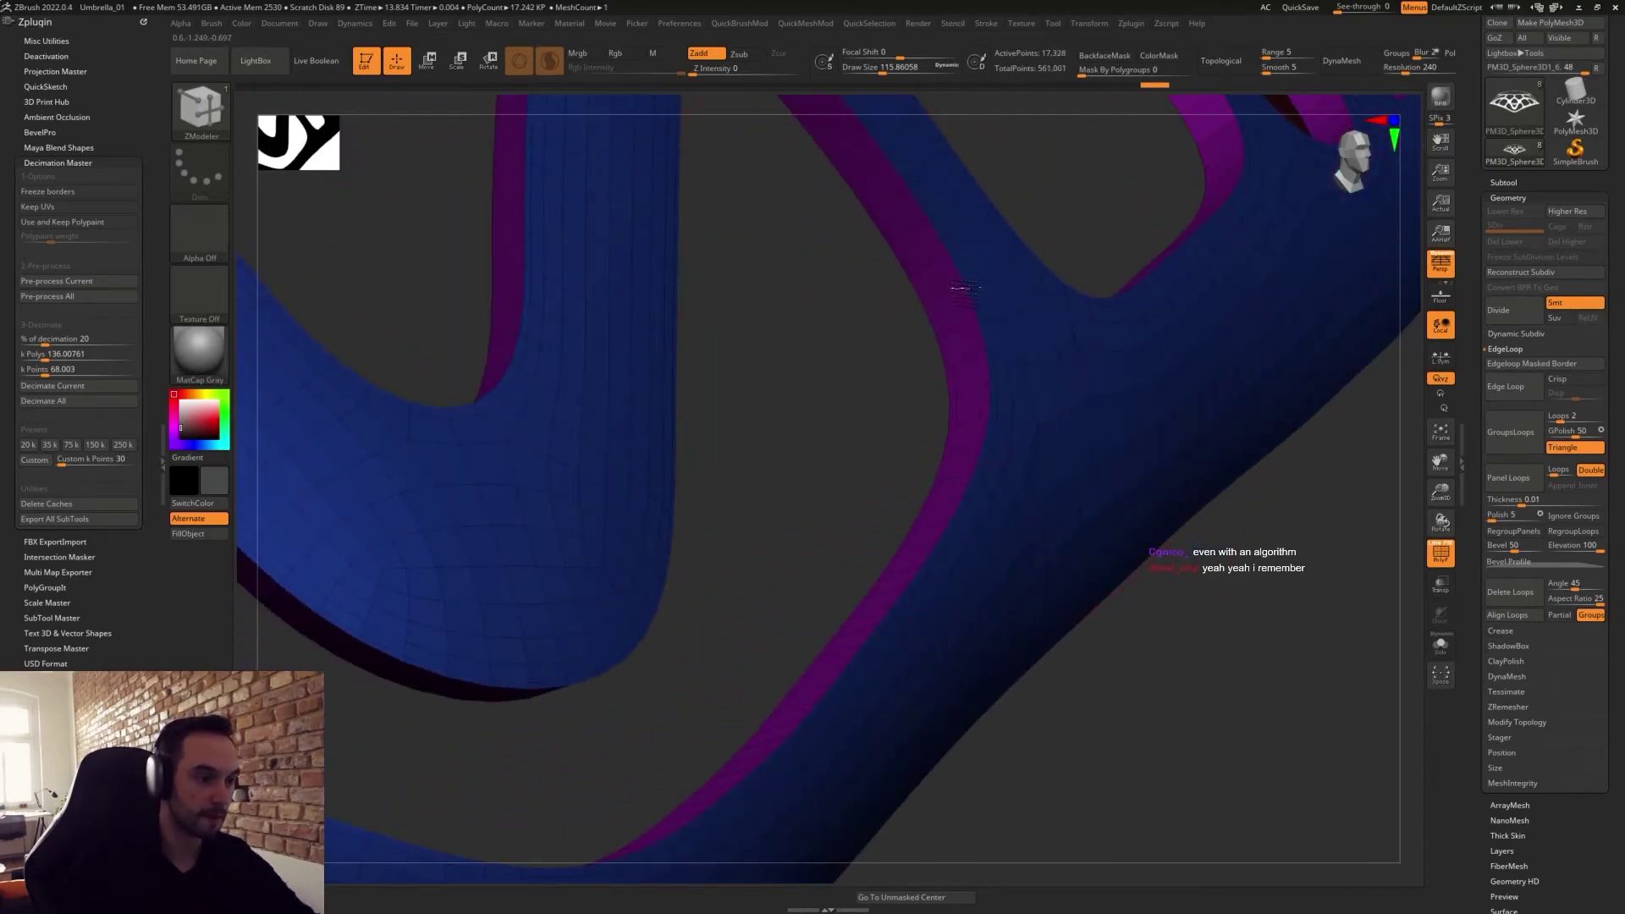
pyautogui.moveTo(1258, 646)
pyautogui.mouseDown()
pyautogui.moveTo(1244, 657)
pyautogui.moveTo(1243, 633)
pyautogui.mouseUp()
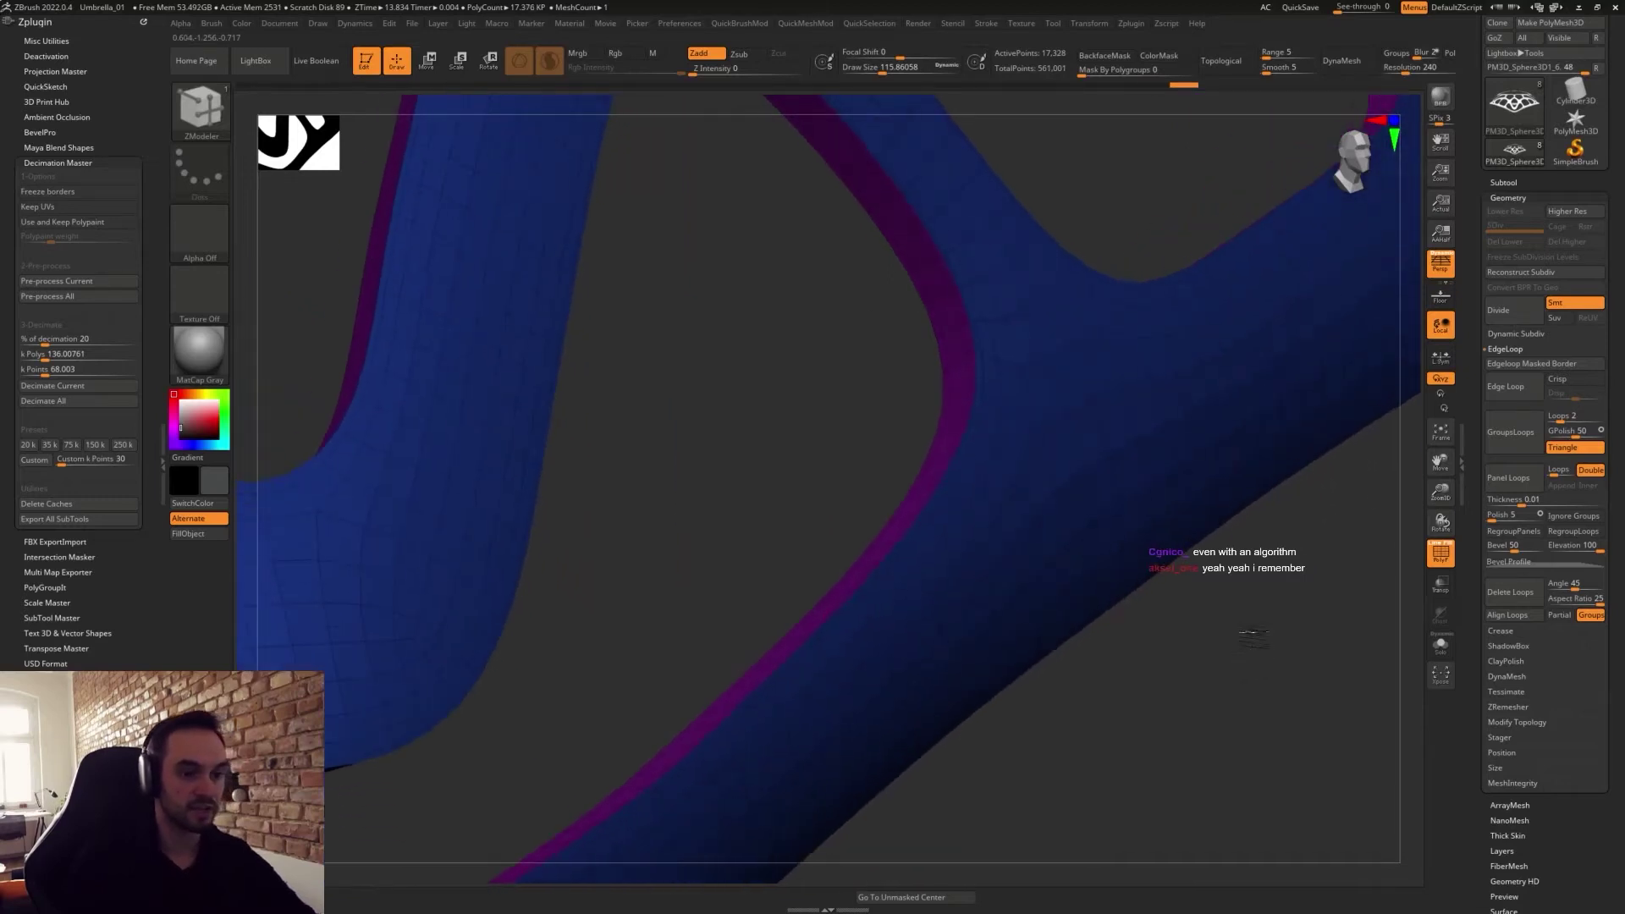
pyautogui.click(1510, 351)
pyautogui.hotkey('shift', 'f')
pyautogui.moveTo(1147, 630)
pyautogui.keyDown('alt'); pyautogui.mouseDown()
pyautogui.moveTo(1161, 678)
pyautogui.moveTo(1146, 558)
pyautogui.moveTo(1139, 621)
pyautogui.moveTo(1022, 451)
pyautogui.moveTo(971, 486)
pyautogui.moveTo(1004, 573)
pyautogui.moveTo(923, 498)
pyautogui.moveTo(913, 573)
pyautogui.moveTo(879, 585)
pyautogui.mouseUp(); pyautogui.keyUp('alt')
pyautogui.hotkey('shift', 'f')
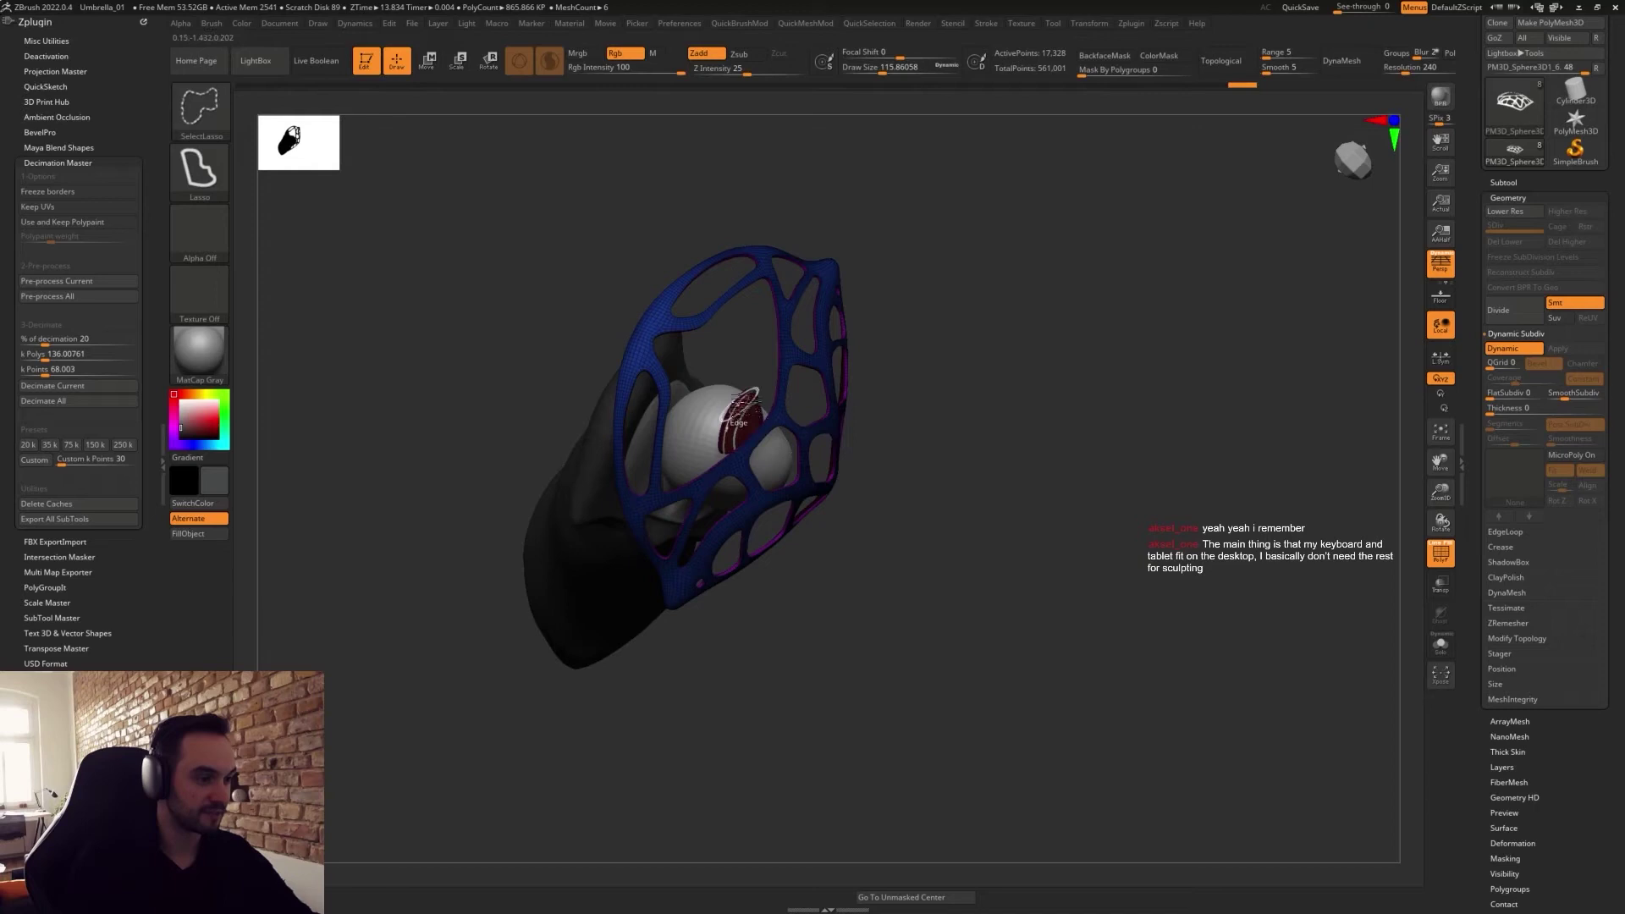
# Hide the stray piece inside the lattice with a lasso selection, delete the hidden geometry and turn off the polyframe.
pyautogui.moveTo(783, 398)
pyautogui.mouseDown()
pyautogui.moveTo(902, 490)
pyautogui.moveTo(946, 551)
pyautogui.moveTo(986, 563)
pyautogui.mouseUp()
pyautogui.moveTo(768, 341)
pyautogui.keyDown('ctrl'); pyautogui.keyDown('shift'); pyautogui.mouseDown()
pyautogui.moveTo(800, 445)
pyautogui.moveTo(689, 508)
pyautogui.moveTo(674, 479)
pyautogui.mouseUp(); pyautogui.keyUp('shift'); pyautogui.keyUp('ctrl')
pyautogui.press('2')
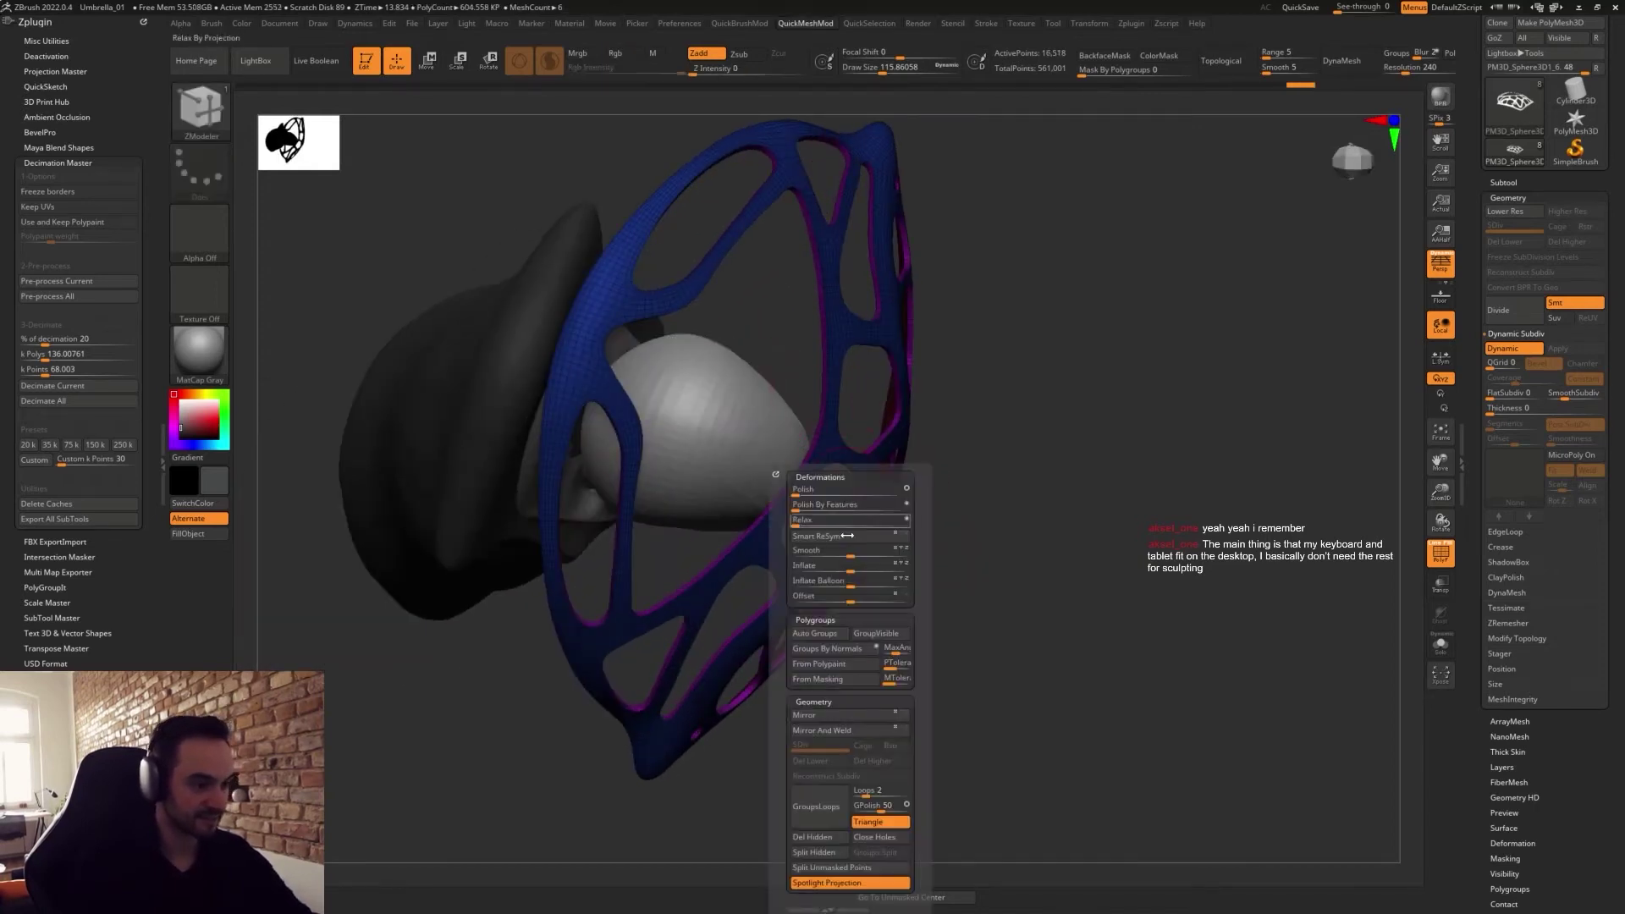
pyautogui.click(819, 840)
pyautogui.moveTo(1001, 392); pyautogui.dragTo(1011, 701)
pyautogui.moveTo(863, 678); pyautogui.dragTo(1036, 627)
pyautogui.hotkey('shift', 'f')
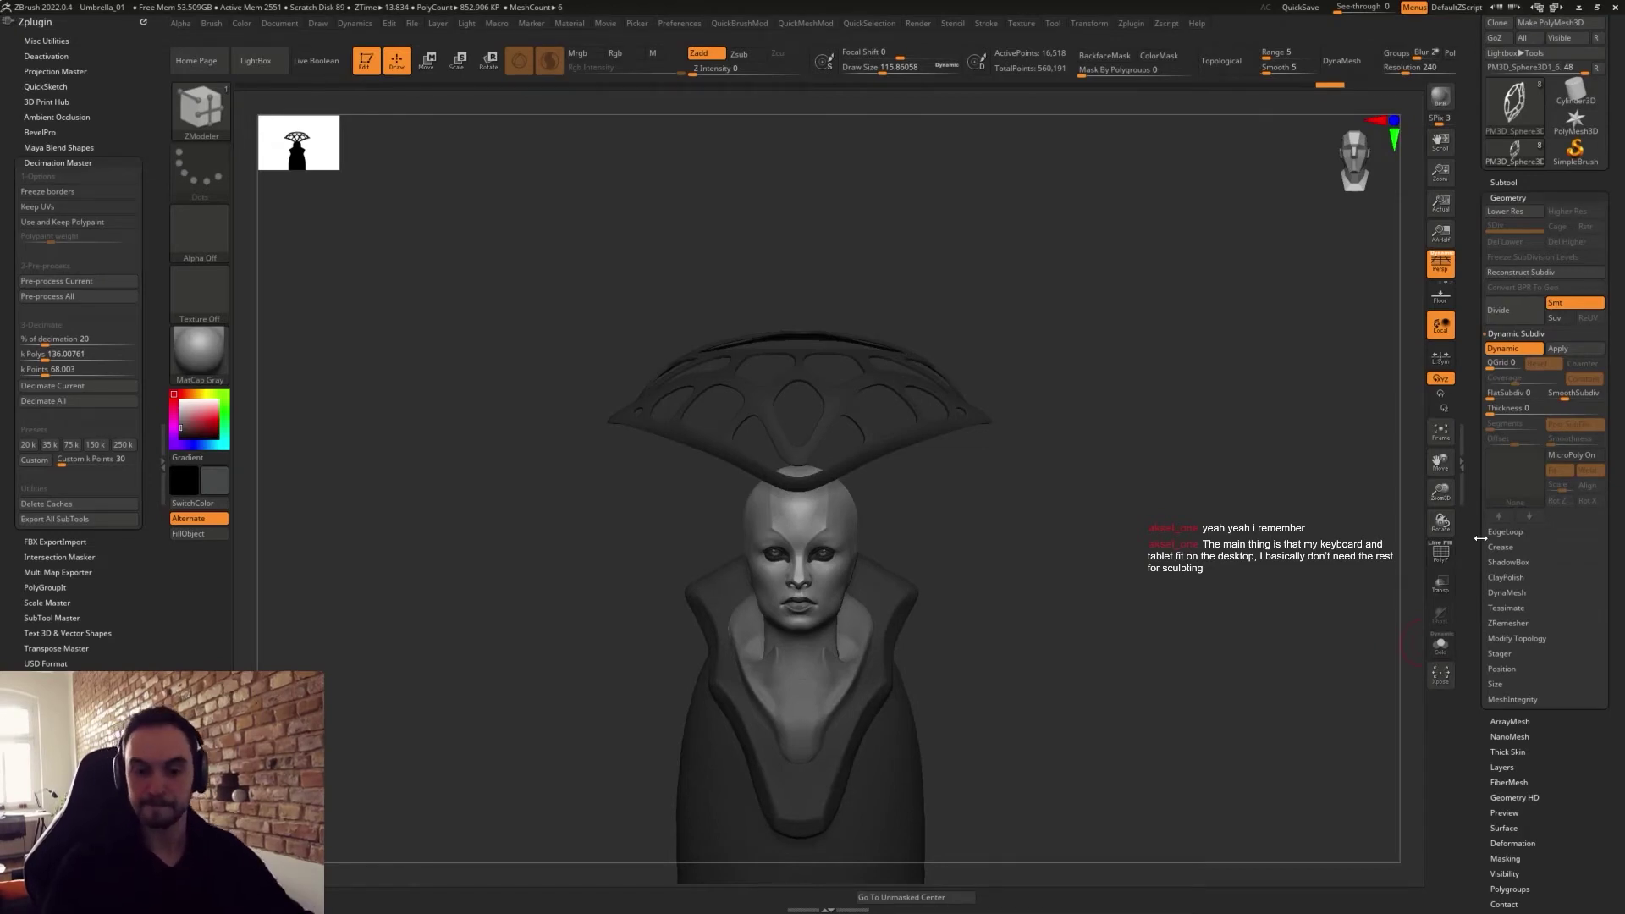
# Select the outer collar and flatten its raised back and side edges with the TrimDynamic brush.
pyautogui.moveTo(1012, 542); pyautogui.dragTo(956, 565)
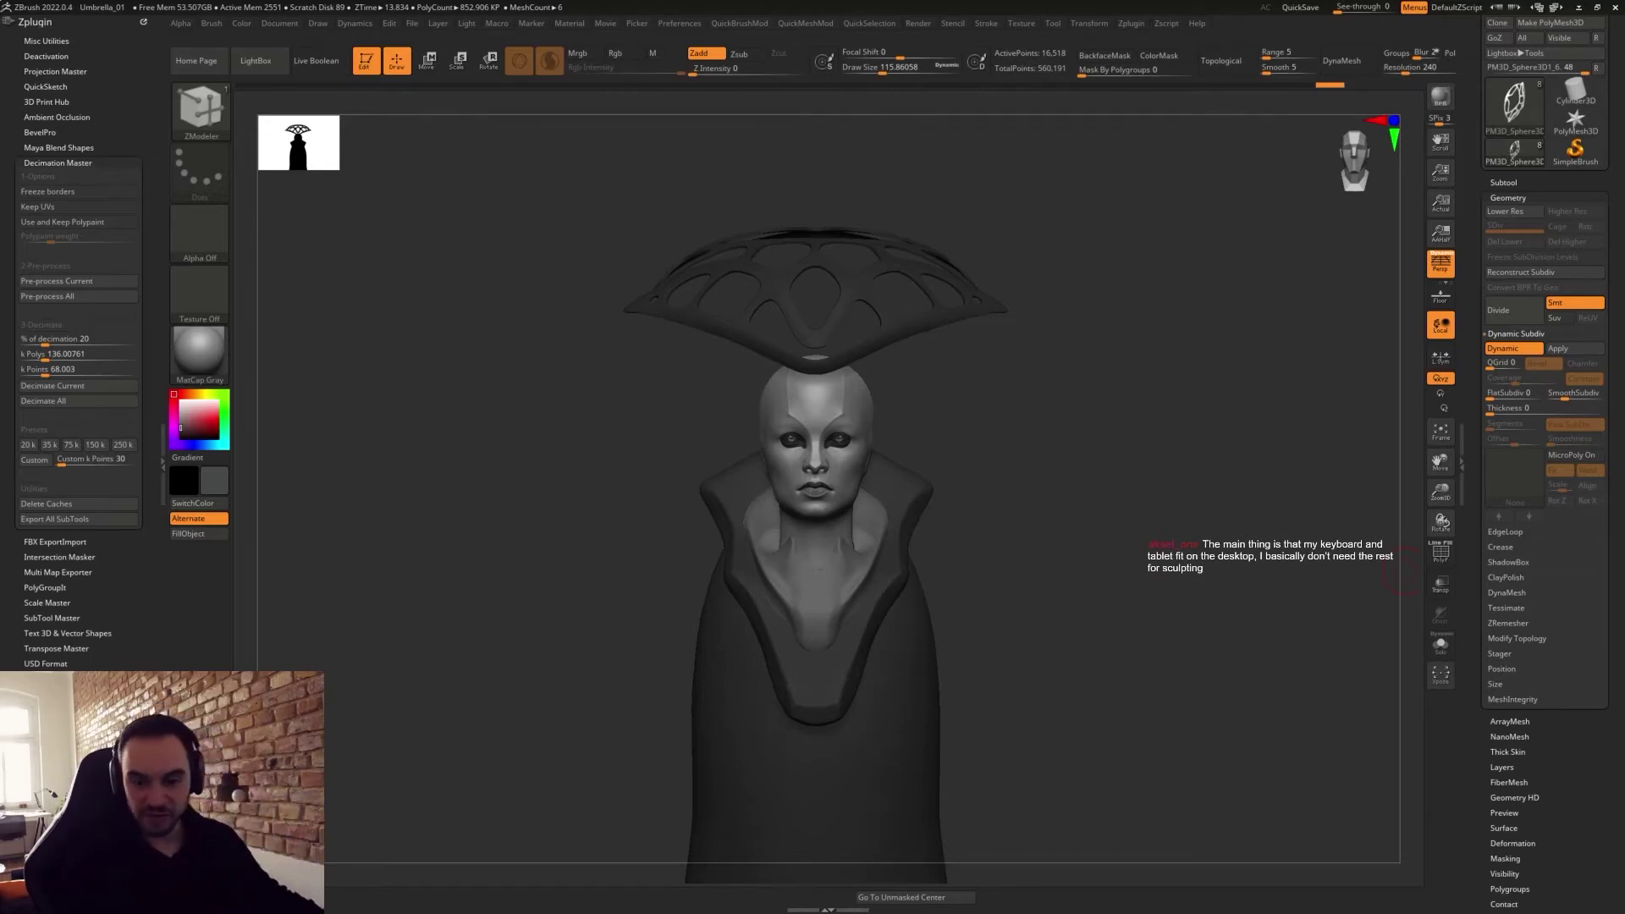
pyautogui.moveTo(1028, 473)
pyautogui.mouseDown()
pyautogui.moveTo(1058, 471)
pyautogui.moveTo(1088, 508)
pyautogui.moveTo(1065, 475)
pyautogui.moveTo(1027, 465)
pyautogui.moveTo(1077, 472)
pyautogui.moveTo(1057, 430)
pyautogui.moveTo(1054, 491)
pyautogui.mouseUp()
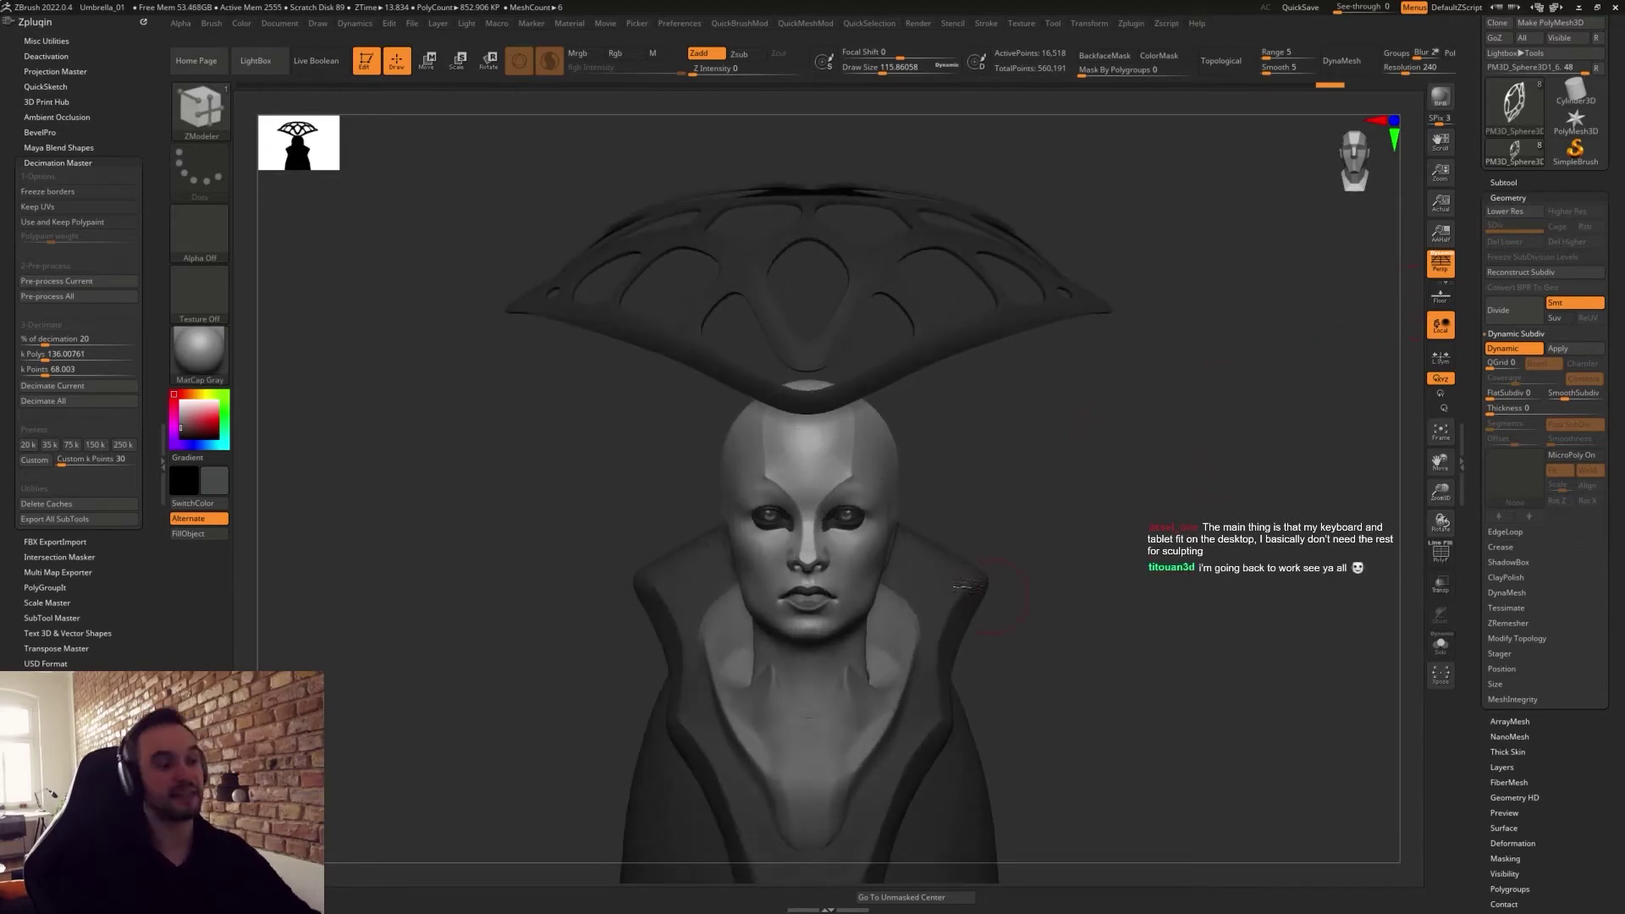
pyautogui.moveTo(1068, 536)
pyautogui.mouseDown()
pyautogui.moveTo(1099, 540)
pyautogui.moveTo(1028, 453)
pyautogui.moveTo(970, 487)
pyautogui.moveTo(982, 561)
pyautogui.mouseUp()
pyautogui.press('b')
pyautogui.press('t')
pyautogui.press('d')
pyautogui.keyDown('alt'); pyautogui.click(950, 425); pyautogui.keyUp('alt')
pyautogui.moveTo(969, 457); pyautogui.dragTo(958, 433)
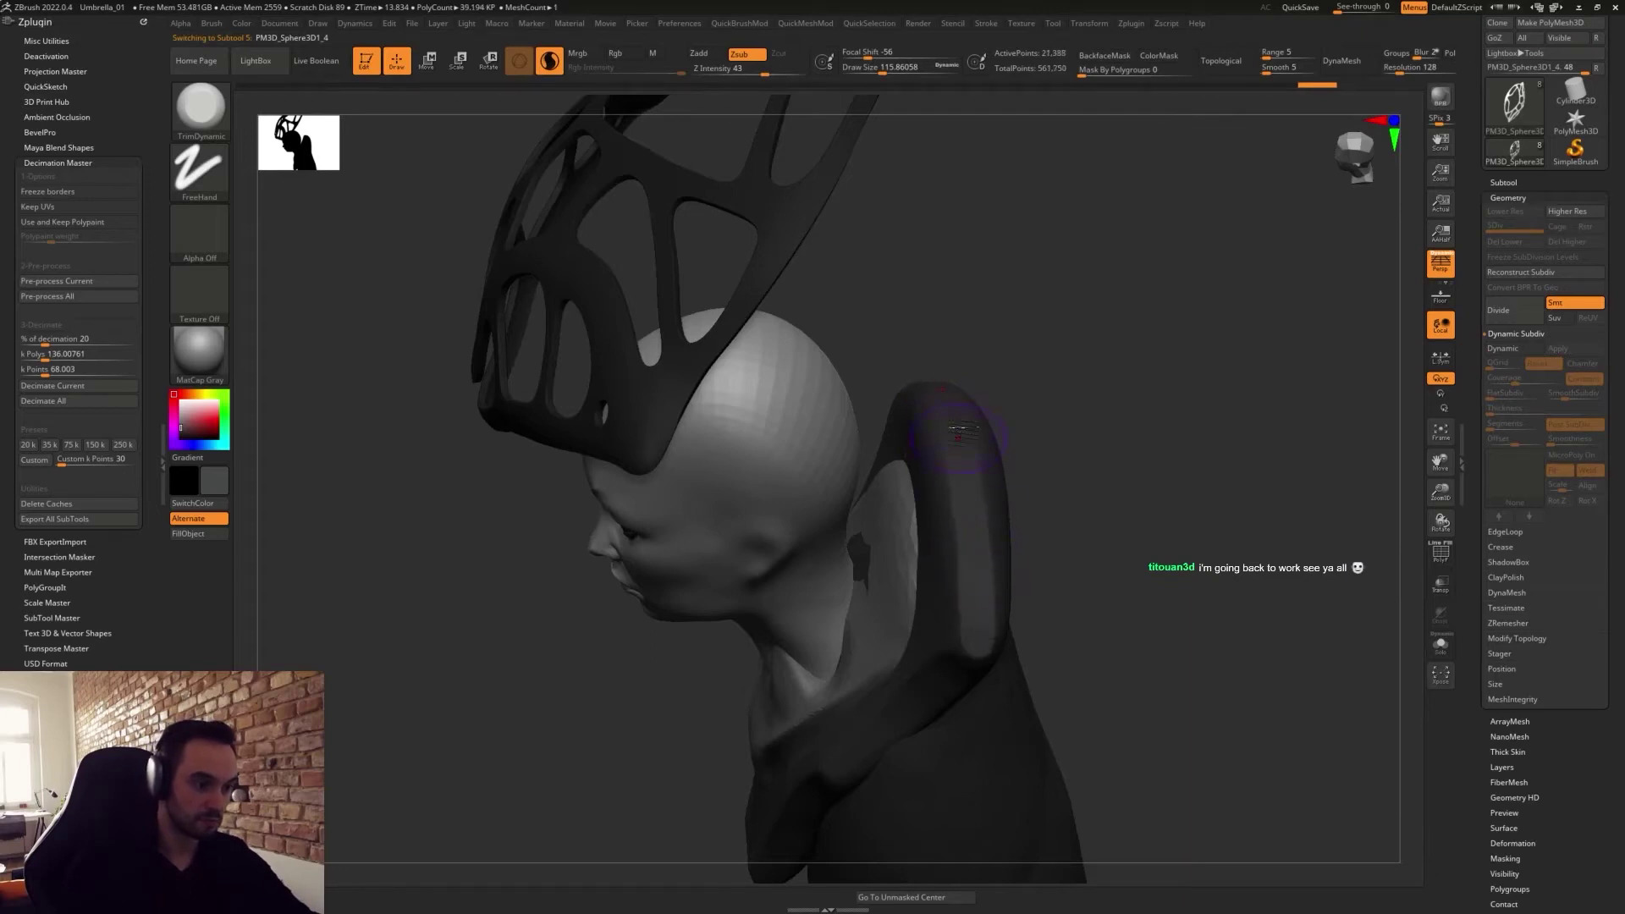
pyautogui.moveTo(965, 500); pyautogui.dragTo(975, 593)
pyautogui.moveTo(1088, 584); pyautogui.dragTo(1073, 511)
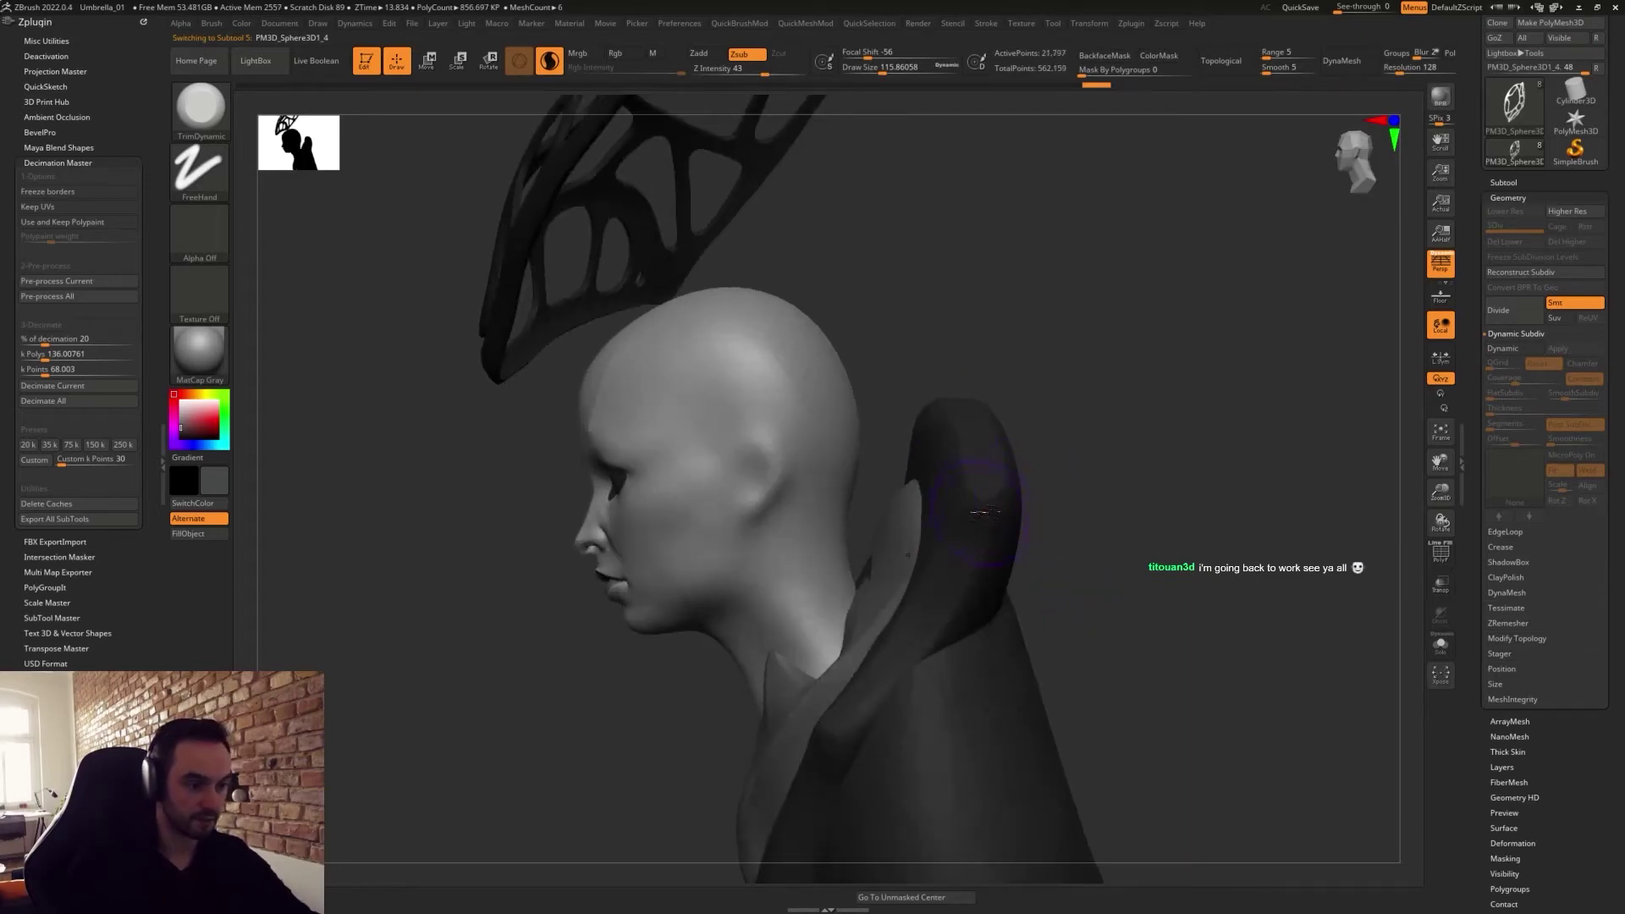
pyautogui.moveTo(955, 559)
pyautogui.mouseDown()
pyautogui.moveTo(980, 475)
pyautogui.moveTo(970, 436)
pyautogui.mouseUp()
pyautogui.moveTo(960, 568); pyautogui.dragTo(882, 677)
# Plane the outer collar's front lapels down to the chest point with TrimDynamic.
pyautogui.moveTo(1159, 626)
pyautogui.keyDown('alt'); pyautogui.mouseDown()
pyautogui.moveTo(1092, 518)
pyautogui.moveTo(1130, 512)
pyautogui.mouseUp(); pyautogui.keyUp('alt')
pyautogui.moveTo(808, 512); pyautogui.dragTo(863, 431)
pyautogui.moveTo(819, 499); pyautogui.dragTo(772, 566)
pyautogui.keyDown('alt'); pyautogui.moveTo(988, 574); pyautogui.dragTo(998, 470); pyautogui.keyUp('alt')
pyautogui.moveTo(998, 470); pyautogui.dragTo(1033, 465)
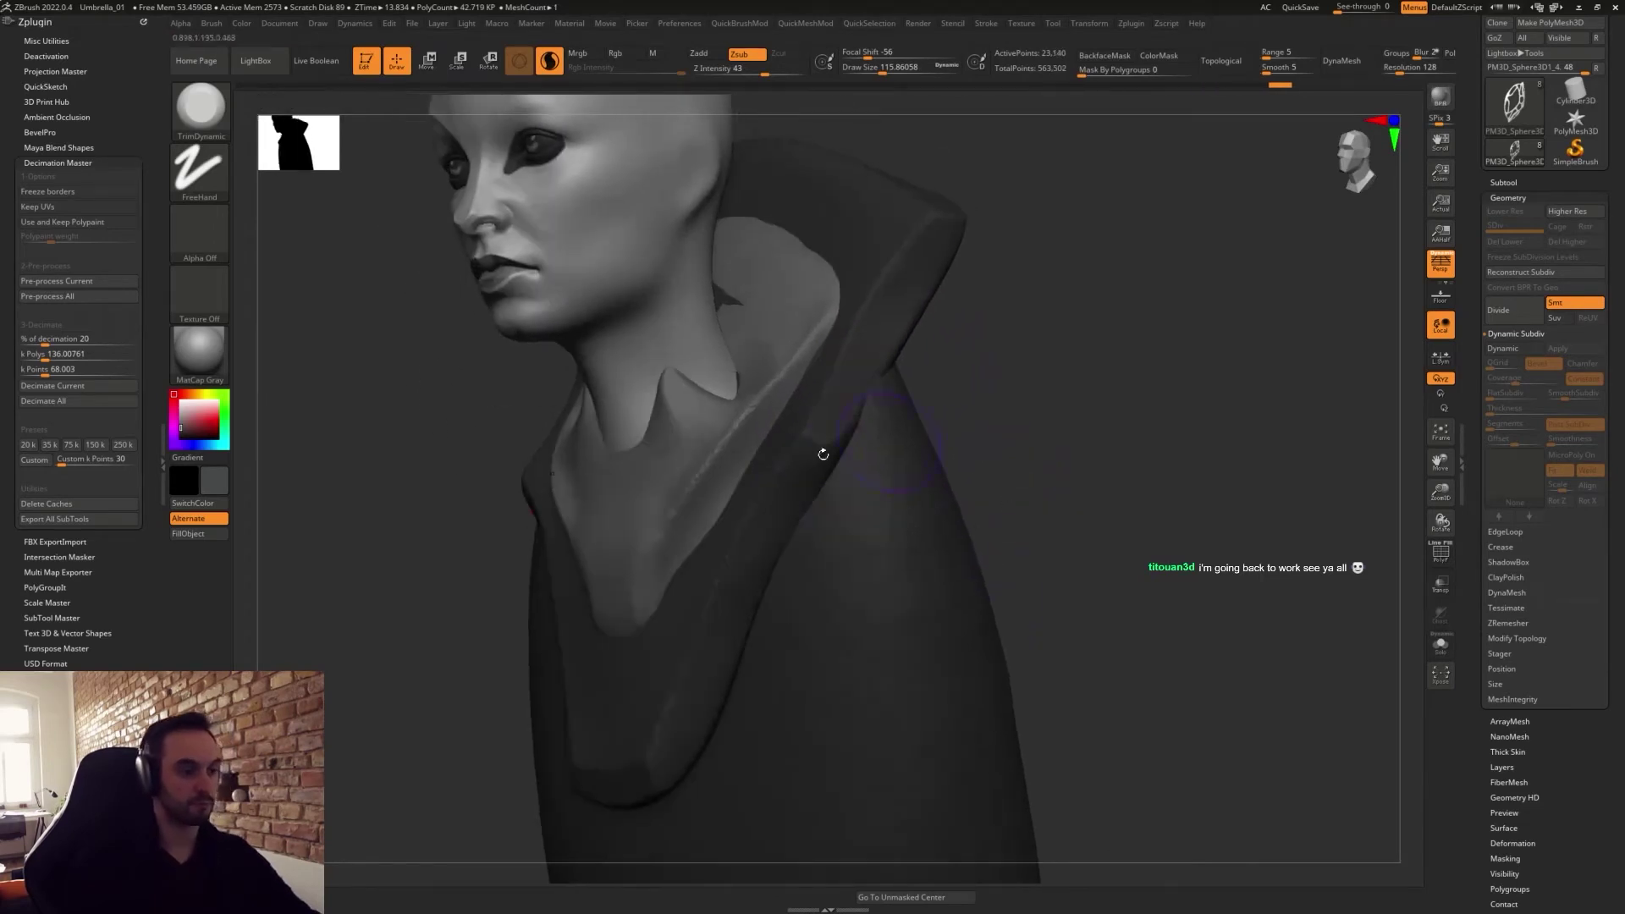
pyautogui.moveTo(772, 527); pyautogui.dragTo(772, 518)
pyautogui.moveTo(718, 630); pyautogui.dragTo(771, 526)
pyautogui.keyDown('shift'); pyautogui.moveTo(1068, 565); pyautogui.dragTo(1088, 504); pyautogui.keyUp('shift')
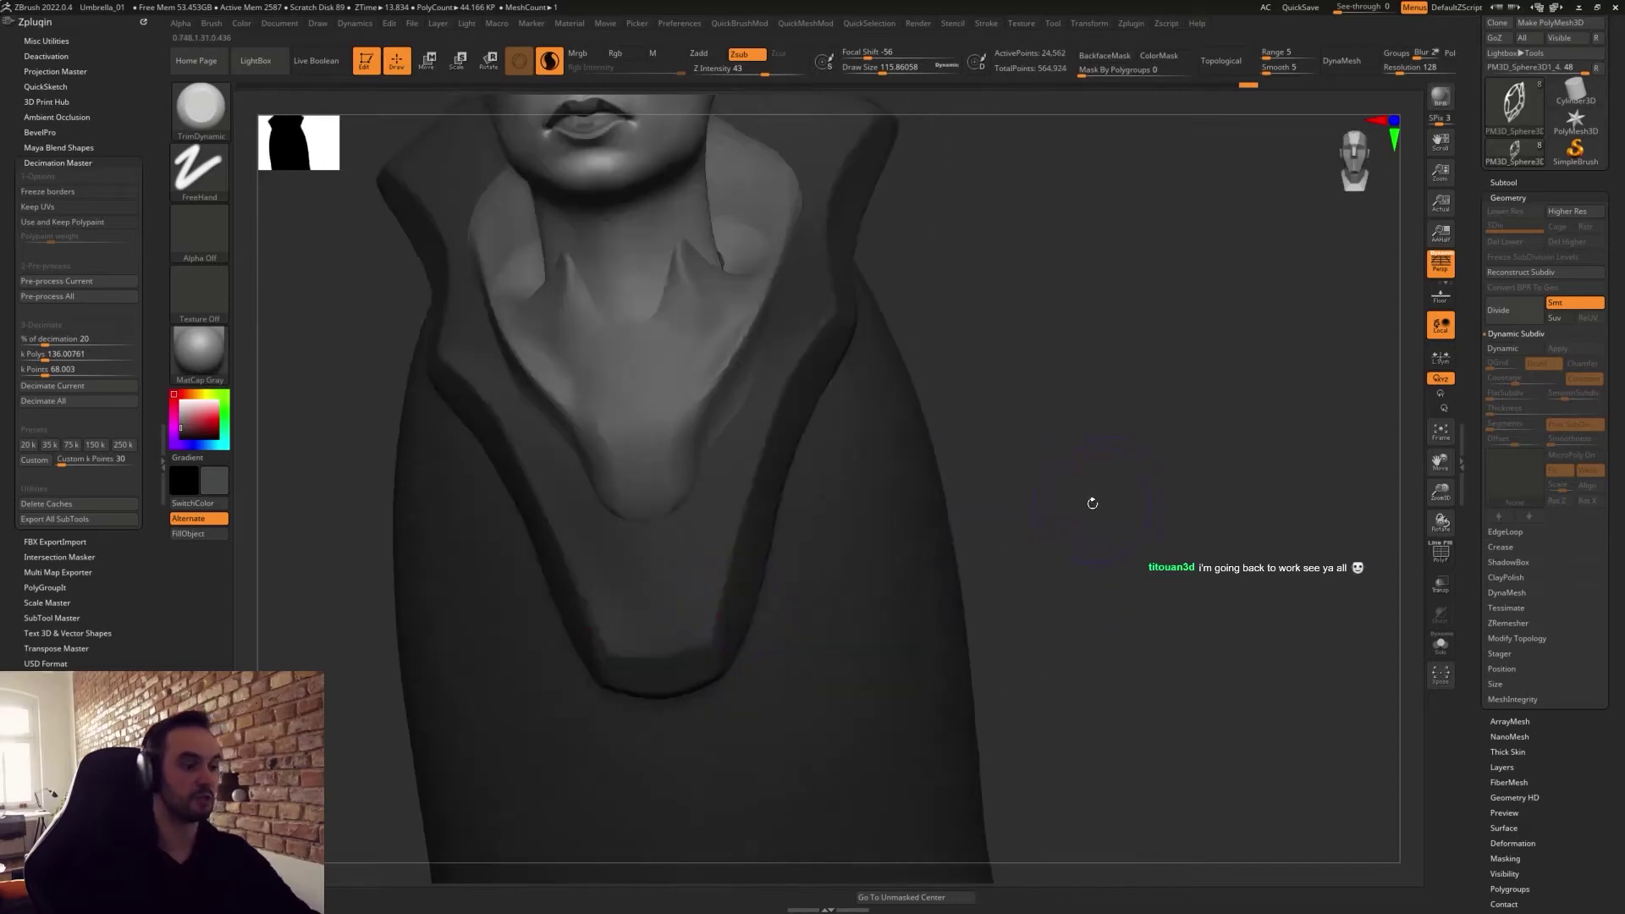
pyautogui.moveTo(700, 574); pyautogui.dragTo(708, 592)
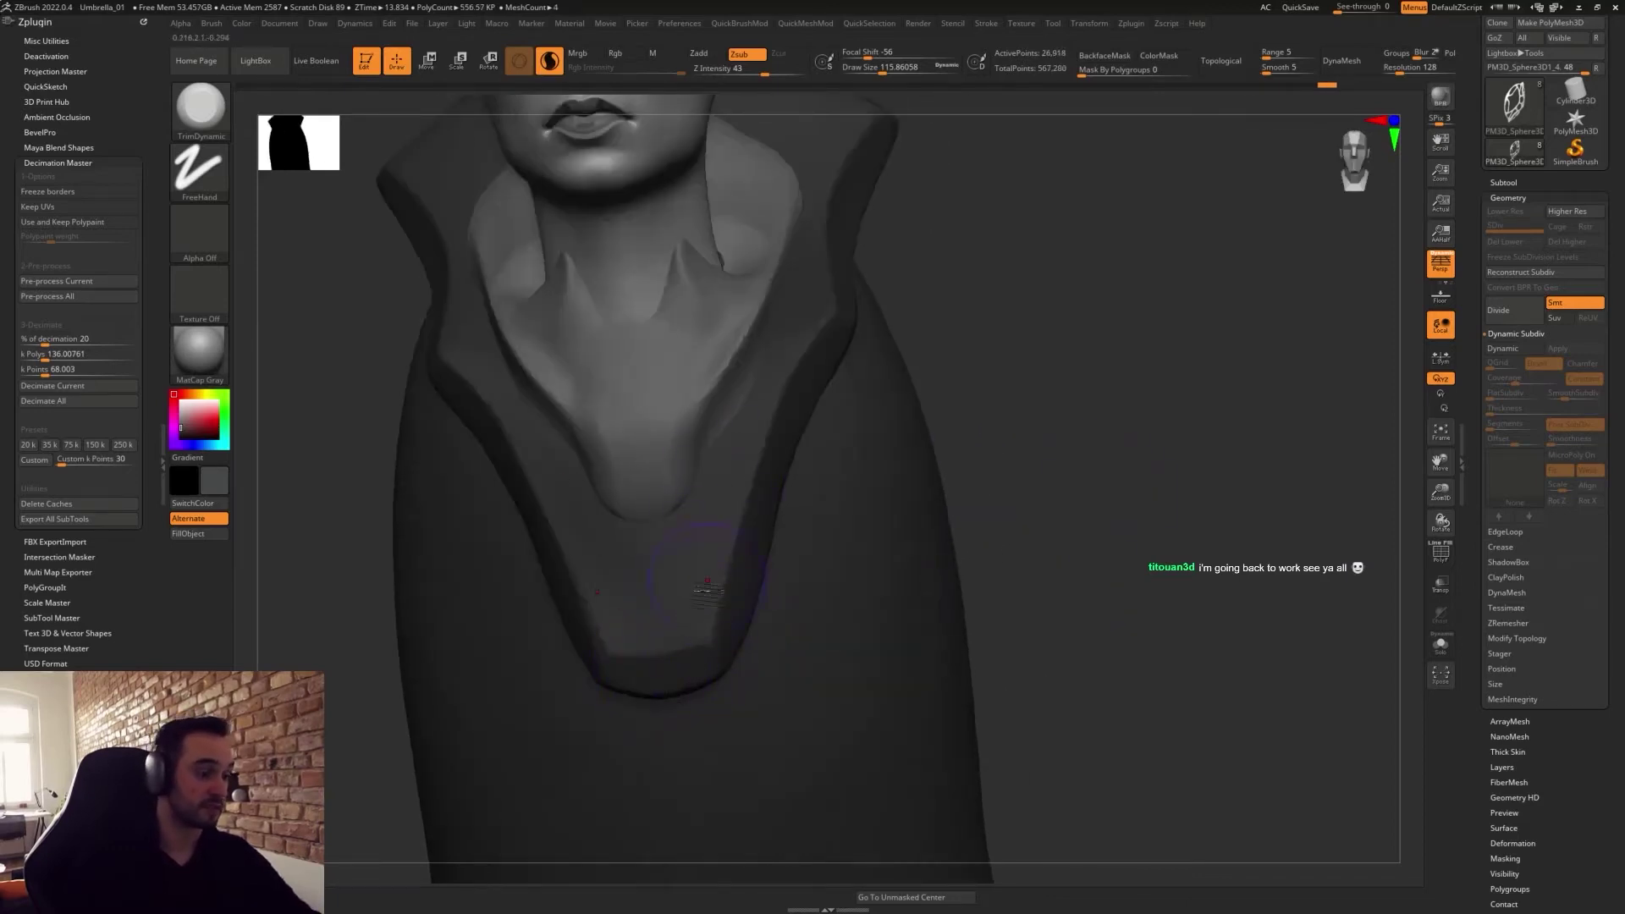
# Show the inner headpiece shell subtool beneath the lattice and unhide all of its geometry.
pyautogui.moveTo(1050, 360); pyautogui.dragTo(1041, 584)
pyautogui.click(1503, 182)
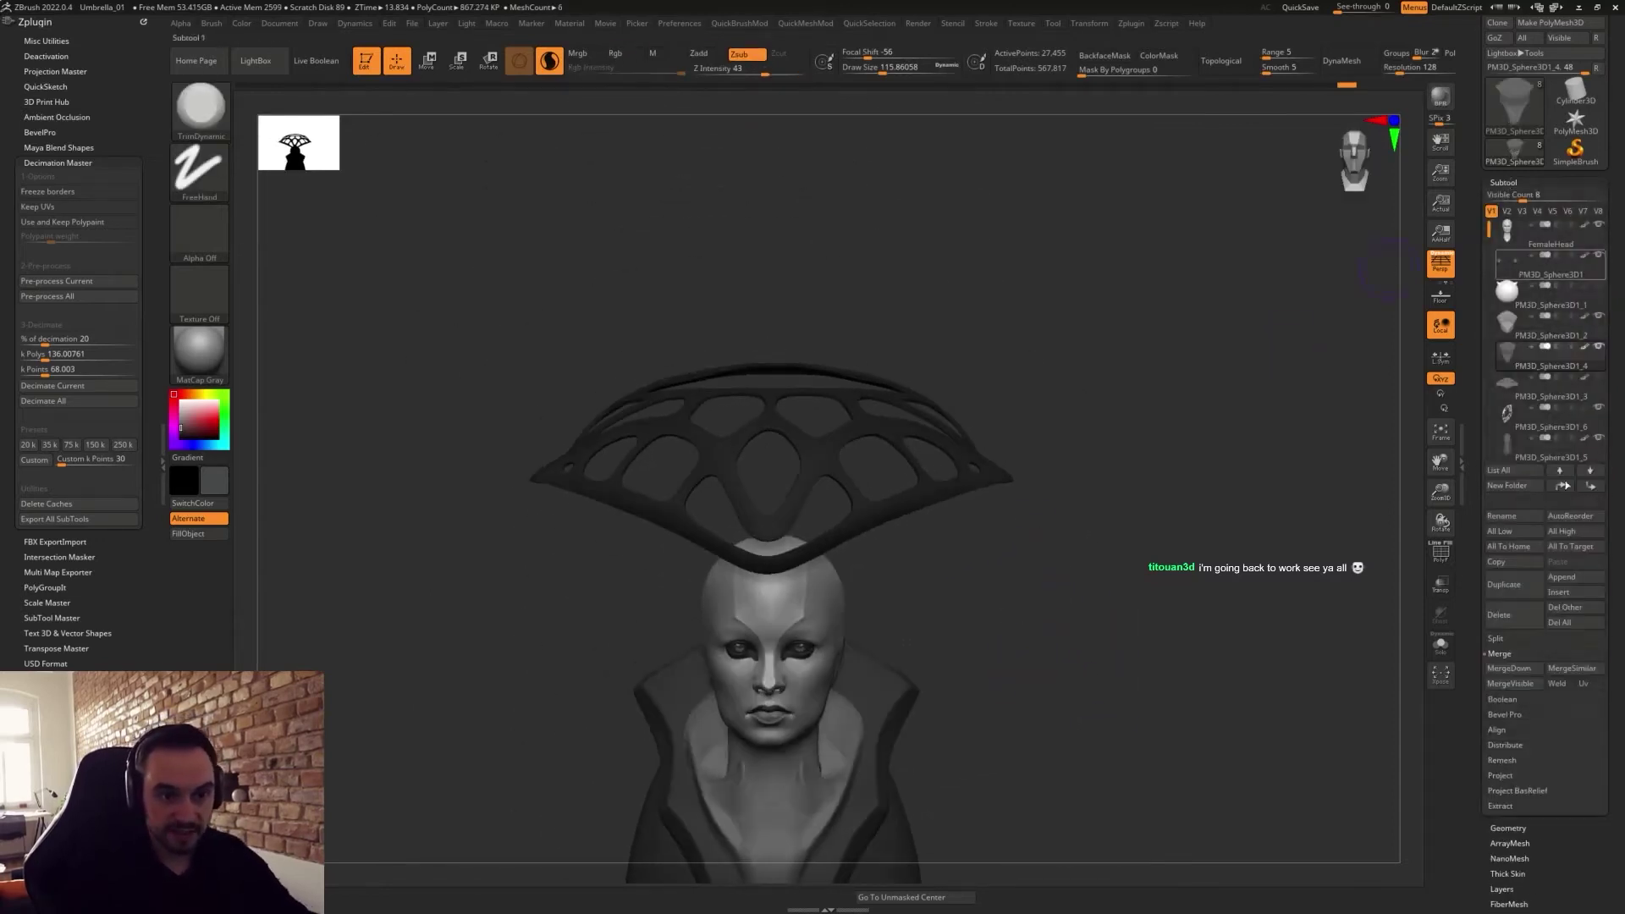
pyautogui.click(1497, 391)
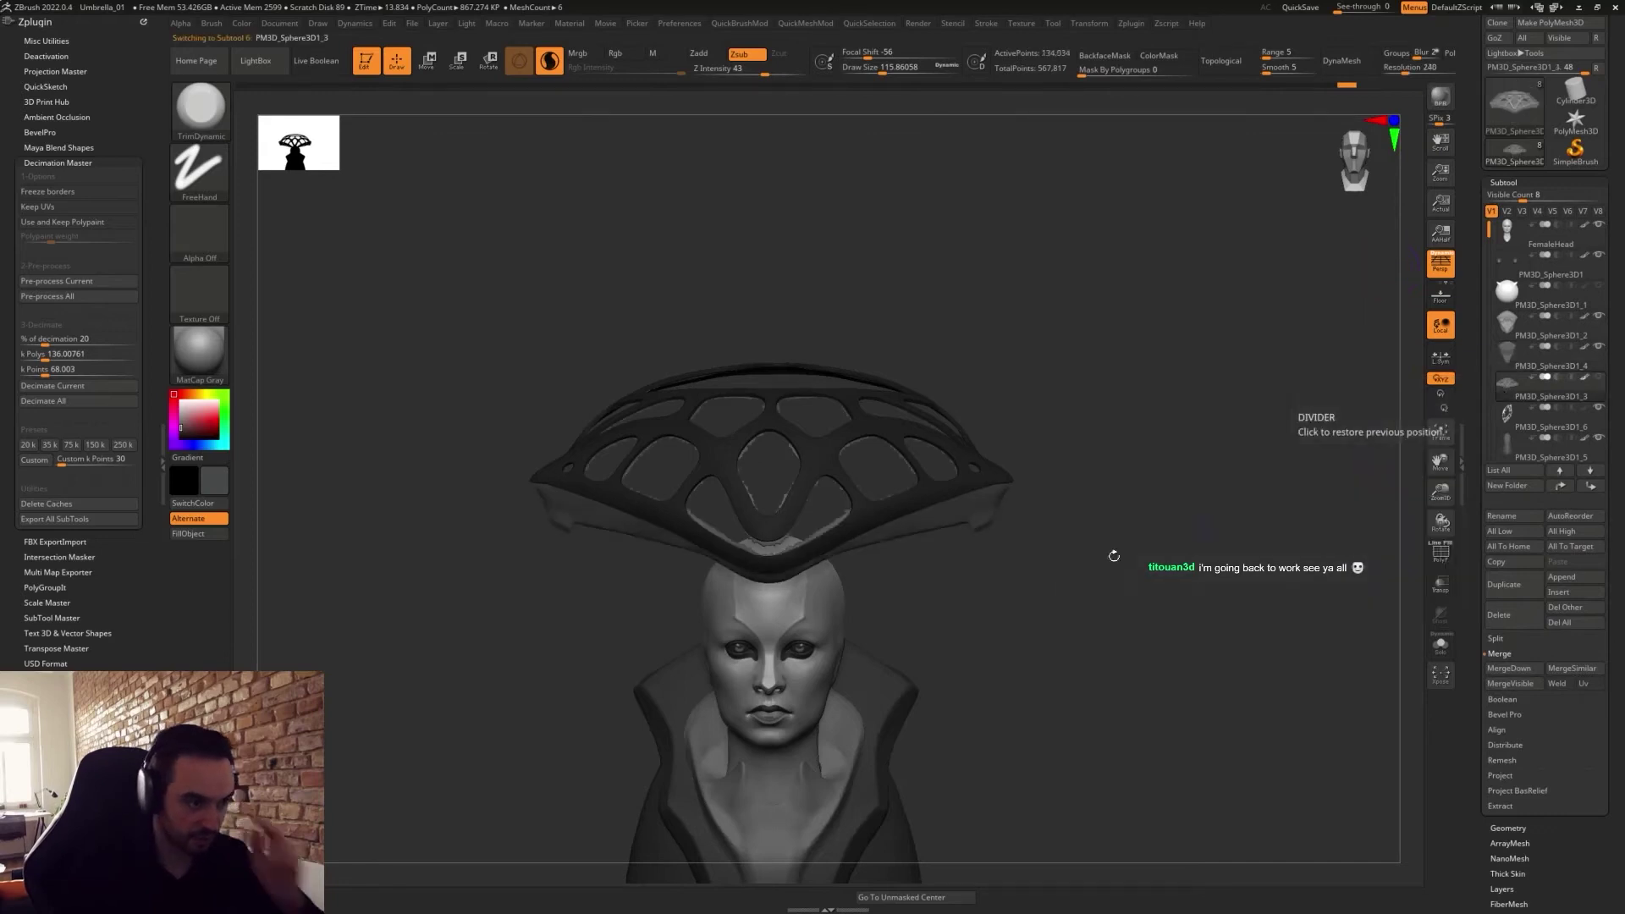
pyautogui.keyDown('ctrl'); pyautogui.keyDown('shift'); pyautogui.moveTo(1092, 616); pyautogui.dragTo(1093, 628); pyautogui.keyUp('shift'); pyautogui.keyUp('ctrl')
pyautogui.keyDown('ctrl'); pyautogui.keyDown('shift'); pyautogui.click(1094, 635); pyautogui.keyUp('shift'); pyautogui.keyUp('ctrl')
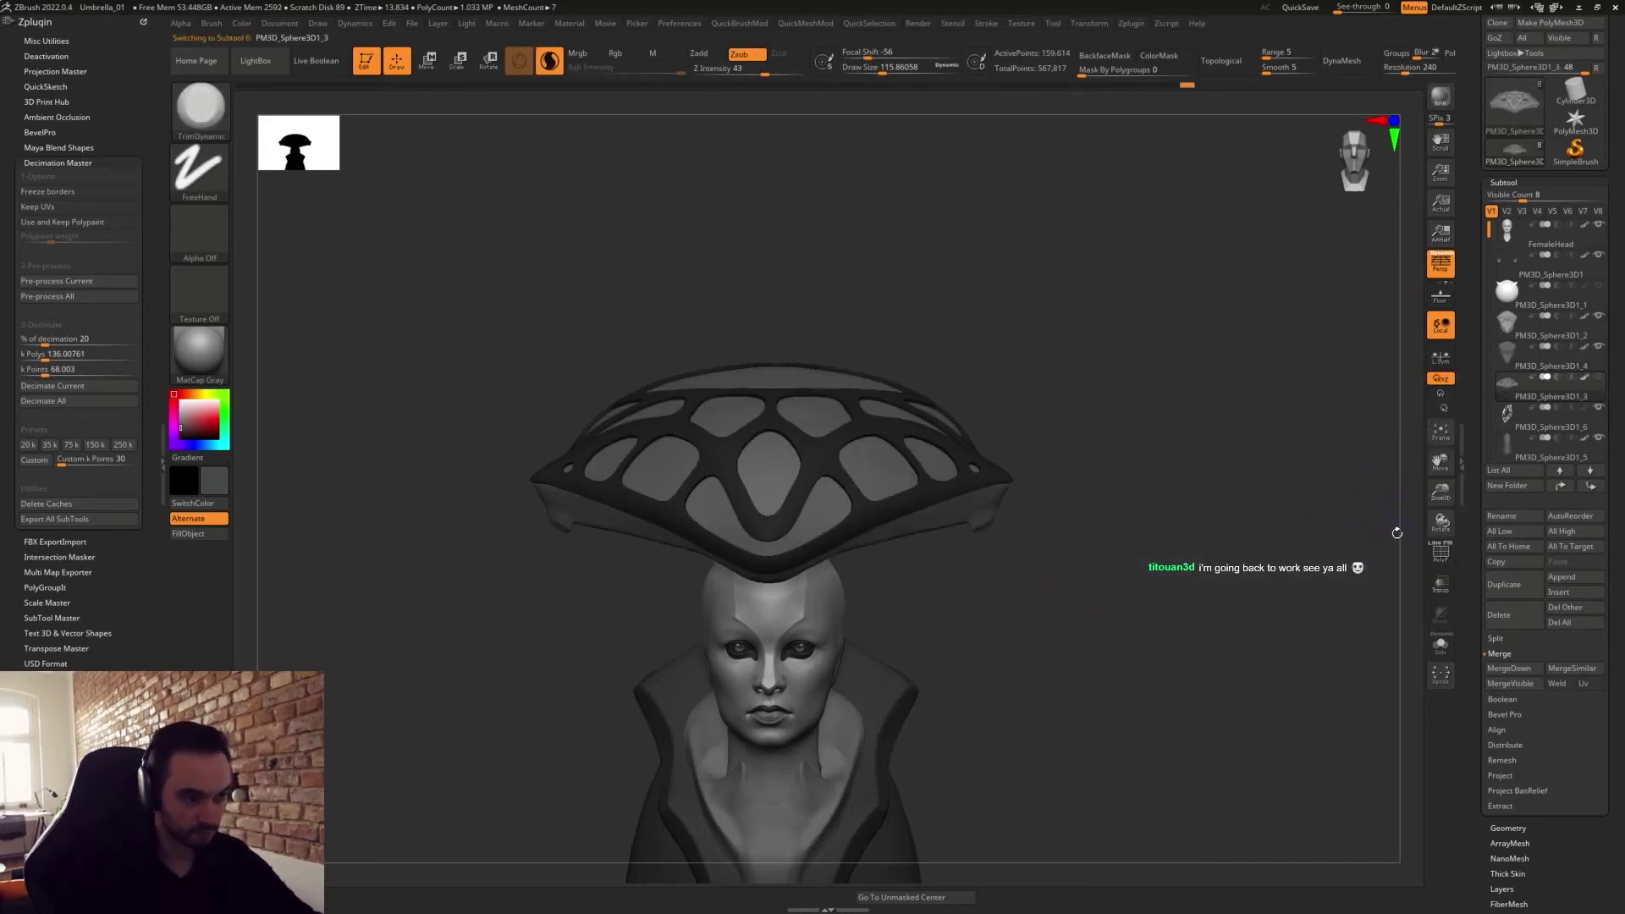
# Smooth the side of the inner headpiece shell and define its upper side edge with the DamStandard brush.
pyautogui.moveTo(1135, 681)
pyautogui.keyDown('alt'); pyautogui.mouseDown()
pyautogui.moveTo(1156, 592)
pyautogui.moveTo(1058, 590)
pyautogui.moveTo(1157, 590)
pyautogui.mouseUp(); pyautogui.keyUp('alt')
pyautogui.moveTo(1048, 581)
pyautogui.mouseDown()
pyautogui.moveTo(1075, 583)
pyautogui.moveTo(1029, 597)
pyautogui.moveTo(1034, 557)
pyautogui.mouseUp()
pyautogui.moveTo(1127, 505); pyautogui.dragTo(1102, 520)
pyautogui.keyDown('shift'); pyautogui.moveTo(772, 409); pyautogui.dragTo(857, 366); pyautogui.keyUp('shift')
pyautogui.press('b')
pyautogui.press('d')
pyautogui.press('s')
pyautogui.moveTo(763, 416); pyautogui.dragTo(880, 342)
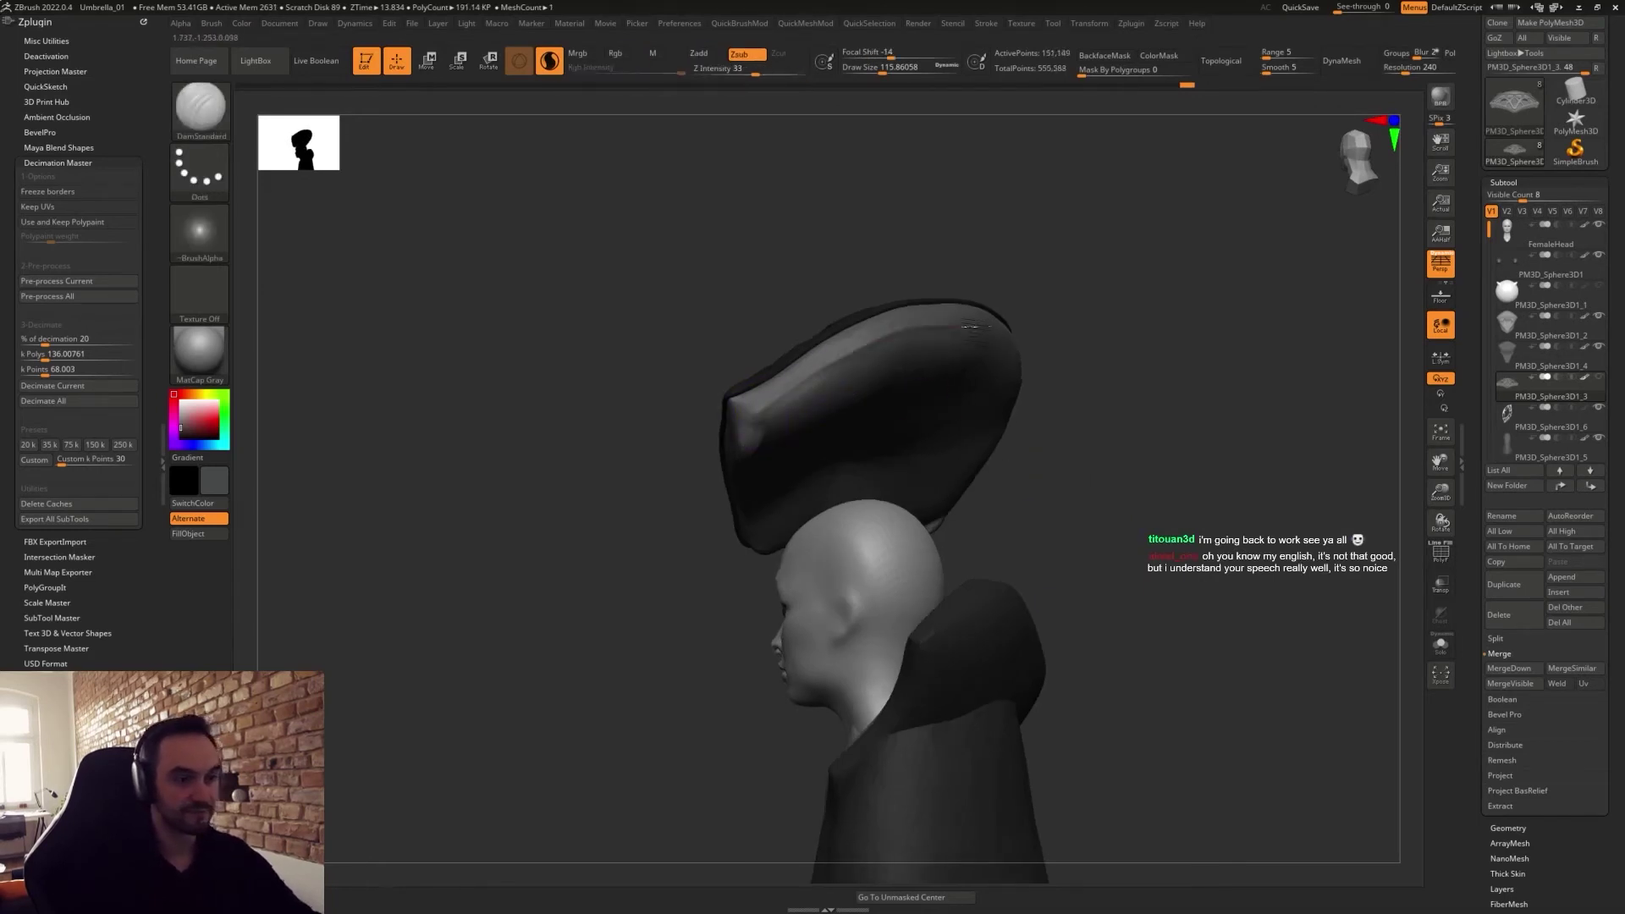
pyautogui.moveTo(1021, 346); pyautogui.dragTo(972, 525)
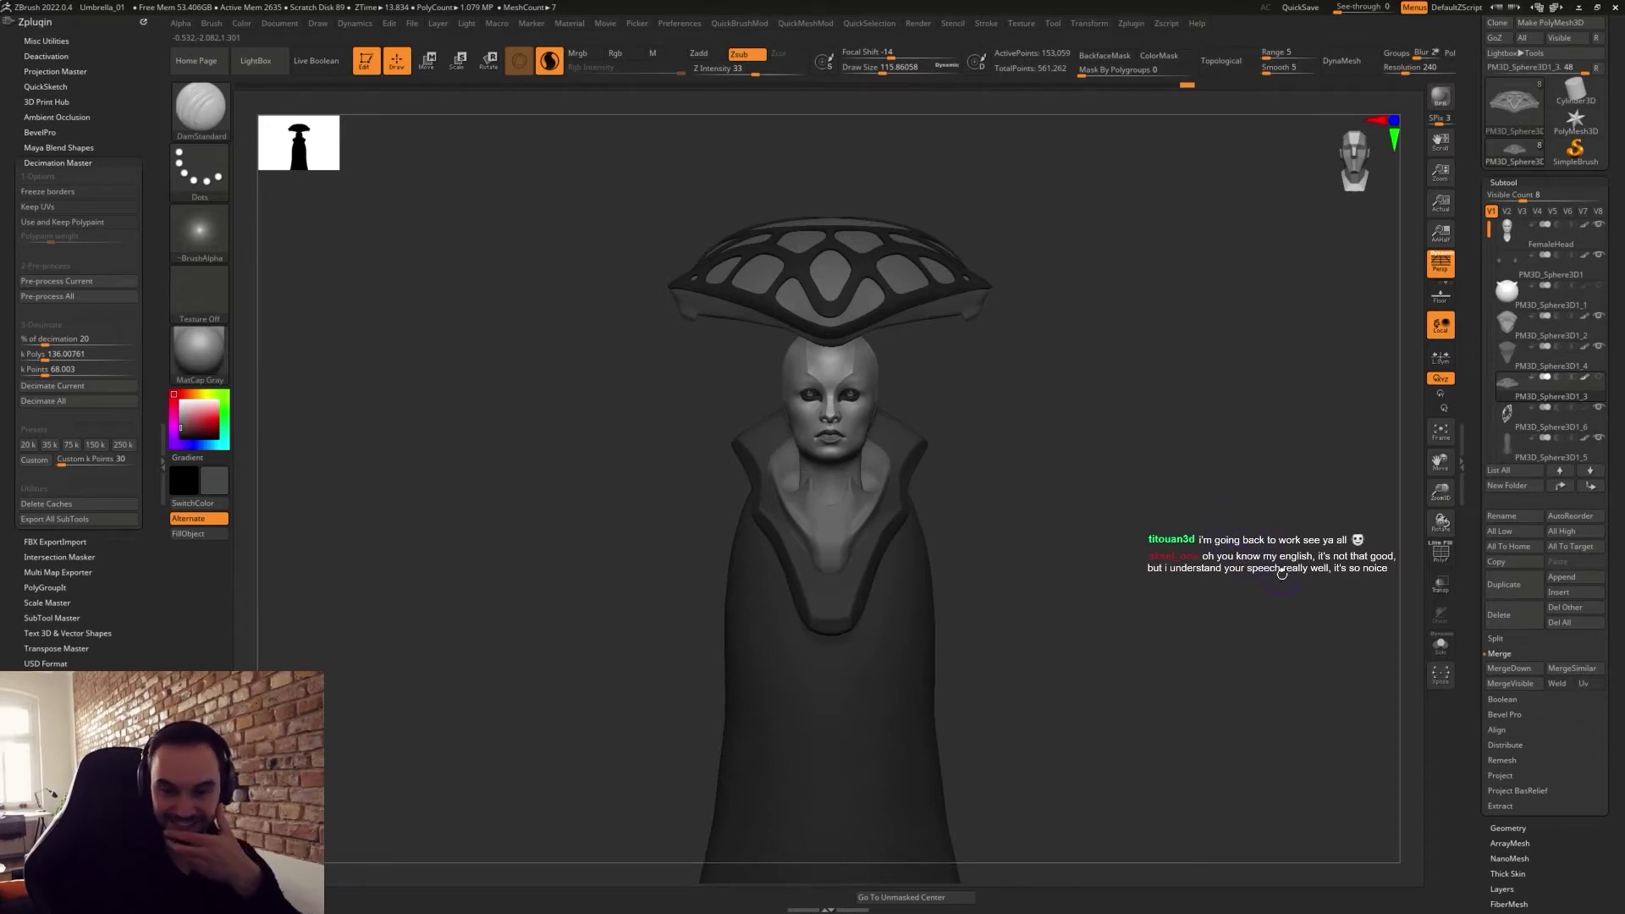
# Smooth the underside of the shell's front rim and flatten it with TrimDynamic at a draw size of about 65.
pyautogui.moveTo(1122, 563)
pyautogui.keyDown('alt'); pyautogui.mouseDown()
pyautogui.moveTo(1078, 566)
pyautogui.moveTo(1196, 598)
pyautogui.moveTo(961, 546)
pyautogui.moveTo(921, 501)
pyautogui.mouseUp(); pyautogui.keyUp('alt')
pyautogui.moveTo(861, 406)
pyautogui.keyDown('shift'); pyautogui.mouseDown()
pyautogui.moveTo(934, 400)
pyautogui.moveTo(1071, 432)
pyautogui.mouseUp(); pyautogui.keyUp('shift')
pyautogui.keyDown('alt'); pyautogui.moveTo(1097, 510); pyautogui.dragTo(1131, 587); pyautogui.keyUp('alt')
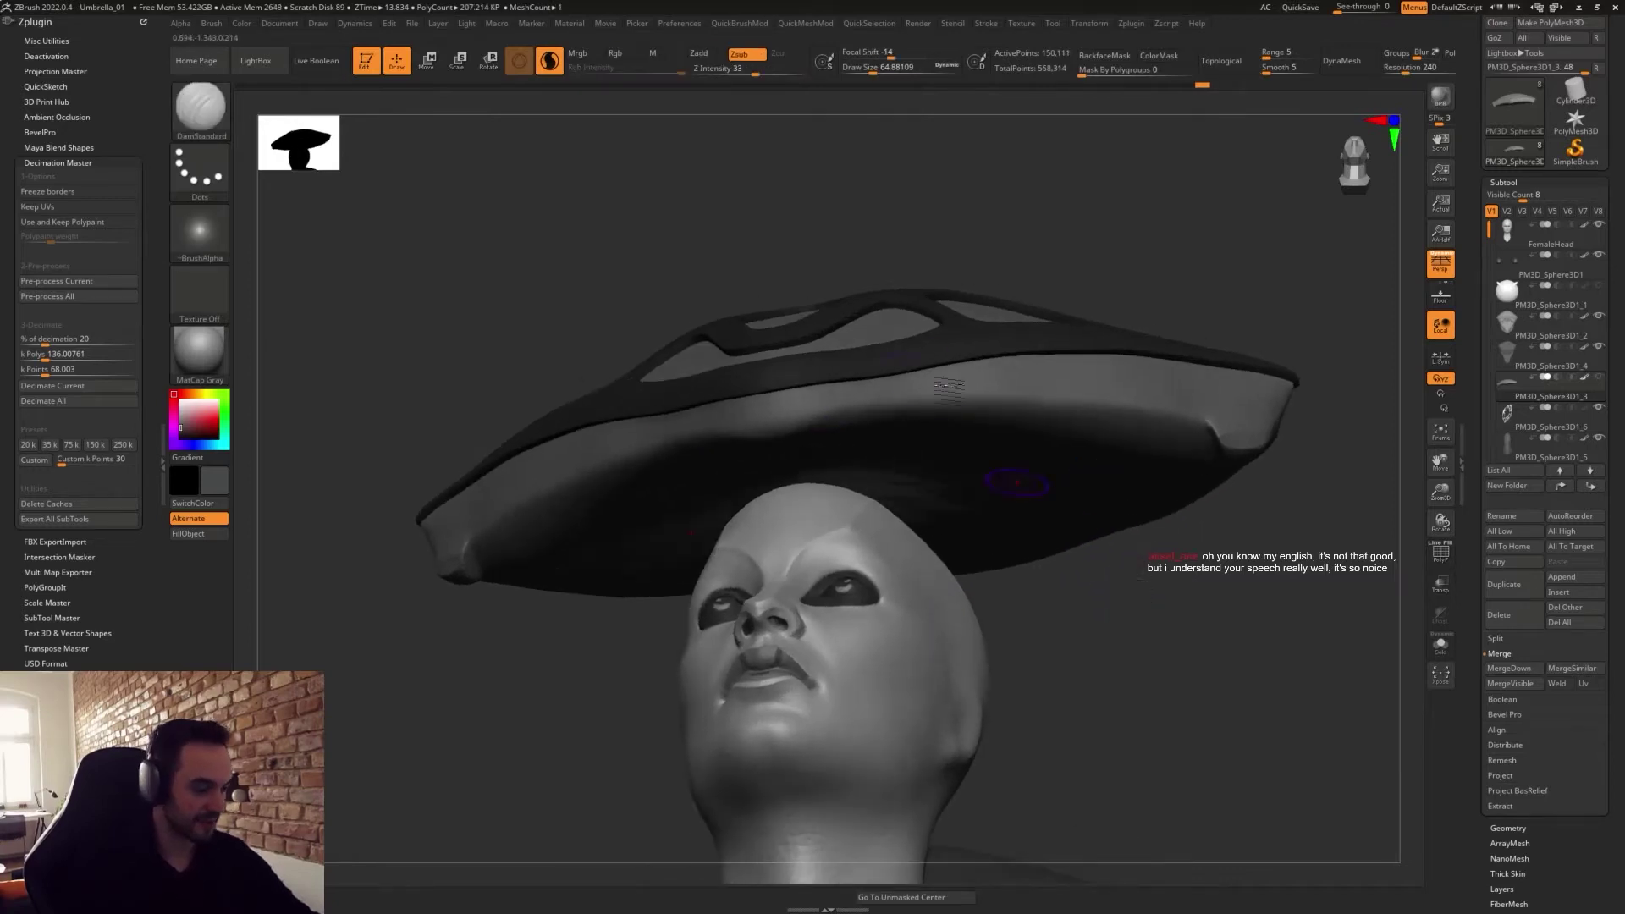
pyautogui.press('b')
pyautogui.press('t')
pyautogui.press('d')
pyautogui.moveTo(766, 423)
pyautogui.mouseDown()
pyautogui.moveTo(918, 400)
pyautogui.moveTo(1110, 405)
pyautogui.mouseUp()
pyautogui.hotkey('ctrl', 'z')
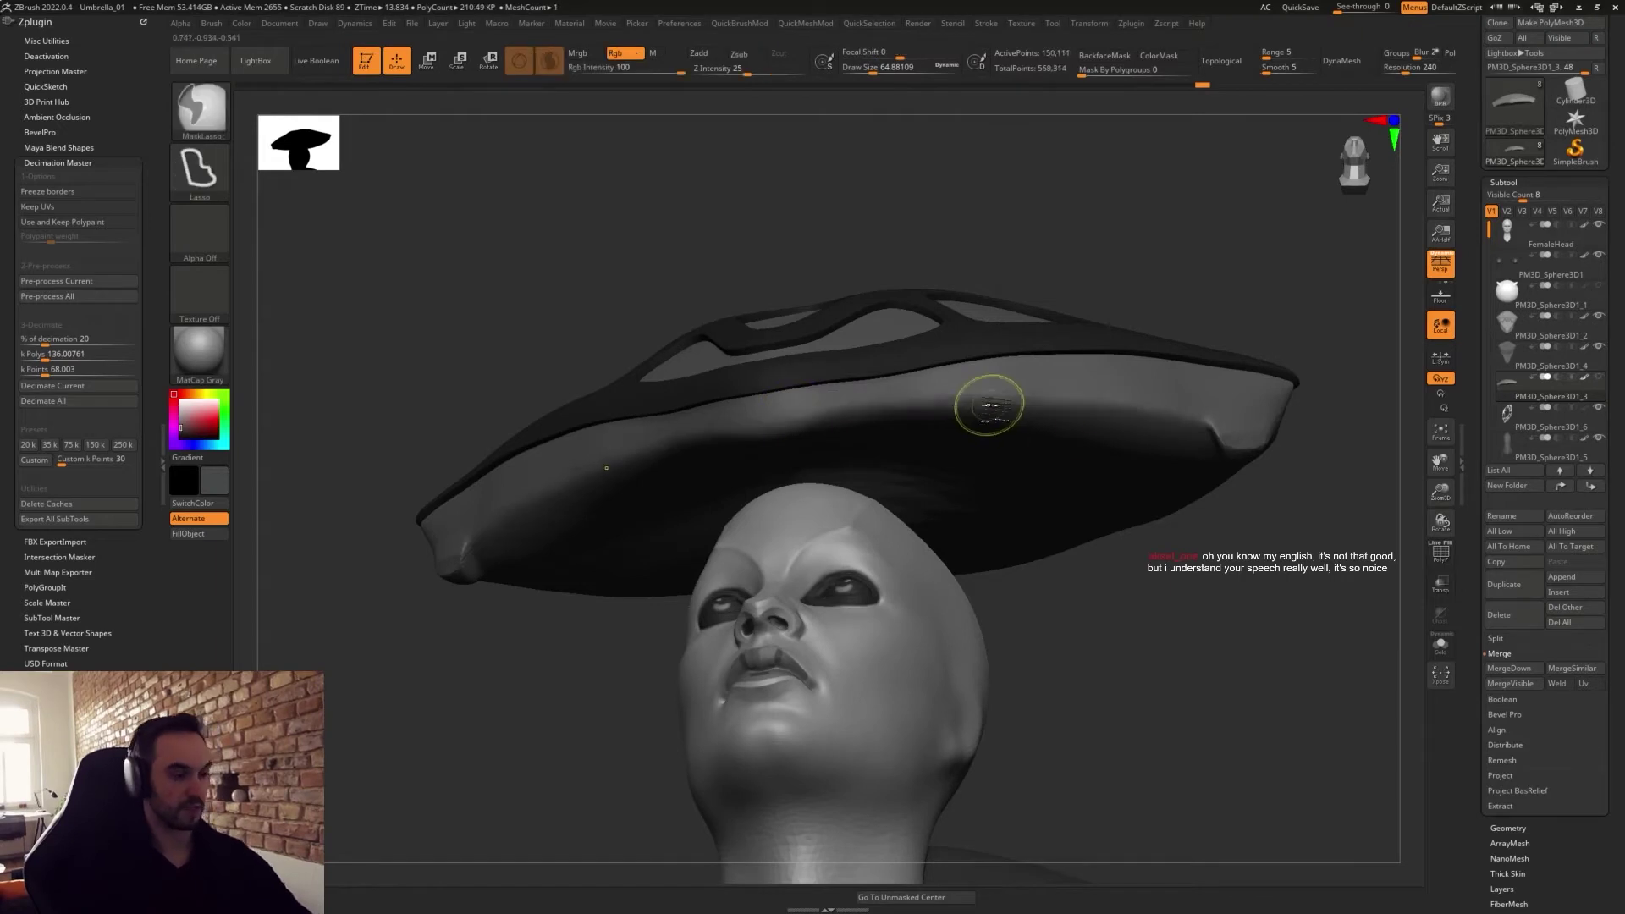
pyautogui.press('1')
pyautogui.click(872, 418)
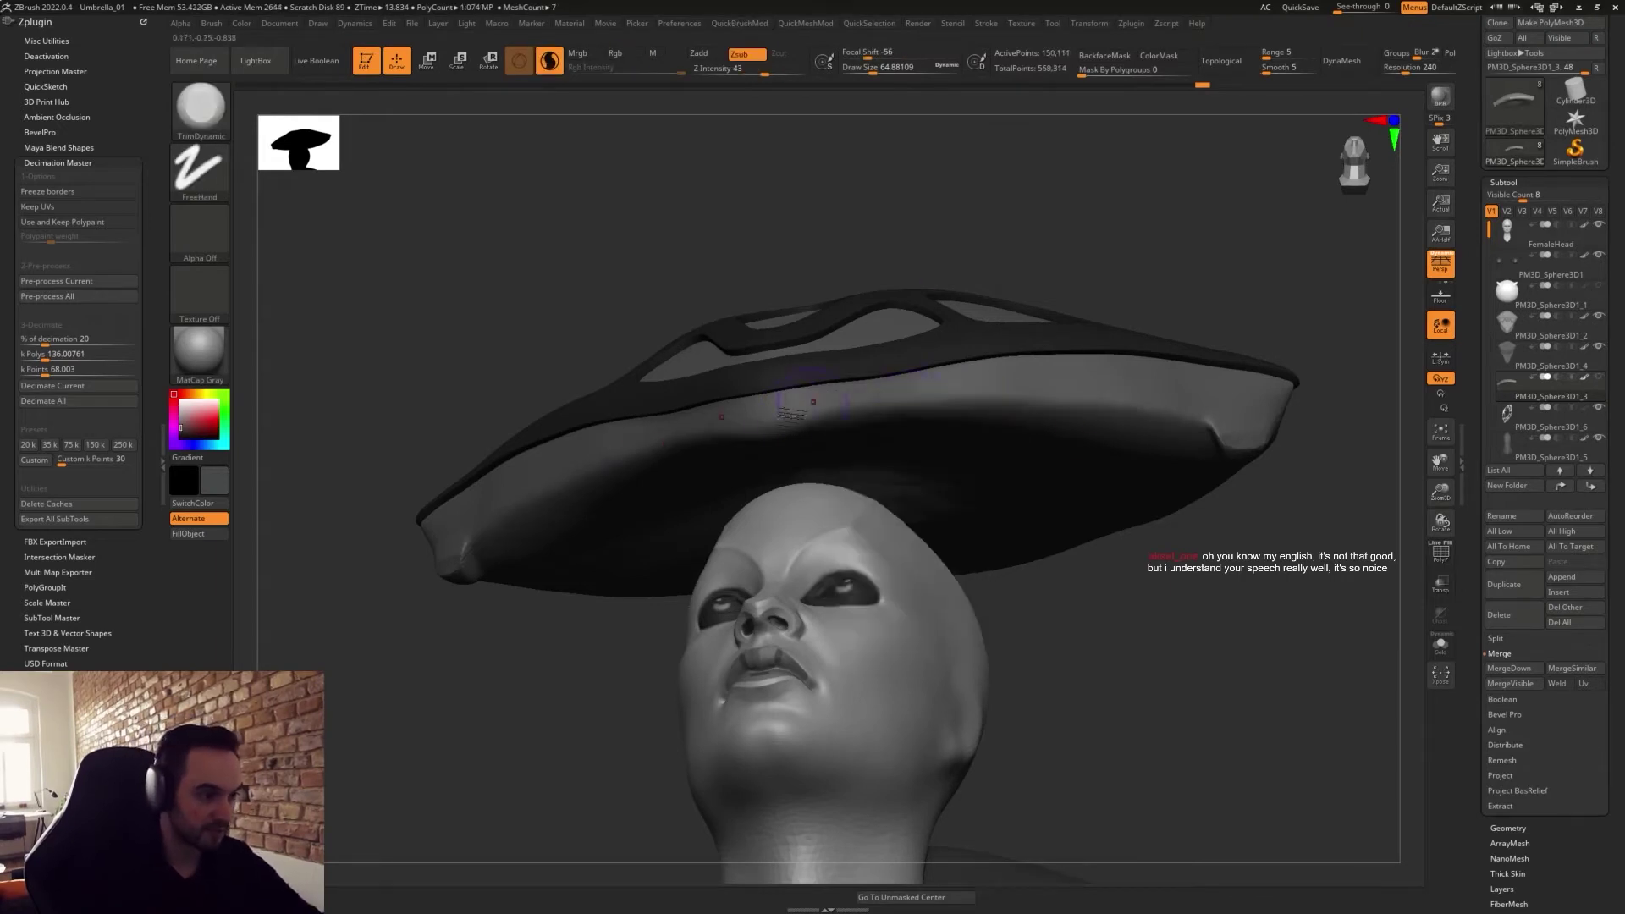
pyautogui.moveTo(870, 406)
pyautogui.mouseDown()
pyautogui.moveTo(1042, 398)
pyautogui.moveTo(1209, 416)
pyautogui.mouseUp()
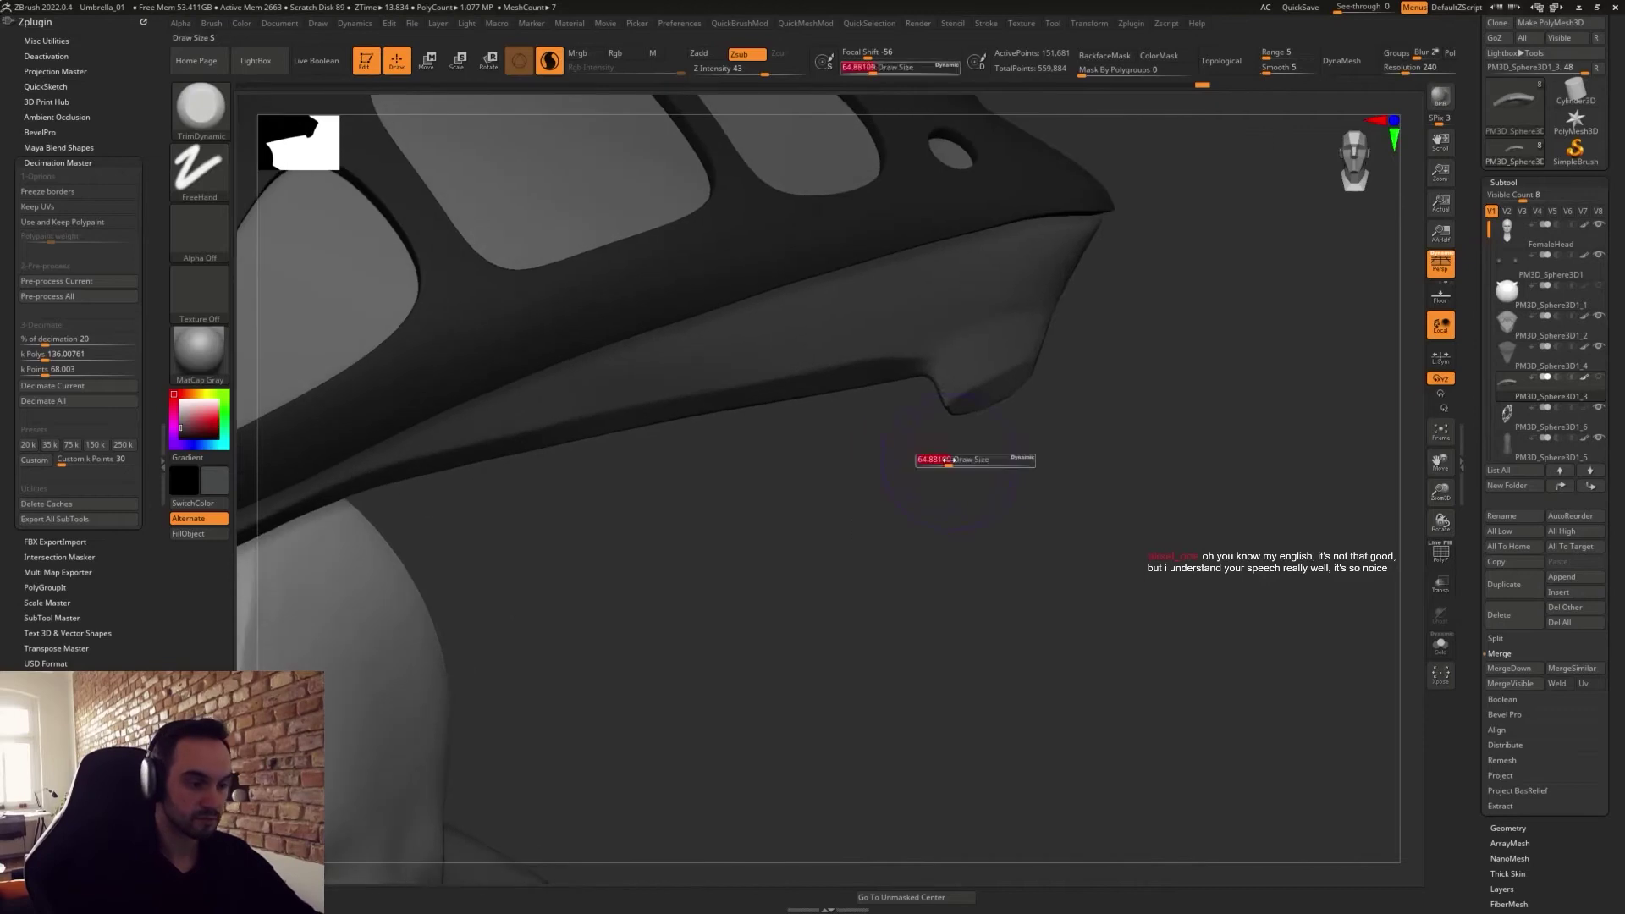
# Reduce the draw size to about 27 and refine the shell's pointed side corner with TrimDynamic and DamStandard.
pyautogui.moveTo(1007, 460); pyautogui.dragTo(948, 460)
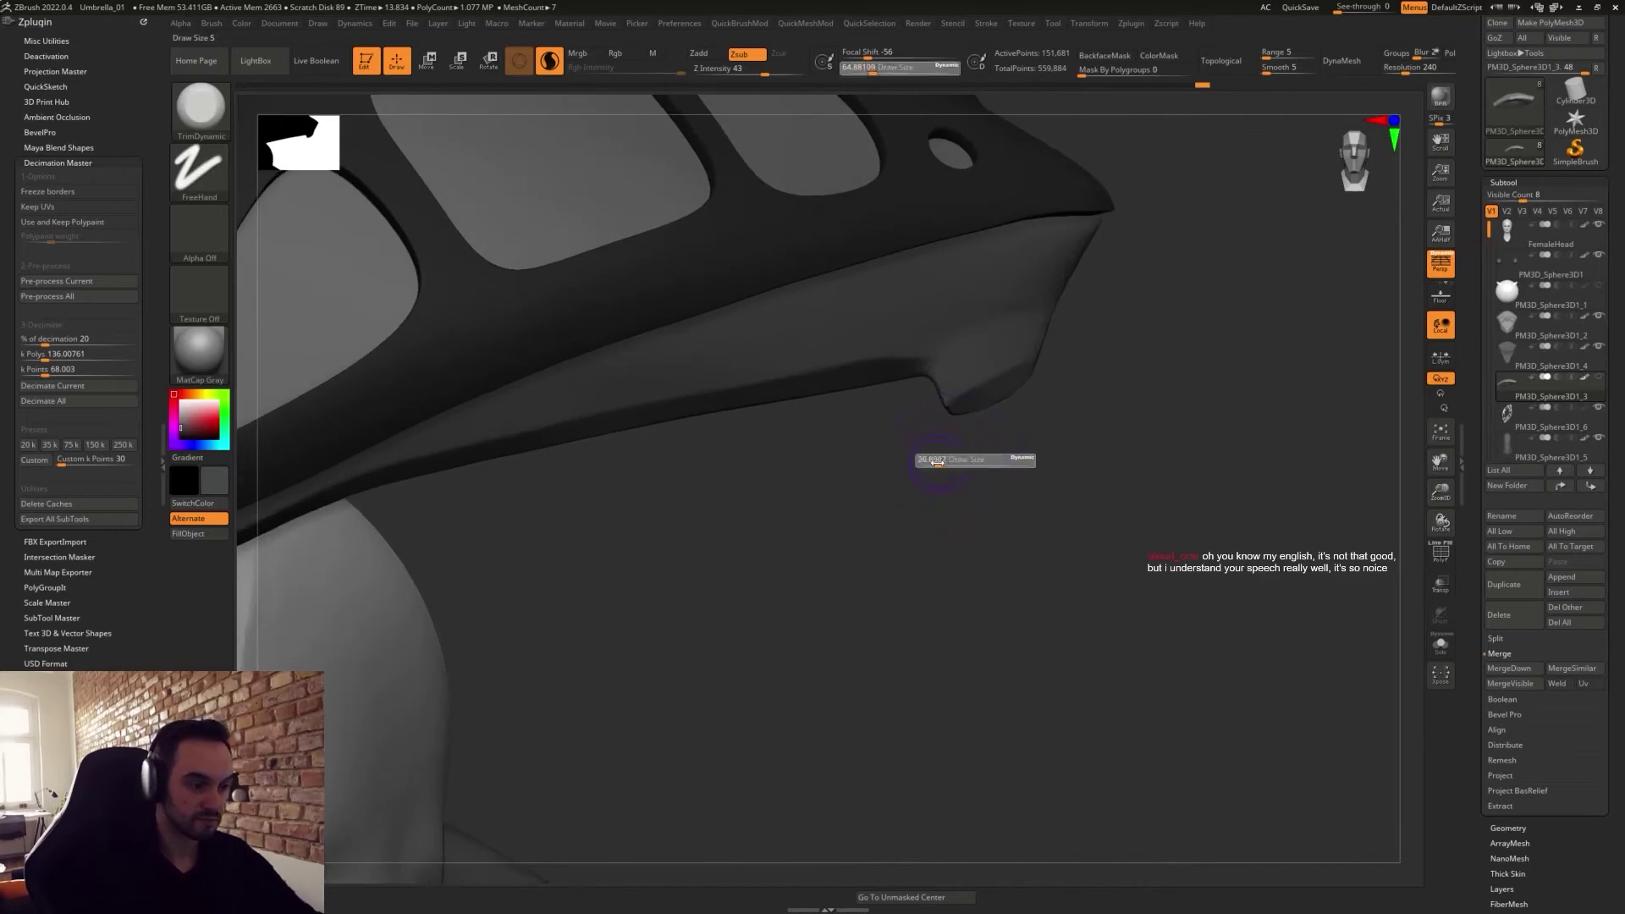
pyautogui.moveTo(1015, 372); pyautogui.dragTo(936, 410)
pyautogui.moveTo(772, 493)
pyautogui.mouseDown()
pyautogui.moveTo(791, 542)
pyautogui.moveTo(769, 556)
pyautogui.moveTo(748, 480)
pyautogui.moveTo(688, 471)
pyautogui.mouseUp()
pyautogui.moveTo(670, 573)
pyautogui.mouseDown()
pyautogui.moveTo(687, 571)
pyautogui.moveTo(682, 588)
pyautogui.mouseUp()
pyautogui.press('b')
pyautogui.press('d')
pyautogui.press('s')
pyautogui.moveTo(770, 474); pyautogui.dragTo(790, 584)
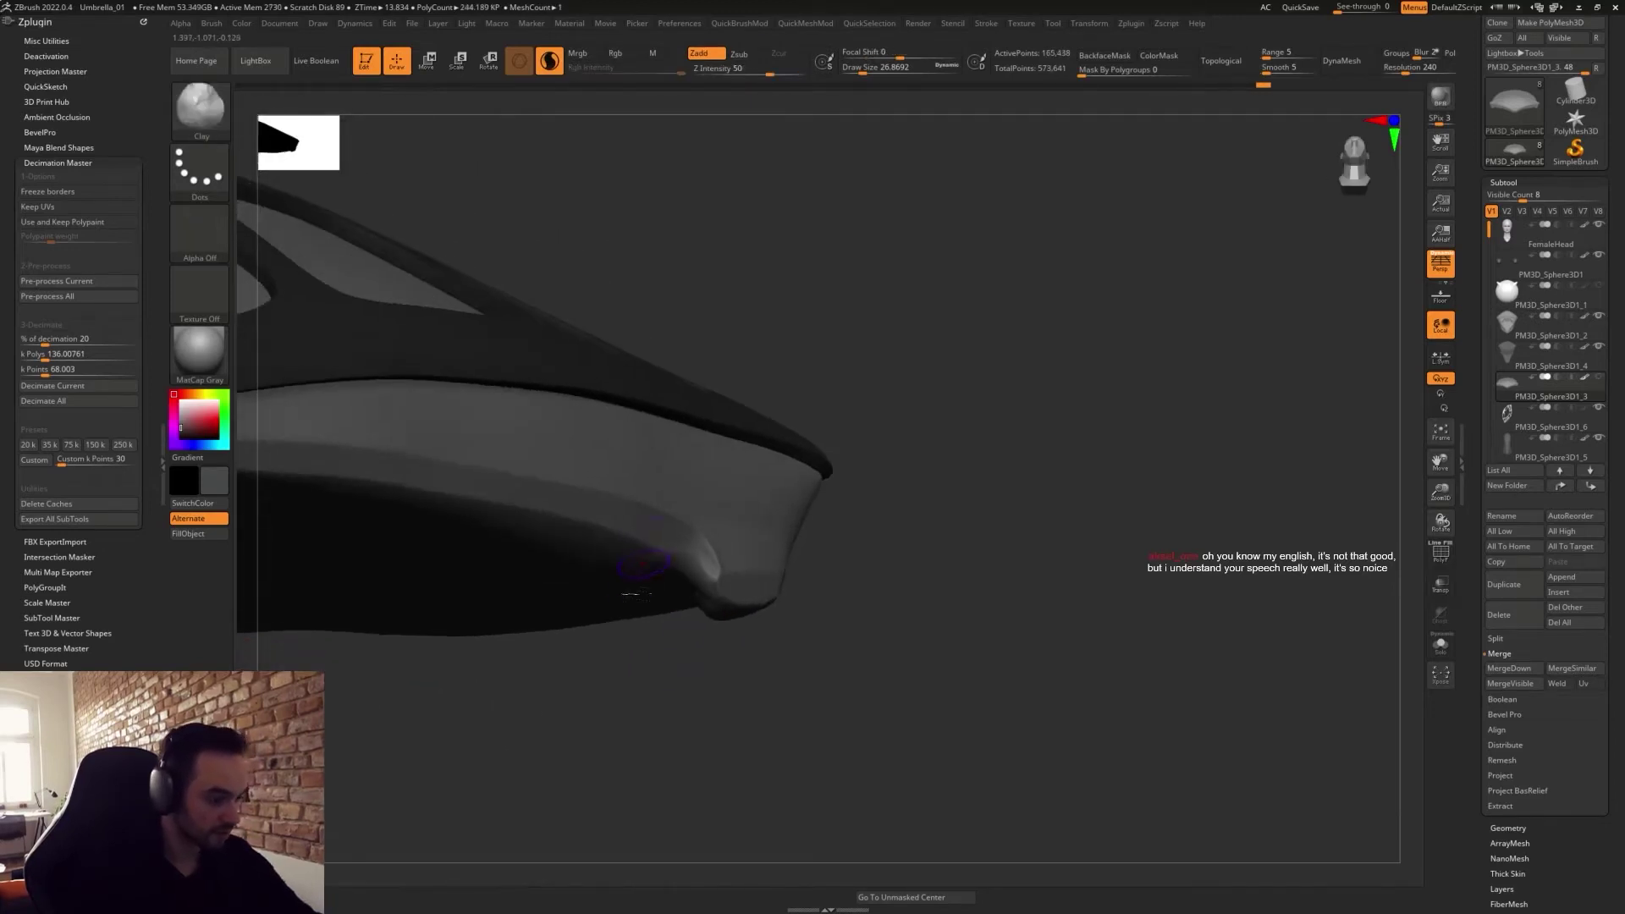
# Flatten the notch beside the shell's lower side tip with TrimDynamic and hPolish, using a draw size of about 33 for hPolish.
pyautogui.press('b')
pyautogui.press('t')
pyautogui.press('d')
pyautogui.moveTo(689, 544); pyautogui.dragTo(713, 592)
pyautogui.press('b')
pyautogui.press('h')
pyautogui.press('p')
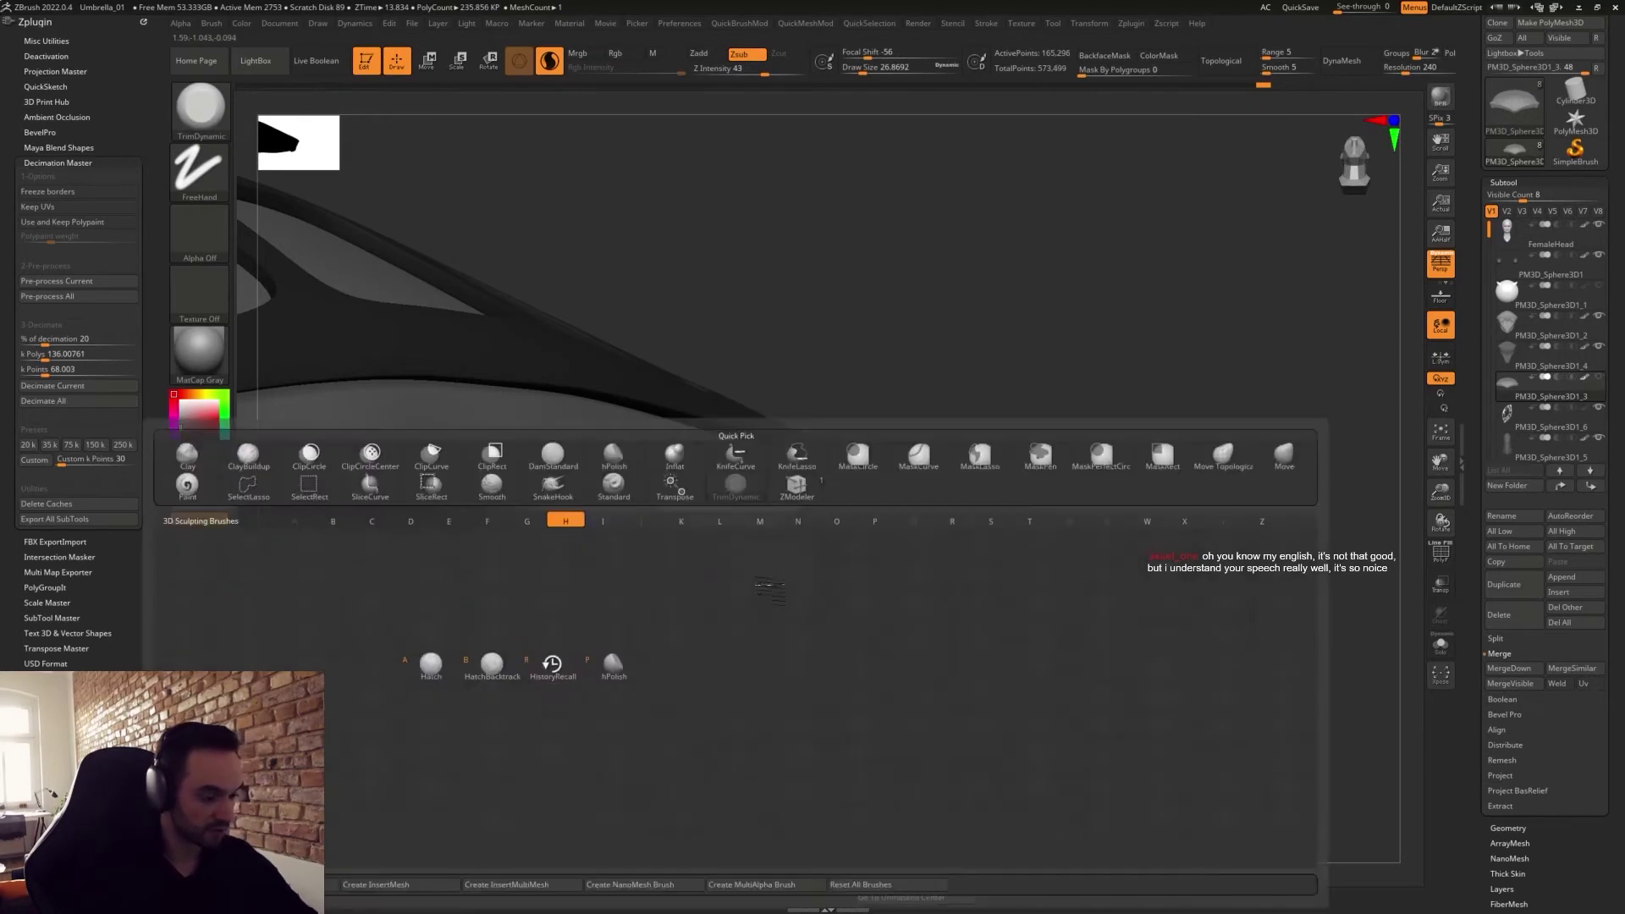
pyautogui.press('s')
pyautogui.moveTo(707, 563); pyautogui.dragTo(715, 576)
pyautogui.press('\\')
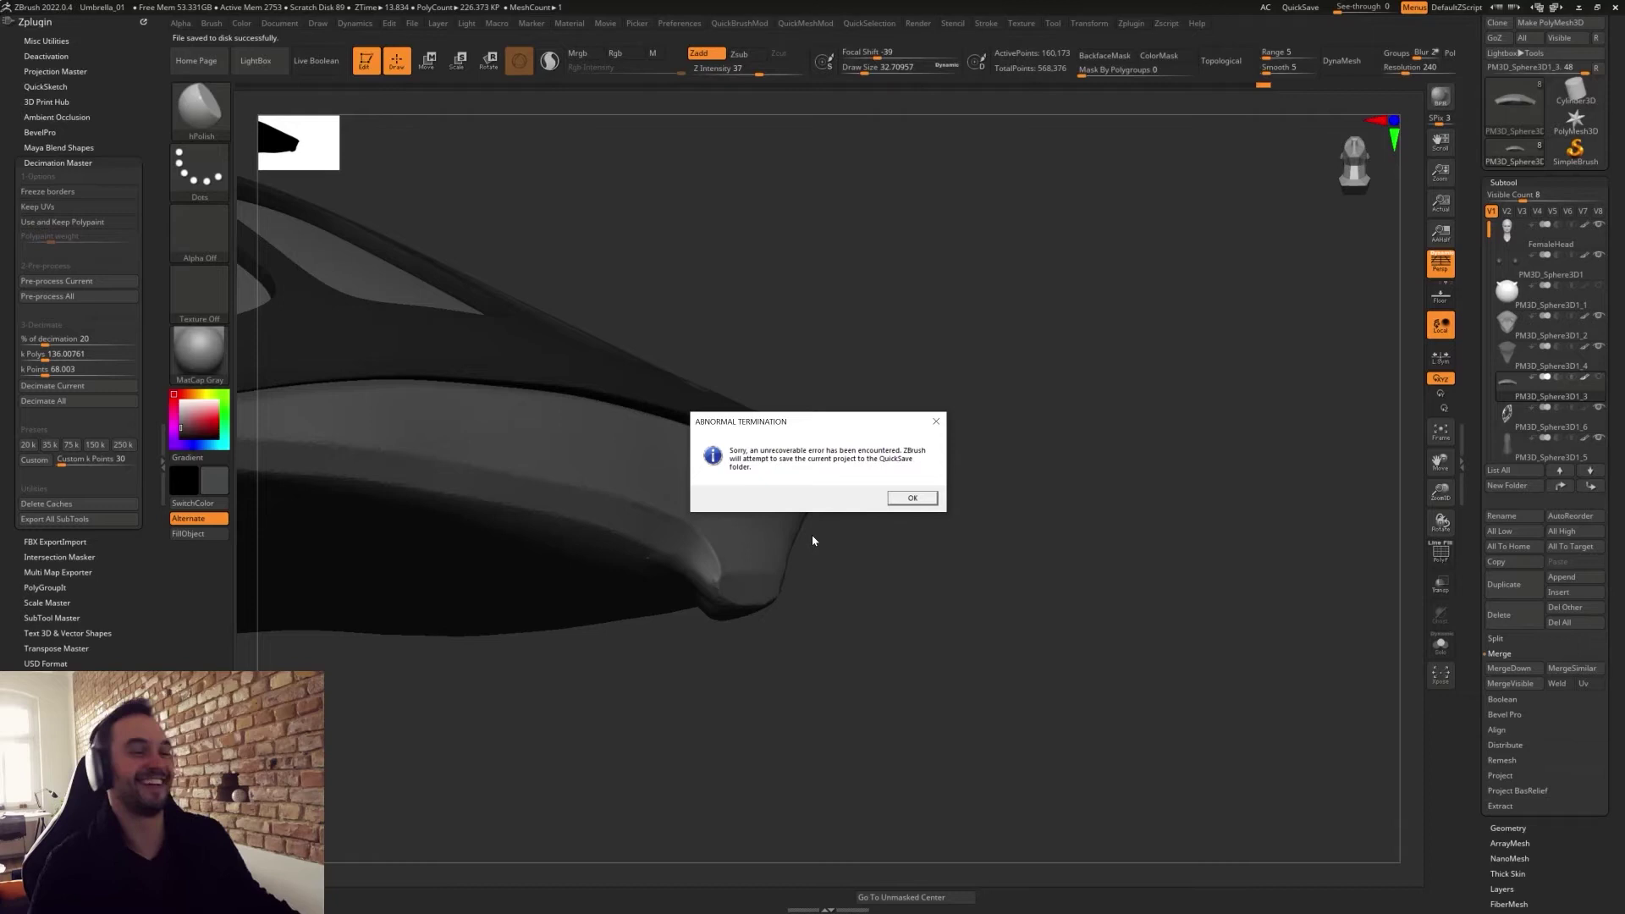
# Acknowledge the abnormal termination messages and relaunch ZBrush.
pyautogui.click(925, 503)
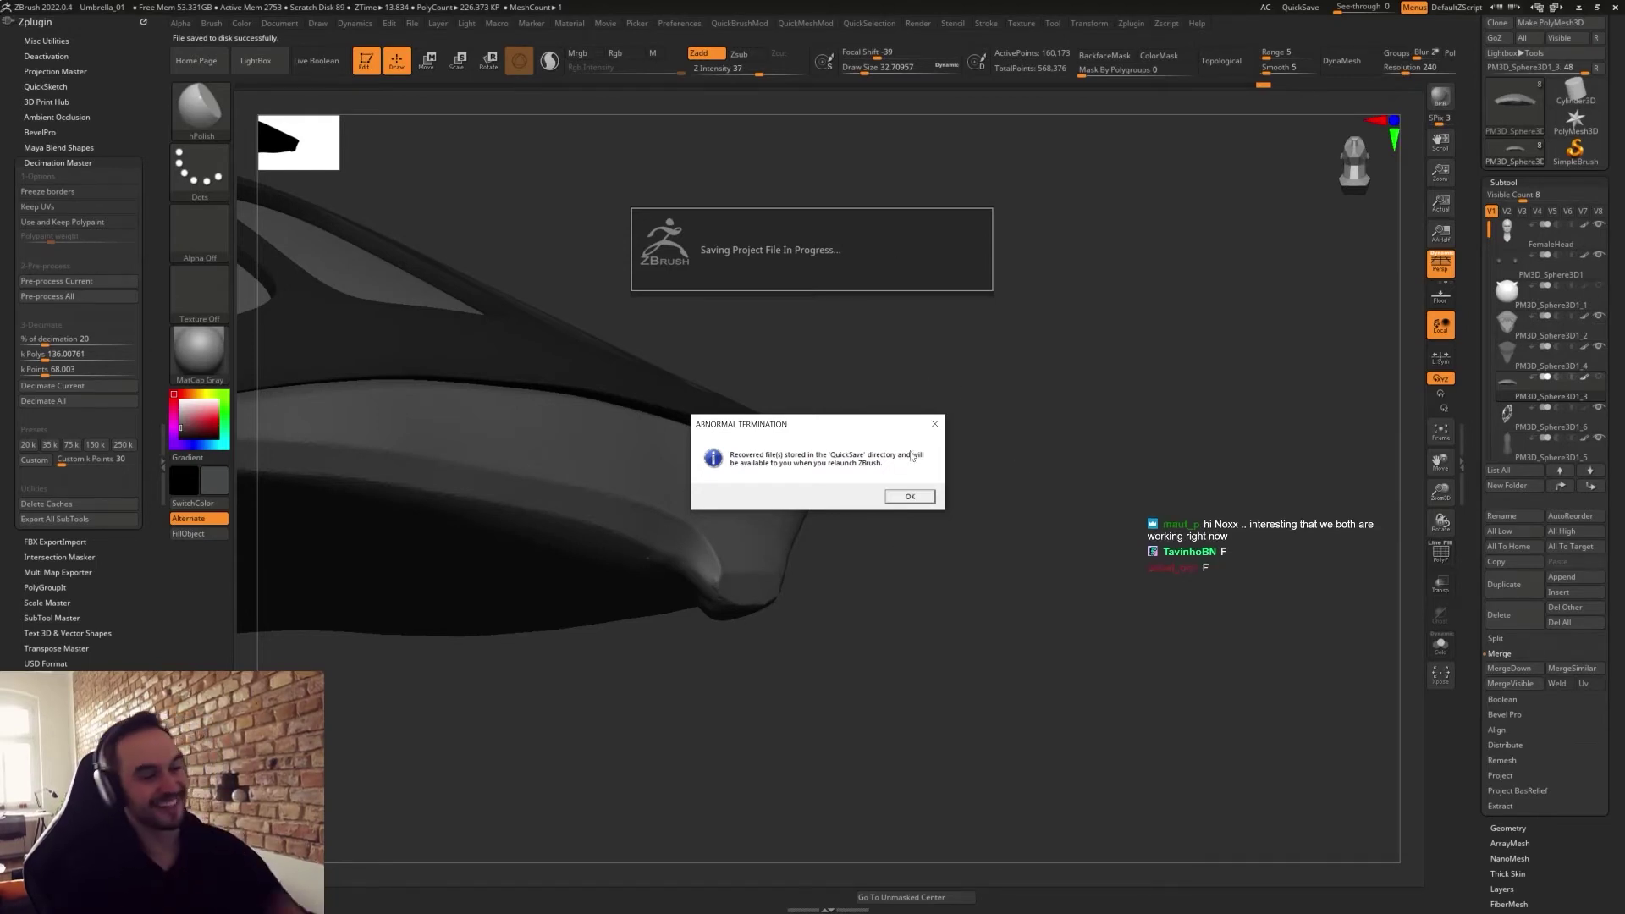
pyautogui.click(909, 497)
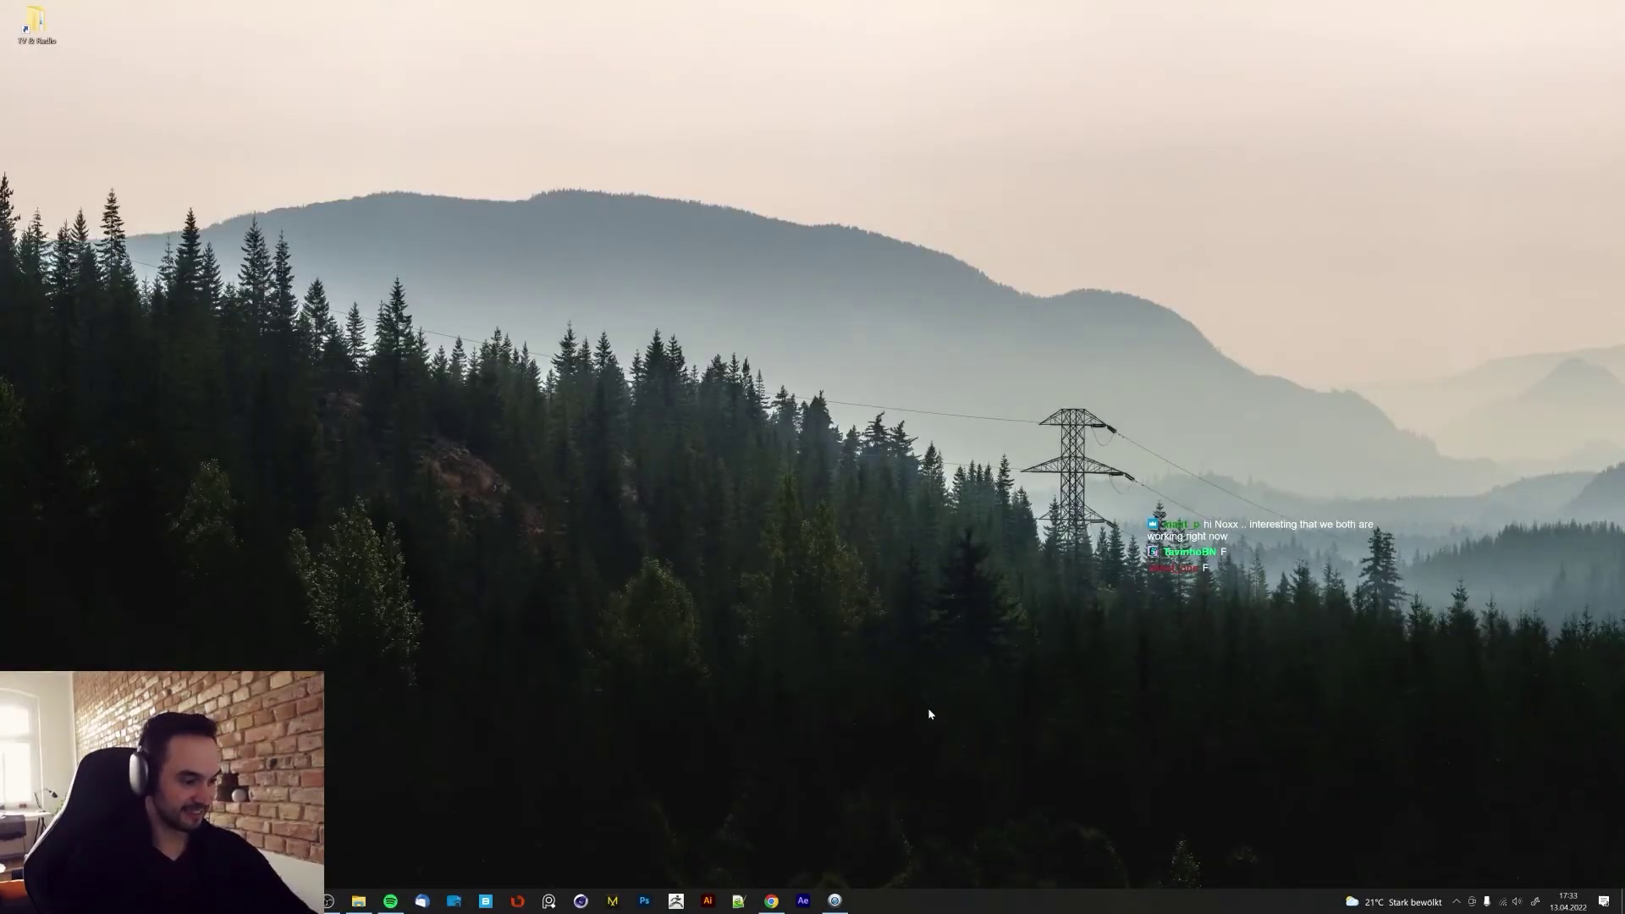
pyautogui.click(675, 900)
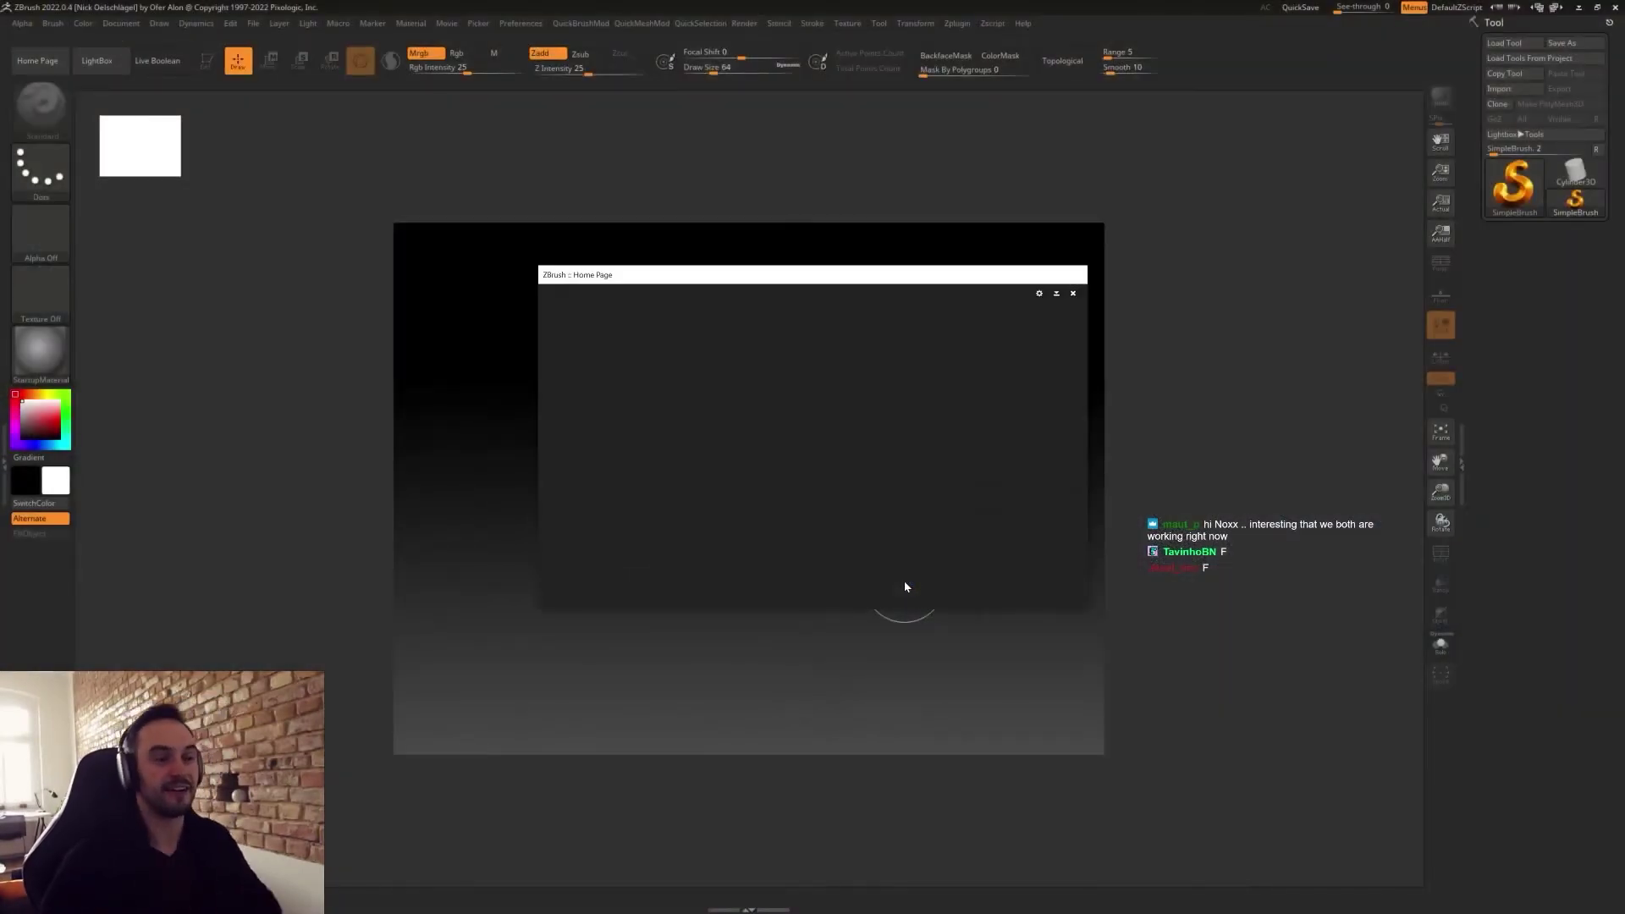
# Dismiss the start-up home page and restore the recovered project Recovered_3220.zpr from the QuickSave files.
pyautogui.click(1073, 295)
pyautogui.click(913, 500)
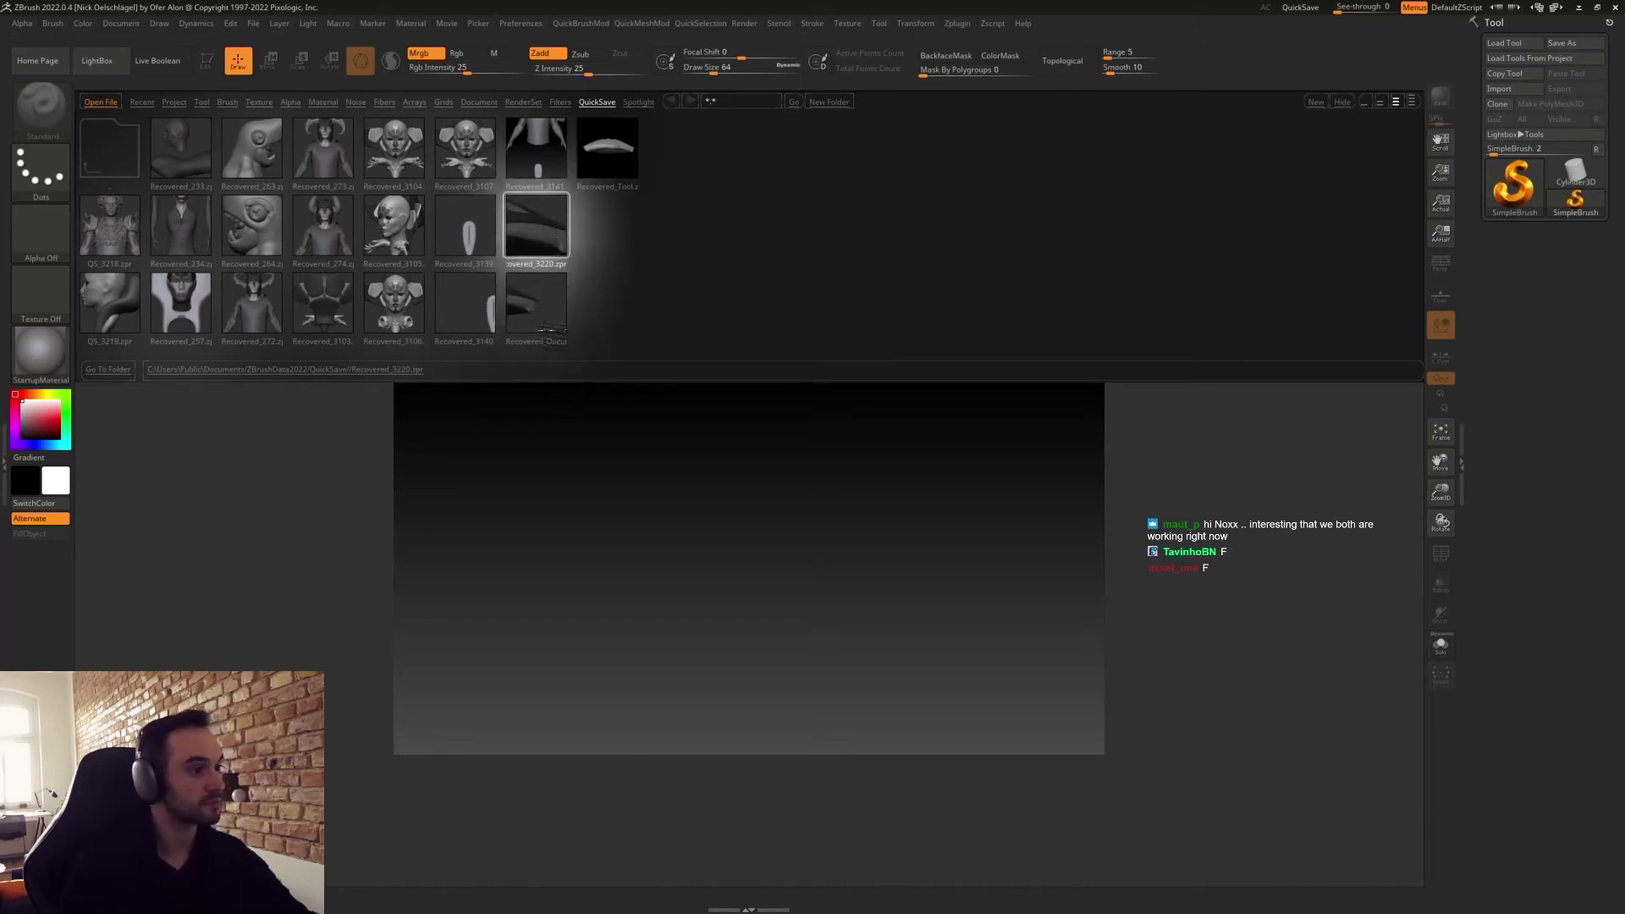
pyautogui.moveTo(611, 153); pyautogui.dragTo(603, 152)
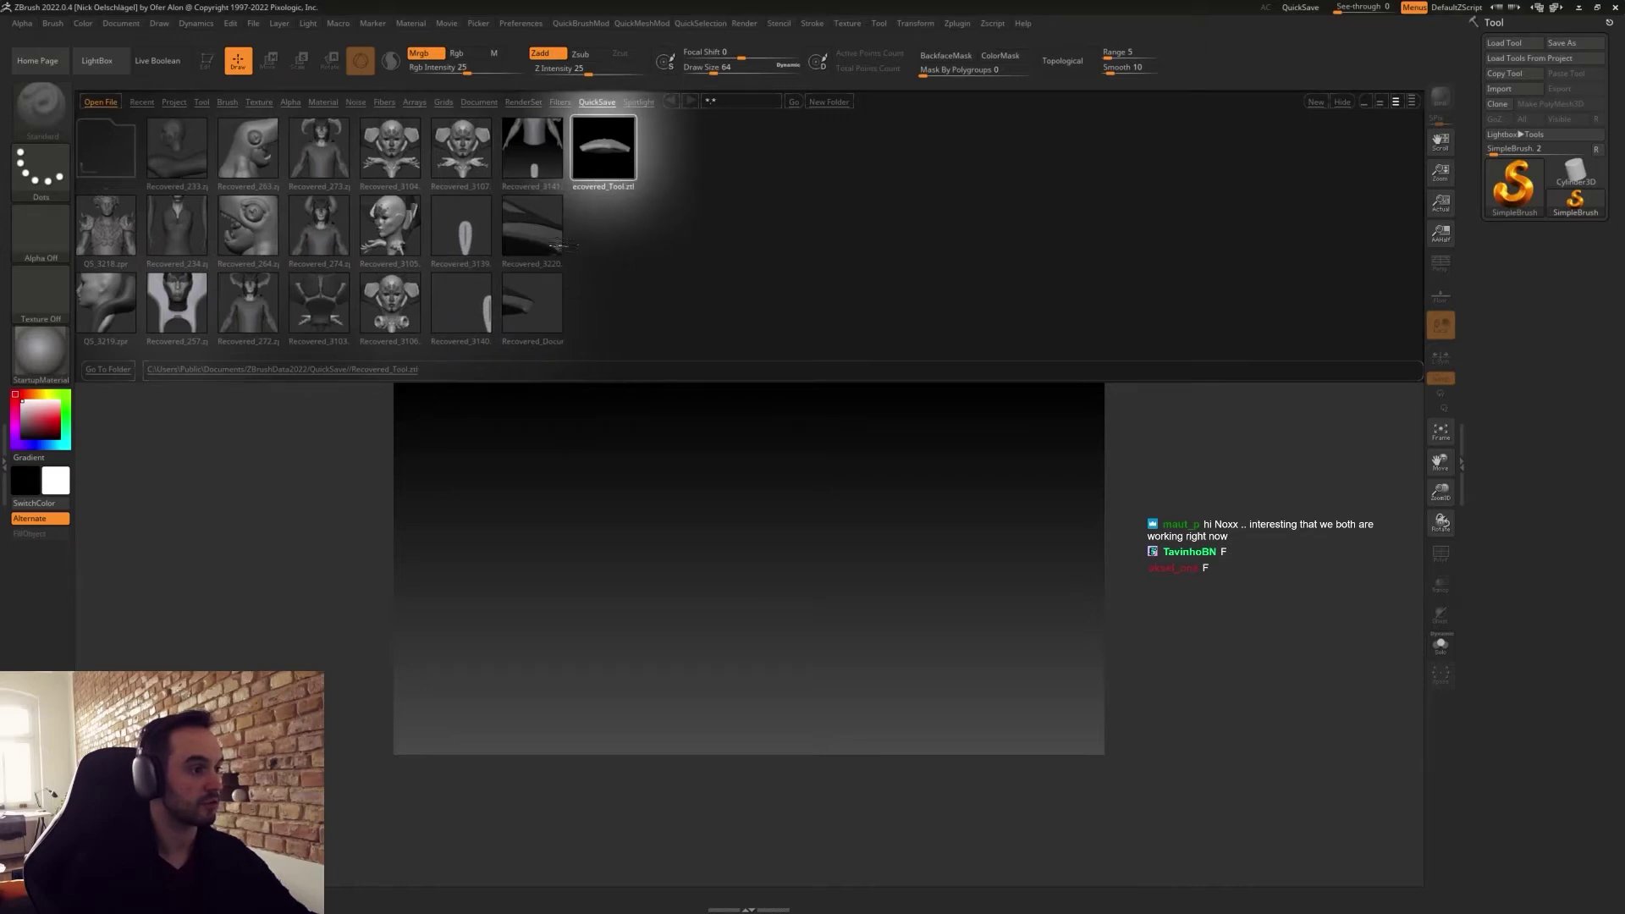
pyautogui.doubleClick(539, 261)
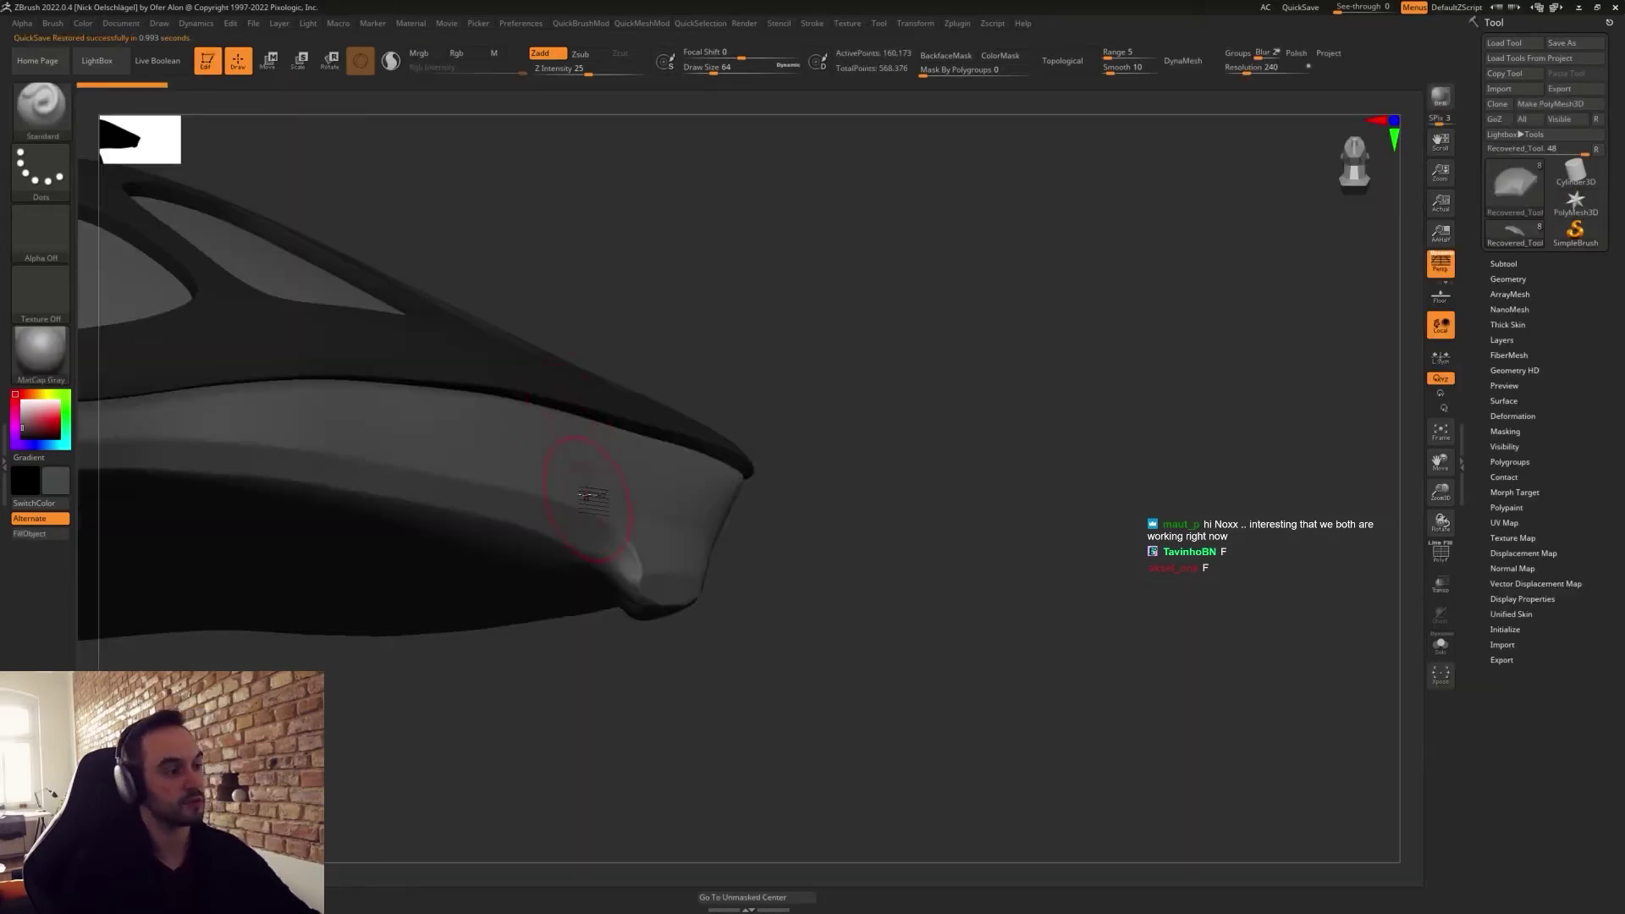
# Set up the hPolish brush with a draw size of about 74 for polishing the underside of the shell's side tip.
pyautogui.moveTo(714, 656); pyautogui.dragTo(846, 516)
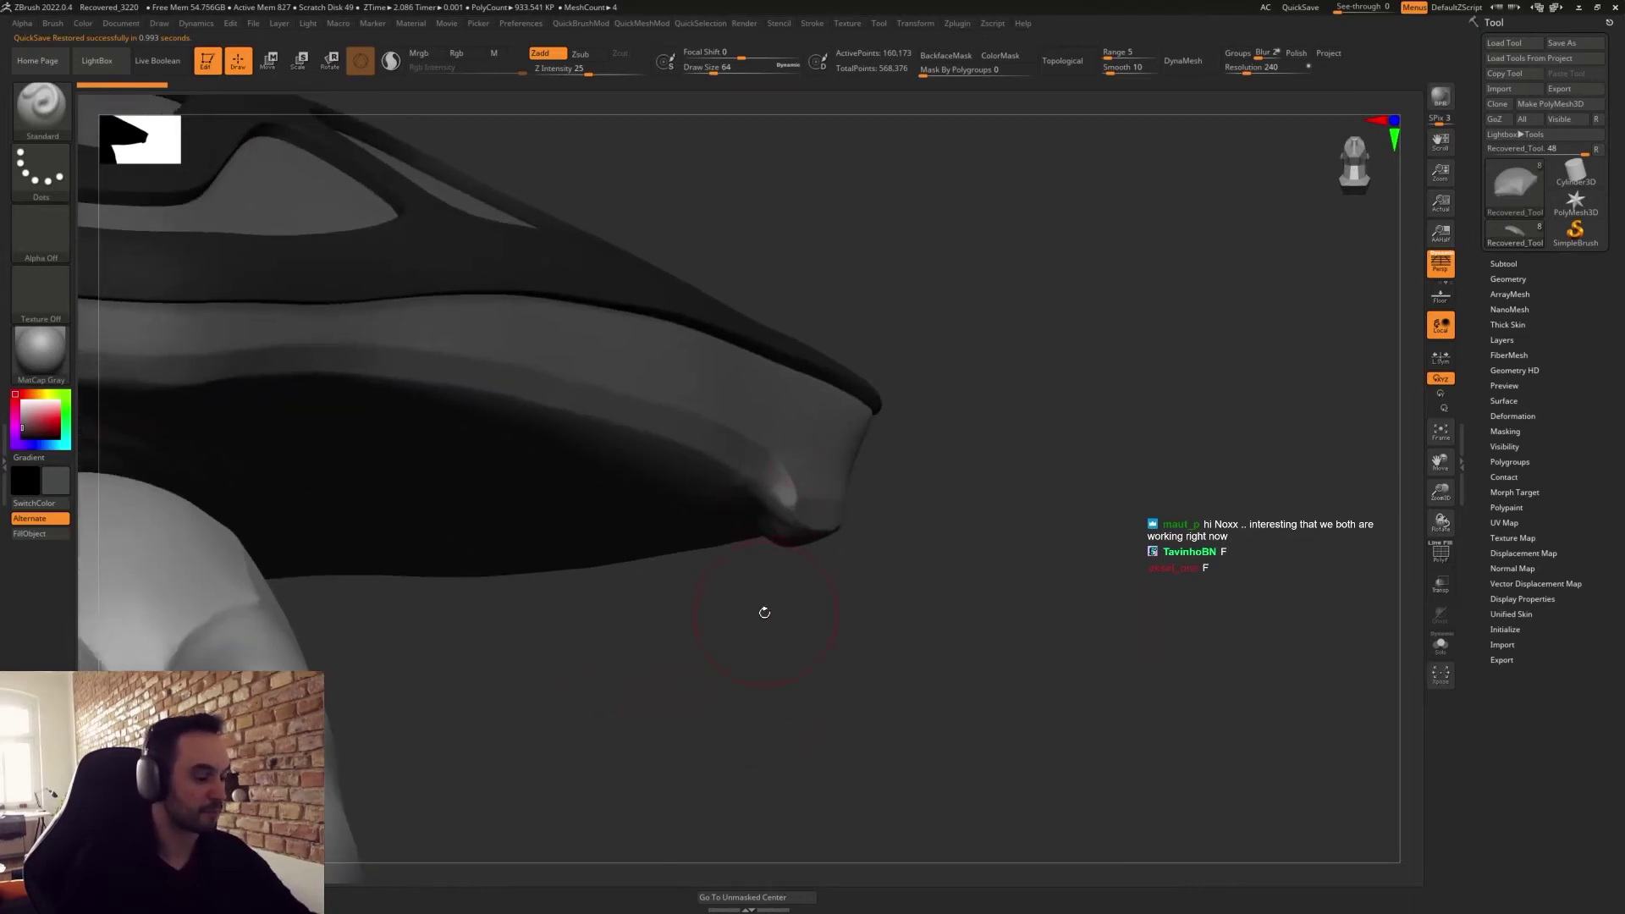
pyautogui.press('b')
pyautogui.press('h')
pyautogui.press('p')
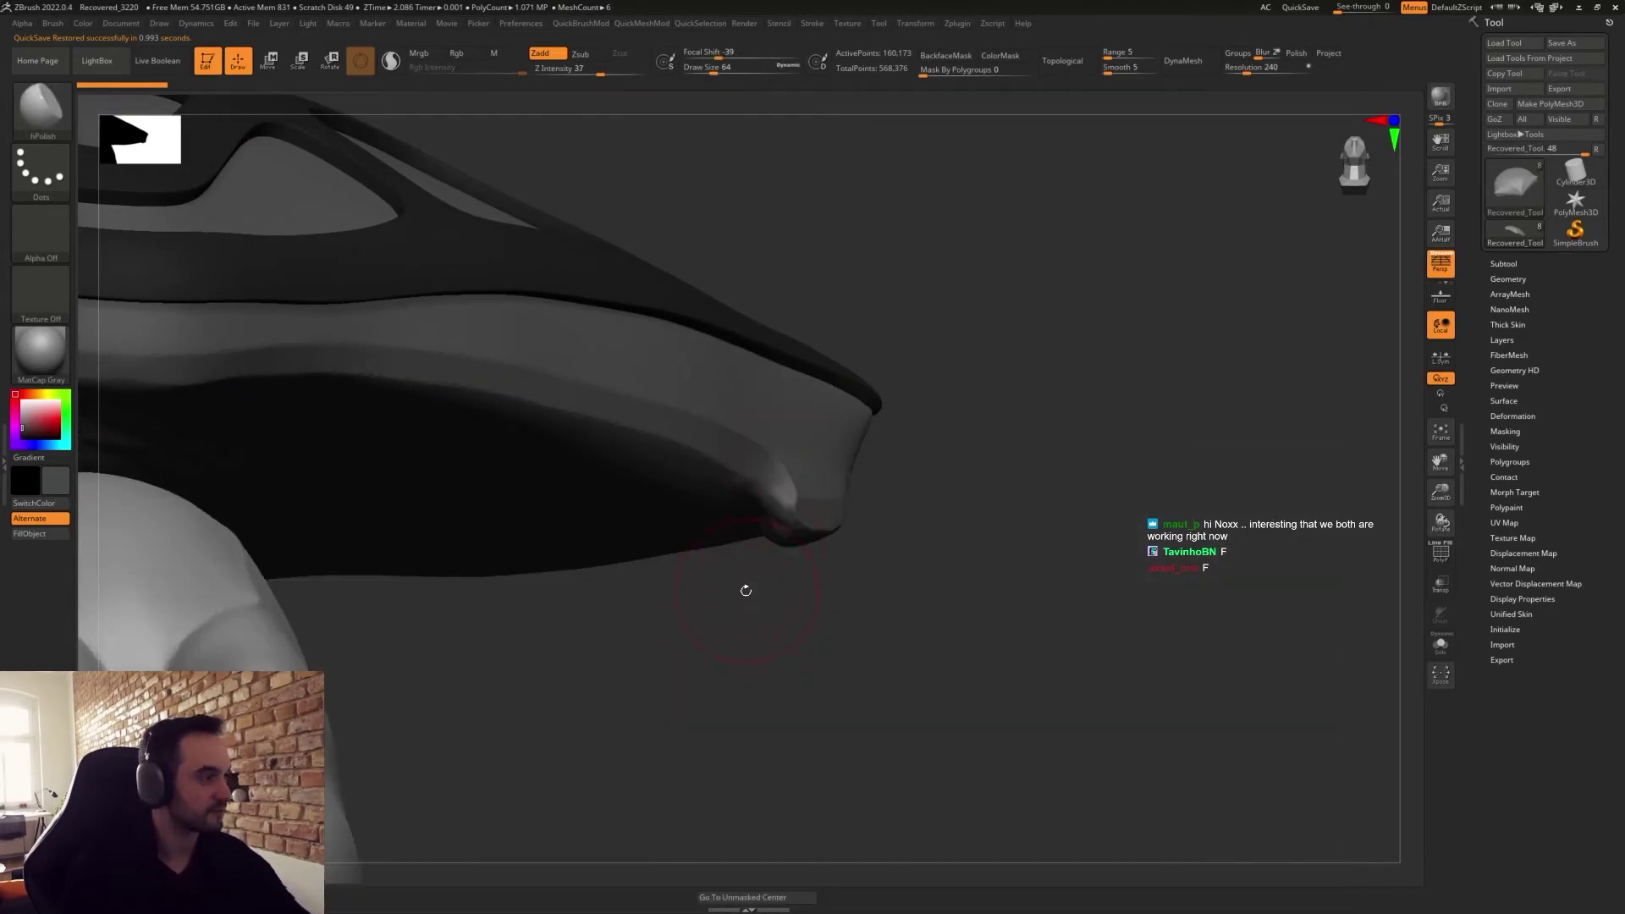
pyautogui.press('s')
pyautogui.moveTo(763, 470); pyautogui.dragTo(766, 486)
pyautogui.moveTo(762, 668)
pyautogui.mouseDown()
pyautogui.moveTo(759, 535)
pyautogui.moveTo(794, 550)
pyautogui.mouseUp()
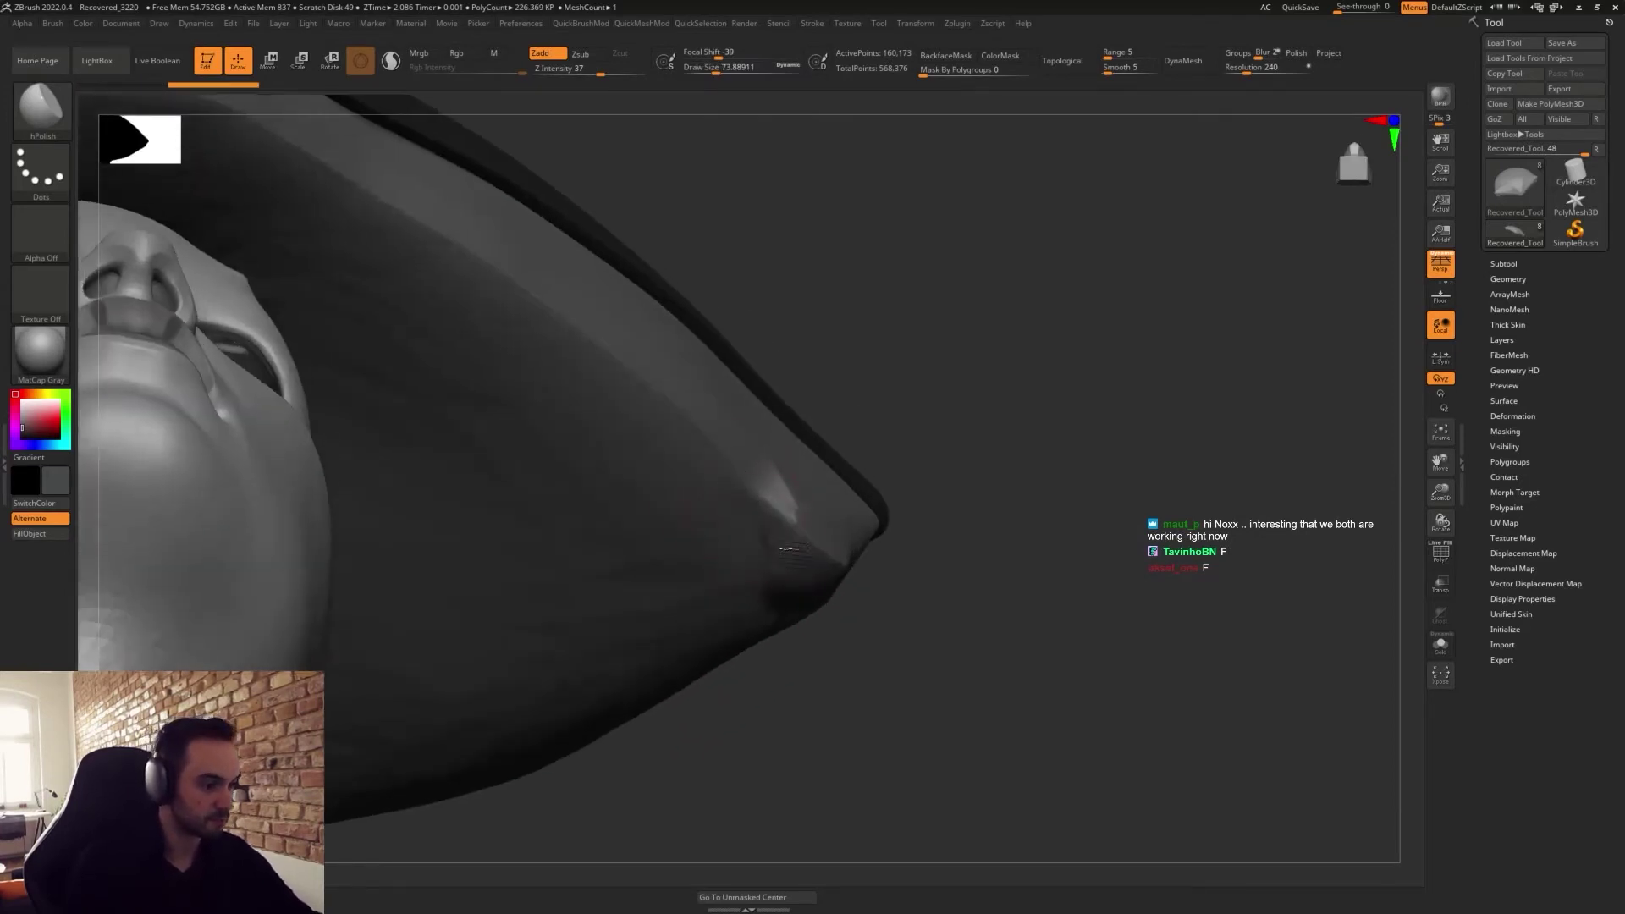
# Flatten the surface beneath the headdress's side tip with the hPolish brush.
pyautogui.moveTo(661, 418); pyautogui.dragTo(766, 518)
pyautogui.moveTo(811, 677)
pyautogui.mouseDown()
pyautogui.moveTo(810, 597)
pyautogui.moveTo(863, 679)
pyautogui.moveTo(768, 494)
pyautogui.mouseUp()
pyautogui.moveTo(661, 405)
pyautogui.mouseDown()
pyautogui.moveTo(762, 436)
pyautogui.moveTo(768, 526)
pyautogui.mouseUp()
# Build up the inner corner beneath the headdress's side tip with the Clay brush, using the Move brush for adjustments.
pyautogui.press('b')
pyautogui.press('c')
pyautogui.press('l')
pyautogui.hotkey('ctrl', 'z')
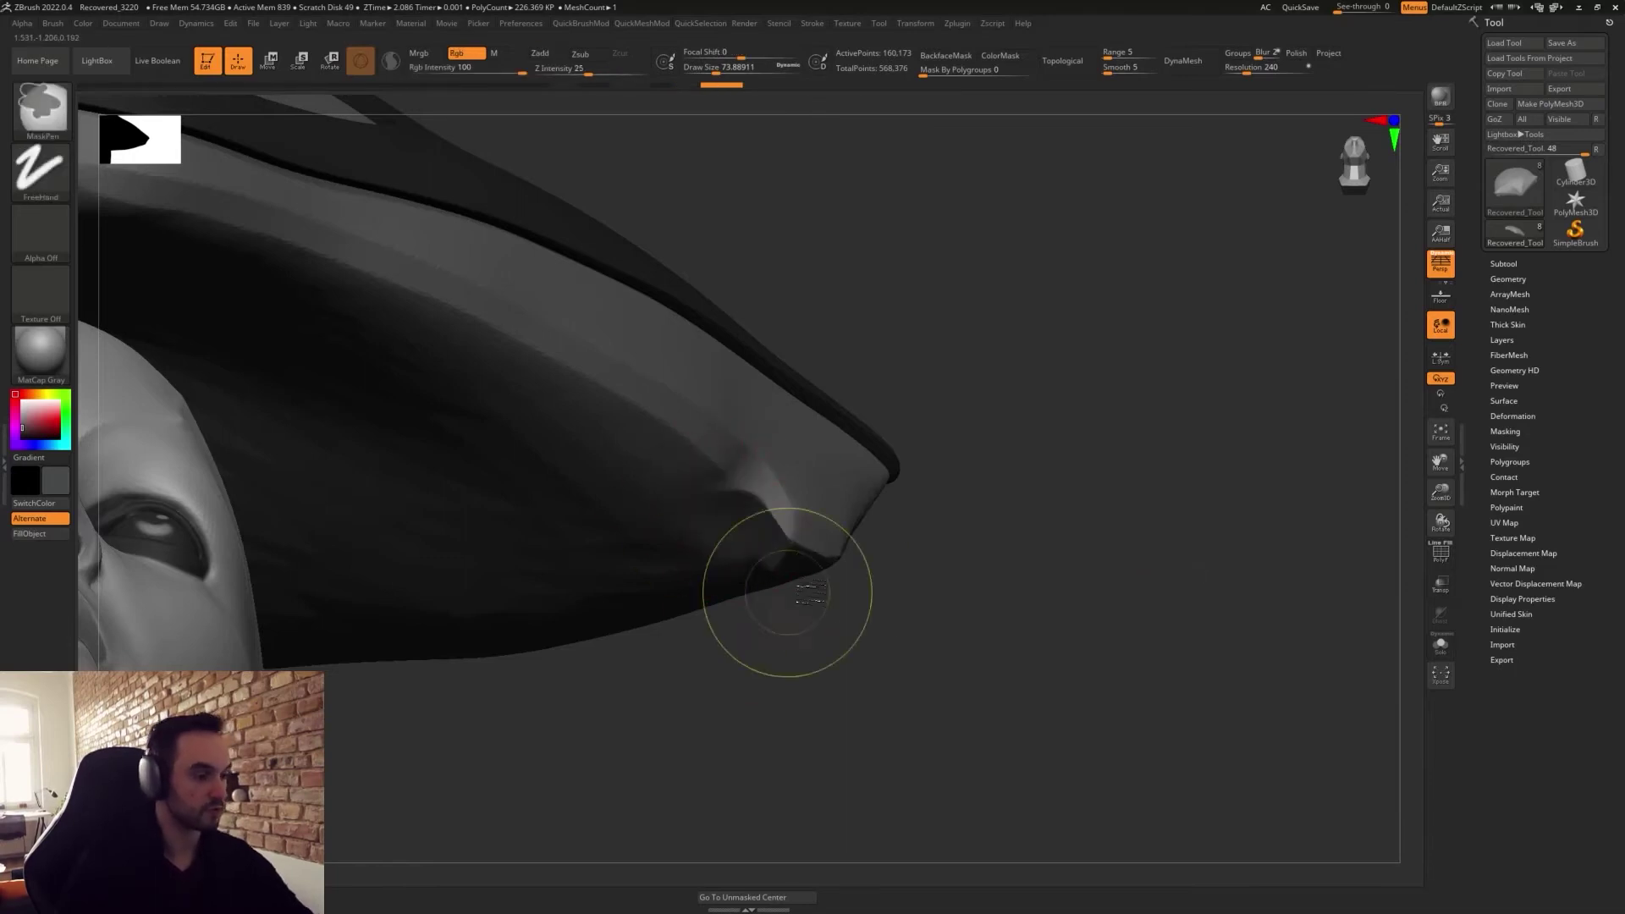
pyautogui.click(468, 53)
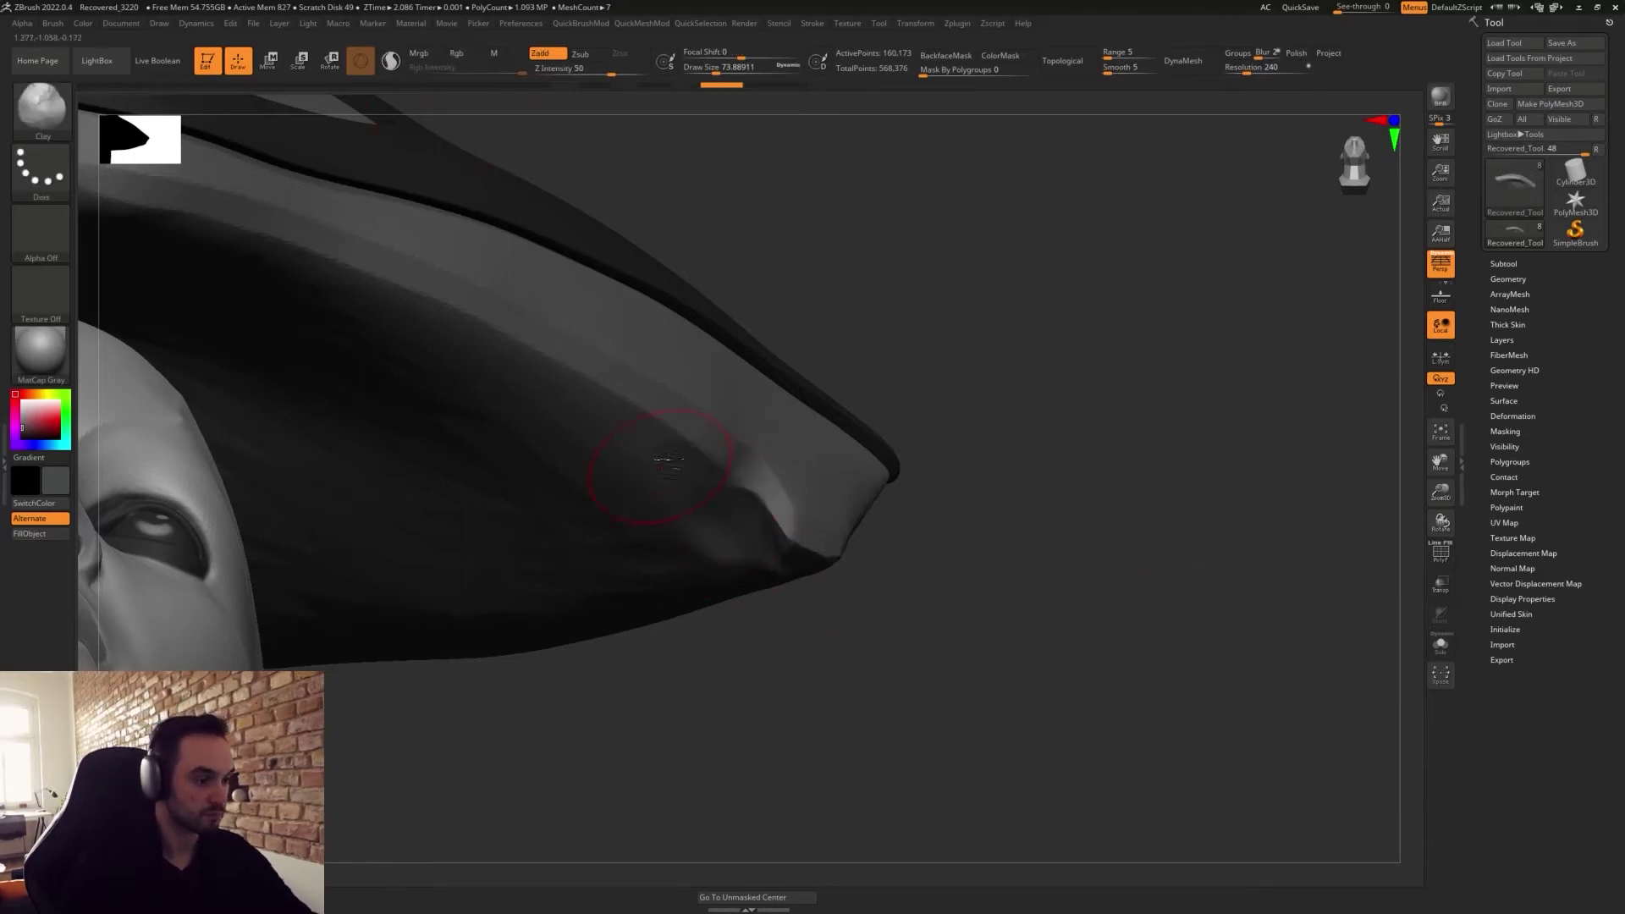
pyautogui.moveTo(711, 644)
pyautogui.mouseDown()
pyautogui.moveTo(761, 697)
pyautogui.moveTo(734, 603)
pyautogui.moveTo(669, 531)
pyautogui.mouseUp()
pyautogui.press('b')
pyautogui.press('m')
pyautogui.press('v')
pyautogui.press('b')
pyautogui.press('c')
pyautogui.press('l')
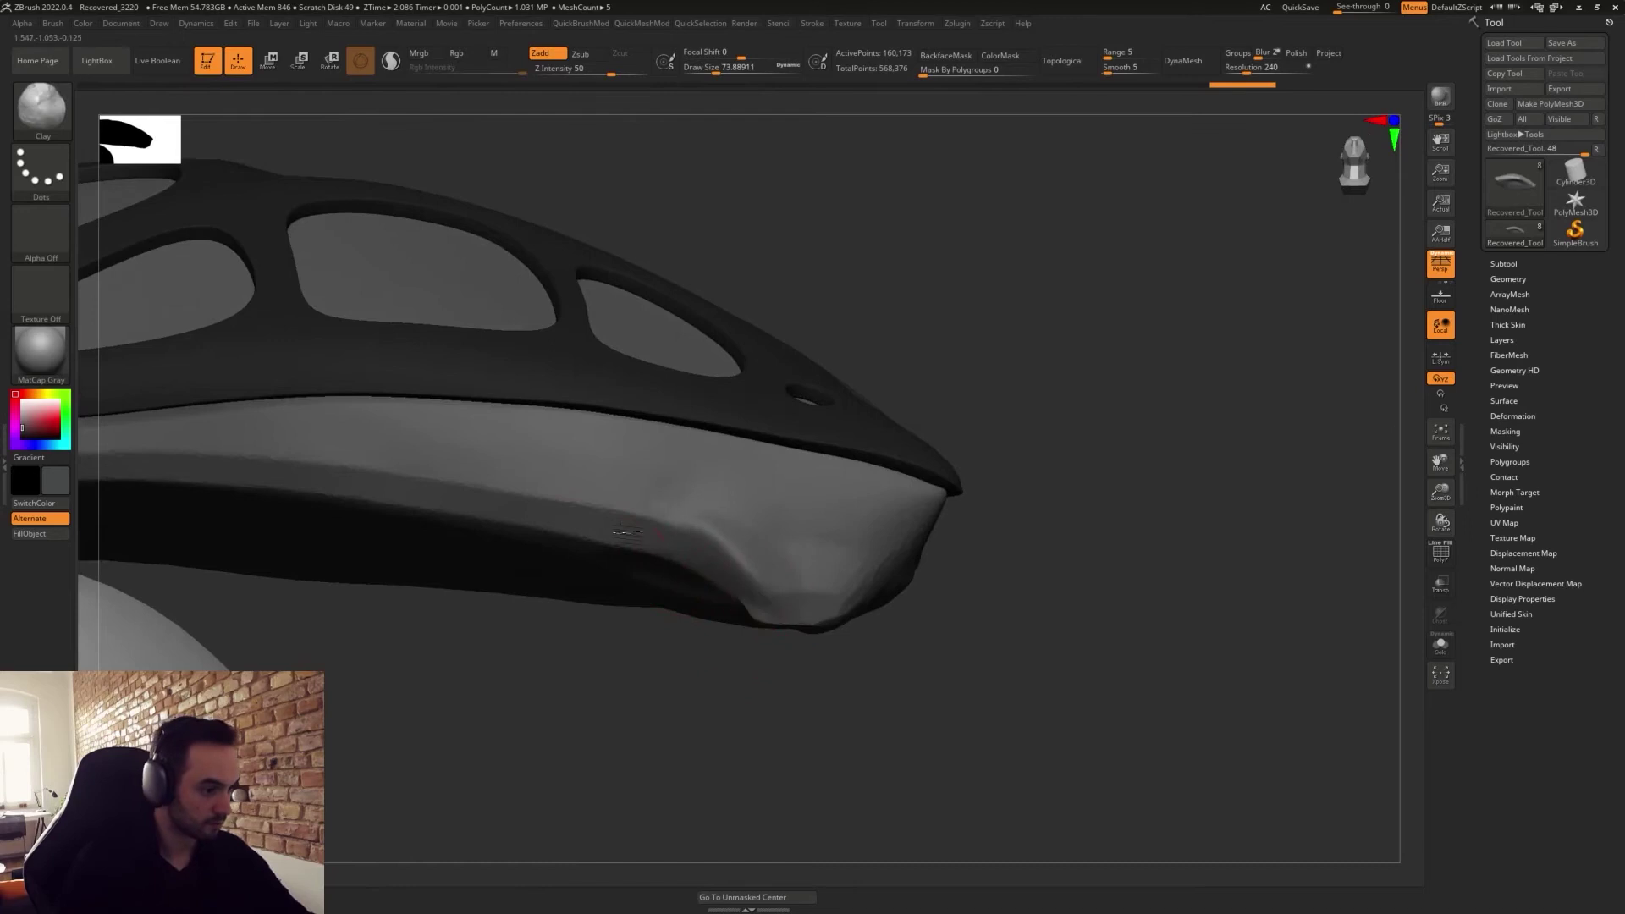
# Try to trim the lower corner of the headdress's side tip with the TrimDynamic brush.
pyautogui.press('b')
pyautogui.press('t')
pyautogui.press('d')
pyautogui.moveTo(800, 589)
pyautogui.mouseDown()
pyautogui.moveTo(701, 515)
pyautogui.moveTo(828, 594)
pyautogui.moveTo(825, 619)
pyautogui.moveTo(773, 609)
pyautogui.mouseUp()
pyautogui.hotkey('ctrl', 'z')
pyautogui.hotkey('ctrl', 'z')
# Pull the lower corner of the headdress's side tip into shape with a Move brush of about size 51, and smooth it.
pyautogui.press('s')
pyautogui.moveTo(828, 703)
pyautogui.mouseDown()
pyautogui.moveTo(846, 646)
pyautogui.moveTo(812, 667)
pyautogui.moveTo(822, 603)
pyautogui.moveTo(780, 648)
pyautogui.mouseUp()
pyautogui.moveTo(725, 584)
pyautogui.mouseDown()
pyautogui.moveTo(795, 639)
pyautogui.moveTo(766, 659)
pyautogui.mouseUp()
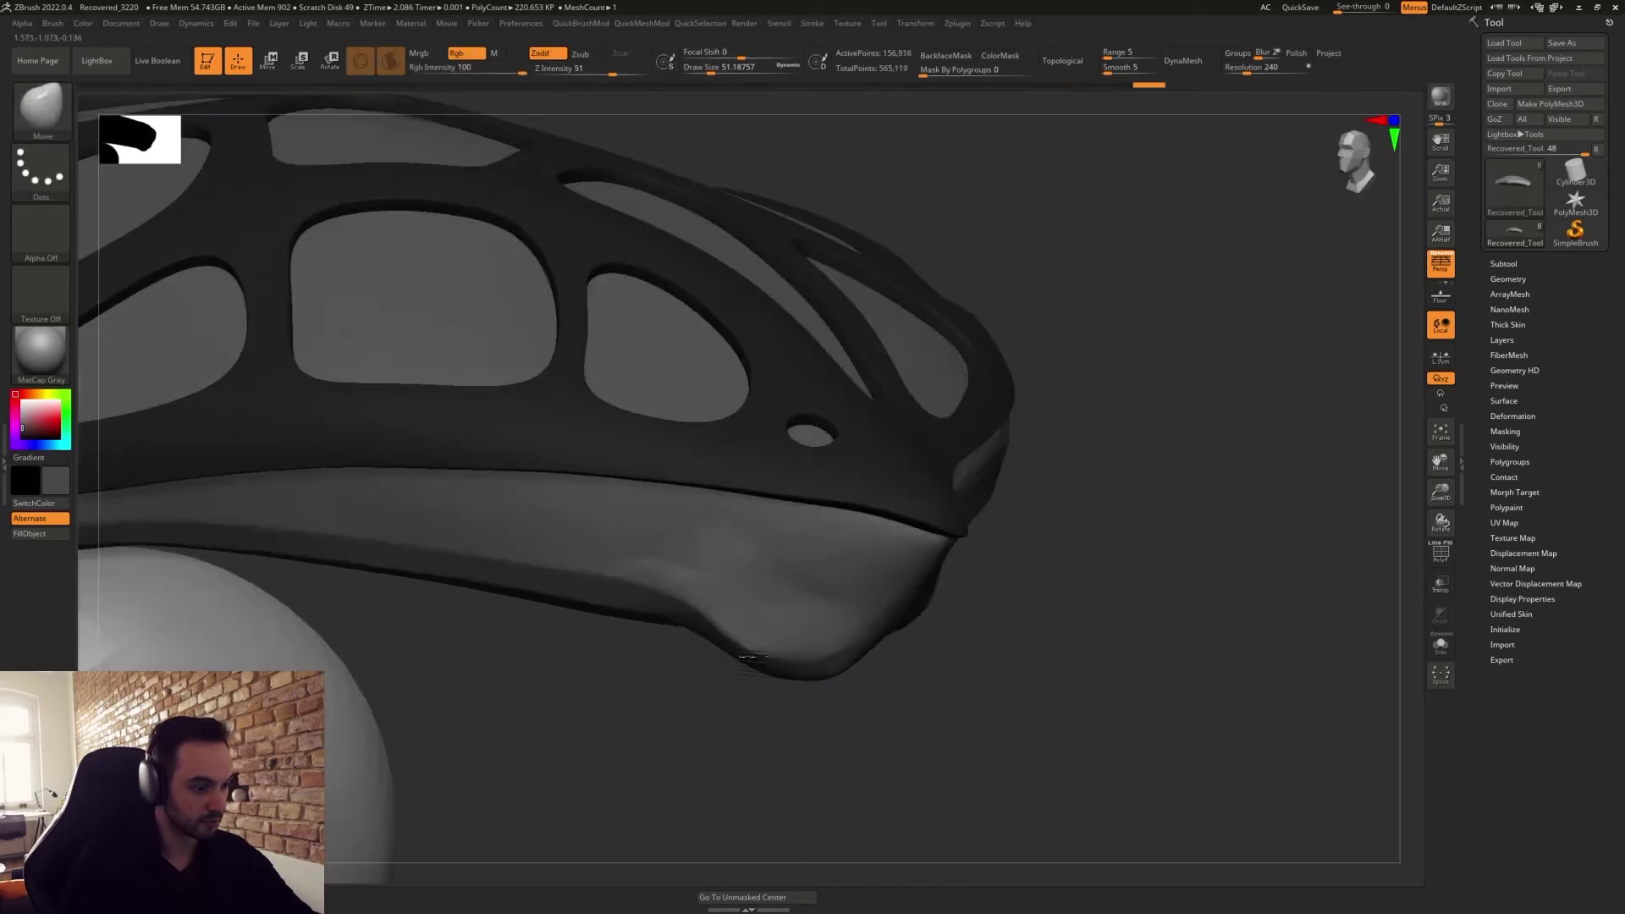
pyautogui.moveTo(749, 662)
pyautogui.mouseDown()
pyautogui.moveTo(732, 673)
pyautogui.moveTo(753, 664)
pyautogui.mouseUp()
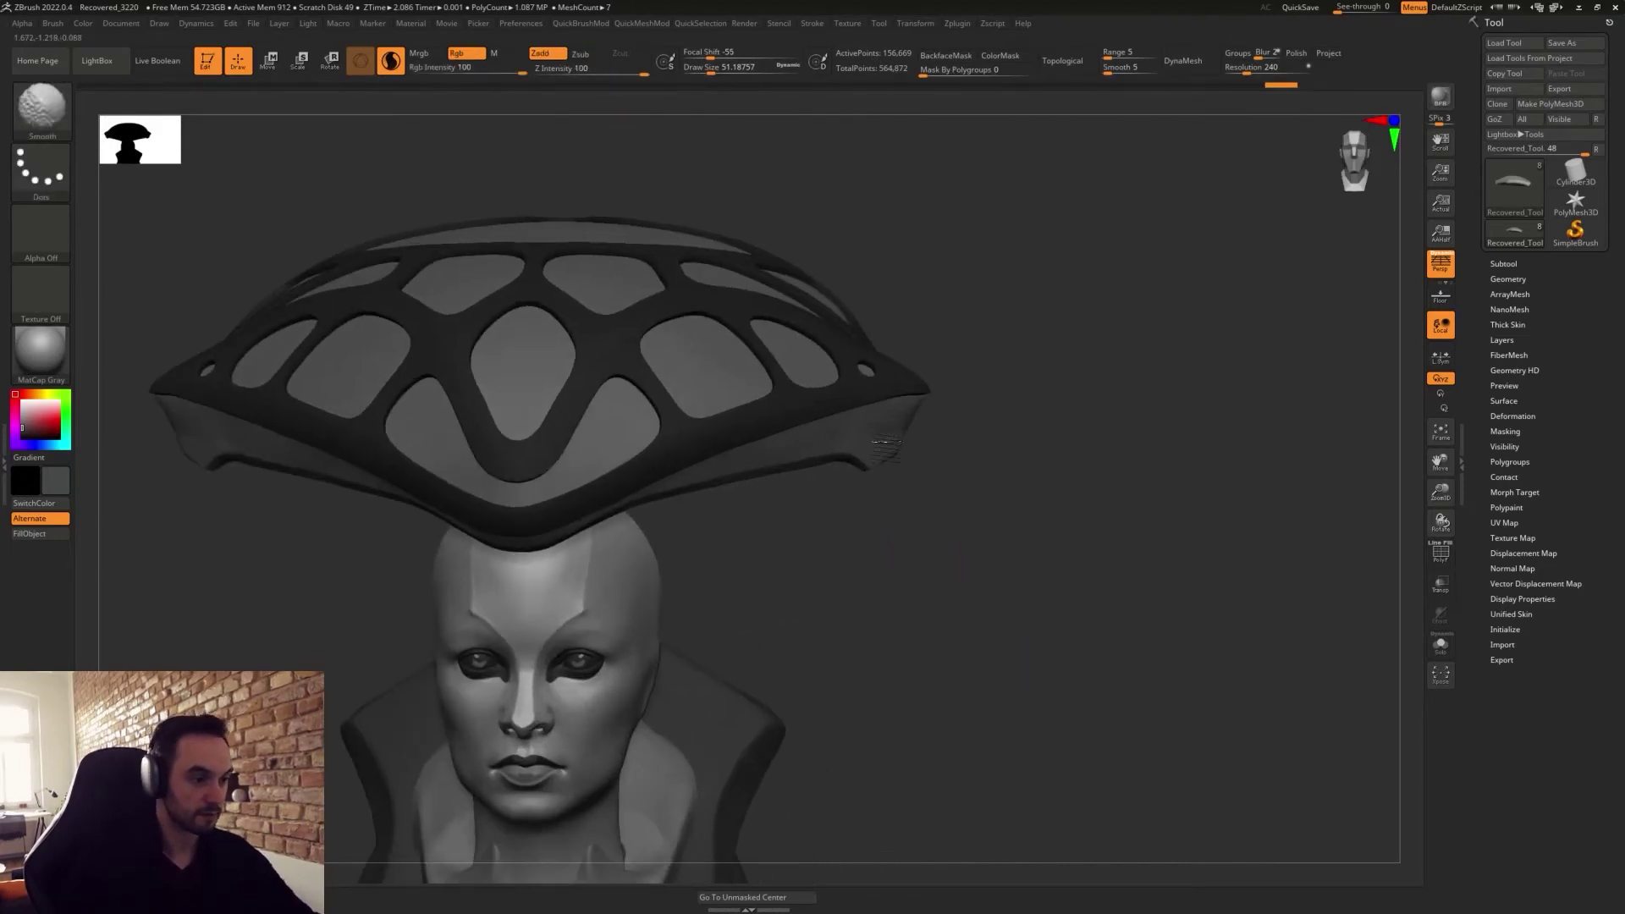
pyautogui.keyDown('shift'); pyautogui.moveTo(886, 442); pyautogui.dragTo(877, 457); pyautogui.keyUp('shift')
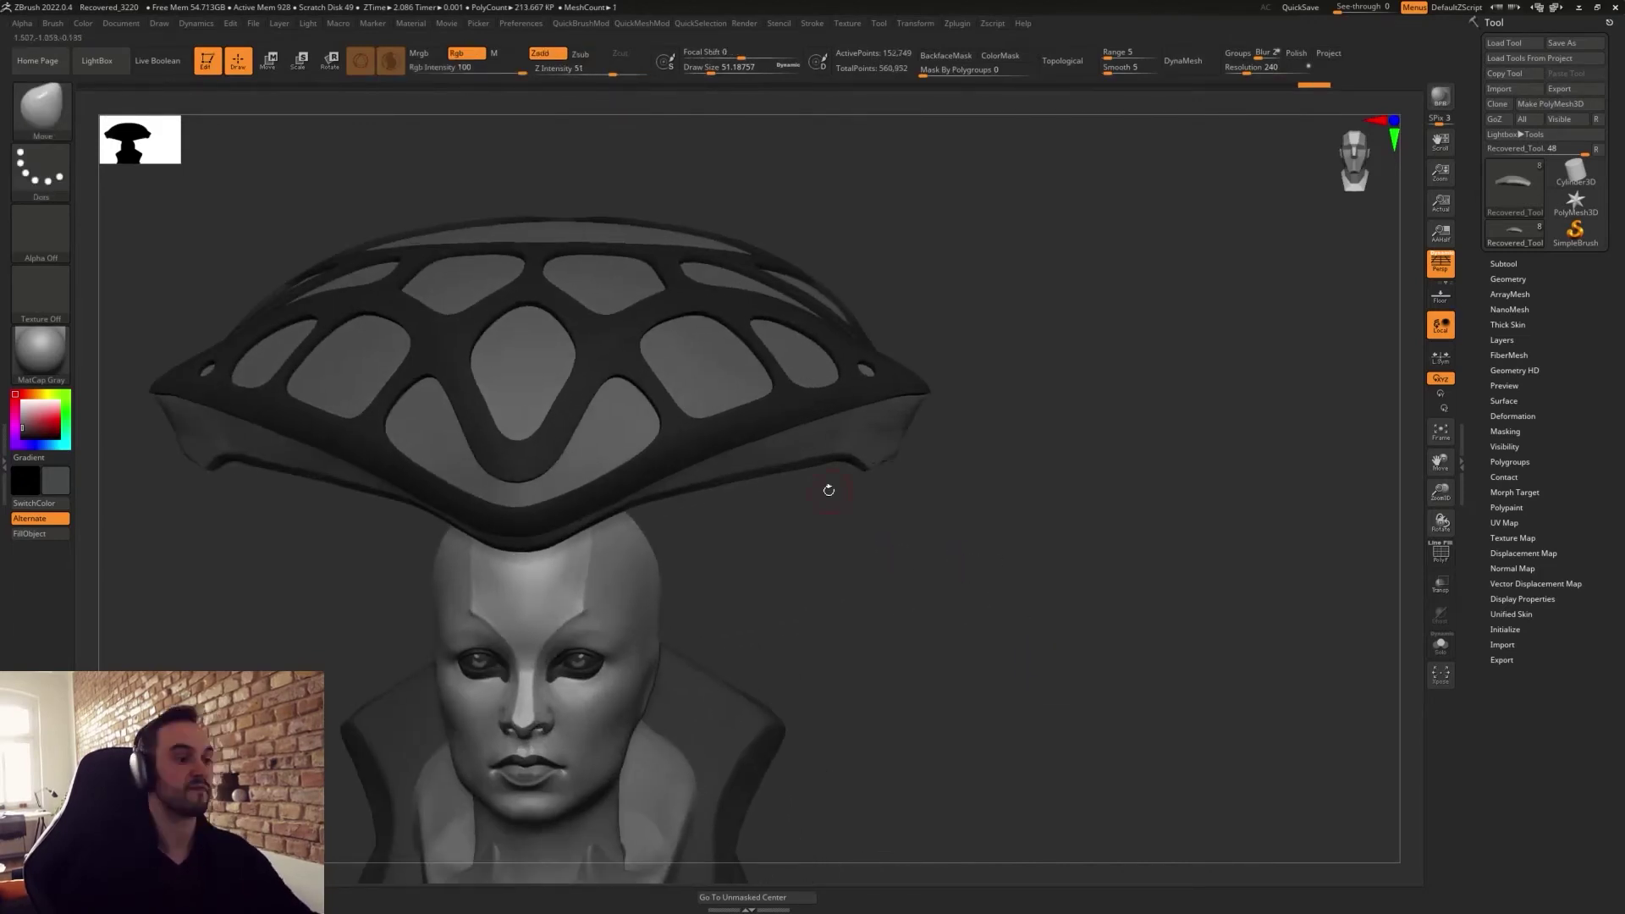
# Enlarge the brush to about 124 and examine the figure's front silhouette and the headdress shell's wireframe.
pyautogui.press('s')
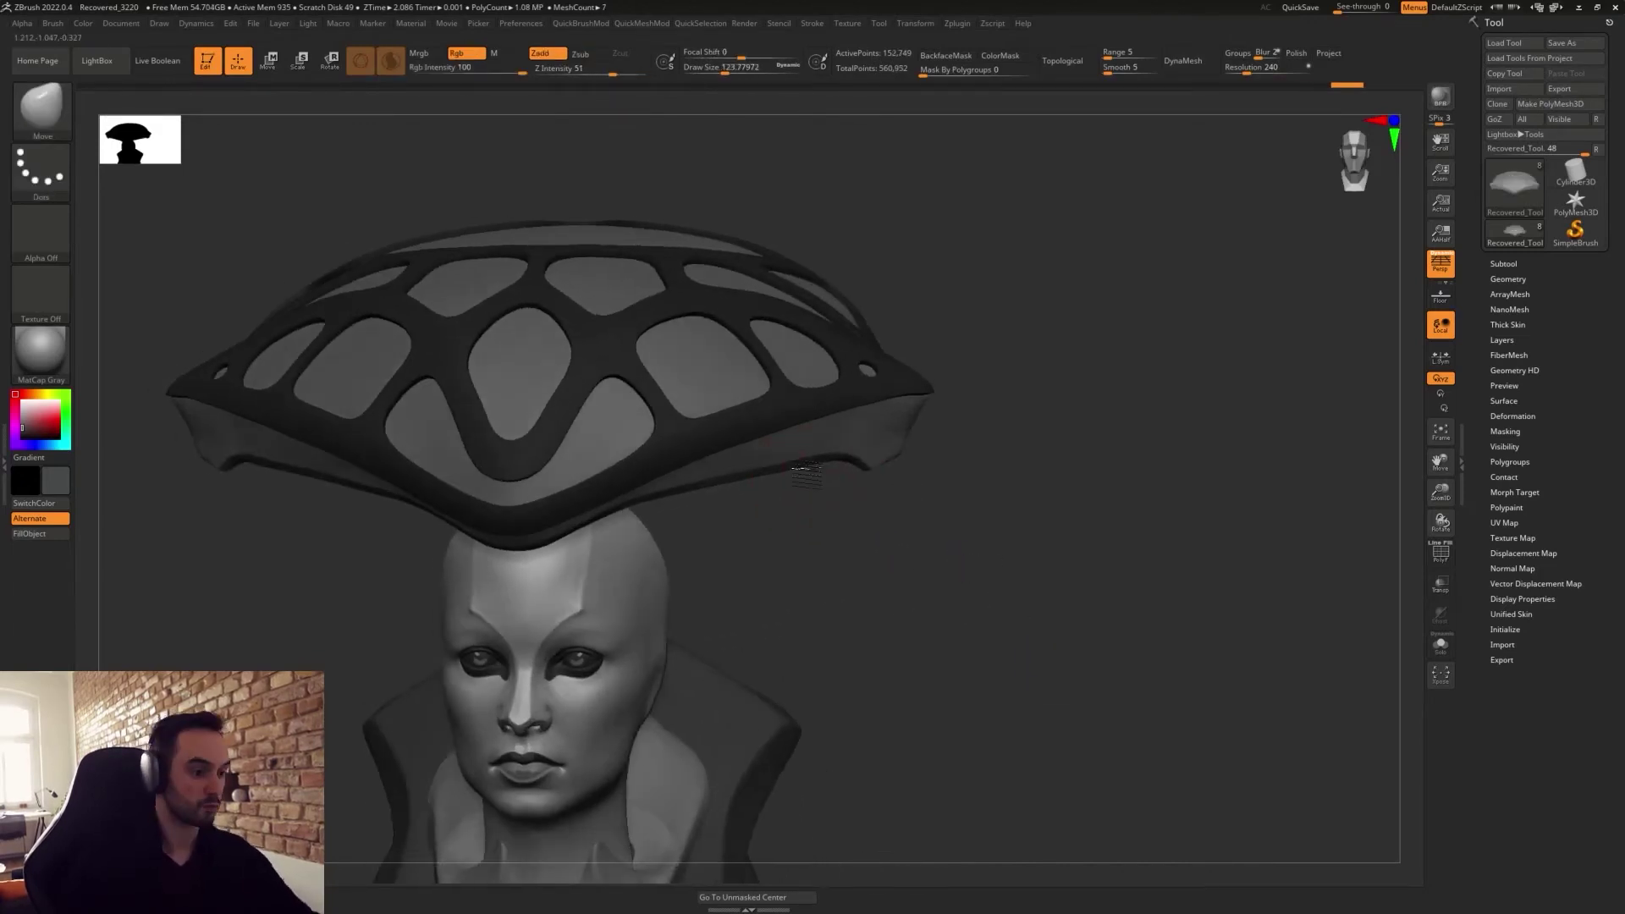
pyautogui.keyDown('shift'); pyautogui.moveTo(789, 548); pyautogui.dragTo(1041, 507); pyautogui.keyUp('shift')
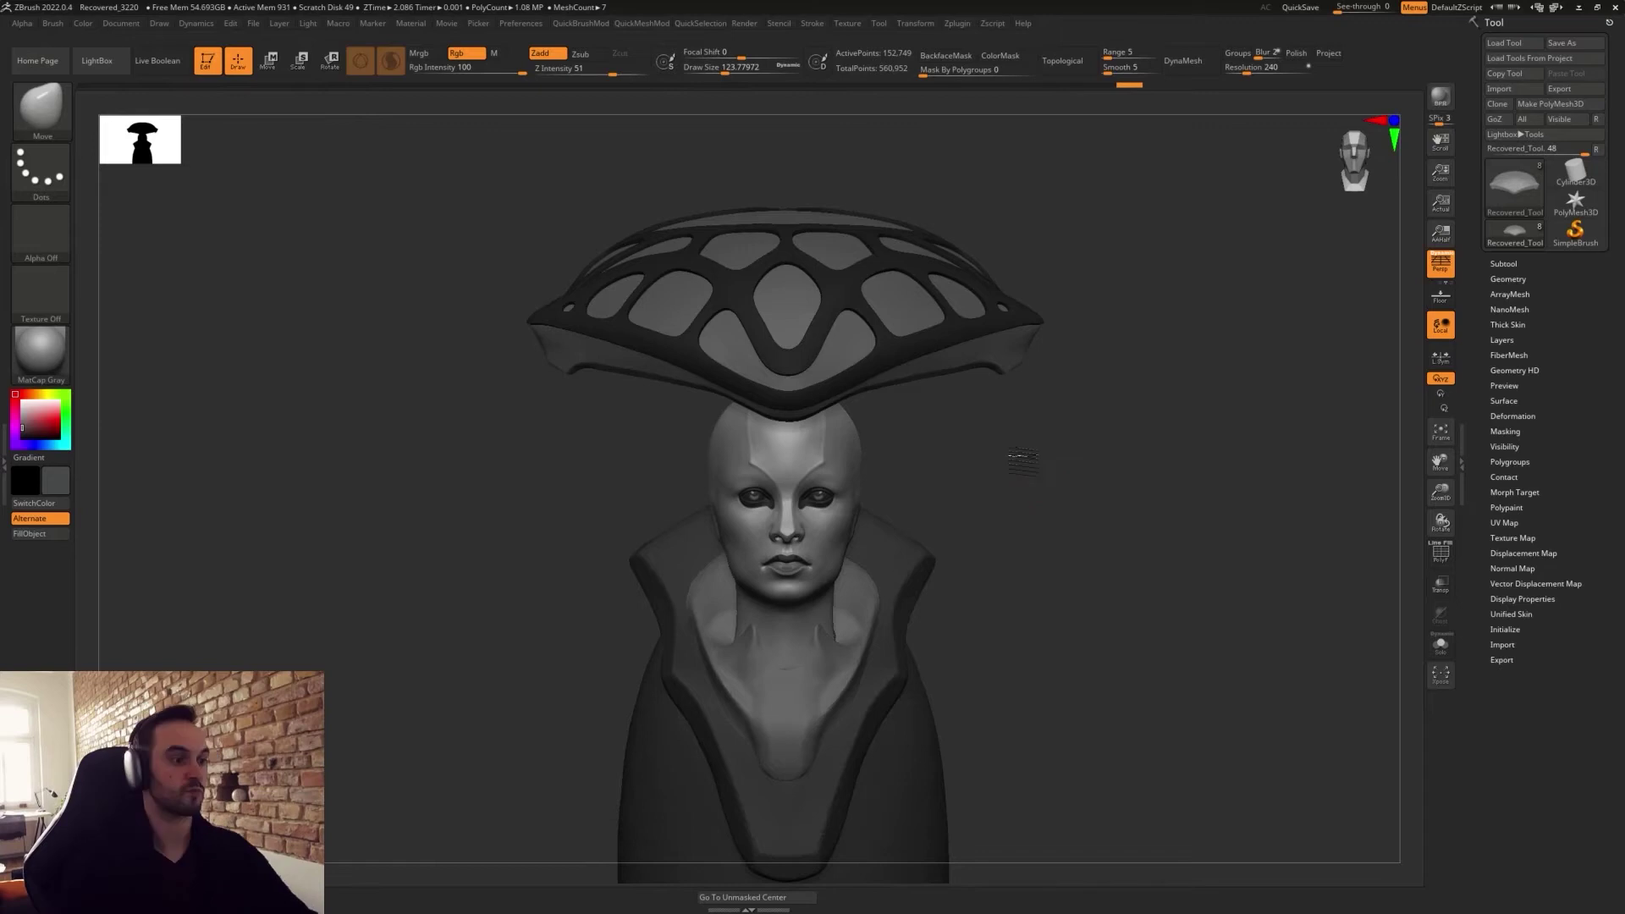
pyautogui.keyDown('alt'); pyautogui.moveTo(1022, 462); pyautogui.dragTo(1073, 570); pyautogui.keyUp('alt')
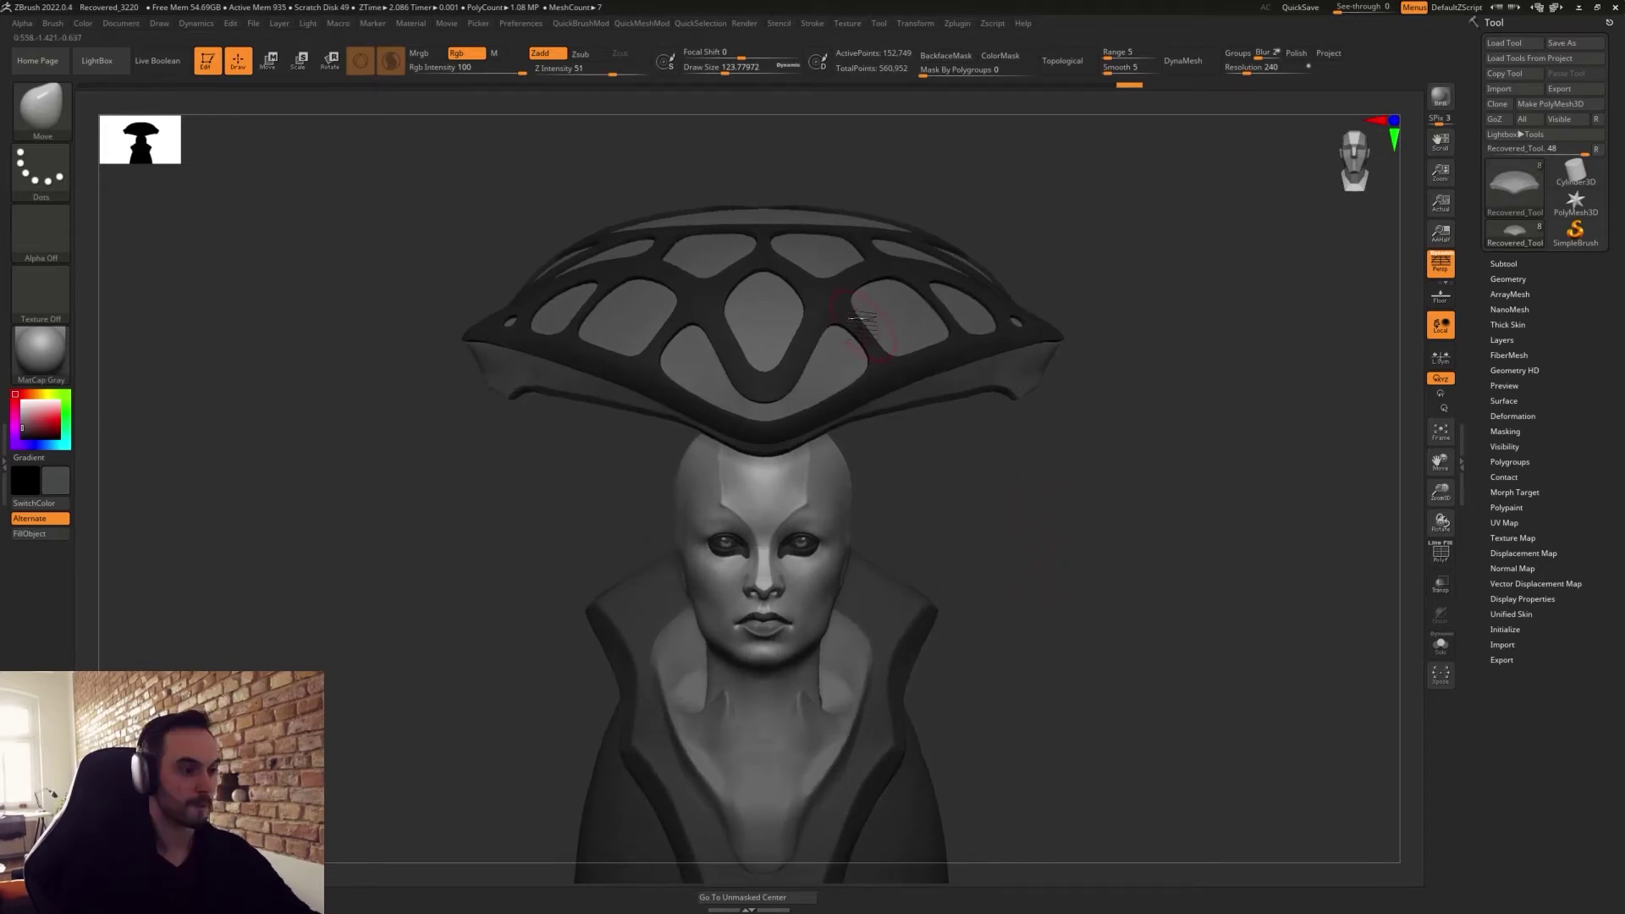
pyautogui.keyDown('alt'); pyautogui.moveTo(954, 479); pyautogui.dragTo(1012, 581); pyautogui.keyUp('alt')
pyautogui.hotkey('shift', 'f')
pyautogui.moveTo(804, 354); pyautogui.dragTo(828, 352, button='right')
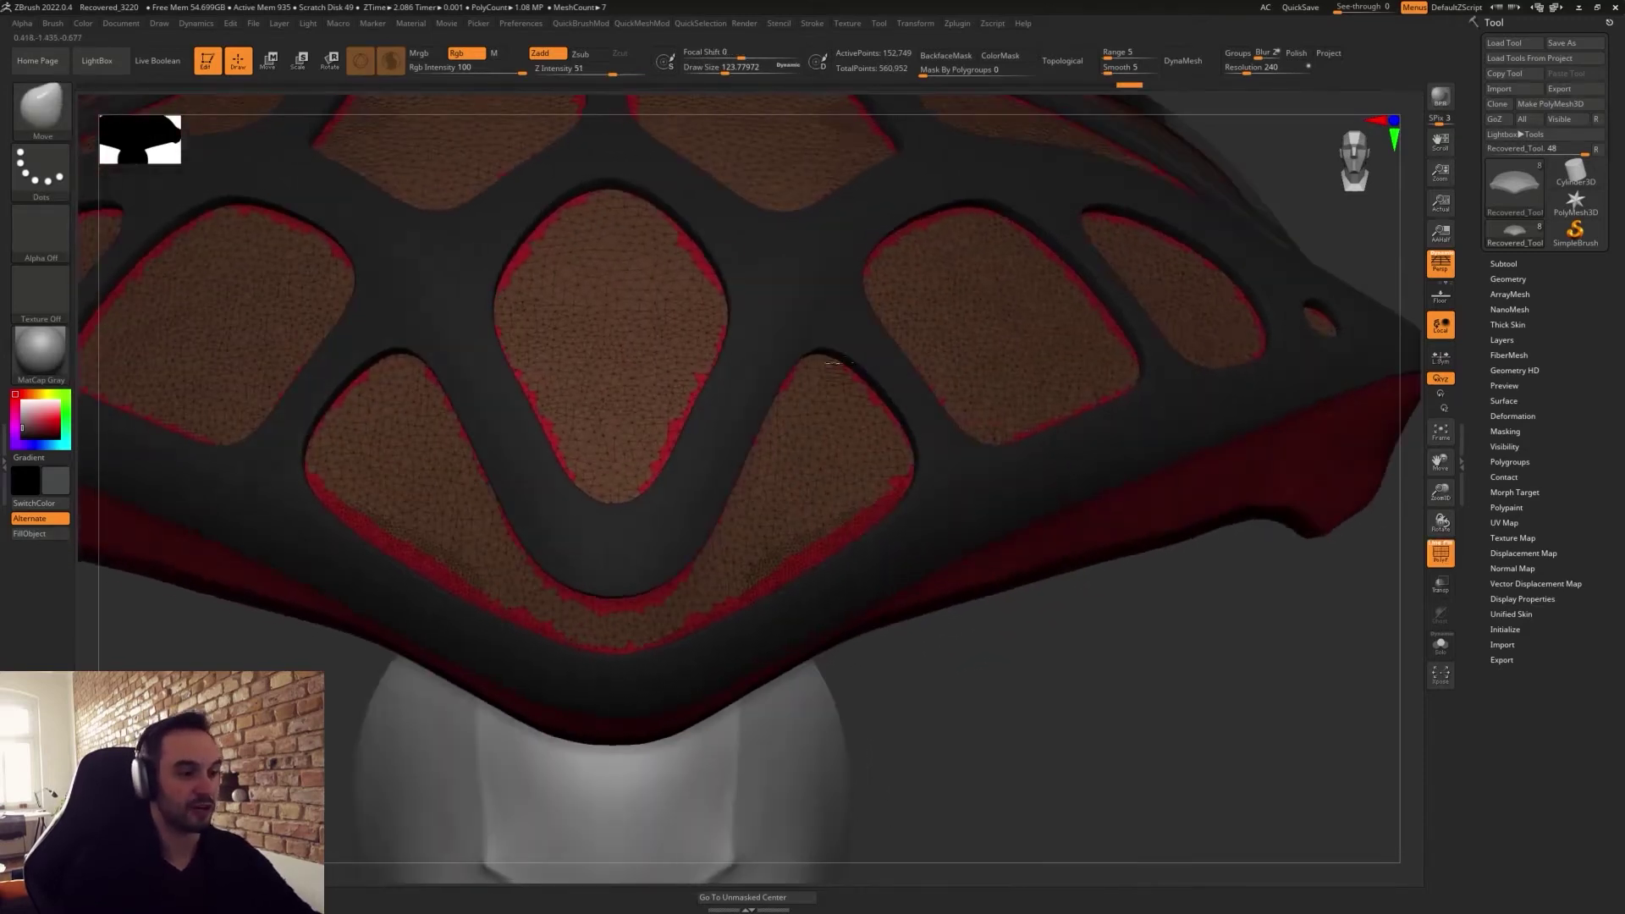
pyautogui.hotkey('shift', 'f')
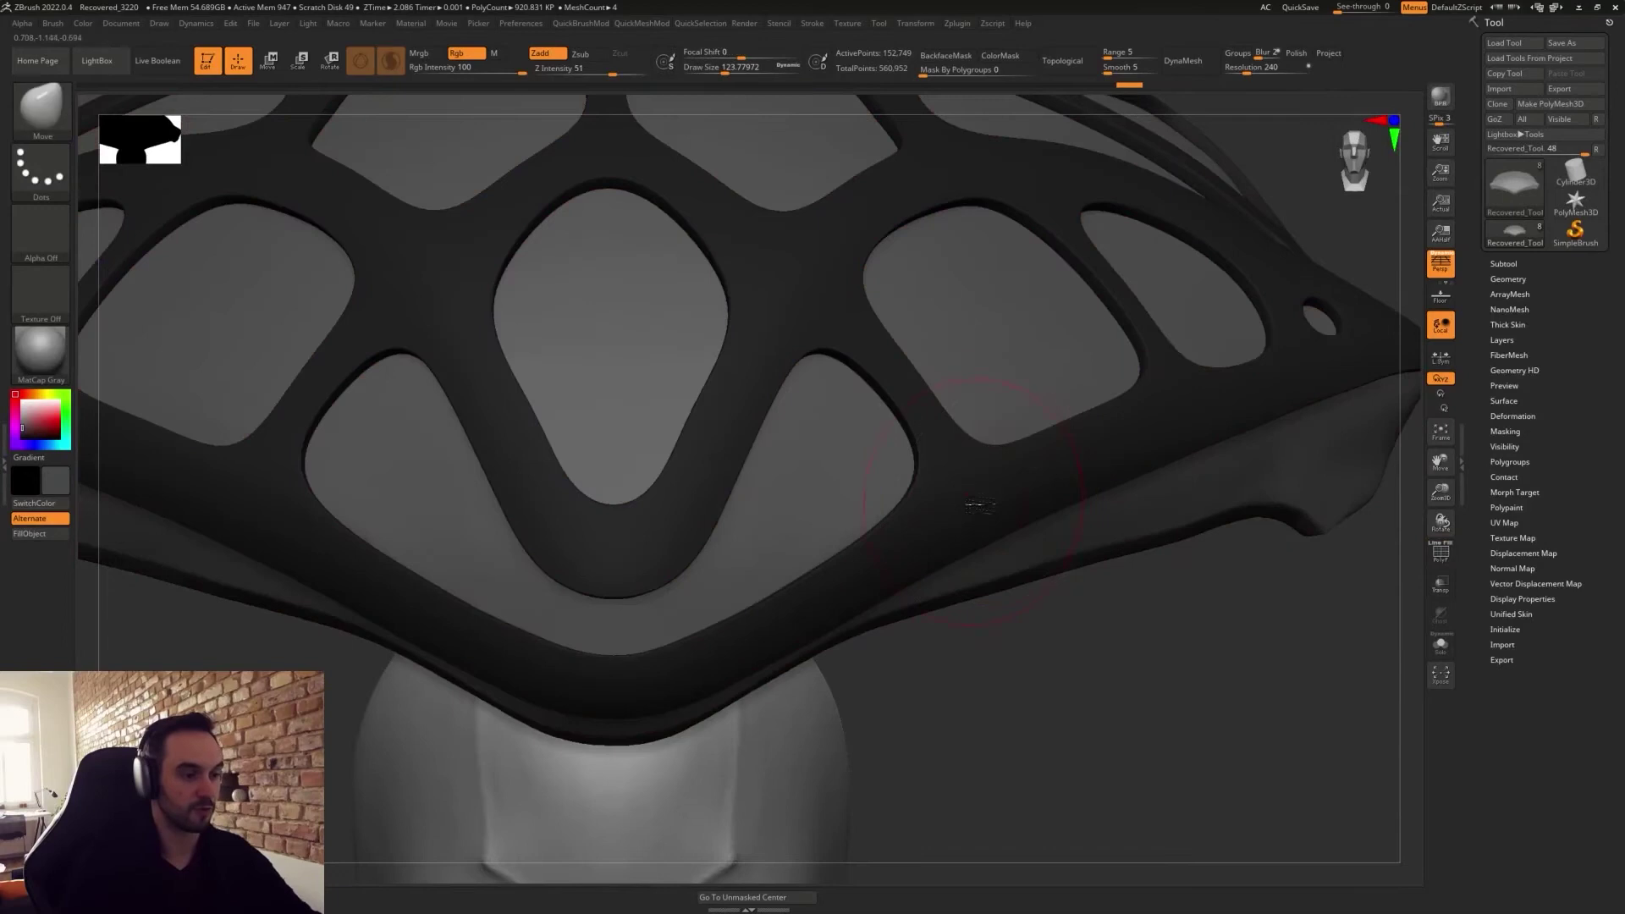
# Select the headdress's lattice frame and examine its wireframe and the ZRemesher settings.
pyautogui.keyDown('alt'); pyautogui.click(963, 501); pyautogui.keyUp('alt')
pyautogui.hotkey('shift', 'f')
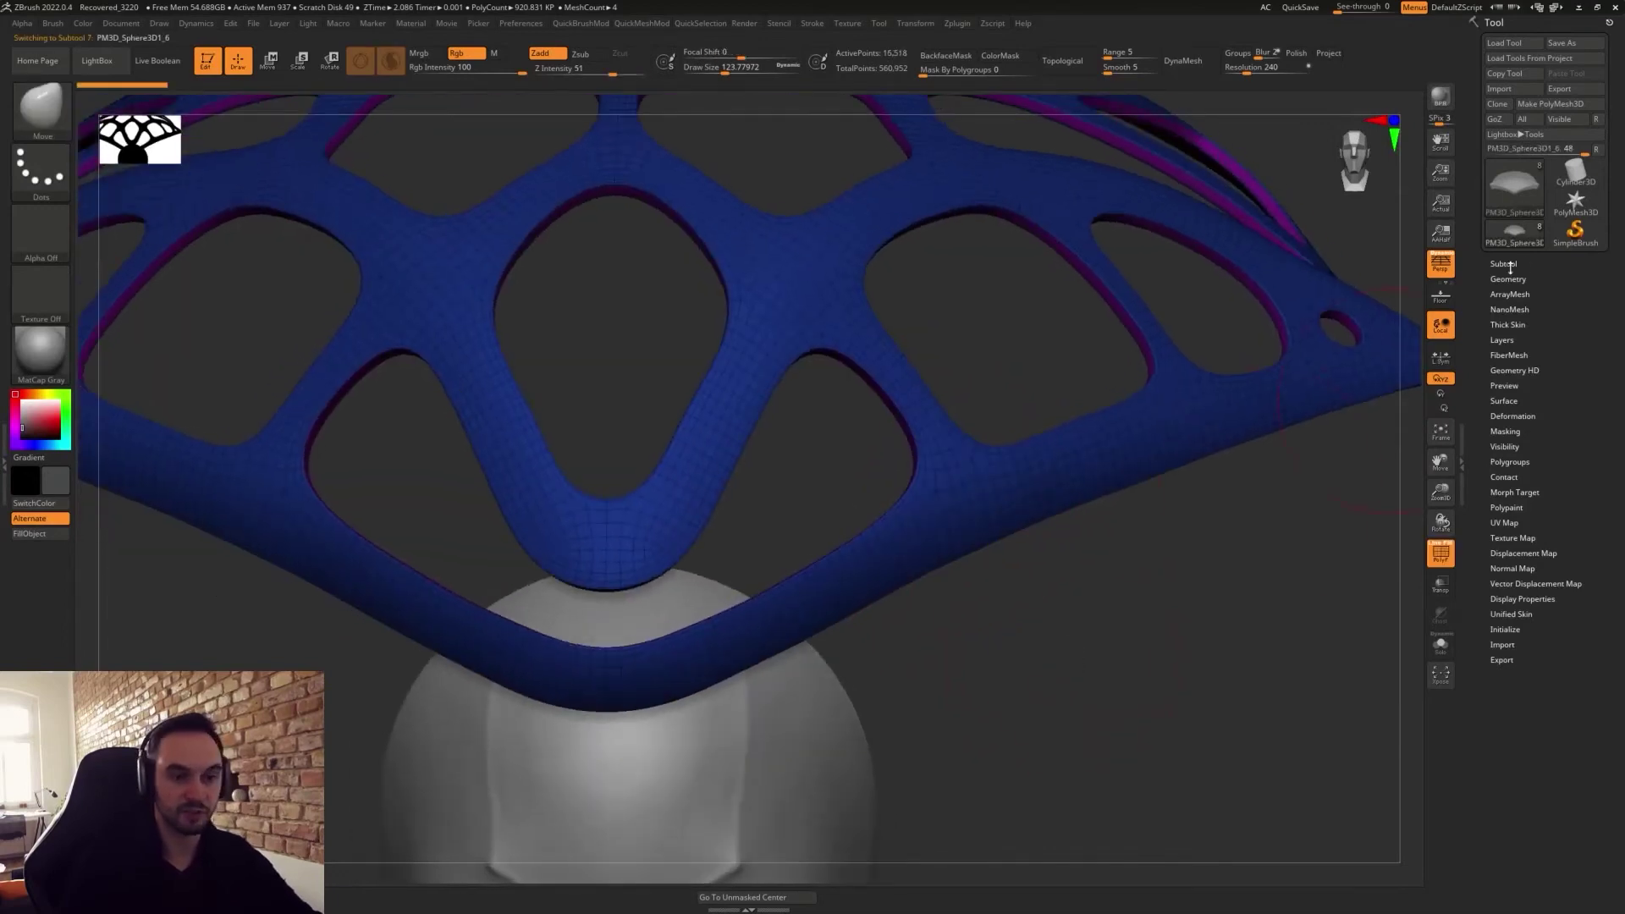
pyautogui.click(1508, 279)
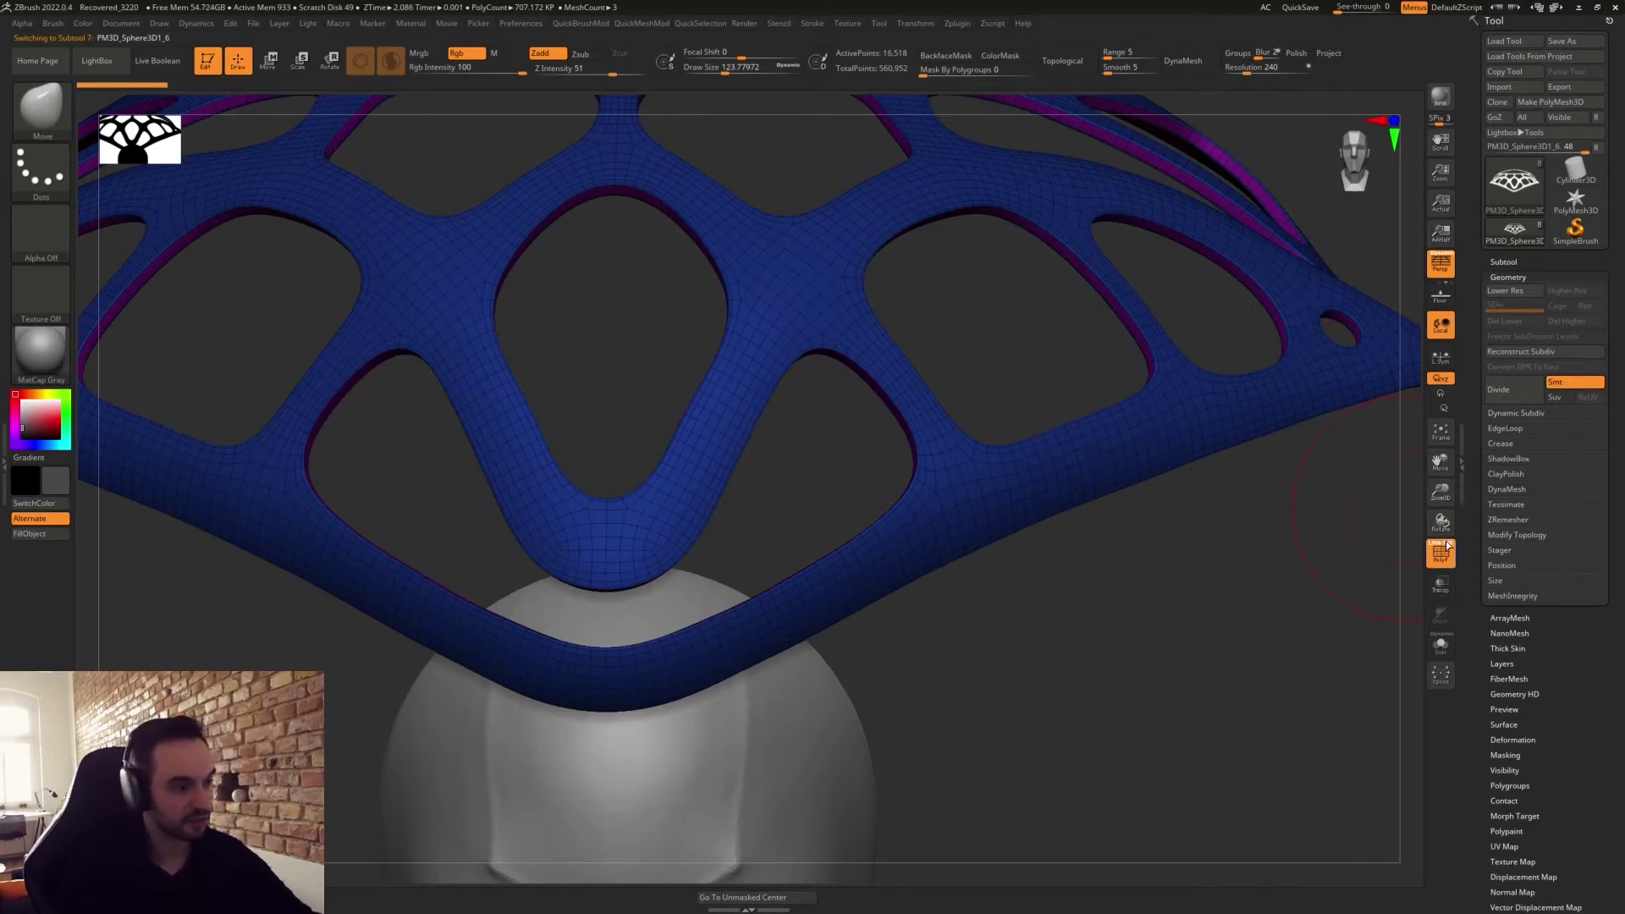
pyautogui.click(1520, 521)
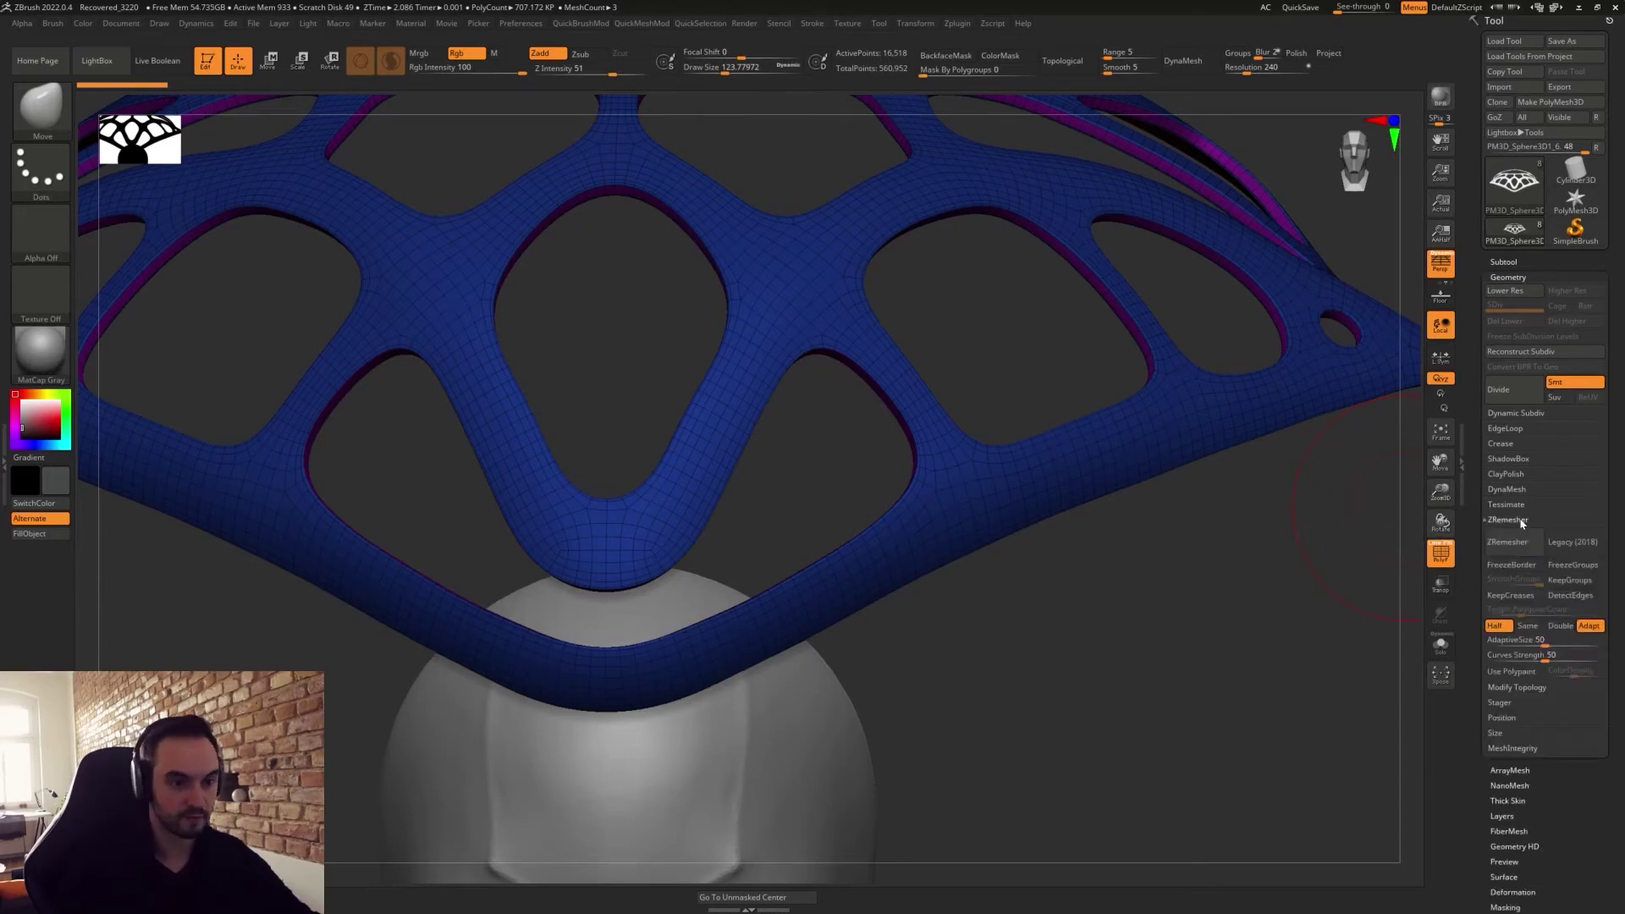
pyautogui.click(1511, 519)
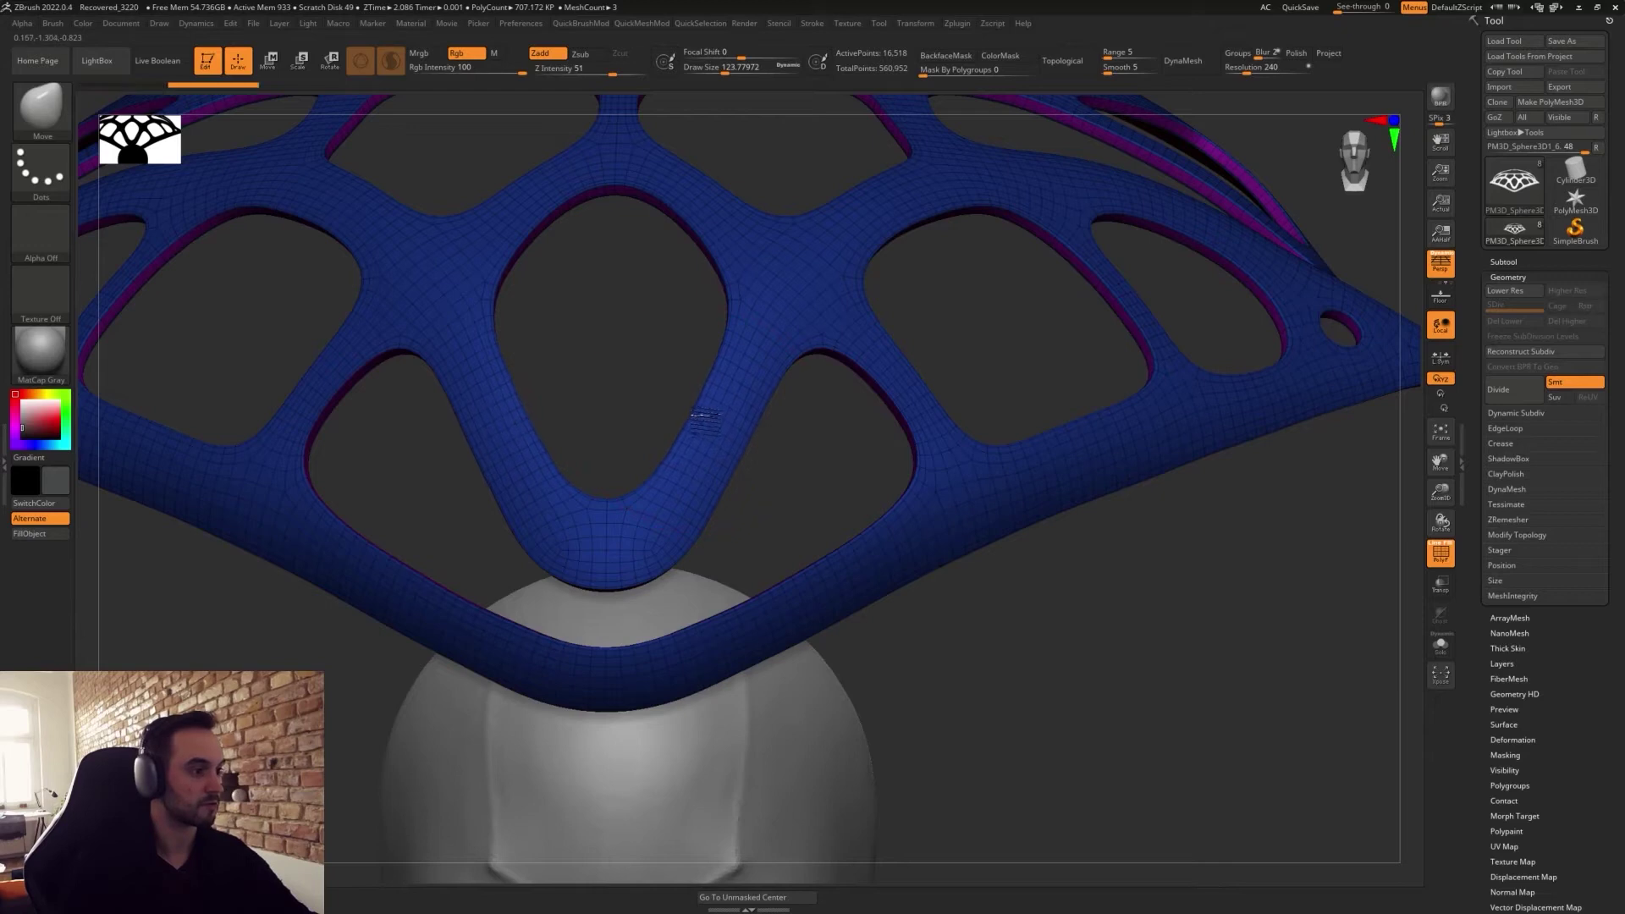
pyautogui.keyDown('alt'); pyautogui.moveTo(816, 464); pyautogui.dragTo(907, 461); pyautogui.keyUp('alt')
pyautogui.keyDown('ctrl'); pyautogui.moveTo(660, 336); pyautogui.dragTo(663, 195, button='right'); pyautogui.keyUp('ctrl')
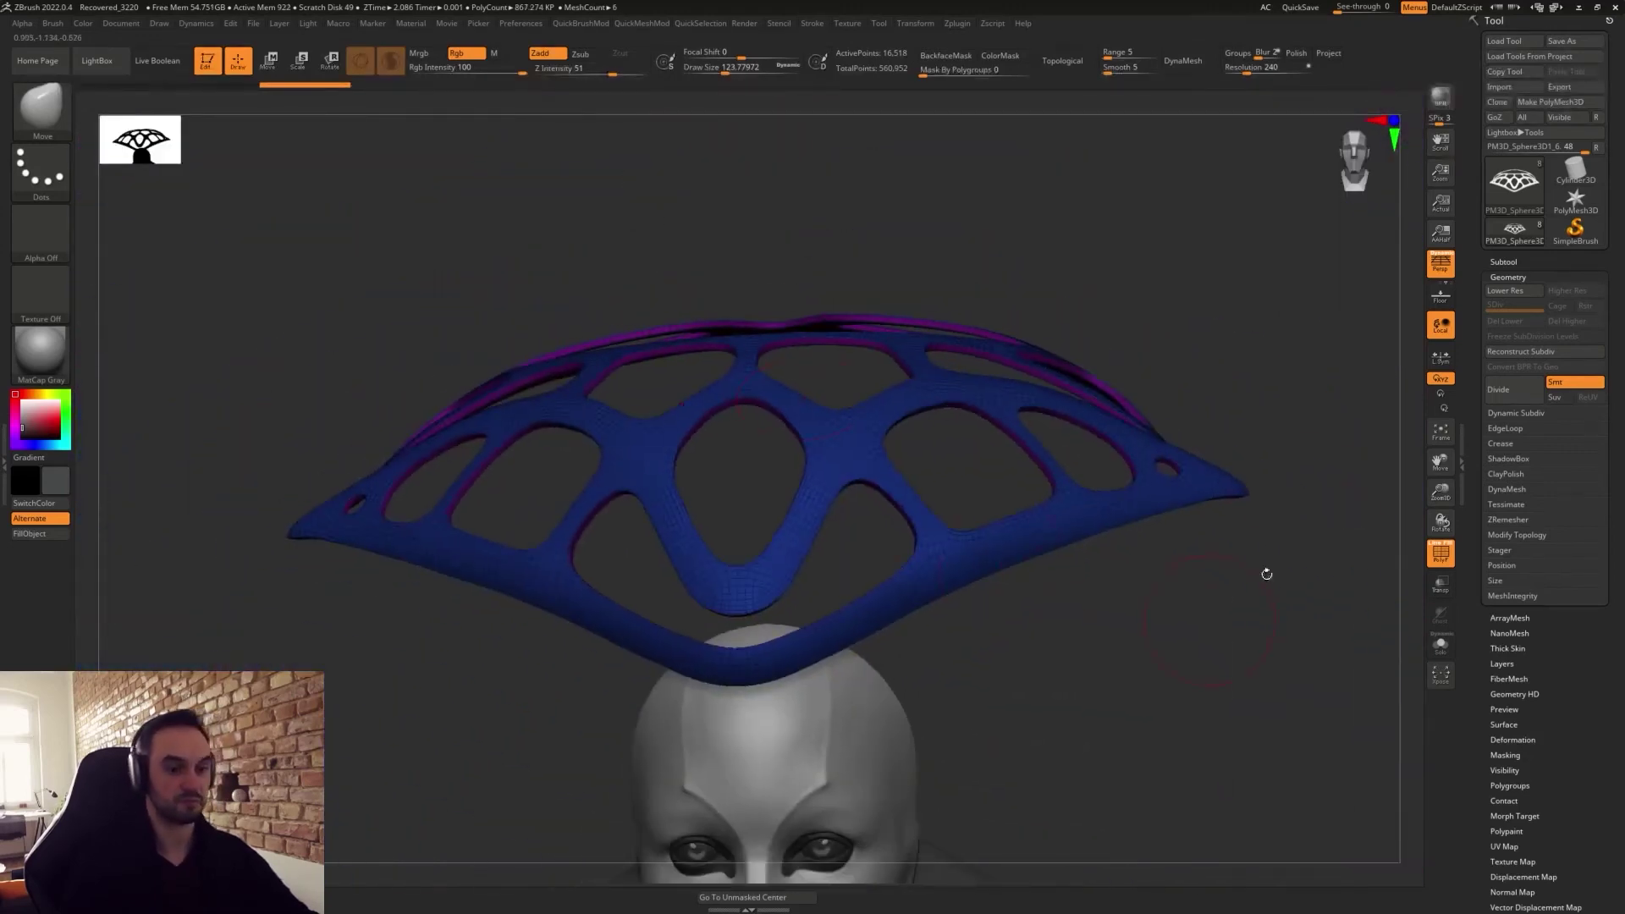
# Show the Recovered_Tool shell subtool and turn off the wireframe display.
pyautogui.click(1504, 261)
pyautogui.click(1598, 458)
pyautogui.moveTo(1124, 664); pyautogui.dragTo(1164, 666, button='right')
pyautogui.hotkey('shift', 'f')
pyautogui.moveTo(1157, 748)
pyautogui.keyDown('ctrl'); pyautogui.mouseDown(button='right')
pyautogui.moveTo(1056, 682)
pyautogui.moveTo(1061, 451)
pyautogui.moveTo(972, 490)
pyautogui.moveTo(976, 558)
pyautogui.mouseUp(button='right'); pyautogui.keyUp('ctrl')
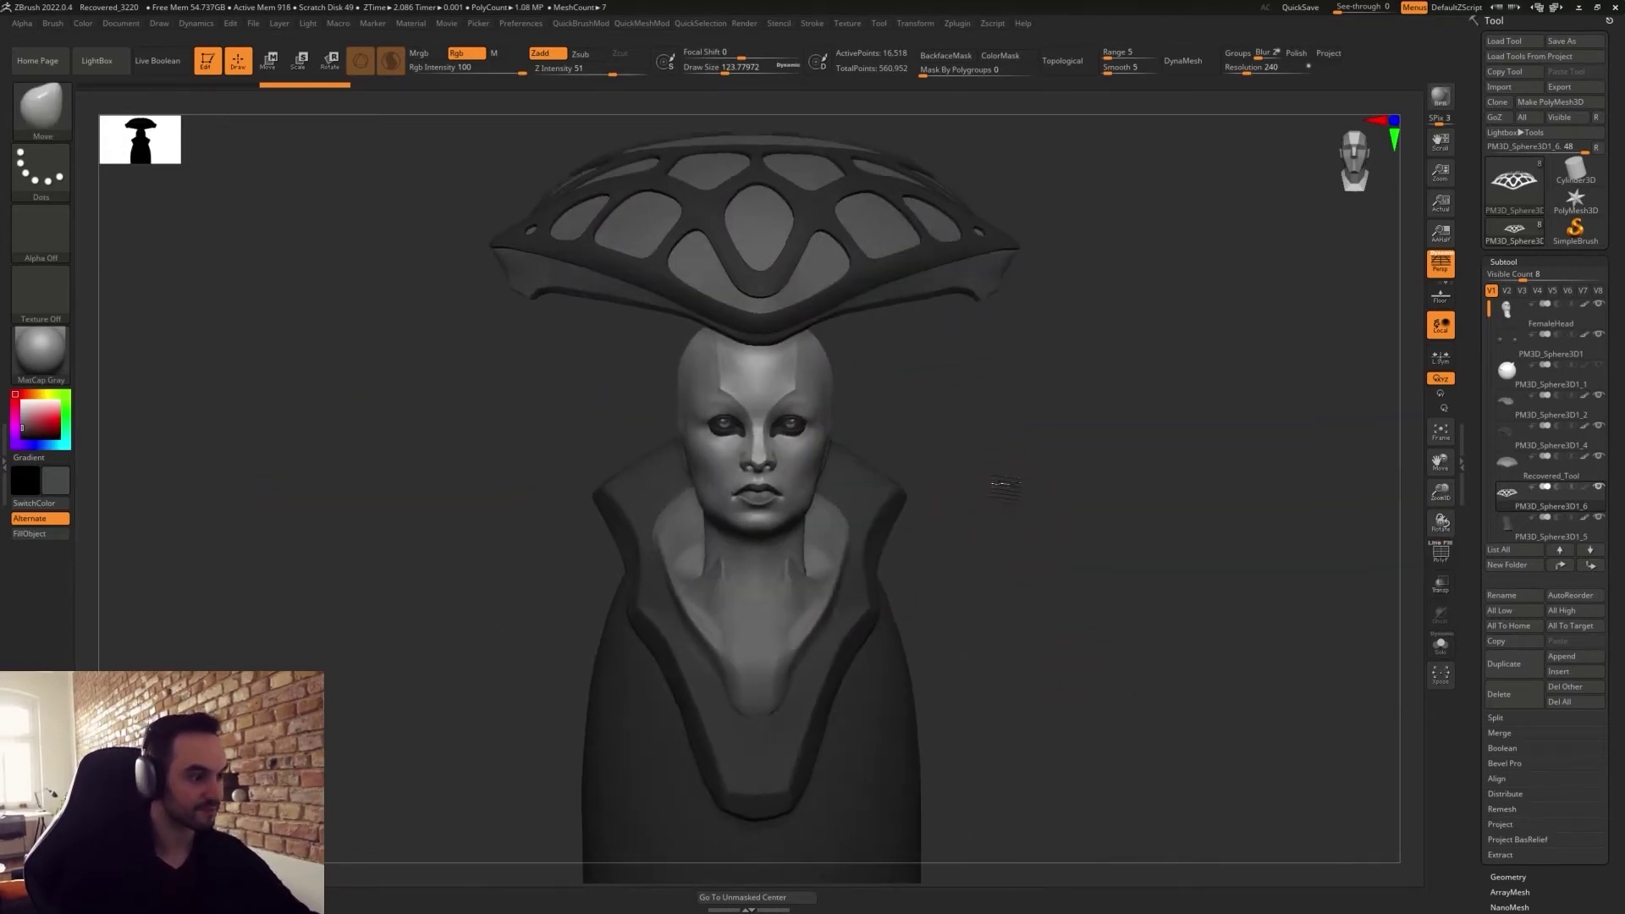
# Duplicate the collar subtool PM3D_Sphere3D1_4.
pyautogui.keyDown('alt'); pyautogui.click(813, 485); pyautogui.keyUp('alt')
pyautogui.moveTo(928, 451)
pyautogui.keyDown('alt'); pyautogui.mouseDown(button='right')
pyautogui.moveTo(935, 476)
pyautogui.moveTo(921, 440)
pyautogui.mouseUp(button='right'); pyautogui.keyUp('alt')
pyautogui.moveTo(892, 359); pyautogui.dragTo(838, 507, button='right')
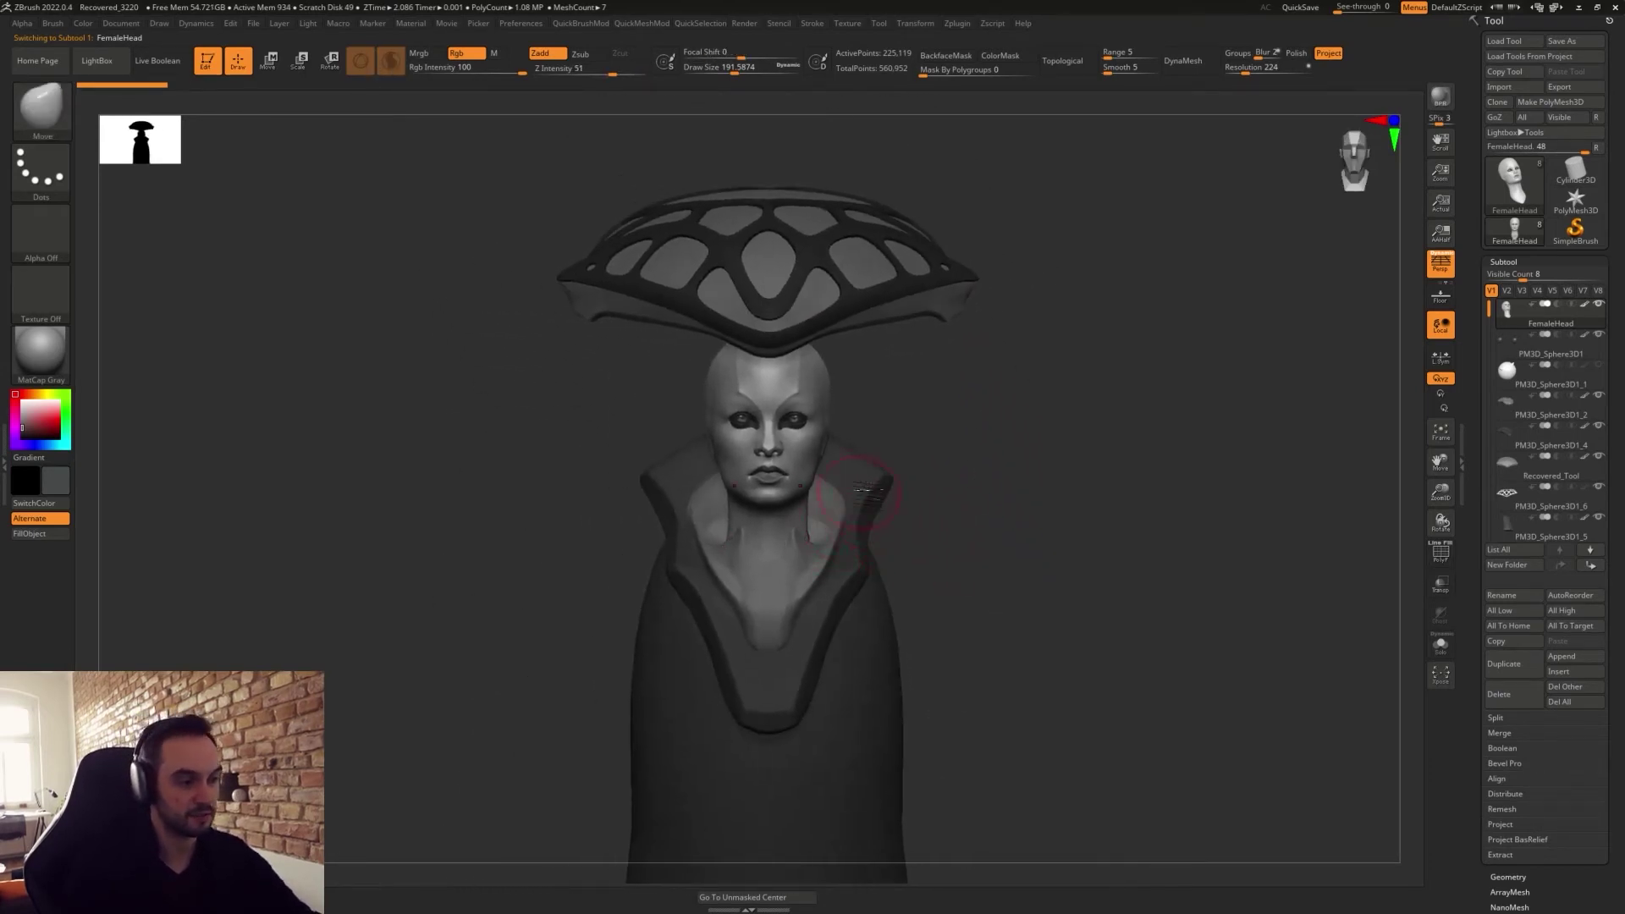
pyautogui.click(1549, 439)
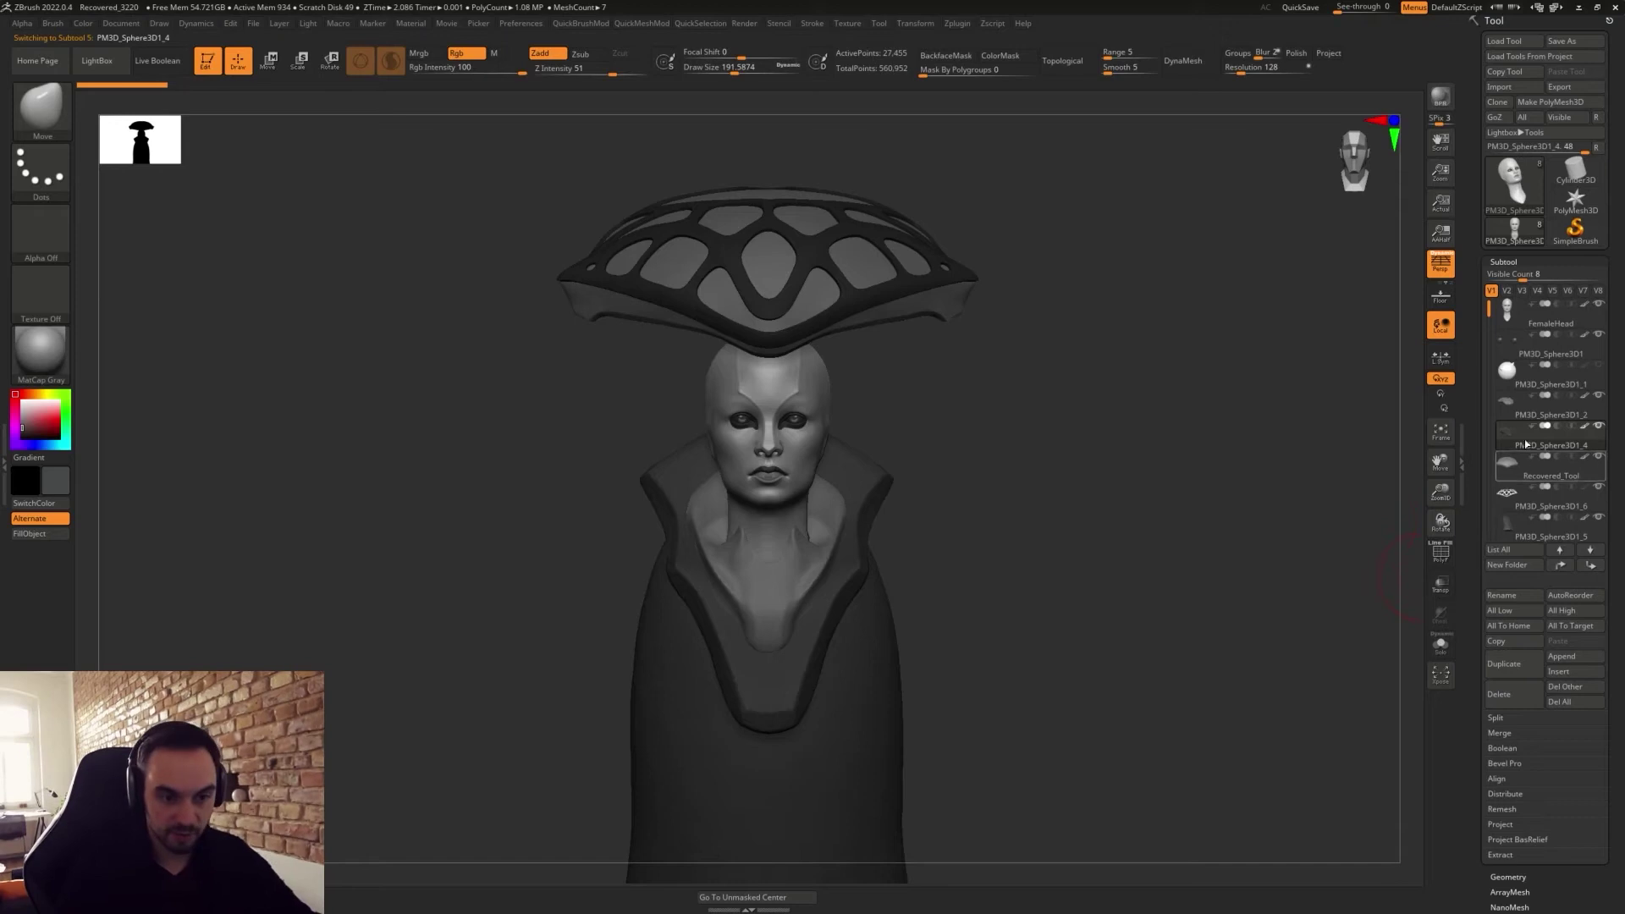
pyautogui.click(1513, 675)
# Move the duplicated collar up and forward from the original so it surrounds the head.
pyautogui.press('w')
pyautogui.moveTo(1159, 542); pyautogui.dragTo(785, 412, button='right')
pyautogui.moveTo(785, 412); pyautogui.dragTo(775, 415)
pyautogui.moveTo(854, 483); pyautogui.dragTo(1020, 493, button='right')
pyautogui.press('q')
pyautogui.moveTo(920, 485); pyautogui.dragTo(959, 566, button='right')
pyautogui.press('w')
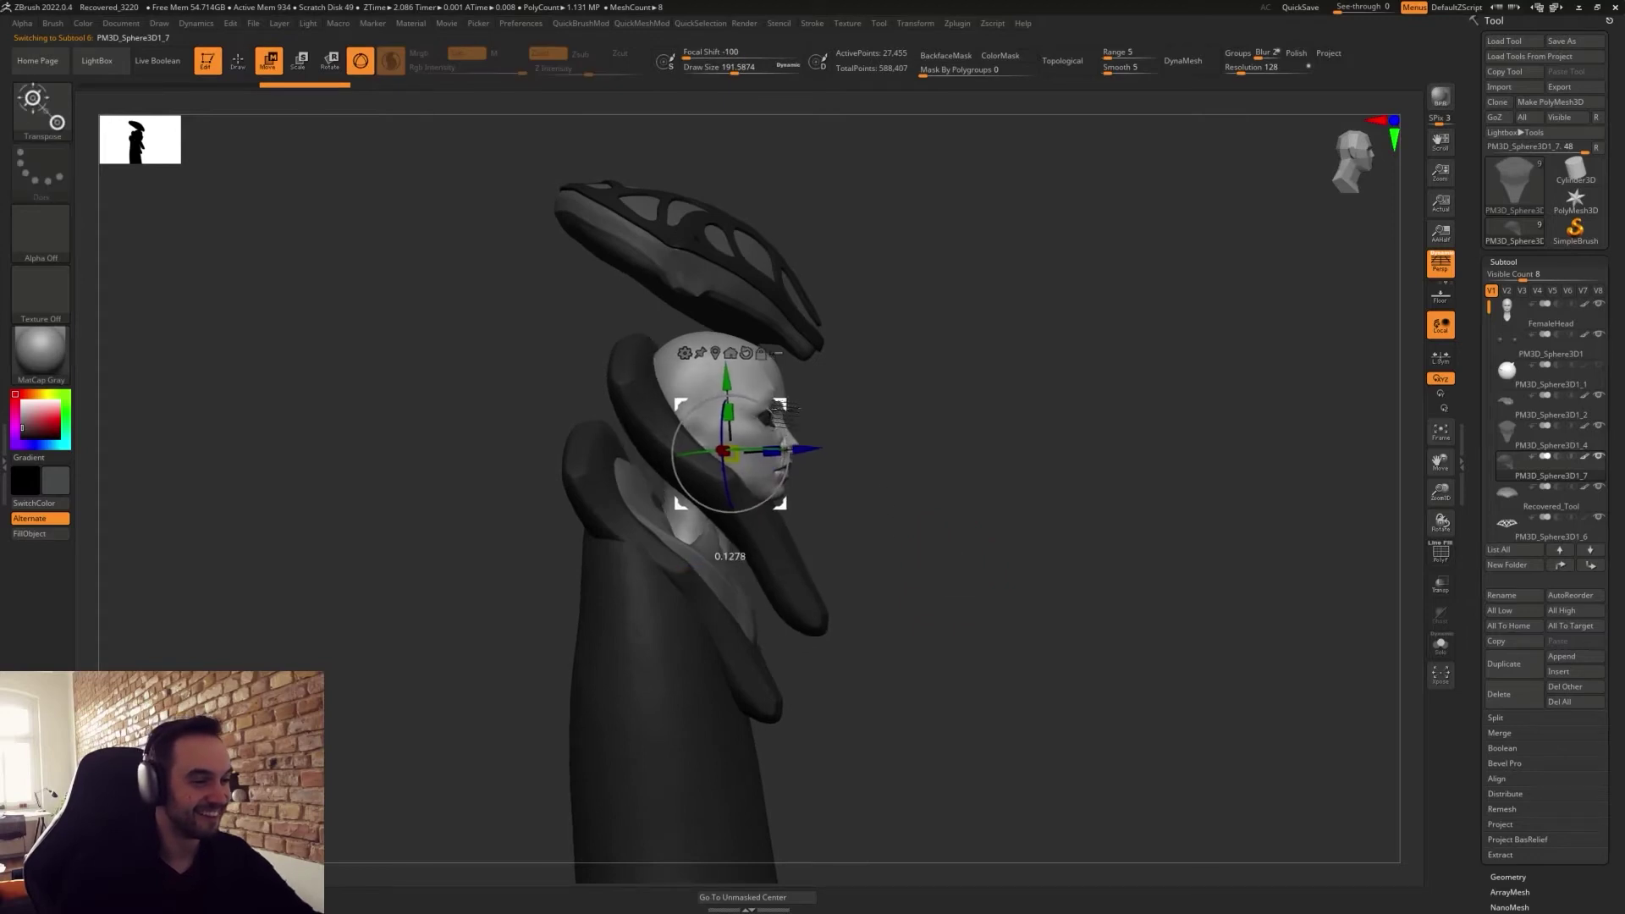
pyautogui.moveTo(799, 433); pyautogui.dragTo(710, 665, button='right')
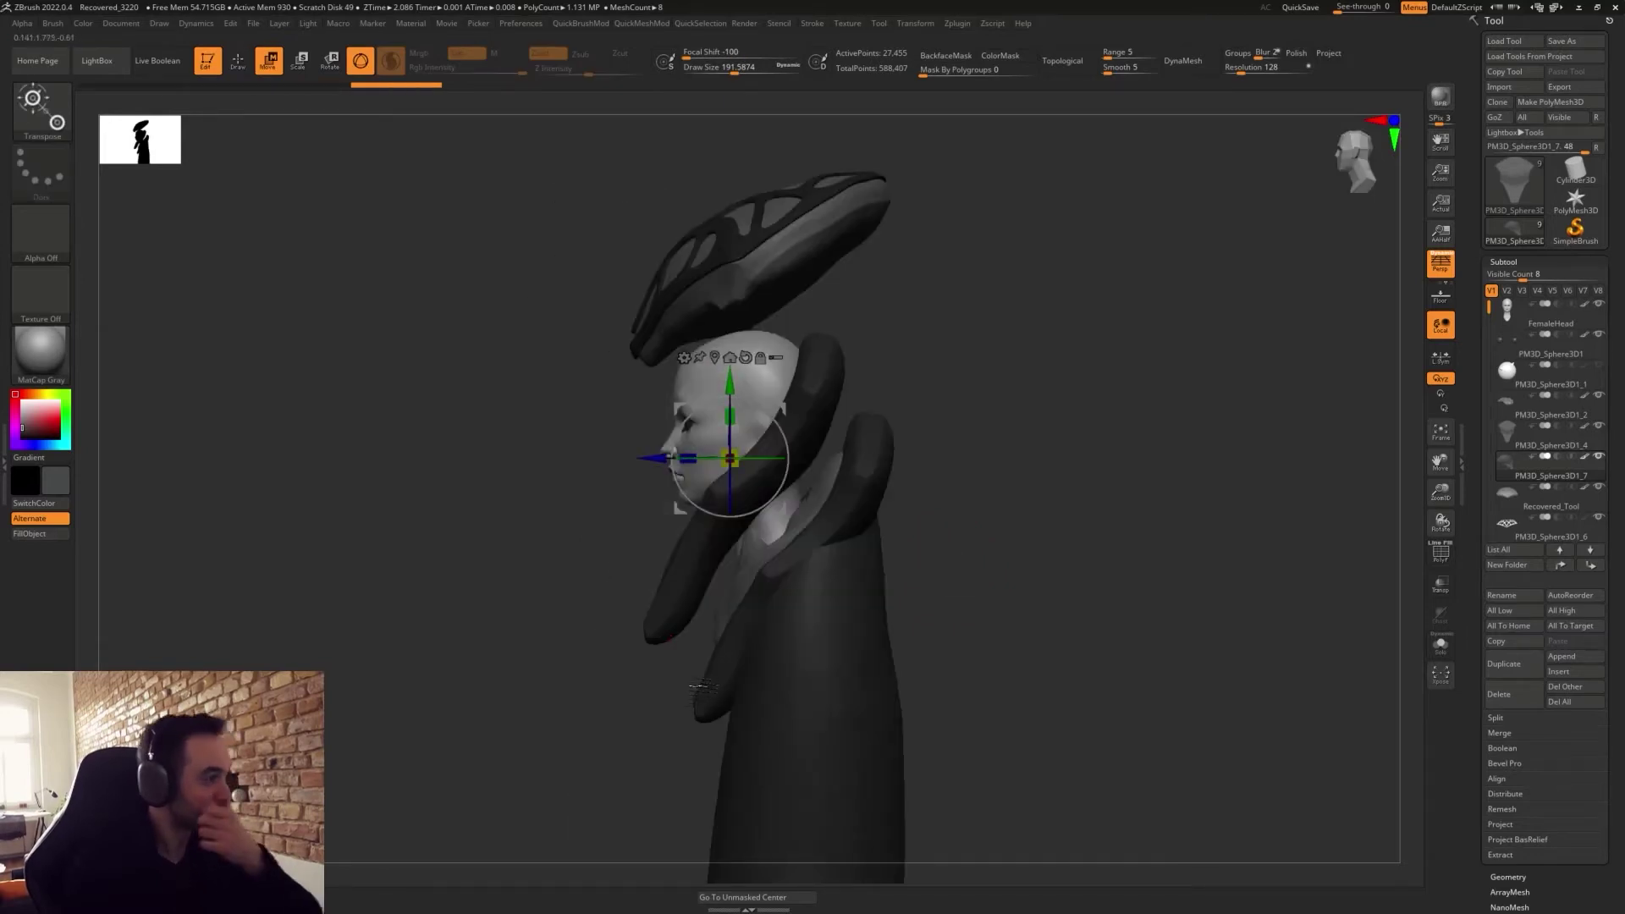
# Choose ClipCurve as the clipping brush for the duplicated collar.
pyautogui.press('space')
pyautogui.hotkey('alt', 'space')
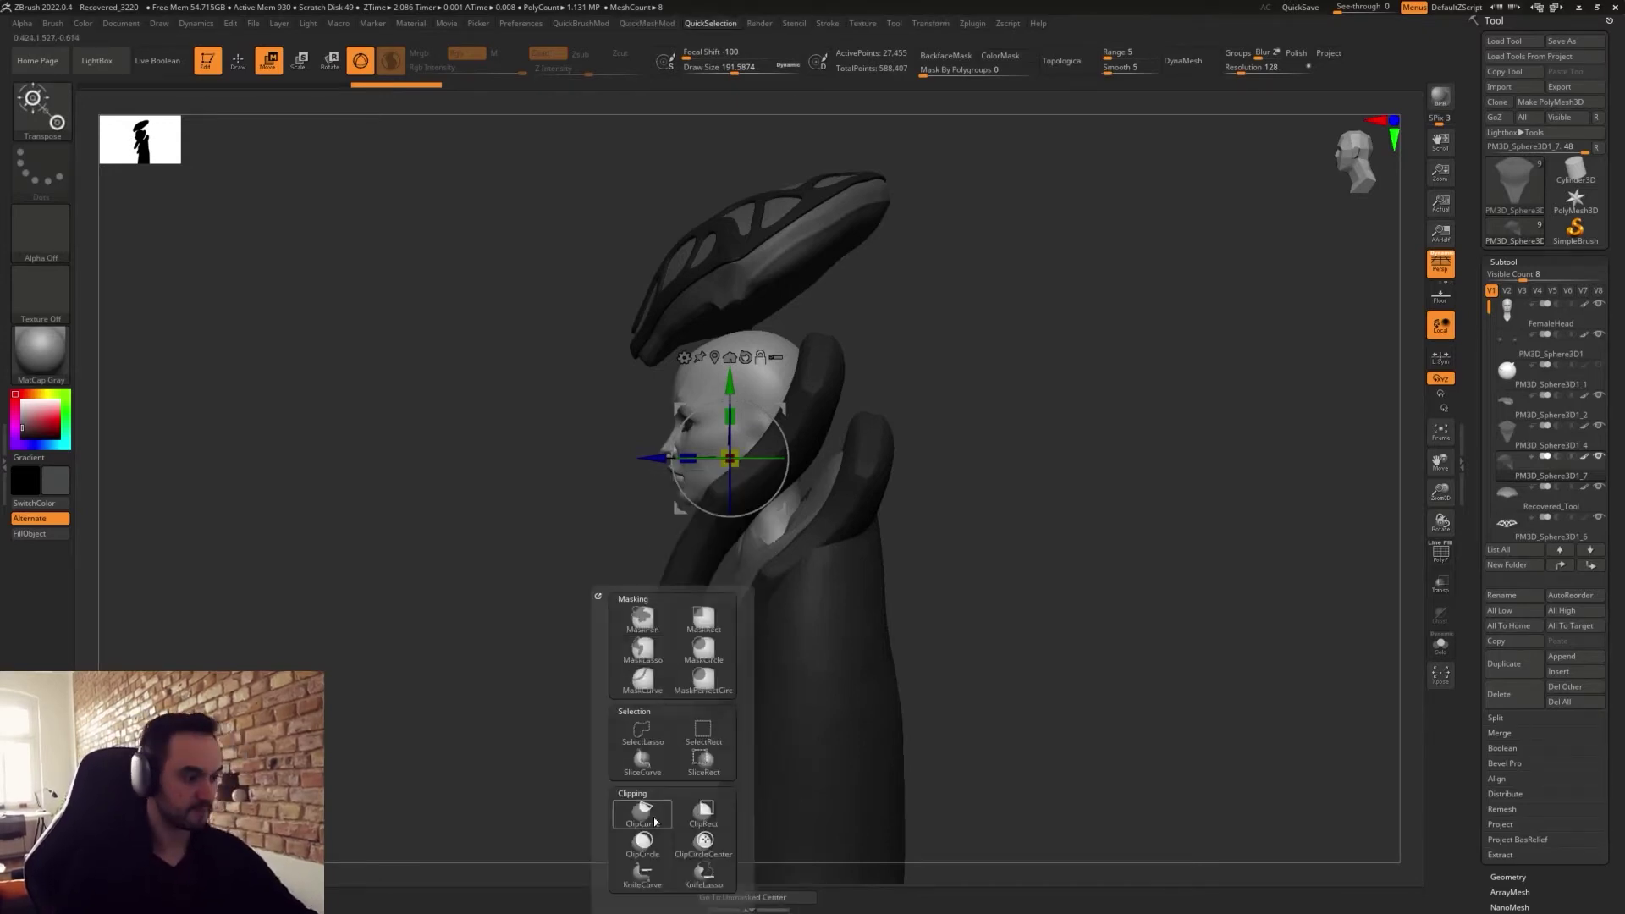
pyautogui.click(642, 815)
pyautogui.click(613, 844)
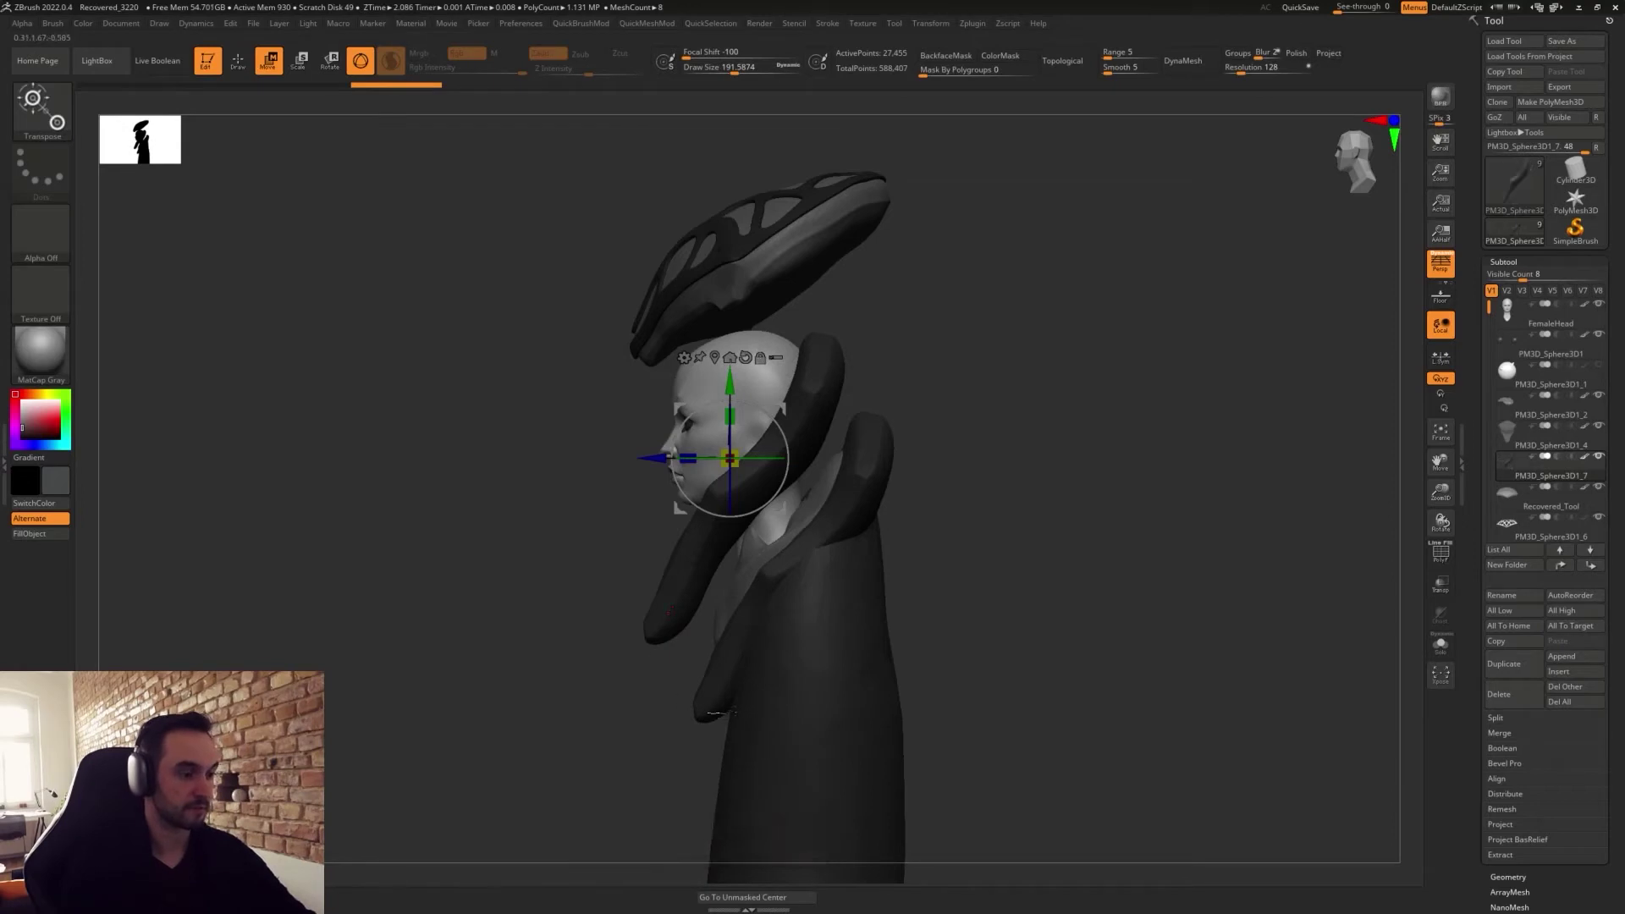
# Try to clip off the duplicated collar's lower front point in the side view.
pyautogui.press('q')
pyautogui.moveTo(757, 733)
pyautogui.keyDown('ctrl'); pyautogui.keyDown('shift'); pyautogui.mouseDown()
pyautogui.moveTo(640, 461)
pyautogui.moveTo(648, 432)
pyautogui.mouseUp(); pyautogui.keyUp('shift'); pyautogui.keyUp('ctrl')
pyautogui.moveTo(524, 504)
pyautogui.mouseDown()
pyautogui.moveTo(777, 611)
pyautogui.moveTo(584, 576)
pyautogui.mouseUp()
pyautogui.hotkey('ctrl', 'z')
pyautogui.moveTo(742, 616); pyautogui.dragTo(563, 473)
pyautogui.hotkey('ctrl', 'z')
# Clip off the duplicated collar's lower front point below the chin with a slanted cut.
pyautogui.press('q')
pyautogui.keyDown('ctrl'); pyautogui.keyDown('shift'); pyautogui.moveTo(766, 597); pyautogui.dragTo(567, 485); pyautogui.keyUp('shift'); pyautogui.keyUp('ctrl')
pyautogui.press('w')
pyautogui.keyDown('shift'); pyautogui.moveTo(575, 645); pyautogui.dragTo(693, 584); pyautogui.keyUp('shift')
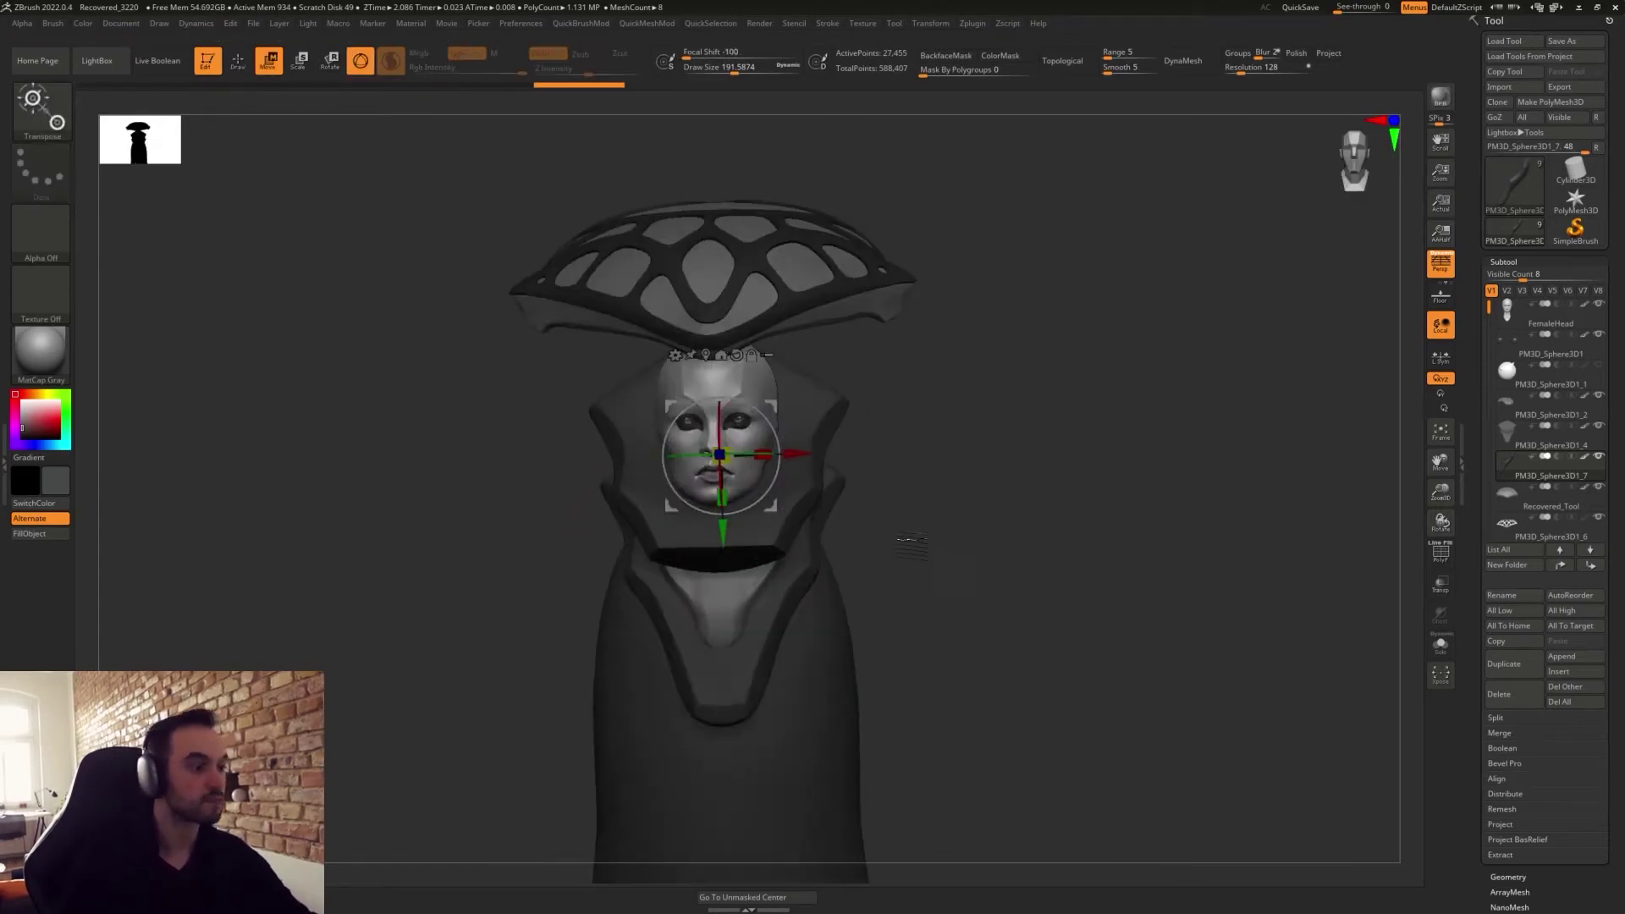
# Adjust the clipped lower edge of the duplicated collar with the Move brush, undoing the last stroke.
pyautogui.press('q')
pyautogui.press('shift')
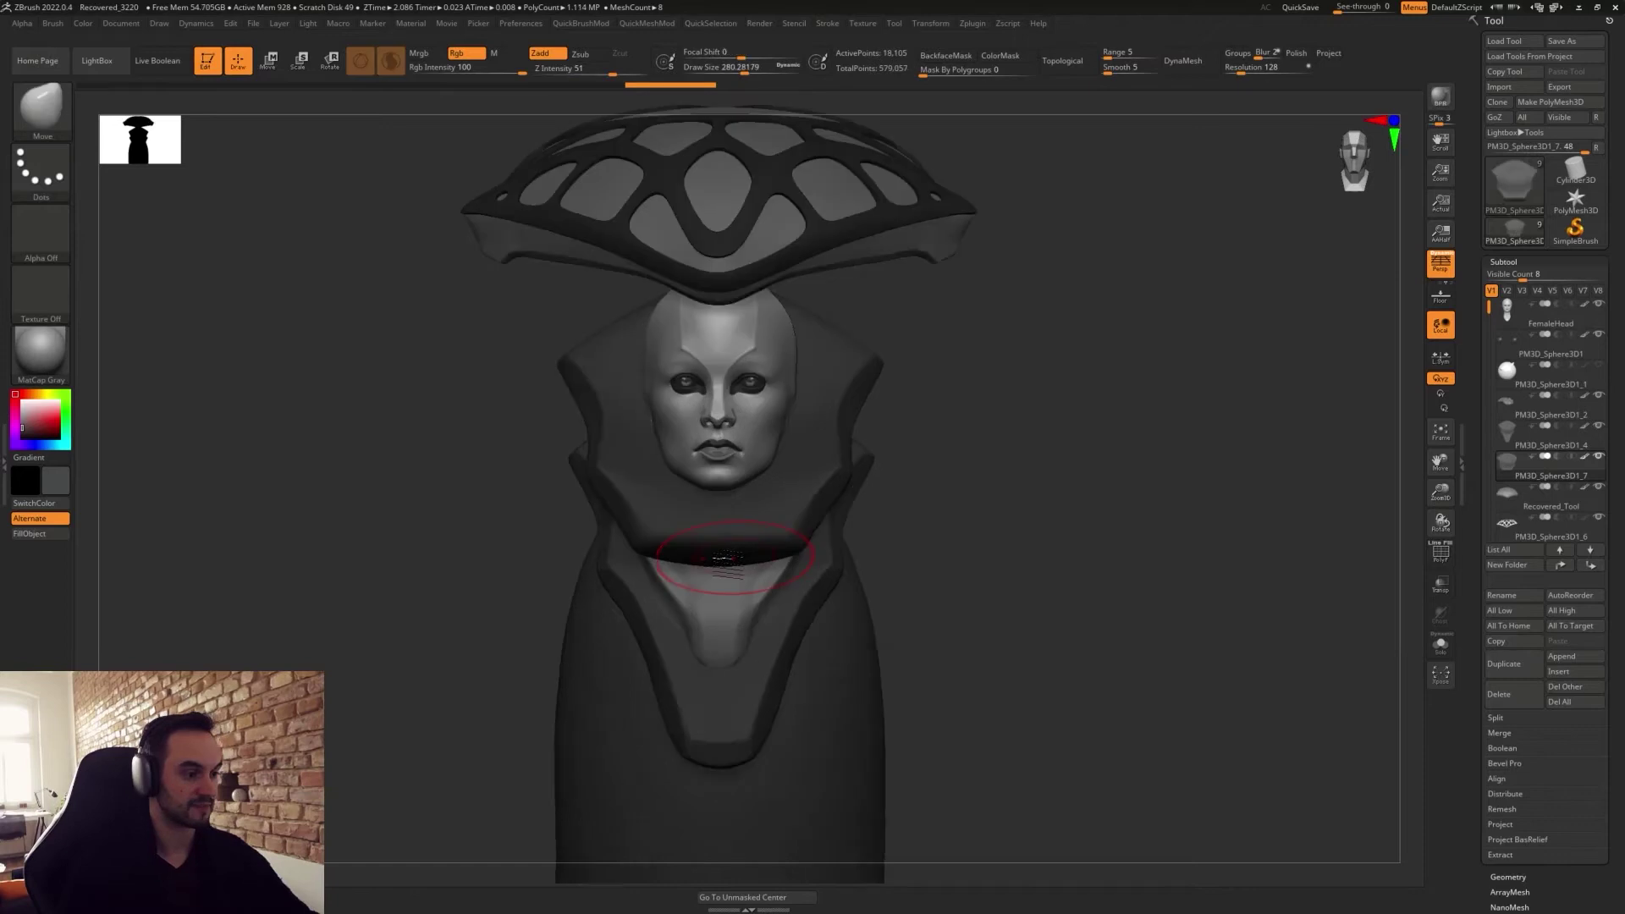
pyautogui.moveTo(728, 562); pyautogui.dragTo(772, 540)
pyautogui.moveTo(905, 526)
pyautogui.mouseDown()
pyautogui.moveTo(948, 660)
pyautogui.moveTo(922, 668)
pyautogui.moveTo(943, 700)
pyautogui.moveTo(825, 598)
pyautogui.moveTo(774, 582)
pyautogui.mouseUp()
pyautogui.hotkey('ctrl', 'z')
# Reshape the duplicated collar's lower rim into a rounded curve with a slight central point using the Move brush.
pyautogui.click(901, 606)
pyautogui.press('s')
pyautogui.moveTo(902, 606); pyautogui.dragTo(949, 608)
pyautogui.moveTo(1036, 639); pyautogui.dragTo(892, 605)
pyautogui.moveTo(726, 552)
pyautogui.mouseDown()
pyautogui.moveTo(802, 569)
pyautogui.moveTo(815, 515)
pyautogui.moveTo(756, 533)
pyautogui.moveTo(745, 566)
pyautogui.moveTo(832, 592)
pyautogui.mouseUp()
pyautogui.moveTo(550, 586)
pyautogui.mouseDown()
pyautogui.moveTo(678, 590)
pyautogui.moveTo(617, 599)
pyautogui.moveTo(648, 515)
pyautogui.moveTo(688, 489)
pyautogui.mouseUp()
pyautogui.press('s')
# Isolate the duplicated collar to check its shape, and enlarge the brush to about 415.
pyautogui.click(1441, 645)
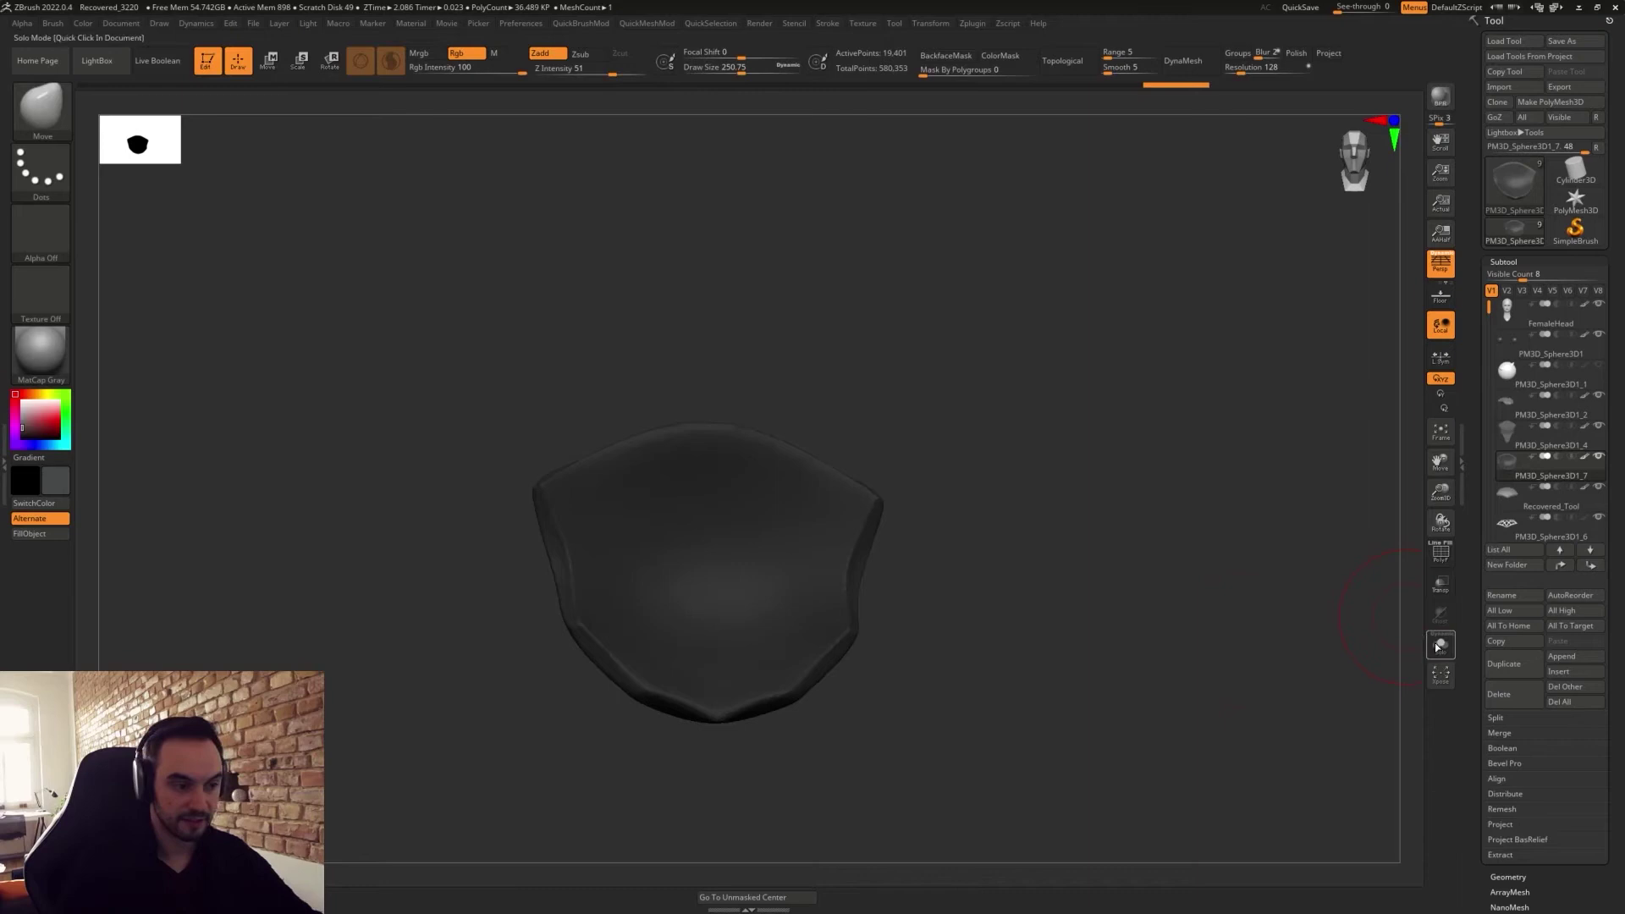
pyautogui.press('s')
pyautogui.moveTo(931, 666); pyautogui.dragTo(948, 666)
pyautogui.moveTo(1054, 677); pyautogui.dragTo(980, 700)
# Tilt and reposition the duplicated collar around the back of the head using the transform gizmo.
pyautogui.press('w')
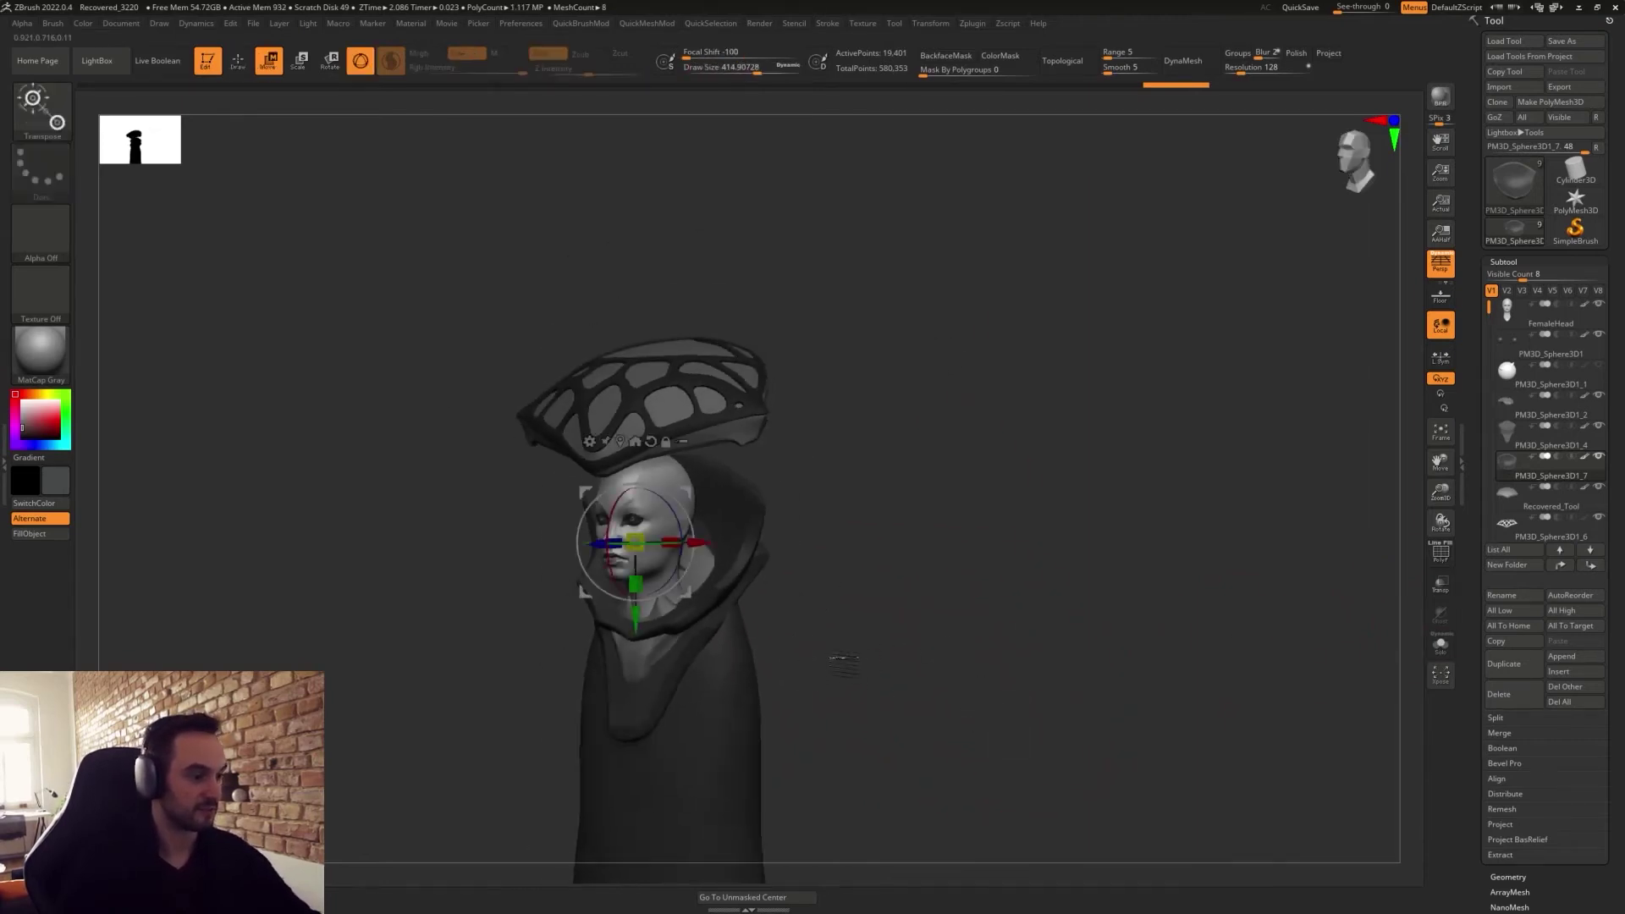
pyautogui.moveTo(840, 659); pyautogui.dragTo(745, 650)
pyautogui.moveTo(707, 514); pyautogui.dragTo(707, 511)
pyautogui.moveTo(686, 493); pyautogui.dragTo(667, 466)
pyautogui.keyDown('shift'); pyautogui.moveTo(805, 547); pyautogui.dragTo(850, 640); pyautogui.keyUp('shift')
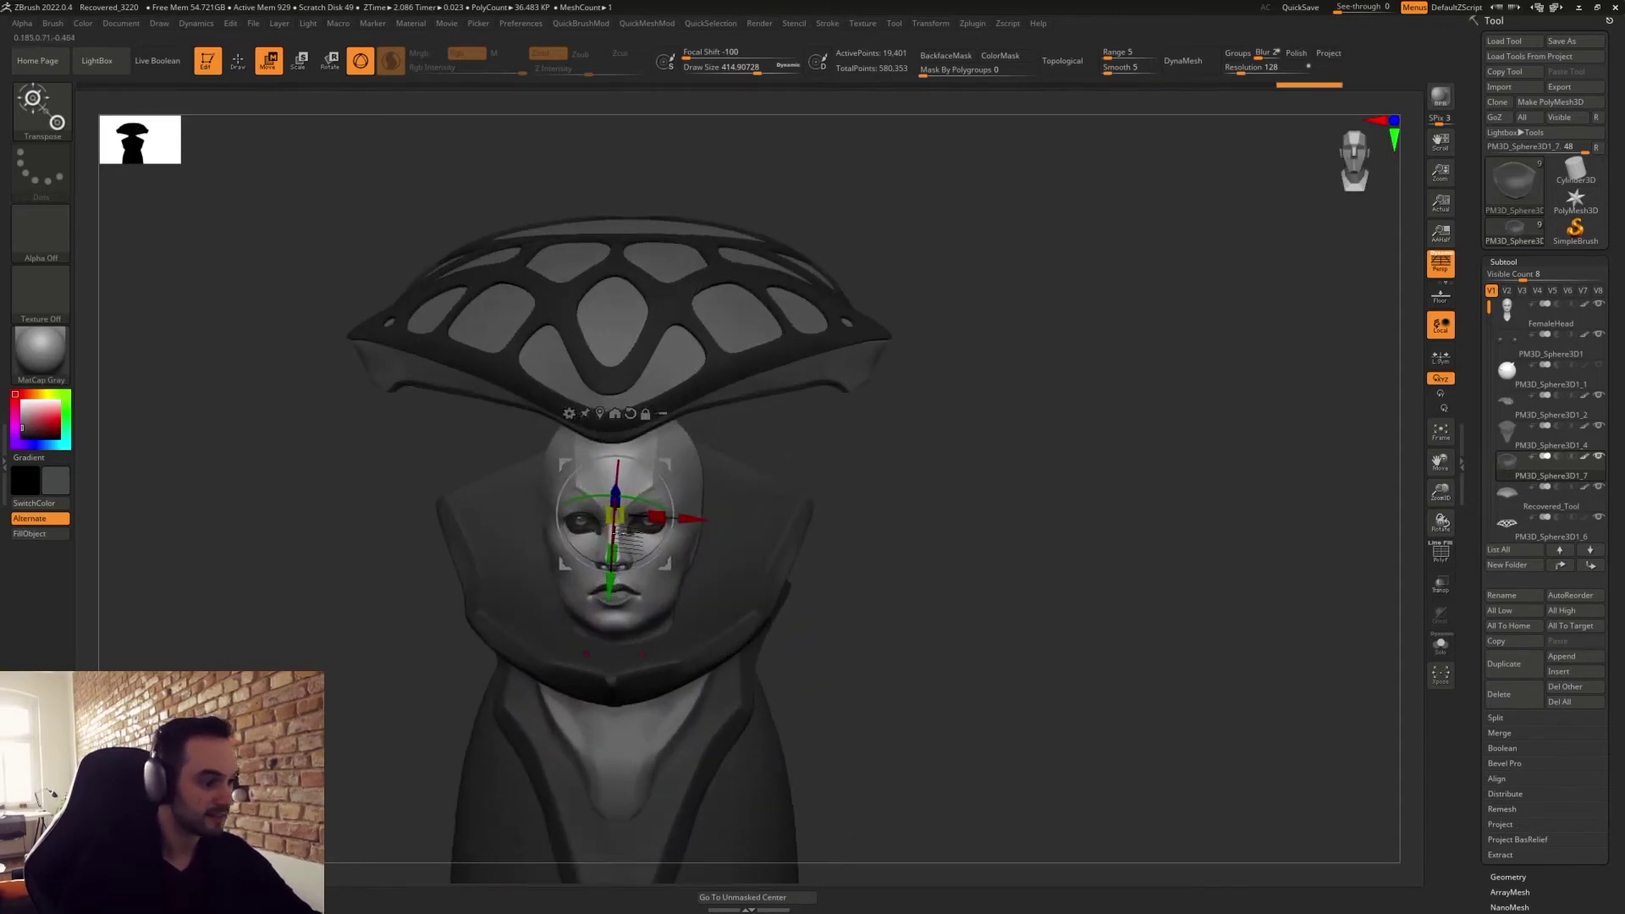
pyautogui.moveTo(652, 725); pyautogui.dragTo(672, 468)
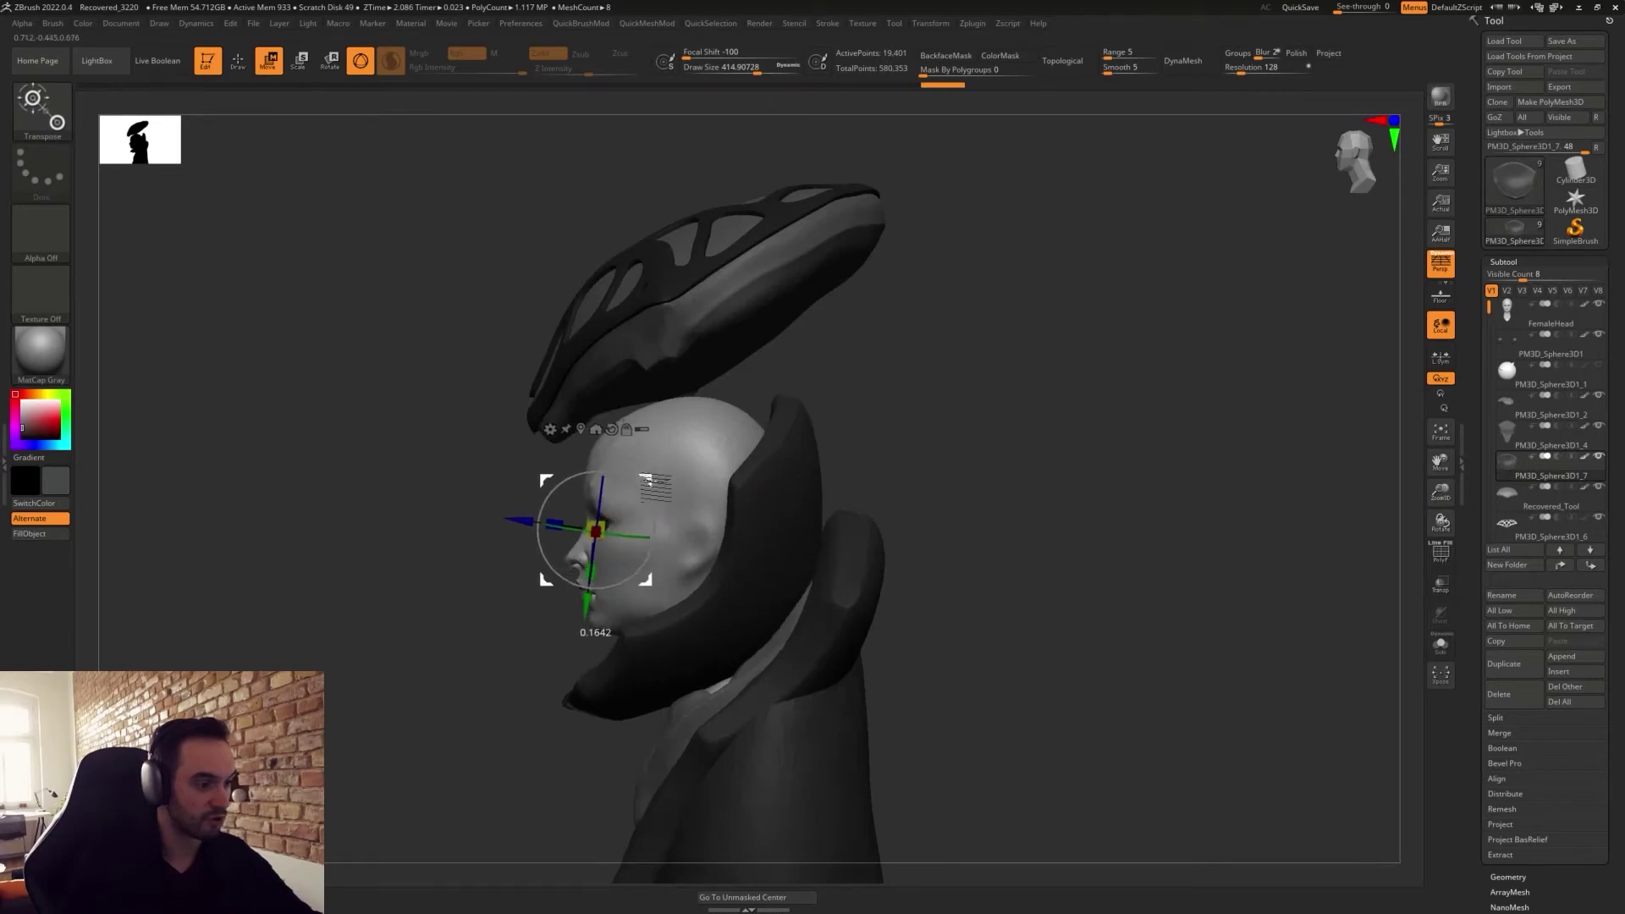
pyautogui.keyDown('shift'); pyautogui.moveTo(665, 478); pyautogui.dragTo(962, 365); pyautogui.keyUp('shift')
pyautogui.moveTo(917, 586)
pyautogui.keyDown('alt'); pyautogui.mouseDown()
pyautogui.moveTo(979, 522)
pyautogui.moveTo(1029, 512)
pyautogui.mouseUp(); pyautogui.keyUp('alt')
# Widen the duplicated collar and round its lower rim with a Move brush of about size 445.
pyautogui.press('q')
pyautogui.press('s')
pyautogui.moveTo(801, 517); pyautogui.dragTo(778, 518)
pyautogui.keyDown('shift'); pyautogui.moveTo(751, 601); pyautogui.dragTo(721, 635); pyautogui.keyUp('shift')
pyautogui.moveTo(917, 663)
pyautogui.mouseDown()
pyautogui.moveTo(925, 590)
pyautogui.moveTo(973, 573)
pyautogui.moveTo(952, 574)
pyautogui.moveTo(968, 575)
pyautogui.moveTo(954, 545)
pyautogui.mouseUp()
pyautogui.press('s')
pyautogui.moveTo(902, 425); pyautogui.dragTo(954, 392)
pyautogui.moveTo(885, 472)
pyautogui.mouseDown()
pyautogui.moveTo(962, 562)
pyautogui.moveTo(900, 501)
pyautogui.moveTo(943, 556)
pyautogui.moveTo(989, 536)
pyautogui.mouseUp()
pyautogui.keyDown('alt'); pyautogui.moveTo(988, 538); pyautogui.dragTo(1251, 499, button='right'); pyautogui.keyUp('alt')
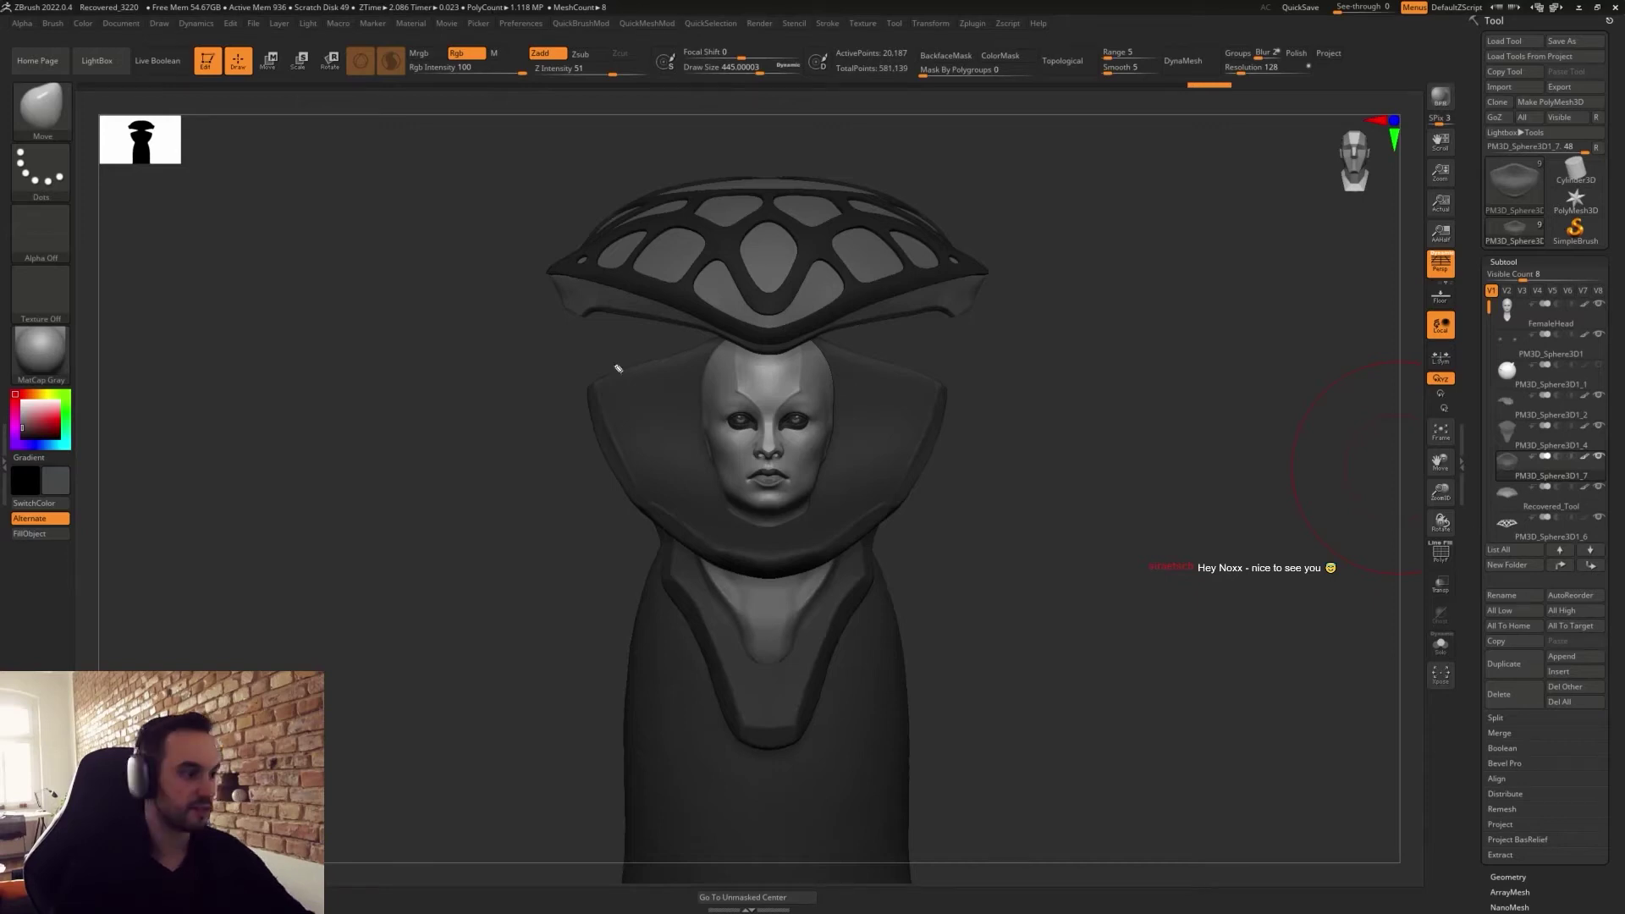
pyautogui.moveTo(555, 255); pyautogui.dragTo(726, 552)
pyautogui.moveTo(862, 525); pyautogui.dragTo(562, 254)
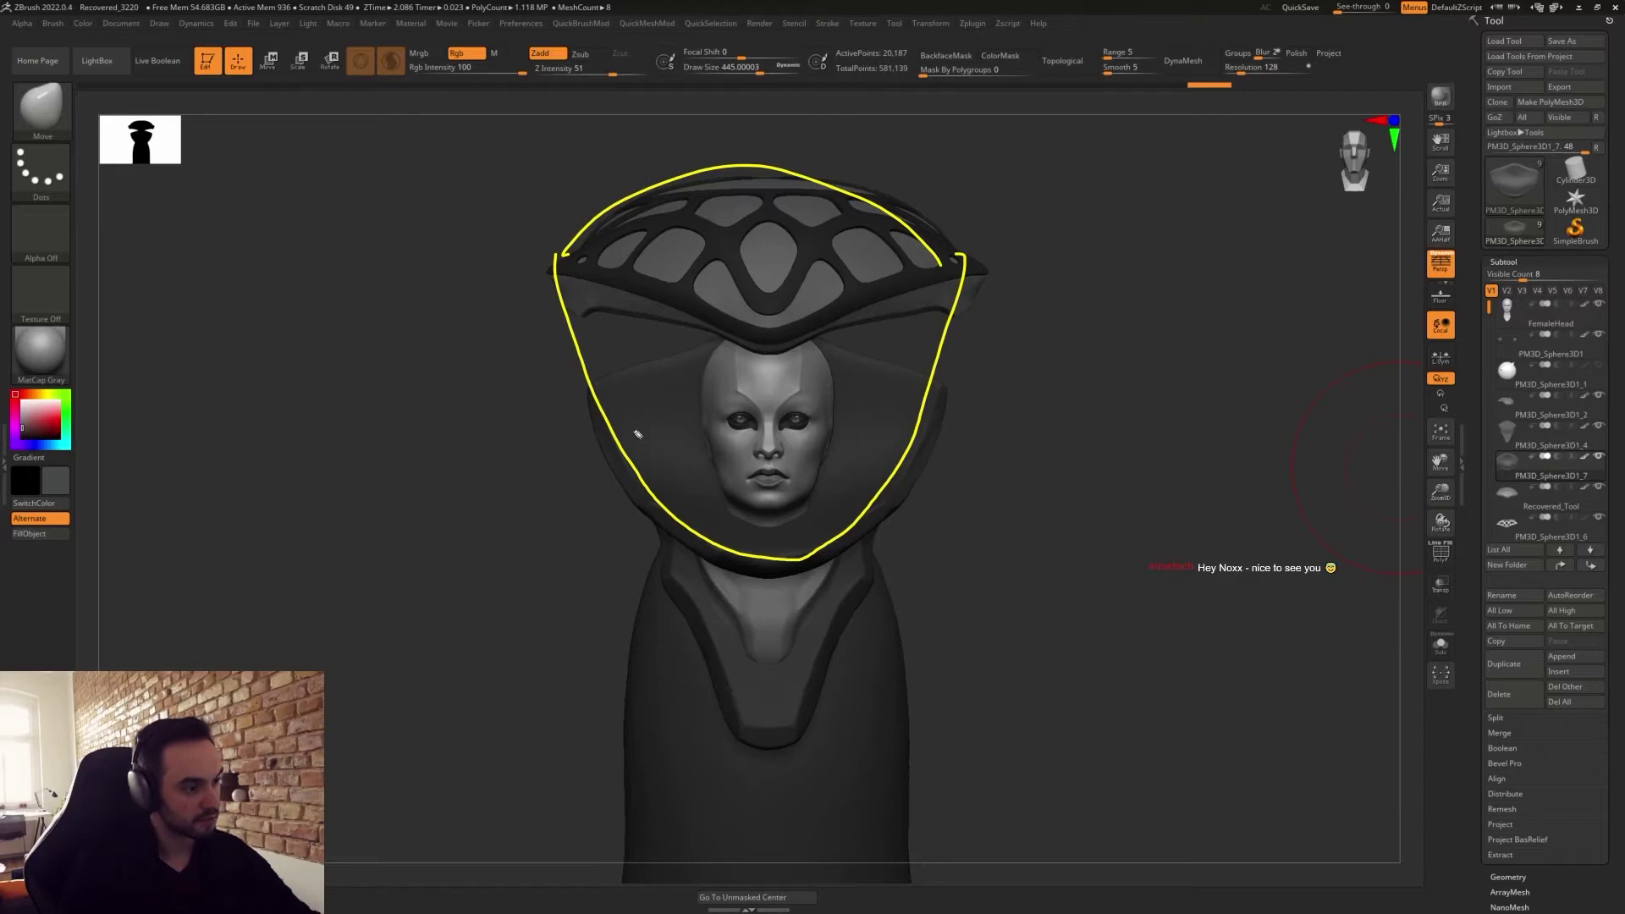
pyautogui.moveTo(555, 510); pyautogui.dragTo(683, 392)
pyautogui.moveTo(536, 400); pyautogui.dragTo(702, 492)
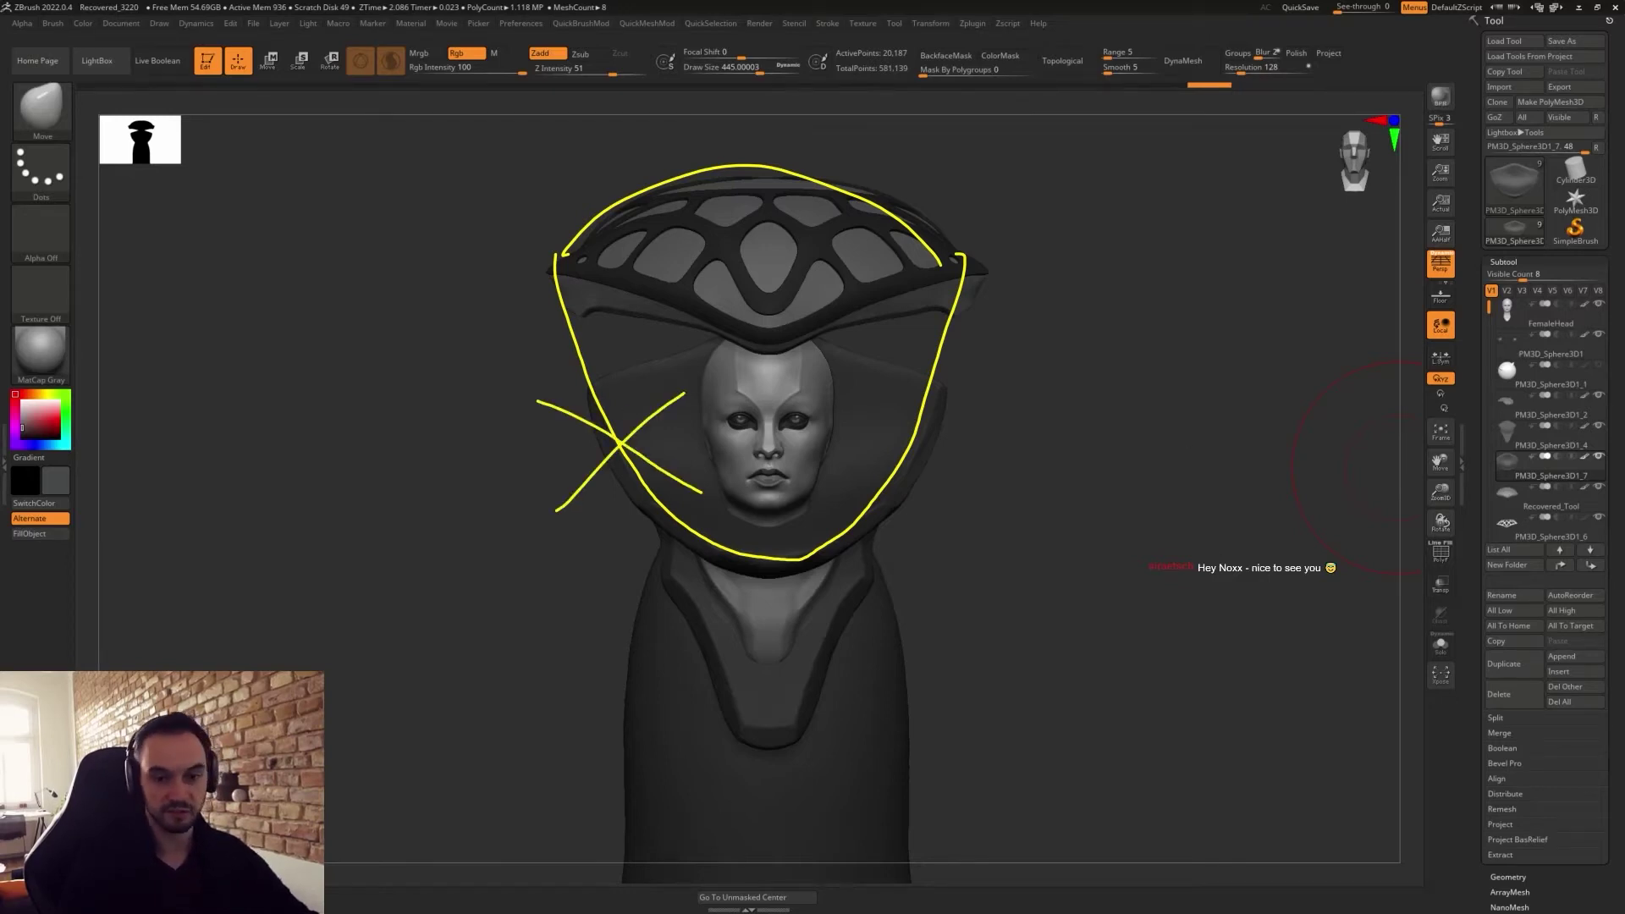
pyautogui.press('Escape')
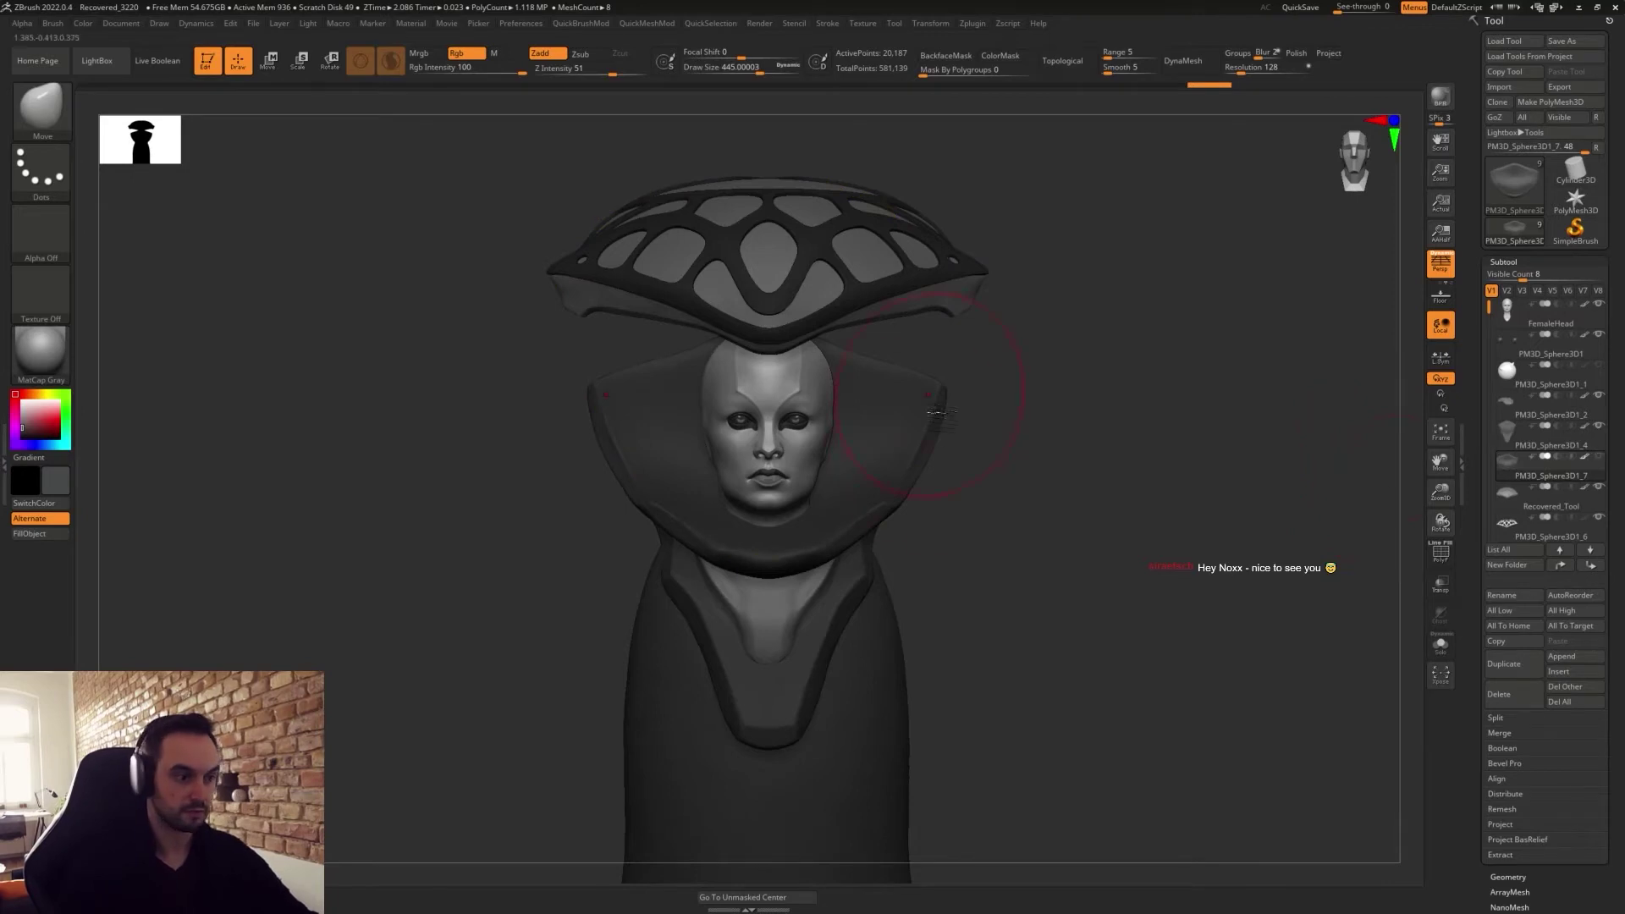
# Pull the duplicated collar's upper side corners inward with a Move brush of size 445.
pyautogui.press('ctrl')
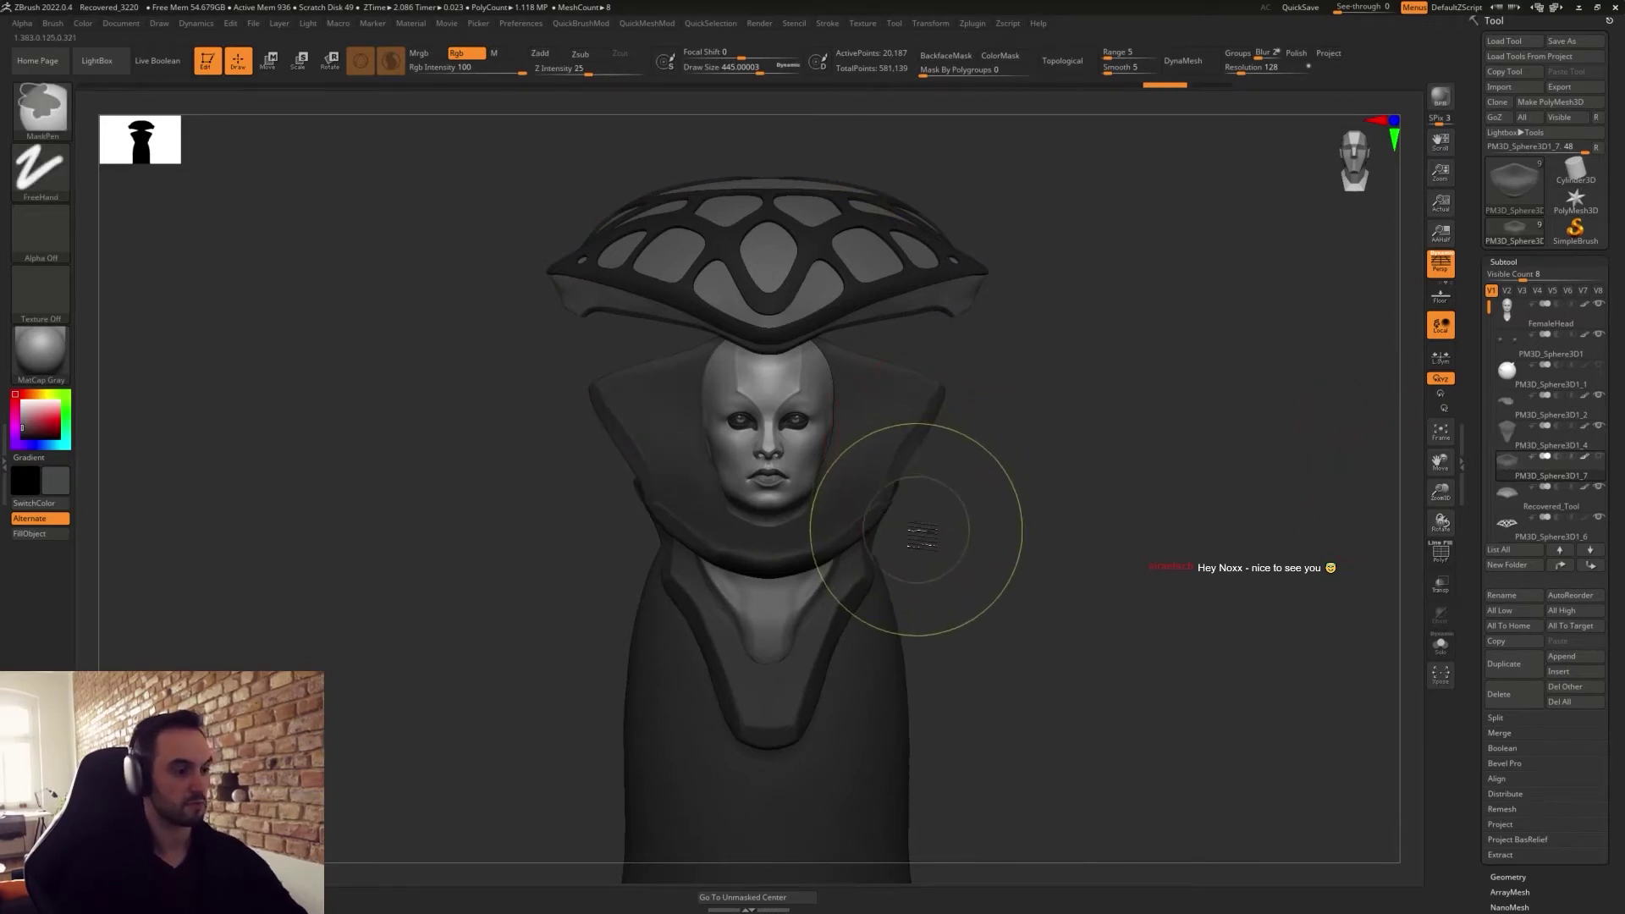
pyautogui.moveTo(913, 441)
pyautogui.mouseDown()
pyautogui.moveTo(871, 448)
pyautogui.moveTo(898, 403)
pyautogui.mouseUp()
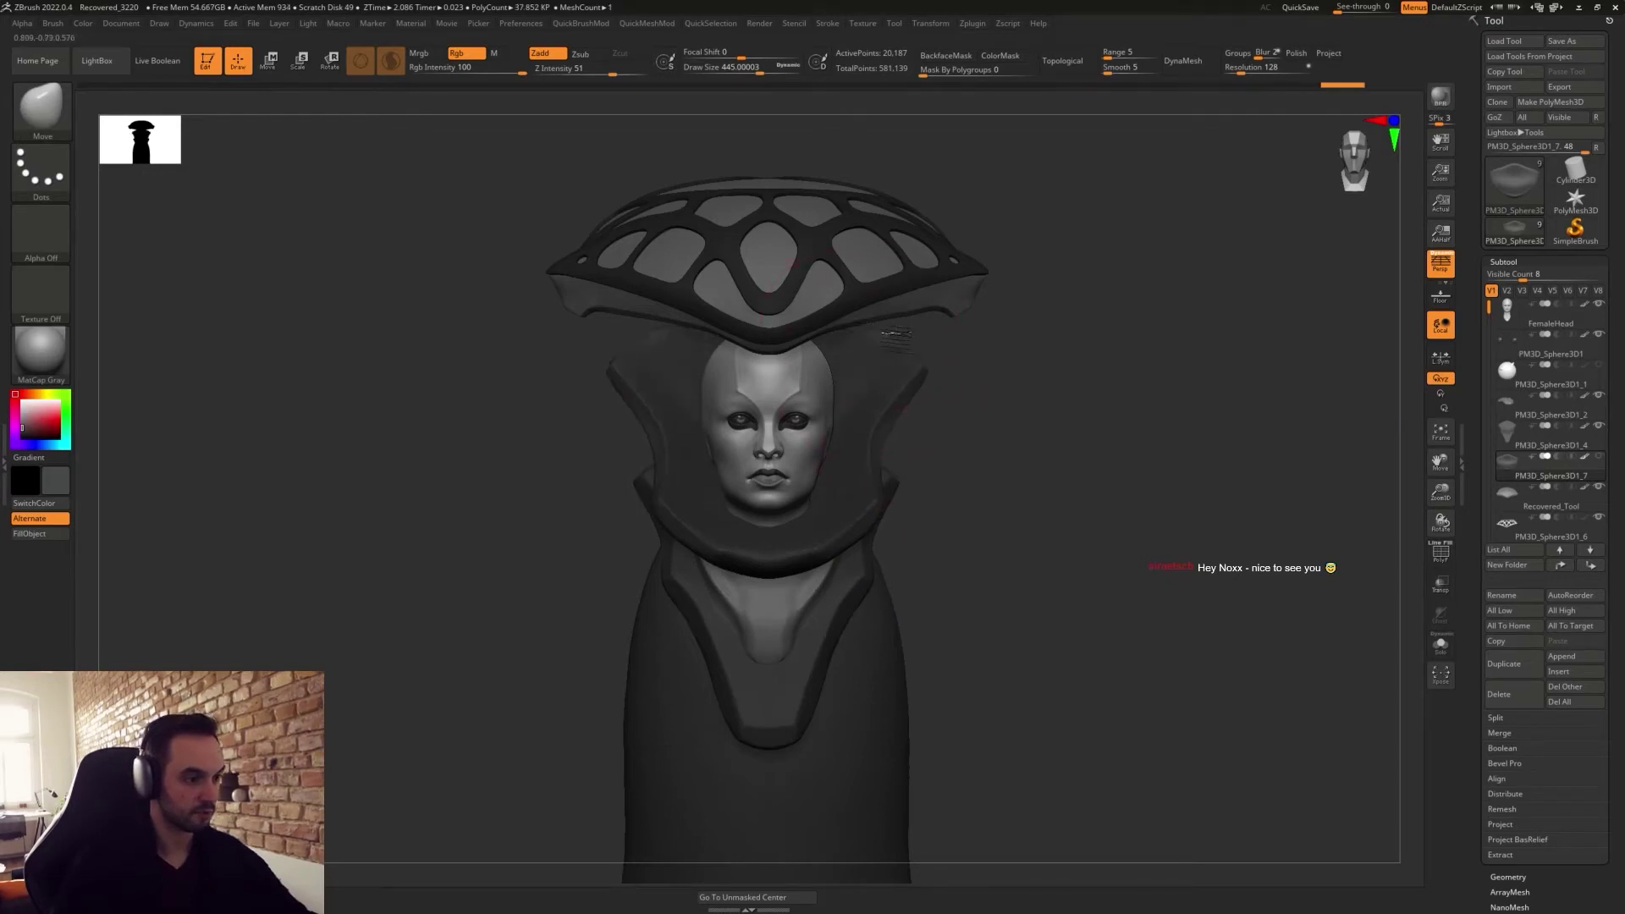
pyautogui.hotkey('ctrl', 'z')
pyautogui.hotkey('ctrl', 'z')
pyautogui.hotkey('ctrl', 'z')
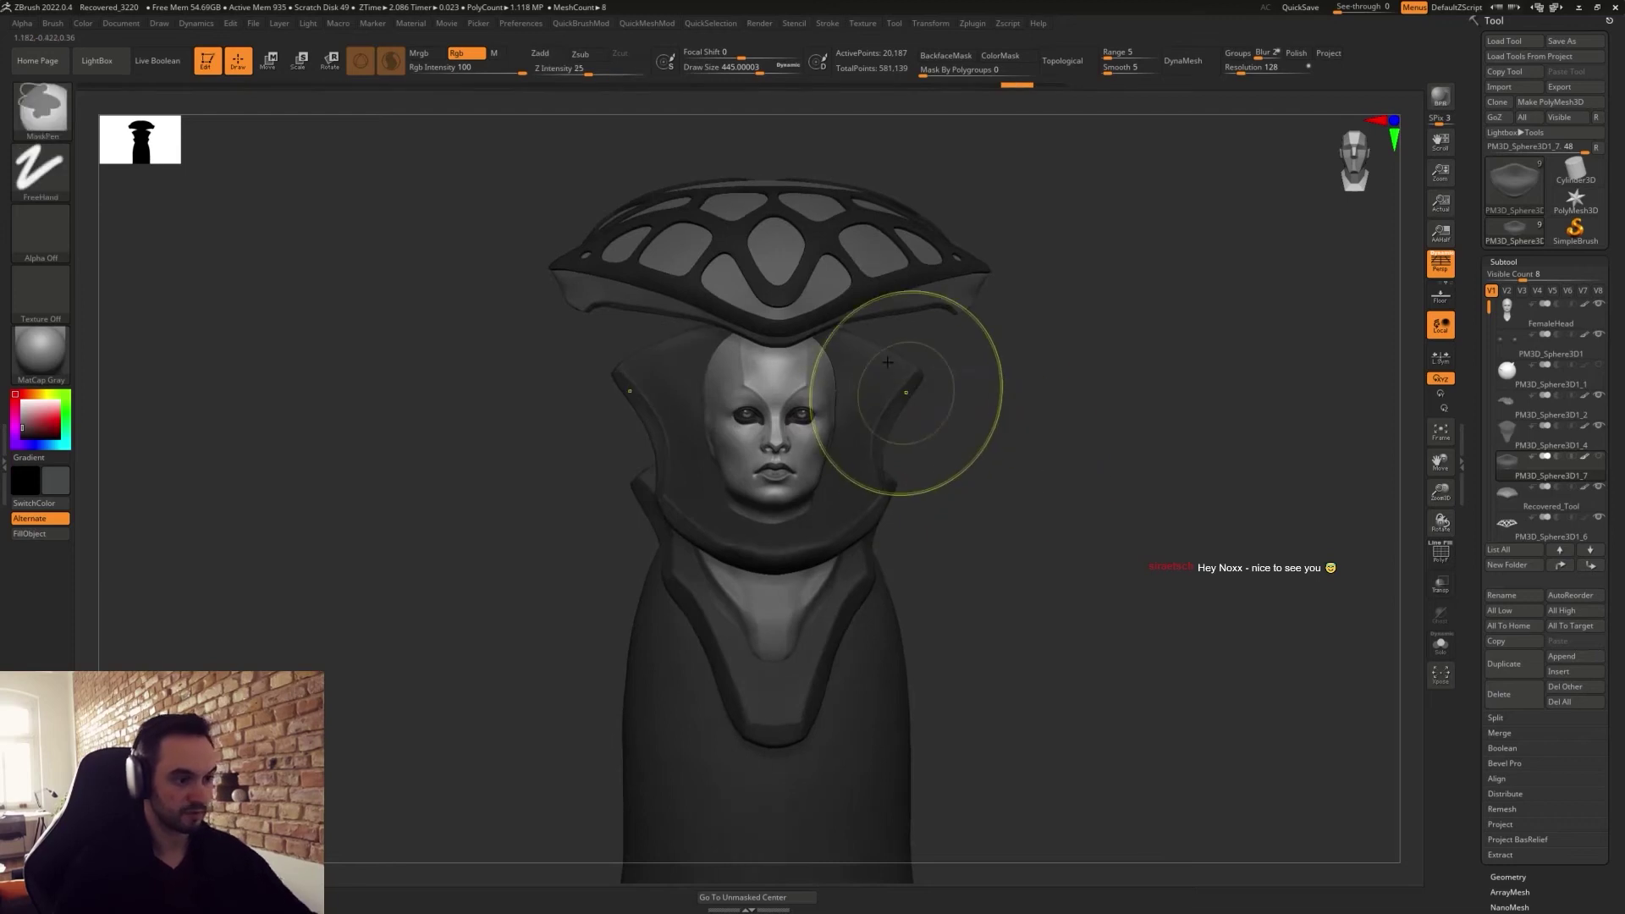
# Enlarge the Move brush to about 825 and lower the duplicated collar's upper rim behind the head.
pyautogui.press('s')
pyautogui.press('w')
pyautogui.press('q')
pyautogui.moveTo(854, 361); pyautogui.dragTo(858, 381)
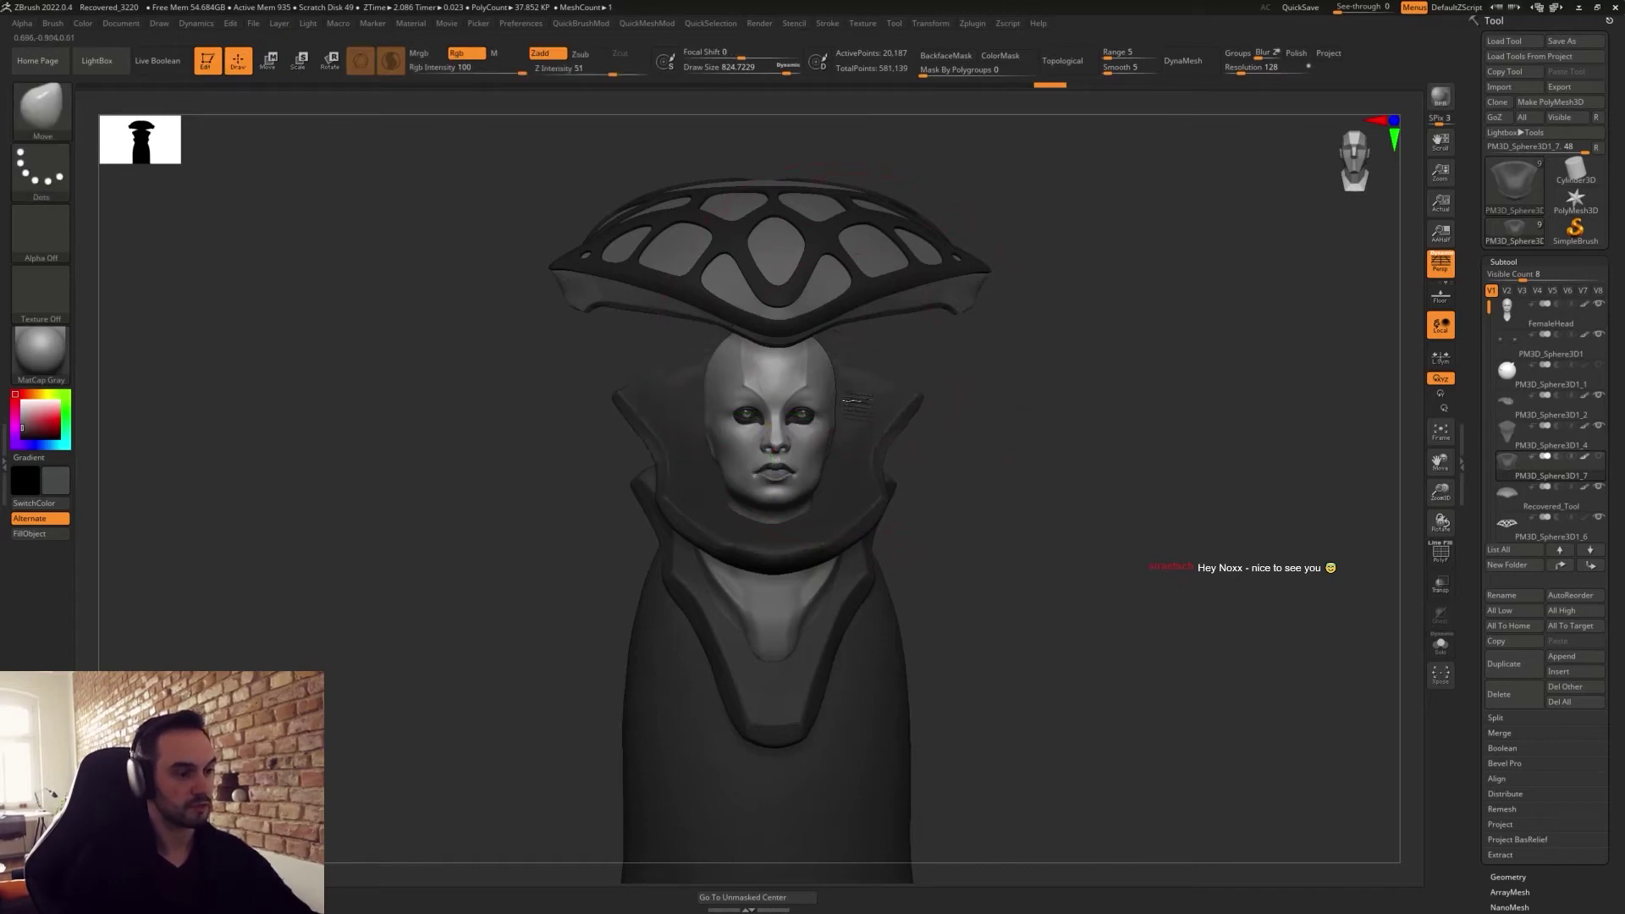
pyautogui.keyDown('shift'); pyautogui.moveTo(1370, 425); pyautogui.dragTo(1321, 414); pyautogui.keyUp('shift')
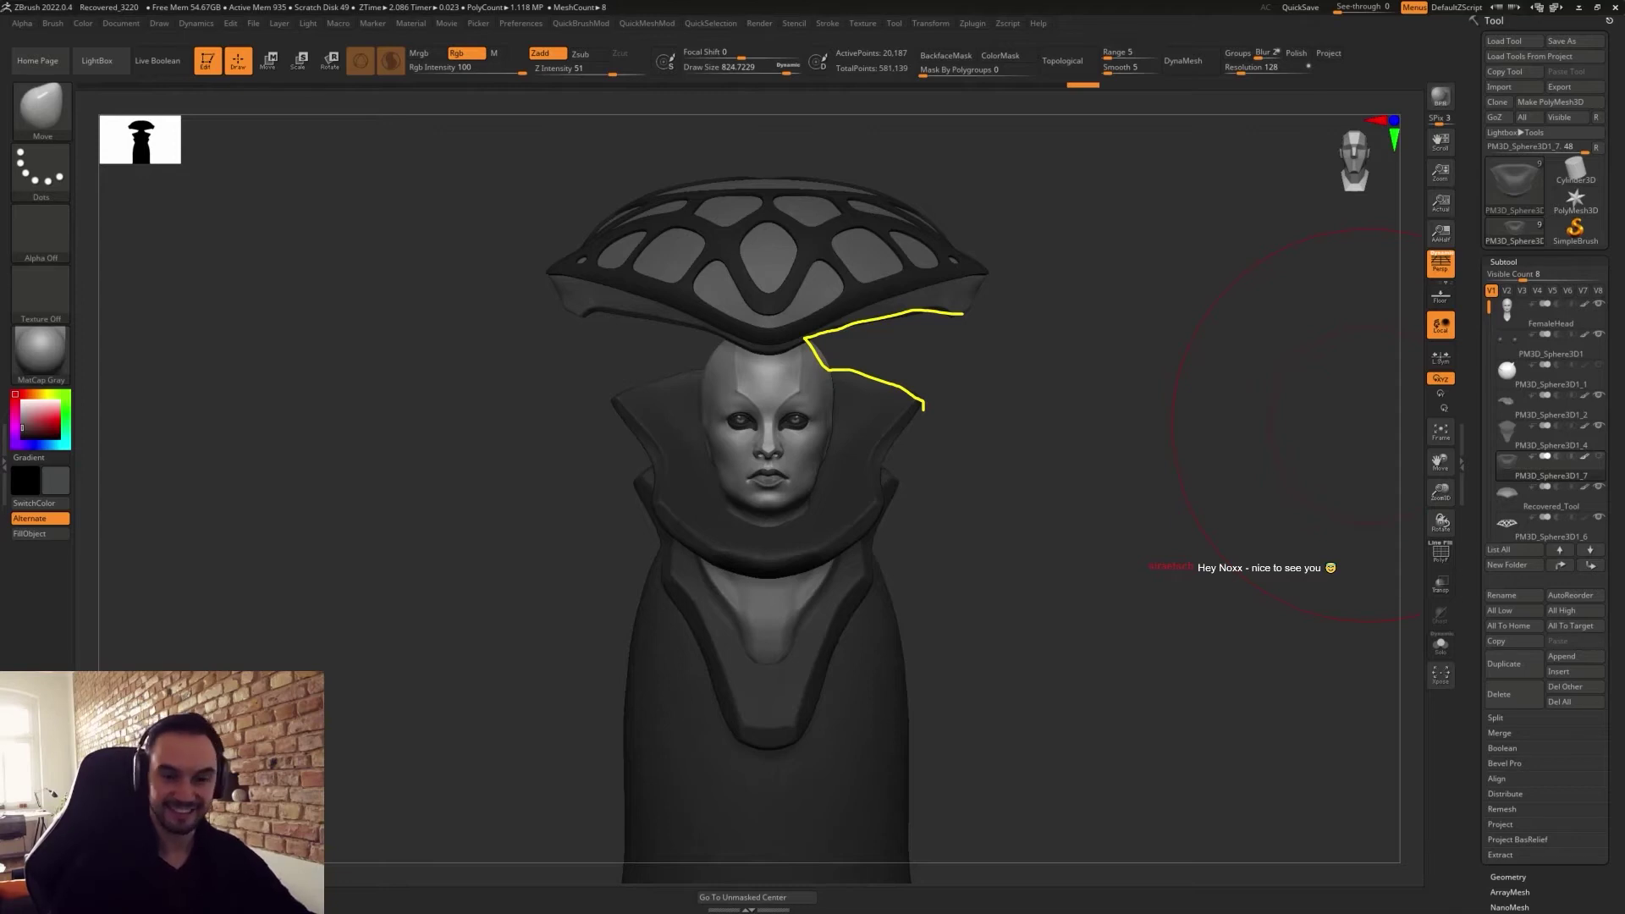
# Clear the drawn annotation and refine the collar's outer corners and back rim with a Move brush of about 576.
pyautogui.press('Escape')
pyautogui.moveTo(904, 384); pyautogui.dragTo(912, 376)
pyautogui.press('w')
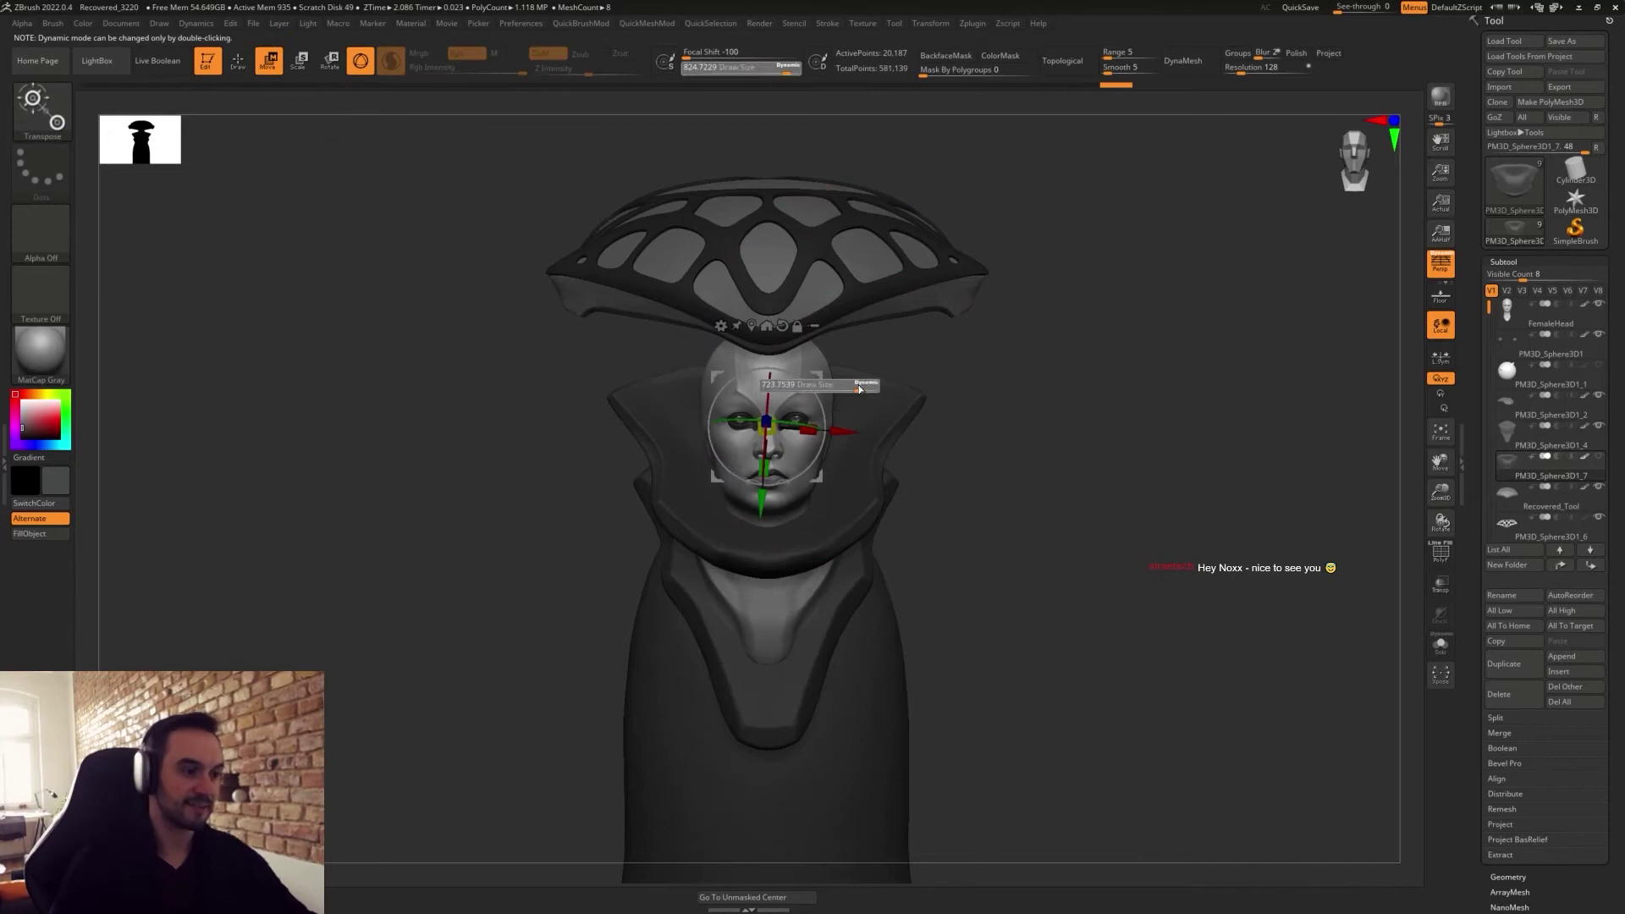
pyautogui.press('q')
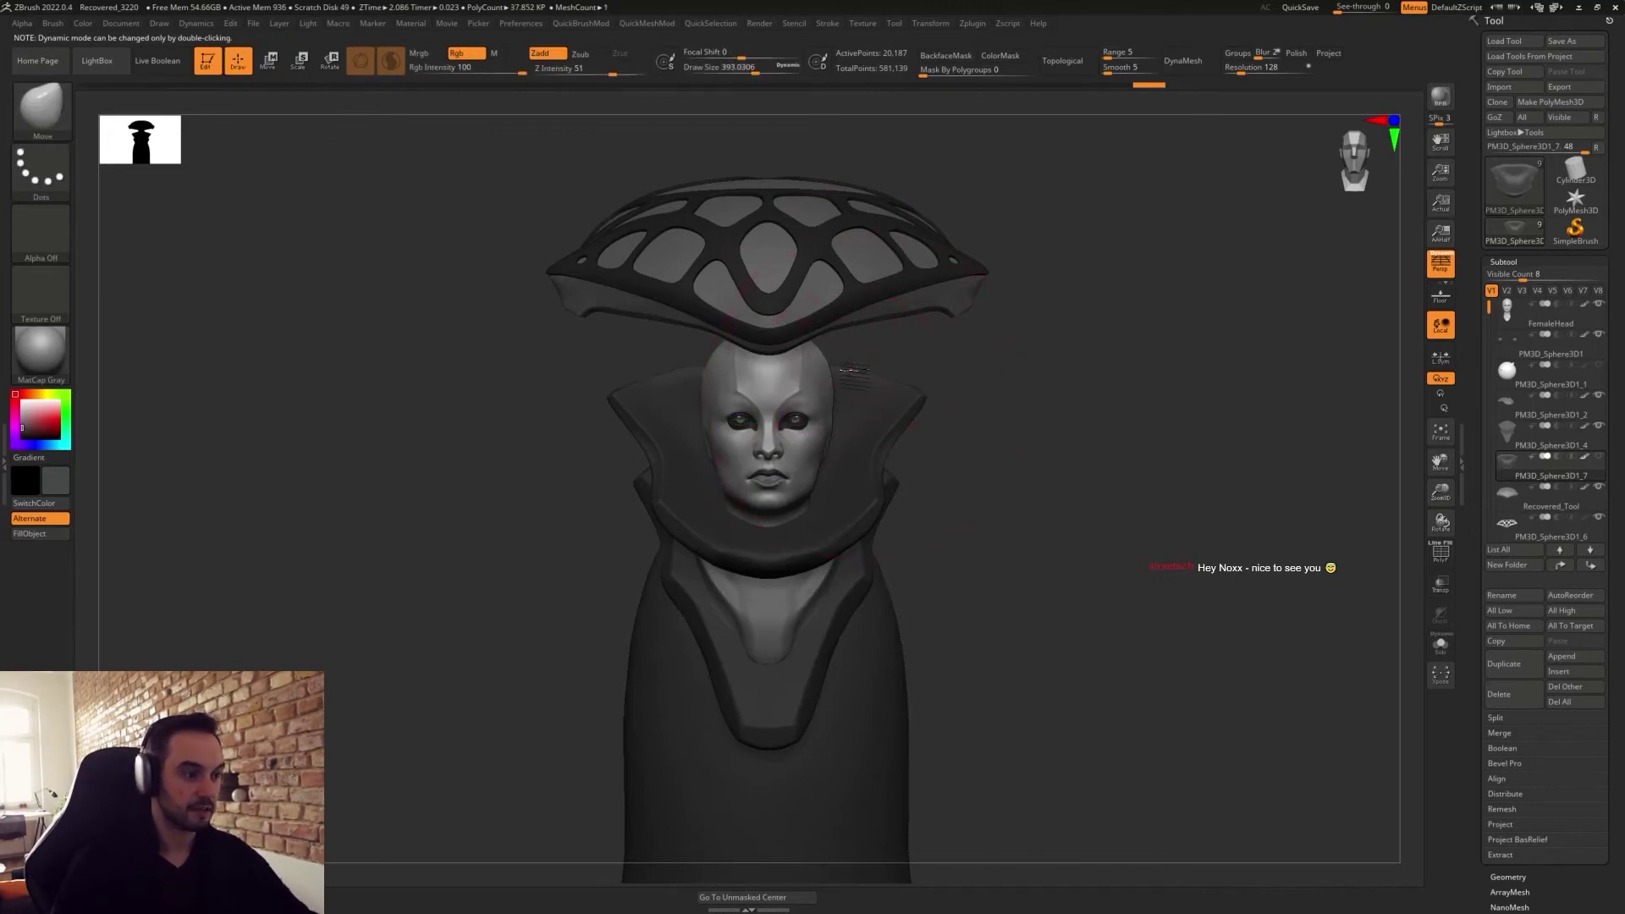
pyautogui.moveTo(961, 387)
pyautogui.mouseDown()
pyautogui.moveTo(981, 365)
pyautogui.moveTo(968, 344)
pyautogui.moveTo(895, 347)
pyautogui.moveTo(923, 359)
pyautogui.mouseUp()
pyautogui.moveTo(1027, 389)
pyautogui.mouseDown()
pyautogui.moveTo(1052, 431)
pyautogui.moveTo(1039, 423)
pyautogui.moveTo(1054, 393)
pyautogui.moveTo(1134, 372)
pyautogui.moveTo(965, 306)
pyautogui.mouseUp()
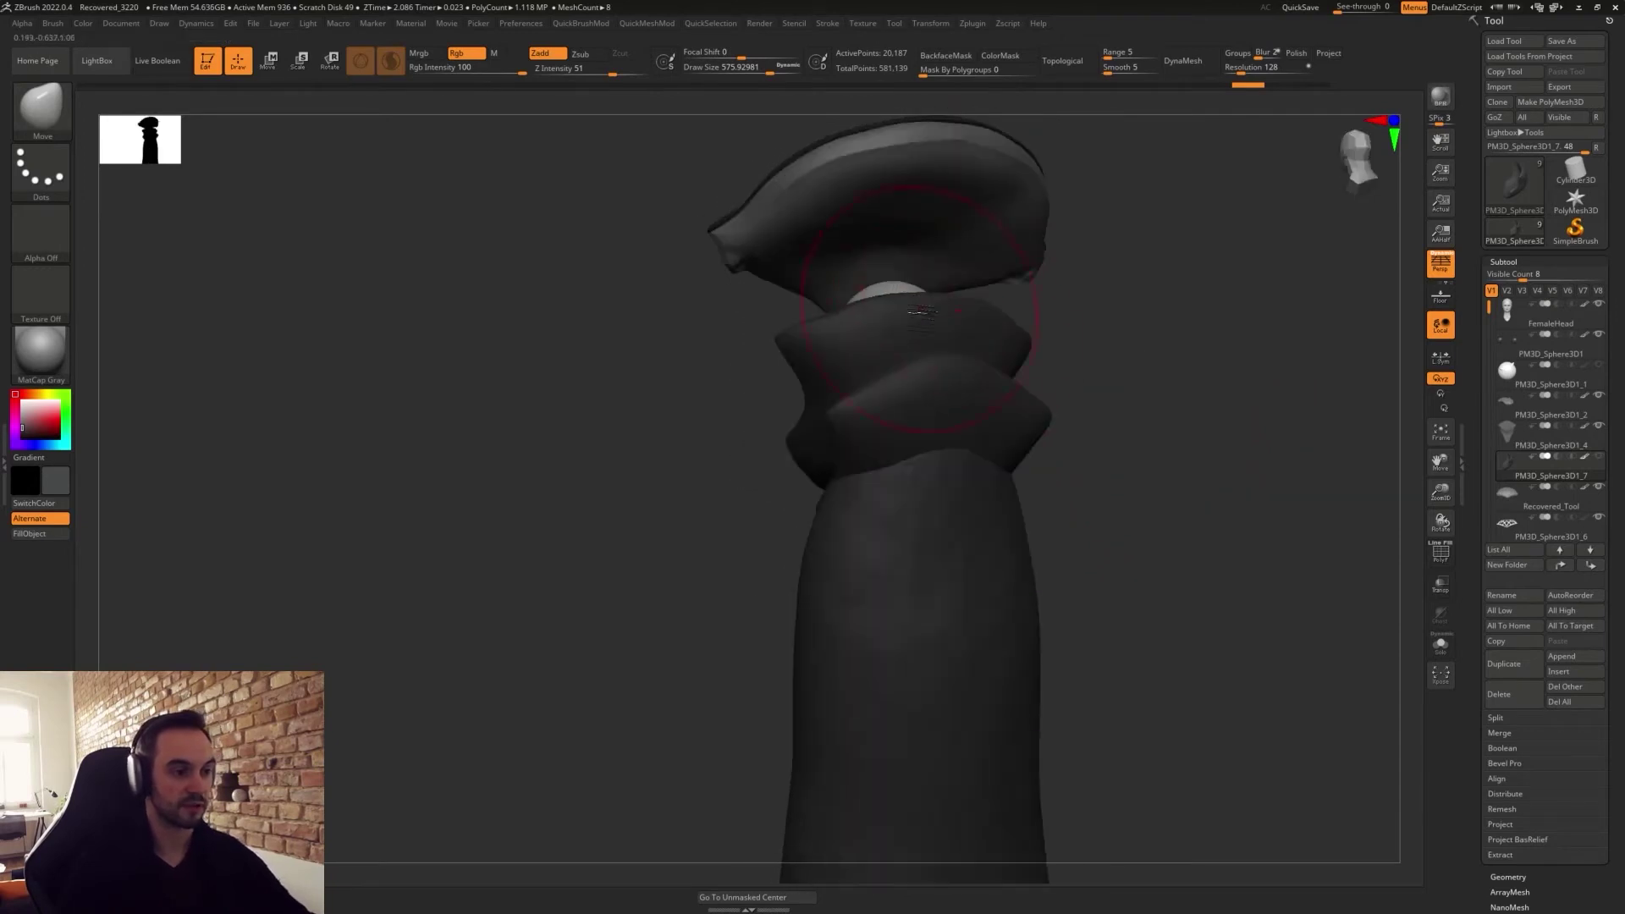
# Reduce the brush to about 116 and mask the collar along the edge of the face.
pyautogui.moveTo(1055, 339); pyautogui.dragTo(1159, 508)
pyautogui.press('s')
pyautogui.moveTo(865, 524); pyautogui.dragTo(851, 507)
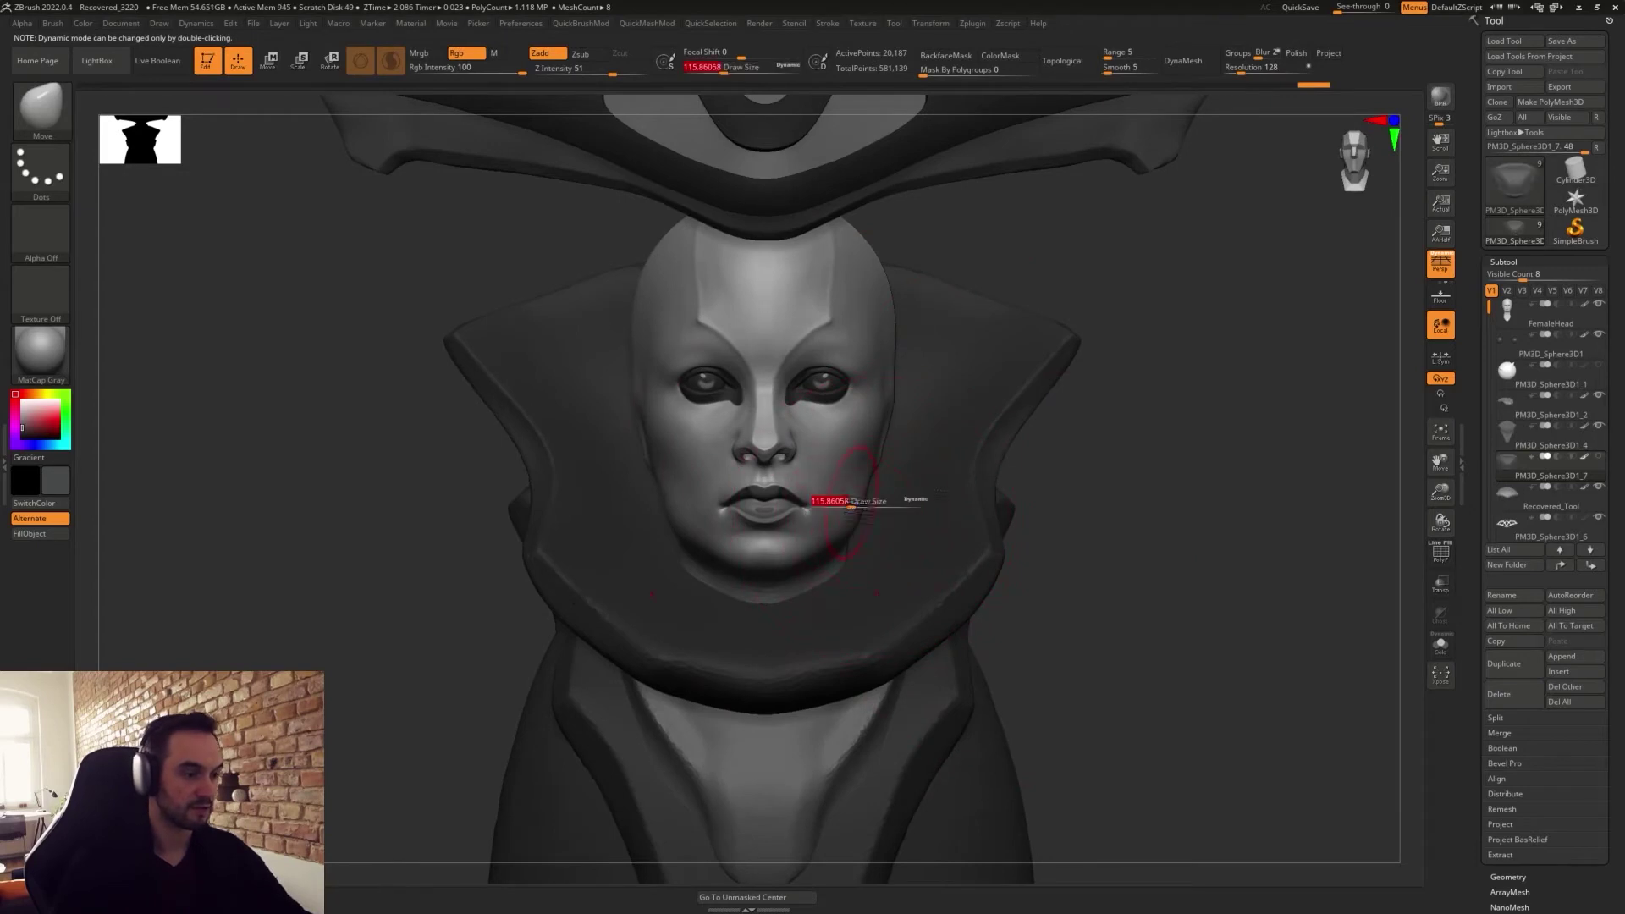
pyautogui.keyDown('alt'); pyautogui.moveTo(1076, 517); pyautogui.dragTo(1150, 441); pyautogui.keyUp('alt')
pyautogui.moveTo(1235, 530); pyautogui.dragTo(1218, 541)
pyautogui.moveTo(834, 537)
pyautogui.keyDown('ctrl'); pyautogui.mouseDown()
pyautogui.moveTo(937, 471)
pyautogui.moveTo(838, 539)
pyautogui.mouseUp(); pyautogui.keyUp('ctrl')
pyautogui.moveTo(1232, 507); pyautogui.dragTo(1097, 556)
pyautogui.keyDown('ctrl'); pyautogui.moveTo(971, 440); pyautogui.dragTo(973, 375); pyautogui.keyUp('ctrl')
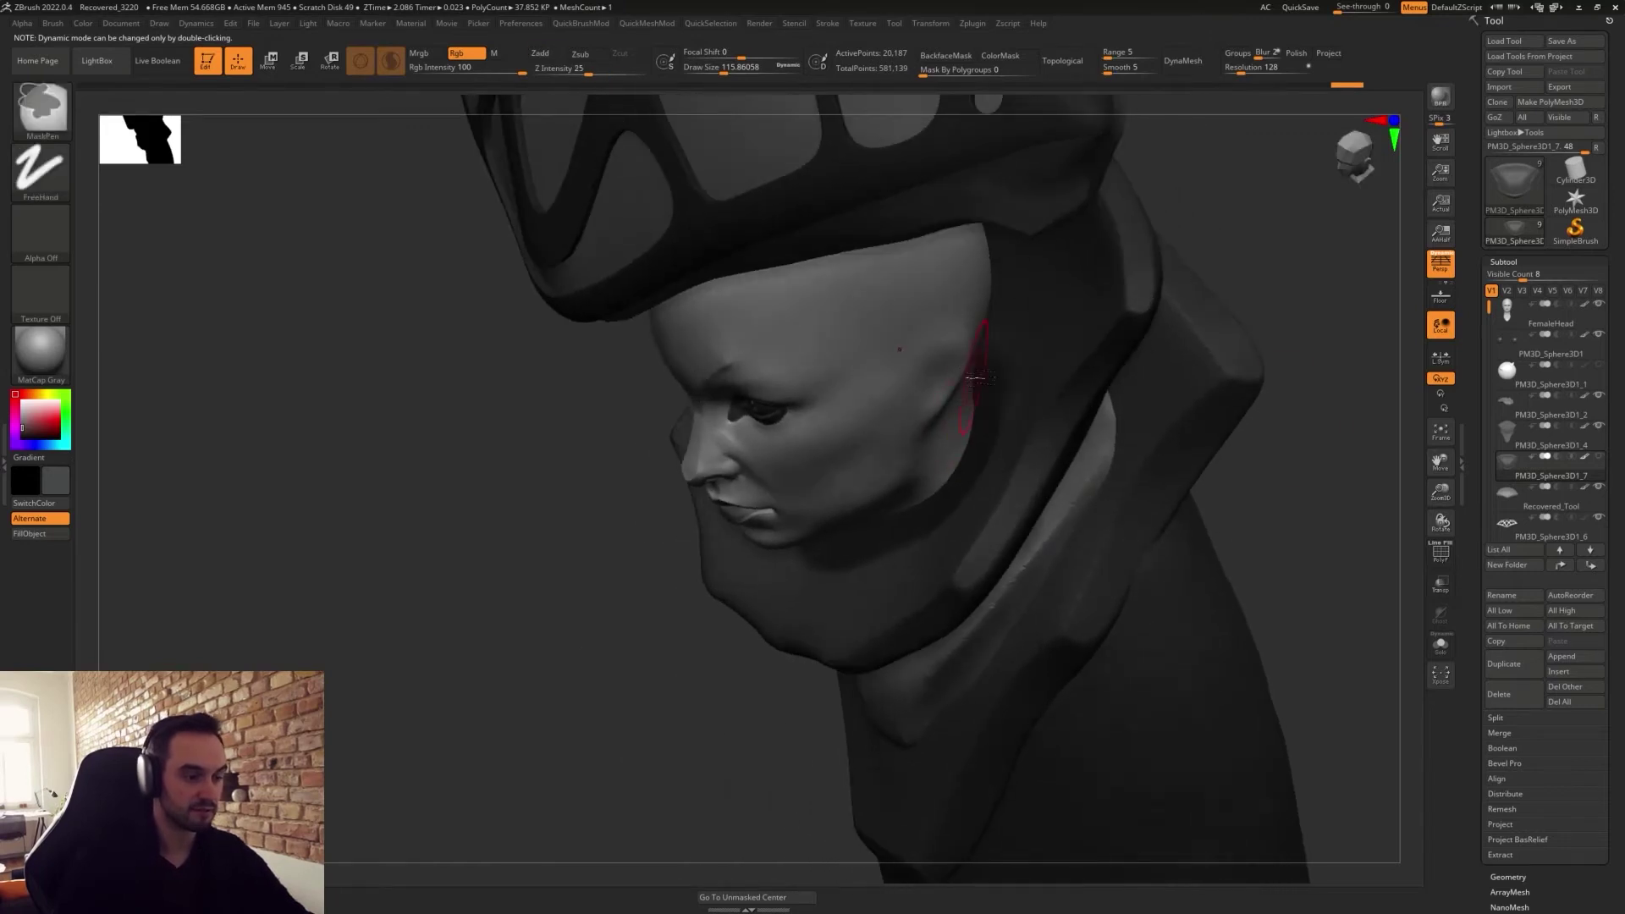
# Isolate the collar and mask a round area where the head sits, cleaning its edge with a brush of about 74.
pyautogui.click(1440, 646)
pyautogui.moveTo(1024, 588); pyautogui.dragTo(1088, 613)
pyautogui.moveTo(936, 383)
pyautogui.keyDown('ctrl'); pyautogui.mouseDown()
pyautogui.moveTo(859, 482)
pyautogui.moveTo(880, 462)
pyautogui.mouseUp(); pyautogui.keyUp('ctrl')
pyautogui.keyDown('ctrl'); pyautogui.click(936, 380); pyautogui.keyUp('ctrl')
pyautogui.moveTo(973, 682); pyautogui.dragTo(1037, 676)
pyautogui.press('s')
pyautogui.moveTo(977, 554); pyautogui.dragTo(968, 555)
pyautogui.press('s')
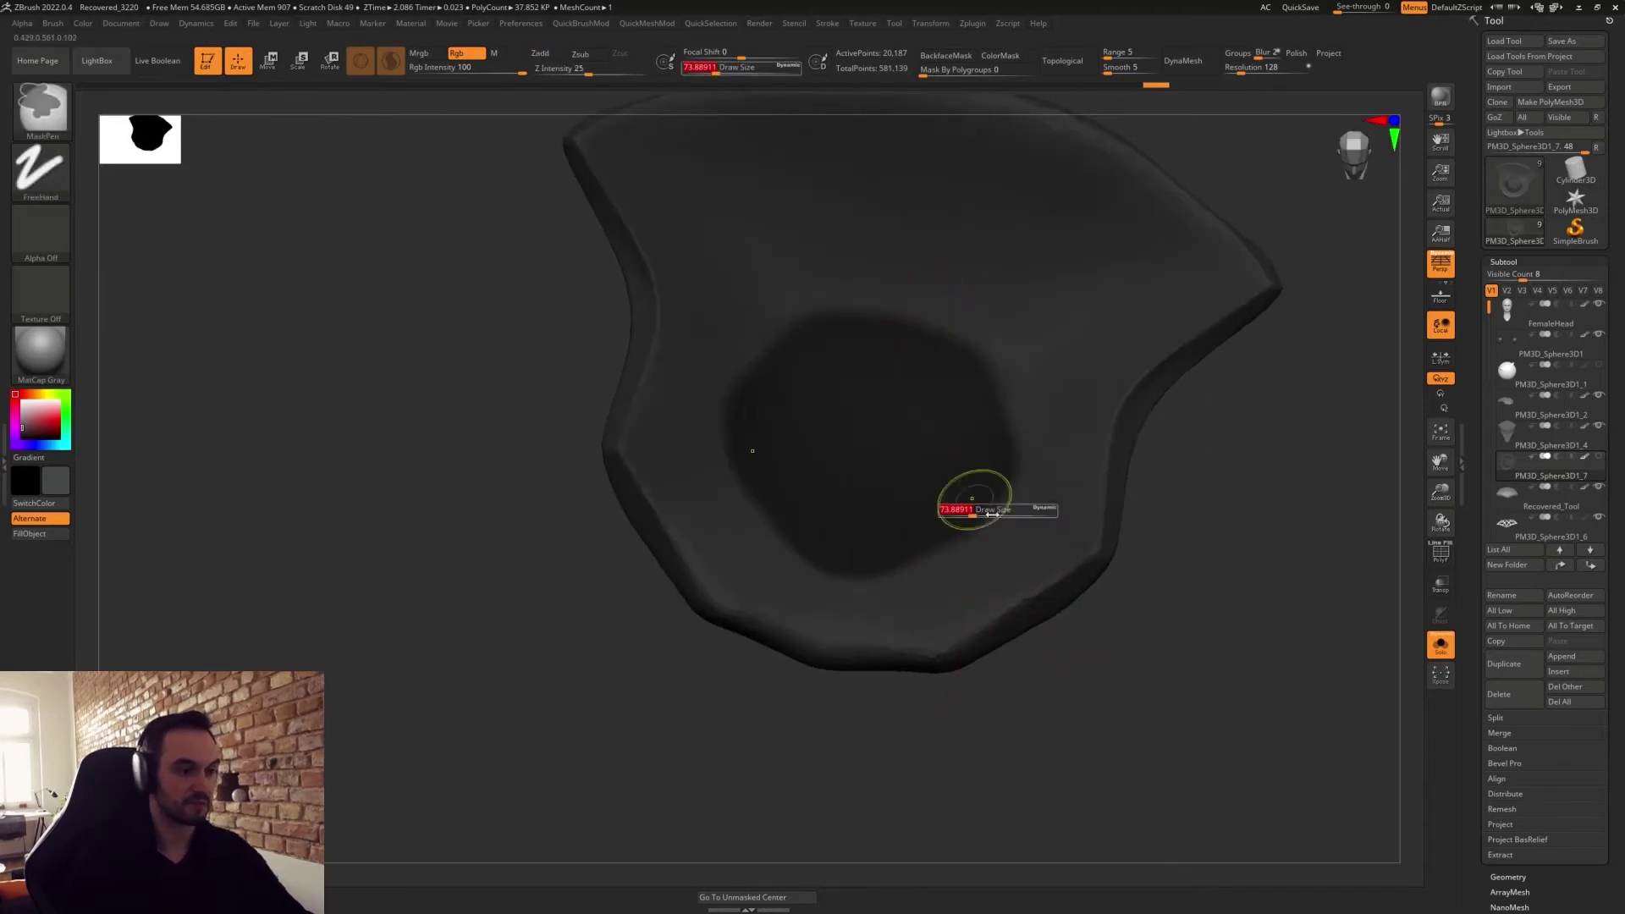
pyautogui.moveTo(899, 307)
pyautogui.keyDown('ctrl'); pyautogui.keyDown('alt'); pyautogui.mouseDown()
pyautogui.moveTo(1006, 392)
pyautogui.moveTo(1011, 524)
pyautogui.moveTo(914, 583)
pyautogui.moveTo(849, 588)
pyautogui.moveTo(914, 543)
pyautogui.mouseUp(); pyautogui.keyUp('alt'); pyautogui.keyUp('ctrl')
pyautogui.moveTo(1245, 618)
pyautogui.mouseDown()
pyautogui.moveTo(1156, 490)
pyautogui.moveTo(1125, 516)
pyautogui.mouseUp()
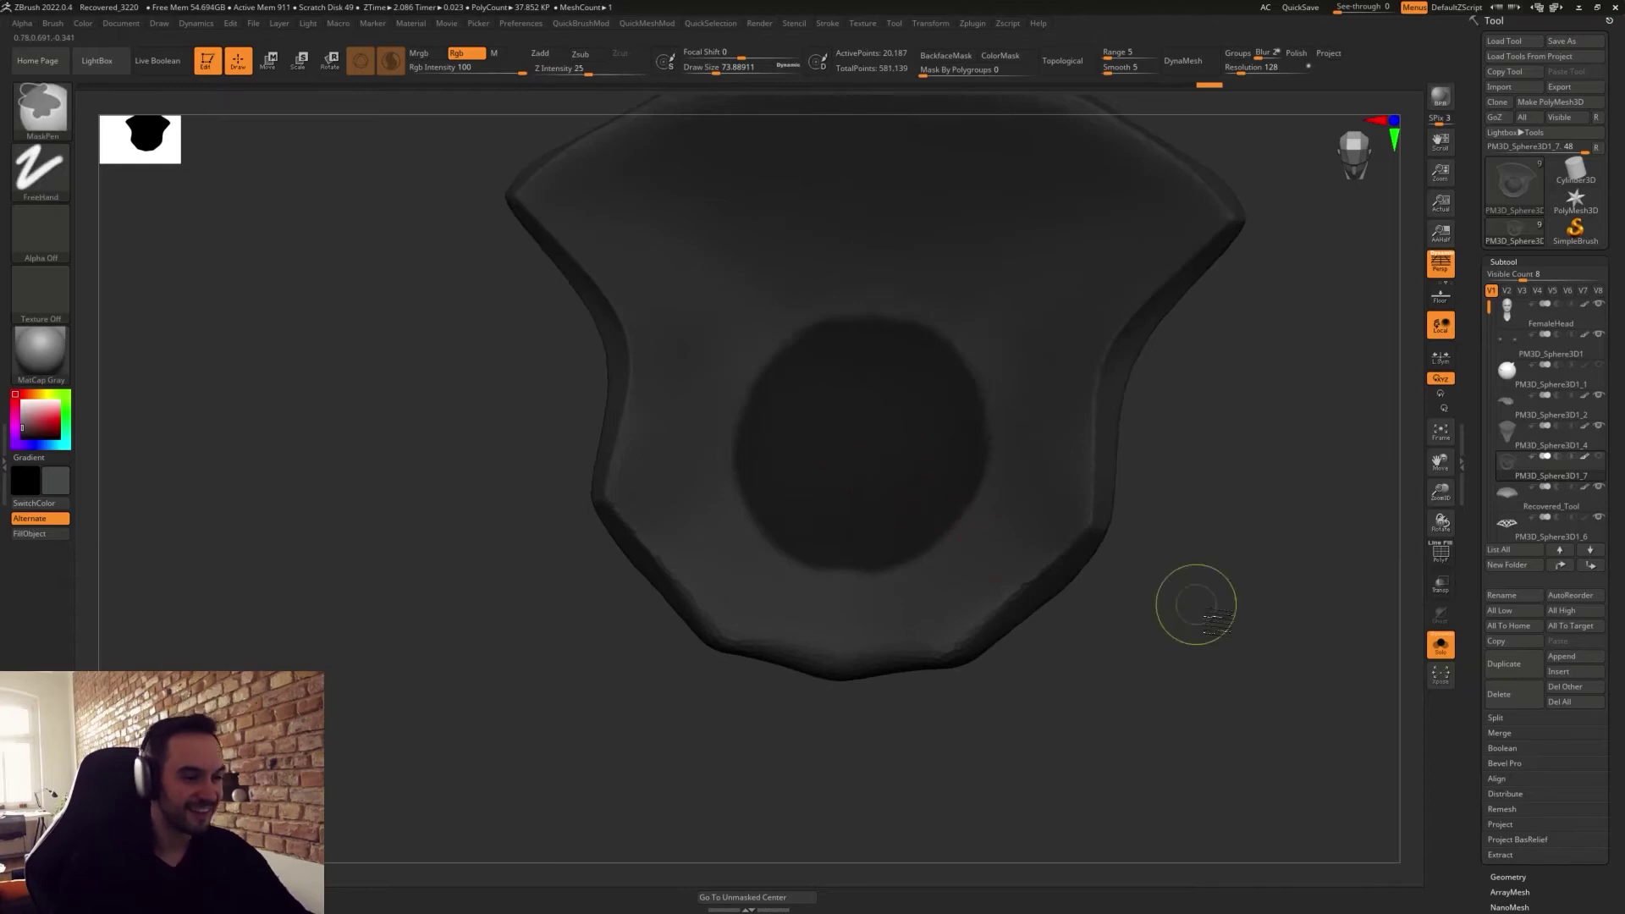
# Invert the collar's mask, restore it to the round area, and inspect it from the front.
pyautogui.keyDown('ctrl'); pyautogui.click(1197, 601); pyautogui.keyUp('ctrl')
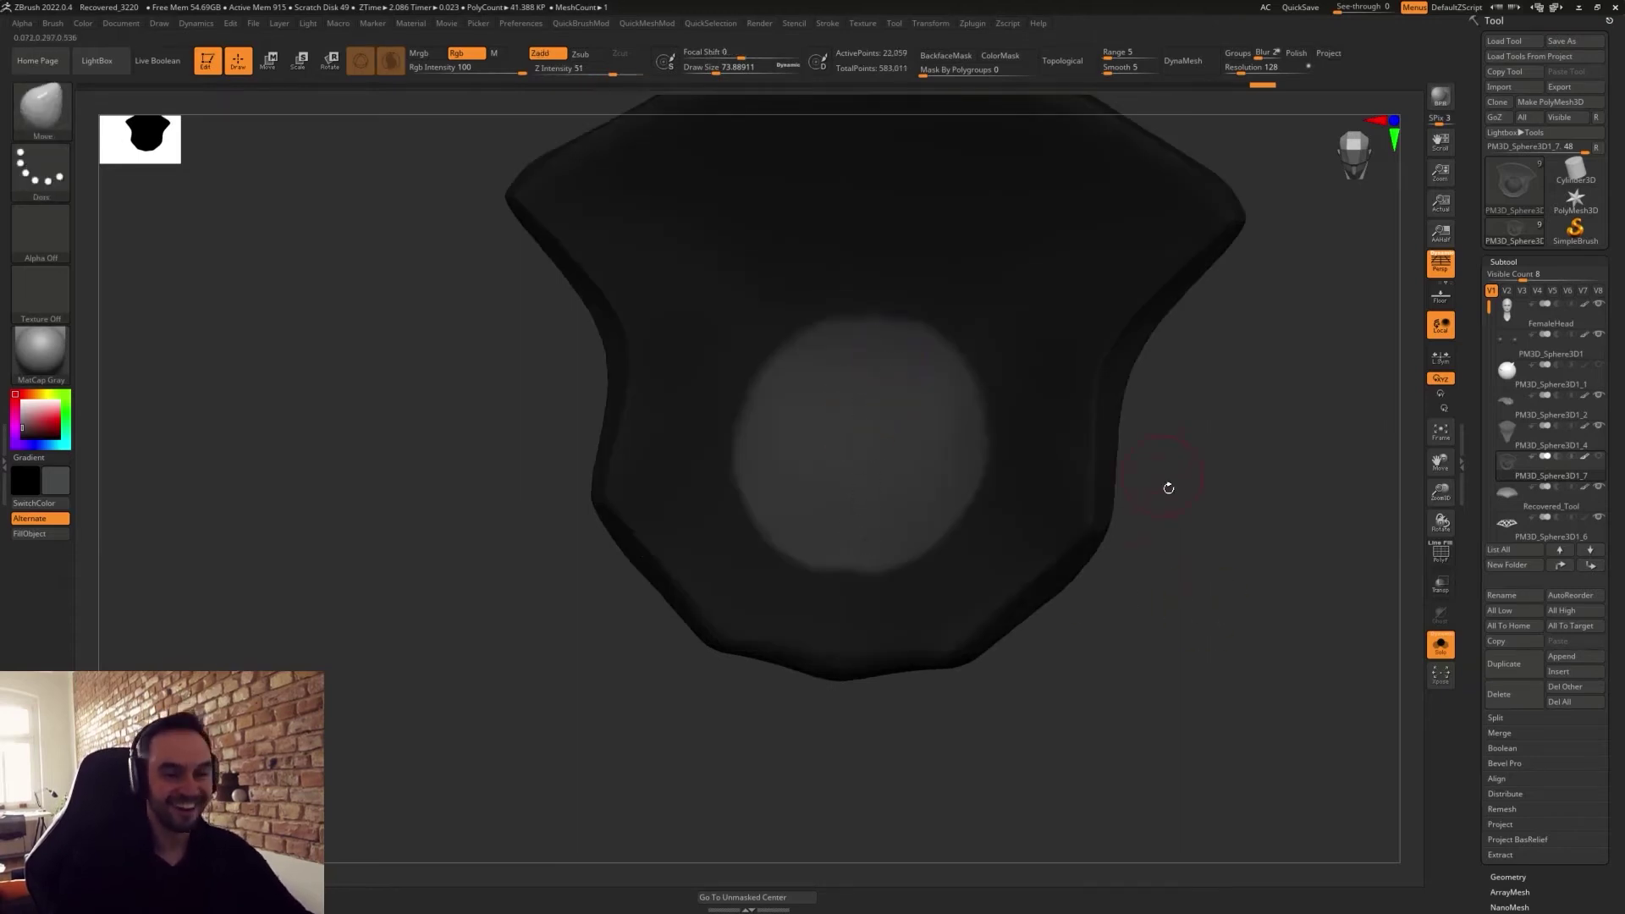
pyautogui.keyDown('ctrl'); pyautogui.click(1200, 526); pyautogui.keyUp('ctrl')
pyautogui.moveTo(1198, 617); pyautogui.dragTo(1164, 601)
pyautogui.moveTo(1104, 724); pyautogui.dragTo(1077, 661)
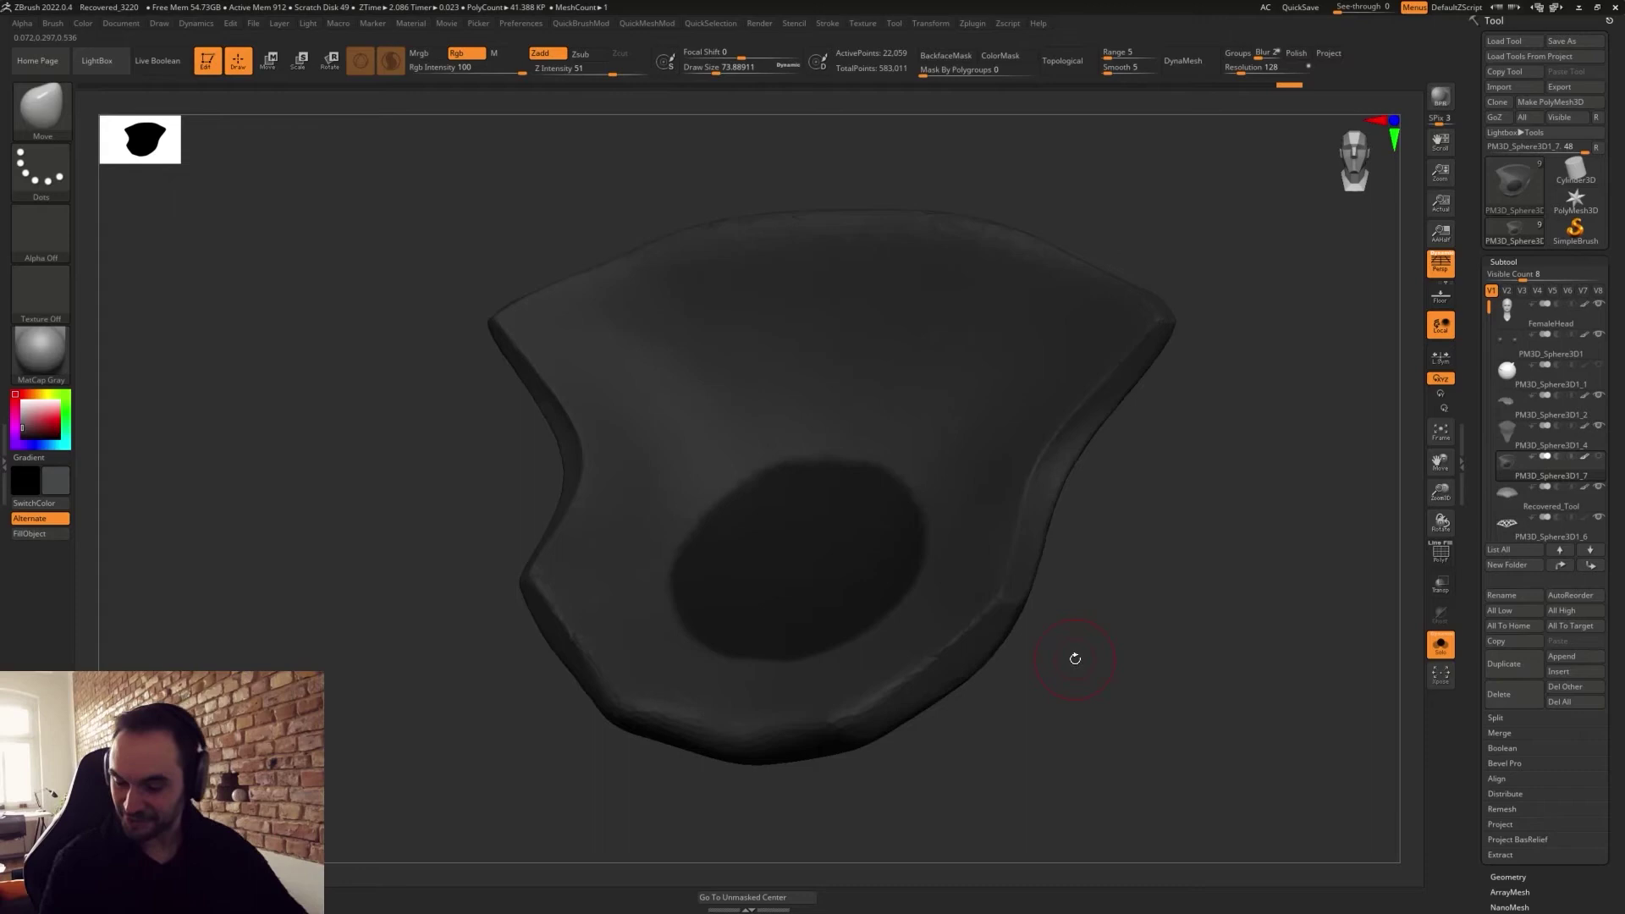
pyautogui.moveTo(1102, 541); pyautogui.dragTo(1093, 633)
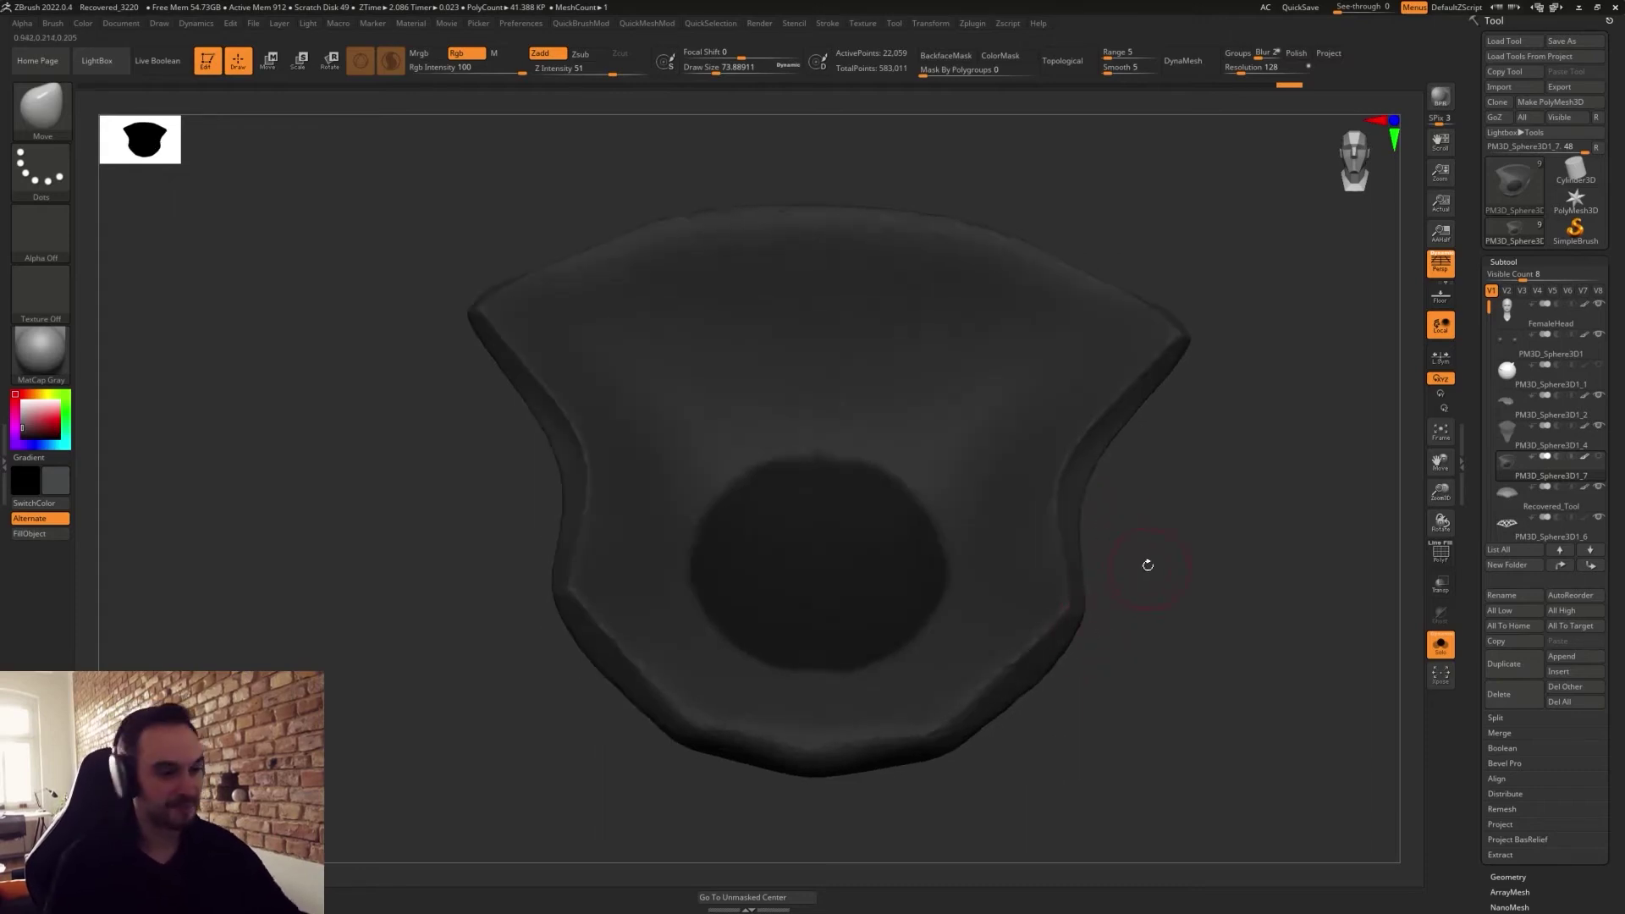
# Check the collar's mesh density, clear the mask, and remesh the collar with DynaMesh at resolution 208.
pyautogui.hotkey('shift', 'f')
pyautogui.hotkey('shift', 'f')
pyautogui.moveTo(1145, 534); pyautogui.dragTo(1183, 530)
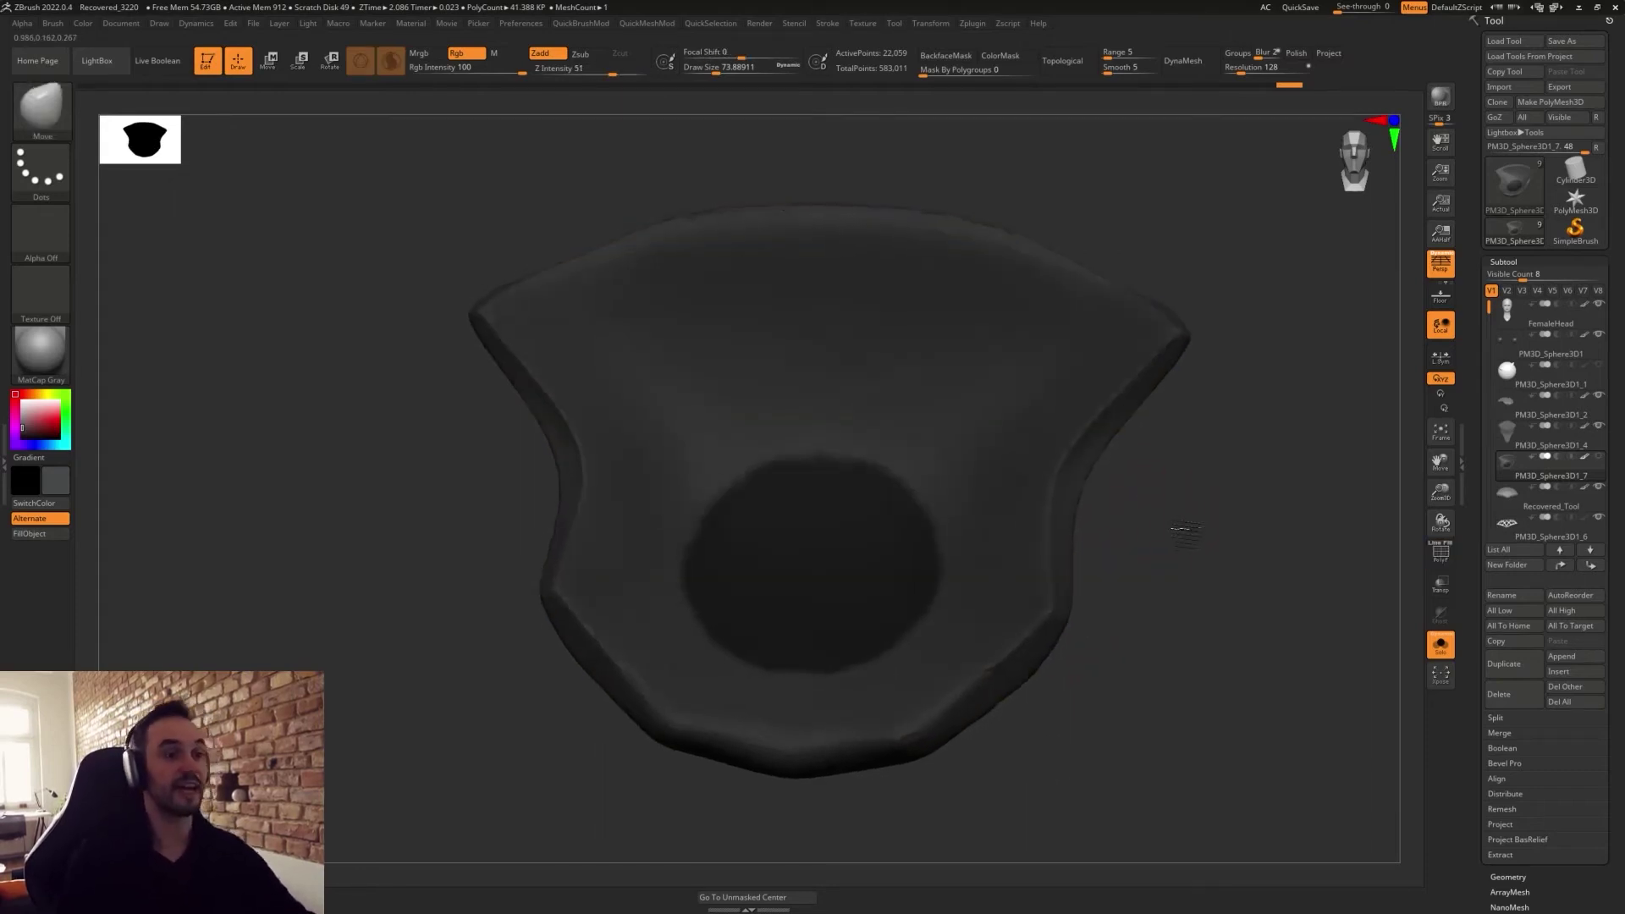
pyautogui.hotkey('shift', 'f')
pyautogui.hotkey('shift', 'f')
pyautogui.click(1245, 69)
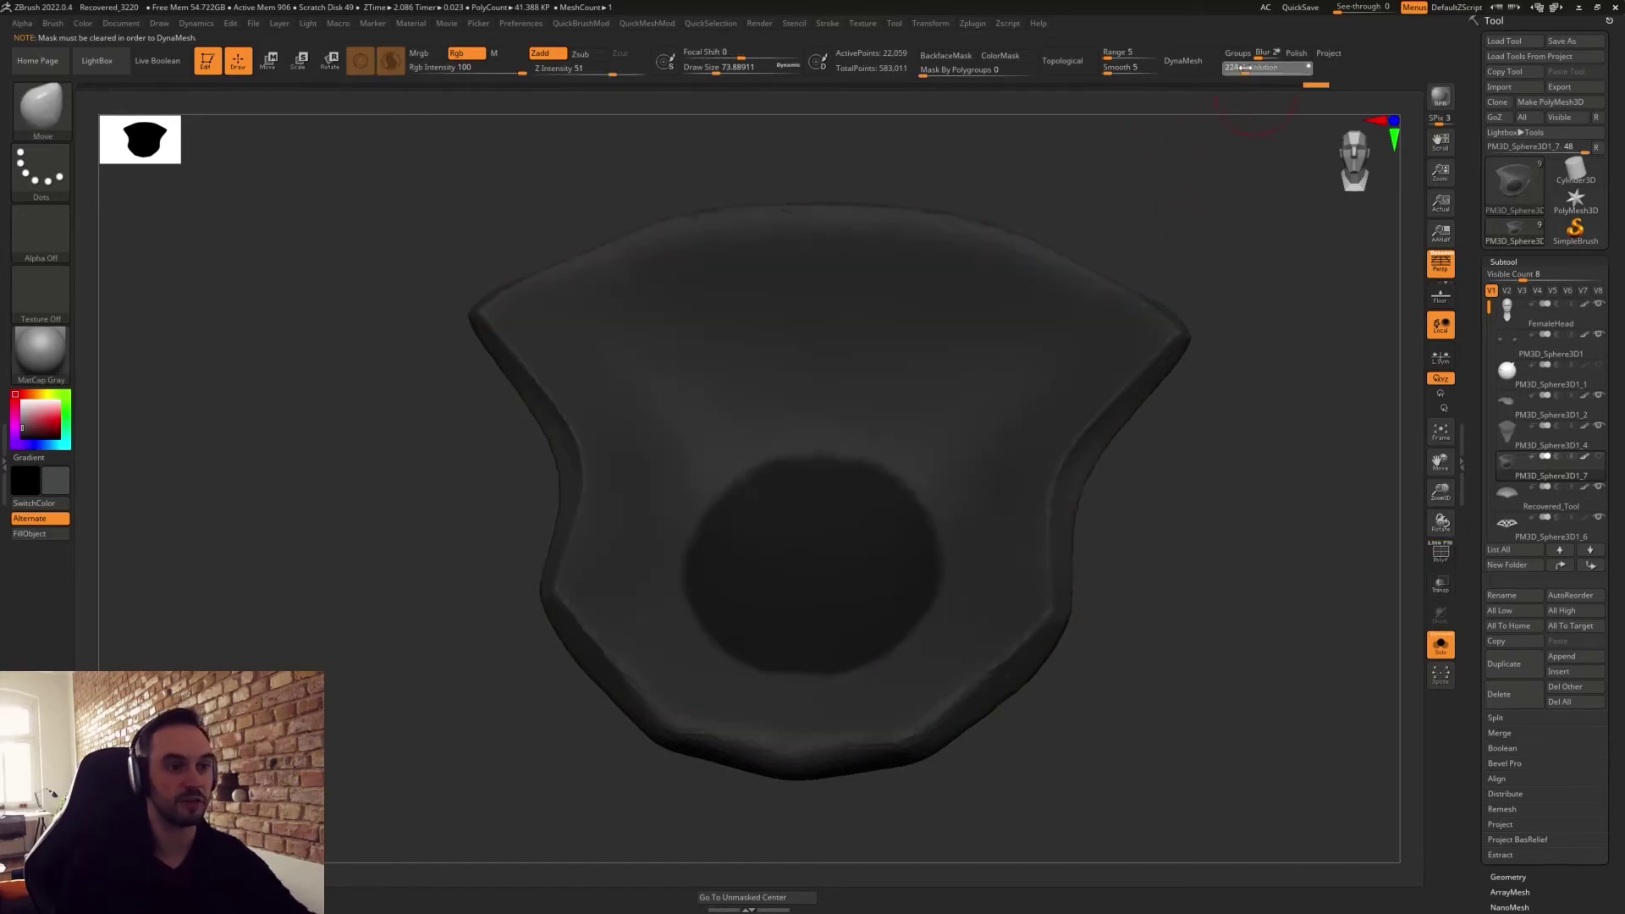
pyautogui.keyDown('ctrl'); pyautogui.moveTo(1215, 302); pyautogui.dragTo(1226, 181); pyautogui.keyUp('ctrl')
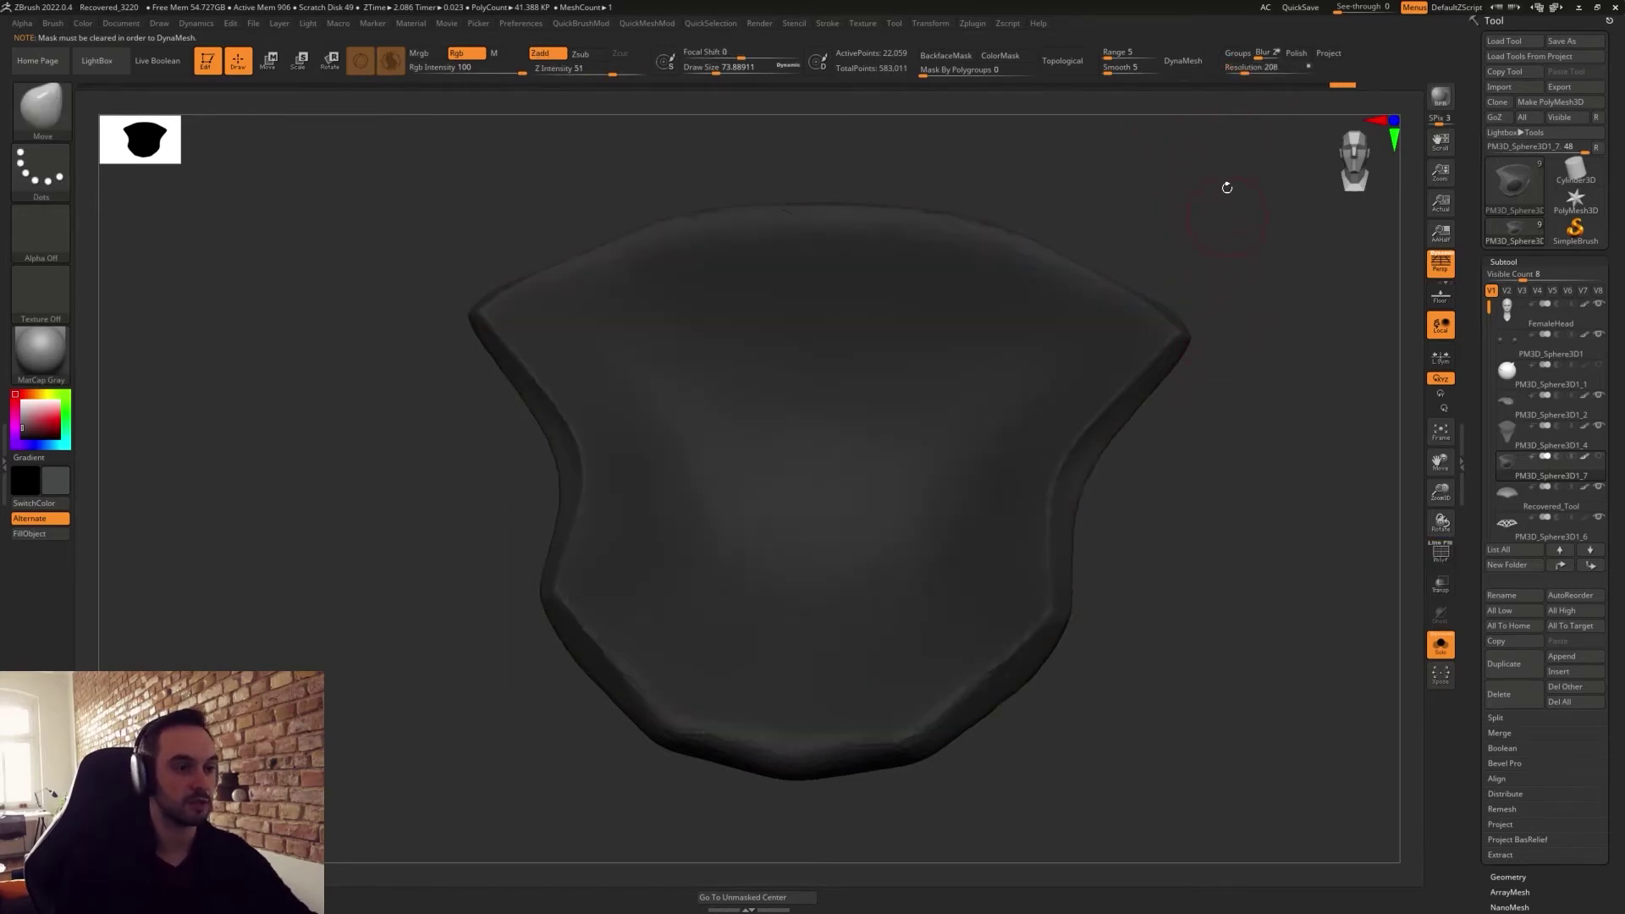
pyautogui.click(1203, 67)
pyautogui.hotkey('shift', 'f')
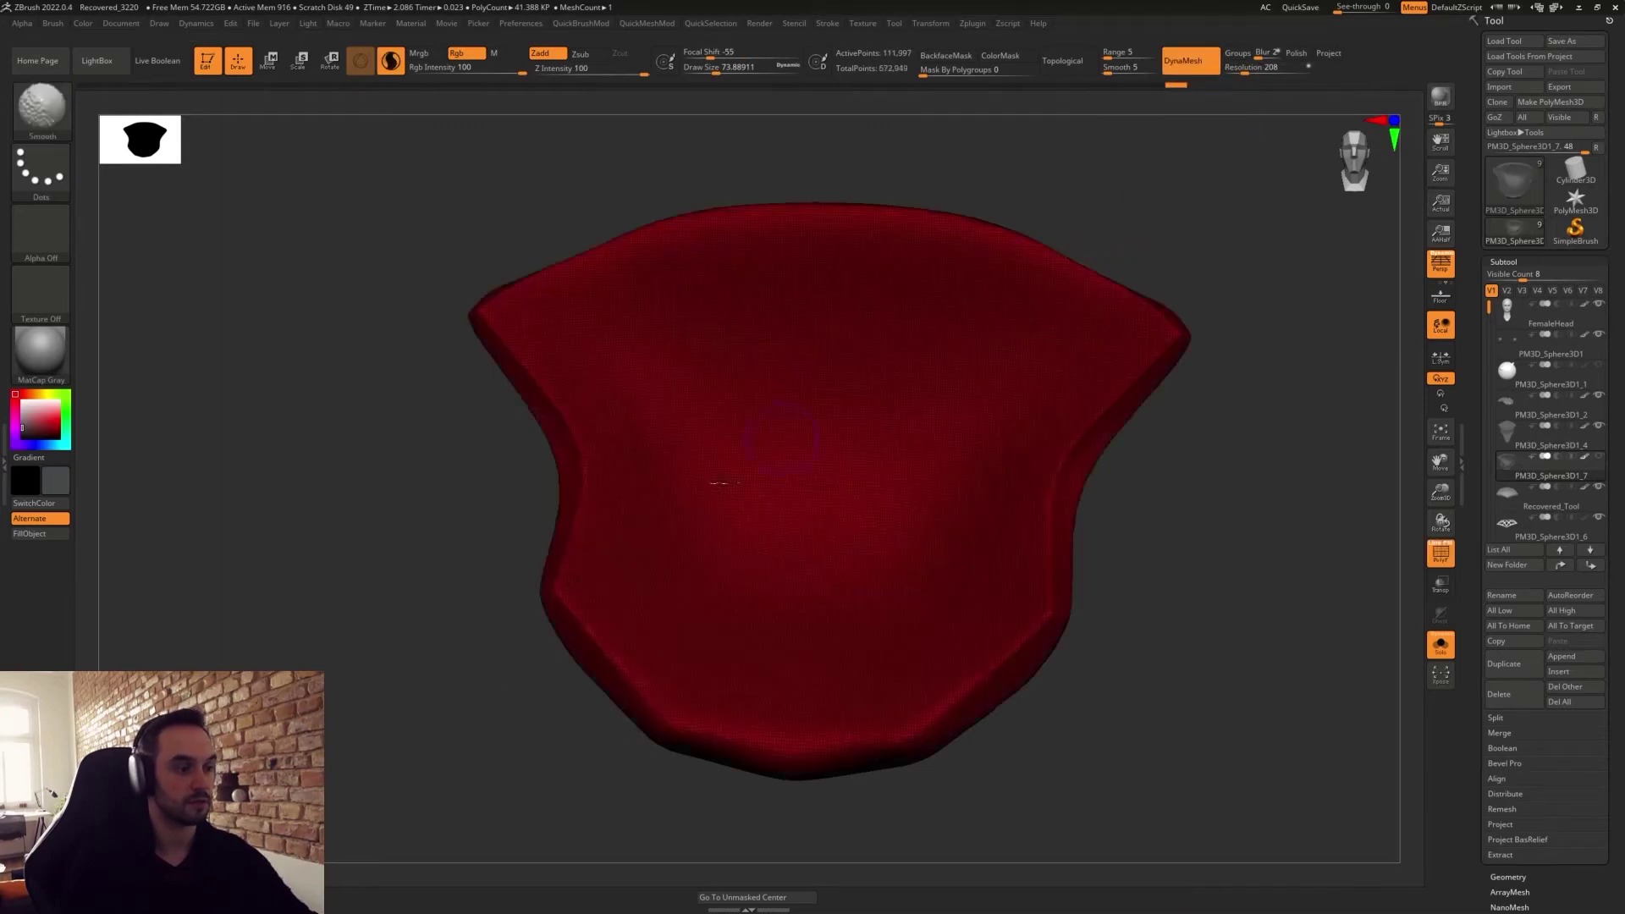
pyautogui.hotkey('shift', 'f')
# Clear the trial mask on the remeshed collar and show the whole figure to mask around the face's edge.
pyautogui.keyDown('ctrl'); pyautogui.moveTo(830, 335); pyautogui.dragTo(947, 316); pyautogui.keyUp('ctrl')
pyautogui.keyDown('ctrl'); pyautogui.moveTo(1126, 423); pyautogui.dragTo(1095, 462); pyautogui.keyUp('ctrl')
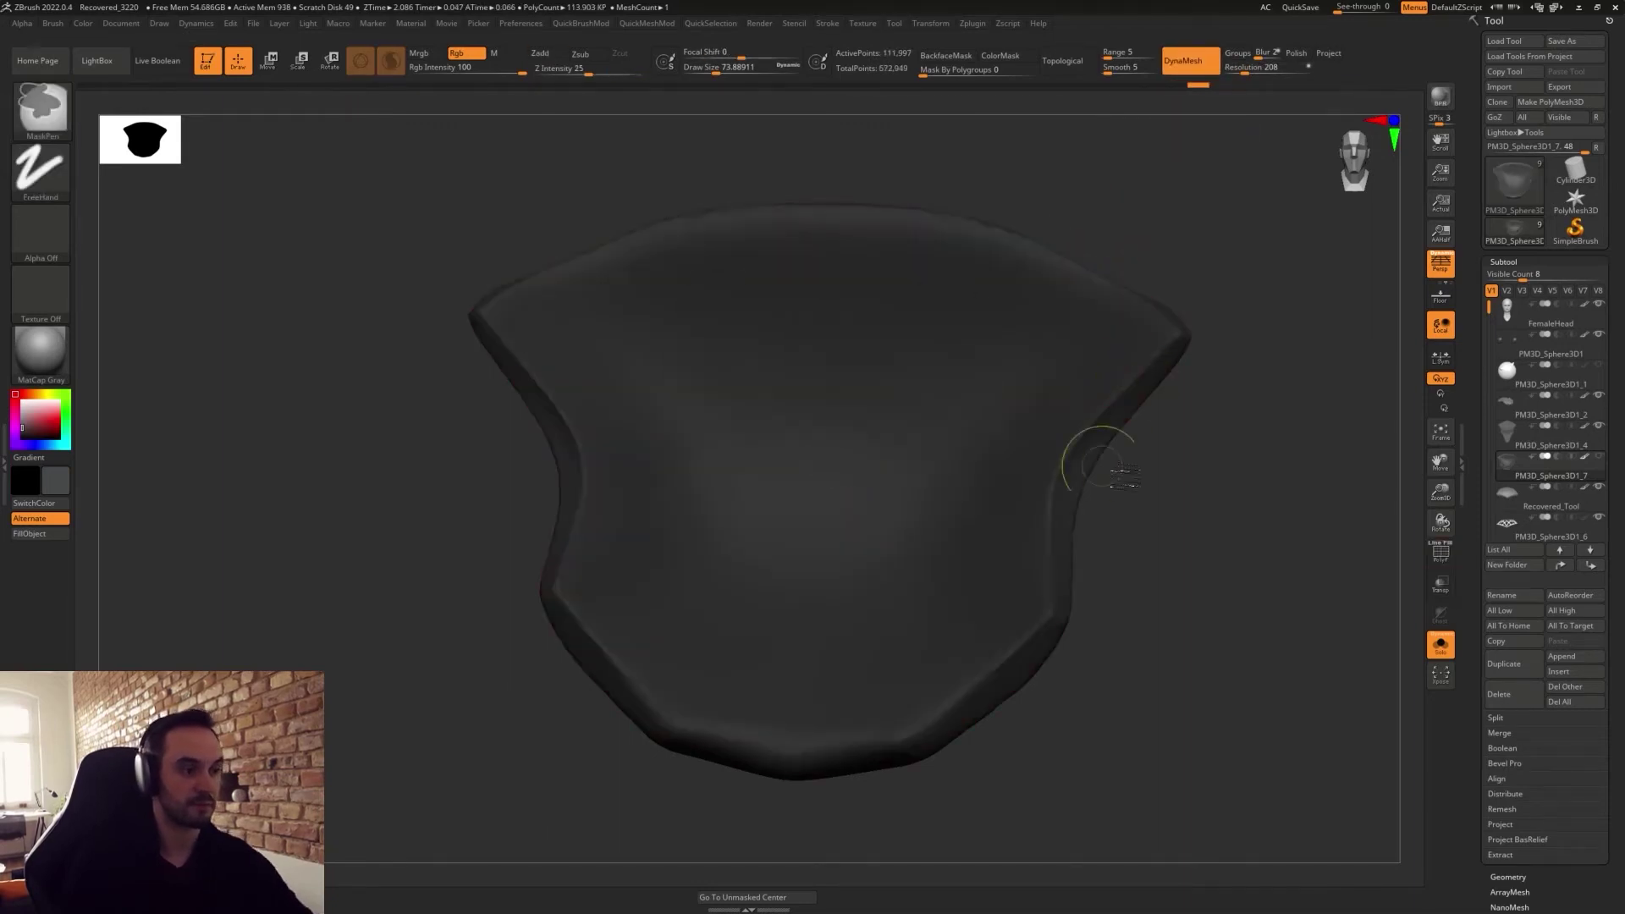
pyautogui.click(1441, 645)
pyautogui.moveTo(1215, 621)
pyautogui.mouseDown(button='right')
pyautogui.moveTo(1179, 690)
pyautogui.moveTo(1184, 662)
pyautogui.mouseUp(button='right')
pyautogui.moveTo(921, 465)
pyautogui.keyDown('shift'); pyautogui.mouseDown()
pyautogui.moveTo(942, 537)
pyautogui.moveTo(911, 599)
pyautogui.mouseUp(); pyautogui.keyUp('shift')
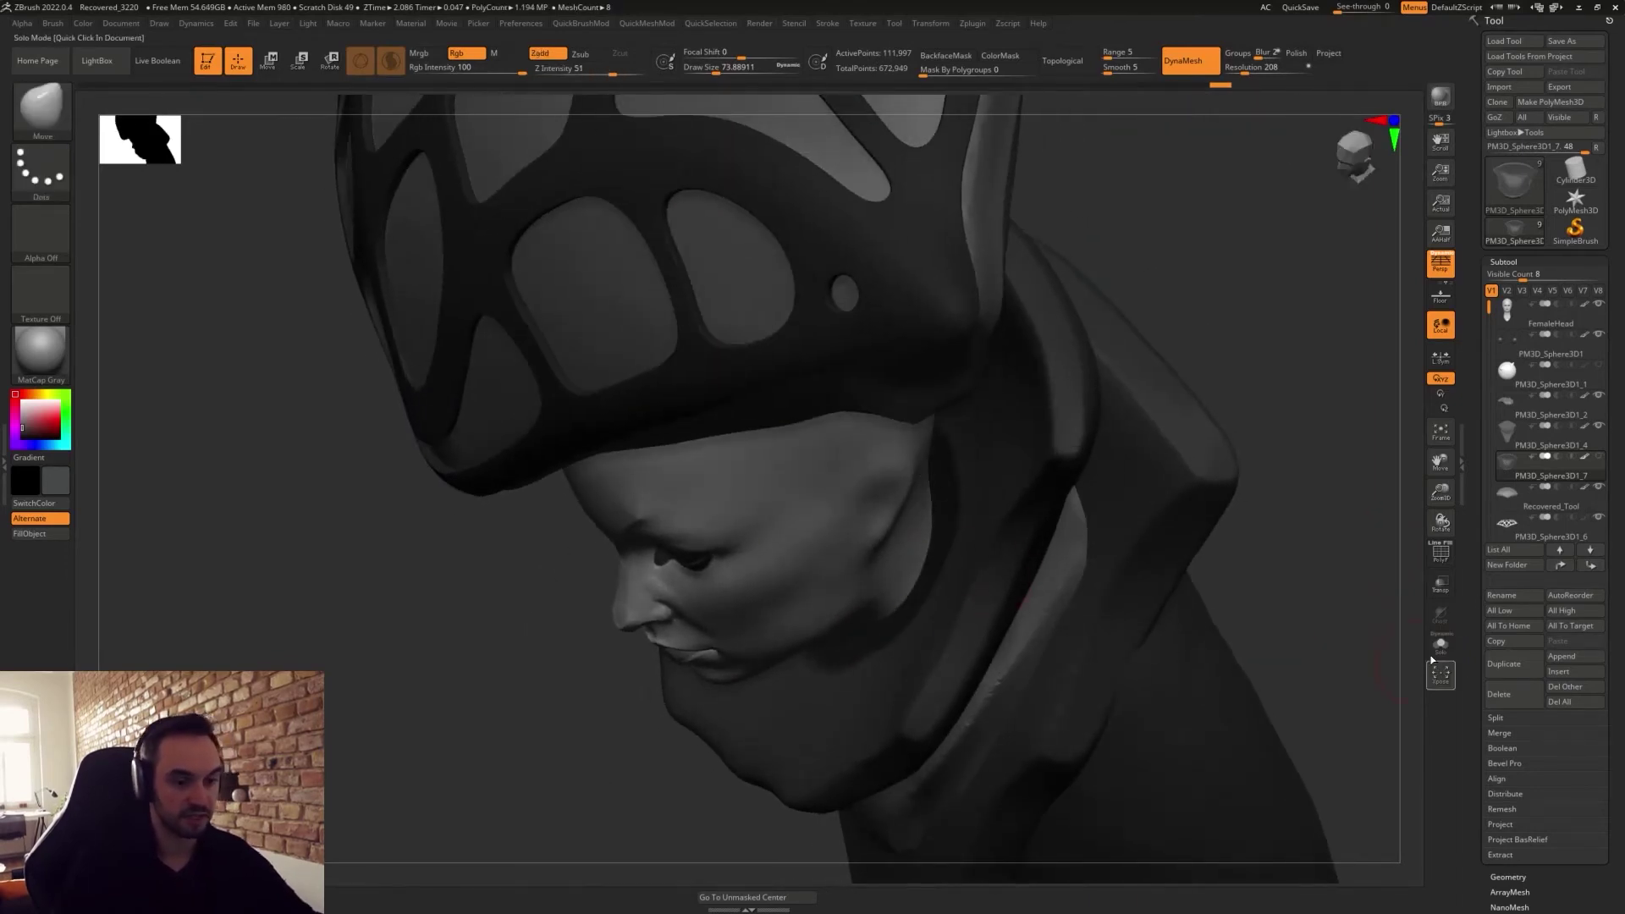
# Isolate the collar and mask a clean round area where the head sits, refining its edge with a brush of about 33.
pyautogui.click(1439, 650)
pyautogui.moveTo(1142, 602); pyautogui.dragTo(1045, 588, button='right')
pyautogui.moveTo(925, 457)
pyautogui.keyDown('ctrl'); pyautogui.mouseDown()
pyautogui.moveTo(816, 424)
pyautogui.moveTo(787, 625)
pyautogui.moveTo(779, 503)
pyautogui.moveTo(873, 524)
pyautogui.mouseUp(); pyautogui.keyUp('ctrl')
pyautogui.moveTo(1204, 661)
pyautogui.keyDown('shift'); pyautogui.mouseDown(button='right')
pyautogui.moveTo(1222, 577)
pyautogui.moveTo(1179, 585)
pyautogui.mouseUp(button='right'); pyautogui.keyUp('shift')
pyautogui.moveTo(1196, 645); pyautogui.dragTo(1140, 599, button='right')
pyautogui.press('s')
pyautogui.moveTo(1140, 599); pyautogui.dragTo(1129, 599)
pyautogui.keyDown('alt'); pyautogui.moveTo(1156, 645); pyautogui.dragTo(1125, 573, button='right'); pyautogui.keyUp('alt')
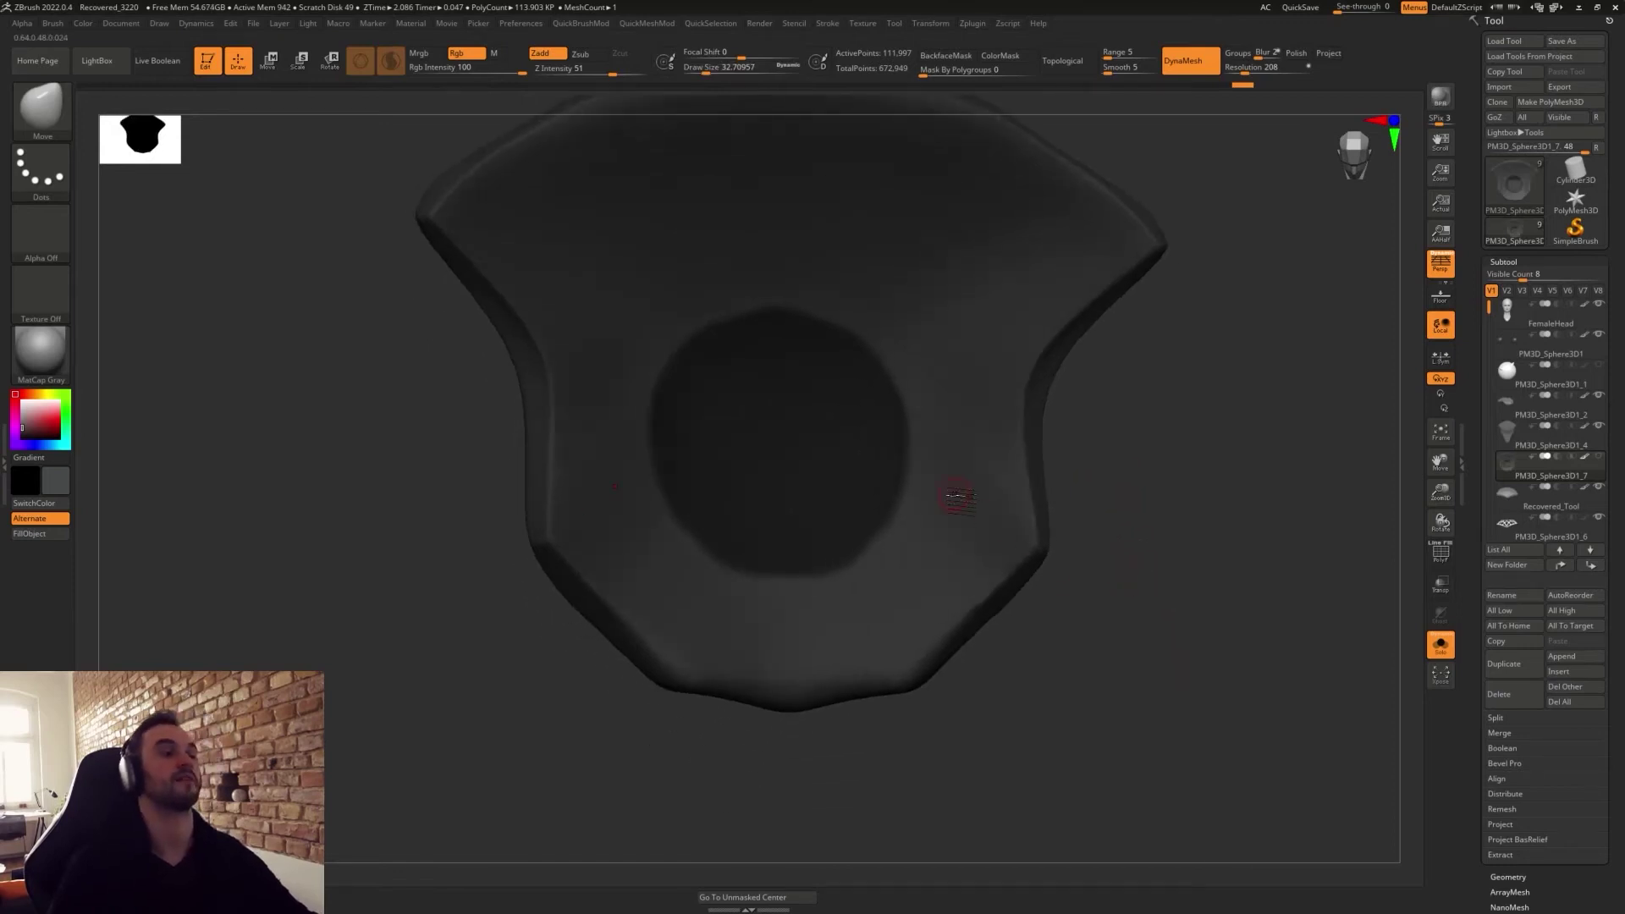
pyautogui.moveTo(1129, 489); pyautogui.dragTo(1099, 496, button='right')
pyautogui.keyDown('ctrl'); pyautogui.moveTo(789, 311); pyautogui.dragTo(856, 335); pyautogui.keyUp('ctrl')
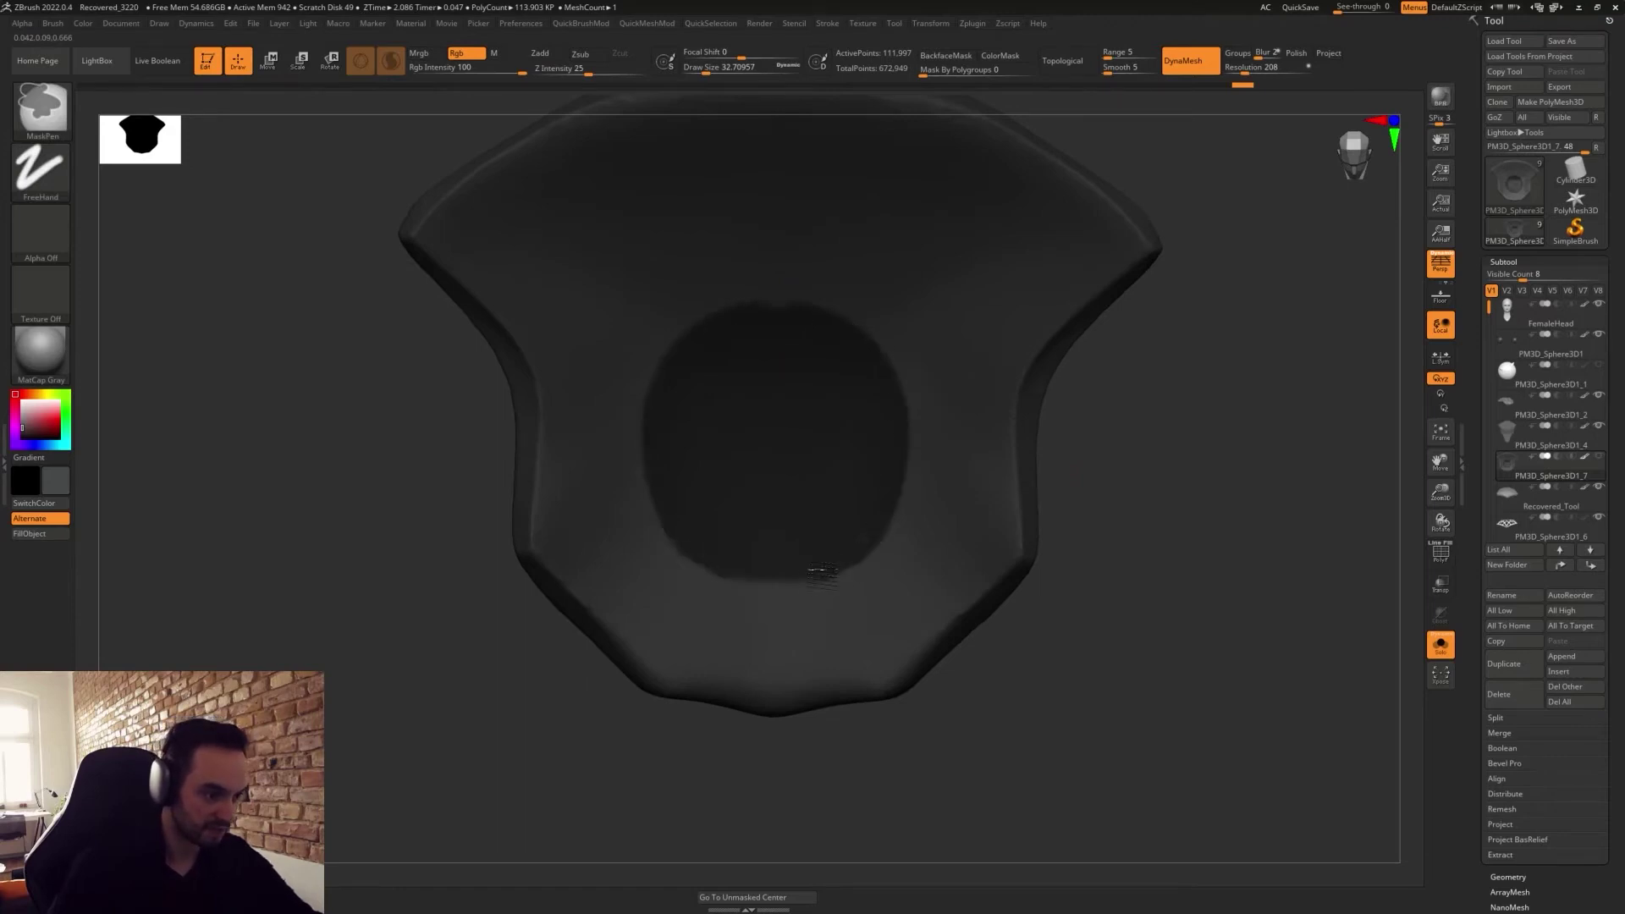
# Set MaskLasso as the active masking brush and skip its note until the next restart.
pyautogui.press('s')
pyautogui.press('3')
pyautogui.press('3')
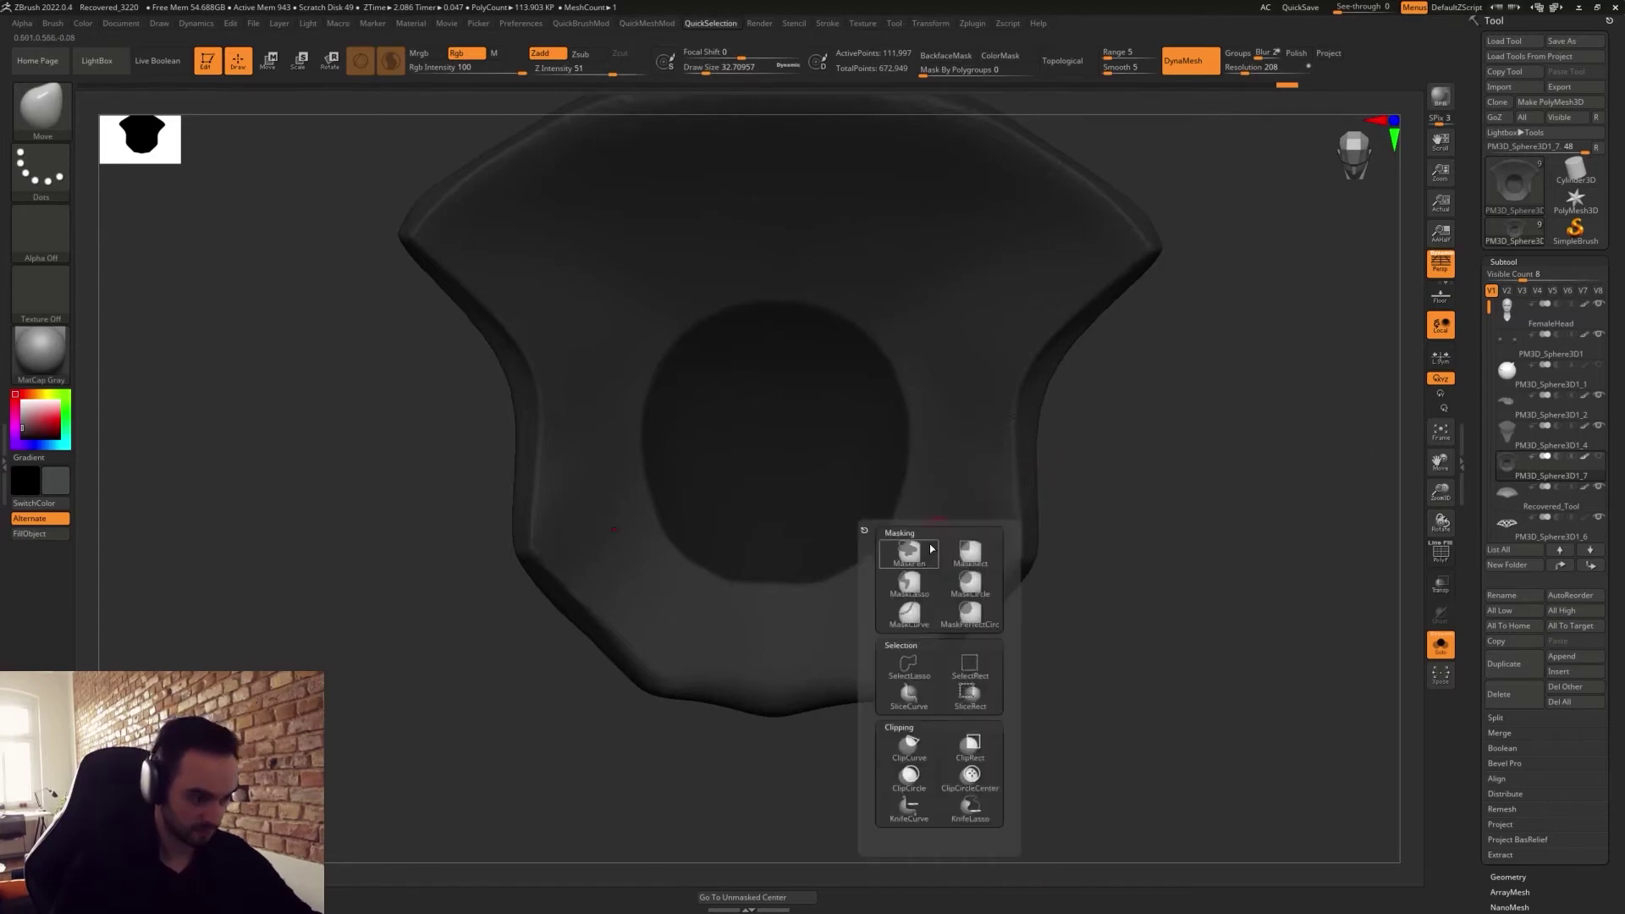
pyautogui.click(916, 593)
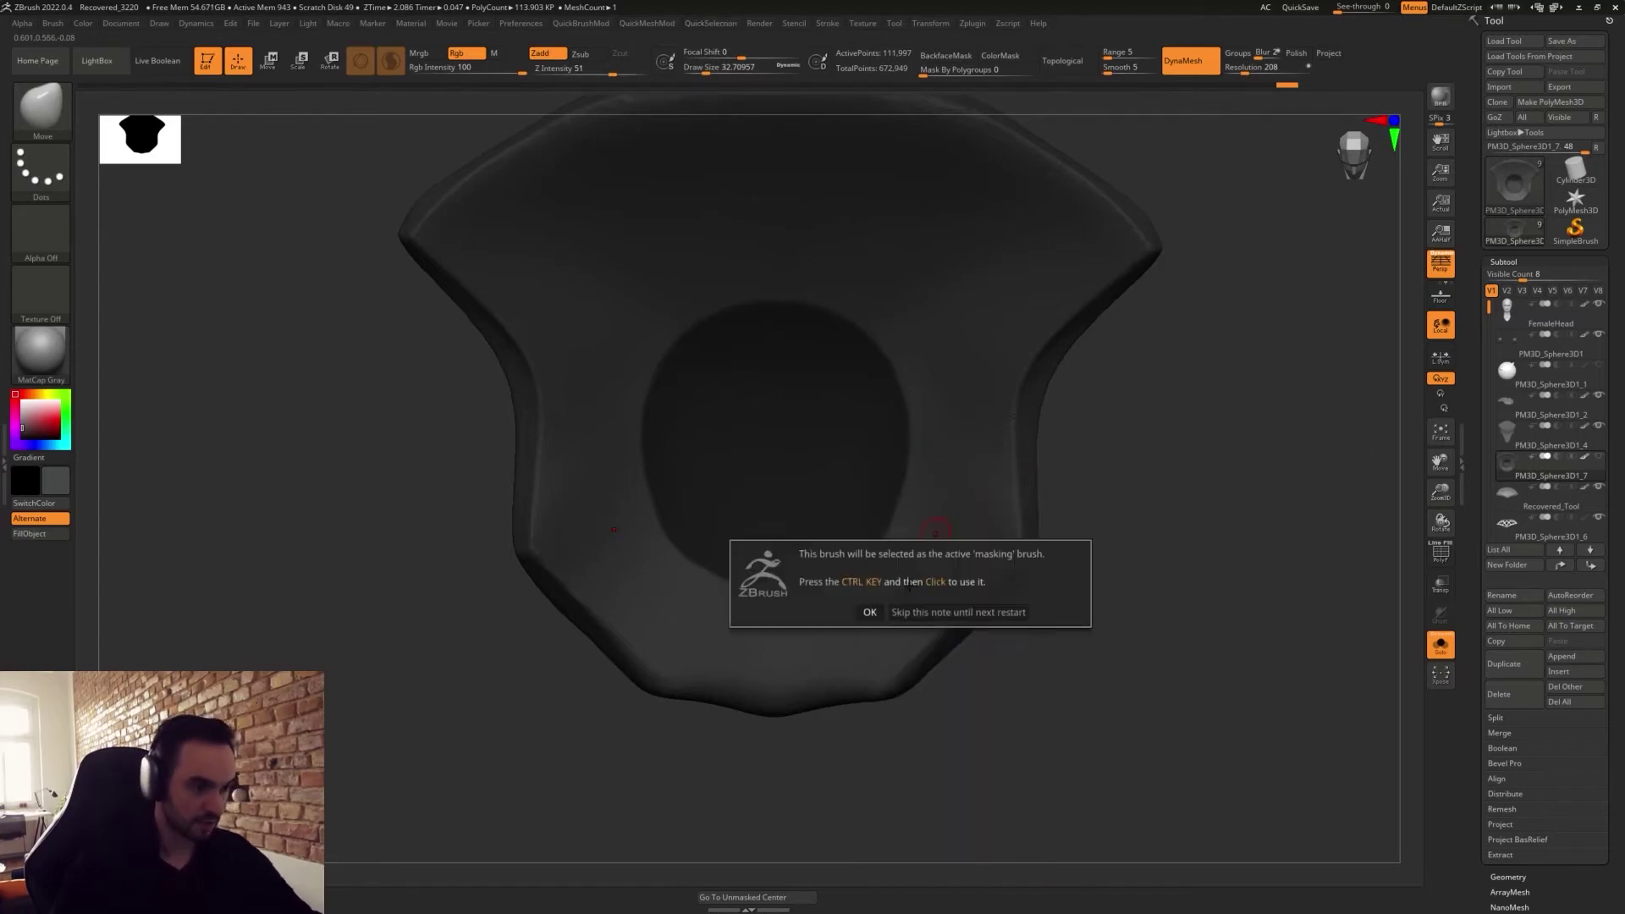
pyautogui.click(955, 613)
pyautogui.moveTo(1101, 540); pyautogui.dragTo(1125, 539)
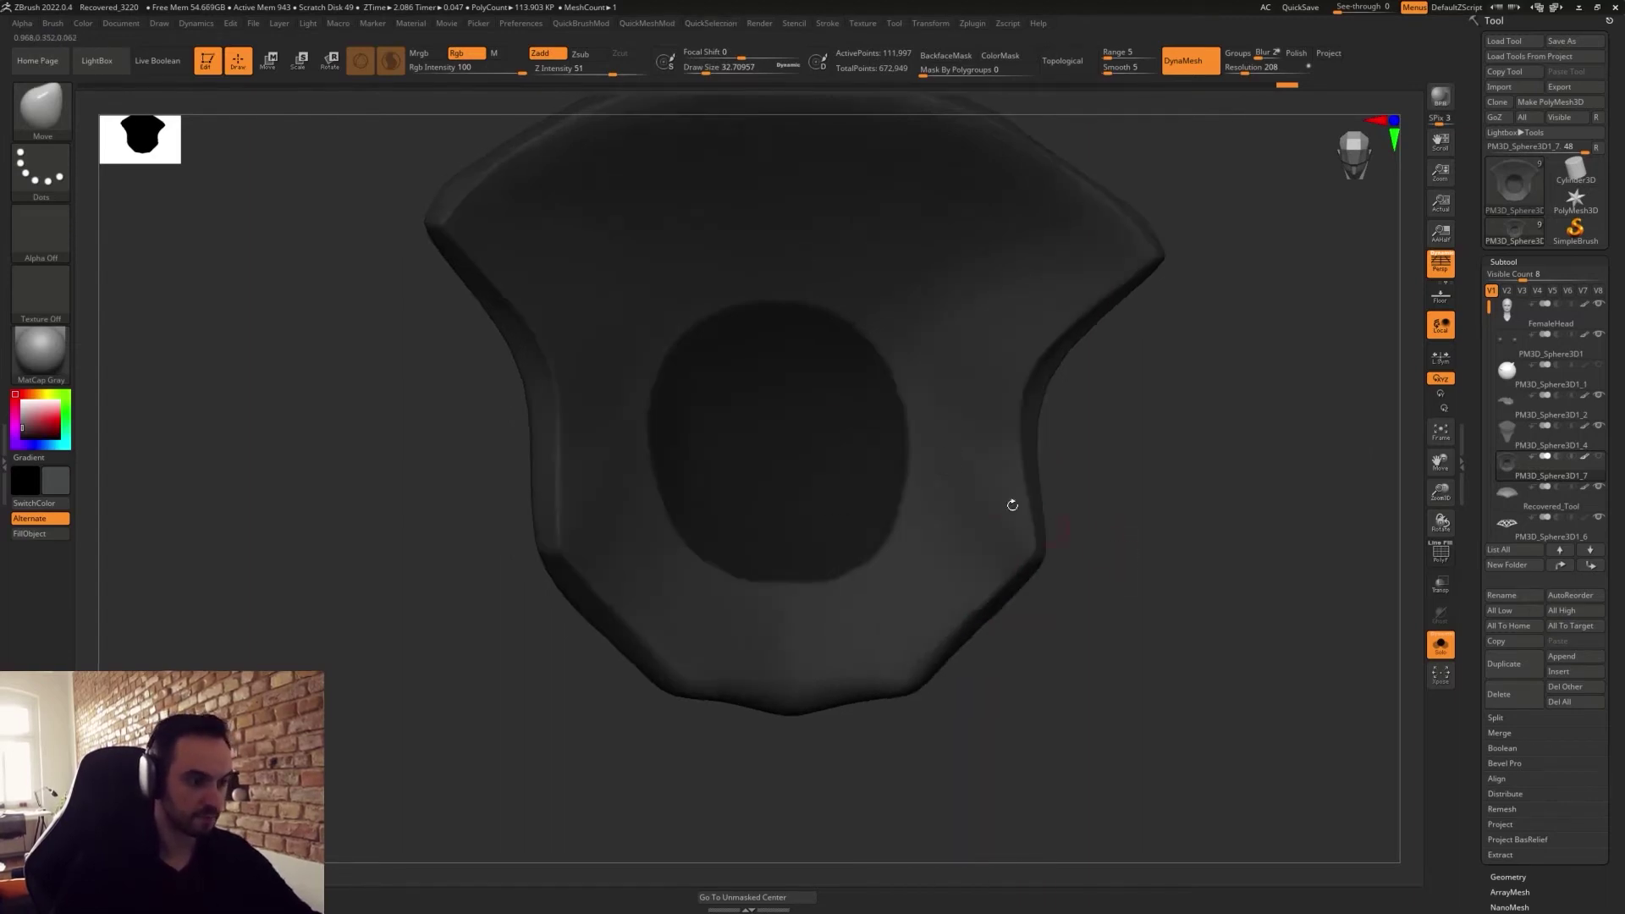
# Lasso-mask a short wedge on each side of the round area, and undo the upright panels tried above it.
pyautogui.moveTo(1004, 537)
pyautogui.keyDown('ctrl'); pyautogui.mouseDown()
pyautogui.moveTo(923, 494)
pyautogui.moveTo(1009, 484)
pyautogui.moveTo(1014, 518)
pyautogui.mouseUp(); pyautogui.keyUp('ctrl')
pyautogui.moveTo(973, 412)
pyautogui.keyDown('ctrl'); pyautogui.mouseDown()
pyautogui.moveTo(1007, 362)
pyautogui.moveTo(1009, 453)
pyautogui.moveTo(978, 466)
pyautogui.moveTo(918, 353)
pyautogui.moveTo(916, 288)
pyautogui.moveTo(994, 339)
pyautogui.mouseUp(); pyautogui.keyUp('ctrl')
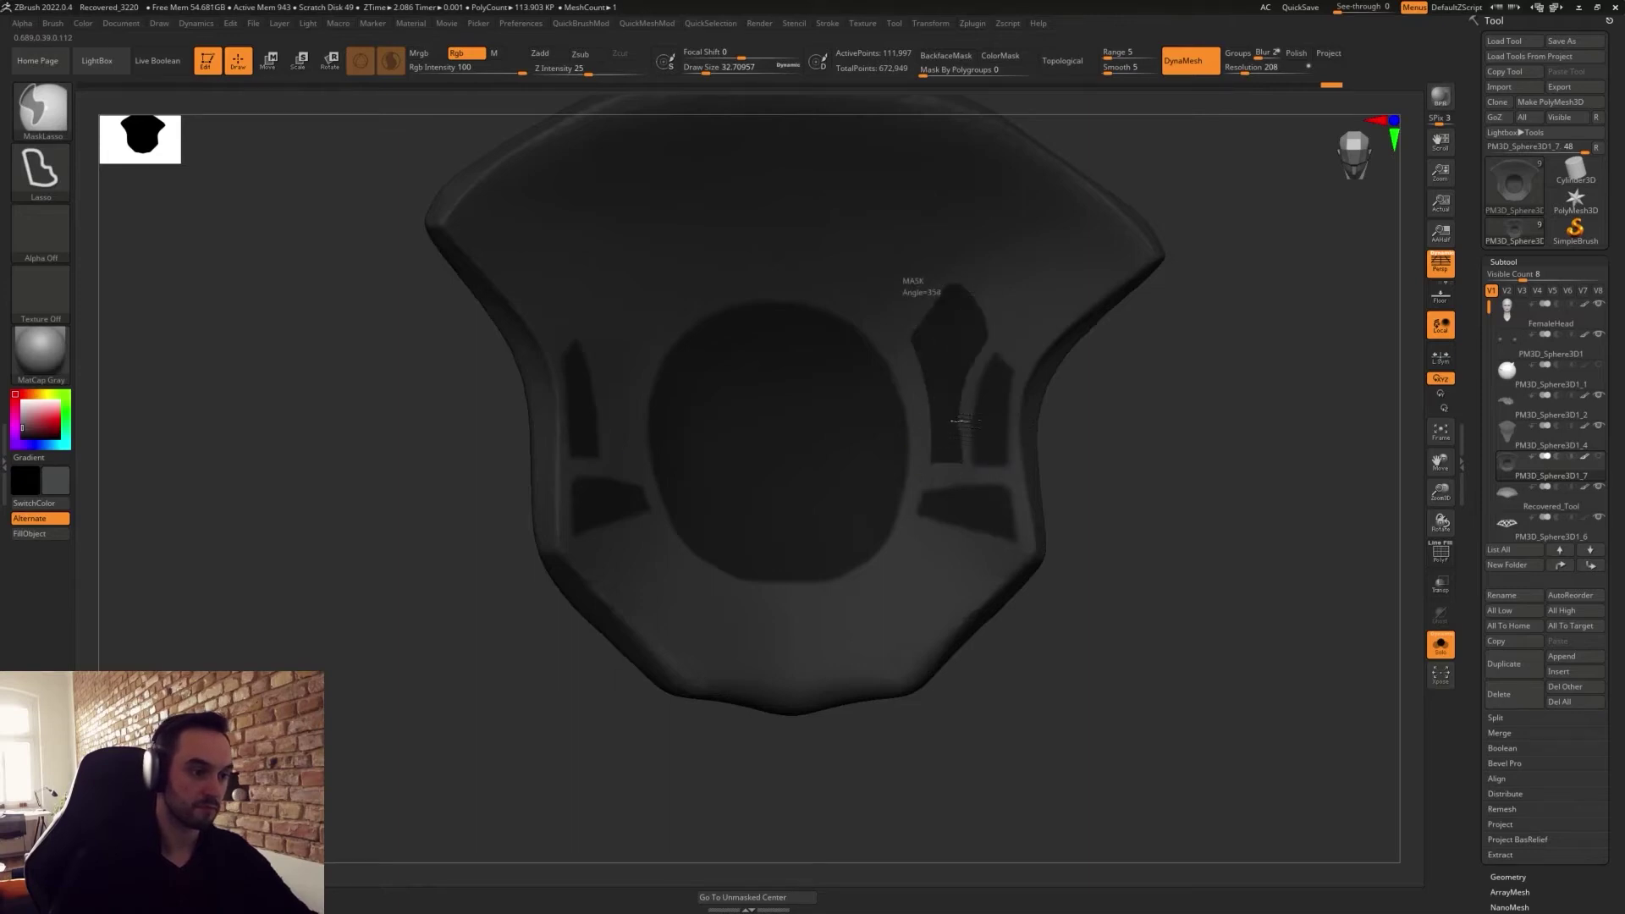
pyautogui.keyDown('ctrl'); pyautogui.moveTo(963, 421); pyautogui.dragTo(964, 432); pyautogui.keyUp('ctrl')
pyautogui.moveTo(1107, 501); pyautogui.dragTo(1077, 537)
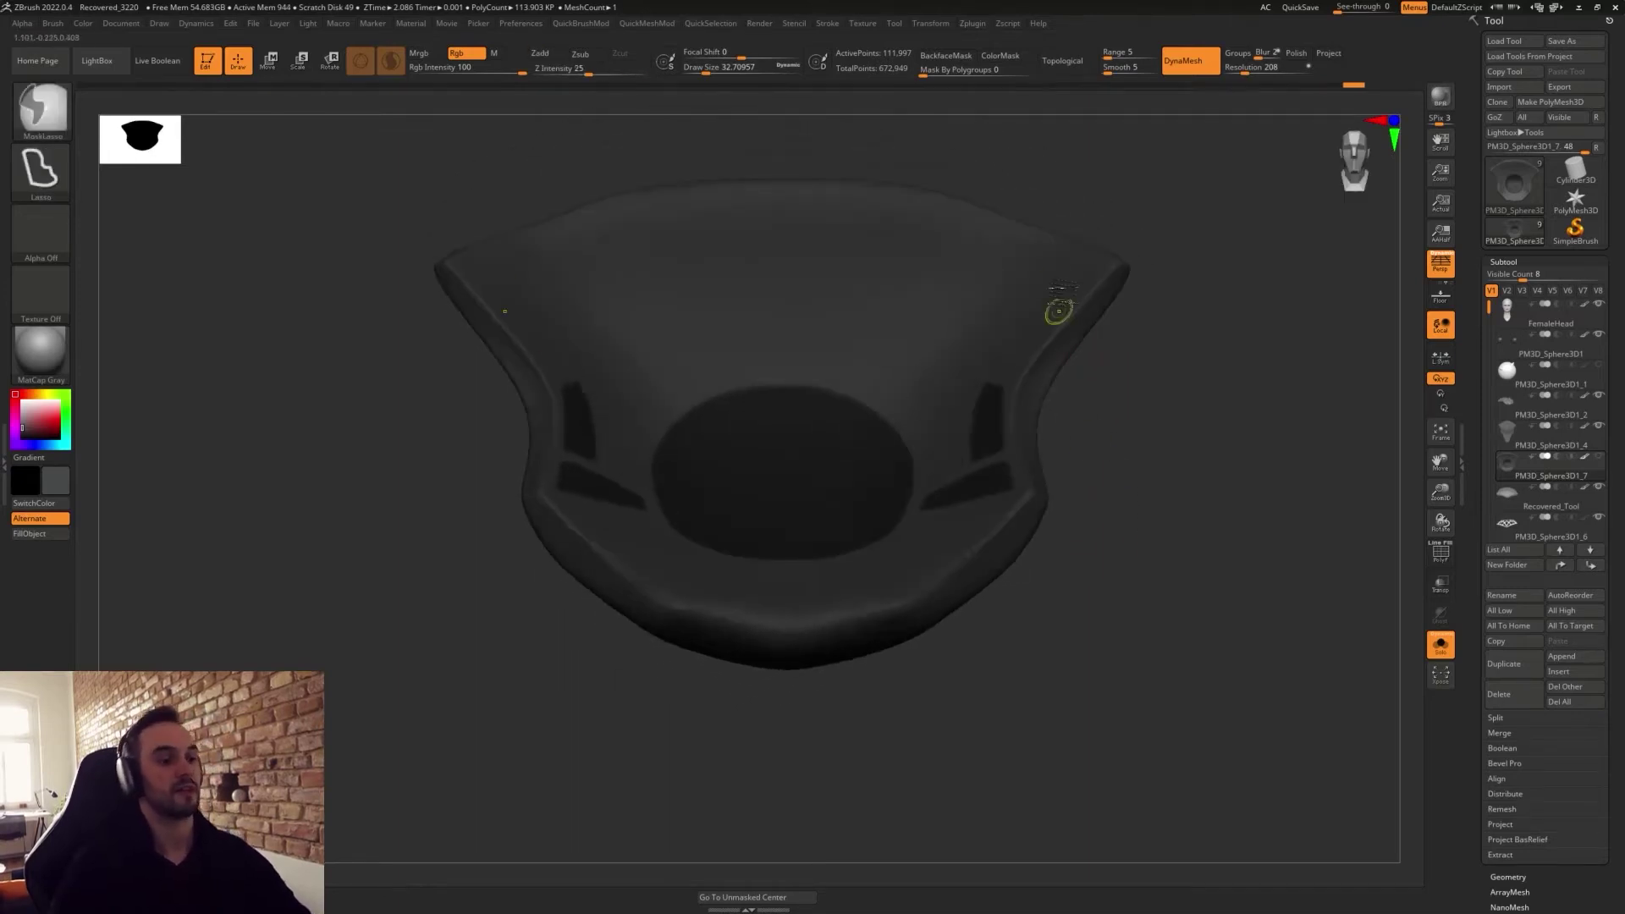
pyautogui.hotkey('ctrl', 'z')
# Lasso-mask symmetrical panels fanning from the round area towards the collar's sides, upper corners and top rim.
pyautogui.moveTo(903, 398)
pyautogui.keyDown('ctrl'); pyautogui.mouseDown()
pyautogui.moveTo(924, 320)
pyautogui.moveTo(1011, 234)
pyautogui.moveTo(1005, 298)
pyautogui.moveTo(920, 419)
pyautogui.mouseUp(); pyautogui.keyUp('ctrl')
pyautogui.moveTo(1106, 381); pyautogui.dragTo(1090, 407)
pyautogui.moveTo(954, 410)
pyautogui.keyDown('ctrl'); pyautogui.mouseDown()
pyautogui.moveTo(939, 427)
pyautogui.moveTo(1092, 283)
pyautogui.moveTo(948, 448)
pyautogui.mouseUp(); pyautogui.keyUp('ctrl')
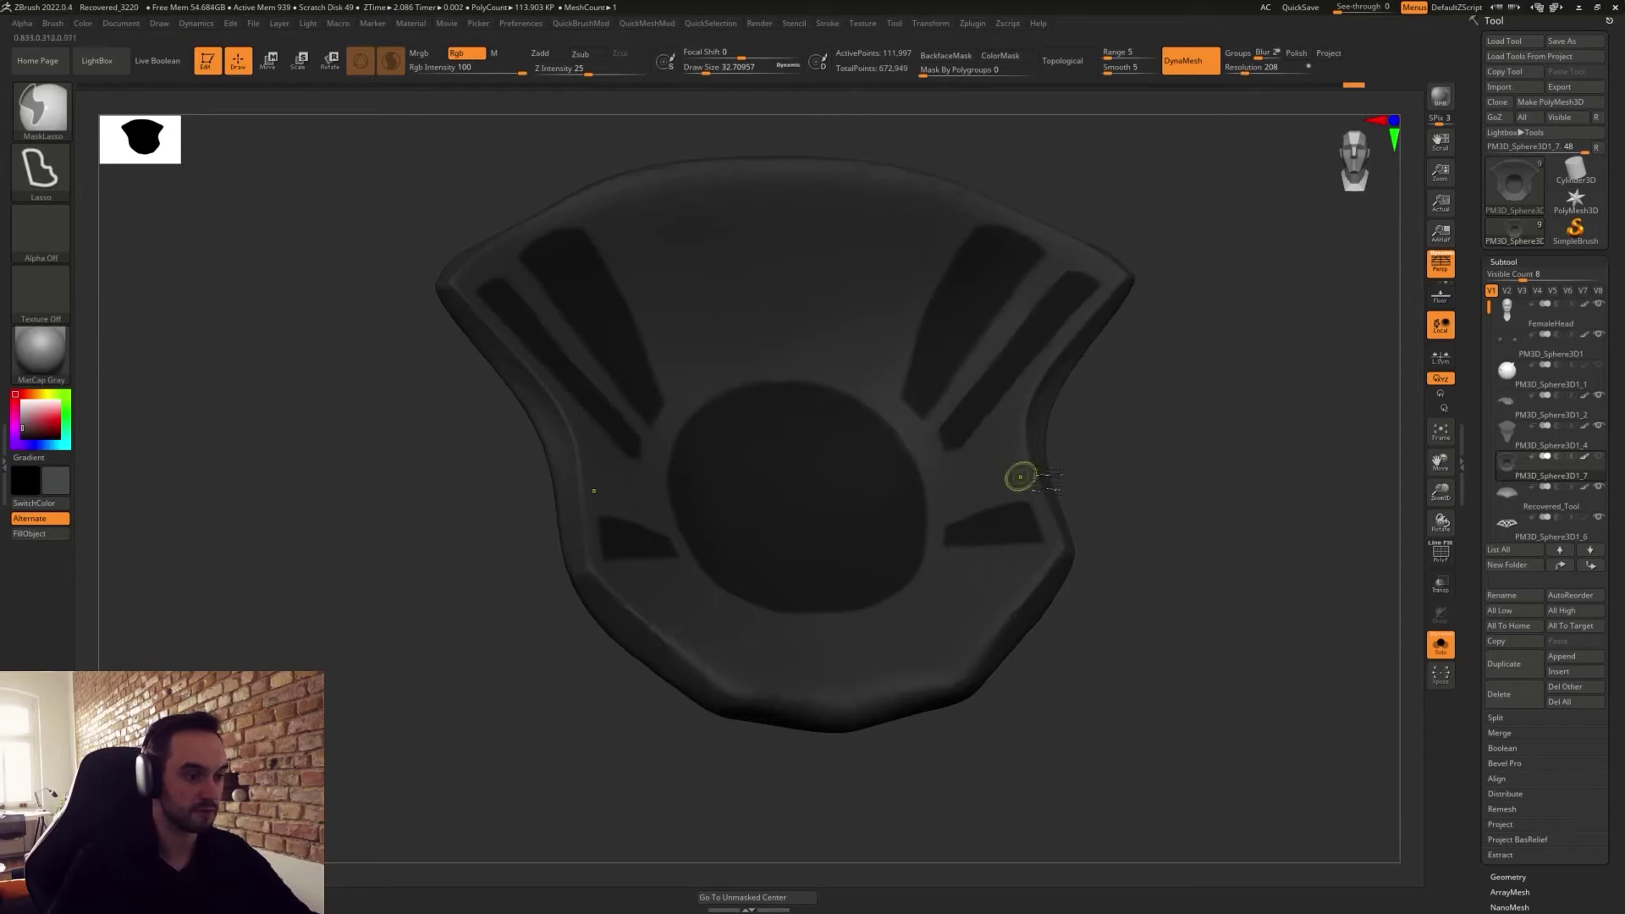
pyautogui.moveTo(1090, 432); pyautogui.dragTo(1052, 471)
pyautogui.moveTo(948, 481)
pyautogui.keyDown('ctrl'); pyautogui.mouseDown()
pyautogui.moveTo(1013, 502)
pyautogui.moveTo(945, 518)
pyautogui.moveTo(951, 461)
pyautogui.mouseUp(); pyautogui.keyUp('ctrl')
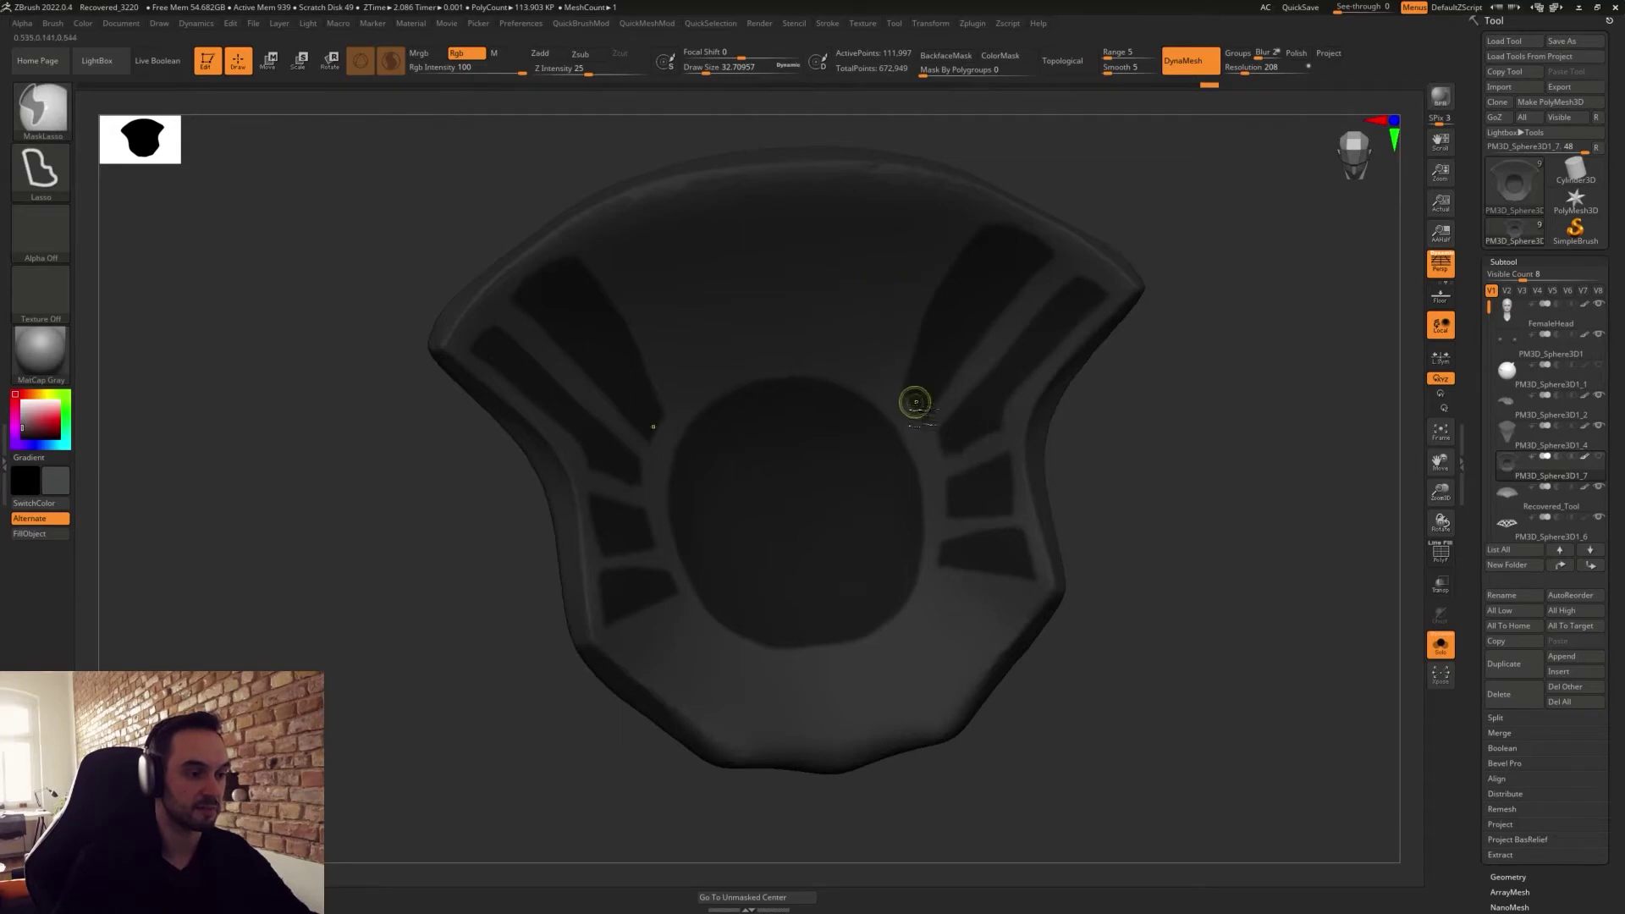
pyautogui.keyDown('ctrl'); pyautogui.moveTo(914, 403); pyautogui.dragTo(1006, 260); pyautogui.keyUp('ctrl')
pyautogui.moveTo(860, 363)
pyautogui.keyDown('ctrl'); pyautogui.mouseDown()
pyautogui.moveTo(871, 218)
pyautogui.moveTo(827, 356)
pyautogui.mouseUp(); pyautogui.keyUp('ctrl')
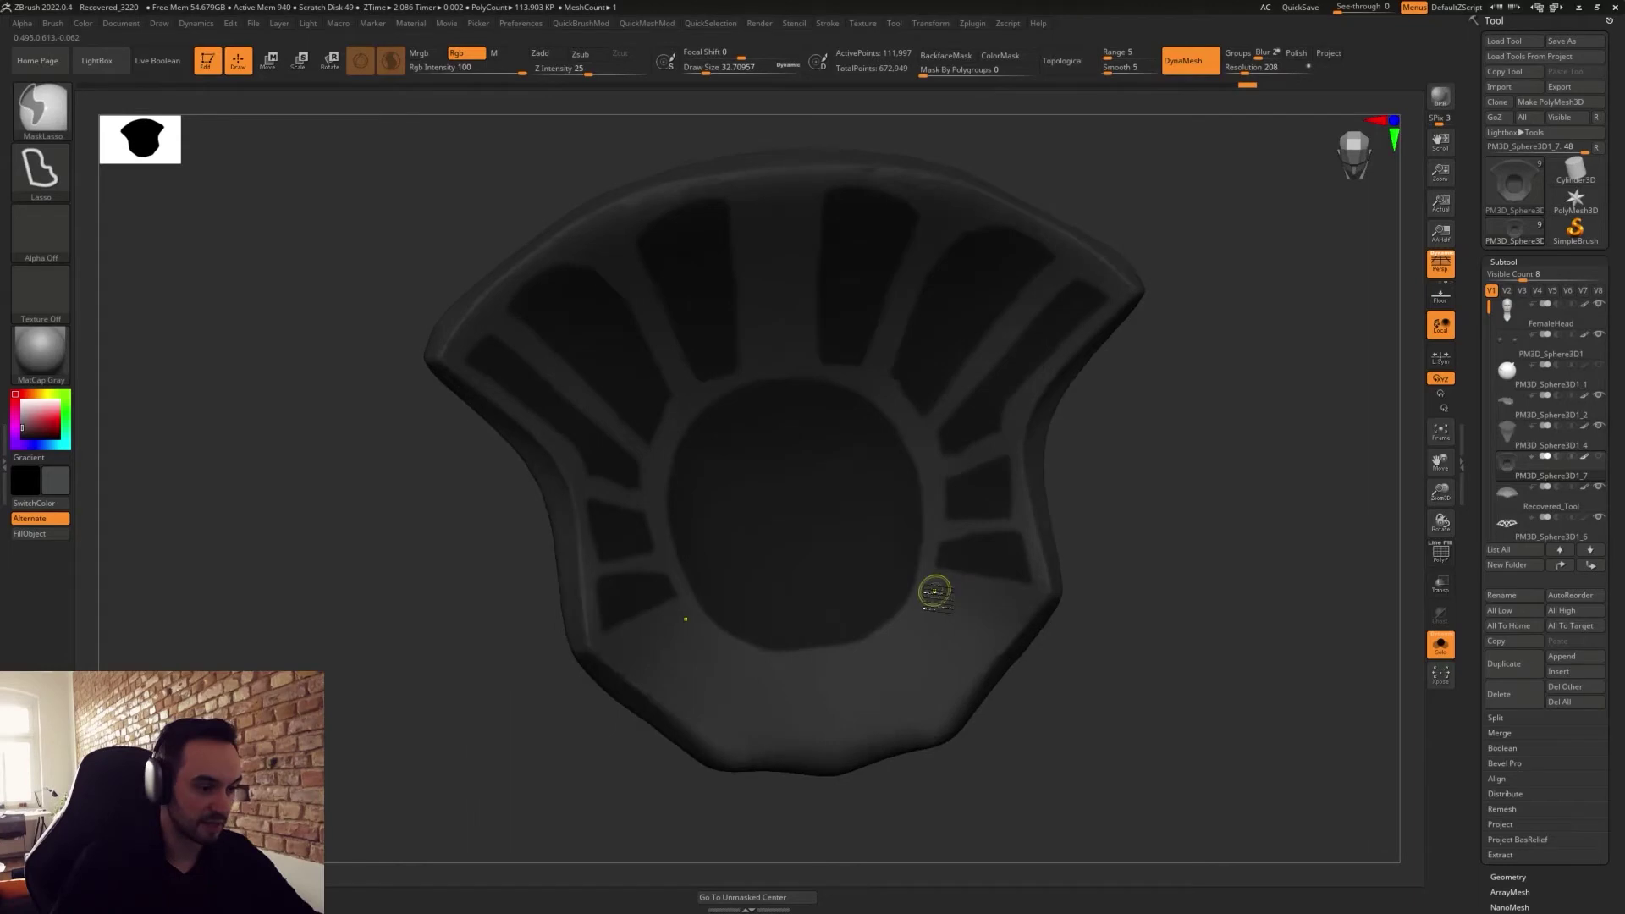
# Continue the ring of lasso-masked panels along the collar's lower rim, undoing the last faulty stroke.
pyautogui.moveTo(935, 591)
pyautogui.keyDown('ctrl'); pyautogui.mouseDown()
pyautogui.moveTo(926, 575)
pyautogui.moveTo(914, 639)
pyautogui.mouseUp(); pyautogui.keyUp('ctrl')
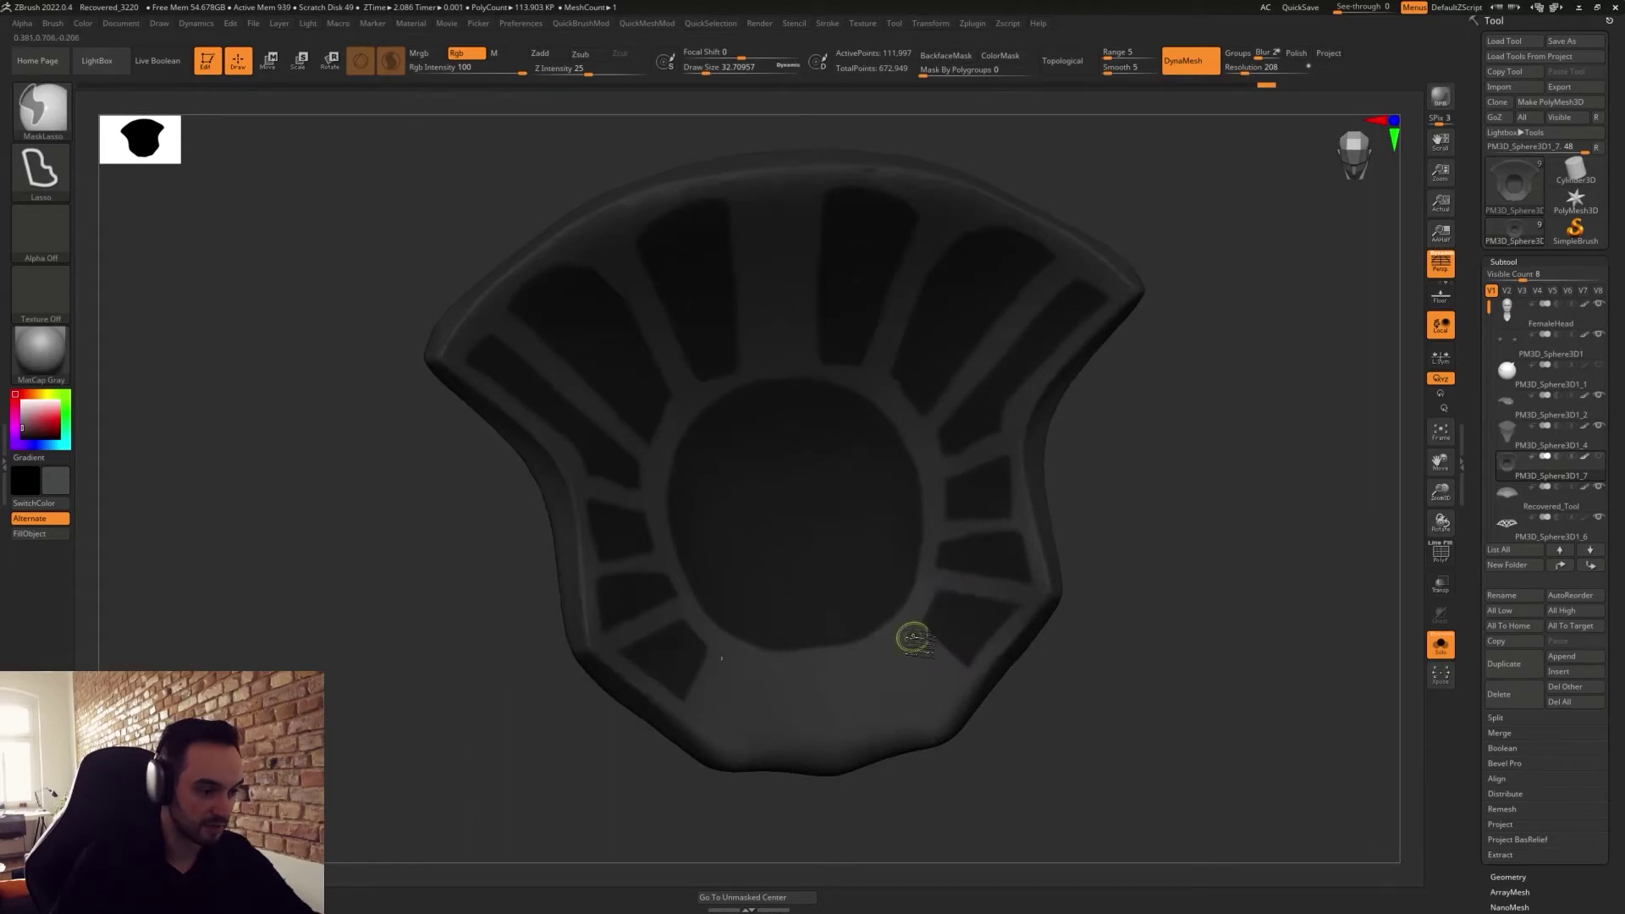
pyautogui.moveTo(885, 654)
pyautogui.keyDown('ctrl'); pyautogui.mouseDown()
pyautogui.moveTo(938, 731)
pyautogui.moveTo(958, 679)
pyautogui.mouseUp(); pyautogui.keyUp('ctrl')
pyautogui.moveTo(827, 674)
pyautogui.keyDown('ctrl'); pyautogui.mouseDown()
pyautogui.moveTo(870, 745)
pyautogui.moveTo(891, 677)
pyautogui.mouseUp(); pyautogui.keyUp('ctrl')
pyautogui.hotkey('ctrl', 'z')
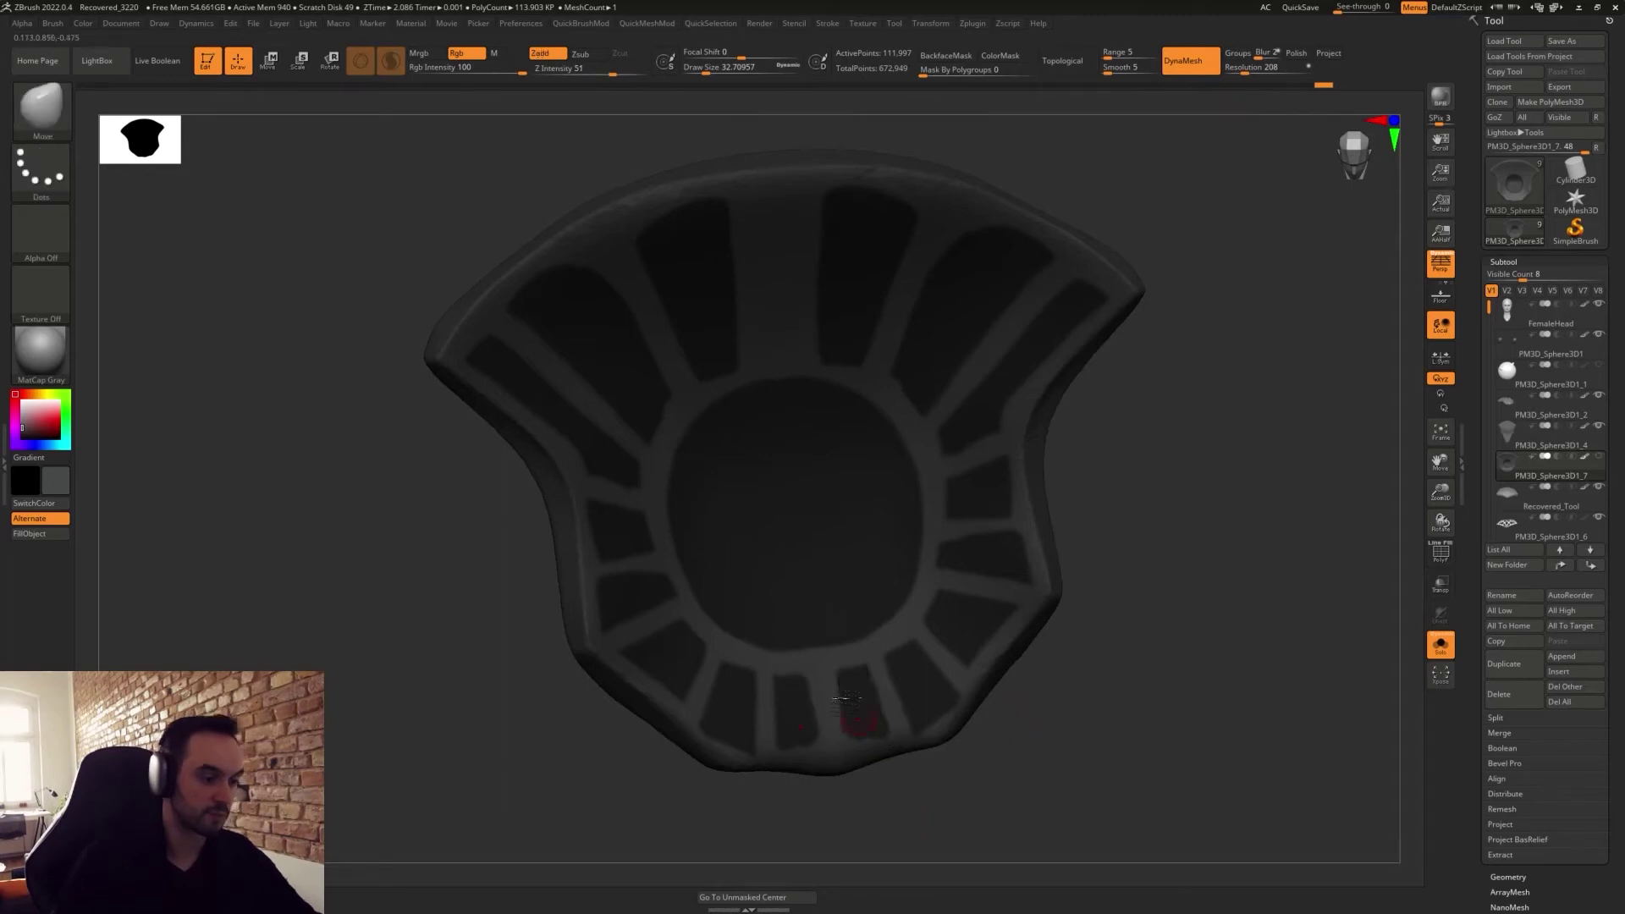
# Even out the outer edges of the masked panels along the collar's lower rim and sides.
pyautogui.moveTo(893, 740)
pyautogui.keyDown('ctrl'); pyautogui.mouseDown()
pyautogui.moveTo(998, 725)
pyautogui.moveTo(1004, 668)
pyautogui.moveTo(1020, 789)
pyautogui.moveTo(1001, 782)
pyautogui.mouseUp(); pyautogui.keyUp('ctrl')
pyautogui.moveTo(886, 738)
pyautogui.keyDown('ctrl'); pyautogui.mouseDown()
pyautogui.moveTo(1046, 590)
pyautogui.moveTo(1023, 764)
pyautogui.moveTo(974, 783)
pyautogui.mouseUp(); pyautogui.keyUp('ctrl')
pyautogui.press('ctrl')
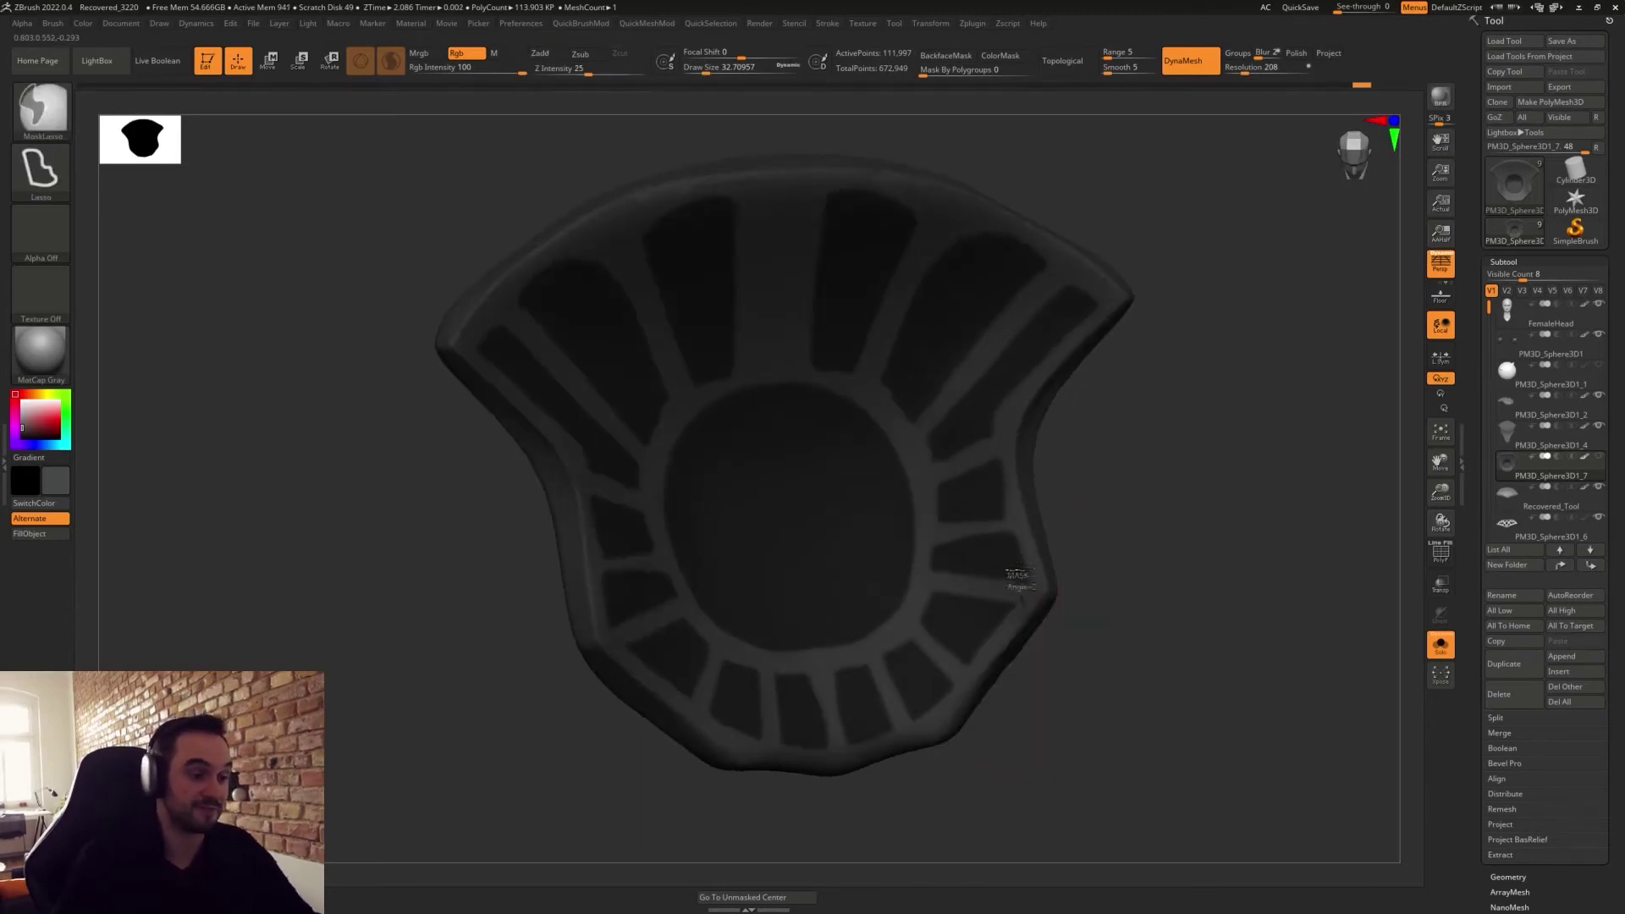
pyautogui.moveTo(1006, 444)
pyautogui.keyDown('ctrl'); pyautogui.mouseDown()
pyautogui.moveTo(1005, 335)
pyautogui.moveTo(1218, 592)
pyautogui.moveTo(1185, 658)
pyautogui.mouseUp(); pyautogui.keyUp('ctrl')
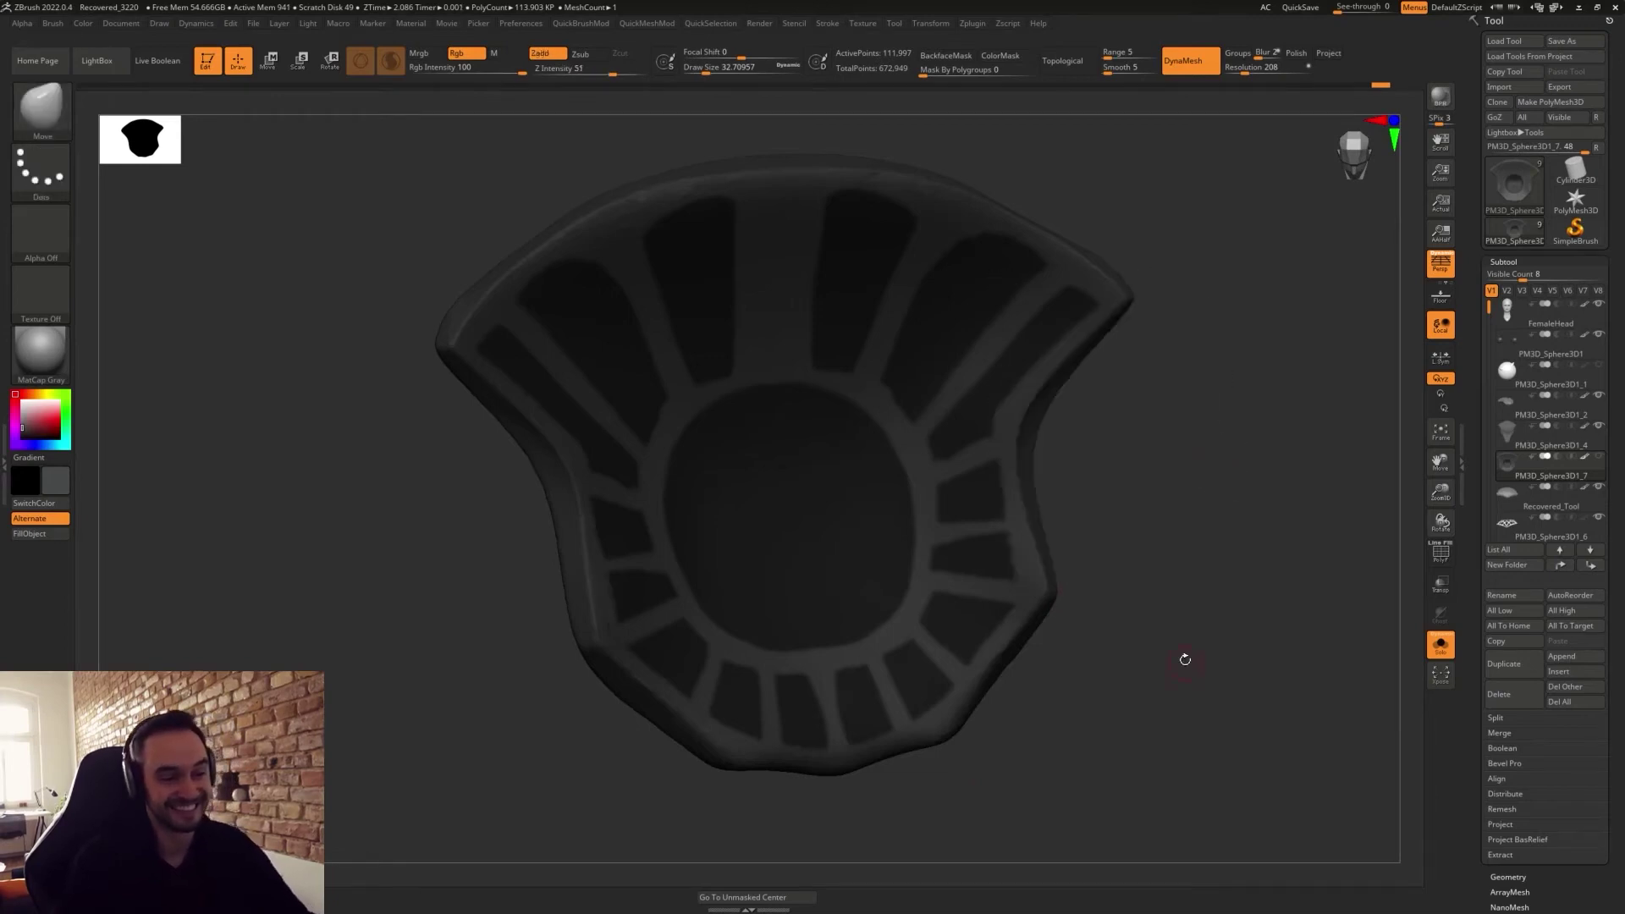
# Join neighbouring masked panels in pairs along the collar's lower rim and sides, leaving every second rib as a short spur.
pyautogui.moveTo(1113, 563)
pyautogui.mouseDown()
pyautogui.moveTo(1114, 536)
pyautogui.moveTo(1114, 551)
pyautogui.moveTo(1052, 551)
pyautogui.moveTo(1052, 605)
pyautogui.moveTo(885, 562)
pyautogui.moveTo(859, 657)
pyautogui.moveTo(927, 550)
pyautogui.moveTo(906, 580)
pyautogui.moveTo(906, 642)
pyautogui.moveTo(804, 482)
pyautogui.mouseUp()
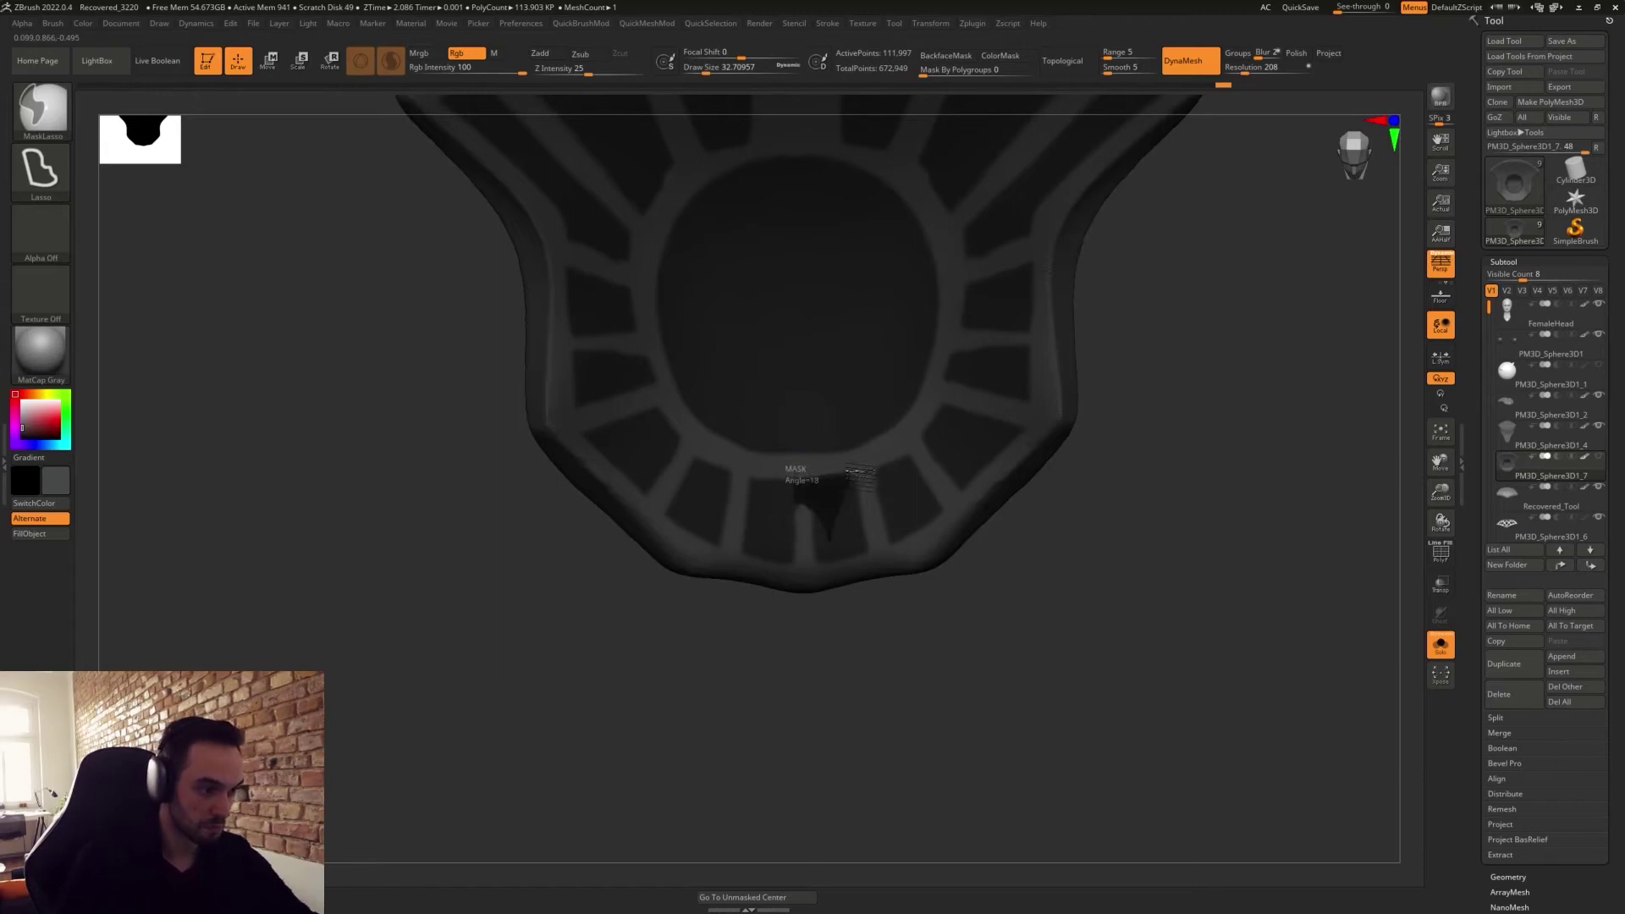
pyautogui.keyDown('ctrl'); pyautogui.keyDown('alt'); pyautogui.moveTo(858, 501); pyautogui.dragTo(876, 569); pyautogui.keyUp('alt'); pyautogui.keyUp('ctrl')
pyautogui.moveTo(904, 685)
pyautogui.keyDown('alt'); pyautogui.mouseDown()
pyautogui.moveTo(930, 684)
pyautogui.moveTo(918, 590)
pyautogui.moveTo(943, 700)
pyautogui.moveTo(883, 506)
pyautogui.mouseUp(); pyautogui.keyUp('alt')
pyautogui.press('ctrl')
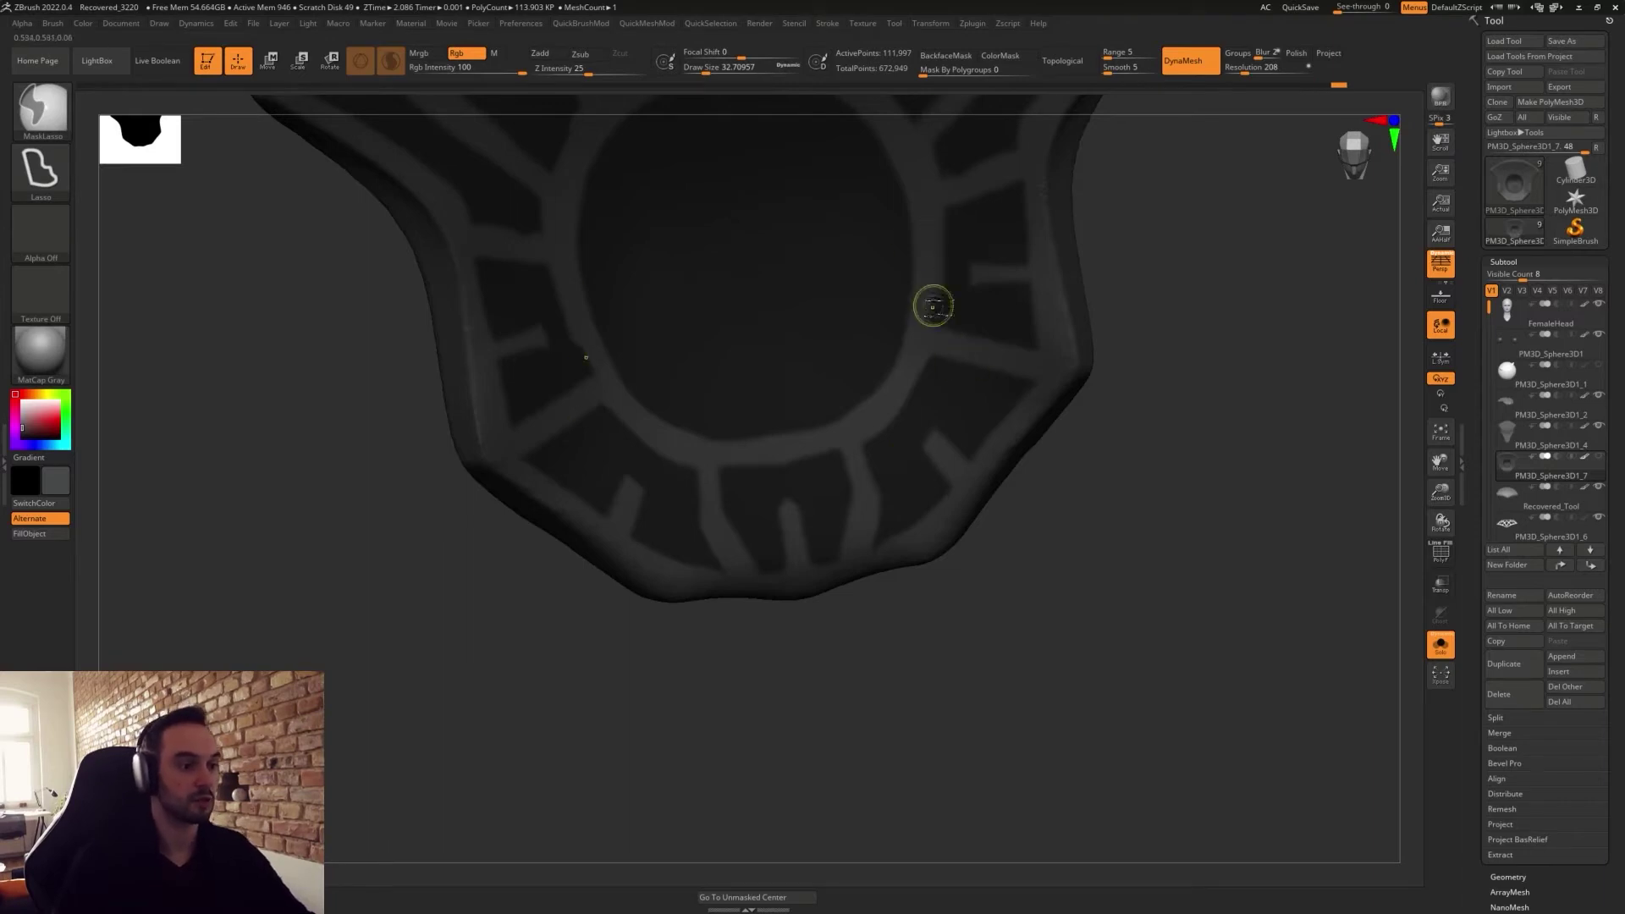
pyautogui.keyDown('ctrl'); pyautogui.keyDown('alt'); pyautogui.moveTo(935, 347); pyautogui.dragTo(933, 213); pyautogui.keyUp('alt'); pyautogui.keyUp('ctrl')
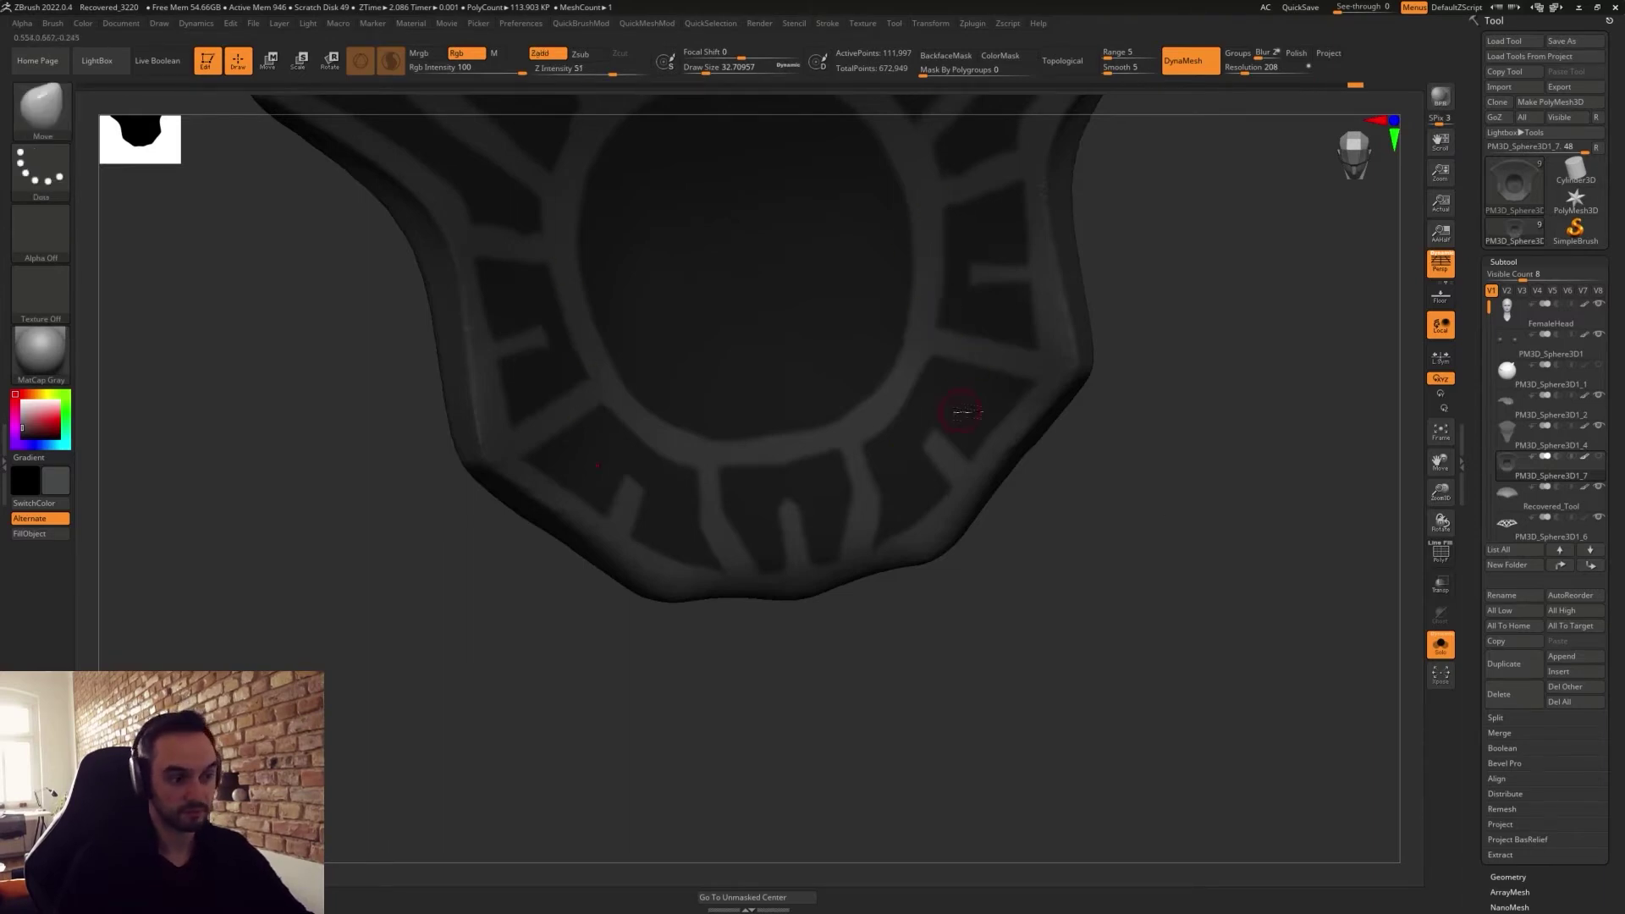
# Widen the short spurs on the collar's sides and lower corners, and clean up their mask edges.
pyautogui.moveTo(1097, 576); pyautogui.dragTo(1118, 493)
pyautogui.press('ctrl')
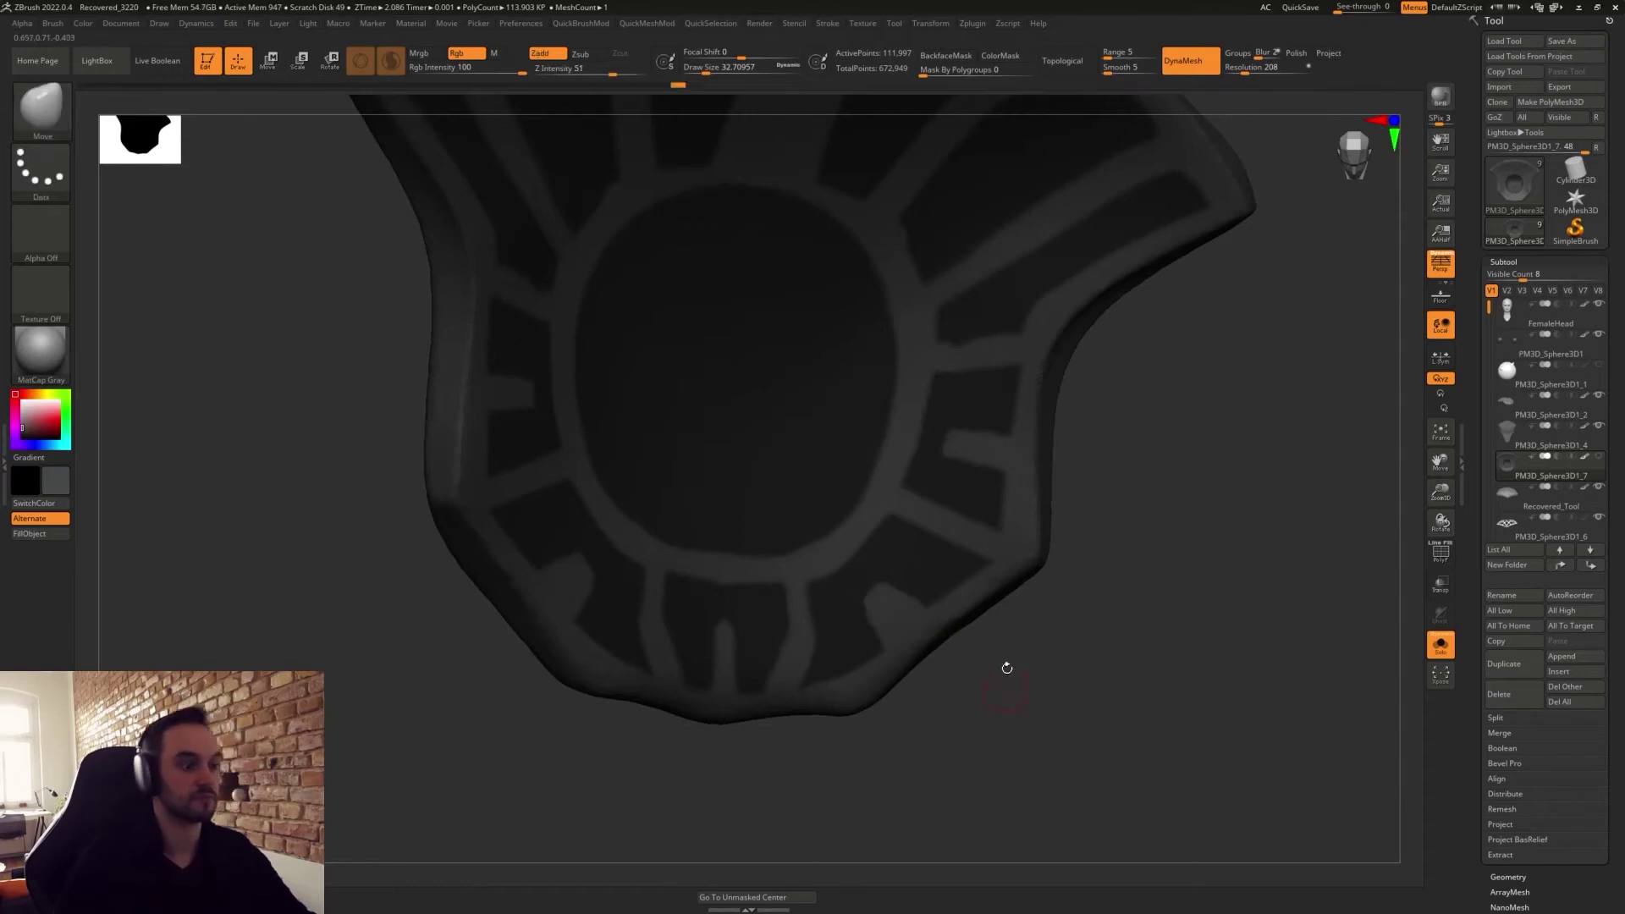
pyautogui.keyDown('ctrl'); pyautogui.moveTo(972, 426); pyautogui.dragTo(1048, 415); pyautogui.keyUp('ctrl')
pyautogui.moveTo(1151, 474)
pyautogui.mouseDown()
pyautogui.moveTo(1154, 584)
pyautogui.moveTo(1095, 520)
pyautogui.moveTo(860, 652)
pyautogui.moveTo(874, 602)
pyautogui.moveTo(1004, 686)
pyautogui.mouseUp()
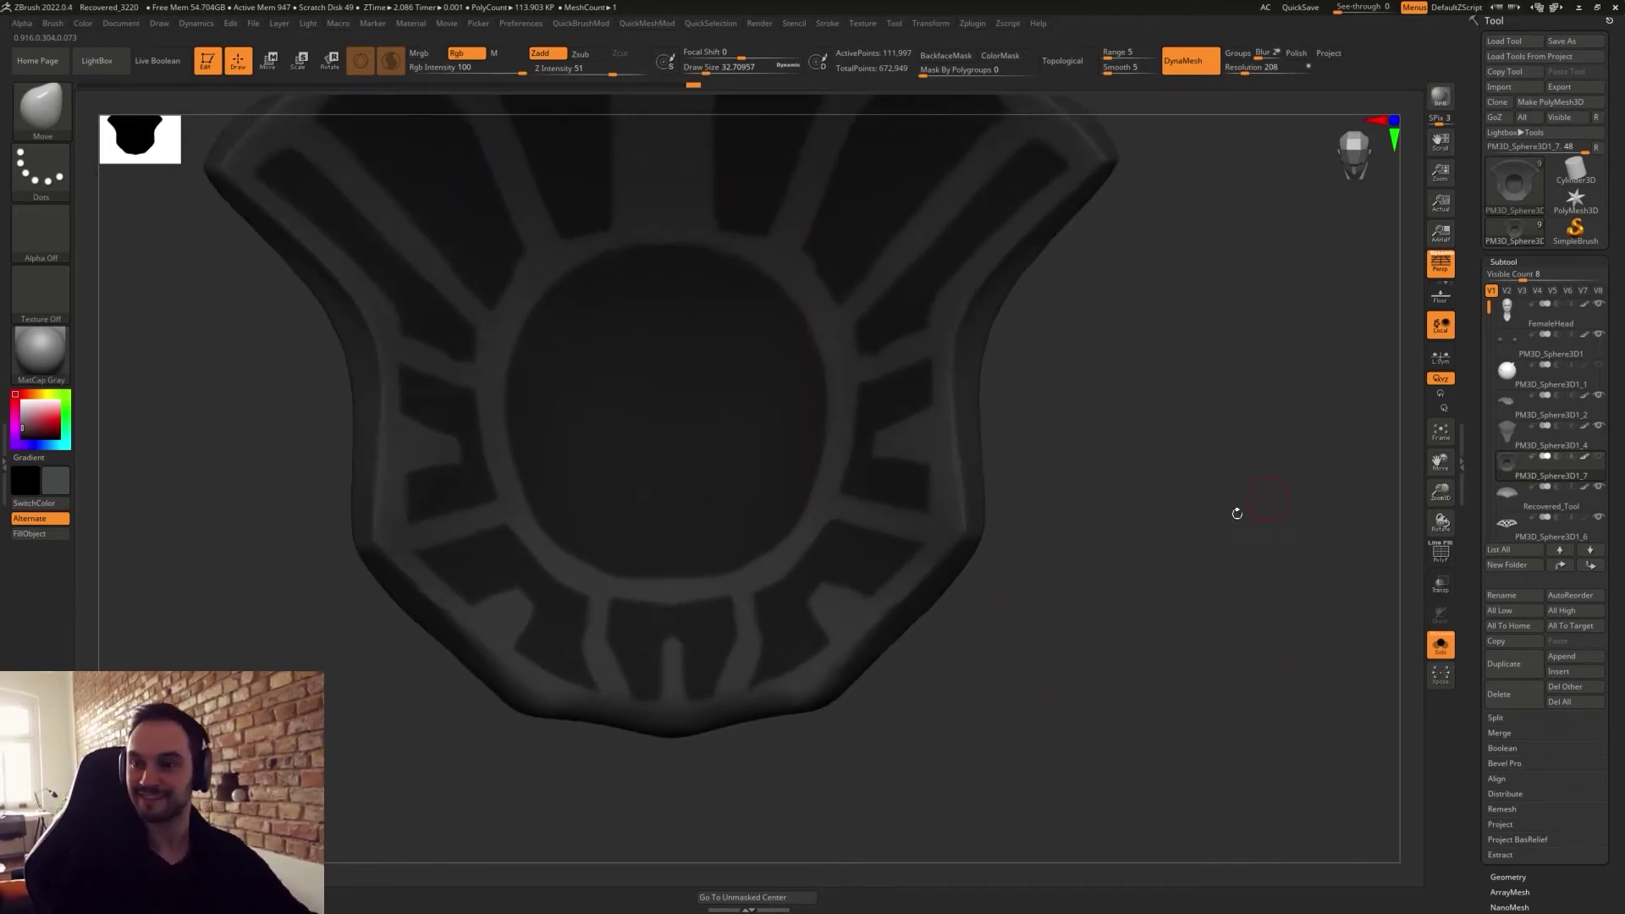
pyautogui.moveTo(1234, 542); pyautogui.dragTo(1123, 571)
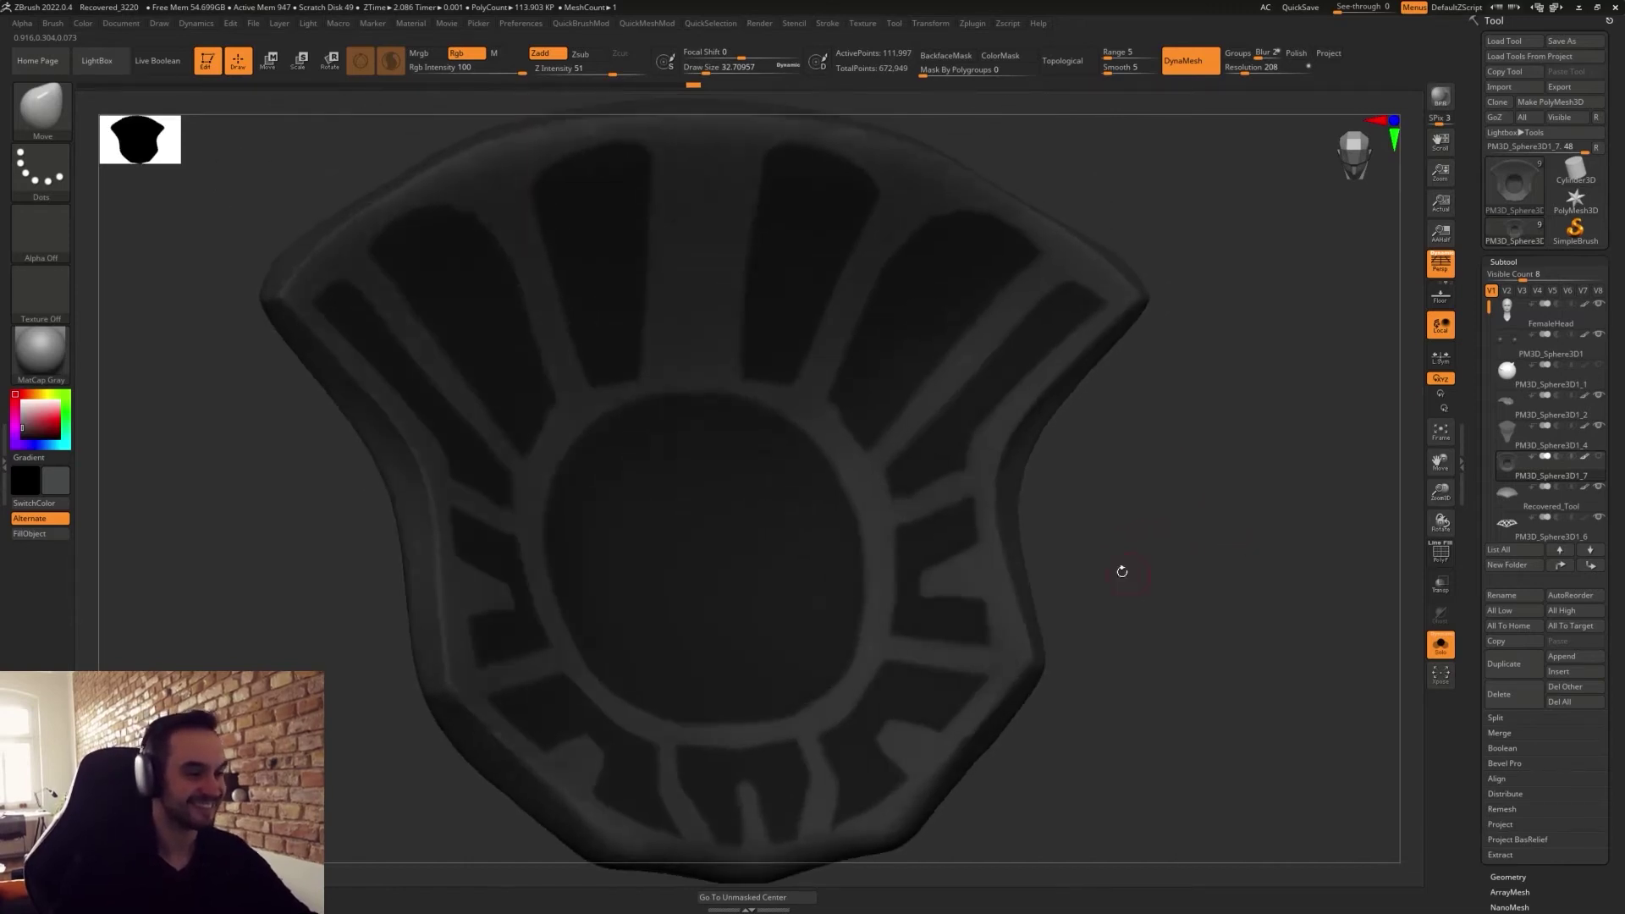
# Lasso-mask across the inner ends of the upper-corner ribs, so each becomes a tapered spur detached from the round area.
pyautogui.press('ctrl')
pyautogui.moveTo(826, 395)
pyautogui.keyDown('ctrl'); pyautogui.mouseDown()
pyautogui.moveTo(912, 444)
pyautogui.moveTo(927, 481)
pyautogui.moveTo(991, 485)
pyautogui.mouseUp(); pyautogui.keyUp('ctrl')
pyautogui.press('ctrl')
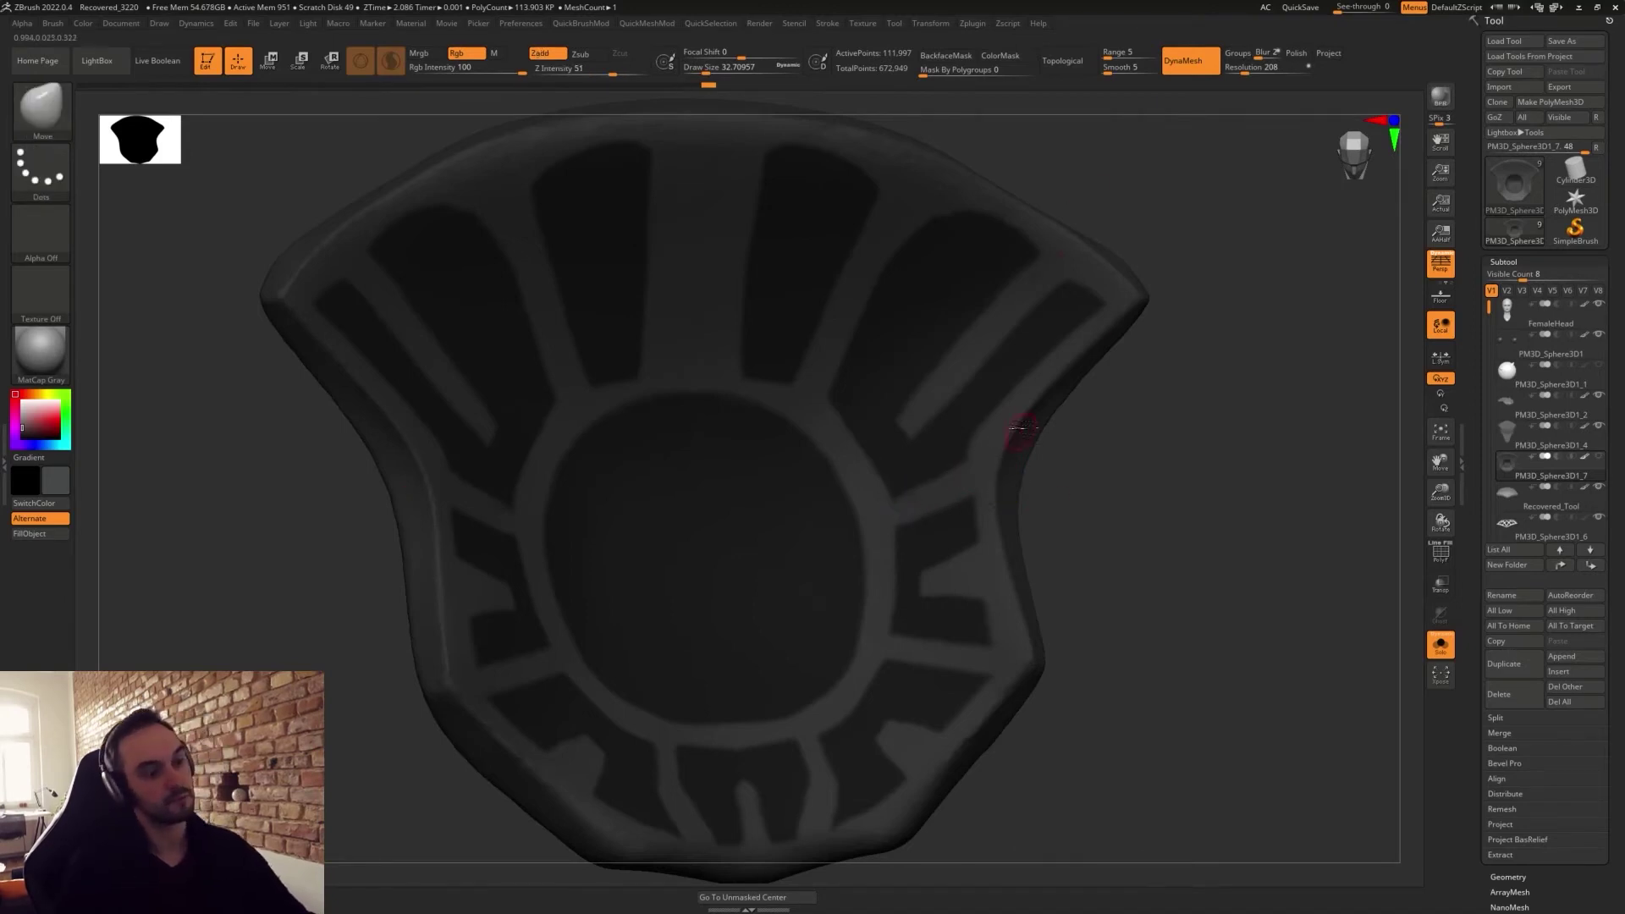
pyautogui.moveTo(880, 508)
pyautogui.keyDown('ctrl'); pyautogui.mouseDown()
pyautogui.moveTo(875, 450)
pyautogui.moveTo(1001, 461)
pyautogui.moveTo(884, 512)
pyautogui.mouseUp(); pyautogui.keyUp('ctrl')
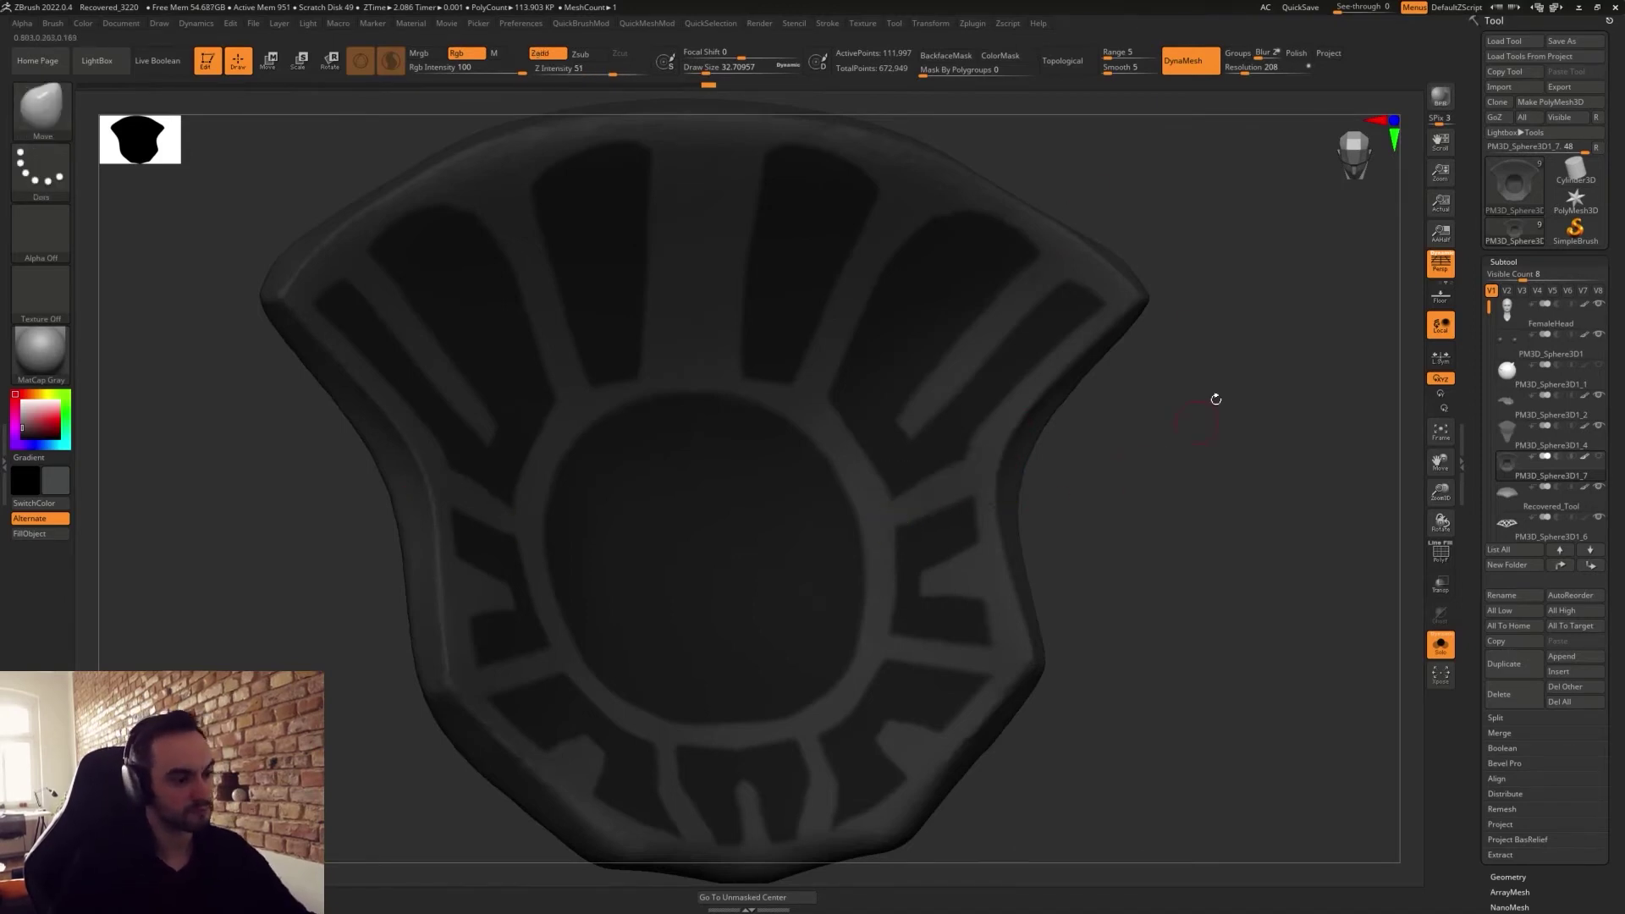
# Square off the outer ends of the masked panels along the collar's top rim, undoing the first faulty stroke.
pyautogui.moveTo(1063, 484); pyautogui.dragTo(1034, 389)
pyautogui.moveTo(880, 310)
pyautogui.keyDown('ctrl'); pyautogui.mouseDown()
pyautogui.moveTo(970, 222)
pyautogui.moveTo(1012, 261)
pyautogui.mouseUp(); pyautogui.keyUp('ctrl')
pyautogui.hotkey('ctrl', 'z')
pyautogui.moveTo(881, 313)
pyautogui.keyDown('ctrl'); pyautogui.mouseDown()
pyautogui.moveTo(918, 232)
pyautogui.moveTo(783, 159)
pyautogui.moveTo(855, 217)
pyautogui.mouseUp(); pyautogui.keyUp('ctrl')
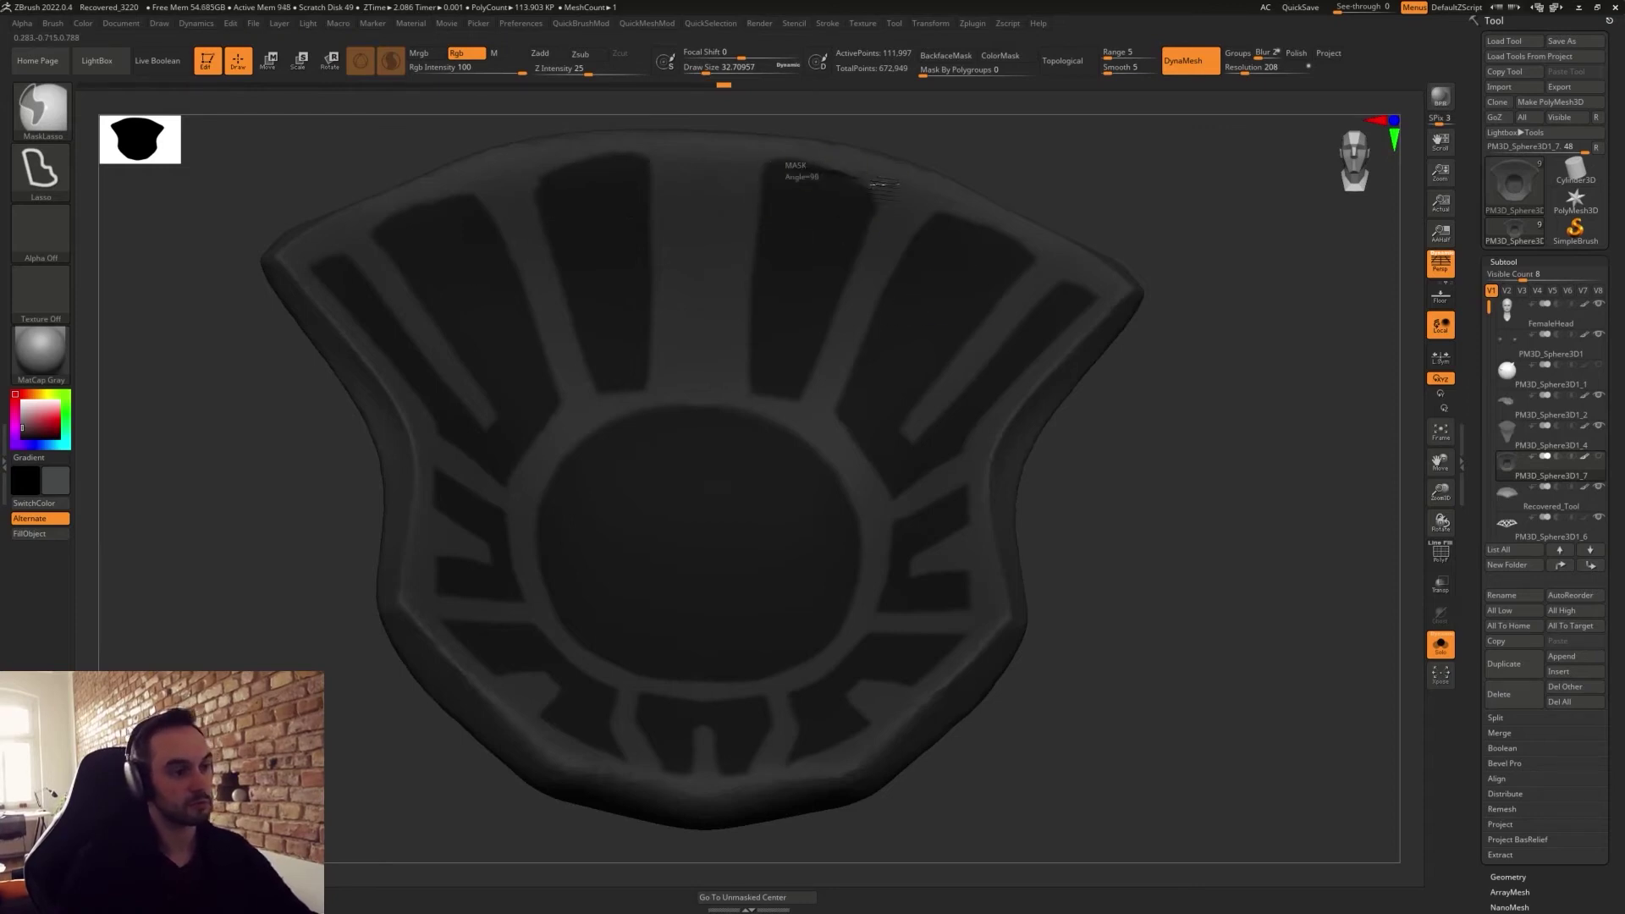
pyautogui.moveTo(945, 209)
pyautogui.keyDown('ctrl'); pyautogui.mouseDown()
pyautogui.moveTo(929, 264)
pyautogui.moveTo(909, 260)
pyautogui.mouseUp(); pyautogui.keyUp('ctrl')
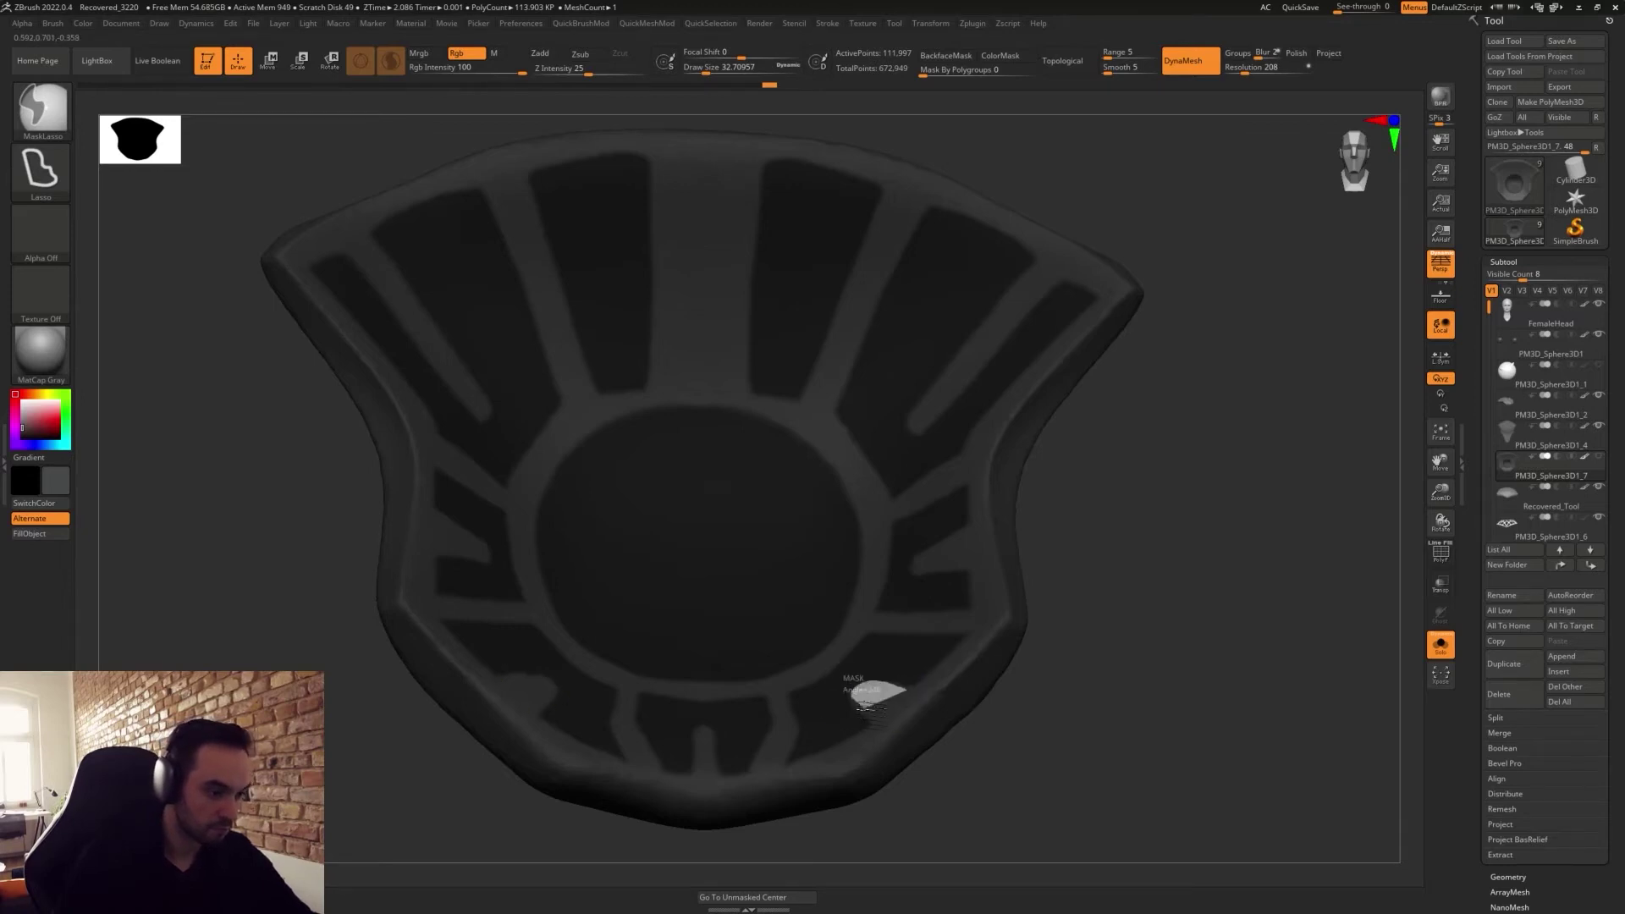
# Lasso-unmask around the spurs on the lower rim to give them rounded, cleaner outlines.
pyautogui.keyDown('ctrl'); pyautogui.keyDown('alt'); pyautogui.moveTo(868, 707); pyautogui.dragTo(884, 718); pyautogui.keyUp('alt'); pyautogui.keyUp('ctrl')
pyautogui.moveTo(1008, 765); pyautogui.dragTo(994, 761)
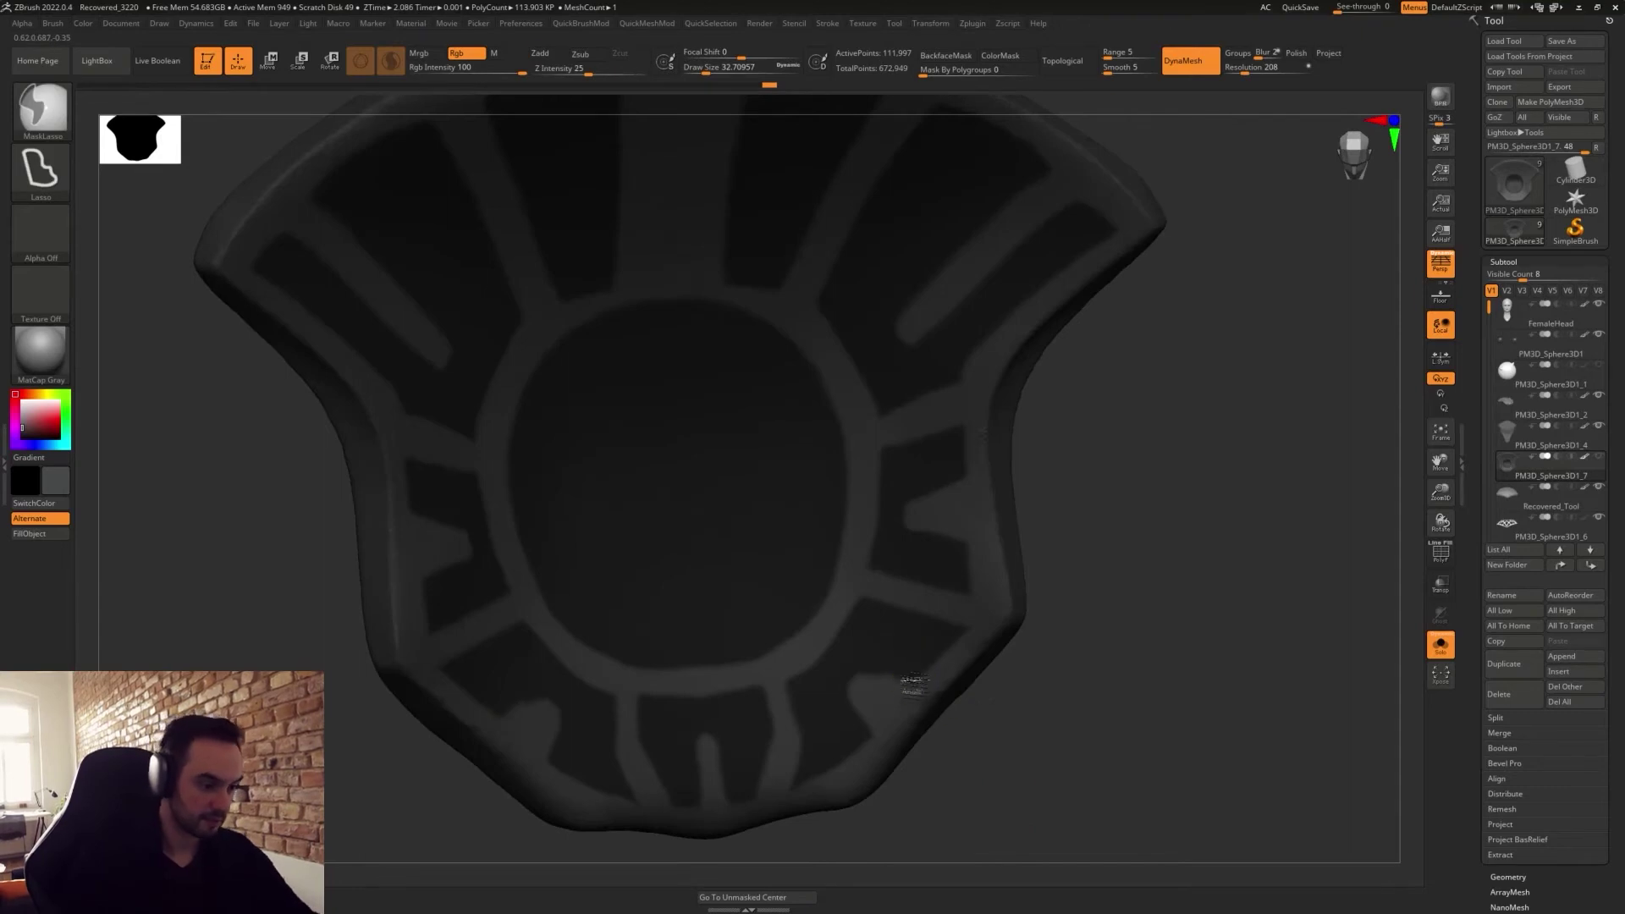
pyautogui.moveTo(853, 696)
pyautogui.keyDown('ctrl'); pyautogui.keyDown('alt'); pyautogui.mouseDown()
pyautogui.moveTo(899, 721)
pyautogui.moveTo(902, 671)
pyautogui.moveTo(842, 671)
pyautogui.moveTo(835, 696)
pyautogui.mouseUp(); pyautogui.keyUp('alt'); pyautogui.keyUp('ctrl')
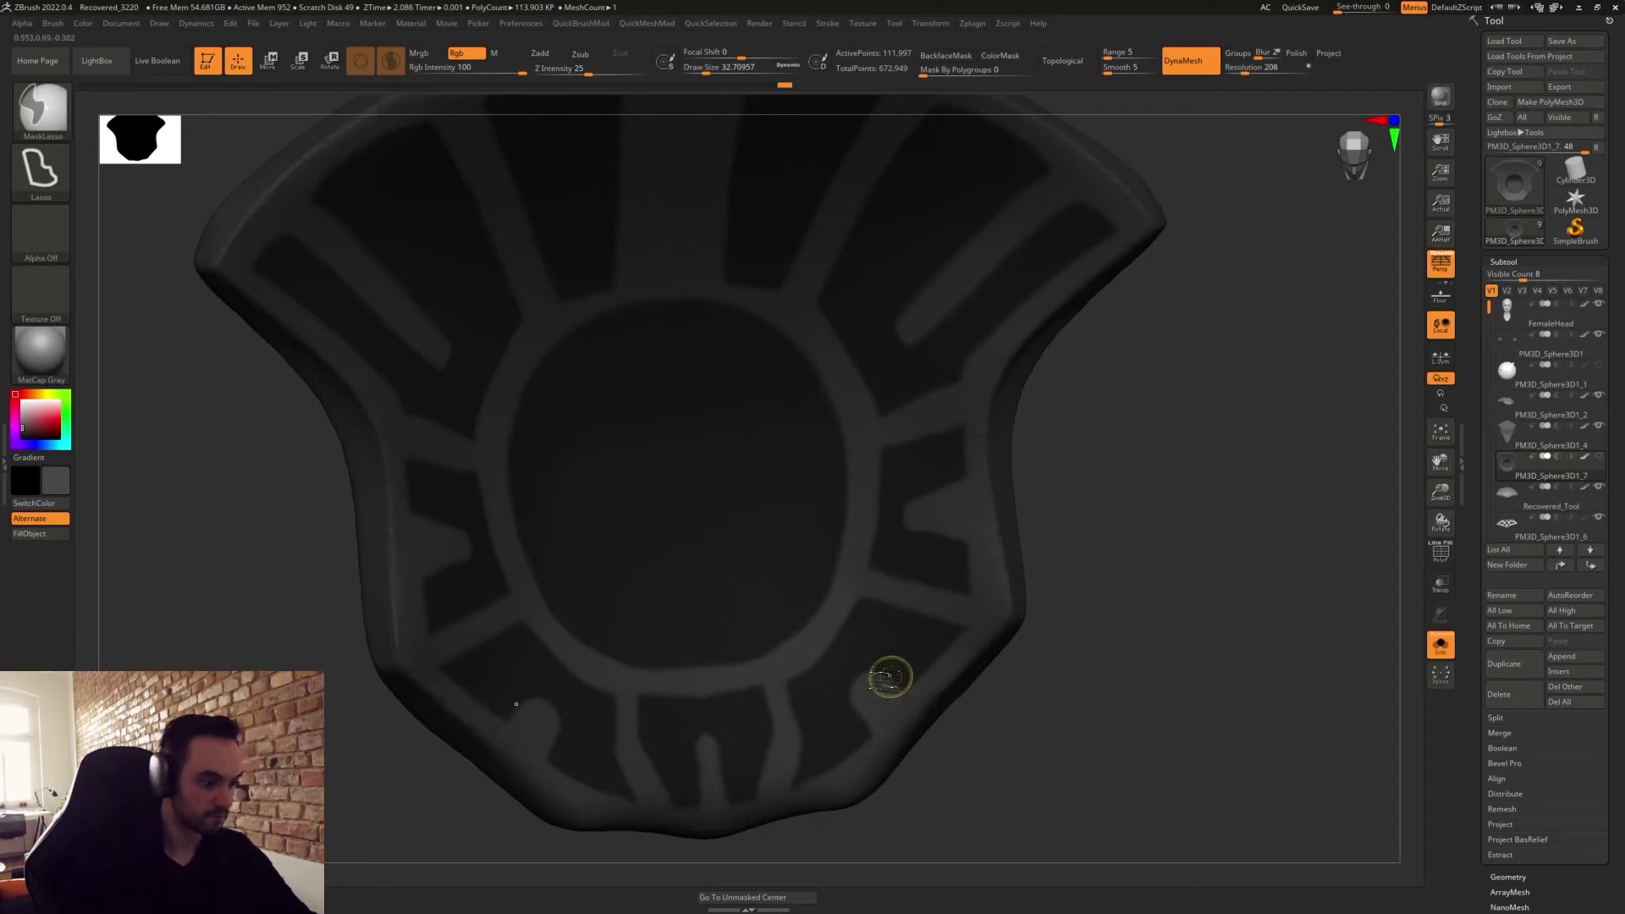
pyautogui.keyDown('ctrl'); pyautogui.keyDown('alt'); pyautogui.moveTo(706, 737); pyautogui.dragTo(724, 755); pyautogui.keyUp('alt'); pyautogui.keyUp('ctrl')
pyautogui.keyDown('ctrl'); pyautogui.keyDown('alt'); pyautogui.moveTo(732, 825); pyautogui.dragTo(718, 833); pyautogui.keyUp('alt'); pyautogui.keyUp('ctrl')
# Touch up the edges of the masked panels beside the lower rim's centre spur.
pyautogui.moveTo(1008, 790)
pyautogui.keyDown('alt'); pyautogui.mouseDown()
pyautogui.moveTo(938, 753)
pyautogui.moveTo(919, 722)
pyautogui.moveTo(1011, 852)
pyautogui.moveTo(1049, 602)
pyautogui.moveTo(1069, 638)
pyautogui.moveTo(999, 414)
pyautogui.mouseUp(); pyautogui.keyUp('alt')
pyautogui.moveTo(813, 415)
pyautogui.keyDown('ctrl'); pyautogui.mouseDown()
pyautogui.moveTo(734, 416)
pyautogui.moveTo(745, 314)
pyautogui.moveTo(787, 334)
pyautogui.moveTo(732, 328)
pyautogui.moveTo(812, 320)
pyautogui.mouseUp(); pyautogui.keyUp('ctrl')
pyautogui.press('ctrl')
pyautogui.moveTo(914, 332)
pyautogui.keyDown('alt'); pyautogui.mouseDown()
pyautogui.moveTo(902, 265)
pyautogui.moveTo(916, 402)
pyautogui.mouseUp(); pyautogui.keyUp('alt')
pyautogui.moveTo(982, 502); pyautogui.dragTo(849, 239)
pyautogui.press('ctrl')
pyautogui.moveTo(785, 388)
pyautogui.keyDown('ctrl'); pyautogui.mouseDown()
pyautogui.moveTo(845, 302)
pyautogui.moveTo(777, 385)
pyautogui.mouseUp(); pyautogui.keyUp('ctrl')
pyautogui.moveTo(979, 511)
pyautogui.mouseDown()
pyautogui.moveTo(965, 617)
pyautogui.moveTo(947, 623)
pyautogui.mouseUp()
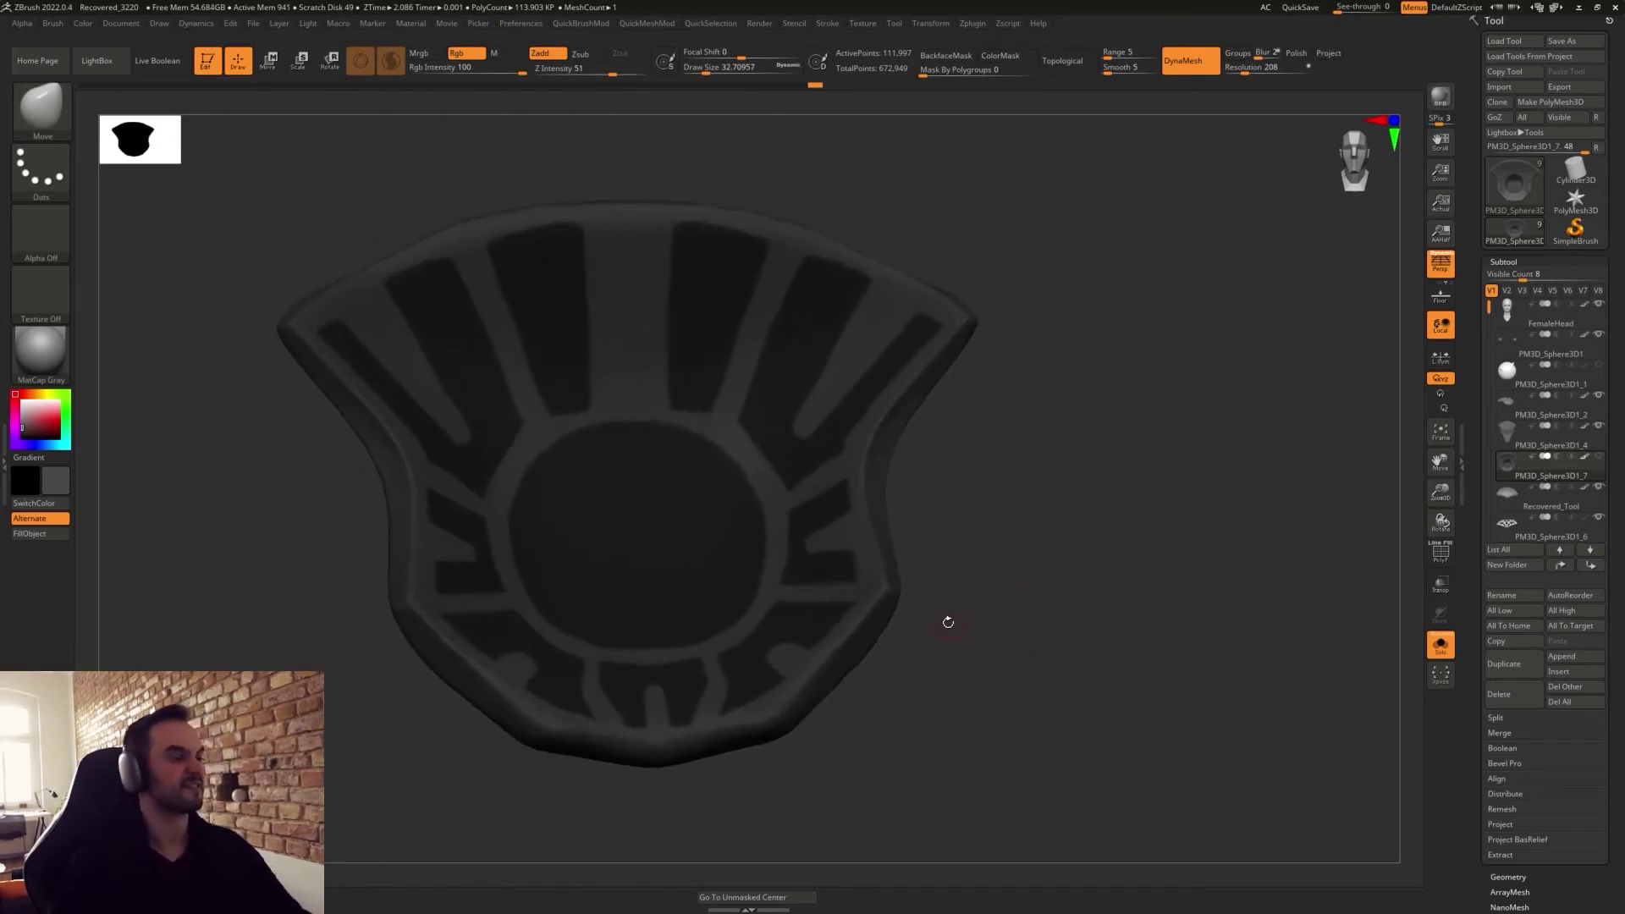
# Lasso-mask across the top centre to merge the two middle panels around a rounded upright spur above the round area.
pyautogui.press('ctrl')
pyautogui.moveTo(635, 245)
pyautogui.keyDown('ctrl'); pyautogui.mouseDown()
pyautogui.moveTo(650, 222)
pyautogui.moveTo(713, 225)
pyautogui.moveTo(738, 286)
pyautogui.mouseUp(); pyautogui.keyUp('ctrl')
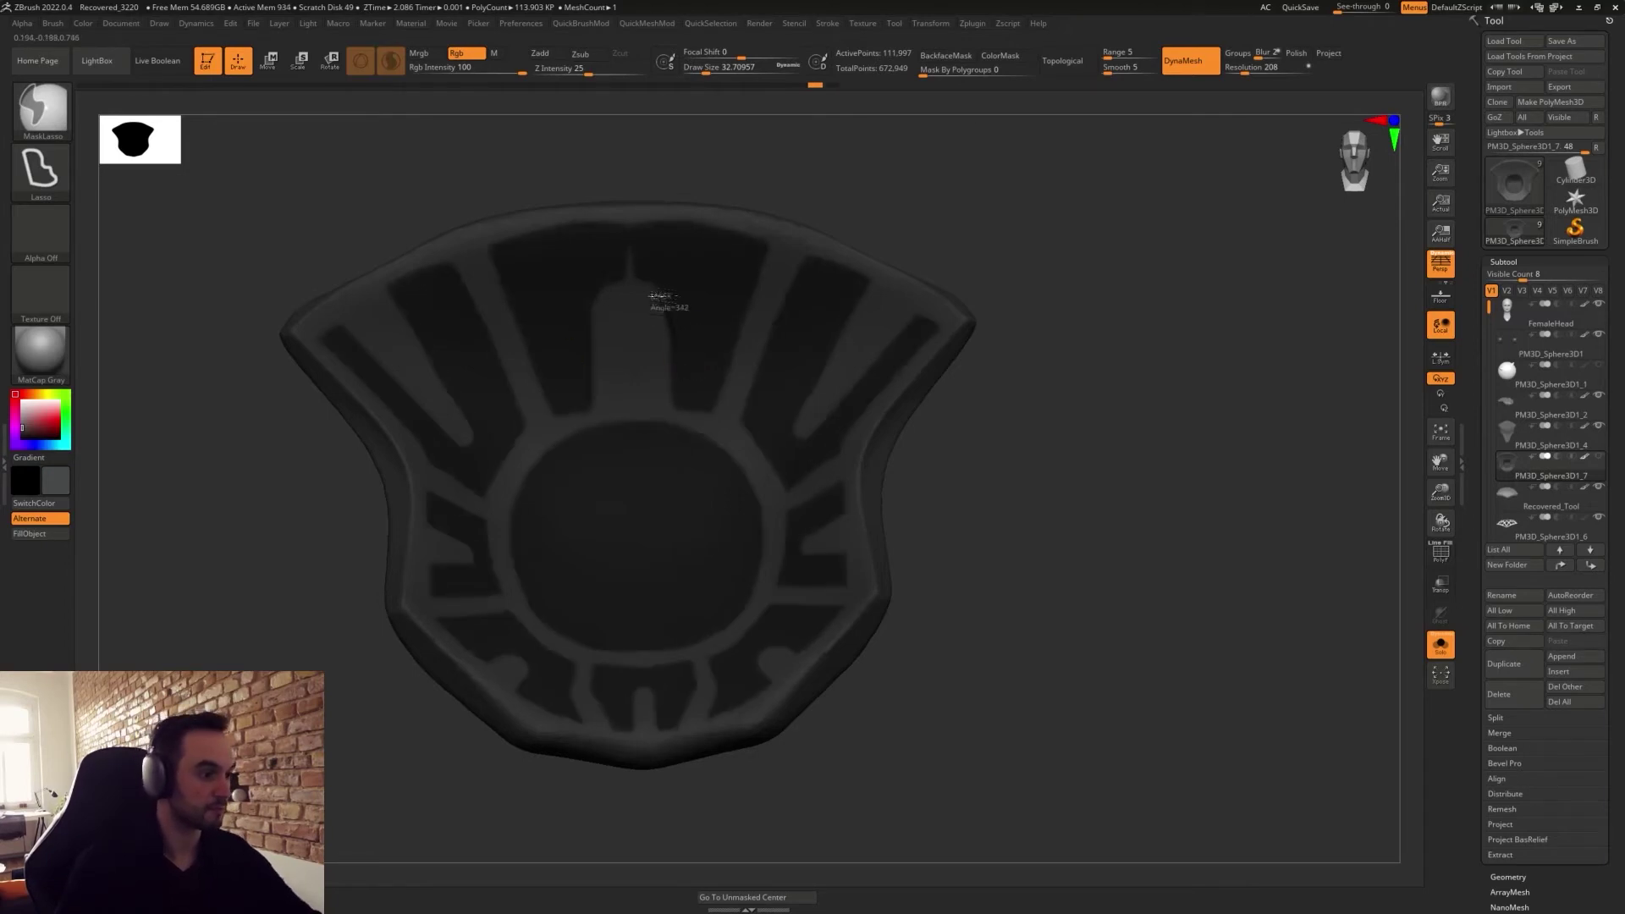
pyautogui.moveTo(627, 286)
pyautogui.keyDown('ctrl'); pyautogui.mouseDown()
pyautogui.moveTo(611, 235)
pyautogui.moveTo(694, 259)
pyautogui.moveTo(696, 279)
pyautogui.mouseUp(); pyautogui.keyUp('ctrl')
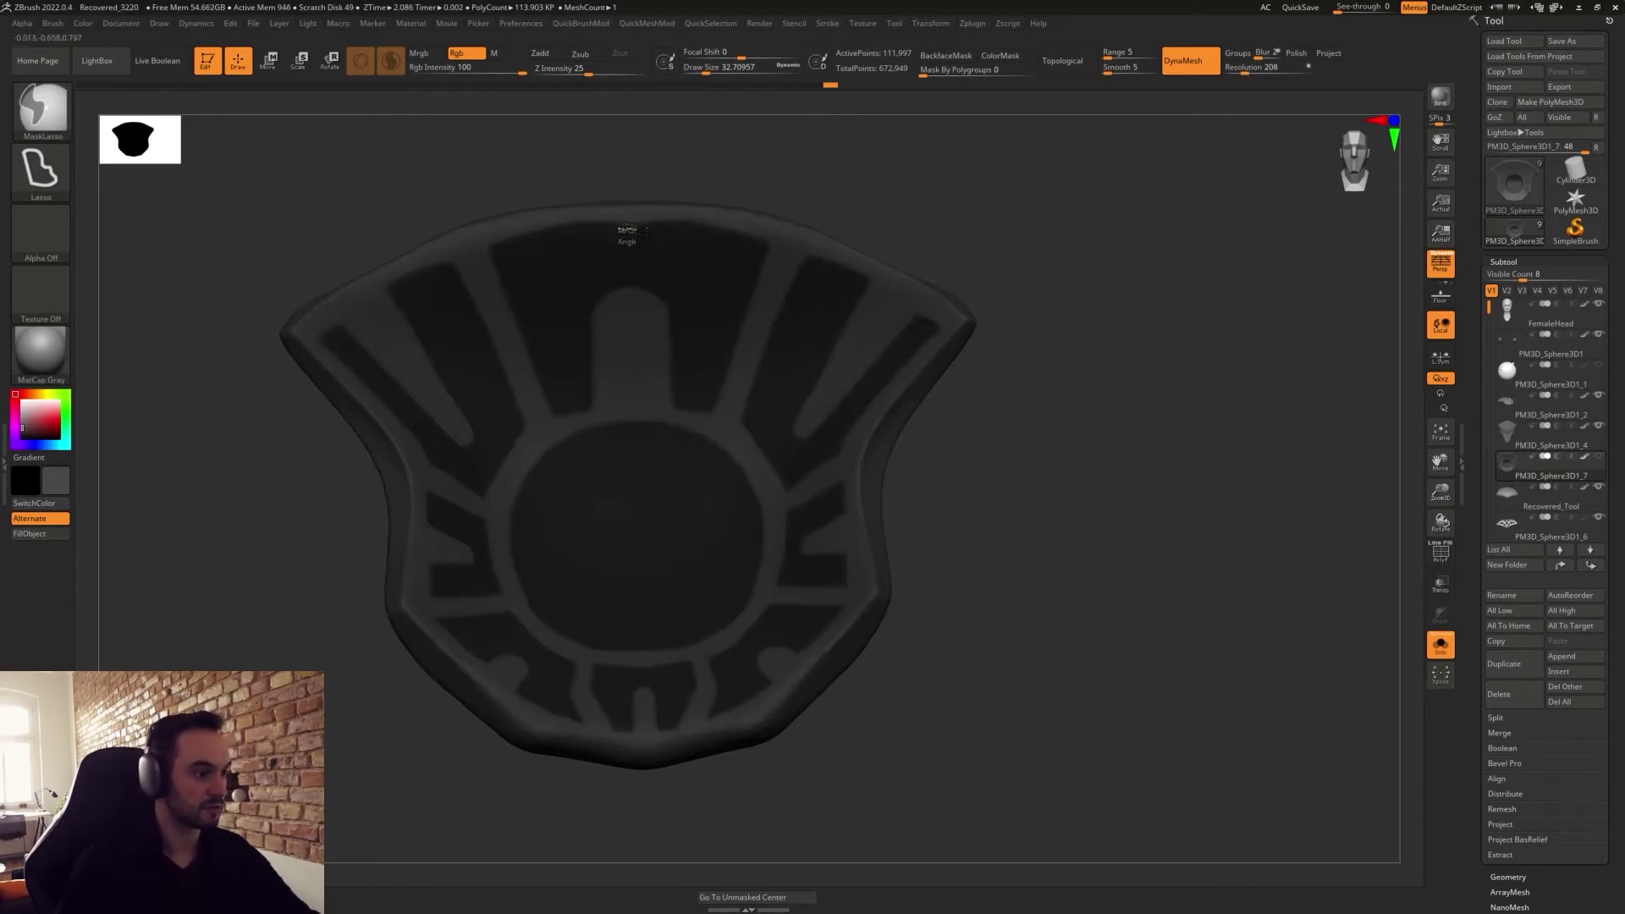
# Invert the mask, turn on the polyframe display and isolate the lattice part of the collar.
pyautogui.keyDown('ctrl'); pyautogui.click(974, 590); pyautogui.keyUp('ctrl')
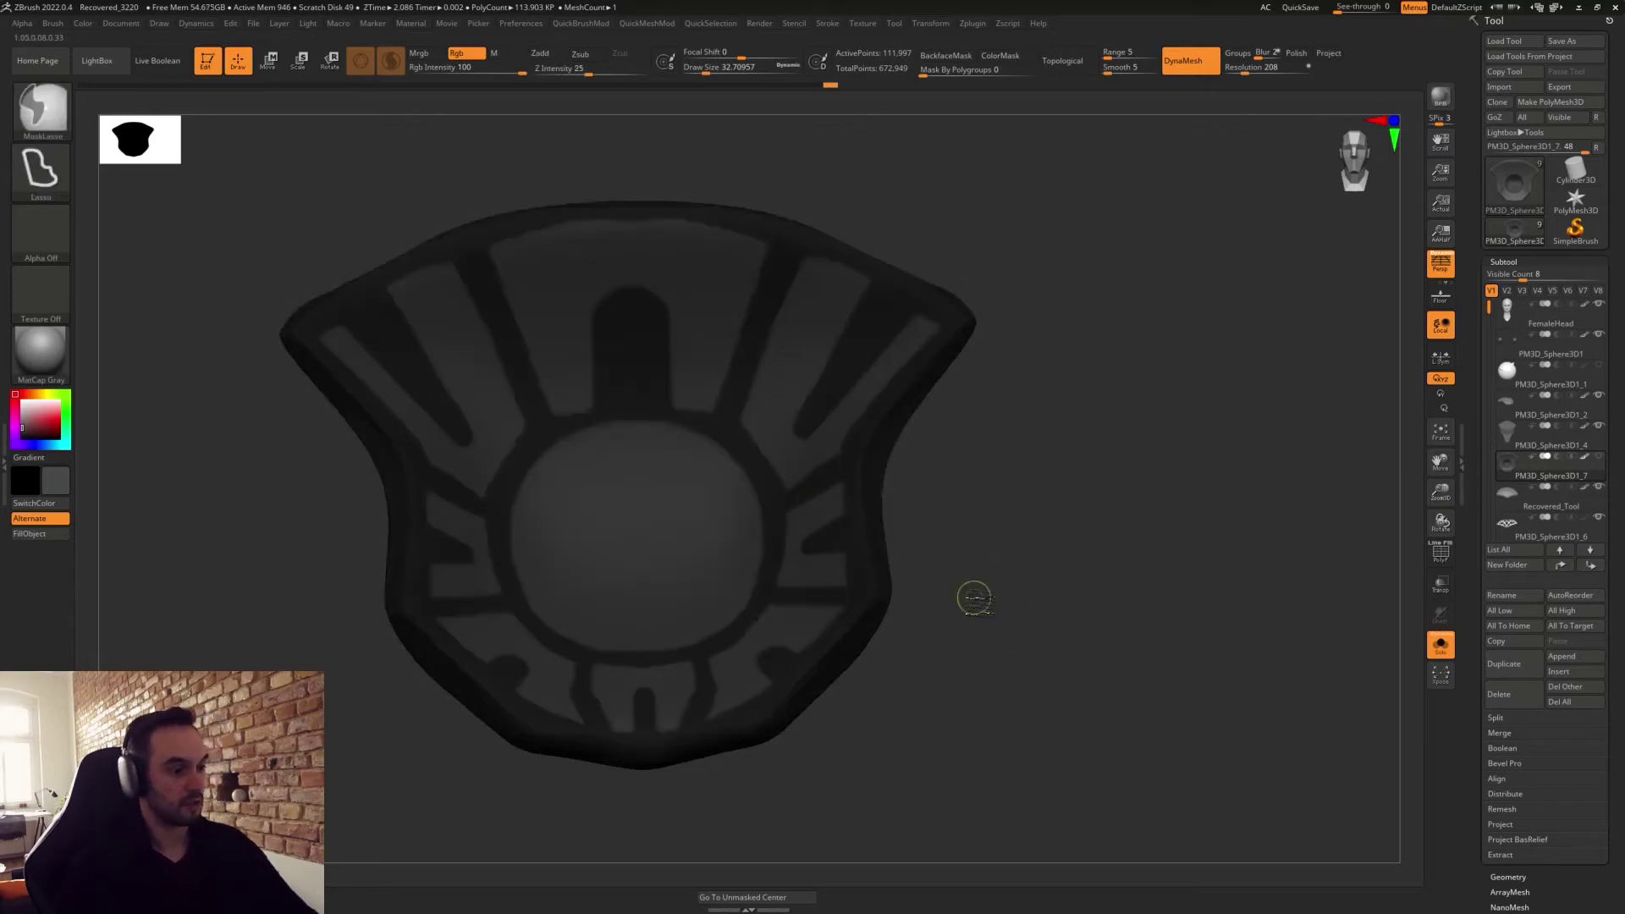
pyautogui.moveTo(972, 652); pyautogui.dragTo(1012, 657)
pyautogui.moveTo(966, 606)
pyautogui.mouseDown()
pyautogui.moveTo(981, 648)
pyautogui.moveTo(942, 702)
pyautogui.mouseUp()
pyautogui.hotkey('shift', 'f')
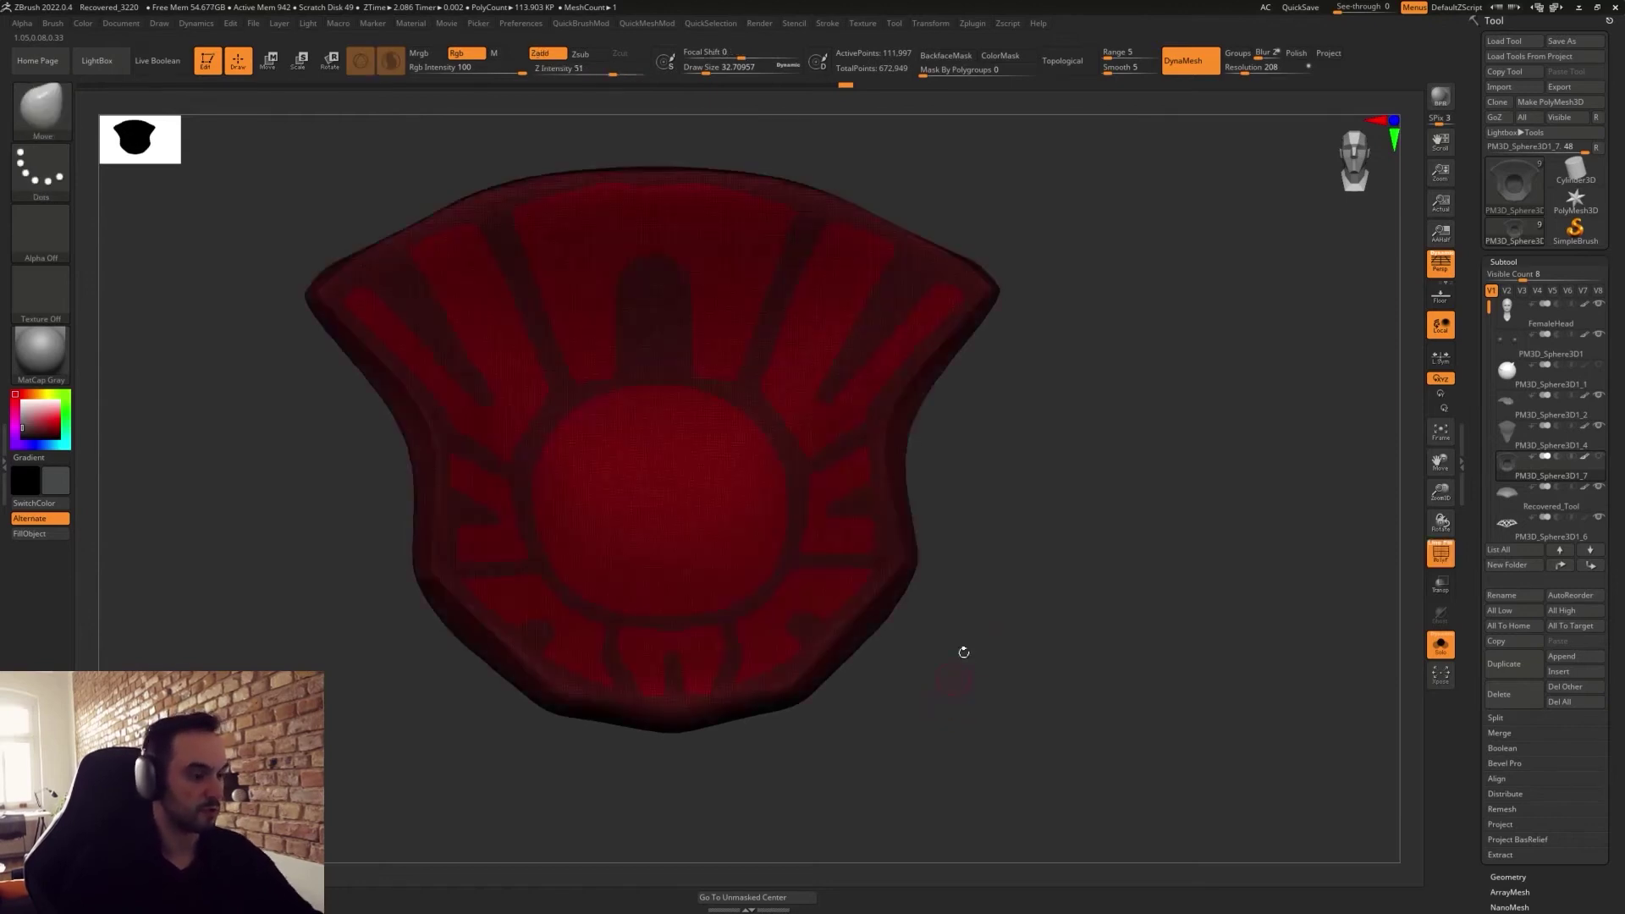
pyautogui.keyDown('ctrl'); pyautogui.keyDown('shift'); pyautogui.click(888, 510); pyautogui.keyUp('shift'); pyautogui.keyUp('ctrl')
pyautogui.moveTo(980, 643)
pyautogui.mouseDown()
pyautogui.moveTo(936, 656)
pyautogui.moveTo(935, 604)
pyautogui.moveTo(945, 645)
pyautogui.moveTo(929, 681)
pyautogui.mouseUp()
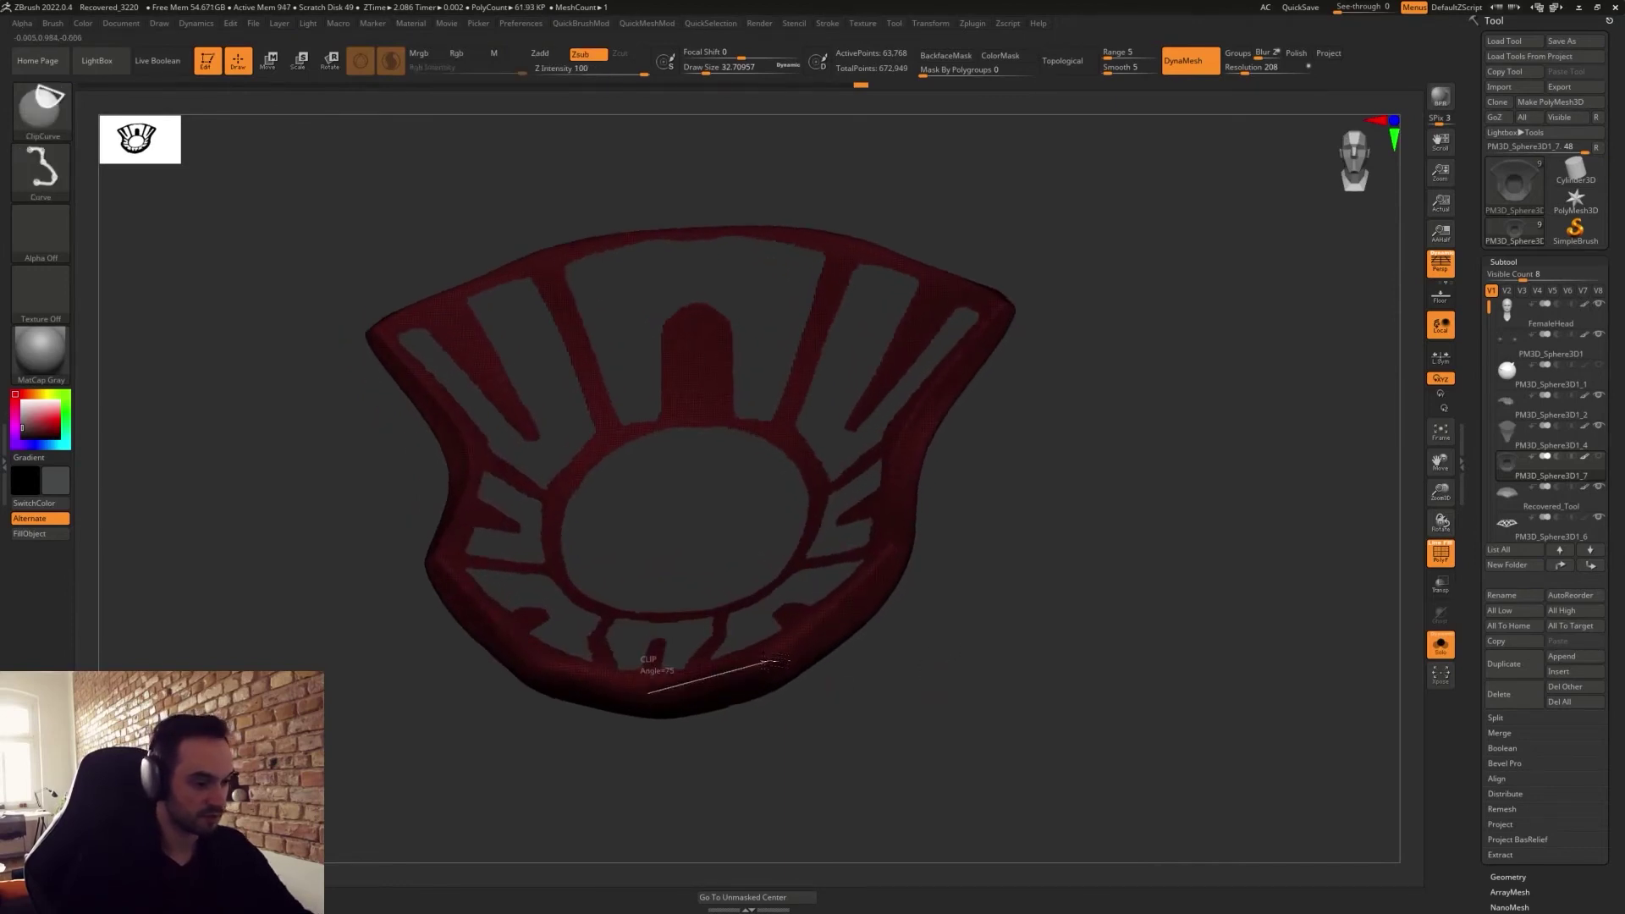
# Undo the stray clip curve across the lower rim, and lasso-hide the collar's lower outer edge instead.
pyautogui.keyDown('ctrl'); pyautogui.keyDown('shift'); pyautogui.moveTo(783, 668); pyautogui.dragTo(542, 755); pyautogui.keyUp('shift'); pyautogui.keyUp('ctrl')
pyautogui.hotkey('ctrl', 'z')
pyautogui.press('2')
pyautogui.press('3')
pyautogui.click(814, 740)
pyautogui.moveTo(719, 677)
pyautogui.keyDown('ctrl'); pyautogui.keyDown('shift'); pyautogui.mouseDown()
pyautogui.moveTo(778, 652)
pyautogui.moveTo(833, 584)
pyautogui.moveTo(943, 542)
pyautogui.moveTo(479, 887)
pyautogui.mouseUp(); pyautogui.keyUp('shift'); pyautogui.keyUp('ctrl')
pyautogui.moveTo(949, 580)
pyautogui.mouseDown()
pyautogui.moveTo(979, 537)
pyautogui.moveTo(957, 537)
pyautogui.mouseUp()
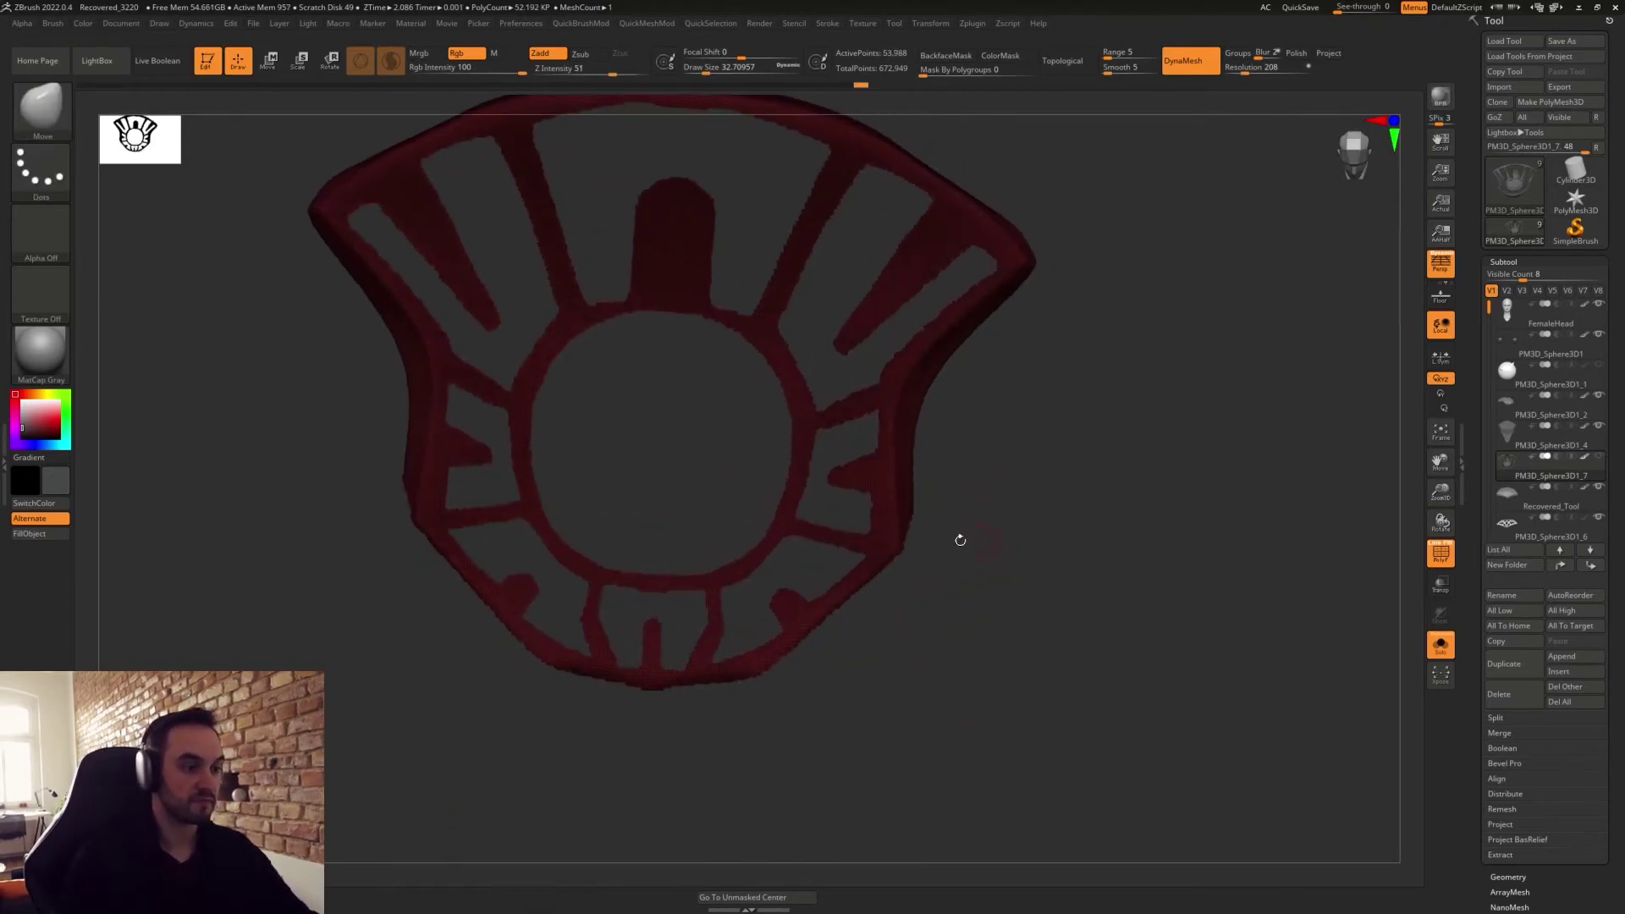
# Lasso-hide the thickness along the collar's sides and top rim, leaving only the front lattice surface.
pyautogui.moveTo(896, 457)
pyautogui.keyDown('ctrl'); pyautogui.keyDown('shift'); pyautogui.mouseDown()
pyautogui.moveTo(897, 380)
pyautogui.moveTo(1125, 218)
pyautogui.moveTo(1020, 515)
pyautogui.moveTo(983, 714)
pyautogui.moveTo(1052, 683)
pyautogui.moveTo(1029, 790)
pyautogui.moveTo(1103, 582)
pyautogui.mouseUp(); pyautogui.keyUp('shift'); pyautogui.keyUp('ctrl')
pyautogui.moveTo(974, 330); pyautogui.dragTo(1028, 306)
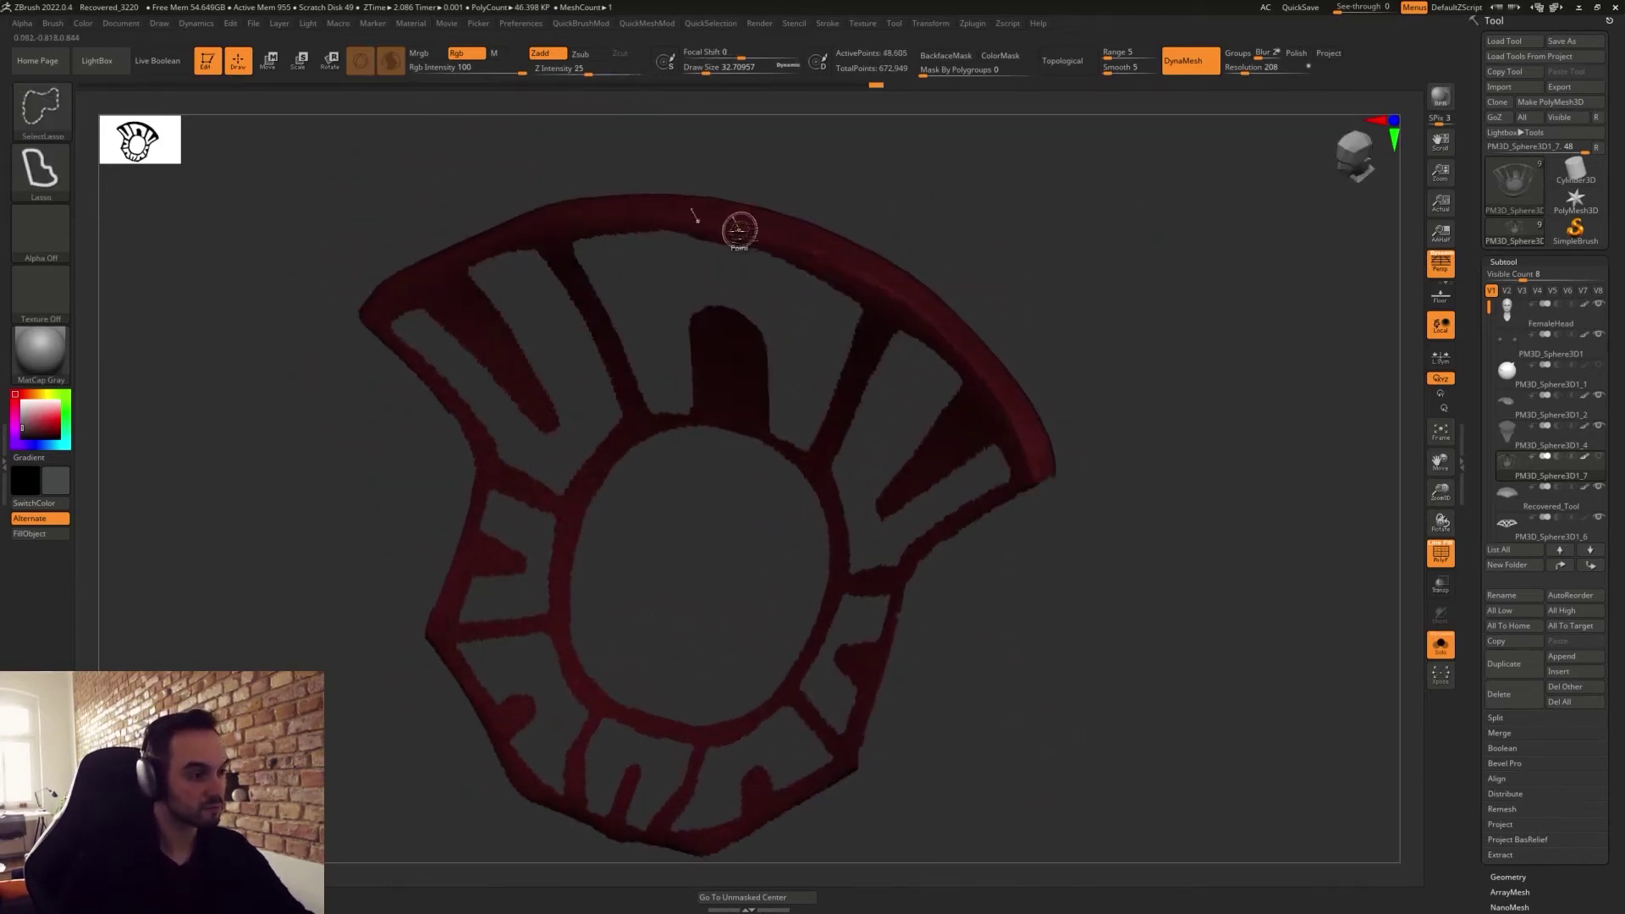
pyautogui.moveTo(855, 261)
pyautogui.keyDown('ctrl'); pyautogui.keyDown('shift'); pyautogui.mouseDown()
pyautogui.moveTo(1077, 544)
pyautogui.moveTo(743, 112)
pyautogui.mouseUp(); pyautogui.keyUp('shift'); pyautogui.keyUp('ctrl')
pyautogui.moveTo(777, 193)
pyautogui.mouseDown()
pyautogui.moveTo(772, 214)
pyautogui.moveTo(725, 225)
pyautogui.moveTo(787, 167)
pyautogui.mouseUp()
pyautogui.moveTo(858, 245); pyautogui.dragTo(885, 337)
pyautogui.keyDown('ctrl'); pyautogui.keyDown('alt'); pyautogui.keyDown('shift'); pyautogui.moveTo(607, 245); pyautogui.dragTo(611, 234); pyautogui.keyUp('shift'); pyautogui.keyUp('alt'); pyautogui.keyUp('ctrl')
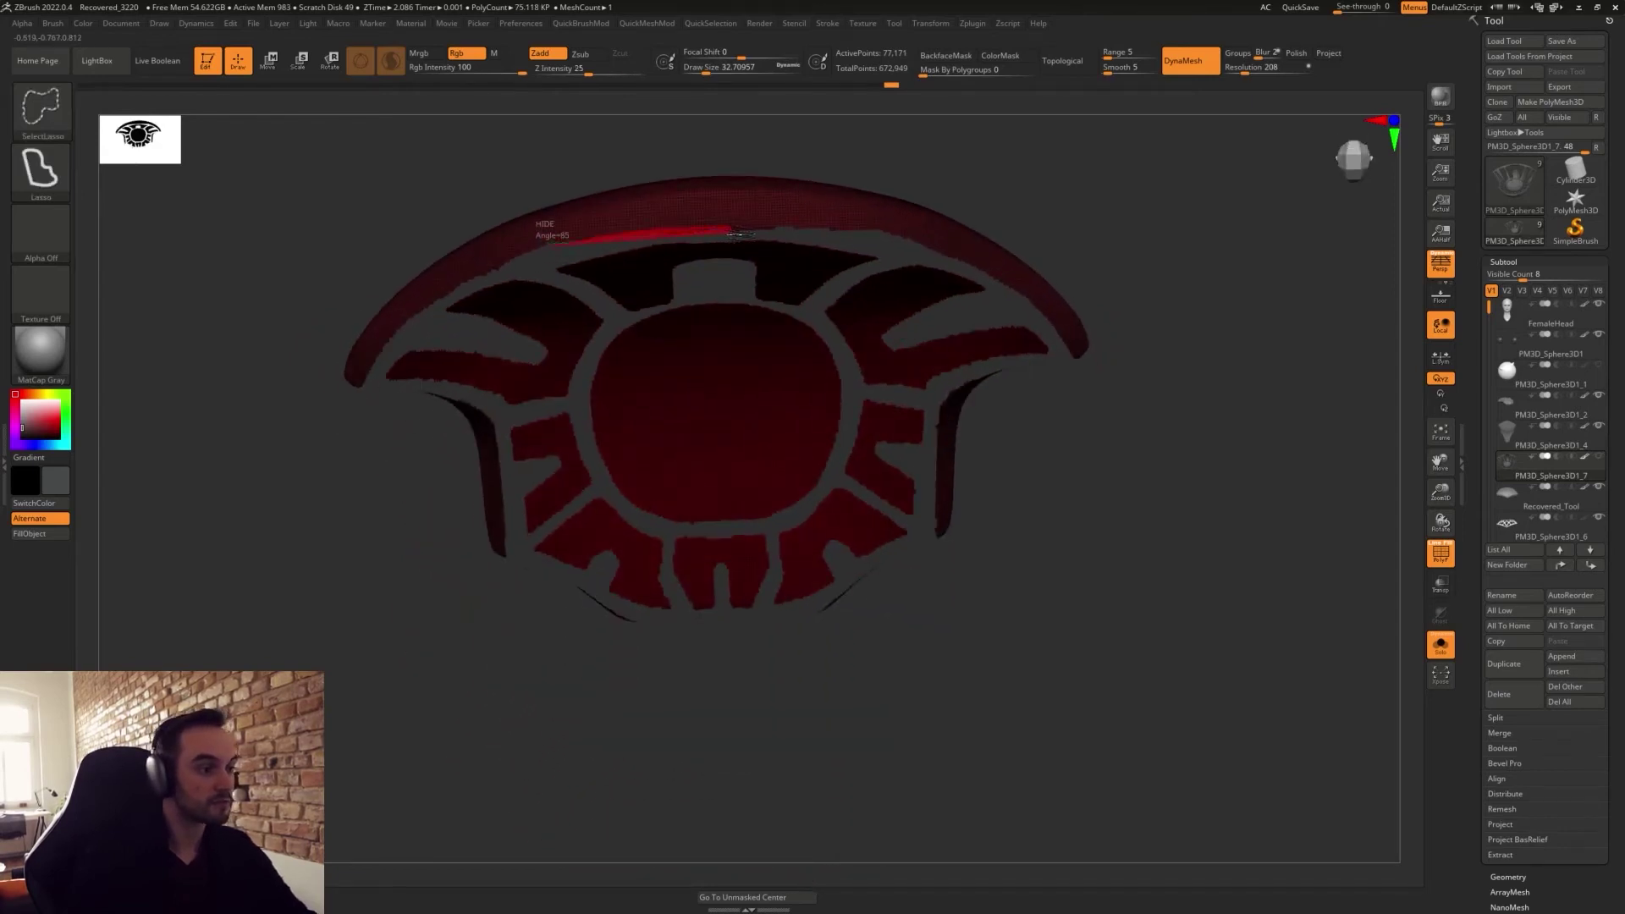
pyautogui.keyDown('ctrl'); pyautogui.keyDown('alt'); pyautogui.keyDown('shift'); pyautogui.moveTo(738, 234); pyautogui.dragTo(853, 228); pyautogui.keyUp('shift'); pyautogui.keyUp('alt'); pyautogui.keyUp('ctrl')
pyautogui.moveTo(1091, 541)
pyautogui.mouseDown()
pyautogui.moveTo(1106, 494)
pyautogui.moveTo(1128, 558)
pyautogui.moveTo(1113, 651)
pyautogui.moveTo(1030, 577)
pyautogui.mouseUp()
# Delete the hidden geometry from the lattice and frame the remaining surface.
pyautogui.press('2')
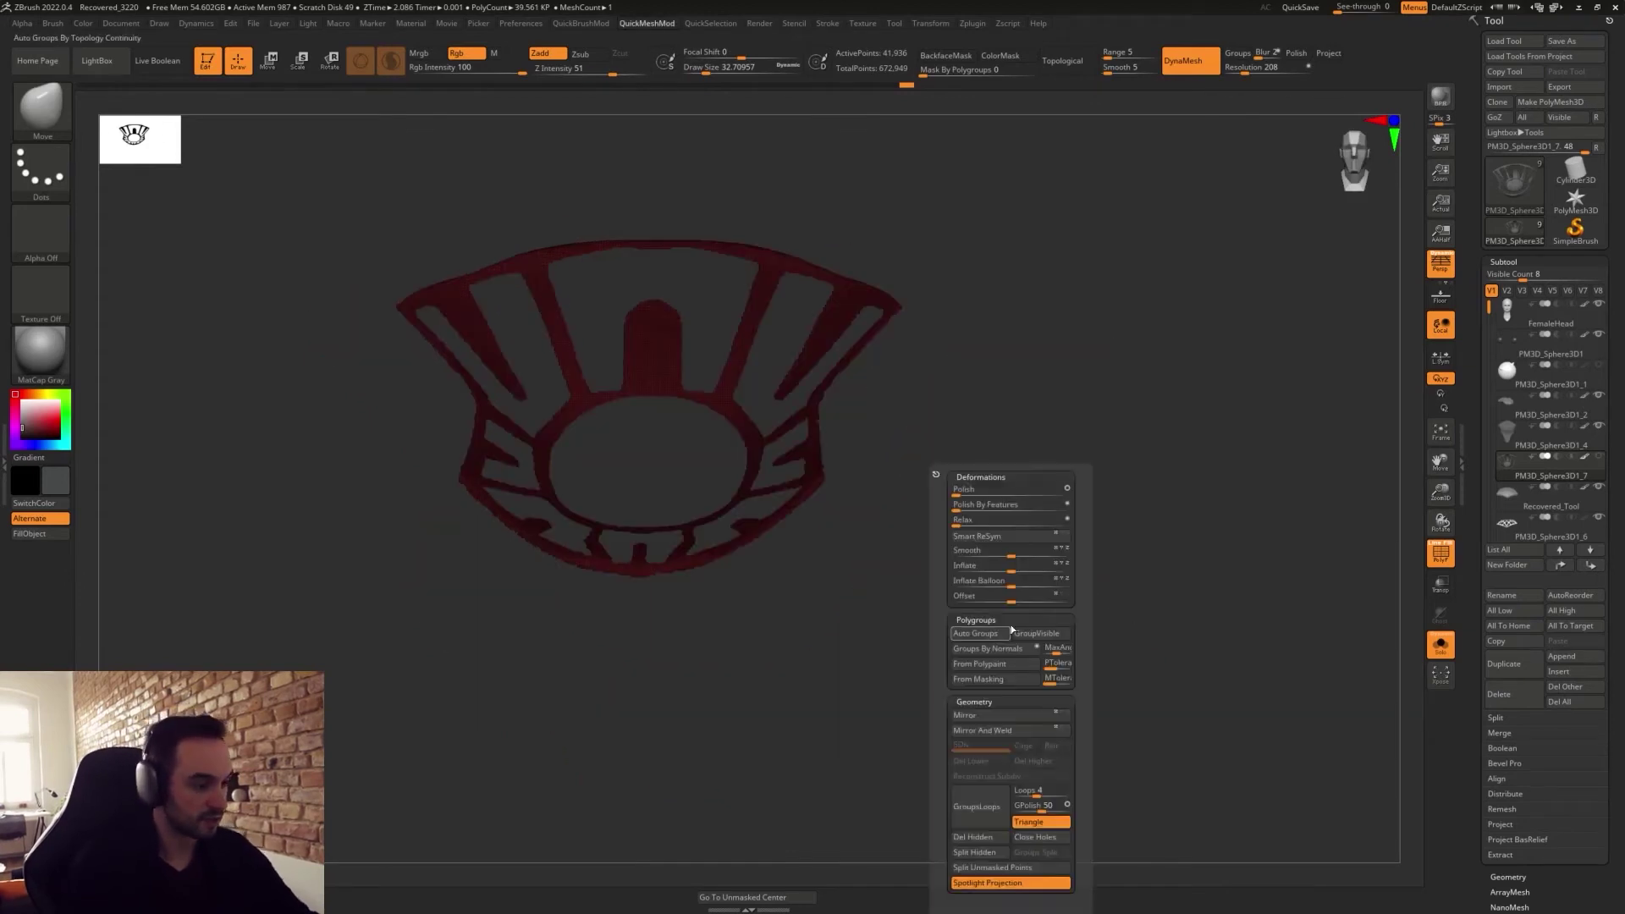
pyautogui.click(992, 833)
pyautogui.press('f')
pyautogui.moveTo(1067, 487); pyautogui.dragTo(1160, 481)
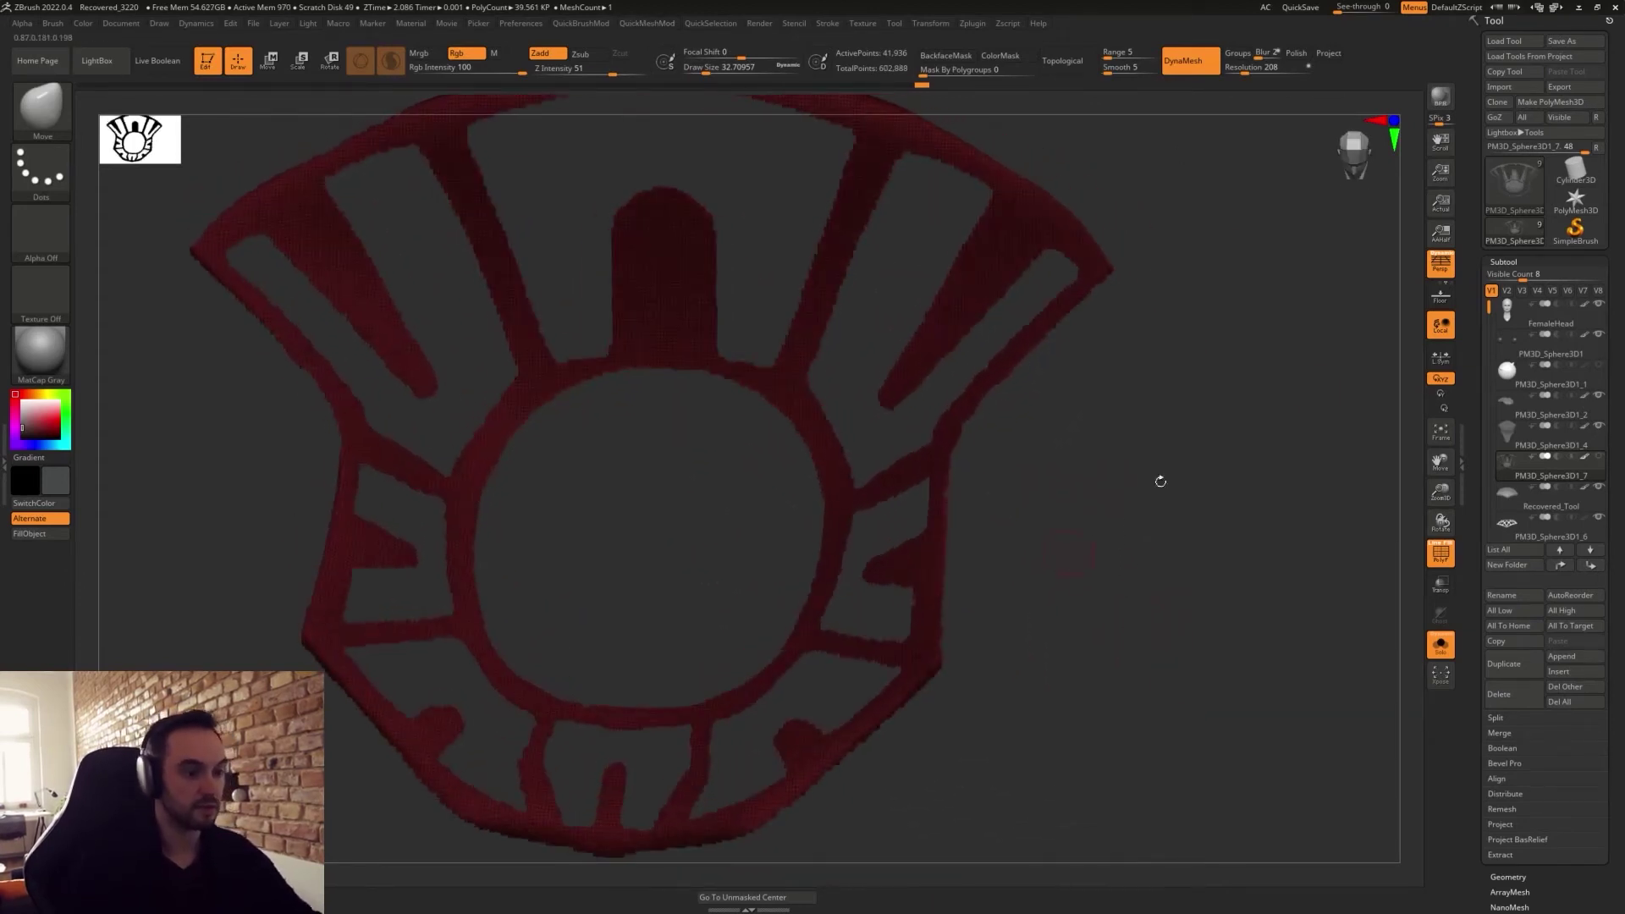
# Smooth the lattice's jagged borders by applying GroupsLoops with 2 loops.
pyautogui.click(1510, 262)
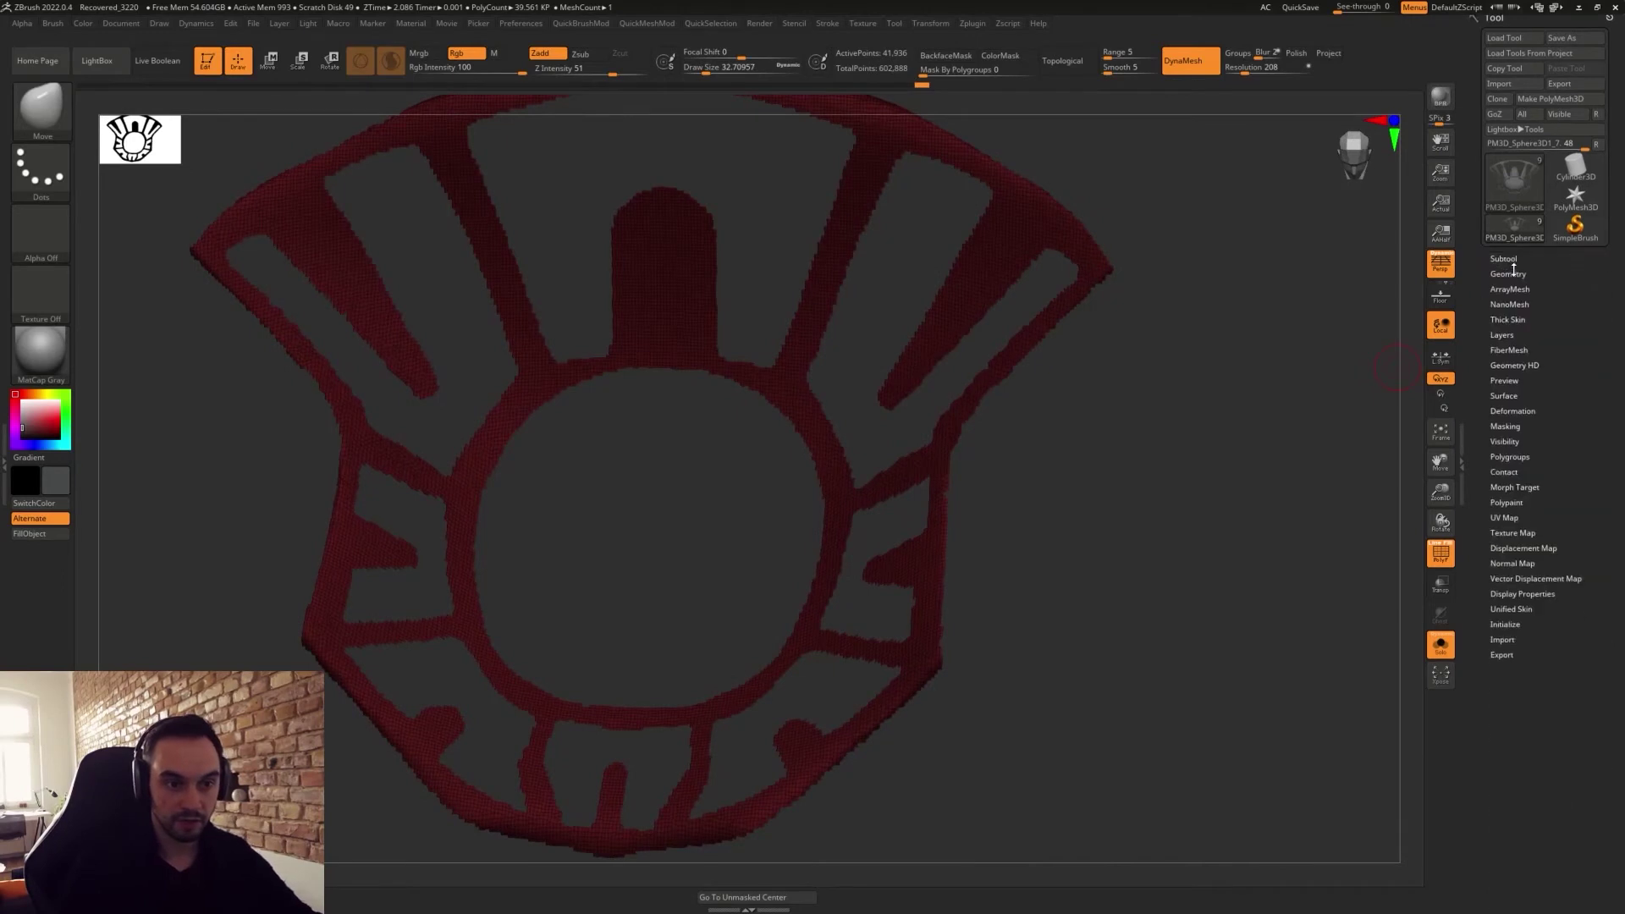
pyautogui.click(1508, 277)
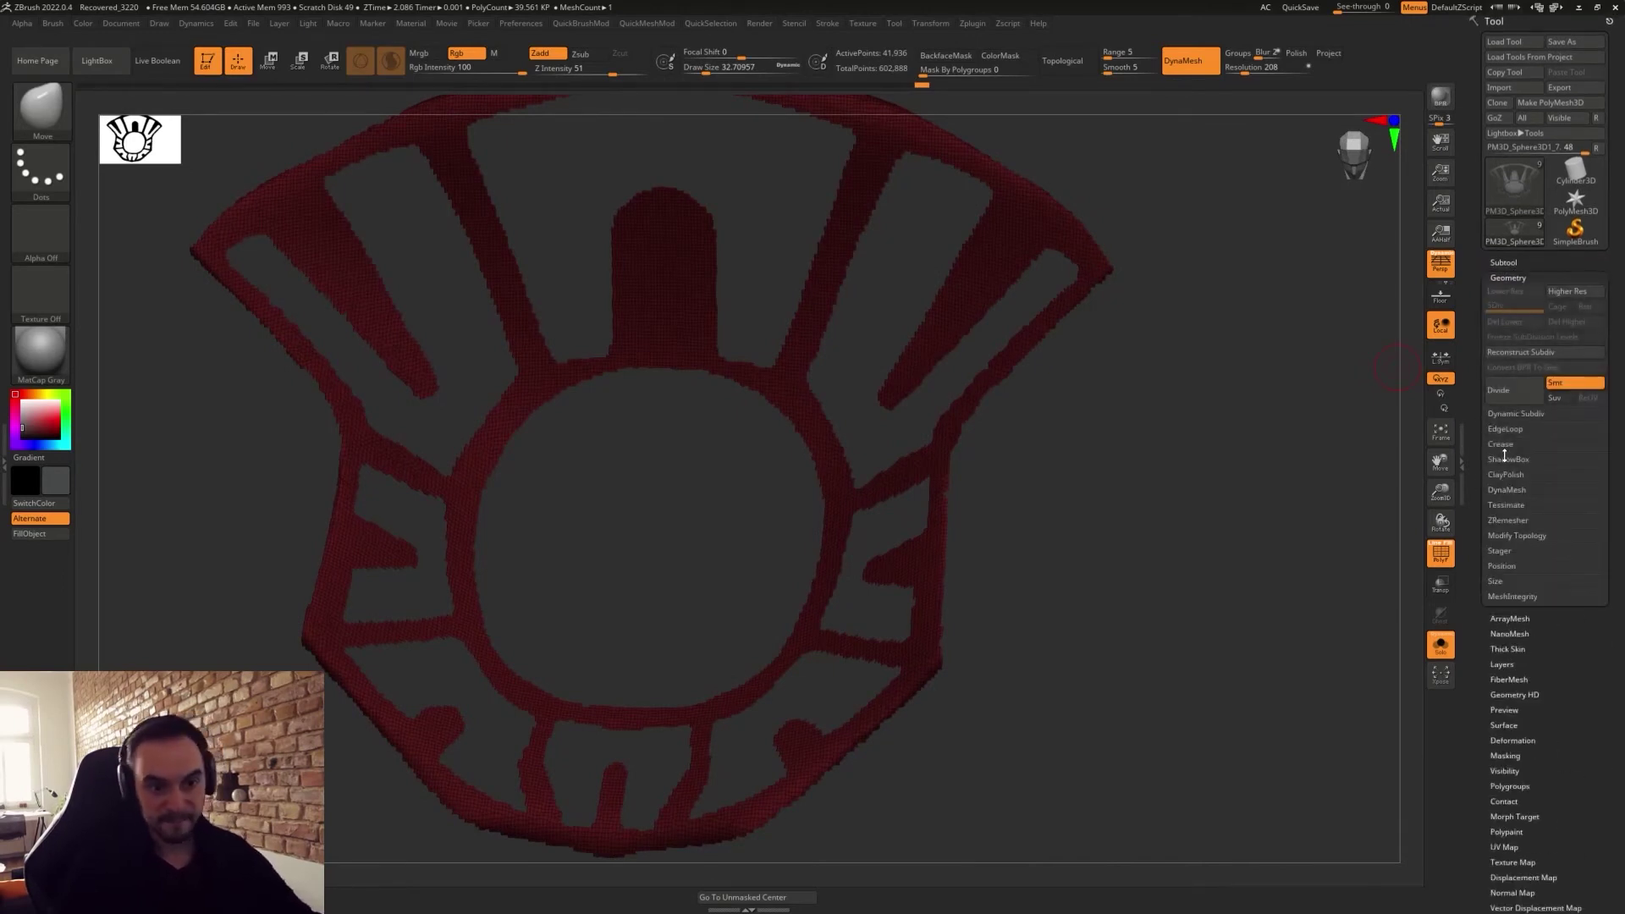
pyautogui.click(1509, 428)
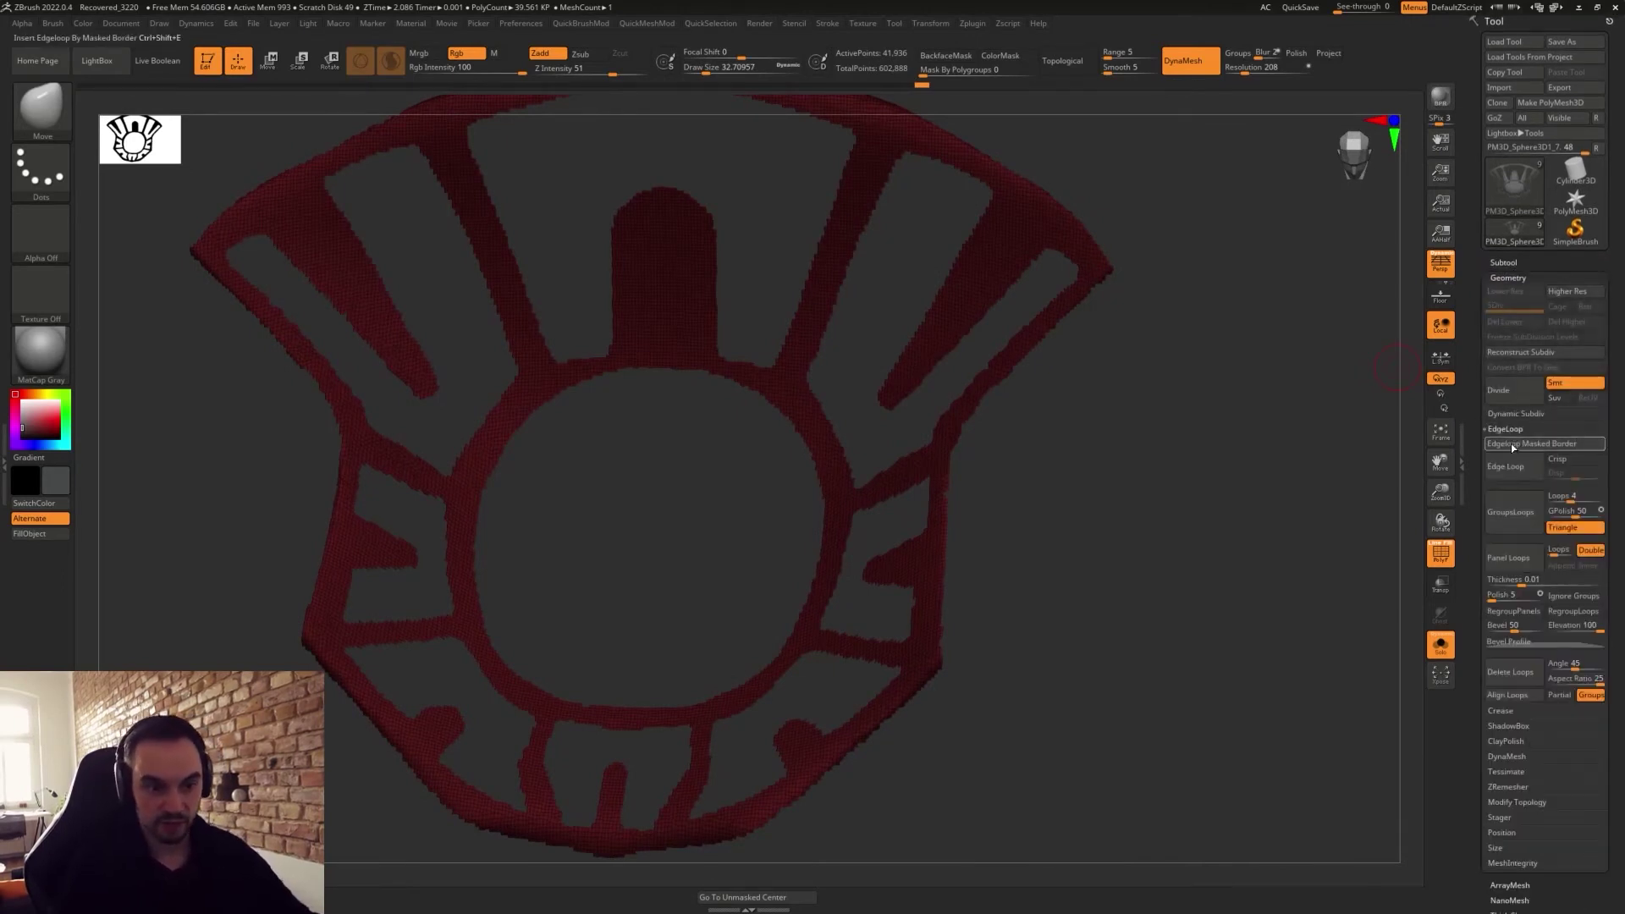
pyautogui.click(1521, 525)
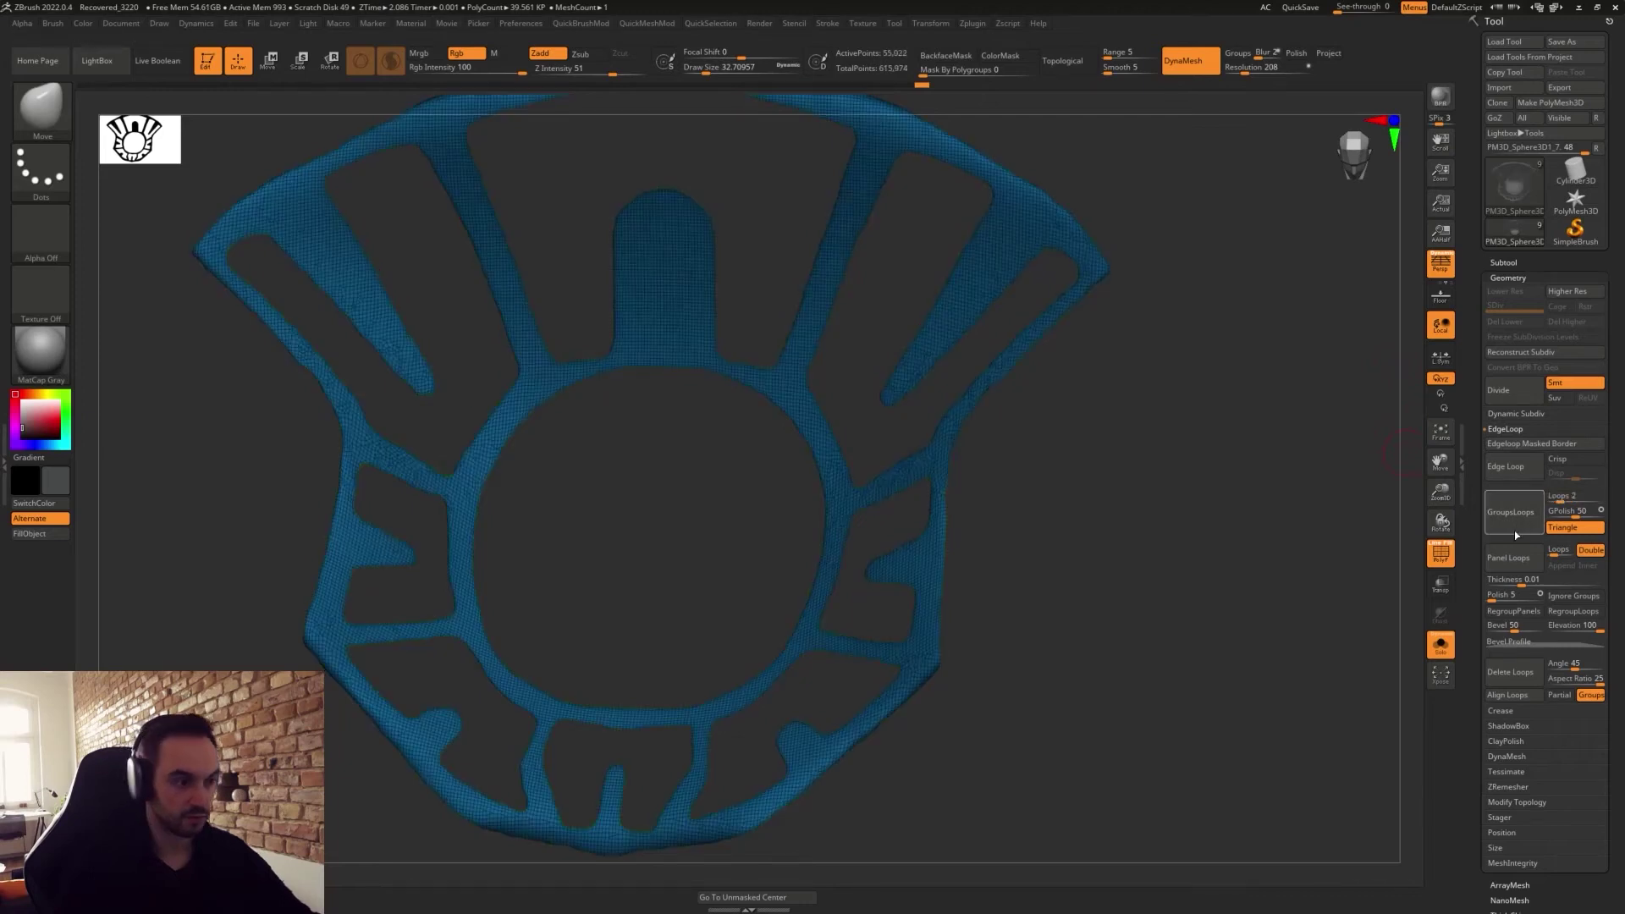
pyautogui.moveTo(1030, 568); pyautogui.dragTo(1076, 647)
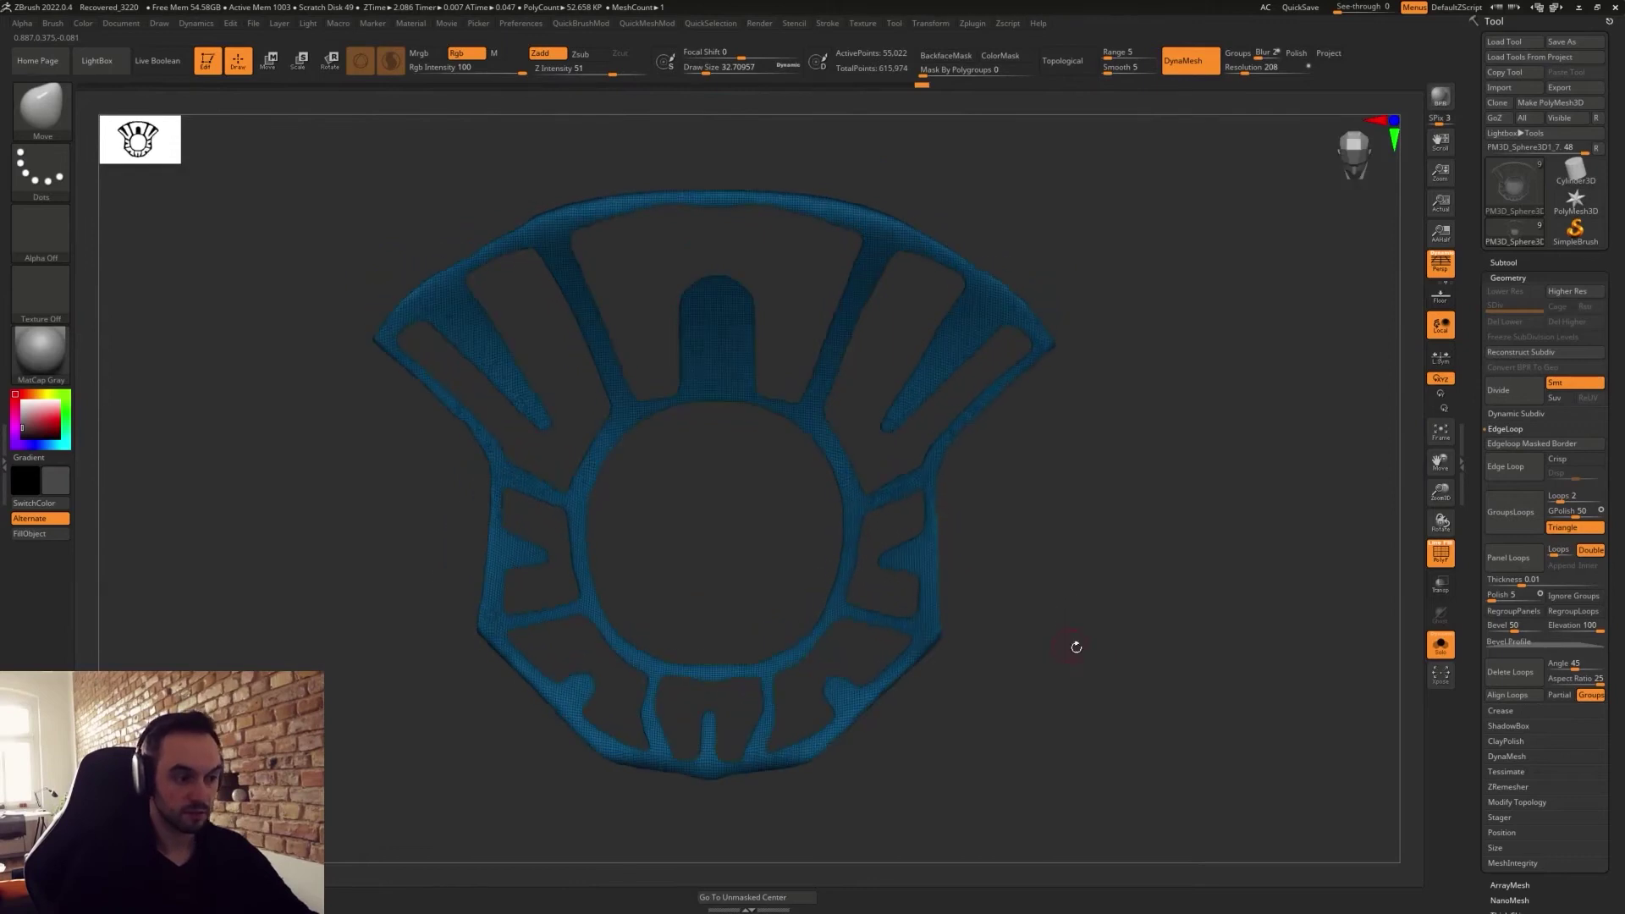
# Retopologise the lattice surface with ZRemesher.
pyautogui.click(1508, 277)
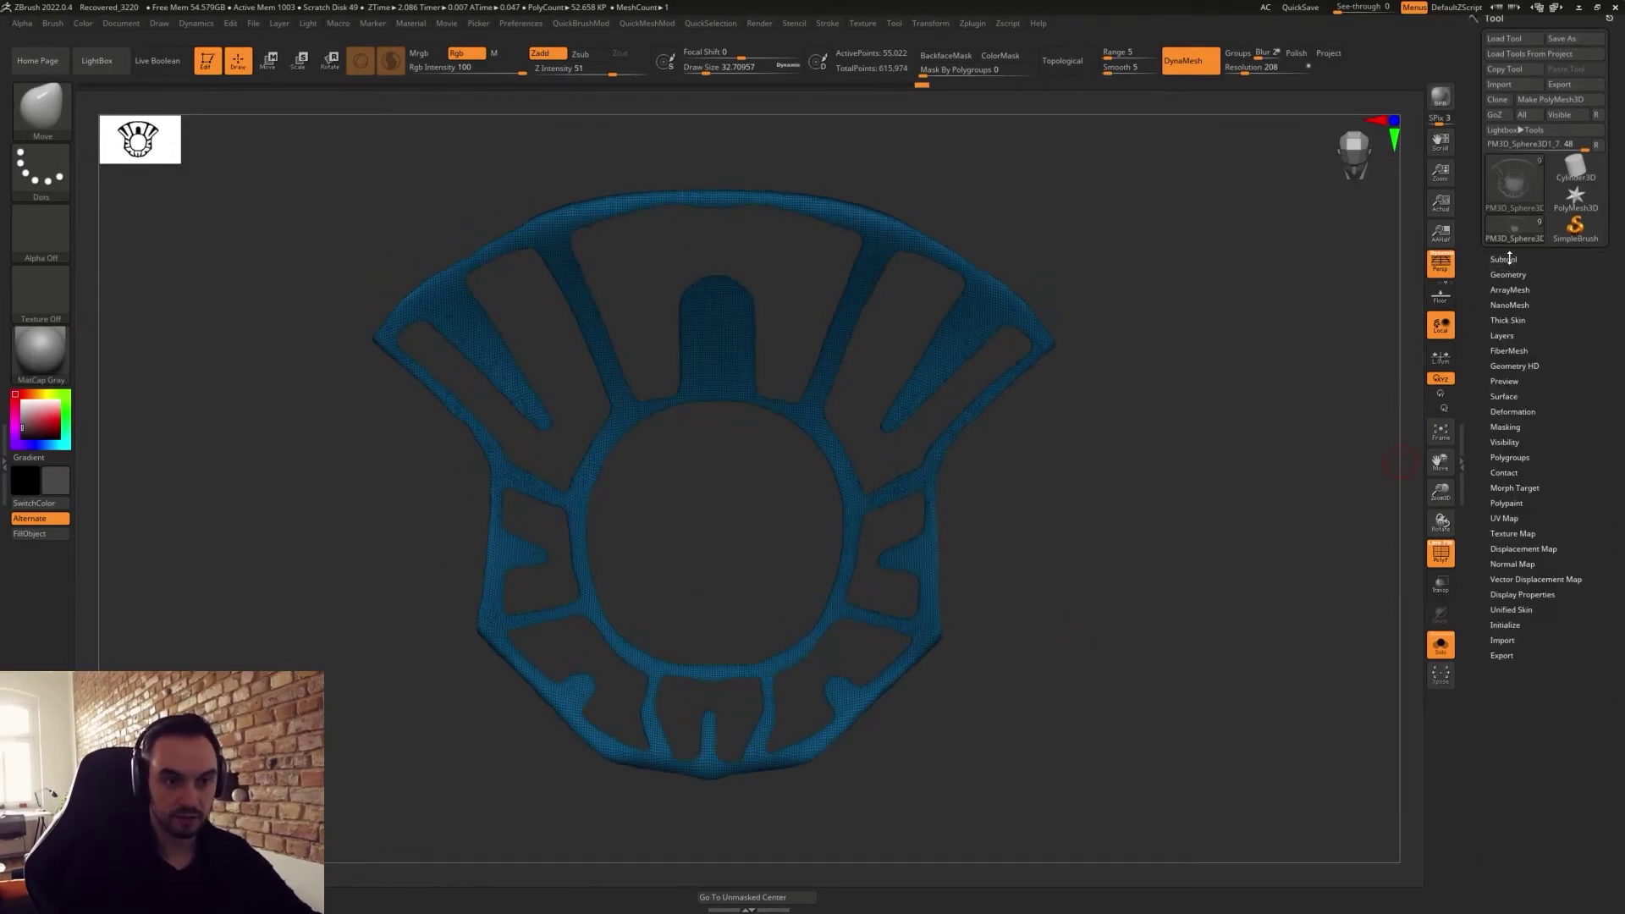
pyautogui.click(1508, 275)
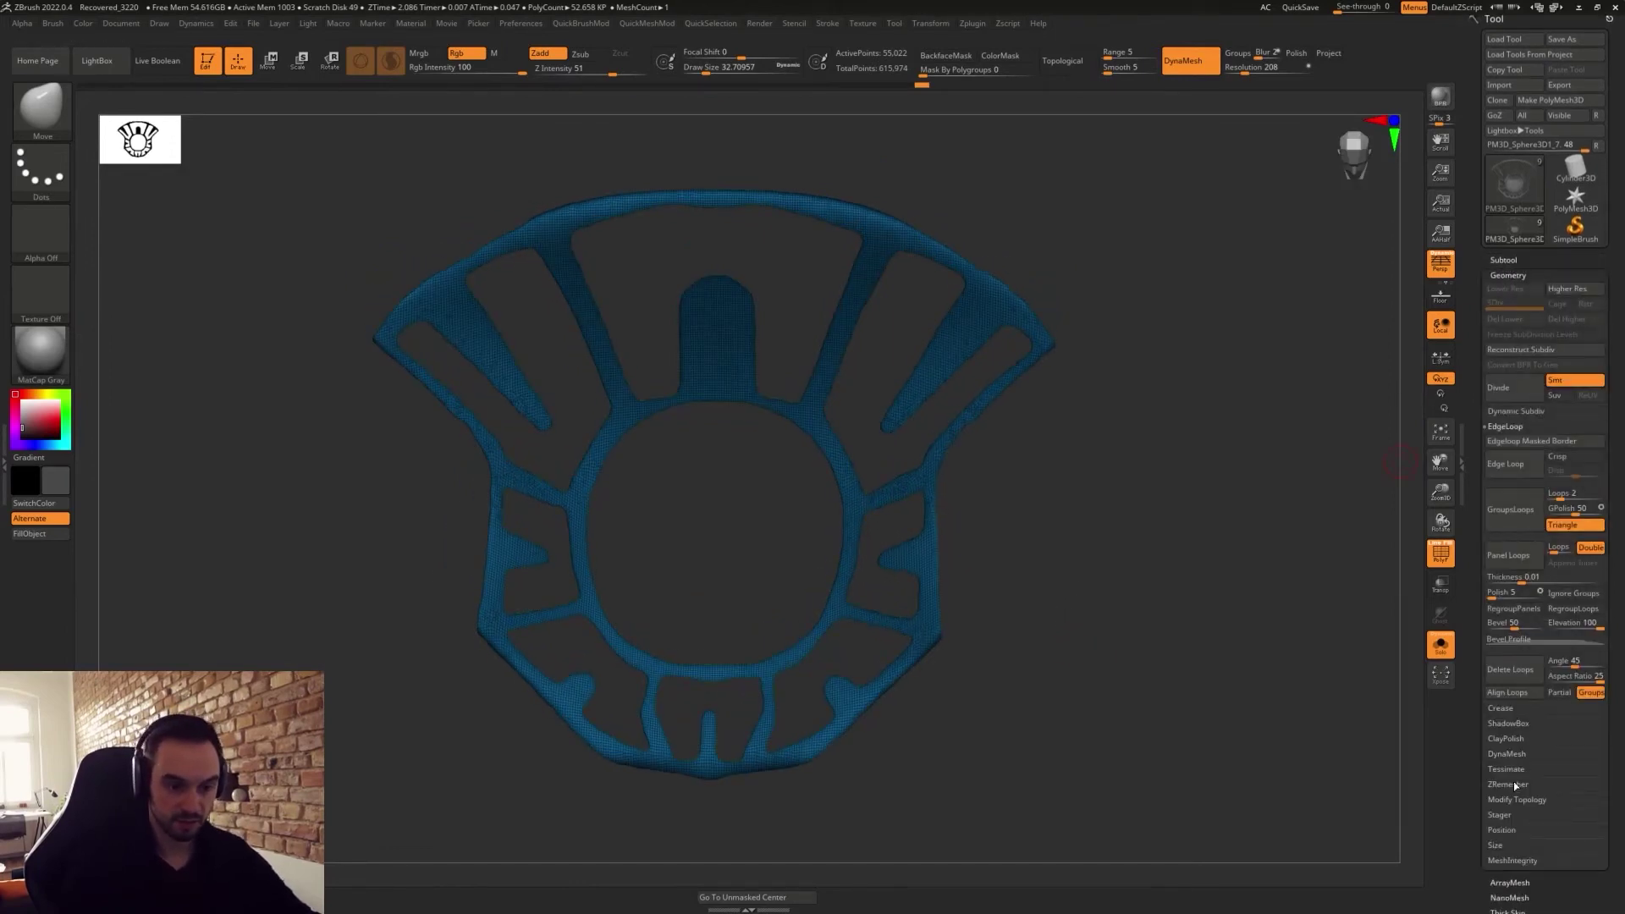
pyautogui.click(1491, 784)
pyautogui.click(1508, 540)
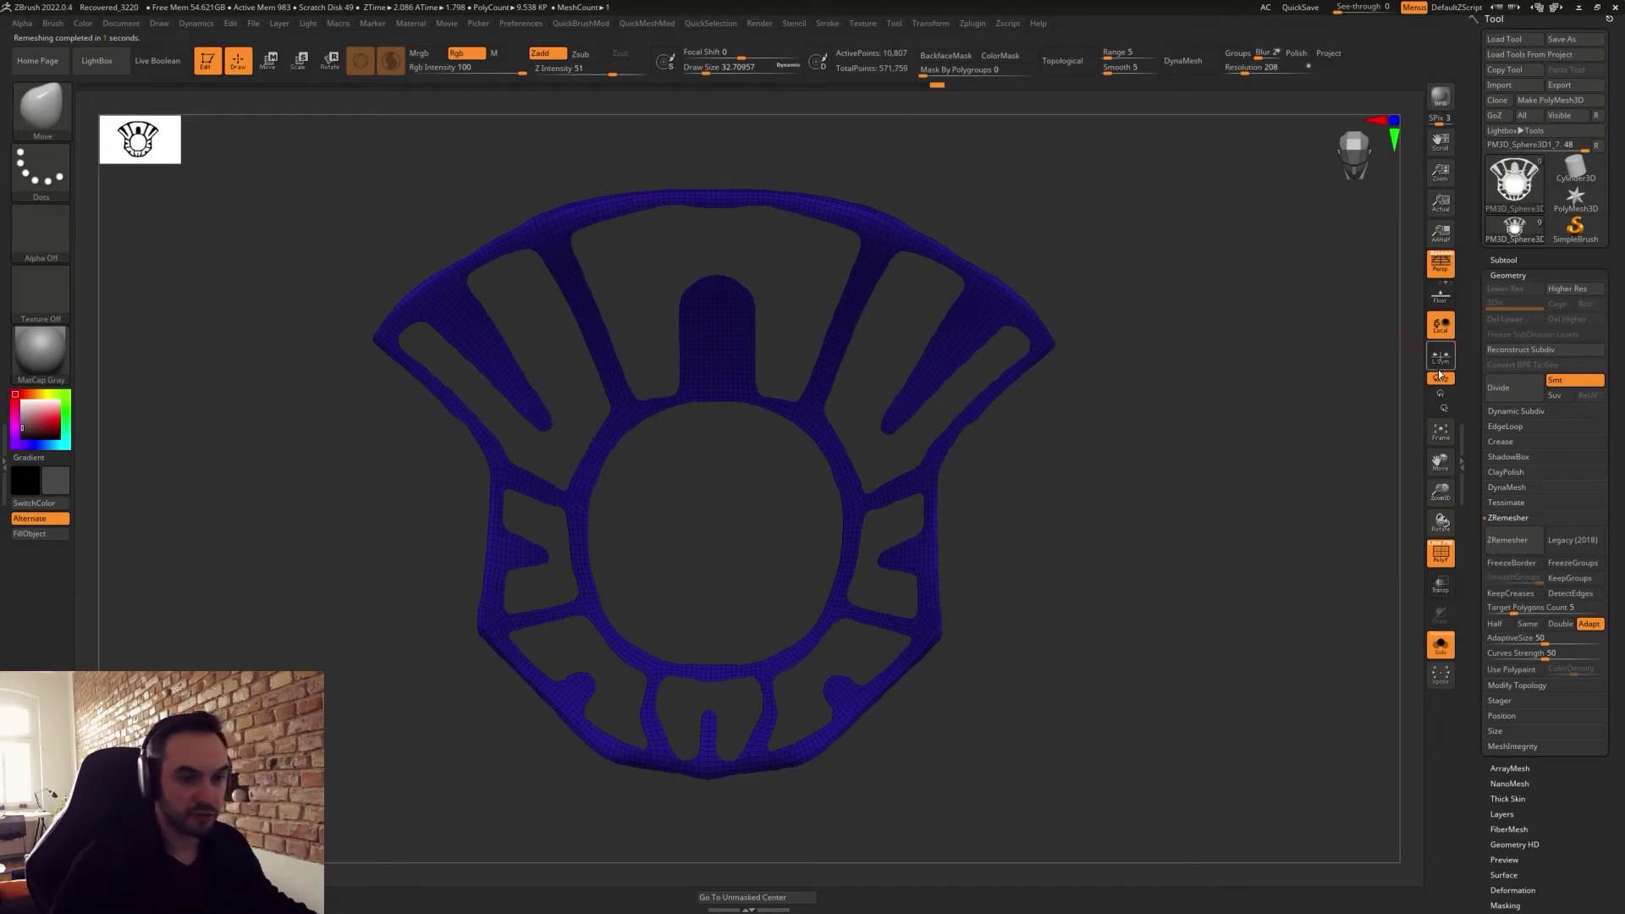
# Apply GroupsLoops with 2 loops to the remeshed lattice to clean its borders again.
pyautogui.press('f')
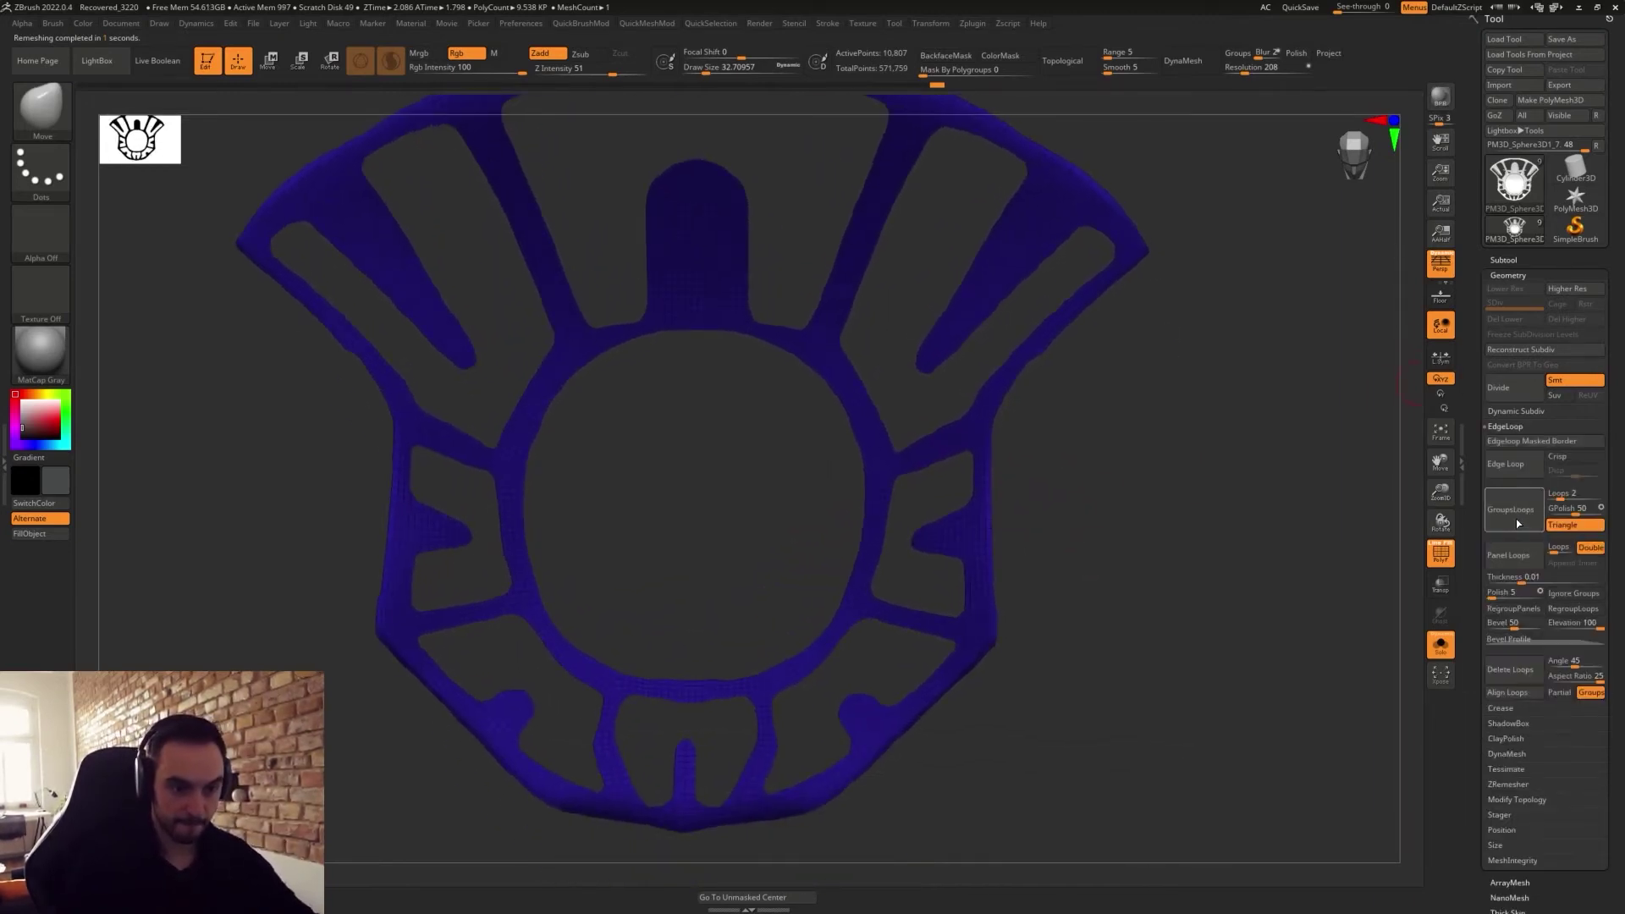
pyautogui.click(1516, 524)
pyautogui.keyDown('alt'); pyautogui.moveTo(1119, 563); pyautogui.dragTo(963, 398); pyautogui.keyUp('alt')
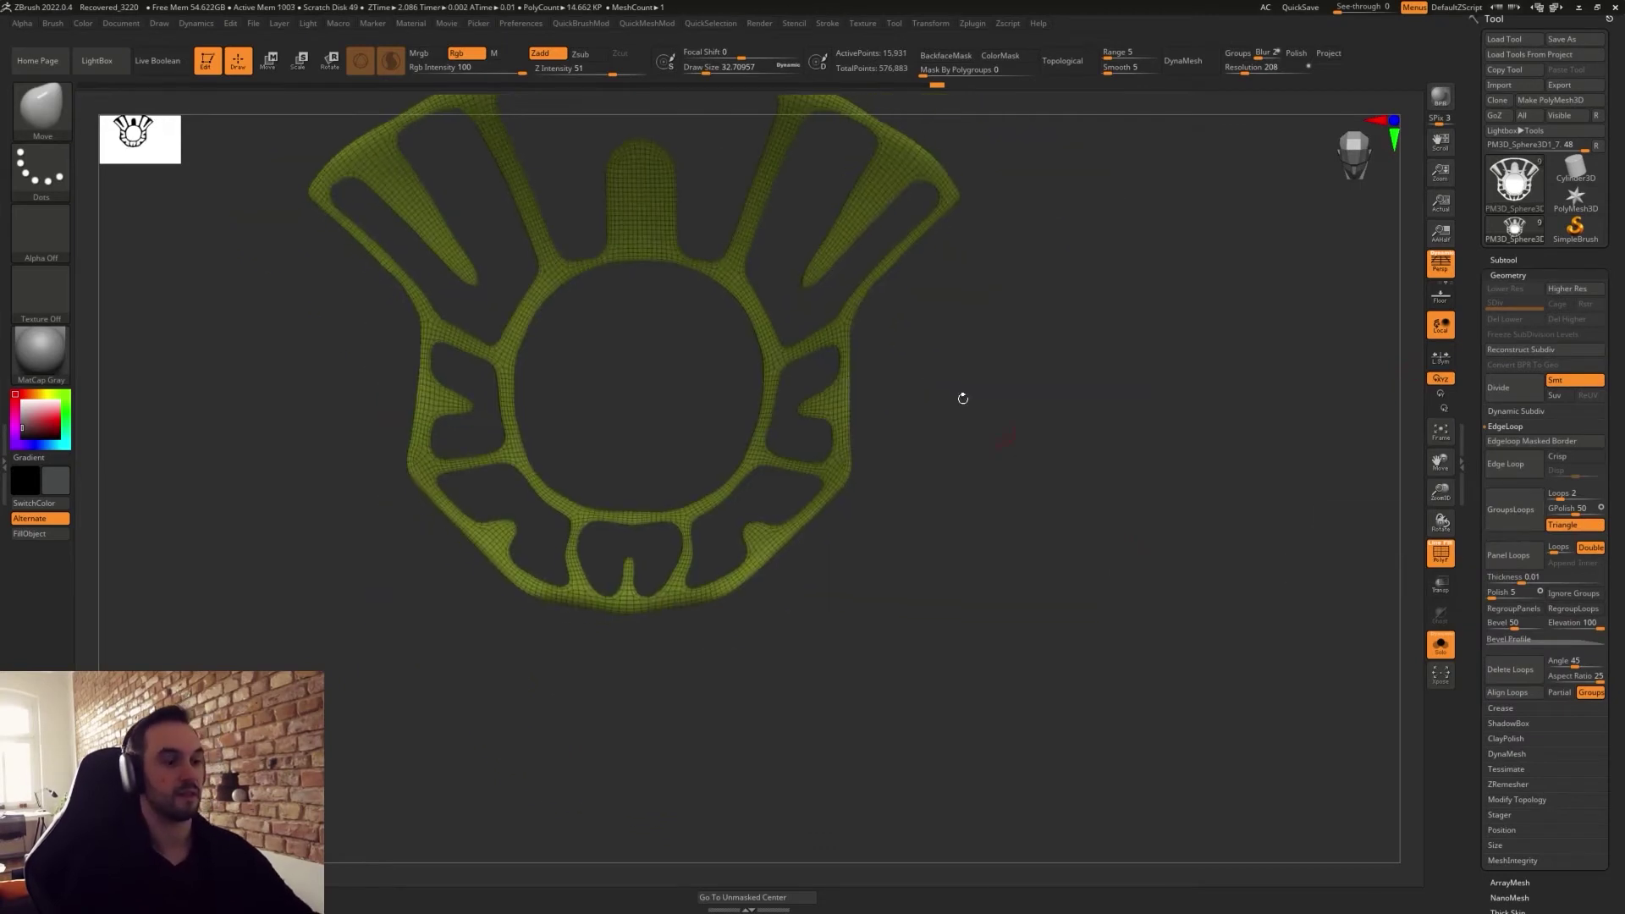
# Turn off the polyframe display and examine the thin lattice surface from a three-quarter angle.
pyautogui.press('2')
pyautogui.moveTo(947, 494); pyautogui.dragTo(988, 618)
pyautogui.press('2')
pyautogui.press('2')
pyautogui.hotkey('shift', 'f')
pyautogui.click(1498, 259)
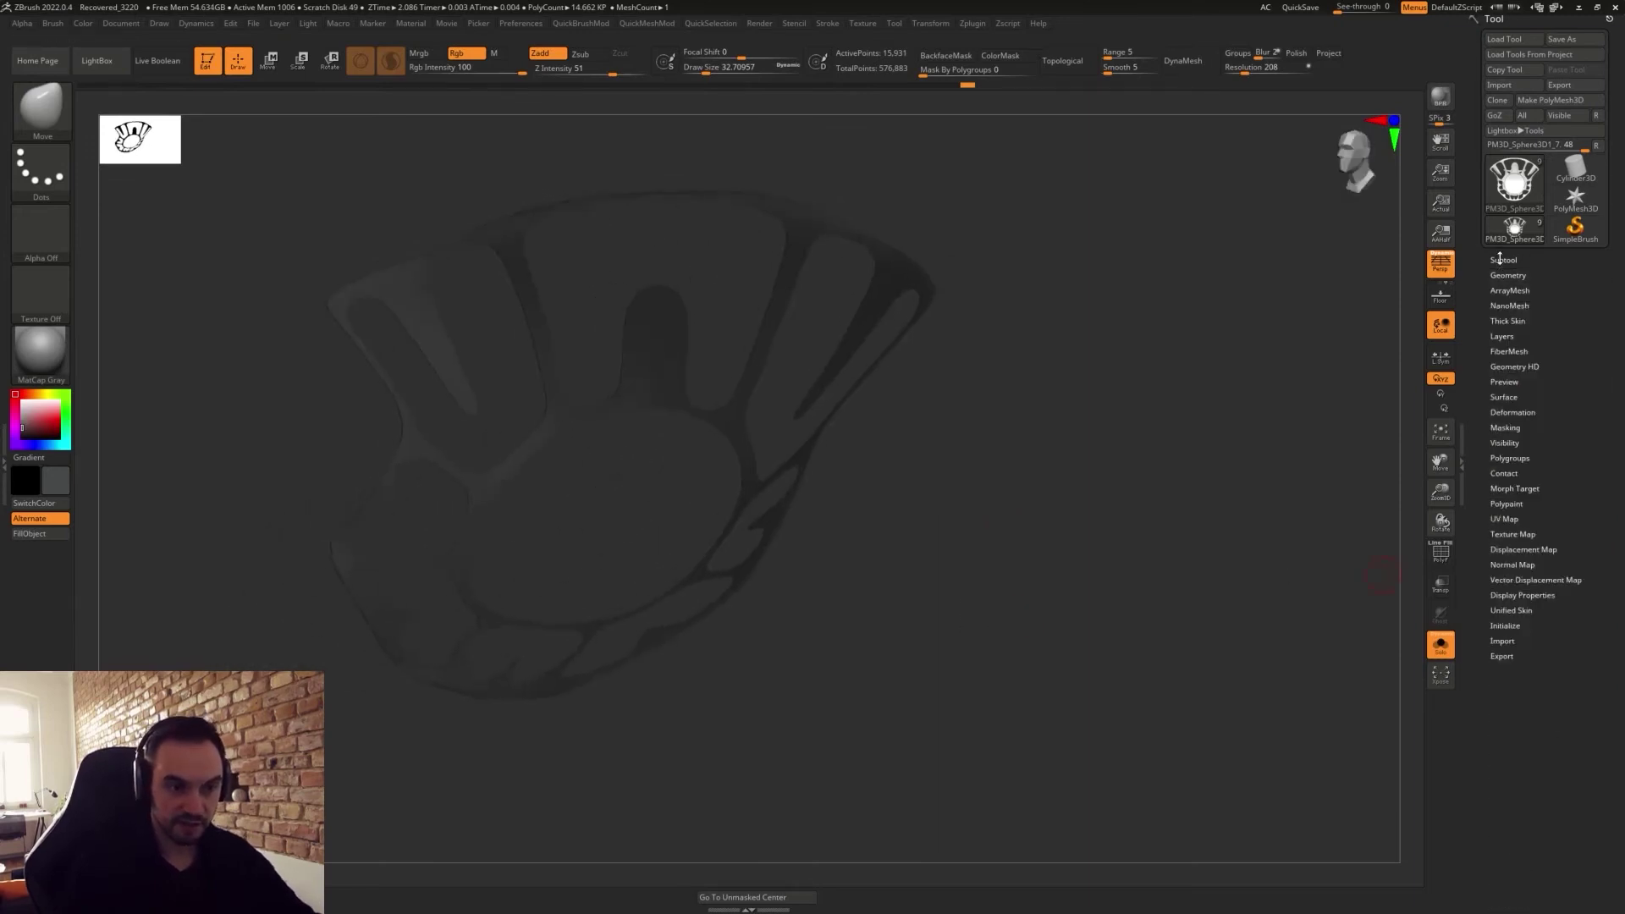
pyautogui.moveTo(923, 659); pyautogui.dragTo(1058, 624)
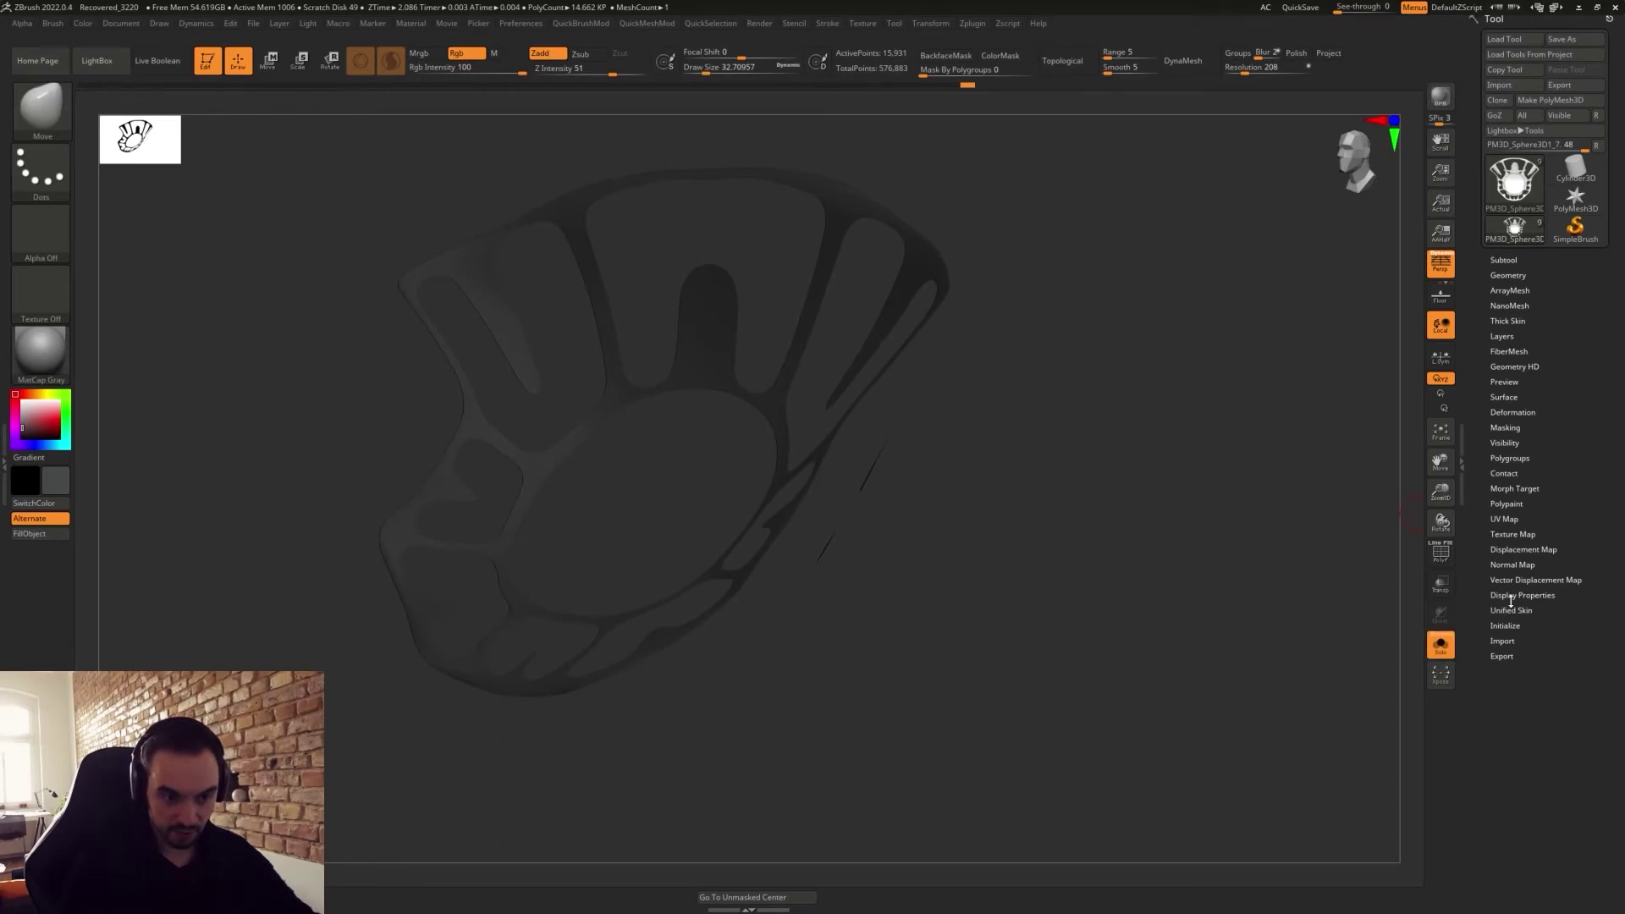
# Turn on double-sided display for the lattice and hide the surplus surface behind its openings.
pyautogui.click(1511, 641)
pyautogui.moveTo(956, 623)
pyautogui.mouseDown()
pyautogui.moveTo(1026, 665)
pyautogui.moveTo(977, 665)
pyautogui.mouseUp()
pyautogui.keyDown('ctrl'); pyautogui.keyDown('shift'); pyautogui.click(735, 531); pyautogui.keyUp('shift'); pyautogui.keyUp('ctrl')
pyautogui.press('2')
pyautogui.click(877, 639)
pyautogui.hotkey('ctrl', 'shift')
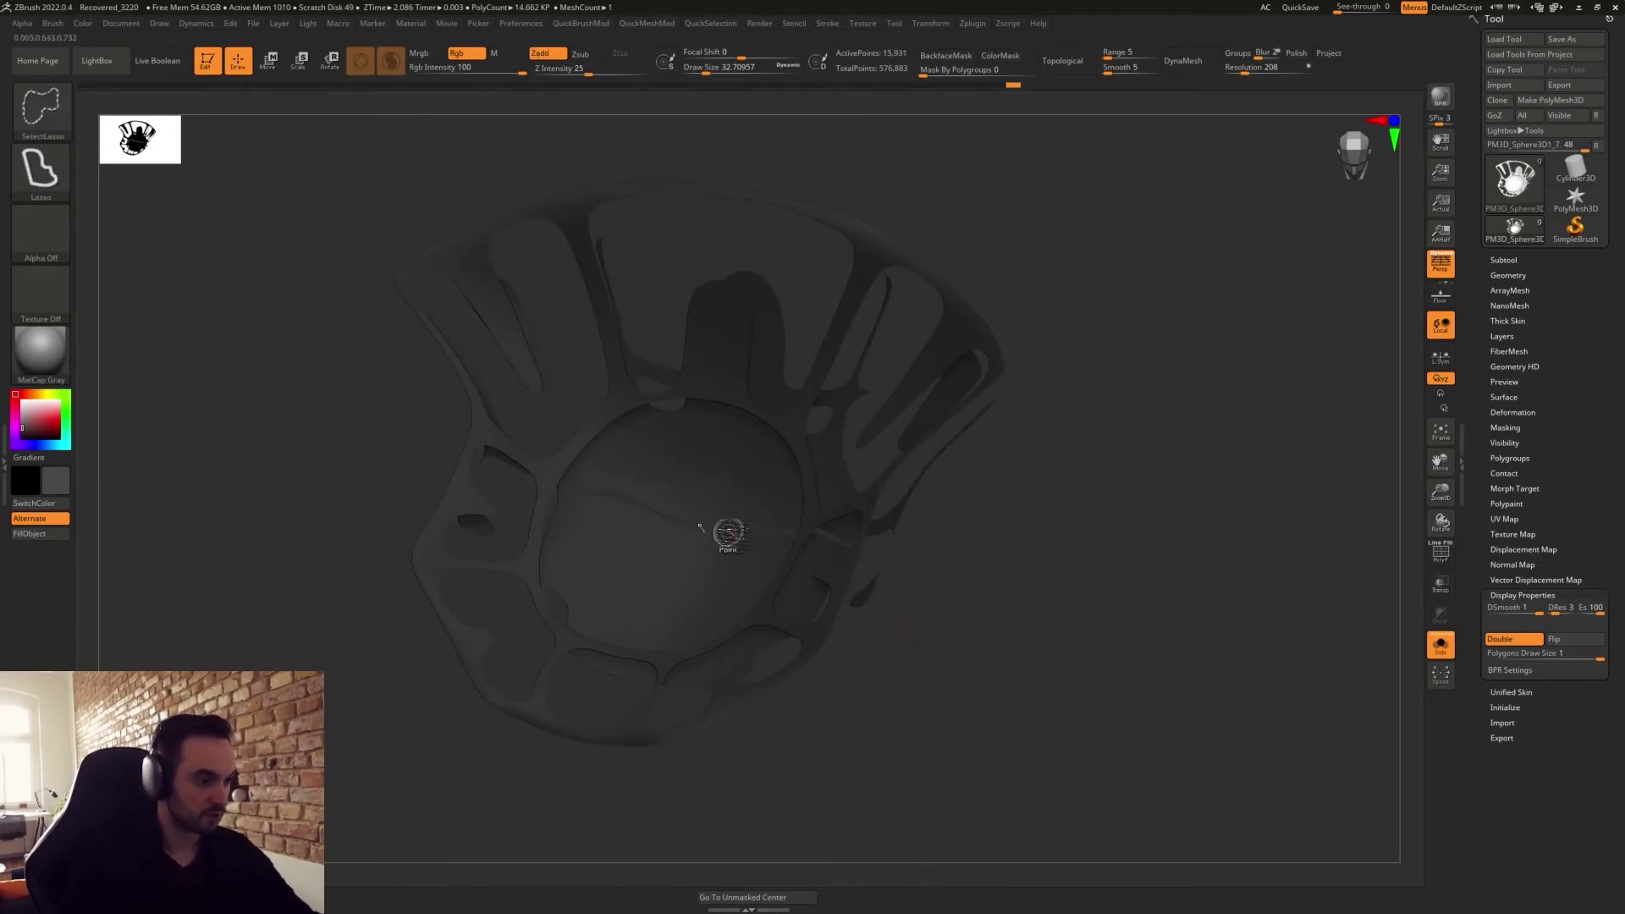
pyautogui.keyDown('ctrl'); pyautogui.keyDown('shift'); pyautogui.click(725, 510); pyautogui.keyUp('shift'); pyautogui.keyUp('ctrl')
pyautogui.moveTo(872, 609)
pyautogui.mouseDown()
pyautogui.moveTo(931, 638)
pyautogui.moveTo(846, 486)
pyautogui.moveTo(929, 374)
pyautogui.mouseUp()
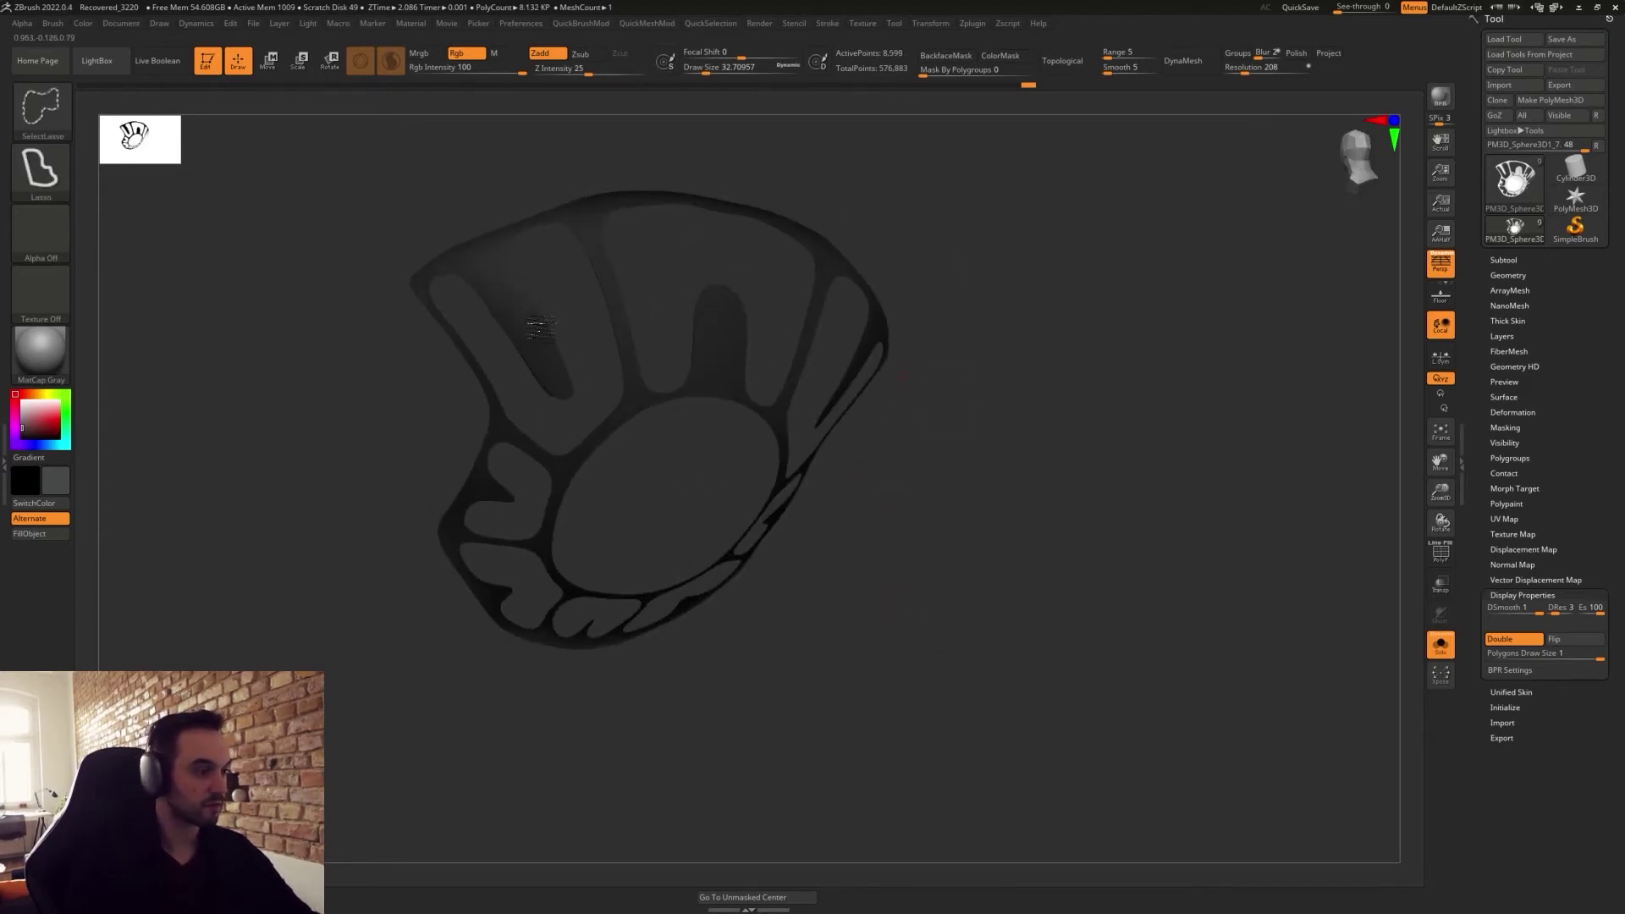
# Hide the leftover stray polygons on the lattice and delete all of its hidden geometry.
pyautogui.keyDown('ctrl'); pyautogui.keyDown('shift'); pyautogui.click(540, 325); pyautogui.keyUp('shift'); pyautogui.keyUp('ctrl')
pyautogui.moveTo(809, 624)
pyautogui.mouseDown()
pyautogui.moveTo(827, 674)
pyautogui.moveTo(852, 682)
pyautogui.moveTo(515, 468)
pyautogui.moveTo(652, 592)
pyautogui.mouseUp()
pyautogui.moveTo(597, 604)
pyautogui.mouseDown()
pyautogui.moveTo(616, 628)
pyautogui.moveTo(966, 690)
pyautogui.mouseUp()
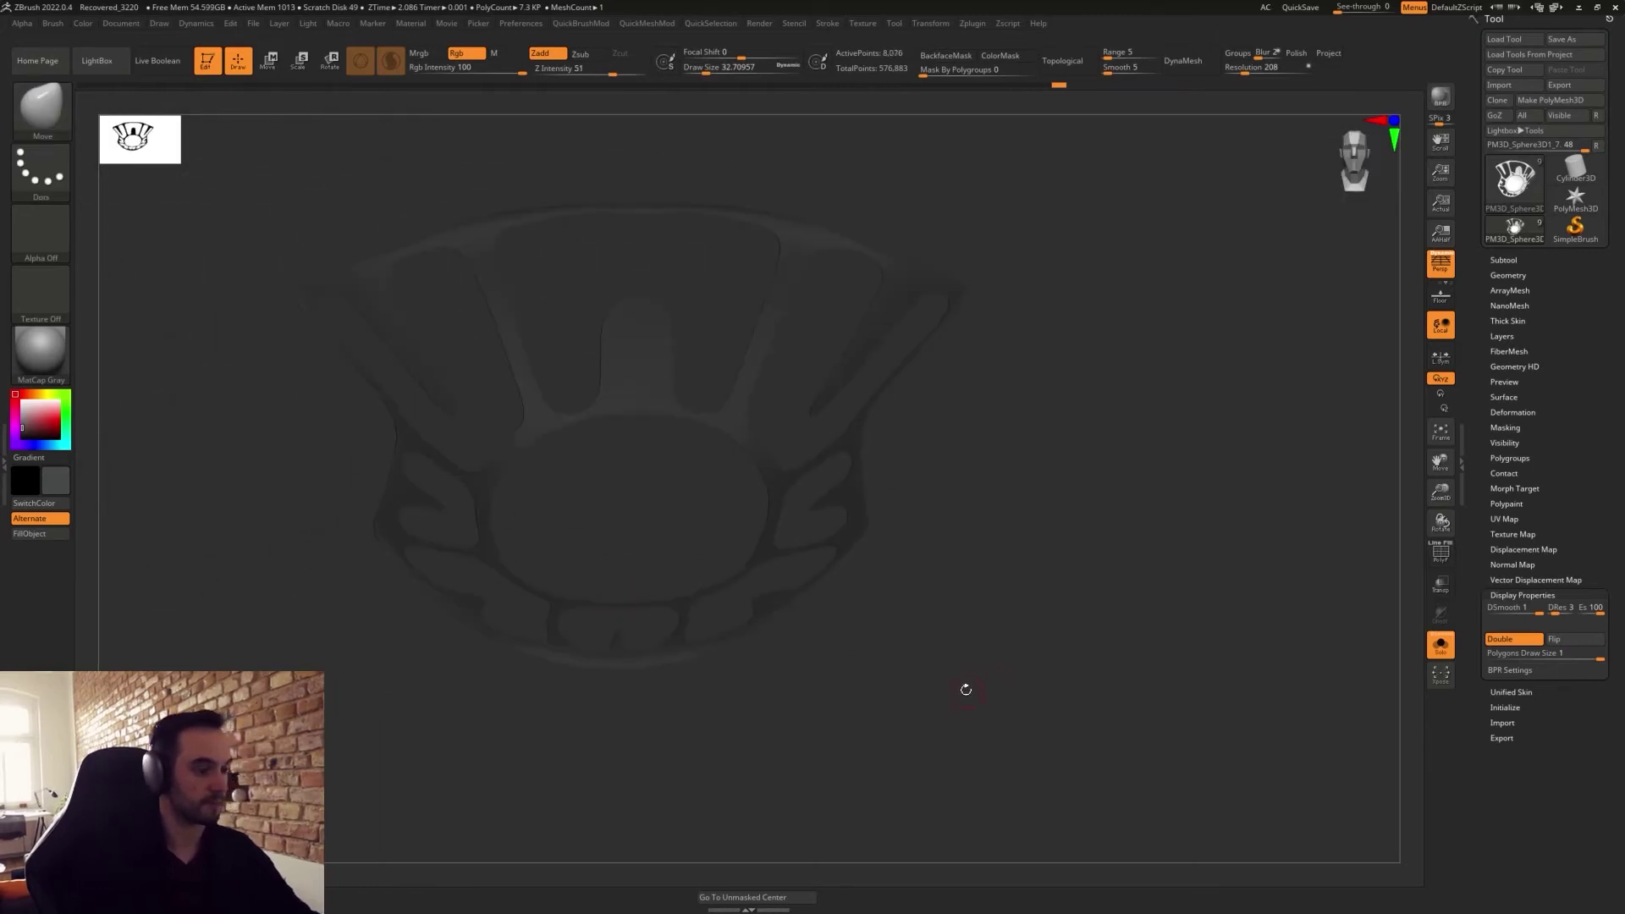
pyautogui.press('2')
pyautogui.click(982, 837)
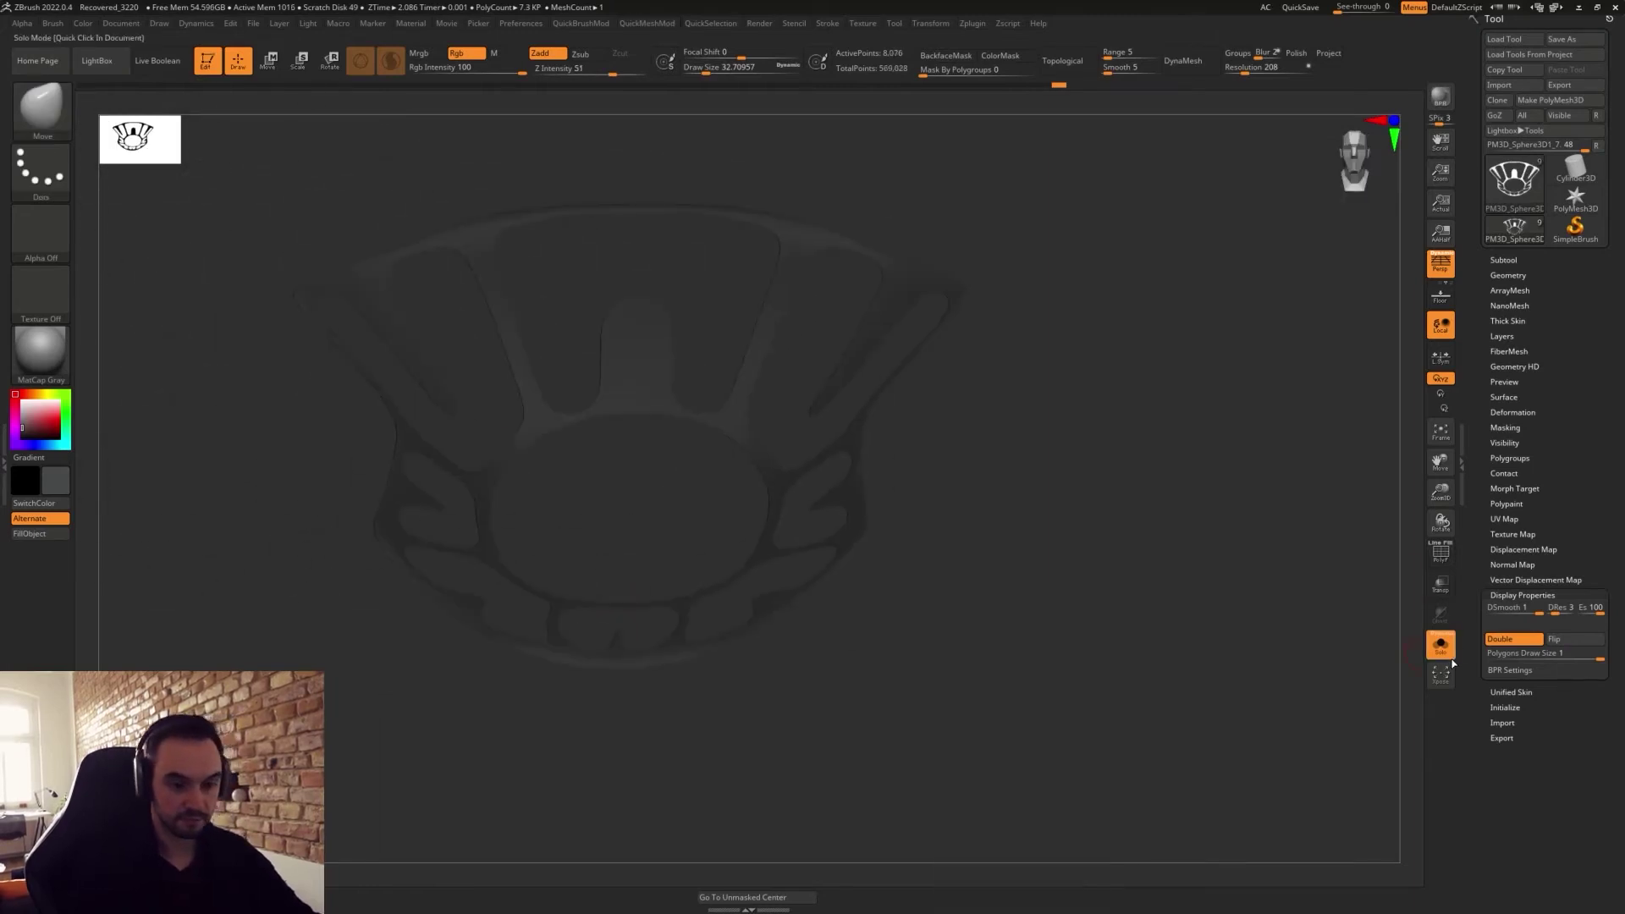
# Leave solo mode to bring back the whole character and turn on polyframe display for the lattice.
pyautogui.click(1441, 650)
pyautogui.moveTo(1002, 667)
pyautogui.keyDown('alt'); pyautogui.mouseDown()
pyautogui.moveTo(983, 646)
pyautogui.moveTo(1070, 667)
pyautogui.moveTo(1074, 620)
pyautogui.moveTo(1116, 660)
pyautogui.moveTo(1150, 624)
pyautogui.moveTo(1139, 664)
pyautogui.moveTo(1125, 550)
pyautogui.moveTo(1068, 538)
pyautogui.moveTo(1089, 533)
pyautogui.moveTo(994, 486)
pyautogui.moveTo(1015, 482)
pyautogui.moveTo(1002, 591)
pyautogui.mouseUp(); pyautogui.keyUp('alt')
pyautogui.hotkey('shift', 'f')
# Thicken the lattice with ZModeler's QMesh action targeting All Polygons, undoing the first pull and adjusting the thickness.
pyautogui.press('b')
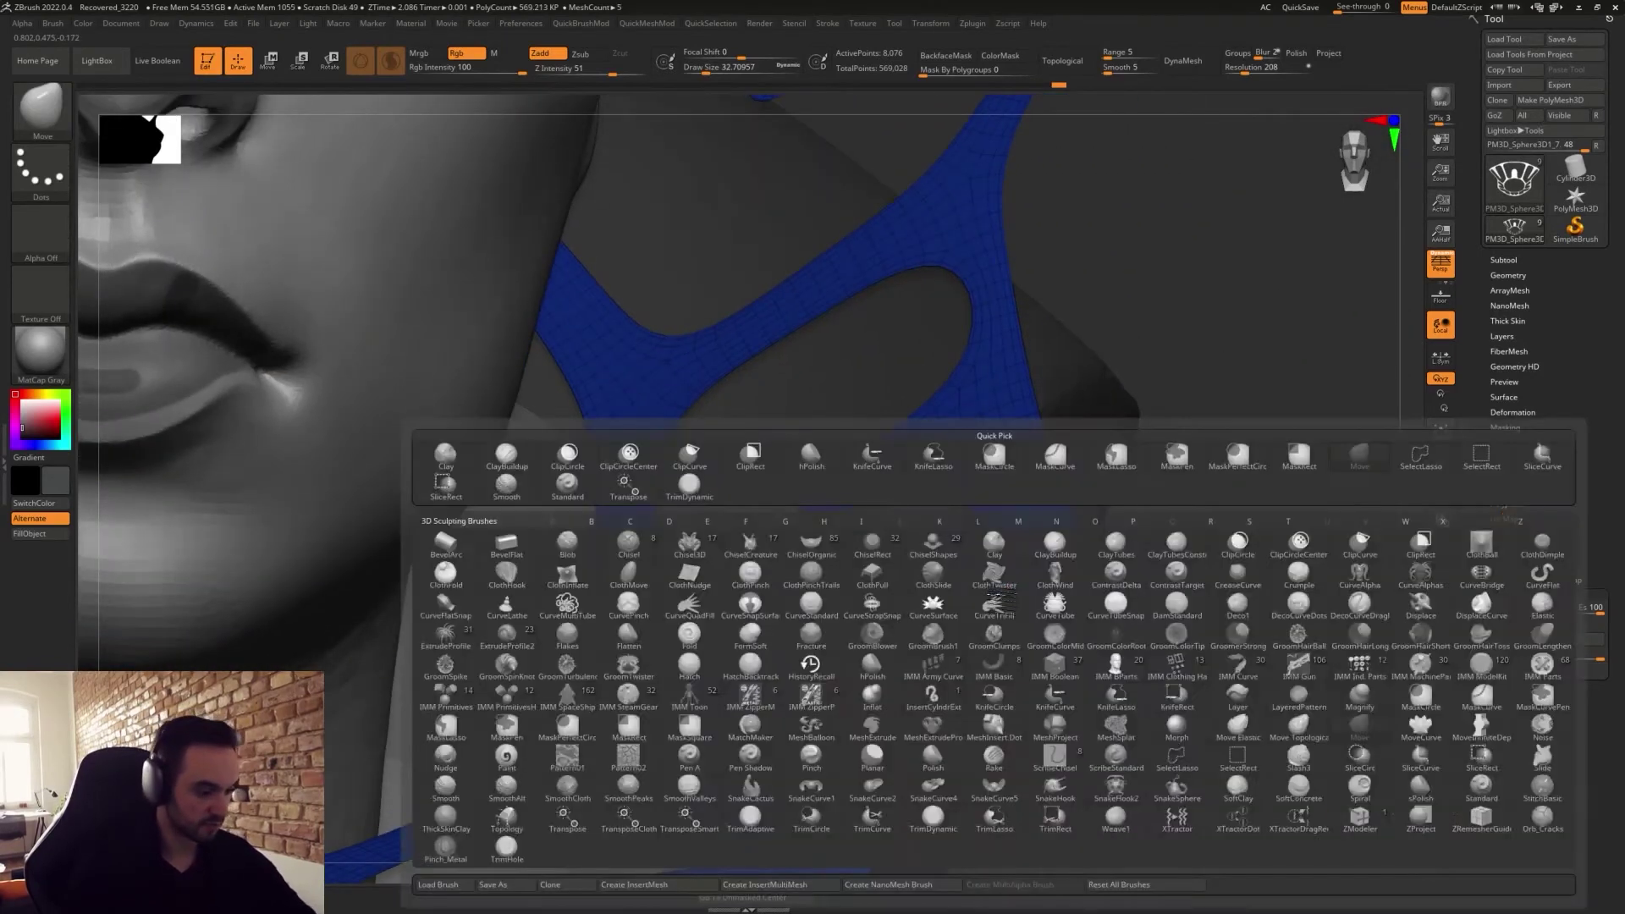
pyautogui.press('z')
pyautogui.press('m')
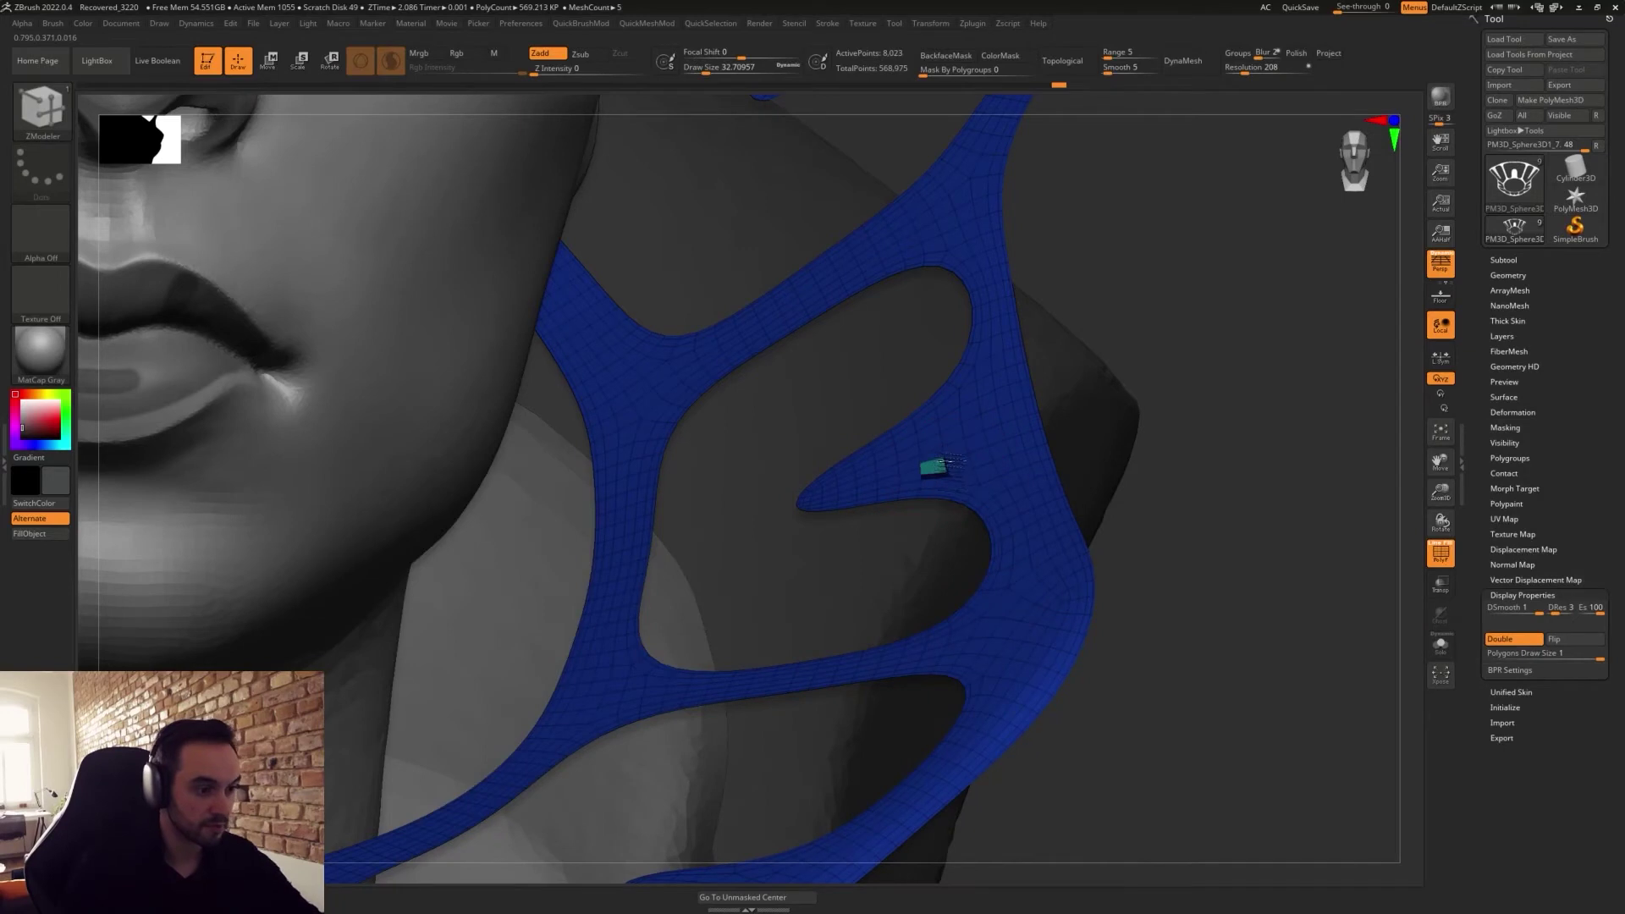
pyautogui.press('space')
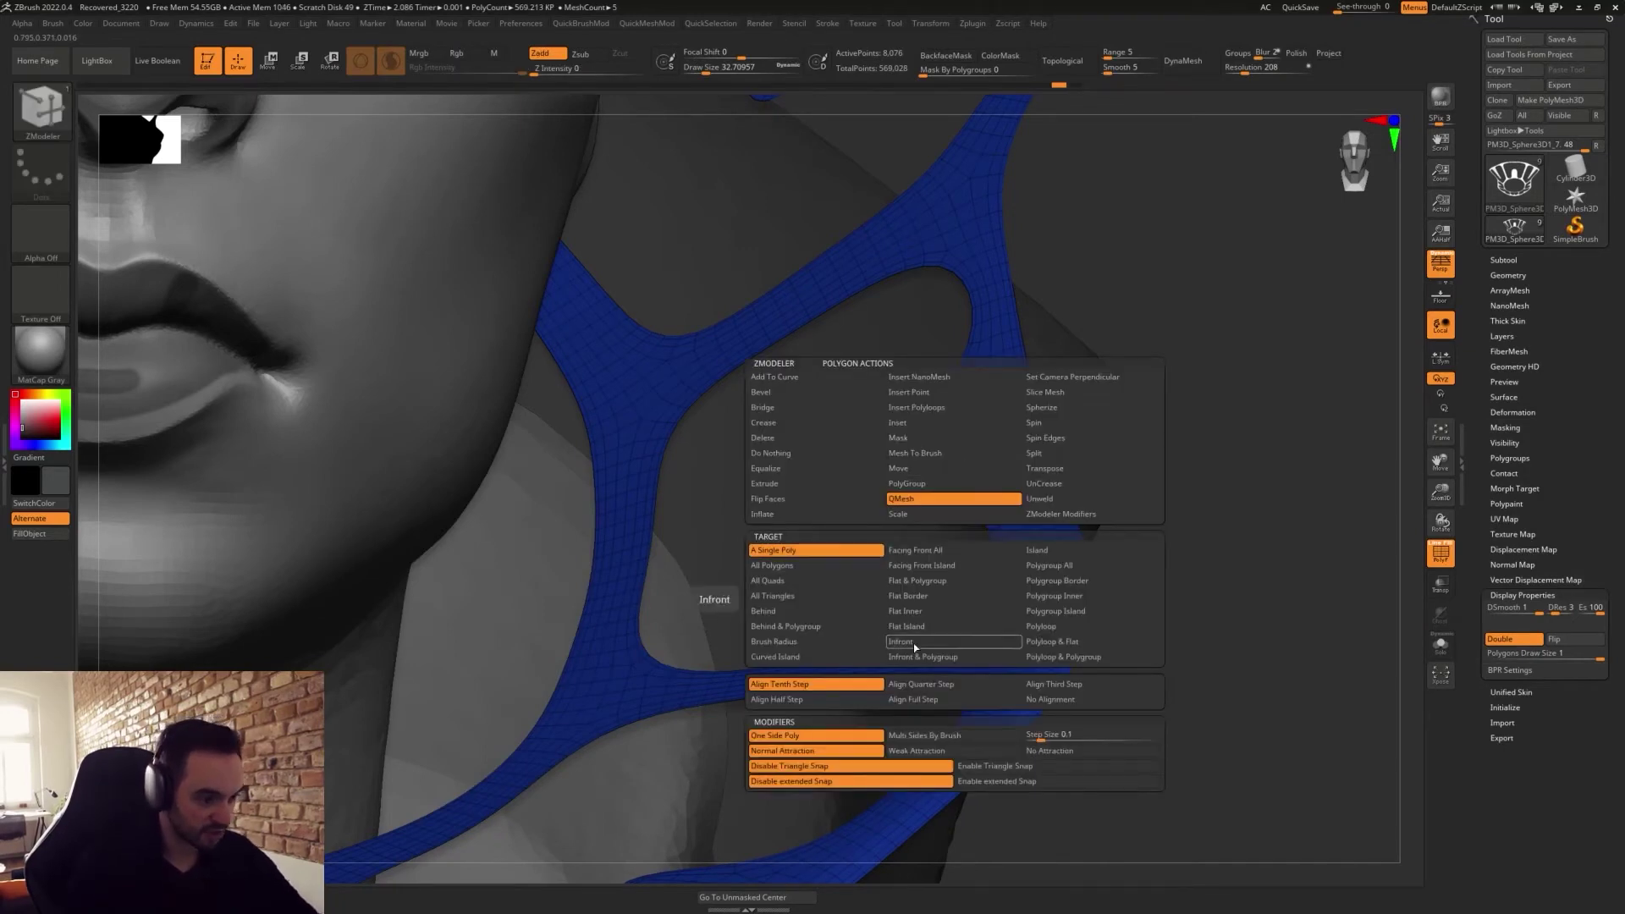
pyautogui.click(796, 566)
pyautogui.moveTo(1005, 453); pyautogui.dragTo(1001, 431)
pyautogui.keyDown('alt'); pyautogui.moveTo(1179, 610); pyautogui.dragTo(1191, 518); pyautogui.keyUp('alt')
pyautogui.hotkey('ctrl', 'z')
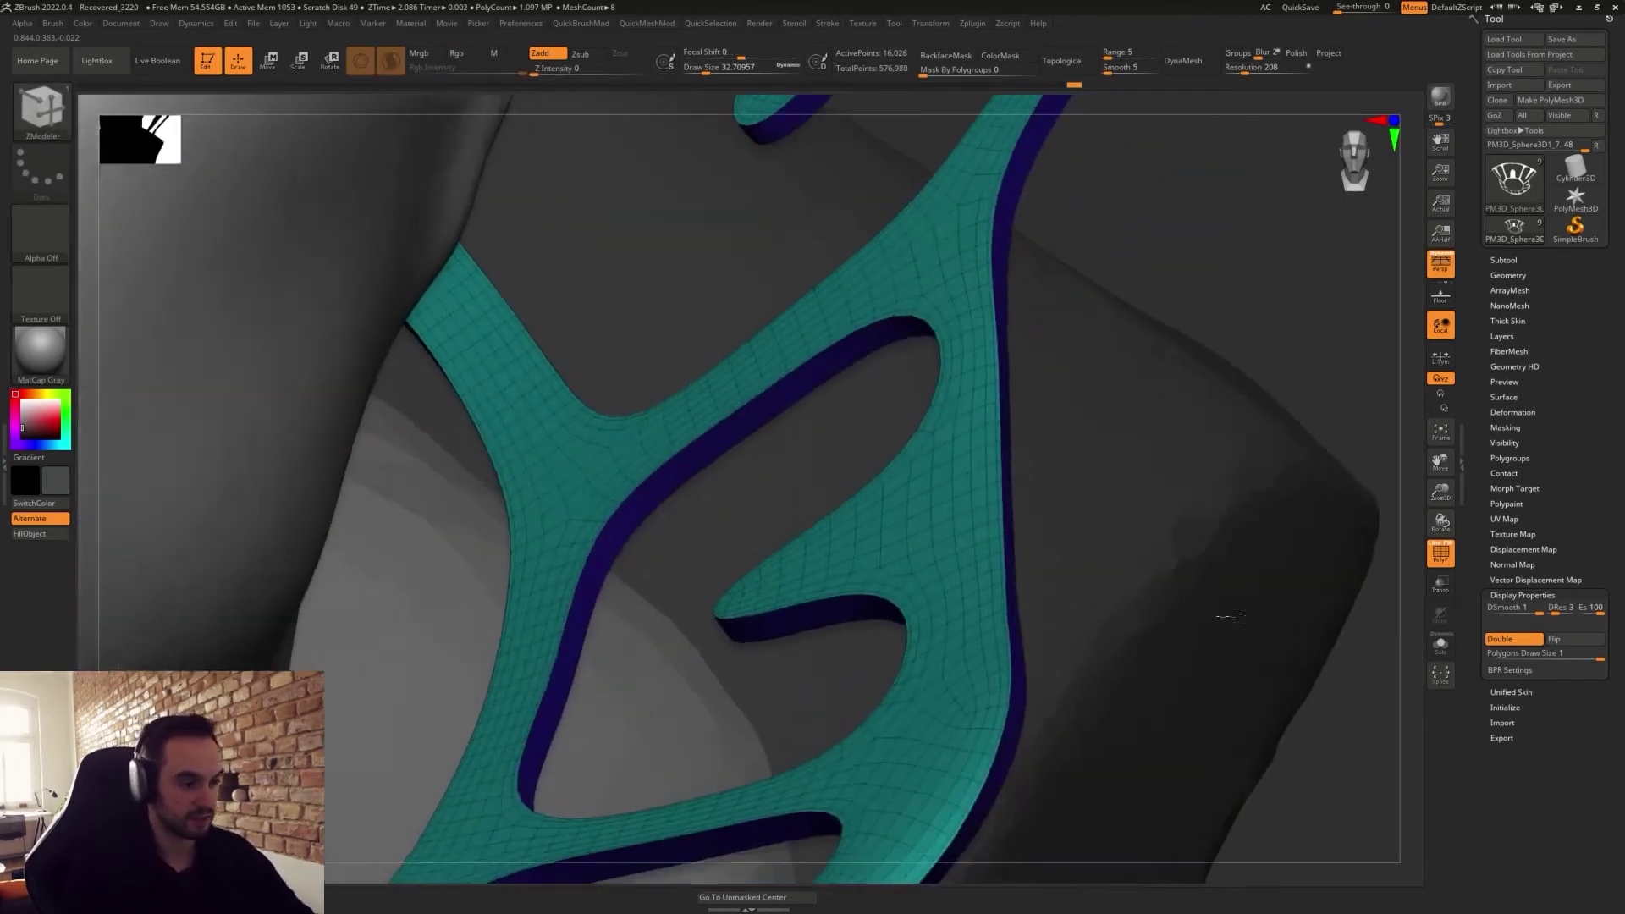
pyautogui.moveTo(937, 549); pyautogui.dragTo(911, 511)
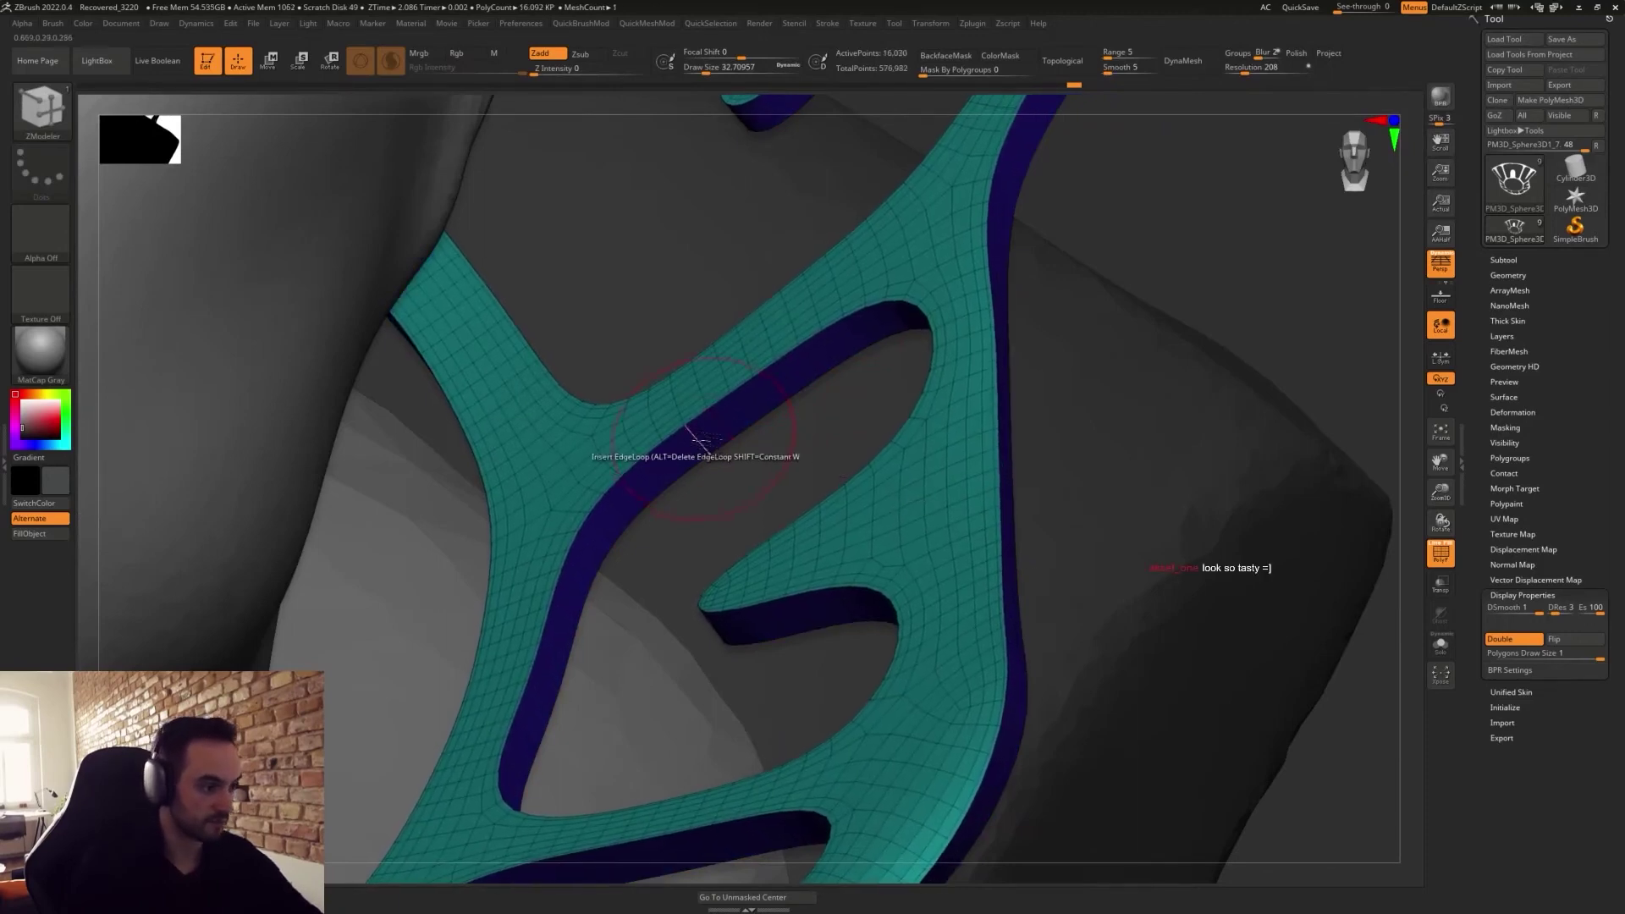
# Insert edge loops along the lattice's side wall, undoing the first placement and trying again.
pyautogui.click(702, 431)
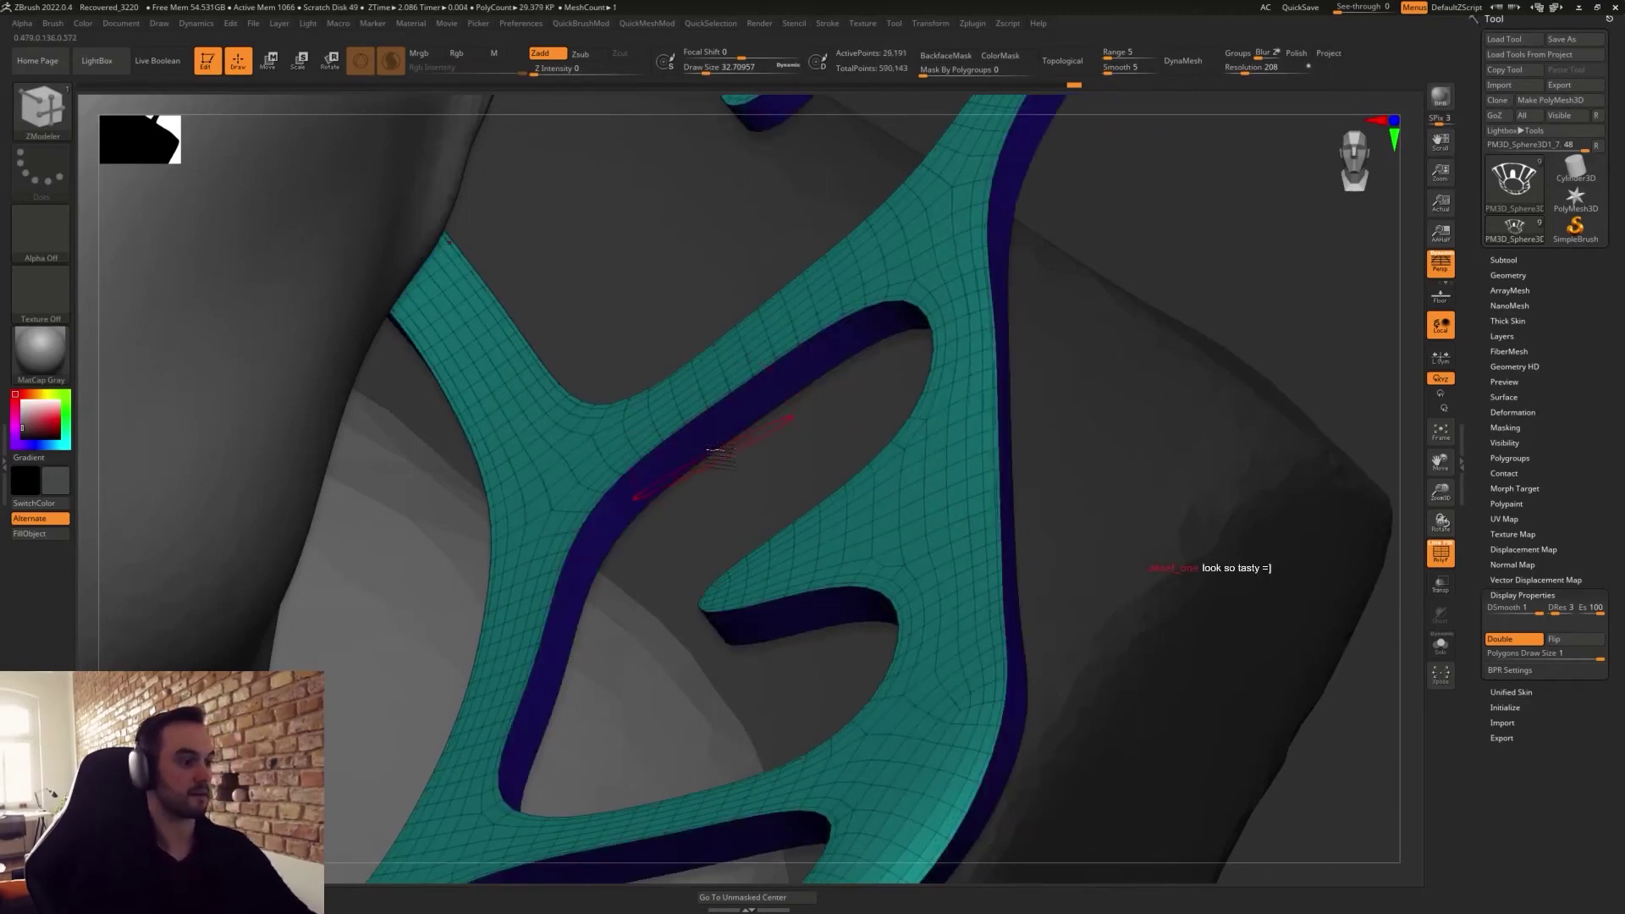
pyautogui.keyDown('ctrl'); pyautogui.moveTo(686, 429); pyautogui.dragTo(728, 480, button='right'); pyautogui.keyUp('ctrl')
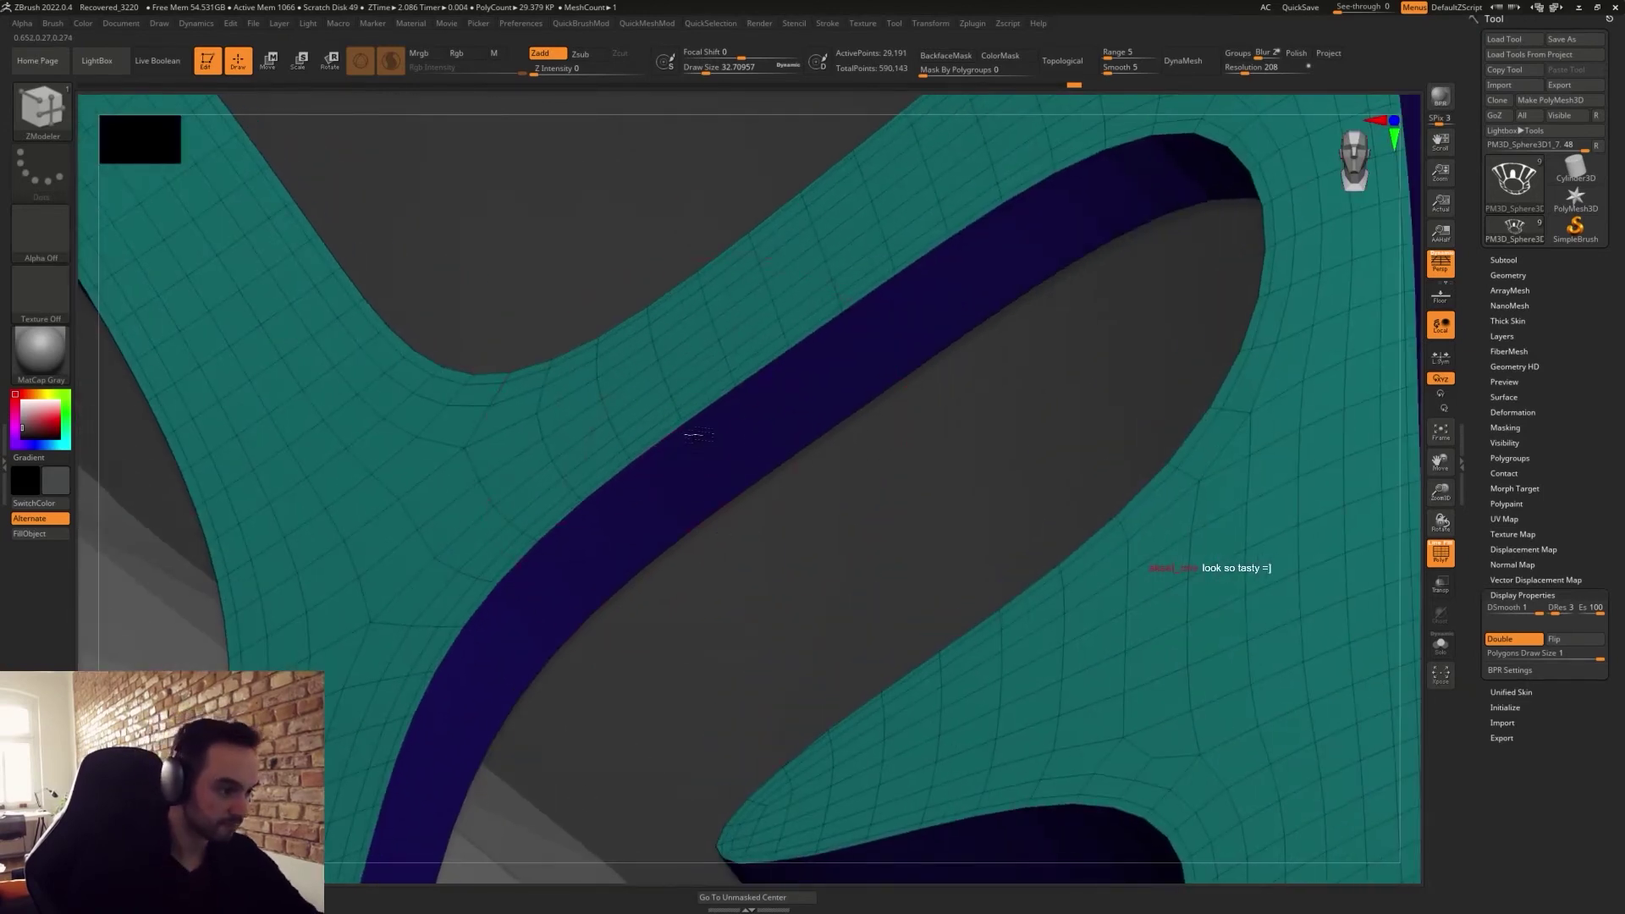
pyautogui.hotkey('ctrl', 'z')
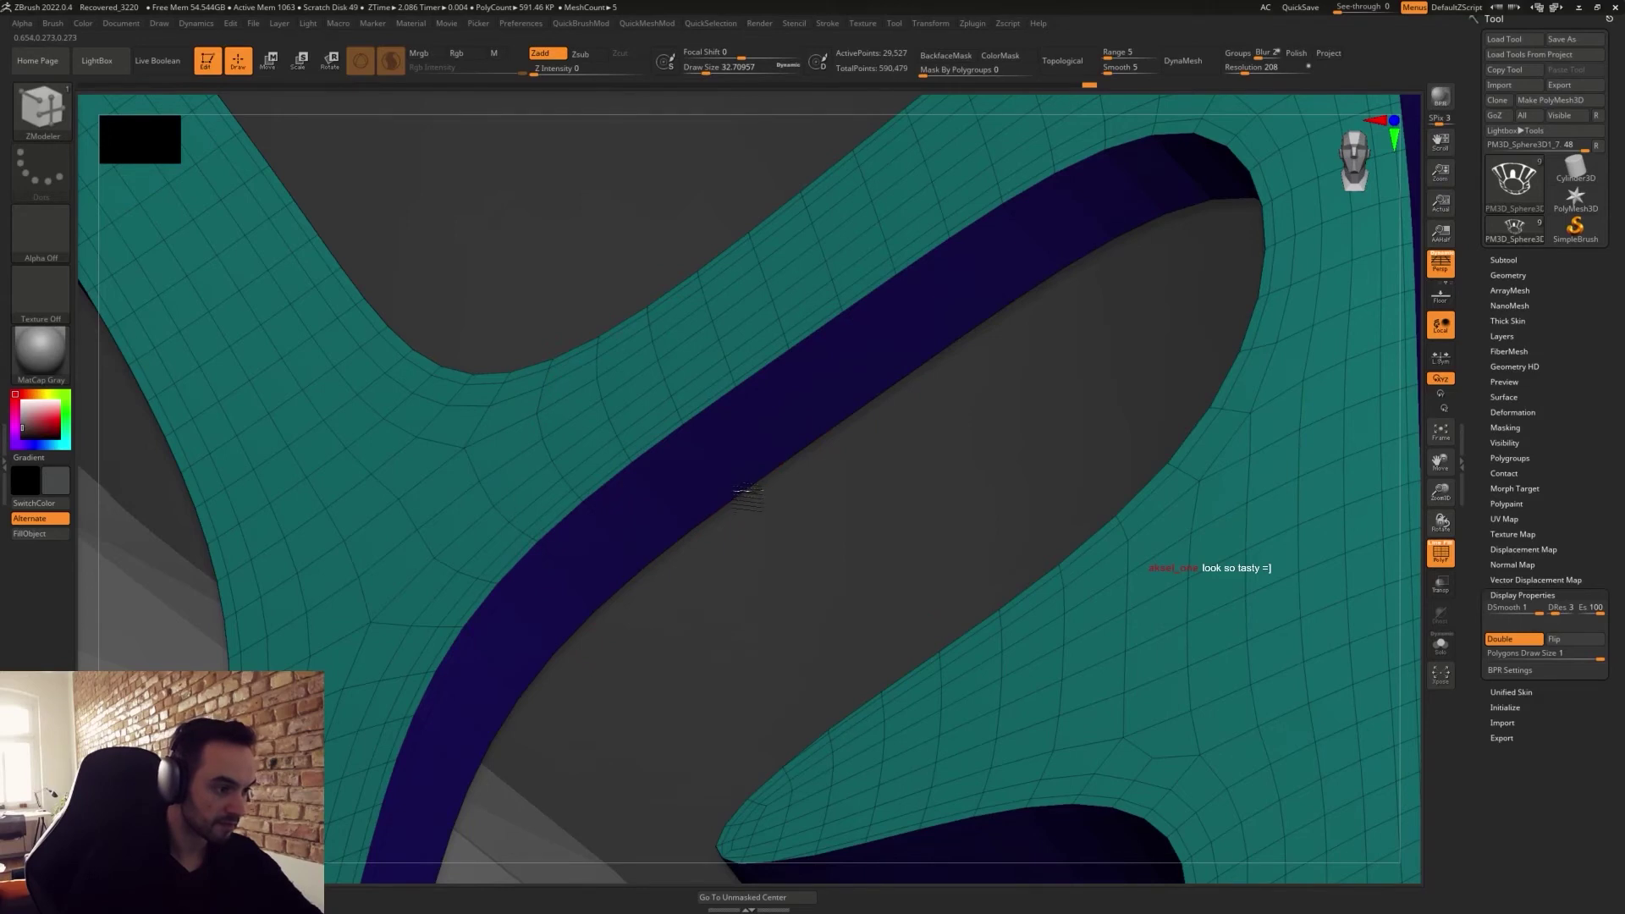
pyautogui.scroll(-5, 745, 489)
pyautogui.keyDown('ctrl'); pyautogui.moveTo(1096, 474); pyautogui.dragTo(1030, 423, button='right'); pyautogui.keyUp('ctrl')
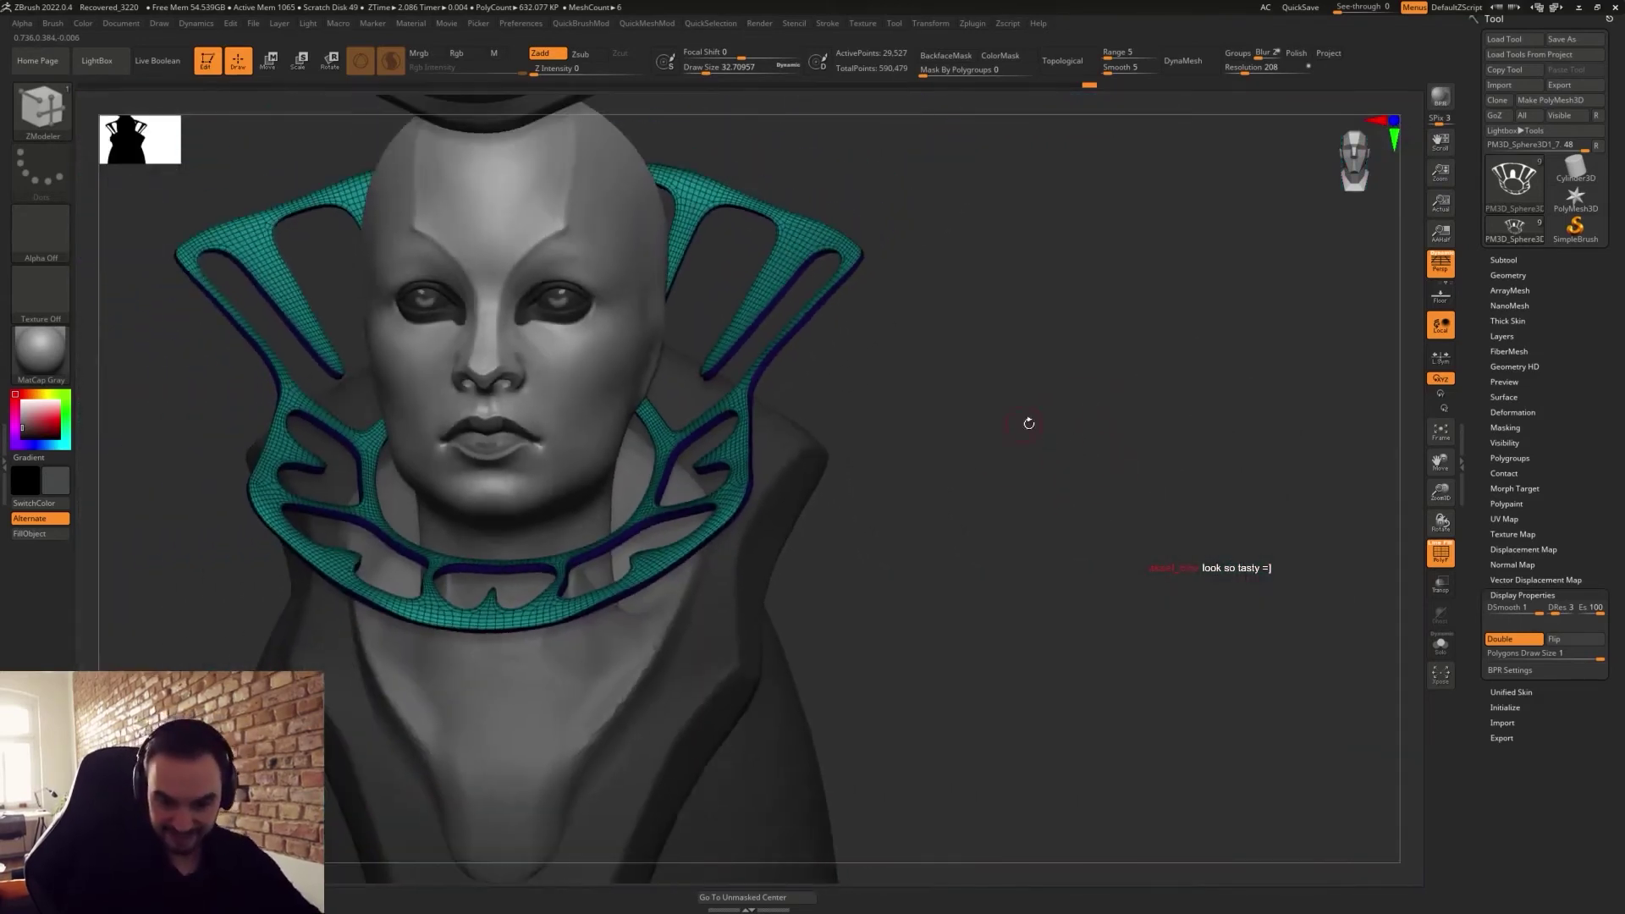
# Turn off the polyframe display and shift the lattice collar slightly along its depth axis.
pyautogui.keyDown('alt'); pyautogui.moveTo(987, 530); pyautogui.dragTo(1021, 580, button='right'); pyautogui.keyUp('alt')
pyautogui.moveTo(1019, 582)
pyautogui.mouseDown()
pyautogui.moveTo(973, 551)
pyautogui.moveTo(1008, 592)
pyautogui.mouseUp()
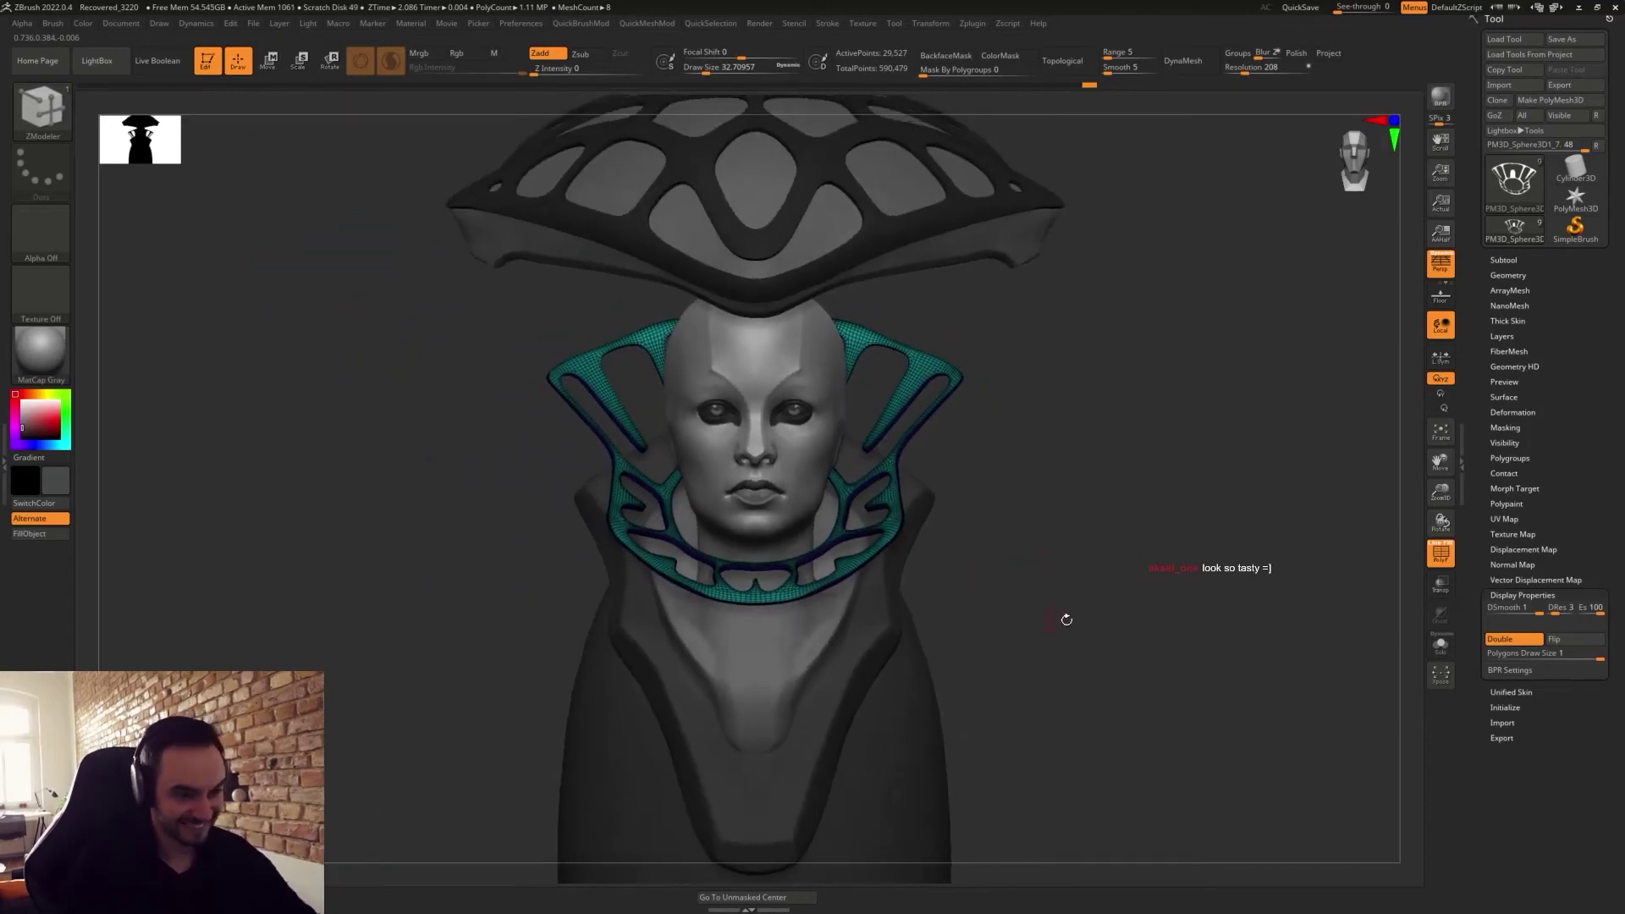
pyautogui.press('w')
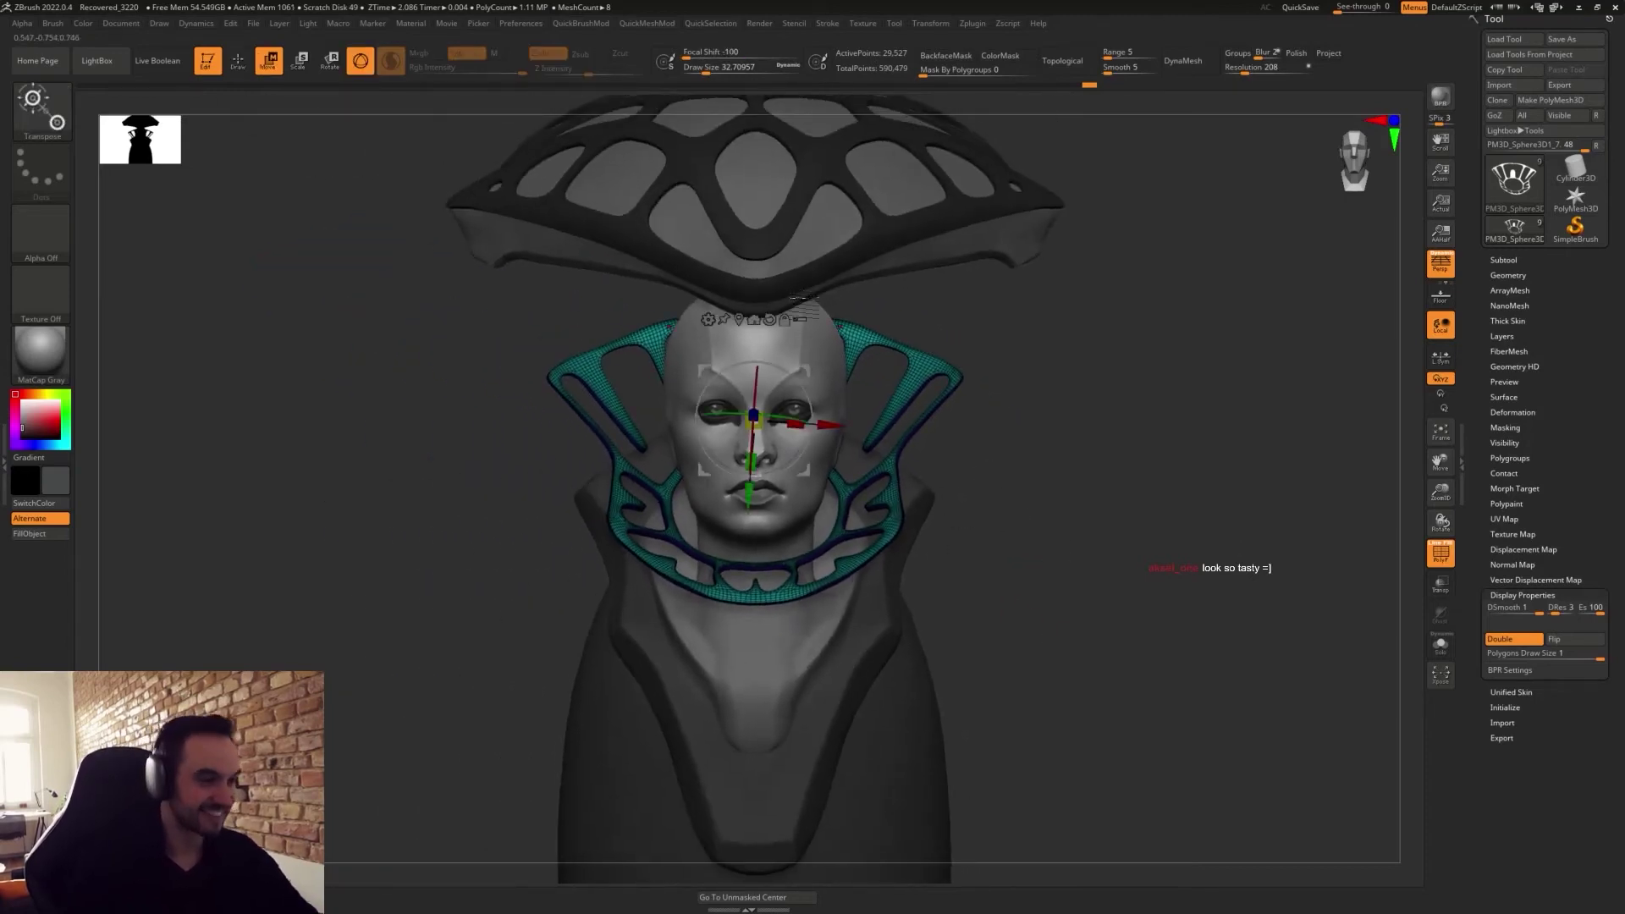
pyautogui.hotkey('shift', 'f')
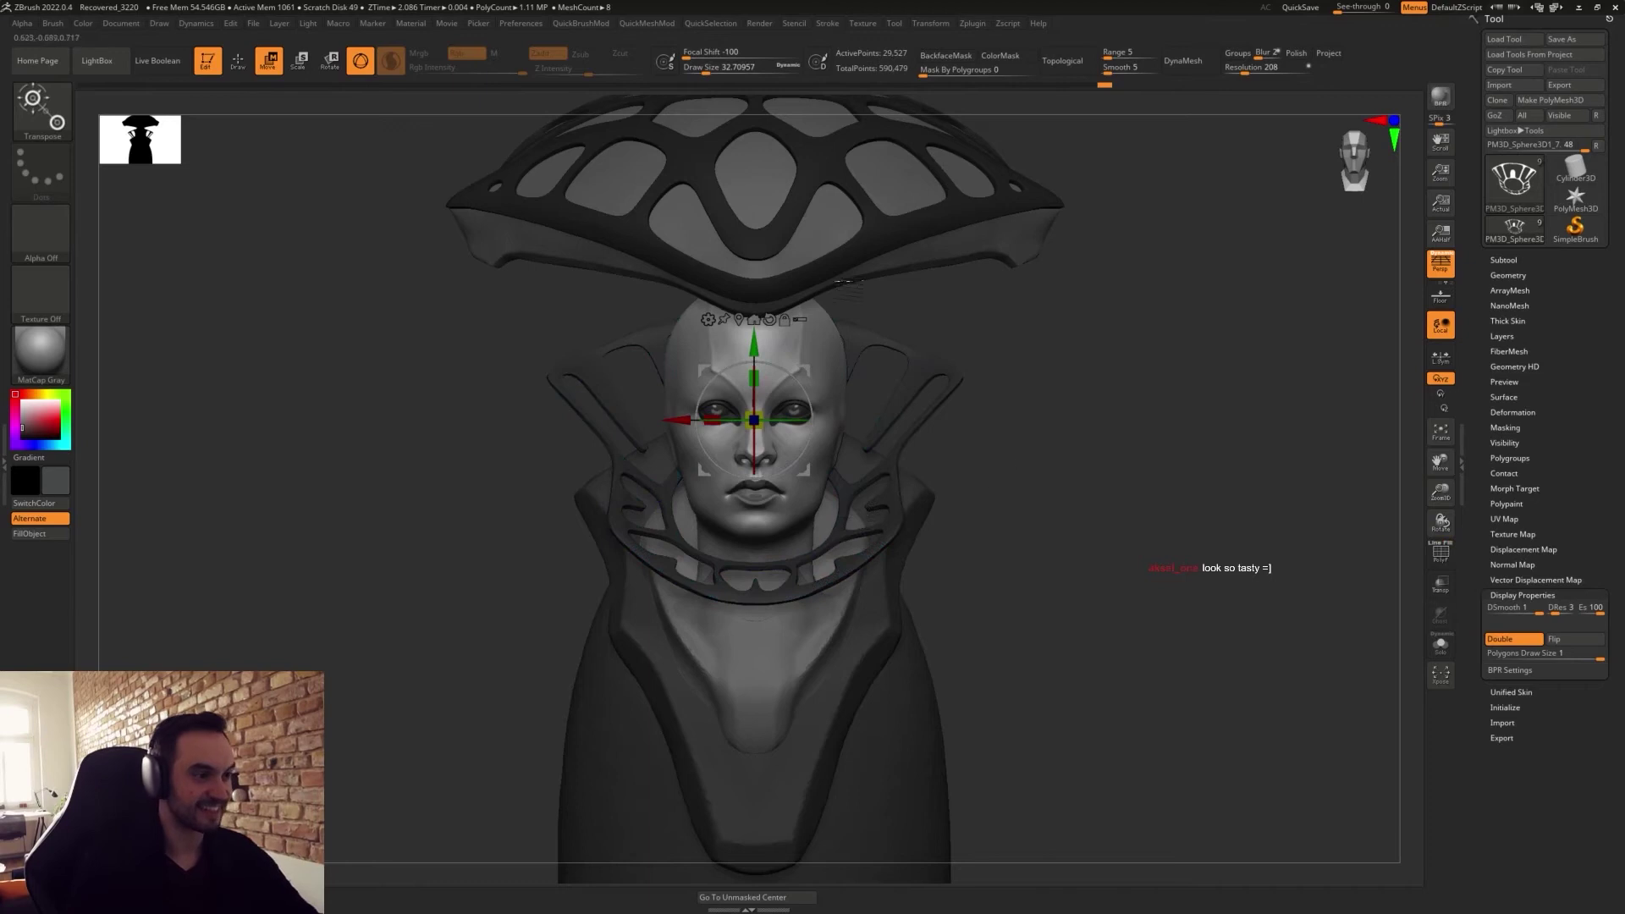
pyautogui.keyDown('alt'); pyautogui.moveTo(968, 428); pyautogui.dragTo(961, 437); pyautogui.keyUp('alt')
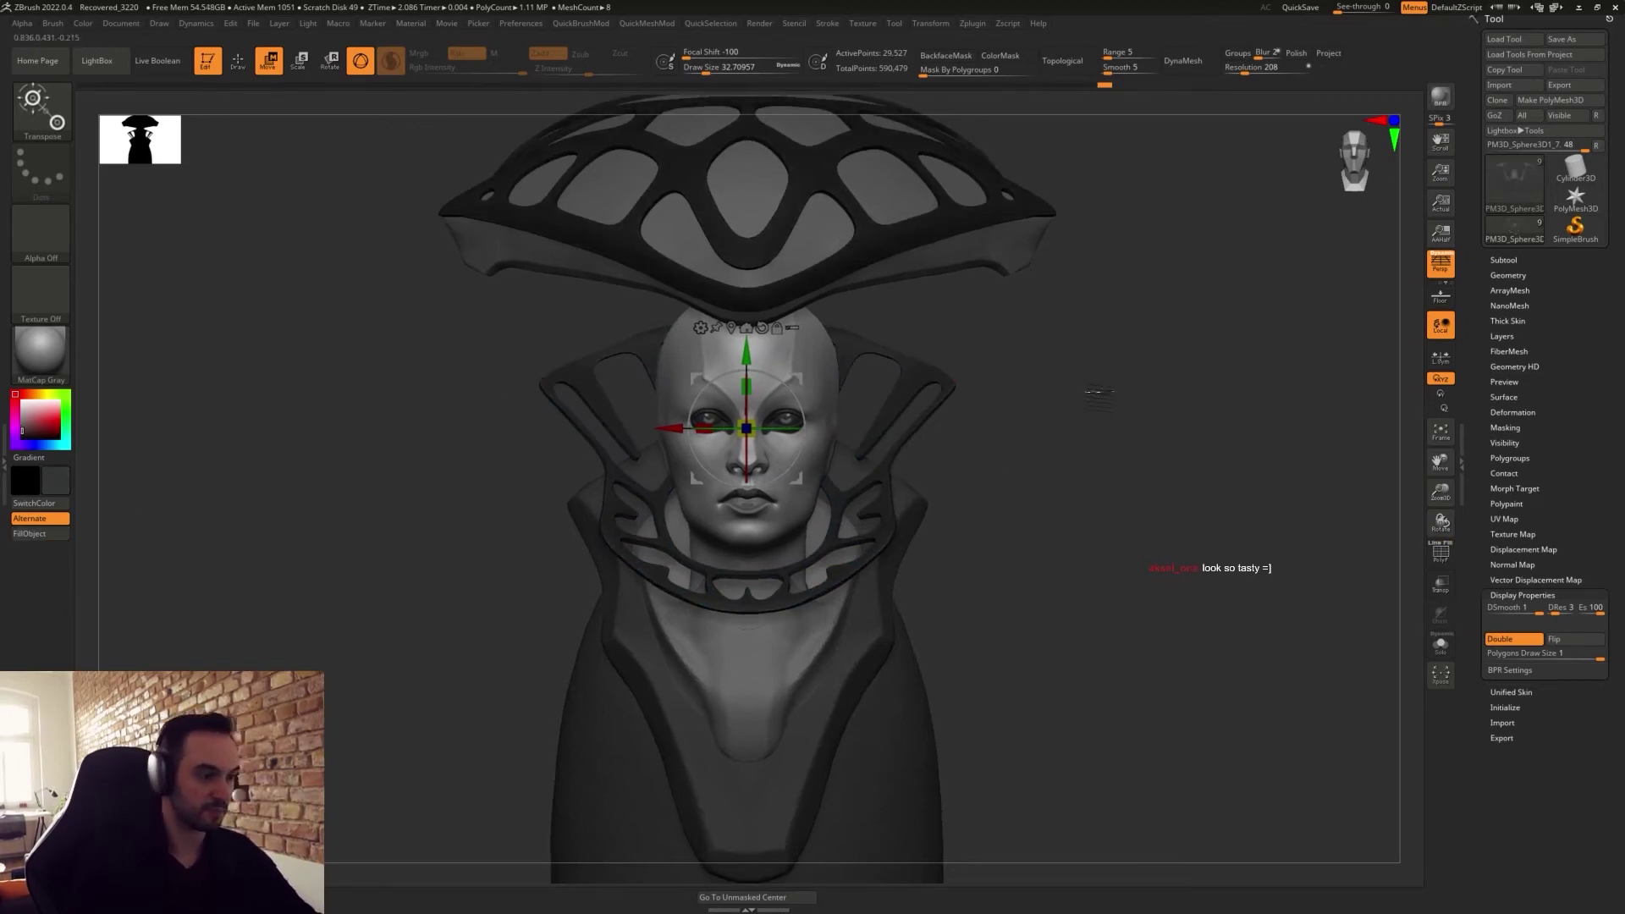
pyautogui.moveTo(1024, 499); pyautogui.dragTo(819, 410)
pyautogui.moveTo(1087, 366); pyautogui.dragTo(1048, 394)
pyautogui.moveTo(699, 471); pyautogui.dragTo(684, 479)
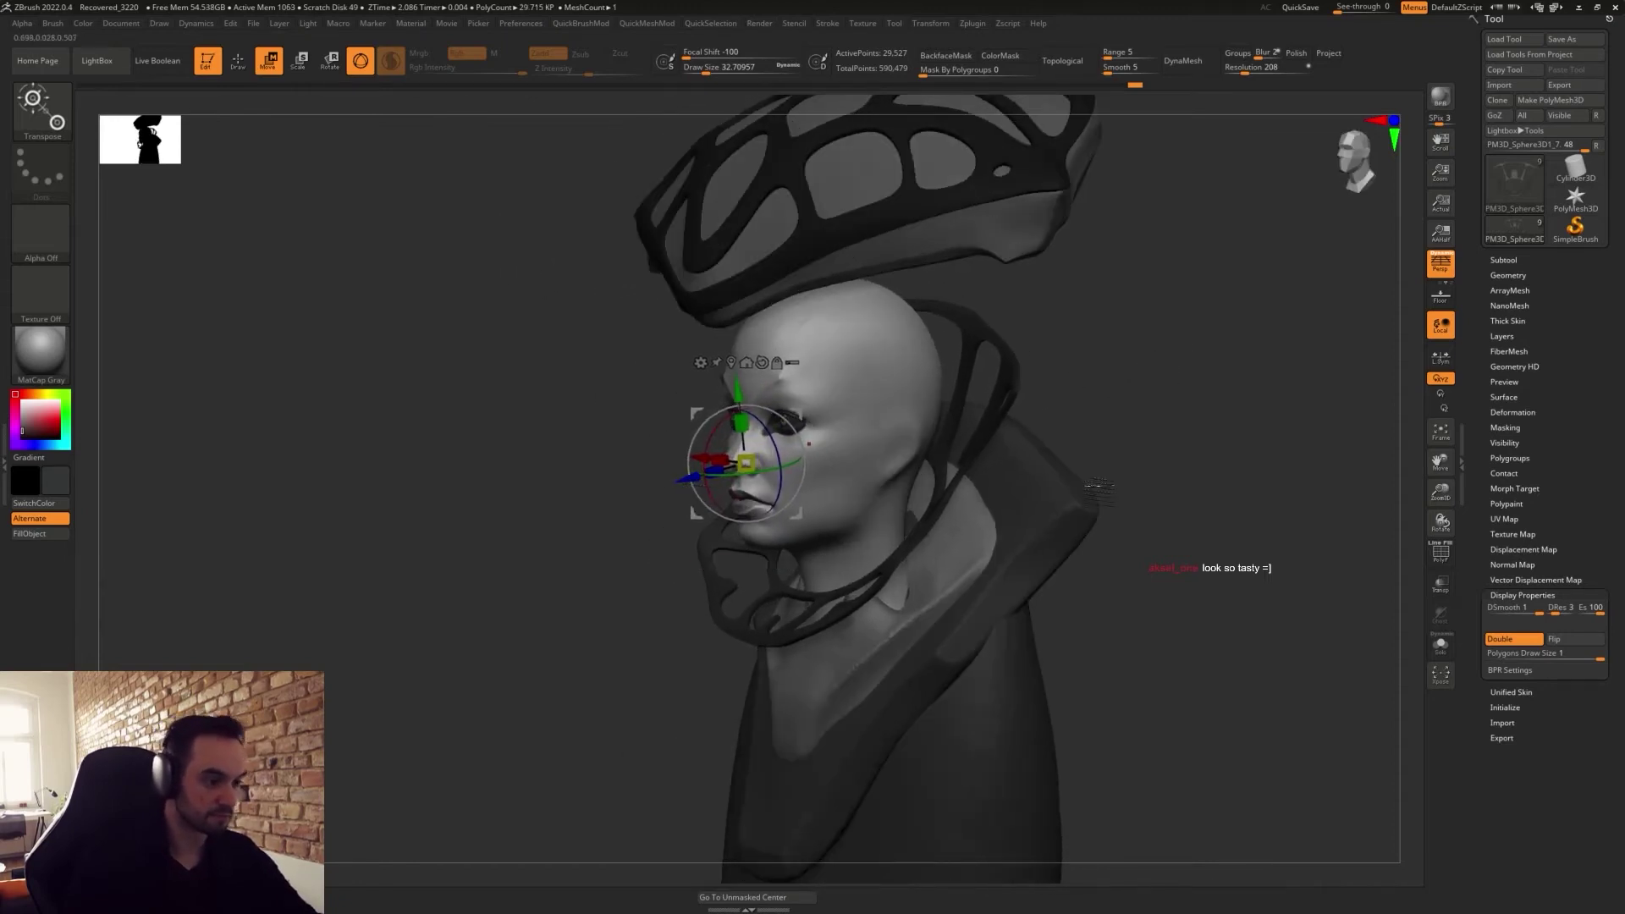
pyautogui.keyDown('shift'); pyautogui.moveTo(1097, 485); pyautogui.dragTo(1155, 461); pyautogui.keyUp('shift')
# Set the Move brush's draw size to about 197 and show the polyframe on the front of the lattice.
pyautogui.press('q')
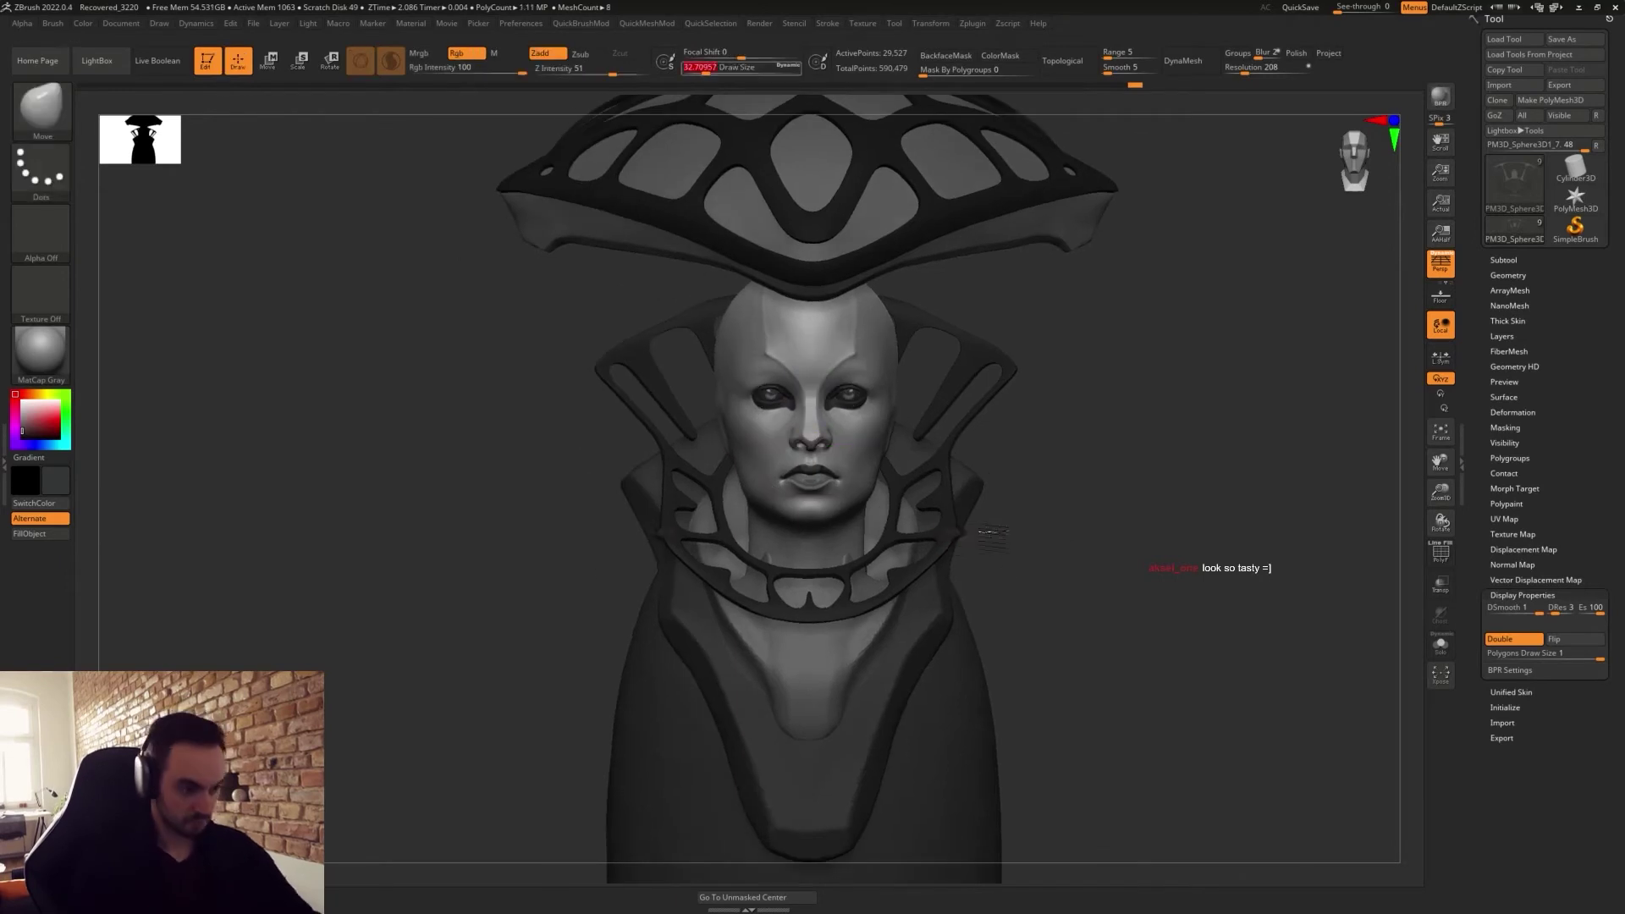
pyautogui.press('s')
pyautogui.moveTo(897, 522); pyautogui.dragTo(933, 524)
pyautogui.hotkey('shift', 'f')
pyautogui.moveTo(1067, 595)
pyautogui.keyDown('alt'); pyautogui.mouseDown()
pyautogui.moveTo(1227, 575)
pyautogui.moveTo(1158, 501)
pyautogui.moveTo(1224, 559)
pyautogui.moveTo(1034, 541)
pyautogui.moveTo(1160, 570)
pyautogui.moveTo(1138, 592)
pyautogui.mouseUp(); pyautogui.keyUp('alt')
pyautogui.keyDown('alt'); pyautogui.moveTo(1139, 592); pyautogui.dragTo(993, 584); pyautogui.keyUp('alt')
pyautogui.hotkey('shift', 'f')
pyautogui.keyDown('alt'); pyautogui.moveTo(1053, 647); pyautogui.dragTo(1114, 637); pyautogui.keyUp('alt')
pyautogui.hotkey('shift', 'f')
# Retopologise the thickened lattice with ZRemesher using the Half target and KeepGroups.
pyautogui.click(1509, 594)
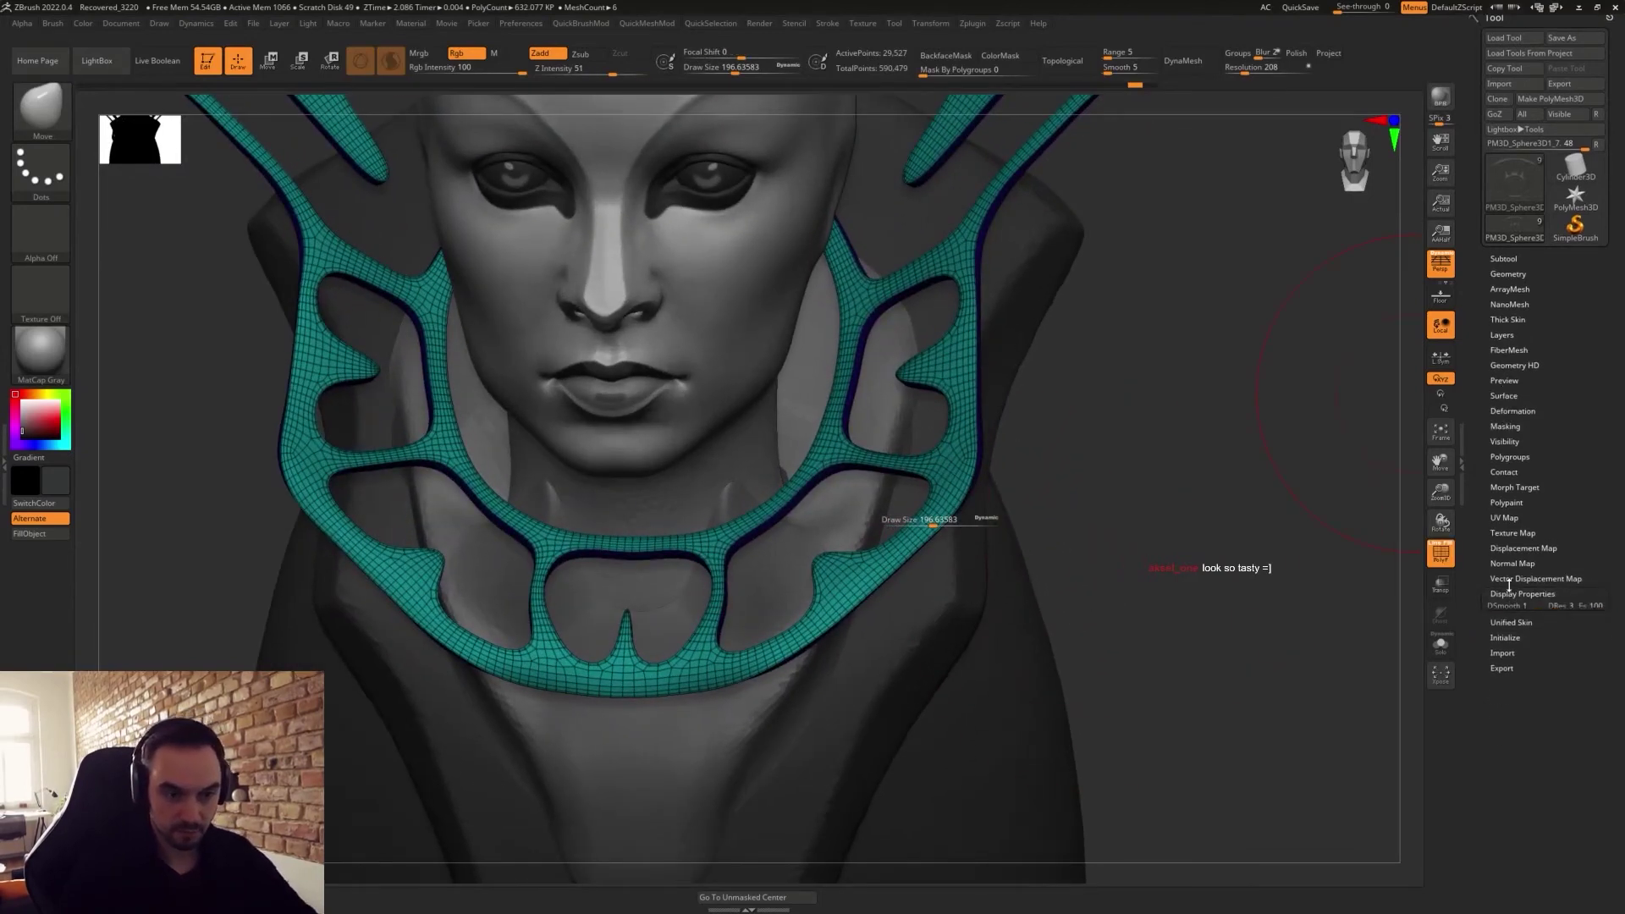
pyautogui.click(1509, 274)
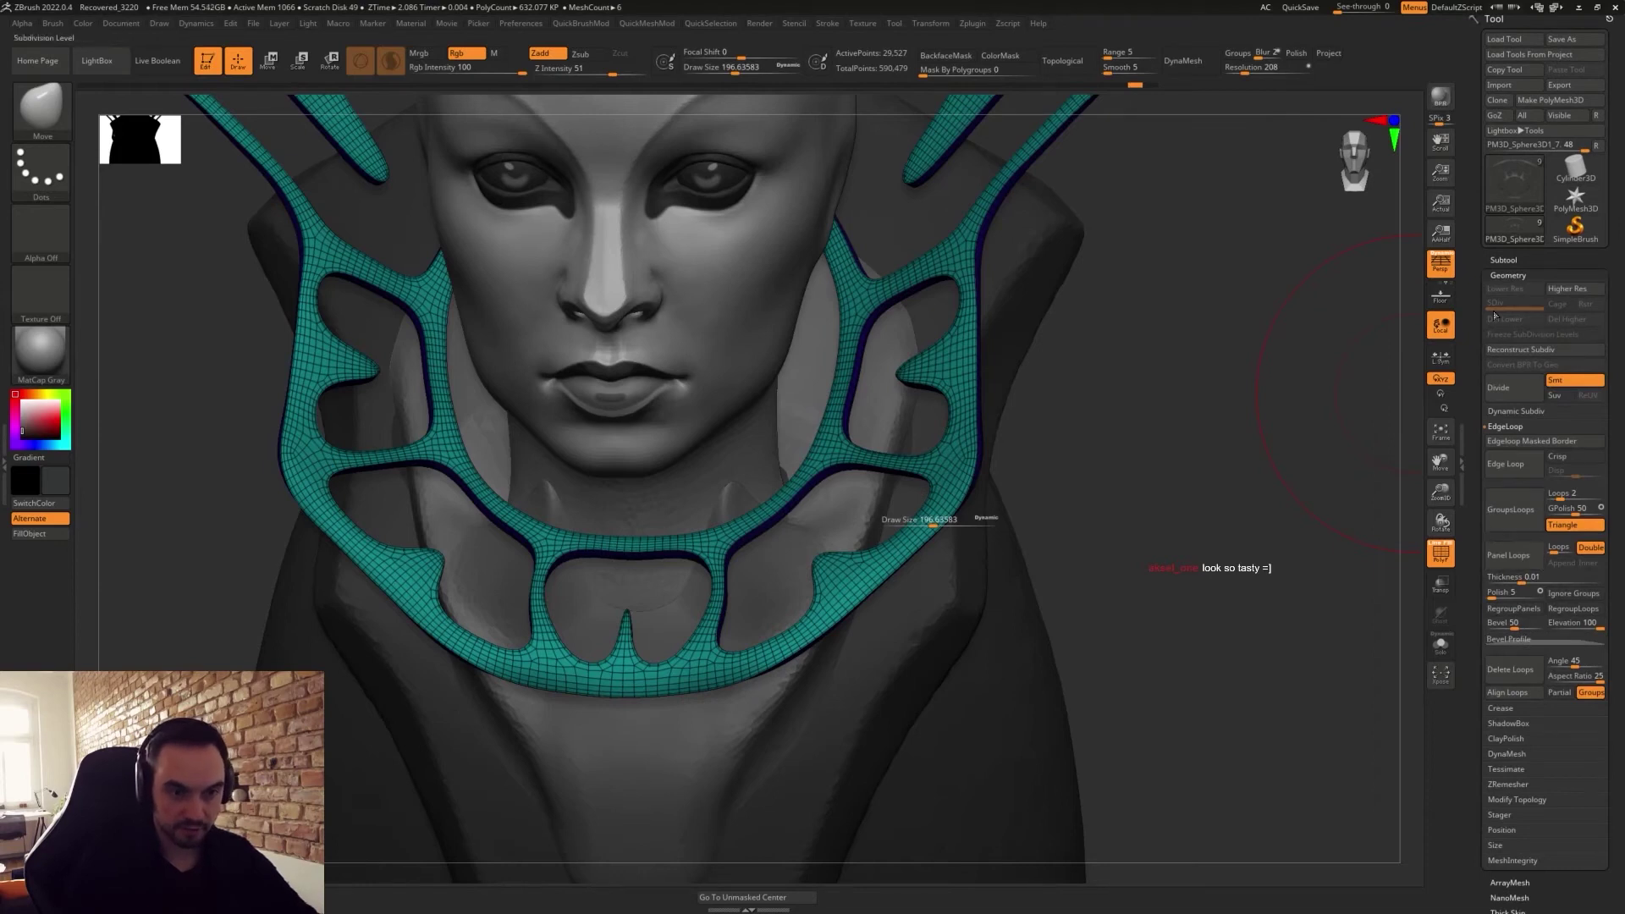
pyautogui.click(1507, 426)
pyautogui.click(1509, 518)
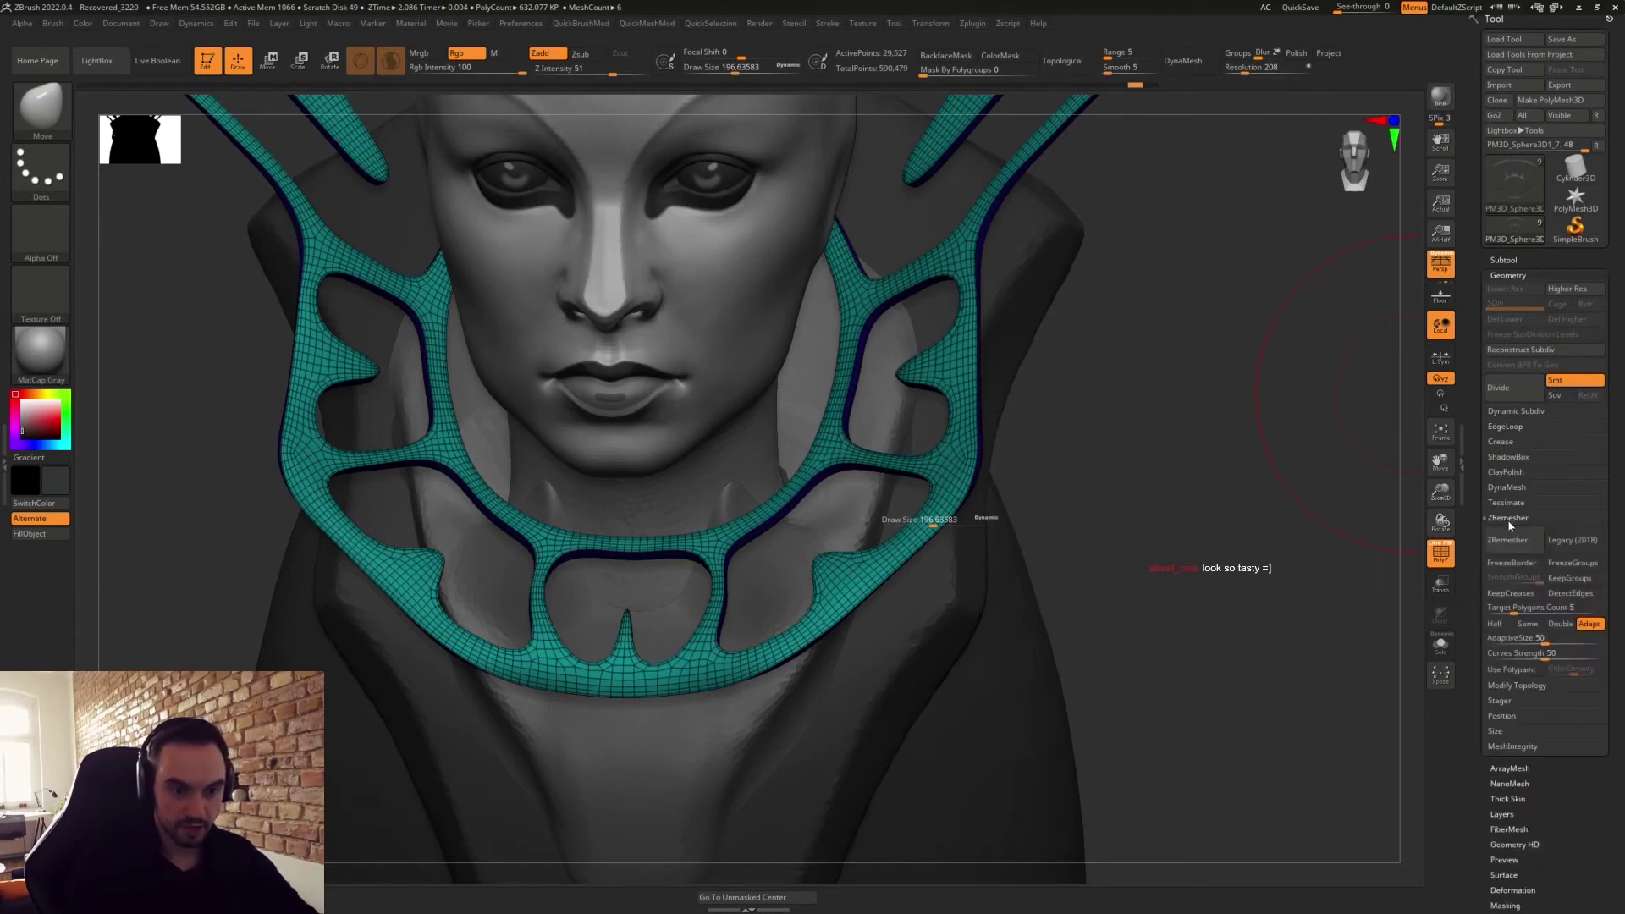
pyautogui.click(1503, 628)
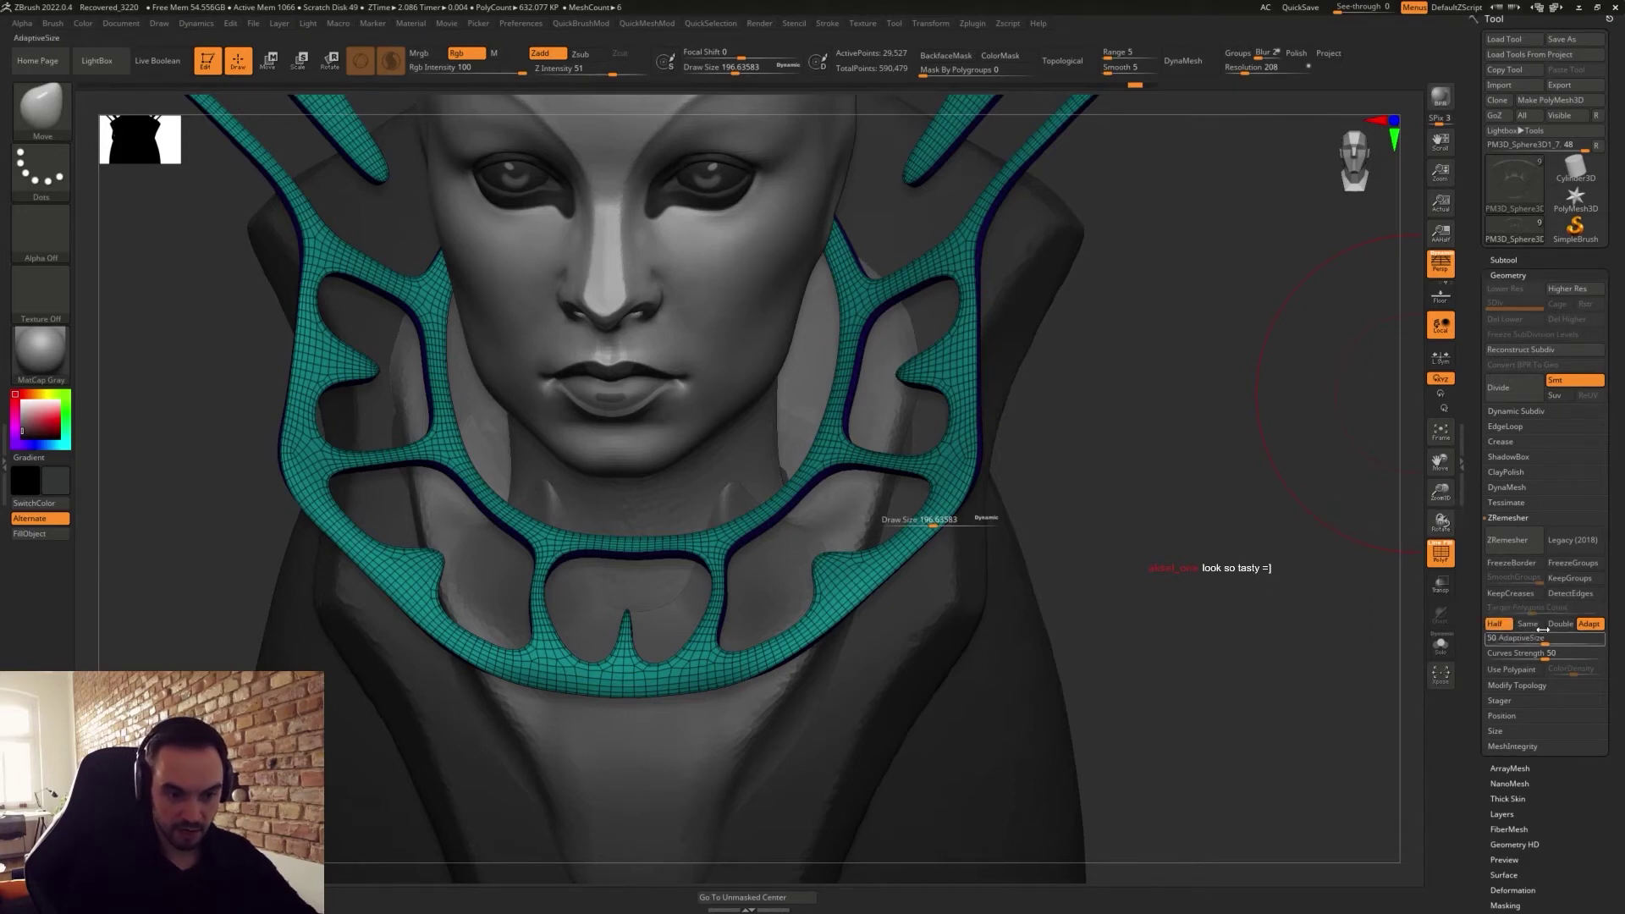
pyautogui.click(1568, 581)
pyautogui.click(1508, 540)
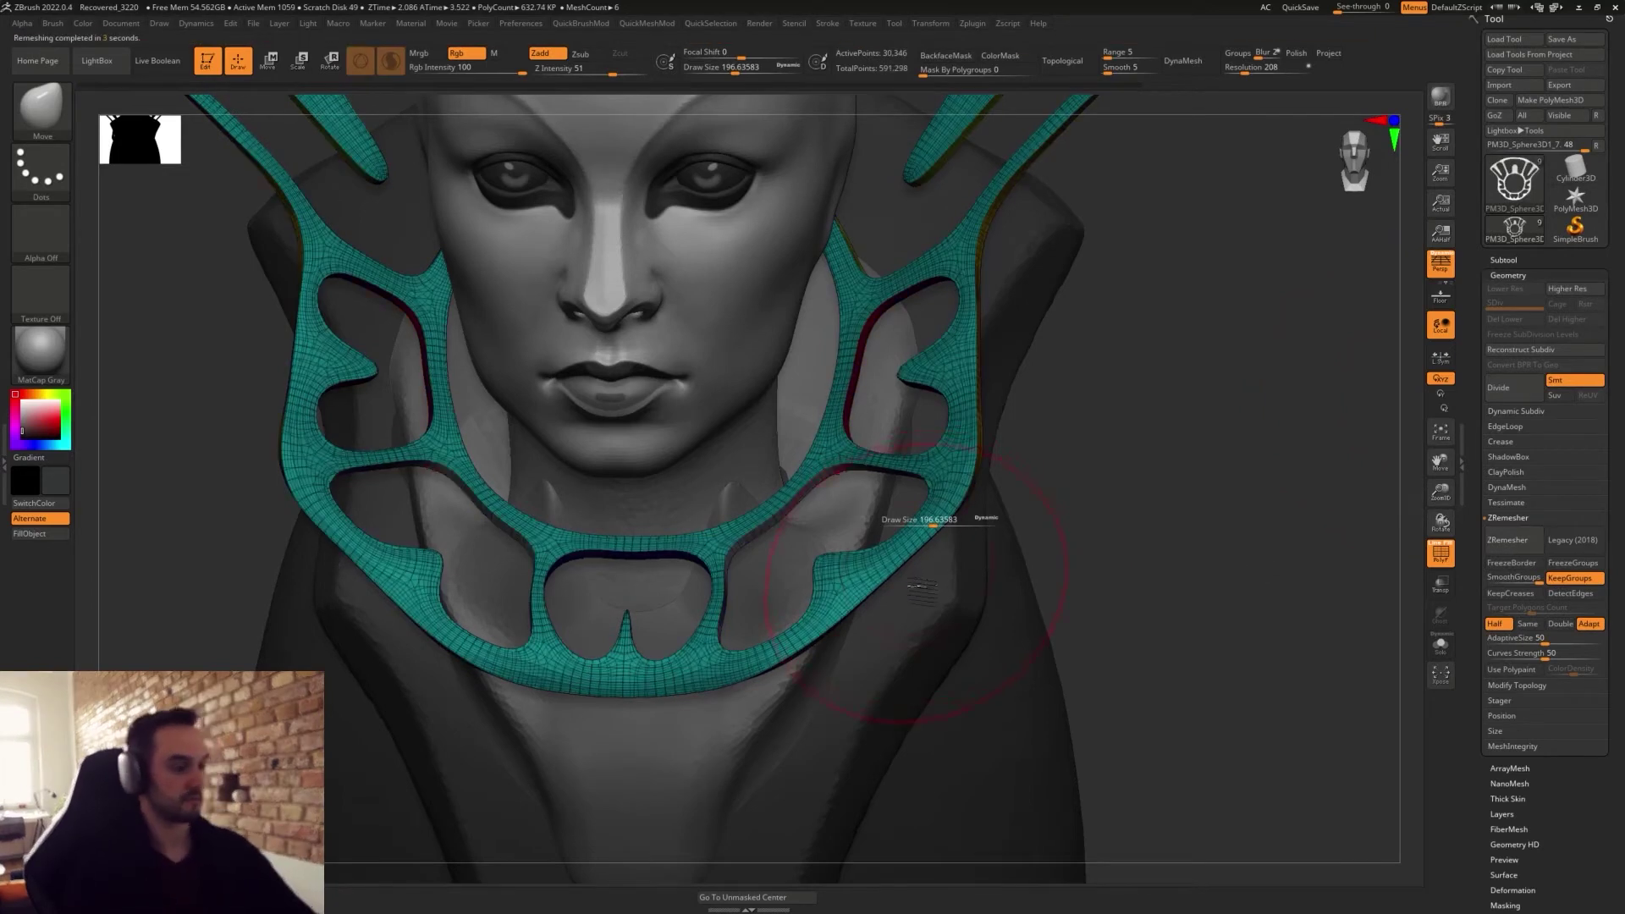
# Inspect the remeshed lattice beside the chin up close and undo the ZRemesher pass.
pyautogui.moveTo(917, 482)
pyautogui.mouseDown(button='right')
pyautogui.moveTo(845, 486)
pyautogui.moveTo(922, 556)
pyautogui.mouseUp(button='right')
pyautogui.moveTo(928, 559)
pyautogui.mouseDown()
pyautogui.moveTo(847, 541)
pyautogui.moveTo(948, 560)
pyautogui.mouseUp()
pyautogui.moveTo(947, 560); pyautogui.dragTo(929, 626, button='right')
pyautogui.hotkey('ctrl', 'z')
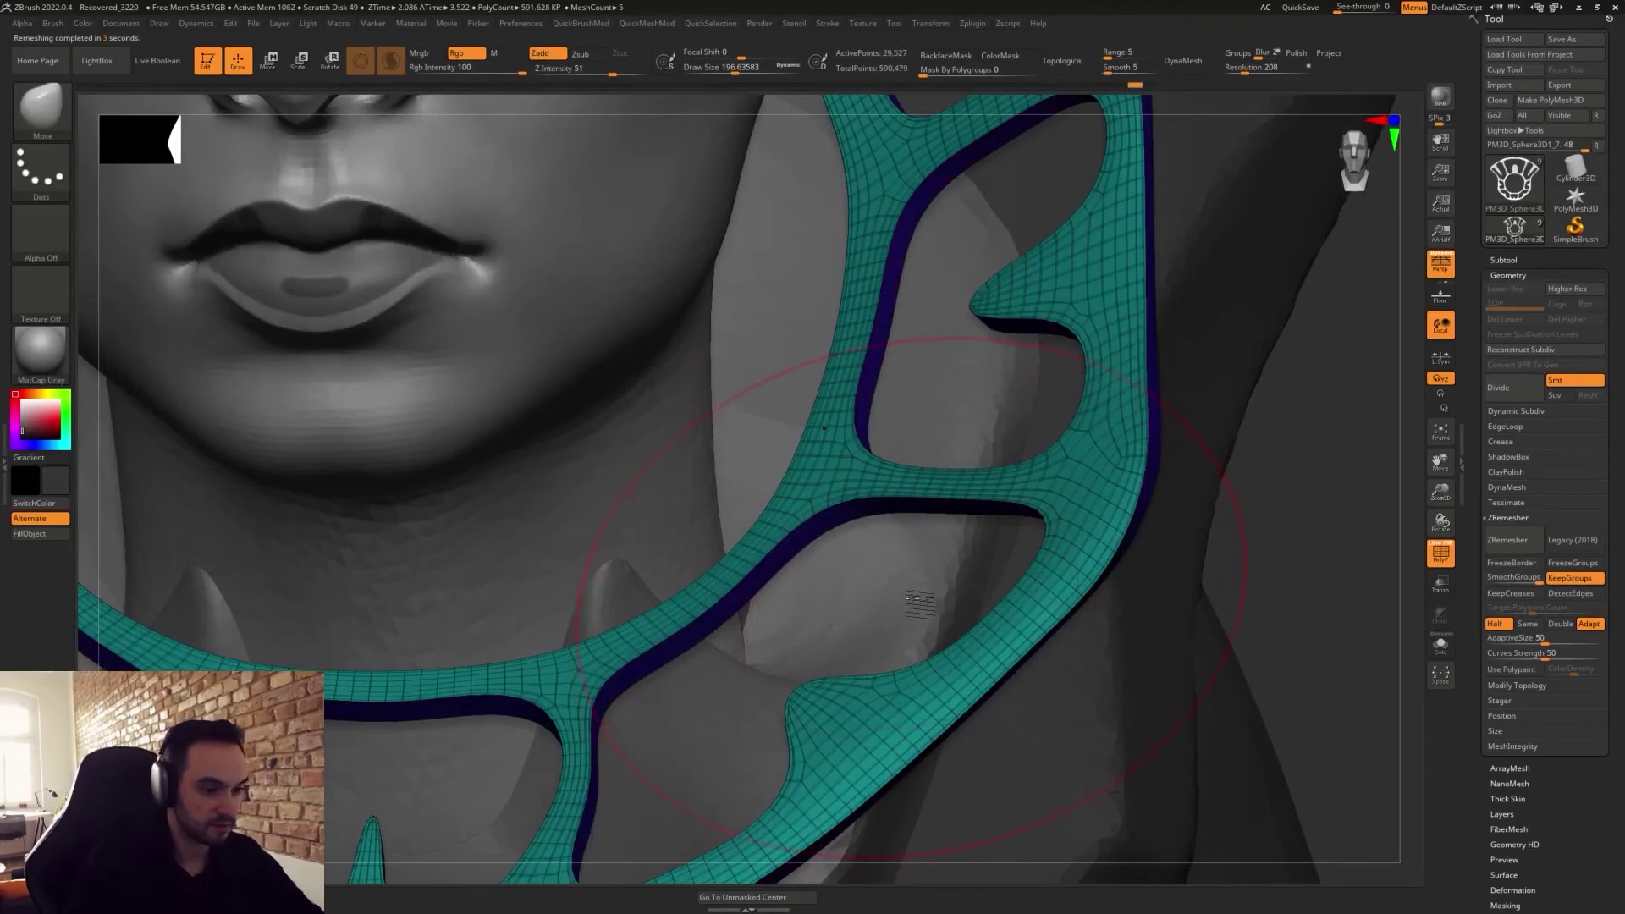
# Try pulling a lattice strut junction with the Move brush at draw size about 23, and revert to the unthickened surface.
pyautogui.moveTo(921, 710)
pyautogui.mouseDown()
pyautogui.moveTo(1006, 660)
pyautogui.moveTo(855, 736)
pyautogui.mouseUp()
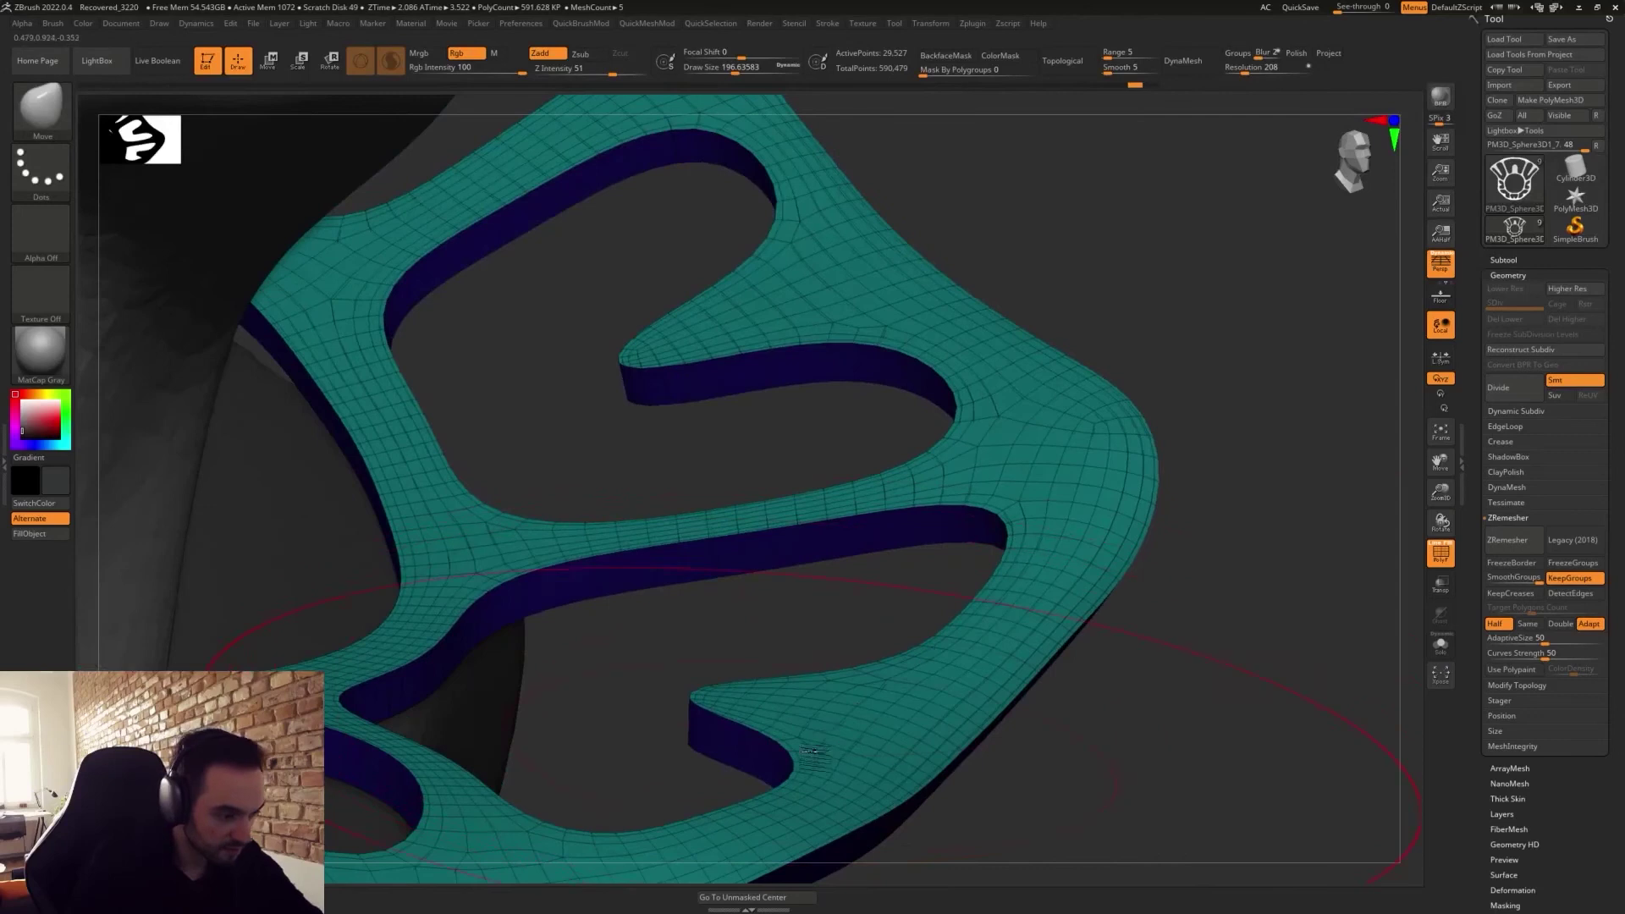
pyautogui.moveTo(859, 714)
pyautogui.mouseDown(button='right')
pyautogui.moveTo(872, 694)
pyautogui.moveTo(849, 551)
pyautogui.moveTo(834, 571)
pyautogui.mouseUp(button='right')
pyautogui.press('s')
pyautogui.moveTo(834, 570); pyautogui.dragTo(800, 570)
pyautogui.moveTo(841, 490); pyautogui.dragTo(846, 517)
pyautogui.moveTo(847, 516)
pyautogui.mouseDown(button='right')
pyautogui.moveTo(899, 552)
pyautogui.moveTo(714, 413)
pyautogui.moveTo(820, 545)
pyautogui.moveTo(880, 533)
pyautogui.moveTo(887, 599)
pyautogui.mouseUp(button='right')
pyautogui.keyDown('shift'); pyautogui.moveTo(822, 461); pyautogui.dragTo(842, 550); pyautogui.keyUp('shift')
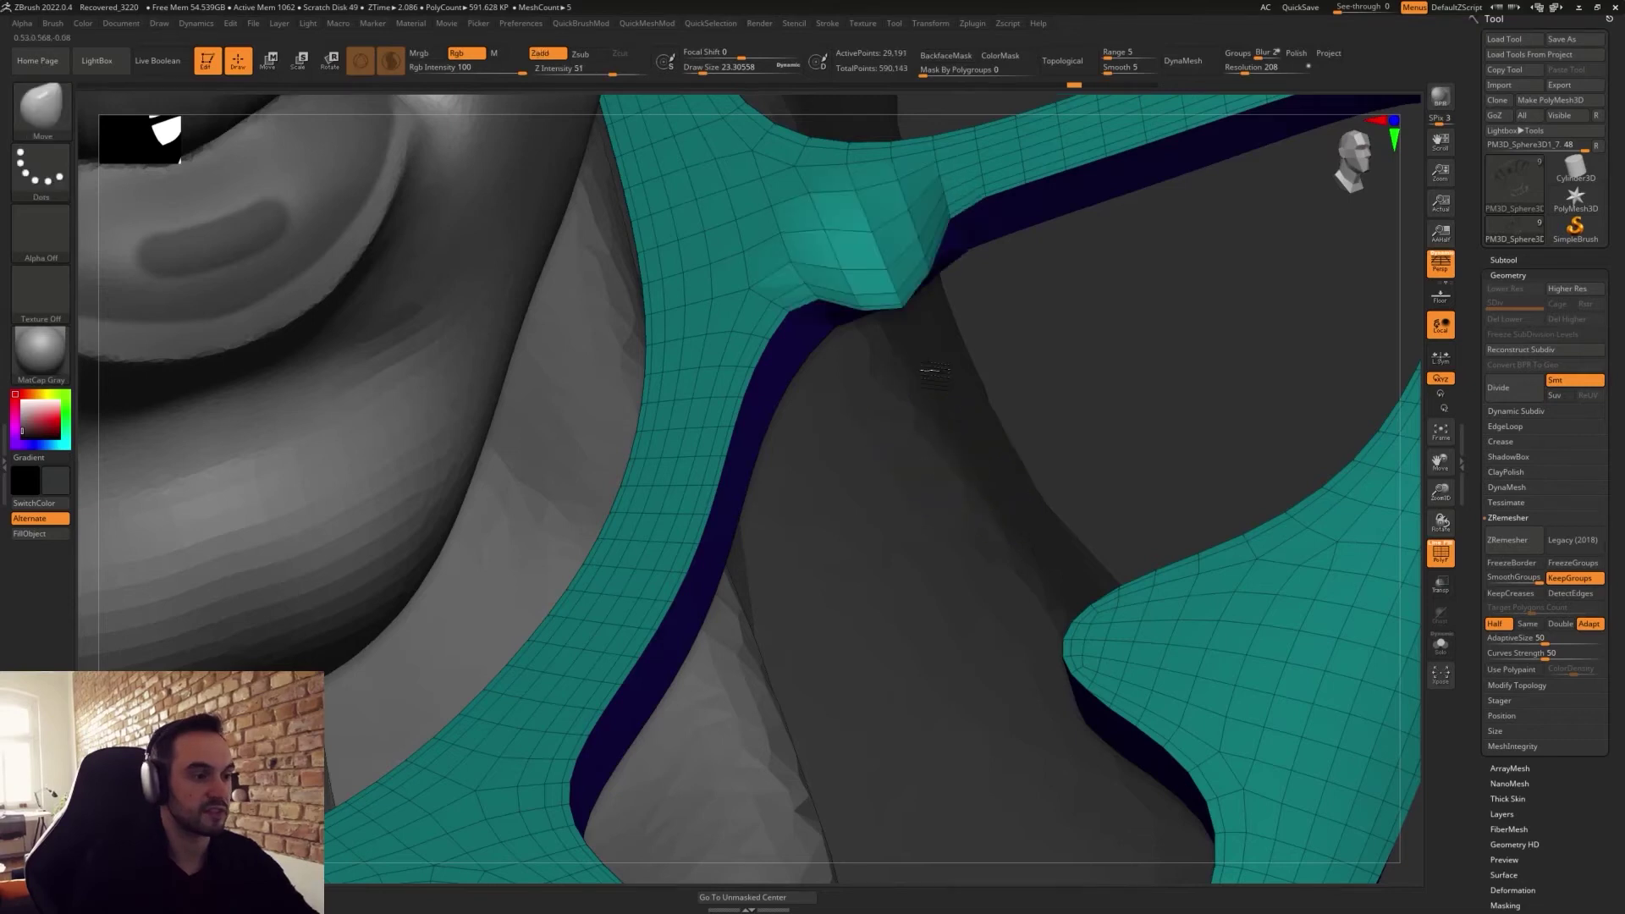
pyautogui.hotkey('ctrl', 'z')
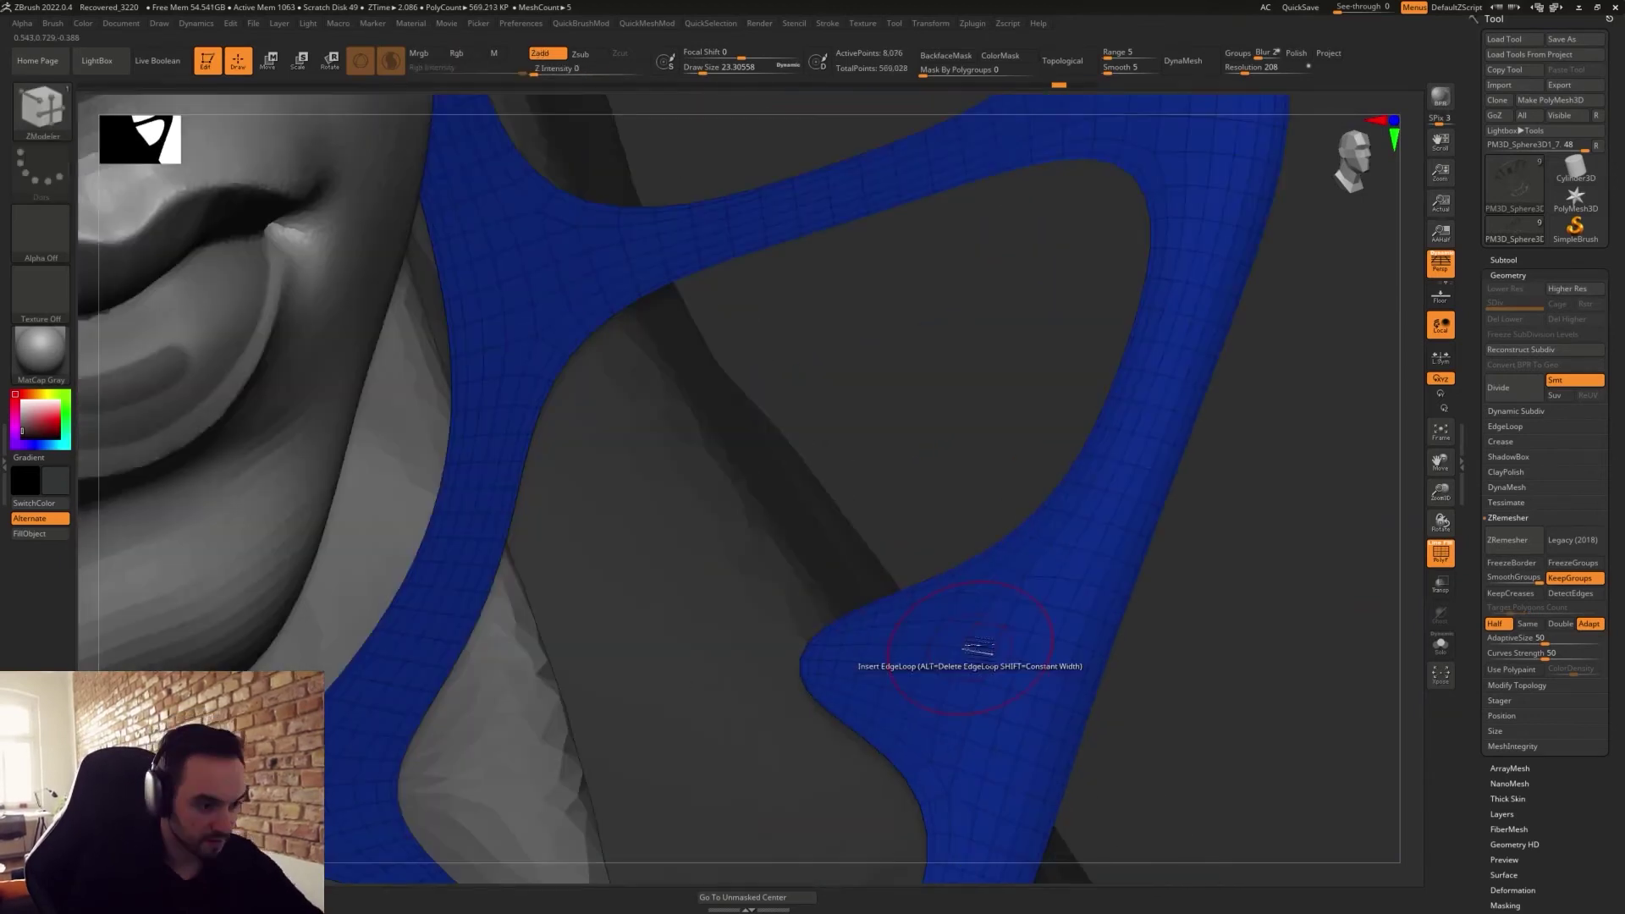
# Thicken all the lattice polygons again with QMesh and insert an edge loop along the side wall.
pyautogui.moveTo(984, 643); pyautogui.dragTo(935, 576)
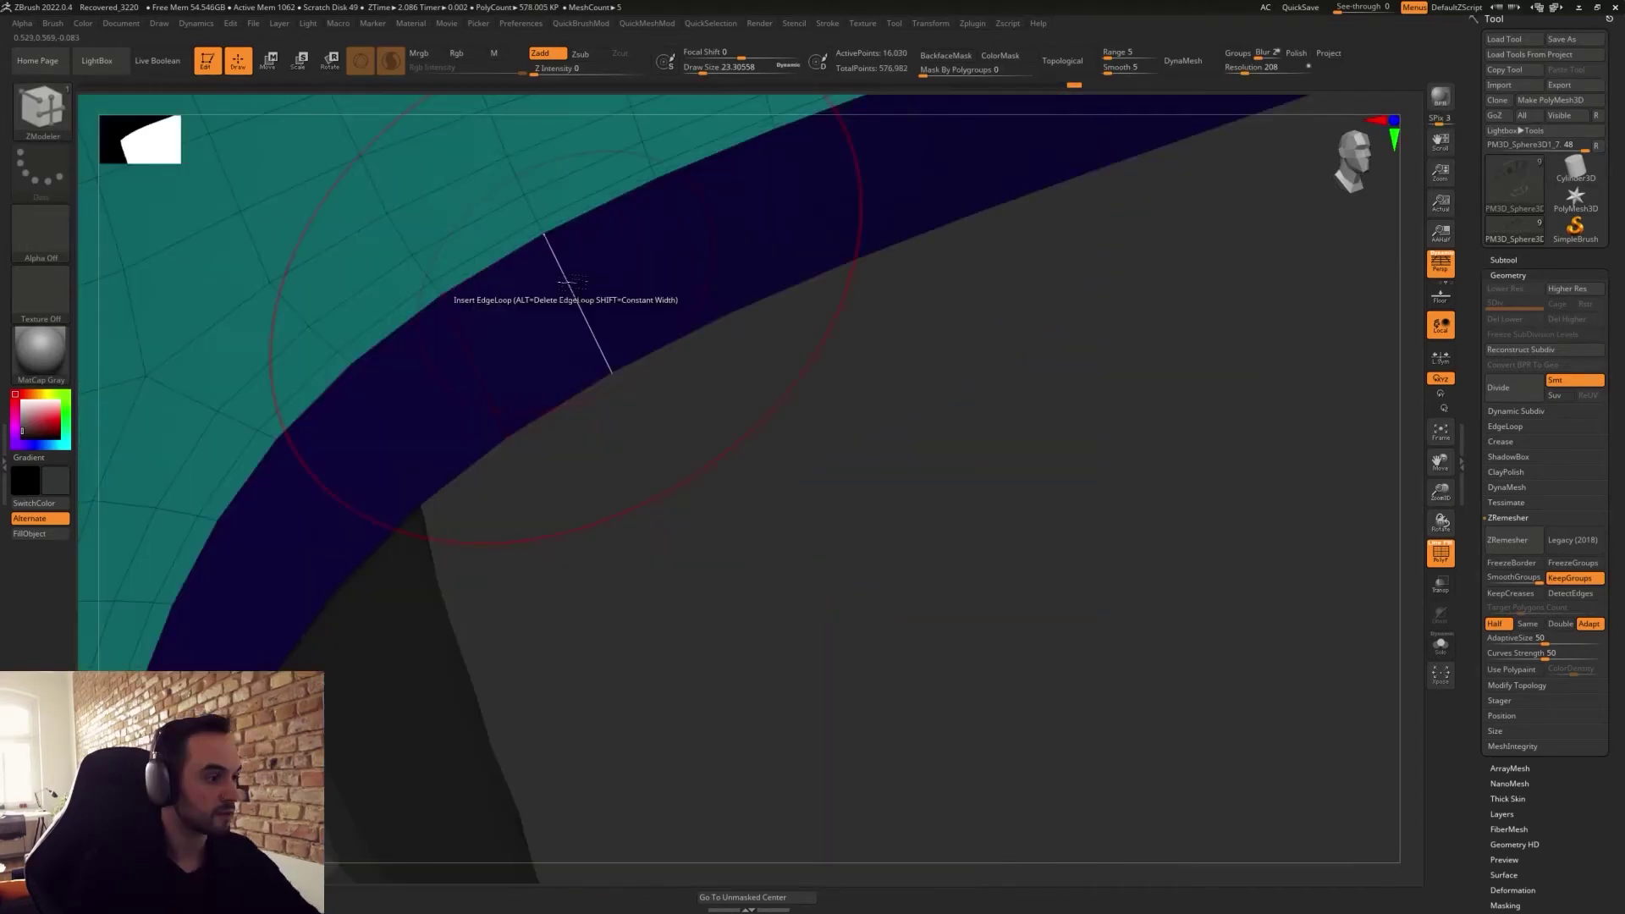
pyautogui.click(572, 282)
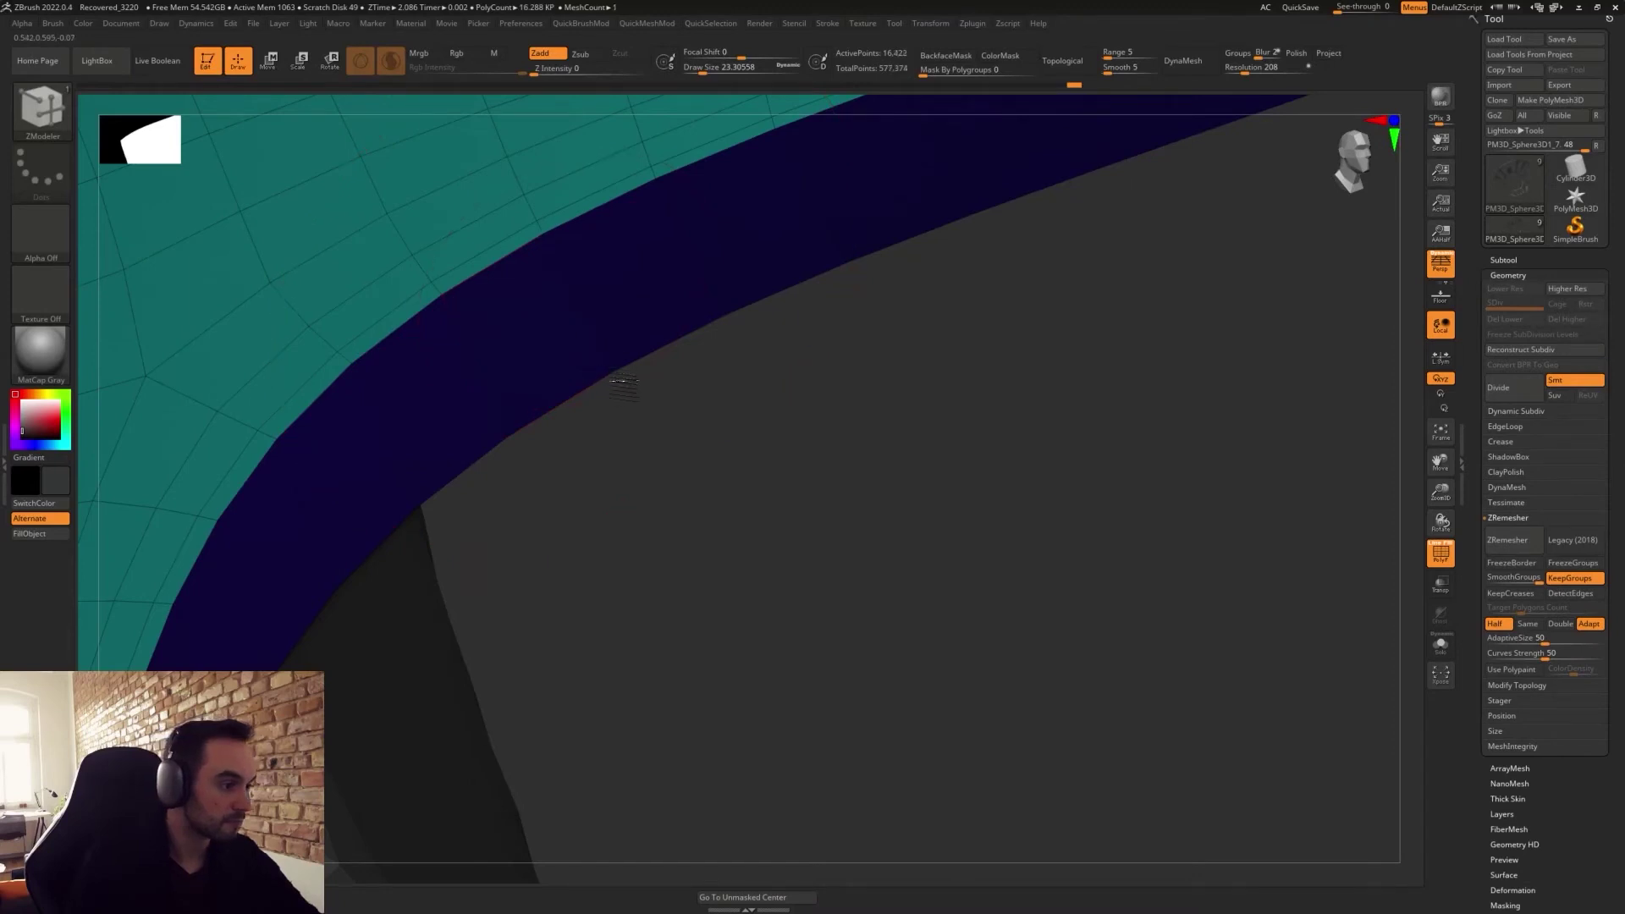
pyautogui.keyDown('alt'); pyautogui.moveTo(723, 501); pyautogui.dragTo(1180, 735); pyautogui.keyUp('alt')
# Remesh the thickened lattice with ZRemesher and compare it with earlier history states, keeping the remeshed version.
pyautogui.click(1517, 545)
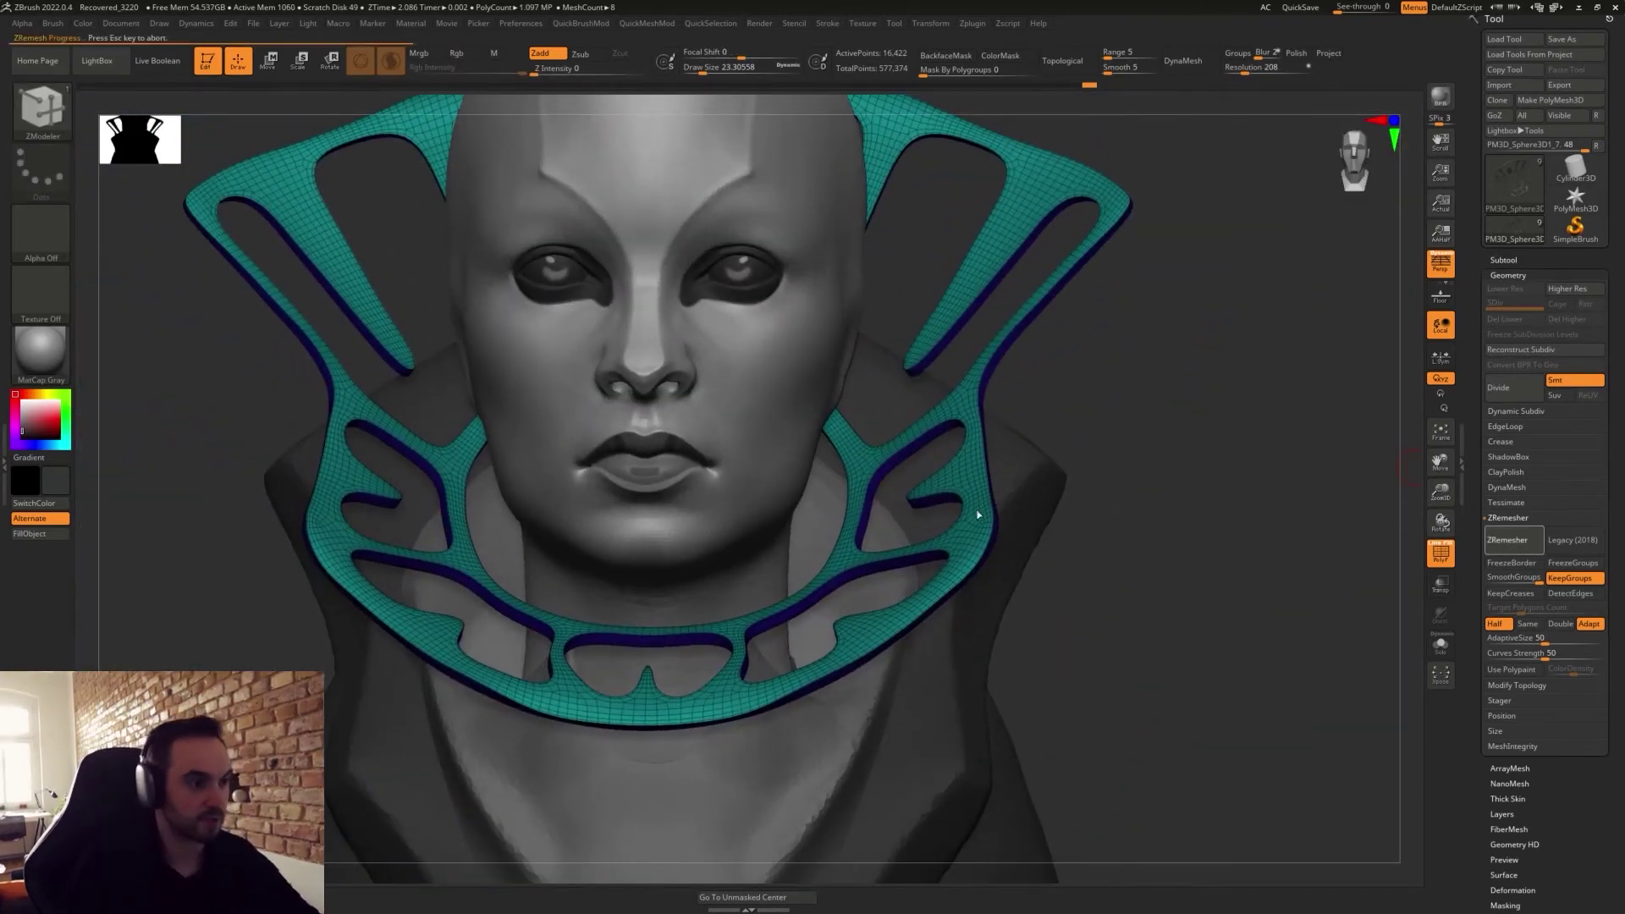
pyautogui.keyDown('alt'); pyautogui.moveTo(1036, 669); pyautogui.dragTo(1069, 493); pyautogui.keyUp('alt')
pyautogui.hotkey('shift', 'f')
pyautogui.moveTo(1070, 559); pyautogui.dragTo(1077, 267)
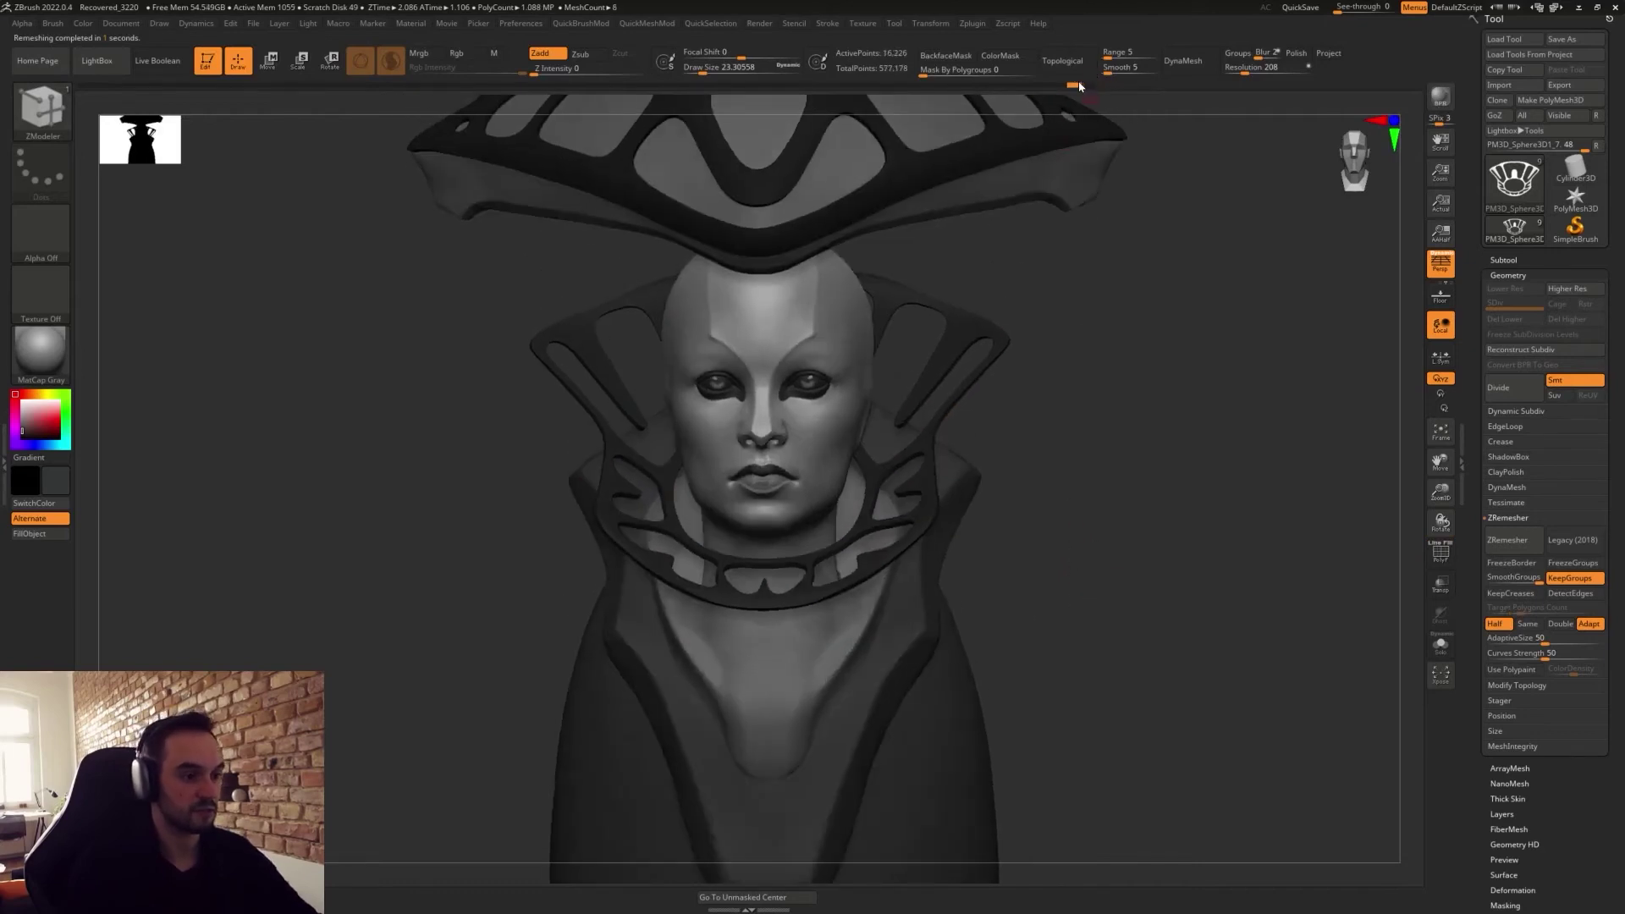
pyautogui.moveTo(1078, 88); pyautogui.dragTo(1101, 92)
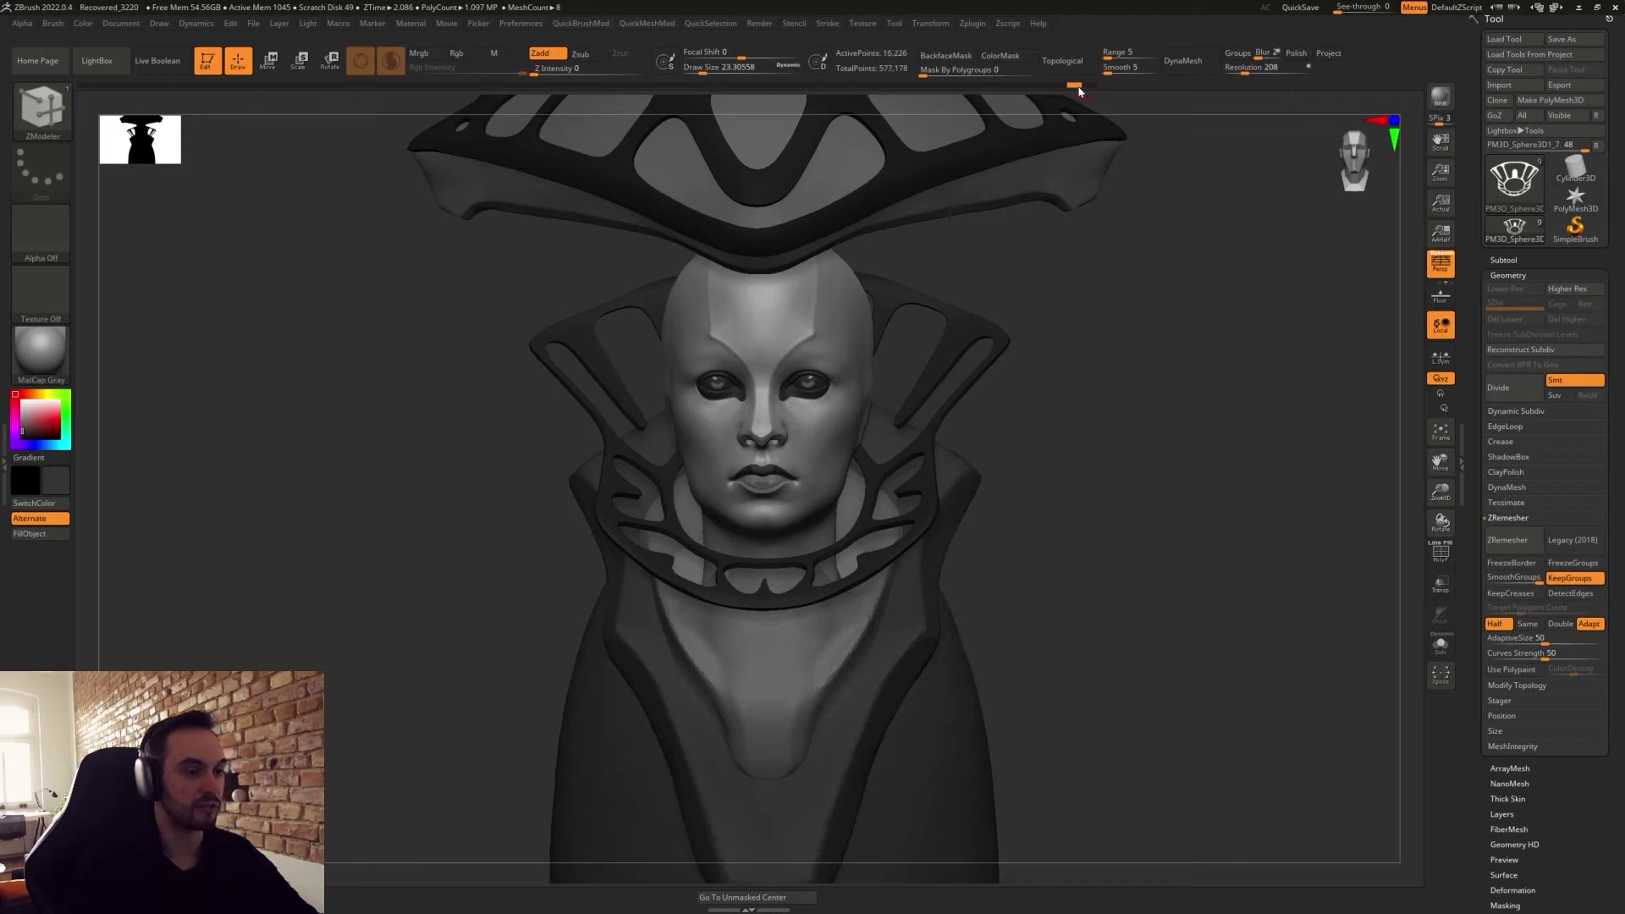
pyautogui.hotkey('shift', 'f')
pyautogui.moveTo(1114, 587); pyautogui.dragTo(1134, 542)
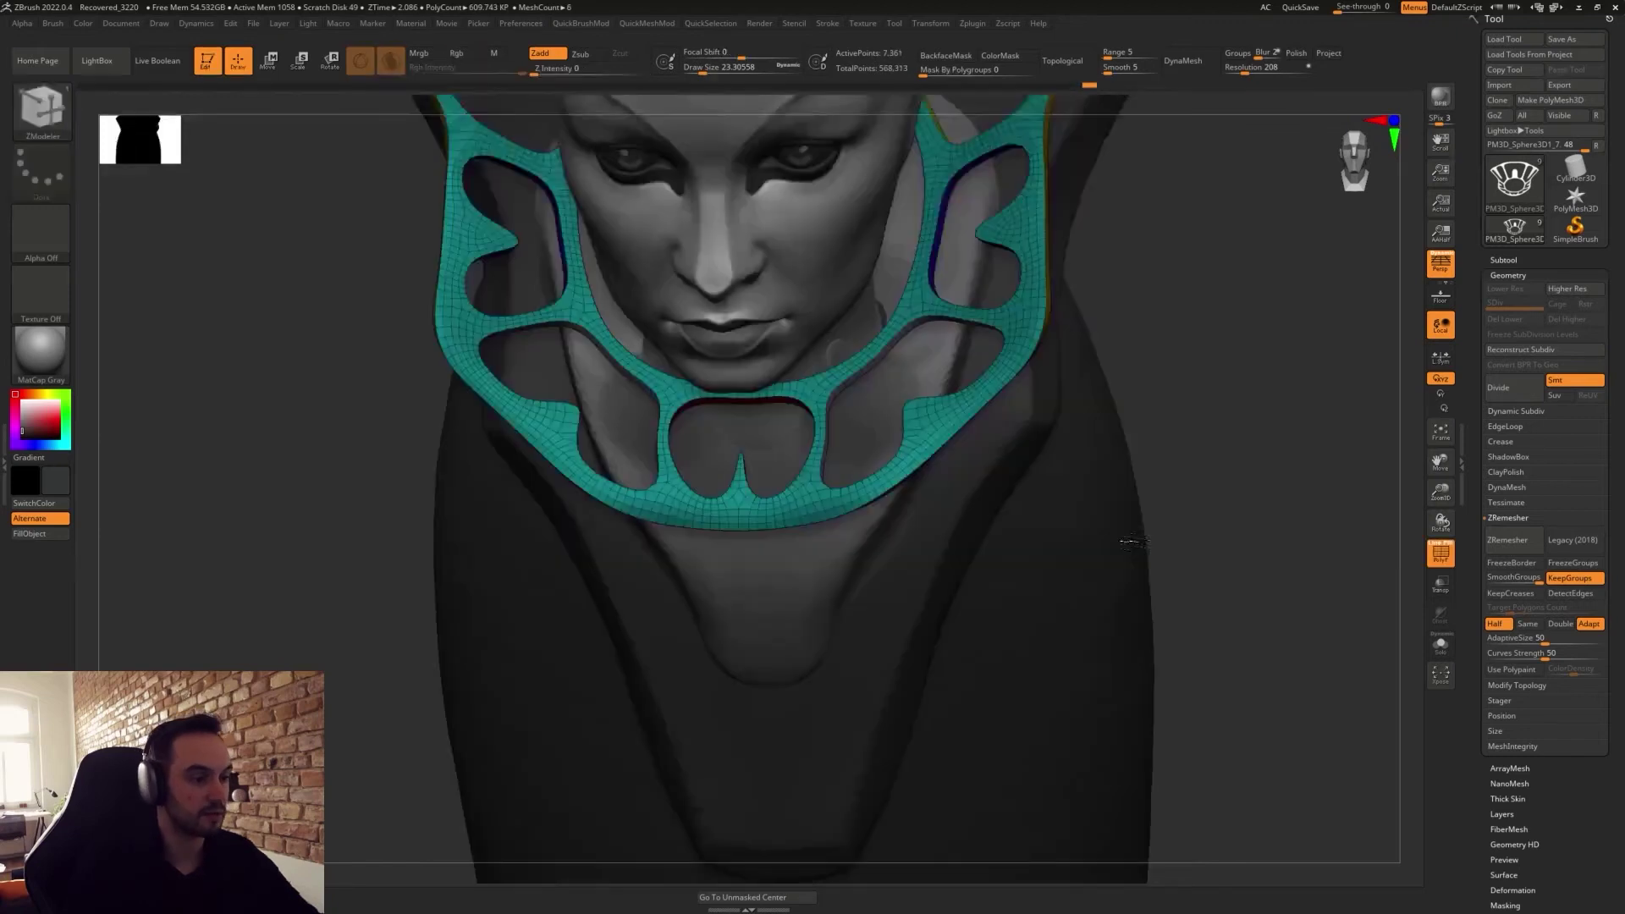
pyautogui.moveTo(1124, 495)
pyautogui.mouseDown(button='right')
pyautogui.moveTo(1128, 461)
pyautogui.moveTo(1097, 457)
pyautogui.mouseUp(button='right')
# Try reshaping the small spike in the lattice's bottom centre opening with the Move brush at draw size about 27, and undo the strokes.
pyautogui.press('b')
pyautogui.press('m')
pyautogui.press('v')
pyautogui.moveTo(918, 405); pyautogui.dragTo(927, 403)
pyautogui.moveTo(940, 414)
pyautogui.mouseDown(button='right')
pyautogui.moveTo(950, 482)
pyautogui.moveTo(991, 474)
pyautogui.mouseUp(button='right')
pyautogui.moveTo(979, 348)
pyautogui.mouseDown()
pyautogui.moveTo(1001, 320)
pyautogui.moveTo(982, 352)
pyautogui.moveTo(921, 322)
pyautogui.mouseUp()
pyautogui.press('s')
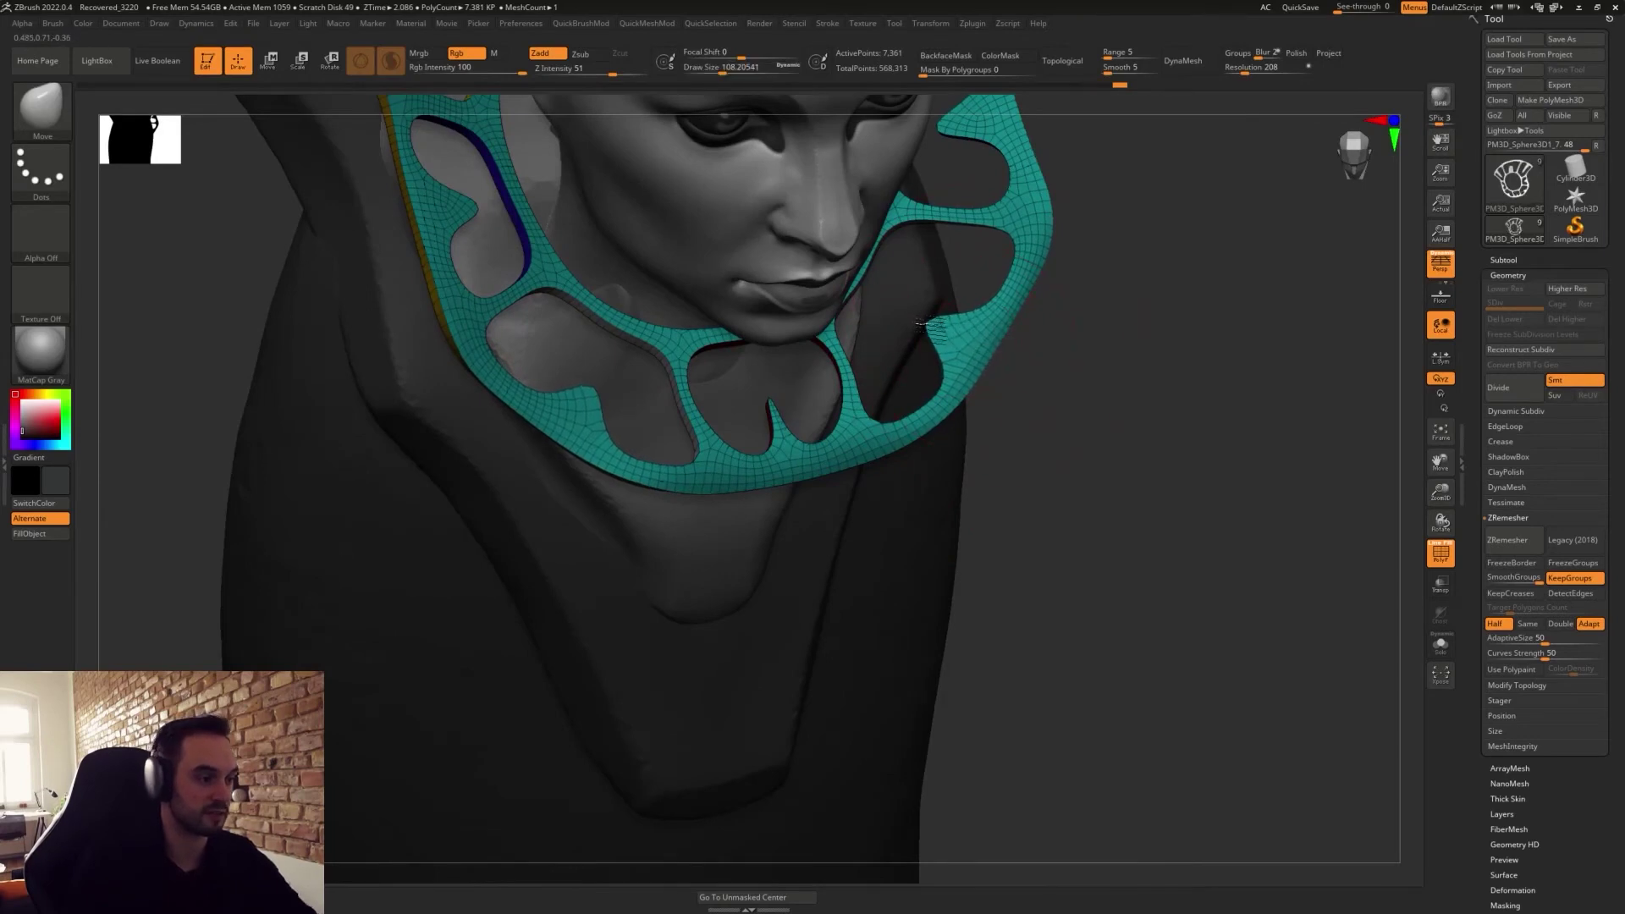
pyautogui.moveTo(789, 412); pyautogui.dragTo(766, 423, button='right')
pyautogui.keyDown('ctrl'); pyautogui.moveTo(766, 423); pyautogui.dragTo(764, 472, button='right'); pyautogui.keyUp('ctrl')
pyautogui.press('s')
pyautogui.moveTo(764, 473); pyautogui.dragTo(747, 477)
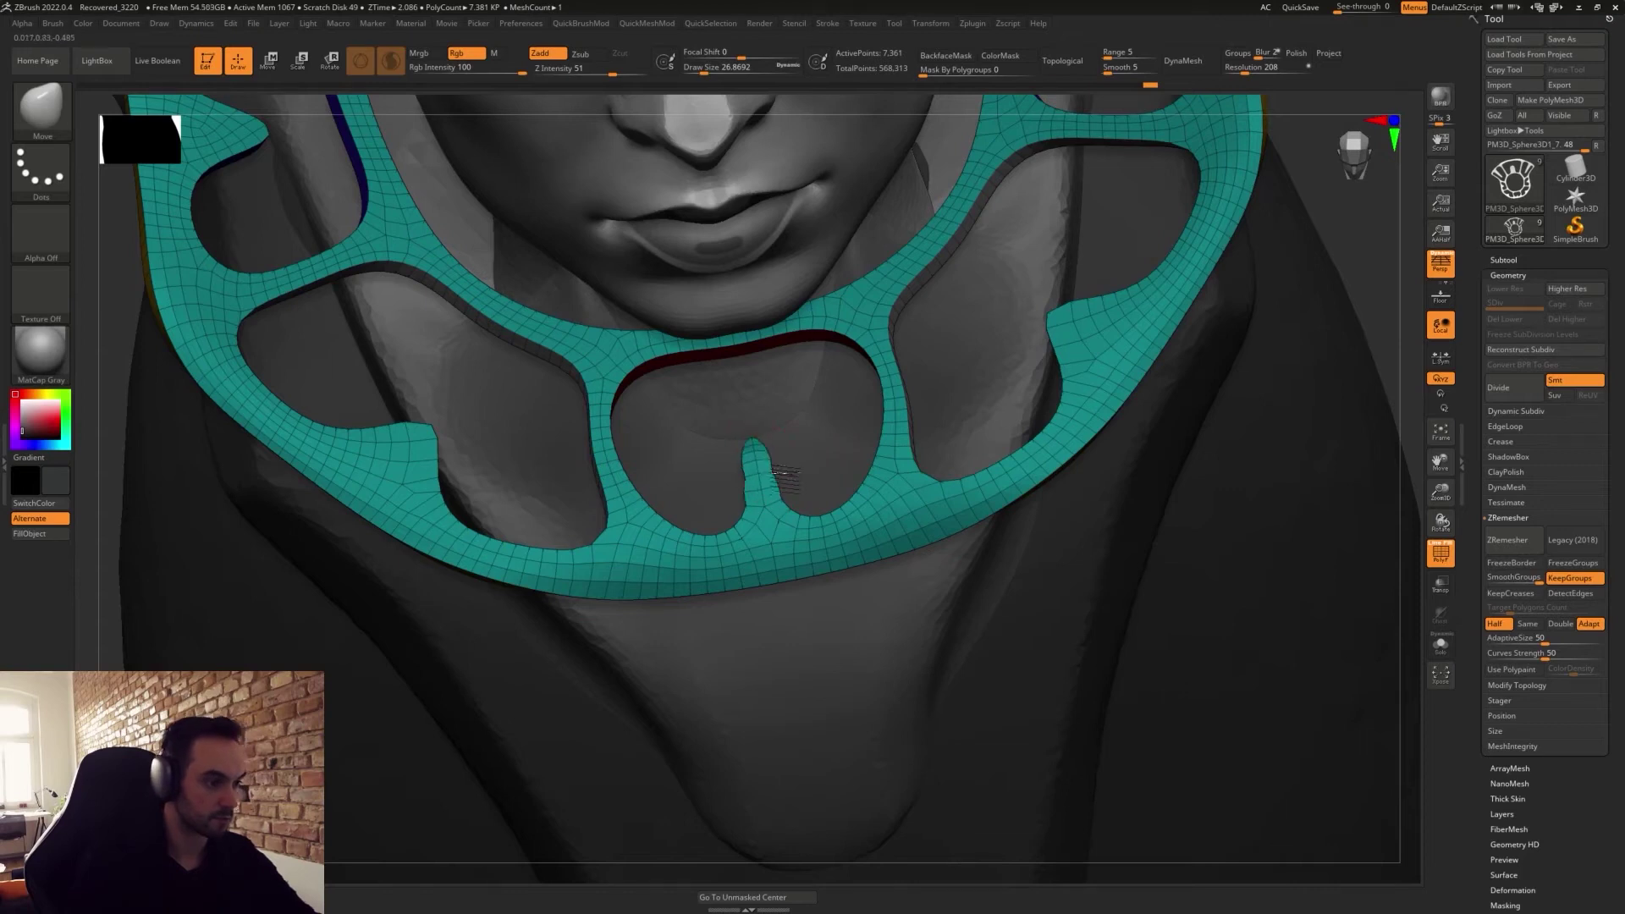
pyautogui.moveTo(777, 472); pyautogui.dragTo(787, 467)
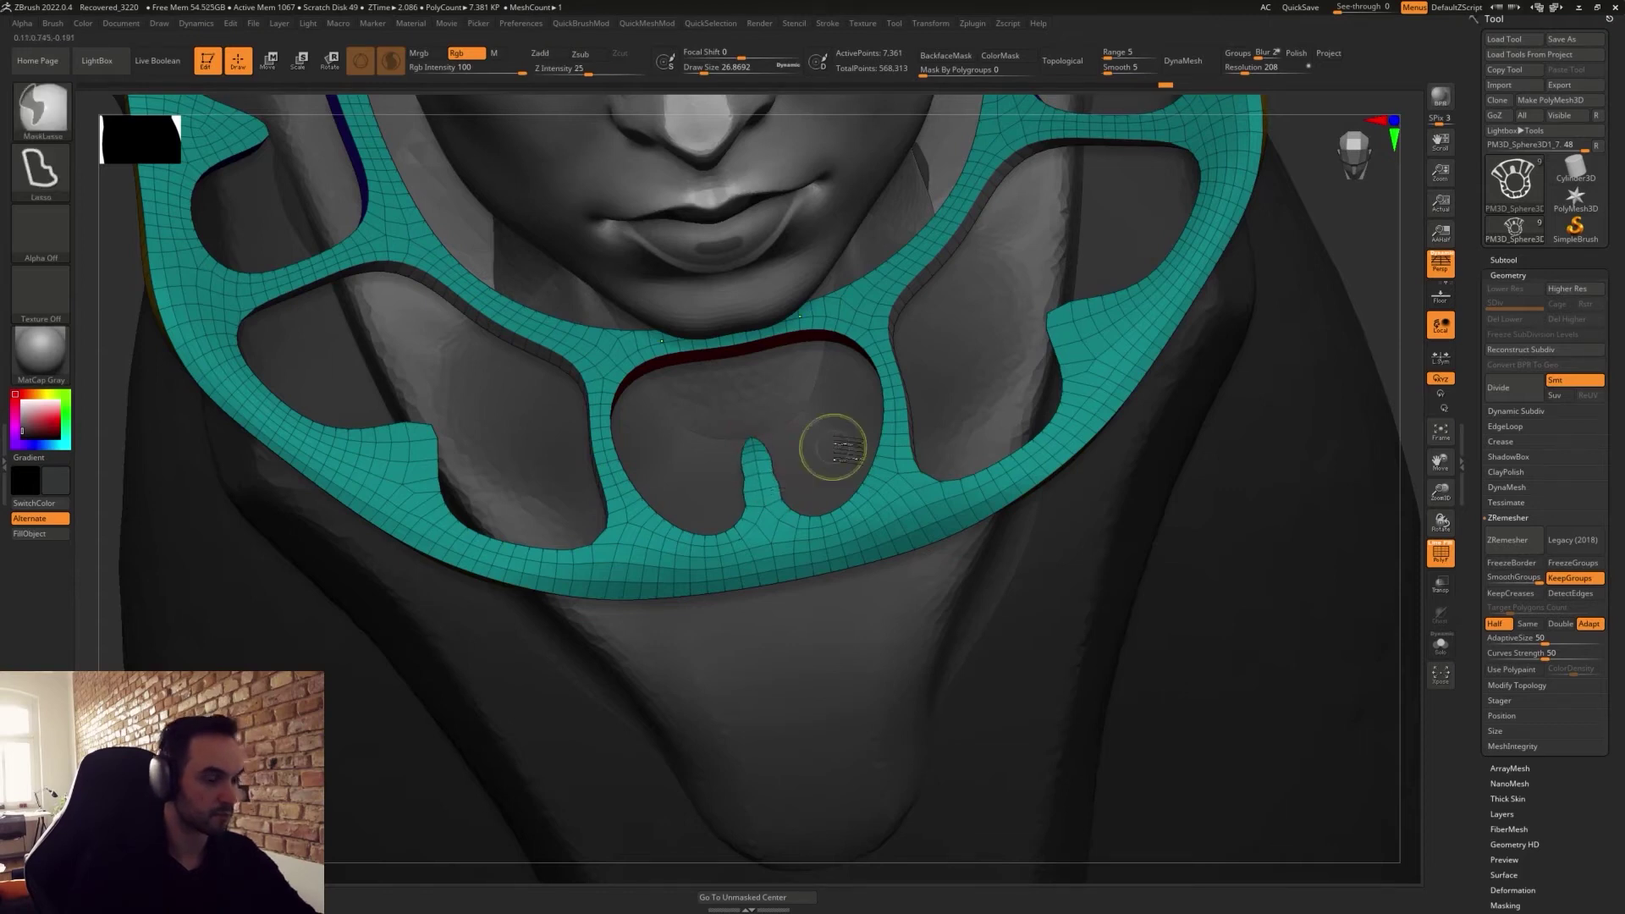
pyautogui.hotkey('ctrl', 'z')
pyautogui.hotkey('ctrl', 'z')
# Tilt the lattice collar slightly in side view, reset the gizmo orientation, and lower the collar a little in front view.
pyautogui.keyDown('ctrl'); pyautogui.moveTo(963, 586); pyautogui.dragTo(886, 474, button='right'); pyautogui.keyUp('ctrl')
pyautogui.hotkey('shift', 'f')
pyautogui.press('w')
pyautogui.moveTo(862, 358); pyautogui.dragTo(871, 364)
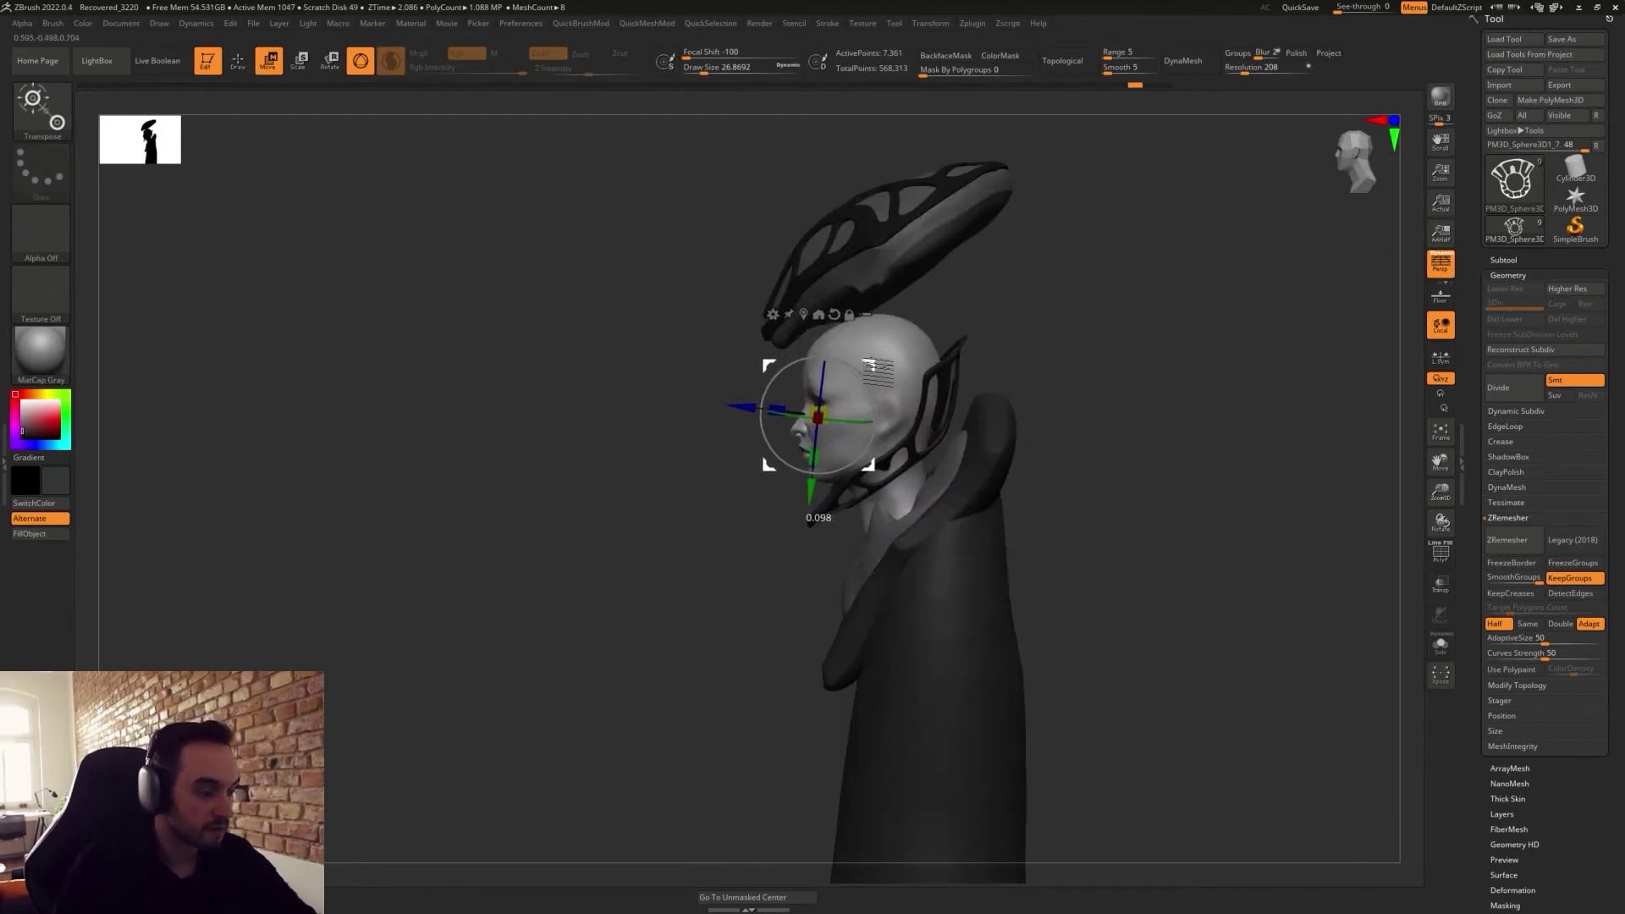
pyautogui.keyDown('shift'); pyautogui.moveTo(1117, 409); pyautogui.dragTo(1179, 414, button='right'); pyautogui.keyUp('shift')
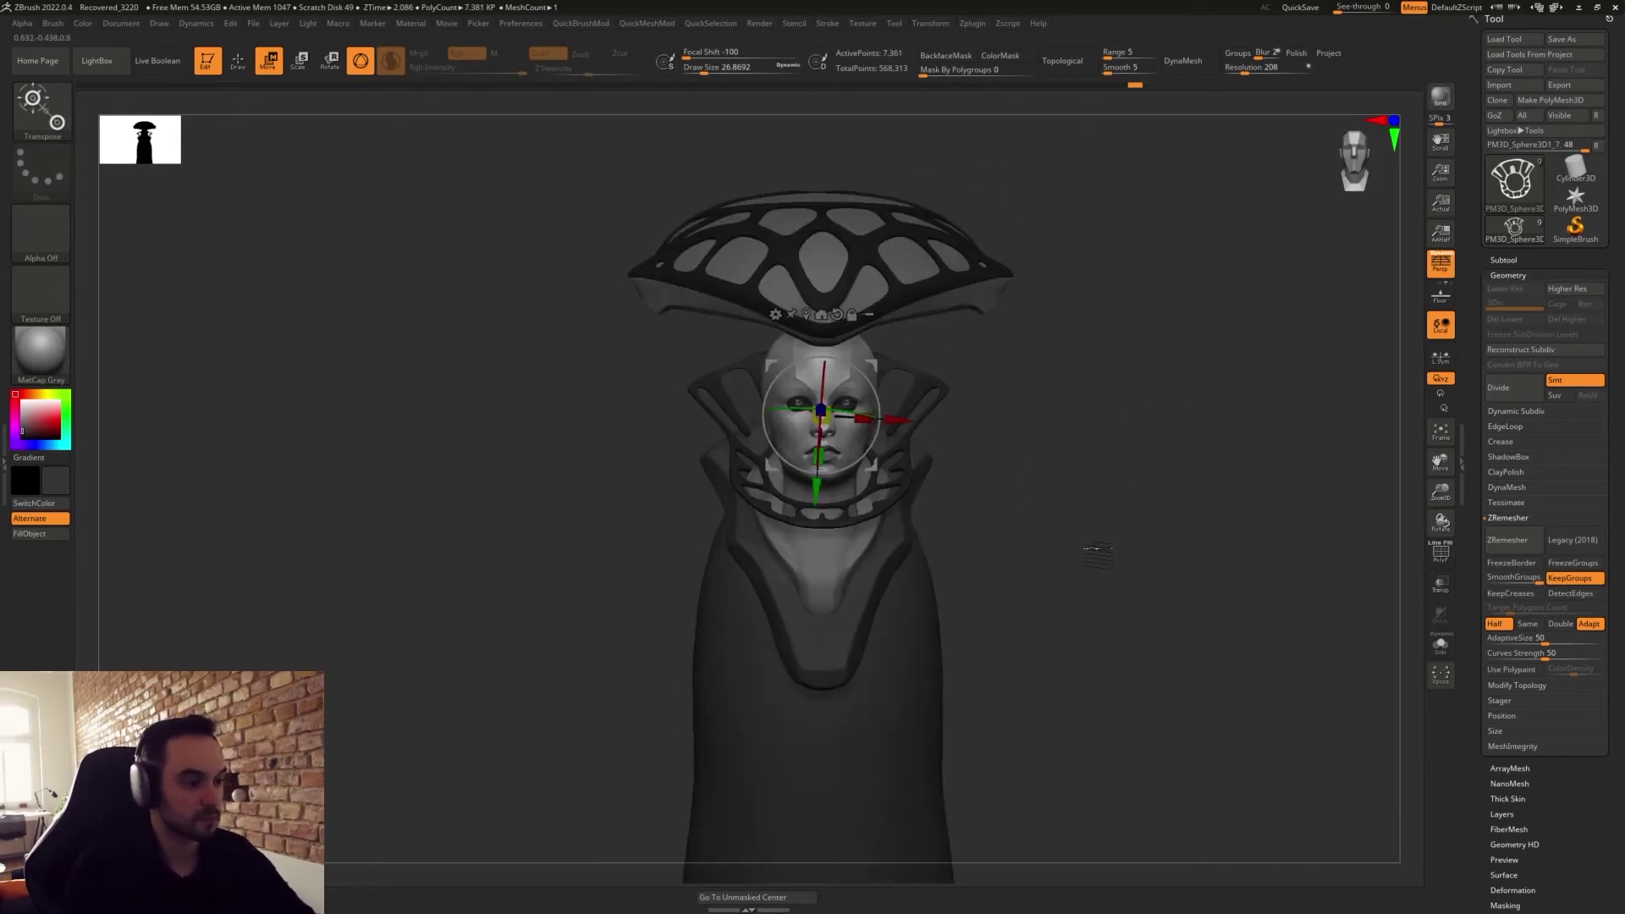
pyautogui.click(840, 308)
pyautogui.moveTo(827, 340); pyautogui.dragTo(840, 355)
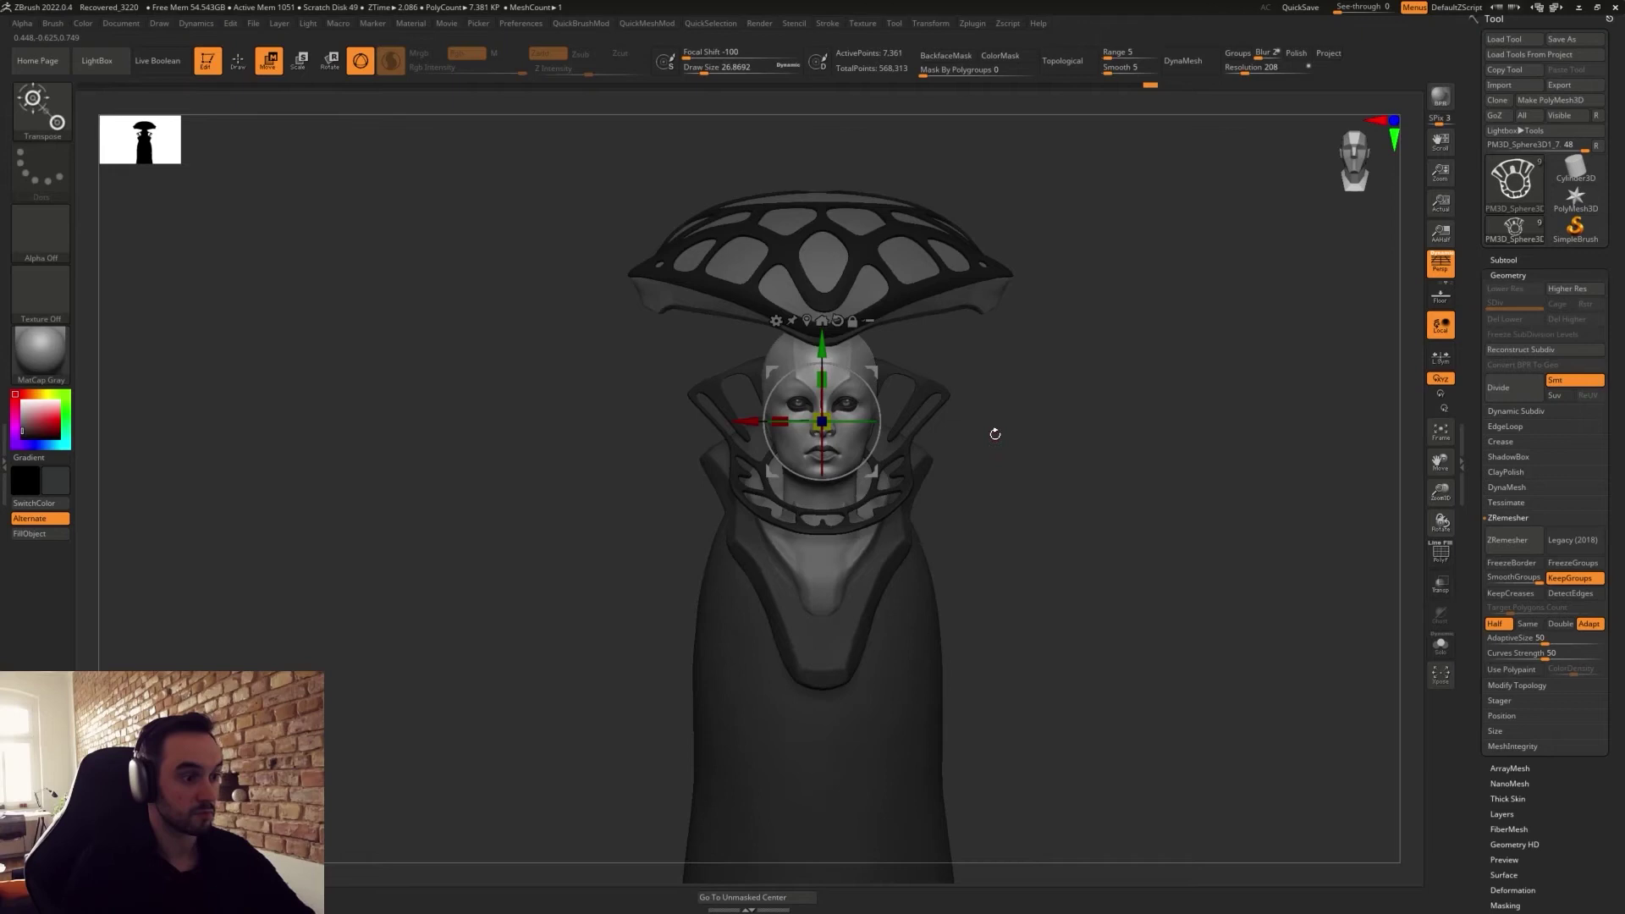
# Adjust the overall shape of the lattice collar with broad Move brush strokes, starting at a draw size of about 372.
pyautogui.press('q')
pyautogui.press('s')
pyautogui.moveTo(1117, 283)
pyautogui.mouseDown()
pyautogui.moveTo(1084, 424)
pyautogui.moveTo(1125, 424)
pyautogui.moveTo(1083, 521)
pyautogui.mouseUp()
pyautogui.press('s')
pyautogui.press('s')
pyautogui.moveTo(955, 465); pyautogui.dragTo(971, 468)
pyautogui.moveTo(1002, 550)
pyautogui.keyDown('alt'); pyautogui.mouseDown()
pyautogui.moveTo(998, 484)
pyautogui.moveTo(1014, 525)
pyautogui.mouseUp(); pyautogui.keyUp('alt')
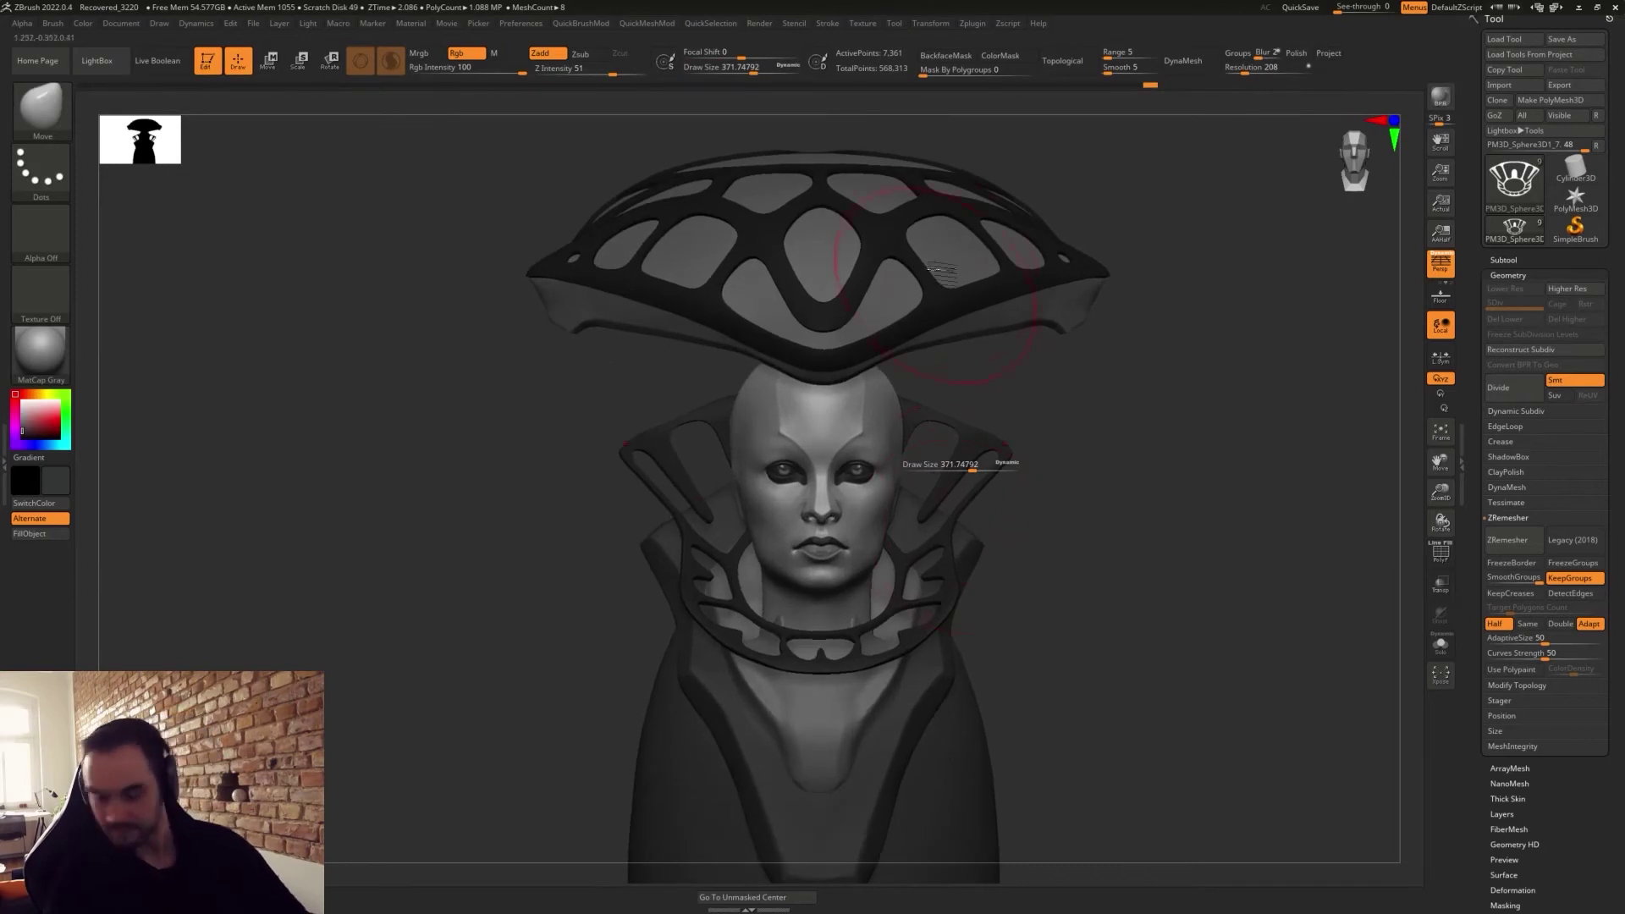
pyautogui.keyDown('alt'); pyautogui.moveTo(986, 391); pyautogui.dragTo(960, 403); pyautogui.keyUp('alt')
pyautogui.press('[')
pyautogui.moveTo(1028, 379)
pyautogui.mouseDown(button='right')
pyautogui.moveTo(985, 388)
pyautogui.moveTo(1016, 353)
pyautogui.moveTo(992, 370)
pyautogui.mouseUp(button='right')
pyautogui.press('s')
pyautogui.moveTo(983, 369); pyautogui.dragTo(966, 367)
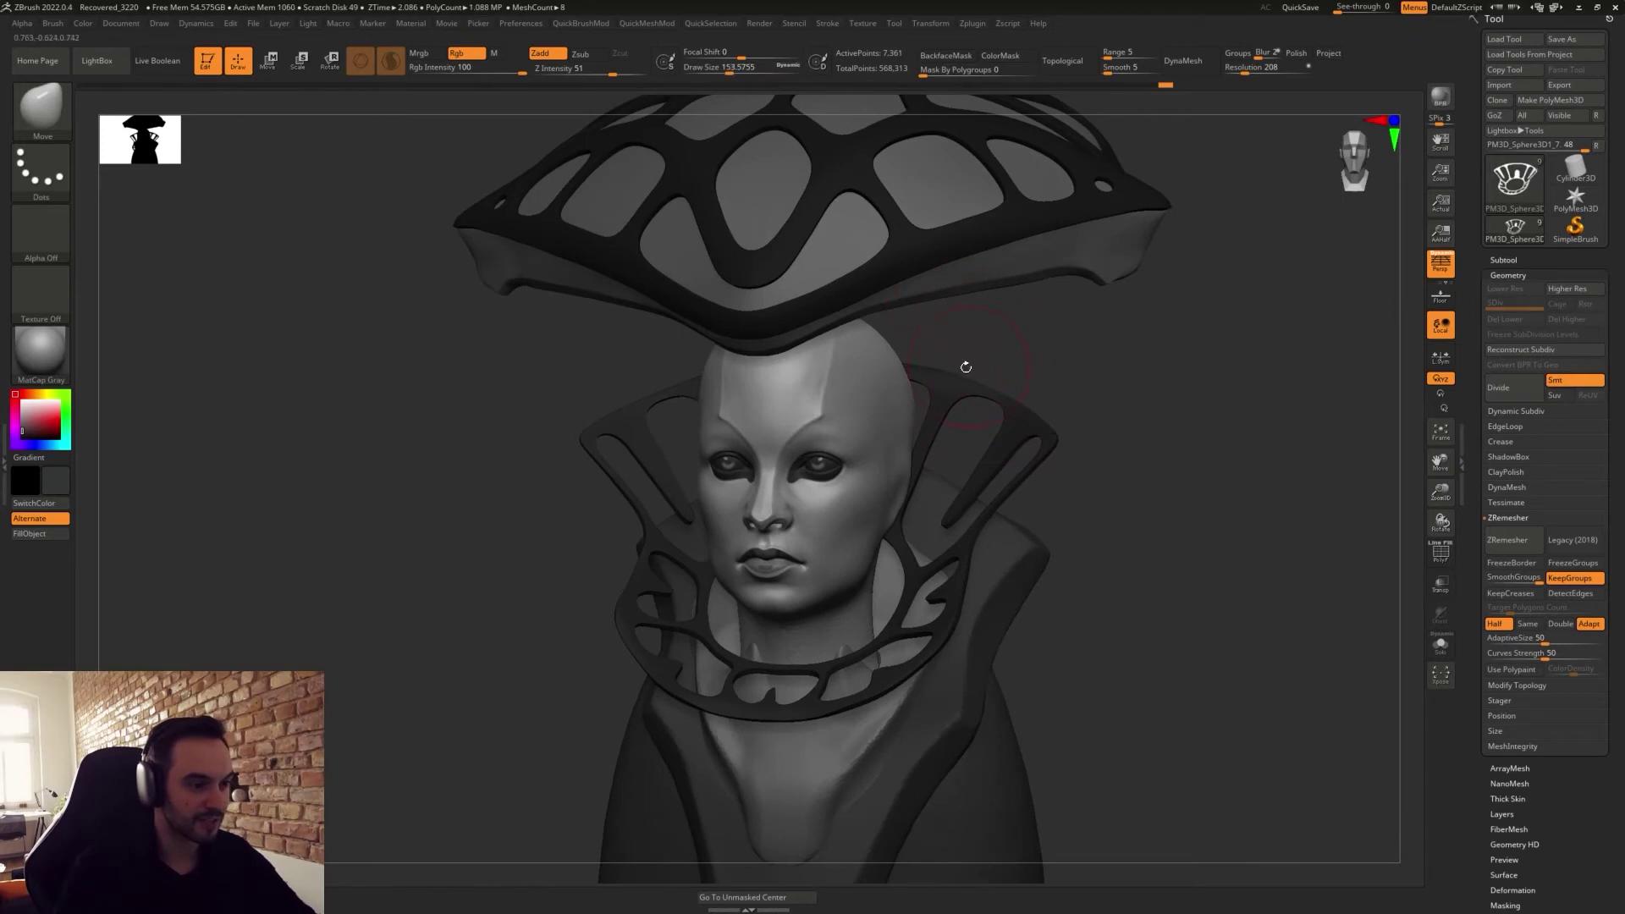
pyautogui.moveTo(974, 364); pyautogui.dragTo(968, 431, button='right')
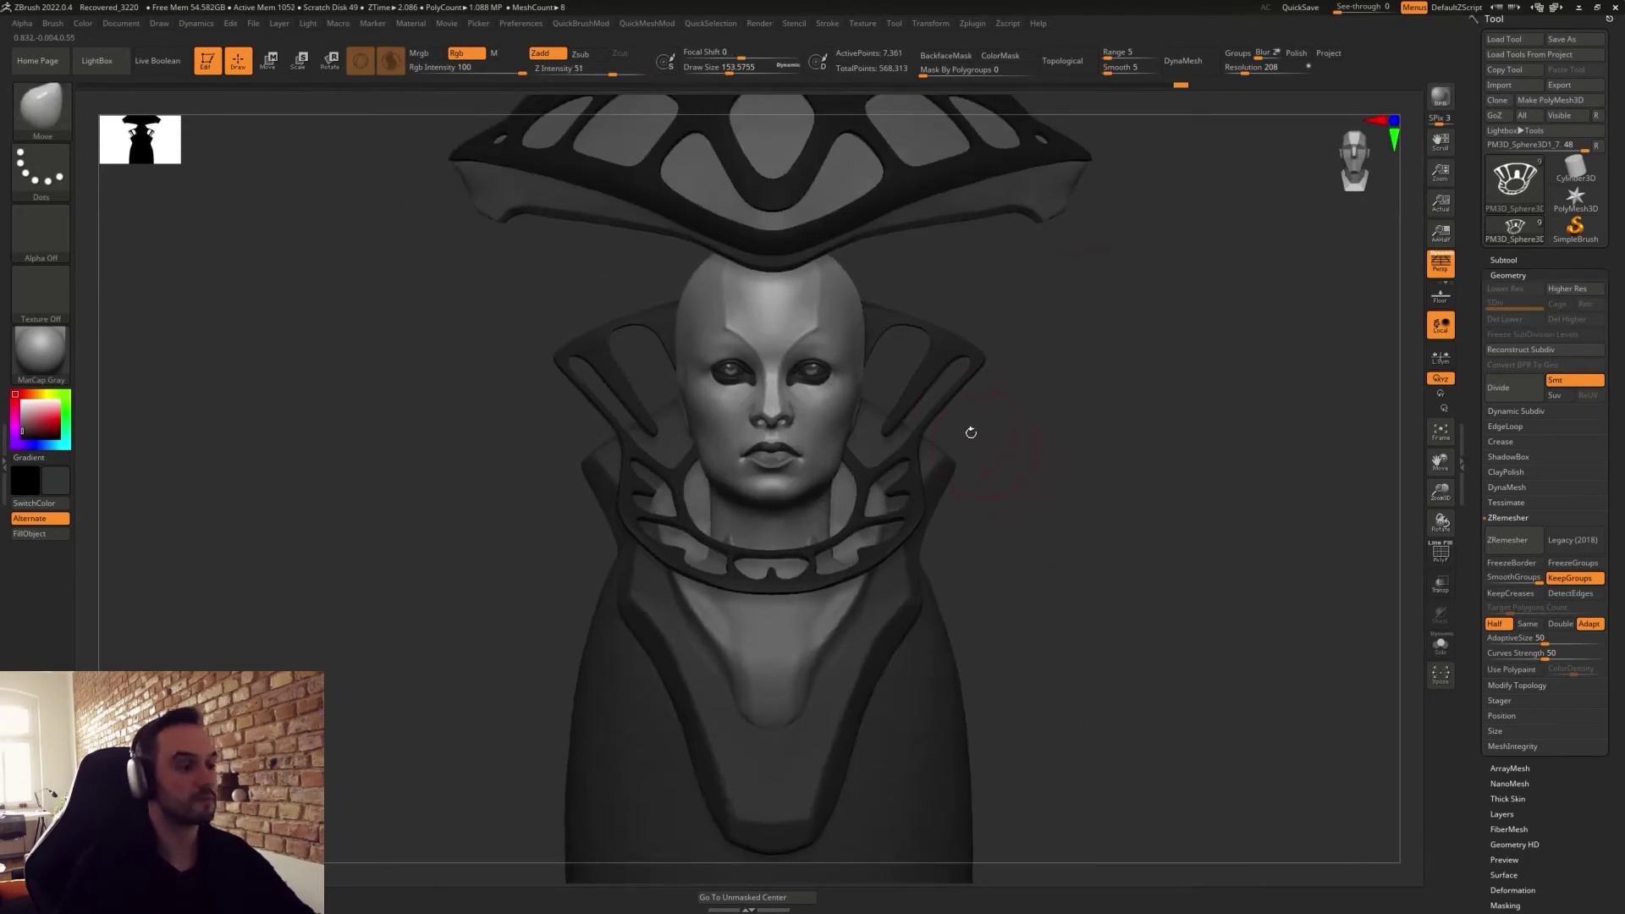
# Duplicate the lattice within its own subtool as a second layer offset slightly downward.
pyautogui.hotkey('shift', 'f')
pyautogui.moveTo(958, 593)
pyautogui.mouseDown(button='right')
pyautogui.moveTo(1052, 546)
pyautogui.moveTo(1097, 546)
pyautogui.moveTo(1089, 581)
pyautogui.moveTo(1102, 555)
pyautogui.moveTo(1052, 542)
pyautogui.mouseUp(button='right')
pyautogui.press('w')
pyautogui.hotkey('shift', 'f')
pyautogui.keyDown('alt'); pyautogui.moveTo(954, 463); pyautogui.dragTo(984, 467, button='right'); pyautogui.keyUp('alt')
pyautogui.keyDown('ctrl'); pyautogui.moveTo(717, 303); pyautogui.dragTo(721, 319); pyautogui.keyUp('ctrl')
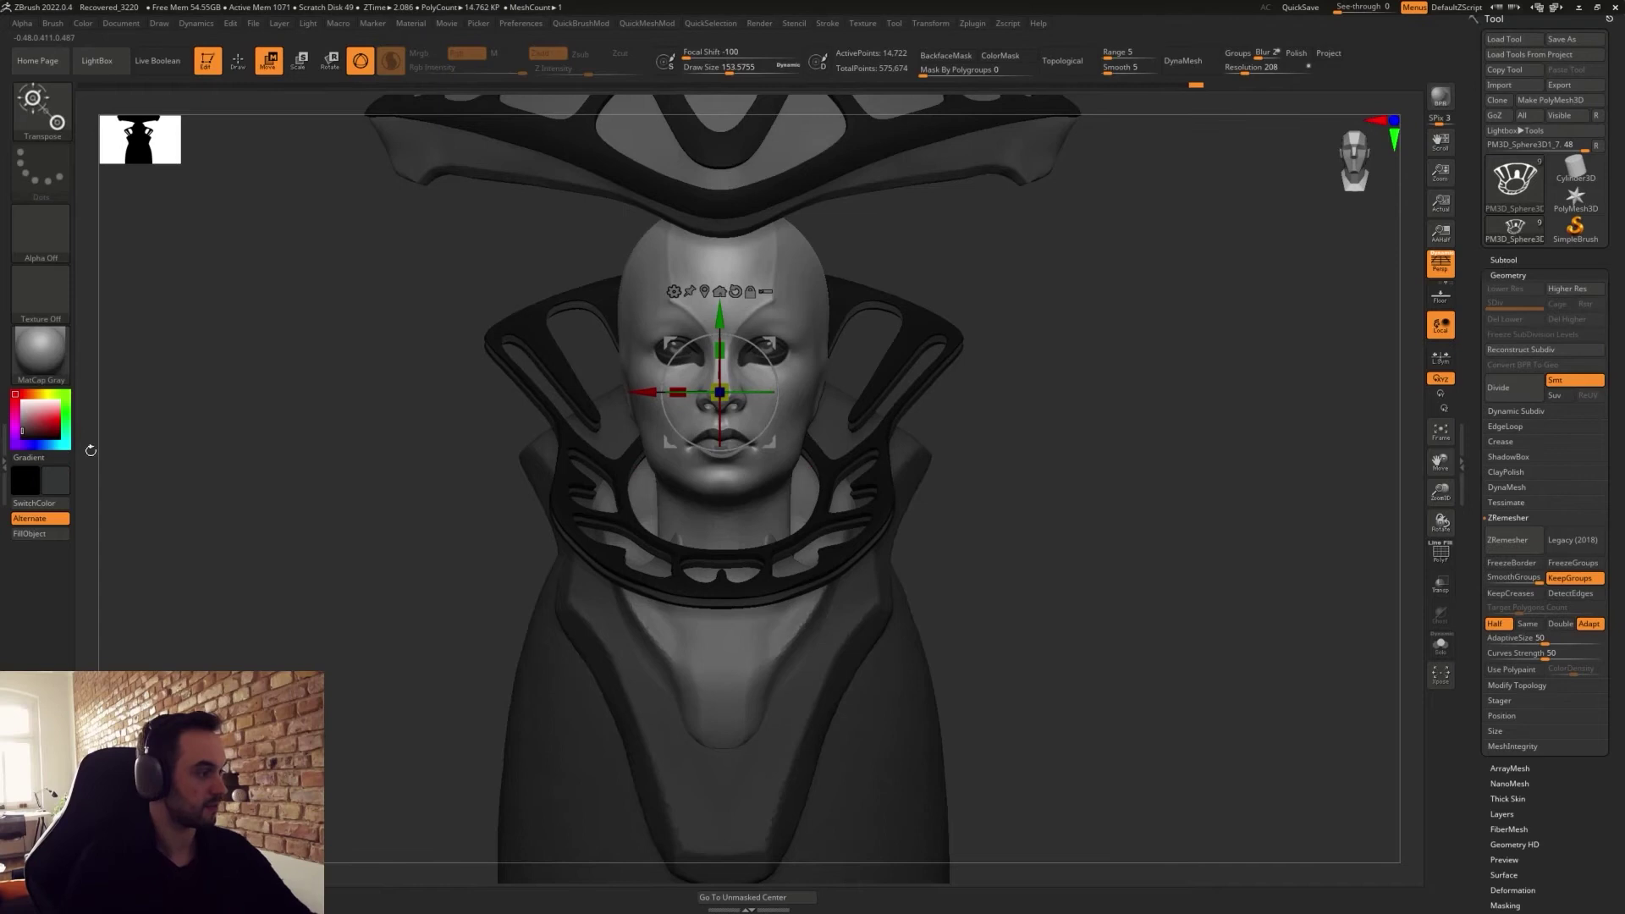
# Fill the unmasked copy of the lattice with a light grey colour.
pyautogui.click(23, 409)
pyautogui.click(33, 533)
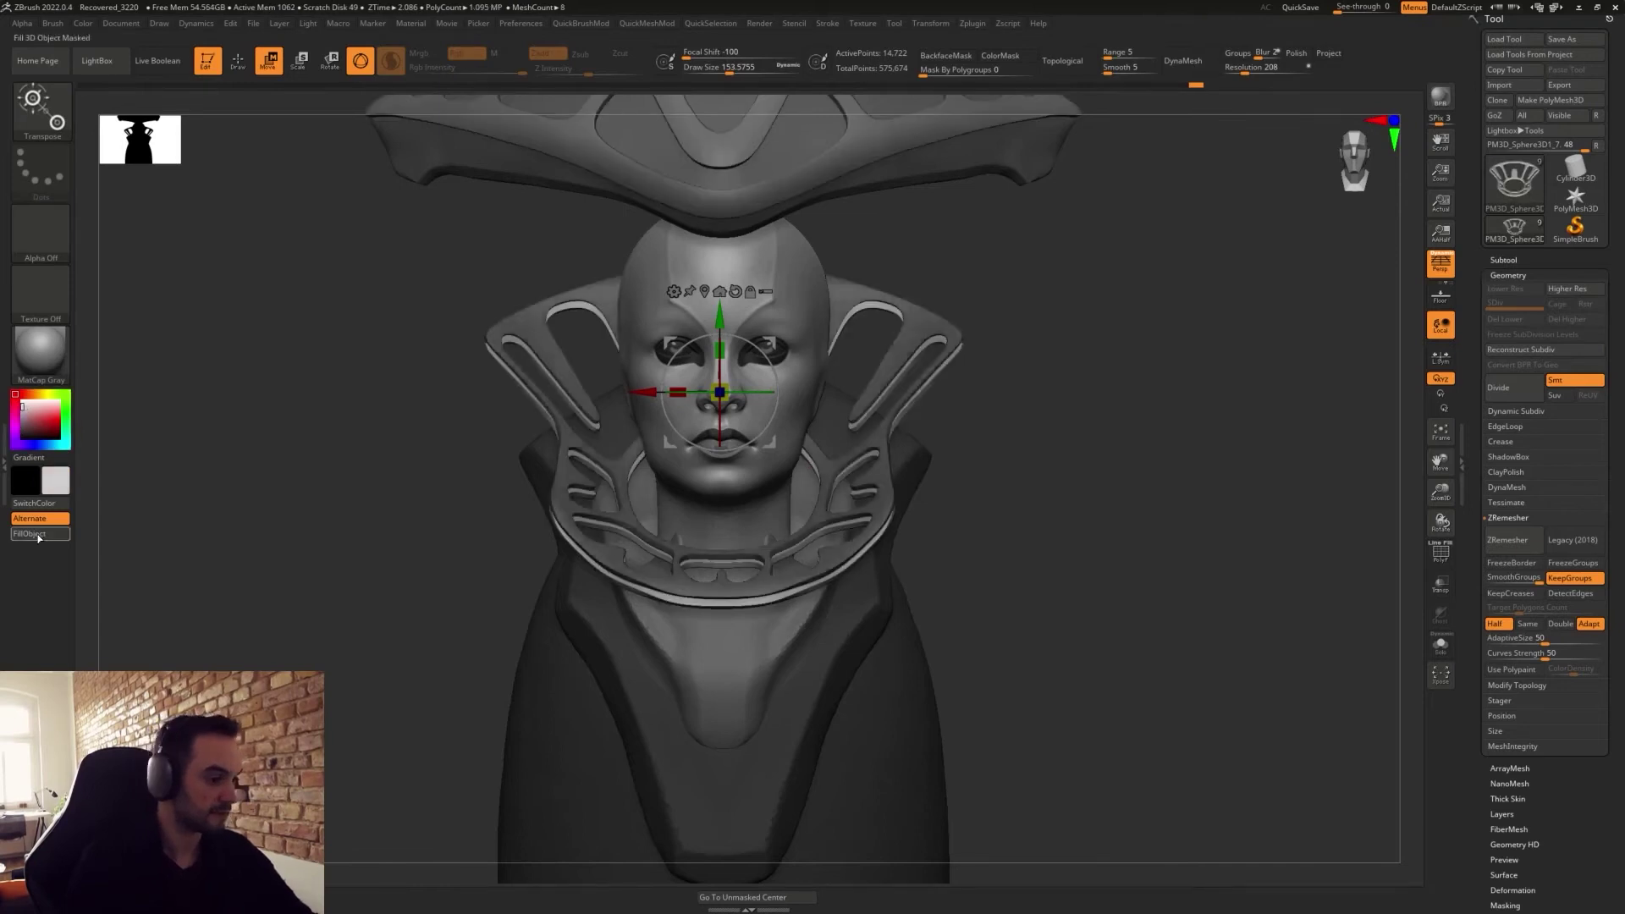
pyautogui.press('q')
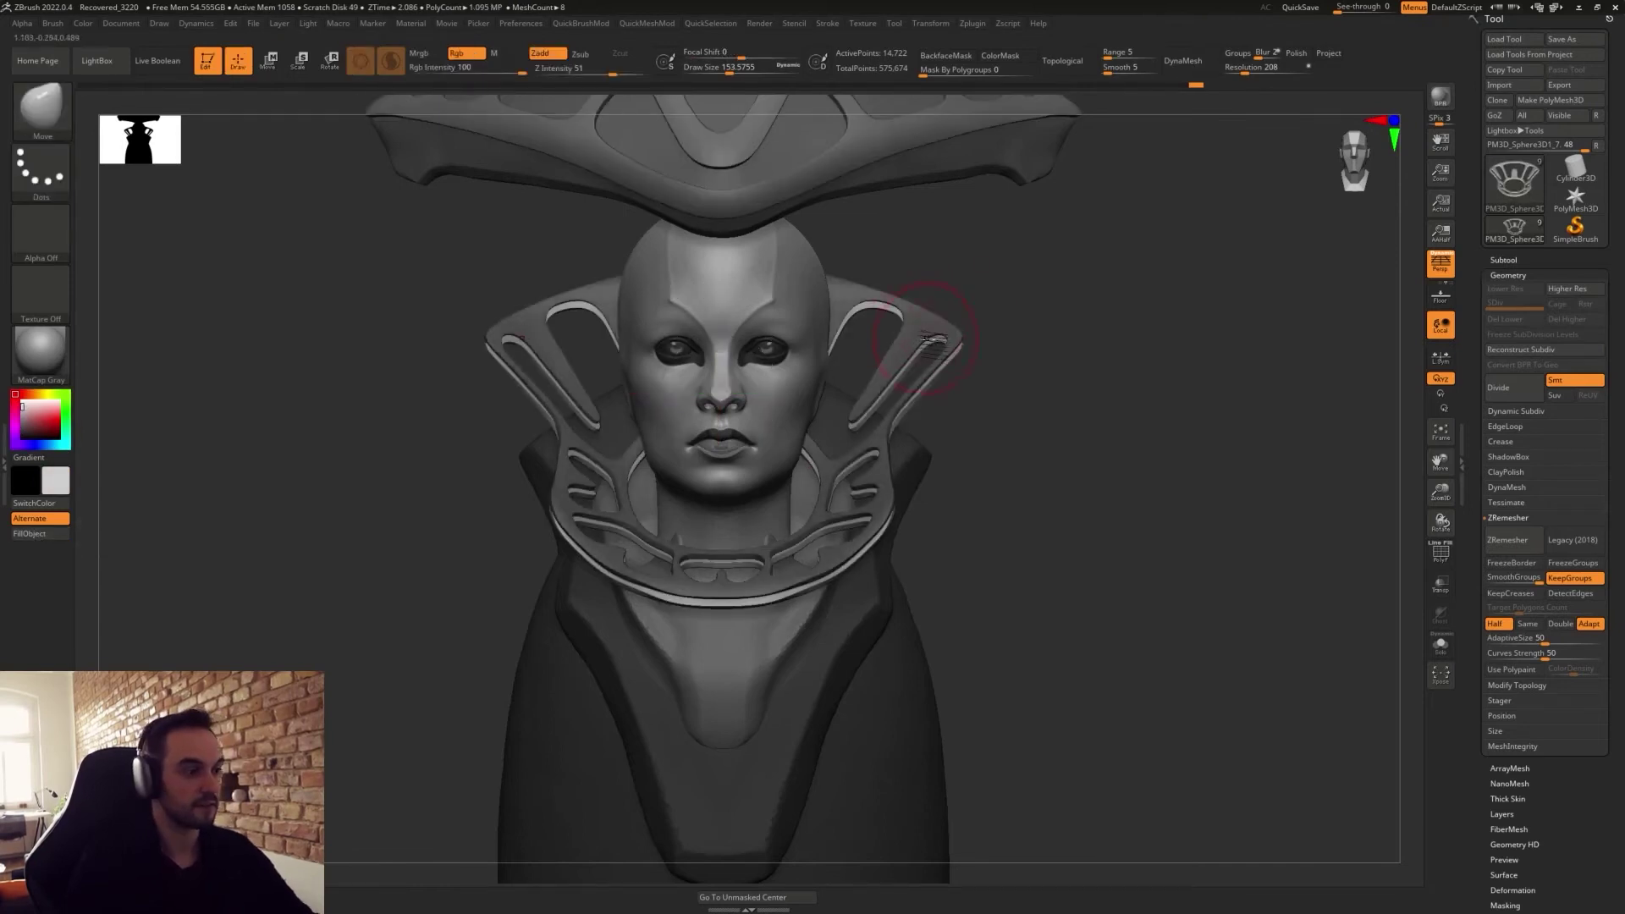
pyautogui.moveTo(1049, 488)
pyautogui.keyDown('alt'); pyautogui.mouseDown()
pyautogui.moveTo(987, 430)
pyautogui.moveTo(961, 508)
pyautogui.moveTo(1005, 545)
pyautogui.mouseUp(); pyautogui.keyUp('alt')
# Nudge the copied lattice layer vertically, show the subtool list, and tilt the copy slightly in side view.
pyautogui.press('w')
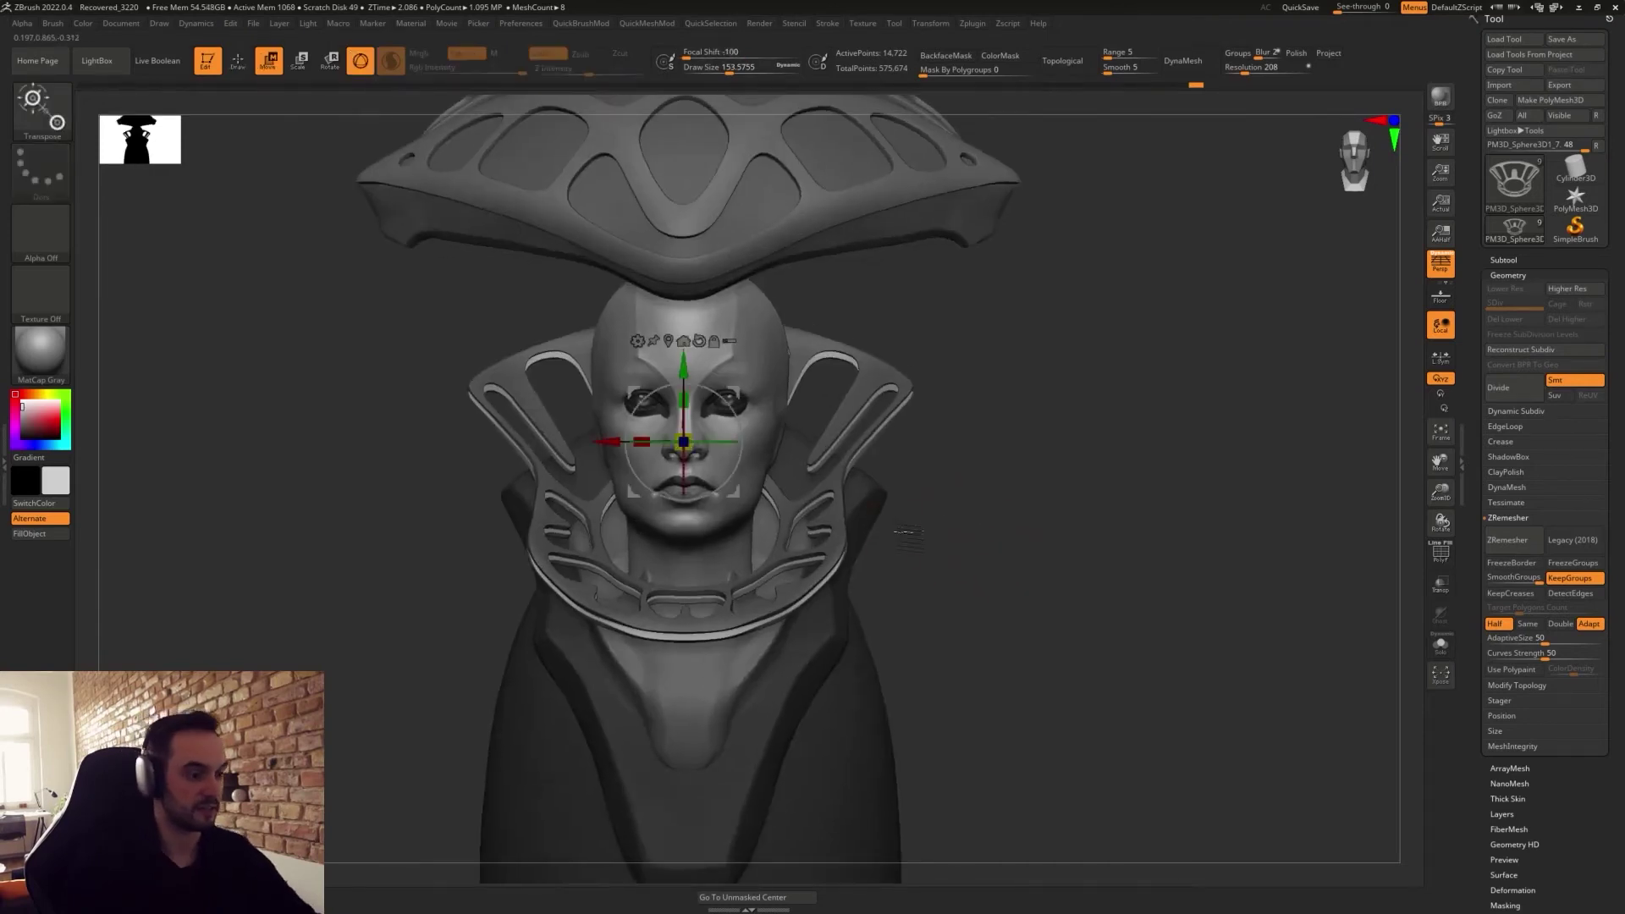
pyautogui.moveTo(683, 372); pyautogui.dragTo(683, 368)
pyautogui.click(1505, 260)
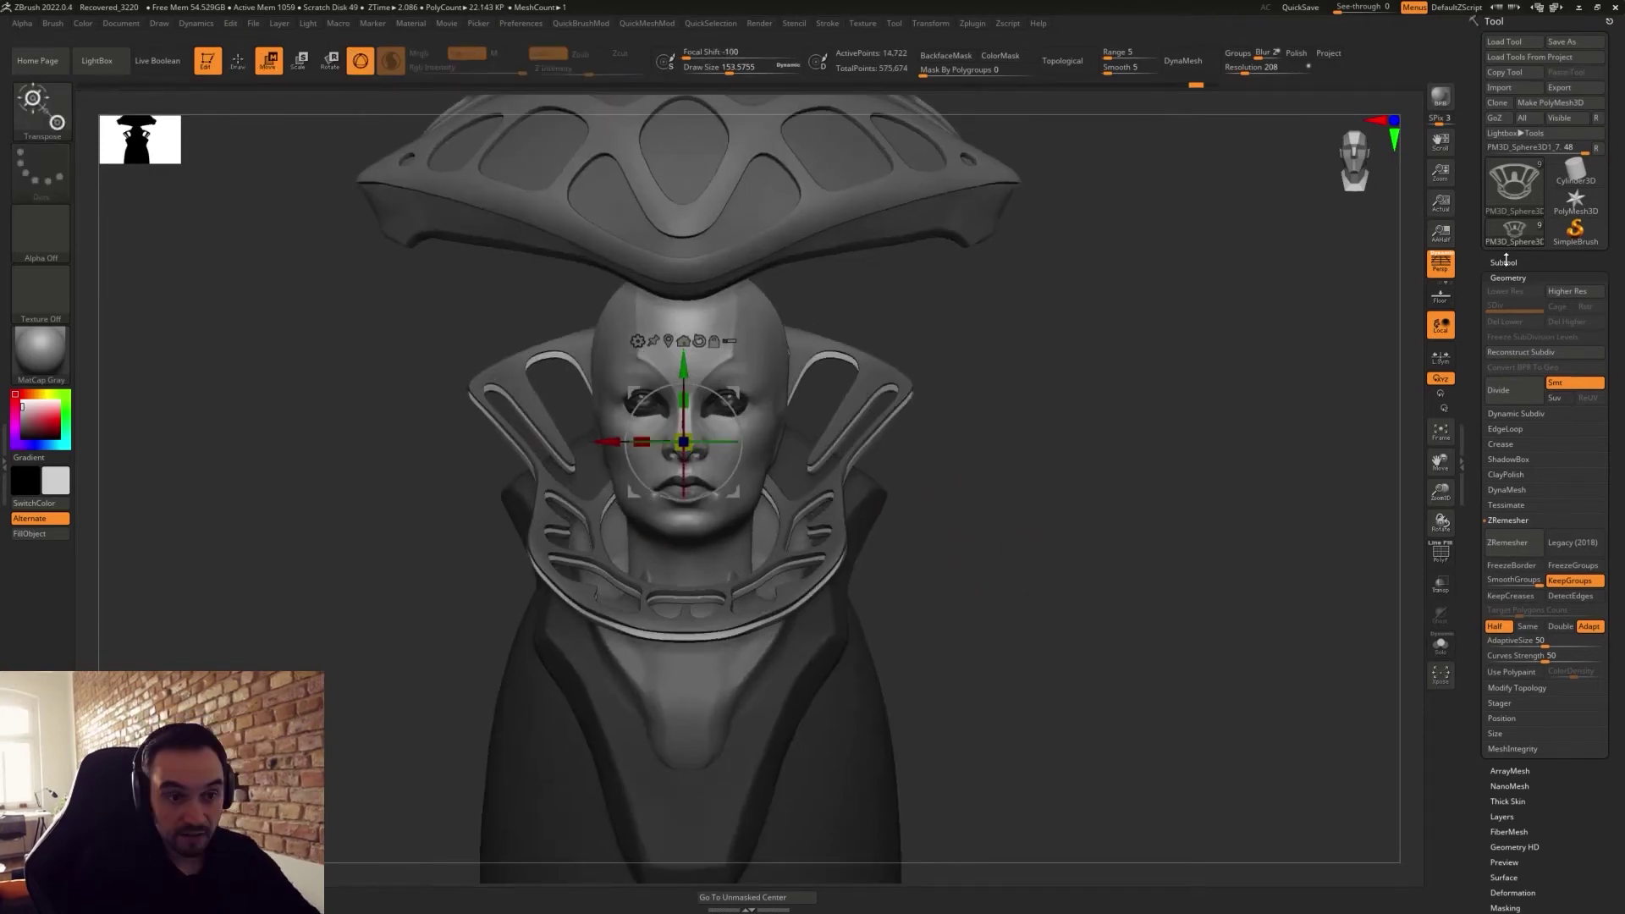
pyautogui.click(1506, 261)
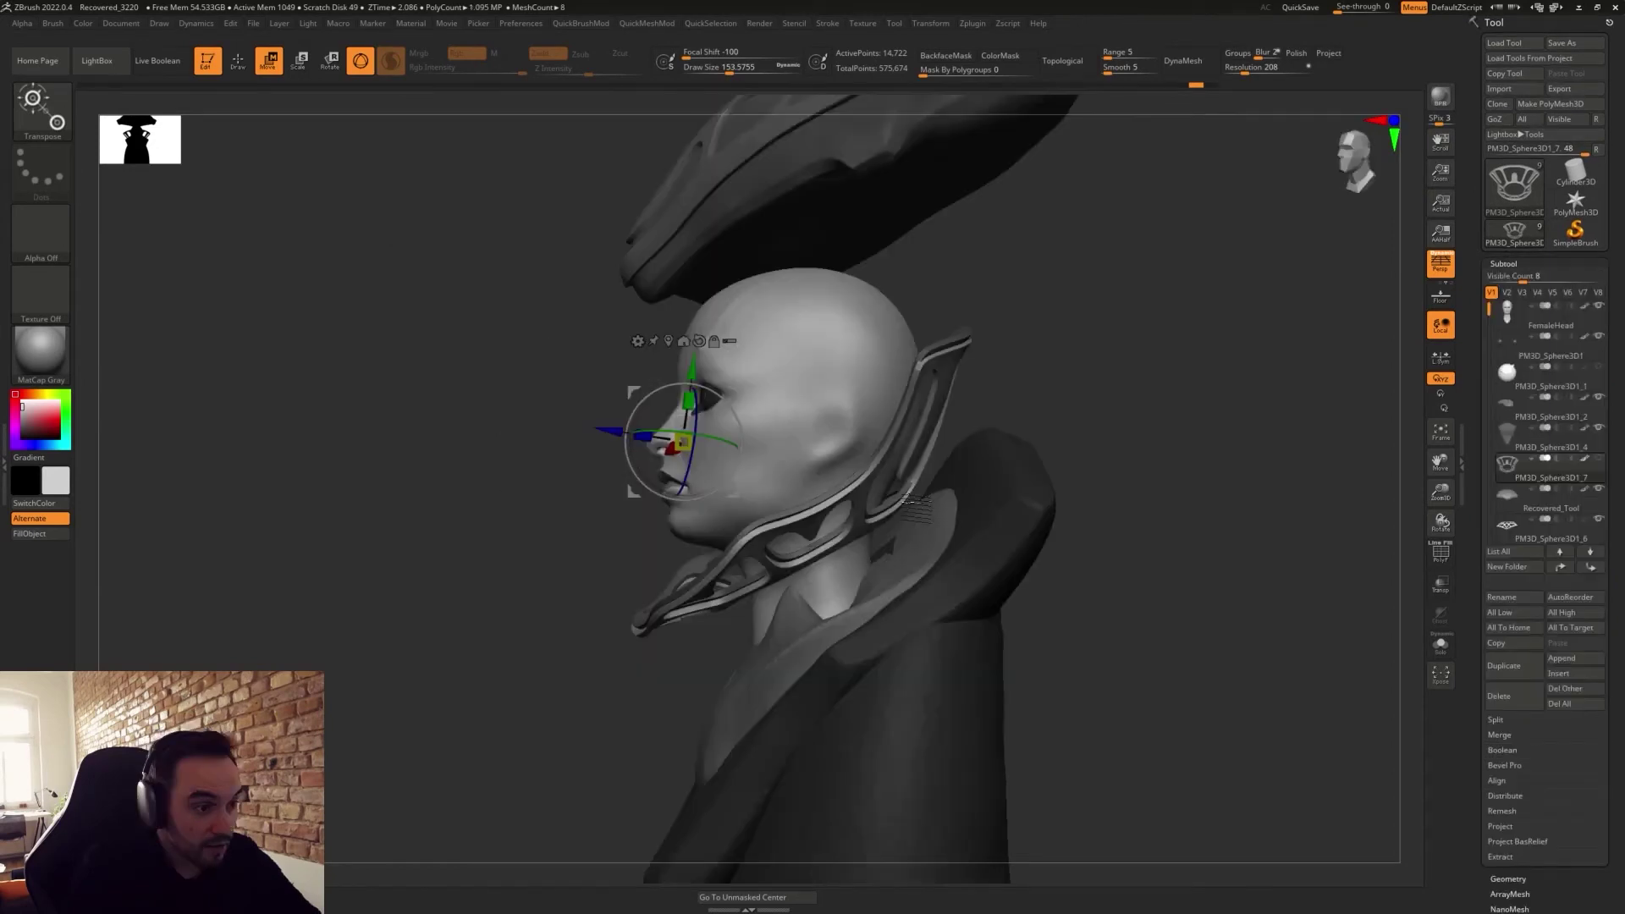
pyautogui.moveTo(910, 501); pyautogui.dragTo(994, 419, button='right')
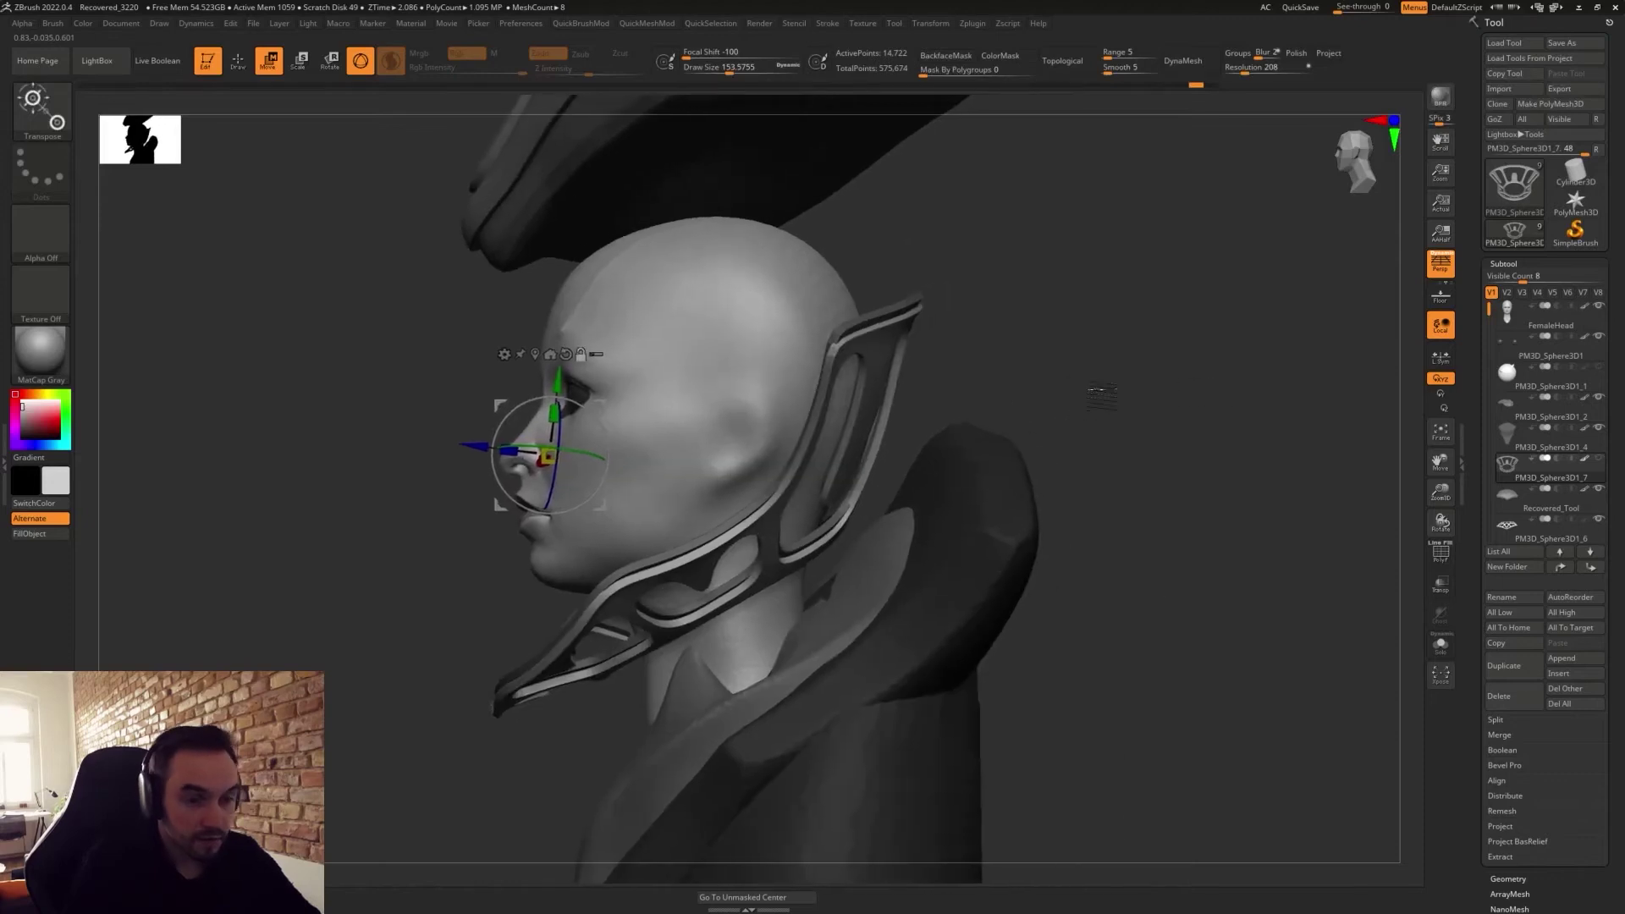
pyautogui.moveTo(602, 406); pyautogui.dragTo(628, 411)
pyautogui.keyDown('shift'); pyautogui.moveTo(630, 413); pyautogui.dragTo(577, 336, button='right'); pyautogui.keyUp('shift')
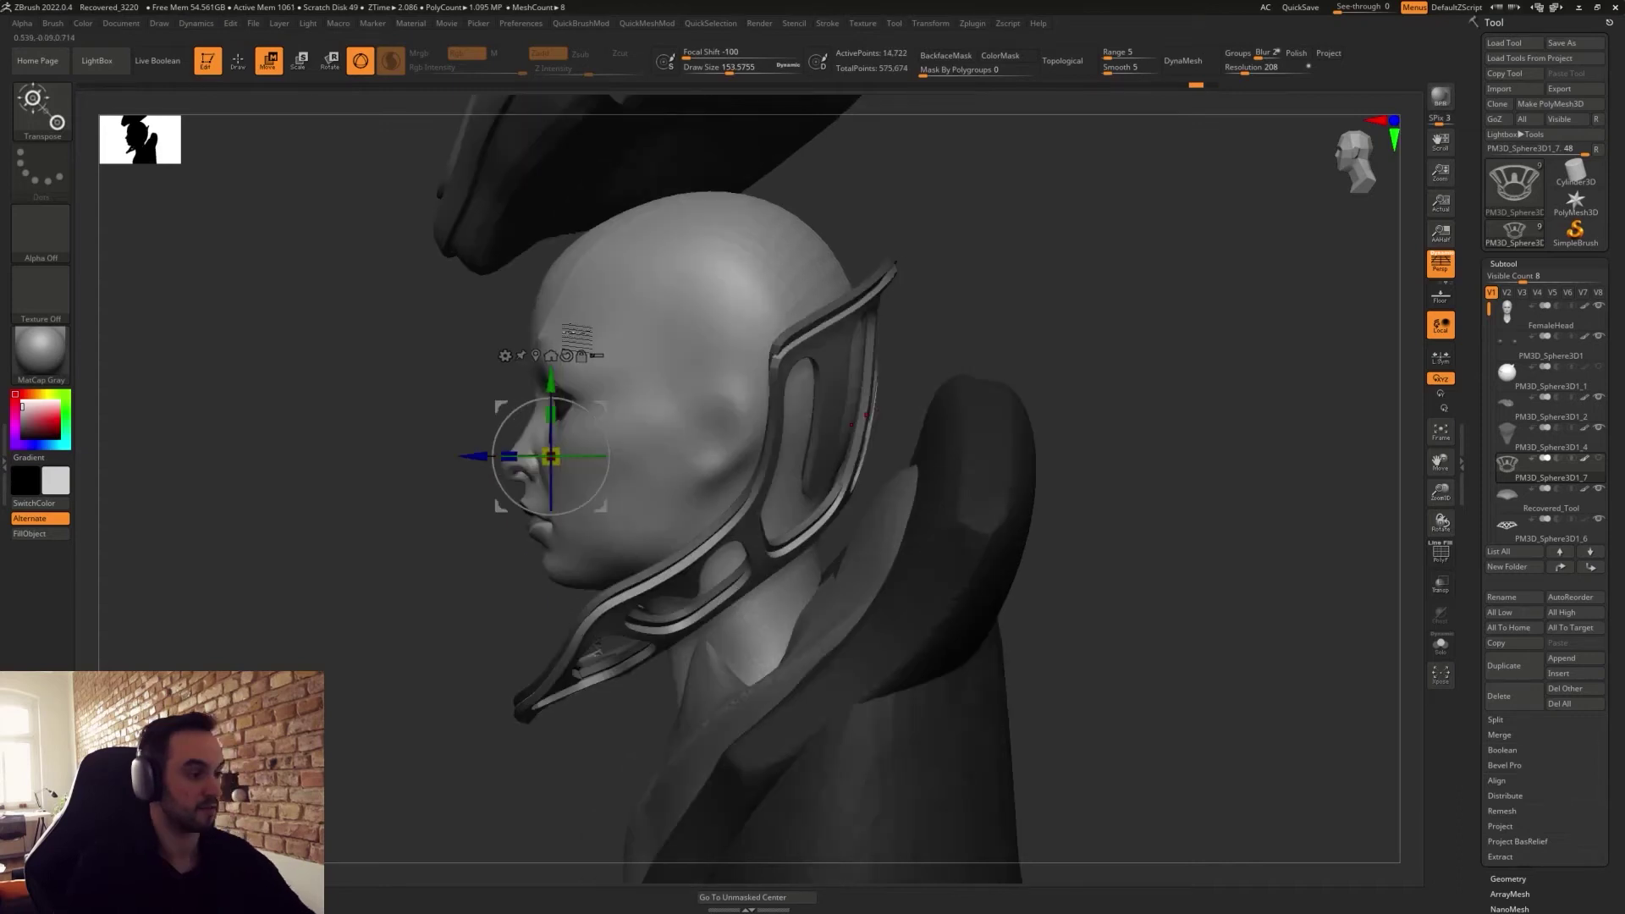
# Duplicate the lattice layer once more to stack a third layer on the collar.
pyautogui.keyDown('ctrl'); pyautogui.moveTo(604, 406); pyautogui.dragTo(622, 412); pyautogui.keyUp('ctrl')
pyautogui.moveTo(1011, 290); pyautogui.dragTo(1100, 305)
pyautogui.keyDown('alt'); pyautogui.moveTo(981, 608); pyautogui.dragTo(1117, 580); pyautogui.keyUp('alt')
pyautogui.press('q')
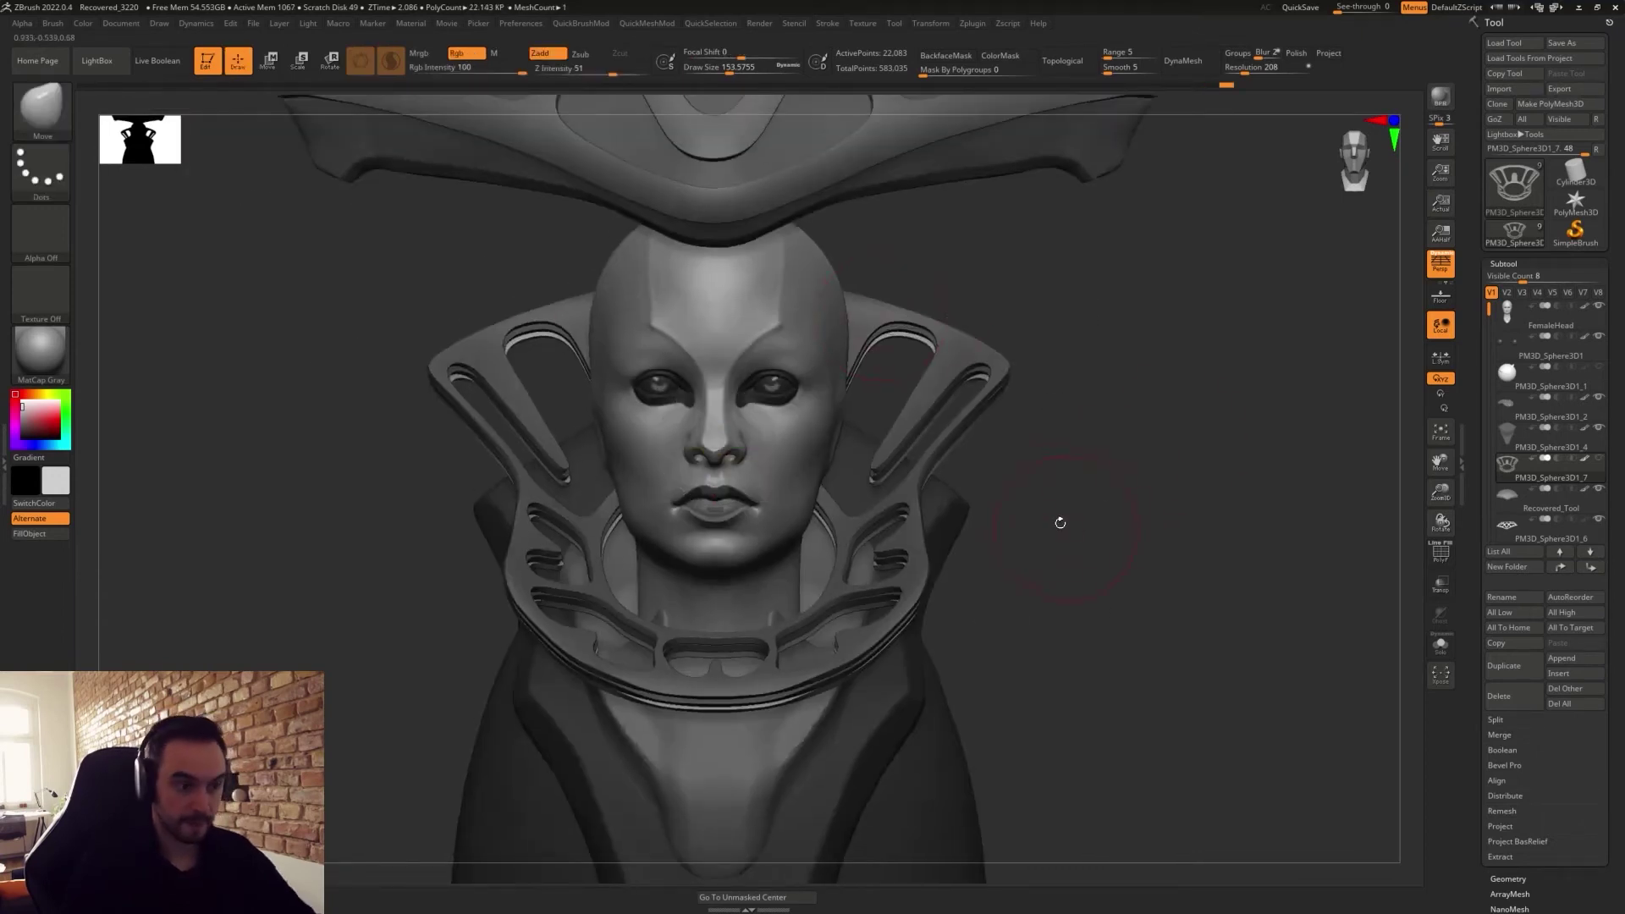
# Assign each stacked lattice layer its own polygroup with Auto Groups.
pyautogui.hotkey('shift', 'f')
pyautogui.moveTo(1109, 523); pyautogui.dragTo(1062, 535)
pyautogui.press('2')
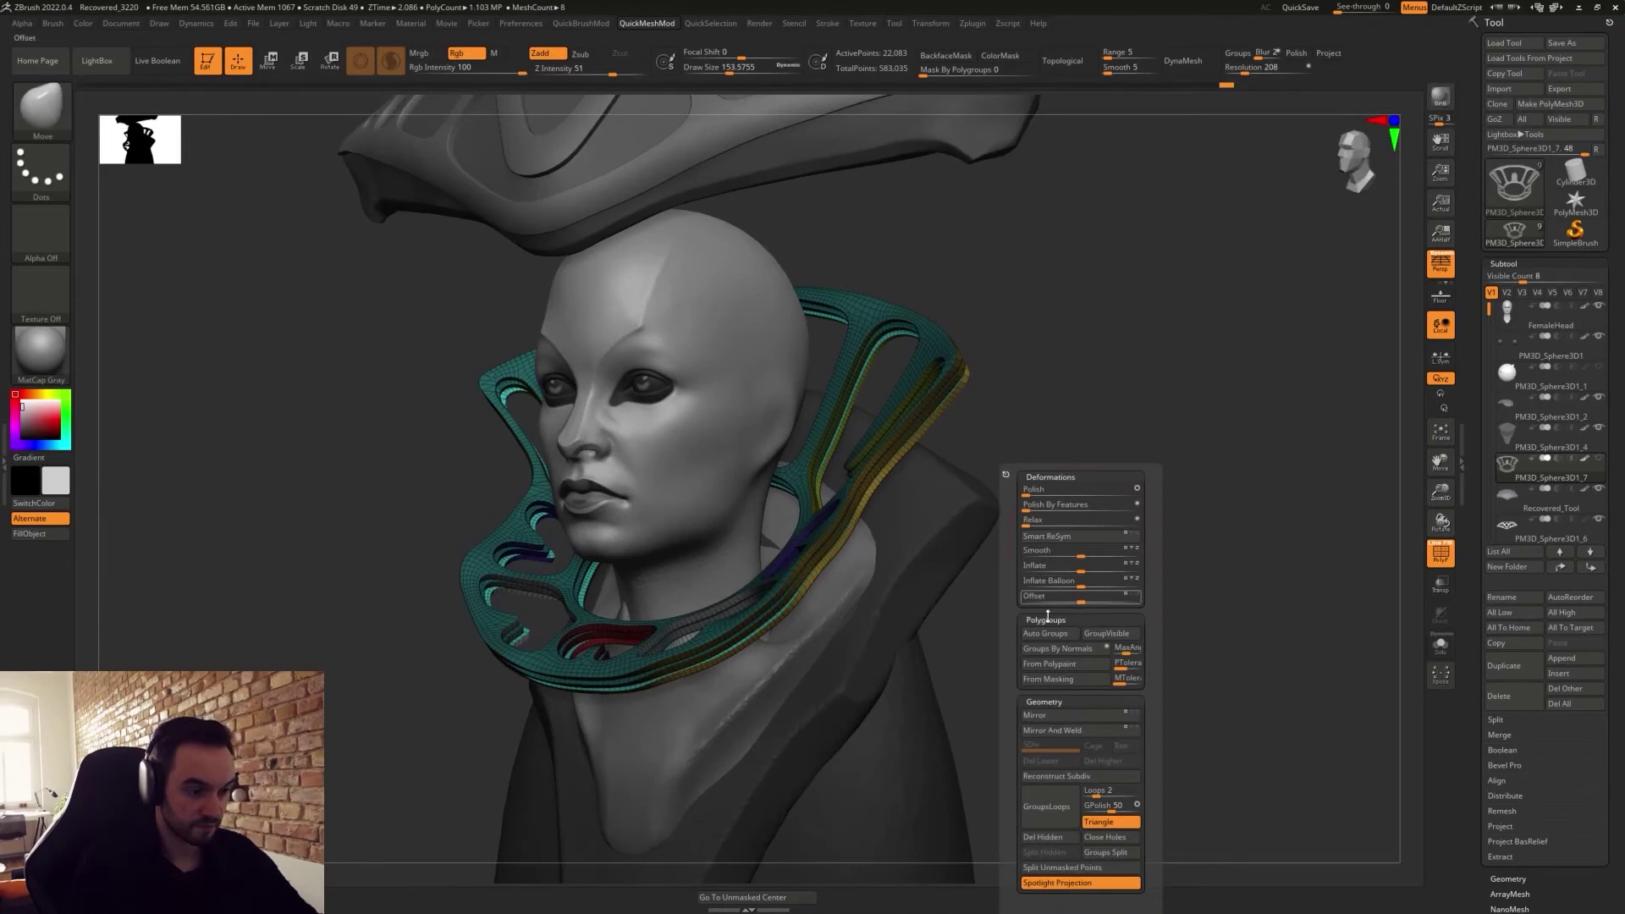
pyautogui.click(1053, 633)
pyautogui.moveTo(1002, 347); pyautogui.dragTo(982, 342)
# Isolate one lattice layer, try filling it with a dark grey, and bring the other layers back.
pyautogui.keyDown('ctrl'); pyautogui.keyDown('shift'); pyautogui.click(938, 332); pyautogui.keyUp('shift'); pyautogui.keyUp('ctrl')
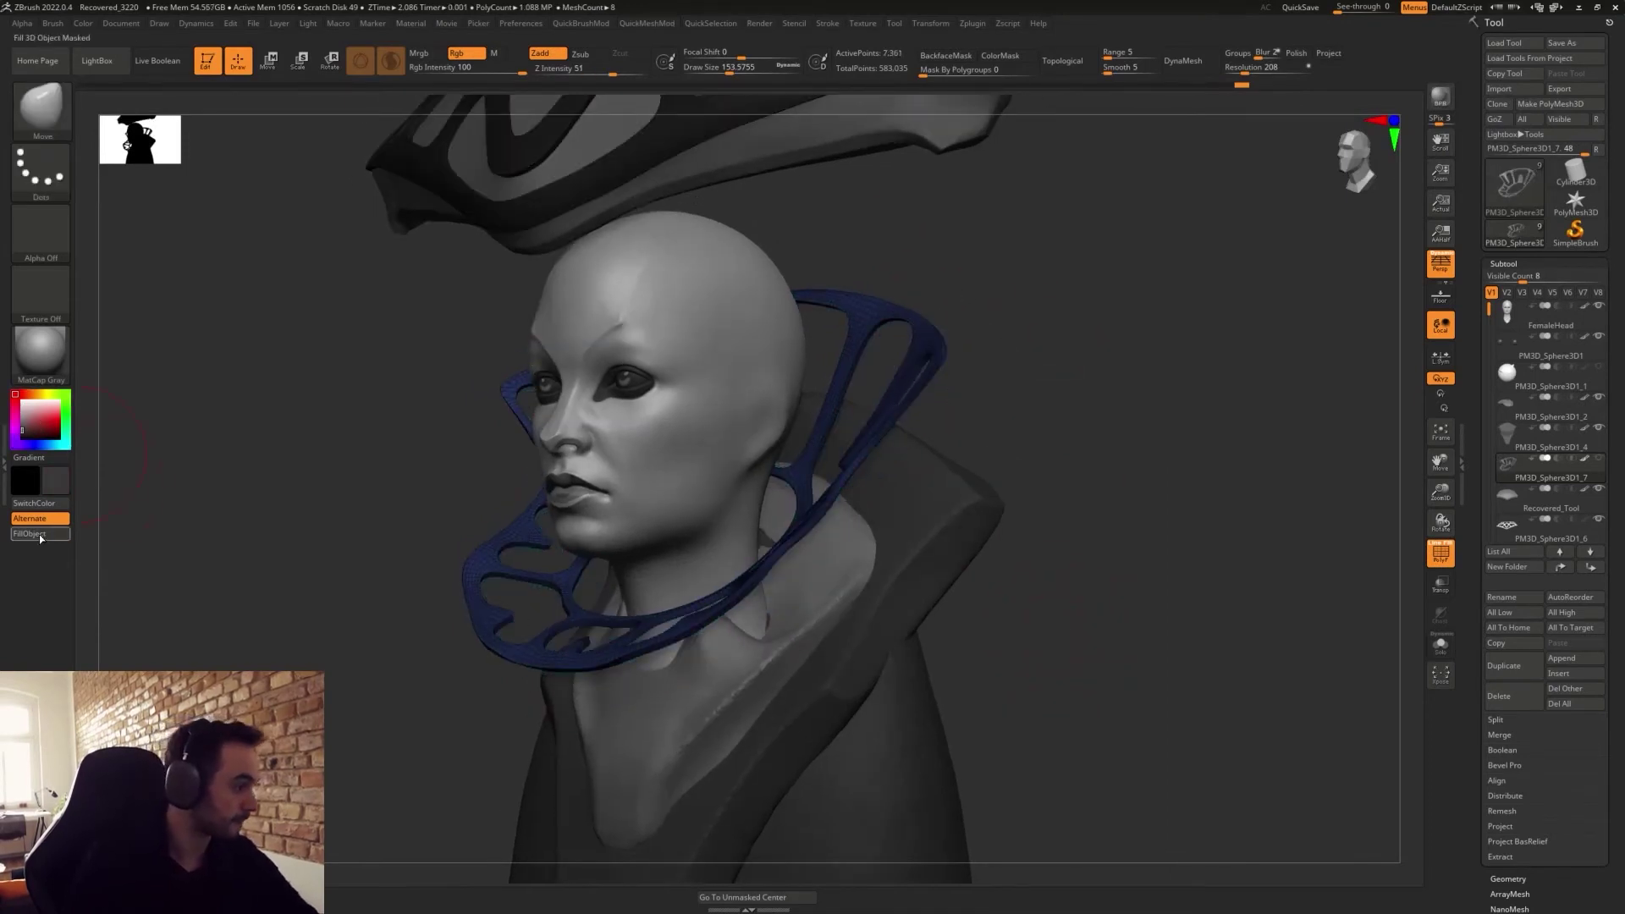
pyautogui.hotkey('shift', 'f')
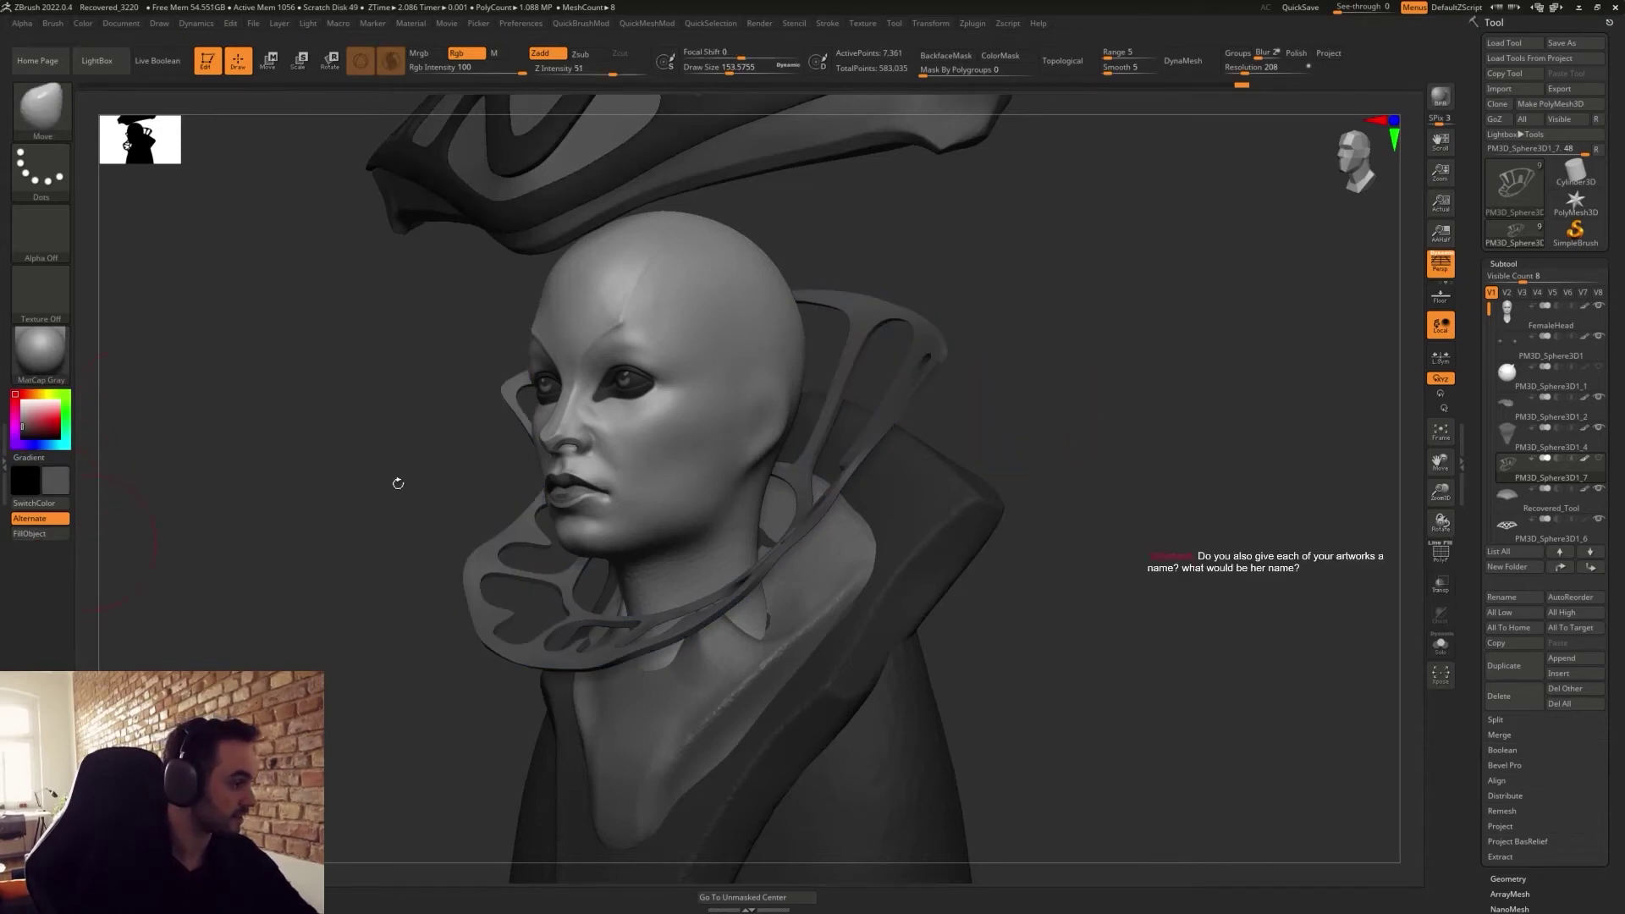
pyautogui.moveTo(1077, 500)
pyautogui.mouseDown()
pyautogui.moveTo(1047, 508)
pyautogui.moveTo(1124, 517)
pyautogui.mouseUp()
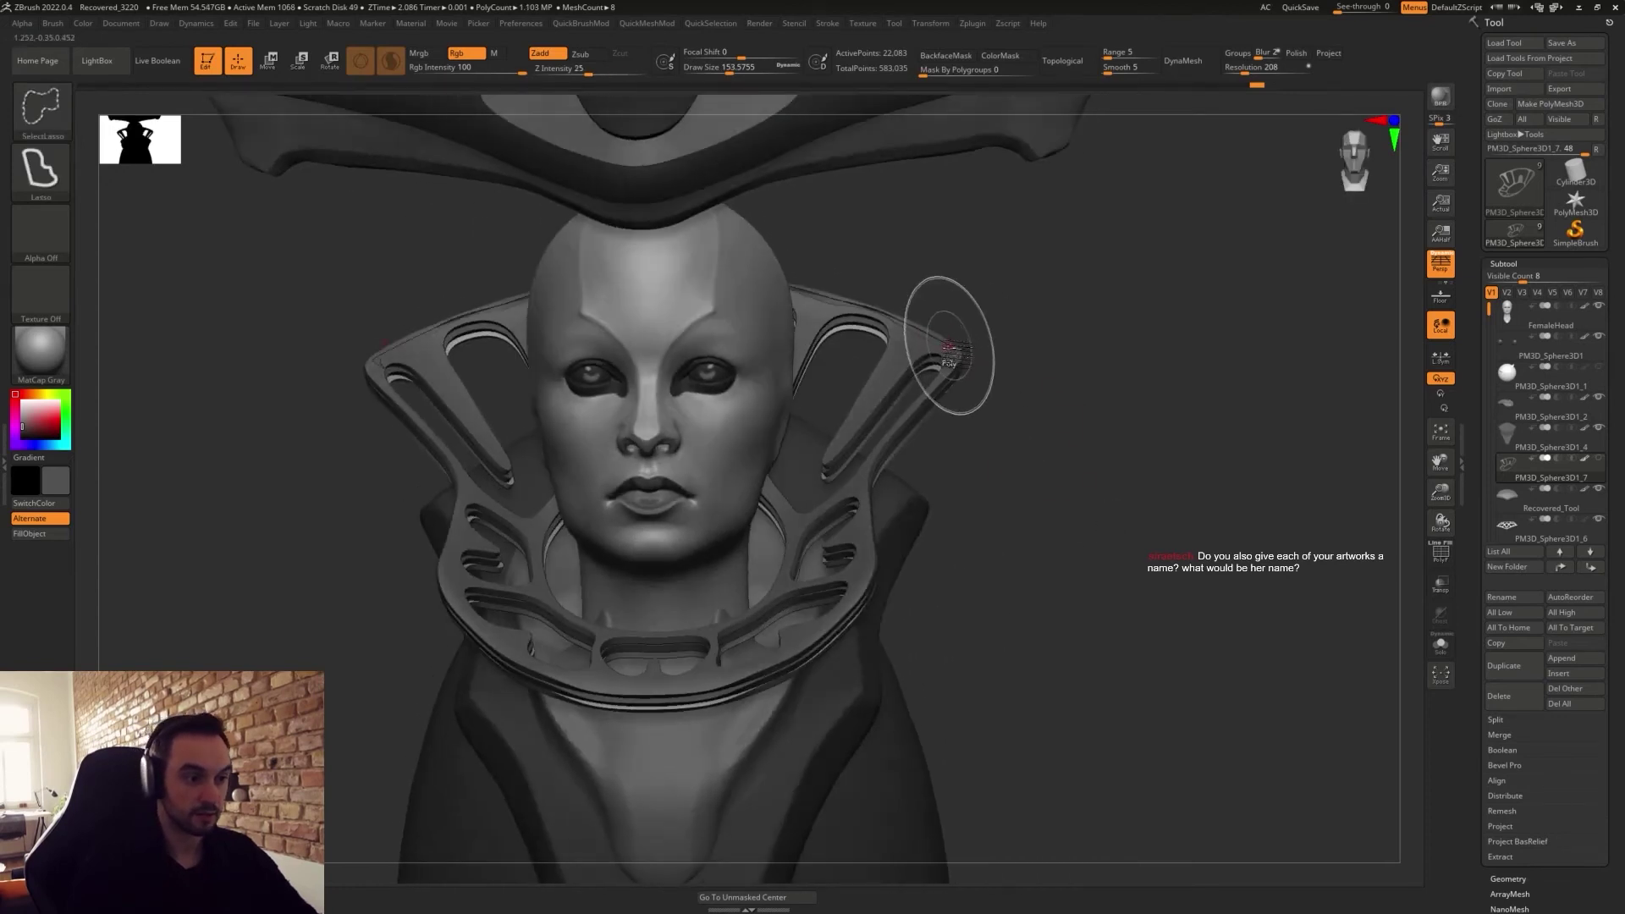
pyautogui.keyDown('ctrl'); pyautogui.keyDown('shift'); pyautogui.click(955, 379); pyautogui.keyUp('shift'); pyautogui.keyUp('ctrl')
pyautogui.moveTo(1025, 406)
pyautogui.keyDown('ctrl'); pyautogui.mouseDown()
pyautogui.moveTo(1052, 464)
pyautogui.moveTo(1041, 490)
pyautogui.mouseUp(); pyautogui.keyUp('ctrl')
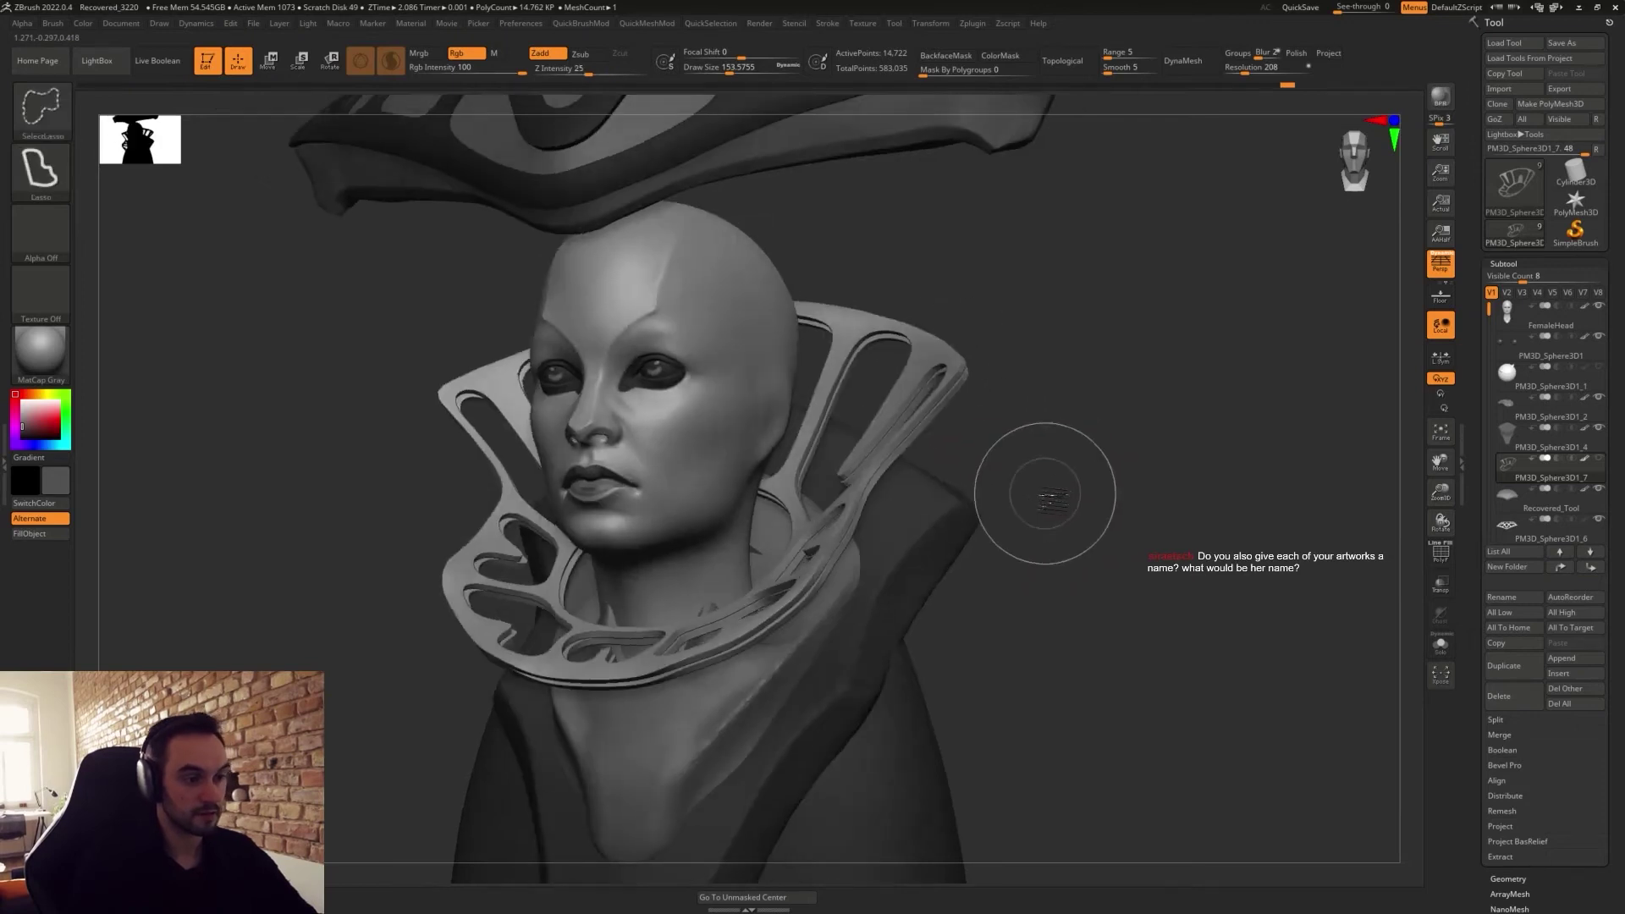
# Isolate and restore individual lattice layers to compare them, finishing with a single layer in polyframe display.
pyautogui.keyDown('ctrl'); pyautogui.keyDown('shift'); pyautogui.click(957, 360); pyautogui.keyUp('shift'); pyautogui.keyUp('ctrl')
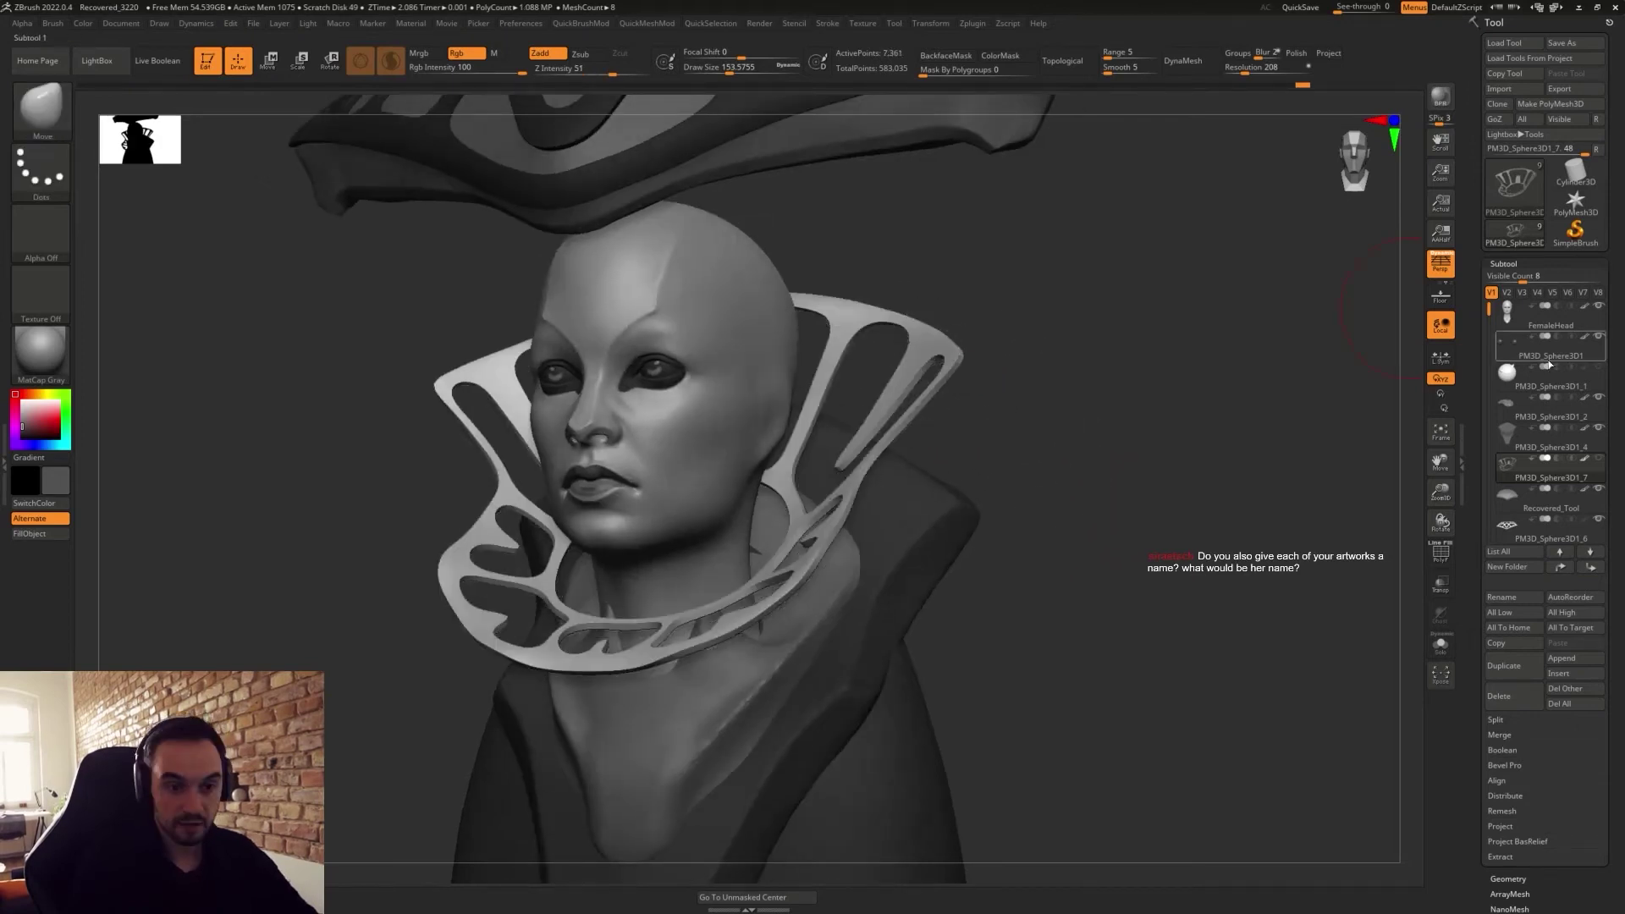
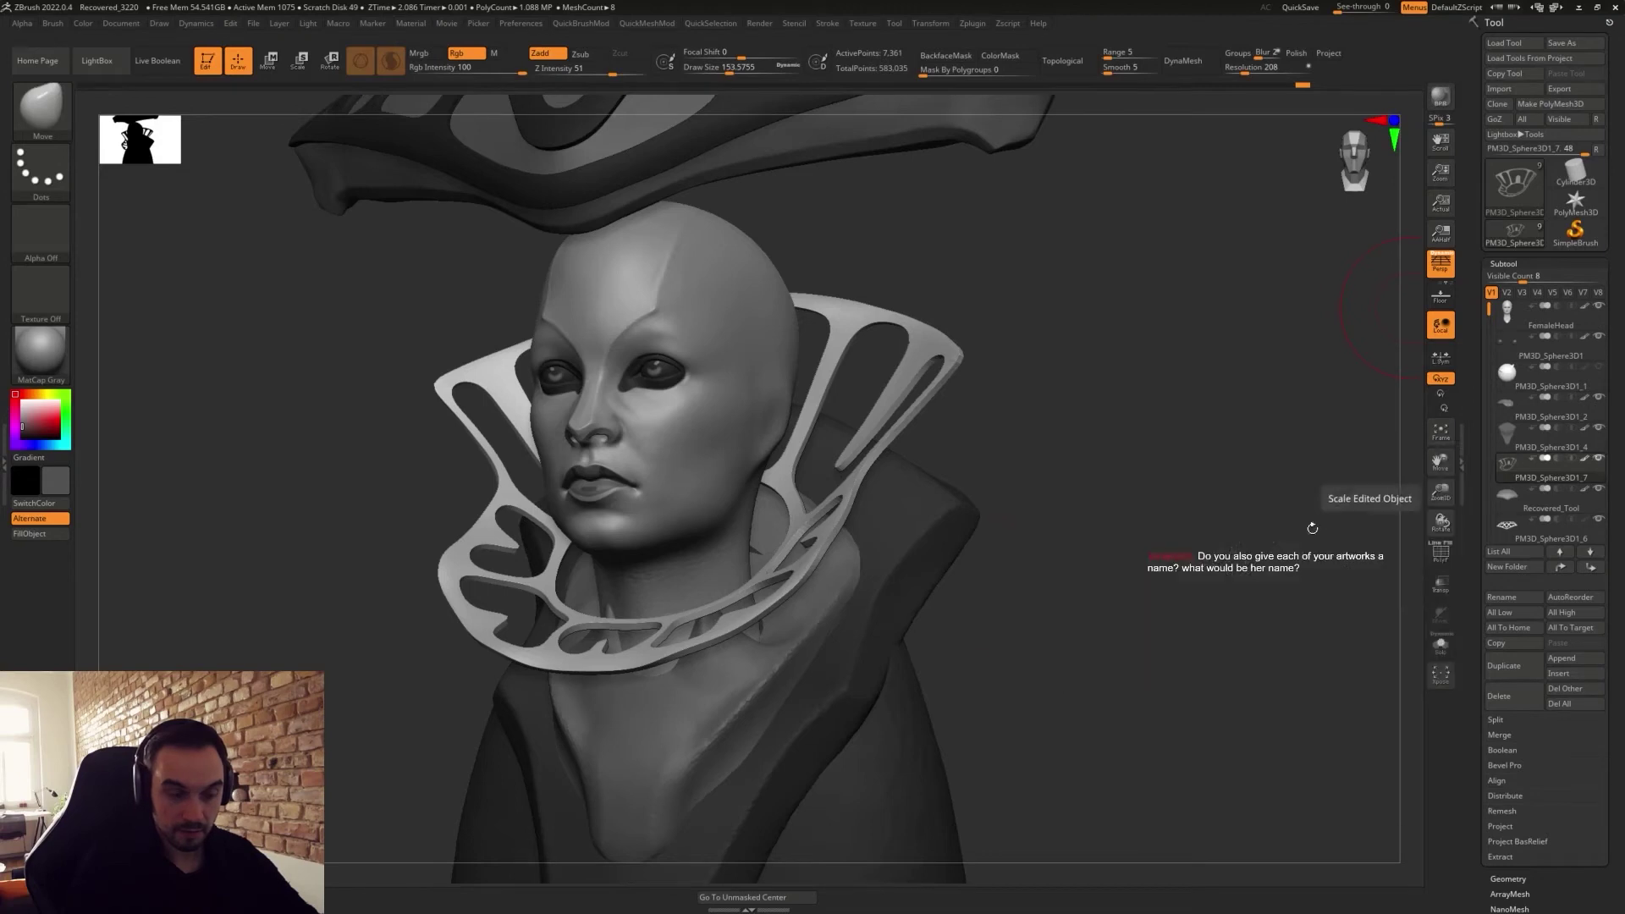
pyautogui.keyDown('ctrl'); pyautogui.keyDown('shift'); pyautogui.click(1041, 580); pyautogui.keyUp('shift'); pyautogui.keyUp('ctrl')
pyautogui.keyDown('shift'); pyautogui.moveTo(1042, 580); pyautogui.dragTo(1003, 580); pyautogui.keyUp('shift')
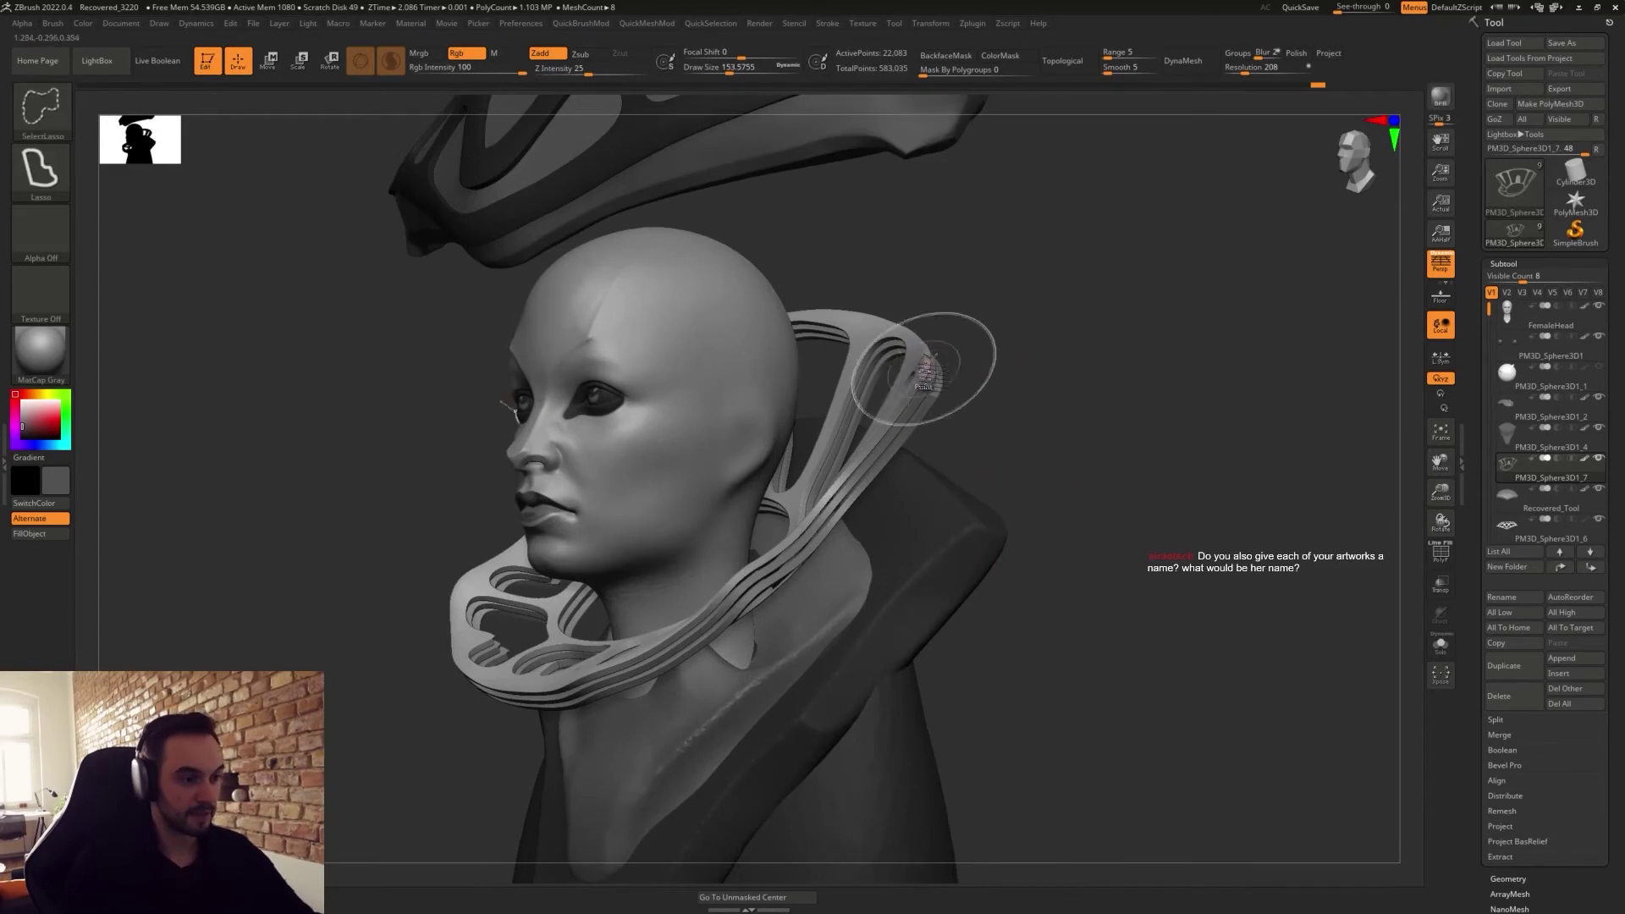
pyautogui.keyDown('ctrl'); pyautogui.keyDown('shift'); pyautogui.click(922, 377); pyautogui.keyUp('shift'); pyautogui.keyUp('ctrl')
pyautogui.moveTo(1018, 426)
pyautogui.keyDown('ctrl'); pyautogui.keyDown('shift'); pyautogui.mouseDown()
pyautogui.moveTo(1058, 484)
pyautogui.moveTo(1124, 484)
pyautogui.moveTo(1097, 494)
pyautogui.mouseUp(); pyautogui.keyUp('shift'); pyautogui.keyUp('ctrl')
pyautogui.hotkey('shift', 'f')
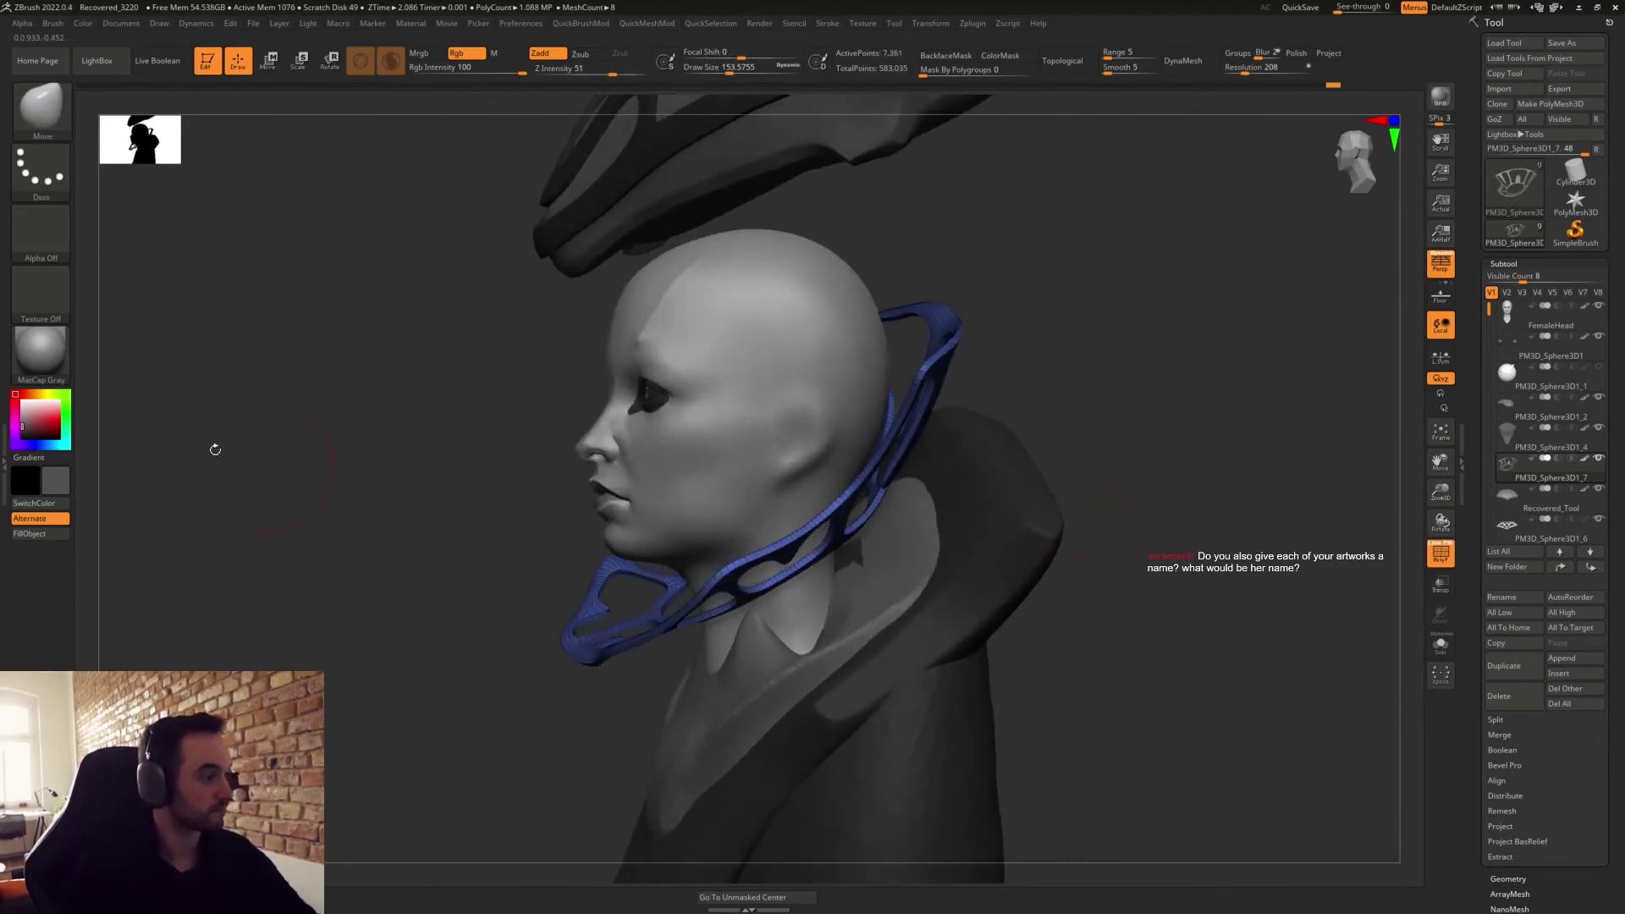
# Set the active colour to near-black and try to fill the isolated lattice layer with it.
pyautogui.click(27, 426)
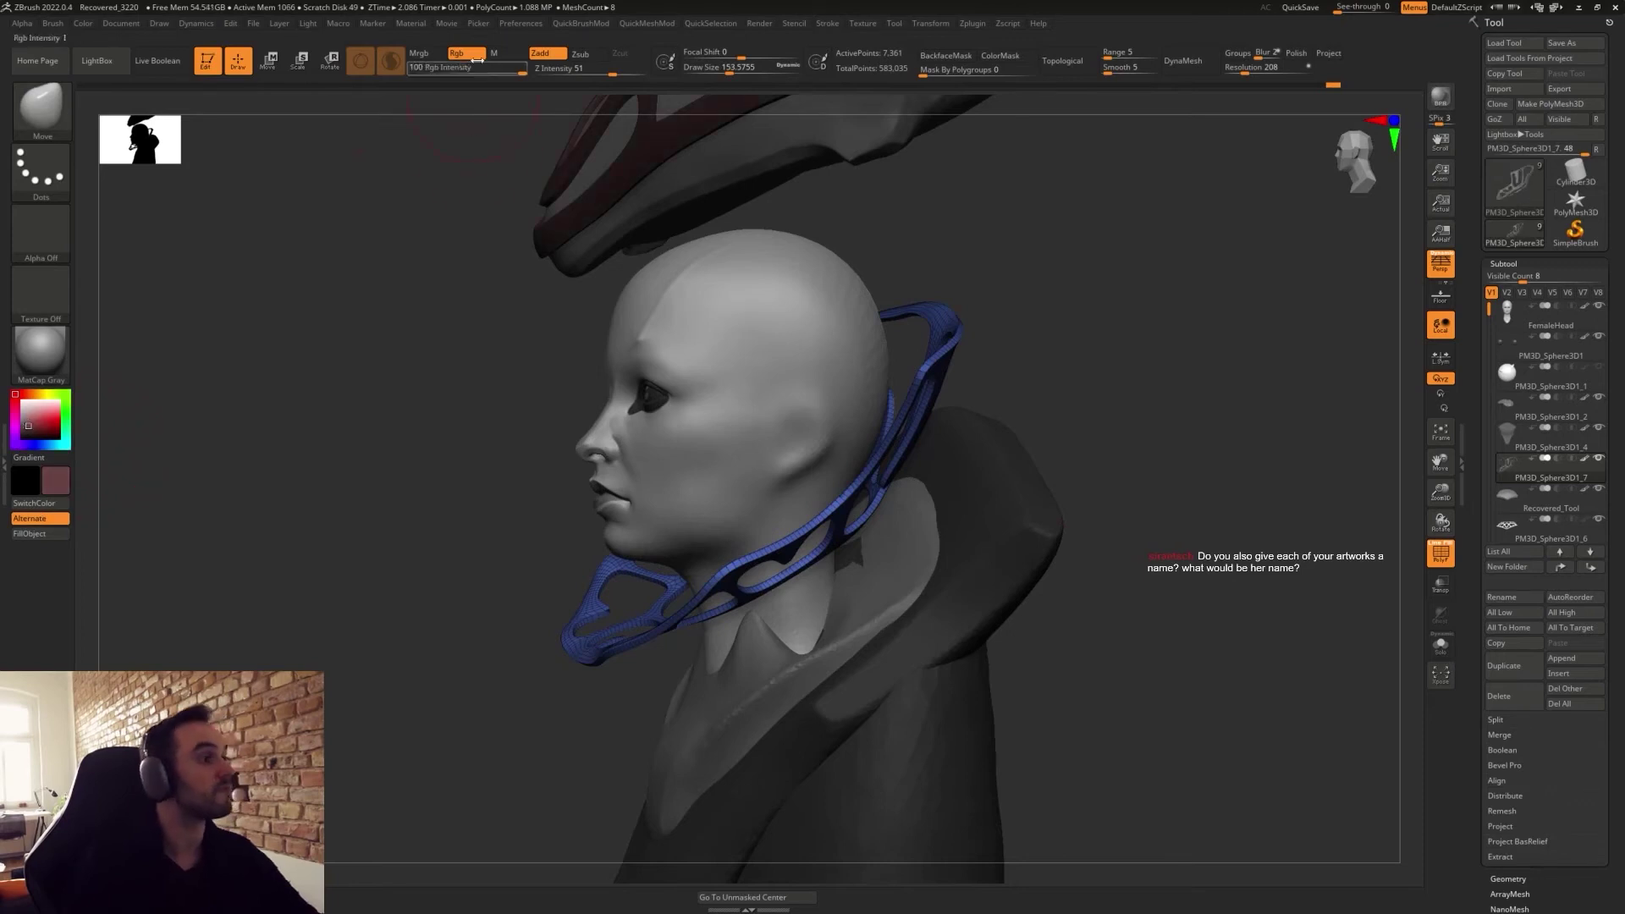
pyautogui.click(21, 431)
pyautogui.click(45, 535)
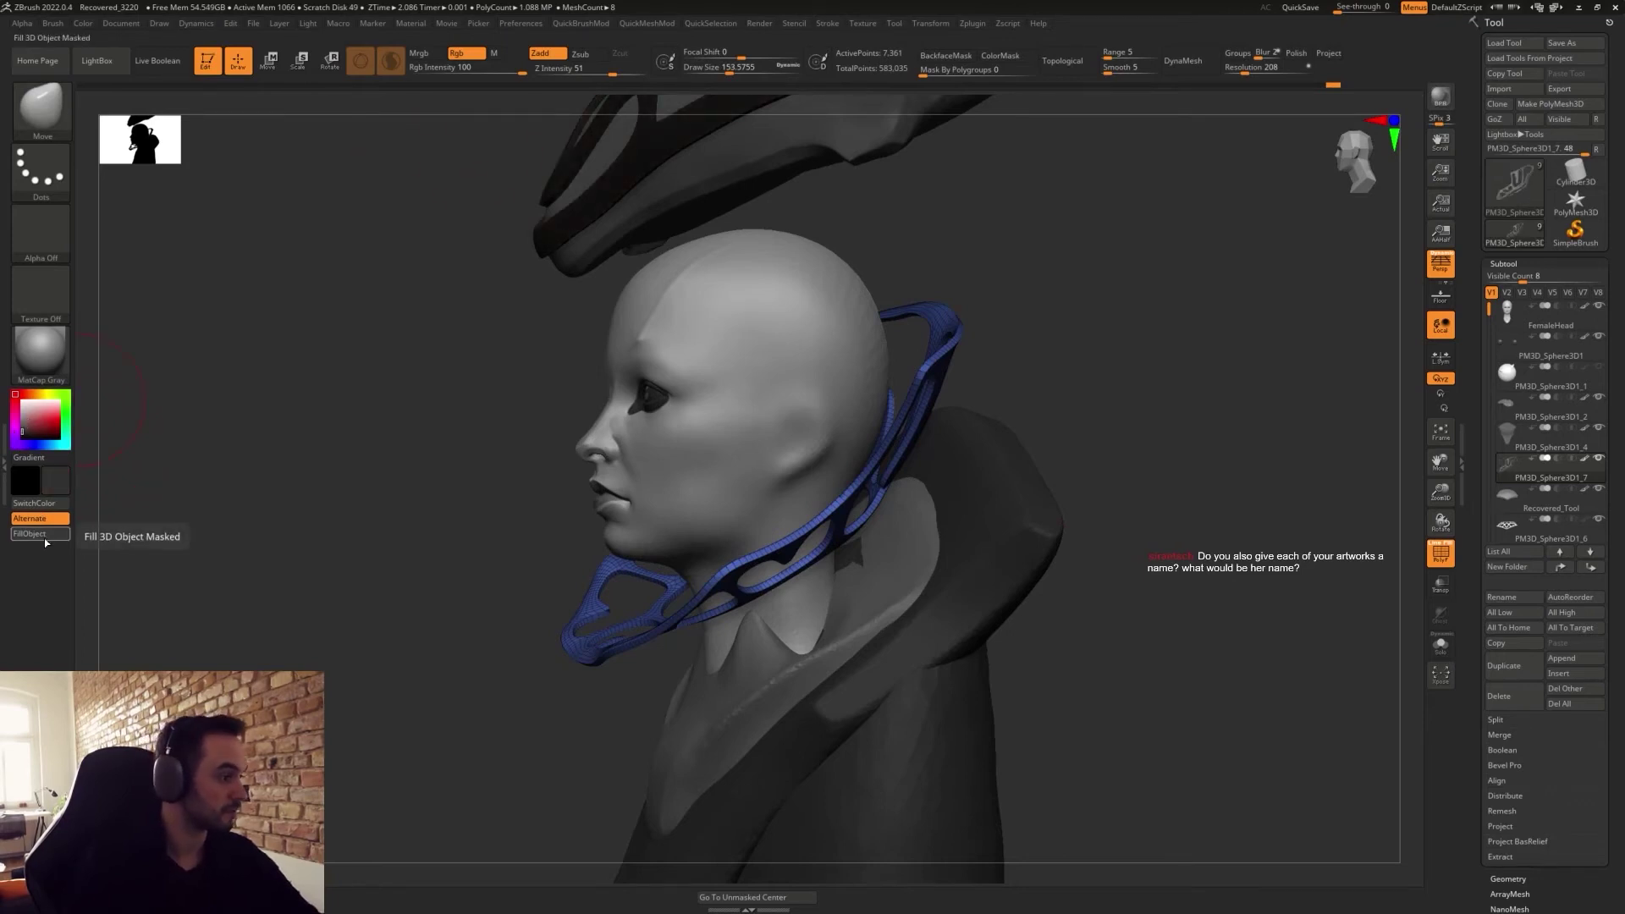
pyautogui.keyDown('shift'); pyautogui.moveTo(464, 511); pyautogui.dragTo(468, 562); pyautogui.keyUp('shift')
pyautogui.hotkey('shift', 'f')
pyautogui.keyDown('alt'); pyautogui.moveTo(1063, 624); pyautogui.dragTo(1023, 587); pyautogui.keyUp('alt')
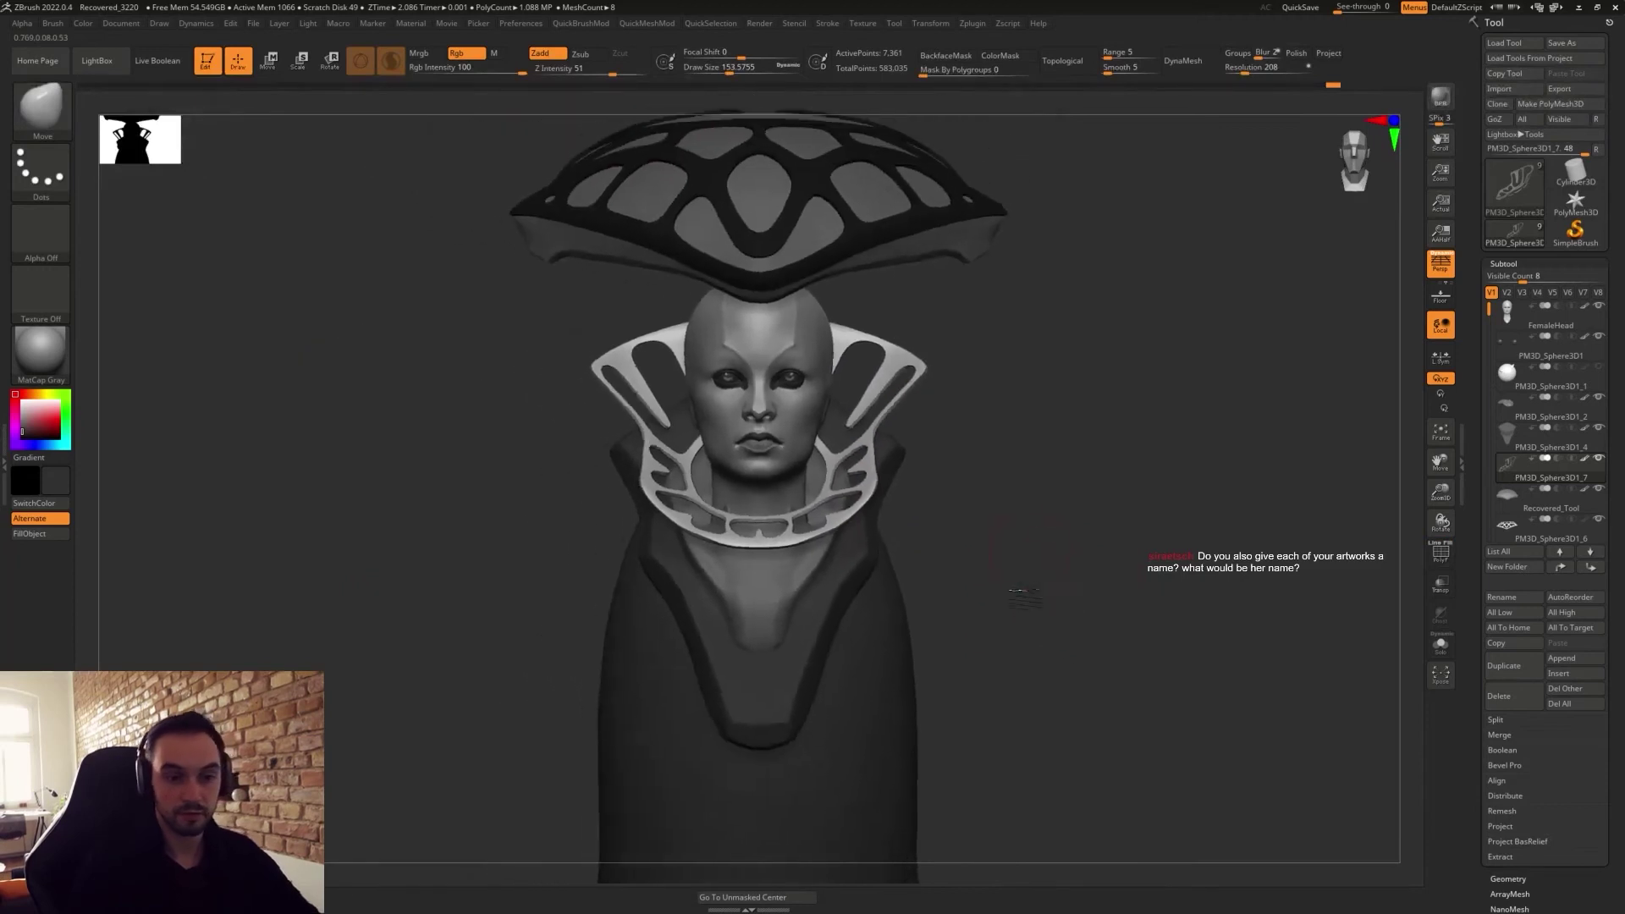
# Isolate the light grey lattice layer and delete the hidden duplicate layers from the collar subtool.
pyautogui.hotkey('shift', 'f')
pyautogui.hotkey('shift', 'f')
pyautogui.moveTo(1016, 464)
pyautogui.keyDown('ctrl'); pyautogui.keyDown('shift'); pyautogui.mouseDown()
pyautogui.moveTo(1013, 577)
pyautogui.moveTo(962, 555)
pyautogui.moveTo(981, 549)
pyautogui.moveTo(1018, 594)
pyautogui.mouseUp(); pyautogui.keyUp('shift'); pyautogui.keyUp('ctrl')
pyautogui.keyDown('ctrl'); pyautogui.keyDown('shift'); pyautogui.click(1008, 586); pyautogui.keyUp('shift'); pyautogui.keyUp('ctrl')
pyautogui.keyDown('ctrl'); pyautogui.keyDown('shift'); pyautogui.click(885, 349); pyautogui.keyUp('shift'); pyautogui.keyUp('ctrl')
pyautogui.keyDown('ctrl'); pyautogui.keyDown('shift'); pyautogui.click(888, 347); pyautogui.keyUp('shift'); pyautogui.keyUp('ctrl')
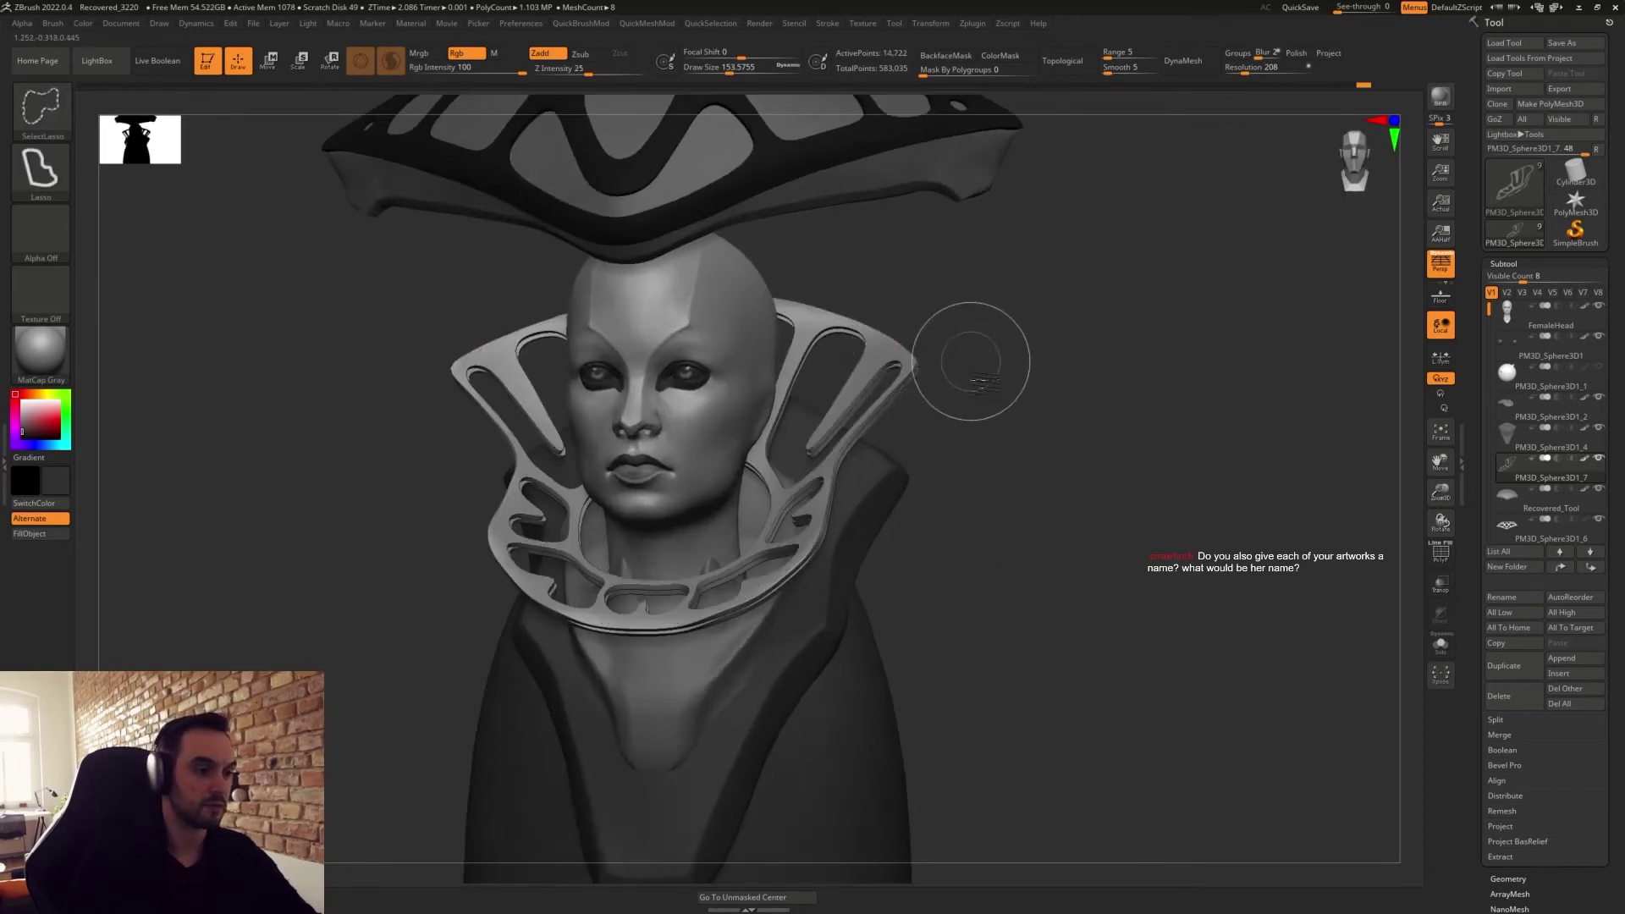
pyautogui.keyDown('ctrl'); pyautogui.keyDown('shift'); pyautogui.moveTo(973, 401); pyautogui.dragTo(999, 457); pyautogui.keyUp('shift'); pyautogui.keyUp('ctrl')
pyautogui.press('d')
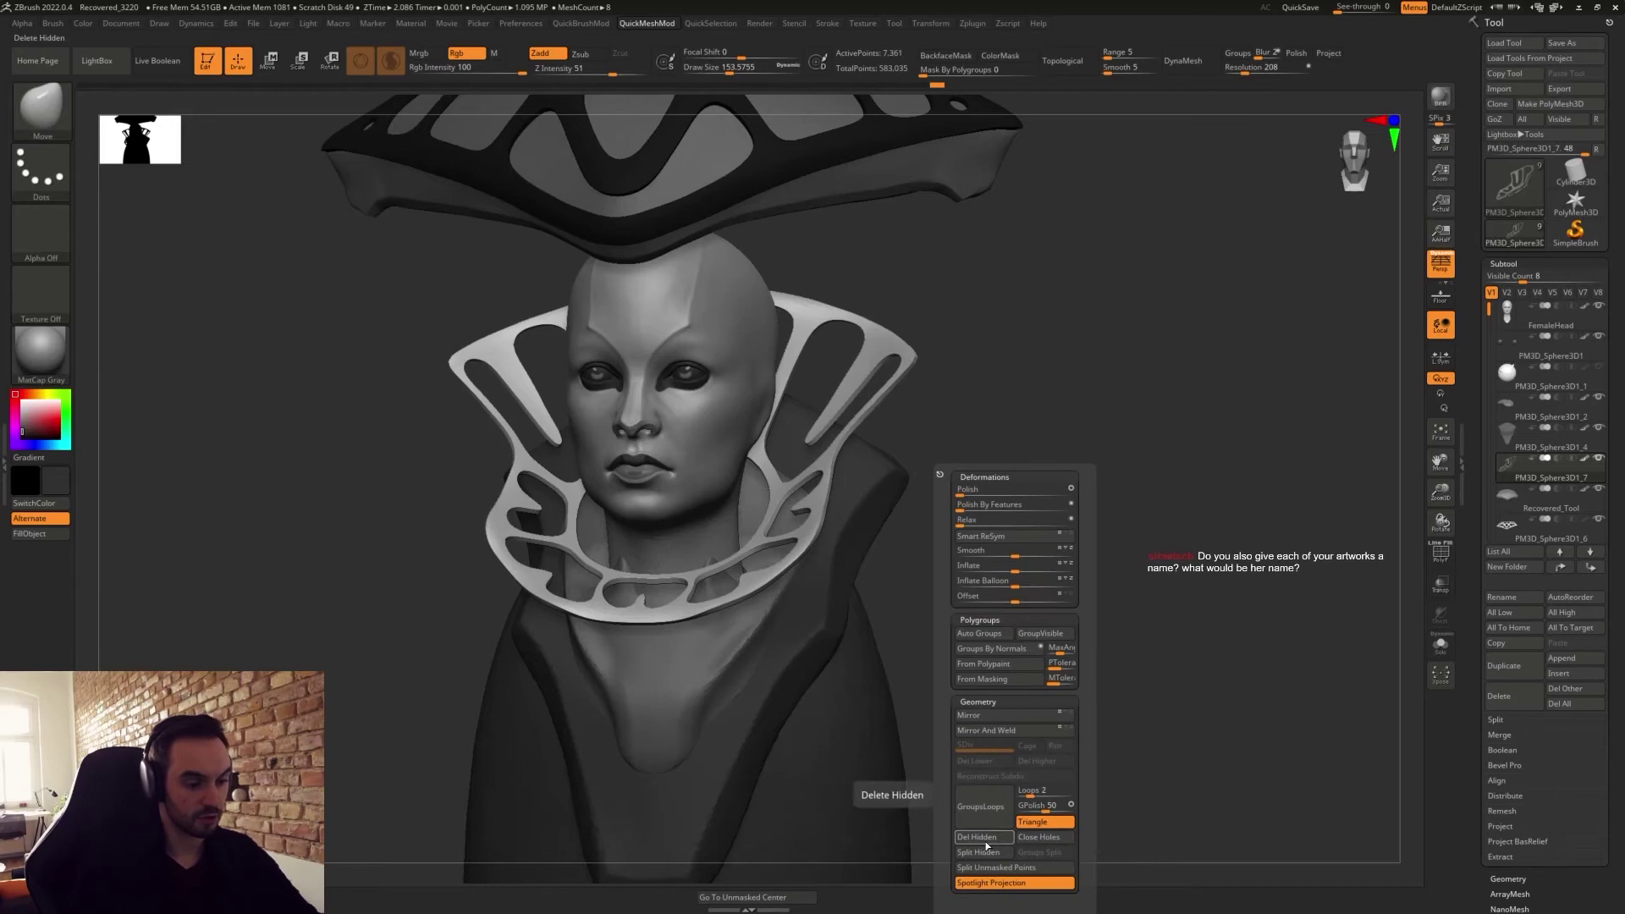
pyautogui.click(980, 837)
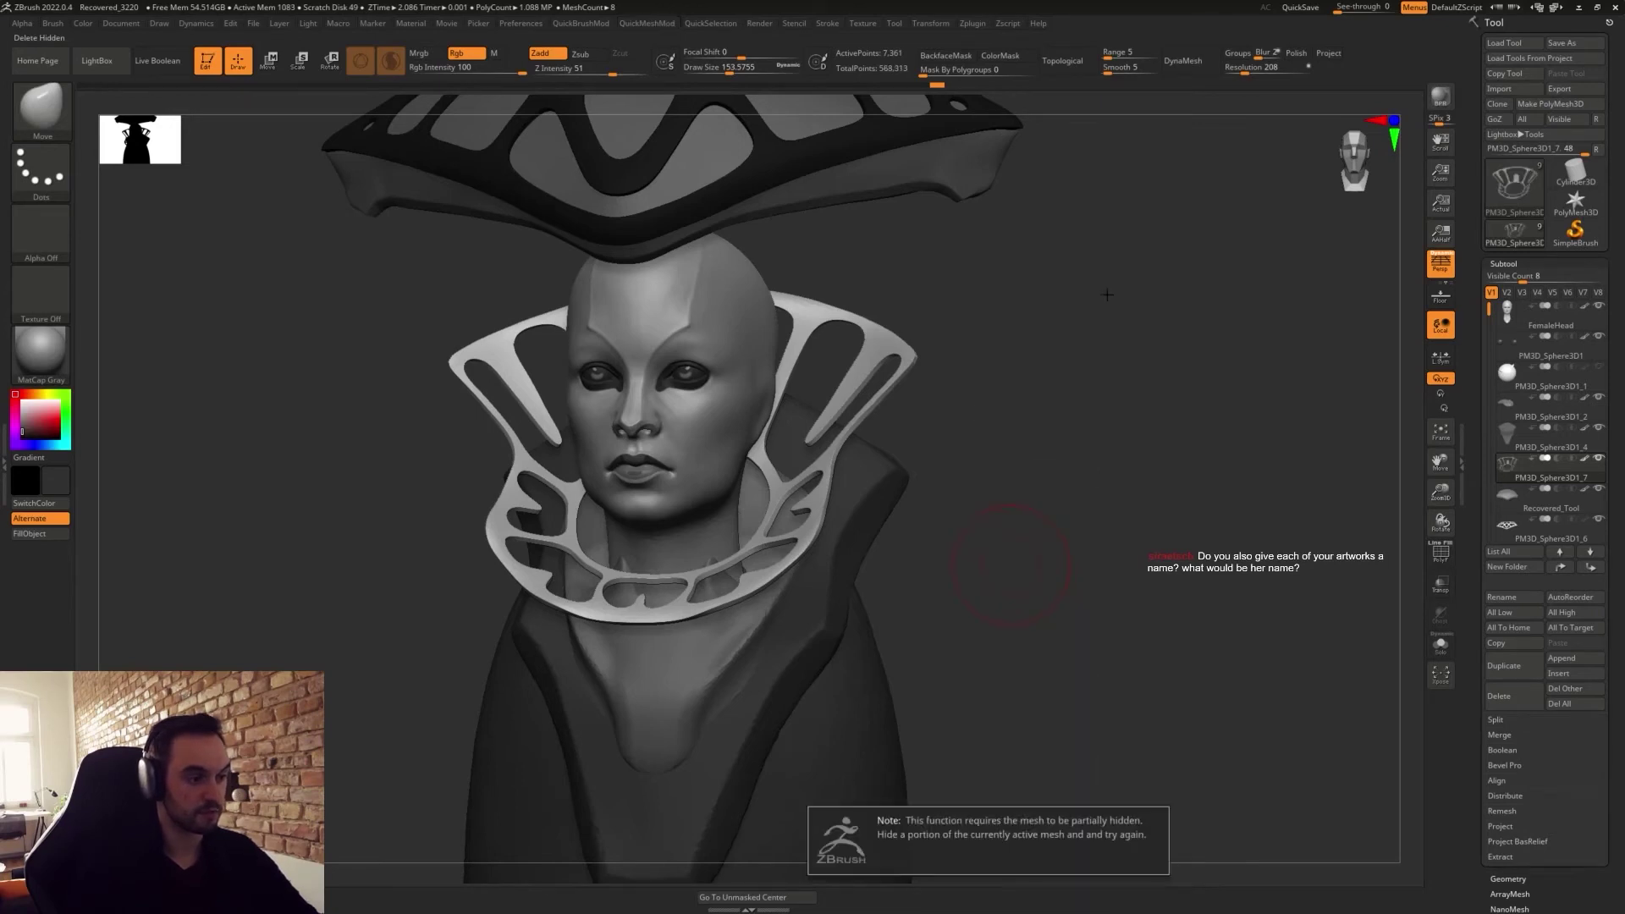
pyautogui.press('f')
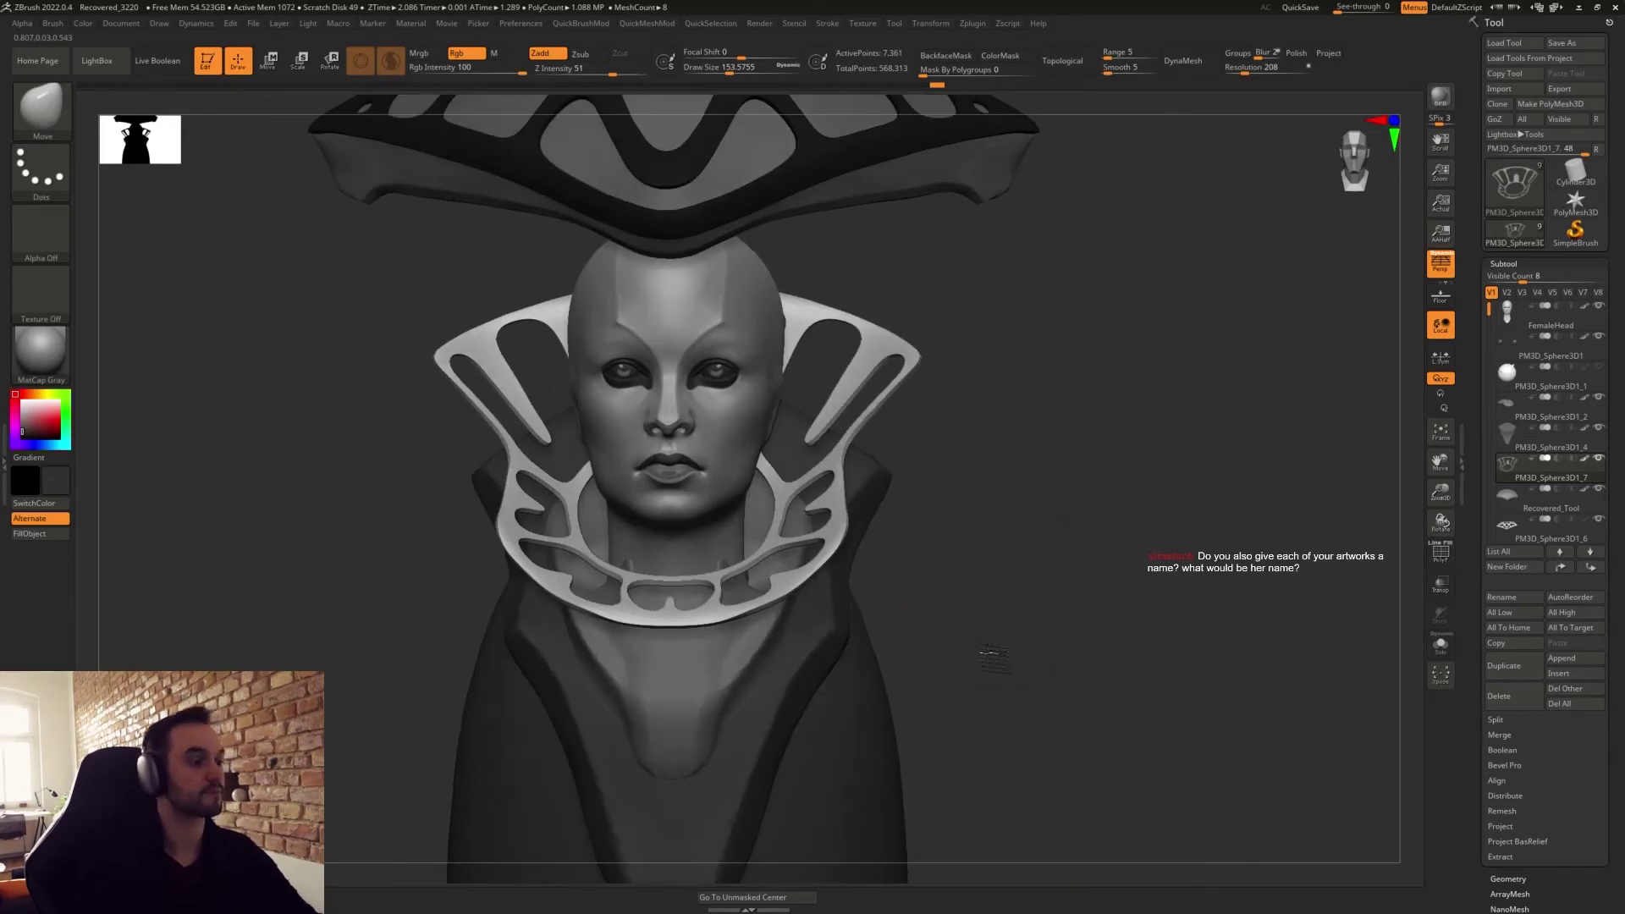
pyautogui.moveTo(963, 519); pyautogui.dragTo(894, 477)
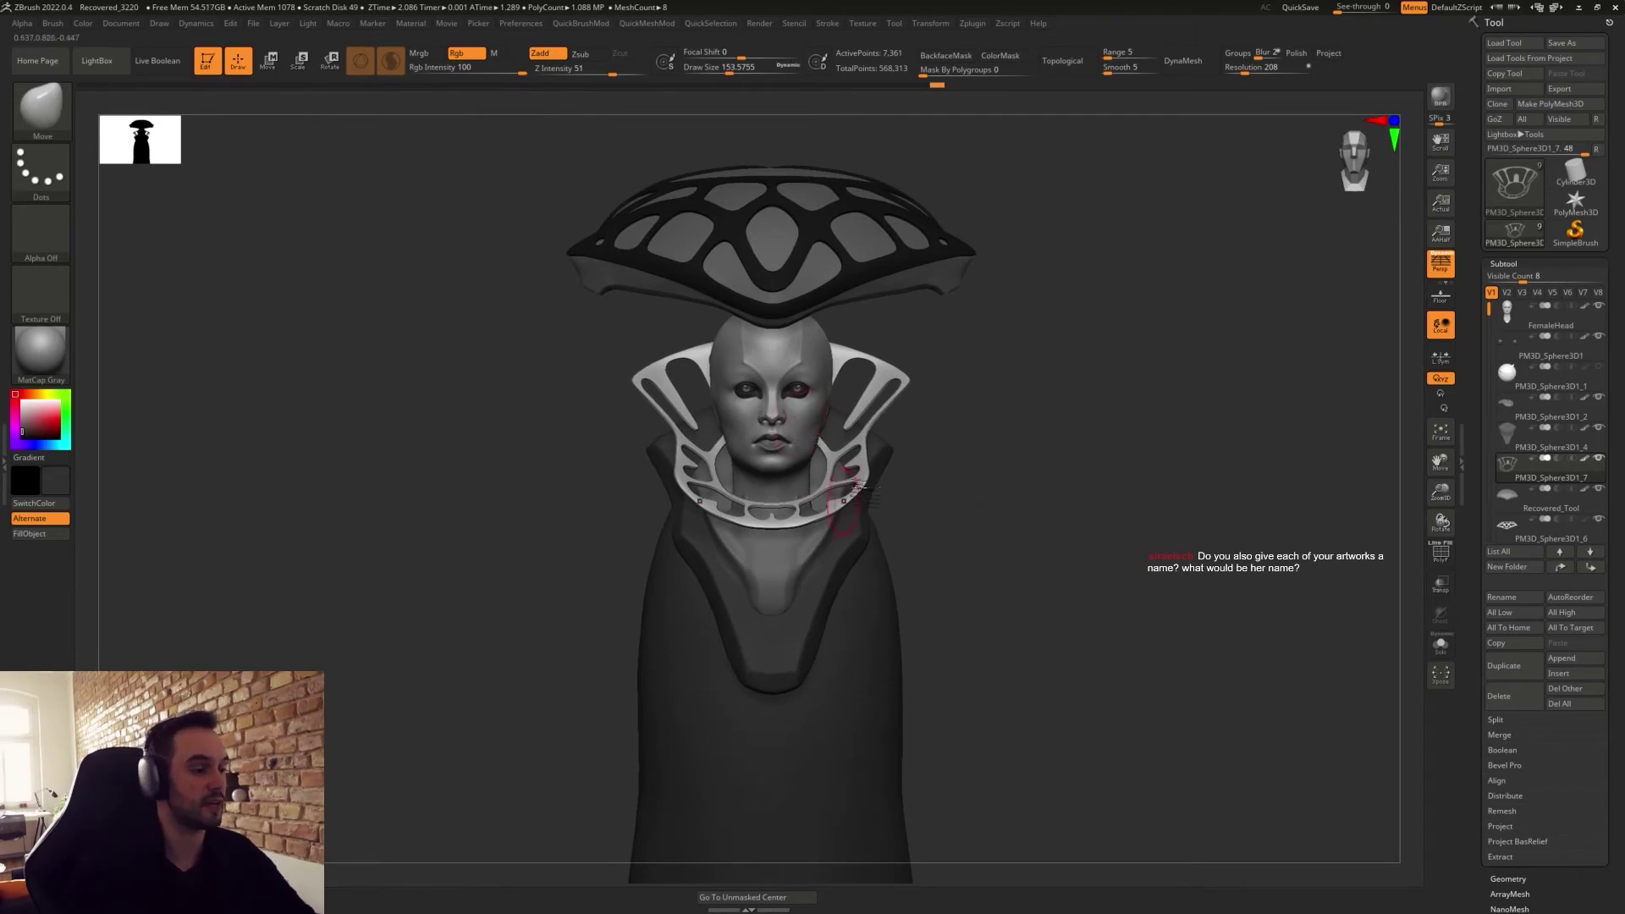
# Select the female head and build up raised mass over both ear areas with the Clay brush.
pyautogui.keyDown('alt'); pyautogui.click(774, 419); pyautogui.keyUp('alt')
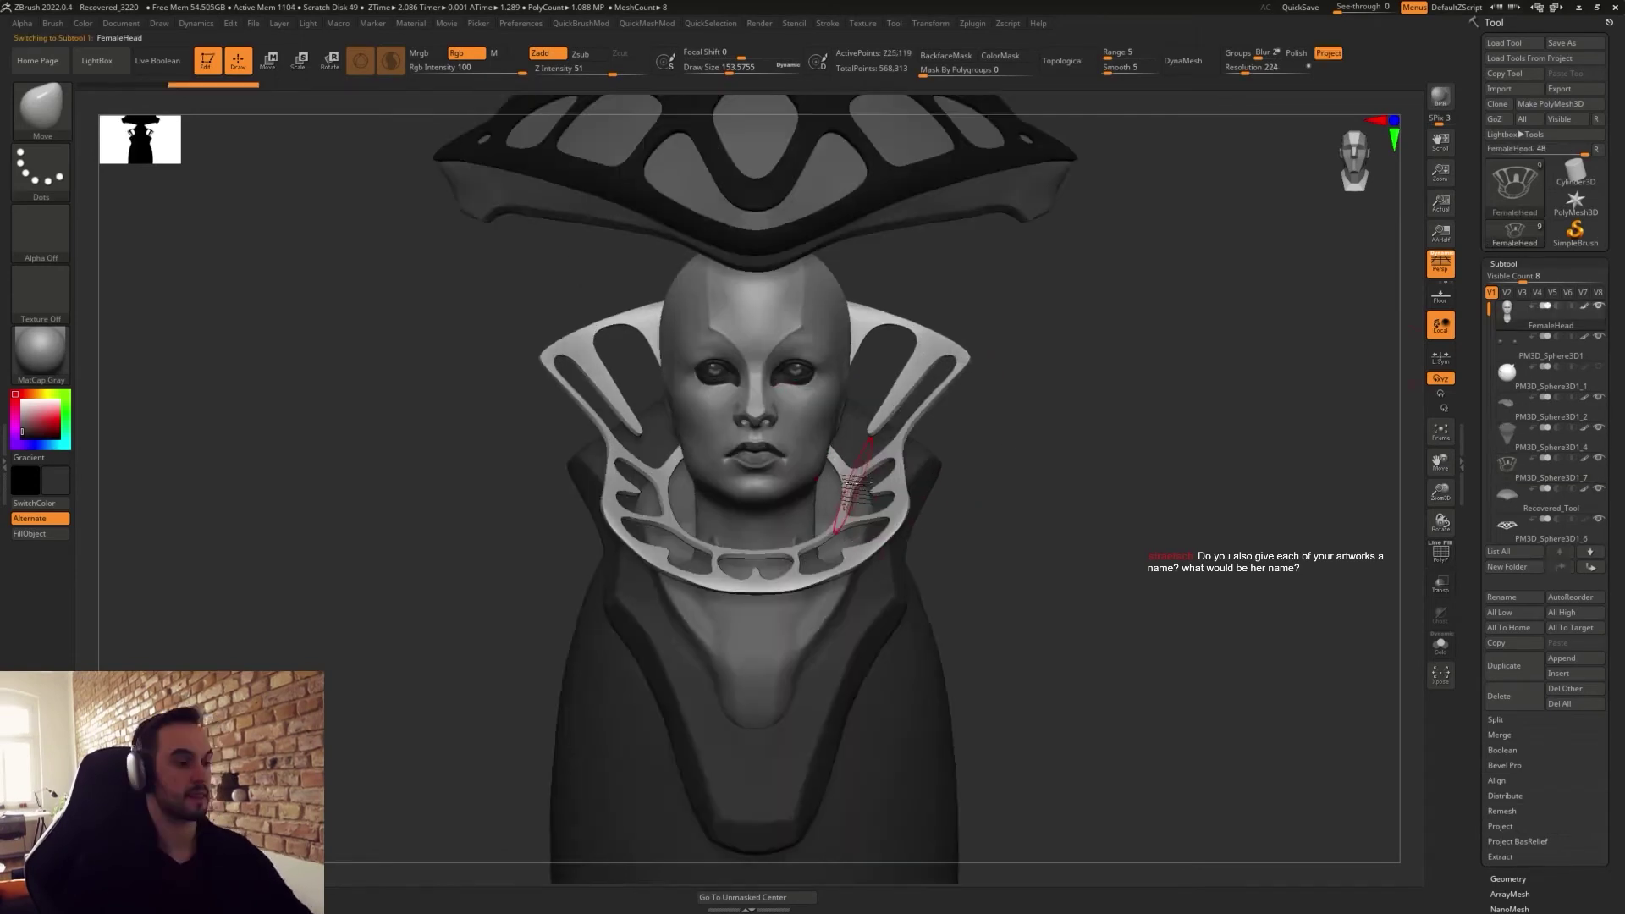
pyautogui.press('s')
pyautogui.moveTo(833, 489); pyautogui.dragTo(790, 528)
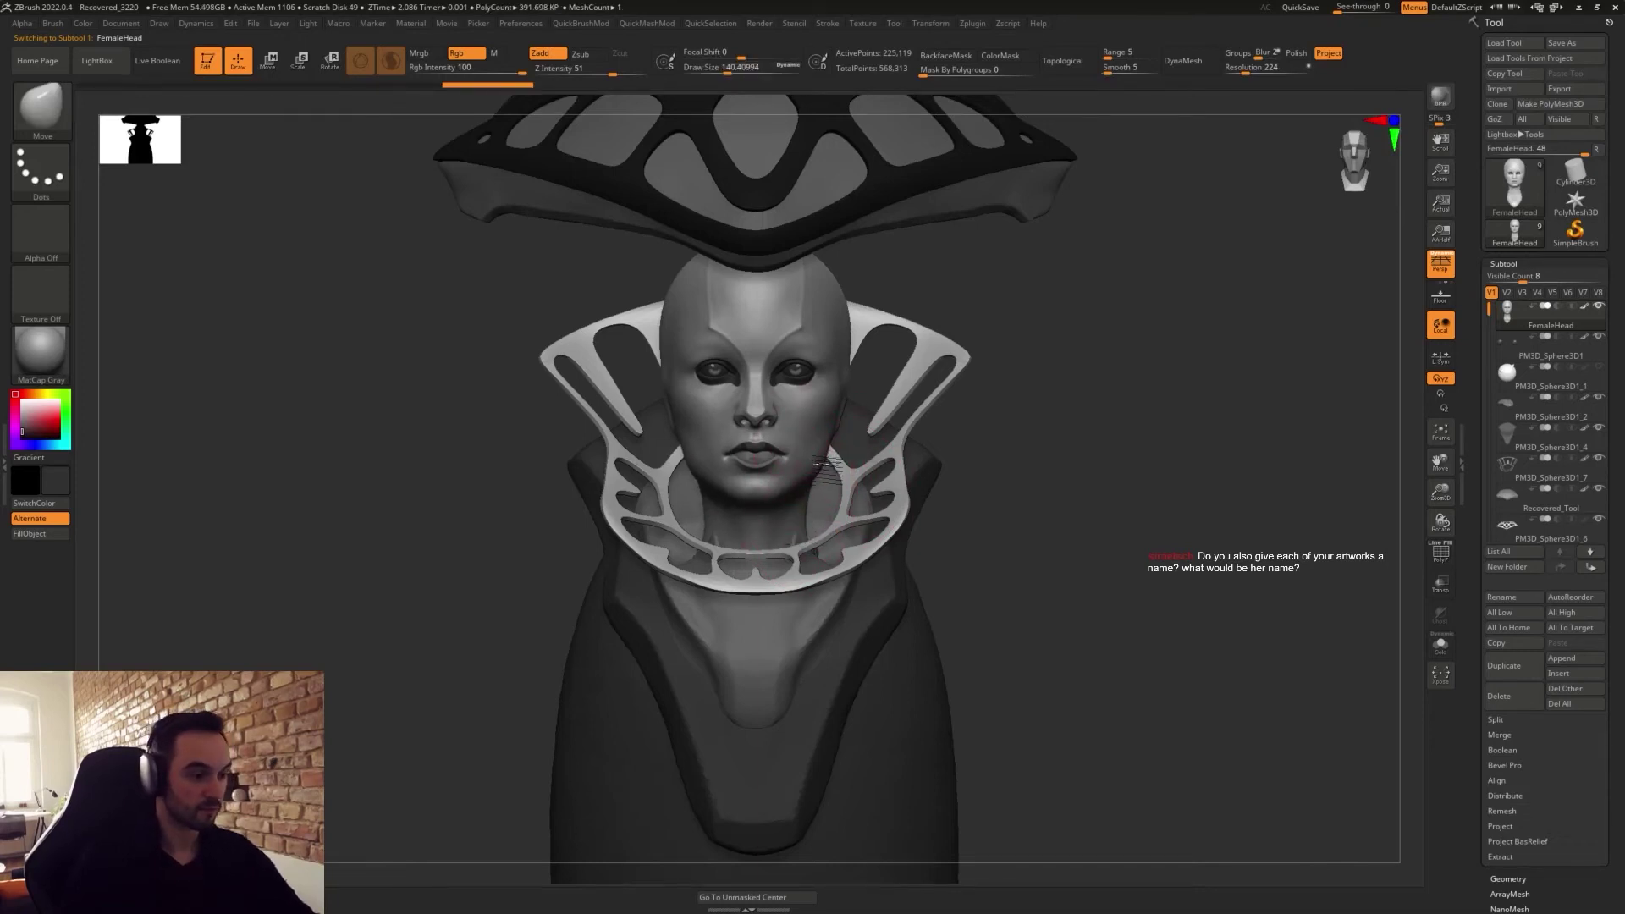
pyautogui.moveTo(1042, 394)
pyautogui.mouseDown()
pyautogui.moveTo(1028, 429)
pyautogui.moveTo(1152, 588)
pyautogui.mouseUp()
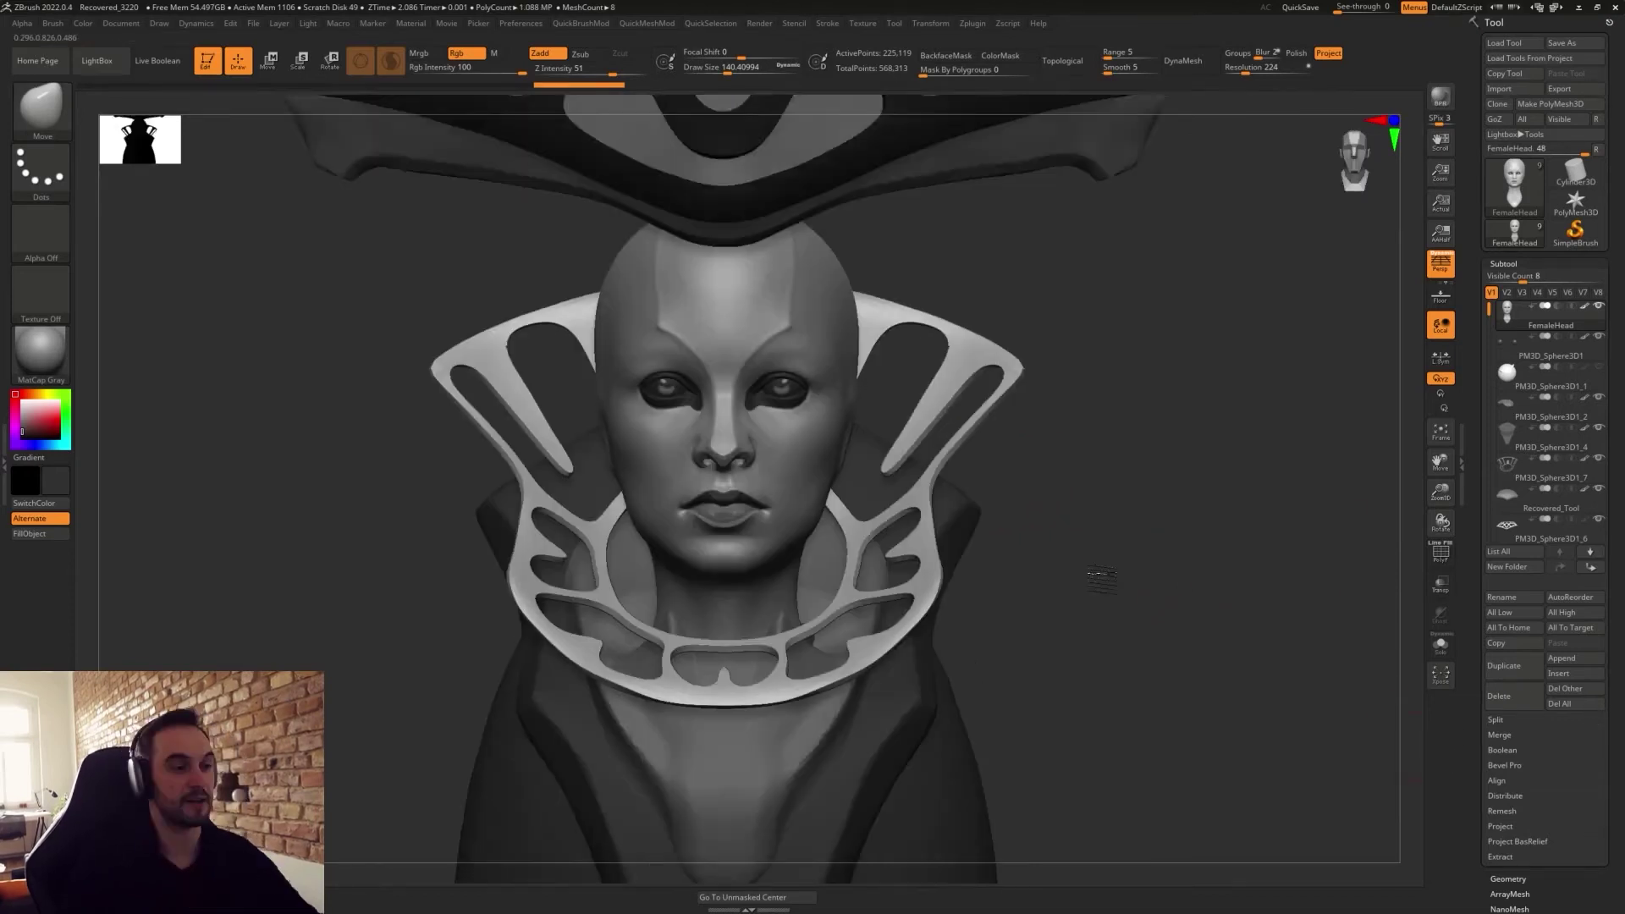
pyautogui.press('s')
pyautogui.moveTo(1103, 542); pyautogui.dragTo(1098, 543)
pyautogui.moveTo(1159, 525); pyautogui.dragTo(1075, 499)
pyautogui.press('b')
pyautogui.press('c')
pyautogui.press('l')
pyautogui.moveTo(870, 408); pyautogui.dragTo(898, 423)
pyautogui.moveTo(897, 430); pyautogui.dragTo(880, 465)
# Smooth the raised ear areas and flatten them into rounded pads with the TrimDynamic brush.
pyautogui.moveTo(1168, 394); pyautogui.dragTo(1058, 406)
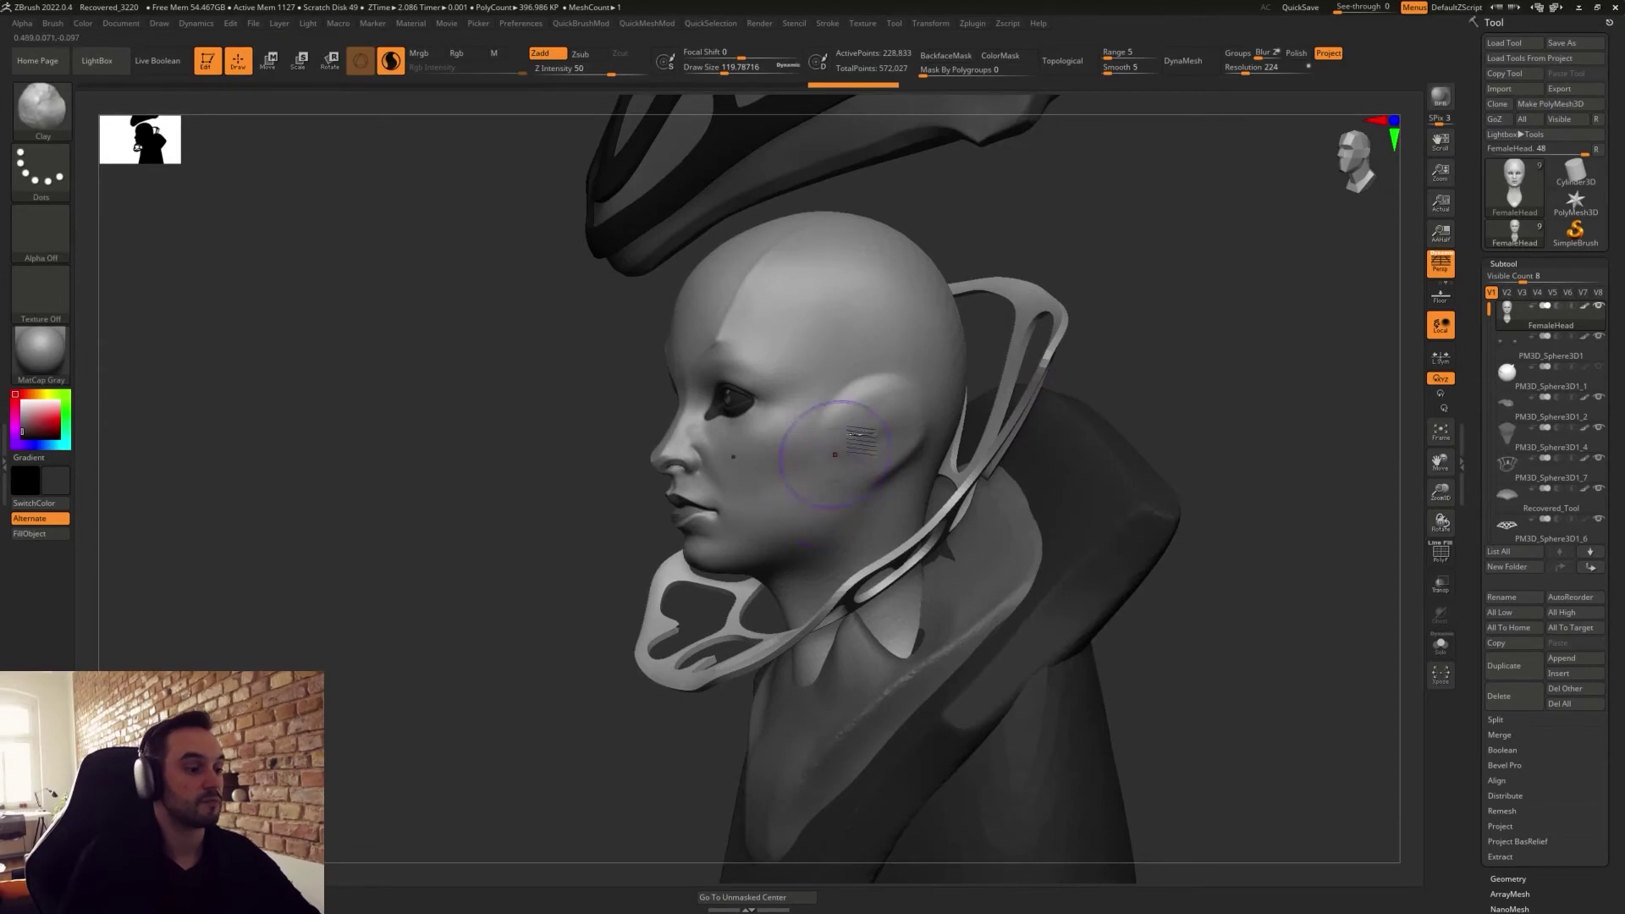
pyautogui.moveTo(880, 461)
pyautogui.keyDown('shift'); pyautogui.mouseDown()
pyautogui.moveTo(899, 427)
pyautogui.moveTo(848, 479)
pyautogui.mouseUp(); pyautogui.keyUp('shift')
pyautogui.press('b')
pyautogui.press('t')
pyautogui.press('d')
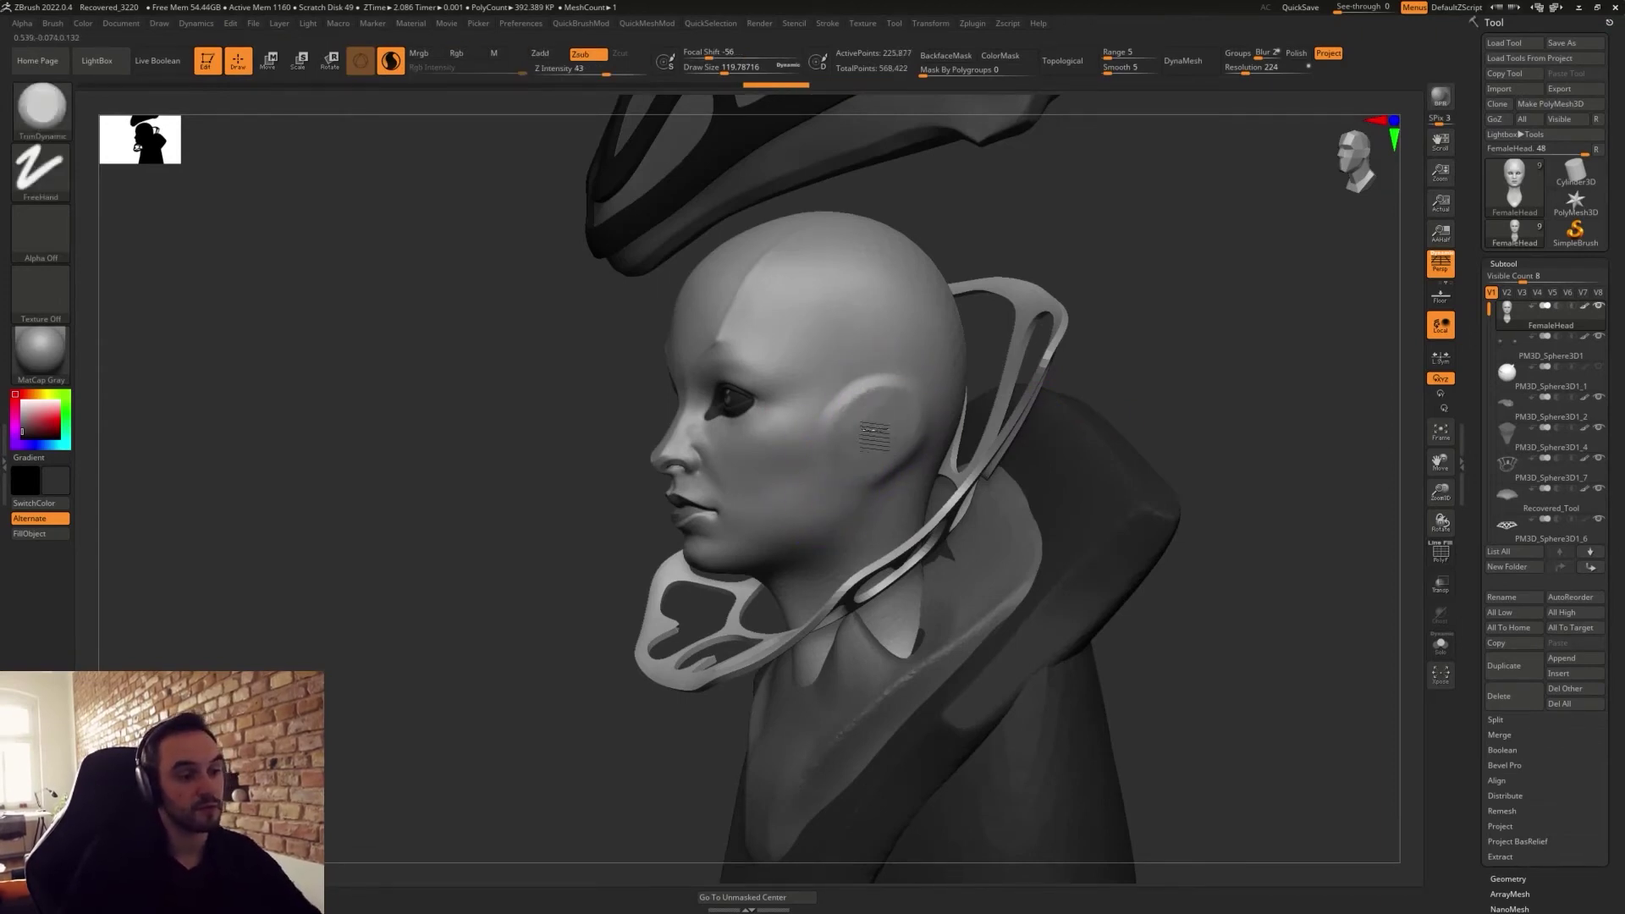
pyautogui.moveTo(909, 434); pyautogui.dragTo(851, 487)
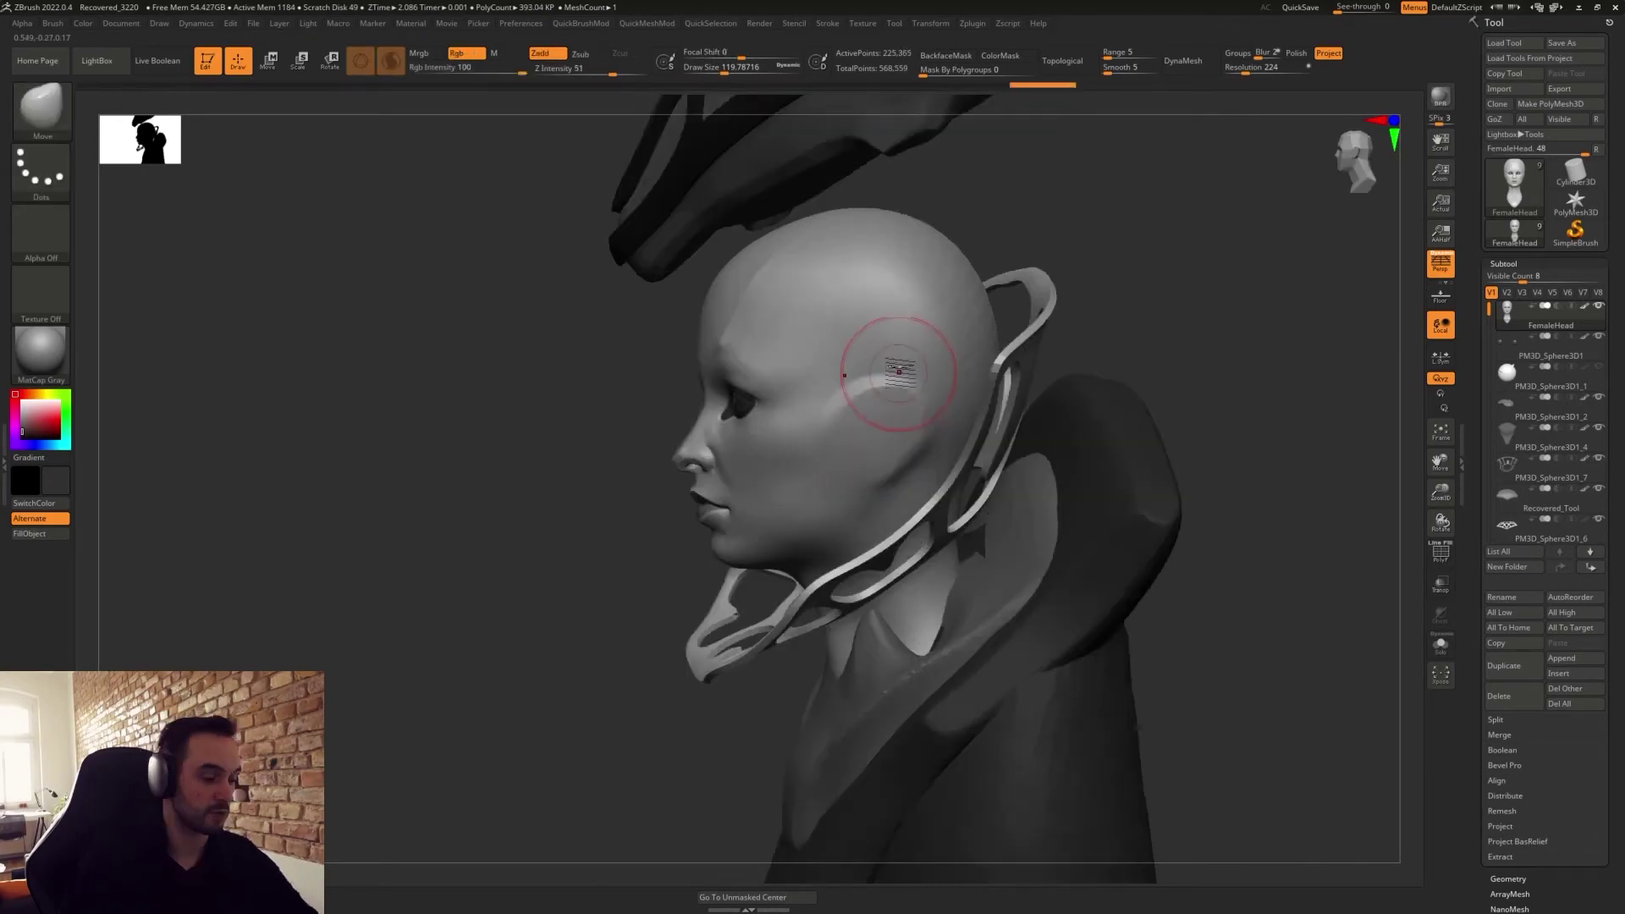
pyautogui.moveTo(898, 406); pyautogui.dragTo(910, 402, button='right')
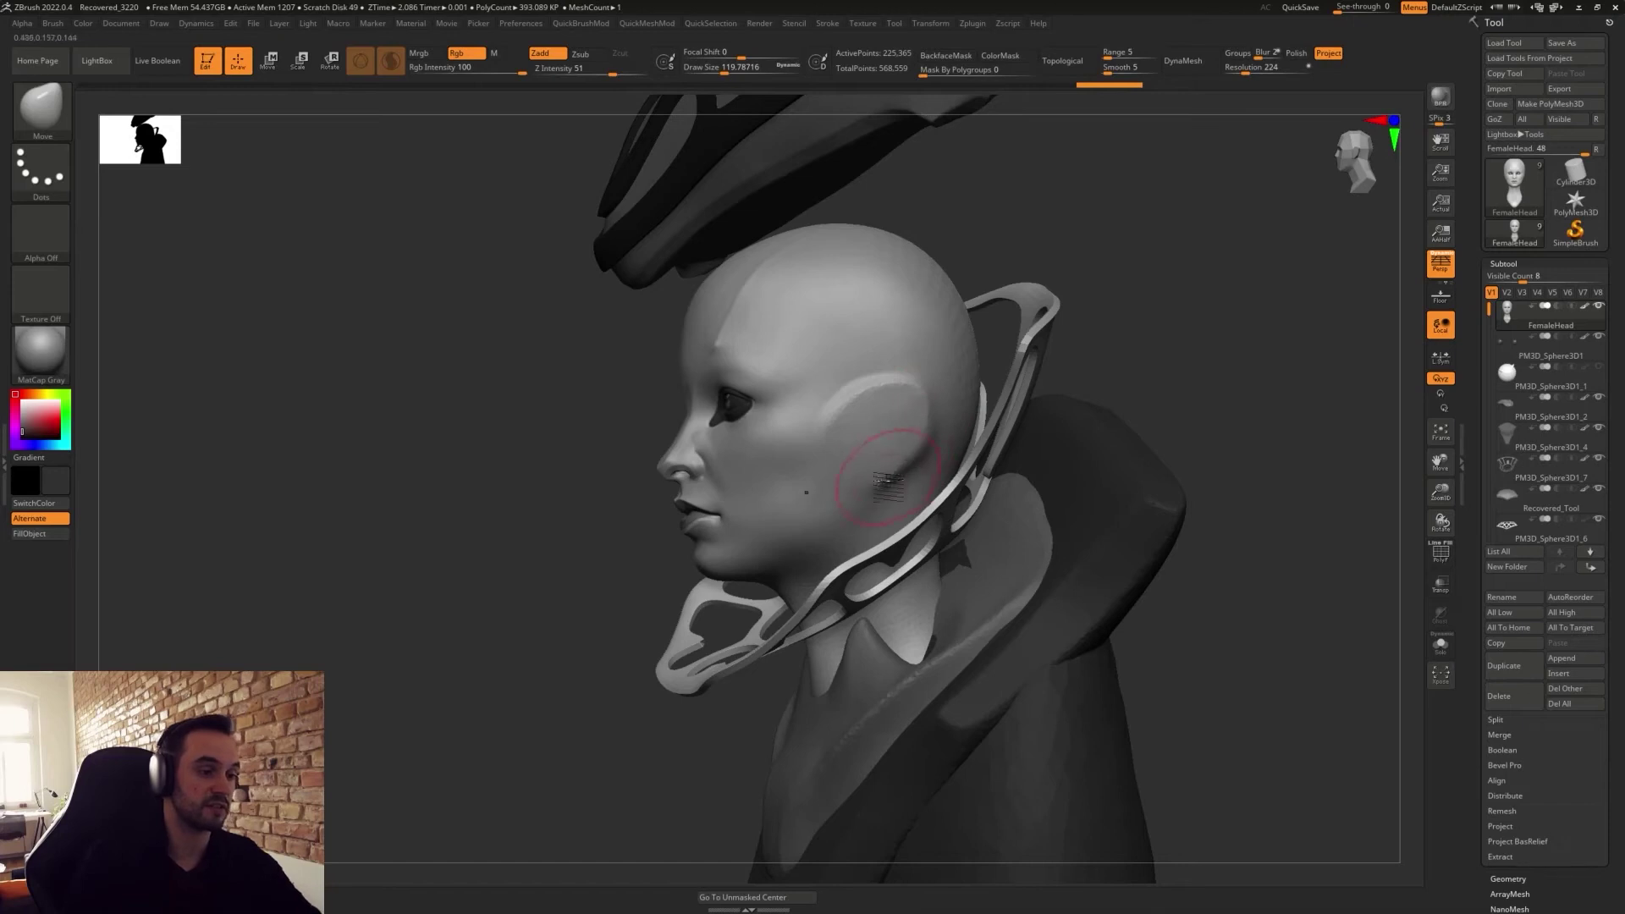
pyautogui.moveTo(884, 479)
pyautogui.keyDown('shift'); pyautogui.mouseDown()
pyautogui.moveTo(923, 461)
pyautogui.moveTo(890, 474)
pyautogui.moveTo(884, 455)
pyautogui.moveTo(904, 451)
pyautogui.moveTo(889, 381)
pyautogui.mouseUp(); pyautogui.keyUp('shift')
# Try carving a straight diagonal groove from the ear pad down across the cheek with the DamStandard brush.
pyautogui.press('s')
pyautogui.moveTo(790, 363); pyautogui.dragTo(836, 381, button='right')
pyautogui.press('b')
pyautogui.press('d')
pyautogui.press('s')
pyautogui.moveTo(745, 518); pyautogui.dragTo(816, 427)
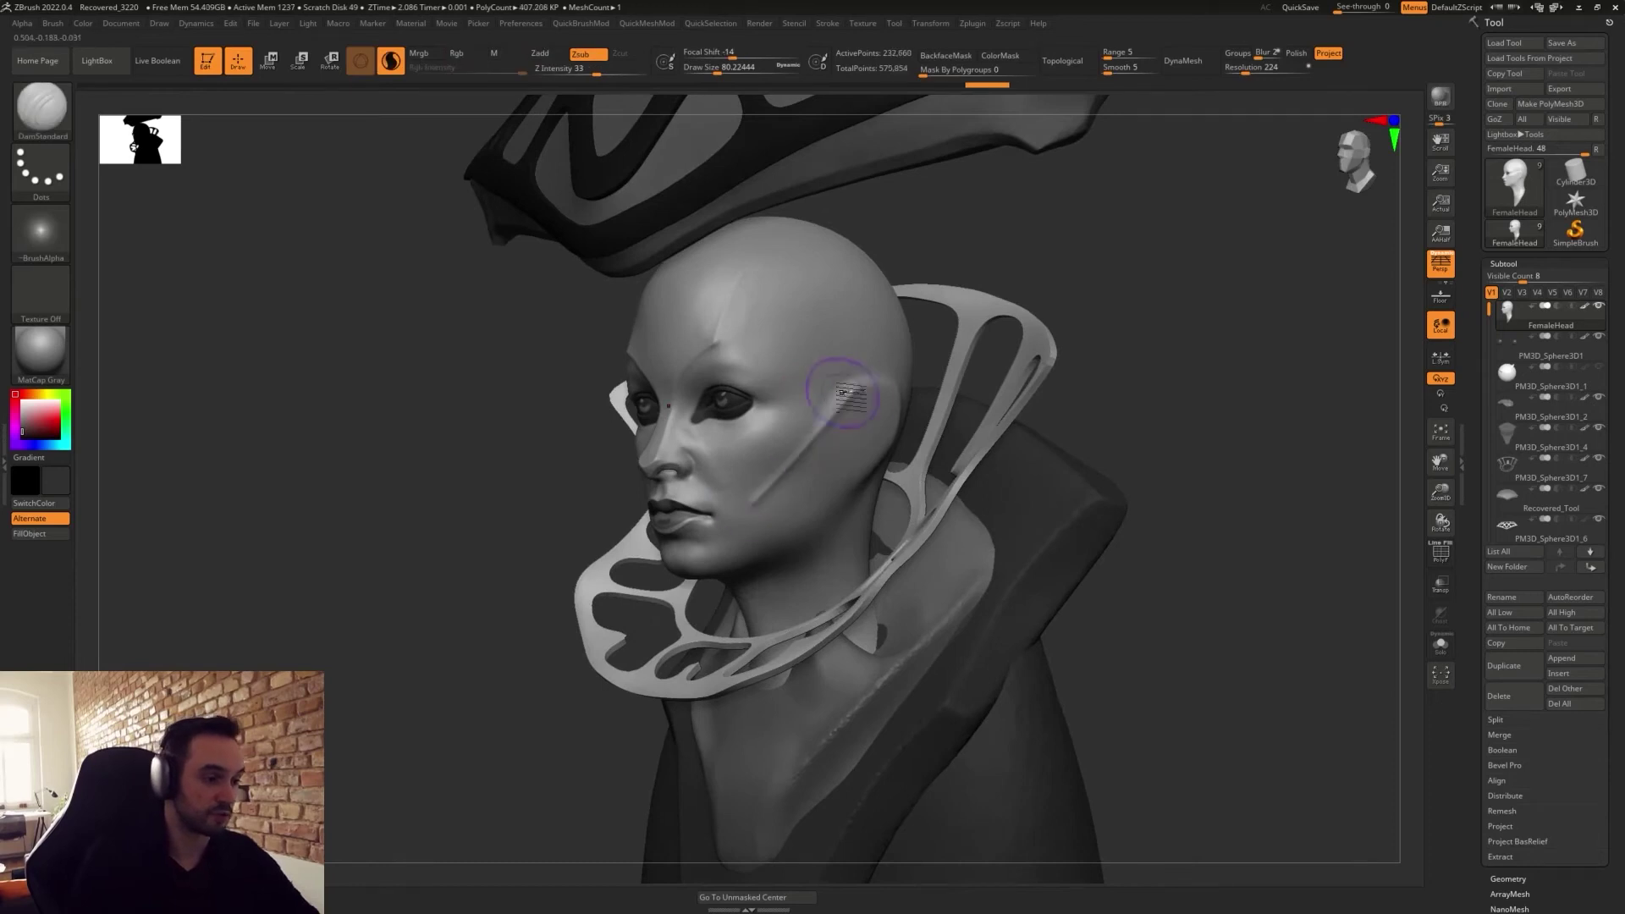
pyautogui.moveTo(750, 509); pyautogui.dragTo(841, 389)
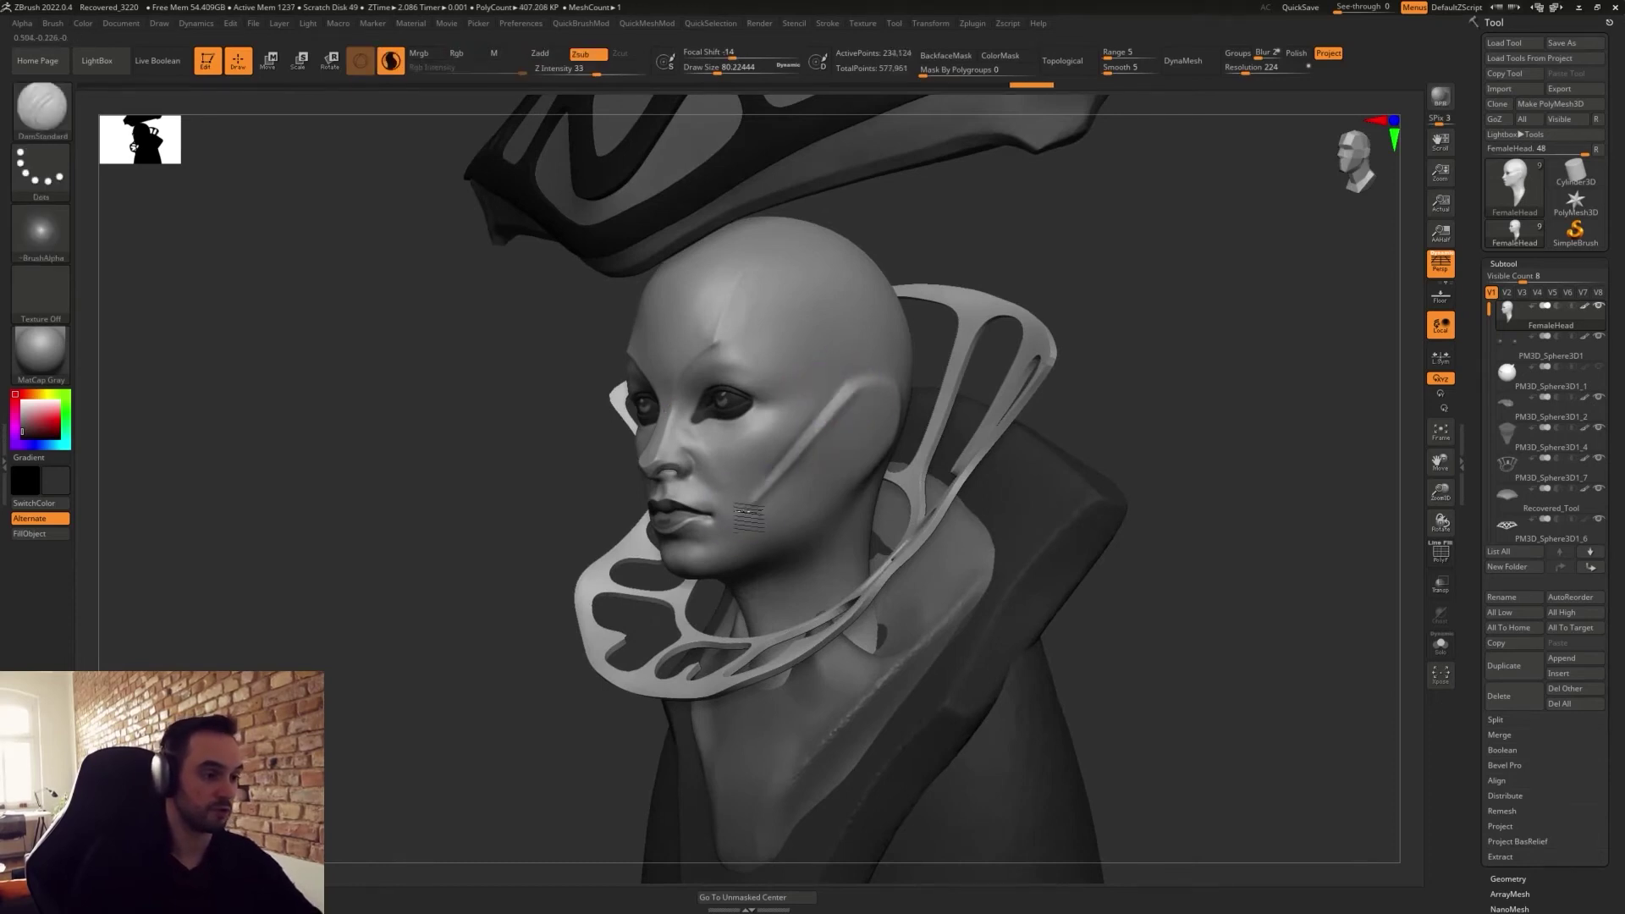
pyautogui.moveTo(836, 461); pyautogui.dragTo(874, 462, button='right')
pyautogui.moveTo(1041, 529)
pyautogui.keyDown('ctrl'); pyautogui.mouseDown(button='right')
pyautogui.moveTo(1038, 500)
pyautogui.moveTo(1040, 541)
pyautogui.mouseUp(button='right'); pyautogui.keyUp('ctrl')
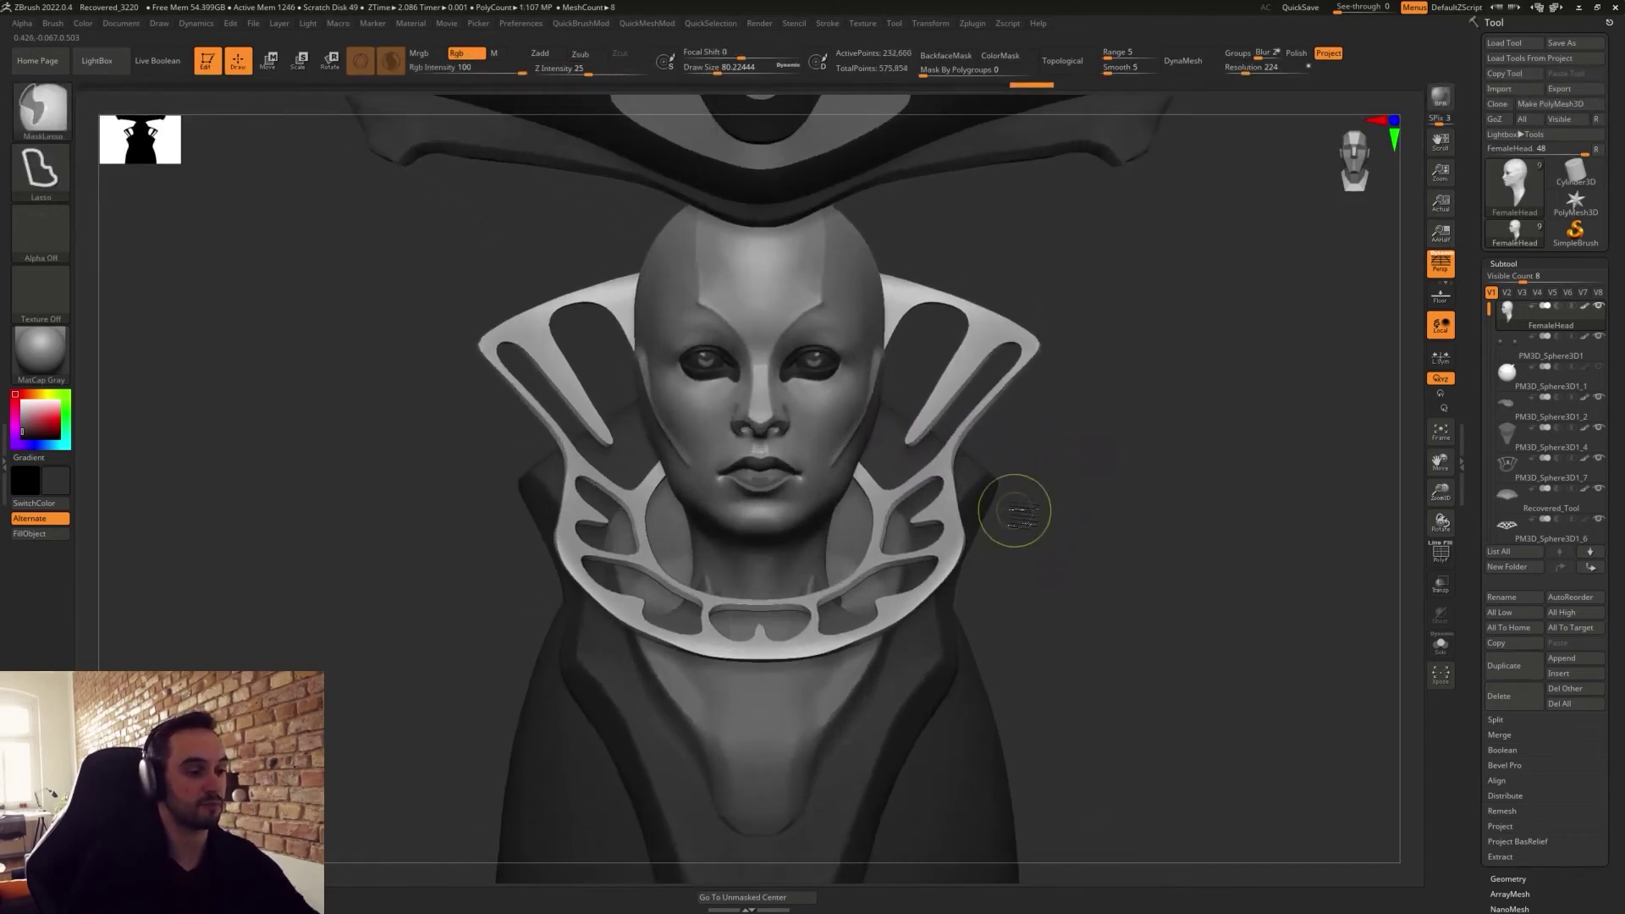
# Try carving a curved groove from the ear pad across the cheek to the mouth corner.
pyautogui.moveTo(987, 434); pyautogui.dragTo(876, 349)
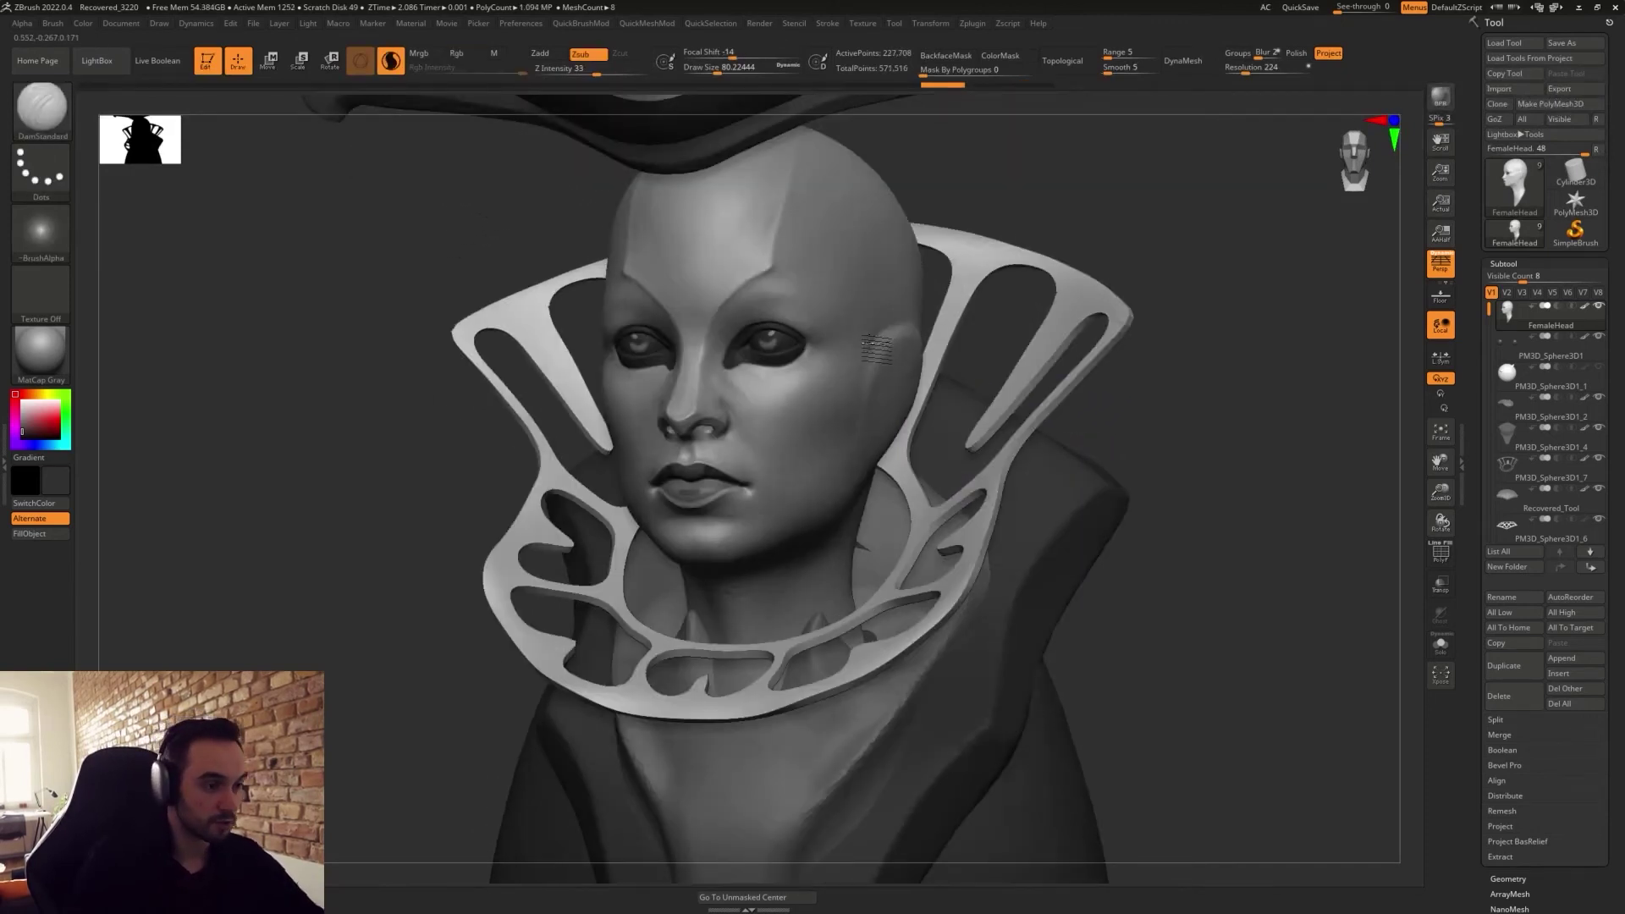
pyautogui.moveTo(861, 412); pyautogui.dragTo(779, 459)
pyautogui.moveTo(1079, 462); pyautogui.dragTo(1219, 459)
pyautogui.moveTo(703, 434); pyautogui.dragTo(706, 462)
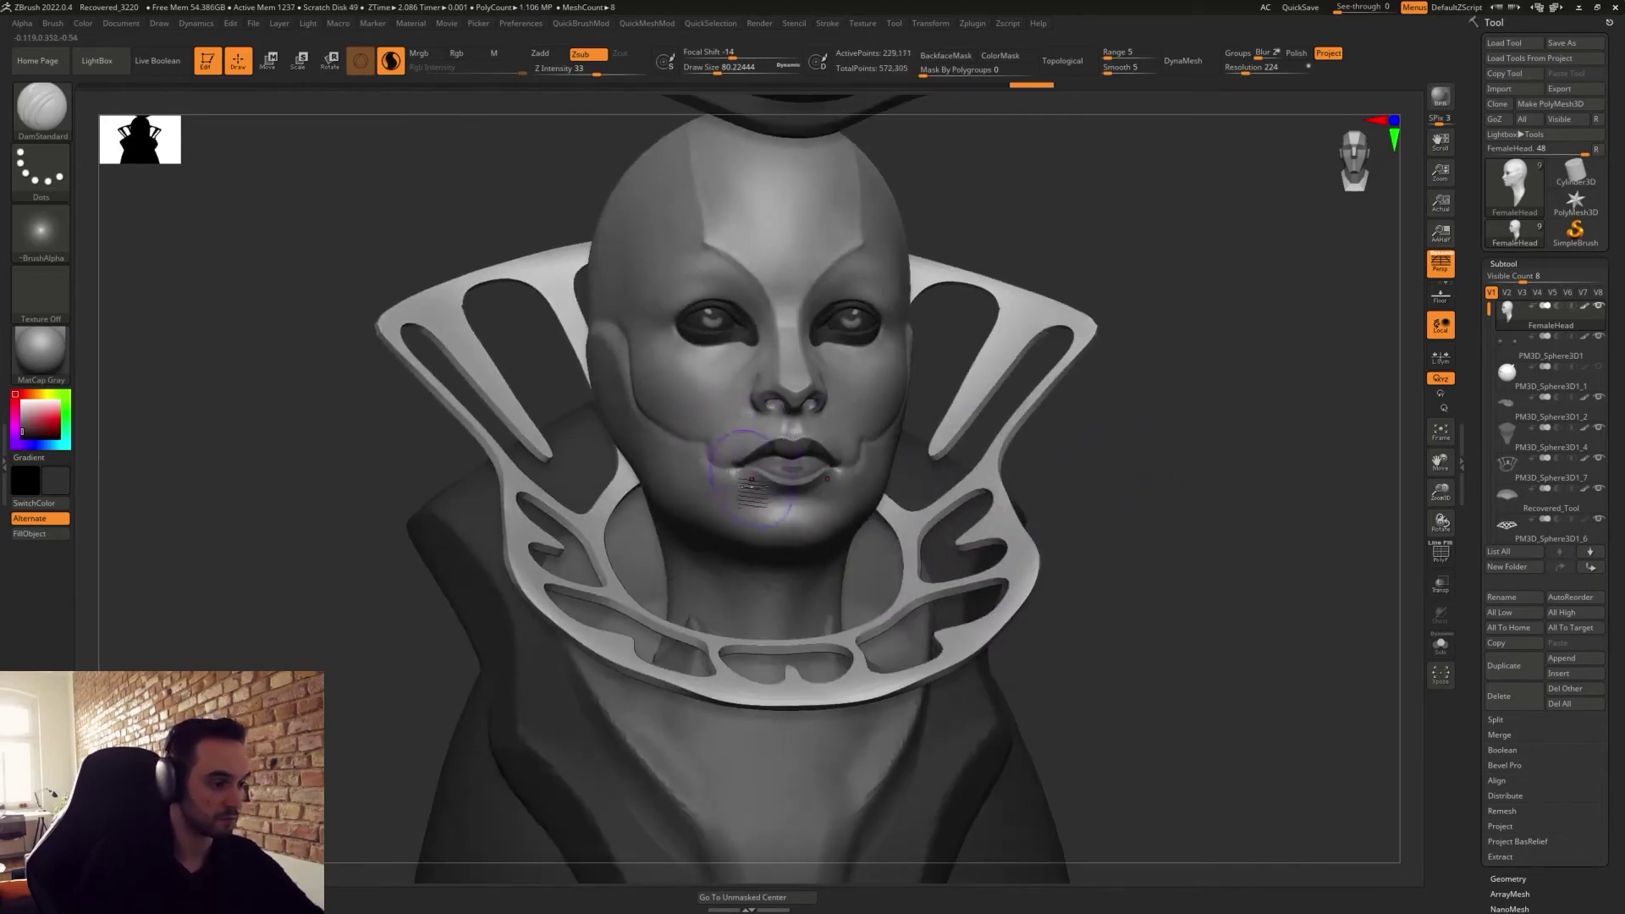
# Try reshaping the cheek groove beside the mouth with the Move brush and raising its edge with the Standard brush.
pyautogui.keyDown('alt'); pyautogui.moveTo(1117, 474); pyautogui.dragTo(1247, 534); pyautogui.keyUp('alt')
pyautogui.moveTo(1247, 533); pyautogui.dragTo(897, 444, button='right')
pyautogui.press('s')
pyautogui.click(864, 439)
pyautogui.press('b')
pyautogui.press('m')
pyautogui.press('v')
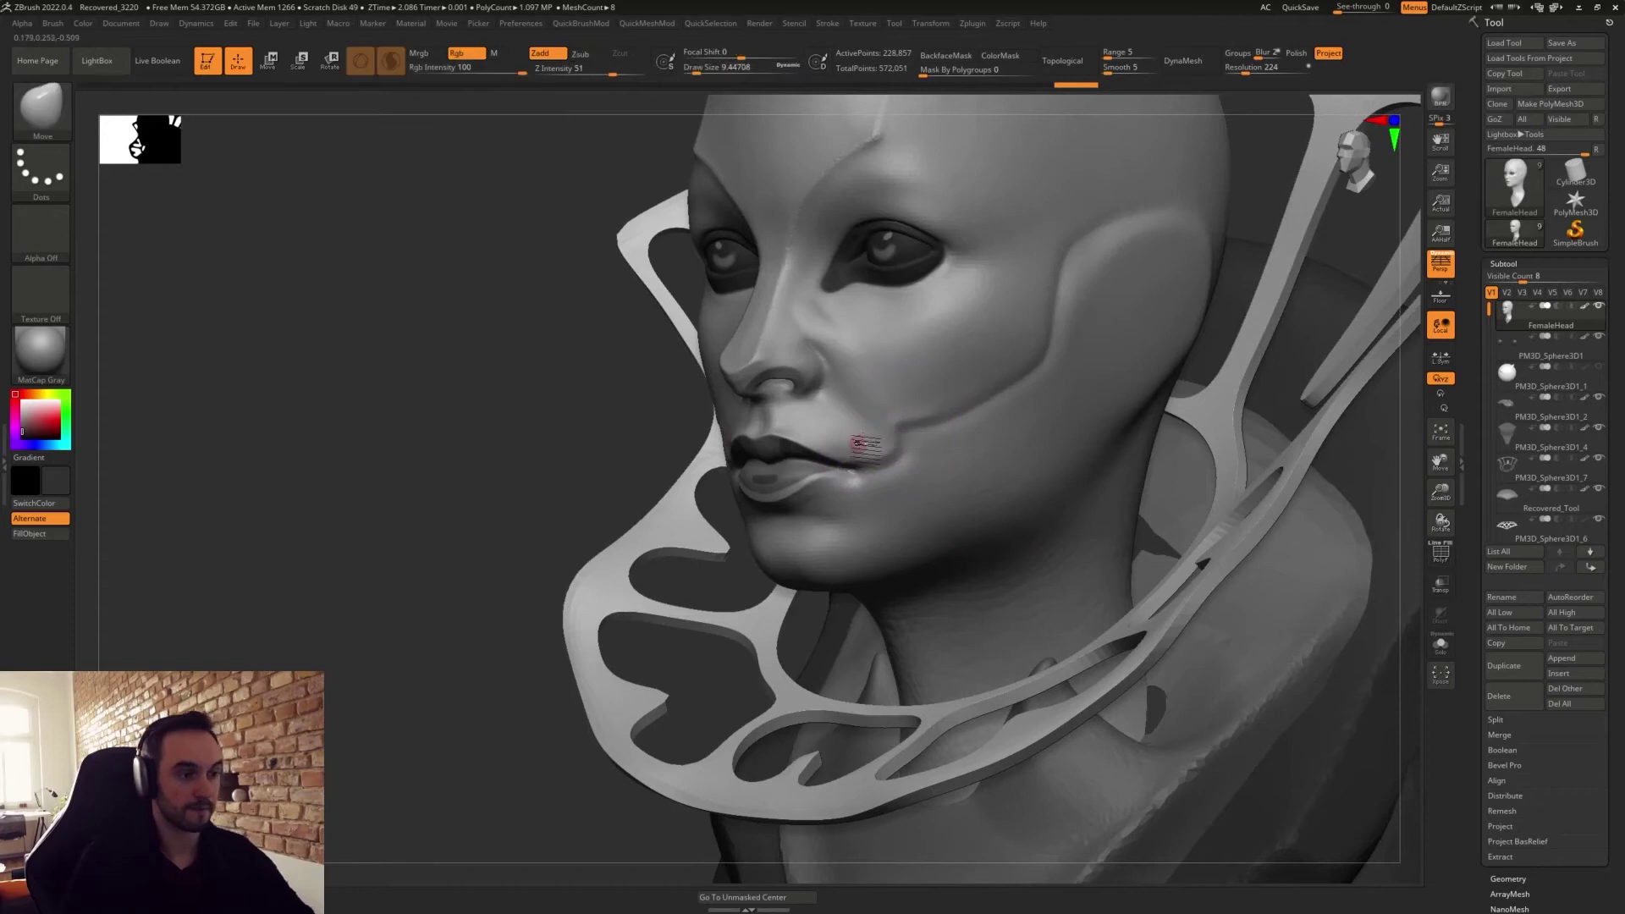
pyautogui.moveTo(909, 518)
pyautogui.mouseDown(button='right')
pyautogui.moveTo(986, 563)
pyautogui.moveTo(1066, 491)
pyautogui.moveTo(1164, 453)
pyautogui.moveTo(846, 478)
pyautogui.moveTo(823, 457)
pyautogui.mouseUp(button='right')
pyautogui.press('b')
pyautogui.press('s')
pyautogui.press('t')
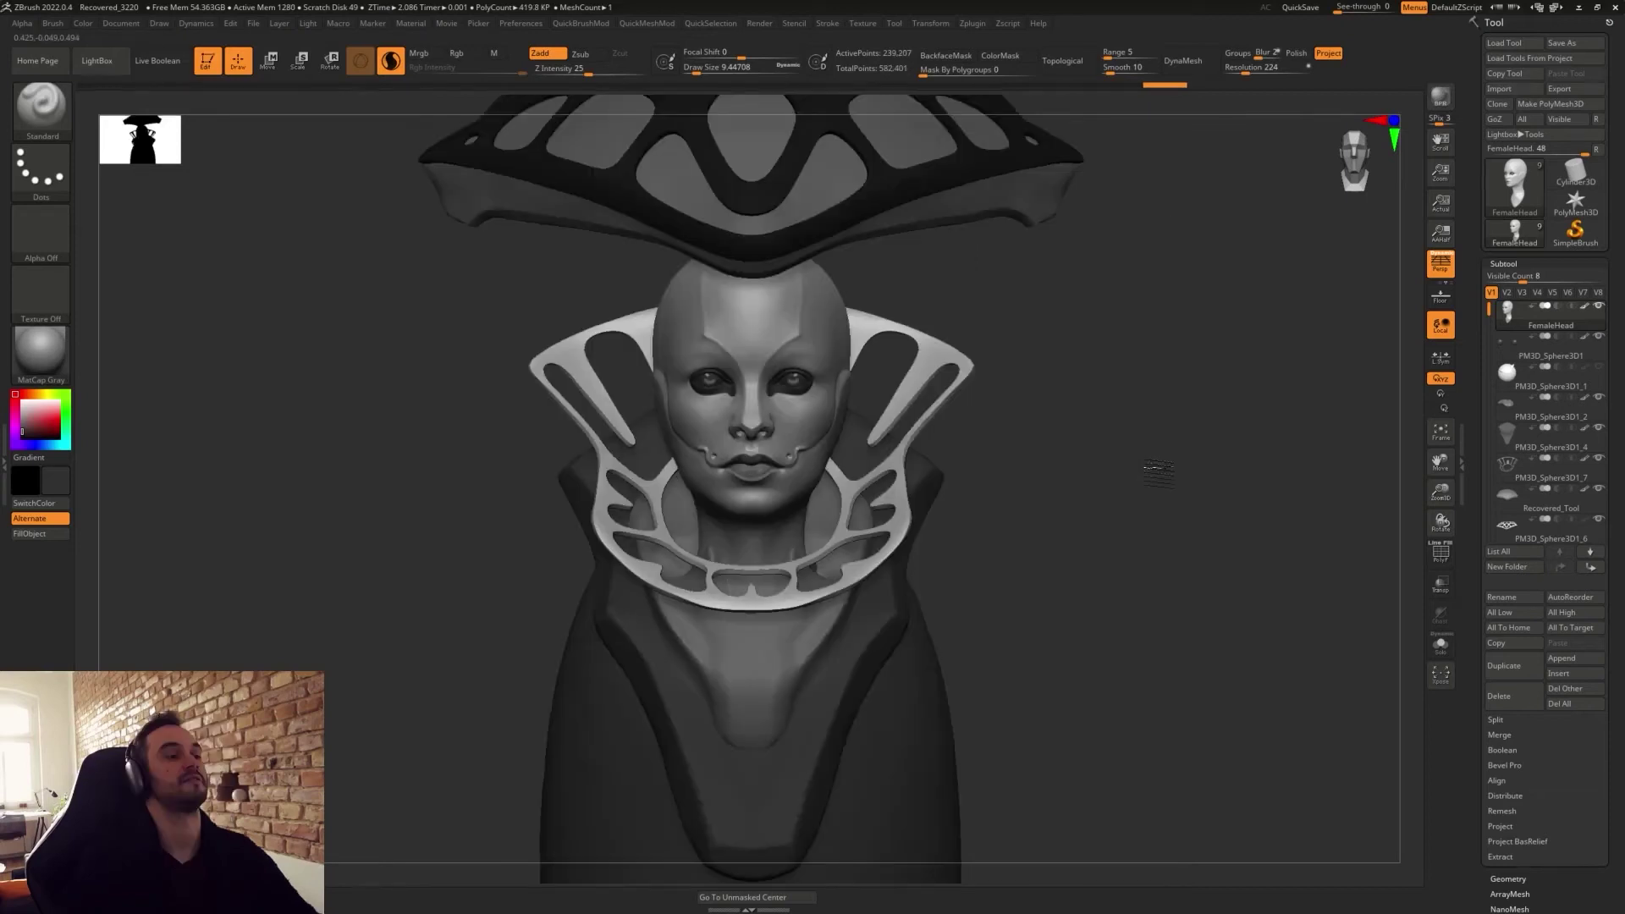
# Try short grooves running outward from the mouth corners and undo them.
pyautogui.moveTo(1091, 529)
pyautogui.keyDown('ctrl'); pyautogui.mouseDown(button='right')
pyautogui.moveTo(1113, 562)
pyautogui.moveTo(1056, 562)
pyautogui.moveTo(1041, 669)
pyautogui.moveTo(823, 517)
pyautogui.mouseUp(button='right'); pyautogui.keyUp('ctrl')
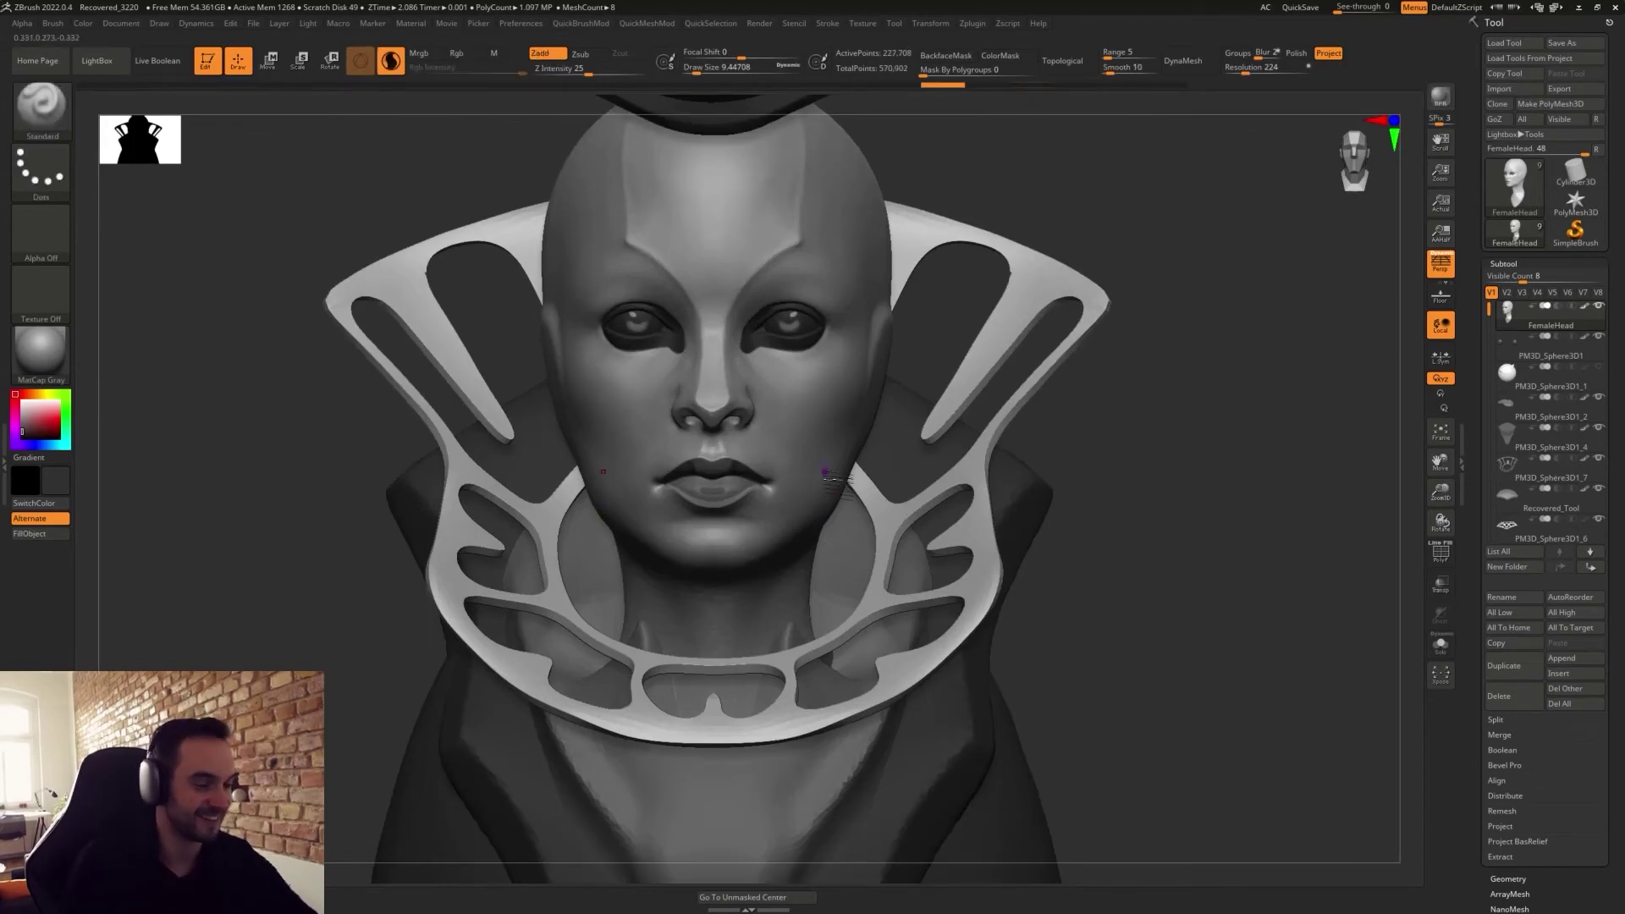
pyautogui.moveTo(817, 435)
pyautogui.mouseDown()
pyautogui.moveTo(816, 457)
pyautogui.moveTo(806, 448)
pyautogui.mouseUp()
pyautogui.hotkey('ctrl', 'z')
pyautogui.press('s')
pyautogui.hotkey('ctrl', 'z')
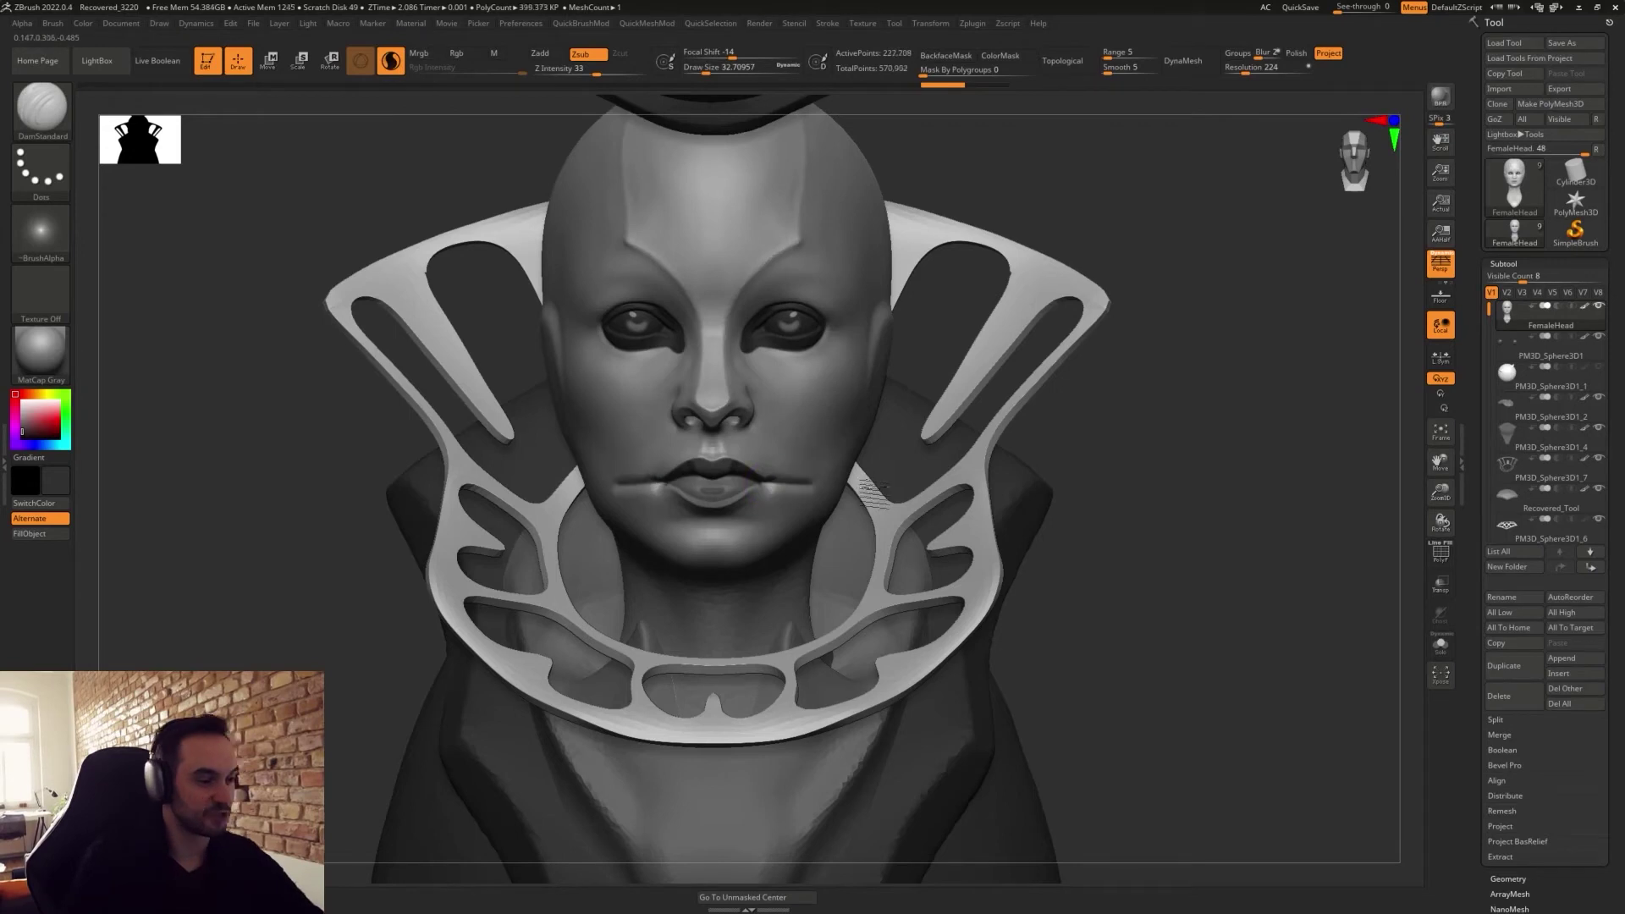
pyautogui.hotkey('ctrl', 'z')
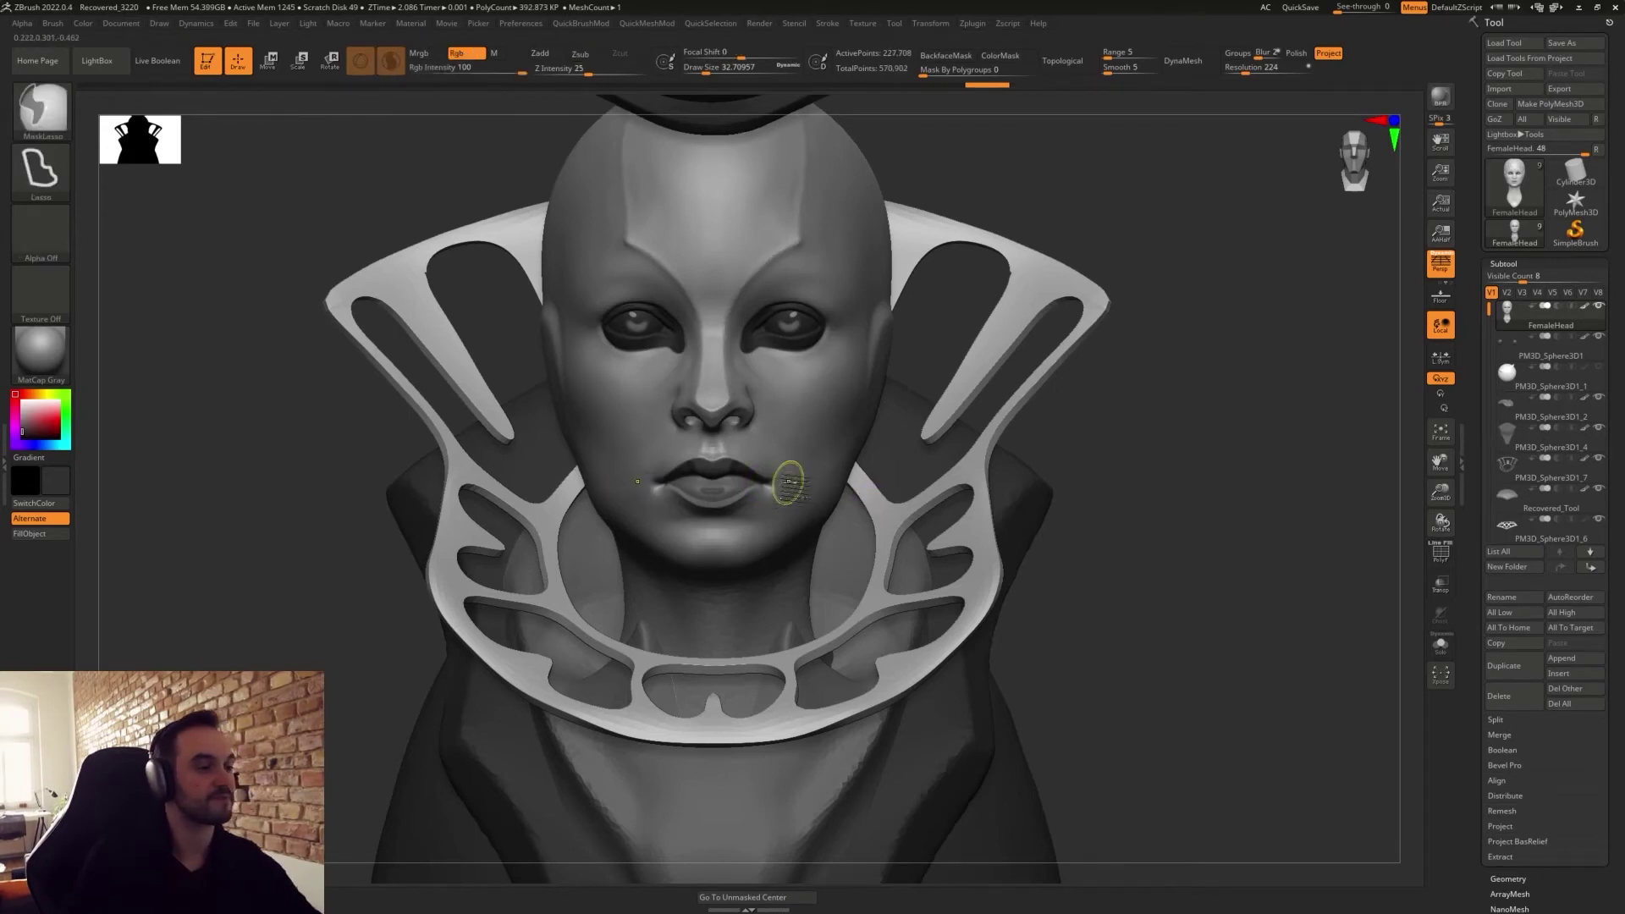
pyautogui.moveTo(760, 485)
pyautogui.mouseDown()
pyautogui.moveTo(832, 484)
pyautogui.moveTo(849, 431)
pyautogui.mouseUp()
pyautogui.hotkey('ctrl', 'z')
pyautogui.hotkey('ctrl', 'z')
# Carve a stepped DamStandard seam from the mouth corner up across the cheek to the ear pad.
pyautogui.moveTo(760, 484); pyautogui.dragTo(798, 472)
pyautogui.moveTo(1066, 384); pyautogui.dragTo(952, 373)
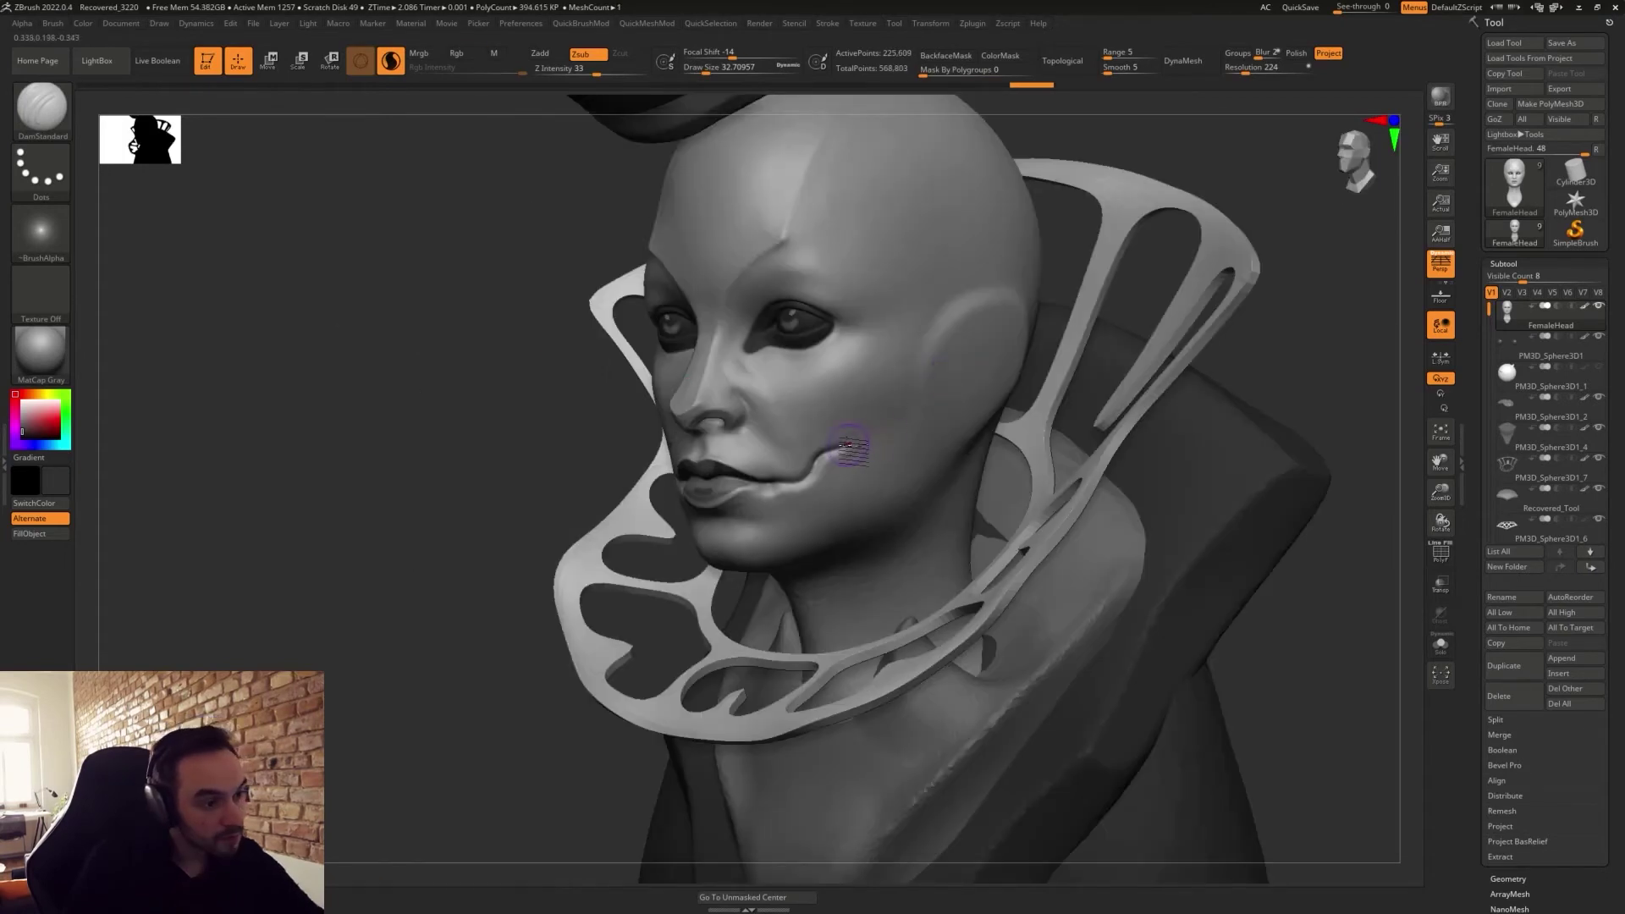
pyautogui.moveTo(847, 445); pyautogui.dragTo(939, 336)
pyautogui.moveTo(848, 457)
pyautogui.mouseDown()
pyautogui.moveTo(990, 308)
pyautogui.moveTo(912, 362)
pyautogui.moveTo(973, 296)
pyautogui.moveTo(1007, 303)
pyautogui.moveTo(965, 310)
pyautogui.mouseUp()
pyautogui.moveTo(914, 373)
pyautogui.mouseDown()
pyautogui.moveTo(961, 303)
pyautogui.moveTo(838, 442)
pyautogui.mouseUp()
pyautogui.moveTo(931, 336)
pyautogui.mouseDown()
pyautogui.moveTo(841, 446)
pyautogui.moveTo(978, 296)
pyautogui.mouseUp()
pyautogui.hotkey('ctrl', 'z')
pyautogui.moveTo(839, 446)
pyautogui.mouseDown()
pyautogui.moveTo(960, 313)
pyautogui.moveTo(885, 396)
pyautogui.moveTo(939, 365)
pyautogui.moveTo(864, 444)
pyautogui.moveTo(794, 479)
pyautogui.moveTo(834, 450)
pyautogui.mouseUp()
# Raise and define the edges of the cheek seams with a small Standard brush, especially beside the mouth corners.
pyautogui.press('b')
pyautogui.press('s')
pyautogui.press('t')
pyautogui.hotkey('ctrl', 'z')
pyautogui.press('s')
pyautogui.moveTo(767, 531)
pyautogui.mouseDown(button='right')
pyautogui.moveTo(990, 512)
pyautogui.moveTo(922, 493)
pyautogui.mouseUp(button='right')
pyautogui.keyDown('ctrl'); pyautogui.moveTo(1124, 587); pyautogui.dragTo(1007, 651, button='right'); pyautogui.keyUp('ctrl')
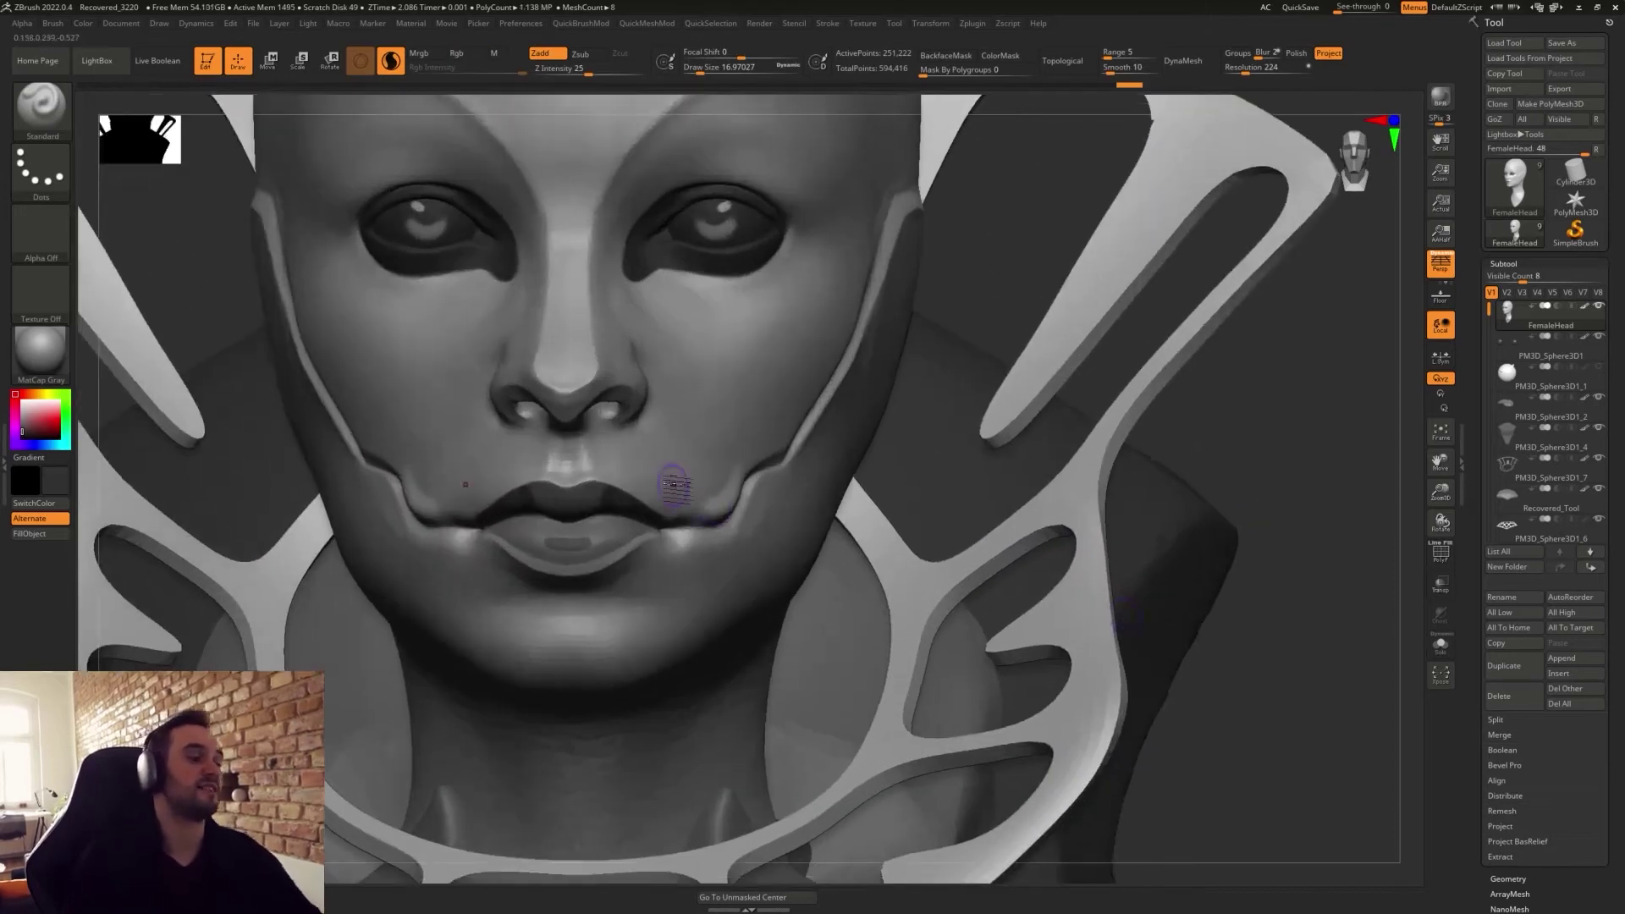
pyautogui.moveTo(674, 483); pyautogui.dragTo(622, 554, button='right')
pyautogui.moveTo(721, 461); pyautogui.dragTo(563, 468, button='right')
pyautogui.moveTo(699, 525)
pyautogui.keyDown('alt'); pyautogui.mouseDown()
pyautogui.moveTo(746, 501)
pyautogui.moveTo(760, 470)
pyautogui.moveTo(773, 483)
pyautogui.moveTo(692, 525)
pyautogui.moveTo(726, 506)
pyautogui.mouseUp(); pyautogui.keyUp('alt')
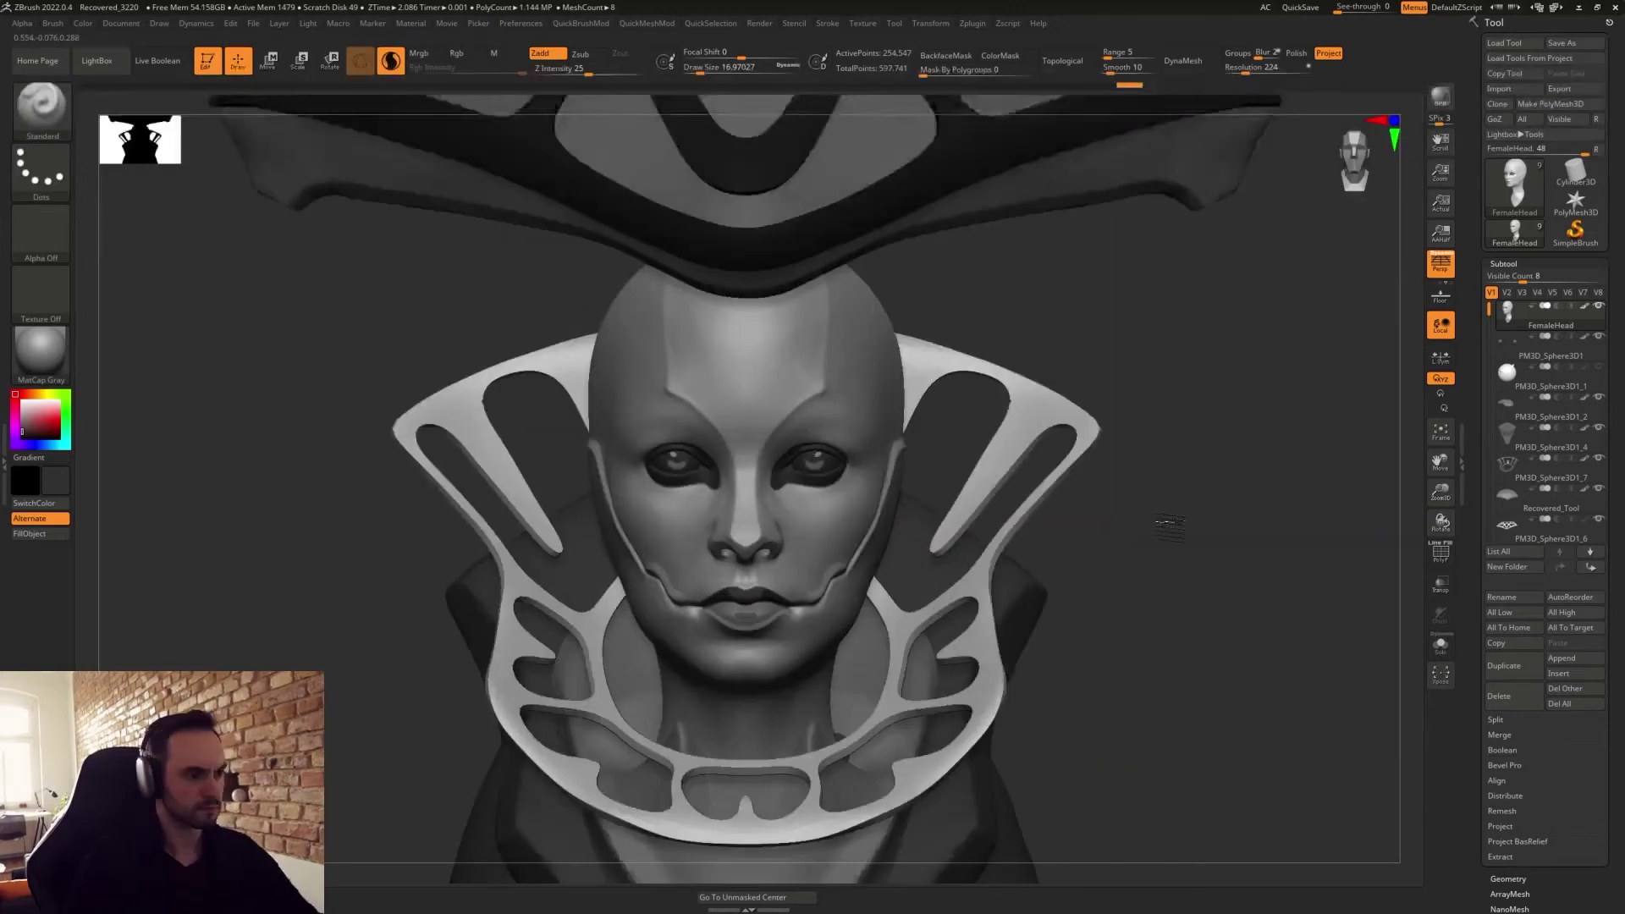
# Compare an earlier state of the head with the latest one in the undo history.
pyautogui.keyDown('alt'); pyautogui.moveTo(1170, 525); pyautogui.dragTo(1179, 549); pyautogui.keyUp('alt')
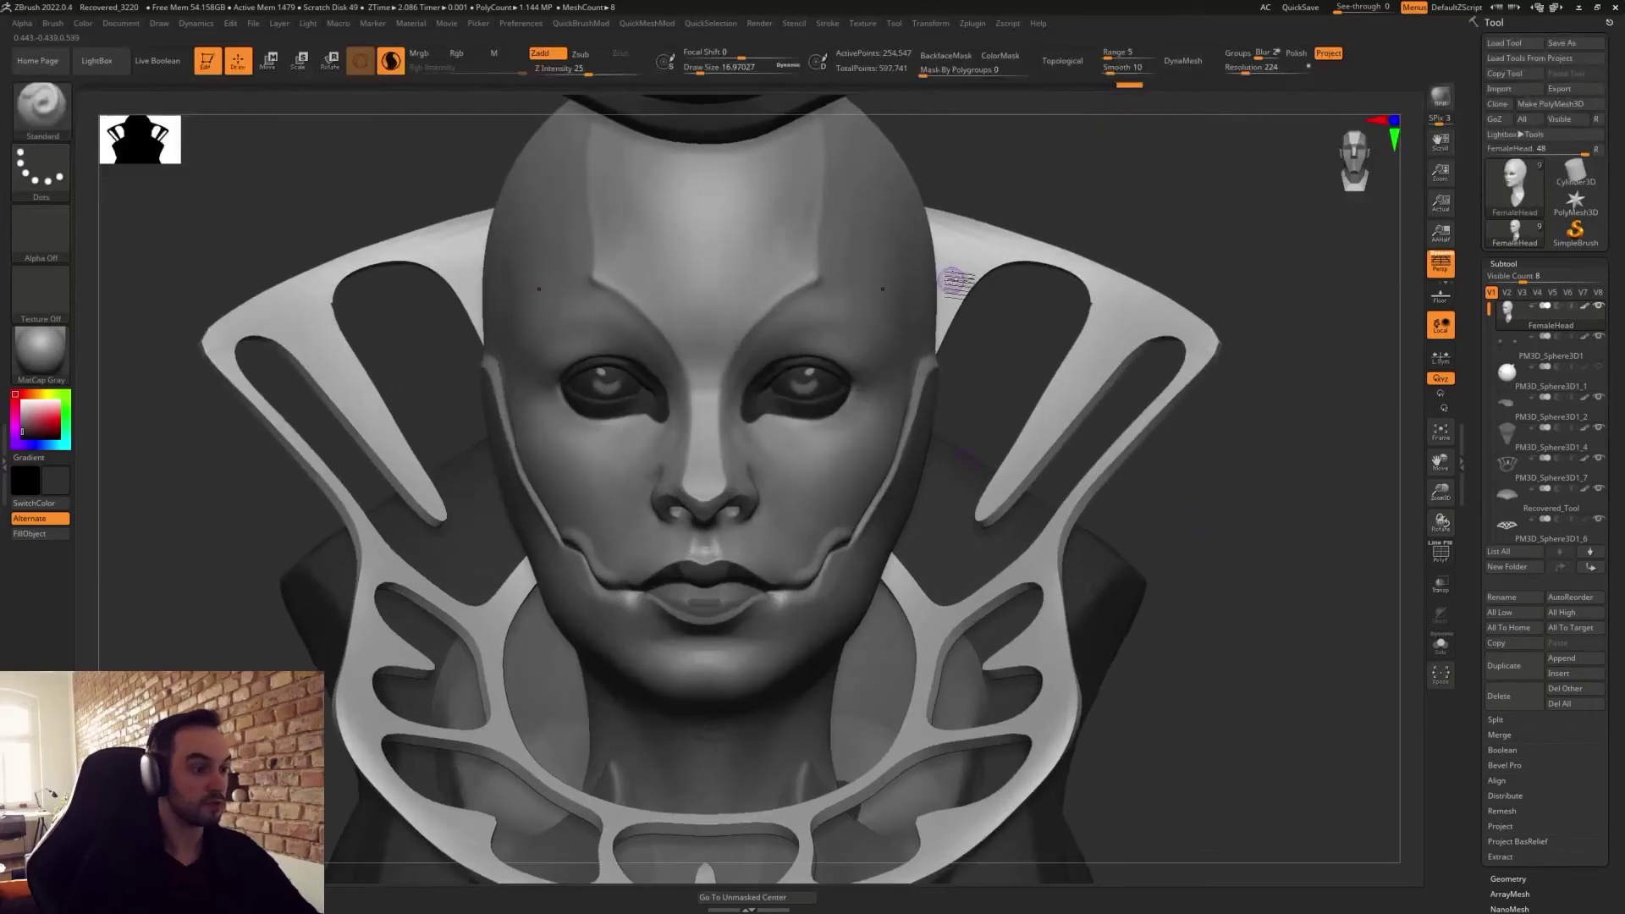
pyautogui.keyDown('alt'); pyautogui.moveTo(957, 283); pyautogui.dragTo(986, 430); pyautogui.keyUp('alt')
pyautogui.moveTo(853, 340); pyautogui.dragTo(842, 461)
pyautogui.click(1104, 85)
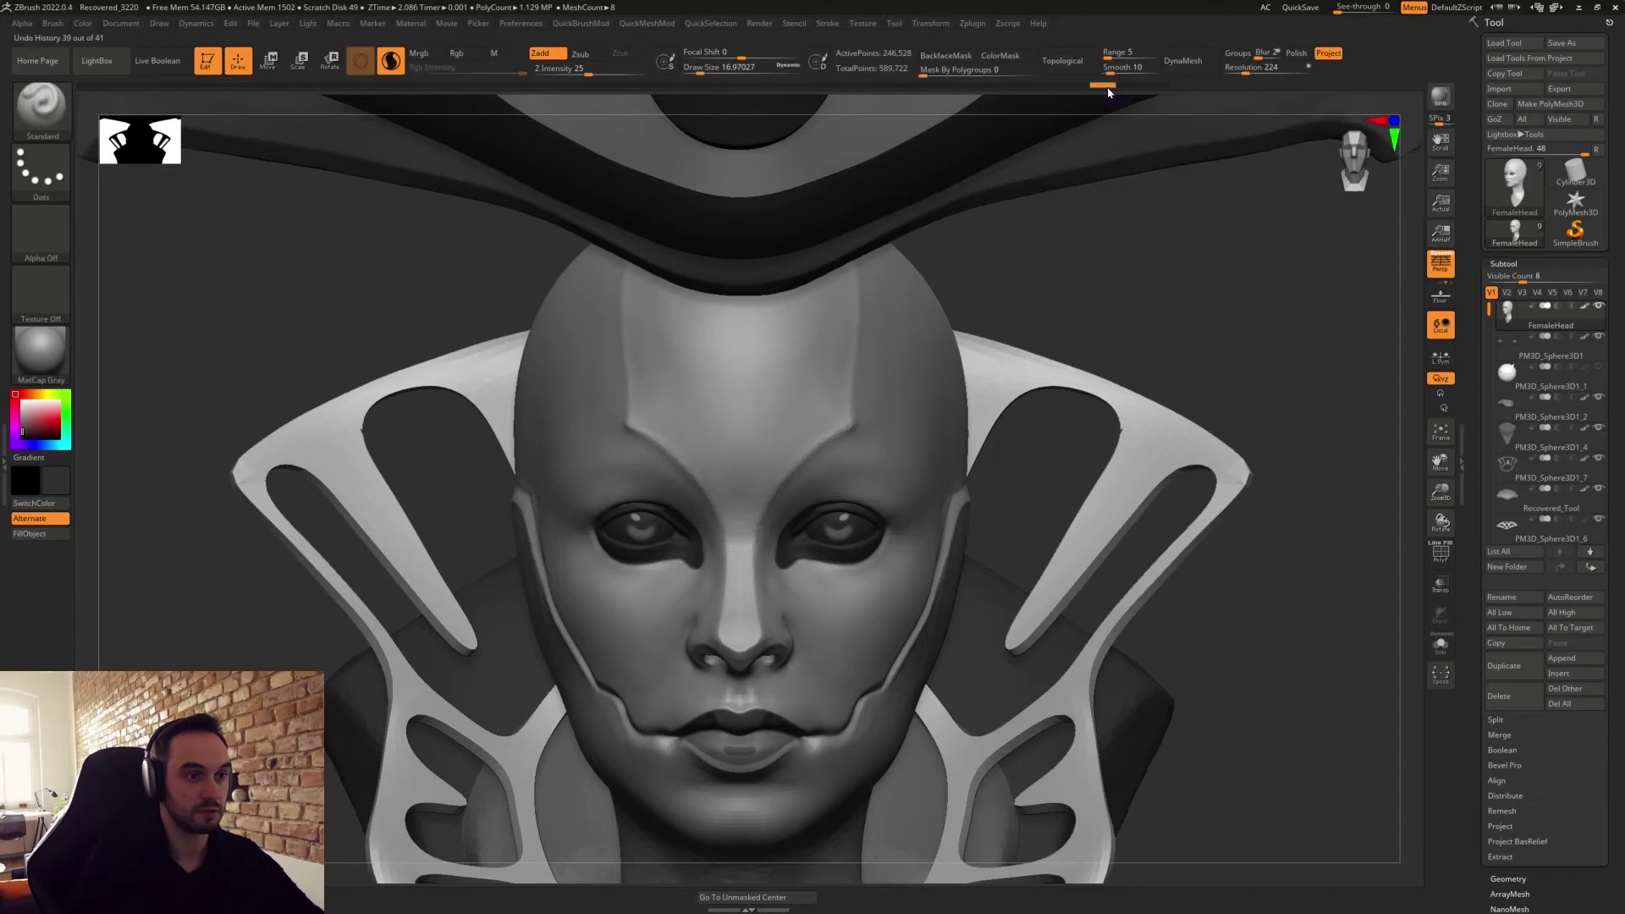
pyautogui.click(1127, 86)
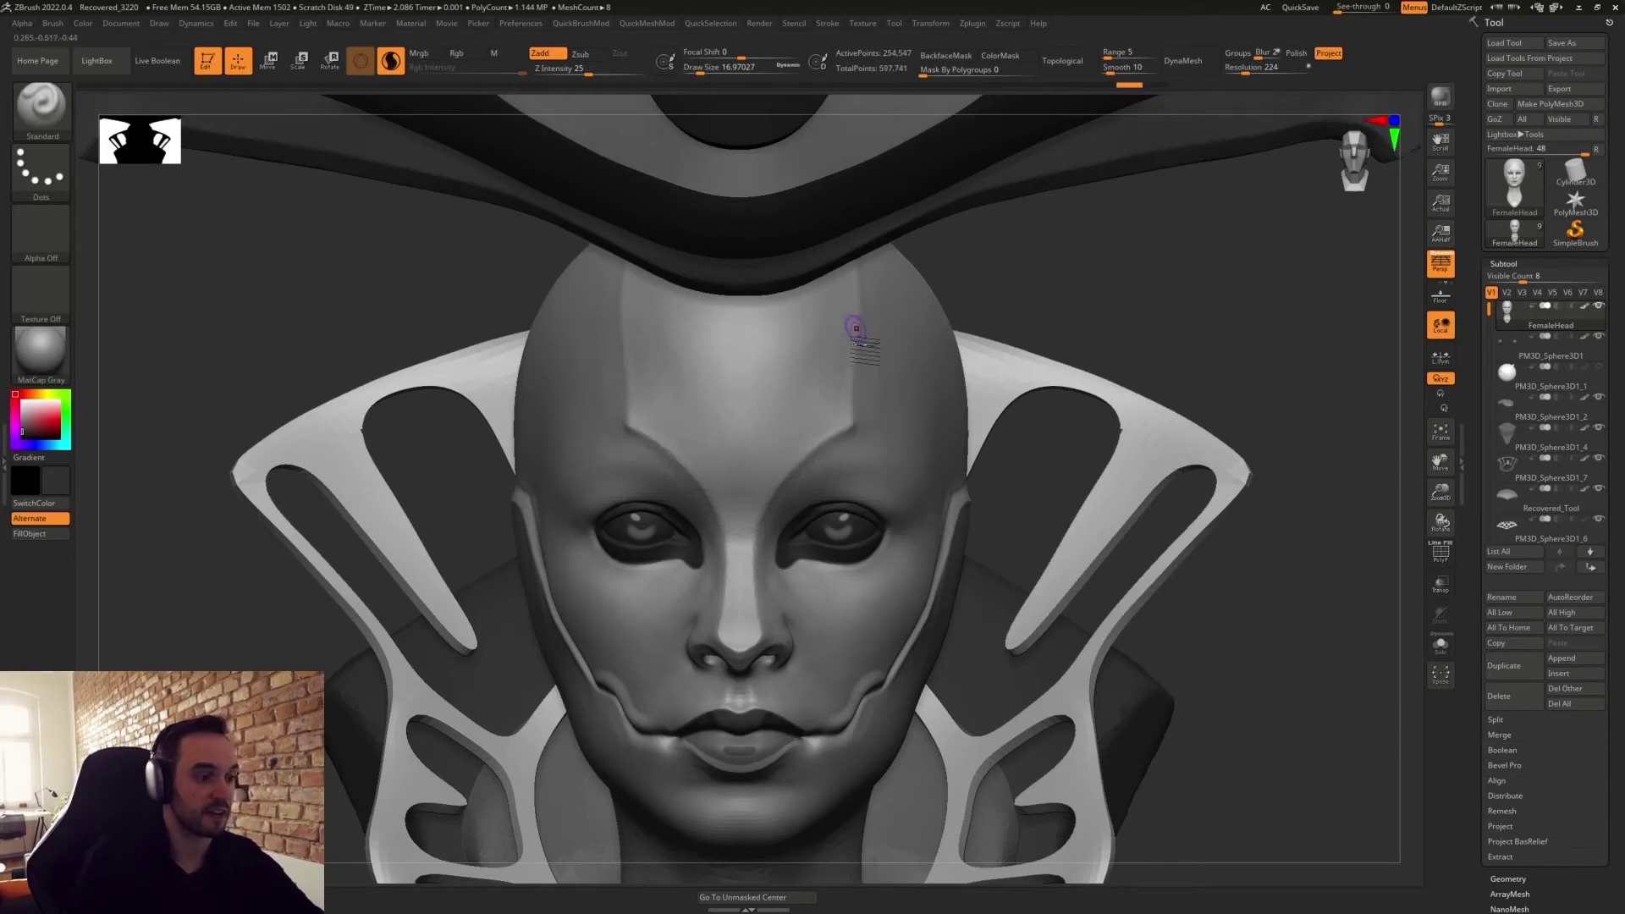
# Raise a crisp ridge along the forehead seams, from the inner brows up towards the hairline, with the Standard brush.
pyautogui.moveTo(849, 374)
pyautogui.mouseDown()
pyautogui.moveTo(849, 413)
pyautogui.moveTo(782, 477)
pyautogui.mouseUp()
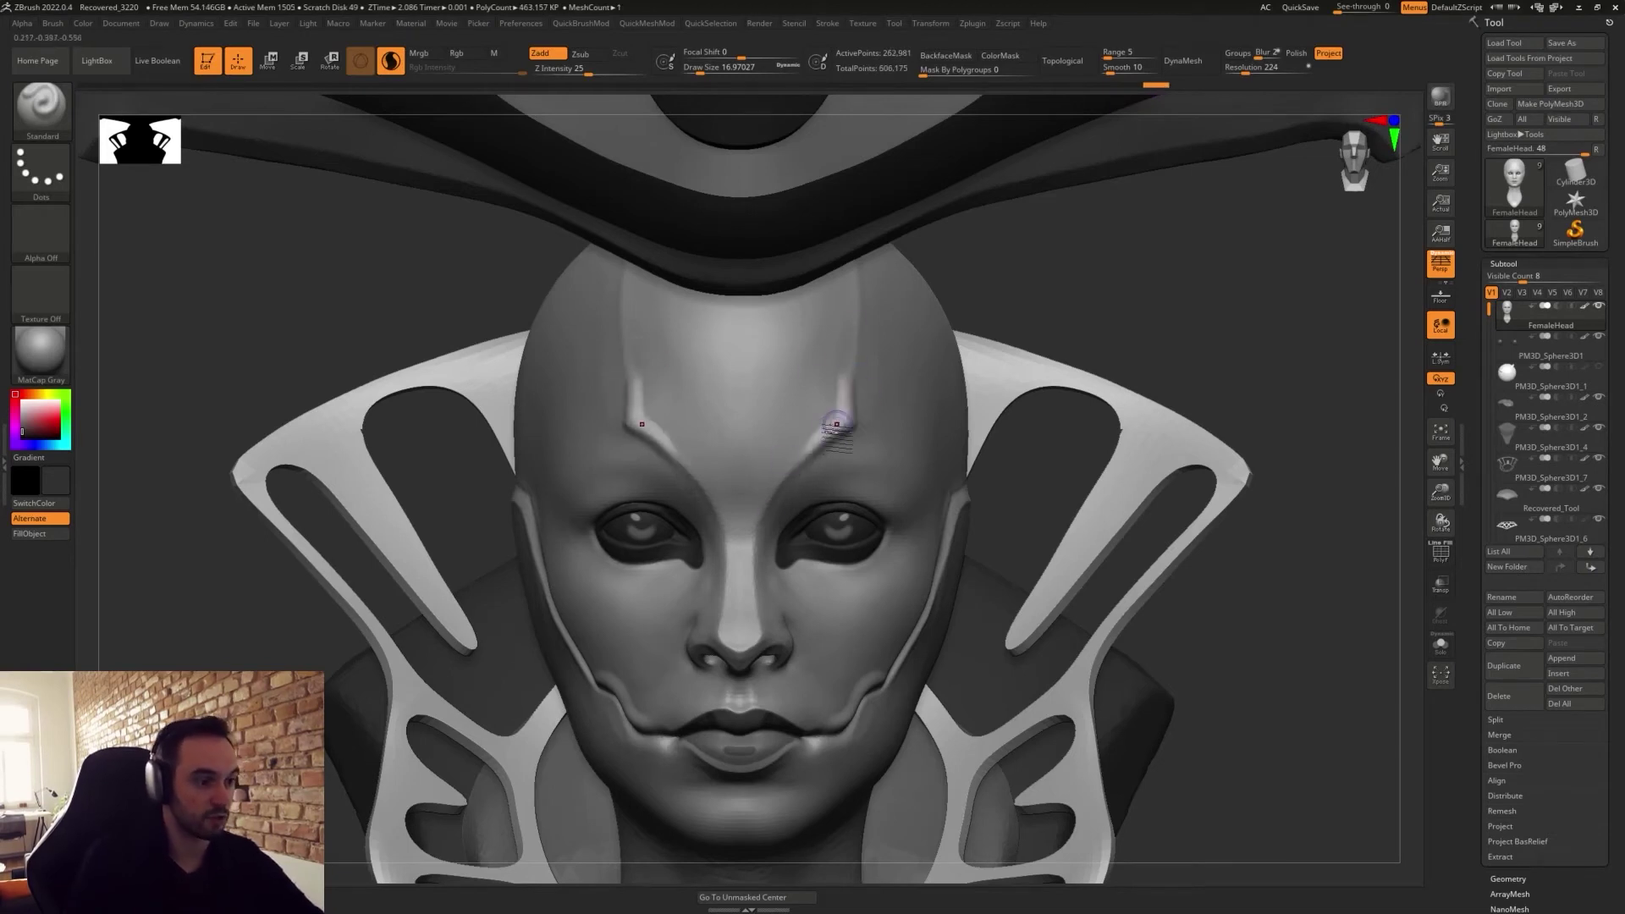
pyautogui.moveTo(845, 383)
pyautogui.mouseDown()
pyautogui.moveTo(836, 439)
pyautogui.moveTo(799, 468)
pyautogui.mouseUp()
pyautogui.hotkey('ctrl', 'z')
pyautogui.moveTo(848, 380)
pyautogui.mouseDown()
pyautogui.moveTo(848, 421)
pyautogui.moveTo(782, 479)
pyautogui.mouseUp()
pyautogui.press('shift')
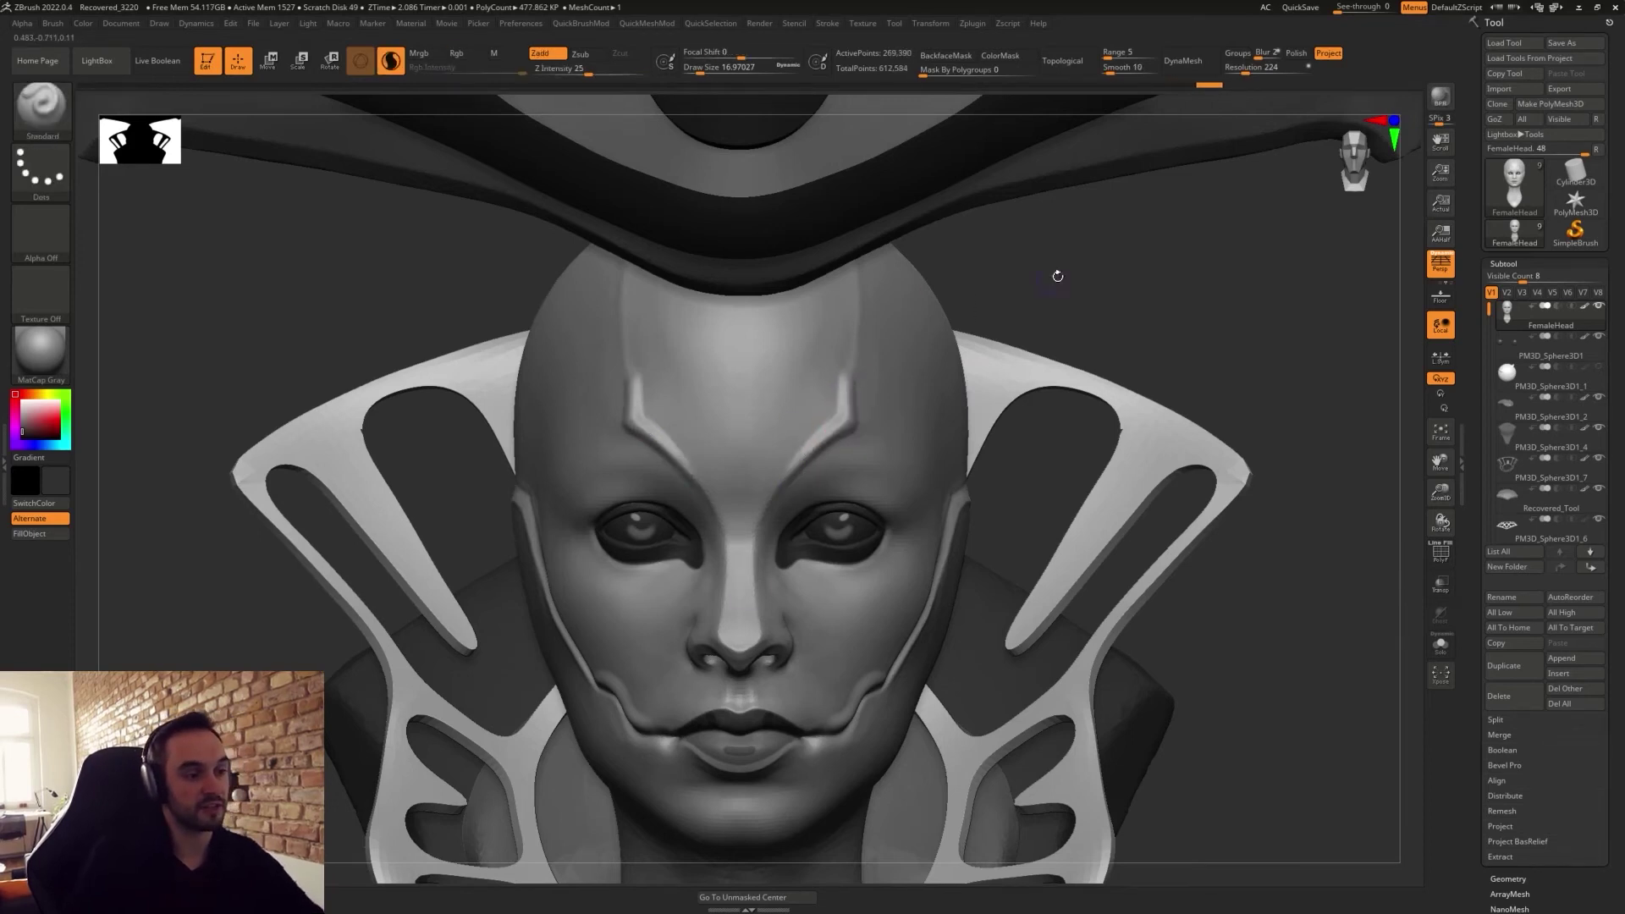
pyautogui.moveTo(1056, 276); pyautogui.dragTo(948, 284)
pyautogui.moveTo(857, 371); pyautogui.dragTo(881, 286)
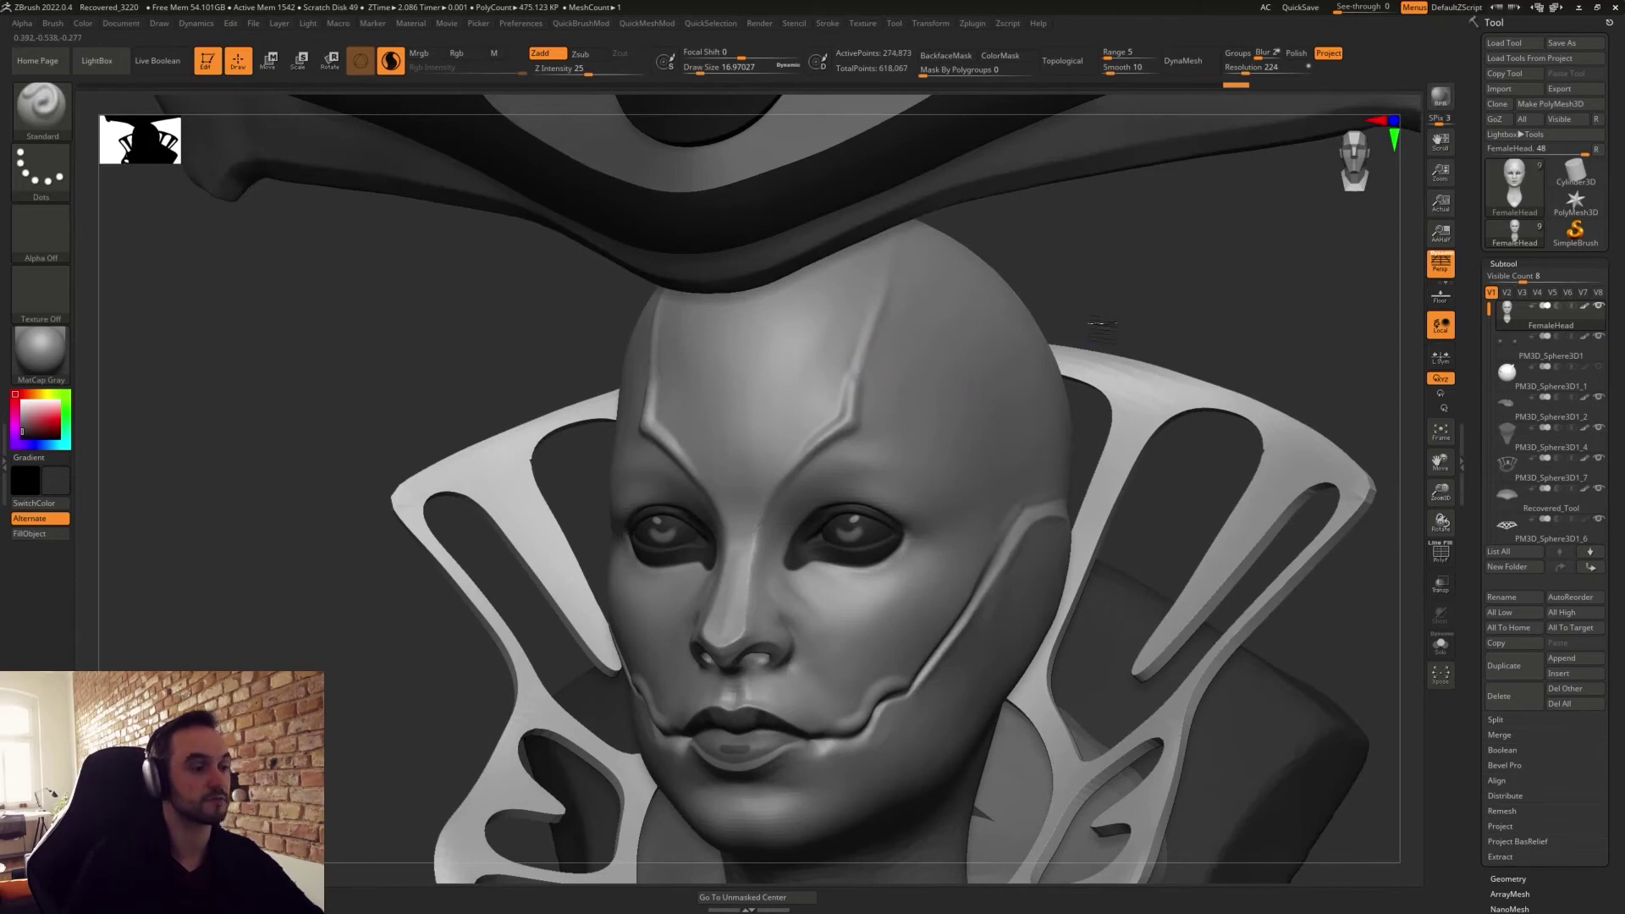
pyautogui.keyDown('shift'); pyautogui.moveTo(1059, 320); pyautogui.dragTo(1087, 379); pyautogui.keyUp('shift')
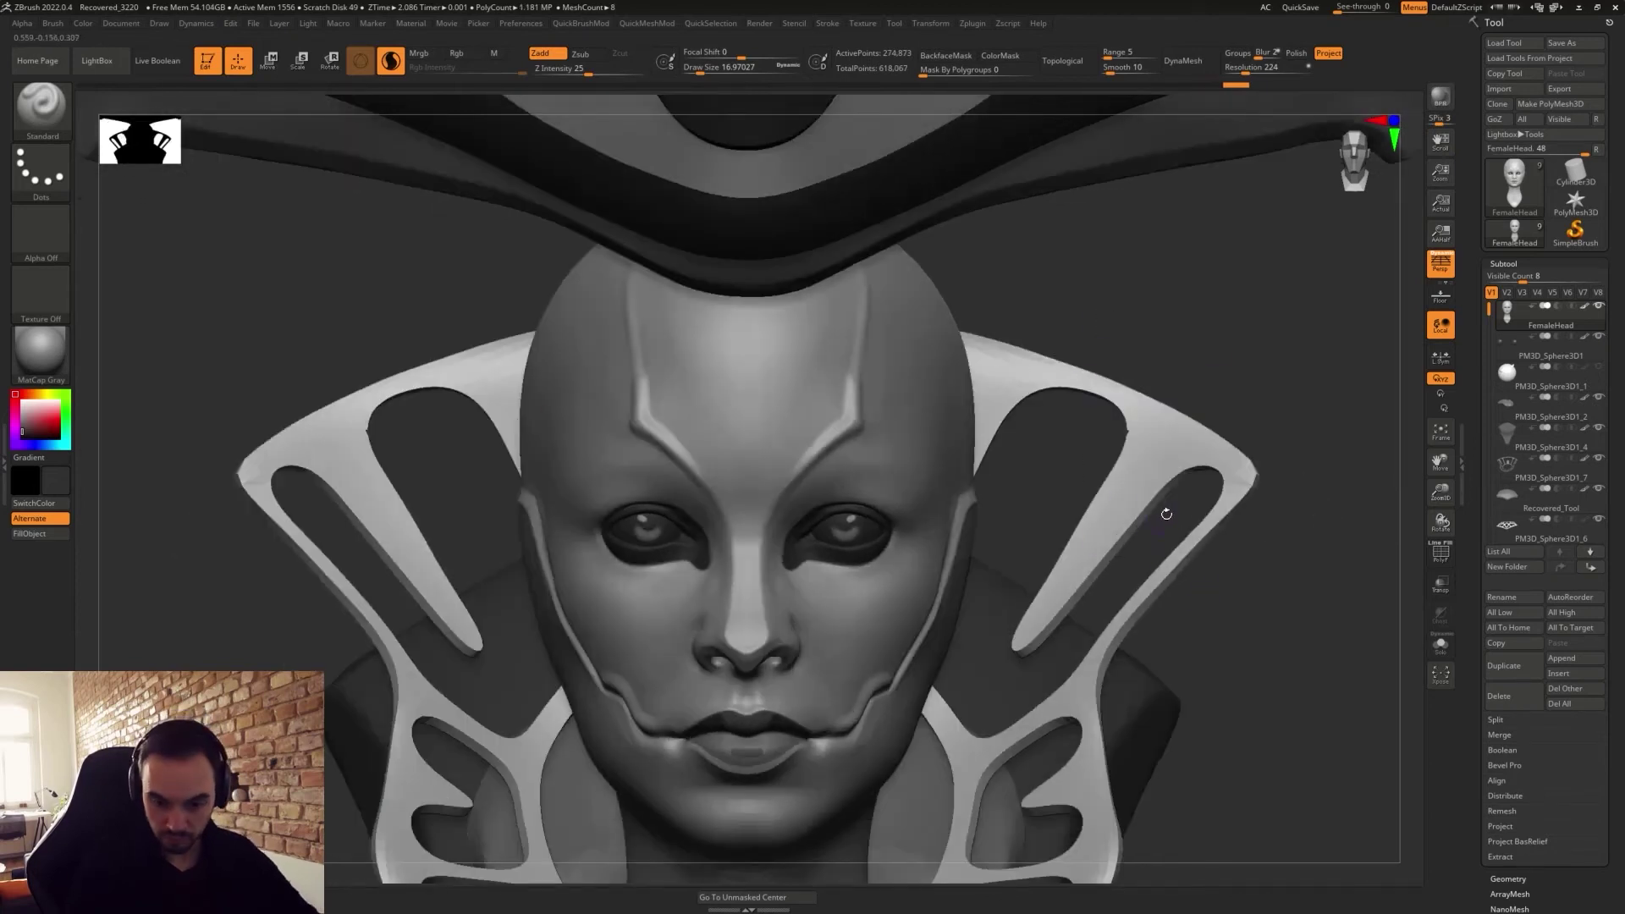
# Build up volume above the eyes and out towards the temples with the Clay brush.
pyautogui.moveTo(992, 465); pyautogui.dragTo(836, 474)
pyautogui.moveTo(837, 474)
pyautogui.mouseDown(button='right')
pyautogui.moveTo(753, 487)
pyautogui.moveTo(850, 479)
pyautogui.mouseUp(button='right')
pyautogui.press('s')
pyautogui.moveTo(850, 479)
pyautogui.mouseDown()
pyautogui.moveTo(838, 451)
pyautogui.moveTo(914, 508)
pyautogui.moveTo(846, 461)
pyautogui.moveTo(795, 454)
pyautogui.moveTo(902, 488)
pyautogui.mouseUp()
pyautogui.press('b')
pyautogui.press('c')
pyautogui.press('l')
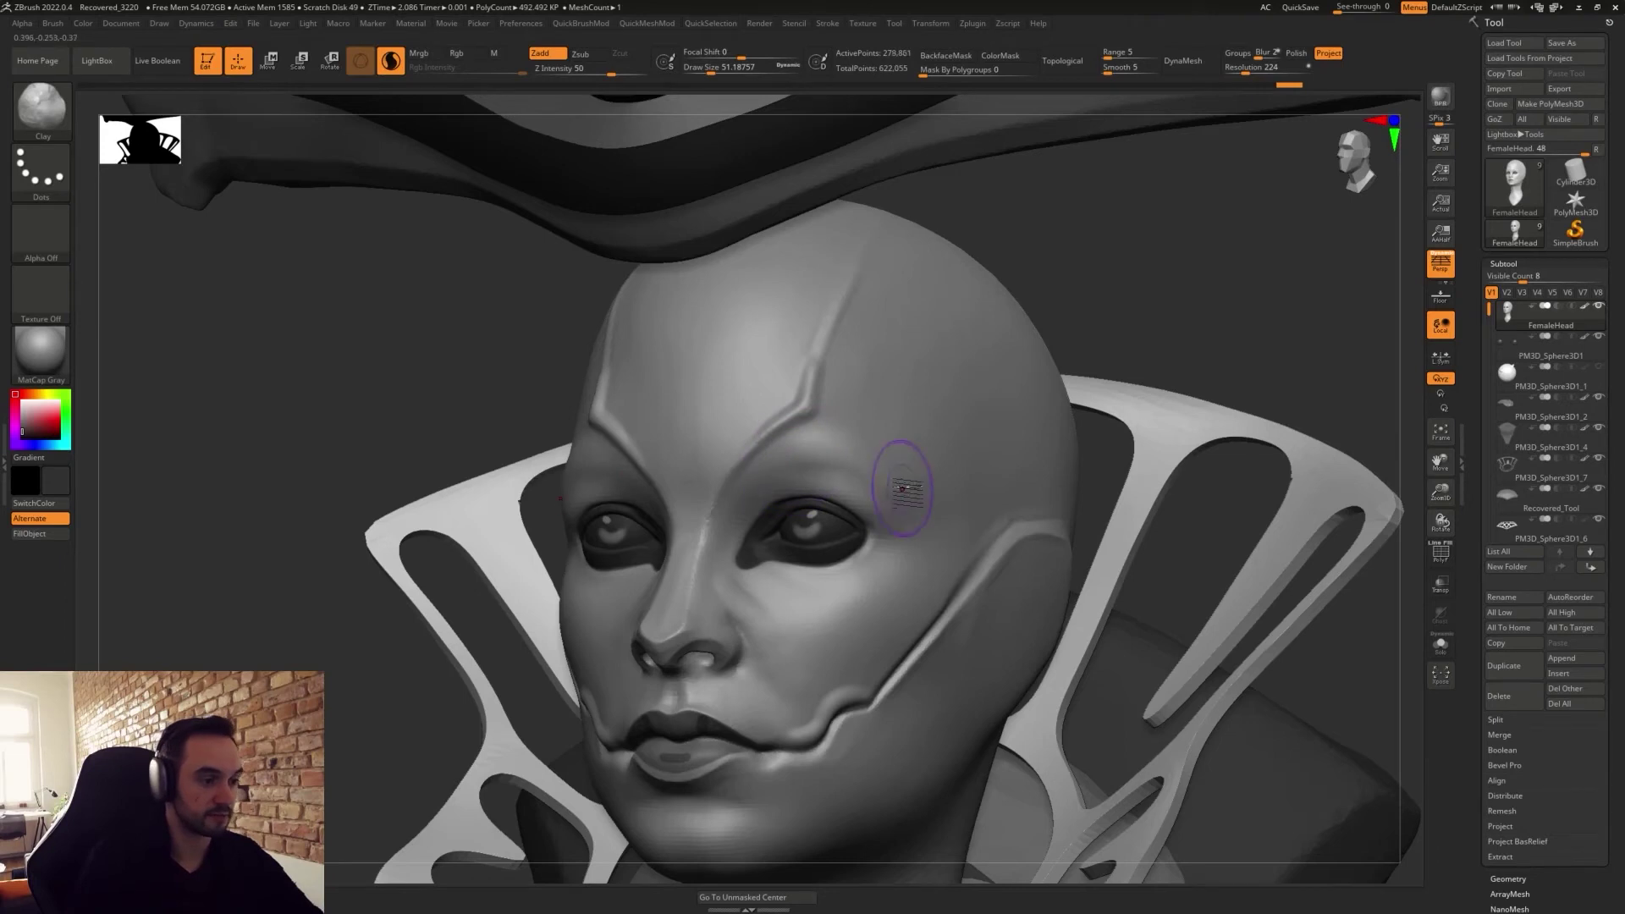
pyautogui.moveTo(803, 463)
pyautogui.mouseDown()
pyautogui.moveTo(762, 472)
pyautogui.moveTo(857, 484)
pyautogui.mouseUp()
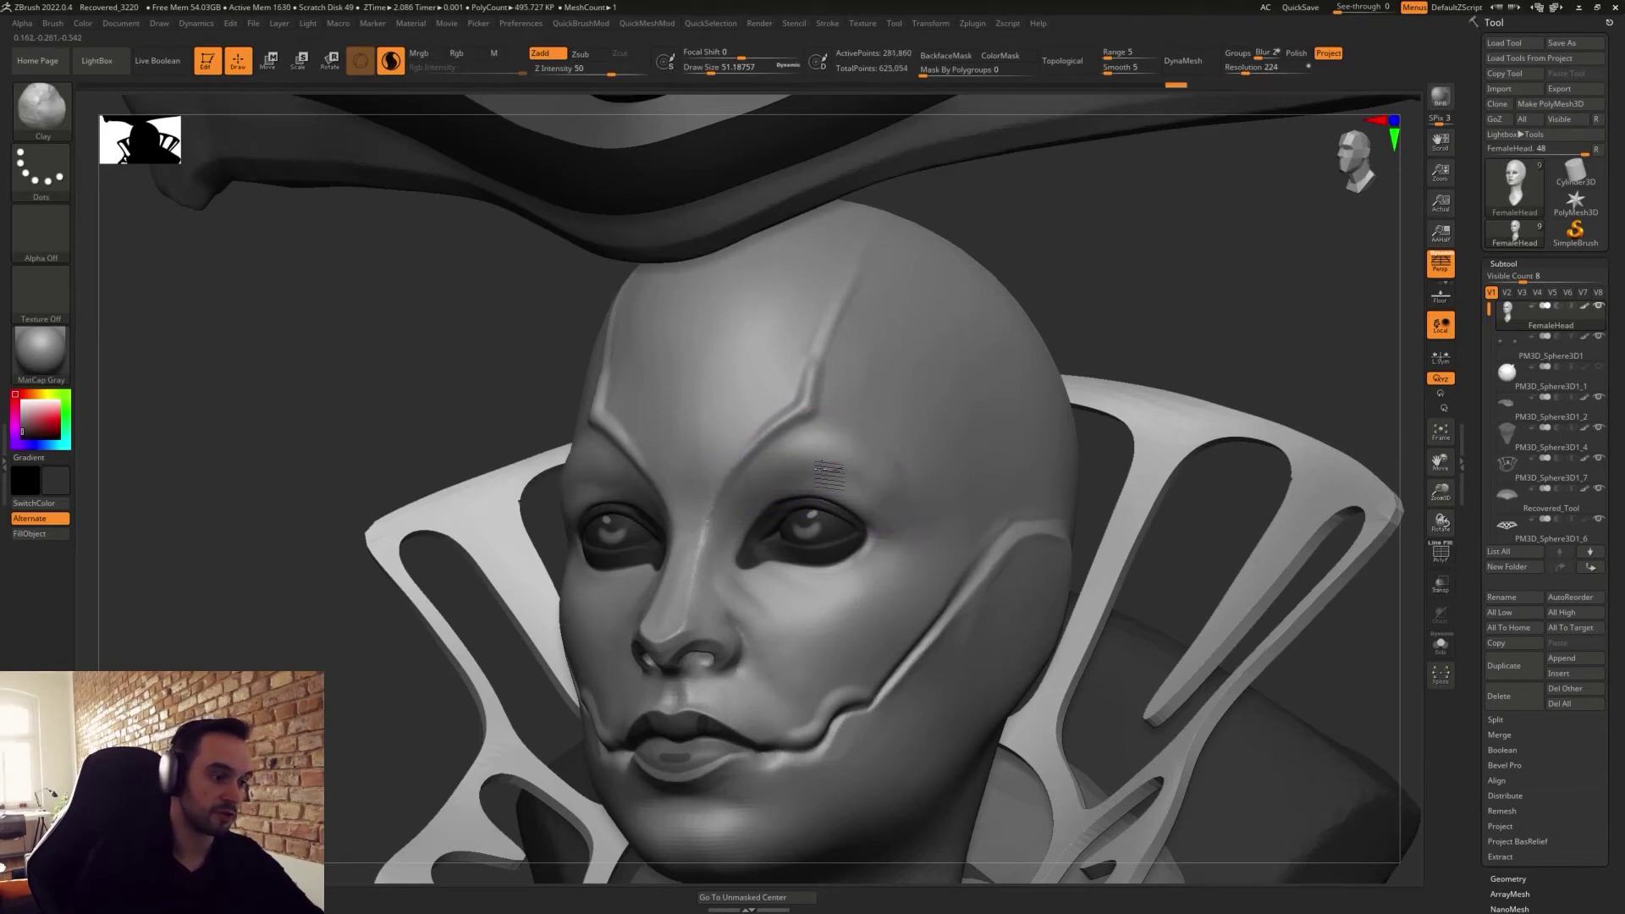
pyautogui.moveTo(882, 413); pyautogui.dragTo(836, 443)
pyautogui.moveTo(836, 443)
pyautogui.mouseDown()
pyautogui.moveTo(888, 449)
pyautogui.moveTo(914, 482)
pyautogui.moveTo(877, 494)
pyautogui.moveTo(918, 489)
pyautogui.moveTo(895, 484)
pyautogui.moveTo(902, 468)
pyautogui.mouseUp()
# Flatten the built-up brow and temple area with a smaller TrimDynamic brush.
pyautogui.moveTo(874, 450)
pyautogui.mouseDown(button='right')
pyautogui.moveTo(901, 461)
pyautogui.moveTo(876, 488)
pyautogui.mouseUp(button='right')
pyautogui.press('s')
pyautogui.moveTo(874, 480); pyautogui.dragTo(868, 479)
pyautogui.moveTo(865, 474); pyautogui.dragTo(863, 507, button='right')
pyautogui.press('b')
pyautogui.press('t')
pyautogui.press('d')
pyautogui.moveTo(769, 486); pyautogui.dragTo(869, 514)
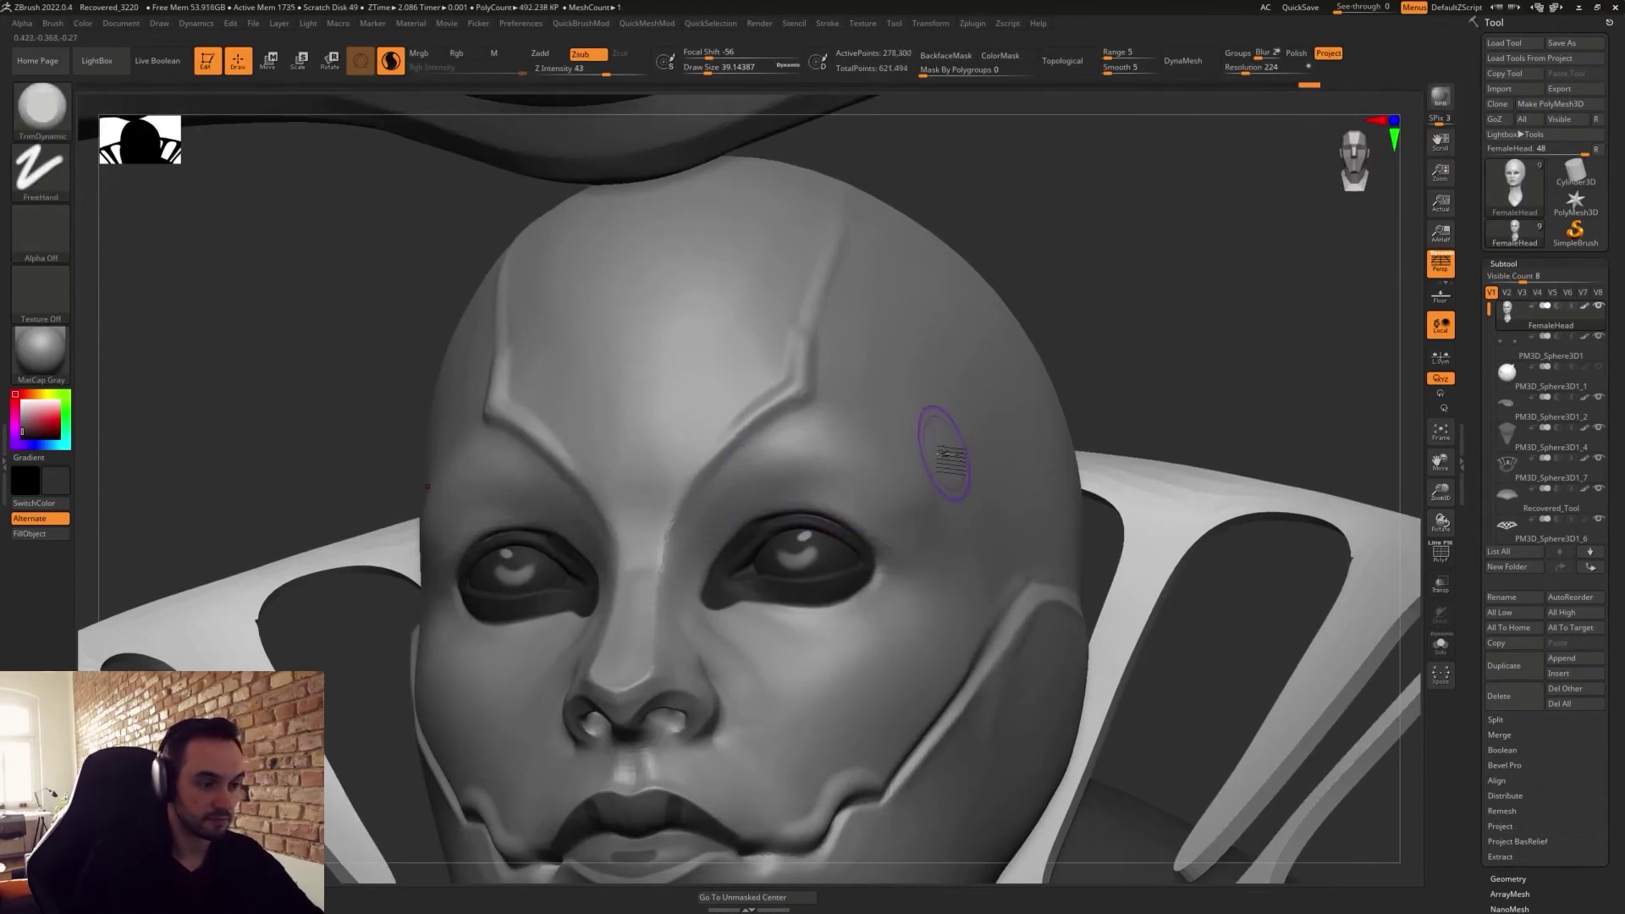
# Trim the planes along the nose bridge, brow seam and central forehead, and smooth the forehead transition.
pyautogui.moveTo(937, 465); pyautogui.dragTo(847, 436, button='right')
pyautogui.moveTo(656, 595); pyautogui.dragTo(645, 586)
pyautogui.moveTo(637, 581); pyautogui.dragTo(734, 444)
pyautogui.moveTo(667, 526); pyautogui.dragTo(746, 434)
pyautogui.moveTo(629, 492)
pyautogui.mouseDown()
pyautogui.moveTo(706, 394)
pyautogui.moveTo(660, 318)
pyautogui.mouseUp()
pyautogui.keyDown('shift'); pyautogui.moveTo(641, 372); pyautogui.dragTo(639, 434); pyautogui.keyUp('shift')
pyautogui.moveTo(775, 470)
pyautogui.mouseDown()
pyautogui.moveTo(748, 498)
pyautogui.moveTo(822, 518)
pyautogui.moveTo(992, 501)
pyautogui.mouseUp()
# Carve a stepped DamStandard seam from the forehead line around the temple to the outer eye corner, outlining a brow plate.
pyautogui.moveTo(914, 489); pyautogui.dragTo(938, 505, button='right')
pyautogui.press('b')
pyautogui.press('d')
pyautogui.press('s')
pyautogui.press('s')
pyautogui.moveTo(801, 362); pyautogui.dragTo(825, 395)
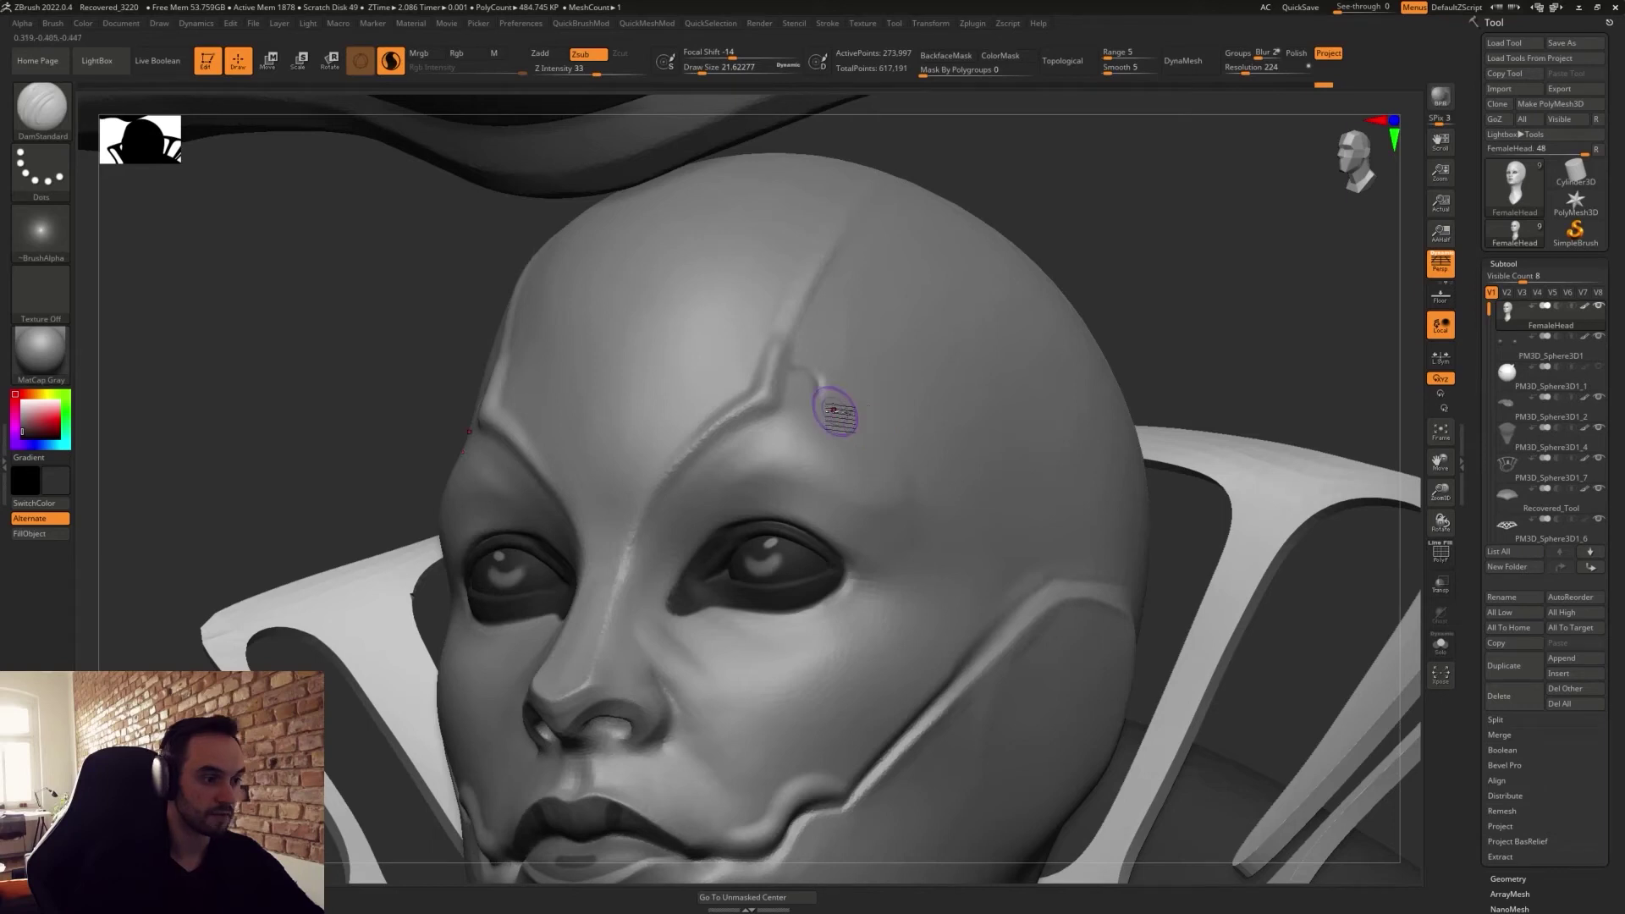
pyautogui.moveTo(827, 377)
pyautogui.mouseDown()
pyautogui.moveTo(950, 475)
pyautogui.moveTo(959, 563)
pyautogui.mouseUp()
pyautogui.moveTo(959, 563)
pyautogui.mouseDown(button='right')
pyautogui.moveTo(891, 550)
pyautogui.moveTo(915, 521)
pyautogui.mouseUp(button='right')
pyautogui.moveTo(960, 470); pyautogui.dragTo(980, 540)
pyautogui.moveTo(970, 481)
pyautogui.mouseDown()
pyautogui.moveTo(950, 557)
pyautogui.moveTo(862, 587)
pyautogui.mouseUp()
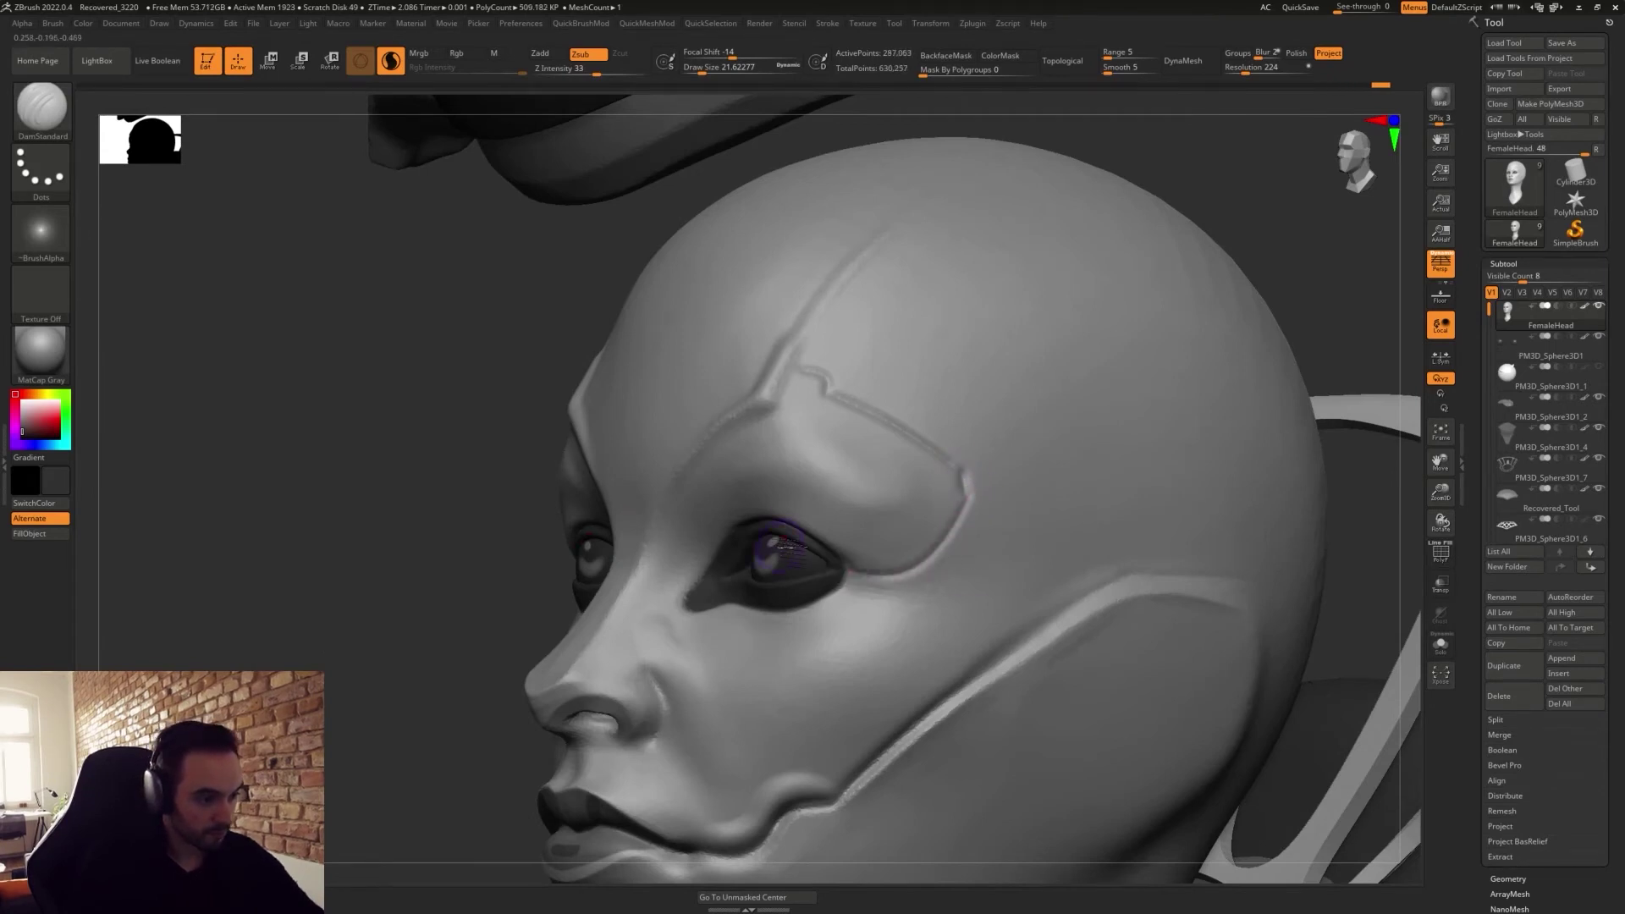
pyautogui.moveTo(787, 544); pyautogui.dragTo(791, 435, button='right')
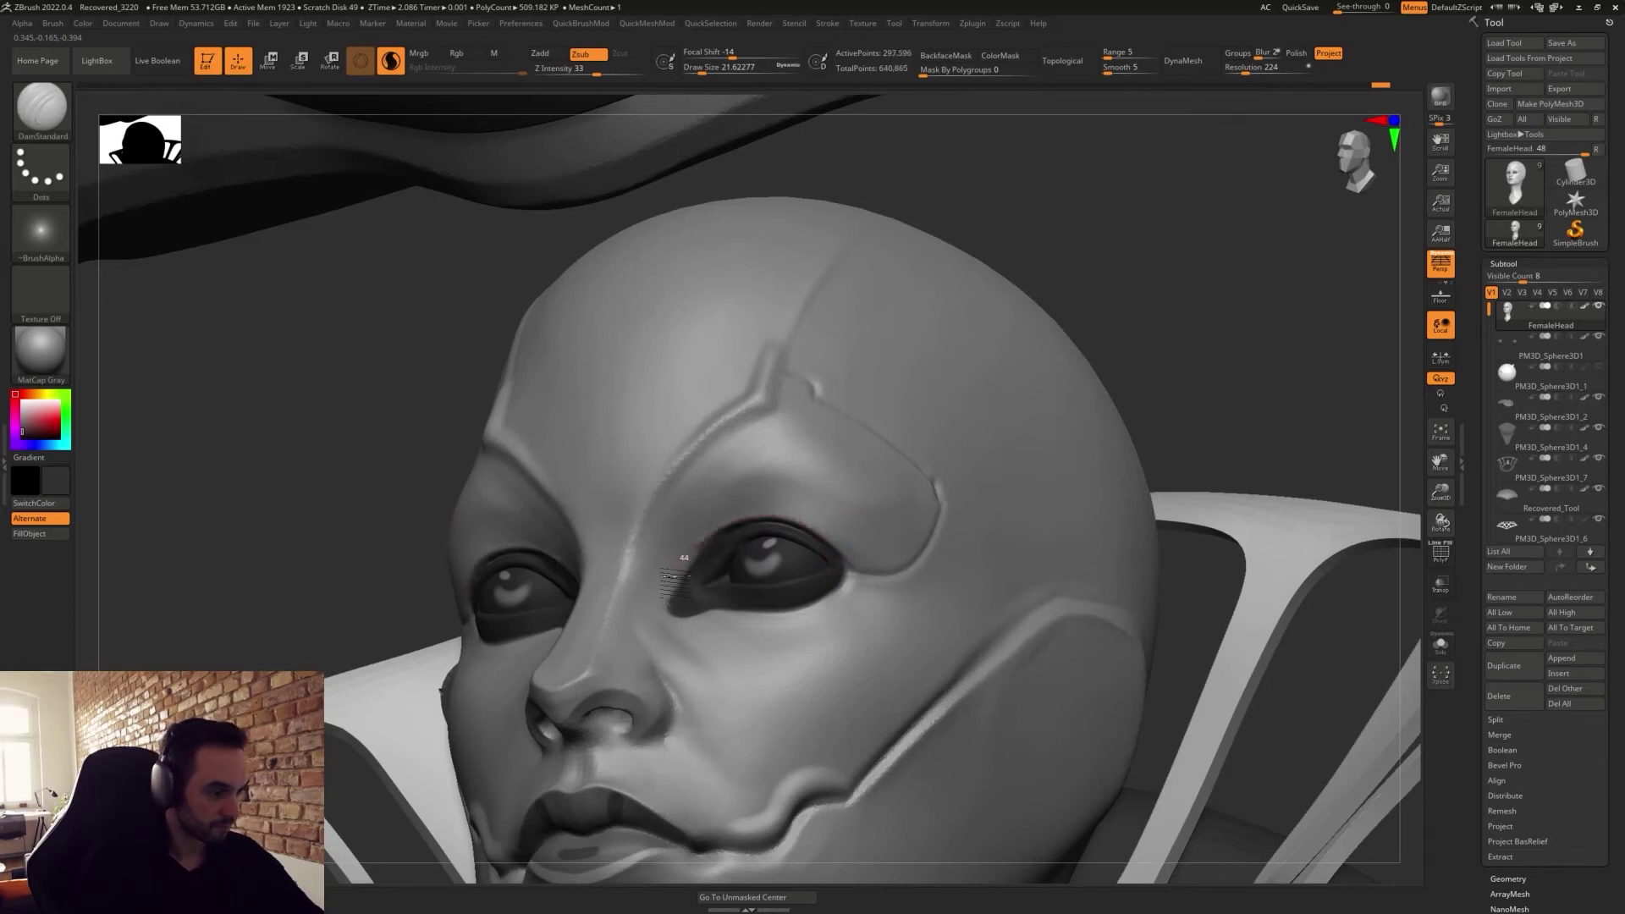
pyautogui.moveTo(744, 671)
pyautogui.mouseDown(button='right')
pyautogui.moveTo(848, 611)
pyautogui.moveTo(855, 567)
pyautogui.mouseUp(button='right')
pyautogui.keyDown('alt'); pyautogui.moveTo(855, 567); pyautogui.dragTo(785, 392, button='right'); pyautogui.keyUp('alt')
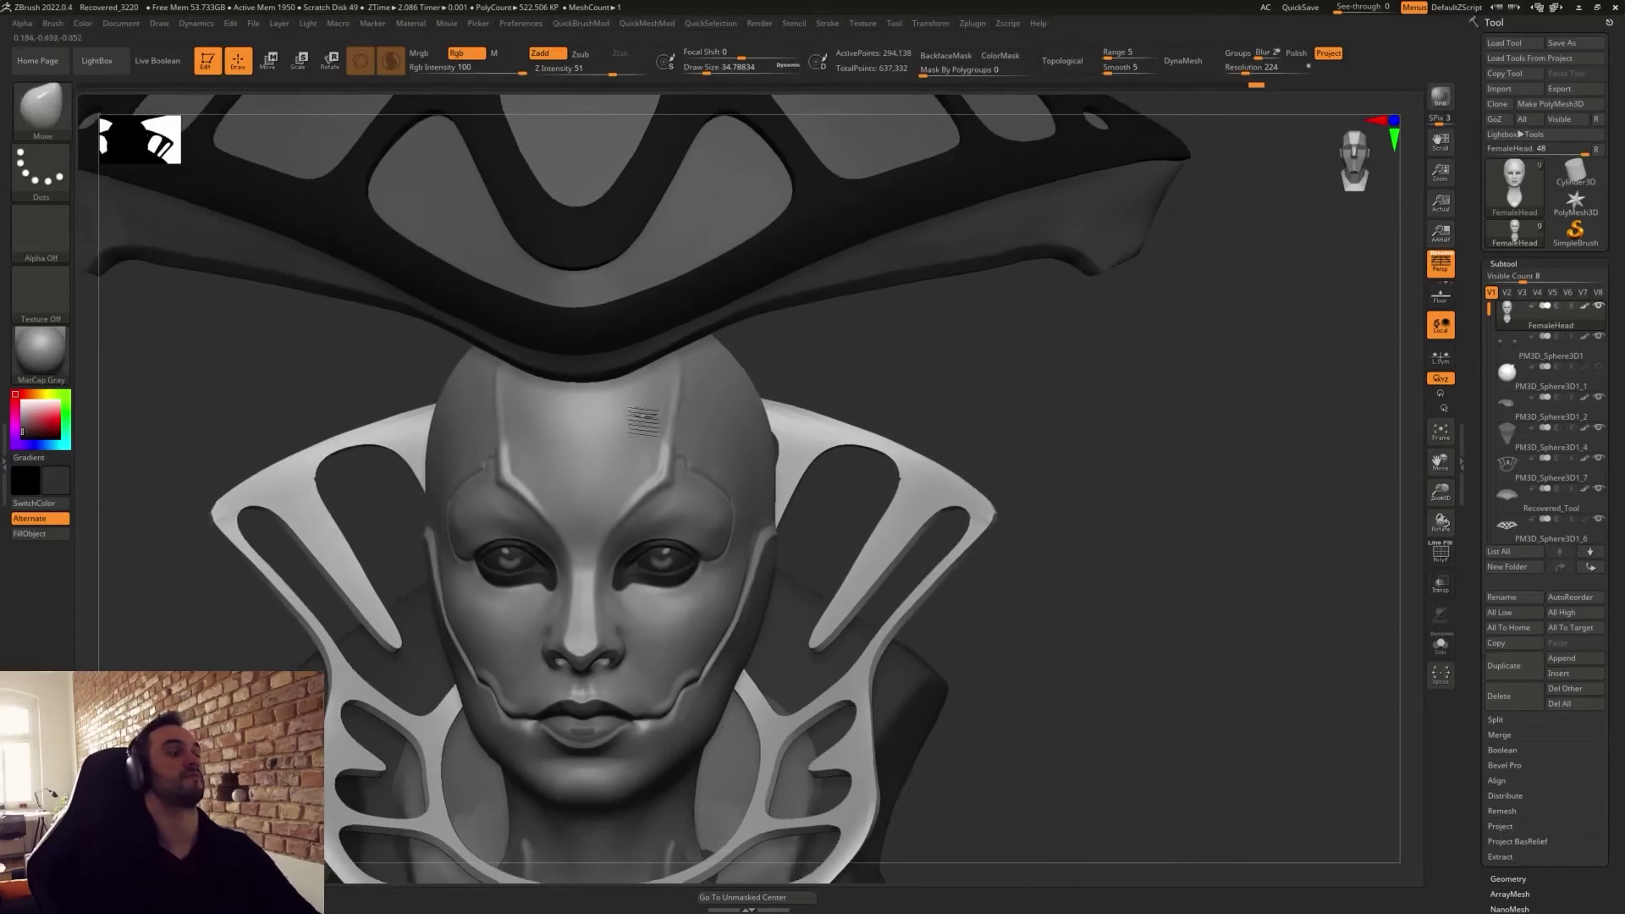
pyautogui.keyDown('alt'); pyautogui.moveTo(642, 418); pyautogui.dragTo(663, 374, button='right'); pyautogui.keyUp('alt')
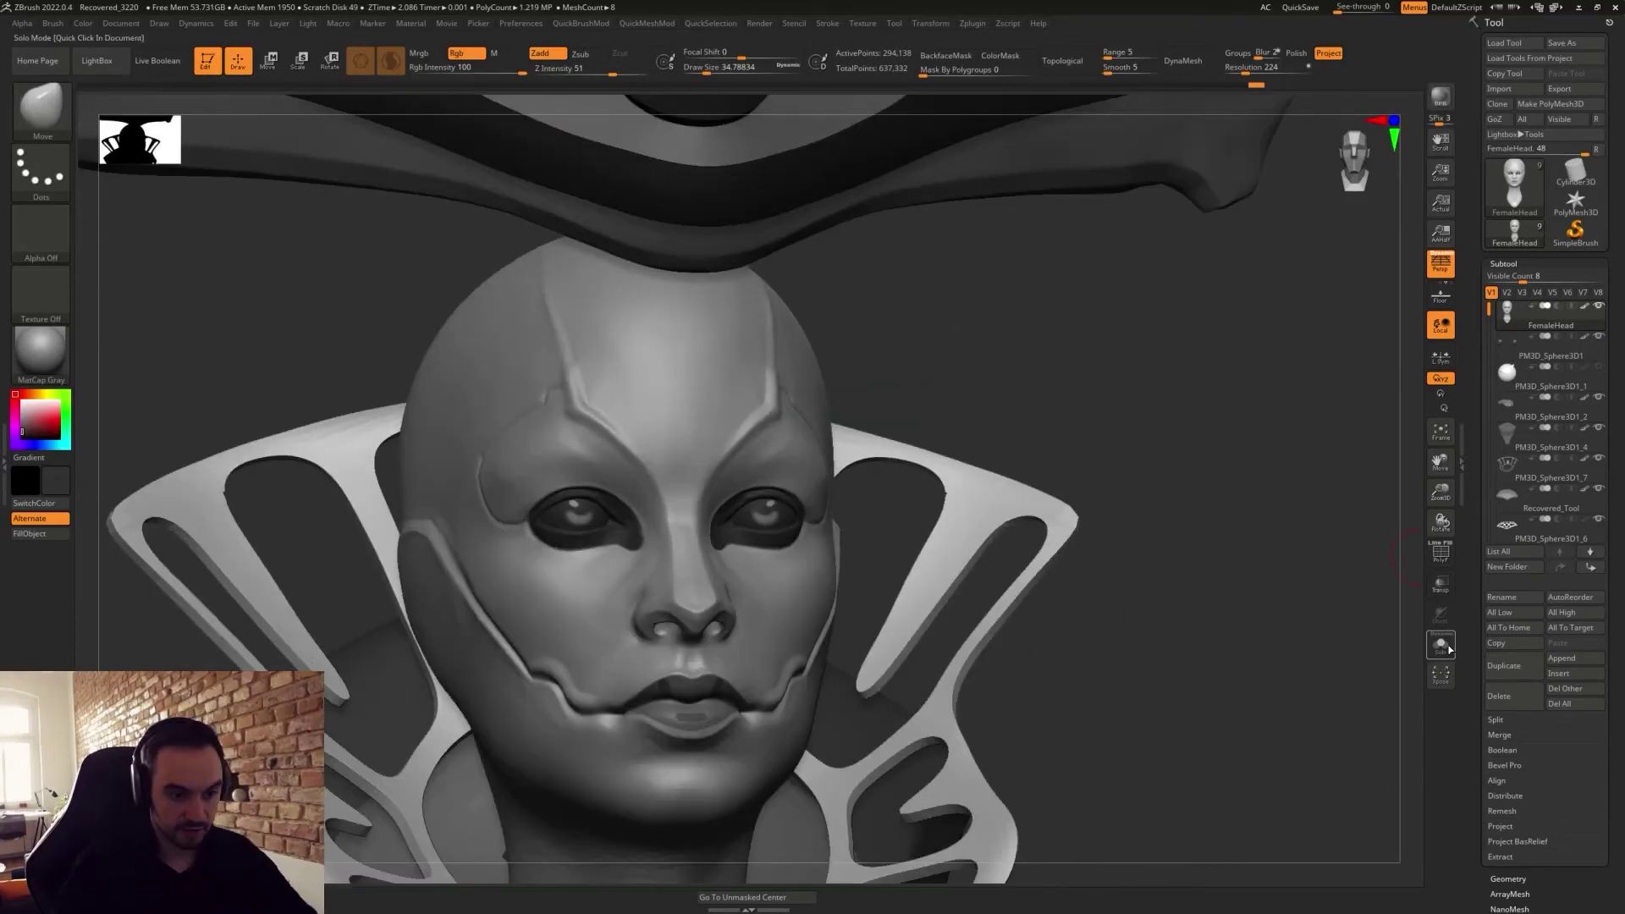
# Isolate the head and use a mask to paint the forehead panel and small nose-bridge plate black.
pyautogui.click(1448, 648)
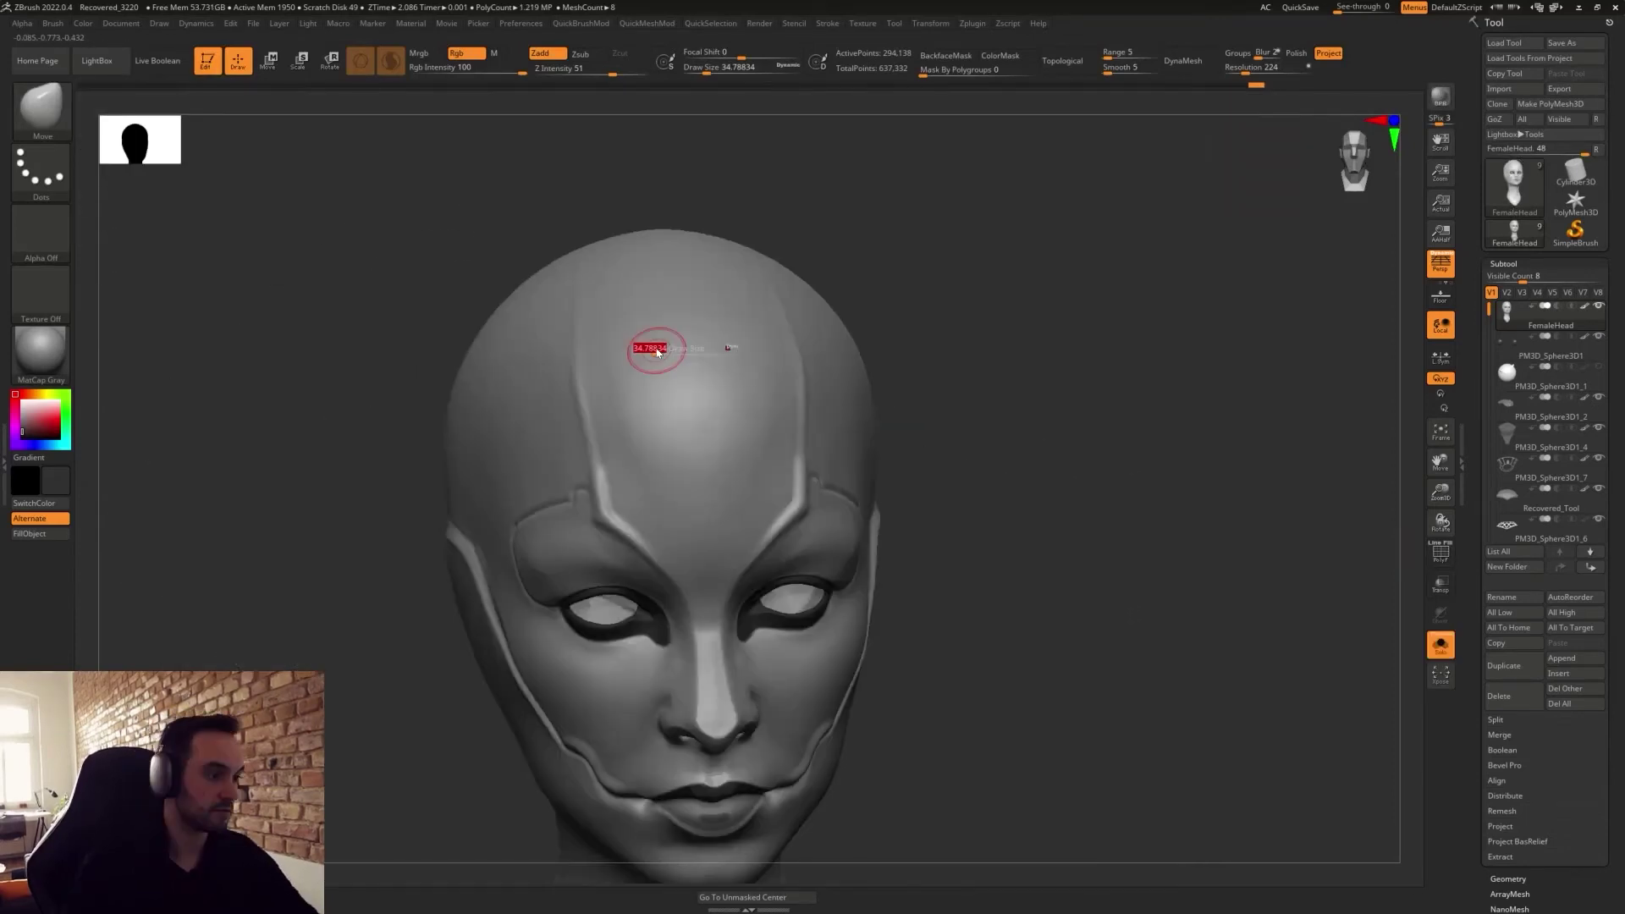
pyautogui.moveTo(657, 353)
pyautogui.mouseDown()
pyautogui.moveTo(599, 414)
pyautogui.moveTo(709, 602)
pyautogui.moveTo(751, 435)
pyautogui.moveTo(723, 326)
pyautogui.mouseUp()
pyautogui.moveTo(979, 606); pyautogui.dragTo(975, 525)
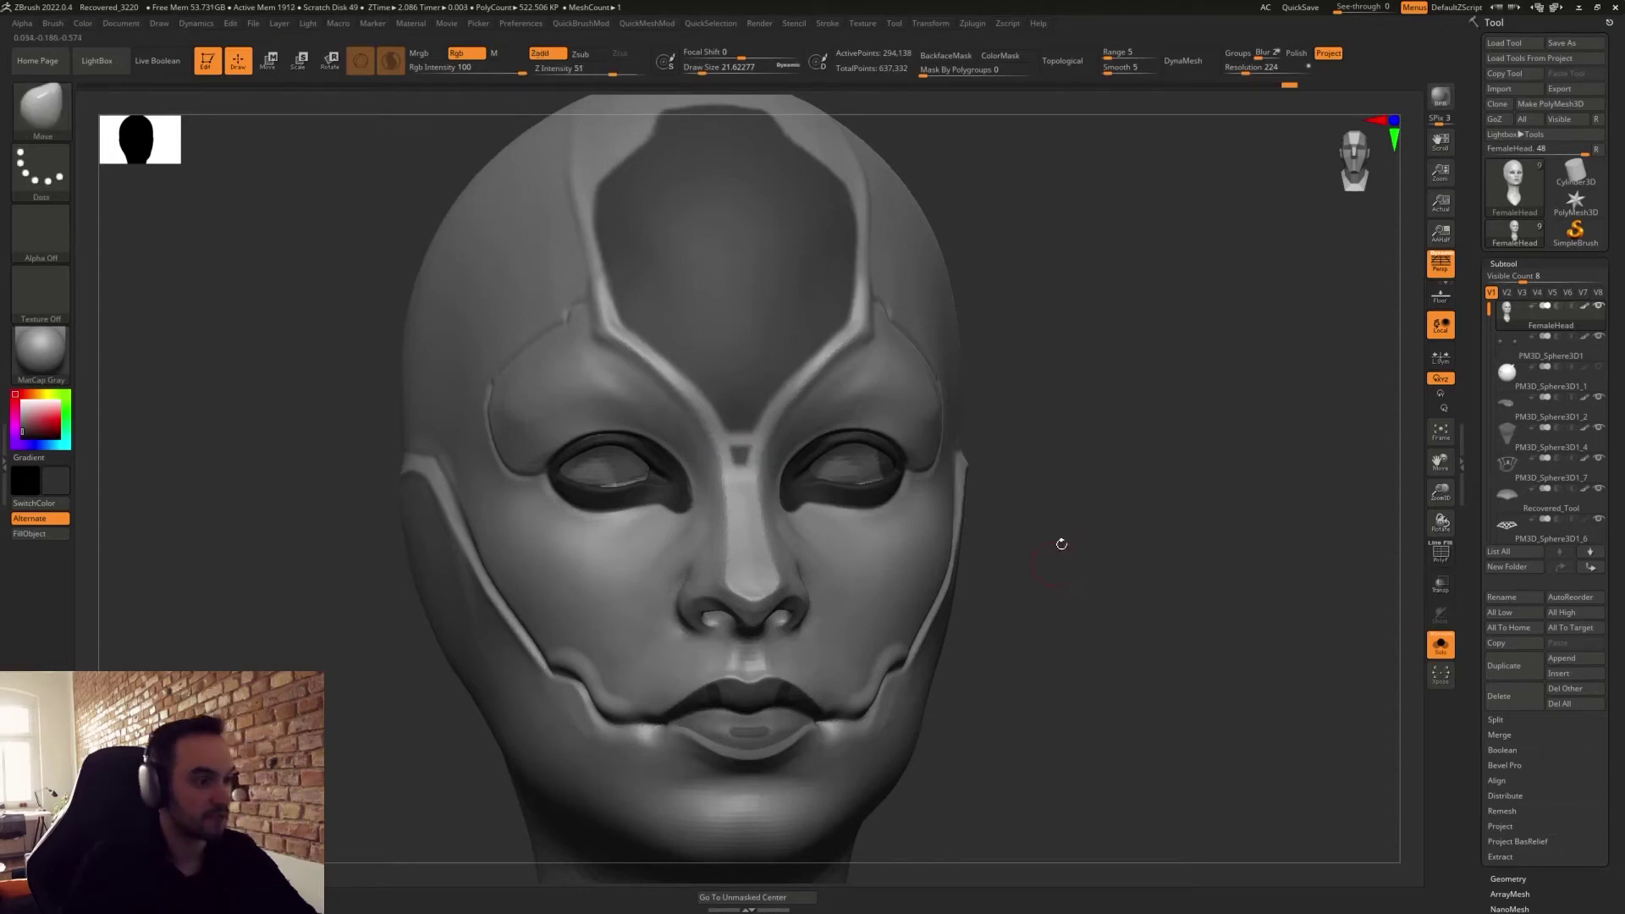
pyautogui.keyDown('ctrl'); pyautogui.click(1083, 521); pyautogui.keyUp('ctrl')
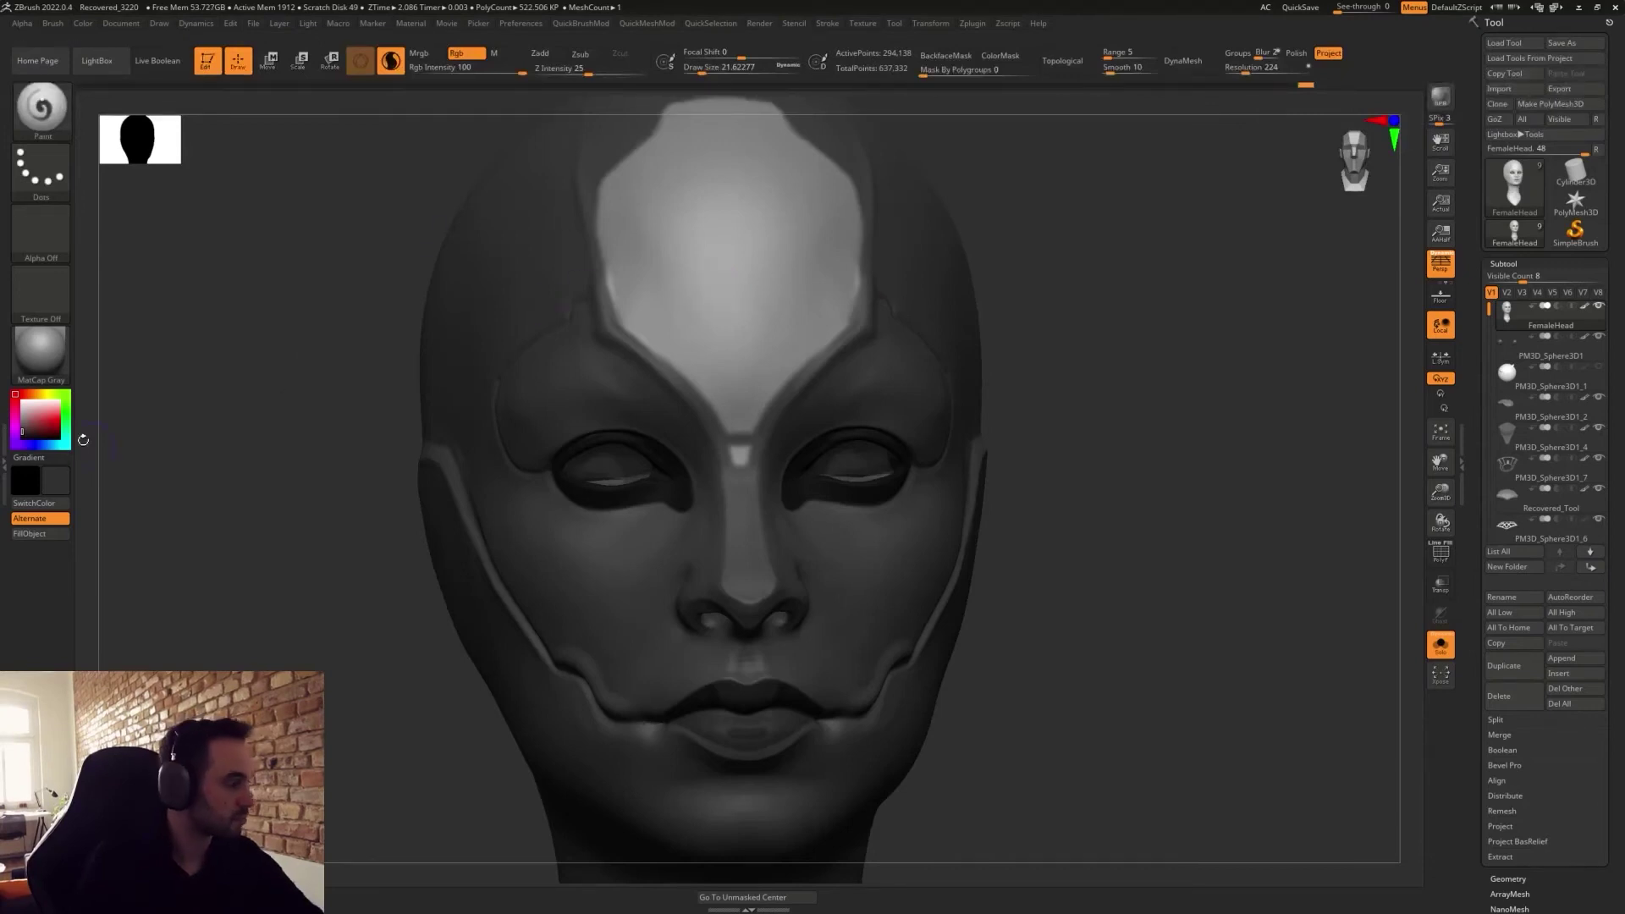
pyautogui.moveTo(620, 196)
pyautogui.mouseDown()
pyautogui.moveTo(745, 464)
pyautogui.moveTo(766, 108)
pyautogui.moveTo(652, 216)
pyautogui.moveTo(677, 292)
pyautogui.moveTo(709, 288)
pyautogui.mouseUp()
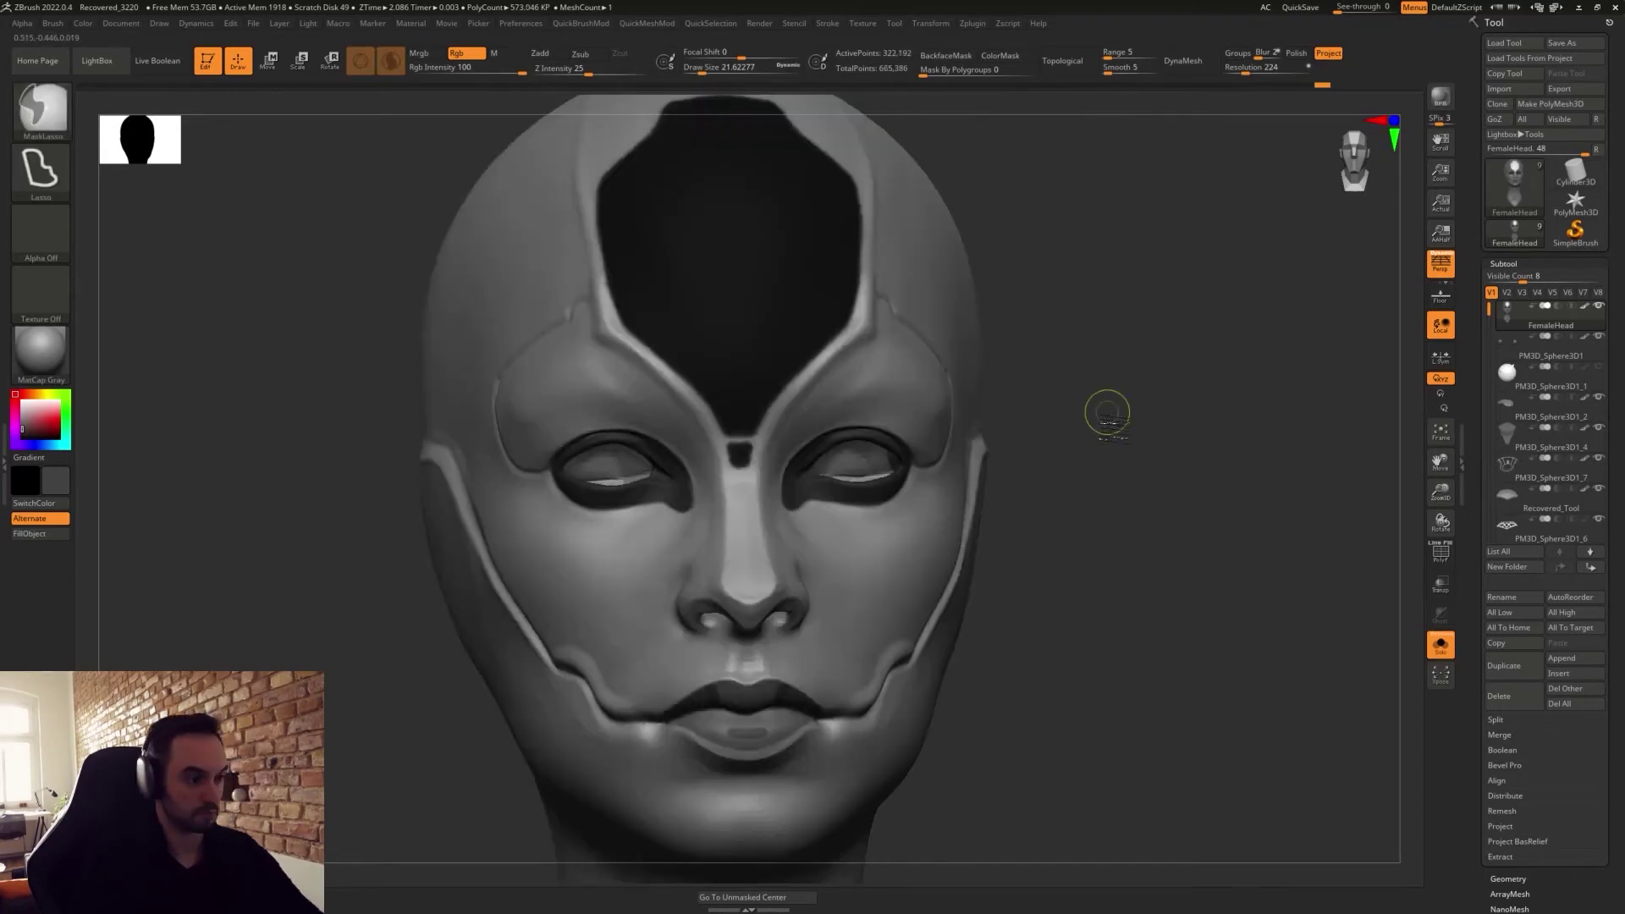
pyautogui.keyDown('ctrl'); pyautogui.click(1107, 412); pyautogui.keyUp('ctrl')
# Adjust the curvature of the forehead with a very large Move brush, draw size about 344.
pyautogui.moveTo(1107, 413)
pyautogui.mouseDown()
pyautogui.moveTo(1116, 467)
pyautogui.moveTo(728, 346)
pyautogui.mouseUp()
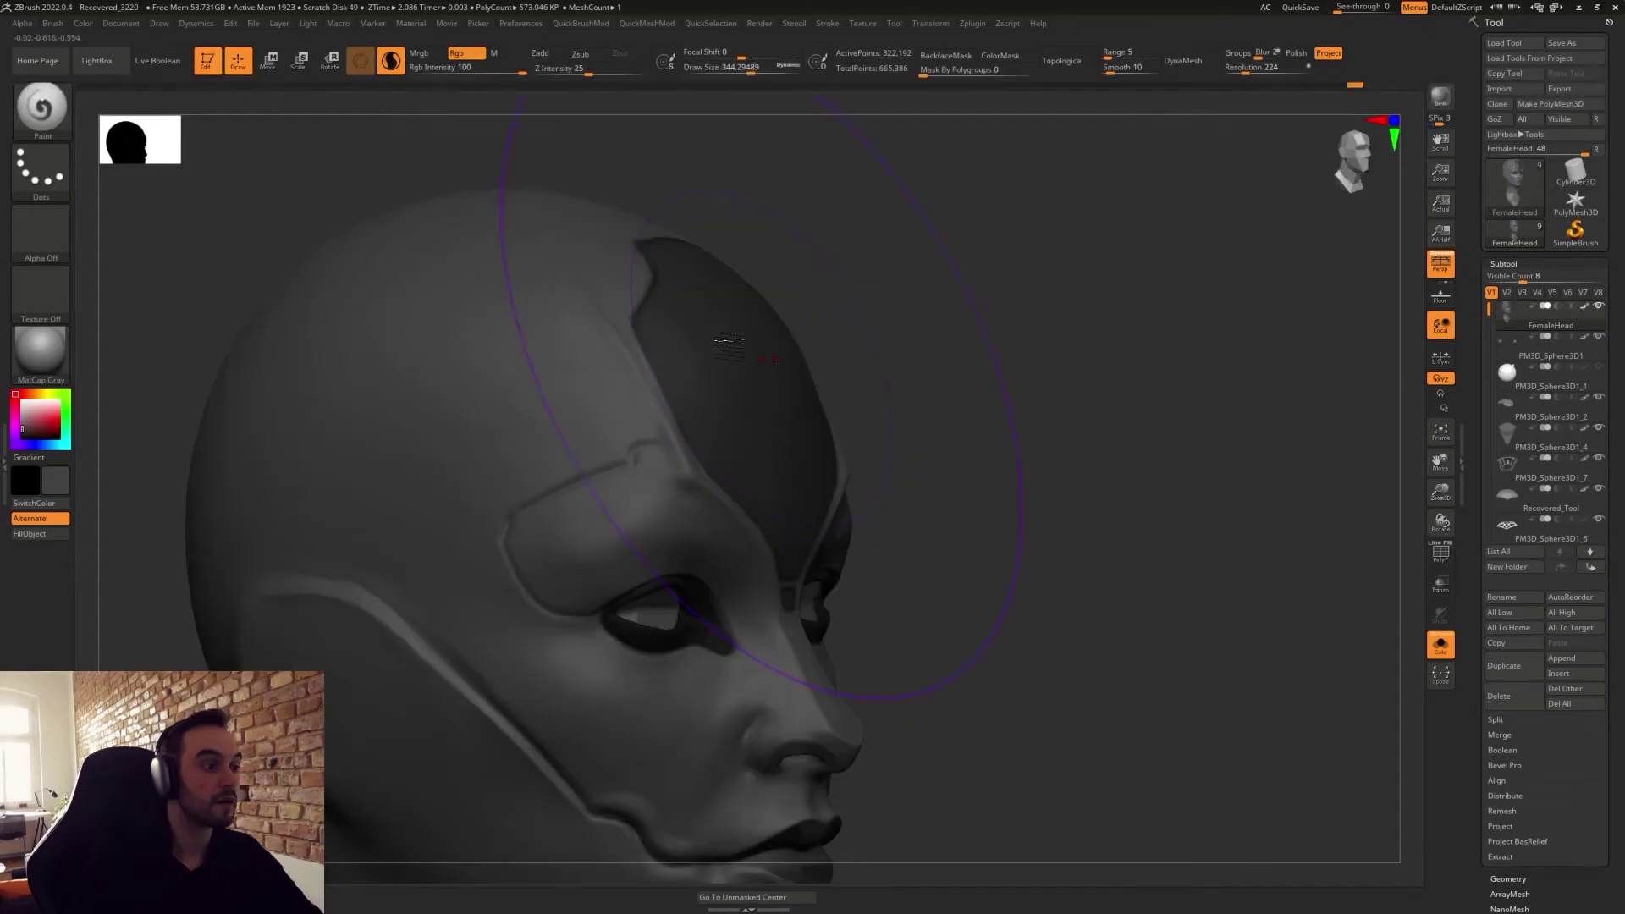
pyautogui.press('b')
pyautogui.press('m')
pyautogui.press('v')
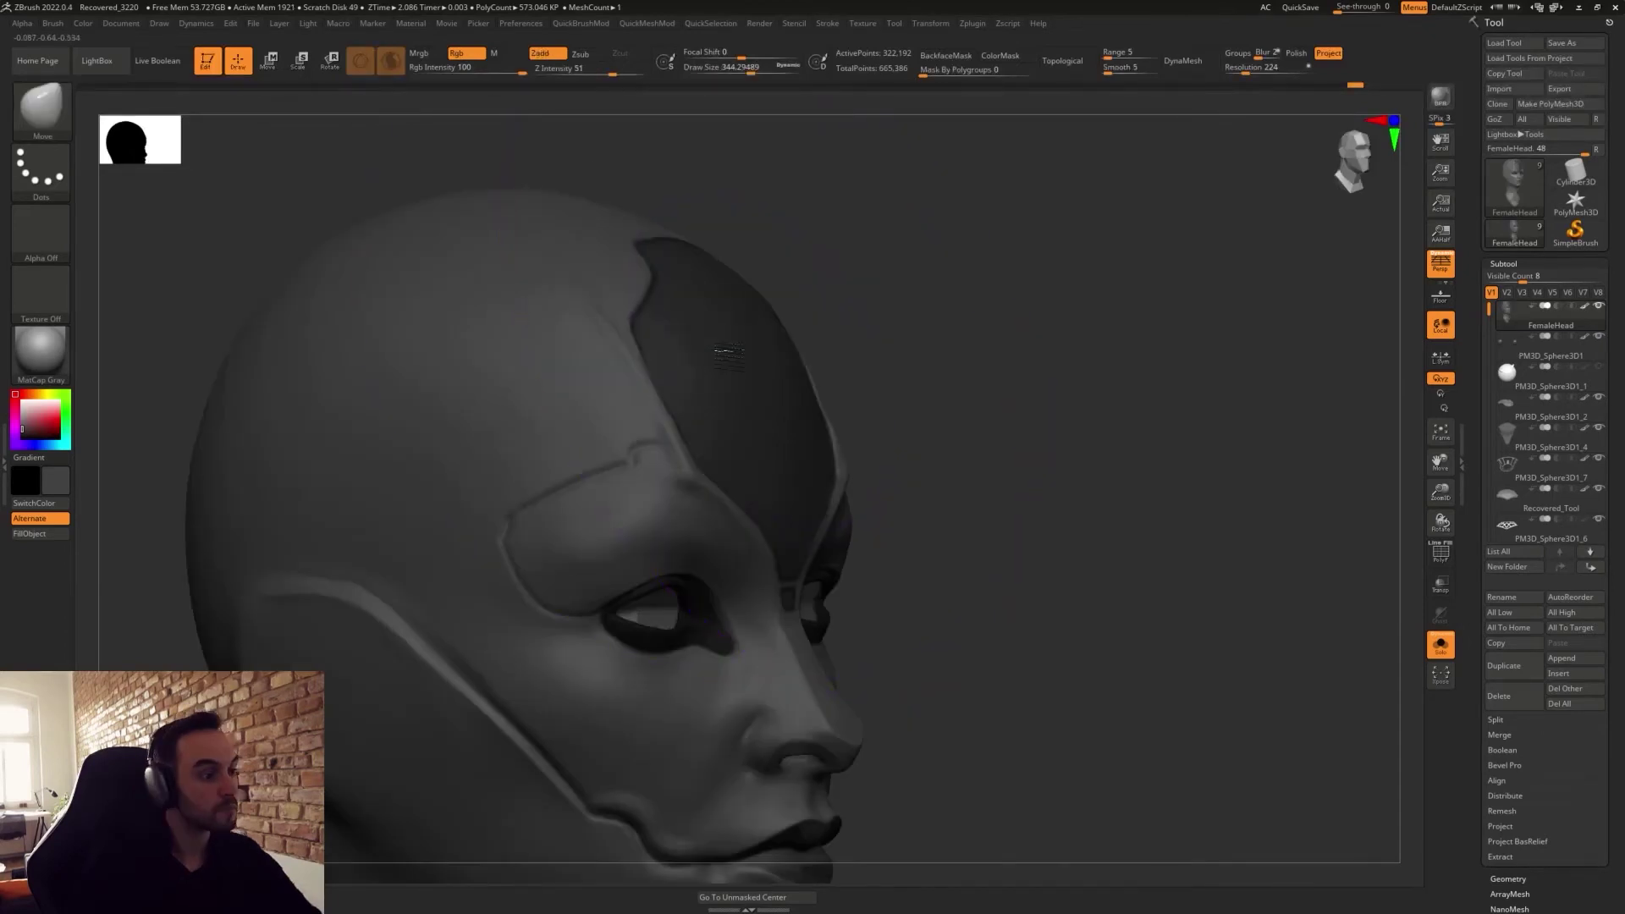
pyautogui.moveTo(729, 357)
pyautogui.mouseDown(button='right')
pyautogui.moveTo(867, 383)
pyautogui.moveTo(846, 382)
pyautogui.mouseUp(button='right')
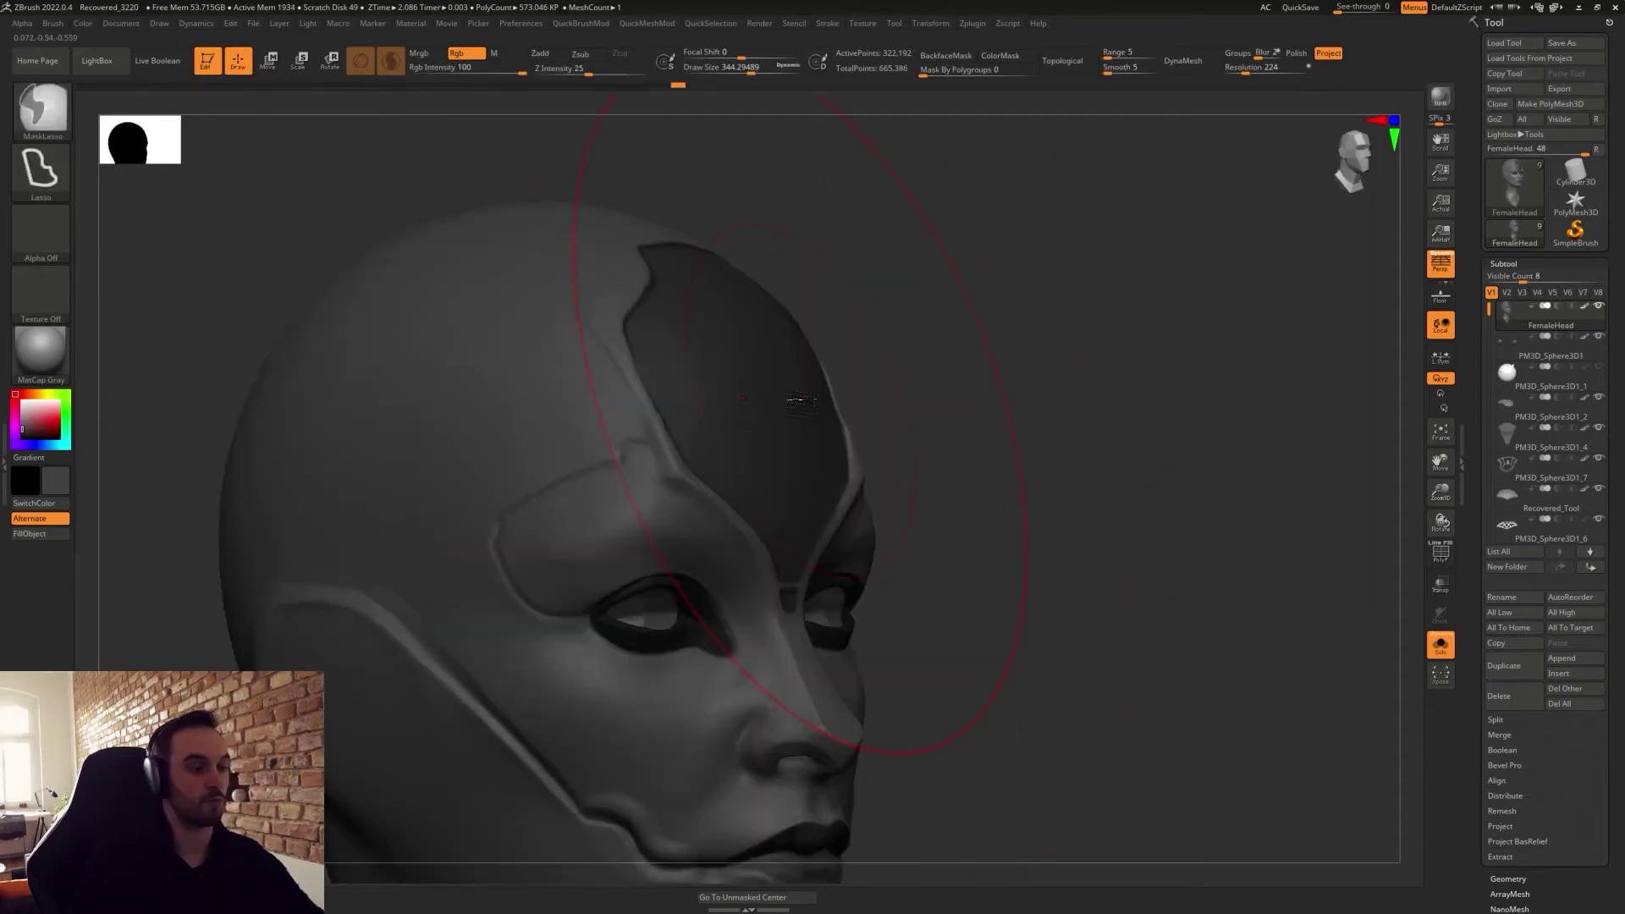
pyautogui.moveTo(772, 419); pyautogui.dragTo(780, 406)
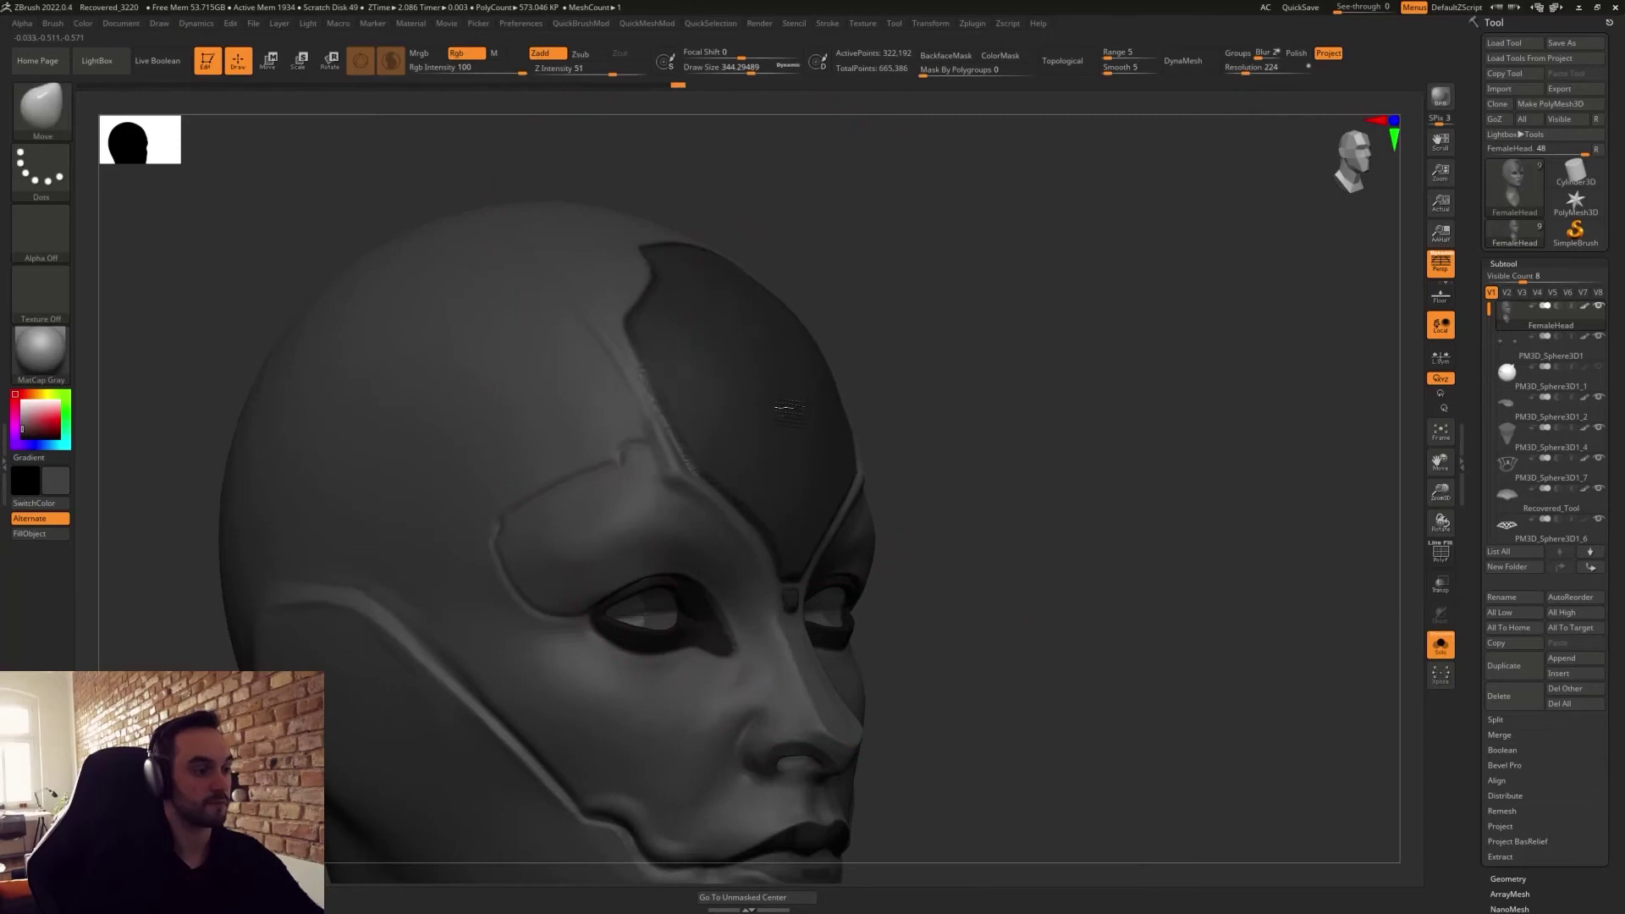
pyautogui.moveTo(902, 395)
pyautogui.mouseDown()
pyautogui.moveTo(881, 442)
pyautogui.moveTo(893, 458)
pyautogui.mouseUp()
pyautogui.moveTo(893, 458); pyautogui.dragTo(883, 467, button='right')
# Carve the forehead panel's border and the gap above the nose-bridge plate with DamStandard, reducing the draw size to about 17.
pyautogui.press('s')
pyautogui.moveTo(829, 505); pyautogui.dragTo(780, 504)
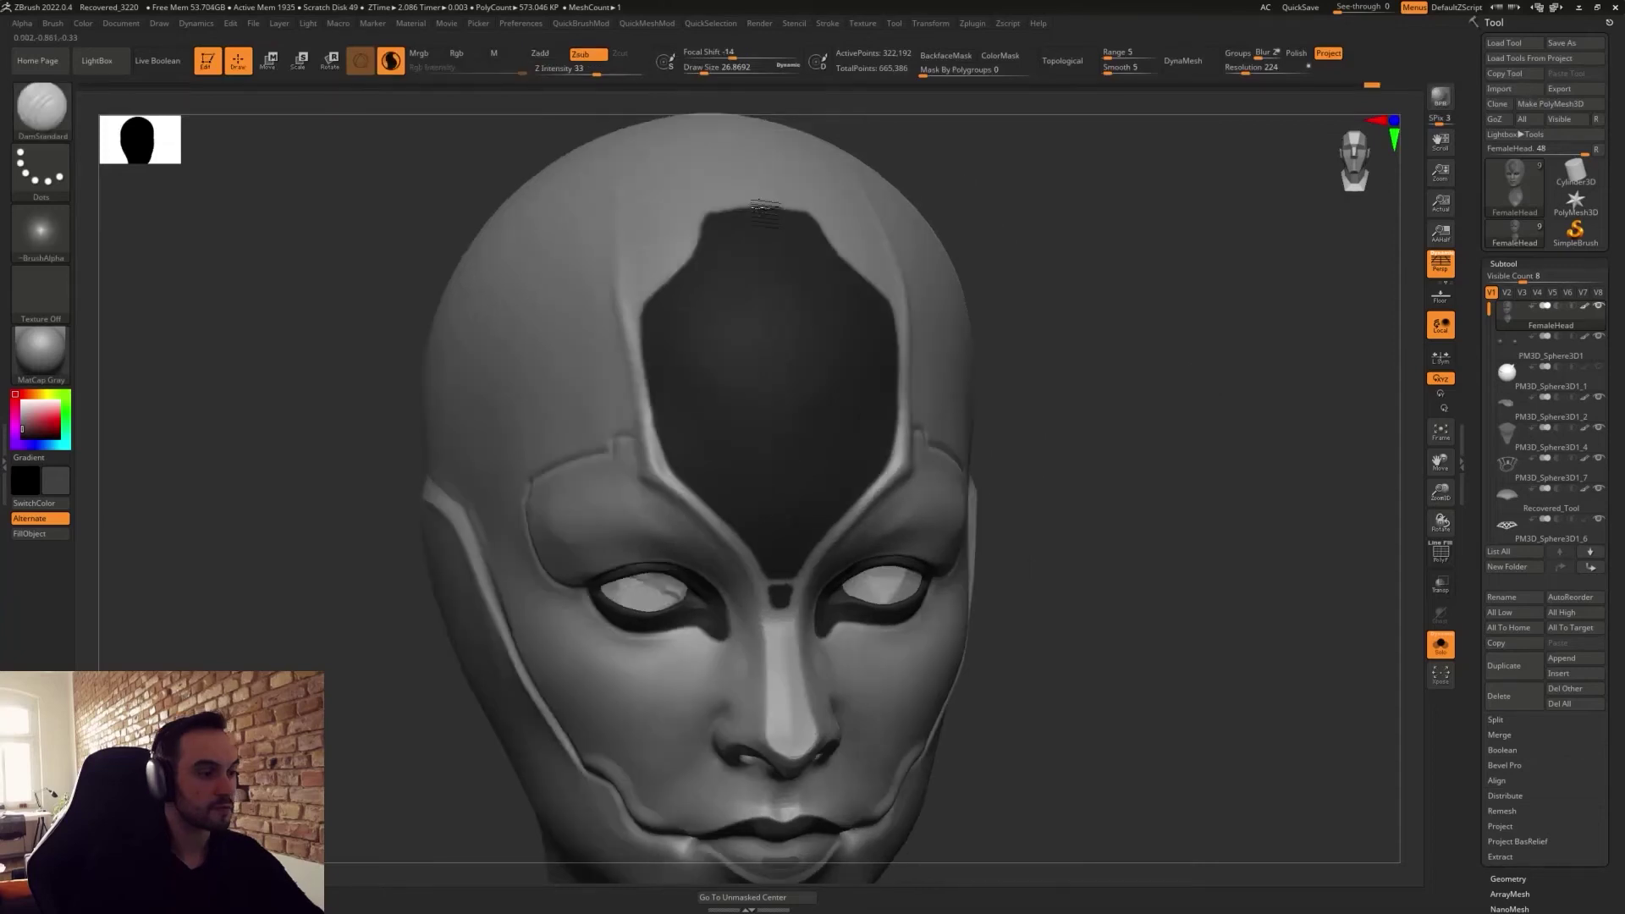
pyautogui.moveTo(764, 212)
pyautogui.mouseDown()
pyautogui.moveTo(687, 245)
pyautogui.moveTo(631, 322)
pyautogui.moveTo(674, 476)
pyautogui.moveTo(786, 595)
pyautogui.moveTo(779, 582)
pyautogui.mouseUp()
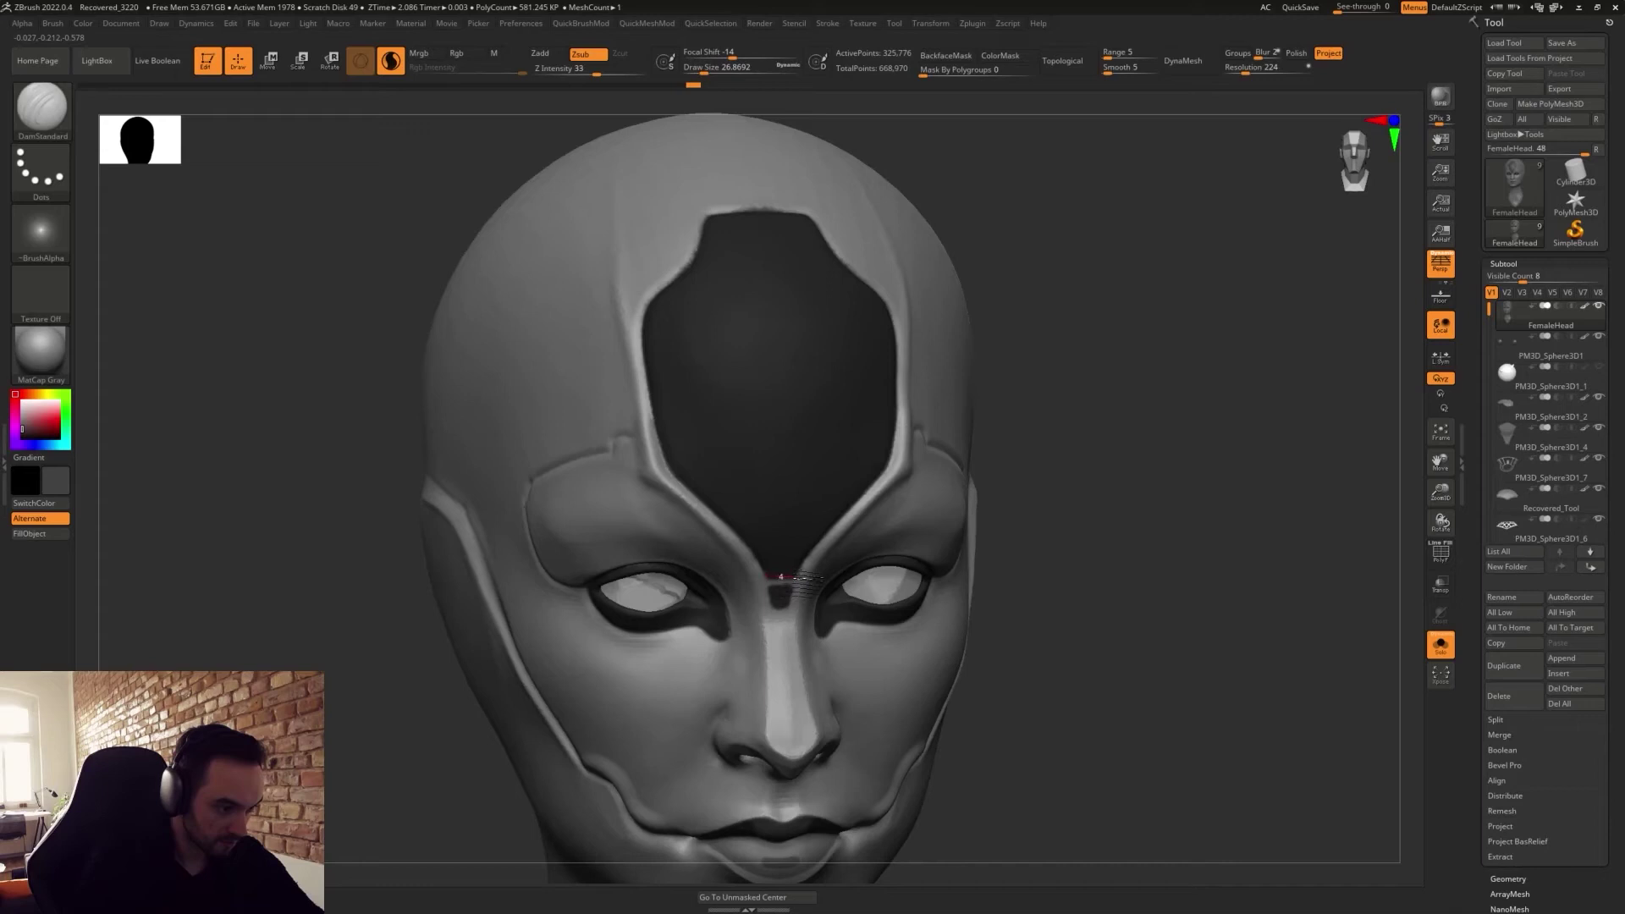
pyautogui.moveTo(796, 576); pyautogui.dragTo(783, 591)
pyautogui.press('s')
pyautogui.click(780, 588)
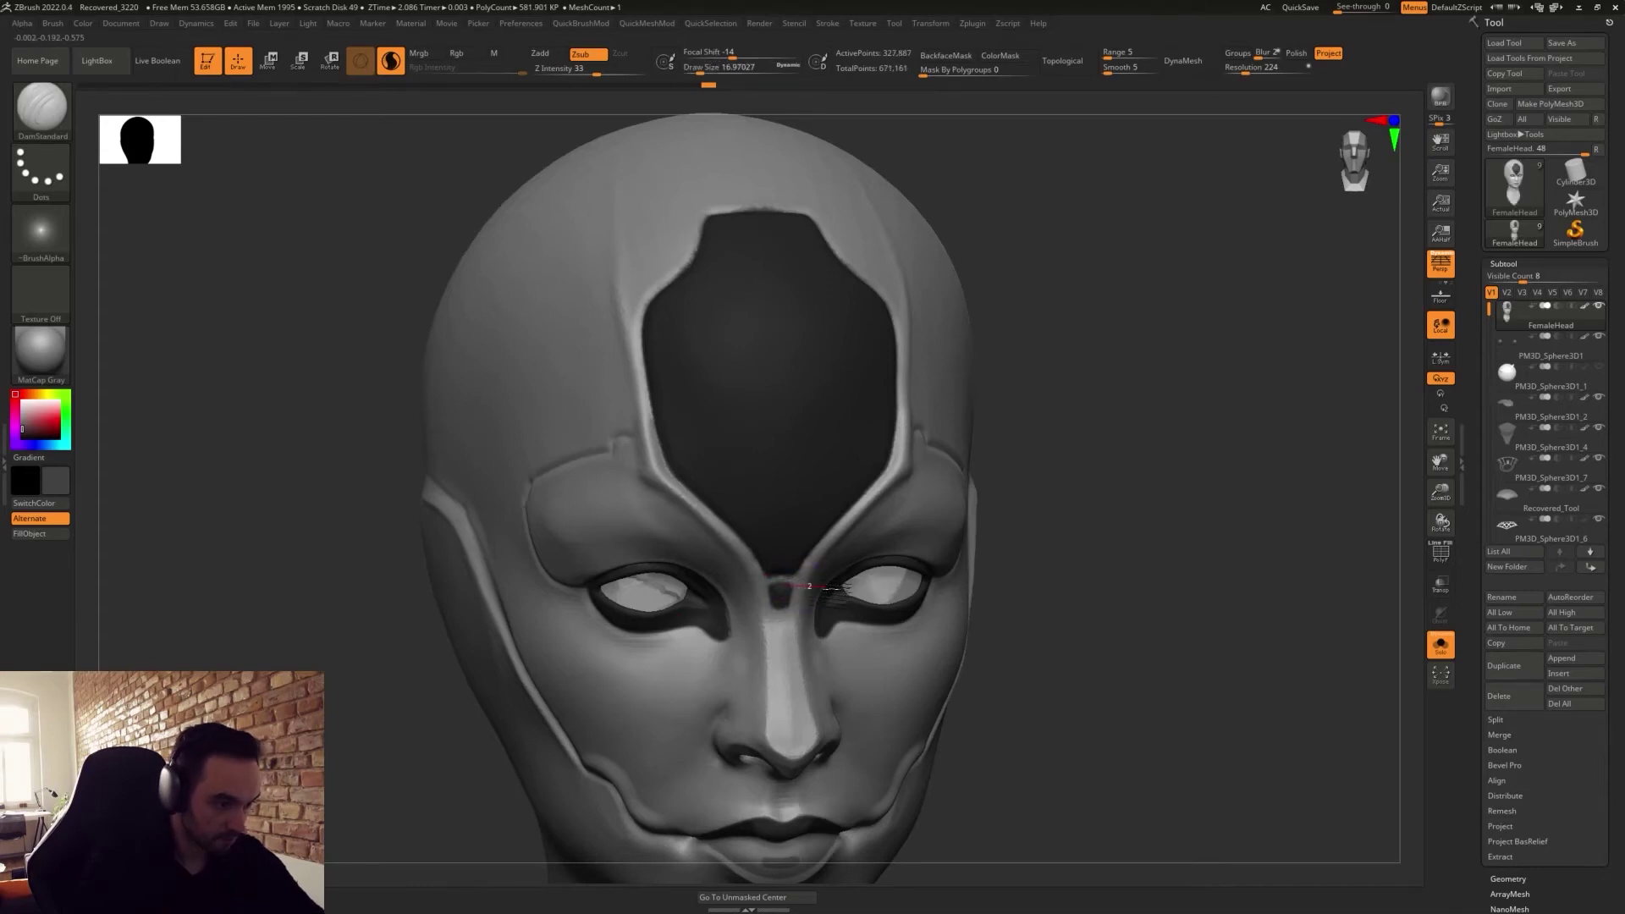
pyautogui.hotkey('ctrl', 'z')
pyautogui.moveTo(774, 588); pyautogui.dragTo(807, 609)
pyautogui.press('s')
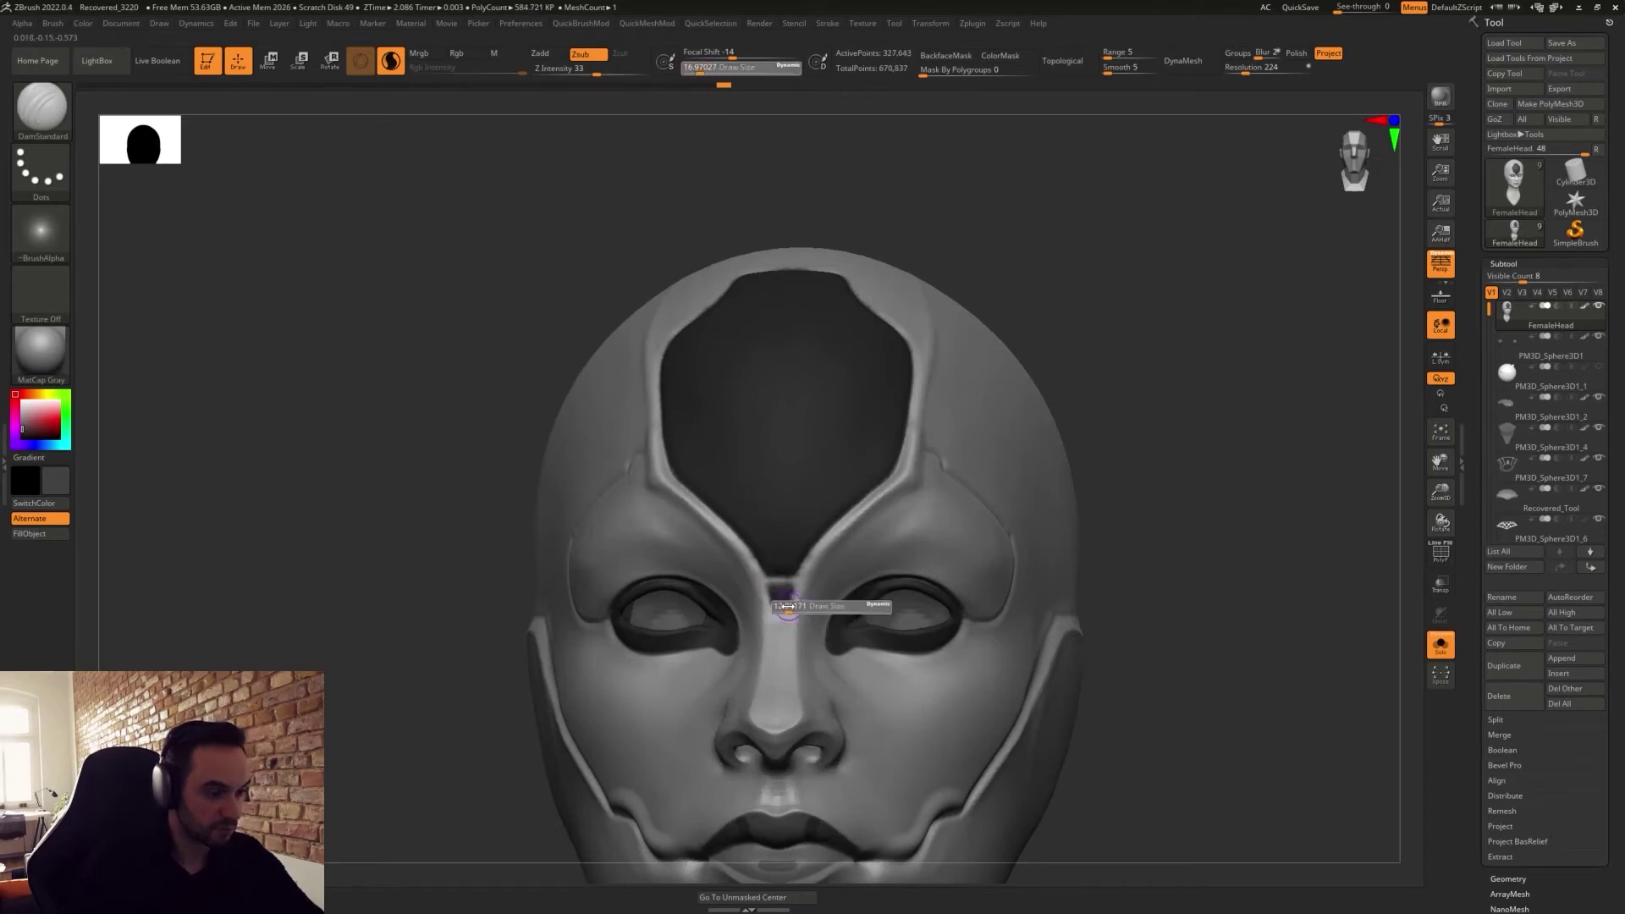
# Paint the forehead panel and nose-bridge plate light grey with the Paint brush, using the sampled head colour.
pyautogui.press('b')
pyautogui.press('p')
pyautogui.press('a')
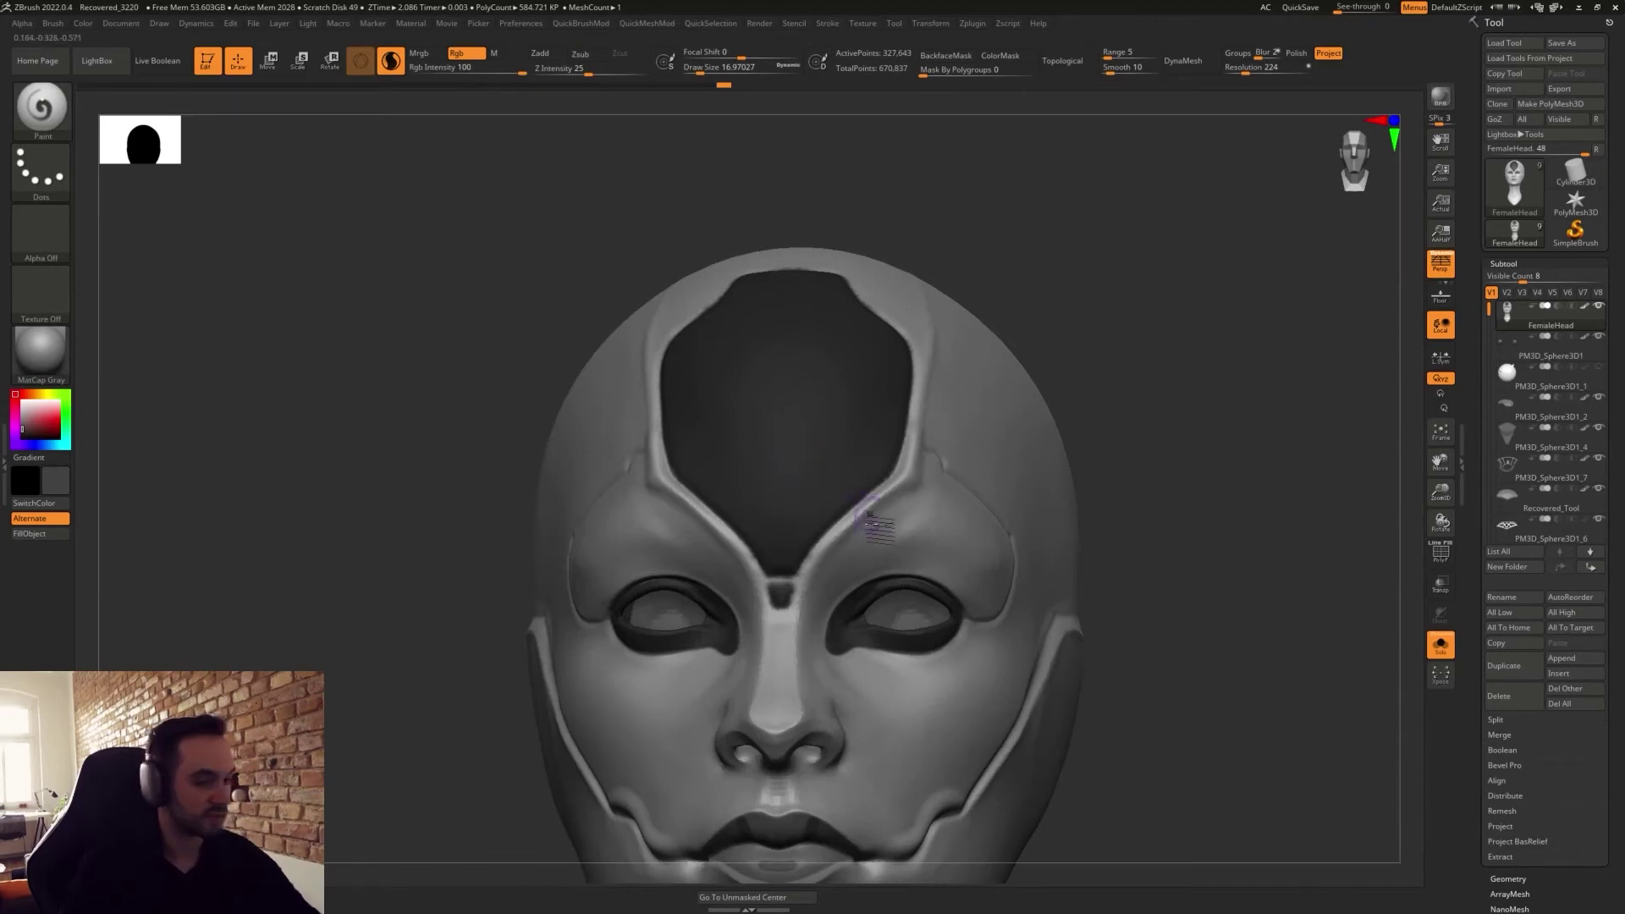
pyautogui.press('c')
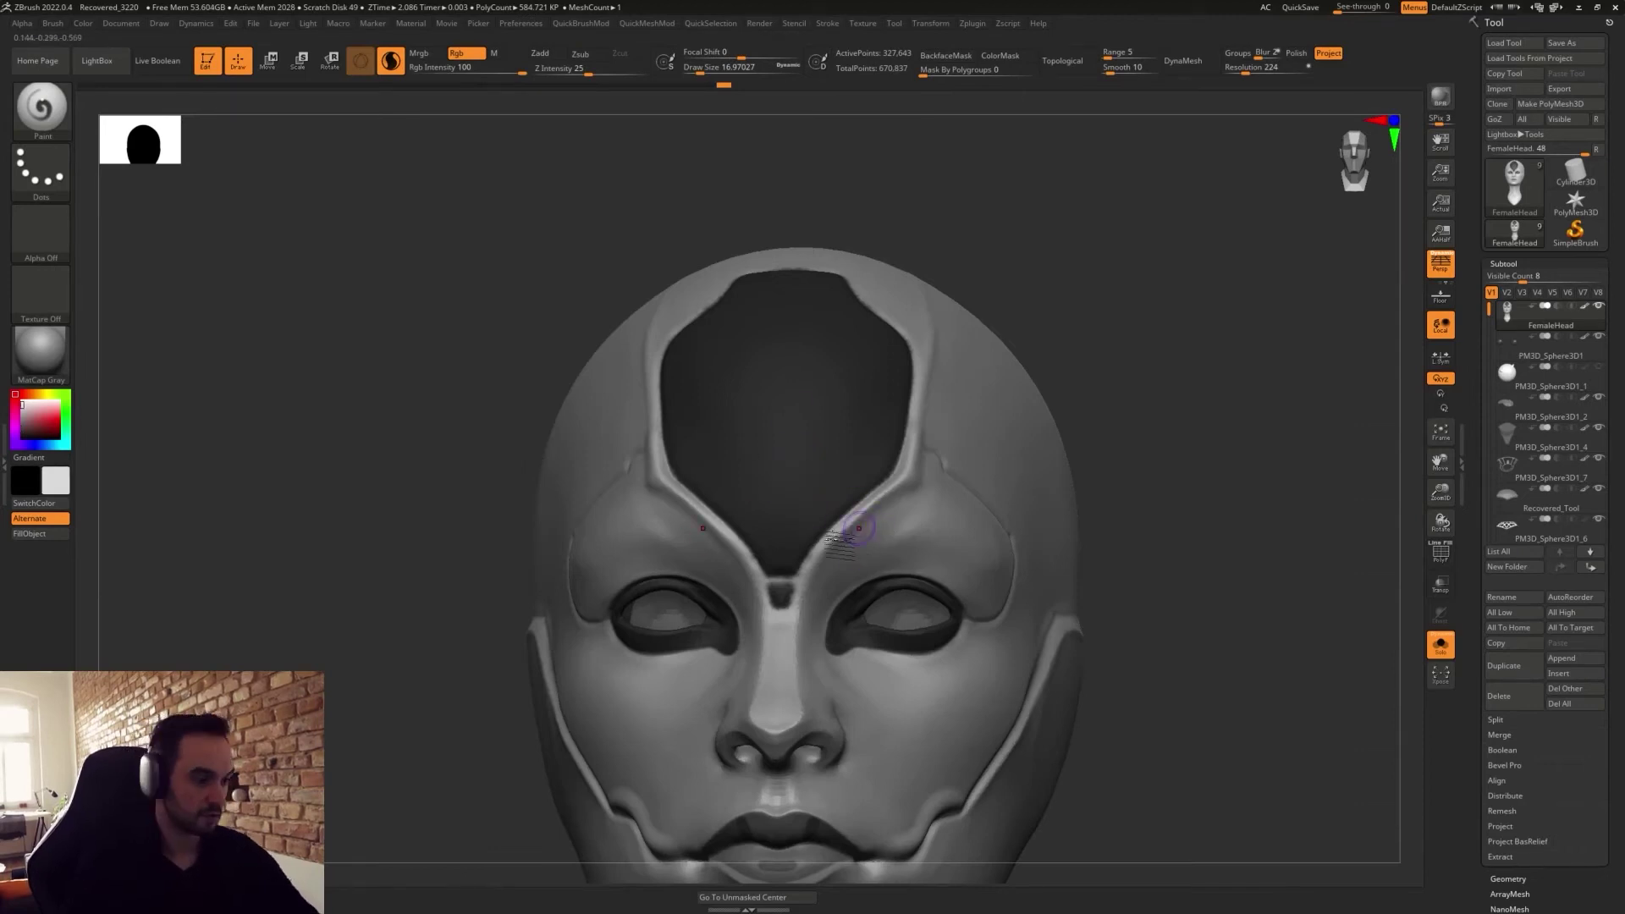
pyautogui.moveTo(787, 586)
pyautogui.mouseDown()
pyautogui.moveTo(817, 535)
pyautogui.moveTo(798, 561)
pyautogui.moveTo(816, 453)
pyautogui.moveTo(917, 421)
pyautogui.moveTo(920, 346)
pyautogui.moveTo(686, 394)
pyautogui.moveTo(783, 446)
pyautogui.moveTo(804, 385)
pyautogui.mouseUp()
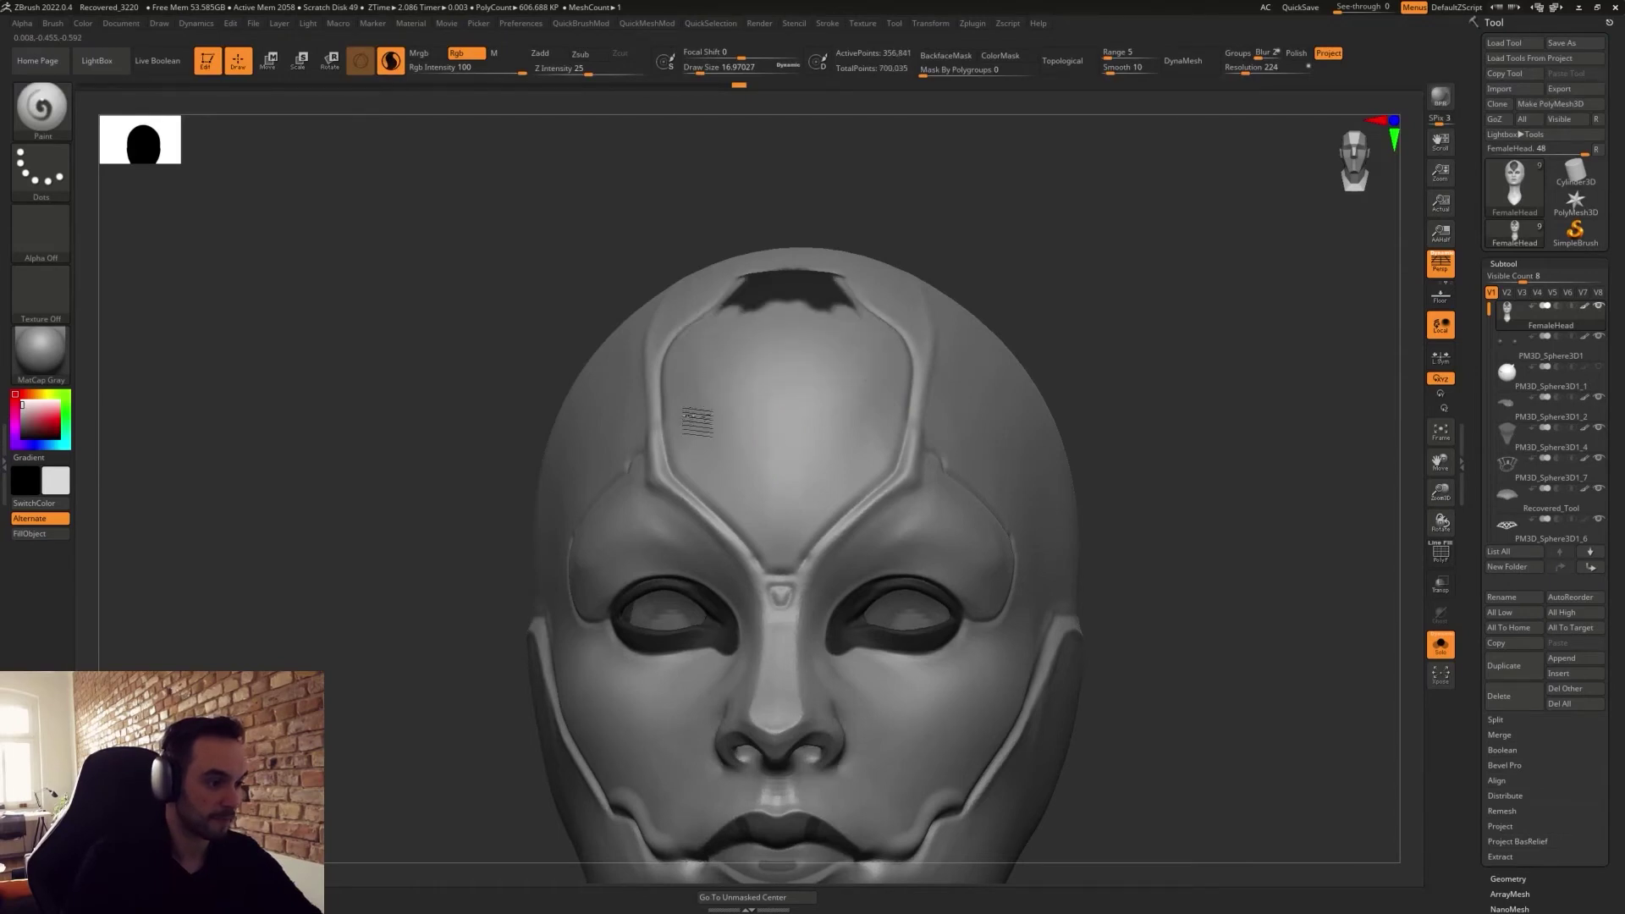
pyautogui.moveTo(976, 239); pyautogui.dragTo(1079, 339)
pyautogui.moveTo(735, 203)
pyautogui.mouseDown()
pyautogui.moveTo(783, 191)
pyautogui.moveTo(726, 203)
pyautogui.moveTo(775, 302)
pyautogui.mouseUp()
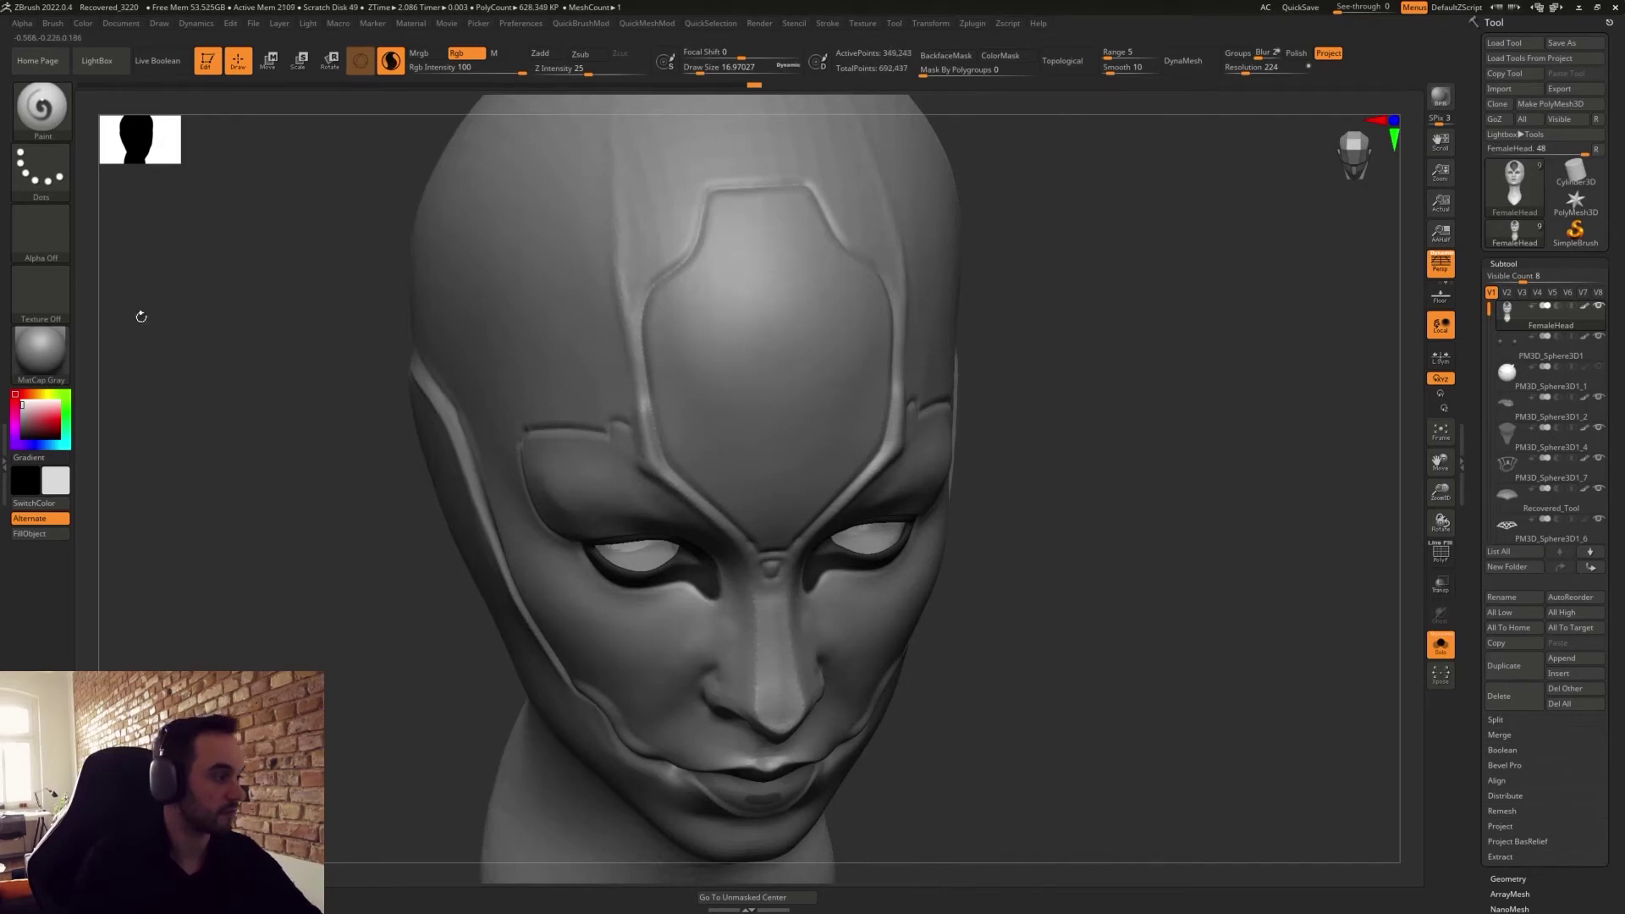
pyautogui.moveTo(993, 638); pyautogui.dragTo(1063, 617)
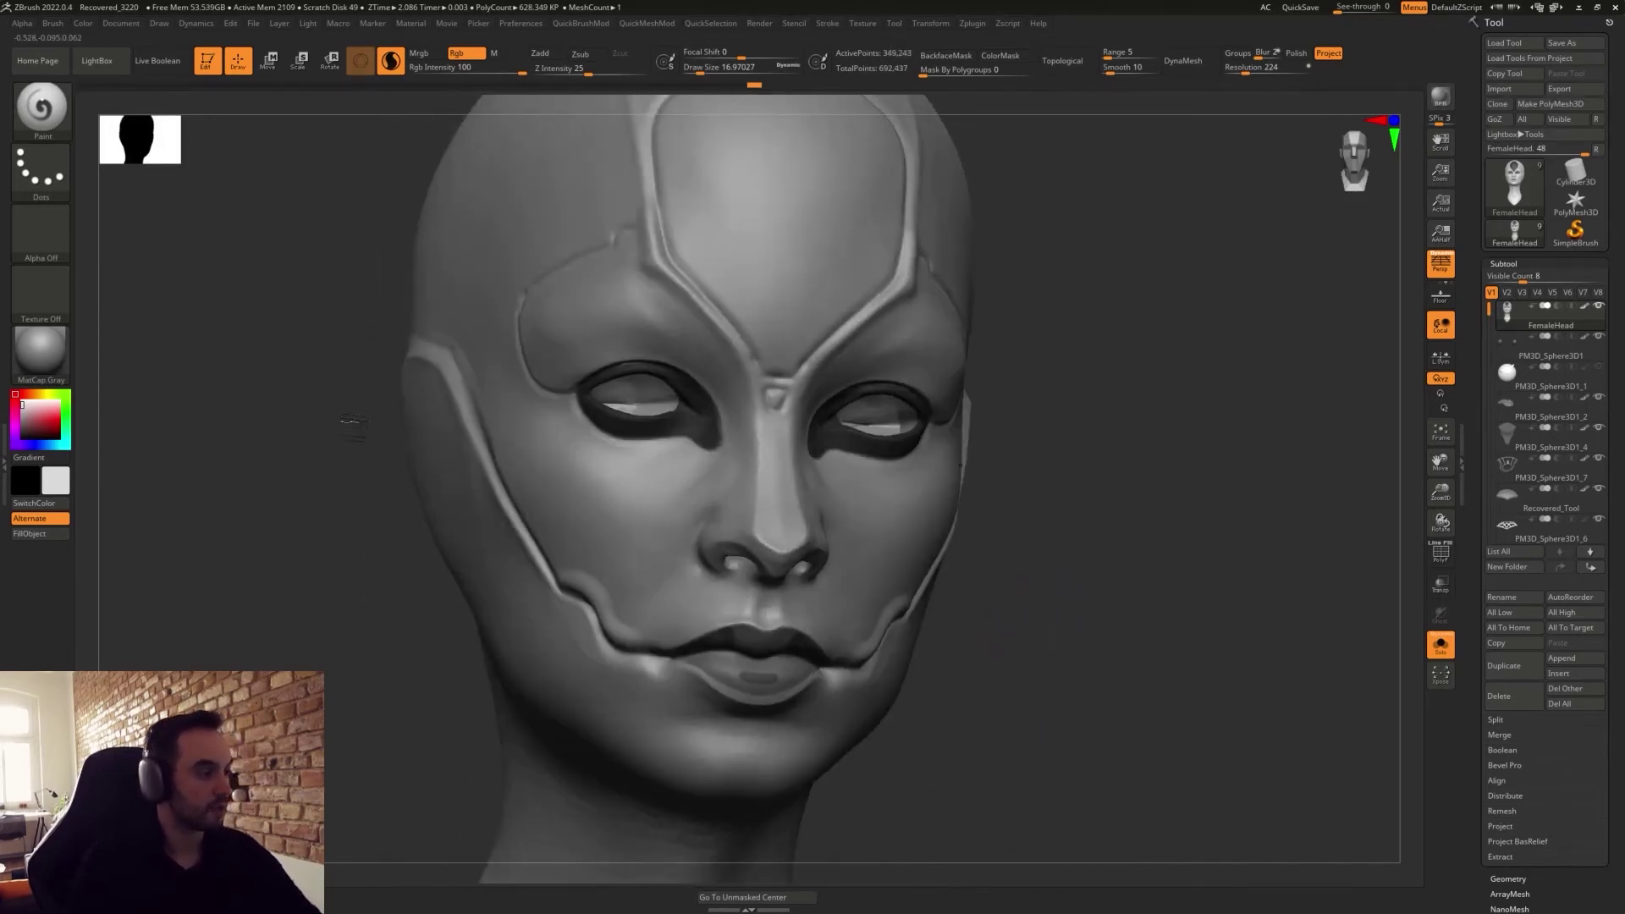
# Choose a mid grey and paint the whole forehead panel with it, enlarging the Paint brush for the interior.
pyautogui.click(17, 421)
pyautogui.moveTo(17, 421); pyautogui.dragTo(17, 423)
pyautogui.moveTo(869, 209)
pyautogui.mouseDown()
pyautogui.moveTo(857, 260)
pyautogui.moveTo(865, 223)
pyautogui.mouseUp()
pyautogui.keyDown('alt'); pyautogui.moveTo(1022, 288); pyautogui.dragTo(1031, 403); pyautogui.keyUp('alt')
pyautogui.press('f')
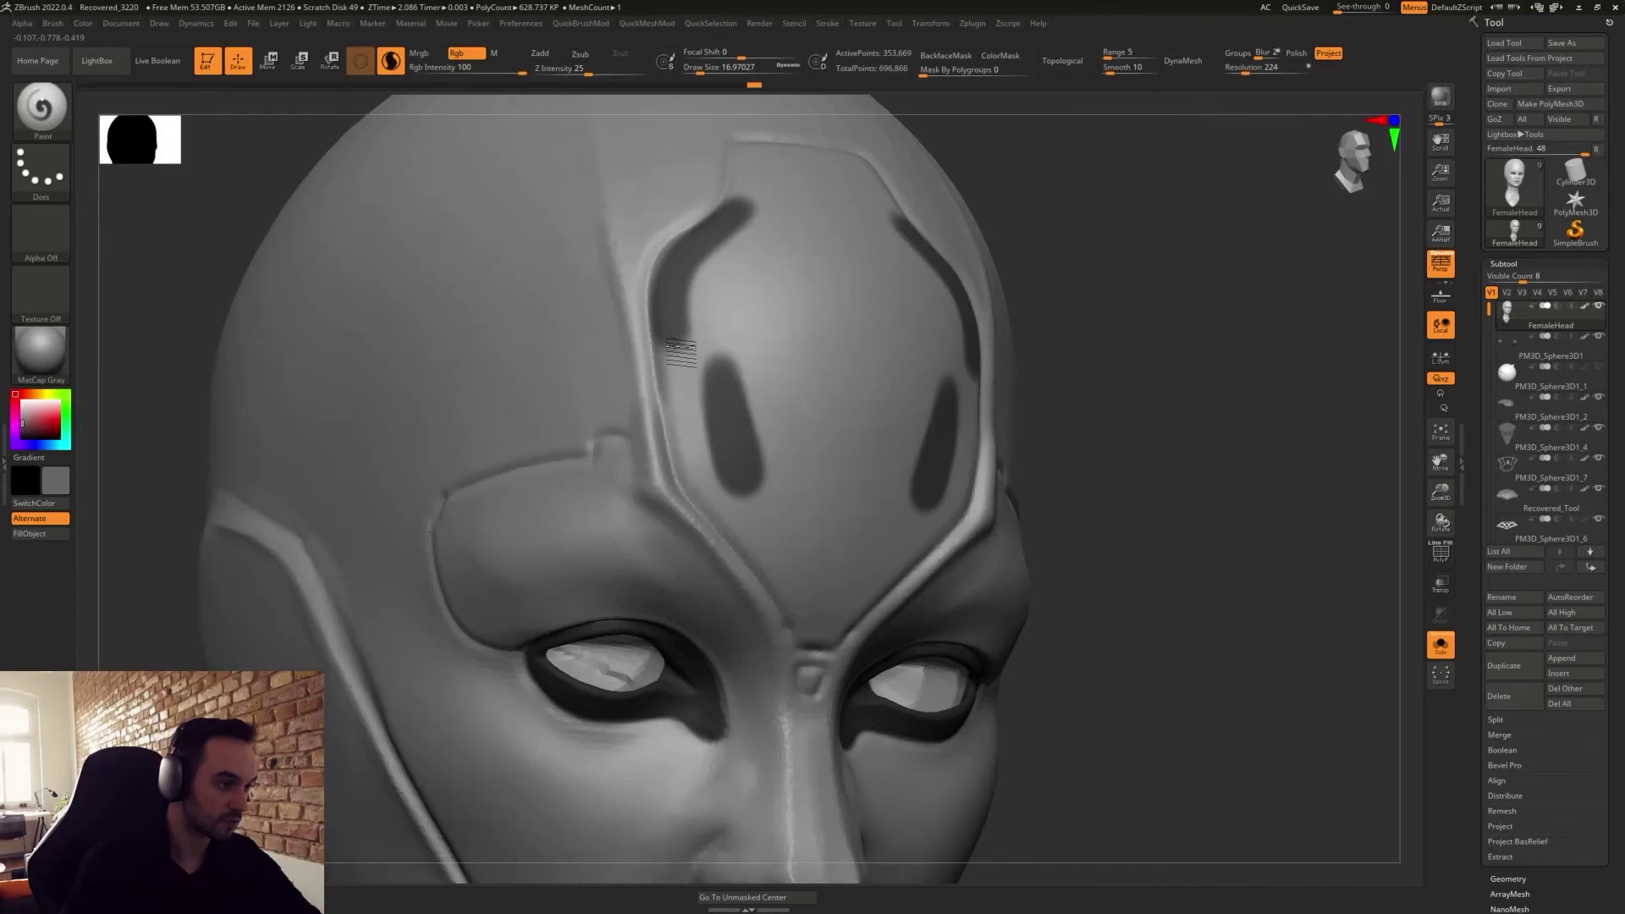
pyautogui.moveTo(680, 347)
pyautogui.mouseDown()
pyautogui.moveTo(713, 493)
pyautogui.moveTo(809, 605)
pyautogui.mouseUp()
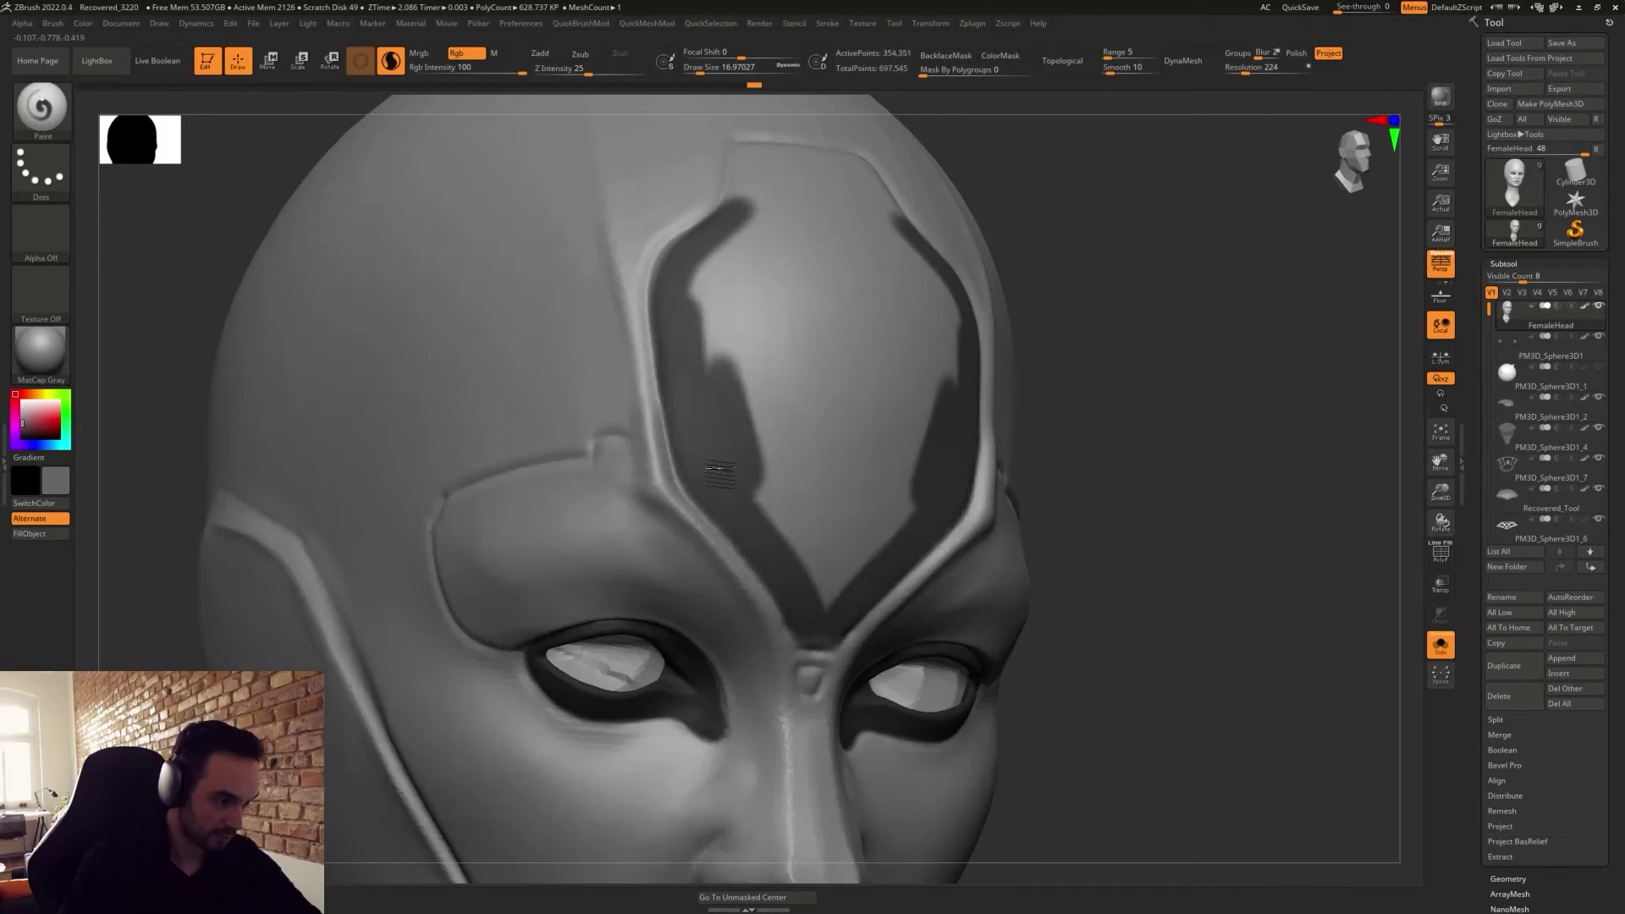
pyautogui.moveTo(719, 475)
pyautogui.mouseDown()
pyautogui.moveTo(821, 597)
pyautogui.moveTo(728, 233)
pyautogui.moveTo(741, 192)
pyautogui.mouseUp()
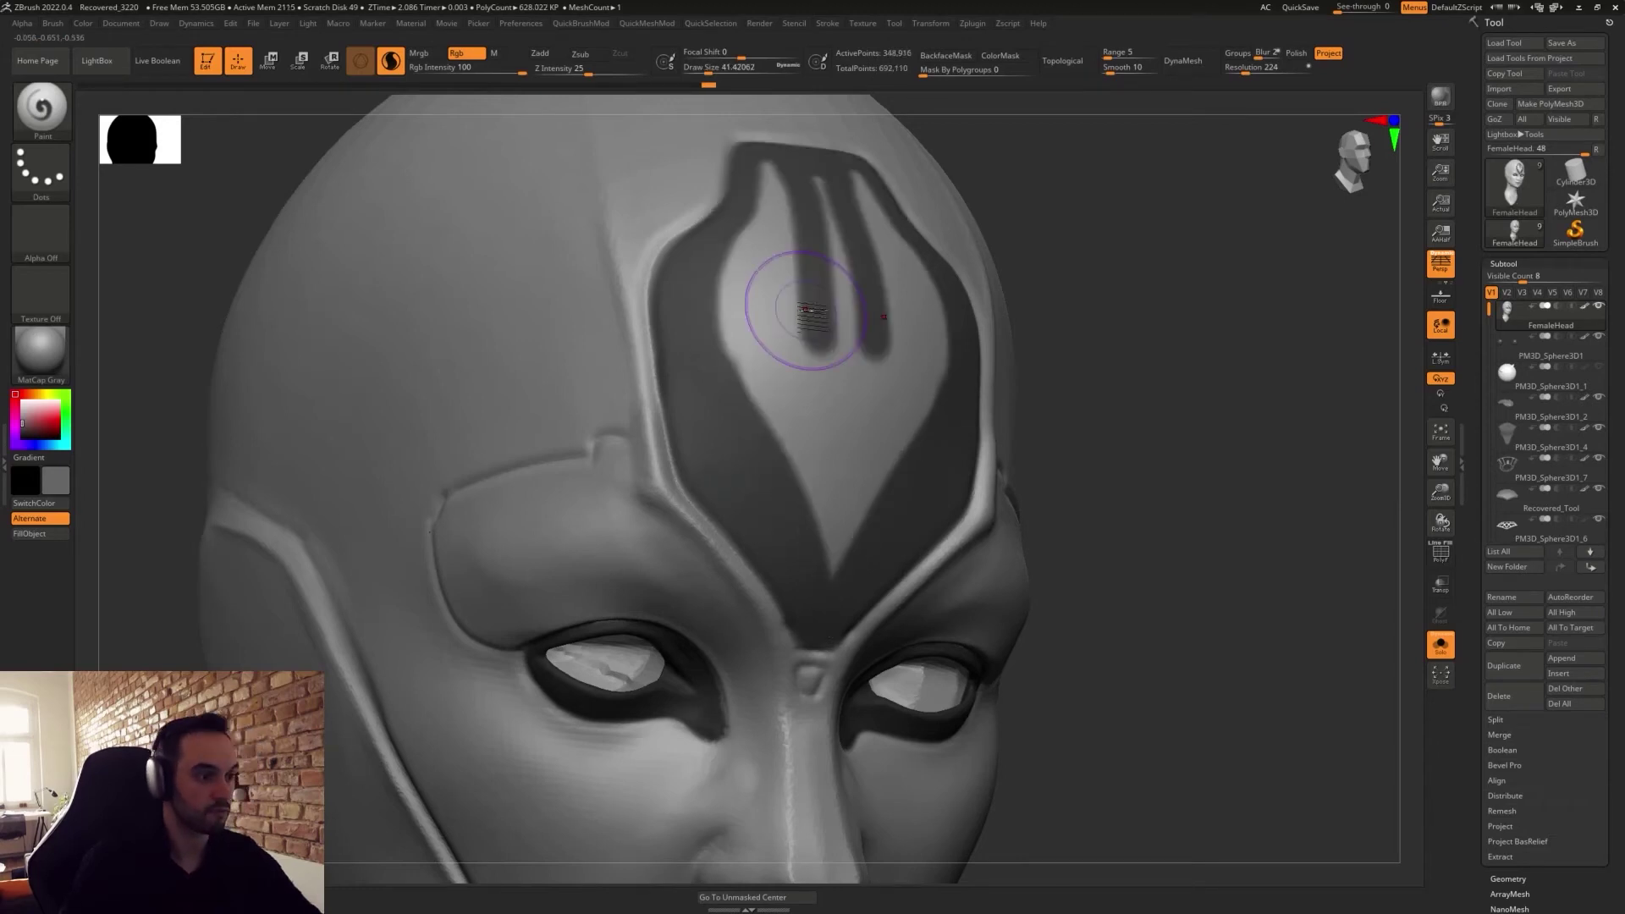
pyautogui.press('s')
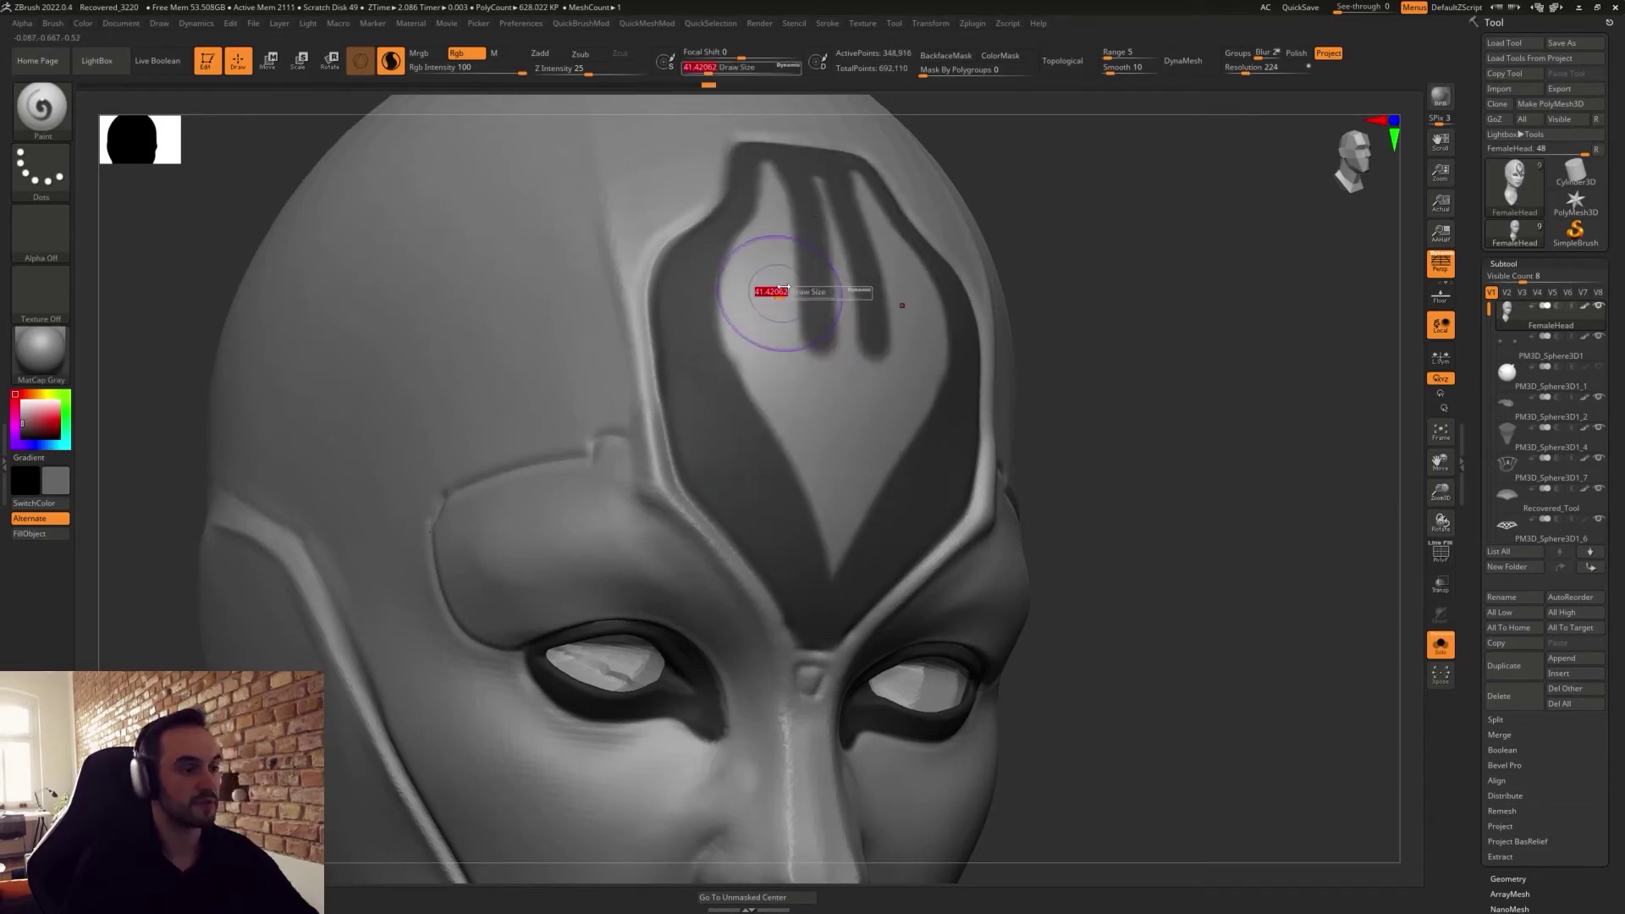
pyautogui.moveTo(782, 288)
pyautogui.mouseDown()
pyautogui.moveTo(792, 182)
pyautogui.moveTo(738, 343)
pyautogui.moveTo(791, 298)
pyautogui.moveTo(841, 473)
pyautogui.mouseUp()
# Paint the small nose-bridge plate mid grey and clean up its edges with a smaller Paint brush, draw size about 8.
pyautogui.press('s')
pyautogui.moveTo(1168, 559)
pyautogui.mouseDown()
pyautogui.moveTo(1298, 678)
pyautogui.moveTo(1235, 540)
pyautogui.moveTo(1288, 542)
pyautogui.mouseUp()
pyautogui.press('s')
pyautogui.moveTo(887, 468); pyautogui.dragTo(802, 488)
pyautogui.press('s')
pyautogui.keyDown('ctrl'); pyautogui.moveTo(806, 484); pyautogui.dragTo(828, 487, button='right'); pyautogui.keyUp('ctrl')
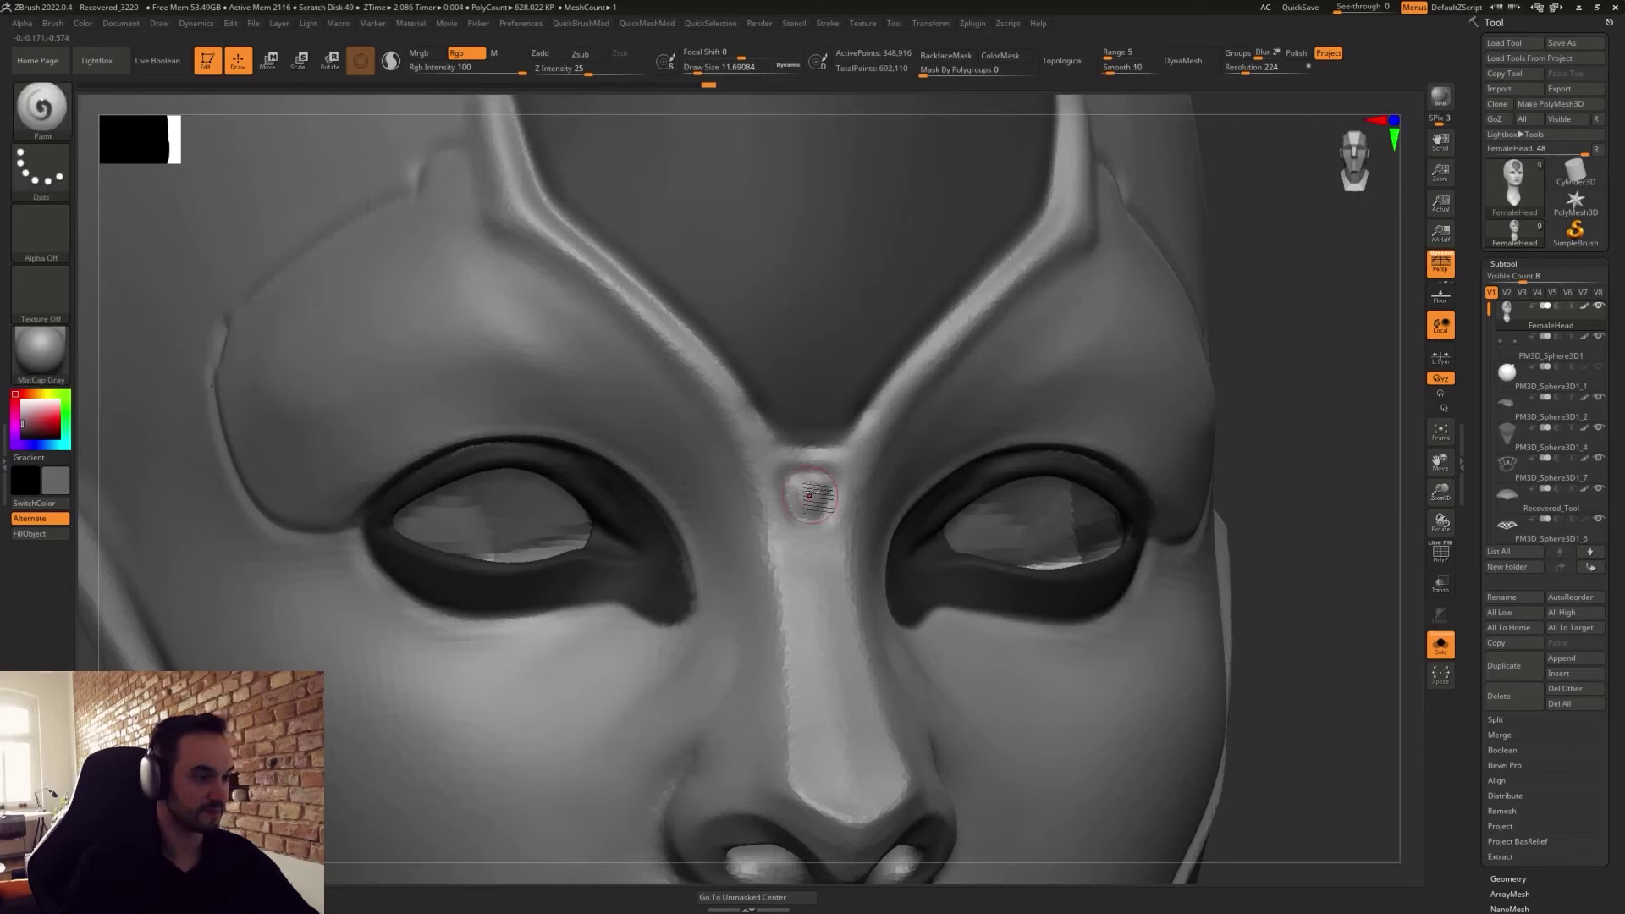
pyautogui.click(810, 495)
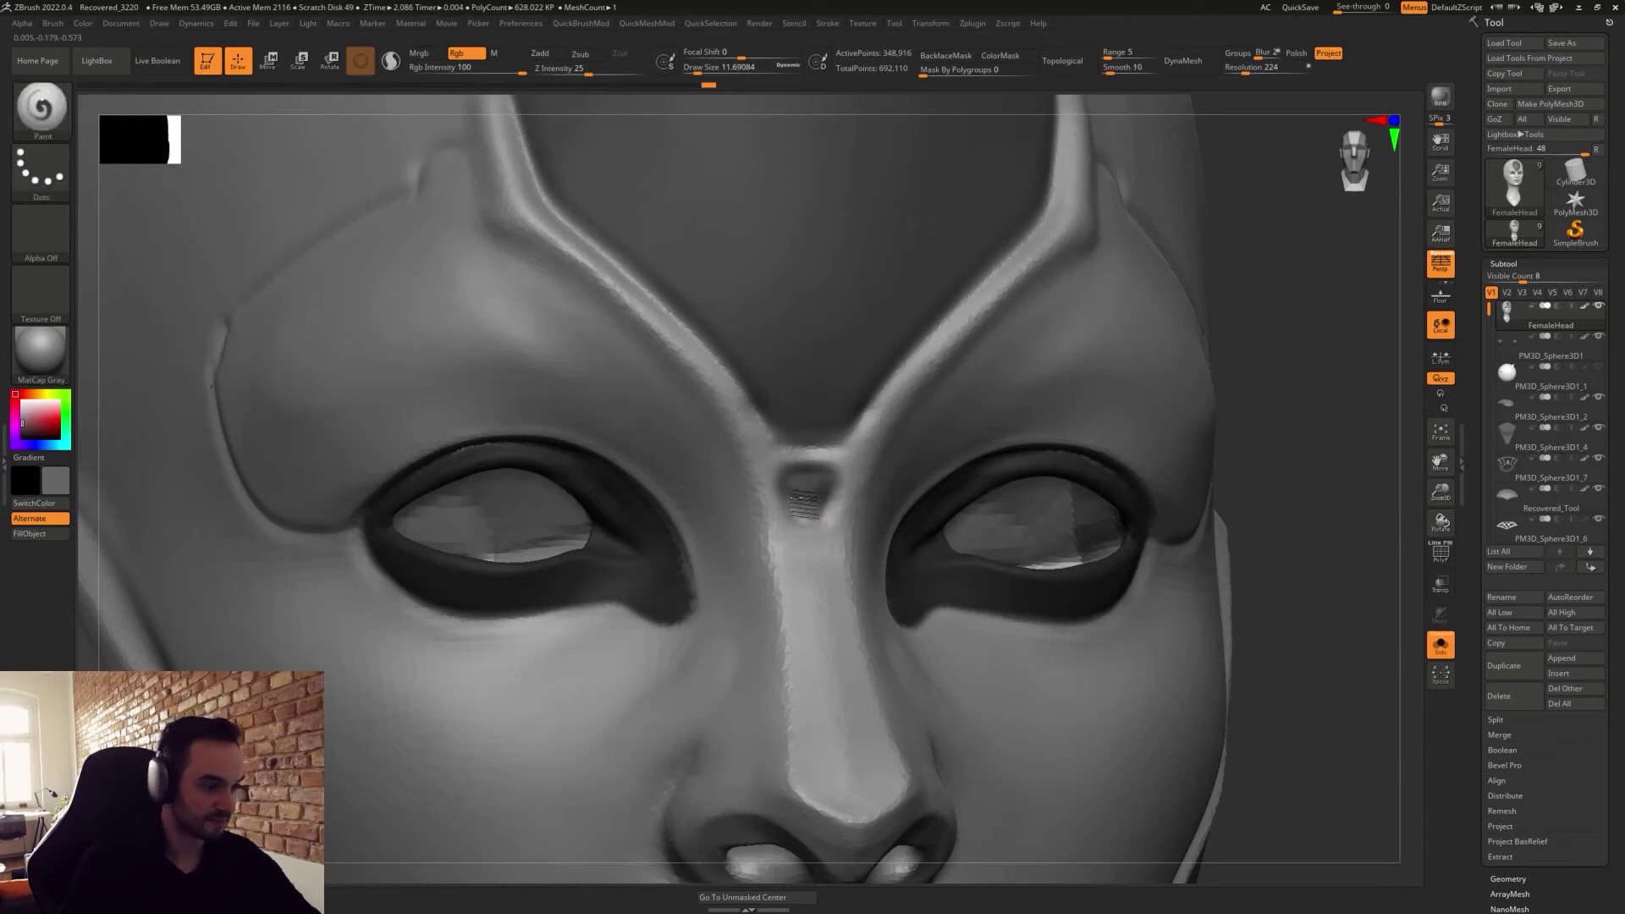
pyautogui.press('s')
pyautogui.moveTo(856, 510); pyautogui.dragTo(804, 468)
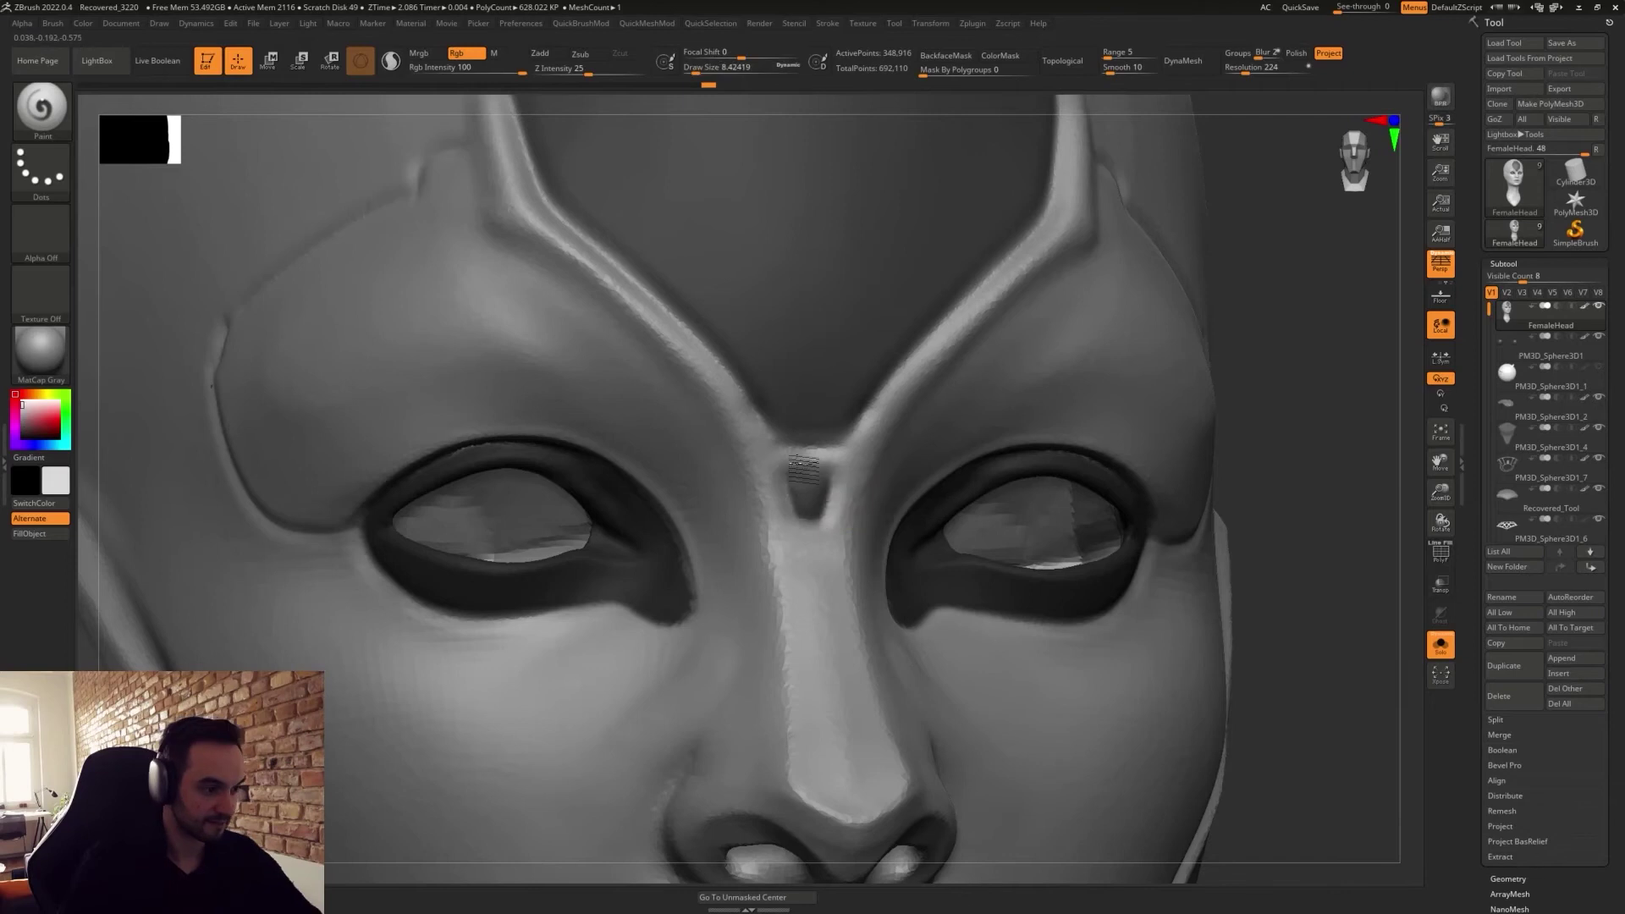
pyautogui.press('c')
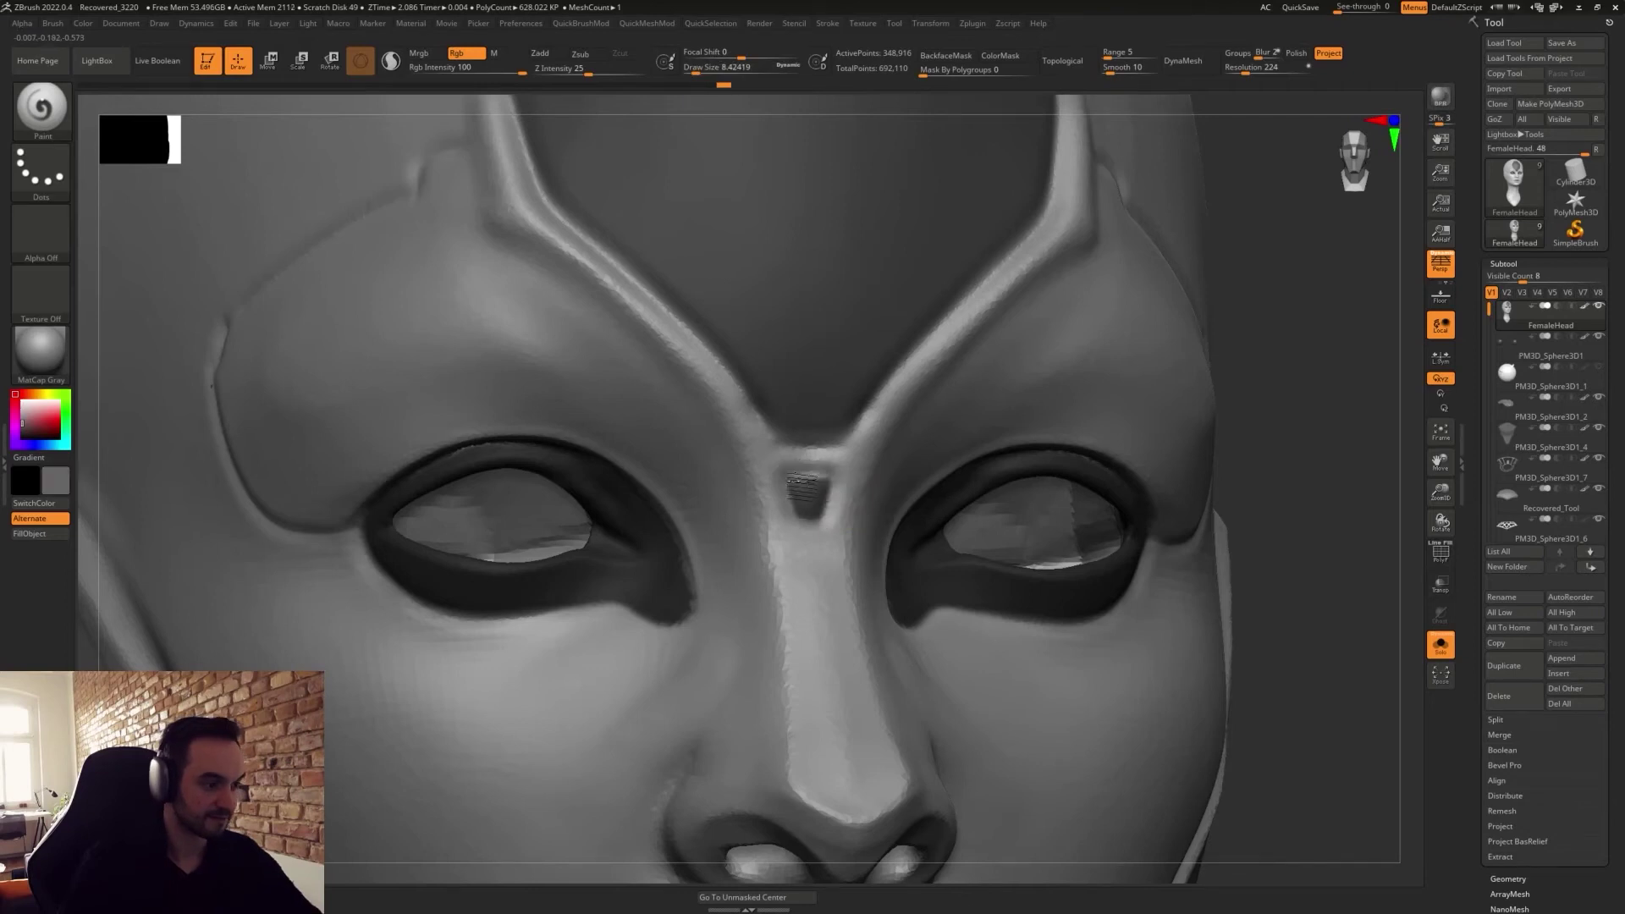
pyautogui.moveTo(818, 494); pyautogui.dragTo(804, 509)
pyautogui.keyDown('alt'); pyautogui.moveTo(1358, 611); pyautogui.dragTo(1168, 499); pyautogui.keyUp('alt')
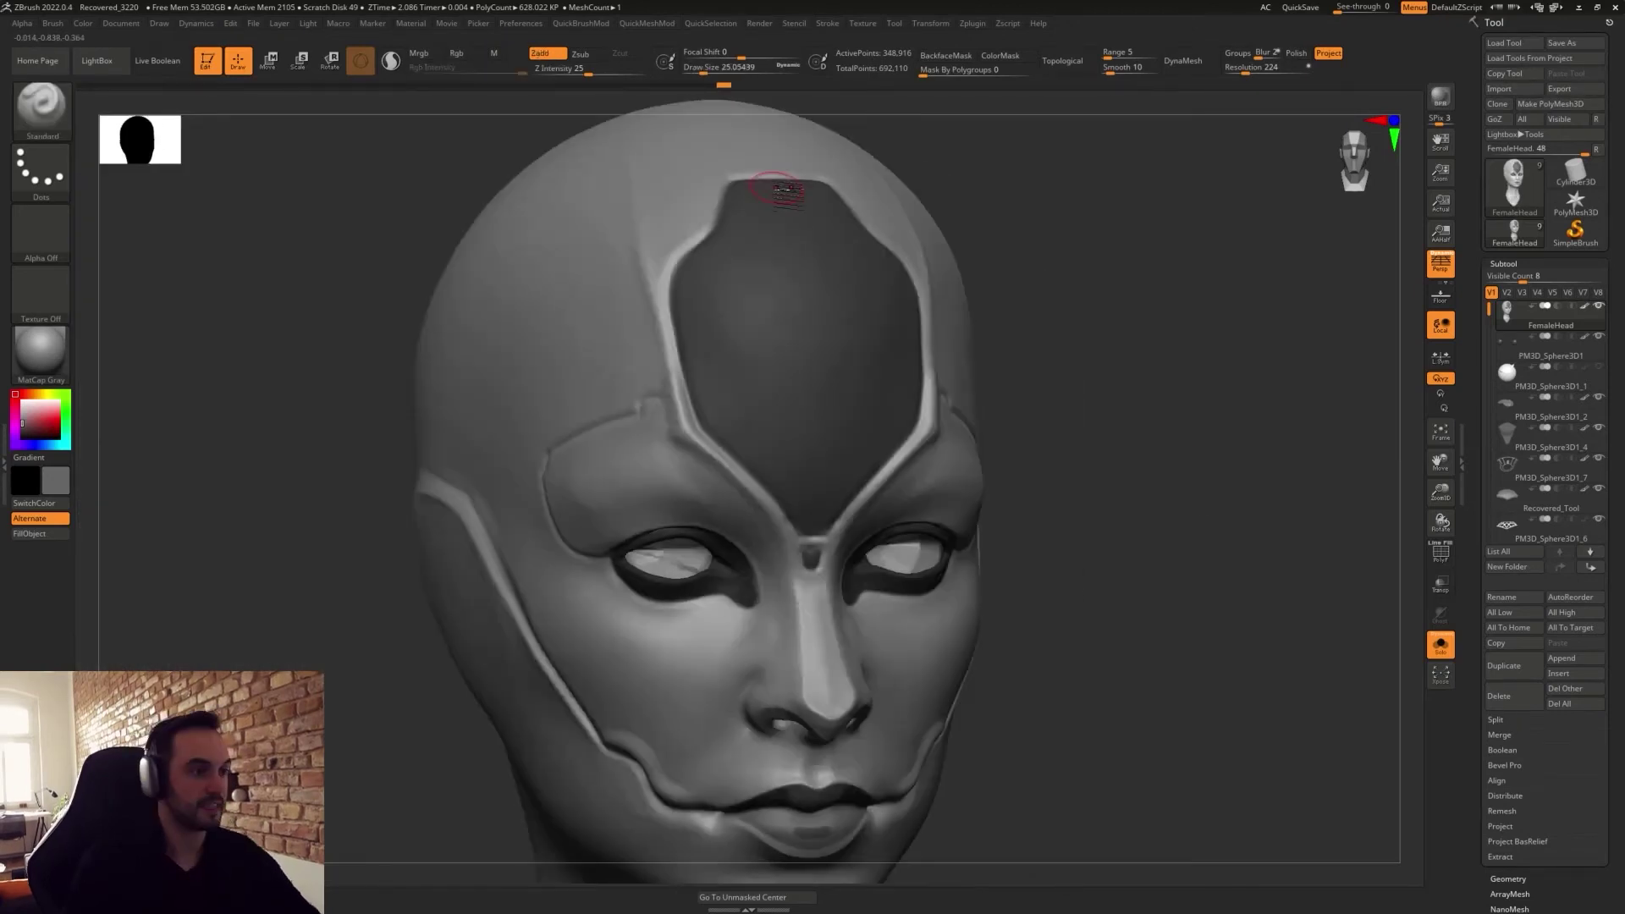
# Sculpt a fine rim along the forehead panel's border towards the nose bridge with the Standard brush, draw size about 14.
pyautogui.moveTo(1019, 218); pyautogui.dragTo(1016, 297)
pyautogui.press('s')
pyautogui.moveTo(769, 193); pyautogui.dragTo(764, 192)
pyautogui.press('1')
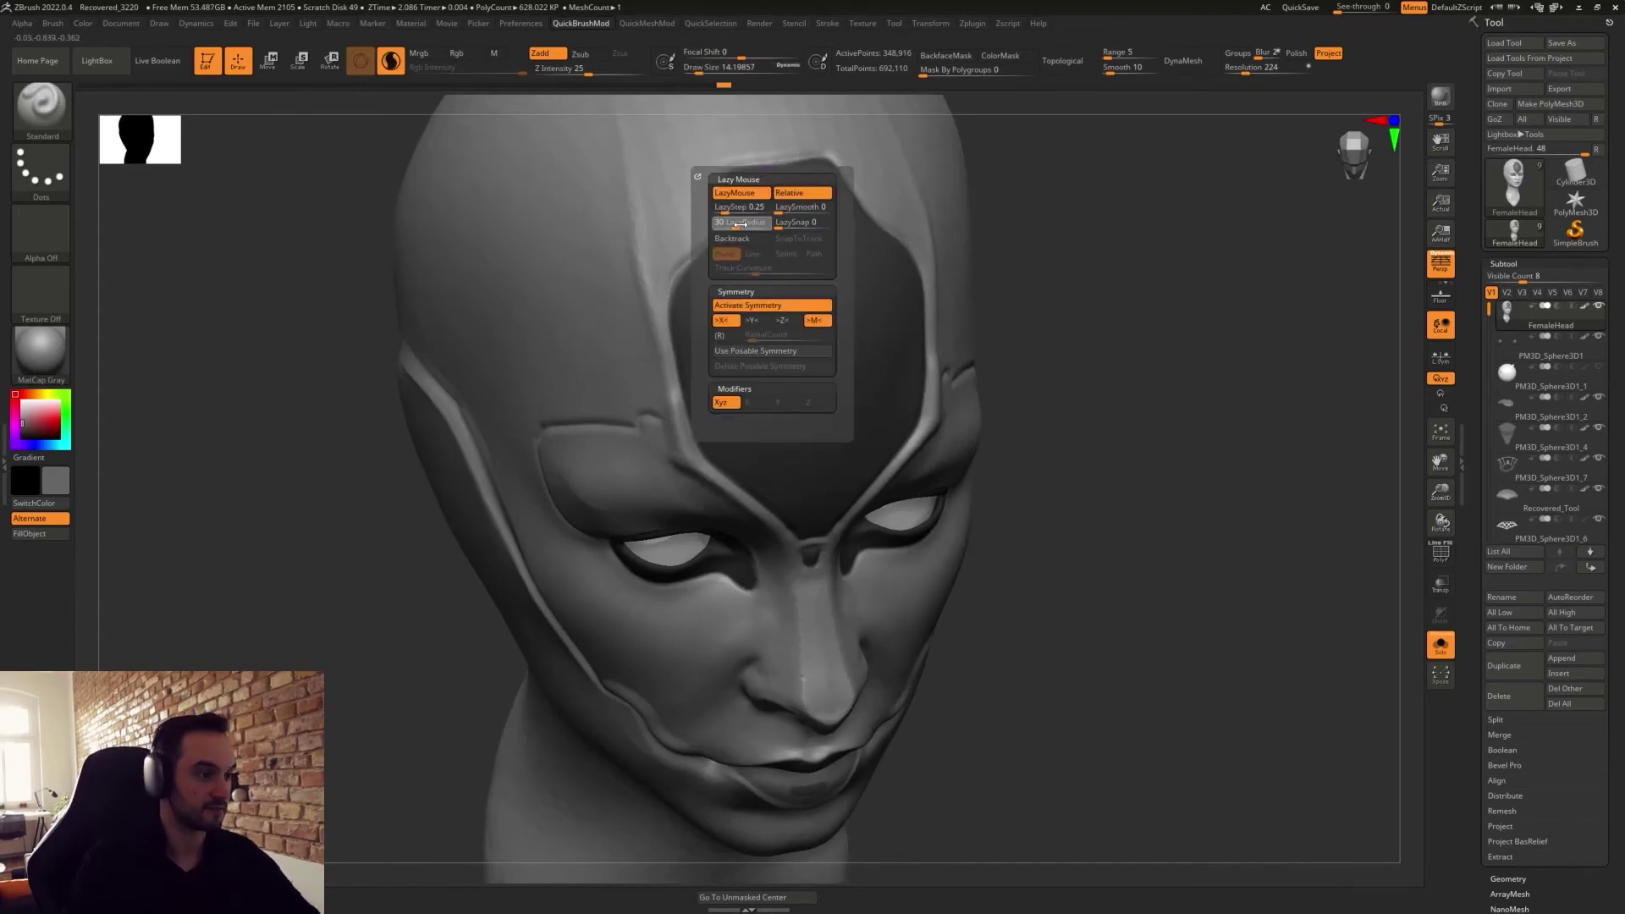
pyautogui.moveTo(794, 171)
pyautogui.mouseDown()
pyautogui.moveTo(732, 191)
pyautogui.moveTo(684, 285)
pyautogui.moveTo(682, 371)
pyautogui.mouseUp()
pyautogui.moveTo(704, 457); pyautogui.dragTo(736, 482)
pyautogui.moveTo(738, 482); pyautogui.dragTo(739, 413, button='right')
pyautogui.moveTo(706, 424)
pyautogui.mouseDown()
pyautogui.moveTo(770, 479)
pyautogui.moveTo(819, 559)
pyautogui.mouseUp()
pyautogui.hotkey('ctrl', 'z')
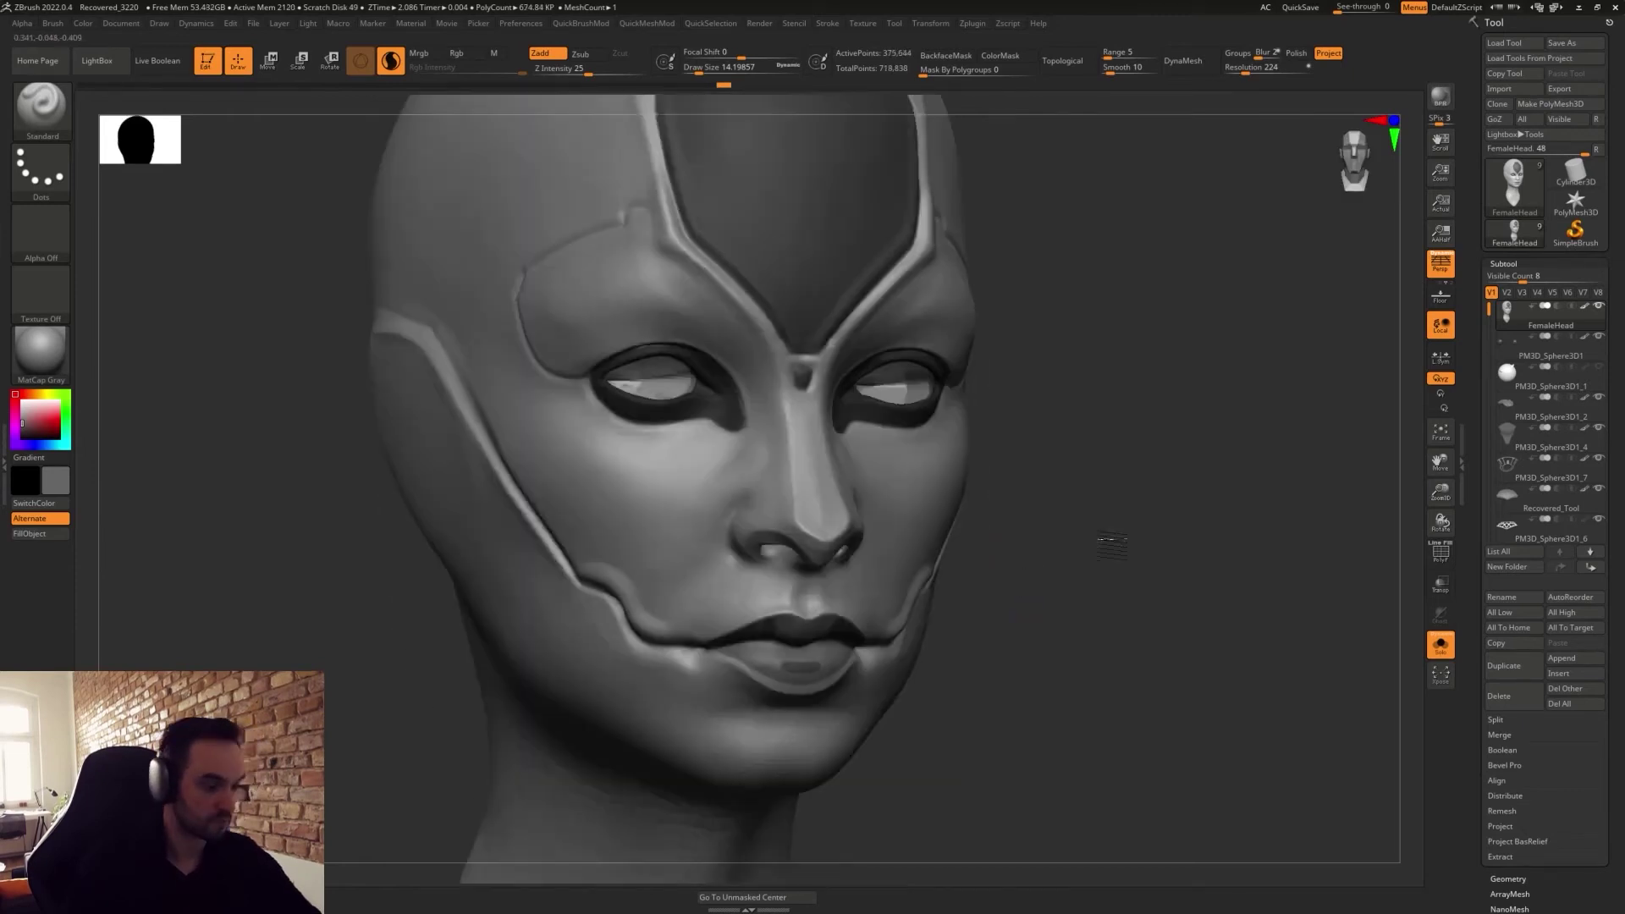
# Sharpen the cheek seam from the ear pad down to the lower lip with a fine DamStandard brush.
pyautogui.moveTo(1111, 546); pyautogui.dragTo(966, 595)
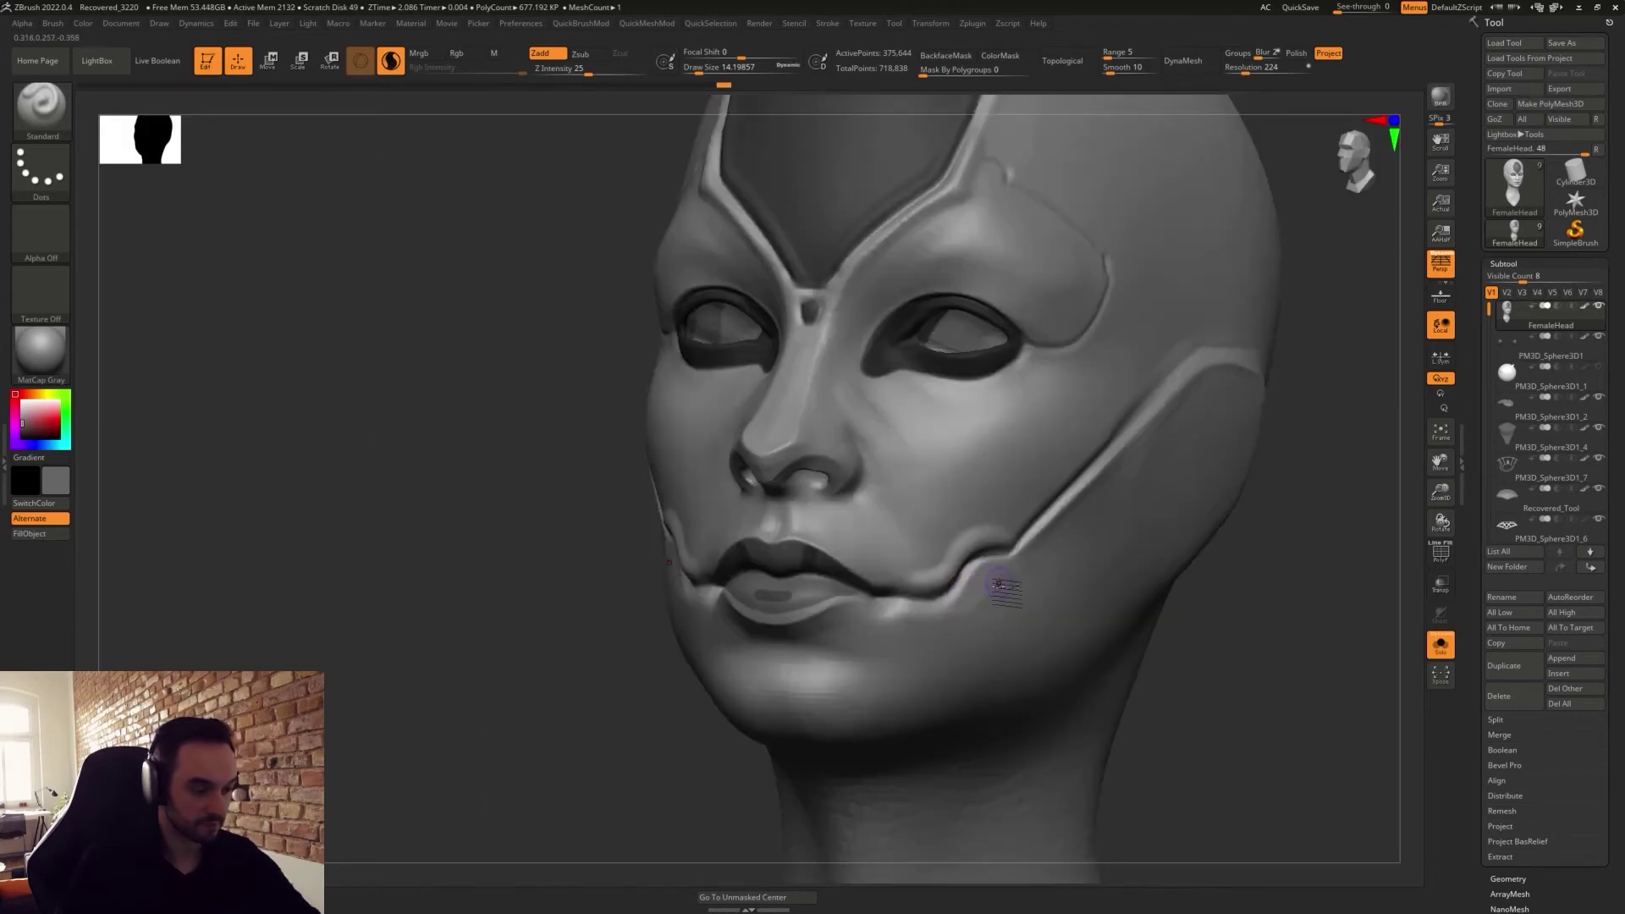
pyautogui.press('b')
pyautogui.press('d')
pyautogui.press('s')
pyautogui.moveTo(1168, 419)
pyautogui.mouseDown()
pyautogui.moveTo(945, 618)
pyautogui.moveTo(856, 603)
pyautogui.mouseUp()
pyautogui.hotkey('ctrl', 'z')
pyautogui.moveTo(973, 592)
pyautogui.mouseDown()
pyautogui.moveTo(925, 613)
pyautogui.moveTo(814, 606)
pyautogui.mouseUp()
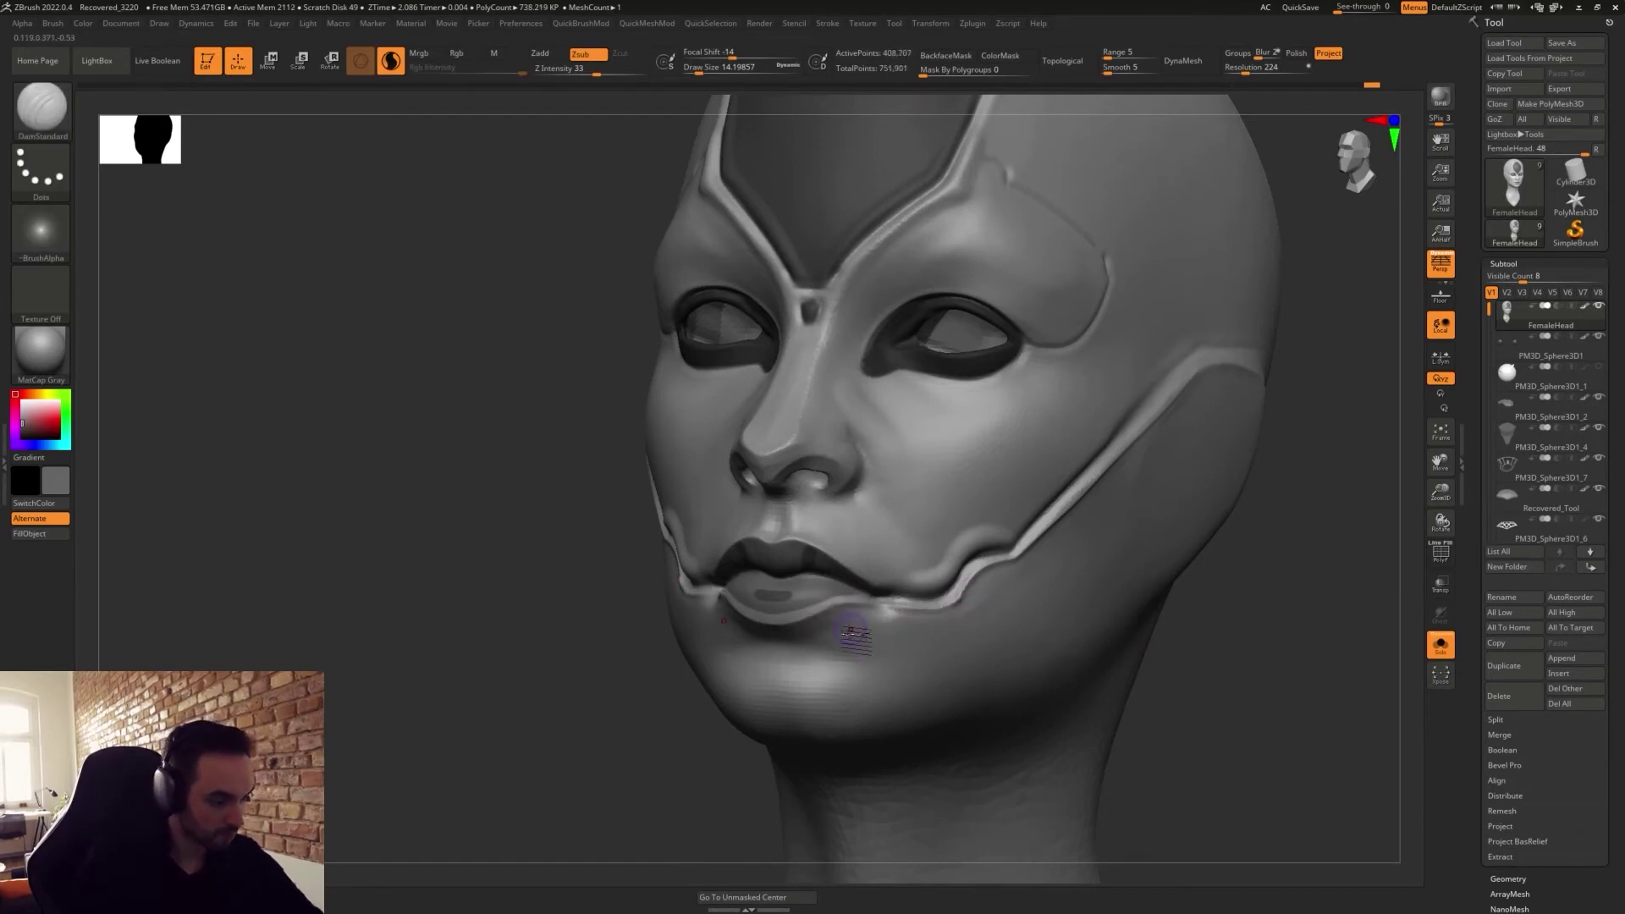
# Refine the seam's transition below the mouth corner with the Clay, TrimDynamic and DamStandard brushes.
pyautogui.press('b')
pyautogui.press('c')
pyautogui.press('l')
pyautogui.moveTo(877, 623)
pyautogui.mouseDown()
pyautogui.moveTo(904, 629)
pyautogui.moveTo(858, 624)
pyautogui.moveTo(906, 627)
pyautogui.moveTo(883, 622)
pyautogui.mouseUp()
pyautogui.press('b')
pyautogui.press('t')
pyautogui.press('d')
pyautogui.press('b')
pyautogui.press('d')
pyautogui.press('s')
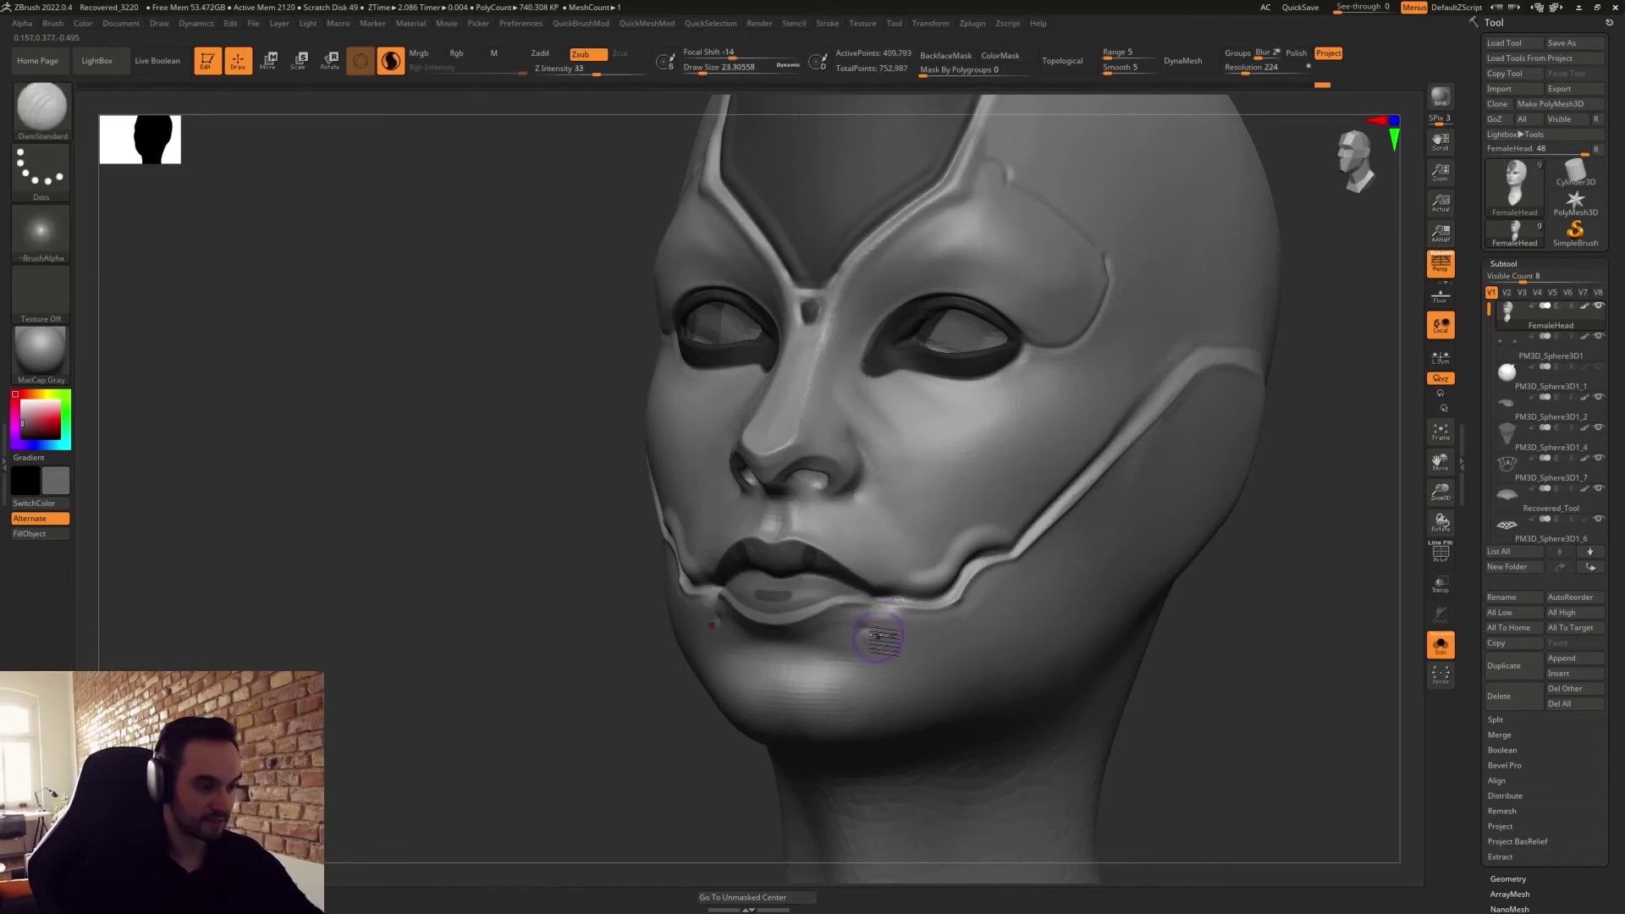
pyautogui.hotkey('ctrl', 'z')
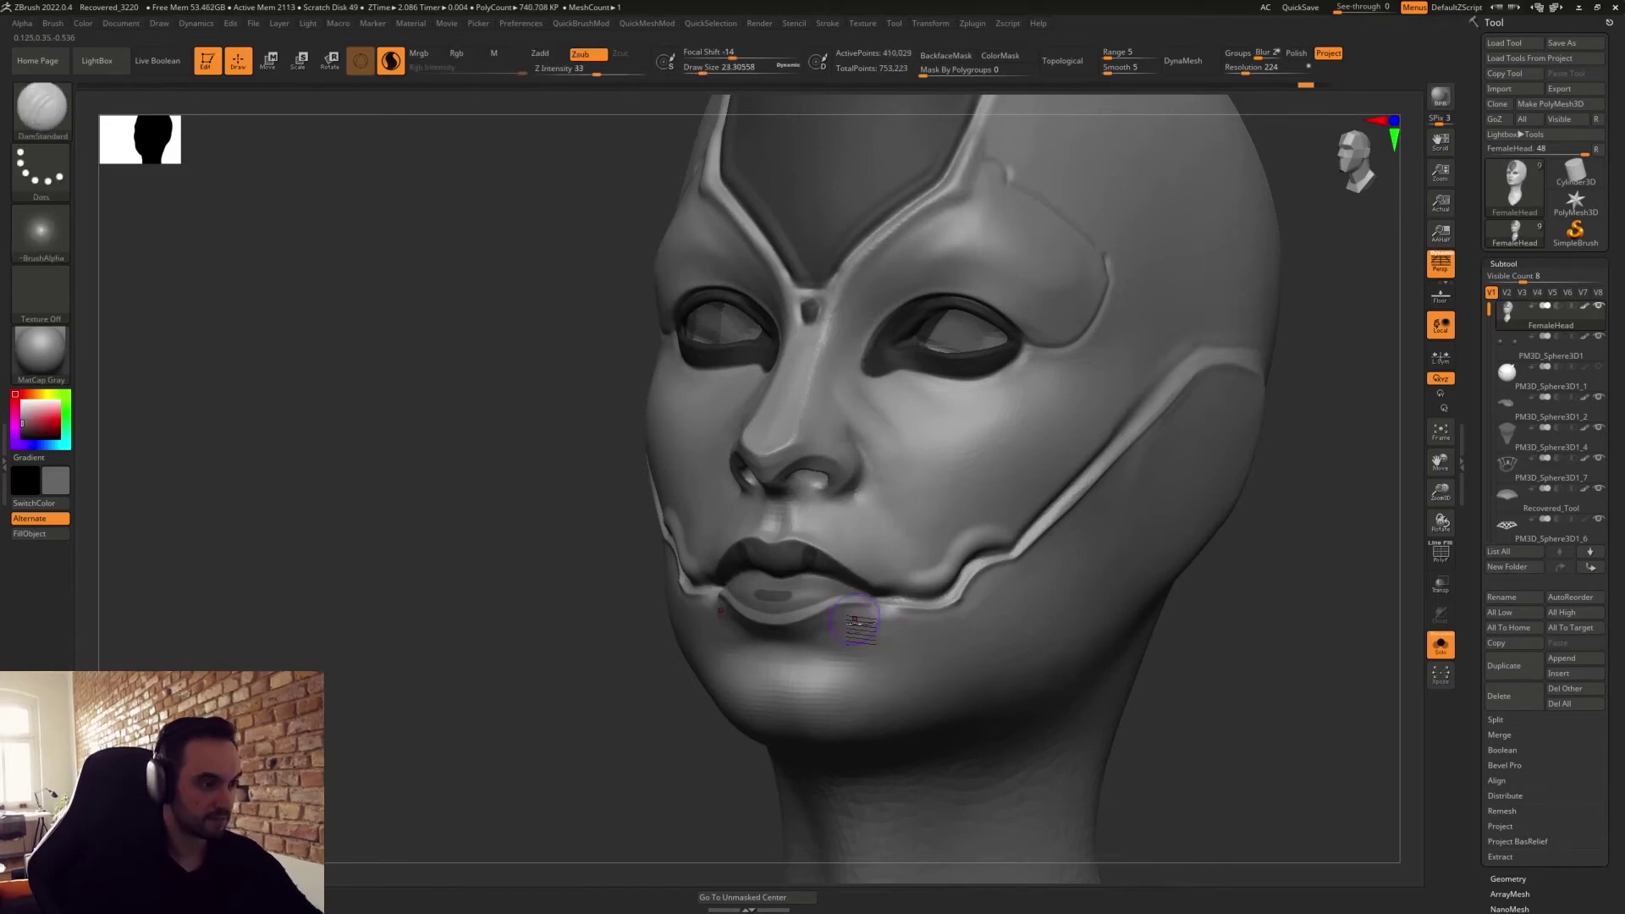
# Turn off LazyMouse and refine the seam below the mouth corner with a short DamStandard stroke.
pyautogui.press('space')
pyautogui.press('space')
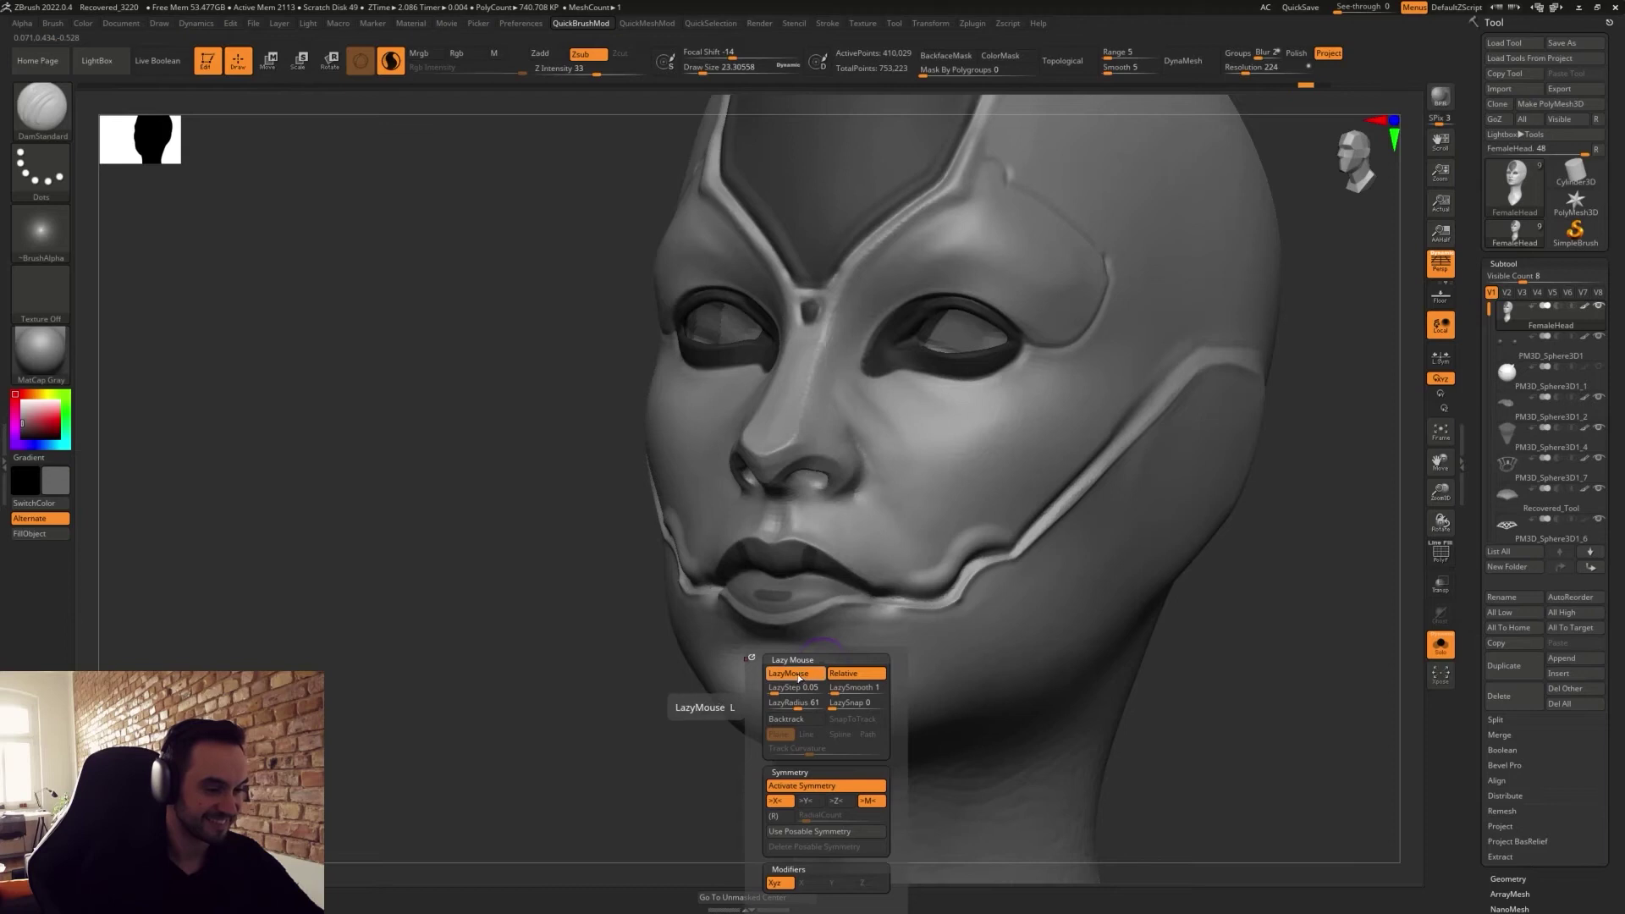
pyautogui.click(794, 675)
pyautogui.moveTo(857, 618); pyautogui.dragTo(872, 624)
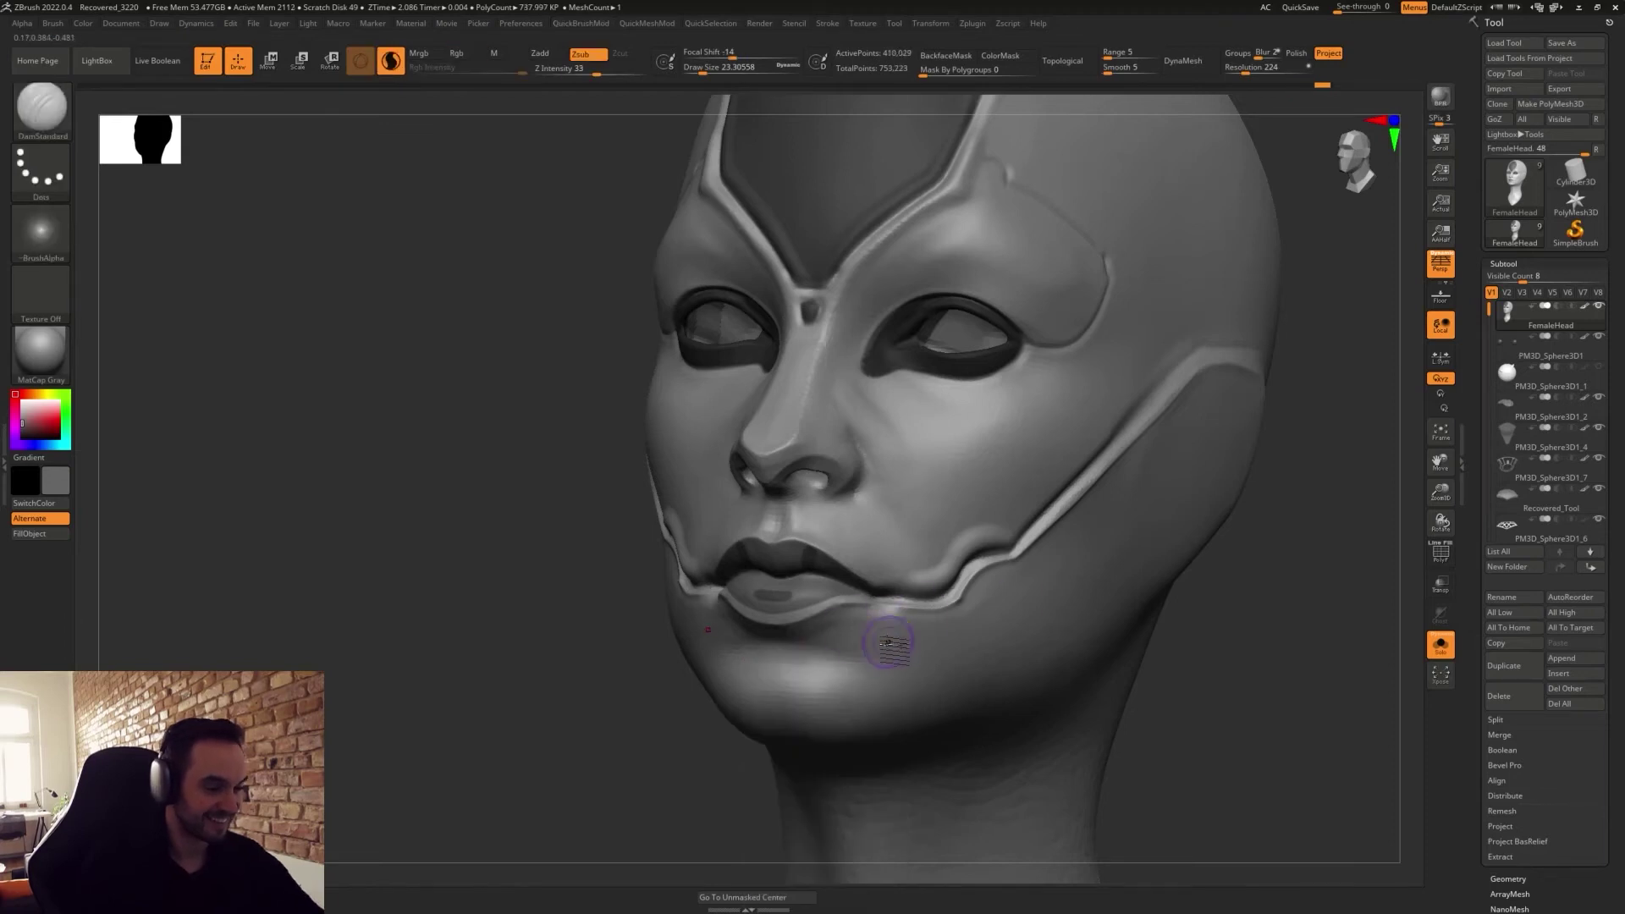
# Try to flatten the chin and jaw surface below the mouth seam with the TrimDynamic brush.
pyautogui.press('space')
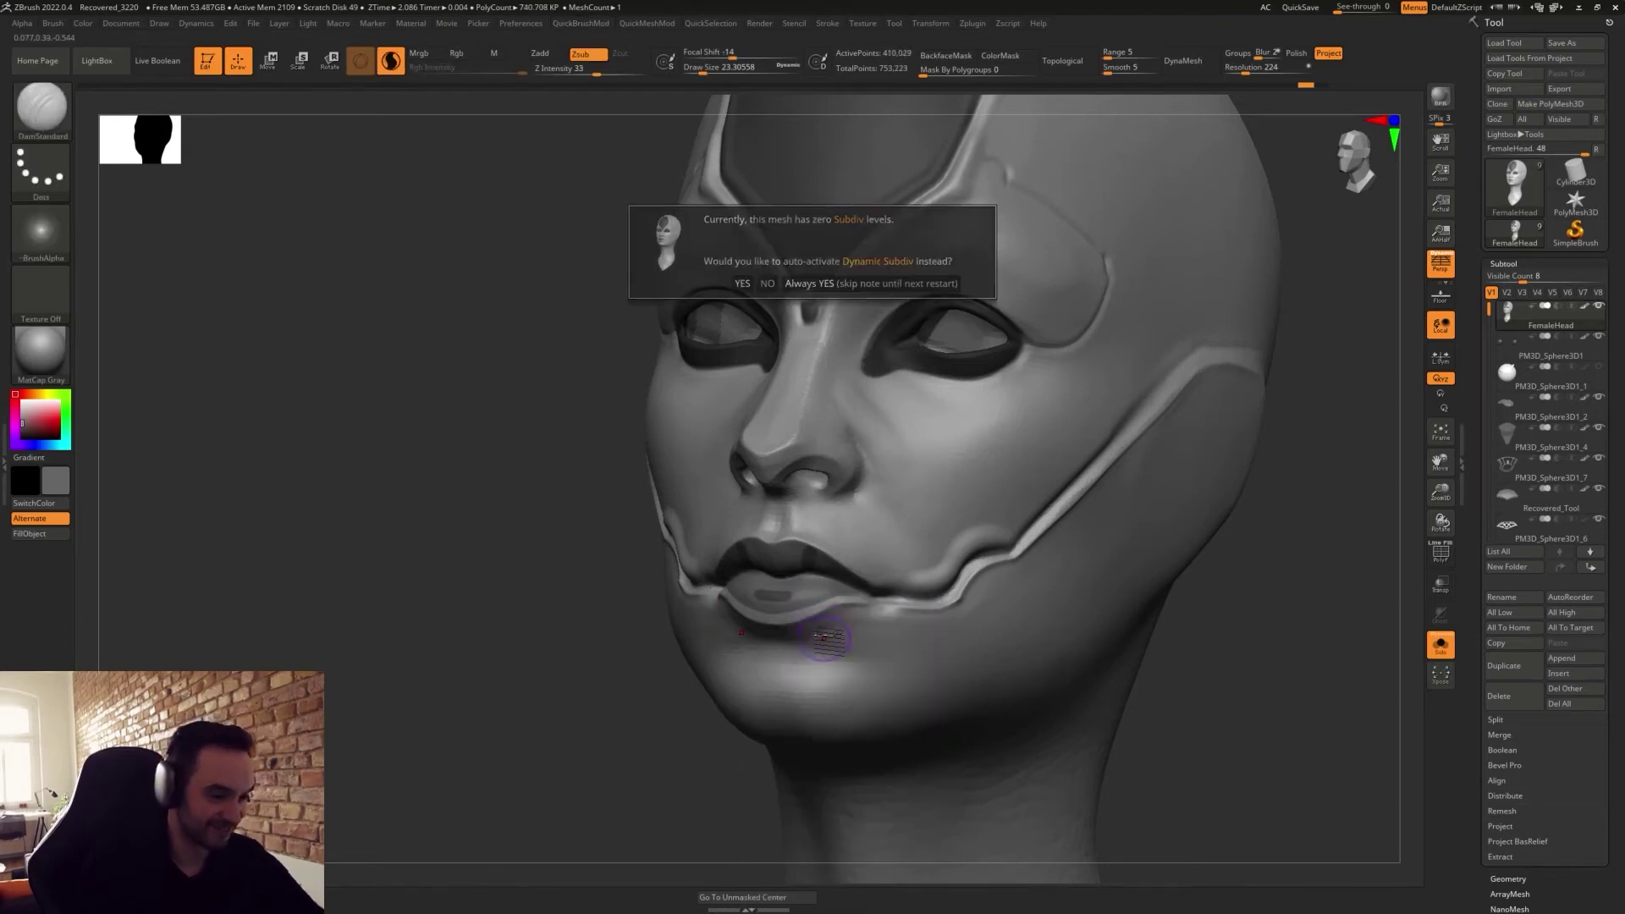
pyautogui.press('space')
pyautogui.click(792, 629)
pyautogui.press('b')
pyautogui.press('t')
pyautogui.press('d')
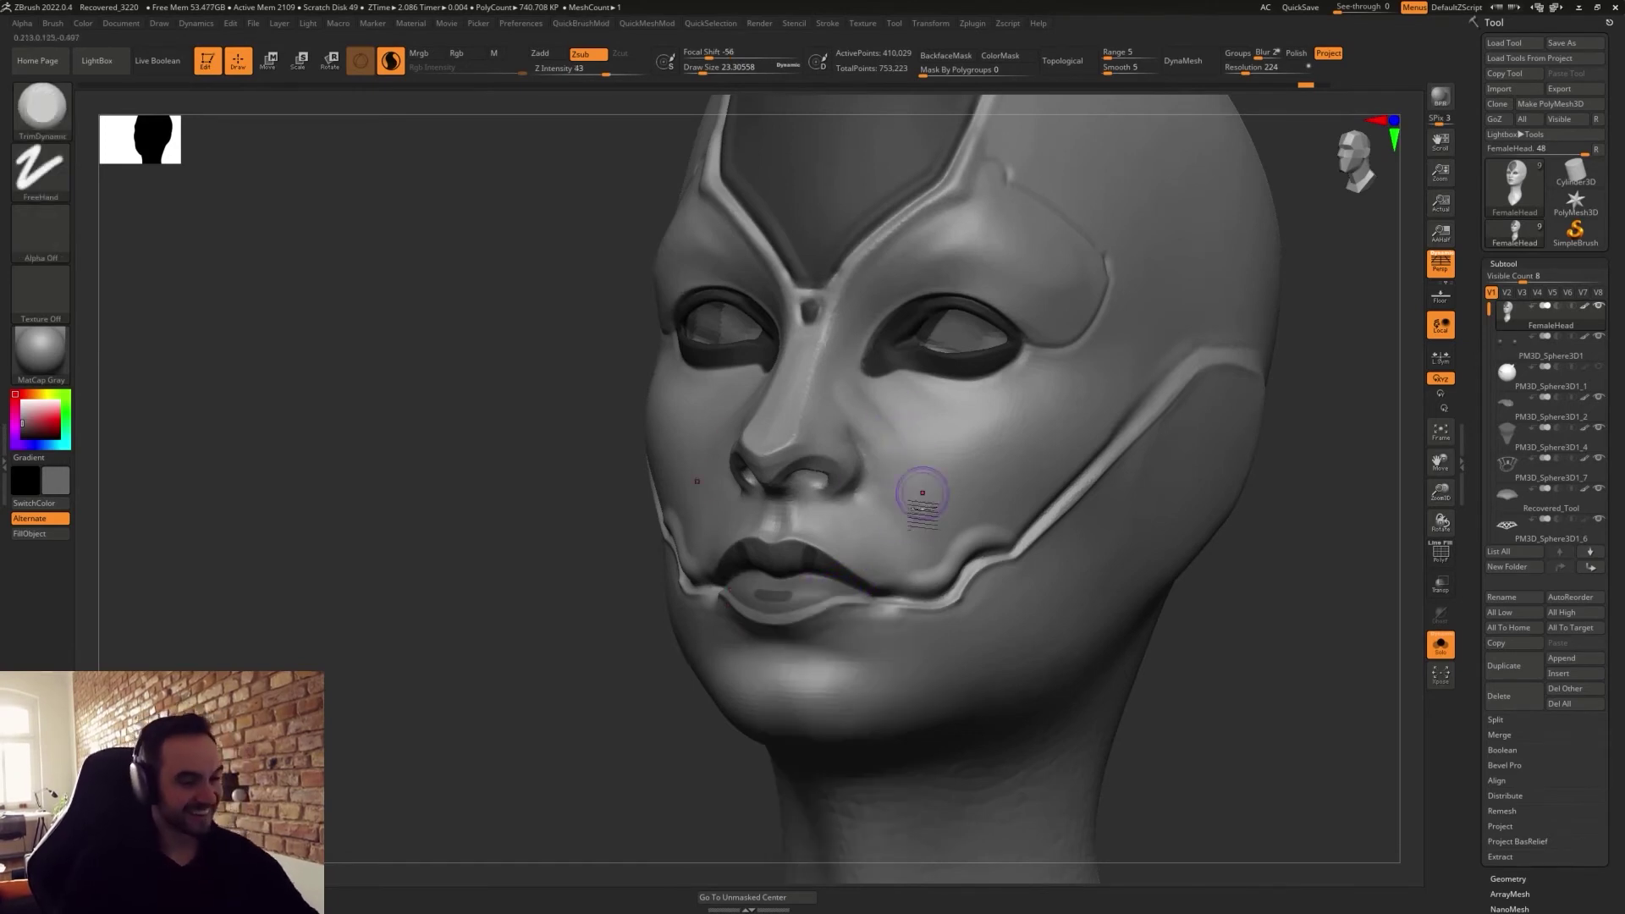
pyautogui.moveTo(918, 599)
pyautogui.mouseDown()
pyautogui.moveTo(881, 610)
pyautogui.moveTo(902, 649)
pyautogui.moveTo(885, 625)
pyautogui.moveTo(853, 658)
pyautogui.moveTo(967, 703)
pyautogui.mouseUp()
pyautogui.press('space')
pyautogui.click(879, 674)
pyautogui.hotkey('ctrl', 'z')
pyautogui.hotkey('ctrl', 'z')
# Show the whole figure again and examine how the head sits in the collar from the side and front.
pyautogui.moveTo(1159, 709)
pyautogui.mouseDown()
pyautogui.moveTo(1255, 716)
pyautogui.moveTo(1071, 635)
pyautogui.moveTo(1077, 660)
pyautogui.moveTo(1035, 573)
pyautogui.moveTo(1052, 628)
pyautogui.moveTo(1150, 631)
pyautogui.moveTo(1135, 624)
pyautogui.moveTo(1218, 606)
pyautogui.moveTo(1193, 622)
pyautogui.moveTo(1270, 677)
pyautogui.moveTo(1215, 689)
pyautogui.moveTo(1282, 682)
pyautogui.mouseUp()
pyautogui.hotkey('alt', 's')
pyautogui.moveTo(854, 567)
pyautogui.keyDown('ctrl'); pyautogui.mouseDown()
pyautogui.moveTo(881, 473)
pyautogui.moveTo(753, 364)
pyautogui.moveTo(644, 525)
pyautogui.mouseUp(); pyautogui.keyUp('ctrl')
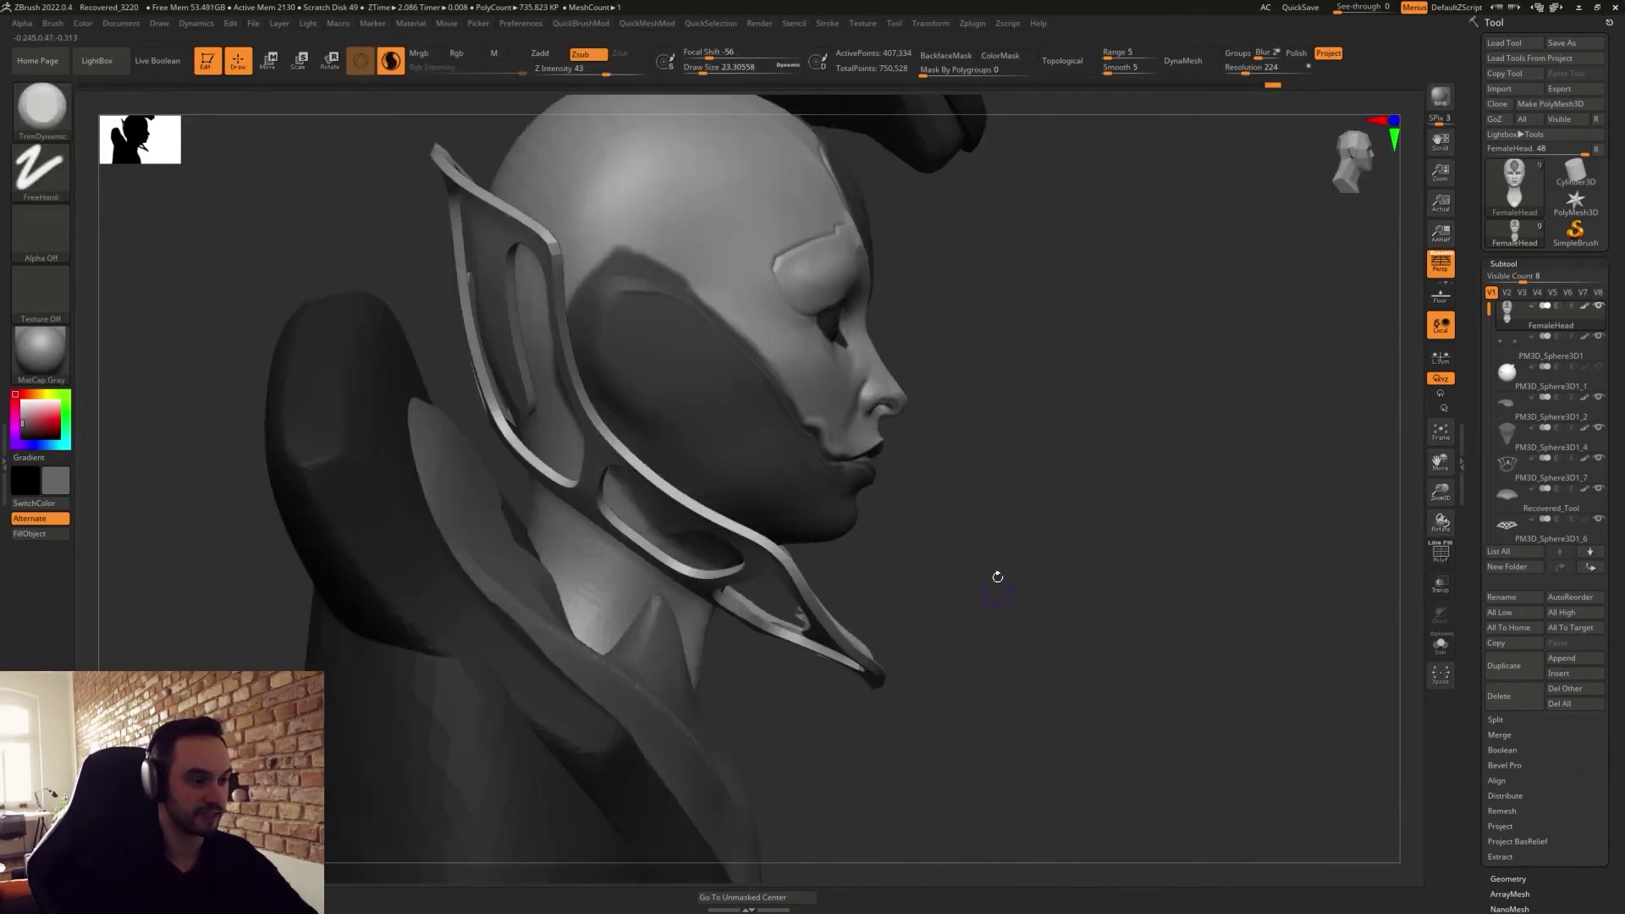
pyautogui.moveTo(991, 553); pyautogui.dragTo(897, 542)
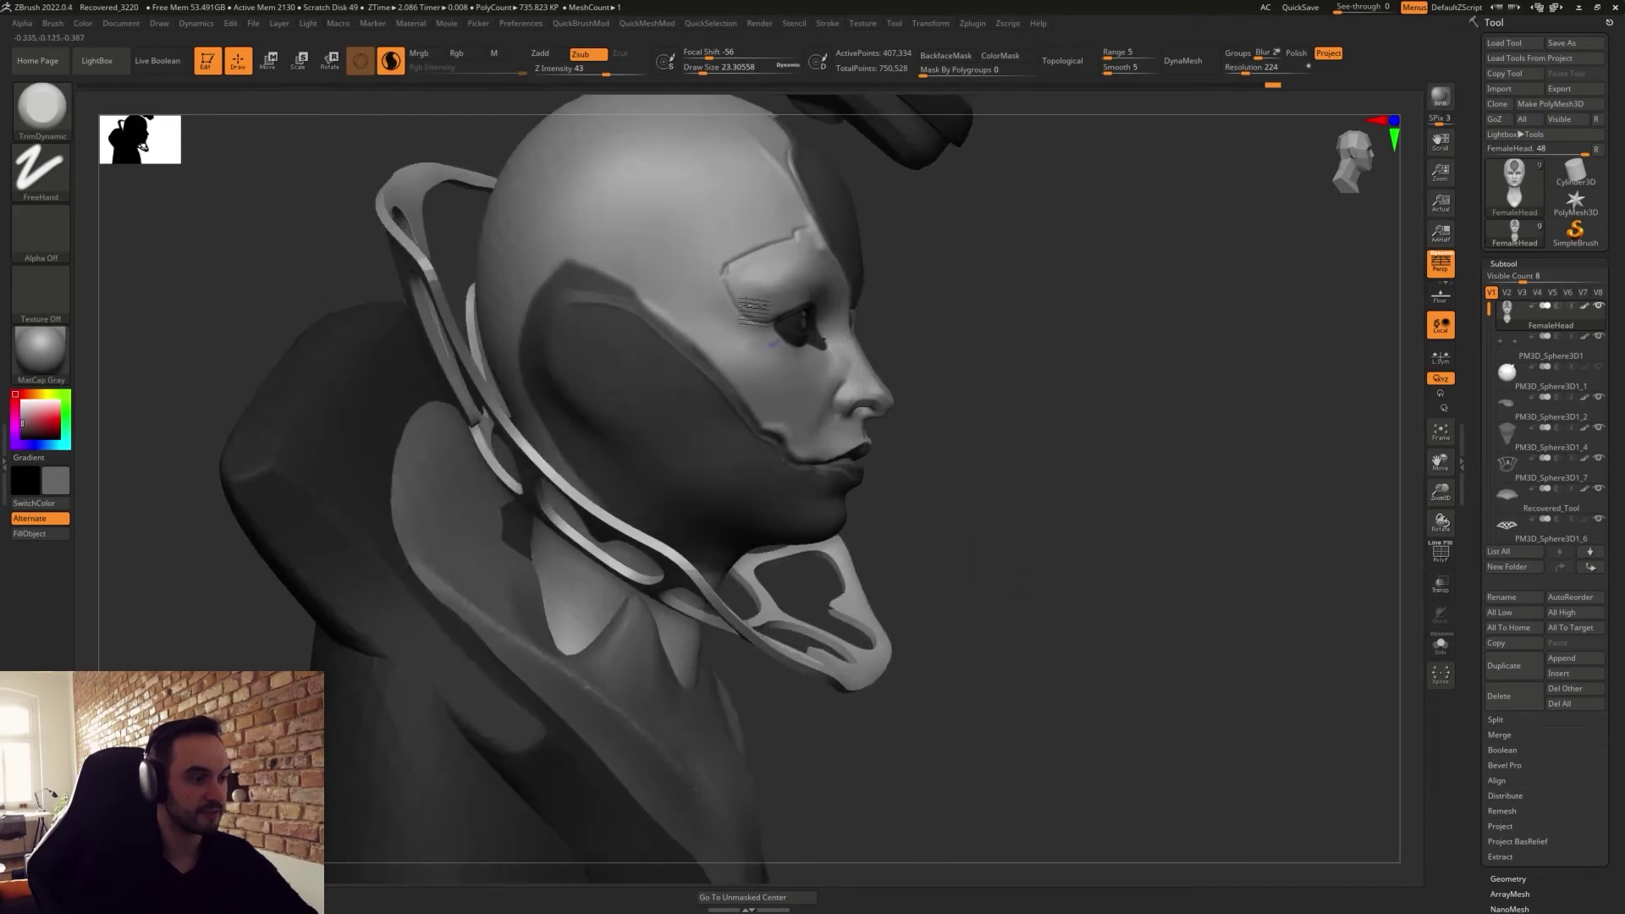
pyautogui.press('ctrl')
pyautogui.moveTo(544, 271)
pyautogui.keyDown('ctrl'); pyautogui.mouseDown()
pyautogui.moveTo(643, 301)
pyautogui.moveTo(732, 377)
pyautogui.moveTo(552, 238)
pyautogui.moveTo(544, 261)
pyautogui.mouseUp(); pyautogui.keyUp('ctrl')
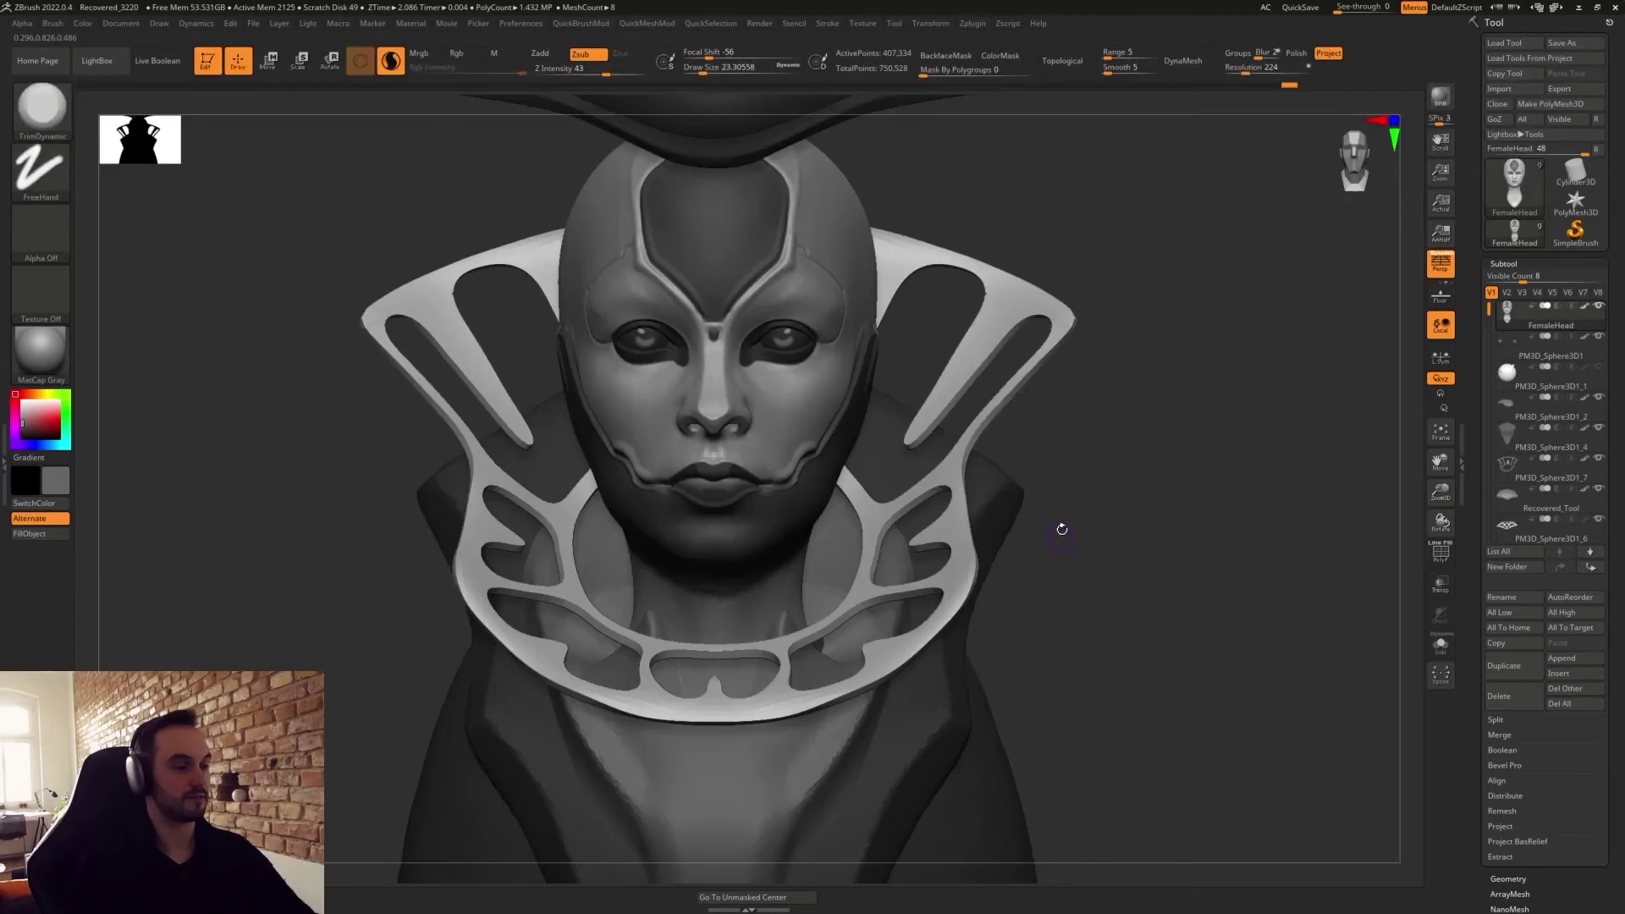
pyautogui.keyDown('shift'); pyautogui.moveTo(1080, 592); pyautogui.dragTo(1015, 555); pyautogui.keyUp('shift')
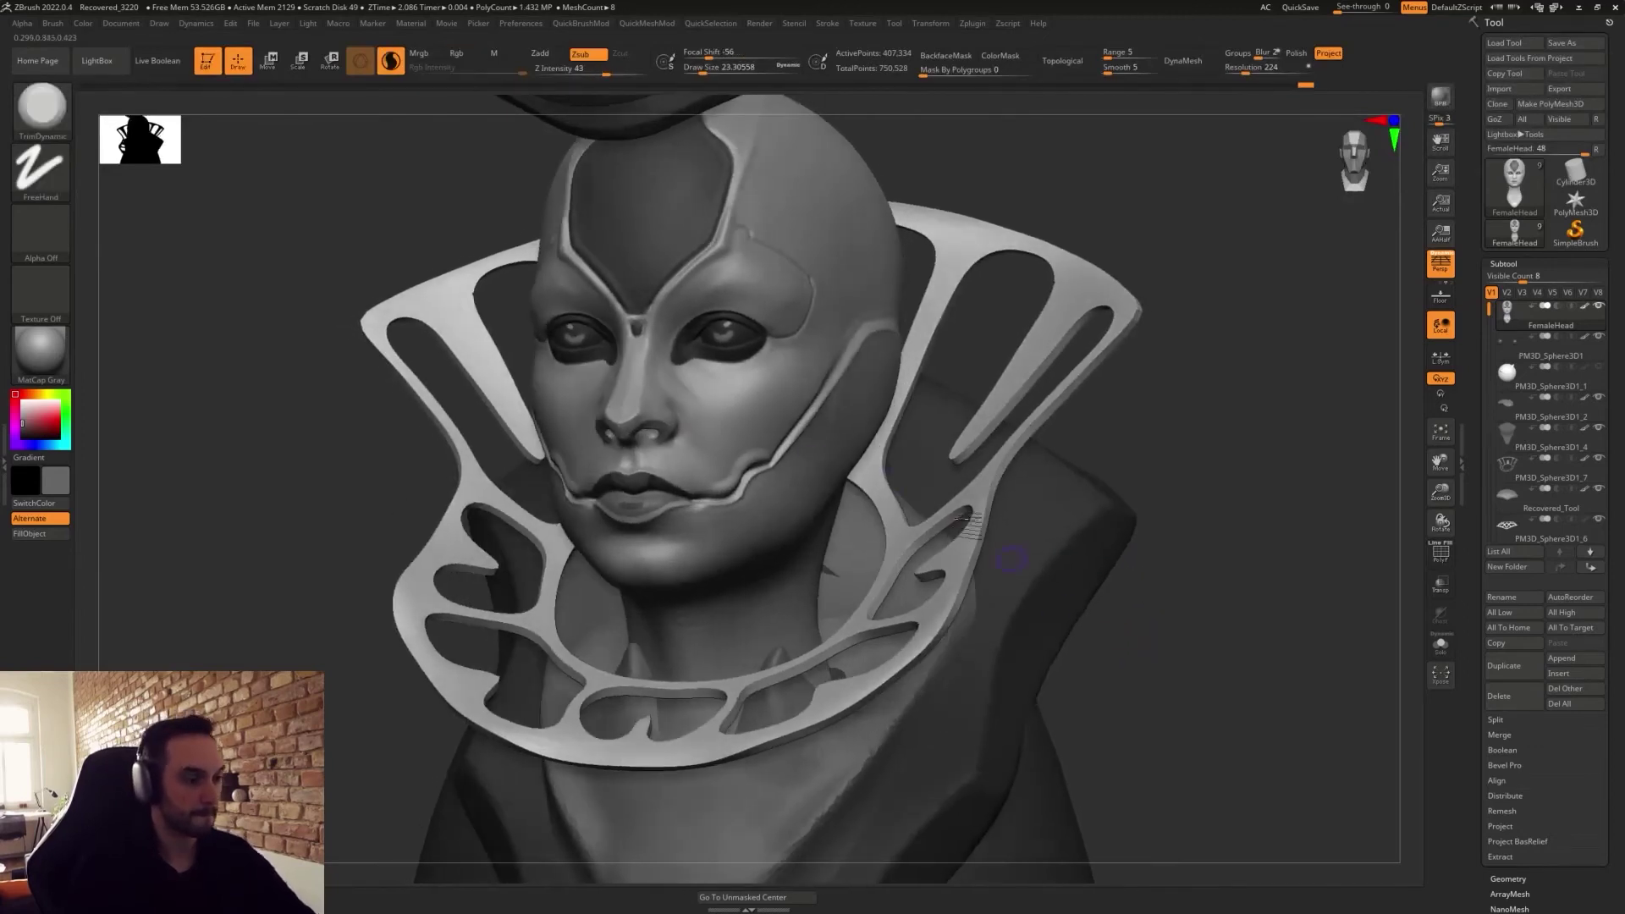
# Paint the chin and the strip below the mouth seam dark grey with the Paint brush, draw size about 23.
pyautogui.press('b')
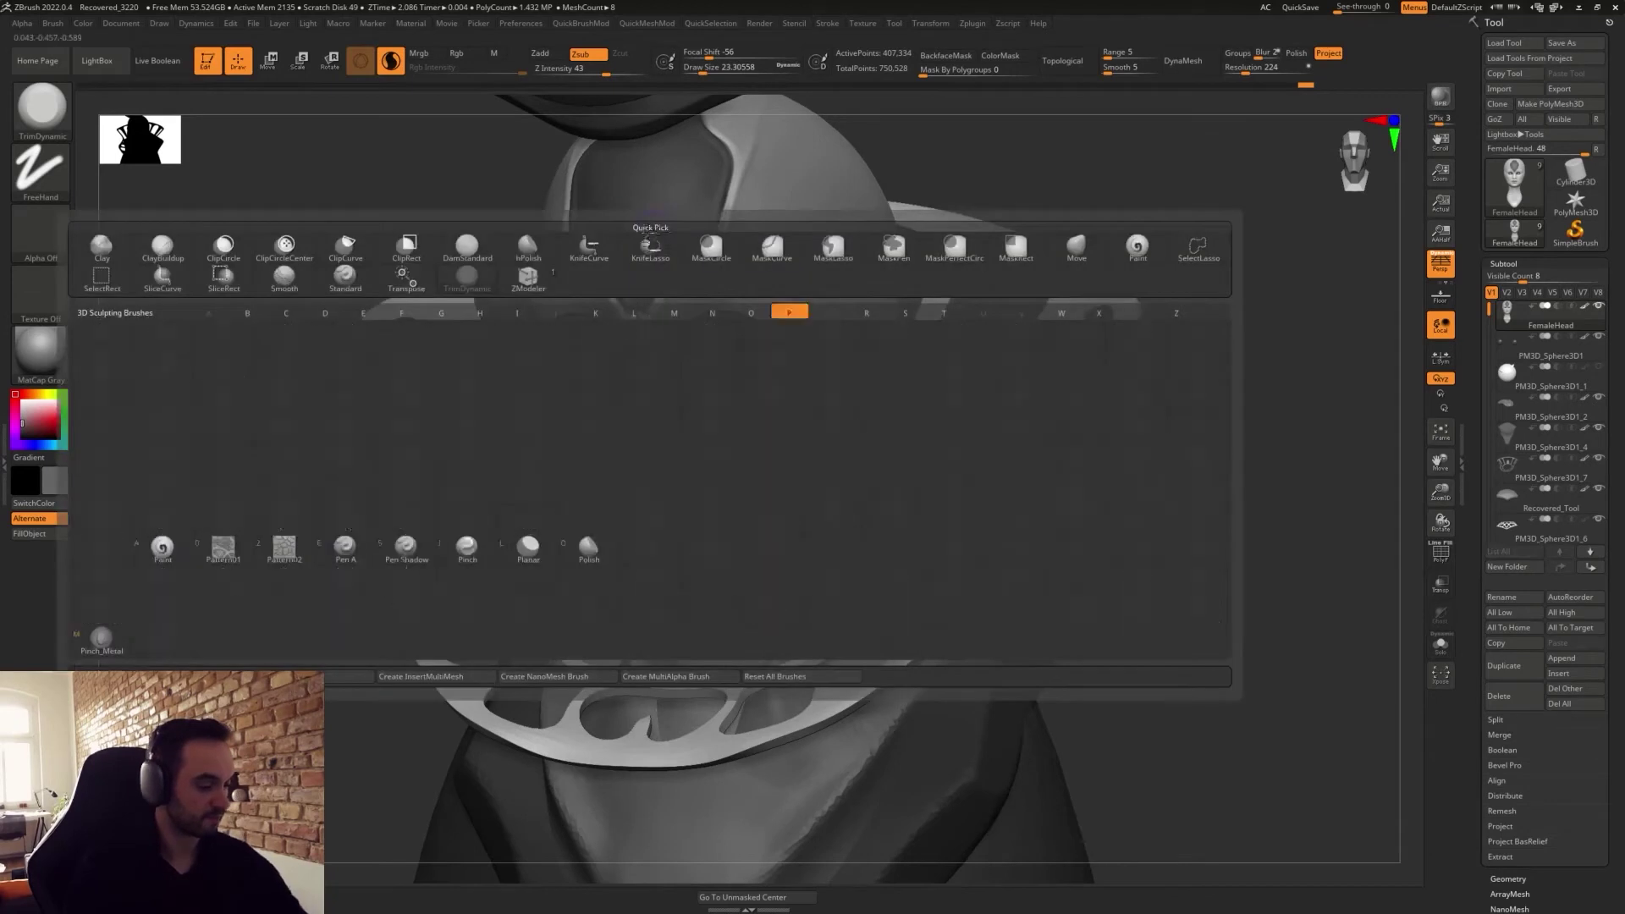
pyautogui.press('p')
pyautogui.press('o')
pyautogui.press('b')
pyautogui.press('p')
pyautogui.press('a')
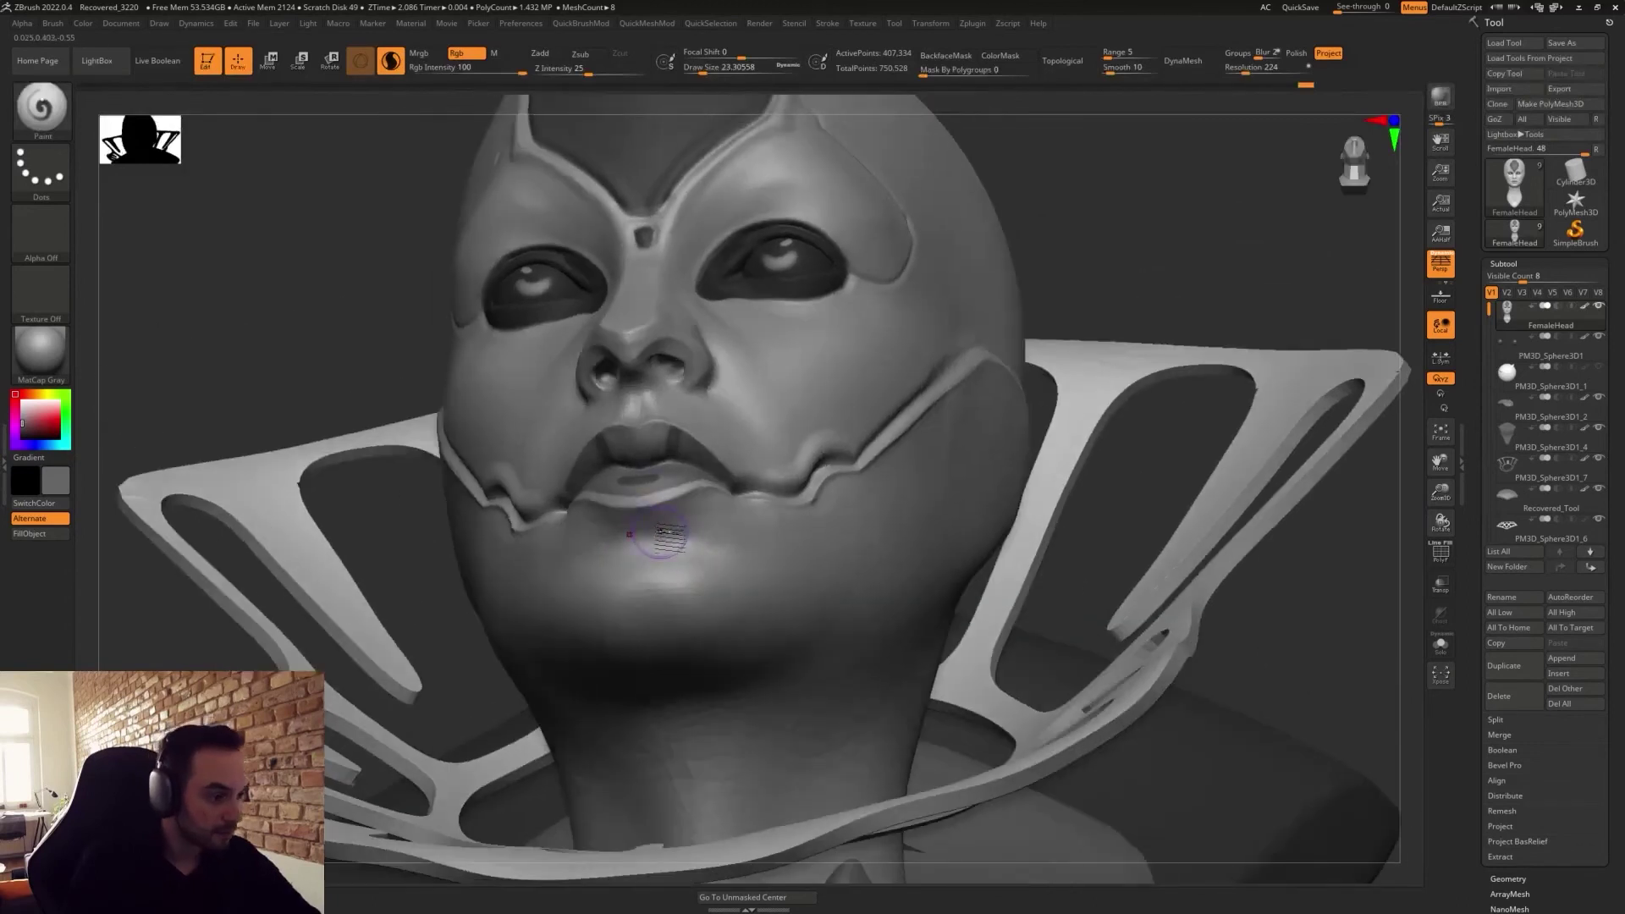
pyautogui.moveTo(669, 555)
pyautogui.mouseDown()
pyautogui.moveTo(622, 533)
pyautogui.moveTo(720, 516)
pyautogui.moveTo(563, 533)
pyautogui.moveTo(719, 558)
pyautogui.moveTo(584, 605)
pyautogui.moveTo(756, 643)
pyautogui.mouseUp()
pyautogui.hotkey('ctrl', 'z')
pyautogui.moveTo(756, 643); pyautogui.dragTo(785, 529, button='right')
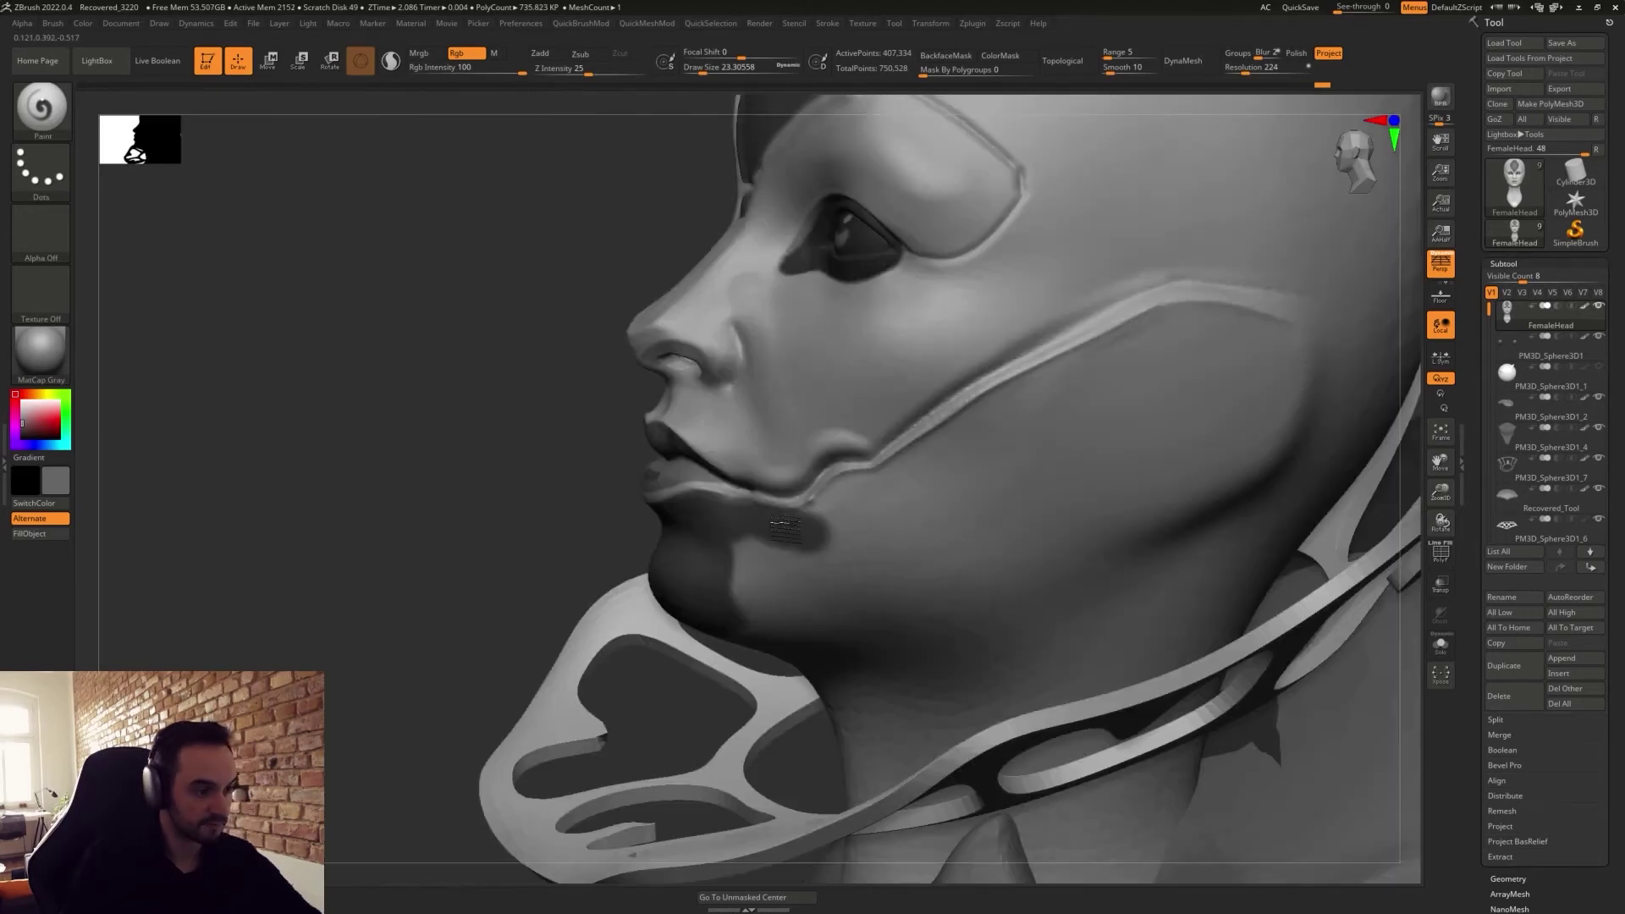
pyautogui.moveTo(785, 527)
pyautogui.mouseDown()
pyautogui.moveTo(837, 521)
pyautogui.moveTo(813, 499)
pyautogui.moveTo(850, 489)
pyautogui.moveTo(809, 495)
pyautogui.moveTo(945, 480)
pyautogui.mouseUp()
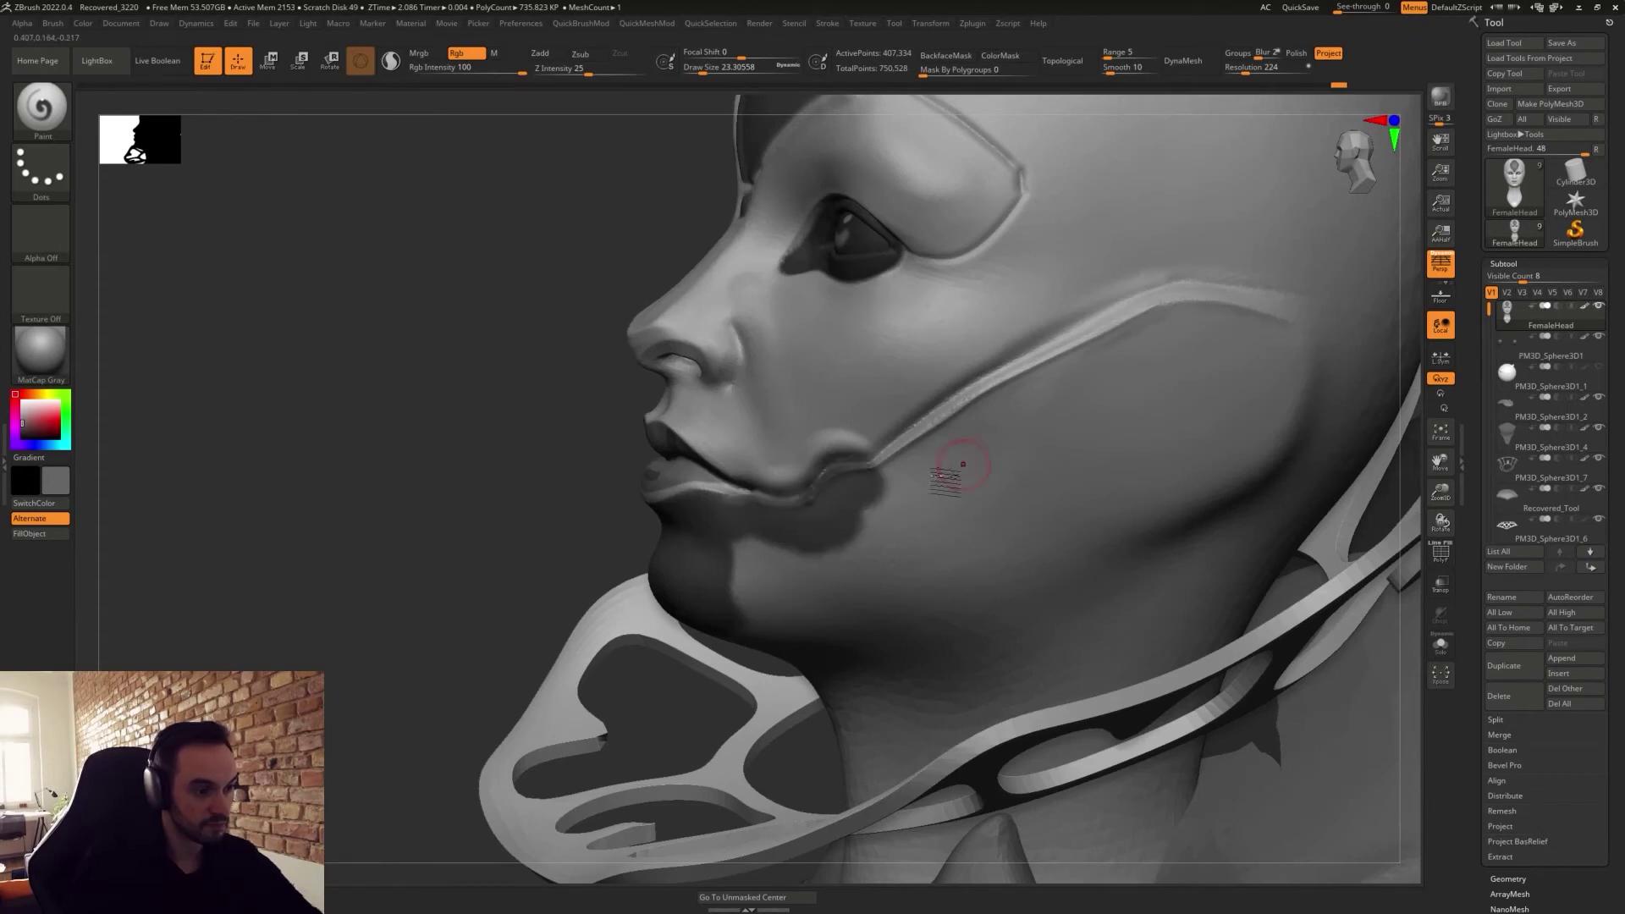
# Outline the jaw panel along its seam and fill it dark grey, enlarging the Paint brush to draw size about 44.
pyautogui.moveTo(963, 464)
pyautogui.mouseDown()
pyautogui.moveTo(1107, 339)
pyautogui.moveTo(1197, 306)
pyautogui.moveTo(1310, 356)
pyautogui.moveTo(1231, 499)
pyautogui.moveTo(1015, 622)
pyautogui.moveTo(861, 660)
pyautogui.mouseUp()
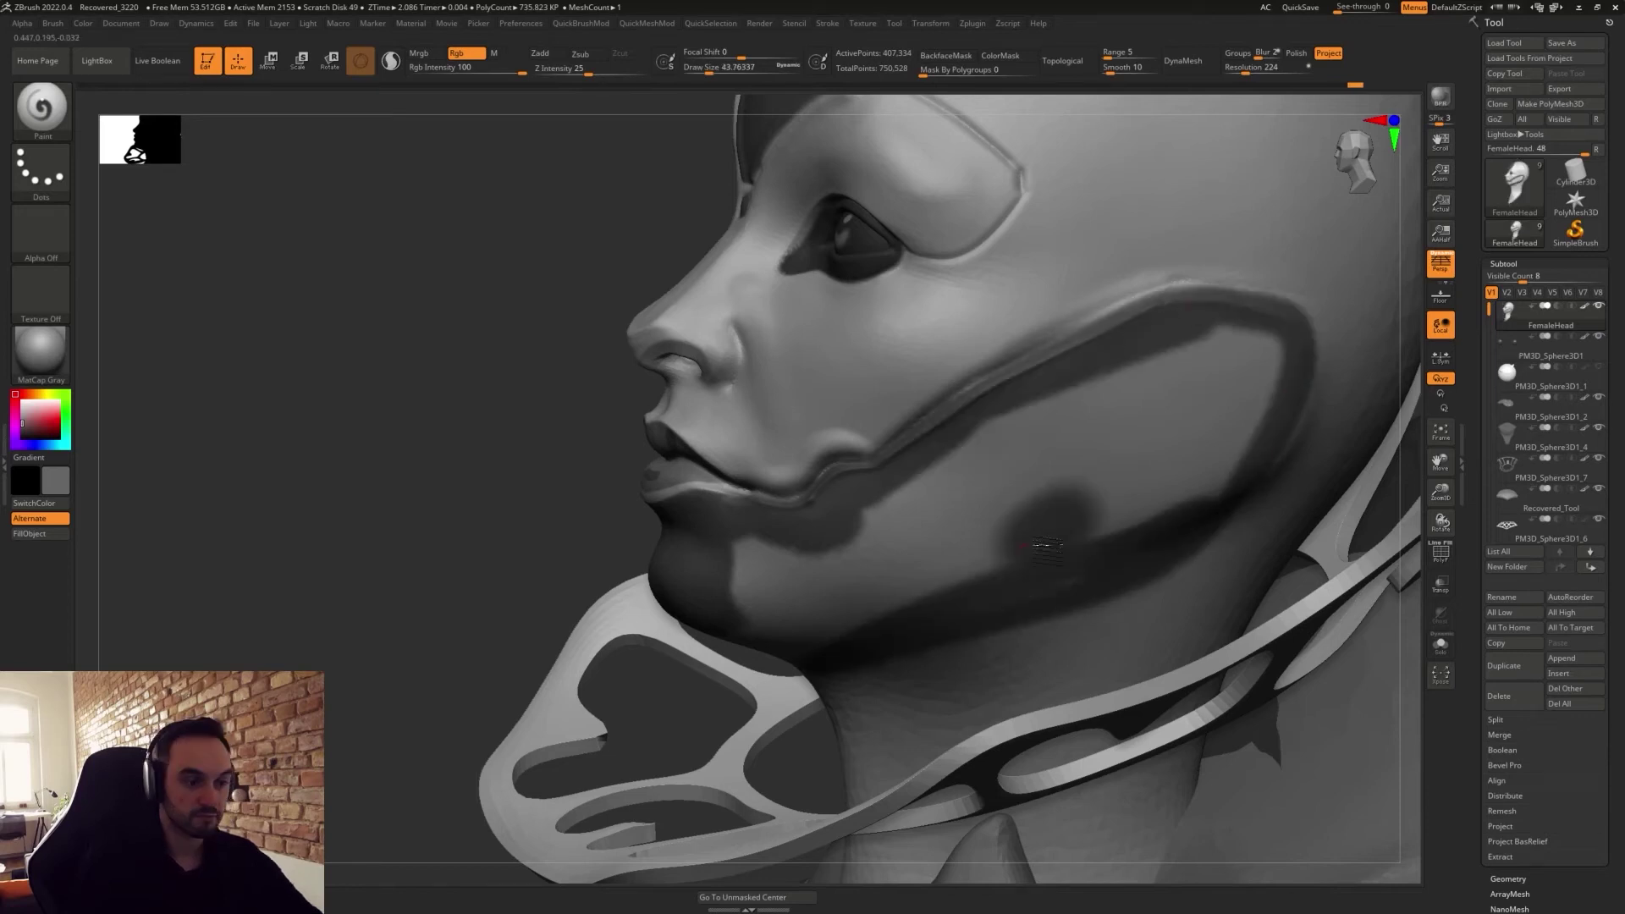
pyautogui.moveTo(1047, 546)
pyautogui.mouseDown()
pyautogui.moveTo(1189, 482)
pyautogui.moveTo(1236, 351)
pyautogui.moveTo(1047, 421)
pyautogui.moveTo(914, 516)
pyautogui.moveTo(772, 582)
pyautogui.mouseUp()
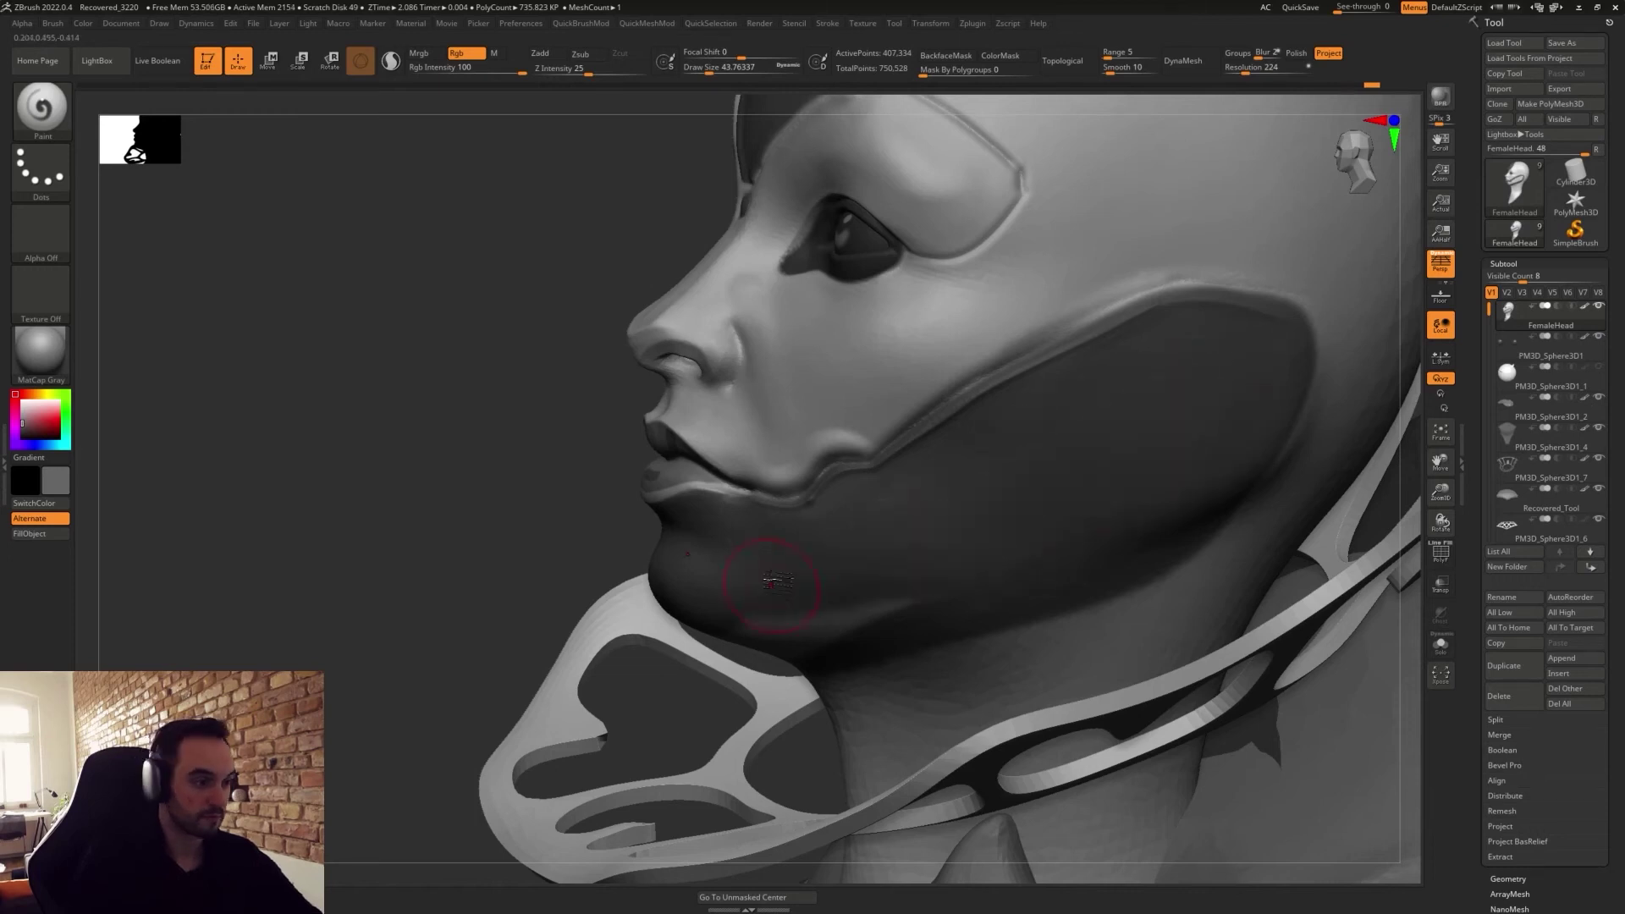
pyautogui.moveTo(772, 582); pyautogui.dragTo(809, 648, button='right')
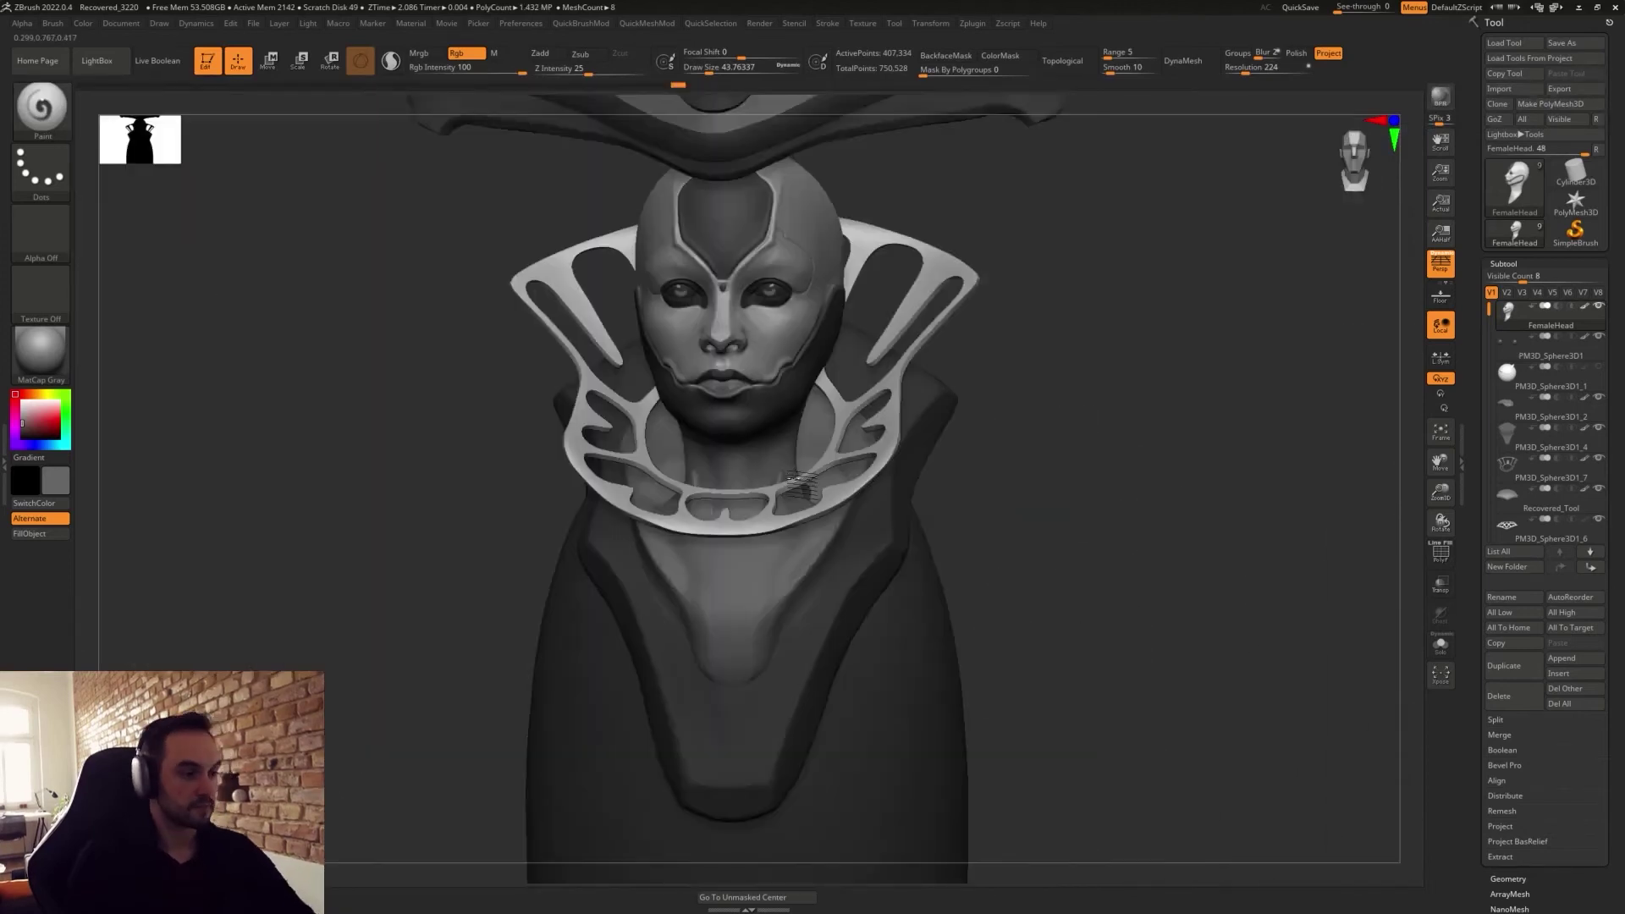
# Isolate the head, paint a dark stripe down the front of the neck, and show the full figure again.
pyautogui.moveTo(796, 478); pyautogui.dragTo(739, 446, button='right')
pyautogui.click(1441, 645)
pyautogui.moveTo(1030, 639)
pyautogui.mouseDown(button='right')
pyautogui.moveTo(707, 415)
pyautogui.moveTo(725, 443)
pyautogui.mouseUp(button='right')
pyautogui.moveTo(725, 443); pyautogui.dragTo(755, 400)
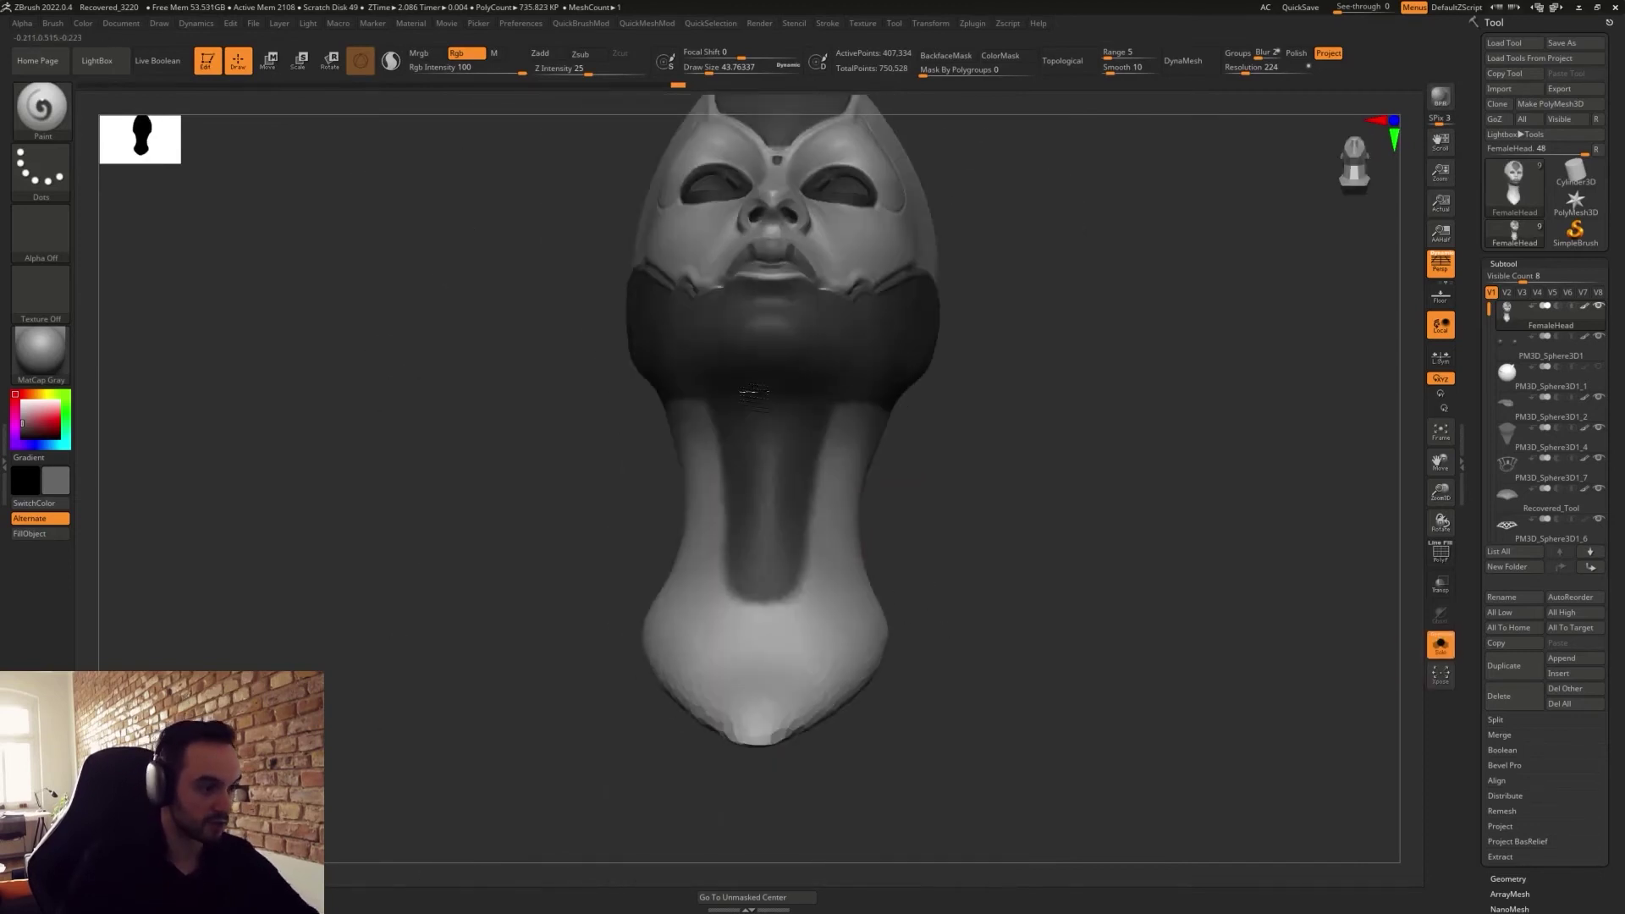
pyautogui.moveTo(896, 446); pyautogui.dragTo(793, 440, button='right')
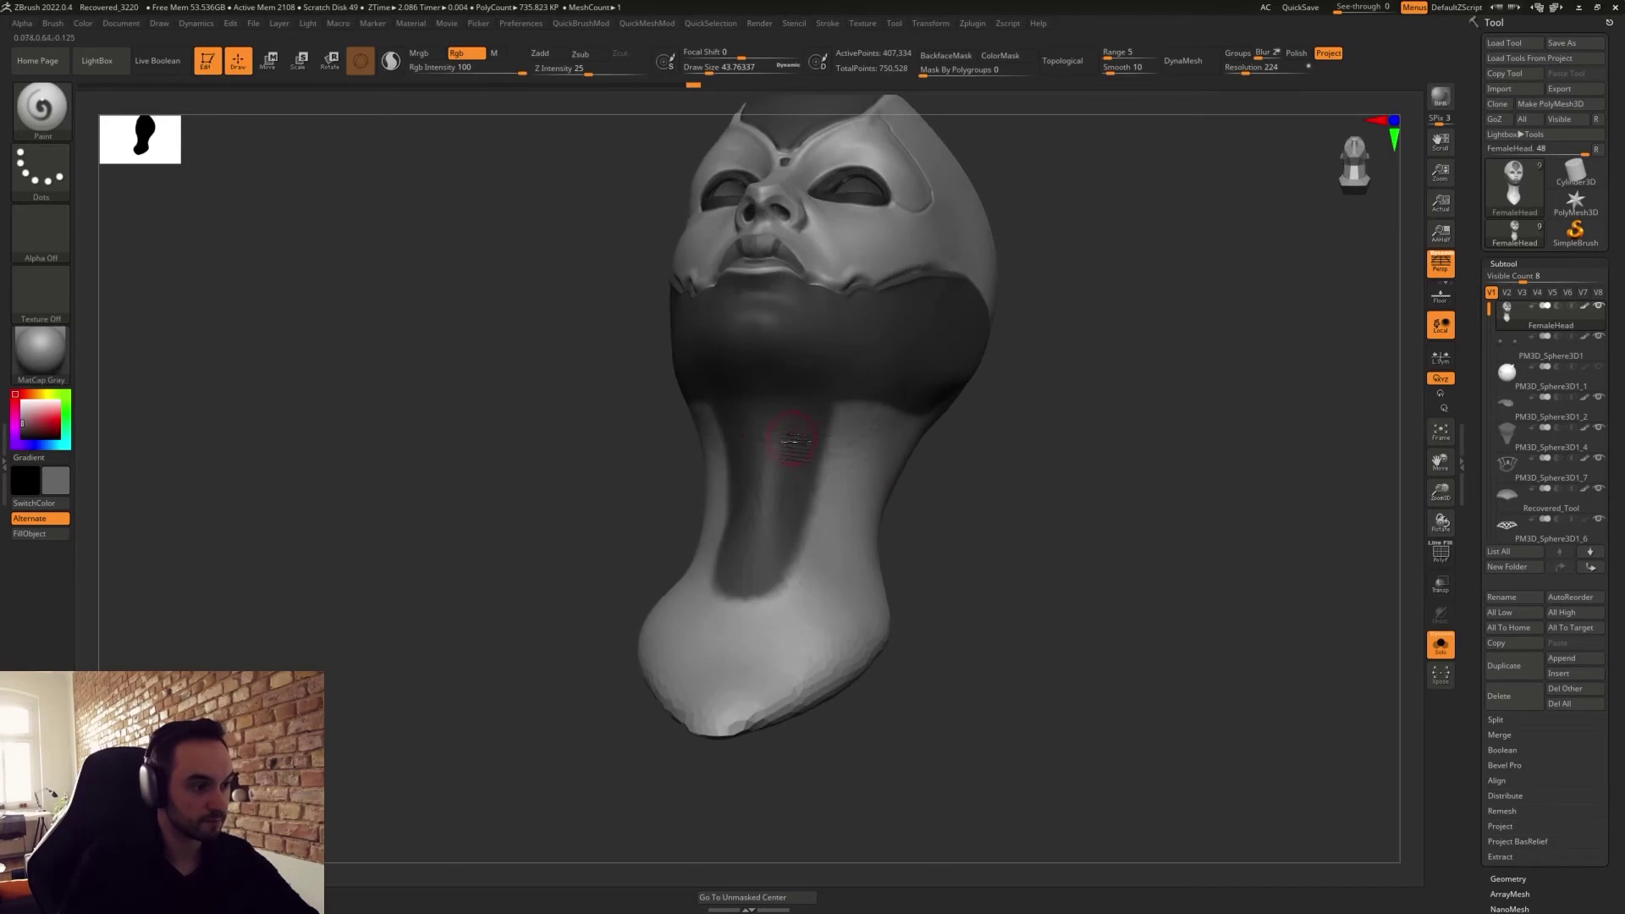
pyautogui.keyDown('shift'); pyautogui.moveTo(1034, 481); pyautogui.dragTo(1015, 511, button='right'); pyautogui.keyUp('shift')
pyautogui.click(1440, 645)
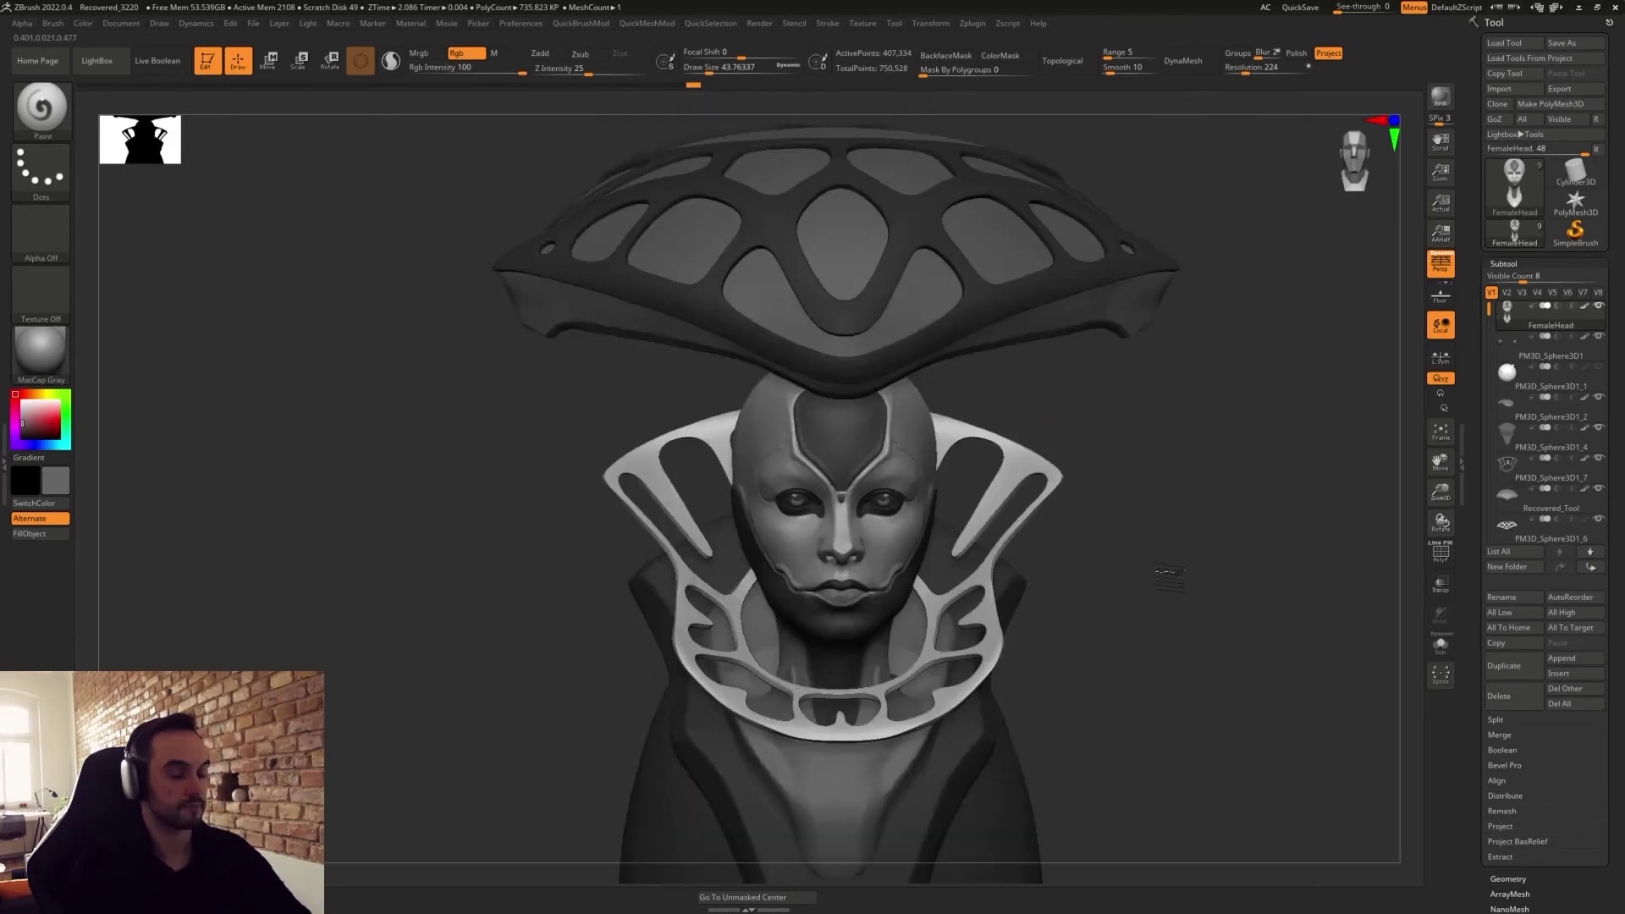
# Select the perforated collar and try to move it down with the Move gizmo.
pyautogui.keyDown('ctrl'); pyautogui.moveTo(1169, 578); pyautogui.dragTo(1135, 584, button='right'); pyautogui.keyUp('ctrl')
pyautogui.keyDown('alt'); pyautogui.moveTo(1002, 584); pyautogui.dragTo(922, 352, button='right'); pyautogui.keyUp('alt')
pyautogui.keyDown('ctrl'); pyautogui.moveTo(1050, 567); pyautogui.dragTo(936, 480, button='right'); pyautogui.keyUp('ctrl')
pyautogui.moveTo(935, 481)
pyautogui.keyDown('alt'); pyautogui.mouseDown(button='right')
pyautogui.moveTo(943, 508)
pyautogui.moveTo(984, 493)
pyautogui.mouseUp(button='right'); pyautogui.keyUp('alt')
pyautogui.press('s')
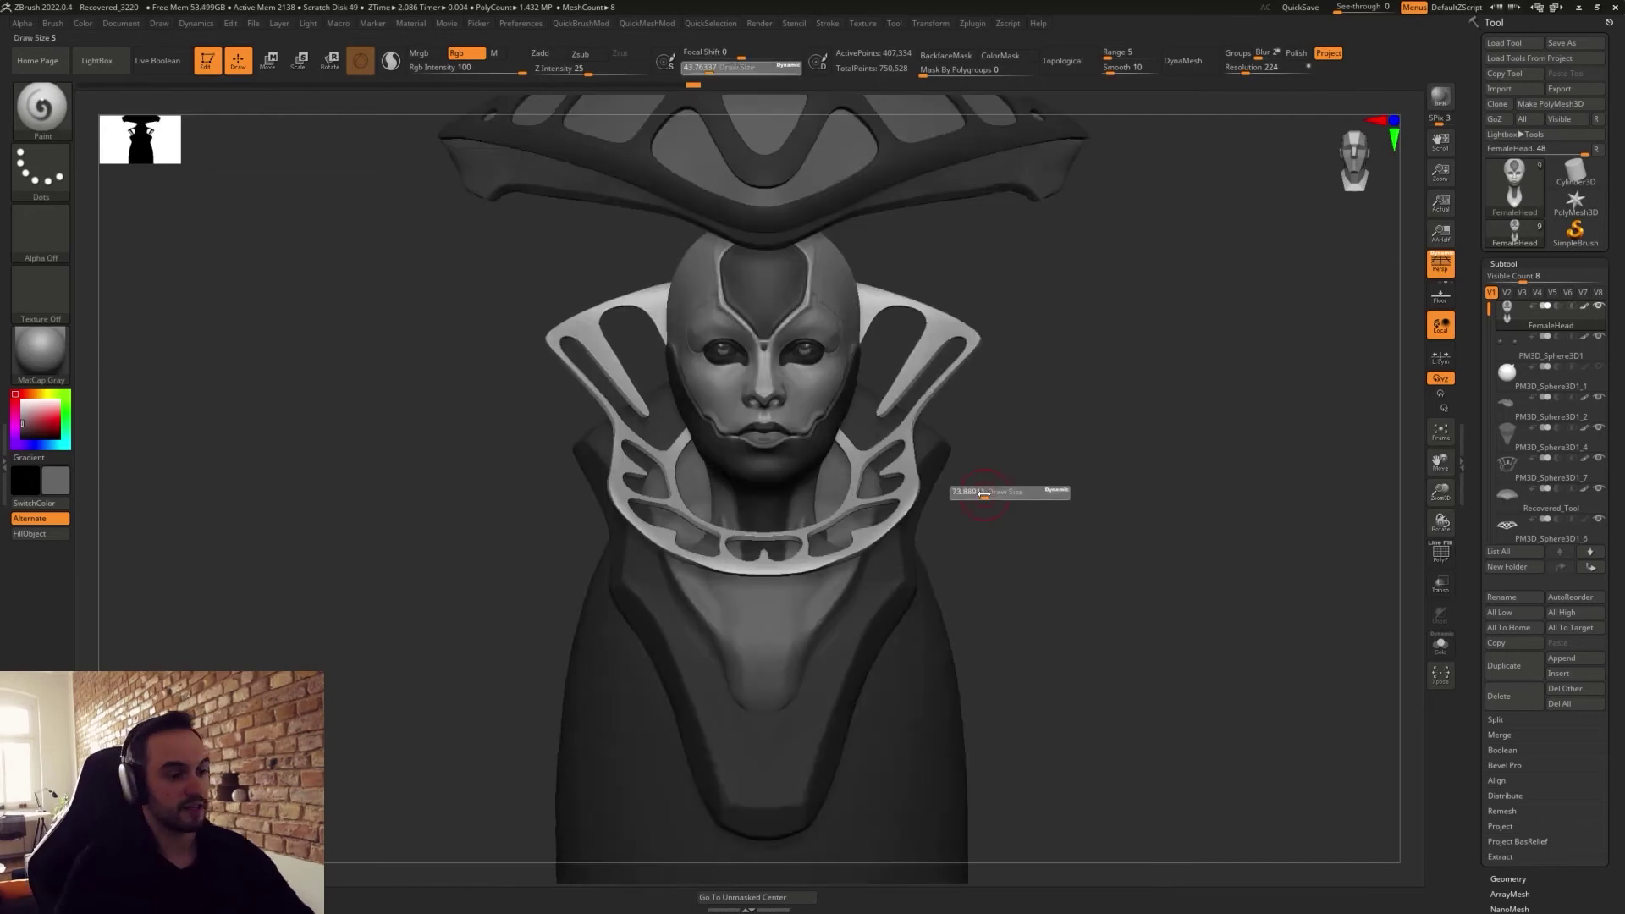
pyautogui.press('w')
pyautogui.keyDown('alt'); pyautogui.click(869, 302); pyautogui.keyUp('alt')
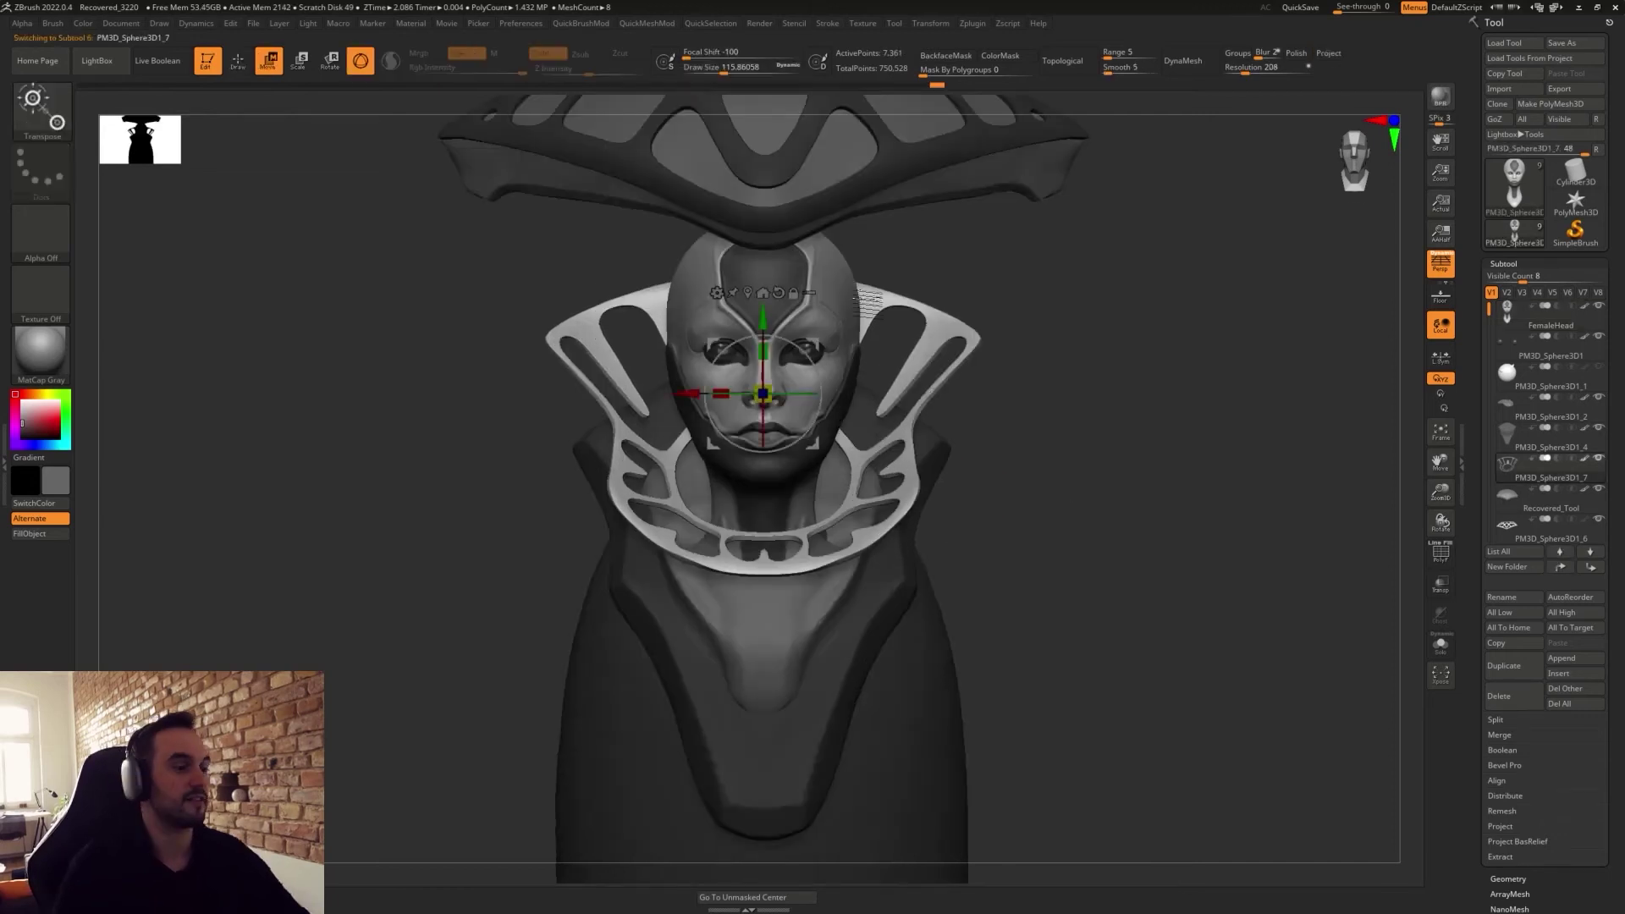
pyautogui.keyDown('alt'); pyautogui.moveTo(763, 318); pyautogui.dragTo(763, 458); pyautogui.keyUp('alt')
pyautogui.click(748, 433)
pyautogui.press('q')
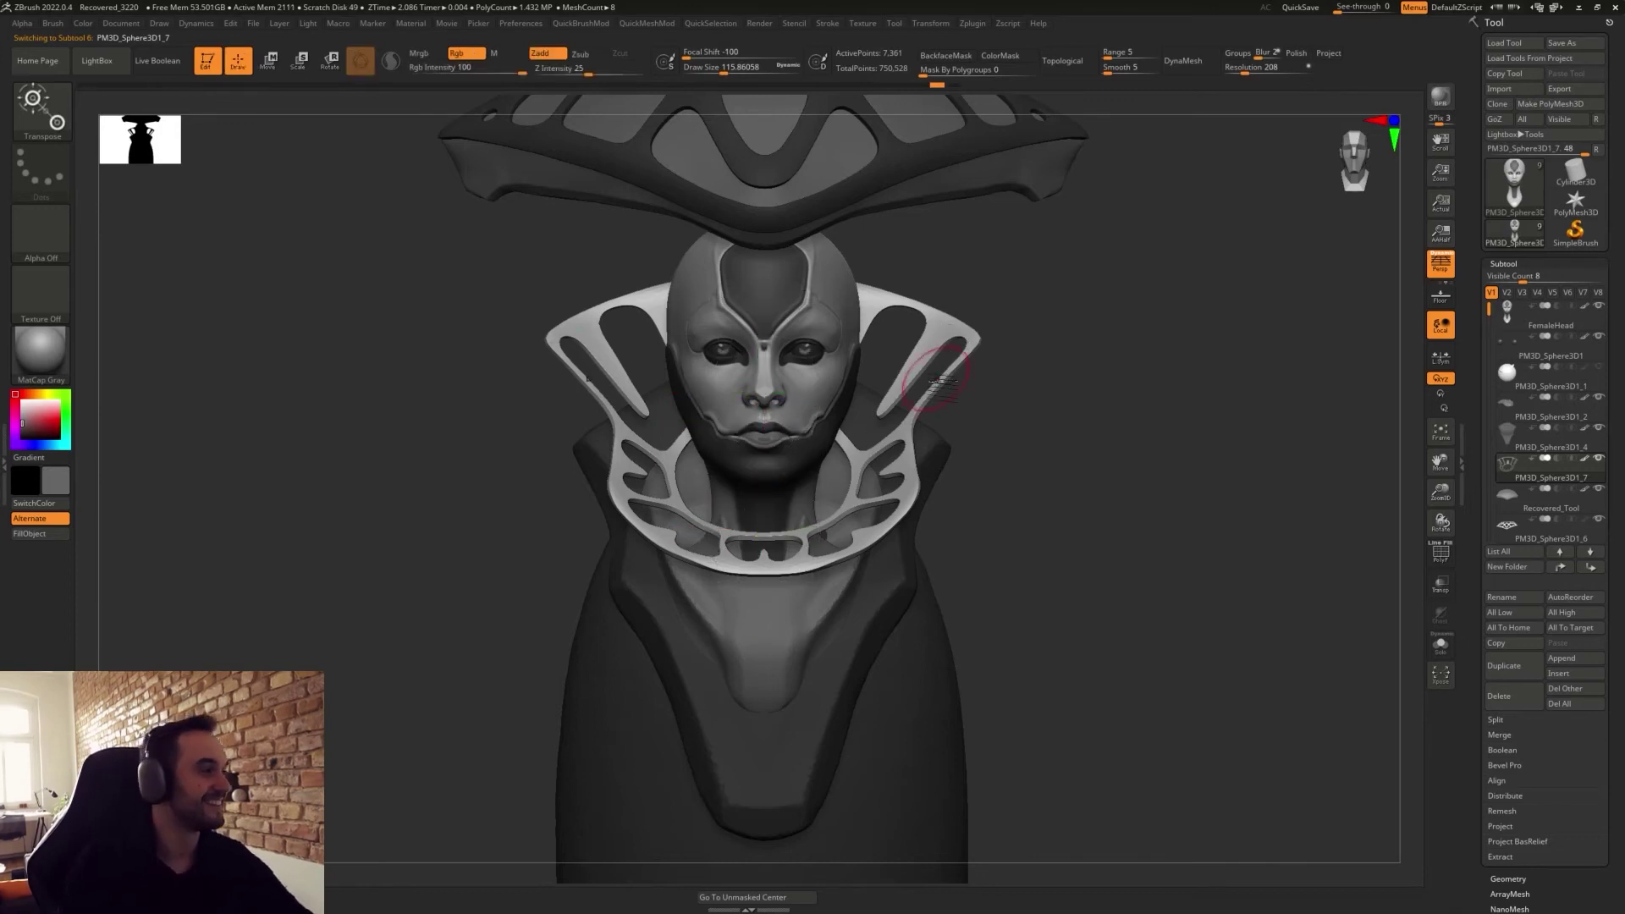
pyautogui.press('w')
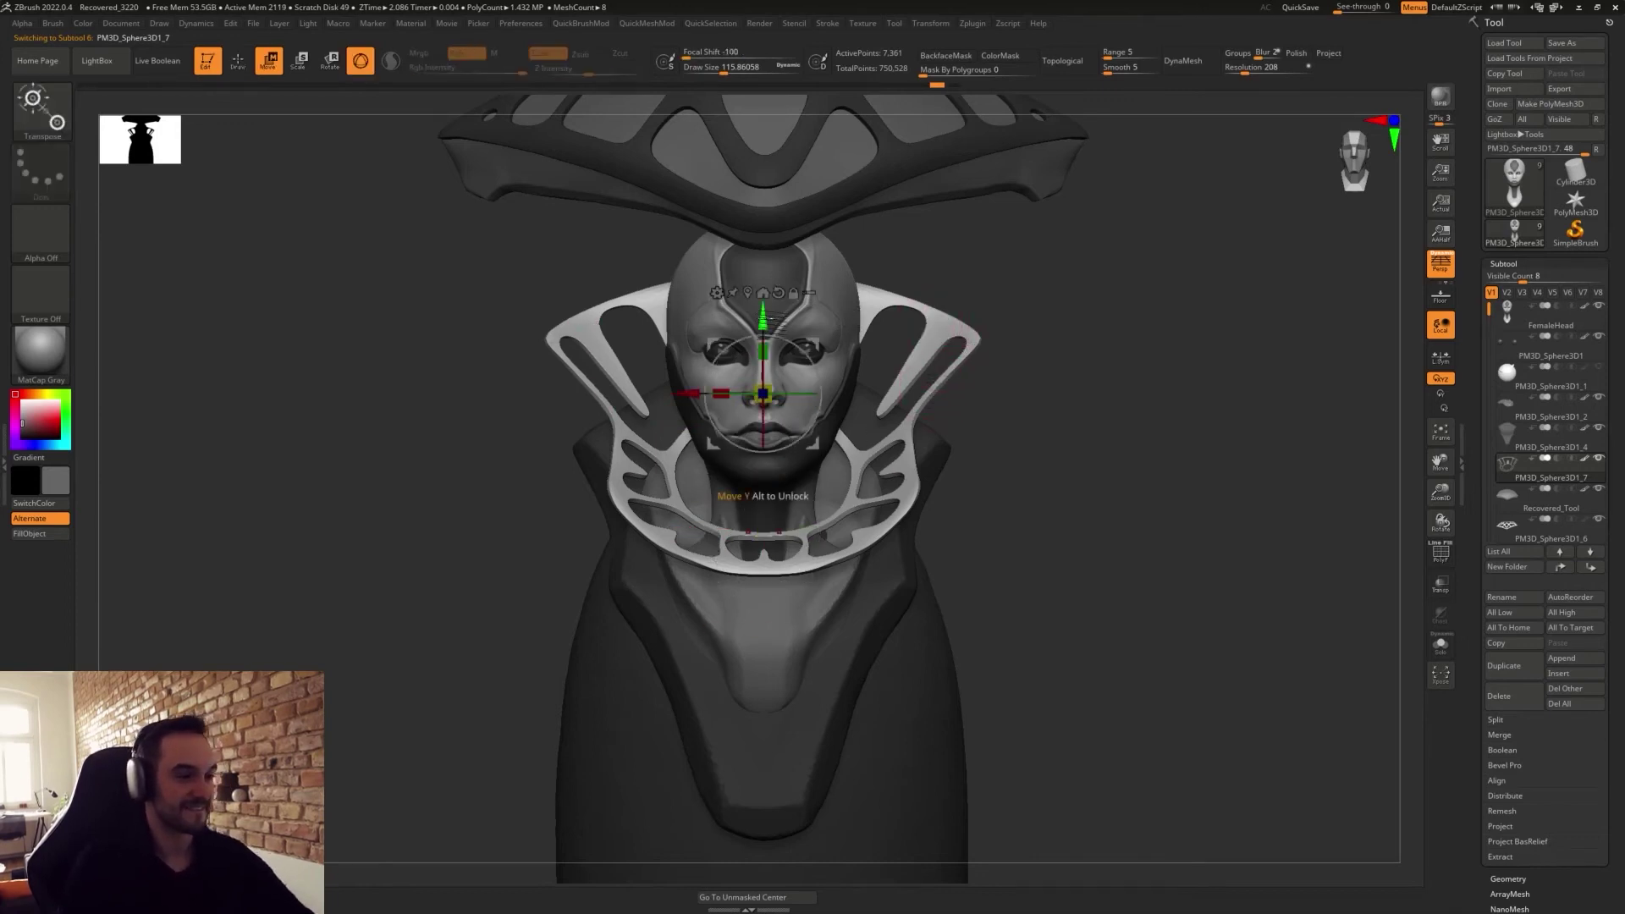
pyautogui.keyDown('alt'); pyautogui.moveTo(763, 318); pyautogui.dragTo(763, 379); pyautogui.keyUp('alt')
pyautogui.click(748, 351)
pyautogui.press('q')
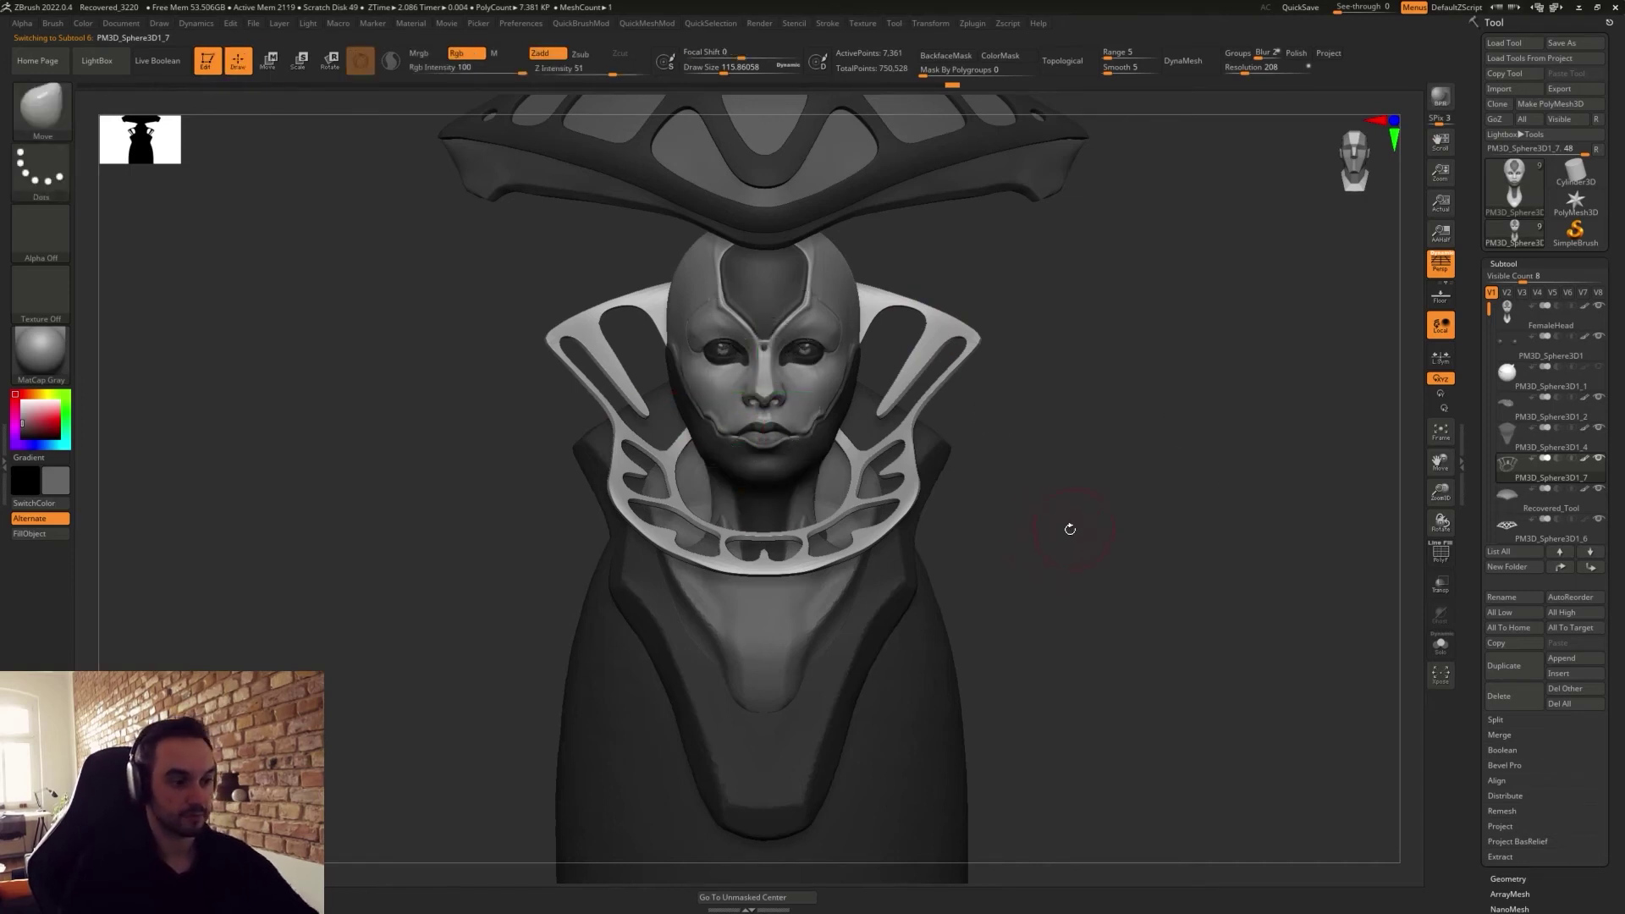
# Display the collar's wireframe and try a lower vertical position for it, checking from the front and side.
pyautogui.hotkey('shift', 'f')
pyautogui.press('w')
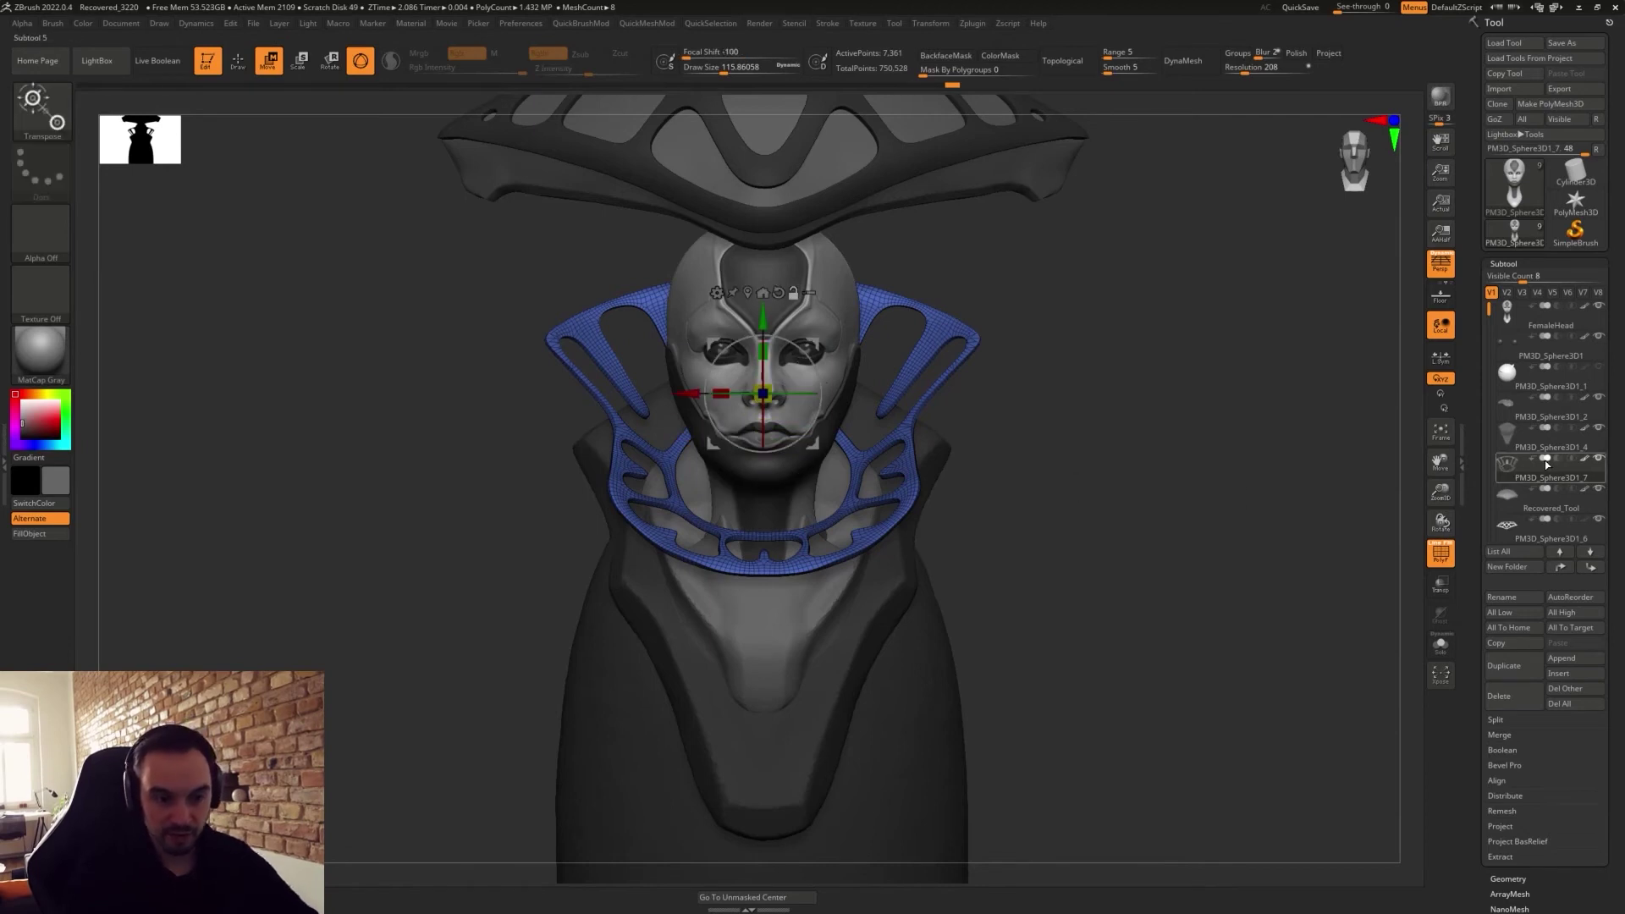
pyautogui.moveTo(1346, 630)
pyautogui.mouseDown()
pyautogui.moveTo(1292, 653)
pyautogui.moveTo(1168, 609)
pyautogui.moveTo(1093, 544)
pyautogui.moveTo(999, 626)
pyautogui.moveTo(825, 470)
pyautogui.moveTo(851, 503)
pyautogui.mouseUp()
pyautogui.press('q')
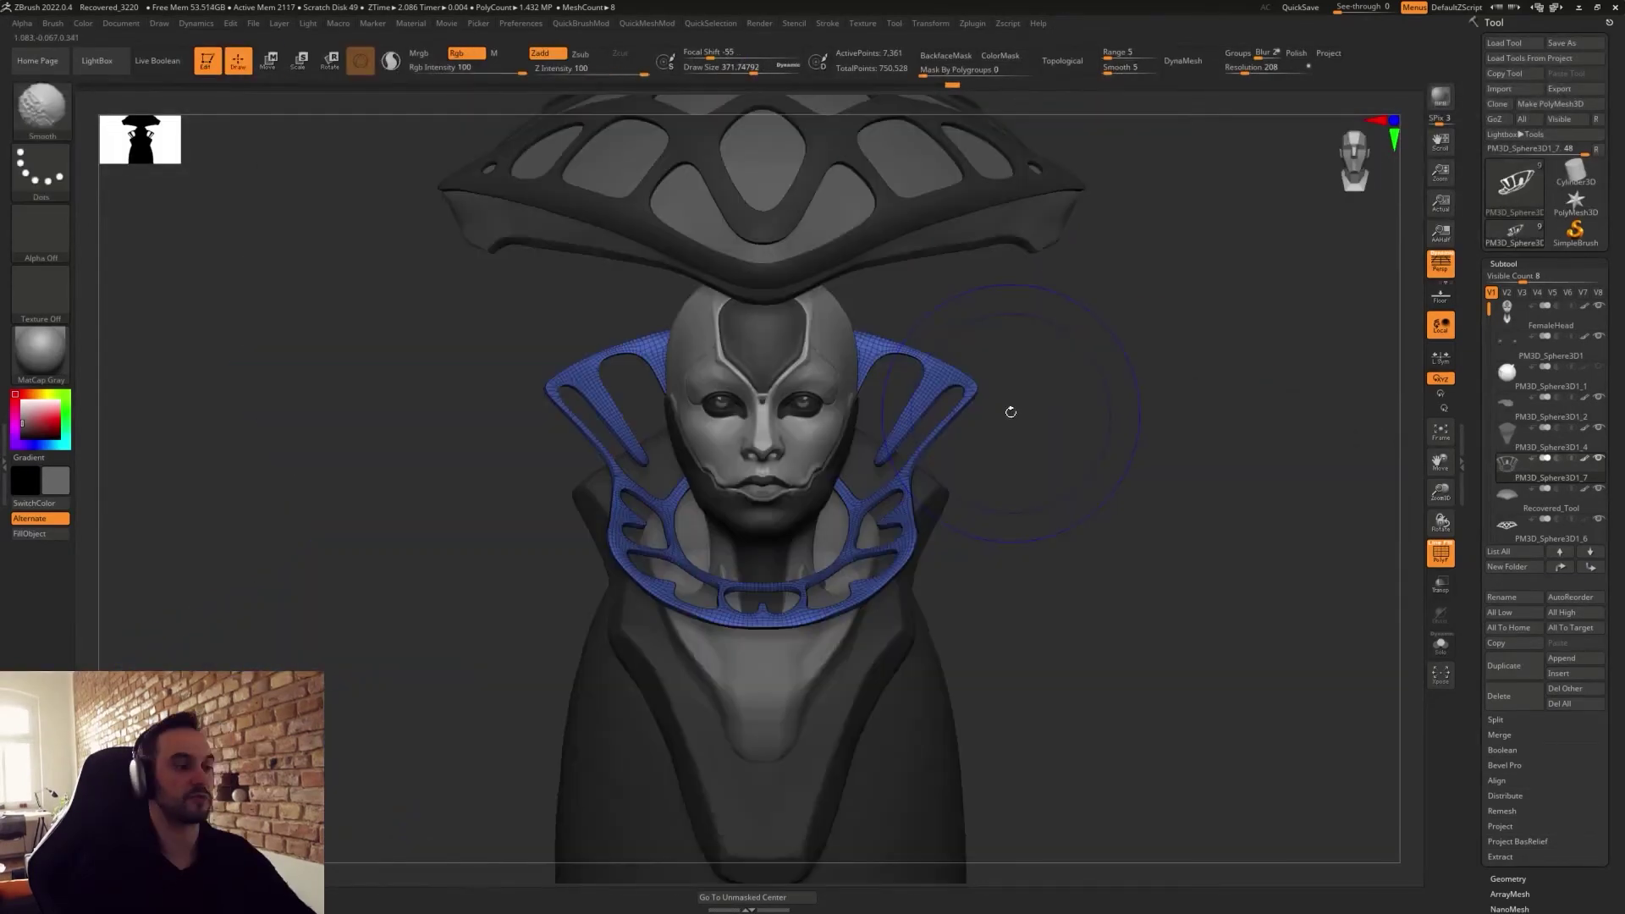
pyautogui.press('w')
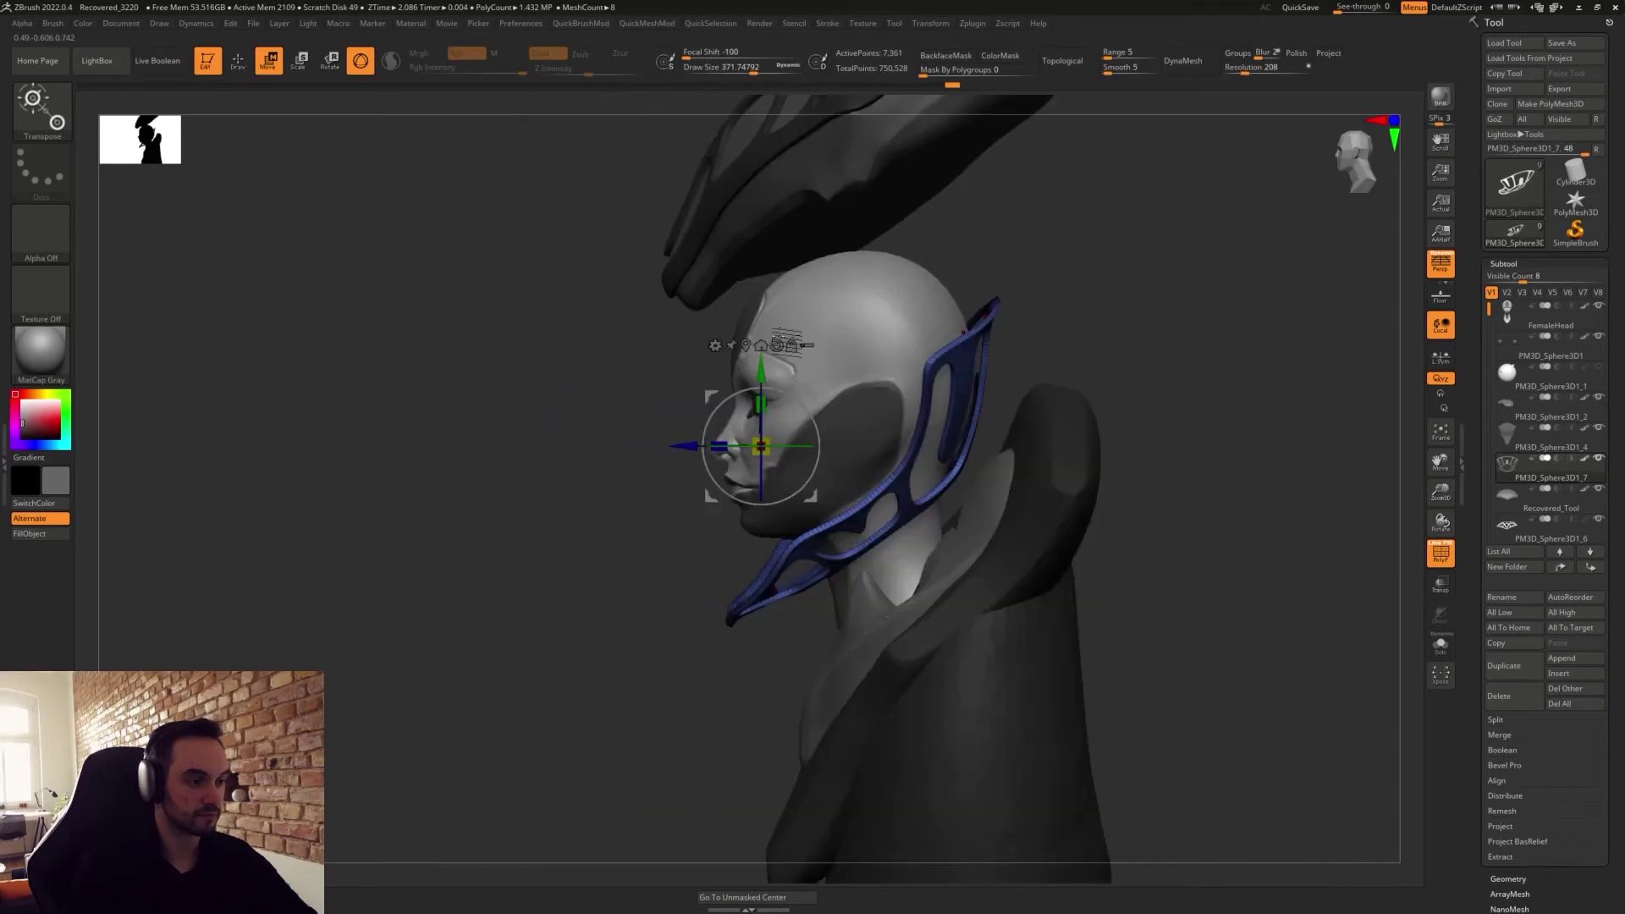
pyautogui.moveTo(571, 492); pyautogui.dragTo(807, 255)
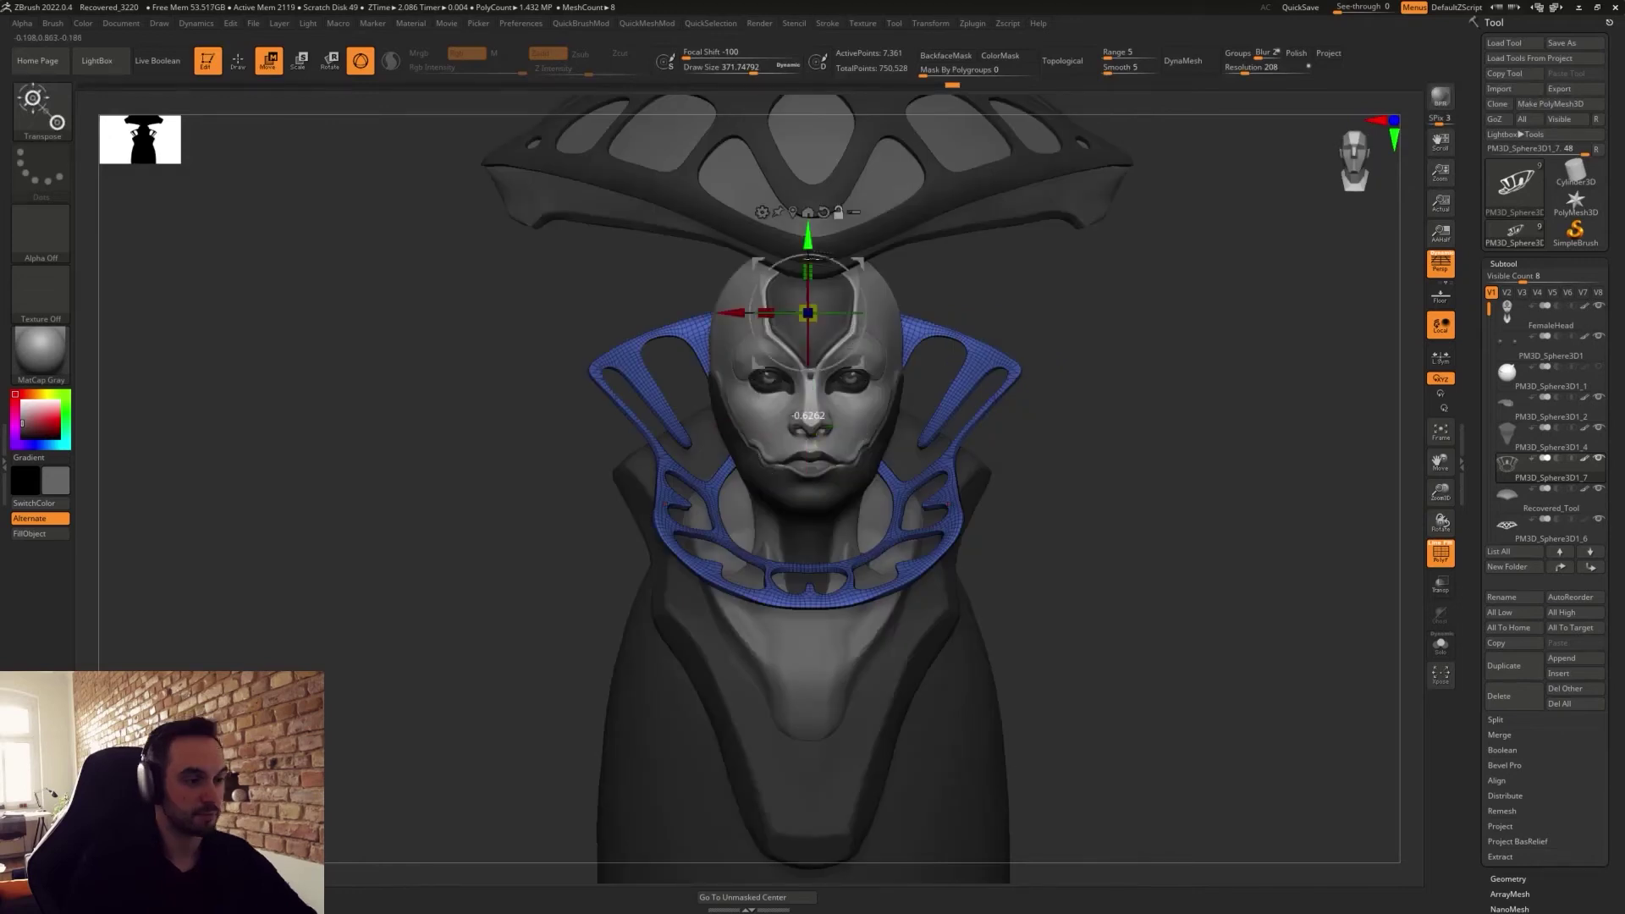
pyautogui.keyDown('alt'); pyautogui.moveTo(809, 313); pyautogui.dragTo(808, 423); pyautogui.keyUp('alt')
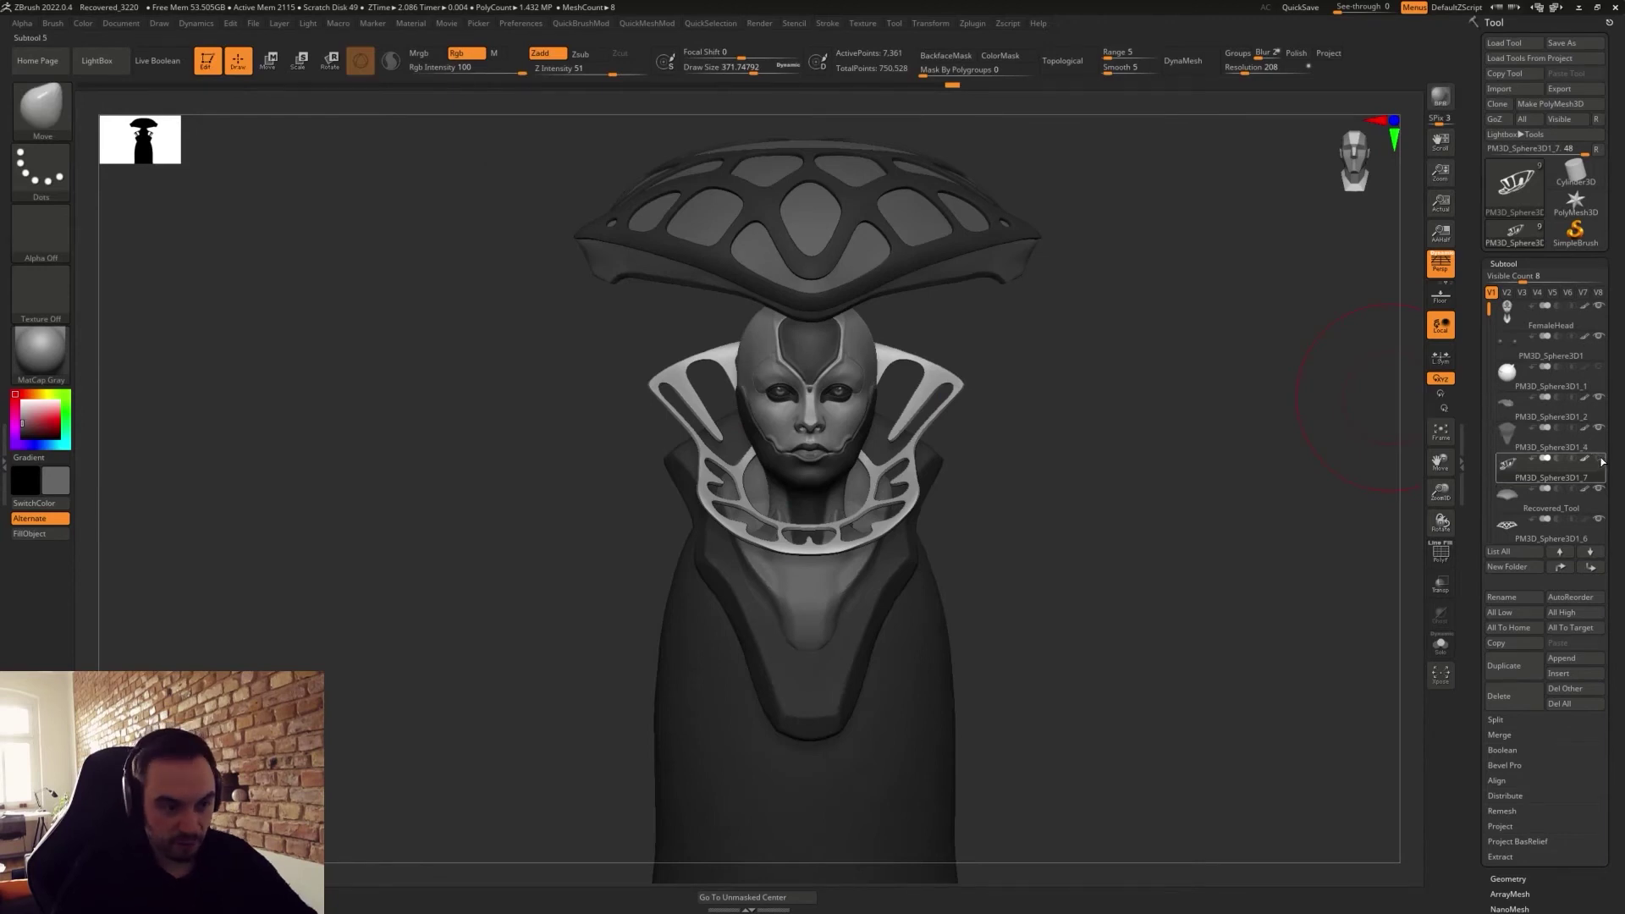
# Select the Recovered_Tool subtool and compare the figure with the collar hidden and shown.
pyautogui.click(1513, 499)
pyautogui.keyDown('alt'); pyautogui.moveTo(1114, 581); pyautogui.dragTo(1040, 620); pyautogui.keyUp('alt')
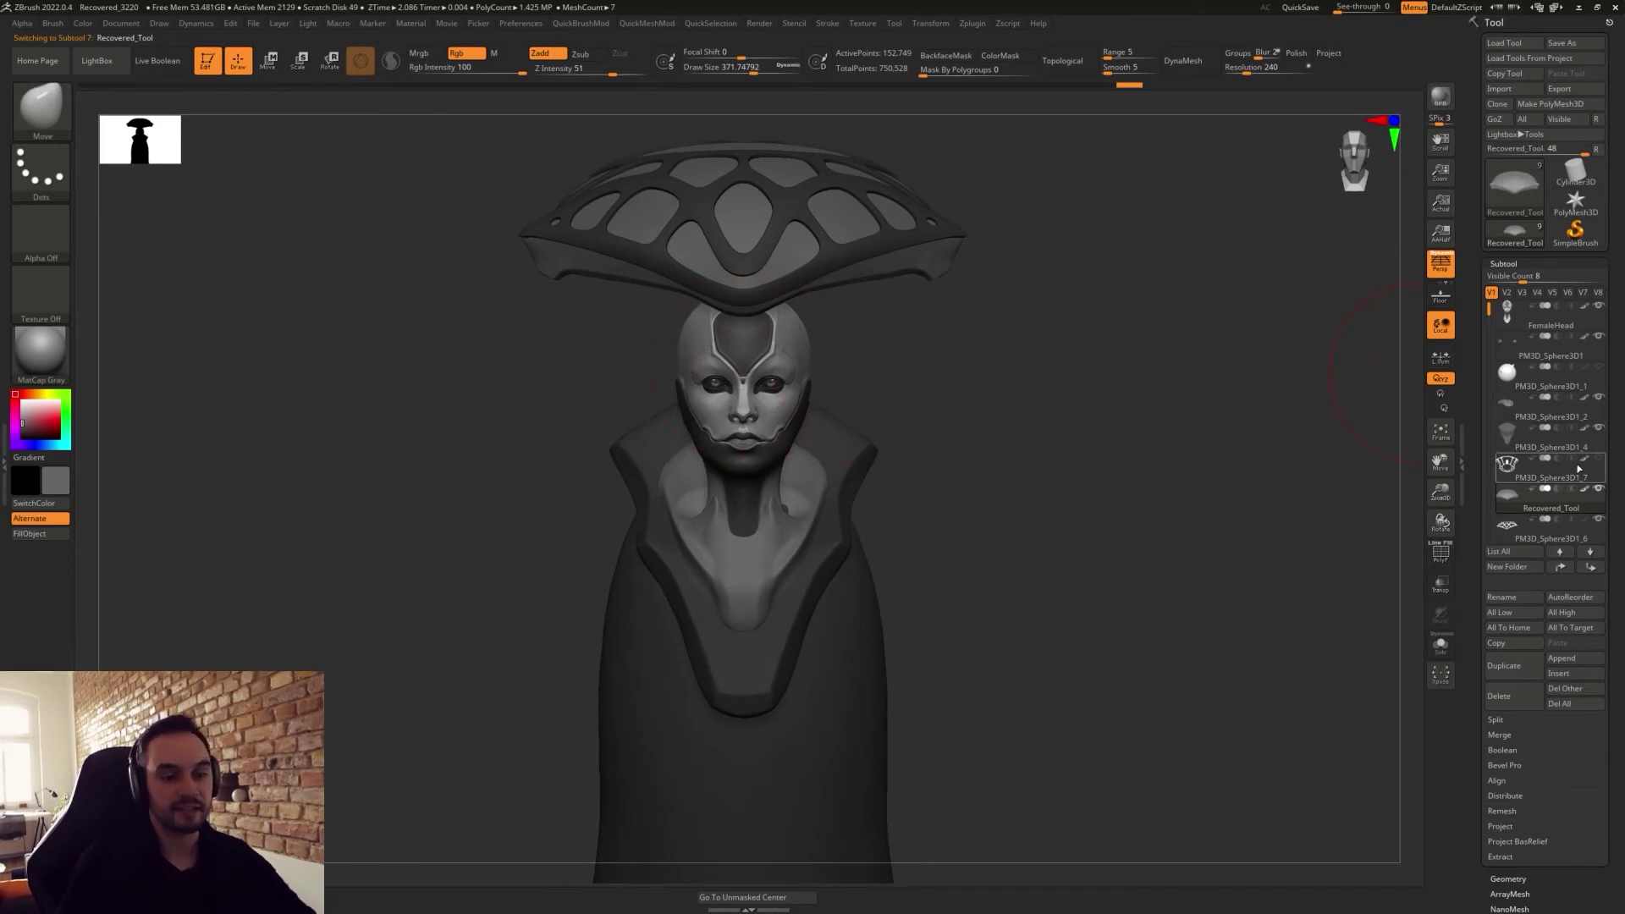
pyautogui.moveTo(1595, 468)
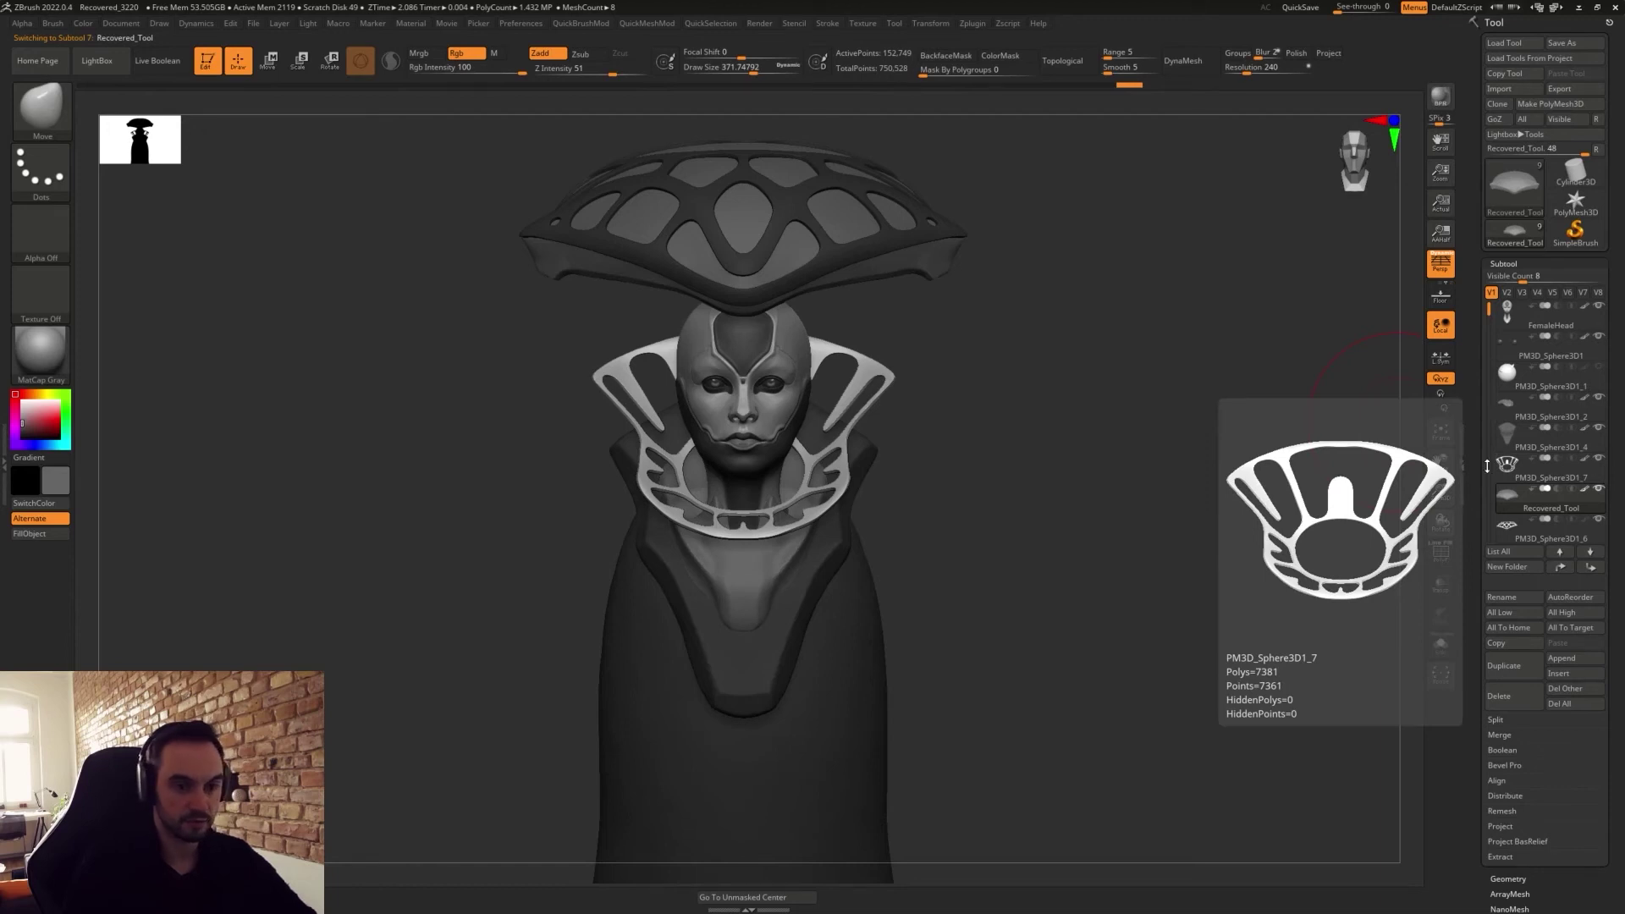
# Select the collar and step back through its edit history, restoring the last two undone edits.
pyautogui.press('s')
pyautogui.moveTo(808, 507); pyautogui.dragTo(822, 508)
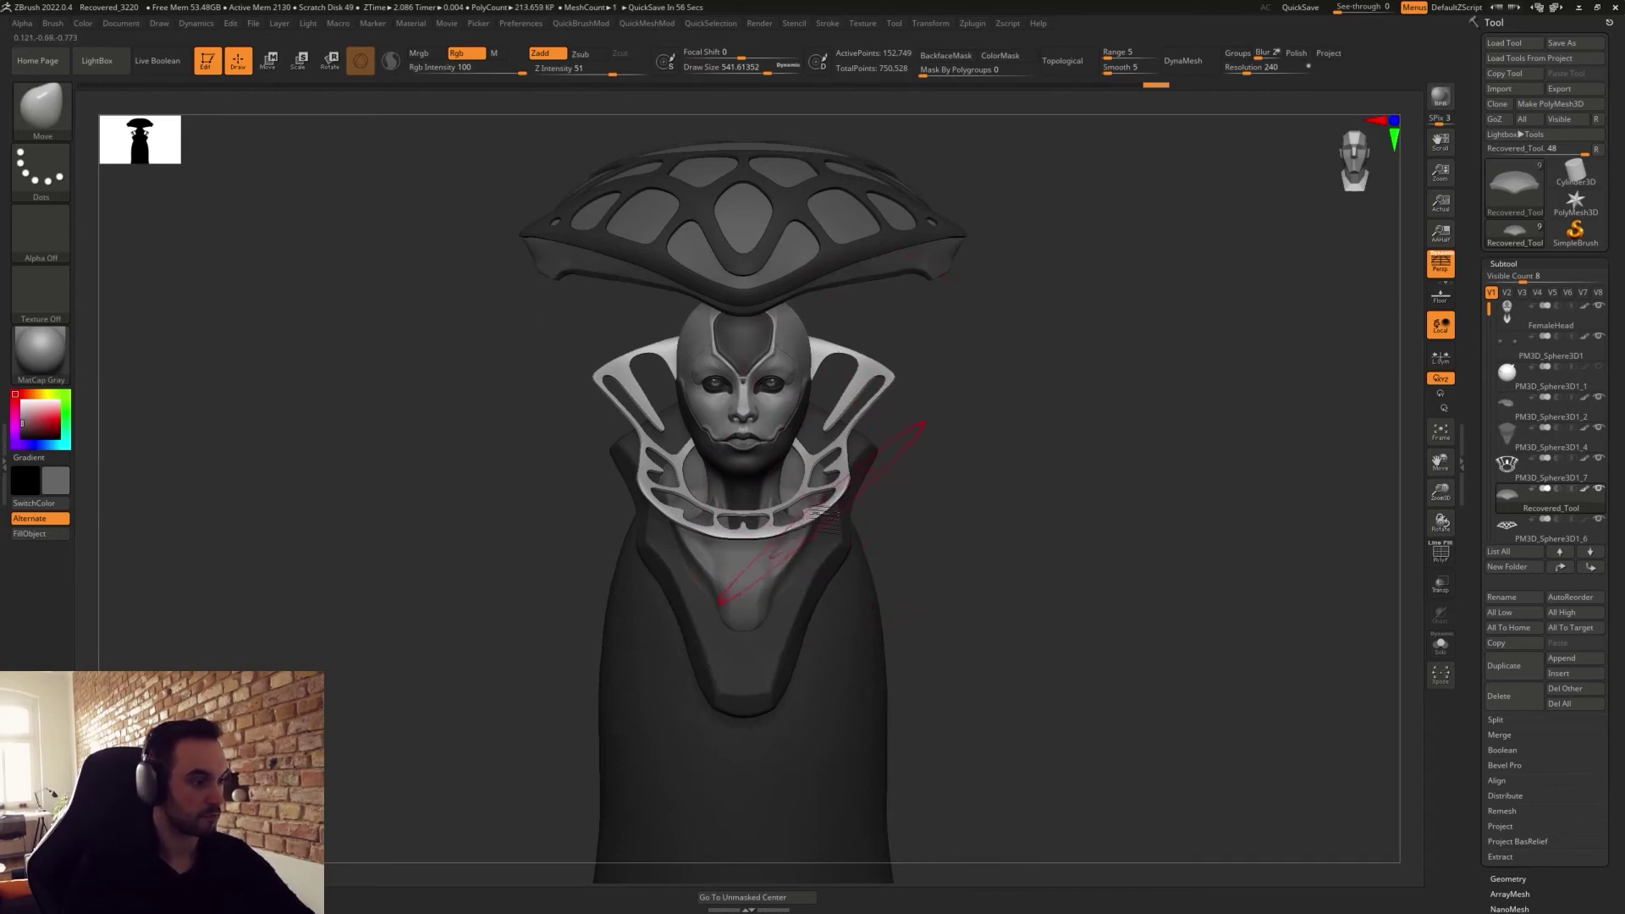
pyautogui.keyDown('alt'); pyautogui.click(821, 546); pyautogui.keyUp('alt')
pyautogui.hotkey('ctrl', 'z')
pyautogui.hotkey('ctrl', 'z')
pyautogui.hotkey('ctrl', 'z')
pyautogui.hotkey('ctrl', 'z')
pyautogui.hotkey('ctrl', 'z')
pyautogui.hotkey('ctrl', 'z')
pyautogui.hotkey('ctrl', 'z')
pyautogui.hotkey('ctrl', 'shift', 'z')
pyautogui.hotkey('ctrl', 'shift', 'z')
# Reshape the collar's upper wings wider and higher with the Move brush and undo the final stroke.
pyautogui.moveTo(857, 375)
pyautogui.mouseDown(button='right')
pyautogui.moveTo(884, 321)
pyautogui.moveTo(859, 374)
pyautogui.mouseUp(button='right')
pyautogui.moveTo(854, 370)
pyautogui.mouseDown()
pyautogui.moveTo(872, 317)
pyautogui.moveTo(810, 329)
pyautogui.mouseUp()
pyautogui.moveTo(819, 500); pyautogui.dragTo(804, 514)
pyautogui.press('s')
pyautogui.moveTo(729, 563)
pyautogui.mouseDown()
pyautogui.moveTo(688, 538)
pyautogui.moveTo(761, 584)
pyautogui.mouseUp()
pyautogui.press('shift')
pyautogui.hotkey('ctrl', 'z')
# Cut away the collar's lower front ring, redoing the first cut so the side arms stay longer.
pyautogui.press('b')
pyautogui.press('c')
pyautogui.press('l')
pyautogui.press('shift')
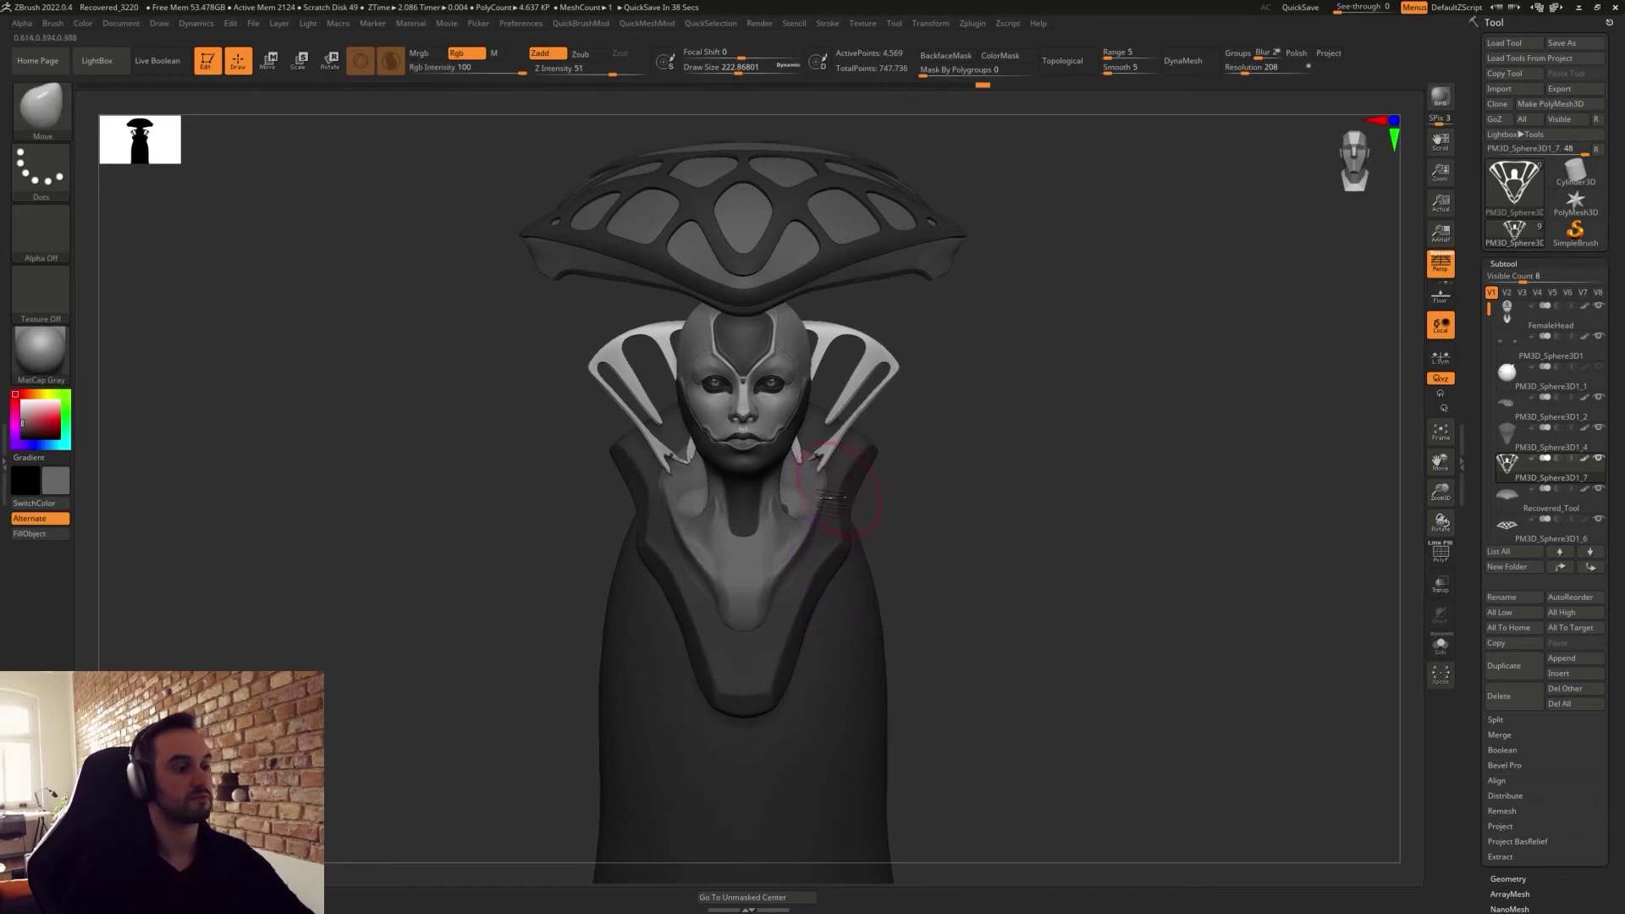
pyautogui.hotkey('ctrl', 'z')
pyautogui.moveTo(784, 589)
pyautogui.keyDown('shift'); pyautogui.mouseDown()
pyautogui.moveTo(756, 554)
pyautogui.moveTo(755, 593)
pyautogui.mouseUp(); pyautogui.keyUp('shift')
pyautogui.press('shift')
# Adjust the cut lower ends of the collar arms with the Move and Smooth brushes, draw size about 145.
pyautogui.press('s')
pyautogui.moveTo(801, 523); pyautogui.dragTo(791, 524)
pyautogui.press('shift')
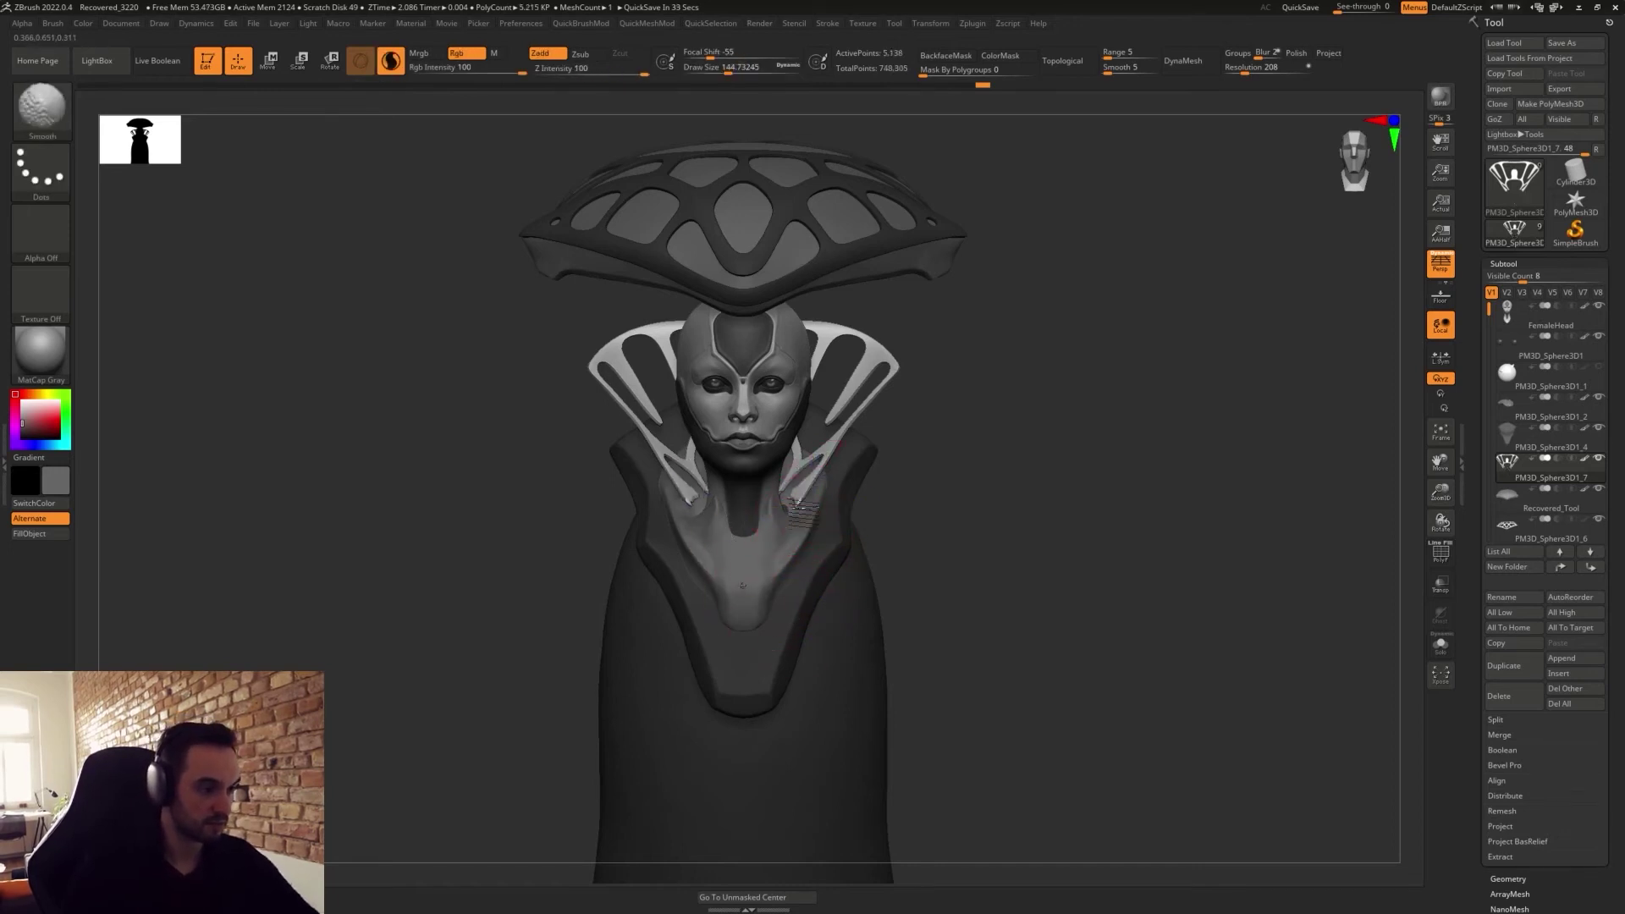
pyautogui.moveTo(1019, 518)
pyautogui.mouseDown()
pyautogui.moveTo(853, 521)
pyautogui.moveTo(895, 519)
pyautogui.mouseUp()
pyautogui.press('s')
pyautogui.hotkey('ctrl', 'z')
# Pull the lower ends of the collar arms outward from the neck towards the shoulders with the Move brush.
pyautogui.press('s')
pyautogui.moveTo(828, 478)
pyautogui.mouseDown()
pyautogui.moveTo(860, 480)
pyautogui.moveTo(810, 489)
pyautogui.moveTo(808, 464)
pyautogui.mouseUp()
pyautogui.moveTo(931, 550)
pyautogui.mouseDown()
pyautogui.moveTo(1027, 562)
pyautogui.moveTo(814, 471)
pyautogui.mouseUp()
pyautogui.moveTo(973, 507)
pyautogui.mouseDown()
pyautogui.moveTo(970, 569)
pyautogui.moveTo(982, 530)
pyautogui.mouseUp()
pyautogui.moveTo(897, 369); pyautogui.dragTo(888, 402)
# Fit the collar arms against the robe's raised neckline with the Move brush, using draw sizes of about 415 and 338.
pyautogui.press('s')
pyautogui.moveTo(994, 506); pyautogui.dragTo(909, 513)
pyautogui.press('s')
pyautogui.moveTo(902, 512)
pyautogui.mouseDown()
pyautogui.moveTo(876, 512)
pyautogui.moveTo(919, 552)
pyautogui.moveTo(949, 554)
pyautogui.moveTo(893, 552)
pyautogui.mouseUp()
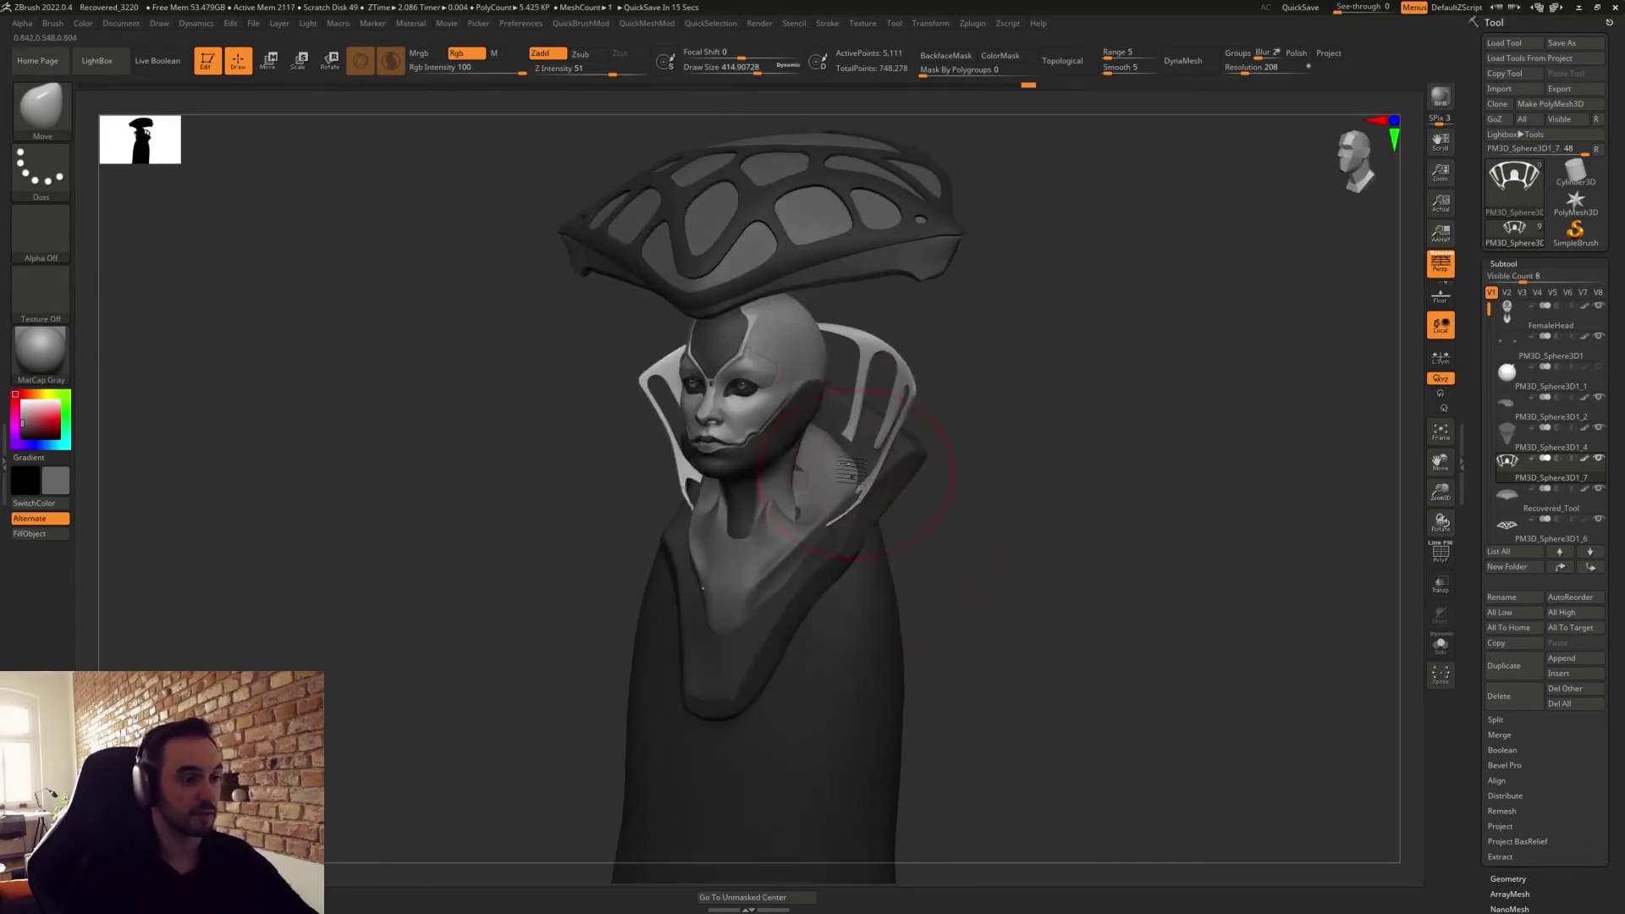
pyautogui.moveTo(851, 448)
pyautogui.mouseDown()
pyautogui.moveTo(1001, 558)
pyautogui.moveTo(962, 508)
pyautogui.moveTo(917, 518)
pyautogui.mouseUp()
pyautogui.press('s')
pyautogui.moveTo(955, 513); pyautogui.dragTo(911, 479)
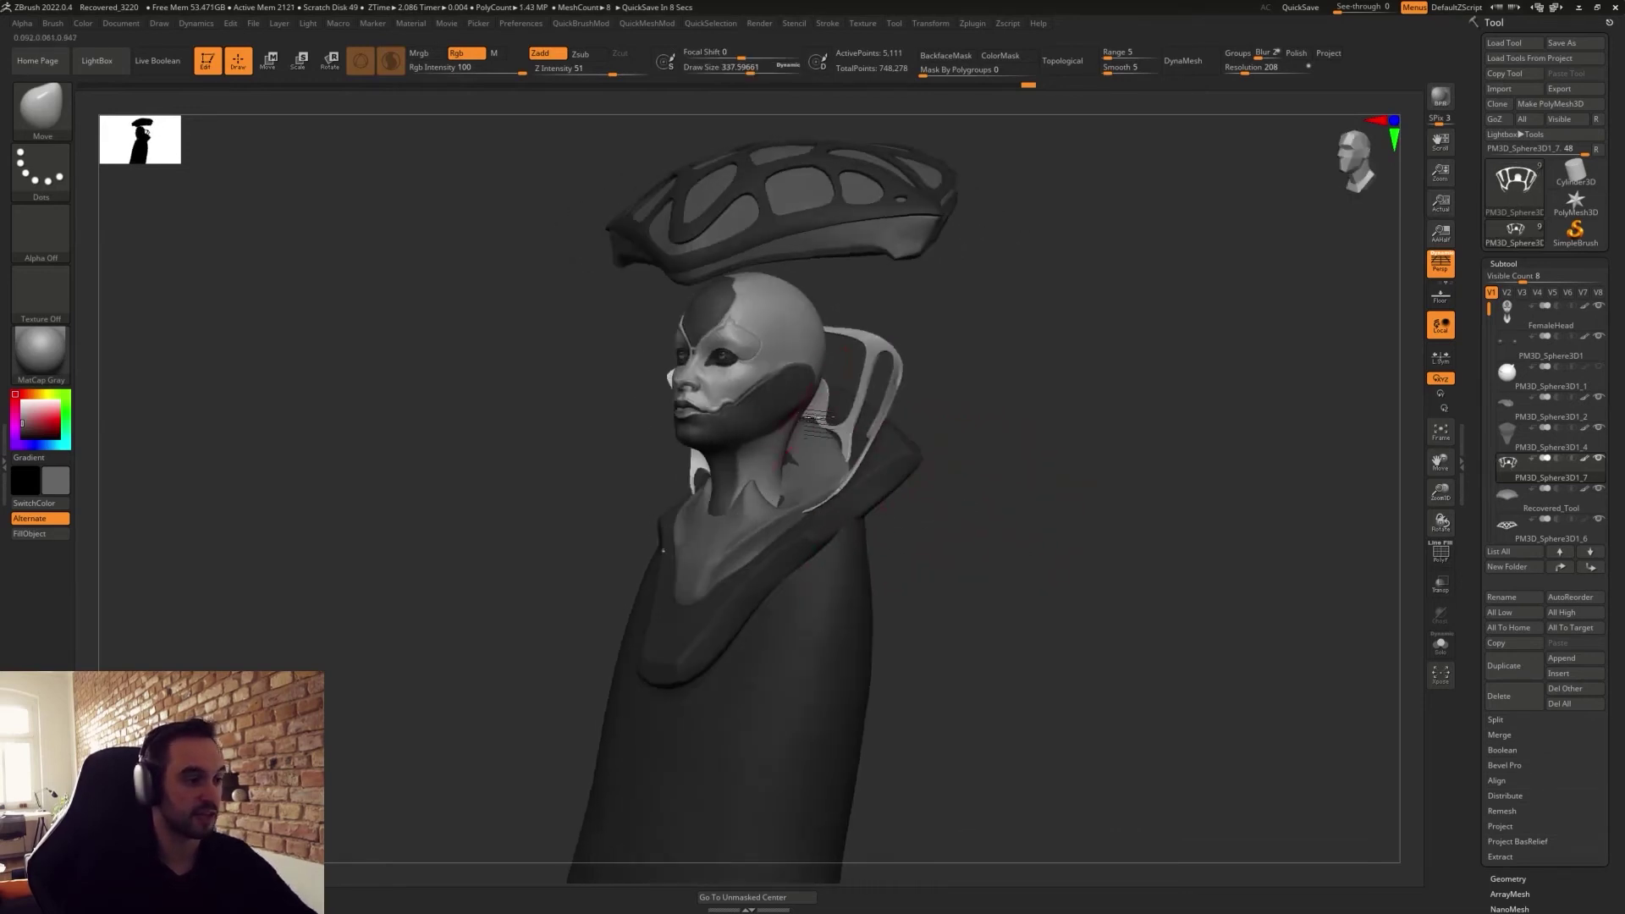
# Isolate the collar, cut off the thin prongs at the lower ends of its arms, and close the resulting holes.
pyautogui.press('[')
pyautogui.press('[')
pyautogui.press('[')
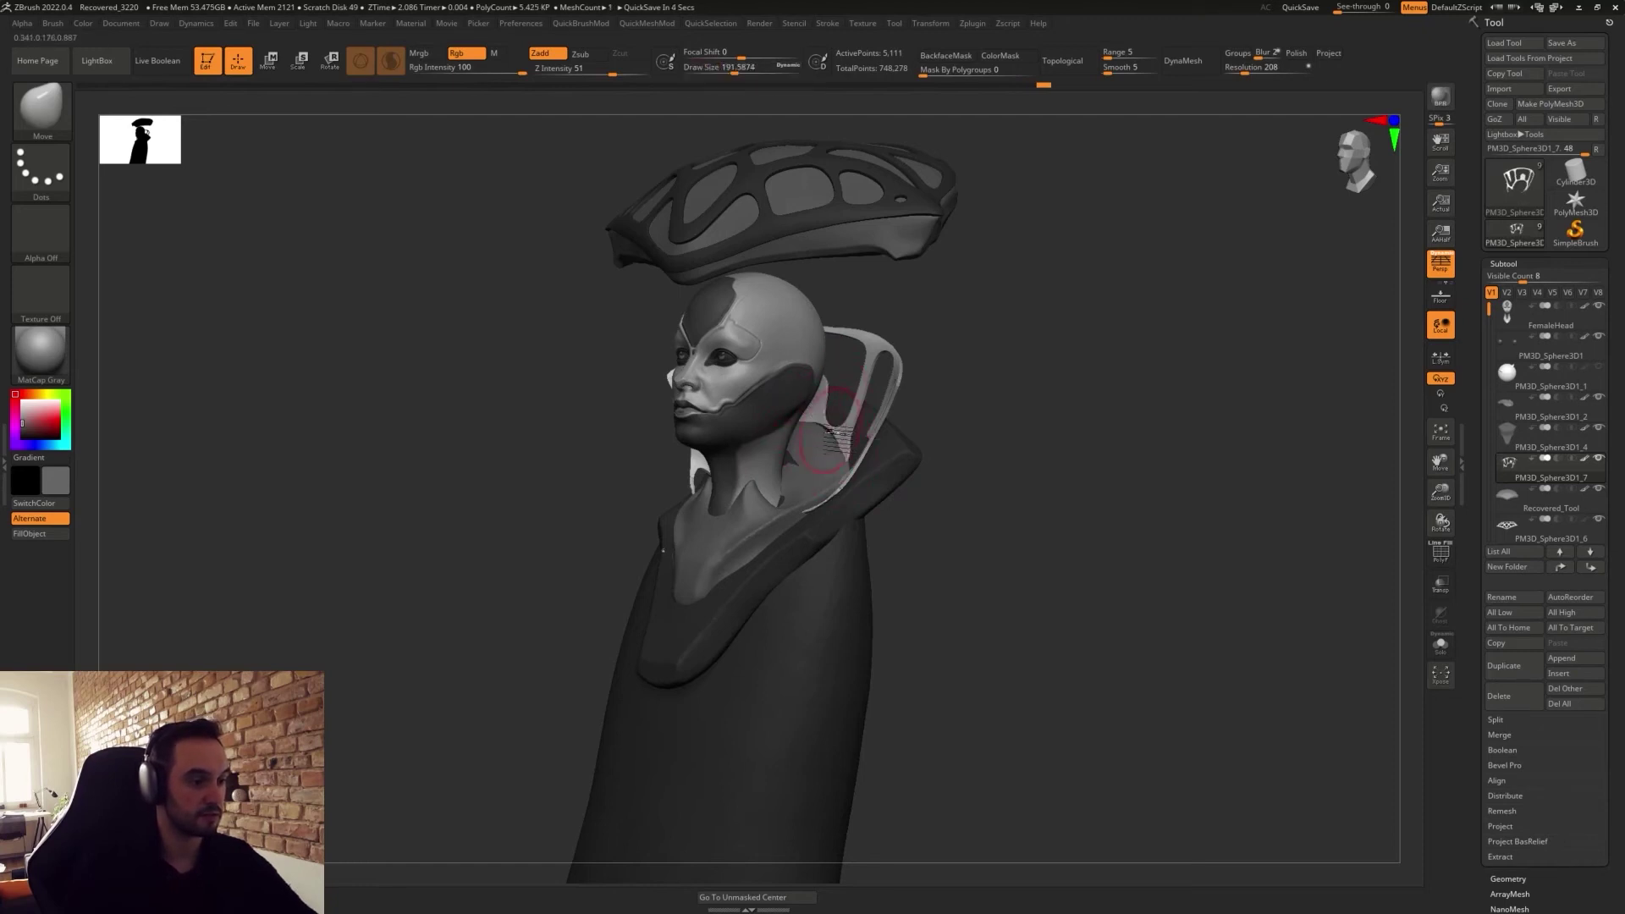
pyautogui.moveTo(912, 511); pyautogui.dragTo(884, 484)
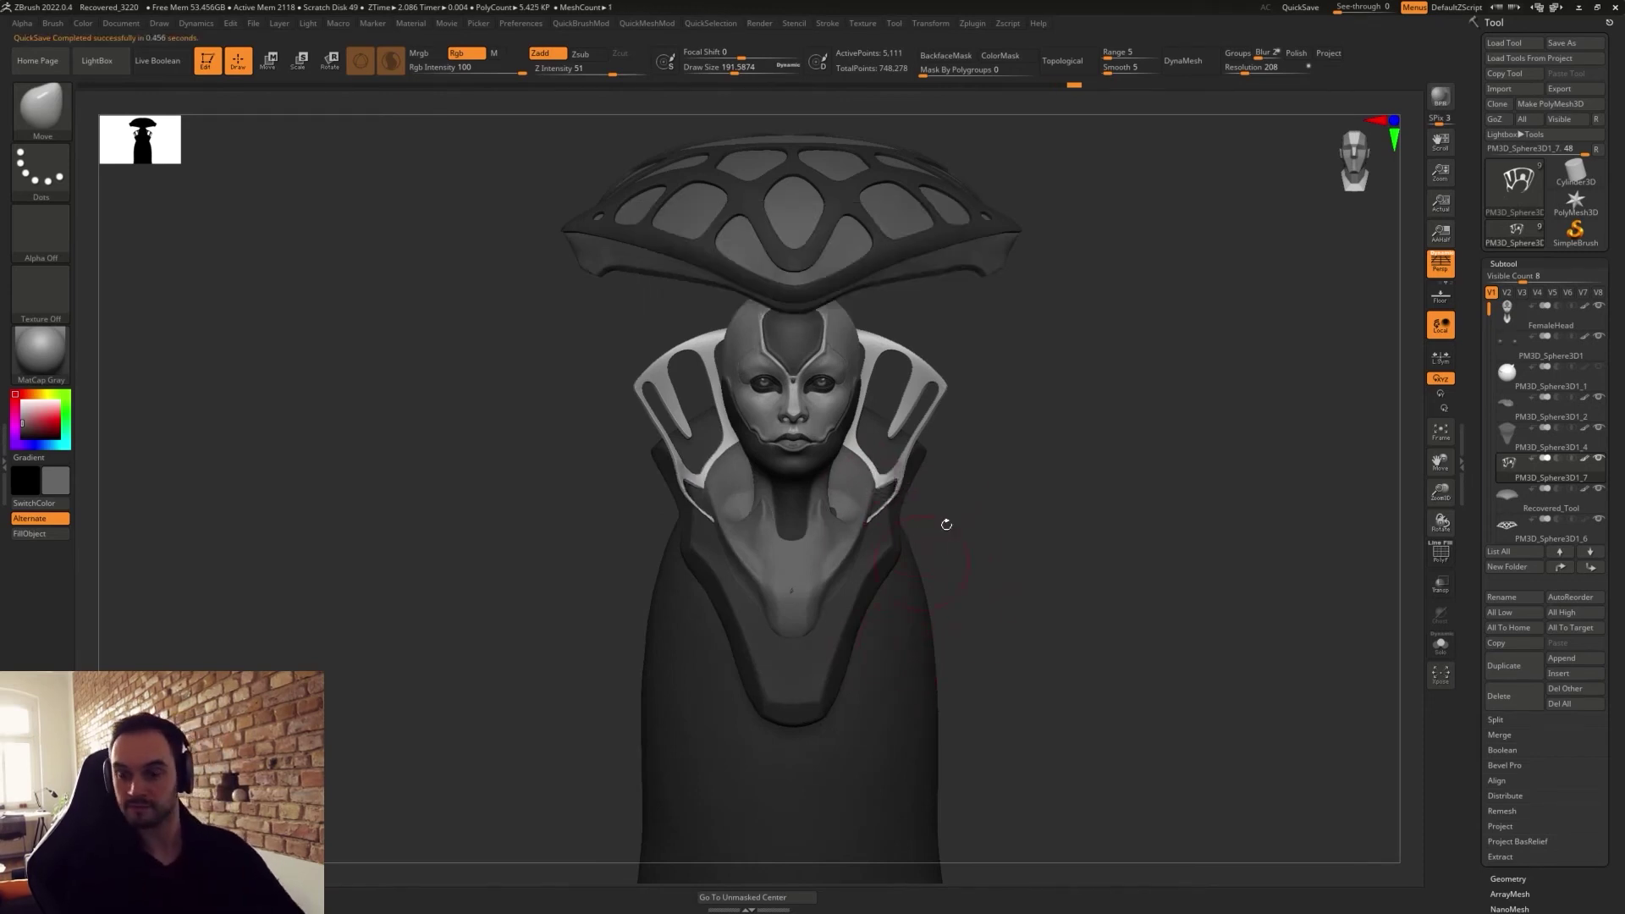
pyautogui.moveTo(954, 515); pyautogui.dragTo(1000, 623)
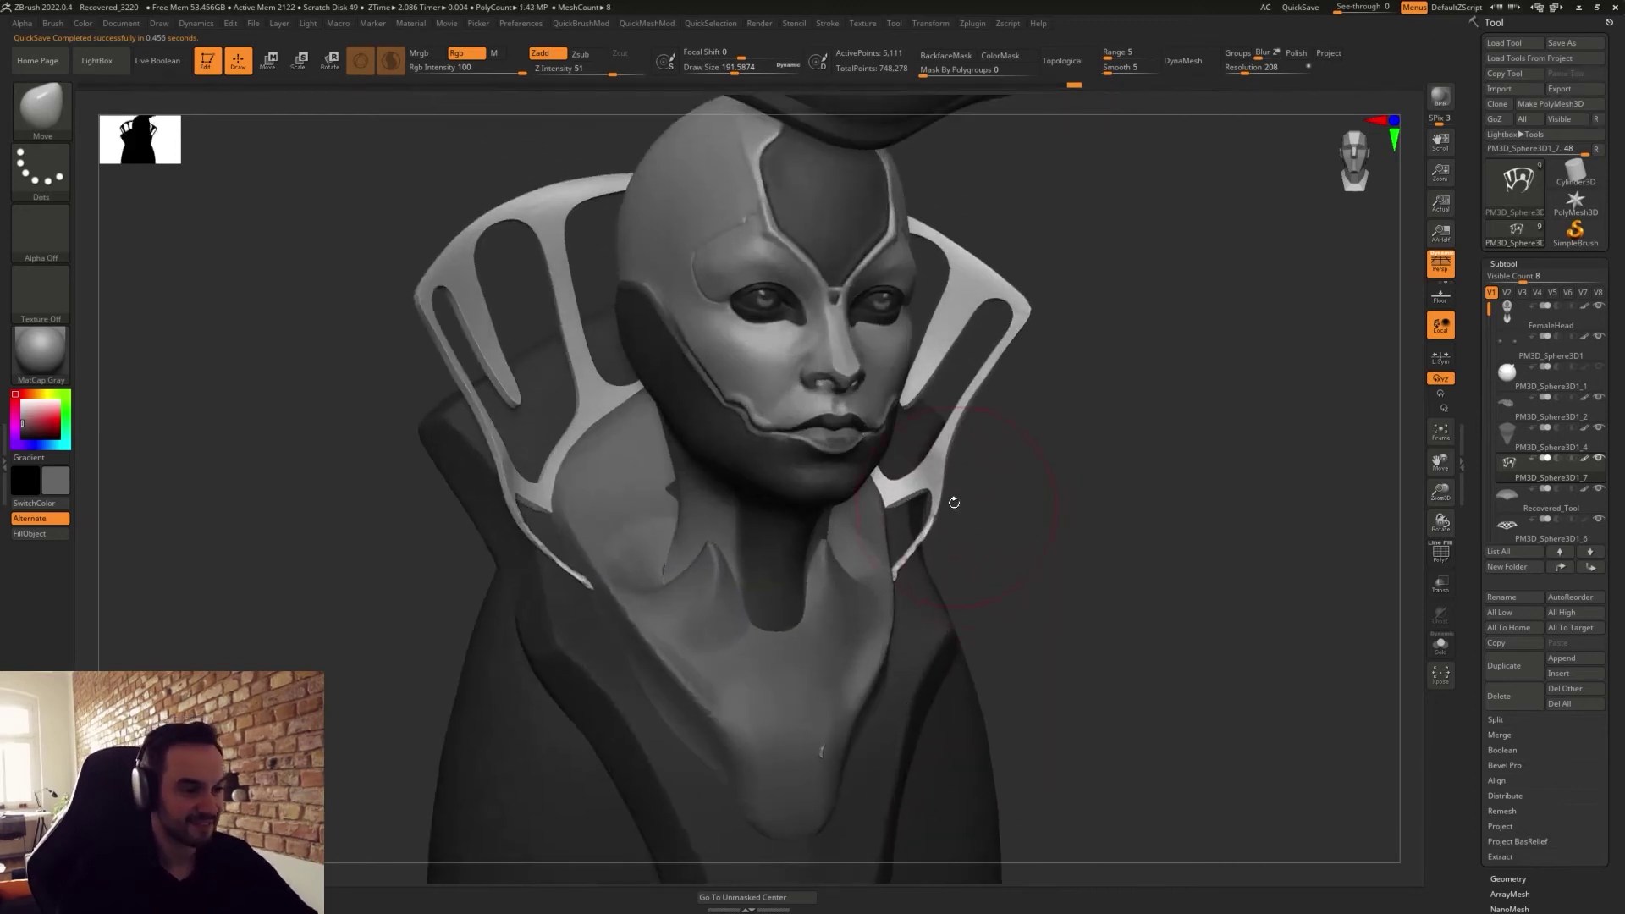
pyautogui.click(1439, 645)
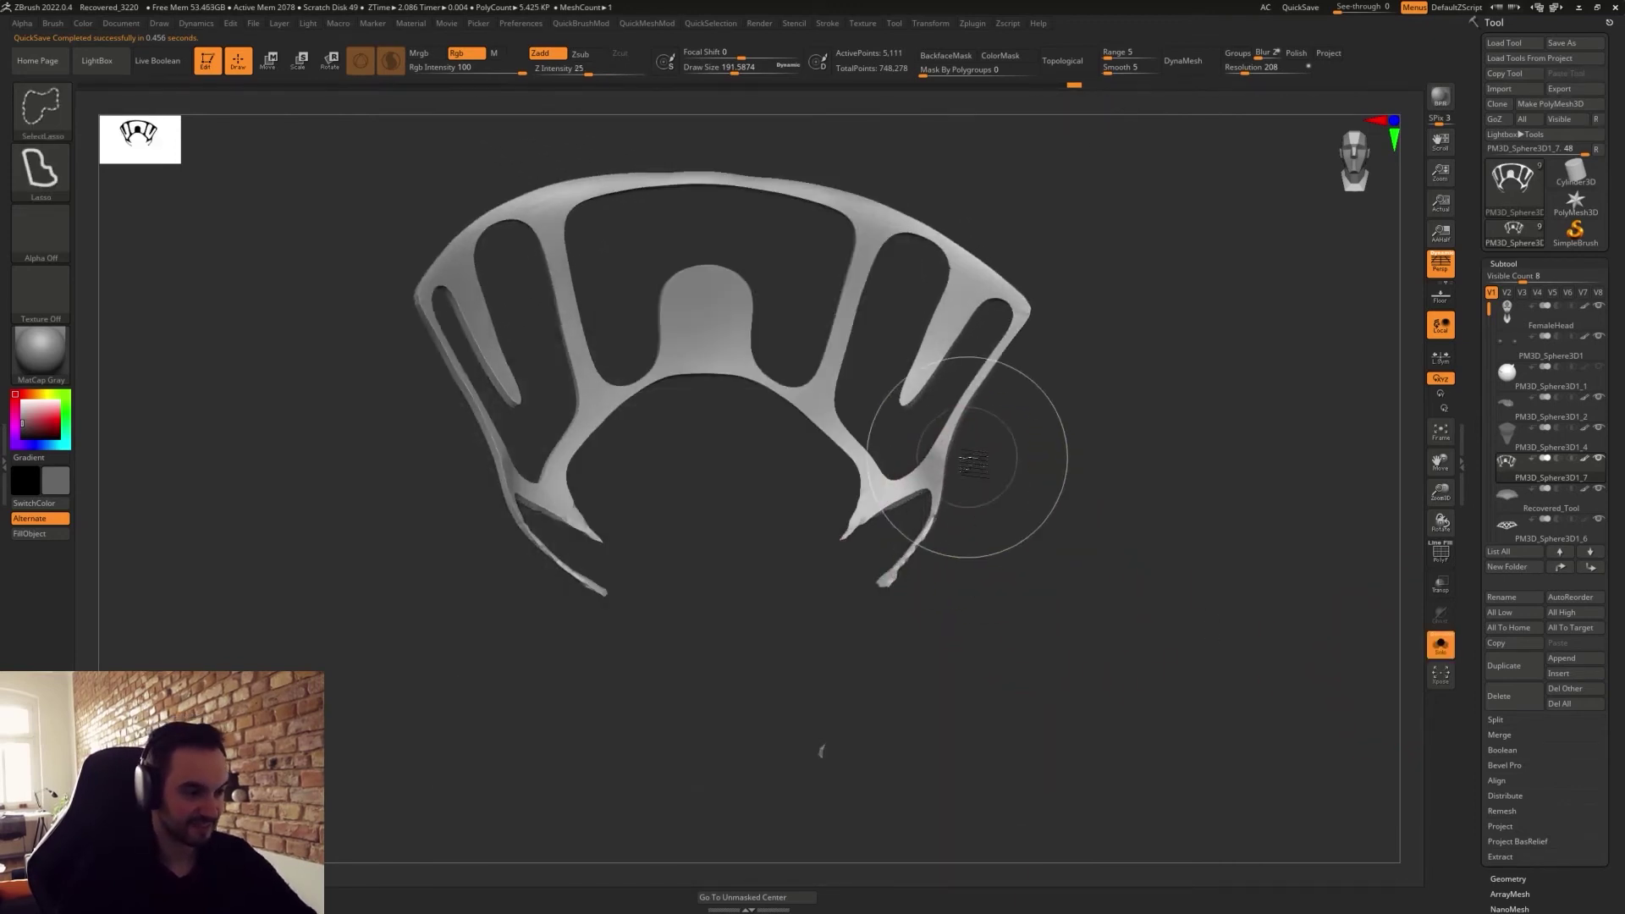
pyautogui.moveTo(931, 499)
pyautogui.keyDown('ctrl'); pyautogui.keyDown('shift'); pyautogui.mouseDown()
pyautogui.moveTo(897, 518)
pyautogui.moveTo(846, 665)
pyautogui.moveTo(757, 760)
pyautogui.moveTo(963, 725)
pyautogui.mouseUp(); pyautogui.keyUp('shift'); pyautogui.keyUp('ctrl')
pyautogui.press('2')
pyautogui.click(951, 839)
pyautogui.click(997, 840)
# Smooth the cut lower ends of the collar arms at a draw size of about 56 and show the whole figure again.
pyautogui.press('s')
pyautogui.click(978, 603)
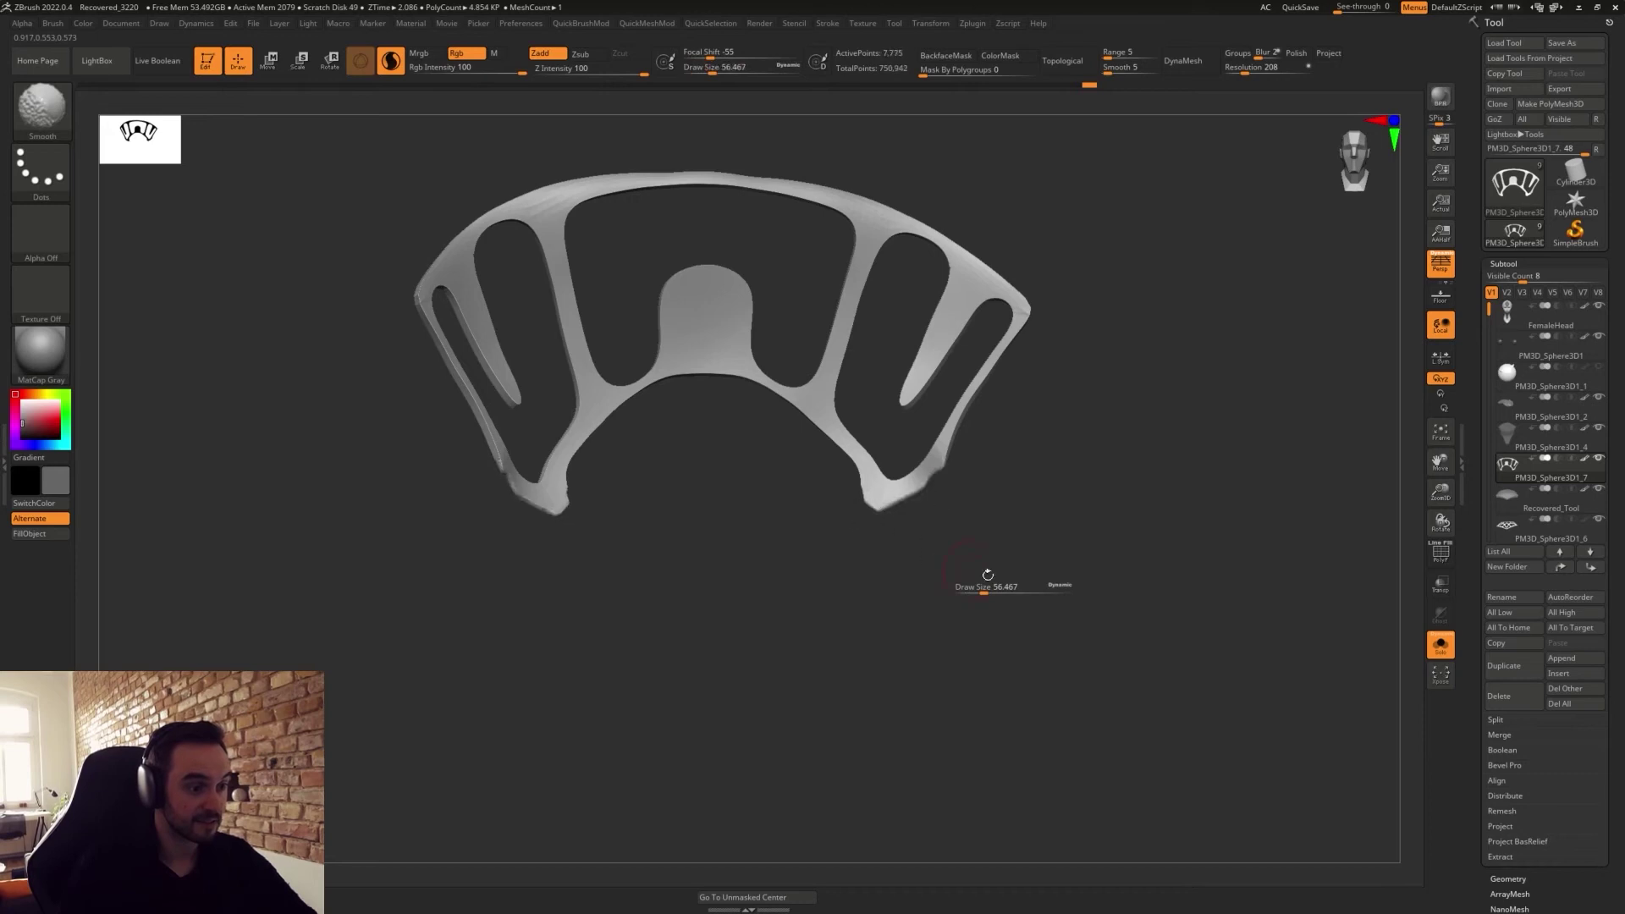
pyautogui.moveTo(965, 550)
pyautogui.mouseDown()
pyautogui.moveTo(938, 478)
pyautogui.moveTo(928, 562)
pyautogui.moveTo(968, 555)
pyautogui.moveTo(945, 514)
pyautogui.mouseUp()
pyautogui.click(1440, 645)
# Try to lengthen the collar's inner side prongs with the Move Topological brush at a draw size of about 108.
pyautogui.press('s')
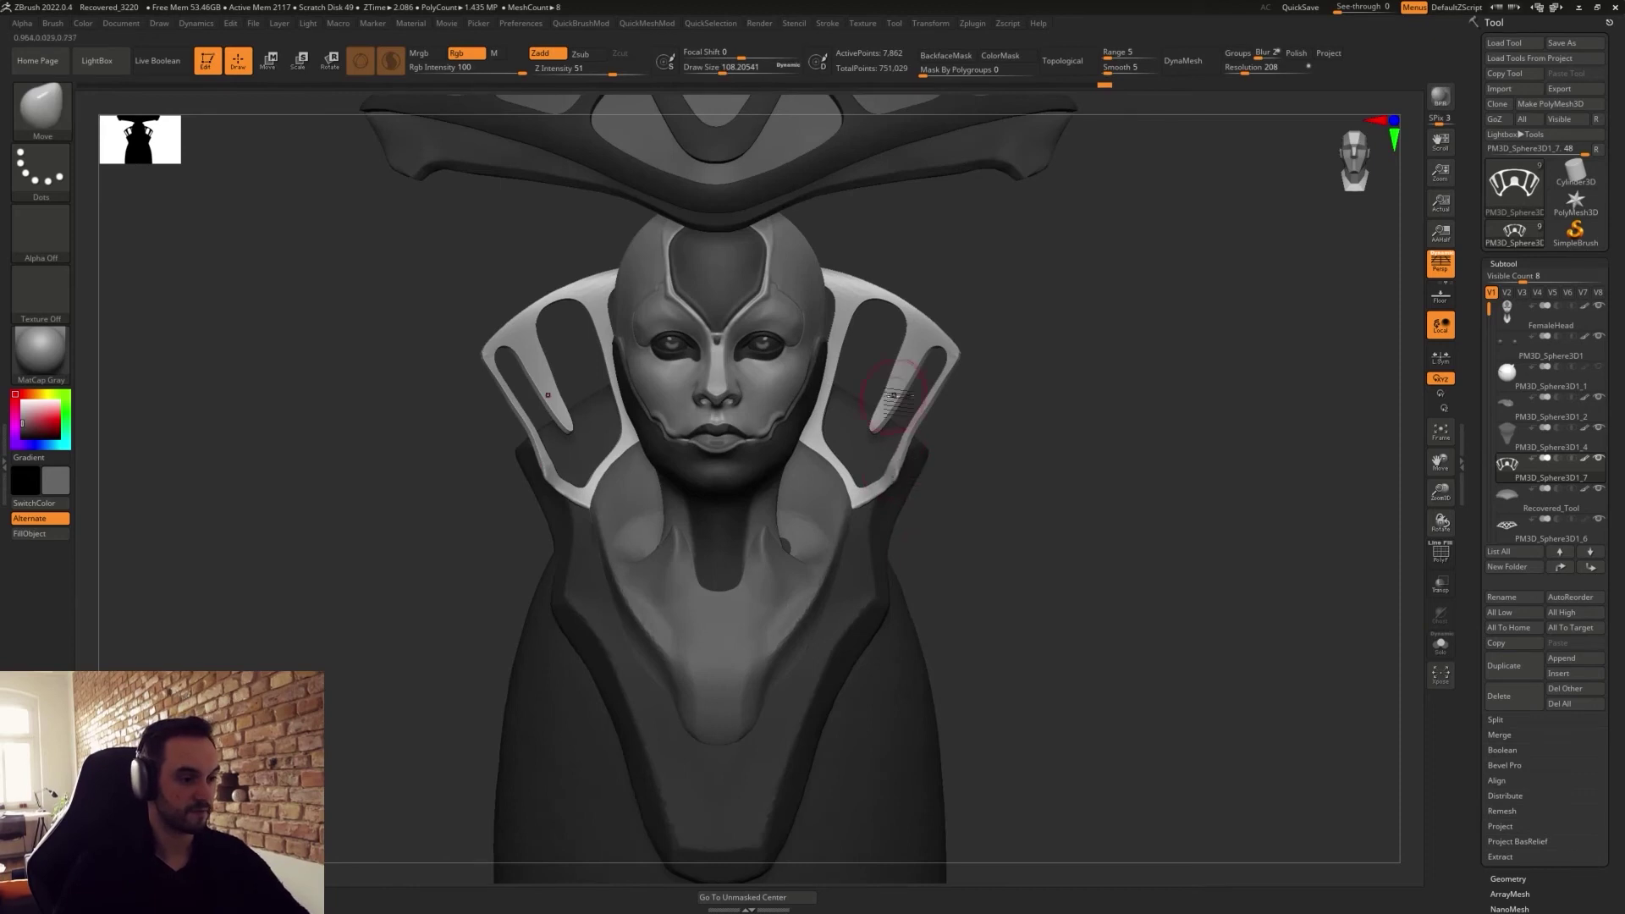
pyautogui.press('b')
pyautogui.press('m')
pyautogui.press('t')
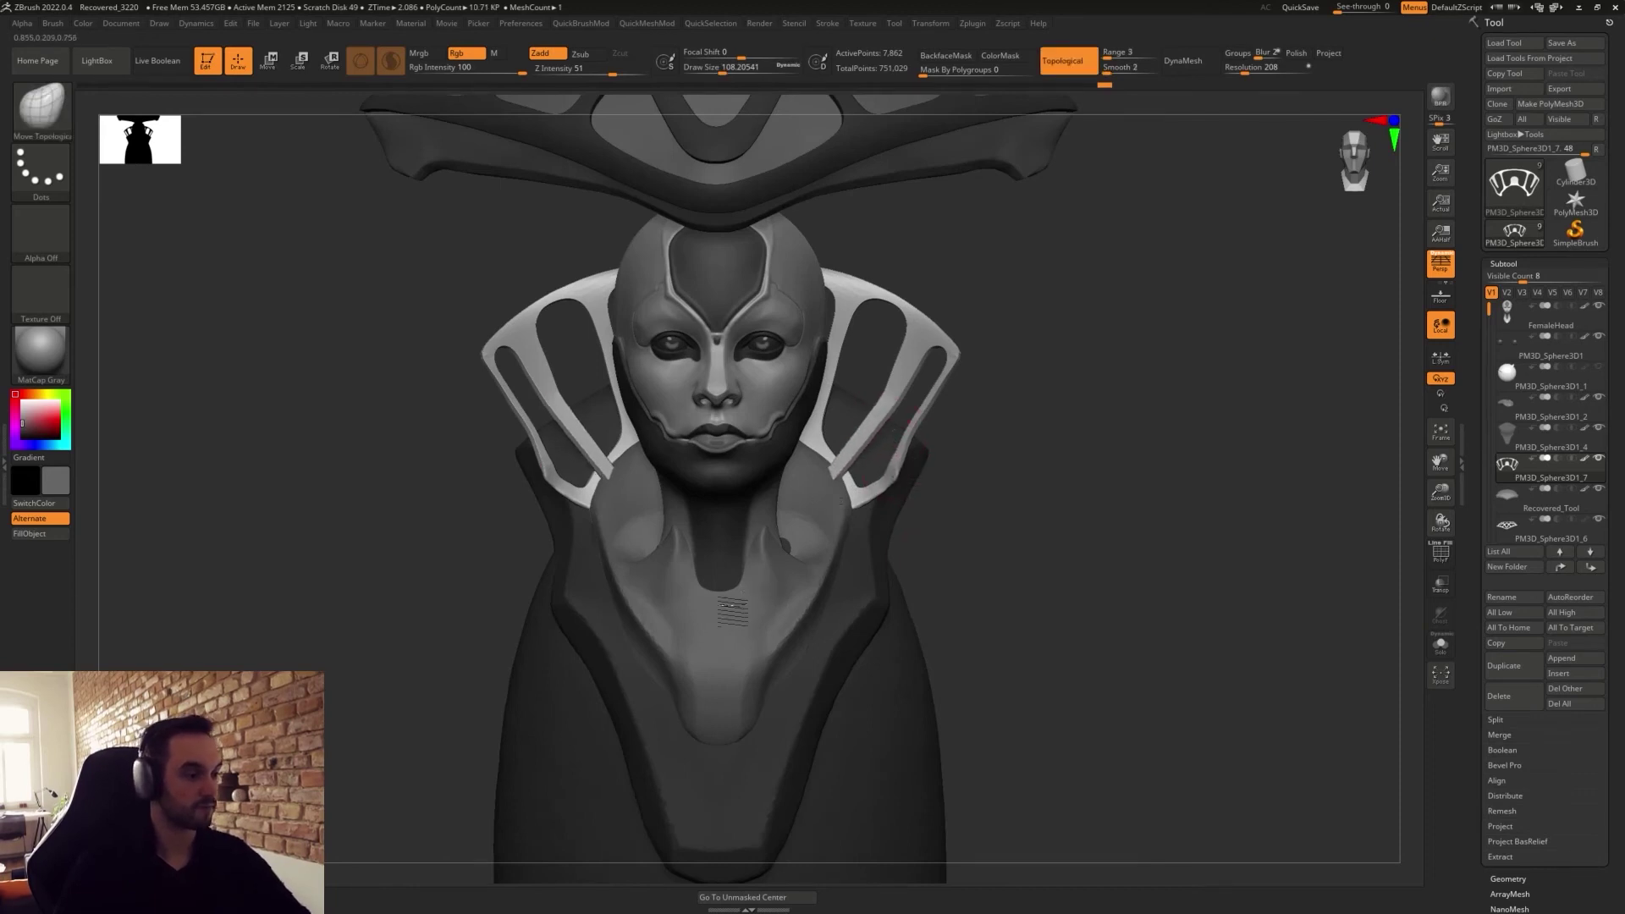
pyautogui.moveTo(842, 474)
pyautogui.mouseDown()
pyautogui.moveTo(871, 434)
pyautogui.moveTo(858, 496)
pyautogui.mouseUp()
# Select the chest piece below the neck and adjust its upper contours with the Move Topological brush.
pyautogui.moveTo(1004, 657)
pyautogui.keyDown('alt'); pyautogui.mouseDown()
pyautogui.moveTo(958, 523)
pyautogui.moveTo(951, 566)
pyautogui.moveTo(979, 600)
pyautogui.mouseUp(); pyautogui.keyUp('alt')
pyautogui.keyDown('alt'); pyautogui.click(804, 566); pyautogui.keyUp('alt')
pyautogui.press('s')
pyautogui.moveTo(803, 569)
pyautogui.mouseDown()
pyautogui.moveTo(821, 570)
pyautogui.moveTo(804, 583)
pyautogui.moveTo(861, 536)
pyautogui.mouseUp()
pyautogui.press('s')
pyautogui.keyDown('alt'); pyautogui.moveTo(965, 584); pyautogui.dragTo(1016, 645); pyautogui.keyUp('alt')
pyautogui.press('s')
pyautogui.moveTo(784, 520); pyautogui.dragTo(766, 521)
# Carve symmetrical grooves down the chest piece from the neck to its lower tip with DamStandard, draw sizes about 112 and 62.
pyautogui.press('b')
pyautogui.press('d')
pyautogui.press('s')
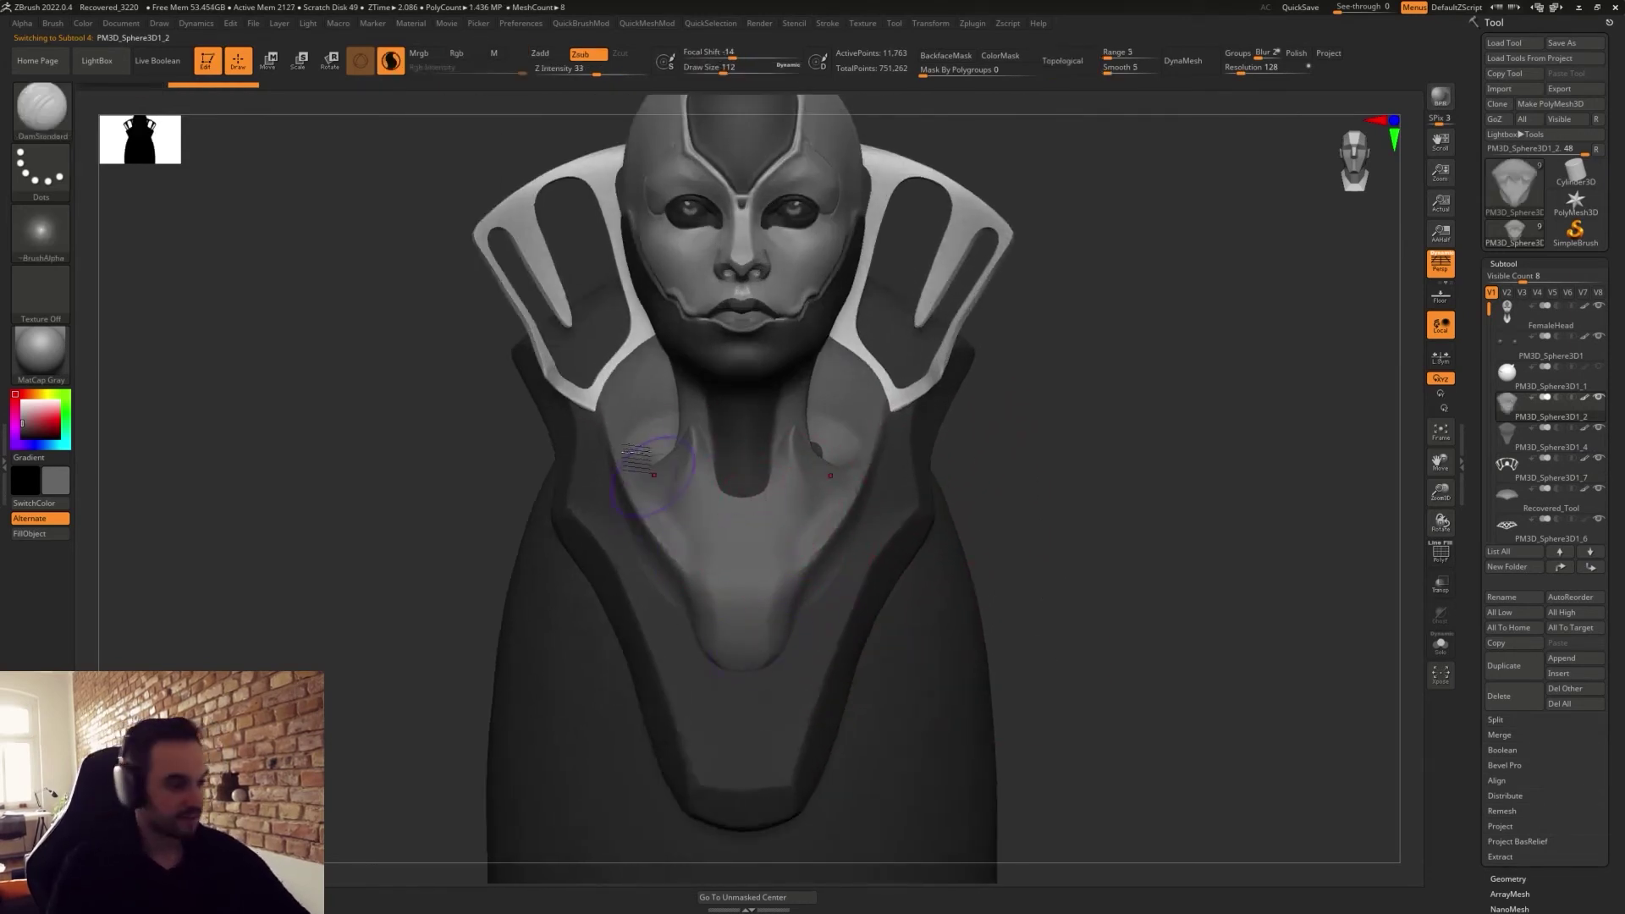
pyautogui.moveTo(701, 432)
pyautogui.mouseDown()
pyautogui.moveTo(716, 626)
pyautogui.moveTo(742, 656)
pyautogui.moveTo(741, 612)
pyautogui.mouseUp()
pyautogui.press('s')
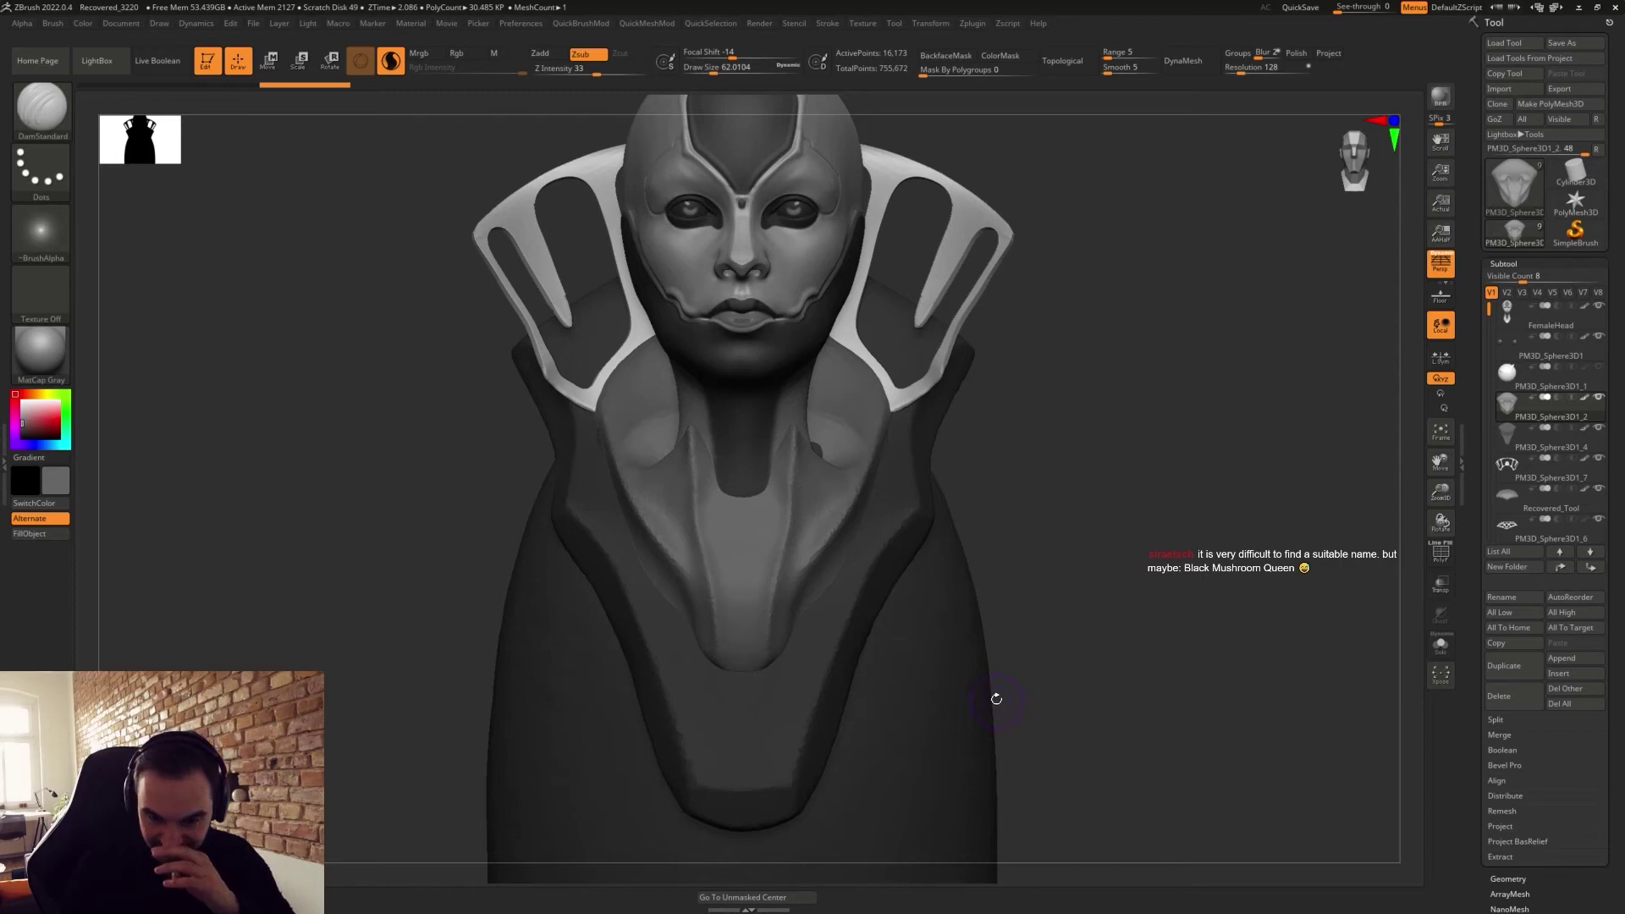
pyautogui.moveTo(1054, 633)
pyautogui.mouseDown()
pyautogui.moveTo(800, 491)
pyautogui.moveTo(776, 589)
pyautogui.mouseUp()
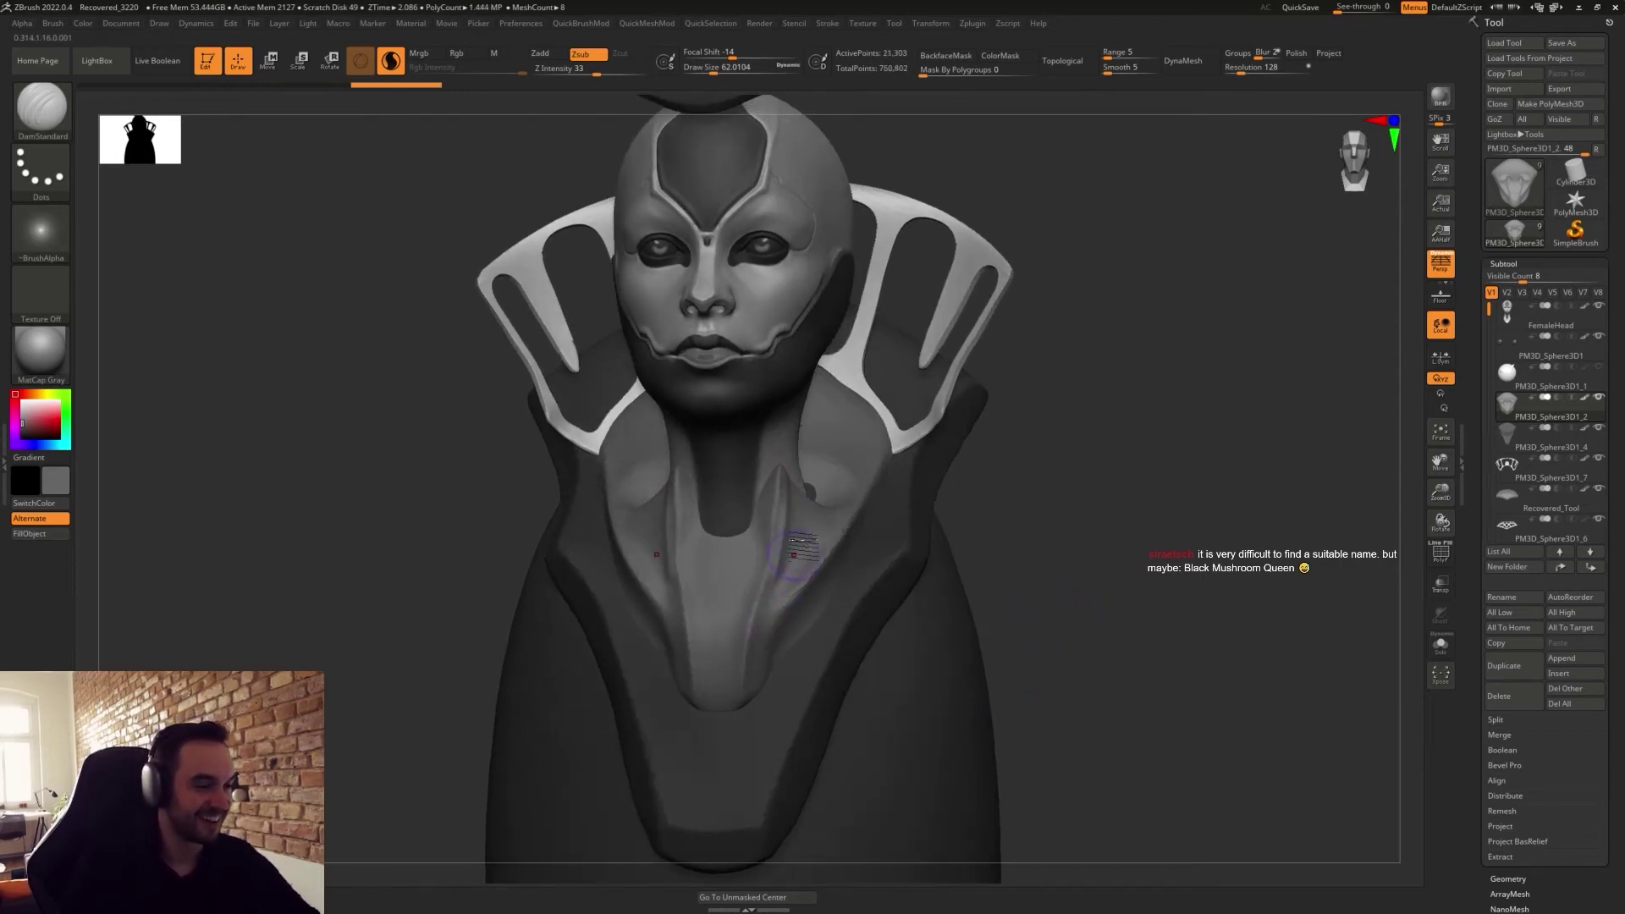
pyautogui.moveTo(782, 472); pyautogui.dragTo(744, 691)
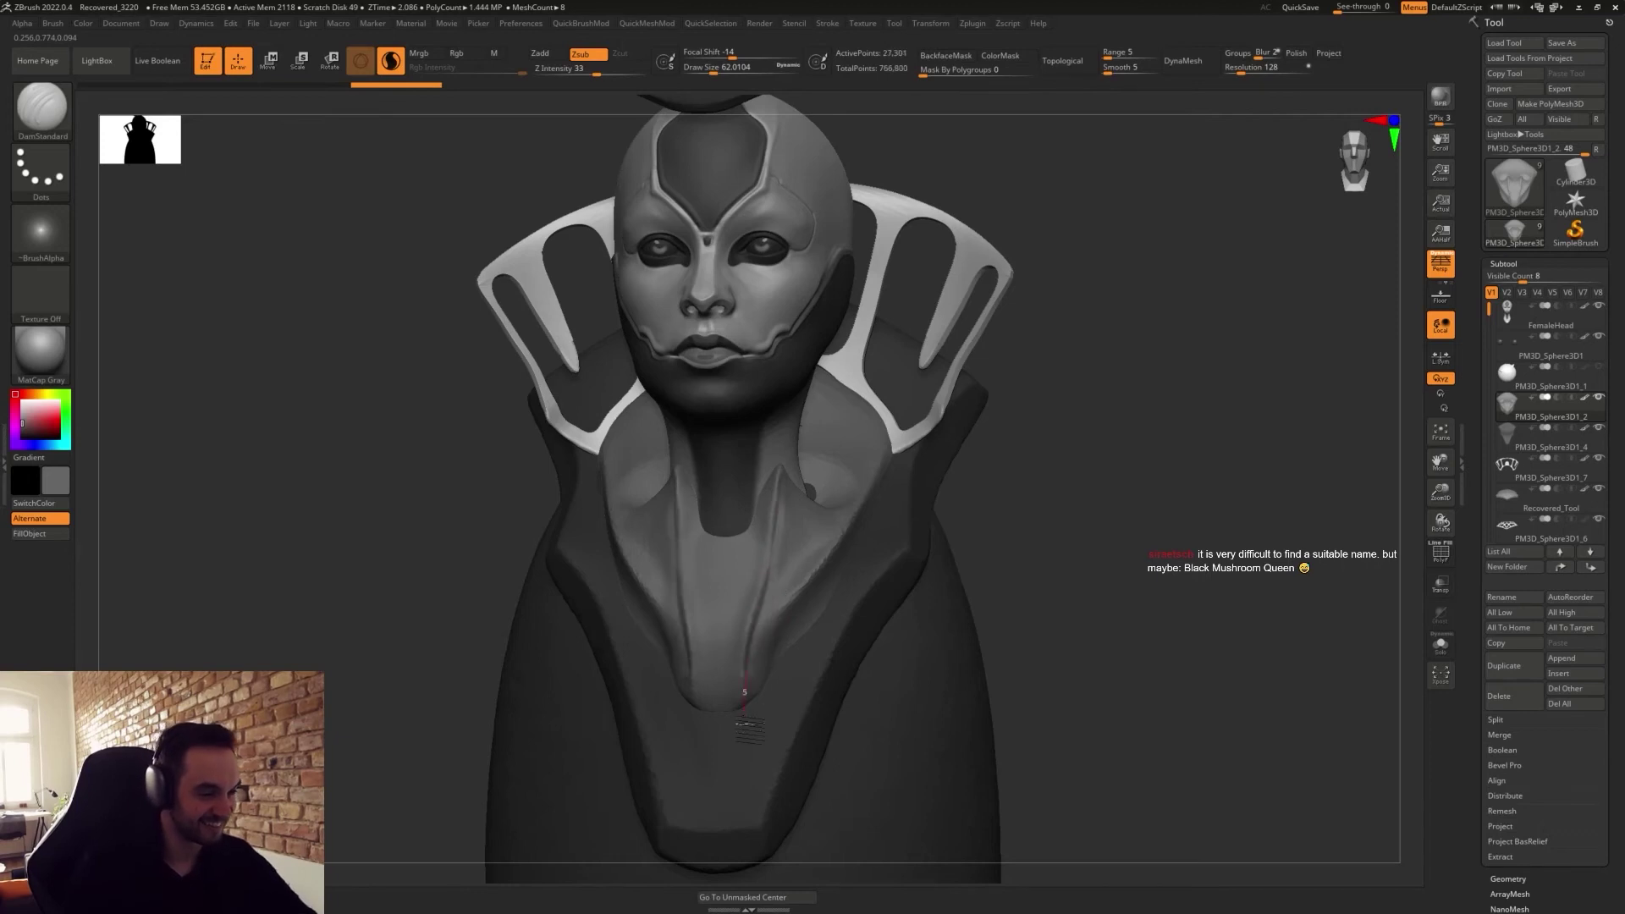
# Flatten the raised ridges of the chest piece beside the neck with the TrimDynamic brush, draw size about 62.
pyautogui.press('b')
pyautogui.press('t')
pyautogui.press('d')
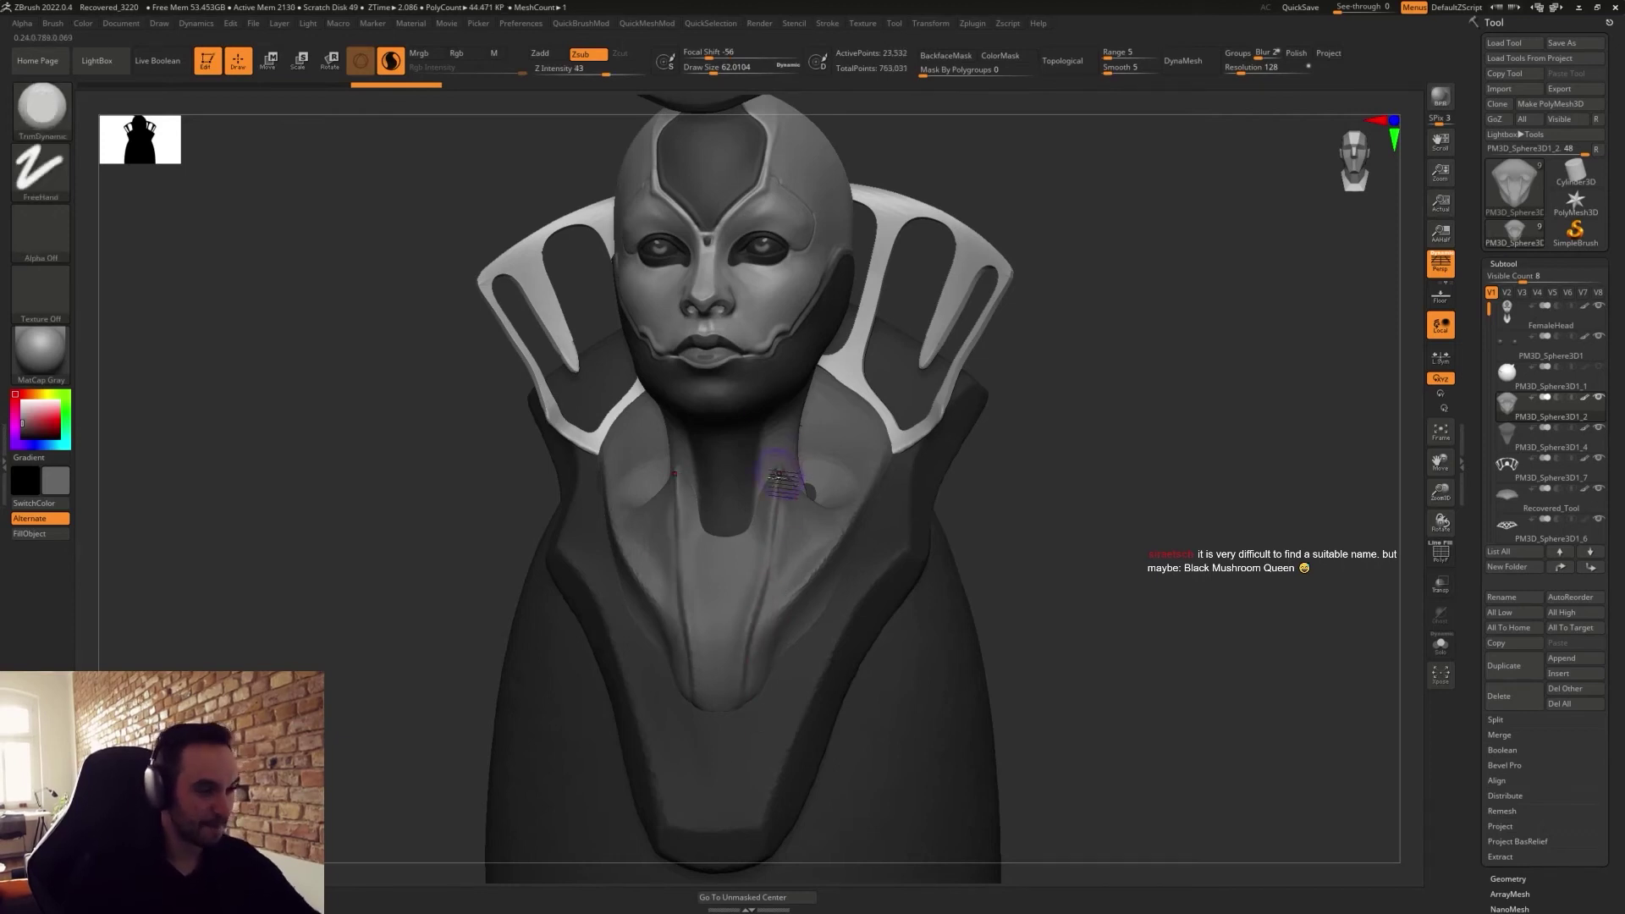
pyautogui.moveTo(790, 474)
pyautogui.mouseDown()
pyautogui.moveTo(743, 557)
pyautogui.moveTo(744, 626)
pyautogui.moveTo(764, 541)
pyautogui.mouseUp()
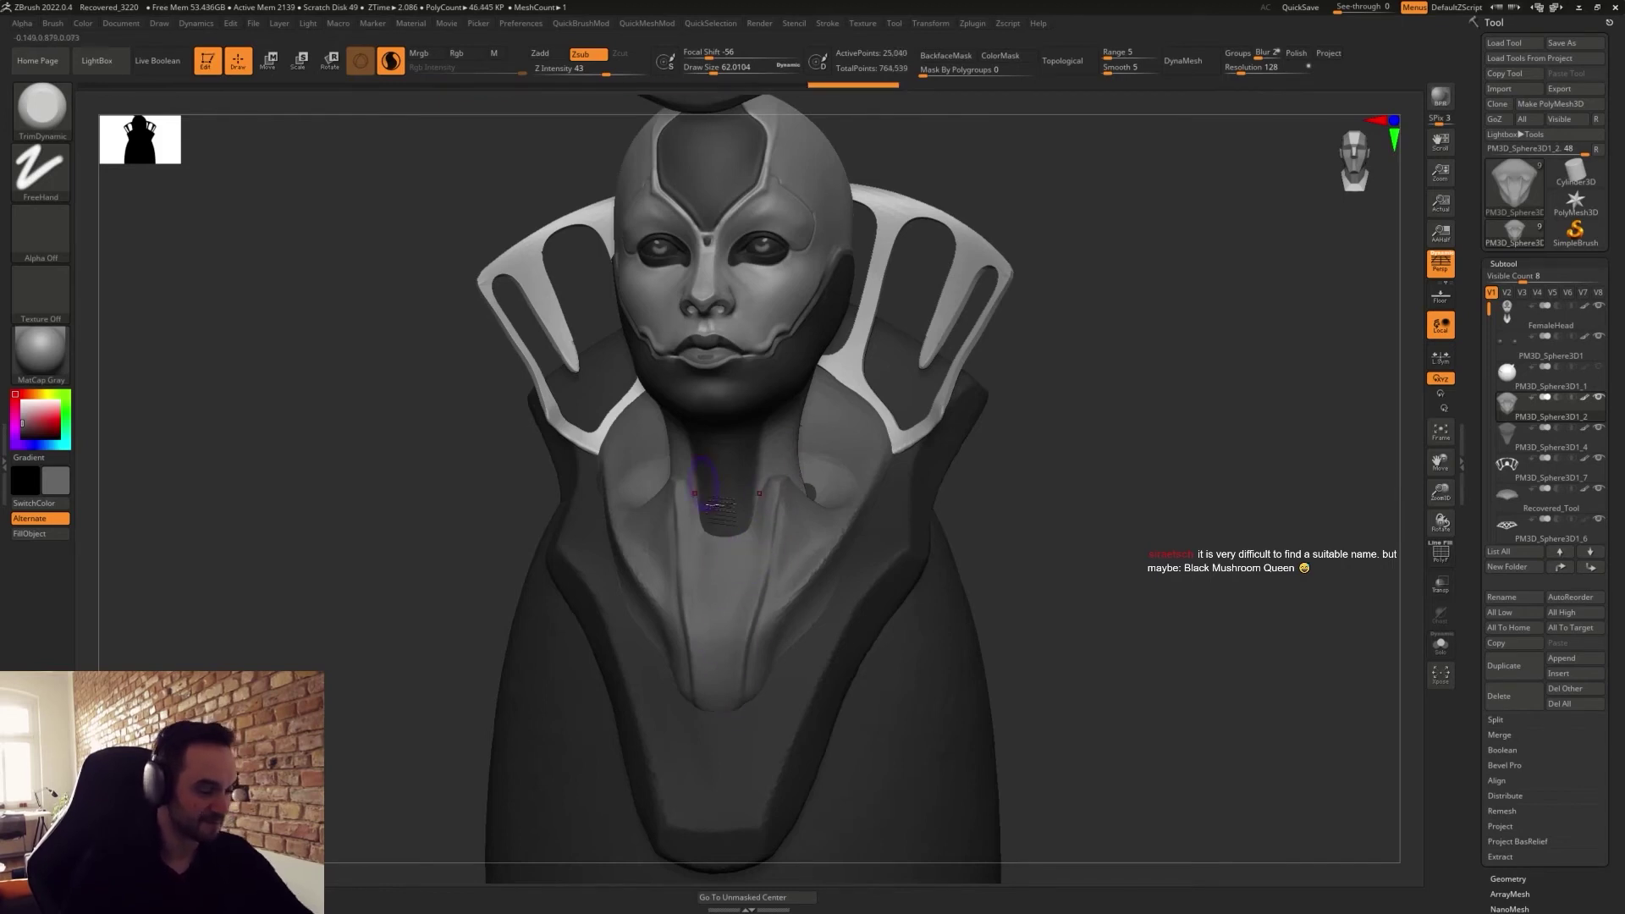
# Carve the edges around the dark neck panel on the chest piece with the DamStandard brush.
pyautogui.press('b')
pyautogui.press('d')
pyautogui.press('s')
pyautogui.moveTo(761, 474)
pyautogui.mouseDown()
pyautogui.moveTo(731, 555)
pyautogui.moveTo(701, 503)
pyautogui.mouseUp()
pyautogui.moveTo(699, 560)
pyautogui.mouseDown()
pyautogui.moveTo(702, 579)
pyautogui.moveTo(721, 559)
pyautogui.moveTo(693, 463)
pyautogui.mouseUp()
# Shape the rim of the U-shaped neck panel with the Clay brush, compare with undo and redo, and smooth around it.
pyautogui.press('b')
pyautogui.press('c')
pyautogui.press('l')
pyautogui.moveTo(684, 531); pyautogui.dragTo(691, 546)
pyautogui.hotkey('ctrl', 'z')
pyautogui.hotkey('ctrl', 'z')
pyautogui.hotkey('ctrl', 'z')
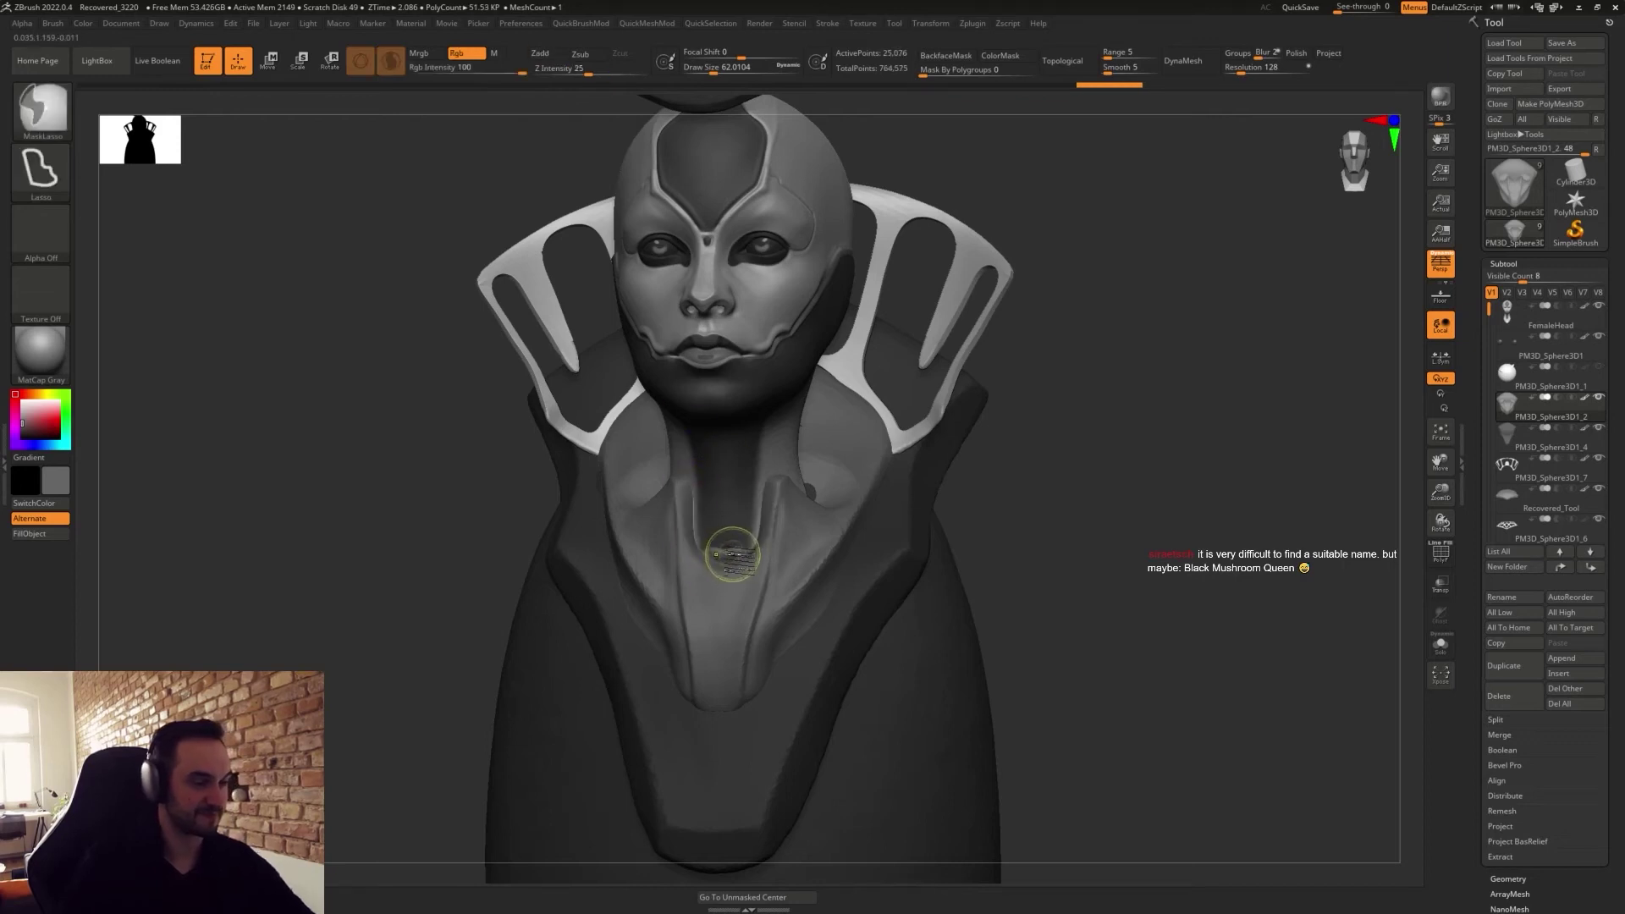
pyautogui.hotkey('ctrl', 'shift', 'z')
pyautogui.hotkey('ctrl', 'shift', 'z')
pyautogui.moveTo(711, 572)
pyautogui.keyDown('shift'); pyautogui.mouseDown()
pyautogui.moveTo(777, 584)
pyautogui.moveTo(773, 605)
pyautogui.moveTo(766, 506)
pyautogui.moveTo(767, 597)
pyautogui.mouseUp(); pyautogui.keyUp('shift')
# Flatten the planes beside the central strip of the chest piece with TrimDynamic and smooth the transitions.
pyautogui.press('b')
pyautogui.press('t')
pyautogui.press('d')
pyautogui.moveTo(800, 529)
pyautogui.mouseDown()
pyautogui.moveTo(821, 560)
pyautogui.moveTo(805, 551)
pyautogui.moveTo(847, 516)
pyautogui.moveTo(762, 694)
pyautogui.mouseUp()
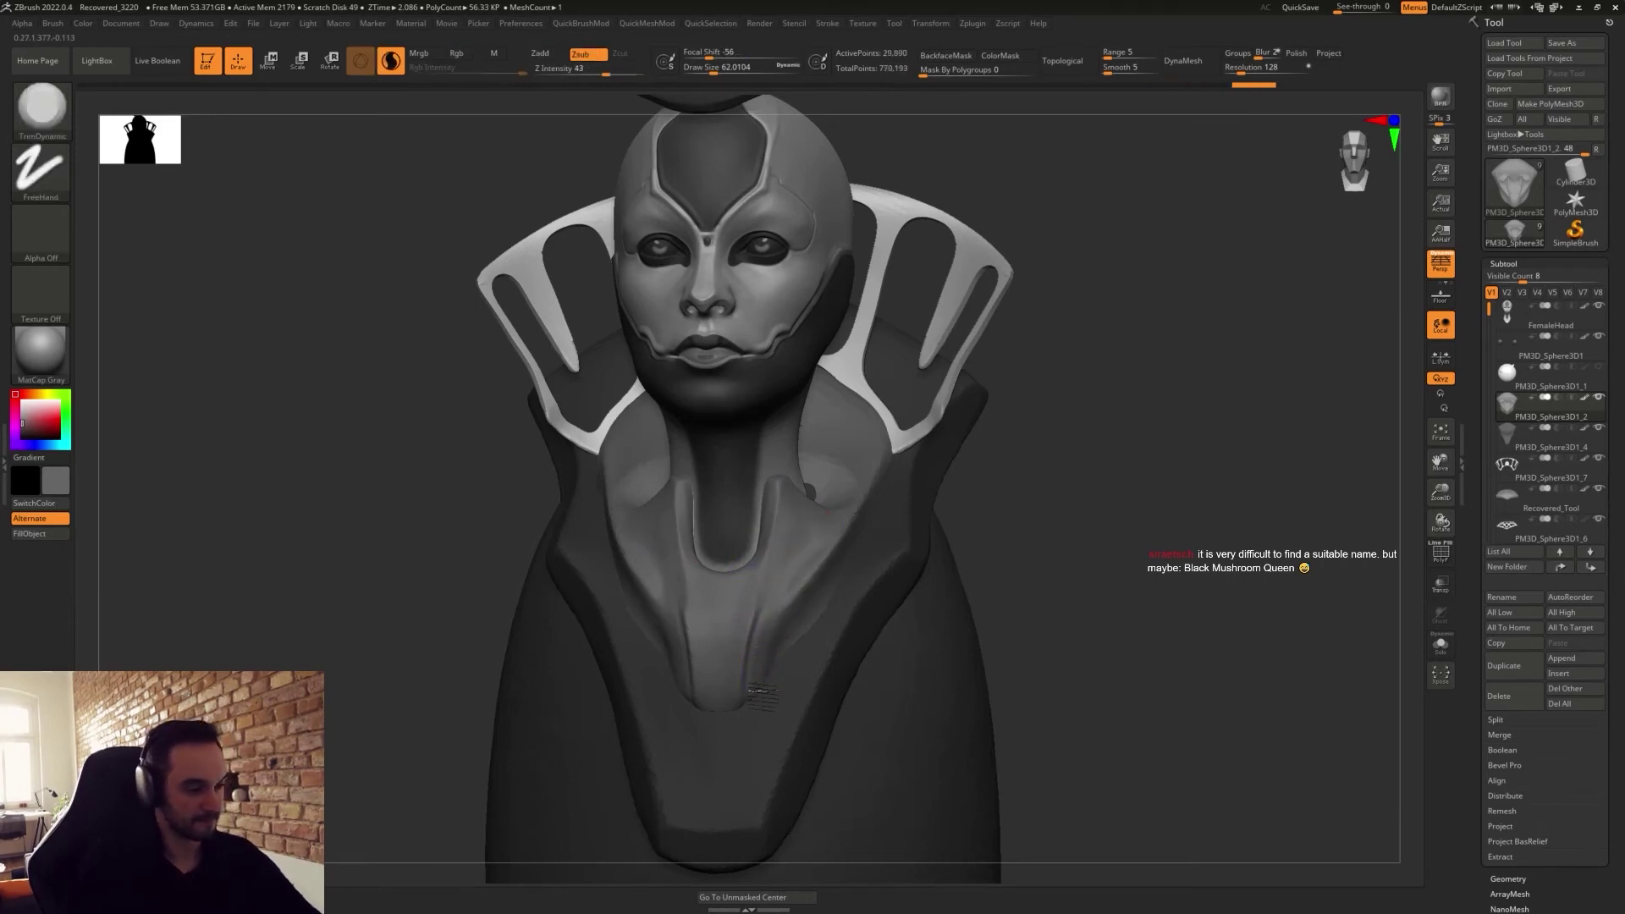
pyautogui.moveTo(806, 556); pyautogui.dragTo(775, 651)
pyautogui.moveTo(785, 596); pyautogui.dragTo(842, 495)
pyautogui.moveTo(795, 563)
pyautogui.mouseDown()
pyautogui.moveTo(817, 518)
pyautogui.moveTo(796, 627)
pyautogui.moveTo(817, 606)
pyautogui.mouseUp()
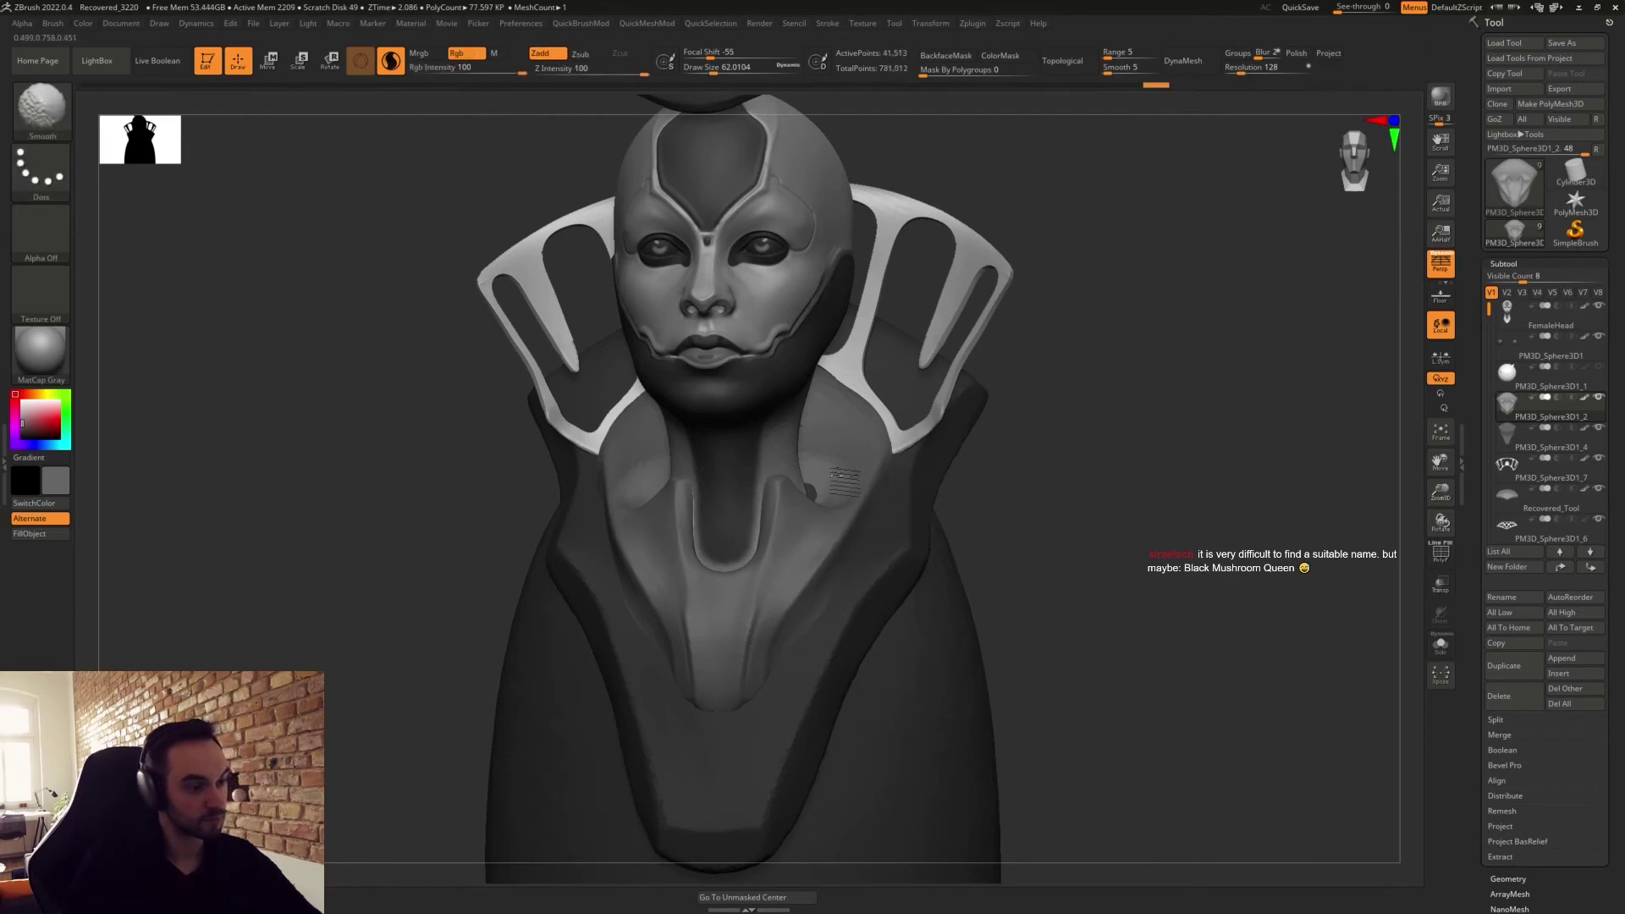
# Paint dark stripes along the grooves and side edges of the chest piece with the Paint brush, draw size about 29.
pyautogui.moveTo(1008, 559)
pyautogui.mouseDown()
pyautogui.moveTo(1021, 552)
pyautogui.moveTo(1009, 560)
pyautogui.moveTo(1034, 584)
pyautogui.mouseUp()
pyautogui.press('s')
pyautogui.moveTo(817, 559); pyautogui.dragTo(807, 558)
pyautogui.press('b')
pyautogui.press('p')
pyautogui.press('a')
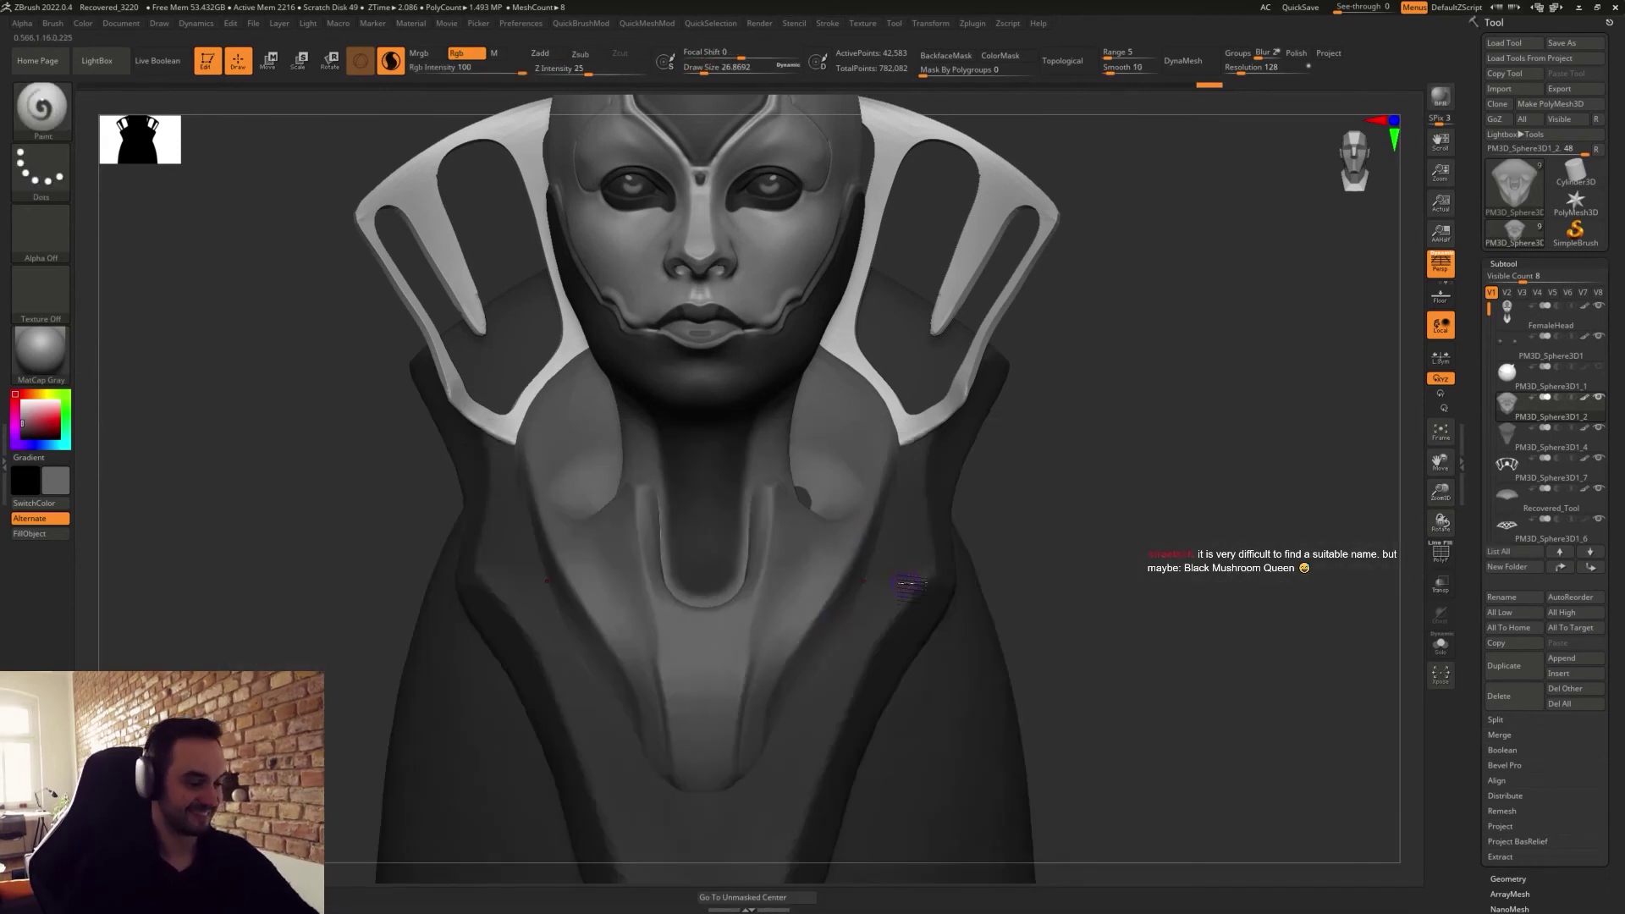
pyautogui.moveTo(887, 428)
pyautogui.mouseDown()
pyautogui.moveTo(829, 531)
pyautogui.moveTo(796, 516)
pyautogui.moveTo(753, 787)
pyautogui.mouseUp()
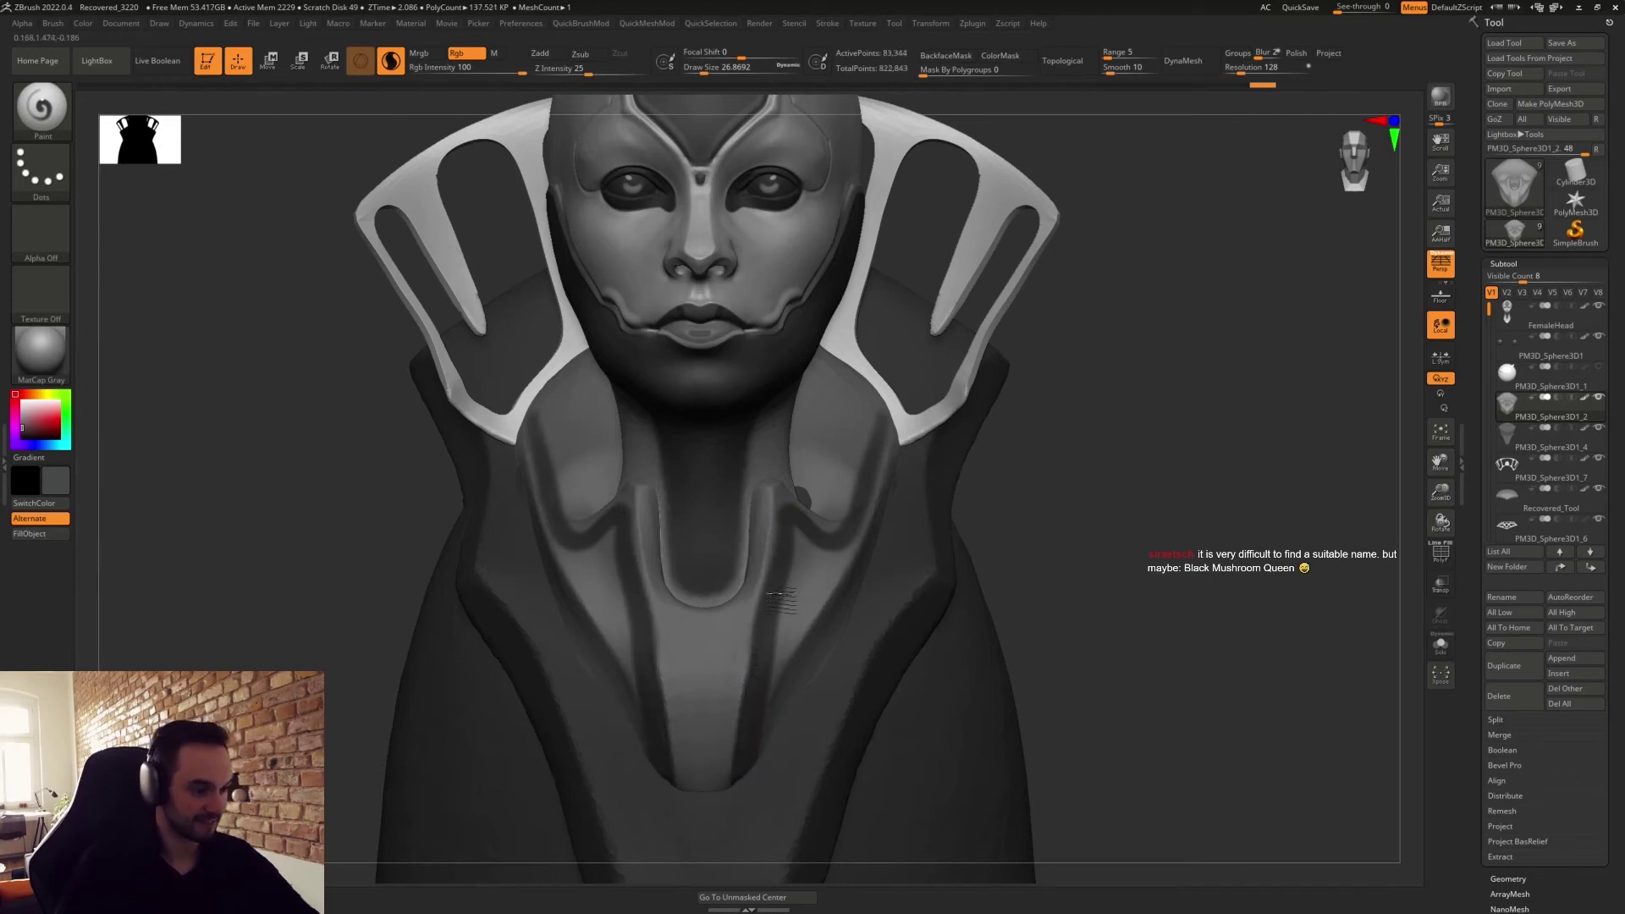
# Adjust the chest piece and the adjoining robe neckline with the Move brush, draw sizes about 65 and 44.
pyautogui.press('b')
pyautogui.press('m')
pyautogui.press('v')
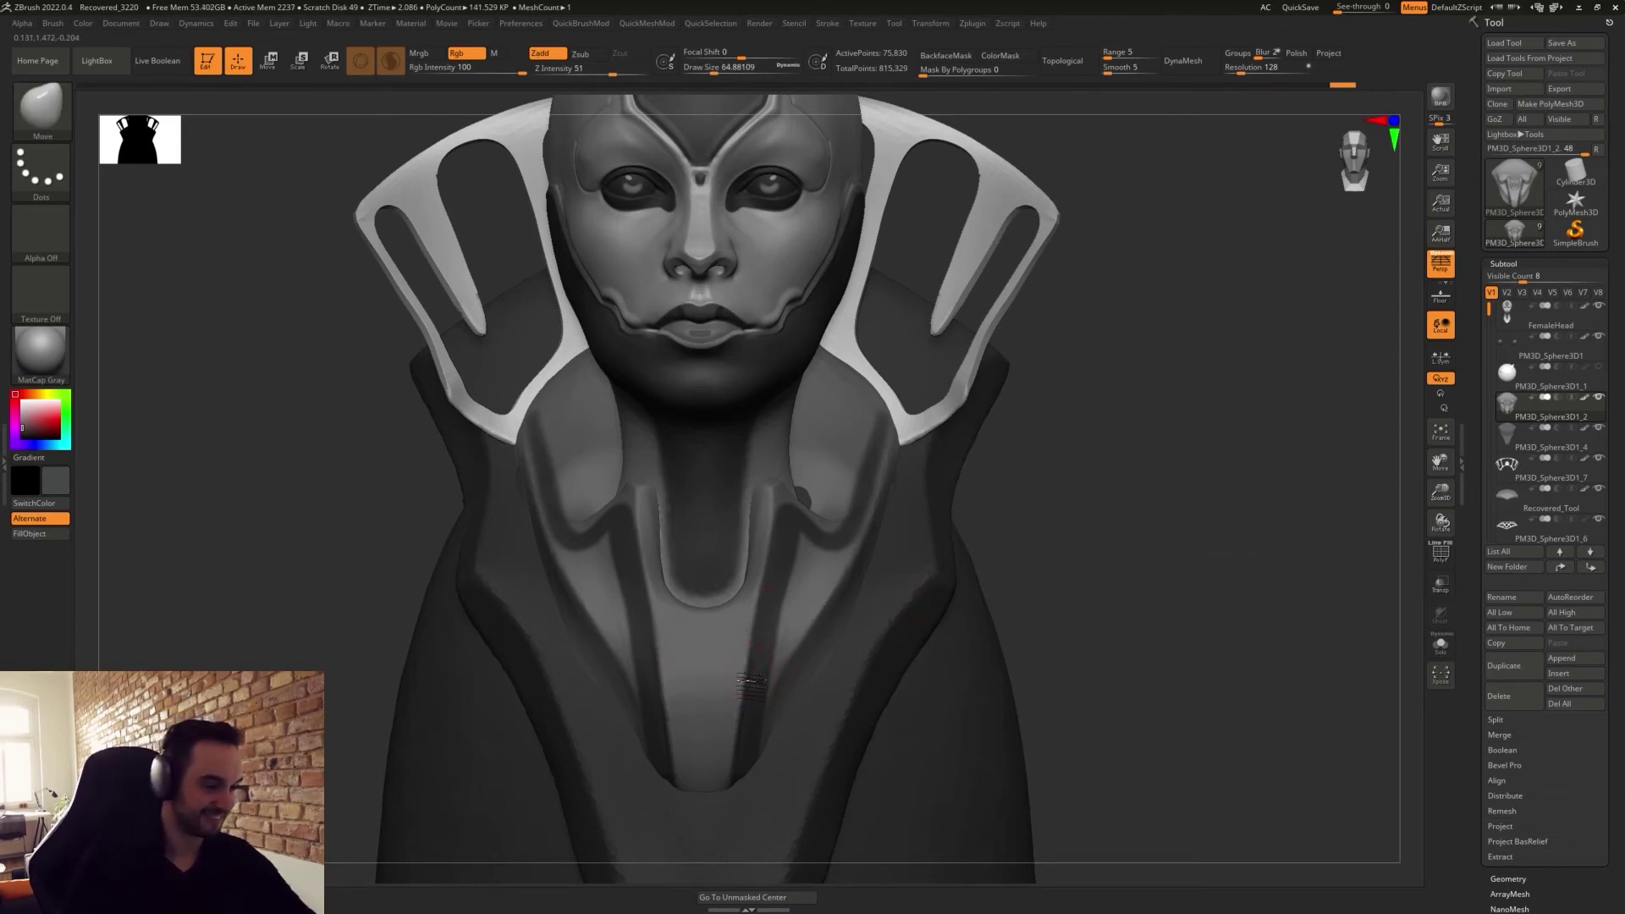
pyautogui.keyDown('alt'); pyautogui.moveTo(1058, 516); pyautogui.dragTo(976, 612); pyautogui.keyUp('alt')
pyautogui.keyDown('alt'); pyautogui.moveTo(934, 501); pyautogui.dragTo(1000, 630); pyautogui.keyUp('alt')
pyautogui.keyDown('alt'); pyautogui.click(874, 553); pyautogui.keyUp('alt')
pyautogui.keyDown('alt'); pyautogui.moveTo(920, 575); pyautogui.dragTo(1046, 641); pyautogui.keyUp('alt')
pyautogui.moveTo(1047, 645); pyautogui.dragTo(971, 641, button='right')
pyautogui.press('s')
pyautogui.moveTo(907, 611); pyautogui.dragTo(909, 611)
pyautogui.keyDown('alt'); pyautogui.moveTo(953, 638); pyautogui.dragTo(977, 603, button='right'); pyautogui.keyUp('alt')
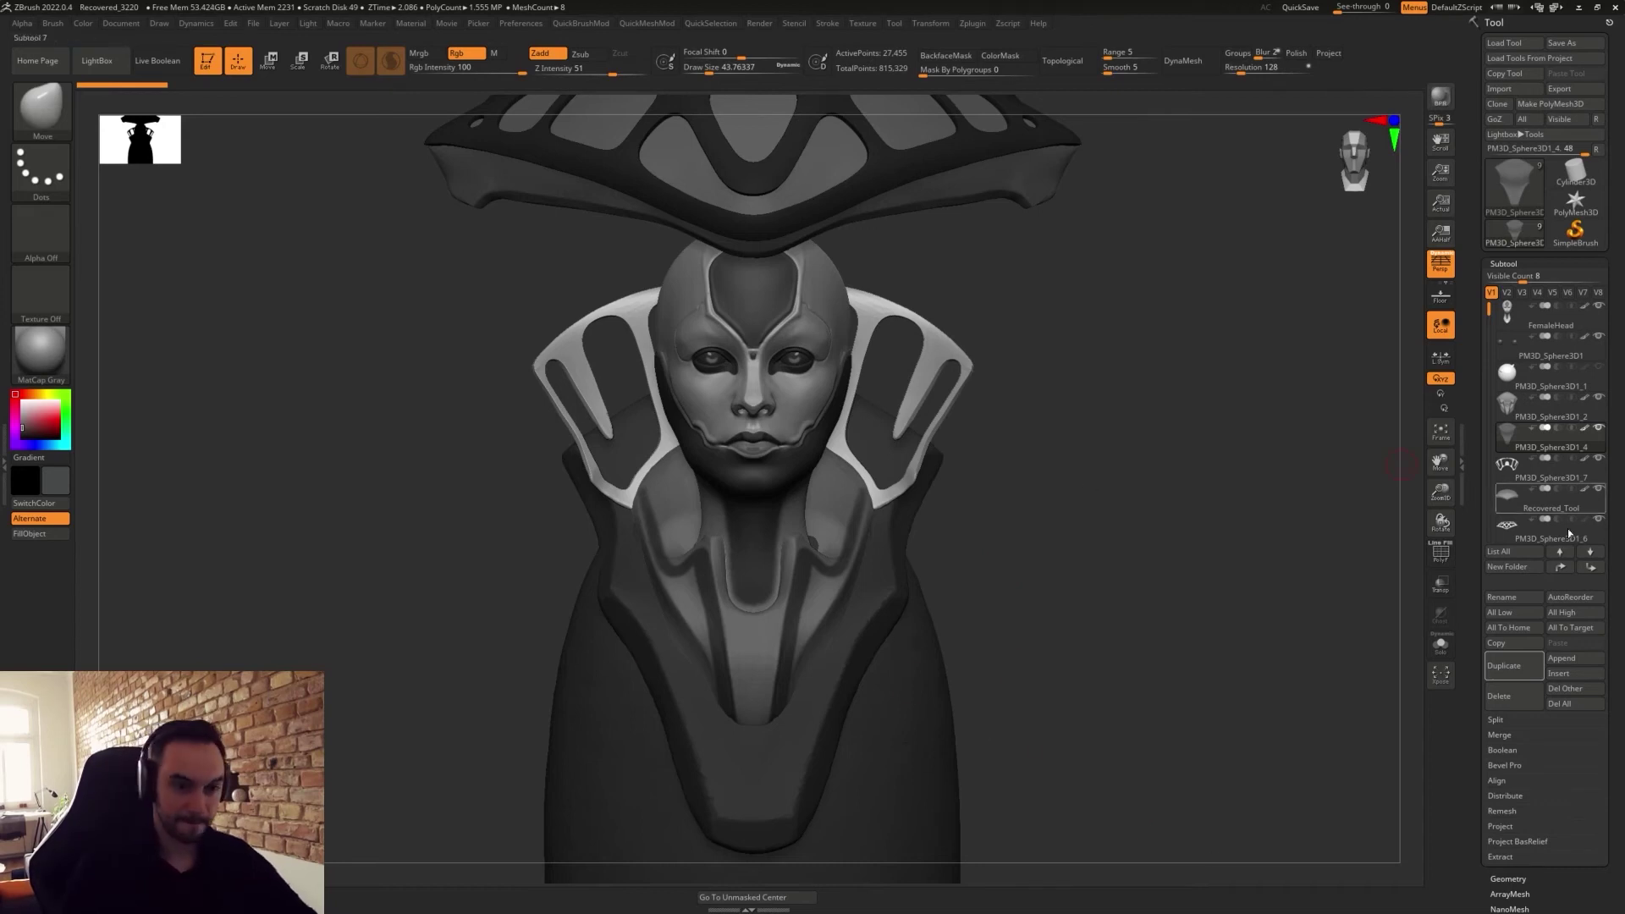
# Append a Sphere3D subtool, then scale it down and position it beside the chest piece with the gizmo.
pyautogui.click(1567, 662)
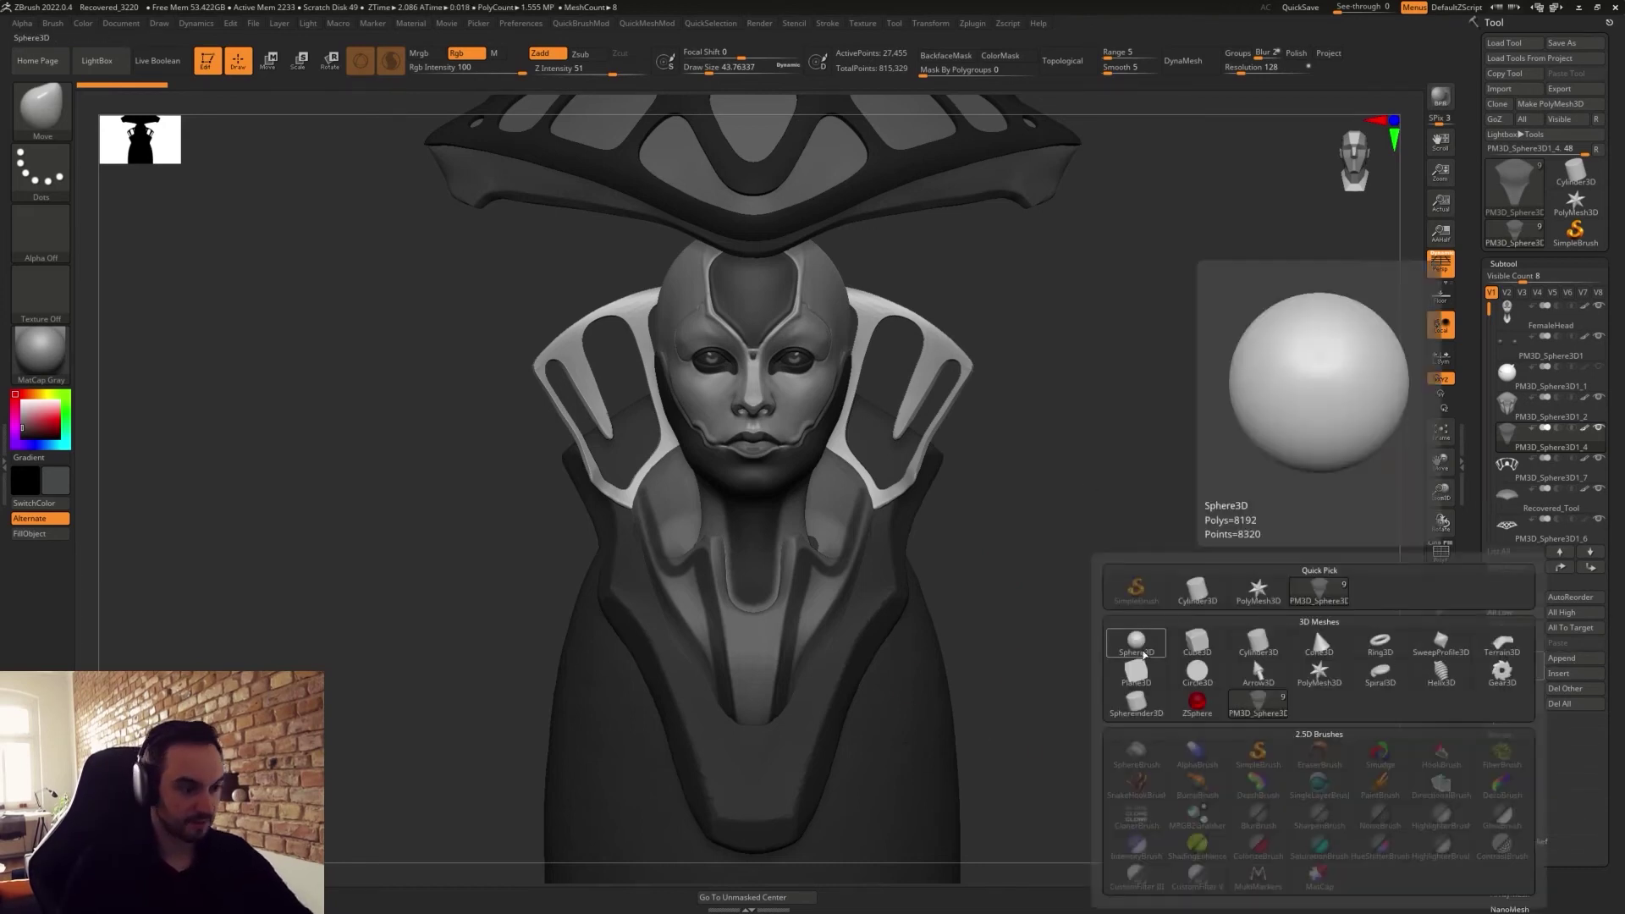
pyautogui.click(1144, 648)
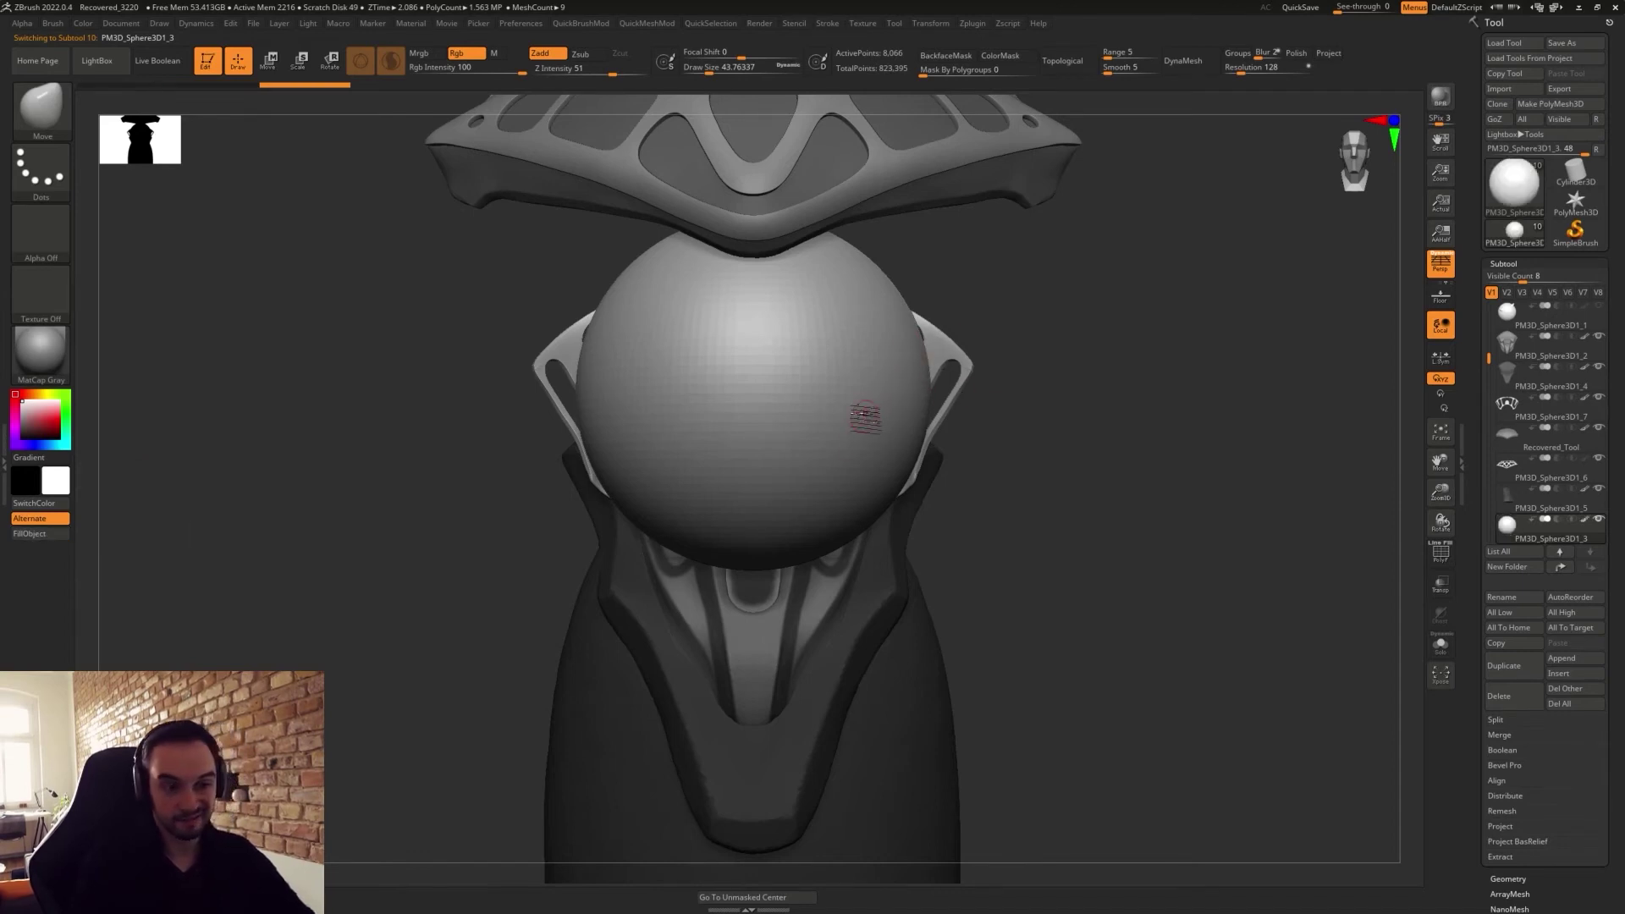
pyautogui.press('w')
pyautogui.moveTo(753, 392); pyautogui.dragTo(728, 413)
pyautogui.moveTo(802, 342); pyautogui.dragTo(877, 540)
pyautogui.moveTo(966, 600)
pyautogui.mouseDown()
pyautogui.moveTo(847, 570)
pyautogui.moveTo(800, 623)
pyautogui.moveTo(812, 614)
pyautogui.mouseUp()
pyautogui.moveTo(1022, 605); pyautogui.dragTo(1087, 611)
pyautogui.press('q')
pyautogui.press('s')
pyautogui.click(916, 594)
pyautogui.moveTo(970, 555); pyautogui.dragTo(827, 556)
pyautogui.hotkey('ctrl', 'z')
# Pull the sphere into a long thin curved strip along the chest piece with the Move brush, draw size about 94.
pyautogui.press('s')
pyautogui.click(821, 584)
pyautogui.moveTo(973, 569)
pyautogui.mouseDown()
pyautogui.moveTo(856, 567)
pyautogui.moveTo(853, 508)
pyautogui.mouseUp()
pyautogui.moveTo(822, 598); pyautogui.dragTo(770, 696)
pyautogui.moveTo(809, 637); pyautogui.dragTo(794, 717)
pyautogui.keyDown('shift'); pyautogui.moveTo(752, 726); pyautogui.dragTo(791, 700, button='right'); pyautogui.keyUp('shift')
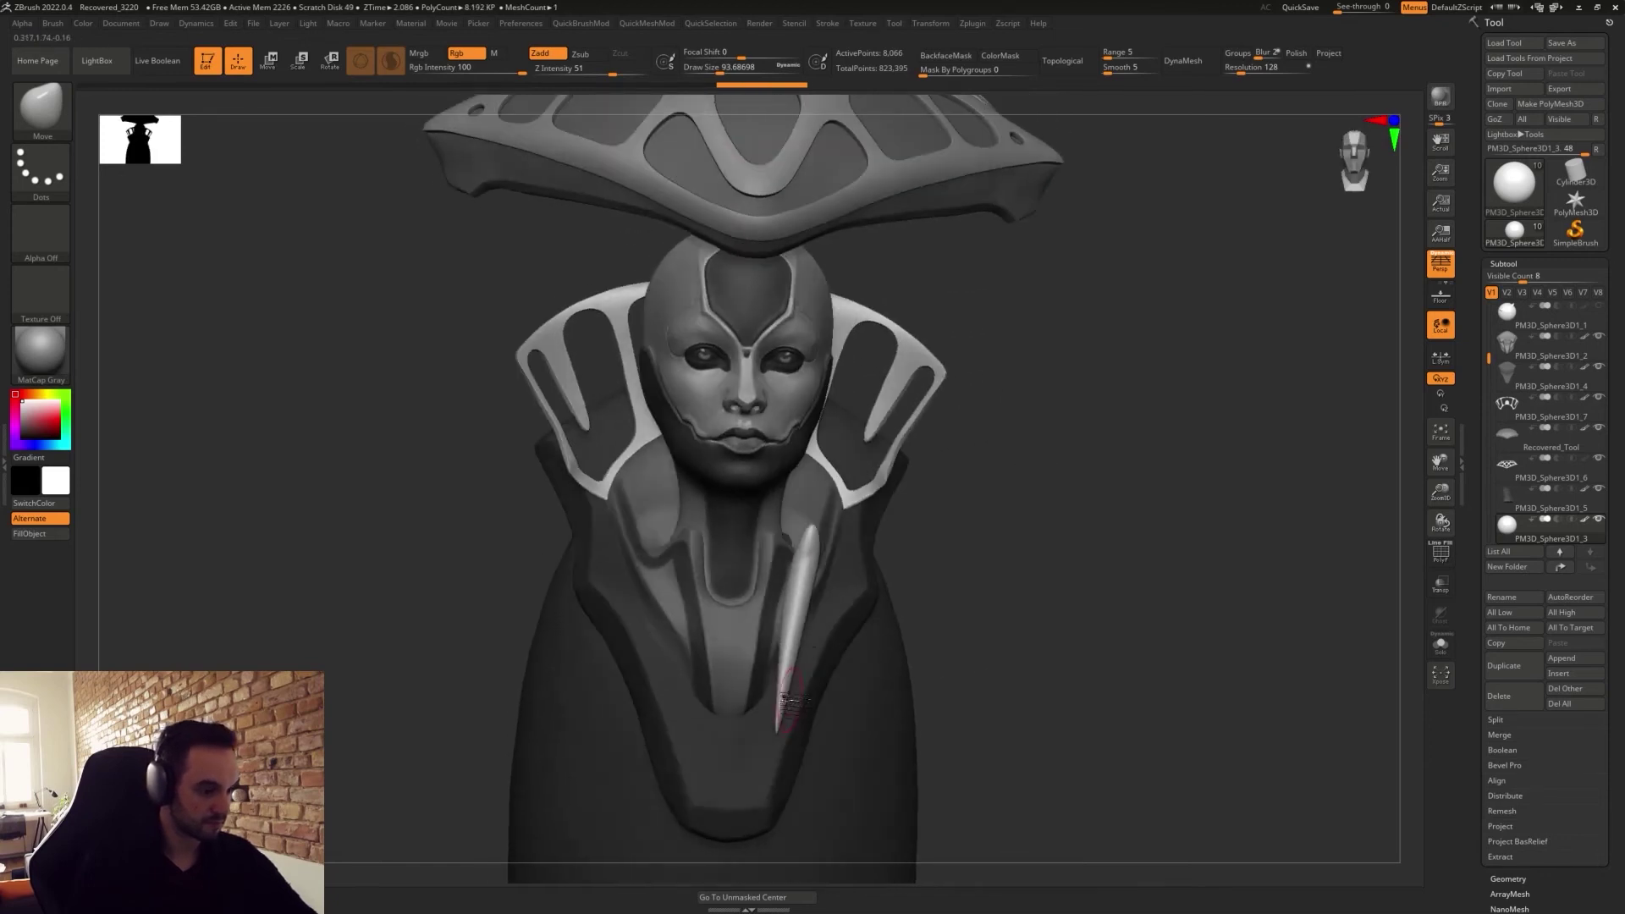
pyautogui.moveTo(792, 675); pyautogui.dragTo(772, 698)
# Mirror the curved strip onto the other side of the chest with Mirror and Mirror And Weld, and smooth it.
pyautogui.press(']')
pyautogui.press('2')
pyautogui.click(775, 718)
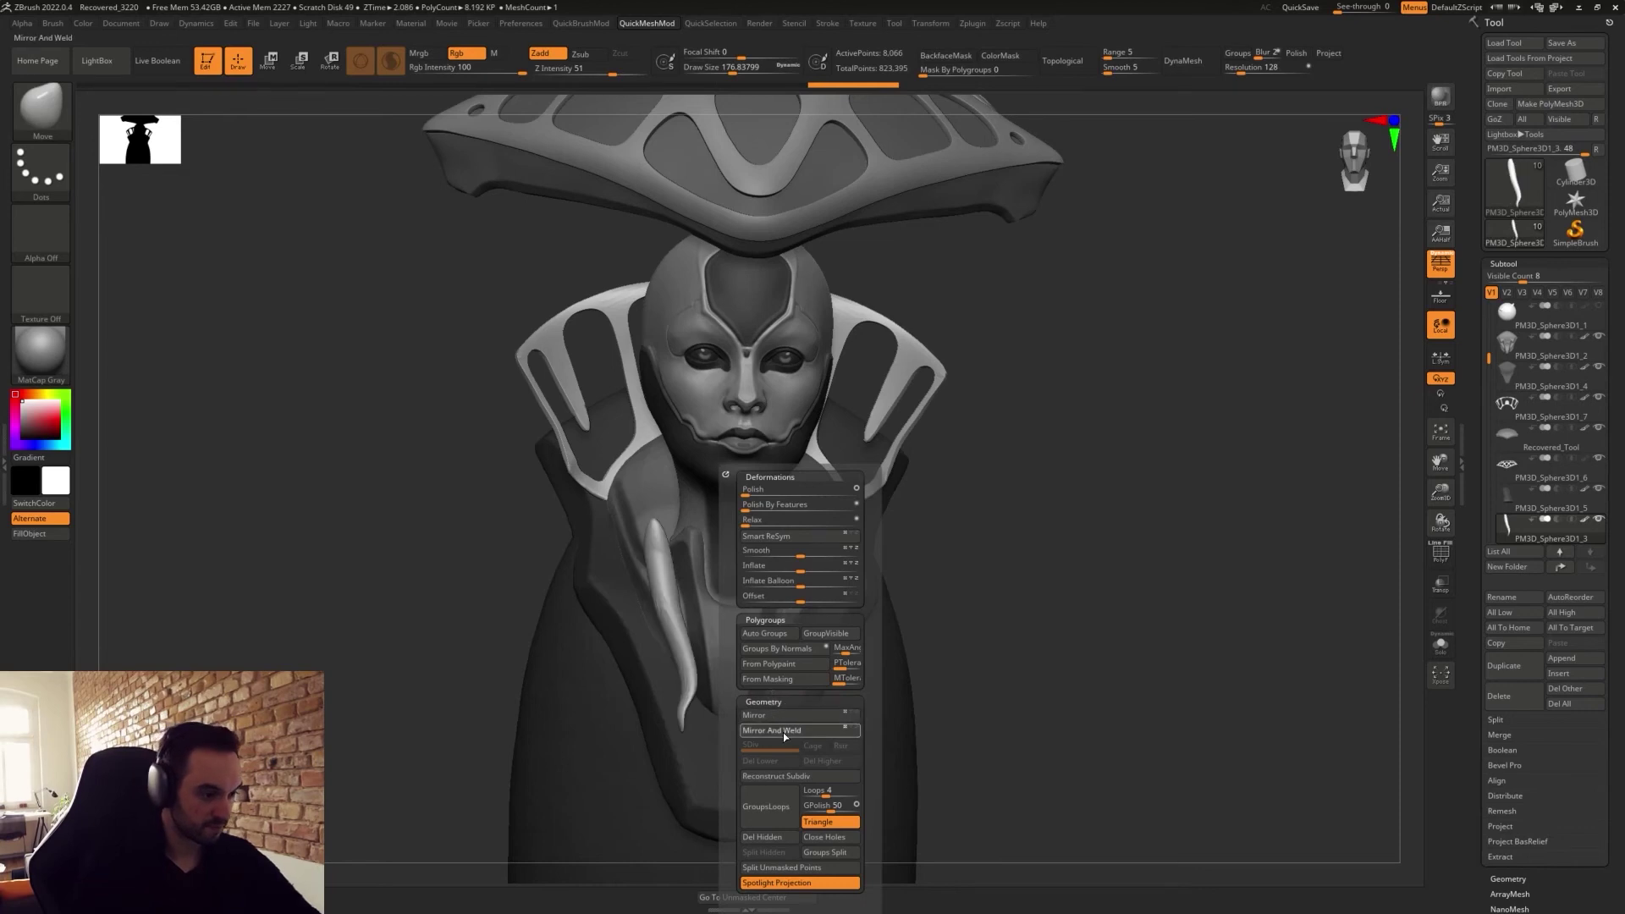
pyautogui.moveTo(804, 615)
pyautogui.keyDown('shift'); pyautogui.mouseDown()
pyautogui.moveTo(808, 576)
pyautogui.moveTo(800, 620)
pyautogui.mouseUp(); pyautogui.keyUp('shift')
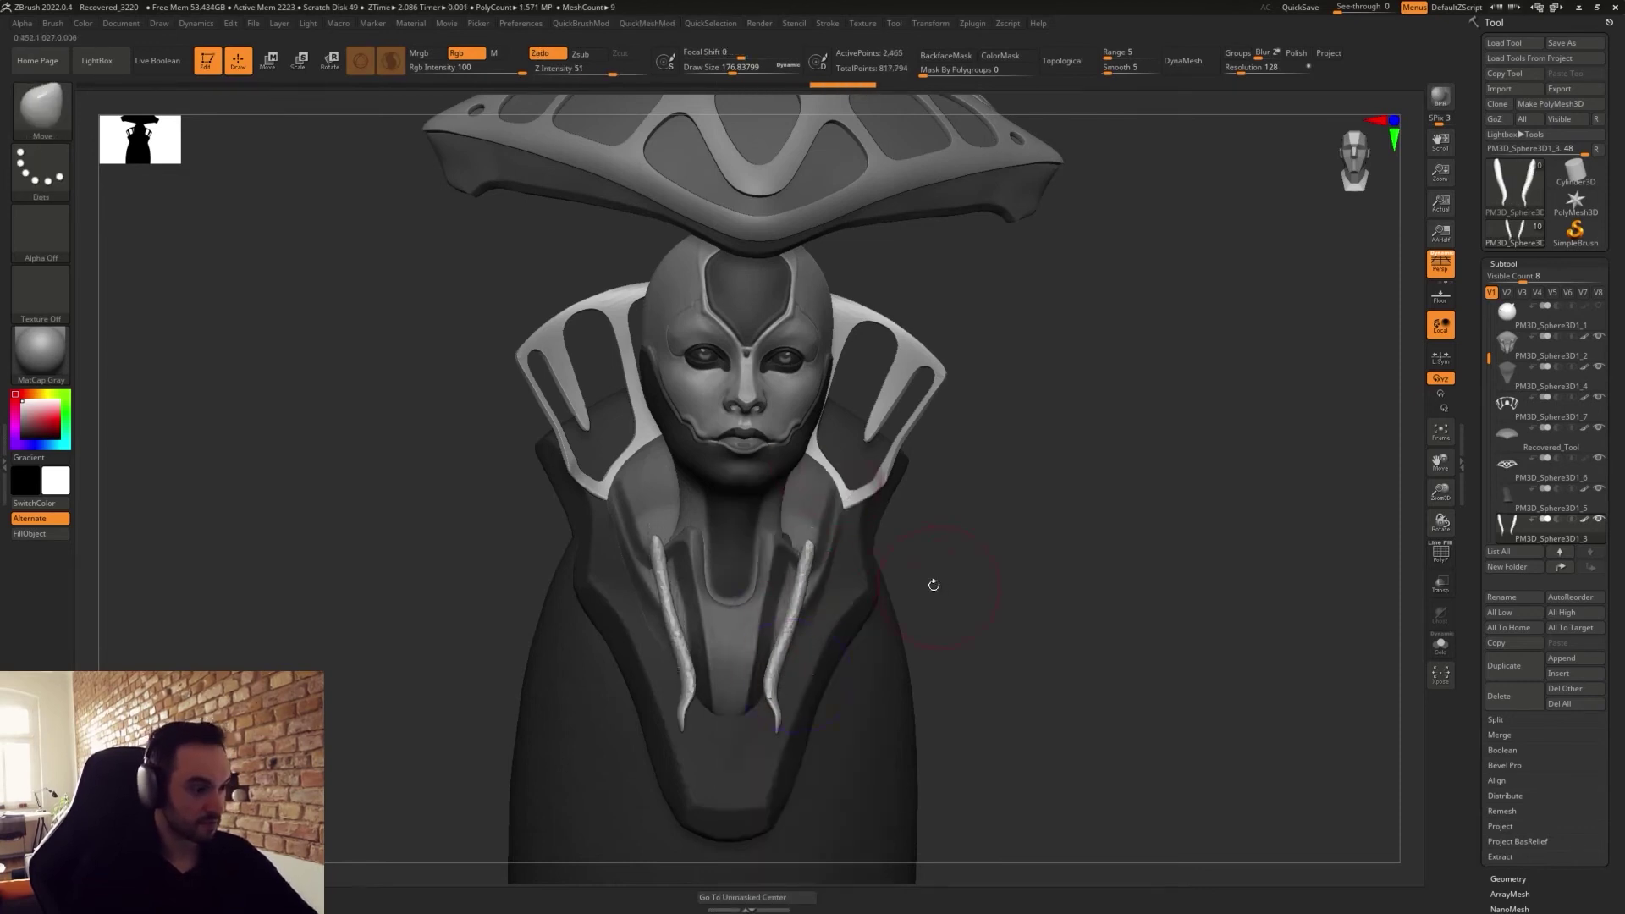
# Pull the upper ends of the strips outward along the robe's neckline with the Move brush, draw size about 325.
pyautogui.moveTo(932, 580); pyautogui.dragTo(1034, 546)
pyautogui.moveTo(929, 550); pyautogui.dragTo(950, 547)
pyautogui.moveTo(1068, 546); pyautogui.dragTo(1112, 593)
pyautogui.moveTo(999, 601)
pyautogui.mouseDown()
pyautogui.moveTo(963, 600)
pyautogui.moveTo(1020, 573)
pyautogui.mouseUp()
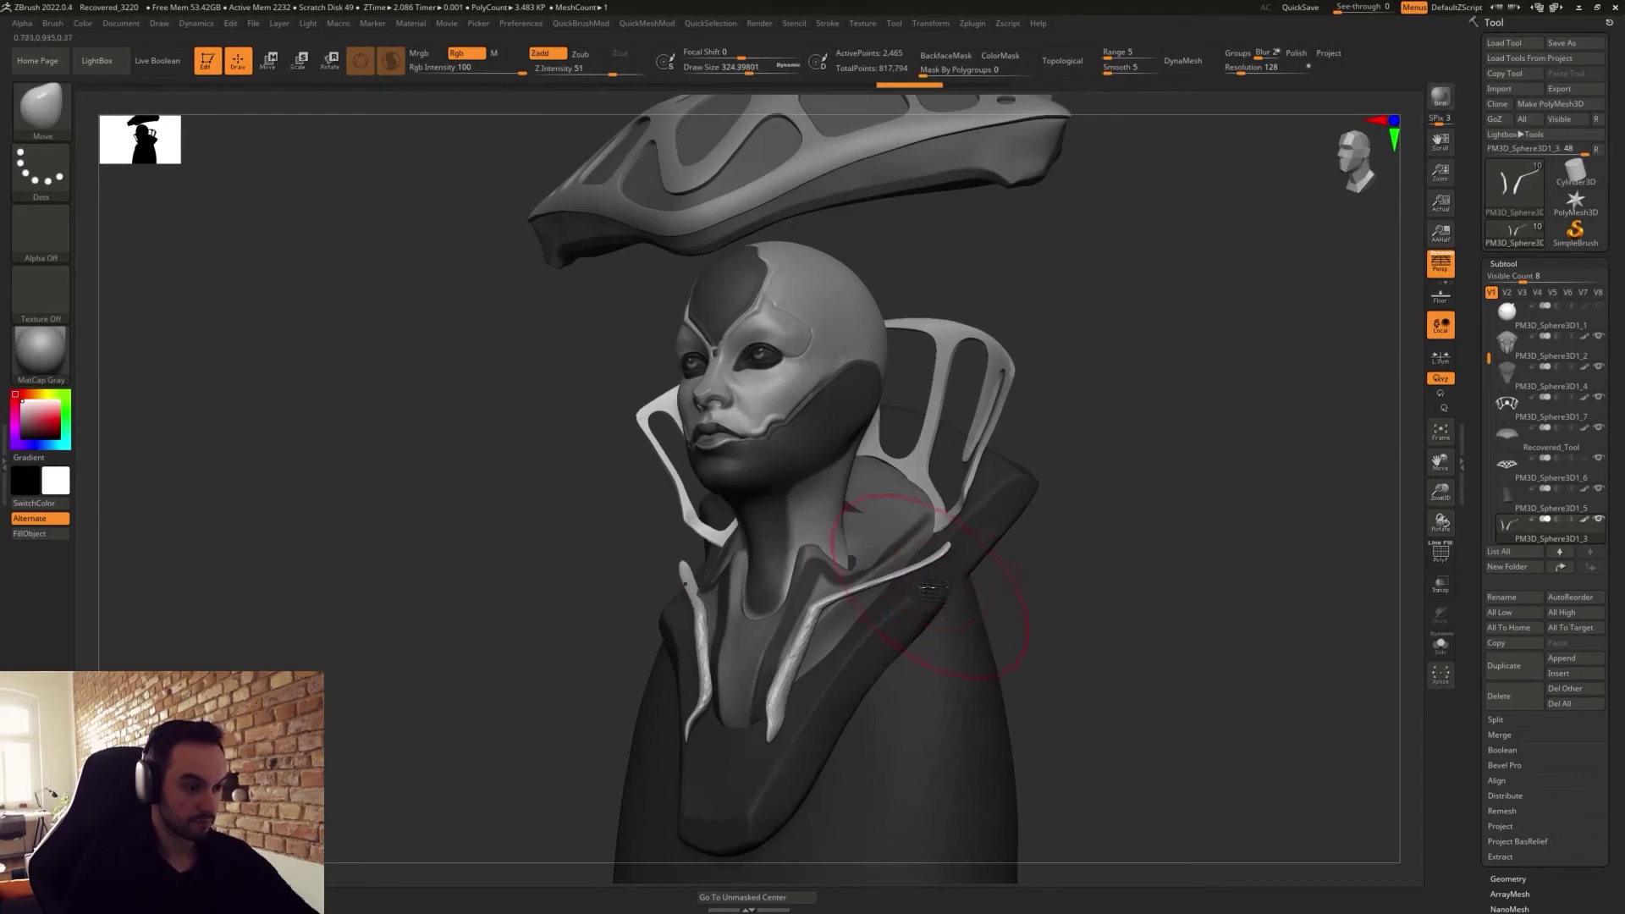
# Smooth the strips and straighten their lower ends towards the chest piece's tip at a draw size of about 87.
pyautogui.press('s')
pyautogui.press('shift')
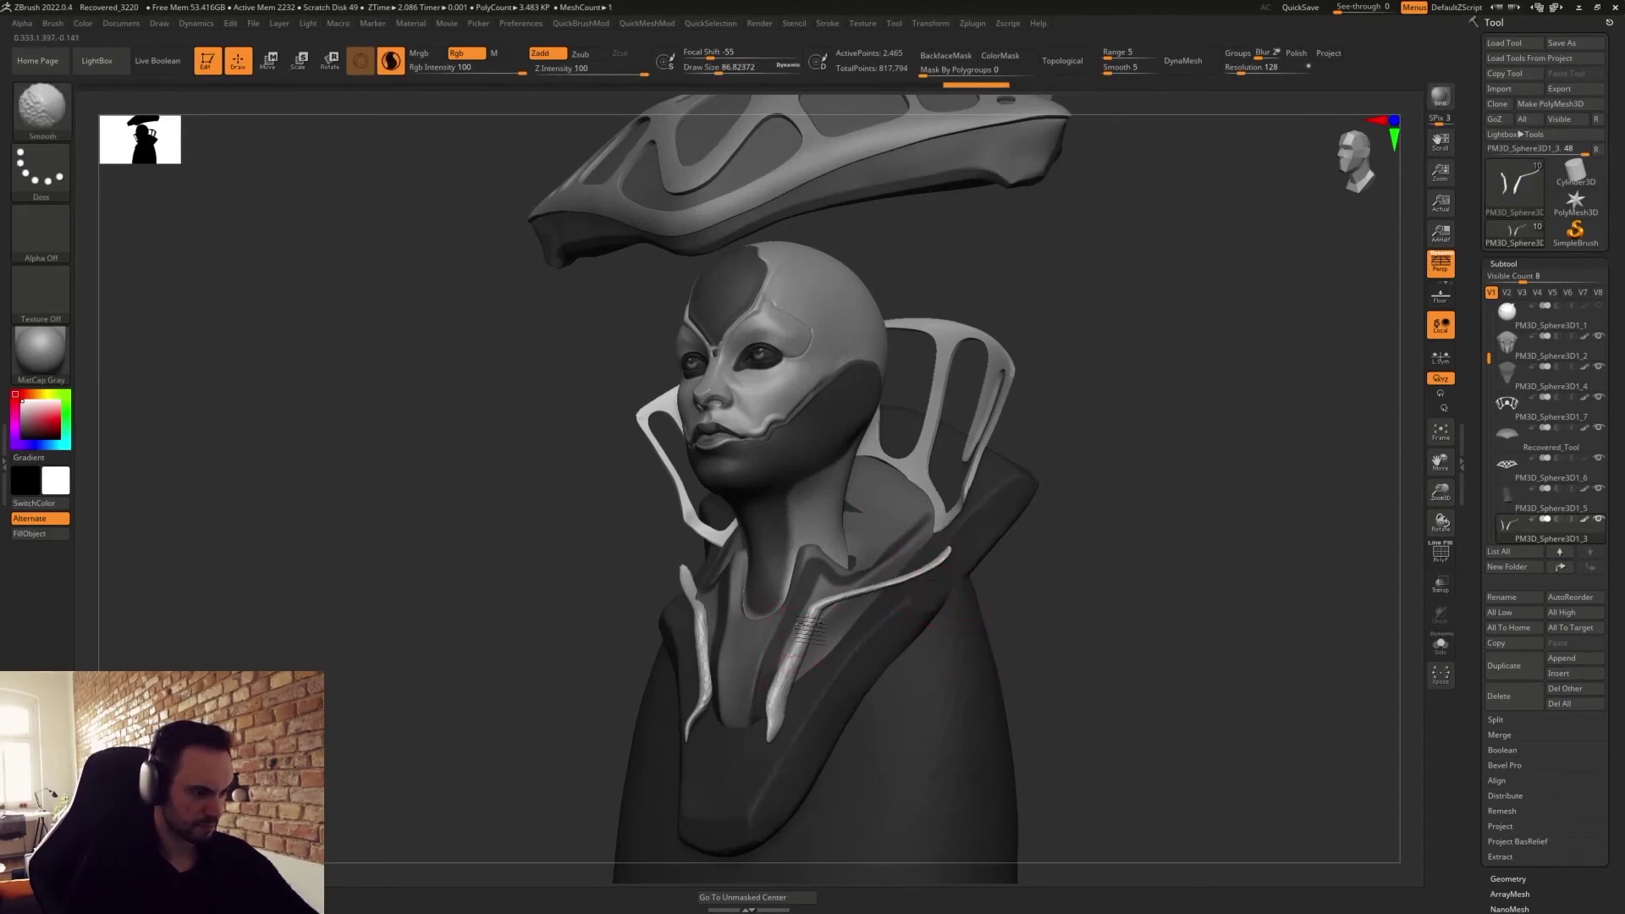
pyautogui.keyDown('shift'); pyautogui.moveTo(773, 731); pyautogui.dragTo(775, 735); pyautogui.keyUp('shift')
pyautogui.moveTo(1007, 656)
pyautogui.mouseDown()
pyautogui.moveTo(1038, 660)
pyautogui.moveTo(1021, 679)
pyautogui.mouseUp()
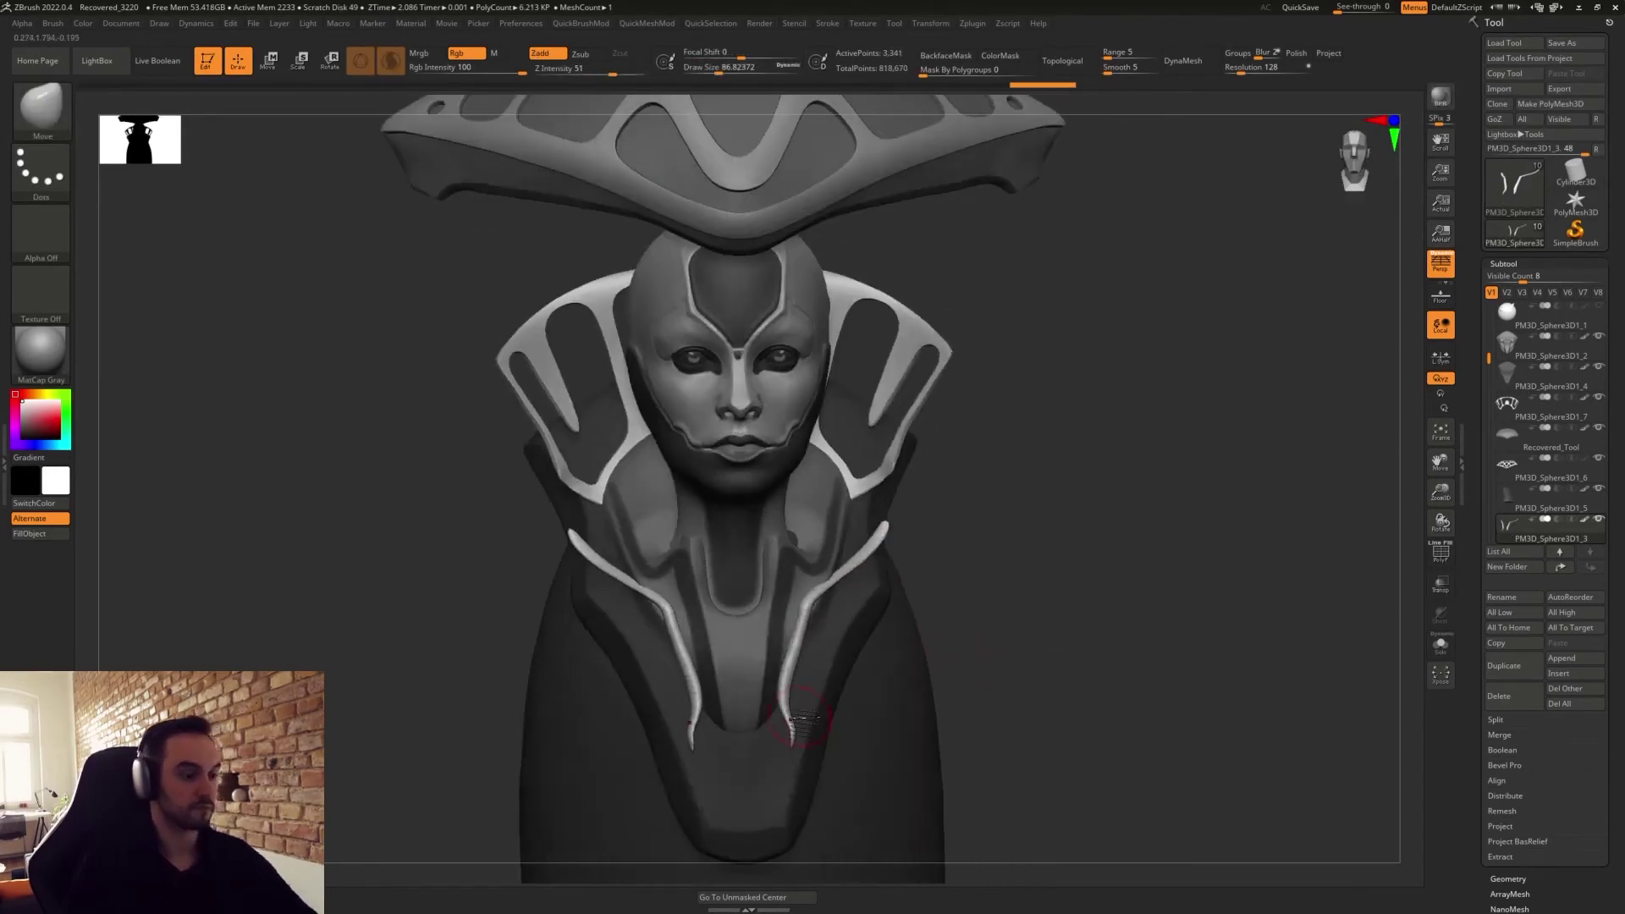
pyautogui.press('shift')
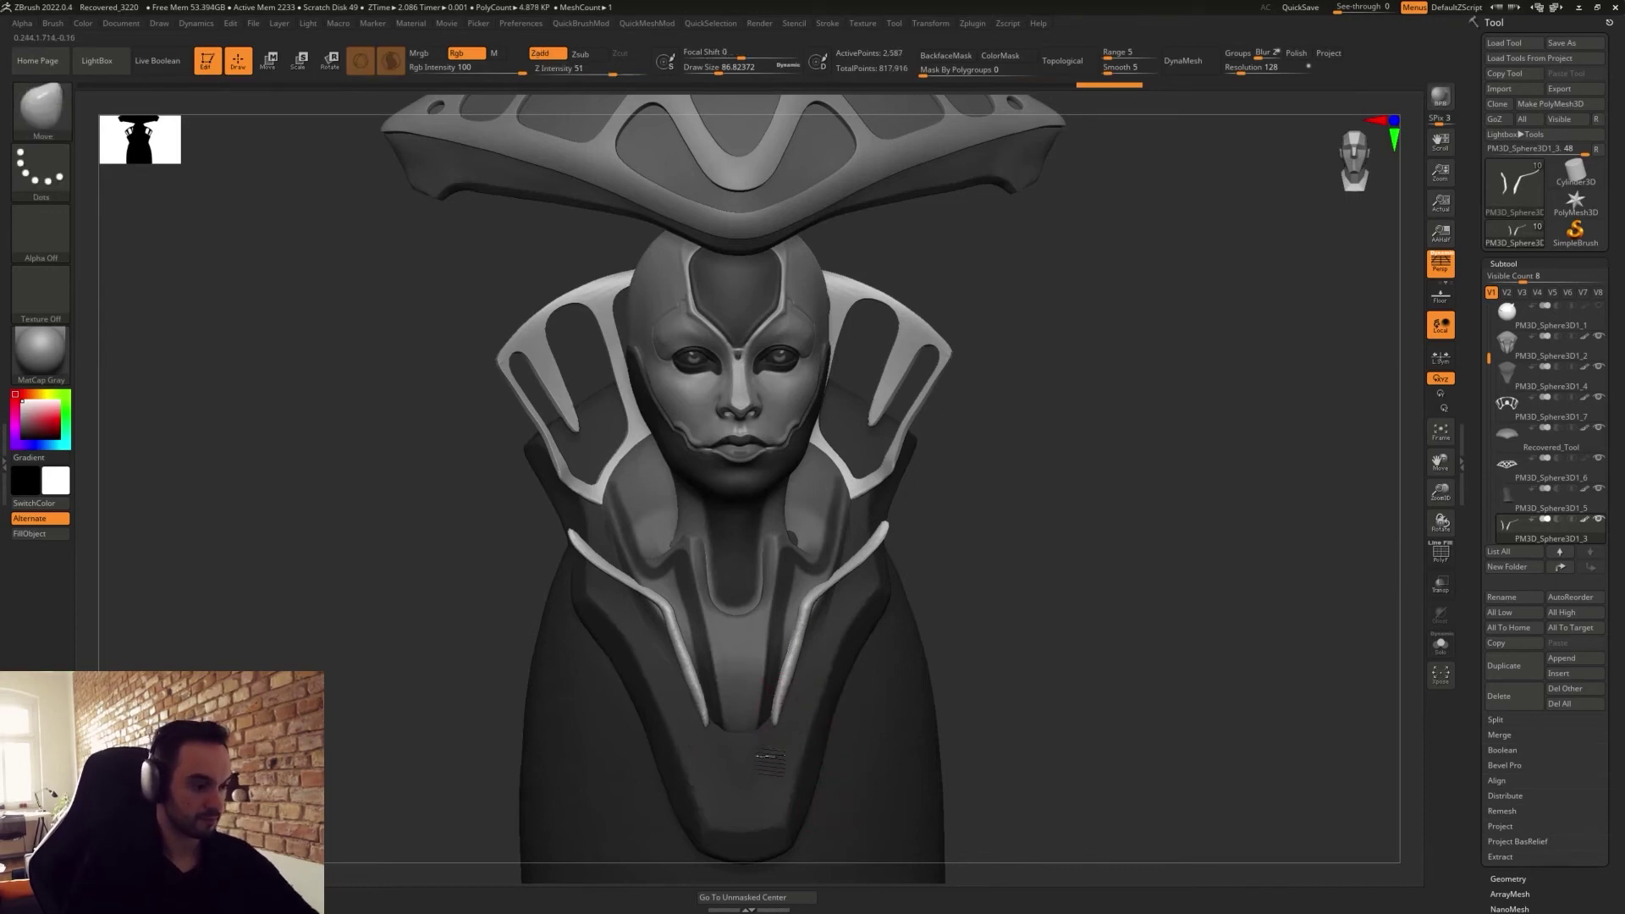
pyautogui.press('shift')
pyautogui.keyDown('shift'); pyautogui.moveTo(795, 648); pyautogui.dragTo(795, 690); pyautogui.keyUp('shift')
# Bend the lower ends of the strips inward around the chest piece's tip with the Move brush, draw size about 132.
pyautogui.press('s')
pyautogui.moveTo(946, 677)
pyautogui.mouseDown()
pyautogui.moveTo(796, 690)
pyautogui.moveTo(782, 721)
pyautogui.mouseUp()
pyautogui.moveTo(791, 723); pyautogui.dragTo(926, 715)
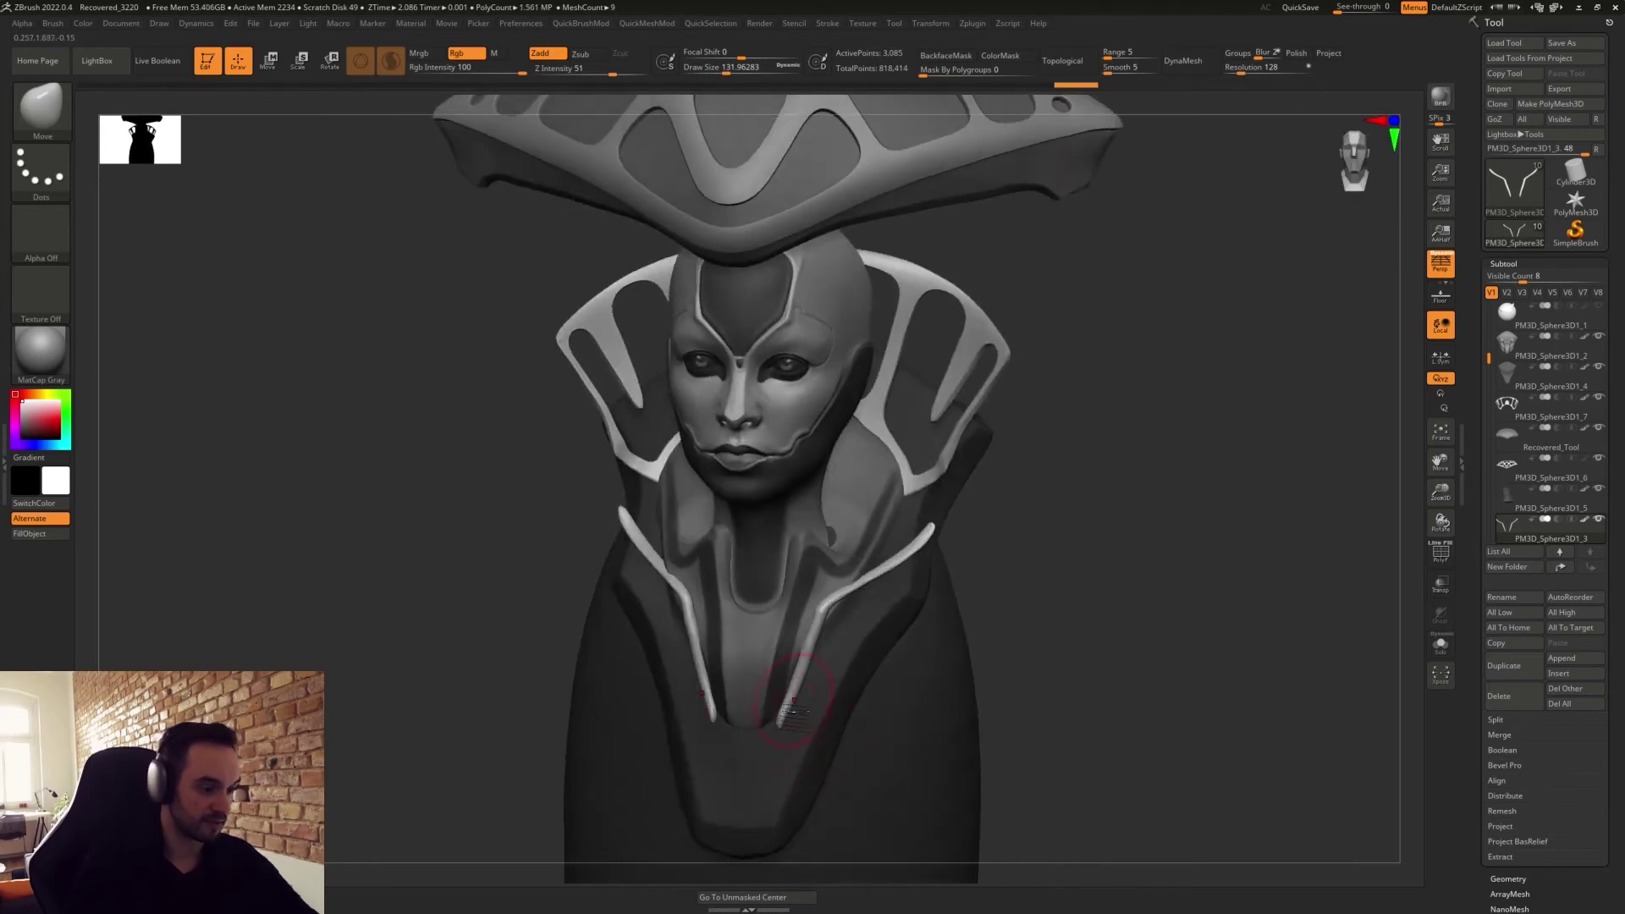
pyautogui.moveTo(804, 682); pyautogui.dragTo(831, 671, button='right')
pyautogui.moveTo(839, 666); pyautogui.dragTo(833, 667)
pyautogui.moveTo(821, 667); pyautogui.dragTo(866, 663, button='right')
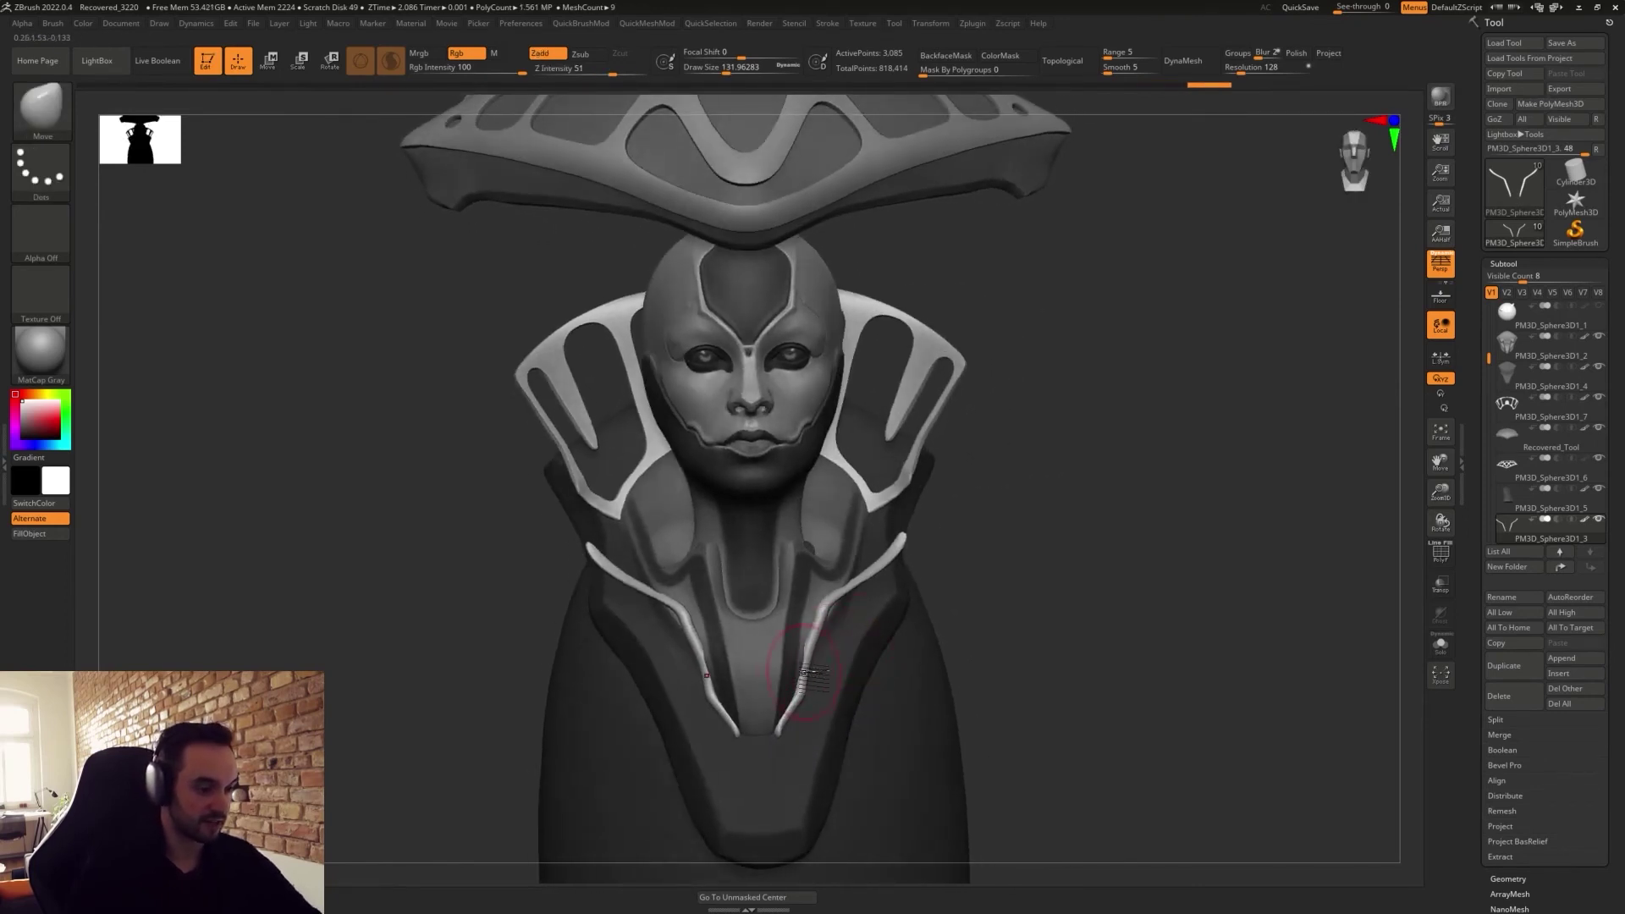
pyautogui.moveTo(817, 674); pyautogui.dragTo(806, 673, button='right')
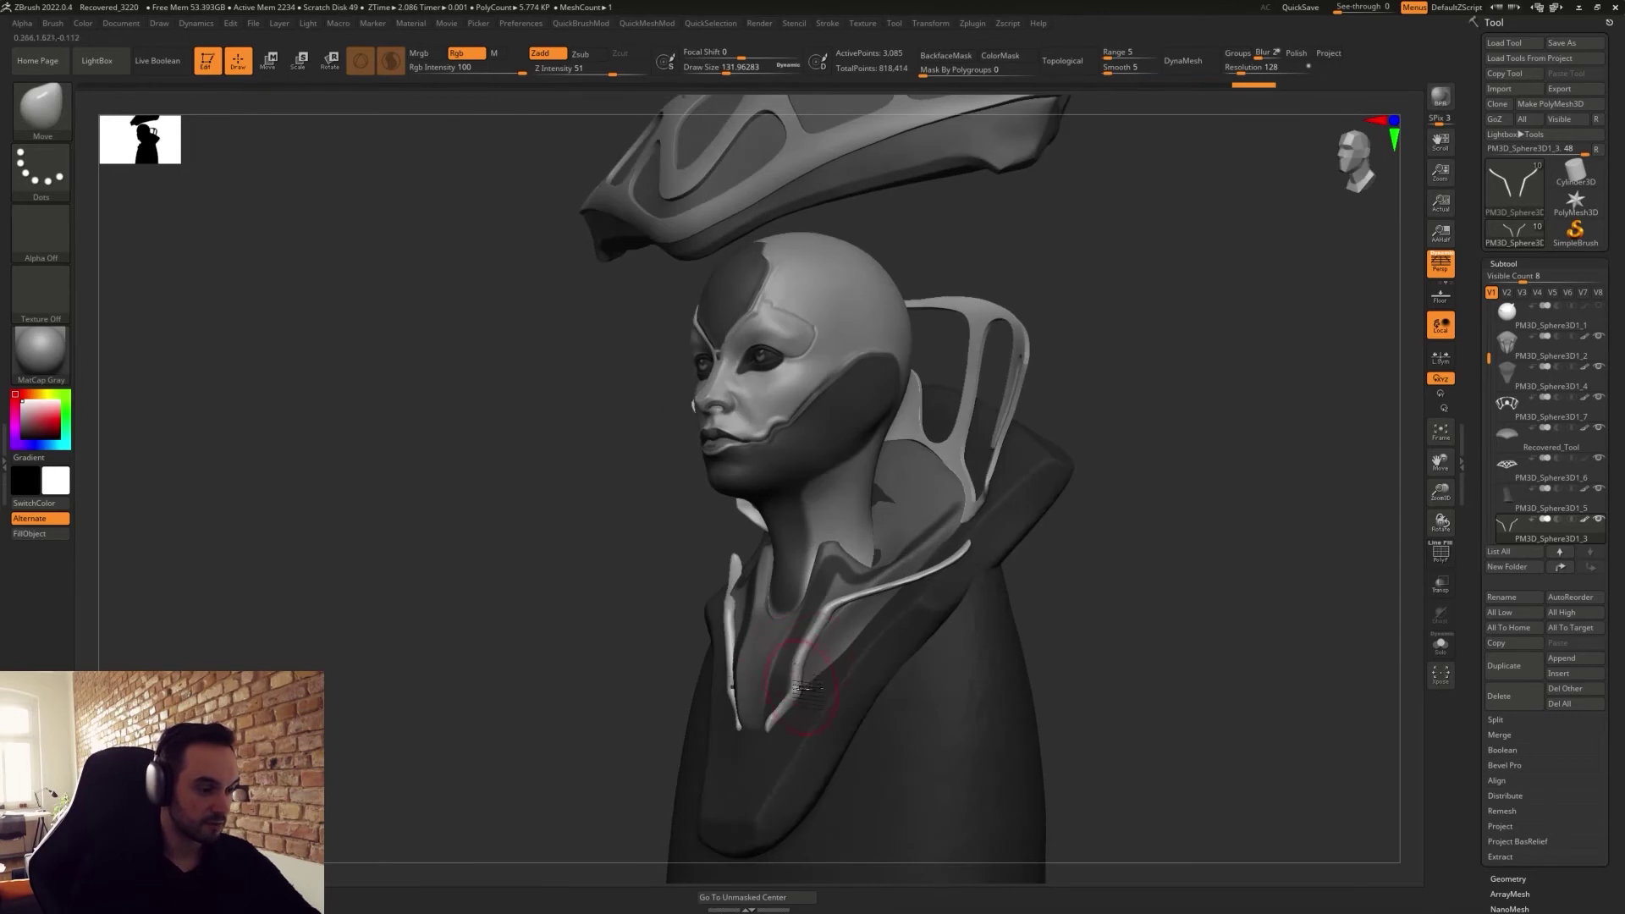
pyautogui.moveTo(802, 692); pyautogui.dragTo(799, 694)
pyautogui.moveTo(806, 690)
pyautogui.mouseDown(button='right')
pyautogui.moveTo(853, 678)
pyautogui.moveTo(834, 637)
pyautogui.mouseUp(button='right')
pyautogui.moveTo(824, 613)
pyautogui.mouseDown()
pyautogui.moveTo(811, 582)
pyautogui.moveTo(800, 694)
pyautogui.mouseUp()
# Smooth the trim strips and thicken them with the Inflat brush.
pyautogui.press('s')
pyautogui.moveTo(814, 597)
pyautogui.keyDown('shift'); pyautogui.mouseDown()
pyautogui.moveTo(830, 574)
pyautogui.moveTo(800, 660)
pyautogui.moveTo(844, 557)
pyautogui.moveTo(930, 484)
pyautogui.mouseUp(); pyautogui.keyUp('shift')
pyautogui.press('b')
pyautogui.press('i')
pyautogui.press('n')
pyautogui.moveTo(852, 550)
pyautogui.keyDown('shift'); pyautogui.mouseDown()
pyautogui.moveTo(937, 481)
pyautogui.moveTo(1092, 487)
pyautogui.mouseUp(); pyautogui.keyUp('shift')
# Extend the upper ends of the strips up to the collar arms with the SnakeHook brush, draw size about 77.
pyautogui.press('b')
pyautogui.press('s')
pyautogui.press('h')
pyautogui.moveTo(900, 425); pyautogui.dragTo(842, 415)
pyautogui.moveTo(1045, 461)
pyautogui.mouseDown()
pyautogui.moveTo(952, 444)
pyautogui.moveTo(941, 506)
pyautogui.mouseUp()
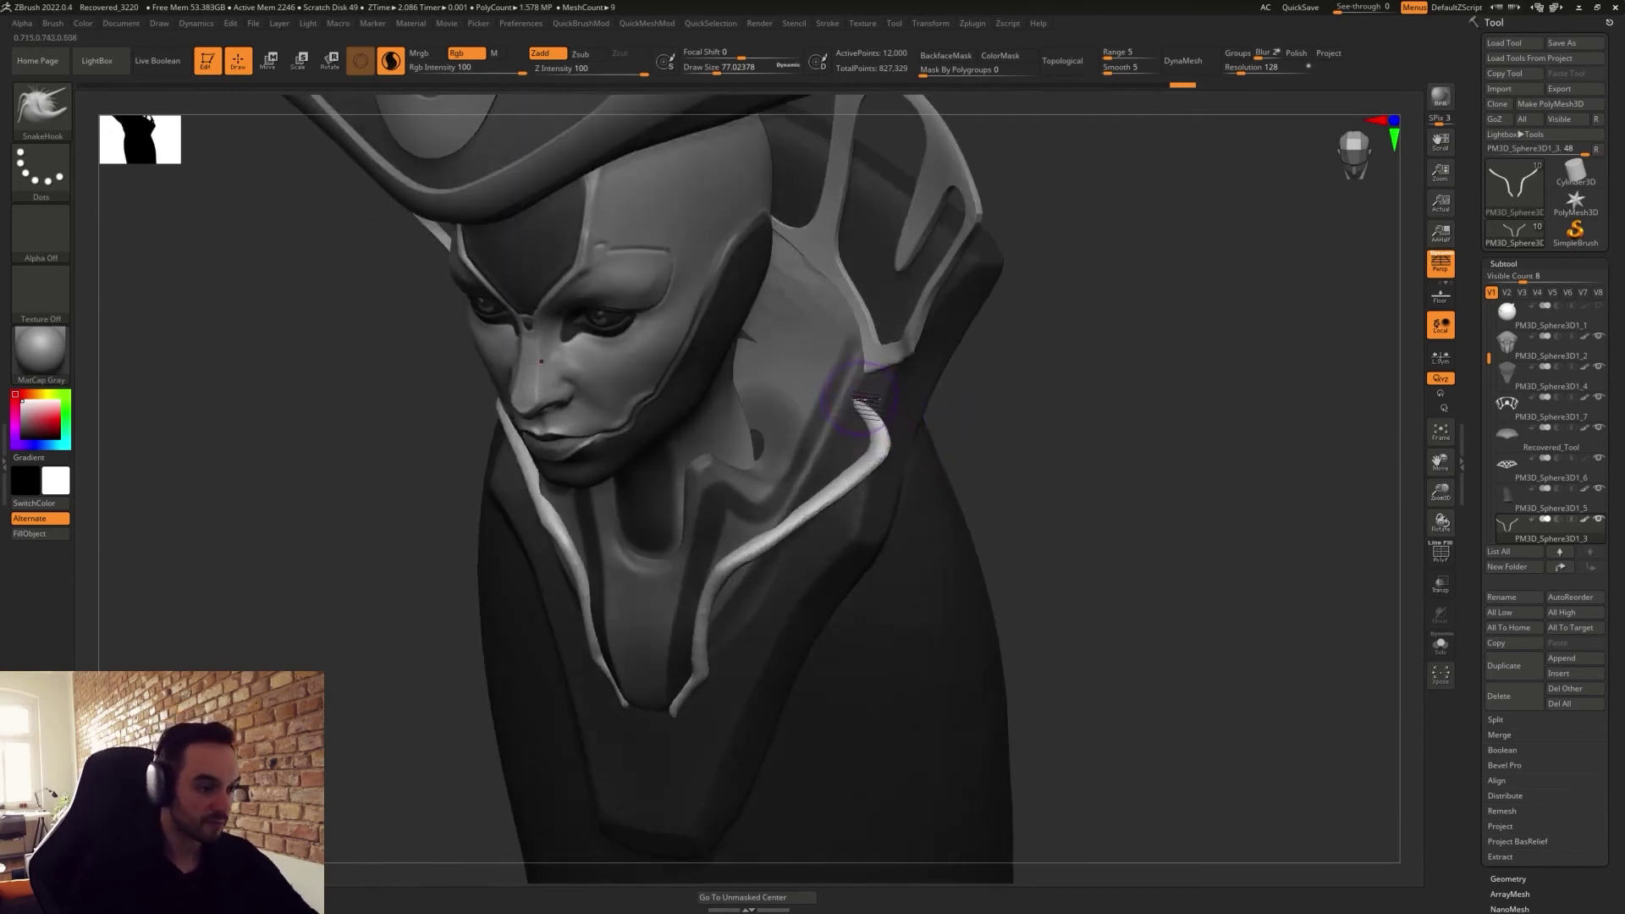
pyautogui.moveTo(872, 409); pyautogui.dragTo(870, 391)
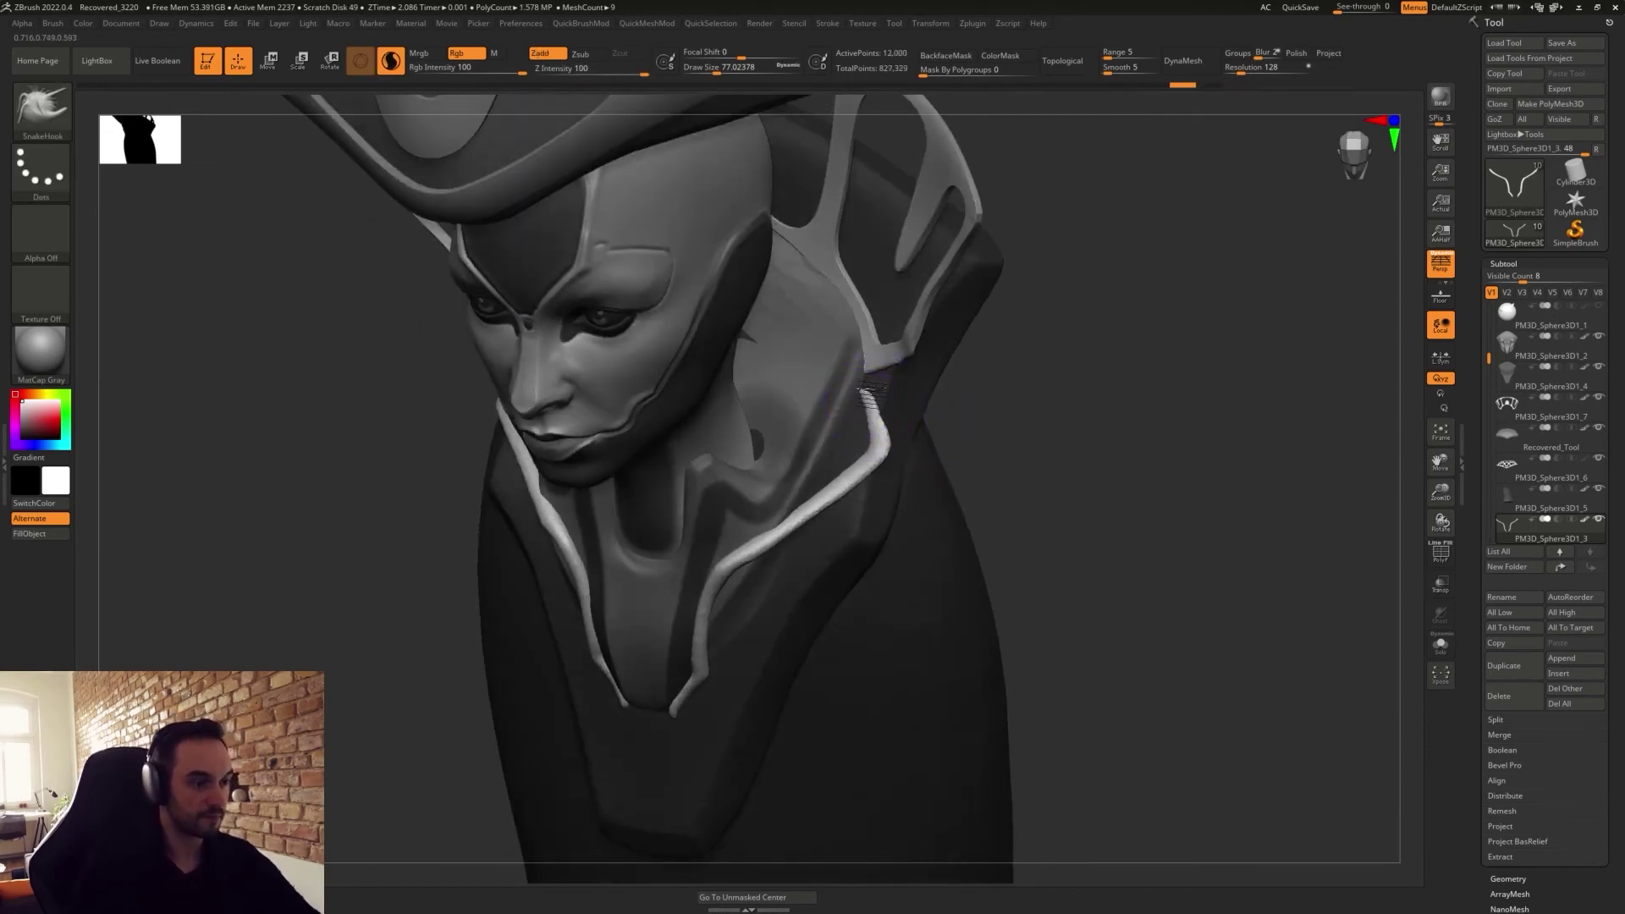
pyautogui.moveTo(976, 397)
pyautogui.mouseDown()
pyautogui.moveTo(906, 391)
pyautogui.moveTo(921, 405)
pyautogui.mouseUp()
# Thicken the upper ends of the trim strips beneath the collar arms with the Inflat brush.
pyautogui.press('b')
pyautogui.press('i')
pyautogui.press('n')
pyautogui.moveTo(983, 467); pyautogui.dragTo(1013, 511)
pyautogui.press('ctrl')
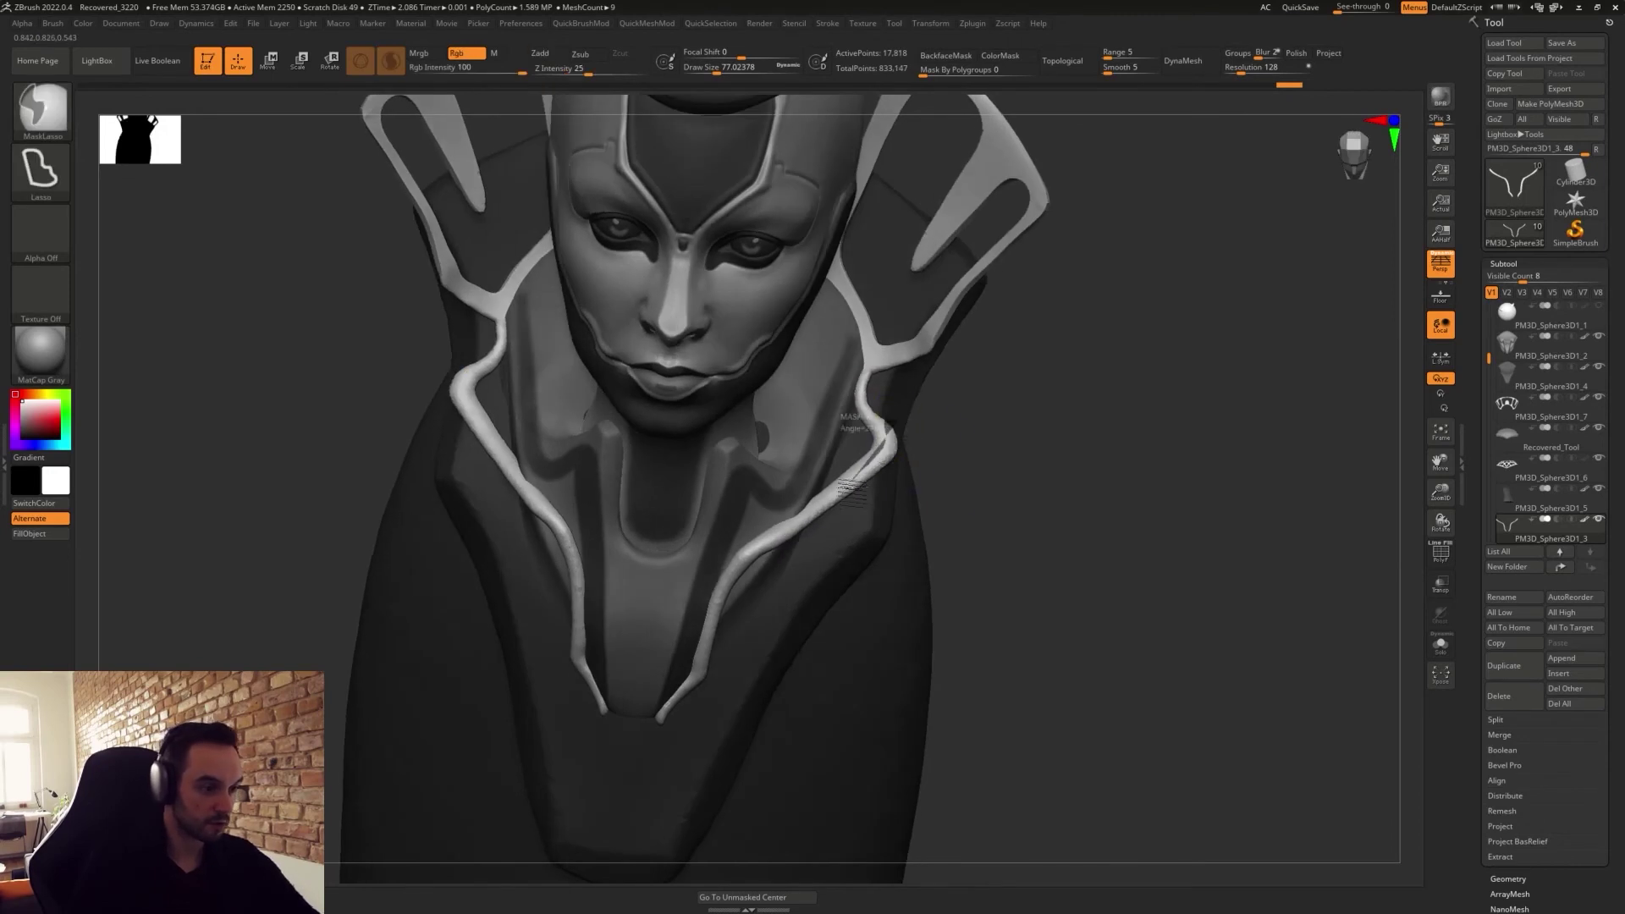
# Pull the outer corners of the trim strips outward into points with the Move brush, draw size about 268.
pyautogui.press('b')
pyautogui.press('m')
pyautogui.press('v')
pyautogui.moveTo(951, 500)
pyautogui.mouseDown(button='right')
pyautogui.moveTo(992, 525)
pyautogui.moveTo(979, 494)
pyautogui.mouseUp(button='right')
pyautogui.press('s')
pyautogui.click(985, 480)
pyautogui.moveTo(885, 464); pyautogui.dragTo(940, 459)
pyautogui.moveTo(987, 567); pyautogui.dragTo(1024, 577, button='right')
pyautogui.moveTo(971, 506)
pyautogui.keyDown('ctrl'); pyautogui.mouseDown(button='right')
pyautogui.moveTo(1008, 563)
pyautogui.moveTo(950, 508)
pyautogui.mouseUp(button='right'); pyautogui.keyUp('ctrl')
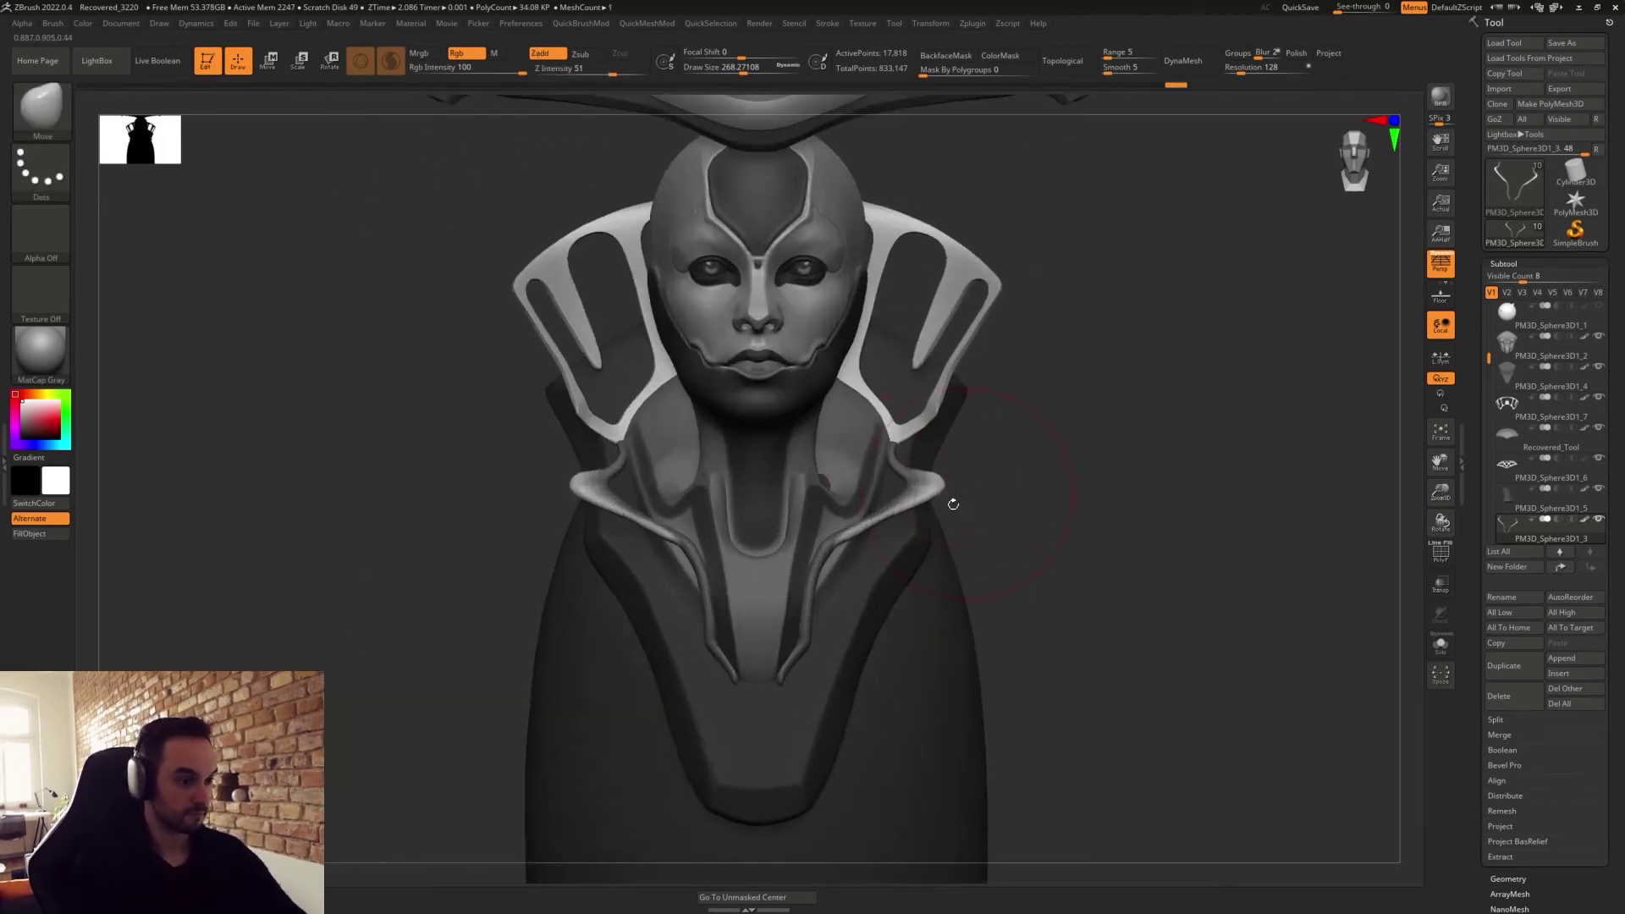
# Reshape the trim strips between their outer corners and the chest piece with the Move brush, draw size about 120.
pyautogui.moveTo(940, 495)
pyautogui.mouseDown()
pyautogui.moveTo(948, 539)
pyautogui.moveTo(942, 517)
pyautogui.moveTo(855, 530)
pyautogui.mouseUp()
pyautogui.hotkey('ctrl', 'z')
pyautogui.press('s')
pyautogui.moveTo(880, 526); pyautogui.dragTo(914, 560, button='right')
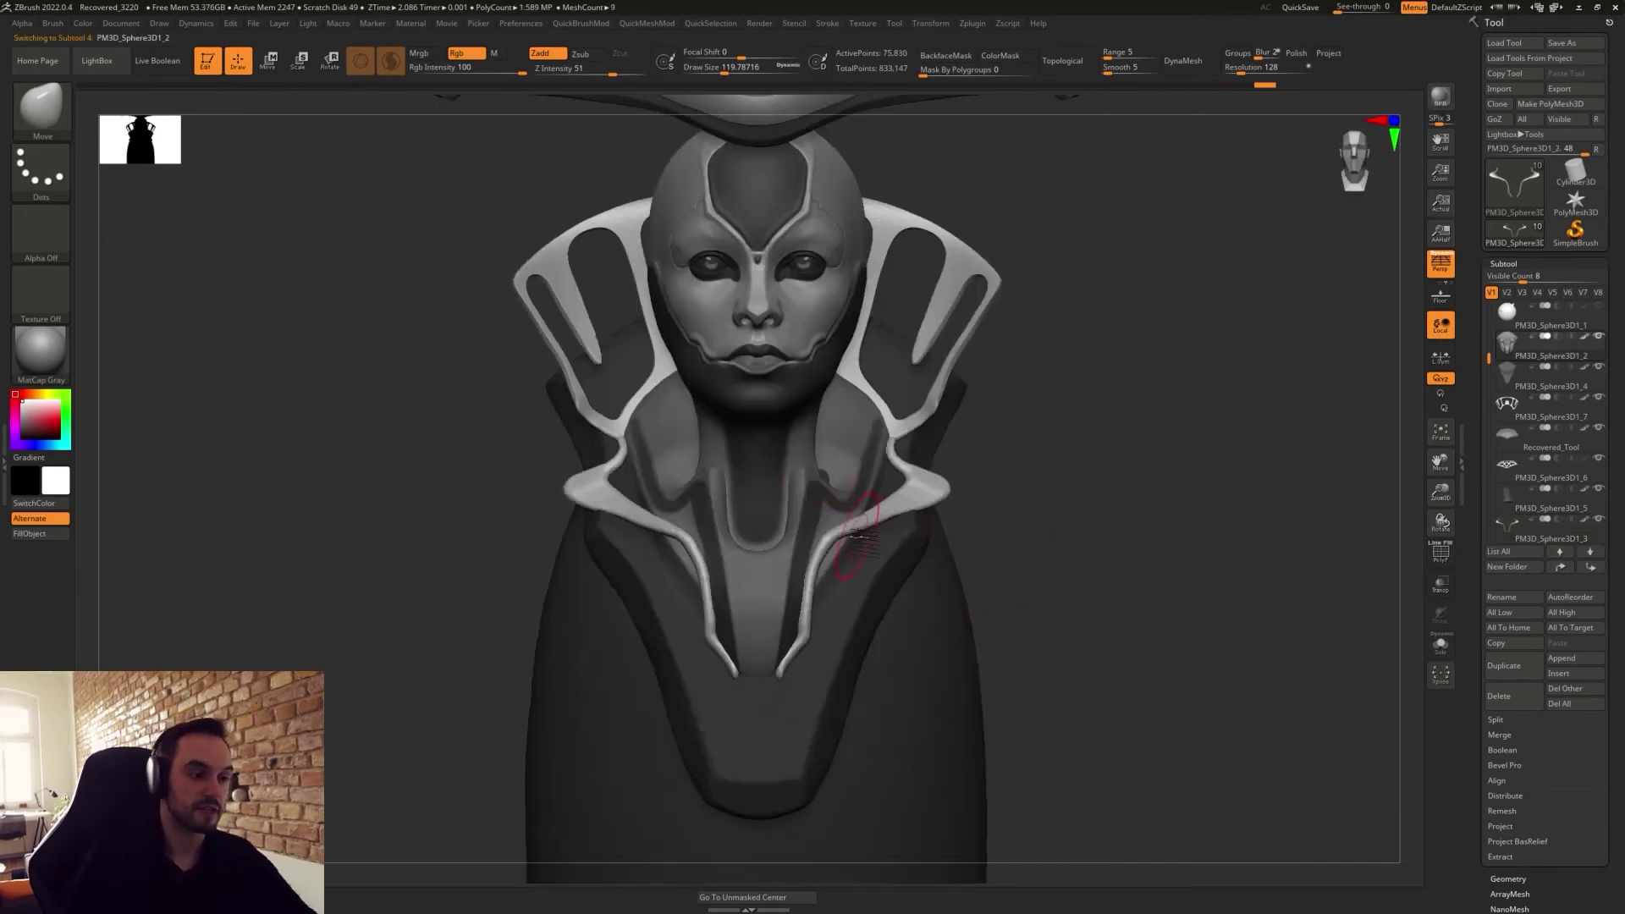
# Switch to the head and neck subtool, adjust the side of the neck with the Move brush at draw size about 187, and smooth it.
pyautogui.keyDown('alt'); pyautogui.click(870, 441); pyautogui.keyUp('alt')
pyautogui.moveTo(870, 441); pyautogui.dragTo(874, 522, button='right')
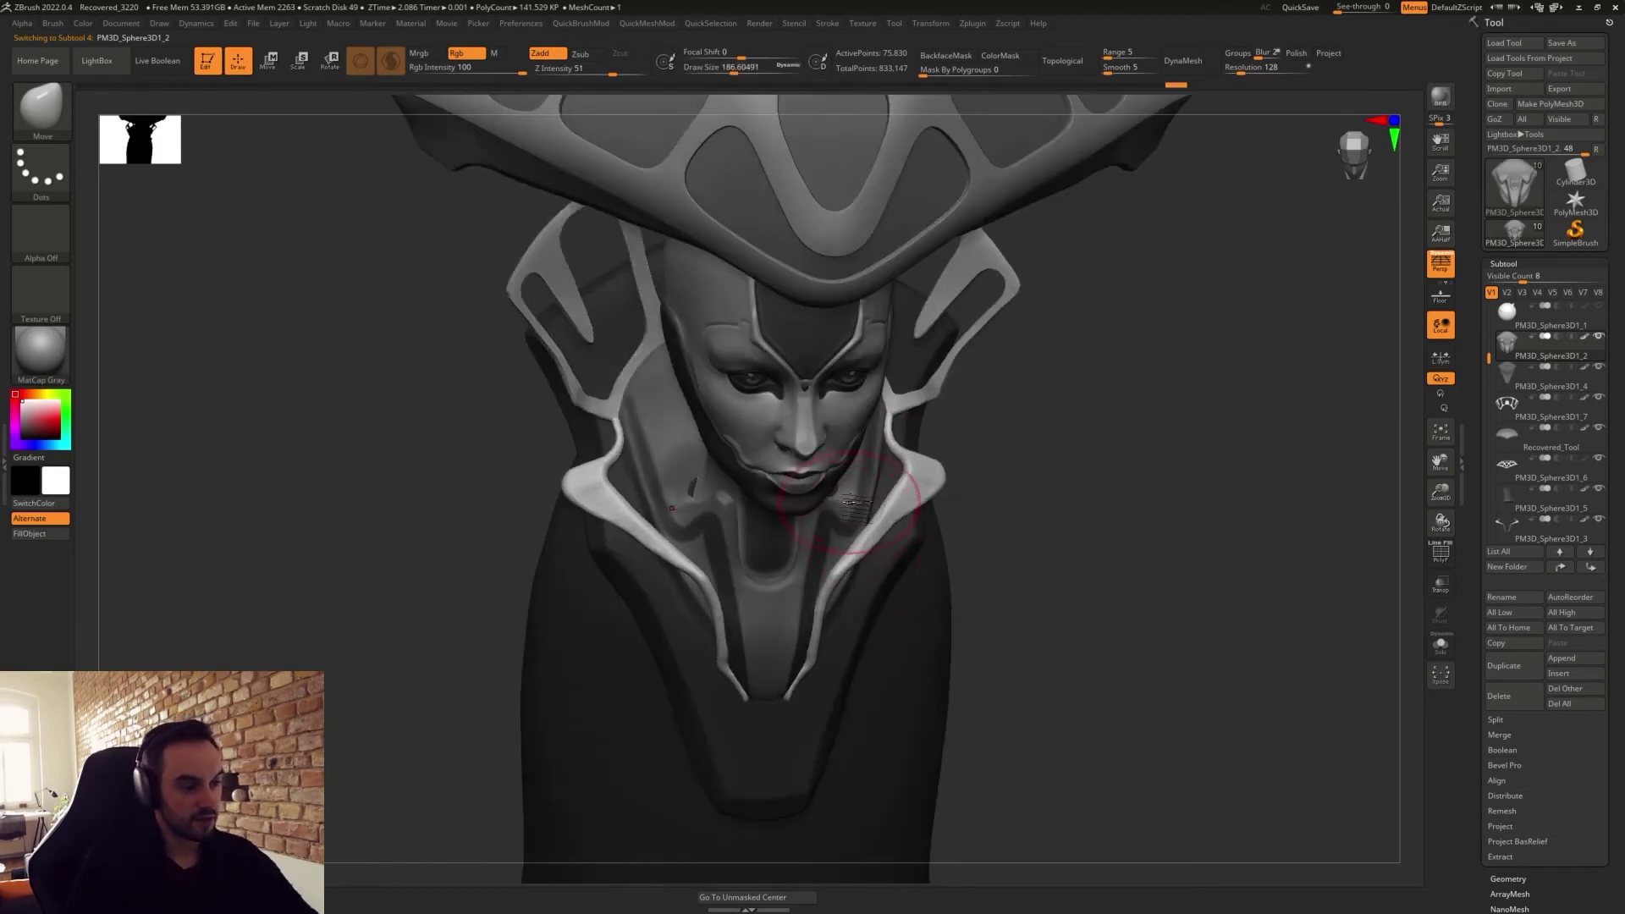
pyautogui.moveTo(863, 491); pyautogui.dragTo(811, 489, button='right')
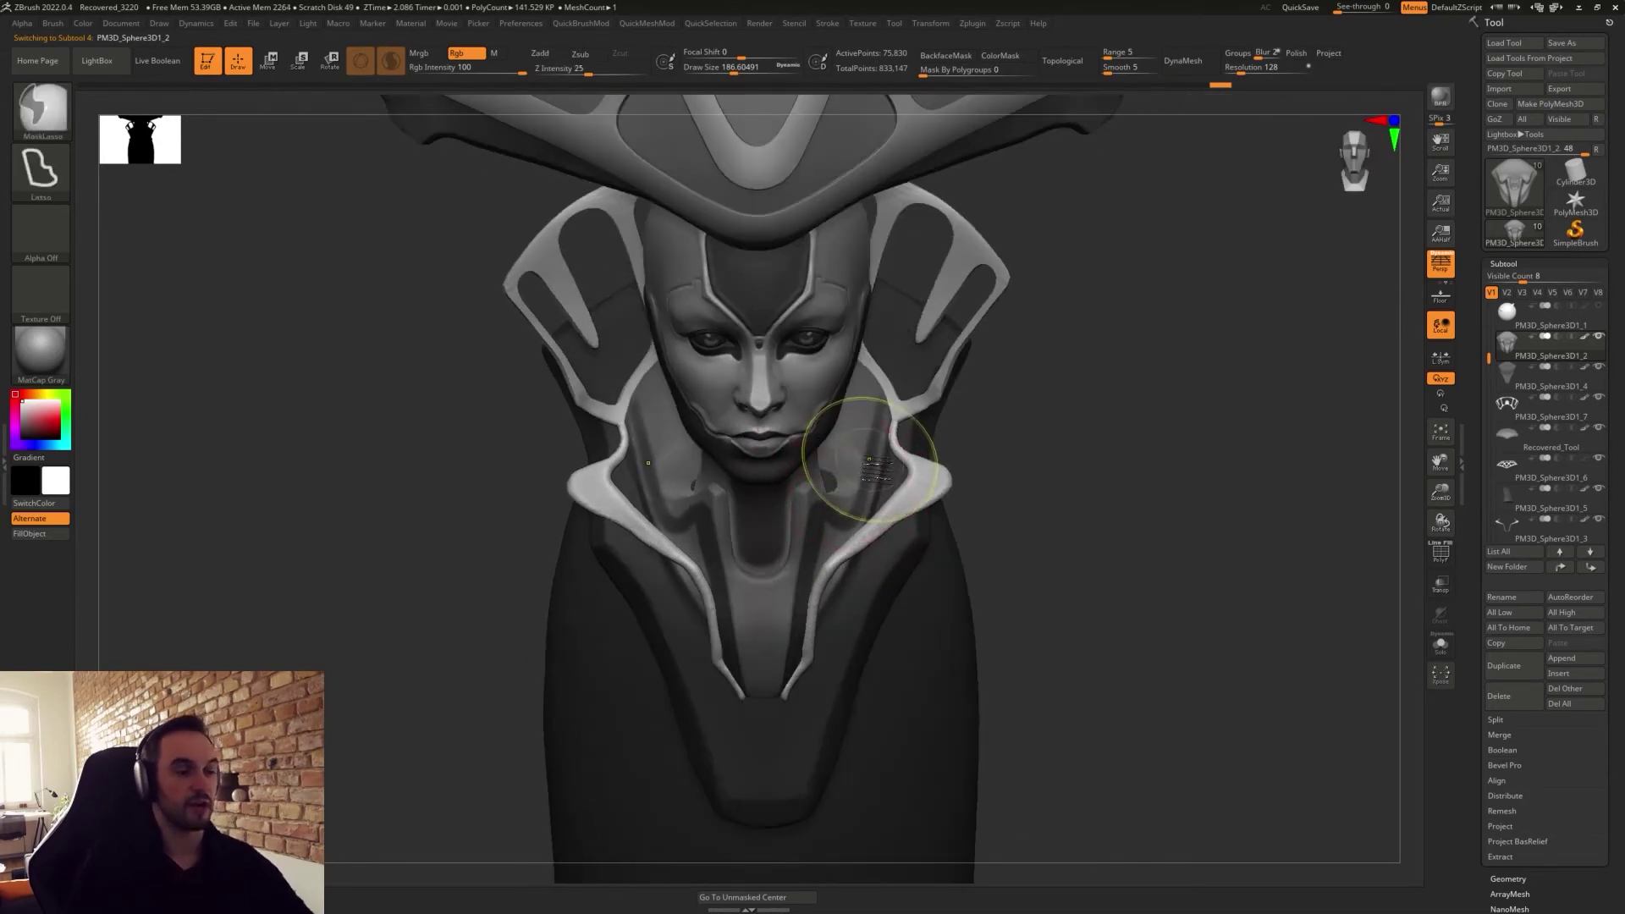
pyautogui.moveTo(811, 489)
pyautogui.mouseDown(button='right')
pyautogui.moveTo(832, 478)
pyautogui.moveTo(819, 391)
pyautogui.mouseUp(button='right')
pyautogui.moveTo(819, 391); pyautogui.dragTo(809, 410)
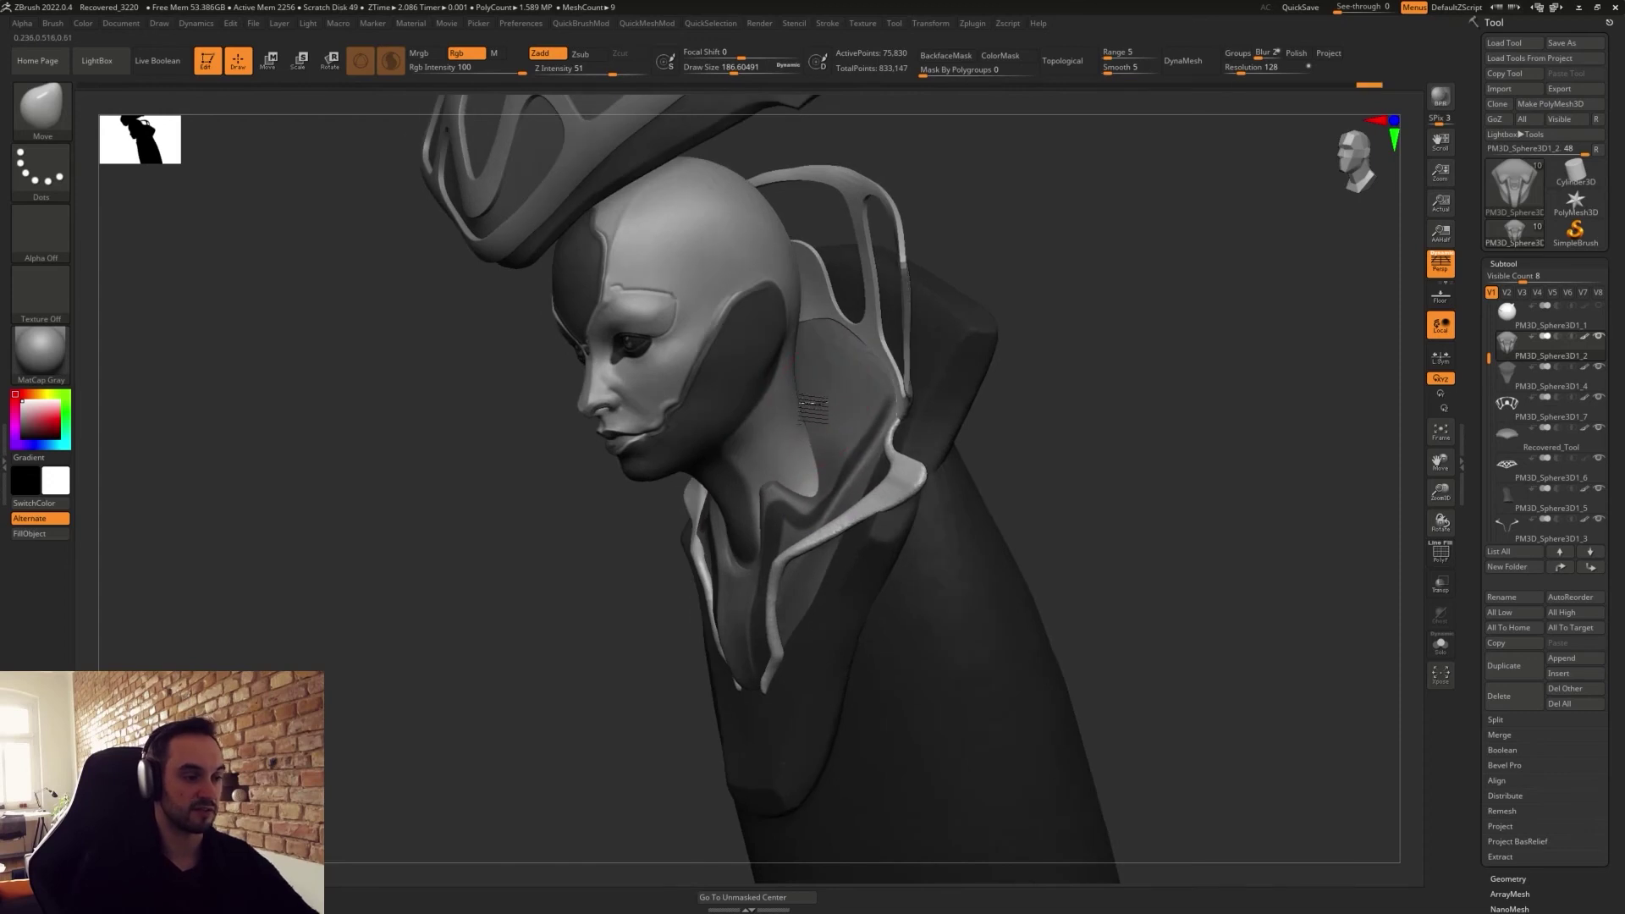
pyautogui.moveTo(810, 409); pyautogui.dragTo(834, 408, button='right')
pyautogui.moveTo(835, 407)
pyautogui.keyDown('shift'); pyautogui.mouseDown()
pyautogui.moveTo(822, 370)
pyautogui.moveTo(838, 364)
pyautogui.mouseUp(); pyautogui.keyUp('shift')
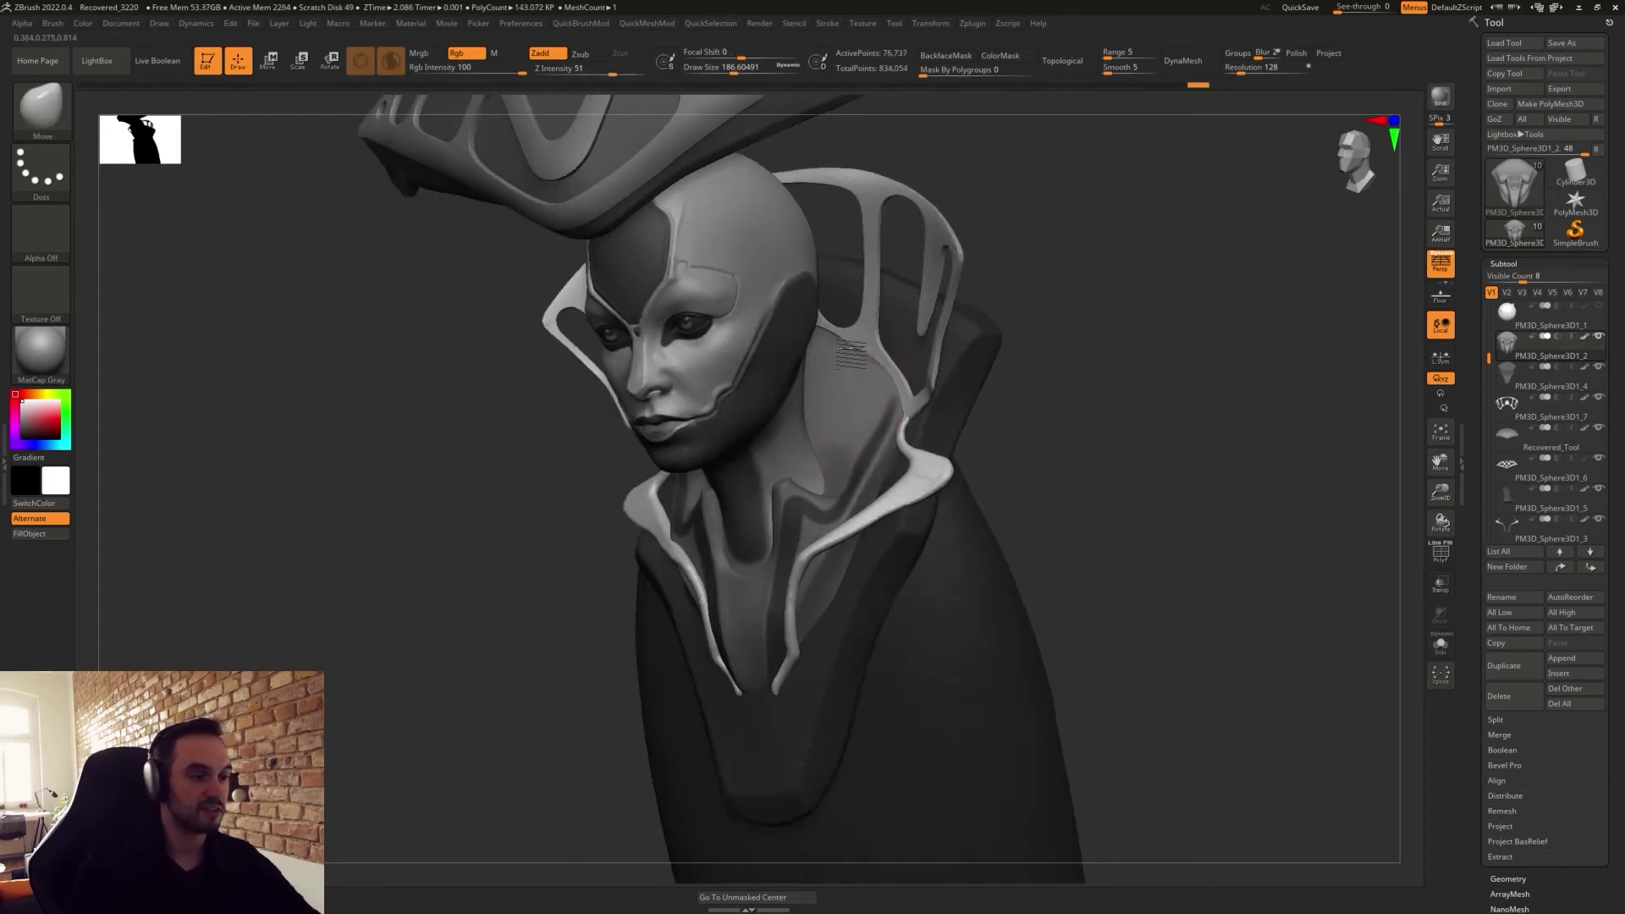
pyautogui.moveTo(838, 379)
pyautogui.mouseDown(button='right')
pyautogui.moveTo(929, 379)
pyautogui.moveTo(865, 369)
pyautogui.mouseUp(button='right')
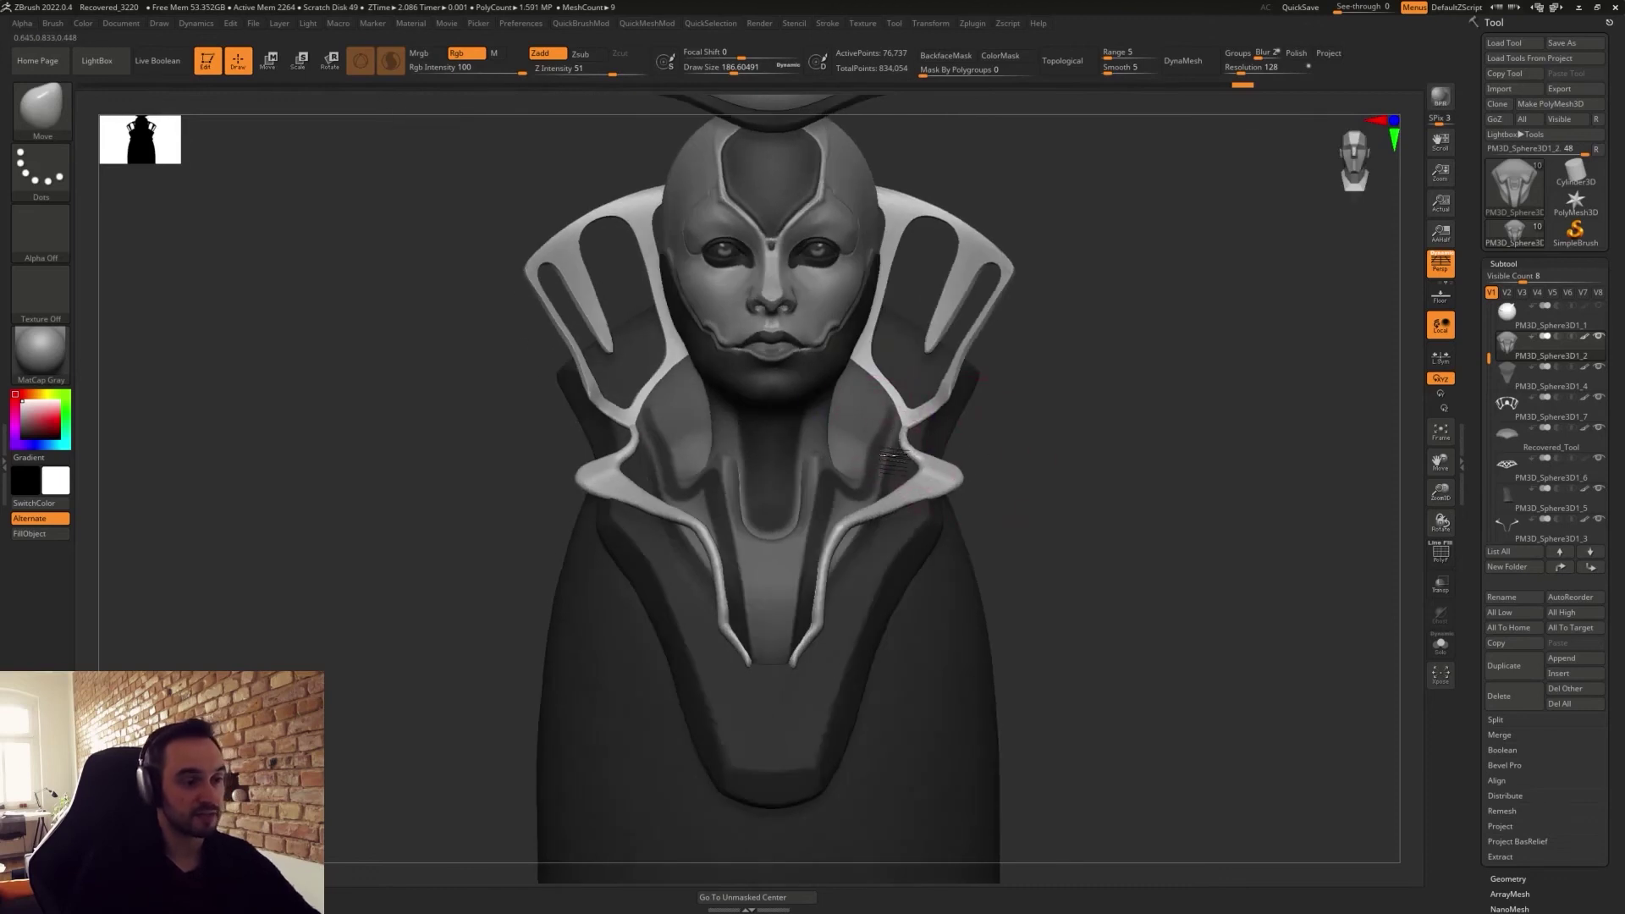
pyautogui.moveTo(974, 495); pyautogui.dragTo(906, 465, button='right')
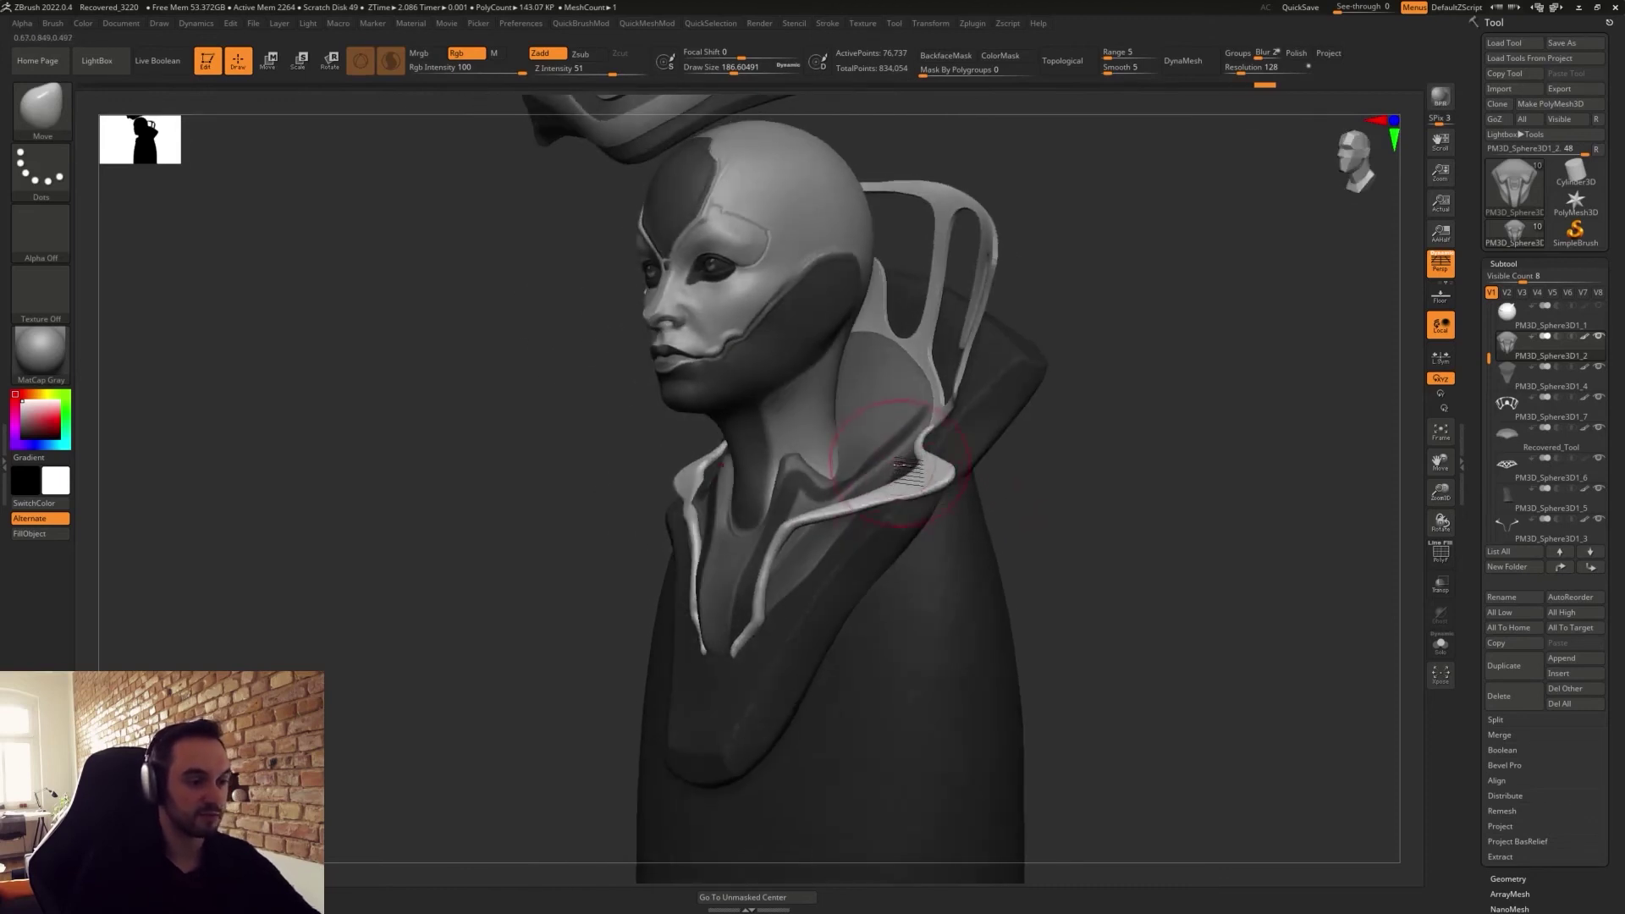
# Select the dark chest armor piece and build up its shoulder edges below the collar with the Clay brush.
pyautogui.moveTo(834, 511)
pyautogui.mouseDown(button='right')
pyautogui.moveTo(822, 536)
pyautogui.moveTo(844, 568)
pyautogui.mouseUp(button='right')
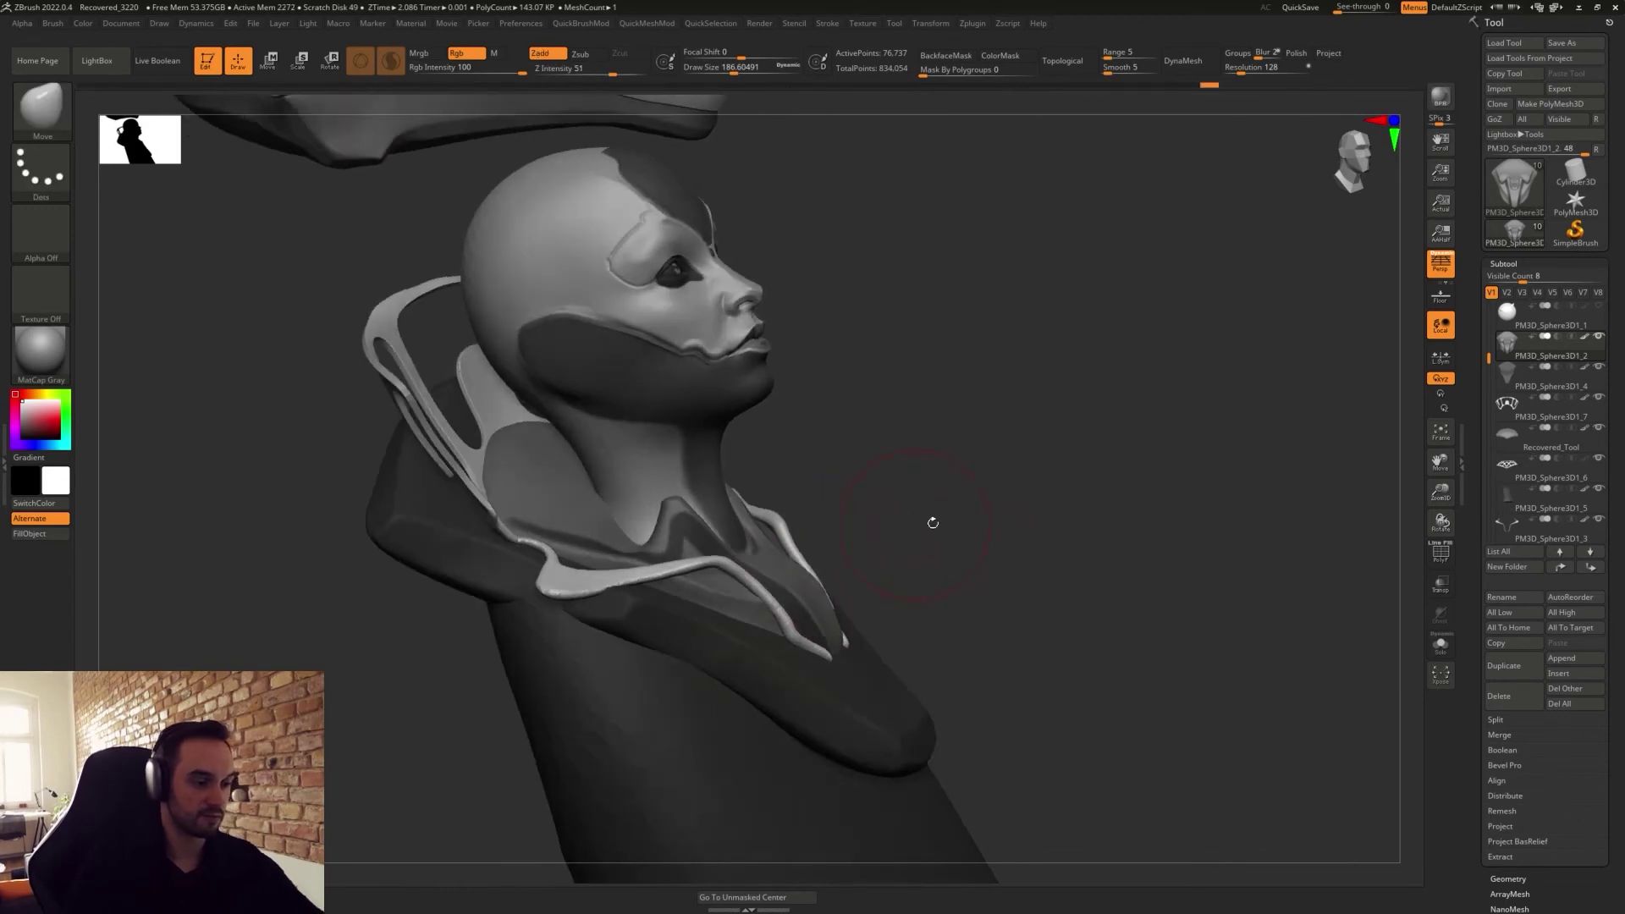
pyautogui.keyDown('shift'); pyautogui.moveTo(932, 523); pyautogui.dragTo(965, 536); pyautogui.keyUp('shift')
pyautogui.moveTo(1106, 546)
pyautogui.mouseDown()
pyautogui.moveTo(1100, 591)
pyautogui.moveTo(982, 570)
pyautogui.mouseUp()
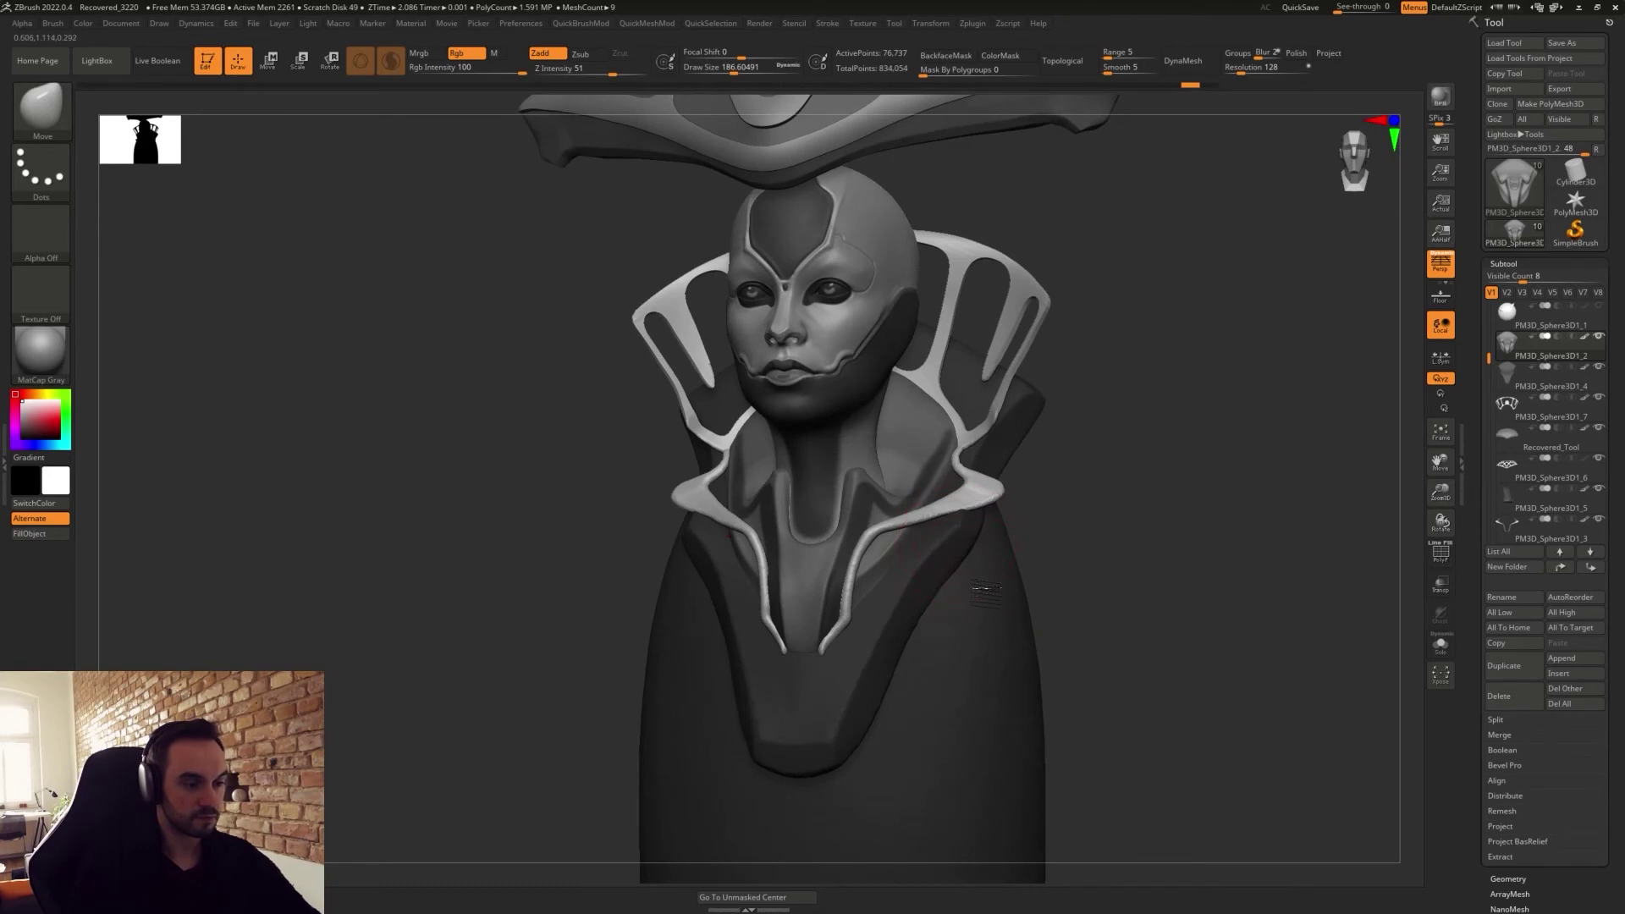
pyautogui.keyDown('alt'); pyautogui.click(965, 544); pyautogui.keyUp('alt')
pyautogui.moveTo(1067, 559)
pyautogui.keyDown('shift'); pyautogui.mouseDown()
pyautogui.moveTo(1088, 576)
pyautogui.moveTo(916, 581)
pyautogui.moveTo(924, 562)
pyautogui.moveTo(926, 584)
pyautogui.mouseUp(); pyautogui.keyUp('shift')
pyautogui.press('b')
pyautogui.press('c')
pyautogui.press('l')
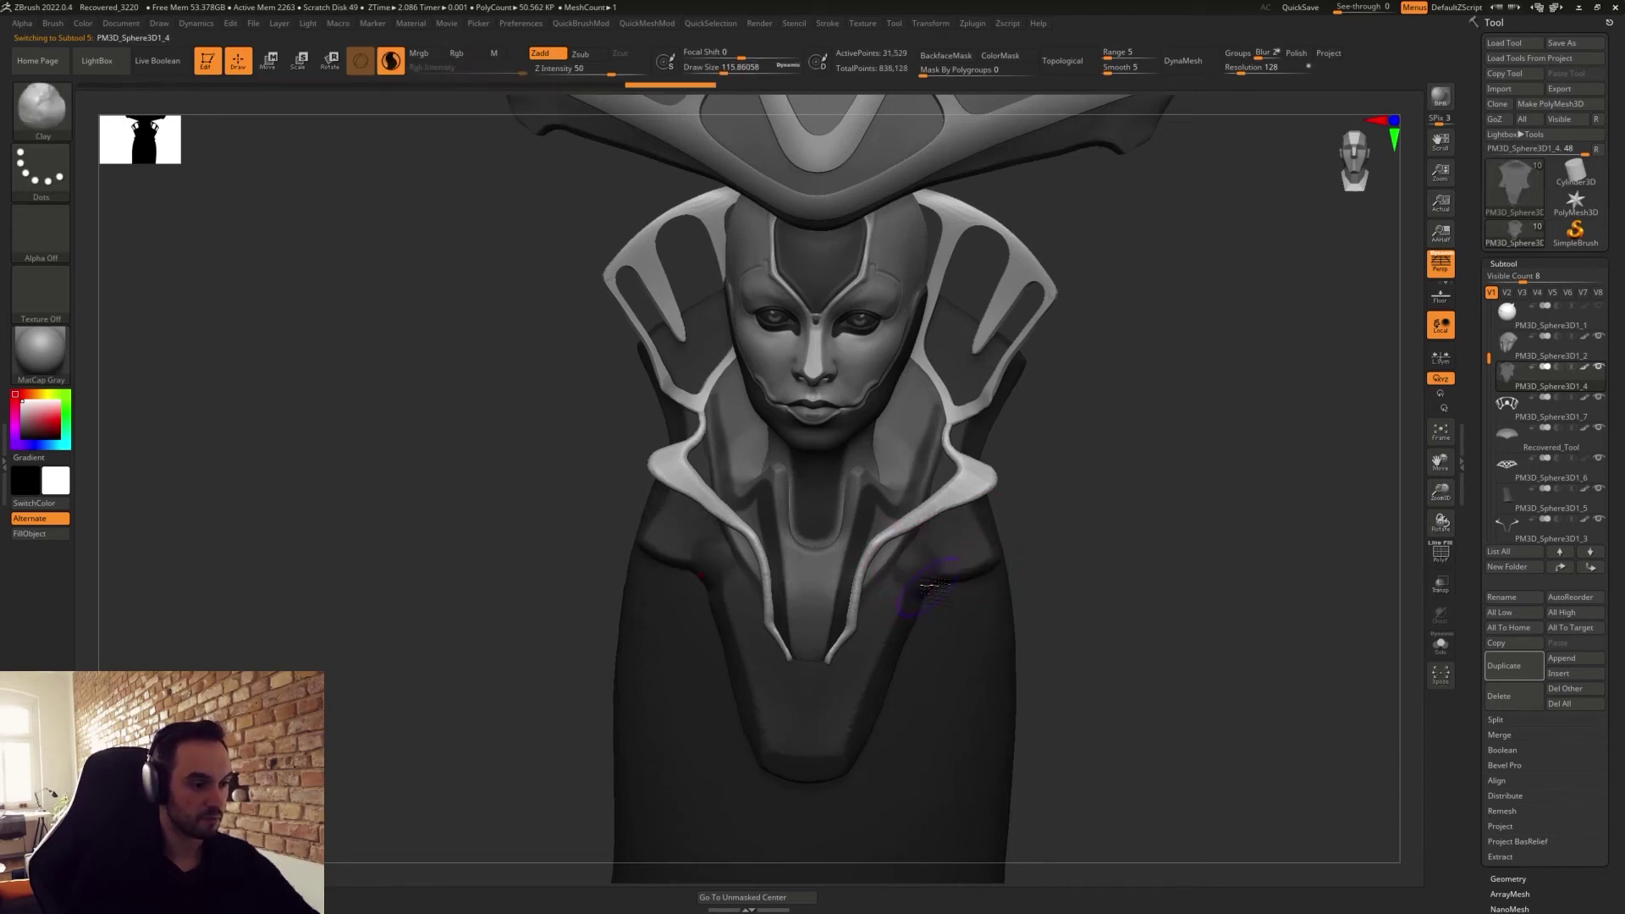
# Reshape the chest armor's flanks with the Move brush and smooth the area beside the light collar trim.
pyautogui.press('b')
pyautogui.press('m')
pyautogui.press('v')
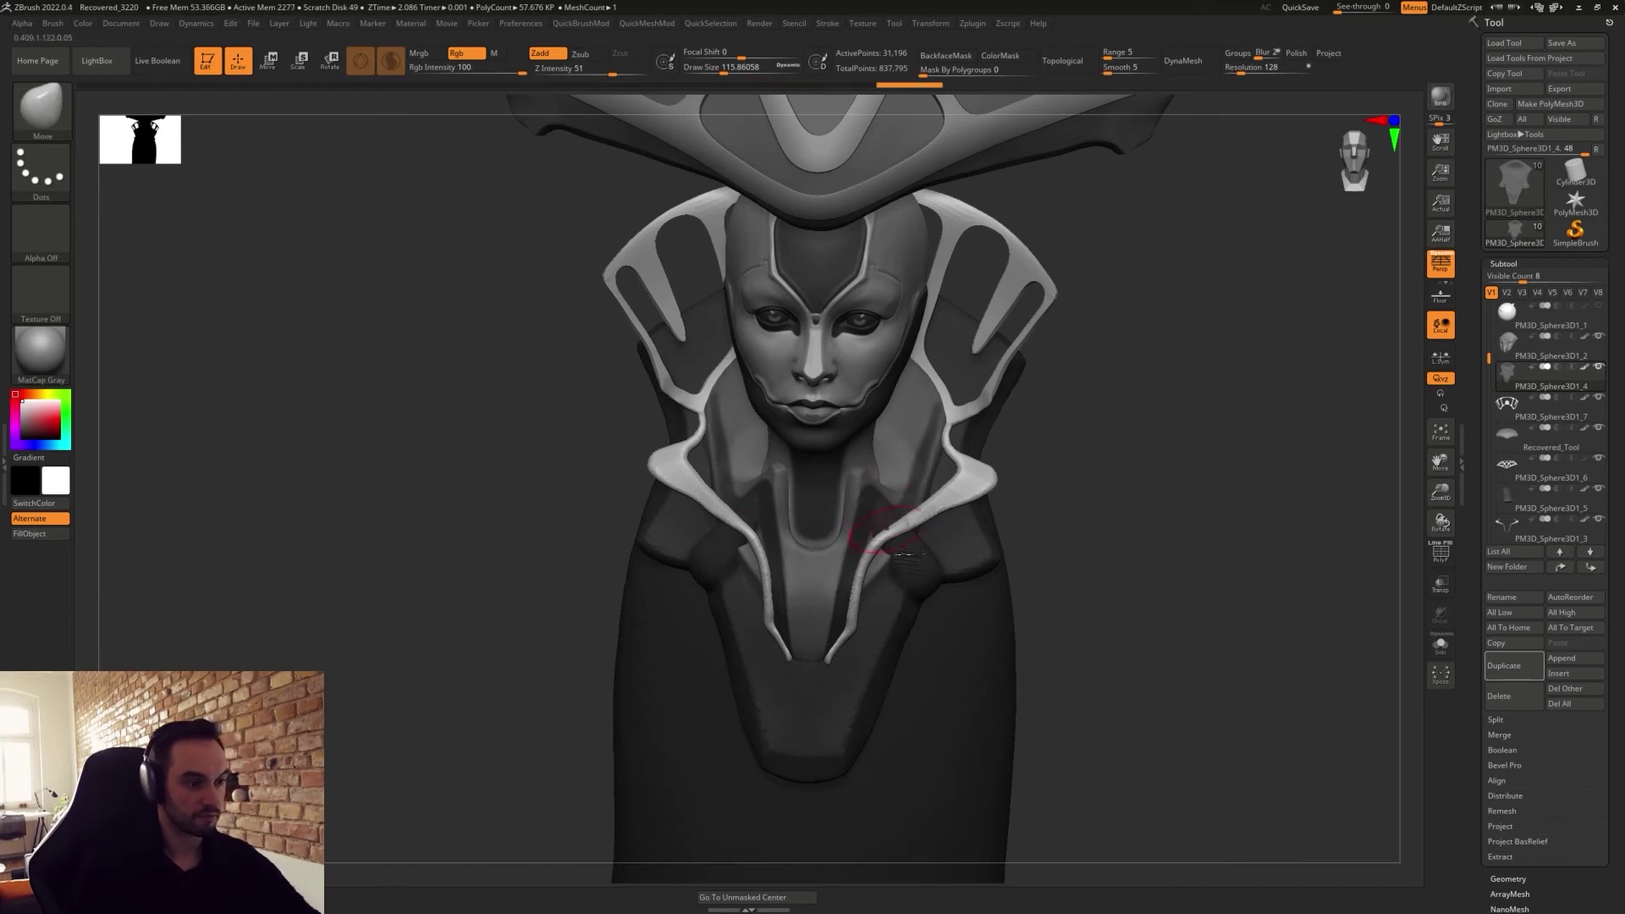
pyautogui.keyDown('shift'); pyautogui.moveTo(906, 556); pyautogui.dragTo(917, 597); pyautogui.keyUp('shift')
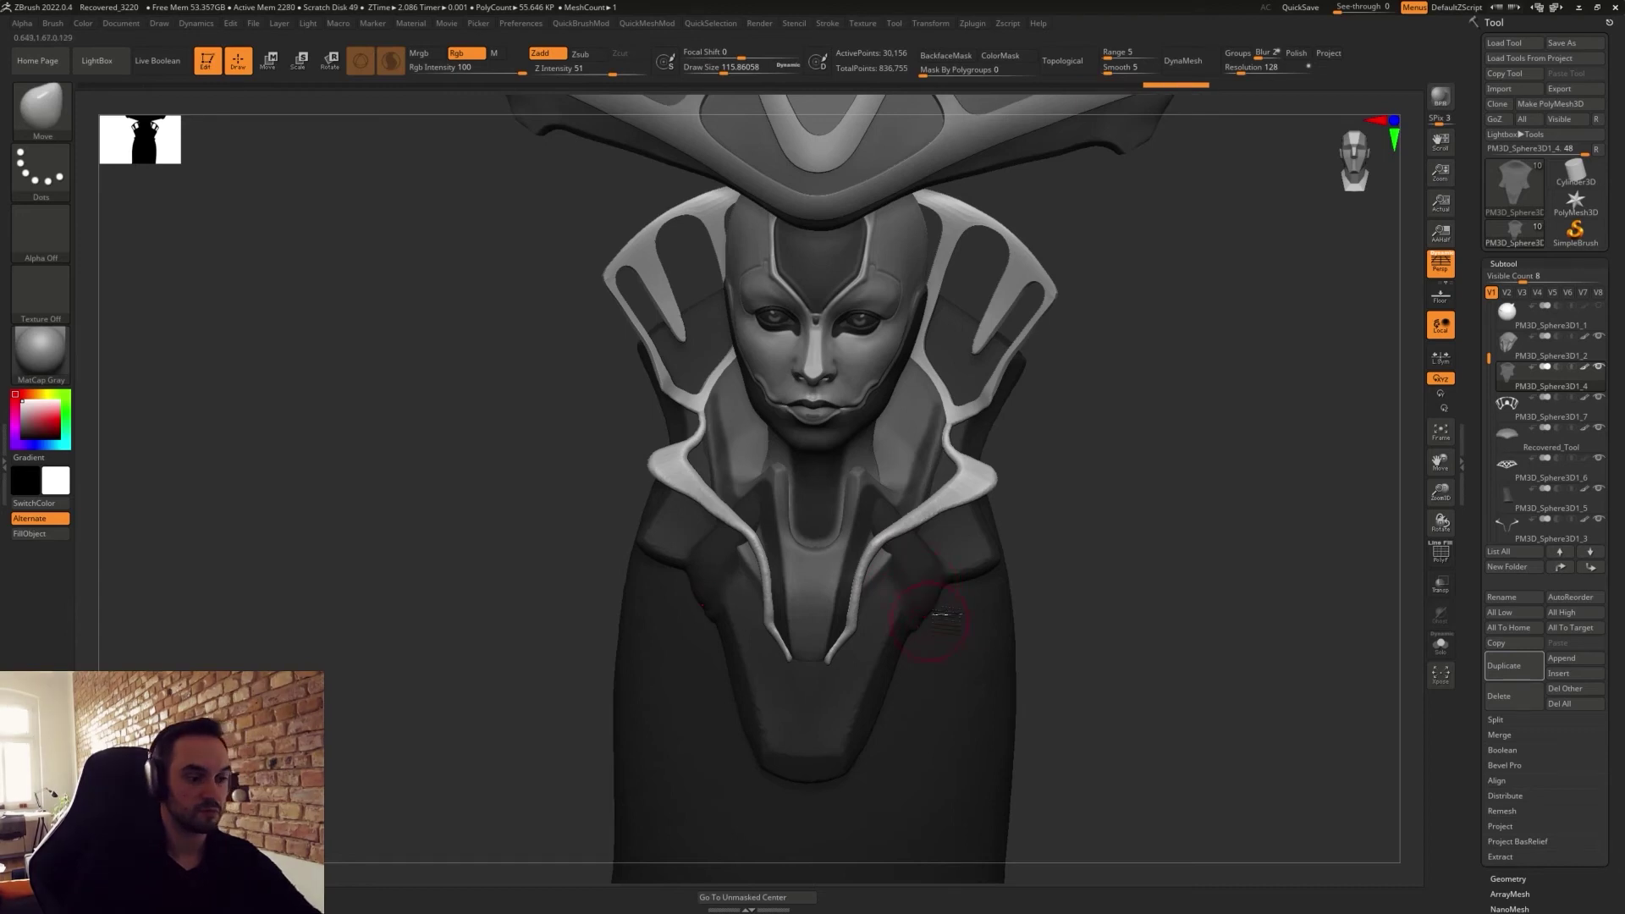
# Add volume to the chest armor's side contour with the Clay brush, undoing the last stroke.
pyautogui.press('b')
pyautogui.press('c')
pyautogui.press('l')
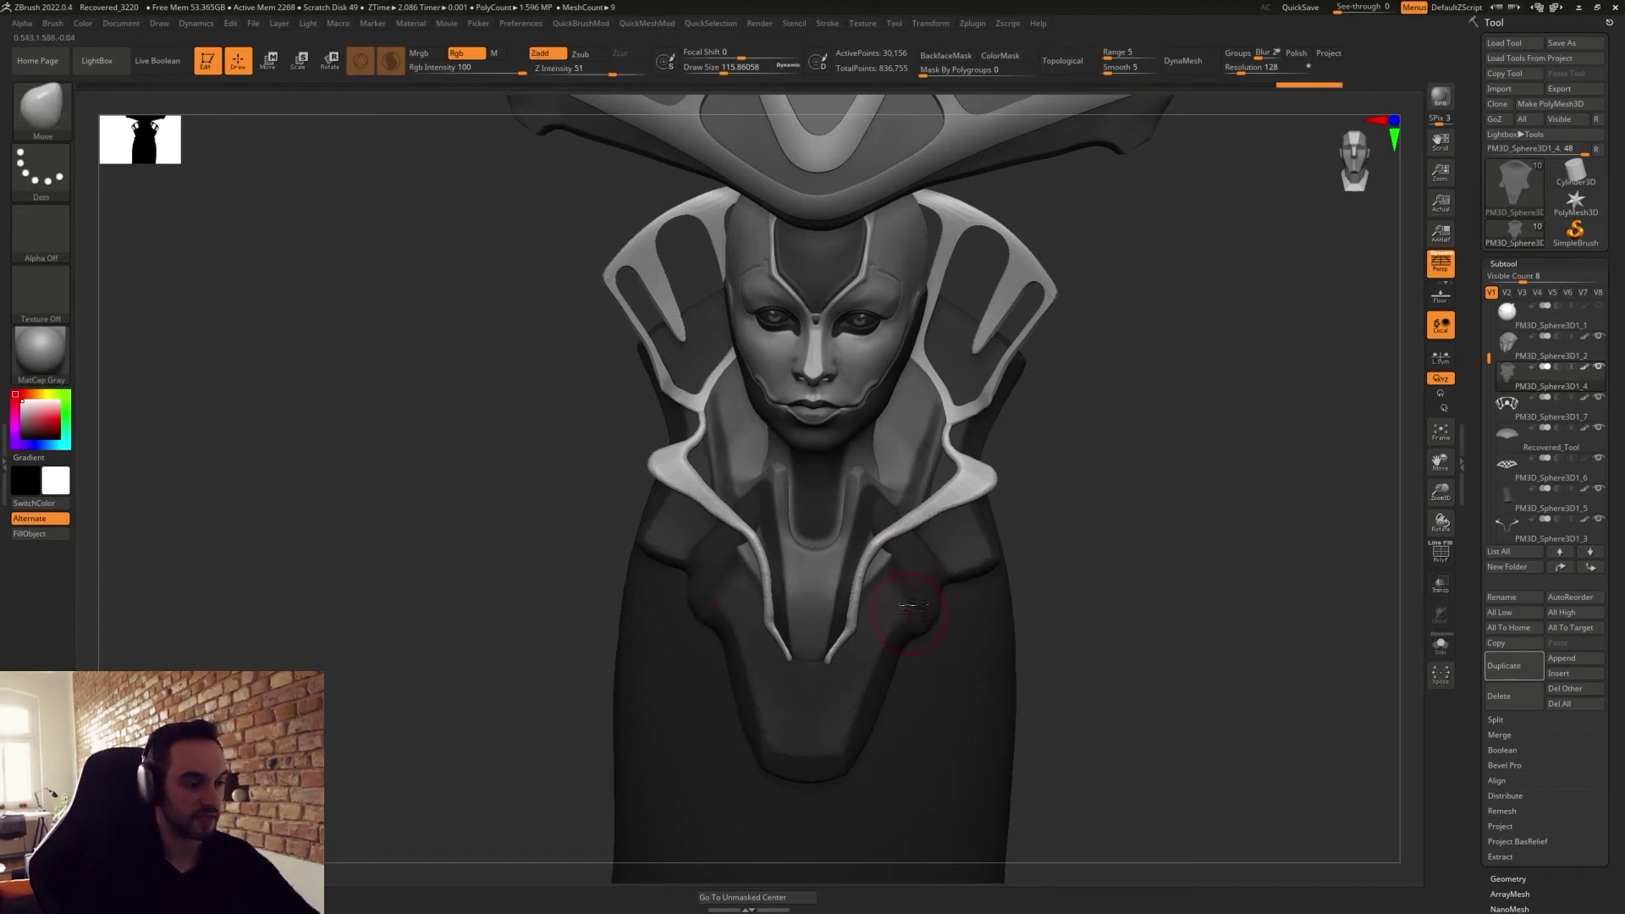
pyautogui.moveTo(1098, 641)
pyautogui.mouseDown()
pyautogui.moveTo(1102, 627)
pyautogui.moveTo(932, 554)
pyautogui.moveTo(998, 678)
pyautogui.mouseUp()
pyautogui.press('s')
pyautogui.click(878, 607)
pyautogui.moveTo(868, 596)
pyautogui.mouseDown()
pyautogui.moveTo(870, 563)
pyautogui.moveTo(901, 571)
pyautogui.mouseUp()
pyautogui.hotkey('ctrl', 'z')
# Adjust the chest armor's side silhouette below the shoulders with the Move brush.
pyautogui.press('b')
pyautogui.press('m')
pyautogui.press('v')
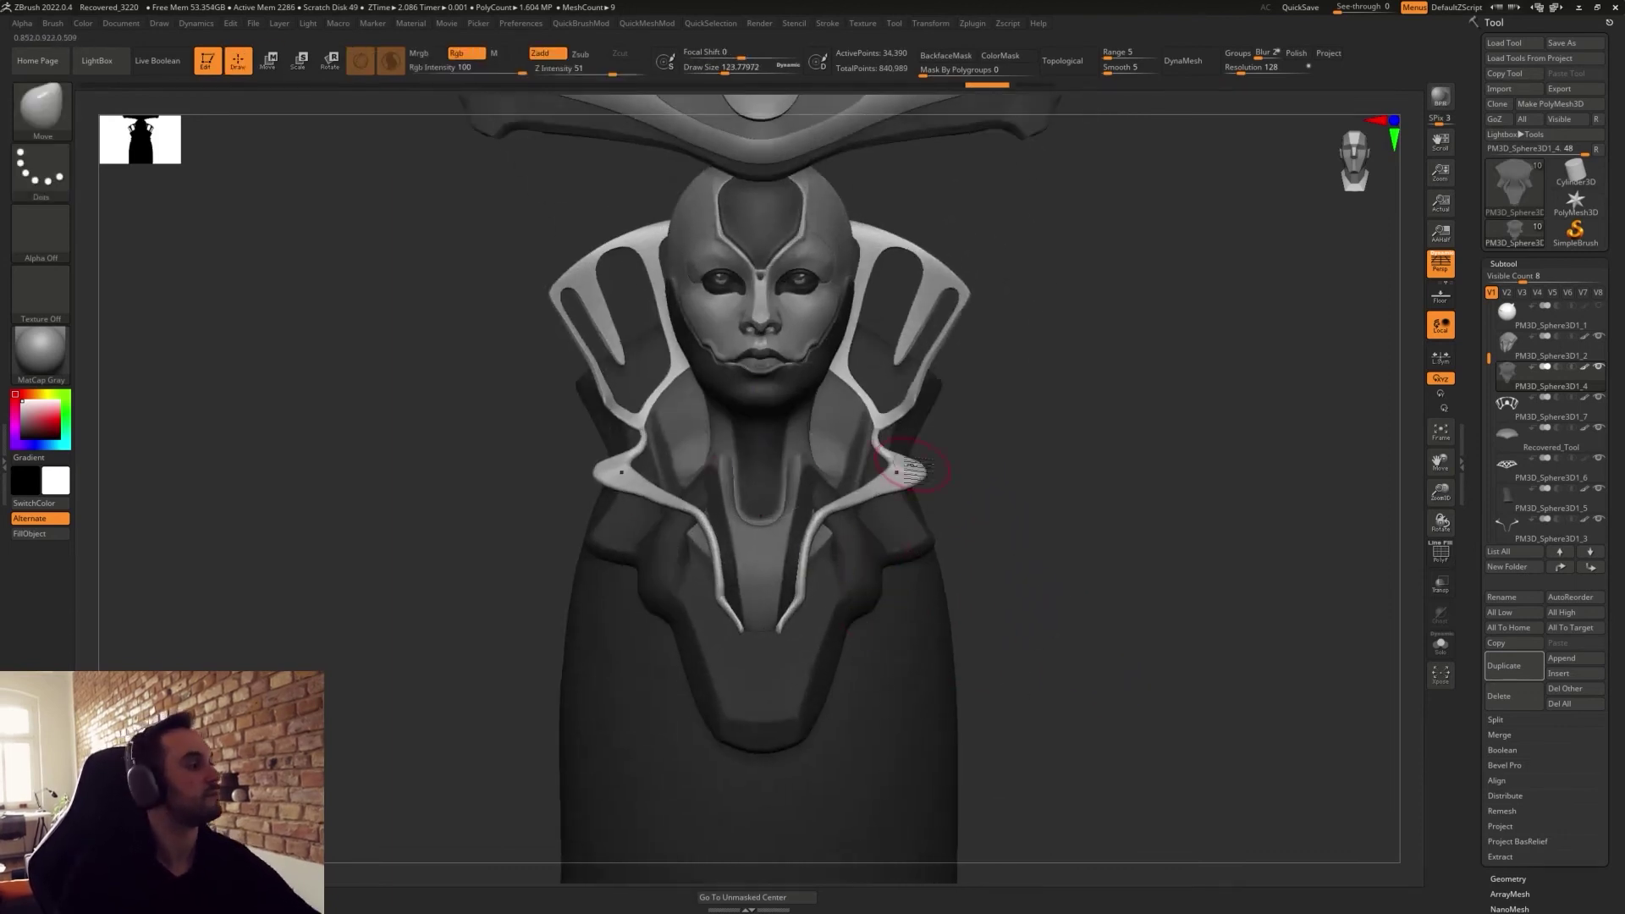
pyautogui.moveTo(876, 584)
pyautogui.mouseDown()
pyautogui.moveTo(863, 598)
pyautogui.moveTo(889, 611)
pyautogui.mouseUp()
pyautogui.moveTo(1068, 586); pyautogui.dragTo(1001, 586)
# Flatten the chest armor's side surface into cleaner planes with the TrimDynamic brush.
pyautogui.press('b')
pyautogui.press('t')
pyautogui.press('d')
pyautogui.moveTo(866, 554); pyautogui.dragTo(838, 508)
pyautogui.moveTo(1056, 637); pyautogui.dragTo(1097, 638)
# Mask part of the chest armor's lower side and shape a raised overlap there with the Move brush.
pyautogui.press('b')
pyautogui.press('m')
pyautogui.press('v')
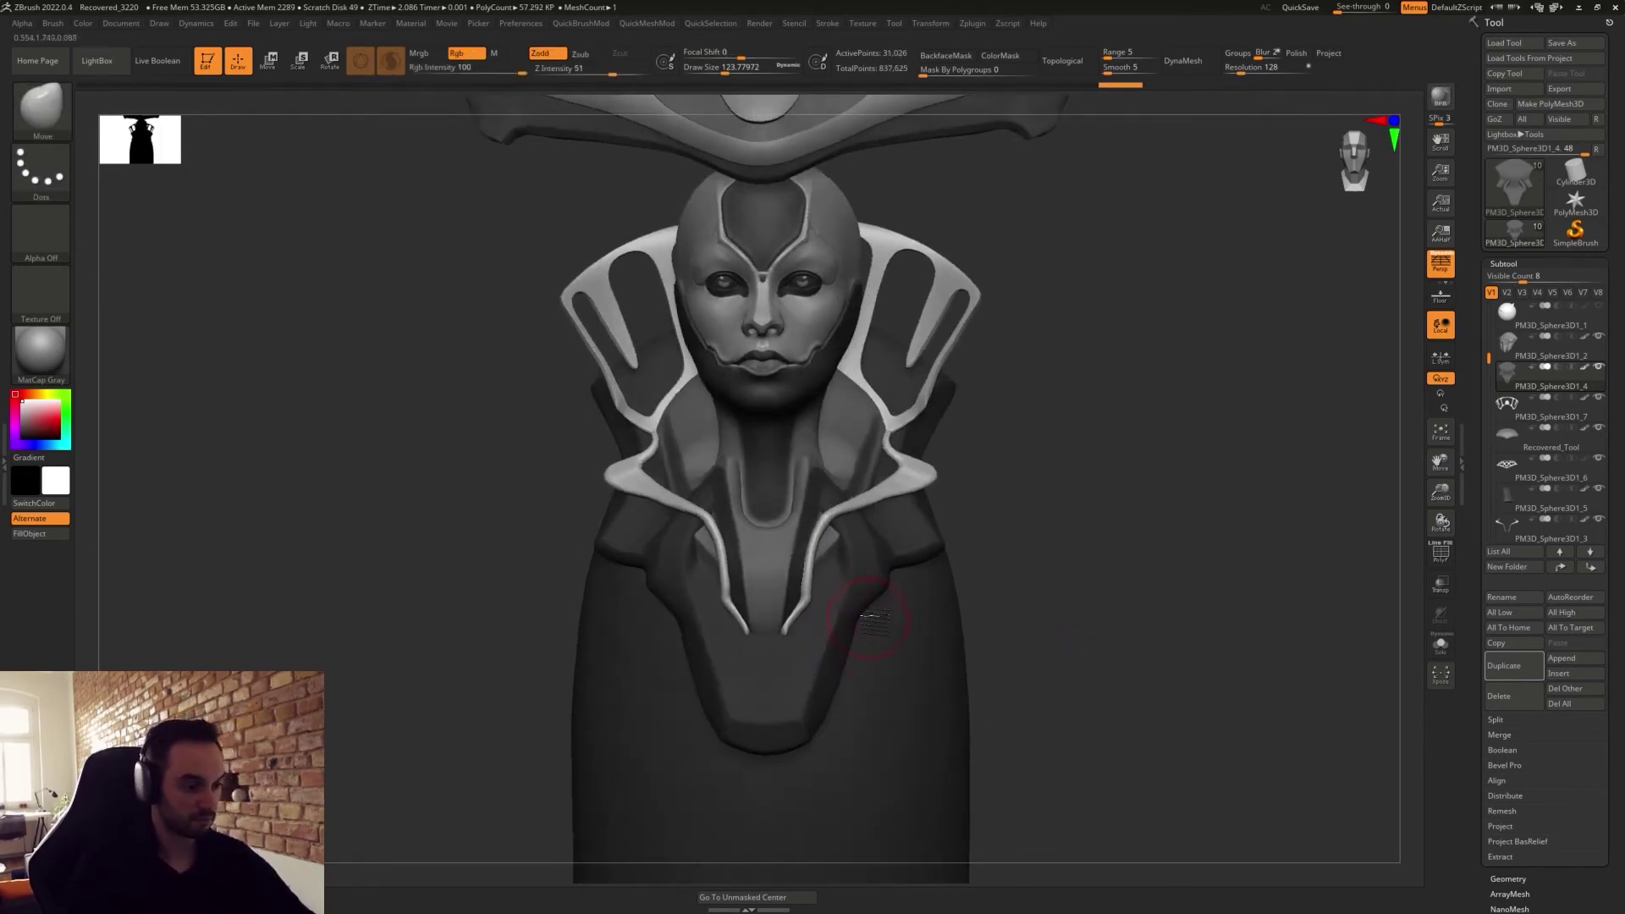
pyautogui.keyDown('alt'); pyautogui.moveTo(884, 633); pyautogui.dragTo(891, 584, button='right'); pyautogui.keyUp('alt')
pyautogui.moveTo(873, 592)
pyautogui.keyDown('ctrl'); pyautogui.mouseDown()
pyautogui.moveTo(831, 546)
pyautogui.moveTo(852, 602)
pyautogui.moveTo(820, 582)
pyautogui.mouseUp(); pyautogui.keyUp('ctrl')
pyautogui.keyDown('ctrl'); pyautogui.click(900, 627); pyautogui.keyUp('ctrl')
pyautogui.keyDown('ctrl'); pyautogui.moveTo(1033, 539); pyautogui.dragTo(1038, 589); pyautogui.keyUp('ctrl')
pyautogui.moveTo(830, 645)
pyautogui.mouseDown()
pyautogui.moveTo(810, 646)
pyautogui.moveTo(807, 619)
pyautogui.moveTo(818, 629)
pyautogui.mouseUp()
# Select the robe, carve long vertical folds into it with the DamStandard brush and smooth them.
pyautogui.press('s')
pyautogui.keyDown('alt'); pyautogui.moveTo(1126, 694); pyautogui.dragTo(912, 557); pyautogui.keyUp('alt')
pyautogui.press('s')
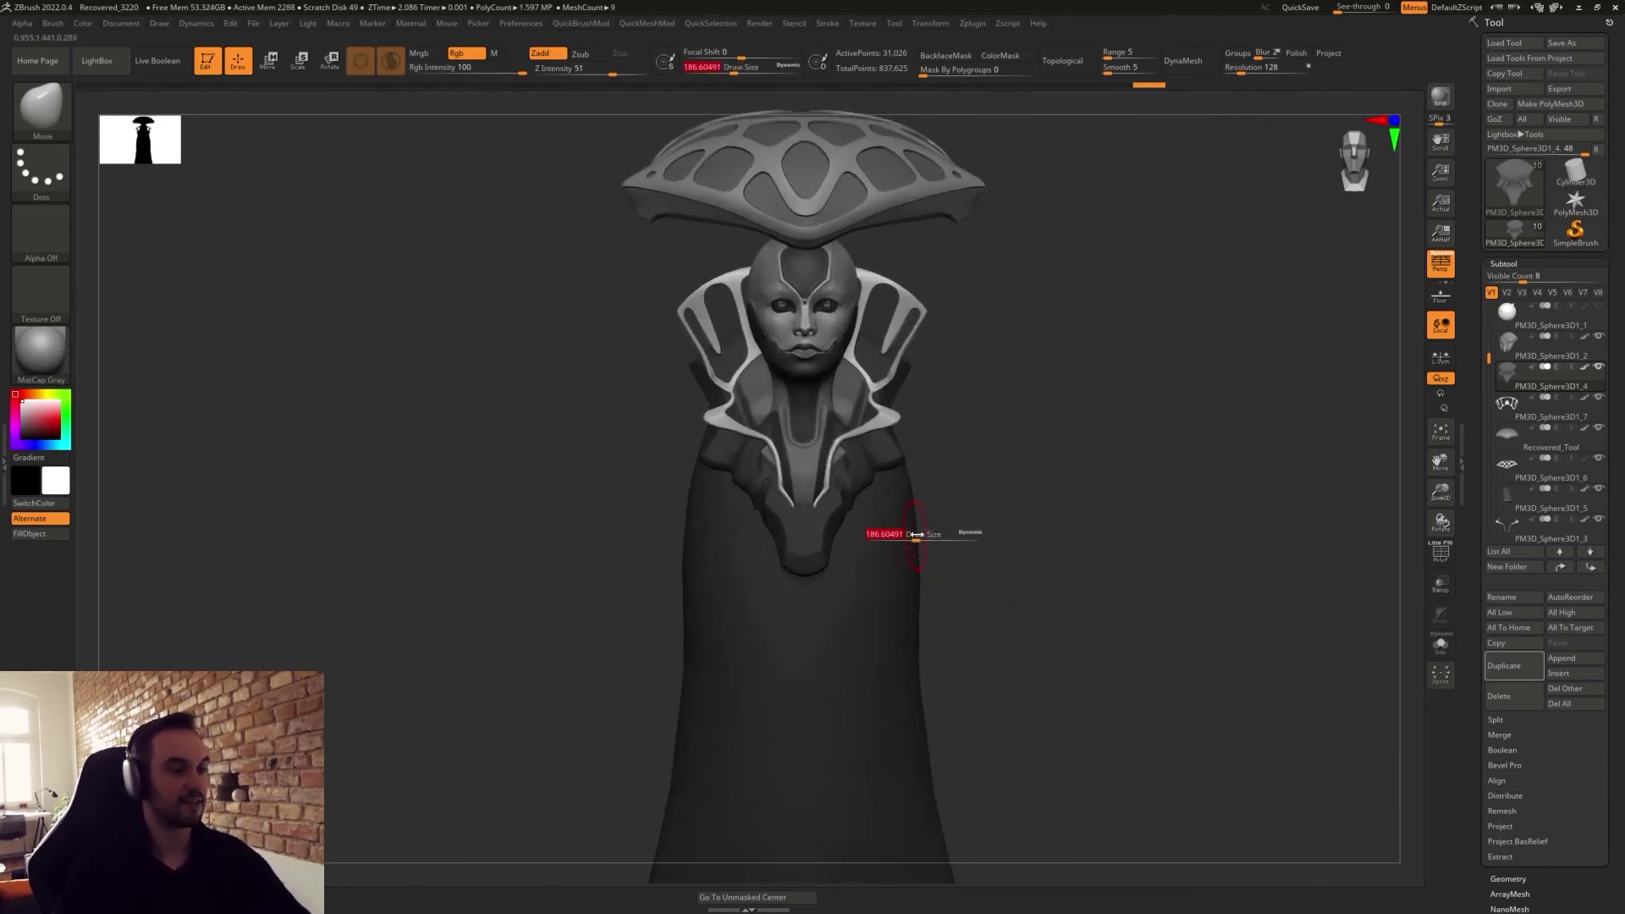
pyautogui.keyDown('alt'); pyautogui.click(894, 590); pyautogui.keyUp('alt')
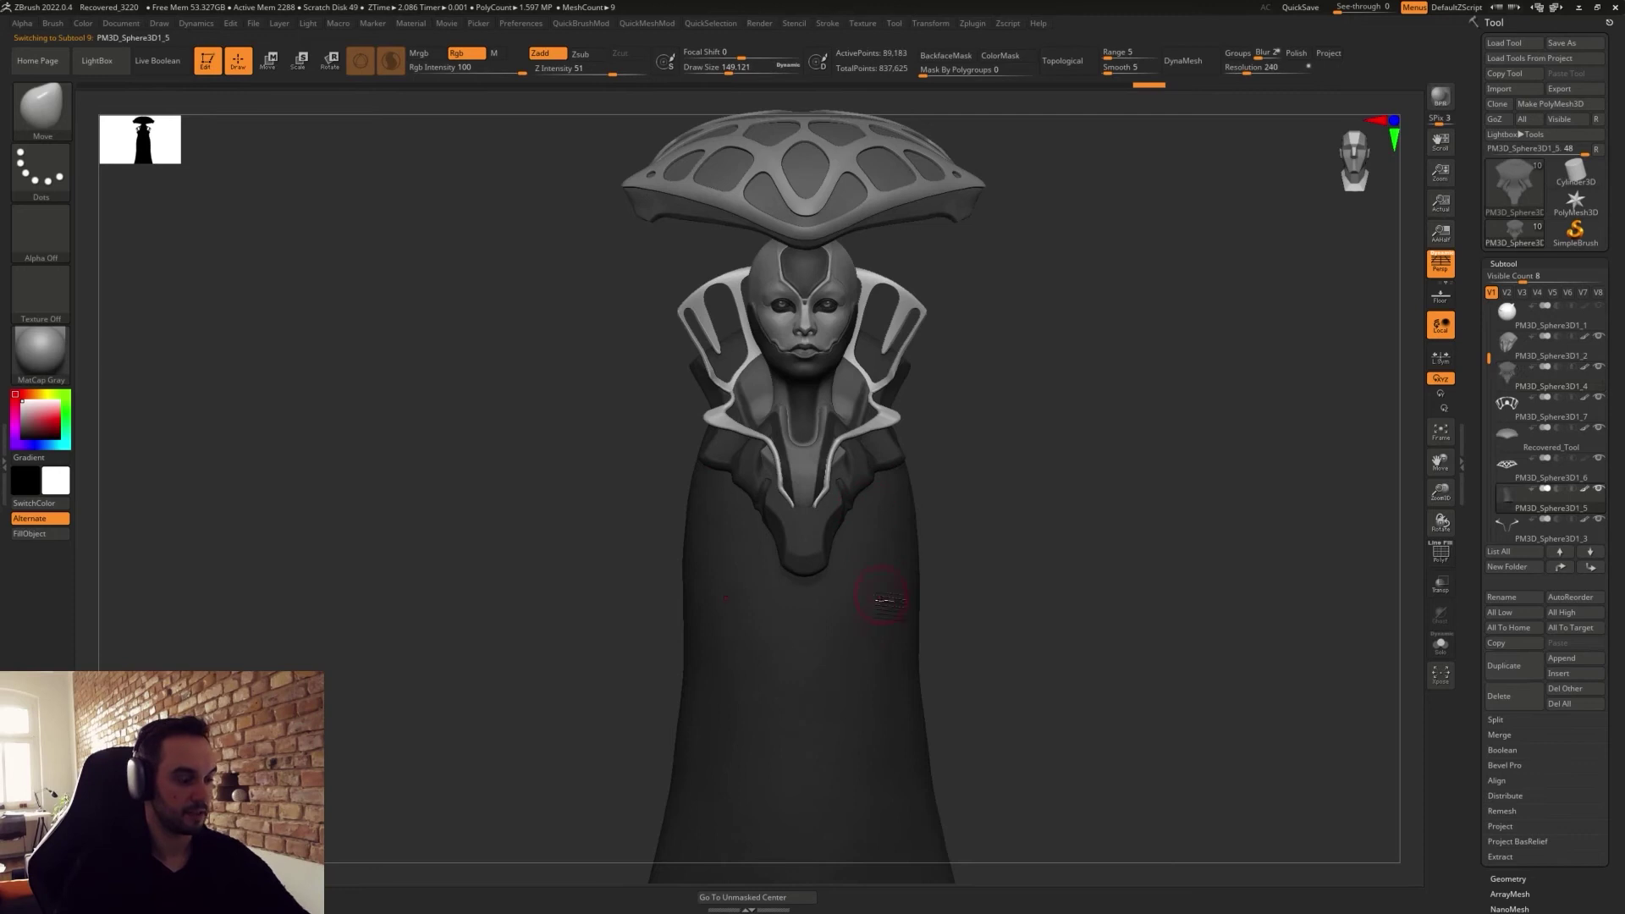
pyautogui.press('b')
pyautogui.press('d')
pyautogui.press('s')
pyautogui.moveTo(886, 510); pyautogui.dragTo(895, 864)
pyautogui.press('shift')
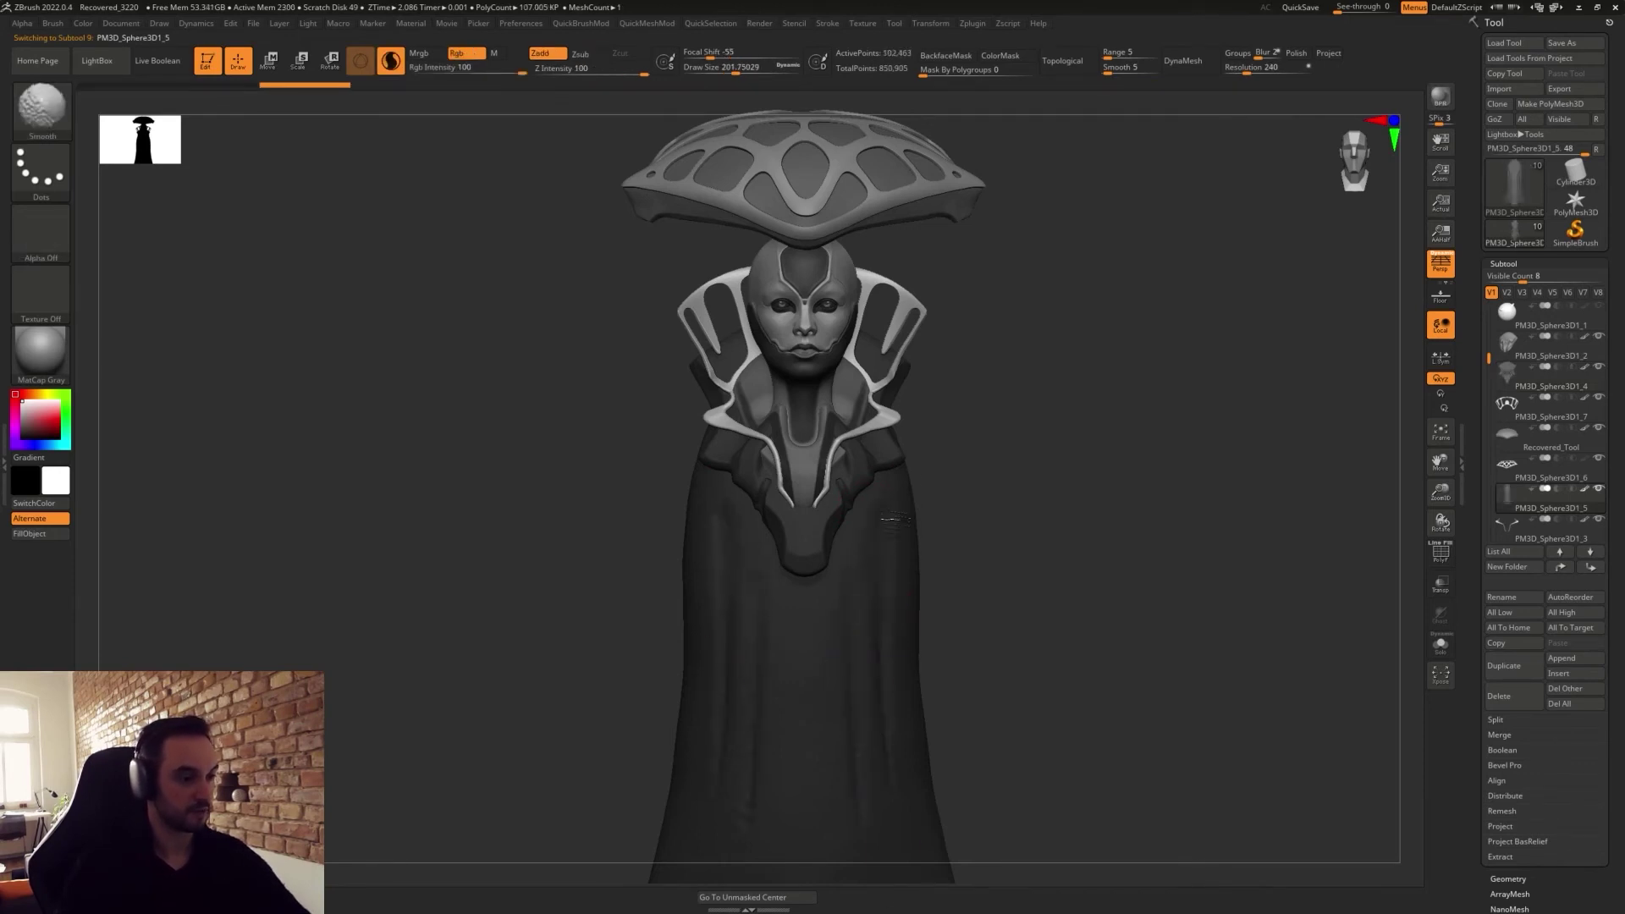
pyautogui.keyDown('shift'); pyautogui.moveTo(895, 571); pyautogui.dragTo(906, 741); pyautogui.keyUp('shift')
# Paint two symmetrical pairs of light gray dots on the robe beside the chest armor, using the Paint brush at draw size about 18.
pyautogui.moveTo(987, 624)
pyautogui.keyDown('alt'); pyautogui.mouseDown()
pyautogui.moveTo(1055, 765)
pyautogui.moveTo(1045, 668)
pyautogui.moveTo(990, 669)
pyautogui.moveTo(1027, 599)
pyautogui.mouseUp(); pyautogui.keyUp('alt')
pyautogui.press('s')
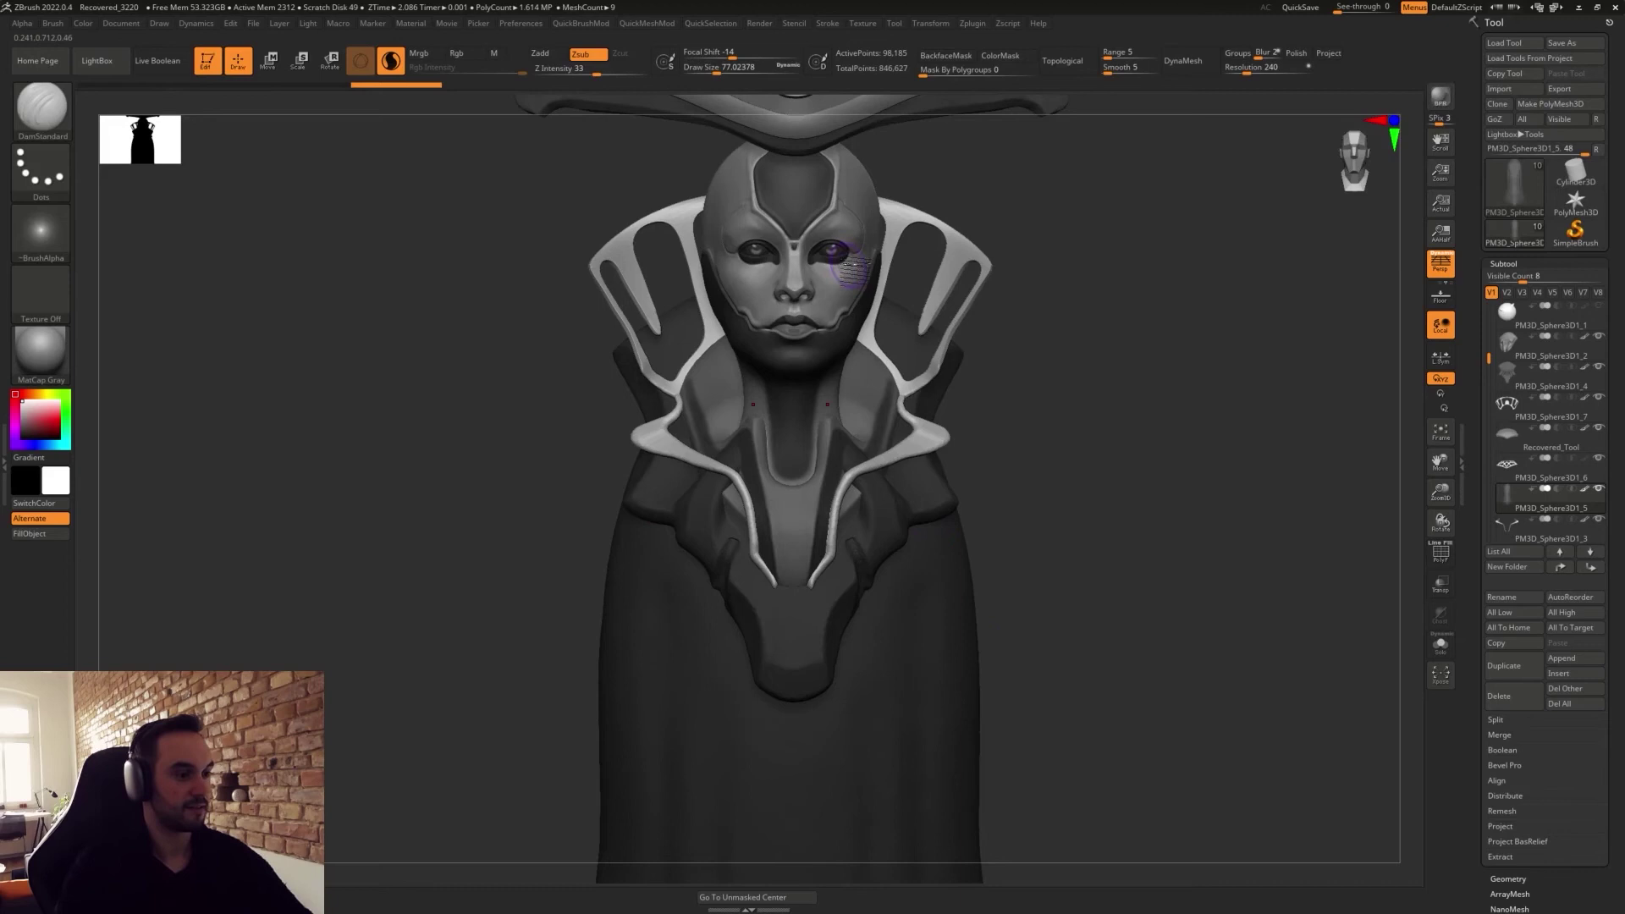
pyautogui.press('b')
pyautogui.press('p')
pyautogui.press('a')
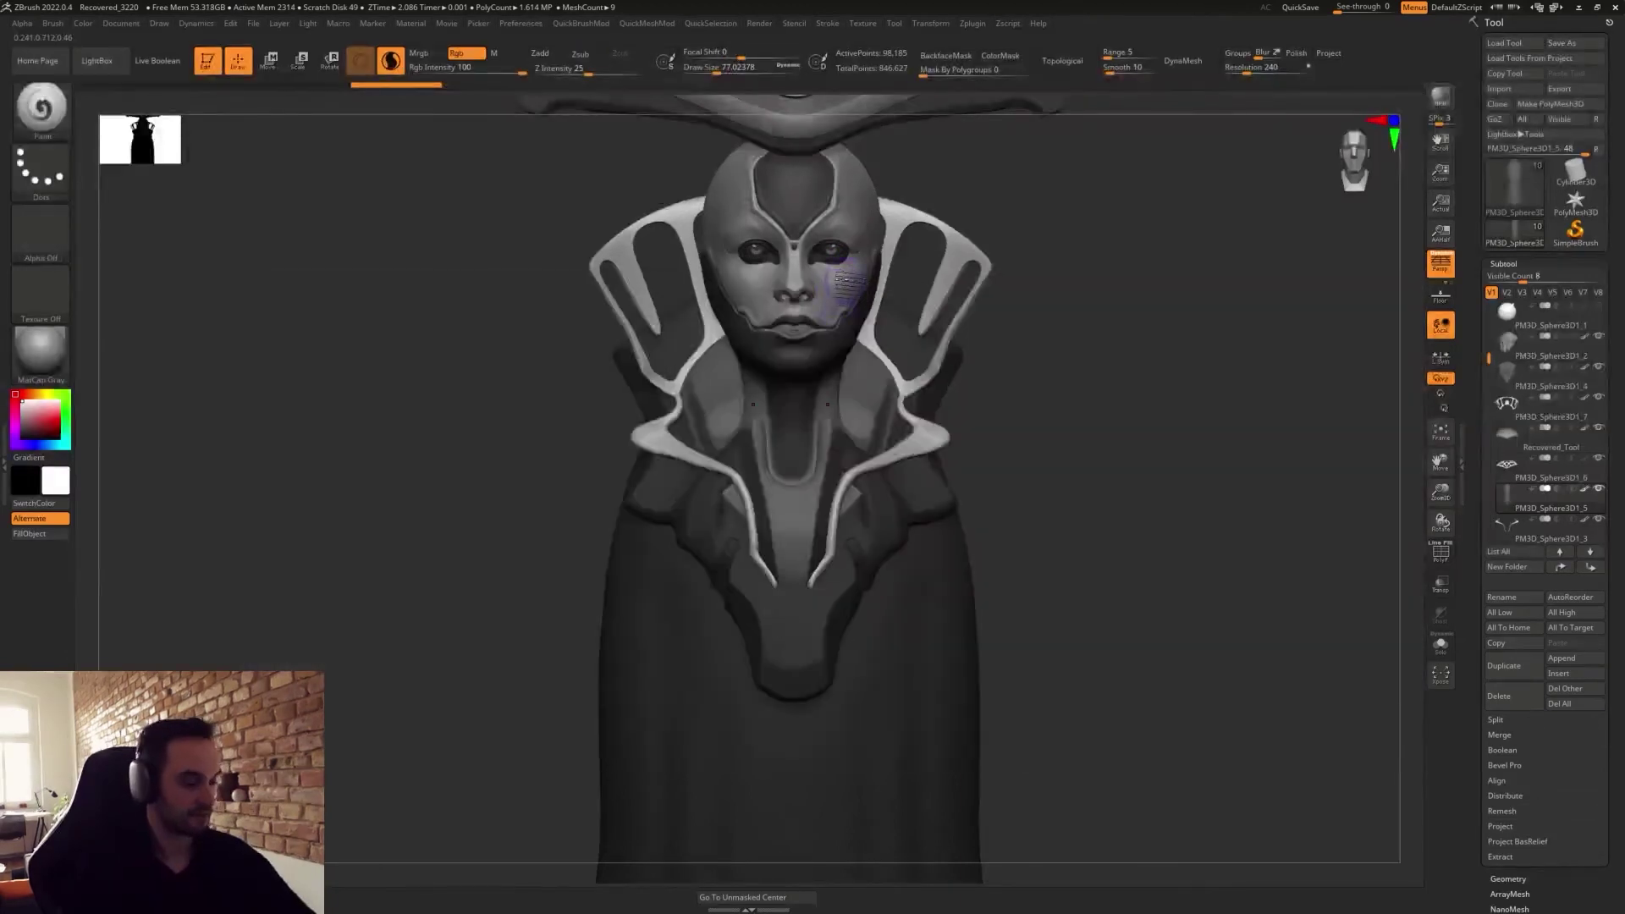
pyautogui.press('s')
pyautogui.moveTo(831, 288); pyautogui.dragTo(830, 286)
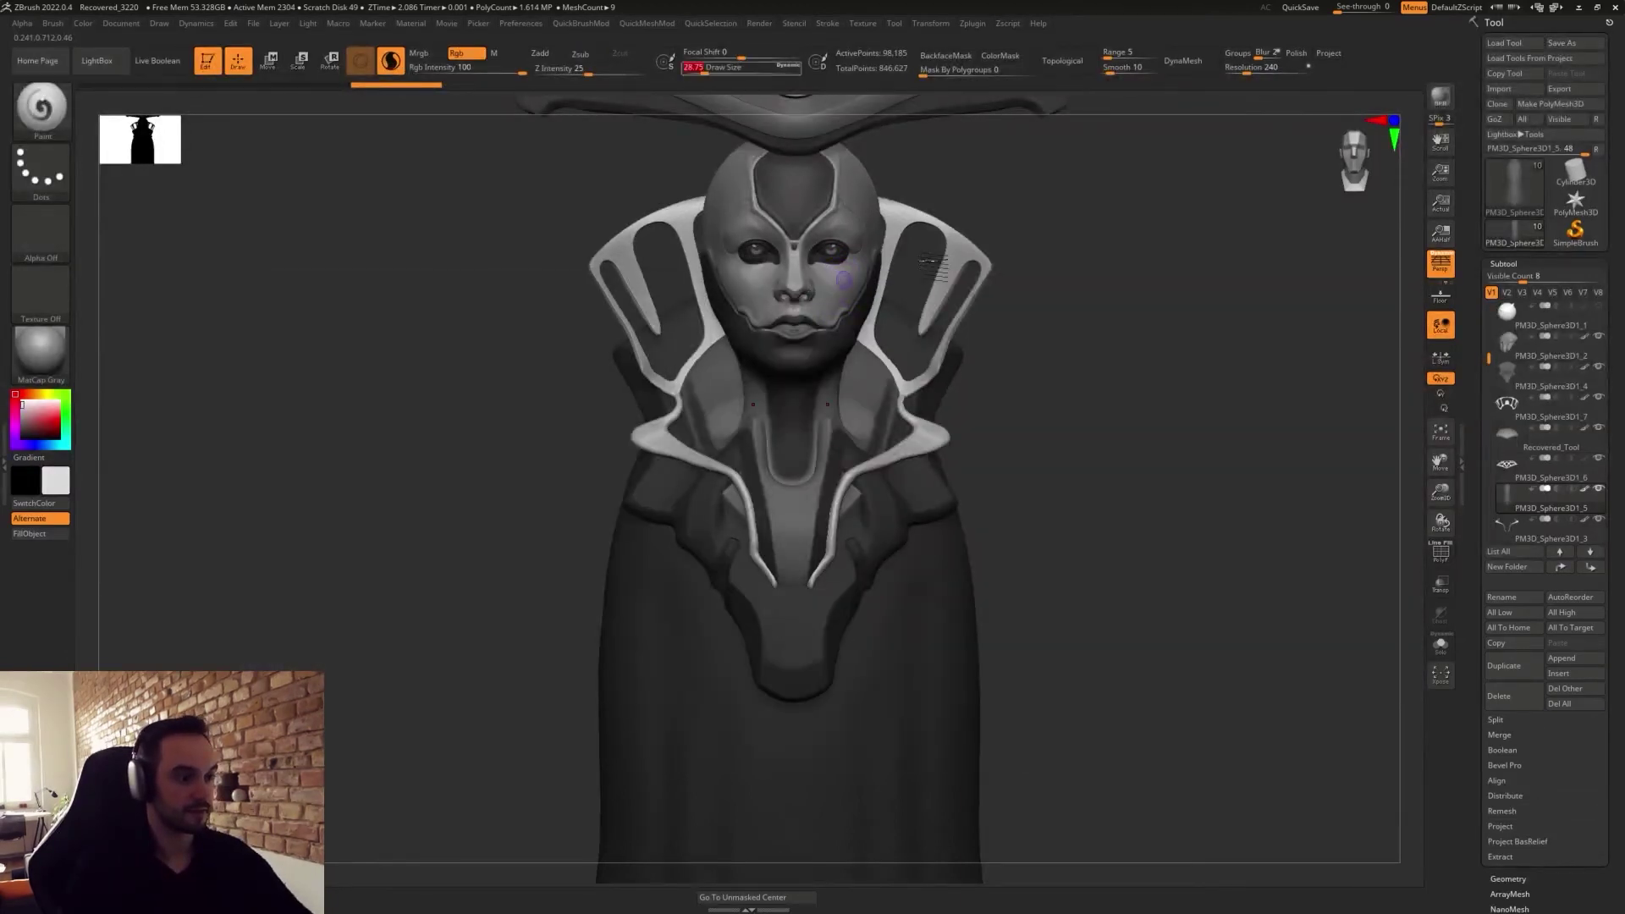
pyautogui.moveTo(1041, 598)
pyautogui.keyDown('alt'); pyautogui.mouseDown()
pyautogui.moveTo(1033, 522)
pyautogui.moveTo(1070, 521)
pyautogui.moveTo(1053, 677)
pyautogui.mouseUp(); pyautogui.keyUp('alt')
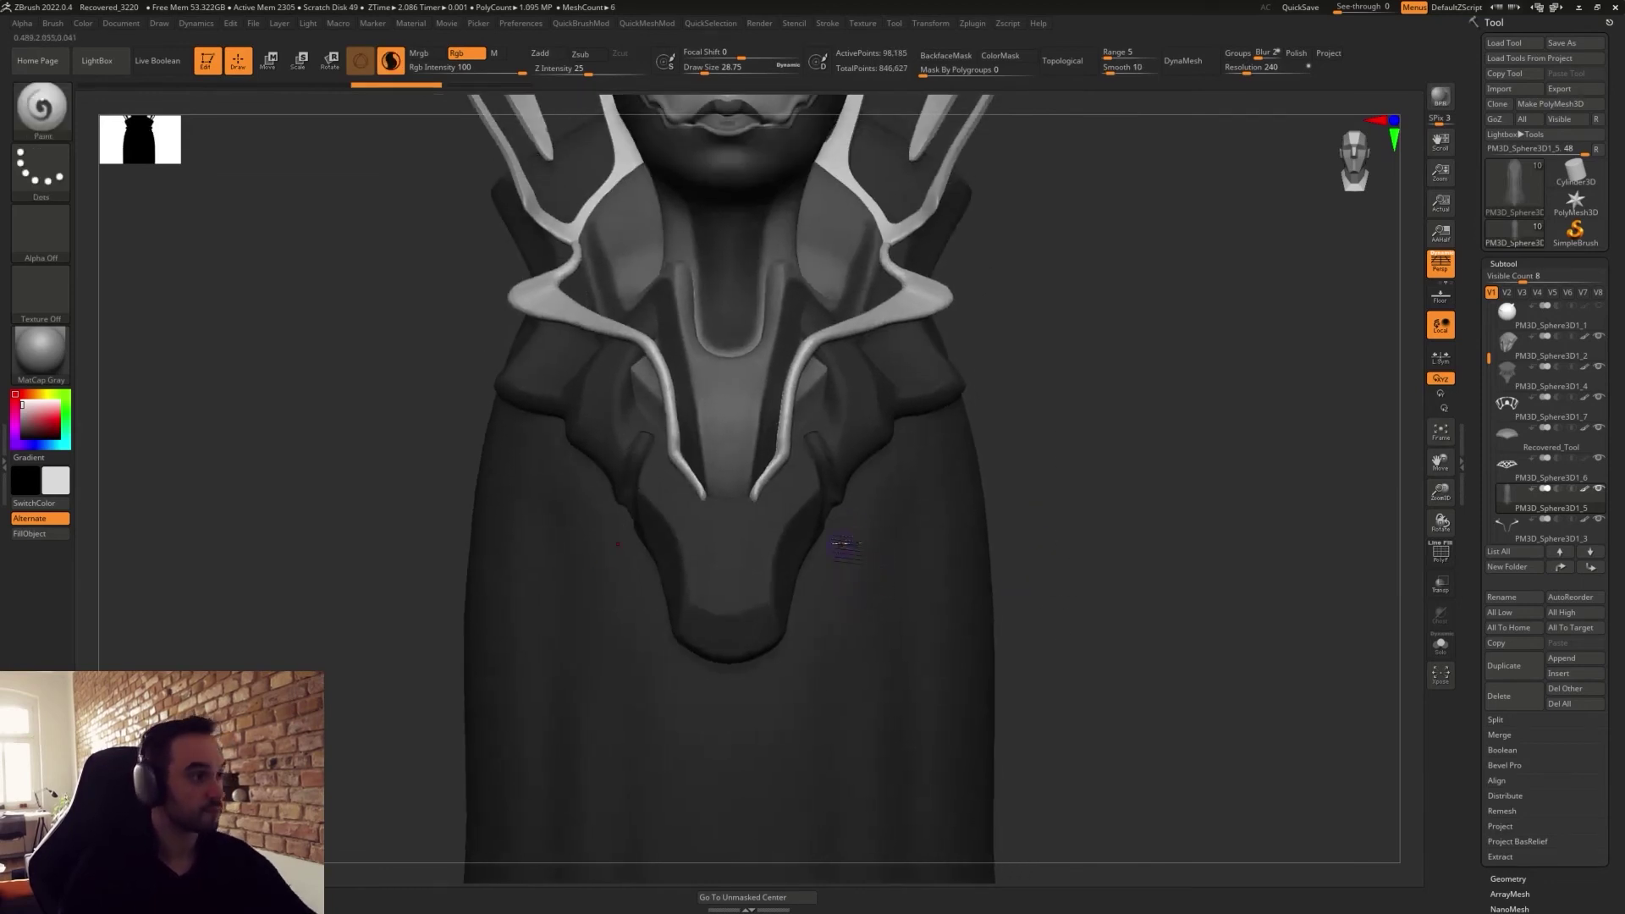
pyautogui.press('s')
pyautogui.moveTo(850, 532); pyautogui.dragTo(845, 532)
pyautogui.click(846, 536)
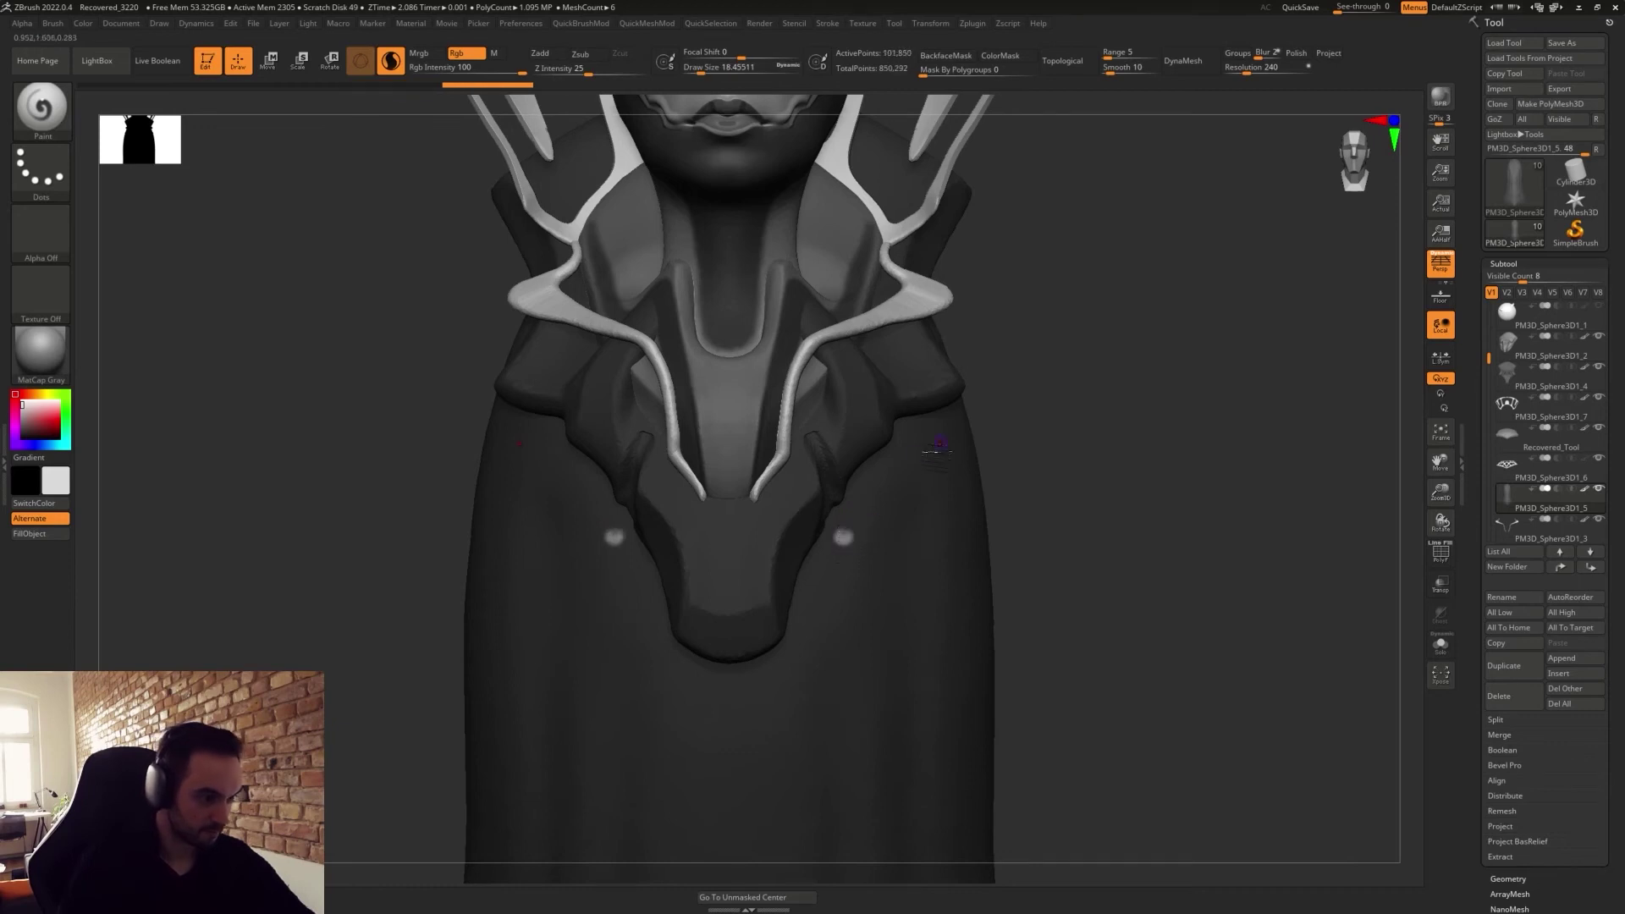
pyautogui.click(912, 448)
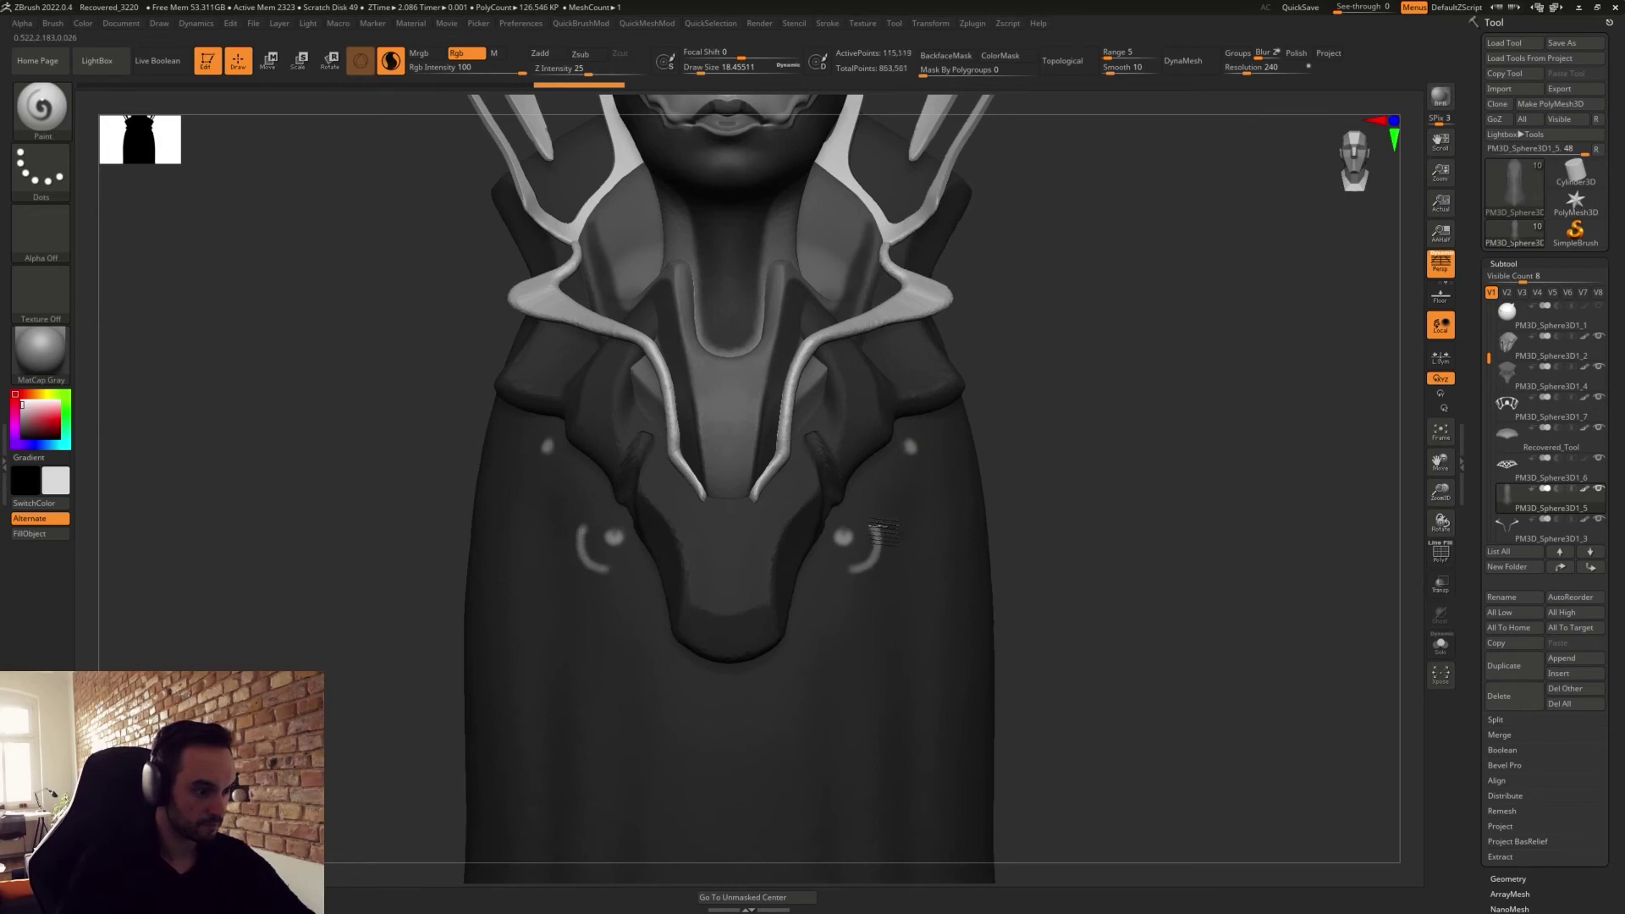
# Paint a curved light gray trim line on the robe around the dots and up to the shoulder.
pyautogui.moveTo(931, 533); pyautogui.dragTo(895, 526, button='right')
pyautogui.moveTo(880, 542); pyautogui.dragTo(916, 477)
pyautogui.moveTo(915, 477)
pyautogui.mouseDown(button='right')
pyautogui.moveTo(943, 476)
pyautogui.moveTo(1083, 381)
pyautogui.mouseUp(button='right')
pyautogui.moveTo(948, 438)
pyautogui.mouseDown()
pyautogui.moveTo(1015, 381)
pyautogui.moveTo(1073, 373)
pyautogui.mouseUp()
pyautogui.moveTo(1074, 373); pyautogui.dragTo(985, 556, button='right')
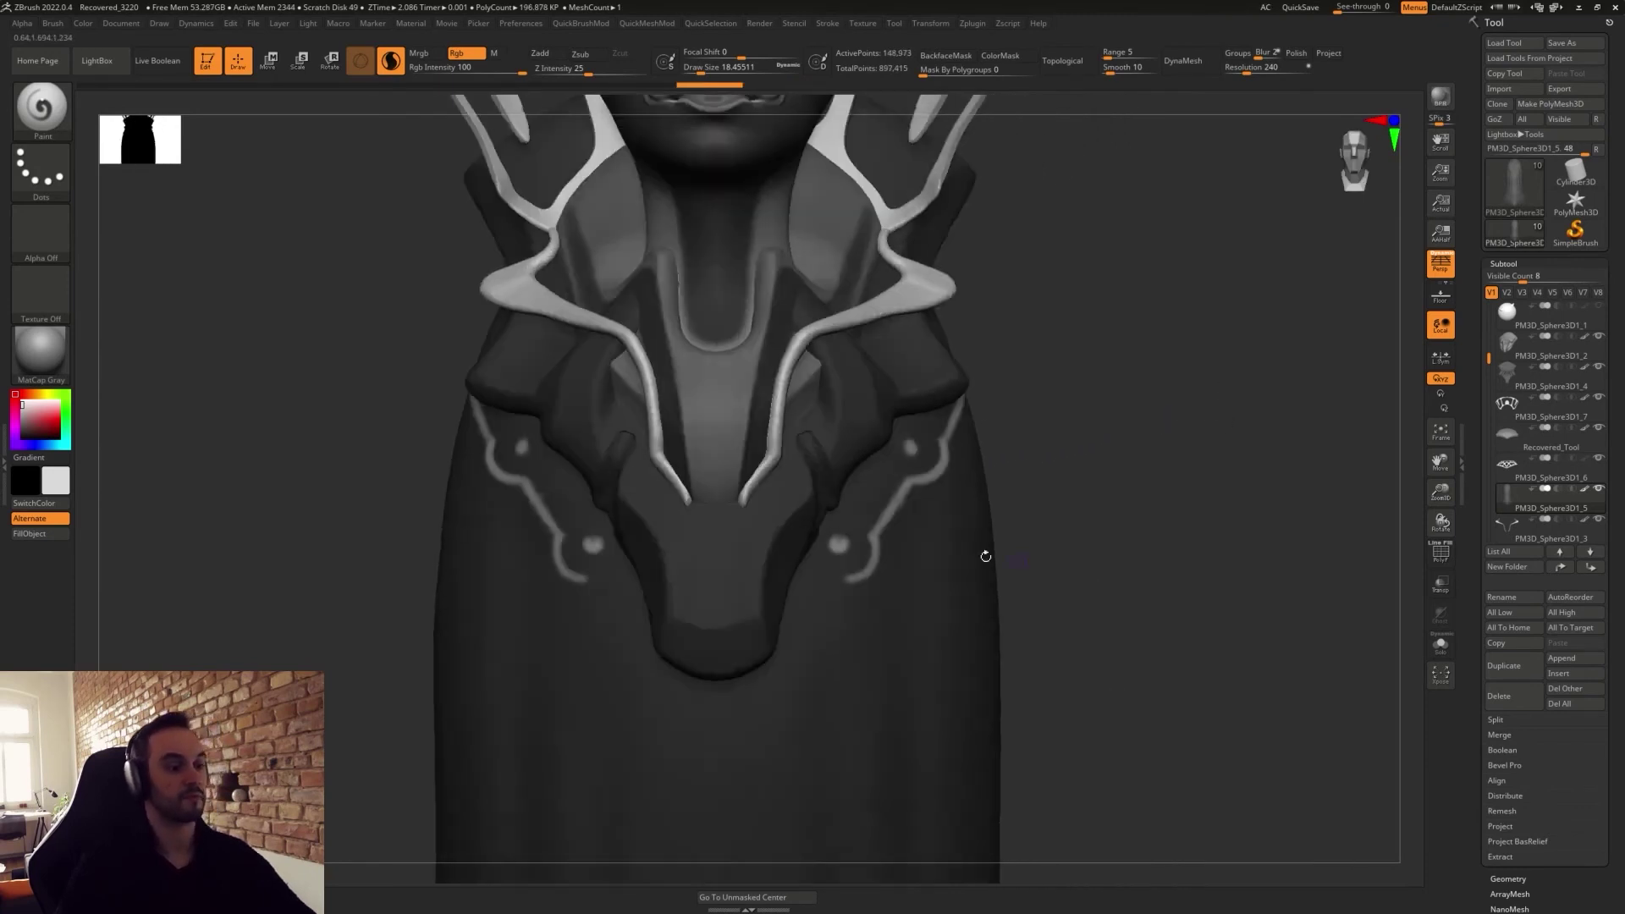
# Extend the light trim line around the chest armor's tip and straight down the front of the robe.
pyautogui.moveTo(842, 596); pyautogui.dragTo(751, 751)
pyautogui.keyDown('alt'); pyautogui.moveTo(1080, 775); pyautogui.dragTo(1163, 383); pyautogui.keyUp('alt')
pyautogui.keyDown('alt'); pyautogui.moveTo(1148, 461); pyautogui.dragTo(1117, 404); pyautogui.keyUp('alt')
pyautogui.moveTo(812, 311); pyautogui.dragTo(805, 749)
pyautogui.keyDown('alt'); pyautogui.moveTo(1132, 274); pyautogui.dragTo(1146, 804); pyautogui.keyUp('alt')
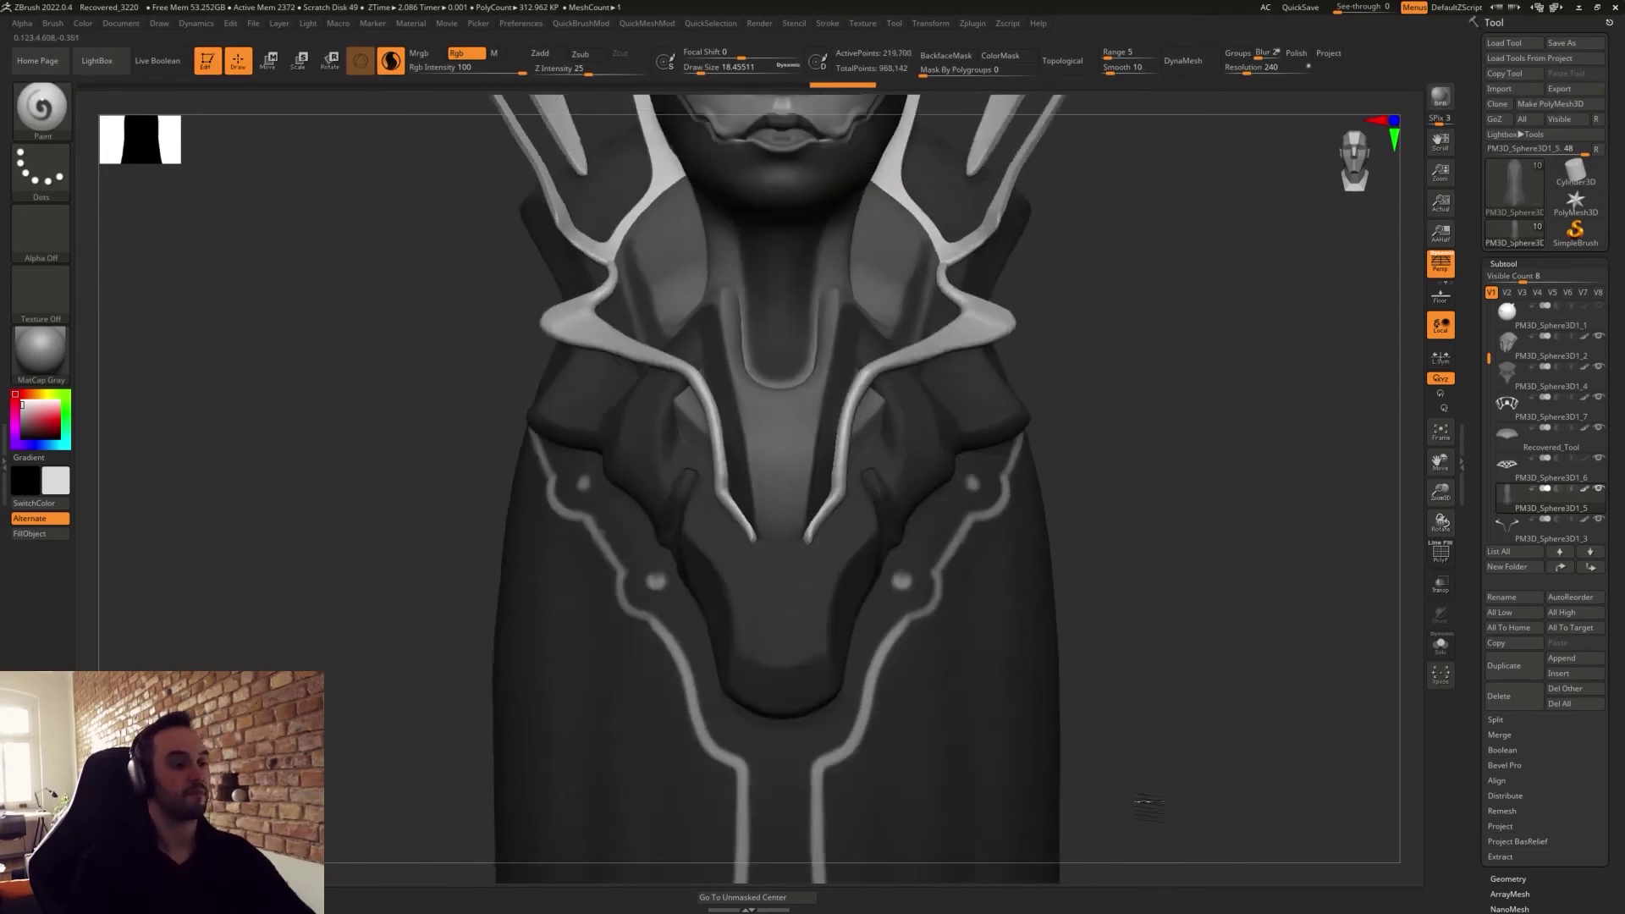
pyautogui.keyDown('alt'); pyautogui.moveTo(1140, 504); pyautogui.dragTo(1125, 635); pyautogui.keyUp('alt')
pyautogui.keyDown('alt'); pyautogui.moveTo(1131, 610); pyautogui.dragTo(1043, 610, button='right'); pyautogui.keyUp('alt')
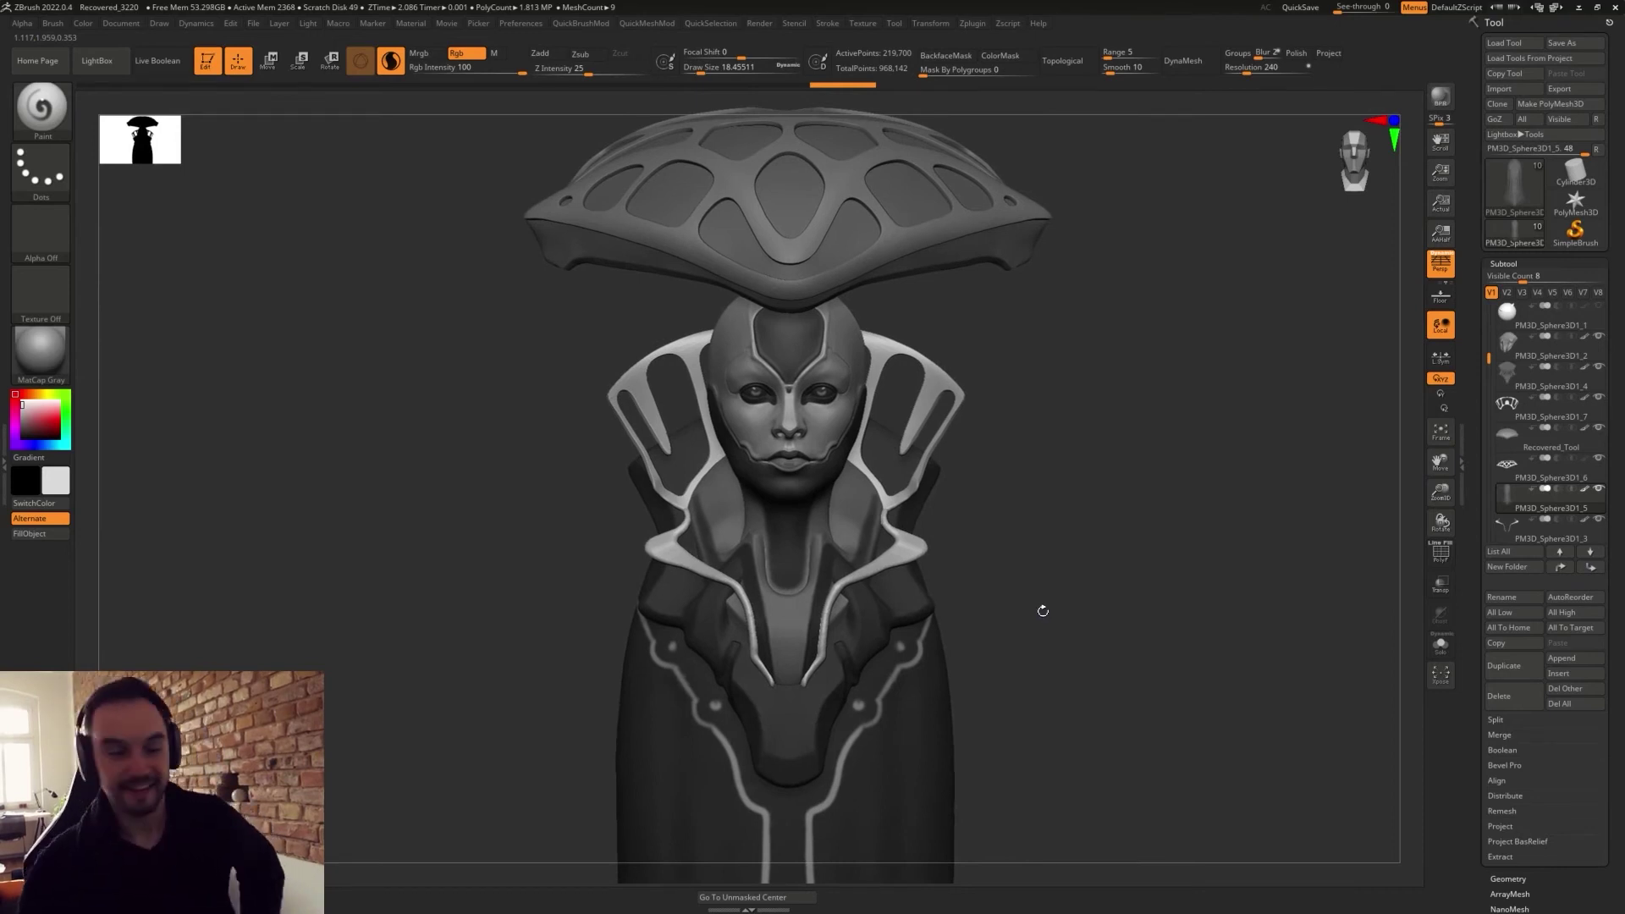
pyautogui.keyDown('alt'); pyautogui.moveTo(1059, 500); pyautogui.dragTo(1060, 532, button='right'); pyautogui.keyUp('alt')
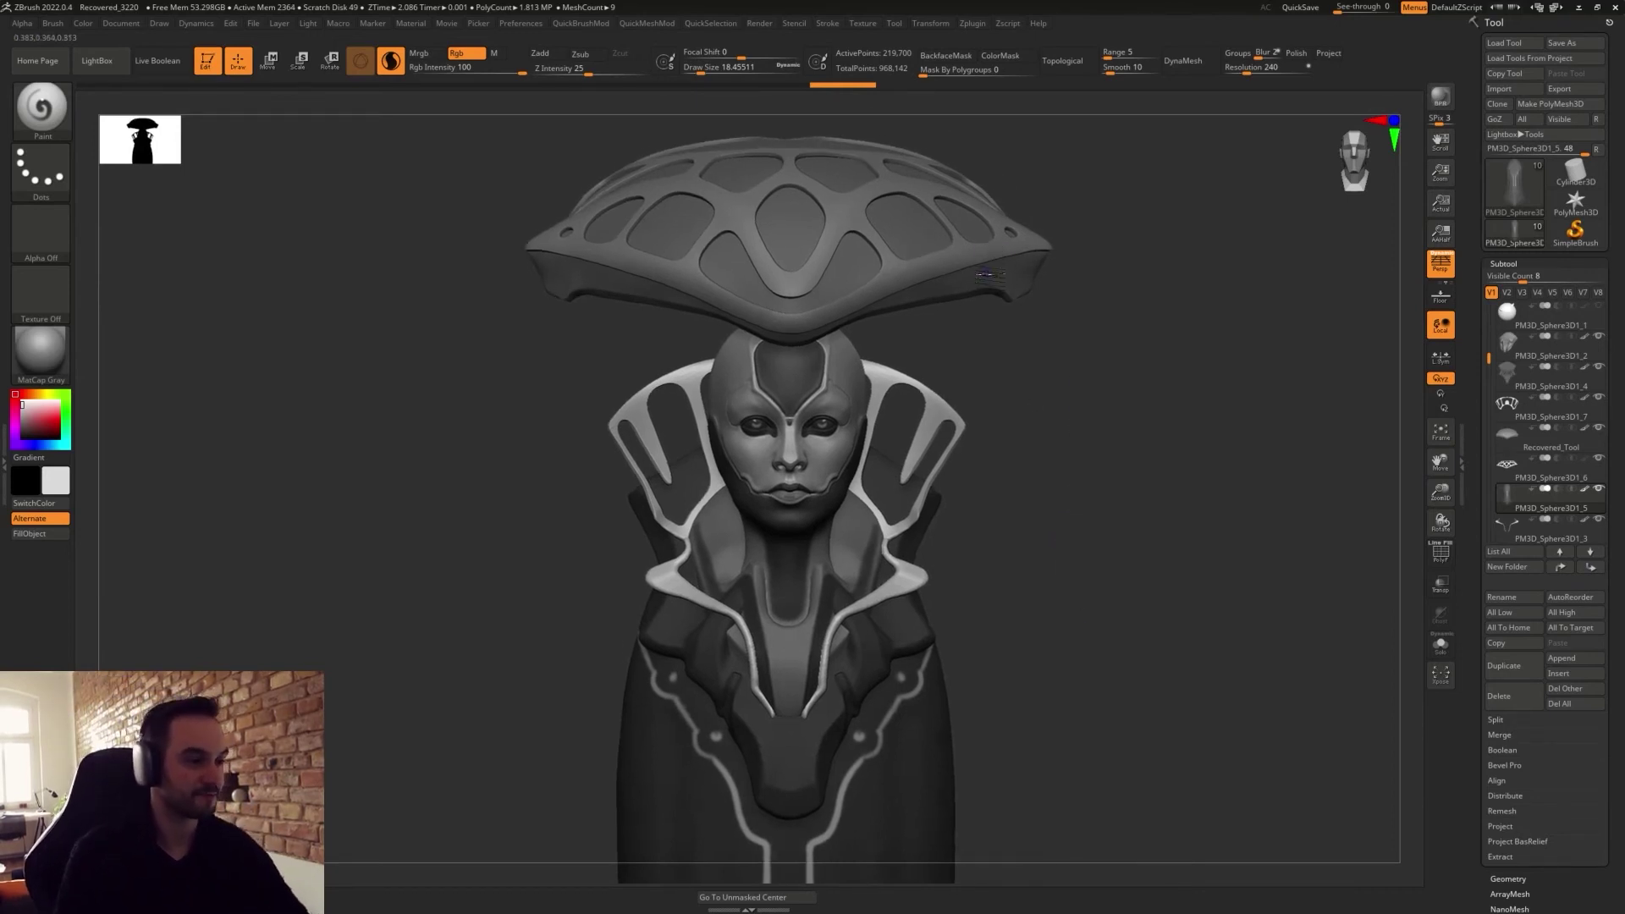
# Fill the hat's lattice frame with dark gray and make the hat's inner shell the active subtool.
pyautogui.keyDown('alt'); pyautogui.click(986, 253); pyautogui.keyUp('alt')
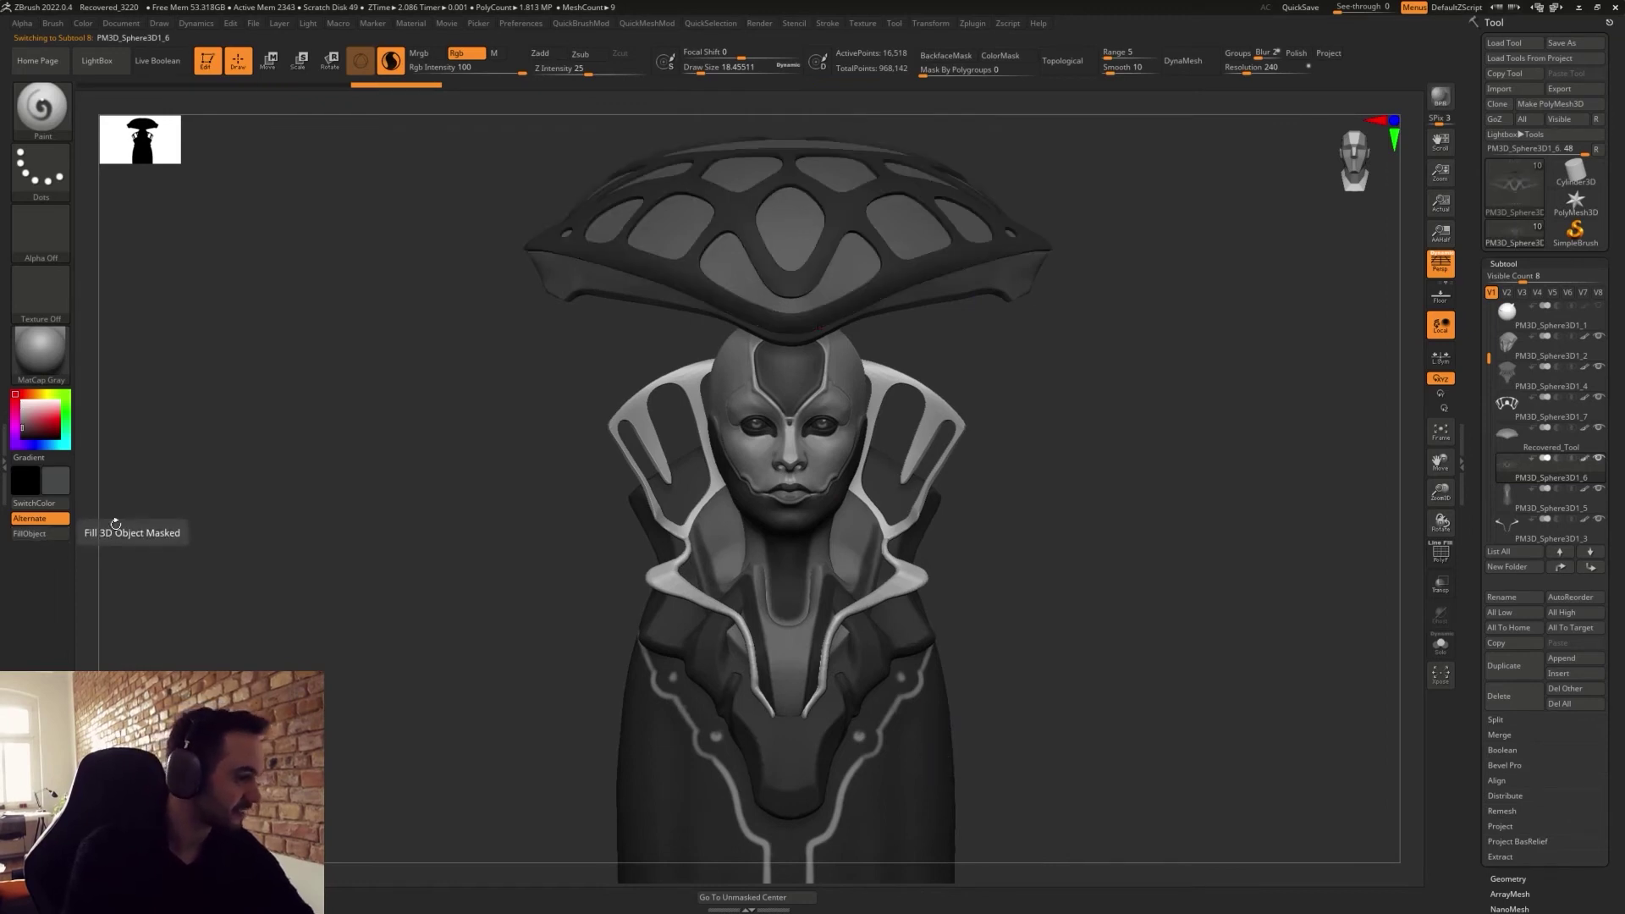
pyautogui.keyDown('alt'); pyautogui.click(925, 240); pyautogui.keyUp('alt')
pyautogui.keyDown('ctrl'); pyautogui.moveTo(1033, 417); pyautogui.dragTo(1034, 474, button='right'); pyautogui.keyUp('ctrl')
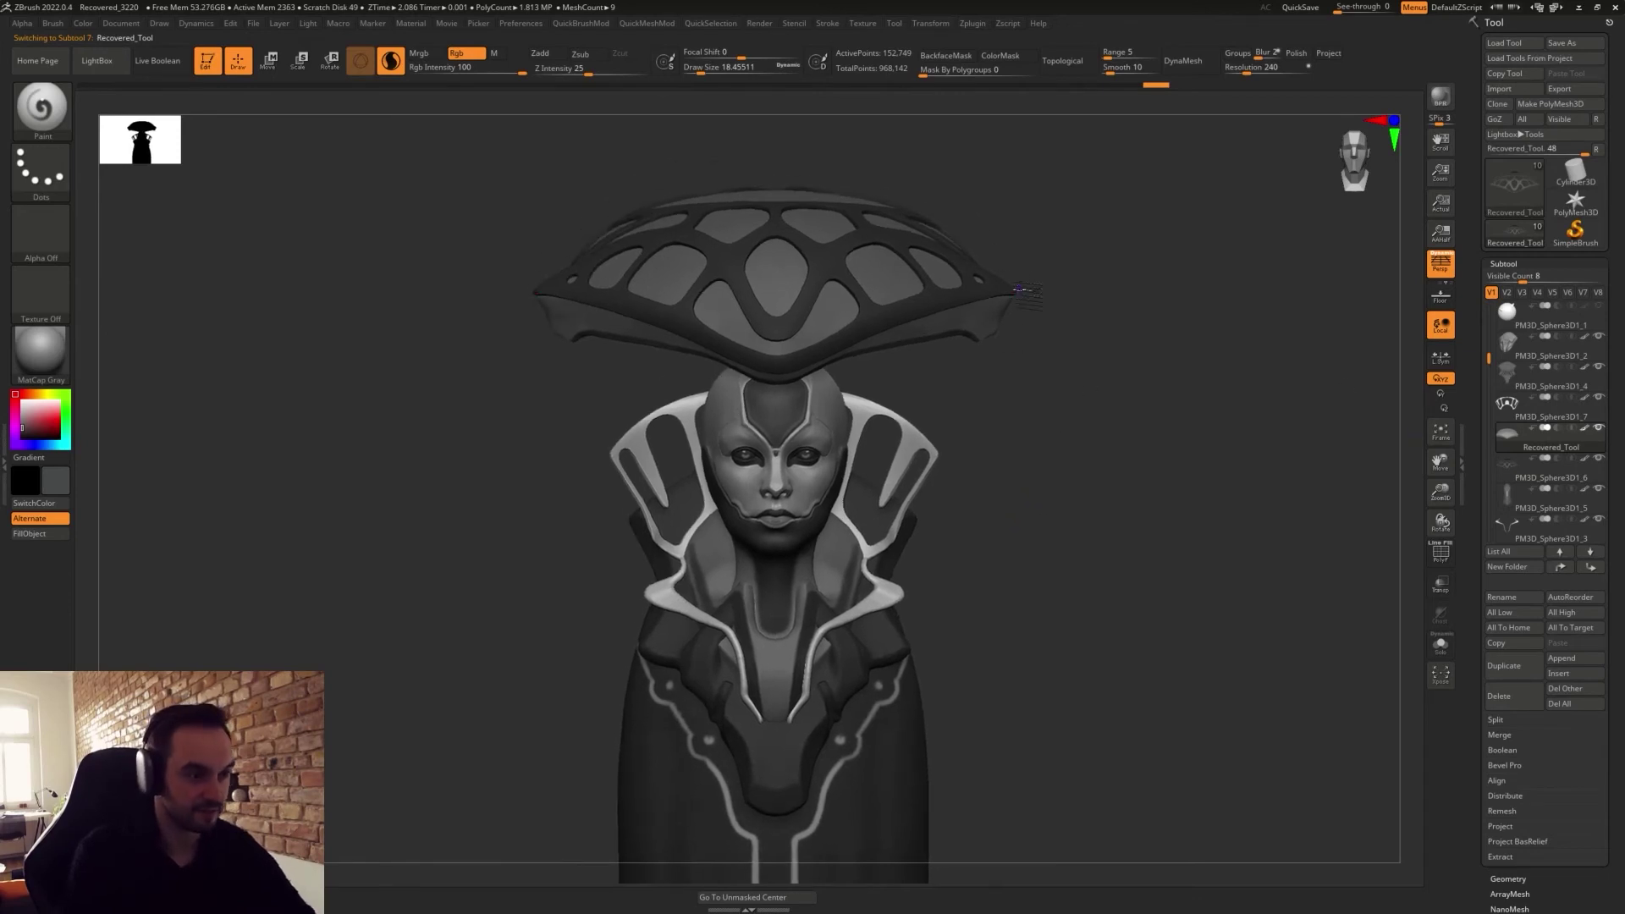
pyautogui.press('ctrl')
pyautogui.moveTo(789, 365)
pyautogui.keyDown('ctrl'); pyautogui.mouseDown()
pyautogui.moveTo(704, 325)
pyautogui.moveTo(841, 164)
pyautogui.moveTo(1031, 215)
pyautogui.mouseUp(); pyautogui.keyUp('ctrl')
pyautogui.keyDown('ctrl'); pyautogui.click(1059, 273); pyautogui.keyUp('ctrl')
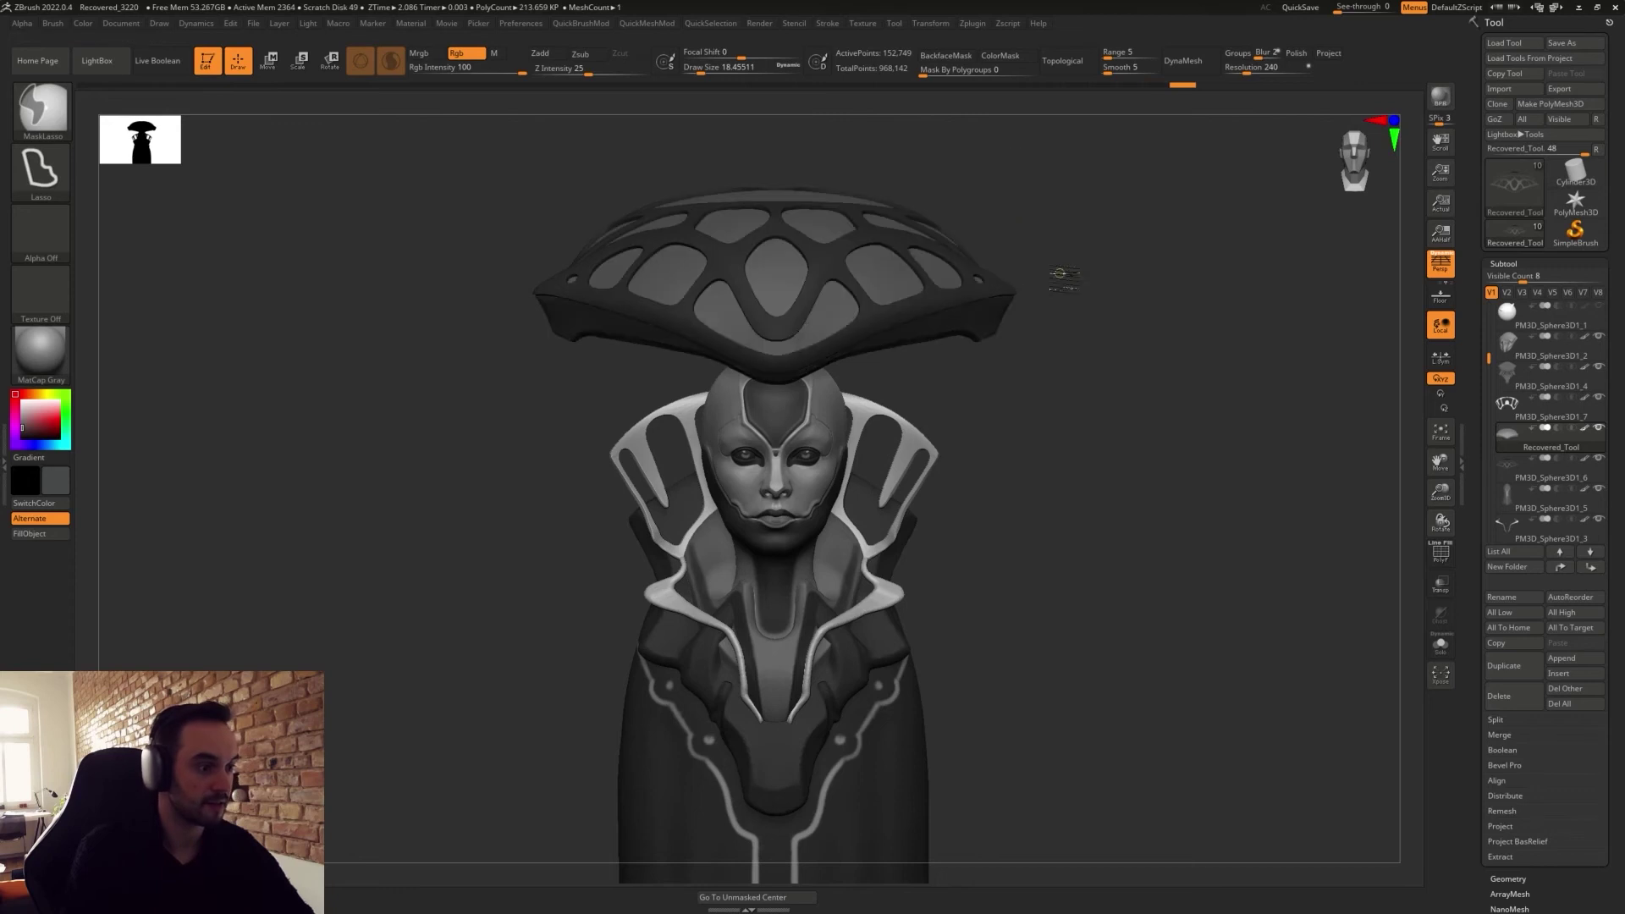
# Try filling the hat's inner shell with white and with orange.
pyautogui.click(17, 398)
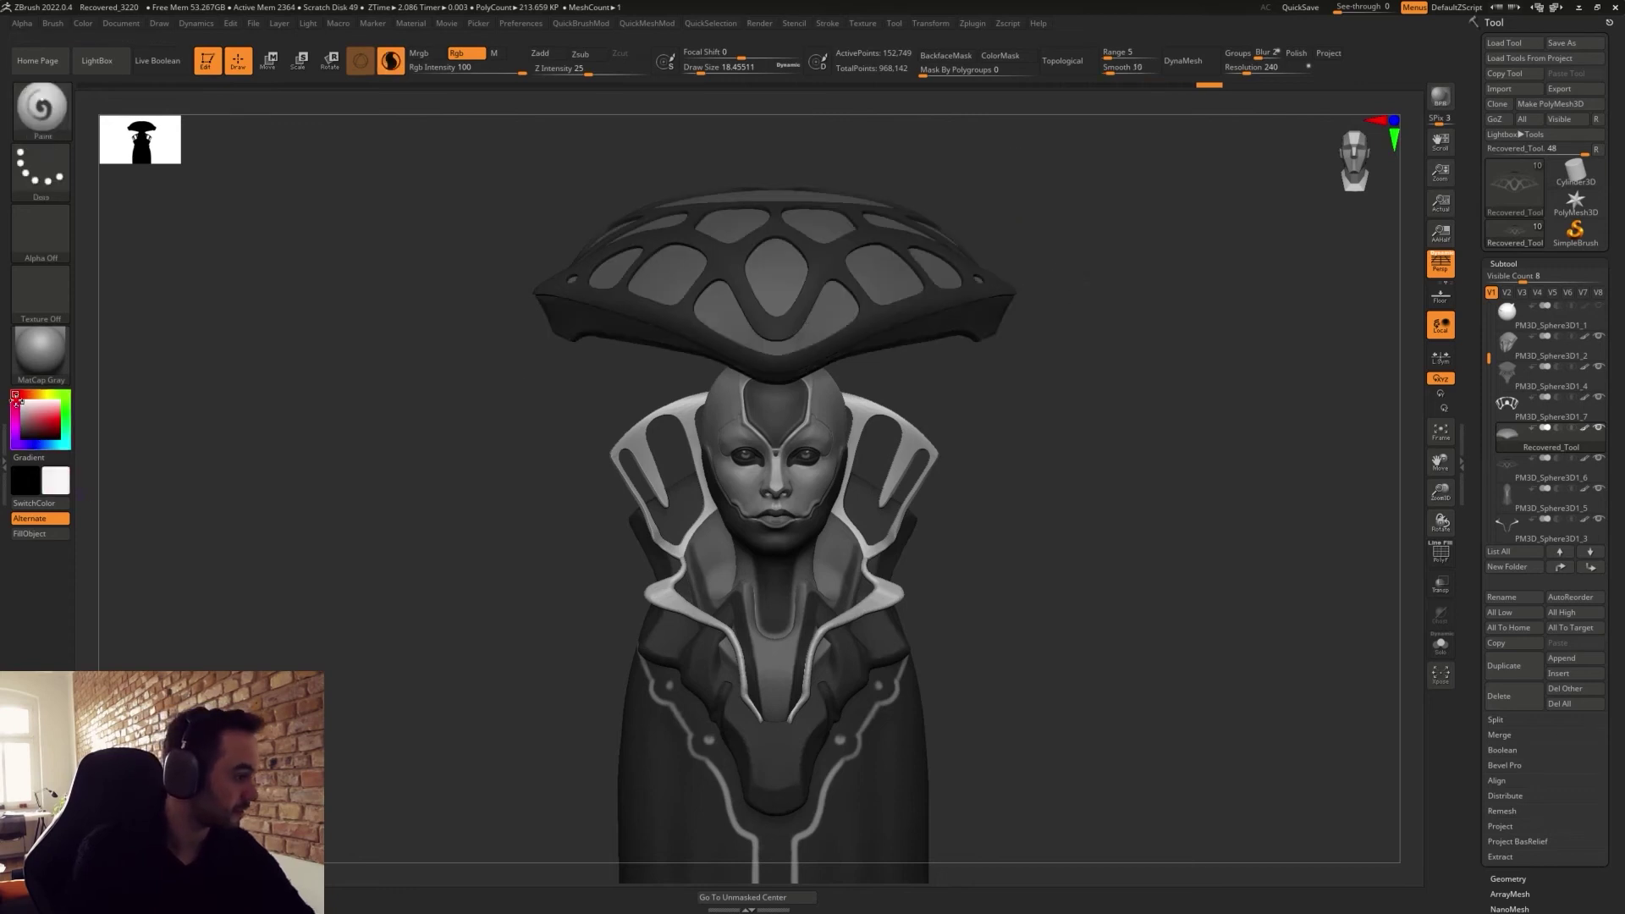
pyautogui.click(29, 533)
pyautogui.moveTo(46, 394); pyautogui.dragTo(38, 394)
pyautogui.click(38, 534)
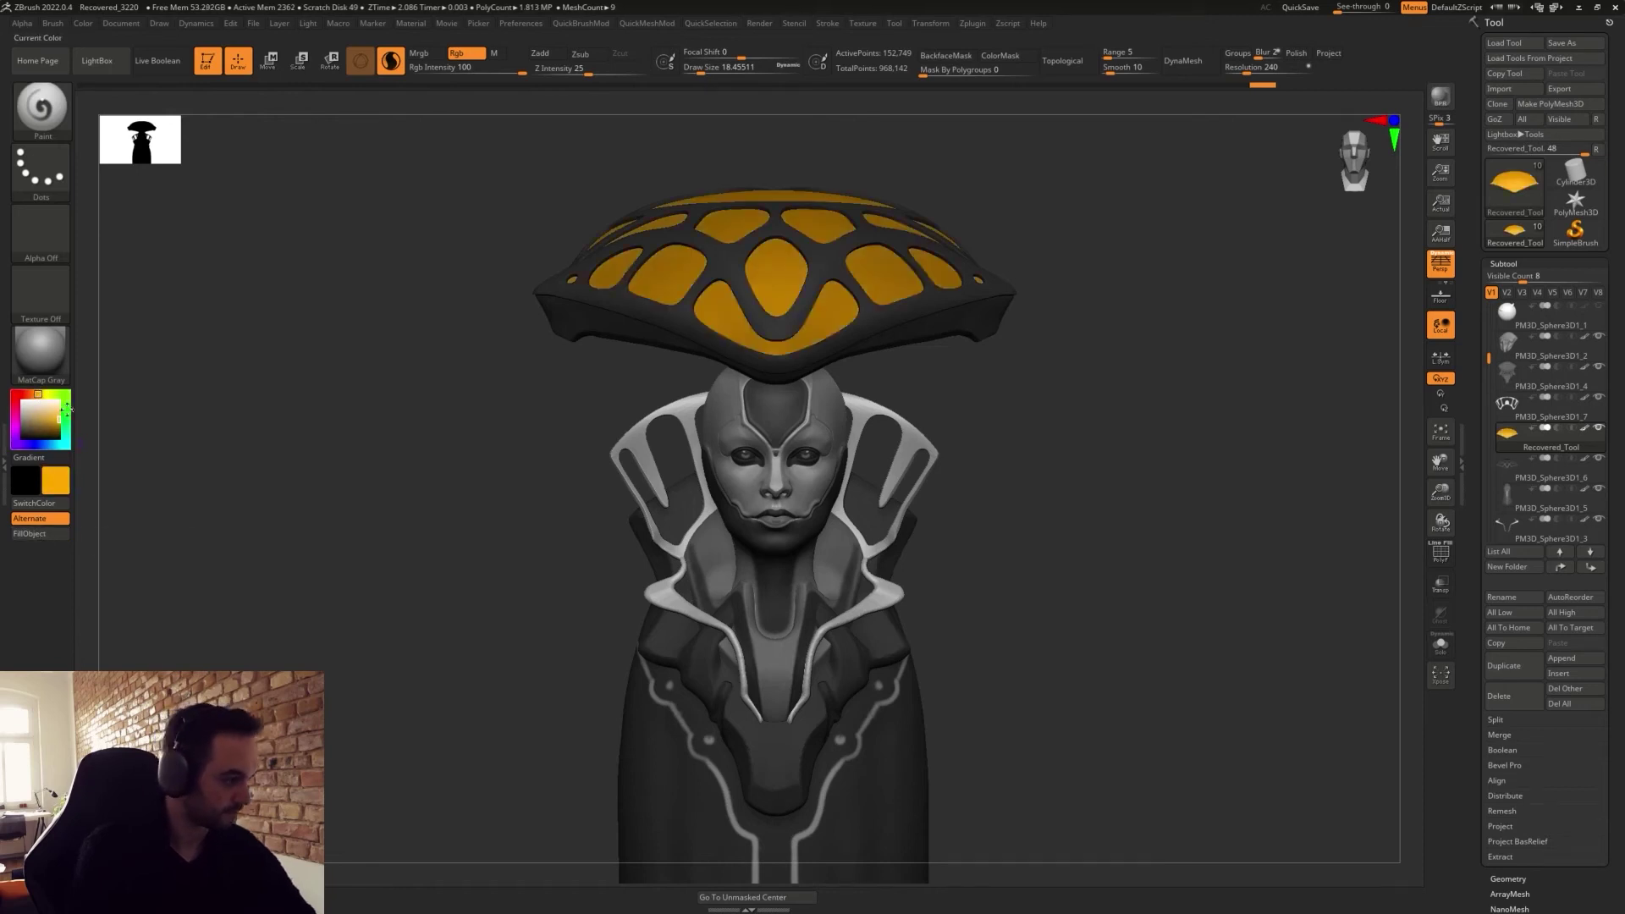
pyautogui.moveTo(1060, 548)
pyautogui.mouseDown()
pyautogui.moveTo(1058, 525)
pyautogui.moveTo(1052, 562)
pyautogui.moveTo(1024, 525)
pyautogui.mouseUp()
pyautogui.moveTo(897, 305)
pyautogui.mouseDown()
pyautogui.moveTo(1055, 479)
pyautogui.moveTo(1077, 464)
pyautogui.moveTo(1076, 415)
pyautogui.moveTo(1062, 583)
pyautogui.mouseUp()
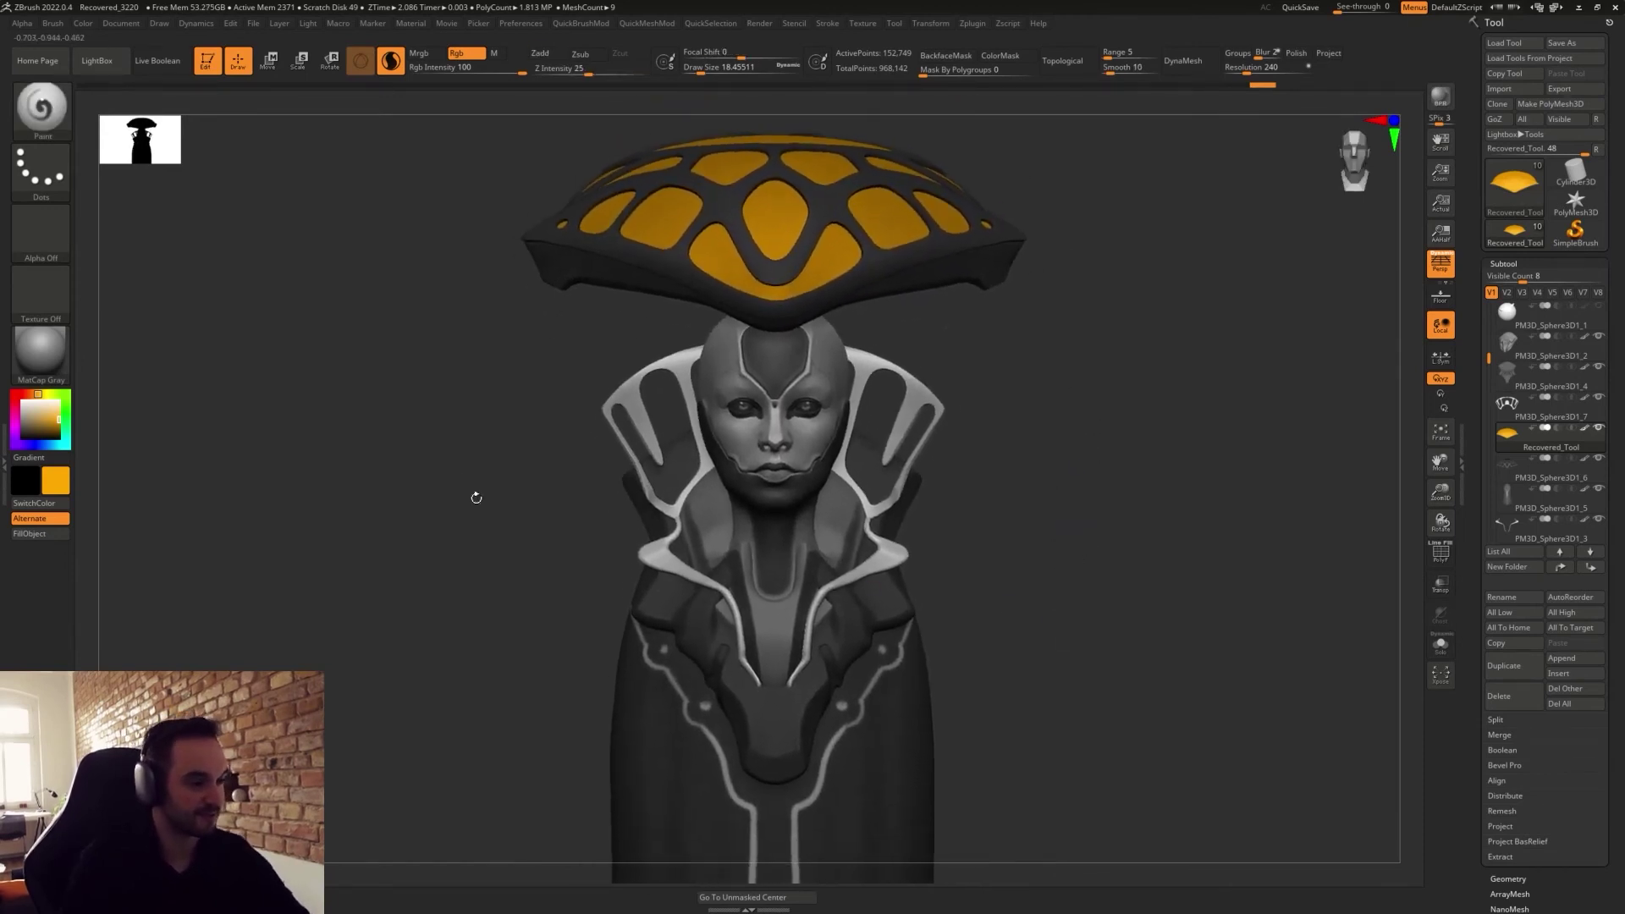
# Try filling the hat's inner shell with light gray and with a darker gray.
pyautogui.click(24, 407)
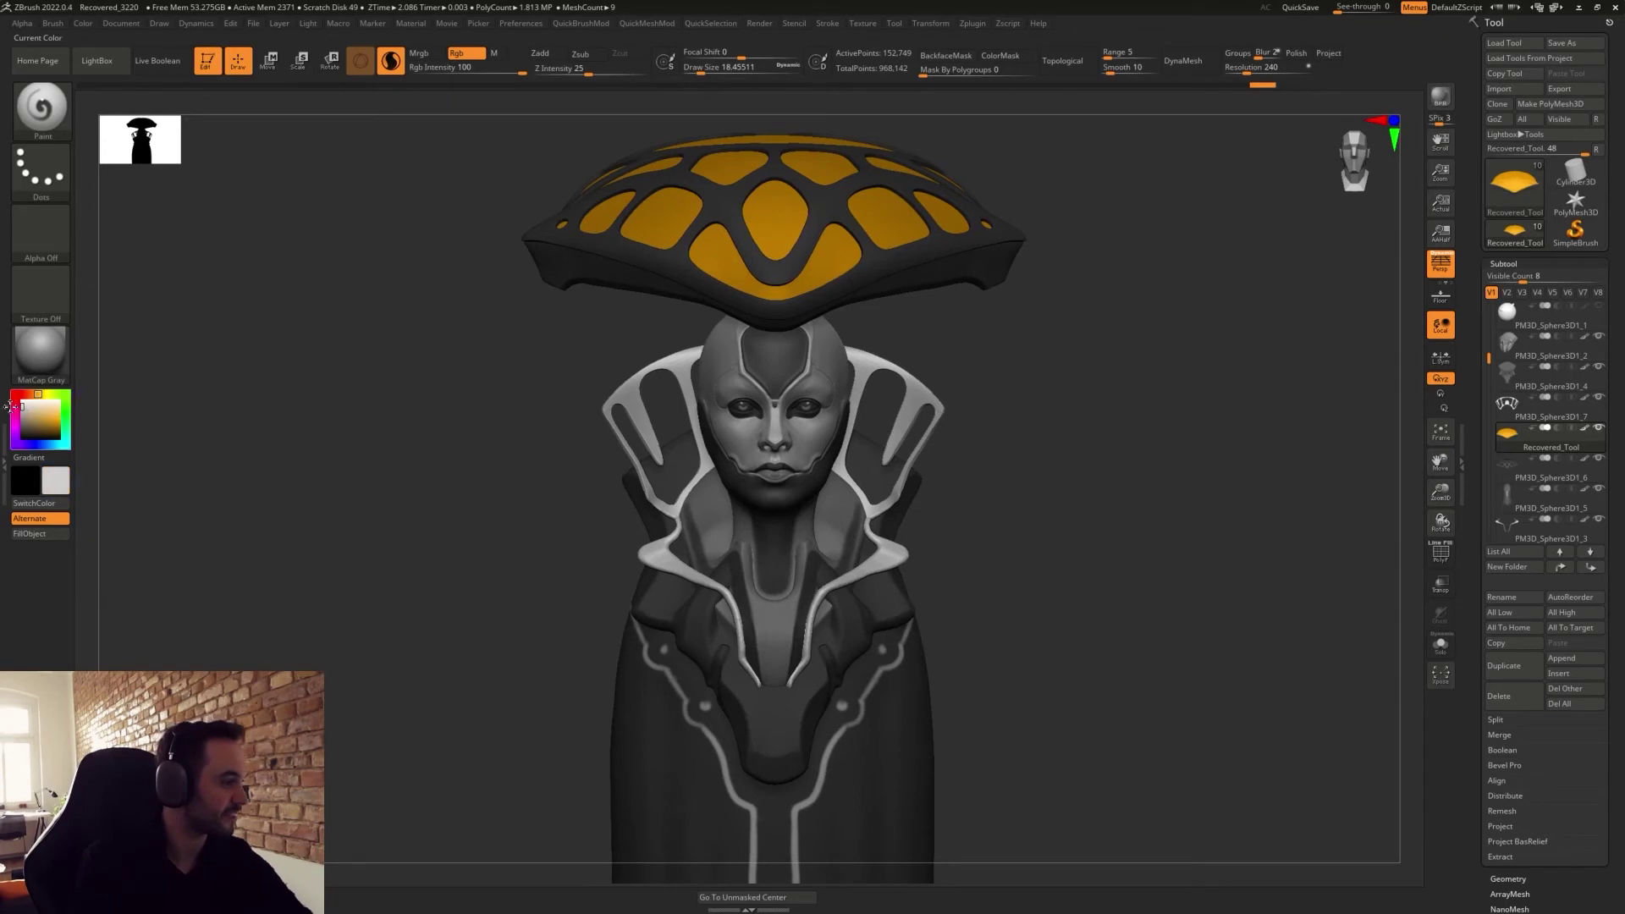
pyautogui.click(34, 533)
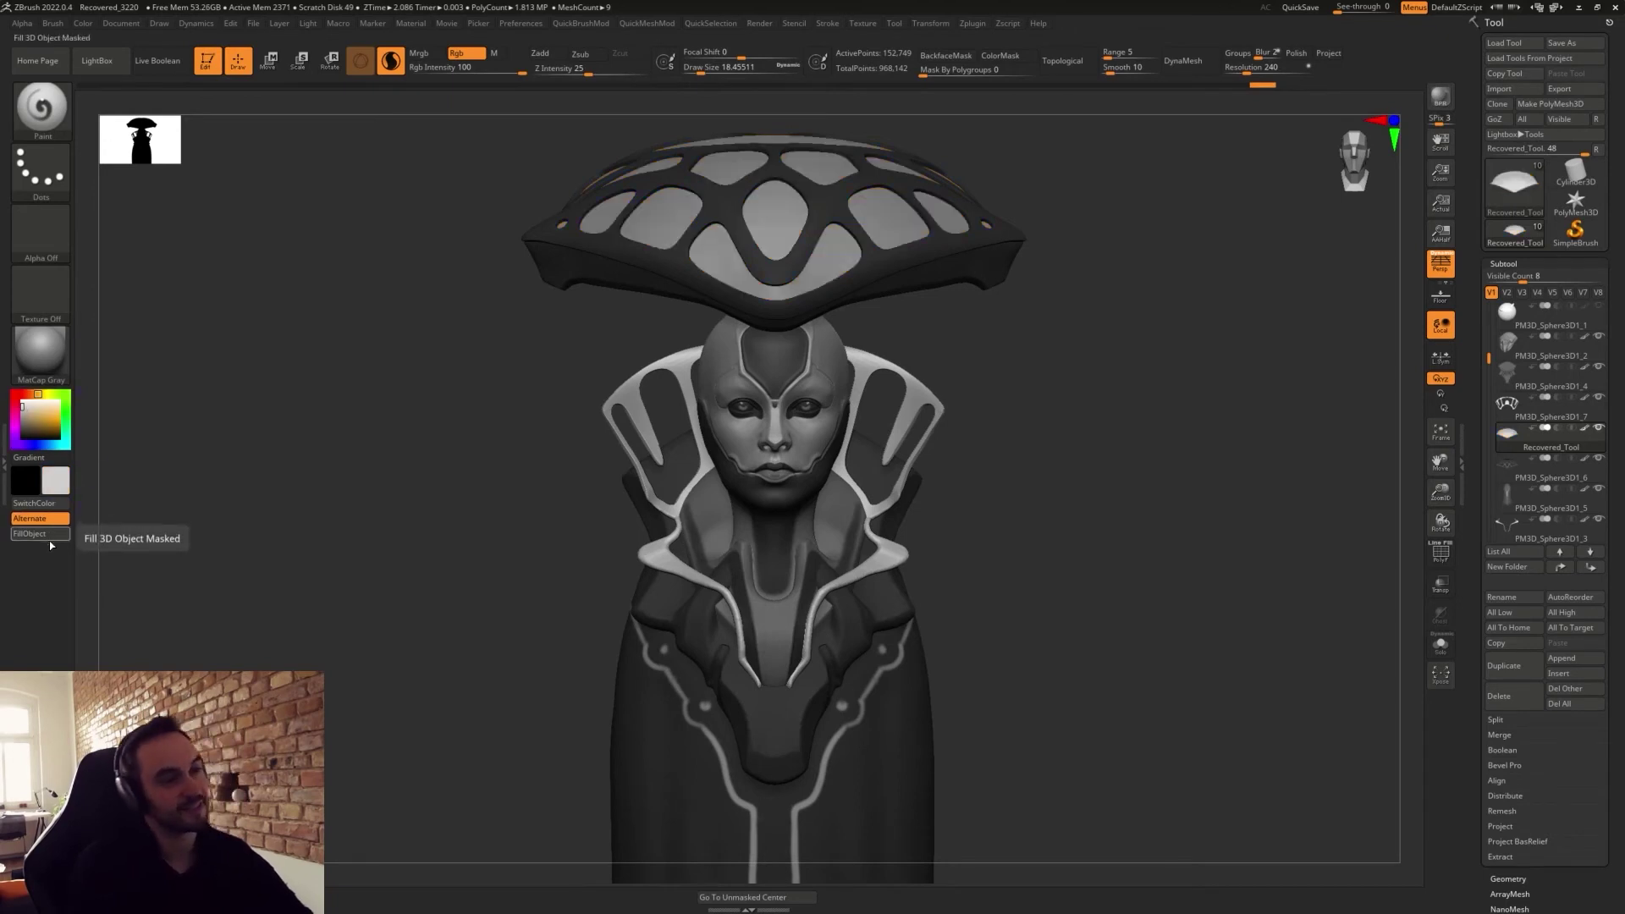
pyautogui.moveTo(28, 410); pyautogui.dragTo(22, 420)
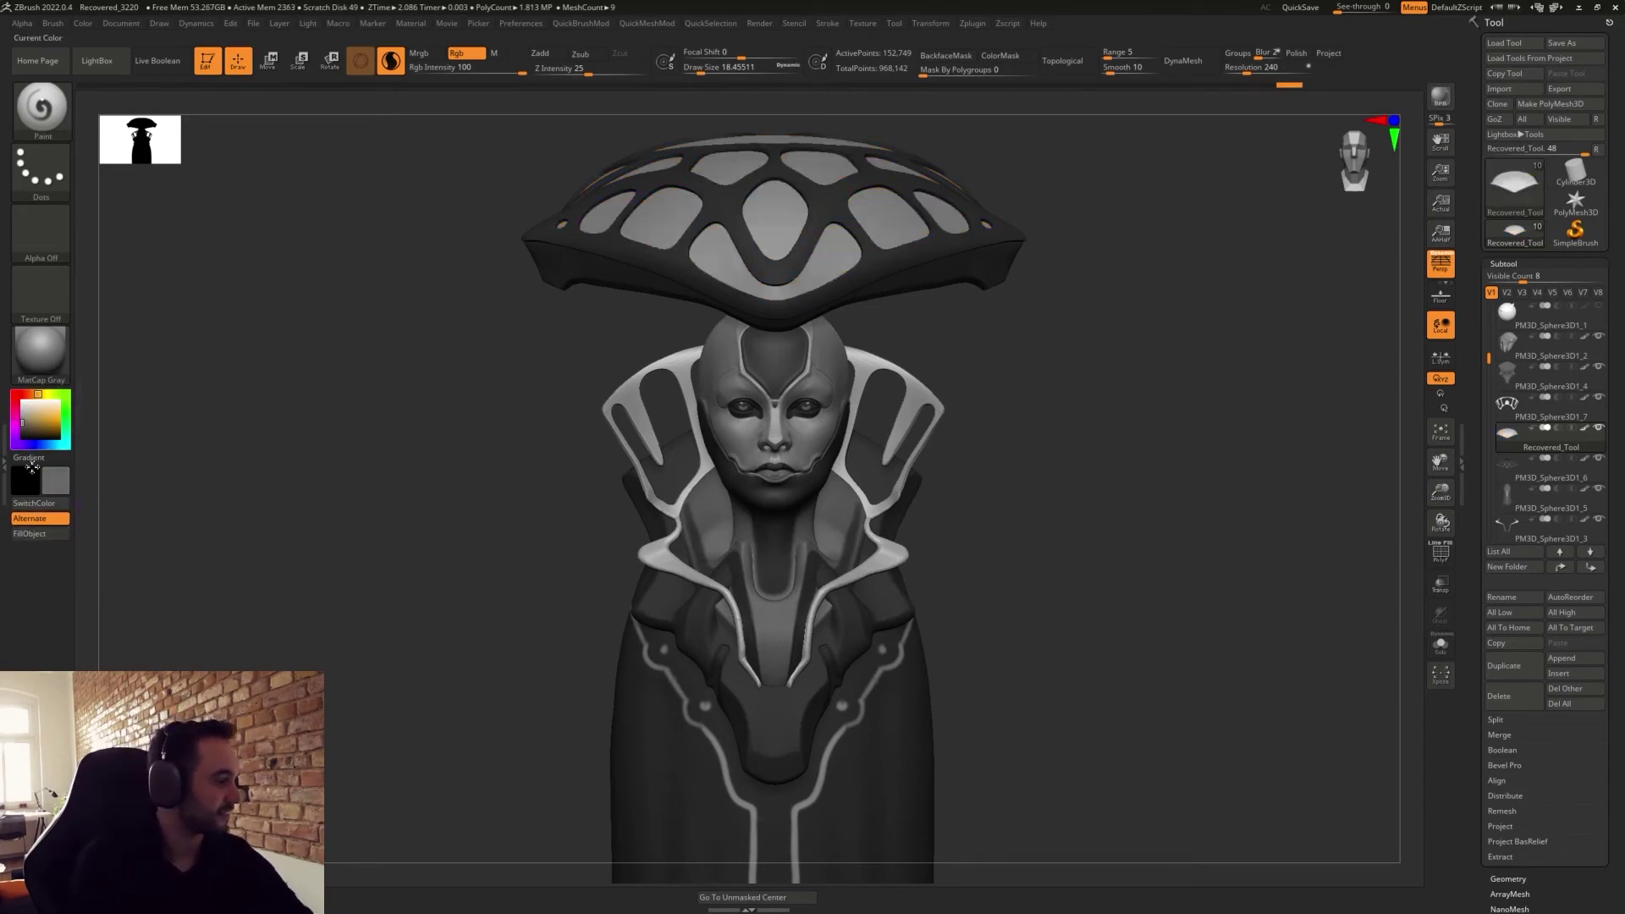
pyautogui.click(34, 533)
# Fill the hat's inner shell with light gray to contrast with the dark lattice frame.
pyautogui.click(23, 407)
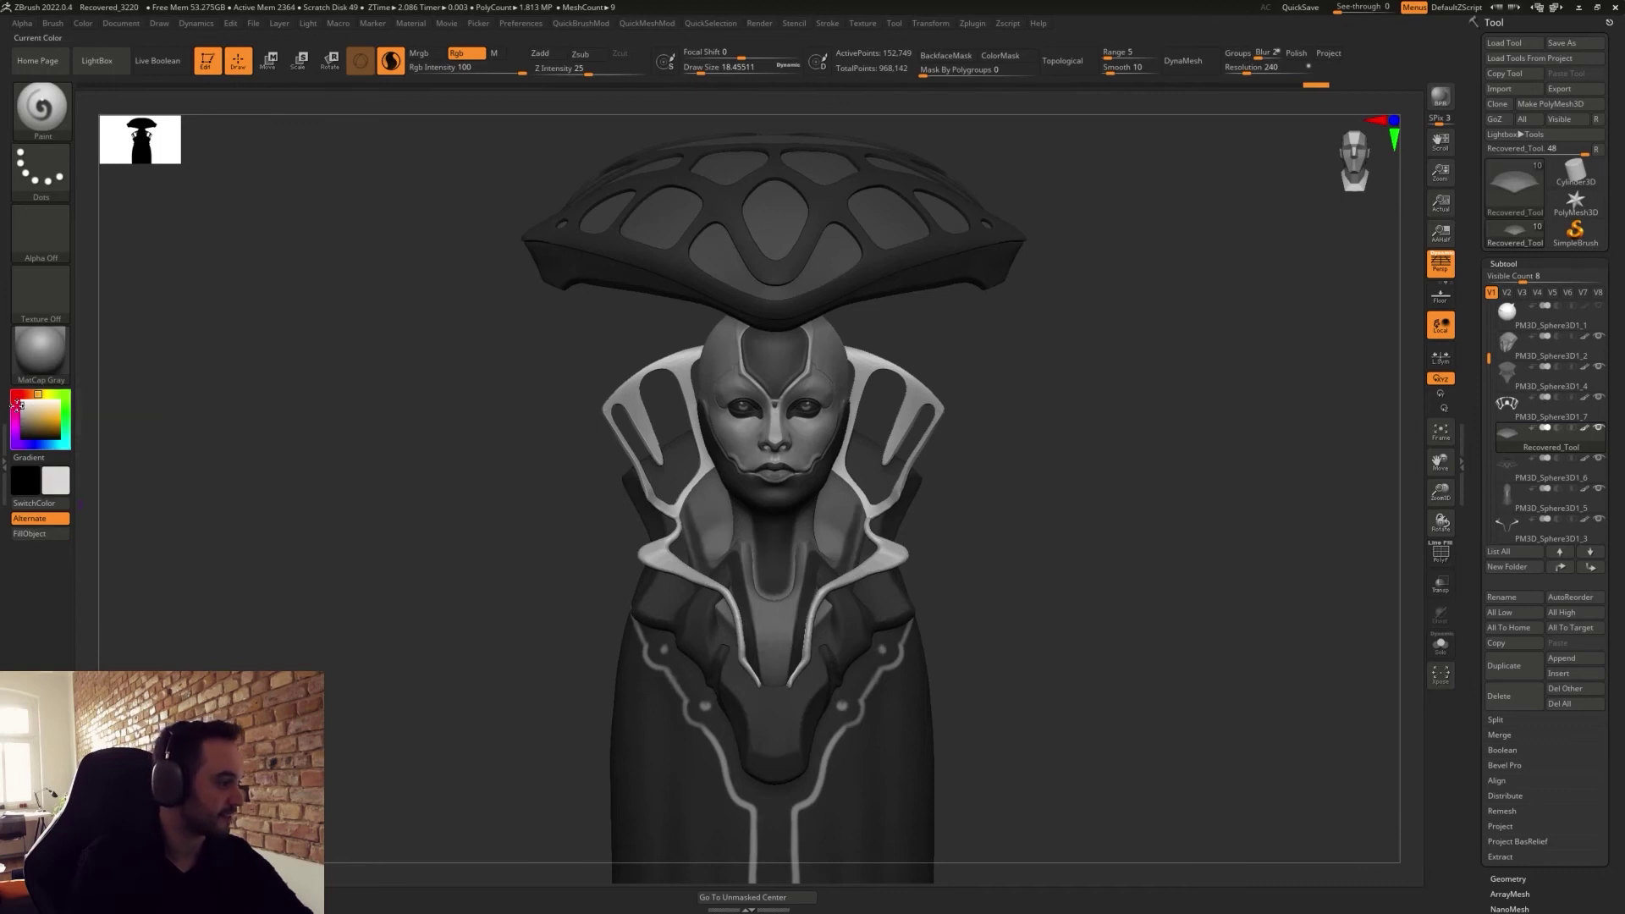
pyautogui.click(51, 535)
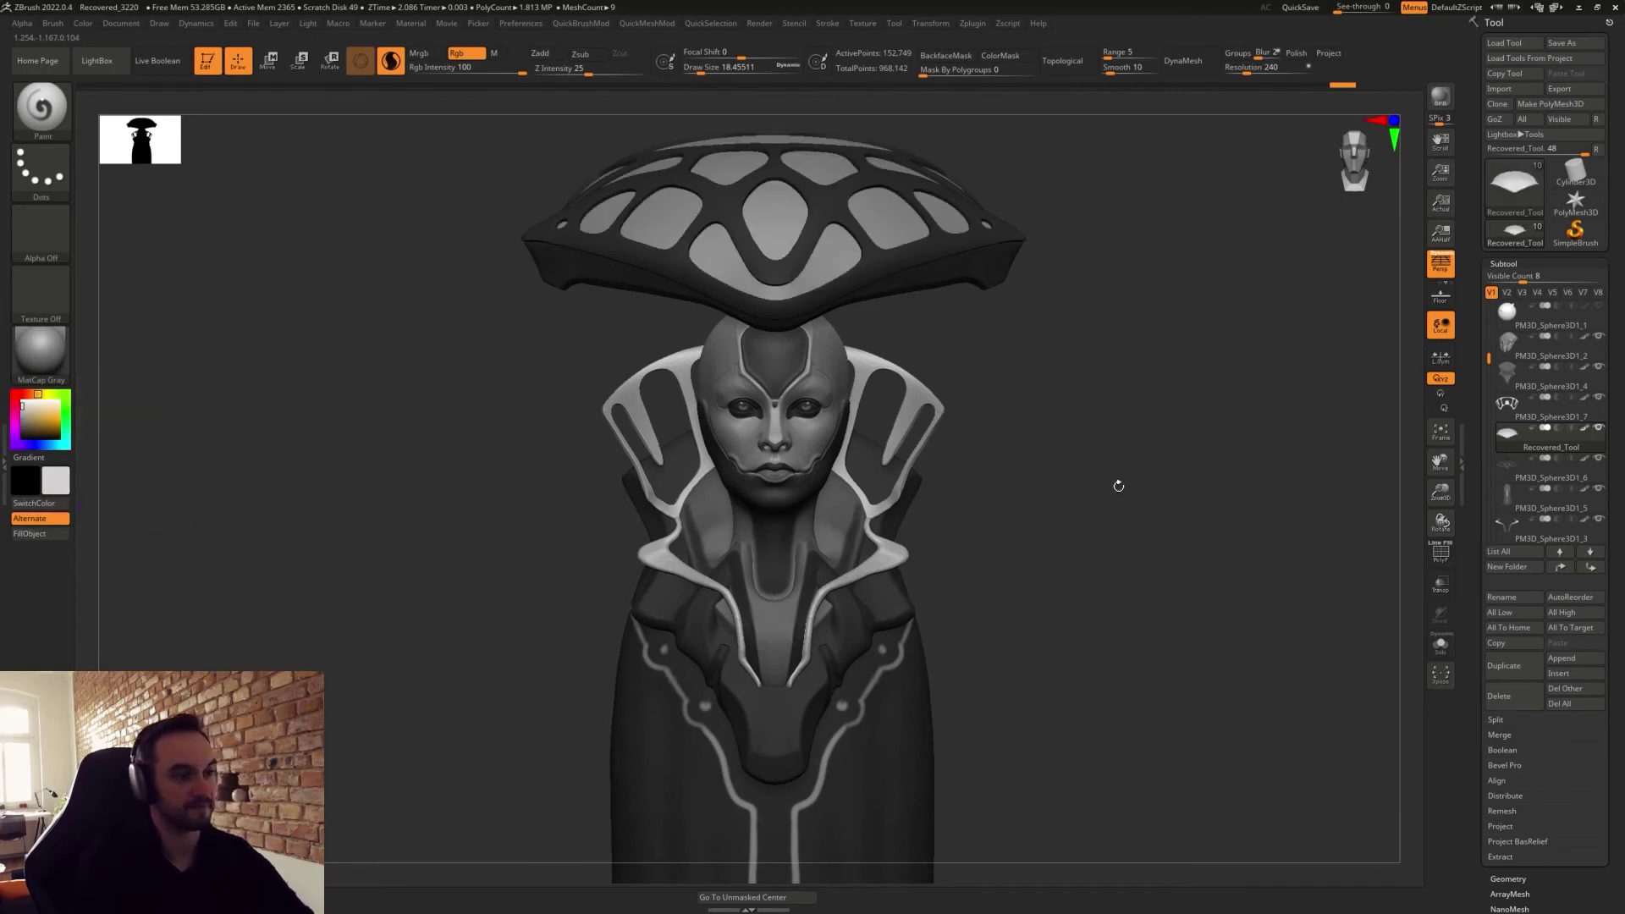
pyautogui.moveTo(1021, 536)
pyautogui.mouseDown()
pyautogui.moveTo(1026, 551)
pyautogui.moveTo(1020, 537)
pyautogui.mouseUp()
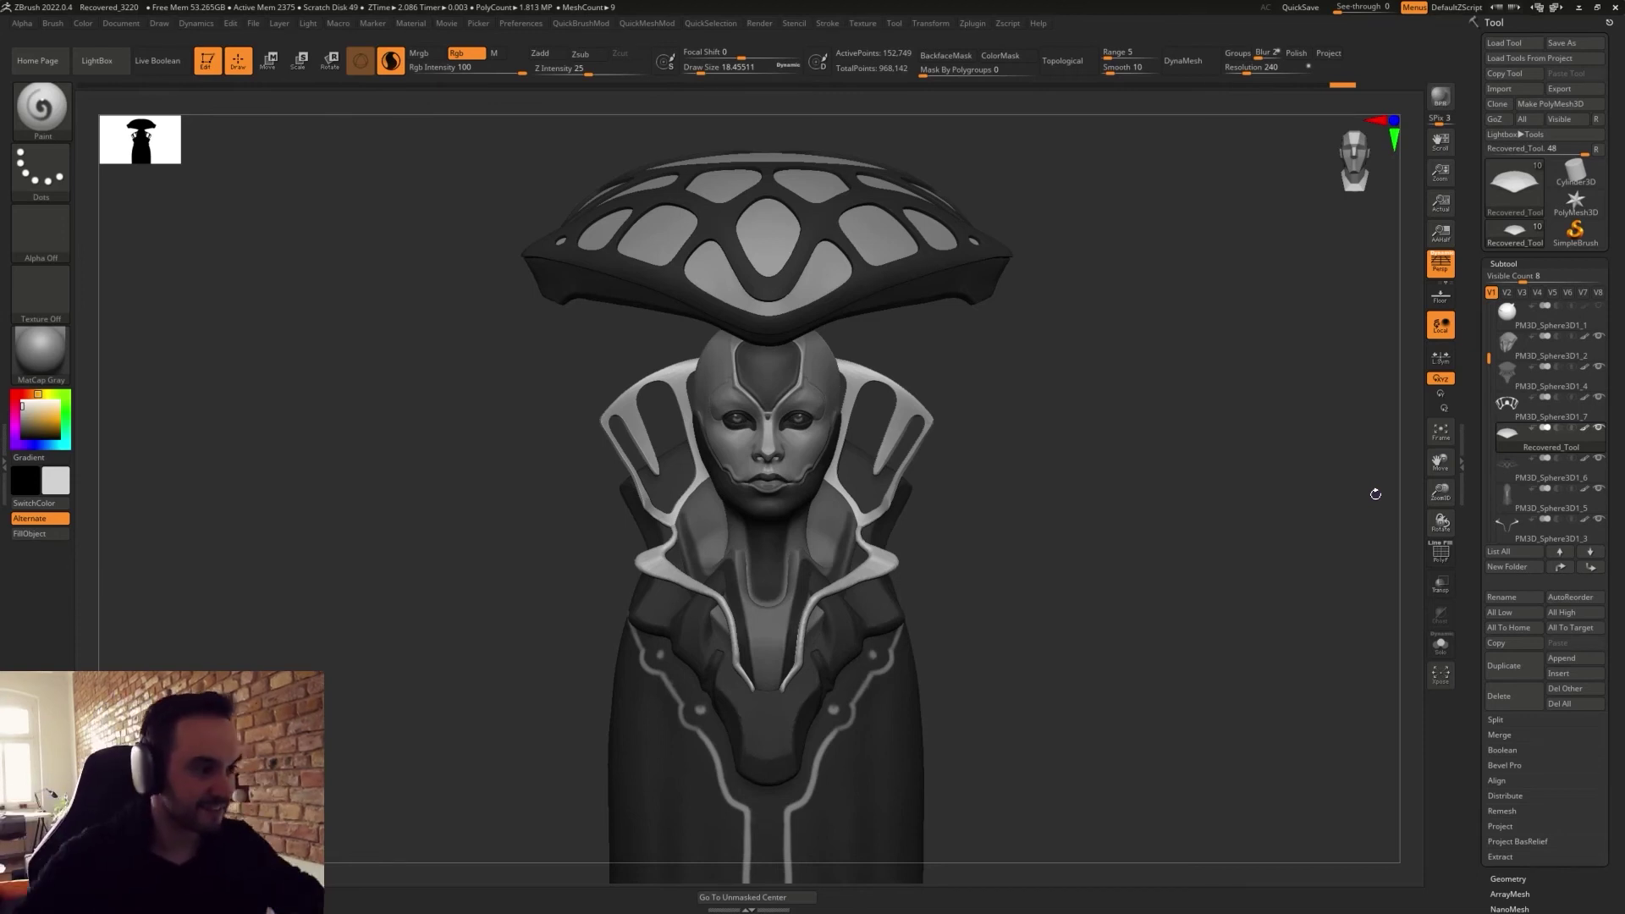
pyautogui.moveTo(982, 475)
pyautogui.mouseDown()
pyautogui.moveTo(999, 549)
pyautogui.moveTo(968, 472)
pyautogui.moveTo(1016, 551)
pyautogui.moveTo(1356, 385)
pyautogui.mouseUp()
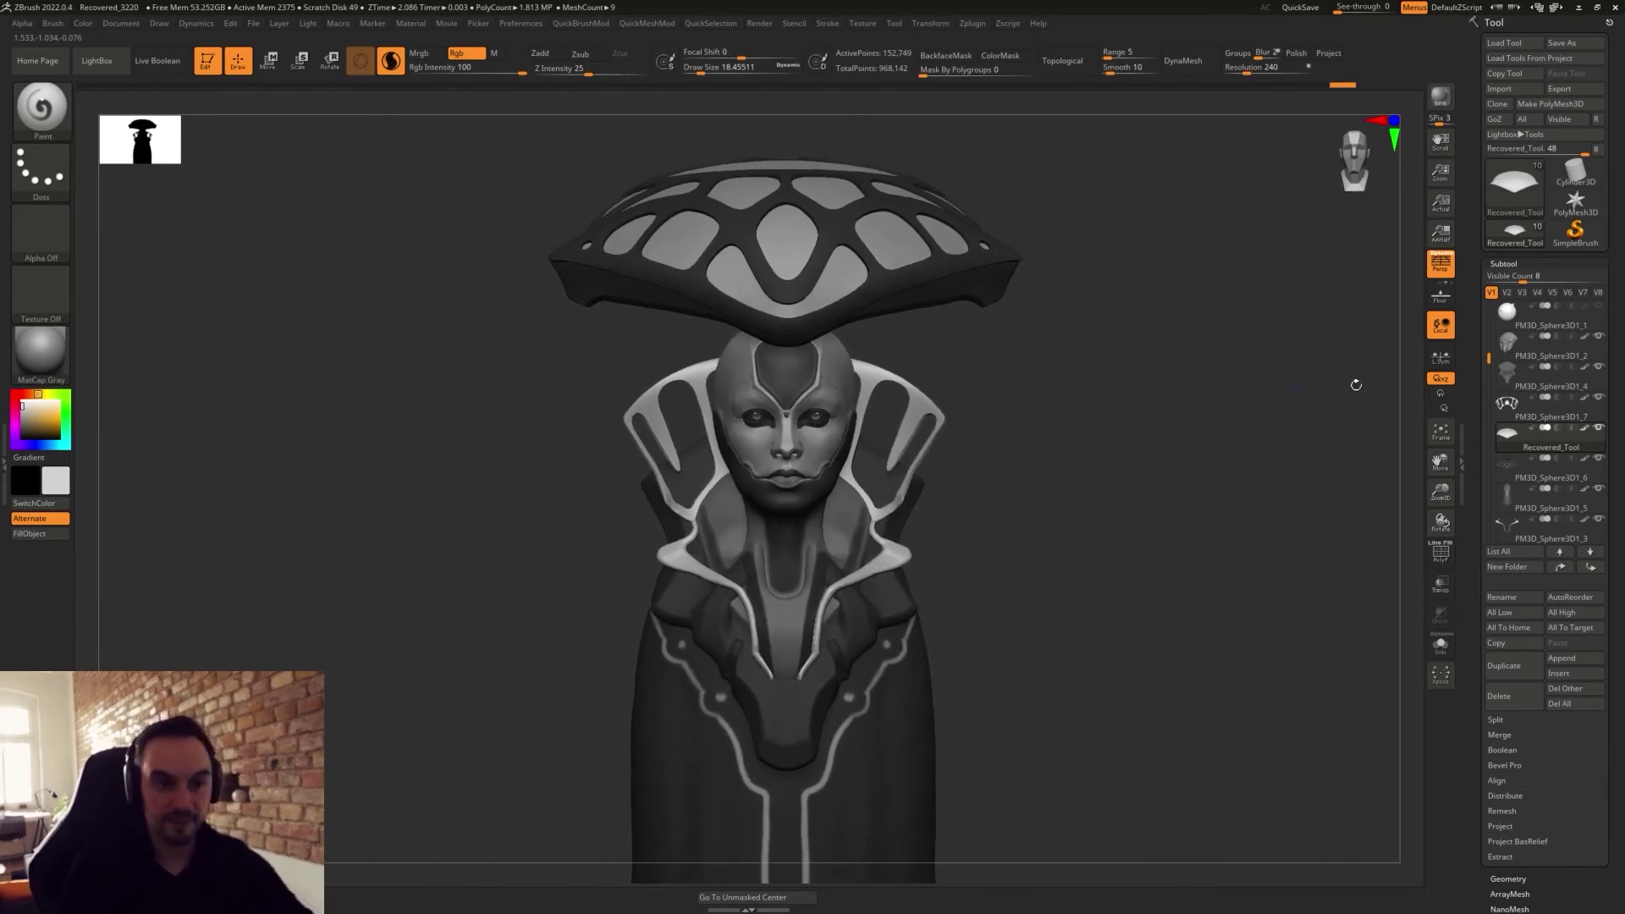
# Delete the leftover sphere subtool that covers the character's head.
pyautogui.moveTo(1489, 357); pyautogui.dragTo(1487, 292)
pyautogui.click(1537, 380)
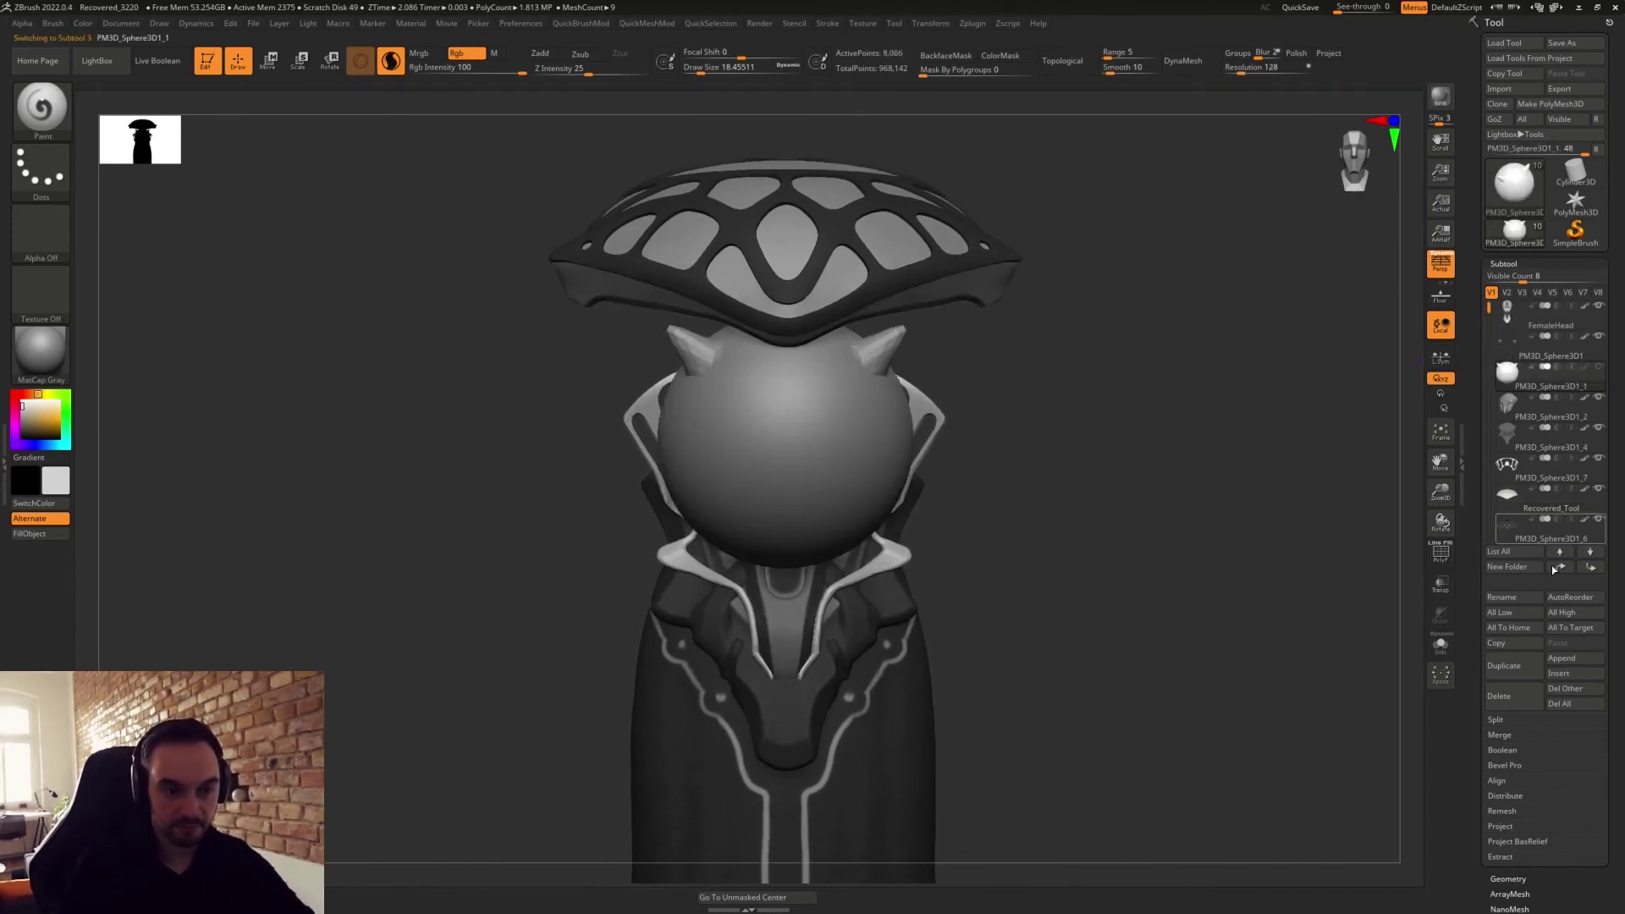
pyautogui.click(1513, 704)
pyautogui.click(1396, 724)
pyautogui.moveTo(996, 483); pyautogui.dragTo(1043, 577)
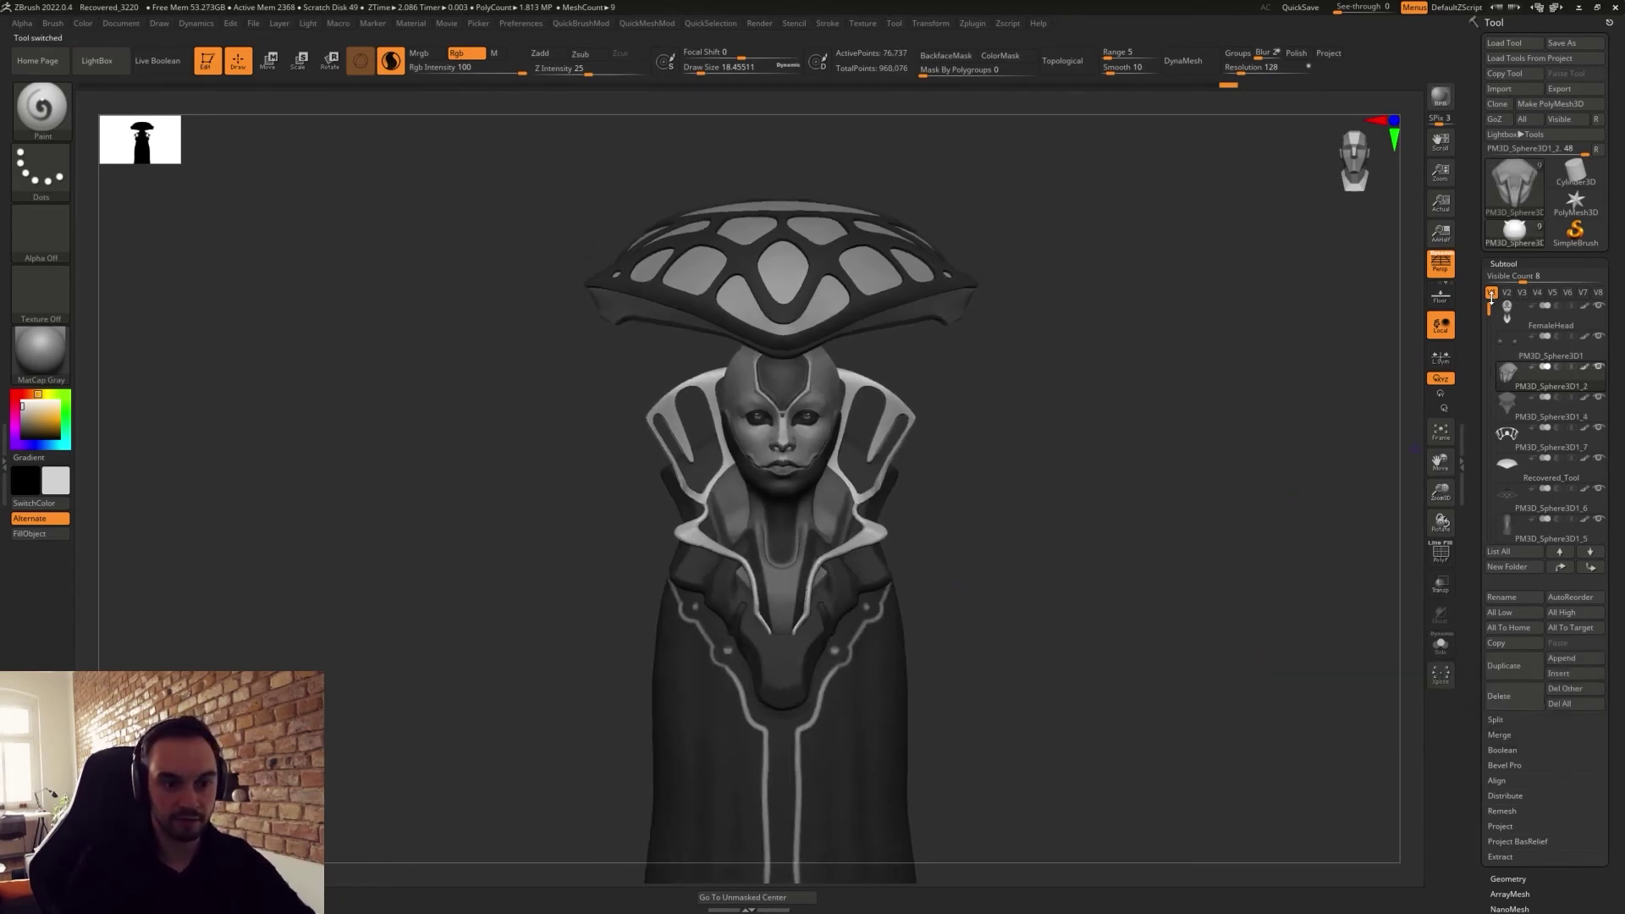
pyautogui.keyDown('alt'); pyautogui.moveTo(1099, 557); pyautogui.dragTo(1081, 542); pyautogui.keyUp('alt')
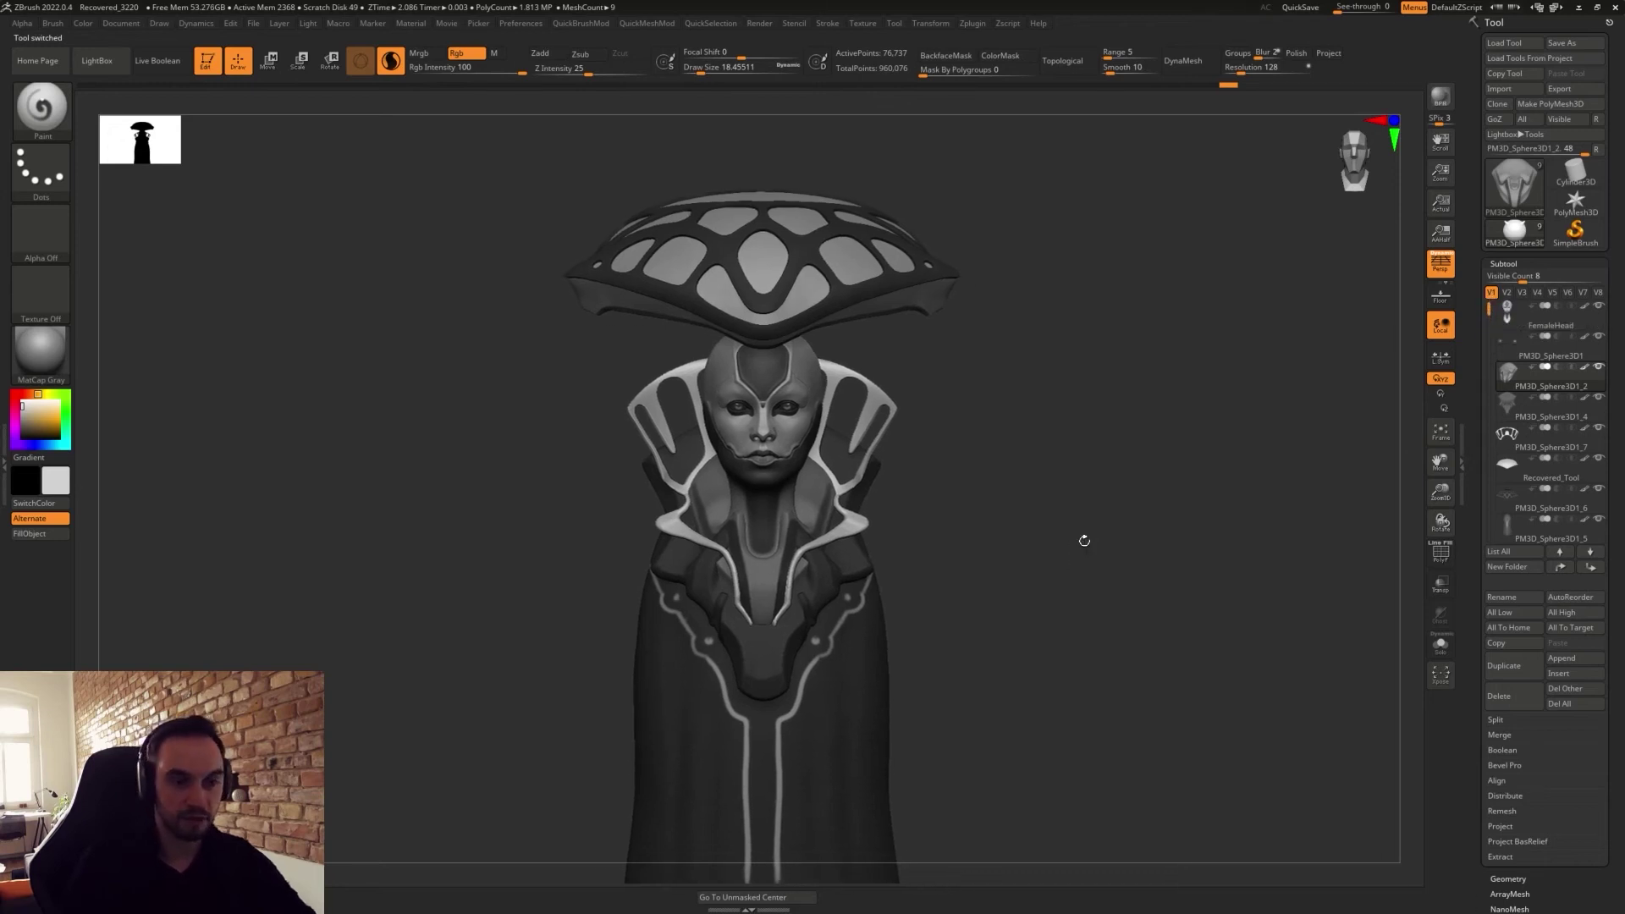
# Merge all visible subtools into a single tool and save the project as a new file.
pyautogui.click(1496, 720)
pyautogui.click(1496, 720)
pyautogui.click(1499, 734)
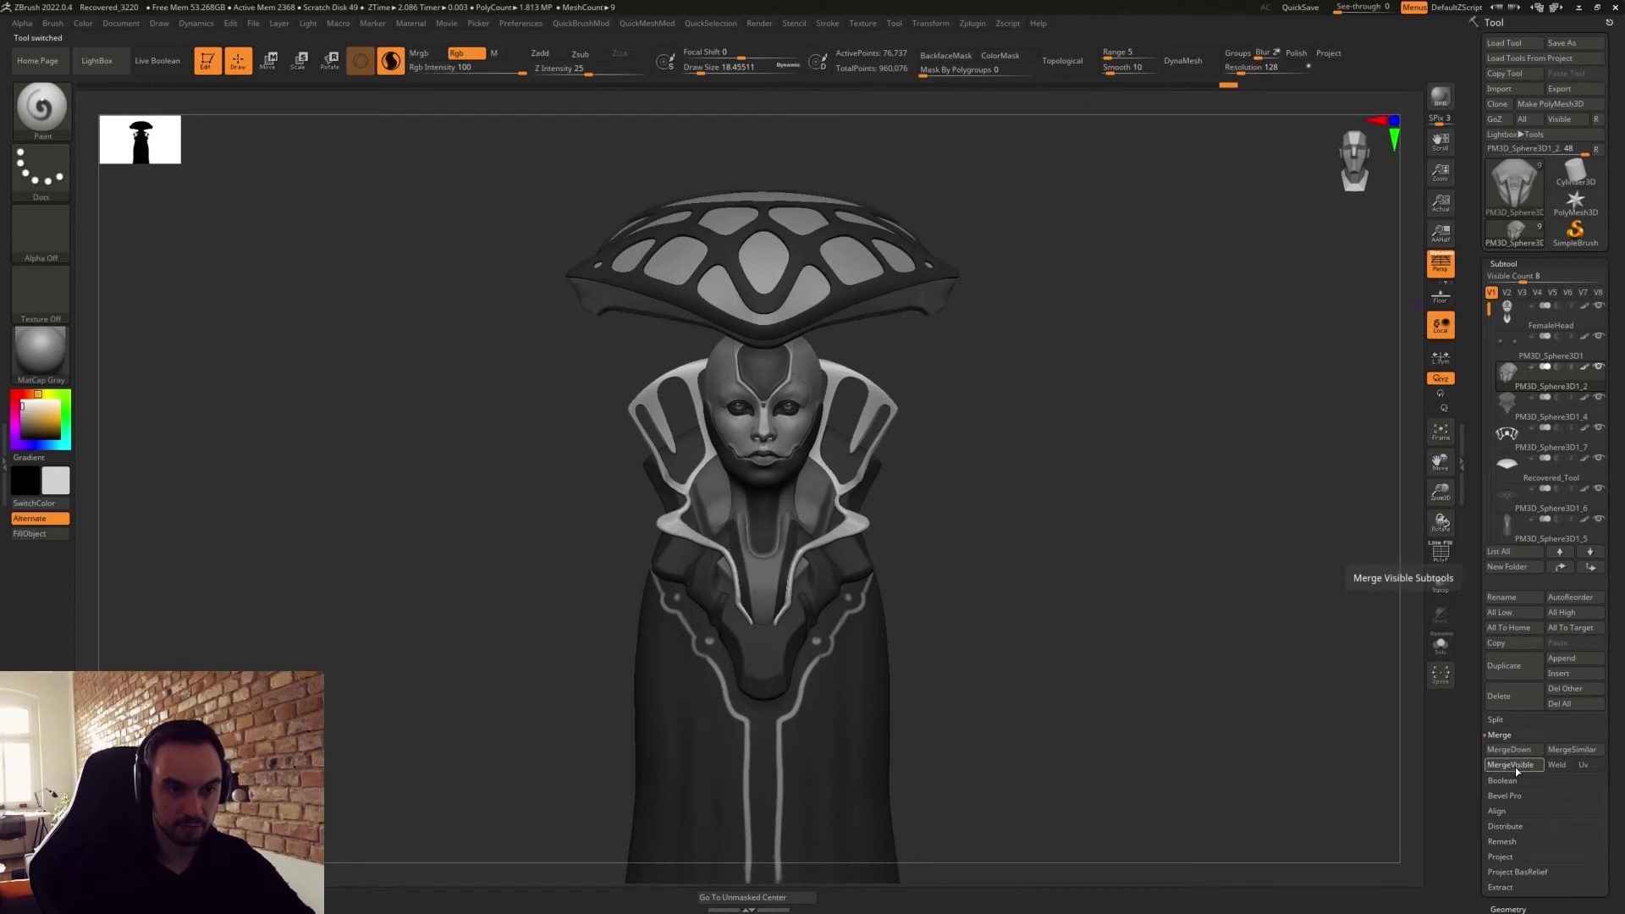
pyautogui.click(1493, 768)
pyautogui.moveTo(957, 458); pyautogui.dragTo(986, 373)
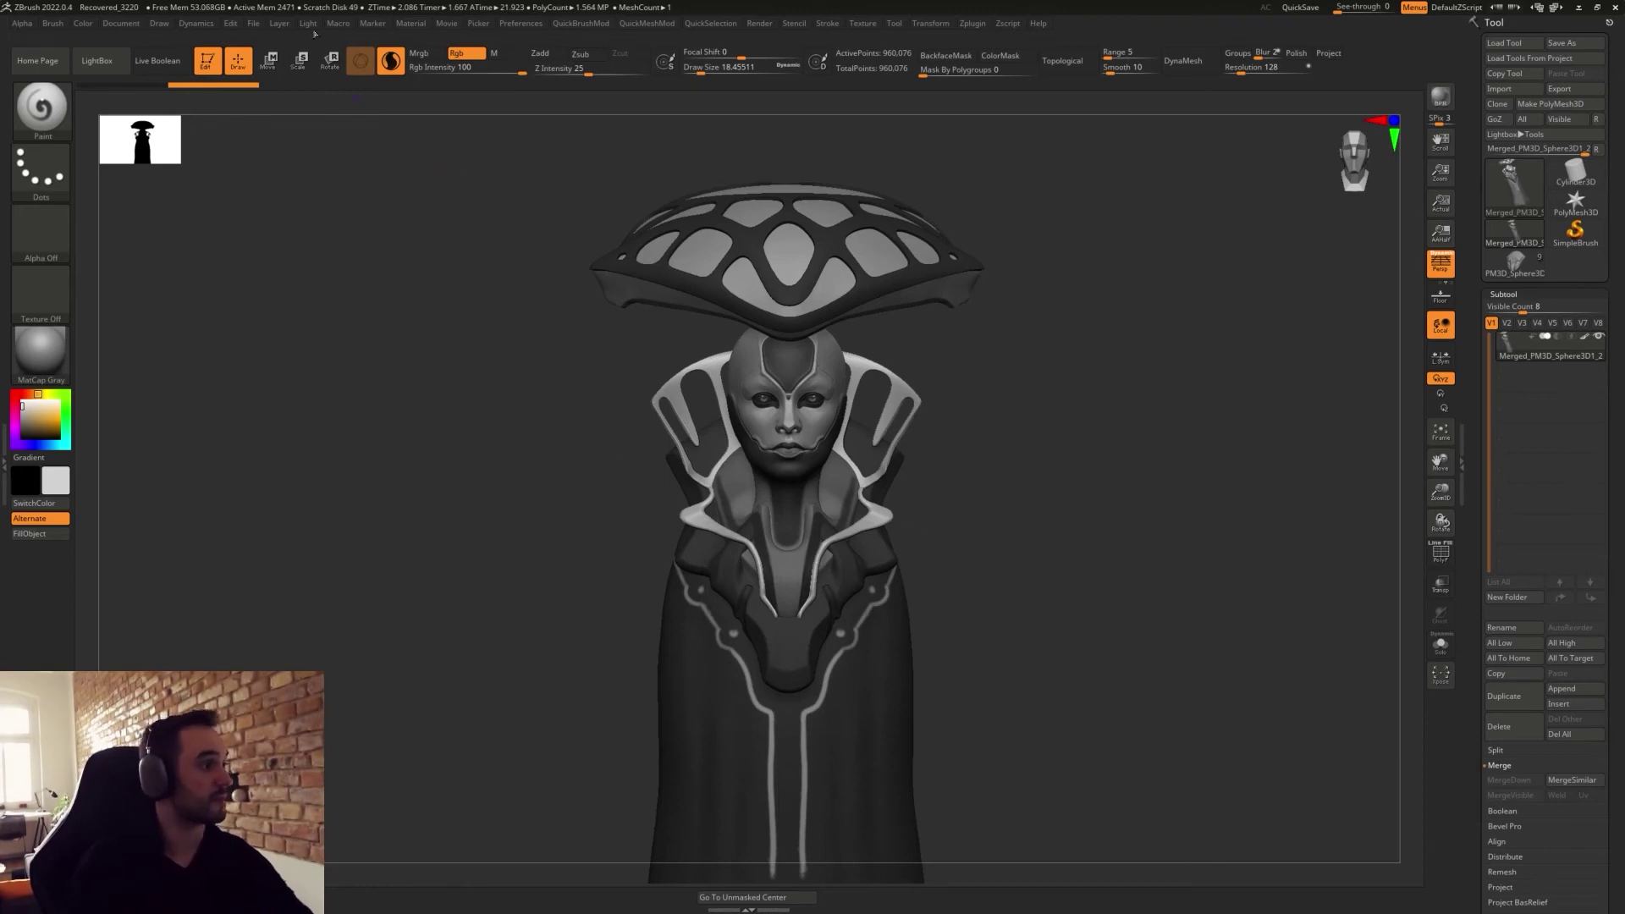
pyautogui.moveTo(254, 24)
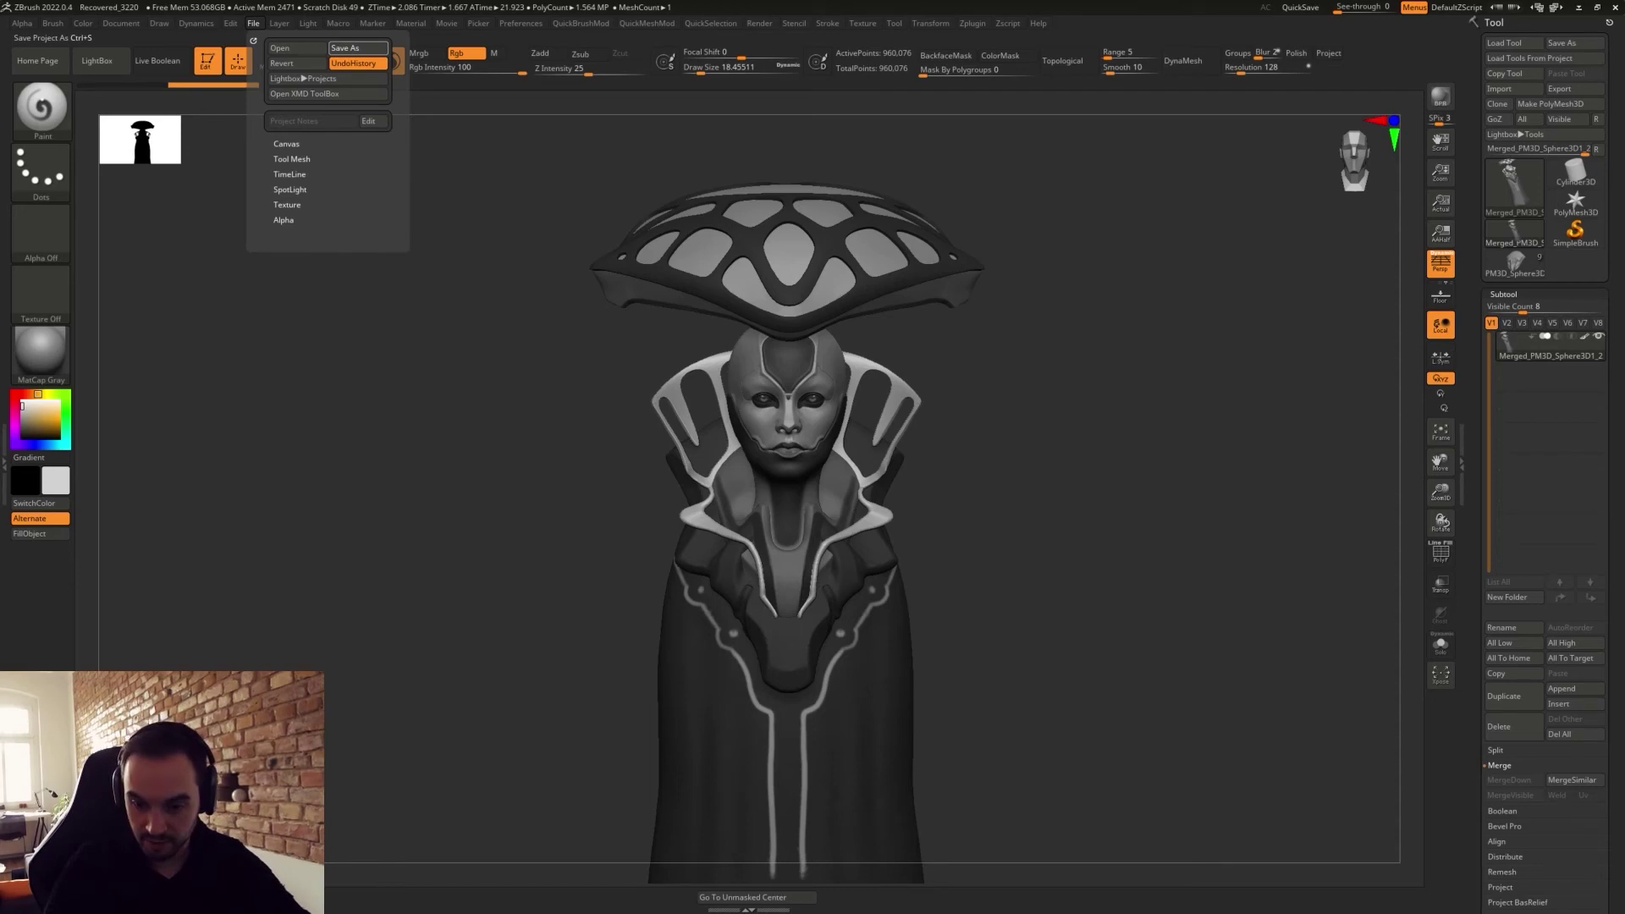
pyautogui.click(357, 49)
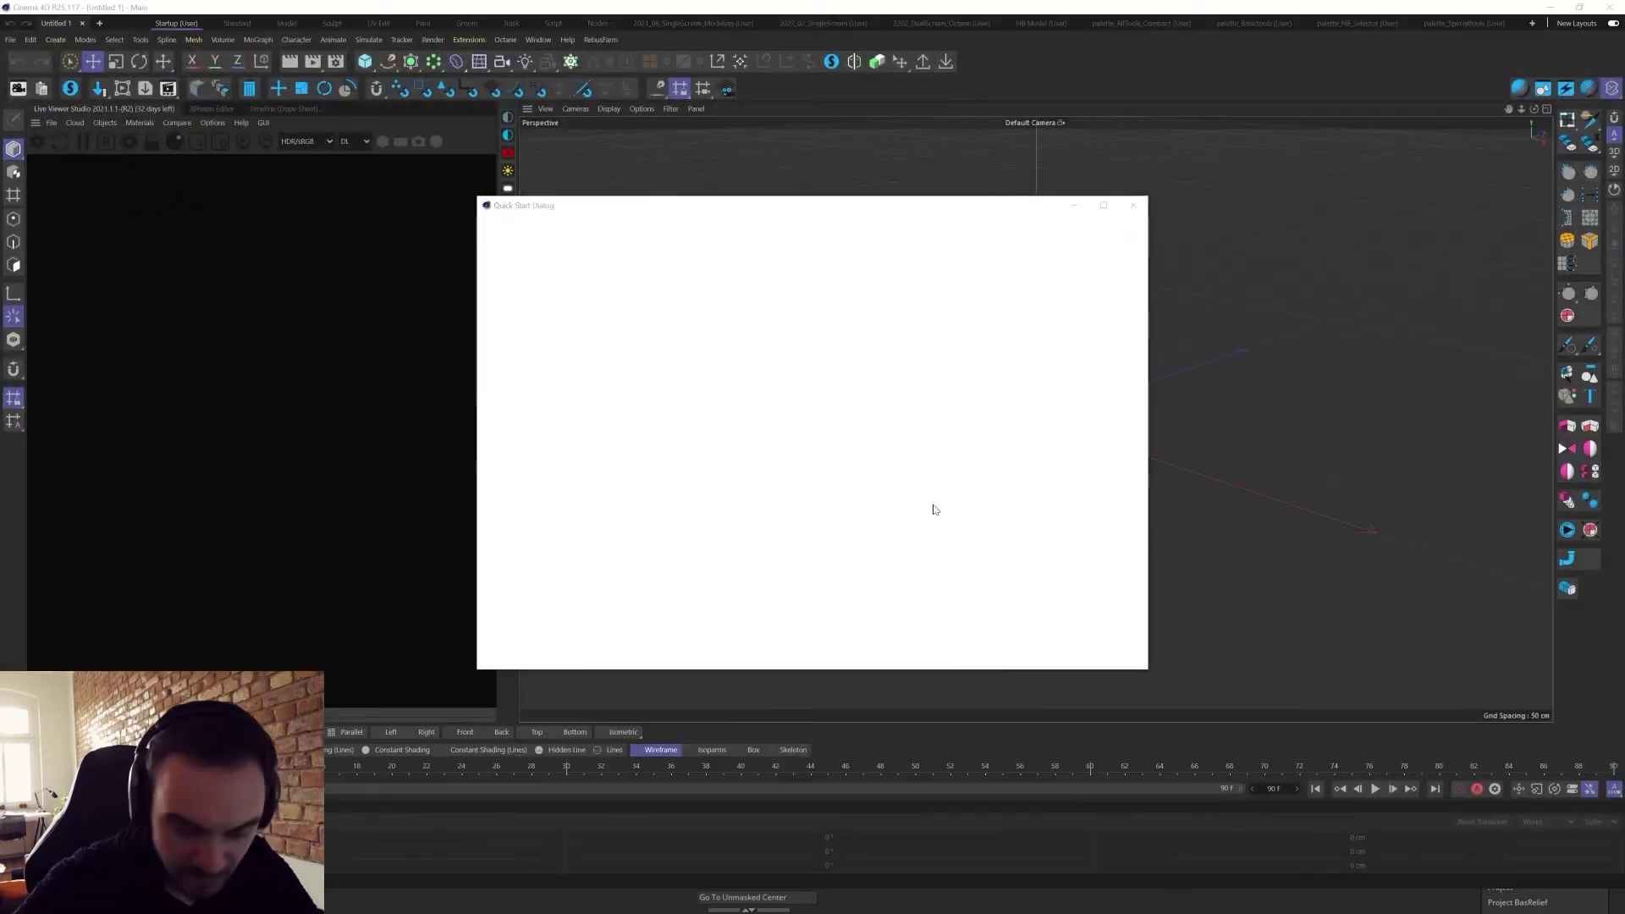
# Switch to Cinema 4D and import the character OBJ at scale 100 centimetres with its vertex colors.
pyautogui.click(1132, 209)
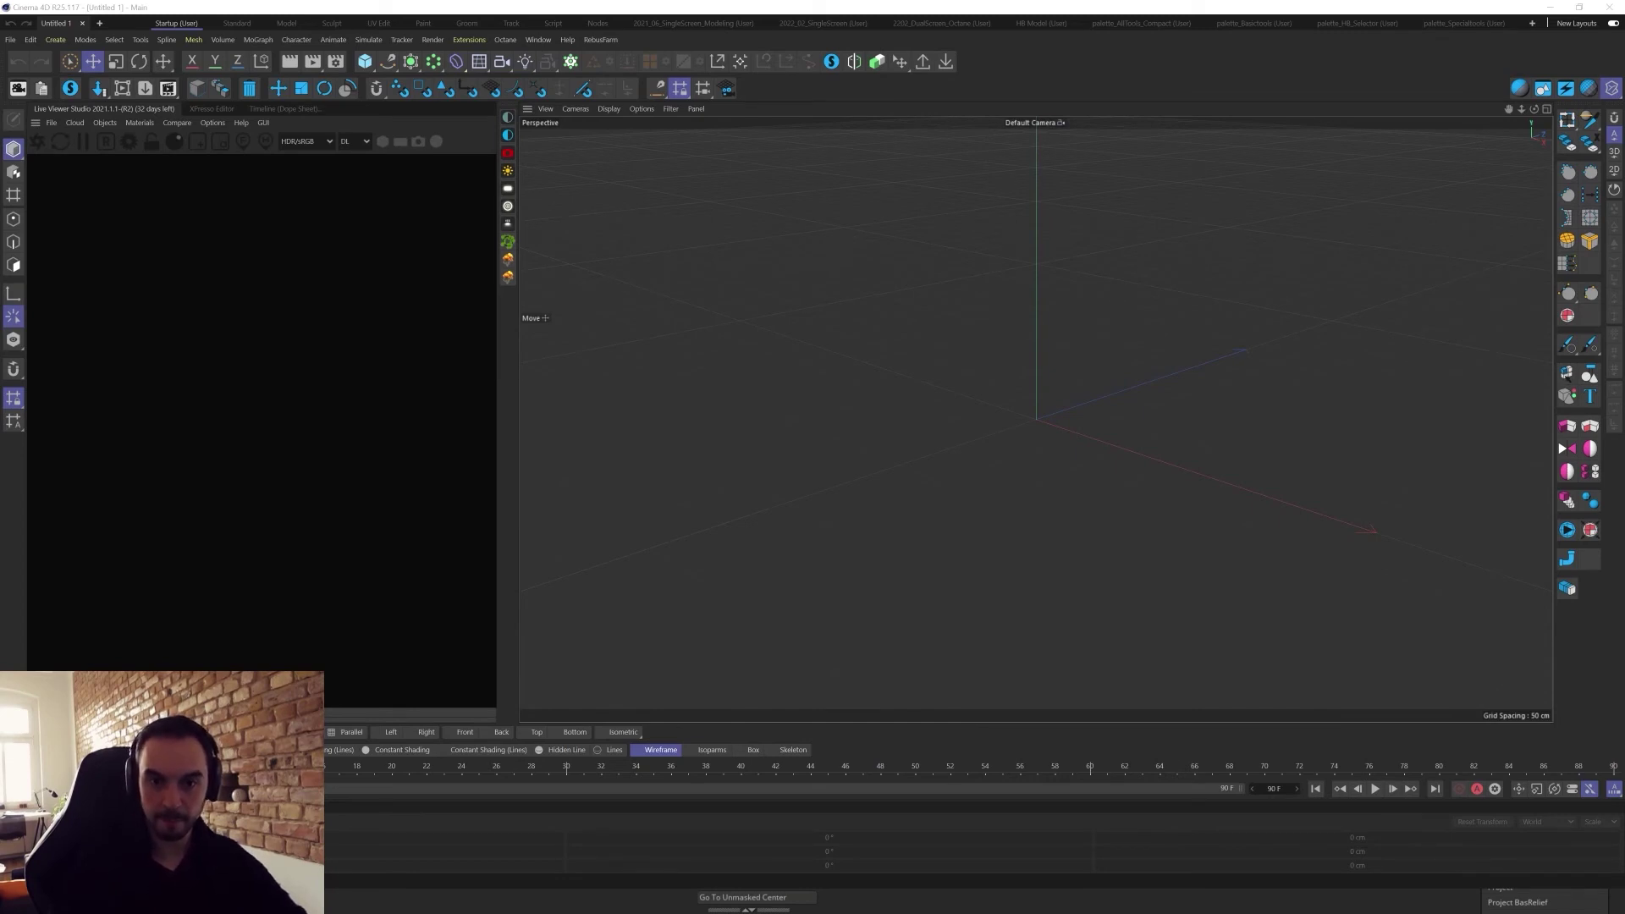
pyautogui.moveTo(1536, 348); pyautogui.dragTo(1176, 315)
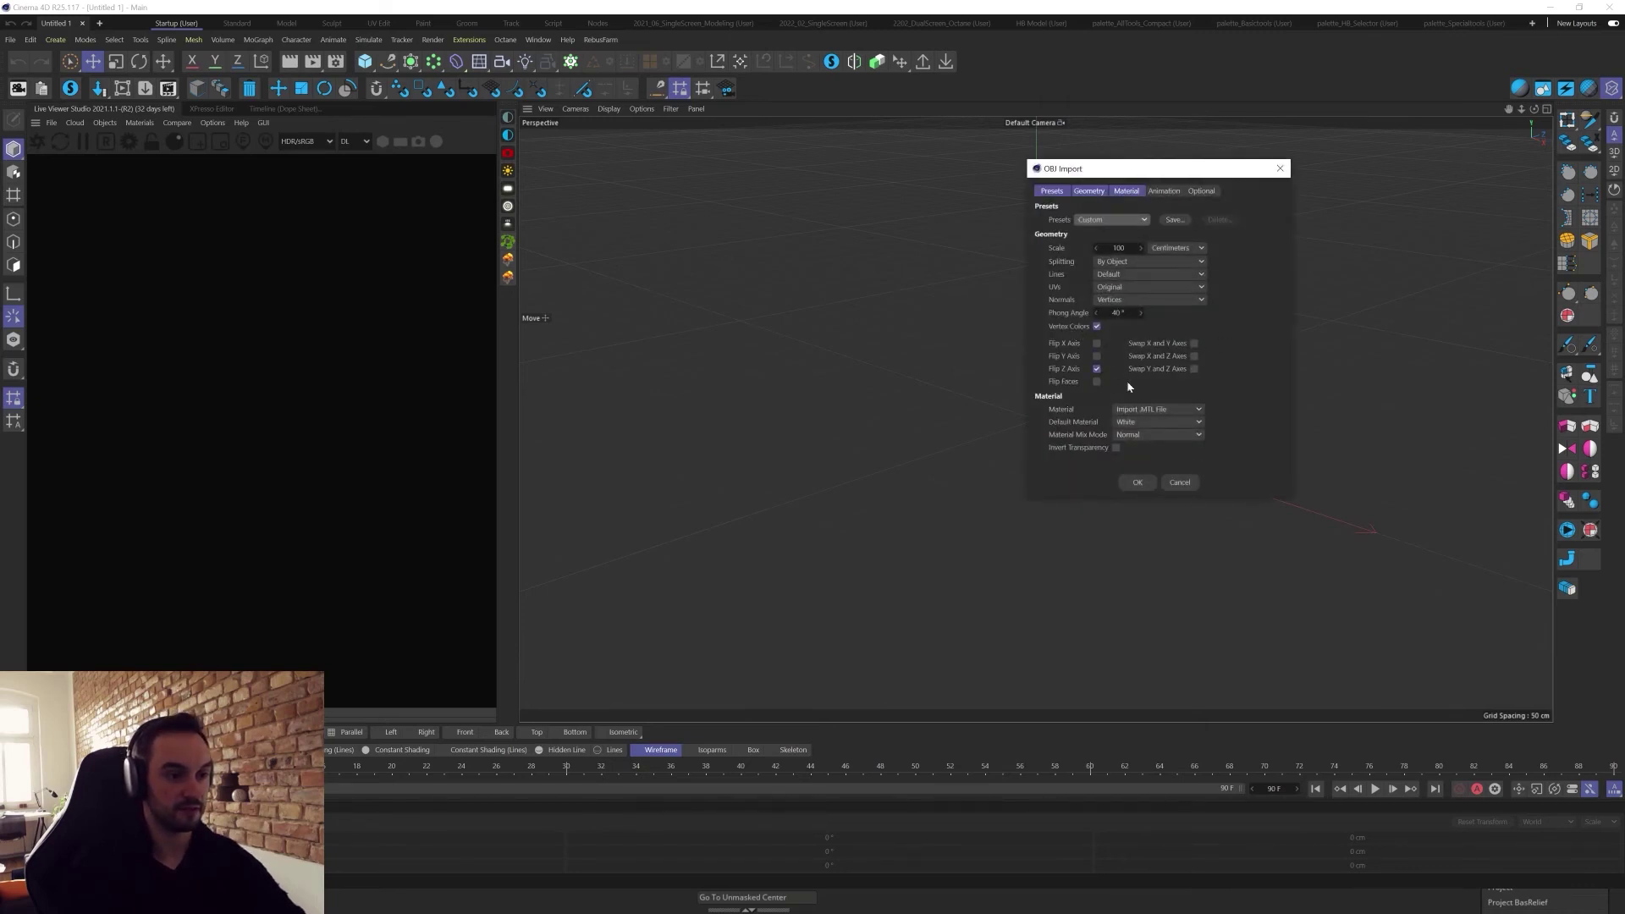
pyautogui.click(1137, 482)
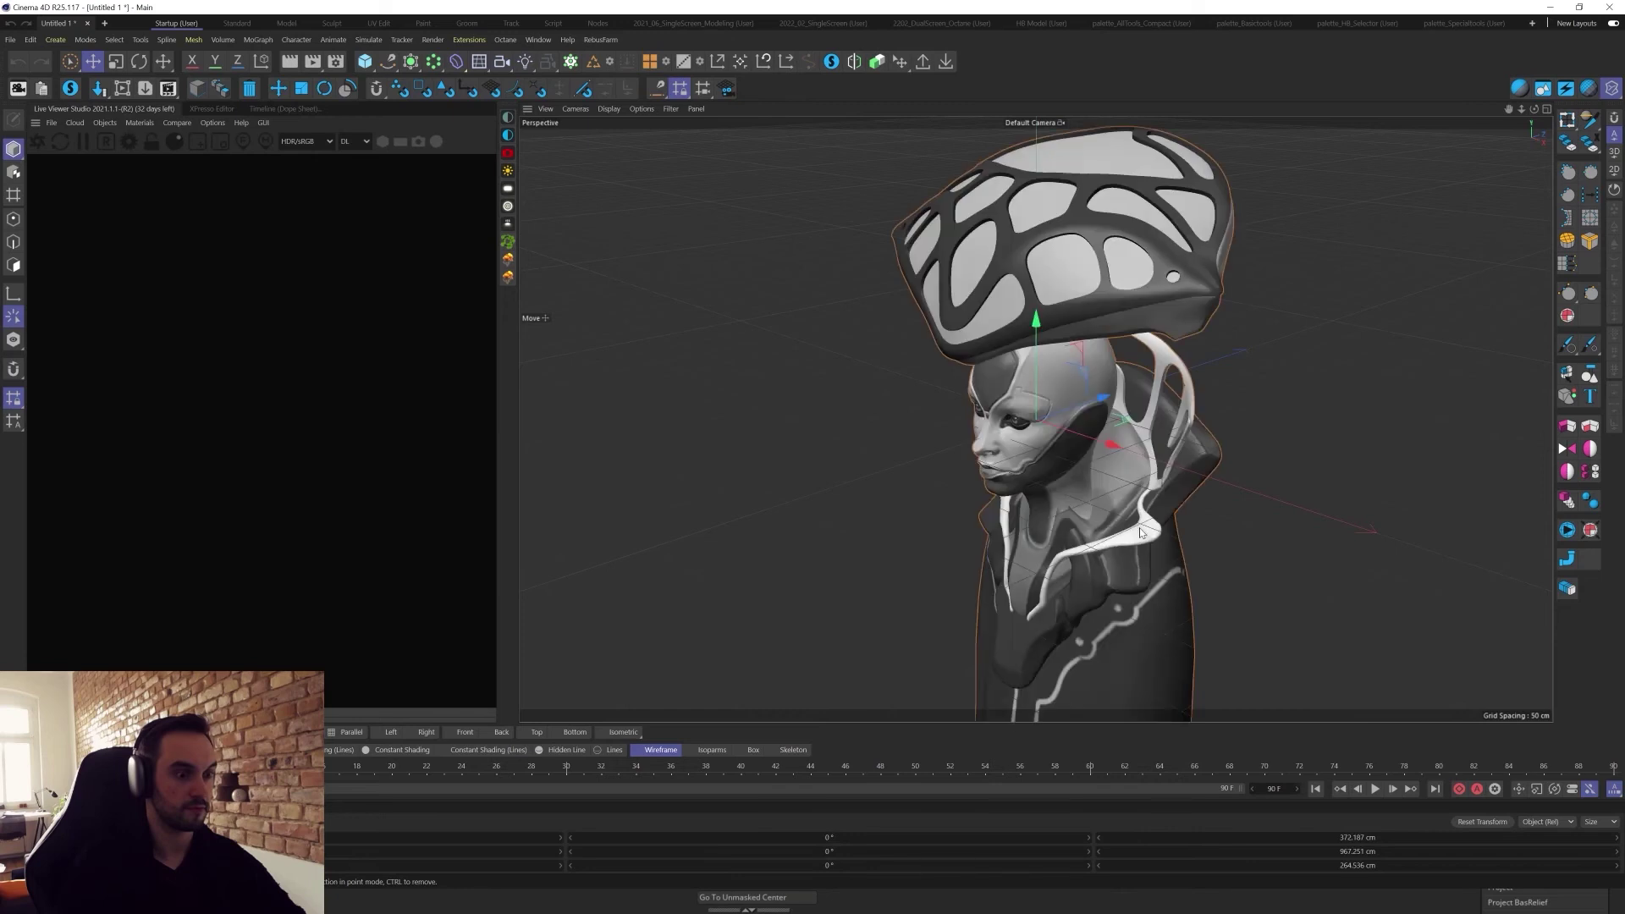
pyautogui.keyDown('alt'); pyautogui.moveTo(1111, 387); pyautogui.dragTo(754, 291); pyautogui.keyUp('alt')
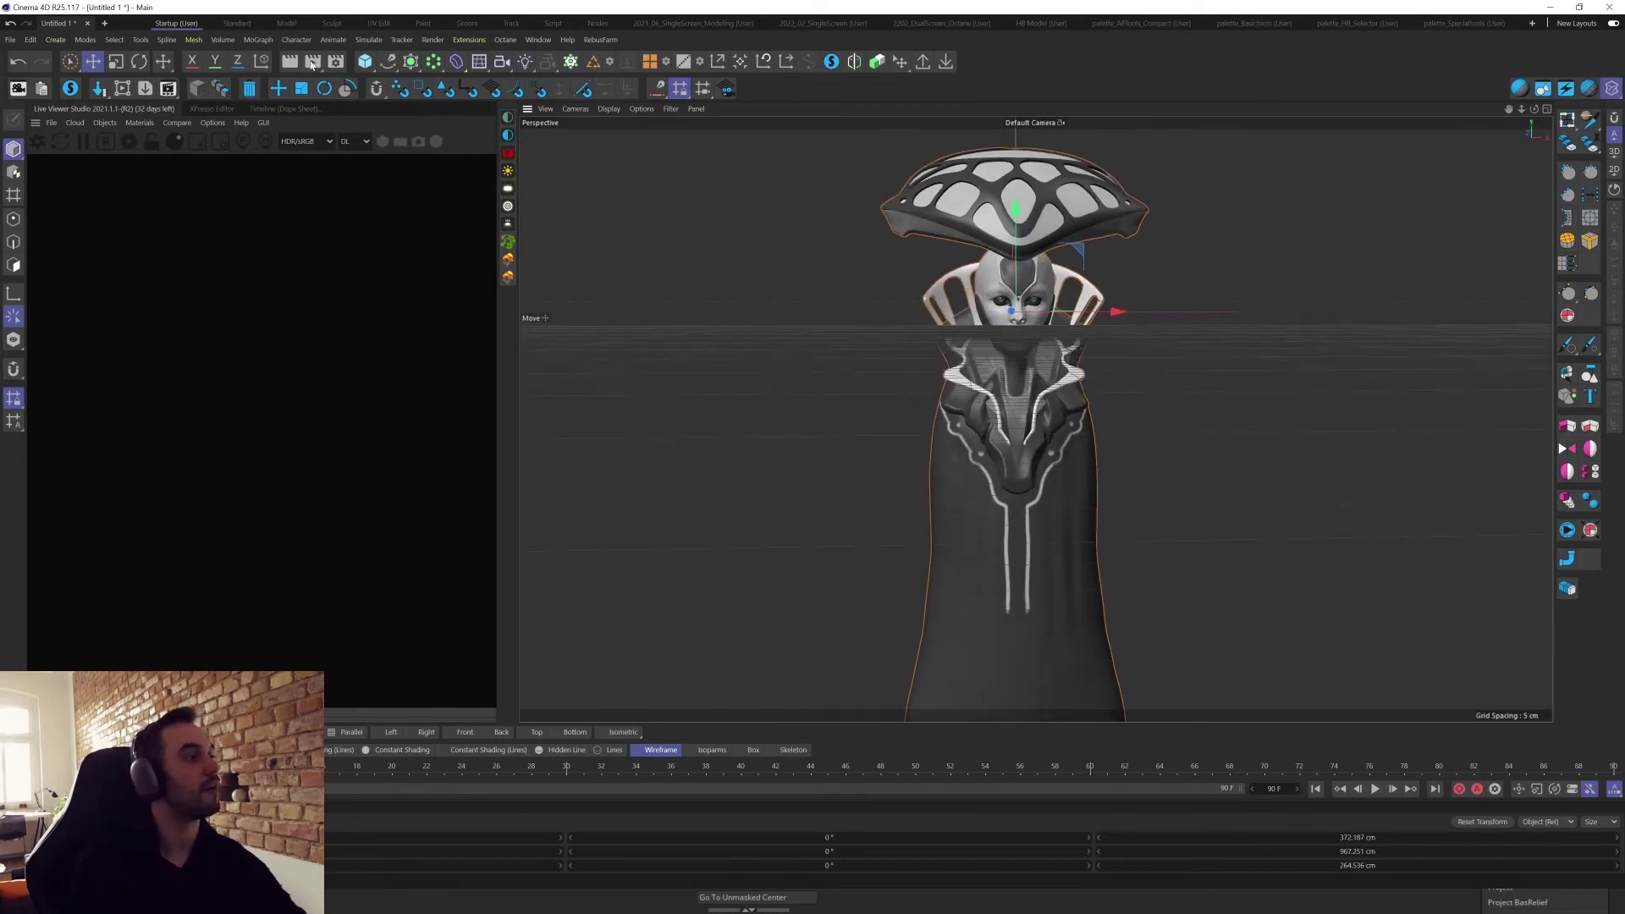
# Set the render output size to 1080 by 1350 pixels.
pyautogui.click(335, 60)
pyautogui.click(549, 110)
pyautogui.write('1080')
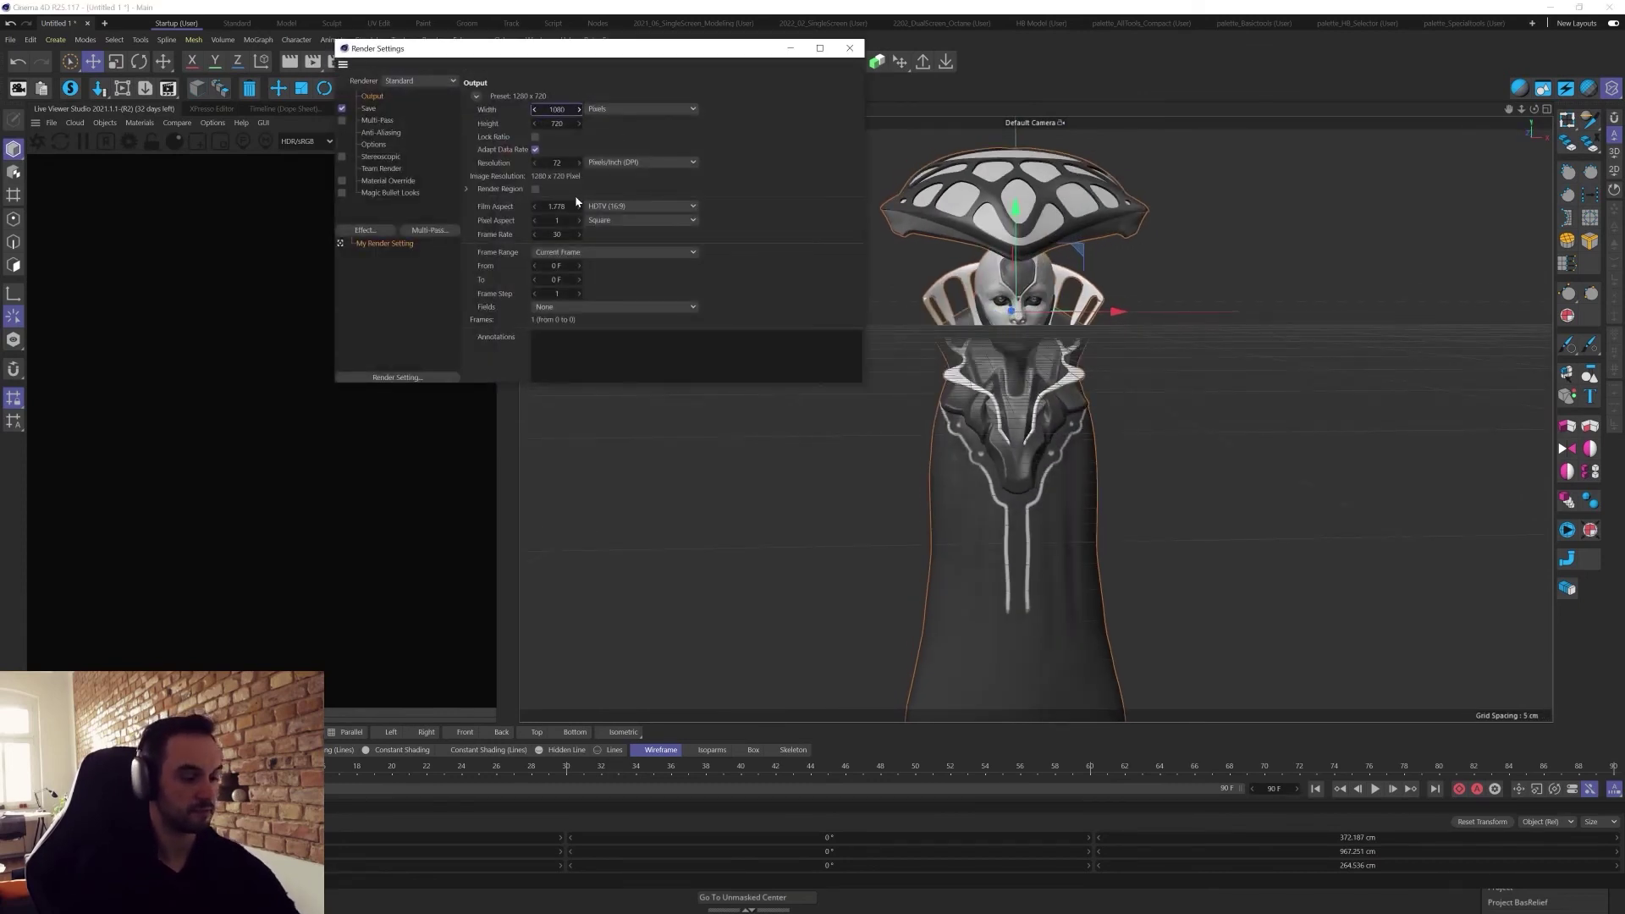
pyautogui.press('Tab')
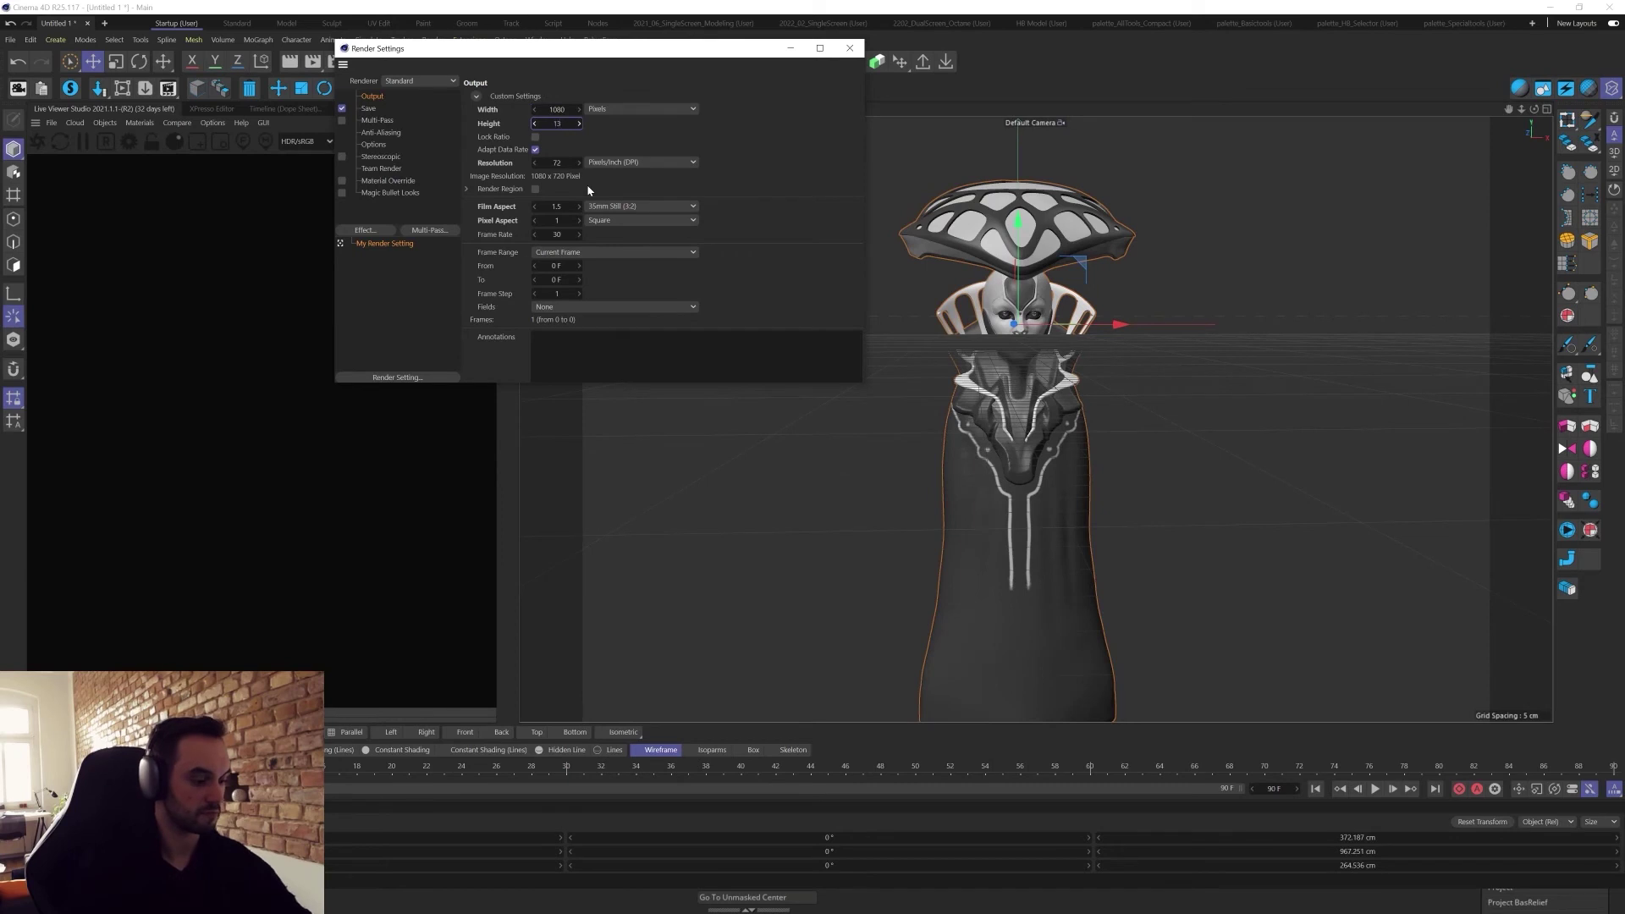
pyautogui.press('Return')
pyautogui.keyDown('alt'); pyautogui.moveTo(1068, 364); pyautogui.dragTo(1126, 356, button='right'); pyautogui.keyUp('alt')
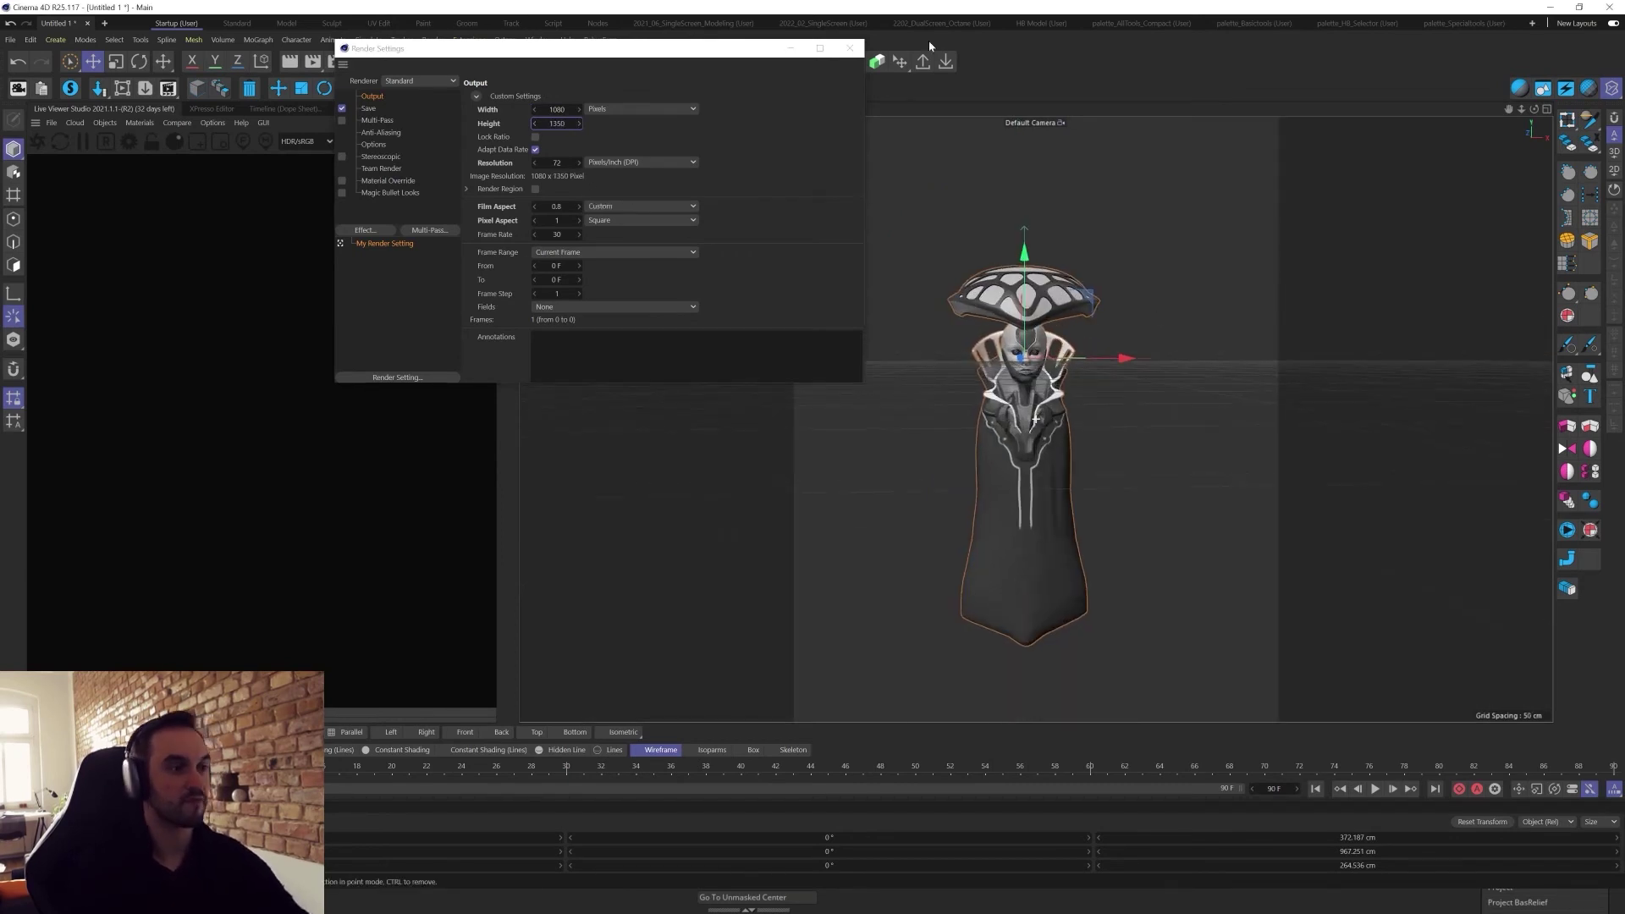
pyautogui.click(849, 48)
# Hide the grid that cuts across the character in the perspective viewport.
pyautogui.scroll(3, 1113, 306)
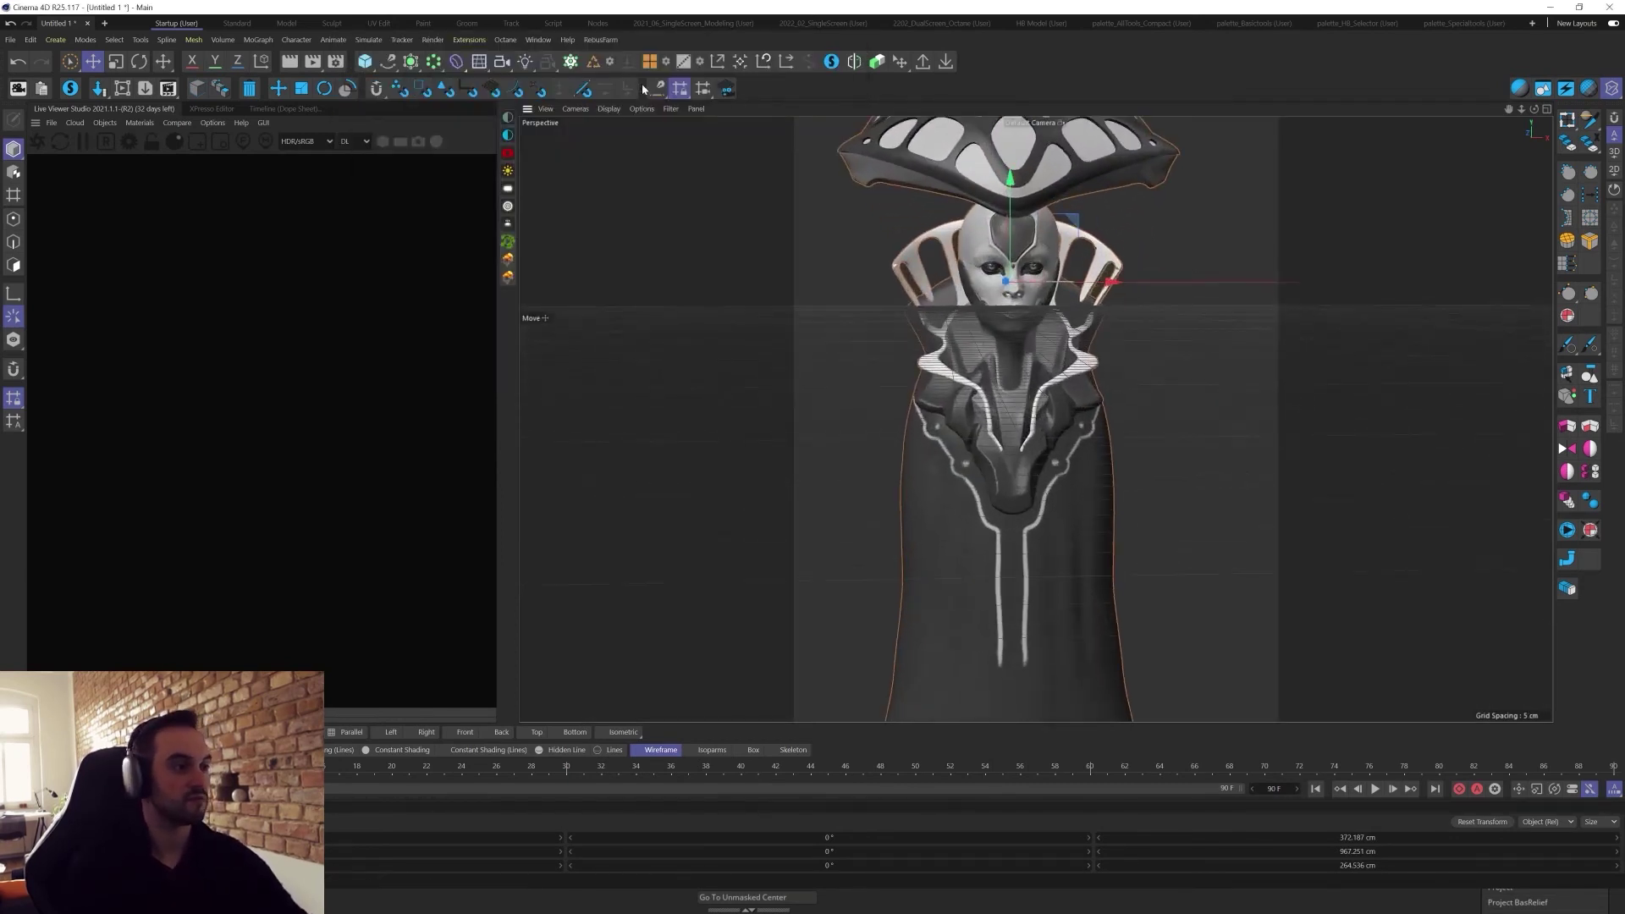
pyautogui.click(670, 110)
pyautogui.click(696, 193)
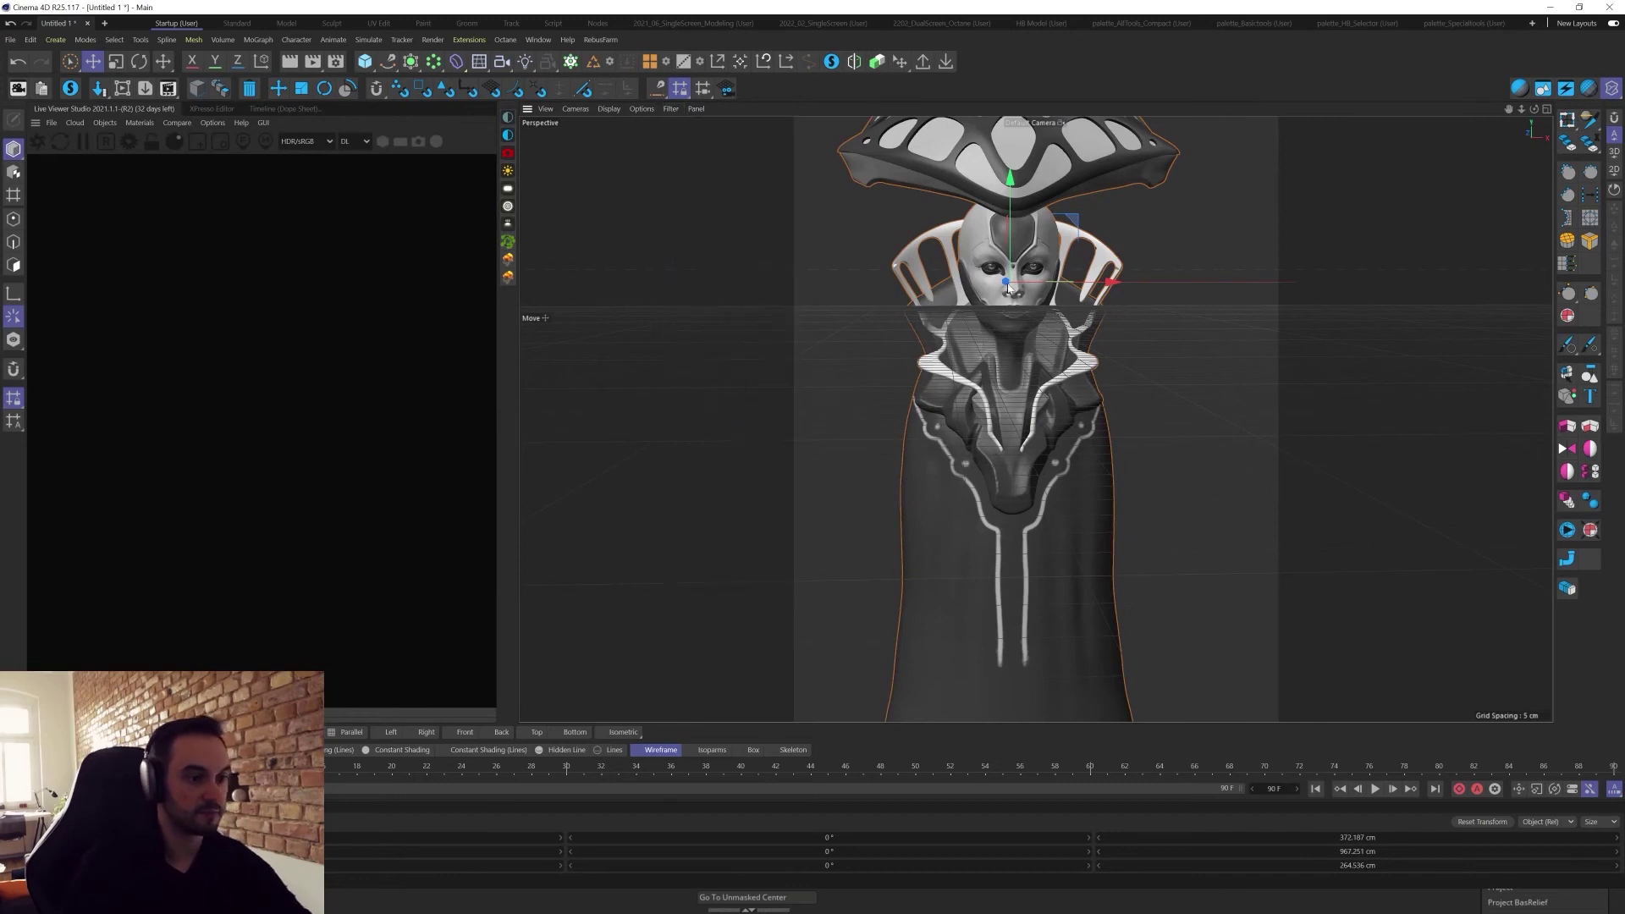
pyautogui.click(671, 109)
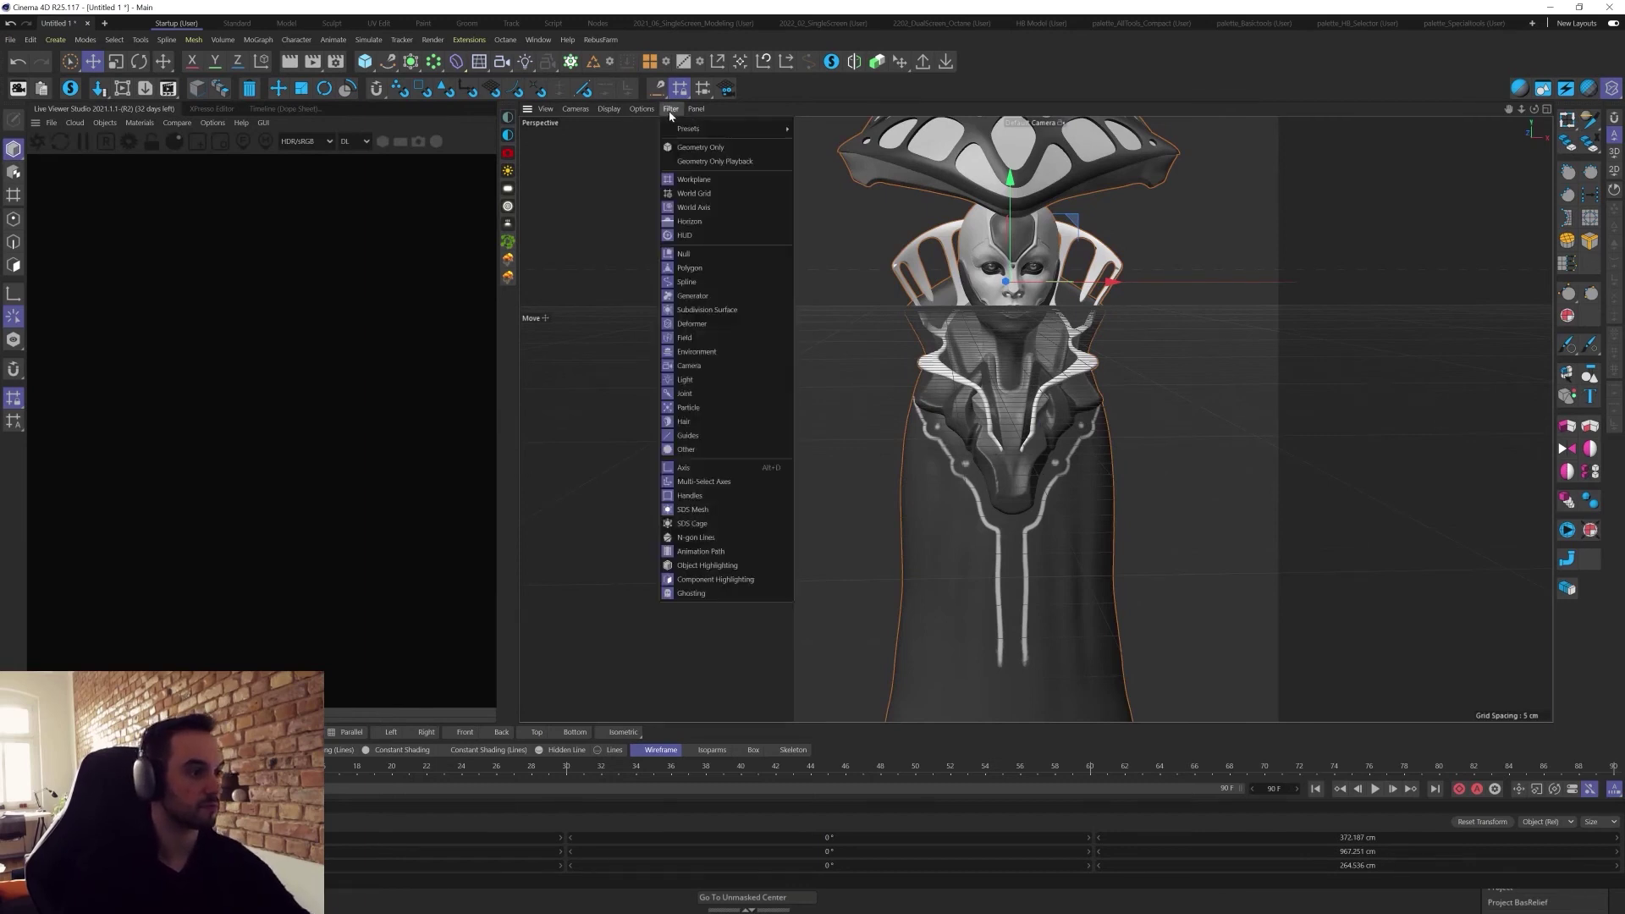
pyautogui.click(698, 192)
# Frame the hat and upper body in a three-quarter view for the live render, using the 2022_02_SingleScreen layout.
pyautogui.keyDown('alt'); pyautogui.moveTo(1120, 363); pyautogui.dragTo(1058, 410); pyautogui.keyUp('alt')
pyautogui.keyDown('alt'); pyautogui.moveTo(1058, 409); pyautogui.dragTo(1090, 406, button='middle'); pyautogui.keyUp('alt')
pyautogui.keyDown('alt'); pyautogui.moveTo(1089, 406); pyautogui.dragTo(1055, 396); pyautogui.keyUp('alt')
pyautogui.keyDown('alt'); pyautogui.moveTo(1055, 395); pyautogui.dragTo(1101, 471, button='right'); pyautogui.keyUp('alt')
pyautogui.keyDown('alt'); pyautogui.moveTo(1037, 364); pyautogui.dragTo(1034, 450, button='middle'); pyautogui.keyUp('alt')
pyautogui.keyDown('alt'); pyautogui.moveTo(1054, 550); pyautogui.dragTo(1050, 479, button='right'); pyautogui.keyUp('alt')
pyautogui.keyDown('alt'); pyautogui.moveTo(1049, 479); pyautogui.dragTo(1046, 461); pyautogui.keyUp('alt')
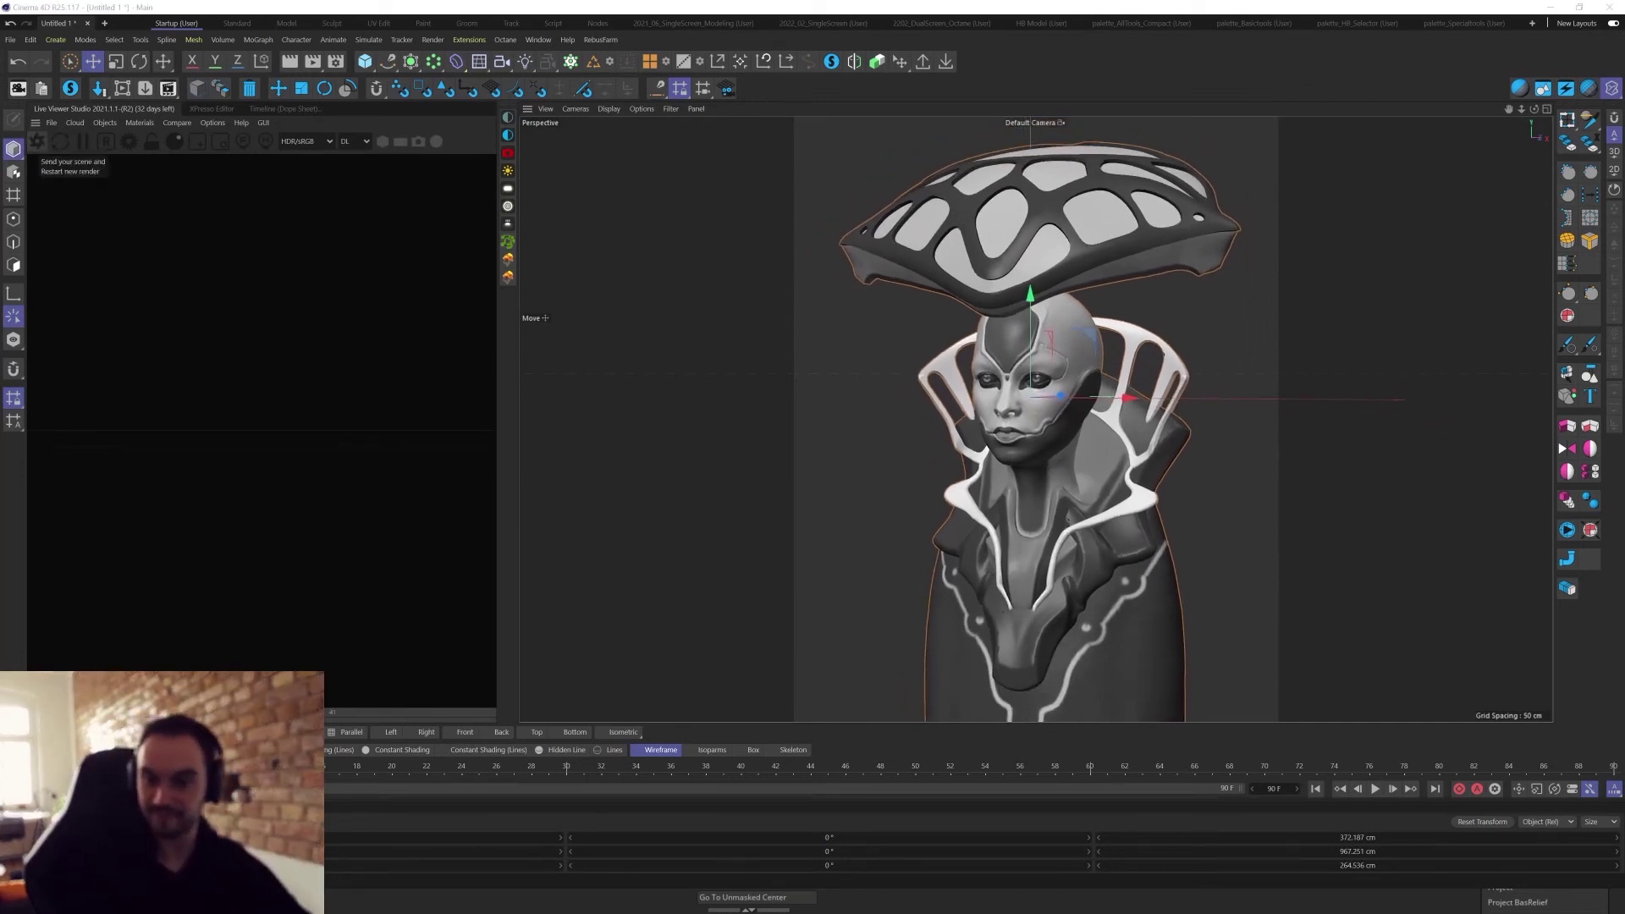
pyautogui.click(823, 23)
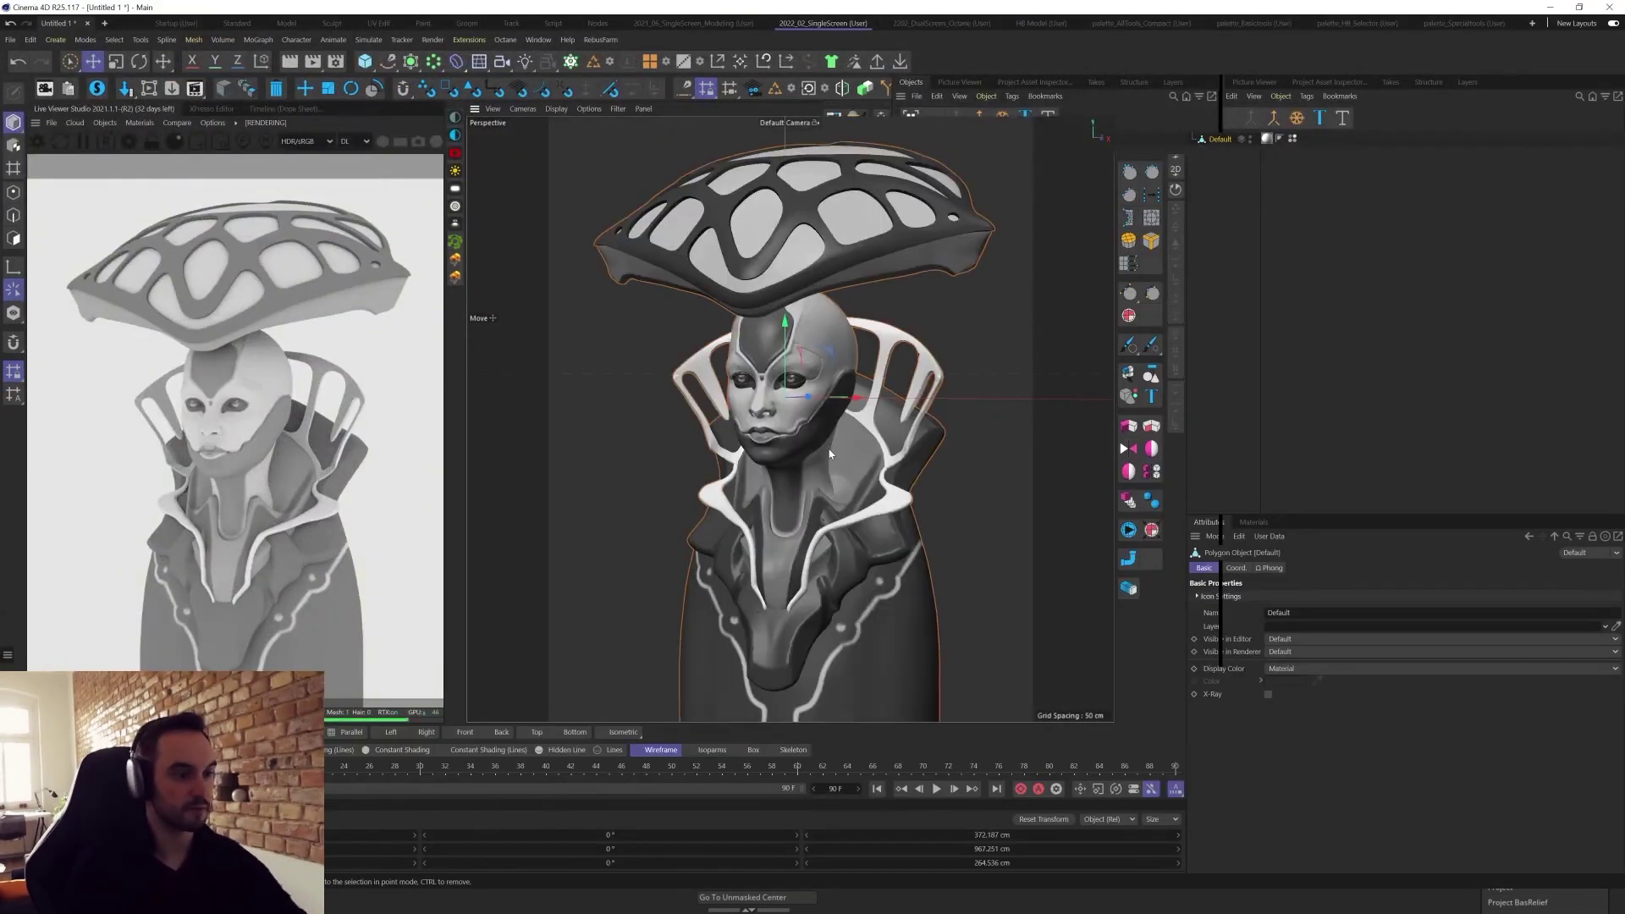
pyautogui.moveTo(866, 440)
pyautogui.keyDown('alt'); pyautogui.mouseDown()
pyautogui.moveTo(838, 441)
pyautogui.moveTo(866, 440)
pyautogui.mouseUp(); pyautogui.keyUp('alt')
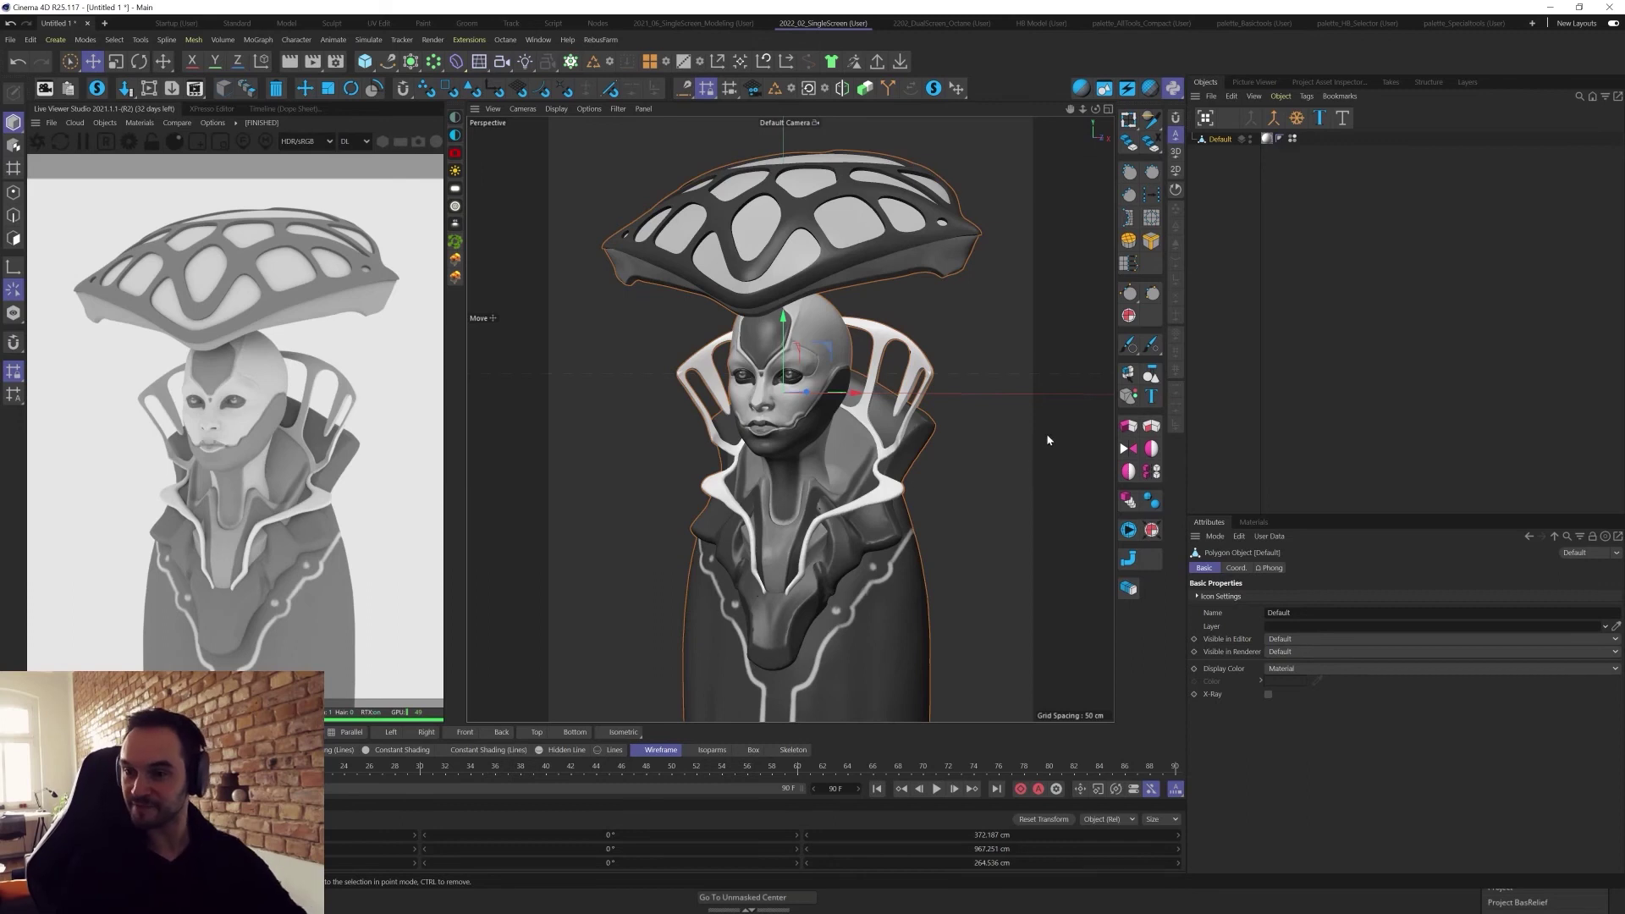
# Add an Octane HDRI sky and load skylit_garage_4k.hdr as its texture without copying the file into the project.
pyautogui.click(456, 138)
pyautogui.click(1417, 618)
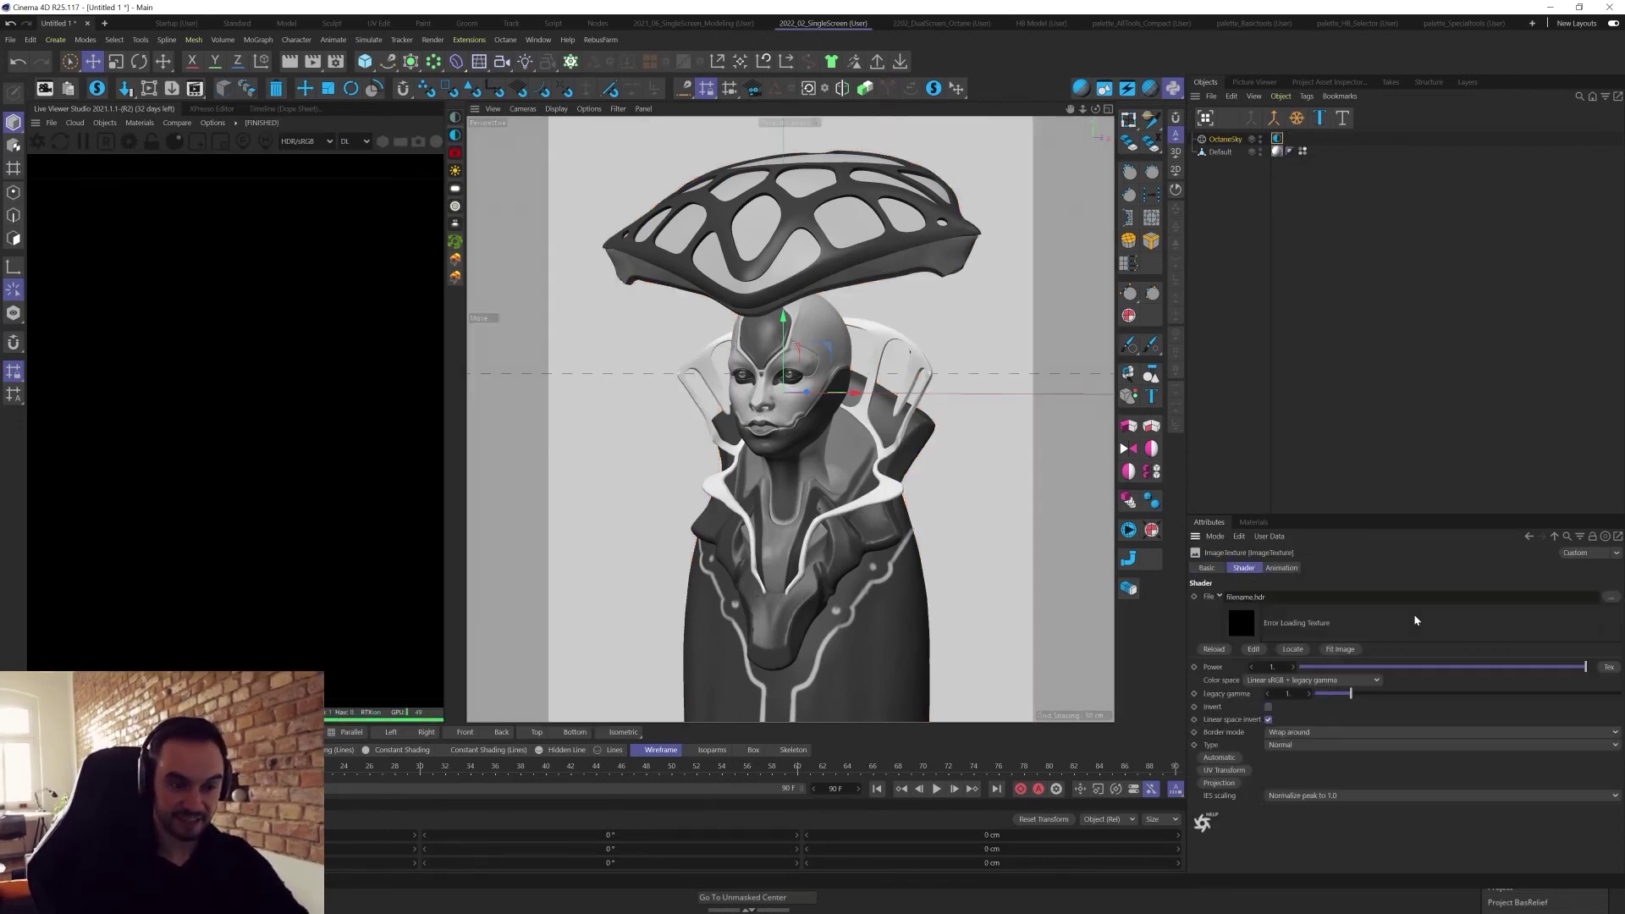
pyautogui.click(1610, 598)
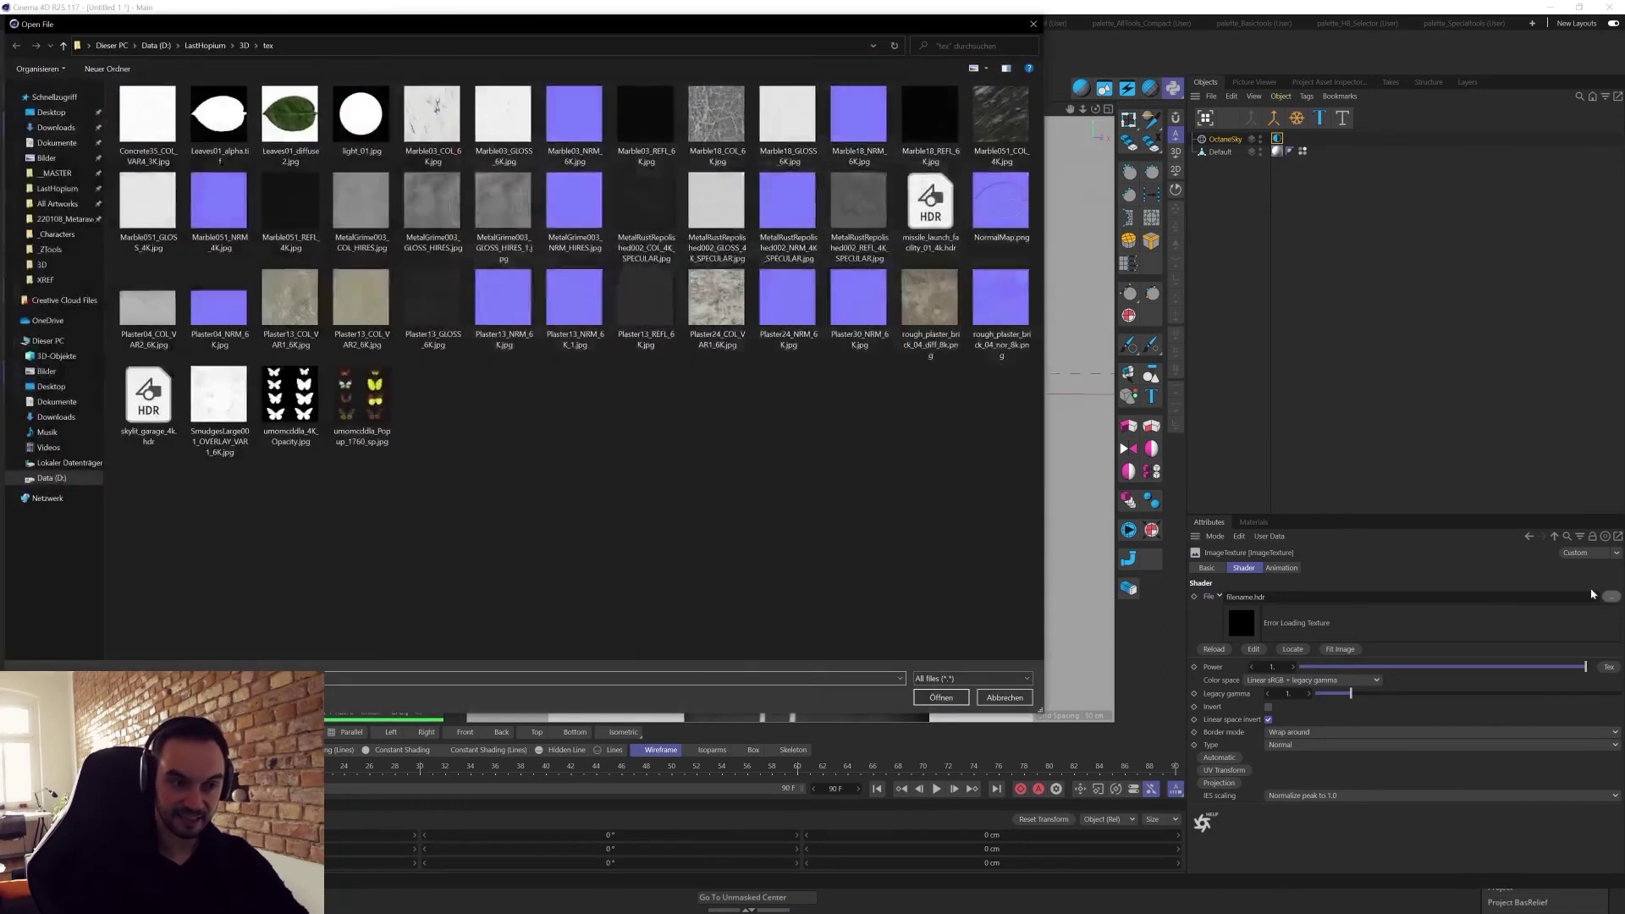
pyautogui.doubleClick(149, 394)
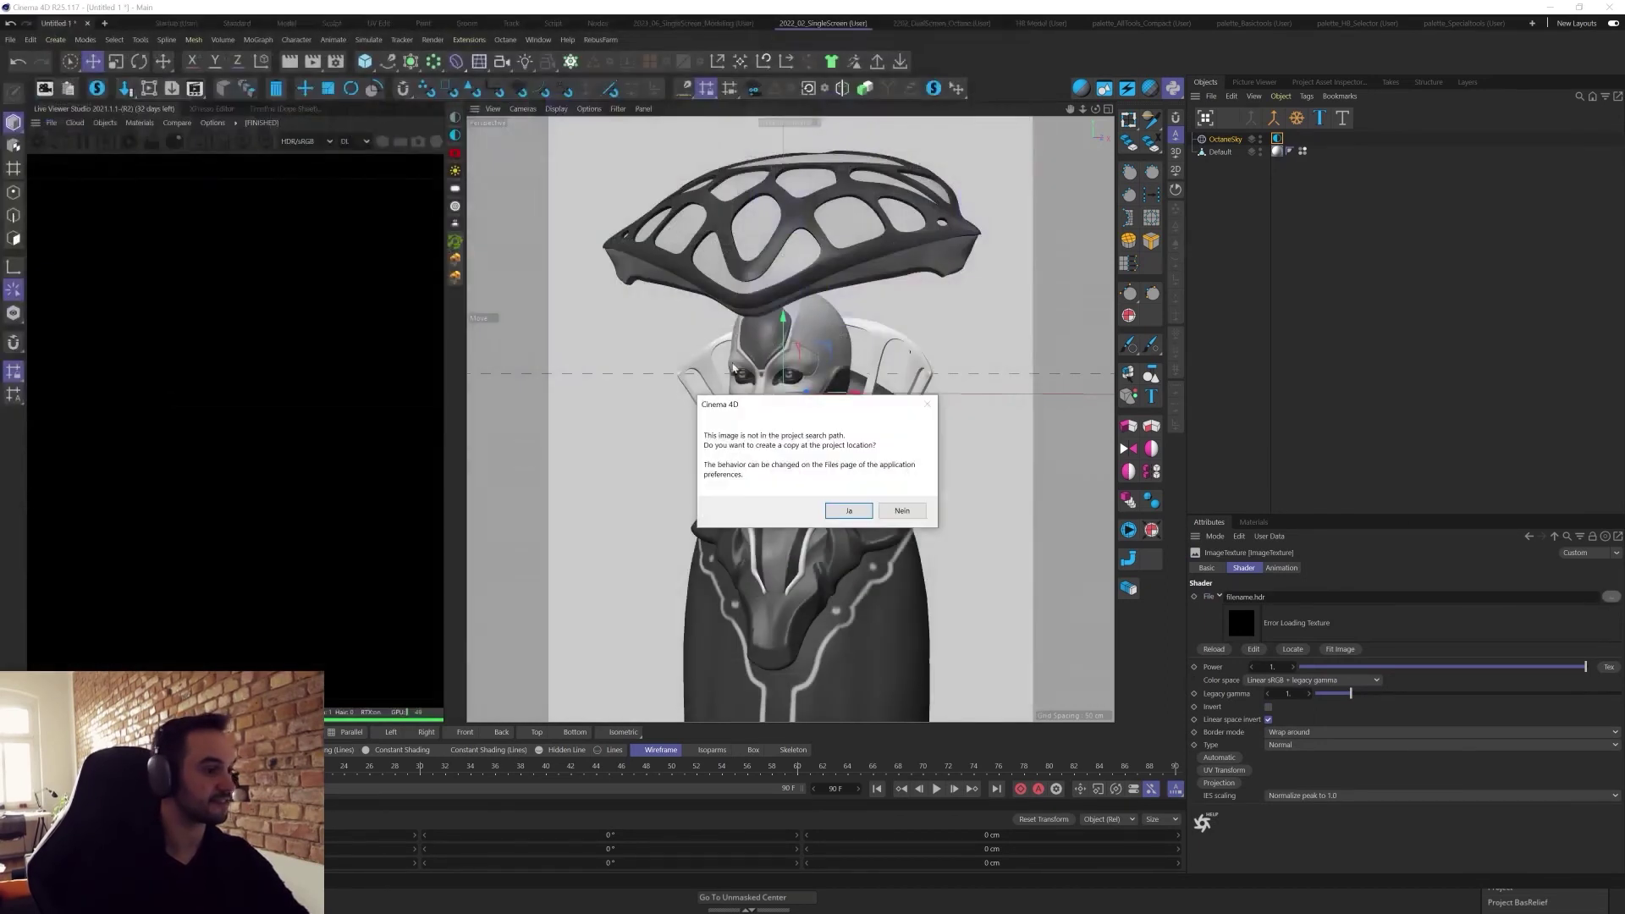
pyautogui.click(902, 511)
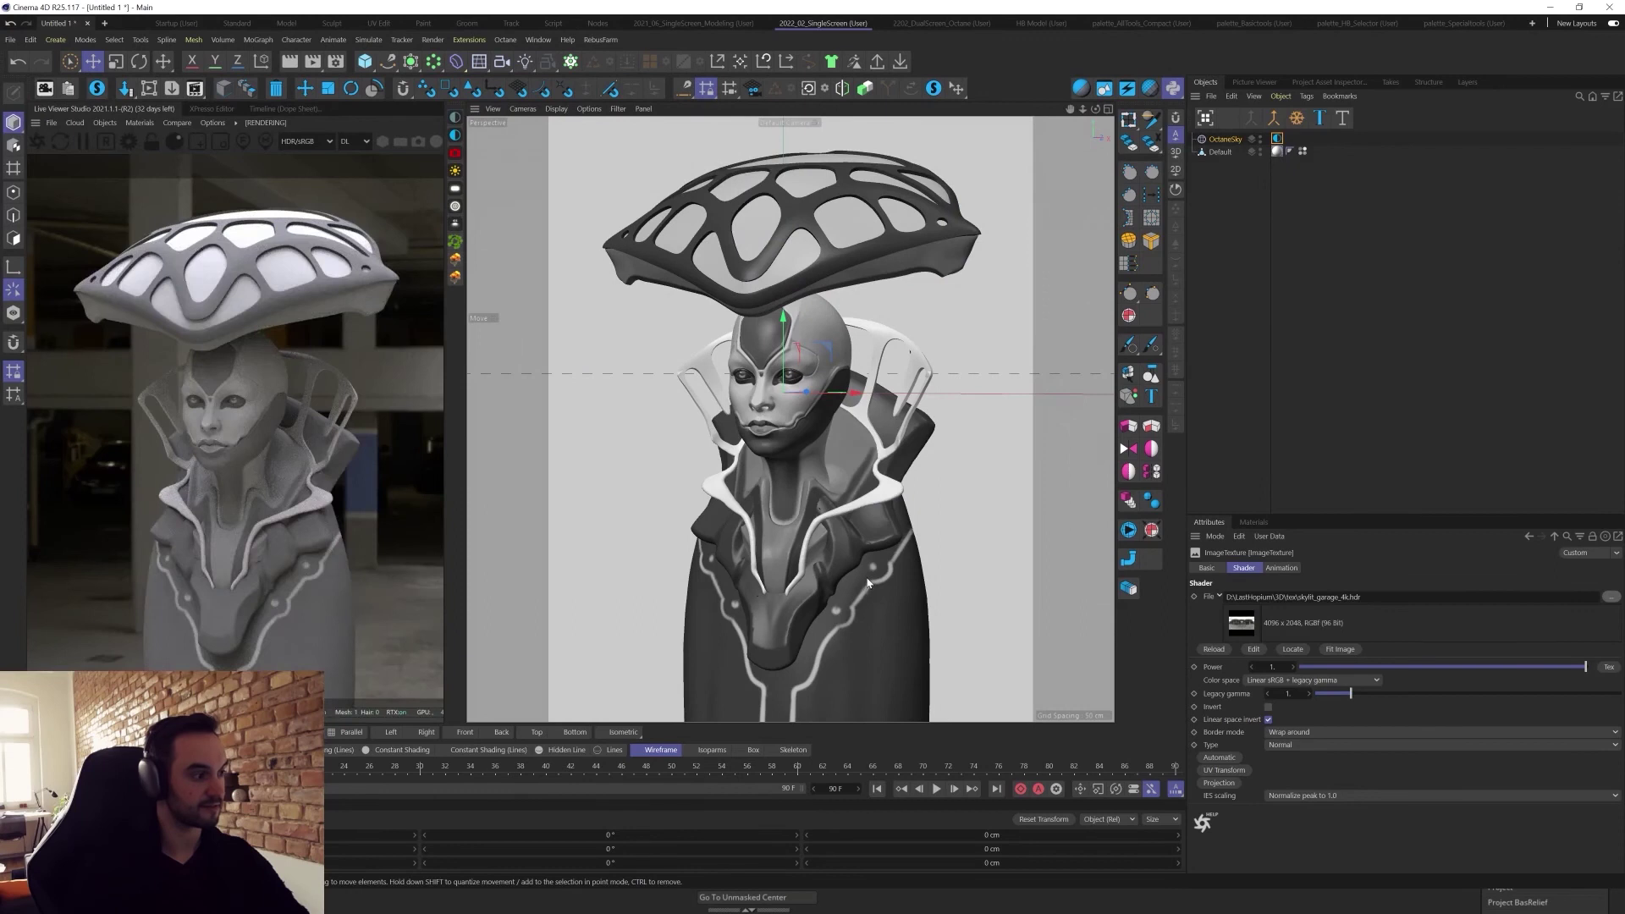
# Add a second Octane sky with a plain color texture and set its type to Visible environment.
pyautogui.click(455, 119)
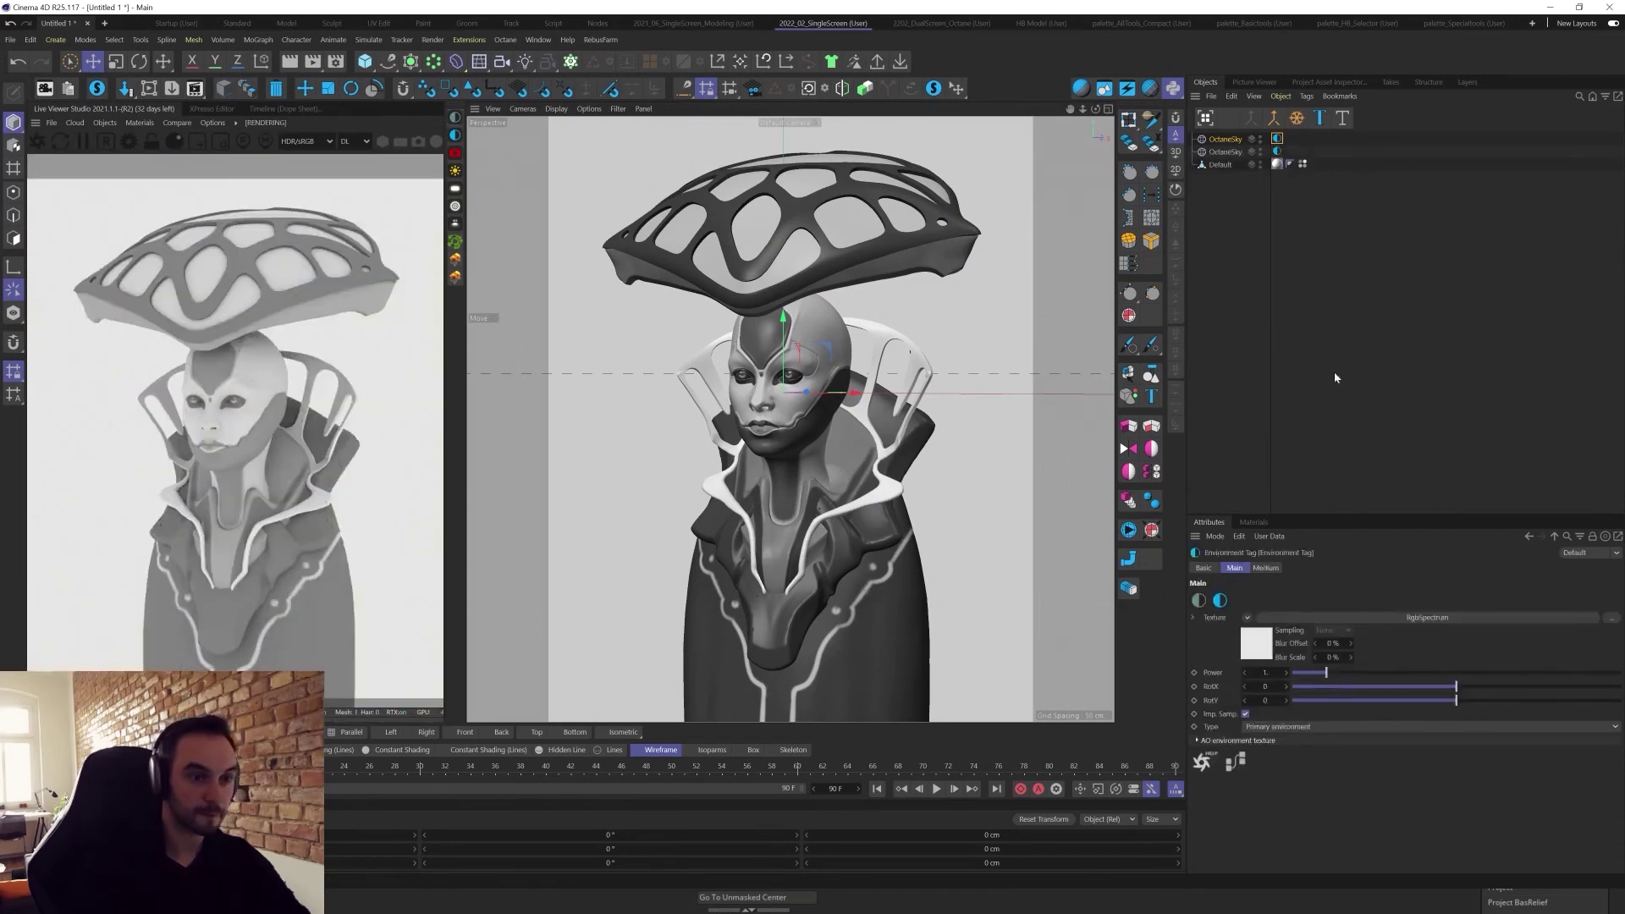
pyautogui.click(1278, 726)
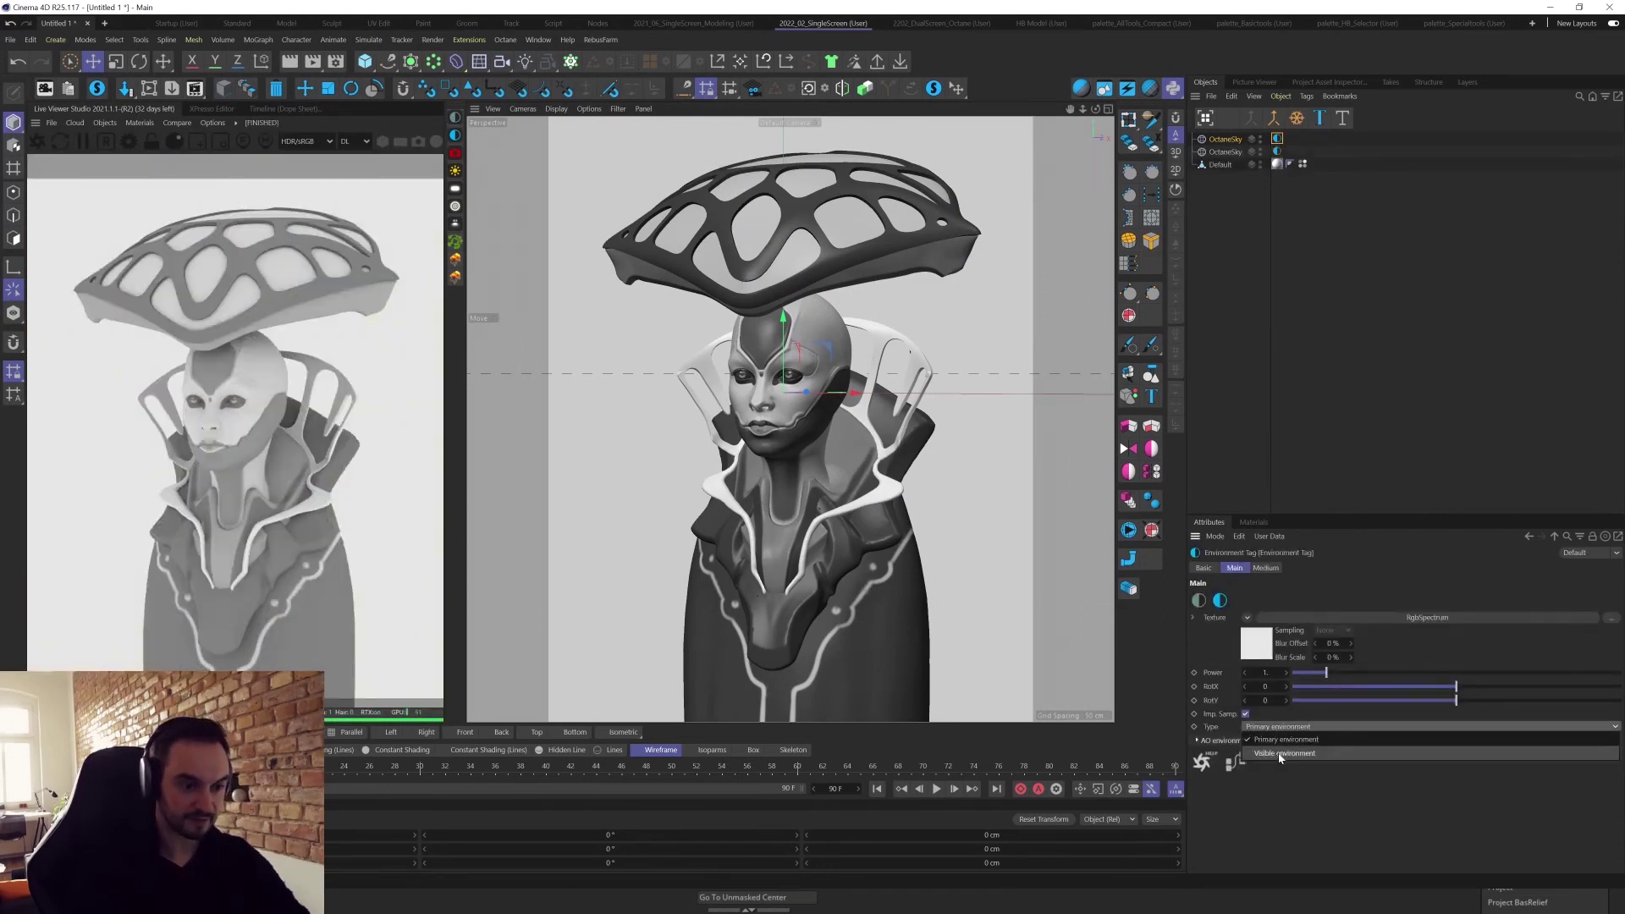
pyautogui.click(1278, 740)
# Set the visible environment's color to a very dark blue-gray, about R 0.019, G 0.021, B 0.025.
pyautogui.click(1312, 619)
pyautogui.click(1333, 597)
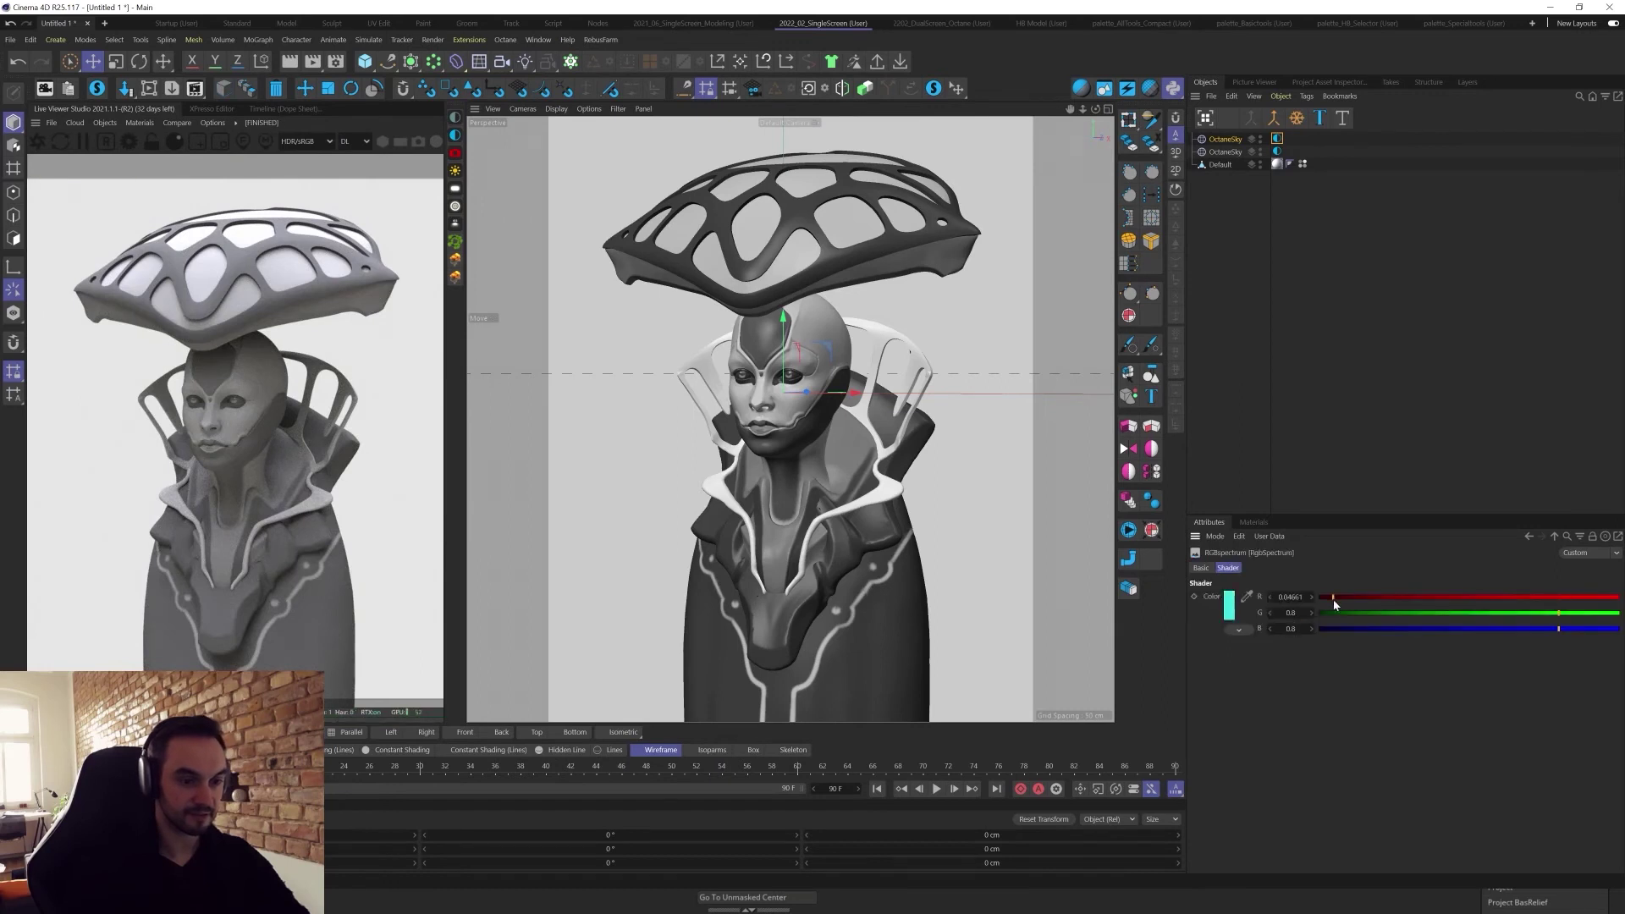
pyautogui.click(1335, 612)
pyautogui.click(1335, 629)
pyautogui.click(1324, 597)
pyautogui.click(1326, 613)
pyautogui.click(1326, 629)
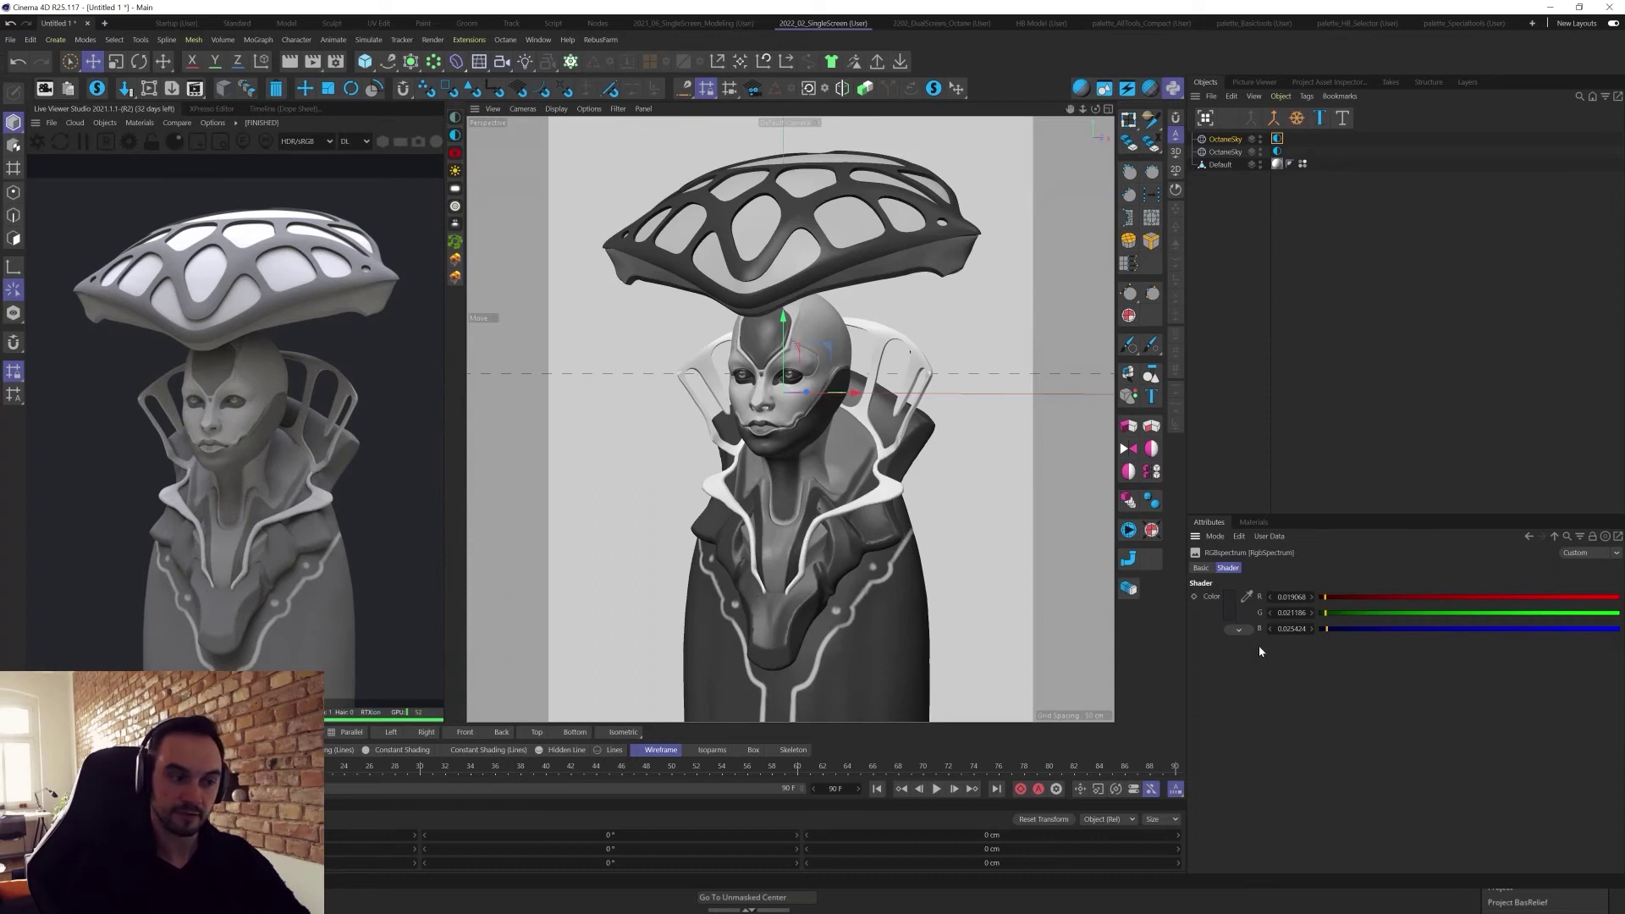
pyautogui.click(1310, 246)
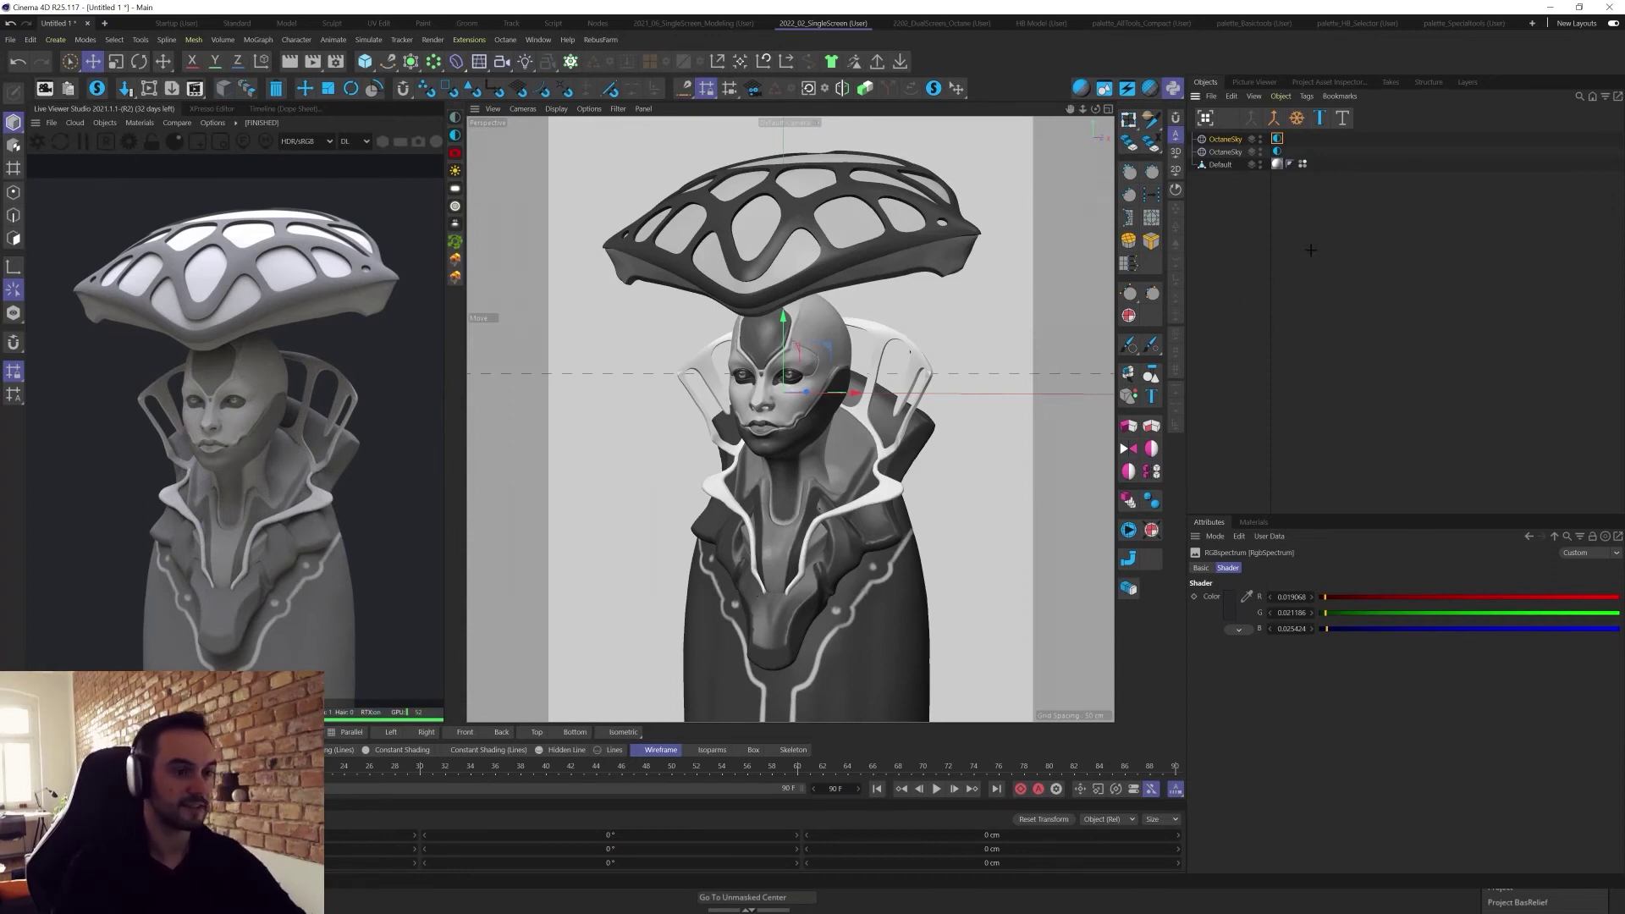
# Convert the character's Default material to an Octane material.
pyautogui.click(1225, 165)
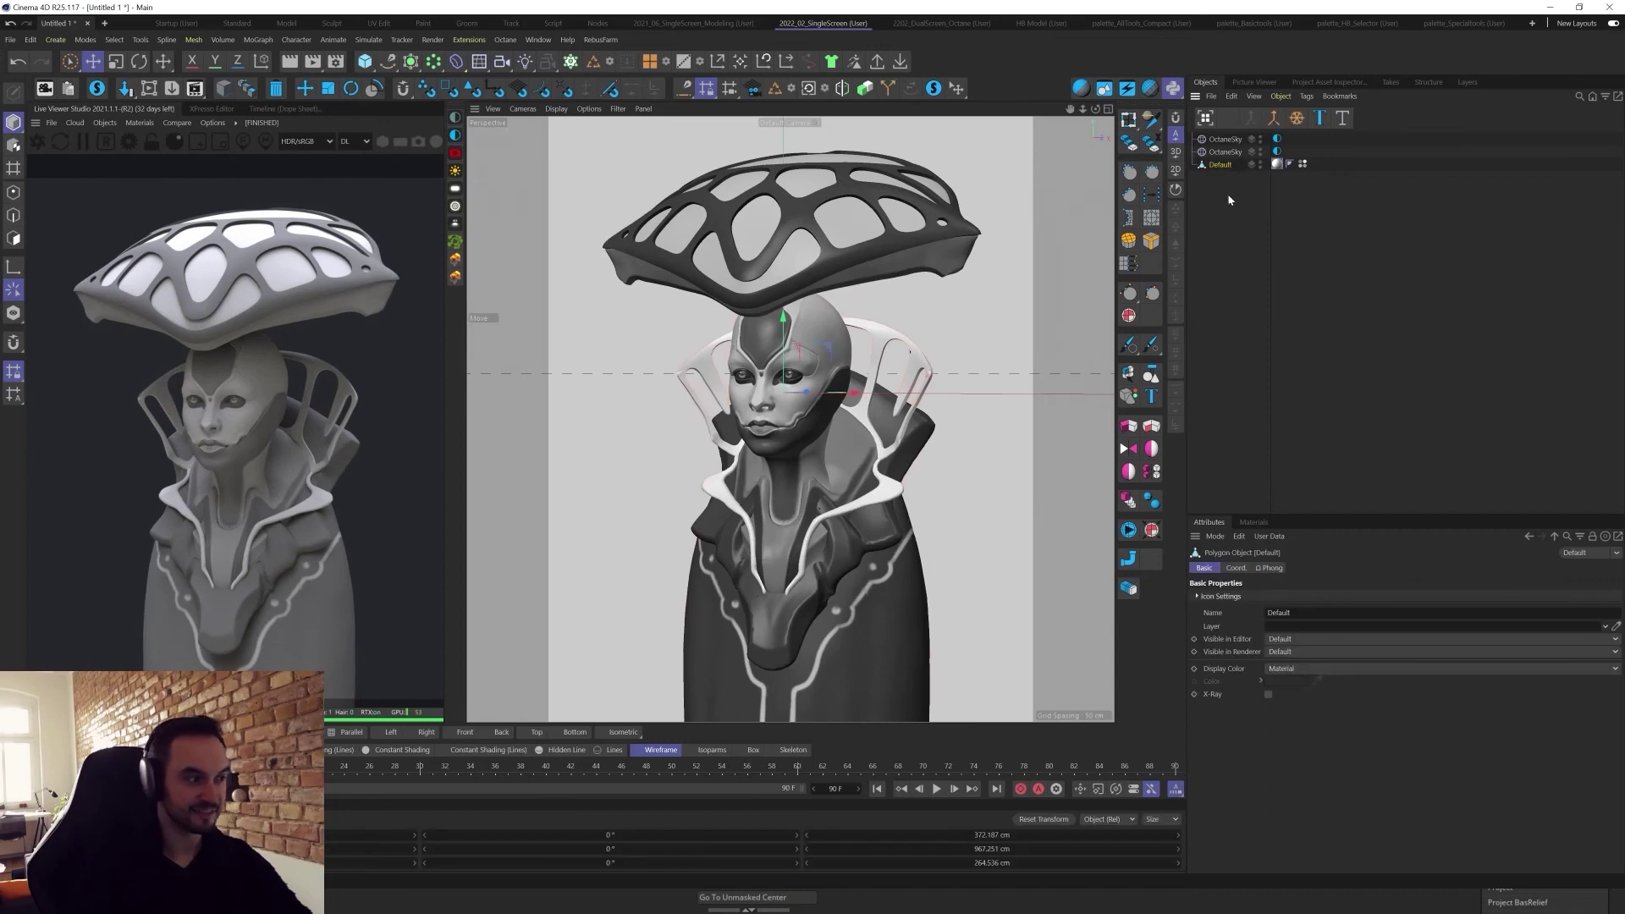
pyautogui.click(1253, 523)
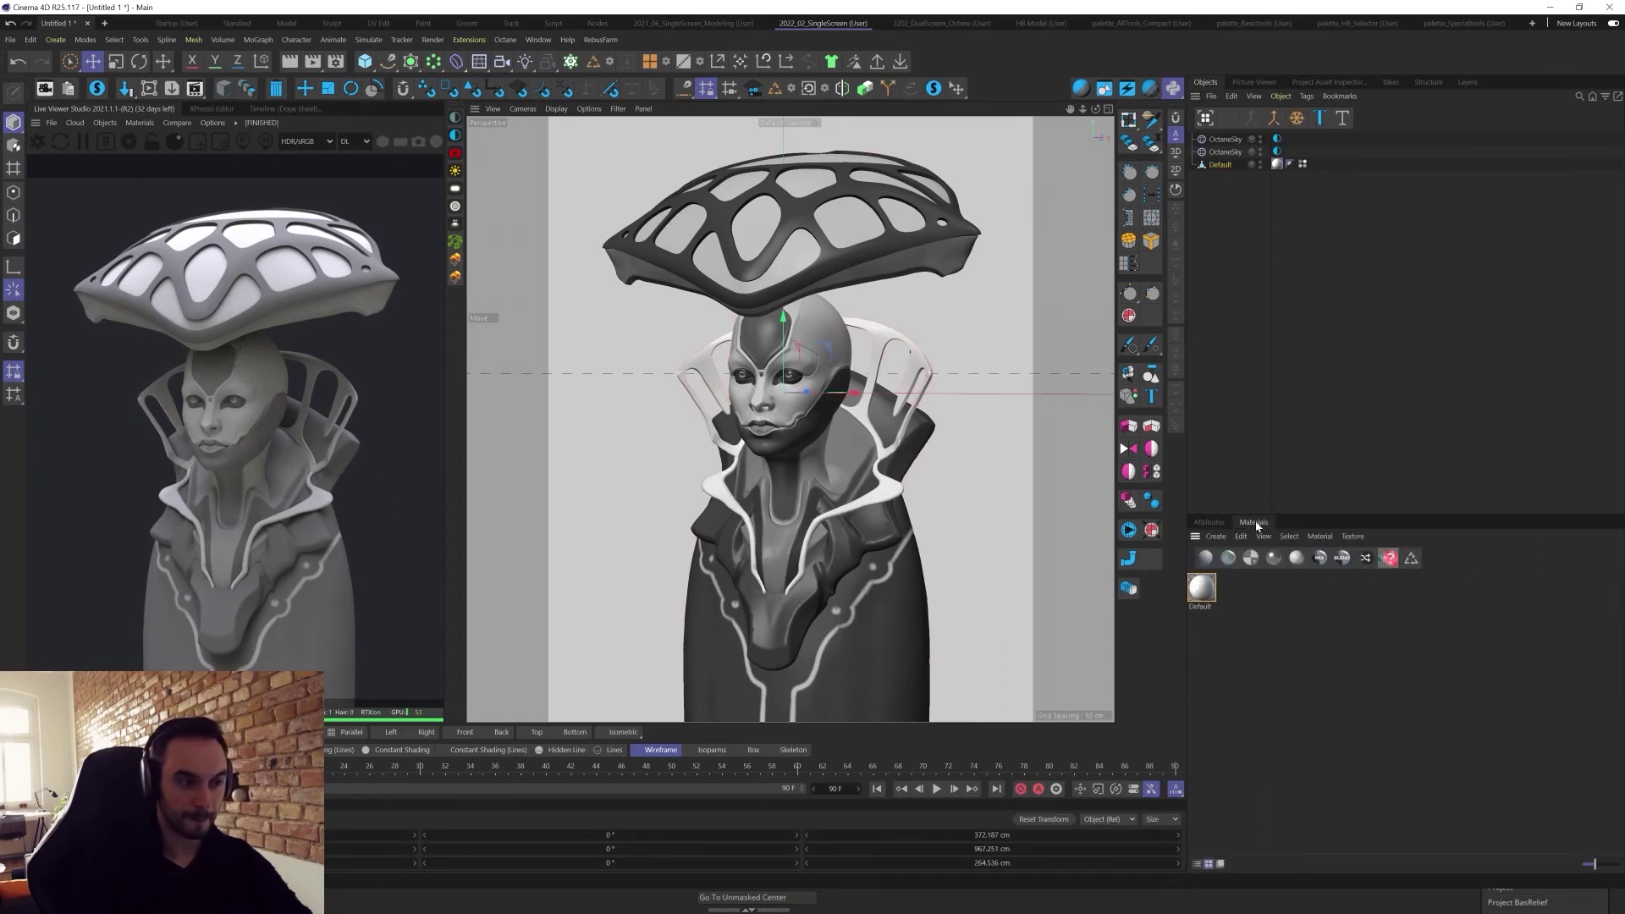
pyautogui.doubleClick(1203, 588)
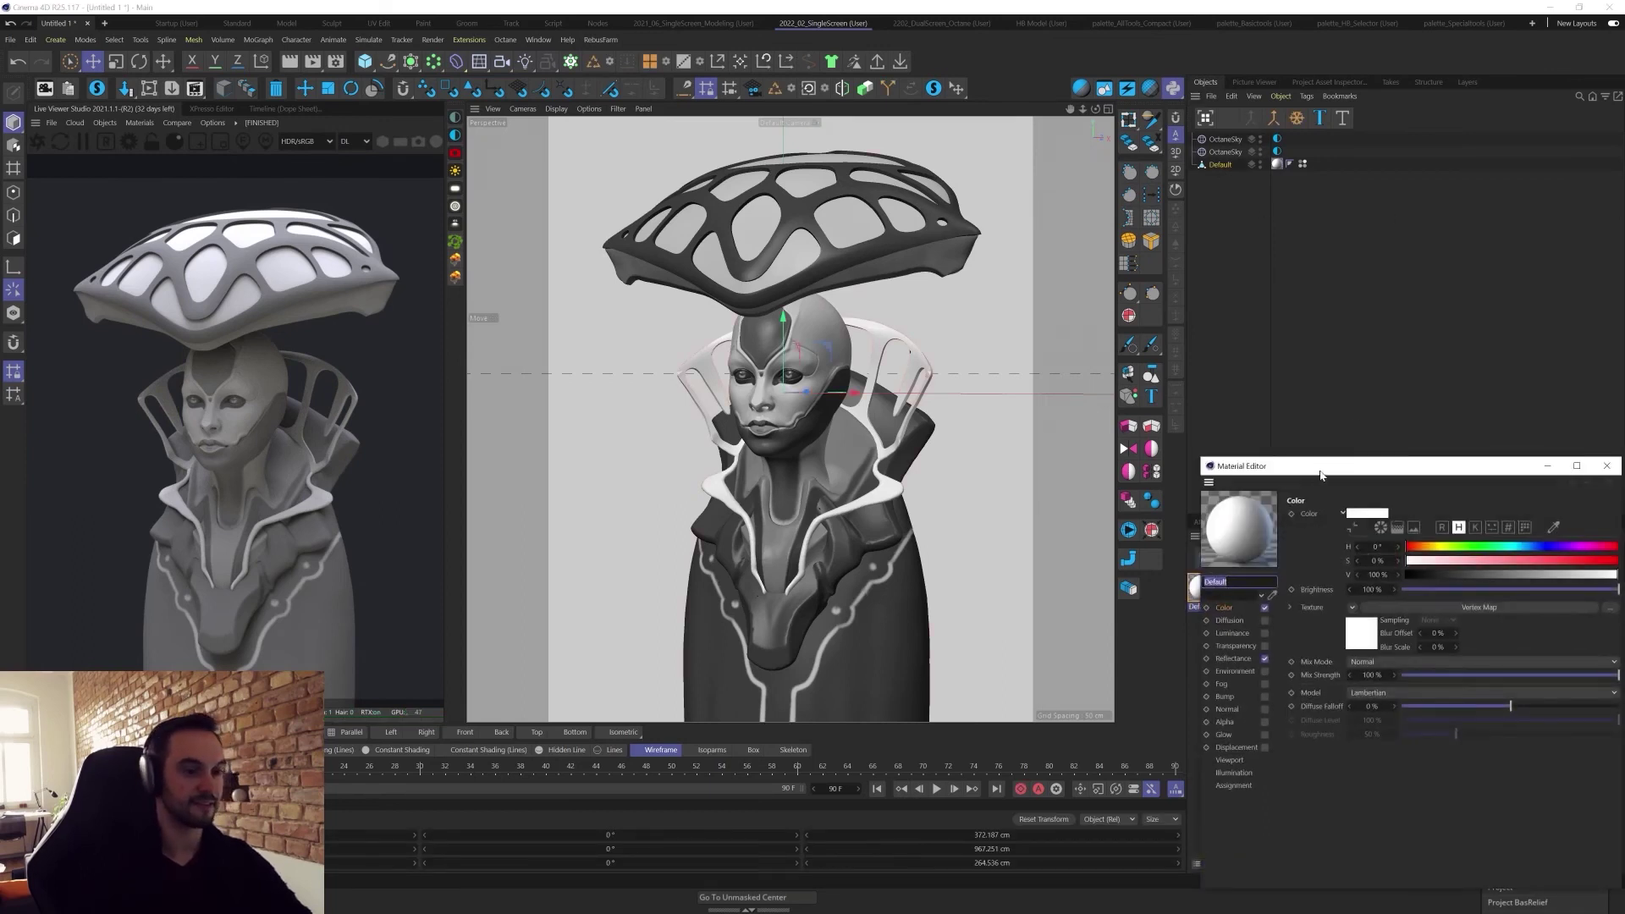
pyautogui.click(1605, 465)
pyautogui.click(1366, 560)
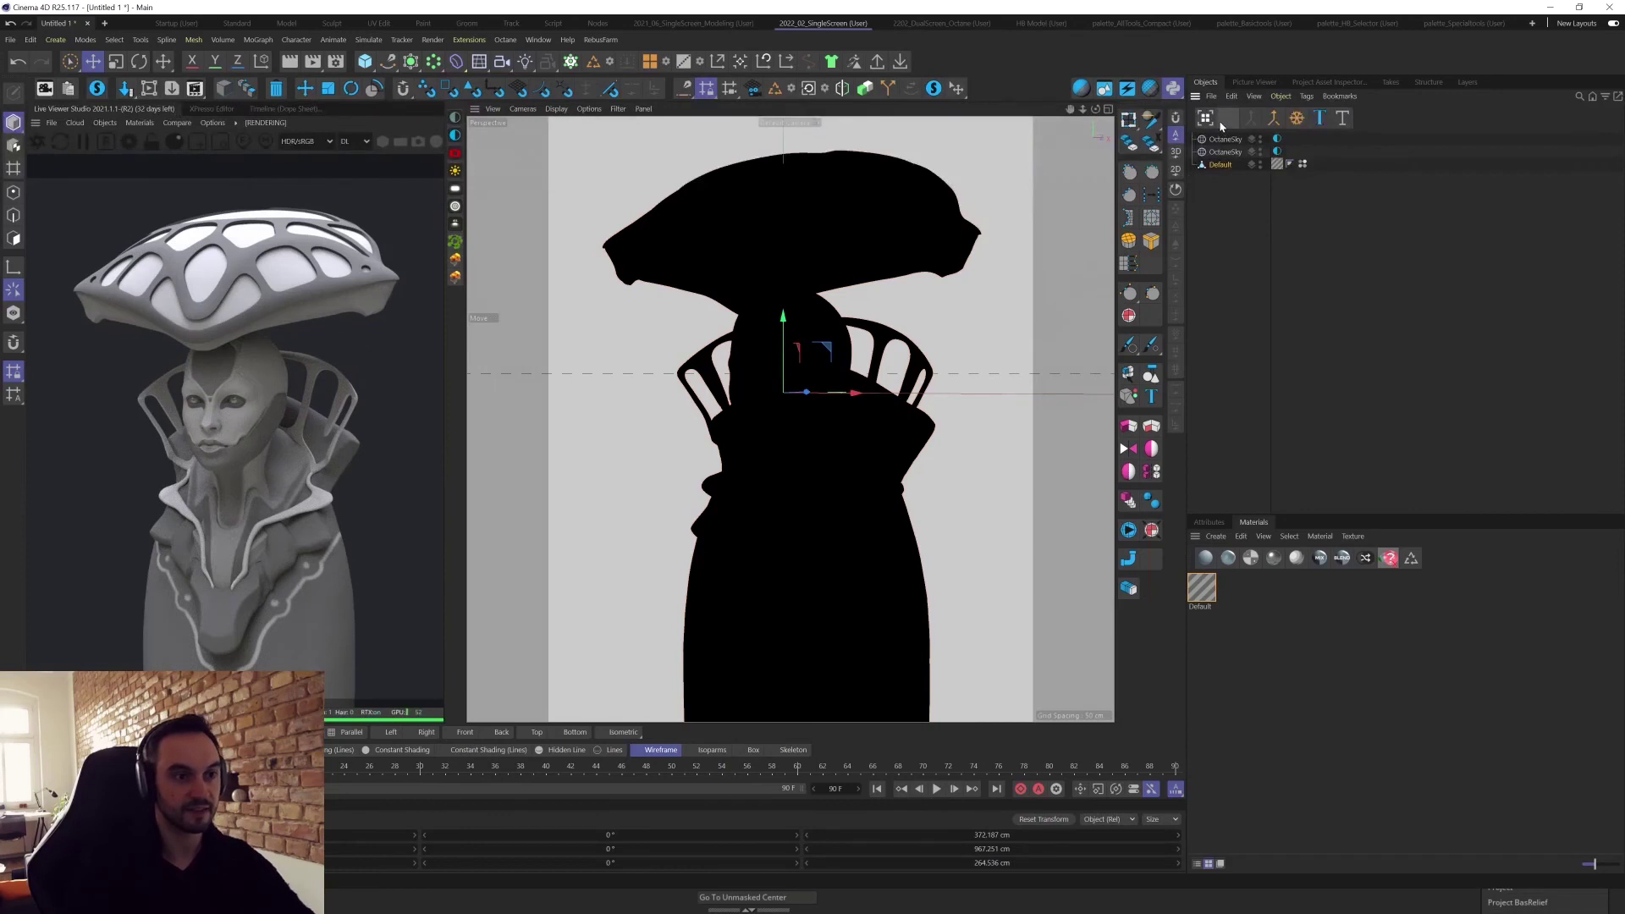
# Set the character object's display color to Custom with a plain gray for the viewport.
pyautogui.click(1210, 522)
pyautogui.click(1283, 673)
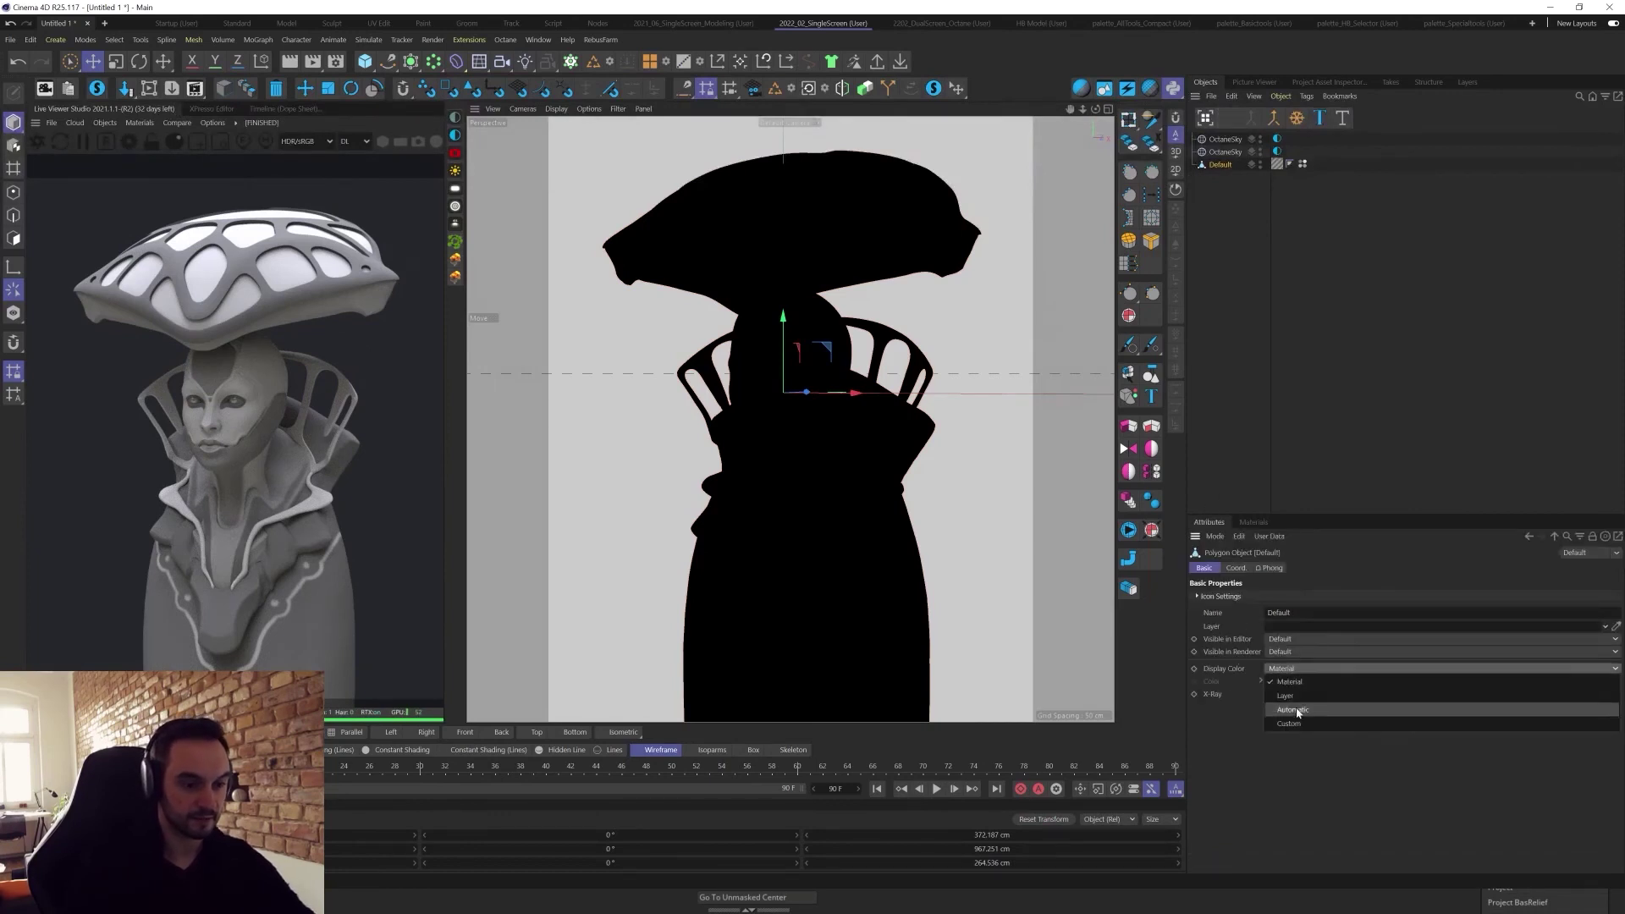
pyautogui.click(1287, 718)
pyautogui.click(1283, 684)
pyautogui.moveTo(1185, 779); pyautogui.dragTo(1159, 790)
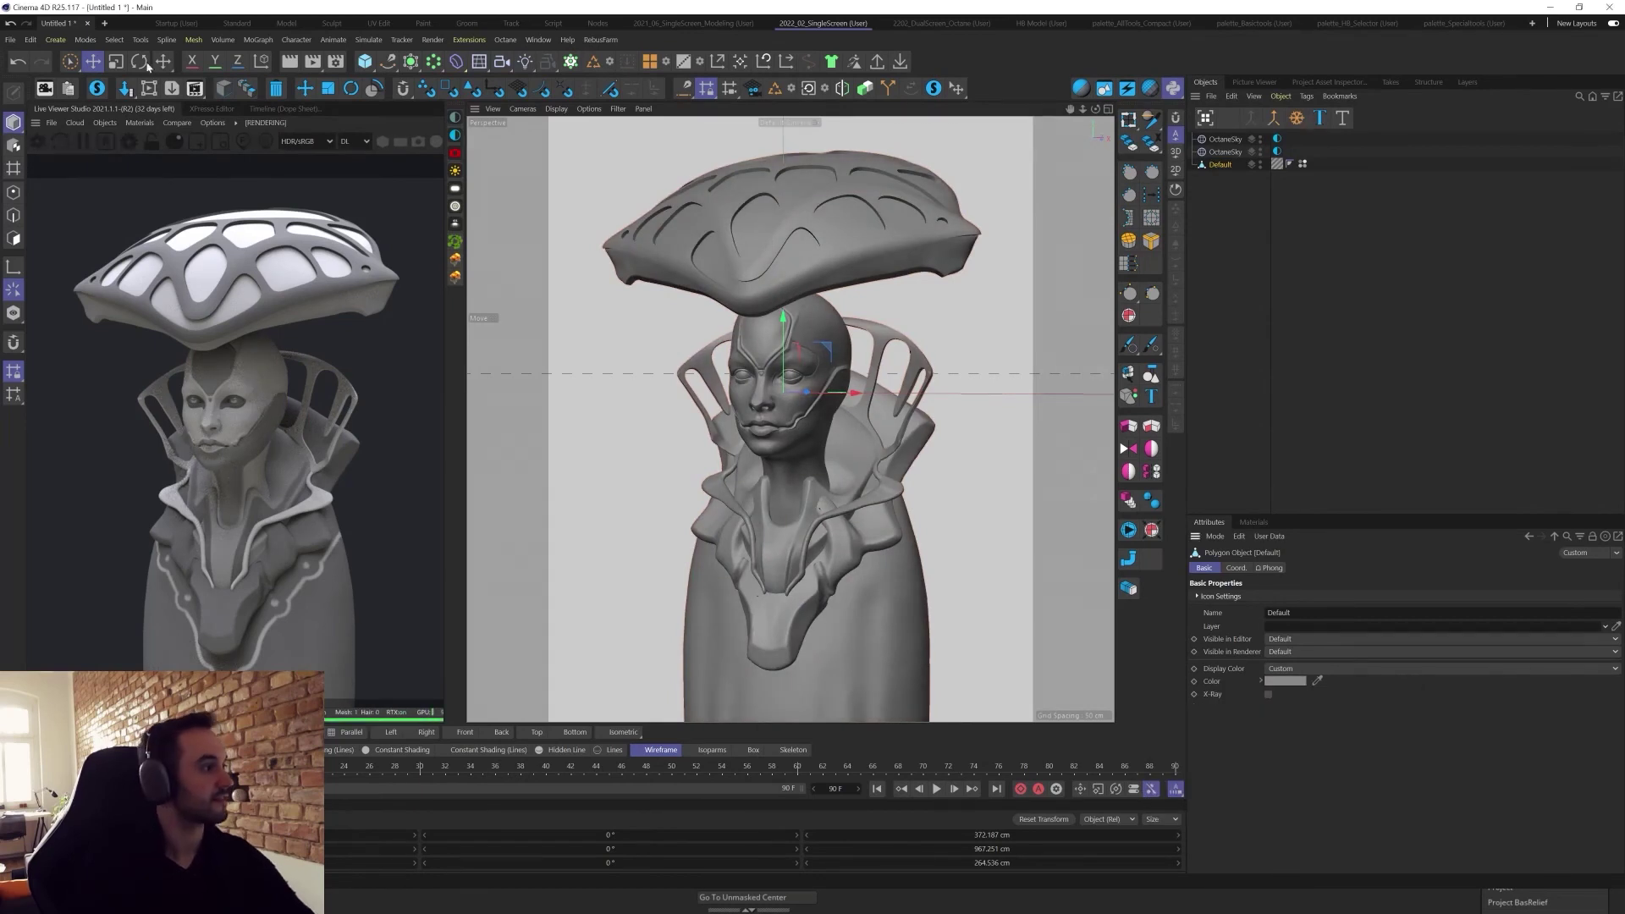
# Create a null named Comp and group both Octane skies under it.
pyautogui.click(55, 40)
pyautogui.click(72, 59)
pyautogui.doubleClick(1216, 139)
pyautogui.write('Comp')
pyautogui.press('Return')
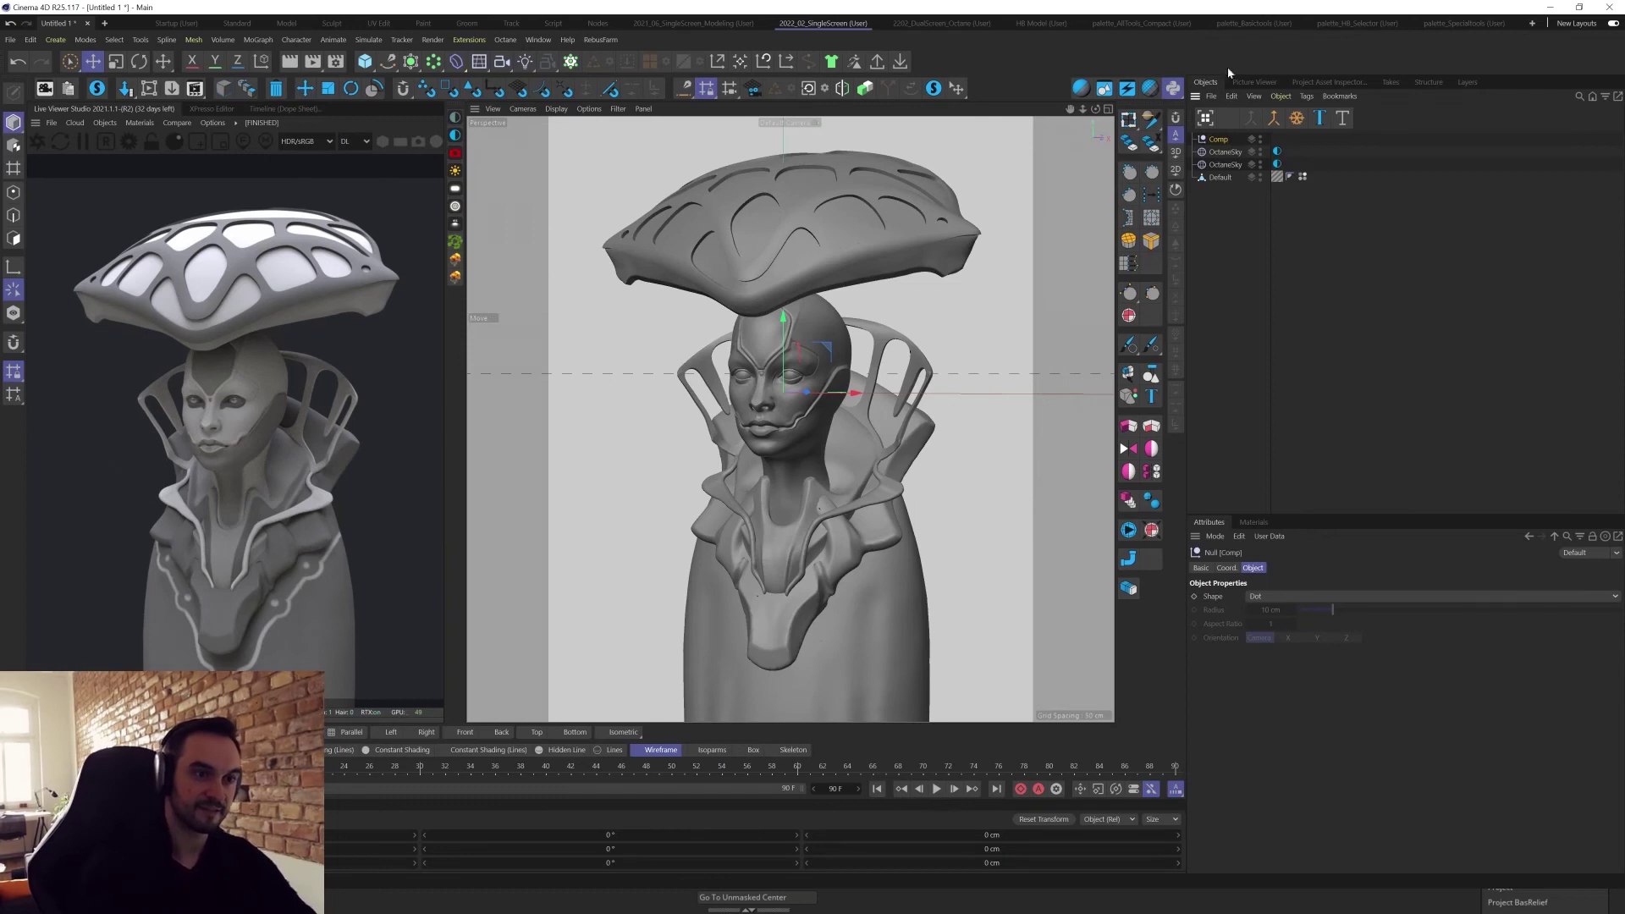
pyautogui.click(1226, 154)
pyautogui.keyDown('shift'); pyautogui.click(1221, 166); pyautogui.keyUp('shift')
pyautogui.moveTo(1220, 166); pyautogui.dragTo(1219, 143)
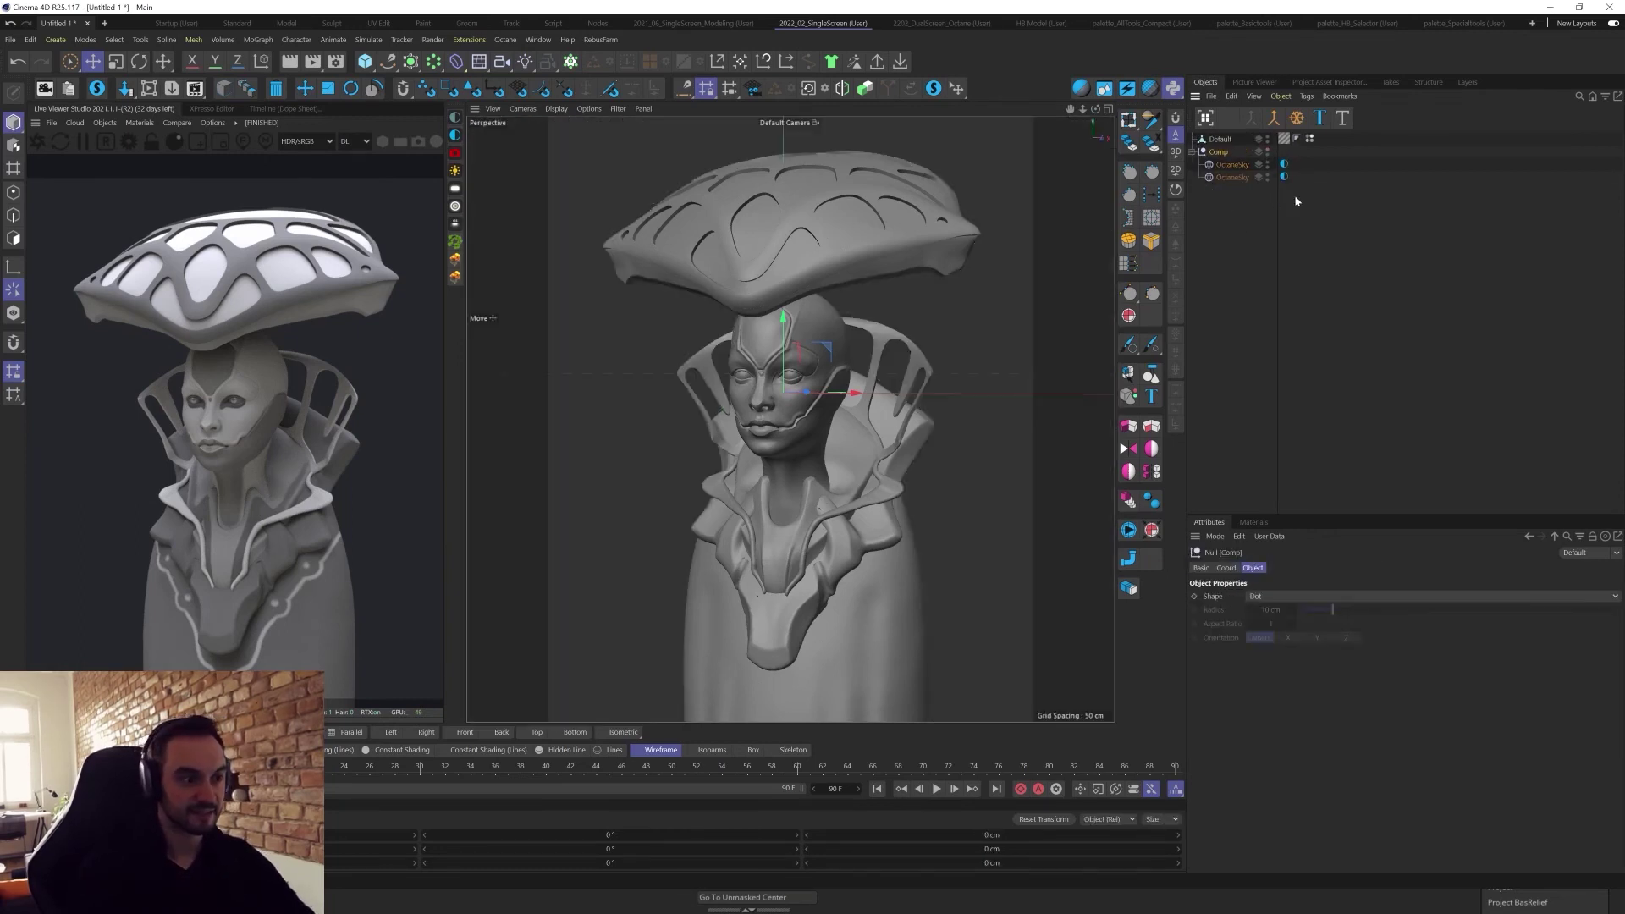
# Insert a Color correction node between the Vertex Map and the diffuse channel in the Default material's node graph.
pyautogui.click(1219, 140)
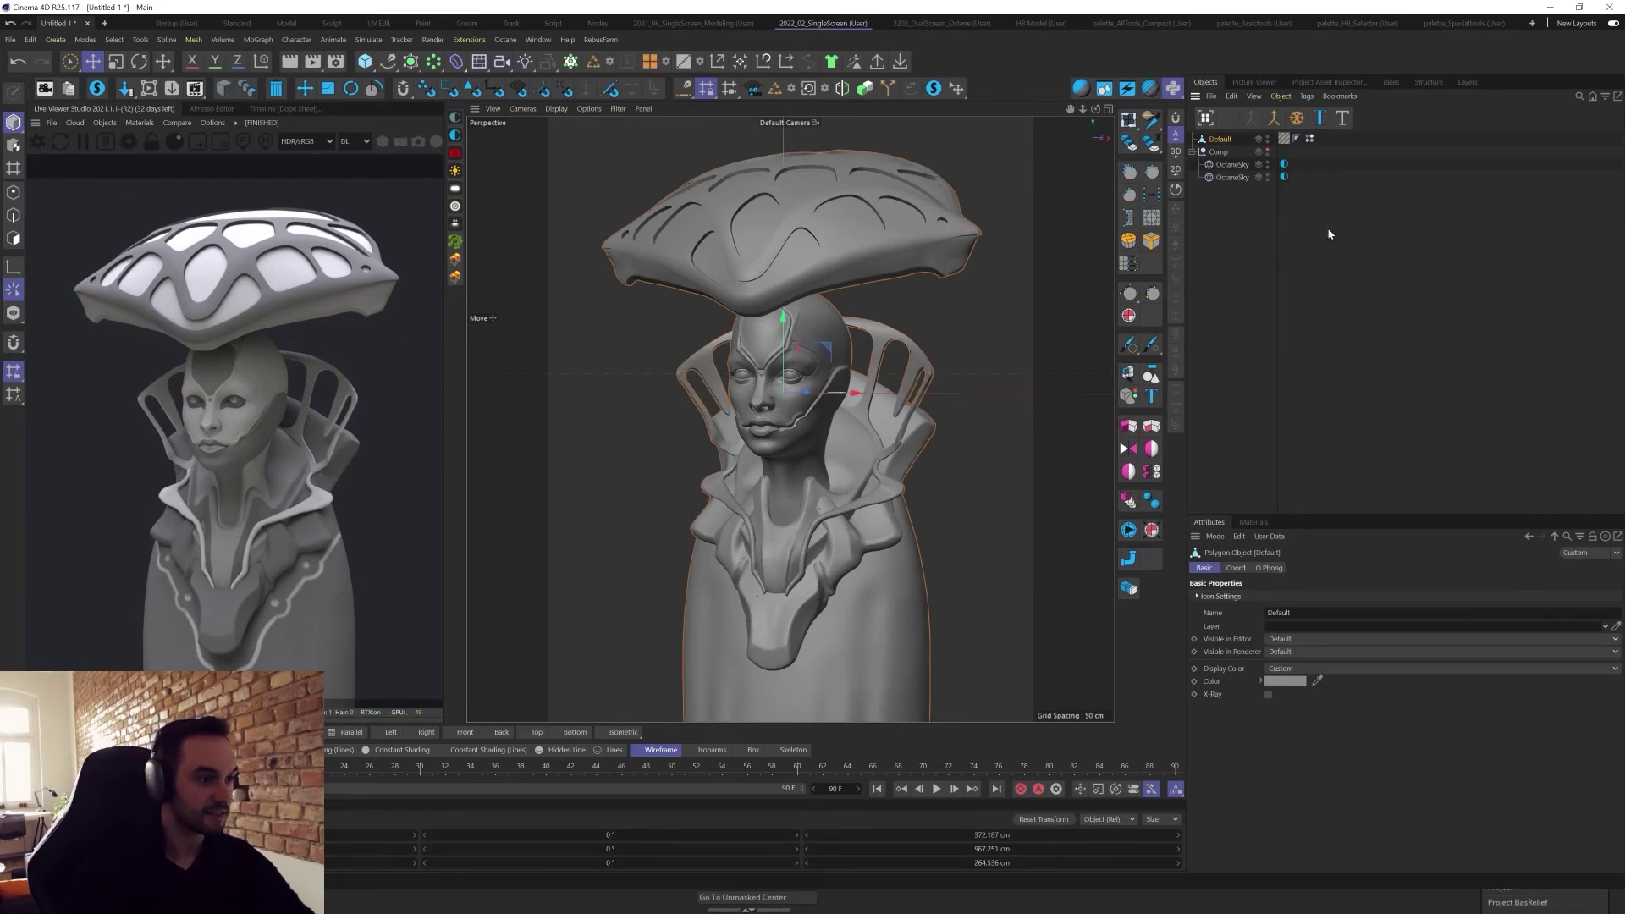
pyautogui.click(1254, 522)
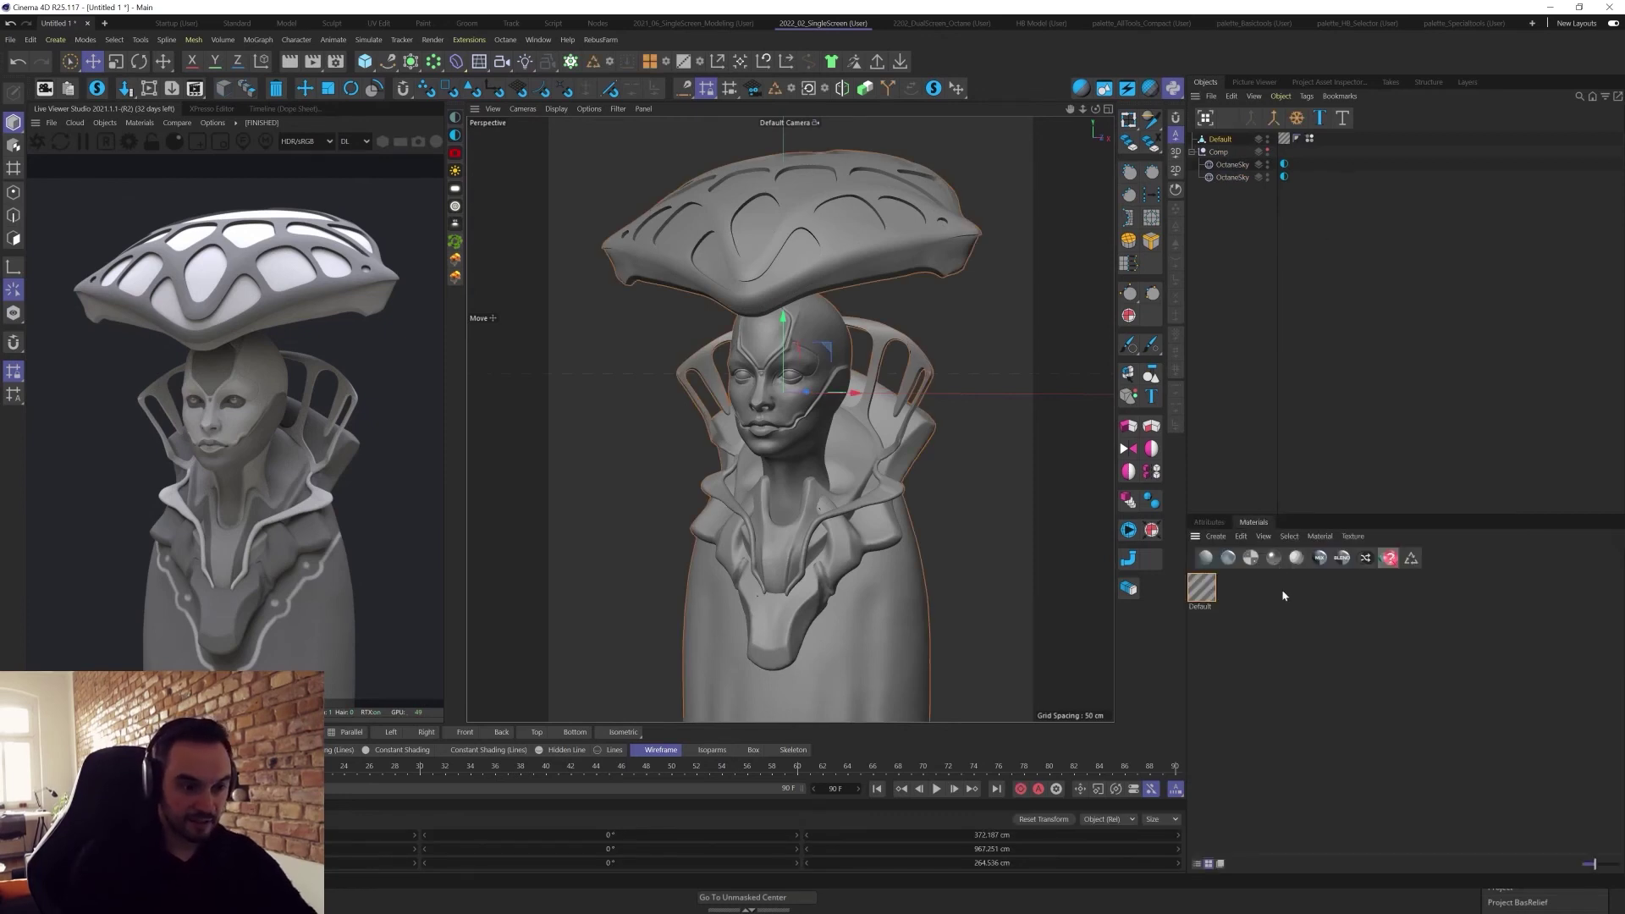
pyautogui.doubleClick(1200, 592)
pyautogui.moveTo(1313, 458); pyautogui.dragTo(1159, 240)
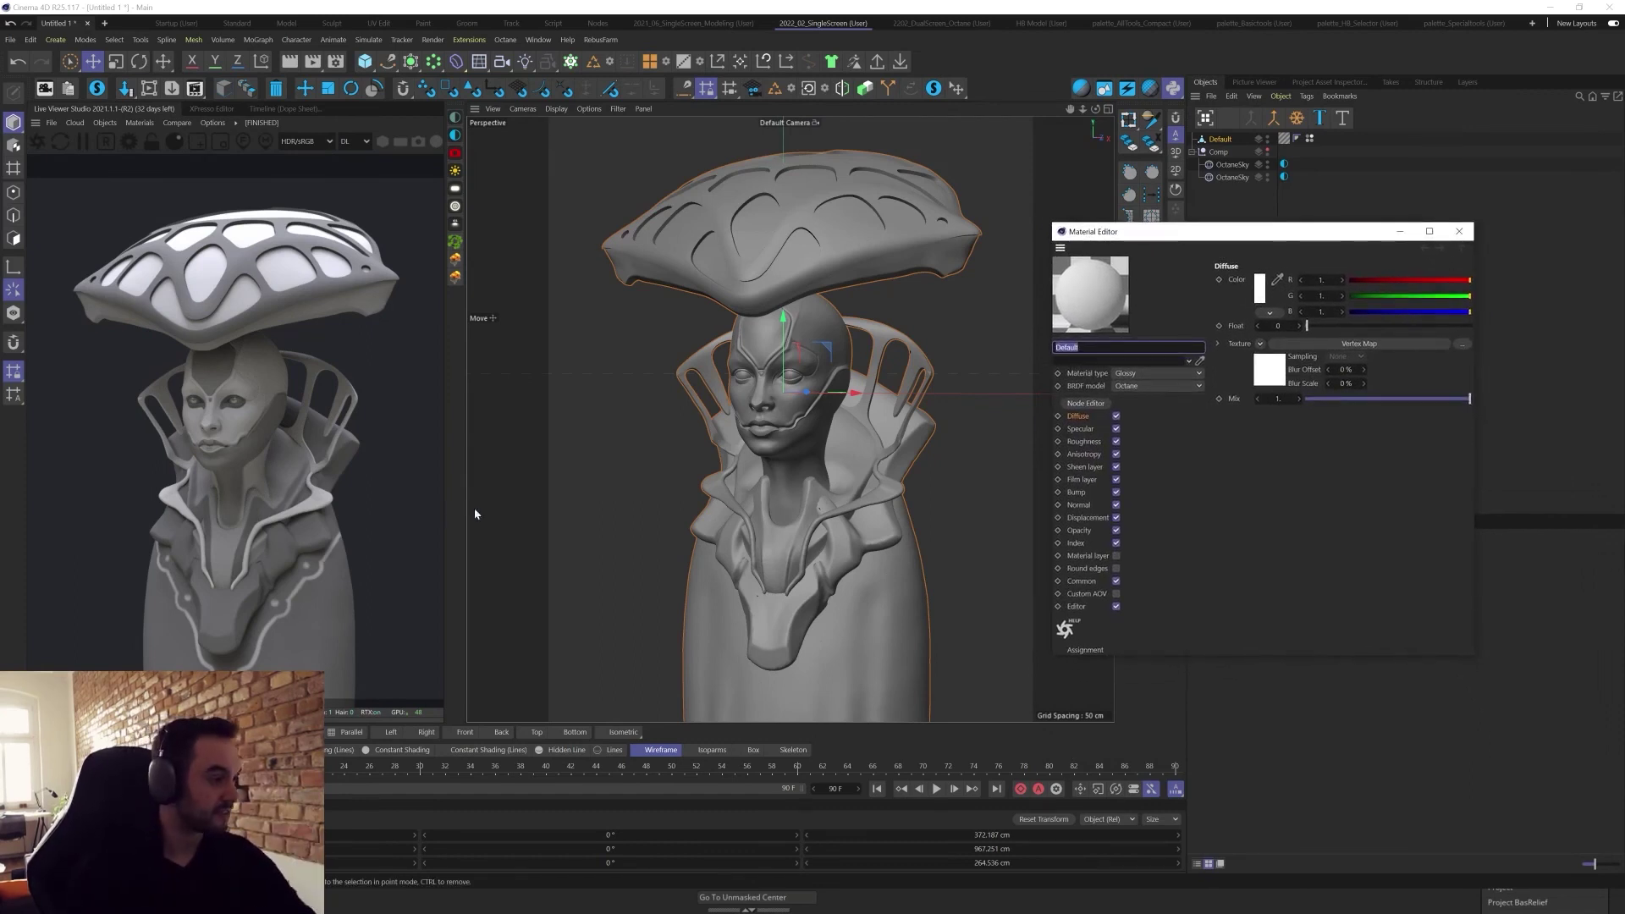
pyautogui.moveTo(1159, 239); pyautogui.dragTo(1163, 242)
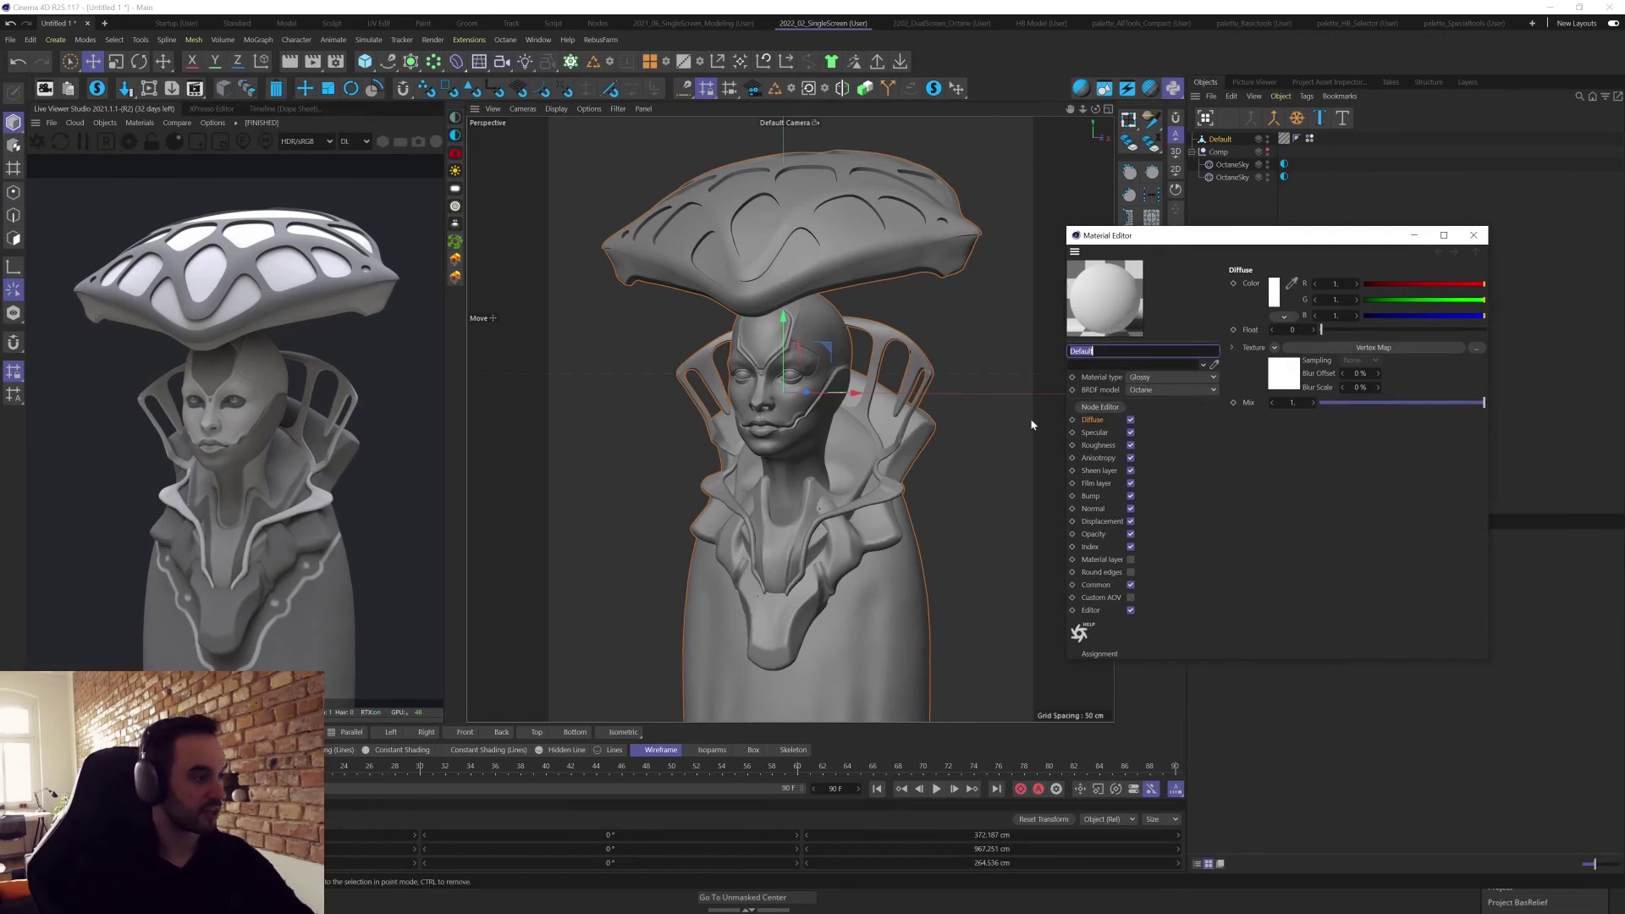
pyautogui.click(1100, 406)
pyautogui.moveTo(893, 248); pyautogui.dragTo(1337, 226)
pyautogui.moveTo(1013, 421); pyautogui.dragTo(1182, 357)
pyautogui.moveTo(893, 440); pyautogui.dragTo(859, 536)
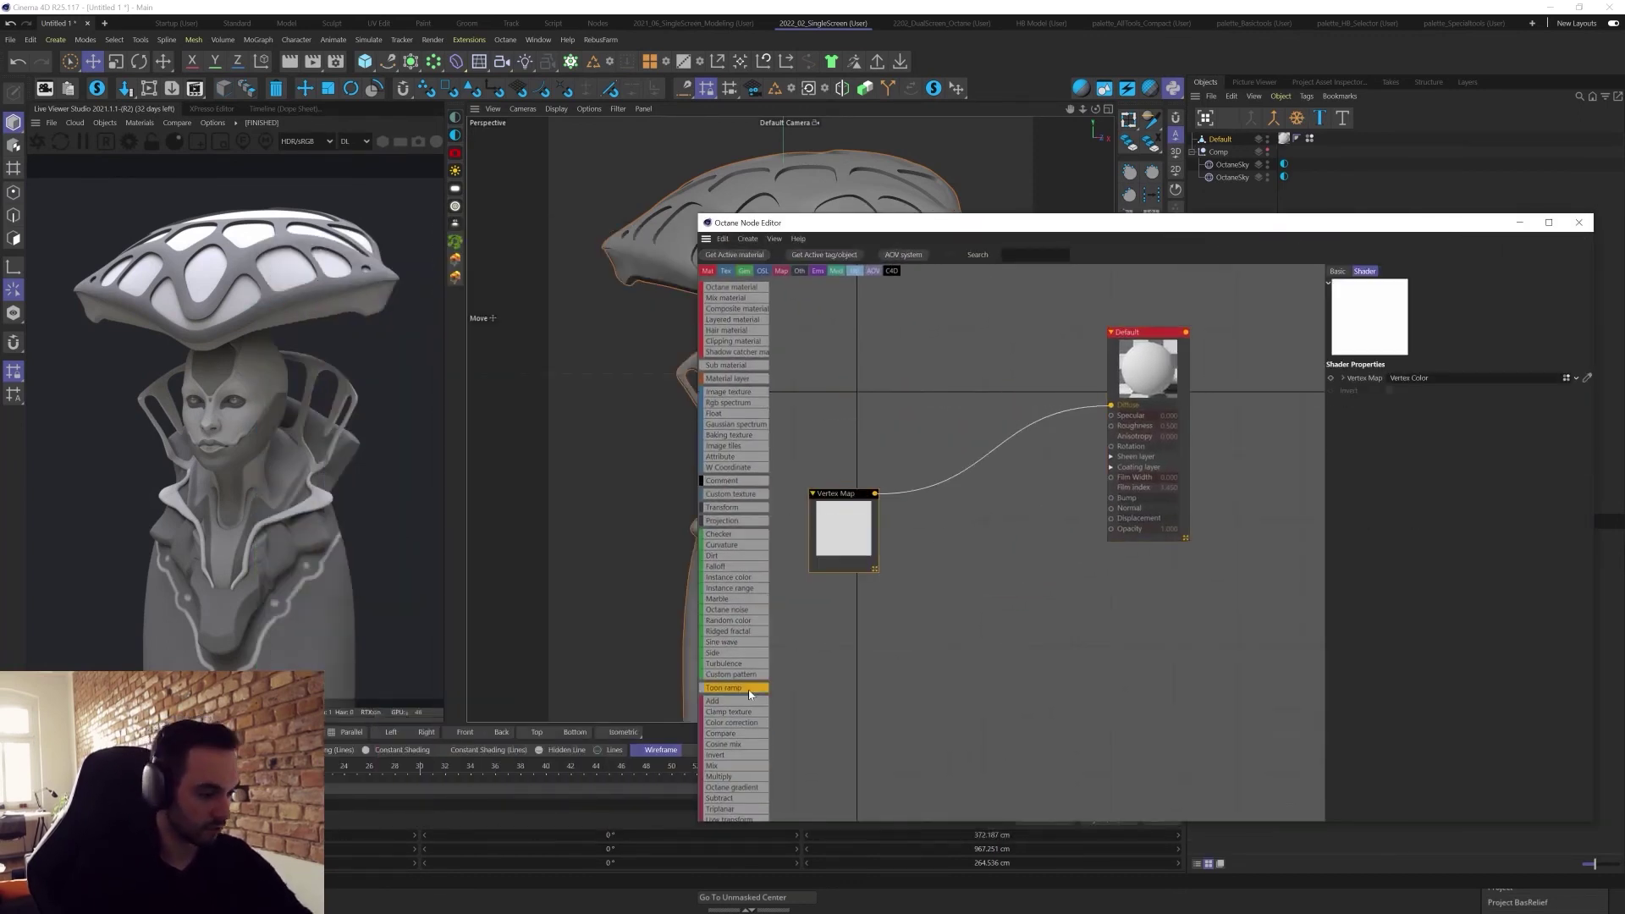
pyautogui.click(984, 459)
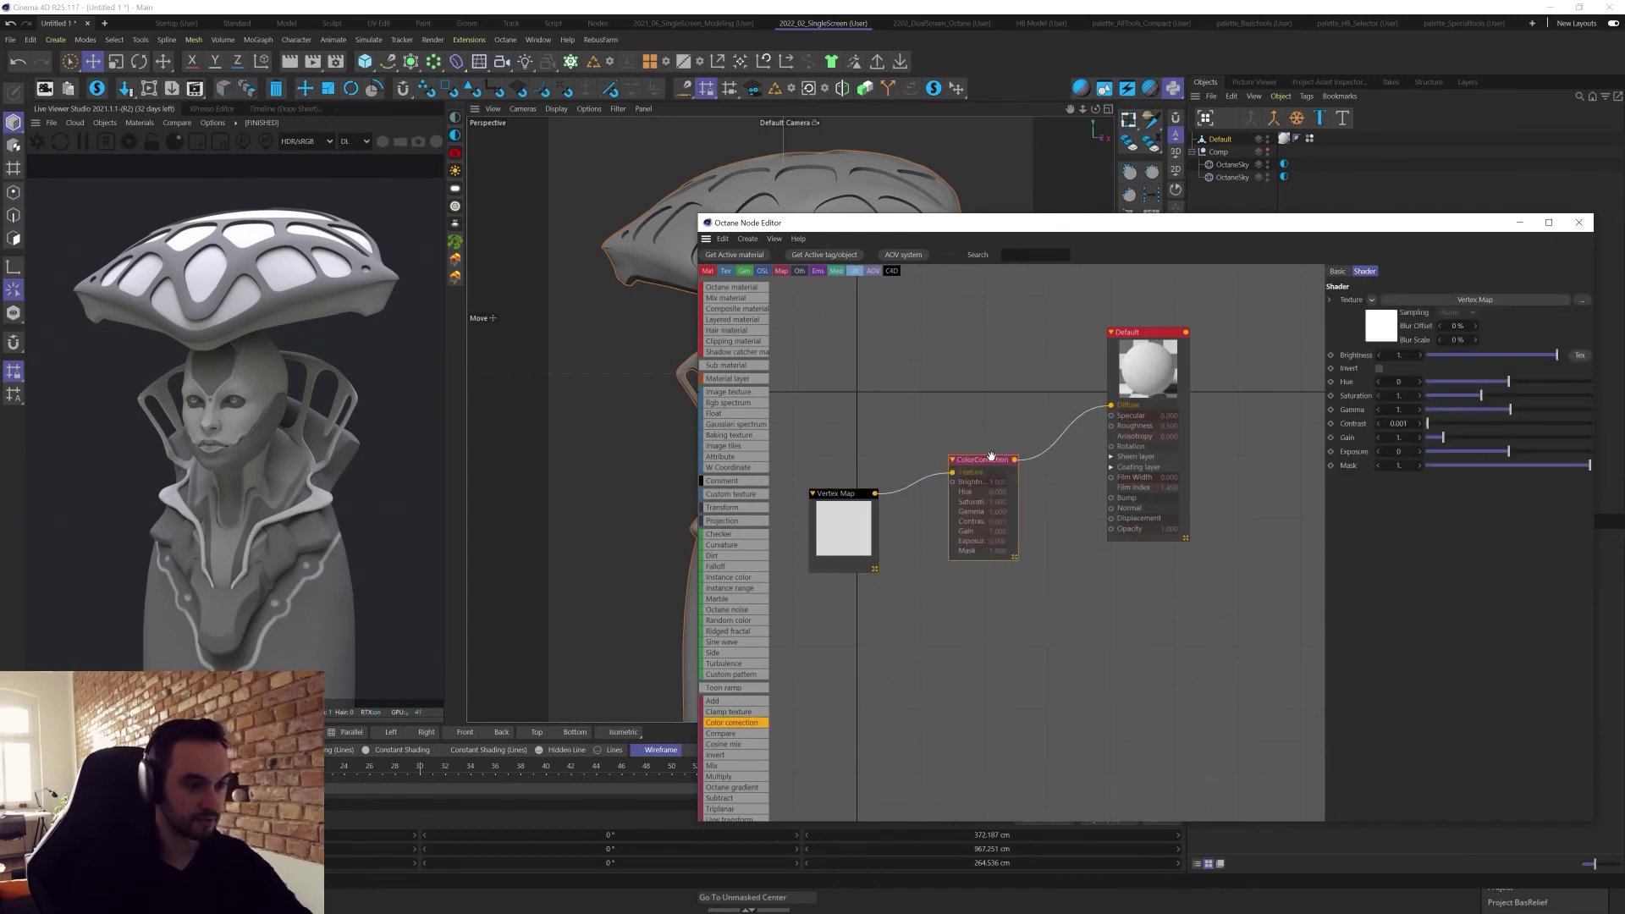
pyautogui.moveTo(982, 457); pyautogui.dragTo(974, 428)
# Darken the vertex colors by setting the color correction's gamma to about 2.46, and close the material editing windows.
pyautogui.moveTo(1512, 412); pyautogui.dragTo(1528, 412)
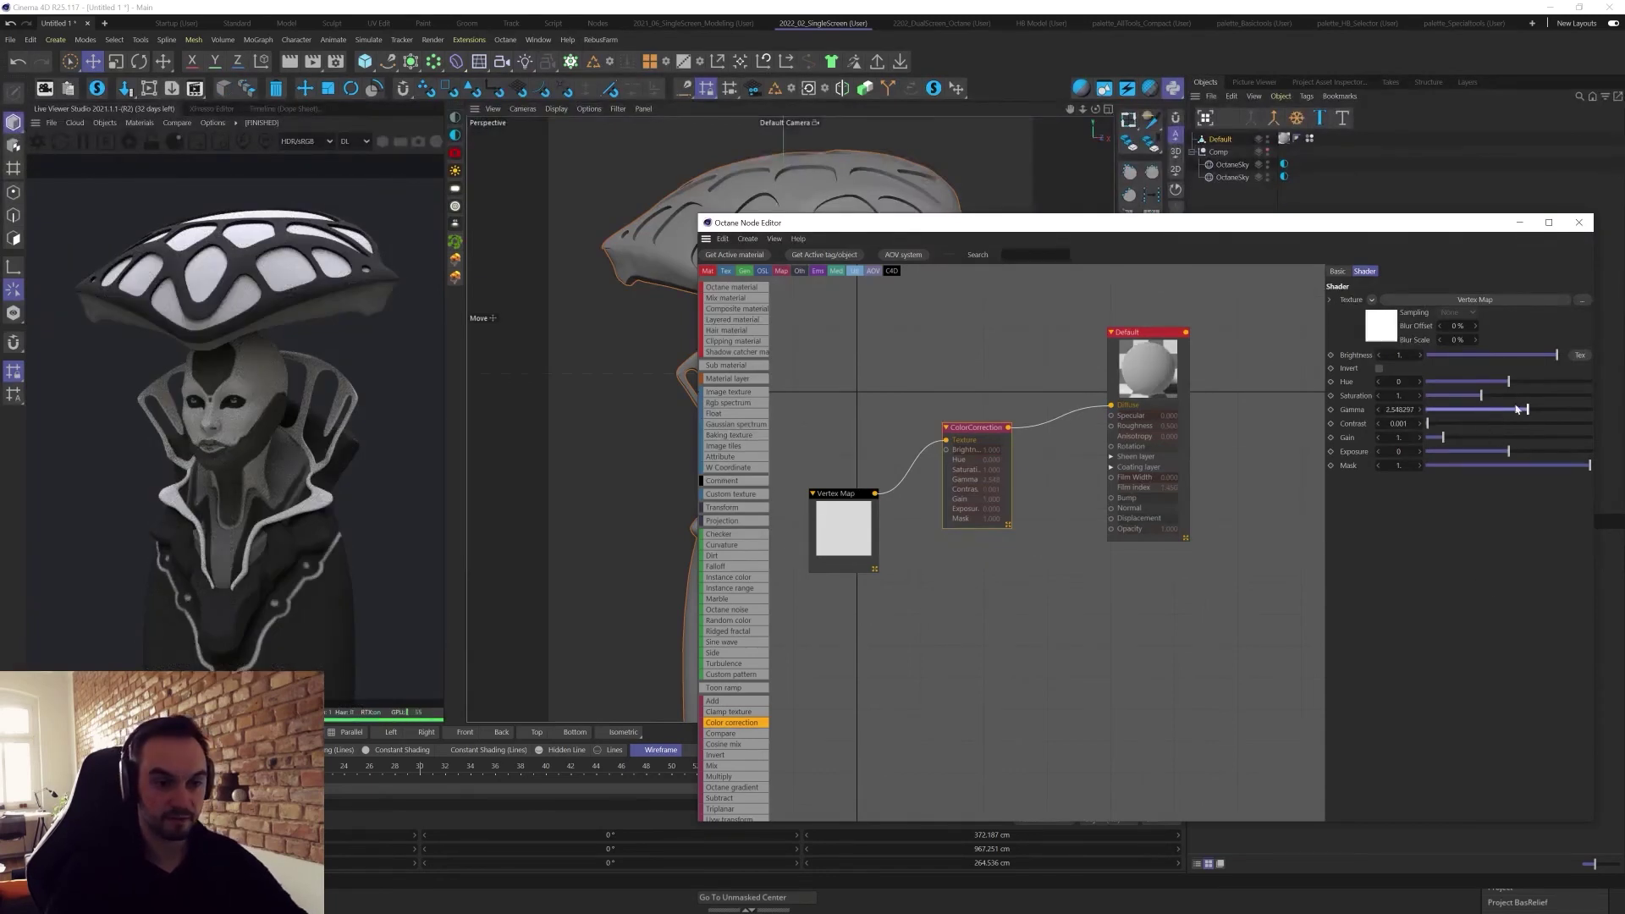
pyautogui.moveTo(1528, 411); pyautogui.dragTo(1521, 410)
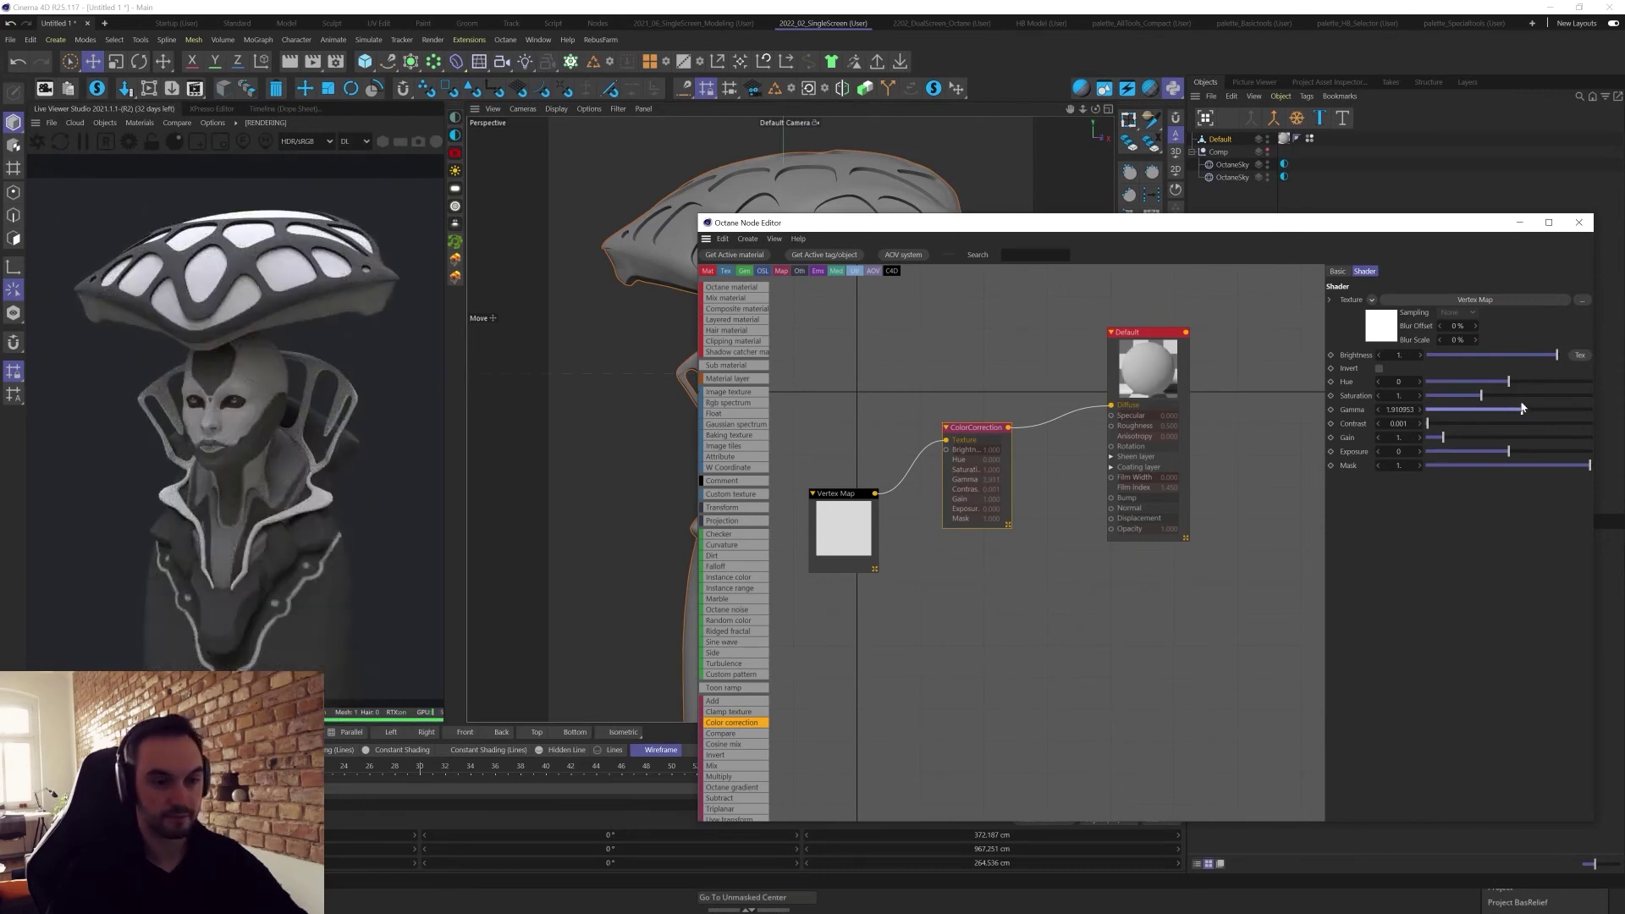
pyautogui.hotkey('ctrl', 'z')
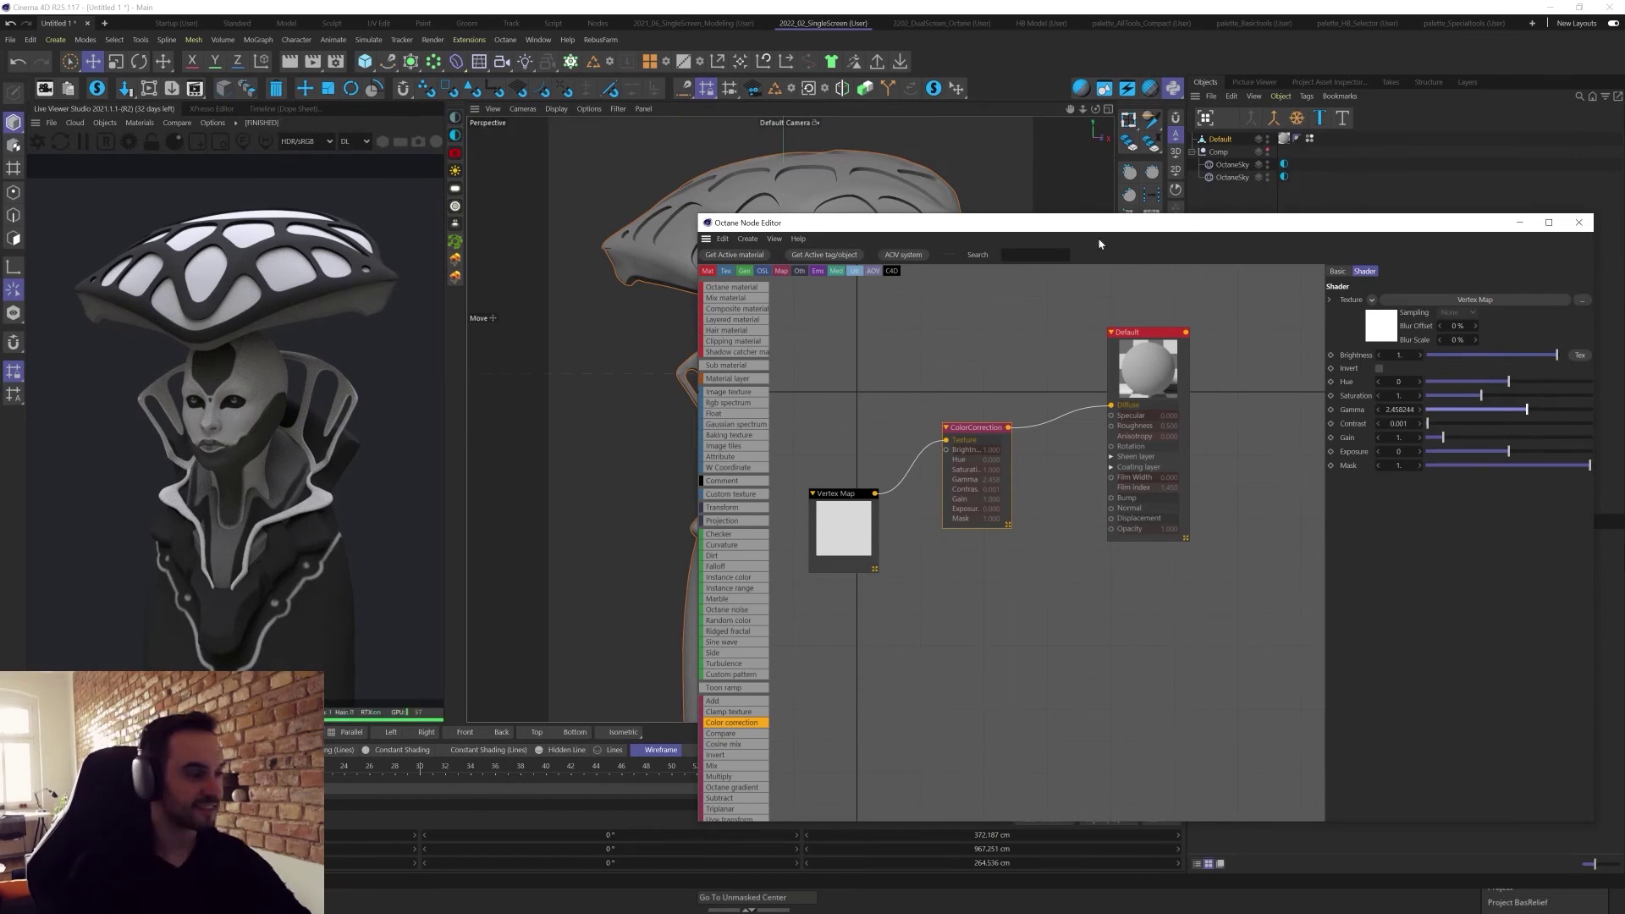
pyautogui.moveTo(1213, 223); pyautogui.dragTo(1091, 198)
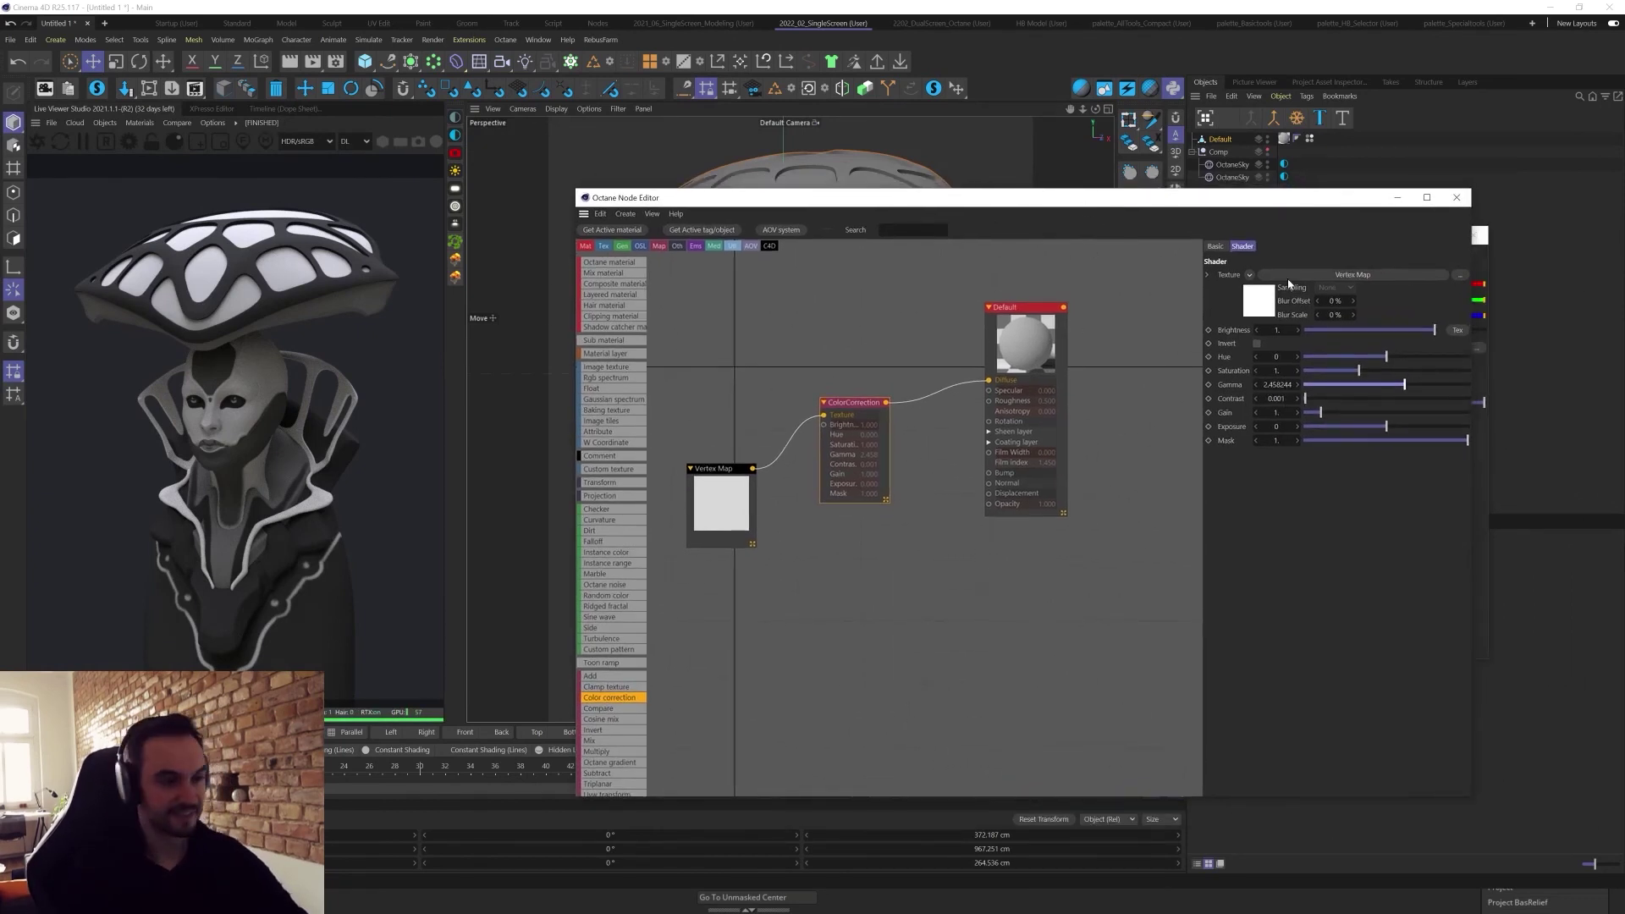
pyautogui.click(1458, 199)
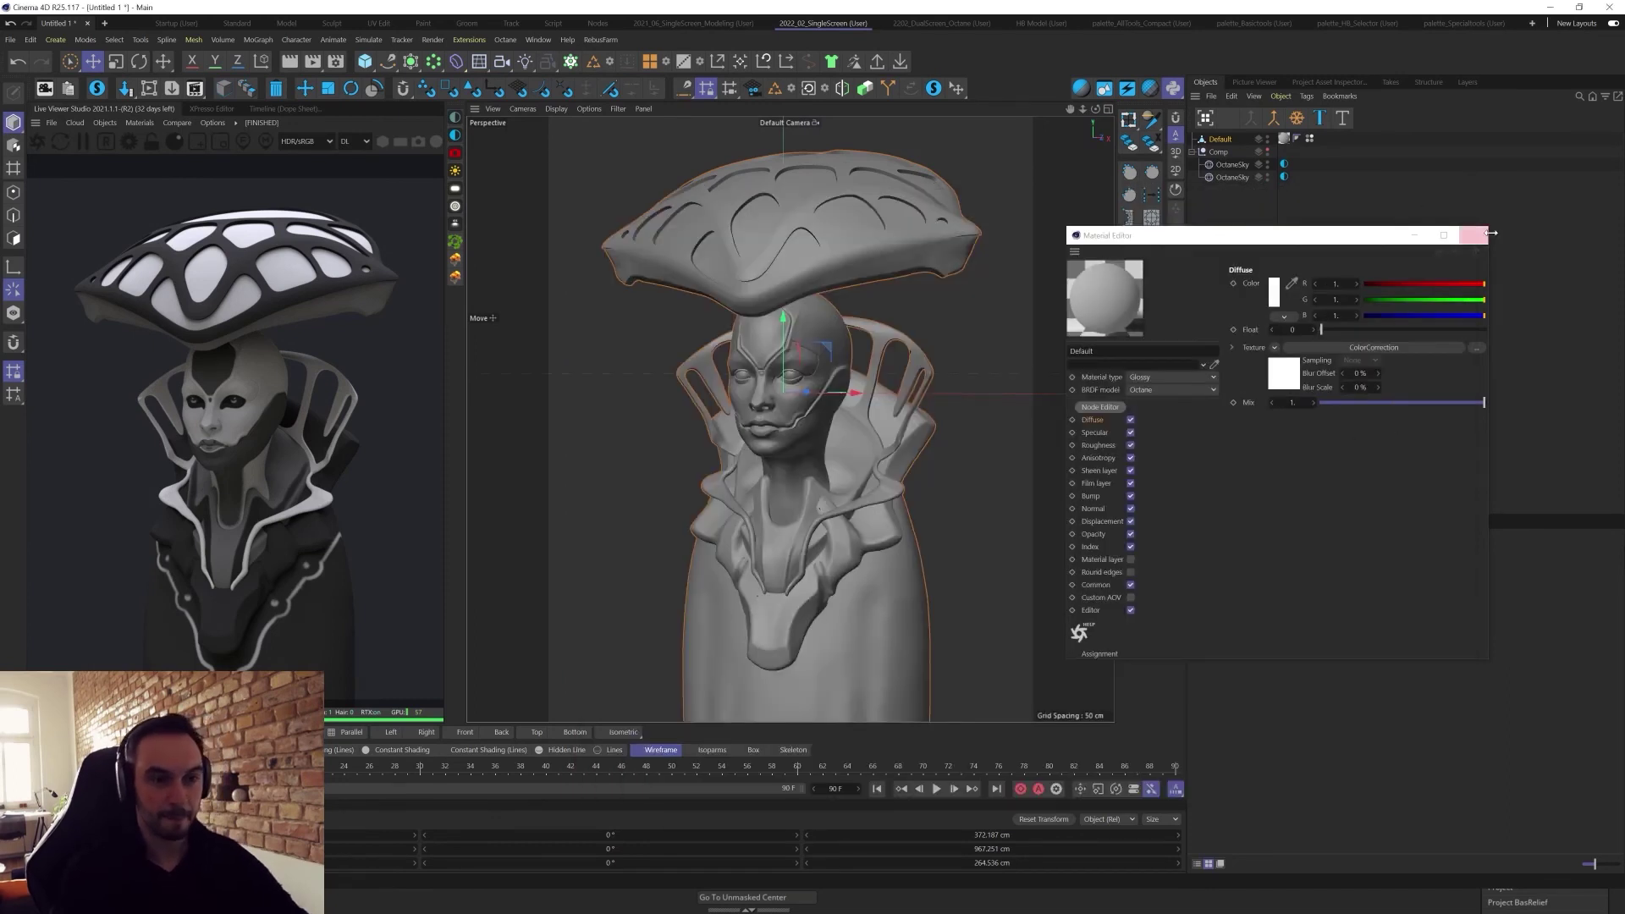
pyautogui.click(1377, 377)
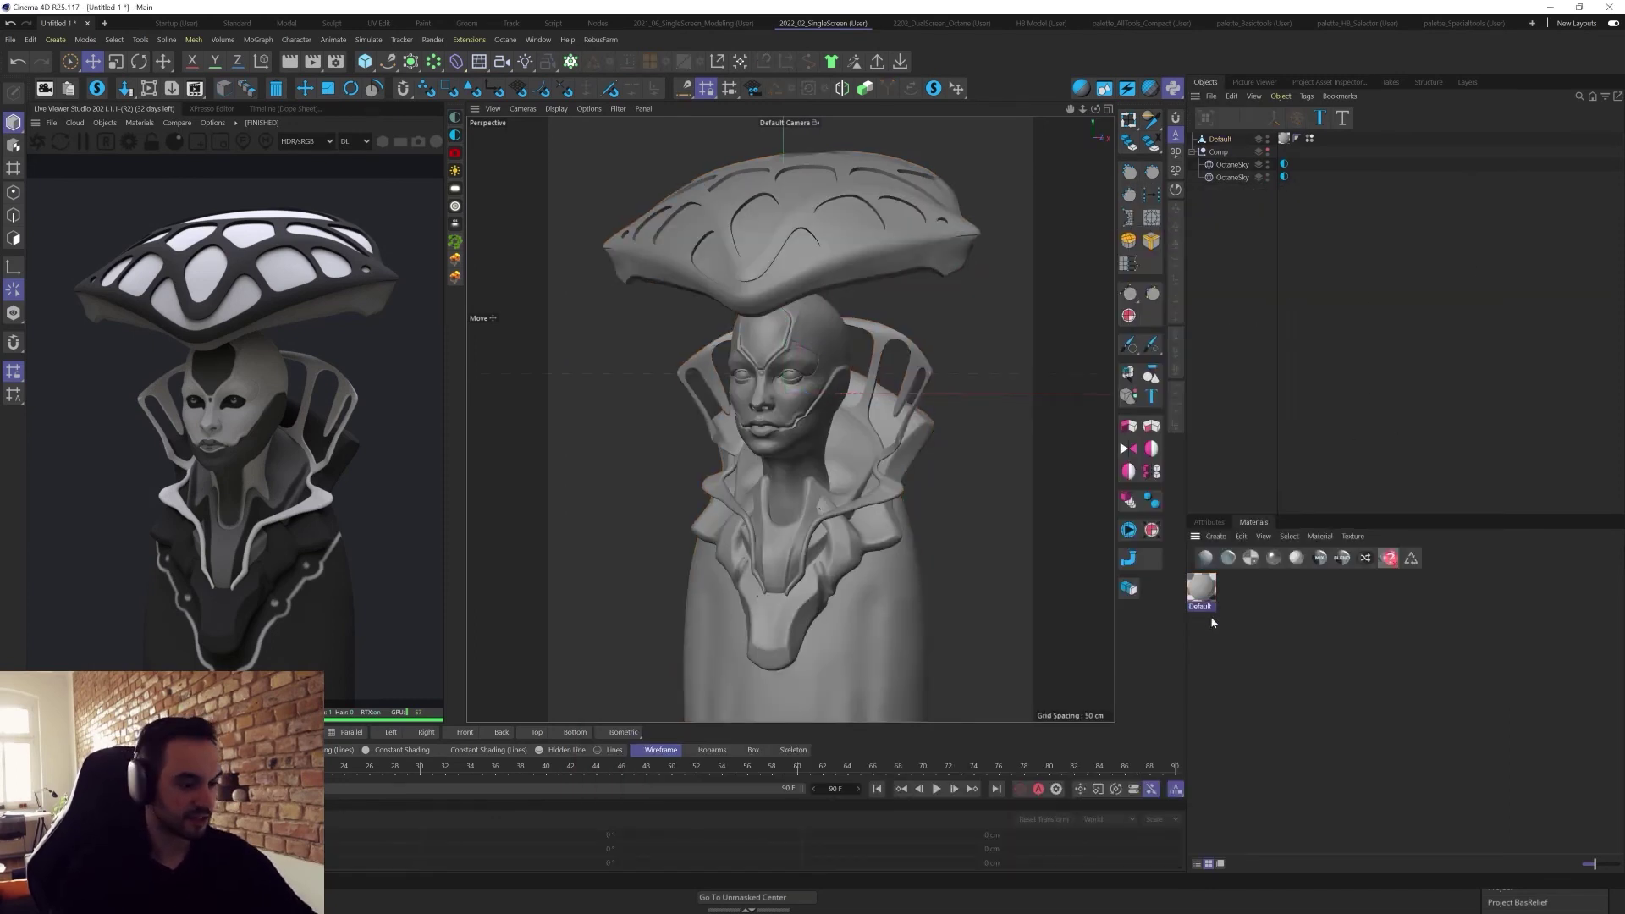
# Duplicate the Default material and name the copy eyes.
pyautogui.keyDown('ctrl'); pyautogui.moveTo(1210, 606); pyautogui.dragTo(1222, 630); pyautogui.keyUp('ctrl')
pyautogui.doubleClick(1204, 607)
pyautogui.write('eyess')
pyautogui.press('Return')
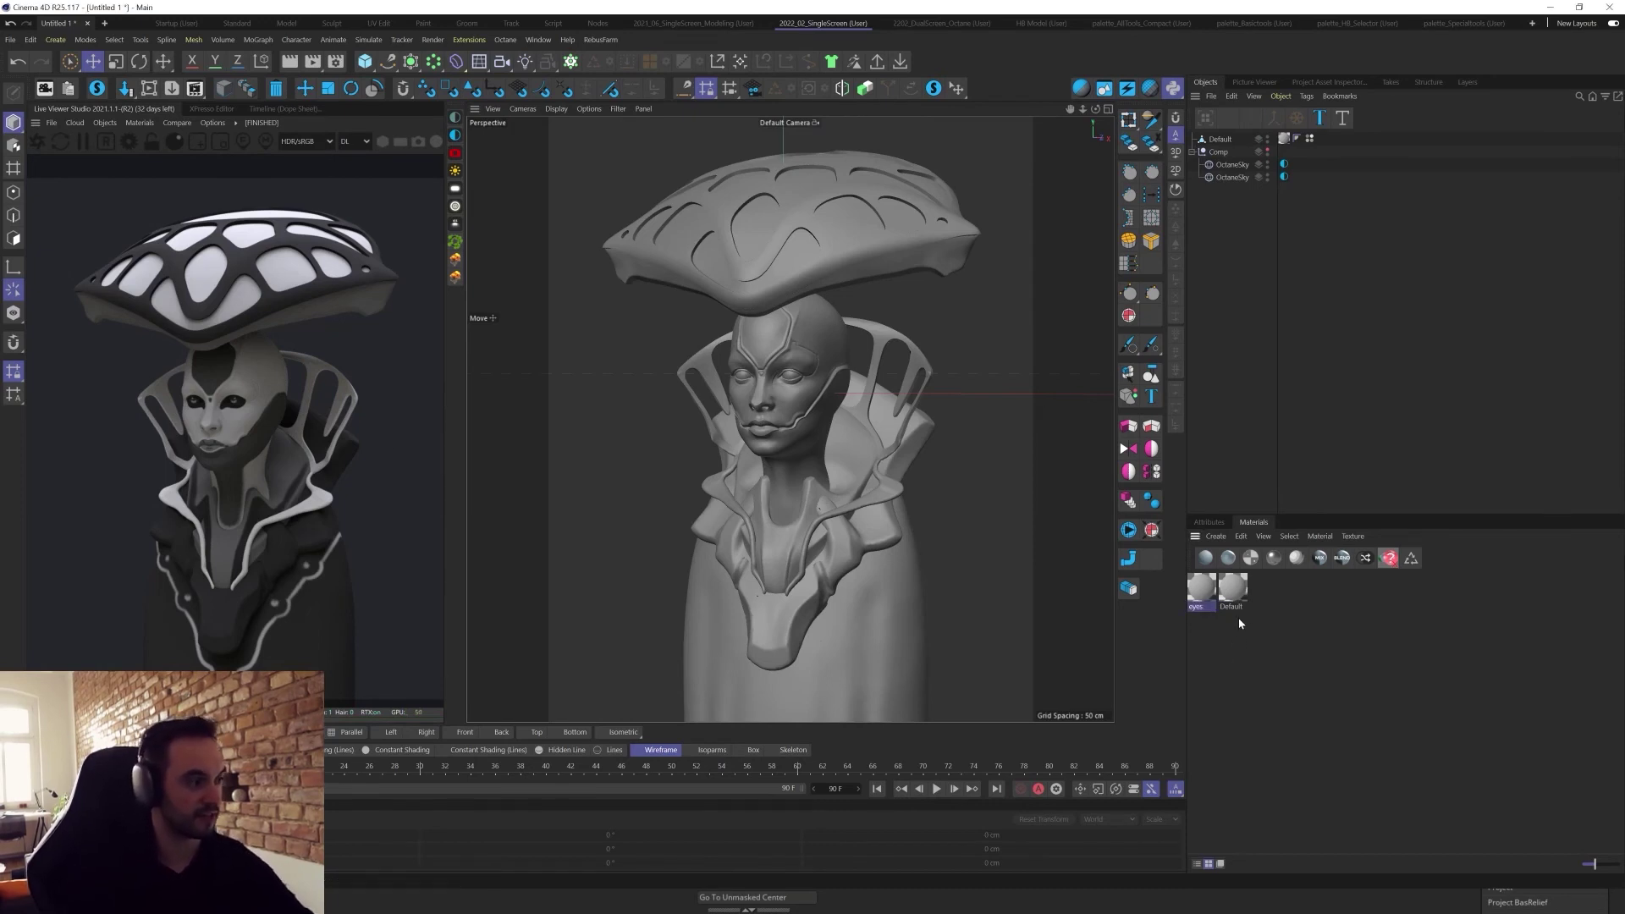
# Set the eyes material's specular color to pure white with R, G and B at 1.
pyautogui.doubleClick(1199, 599)
pyautogui.moveTo(1243, 458); pyautogui.dragTo(1096, 305)
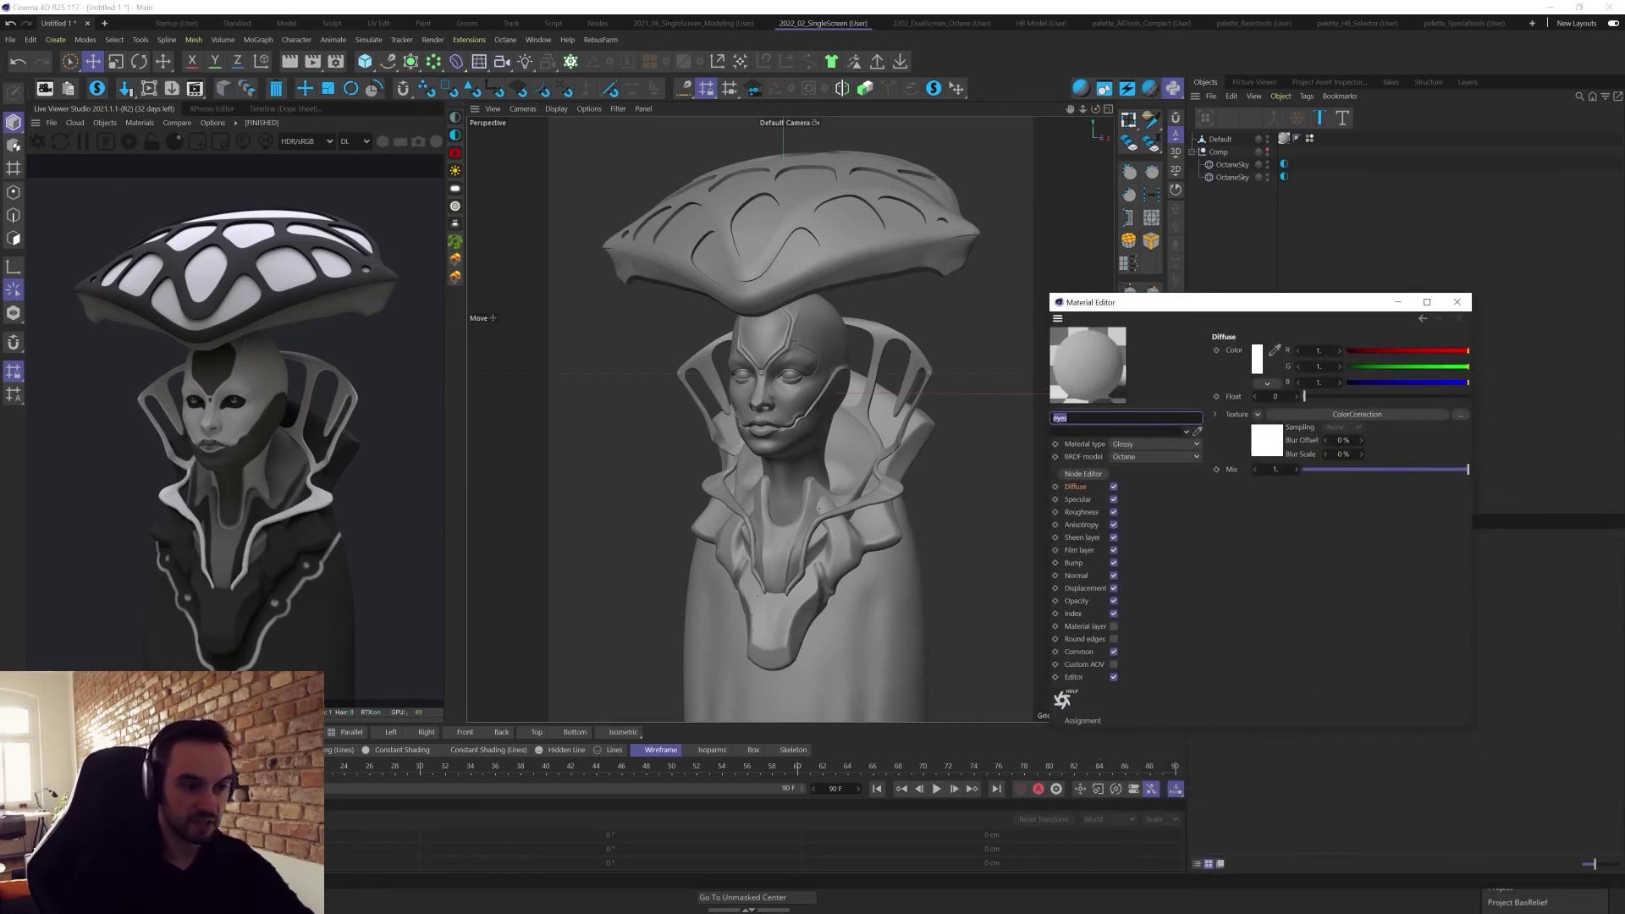
pyautogui.click(1080, 513)
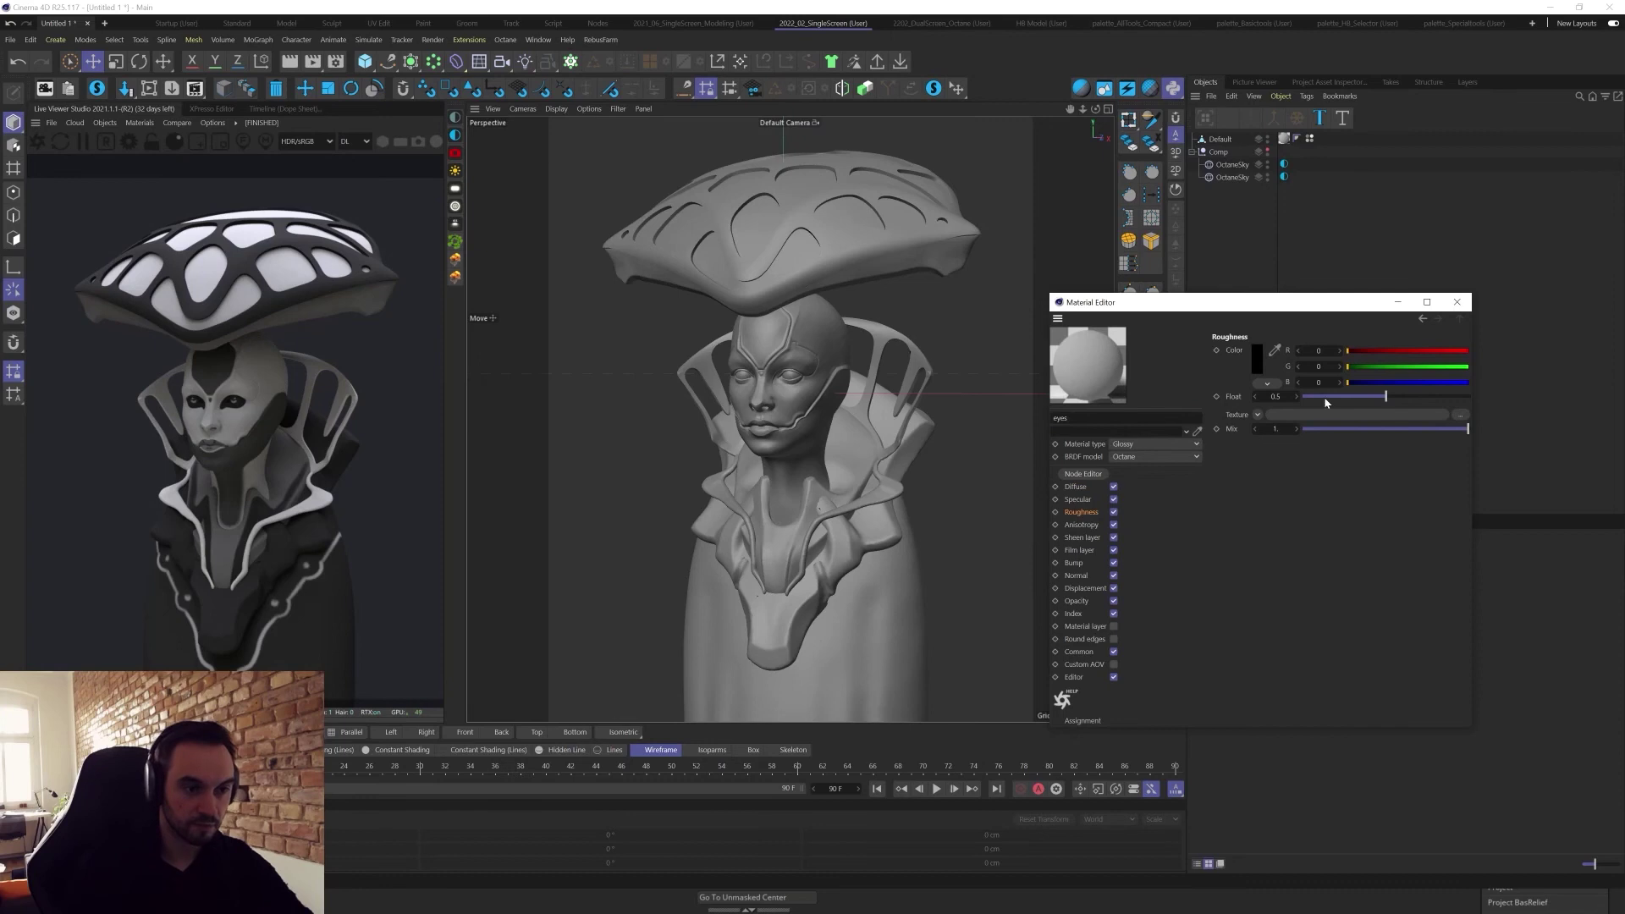
pyautogui.click(1089, 501)
pyautogui.moveTo(1442, 352); pyautogui.dragTo(1477, 369)
pyautogui.moveTo(1462, 382); pyautogui.dragTo(1491, 388)
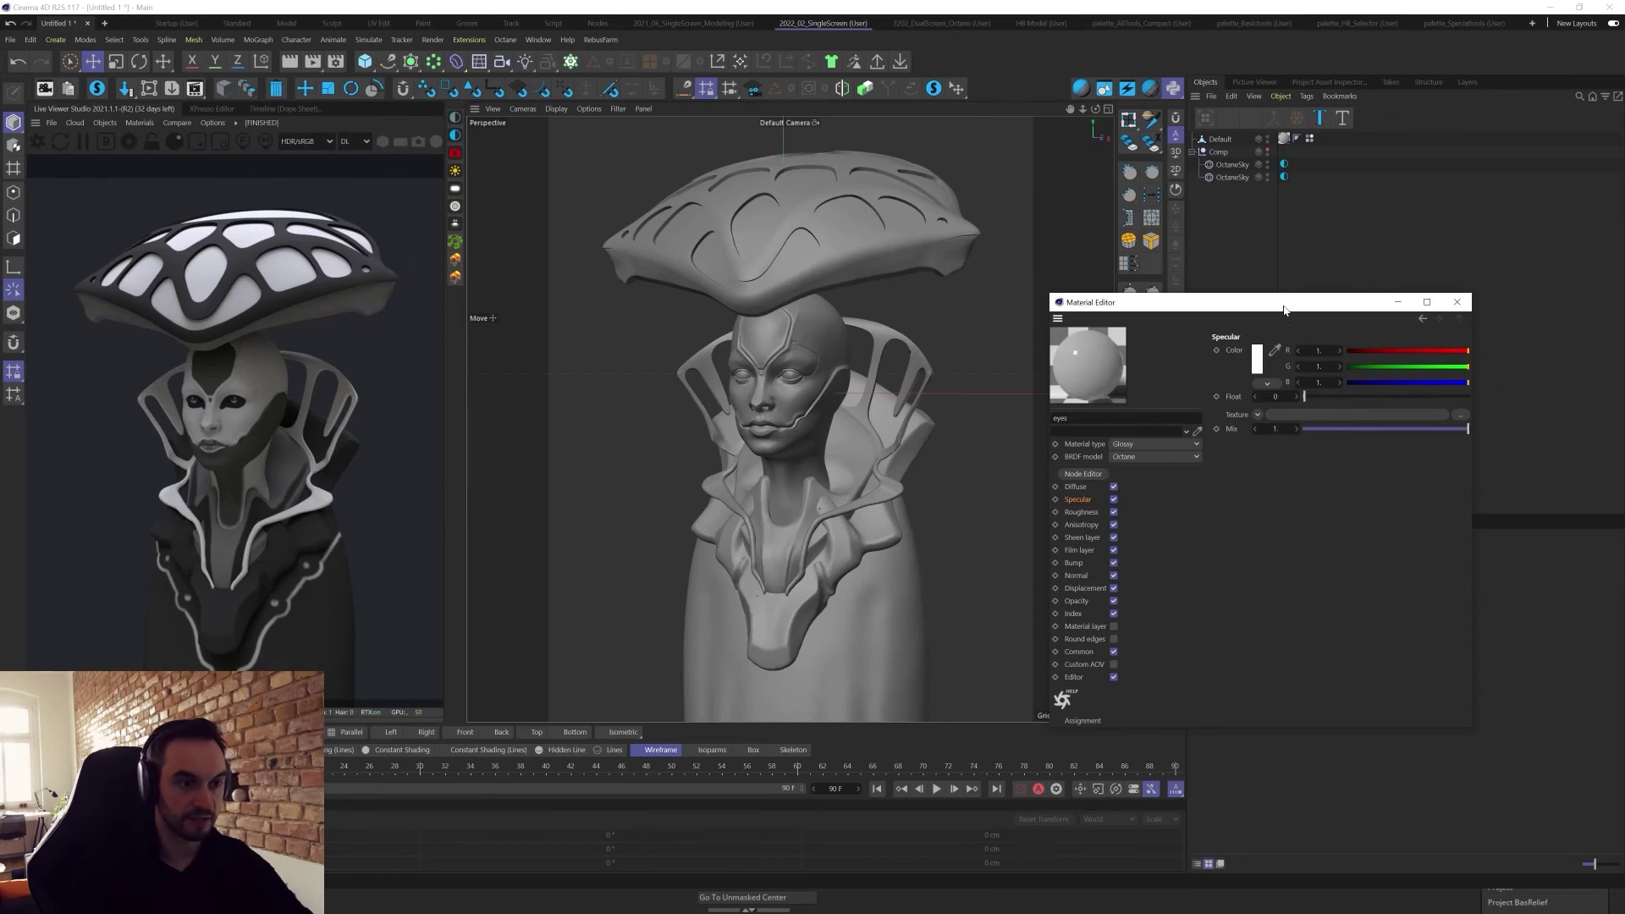
pyautogui.moveTo(1284, 309); pyautogui.dragTo(1264, 286)
pyautogui.click(1438, 280)
# Select the polygons of both eyeballs on the character with Fill Selection and store them as a polygon selection.
pyautogui.click(1220, 140)
pyautogui.press('Return')
pyautogui.hotkey('ctrl', 'a')
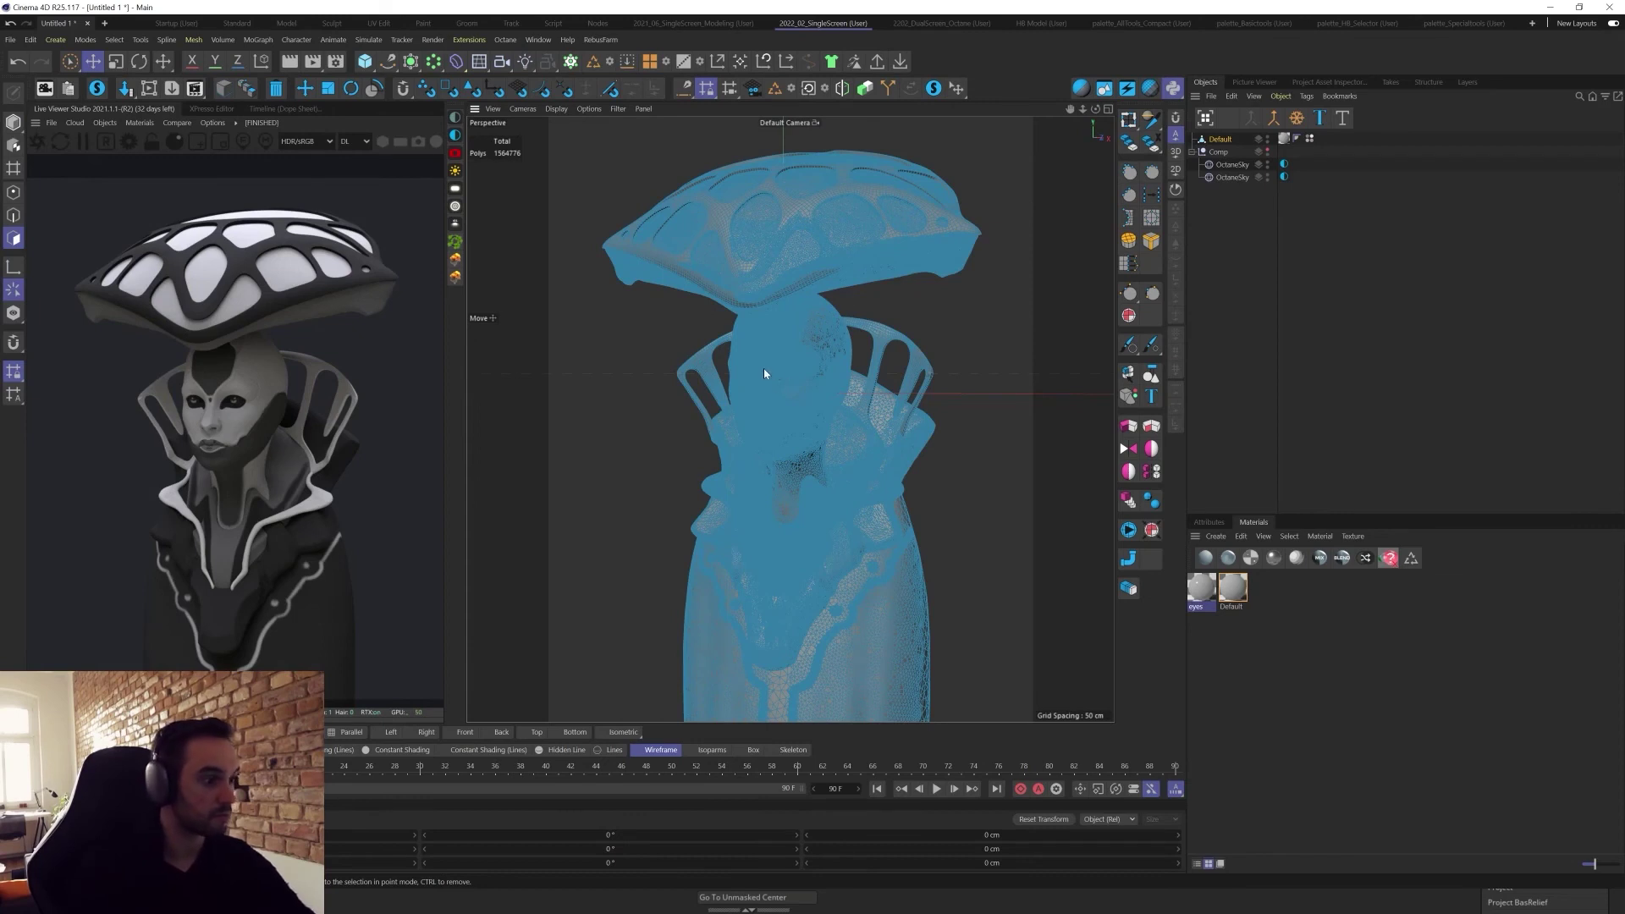
pyautogui.press('u')
pyautogui.press('f')
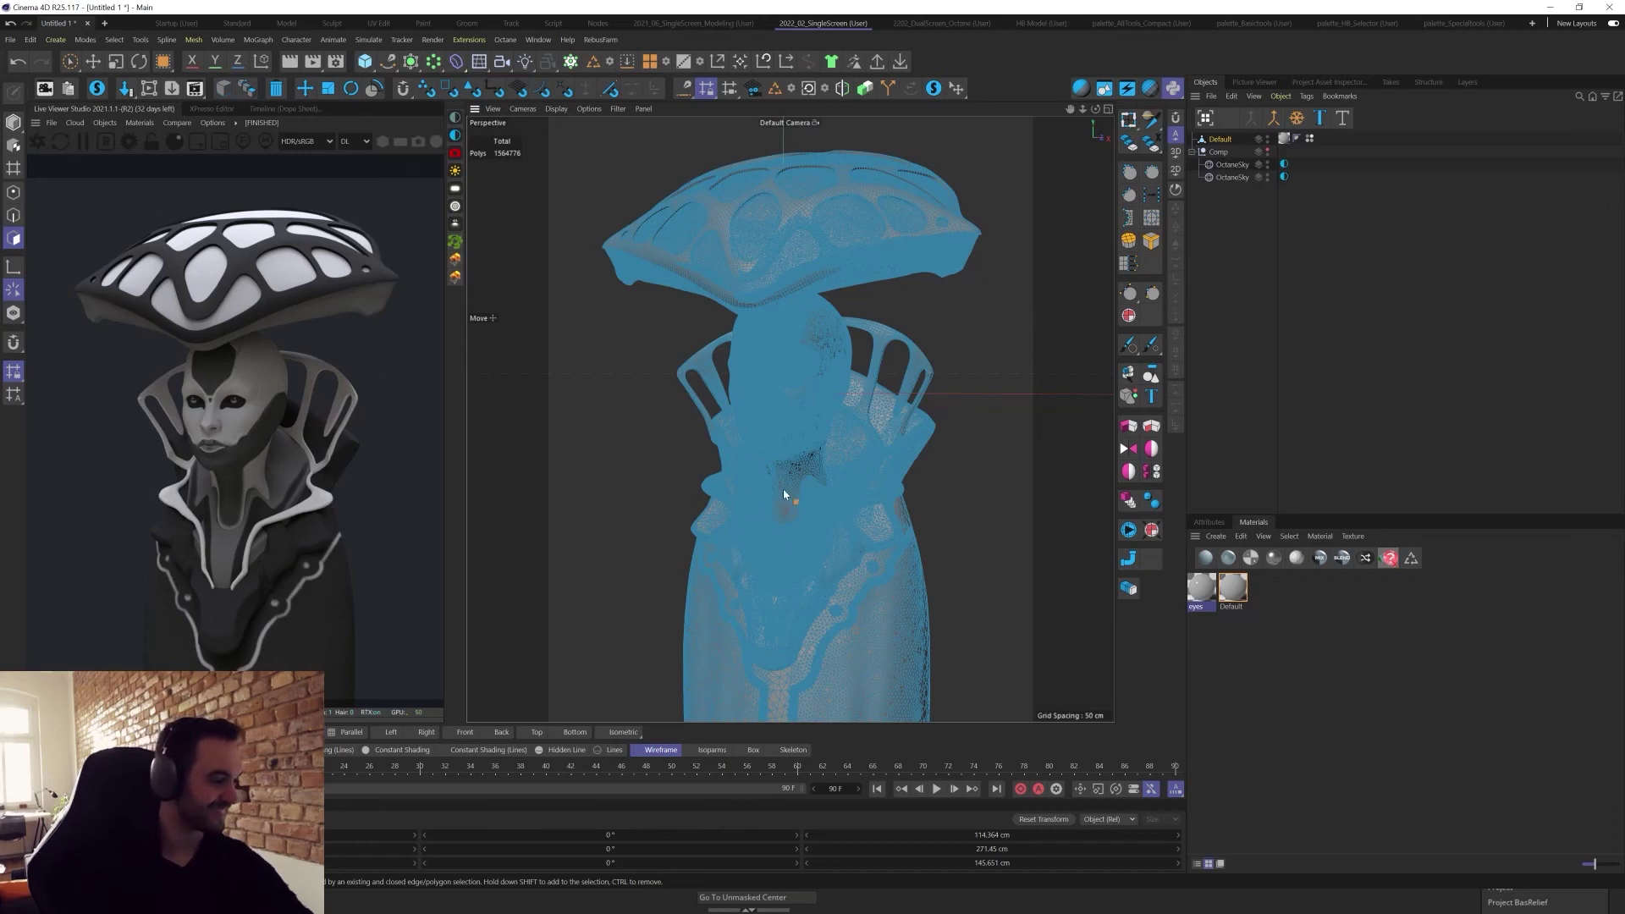
pyautogui.click(805, 476)
pyautogui.scroll(5, 773, 374)
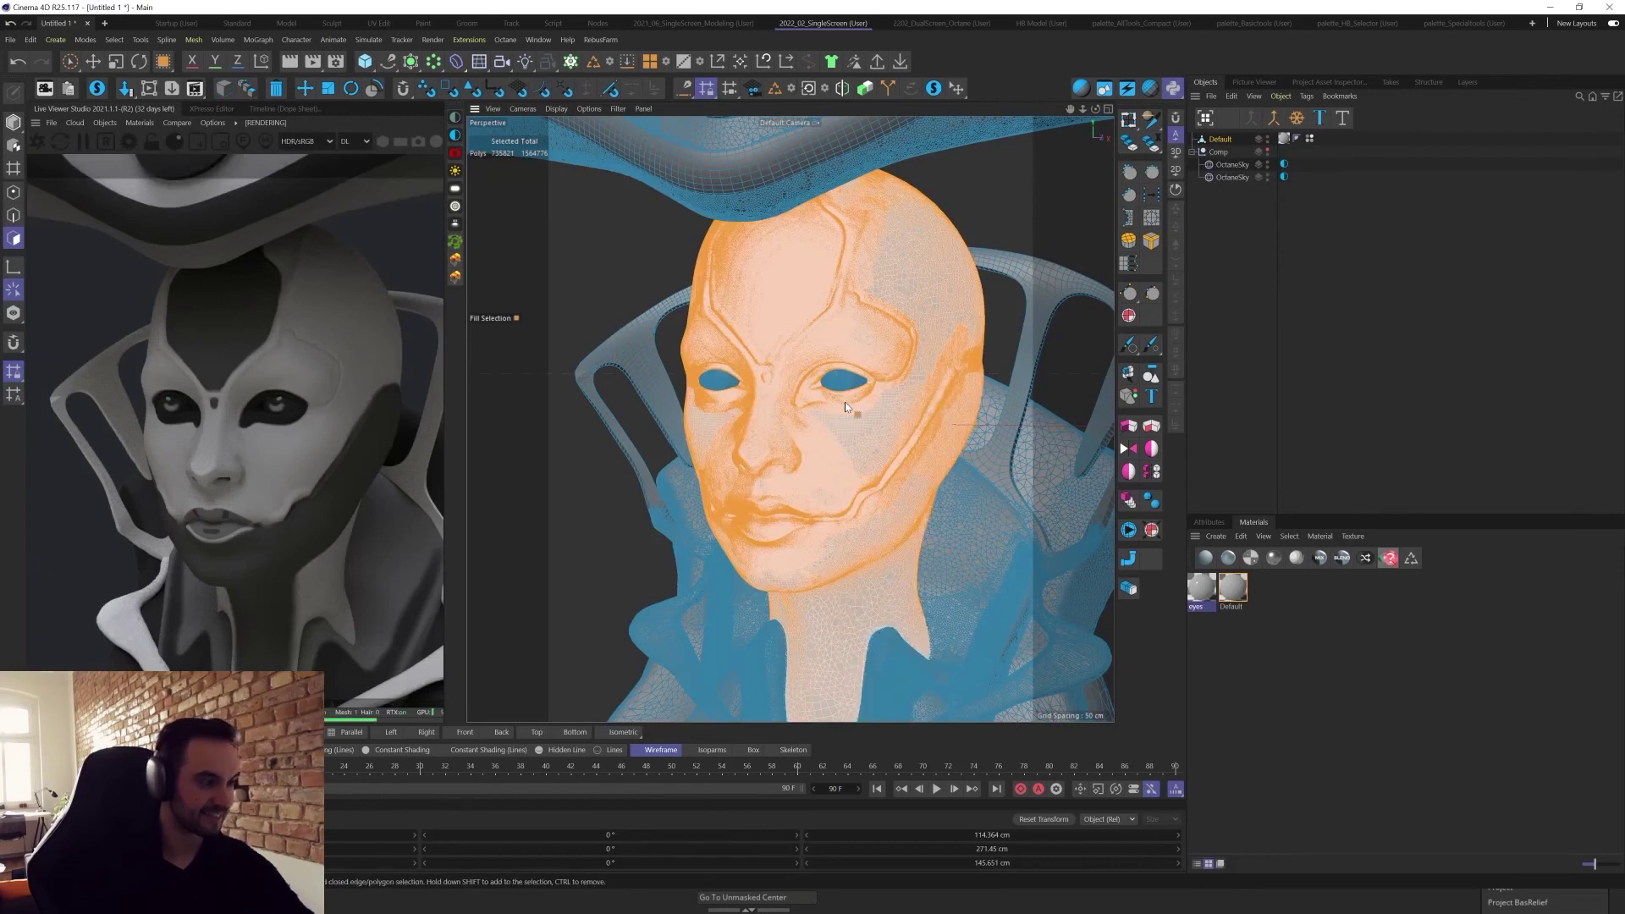
pyautogui.click(846, 383)
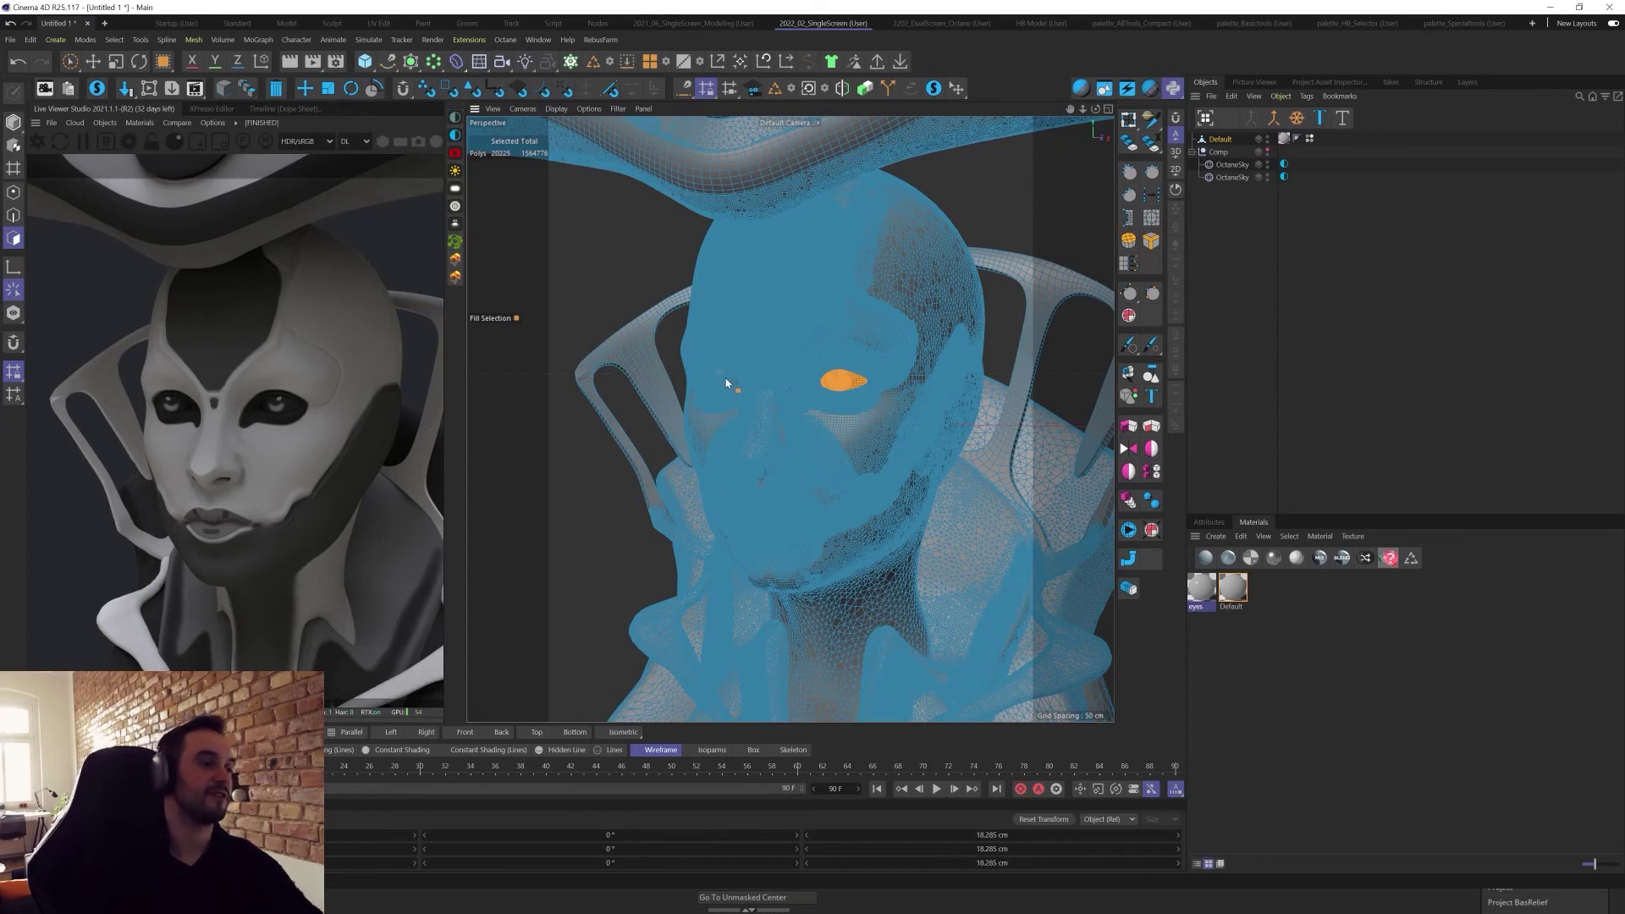
pyautogui.keyDown('shift'); pyautogui.click(725, 382); pyautogui.keyUp('shift')
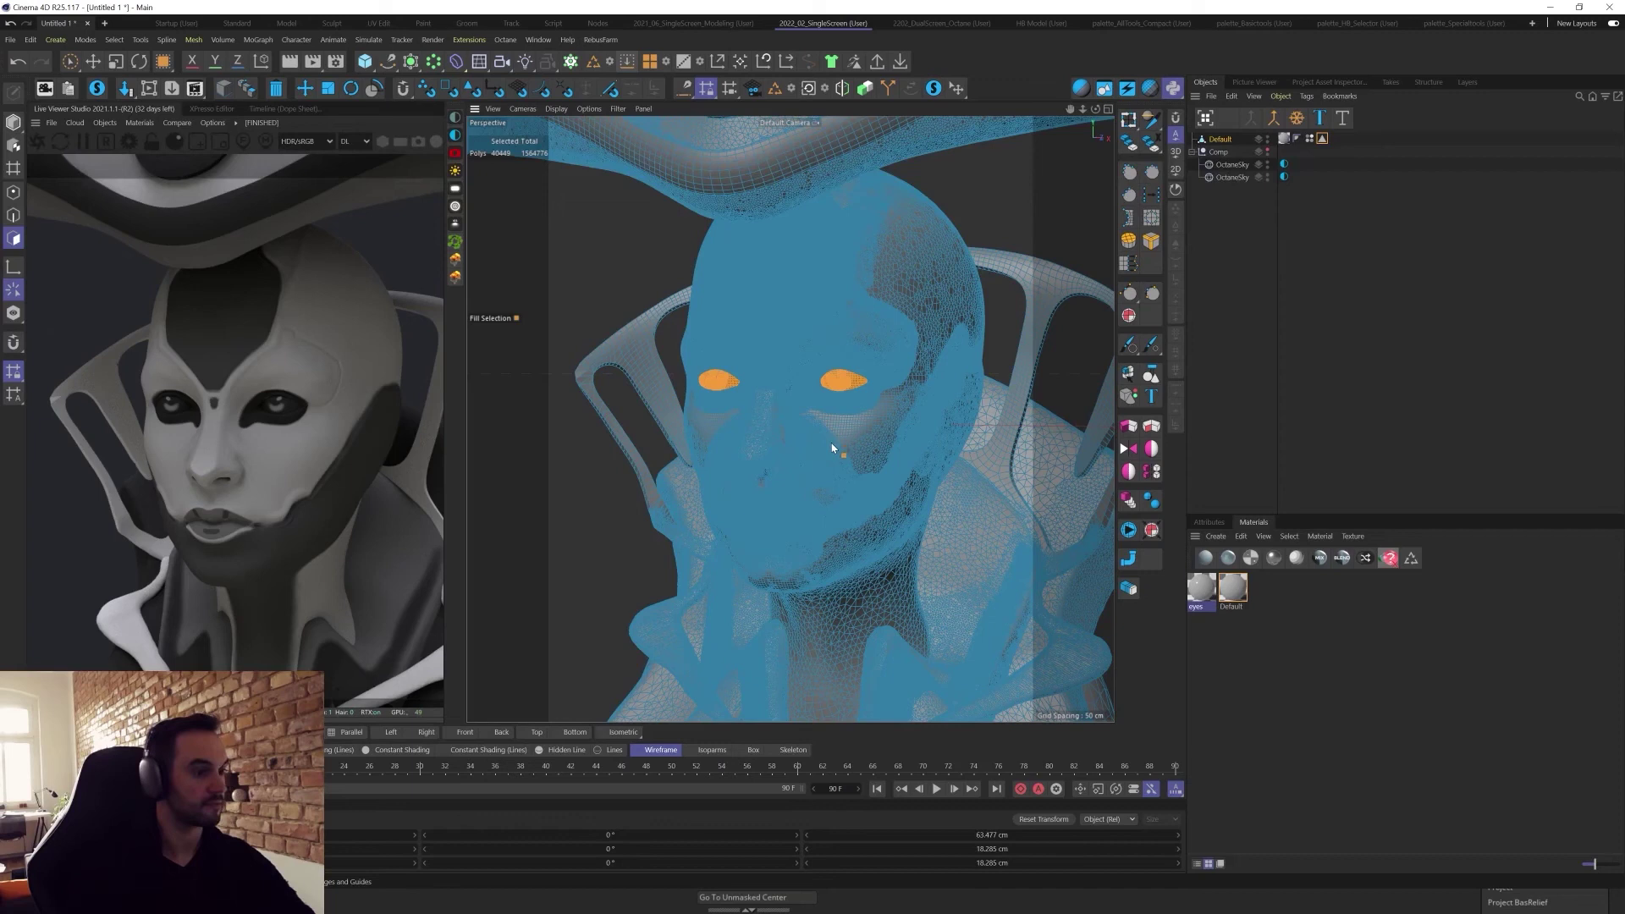
# Apply the eyes material to the character and restrict it to the stored eye polygon selection.
pyautogui.hotkey('ctrl', 'shift', 'a')
pyautogui.press('Return')
pyautogui.press('e')
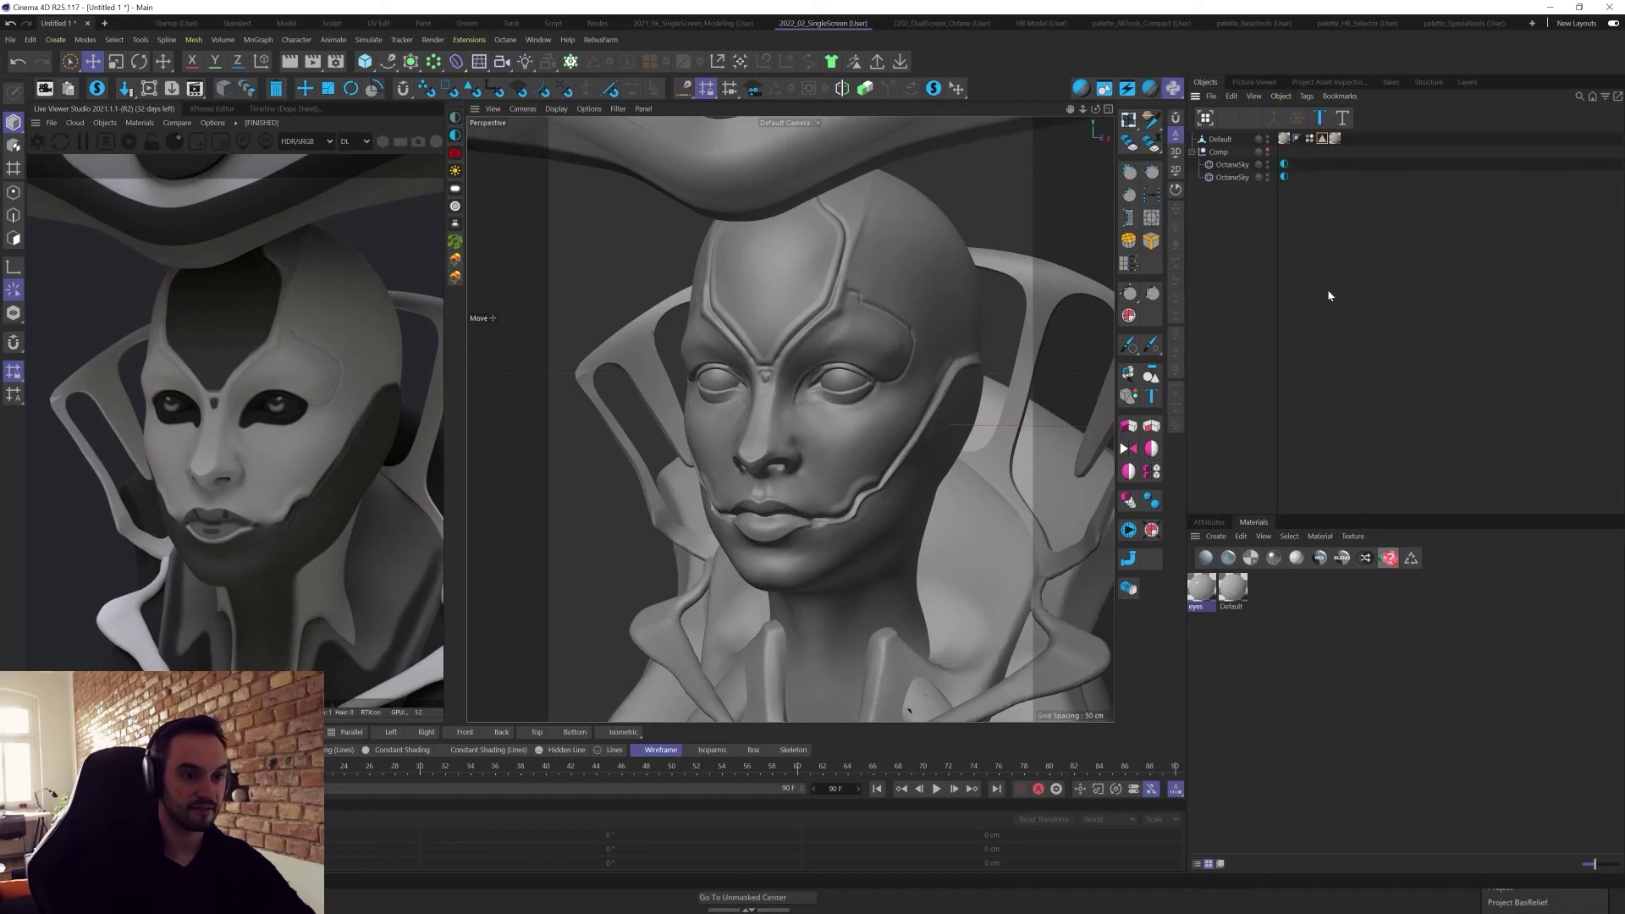
pyautogui.click(1208, 522)
pyautogui.click(1322, 138)
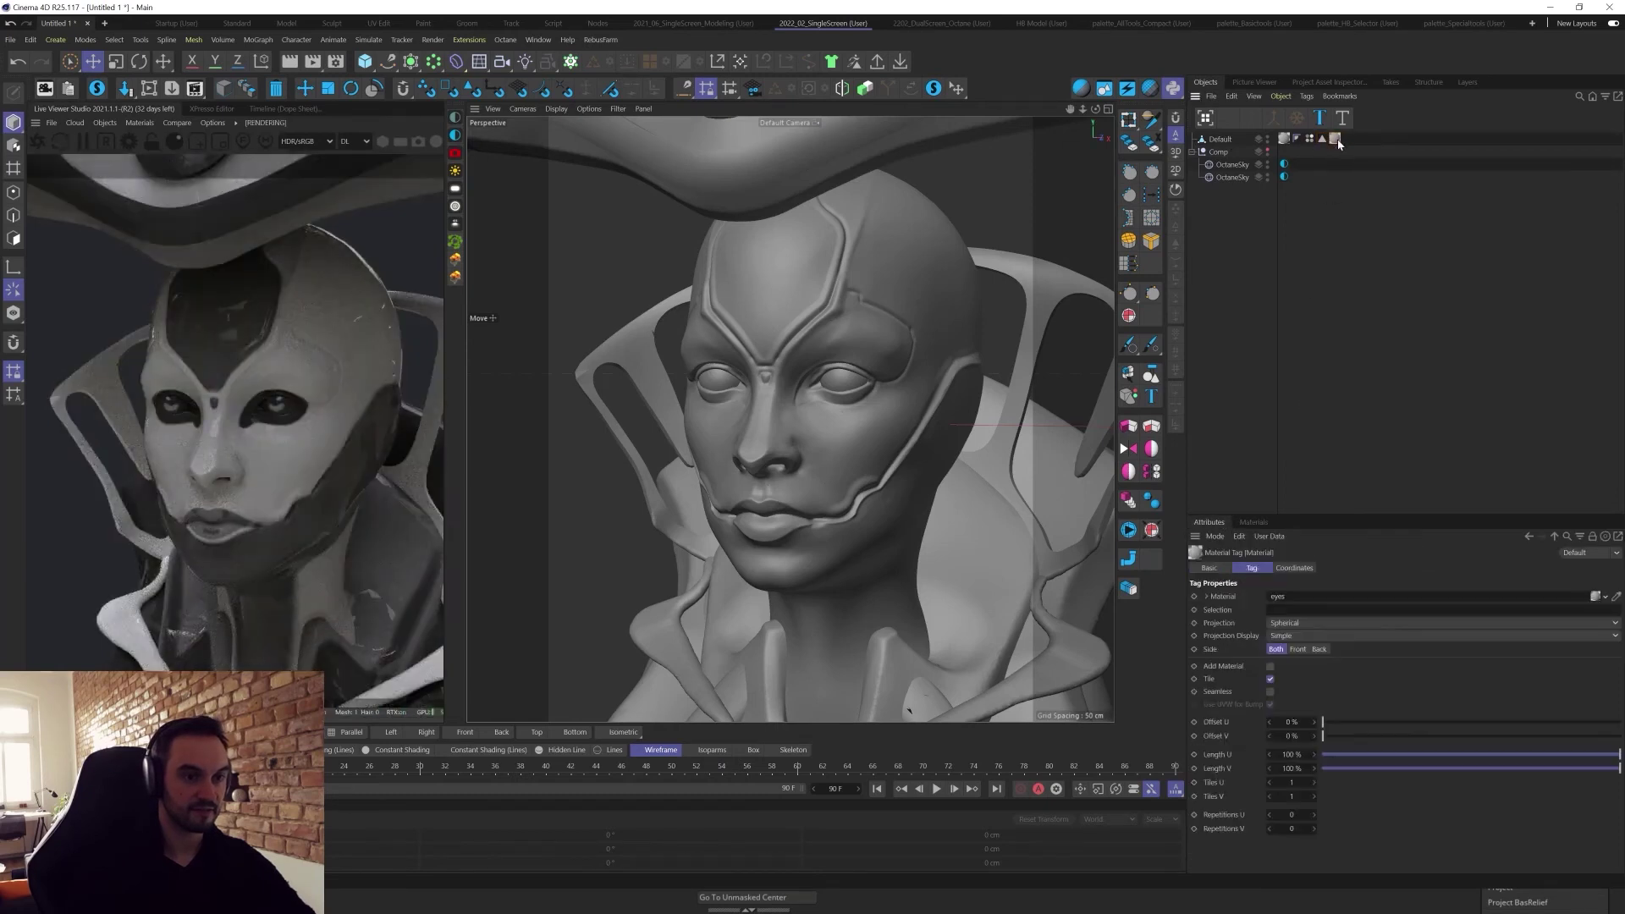
pyautogui.moveTo(1322, 138); pyautogui.dragTo(1314, 616)
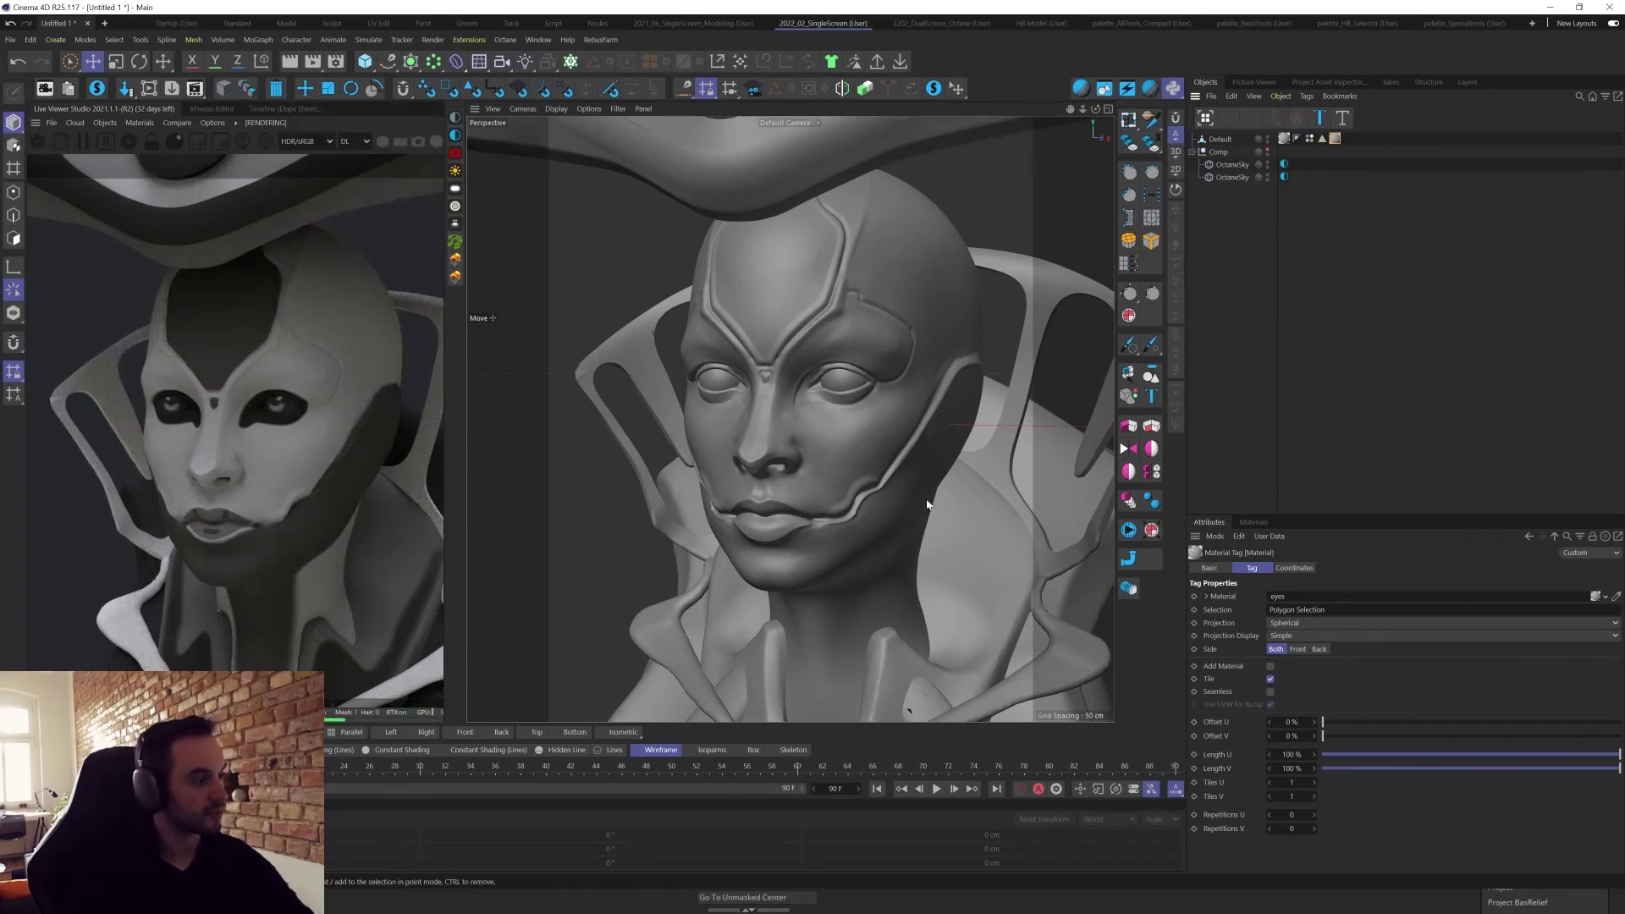
# Examine the shaded character from several angles and distances in the viewport and live render.
pyautogui.keyDown('alt'); pyautogui.moveTo(882, 491); pyautogui.dragTo(863, 535, button='right'); pyautogui.keyUp('alt')
pyautogui.keyDown('alt'); pyautogui.moveTo(863, 535); pyautogui.dragTo(855, 472); pyautogui.keyUp('alt')
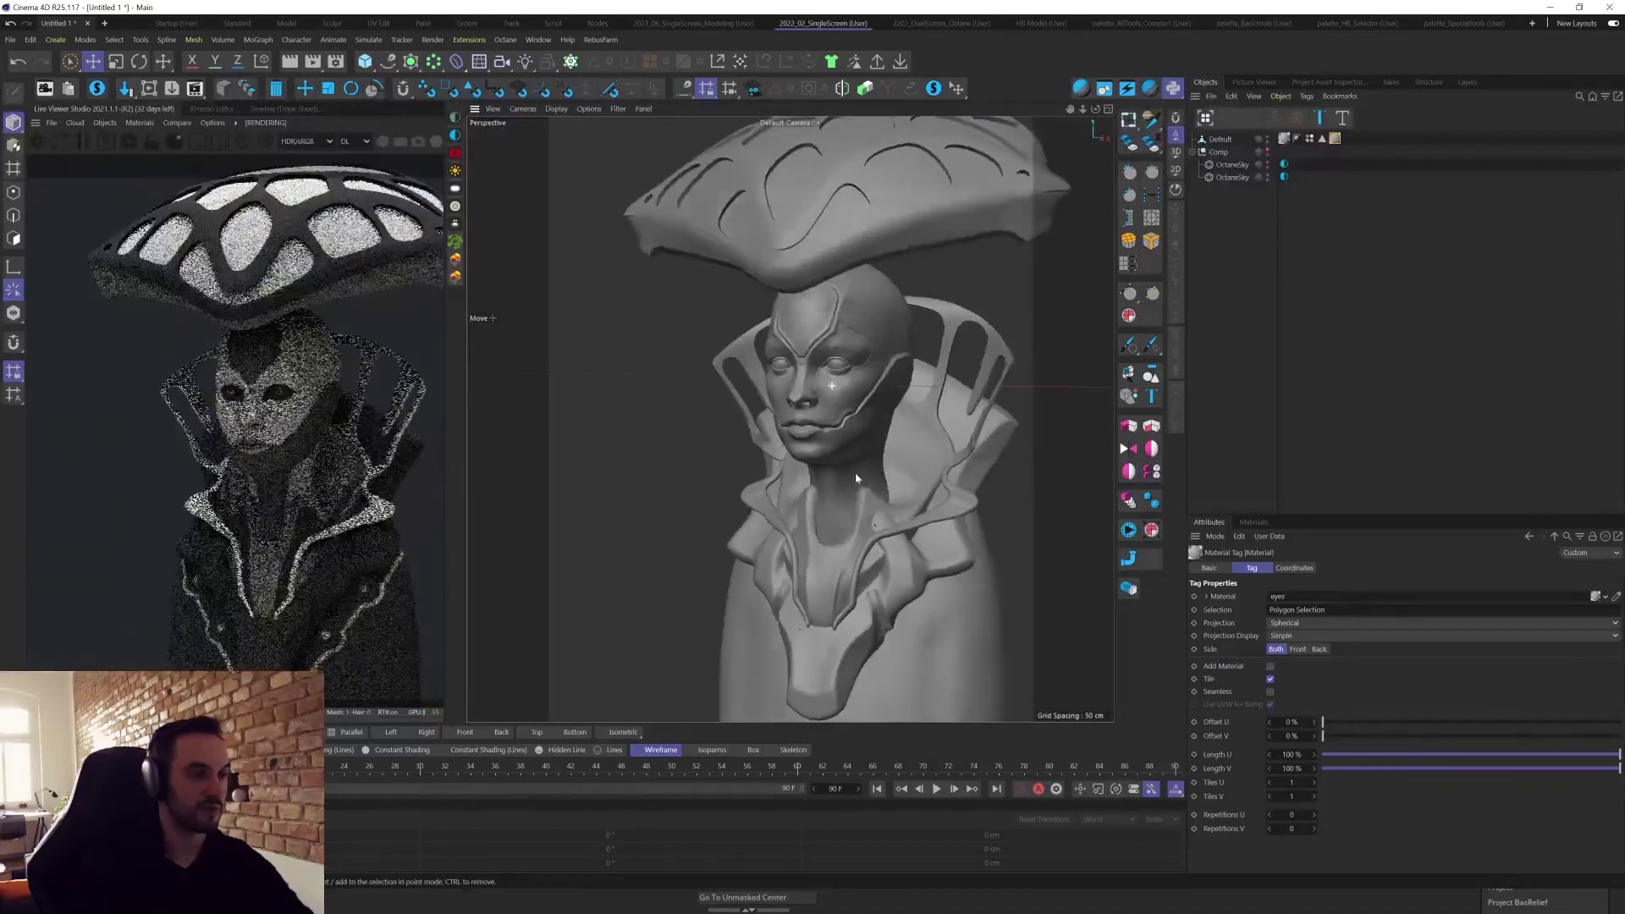
pyautogui.keyDown('alt'); pyautogui.moveTo(799, 357); pyautogui.dragTo(901, 358, button='right'); pyautogui.keyUp('alt')
pyautogui.keyDown('alt'); pyautogui.moveTo(901, 358); pyautogui.dragTo(911, 497); pyautogui.keyUp('alt')
pyautogui.keyDown('alt'); pyautogui.moveTo(901, 456); pyautogui.dragTo(804, 533, button='right'); pyautogui.keyUp('alt')
pyautogui.keyDown('alt'); pyautogui.moveTo(804, 533); pyautogui.dragTo(905, 461); pyautogui.keyUp('alt')
pyautogui.keyDown('alt'); pyautogui.moveTo(918, 449); pyautogui.dragTo(852, 495, button='right'); pyautogui.keyUp('alt')
pyautogui.keyDown('alt'); pyautogui.moveTo(851, 495); pyautogui.dragTo(1001, 580); pyautogui.keyUp('alt')
pyautogui.keyDown('alt'); pyautogui.moveTo(1032, 402); pyautogui.dragTo(911, 500); pyautogui.keyUp('alt')
pyautogui.keyDown('alt'); pyautogui.moveTo(767, 356); pyautogui.dragTo(839, 362, button='right'); pyautogui.keyUp('alt')
pyautogui.scroll(3, 838, 361)
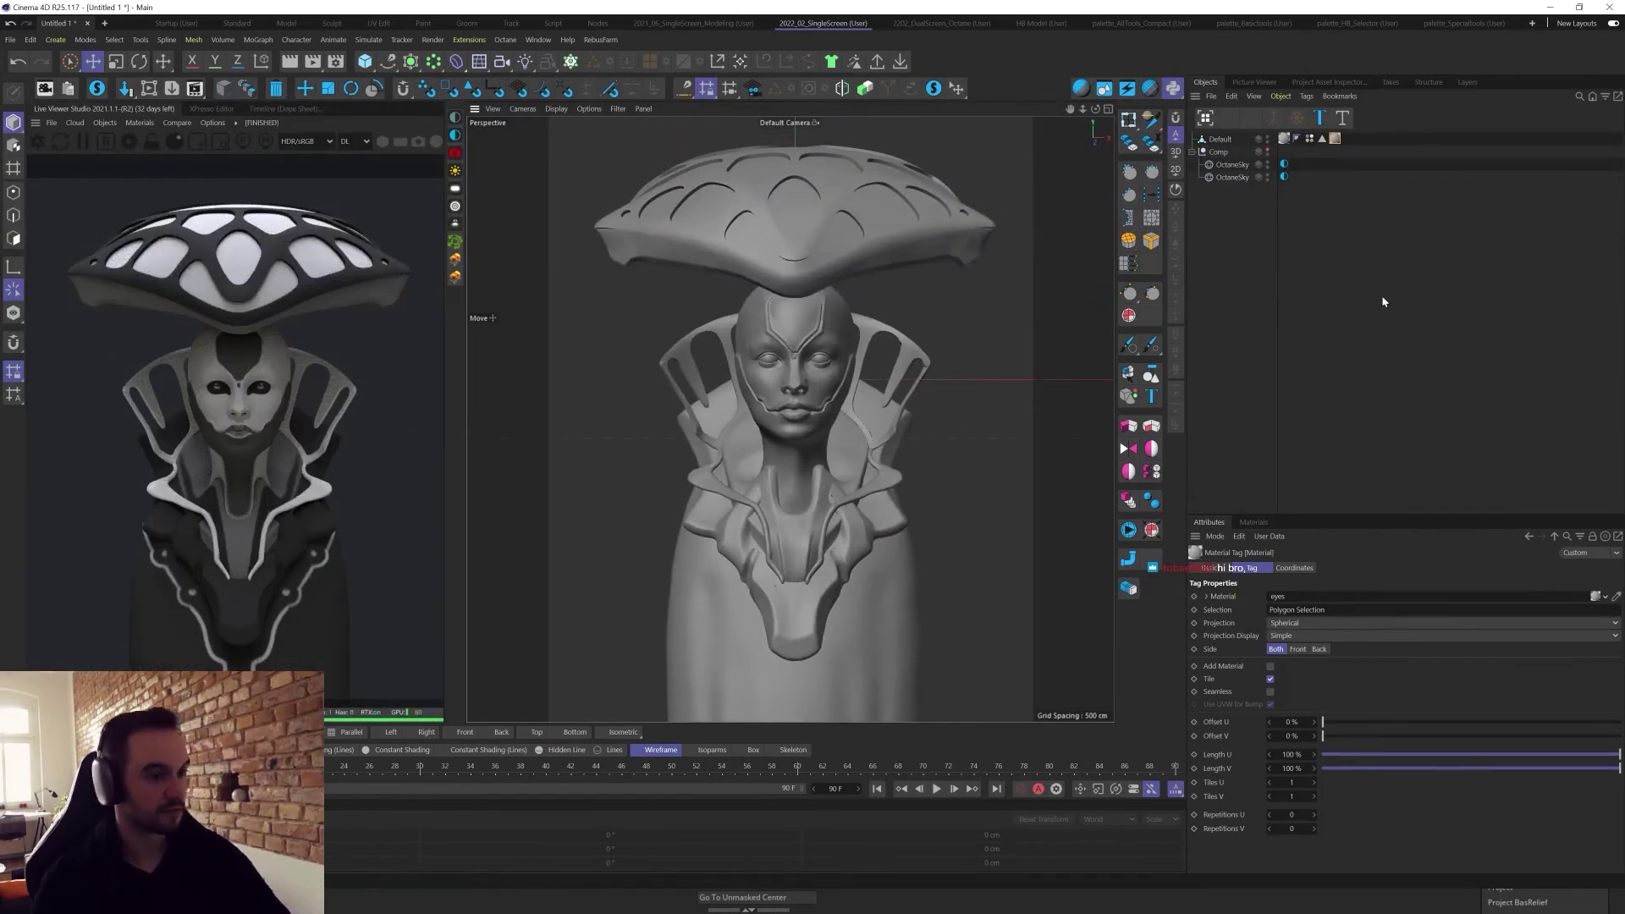
# Change the visible environment's color to a neutral near-black gray with RGB 20, 20, 20 (8% brightness).
pyautogui.click(1317, 342)
pyautogui.click(1284, 164)
pyautogui.click(1312, 617)
pyautogui.moveTo(1325, 598); pyautogui.dragTo(1308, 633)
pyautogui.click(1229, 604)
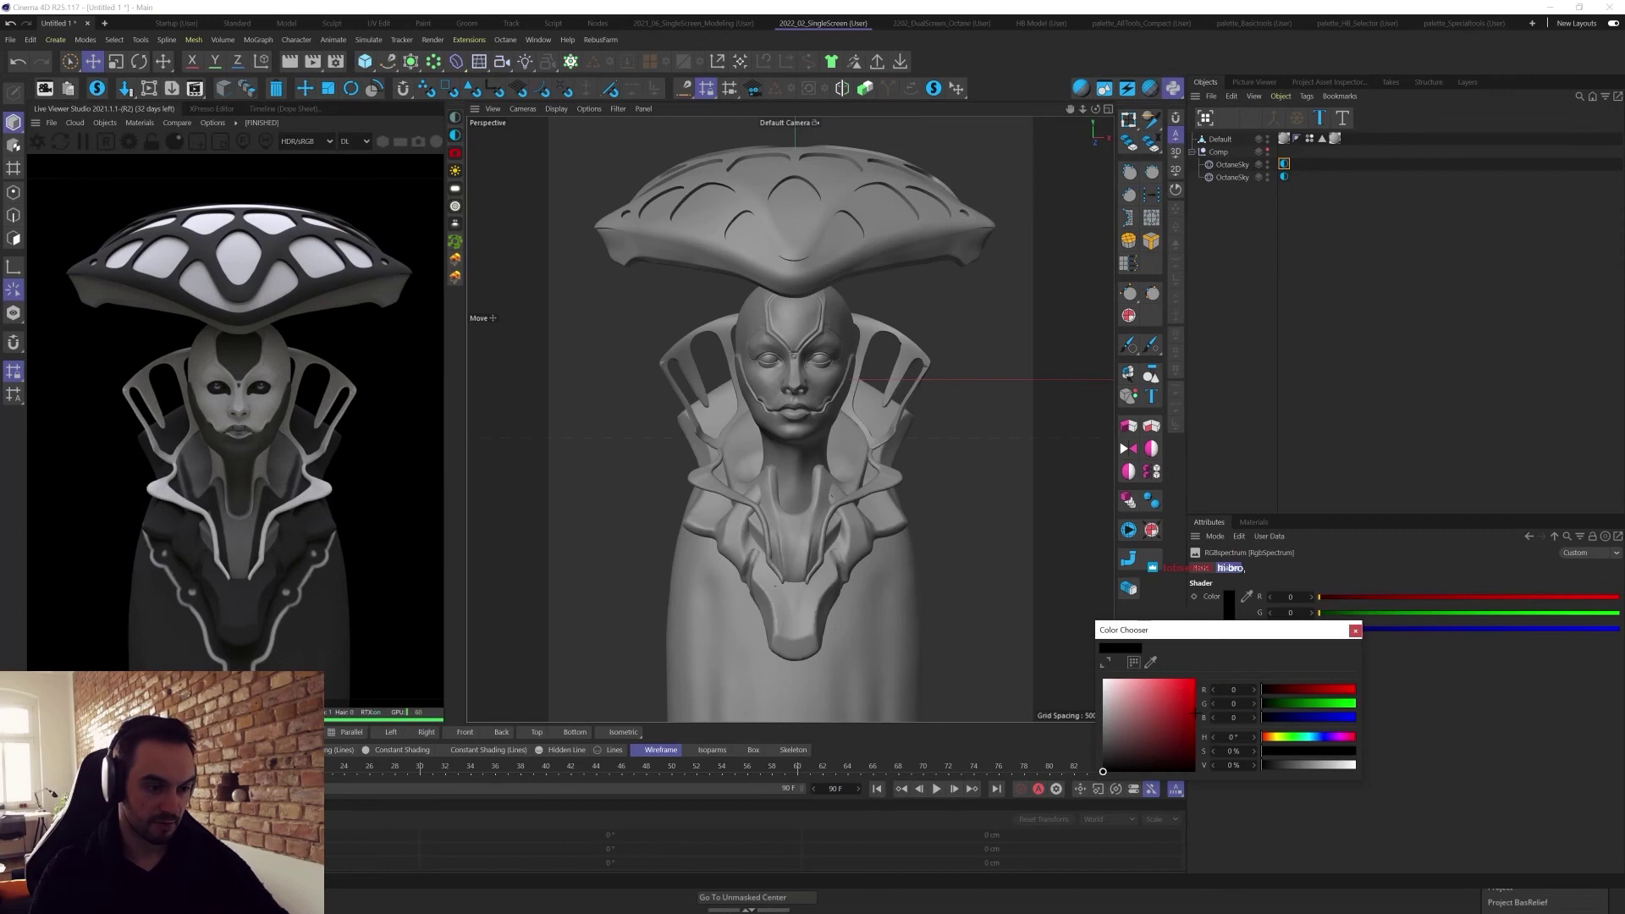
pyautogui.click(1269, 764)
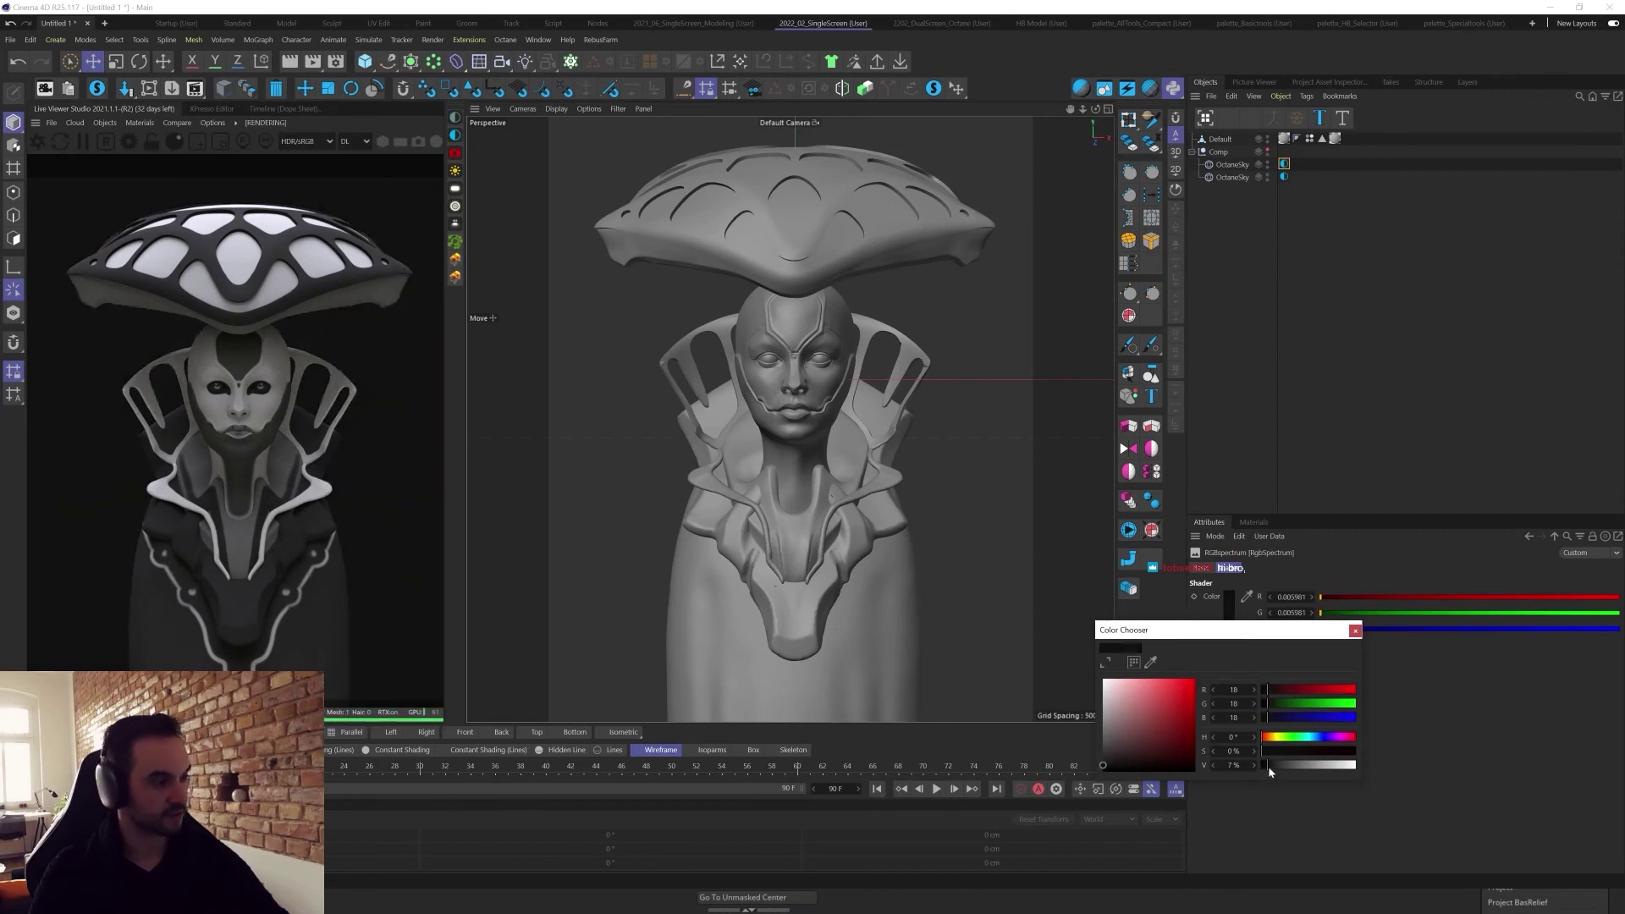
pyautogui.moveTo(1272, 766); pyautogui.dragTo(1268, 764)
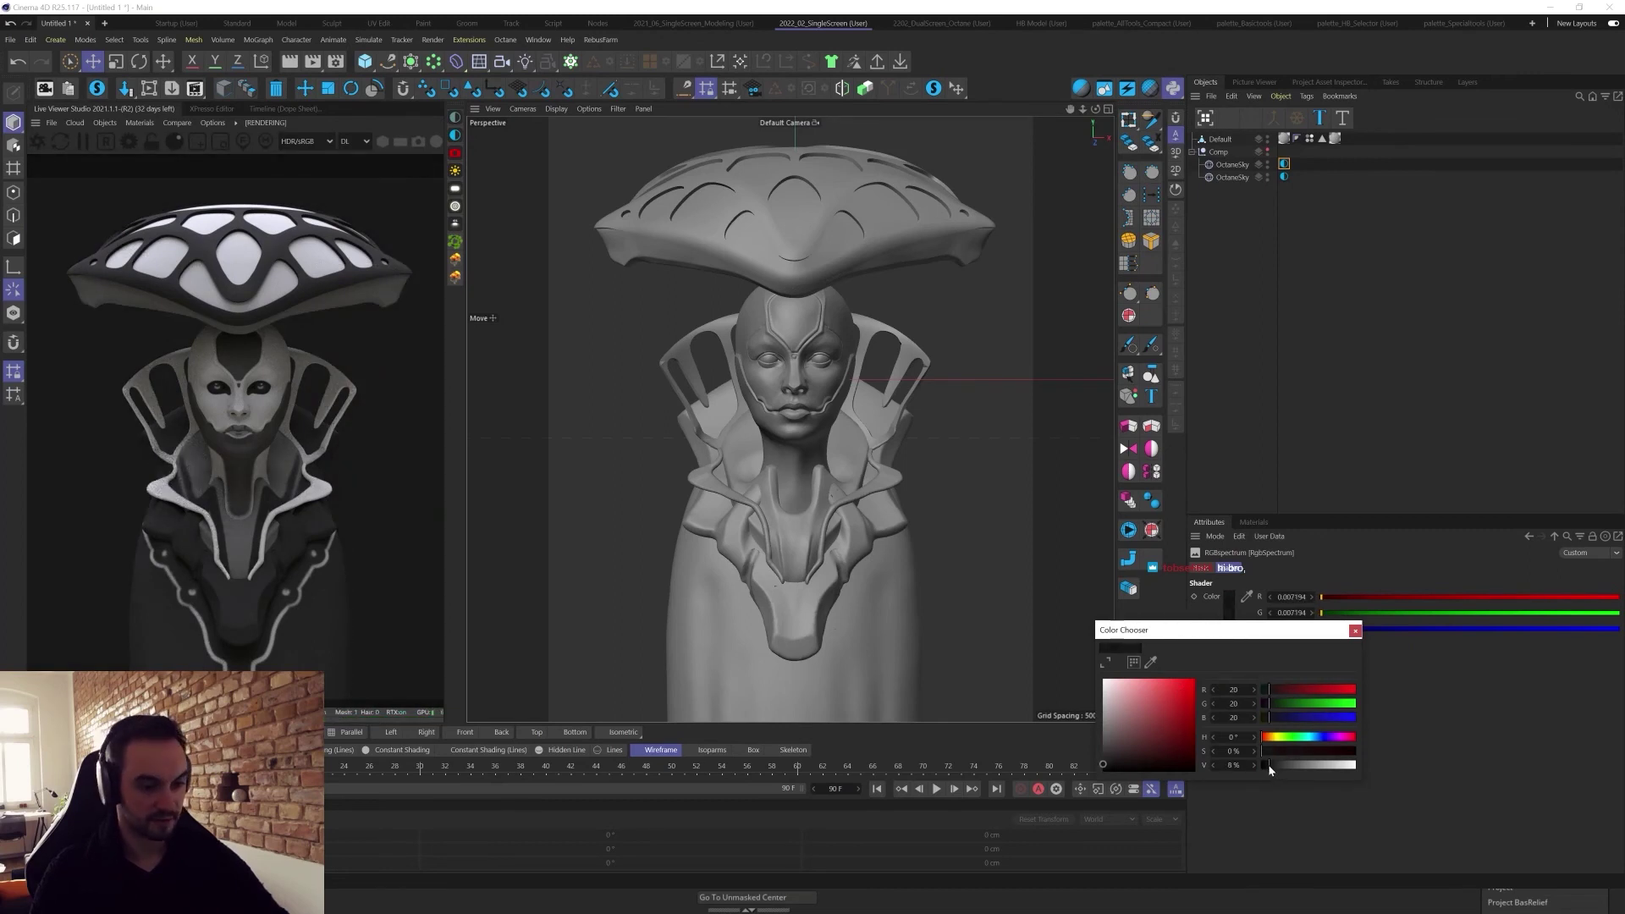
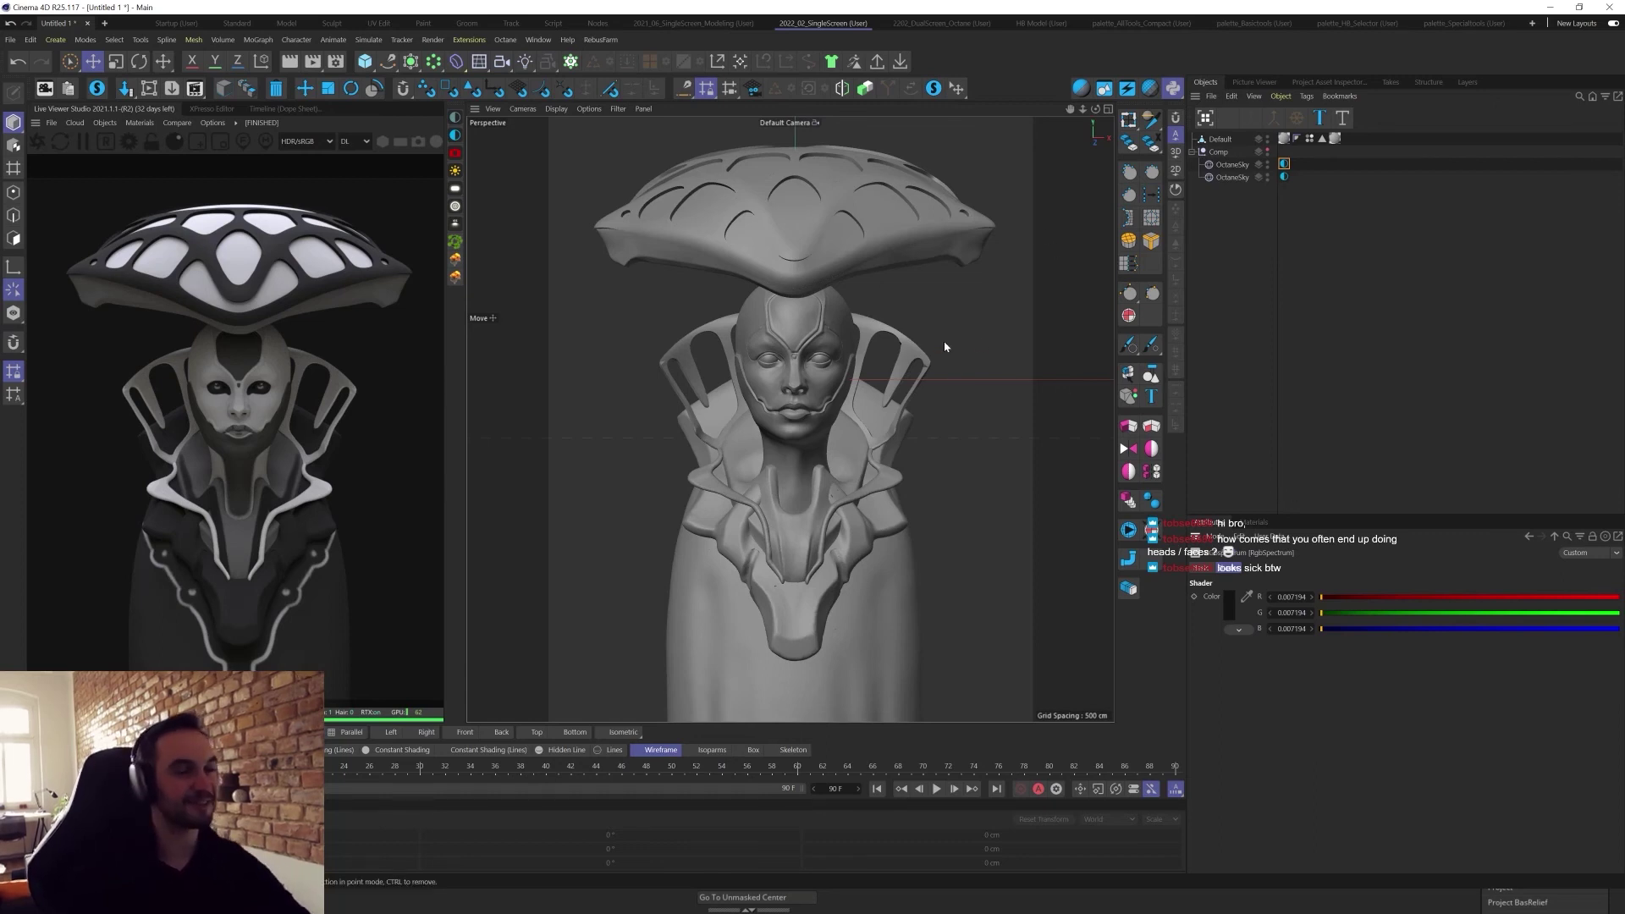
# Add a 400 by 400 cm plane to the scene.
pyautogui.click(1220, 138)
pyautogui.moveTo(943, 471)
pyautogui.keyDown('alt'); pyautogui.mouseDown()
pyautogui.moveTo(894, 464)
pyautogui.moveTo(884, 478)
pyautogui.moveTo(938, 480)
pyautogui.mouseUp(); pyautogui.keyUp('alt')
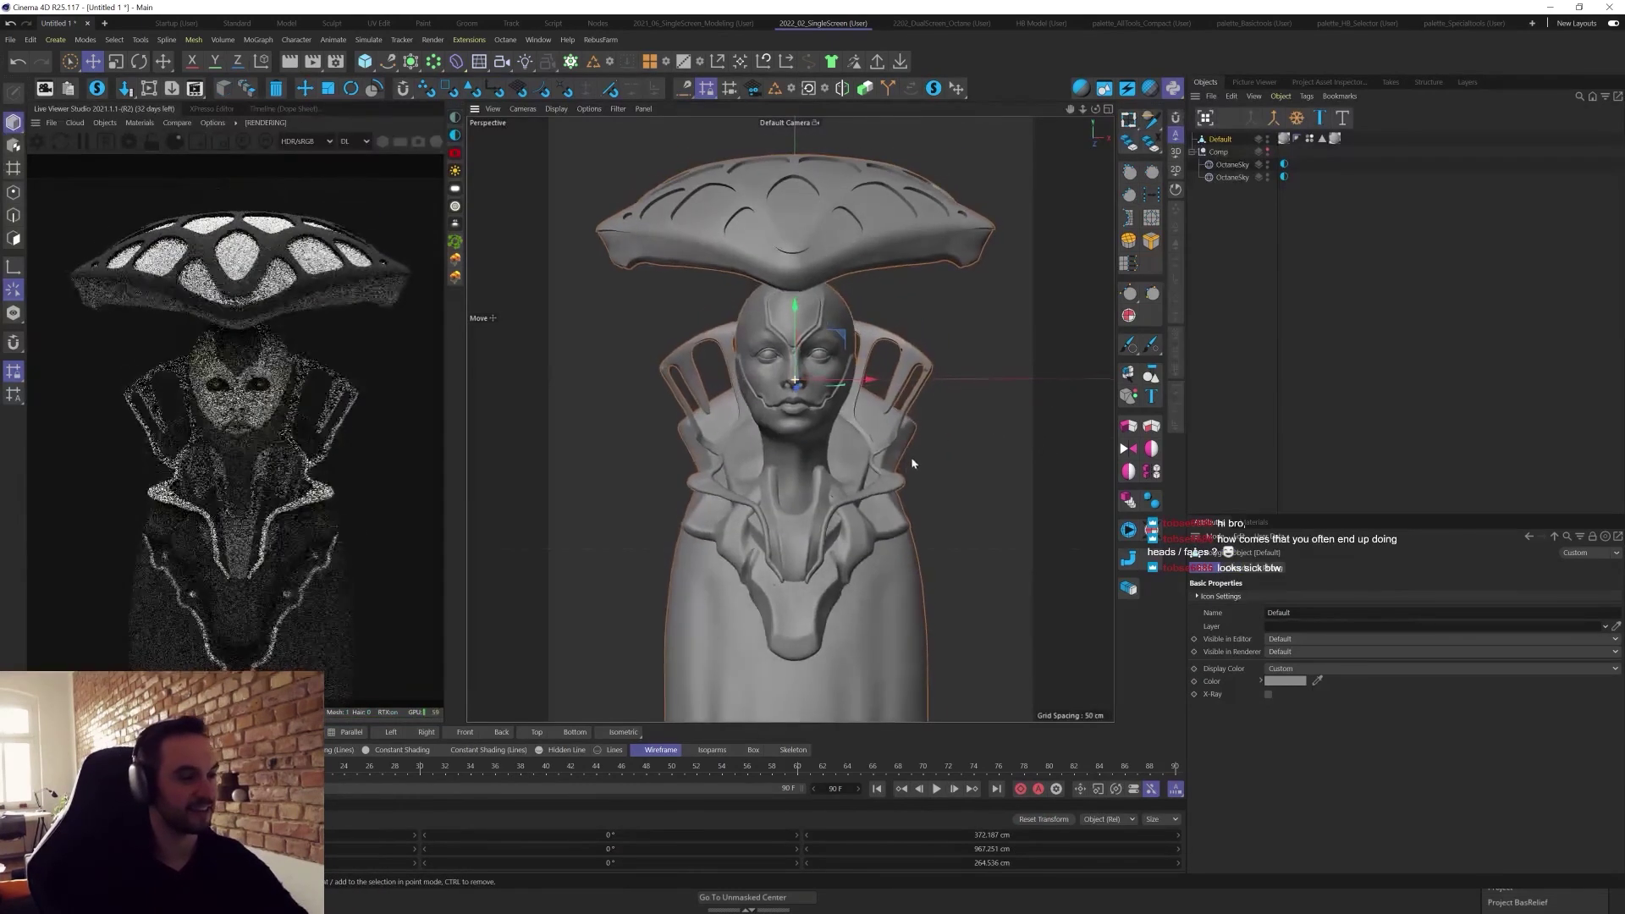
pyautogui.keyDown('alt'); pyautogui.moveTo(857, 405); pyautogui.dragTo(892, 501); pyautogui.keyUp('alt')
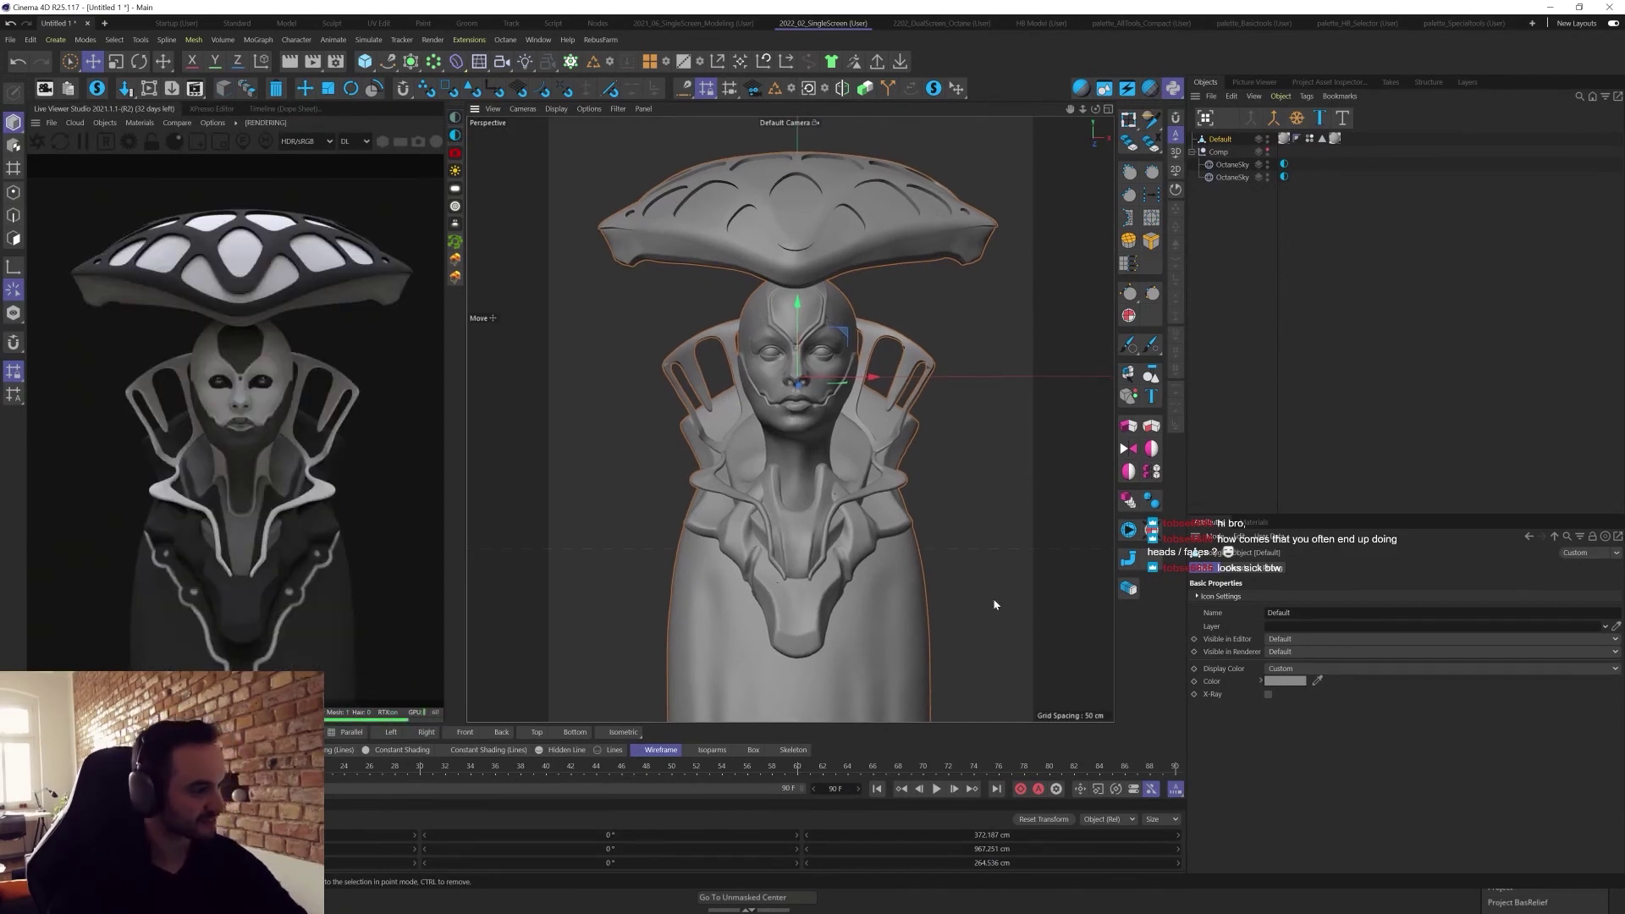
pyautogui.moveTo(367, 65); pyautogui.dragTo(498, 107)
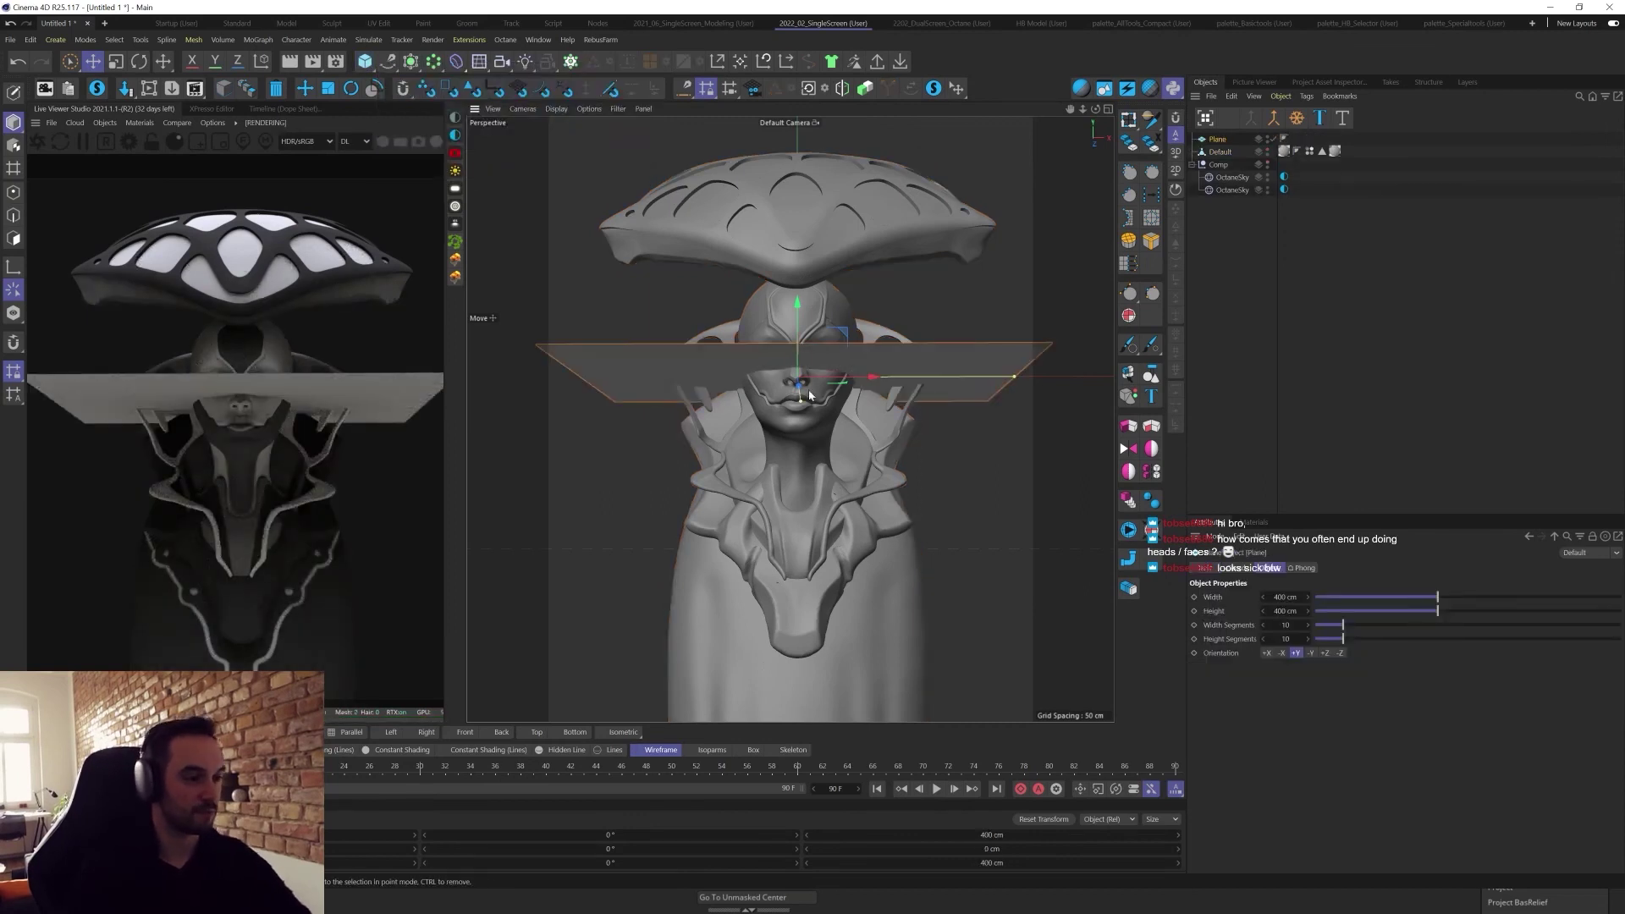
# Orient the plane to +Z and enlarge it to about 988 by 995 cm as a backdrop behind the character.
pyautogui.click(1324, 653)
pyautogui.keyDown('alt'); pyautogui.moveTo(959, 562); pyautogui.dragTo(1041, 446); pyautogui.keyUp('alt')
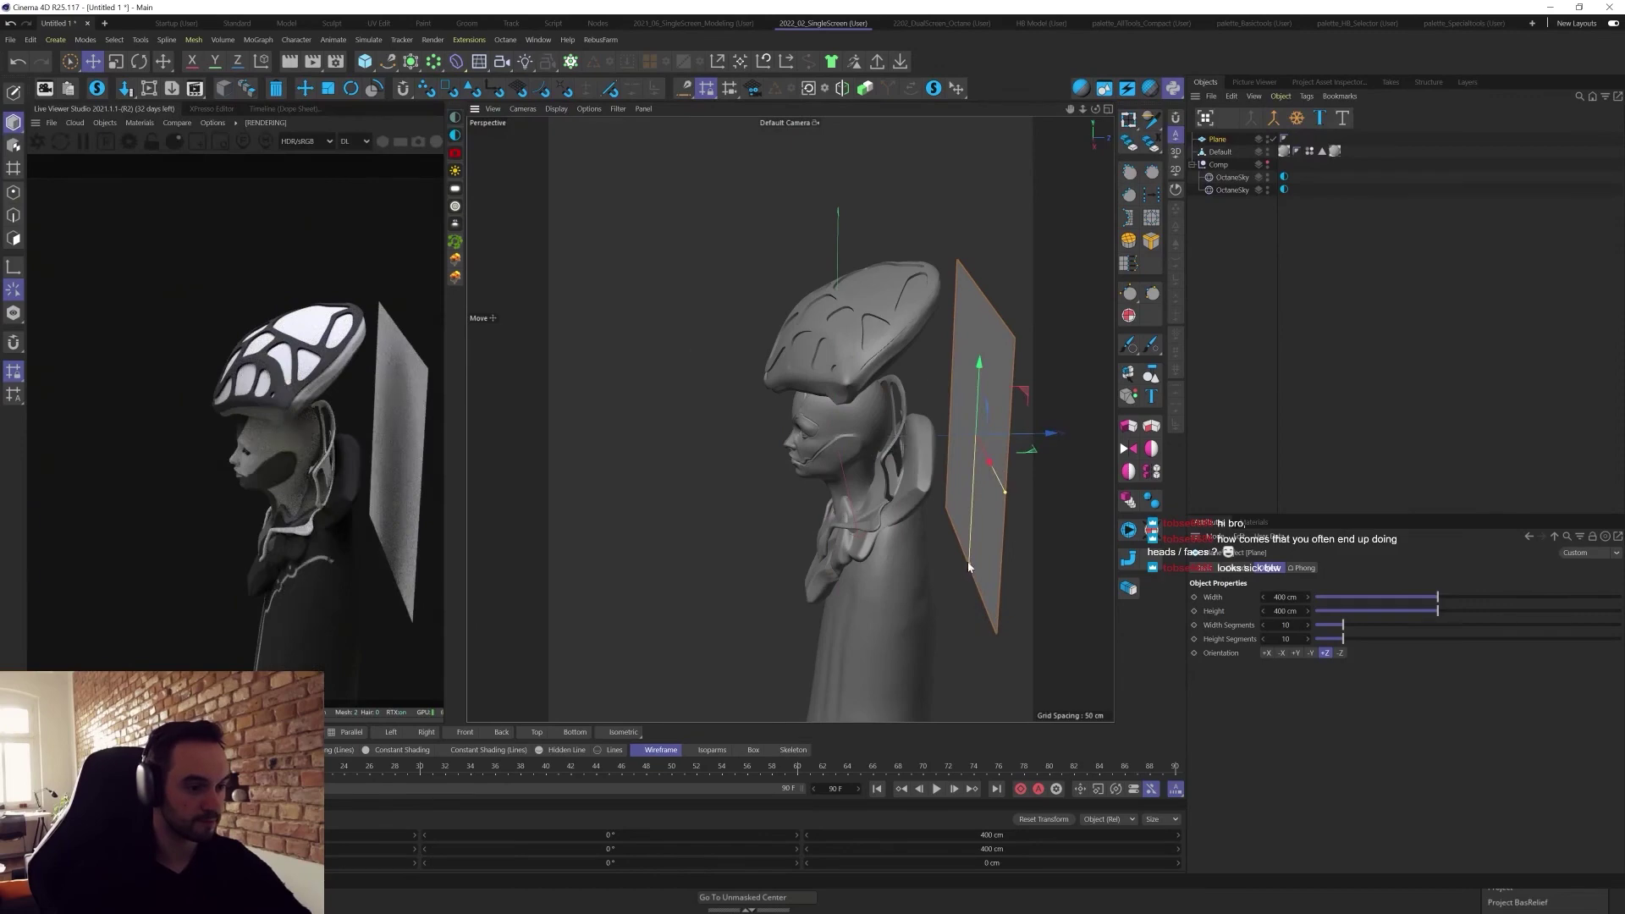
pyautogui.moveTo(968, 565); pyautogui.dragTo(960, 755)
pyautogui.moveTo(1005, 493); pyautogui.dragTo(1099, 593)
pyautogui.keyDown('alt'); pyautogui.moveTo(929, 561); pyautogui.dragTo(914, 468); pyautogui.keyUp('alt')
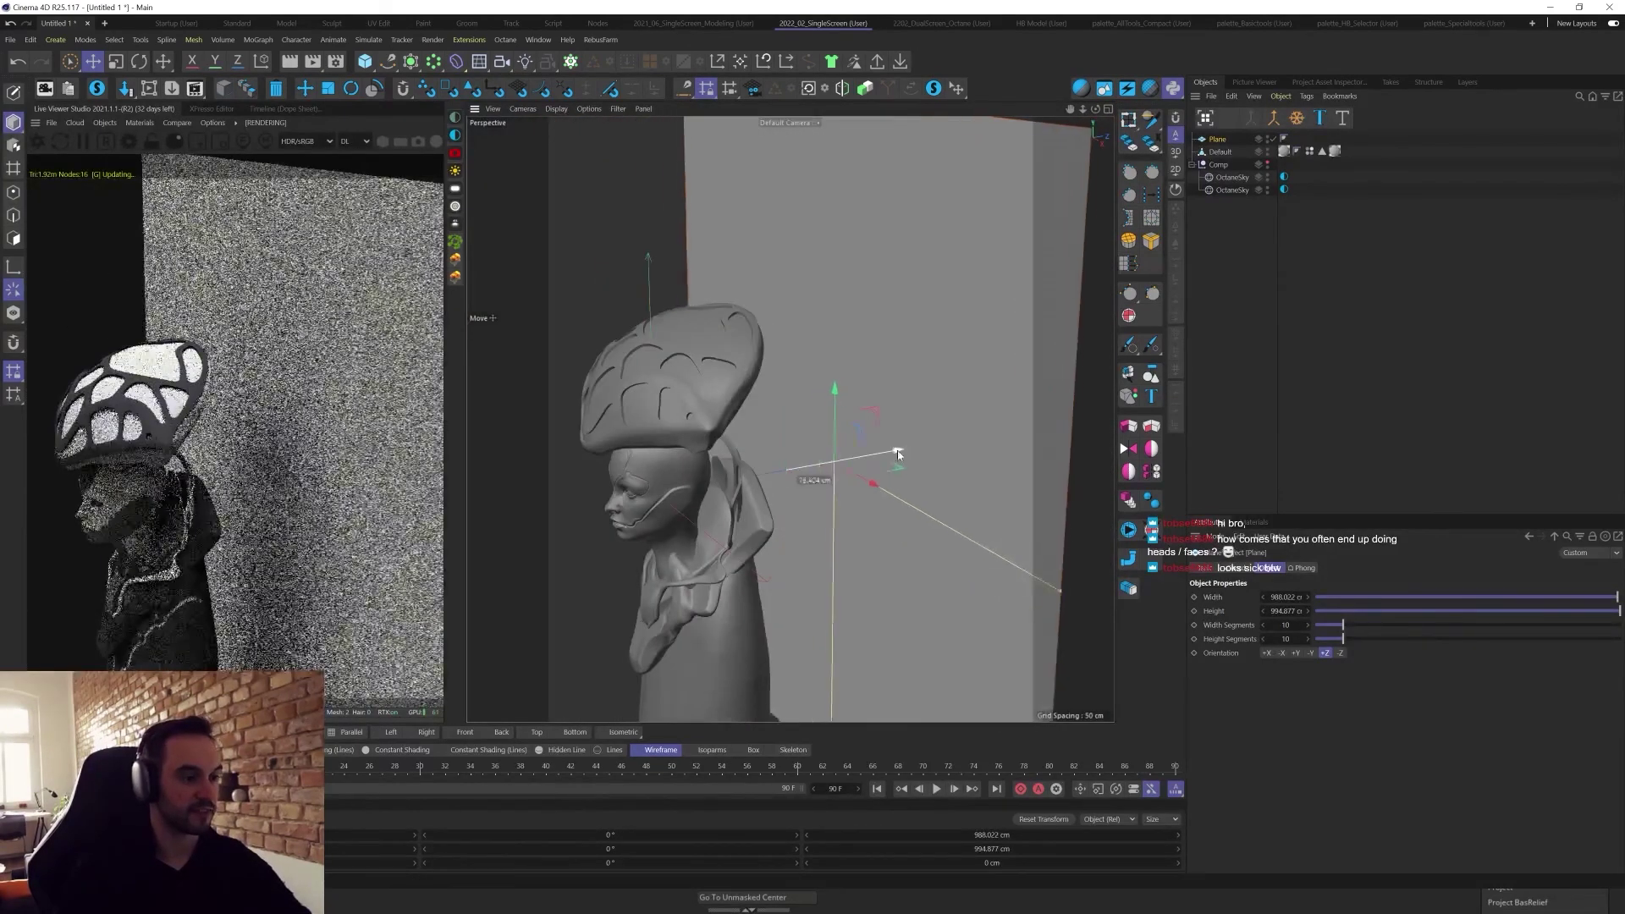
# Create an Octane diffuse material and apply it to the backdrop plane.
pyautogui.click(1246, 523)
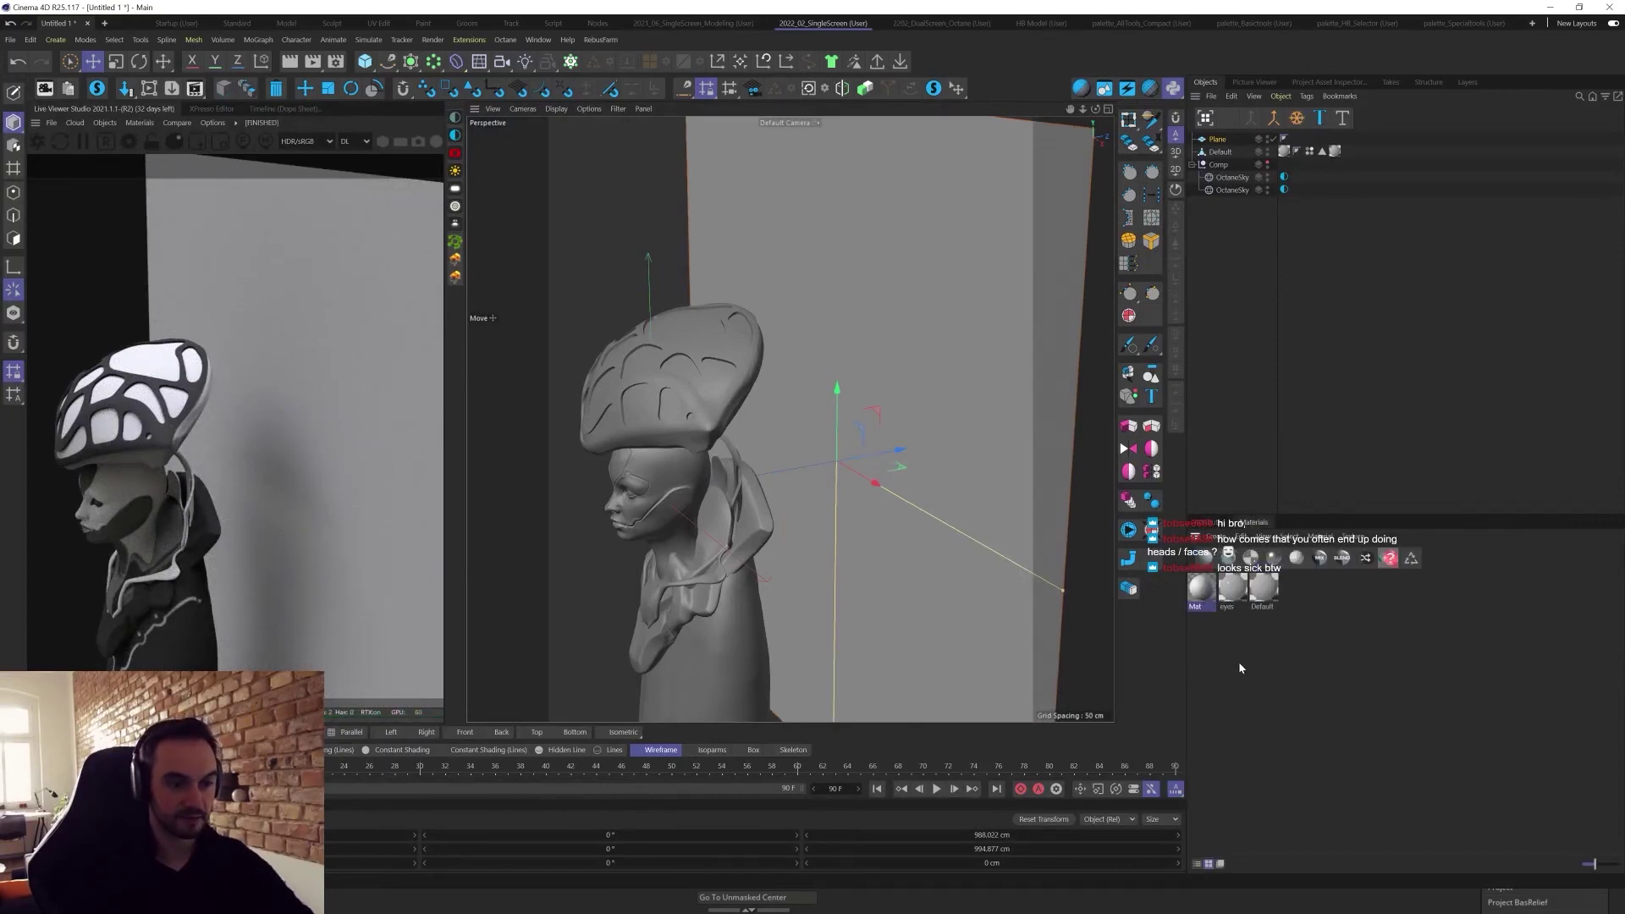
pyautogui.click(1207, 561)
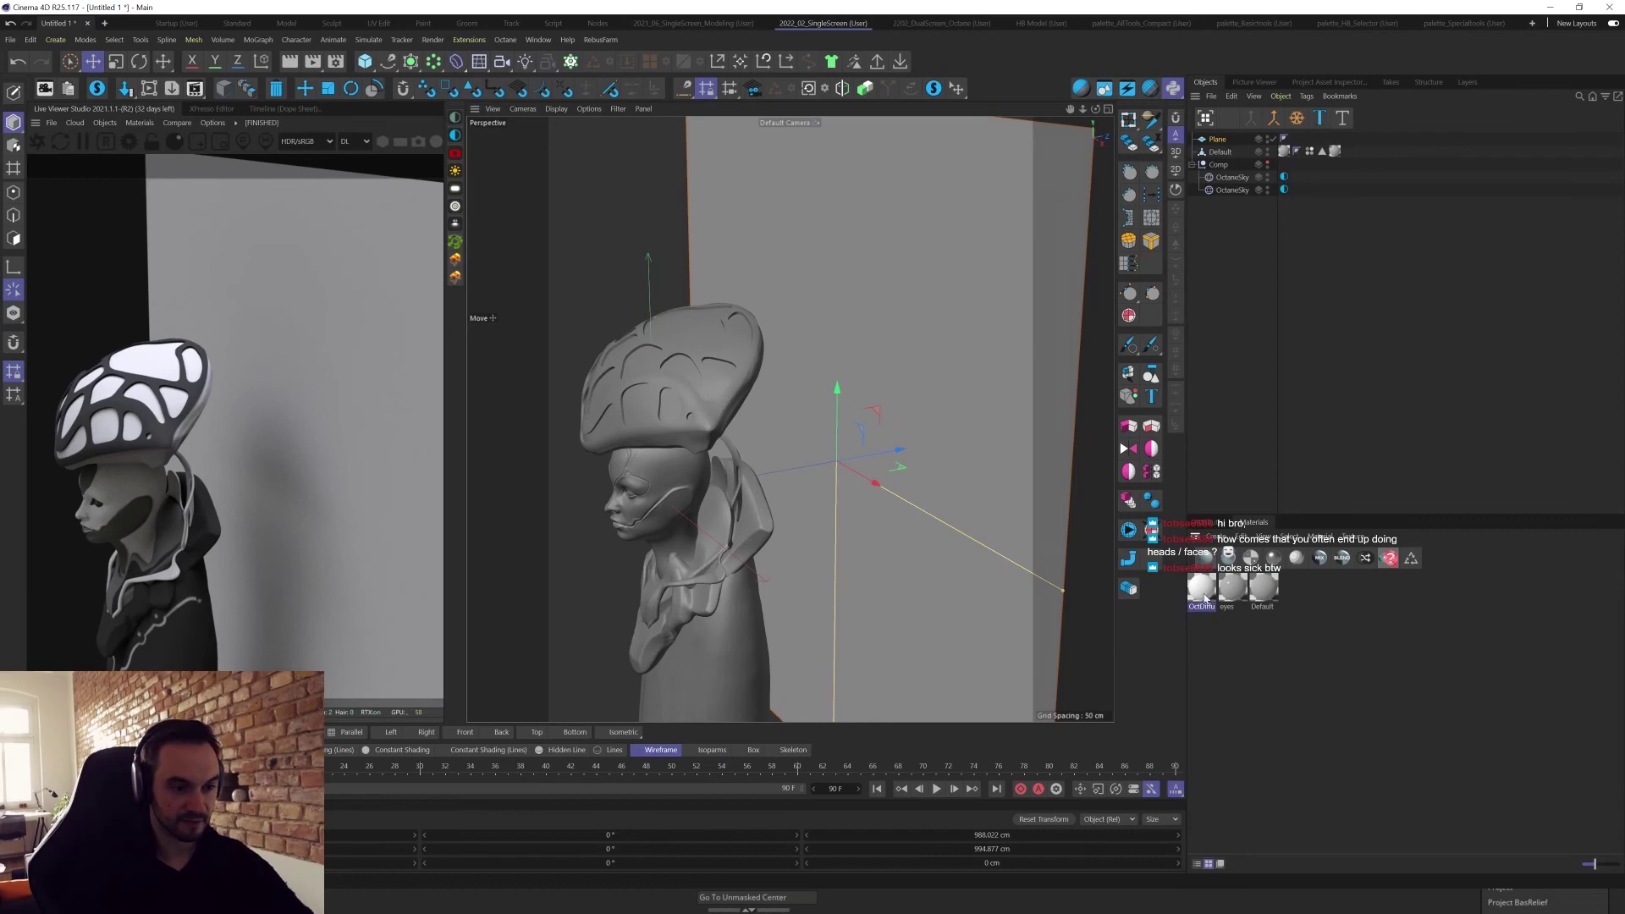
pyautogui.moveTo(1221, 142); pyautogui.dragTo(1219, 141)
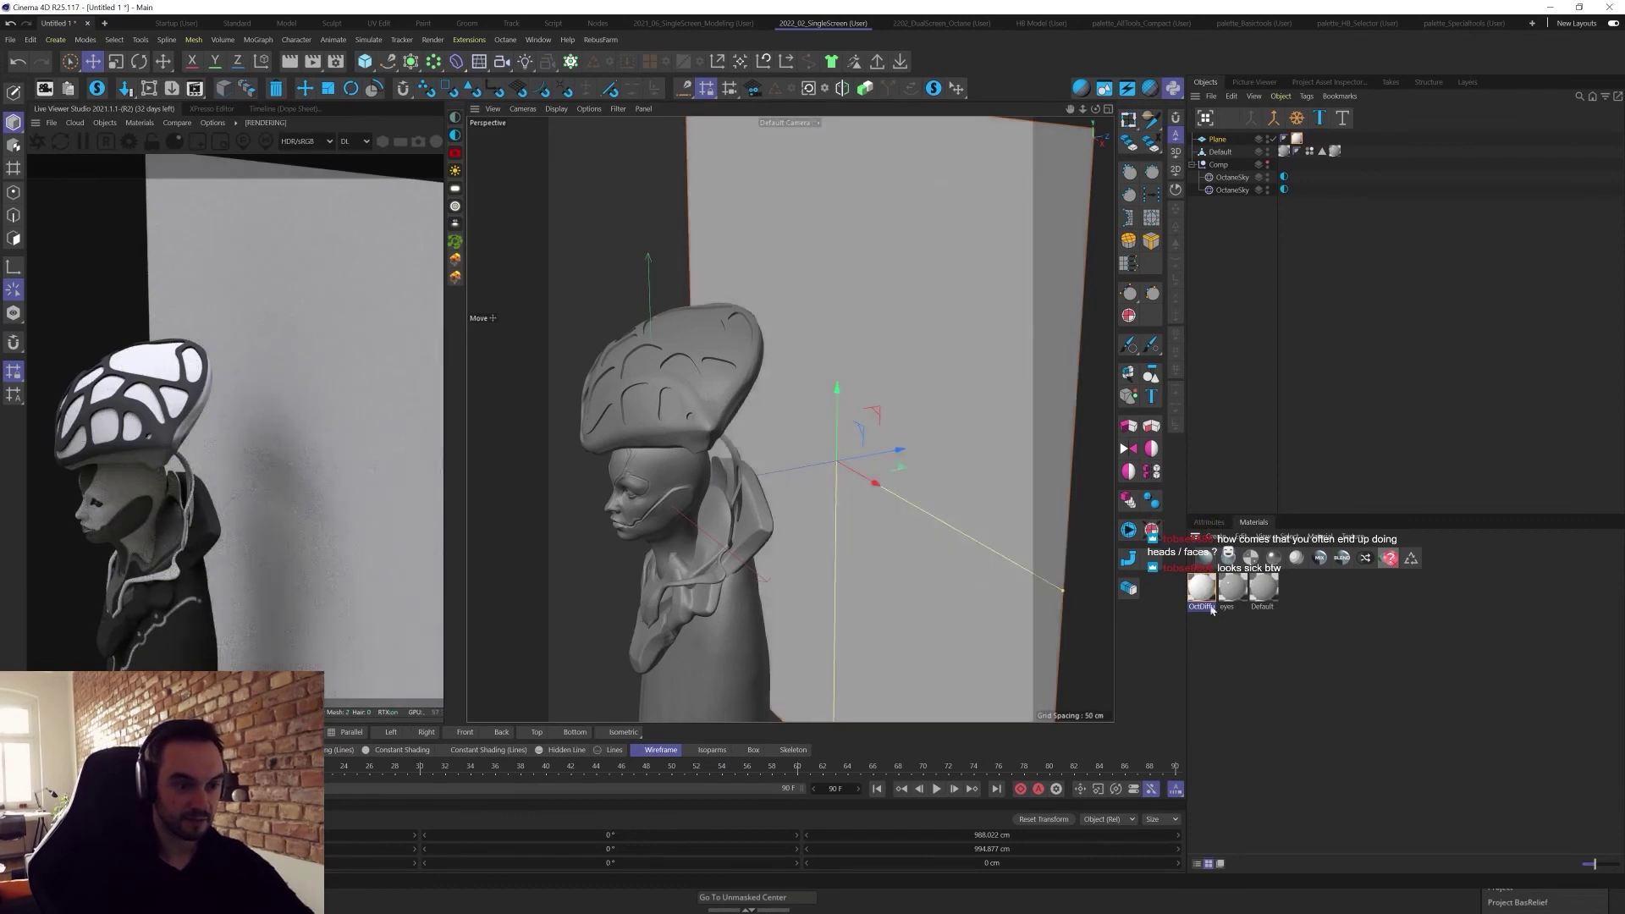
# Set the backdrop material's diffuse color to a neutral near-black gray and close the material editor.
pyautogui.doubleClick(1201, 586)
pyautogui.click(1503, 511)
pyautogui.click(1506, 528)
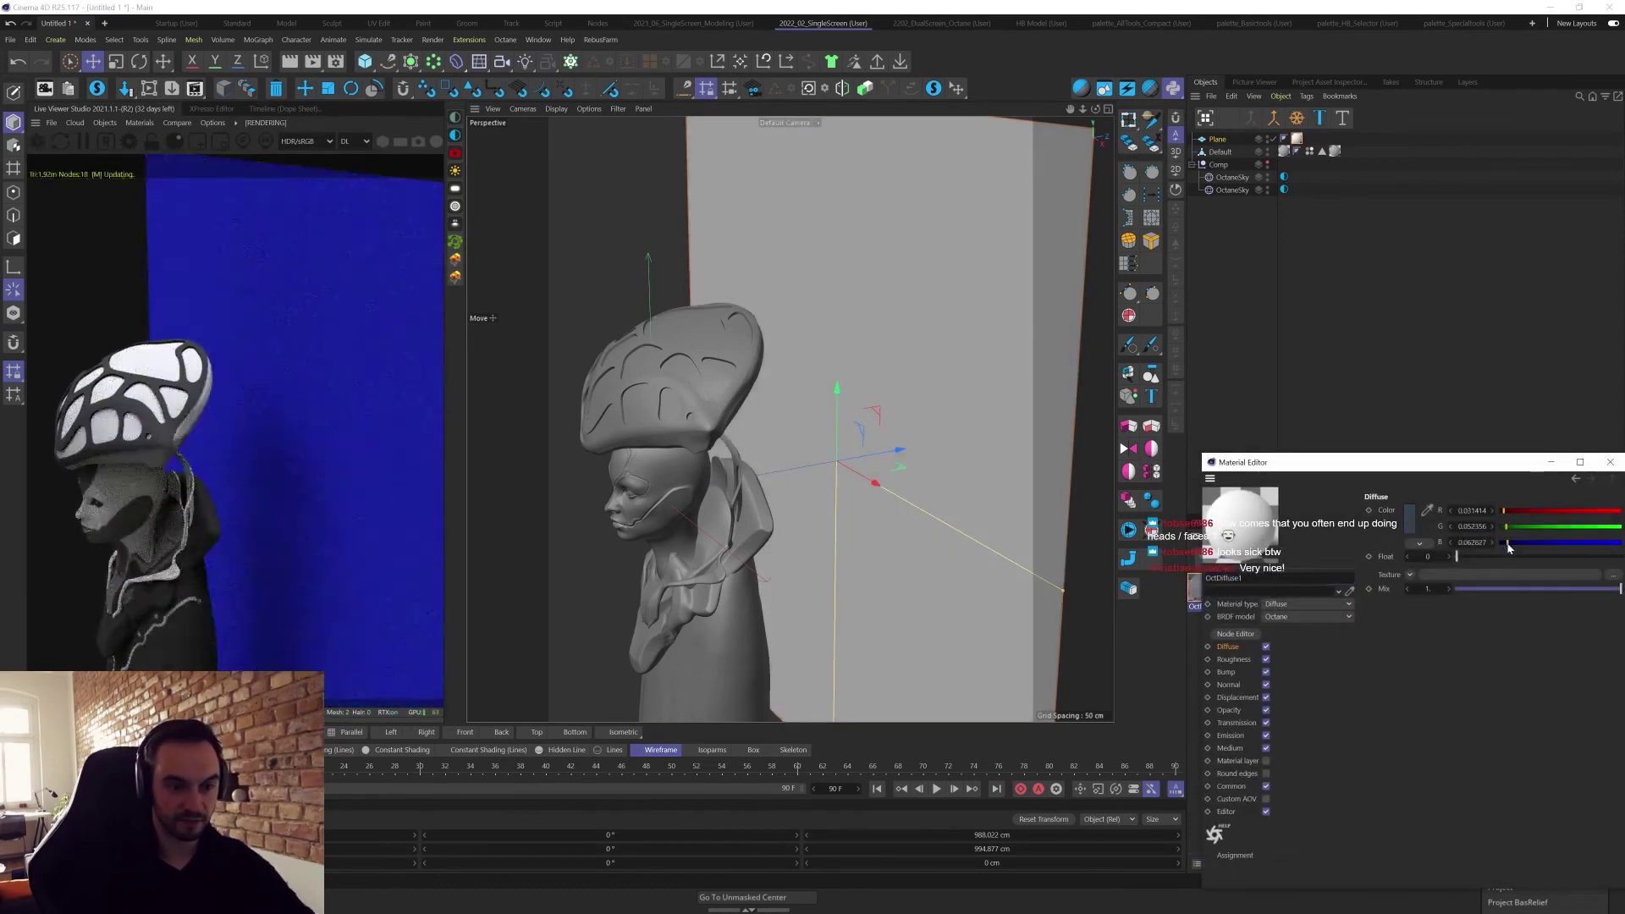
pyautogui.click(1506, 544)
pyautogui.click(1406, 527)
pyautogui.moveTo(1448, 665); pyautogui.dragTo(1453, 680)
pyautogui.click(1536, 545)
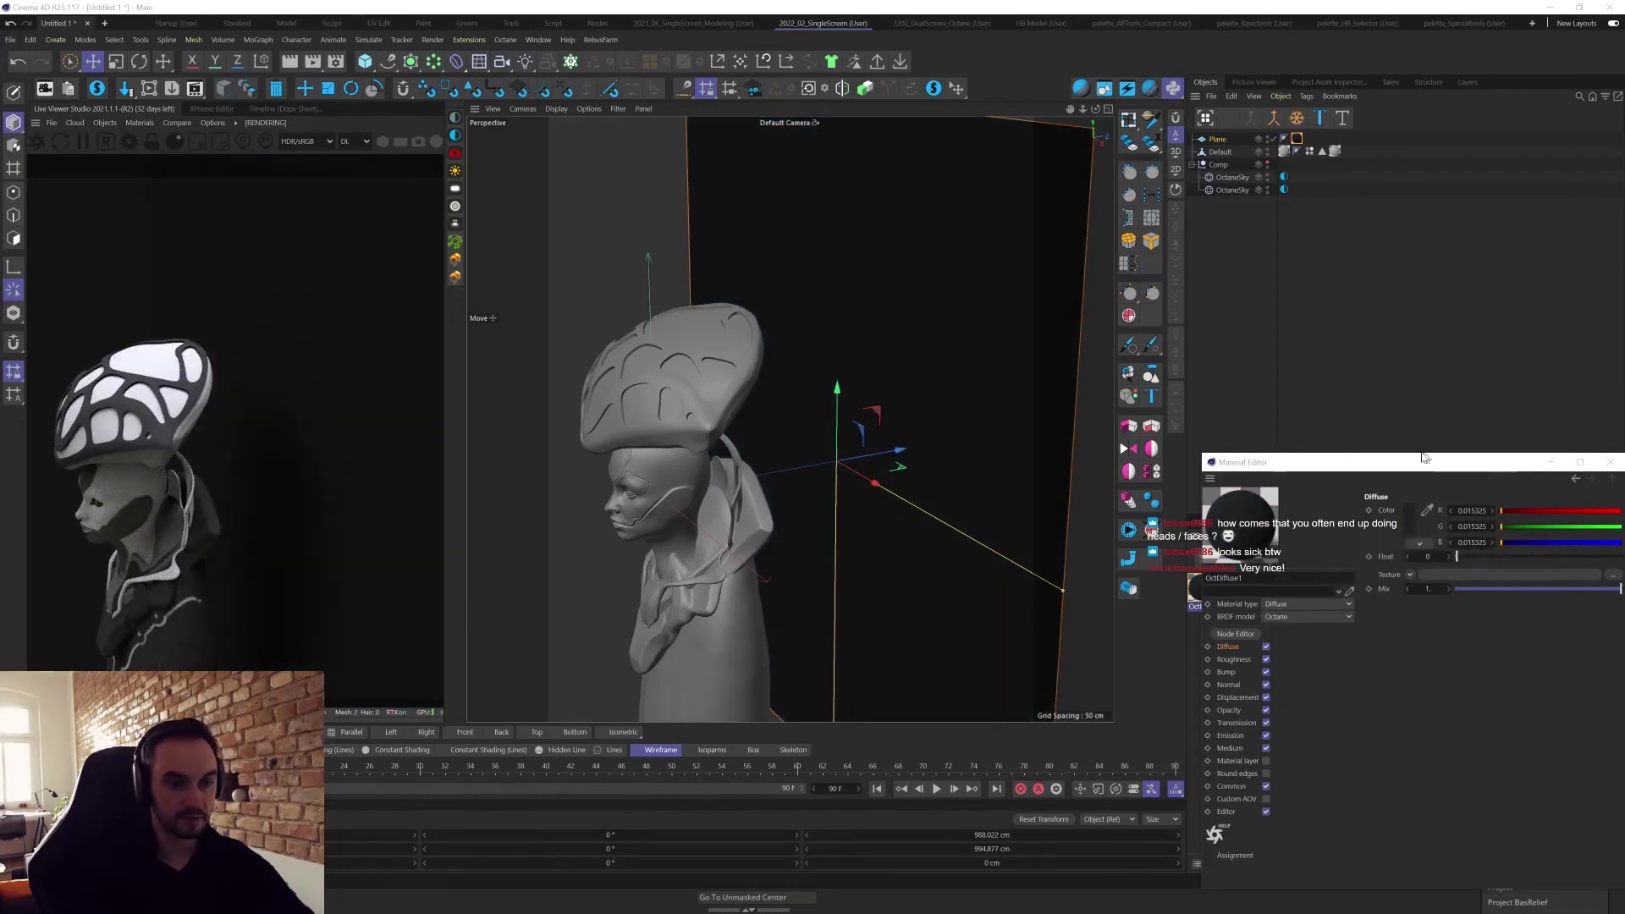
pyautogui.moveTo(1423, 459); pyautogui.dragTo(1338, 449)
pyautogui.click(1526, 452)
# Examine the character against the dark backdrop from the front and from a slight three-quarter angle.
pyautogui.keyDown('alt'); pyautogui.moveTo(857, 464); pyautogui.dragTo(943, 501); pyautogui.keyUp('alt')
pyautogui.click(838, 459)
pyautogui.keyDown('alt'); pyautogui.moveTo(838, 459); pyautogui.dragTo(829, 460); pyautogui.keyUp('alt')
pyautogui.keyDown('alt'); pyautogui.moveTo(830, 460); pyautogui.dragTo(872, 464, button='right'); pyautogui.keyUp('alt')
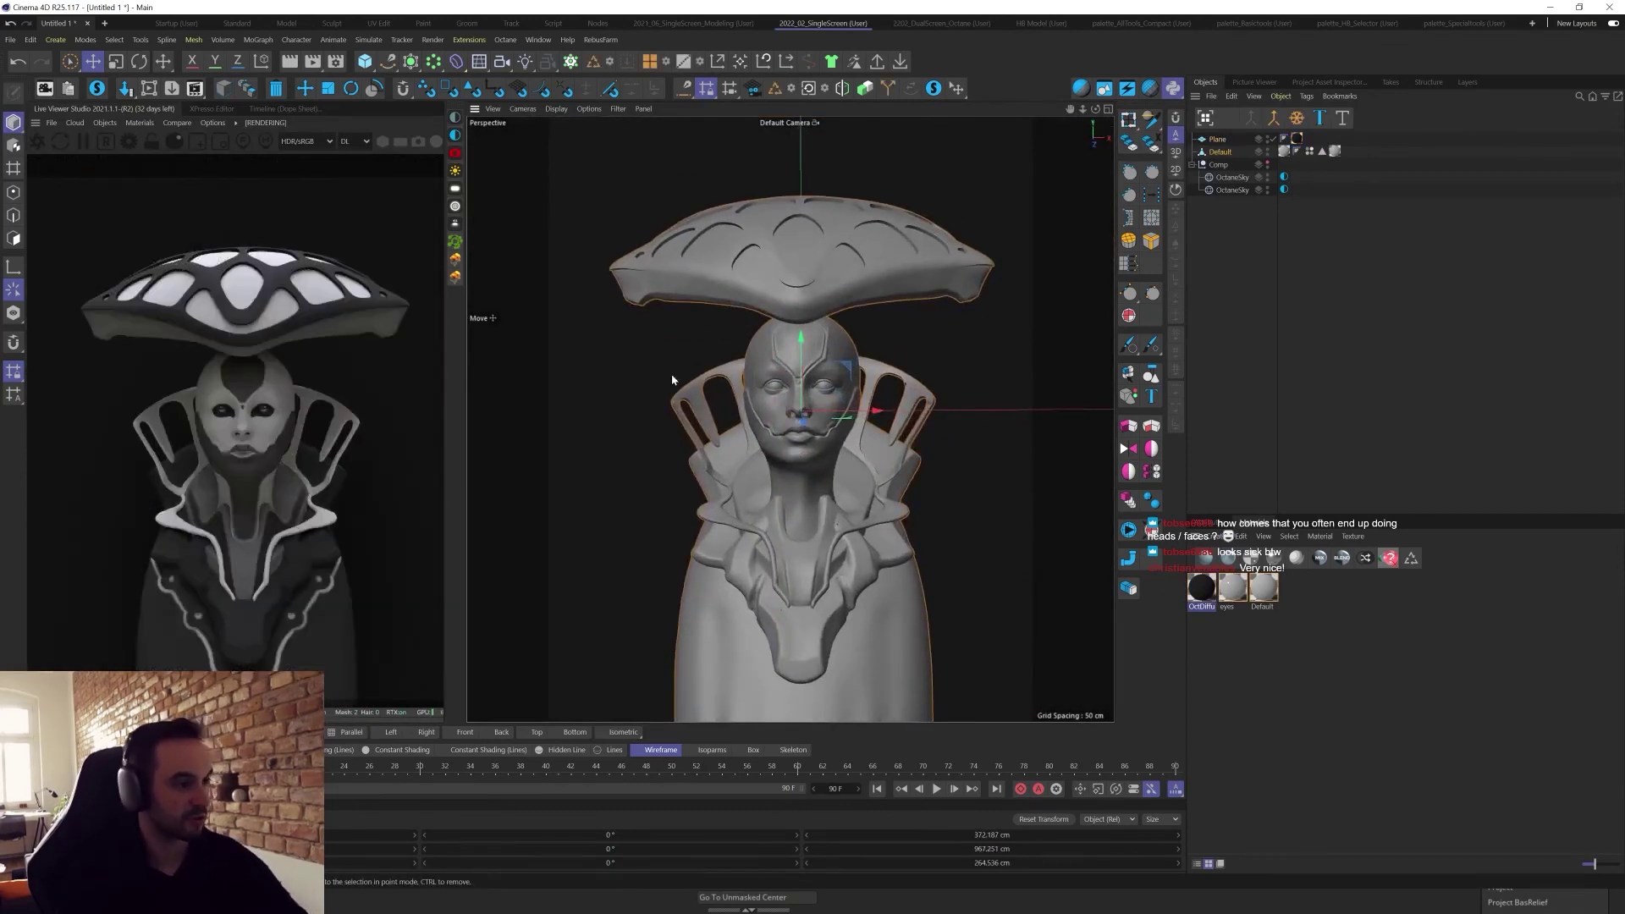
pyautogui.click(853, 442)
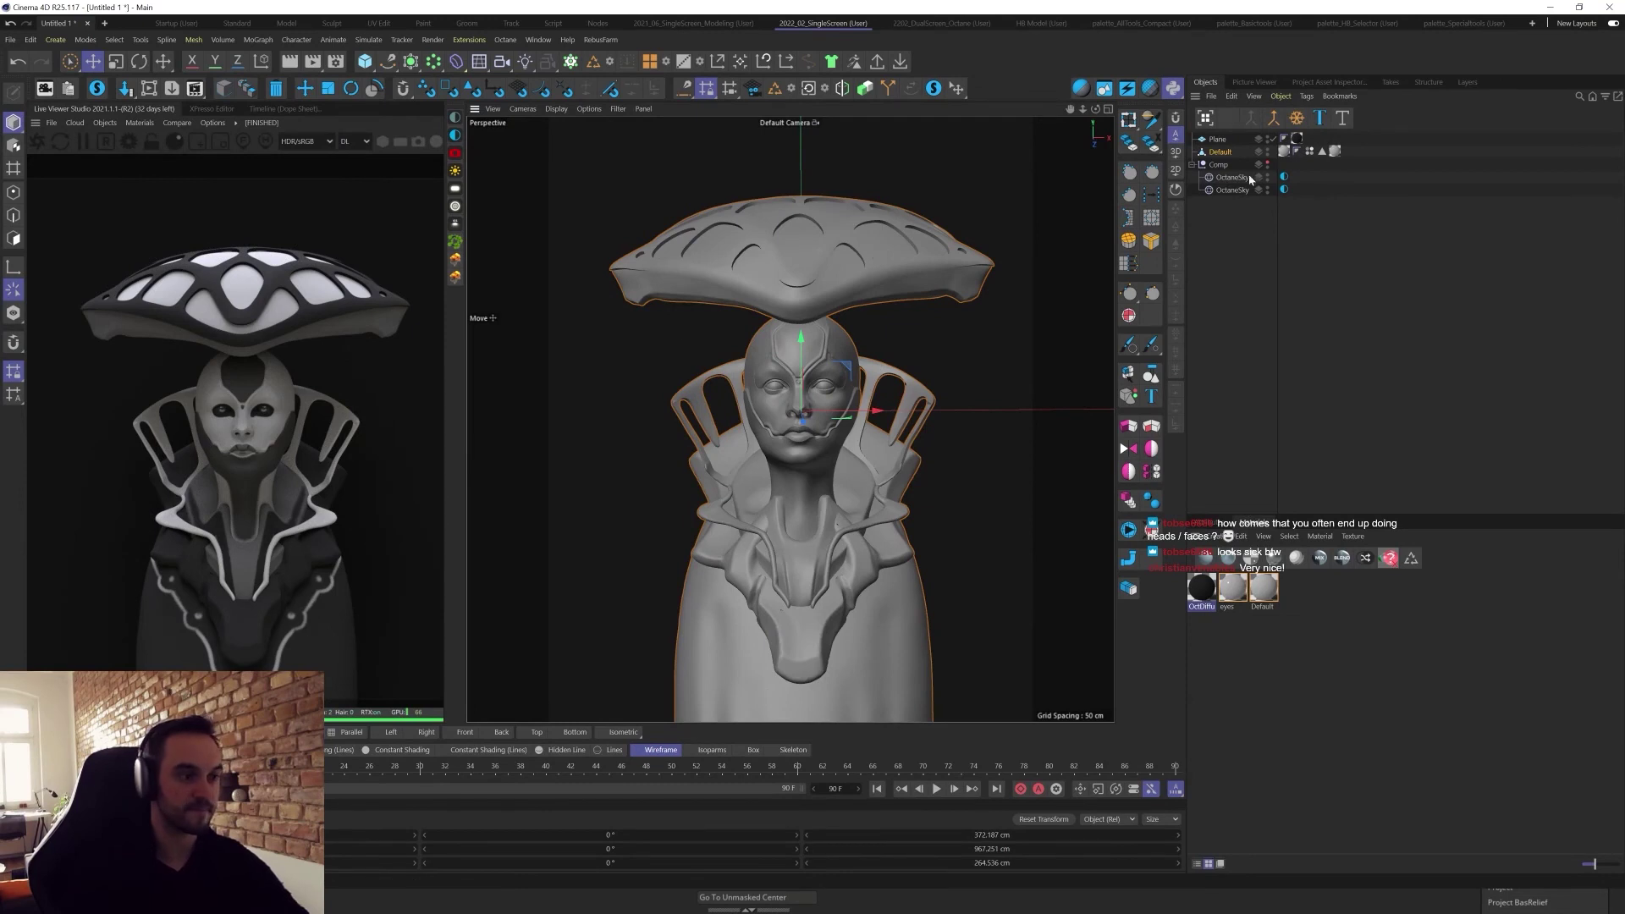
pyautogui.keyDown('alt'); pyautogui.moveTo(851, 475); pyautogui.dragTo(850, 450, button='middle'); pyautogui.keyUp('alt')
pyautogui.keyDown('alt'); pyautogui.moveTo(850, 452); pyautogui.dragTo(810, 638); pyautogui.keyUp('alt')
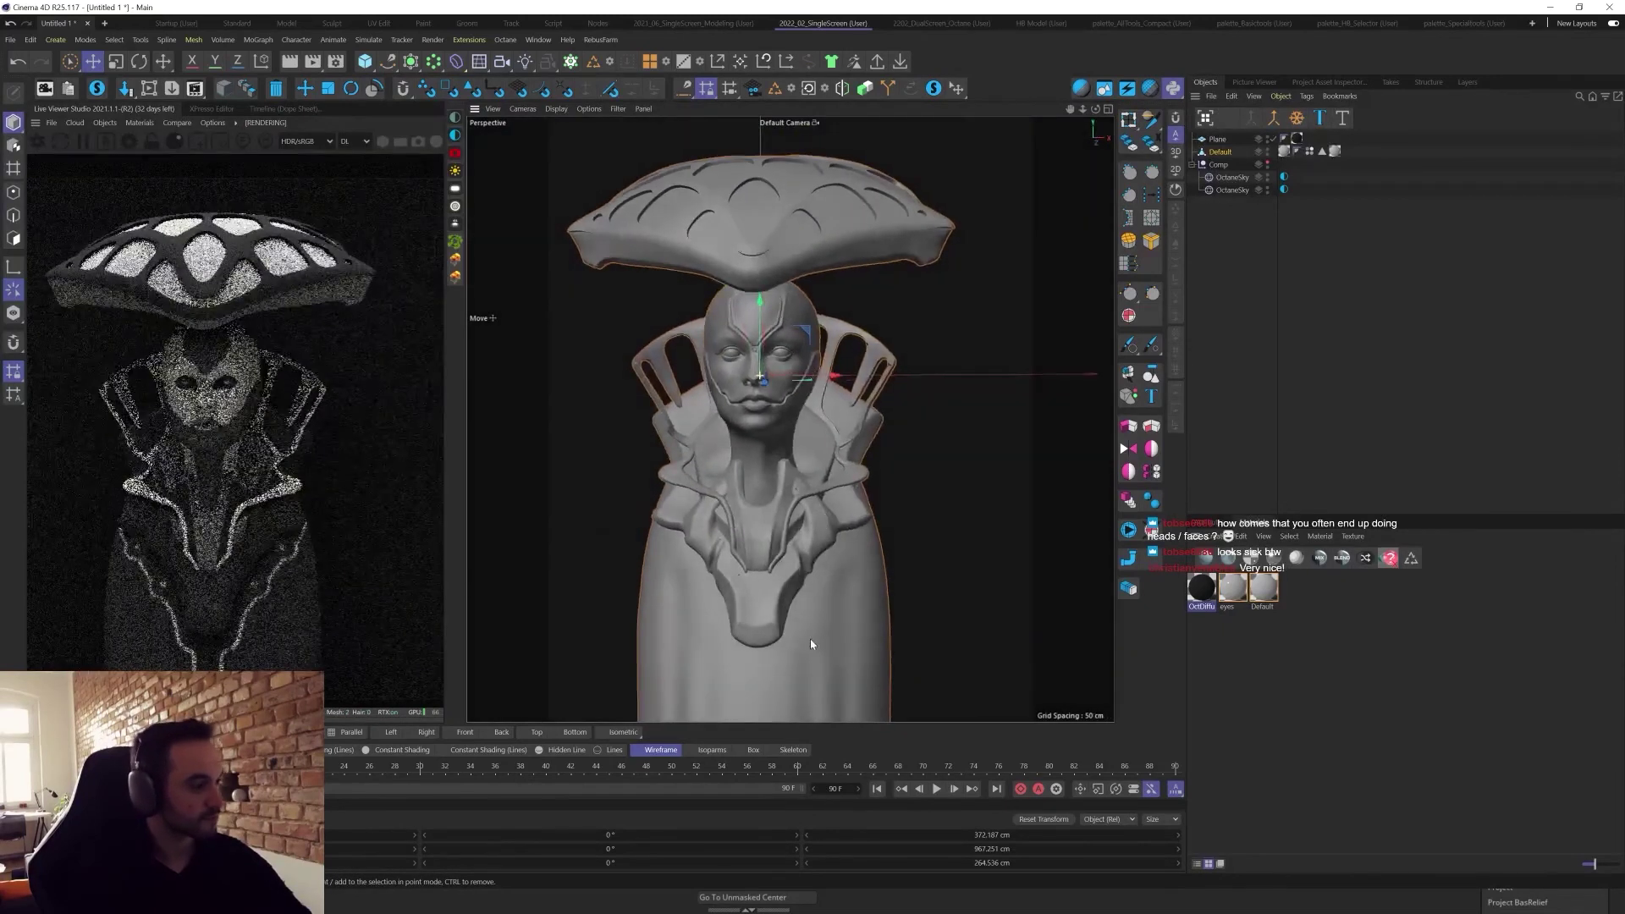
pyautogui.keyDown('alt'); pyautogui.moveTo(776, 557); pyautogui.dragTo(819, 561, button='middle'); pyautogui.keyUp('alt')
pyautogui.keyDown('alt'); pyautogui.moveTo(819, 566); pyautogui.dragTo(801, 425); pyautogui.keyUp('alt')
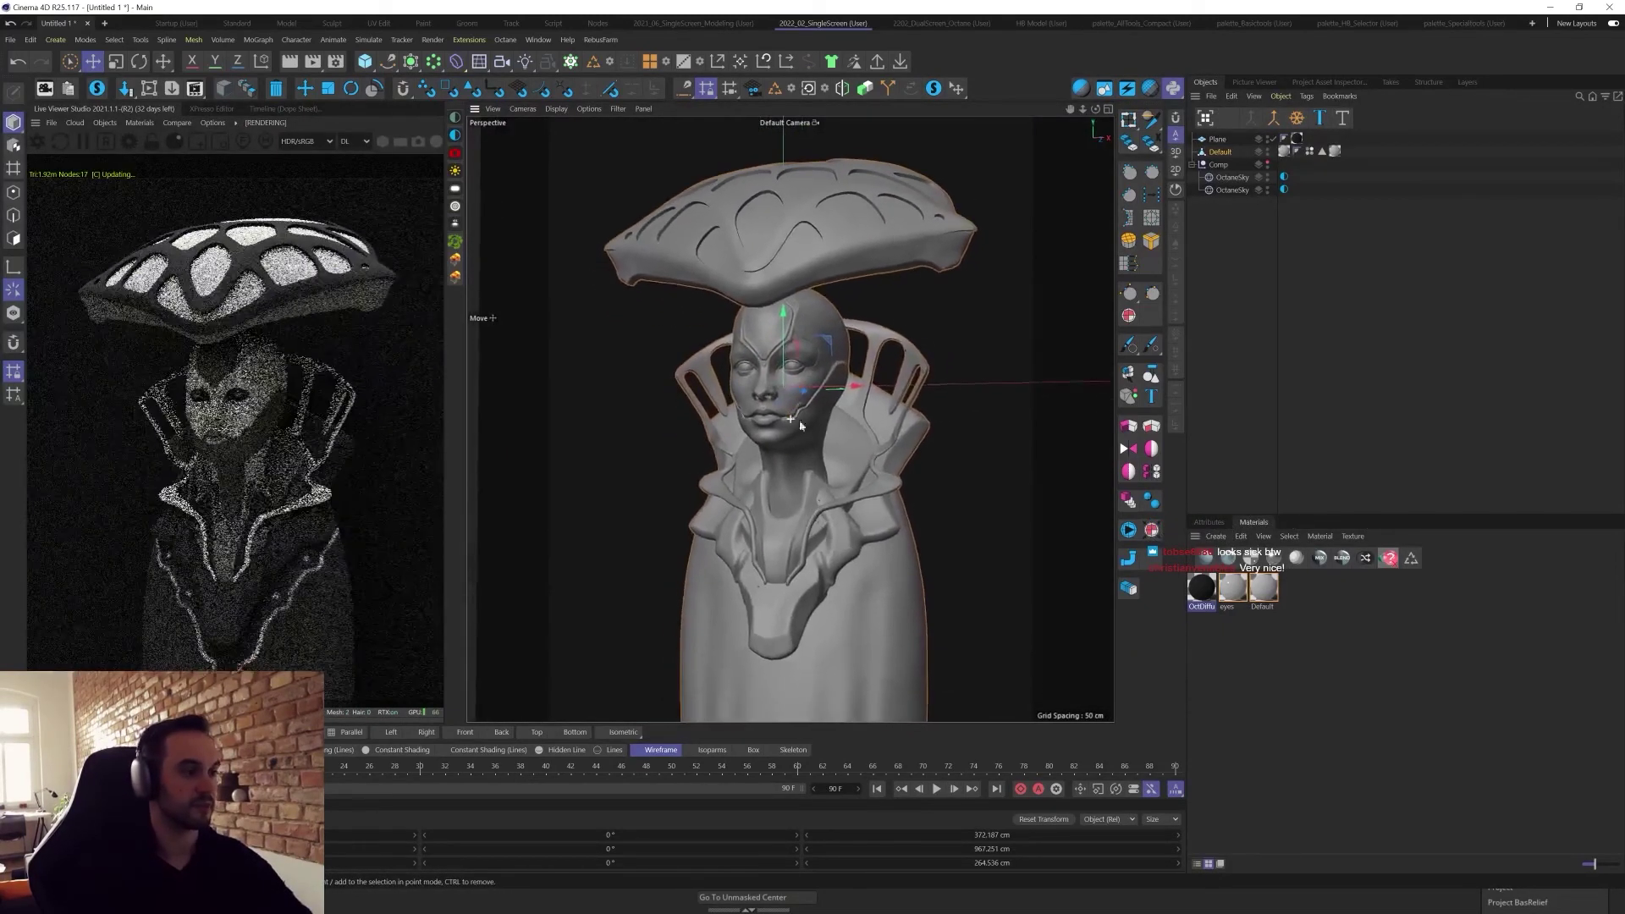
# Add a camera at the current view, transfer an Octane camera tag onto it and delete the spare Octane camera.
pyautogui.click(502, 61)
pyautogui.click(456, 153)
pyautogui.moveTo(1289, 139); pyautogui.dragTo(1289, 152)
pyautogui.click(1279, 152)
pyautogui.click(1238, 142)
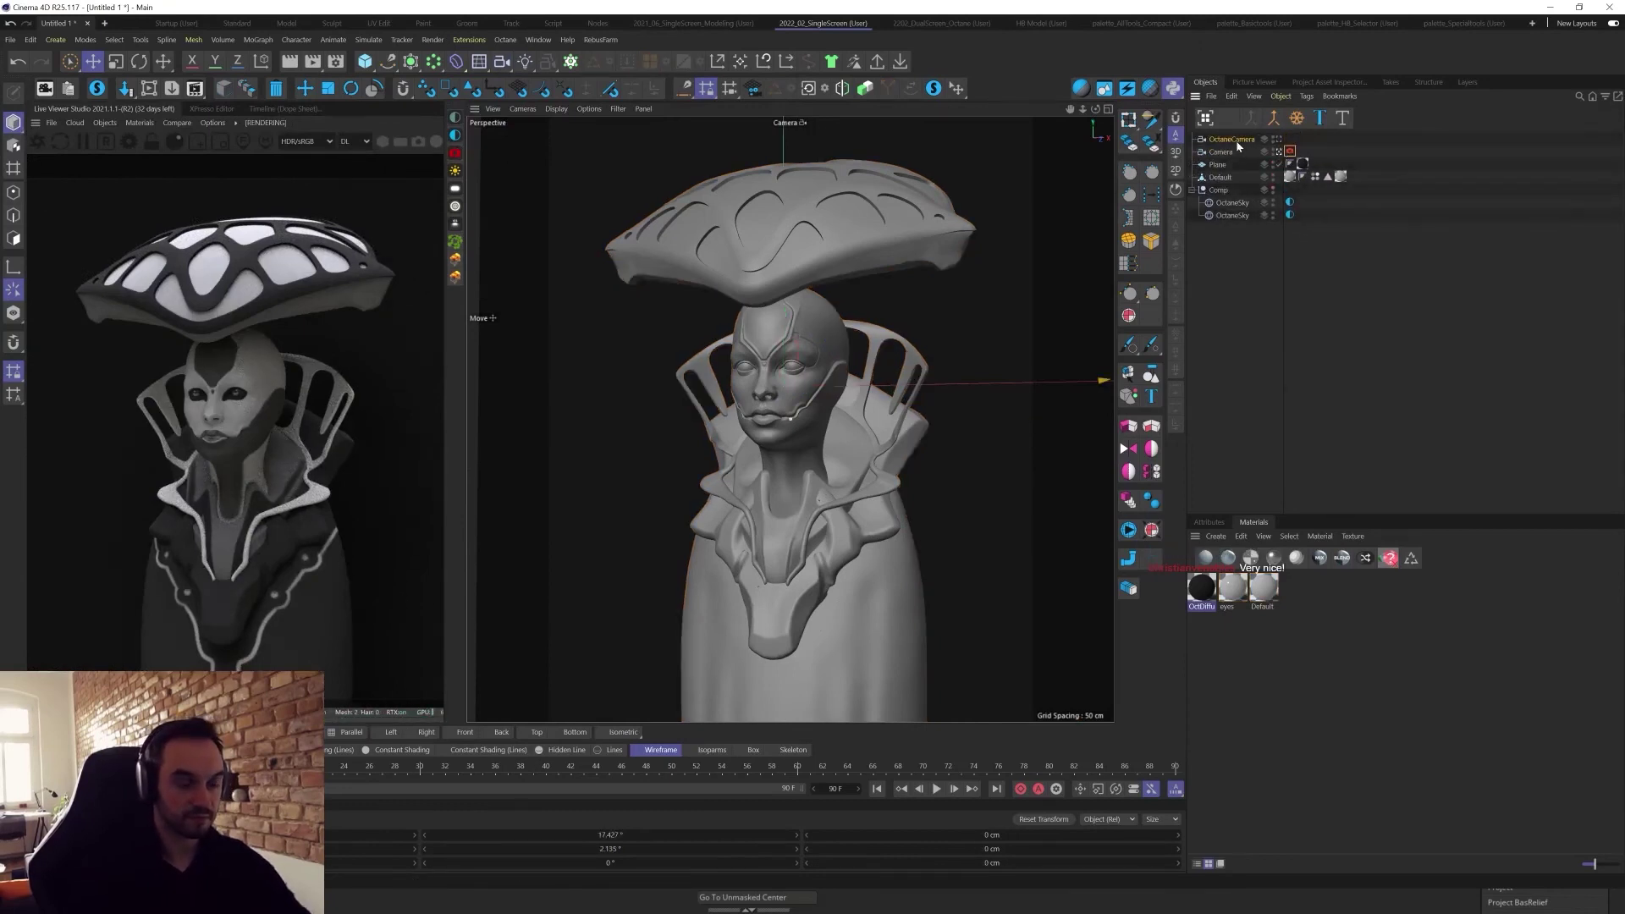
pyautogui.press('Delete')
# Turn off the camera update check in the live viewer so its framing stays locked.
pyautogui.click(216, 125)
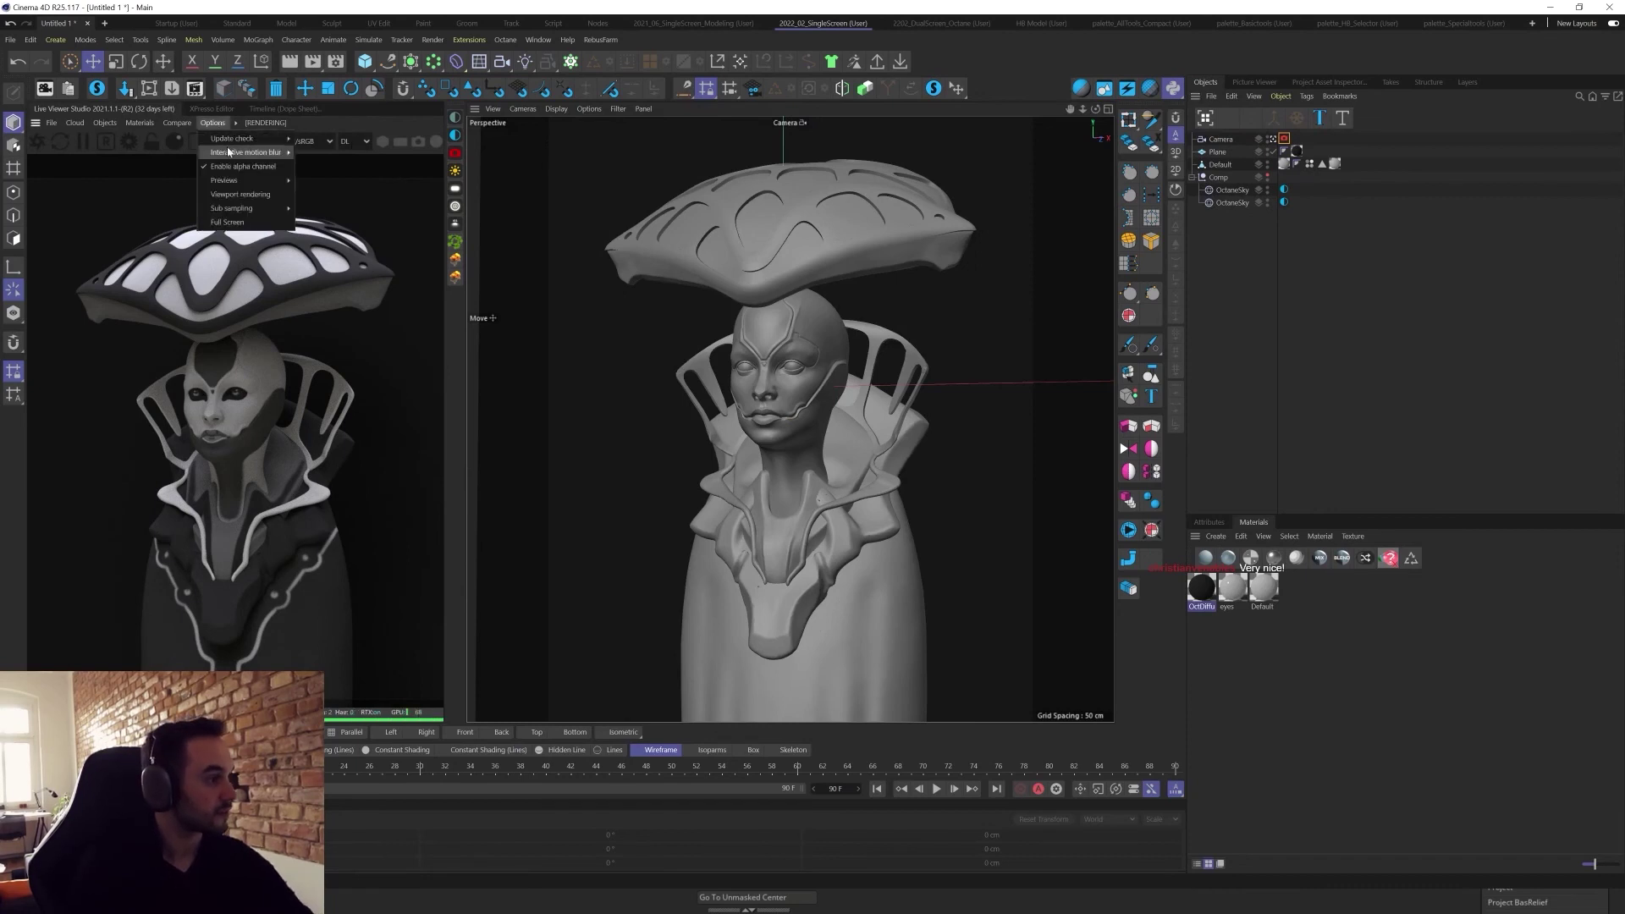
pyautogui.moveTo(271, 140)
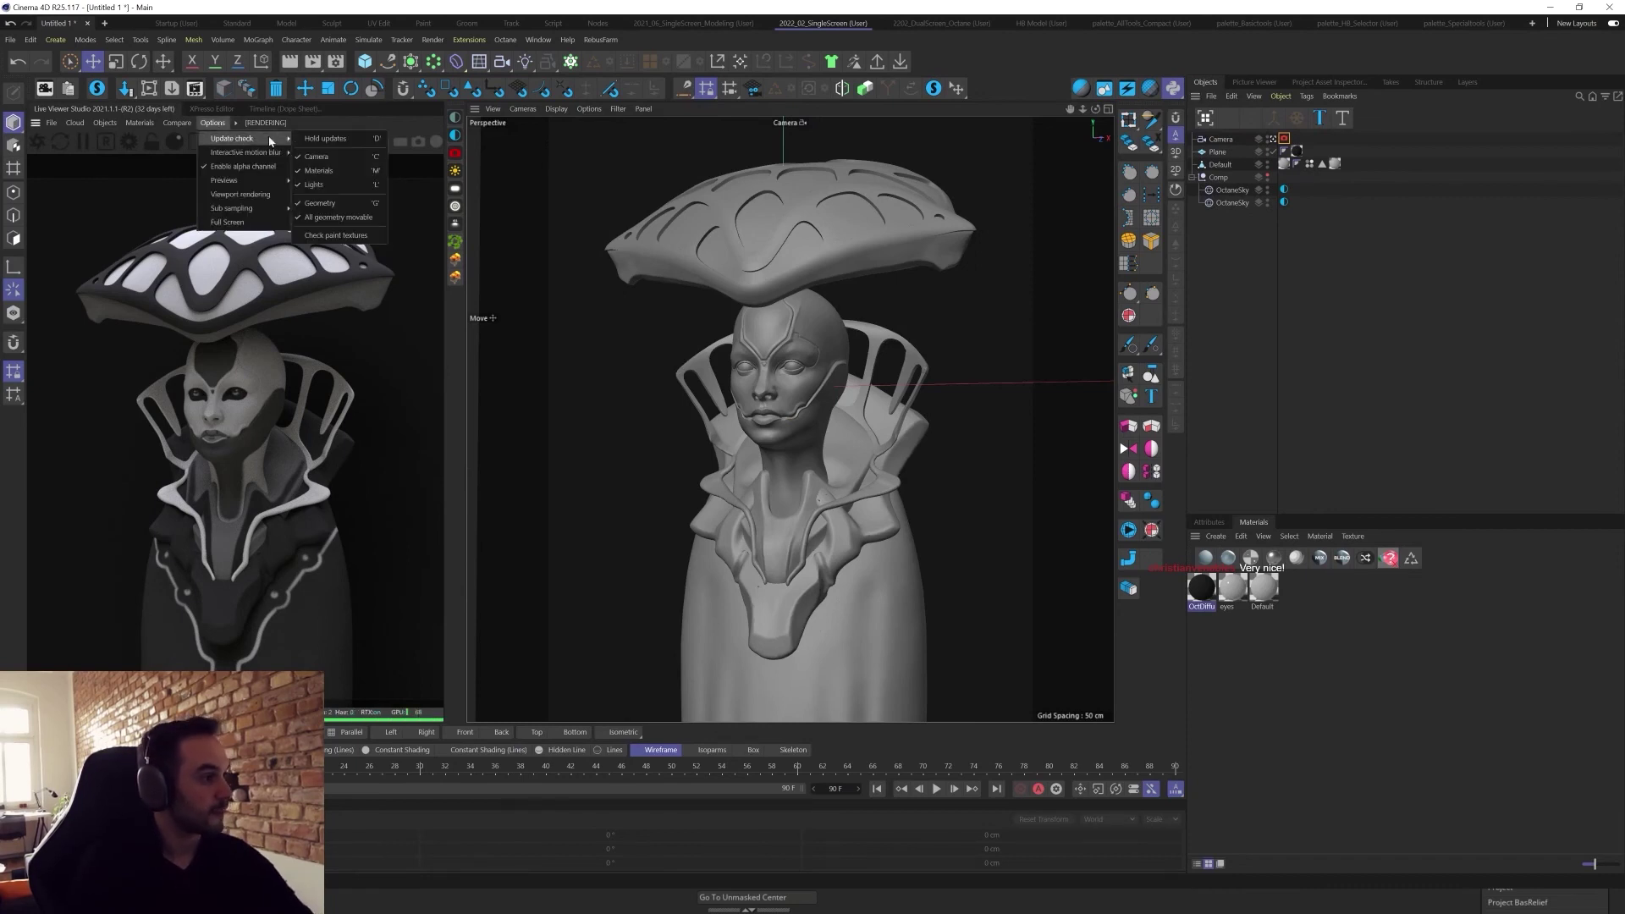
pyautogui.click(309, 158)
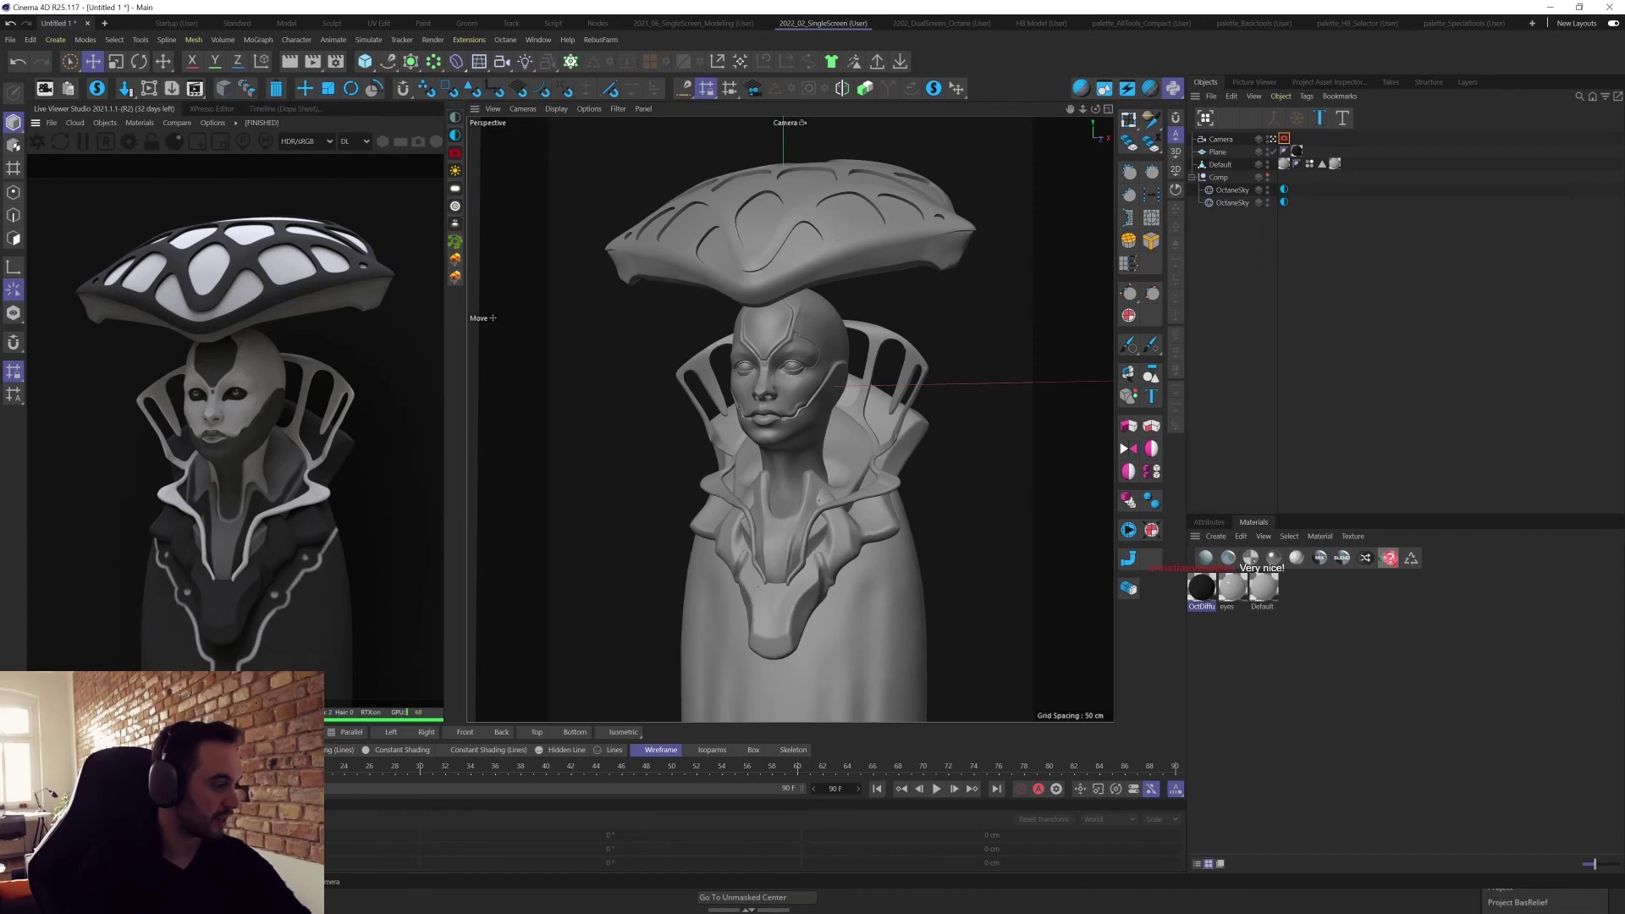
# Return the viewport to the default camera and move the scene camera into the Comp group.
pyautogui.click(814, 427)
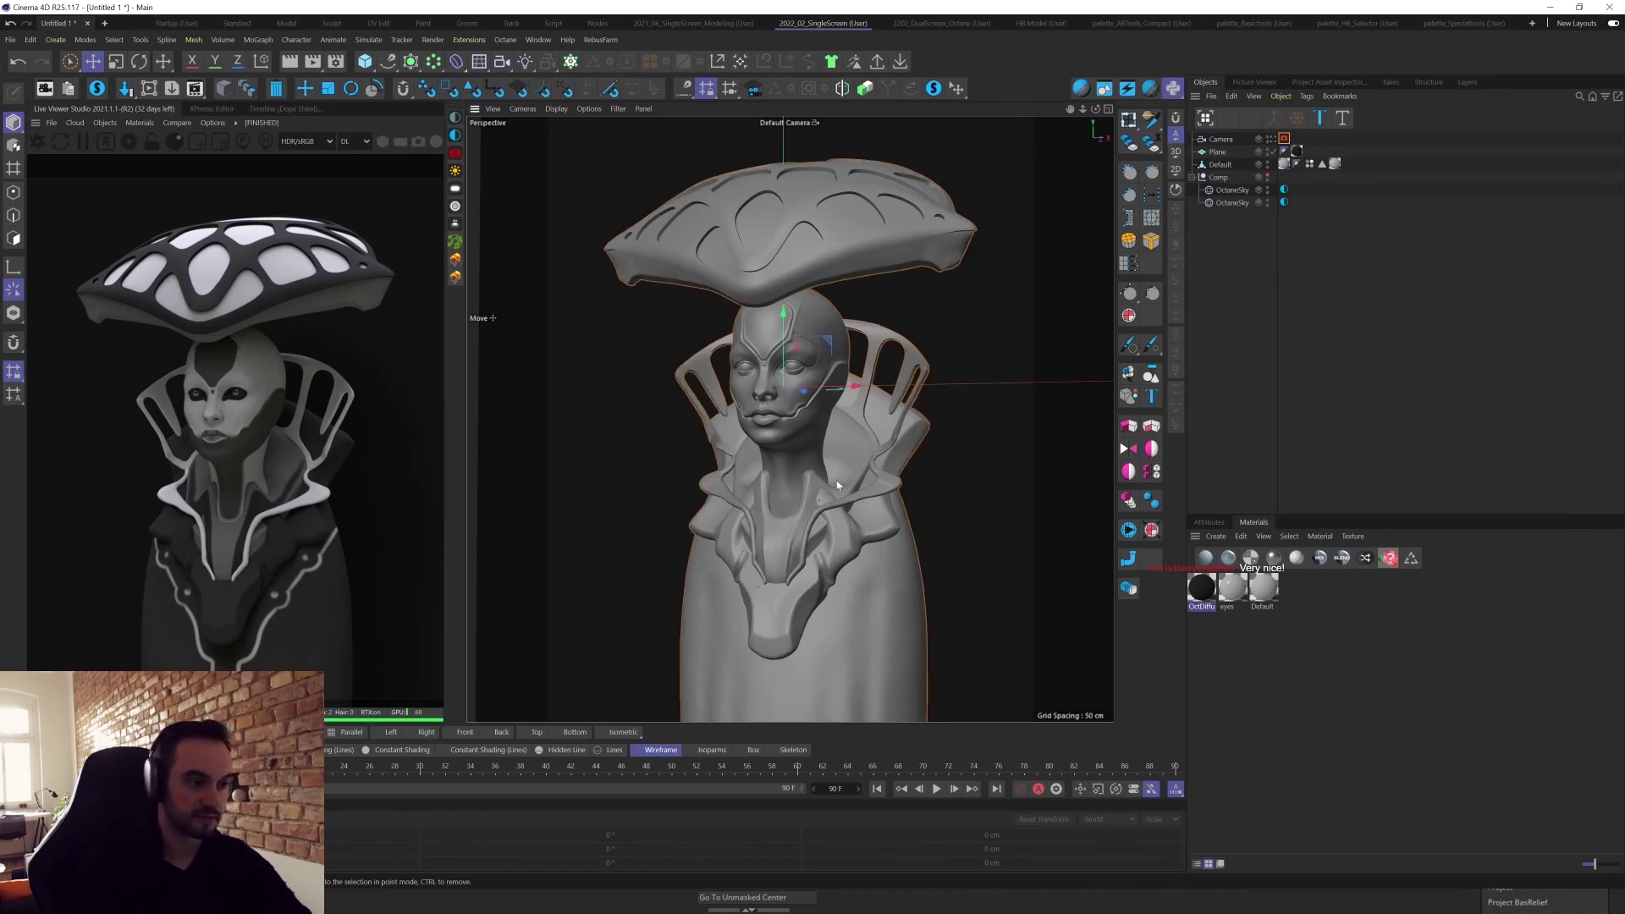
pyautogui.moveTo(1023, 454)
pyautogui.keyDown('alt'); pyautogui.mouseDown()
pyautogui.moveTo(959, 498)
pyautogui.moveTo(986, 482)
pyautogui.mouseUp(); pyautogui.keyUp('alt')
pyautogui.moveTo(1221, 139); pyautogui.dragTo(1216, 177)
pyautogui.moveTo(975, 459)
pyautogui.keyDown('alt'); pyautogui.mouseDown()
pyautogui.moveTo(930, 455)
pyautogui.moveTo(956, 458)
pyautogui.mouseUp(); pyautogui.keyUp('alt')
pyautogui.scroll(-1, 914, 499)
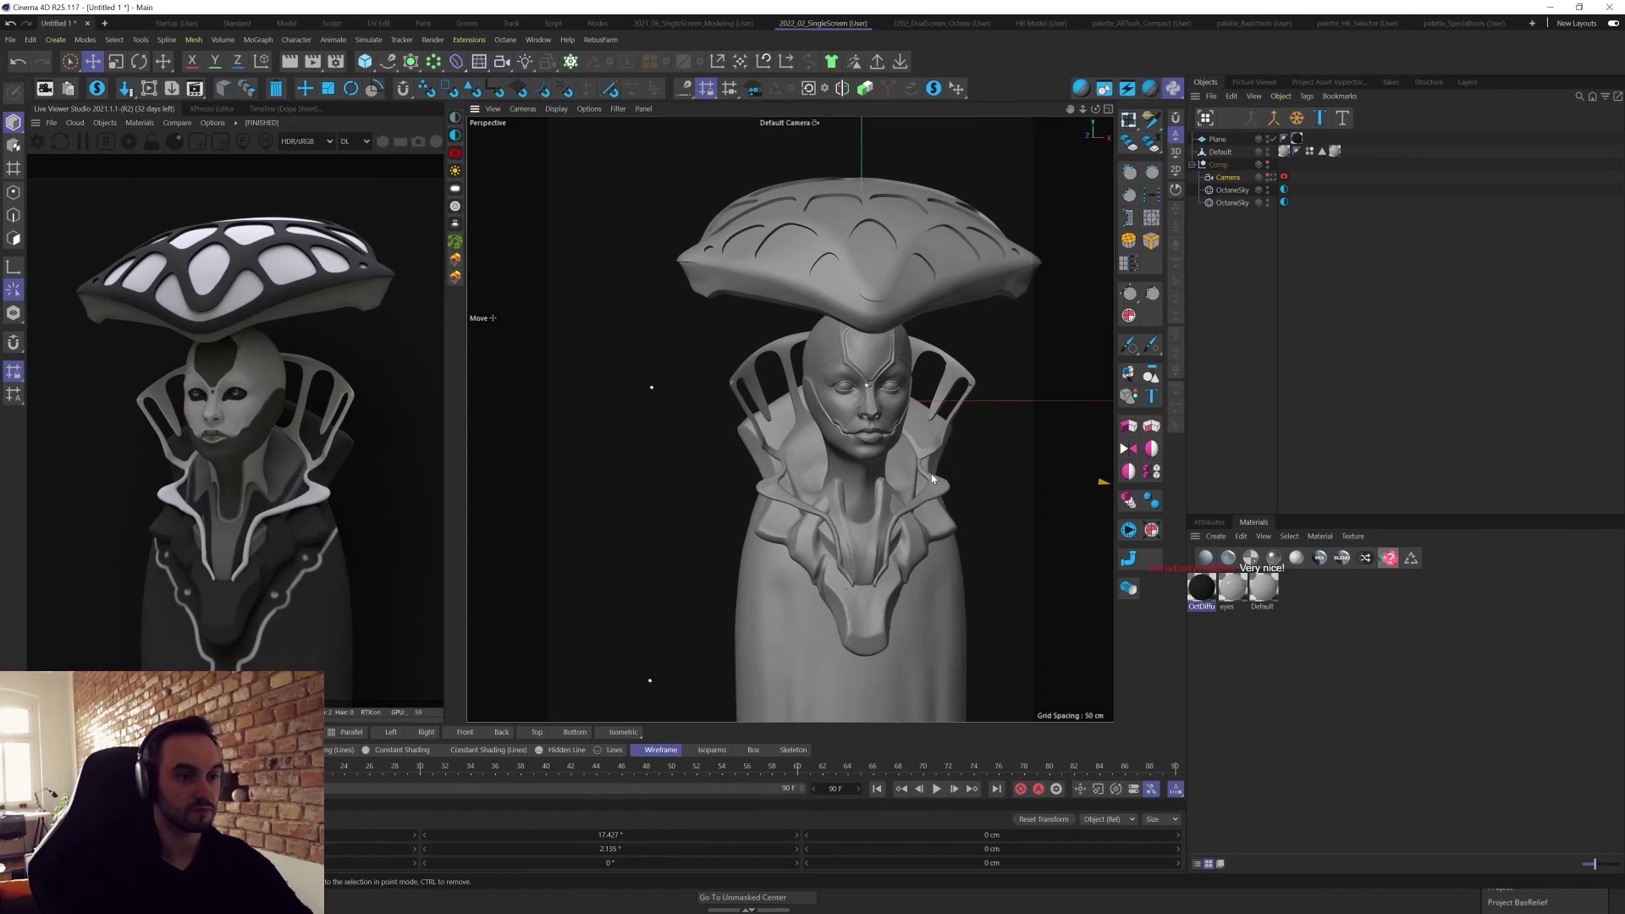
# Add an Octane area light with a target tag and start moving it away from the character.
pyautogui.click(884, 512)
pyautogui.scroll(-1, 884, 512)
pyautogui.moveTo(955, 476)
pyautogui.keyDown('alt'); pyautogui.mouseDown()
pyautogui.moveTo(860, 475)
pyautogui.moveTo(777, 565)
pyautogui.mouseUp(); pyautogui.keyUp('alt')
pyautogui.scroll(-5, 862, 570)
pyautogui.keyDown('alt'); pyautogui.moveTo(861, 571); pyautogui.dragTo(758, 290, button='middle'); pyautogui.keyUp('alt')
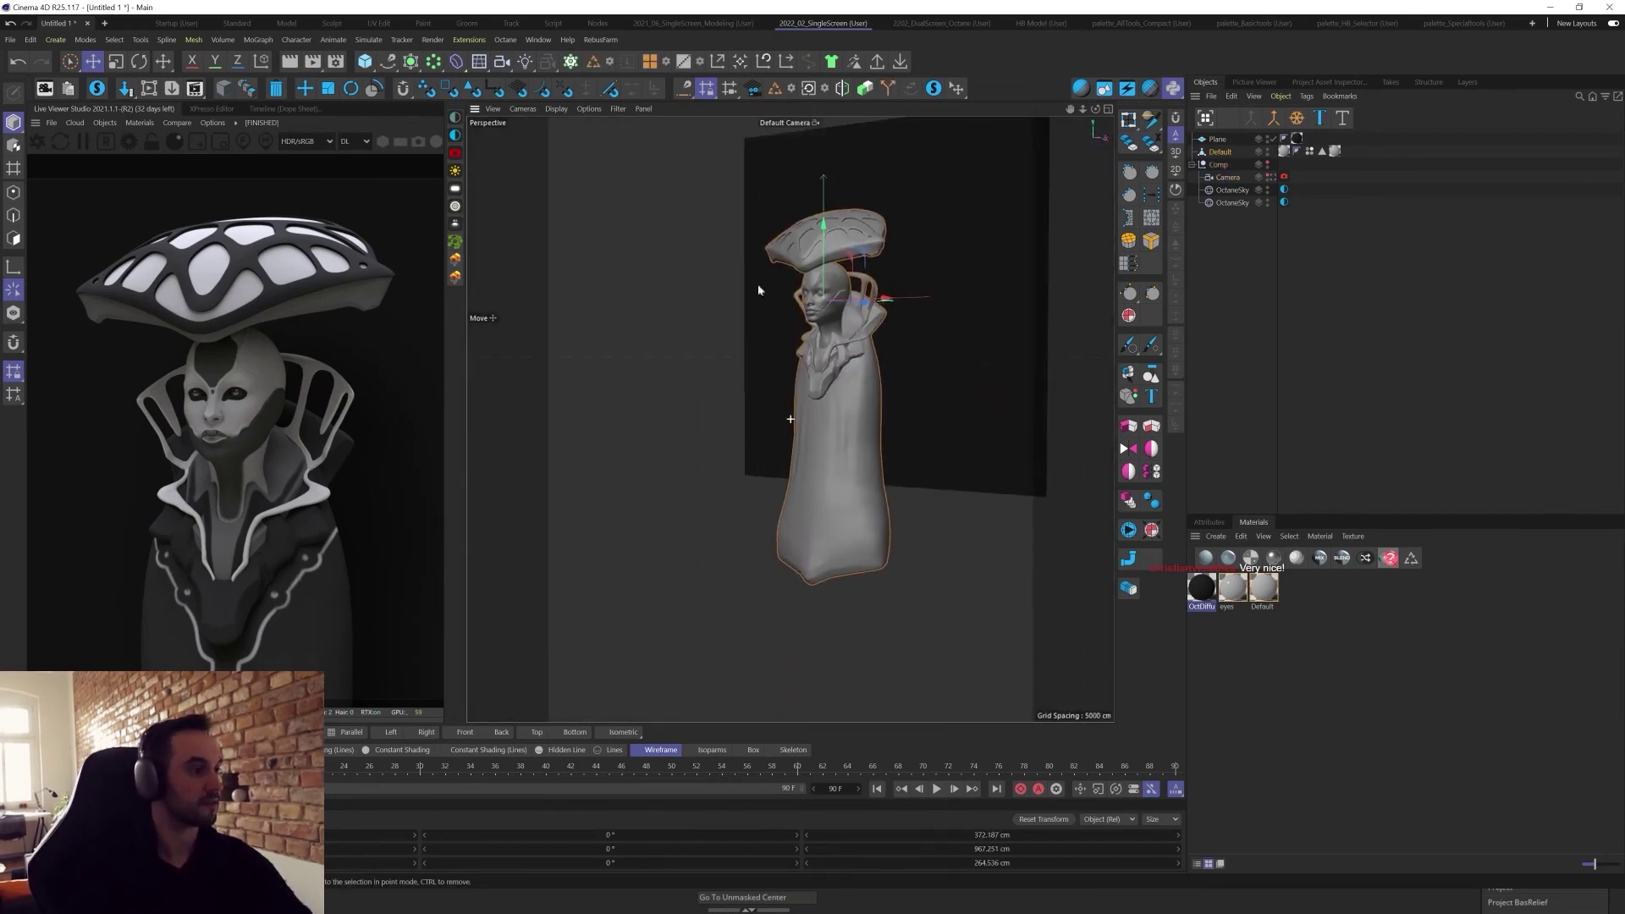
pyautogui.click(455, 206)
pyautogui.keyDown('alt'); pyautogui.moveTo(872, 412); pyautogui.dragTo(818, 498, button='right'); pyautogui.keyUp('alt')
pyautogui.moveTo(818, 498)
pyautogui.mouseDown()
pyautogui.moveTo(865, 566)
pyautogui.moveTo(740, 512)
pyautogui.mouseUp()
pyautogui.keyDown('alt'); pyautogui.moveTo(677, 563); pyautogui.dragTo(721, 596); pyautogui.keyUp('alt')
pyautogui.keyDown('alt'); pyautogui.moveTo(721, 597); pyautogui.dragTo(841, 646, button='middle'); pyautogui.keyUp('alt')
pyautogui.keyDown('alt'); pyautogui.moveTo(842, 646); pyautogui.dragTo(651, 597); pyautogui.keyUp('alt')
pyautogui.moveTo(749, 660); pyautogui.dragTo(786, 488)
# Position the area light high above the character on the right side of the backdrop, angled down at her.
pyautogui.keyDown('alt'); pyautogui.moveTo(785, 487); pyautogui.dragTo(753, 482, button='right'); pyautogui.keyUp('alt')
pyautogui.keyDown('alt'); pyautogui.moveTo(753, 482); pyautogui.dragTo(834, 544, button='middle'); pyautogui.keyUp('alt')
pyautogui.keyDown('alt'); pyautogui.moveTo(835, 544); pyautogui.dragTo(772, 485); pyautogui.keyUp('alt')
pyautogui.moveTo(746, 590); pyautogui.dragTo(875, 546)
pyautogui.keyDown('alt'); pyautogui.moveTo(990, 606); pyautogui.dragTo(899, 520, button='middle'); pyautogui.keyUp('alt')
pyautogui.moveTo(857, 502); pyautogui.dragTo(885, 538)
pyautogui.moveTo(764, 479); pyautogui.dragTo(1027, 532)
pyautogui.moveTo(948, 632)
pyautogui.mouseDown()
pyautogui.moveTo(1019, 636)
pyautogui.moveTo(965, 653)
pyautogui.mouseUp()
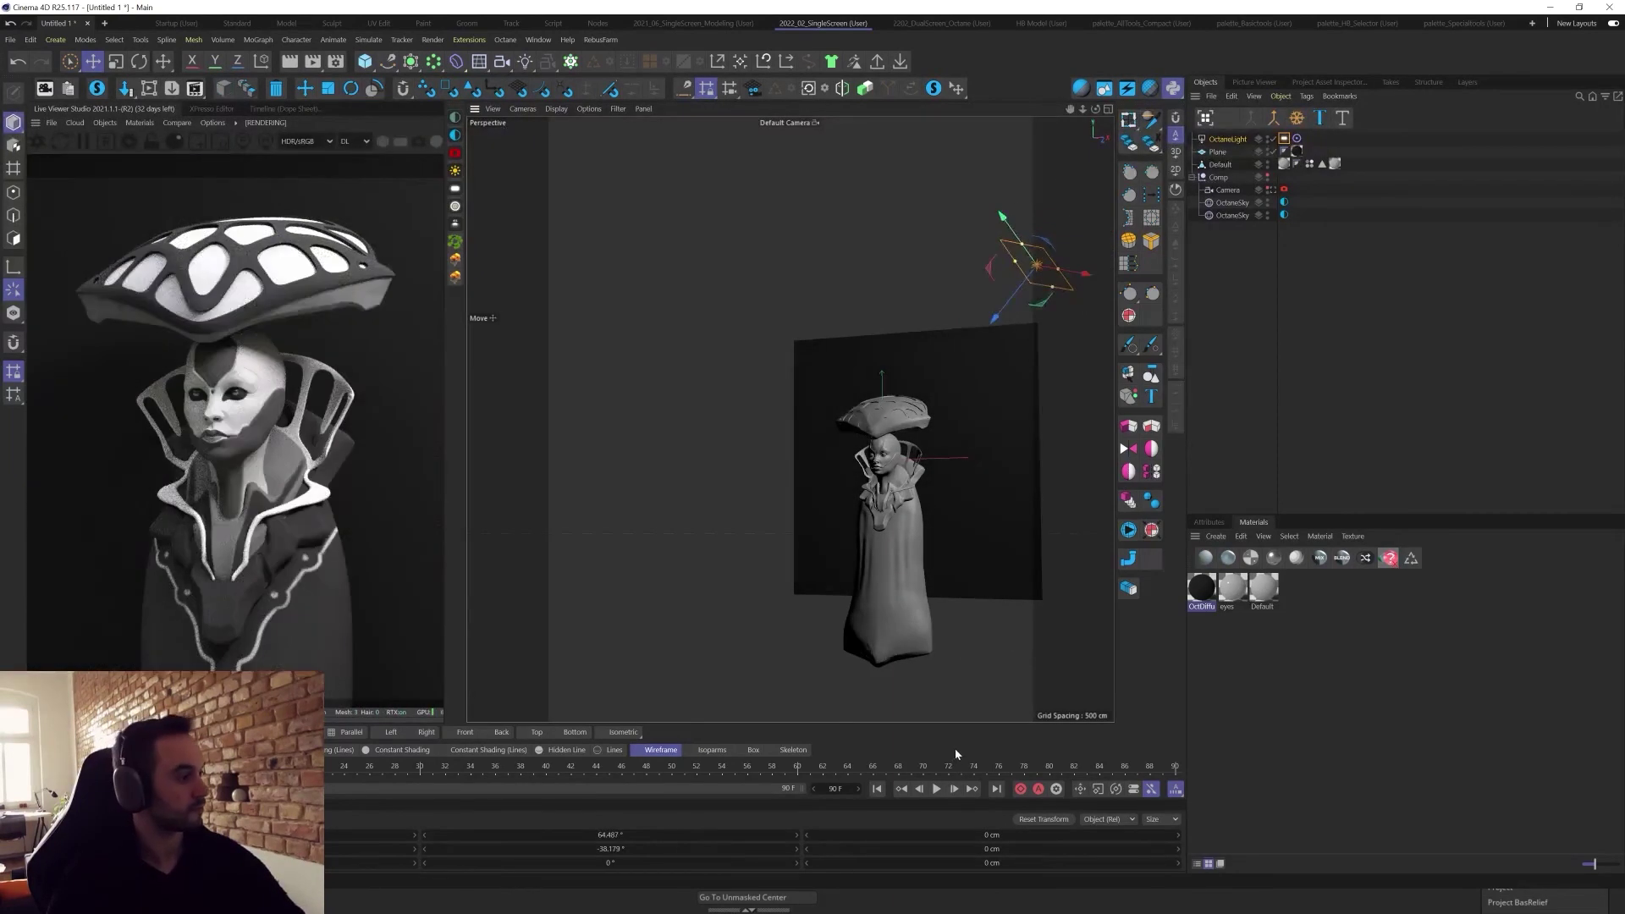
pyautogui.moveTo(967, 733); pyautogui.dragTo(966, 753)
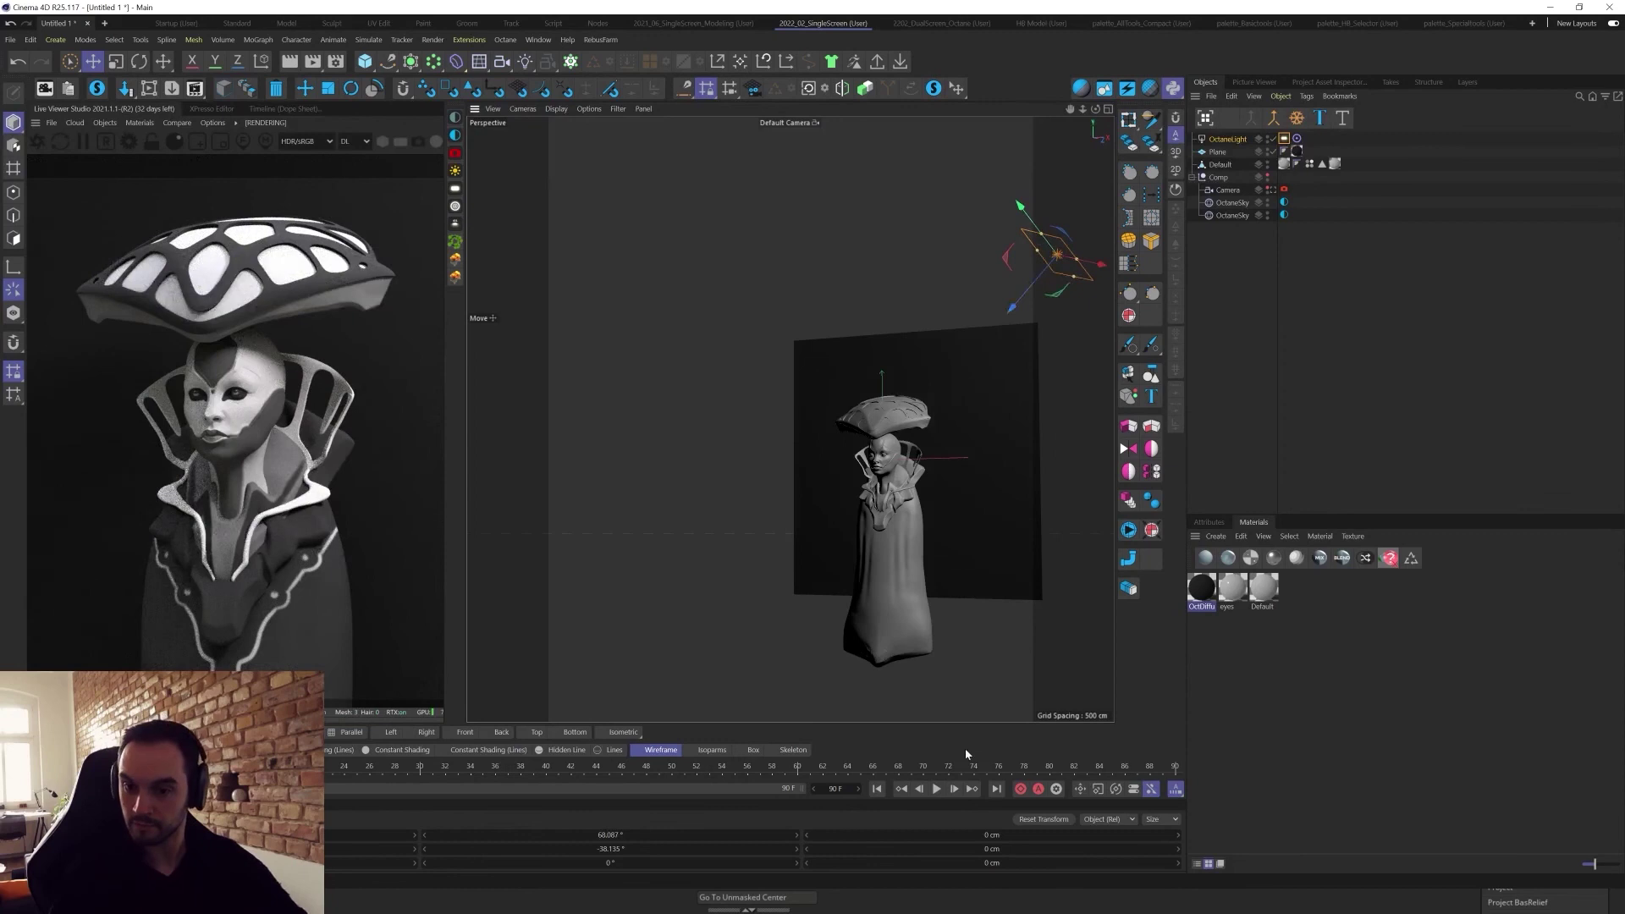
# Move the area light across to the upper left side of the character.
pyautogui.keyDown('alt'); pyautogui.moveTo(952, 645); pyautogui.dragTo(857, 623); pyautogui.keyUp('alt')
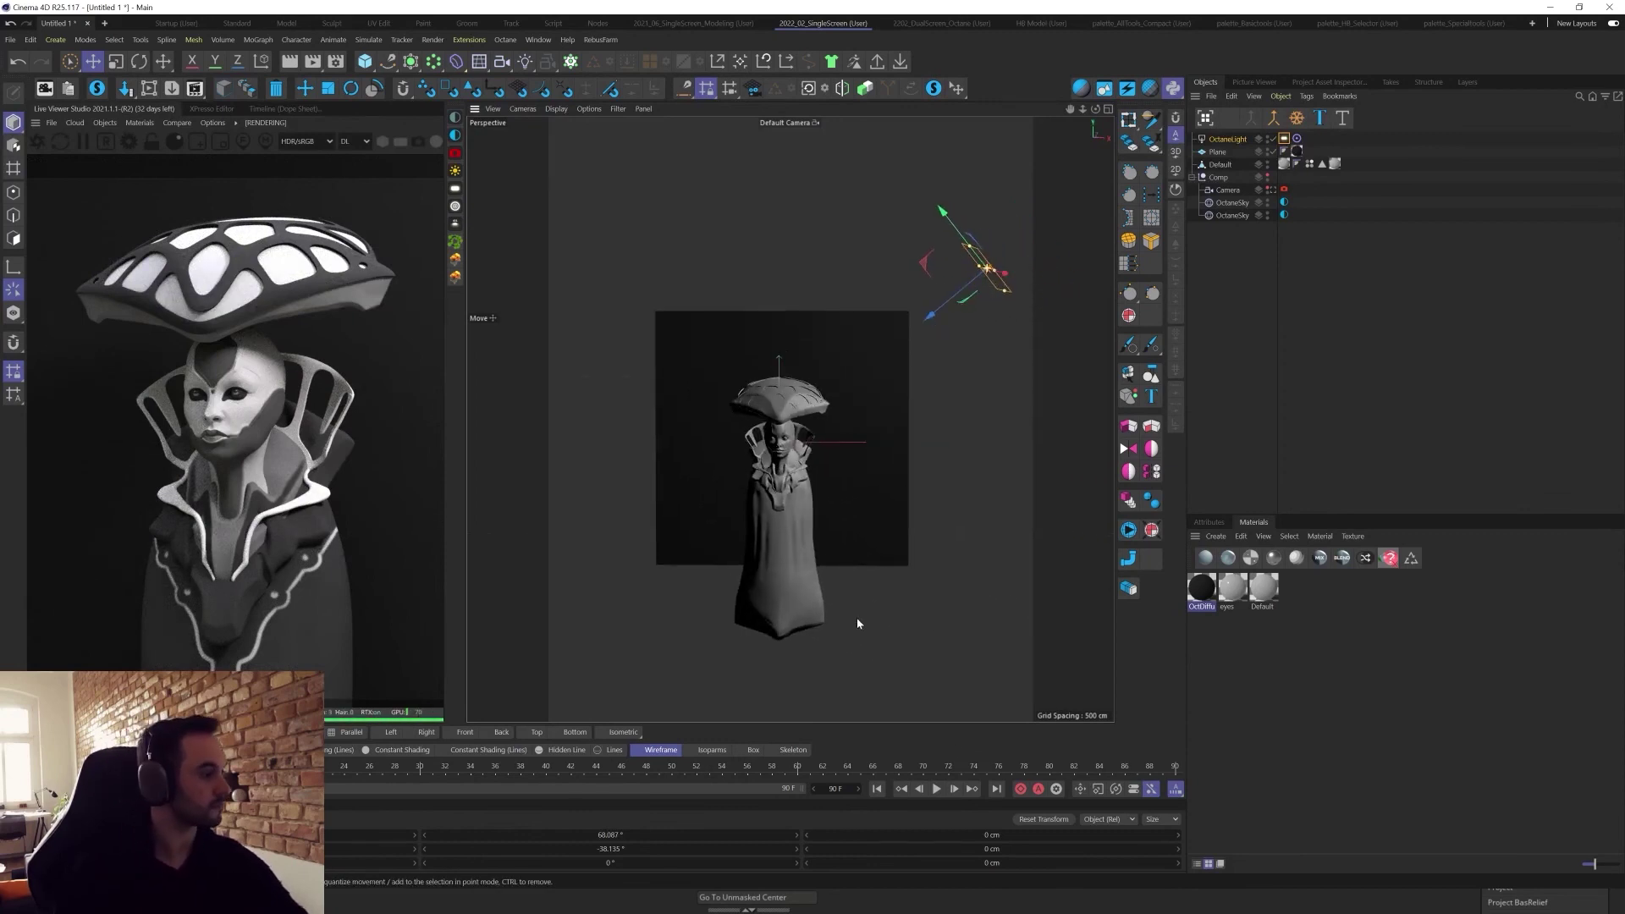
pyautogui.moveTo(913, 559); pyautogui.dragTo(639, 581)
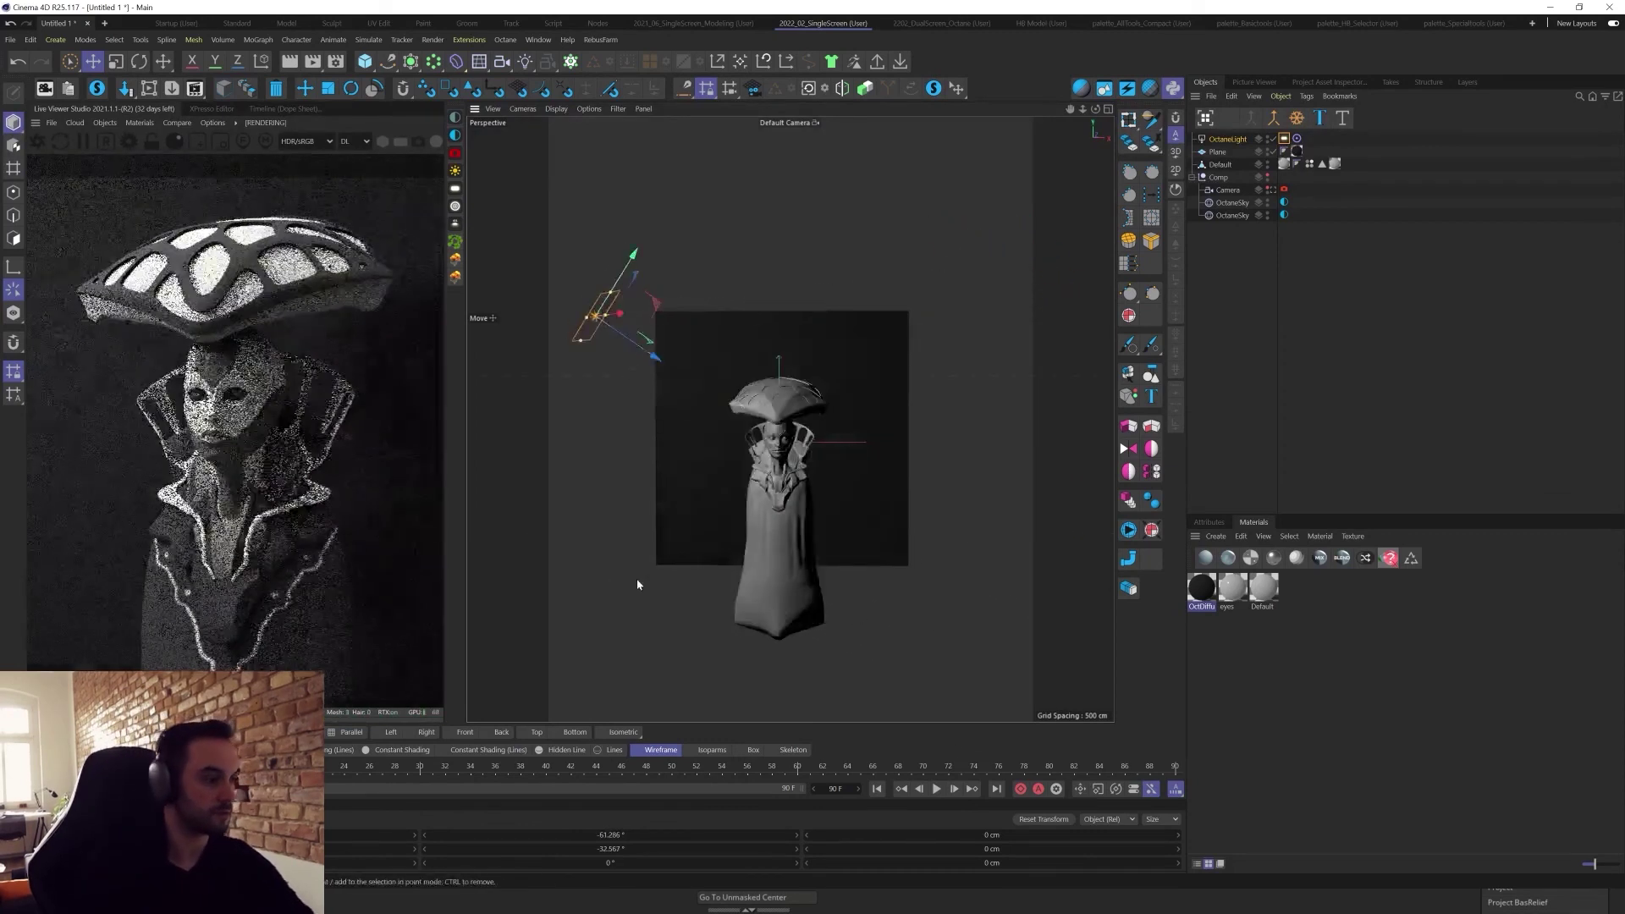
pyautogui.keyDown('alt'); pyautogui.moveTo(786, 537); pyautogui.dragTo(848, 675); pyautogui.keyUp('alt')
# Check the relit character through the scene camera and return to the default camera view.
pyautogui.click(935, 485)
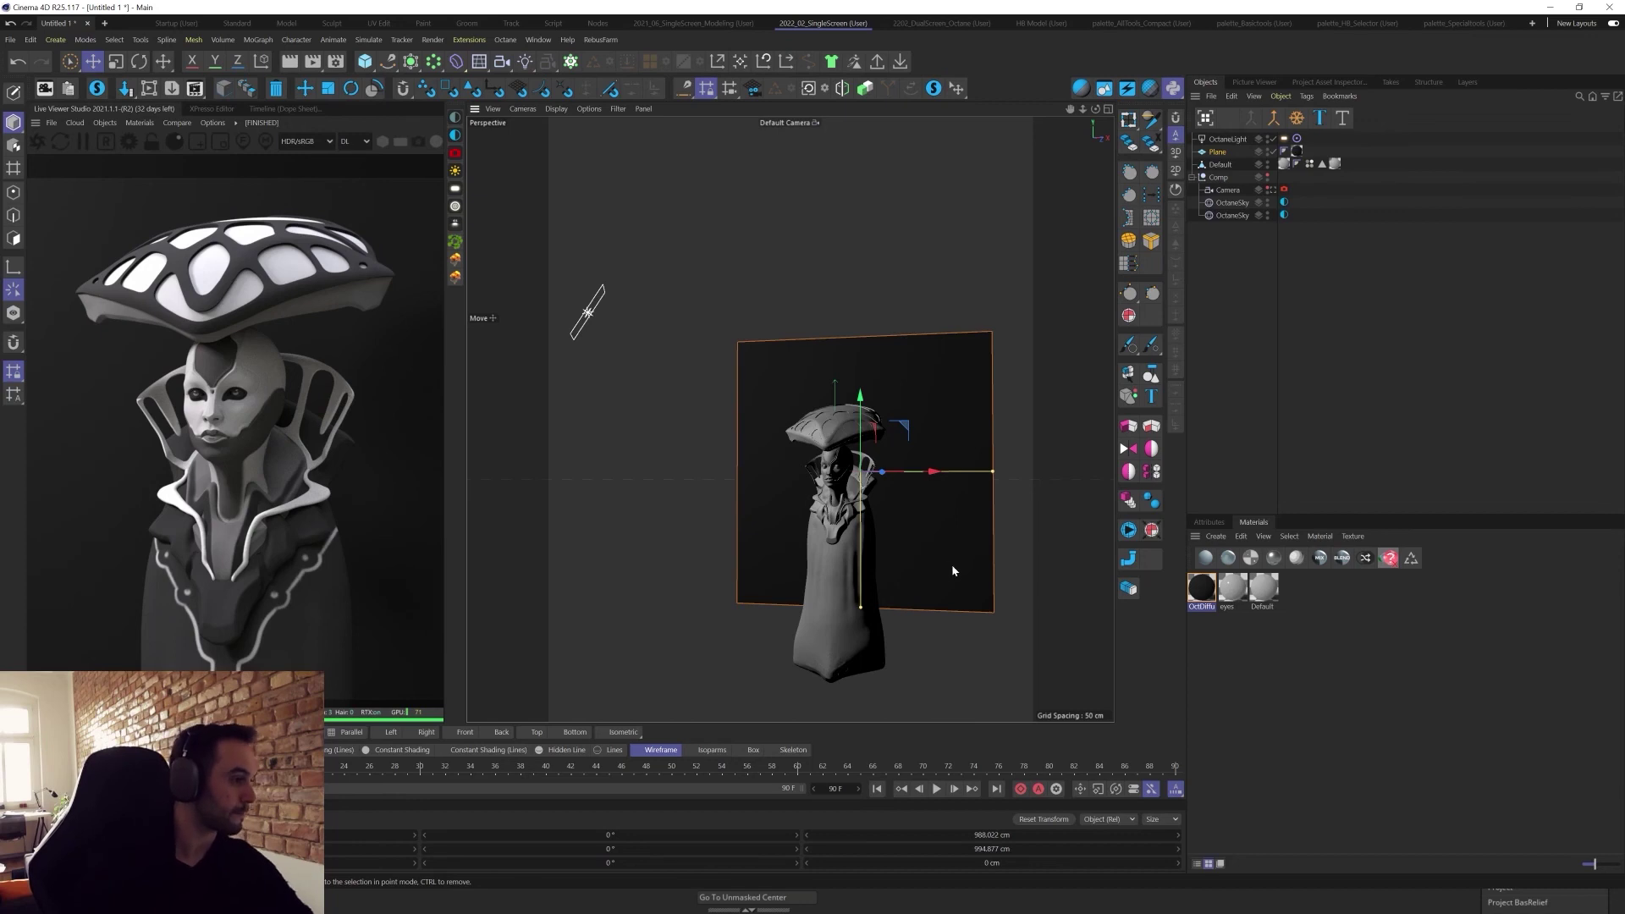
pyautogui.keyDown('alt'); pyautogui.moveTo(947, 560); pyautogui.dragTo(944, 556, button='middle'); pyautogui.keyUp('alt')
pyautogui.click(1358, 244)
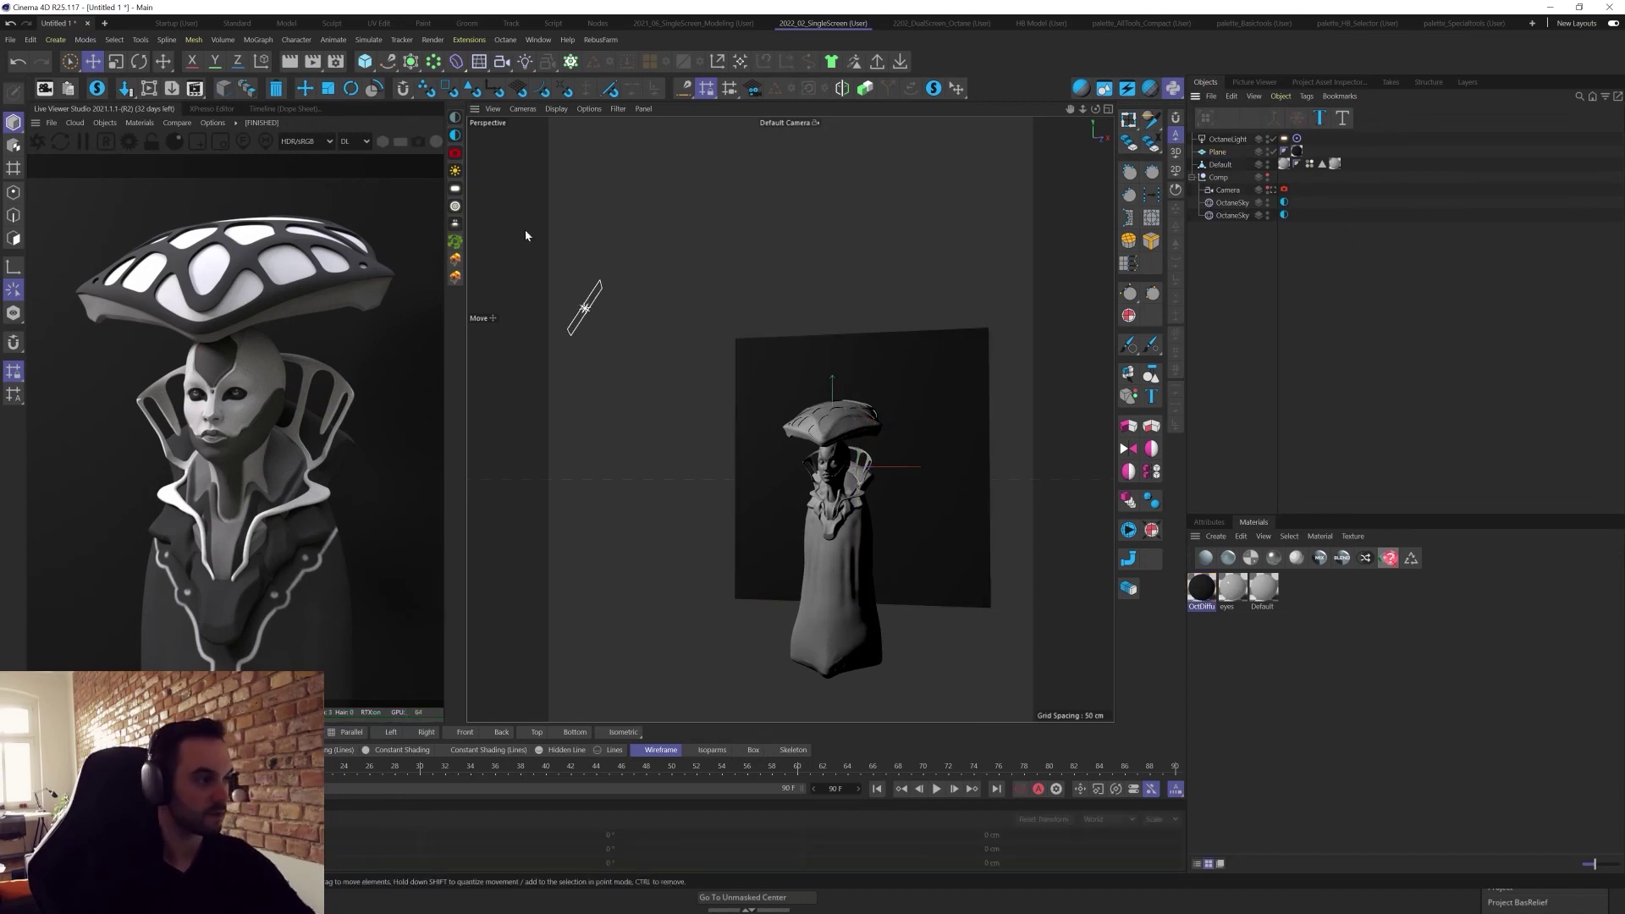
pyautogui.click(1271, 191)
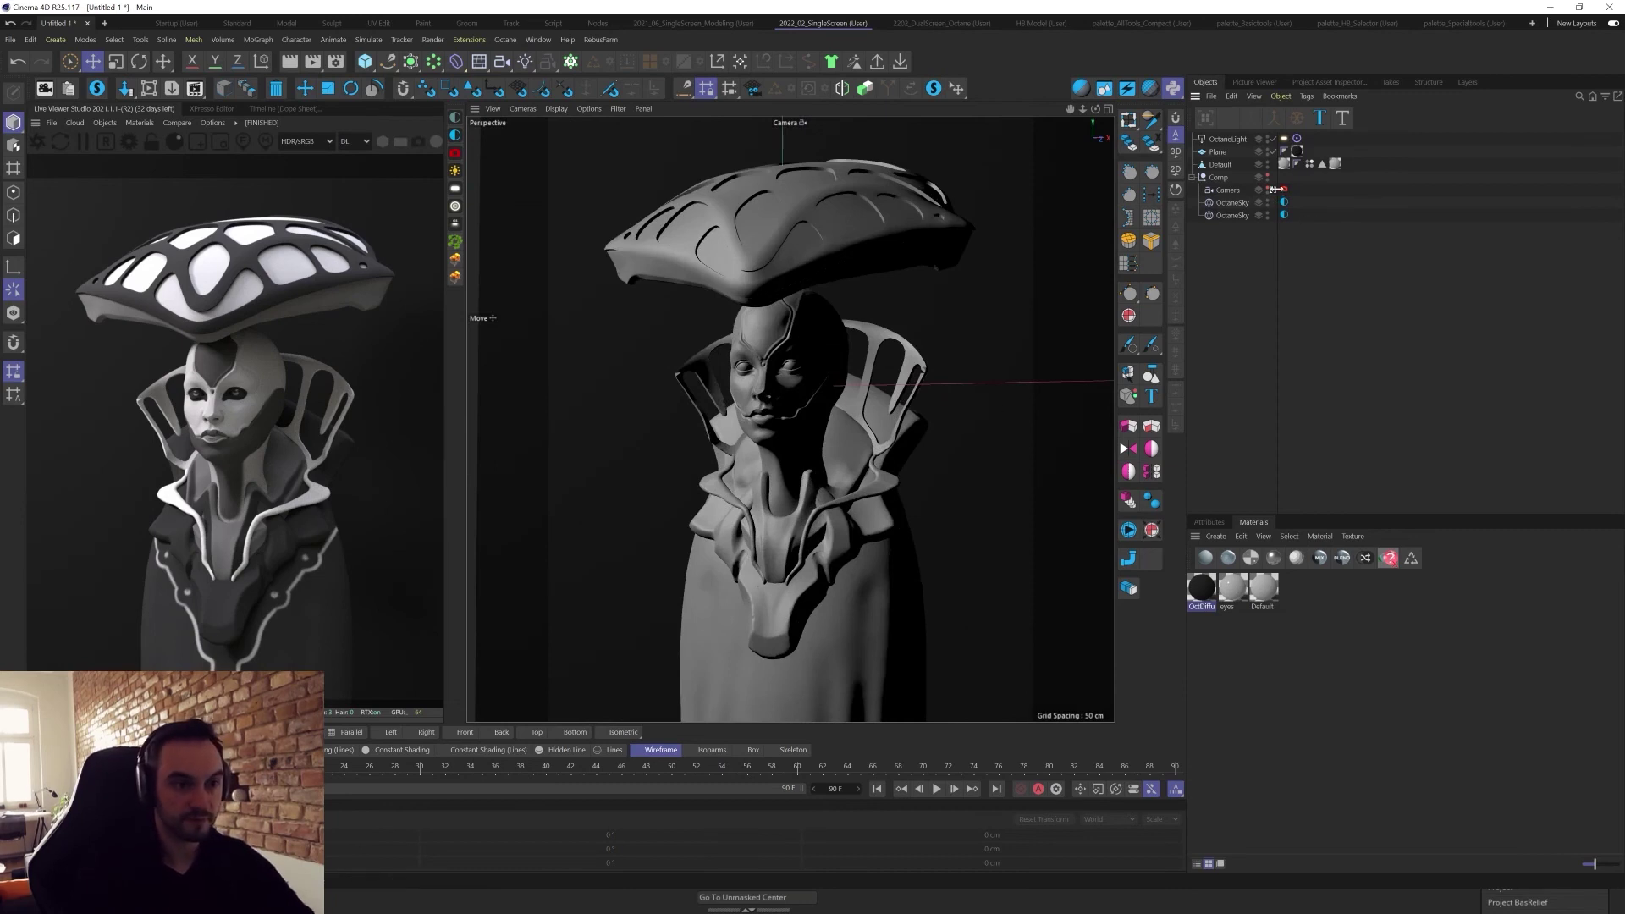
pyautogui.click(1274, 189)
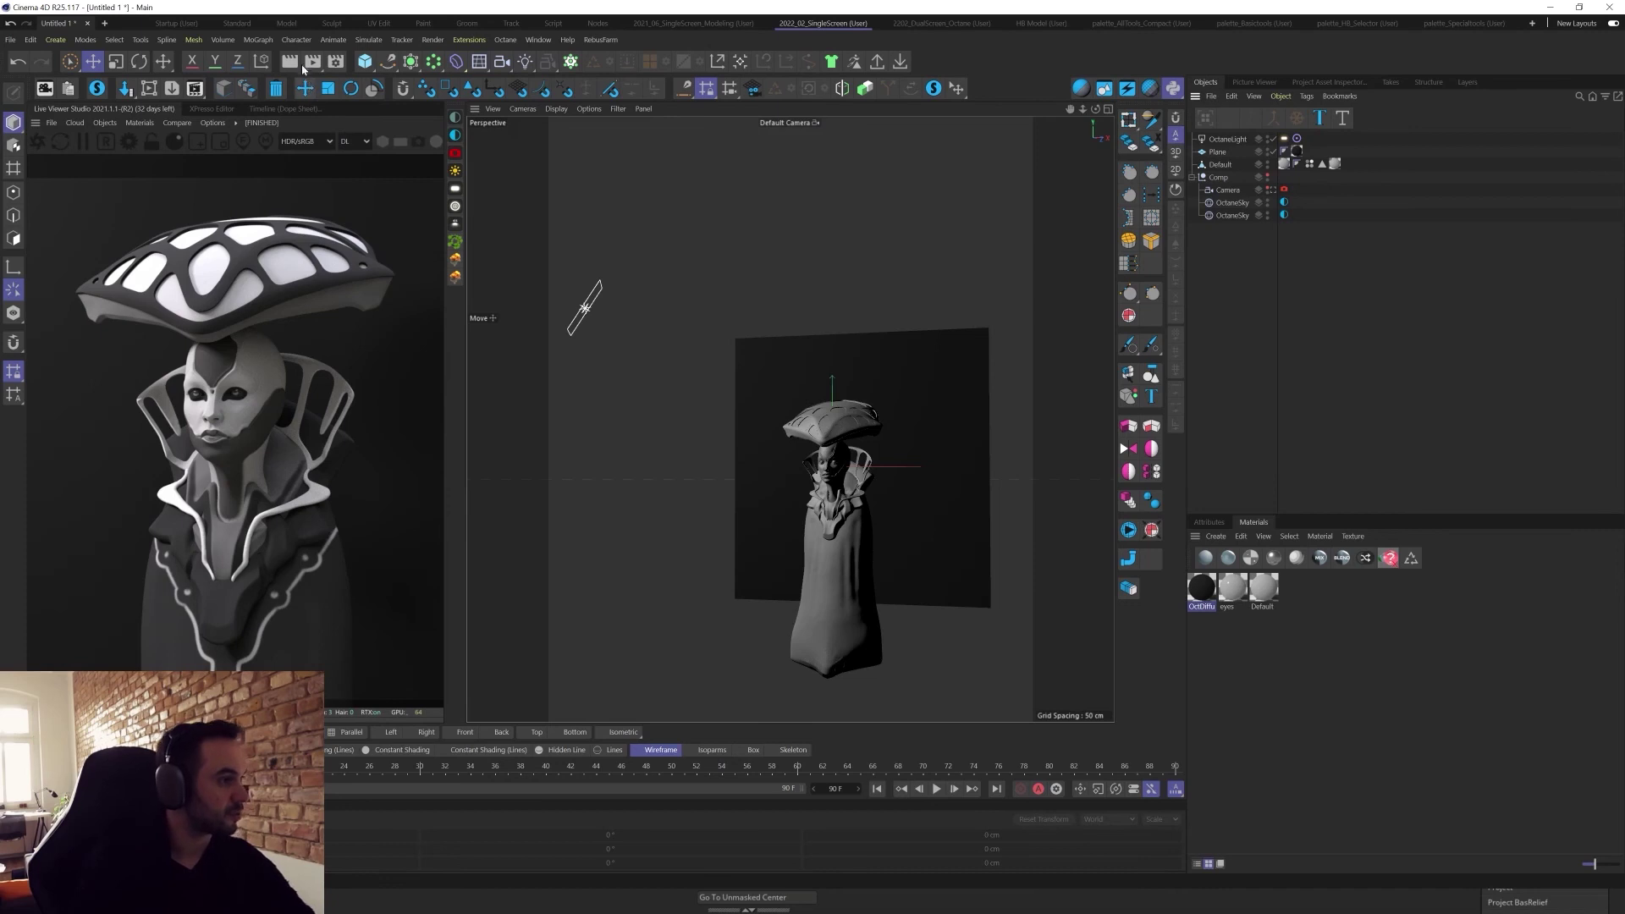
# Add a cylinder, shrink it to about 10 cm wide and 68 cm tall, and hang it below the hat's left edge.
pyautogui.click(369, 66)
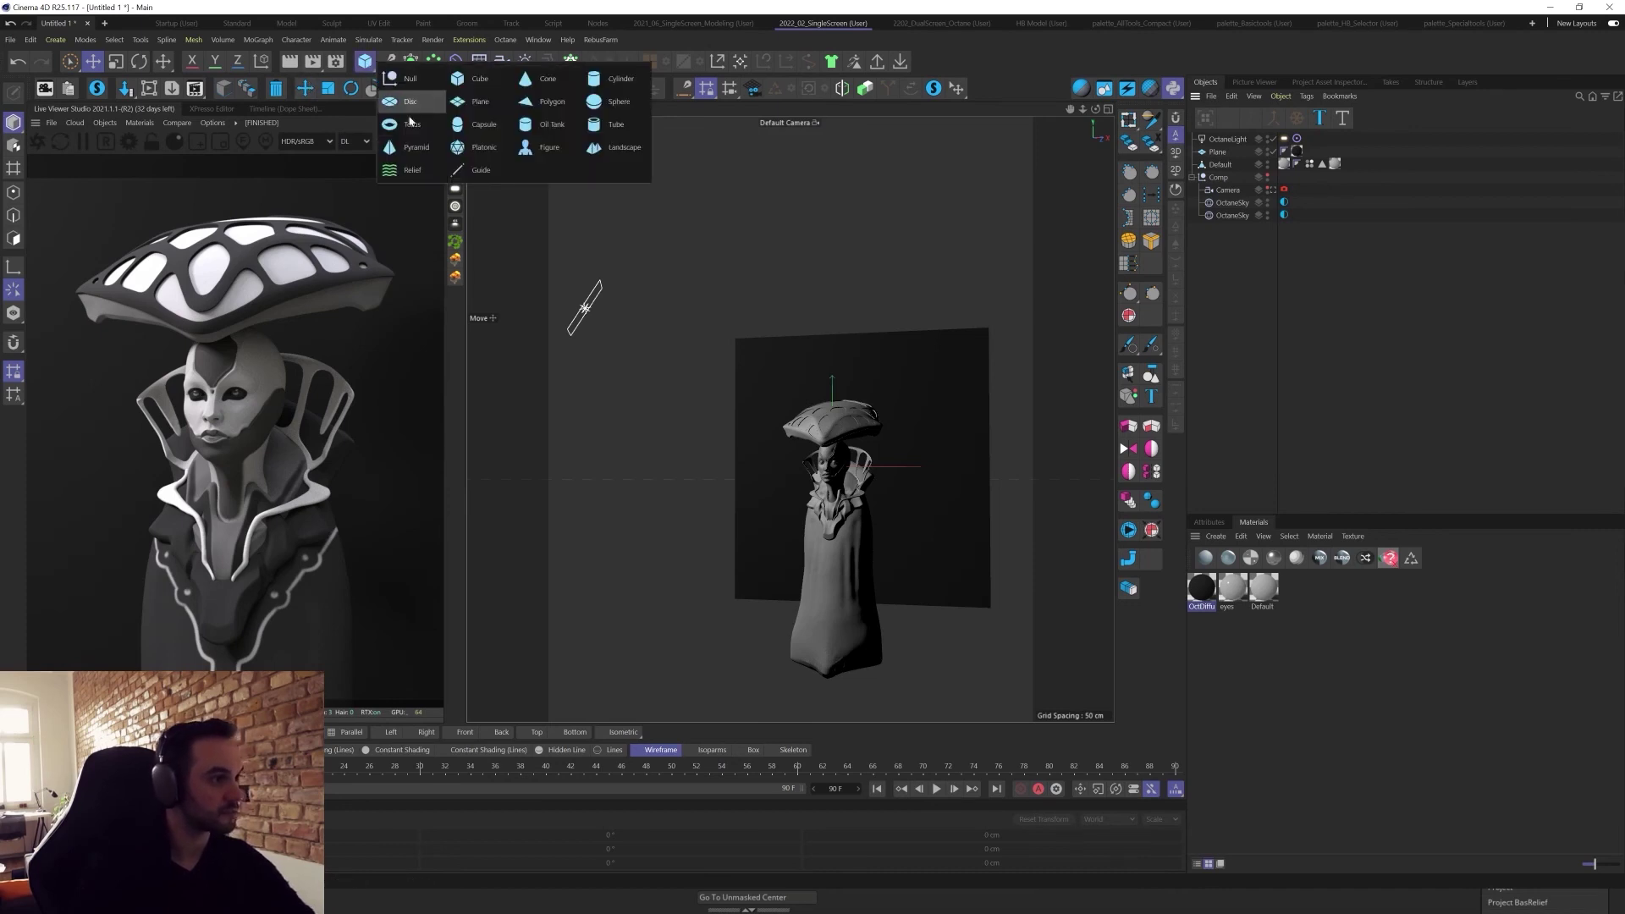
pyautogui.click(617, 79)
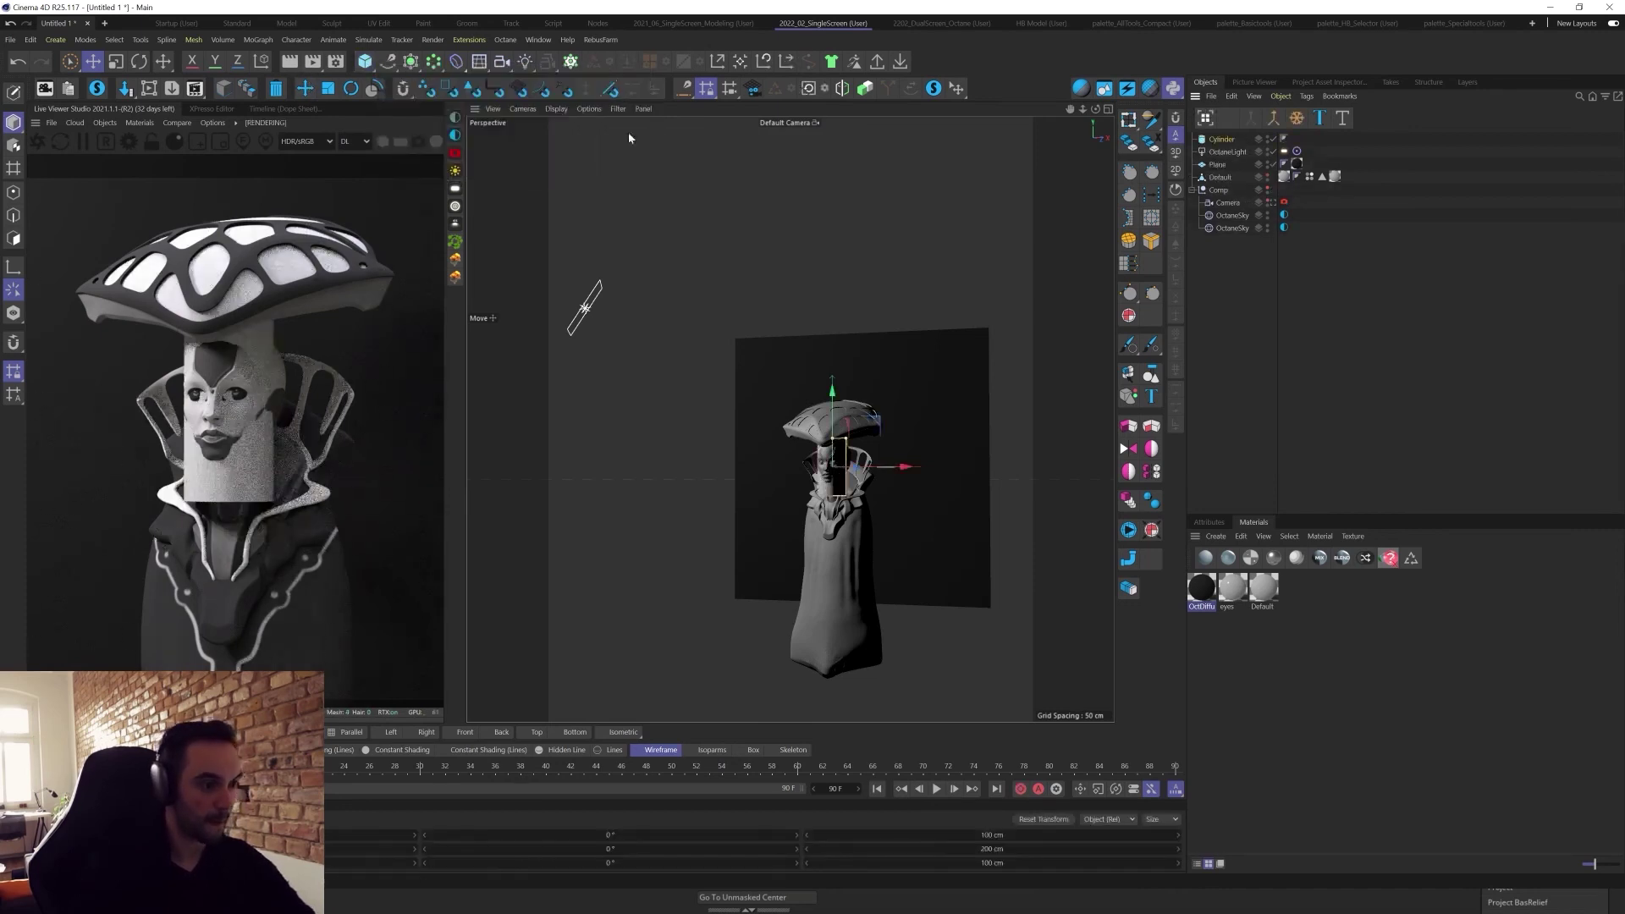
pyautogui.moveTo(846, 439); pyautogui.dragTo(833, 459)
pyautogui.moveTo(867, 520); pyautogui.dragTo(823, 499)
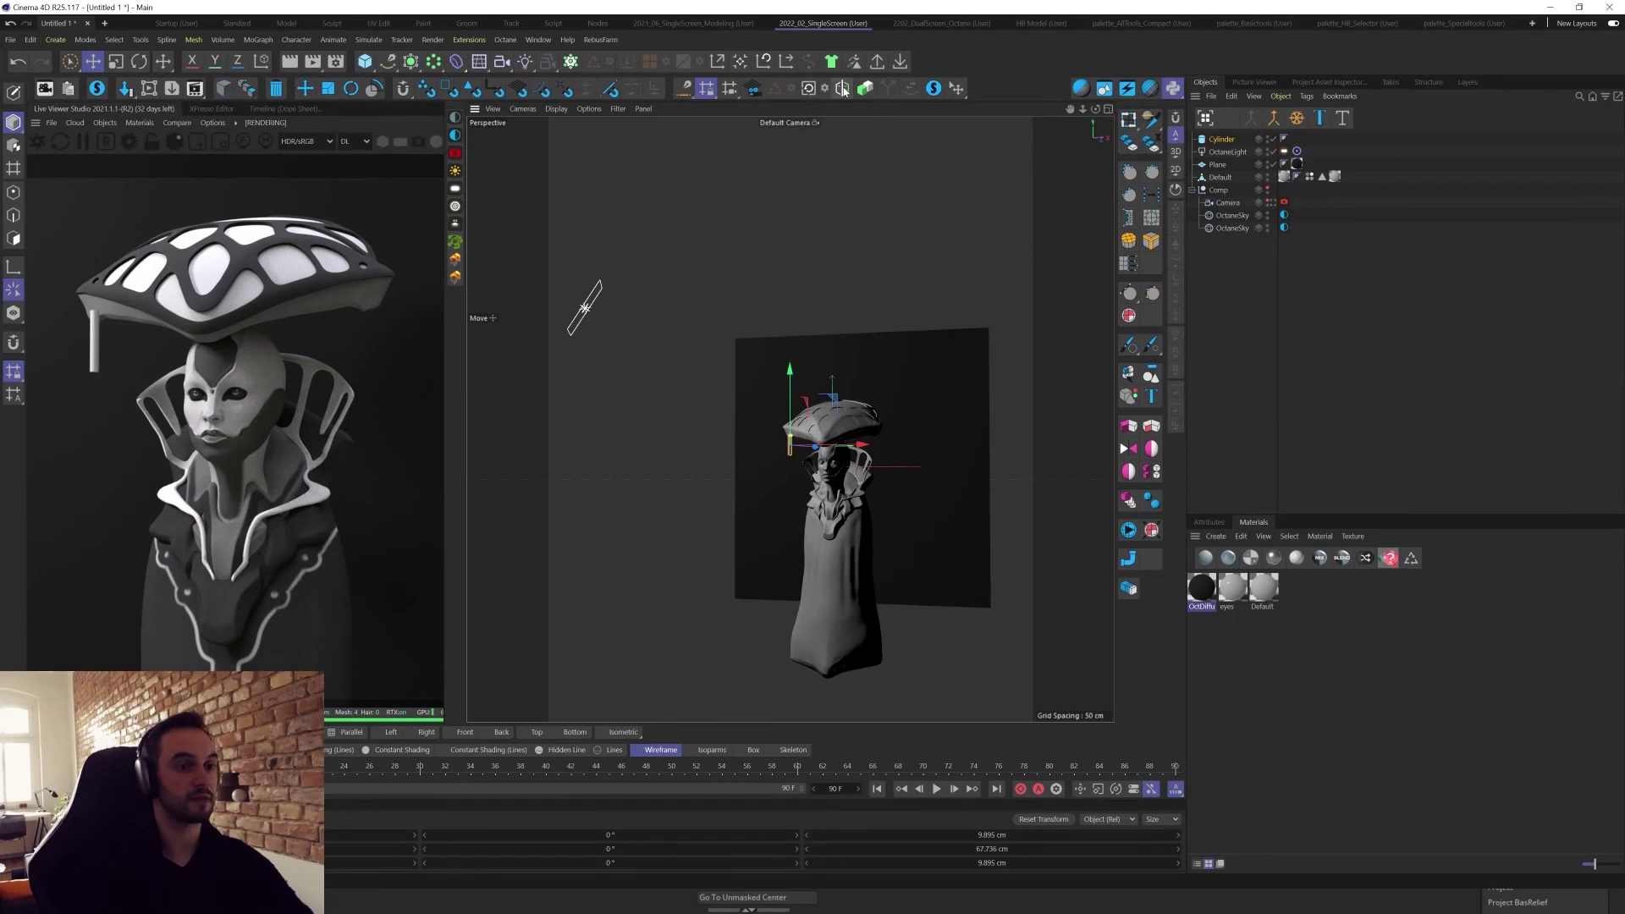
# Group the cylinder in a null and nest it under a Symmetry object to mirror it across the hat.
pyautogui.click(869, 89)
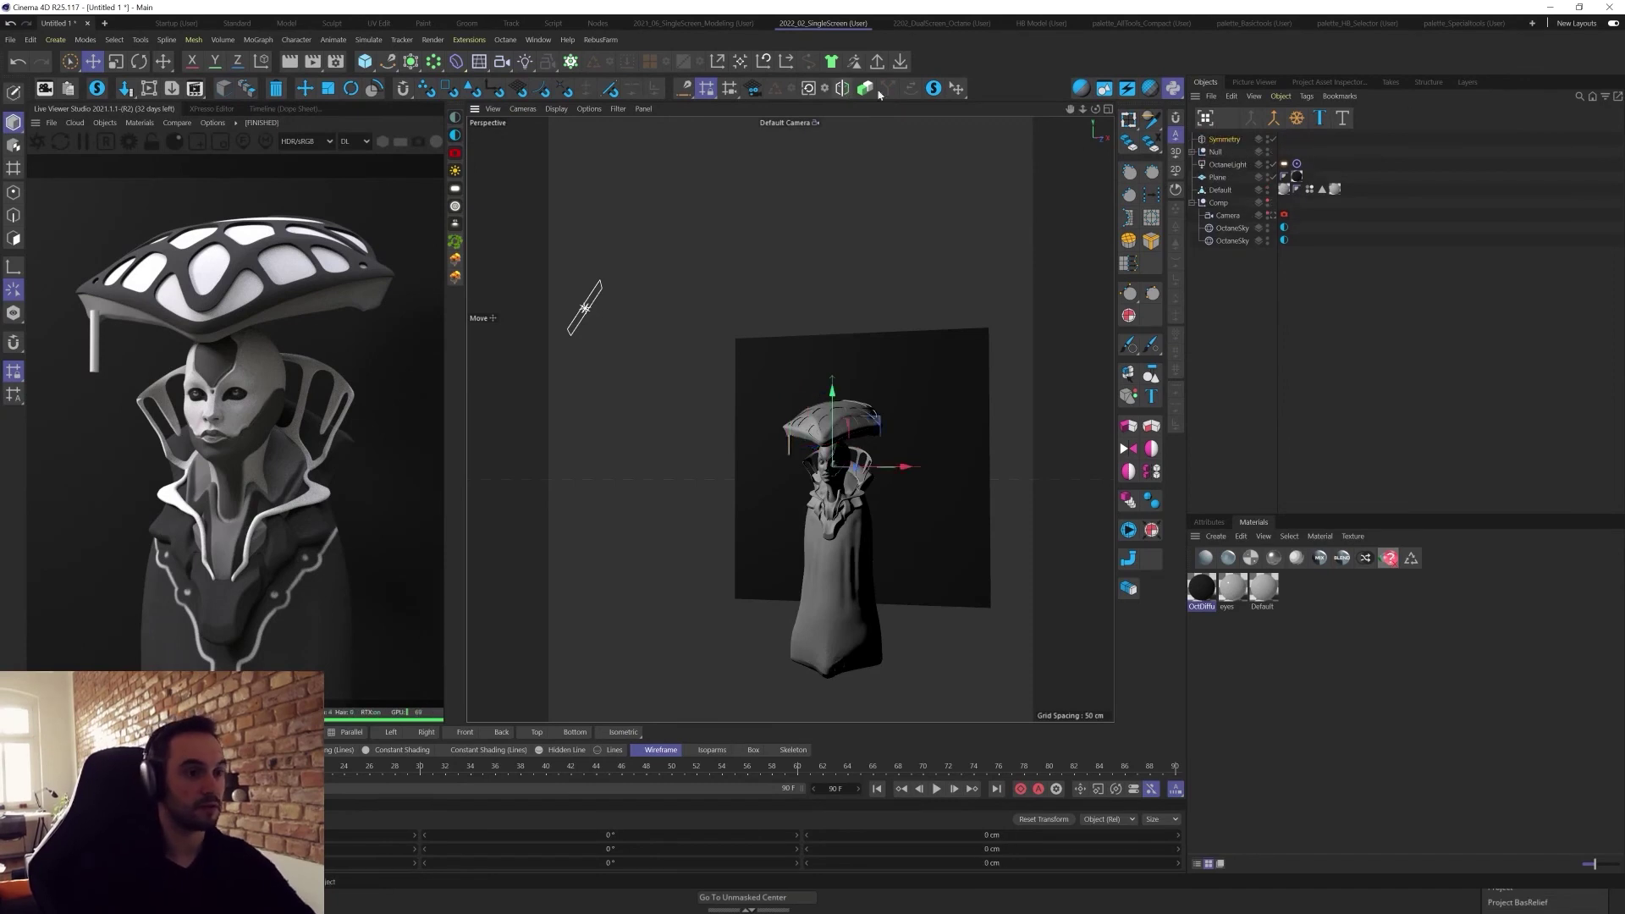
pyautogui.moveTo(1215, 140); pyautogui.dragTo(1222, 153)
pyautogui.click(1199, 152)
# Thin the hanging cylinder to about 1.7 cm in diameter and align its top with the hat's underside.
pyautogui.keyDown('alt'); pyautogui.moveTo(836, 469); pyautogui.dragTo(999, 506); pyautogui.keyUp('alt')
pyautogui.scroll(6, 770, 448)
pyautogui.moveTo(918, 508); pyautogui.dragTo(837, 440)
pyautogui.scroll(5, 804, 407)
pyautogui.moveTo(800, 382); pyautogui.dragTo(792, 383)
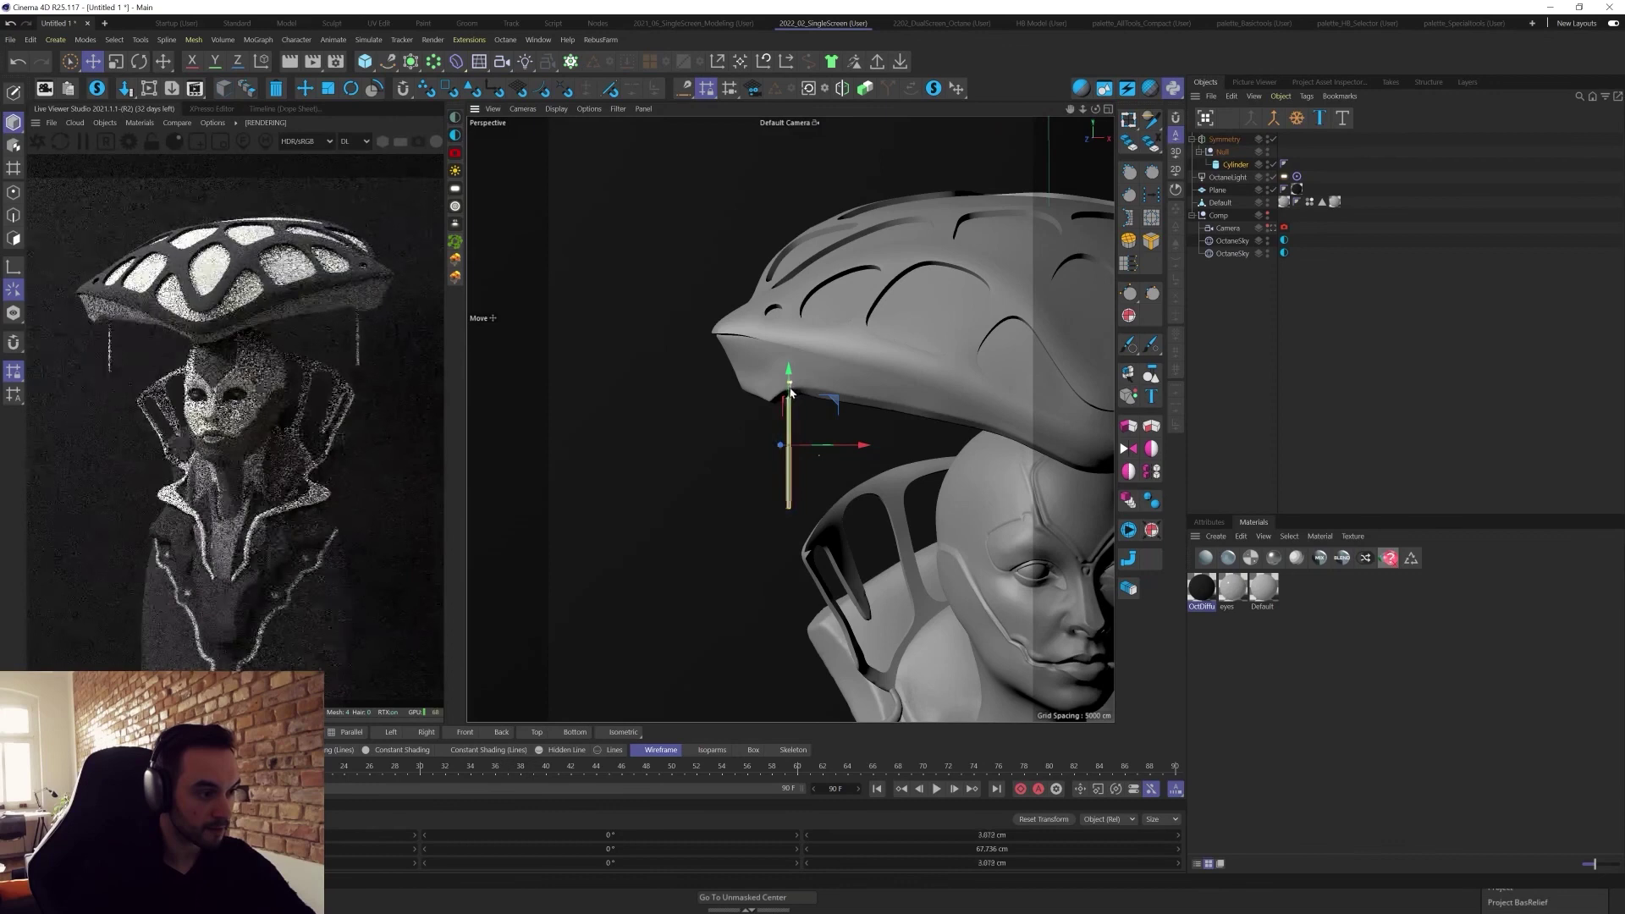
pyautogui.keyDown('alt'); pyautogui.moveTo(801, 536); pyautogui.dragTo(804, 452); pyautogui.keyUp('alt')
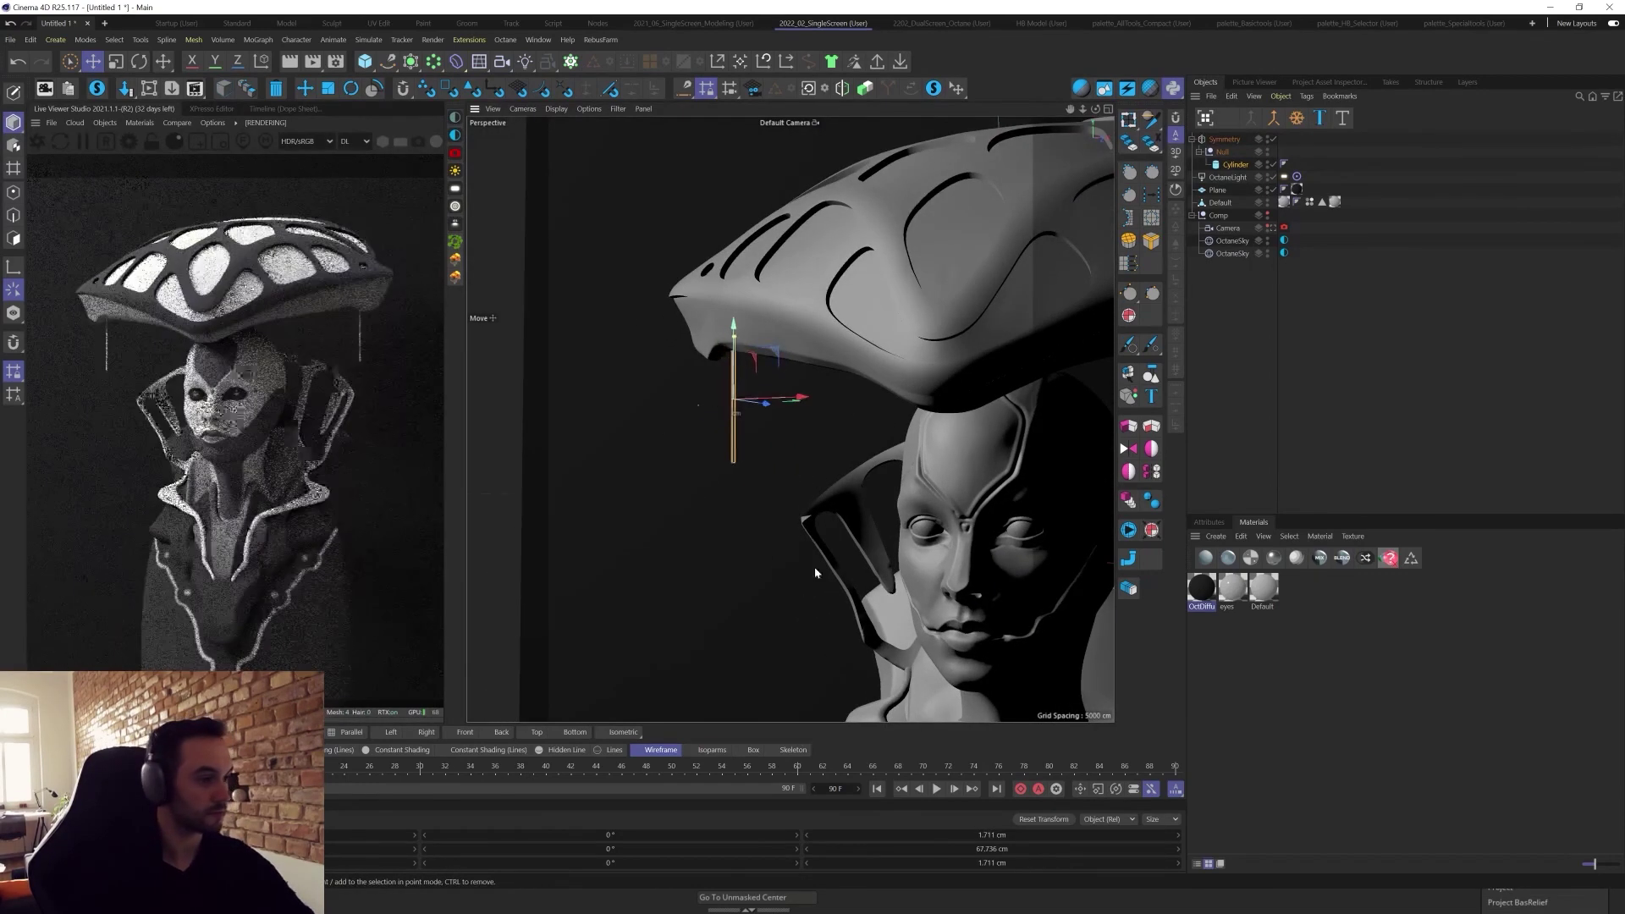
pyautogui.scroll(-5, 799, 488)
pyautogui.keyDown('alt'); pyautogui.moveTo(752, 428); pyautogui.dragTo(833, 466); pyautogui.keyUp('alt')
pyautogui.keyDown('alt'); pyautogui.moveTo(620, 419); pyautogui.dragTo(749, 417, button='right'); pyautogui.keyUp('alt')
pyautogui.scroll(5, 748, 420)
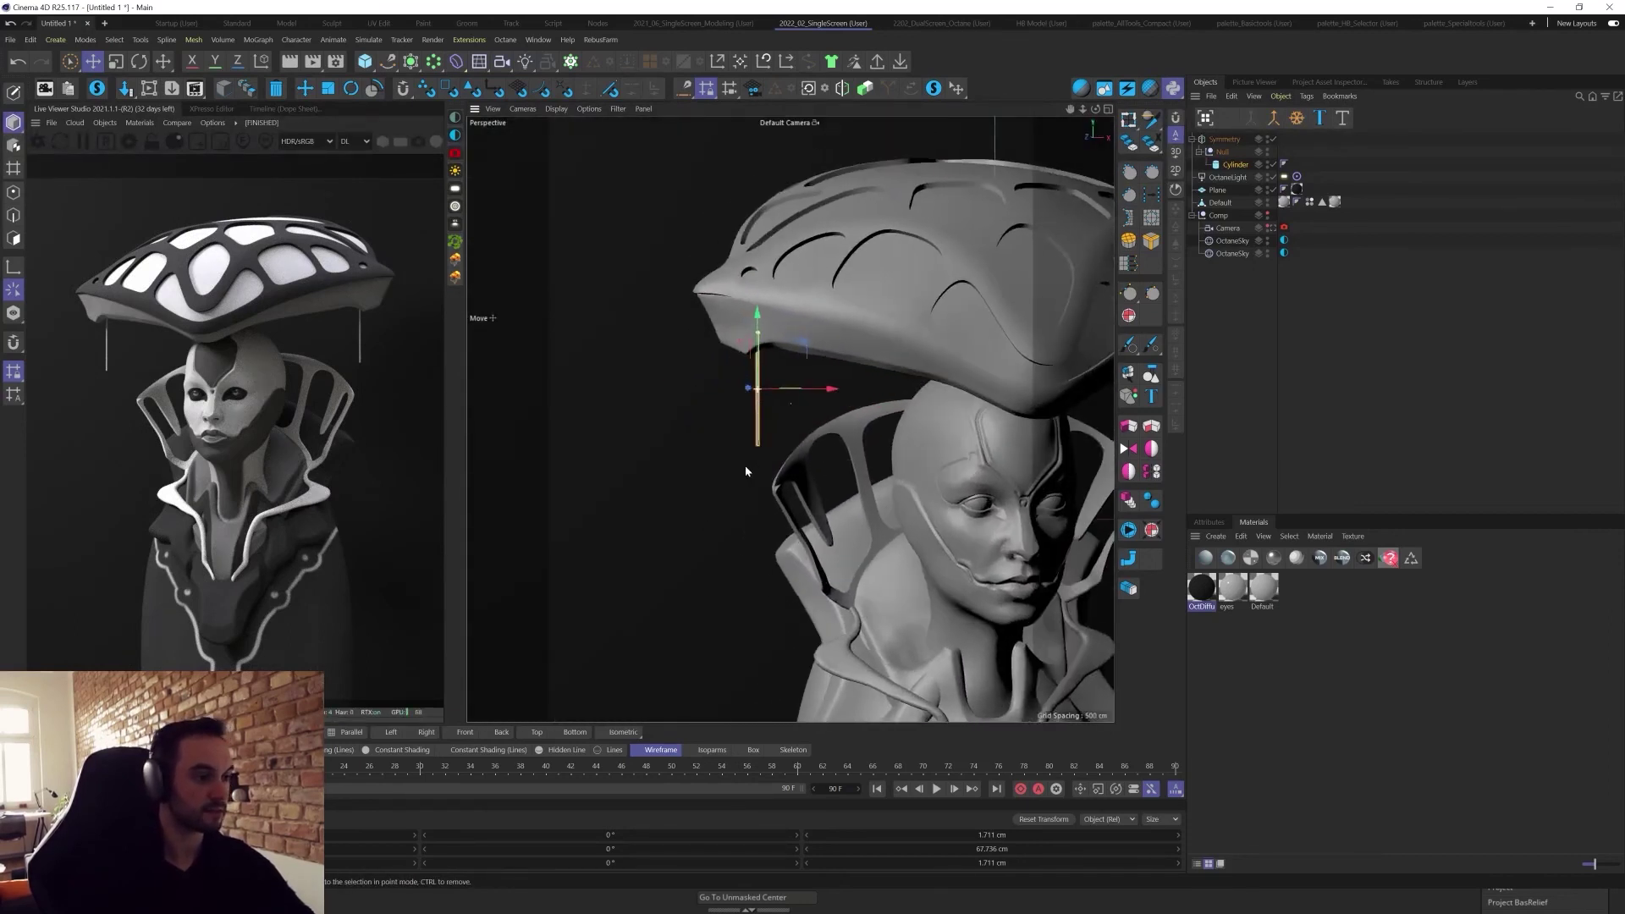
# Add a sphere to the ornament's null, shrink it to about 8 cm across, and place it at the hanging cylinder's lower end.
pyautogui.click(368, 63)
pyautogui.keyDown('shift'); pyautogui.click(595, 107); pyautogui.keyUp('shift')
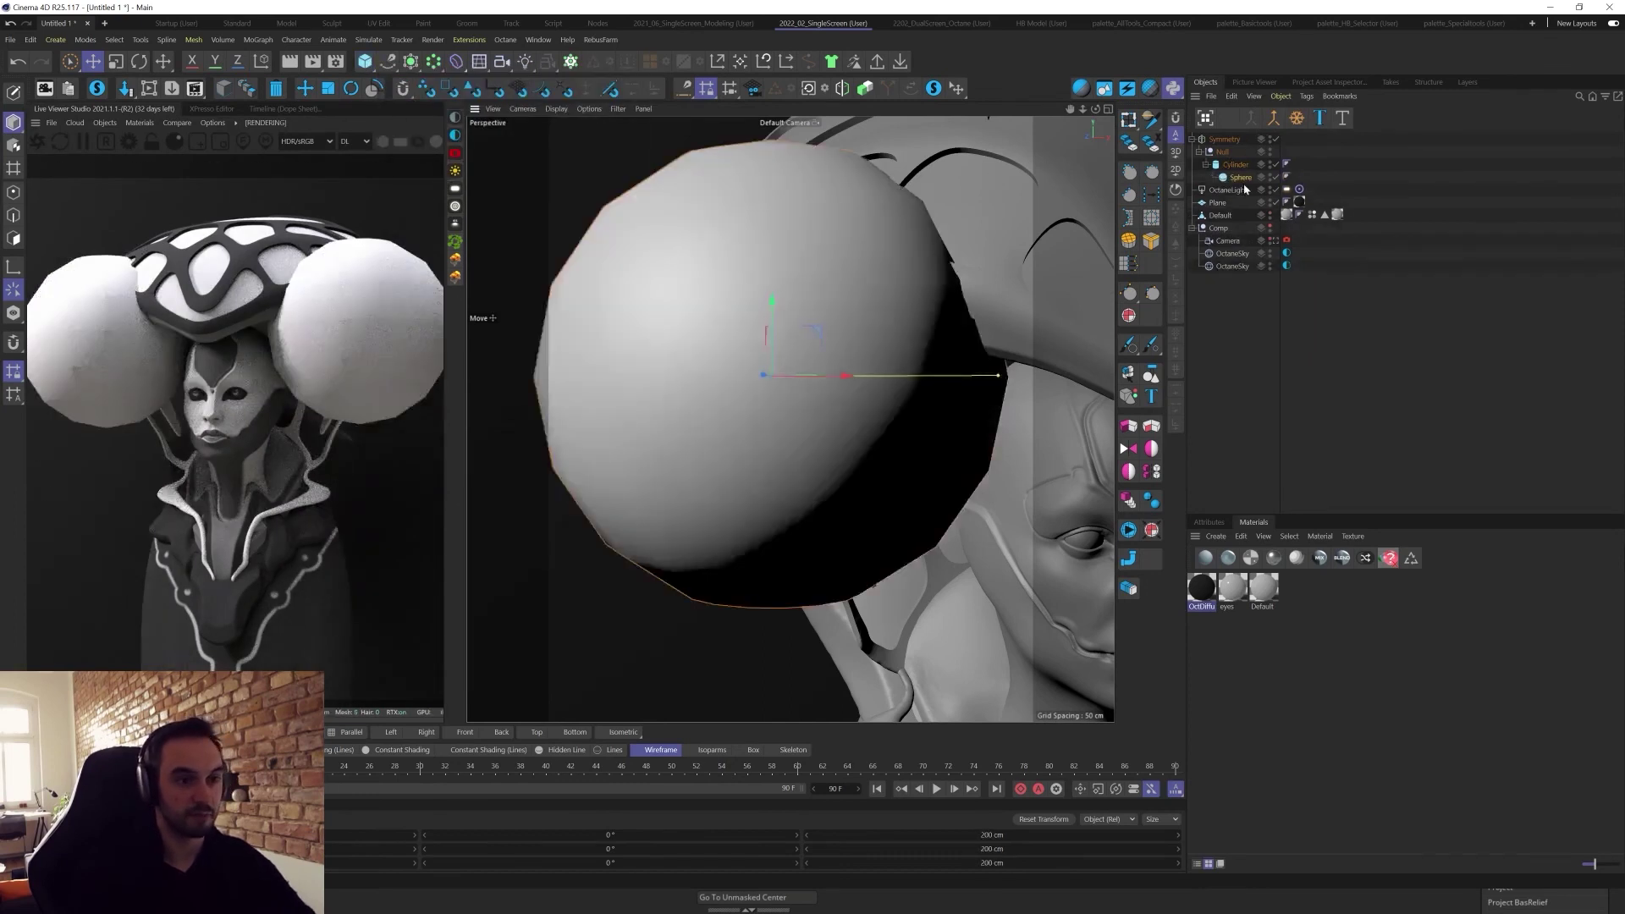
pyautogui.moveTo(1244, 178); pyautogui.dragTo(1234, 161)
pyautogui.press('t')
pyautogui.moveTo(979, 294); pyautogui.dragTo(725, 544)
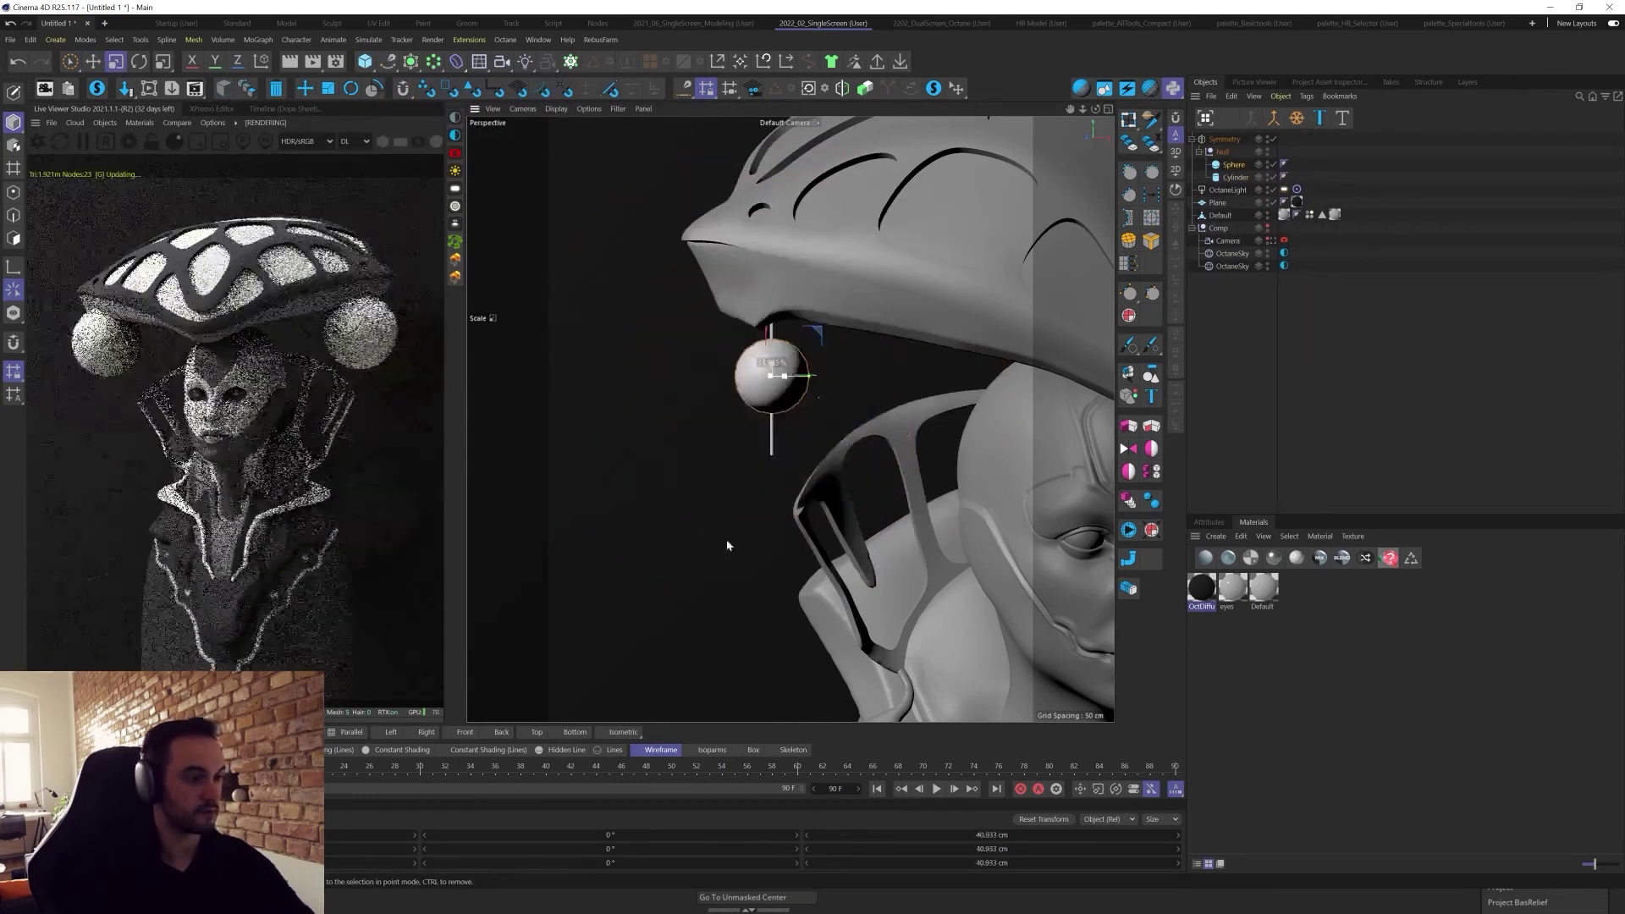
pyautogui.press('e')
pyautogui.moveTo(796, 270); pyautogui.dragTo(784, 386)
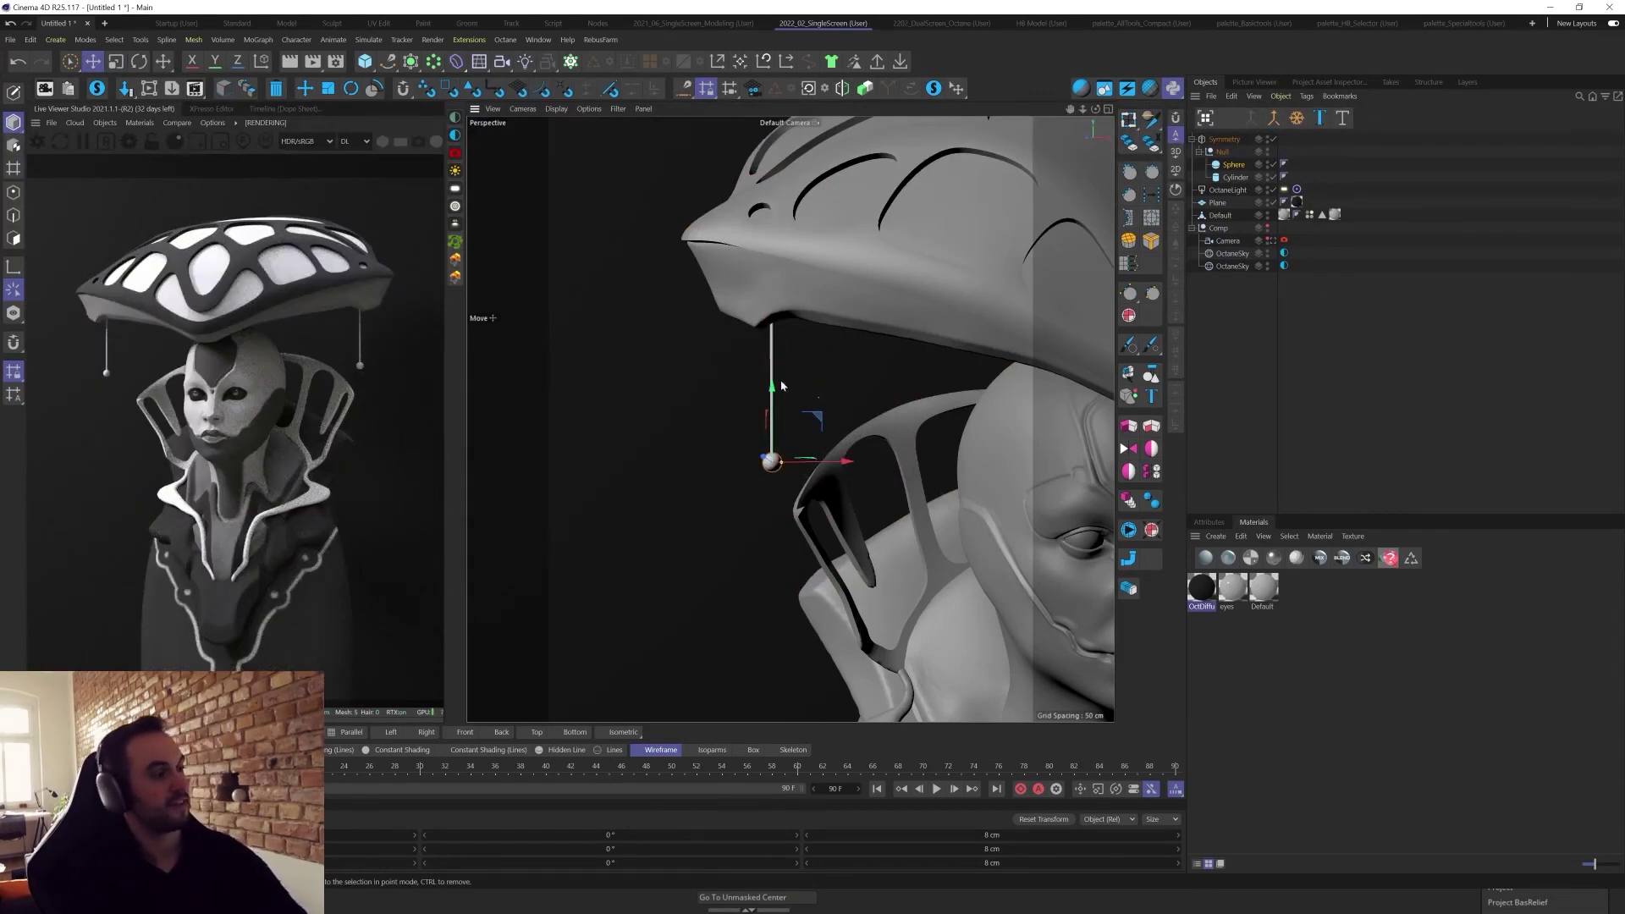
# Duplicate the hanging cylinder and reshape the copy into a collar about 4.5 cm wide and 1.7 cm tall on top of the sphere.
pyautogui.scroll(5, 777, 350)
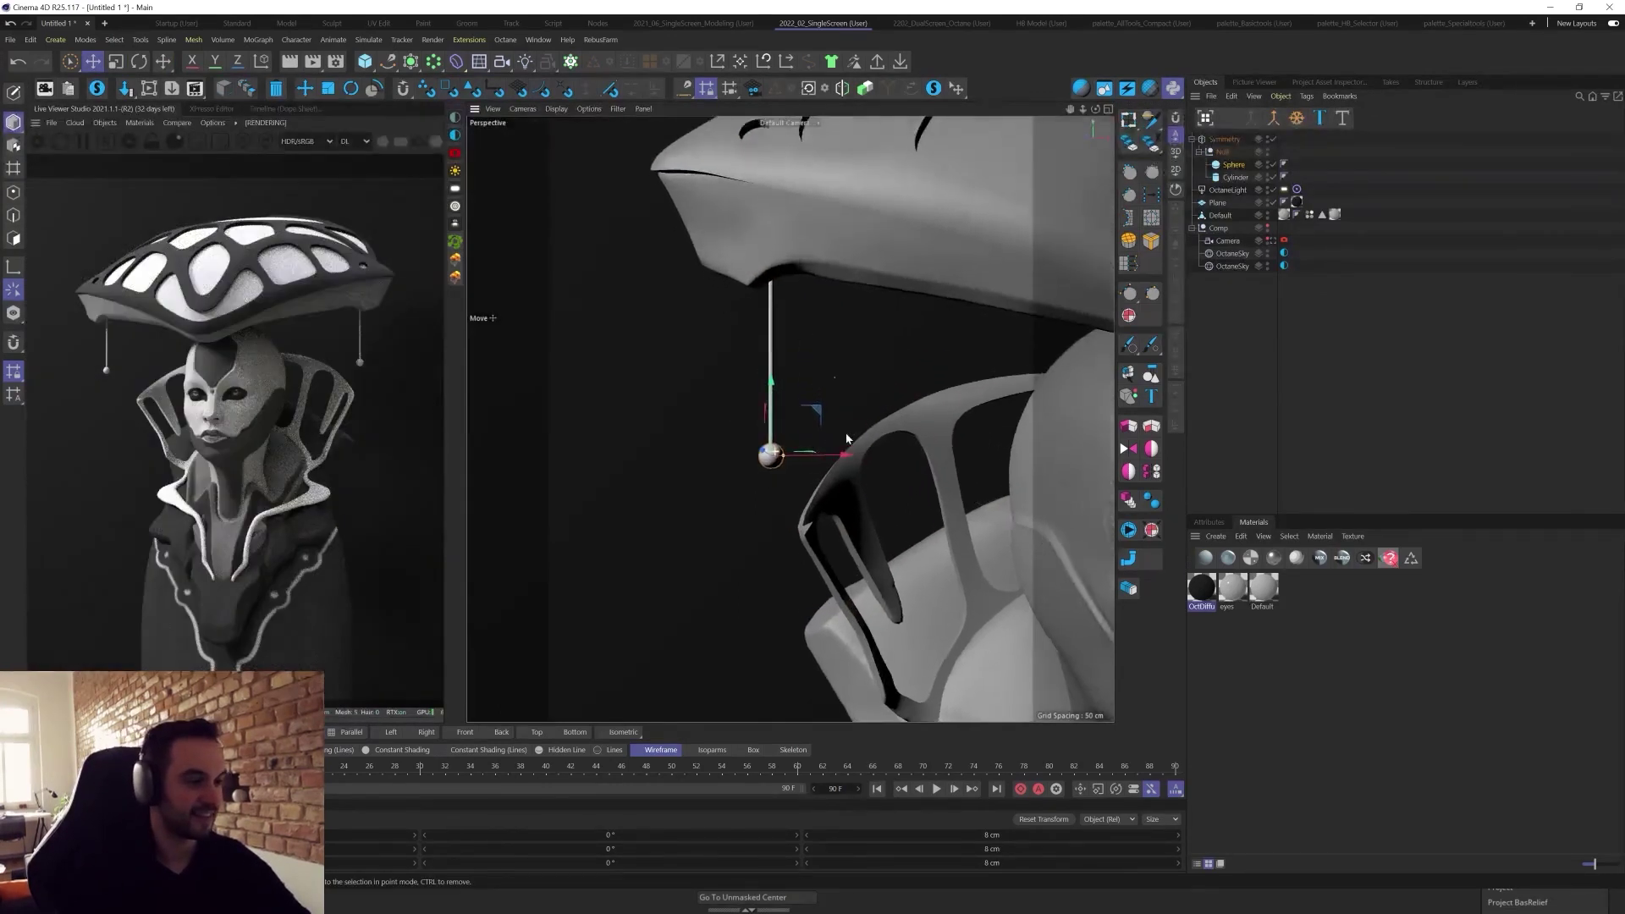
pyautogui.click(1235, 177)
pyautogui.scroll(-1, 846, 287)
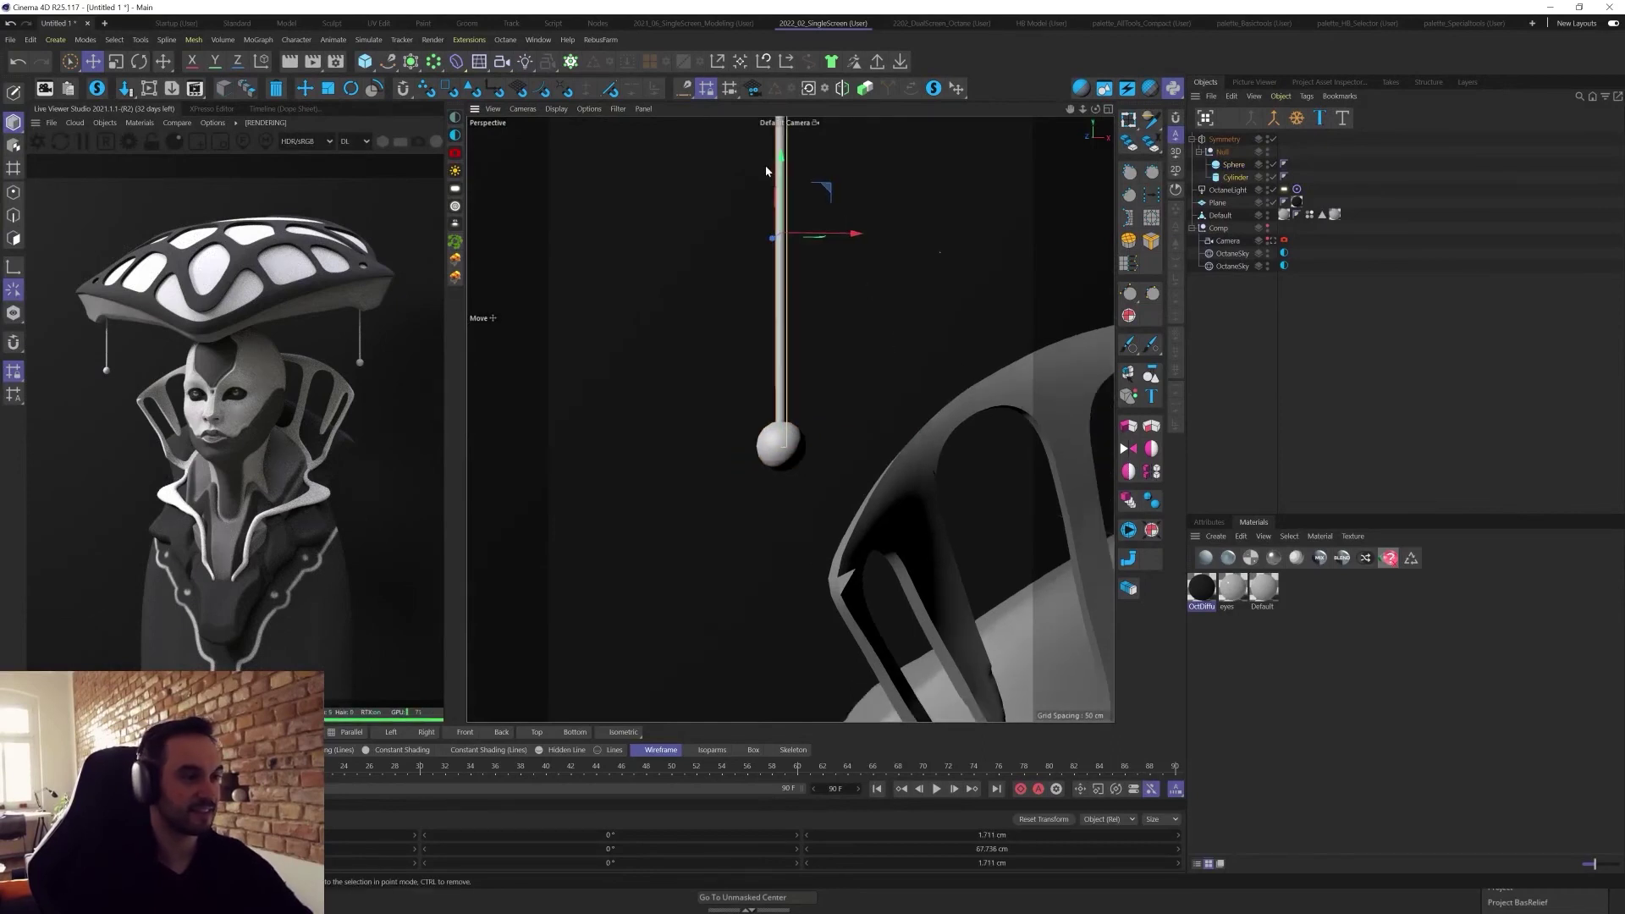
pyautogui.keyDown('ctrl'); pyautogui.moveTo(786, 225); pyautogui.dragTo(794, 297); pyautogui.keyUp('ctrl')
pyautogui.keyDown('alt'); pyautogui.moveTo(849, 259); pyautogui.dragTo(820, 331, button='right'); pyautogui.keyUp('alt')
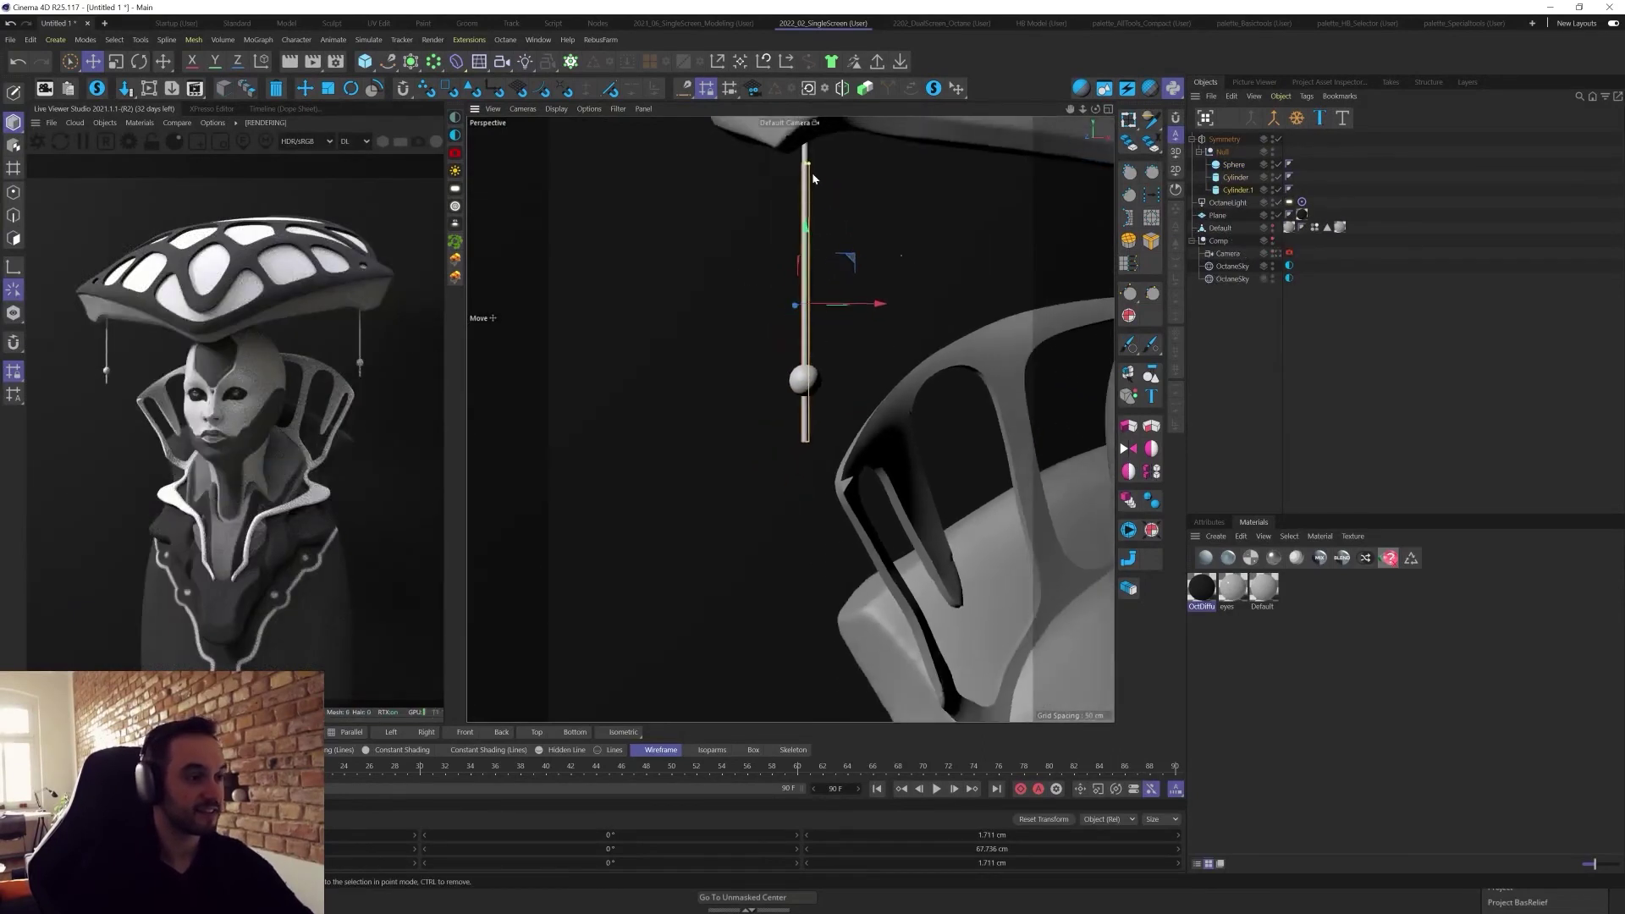
pyautogui.moveTo(807, 166); pyautogui.dragTo(950, 476)
pyautogui.scroll(3, 816, 330)
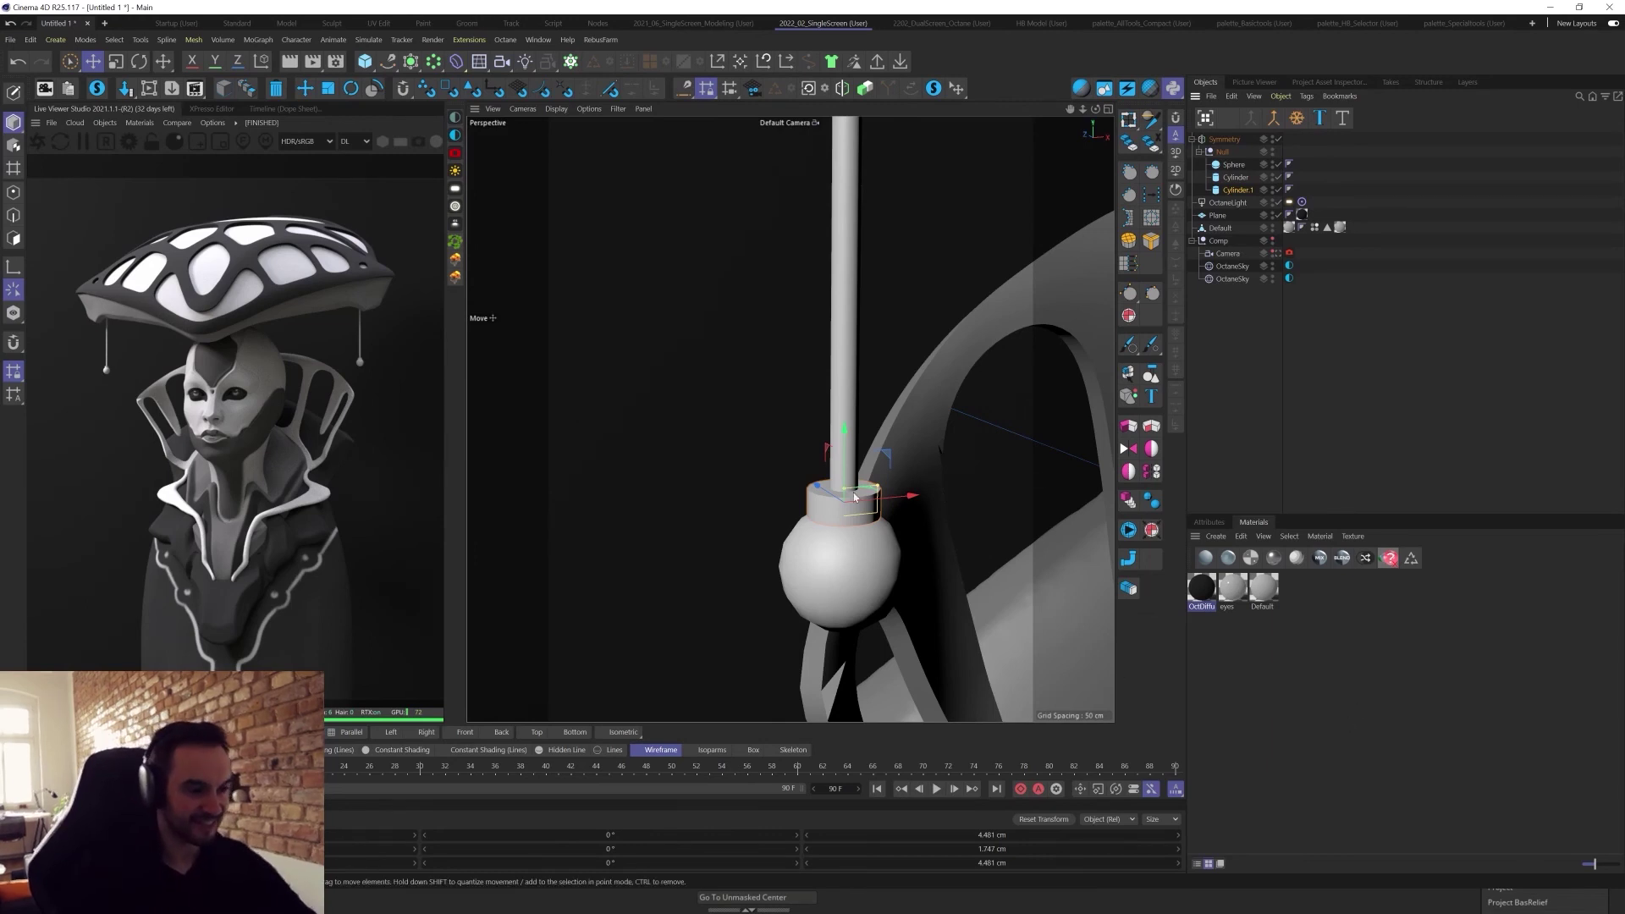
pyautogui.moveTo(879, 488); pyautogui.dragTo(883, 489)
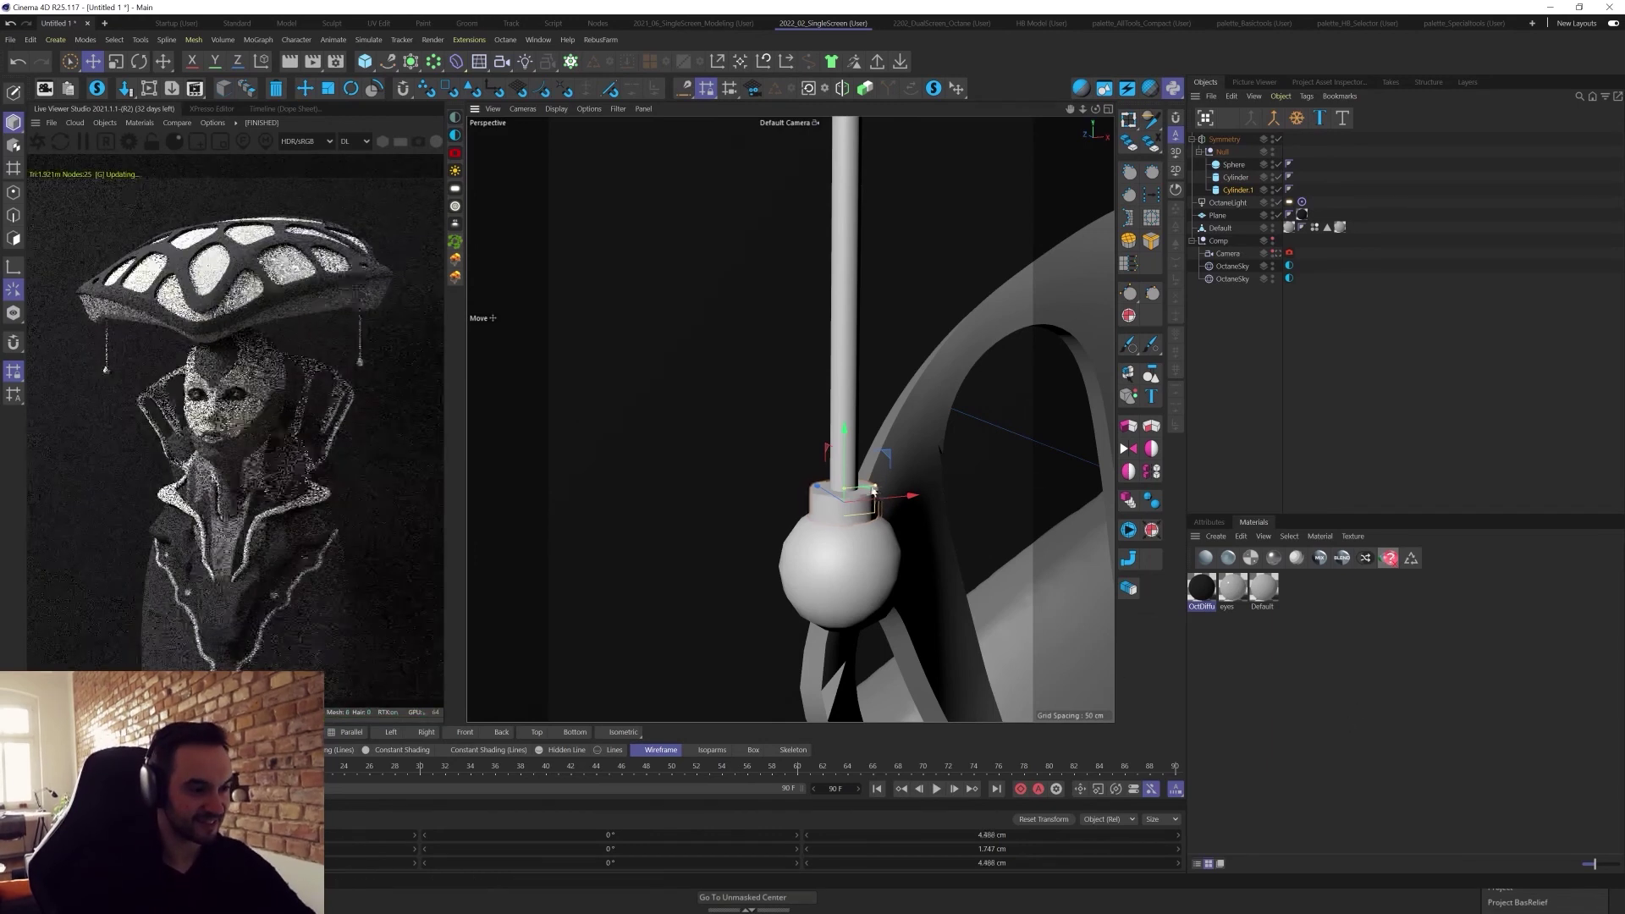
# Round the collar's caps with a 3-segment fillet of about 0.6 cm radius and widen the collar to about 4.8 cm.
pyautogui.click(1209, 522)
pyautogui.click(1304, 569)
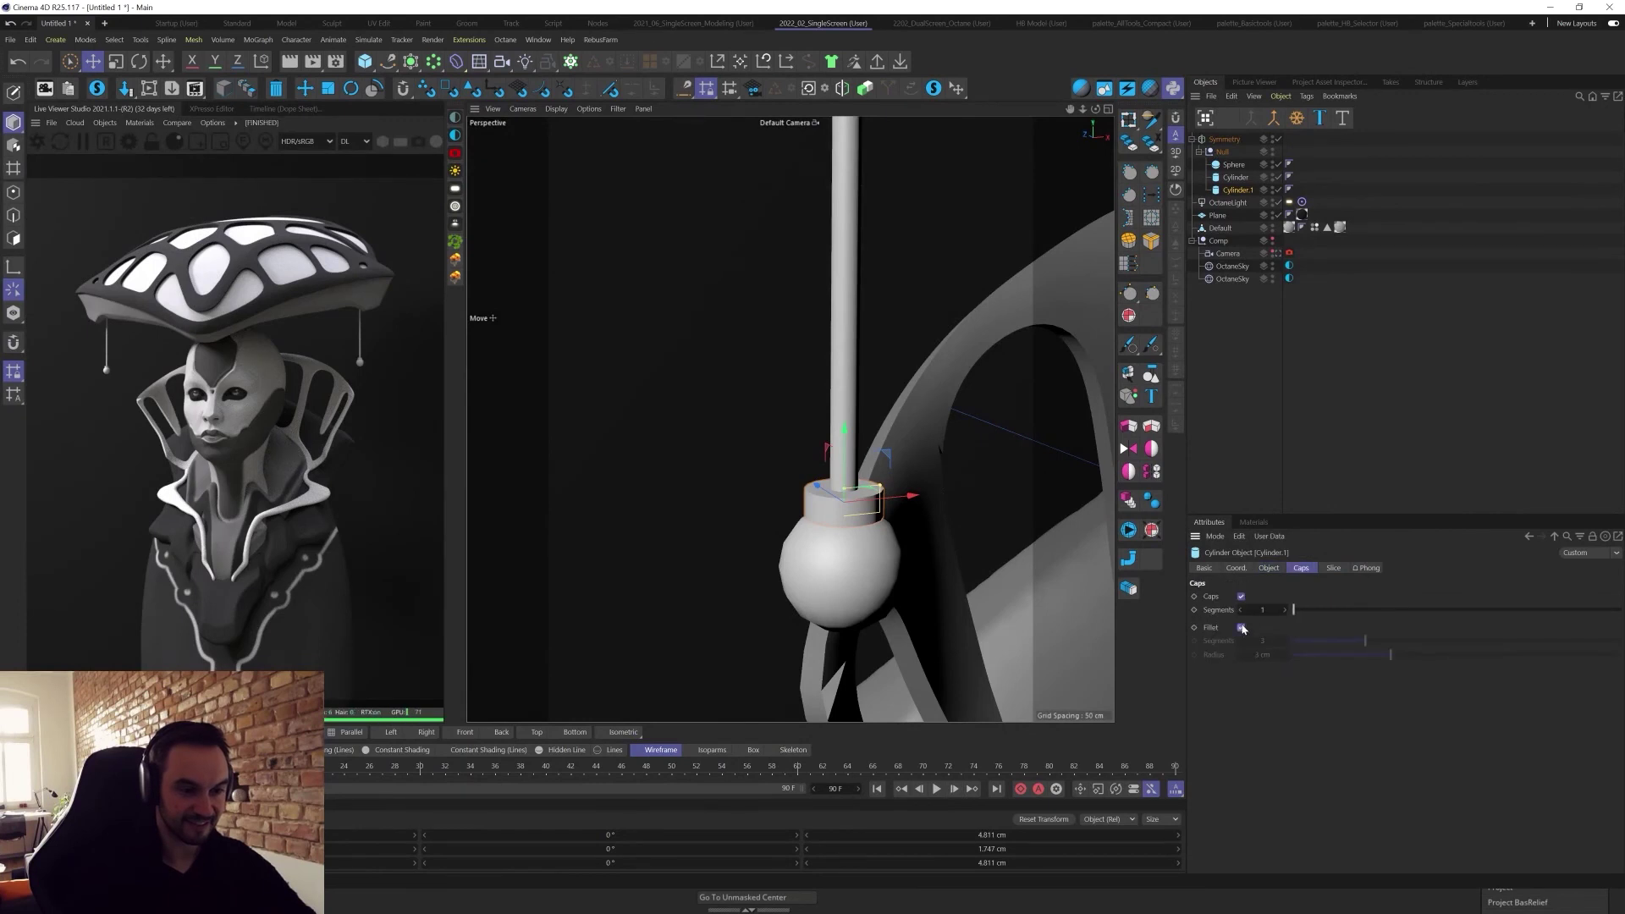
pyautogui.click(1242, 628)
pyautogui.moveTo(872, 499); pyautogui.dragTo(886, 500)
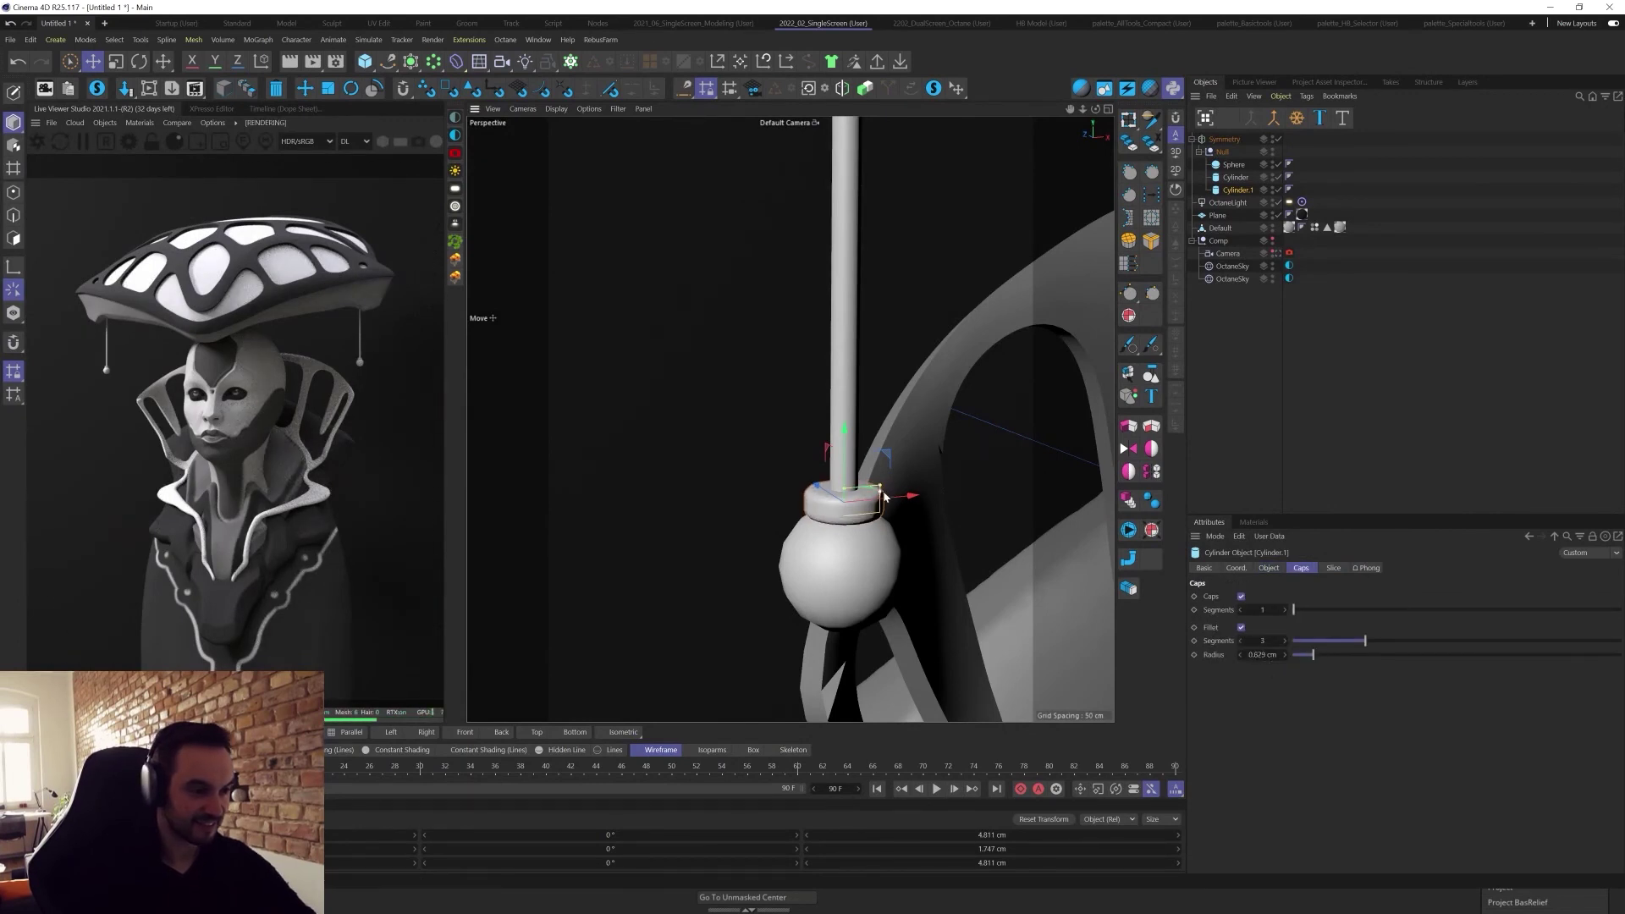
# Copy the collar up the cord as three stacked rings, and flatten the middle one to about 9.2 cm wide and 1 cm tall.
pyautogui.keyDown('ctrl'); pyautogui.moveTo(849, 434); pyautogui.dragTo(847, 178); pyautogui.keyUp('ctrl')
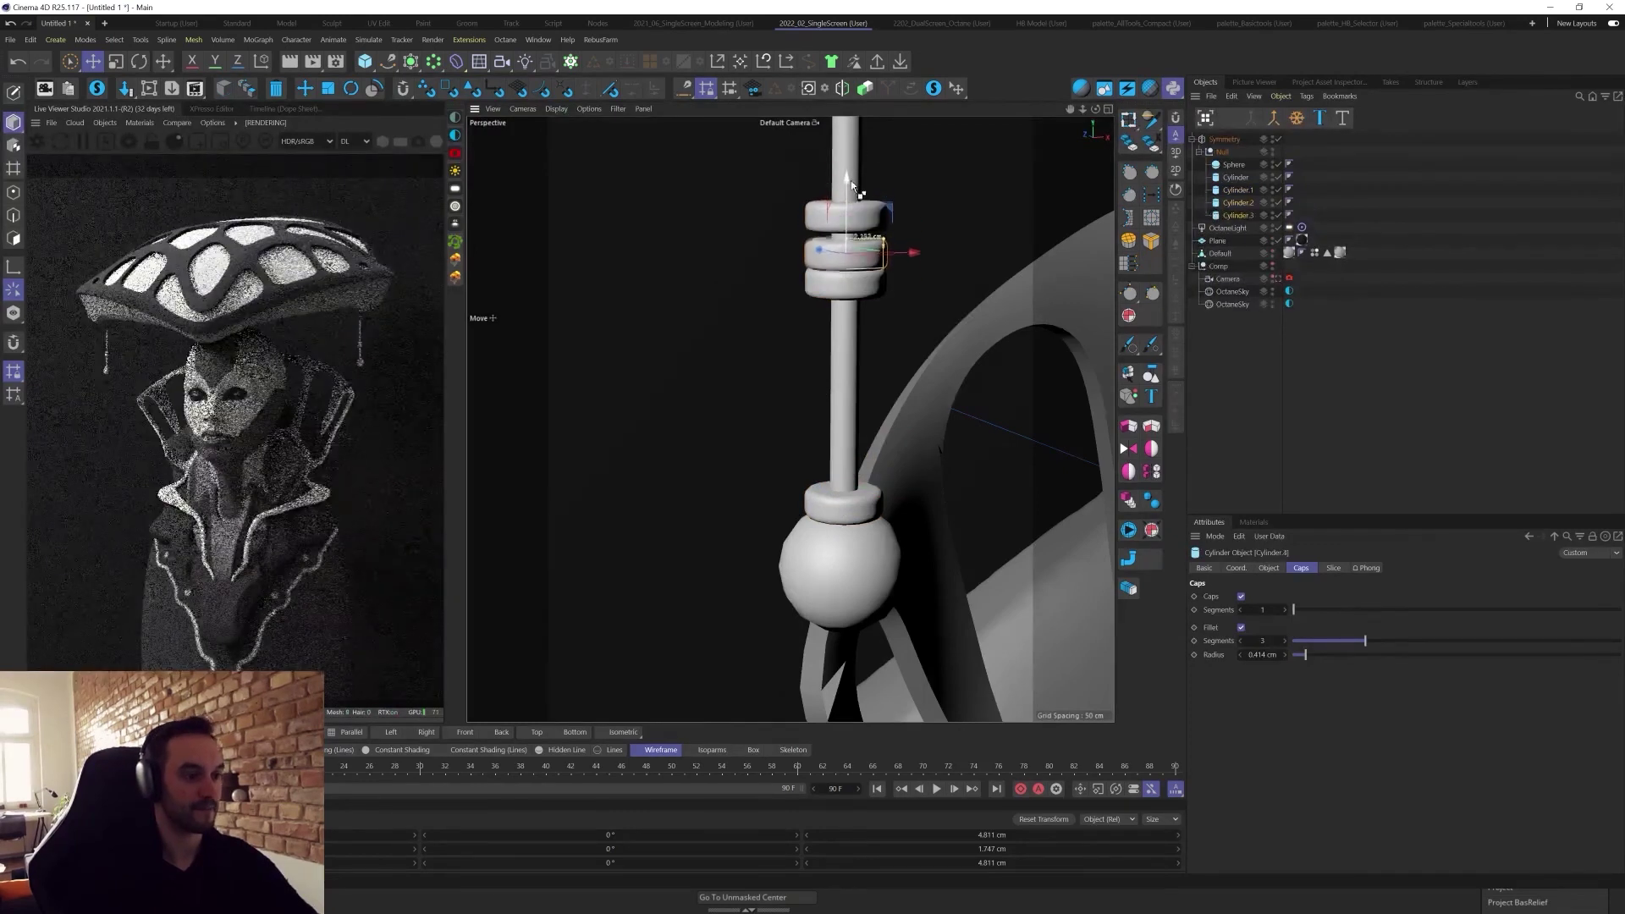
pyautogui.moveTo(884, 232); pyautogui.dragTo(916, 244)
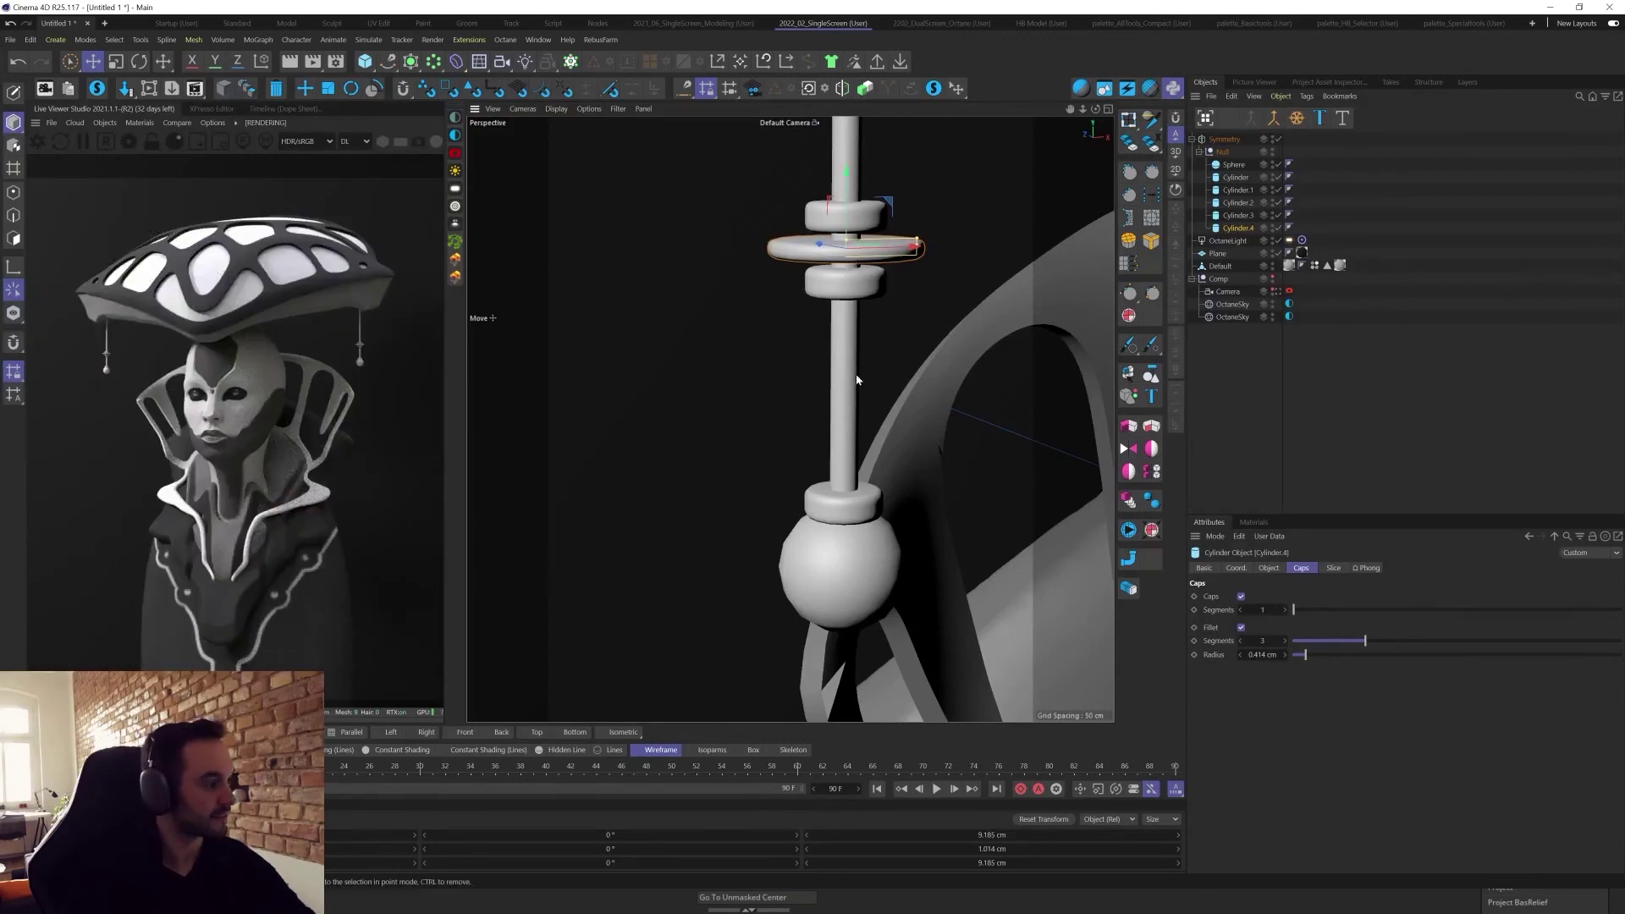
pyautogui.press('h')
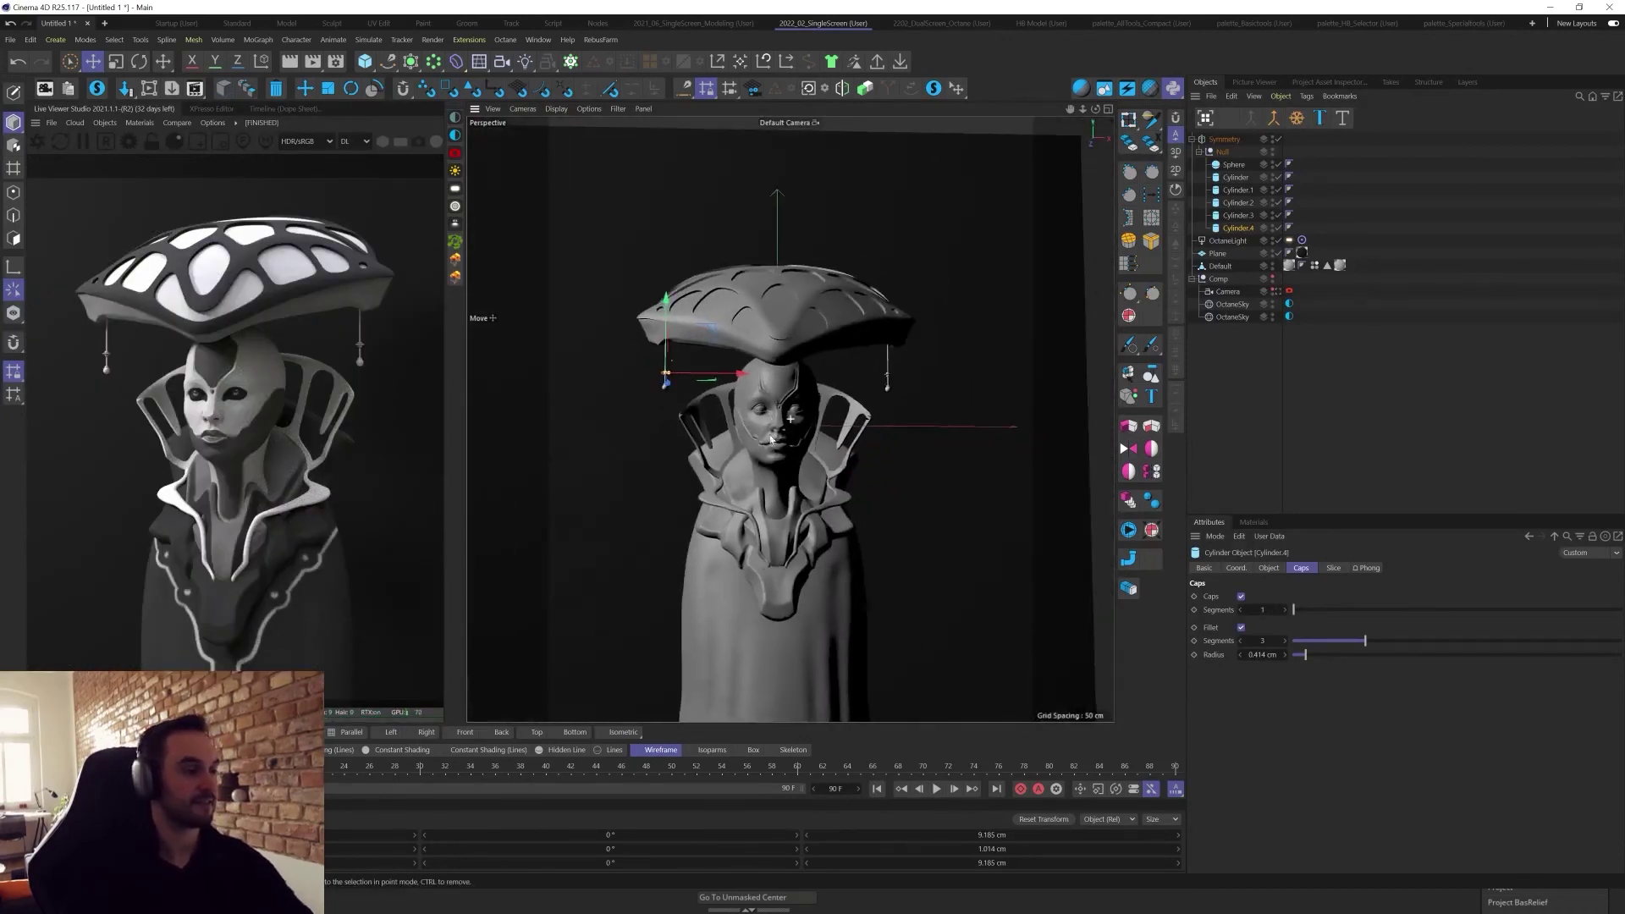
# Wrap the ornament's null in an additional null under the Symmetry object.
pyautogui.keyDown('alt'); pyautogui.moveTo(771, 439); pyautogui.dragTo(750, 446); pyautogui.keyUp('alt')
pyautogui.click(1209, 166)
pyautogui.click(1200, 152)
pyautogui.click(1222, 153)
pyautogui.click(1199, 153)
pyautogui.click(1199, 153)
pyautogui.hotkey('alt', 'g')
pyautogui.click(1199, 152)
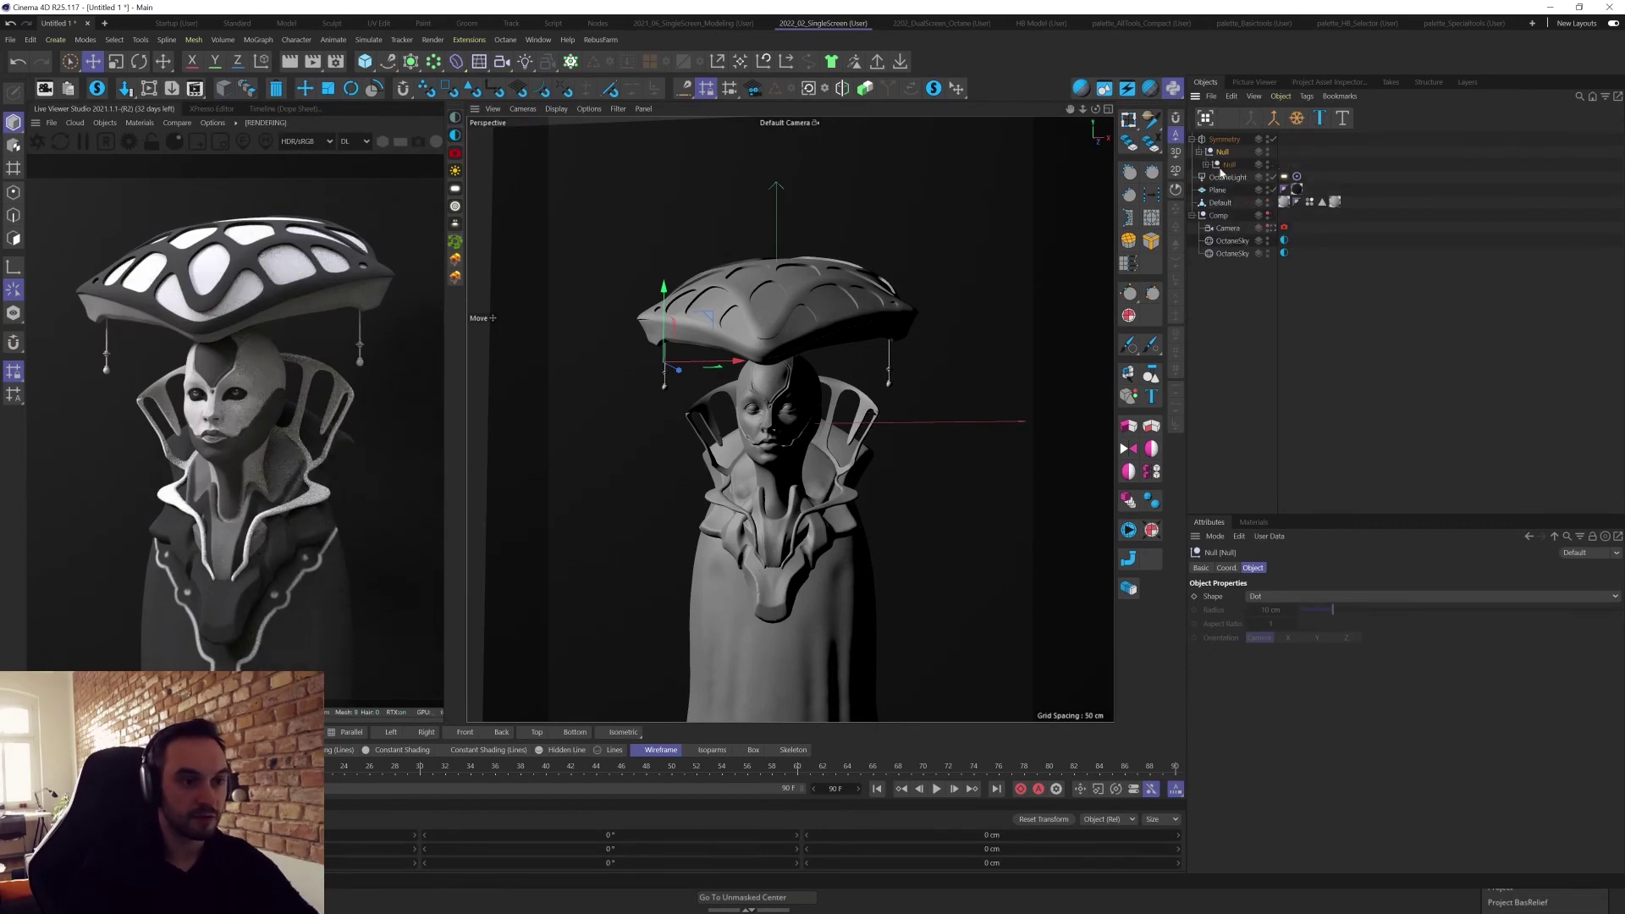
pyautogui.click(864, 89)
pyautogui.moveTo(1238, 177); pyautogui.dragTo(1239, 175)
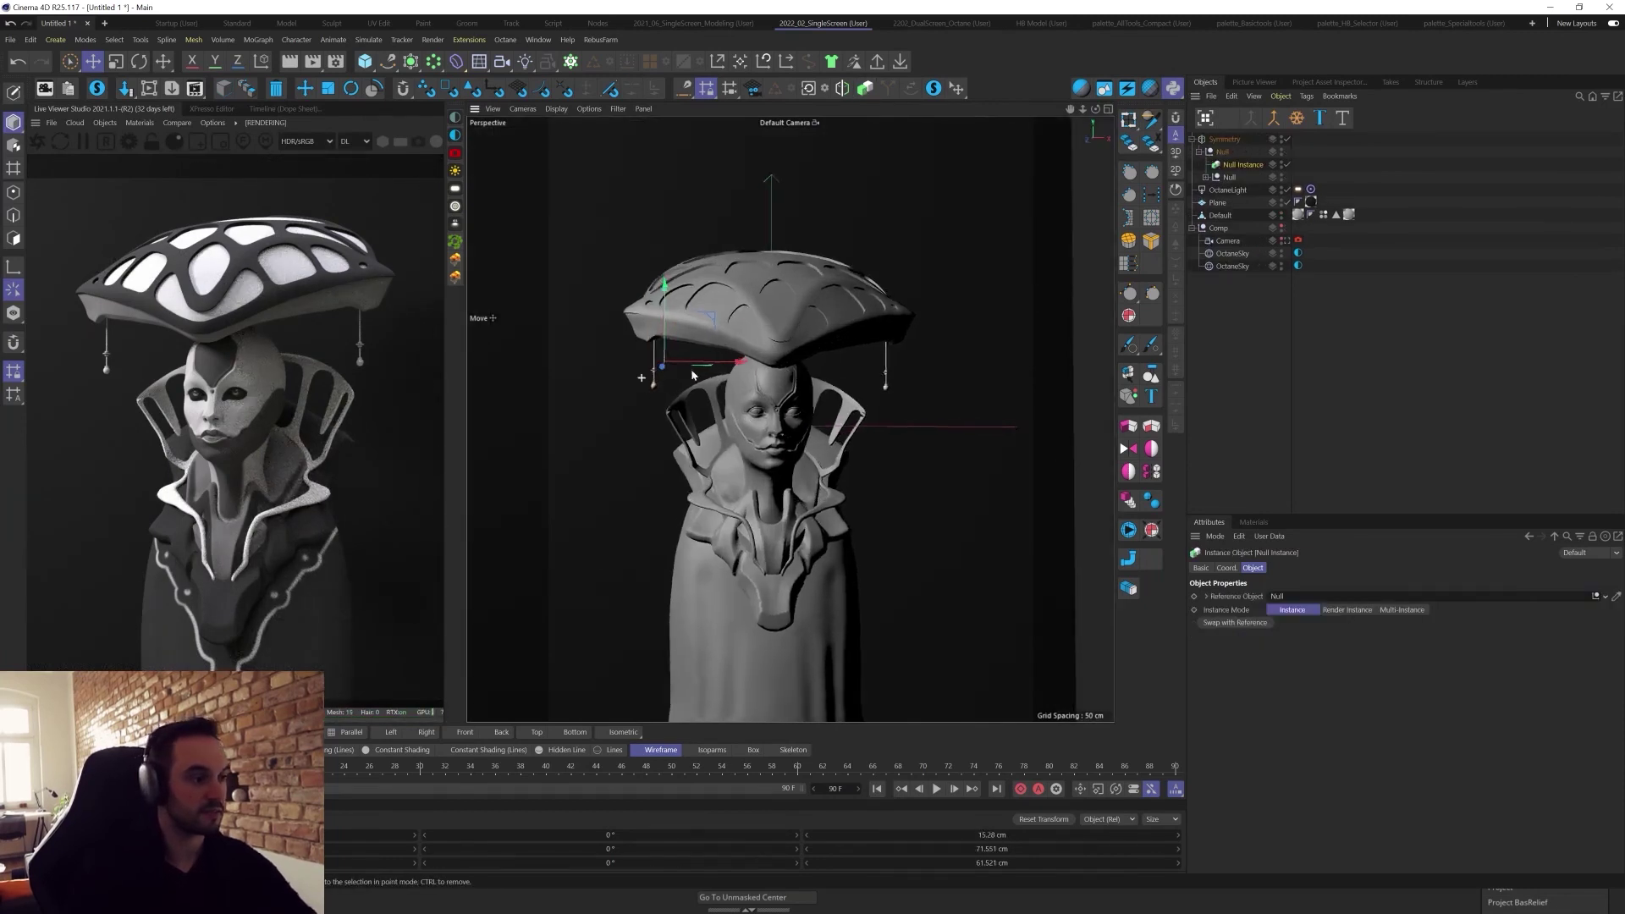
pyautogui.press('Delete')
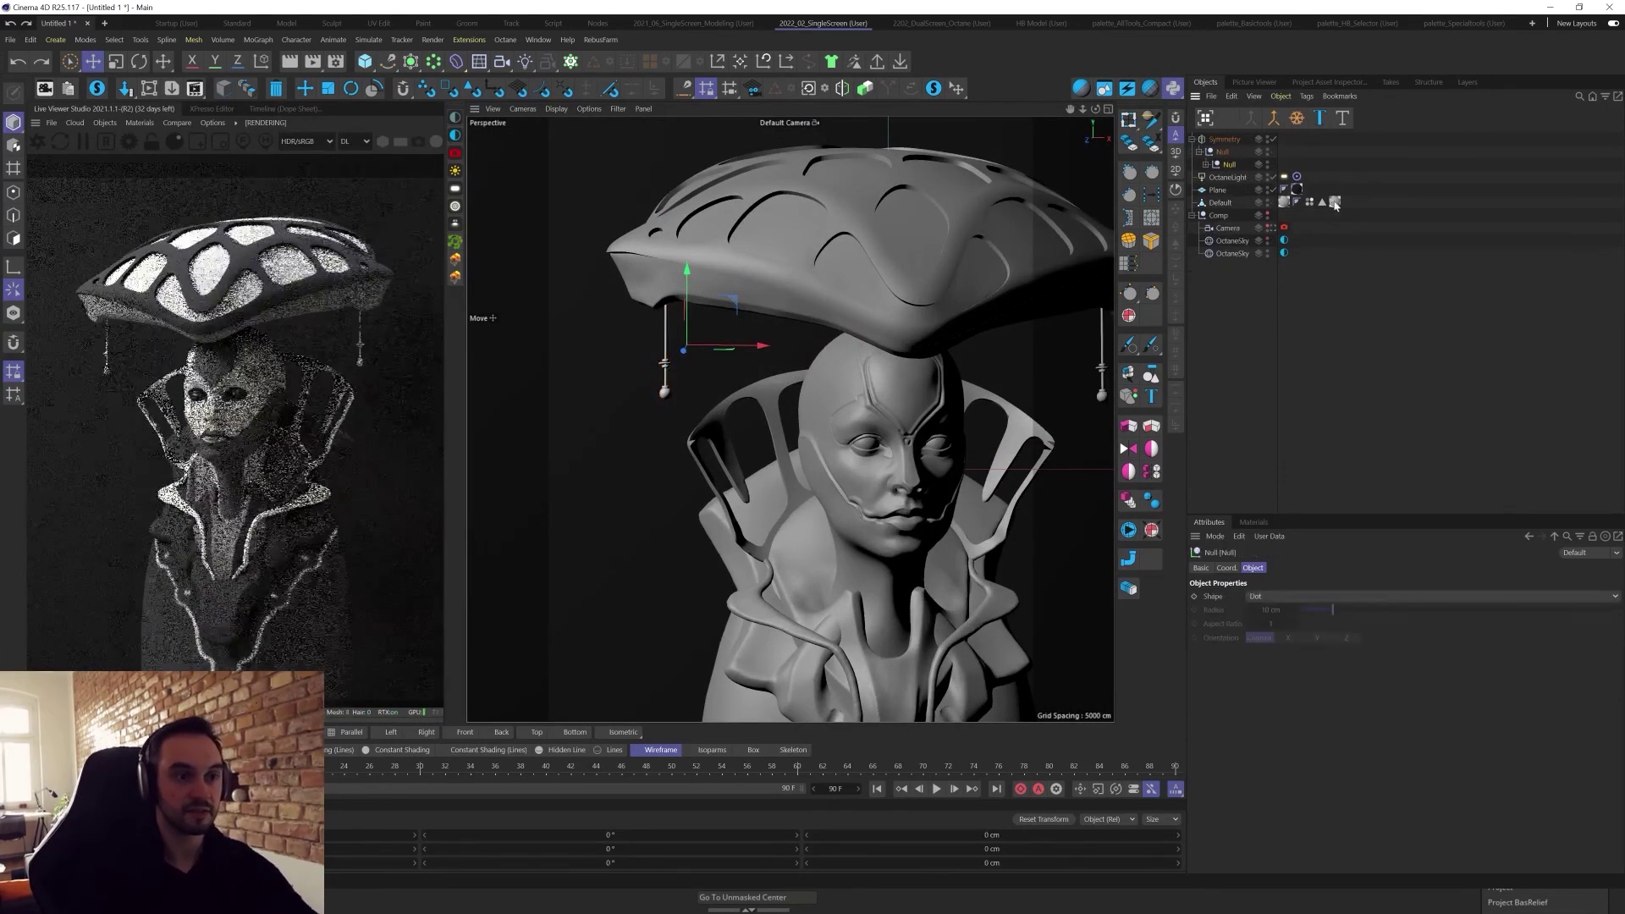
pyautogui.hotkey('ctrl', 'z')
# Regroup the sphere and all cylinders in a new null centred on the sphere, and remove the ornament's old null.
pyautogui.click(1206, 165)
pyautogui.click(1237, 178)
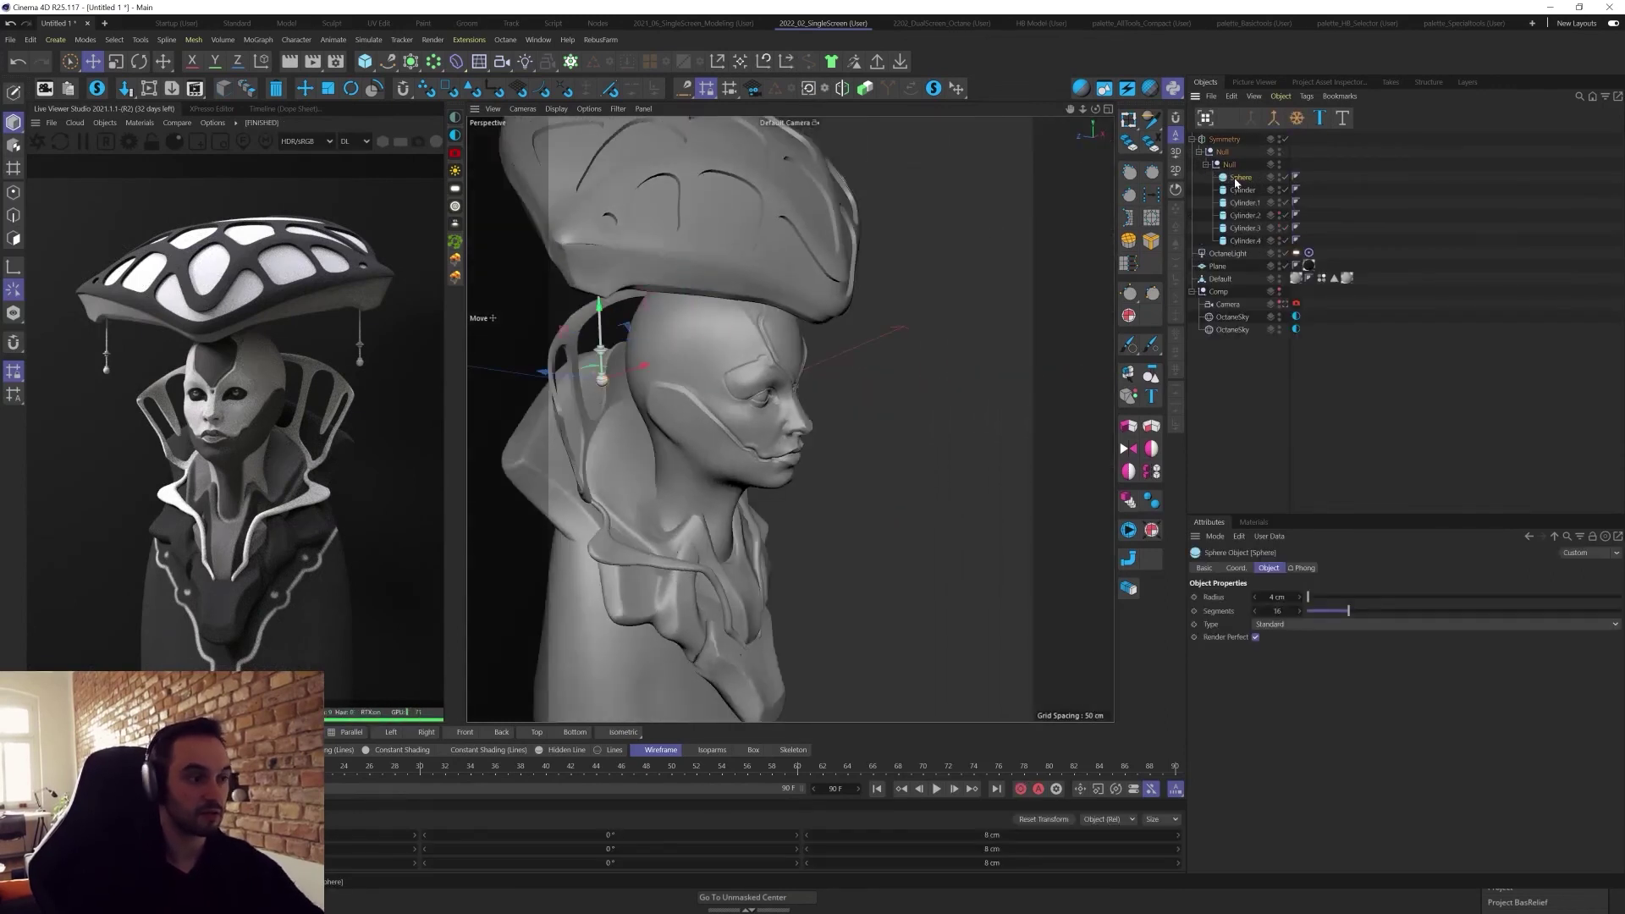
pyautogui.click(1245, 241)
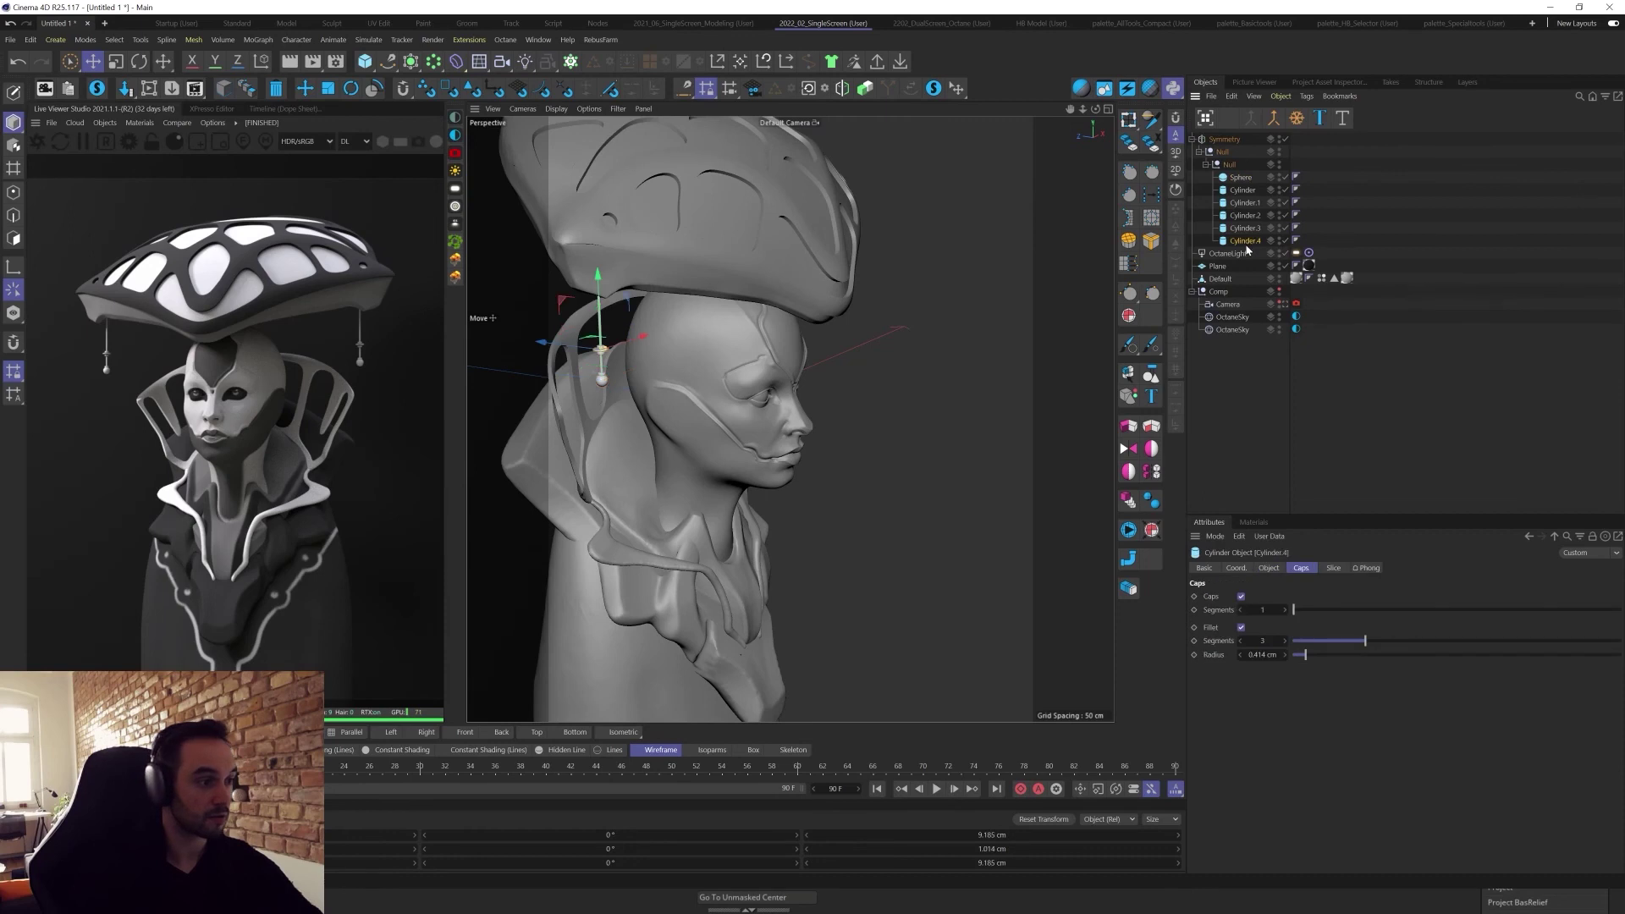
pyautogui.click(1241, 178)
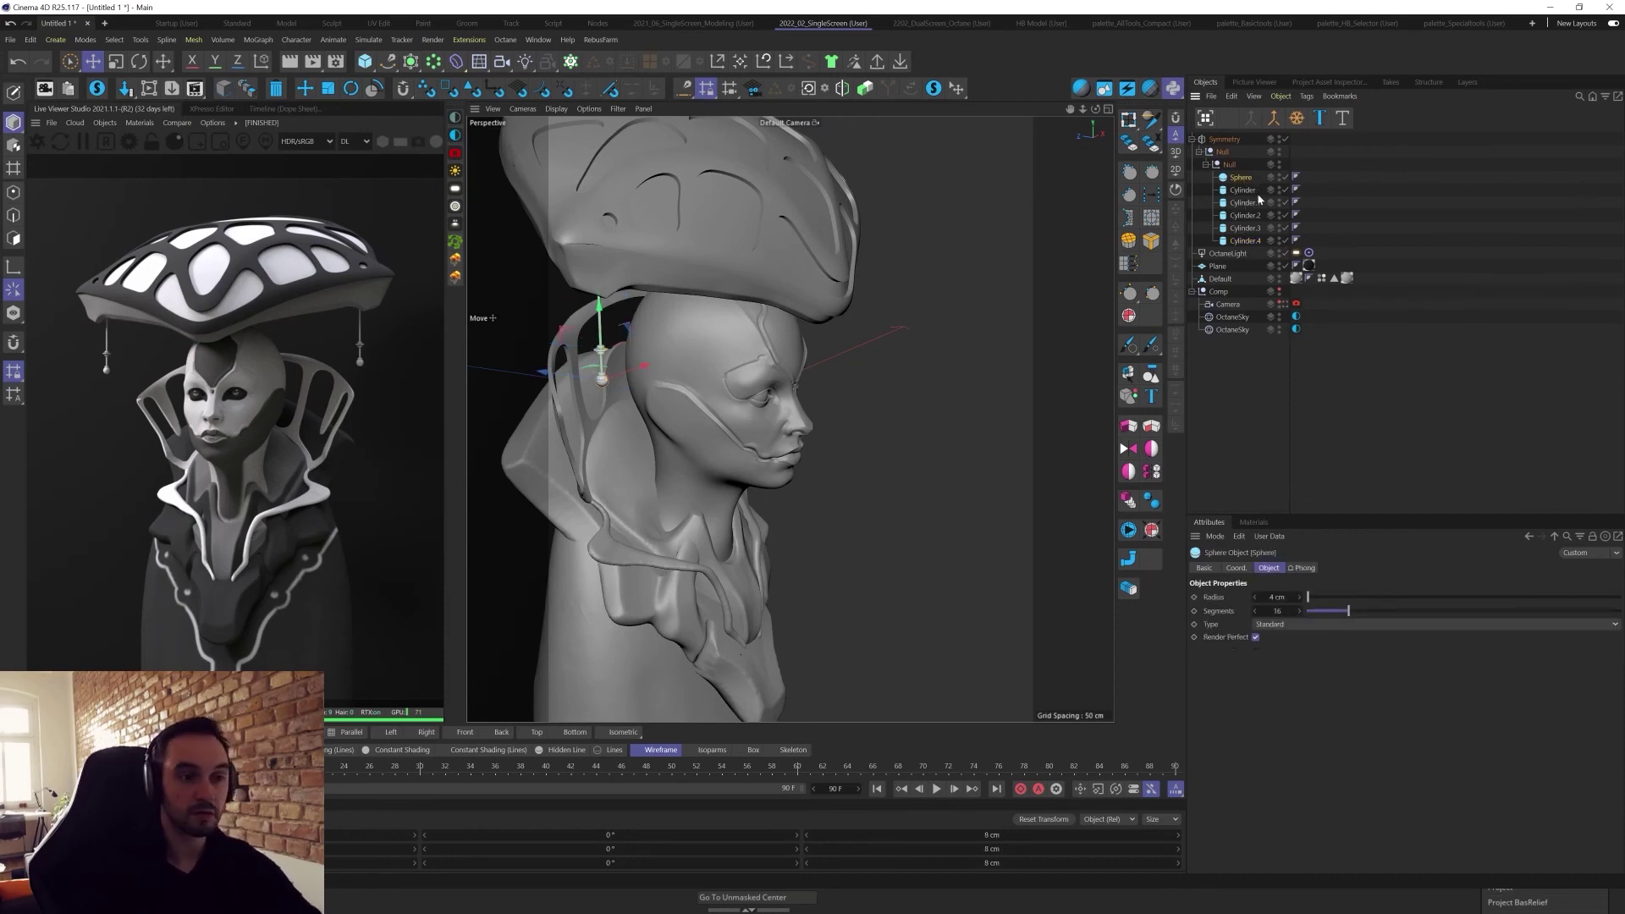
pyautogui.hotkey('alt', 'g')
pyautogui.keyDown('ctrl'); pyautogui.click(1244, 190); pyautogui.keyUp('ctrl')
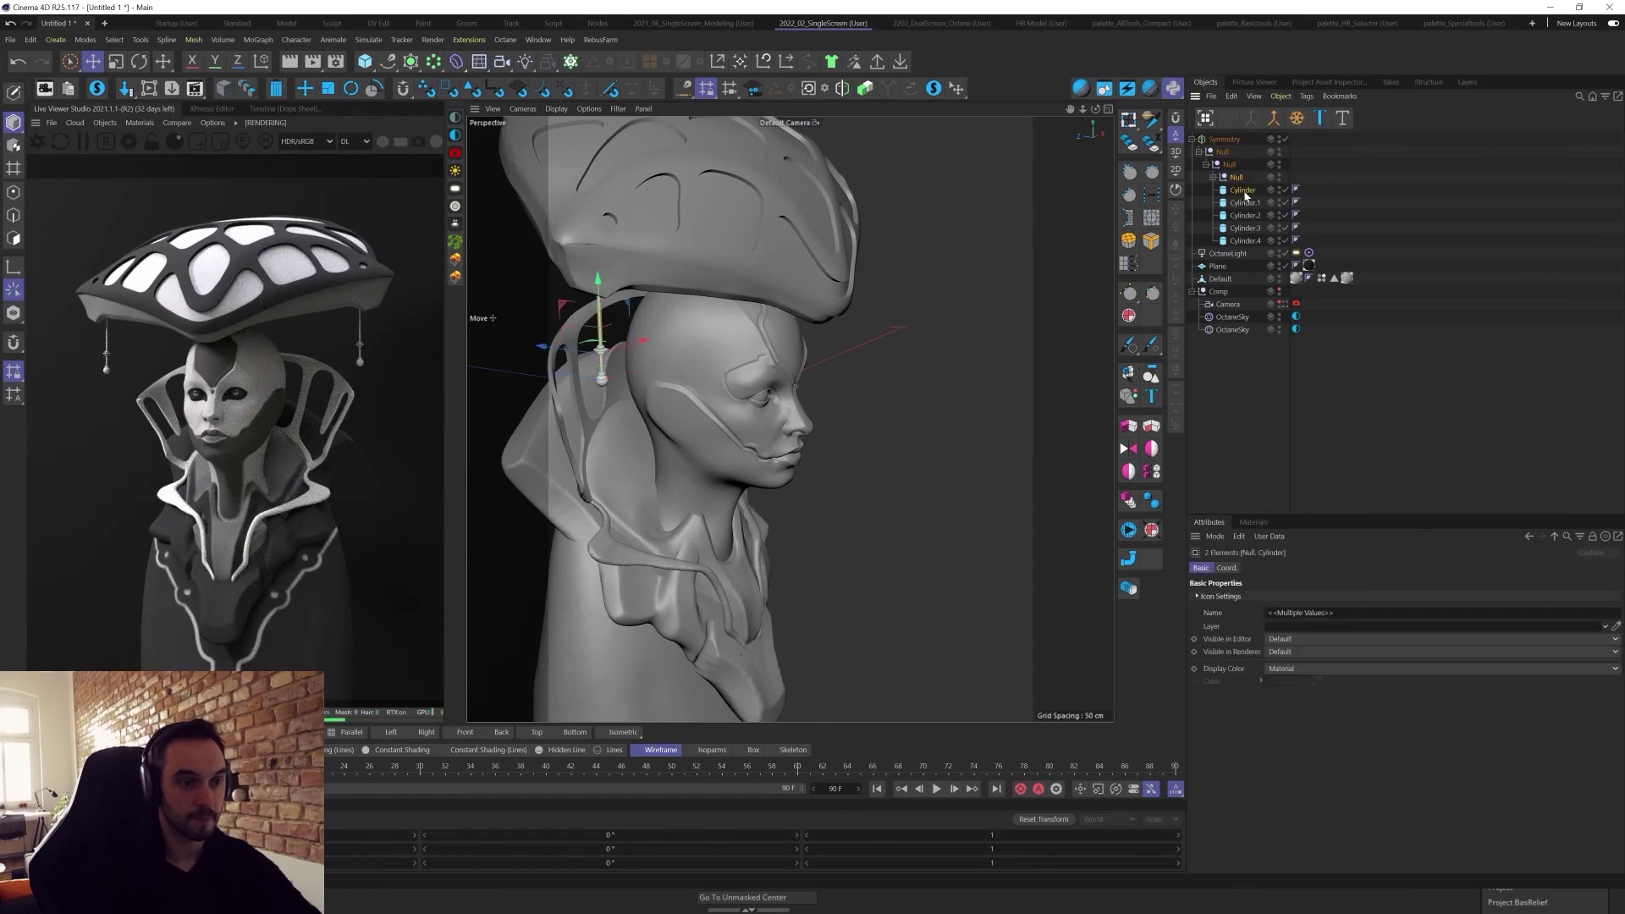
pyautogui.keyDown('shift'); pyautogui.click(1244, 241); pyautogui.keyUp('shift')
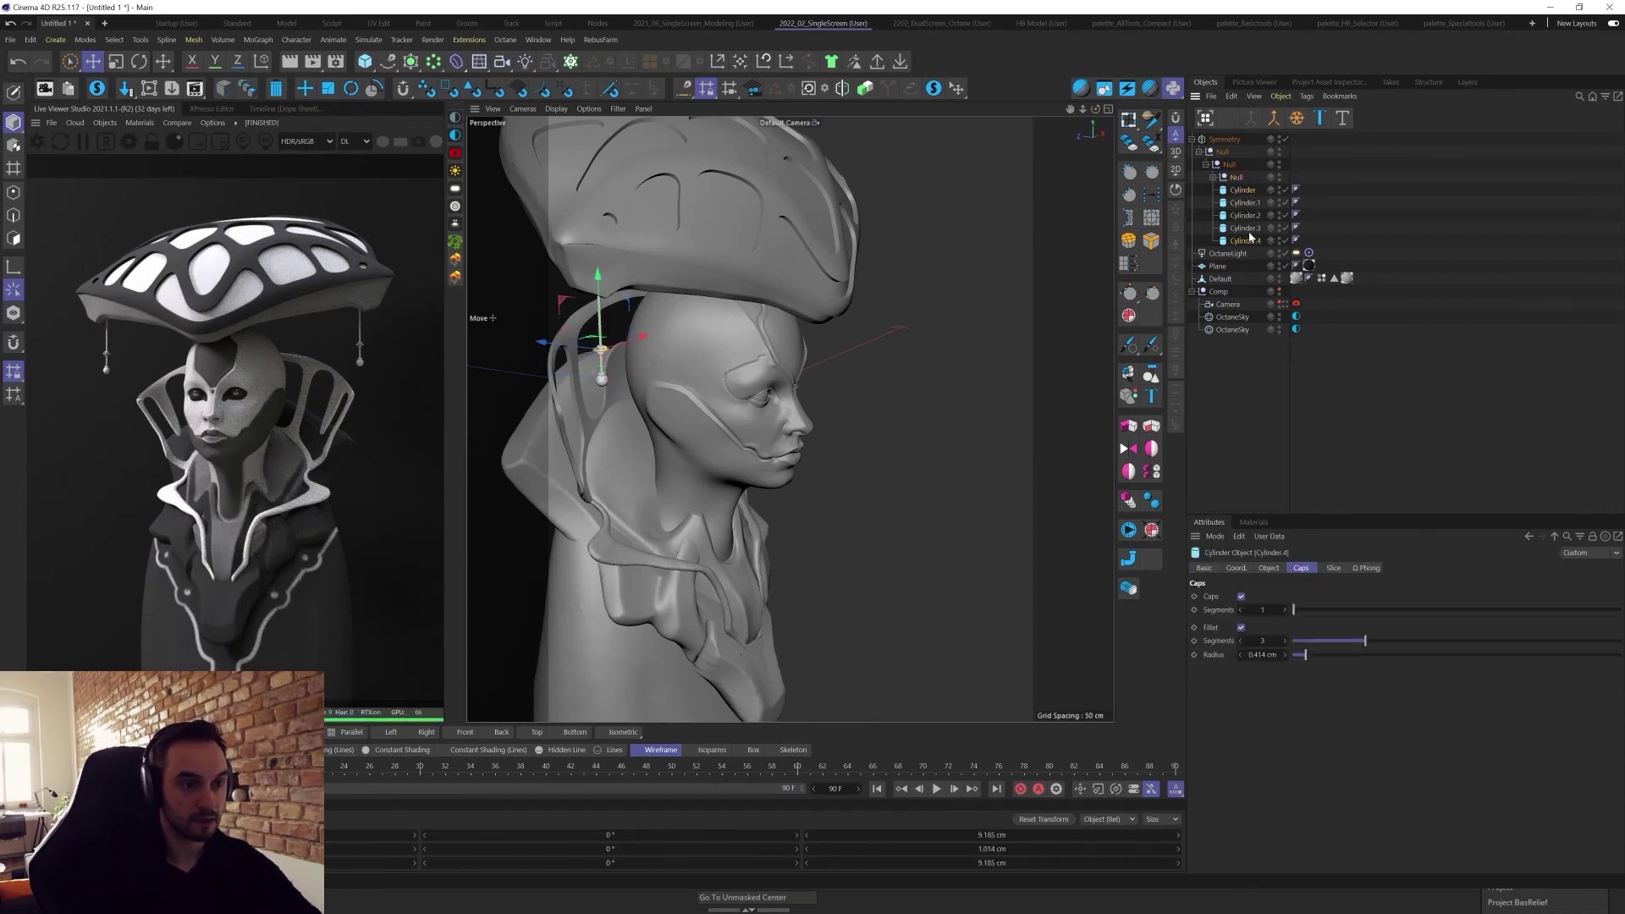
pyautogui.moveTo(1238, 185); pyautogui.dragTo(1238, 179)
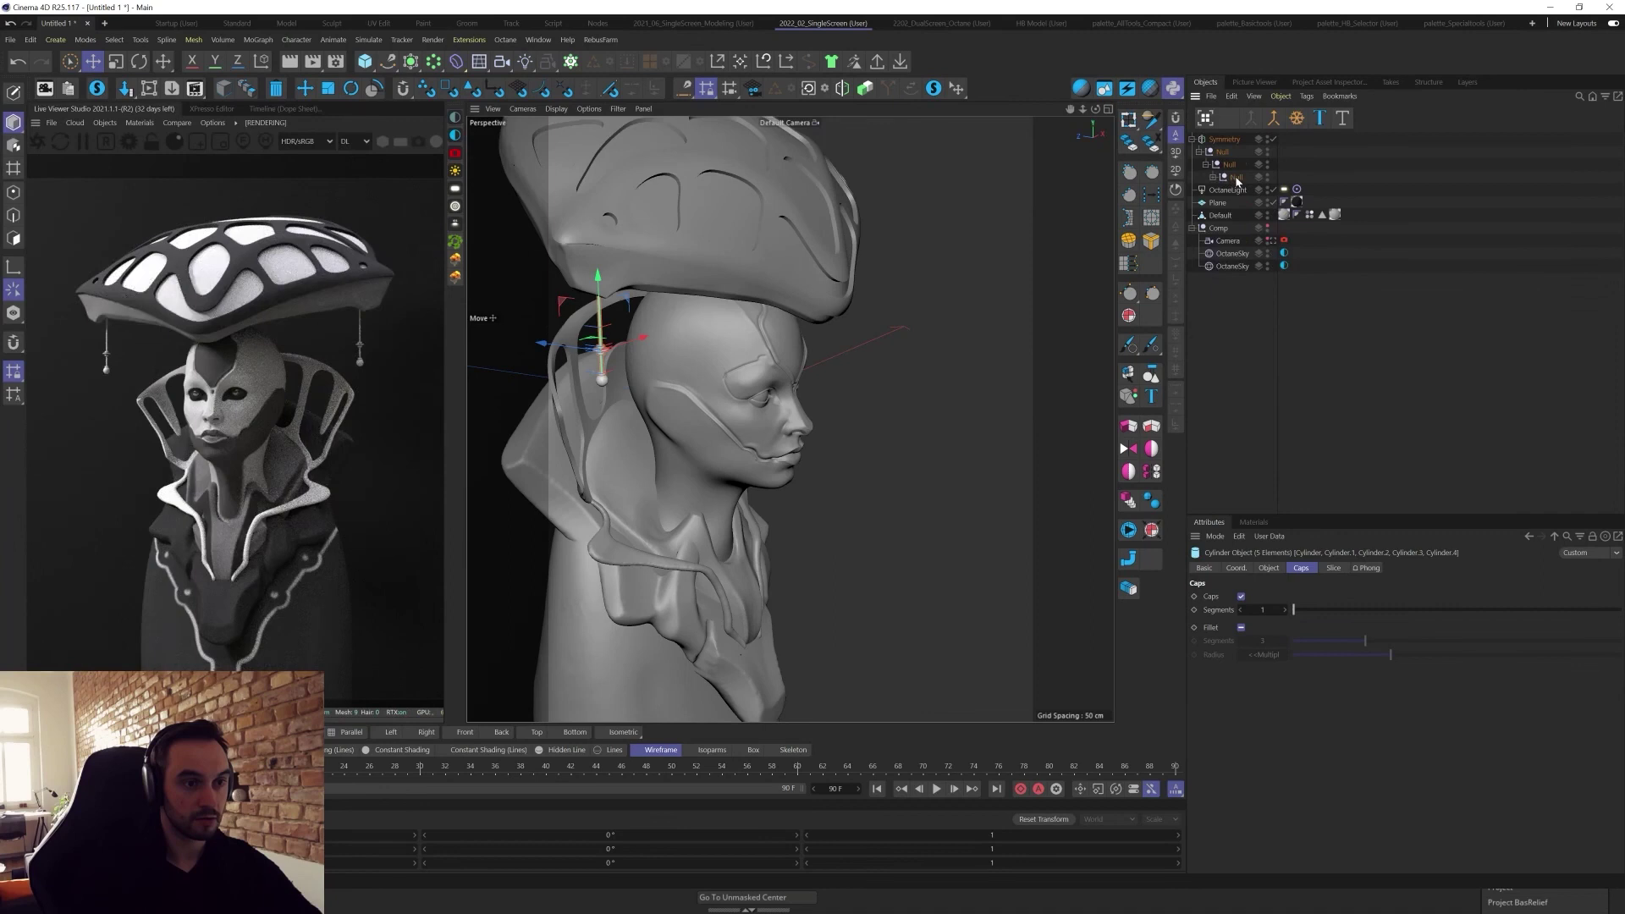
pyautogui.click(1239, 170)
pyautogui.press('Delete')
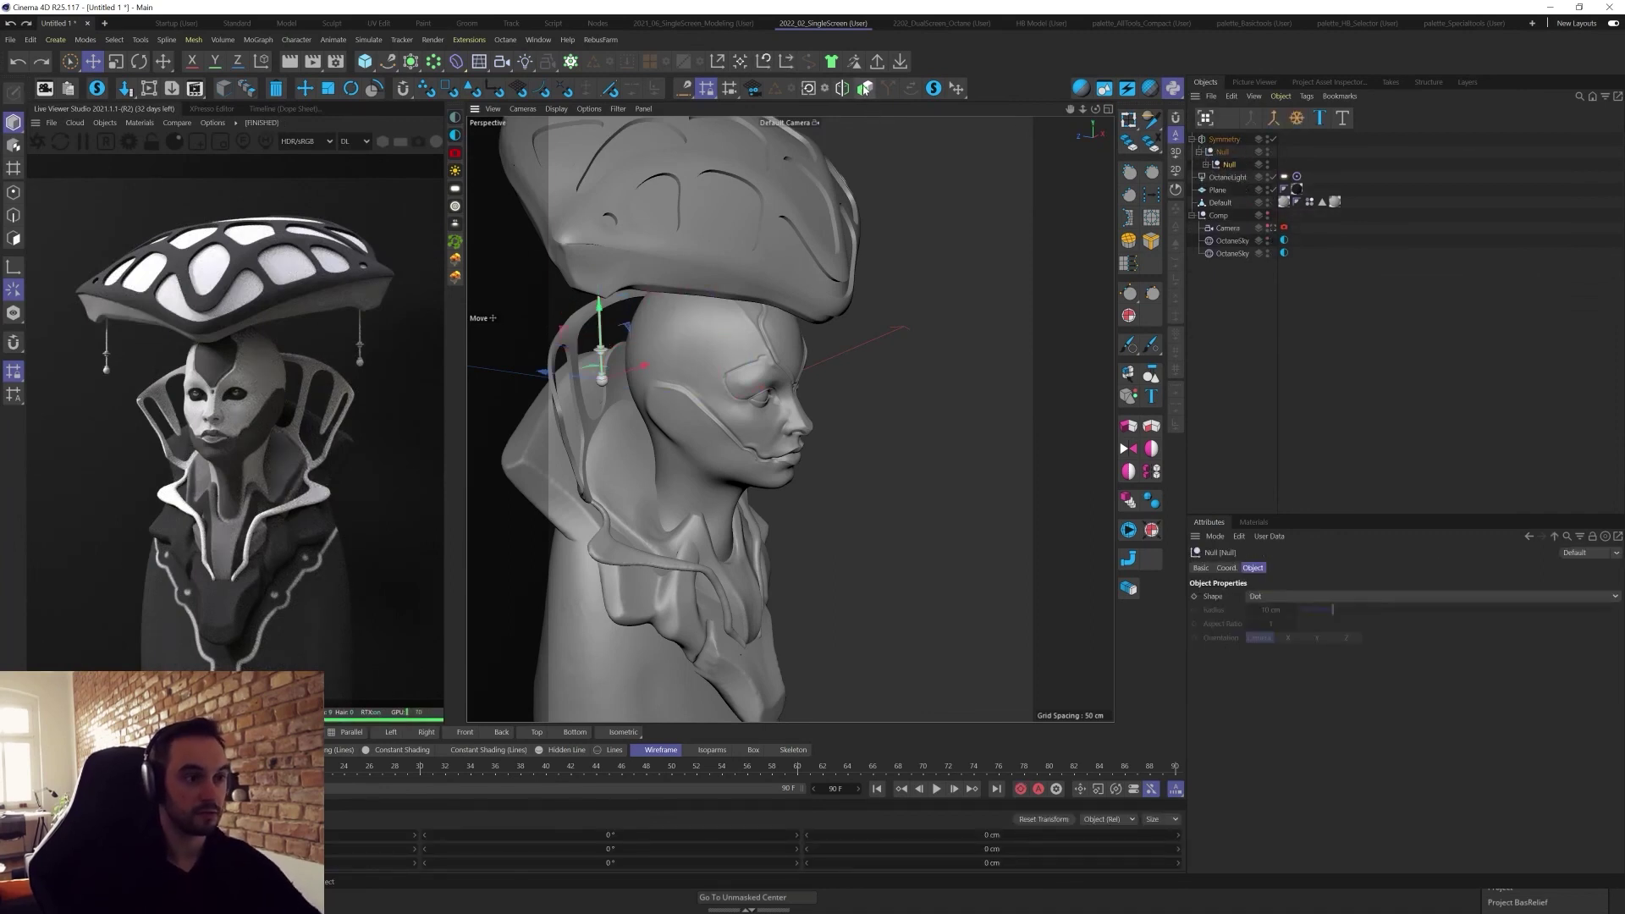
# Create an instance of the ornament null and copy it along the hat's rim until six instances hang beneath it.
pyautogui.click(865, 88)
pyautogui.moveTo(1234, 175); pyautogui.dragTo(1234, 173)
pyautogui.keyDown('alt'); pyautogui.moveTo(651, 397); pyautogui.dragTo(718, 381); pyautogui.keyUp('alt')
pyautogui.keyDown('alt'); pyautogui.moveTo(657, 577); pyautogui.dragTo(811, 454); pyautogui.keyUp('alt')
pyautogui.keyDown('ctrl'); pyautogui.moveTo(857, 507); pyautogui.dragTo(950, 518); pyautogui.keyUp('ctrl')
pyautogui.keyDown('alt'); pyautogui.moveTo(772, 565); pyautogui.dragTo(837, 518); pyautogui.keyUp('alt')
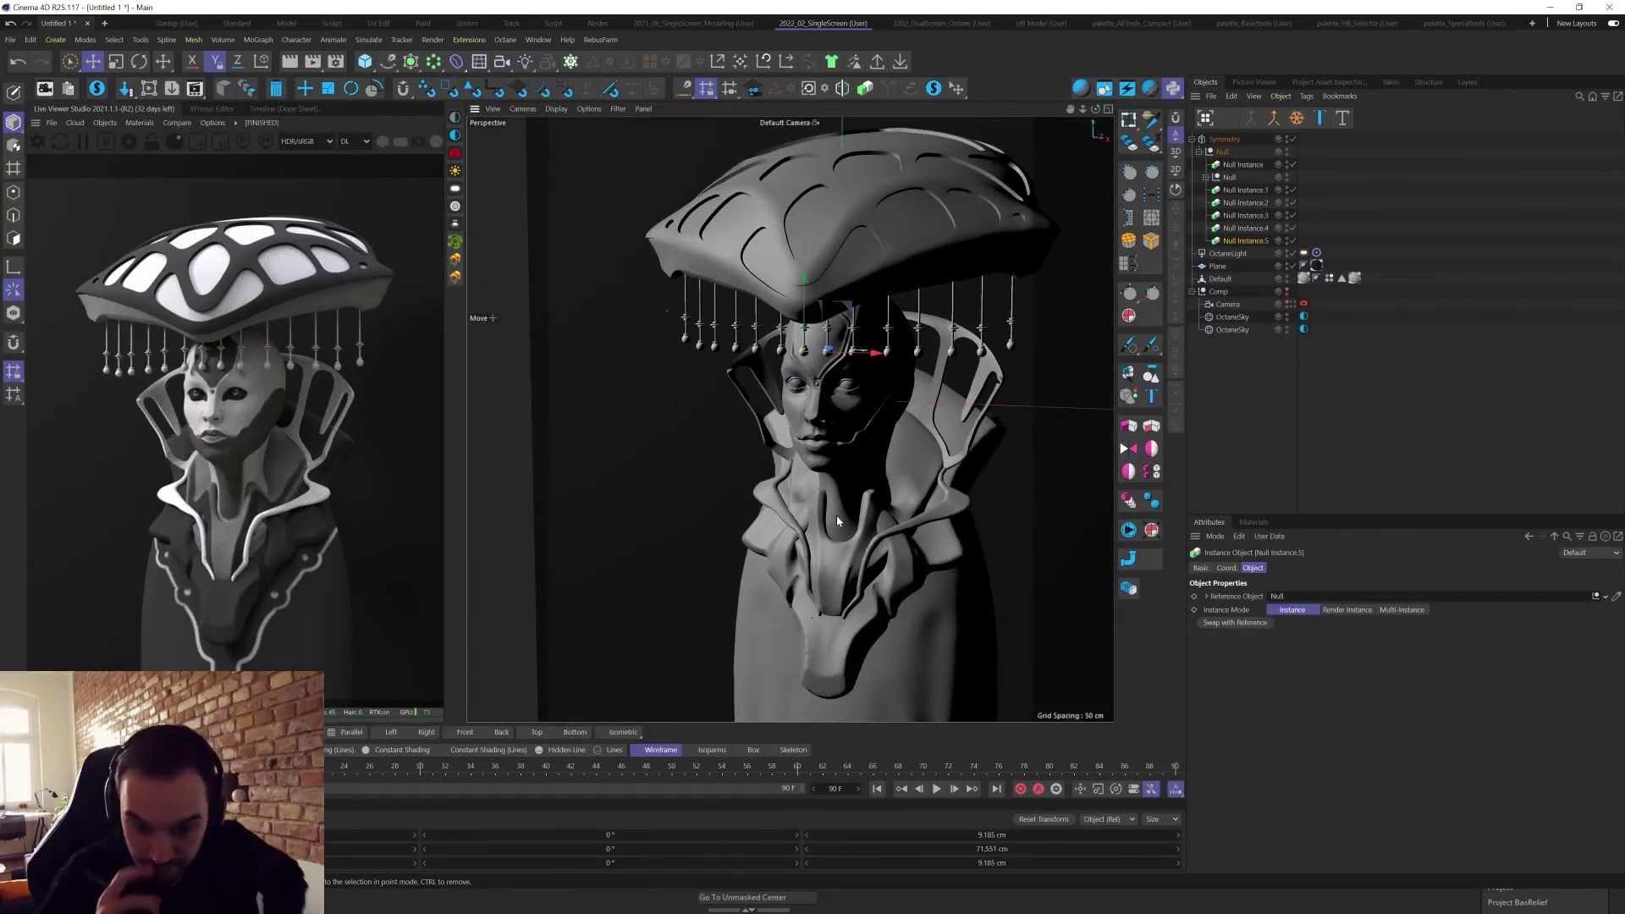
pyautogui.keyDown('alt'); pyautogui.moveTo(833, 425); pyautogui.dragTo(843, 463); pyautogui.keyUp('alt')
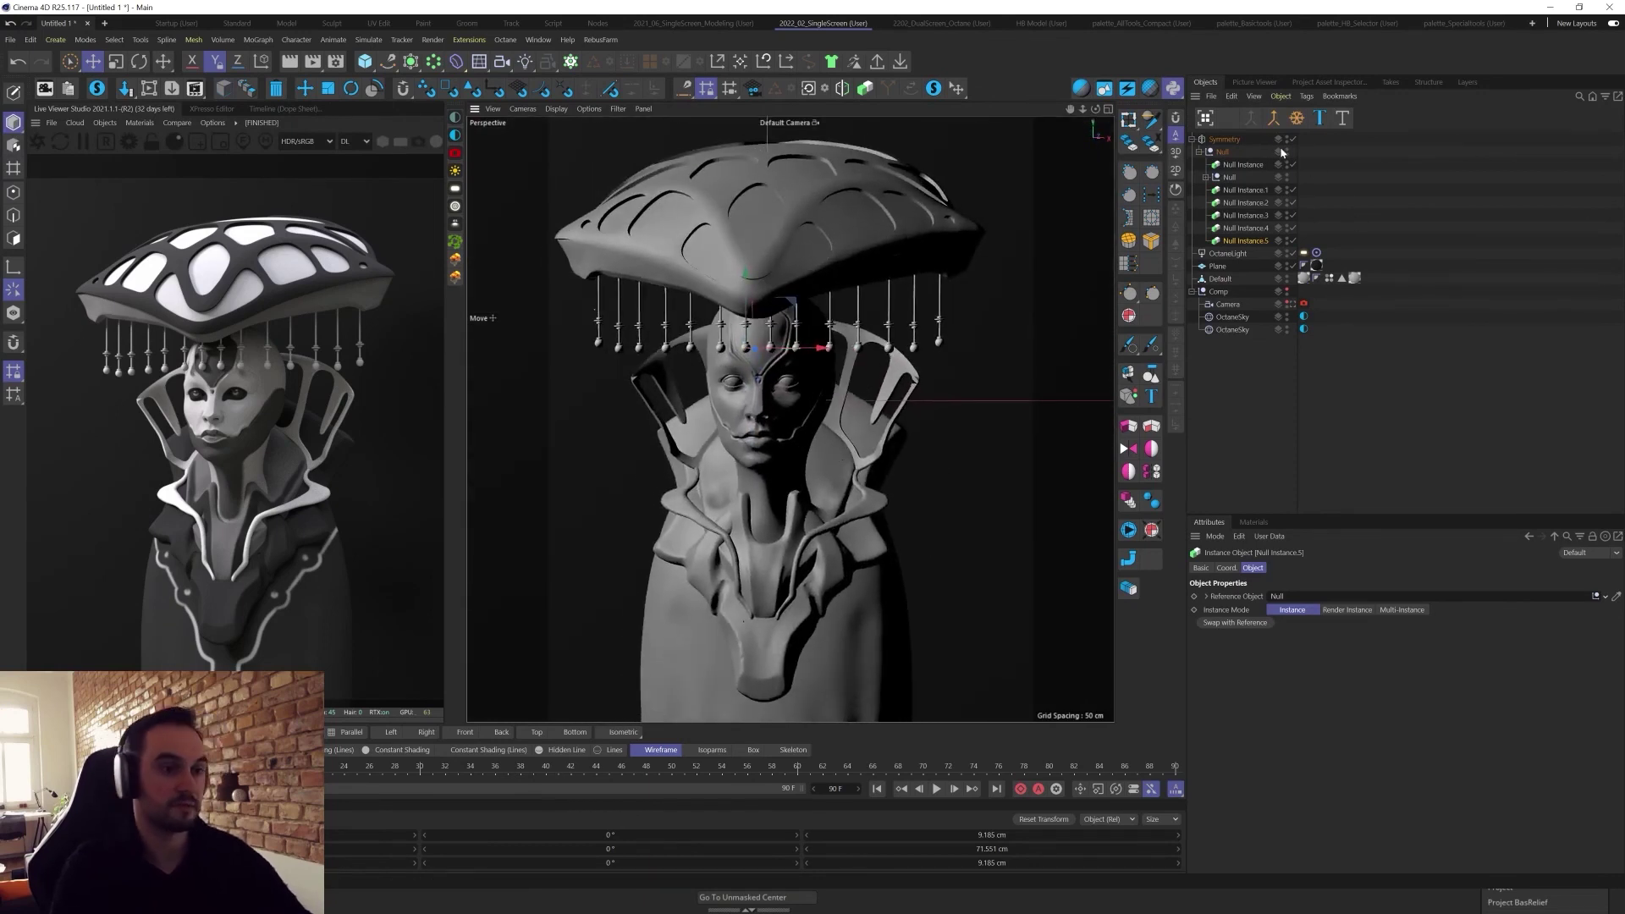
# Raise the outermost hanging ornament about 22.5 cm into the hat to shorten its visible cord.
pyautogui.moveTo(1237, 176); pyautogui.dragTo(1235, 166)
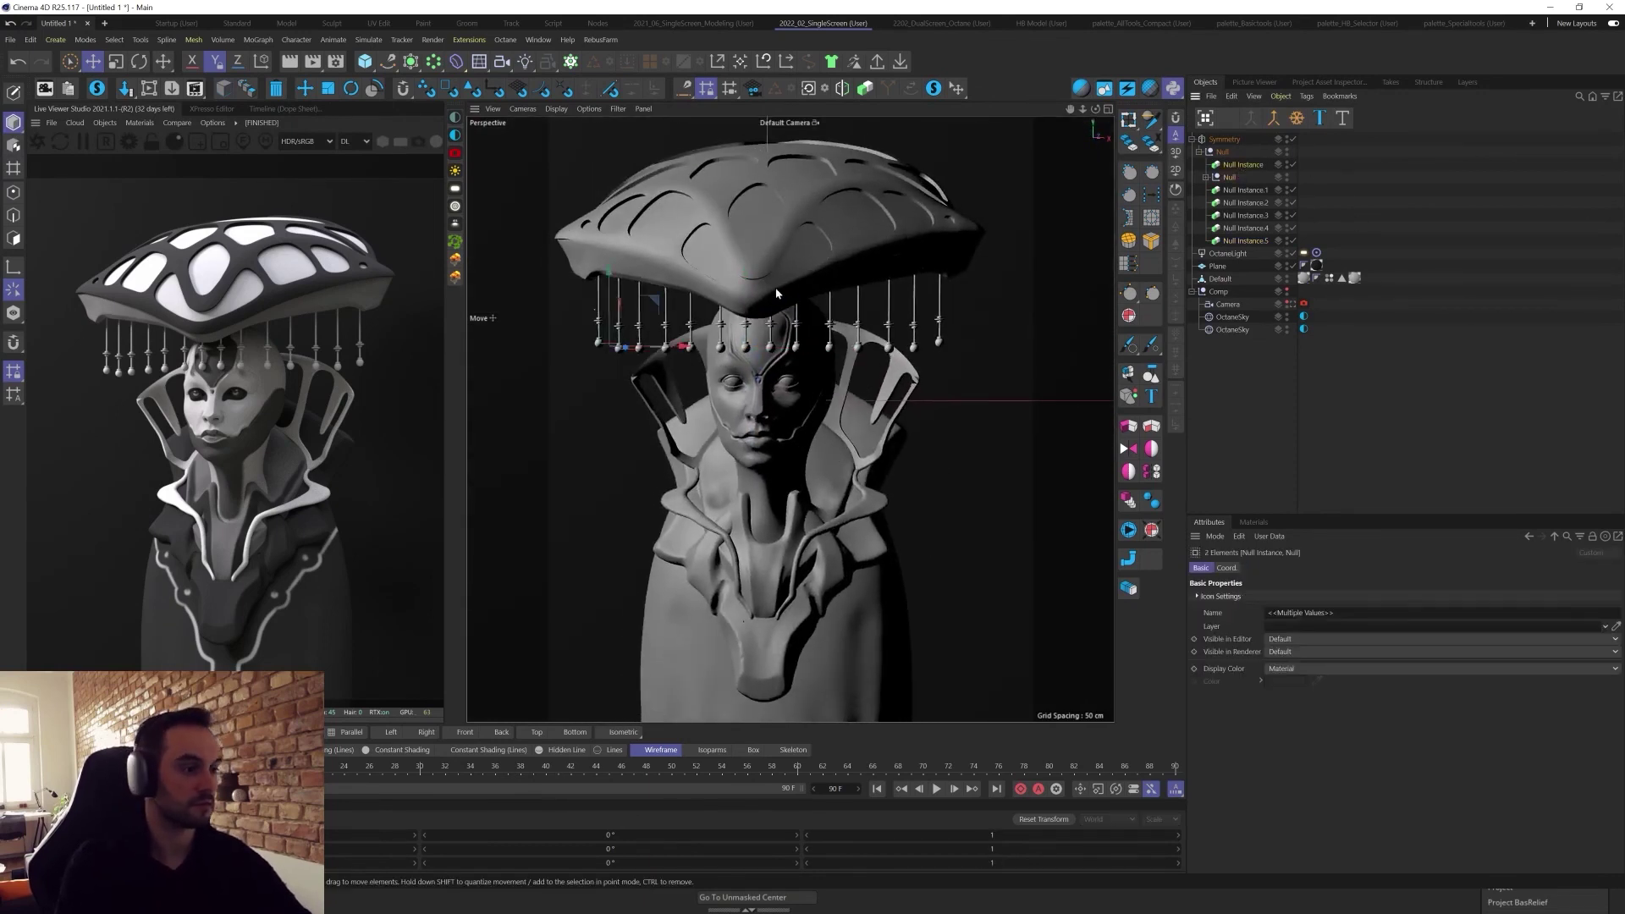
pyautogui.moveTo(616, 275); pyautogui.dragTo(616, 258)
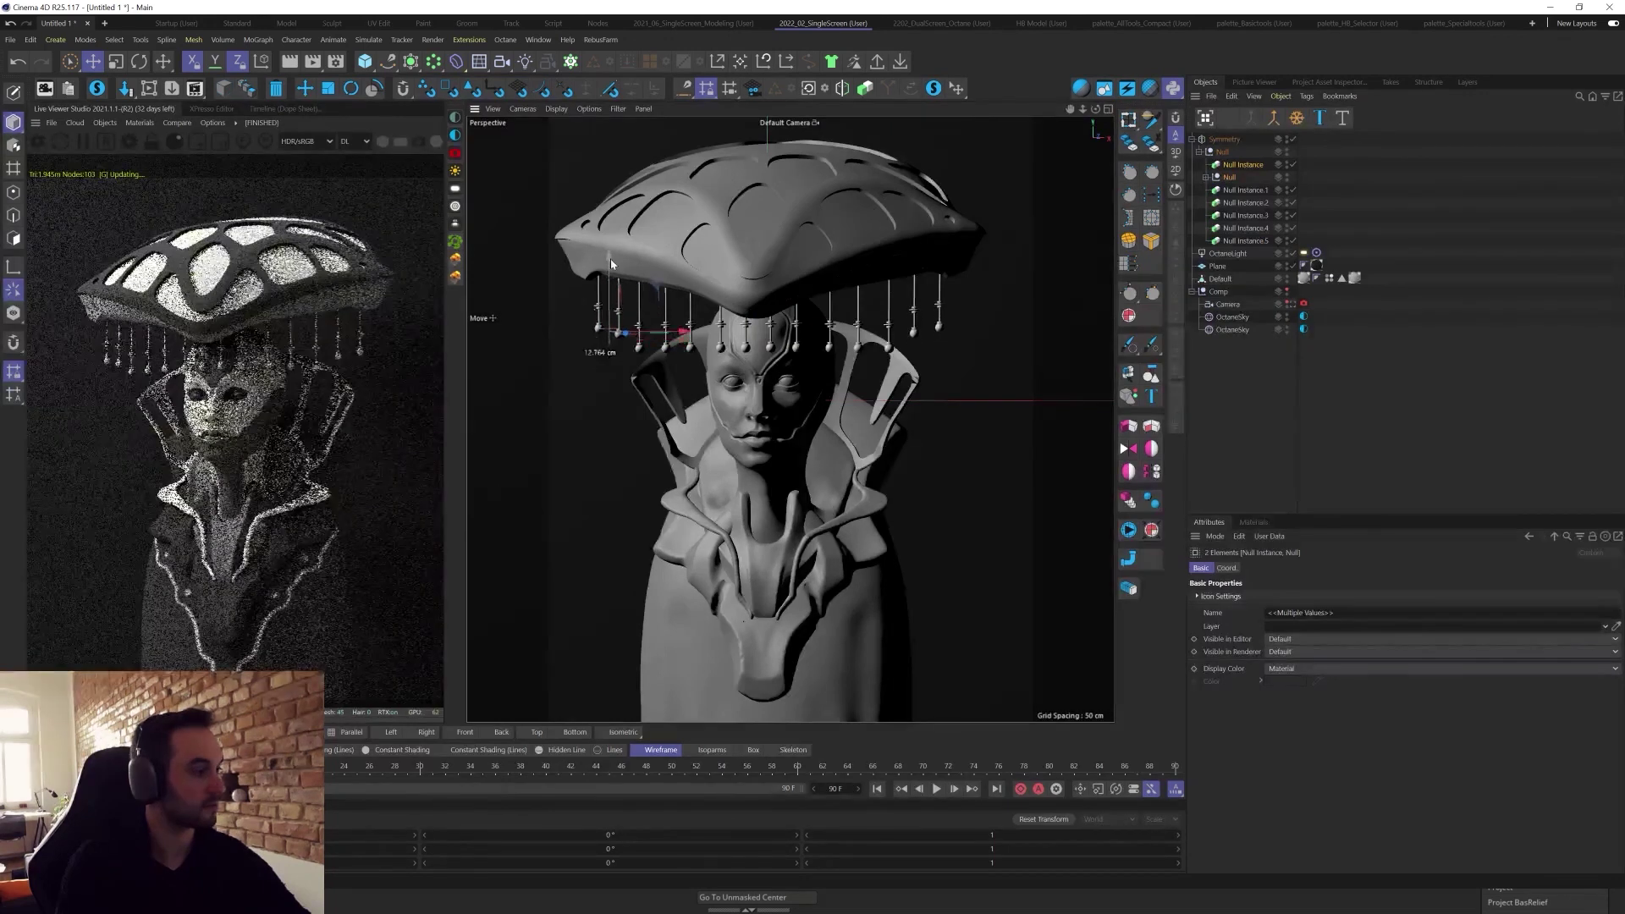
pyautogui.click(1229, 178)
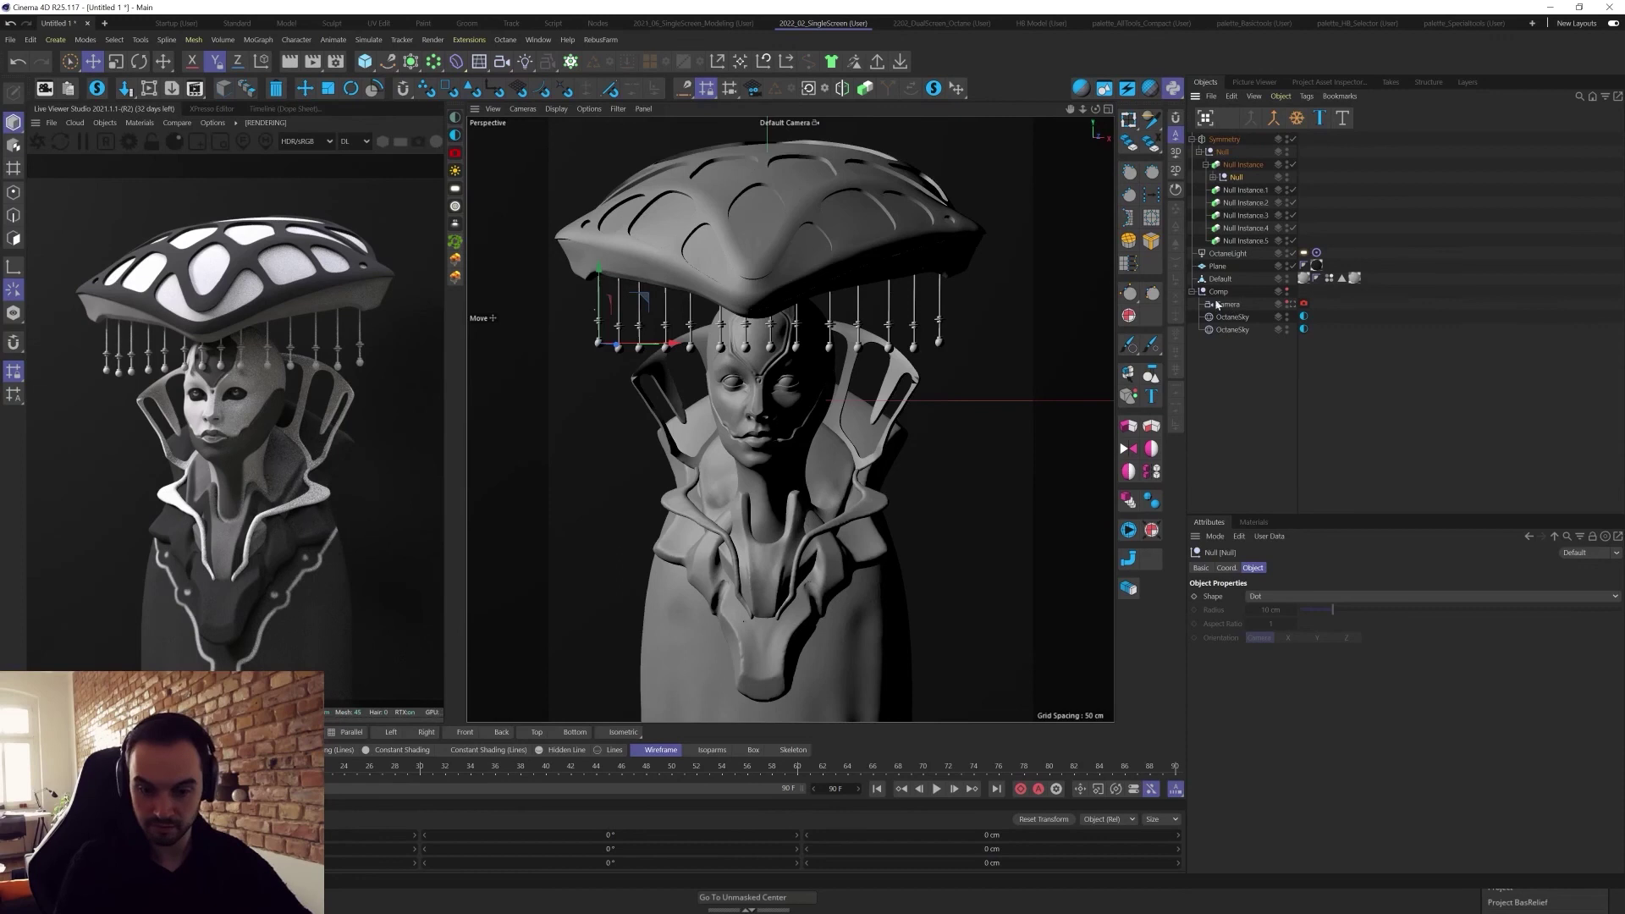
pyautogui.moveTo(600, 267); pyautogui.dragTo(599, 242)
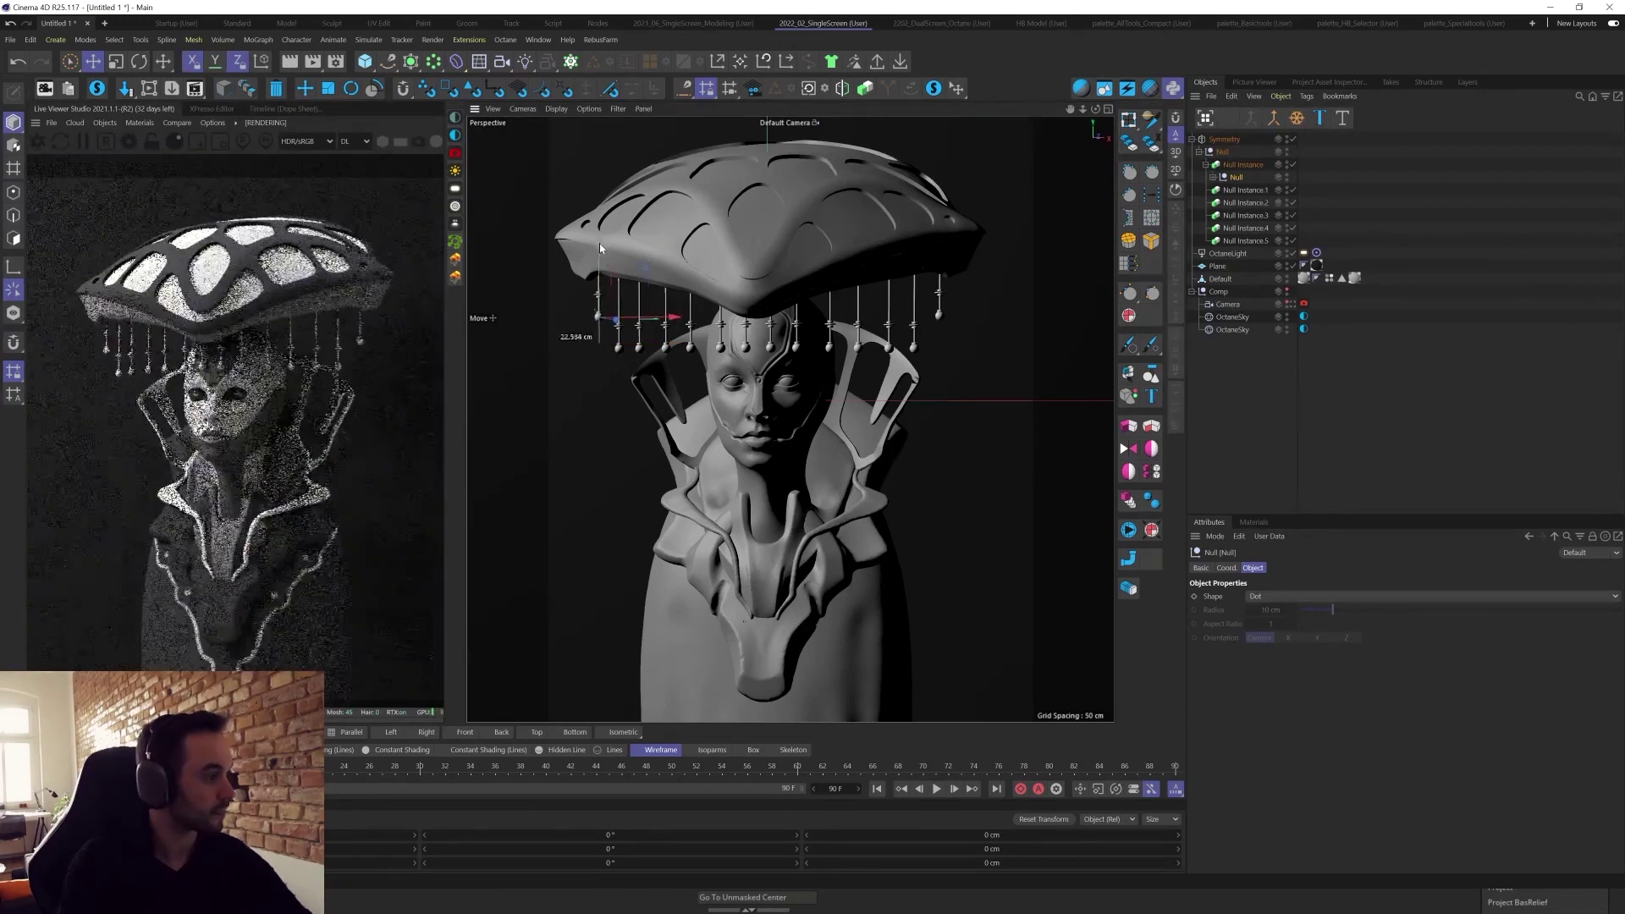
# Move the original ornament null out from under the first instance, and raise that instance, the second ornament from the hat's edge.
pyautogui.click(1243, 191)
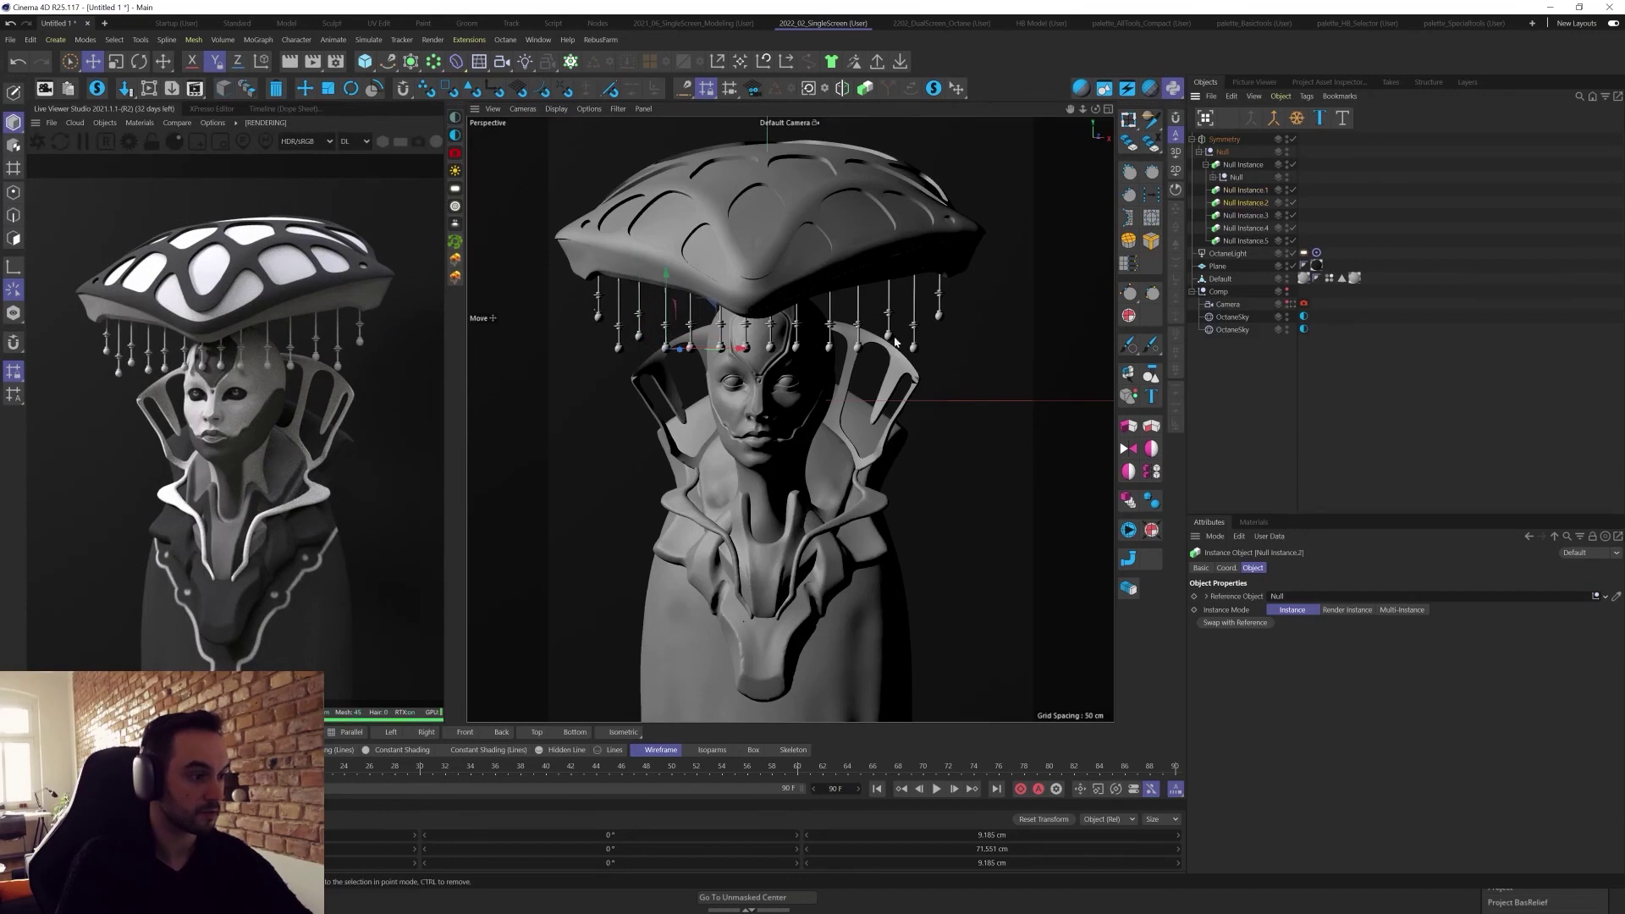
pyautogui.click(621, 352)
pyautogui.click(1220, 229)
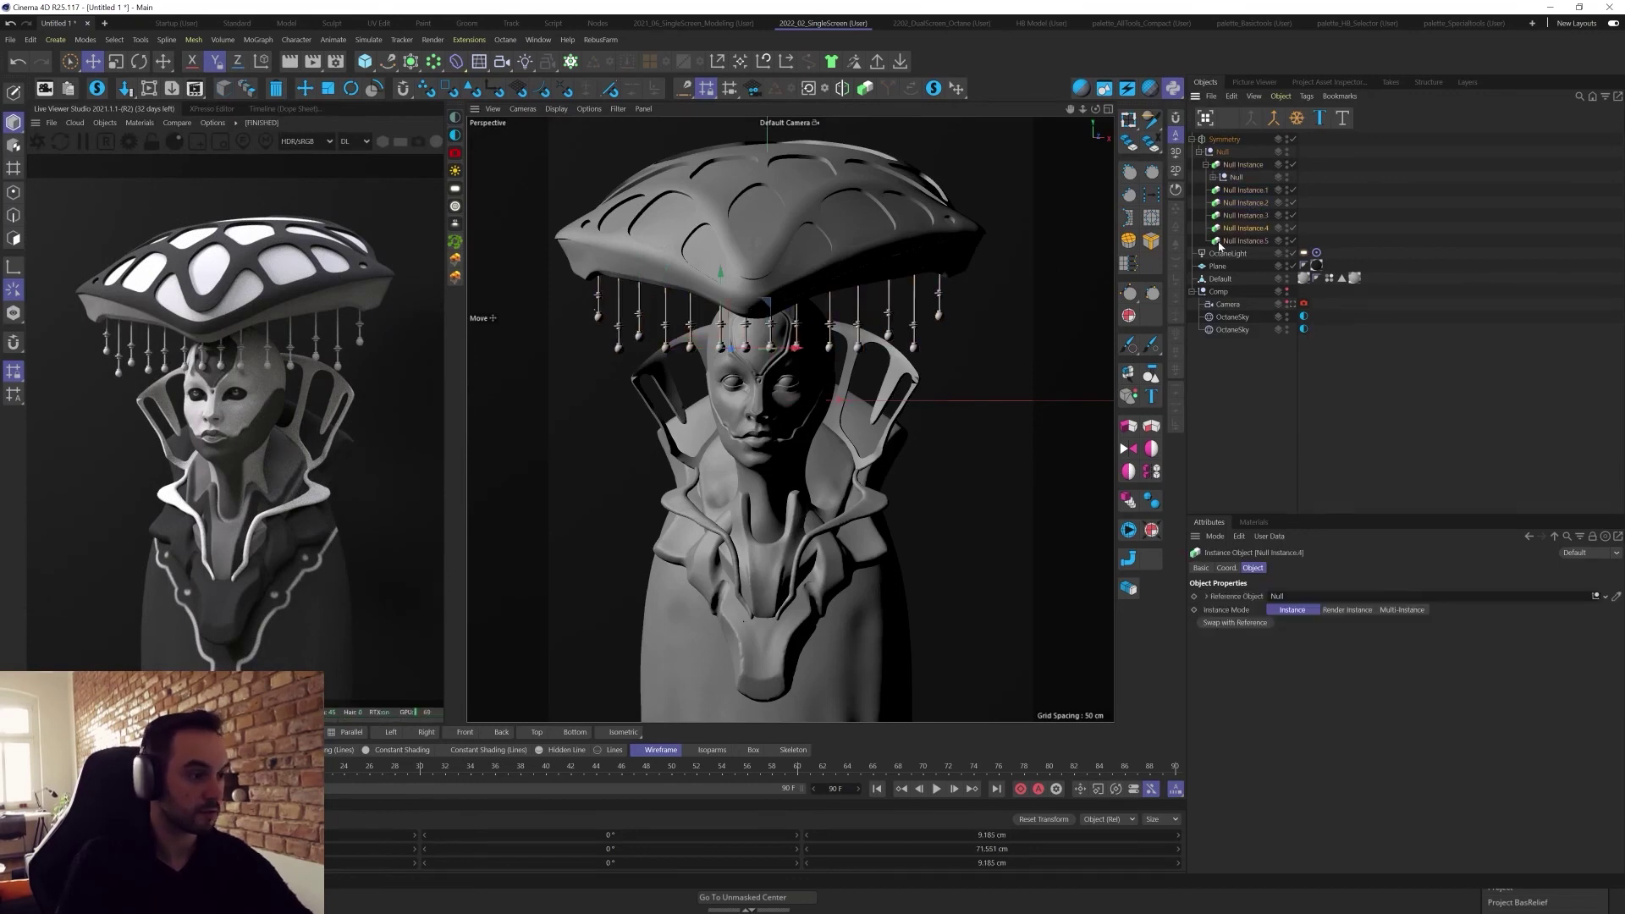
pyautogui.click(1232, 166)
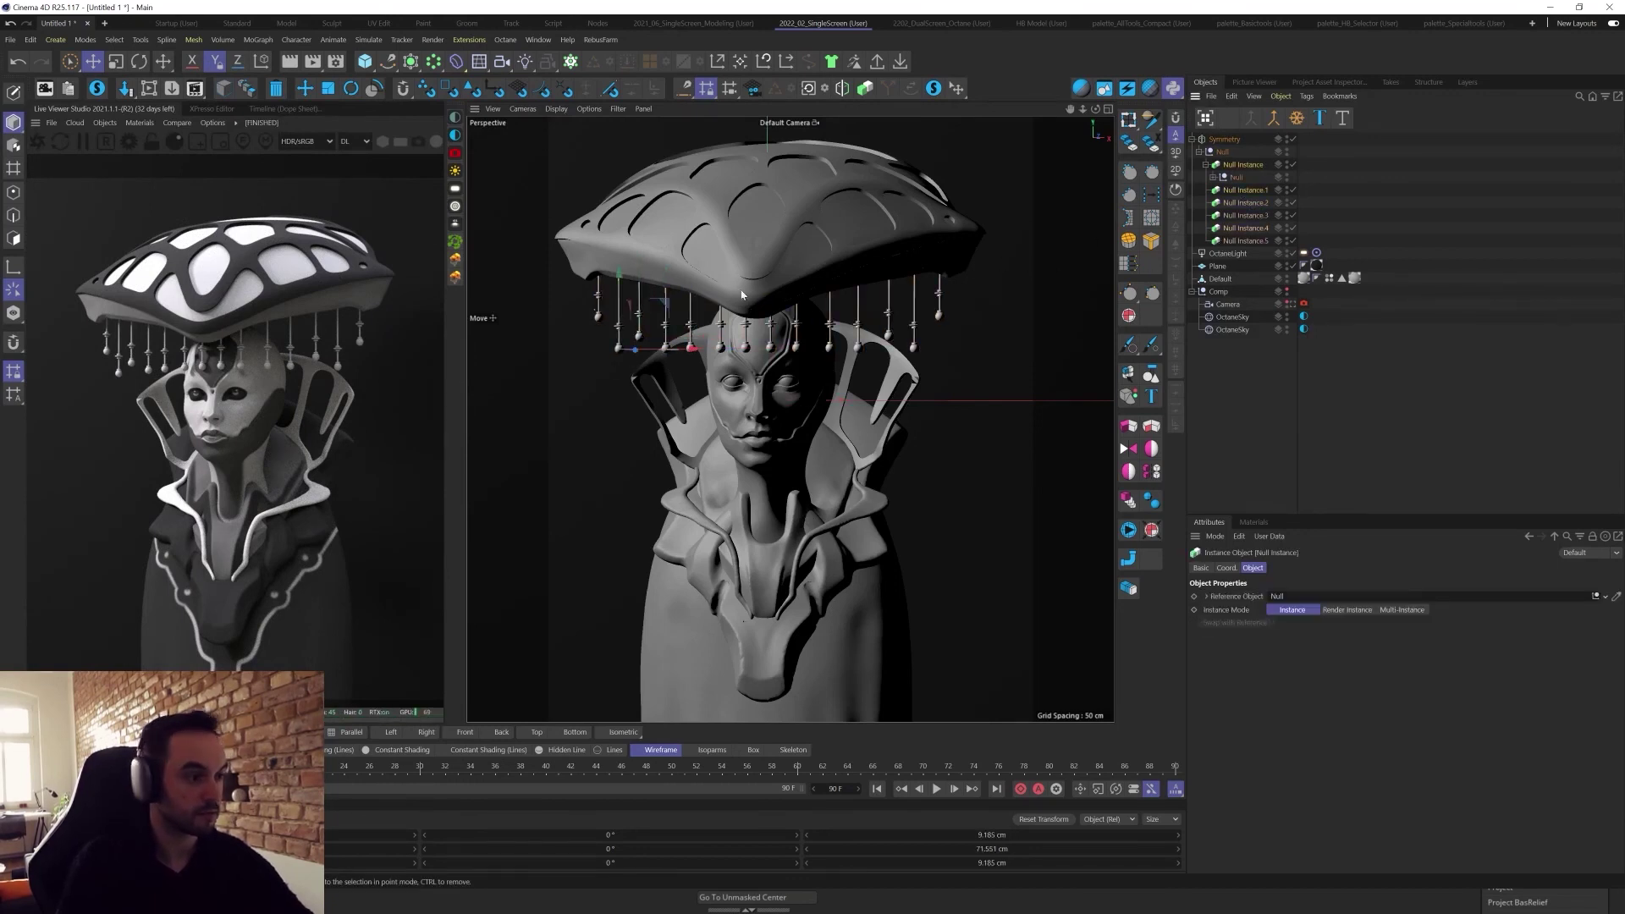
pyautogui.moveTo(619, 274); pyautogui.dragTo(622, 259)
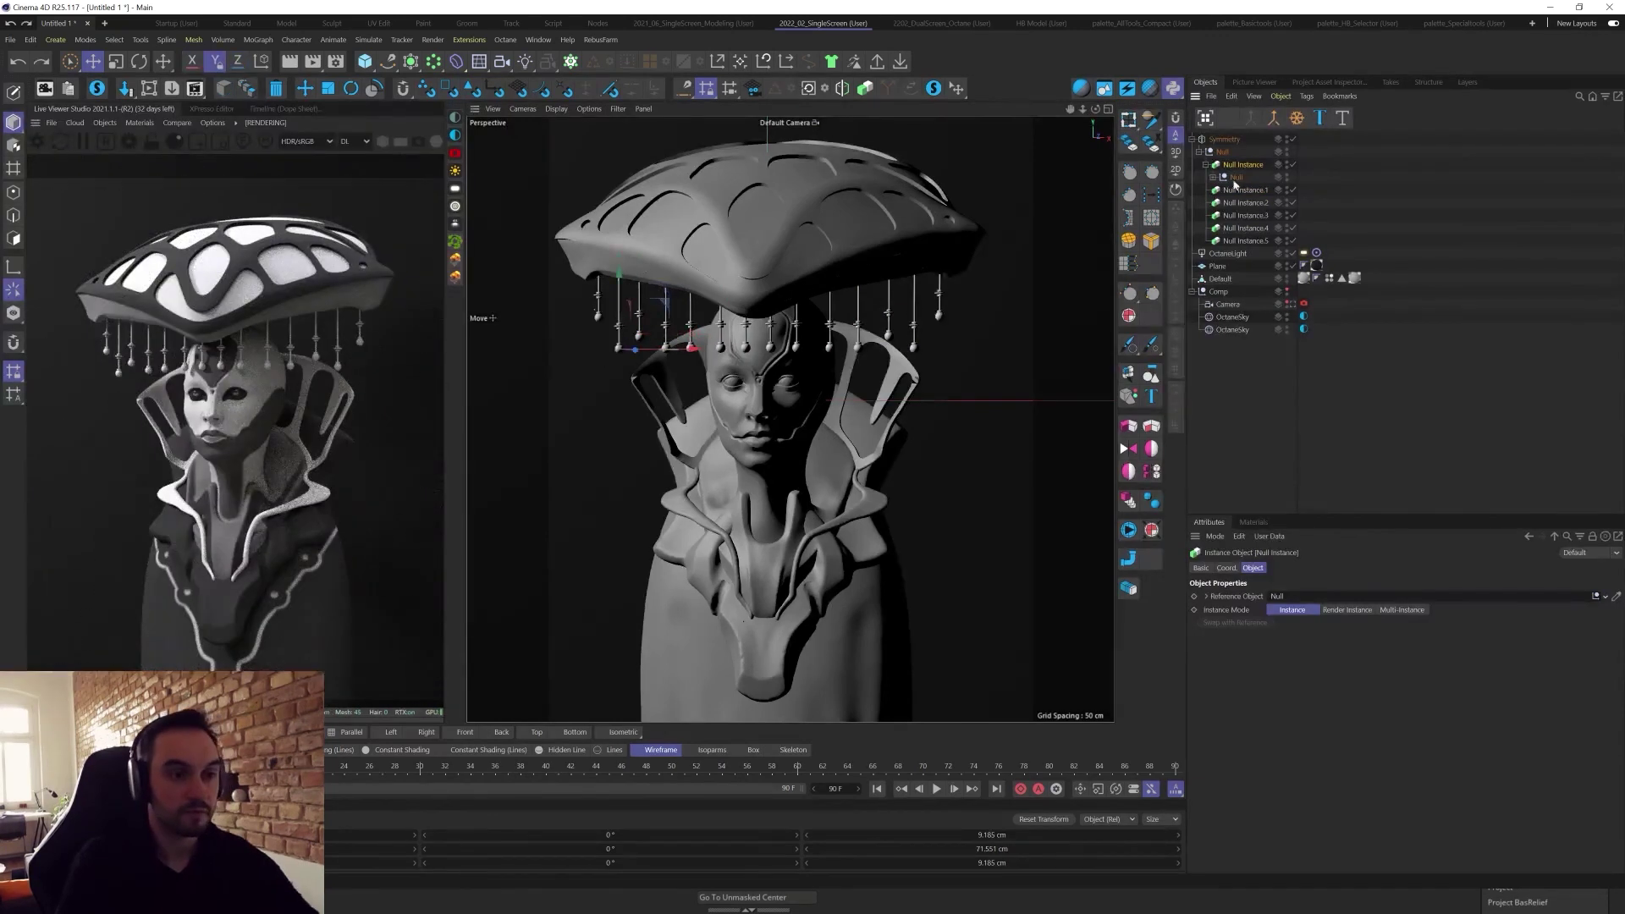
pyautogui.moveTo(1232, 164); pyautogui.dragTo(1232, 161)
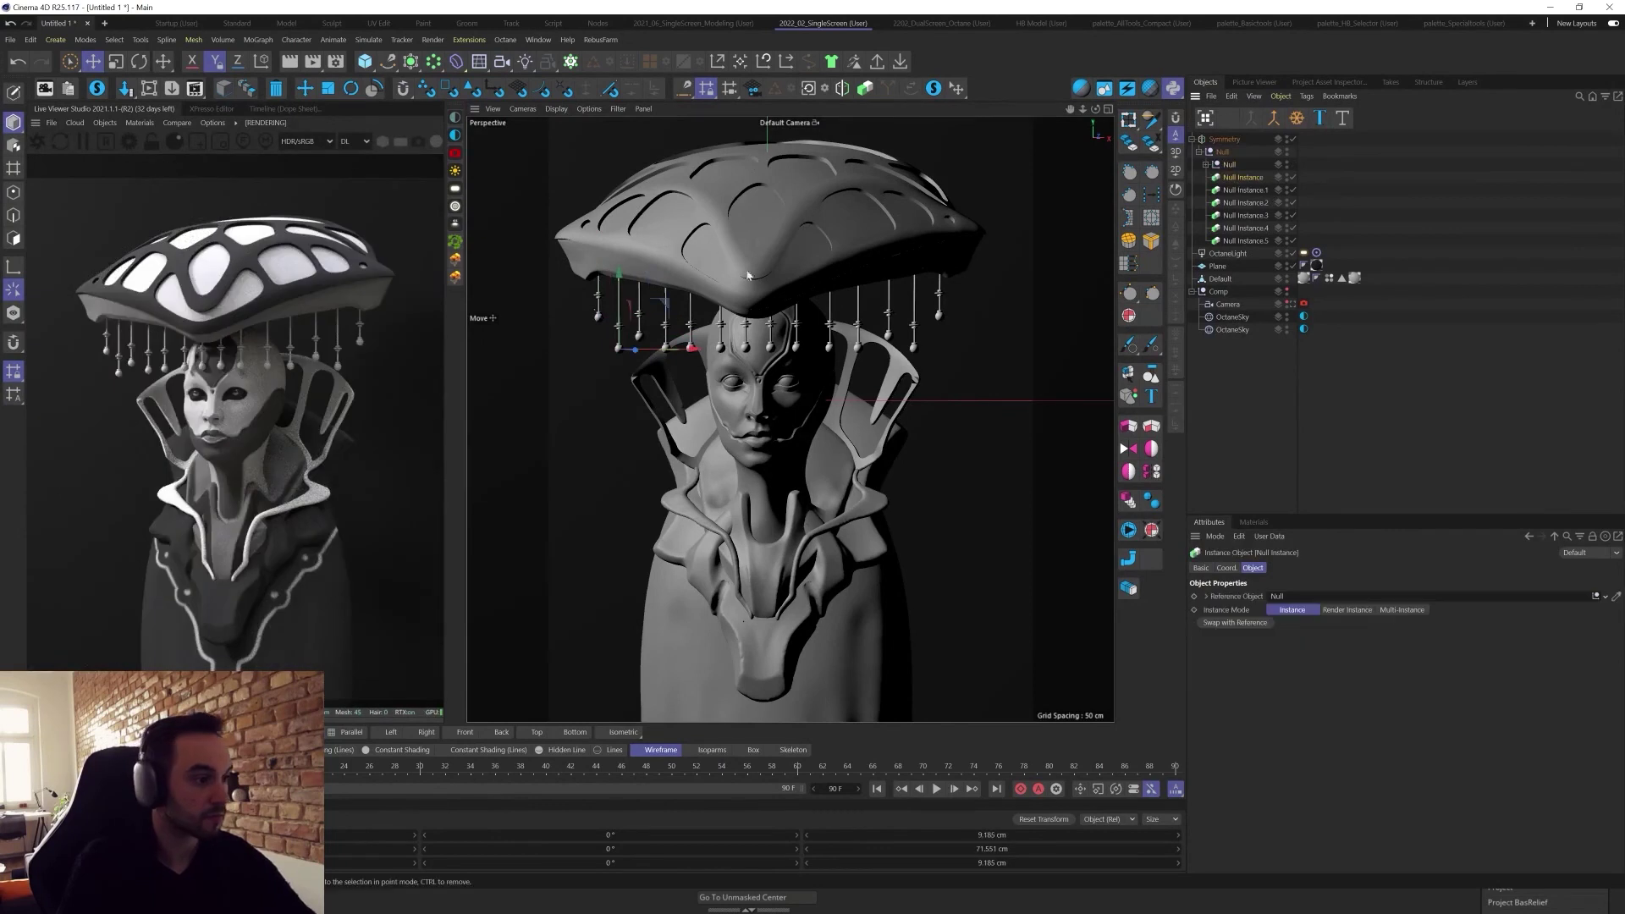
pyautogui.moveTo(622, 276); pyautogui.dragTo(620, 267)
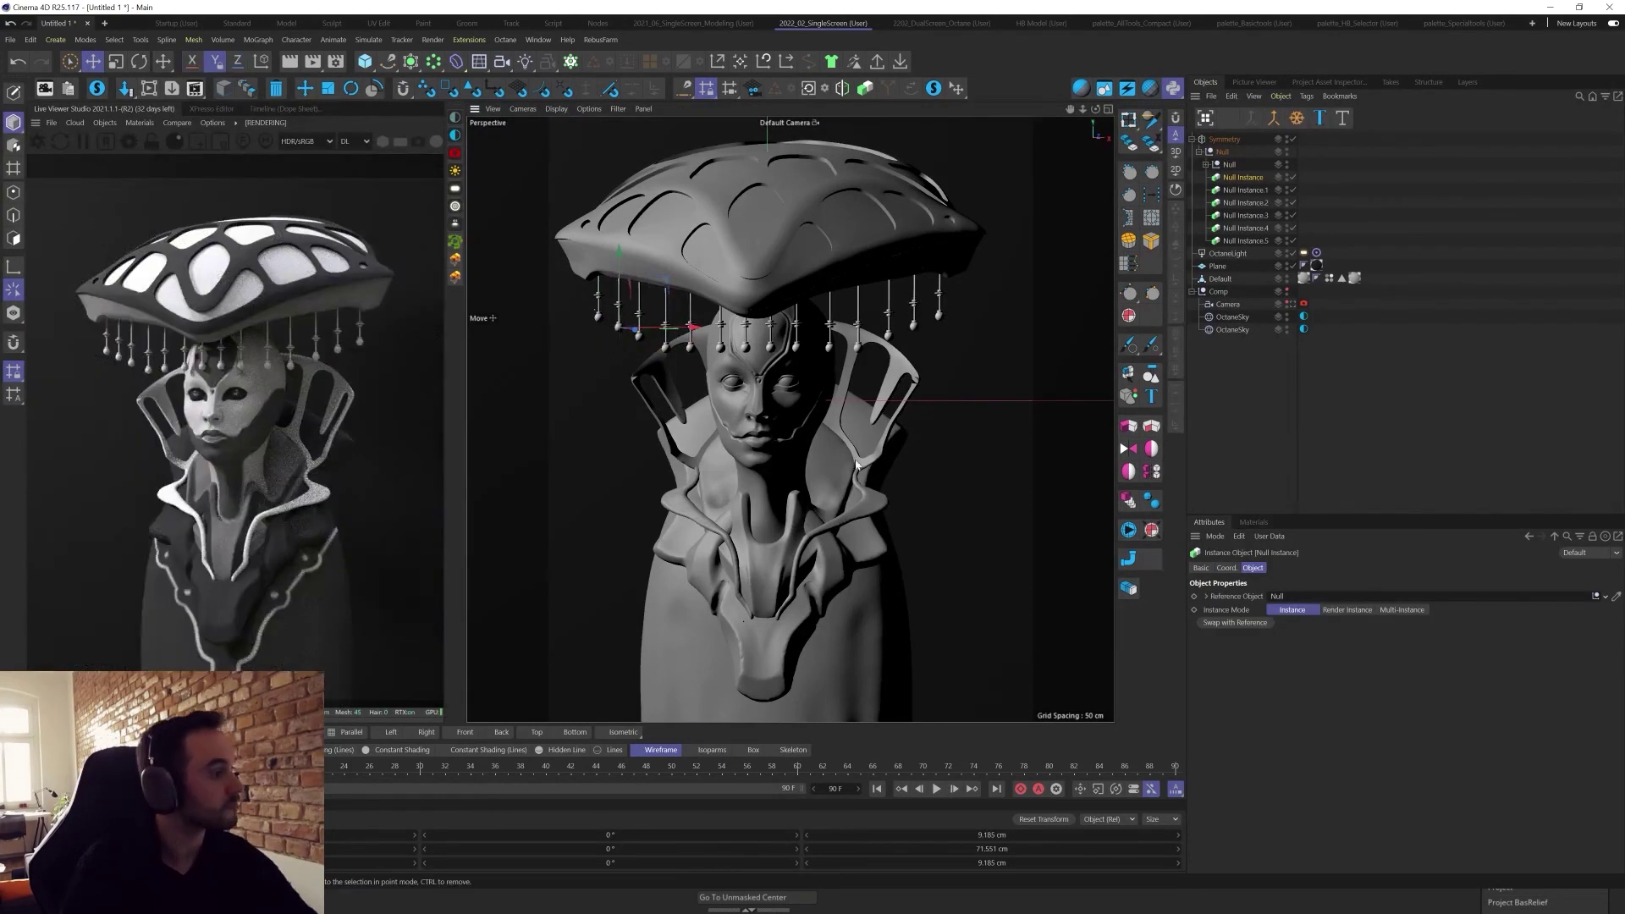
# Stagger the heights of the hanging ornament instances nearest the hat's centre.
pyautogui.click(1248, 241)
pyautogui.moveTo(745, 280); pyautogui.dragTo(719, 272)
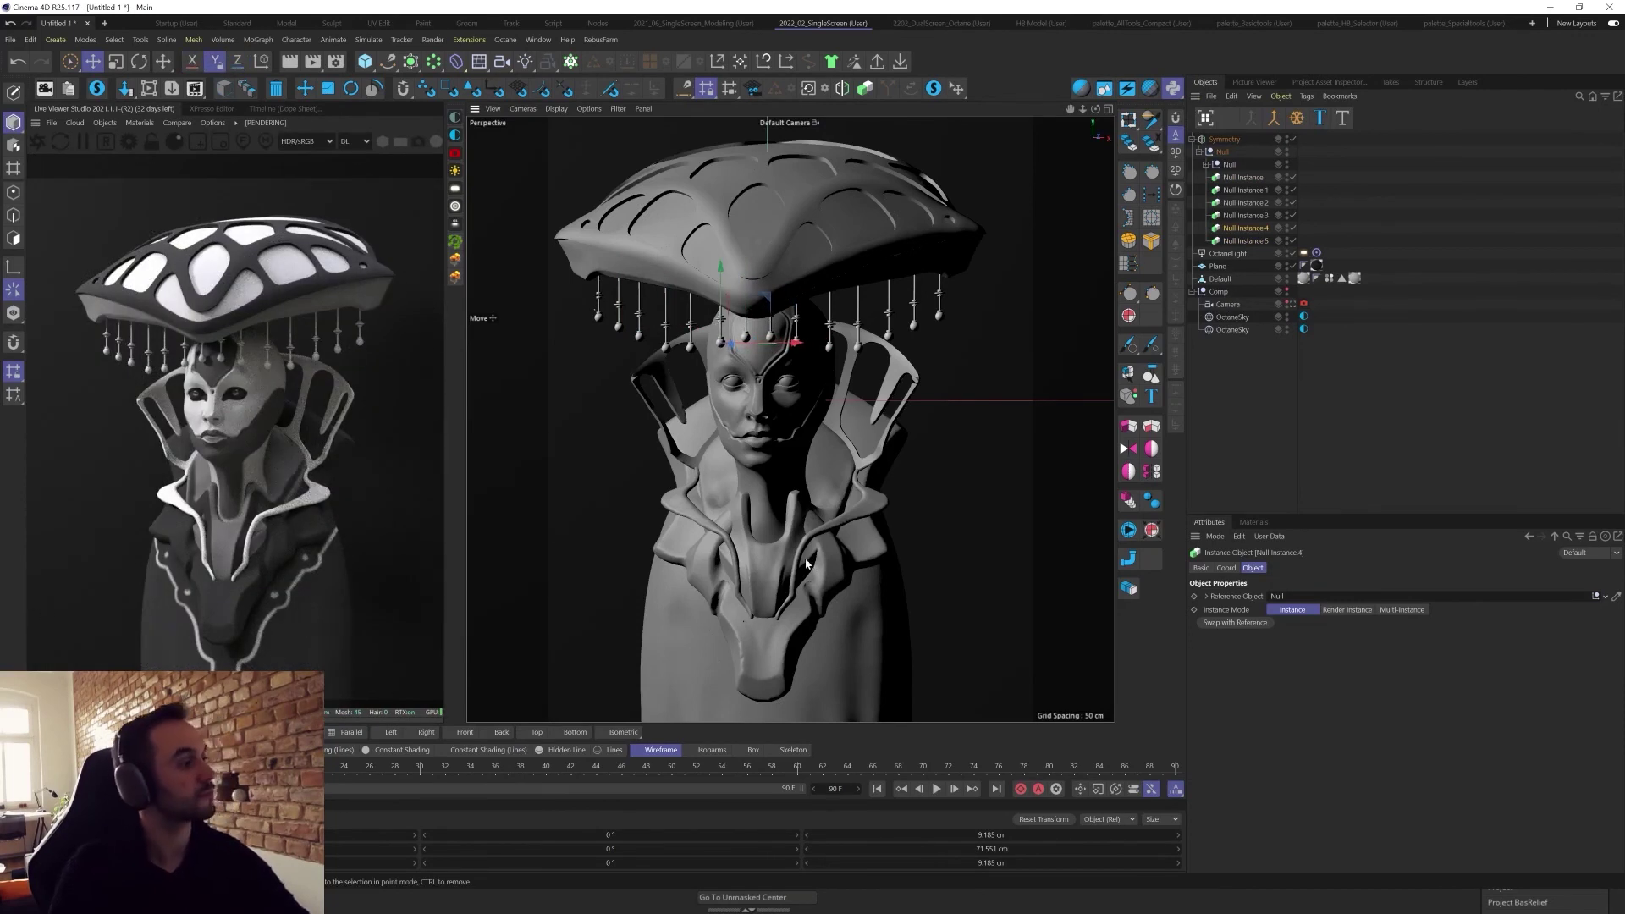
# Create a glossy Octane material, assign it to the original ornament's sphere and open it for editing.
pyautogui.click(1205, 165)
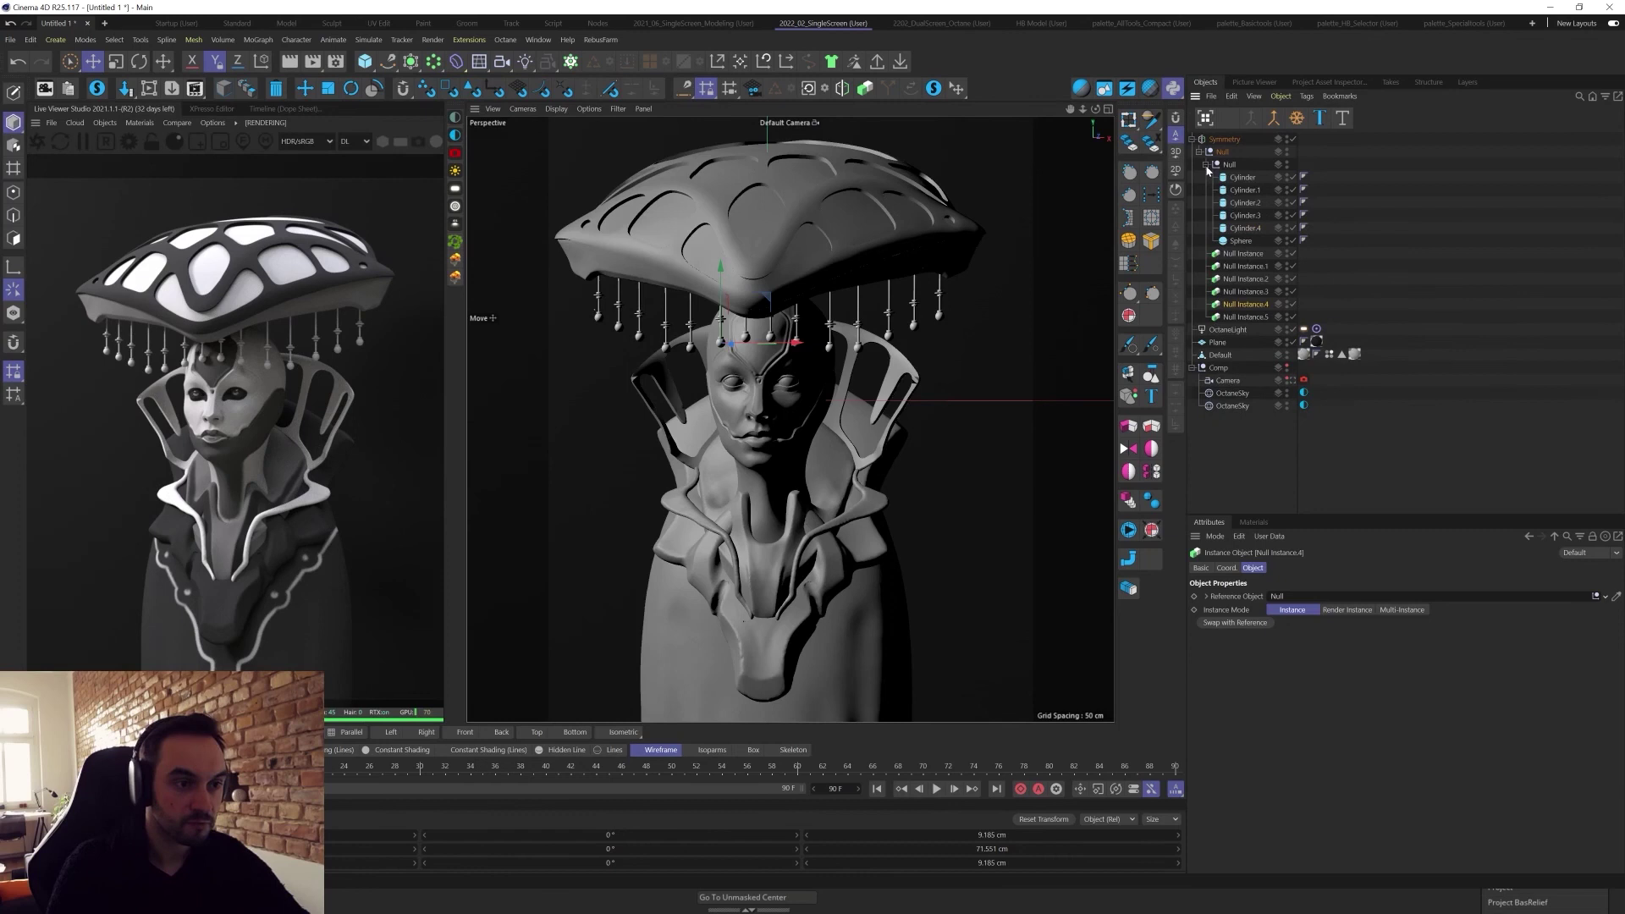
pyautogui.click(1419, 355)
pyautogui.click(1252, 522)
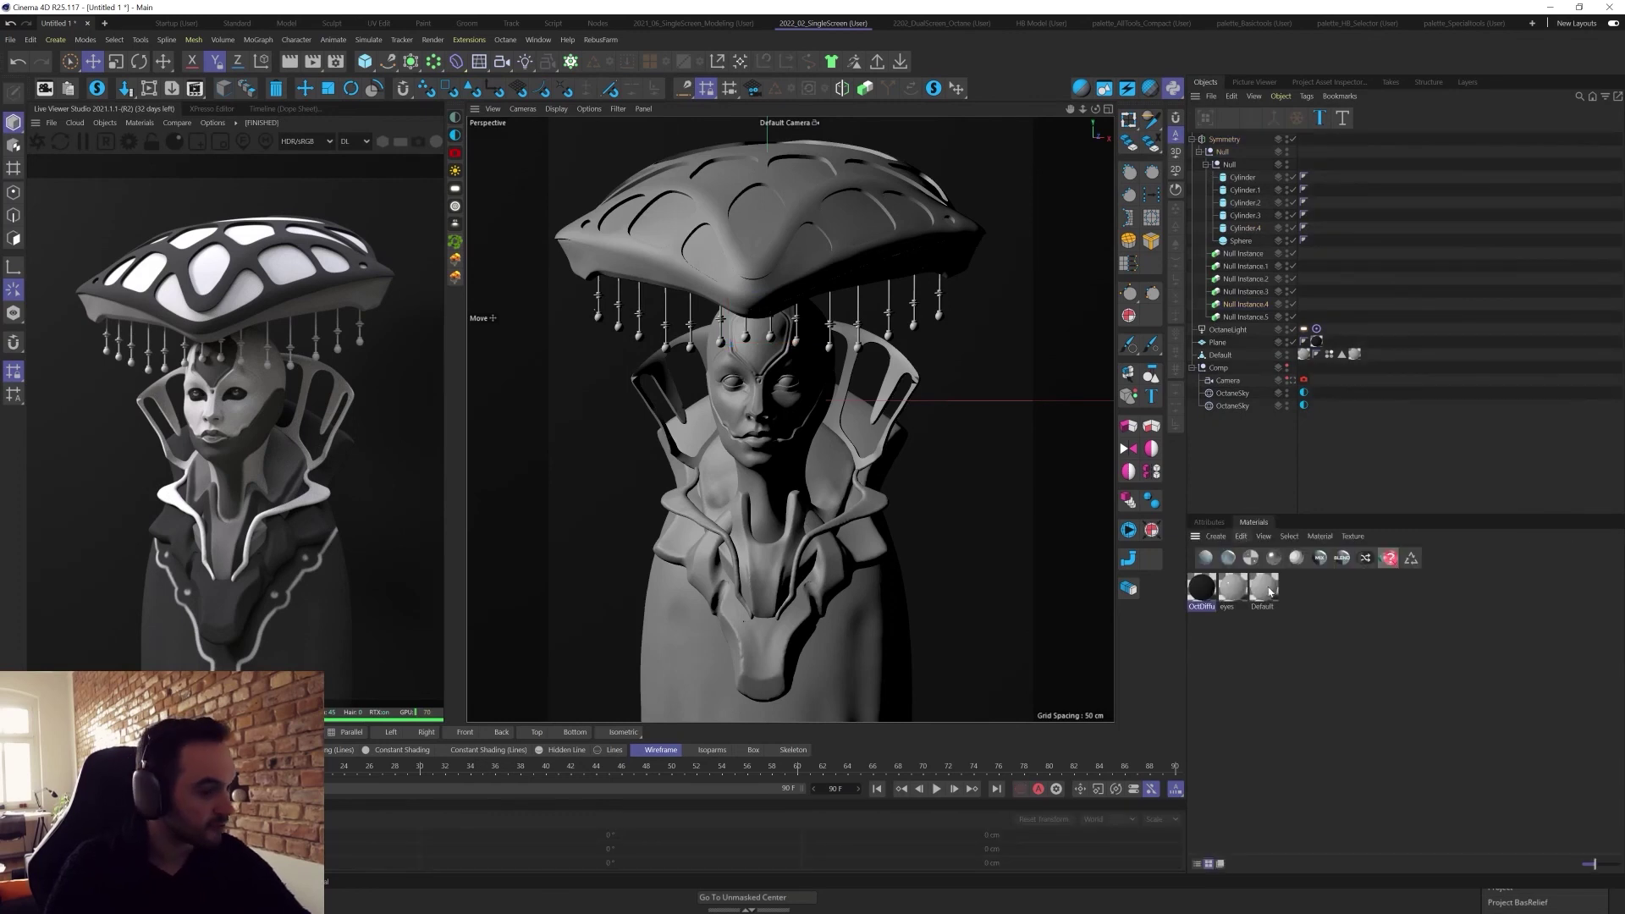
pyautogui.click(1227, 558)
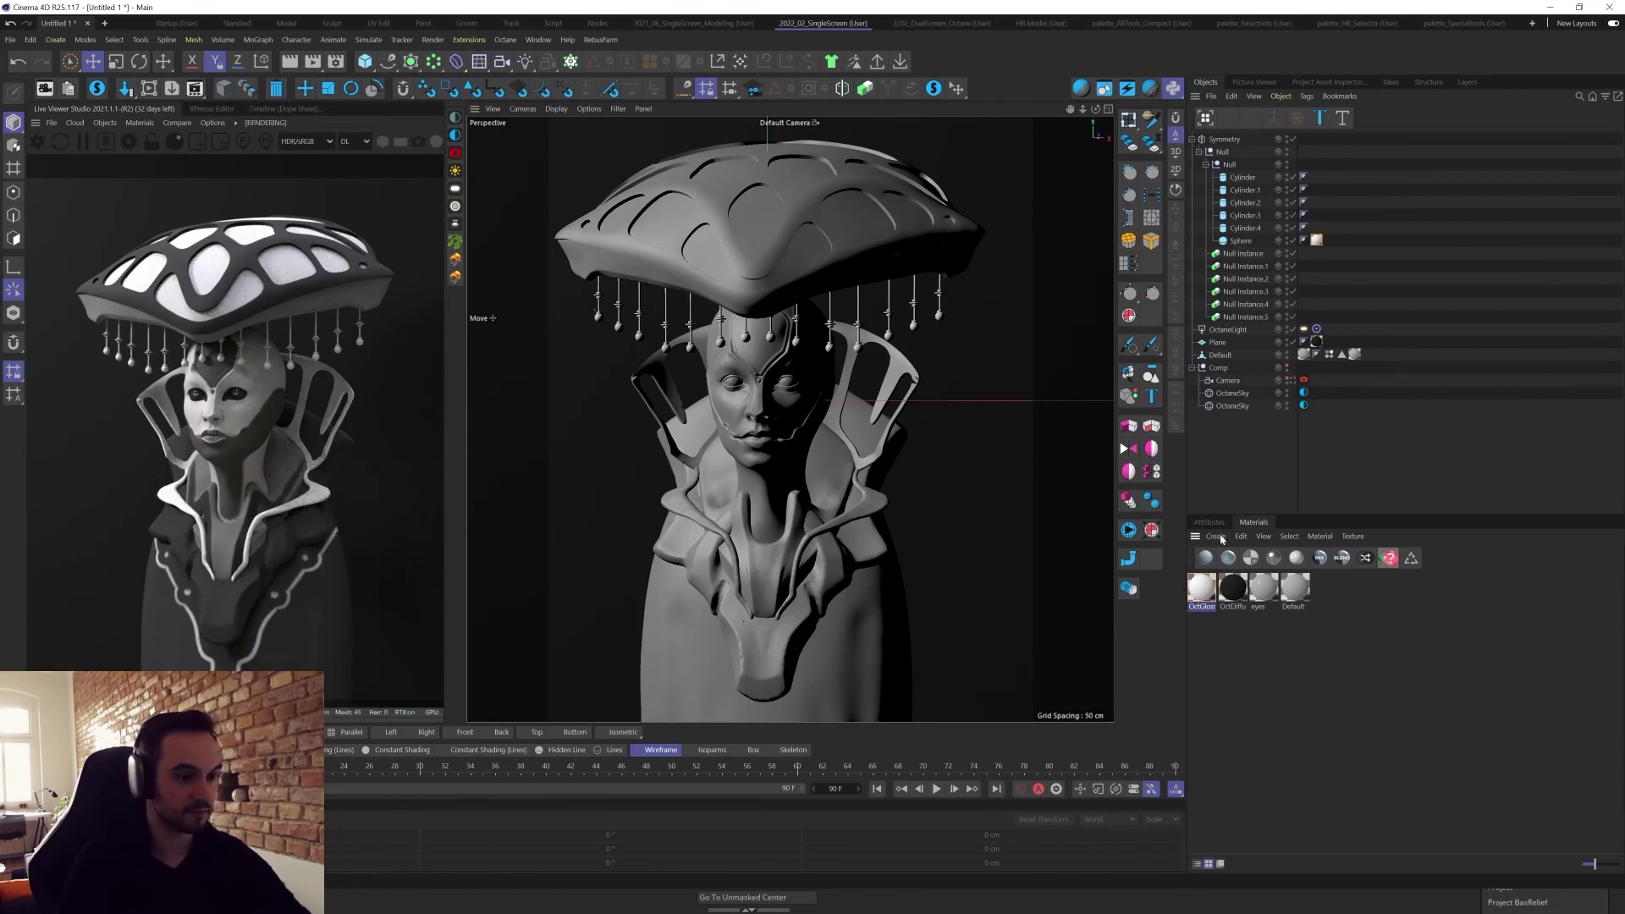
pyautogui.doubleClick(1207, 597)
pyautogui.moveTo(1281, 458); pyautogui.dragTo(1093, 249)
# Set the glossy material's diffuse colour to a dark blue, RGB 0.041667, 0.057292, 0.078125.
pyautogui.click(1317, 298)
pyautogui.click(1320, 315)
pyautogui.click(1323, 331)
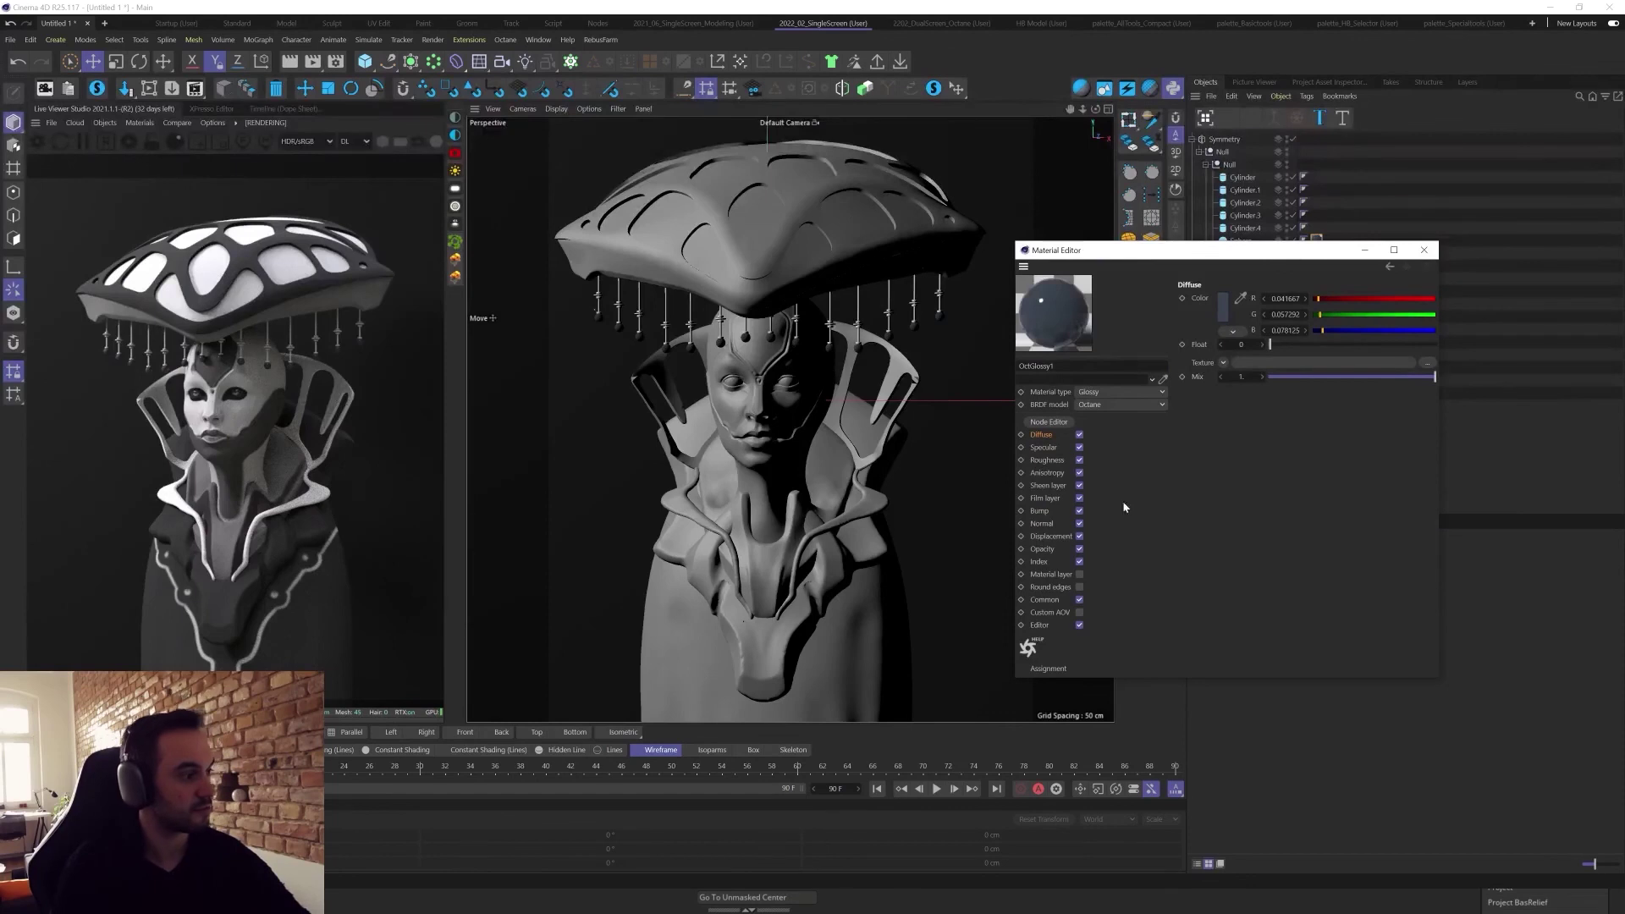
# Change the sphere material's type to Universal and set its metallic value to about 0.73.
pyautogui.click(1118, 392)
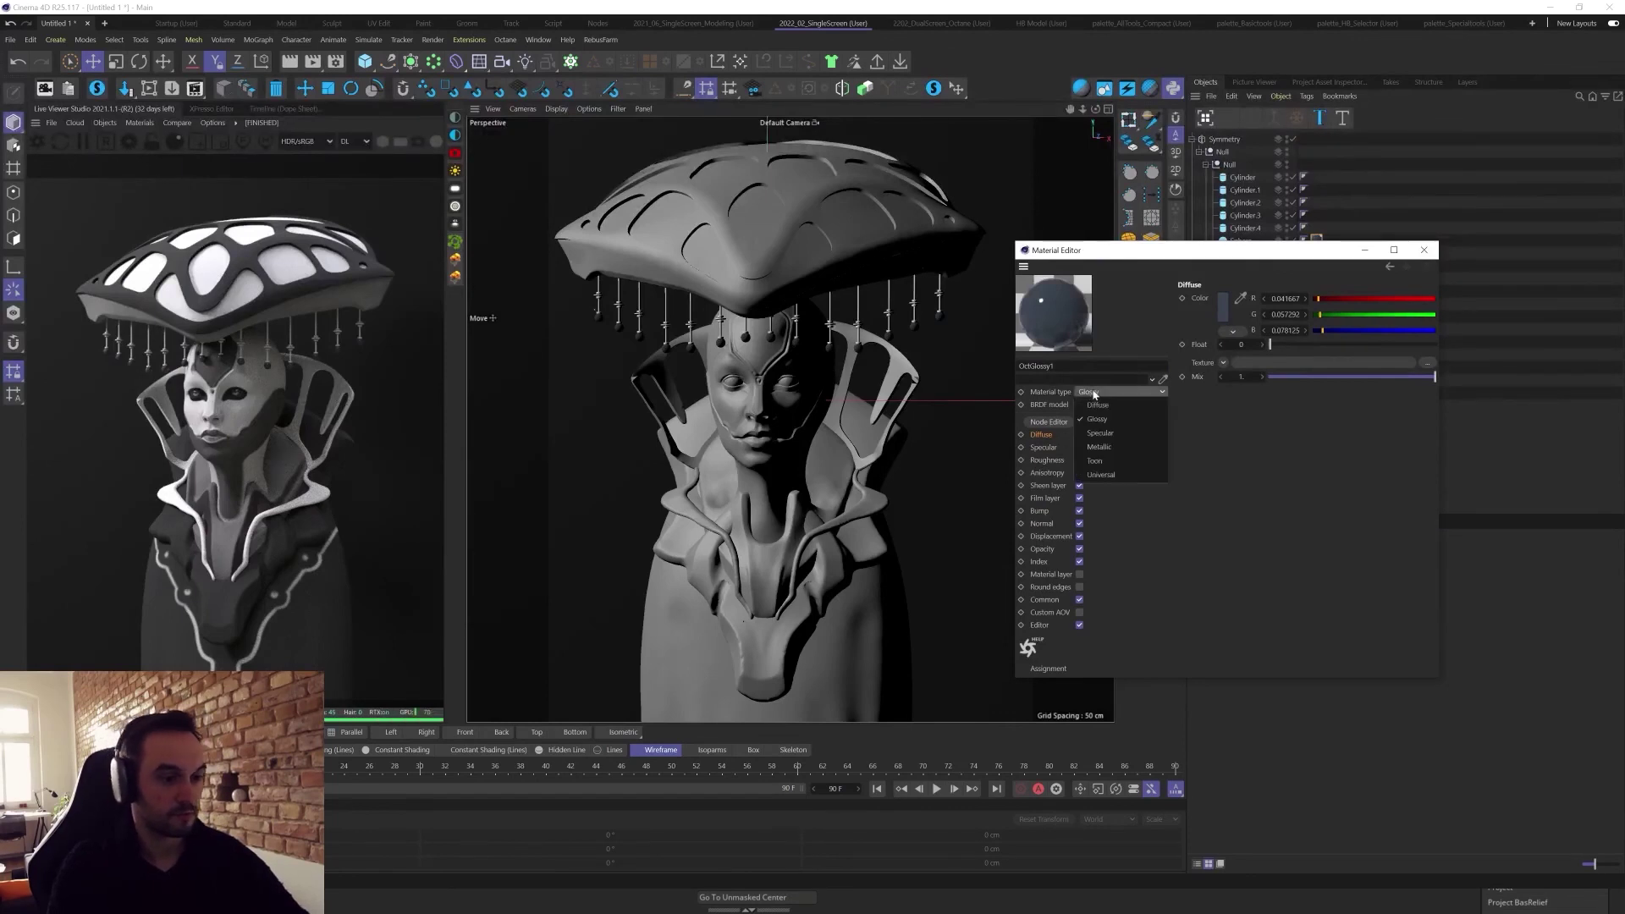
pyautogui.click(1096, 461)
pyautogui.click(1042, 460)
pyautogui.click(1317, 299)
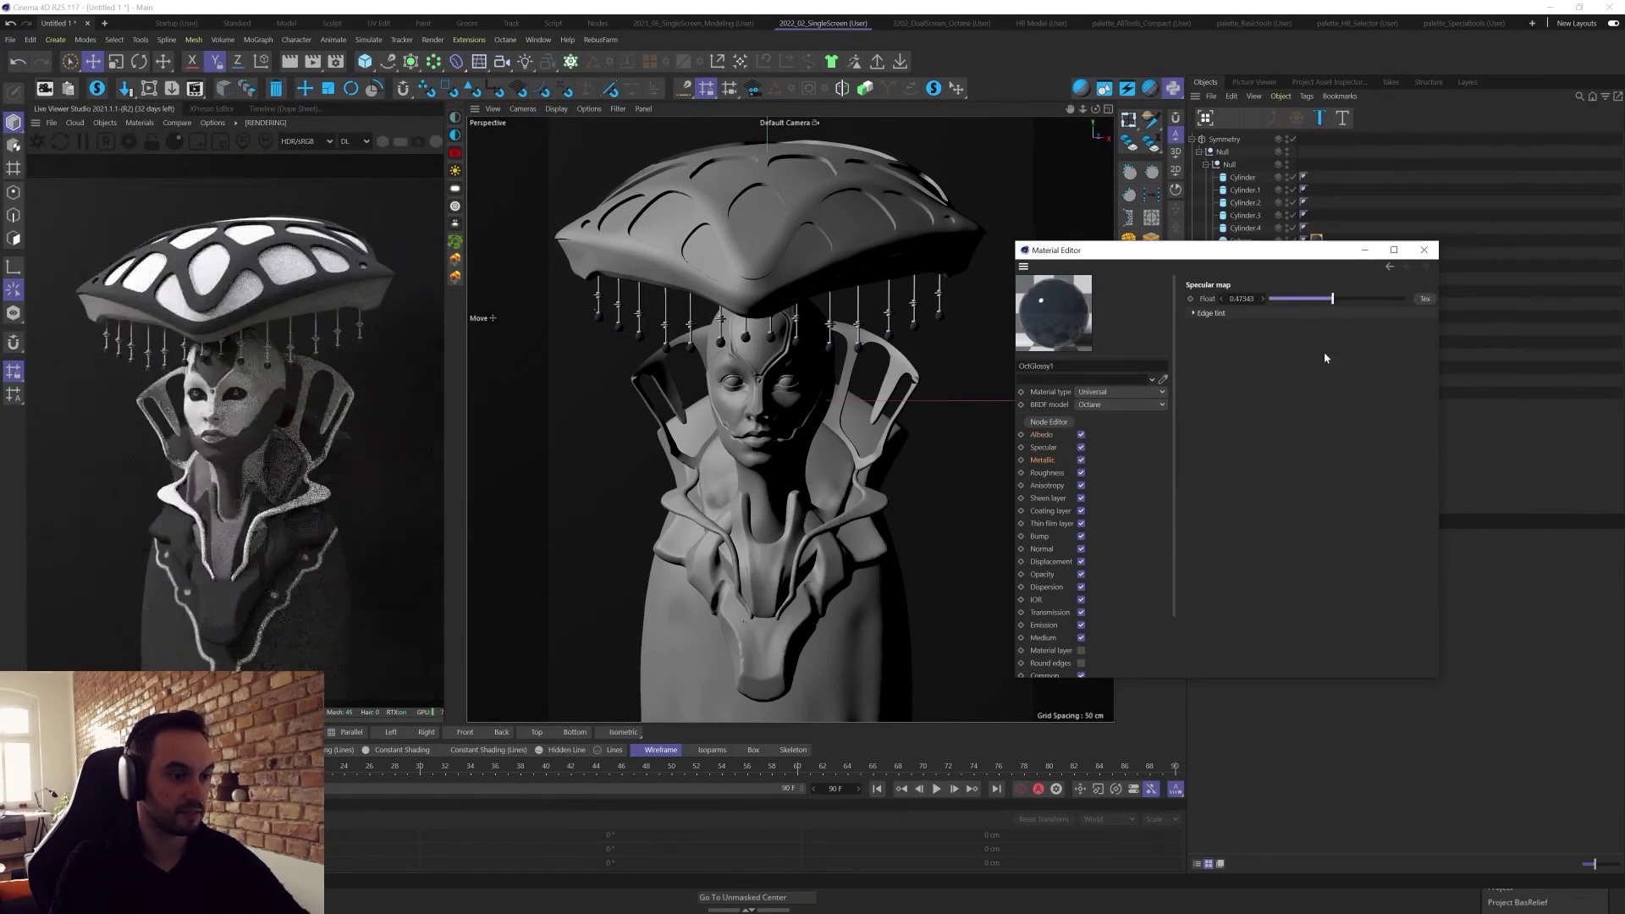
pyautogui.click(1378, 299)
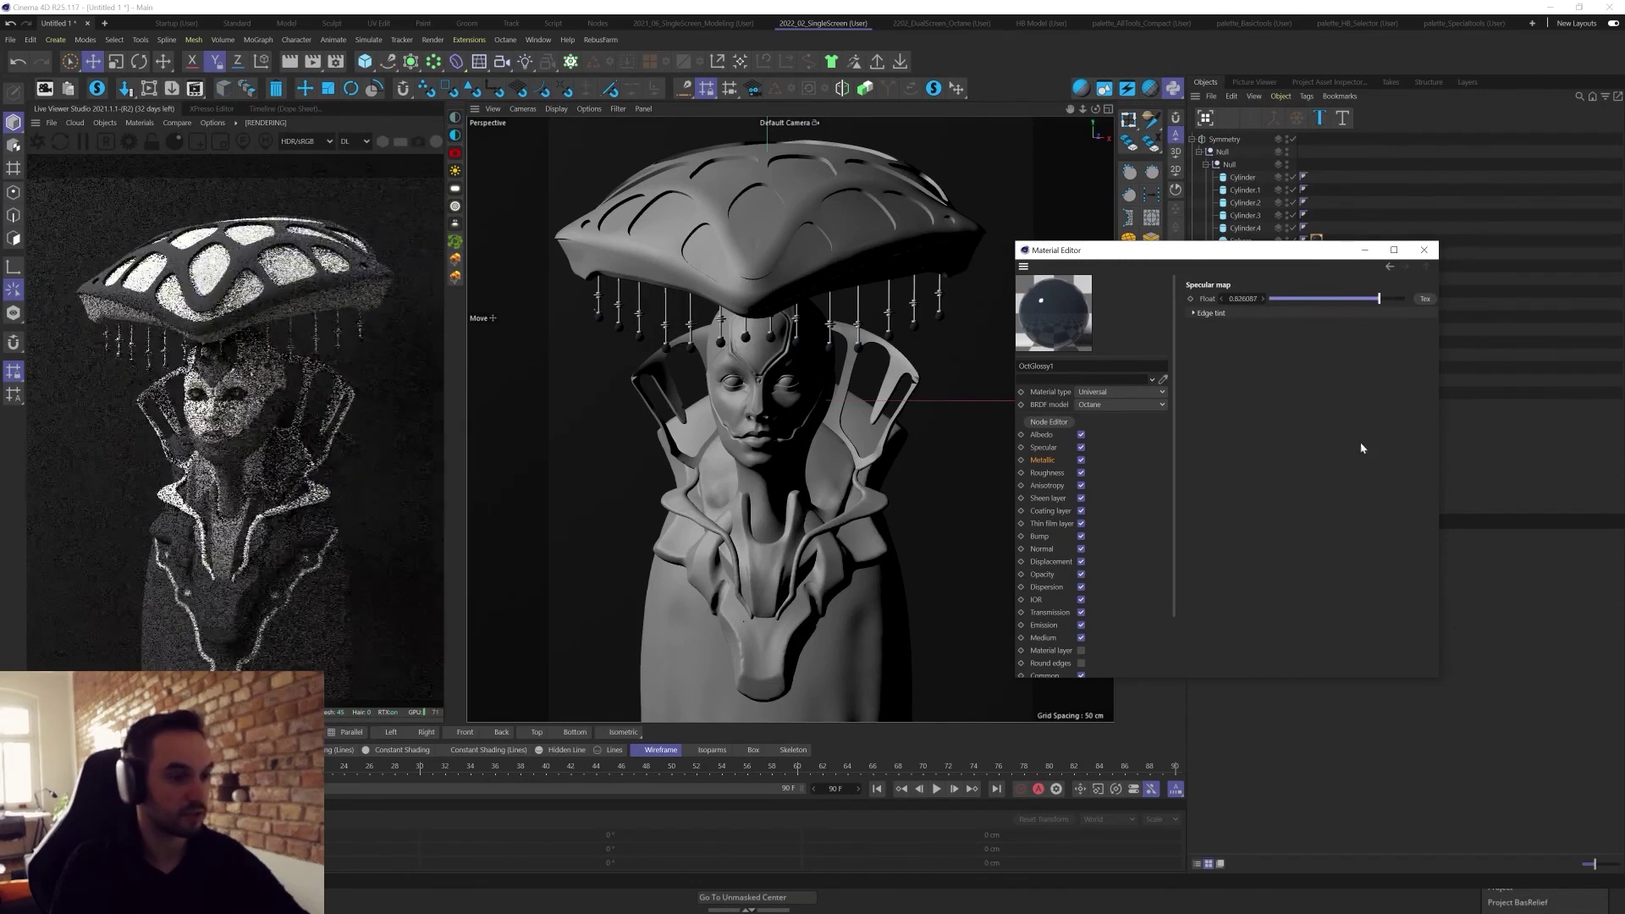
pyautogui.click(1363, 298)
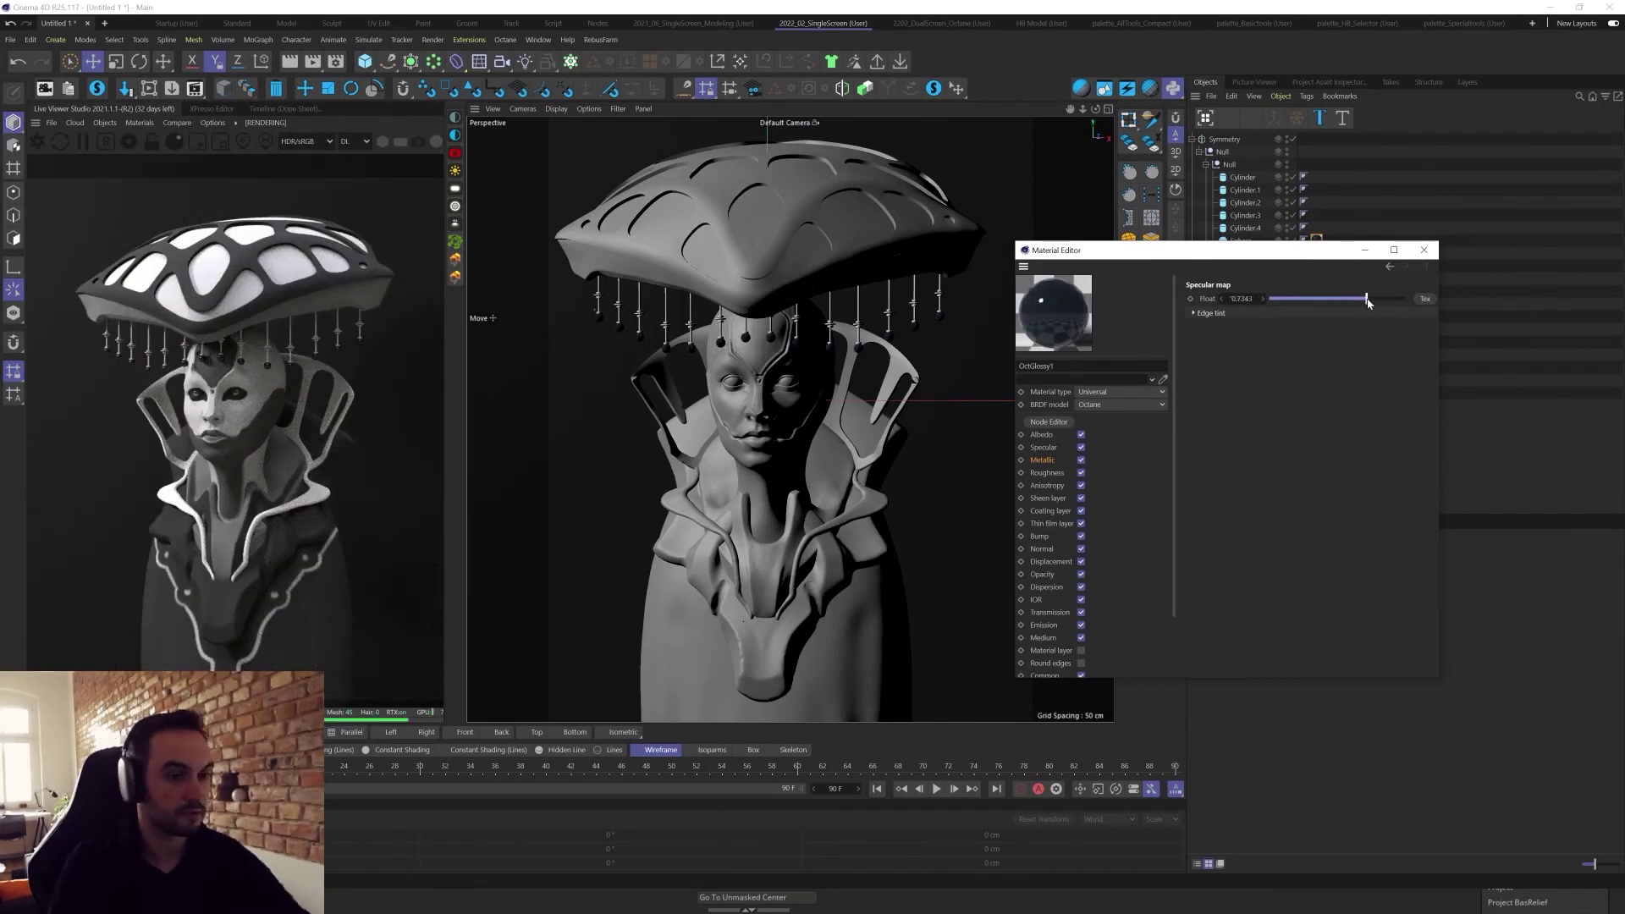
# Try a magenta albedo on the sphere material, RGB about 0.52, 0.17, 0.48.
pyautogui.click(1040, 434)
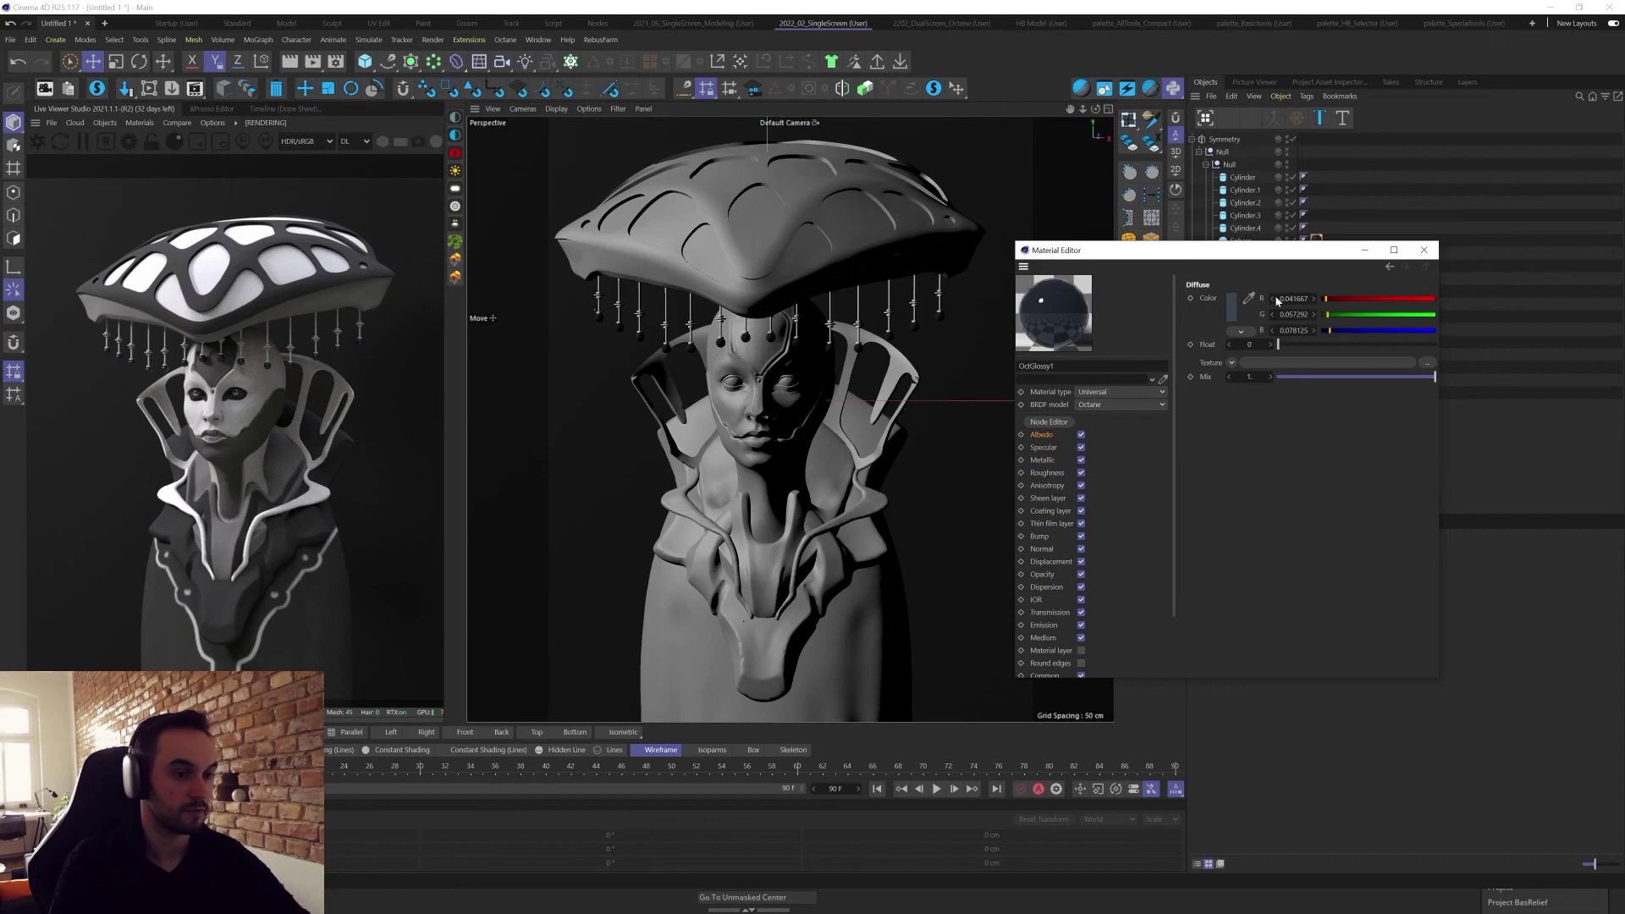
pyautogui.click(1380, 299)
pyautogui.click(1376, 315)
pyautogui.click(1376, 330)
pyautogui.click(1340, 315)
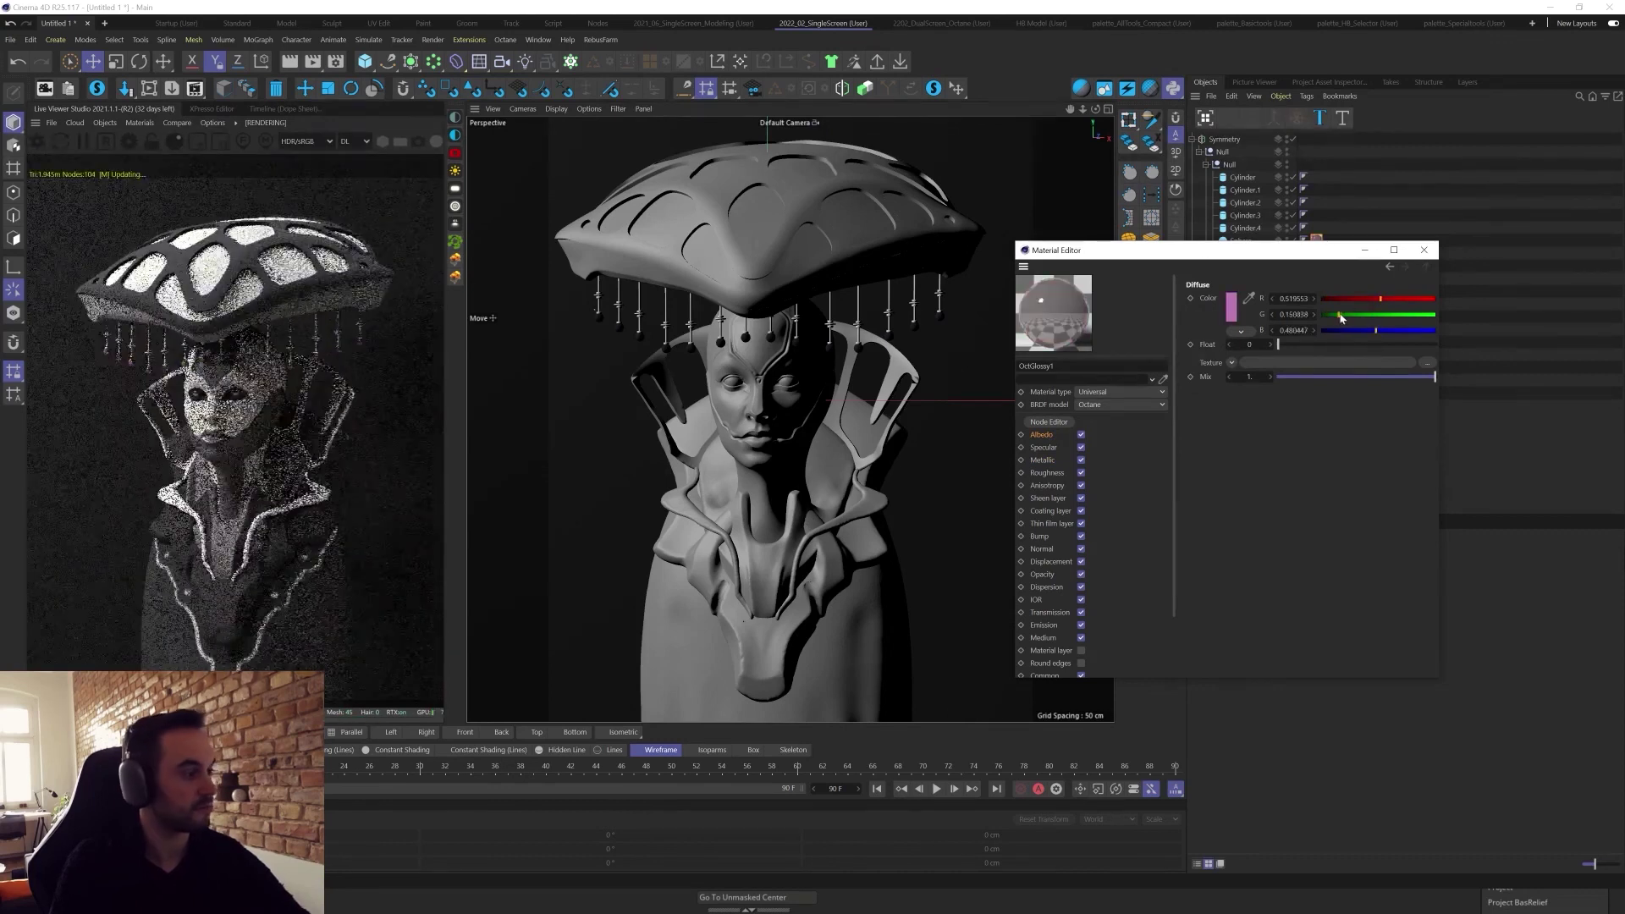
pyautogui.click(1341, 314)
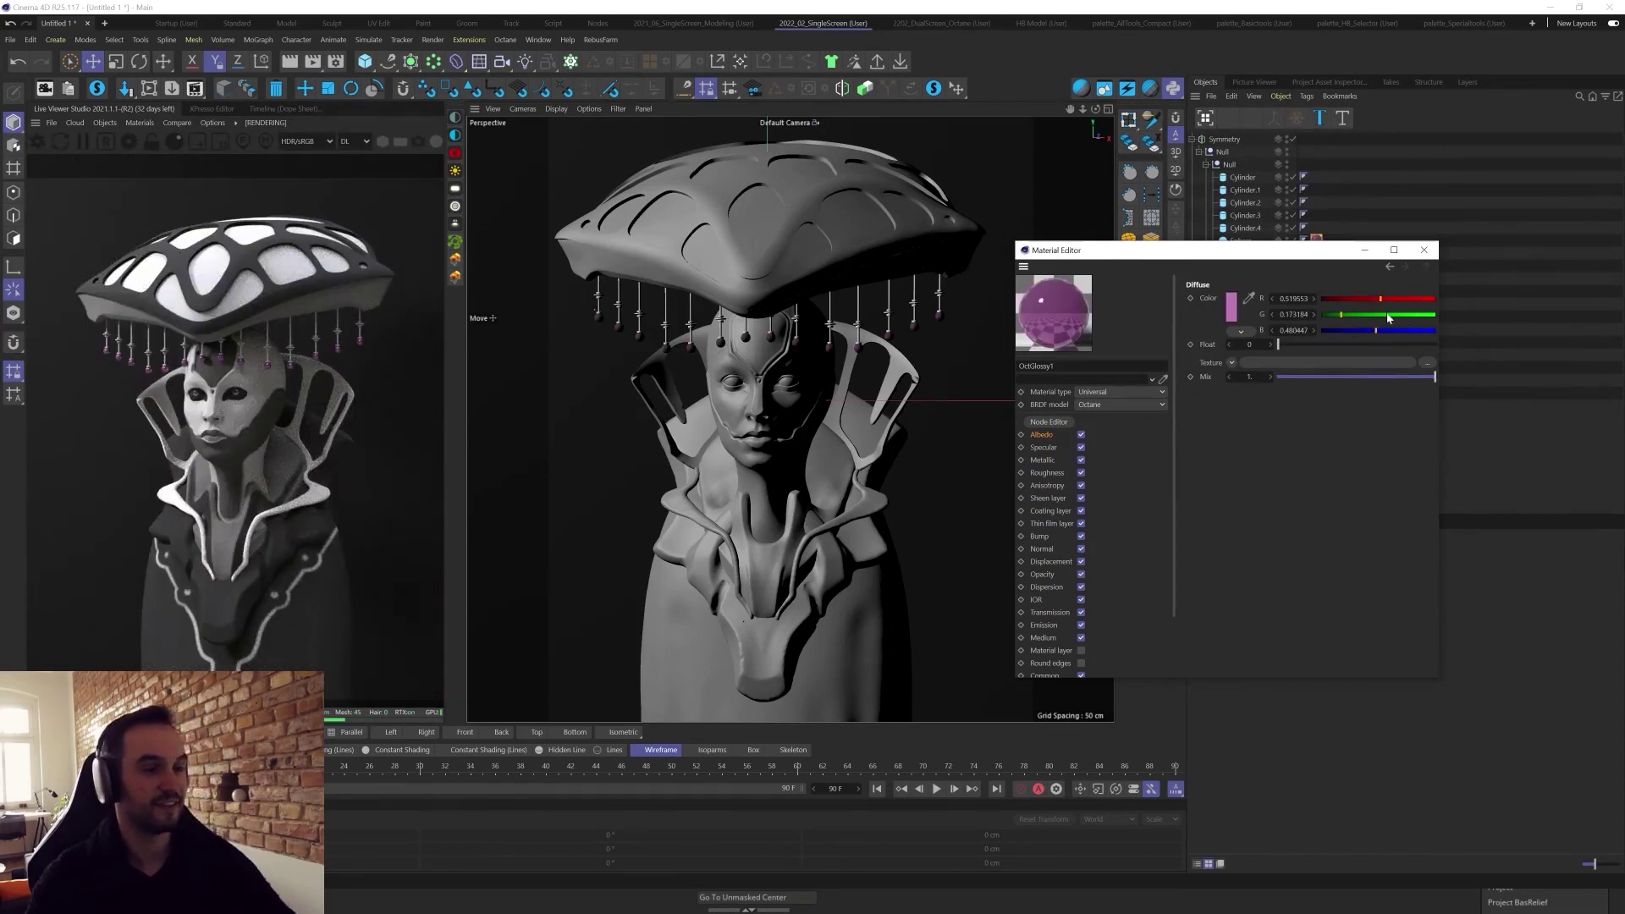
# Set the sphere material's albedo to a neutral dark grey, RGB about 0.285, 0.285, 0.291, and close the material editor.
pyautogui.click(1405, 299)
pyautogui.click(1407, 314)
pyautogui.click(1406, 330)
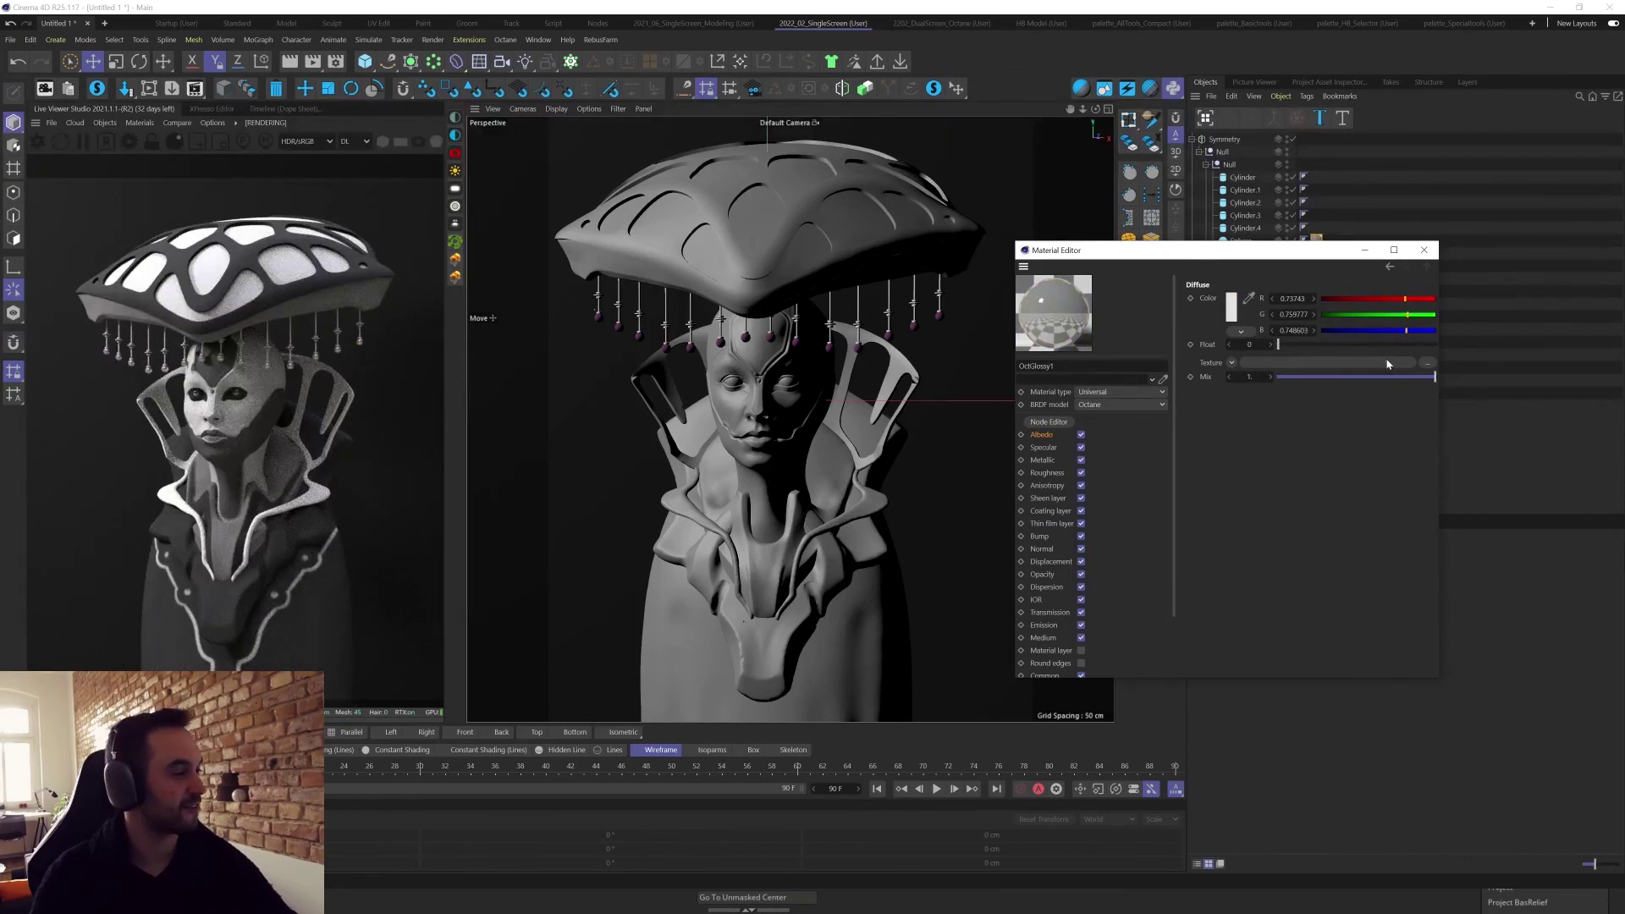
pyautogui.click(1373, 299)
pyautogui.click(1374, 314)
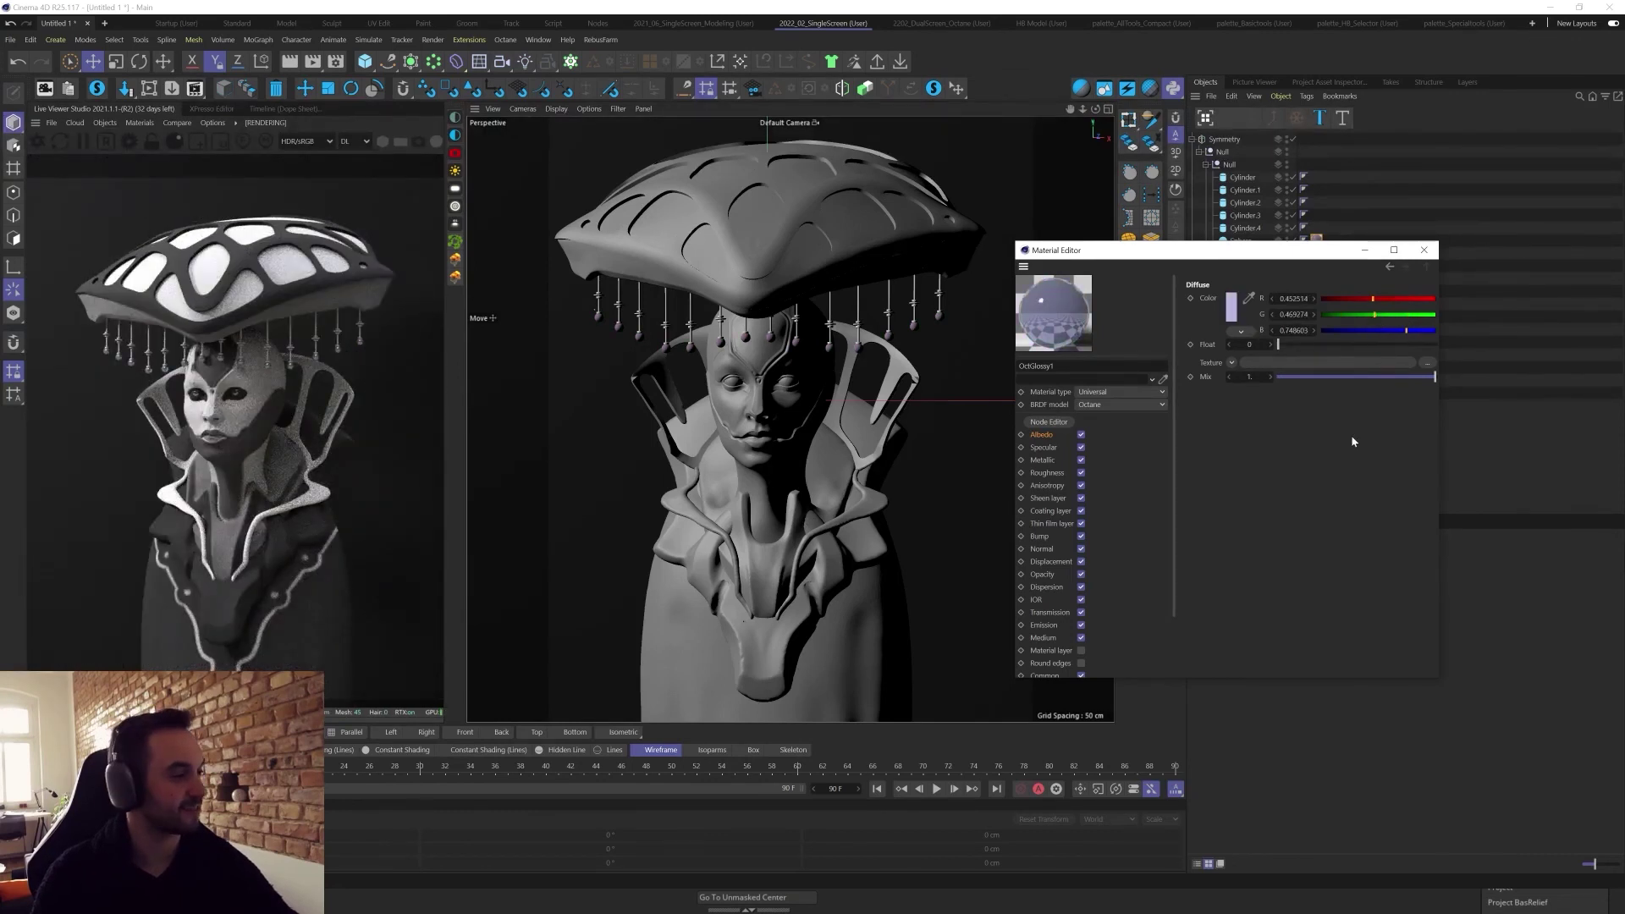
pyautogui.click(1375, 331)
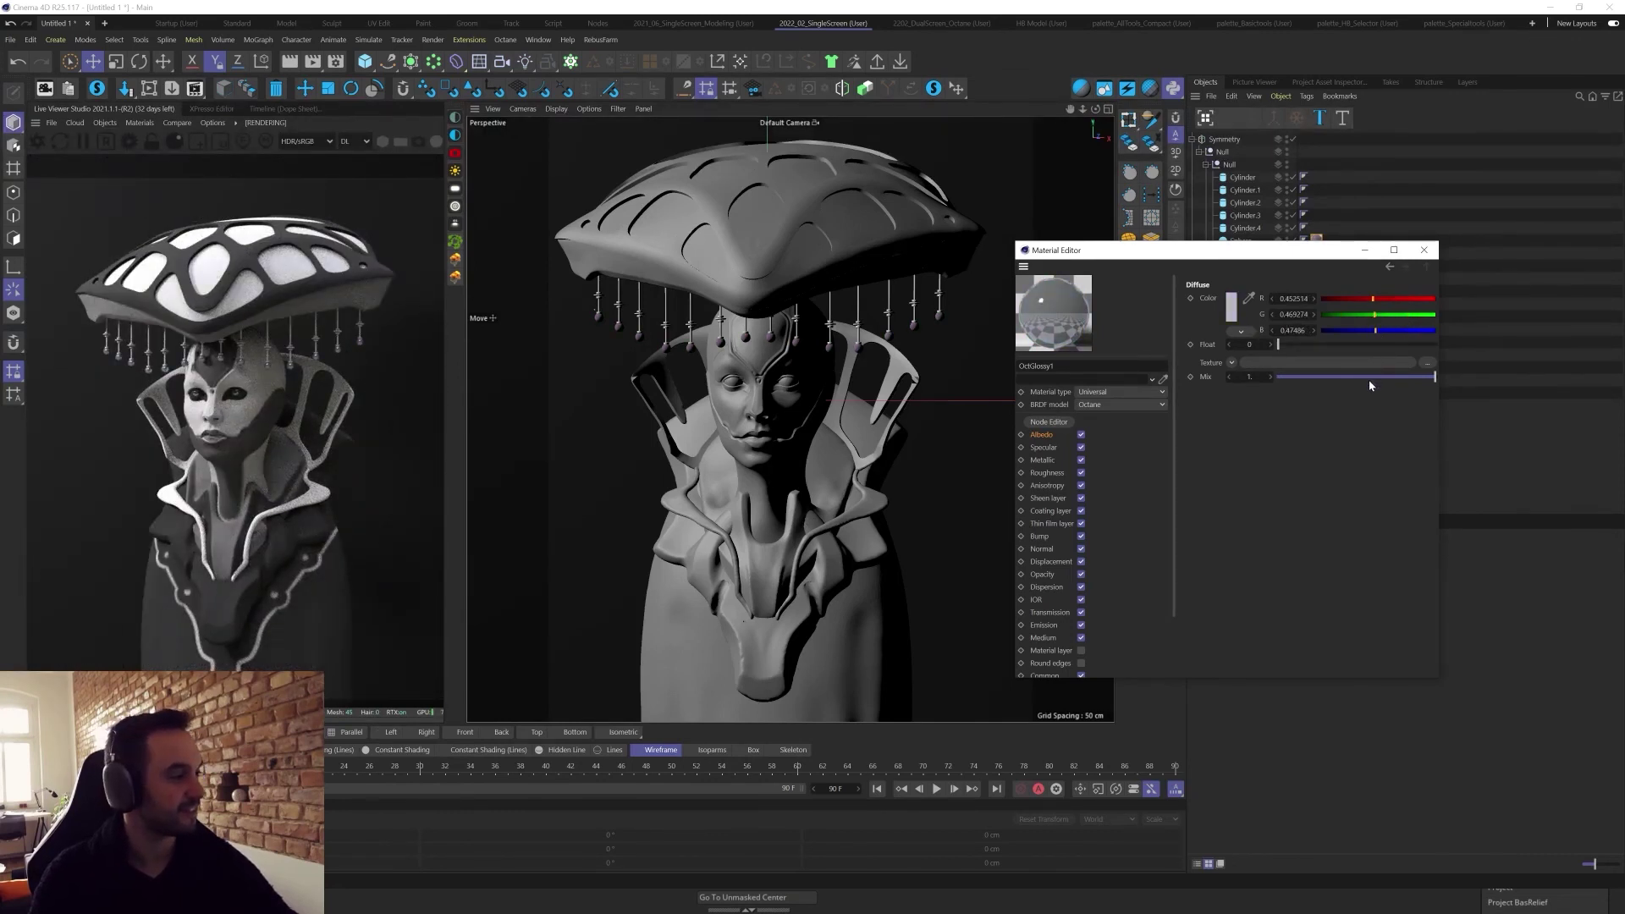
pyautogui.click(1354, 298)
pyautogui.click(1355, 314)
pyautogui.click(1354, 330)
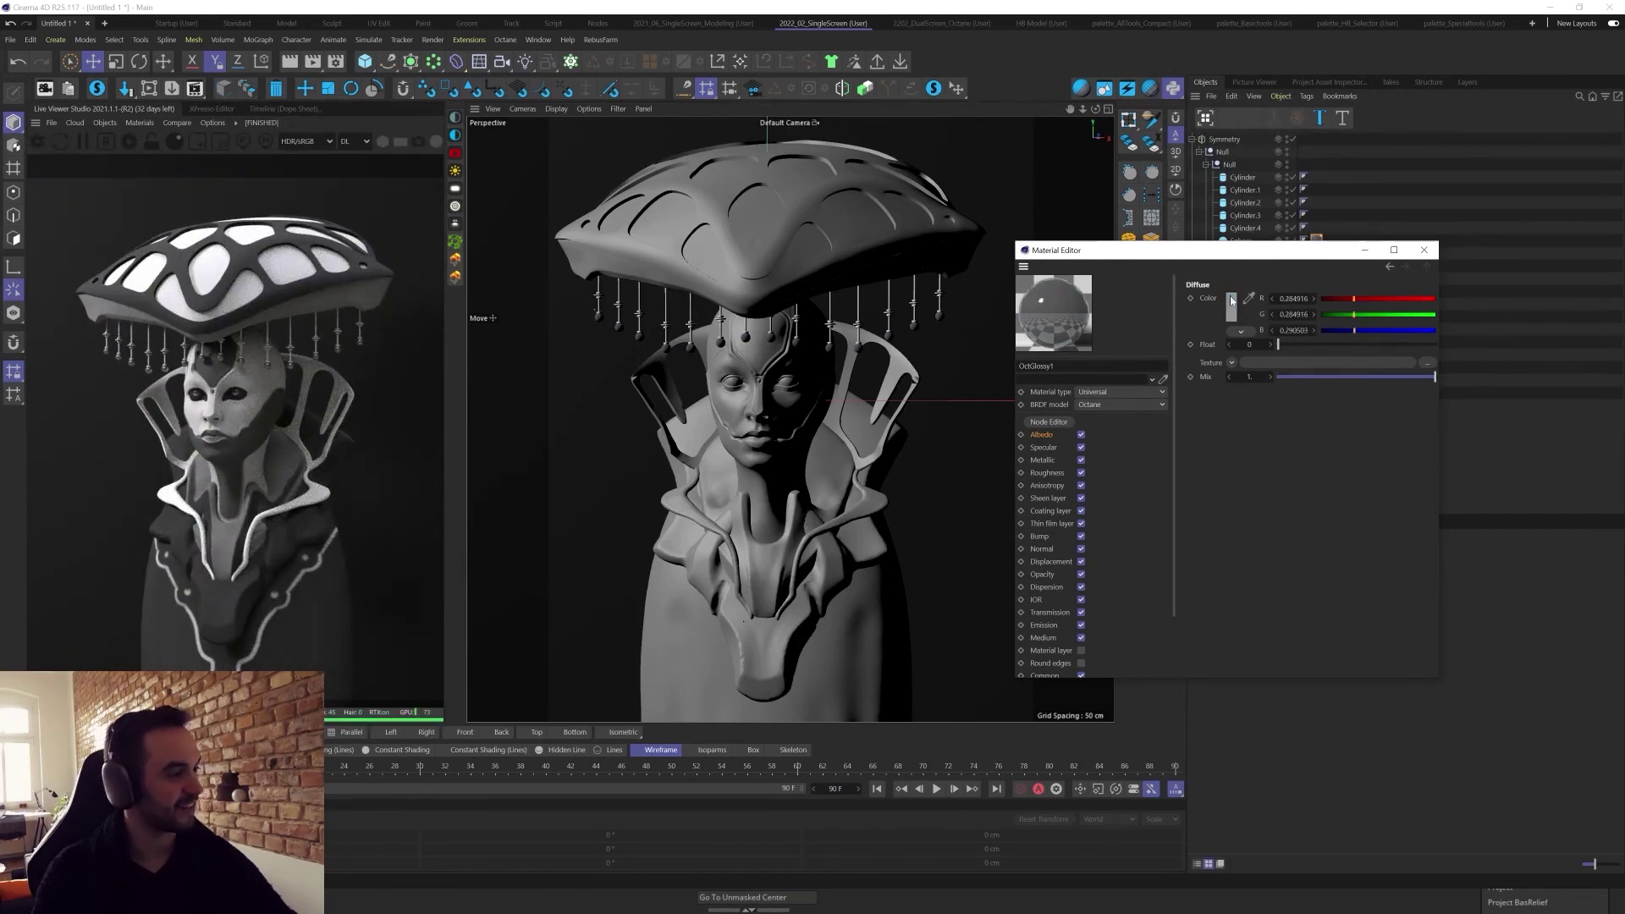
pyautogui.click(1423, 249)
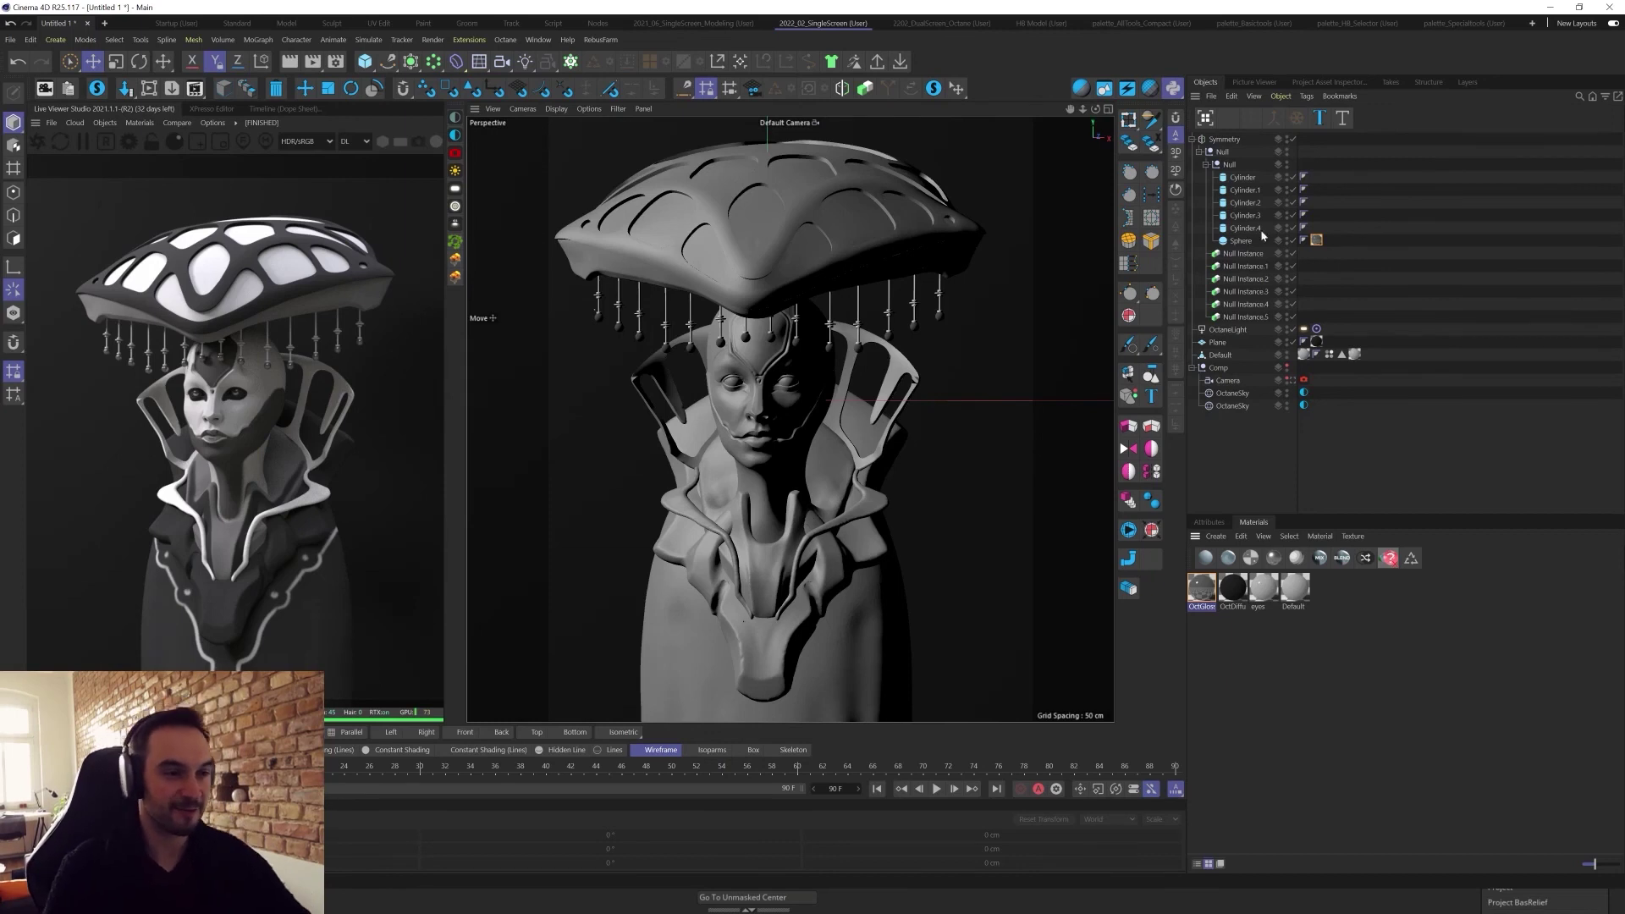
# Copy the ornament's sphere into the outer null and move the copy down beside the chest armour.
pyautogui.keyDown('ctrl'); pyautogui.moveTo(1246, 241); pyautogui.dragTo(1219, 160); pyautogui.keyUp('ctrl')
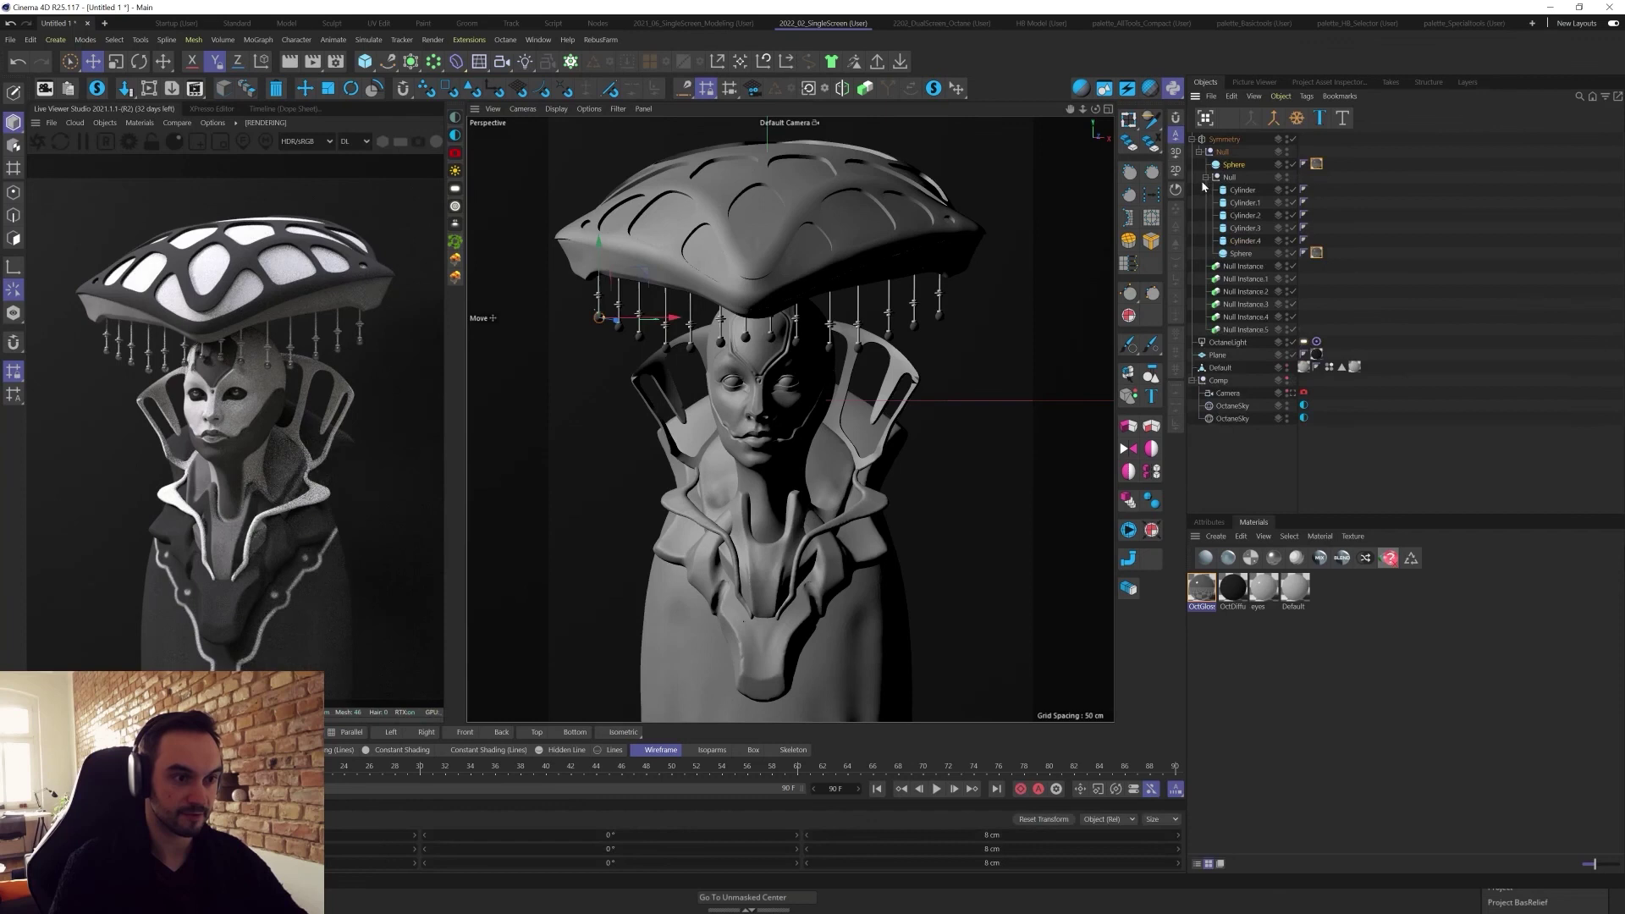
pyautogui.click(1205, 178)
pyautogui.moveTo(673, 318); pyautogui.dragTo(719, 319)
pyautogui.moveTo(772, 633); pyautogui.dragTo(768, 641)
pyautogui.press('y')
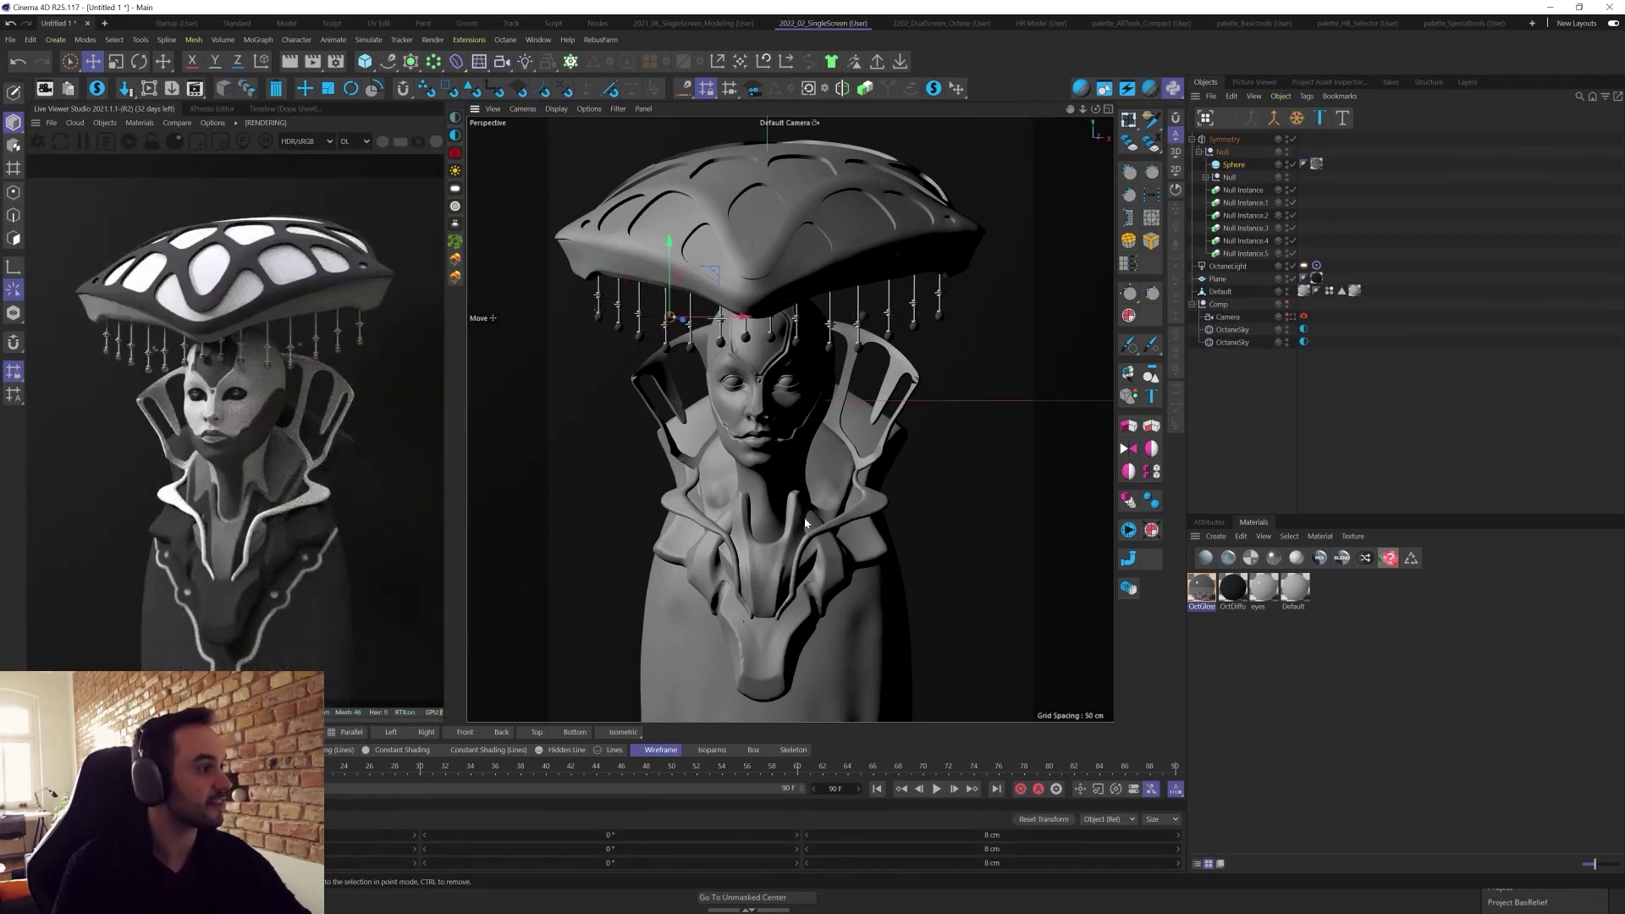
pyautogui.moveTo(669, 317); pyautogui.dragTo(715, 605)
# Fit the copied sphere beside the chest armour's lower edge and enlarge it to about 10.2 cm.
pyautogui.keyDown('alt'); pyautogui.moveTo(732, 690); pyautogui.dragTo(810, 587, button='middle'); pyautogui.keyUp('alt')
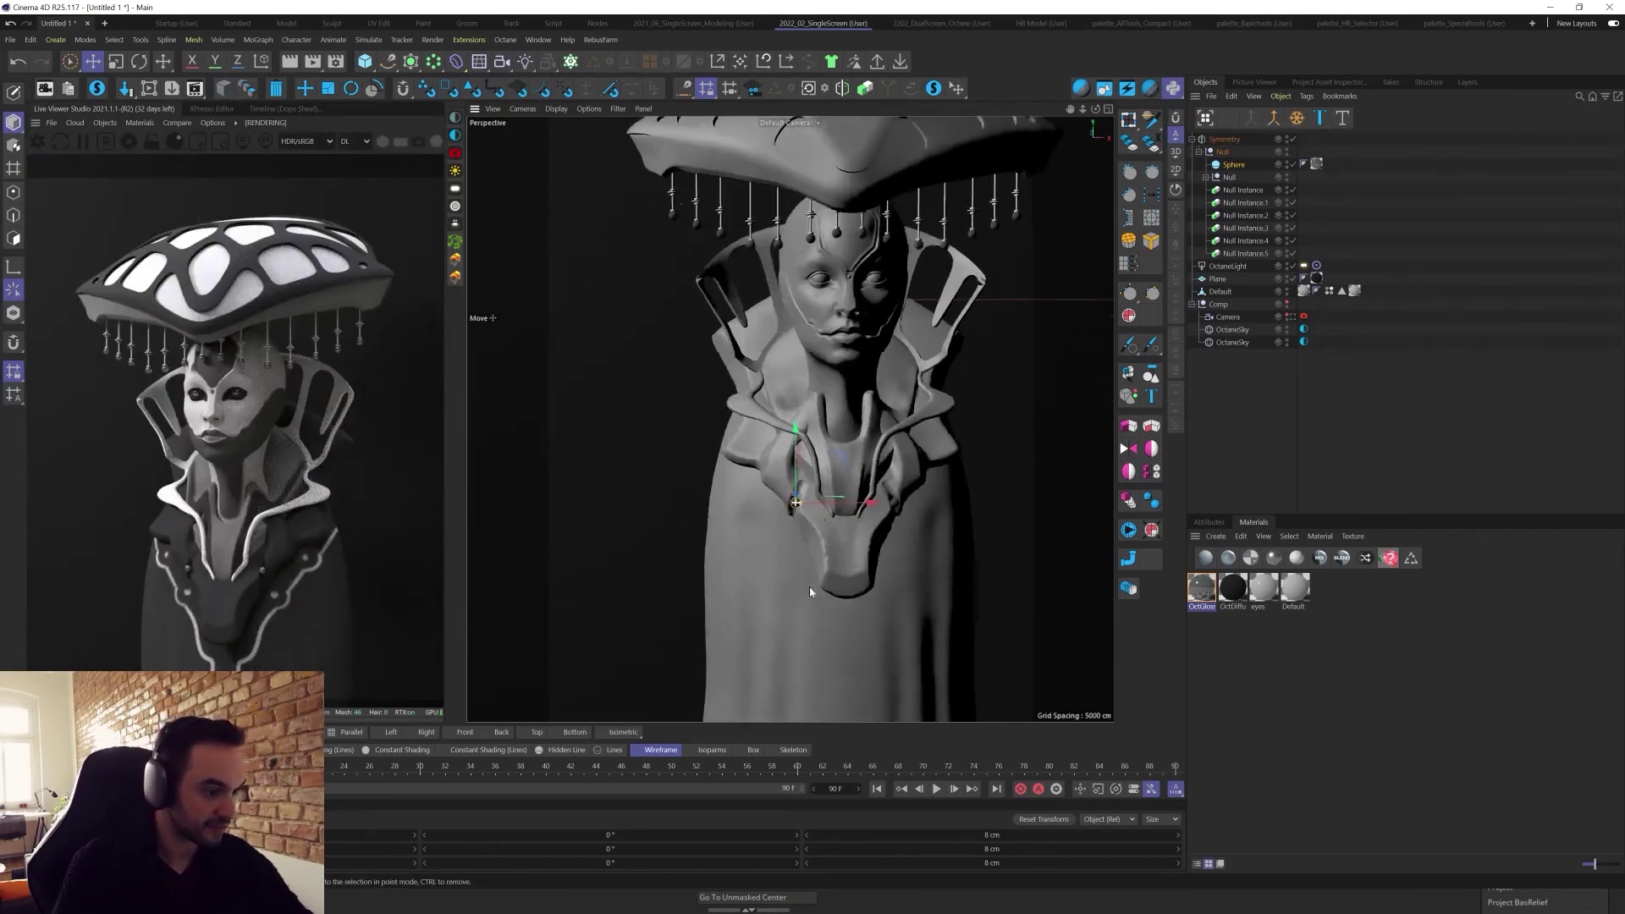
pyautogui.keyDown('alt'); pyautogui.moveTo(809, 587); pyautogui.dragTo(889, 584); pyautogui.keyUp('alt')
pyautogui.keyDown('alt'); pyautogui.moveTo(784, 562); pyautogui.dragTo(827, 559, button='right'); pyautogui.keyUp('alt')
pyautogui.moveTo(827, 559)
pyautogui.keyDown('alt'); pyautogui.mouseDown()
pyautogui.moveTo(853, 573)
pyautogui.moveTo(815, 562)
pyautogui.moveTo(837, 577)
pyautogui.mouseUp(); pyautogui.keyUp('alt')
pyautogui.keyDown('alt'); pyautogui.moveTo(776, 543); pyautogui.dragTo(880, 507, button='right'); pyautogui.keyUp('alt')
pyautogui.moveTo(846, 513)
pyautogui.keyDown('alt'); pyautogui.mouseDown()
pyautogui.moveTo(747, 537)
pyautogui.moveTo(814, 545)
pyautogui.moveTo(809, 598)
pyautogui.mouseUp(); pyautogui.keyUp('alt')
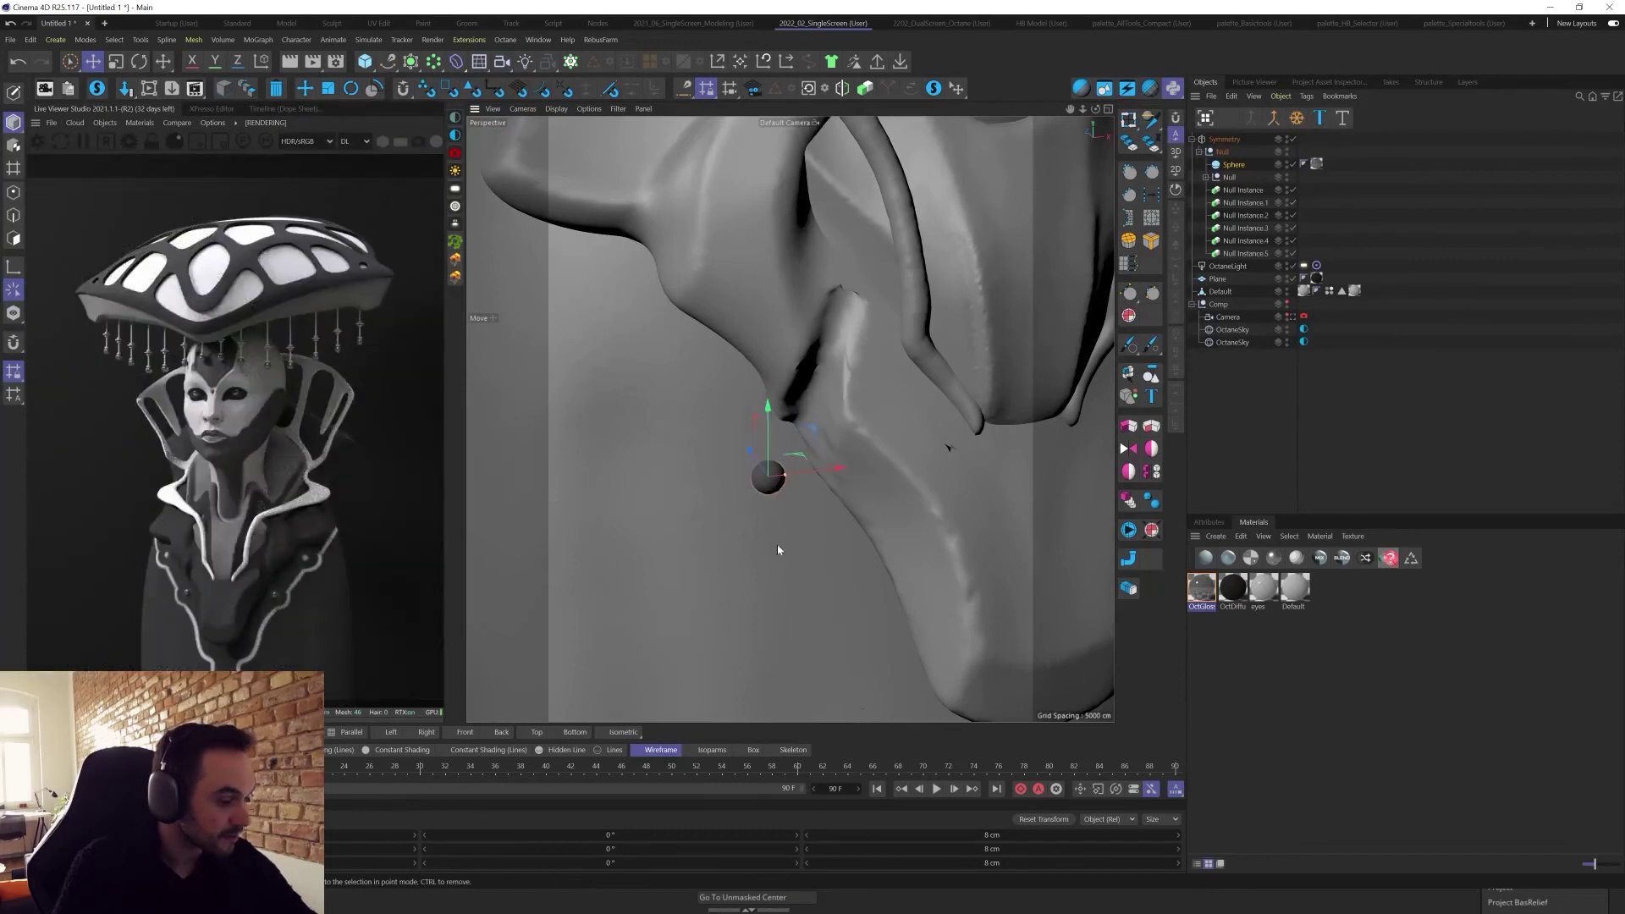
pyautogui.press('t')
pyautogui.moveTo(845, 537); pyautogui.dragTo(803, 574)
# Duplicate the chest sphere, place the copy beneath the upper armour plate and enlarge it to about 15 cm.
pyautogui.keyDown('alt'); pyautogui.moveTo(802, 574); pyautogui.dragTo(885, 574); pyautogui.keyUp('alt')
pyautogui.press('e')
pyautogui.moveTo(800, 480)
pyautogui.keyDown('ctrl'); pyautogui.mouseDown()
pyautogui.moveTo(849, 511)
pyautogui.moveTo(863, 493)
pyautogui.moveTo(755, 464)
pyautogui.moveTo(818, 456)
pyautogui.mouseUp(); pyautogui.keyUp('ctrl')
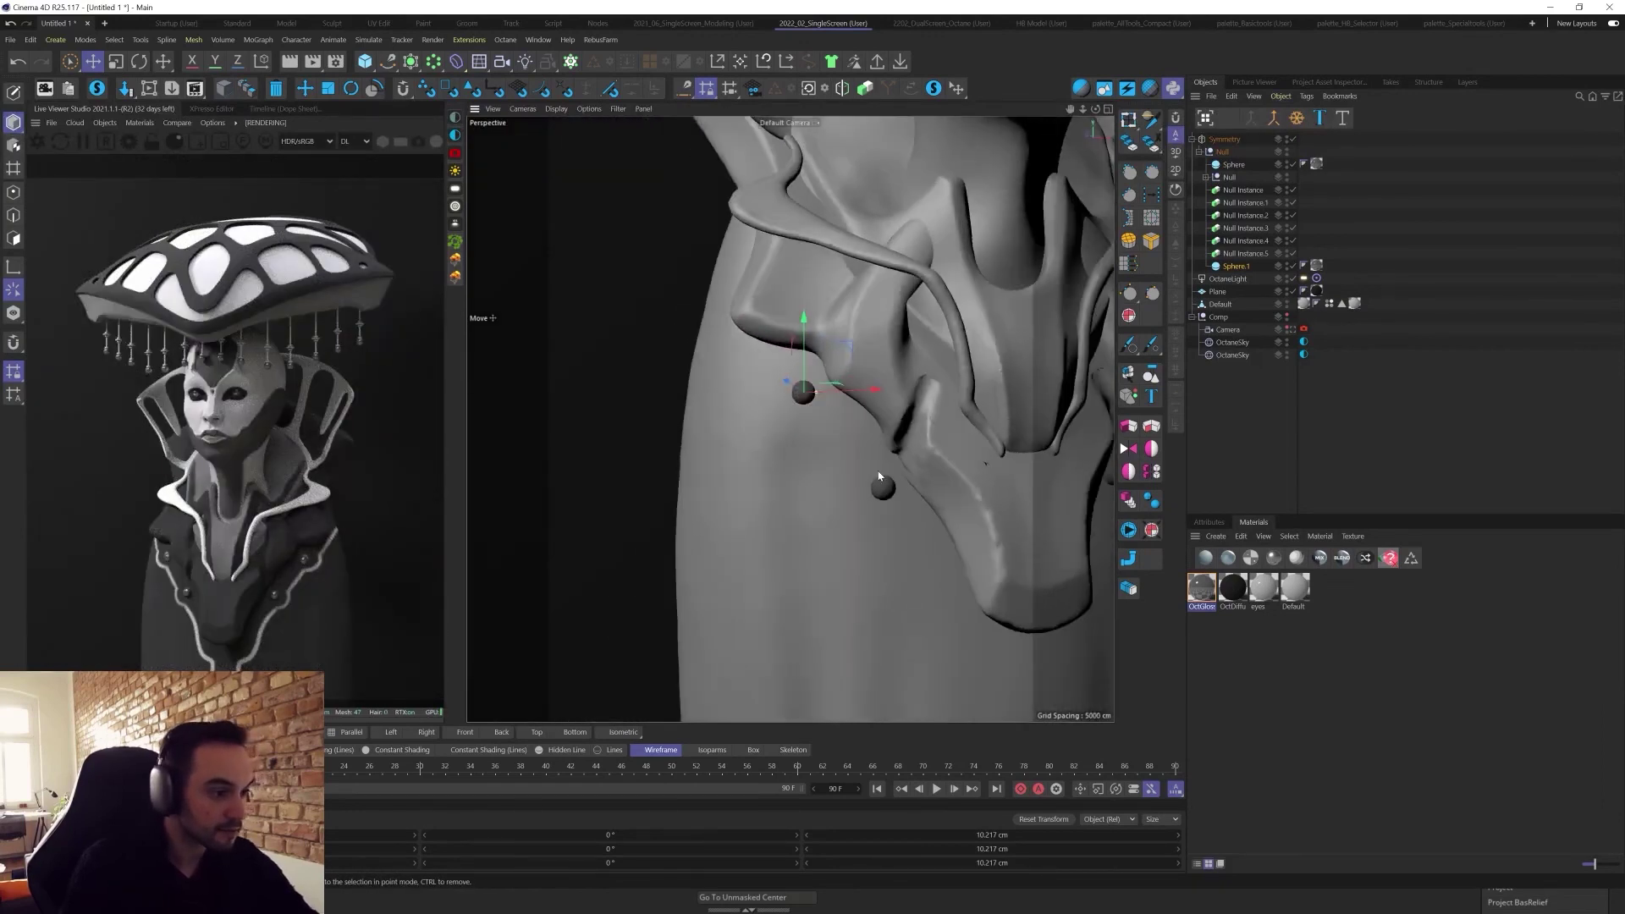
pyautogui.moveTo(796, 388); pyautogui.dragTo(814, 385)
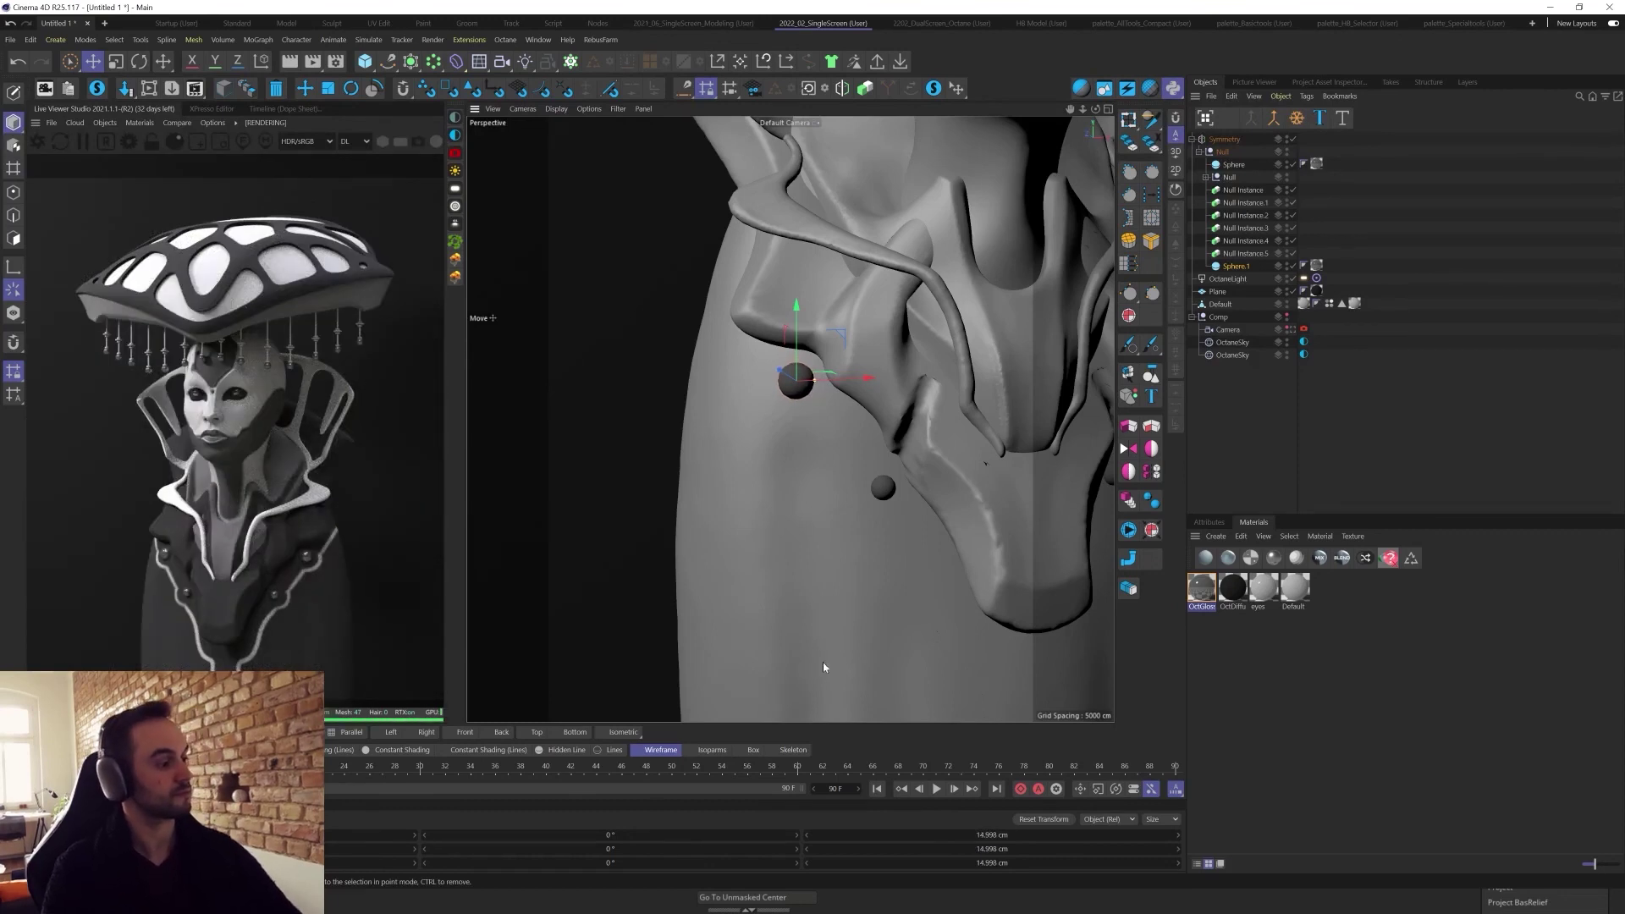
# Add a torus as a child of the upper chest sphere and scale it down to about 15.5 cm across.
pyautogui.click(365, 61)
pyautogui.click(414, 125)
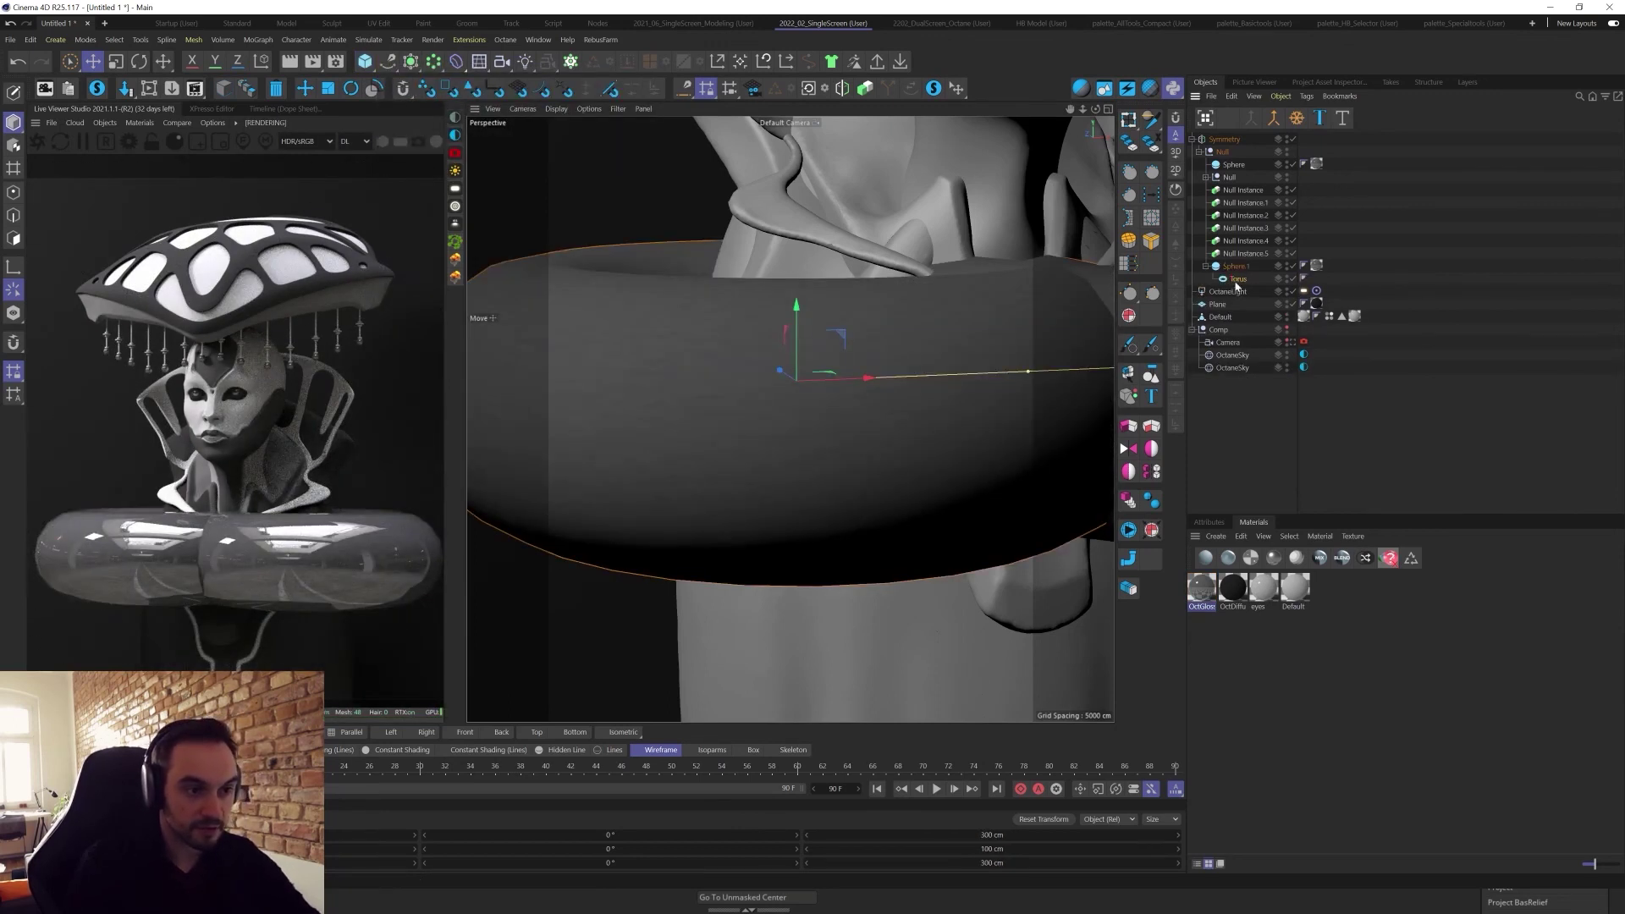
pyautogui.moveTo(1029, 402); pyautogui.dragTo(929, 423)
pyautogui.hotkey('ctrl', 'z')
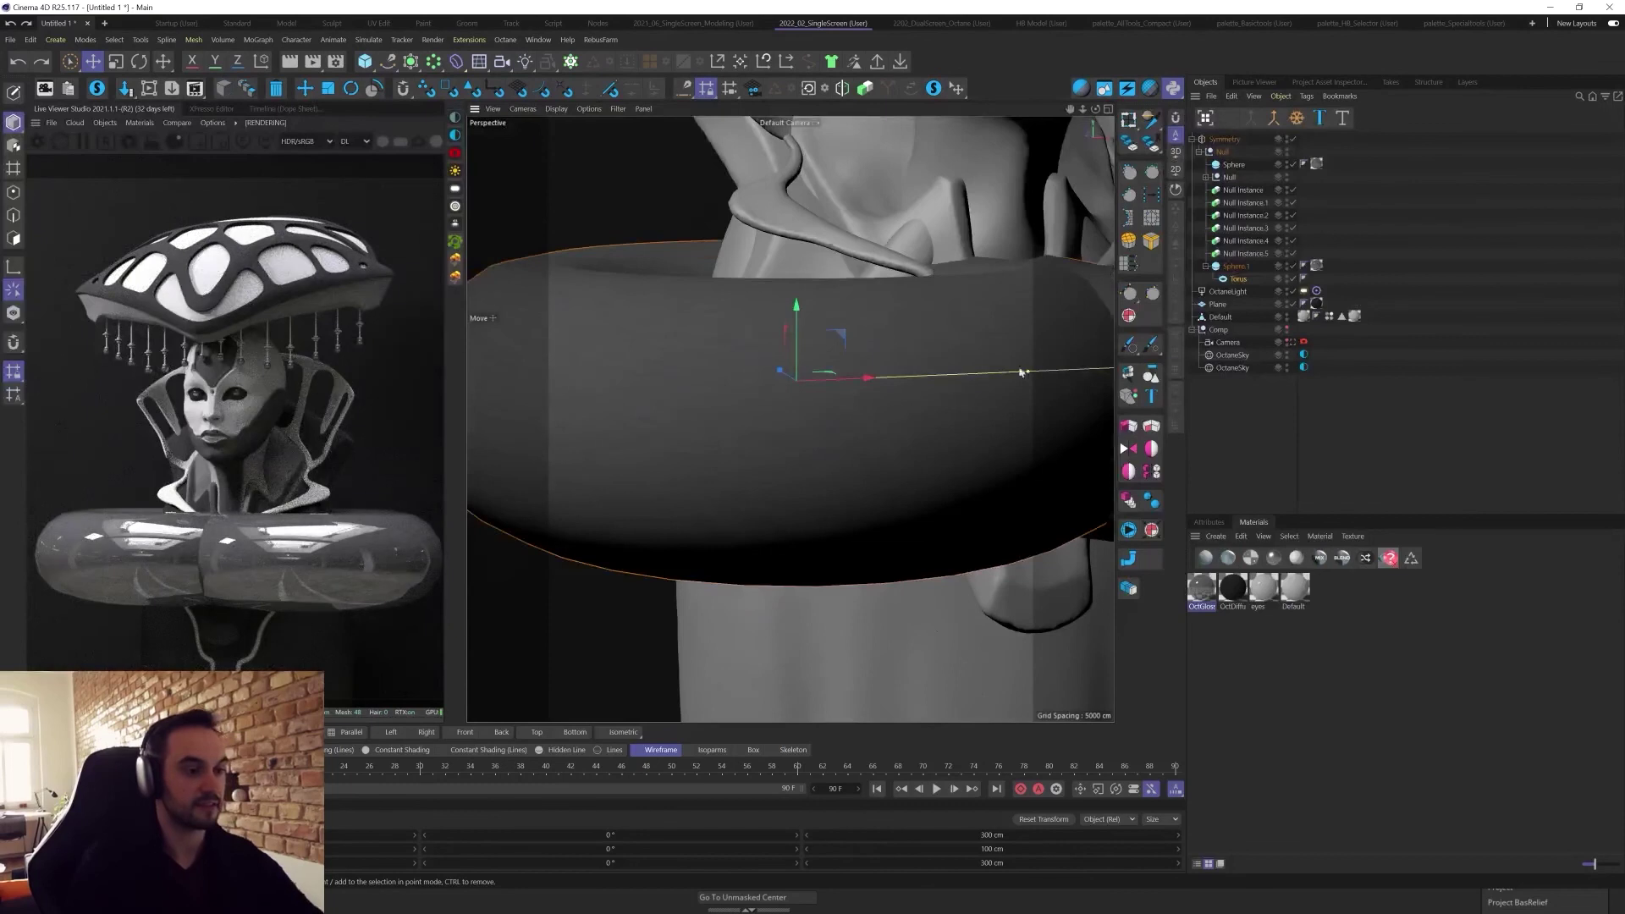
pyautogui.press('t')
pyautogui.moveTo(949, 341); pyautogui.dragTo(656, 511)
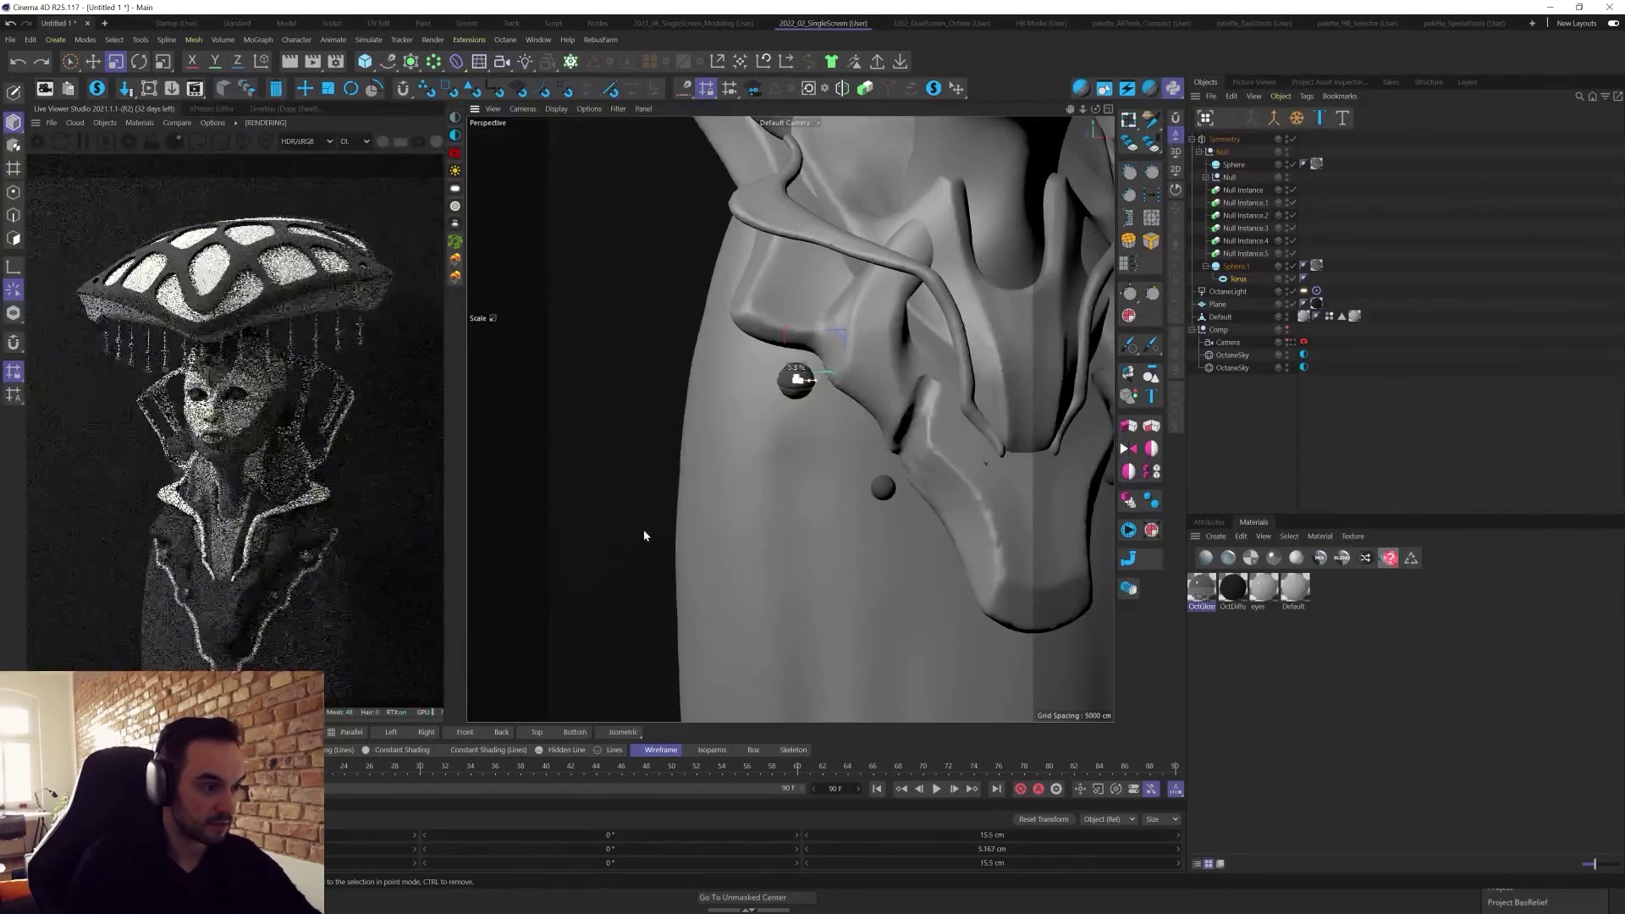
# Resize the torus to a ring about 17.6 cm across and 2.5 cm thick, rotated to face outward around the sphere.
pyautogui.keyDown('alt'); pyautogui.moveTo(793, 361); pyautogui.dragTo(976, 349, button='right'); pyautogui.keyUp('alt')
pyautogui.moveTo(864, 420); pyautogui.dragTo(800, 507)
pyautogui.press('r')
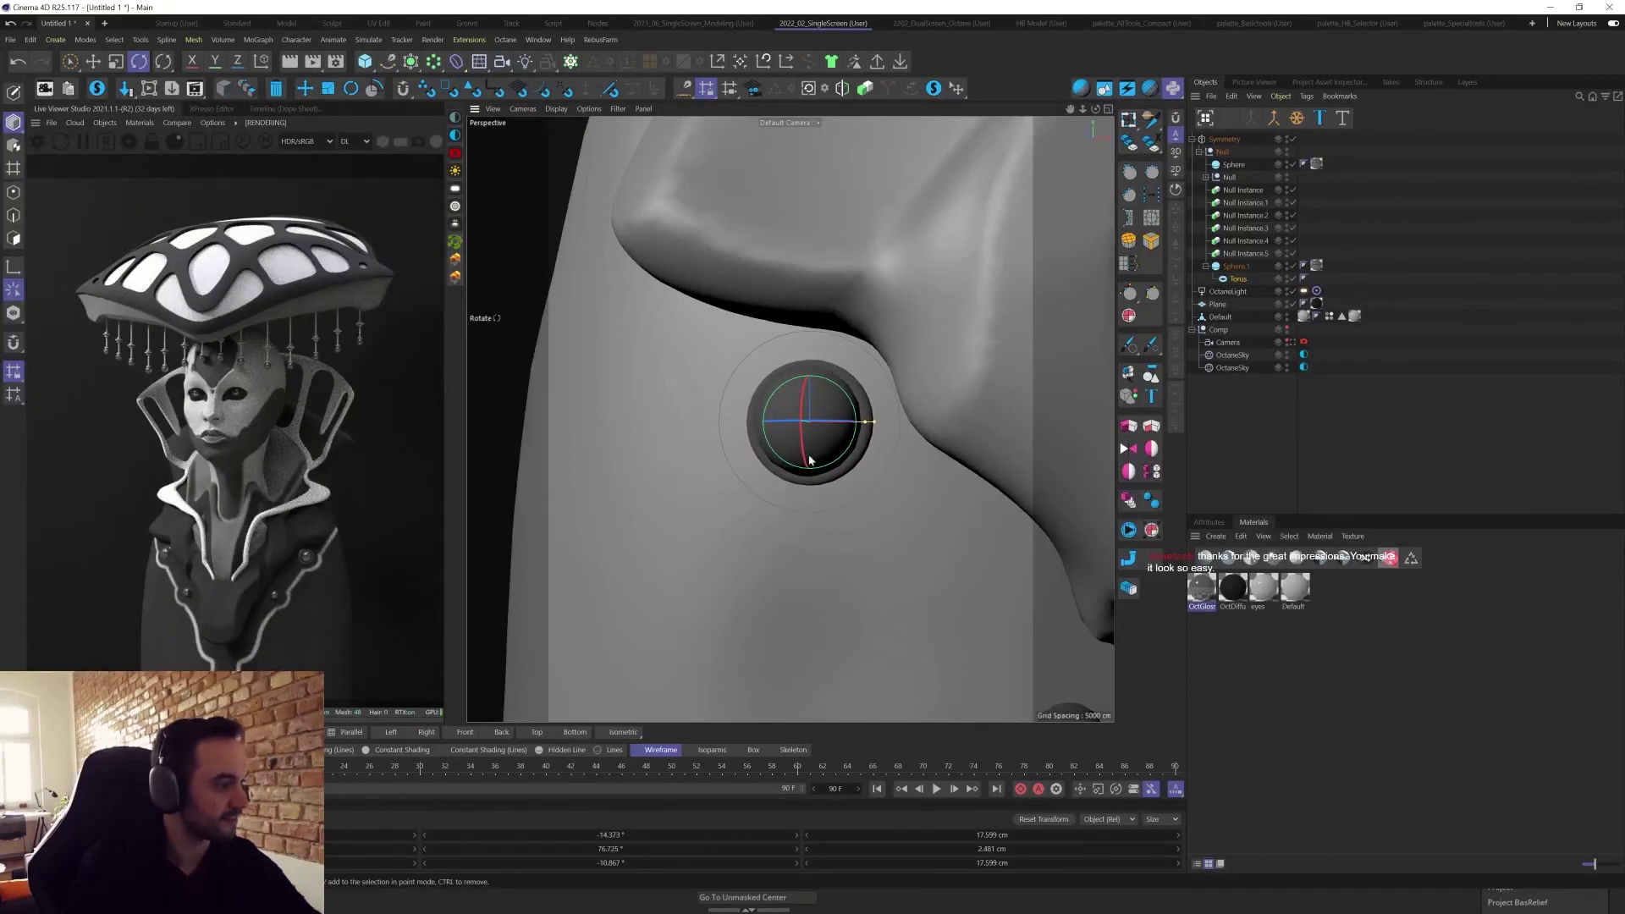
pyautogui.scroll(4, 829, 433)
pyautogui.keyDown('alt'); pyautogui.moveTo(832, 432); pyautogui.dragTo(871, 465); pyautogui.keyUp('alt')
# Enlarge the ring around the upper chest sphere to about 18.9 cm across.
pyautogui.press('e')
pyautogui.keyDown('alt'); pyautogui.moveTo(873, 465); pyautogui.dragTo(863, 559, button='right'); pyautogui.keyUp('alt')
pyautogui.keyDown('alt'); pyautogui.moveTo(863, 559); pyautogui.dragTo(791, 419, button='middle'); pyautogui.keyUp('alt')
pyautogui.keyDown('alt'); pyautogui.moveTo(790, 419); pyautogui.dragTo(783, 550, button='right'); pyautogui.keyUp('alt')
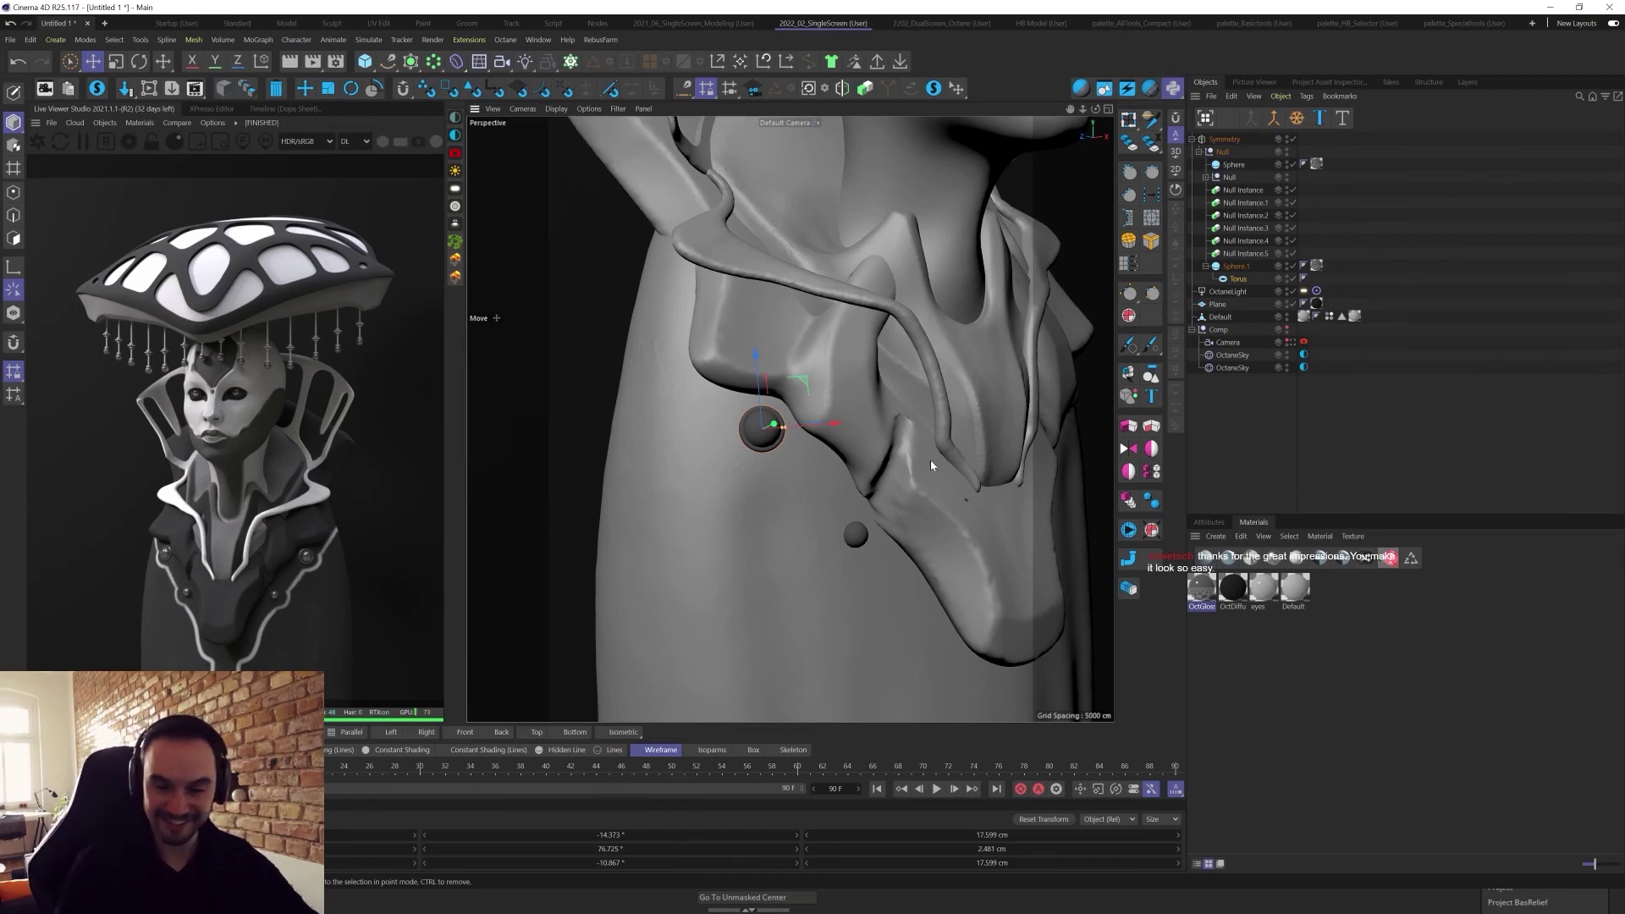
pyautogui.scroll(6, 855, 462)
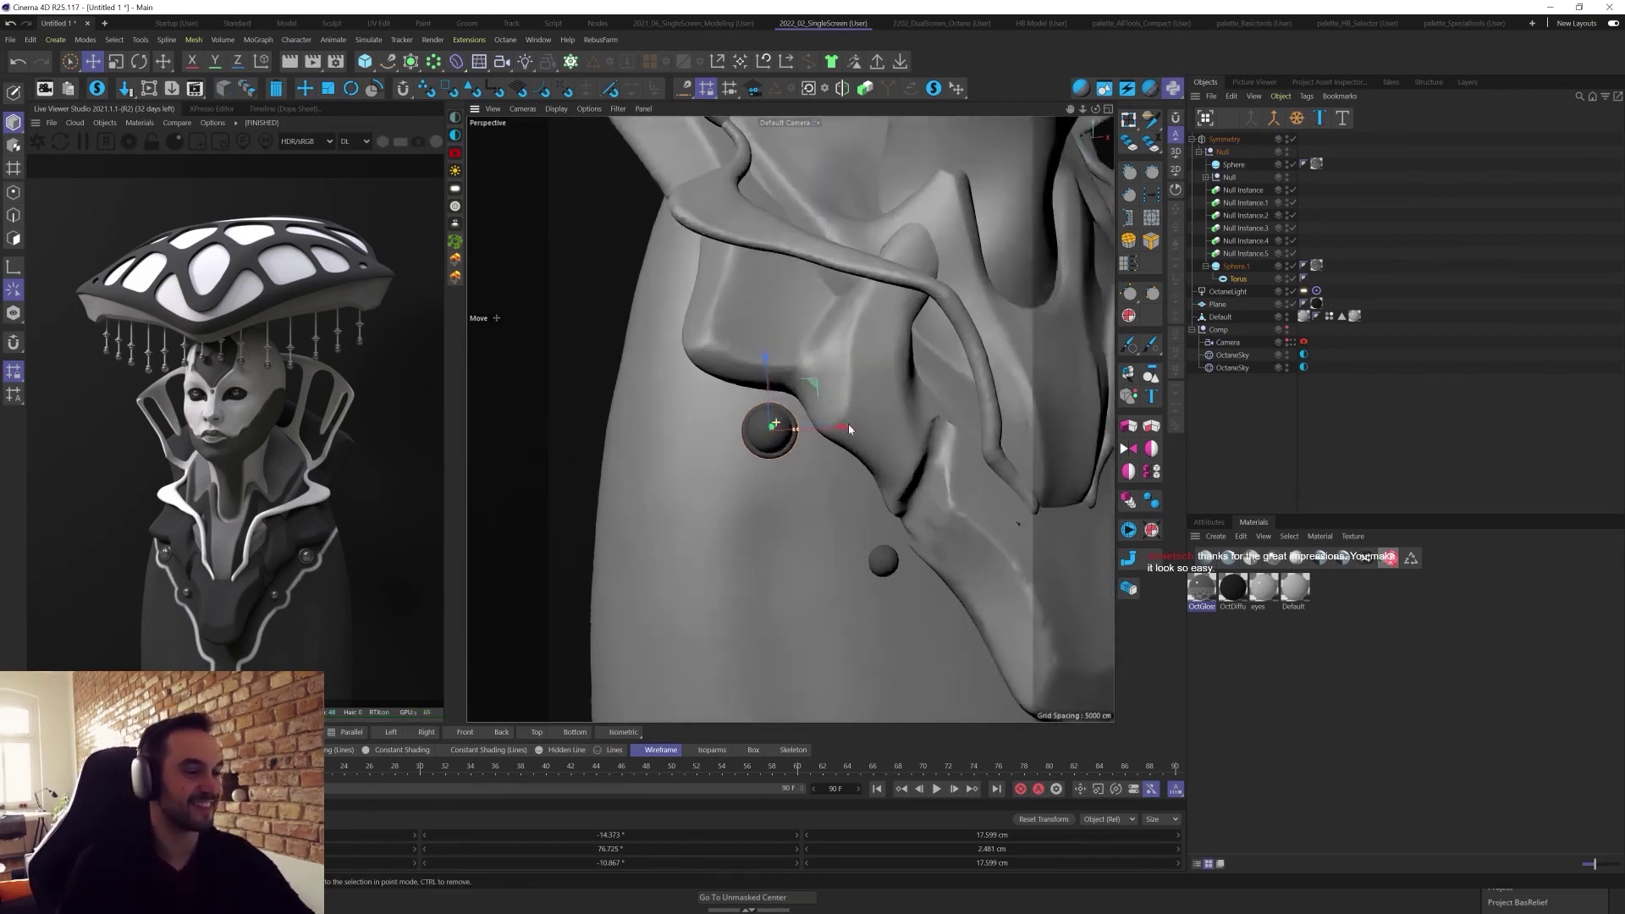
pyautogui.press('t')
pyautogui.click(886, 343)
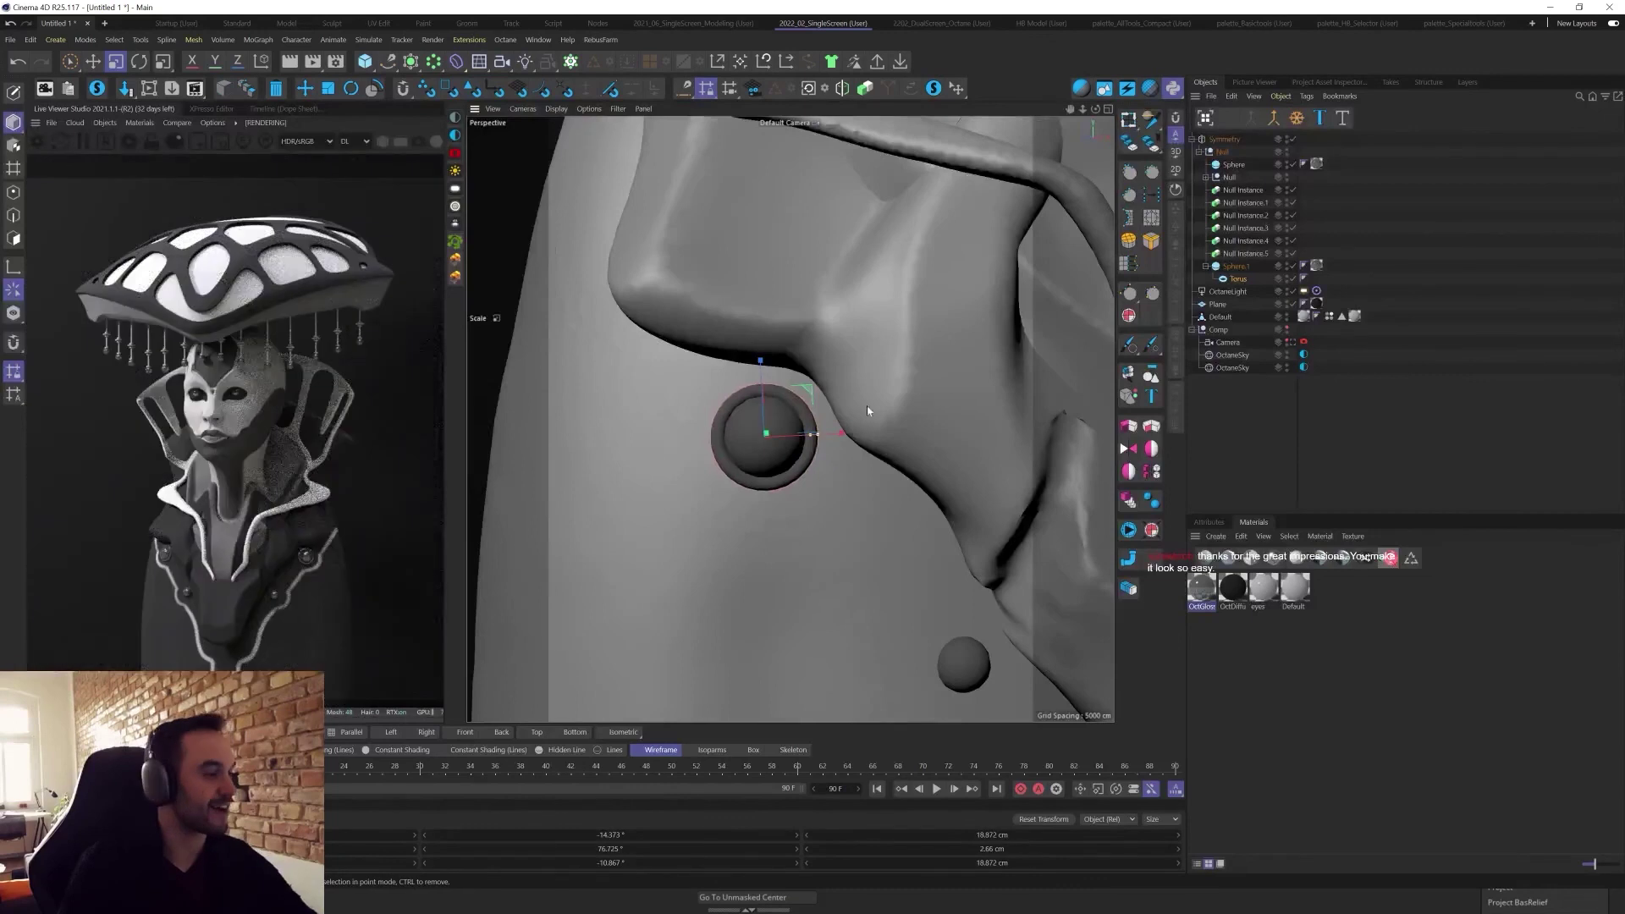
# Set the lower chest sphere's segments to 32.
pyautogui.click(963, 665)
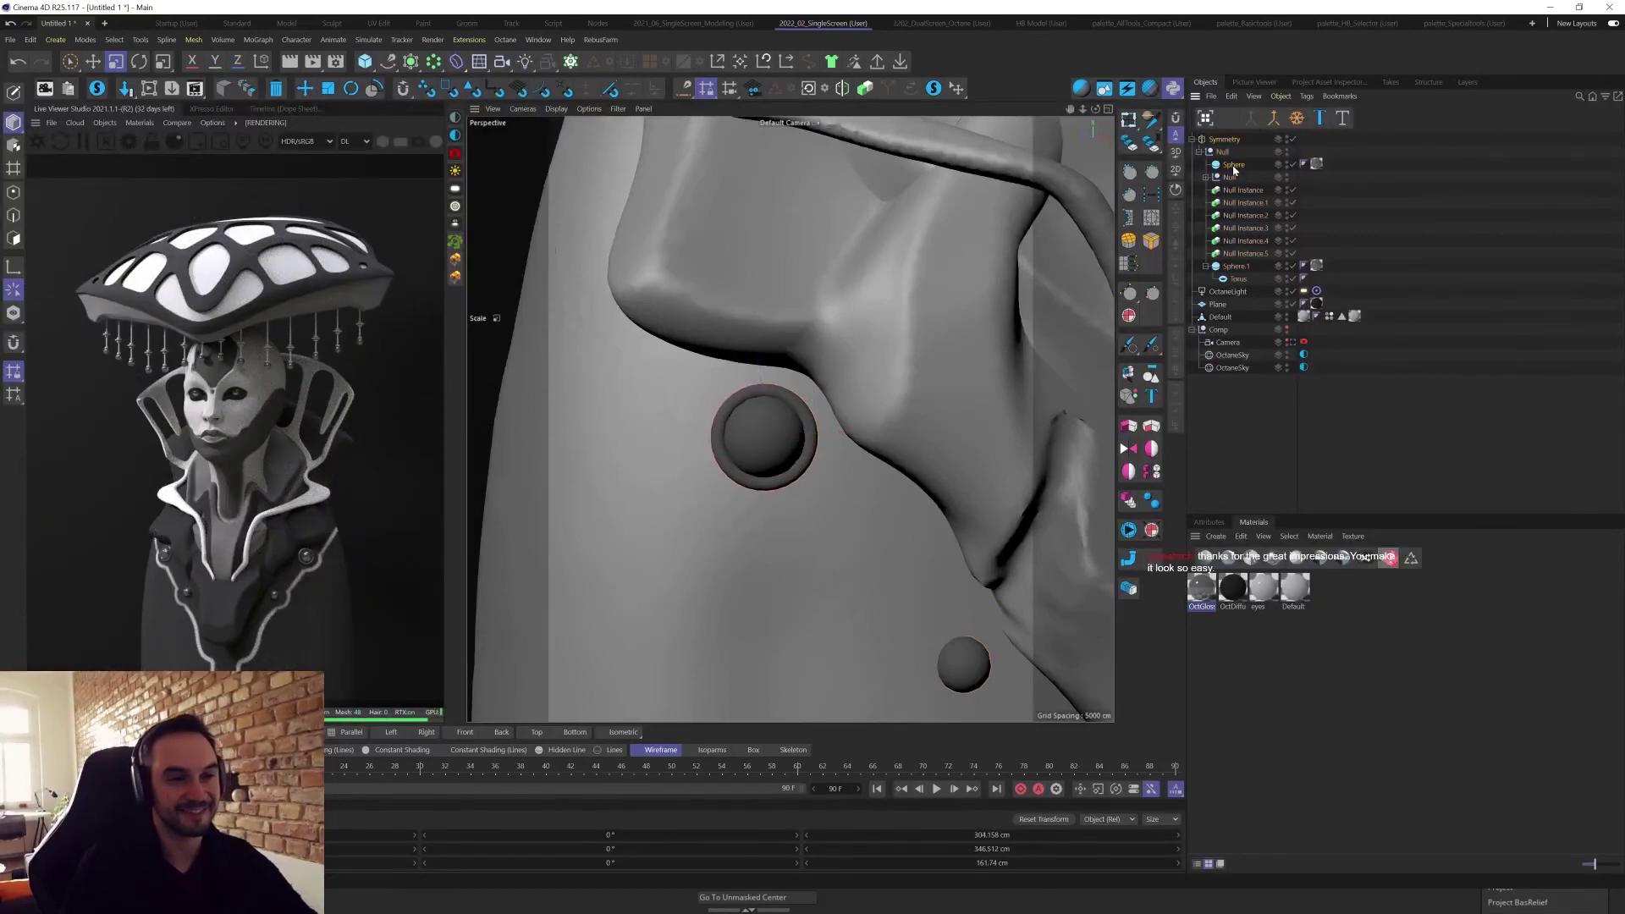
pyautogui.click(1227, 523)
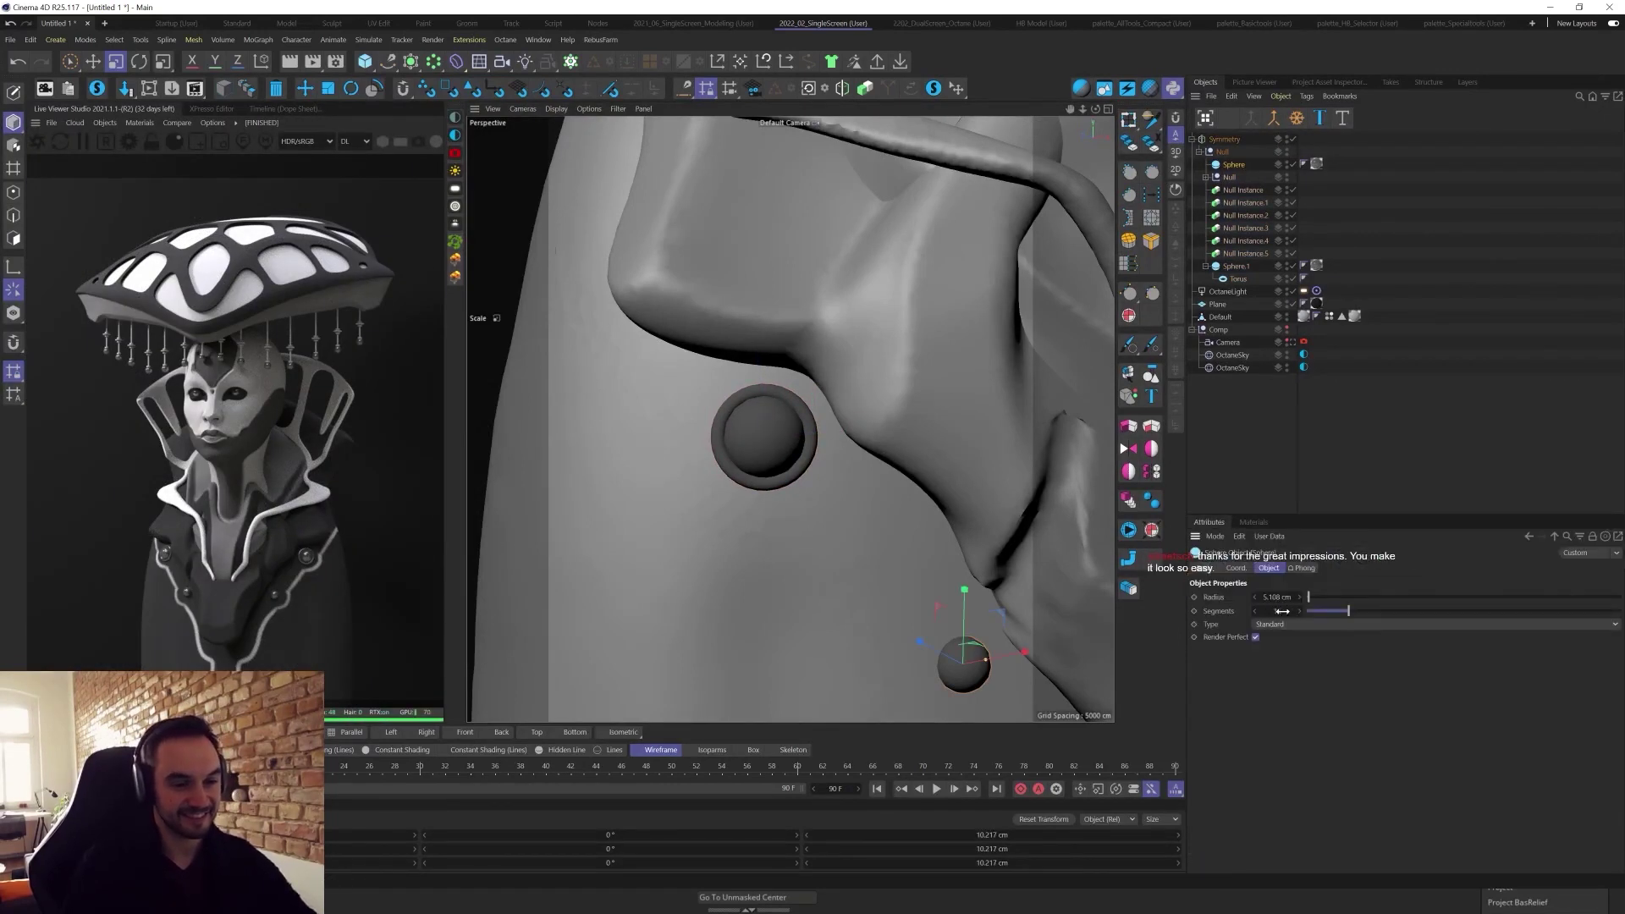
pyautogui.write('32')
pyautogui.press('Return')
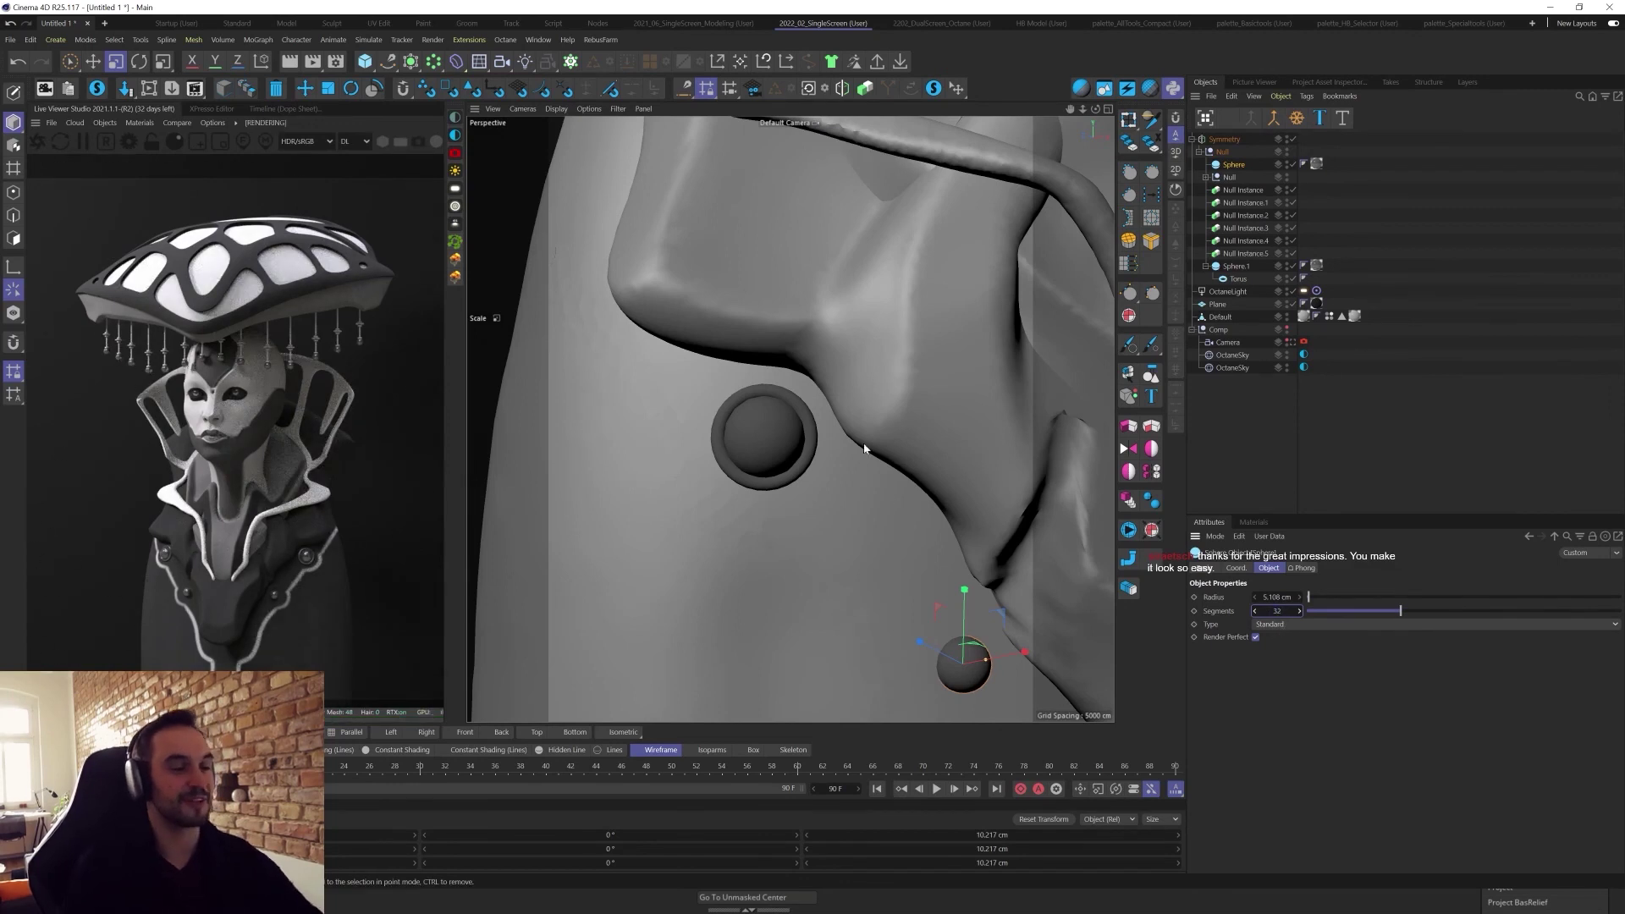
# Set the ringed upper chest sphere's segments to 3.
pyautogui.click(776, 430)
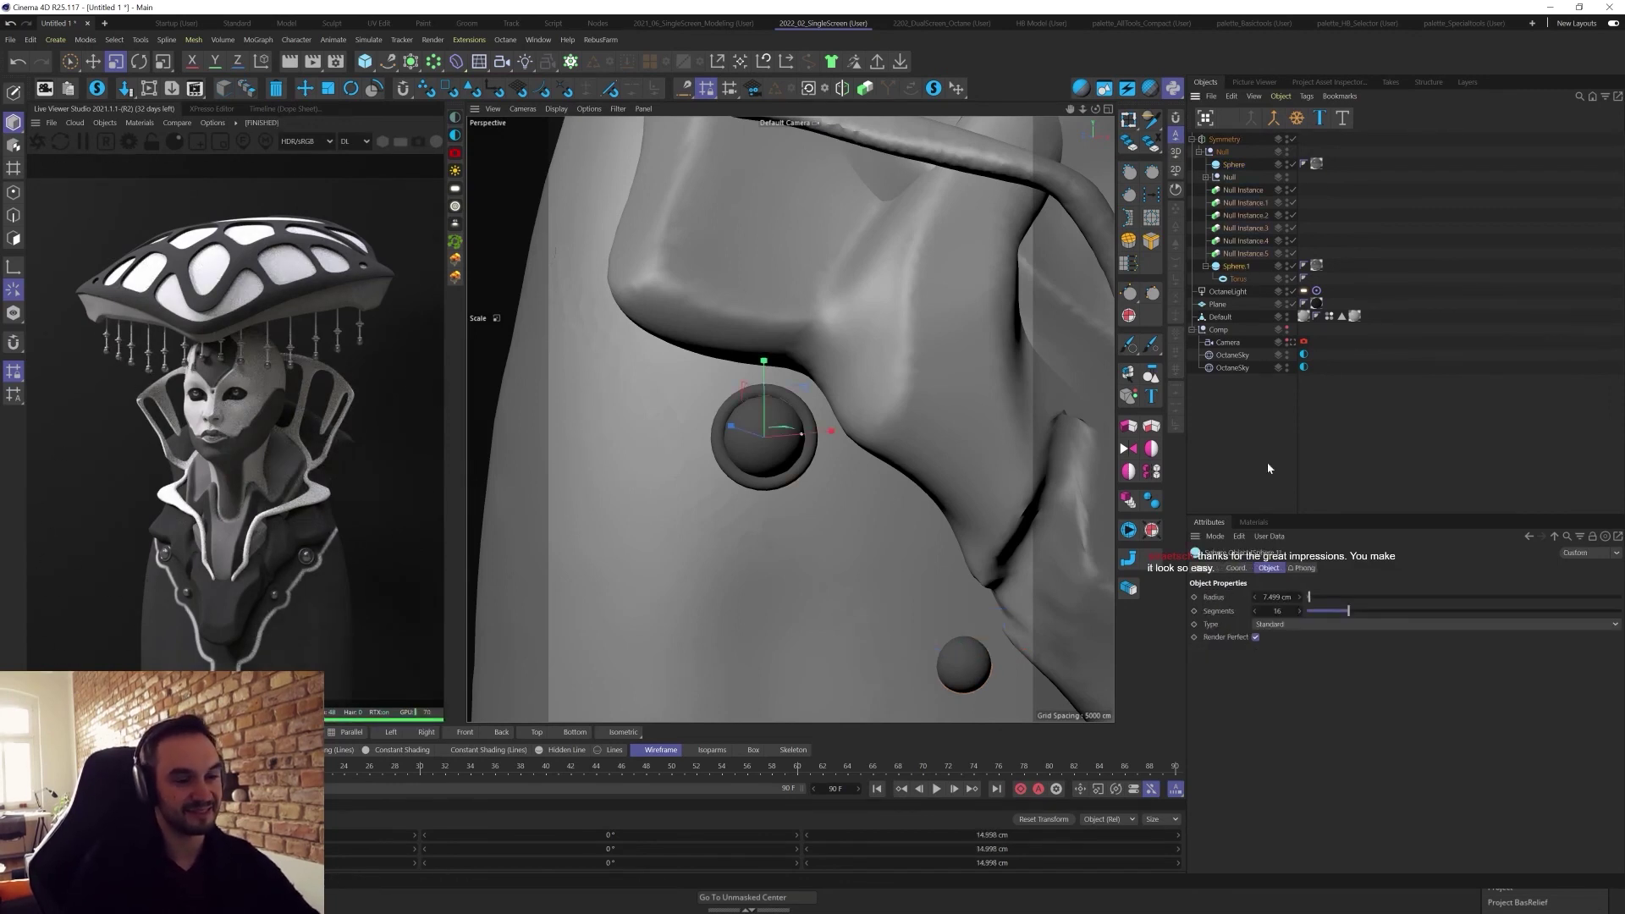
pyautogui.write('3')
pyautogui.press('Return')
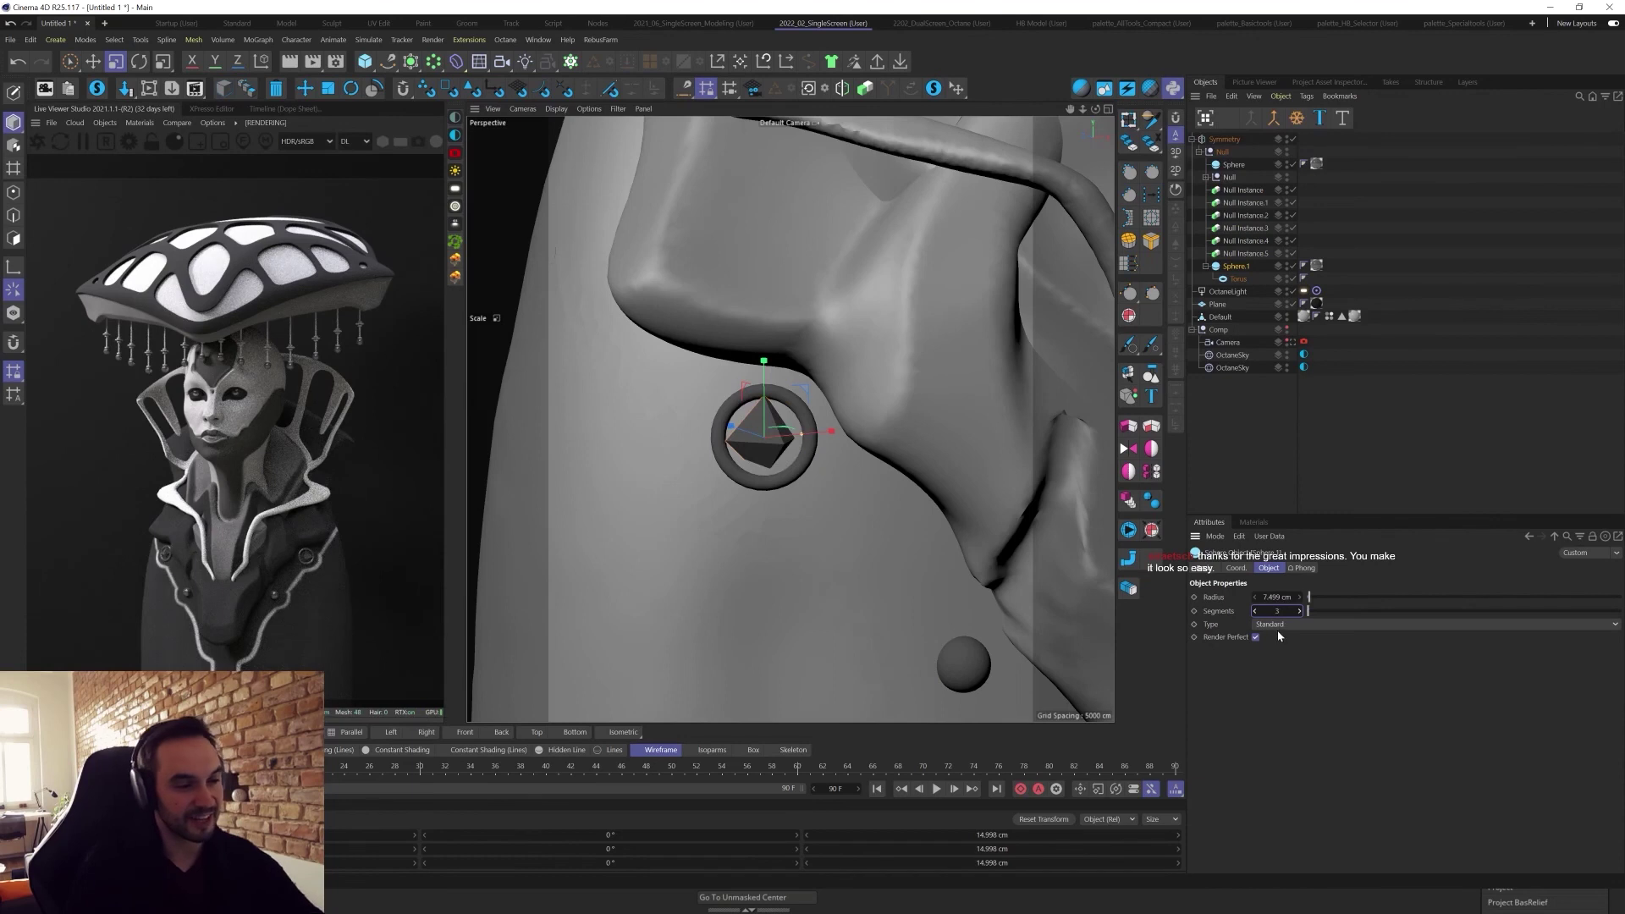
# Set the ringed upper chest sphere's segments to 32, and select its torus ring.
pyautogui.press('Return')
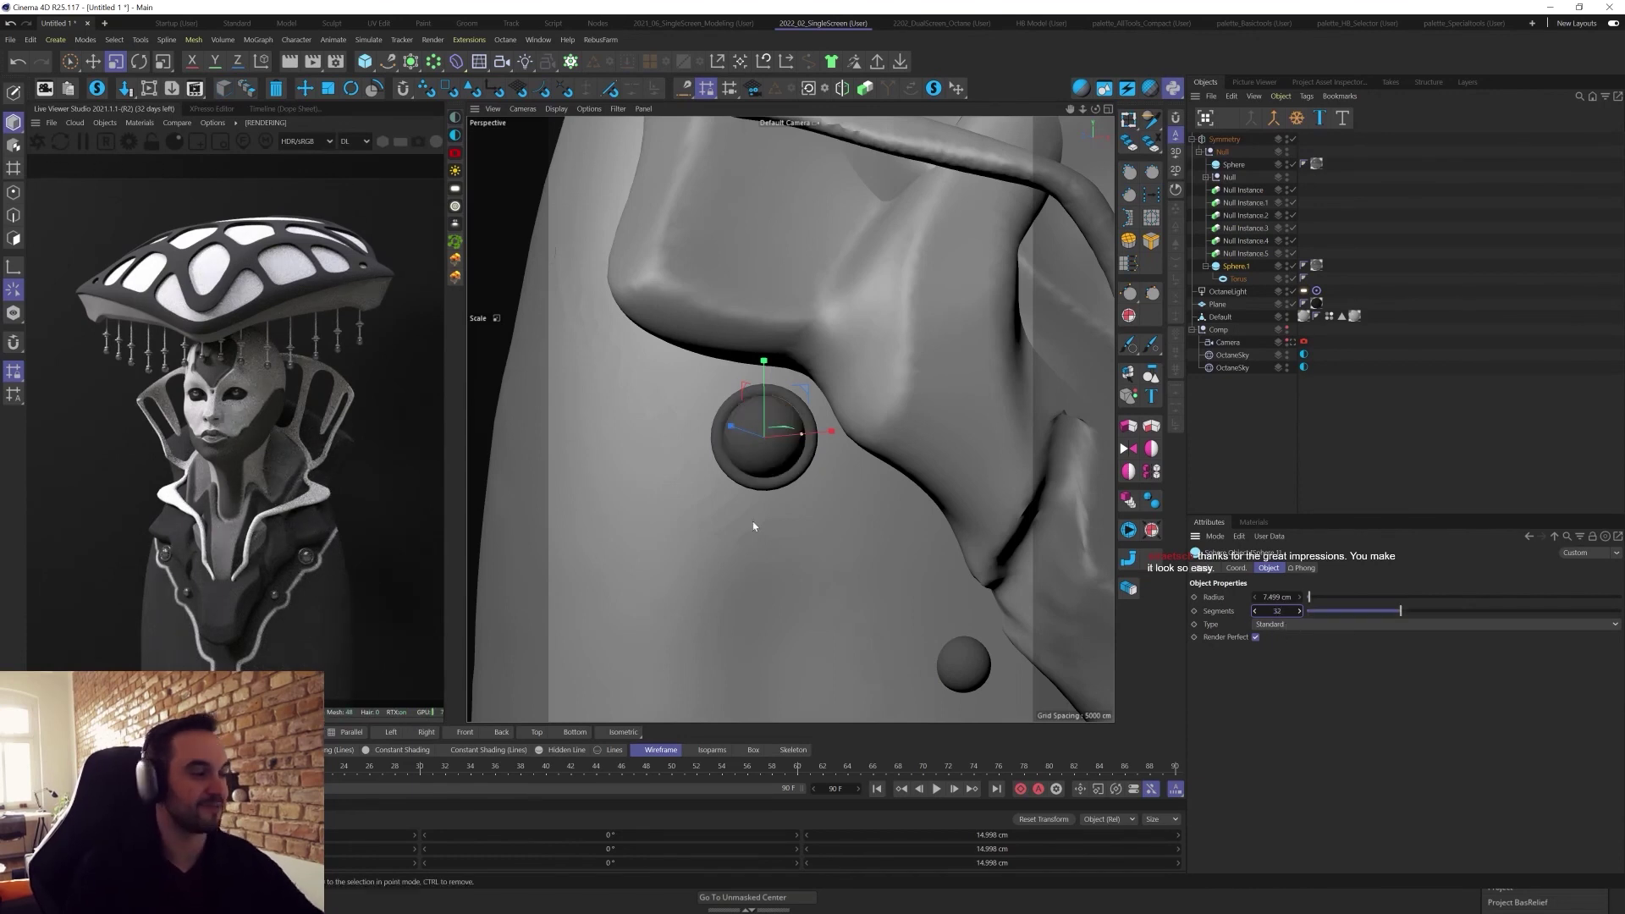
pyautogui.keyDown('alt'); pyautogui.moveTo(796, 401); pyautogui.dragTo(758, 456, button='right'); pyautogui.keyUp('alt')
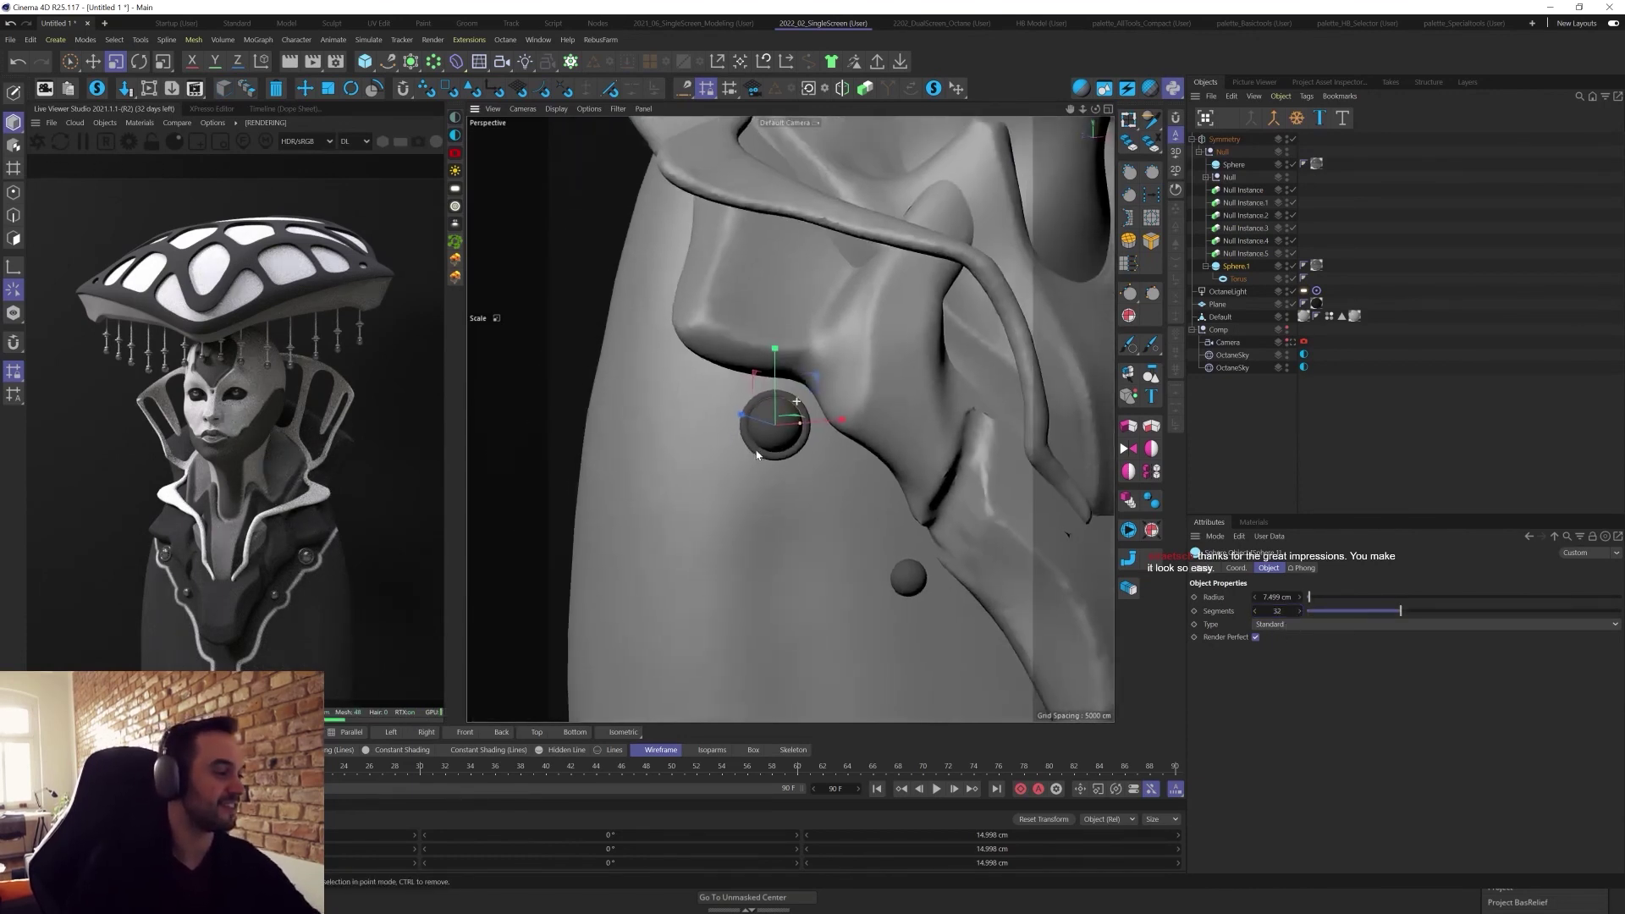
pyautogui.click(912, 585)
pyautogui.click(1238, 281)
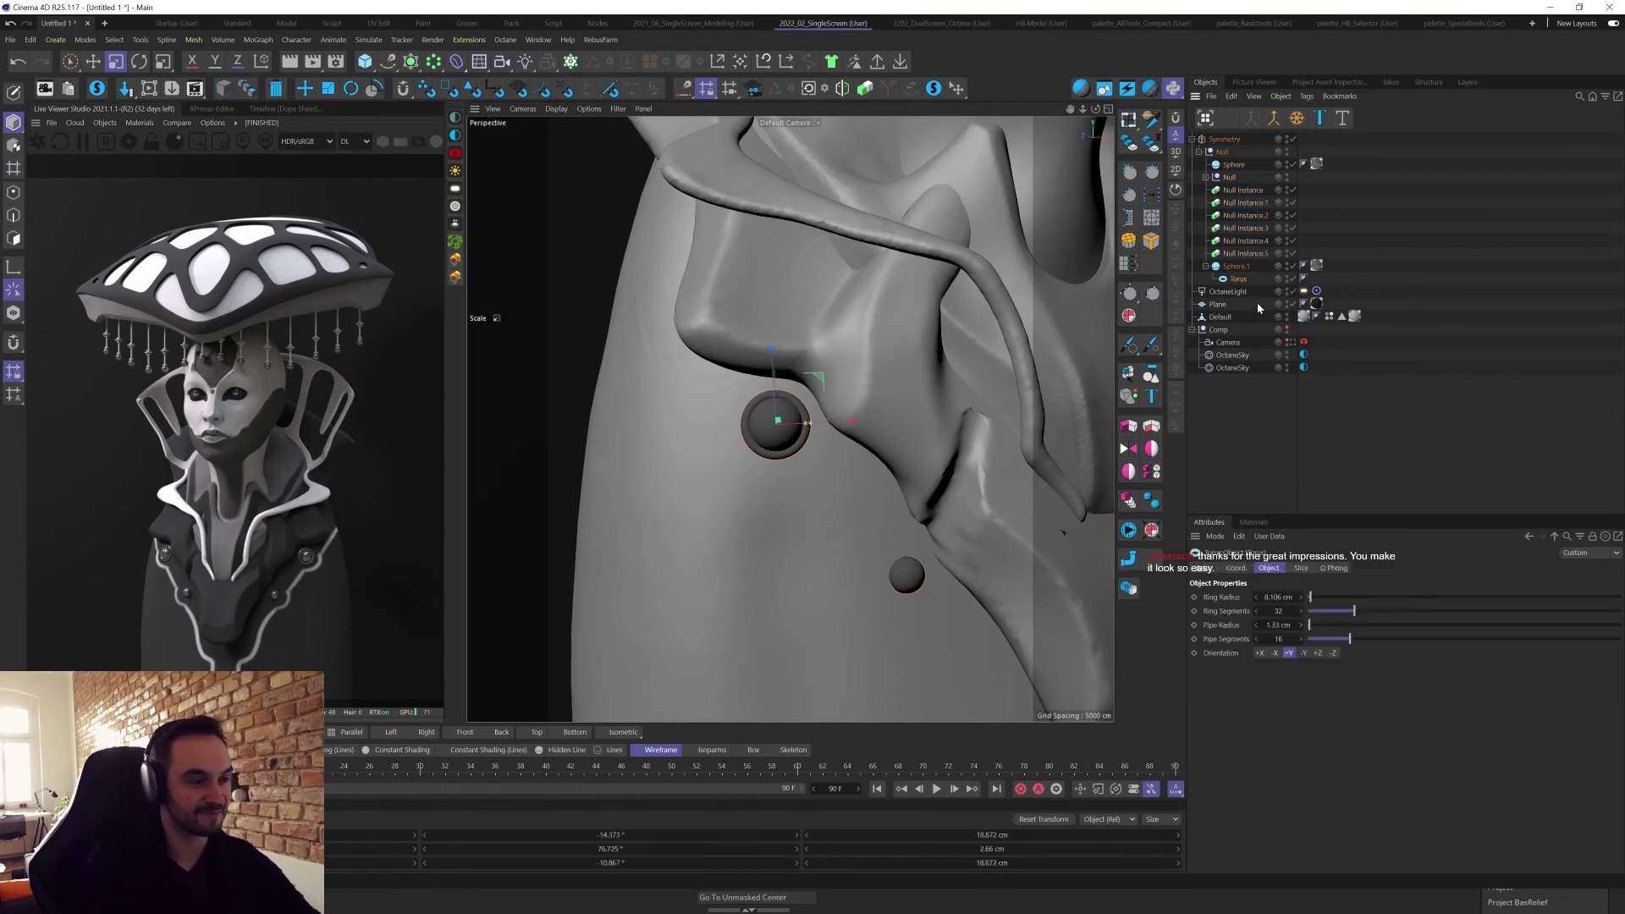
pyautogui.keyDown('alt'); pyautogui.moveTo(950, 464); pyautogui.dragTo(838, 437, button='middle'); pyautogui.keyUp('alt')
pyautogui.keyDown('alt'); pyautogui.moveTo(838, 437); pyautogui.dragTo(728, 474, button='right'); pyautogui.keyUp('alt')
pyautogui.keyDown('alt'); pyautogui.moveTo(852, 511); pyautogui.dragTo(875, 474); pyautogui.keyUp('alt')
pyautogui.keyDown('alt'); pyautogui.moveTo(875, 474); pyautogui.dragTo(847, 616, button='middle'); pyautogui.keyUp('alt')
pyautogui.keyDown('alt'); pyautogui.moveTo(846, 616); pyautogui.dragTo(877, 528); pyautogui.keyUp('alt')
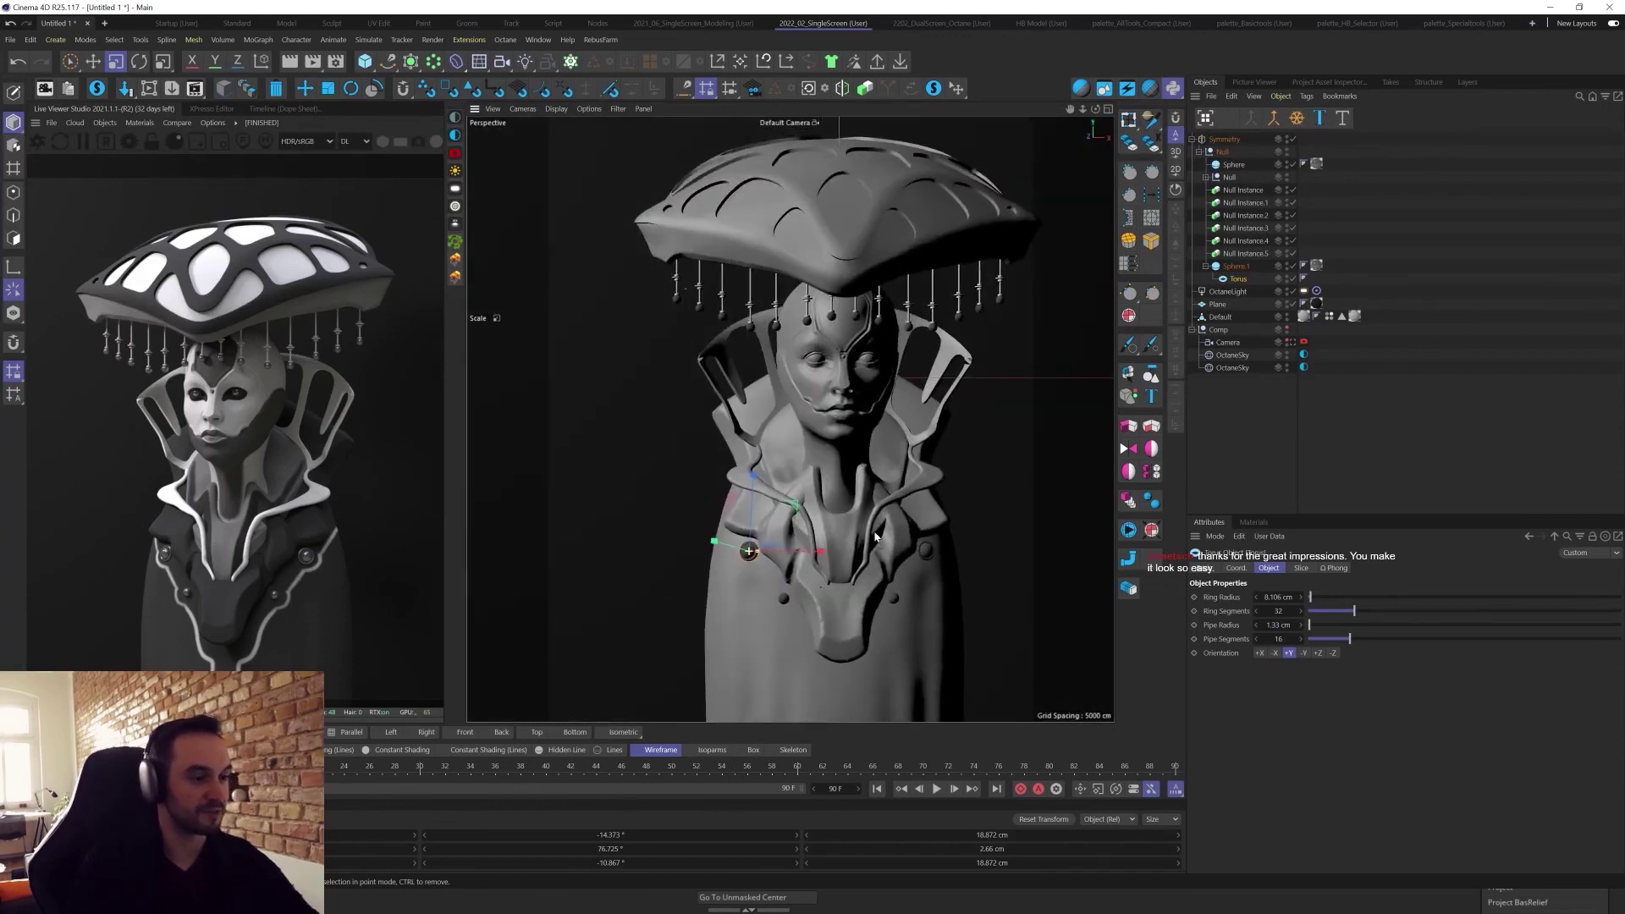
# Hide the Octane light in the viewport and select the character's body mesh.
pyautogui.press('e')
pyautogui.click(837, 387)
pyautogui.keyDown('alt'); pyautogui.moveTo(837, 386); pyautogui.dragTo(880, 376, button='right'); pyautogui.keyUp('alt')
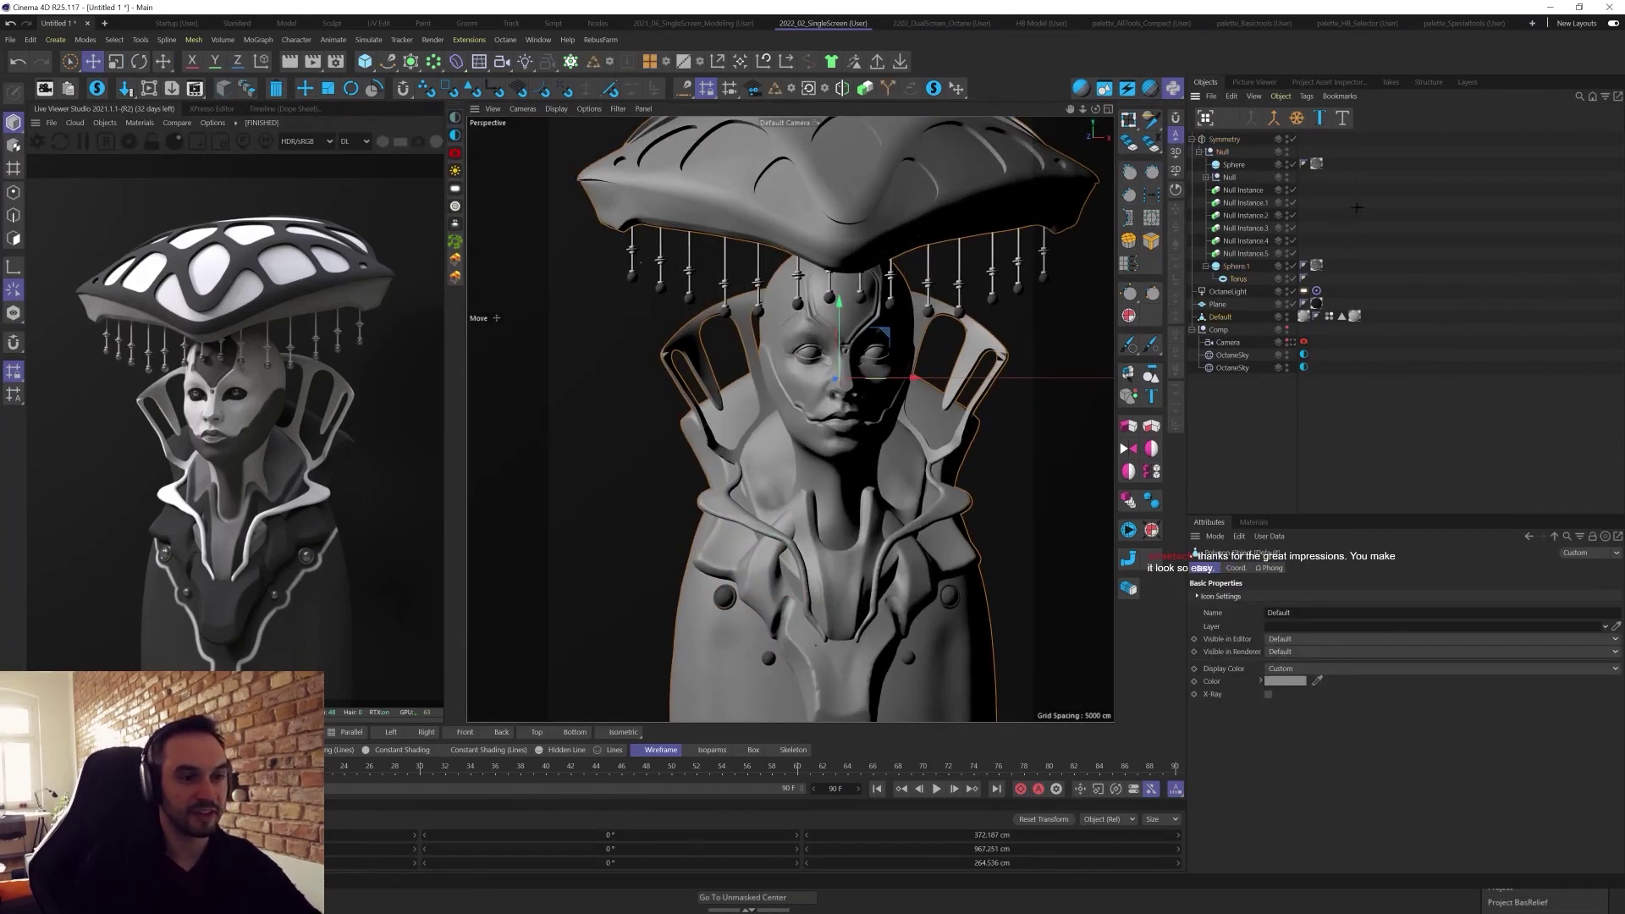
pyautogui.click(1230, 303)
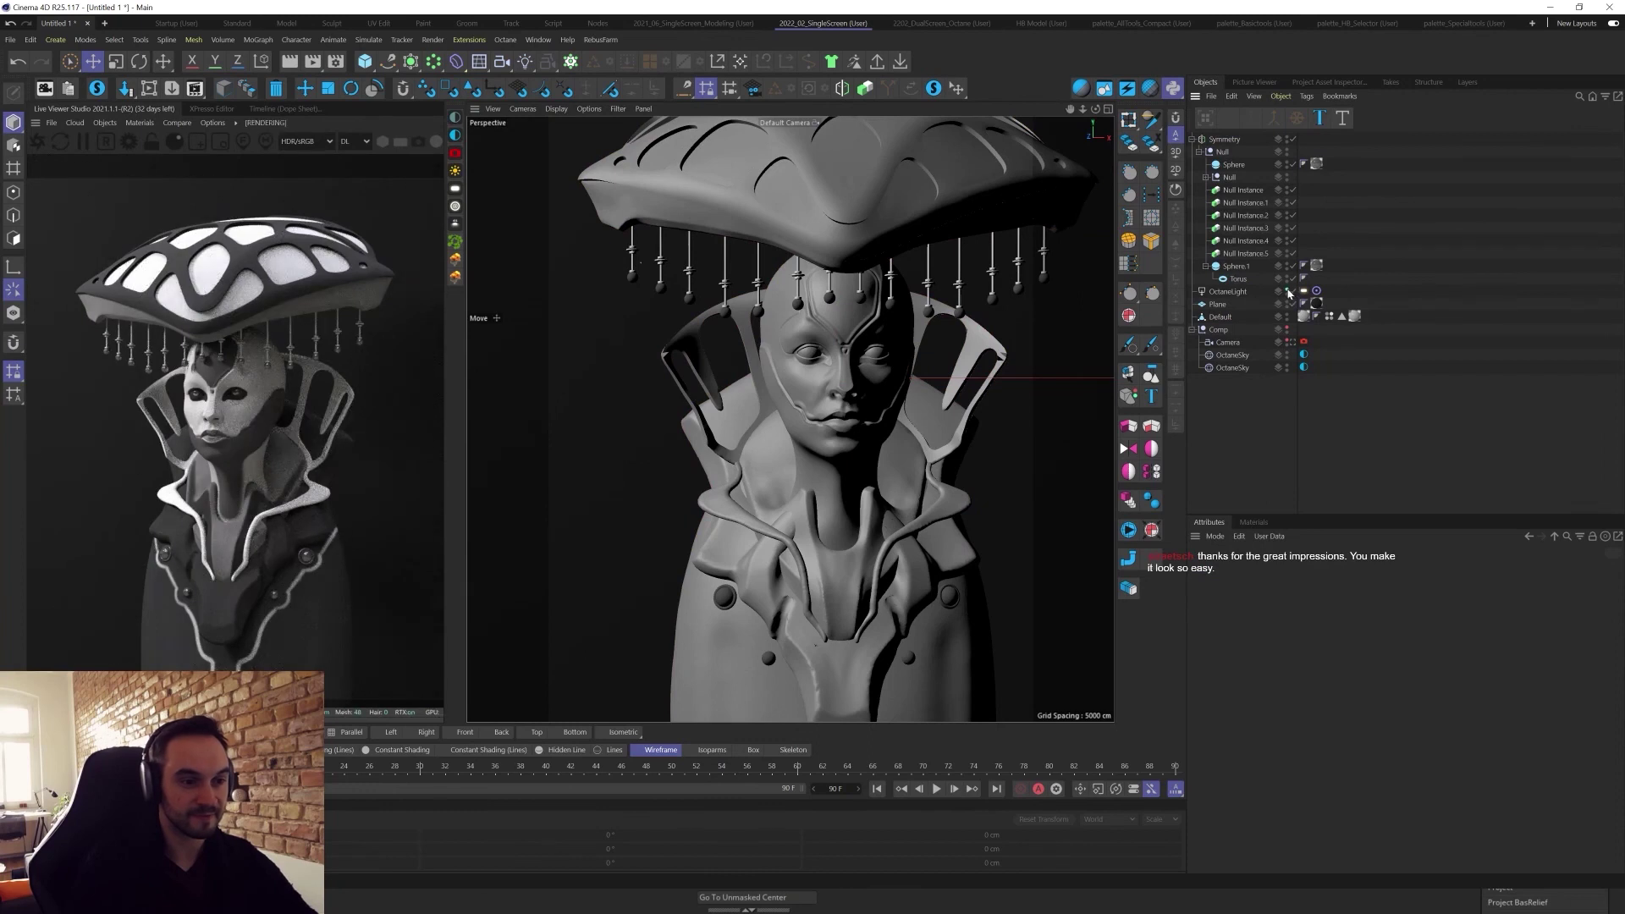
pyautogui.click(897, 439)
pyautogui.keyDown('alt'); pyautogui.moveTo(897, 439); pyautogui.dragTo(888, 431); pyautogui.keyUp('alt')
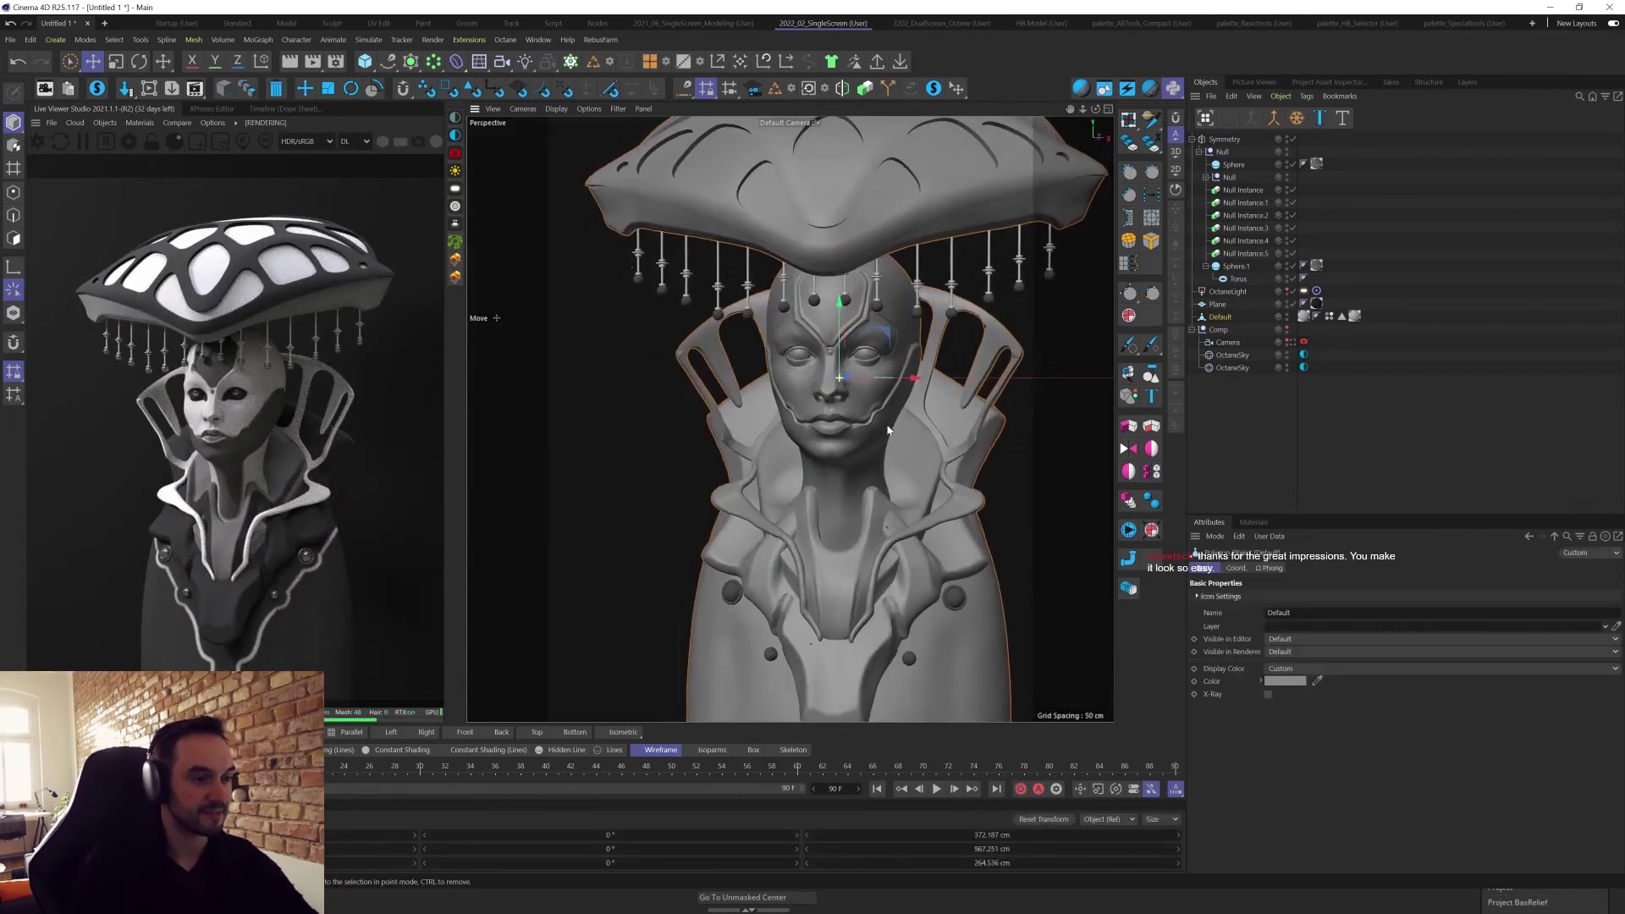
pyautogui.moveTo(902, 336)
pyautogui.keyDown('alt'); pyautogui.mouseDown()
pyautogui.moveTo(874, 565)
pyautogui.moveTo(921, 349)
pyautogui.mouseUp(); pyautogui.keyUp('alt')
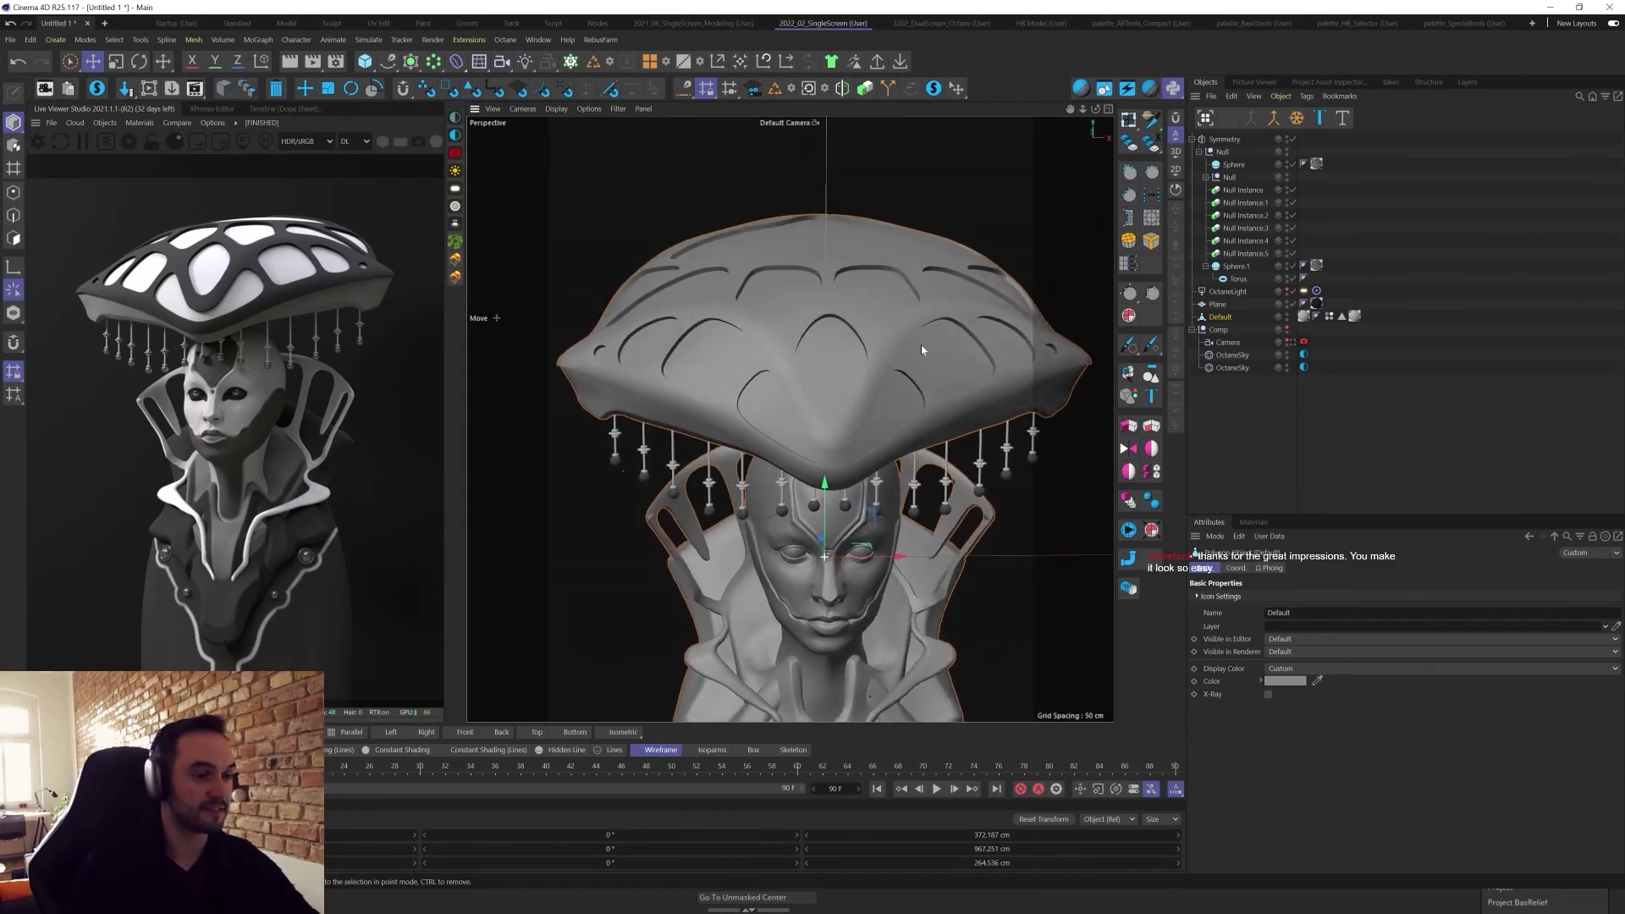
# Select all polygons of the hat's raised lattice on the body mesh with Fill Selection.
pyautogui.press('Return')
pyautogui.click(880, 399)
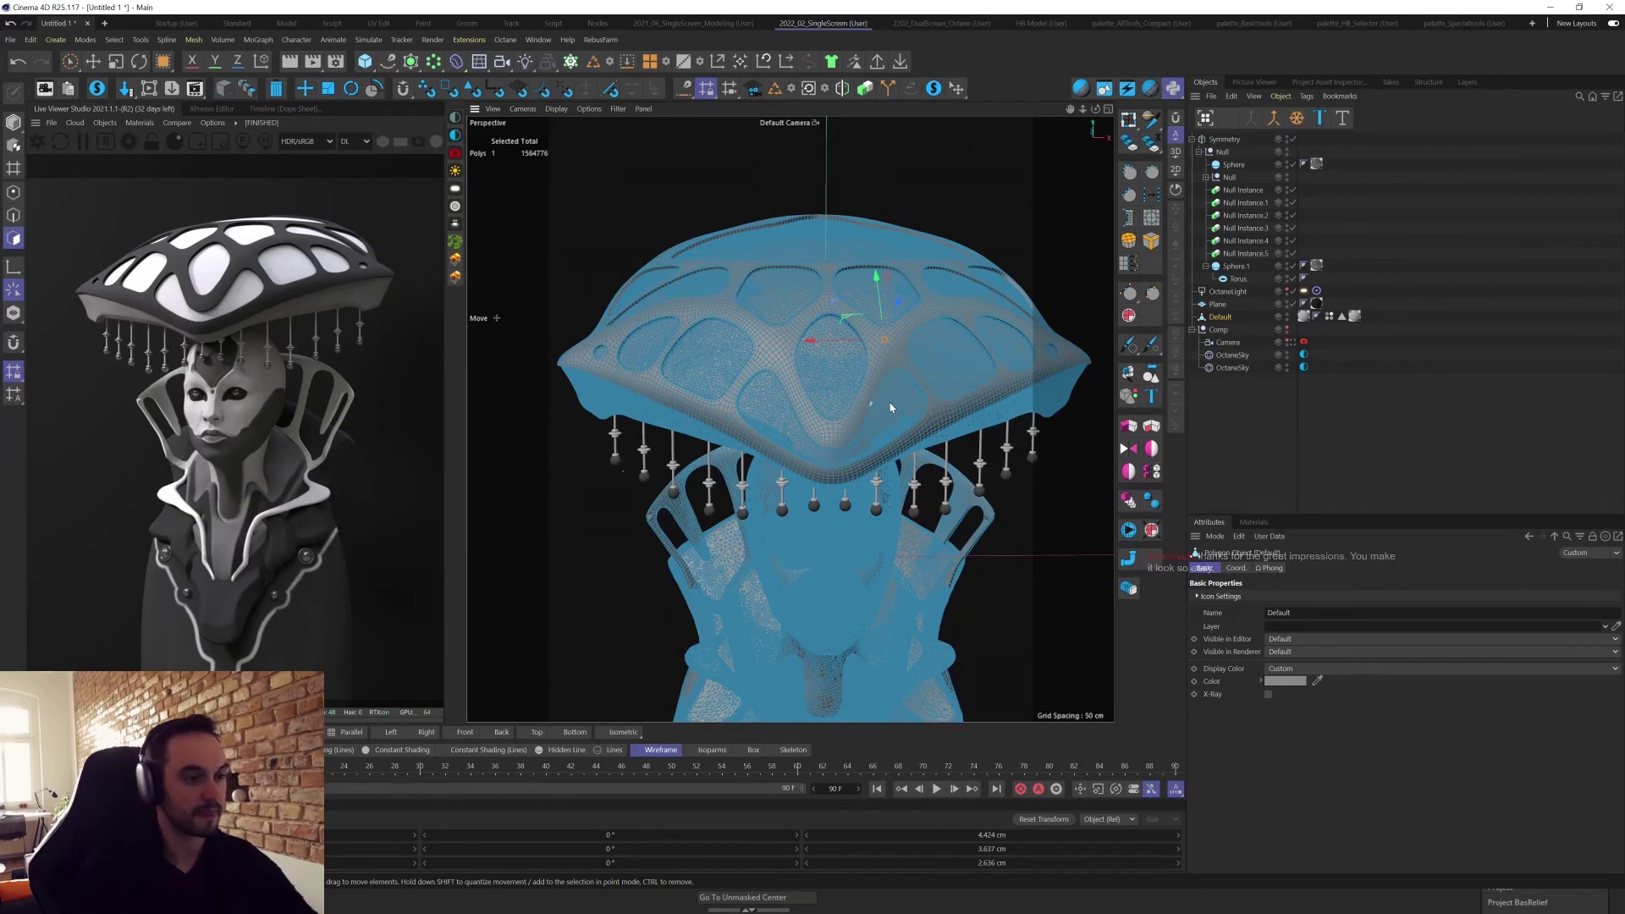
pyautogui.press('u')
pyautogui.press('f')
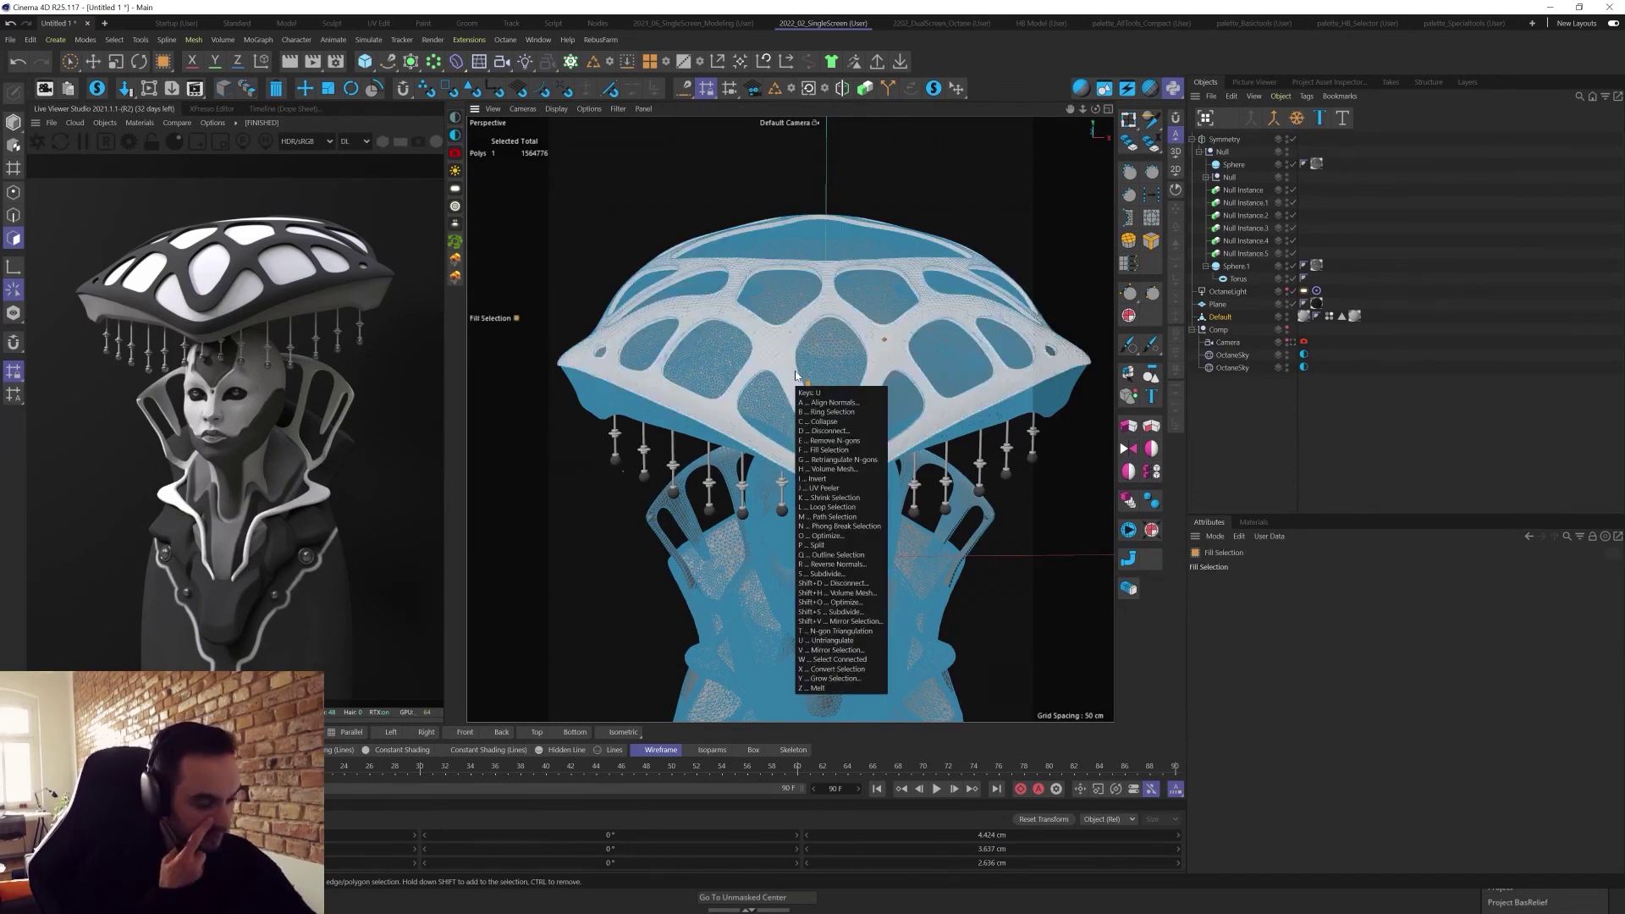
pyautogui.click(892, 357)
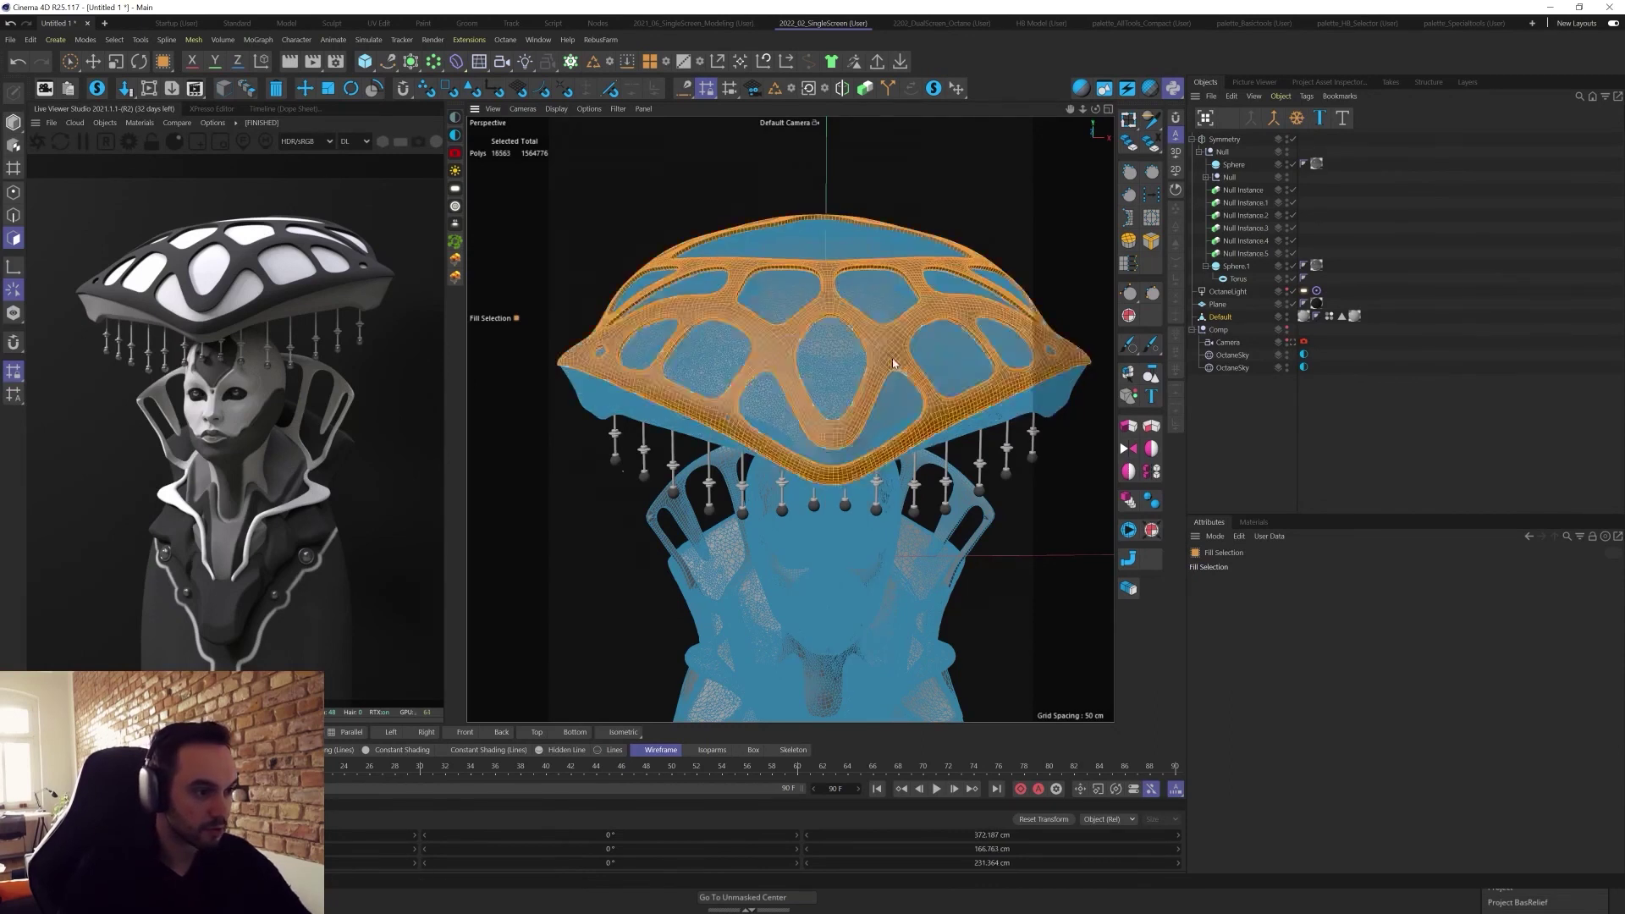
pyautogui.click(895, 418)
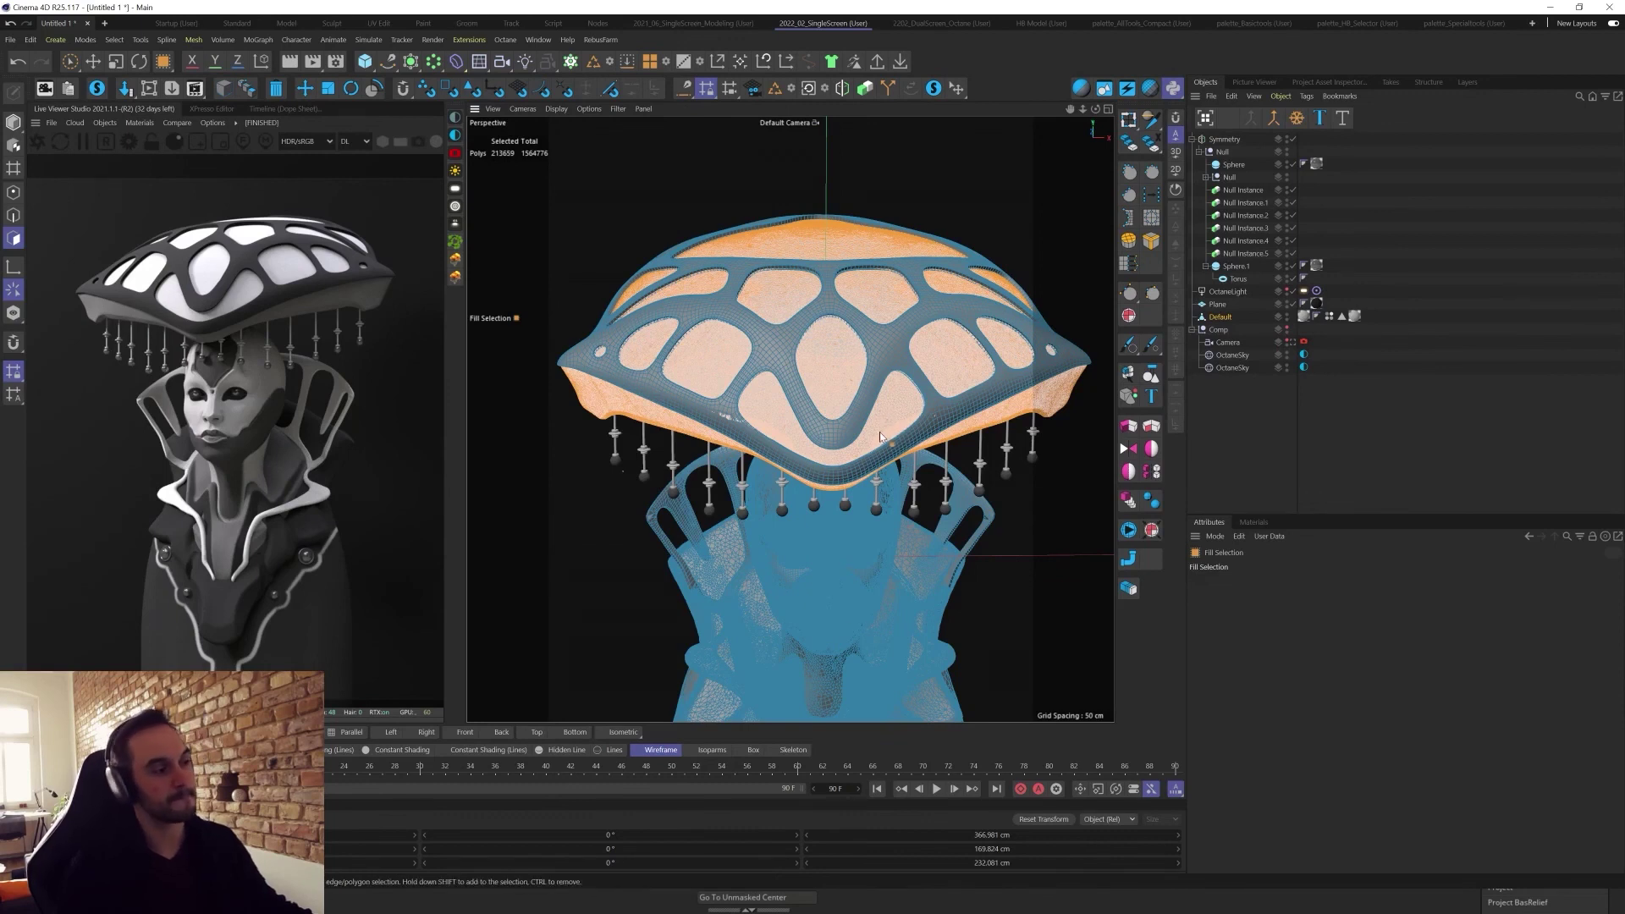
pyautogui.click(892, 339)
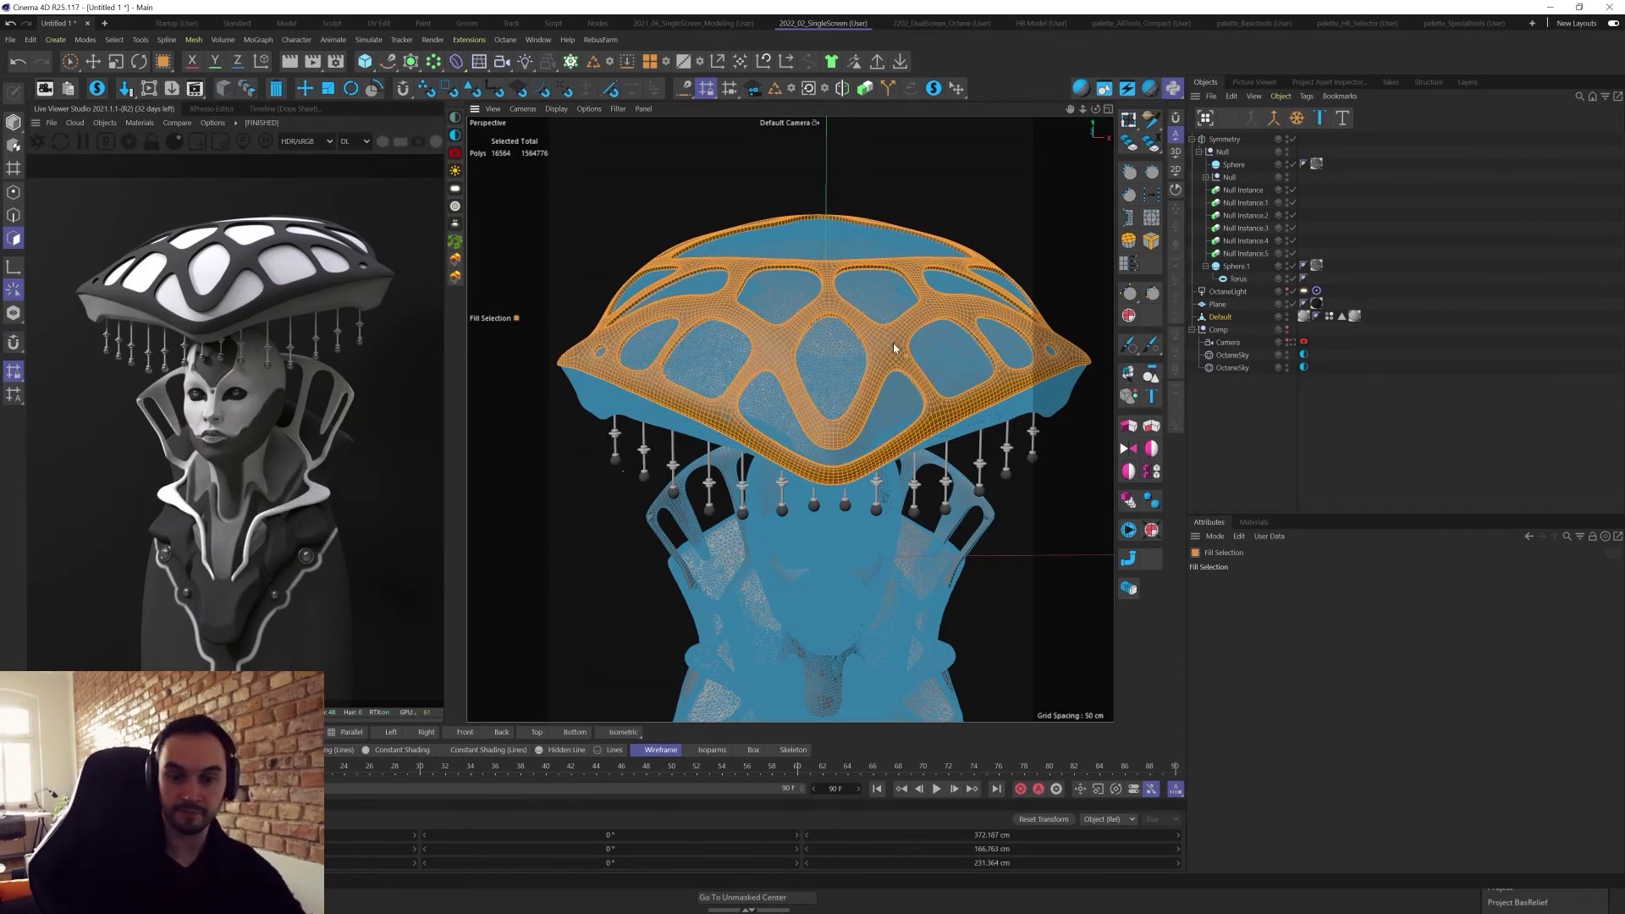
# Split the selected hat lattice into a separate object and delete those polygons from the original mesh.
pyautogui.press('u')
pyautogui.press('p')
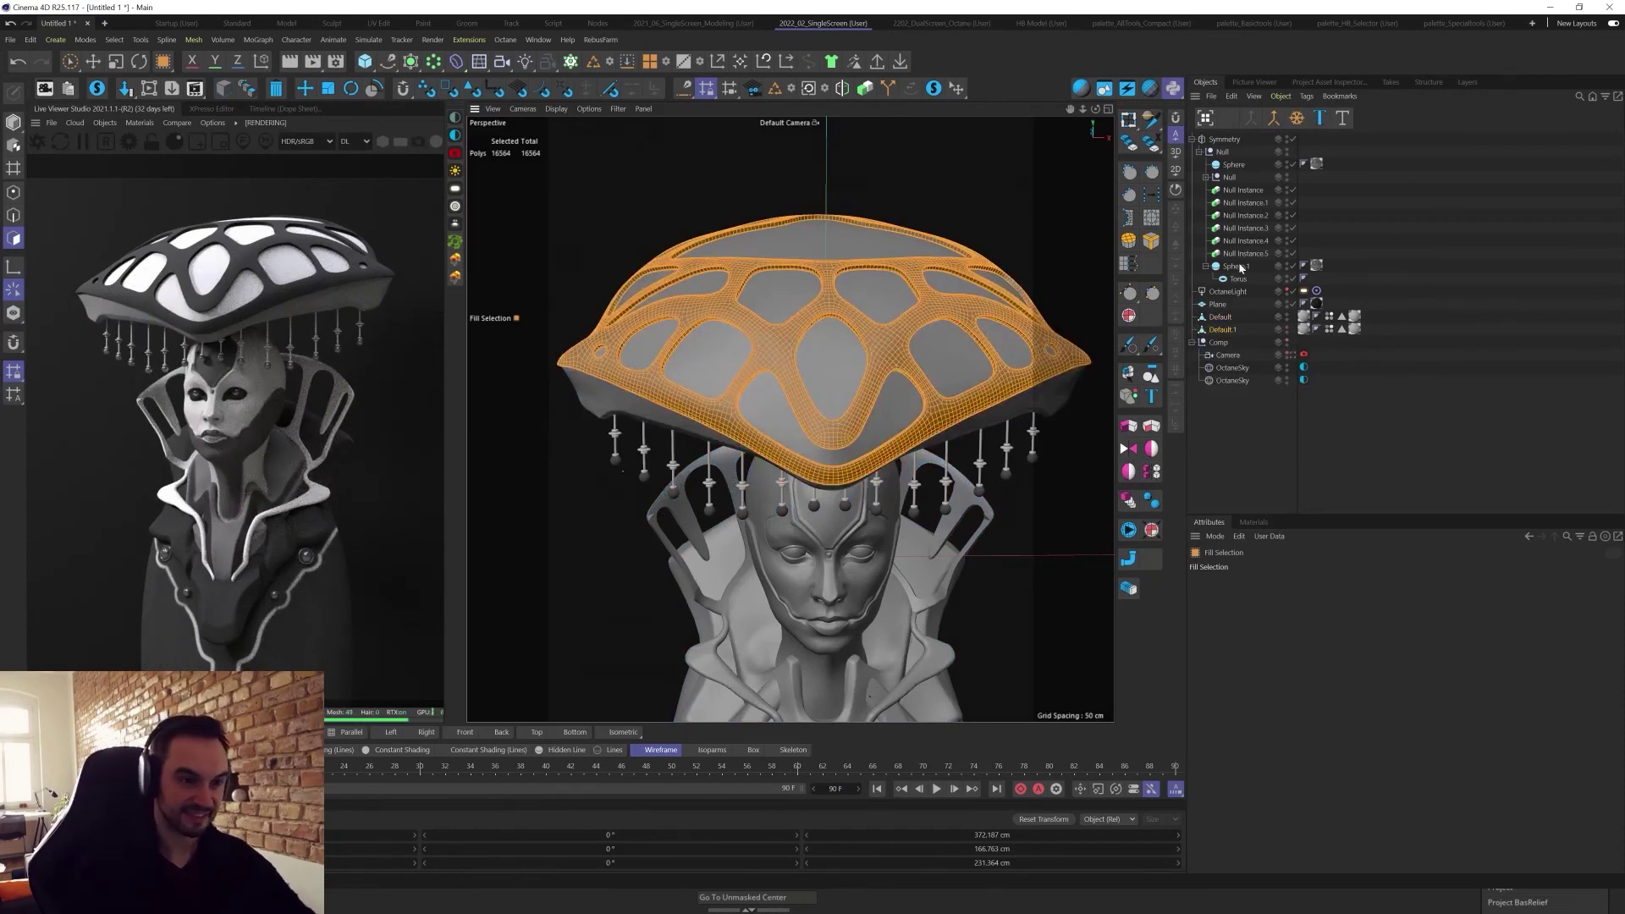
pyautogui.click(1220, 317)
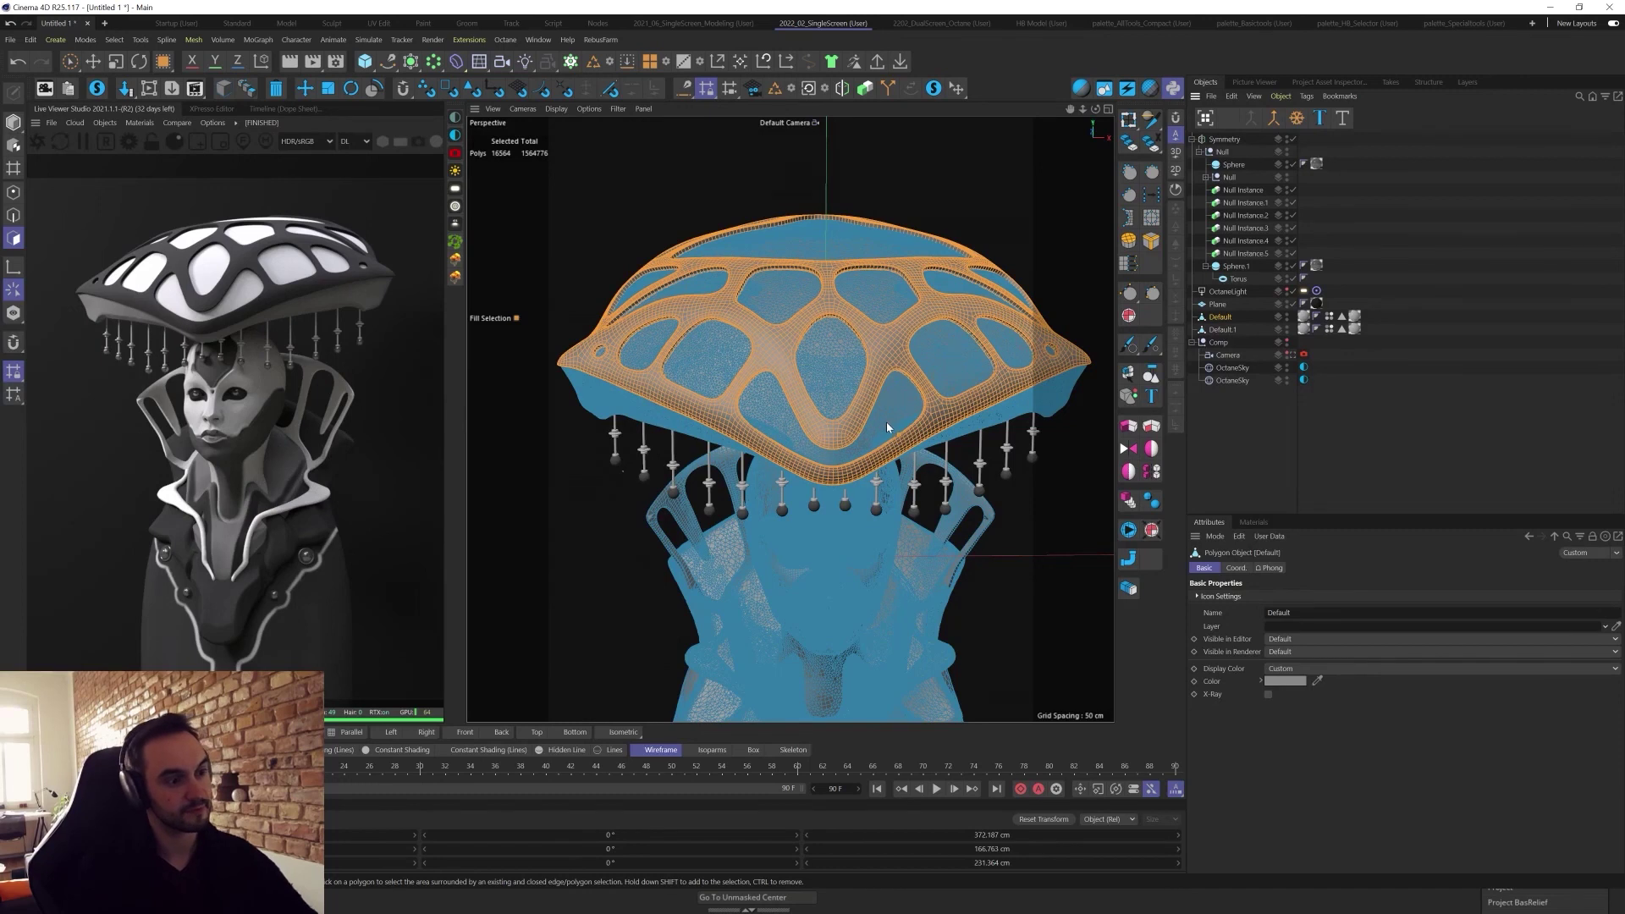
pyautogui.press('e')
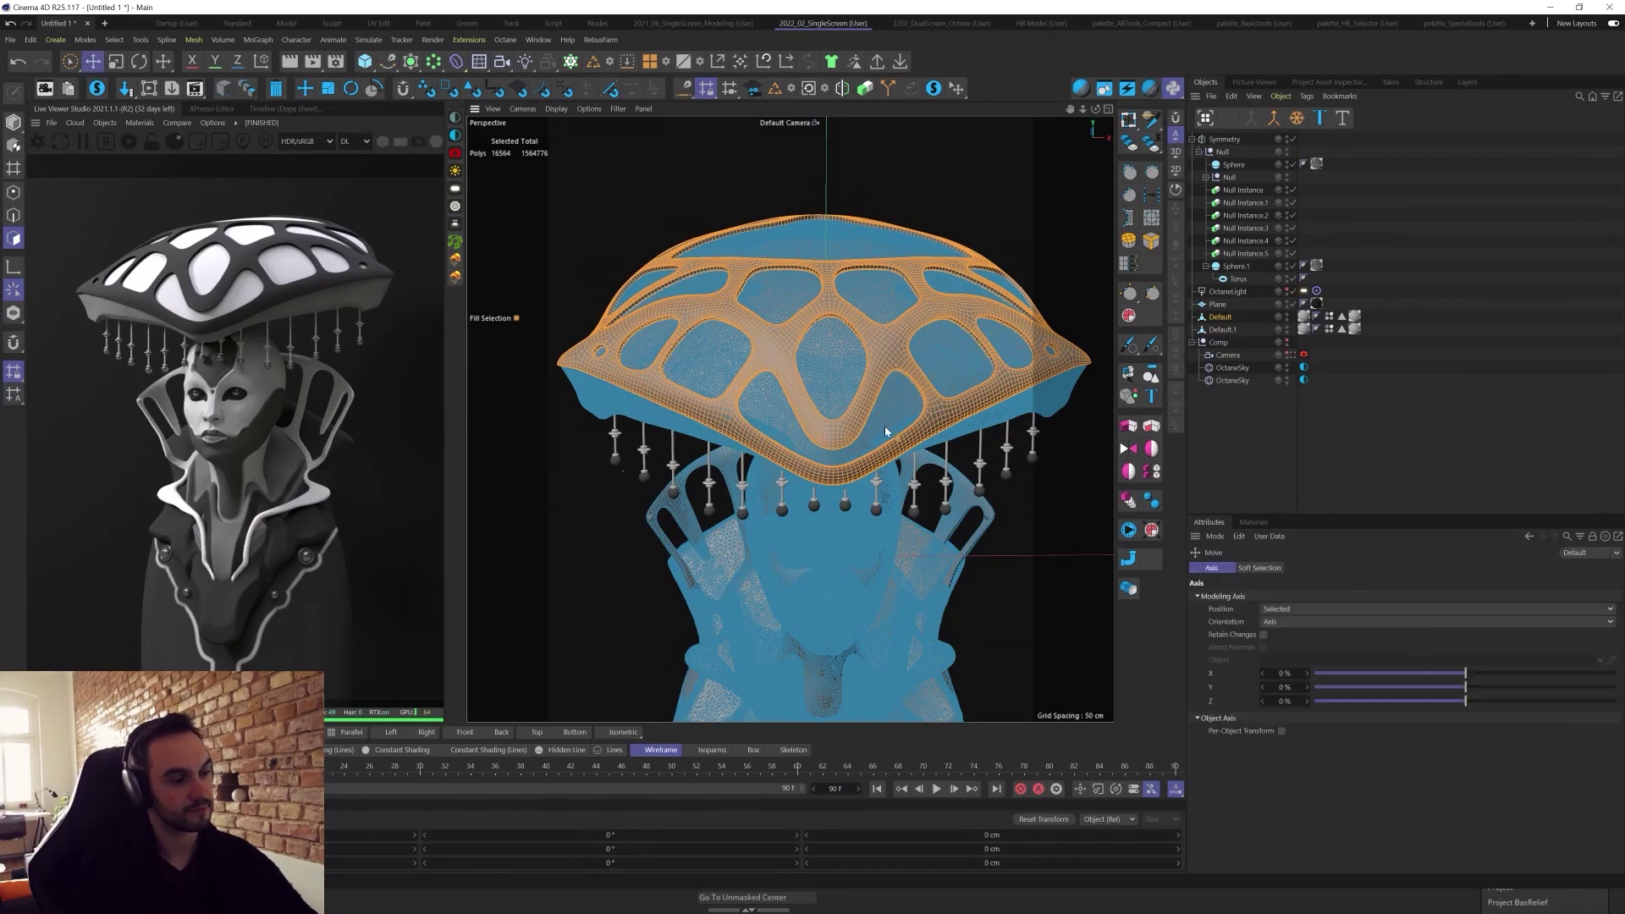
pyautogui.press('Delete')
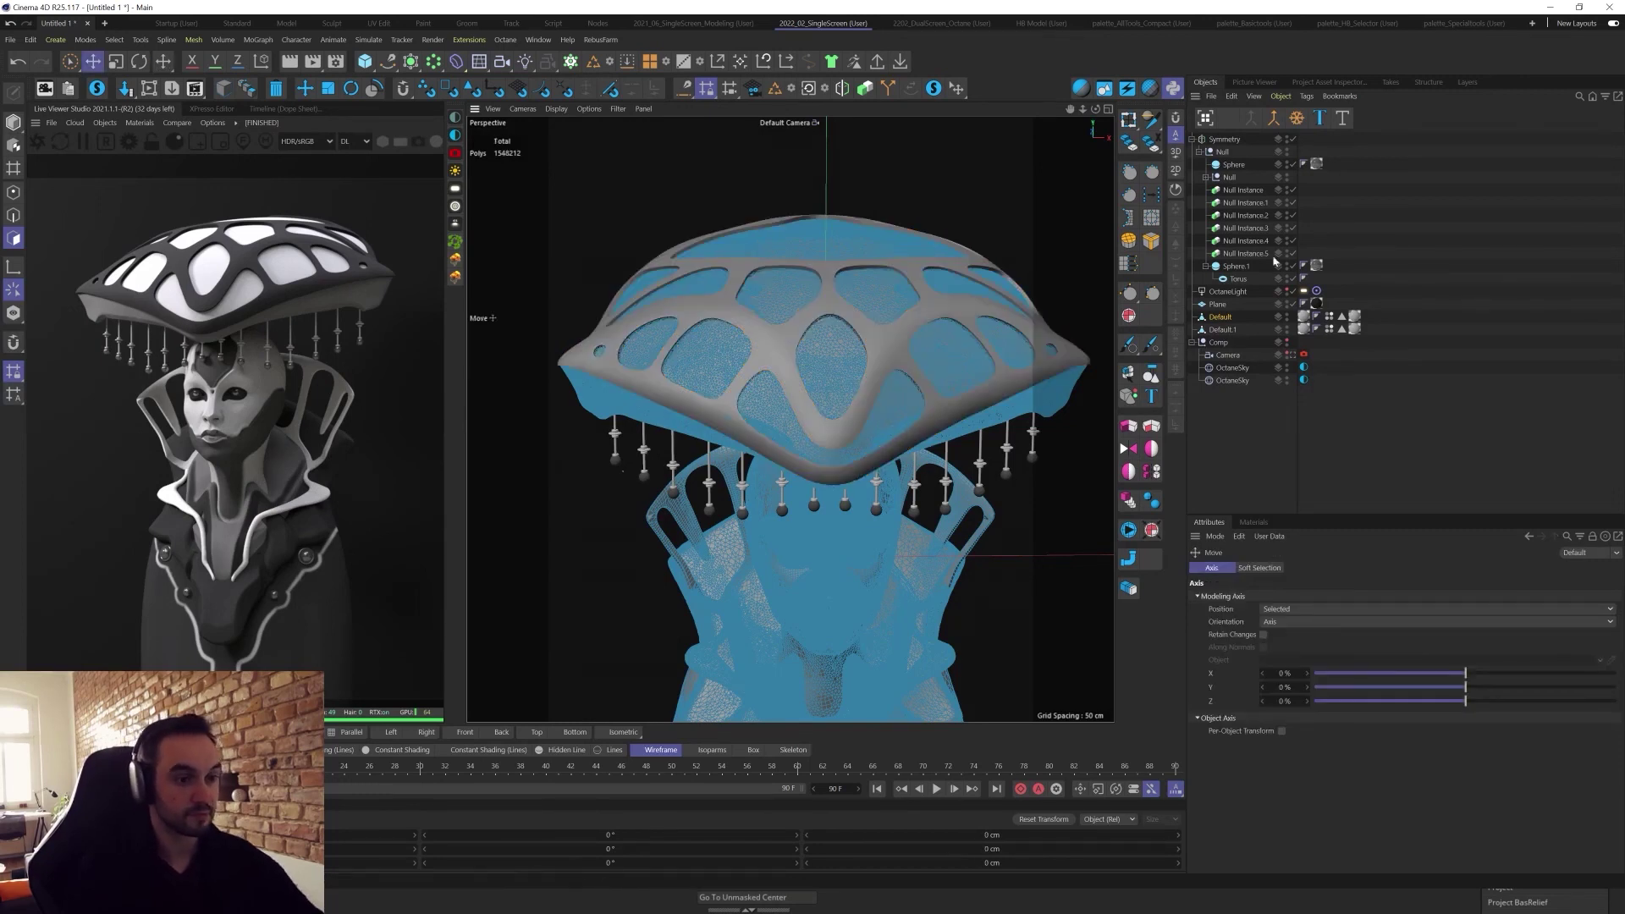
# Remove the first material tag from the split-off lattice and clear the polygon selection restriction on its eyes material tag.
pyautogui.click(1303, 329)
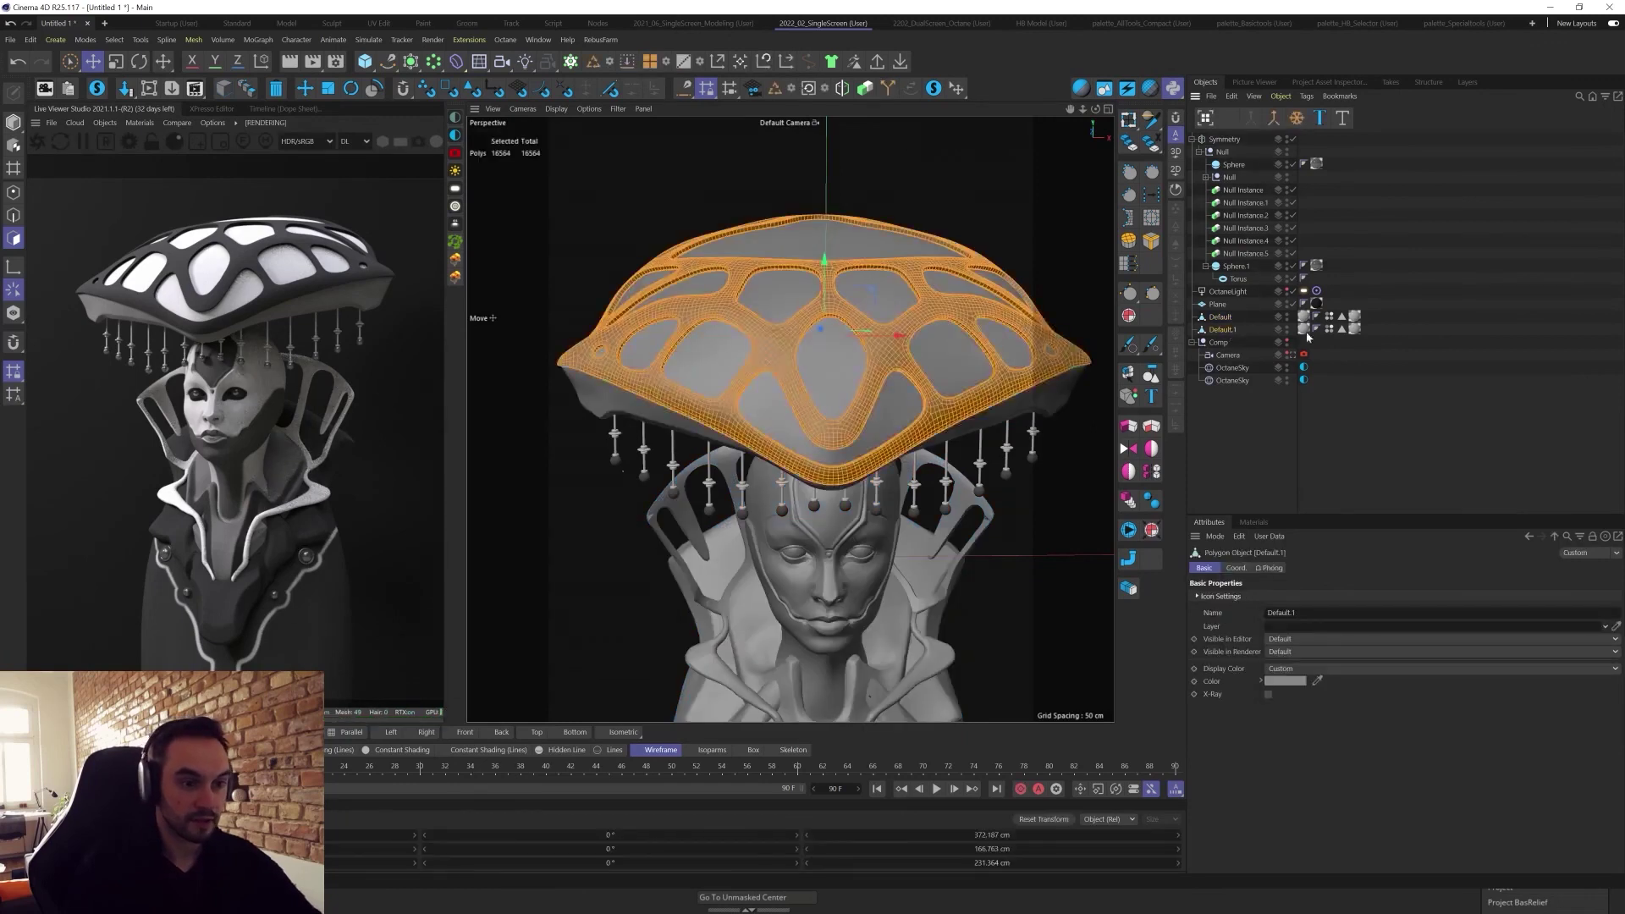
pyautogui.press('Delete')
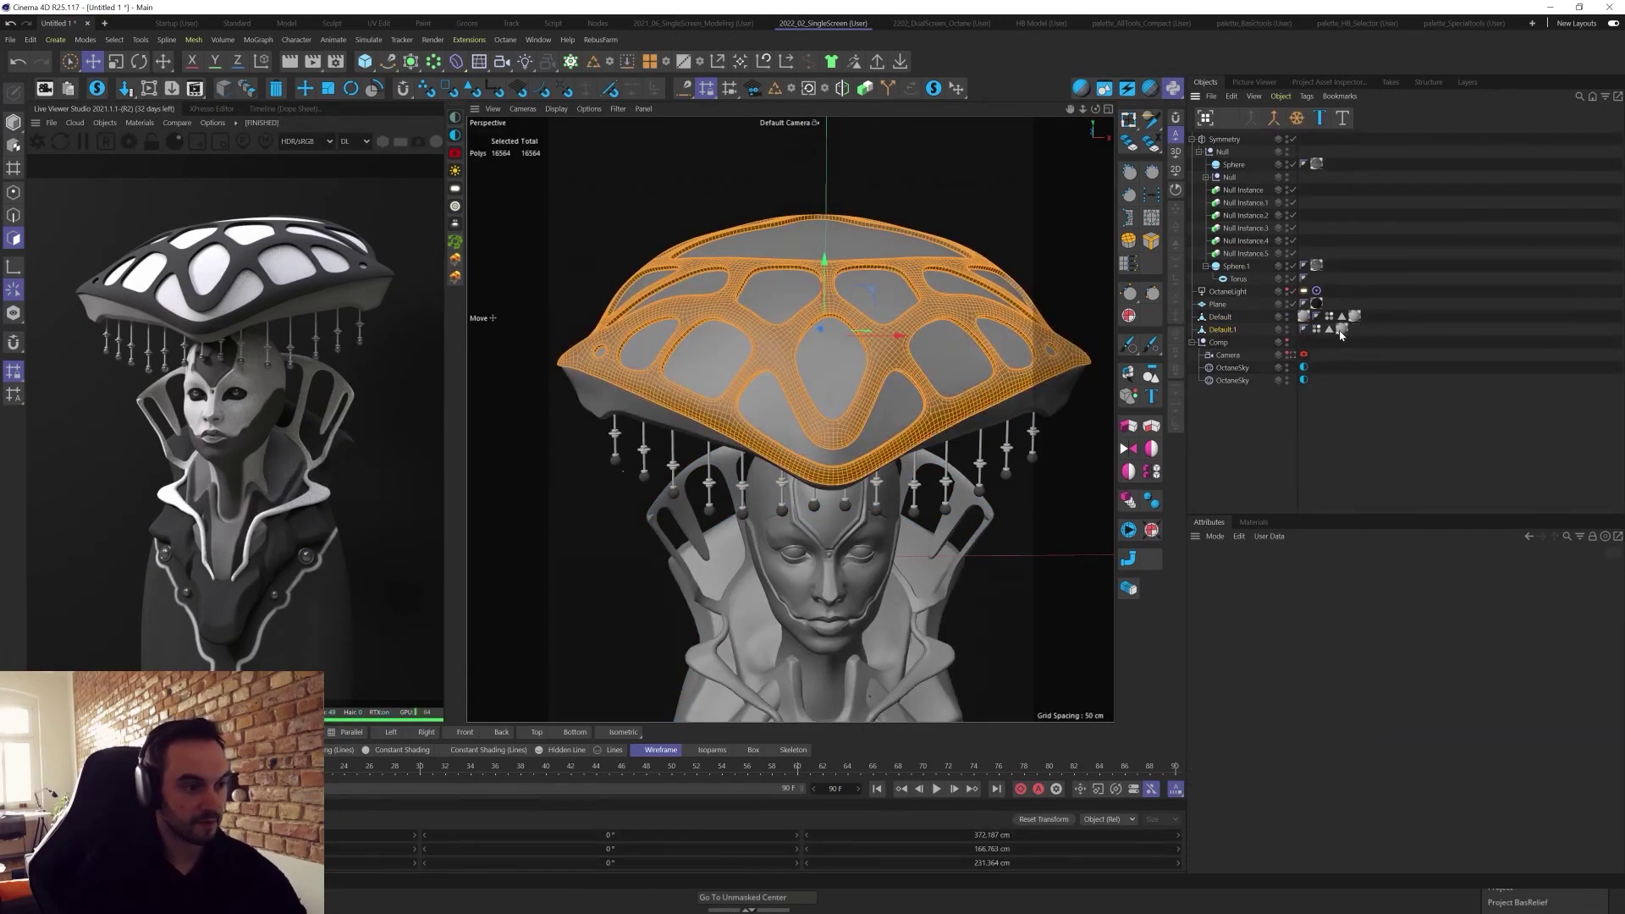
pyautogui.click(1341, 331)
pyautogui.moveTo(1332, 610); pyautogui.dragTo(1239, 616)
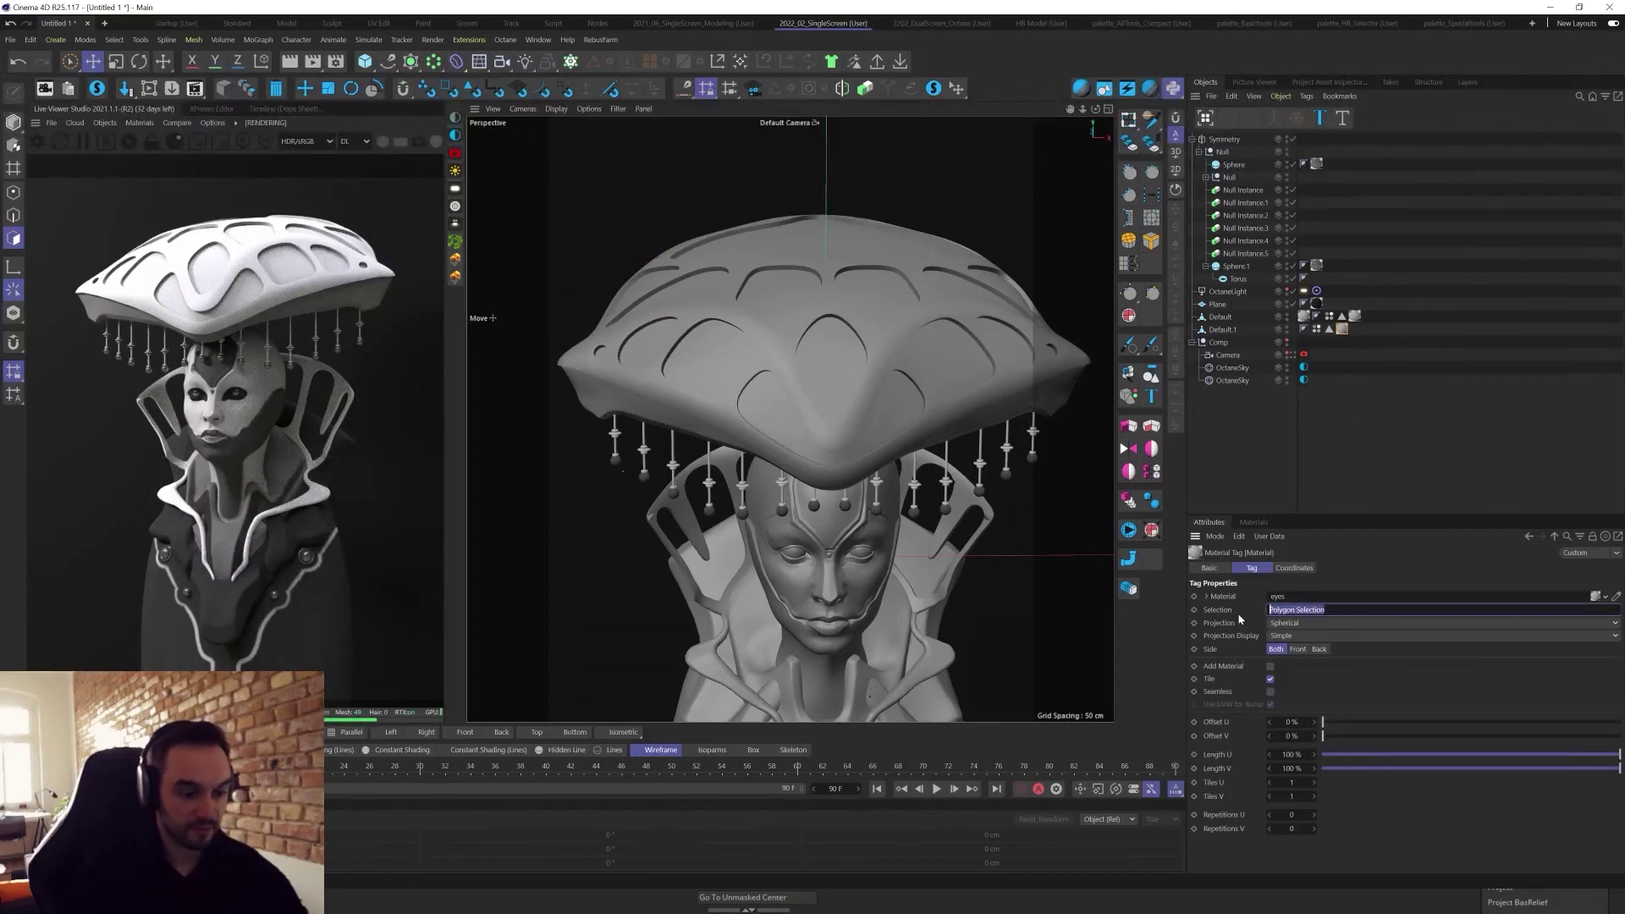
# Loop-select the inner wall polygons of the front openings and one side's openings on the split-off hat lattice.
pyautogui.click(872, 337)
pyautogui.scroll(-8, 921, 399)
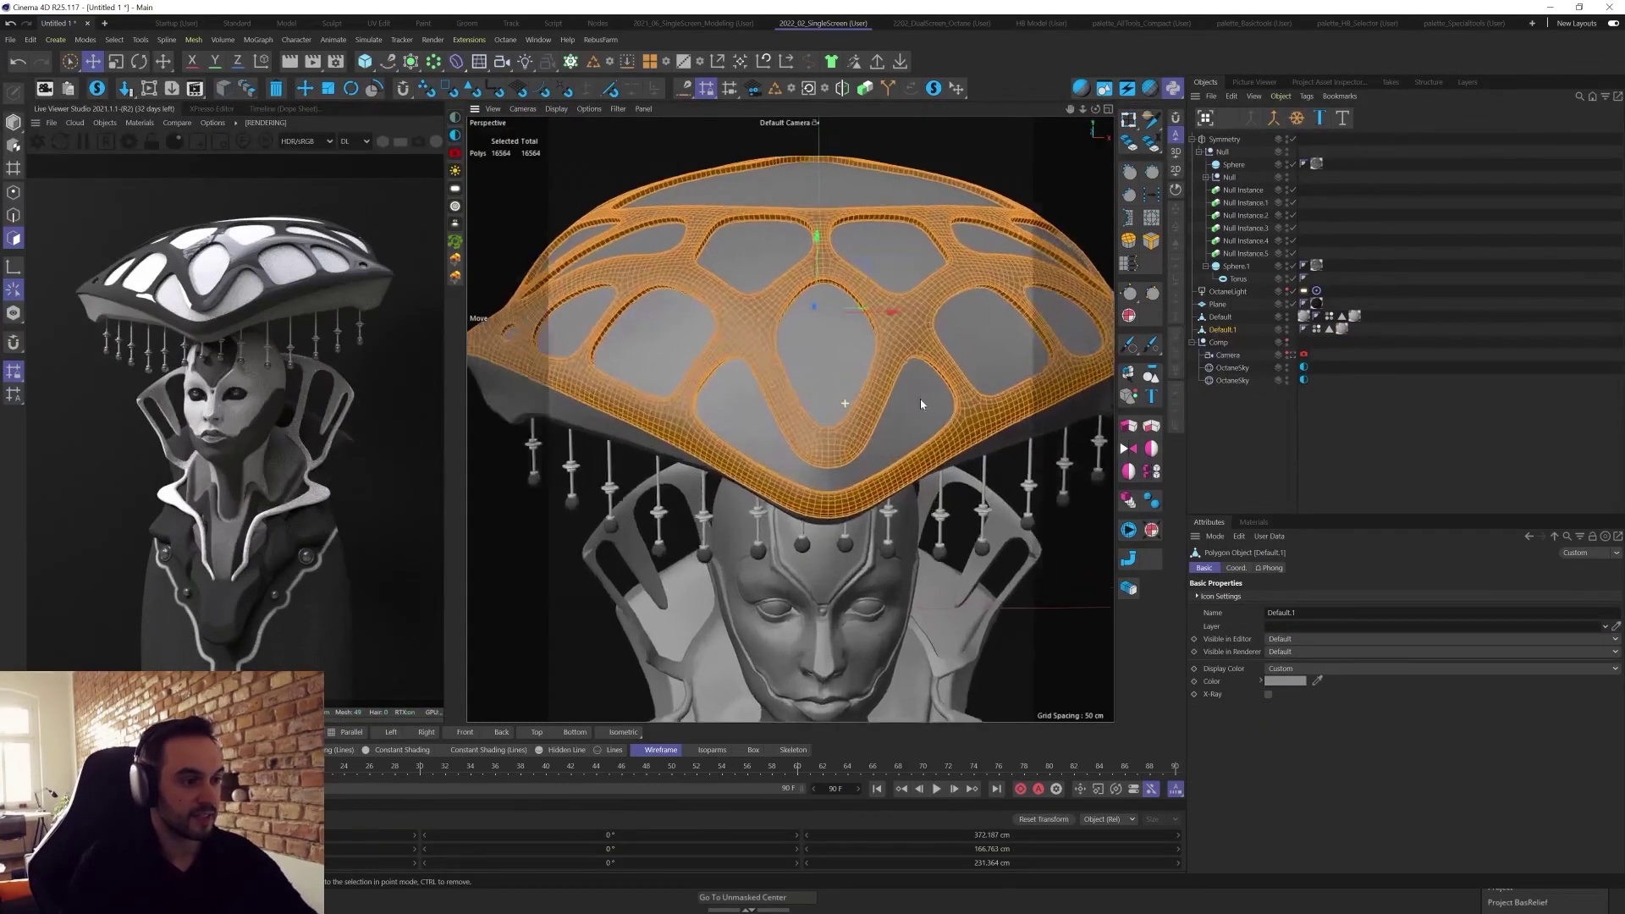
pyautogui.press('u')
pyautogui.press('l')
pyautogui.click(843, 180)
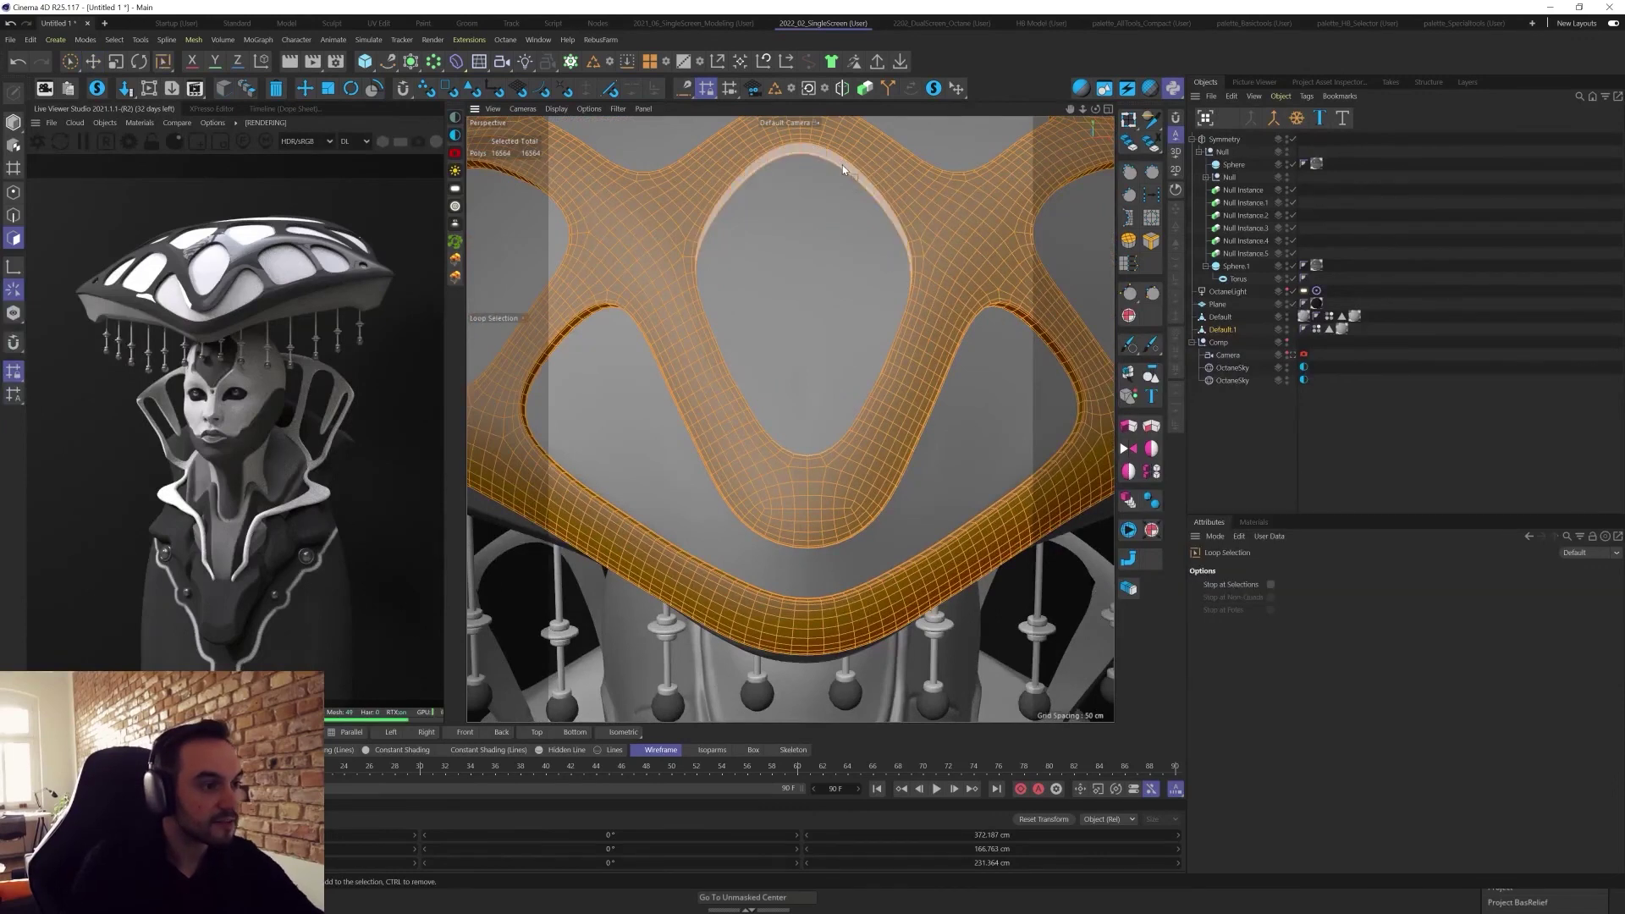
pyautogui.keyDown('shift'); pyautogui.click(581, 318); pyautogui.keyUp('shift')
pyautogui.keyDown('alt'); pyautogui.moveTo(872, 444); pyautogui.dragTo(887, 329); pyautogui.keyUp('alt')
pyautogui.keyDown('shift'); pyautogui.click(892, 325); pyautogui.keyUp('shift')
pyautogui.keyDown('shift'); pyautogui.click(768, 237); pyautogui.keyUp('shift')
pyautogui.keyDown('shift'); pyautogui.click(872, 252); pyautogui.keyUp('shift')
pyautogui.keyDown('shift'); pyautogui.click(1051, 356); pyautogui.keyUp('shift')
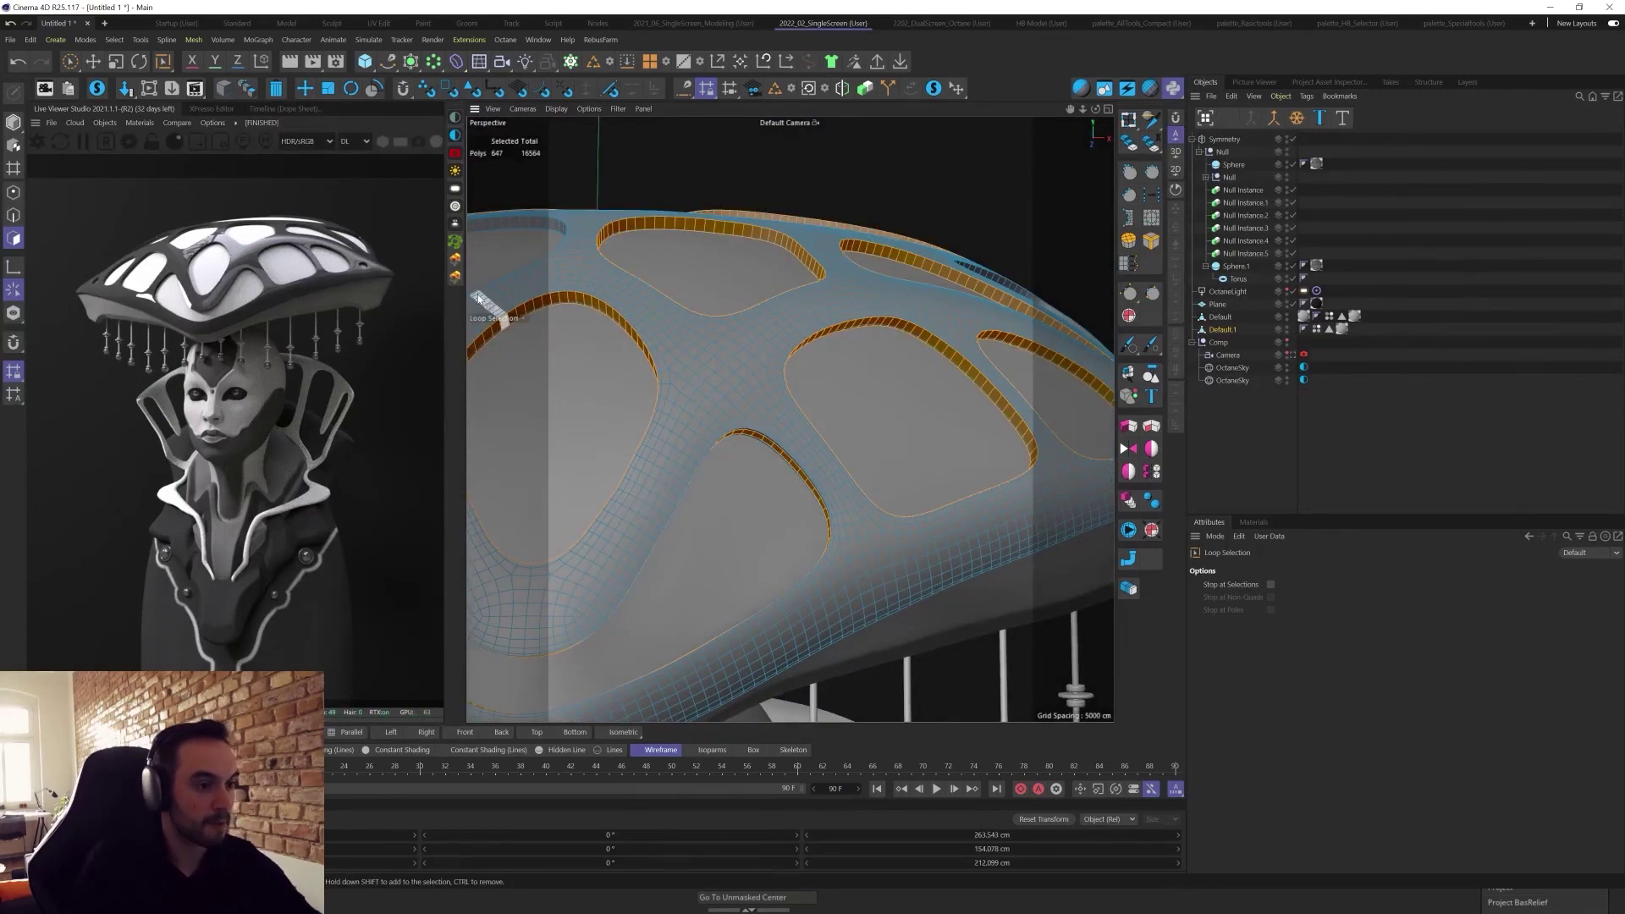
# Add the inner wall loops of the openings on the opposite side of the hat lattice to the selection.
pyautogui.keyDown('alt'); pyautogui.moveTo(483, 308); pyautogui.dragTo(871, 315); pyautogui.keyUp('alt')
pyautogui.keyDown('shift'); pyautogui.click(882, 307); pyautogui.keyUp('shift')
pyautogui.keyDown('shift'); pyautogui.click(792, 332); pyautogui.keyUp('shift')
pyautogui.keyDown('shift'); pyautogui.click(749, 413); pyautogui.keyUp('shift')
pyautogui.keyDown('shift'); pyautogui.click(623, 422); pyautogui.keyUp('shift')
pyautogui.keyDown('alt'); pyautogui.moveTo(623, 421); pyautogui.dragTo(814, 479); pyautogui.keyUp('alt')
pyautogui.keyDown('alt'); pyautogui.moveTo(814, 474); pyautogui.dragTo(847, 465, button='right'); pyautogui.keyUp('alt')
pyautogui.keyDown('shift'); pyautogui.click(769, 450); pyautogui.keyUp('shift')
pyautogui.keyDown('shift'); pyautogui.click(763, 242); pyautogui.keyUp('shift')
pyautogui.keyDown('alt'); pyautogui.moveTo(817, 208); pyautogui.dragTo(690, 339, button='right'); pyautogui.keyUp('alt')
pyautogui.keyDown('alt'); pyautogui.moveTo(779, 347); pyautogui.dragTo(662, 413, button='middle'); pyautogui.keyUp('alt')
pyautogui.keyDown('alt'); pyautogui.moveTo(662, 413); pyautogui.dragTo(763, 476); pyautogui.keyUp('alt')
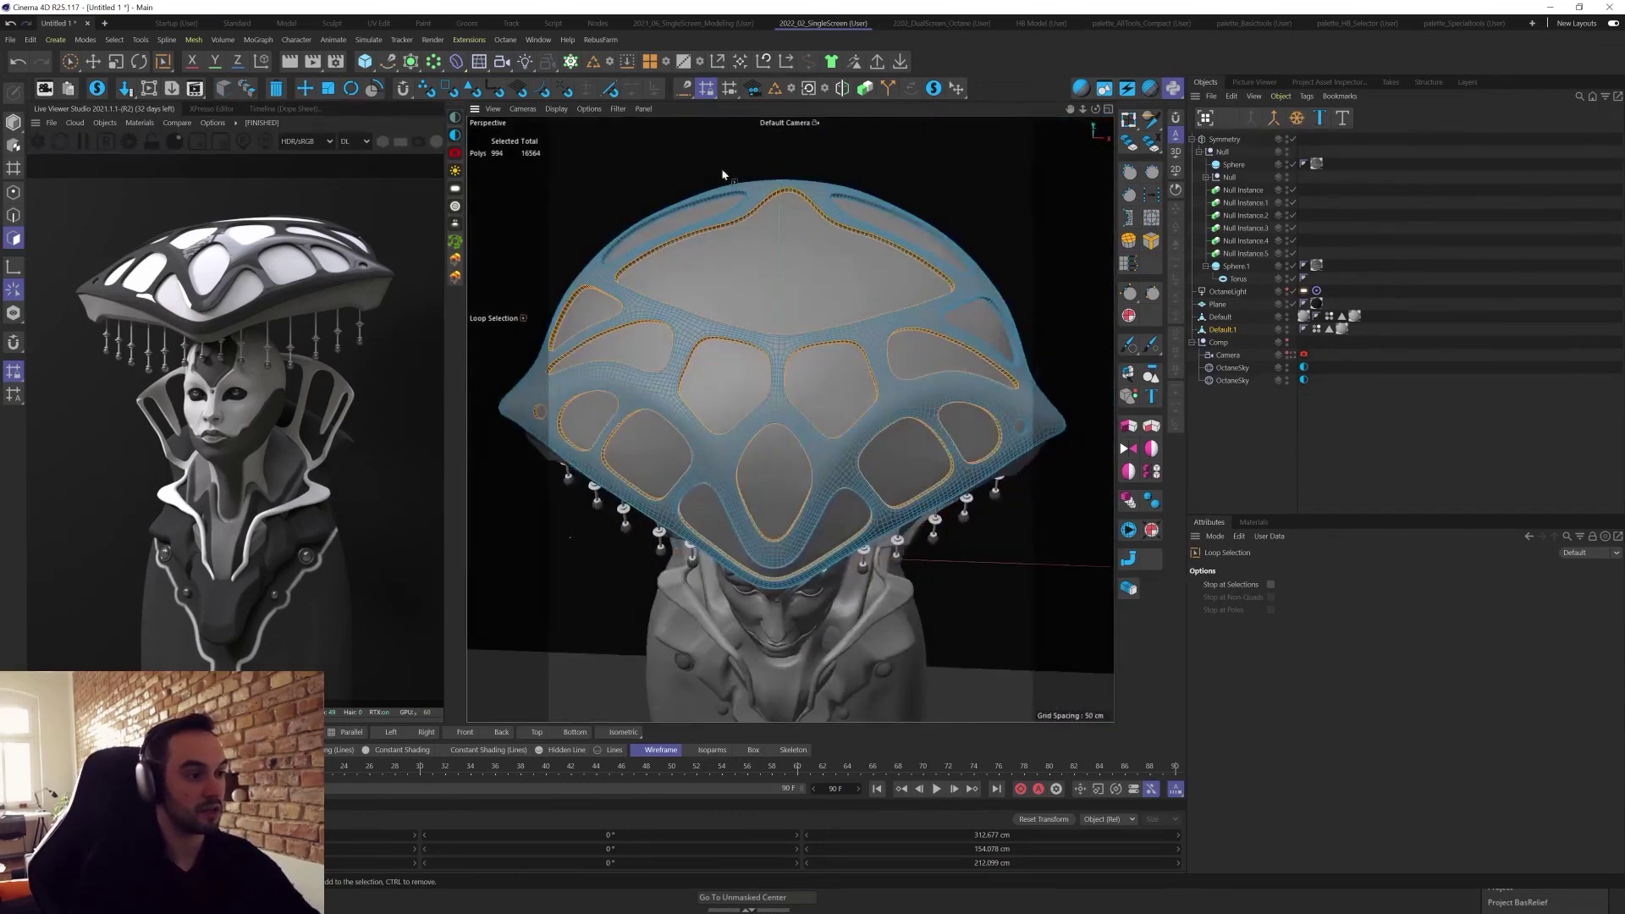
# Add the inner wall loops of the remaining upper and outer hat openings to the selection.
pyautogui.scroll(5, 760, 205)
pyautogui.keyDown('shift'); pyautogui.click(738, 214); pyautogui.keyUp('shift')
pyautogui.keyDown('shift'); pyautogui.click(972, 223); pyautogui.keyUp('shift')
pyautogui.keyDown('alt'); pyautogui.moveTo(971, 224); pyautogui.dragTo(905, 254); pyautogui.keyUp('alt')
pyautogui.keyDown('shift'); pyautogui.click(914, 283); pyautogui.keyUp('shift')
pyautogui.keyDown('alt'); pyautogui.moveTo(897, 305); pyautogui.dragTo(732, 424, button='right'); pyautogui.keyUp('alt')
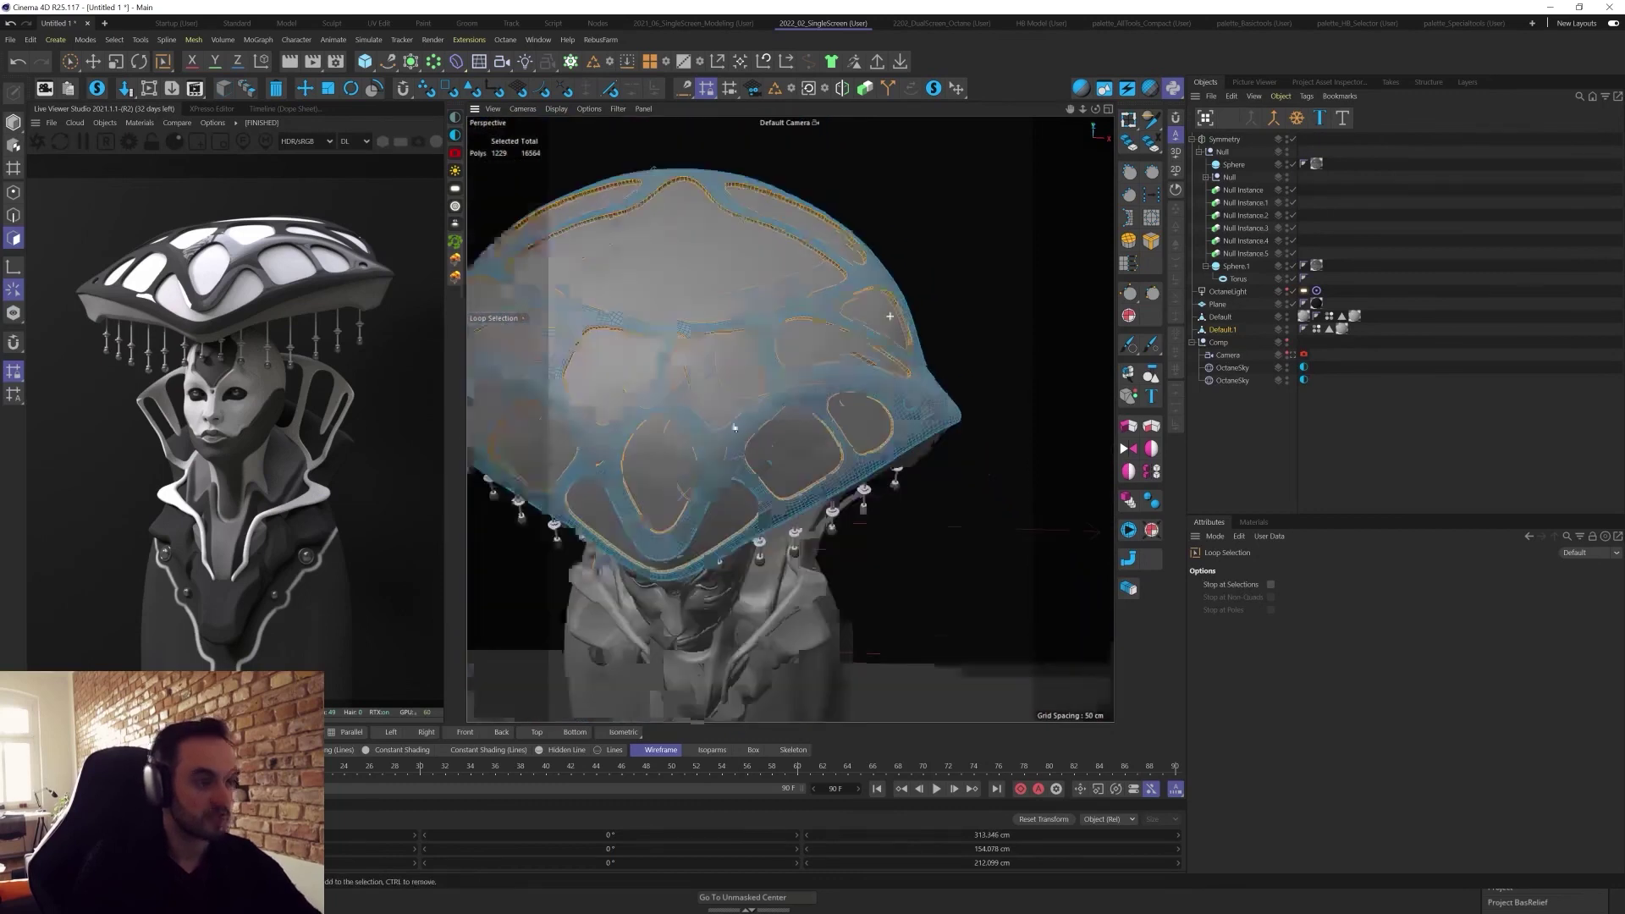
pyautogui.keyDown('alt'); pyautogui.moveTo(733, 424); pyautogui.dragTo(896, 403); pyautogui.keyUp('alt')
pyautogui.keyDown('alt'); pyautogui.moveTo(896, 403); pyautogui.dragTo(791, 419, button='middle'); pyautogui.keyUp('alt')
pyautogui.moveTo(791, 419)
pyautogui.keyDown('alt'); pyautogui.mouseDown()
pyautogui.moveTo(830, 398)
pyautogui.moveTo(798, 398)
pyautogui.mouseUp(); pyautogui.keyUp('alt')
pyautogui.keyDown('alt'); pyautogui.moveTo(798, 399); pyautogui.dragTo(940, 405, button='right'); pyautogui.keyUp('alt')
pyautogui.keyDown('alt'); pyautogui.moveTo(772, 464); pyautogui.dragTo(947, 440, button='right'); pyautogui.keyUp('alt')
pyautogui.keyDown('shift'); pyautogui.click(855, 355); pyautogui.keyUp('shift')
pyautogui.keyDown('alt'); pyautogui.moveTo(875, 397); pyautogui.dragTo(508, 618, button='right'); pyautogui.keyUp('alt')
pyautogui.keyDown('alt'); pyautogui.moveTo(888, 446); pyautogui.dragTo(838, 400); pyautogui.keyUp('alt')
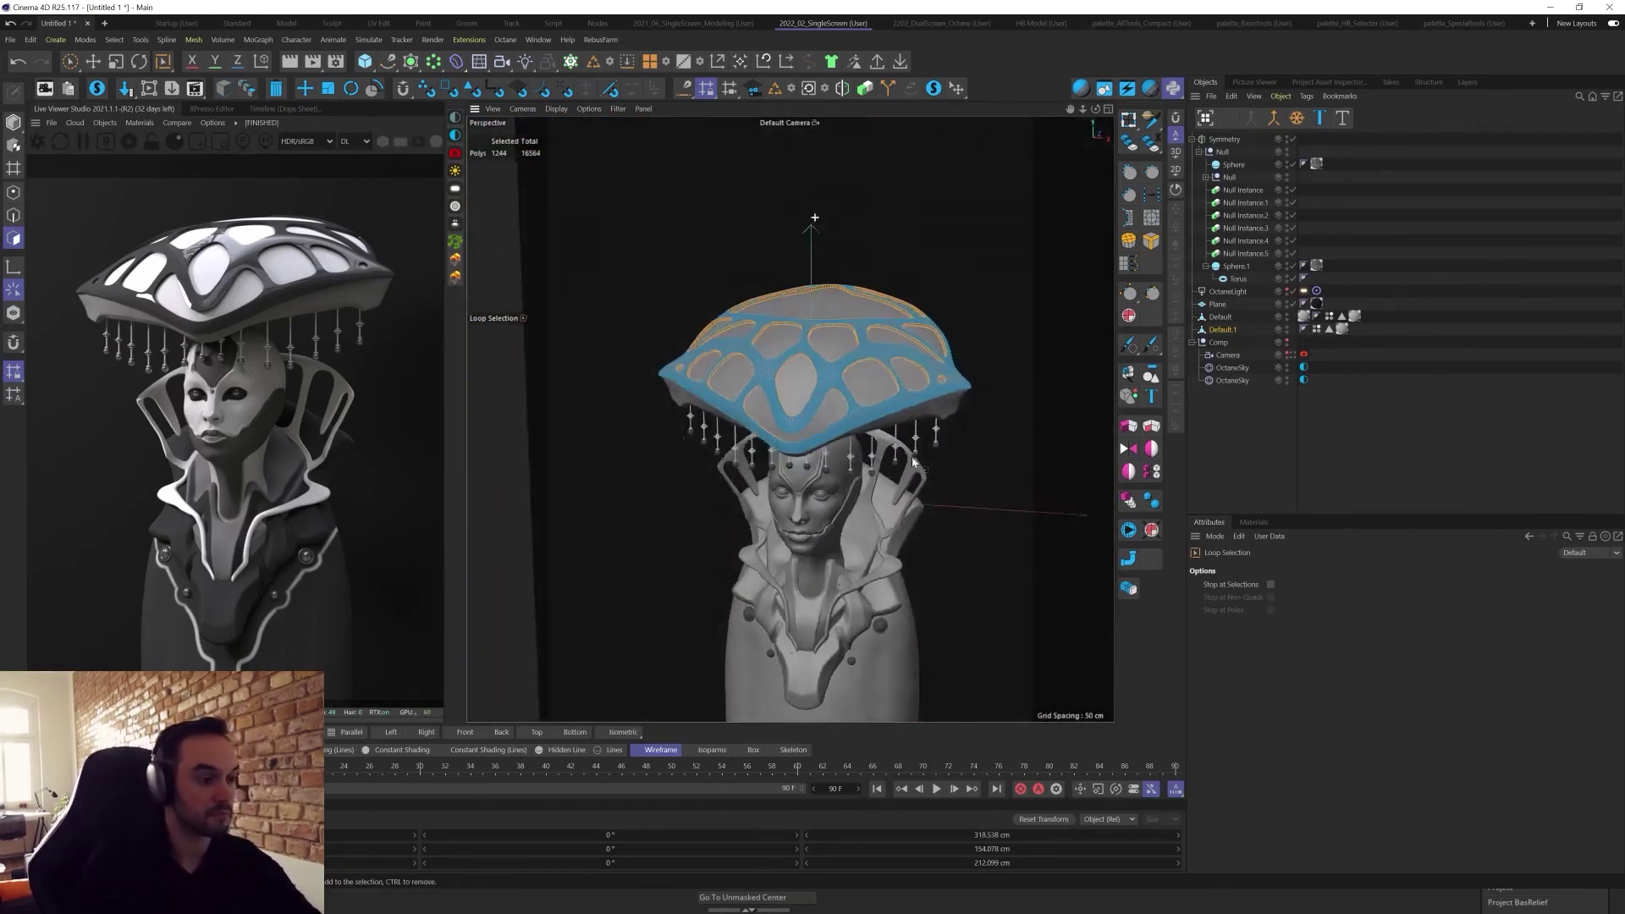
# Split the selected inner walls into a separate object and extrude them about 3.3 cm without caps.
pyautogui.keyDown('alt'); pyautogui.moveTo(834, 399); pyautogui.dragTo(936, 413, button='right'); pyautogui.keyUp('alt')
pyautogui.press('u')
pyautogui.press('p')
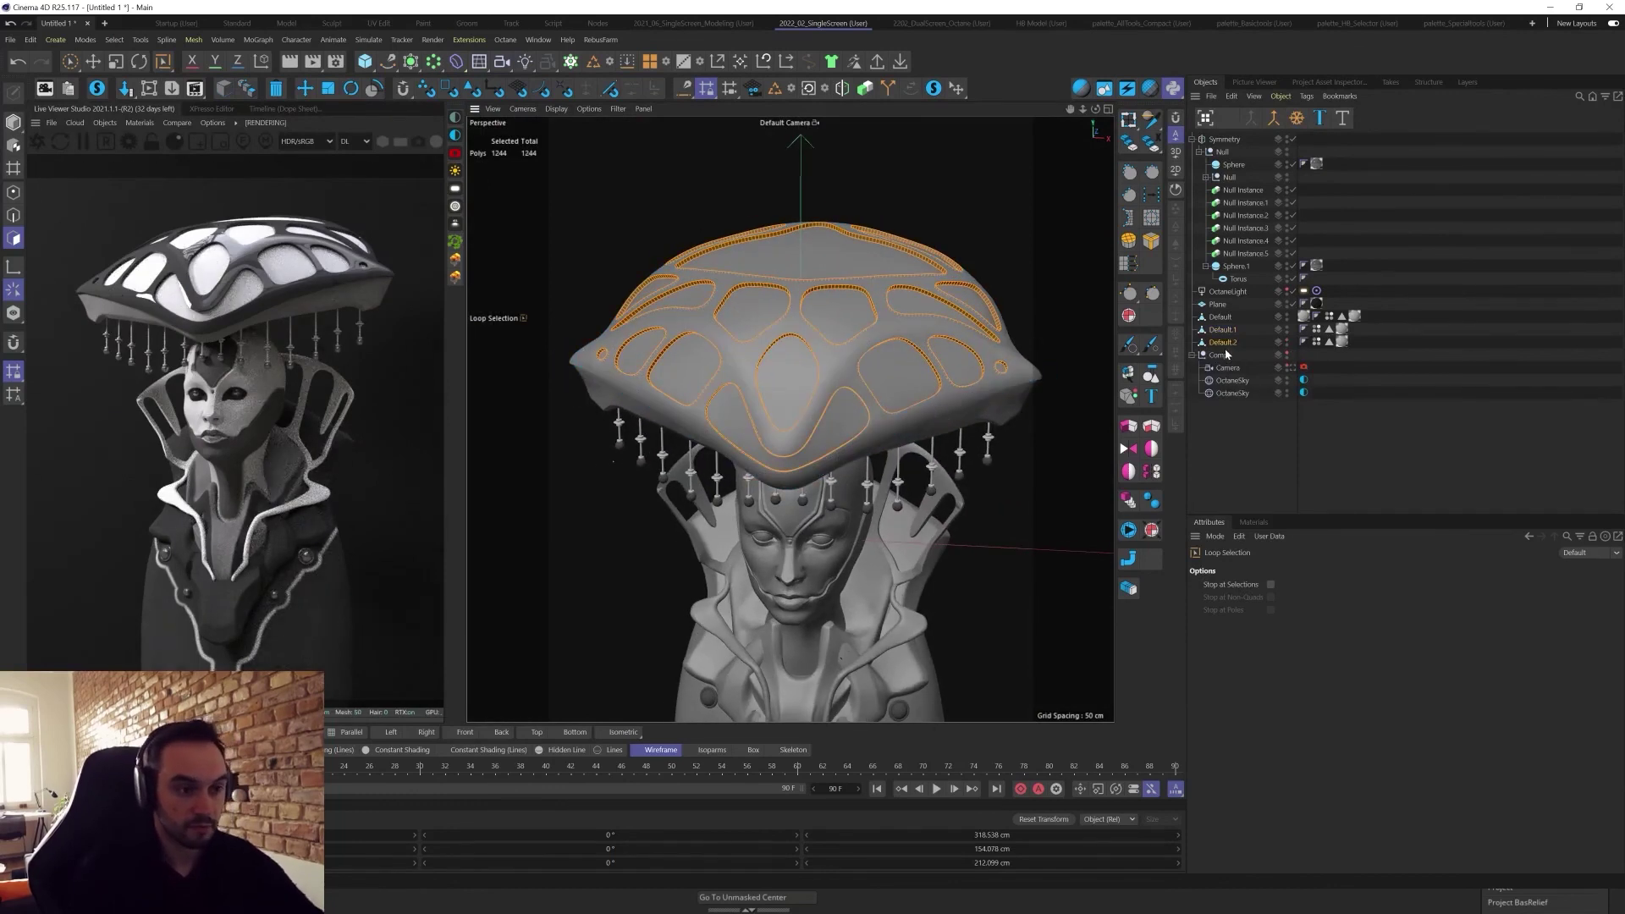
pyautogui.scroll(4, 927, 282)
pyautogui.scroll(6, 904, 212)
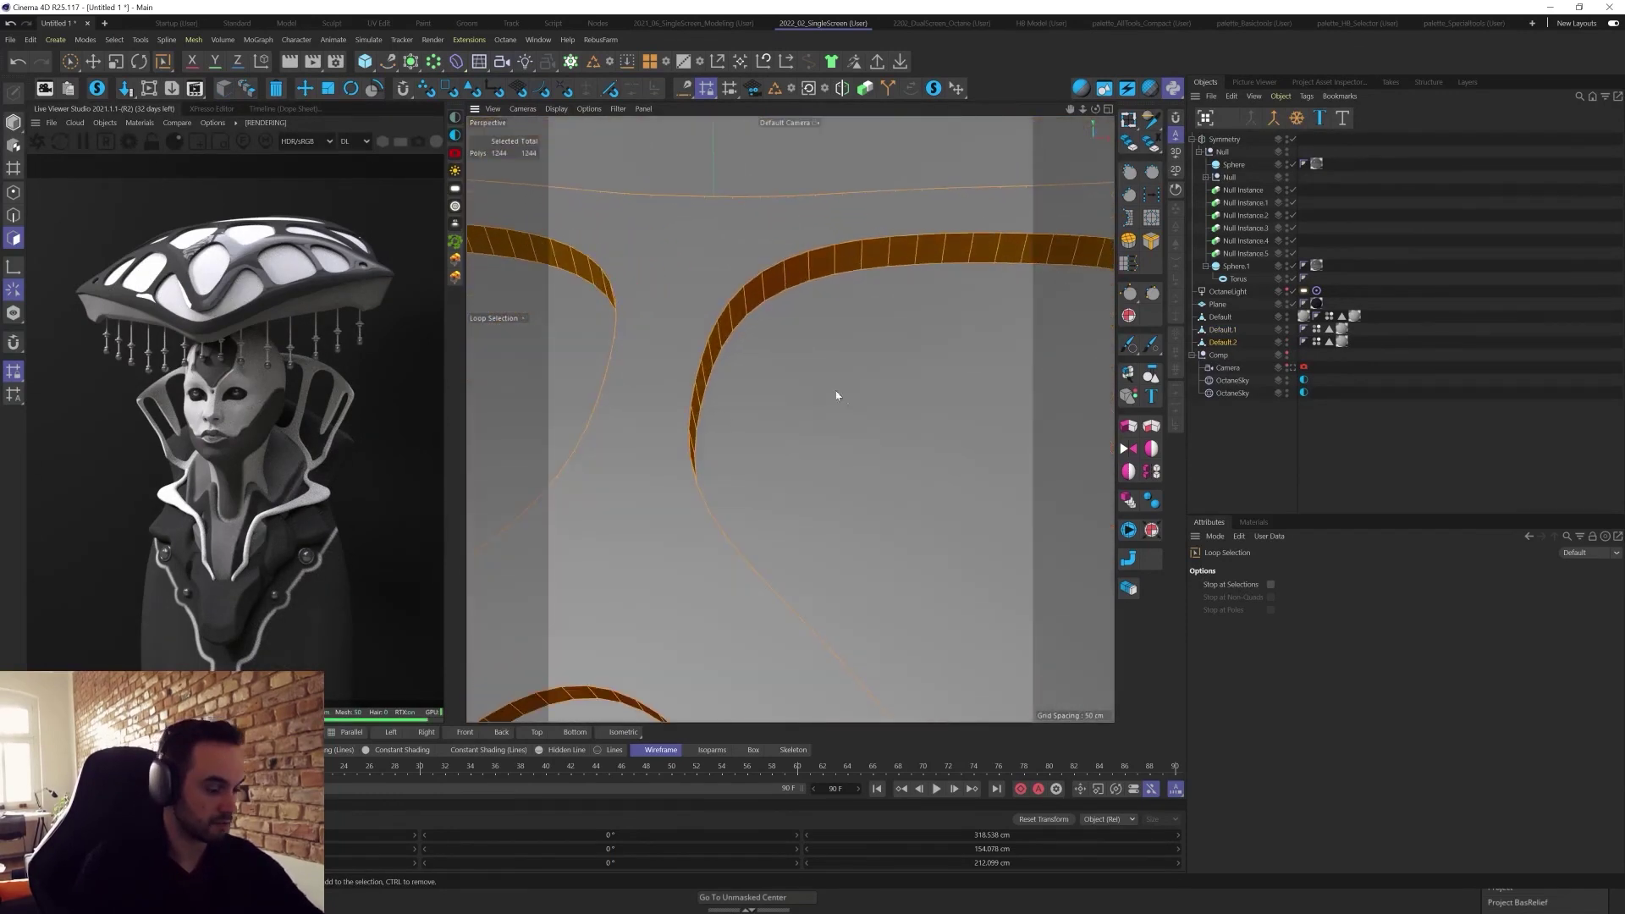
pyautogui.press('d')
pyautogui.moveTo(841, 357); pyautogui.dragTo(1049, 279)
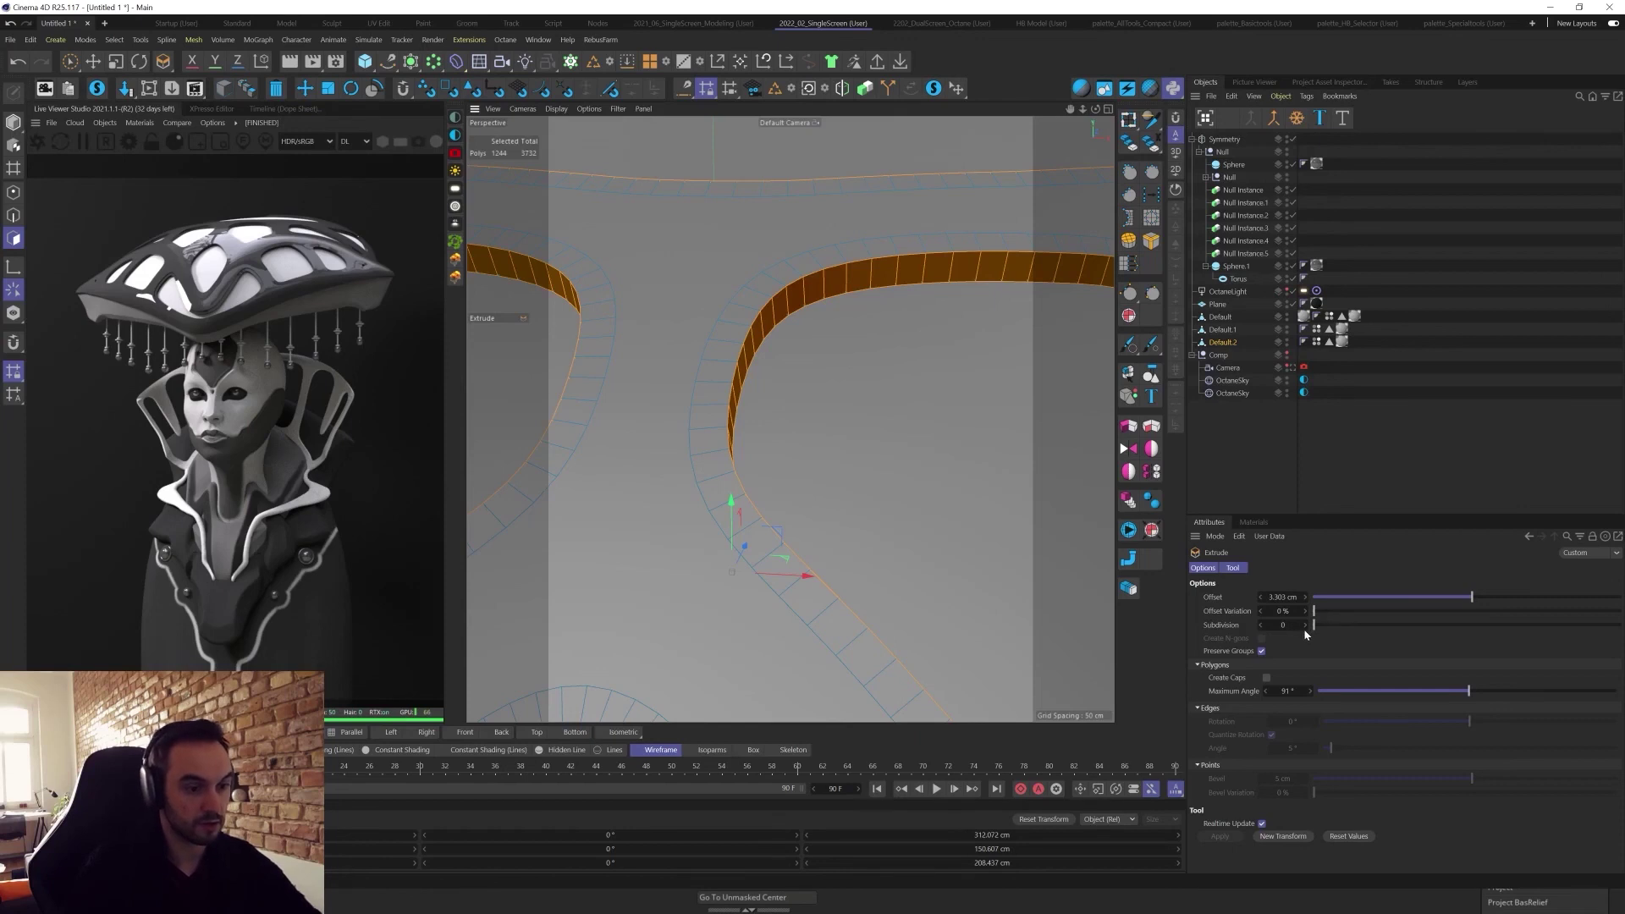
# Smooth the extruded opening rims by placing their object under a Subdivision Surface.
pyautogui.keyDown('alt'); pyautogui.moveTo(902, 421); pyautogui.dragTo(829, 452, button='right'); pyautogui.keyUp('alt')
pyautogui.press('e')
pyautogui.press('Return')
pyautogui.keyDown('alt'); pyautogui.moveTo(829, 452); pyautogui.dragTo(743, 359, button='middle'); pyautogui.keyUp('alt')
pyautogui.keyDown('alt'); pyautogui.click(411, 63); pyautogui.keyUp('alt')
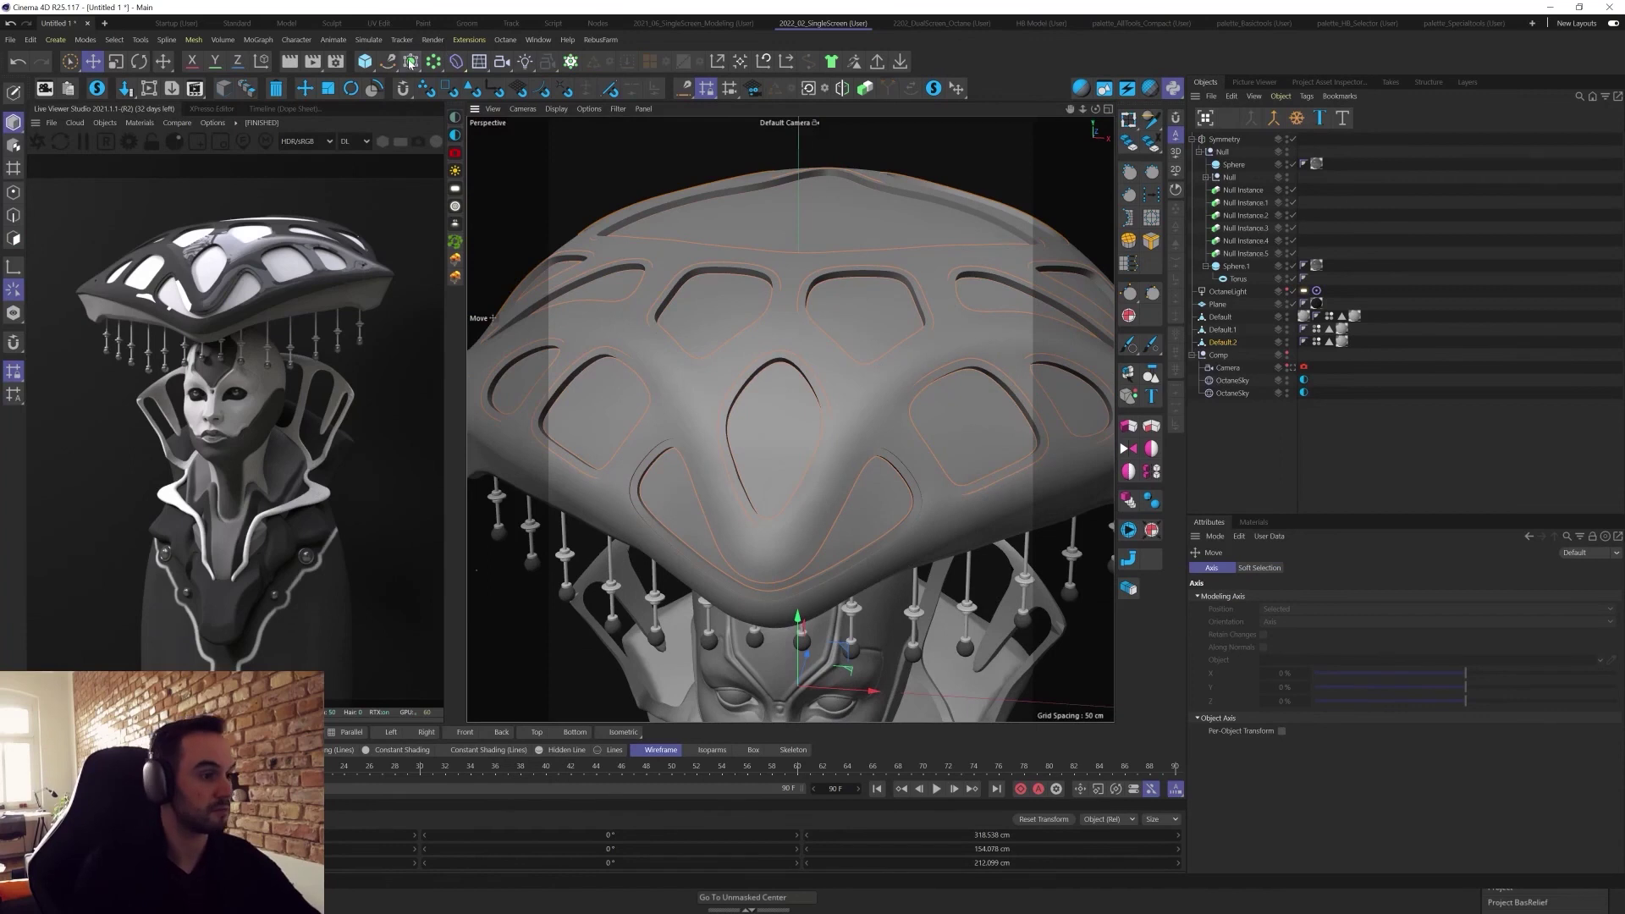
pyautogui.scroll(-8, 862, 352)
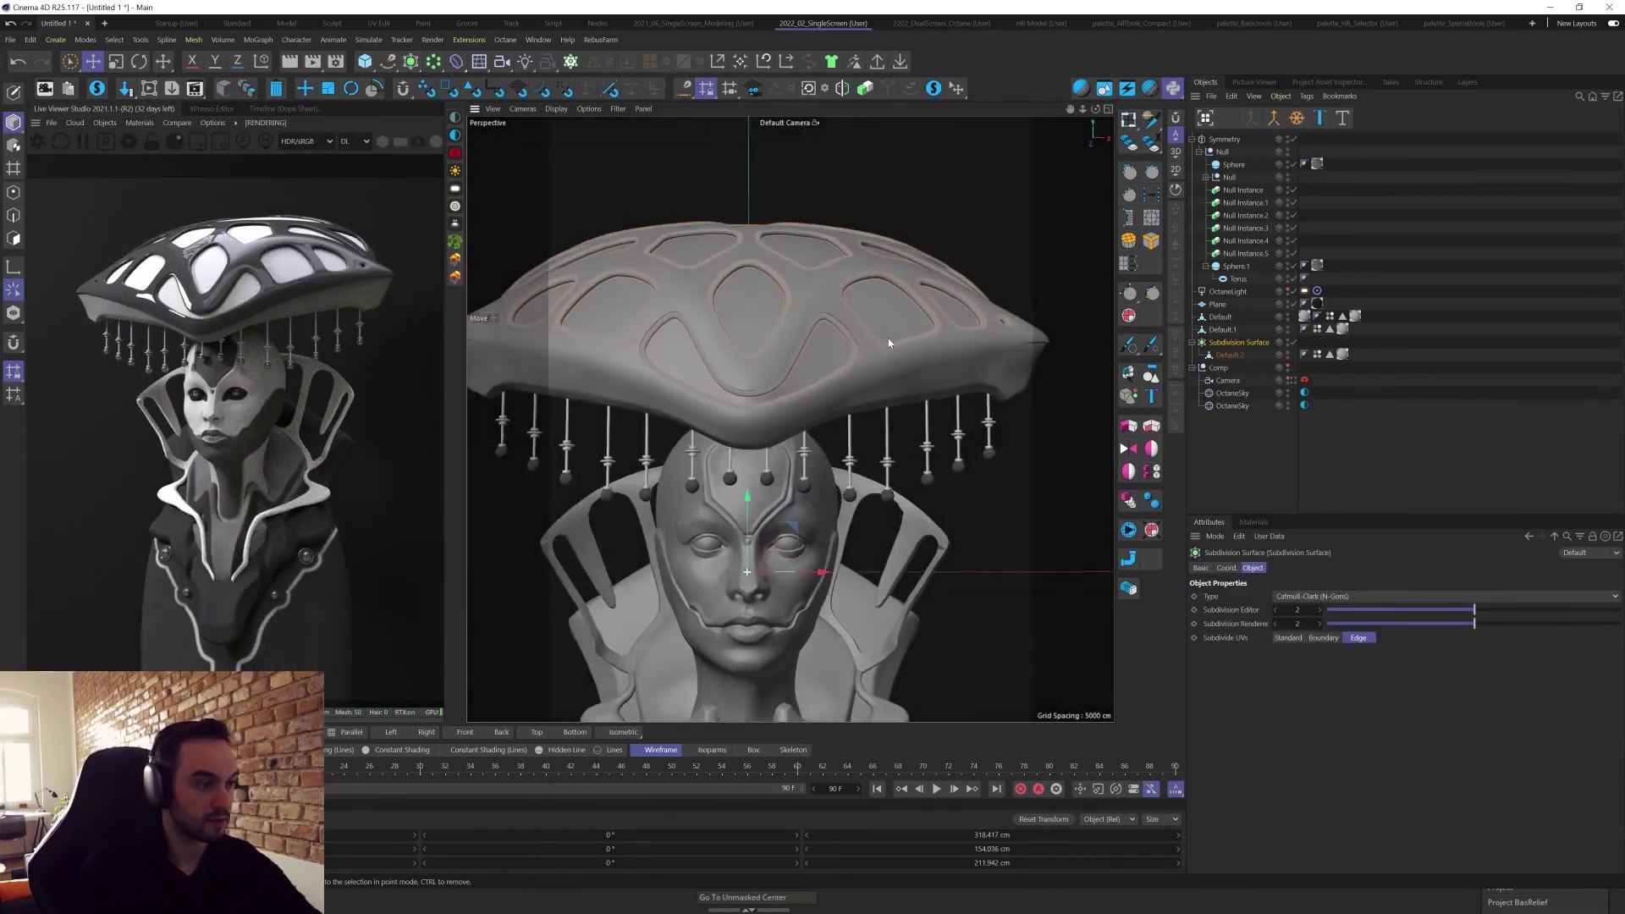
# Apply the Octane glossy material to the subdivided rims around the hat openings.
pyautogui.click(1372, 336)
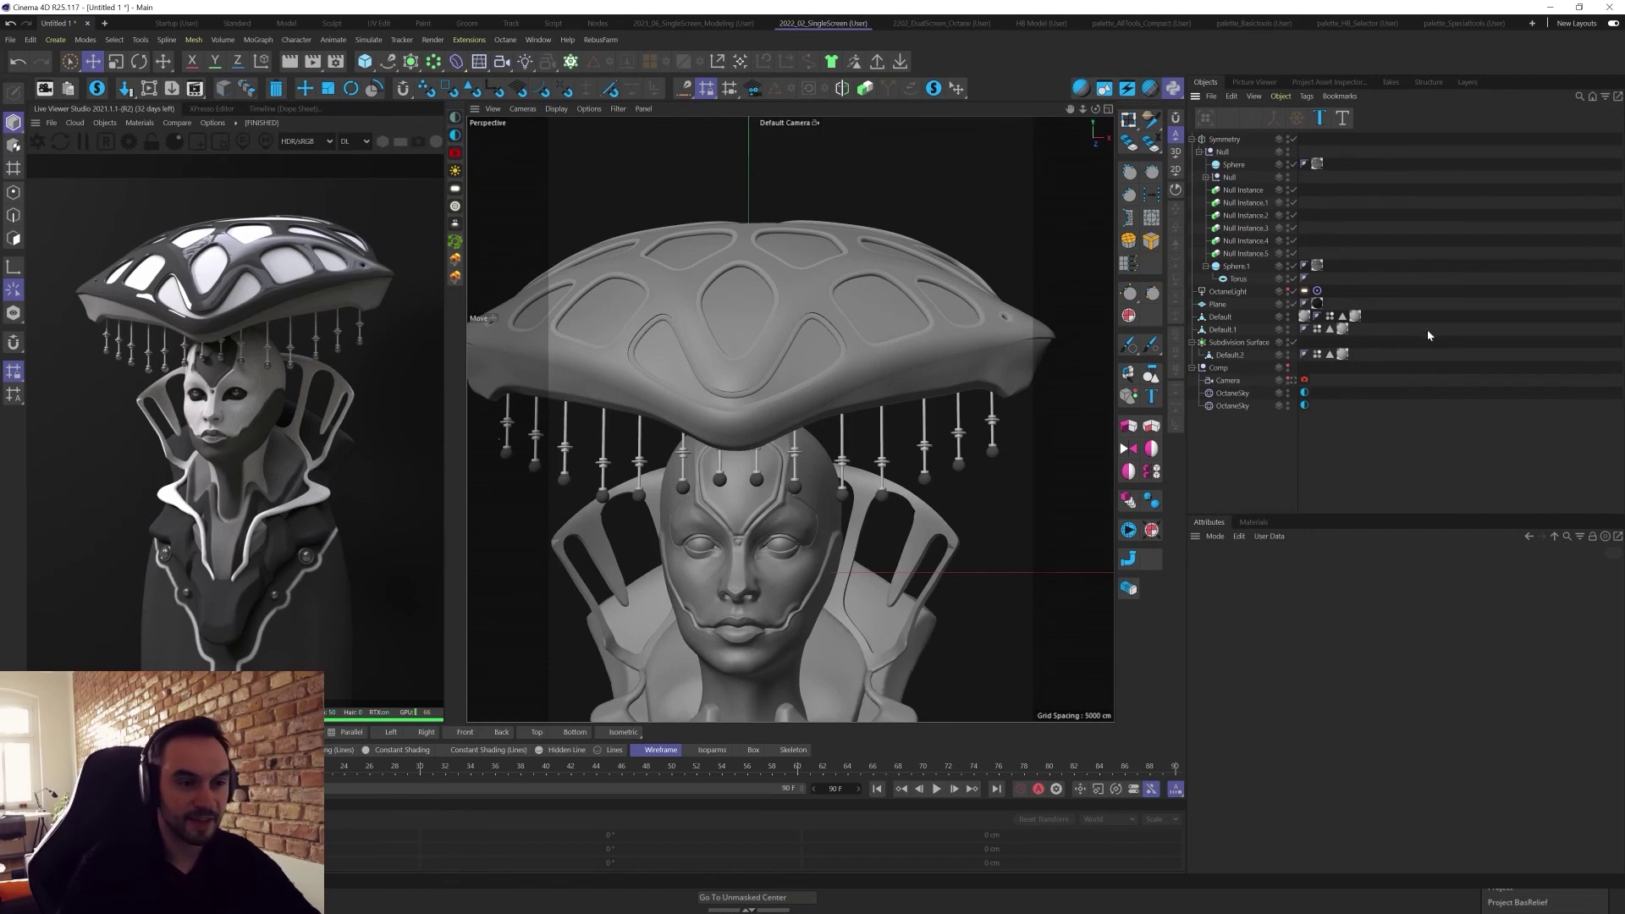
pyautogui.click(928, 321)
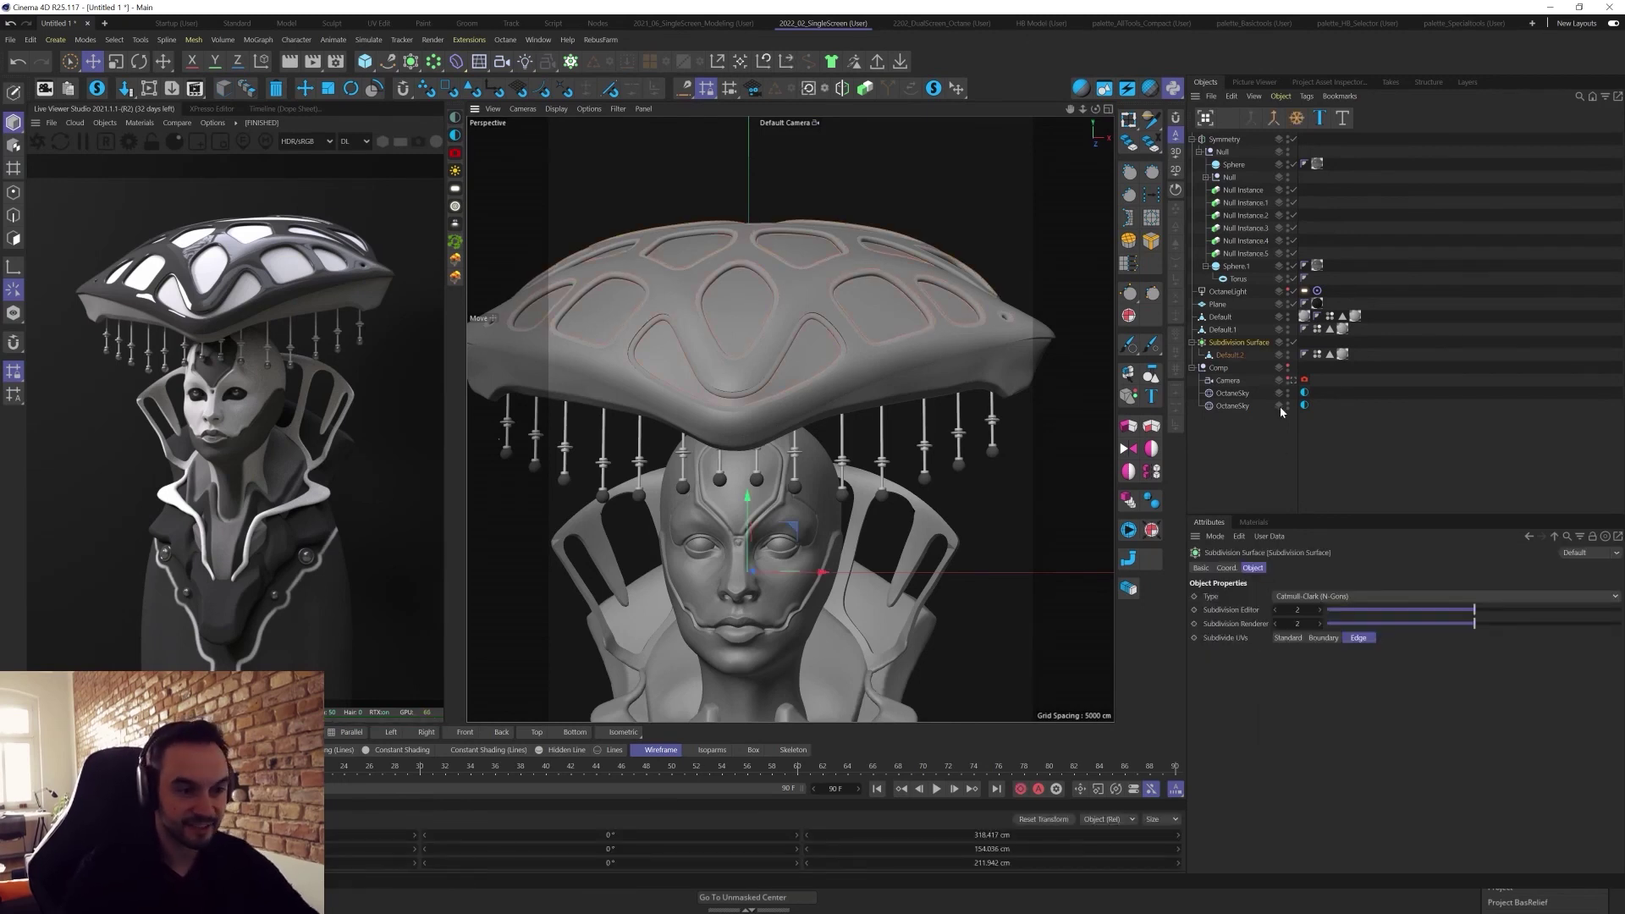
pyautogui.click(1247, 522)
pyautogui.moveTo(1282, 448); pyautogui.dragTo(1240, 356)
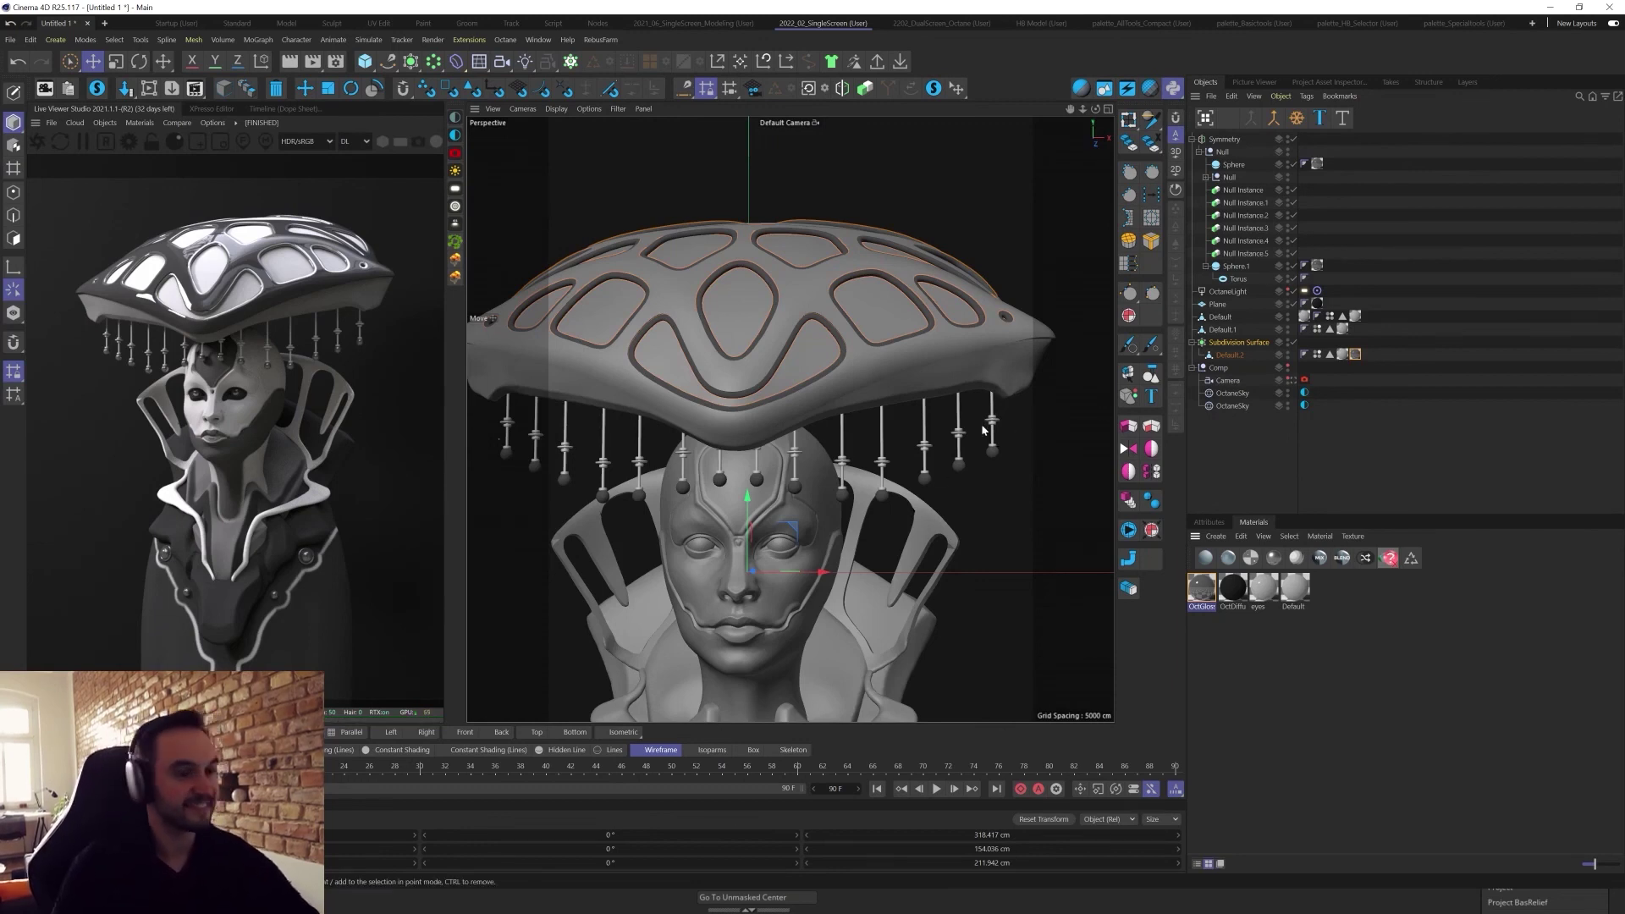
# Set the roughness of the eyes material to 0.
pyautogui.doubleClick(1264, 588)
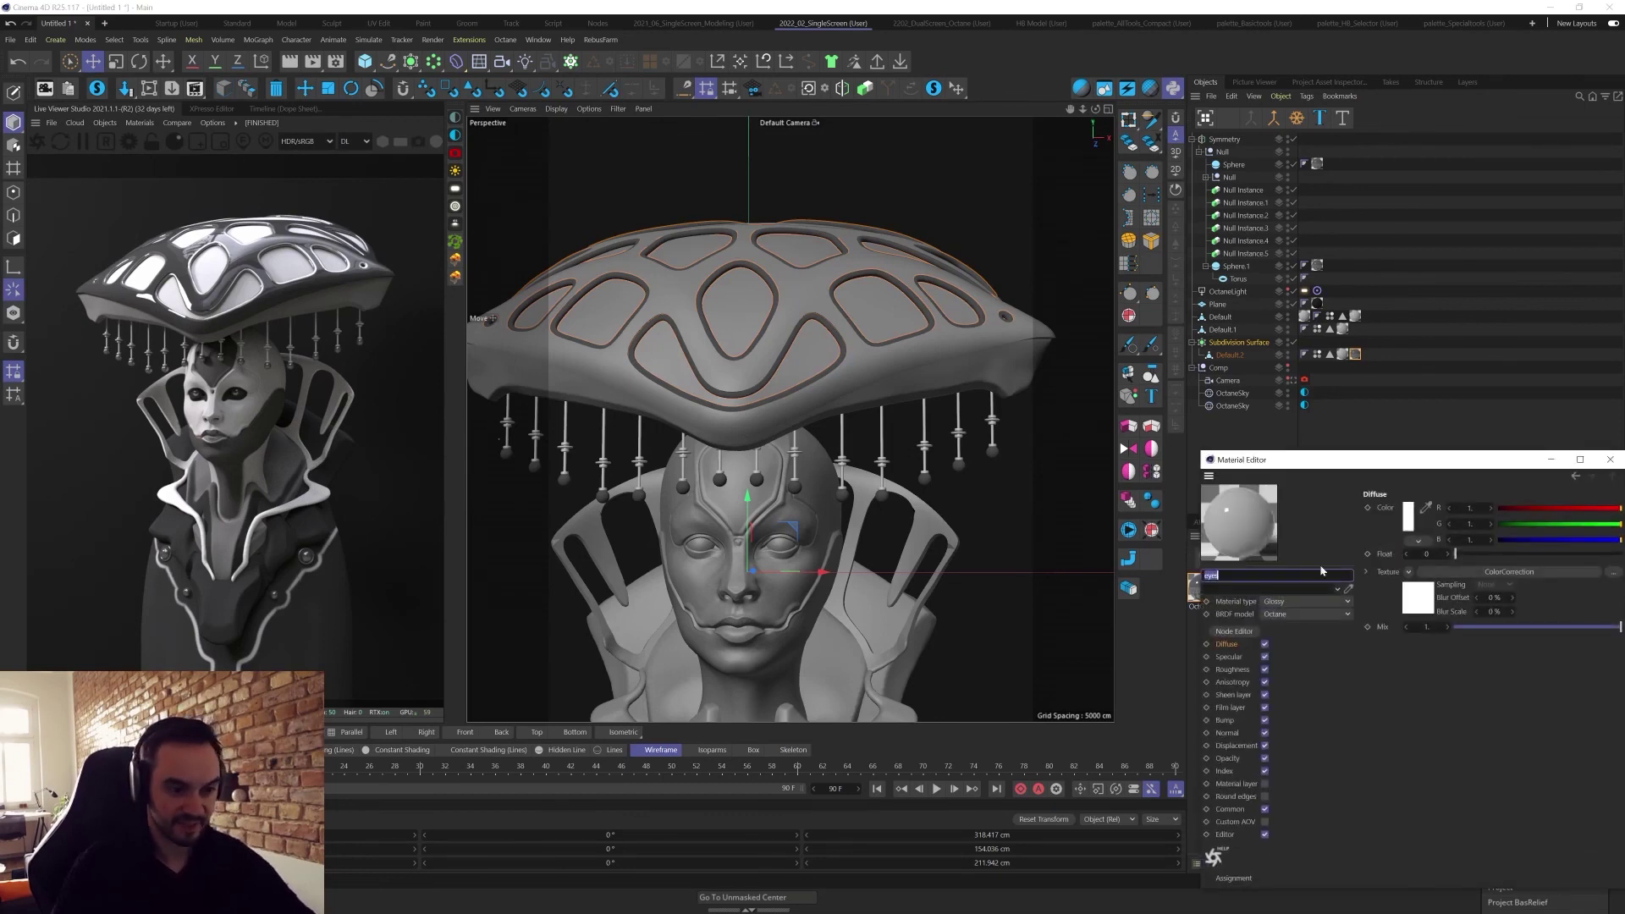
pyautogui.click(1242, 670)
pyautogui.click(1473, 554)
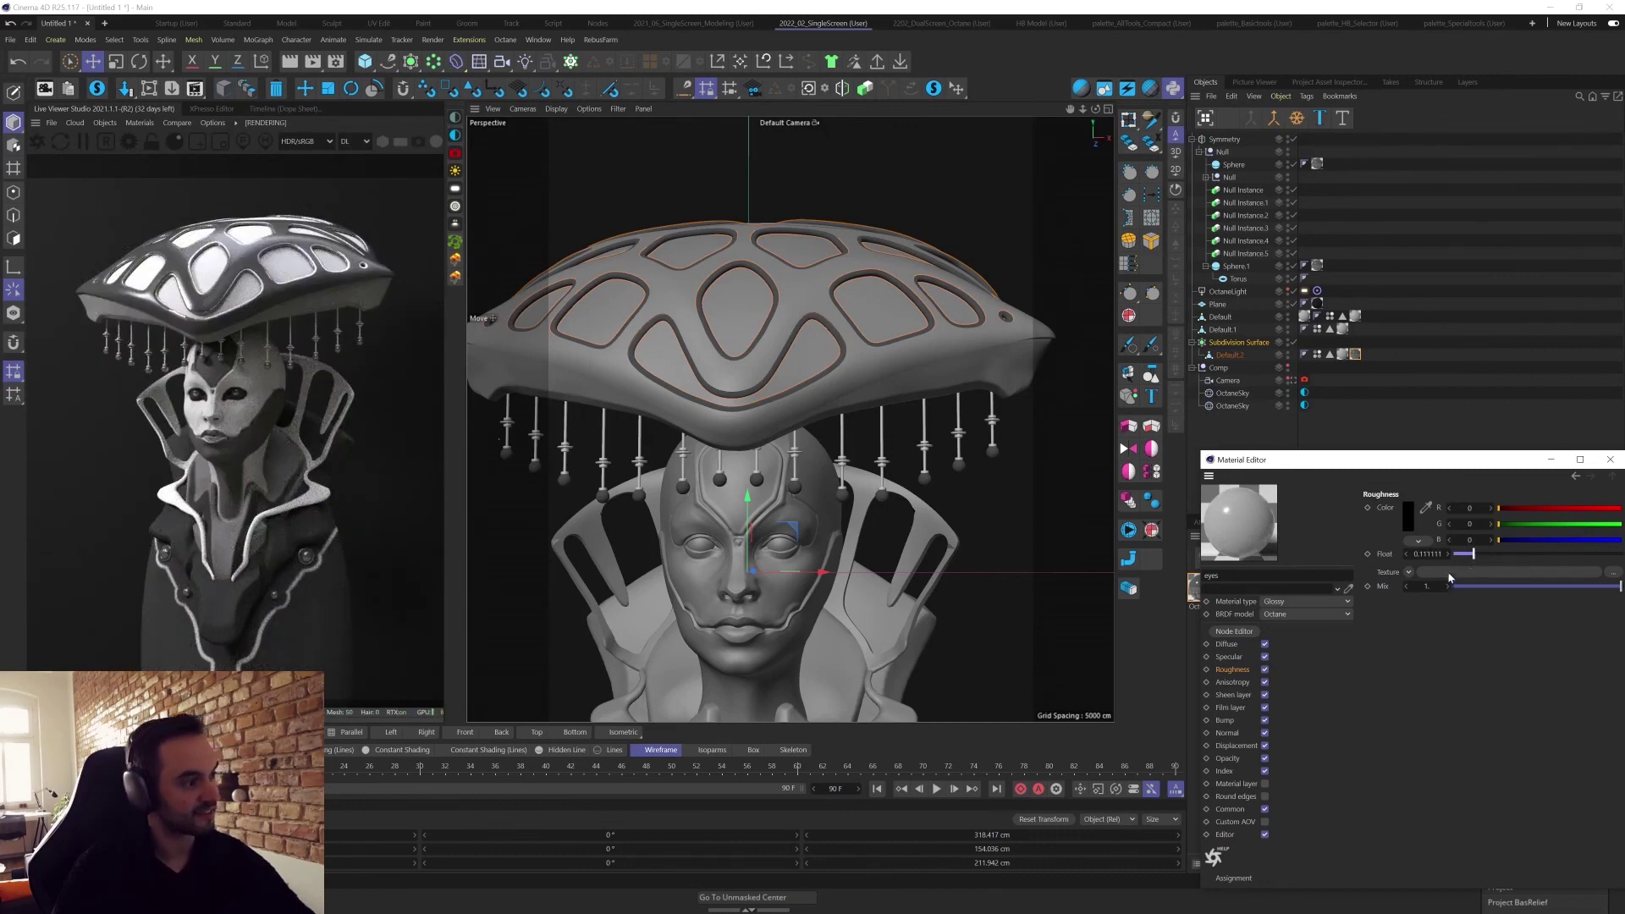
pyautogui.moveTo(1464, 555); pyautogui.dragTo(1451, 554)
pyautogui.moveTo(1481, 468); pyautogui.dragTo(1466, 458)
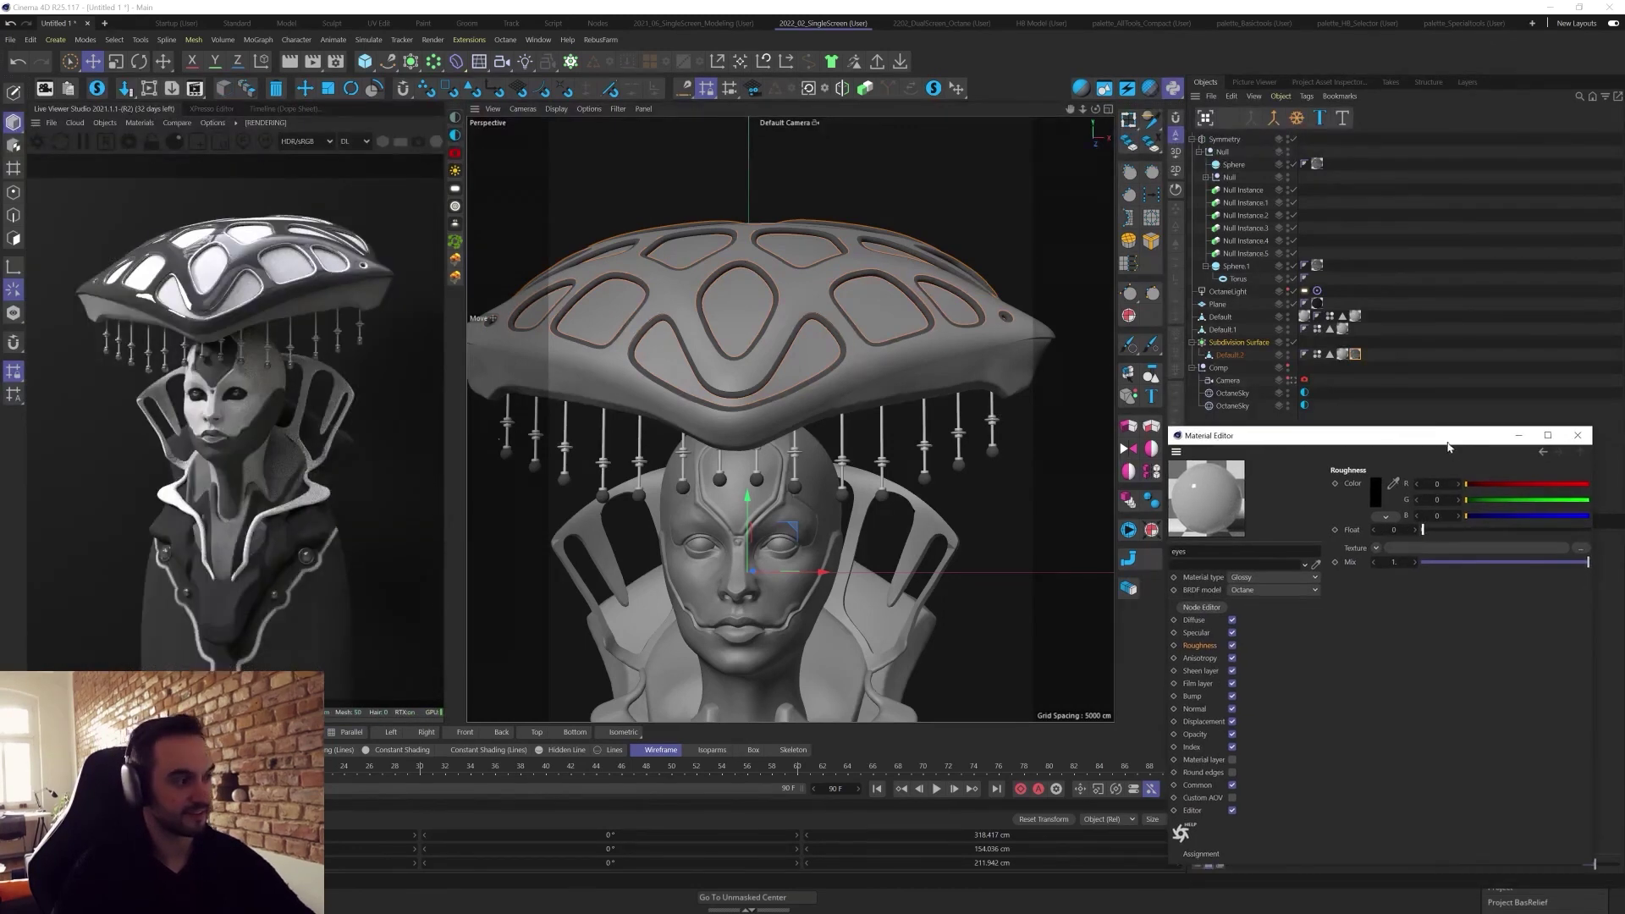
pyautogui.click(1593, 449)
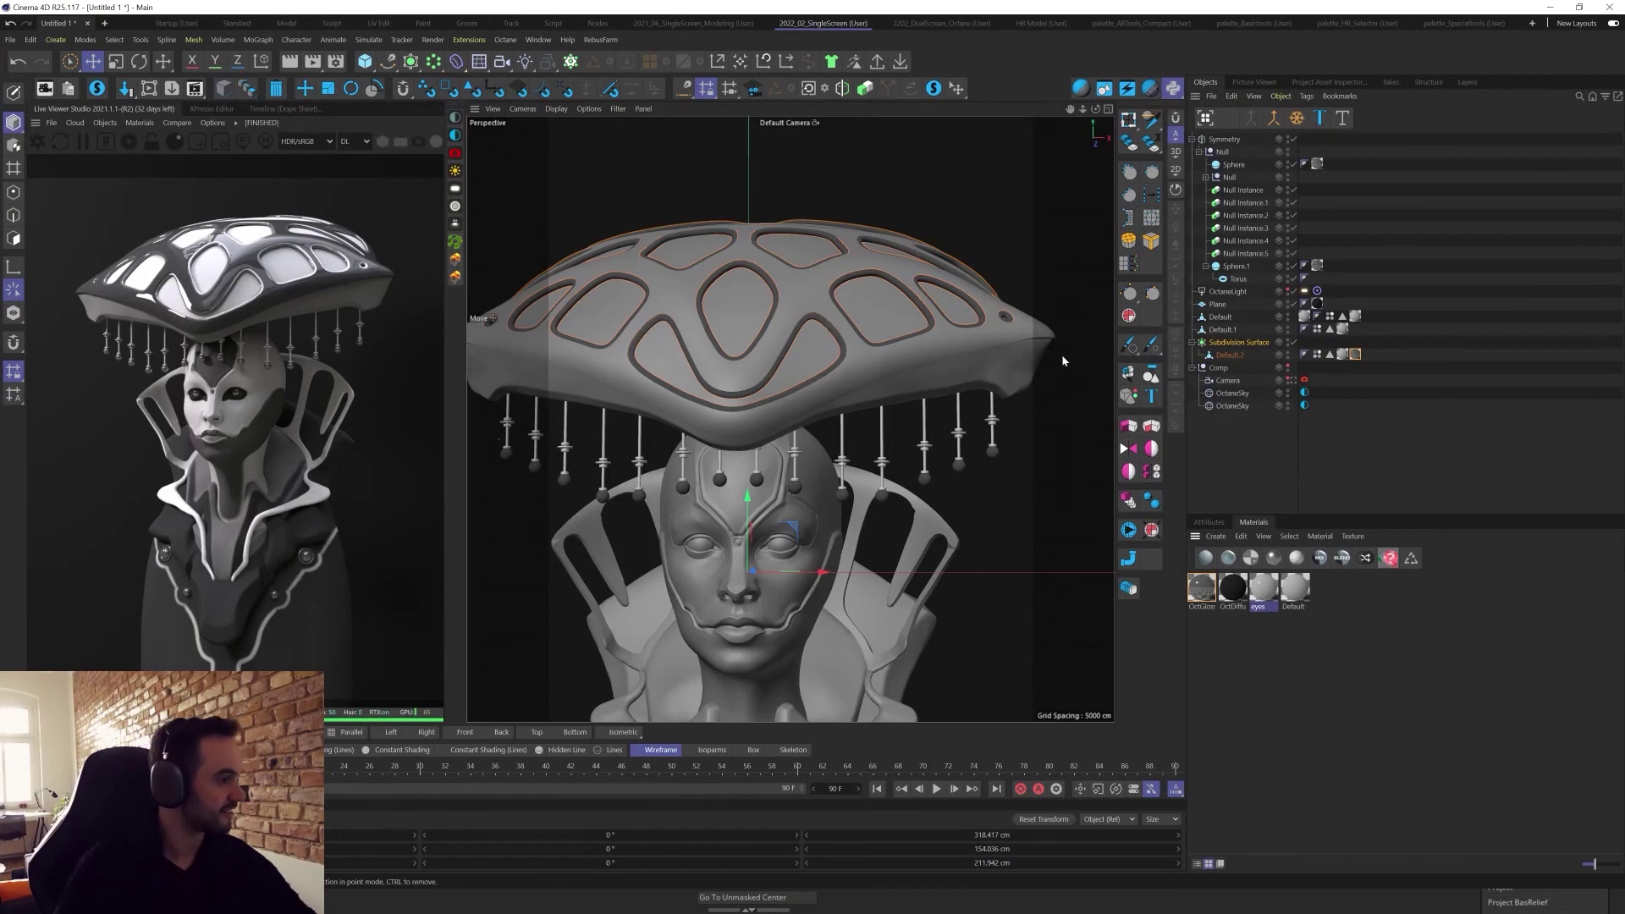
pyautogui.click(1311, 422)
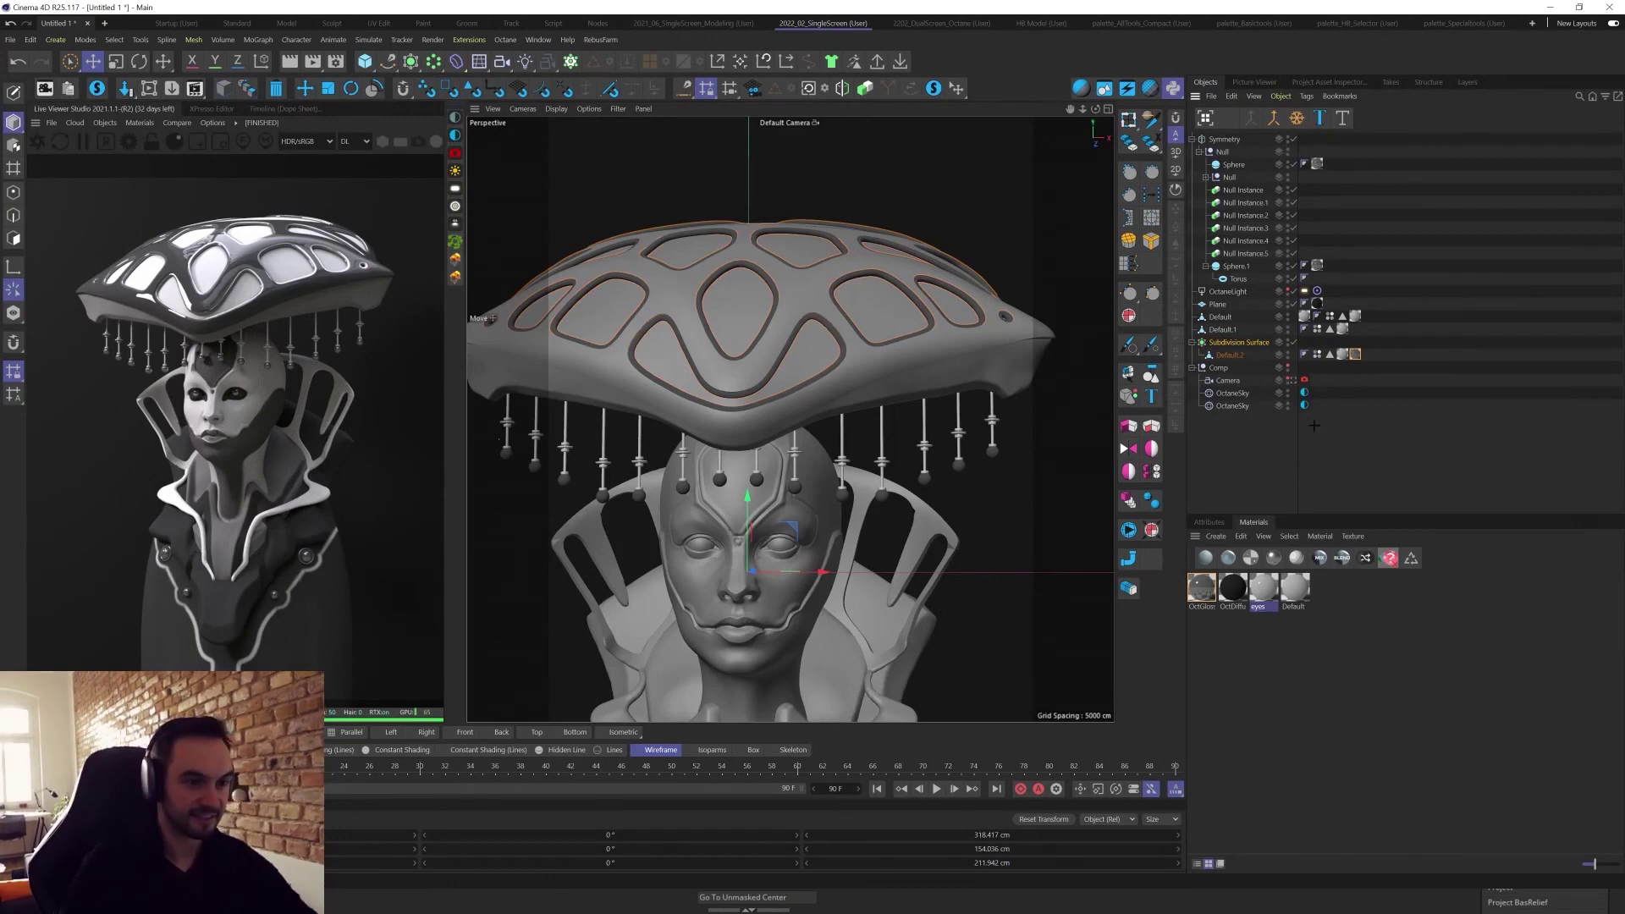
pyautogui.click(834, 331)
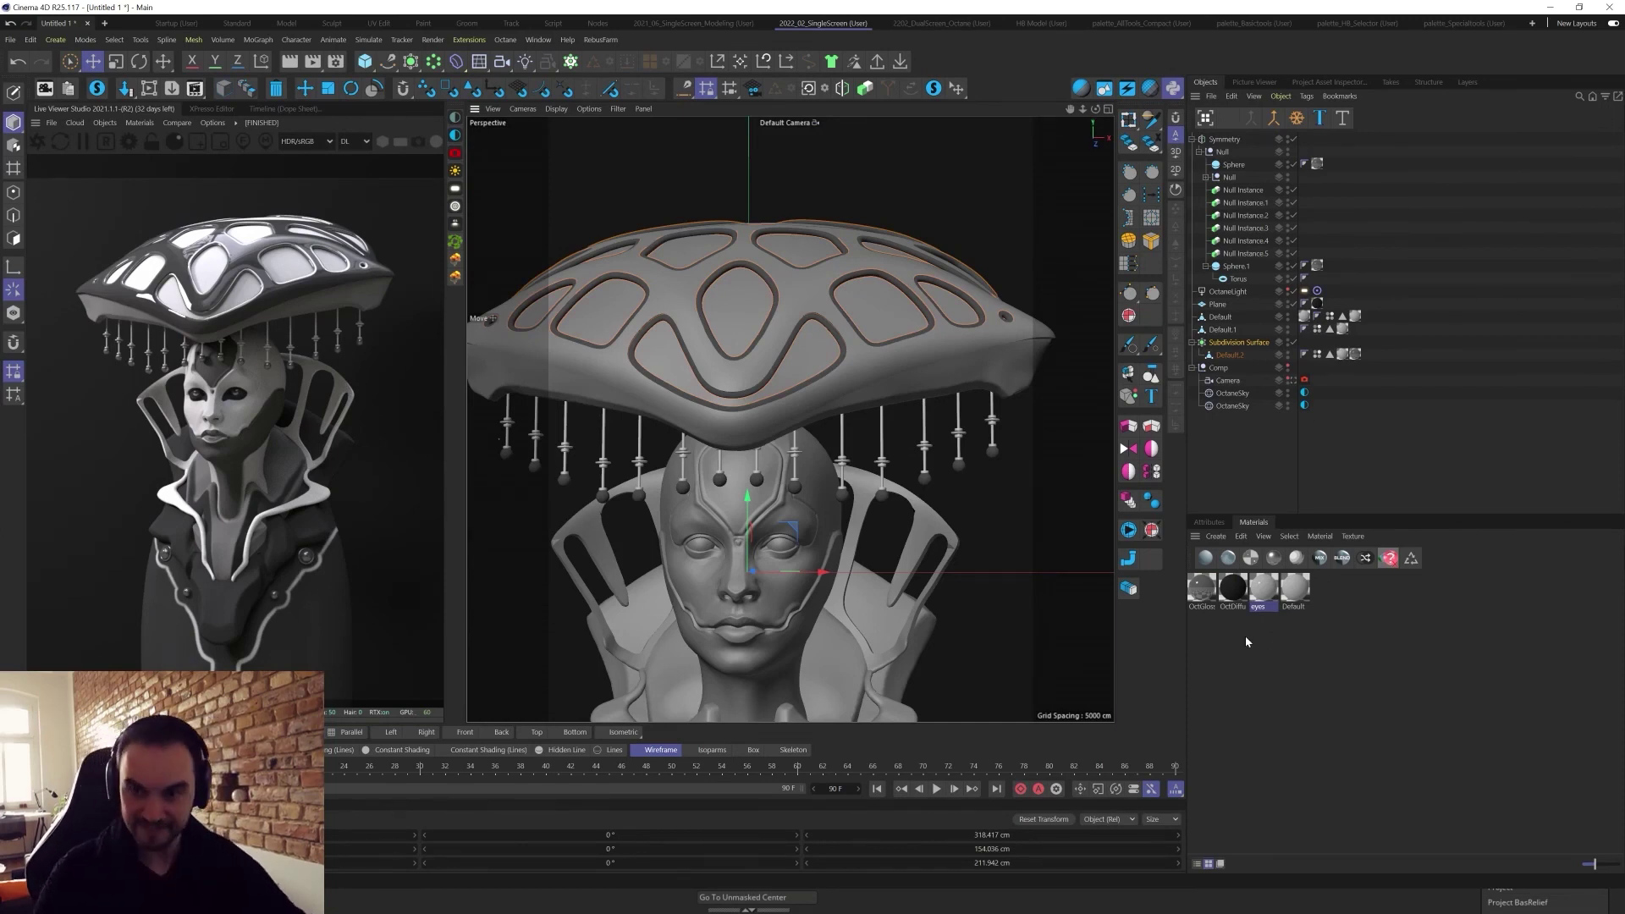
pyautogui.scroll(-5, 851, 431)
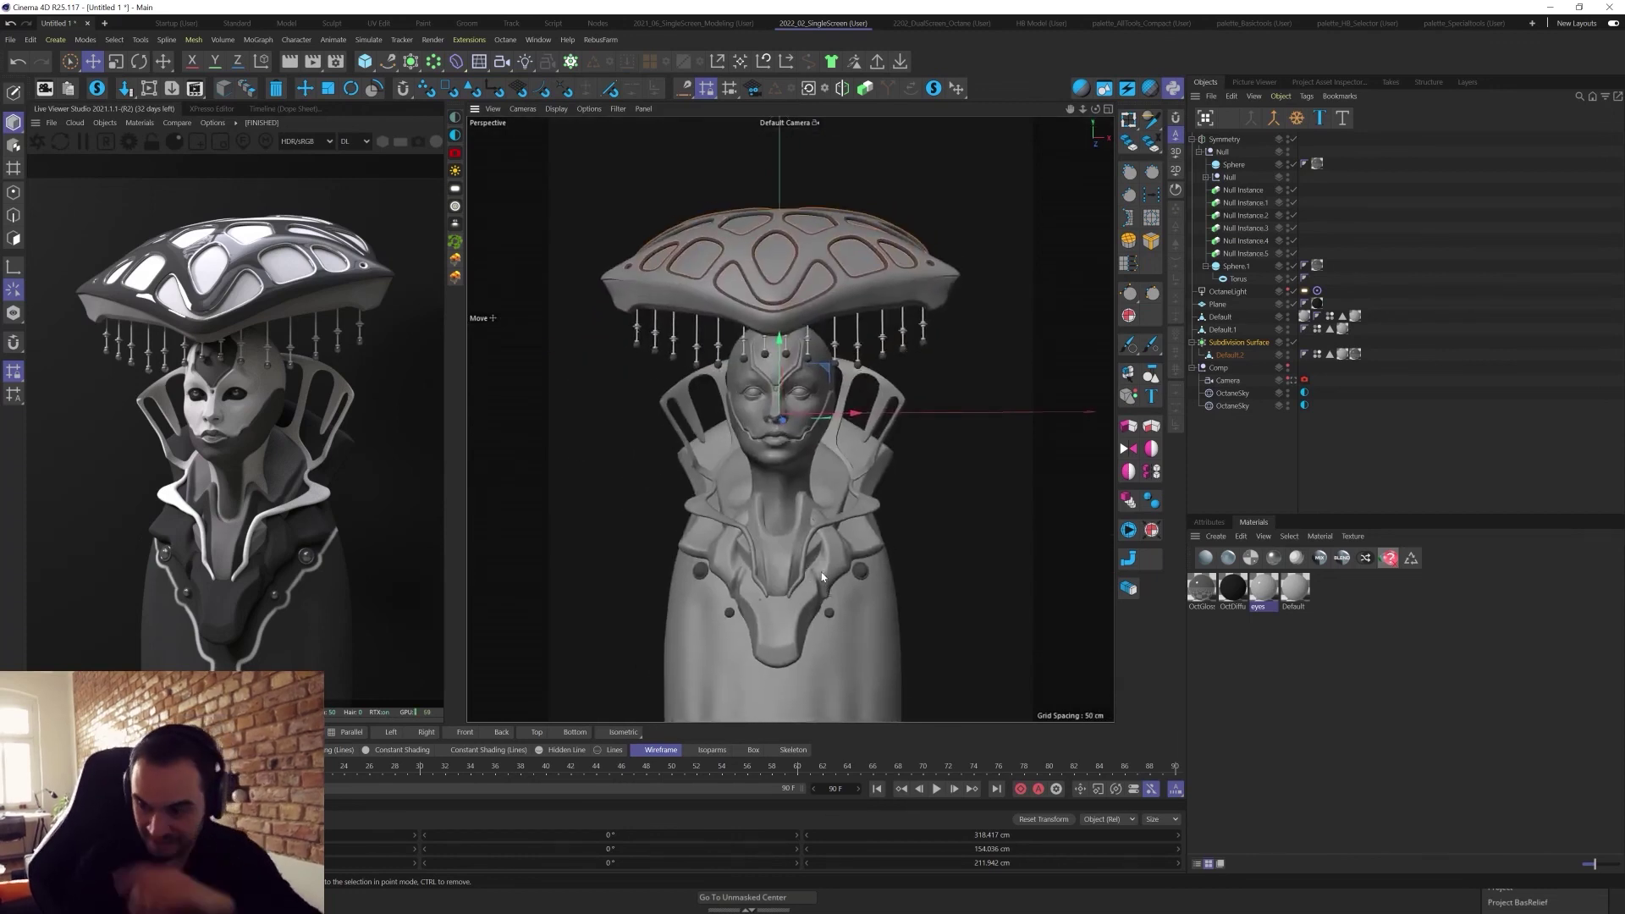
pyautogui.keyDown('alt'); pyautogui.moveTo(846, 464); pyautogui.dragTo(808, 550); pyautogui.keyUp('alt')
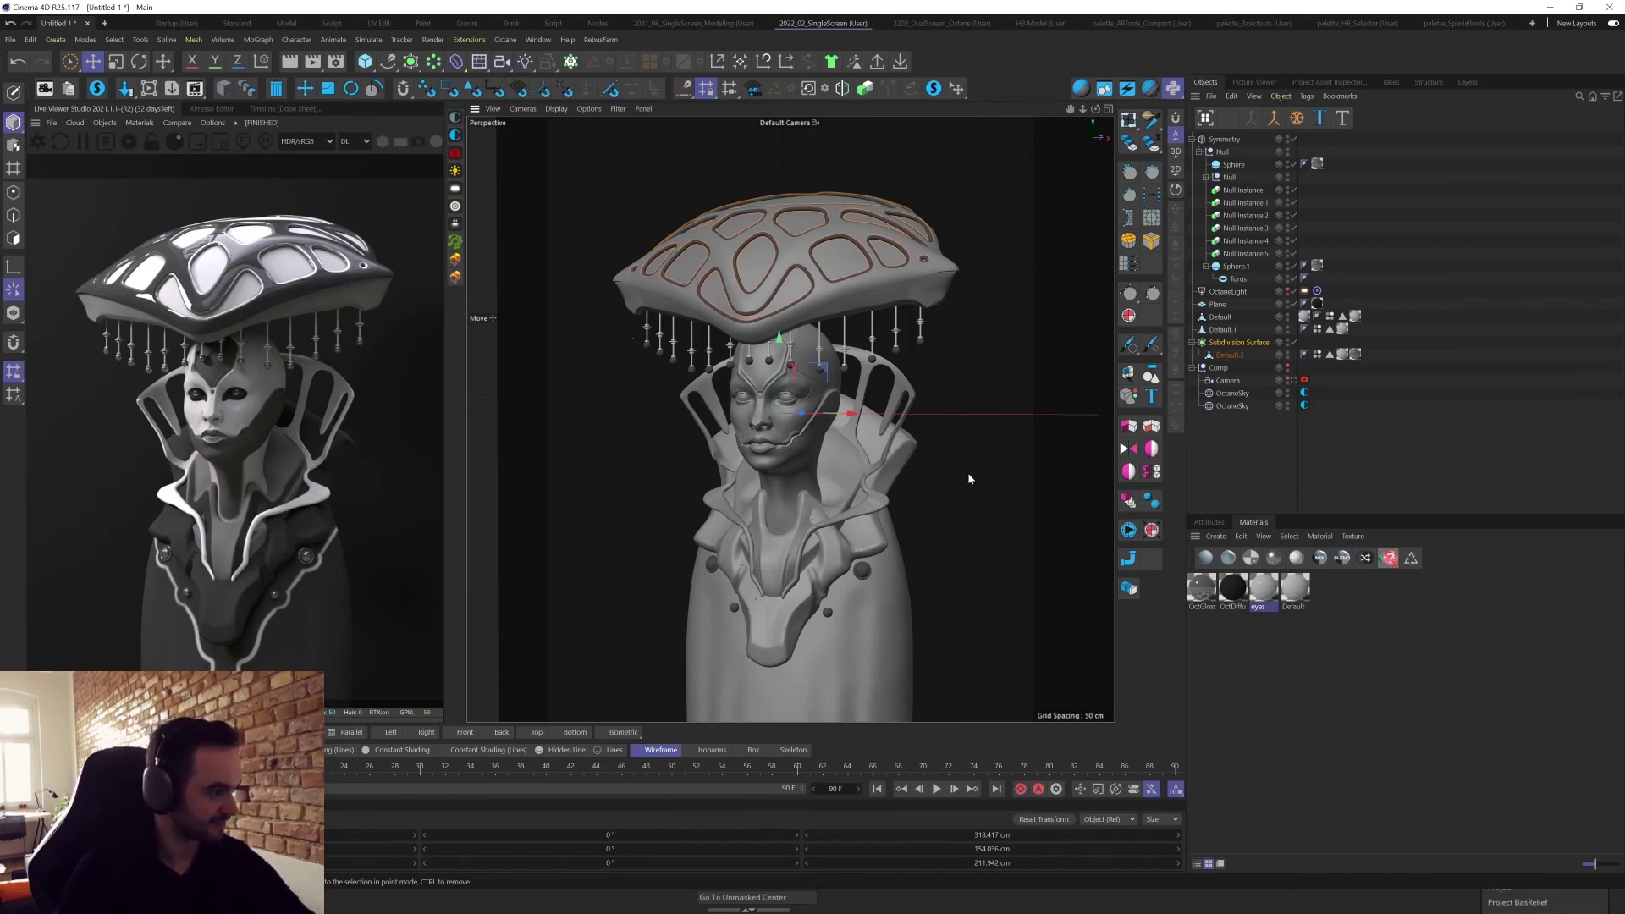
pyautogui.scroll(1, 791, 411)
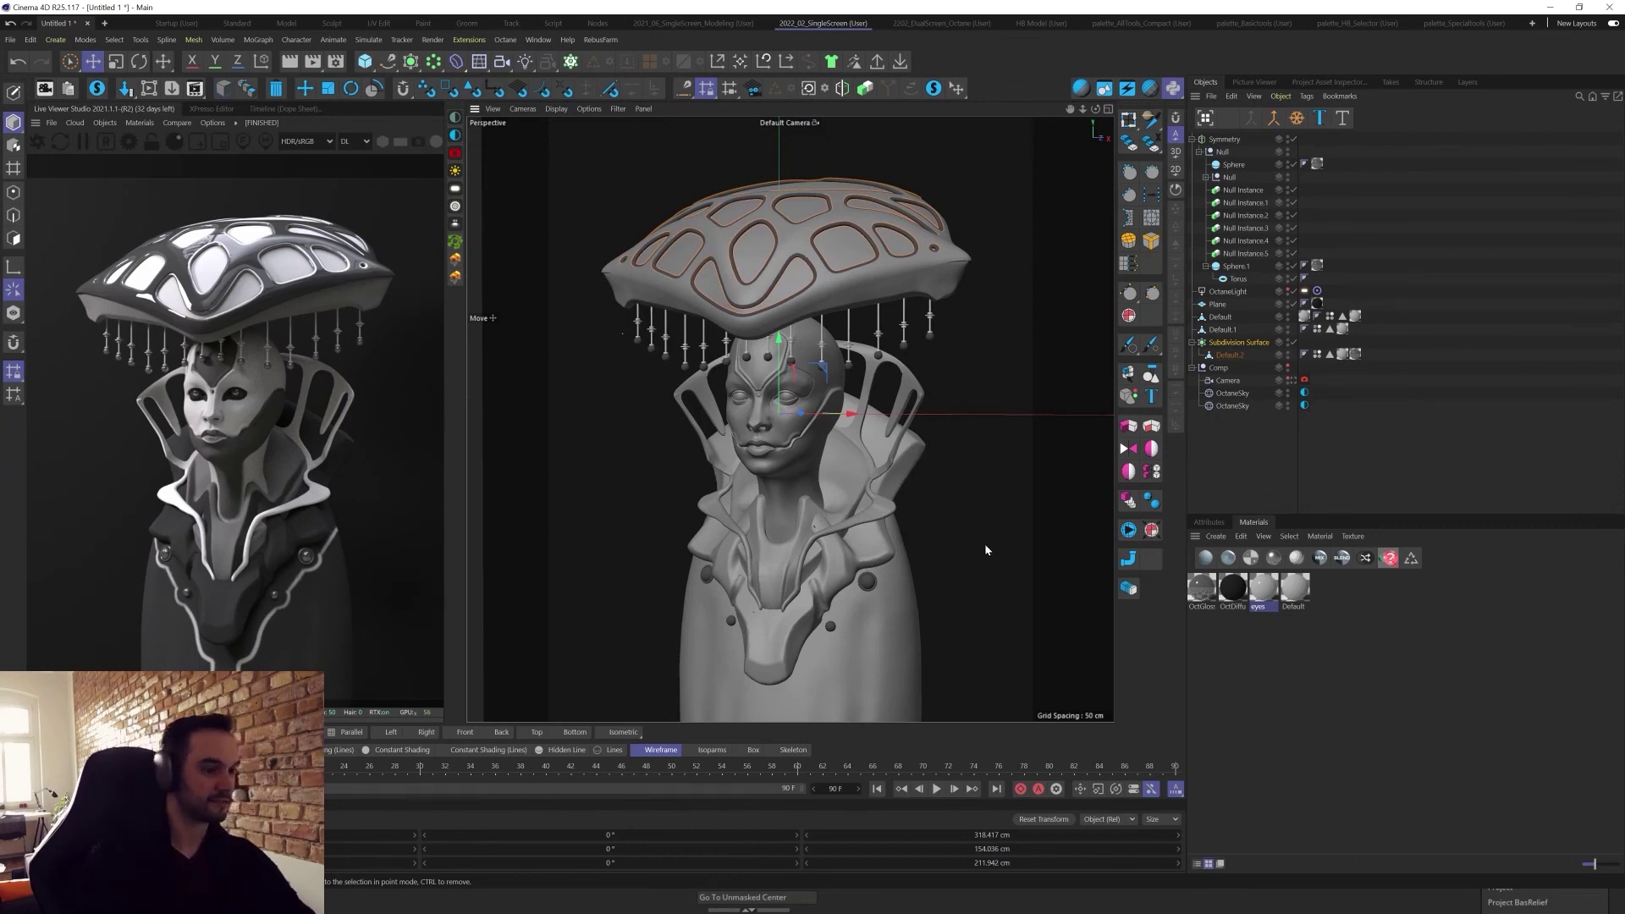
pyautogui.click(894, 423)
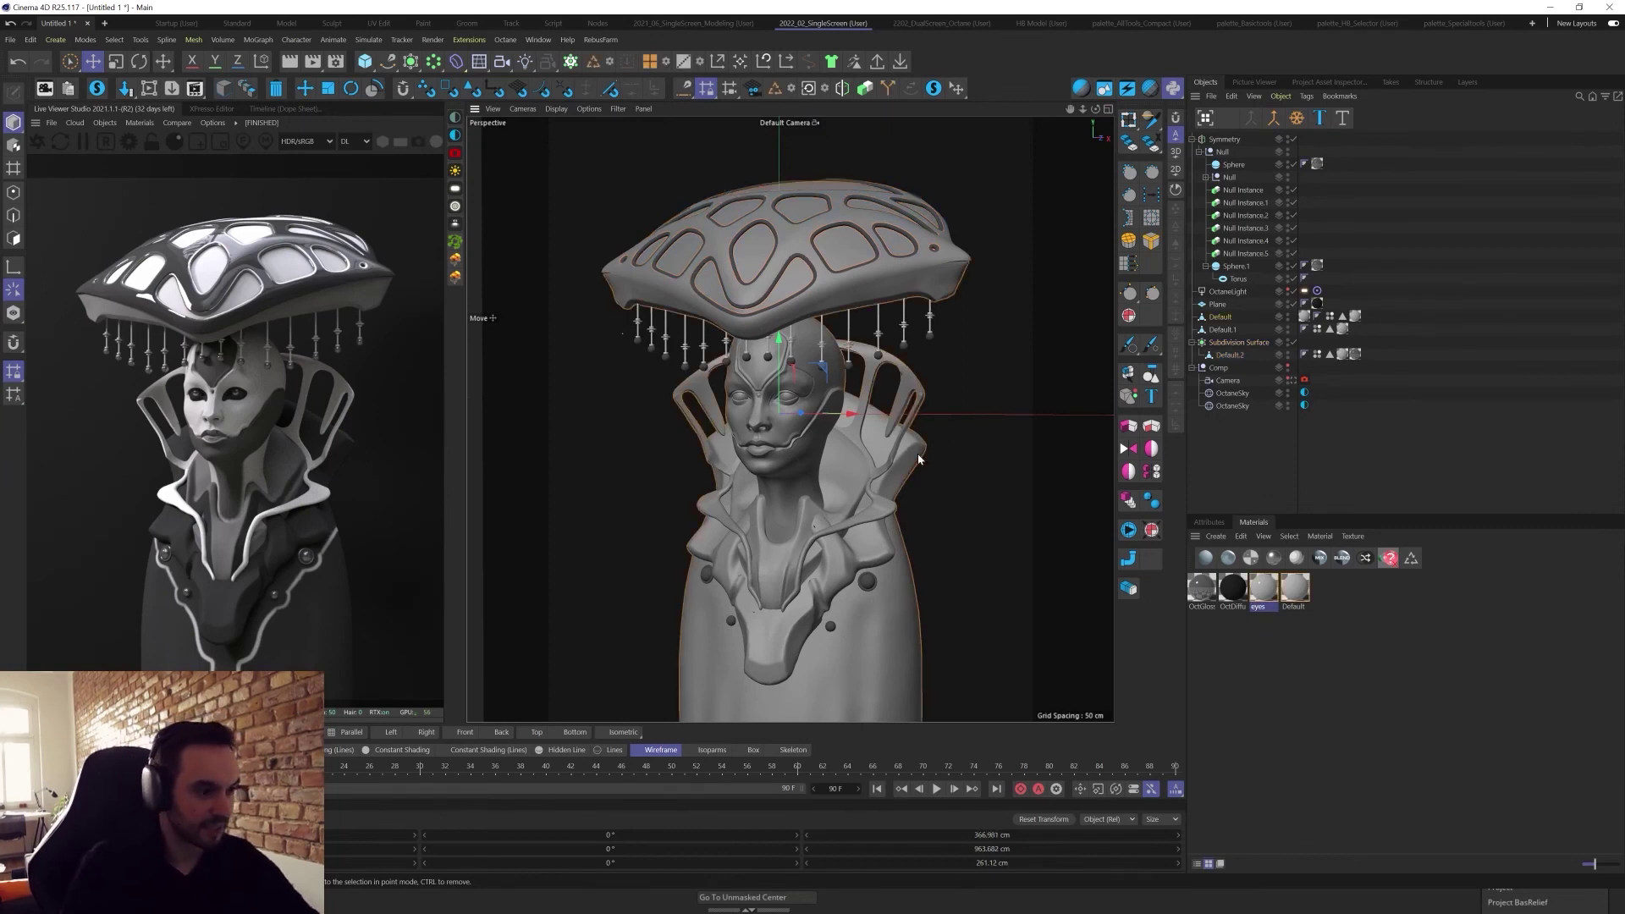
pyautogui.press('Return')
pyautogui.hotkey('ctrl', 'a')
pyautogui.click(909, 393)
pyautogui.click(964, 551)
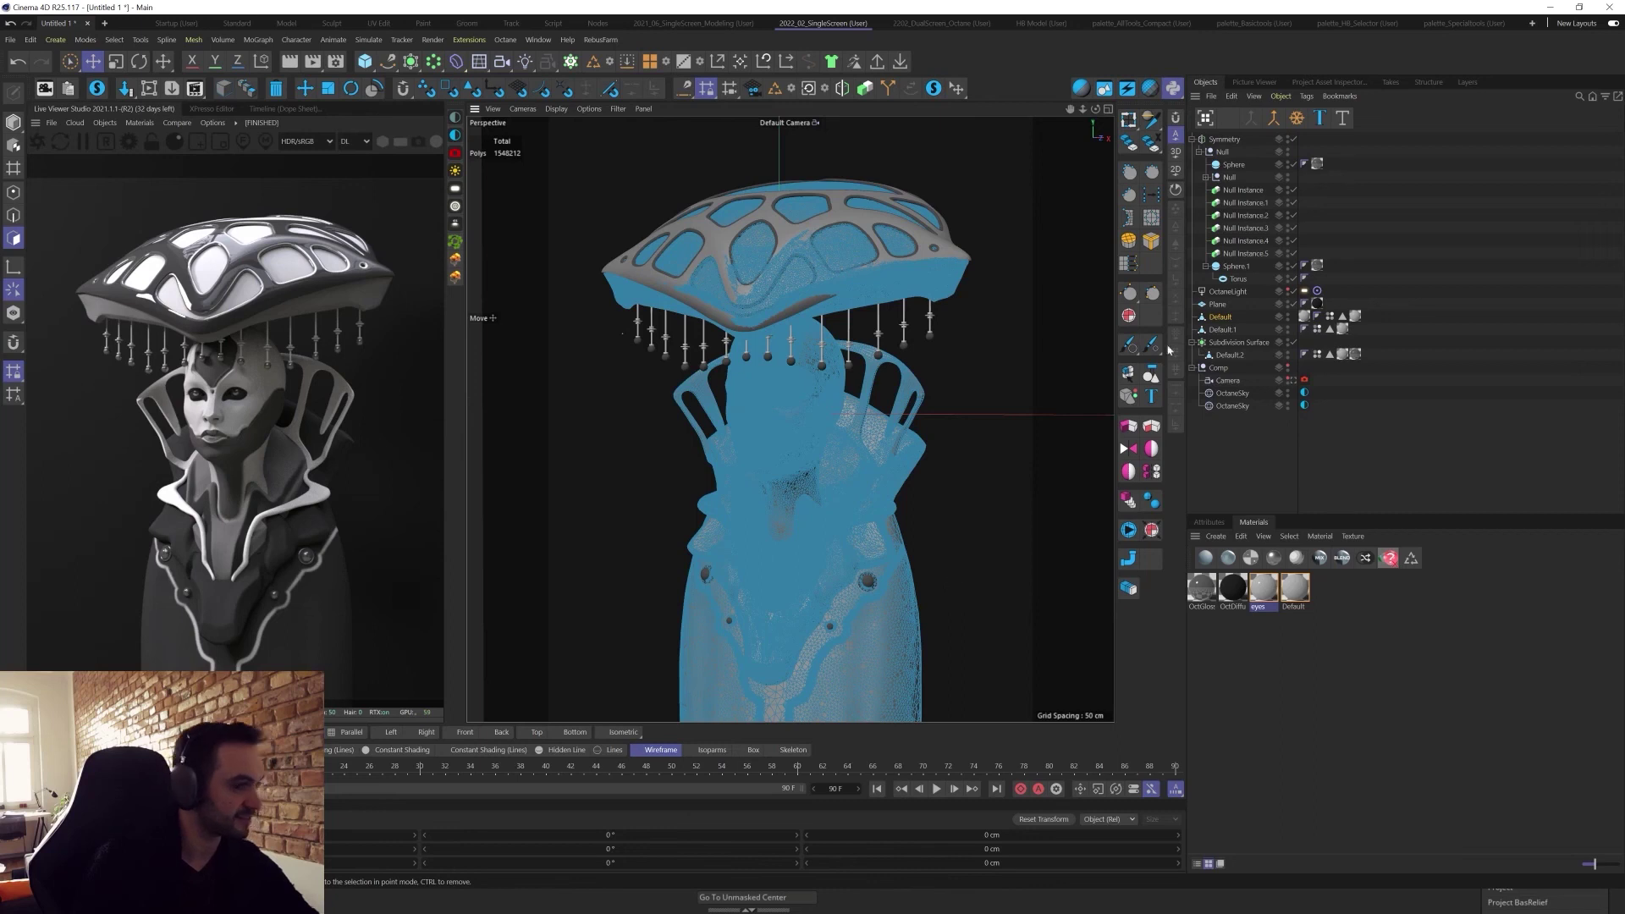
pyautogui.press('Return')
pyautogui.click(1244, 359)
# Select the edge loop along the lower border of the hat's latticed upper shell and convert it to a spline.
pyautogui.click(1222, 318)
pyautogui.keyDown('shift'); pyautogui.click(1227, 331); pyautogui.keyUp('shift')
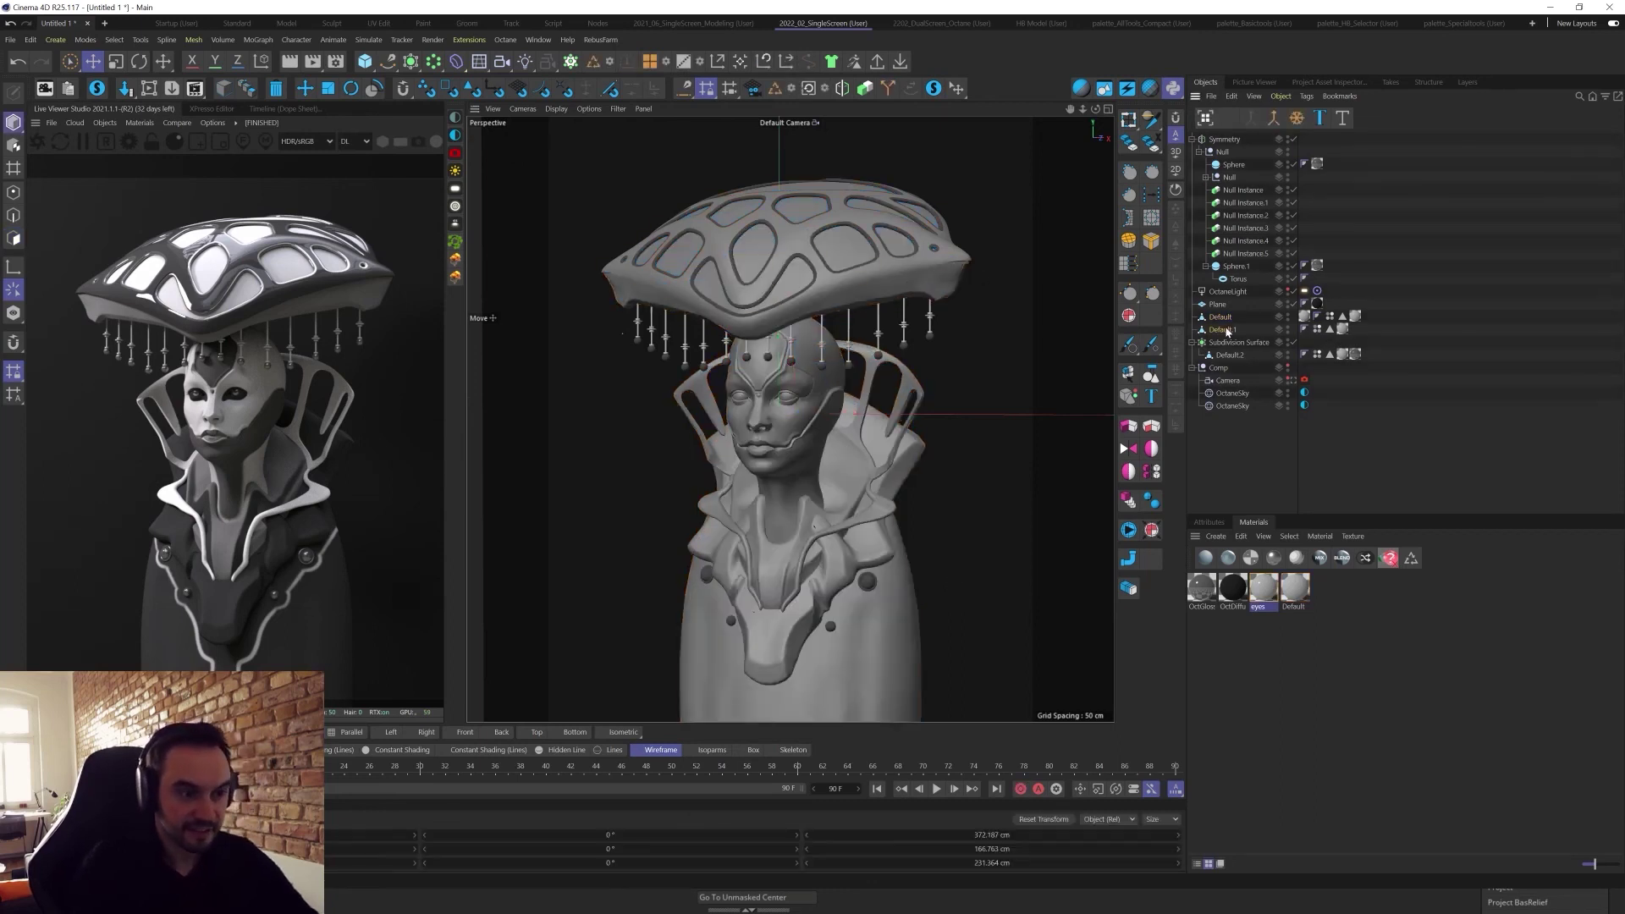
pyautogui.keyDown('alt'); pyautogui.moveTo(863, 297); pyautogui.dragTo(1020, 250, button='right'); pyautogui.keyUp('alt')
pyautogui.press('Return')
pyautogui.doubleClick(947, 223)
pyautogui.scroll(-6, 912, 272)
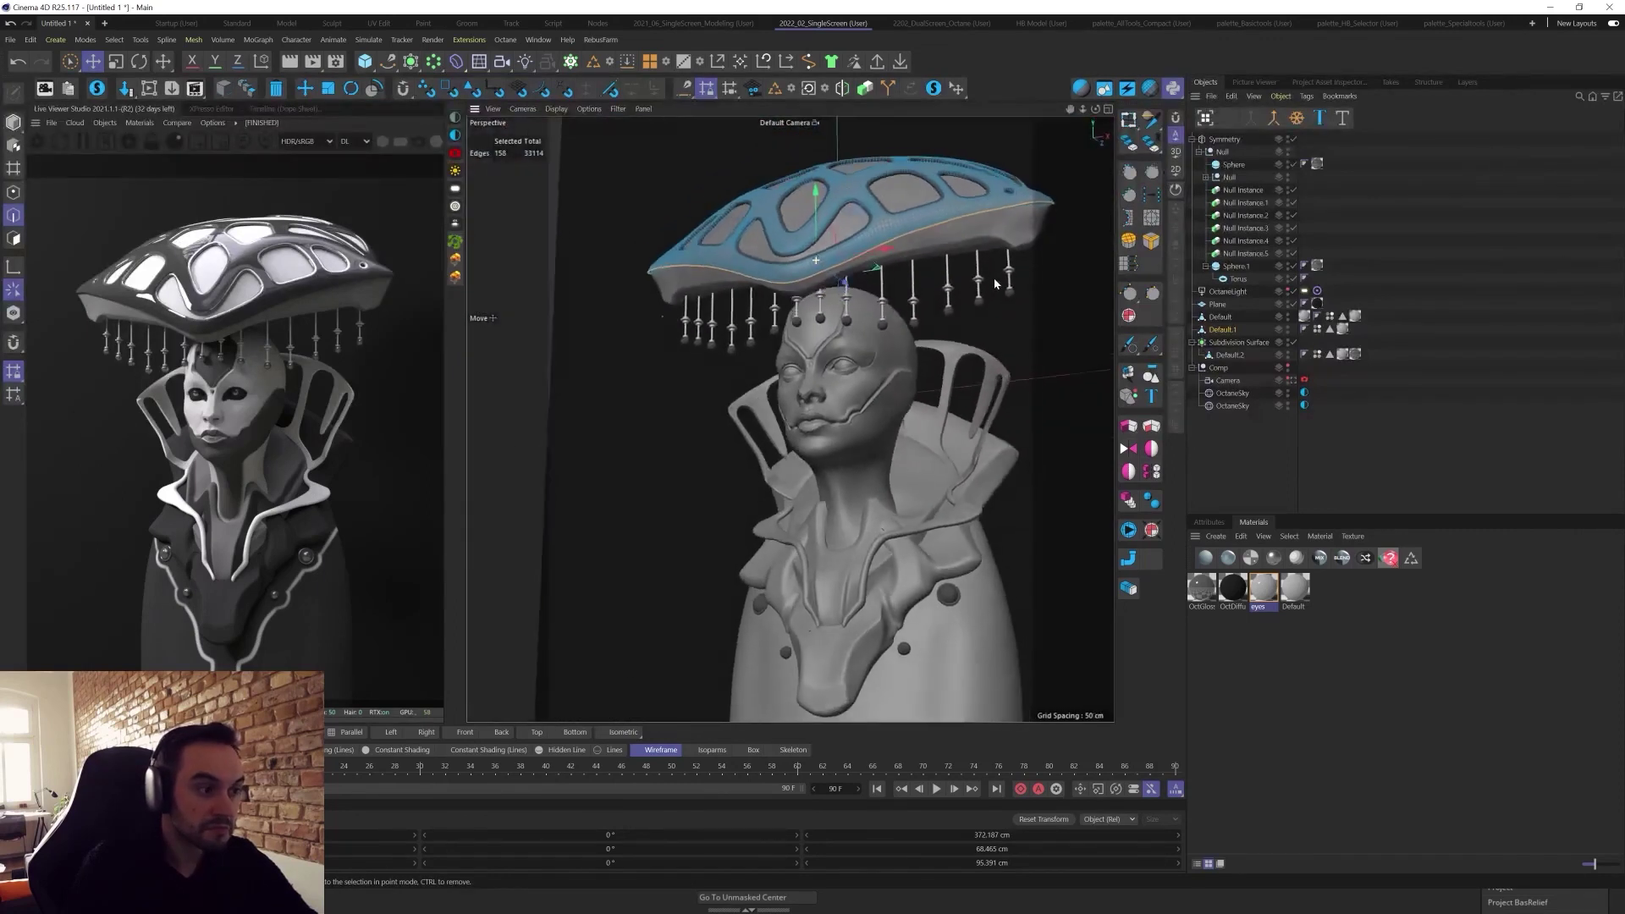
pyautogui.keyDown('alt'); pyautogui.moveTo(995, 284); pyautogui.dragTo(1030, 303); pyautogui.keyUp('alt')
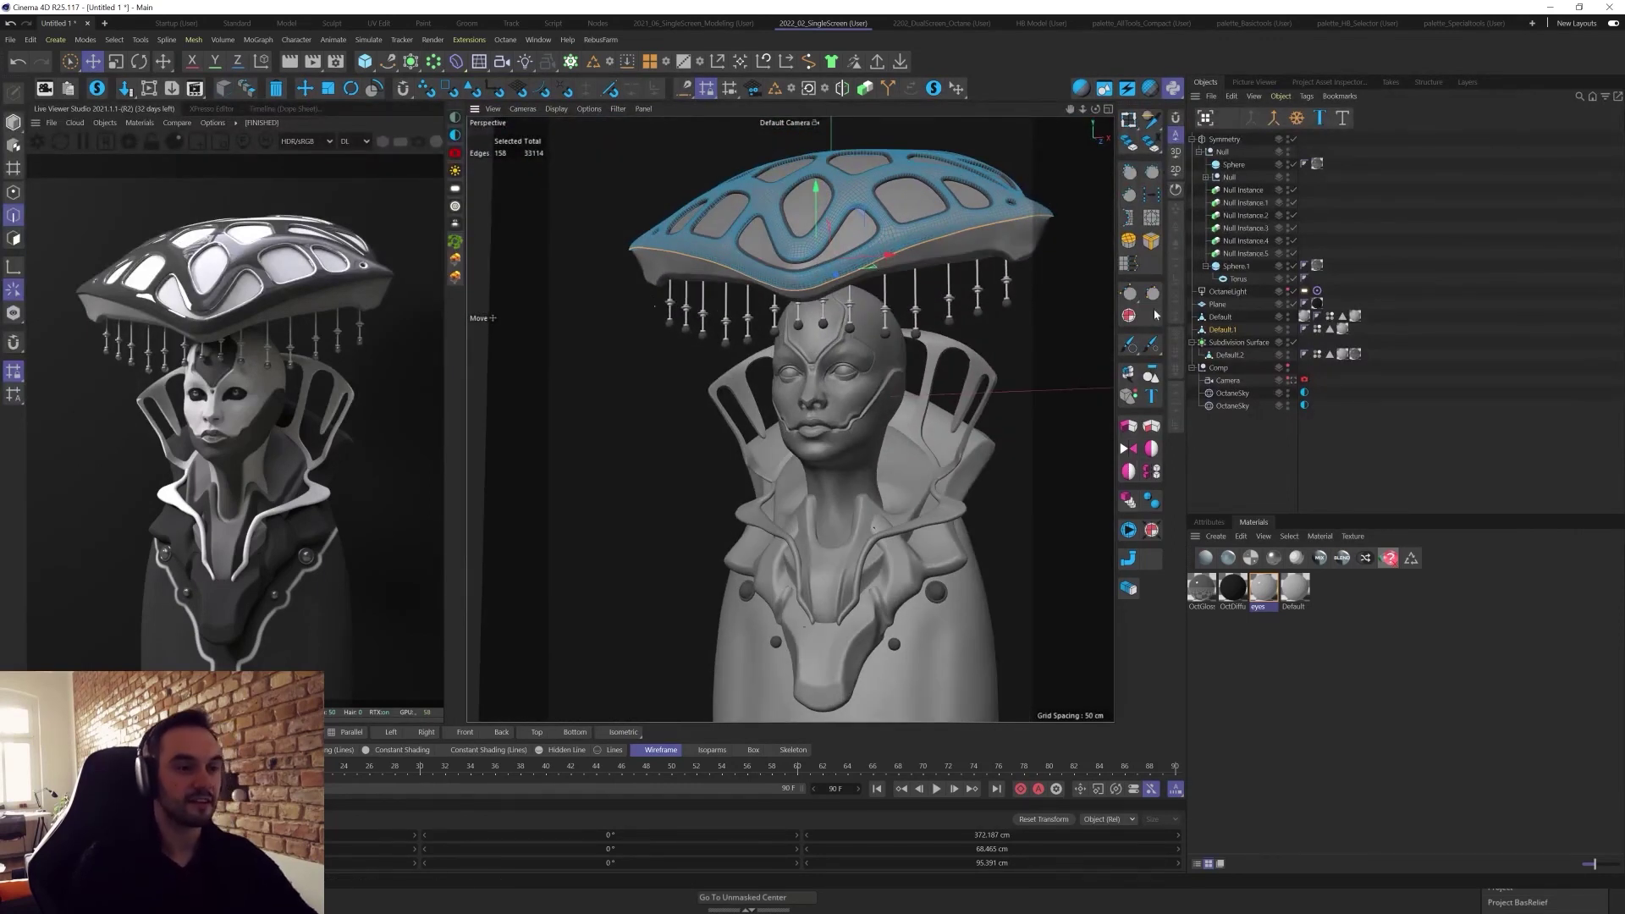
pyautogui.click(808, 61)
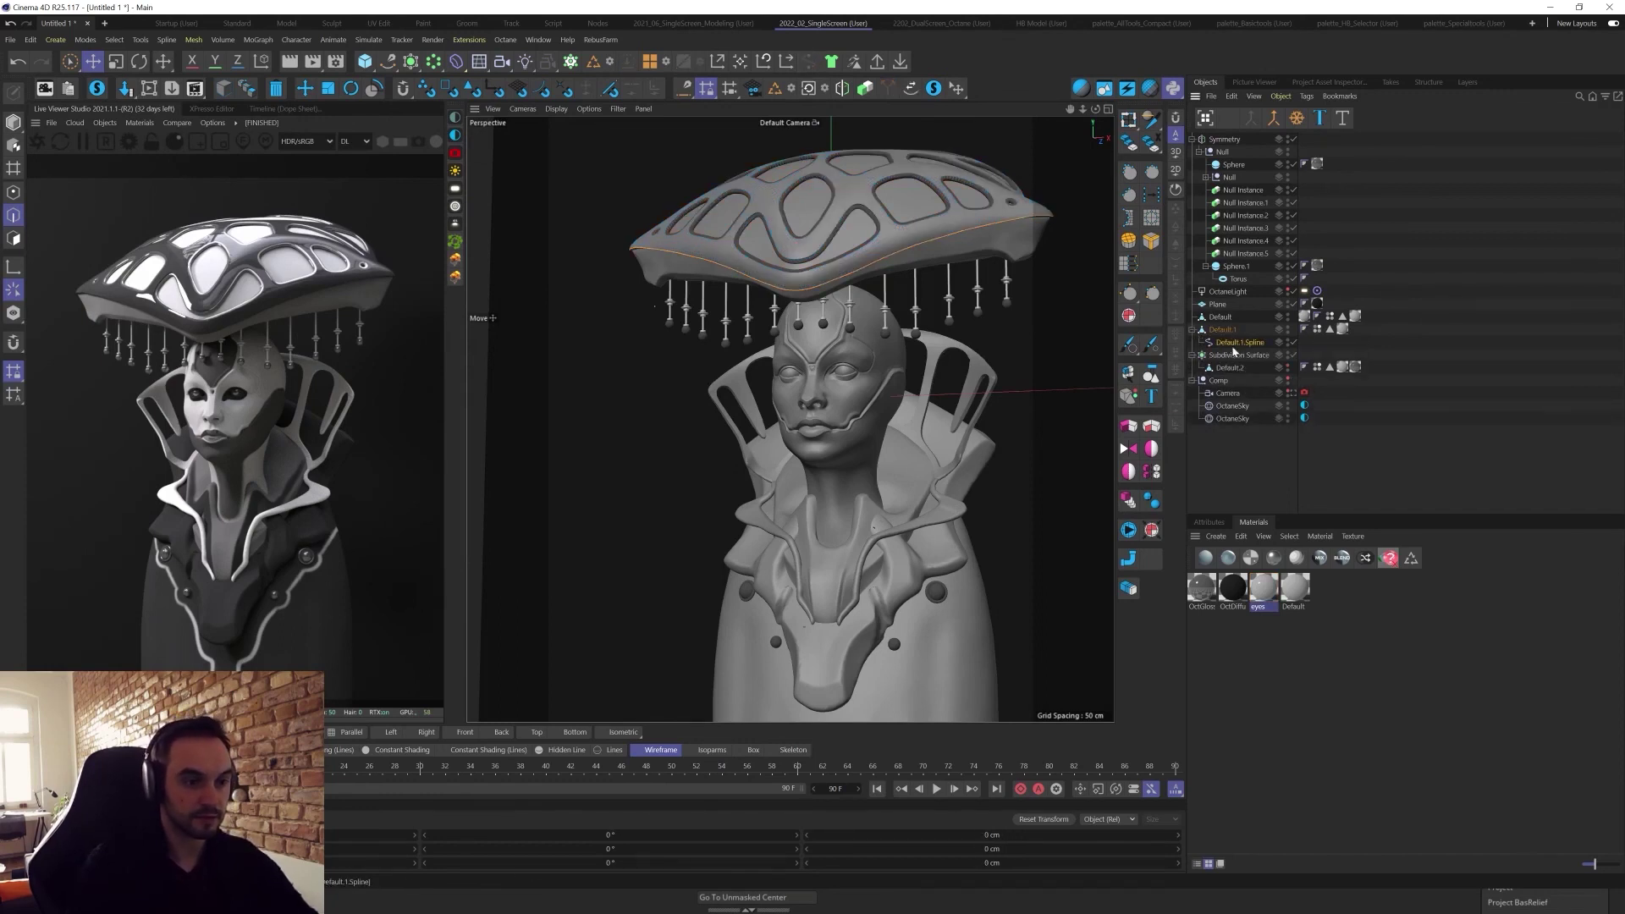
pyautogui.press('Delete')
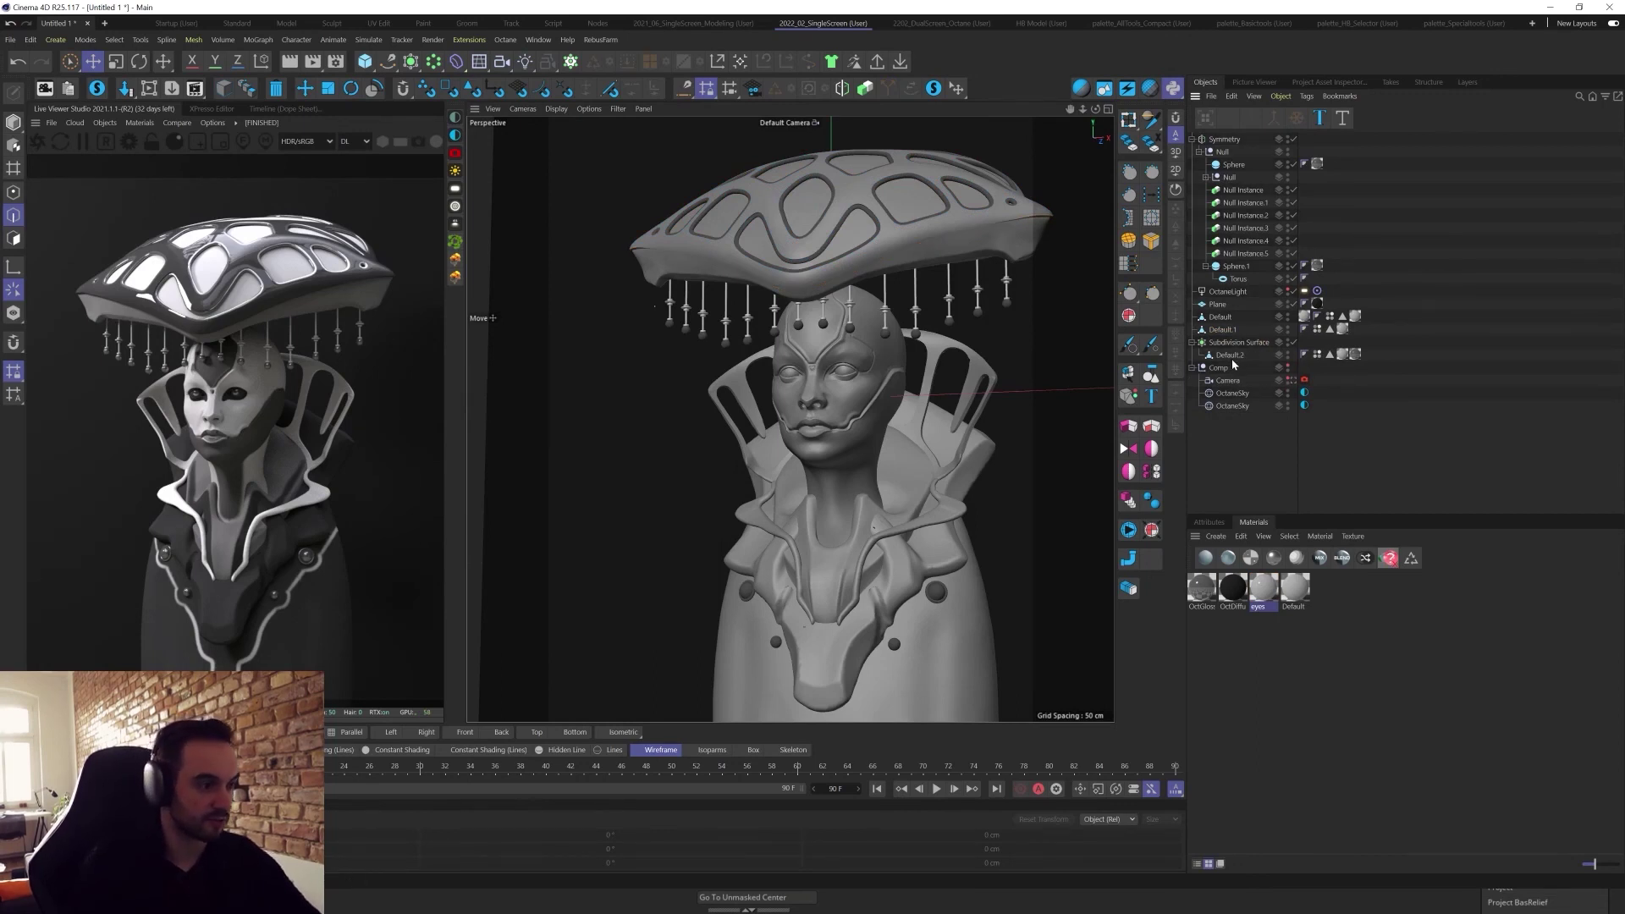
pyautogui.hotkey('ctrl', 'z')
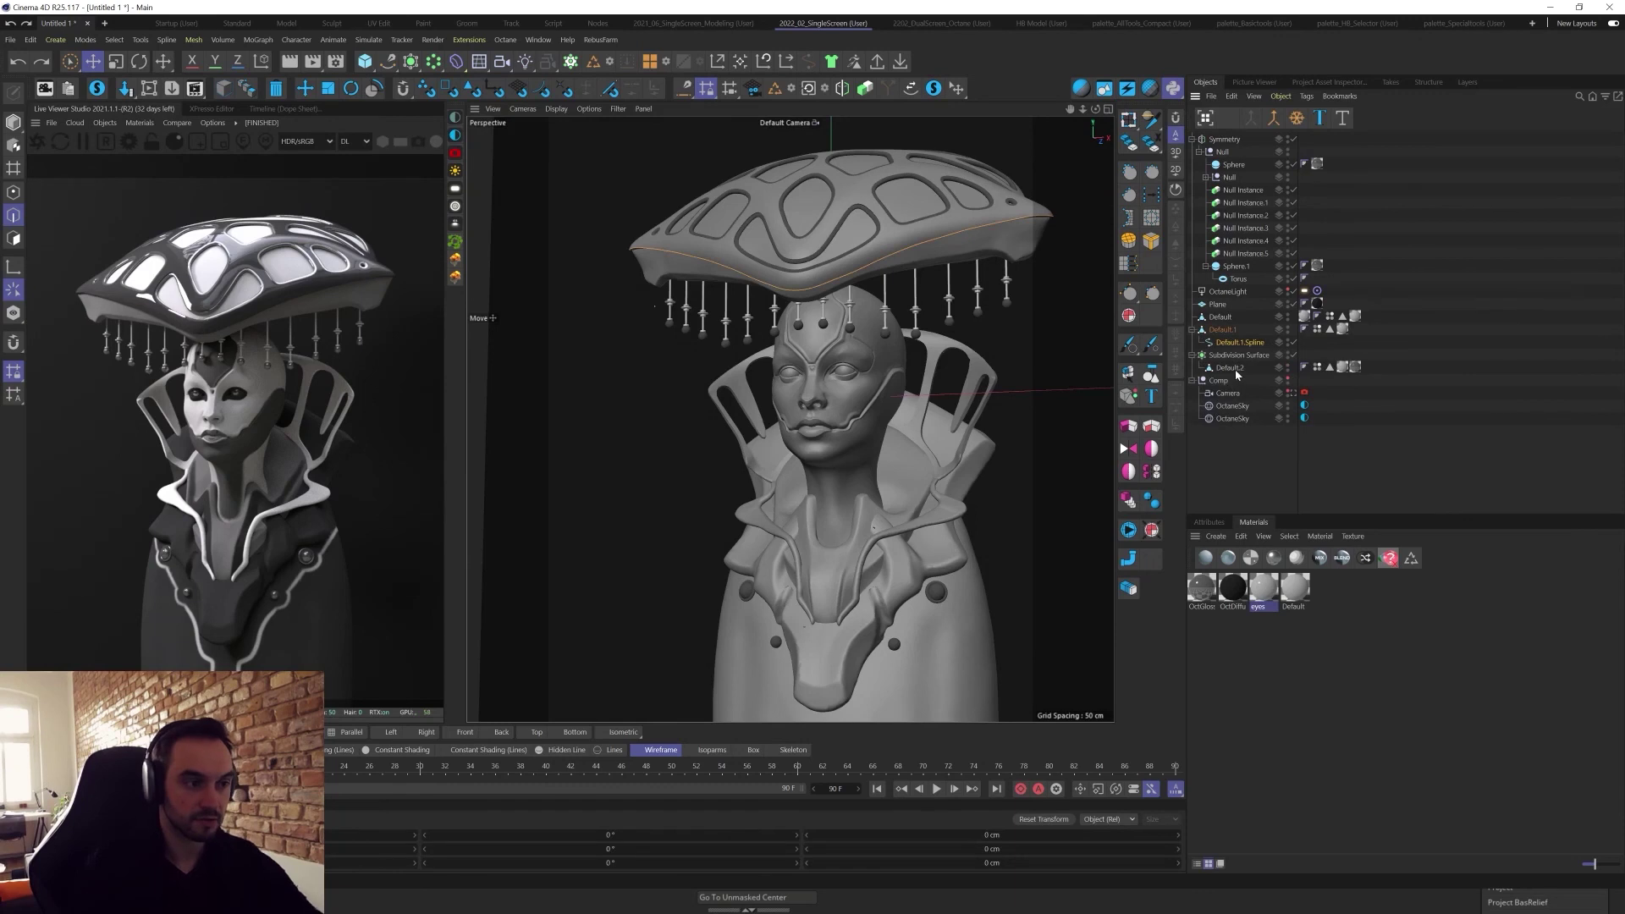
# Turn the hat border spline into a swept tube and apply a new Octane glossy material to it.
pyautogui.press('t')
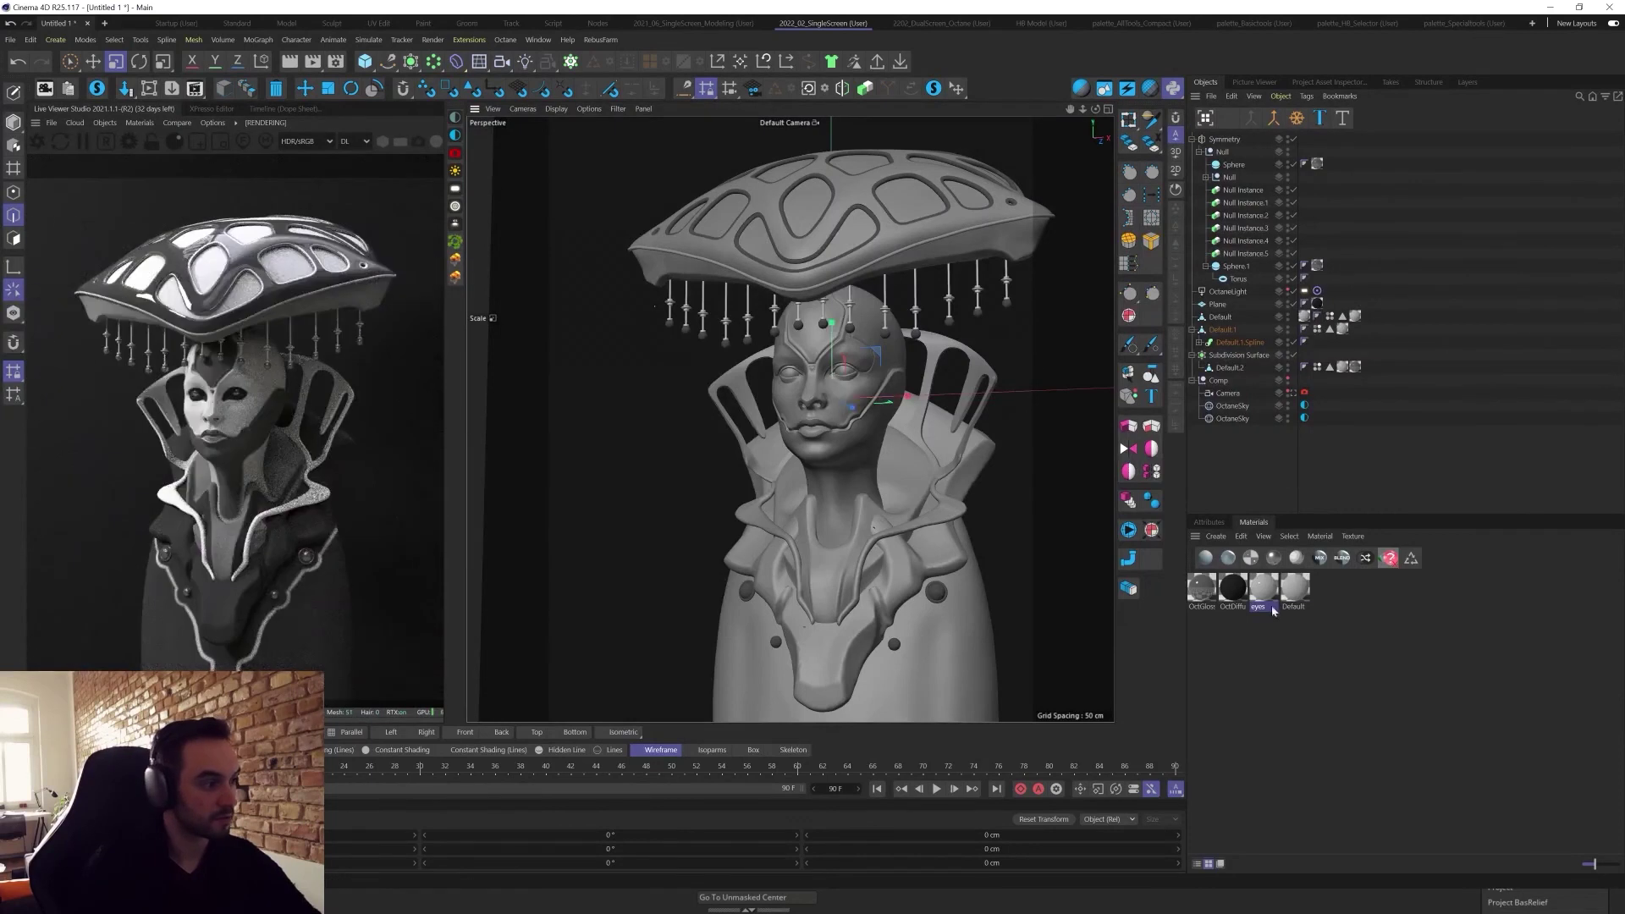
pyautogui.click(1228, 560)
pyautogui.moveTo(1239, 479); pyautogui.dragTo(1240, 345)
# Set the new glossy material's diffuse colour to a near-black grey with RGB 26, 26, 26.
pyautogui.doubleClick(1200, 594)
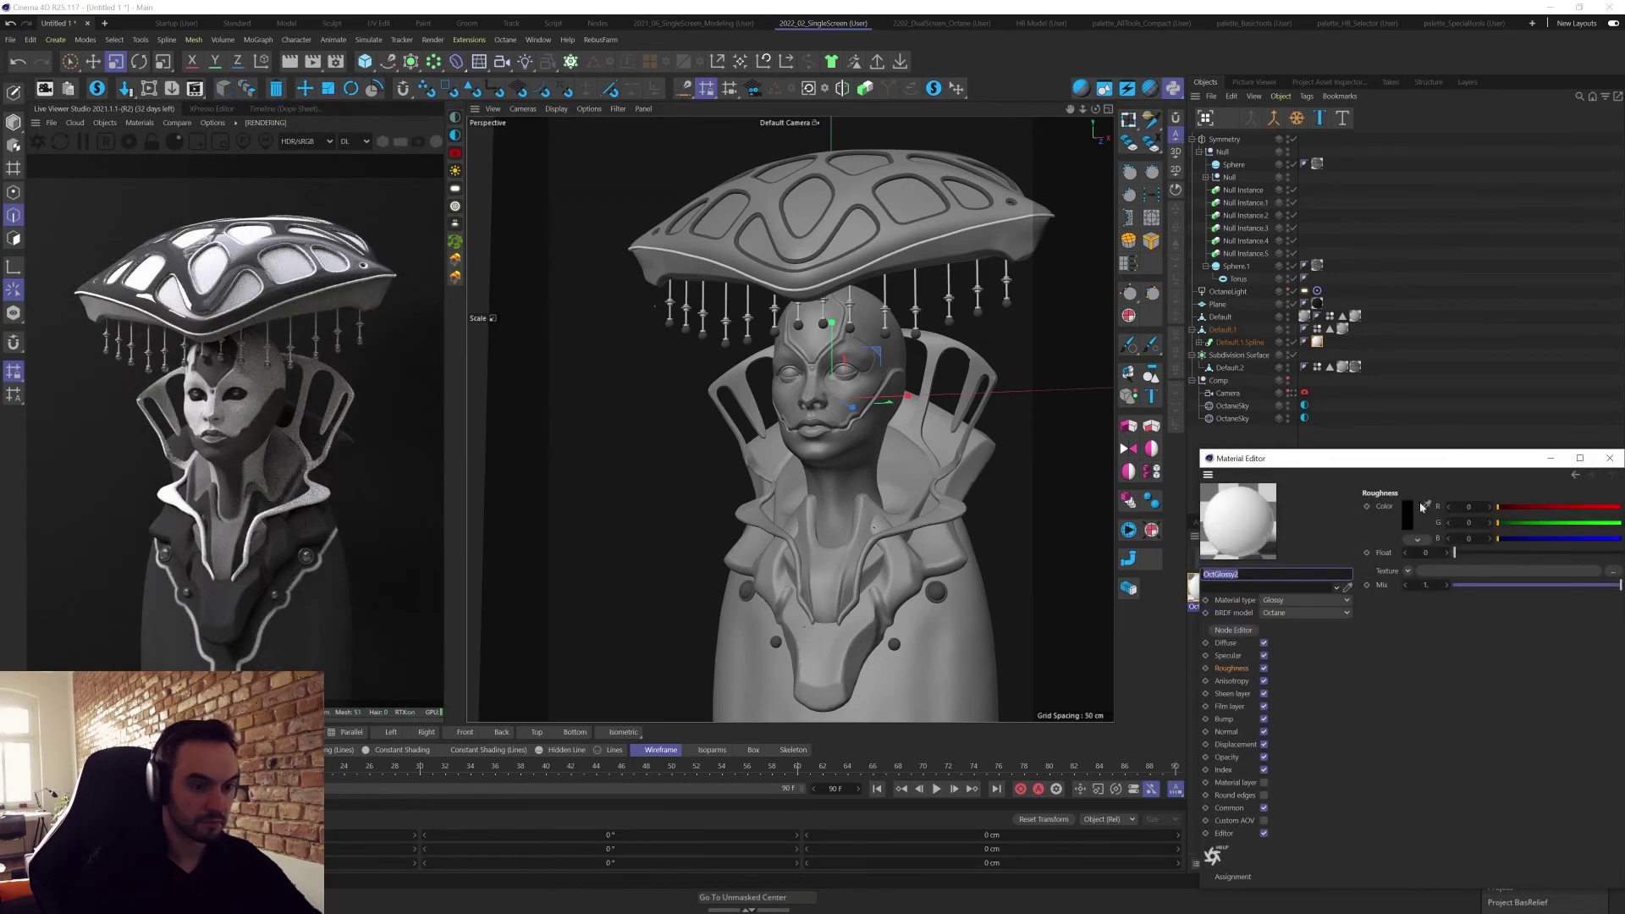
pyautogui.click(1230, 644)
pyautogui.click(1515, 508)
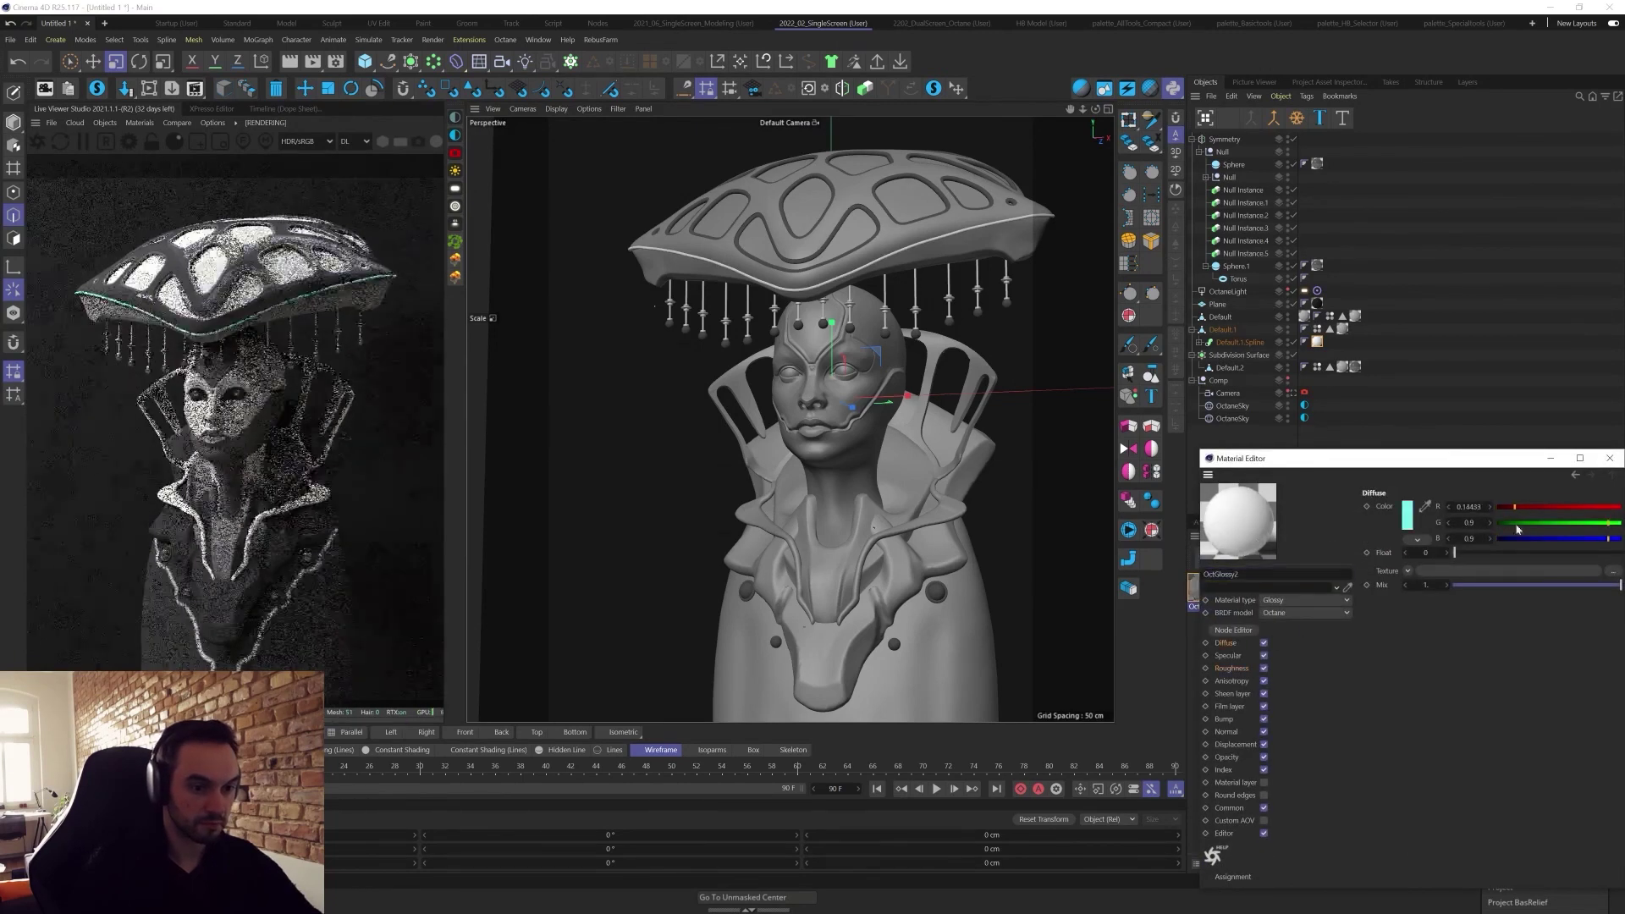
pyautogui.click(1518, 523)
pyautogui.click(1520, 540)
pyautogui.moveTo(1364, 461); pyautogui.dragTo(1063, 263)
pyautogui.click(1108, 315)
pyautogui.moveTo(1149, 463); pyautogui.dragTo(1132, 464)
pyautogui.click(1150, 475)
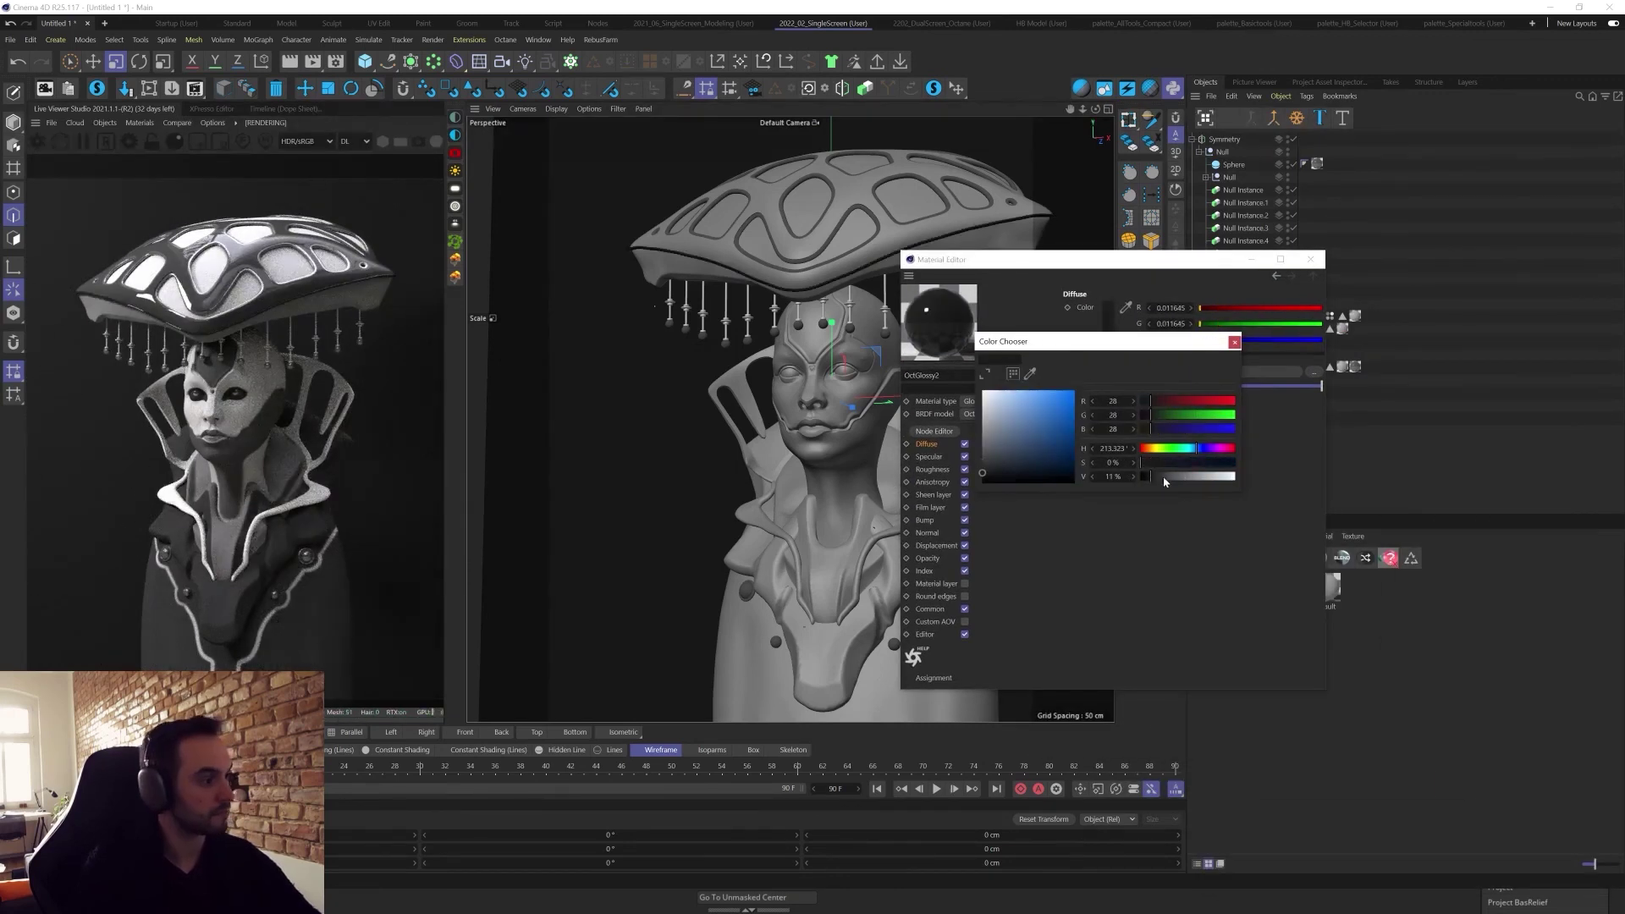
pyautogui.click(1156, 477)
pyautogui.moveTo(1164, 479)
pyautogui.mouseDown()
pyautogui.moveTo(1213, 492)
pyautogui.moveTo(1151, 496)
pyautogui.mouseUp()
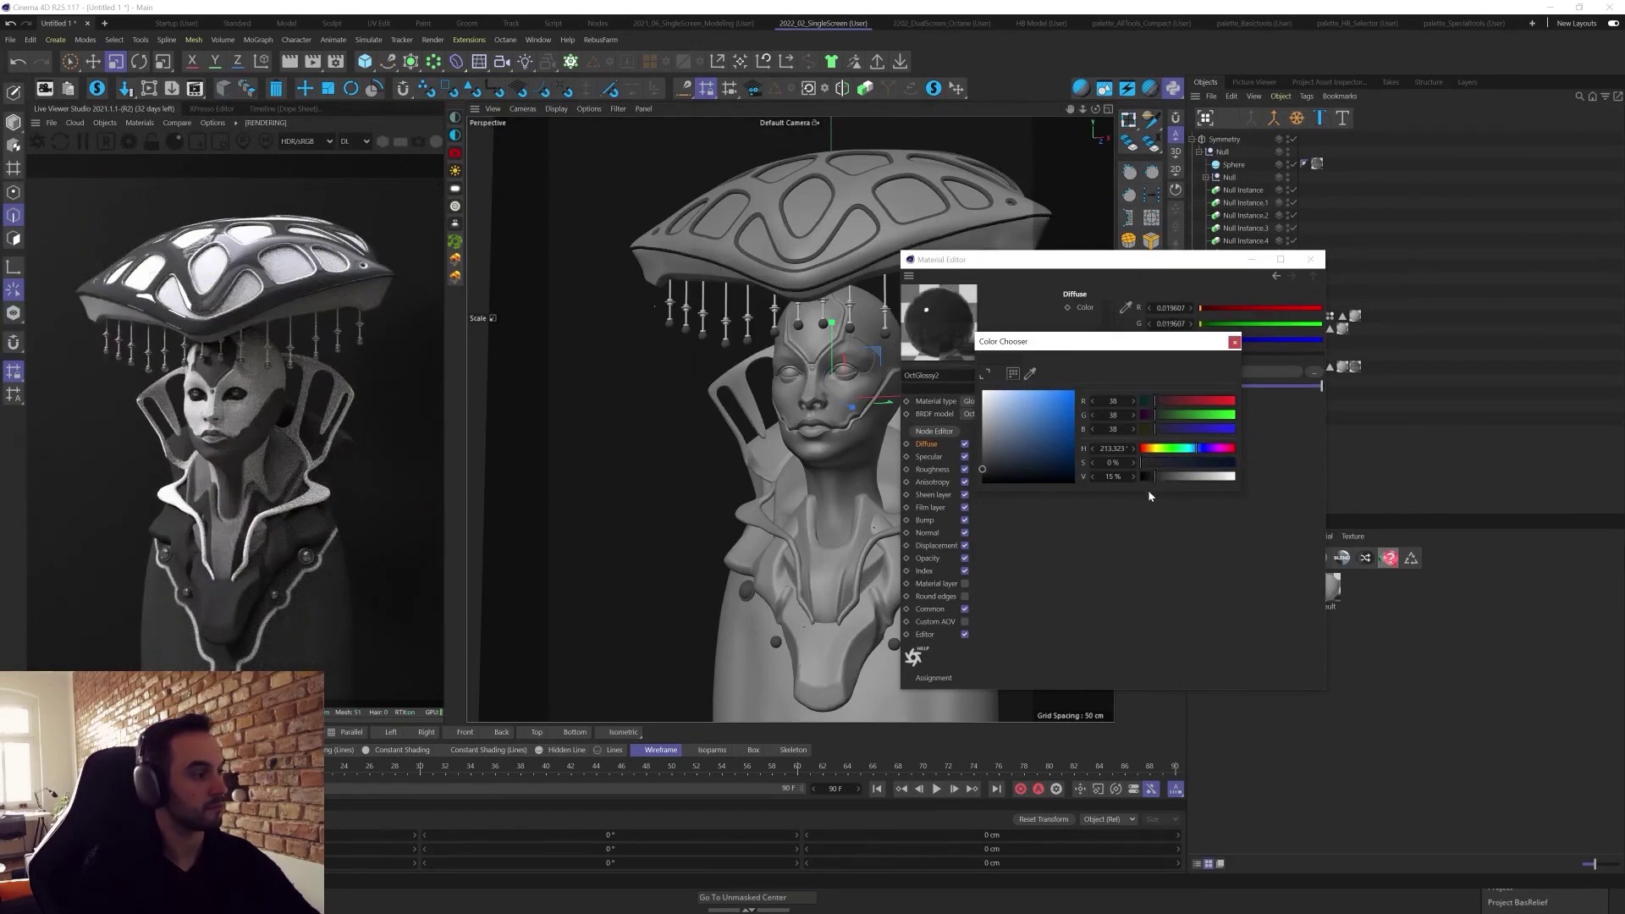
pyautogui.click(1151, 475)
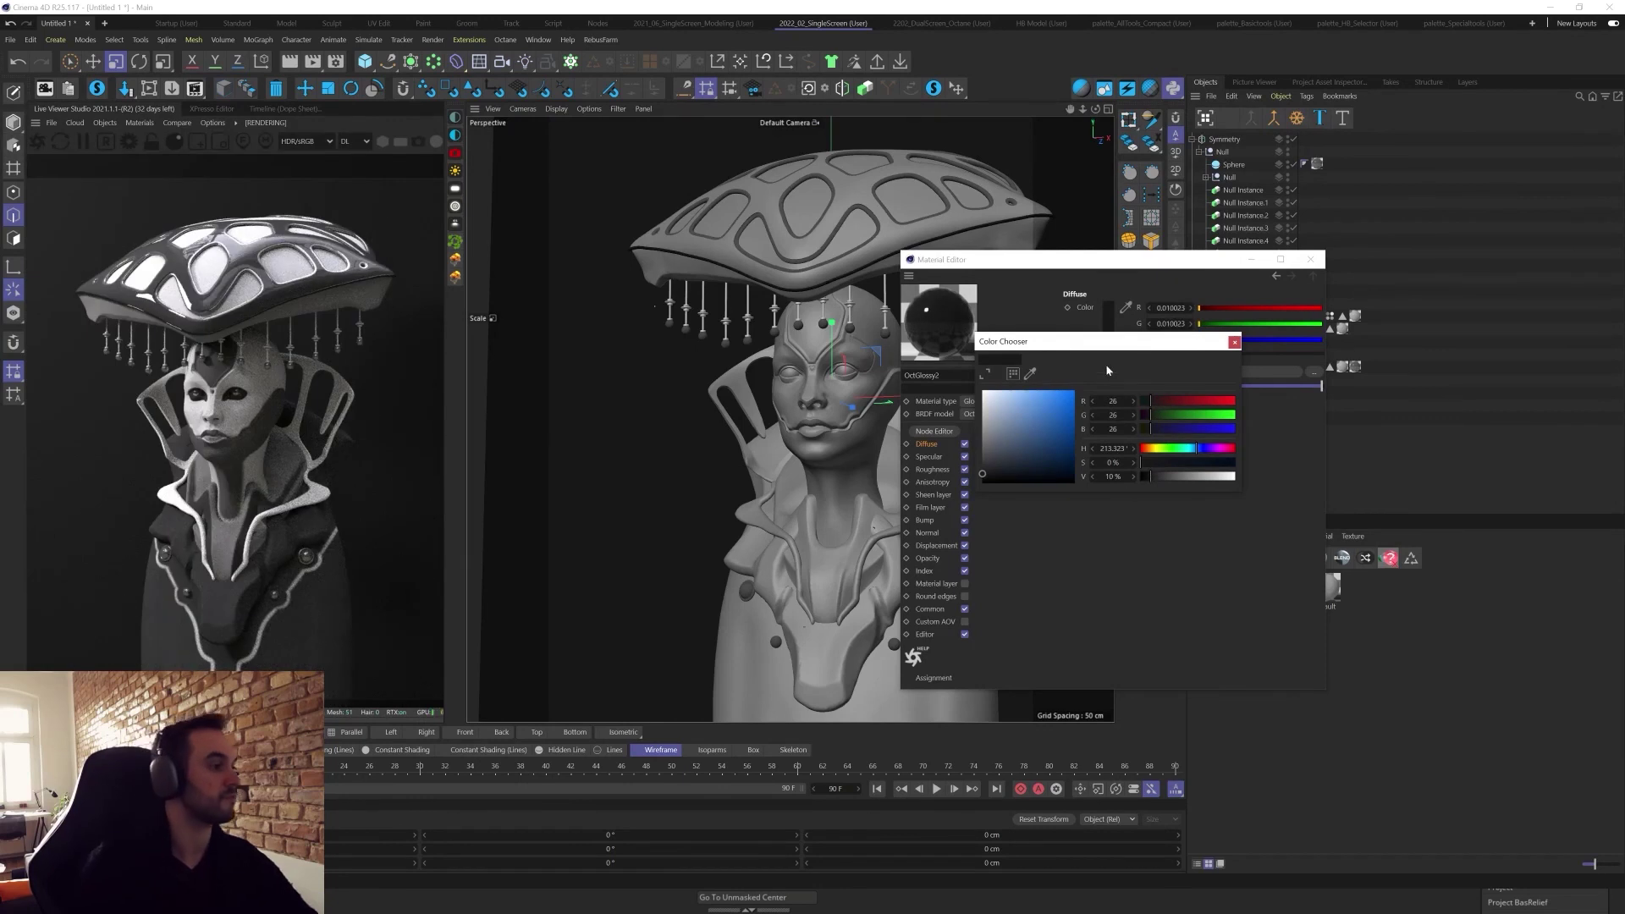
pyautogui.click(1234, 342)
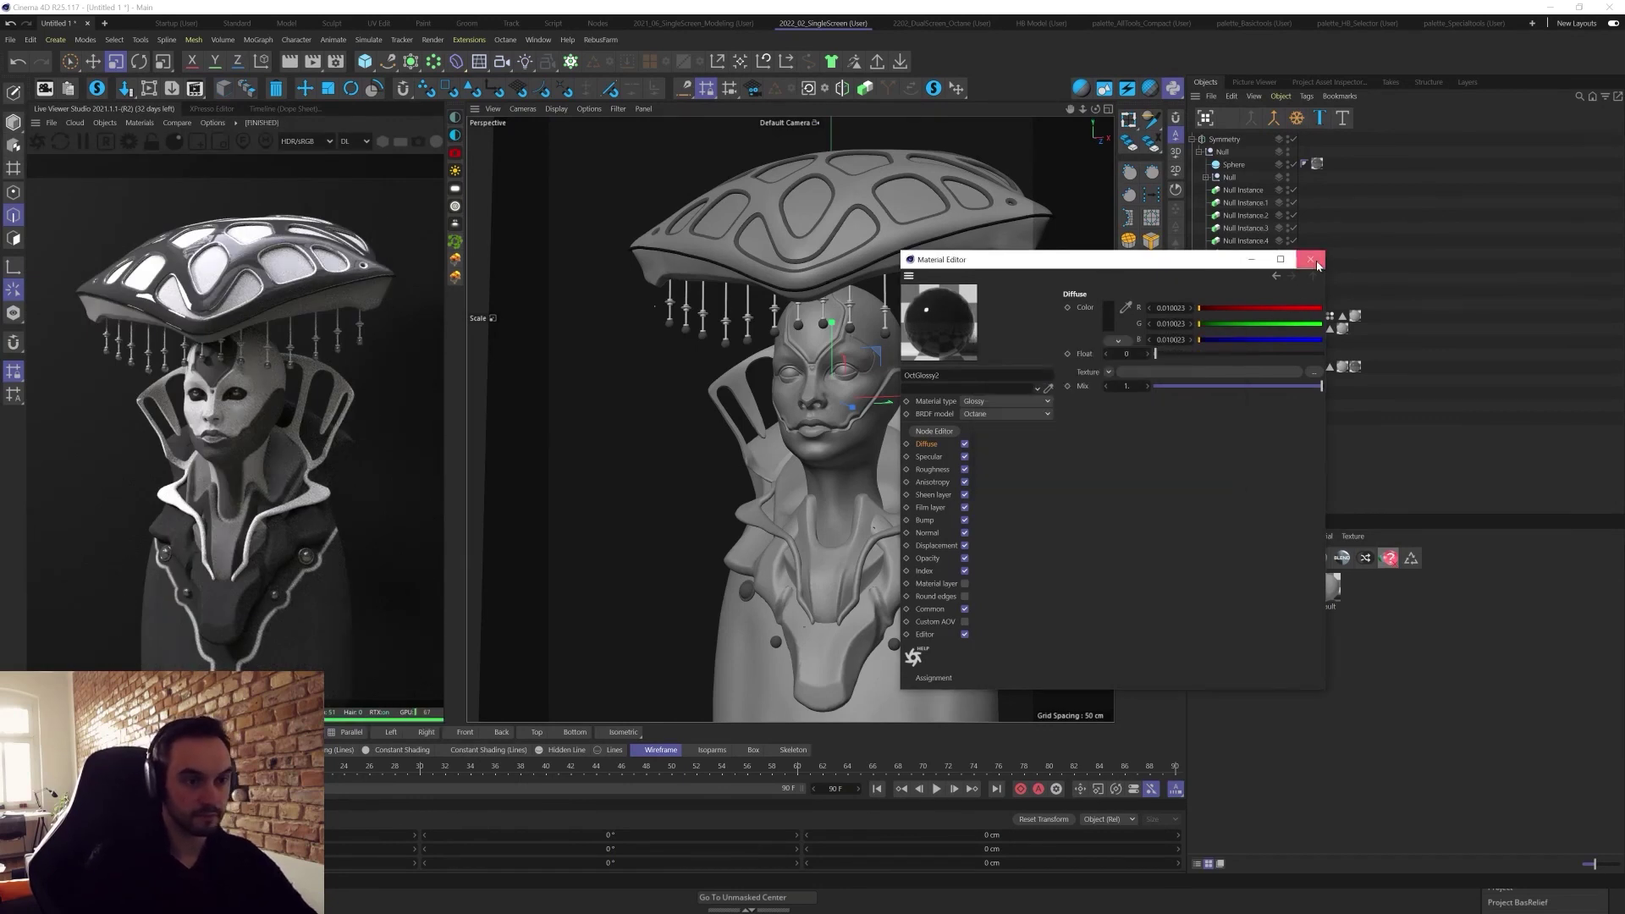
pyautogui.click(1311, 259)
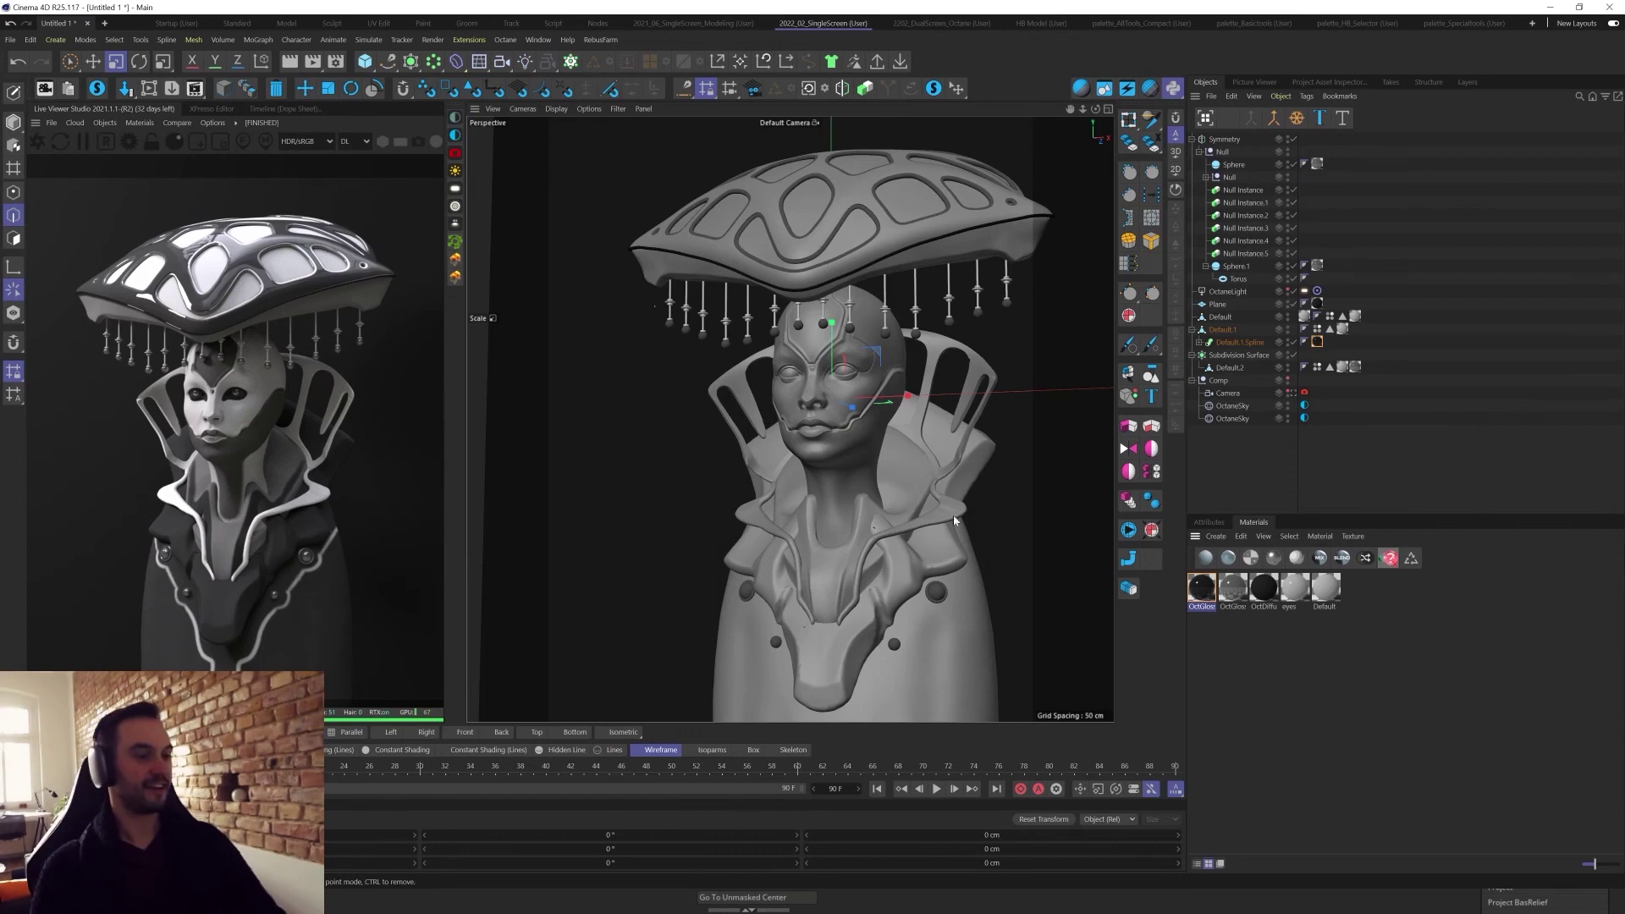
# Return to model mode, look through the scene camera and turn on camera update checks for the Live Viewer.
pyautogui.press('Return')
pyautogui.press('e')
pyautogui.click(858, 464)
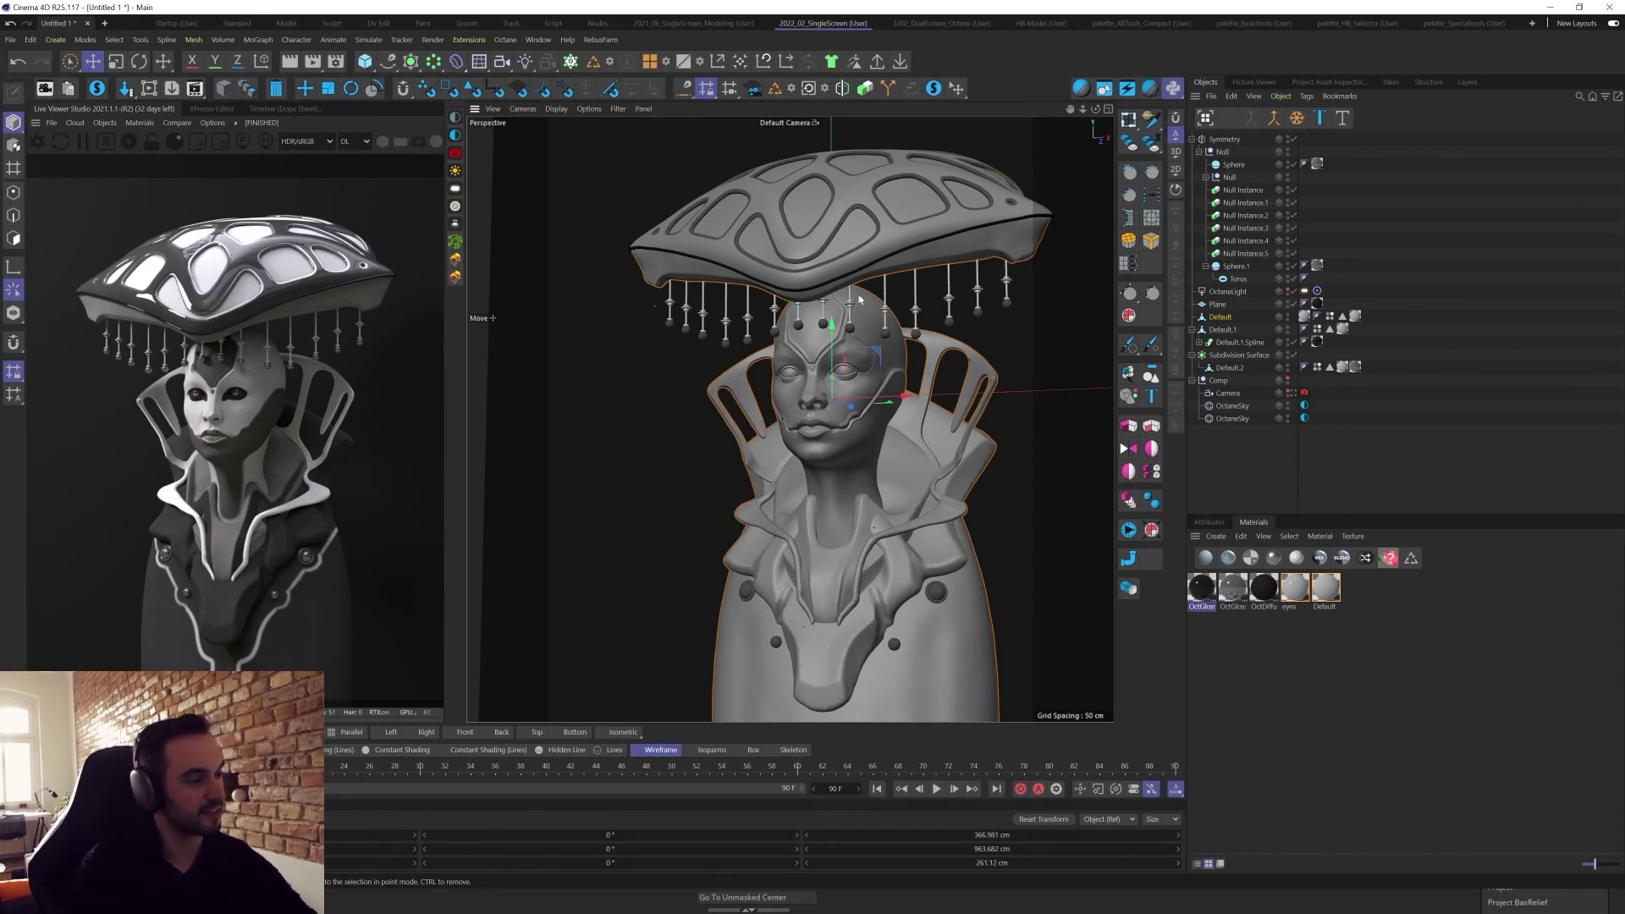
pyautogui.click(1330, 442)
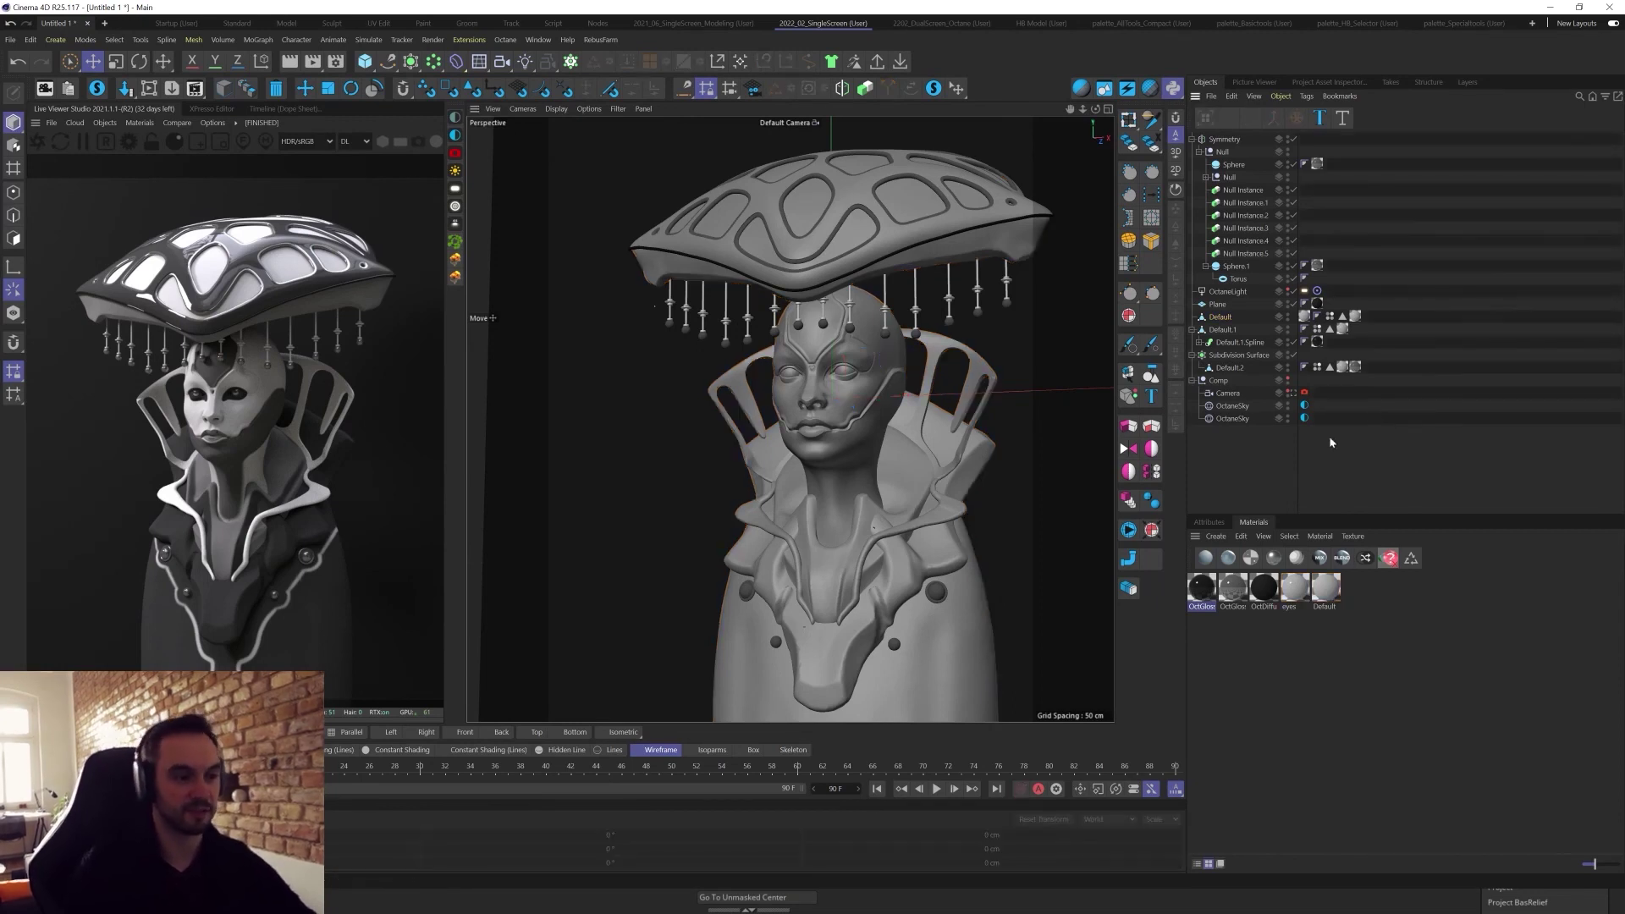
pyautogui.click(1305, 393)
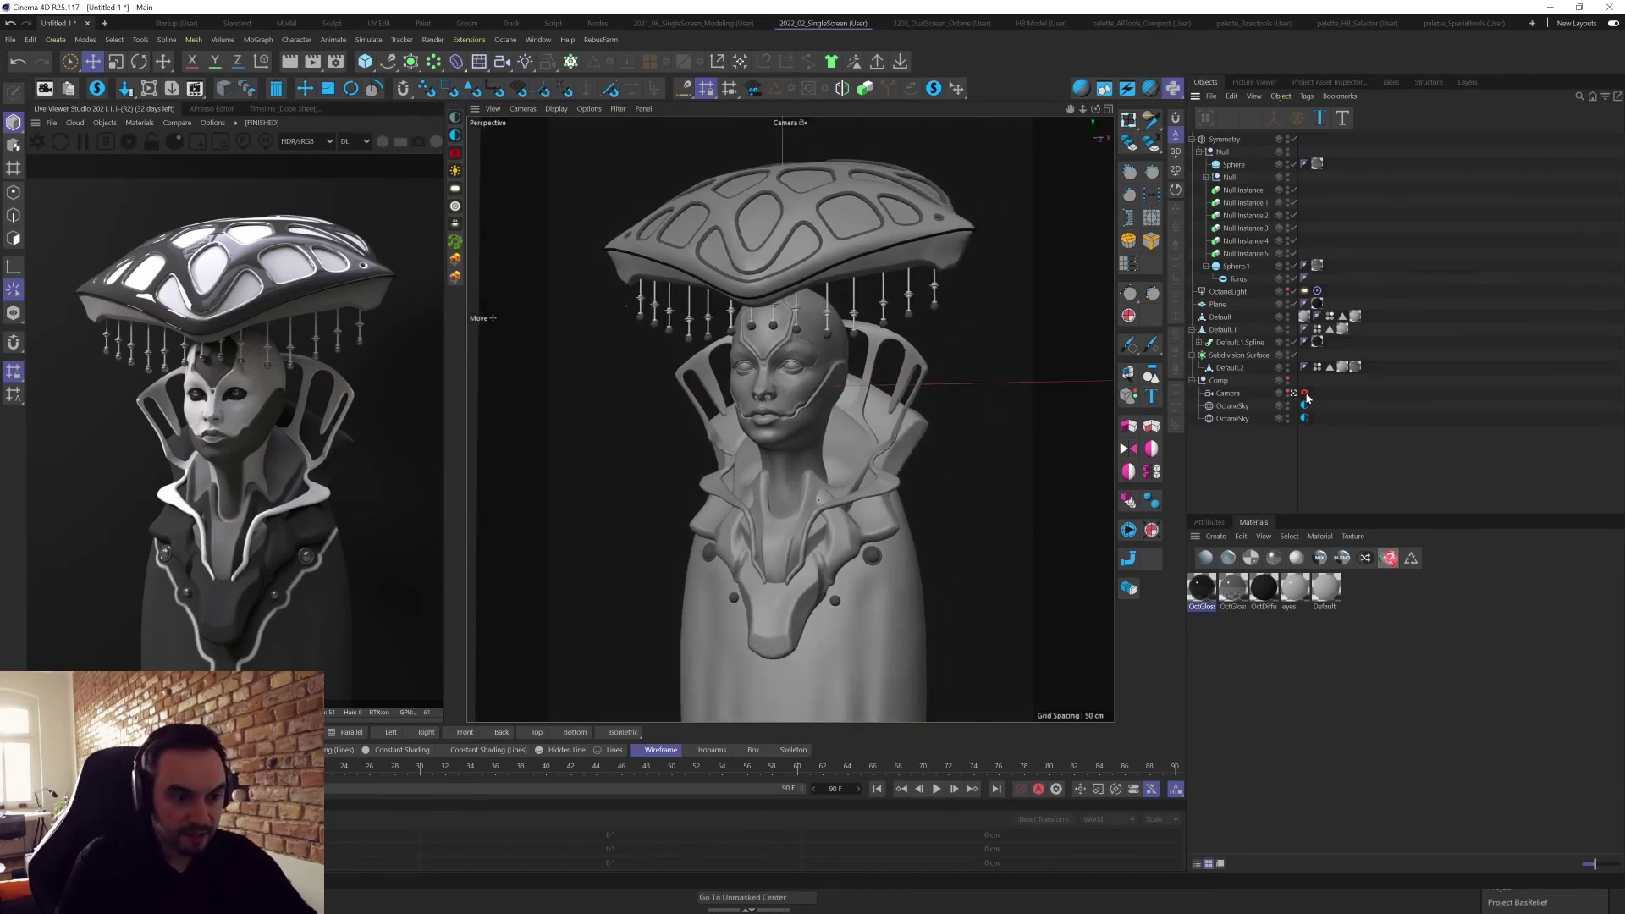
pyautogui.click(212, 123)
pyautogui.moveTo(250, 141)
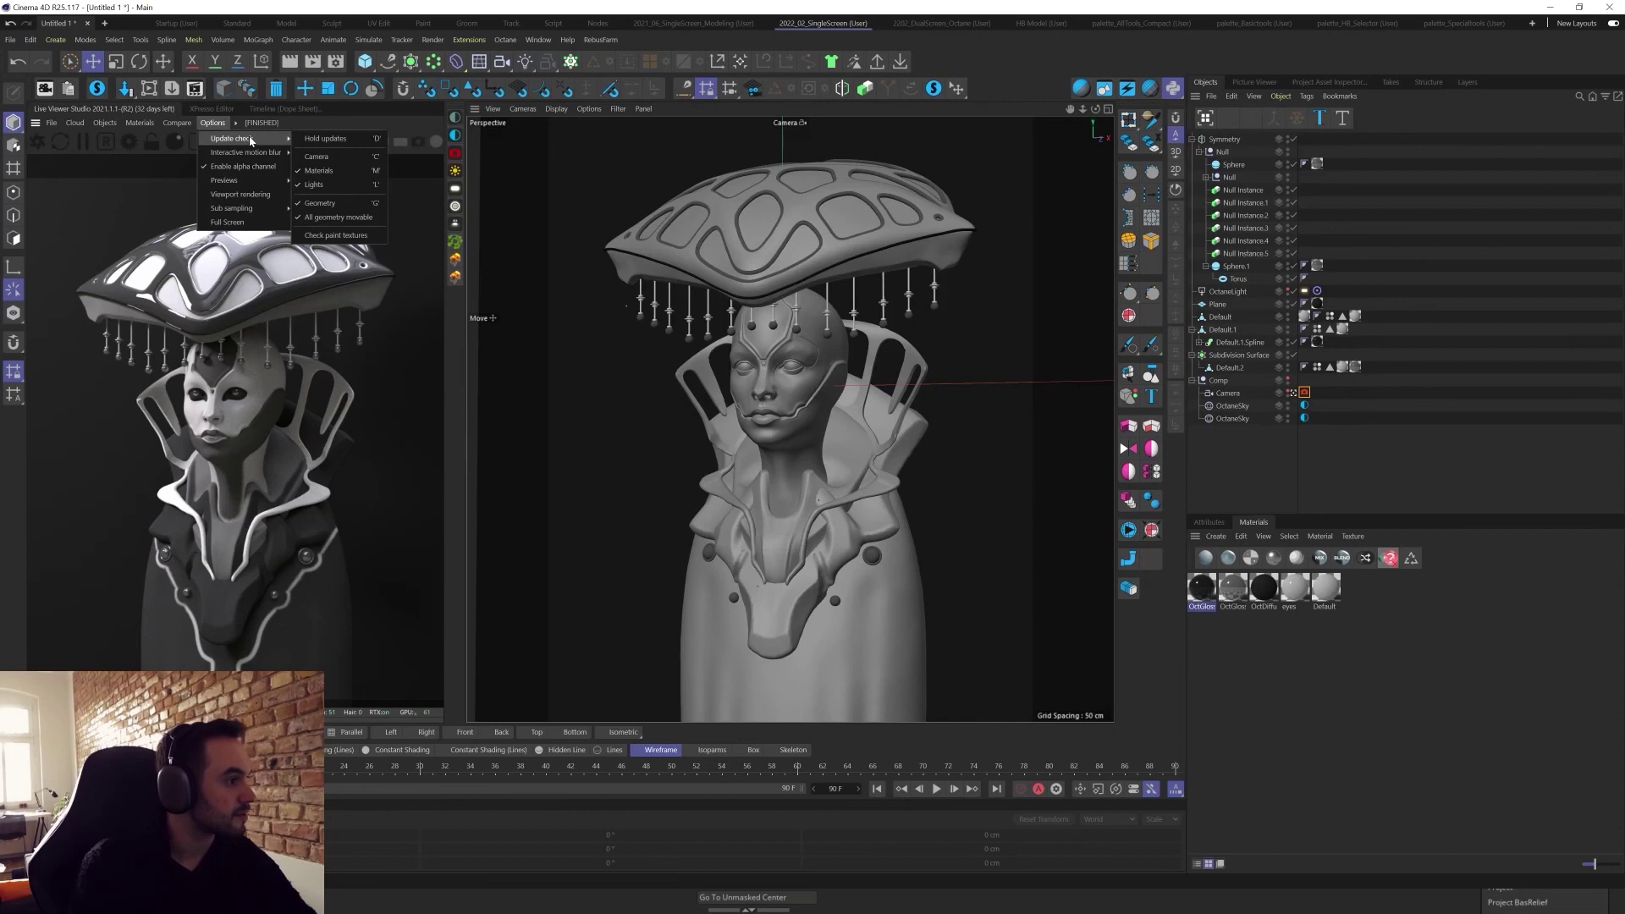
pyautogui.click(309, 158)
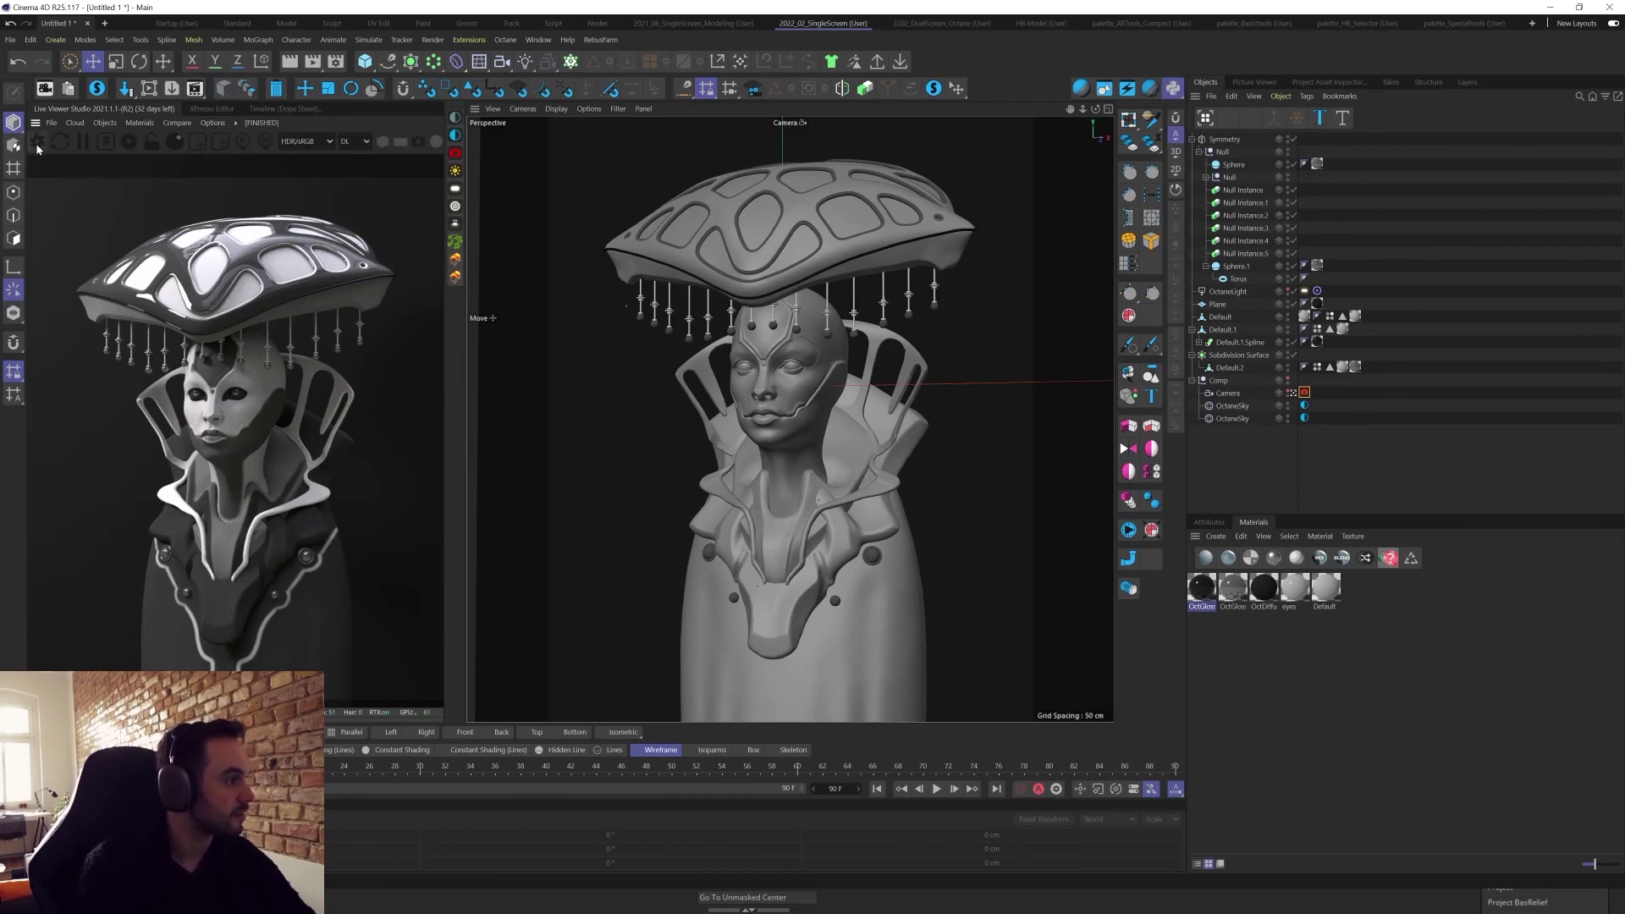
# Save the project as Umbrella_01.c4d and refresh the Live Viewer render.
pyautogui.click(11, 40)
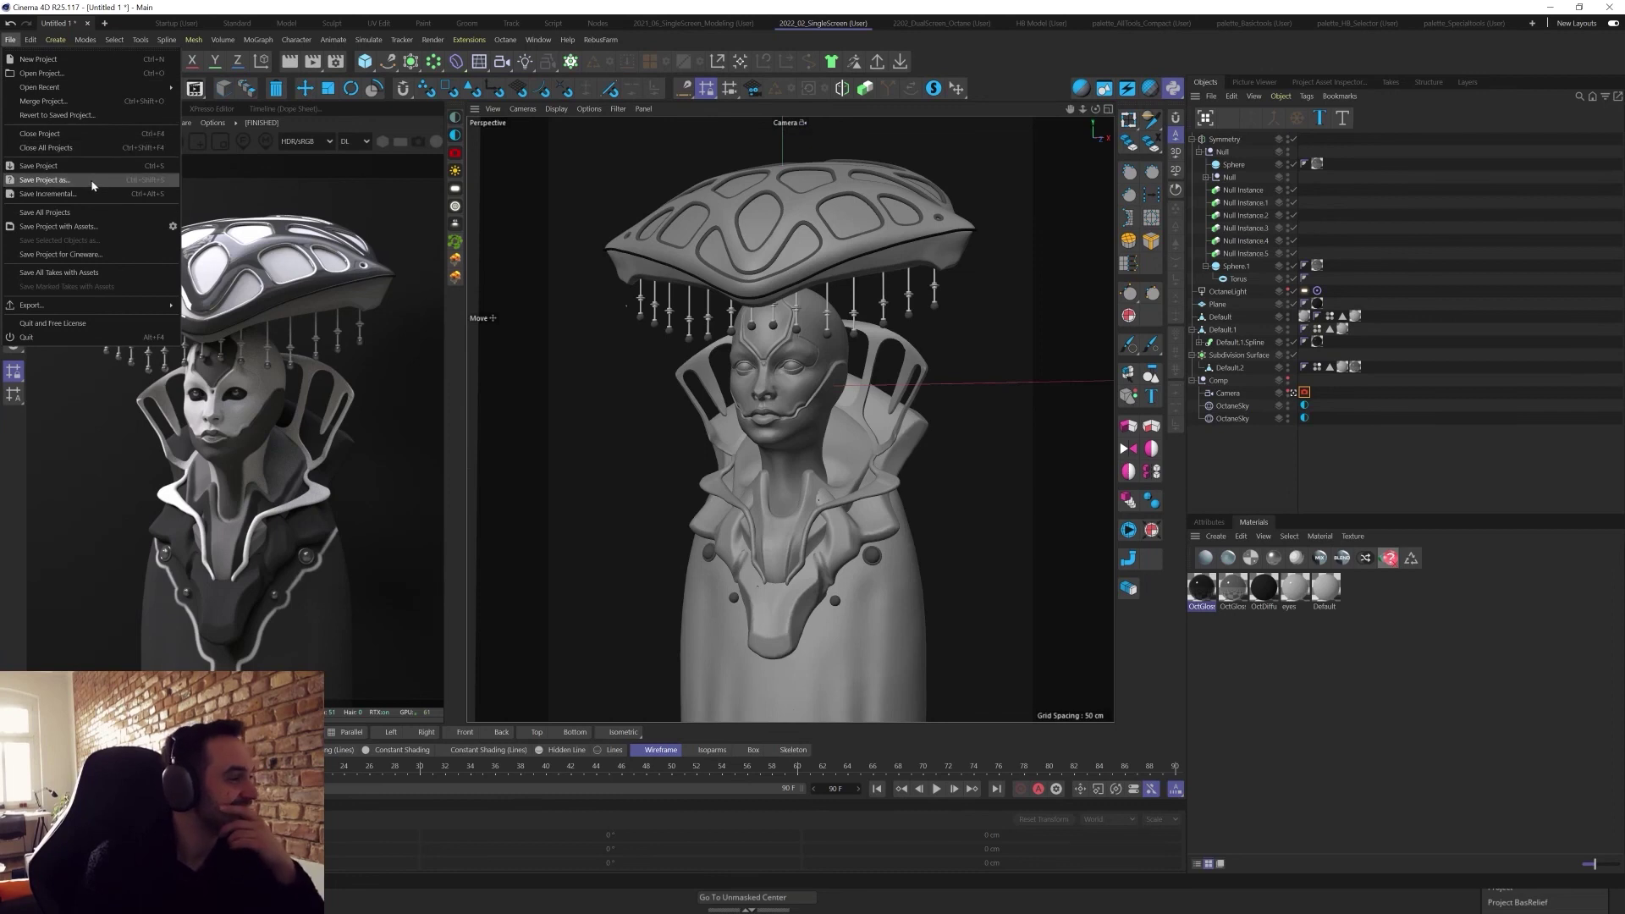
pyautogui.click(95, 183)
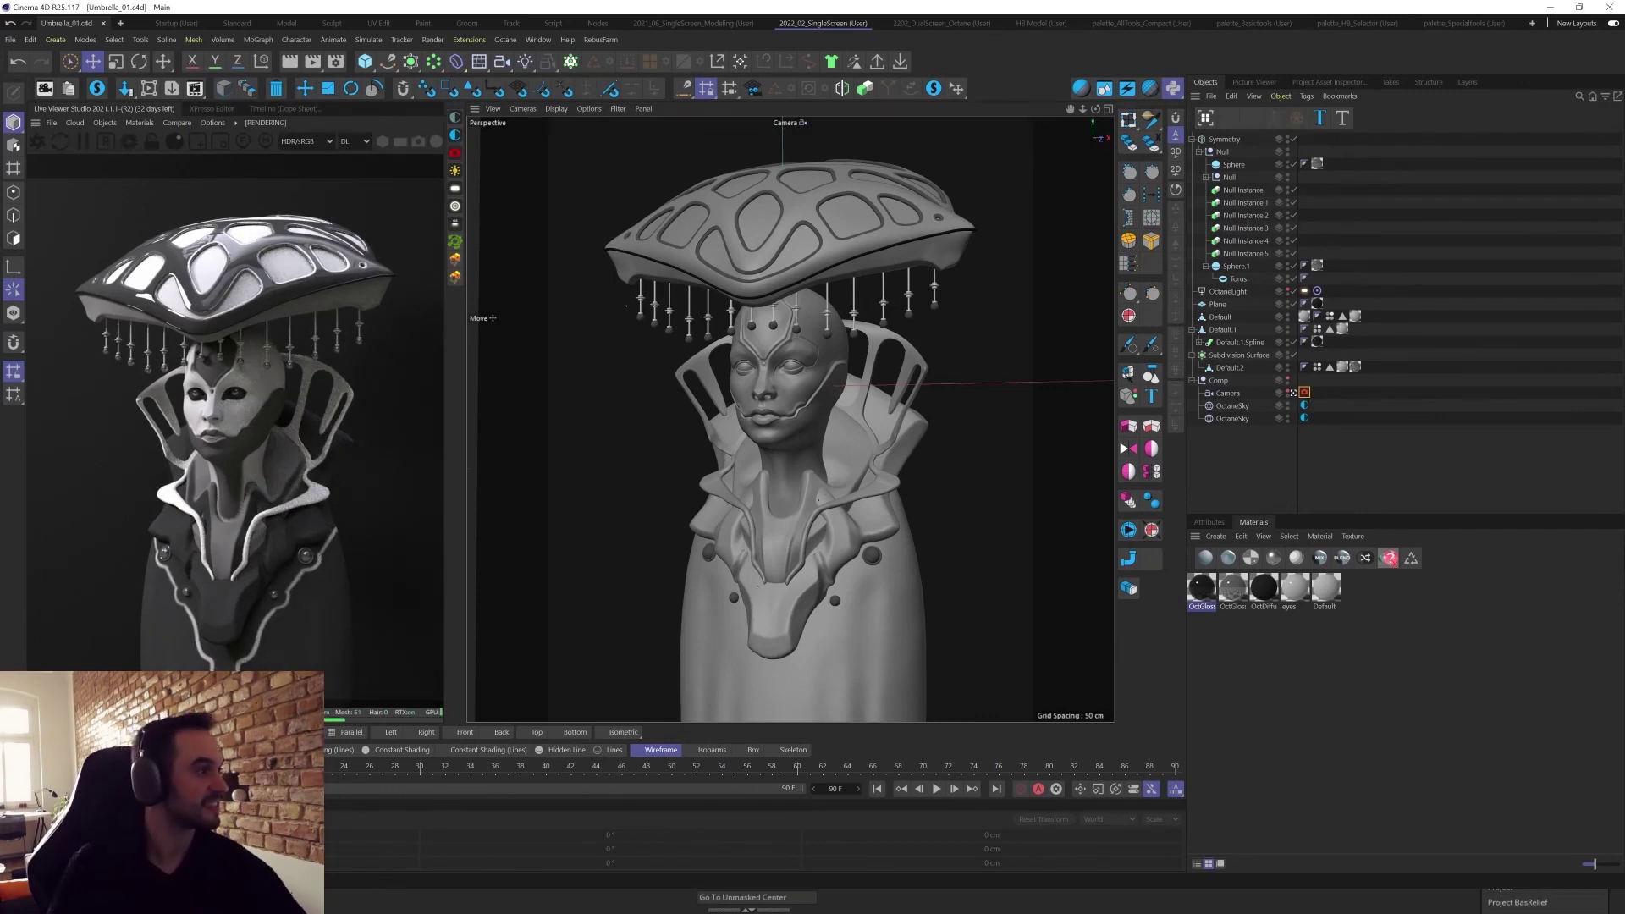
pyautogui.click(38, 142)
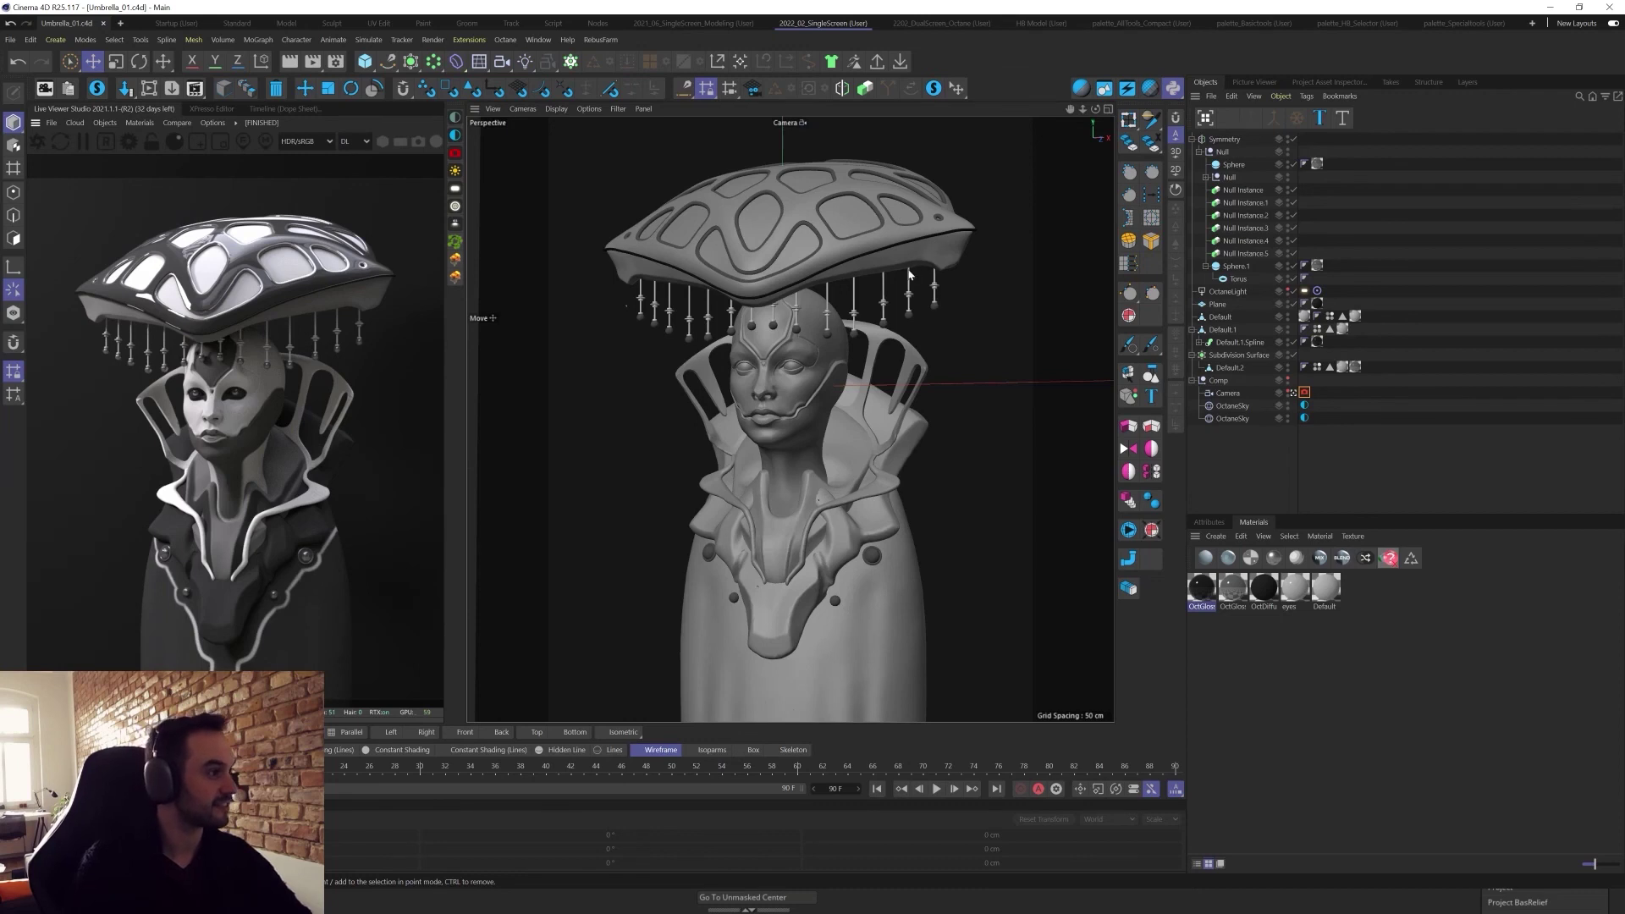
# Open the Custom LUT options in the Octane camera tag's imager settings and apply the Arabica 12.CUBE preset.
pyautogui.click(1305, 393)
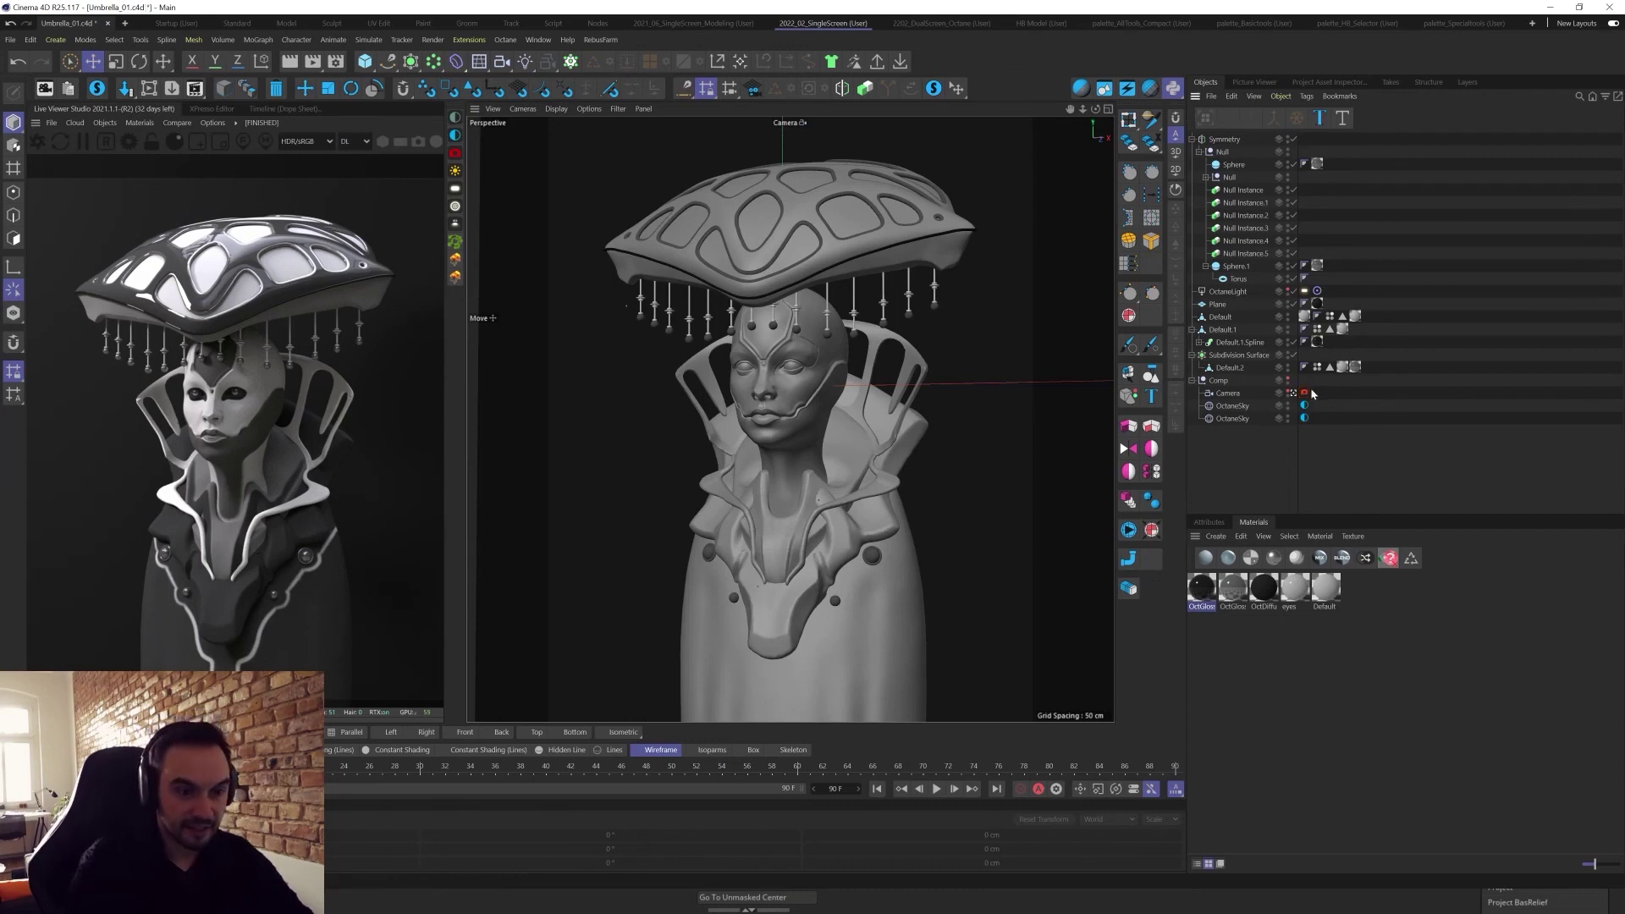
pyautogui.click(1211, 522)
pyautogui.click(1374, 568)
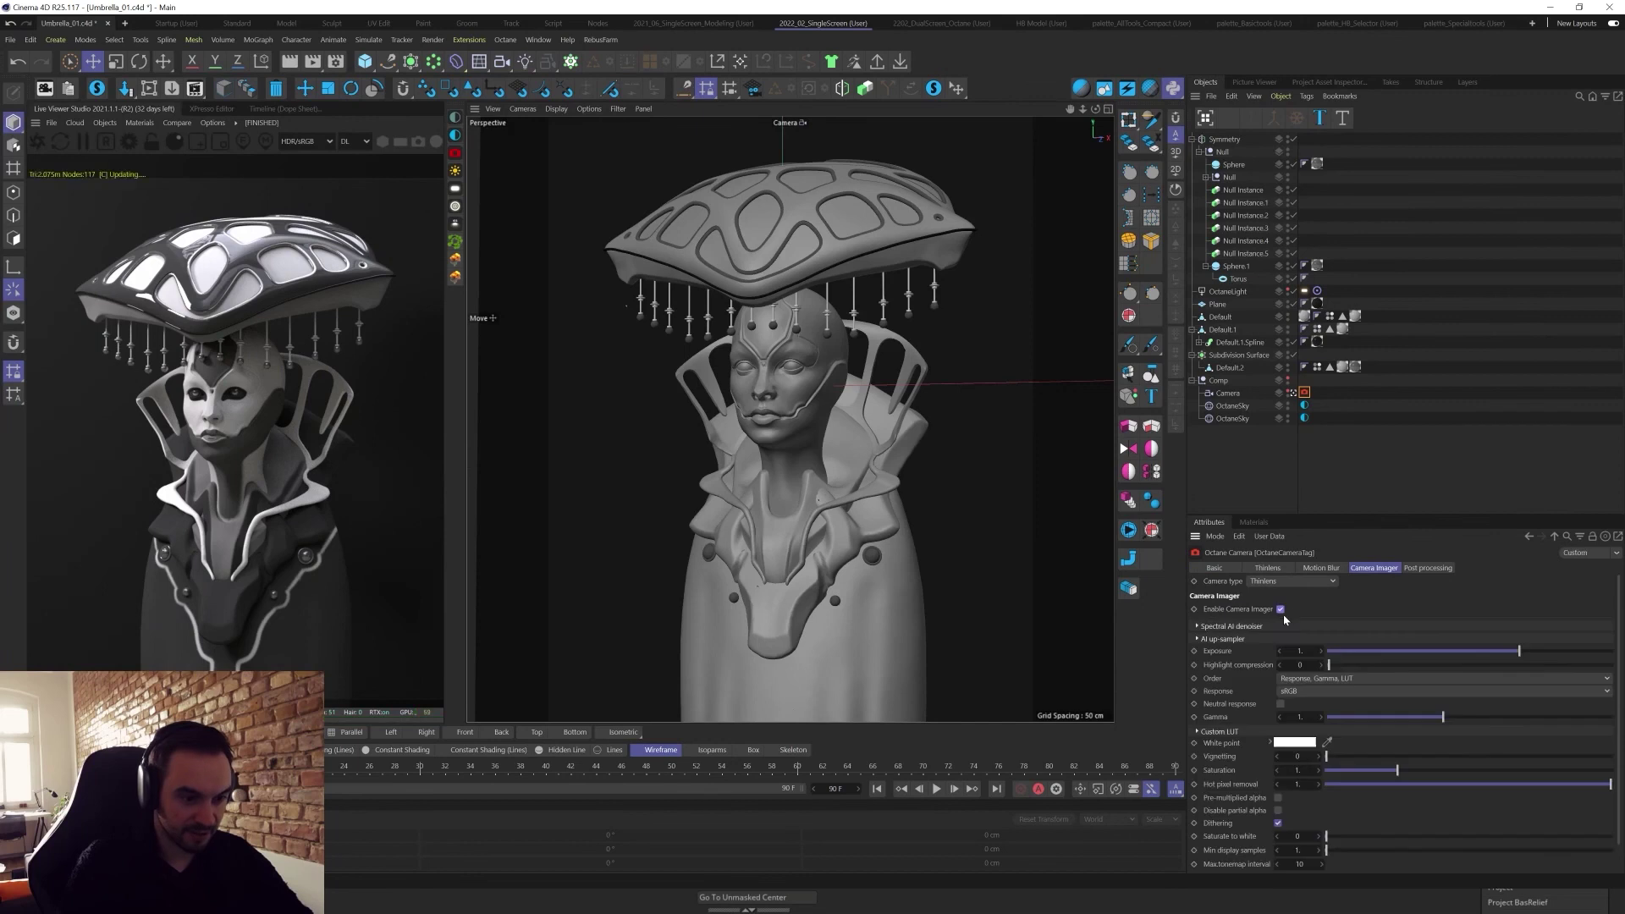
pyautogui.click(1204, 733)
pyautogui.click(1286, 744)
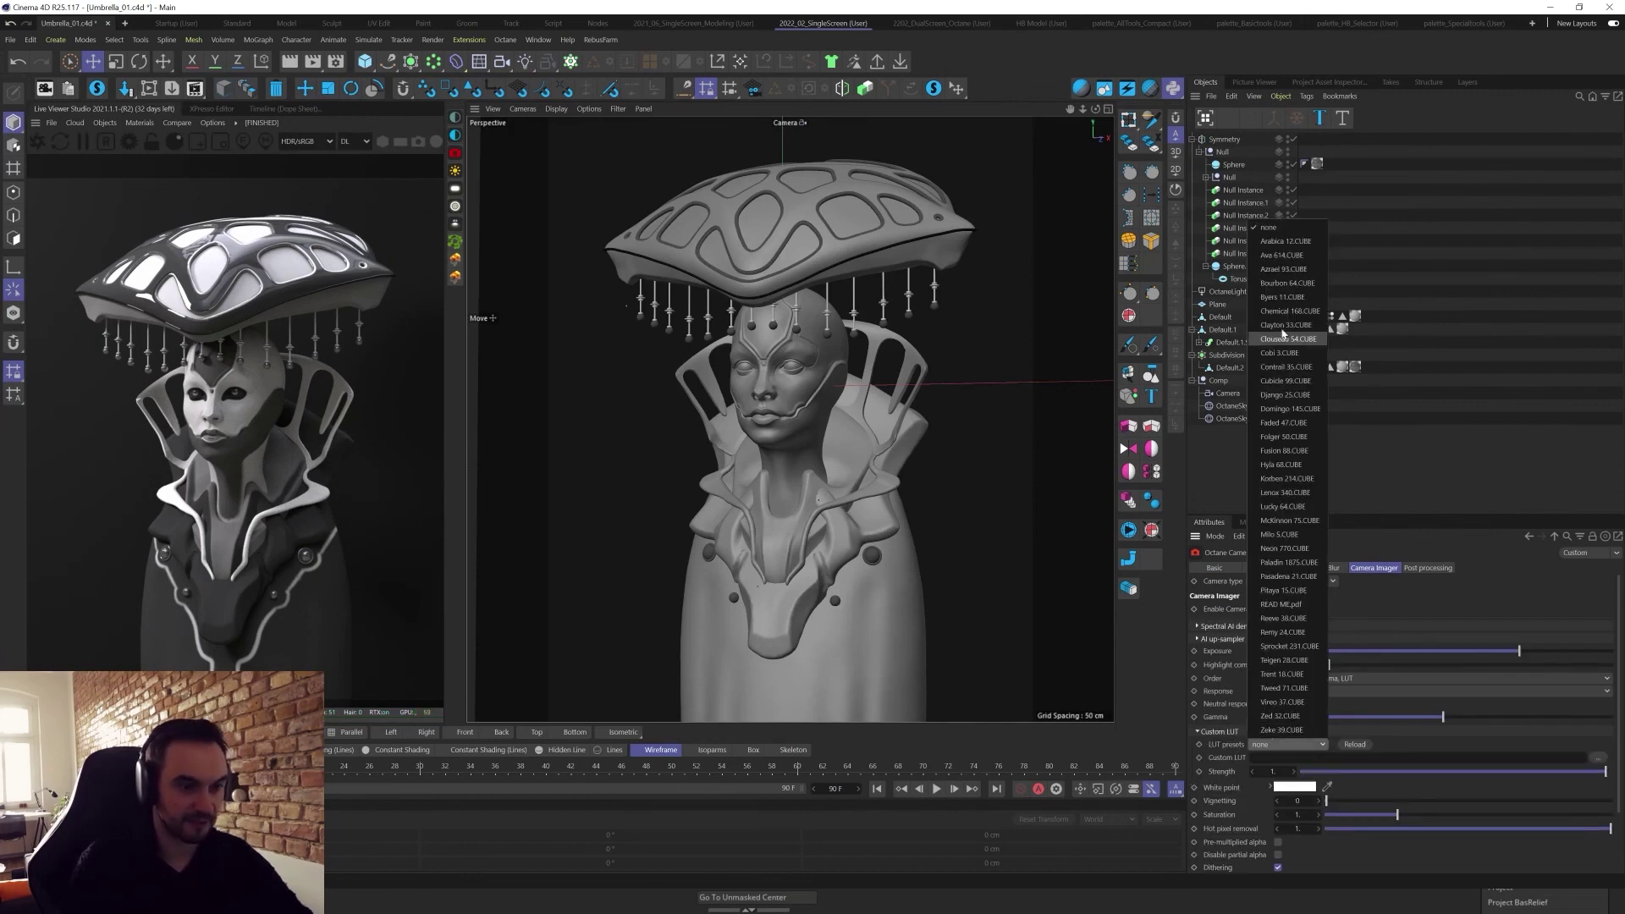
pyautogui.click(1280, 258)
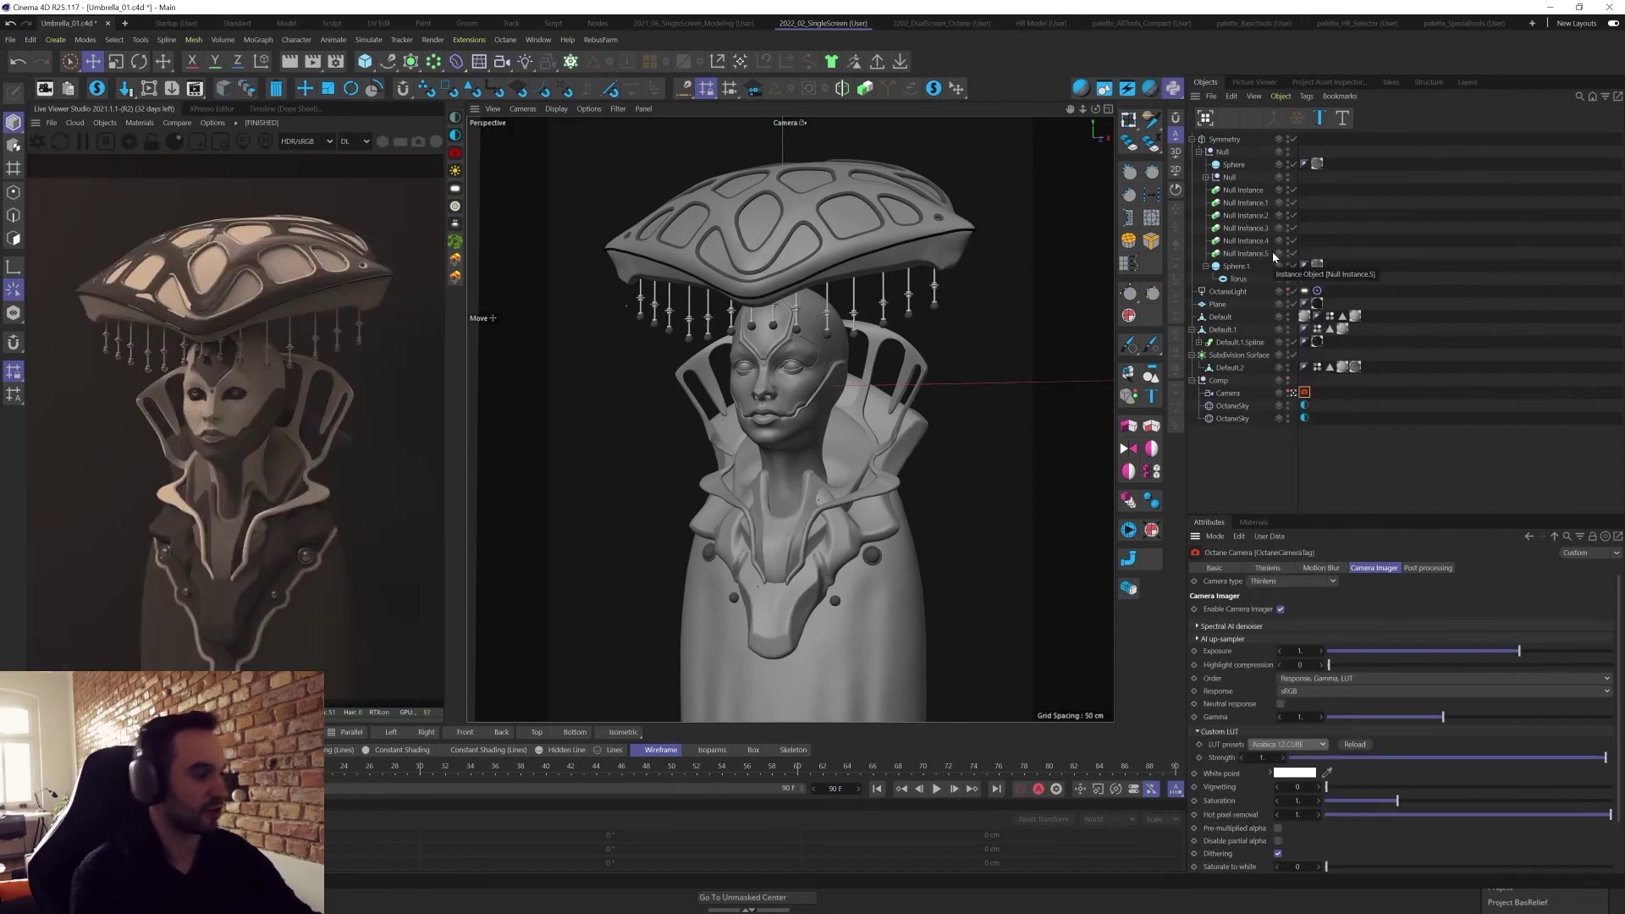
# Compare the looks of the camera's LUT presets between Bourbon 64.CUBE and Clouseau 54.CUBE in the render.
pyautogui.press('Down')
pyautogui.press('Down')
pyautogui.press('Down')
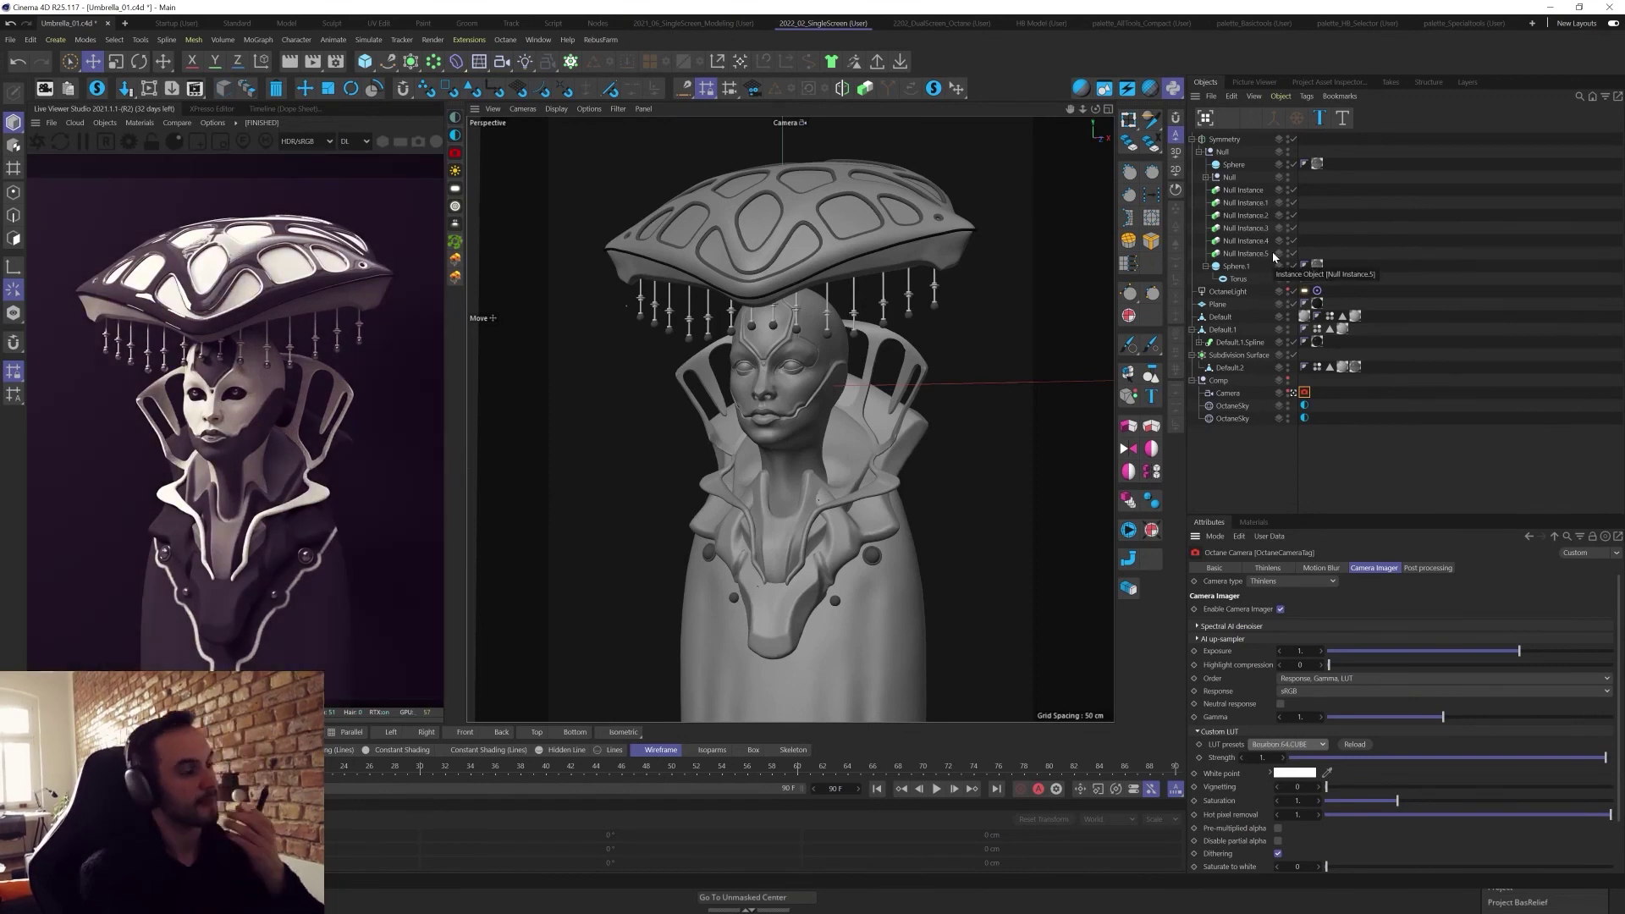
pyautogui.press('Down')
pyautogui.press('Up')
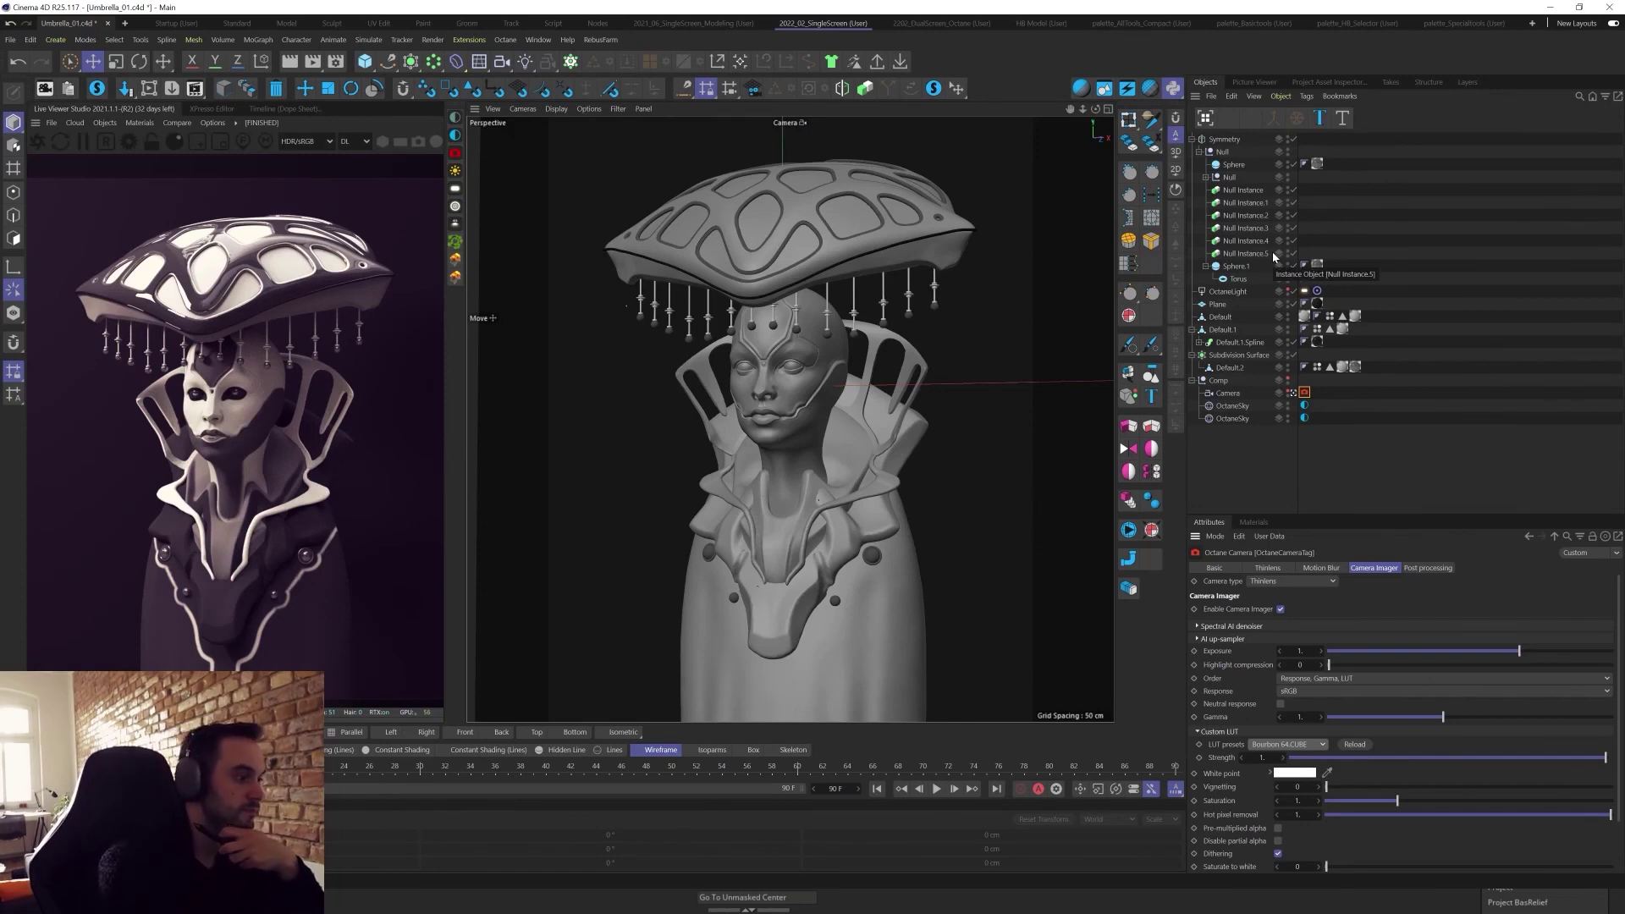
pyautogui.press('Down')
pyautogui.press('Down')
pyautogui.press('Down')
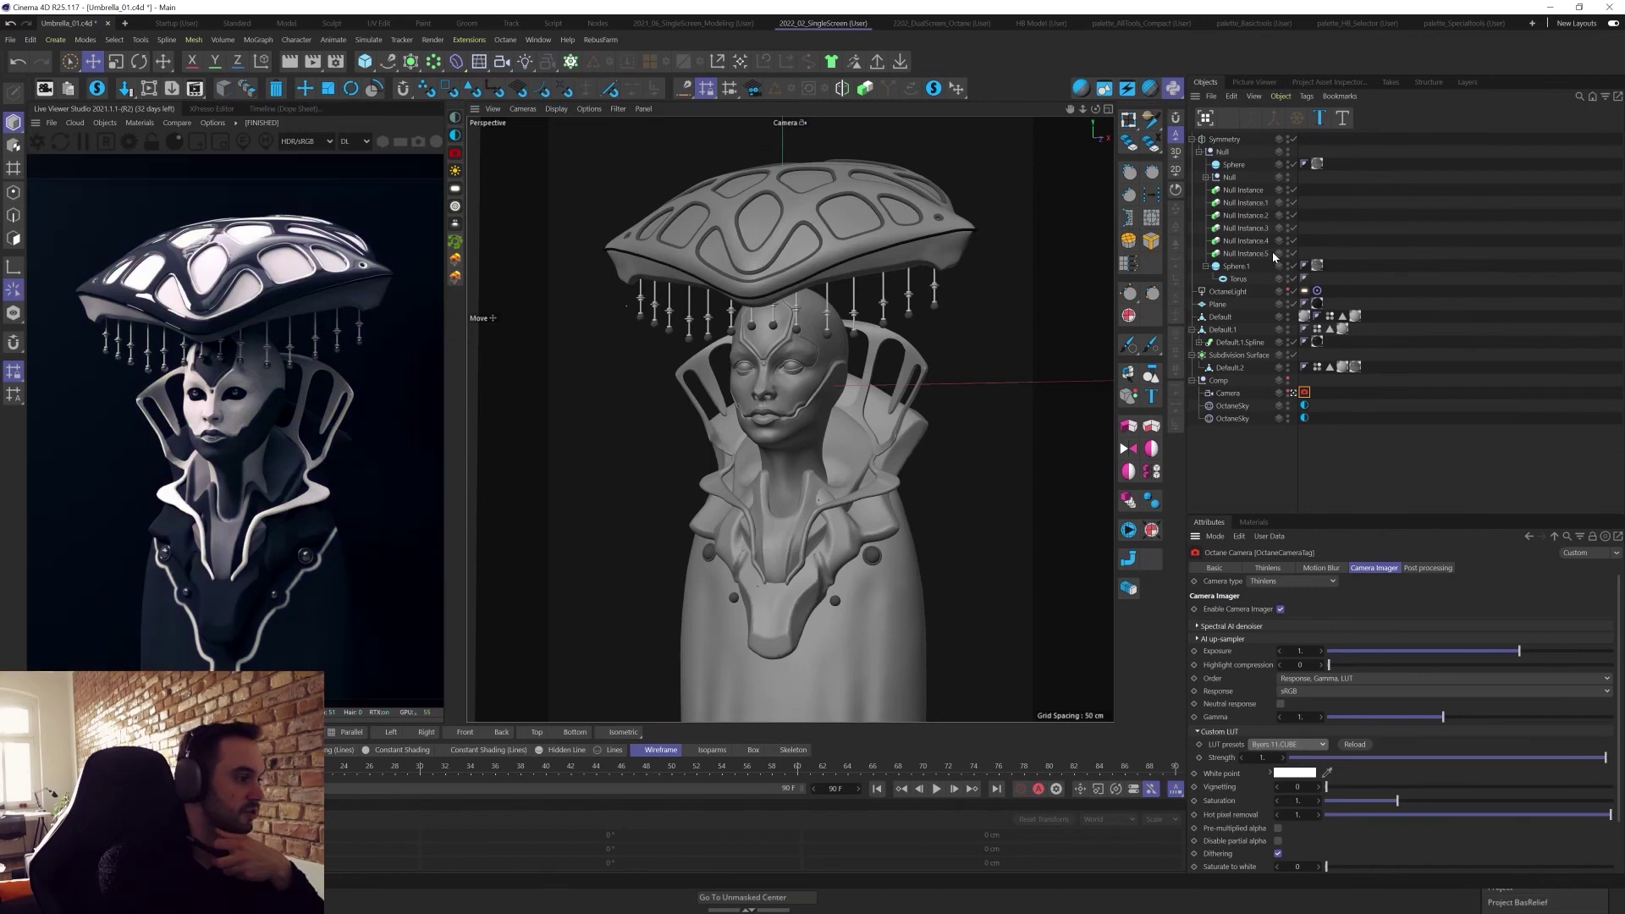
pyautogui.press('Up')
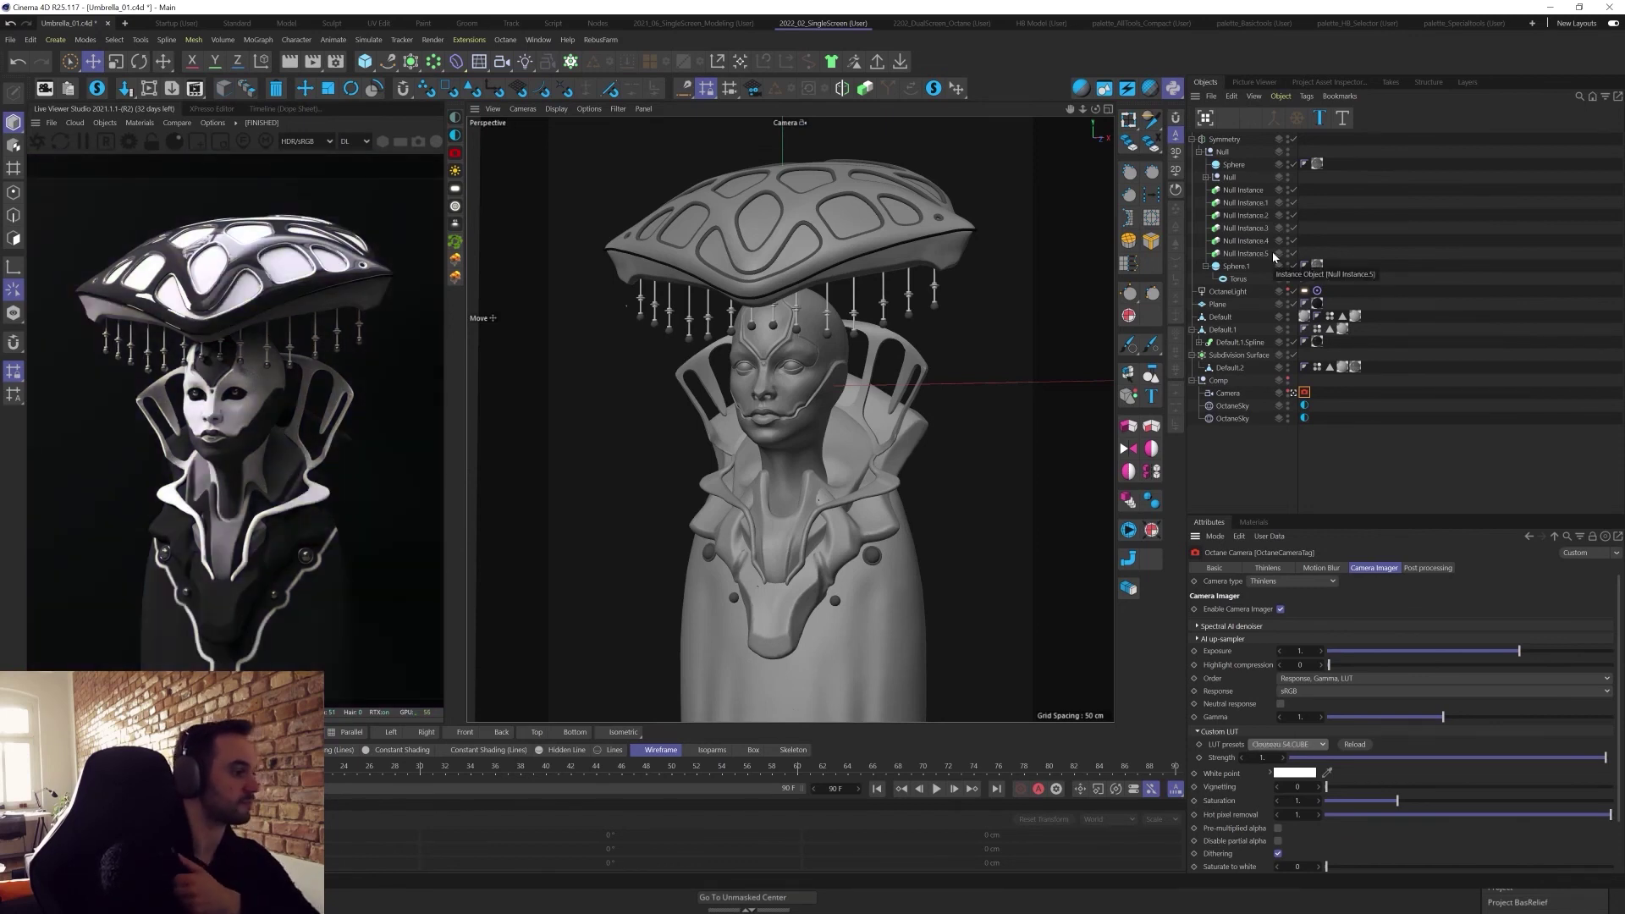
pyautogui.press('Up')
pyautogui.press('Up')
pyautogui.press('Up')
pyautogui.press('Up')
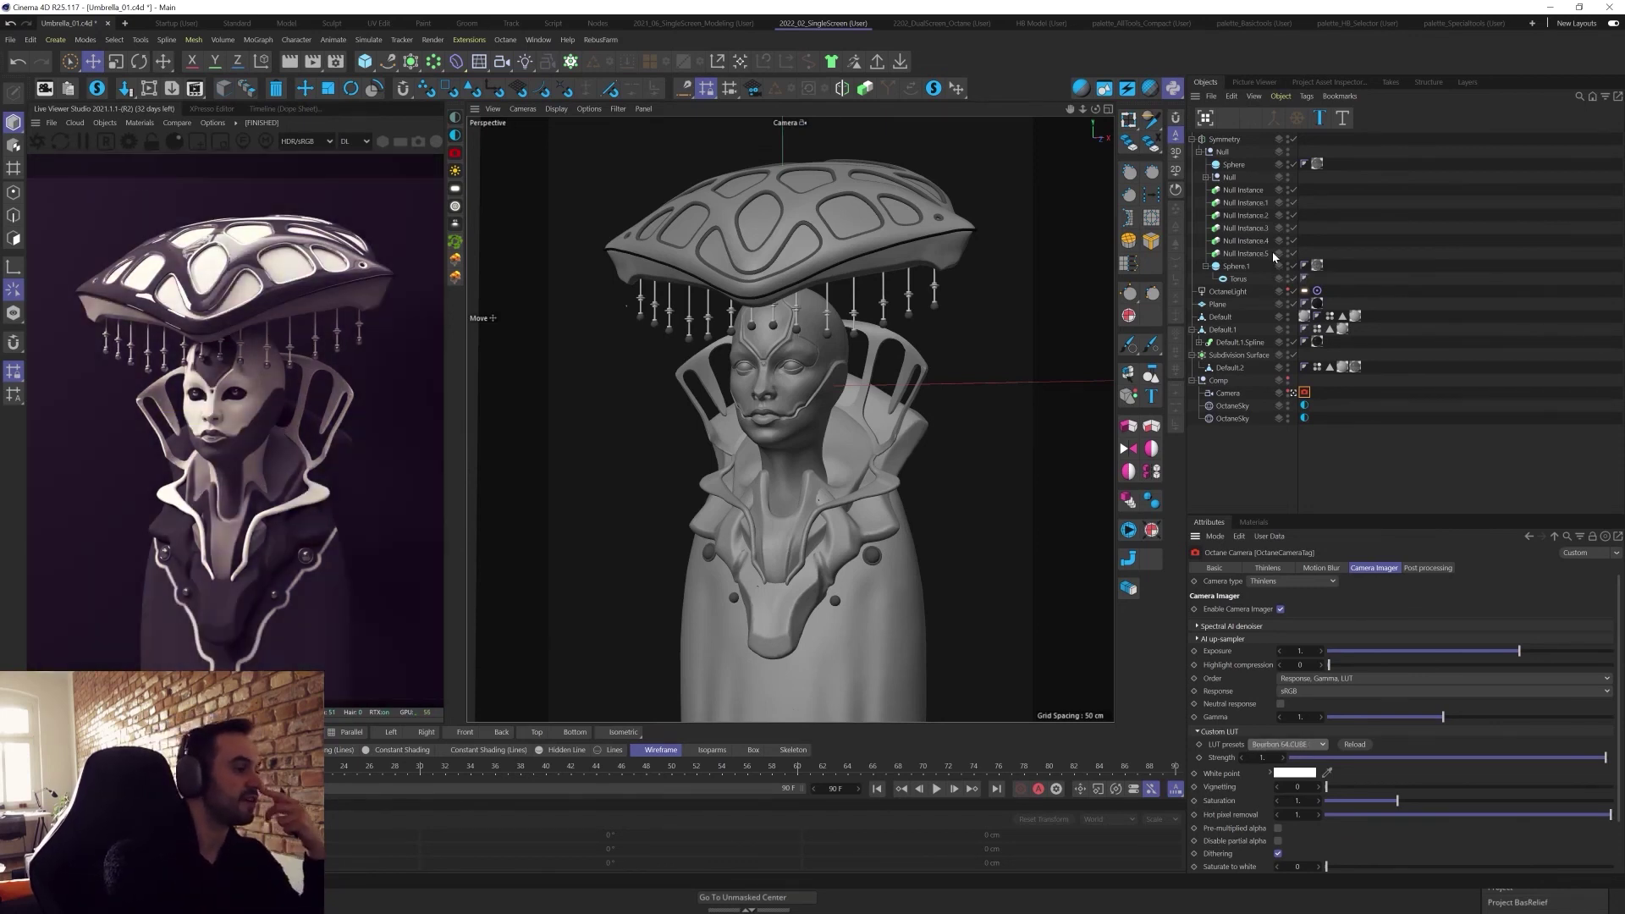
# Try further camera LUT presets on the render, including Contrail 35.CUBE, Cubicle 99.CUBE, Folger 50.CUBE and Domingo 145.CUBE.
pyautogui.press('Down')
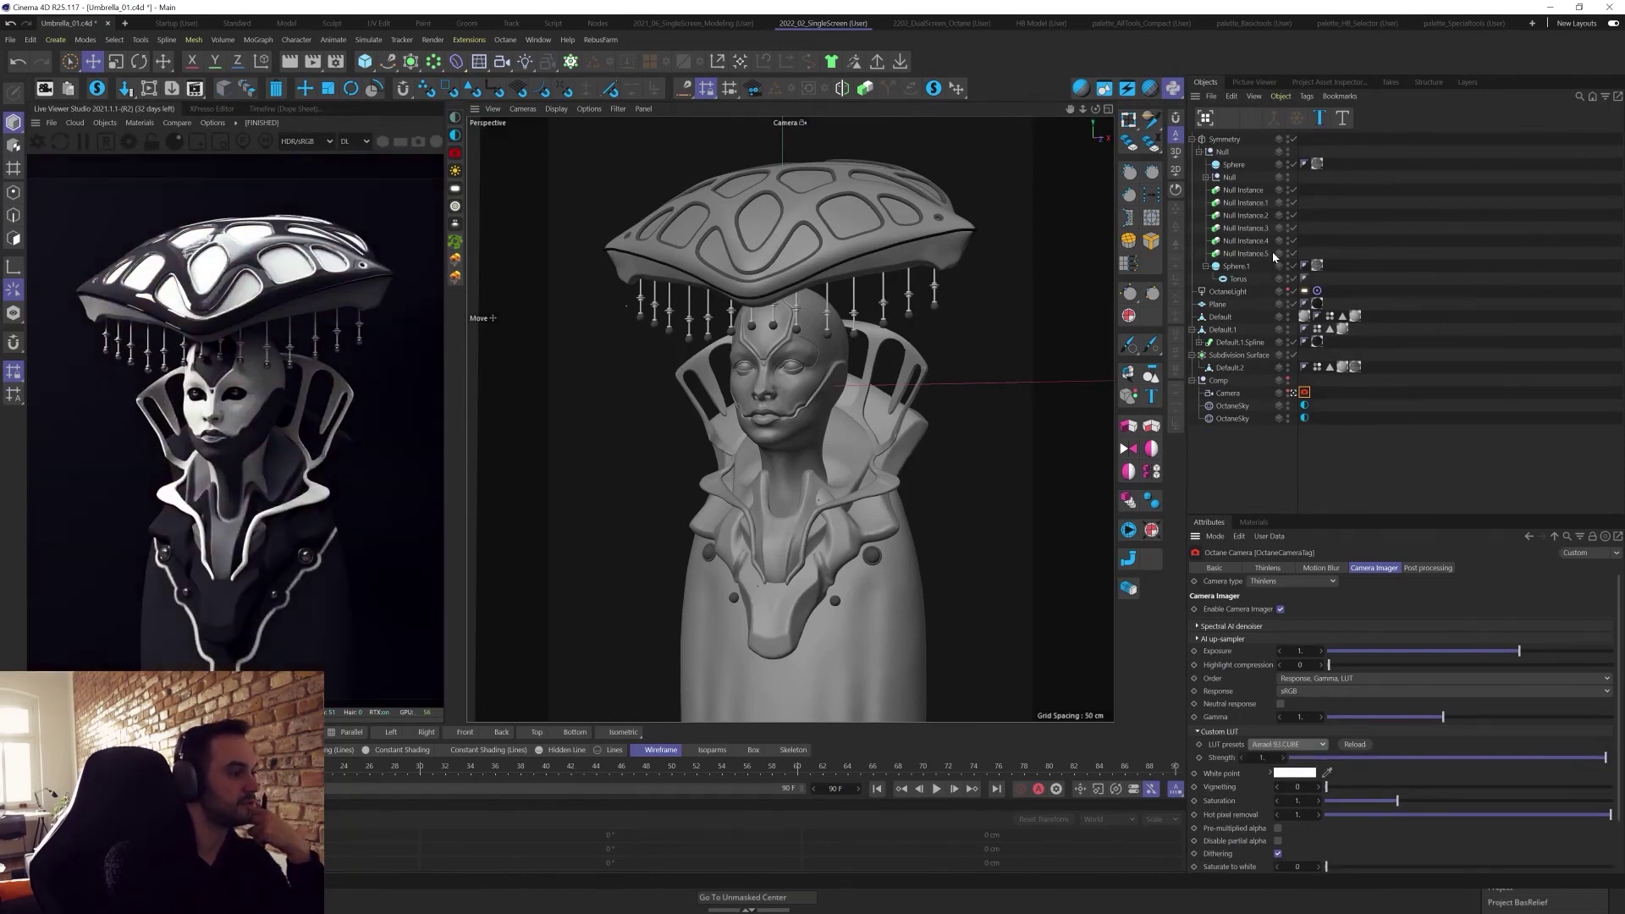
pyautogui.press('Down')
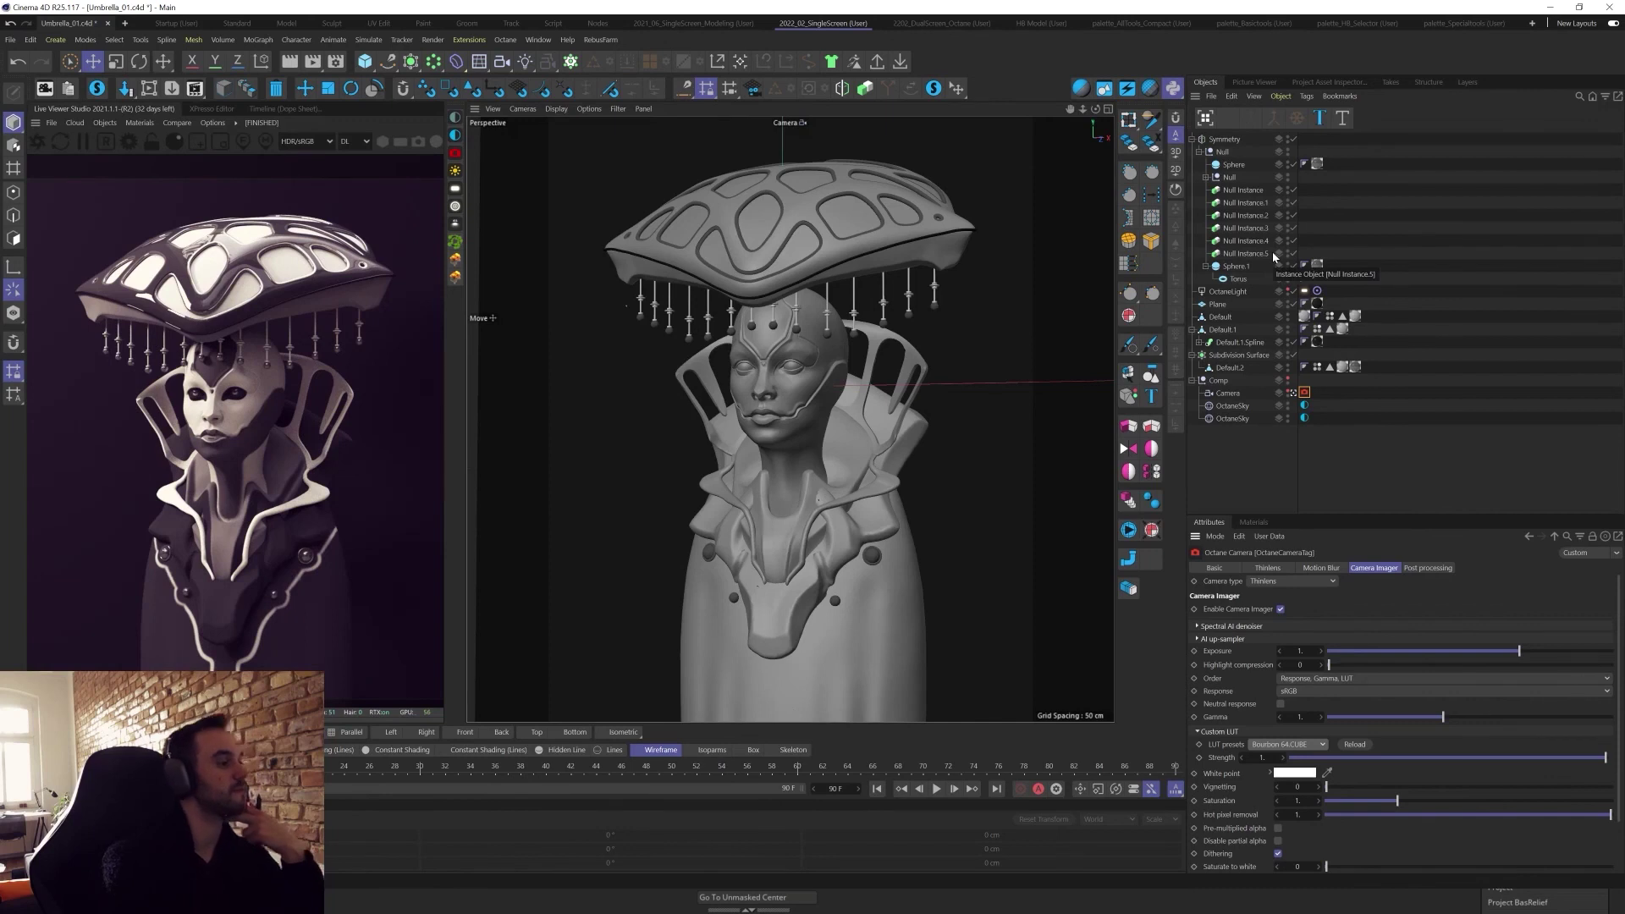
pyautogui.press('Down')
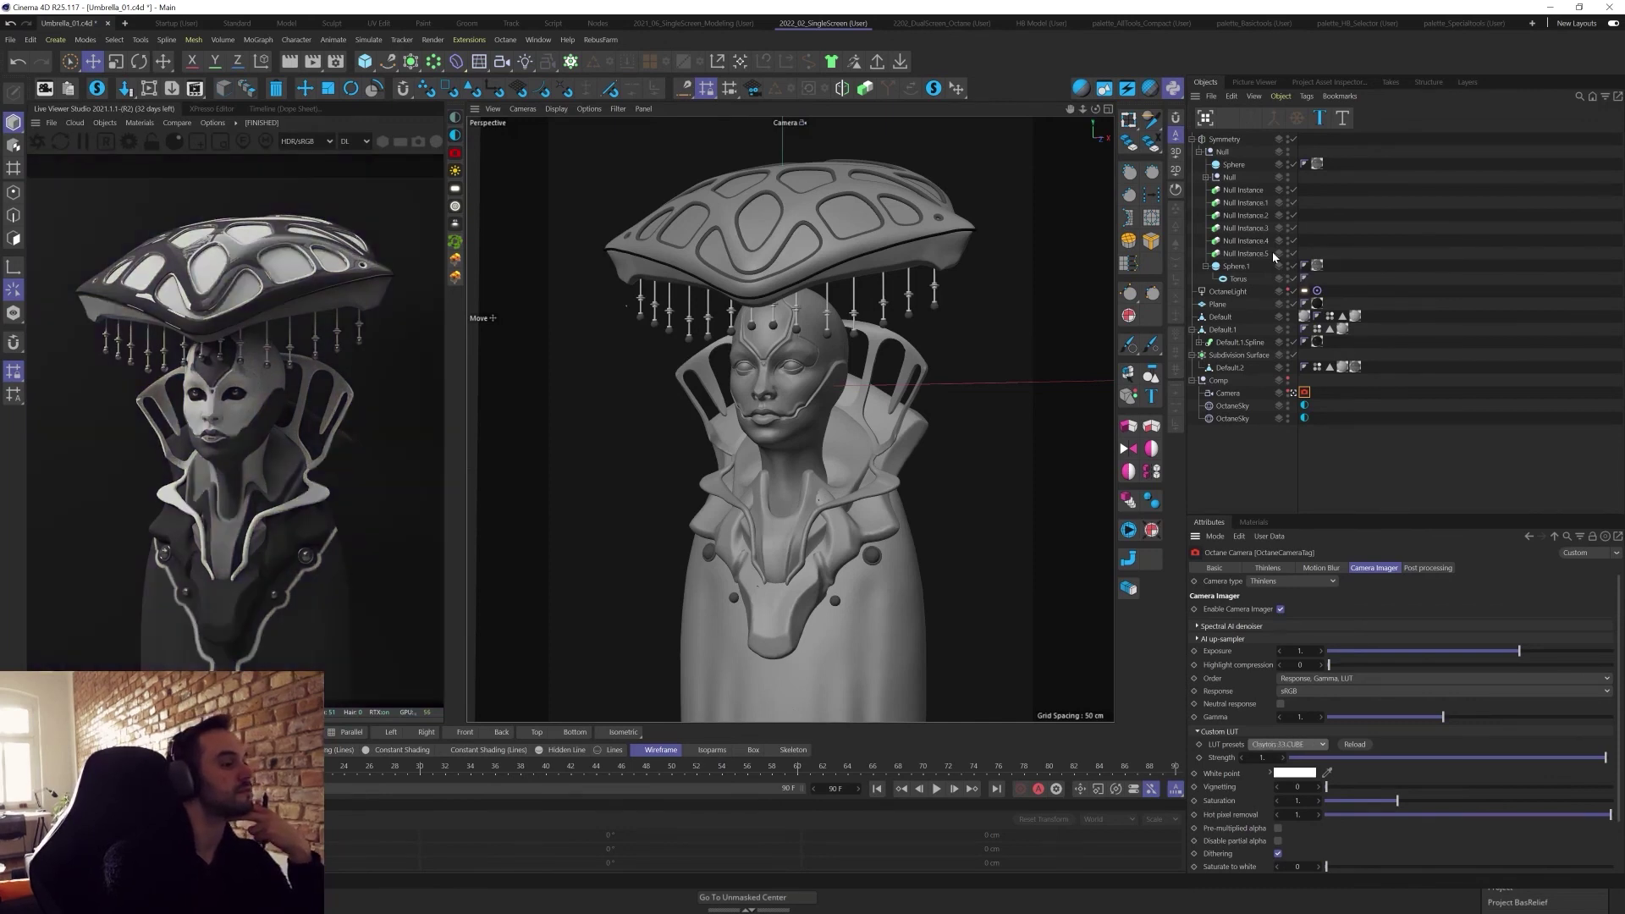
pyautogui.press('Down')
pyautogui.press('Down')
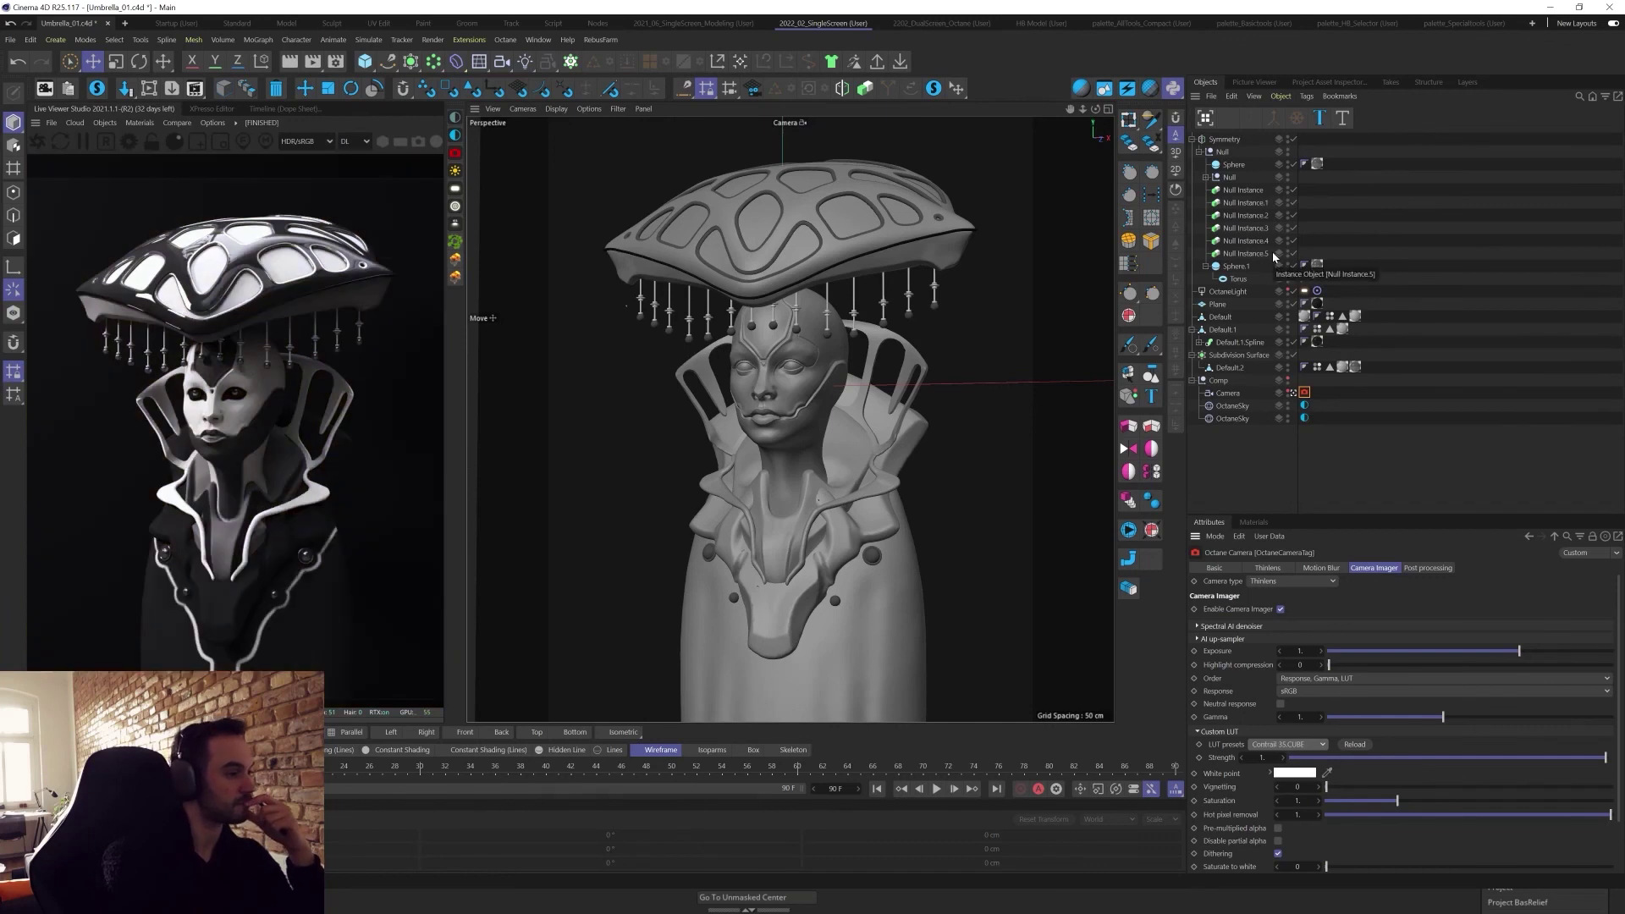
pyautogui.press('Down')
pyautogui.press('Down')
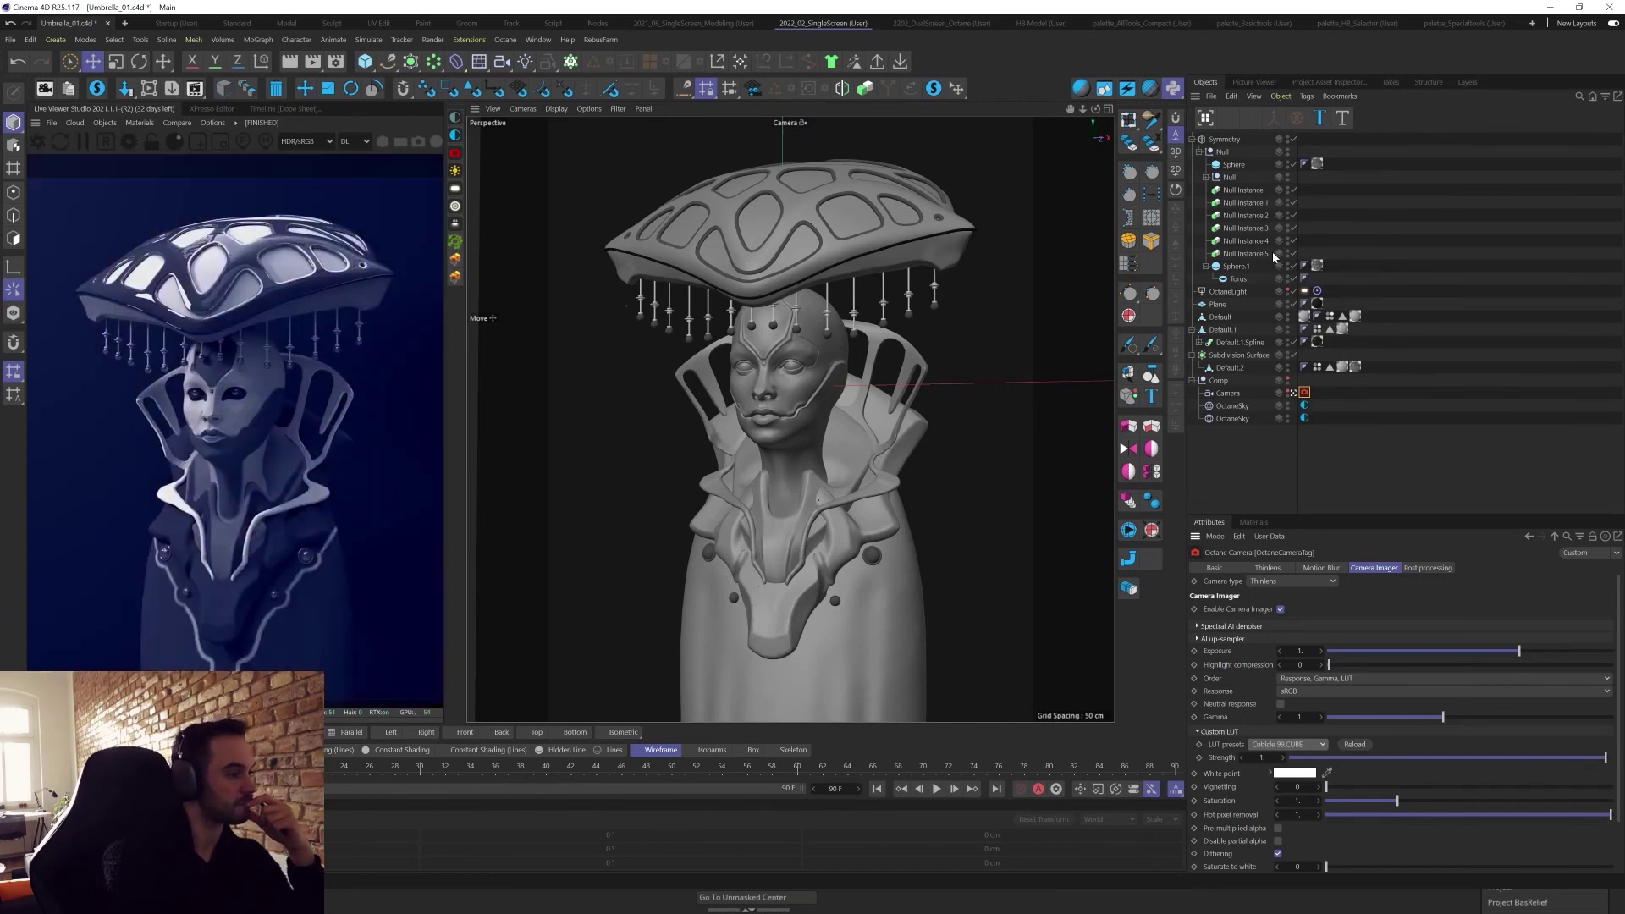
pyautogui.press('Down')
pyautogui.press('Down')
pyautogui.press('Down')
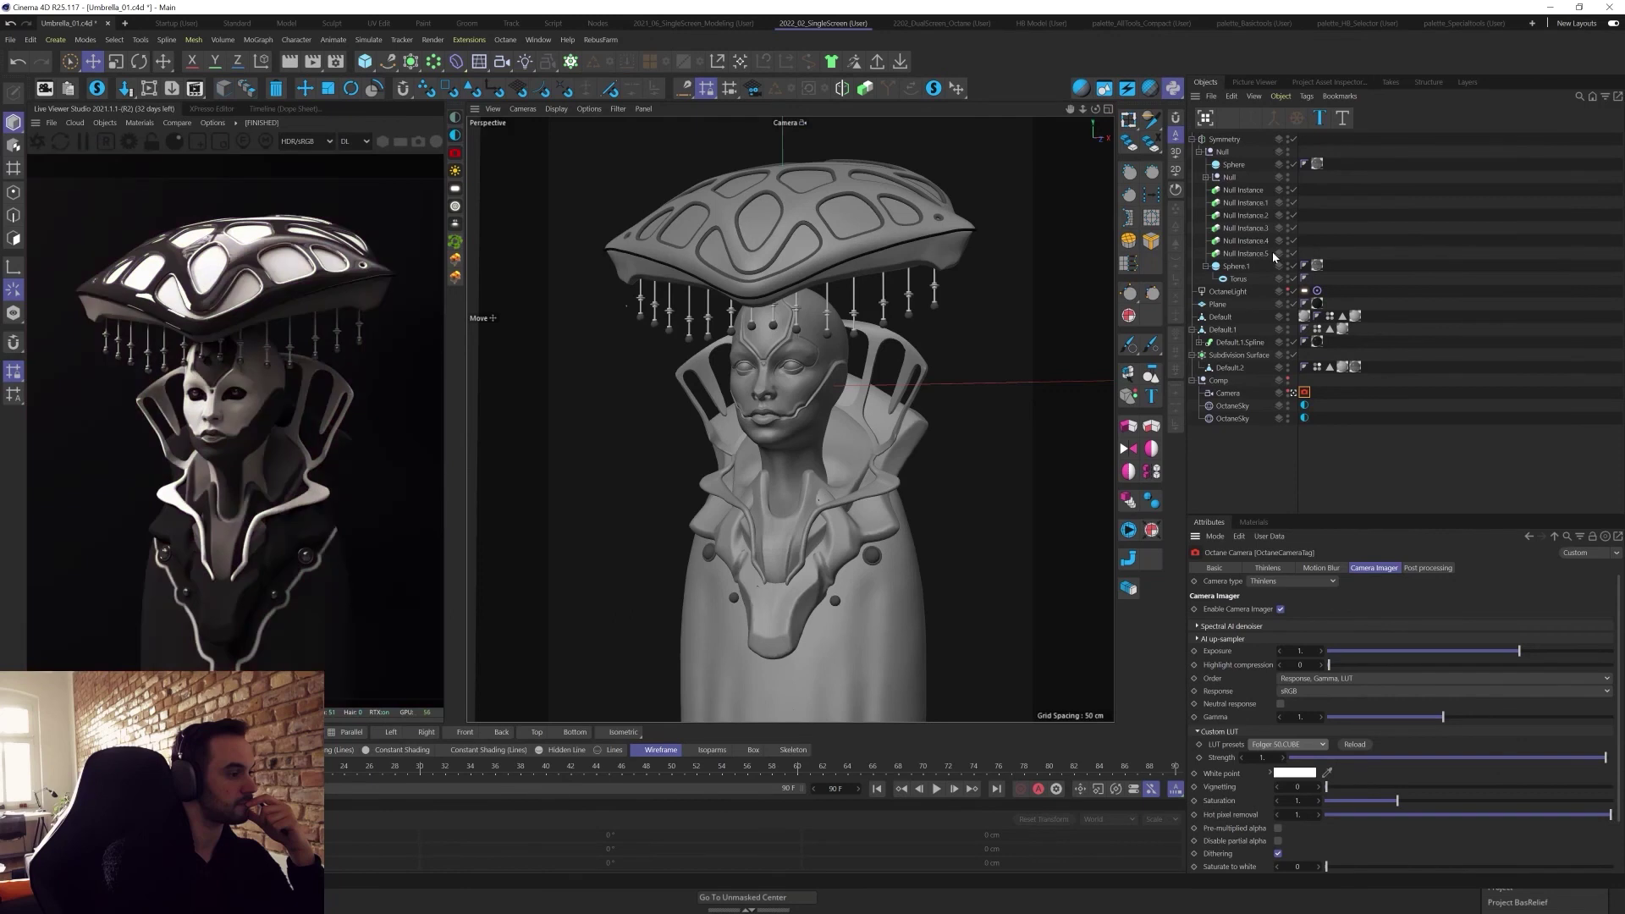
pyautogui.press('Down')
pyautogui.press('Down')
pyautogui.press('Down')
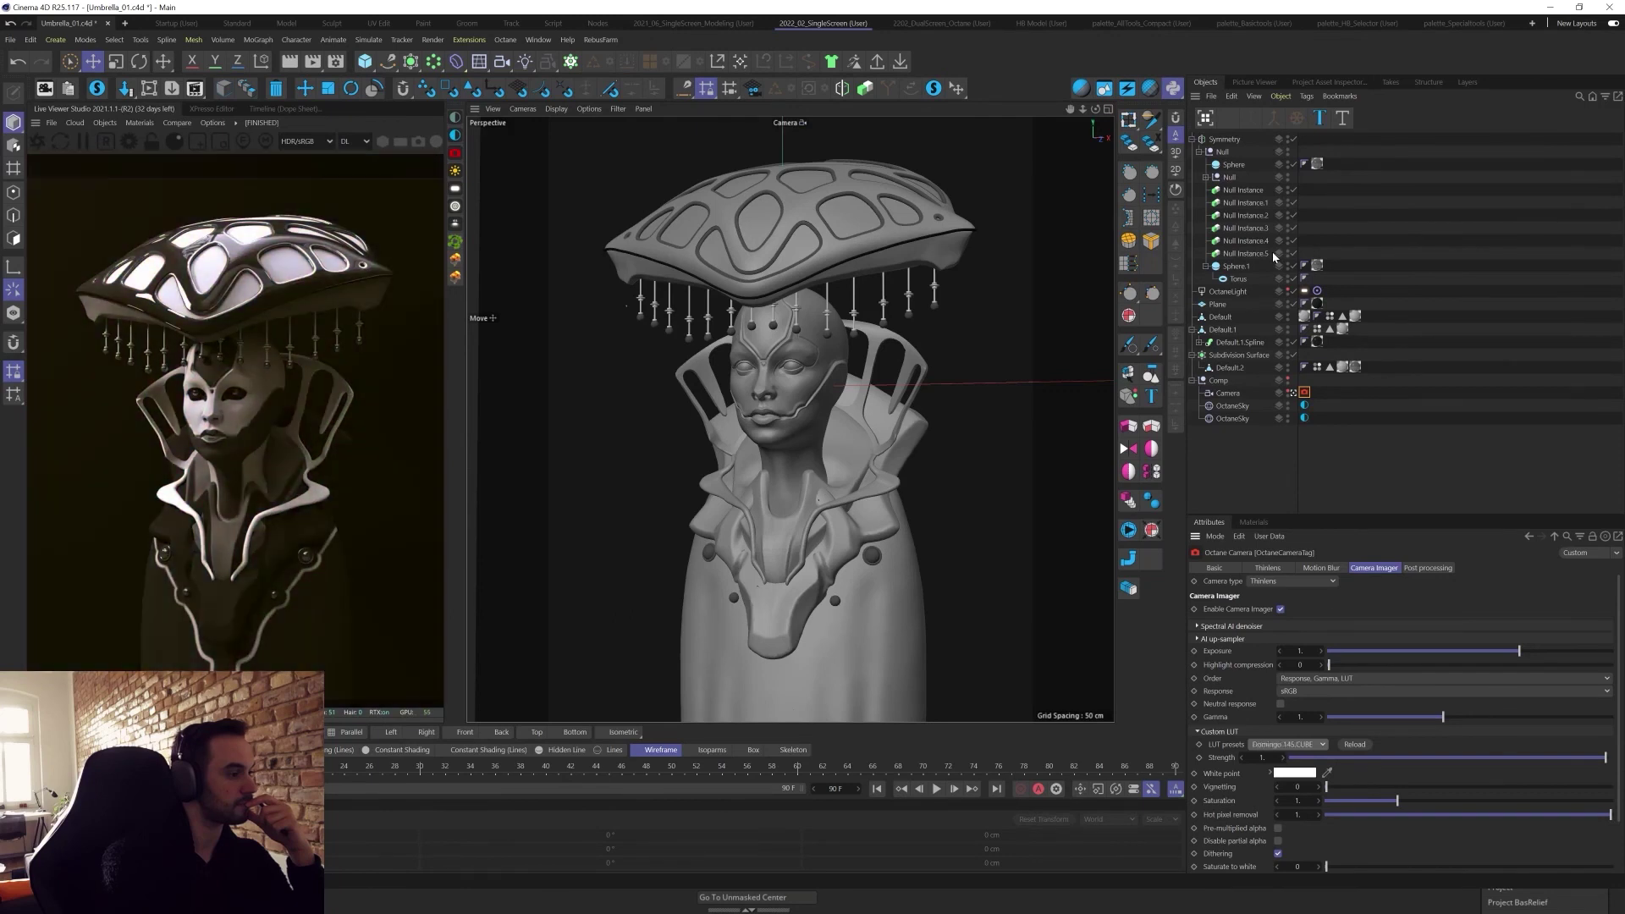
pyautogui.press('Down')
pyautogui.press('Down')
pyautogui.press('Down')
pyautogui.press('Down')
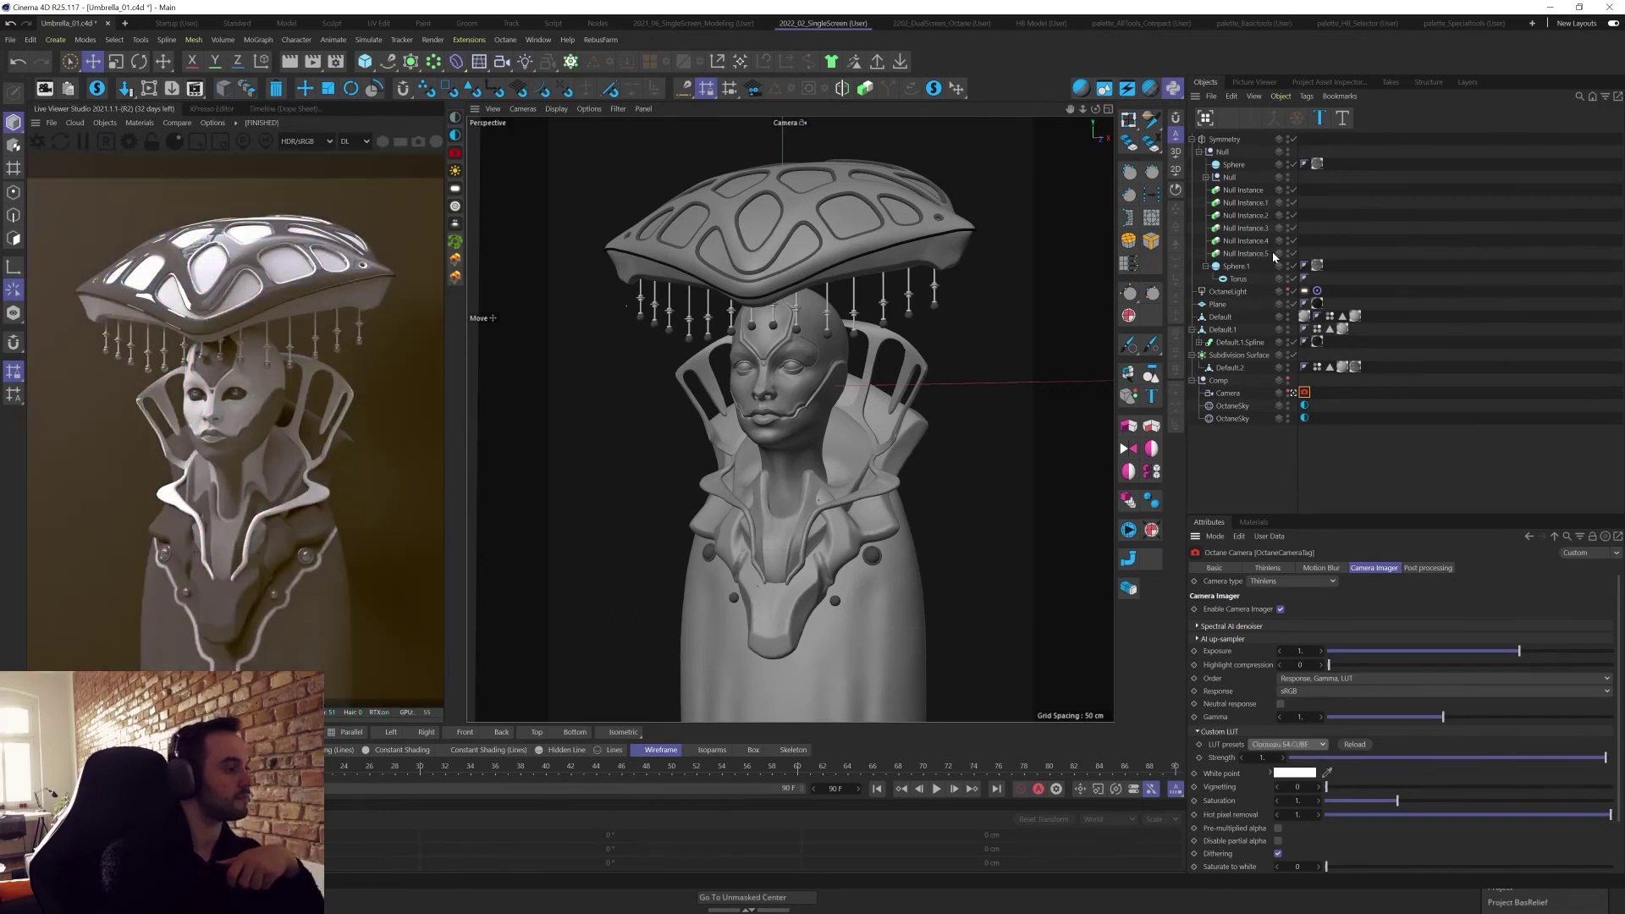
# Set the camera's LUT preset to Azrael 93.CUBE and reduce its strength to about 0.66.
pyautogui.press('Up')
pyautogui.press('Up')
pyautogui.press('Up')
pyautogui.press('Up')
pyautogui.press('Up')
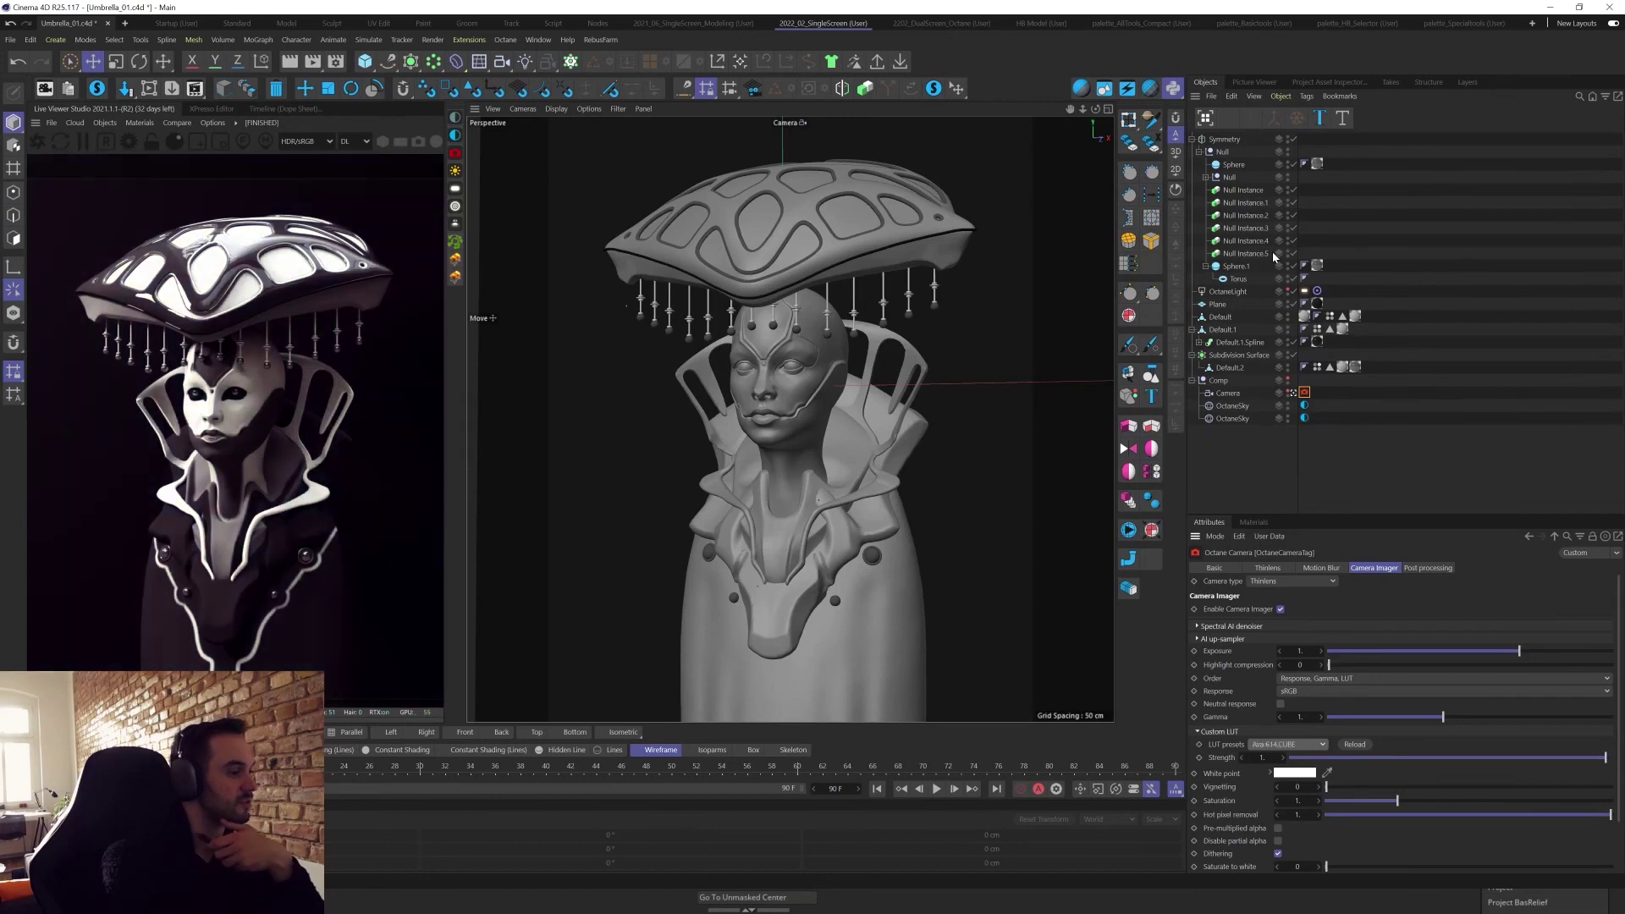
pyautogui.press('Down')
pyautogui.press('Down')
pyautogui.press('Down')
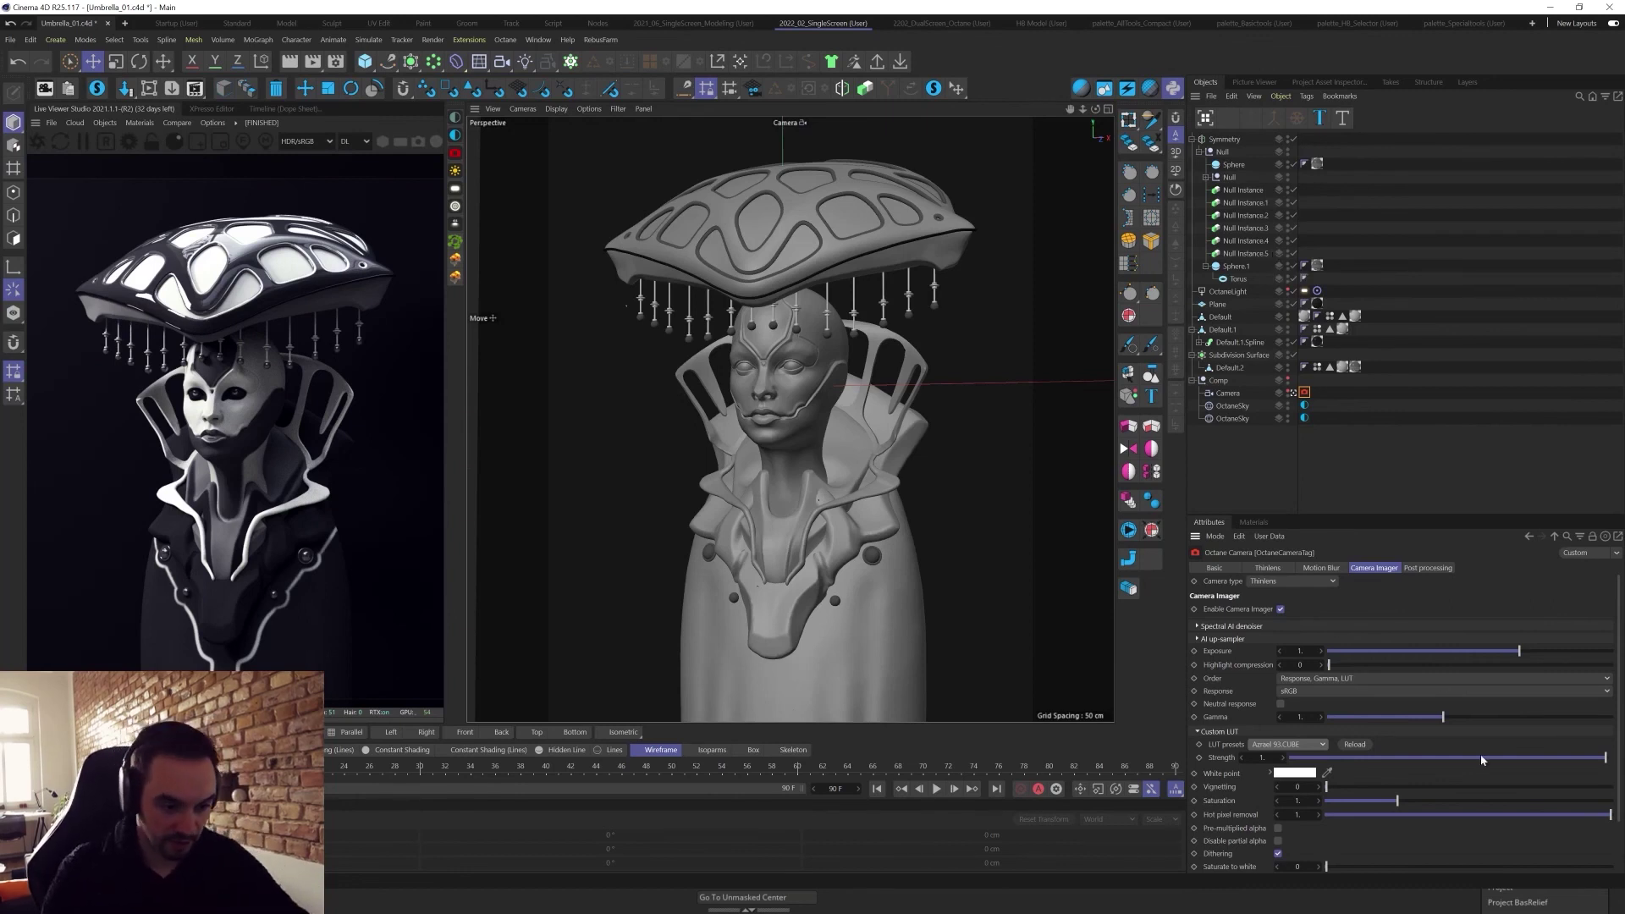
pyautogui.moveTo(1407, 759); pyautogui.dragTo(1488, 766)
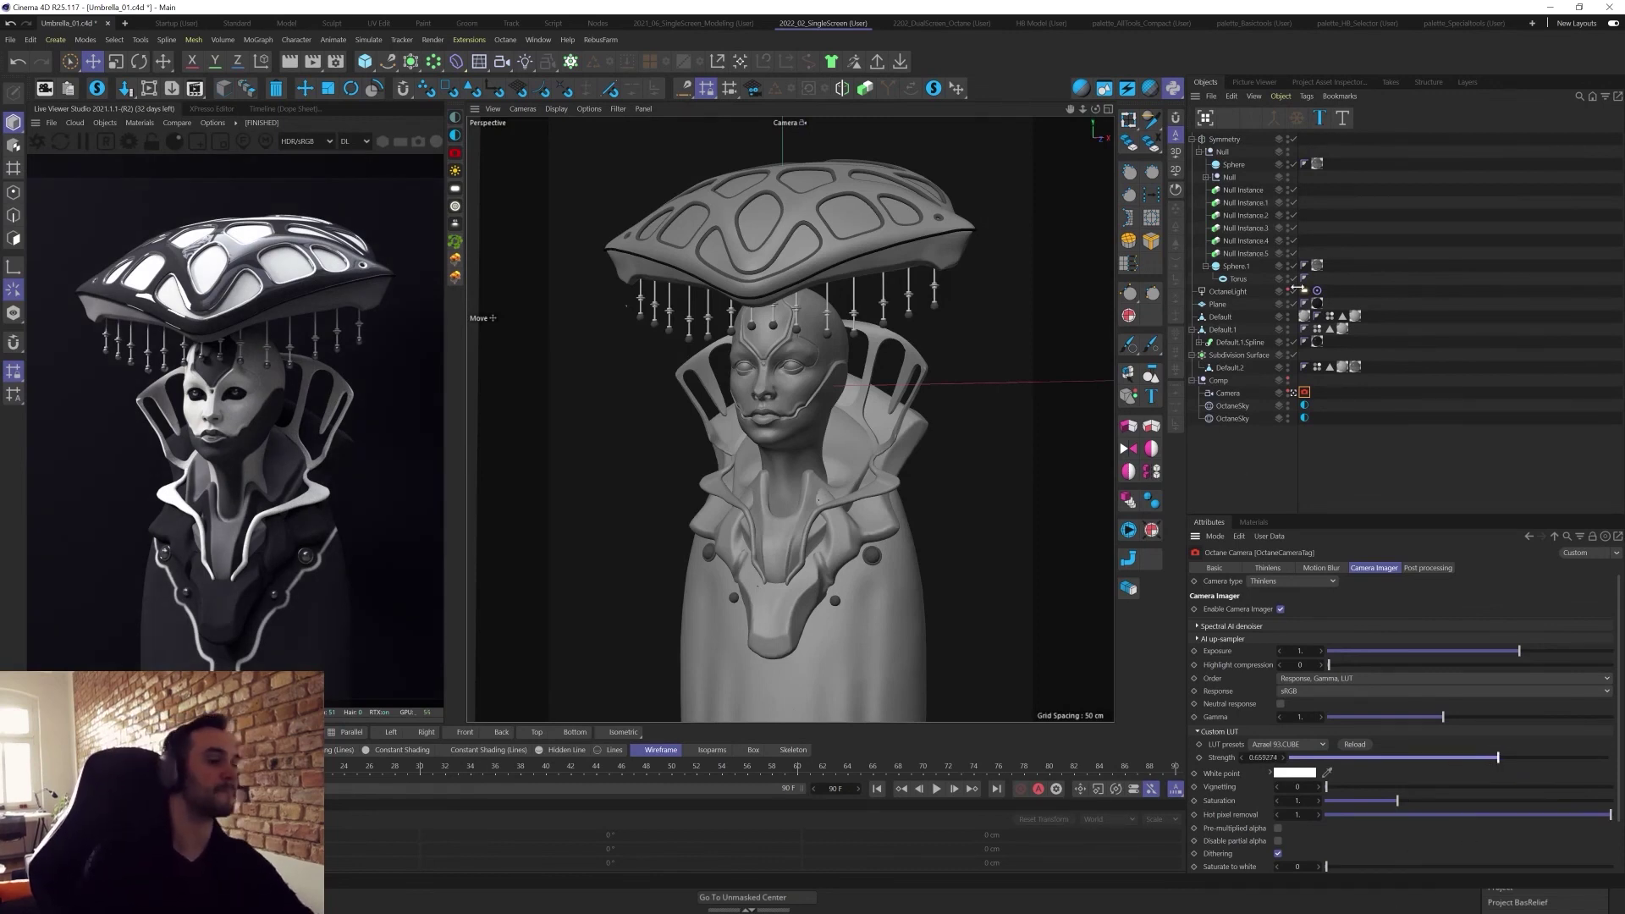
# Try stronger power values in the OctaneLight's tag, undo them, and set the power to 150.
pyautogui.click(1390, 391)
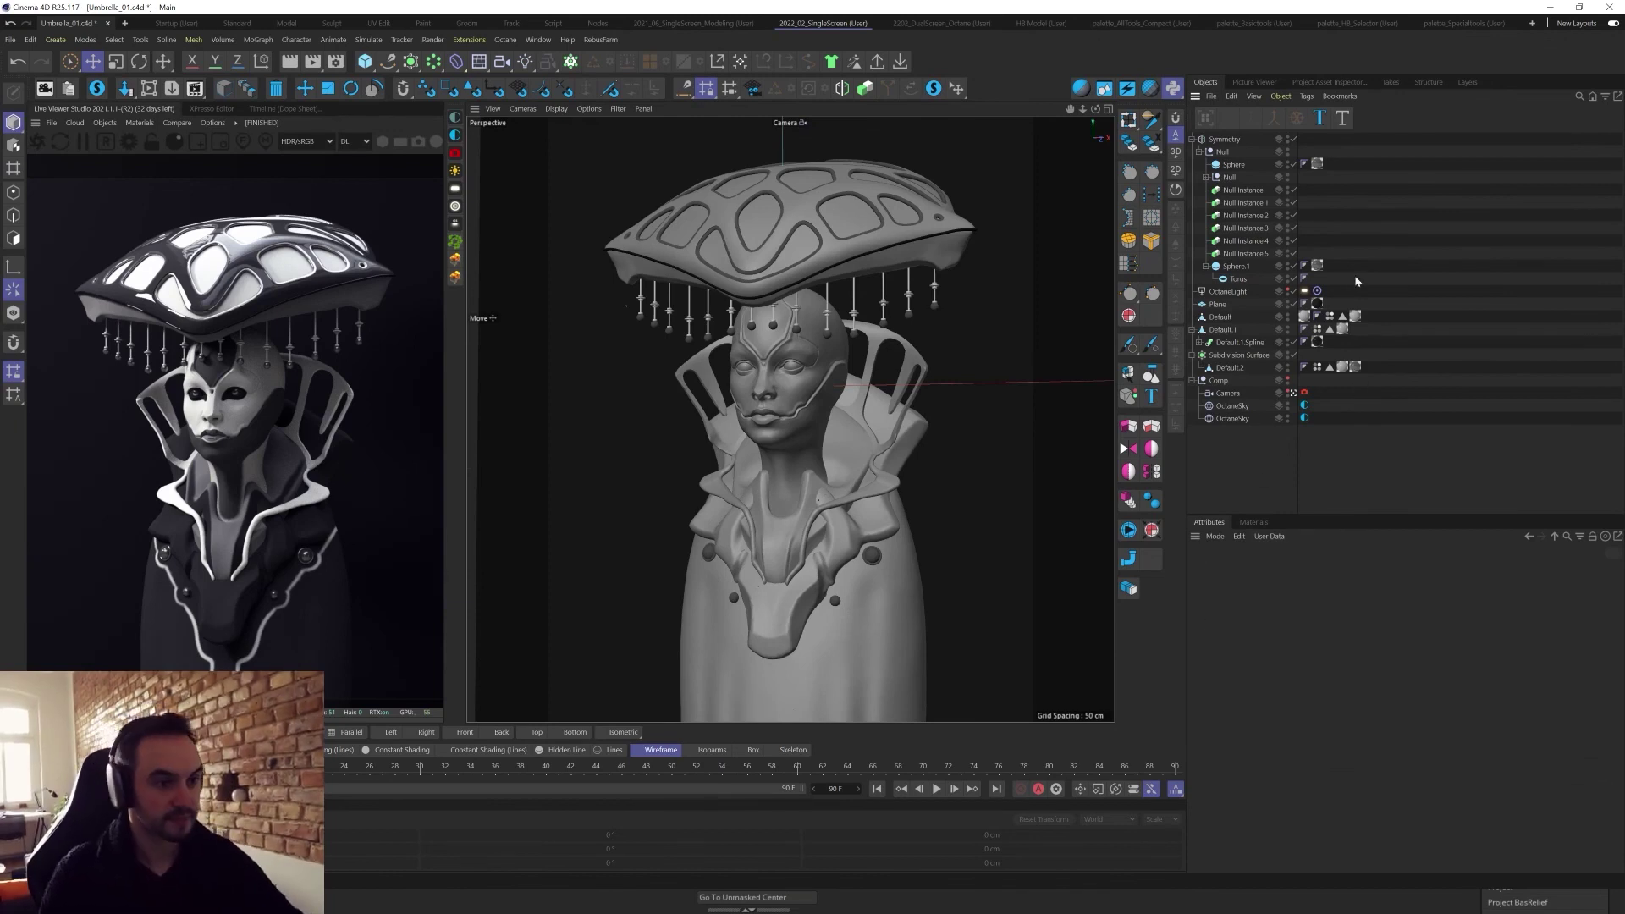
pyautogui.click(1227, 292)
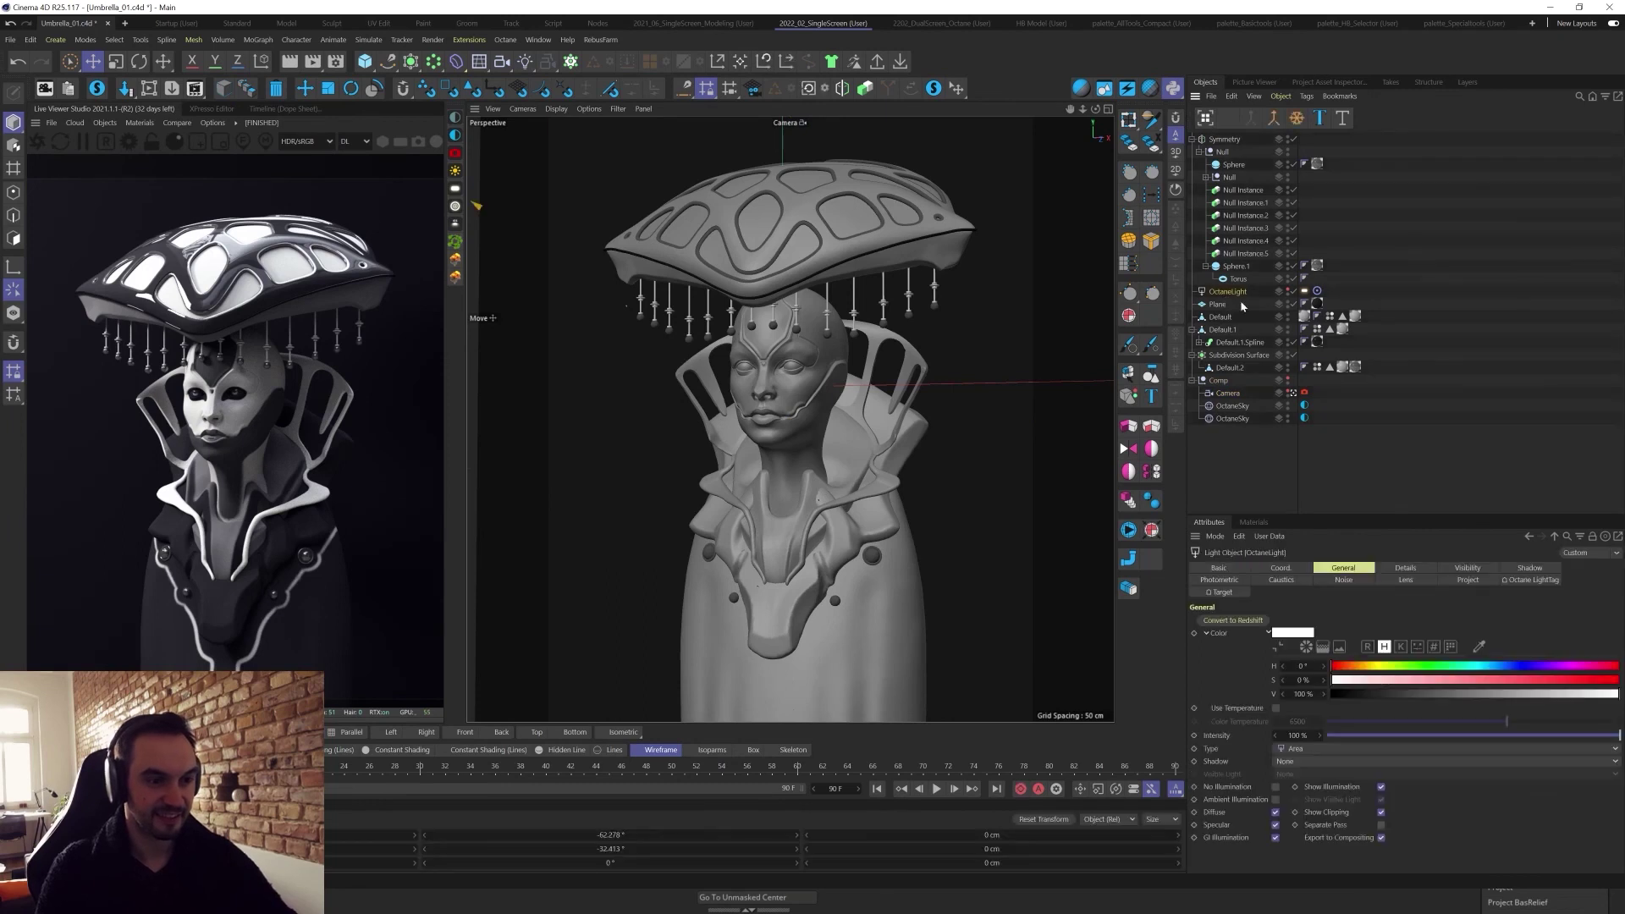
pyautogui.click(1304, 291)
pyautogui.moveTo(1554, 603); pyautogui.dragTo(1578, 600)
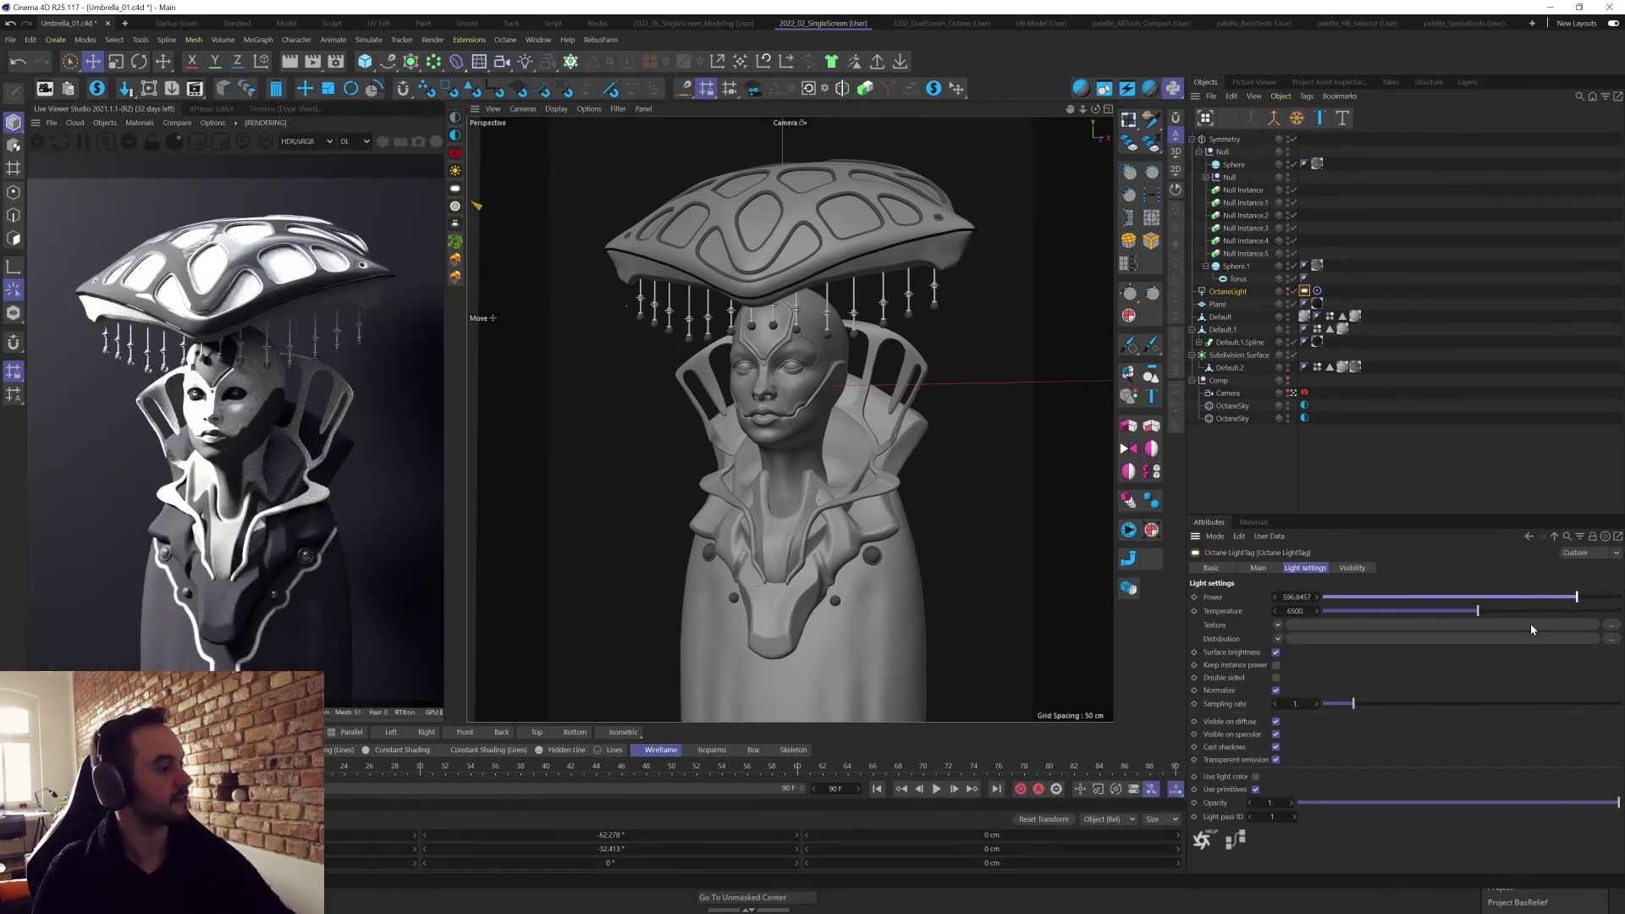
pyautogui.hotkey('ctrl', 'z')
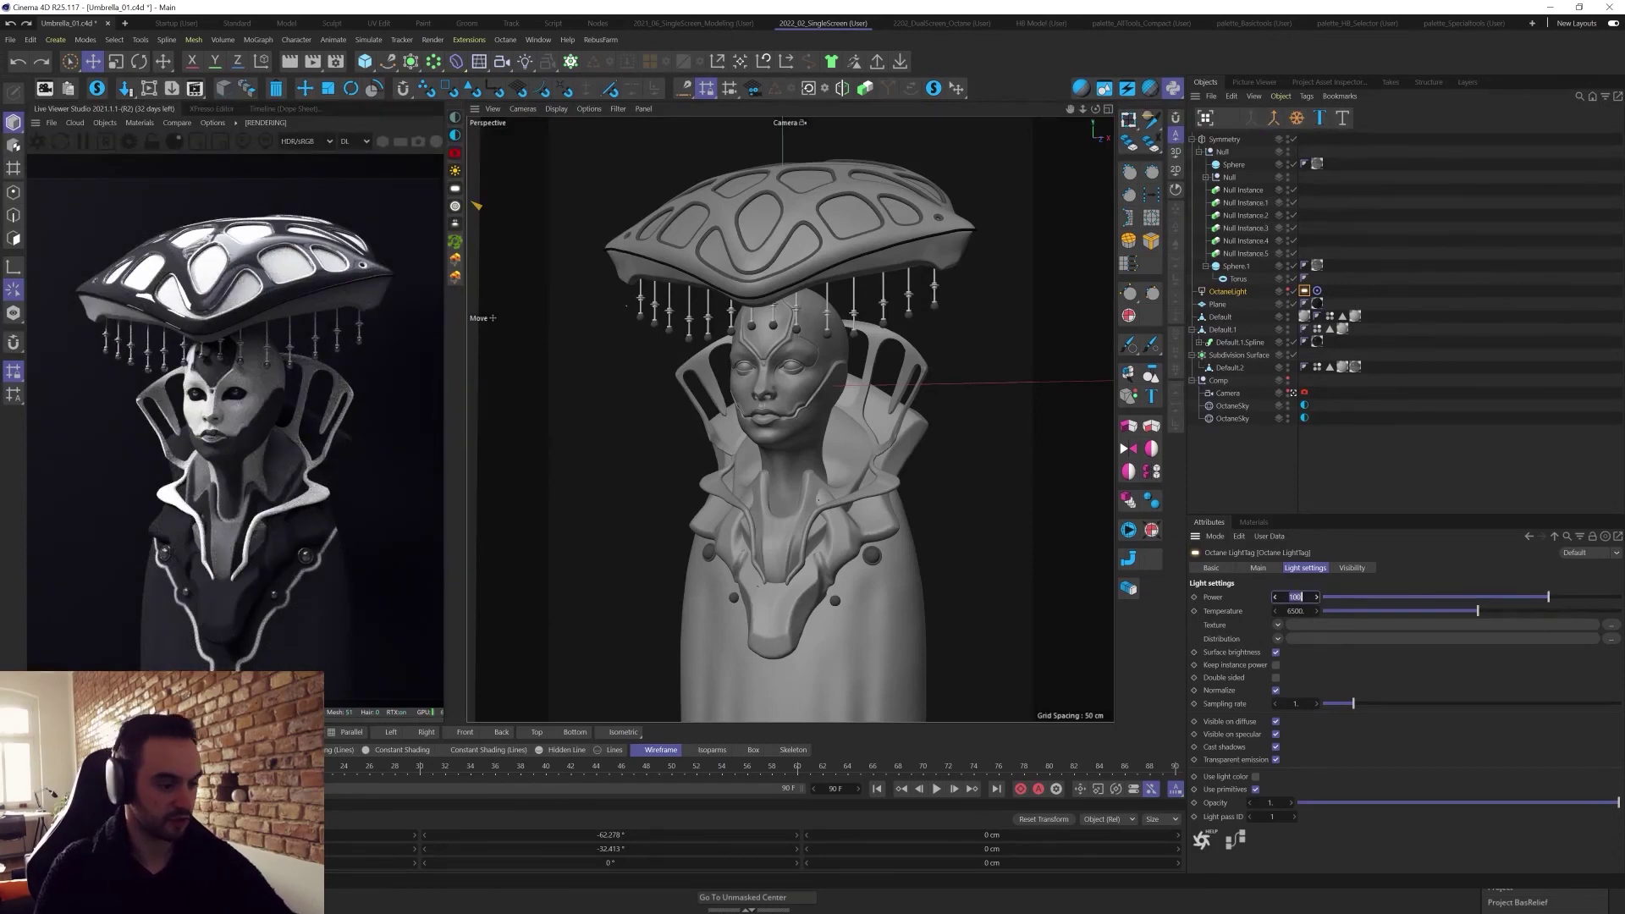
pyautogui.moveTo(1309, 598); pyautogui.dragTo(1310, 597)
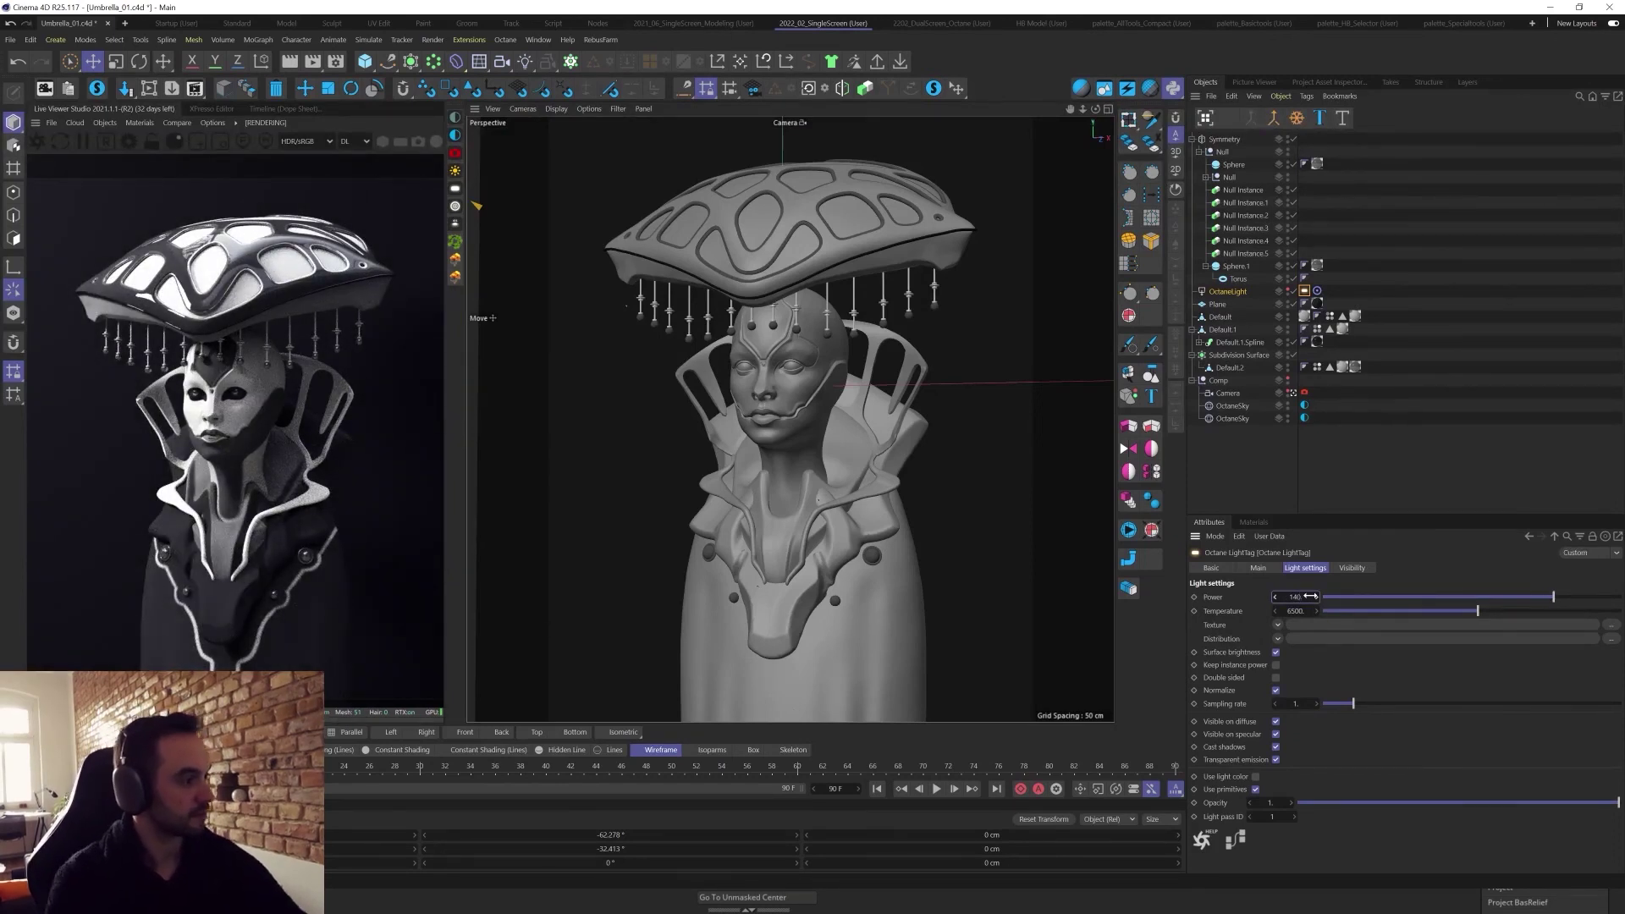
pyautogui.hotkey('ctrl', 'z')
pyautogui.click(1293, 596)
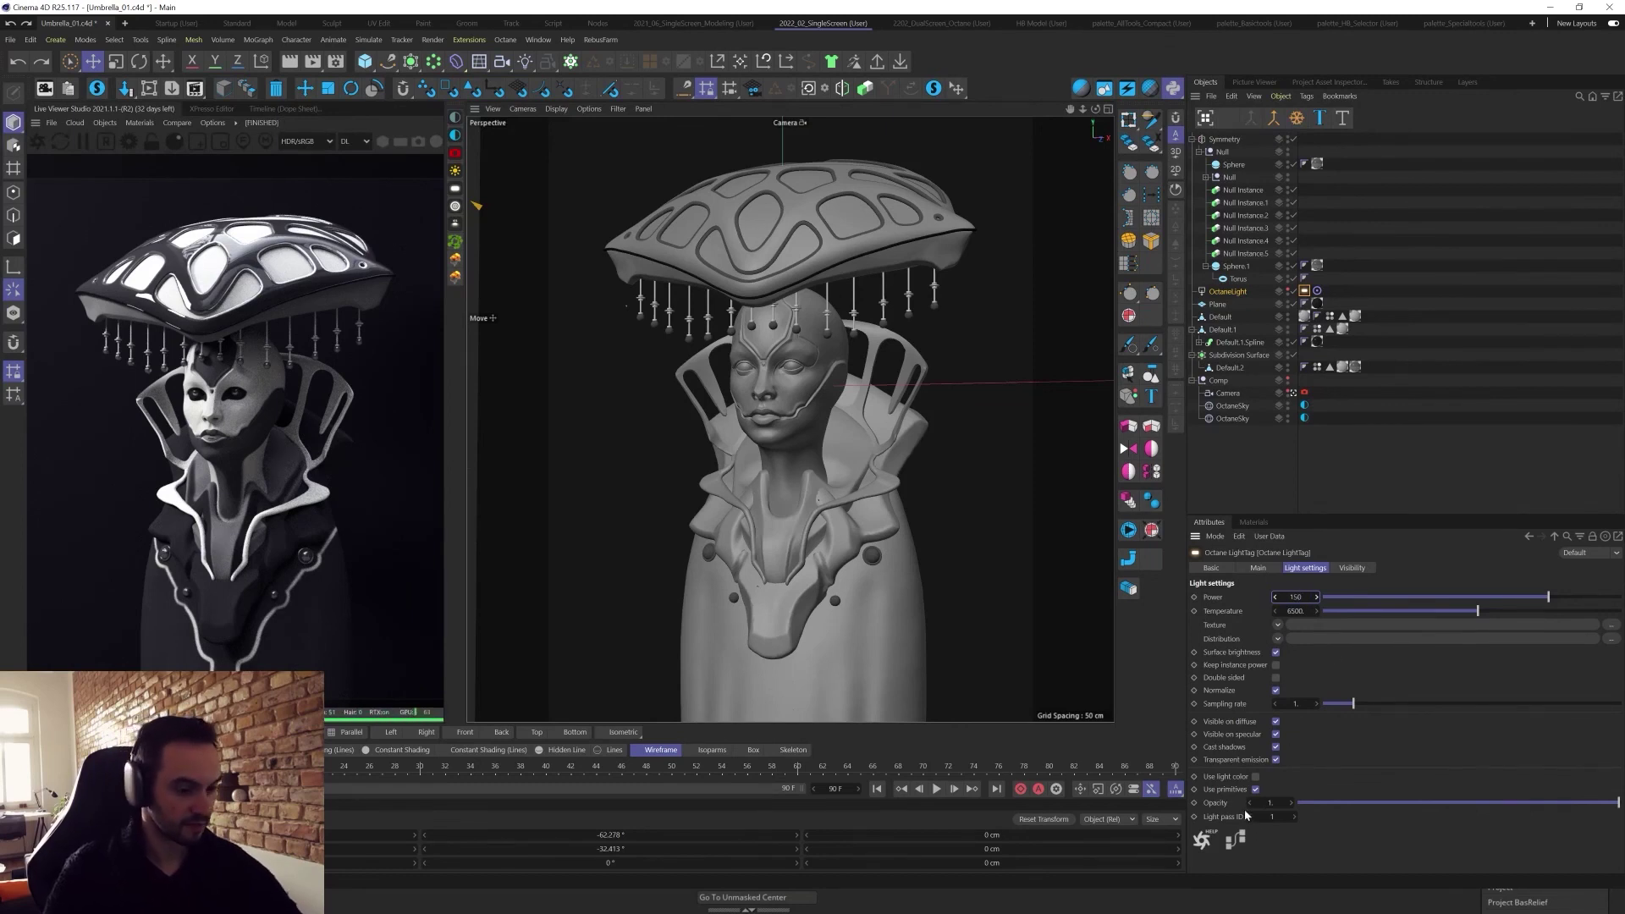
# Duplicate the OctaneLight and move the copy in the Top view to the other side of the character.
pyautogui.keyDown('ctrl'); pyautogui.moveTo(1231, 291); pyautogui.dragTo(1233, 298); pyautogui.keyUp('ctrl')
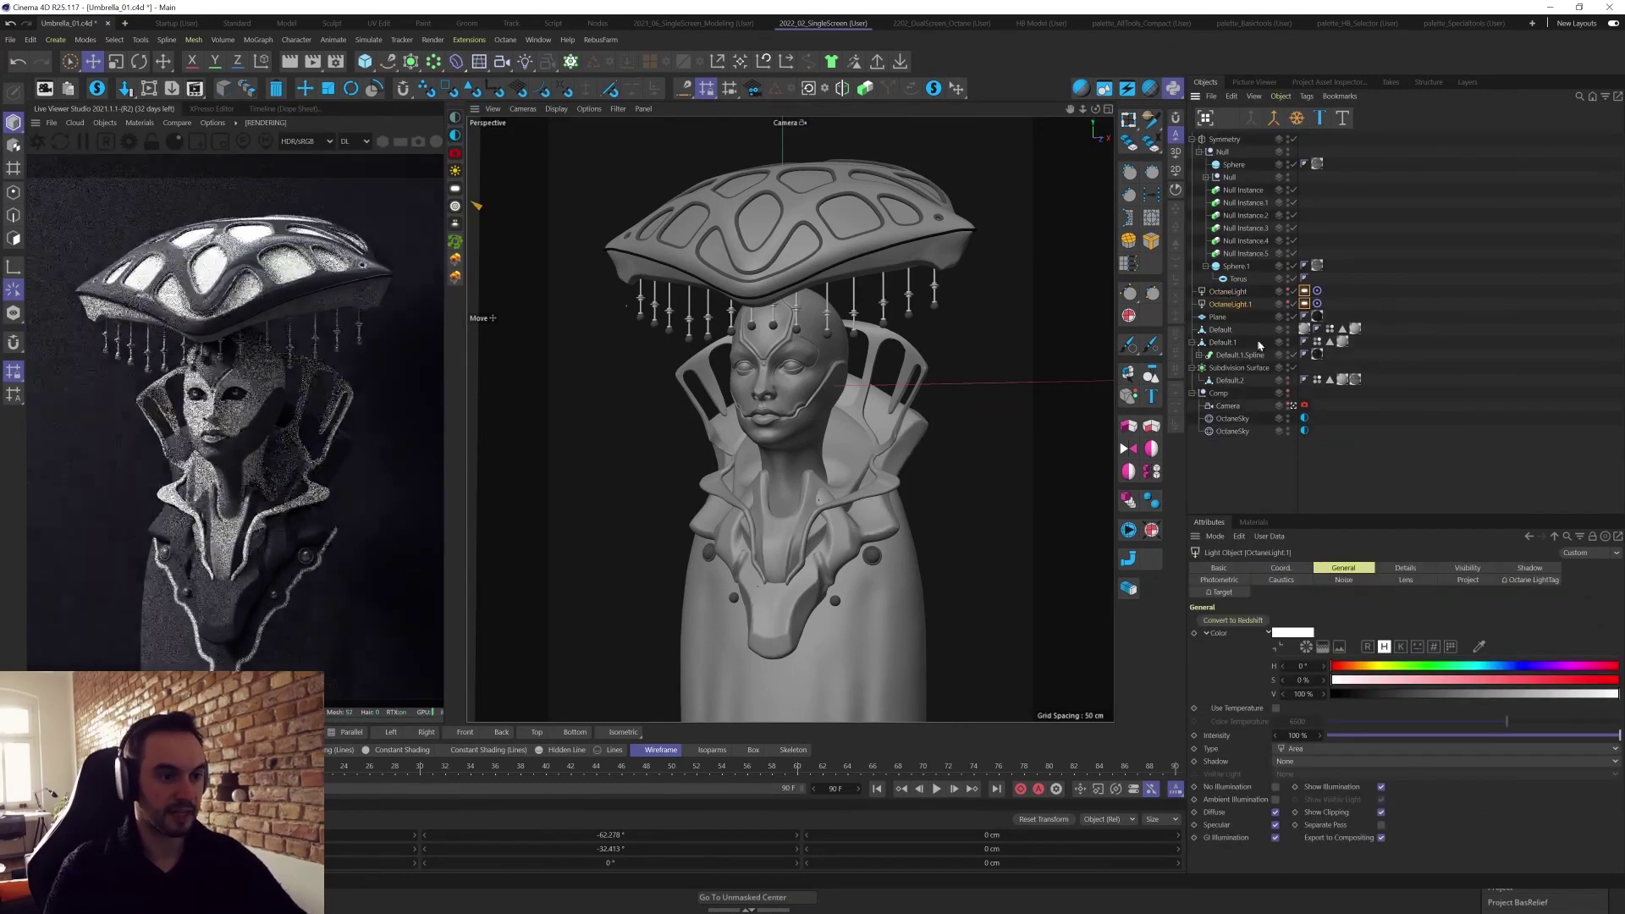
pyautogui.click(1240, 293)
pyautogui.press('F2')
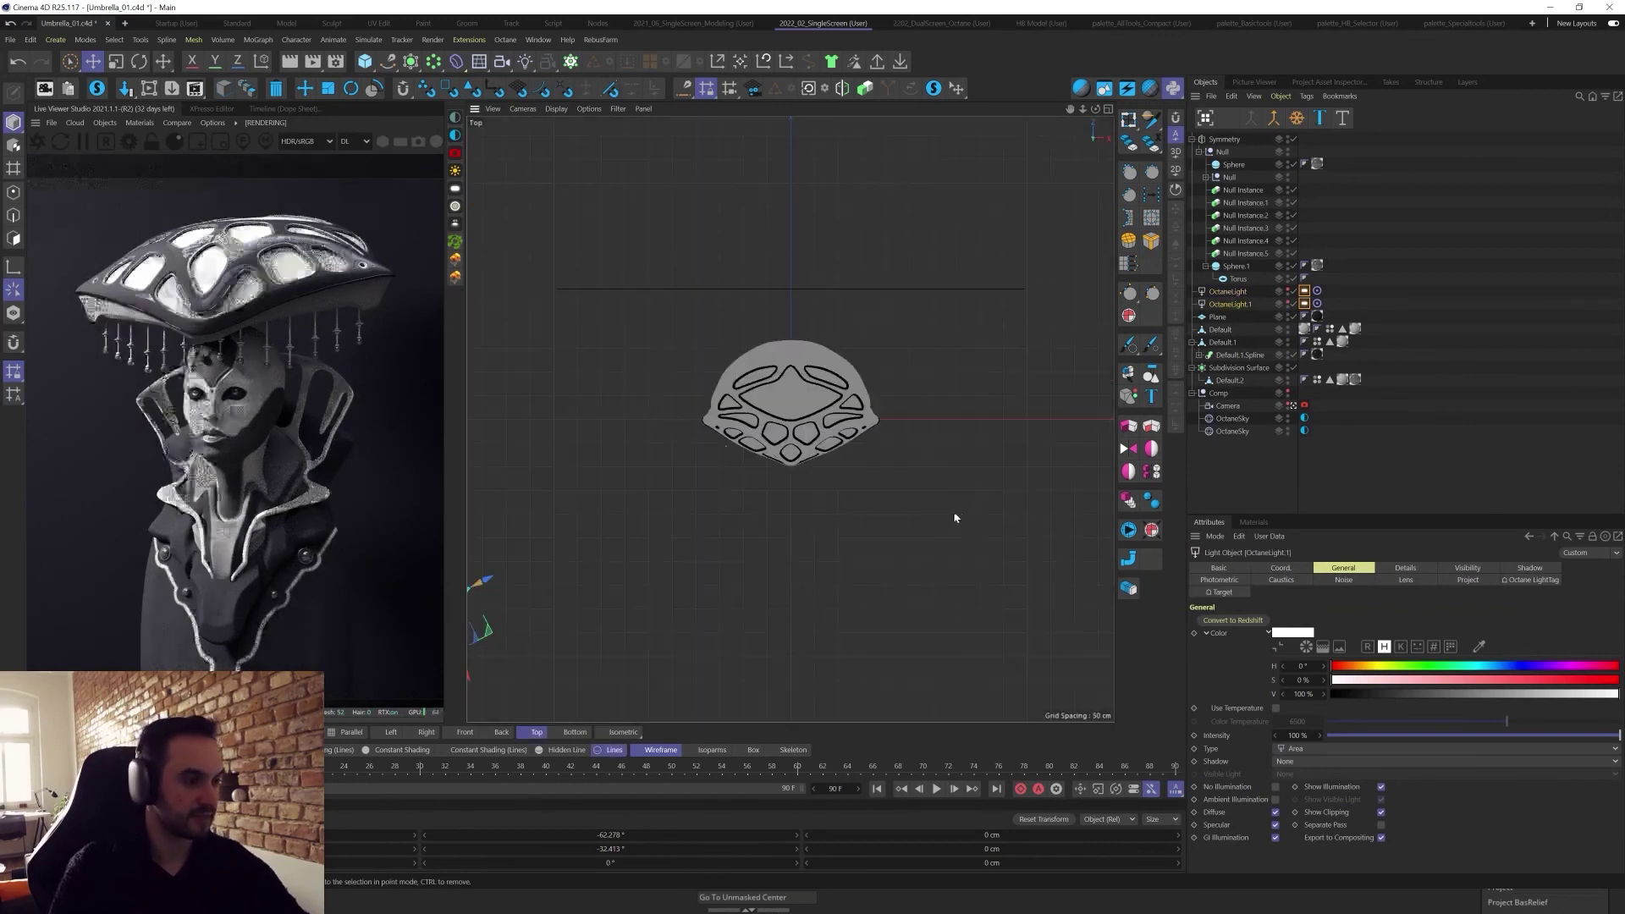
pyautogui.scroll(-3, 856, 507)
pyautogui.moveTo(829, 641); pyautogui.dragTo(1139, 532)
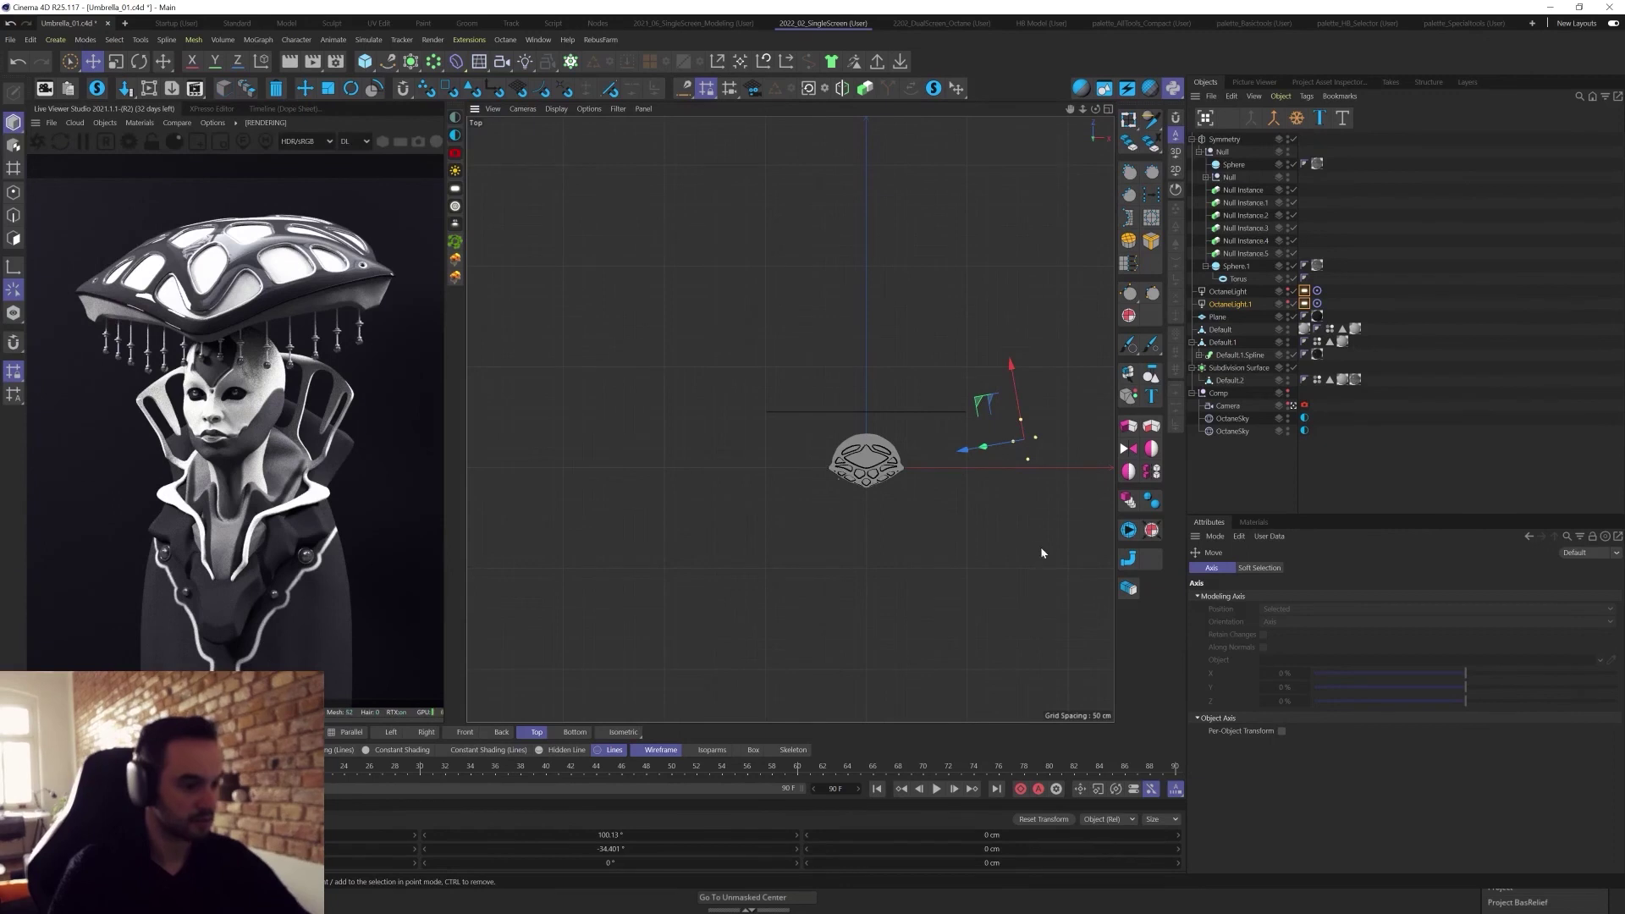
pyautogui.moveTo(1041, 551); pyautogui.dragTo(975, 643)
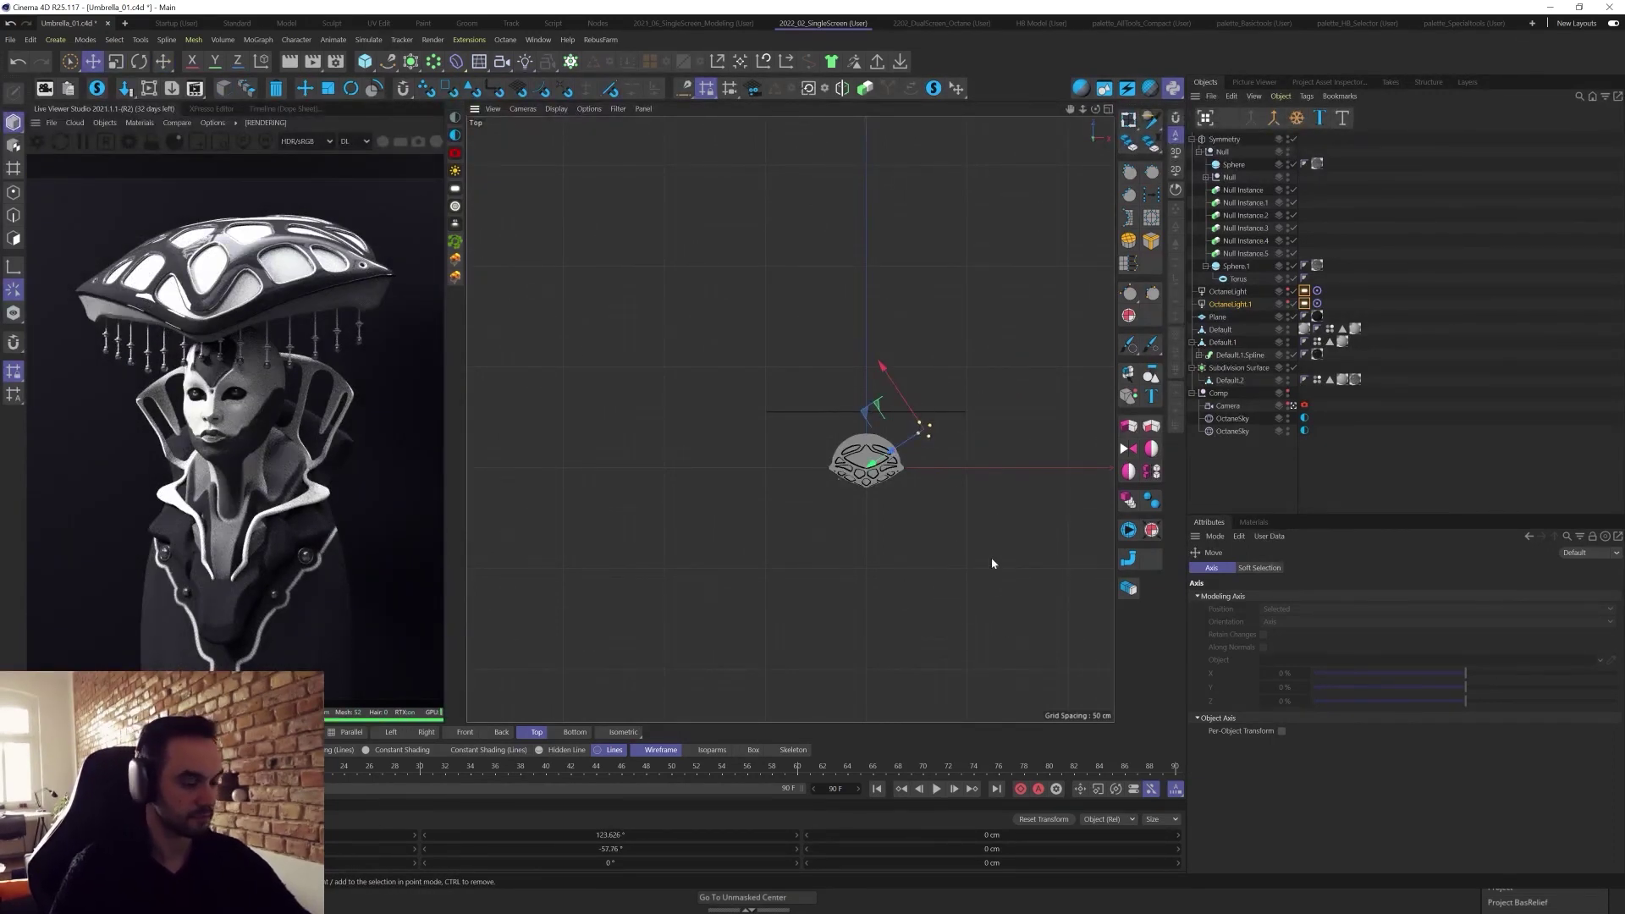
# Reposition the duplicated light in the four-view layout to the side of and behind the character, and toggle it to compare its effect.
pyautogui.middleClick(965, 608)
pyautogui.moveTo(716, 528)
pyautogui.mouseDown()
pyautogui.moveTo(721, 669)
pyautogui.moveTo(747, 518)
pyautogui.mouseUp()
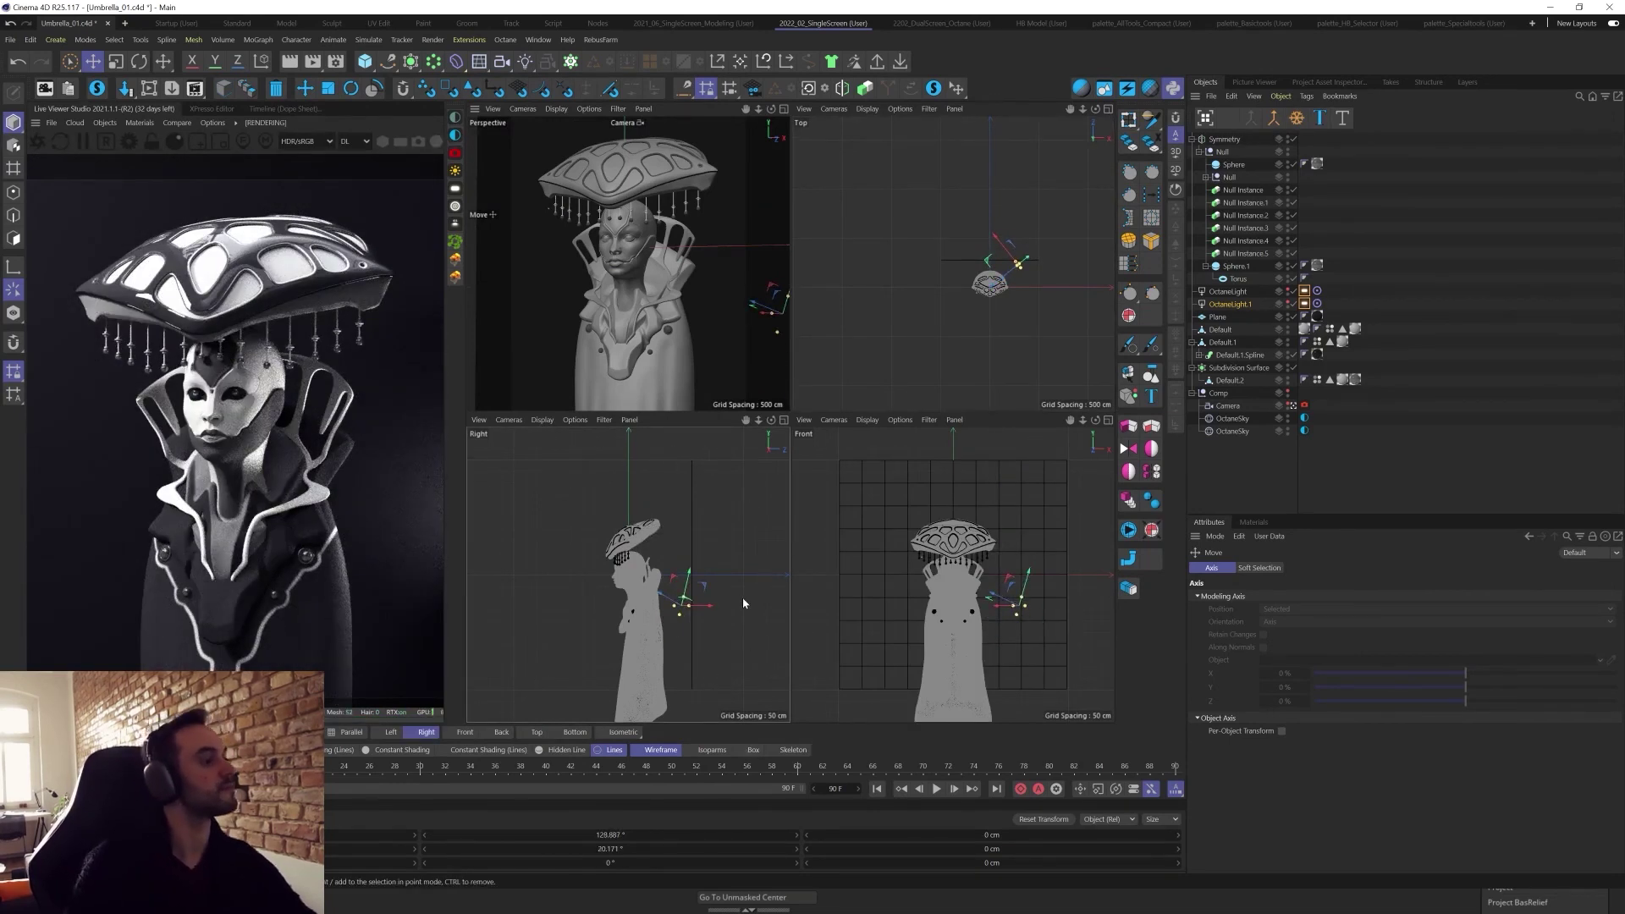
pyautogui.moveTo(788, 298); pyautogui.dragTo(790, 270)
pyautogui.moveTo(907, 355); pyautogui.dragTo(950, 402)
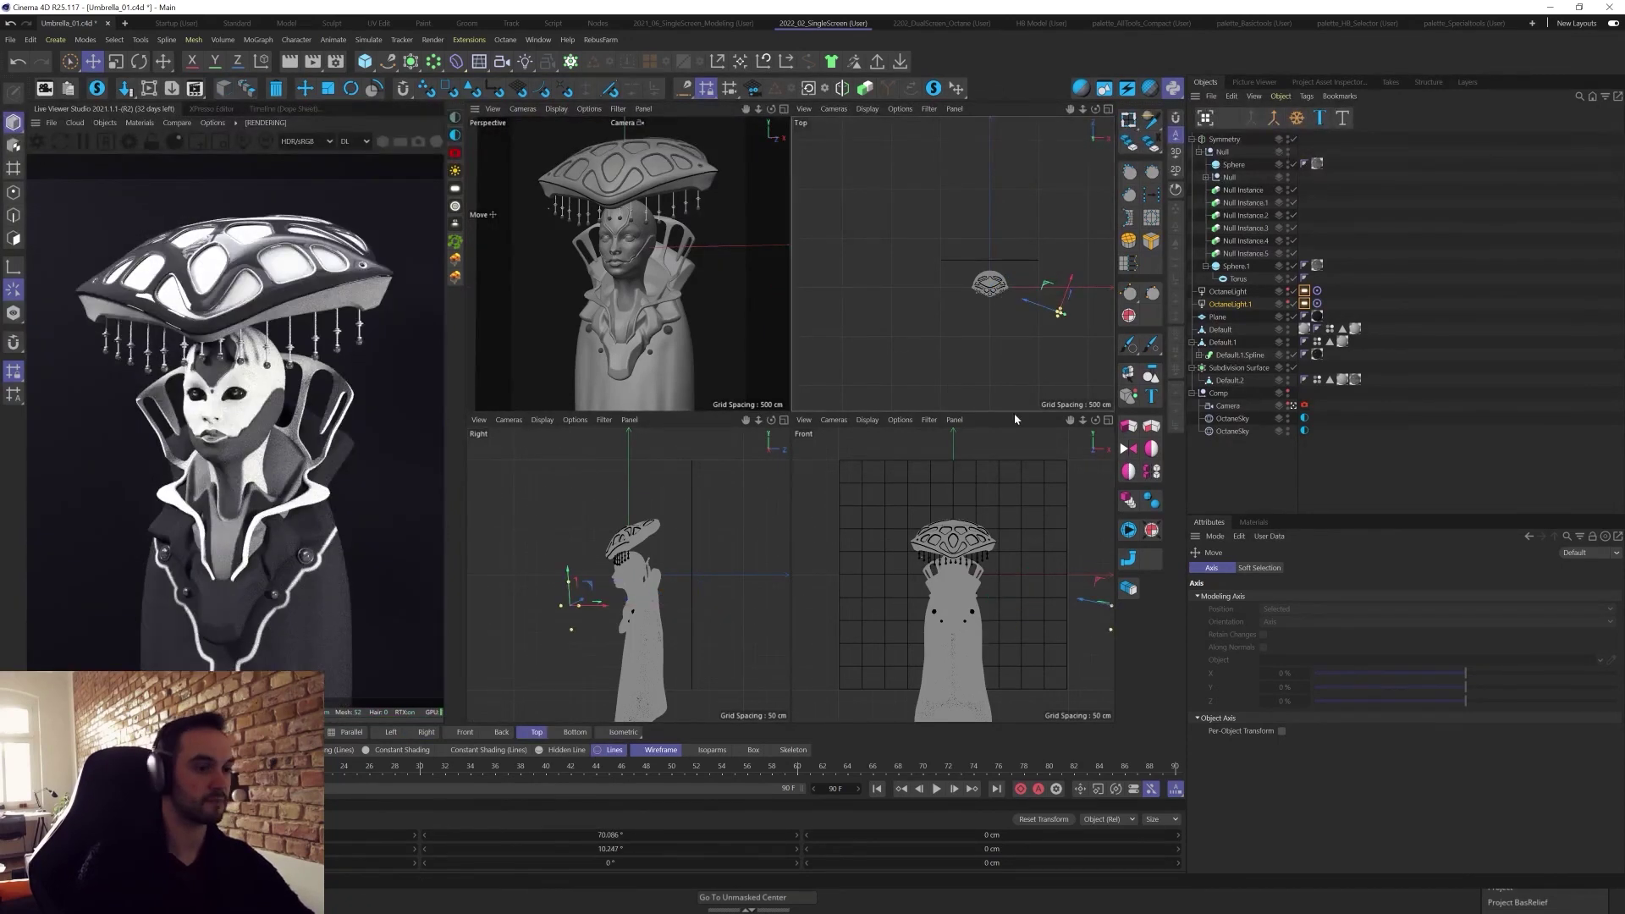
pyautogui.moveTo(1060, 347); pyautogui.dragTo(1041, 304)
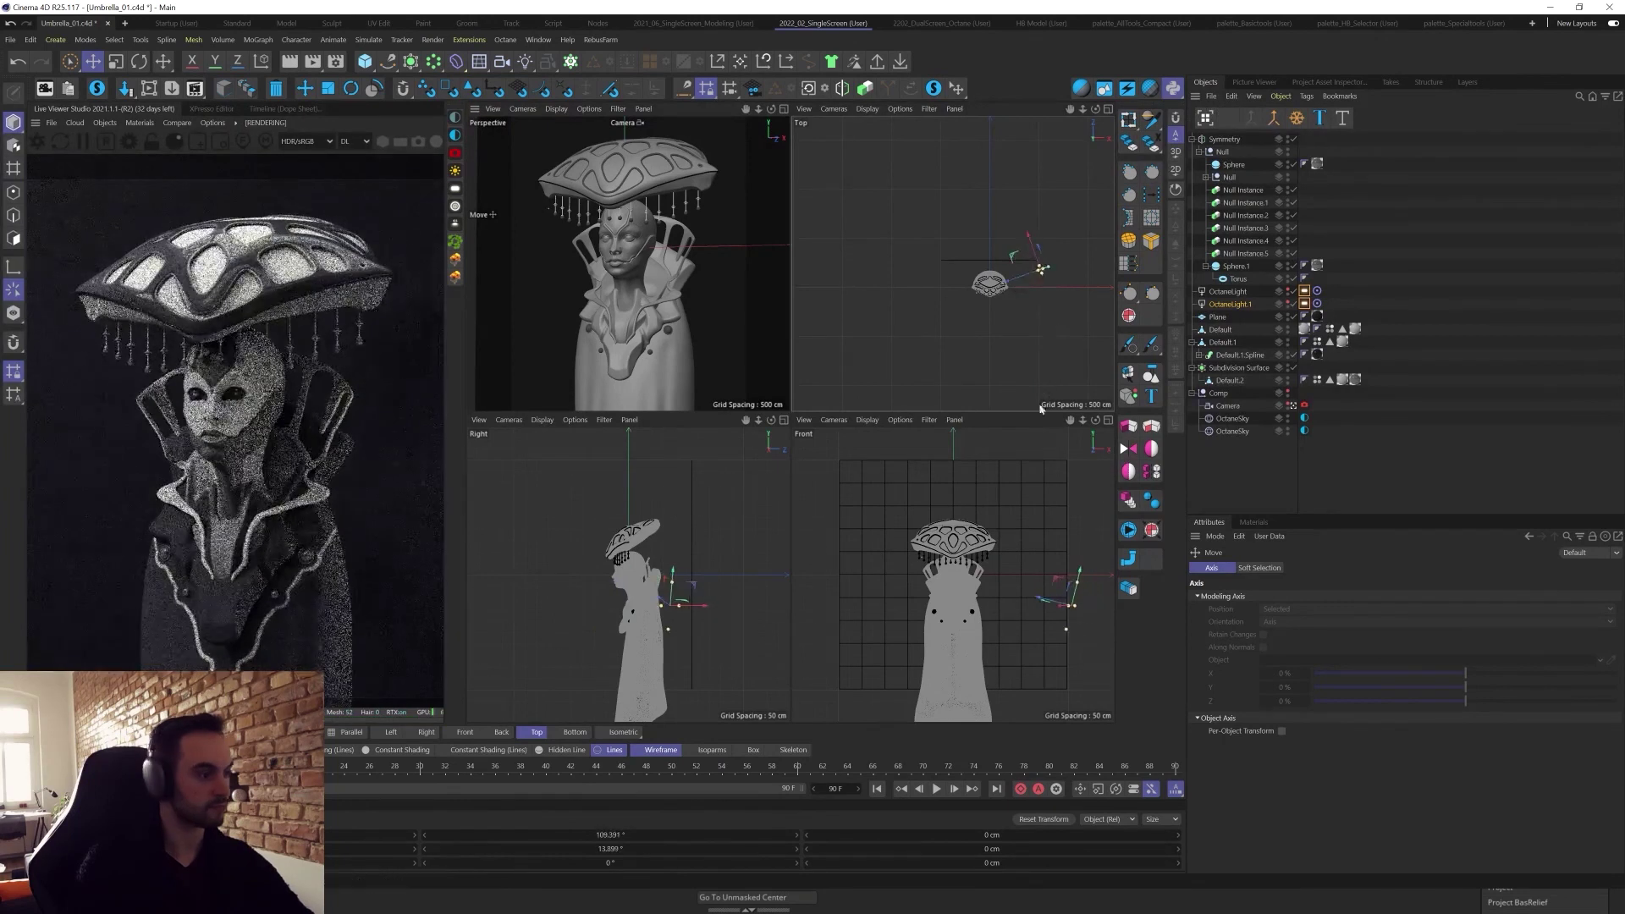
pyautogui.moveTo(1053, 379)
pyautogui.mouseDown()
pyautogui.moveTo(1085, 373)
pyautogui.moveTo(1079, 395)
pyautogui.mouseUp()
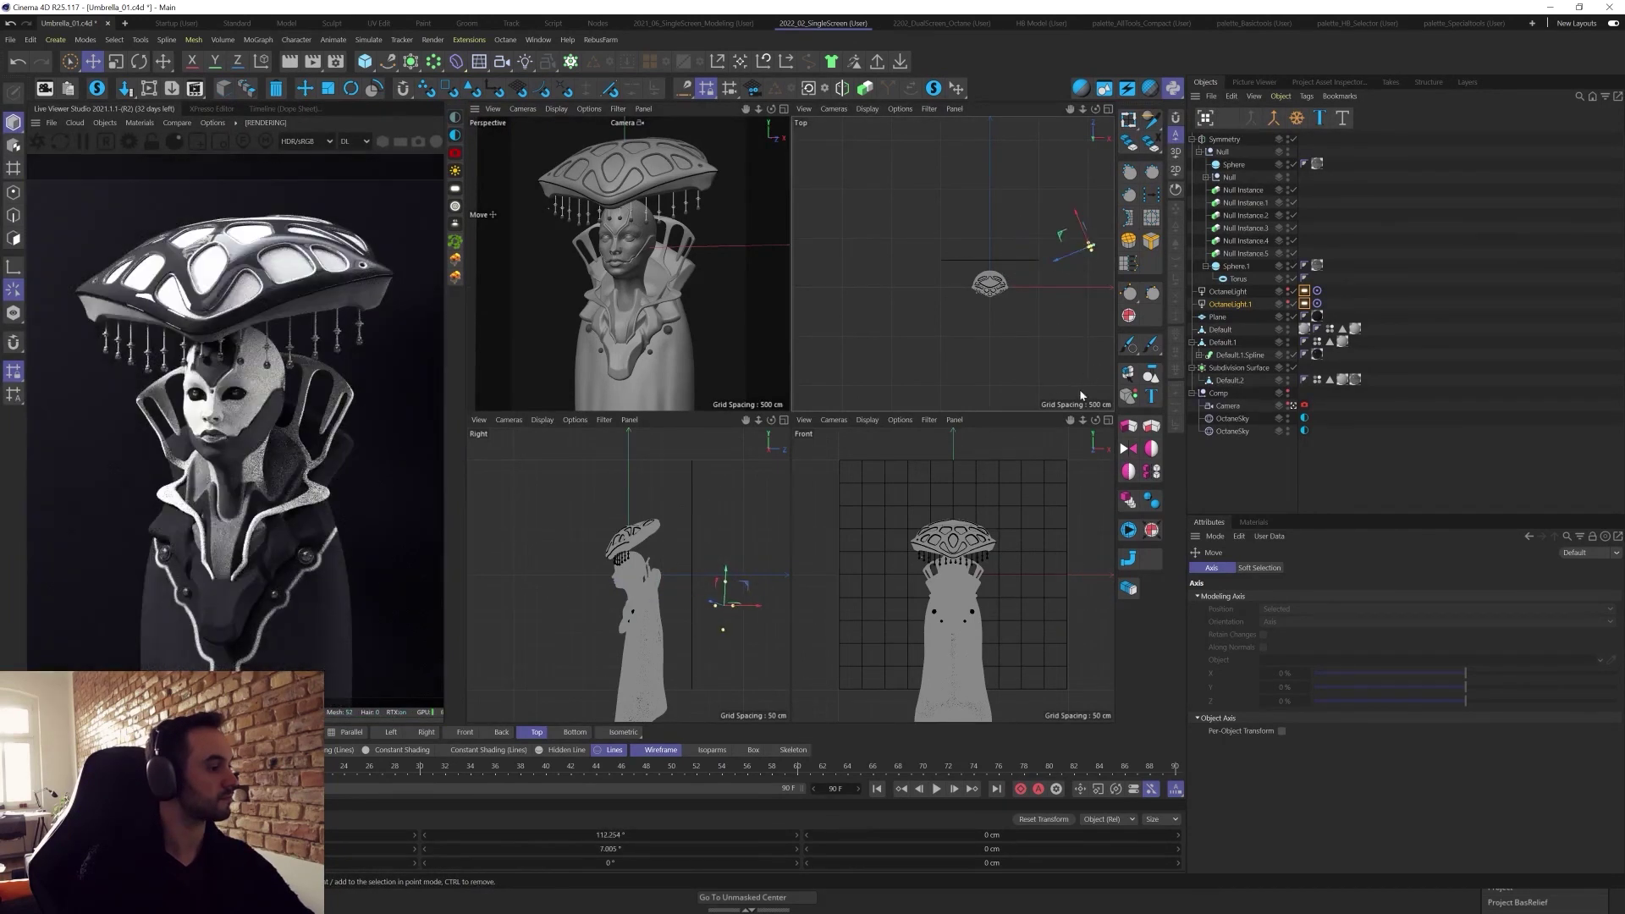
pyautogui.click(1293, 305)
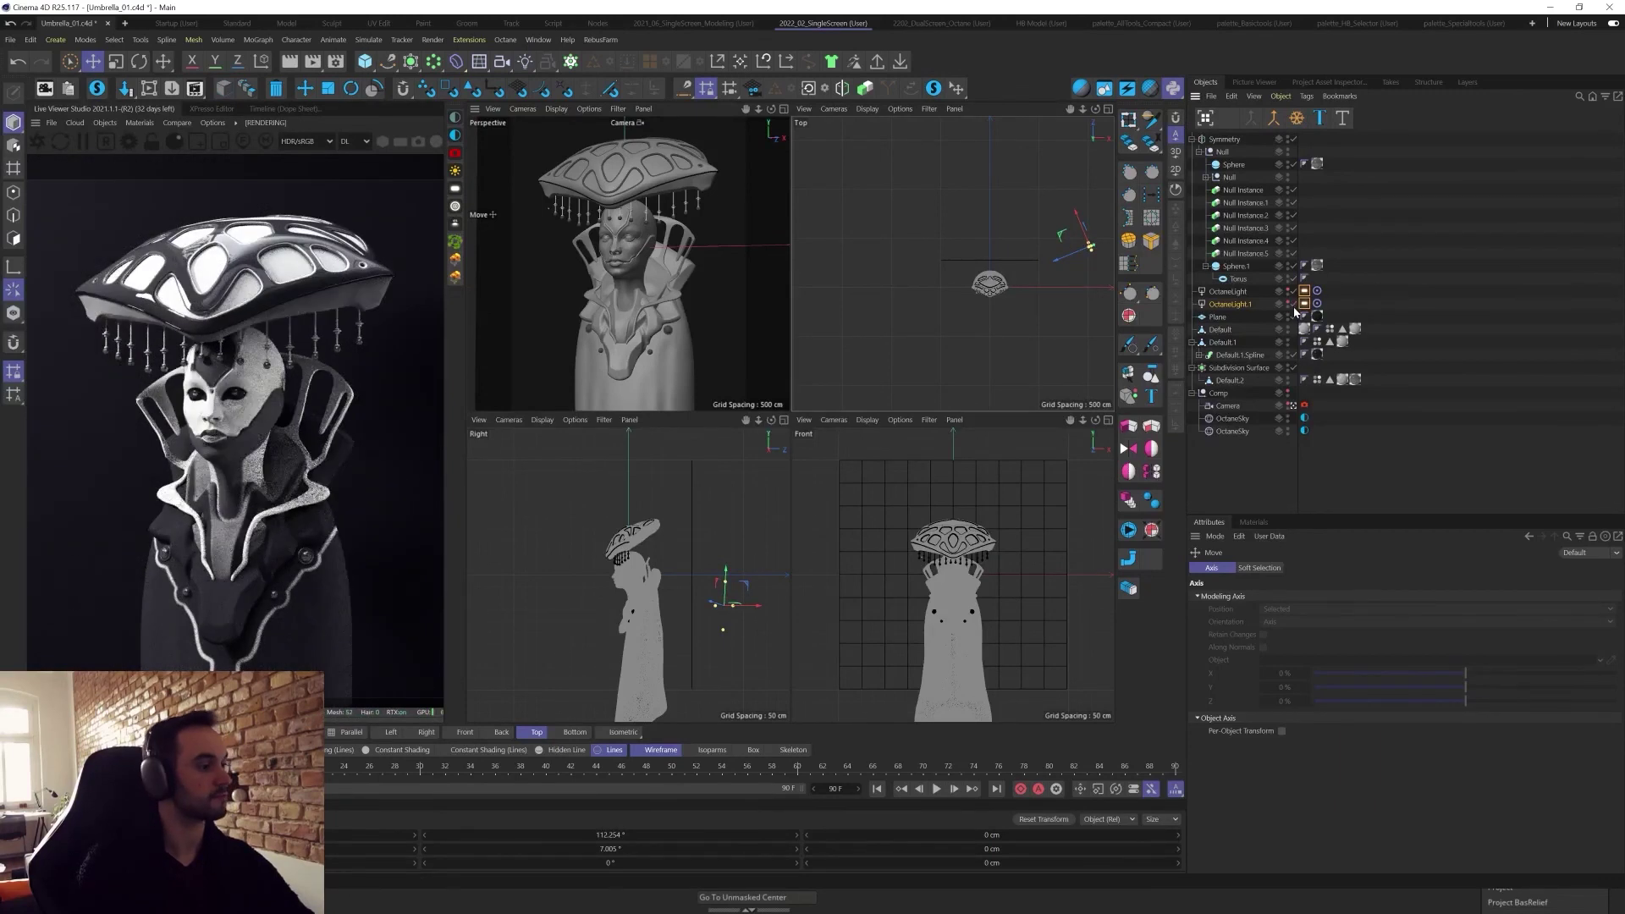
# Compare the render with and without the duplicated OctaneLight, leave that light disabled, and clear the selection.
pyautogui.click(1291, 305)
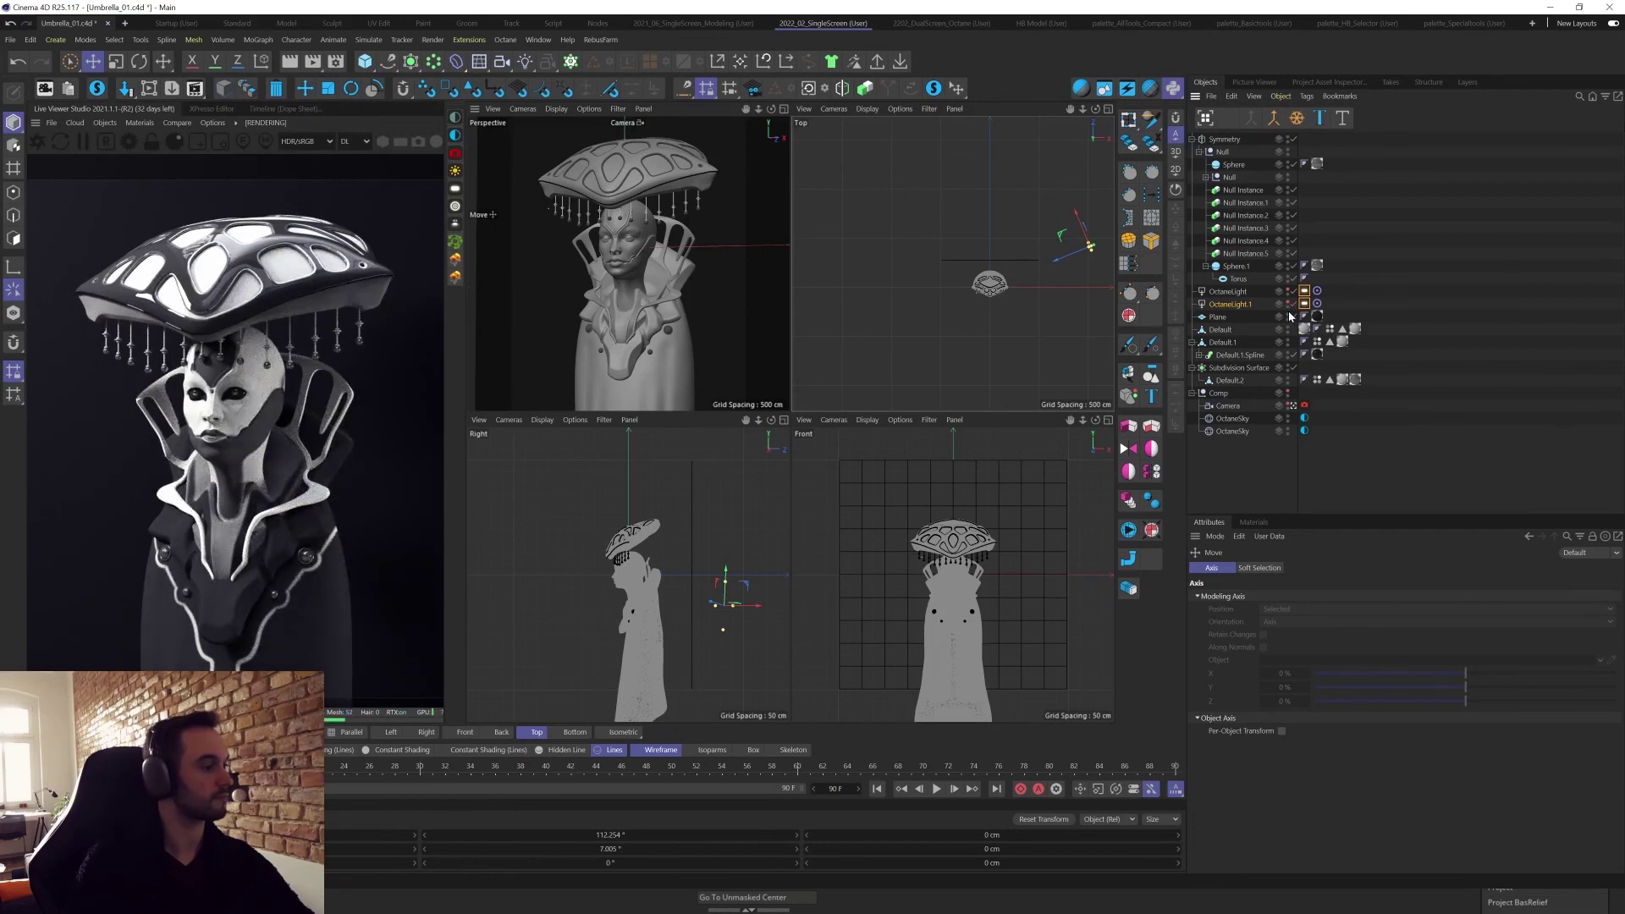
pyautogui.click(1291, 306)
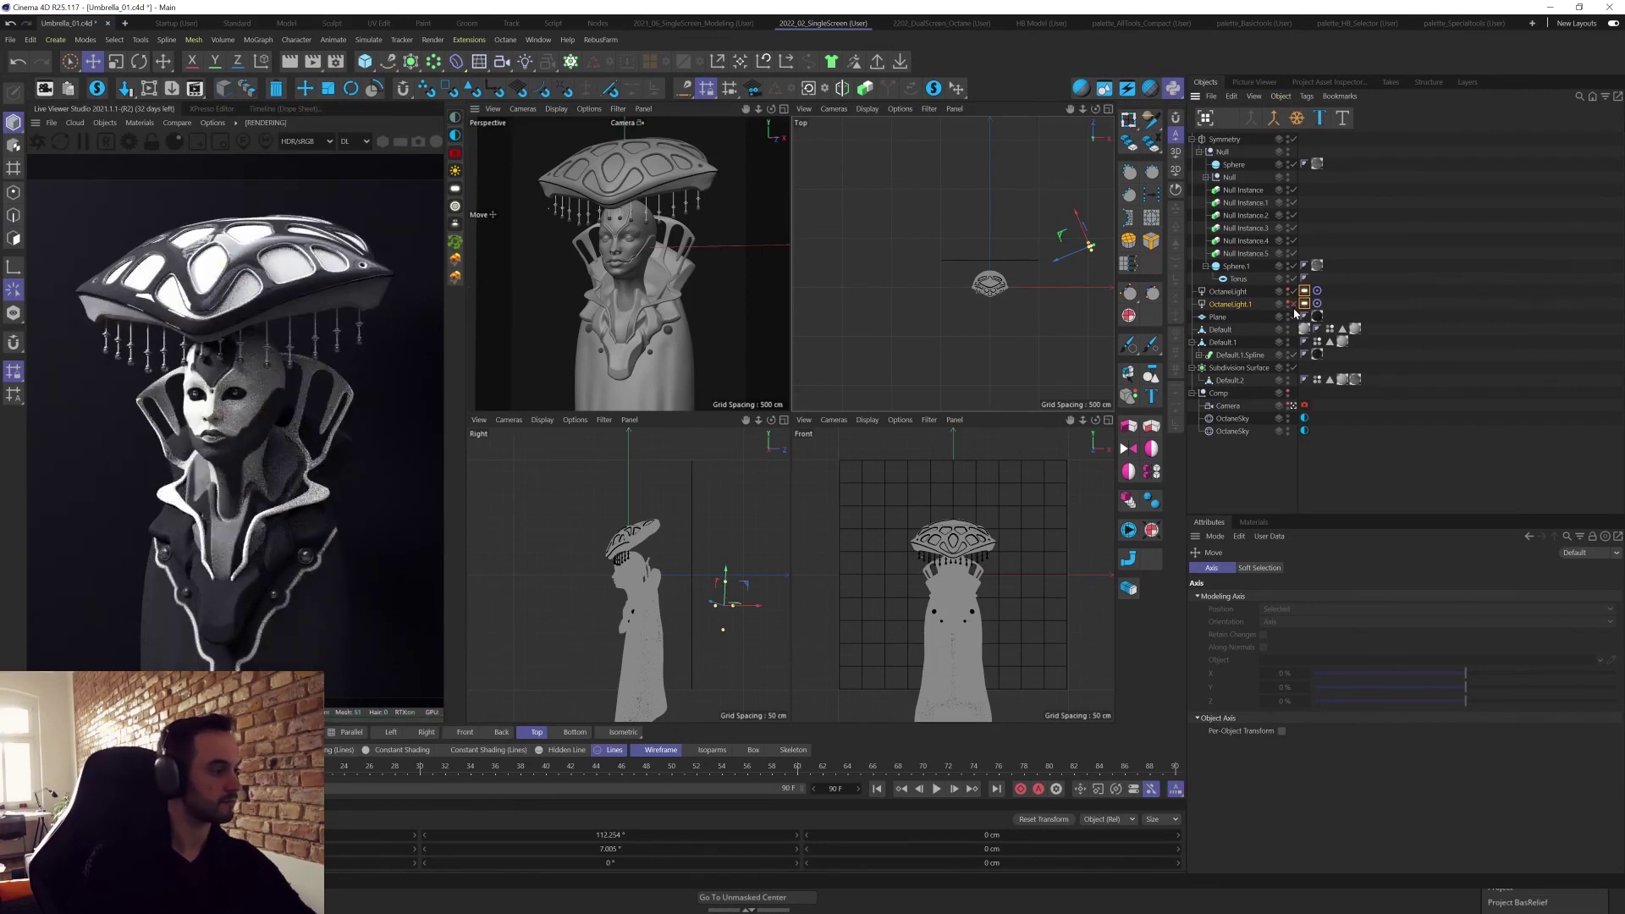
pyautogui.click(1401, 350)
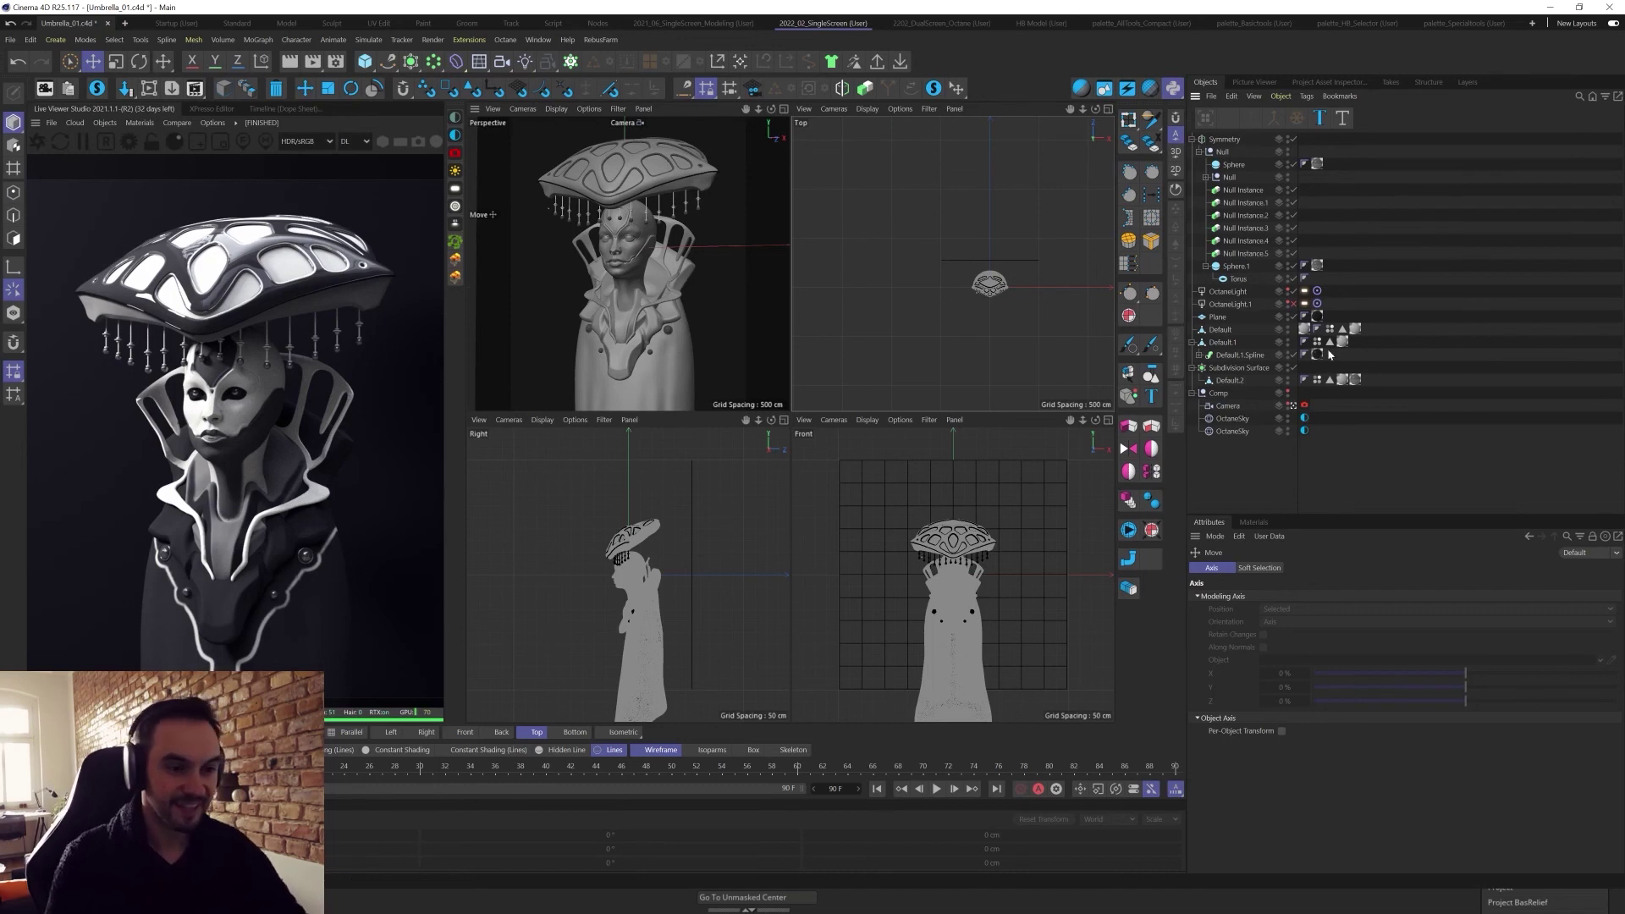
# Raise the highlight compression in the Octane camera's imager settings to about 0.84 and deselect the camera tag.
pyautogui.click(1306, 406)
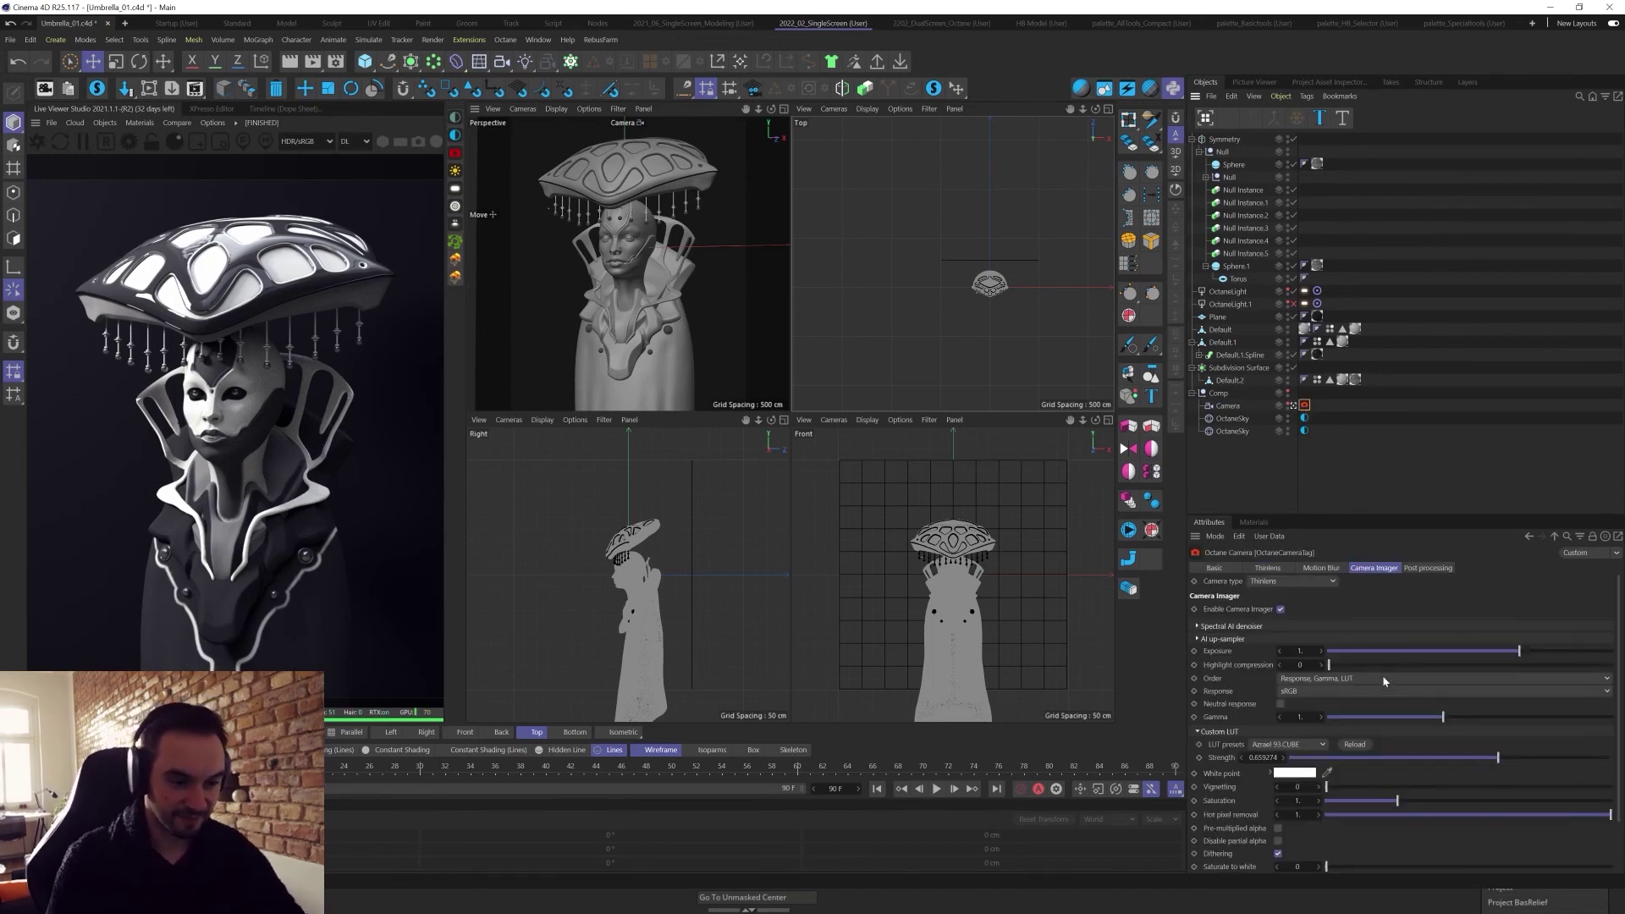
pyautogui.moveTo(1329, 665); pyautogui.dragTo(1566, 666)
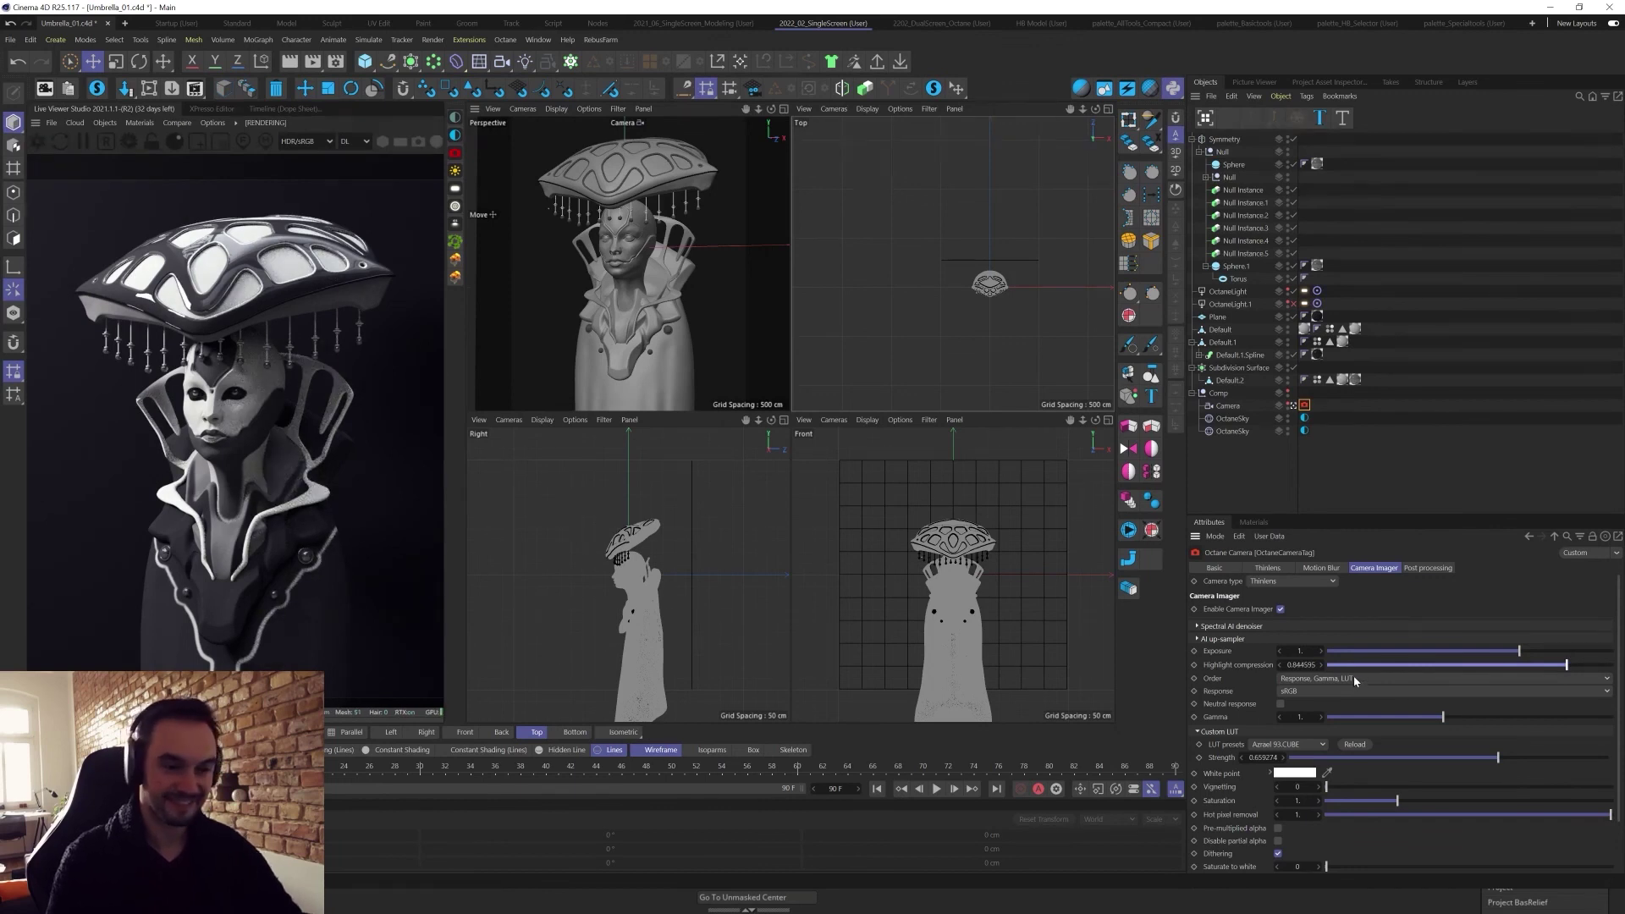
pyautogui.click(1358, 461)
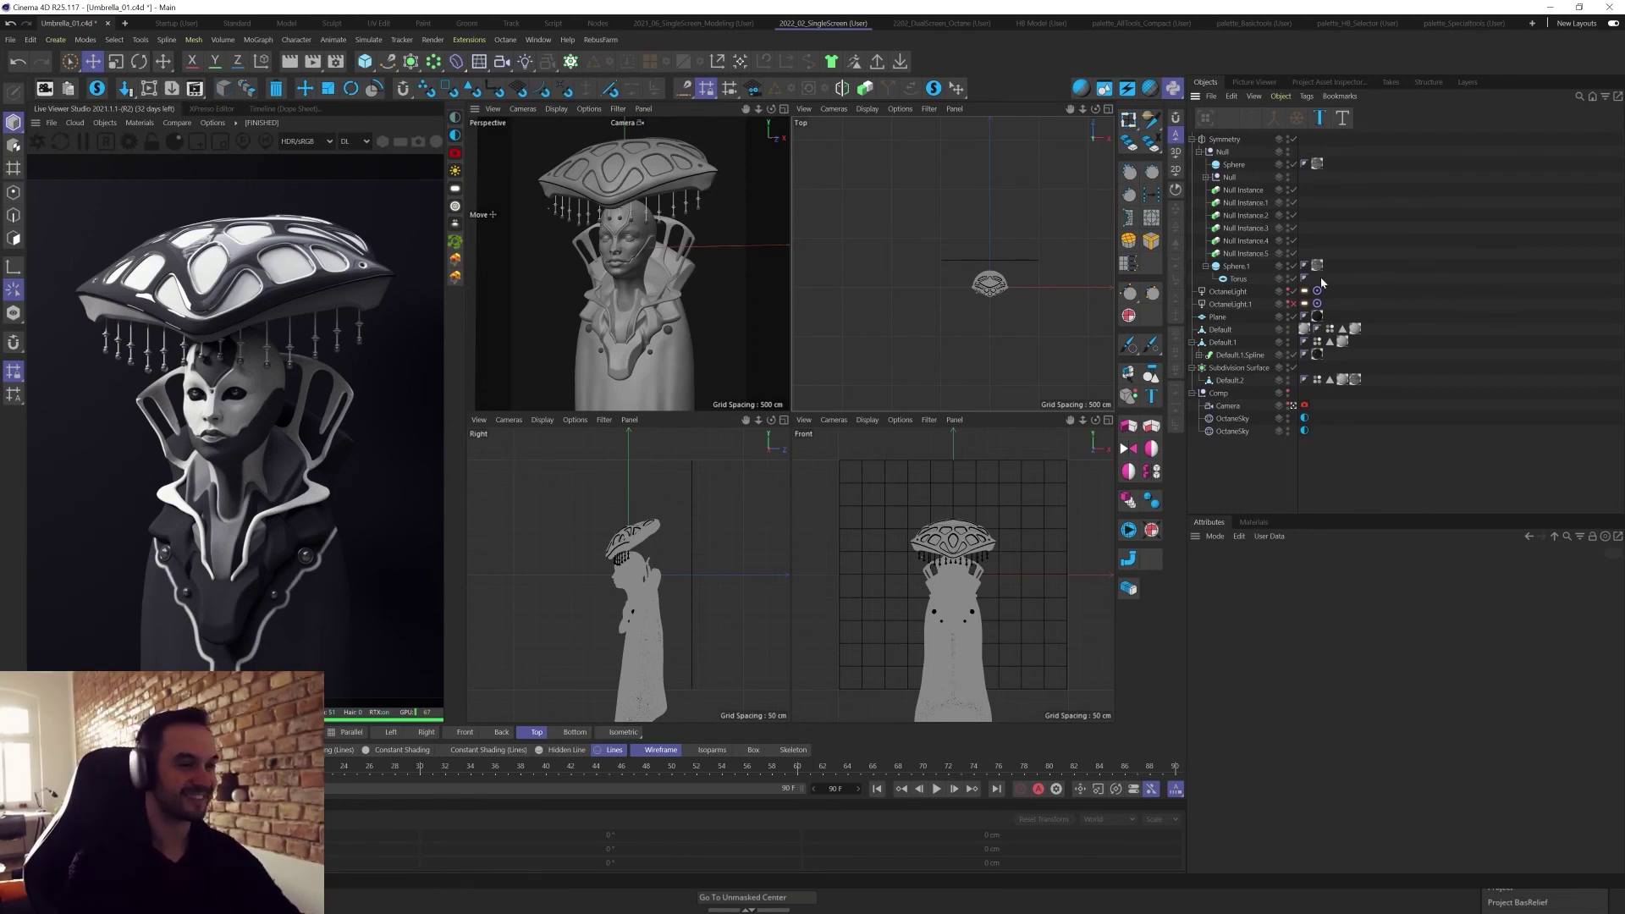
# Collapse the Symmetry hierarchy in the object list and enlarge the list's area above the attributes.
pyautogui.click(1193, 141)
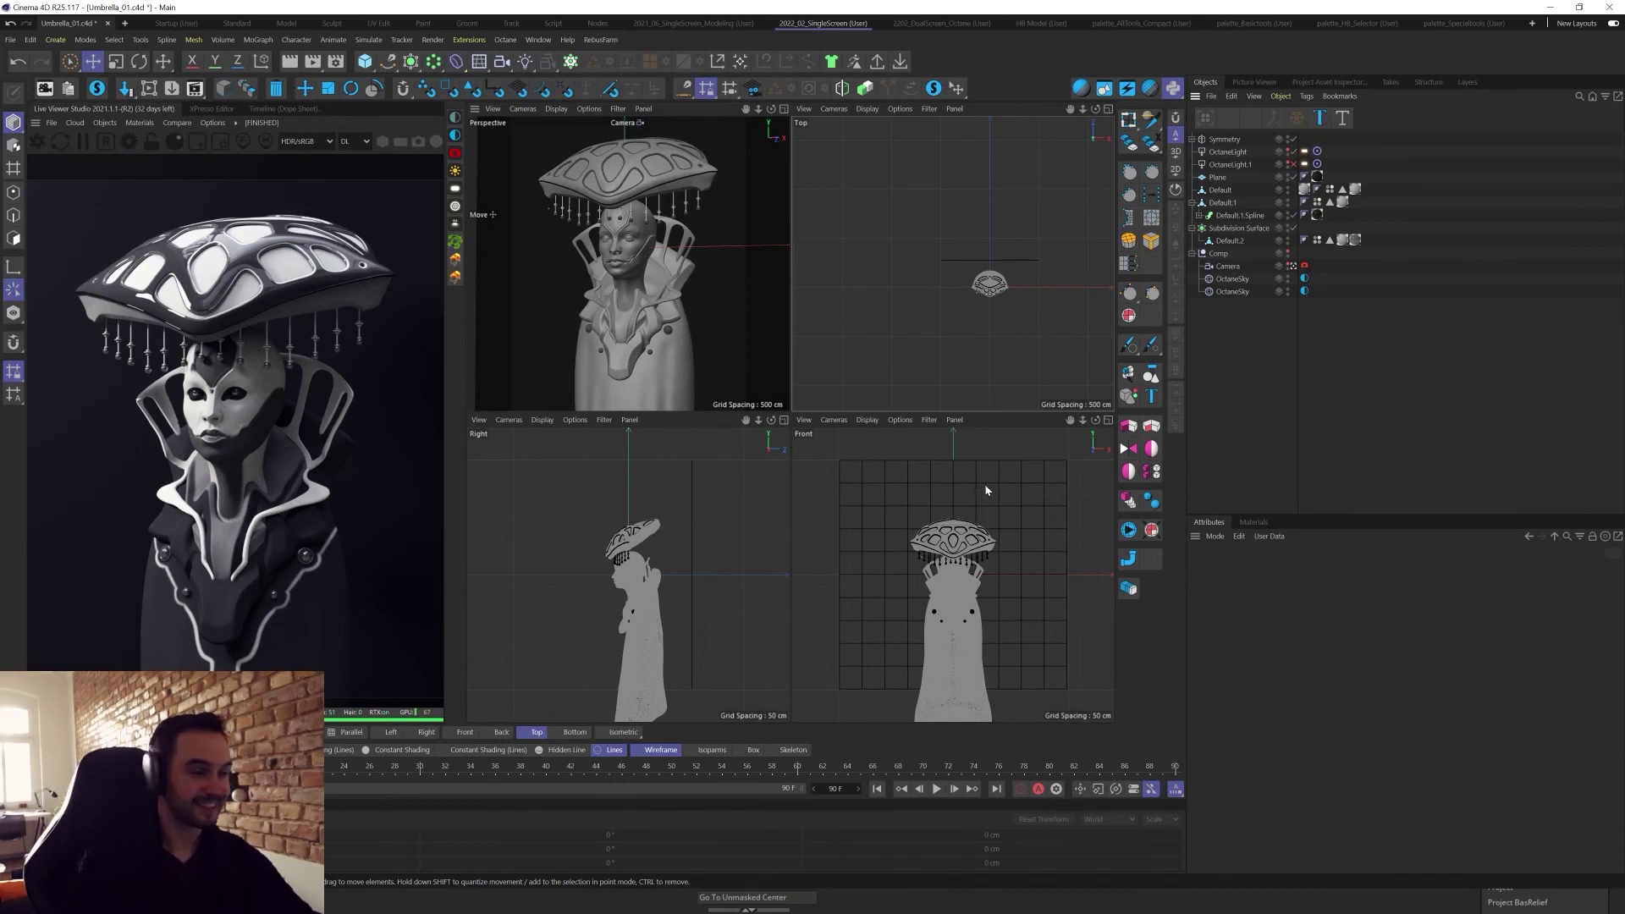
pyautogui.moveTo(1270, 516); pyautogui.dragTo(1280, 570)
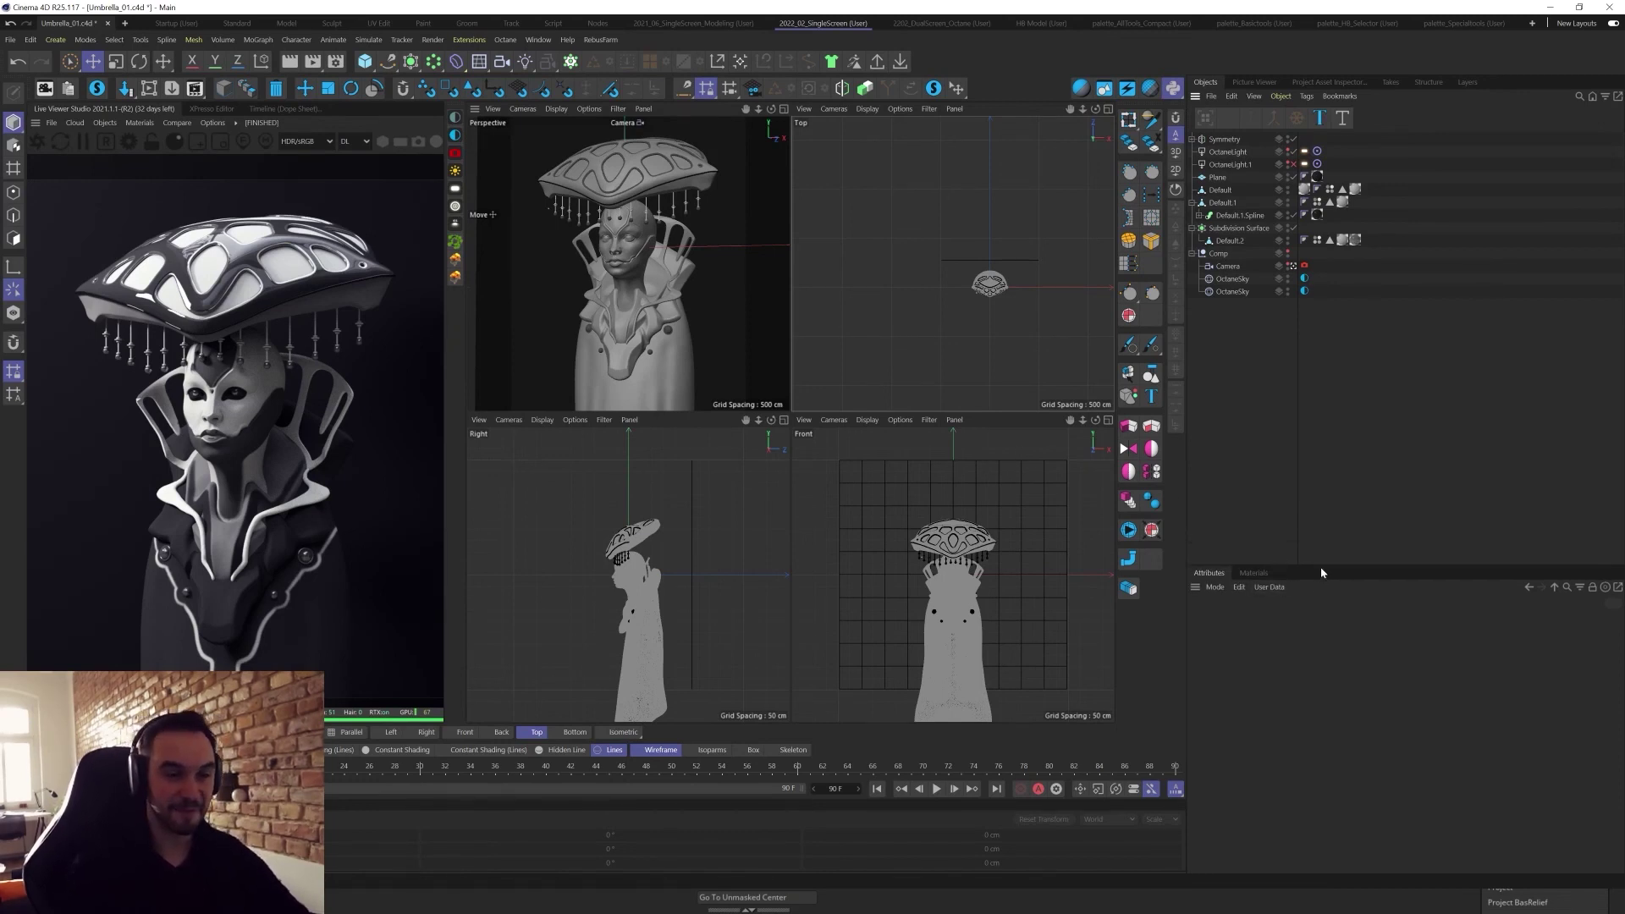